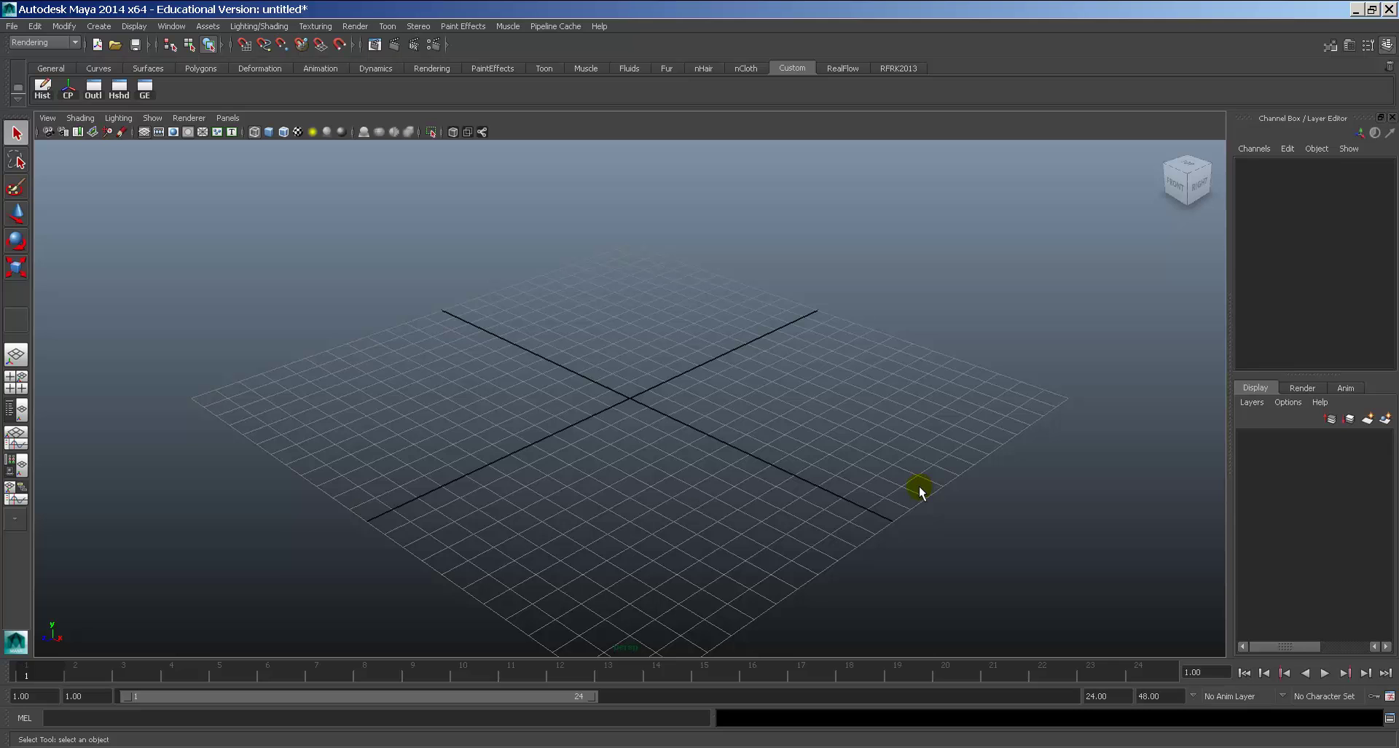
Open the scene BaseModeling_Building_V01.mb.
key("ctrl+o")
left_click(718, 213)
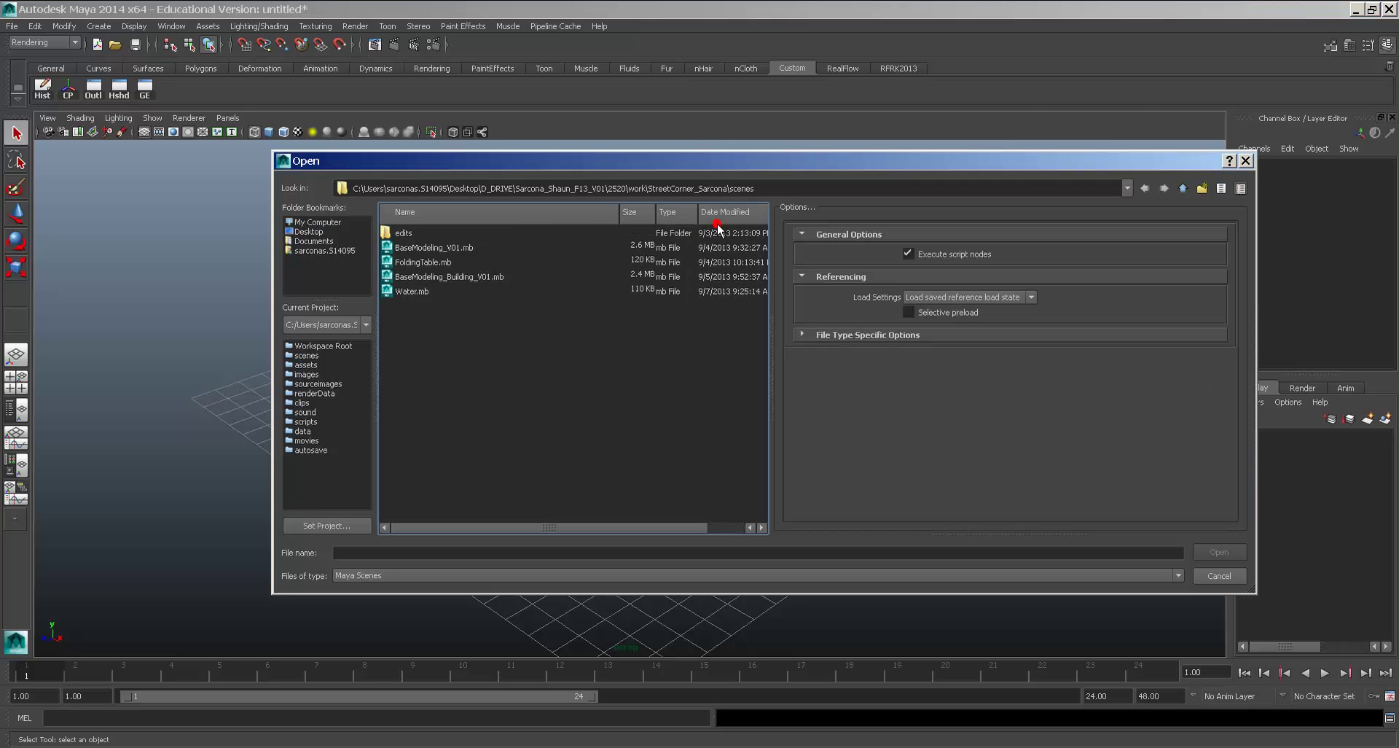
left_click(449, 279)
double_click(449, 278)
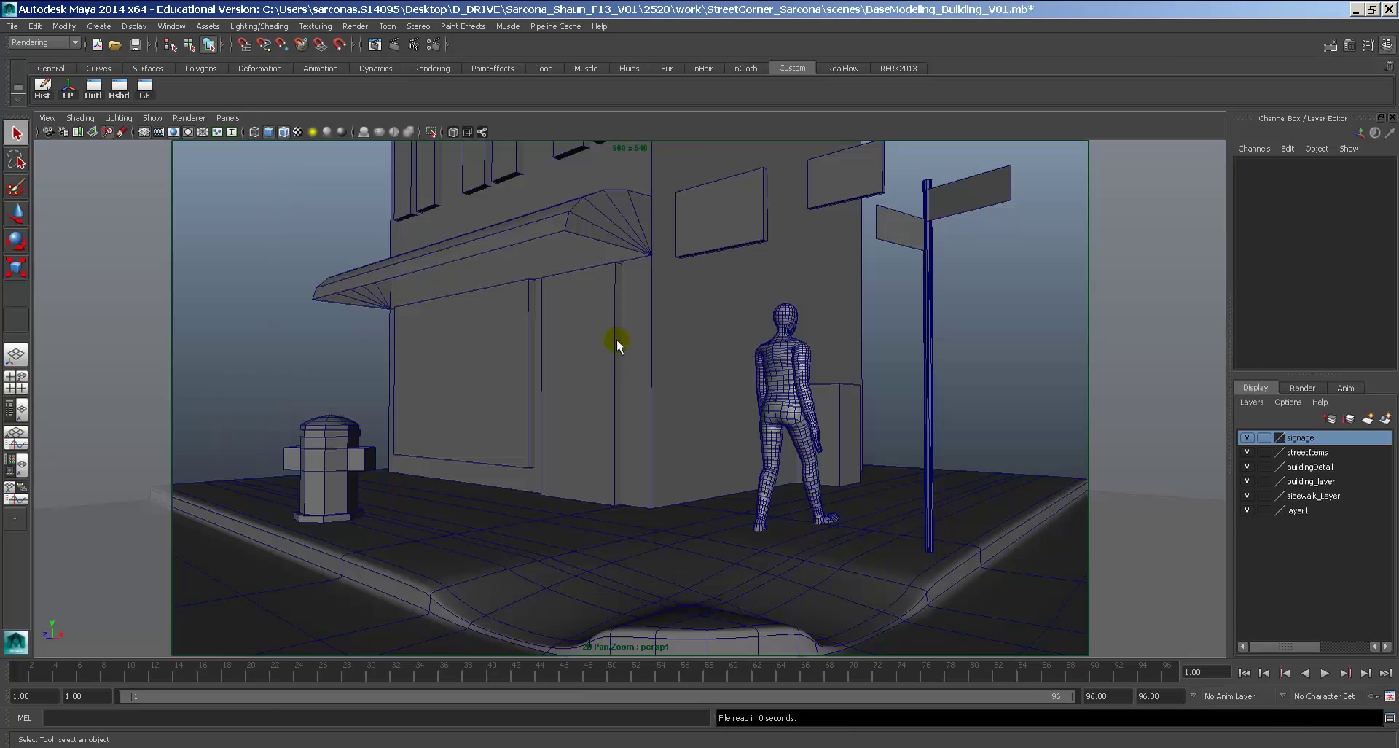
Open the scene BaseModeling_V01.mb instead.
key("ctrl+o")
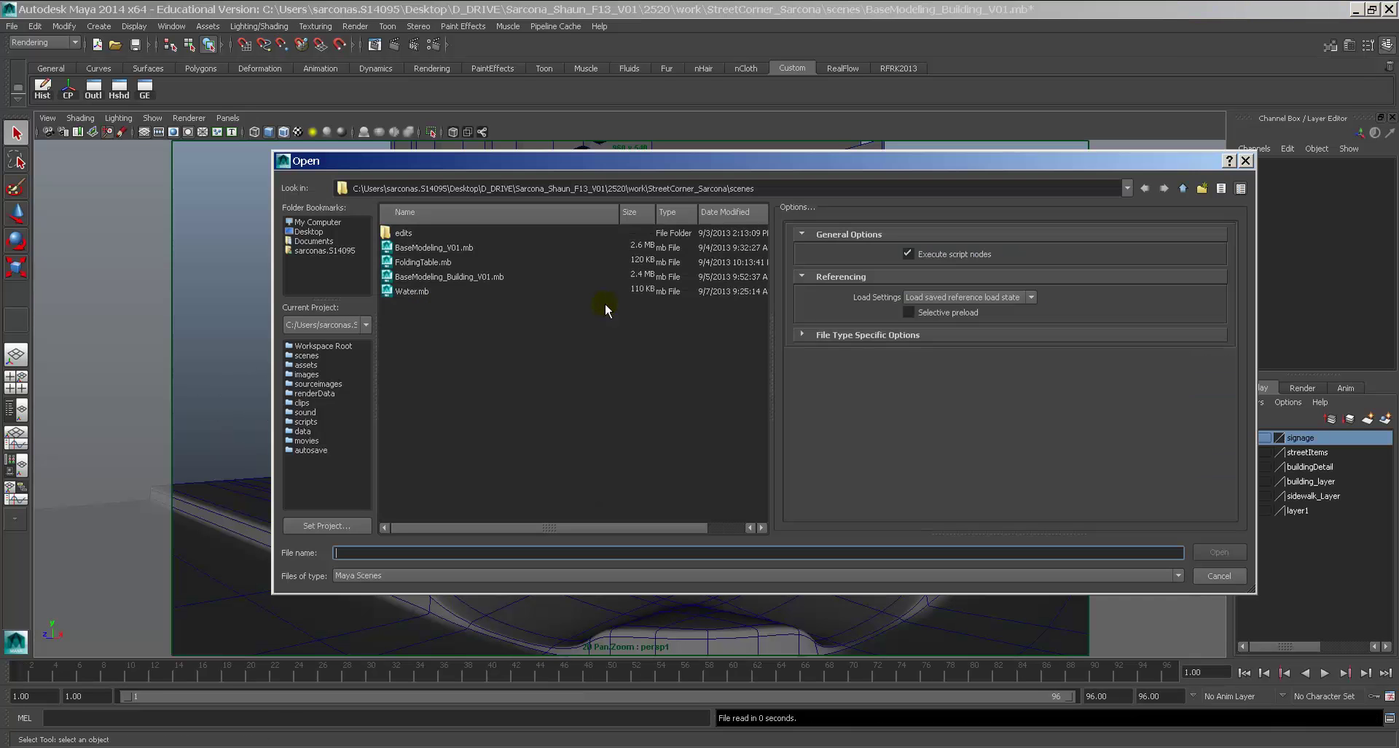
left_click(435, 248)
double_click(435, 249)
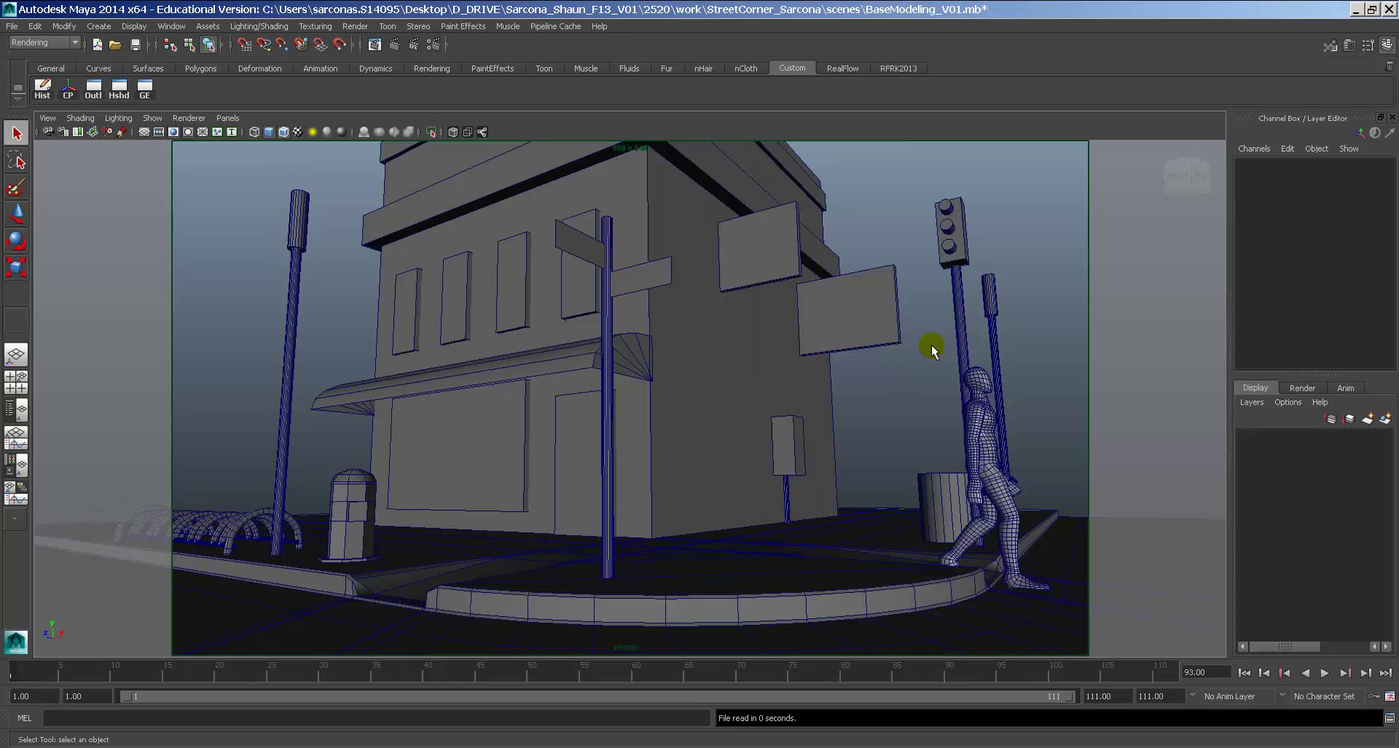
left_click(1037, 315)
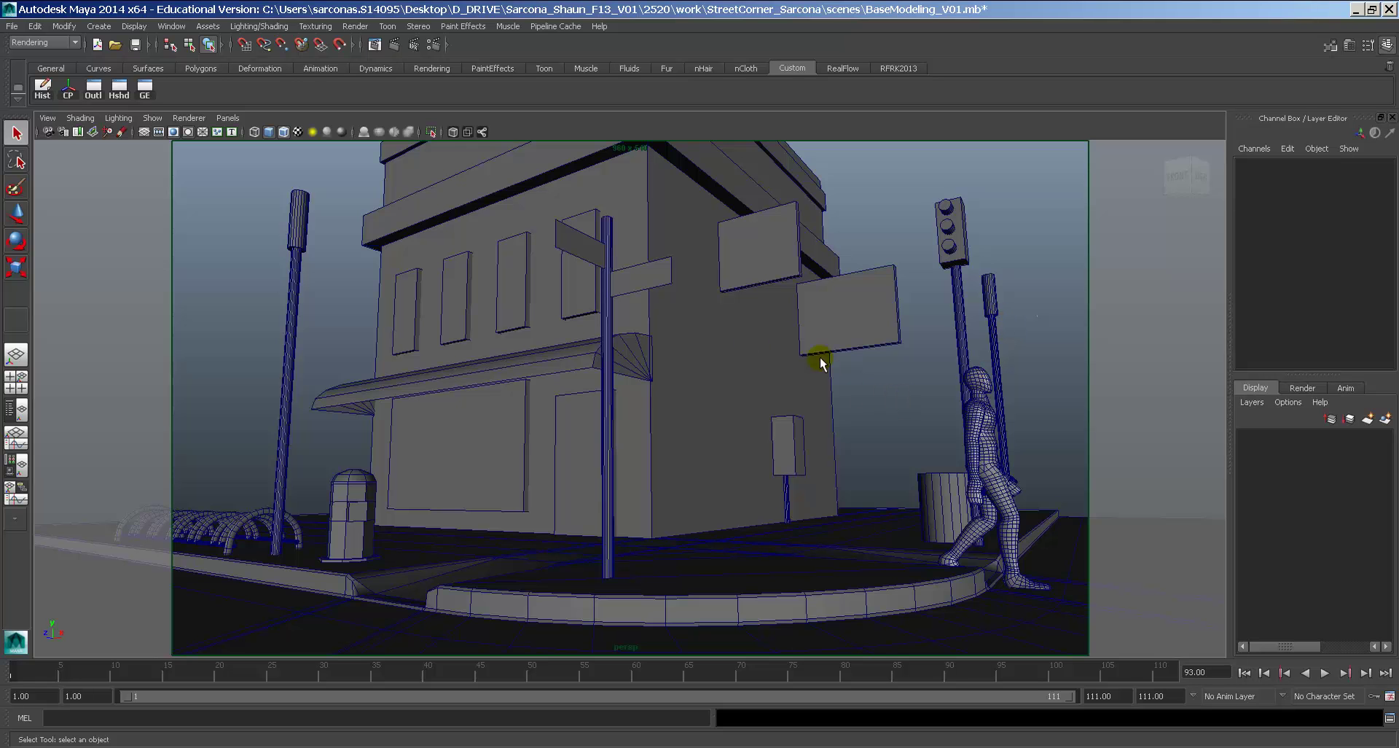
Examine the street corner and check its list of objects in the Outliner.
mouse_move(862, 410)
left_mouse_down("alt")
mouse_move(843, 423)
mouse_move(799, 319)
mouse_move(778, 378)
mouse_move(849, 423)
mouse_move(828, 432)
mouse_move(868, 446)
left_mouse_up("alt")
left_click_drag(786, 438, 693, 432, "alt")
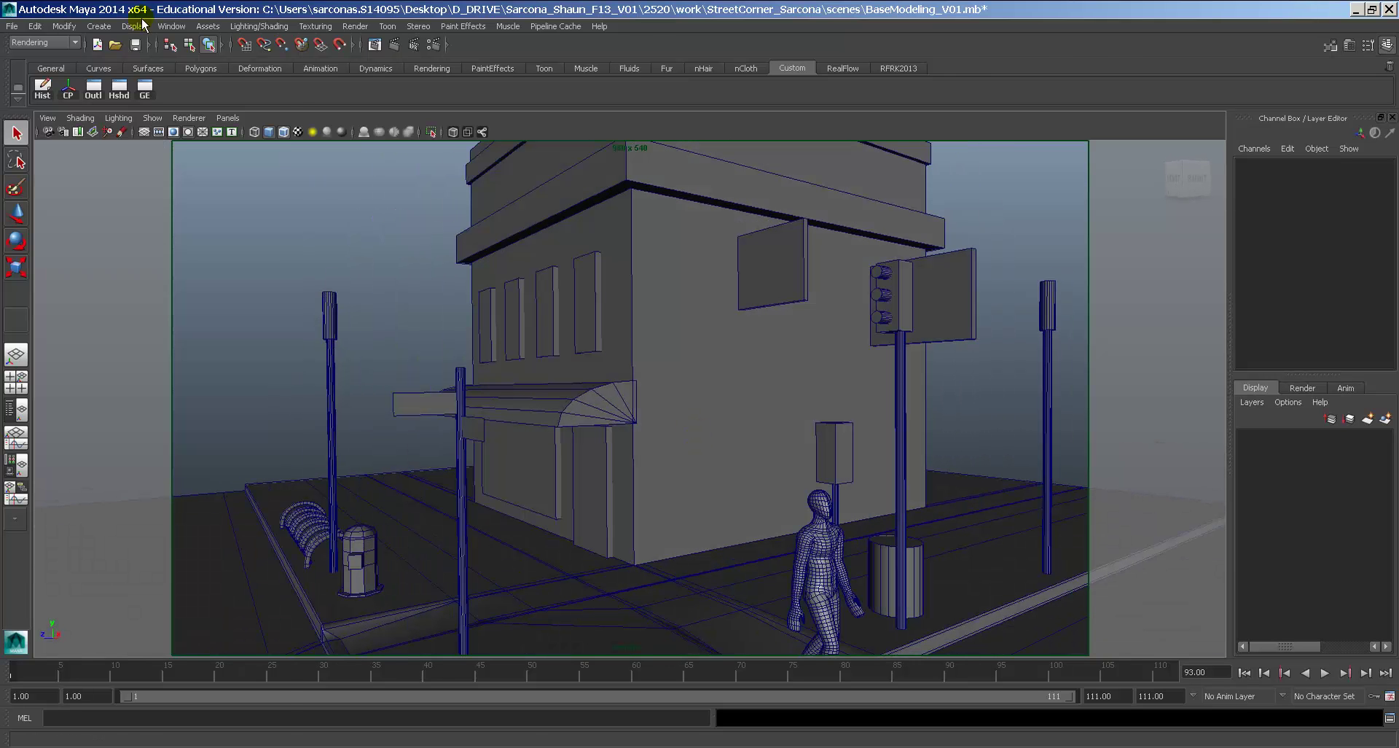
left_click(93, 88)
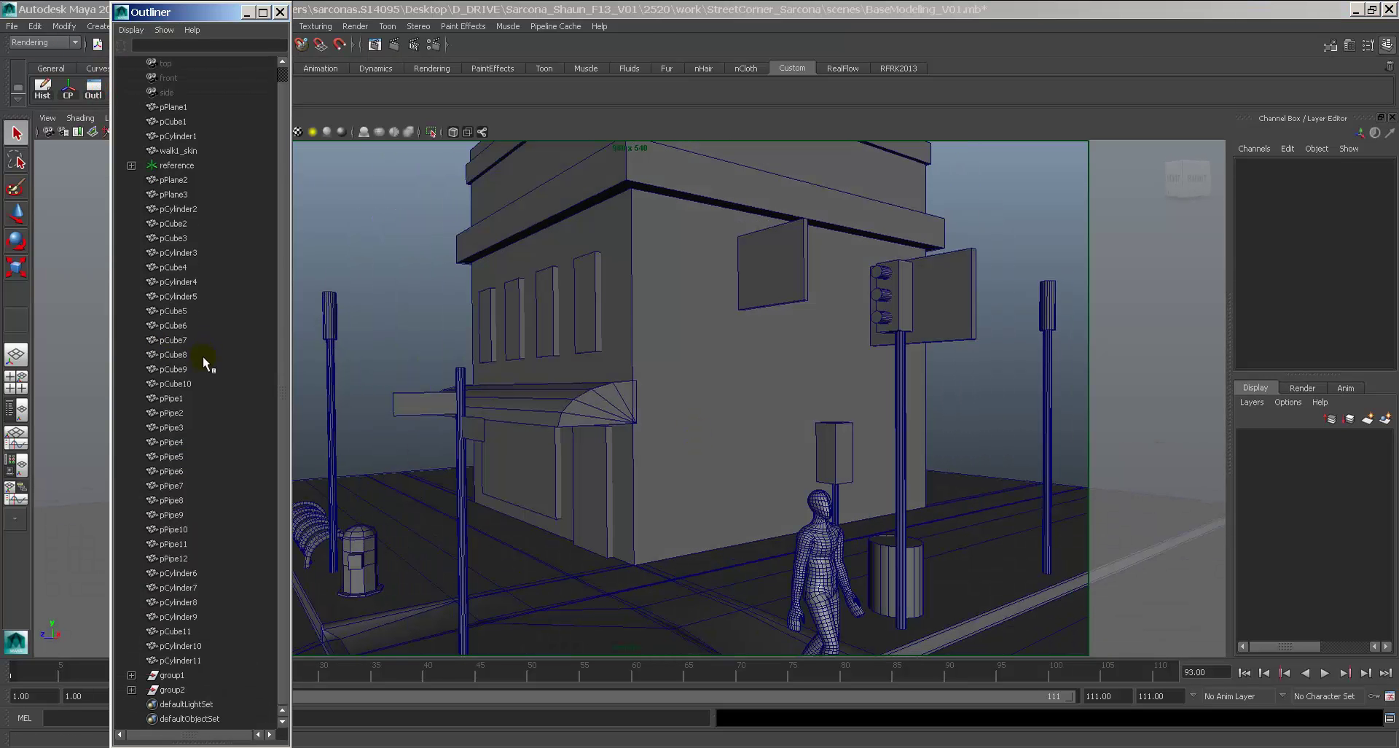
left_click(221, 12)
left_click(279, 12)
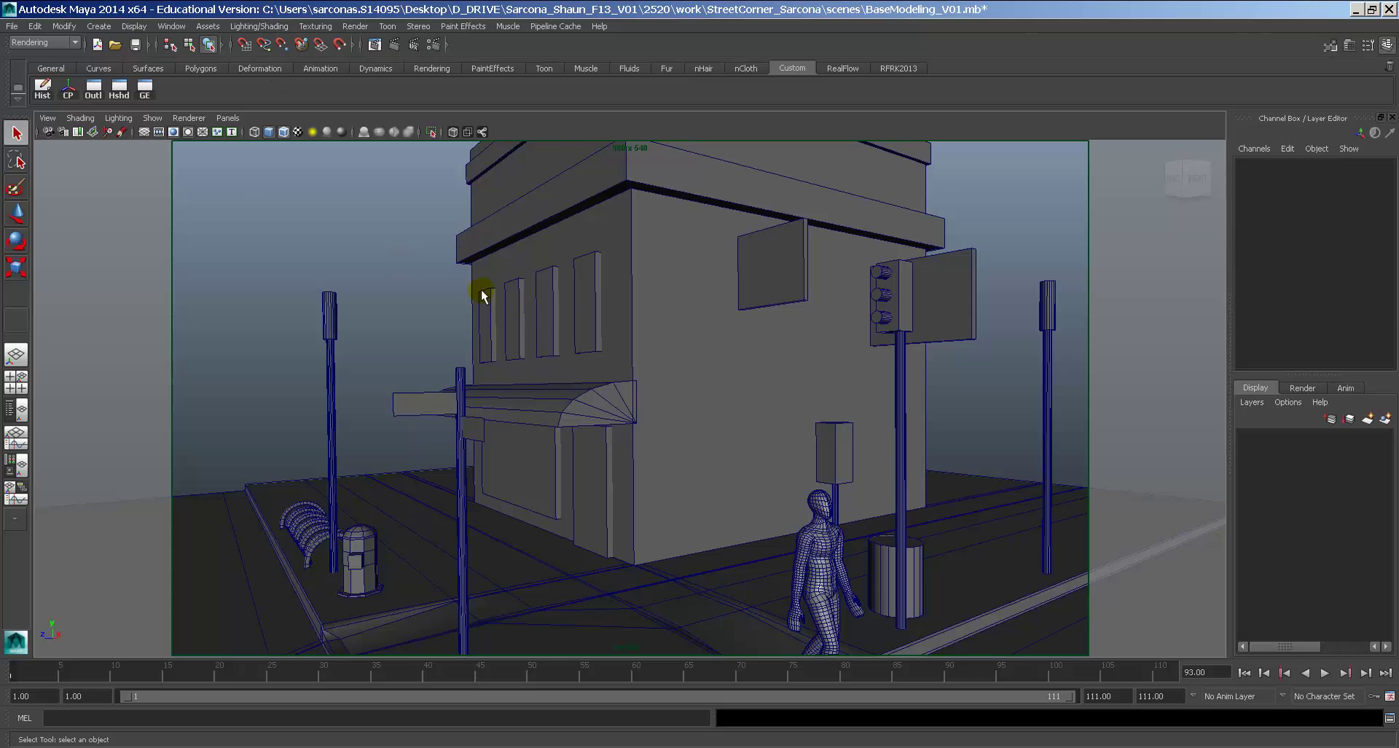
Examine the building's front wall and select its separate upper-floor window blocks to see how they sit on the wall.
left_click_drag(481, 294, 706, 297, "alt")
left_click(323, 304)
left_click(378, 309)
left_click(722, 327)
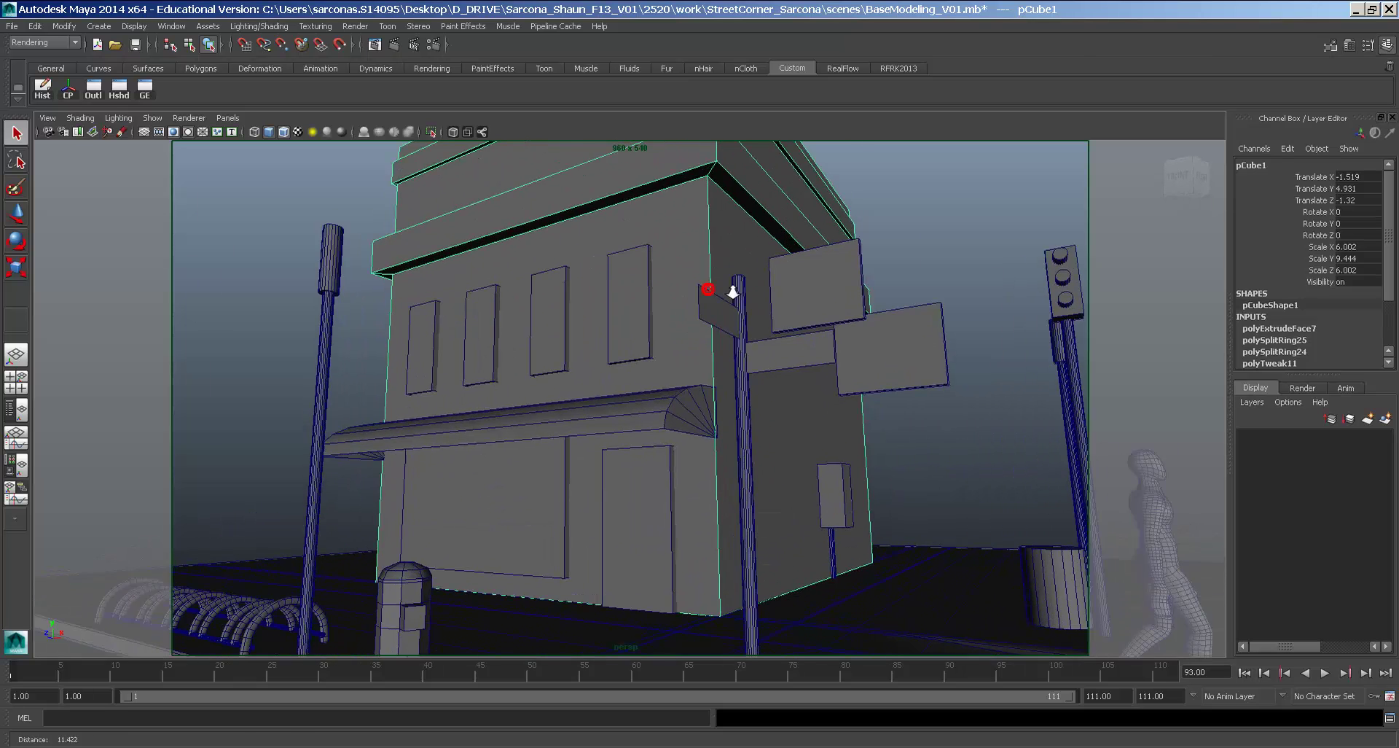
scroll(712, 296, "up", 5)
left_click(712, 283)
left_click(549, 282)
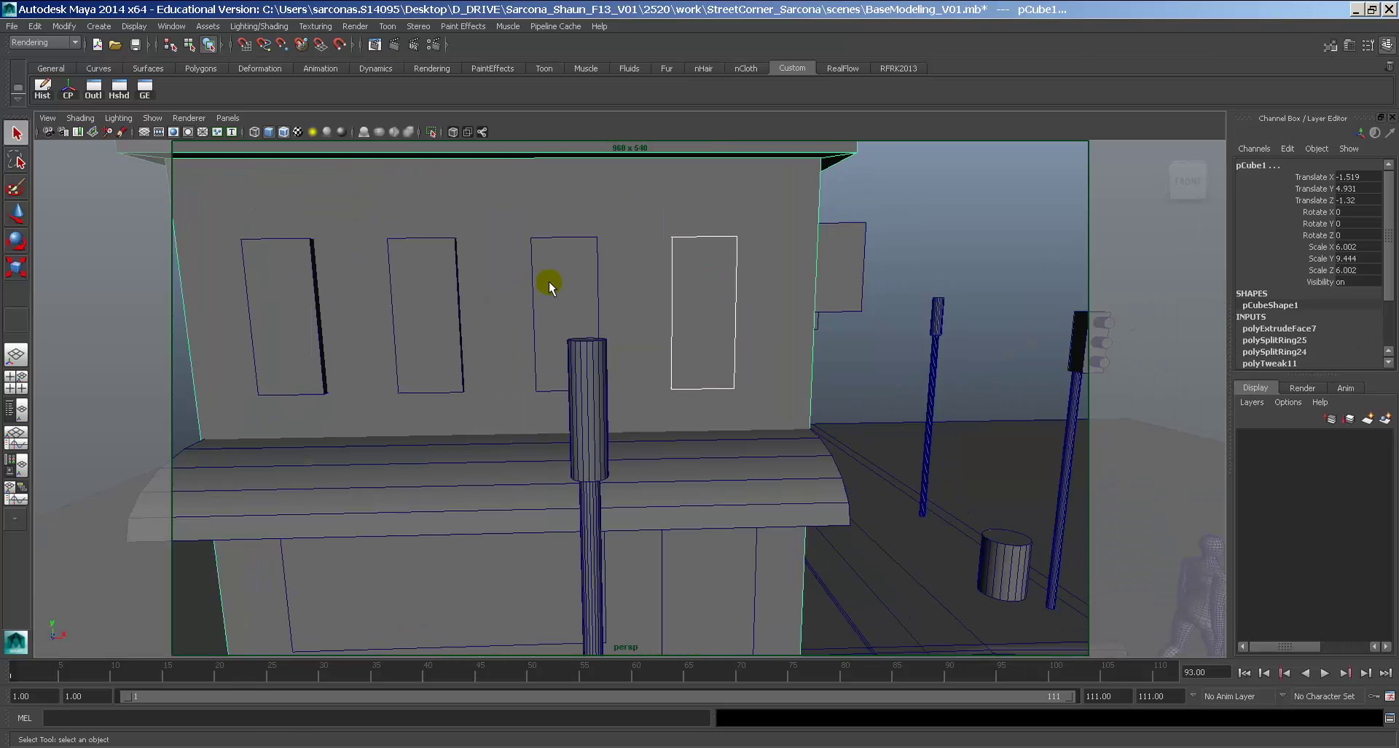
left_click(566, 272)
left_click(425, 274, "shift")
left_click(306, 280, "shift")
left_click_drag(460, 290, 602, 343, "alt")
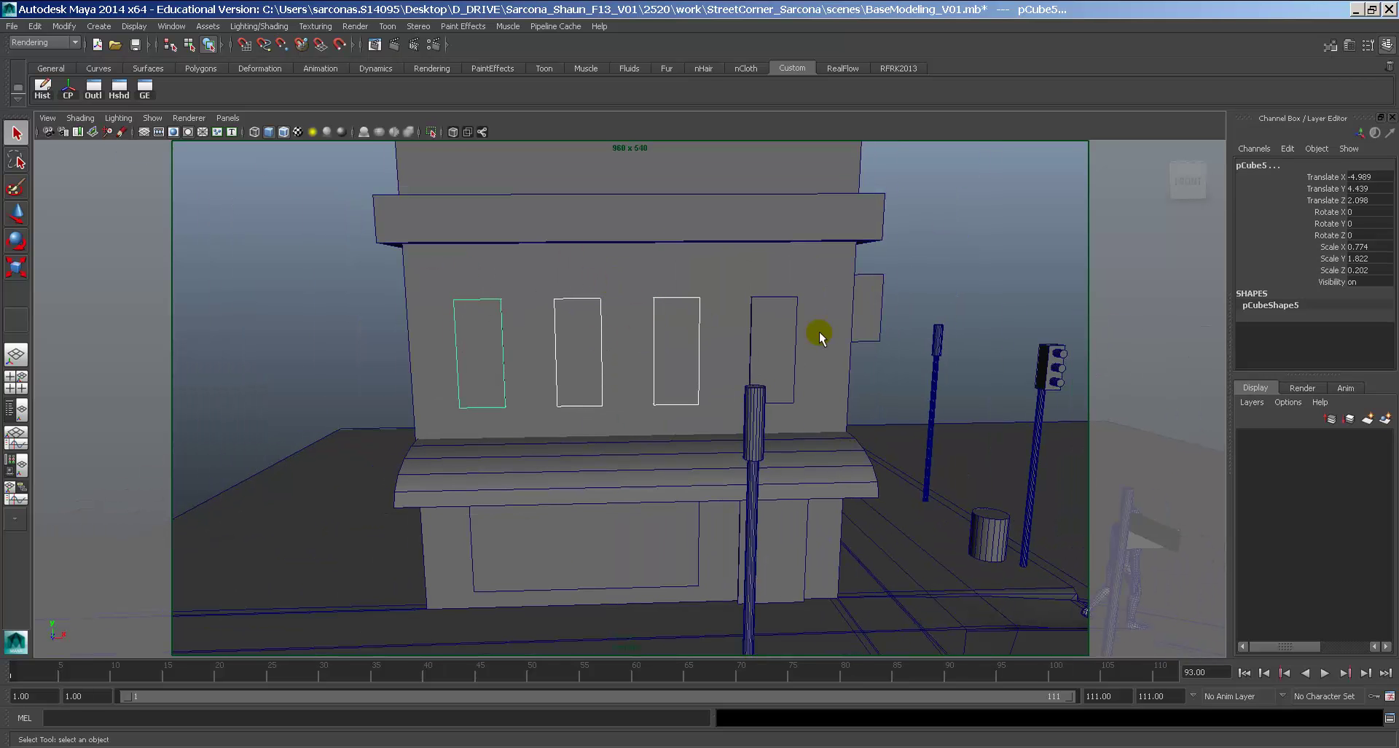
left_click_drag(819, 336, 674, 349, "alt")
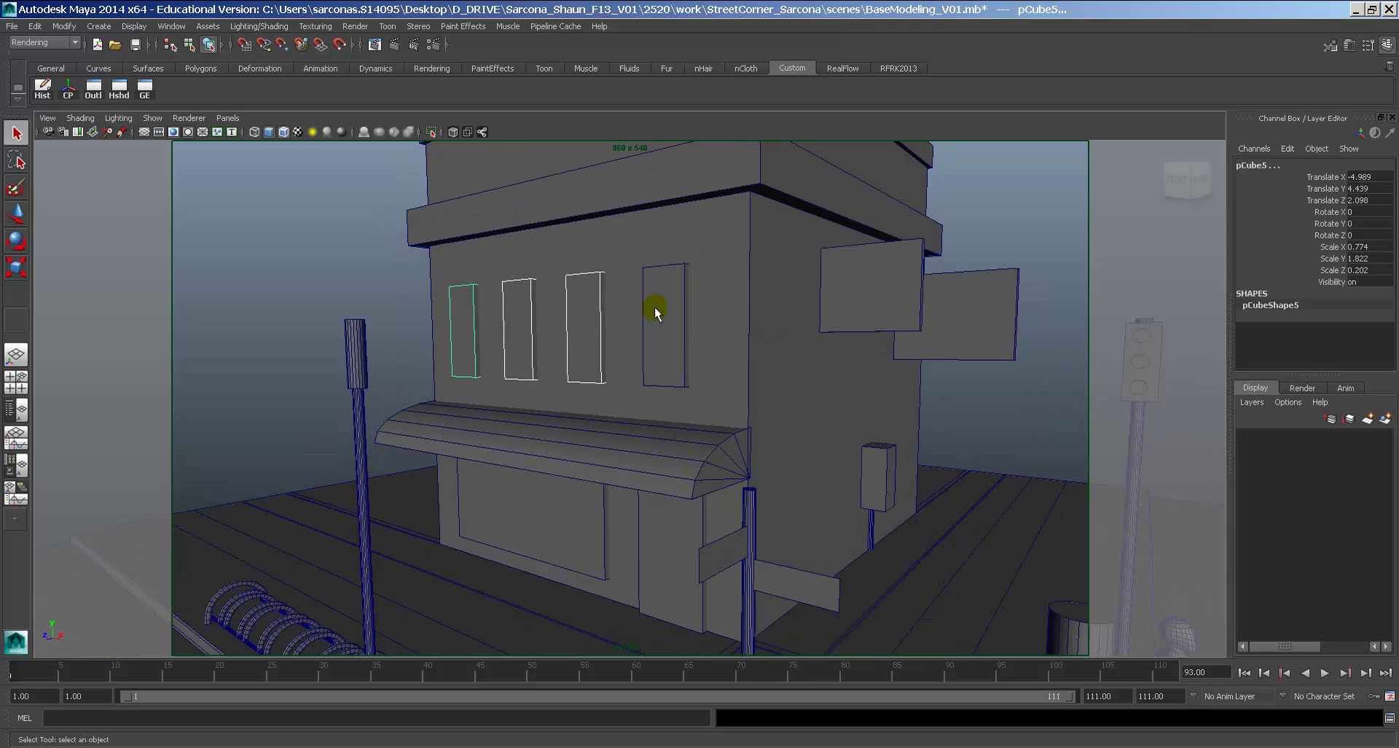
Select the main building mesh and activate the Insert Edge Loop Tool with its settings shown.
right_click_drag(637, 330, 679, 371, "alt")
middle_click_drag(679, 371, 646, 434, "alt")
right_click_drag(646, 434, 745, 365, "alt")
left_click(750, 359)
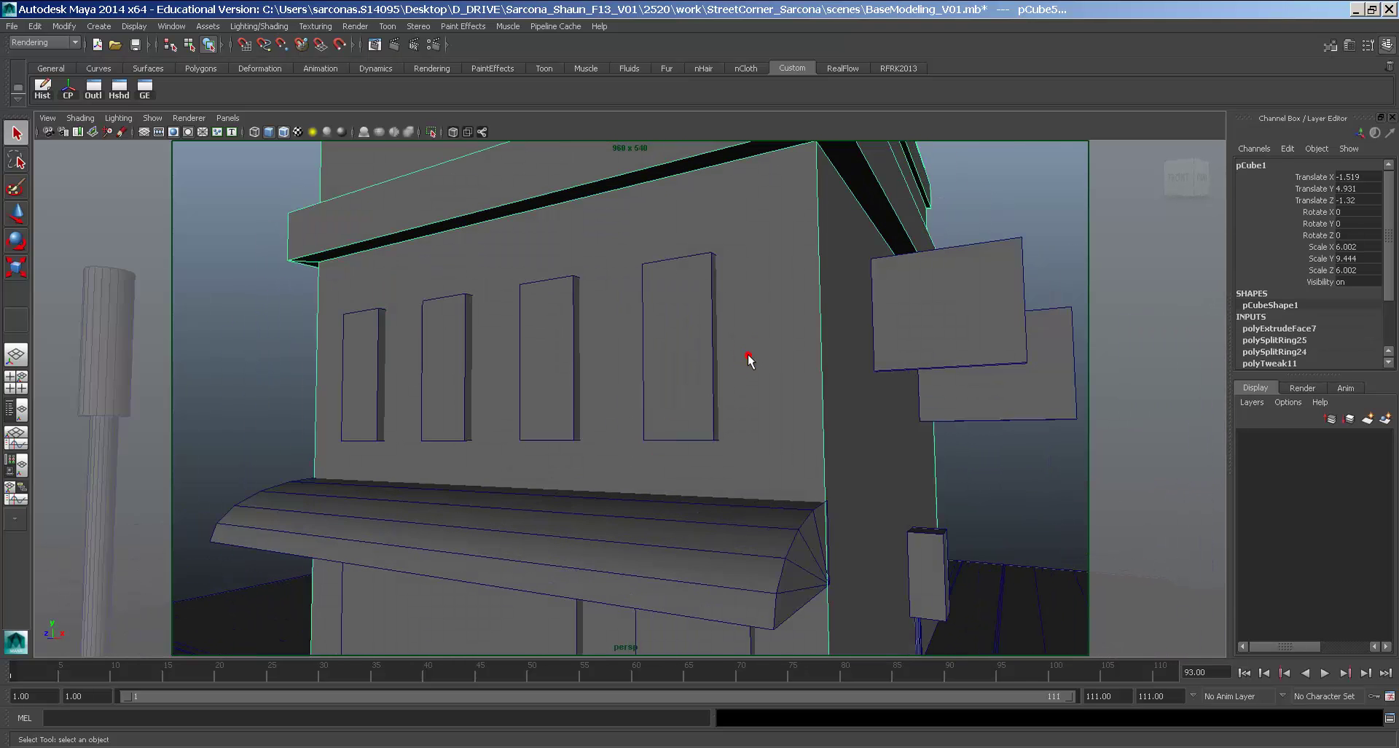
left_click_drag(774, 337, 715, 397, "alt")
middle_click_drag(714, 397, 737, 393, "alt")
left_click_drag(738, 394, 612, 244, "alt")
key("space")
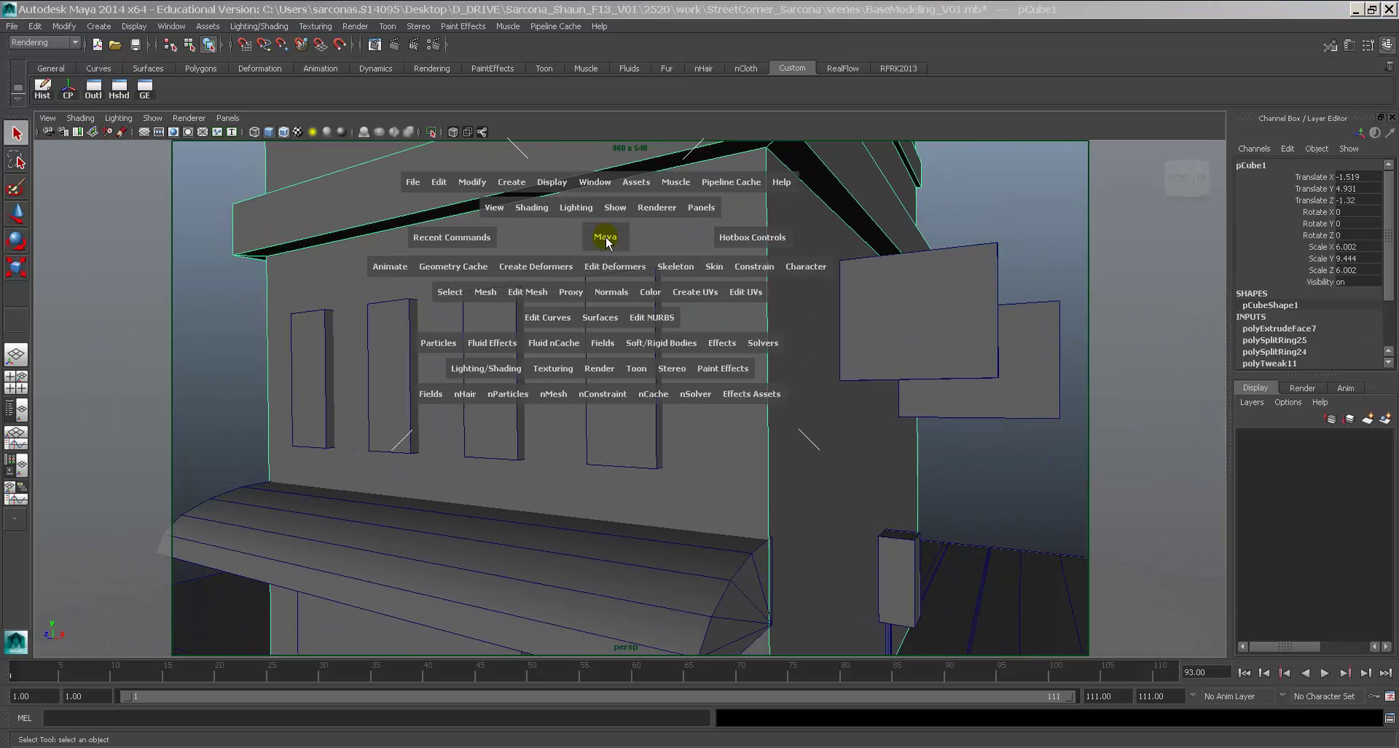
left_click(526, 291)
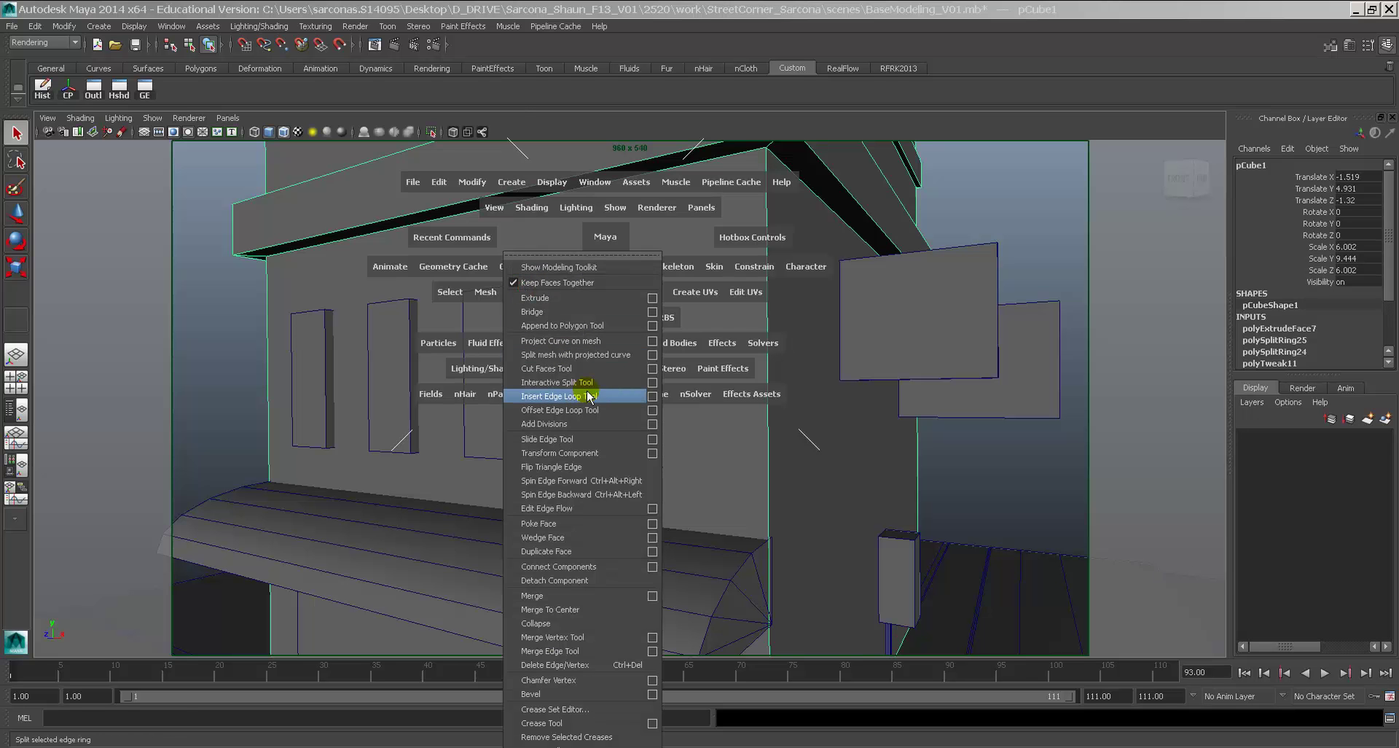
left_click(651, 395)
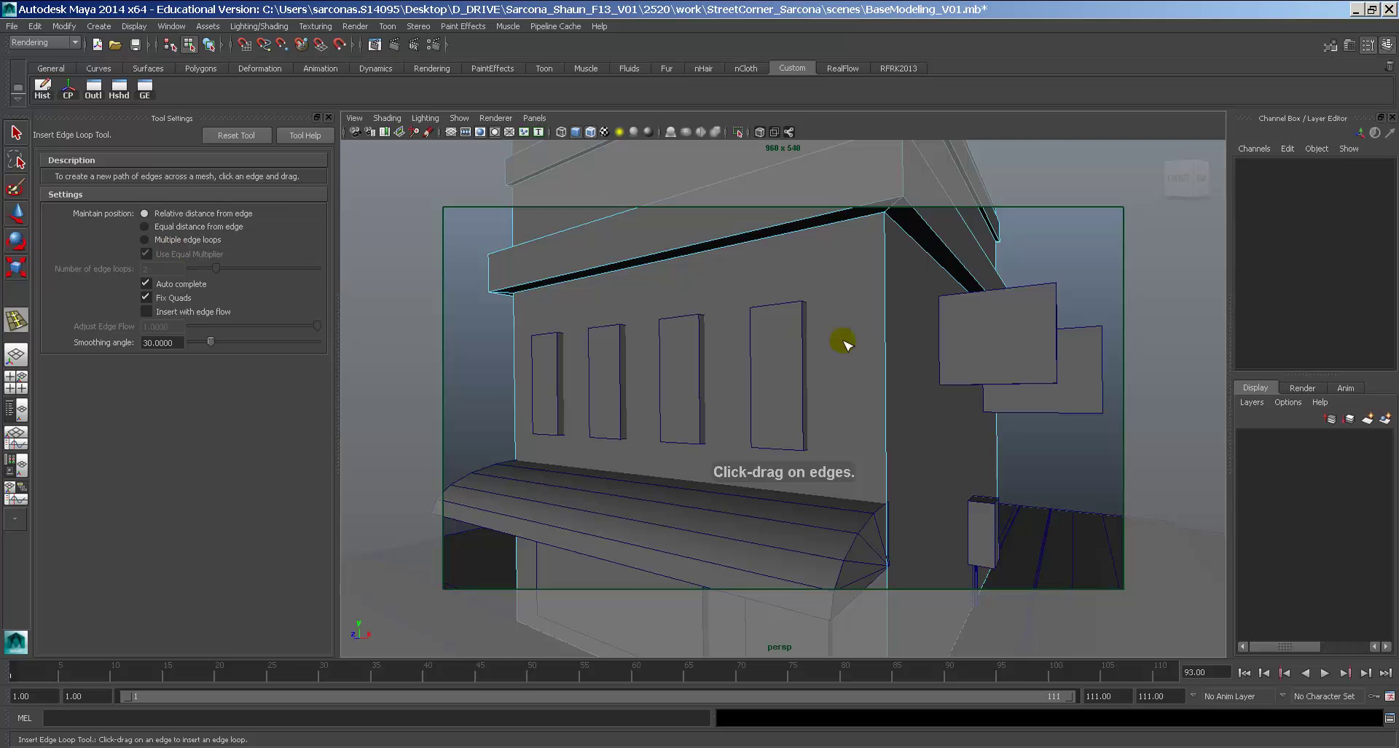
Try to insert a single horizontal edge loop around the building's upper-floor walls.
left_click_drag(843, 342, 843, 344, "alt")
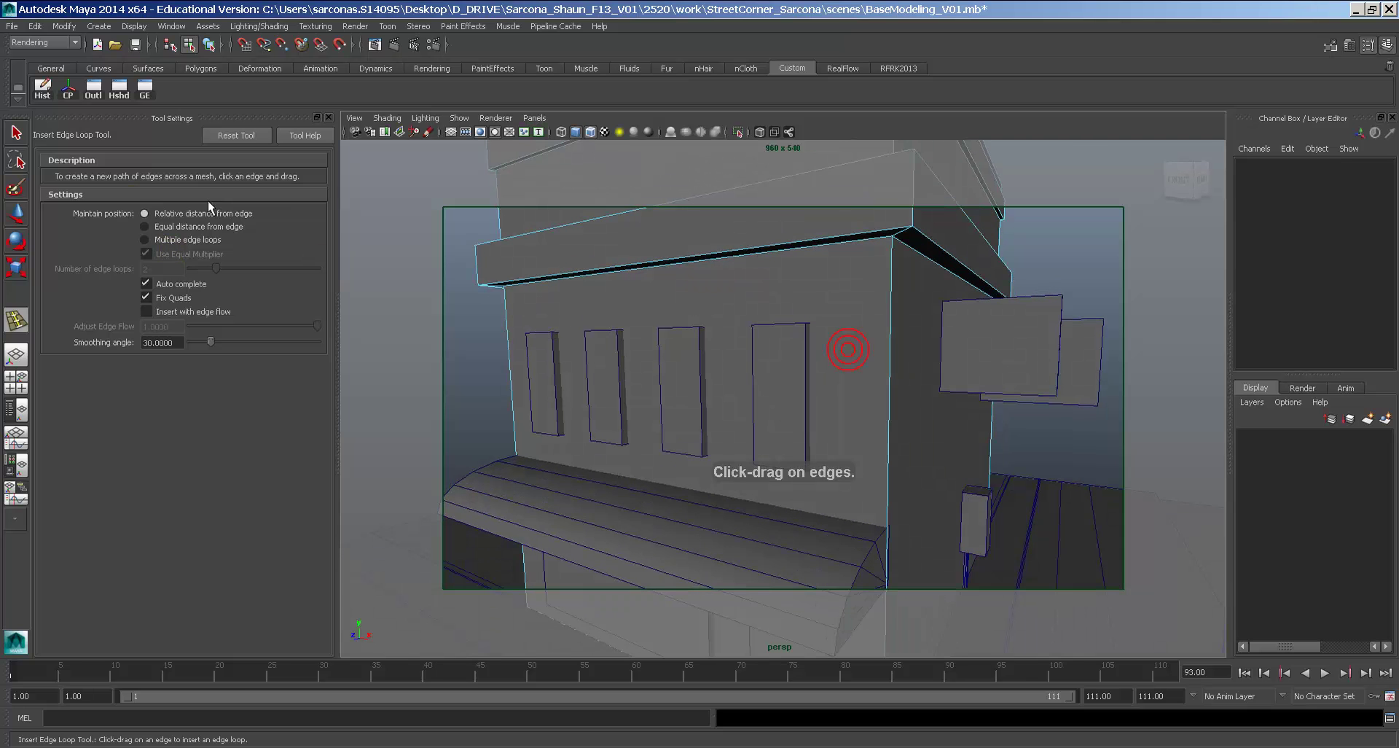
left_click(890, 319)
key("ctrl+z")
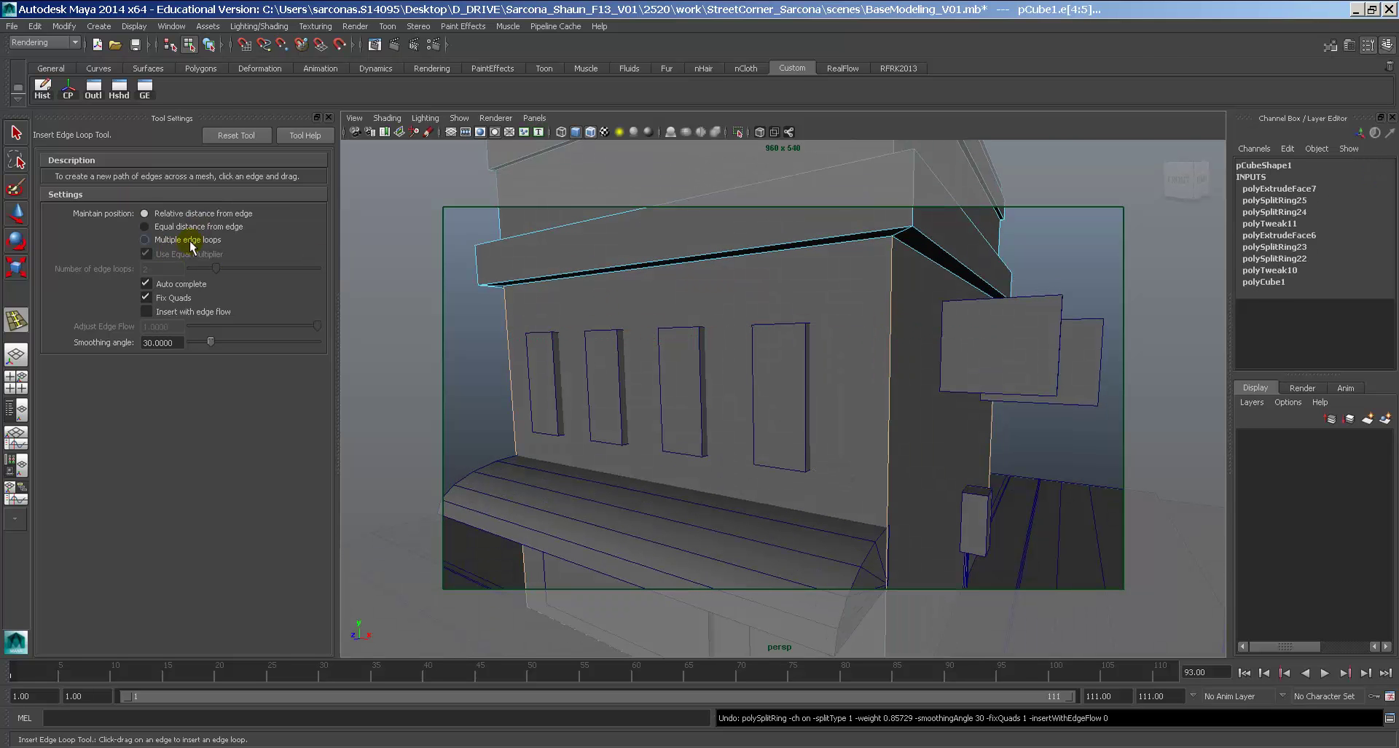
Insert 8 evenly spaced vertical edge loops across the building's window facade using the multiple edge loops option.
left_click(145, 239)
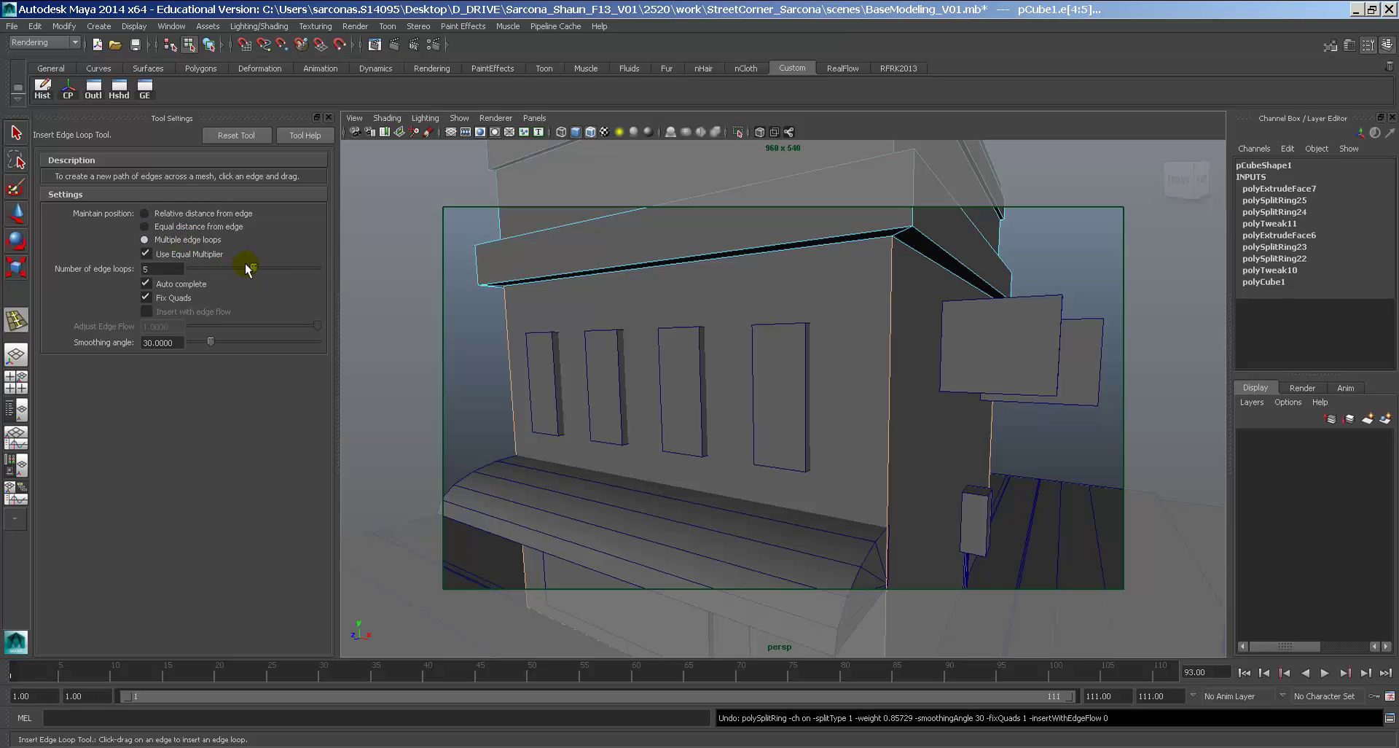
left_click_drag(518, 273, 575, 271, "alt")
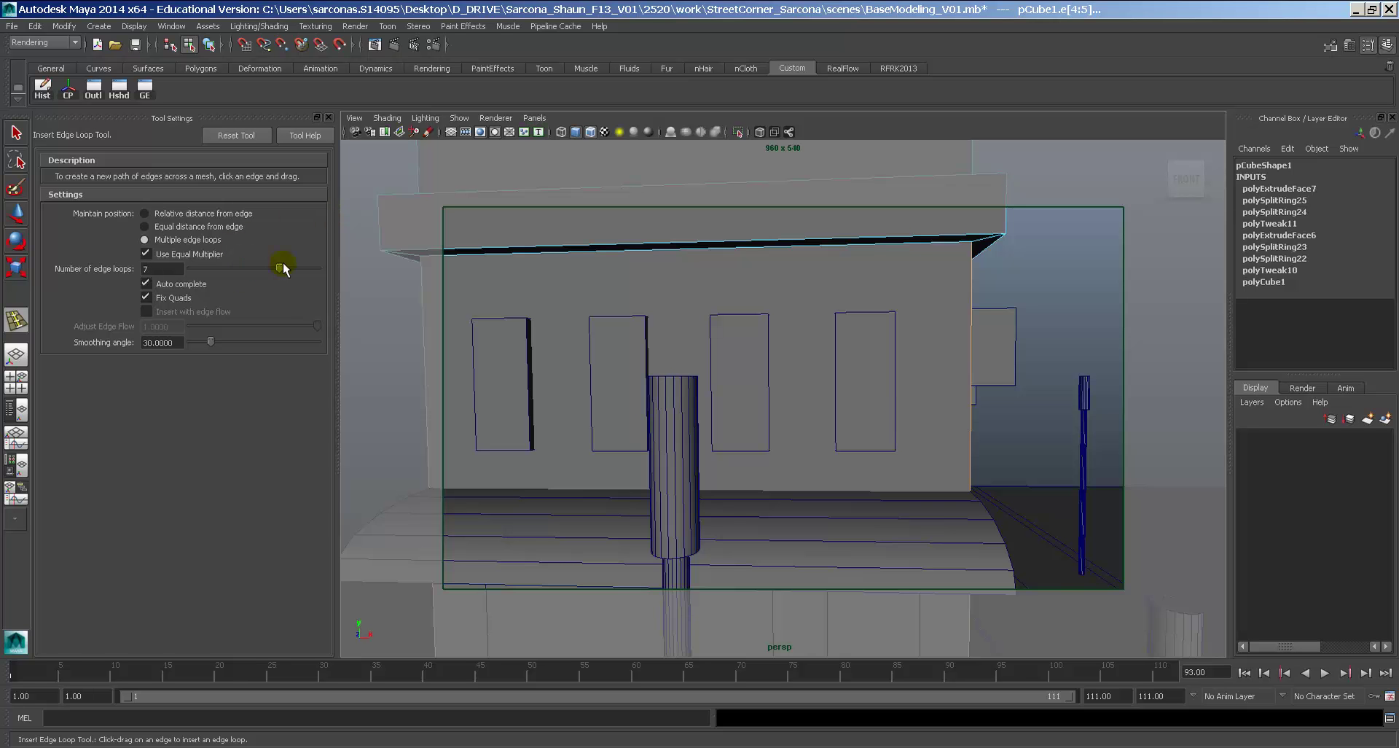
left_click_drag(503, 261, 656, 261, "alt")
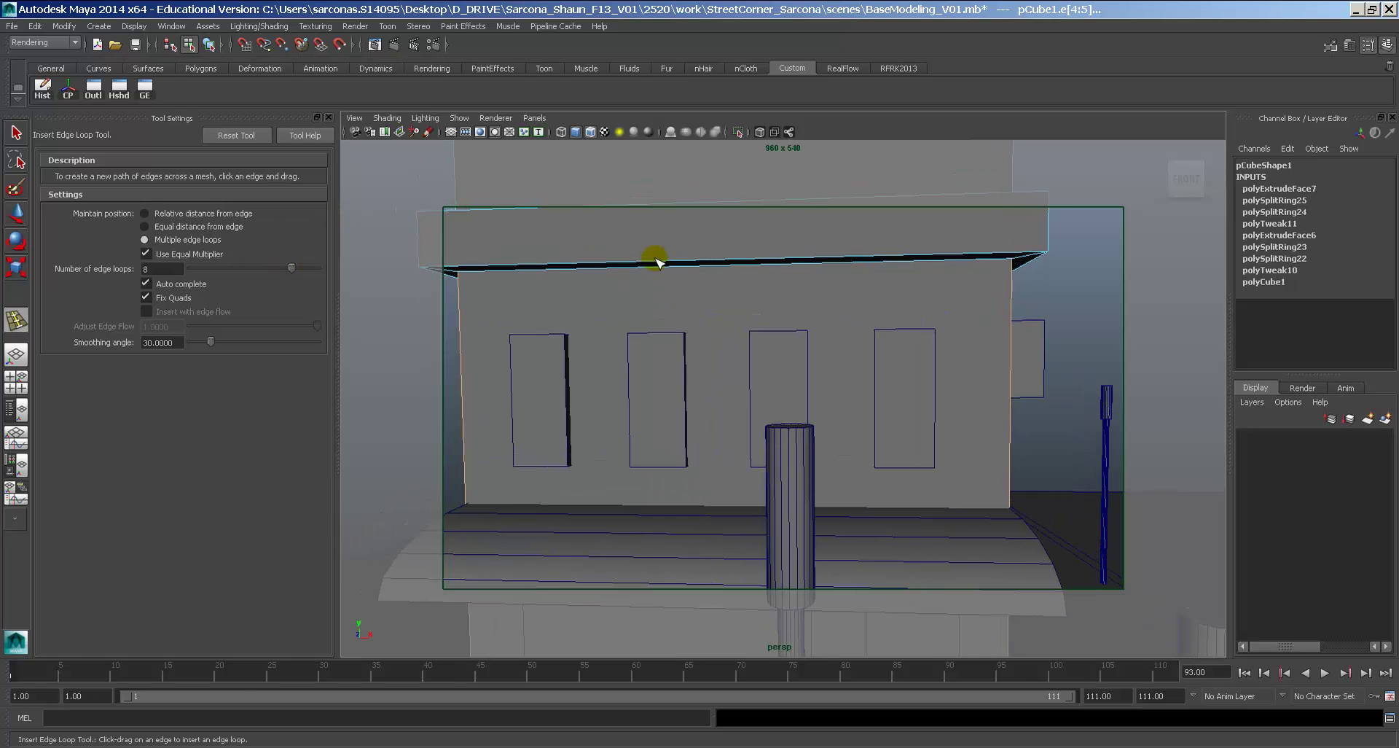
left_click(656, 262)
left_click_drag(877, 394, 911, 398, "alt")
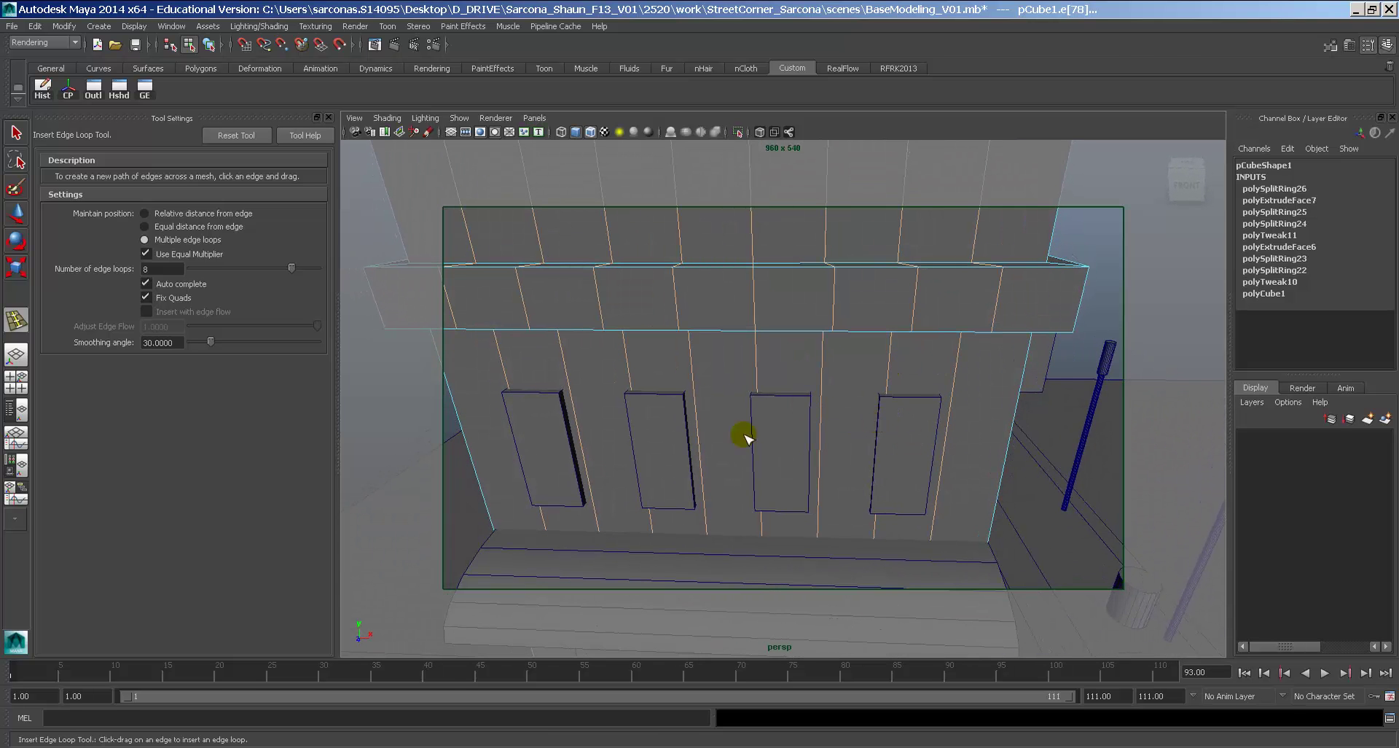
left_click_drag(520, 440, 654, 430, "alt")
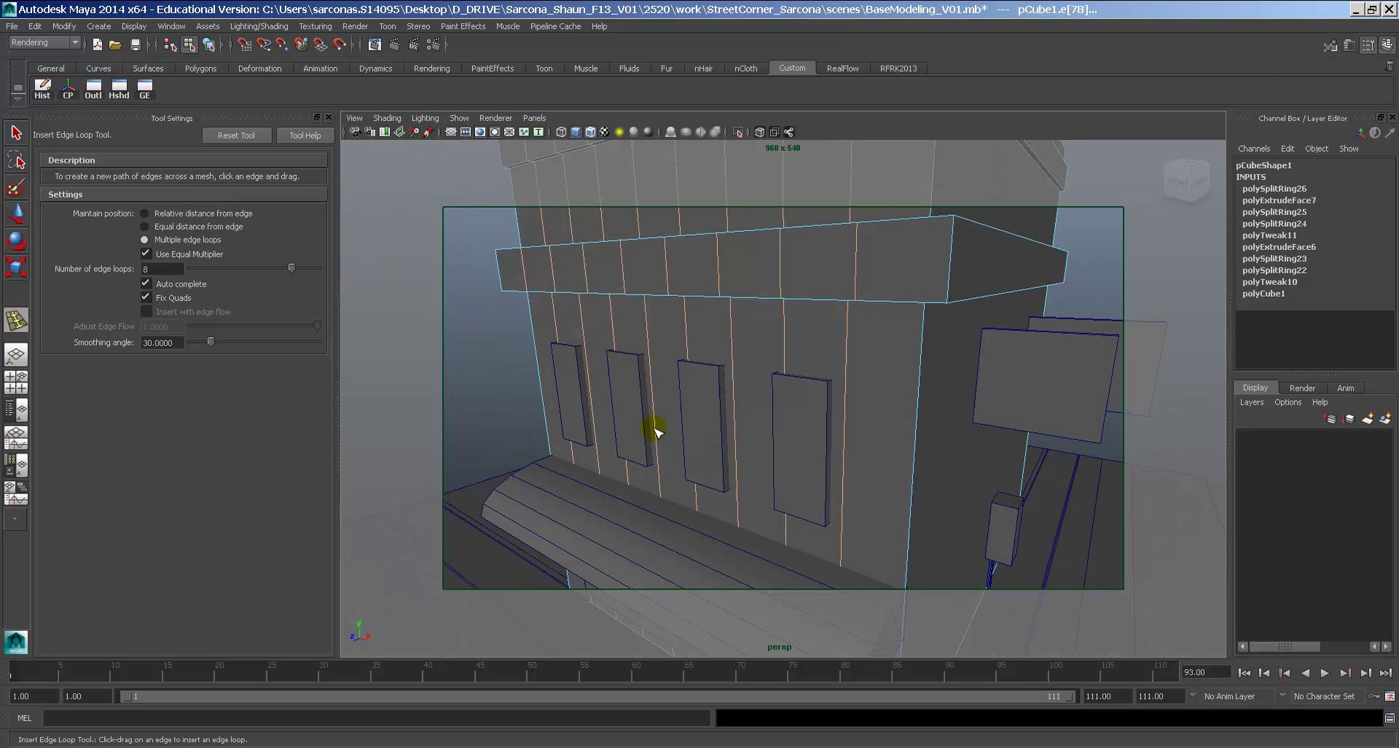
Insert two horizontal edge loops by relative distance, one near the bottoms and one near the tops of the upper-floor windows.
left_click(179, 213)
left_click_drag(710, 379, 675, 355, "alt")
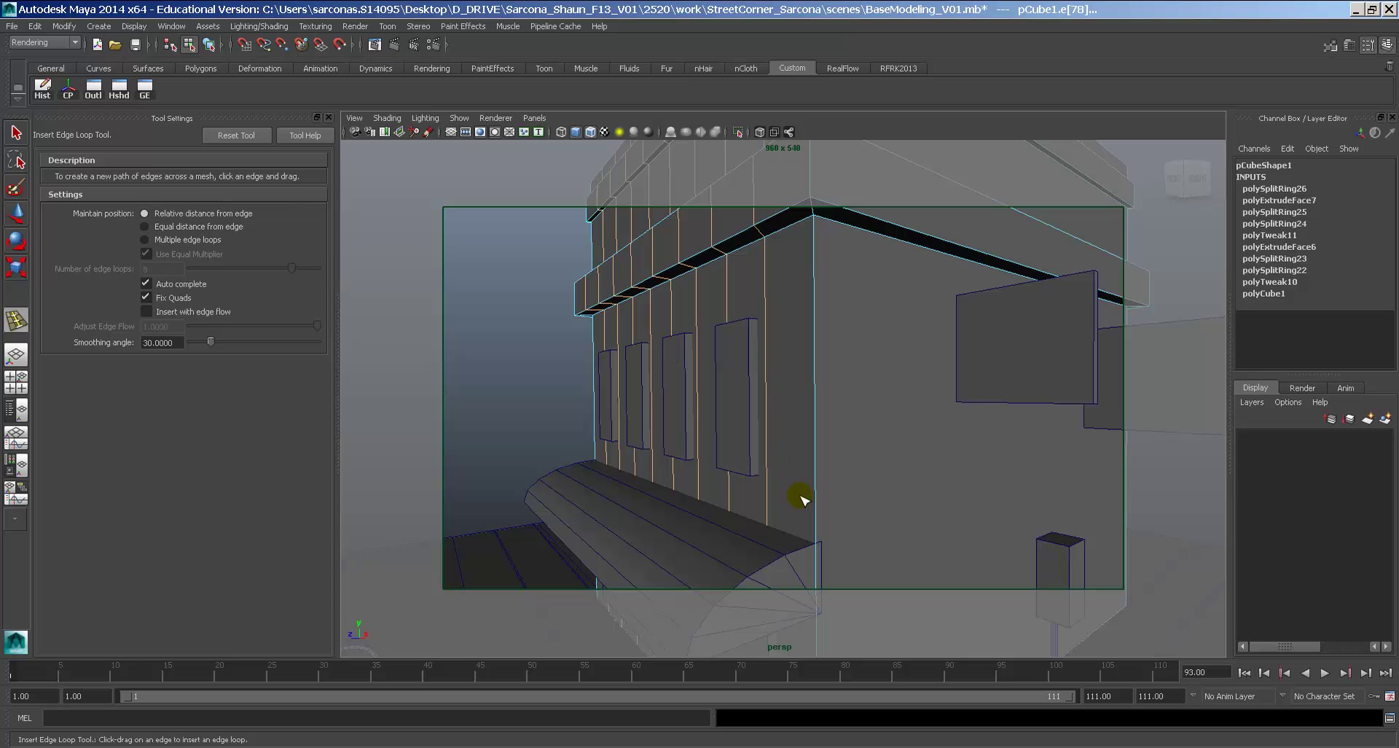
left_click_drag(816, 494, 822, 460)
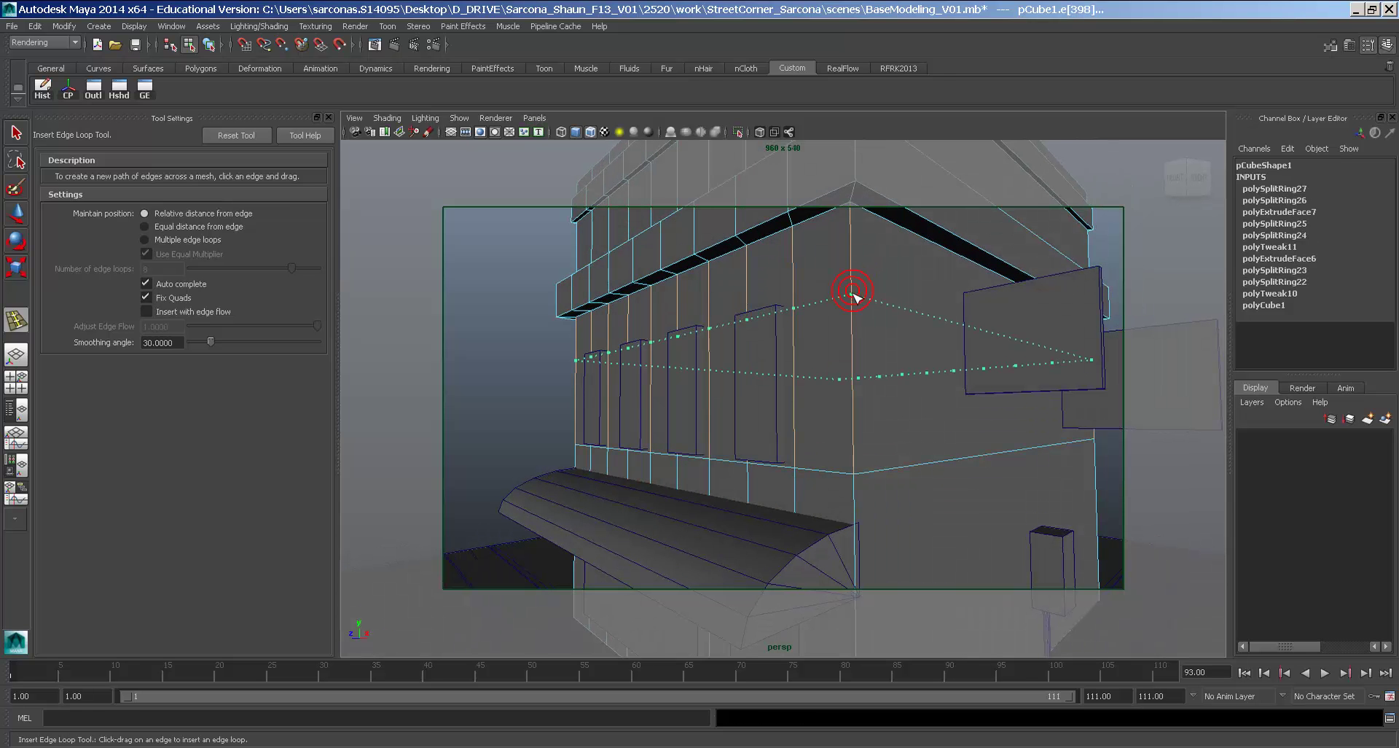
left_click_drag(854, 294, 851, 303)
left_click_drag(851, 303, 850, 340, "alt")
Delete the building's roof and hidden rear faces in face mode.
key("w")
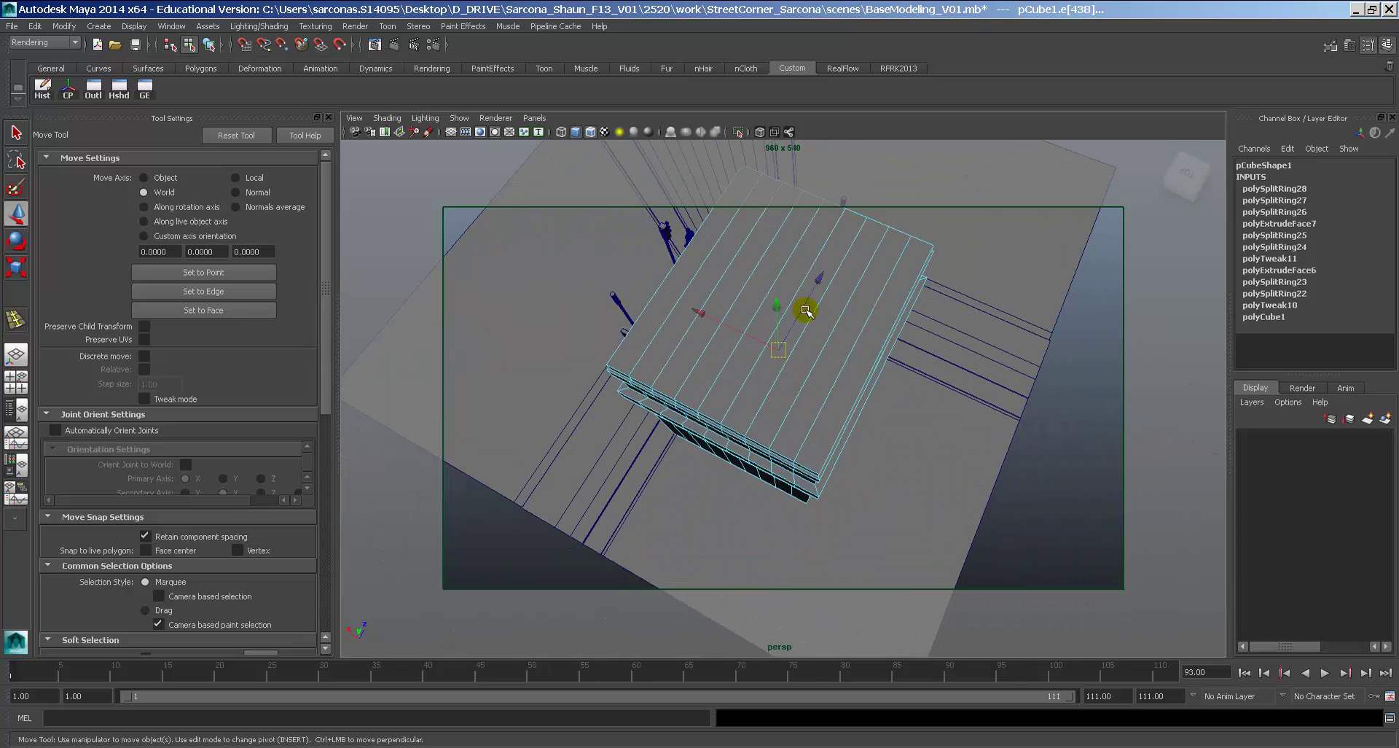
mouse_move(814, 454)
left_mouse_down("alt")
mouse_move(805, 381)
mouse_move(789, 450)
left_mouse_up("alt")
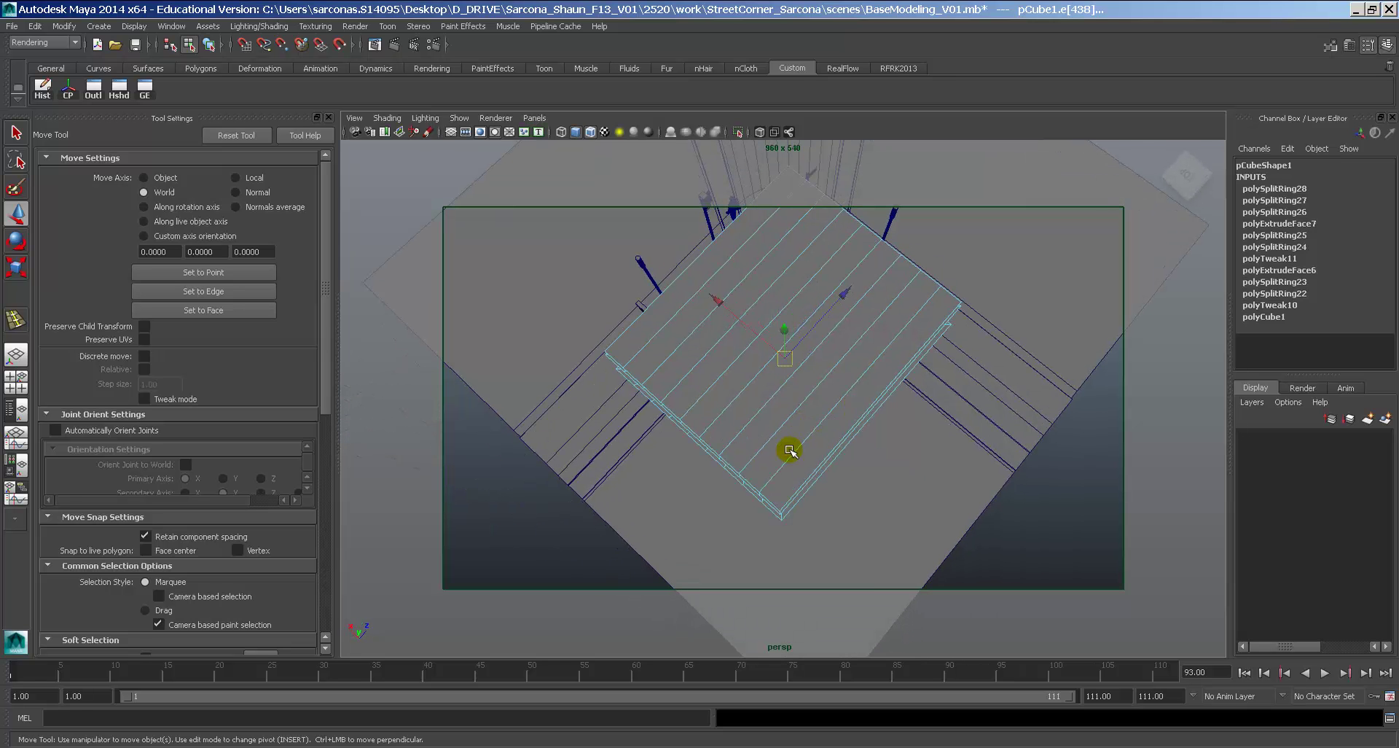
right_click_drag(796, 448, 798, 456)
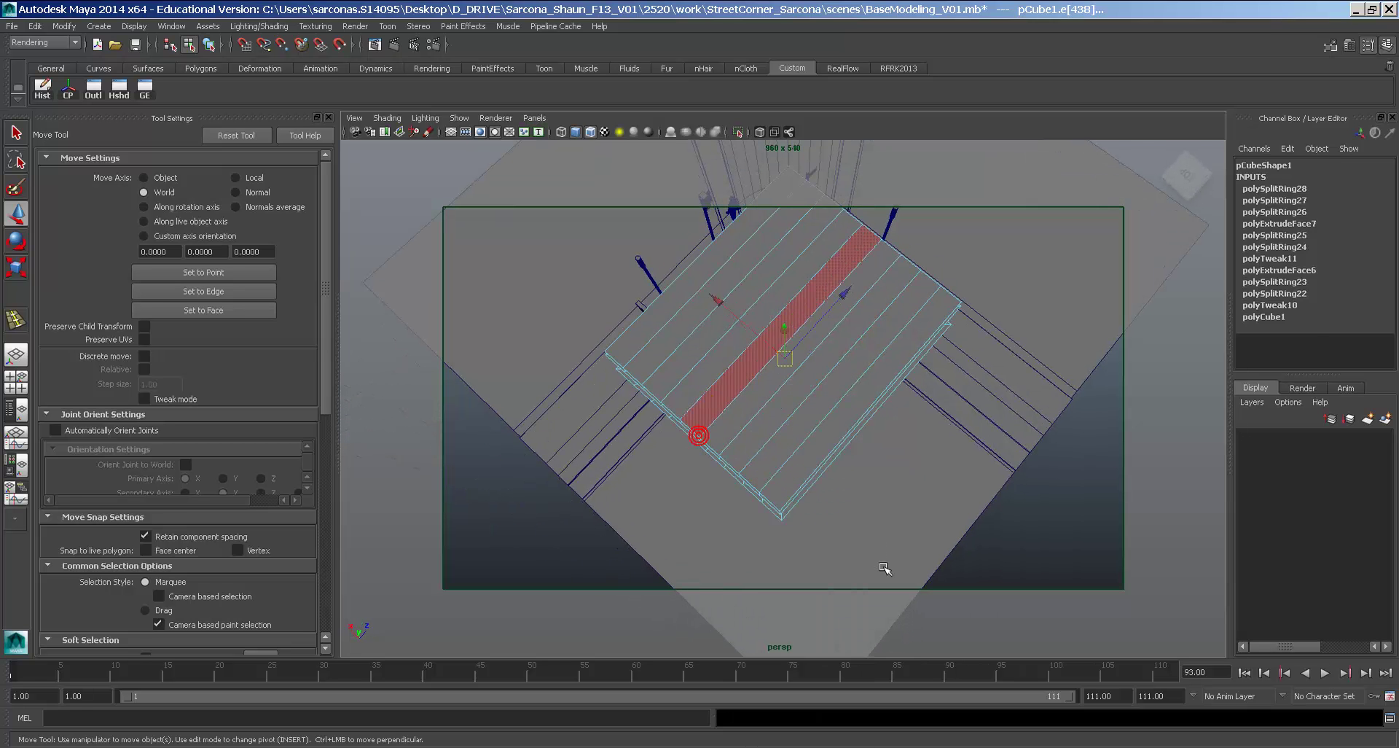
left_click_drag(882, 566, 880, 564)
key("Delete")
Delete the leftover end faces of the building's cornices.
left_click_drag(760, 391, 924, 476, "alt")
left_click_drag(924, 475, 940, 430, "alt")
right_click_drag(941, 431, 983, 436, "alt")
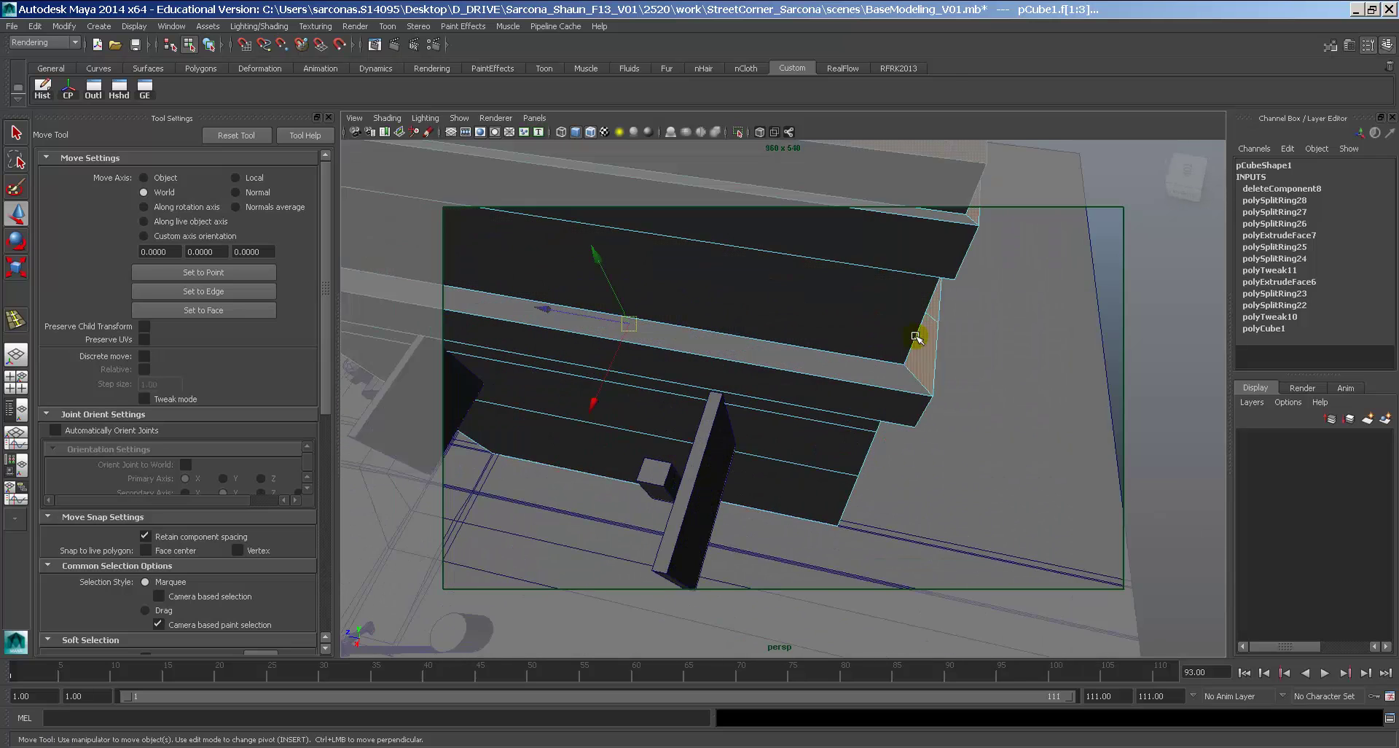
mouse_move(955, 384)
left_mouse_down("alt")
mouse_move(816, 412)
mouse_move(776, 260)
mouse_move(788, 369)
mouse_move(722, 413)
mouse_move(930, 387)
left_mouse_up("alt")
key("Delete")
Undo the face deletions on the building.
right_click_drag(931, 387, 644, 350, "alt")
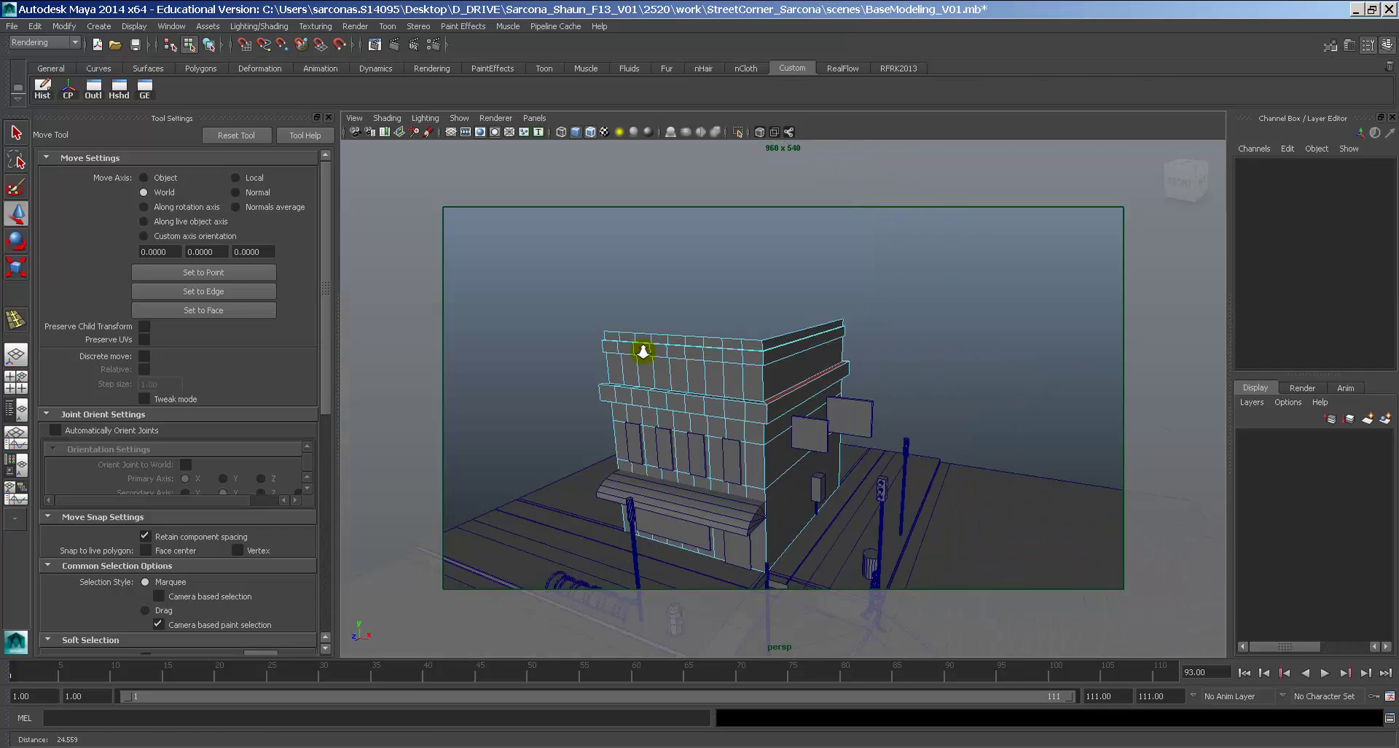
left_click_drag(644, 350, 930, 381, "alt")
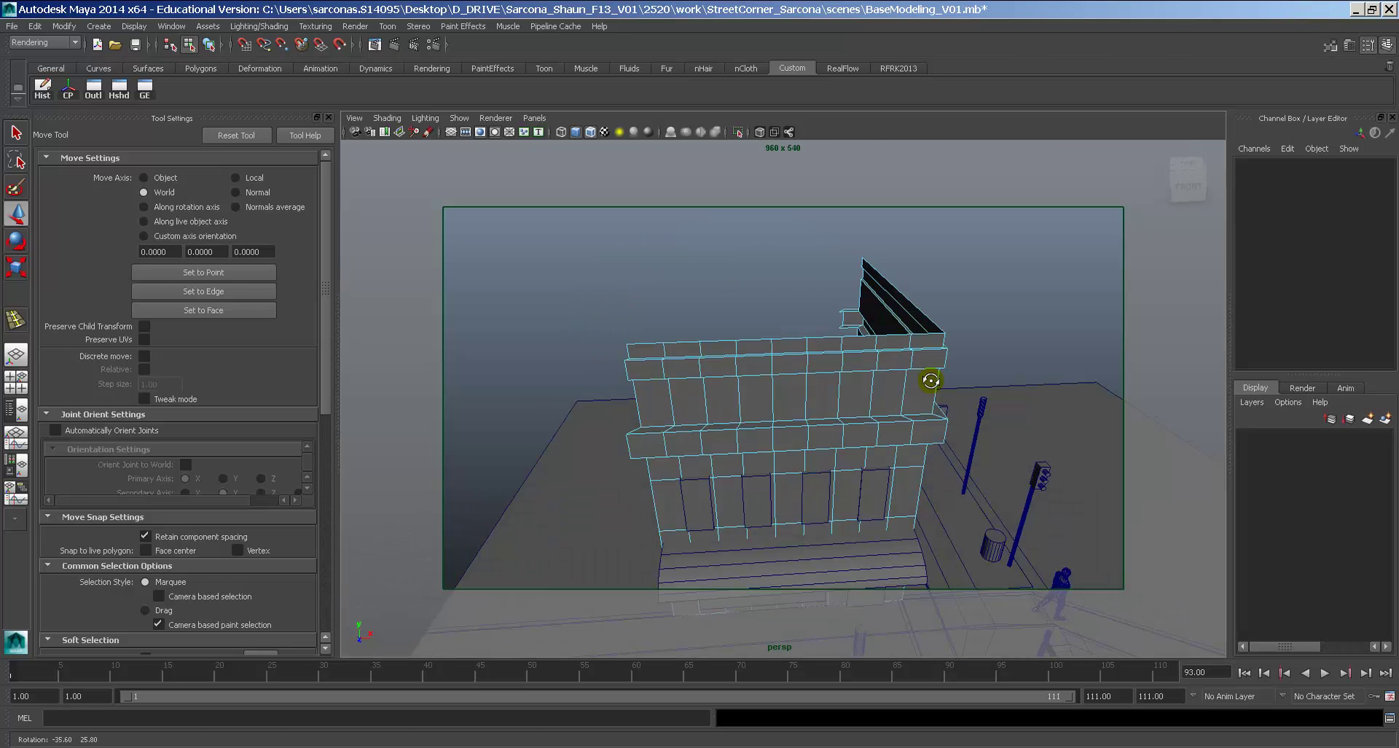
key("ctrl+z")
key("ctrl+z")
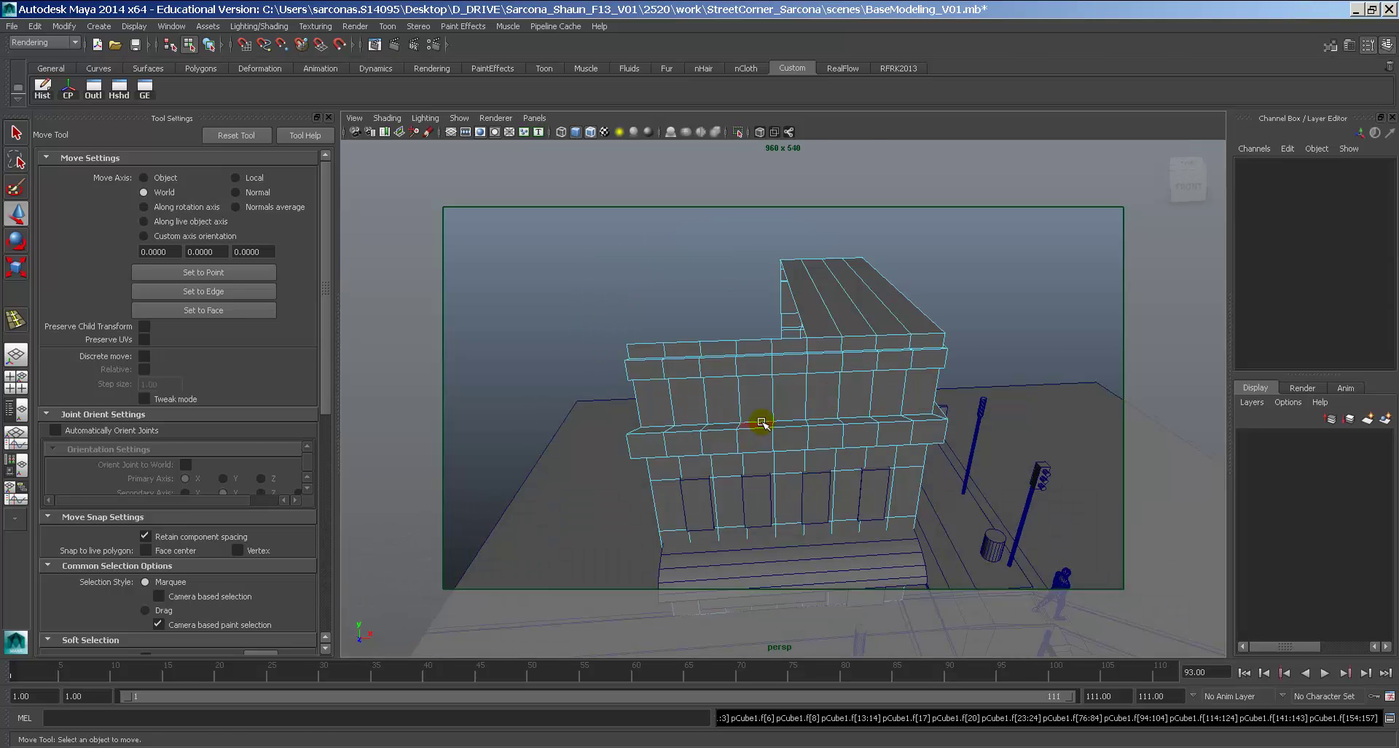
Remove the unwanted faces from the selection and delete the building's roof and hidden rear faces.
left_click_drag(753, 418, 912, 377, "alt")
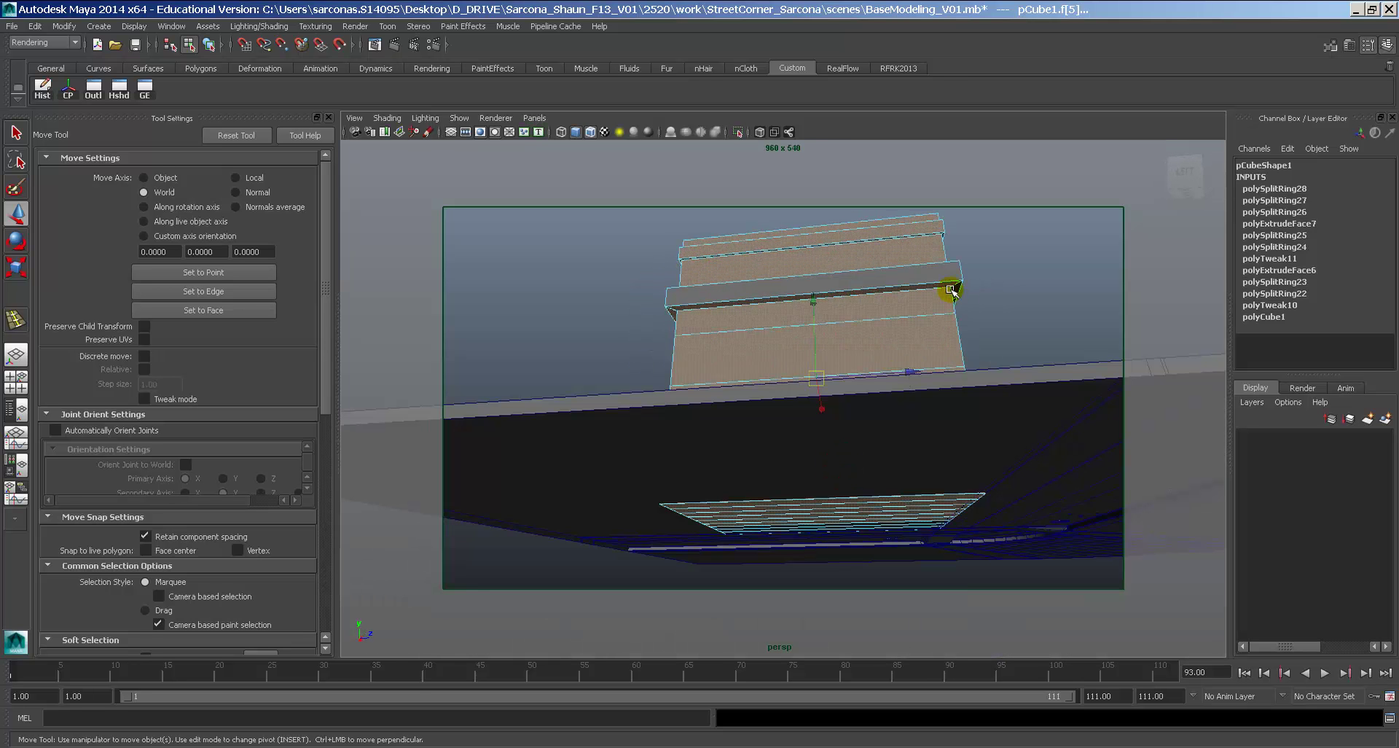
left_click(952, 290, "ctrl")
left_click(944, 286, "ctrl")
left_click(923, 299, "ctrl")
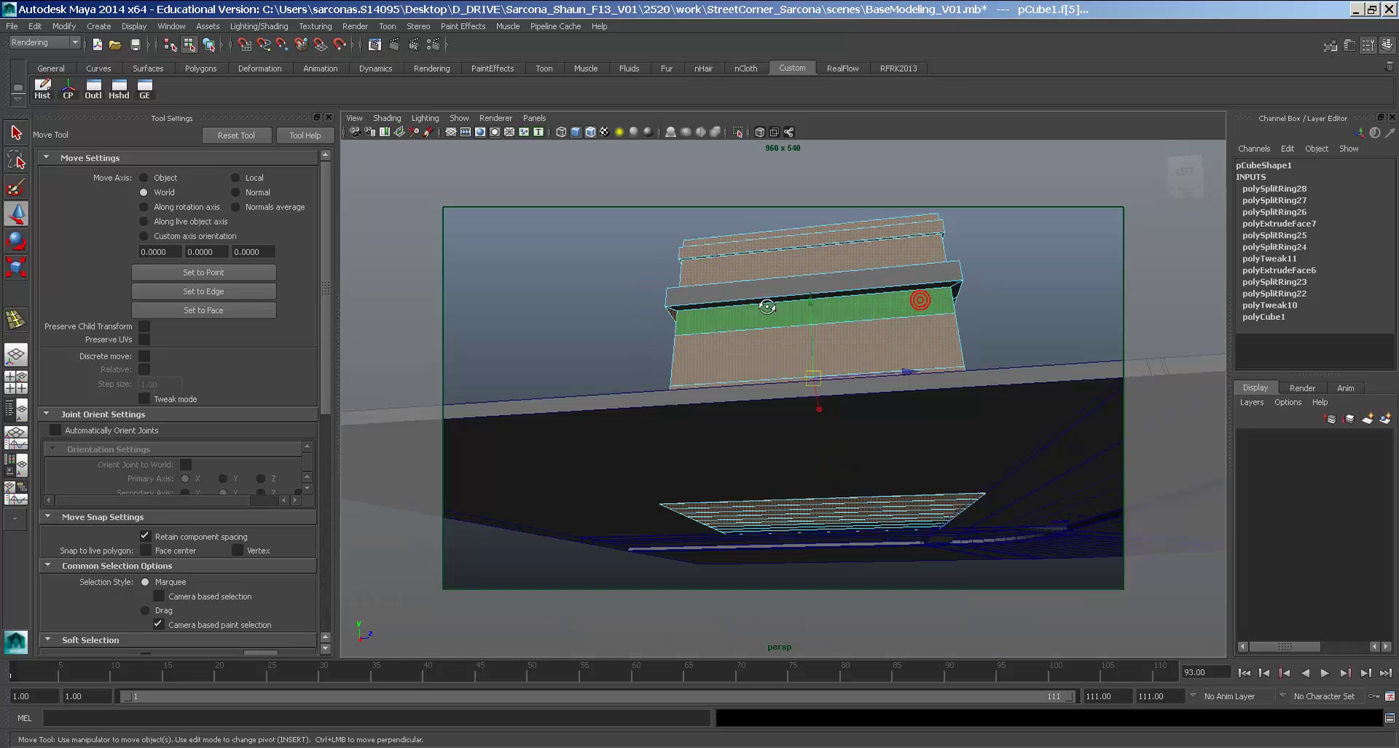
left_click_drag(768, 306, 920, 404, "alt")
left_click_drag(747, 418, 774, 443, "alt")
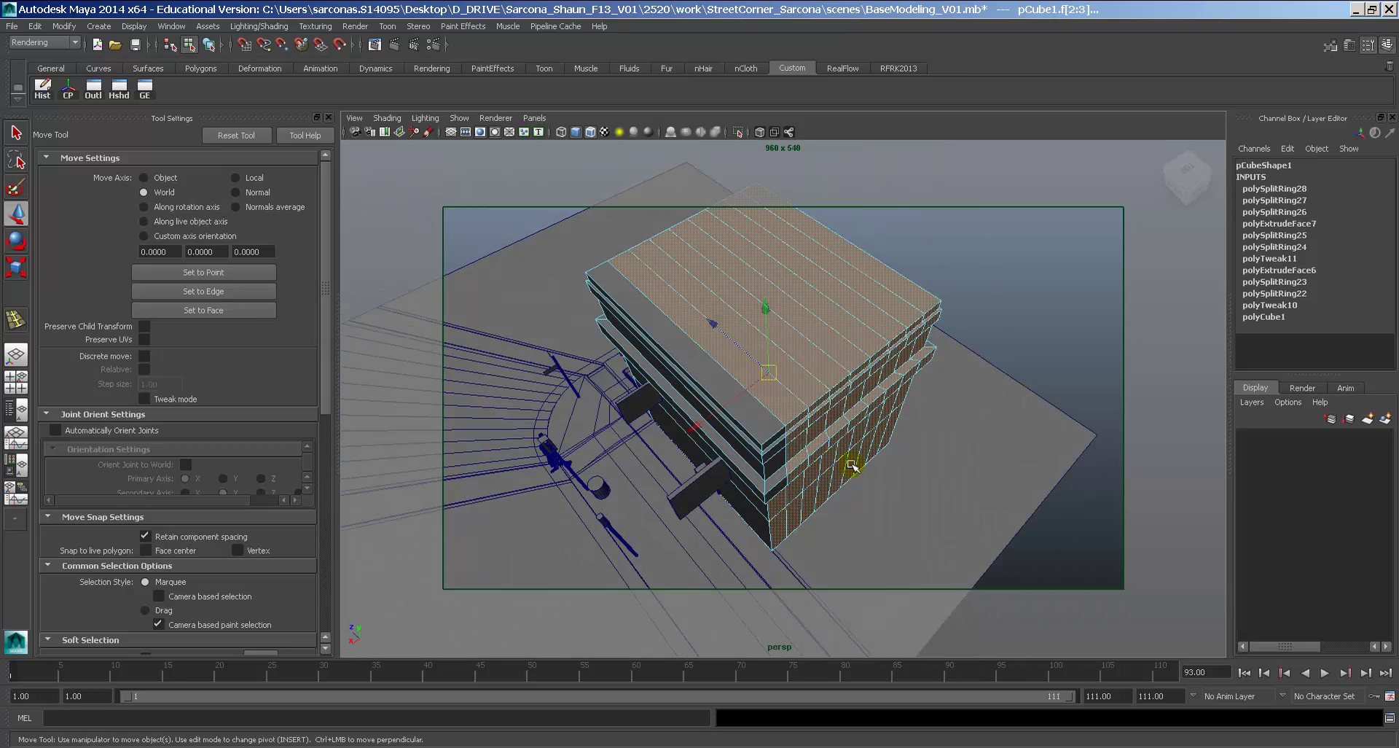
scroll(774, 438, "up", 4)
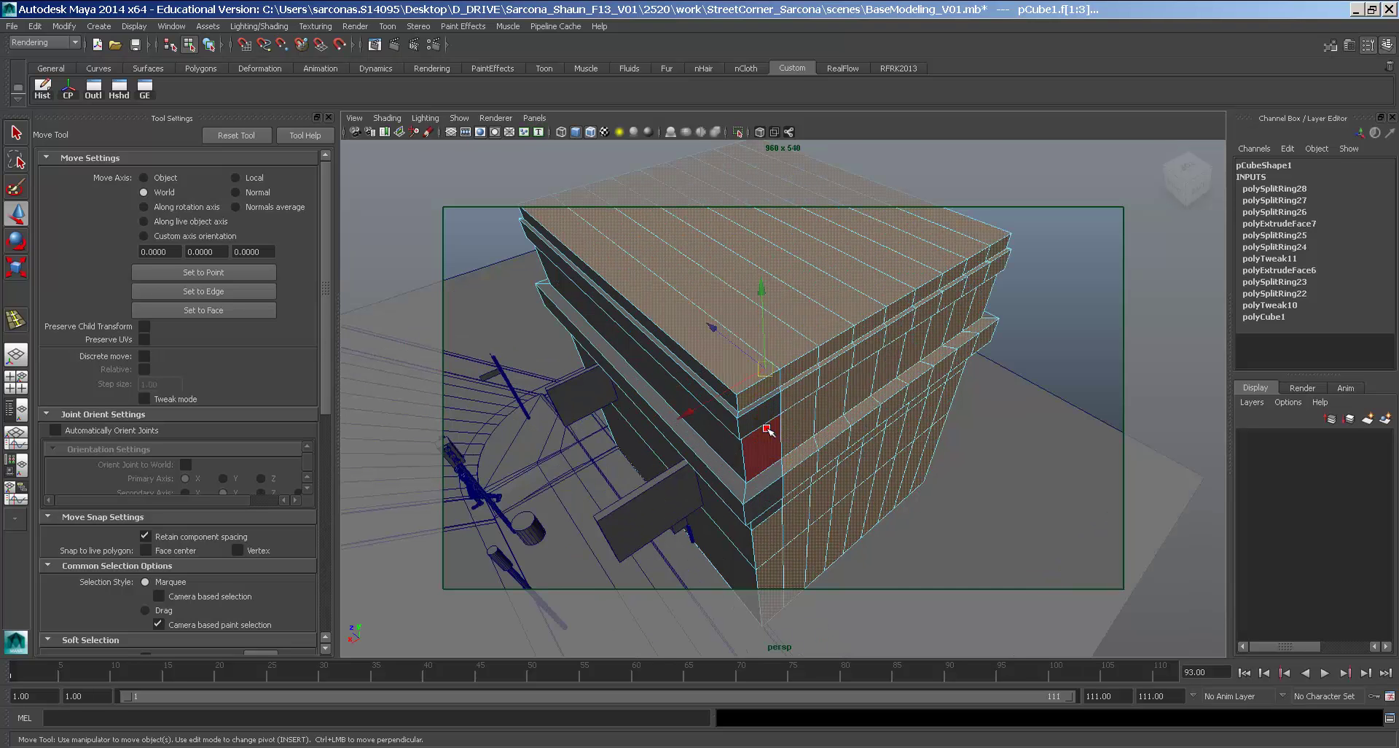
left_click_drag(767, 428, 768, 393, "alt")
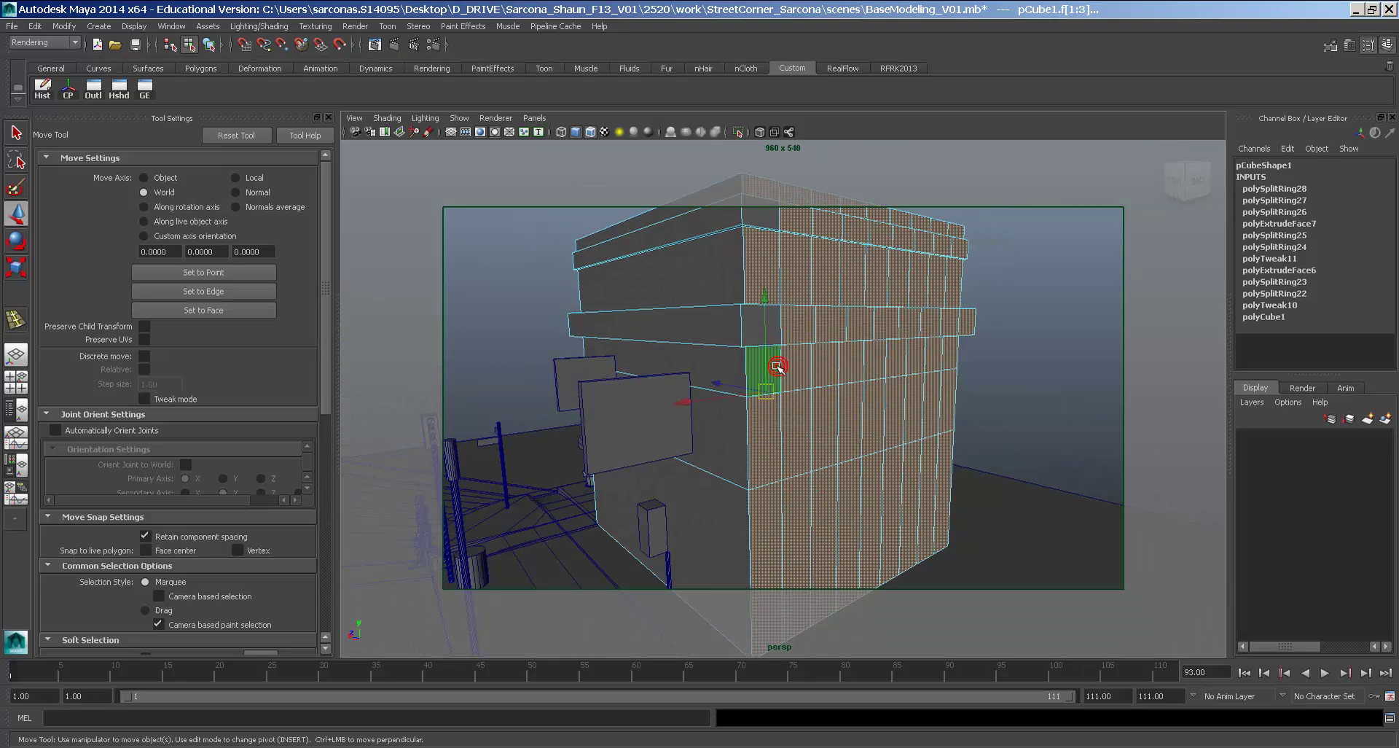
key("Delete")
In edge mode, move the lower cornice's outer end edge in to line up with the end of the wall.
left_click_drag(809, 354, 825, 430, "alt")
right_click(878, 397)
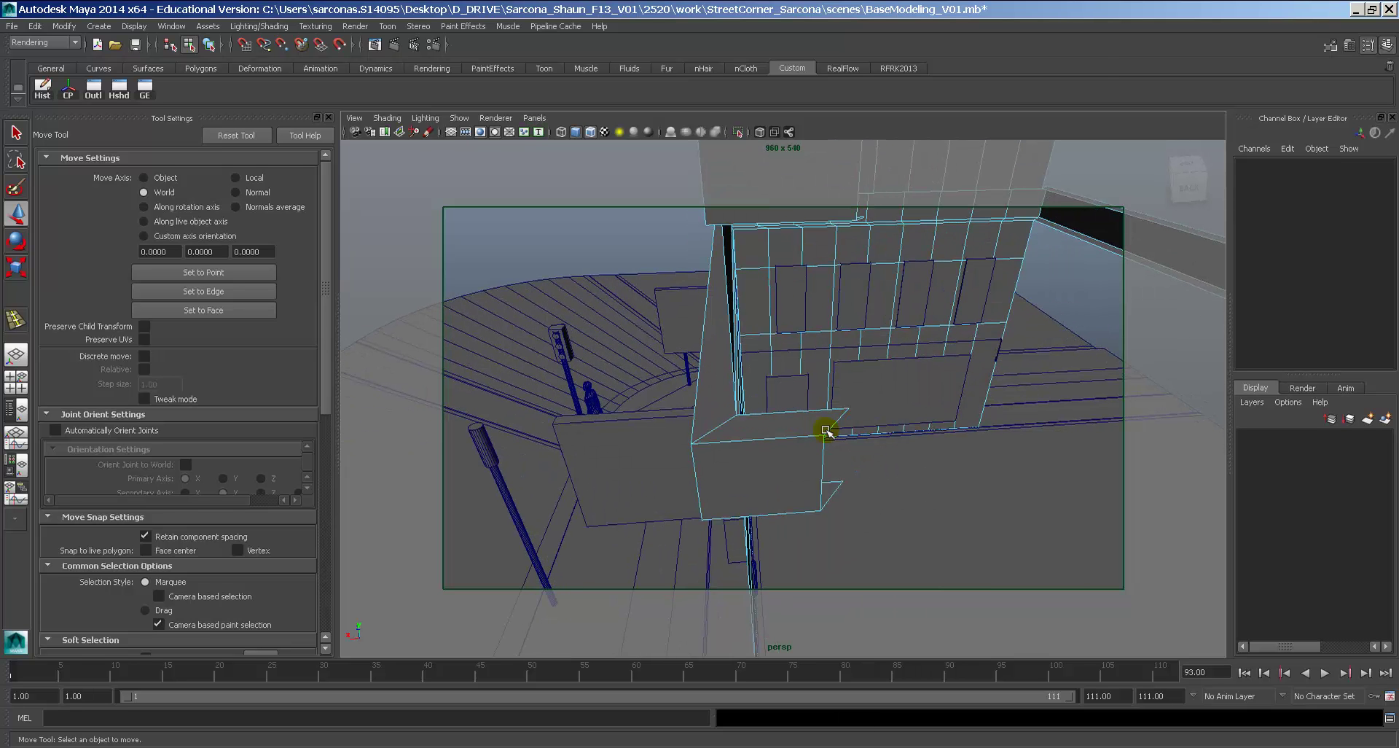
left_click(825, 454)
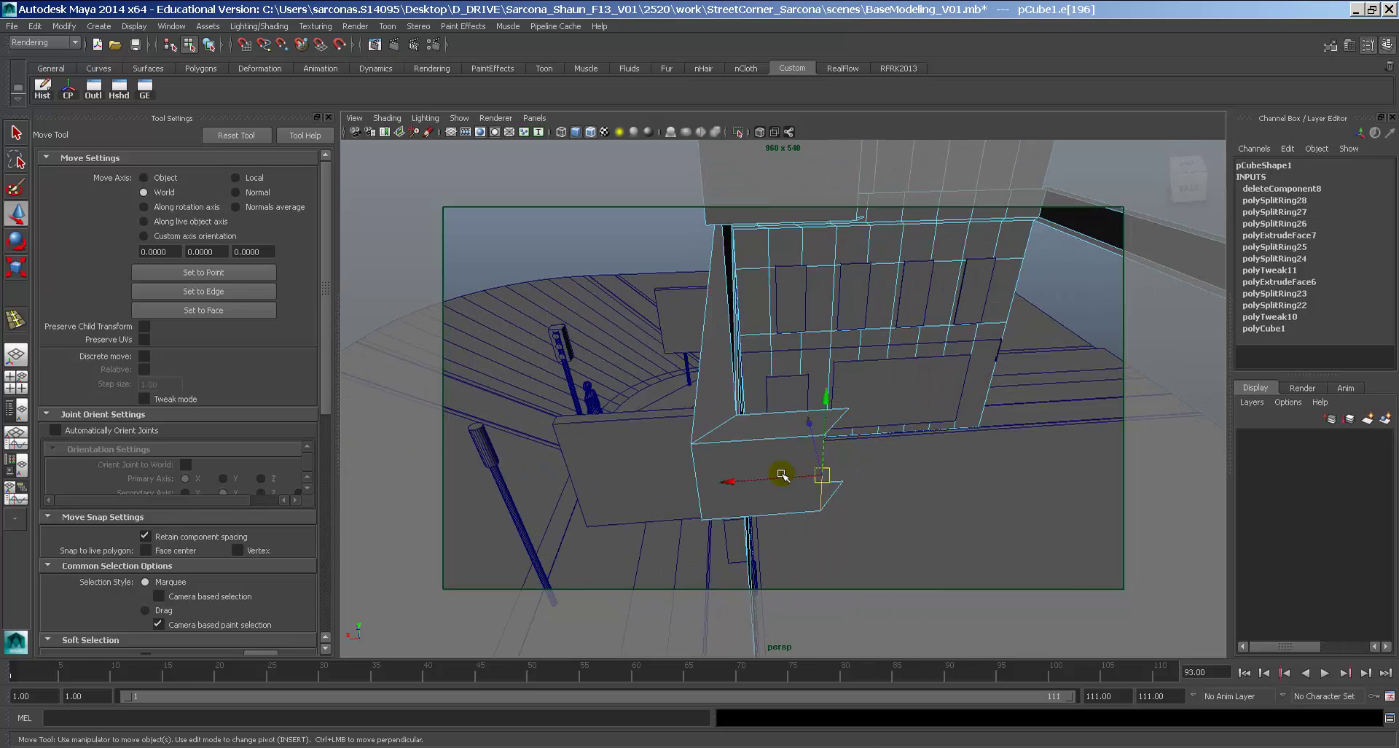
left_click_drag(780, 477, 756, 476)
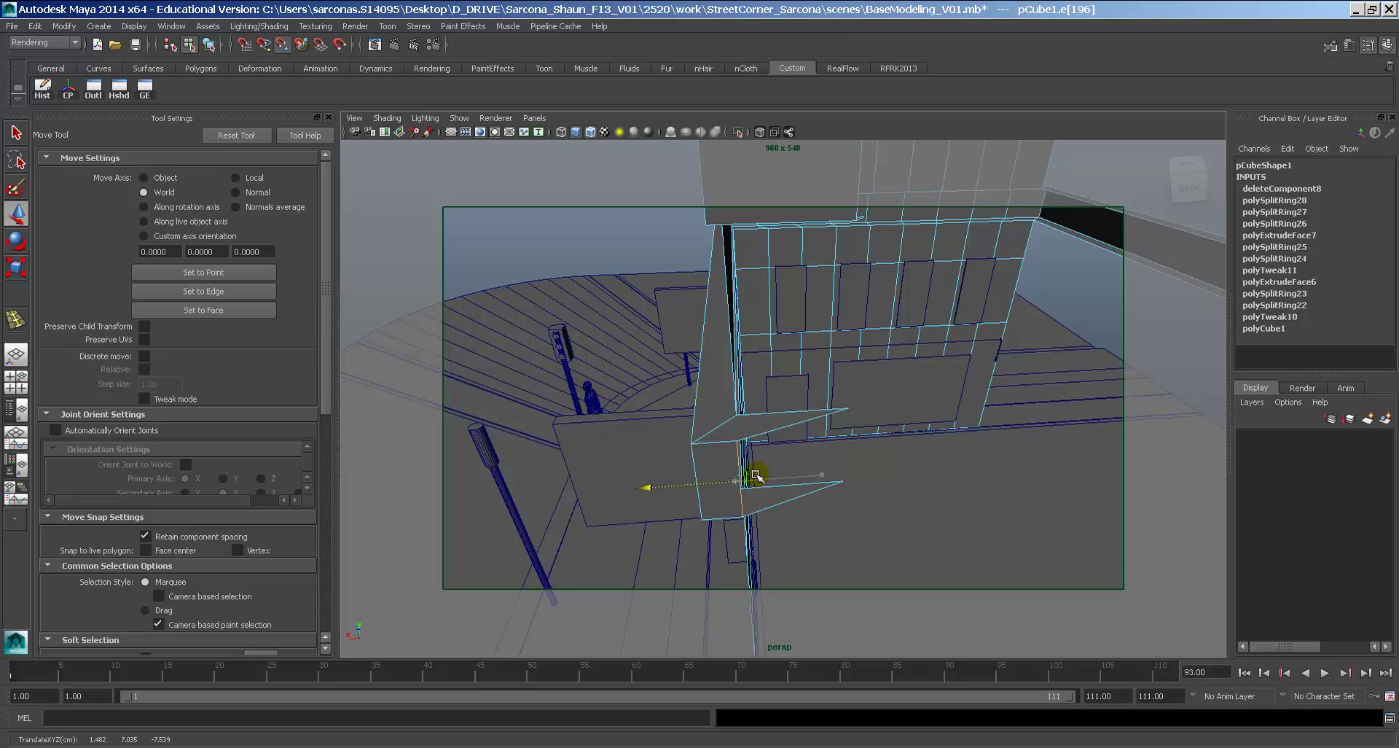
left_click_drag(792, 416, 813, 418, "alt")
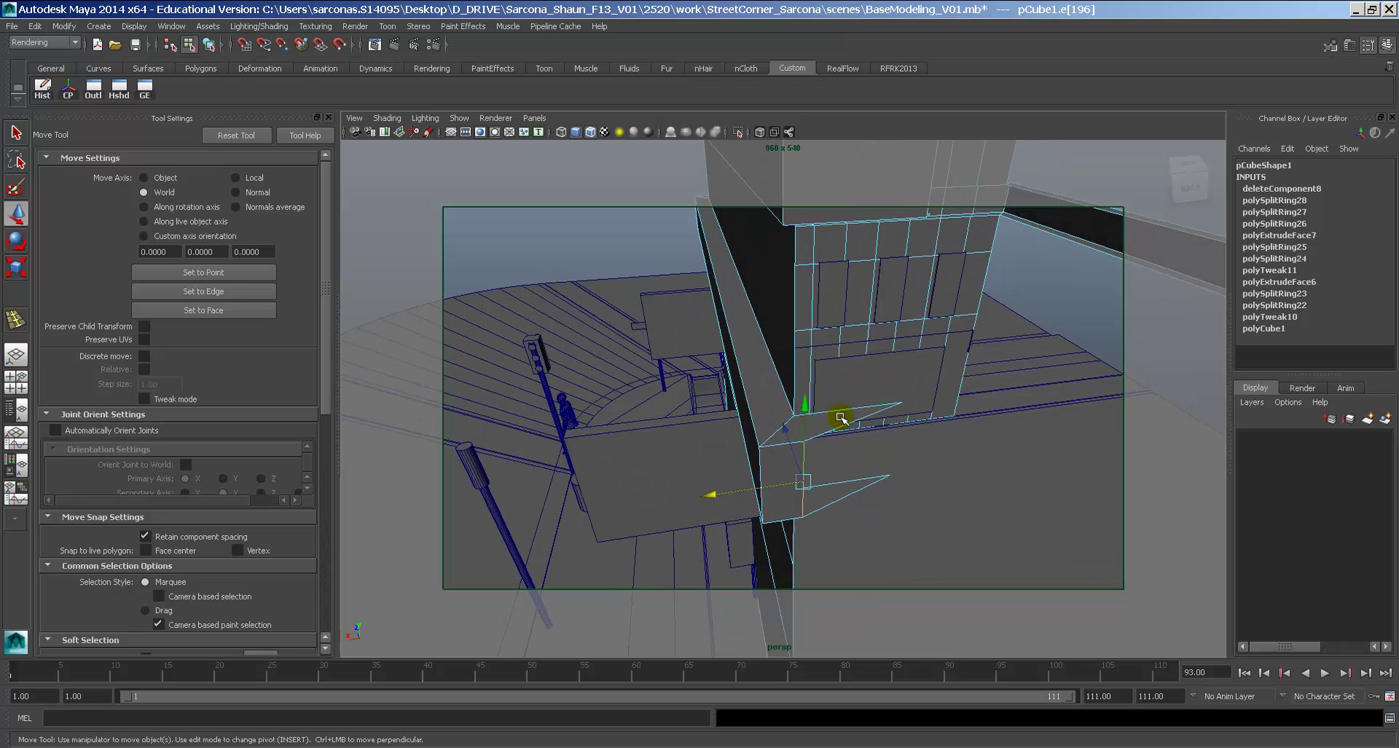
Snap the lower cornice's remaining inner vertices at that end in against the wall in vertex mode.
right_click_drag(848, 415, 789, 414)
left_click(885, 392)
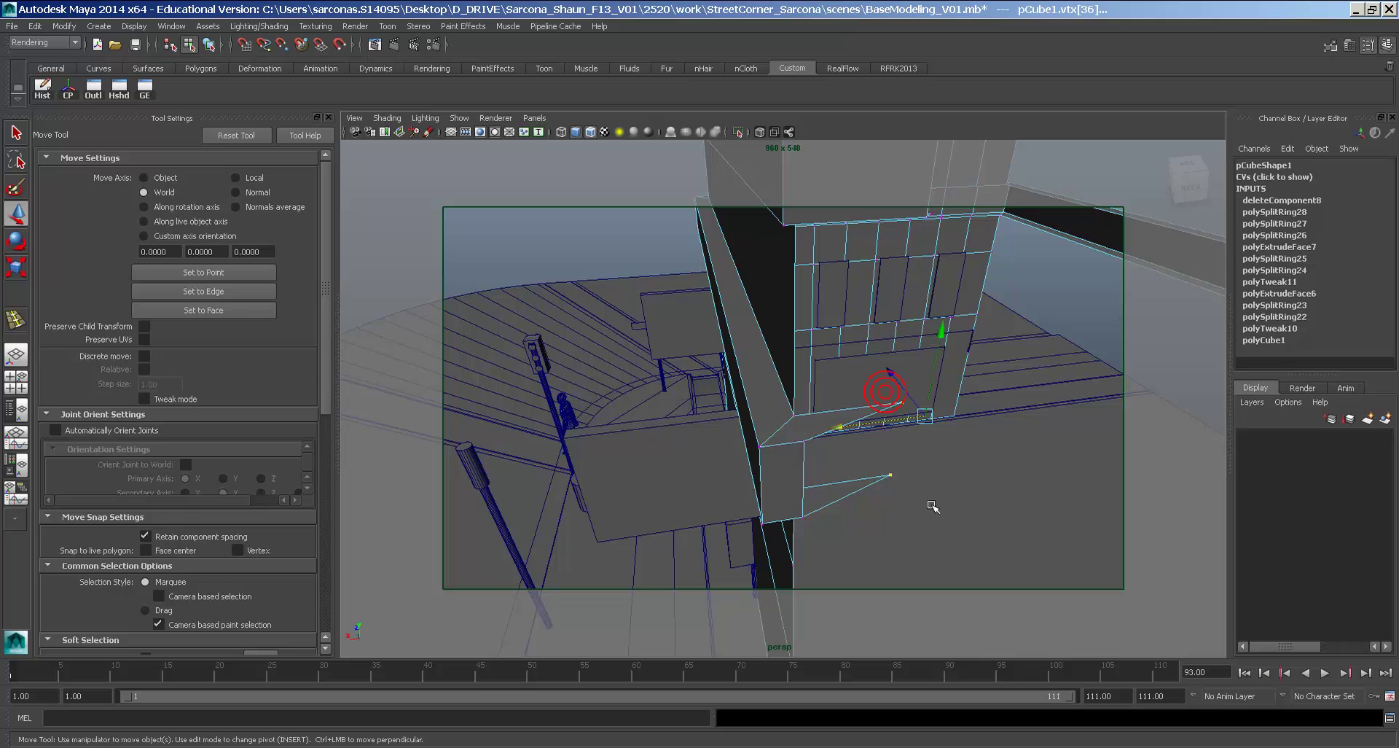
mouse_move(870, 421)
left_mouse_down()
mouse_move(807, 419)
mouse_move(873, 437)
left_mouse_up()
key("ctrl+z")
left_click(830, 422)
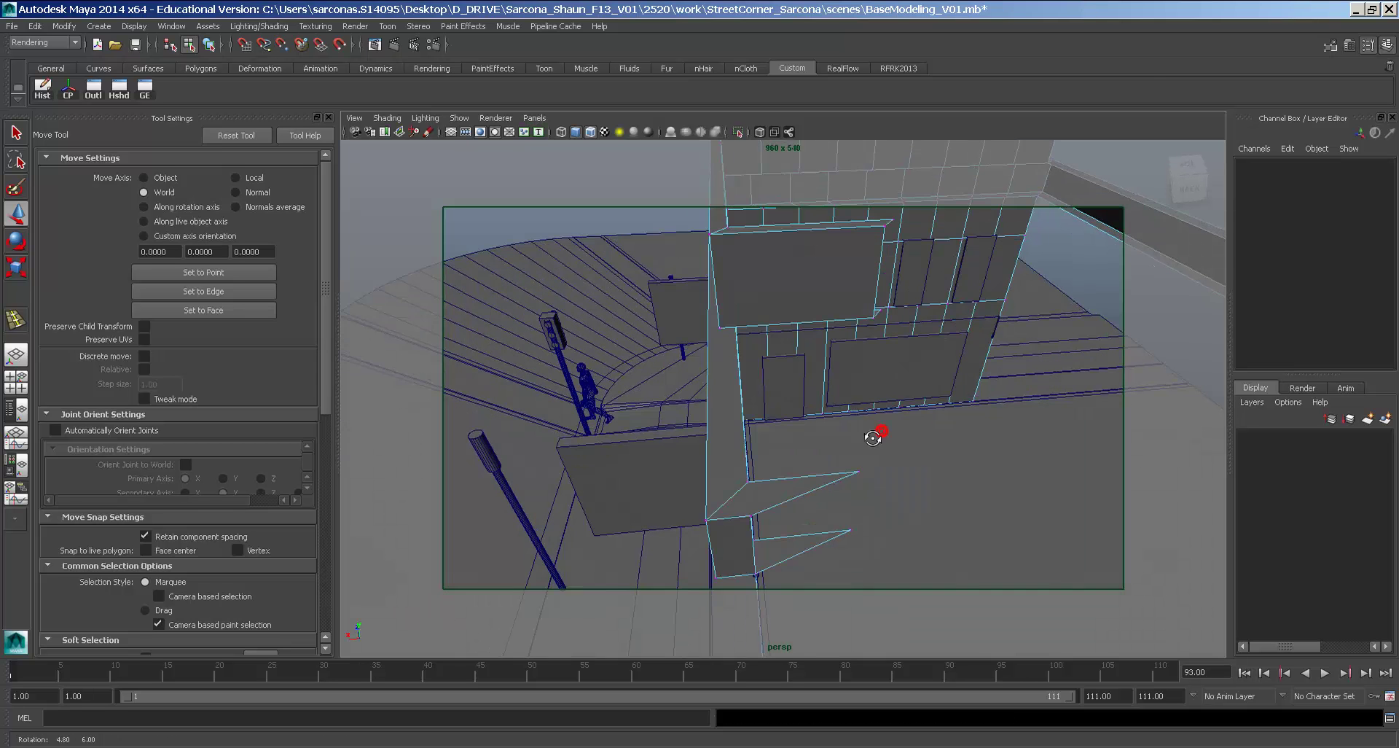
left_click_drag(895, 554, 895, 554)
left_click_drag(823, 508, 737, 470)
left_click_drag(765, 419, 838, 390)
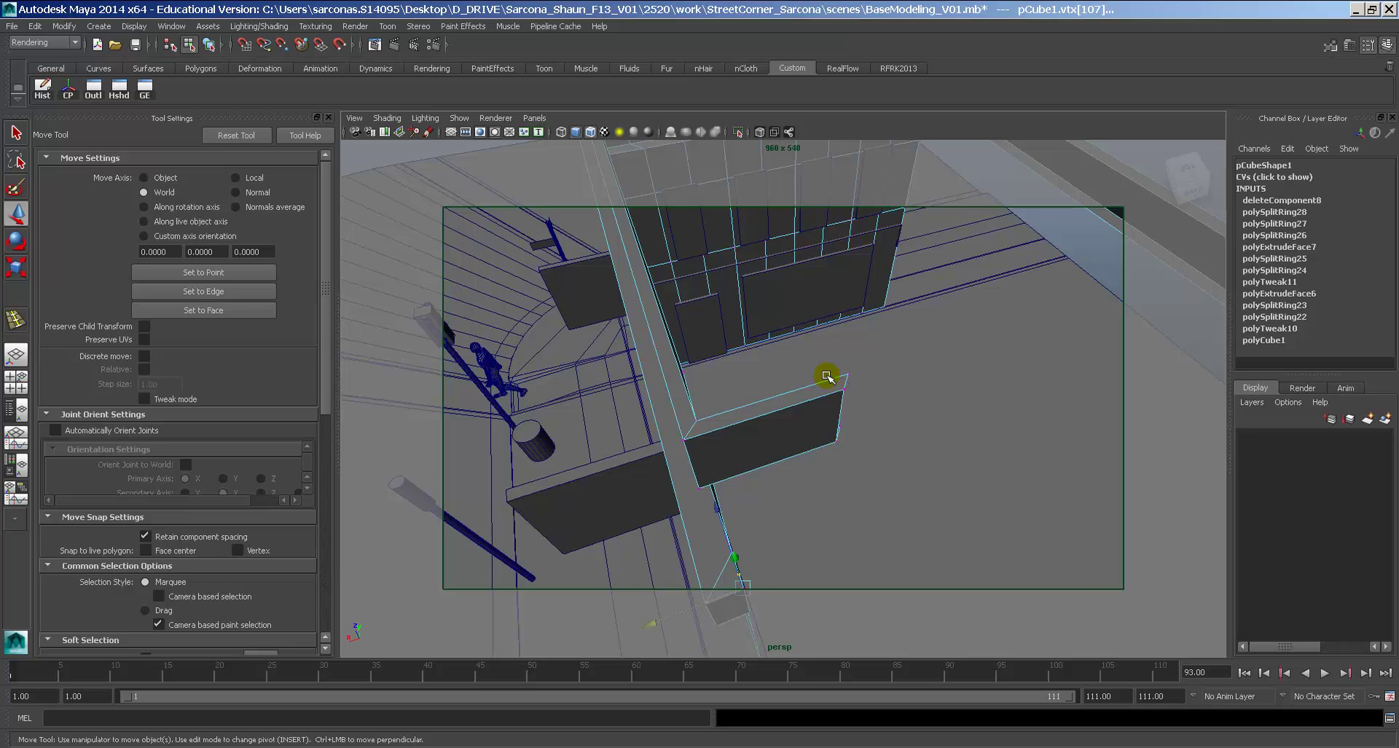
Snap the outer and inner end vertices of the upper cornice at the same end in to the wall.
right_click_drag(827, 376, 825, 381, "alt")
left_click(812, 415)
key("ctrl+z")
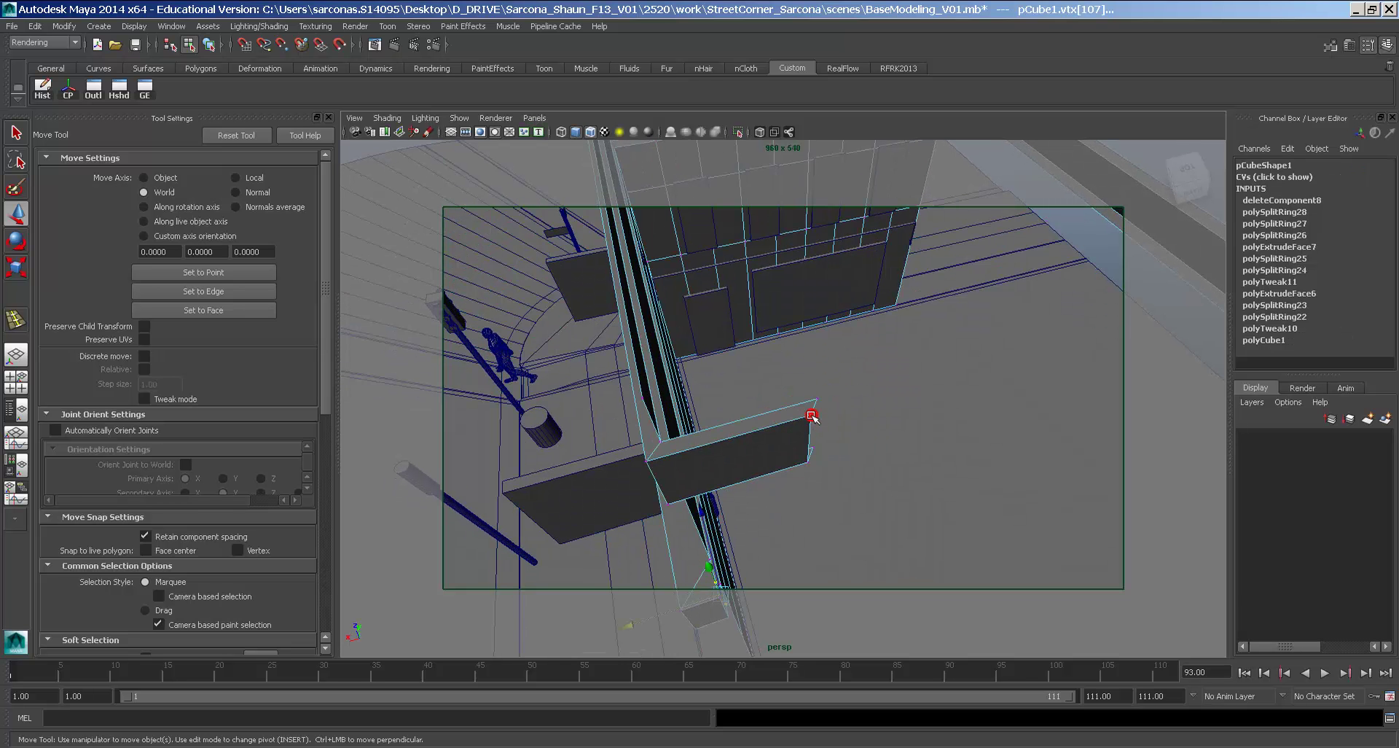
left_click_drag(819, 409, 720, 473)
left_click_drag(806, 388, 843, 467)
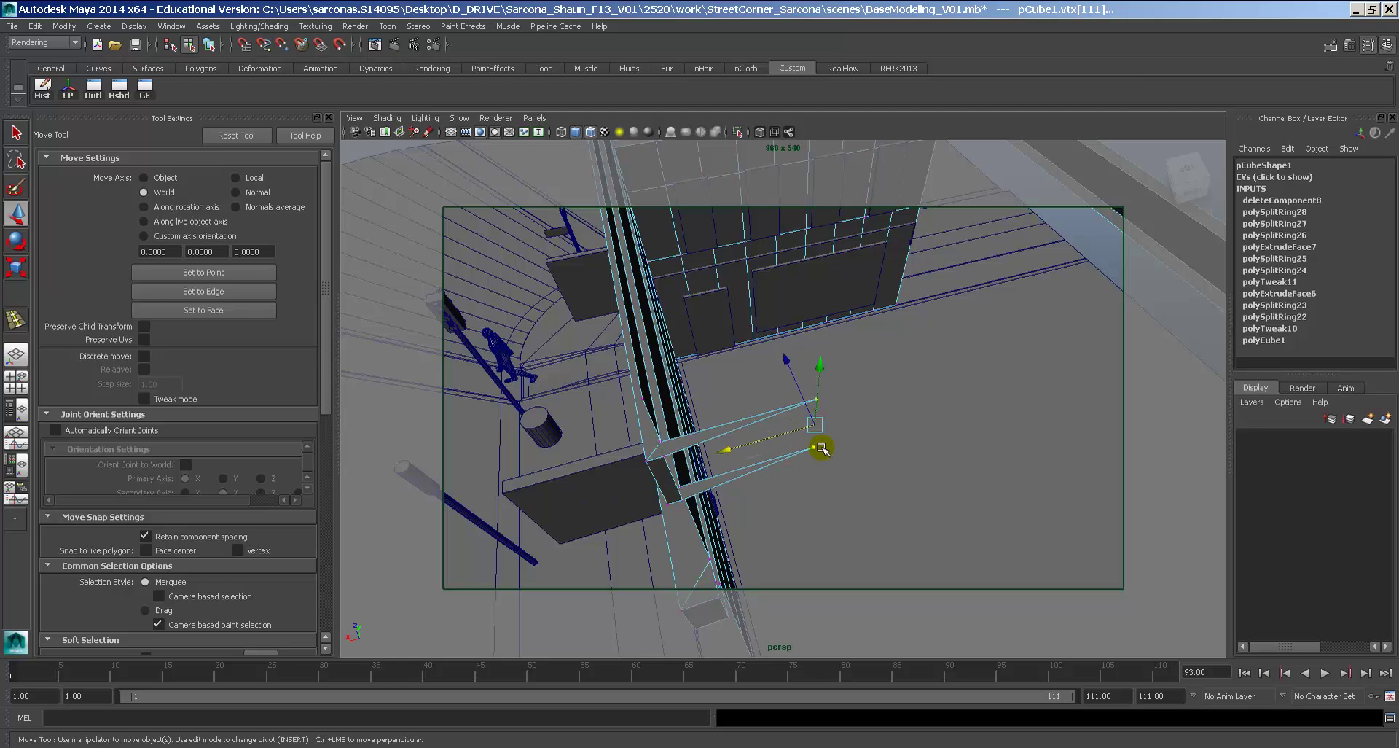
left_click_drag(796, 376, 803, 391)
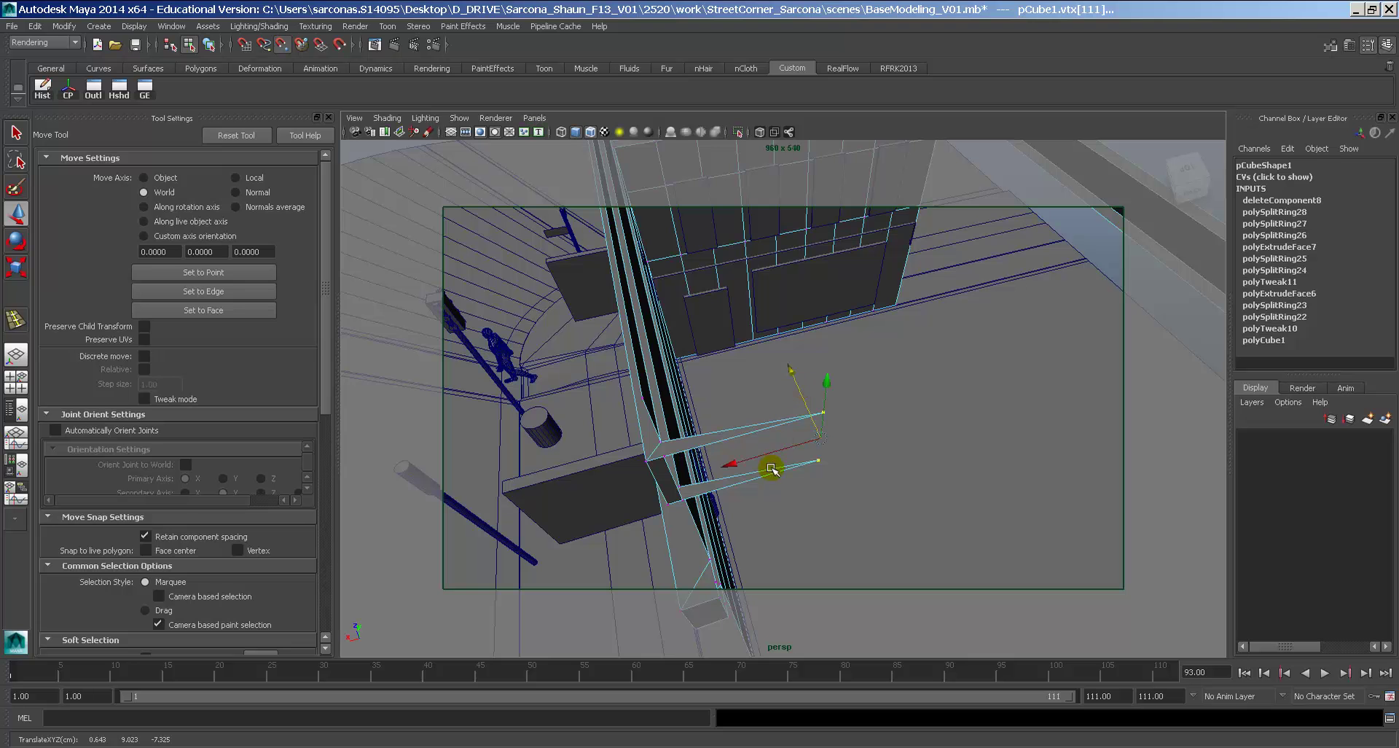
left_click_drag(772, 453, 827, 466)
Move the outer end vertices at the lower cornice's opposite end in towards the wall end.
left_click_drag(720, 478, 1003, 369)
left_click_drag(870, 451, 857, 302)
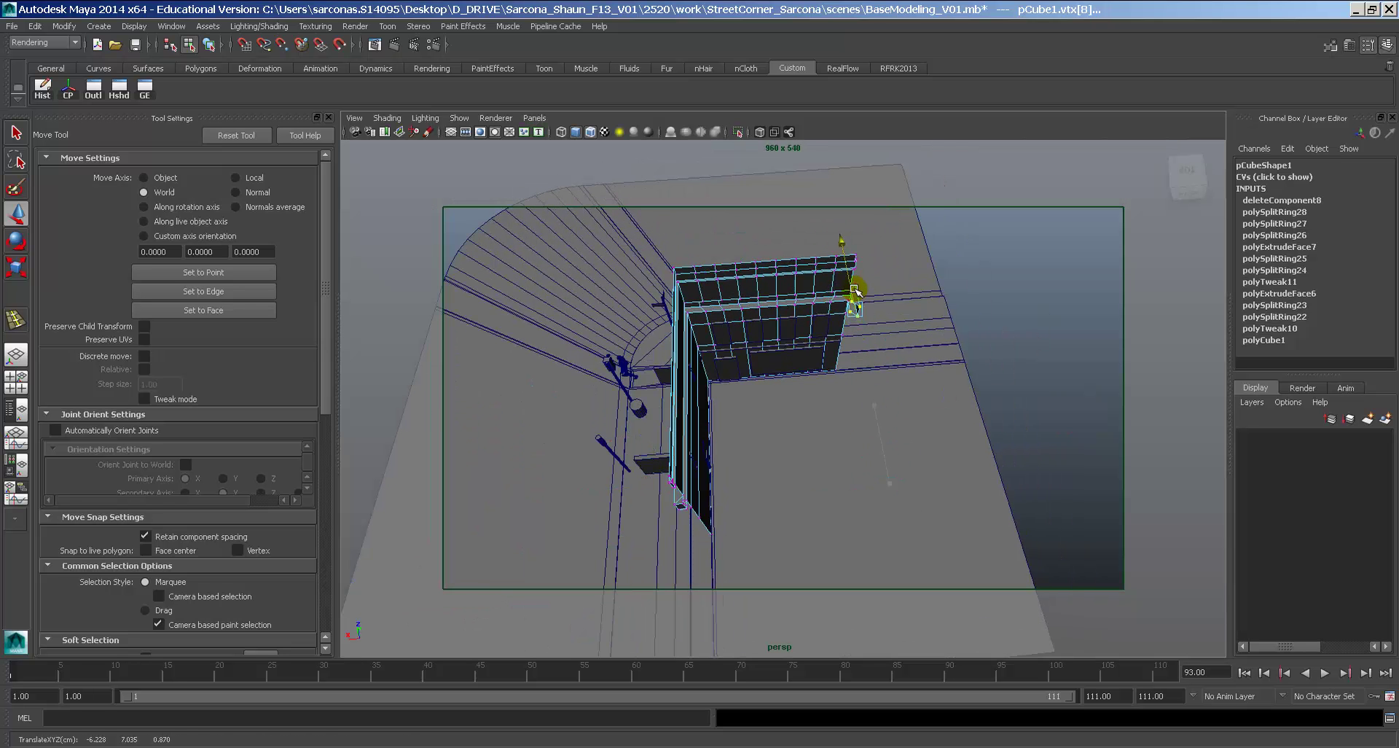
right_click_drag(855, 287, 914, 307, "alt")
mouse_move(794, 317)
left_mouse_down("alt")
mouse_move(737, 315)
mouse_move(762, 284)
mouse_move(736, 397)
mouse_move(663, 397)
left_mouse_up("alt")
left_click_drag(683, 525, 683, 525)
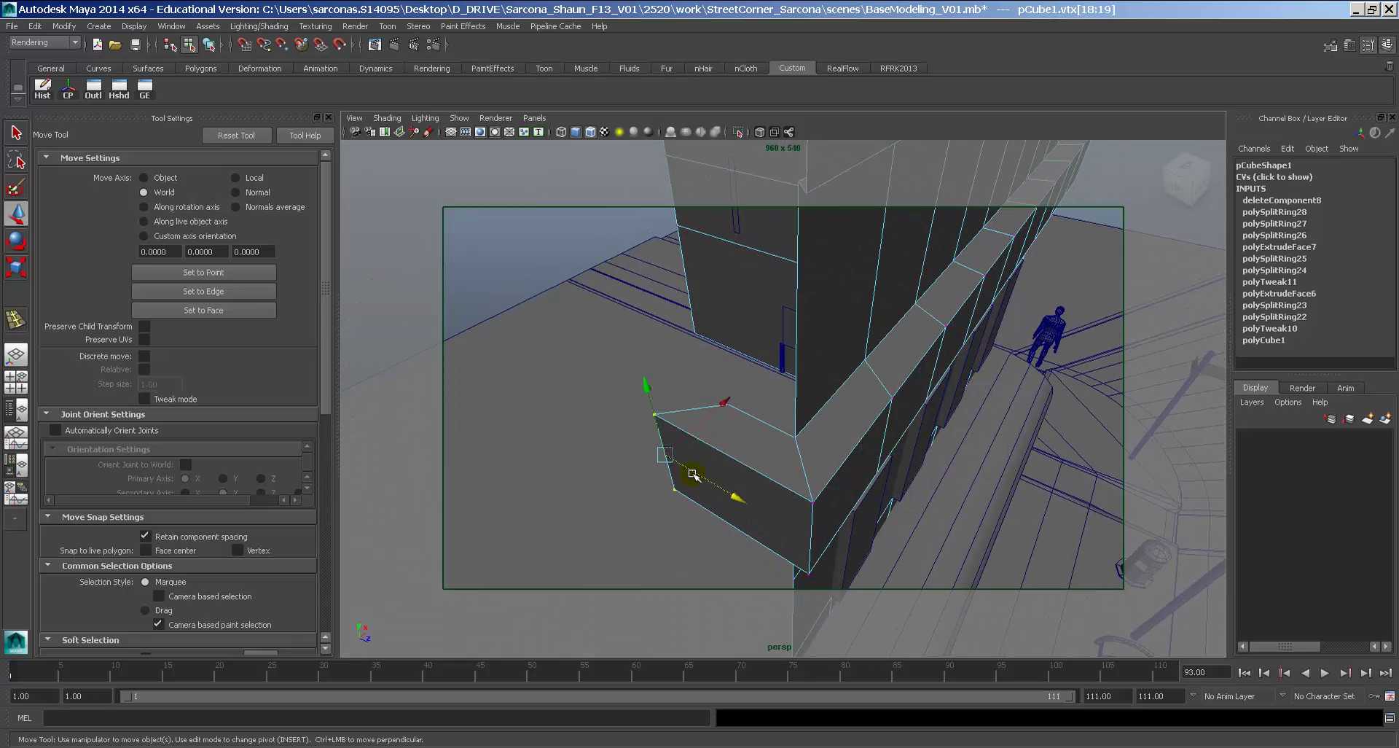
left_click_drag(684, 470, 759, 503)
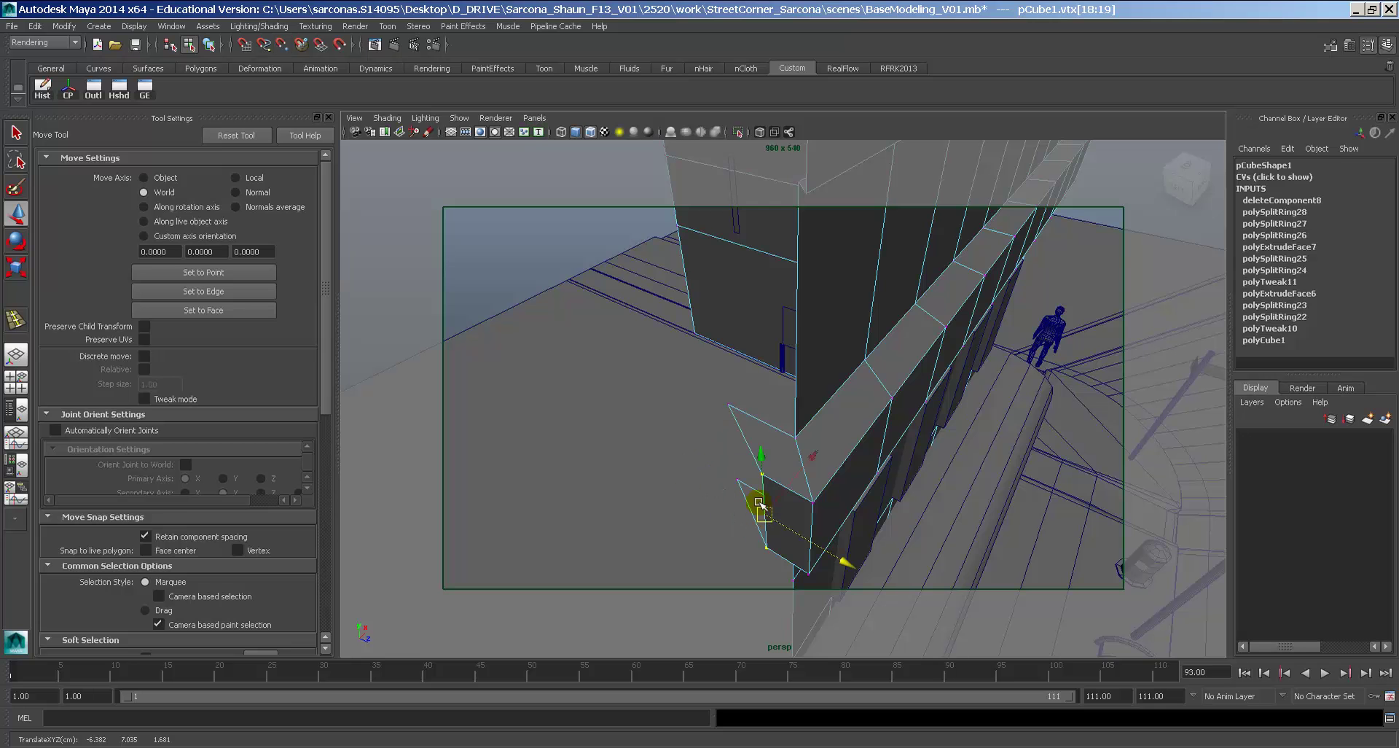
Align the inner vertices at the lower cornice's opposite end with the wall and the shortened cornice end.
left_click(731, 400)
left_click_drag(656, 400, 759, 487, "alt")
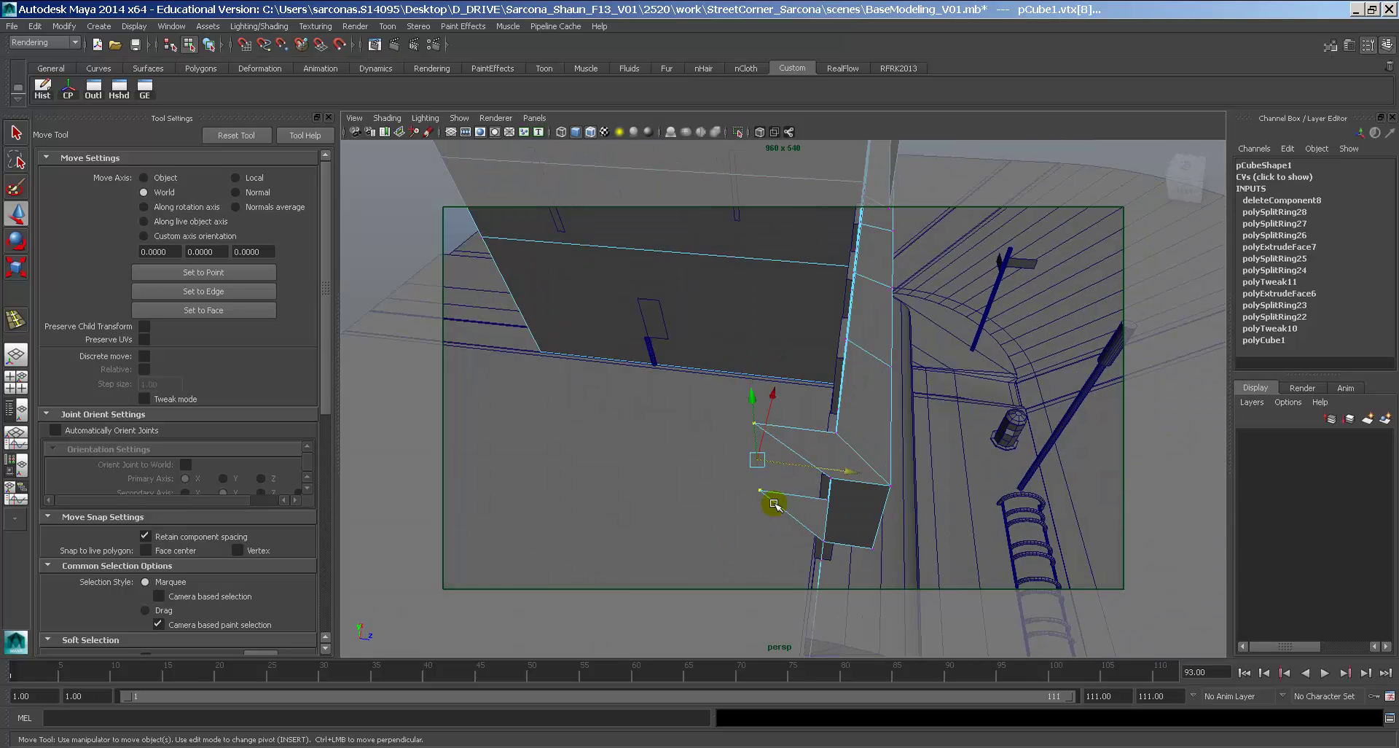
left_click_drag(775, 397, 767, 413)
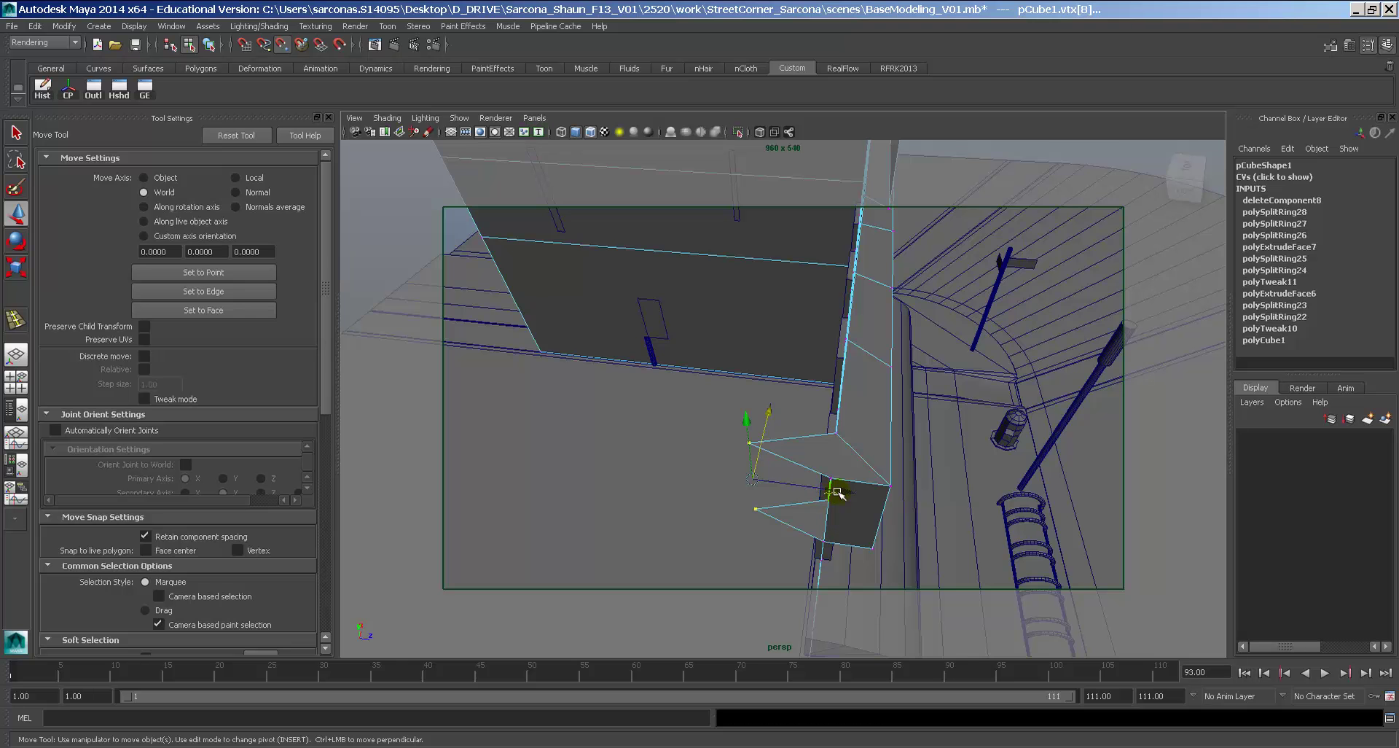
left_click_drag(824, 488, 829, 485)
Extrude the open end edges of the upper cornice's opposite end and move the new edges out past the corner.
left_click_drag(971, 472, 802, 463, "alt")
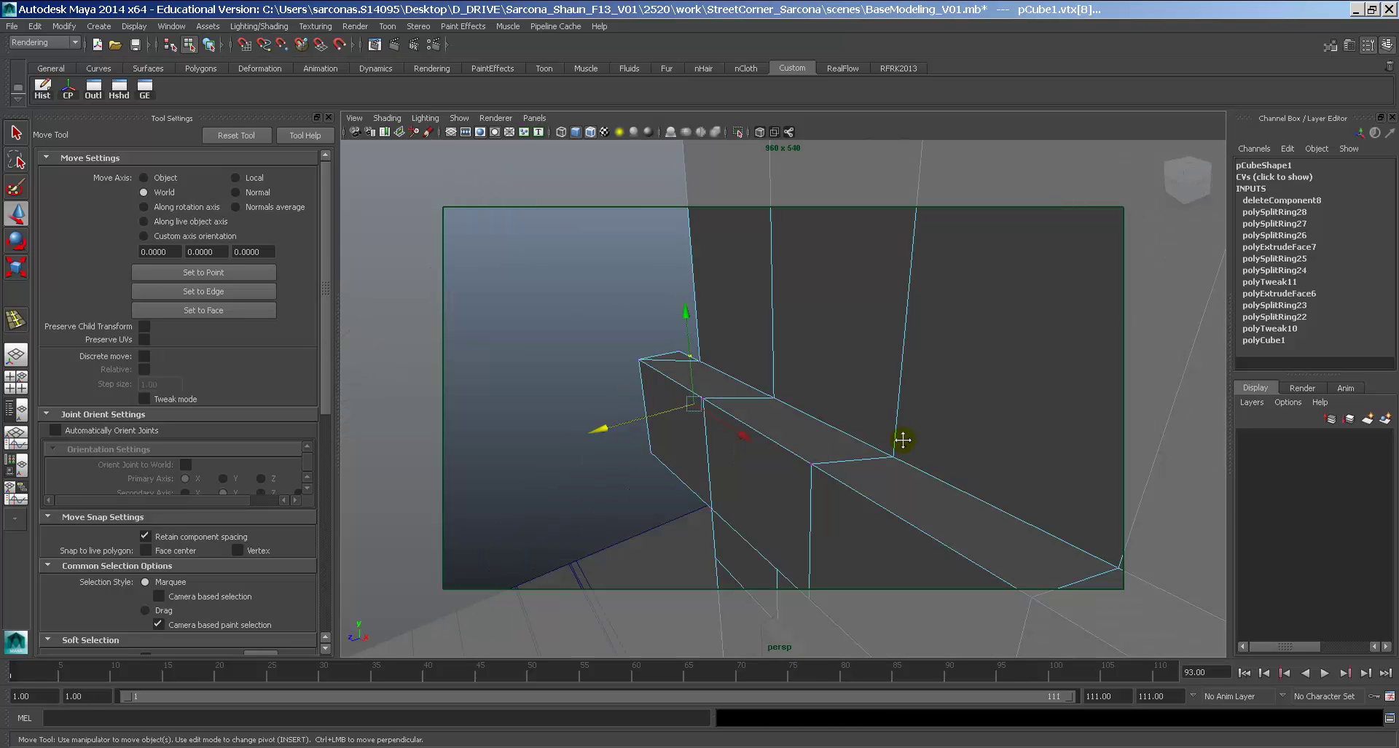
right_click_drag(901, 440, 702, 368, "alt")
middle_click_drag(702, 368, 687, 426, "alt")
left_click_drag(700, 438, 849, 440, "alt")
right_click_drag(849, 440, 820, 343, "alt")
middle_click_drag(820, 342, 750, 426, "alt")
left_click_drag(750, 427, 868, 462, "alt")
right_click_drag(711, 306, 710, 290)
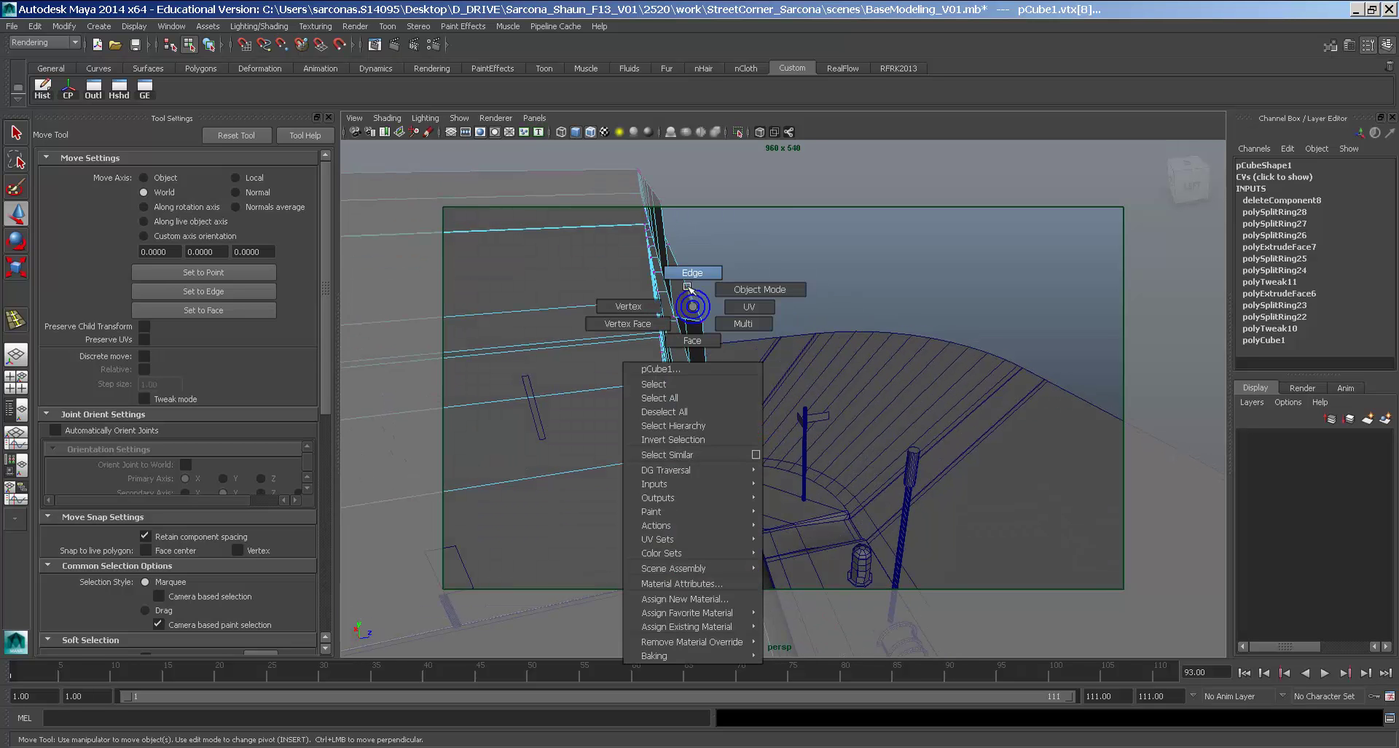
left_click(704, 345)
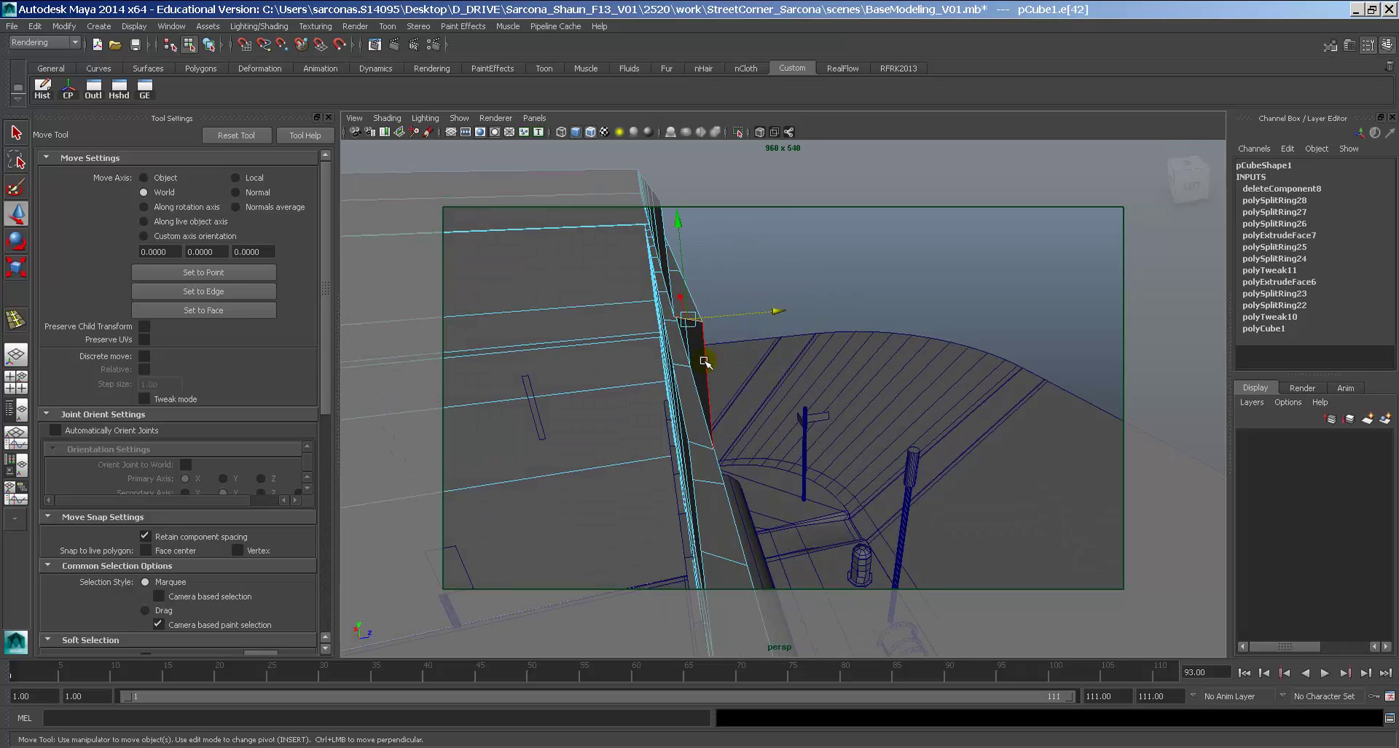
key("space")
left_click(566, 447)
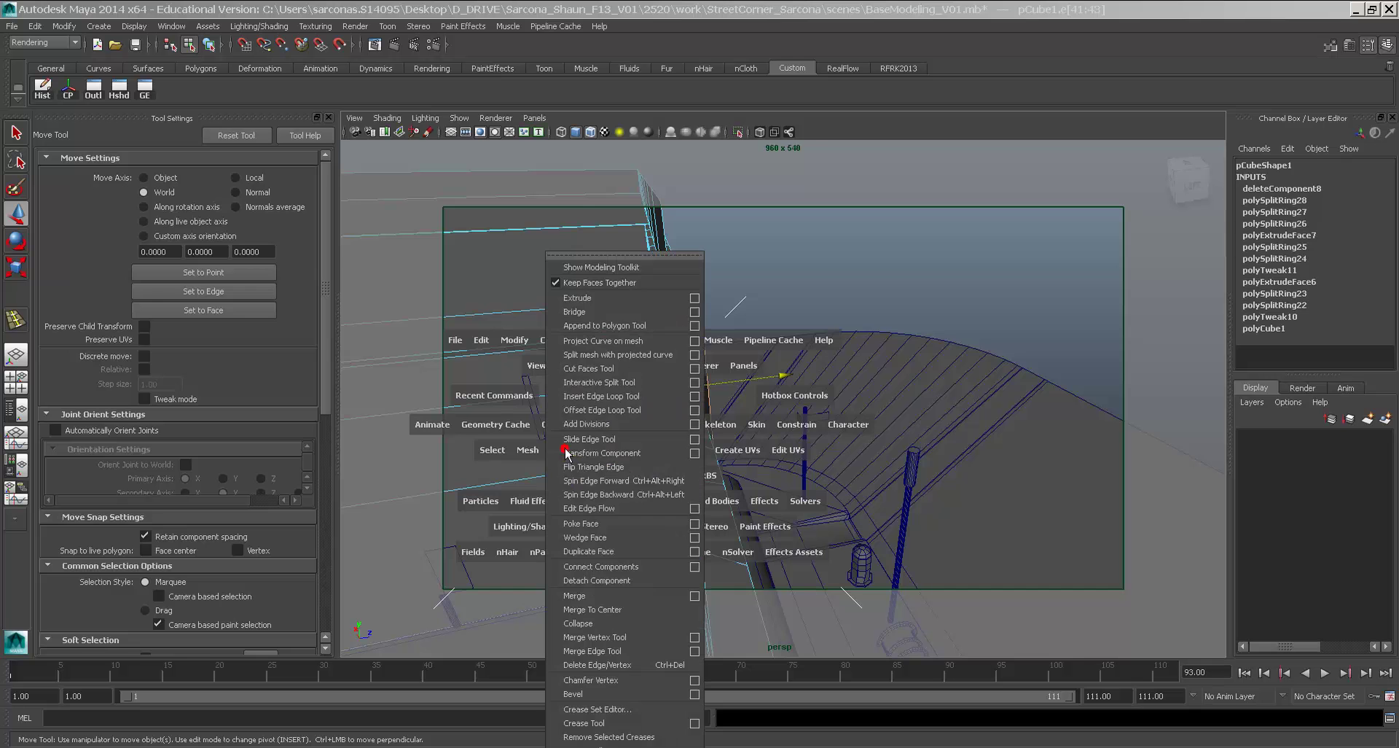
left_click(596, 300)
left_click_drag(693, 360, 693, 460, "alt")
key("w")
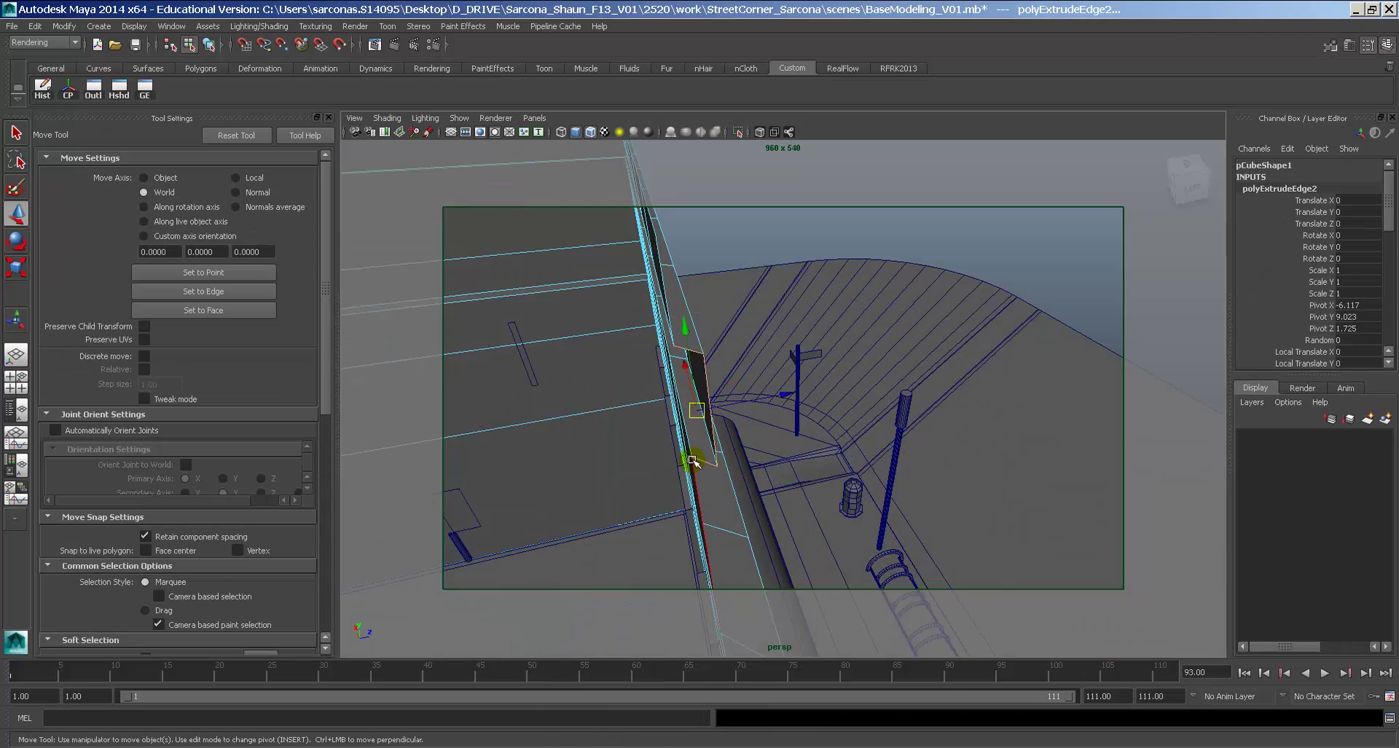
left_click_drag(776, 395, 846, 412)
Align the outer vertices of the upper cornice's extruded end with the wall end in vertex mode.
right_click_drag(696, 361, 650, 355)
left_click(685, 391)
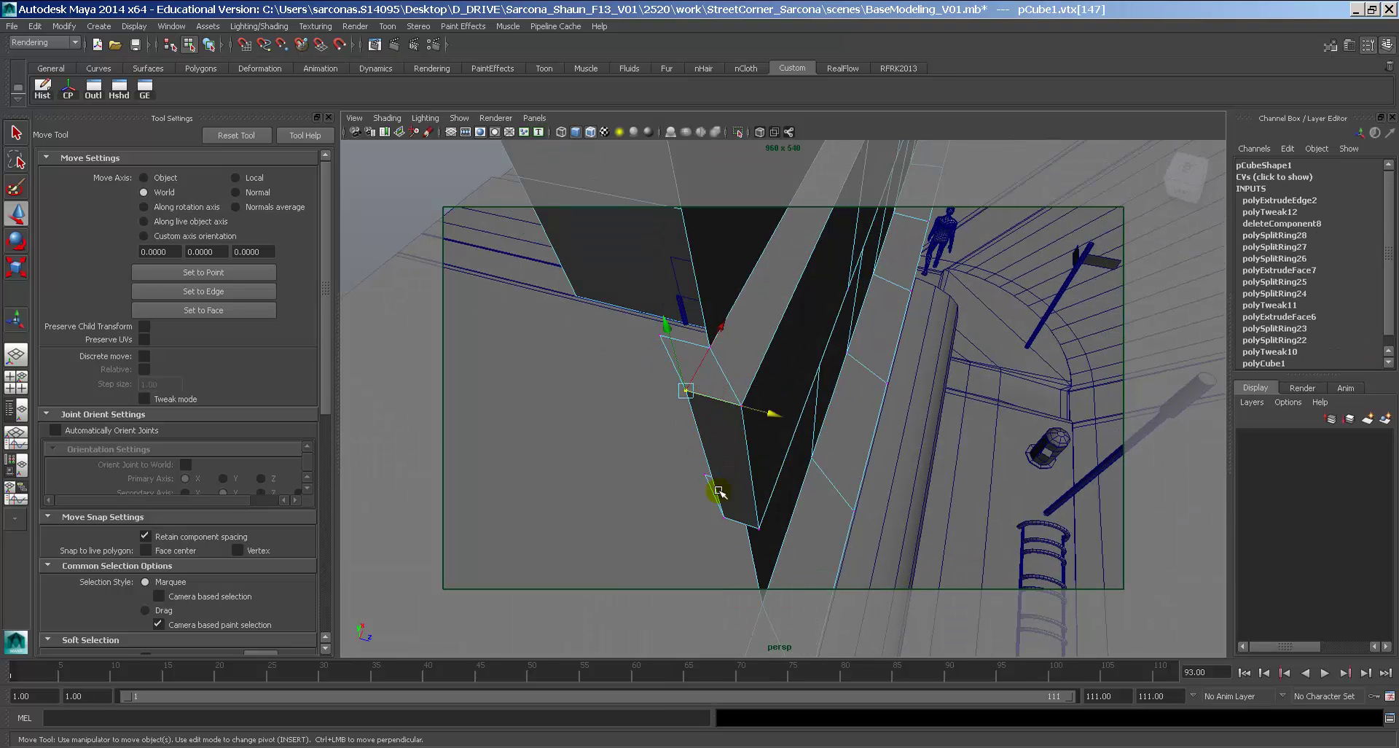
left_click_drag(771, 495, 771, 483)
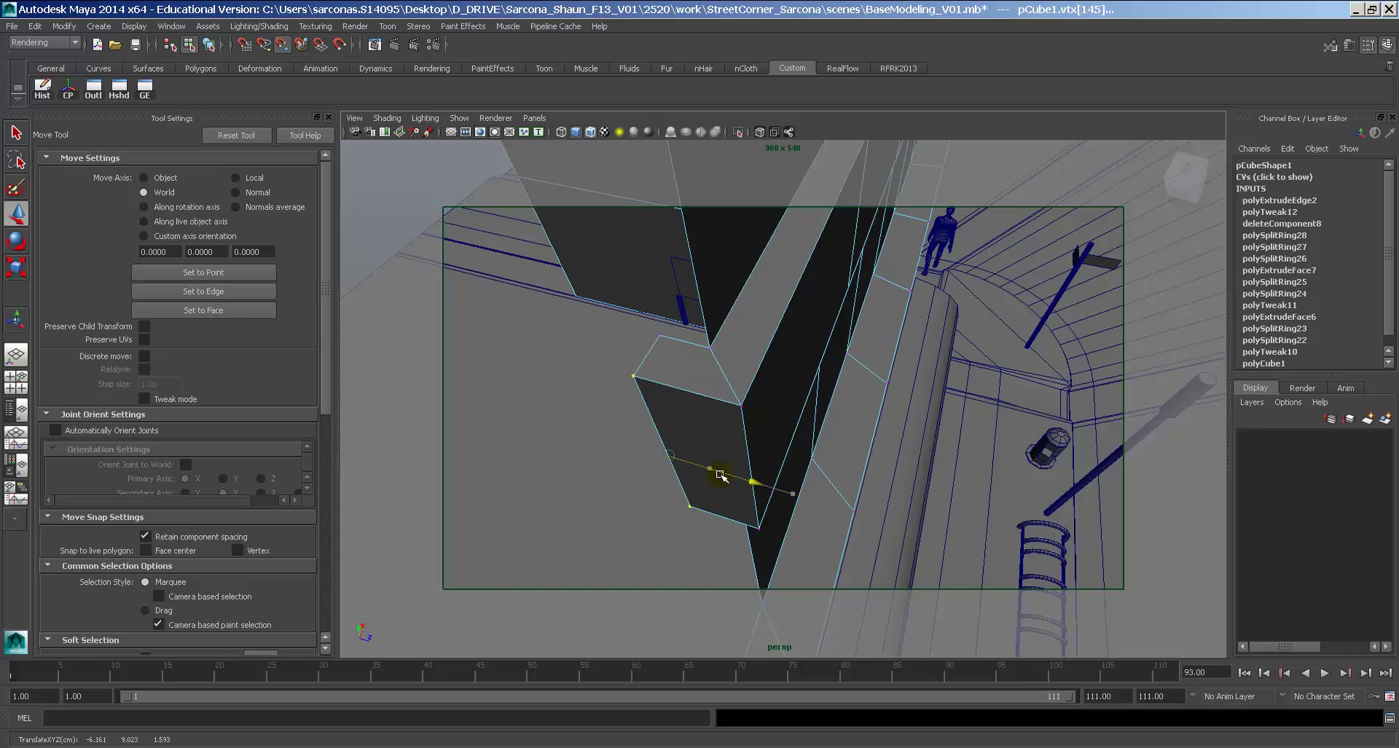
left_click_drag(693, 411, 736, 445, "alt")
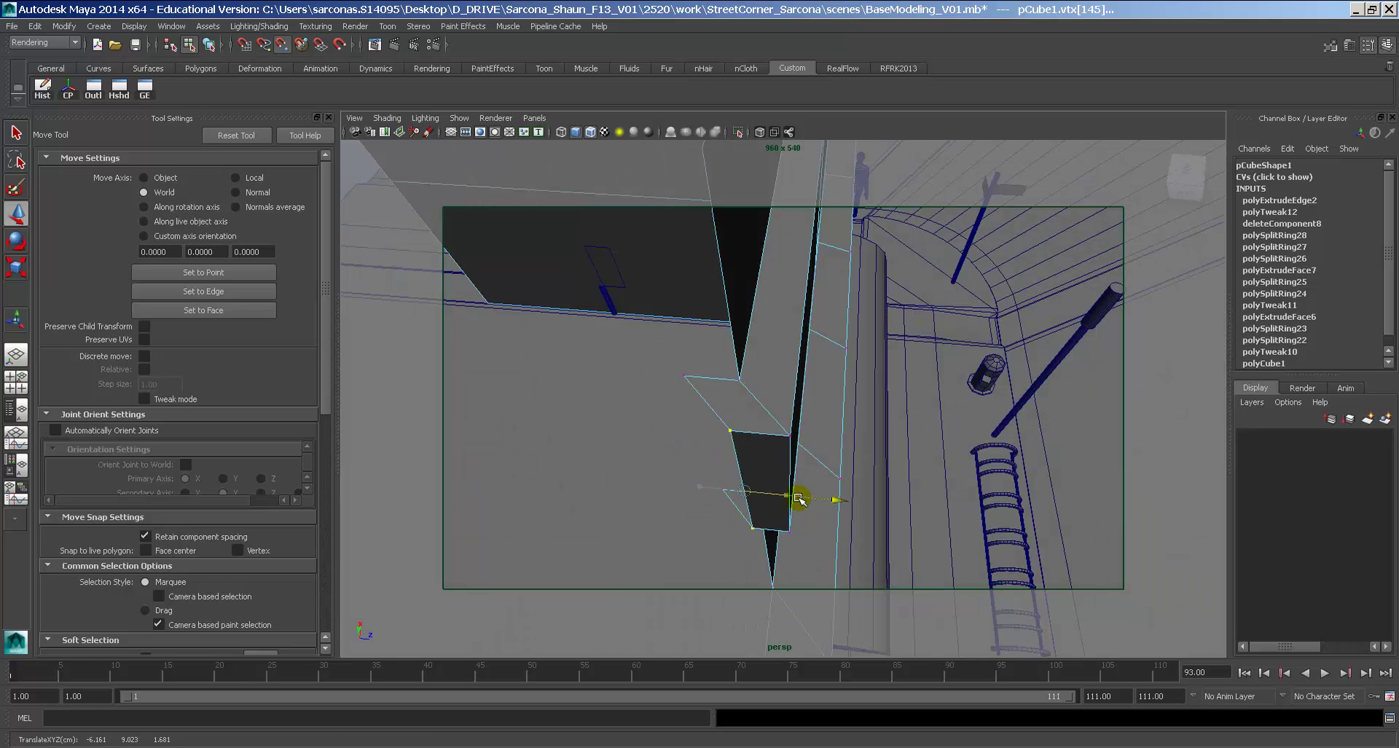
Pull the inner vertices of the upper cornice's extruded end in to the wall and return to object mode.
left_click_drag(661, 361, 742, 503)
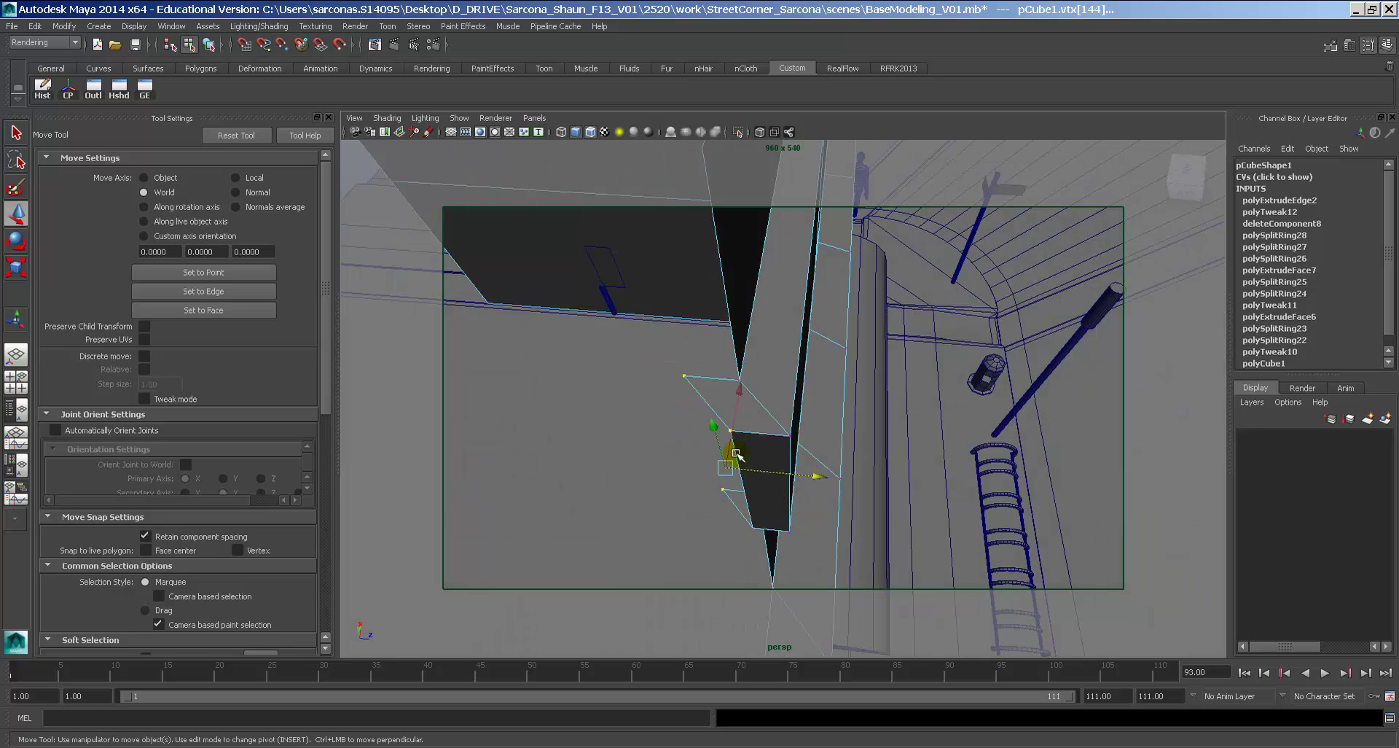
left_click_drag(742, 393, 777, 451, "alt")
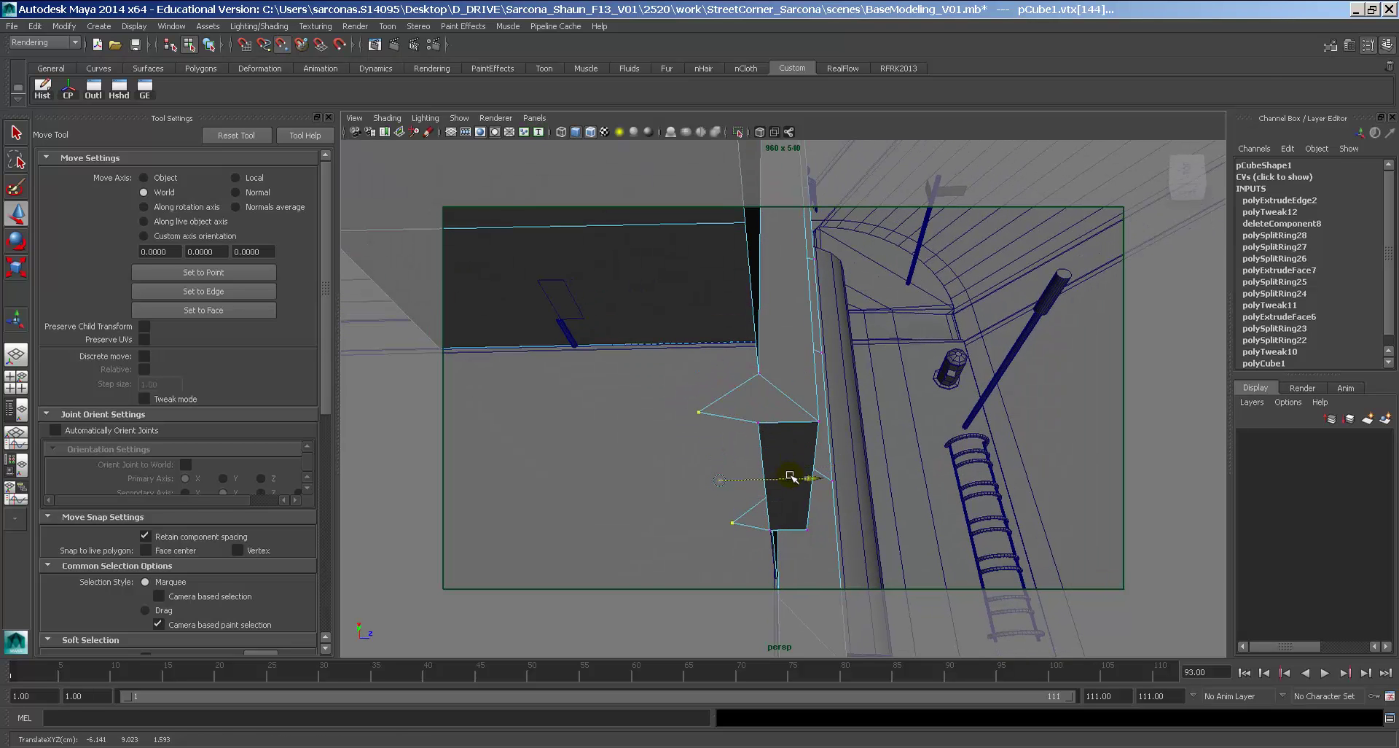
right_click_drag(889, 437, 734, 384, "alt")
left_click(806, 317)
right_click_drag(806, 316, 1231, 386, "alt")
left_click(793, 310)
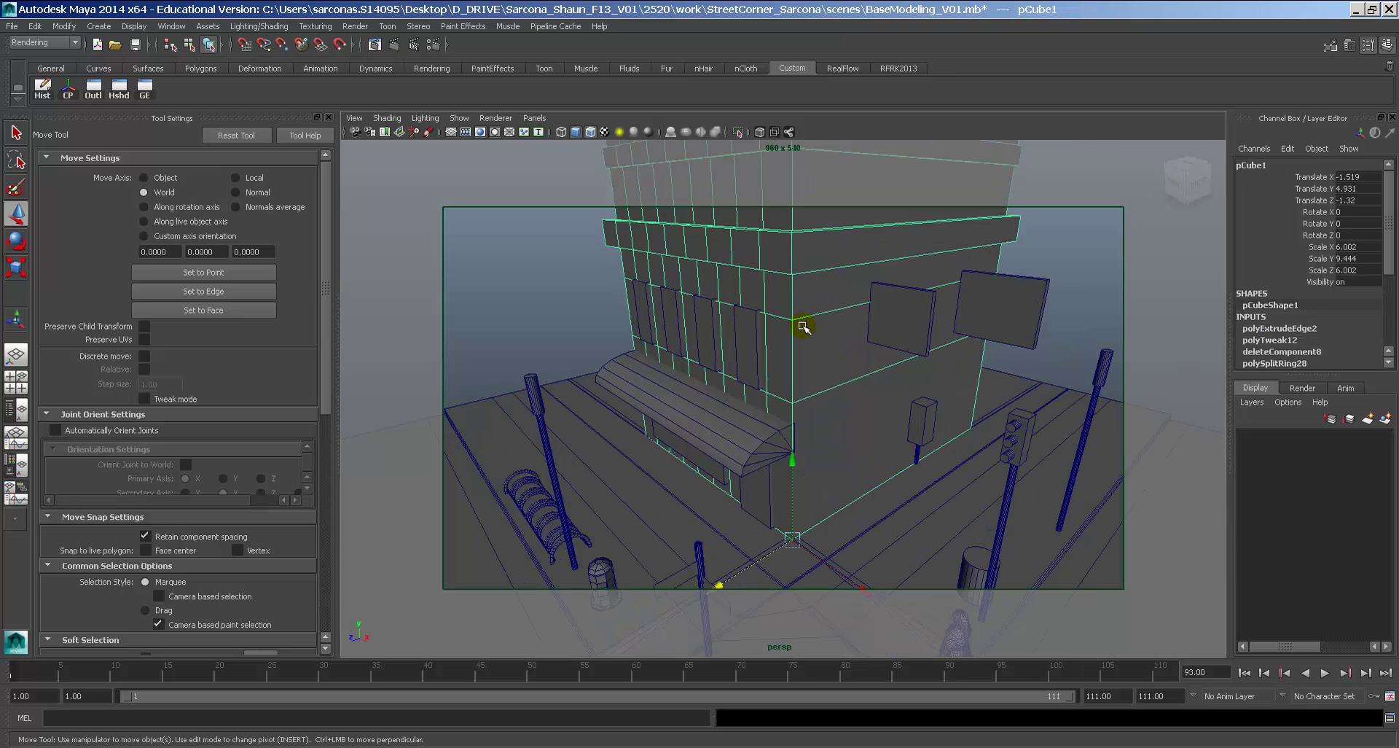
Insert a horizontal edge loop around the building at the bottom edge of the ground-floor storefront window.
left_click_drag(797, 379, 1026, 303, "alt")
middle_click_drag(1026, 303, 899, 344, "alt")
left_click_drag(898, 343, 850, 317, "alt")
key("t")
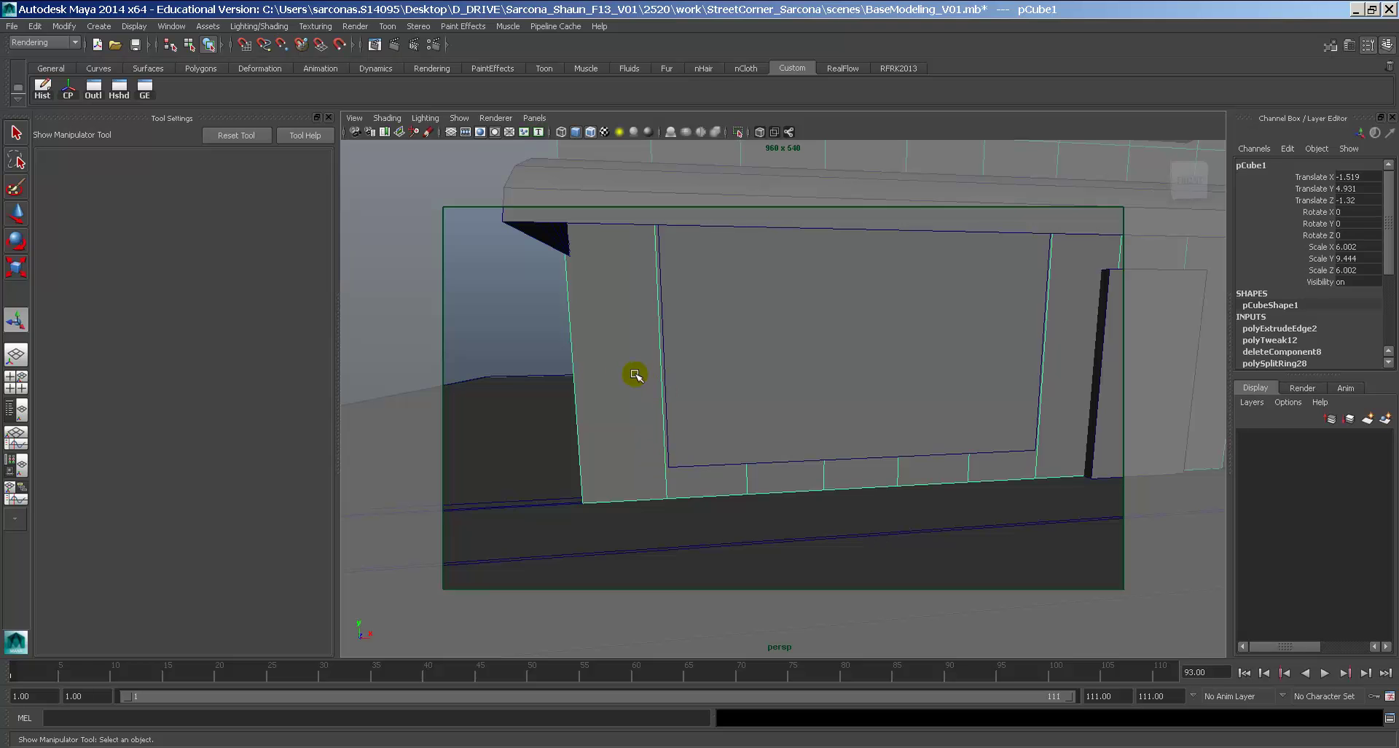
key("space")
left_click(565, 430)
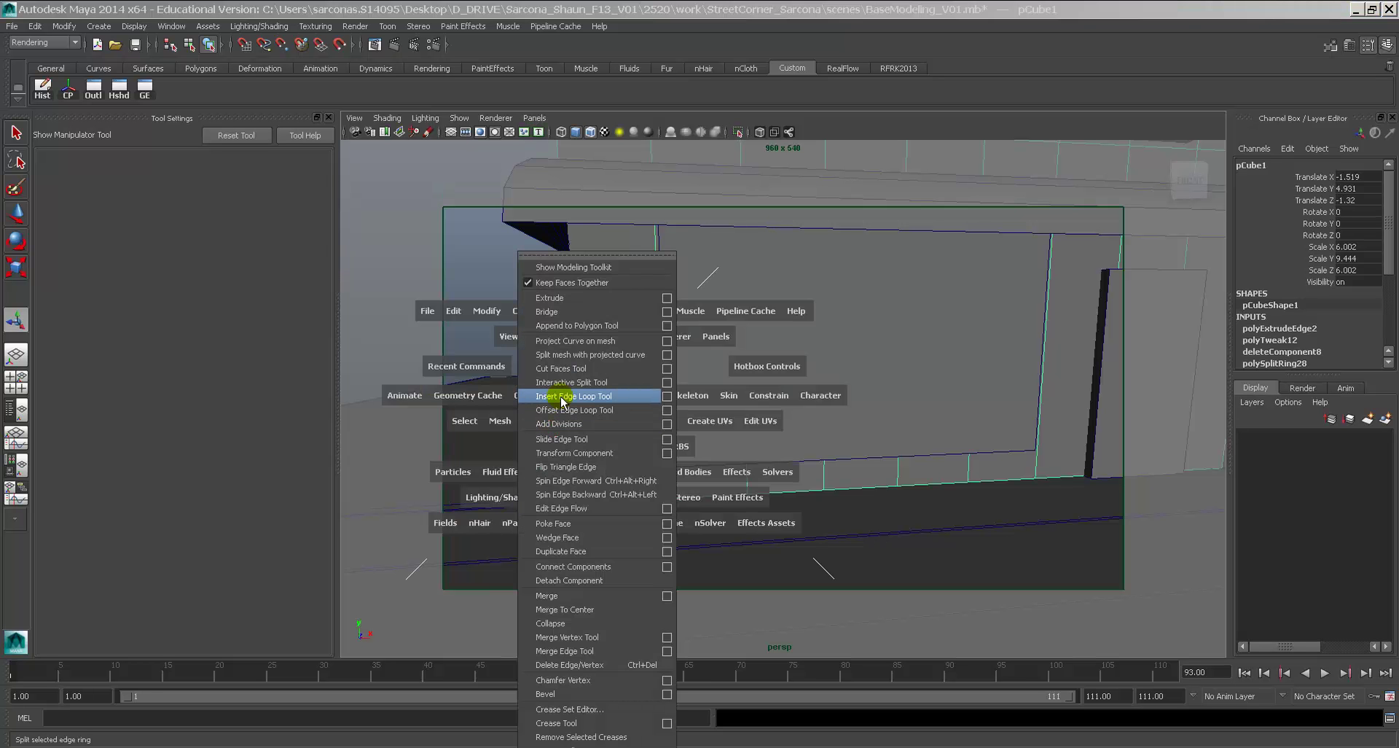
left_click(554, 397)
left_click(665, 473)
Insert further edge loops on the ground floor, including a horizontal one level with the top of the door.
left_click_drag(666, 472, 699, 447, "alt")
left_click(606, 293)
left_click_drag(607, 294, 909, 375, "alt")
left_click(869, 315)
middle_click_drag(909, 374, 751, 269, "alt")
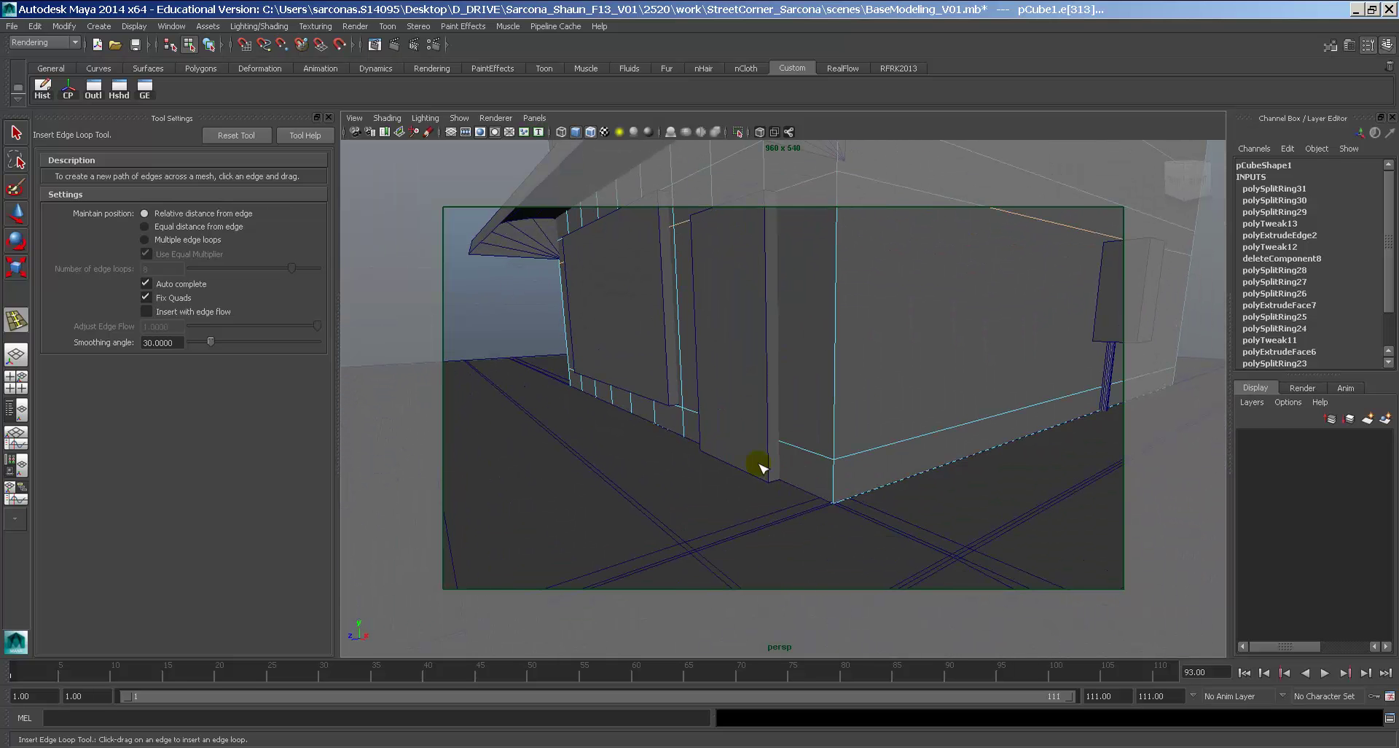
Align the ground-floor wall's vertical edges nearest the building corner with the corner side of the stand-in door.
left_click_drag(762, 468, 894, 390, "alt")
key("w")
right_click_drag(892, 376, 889, 344)
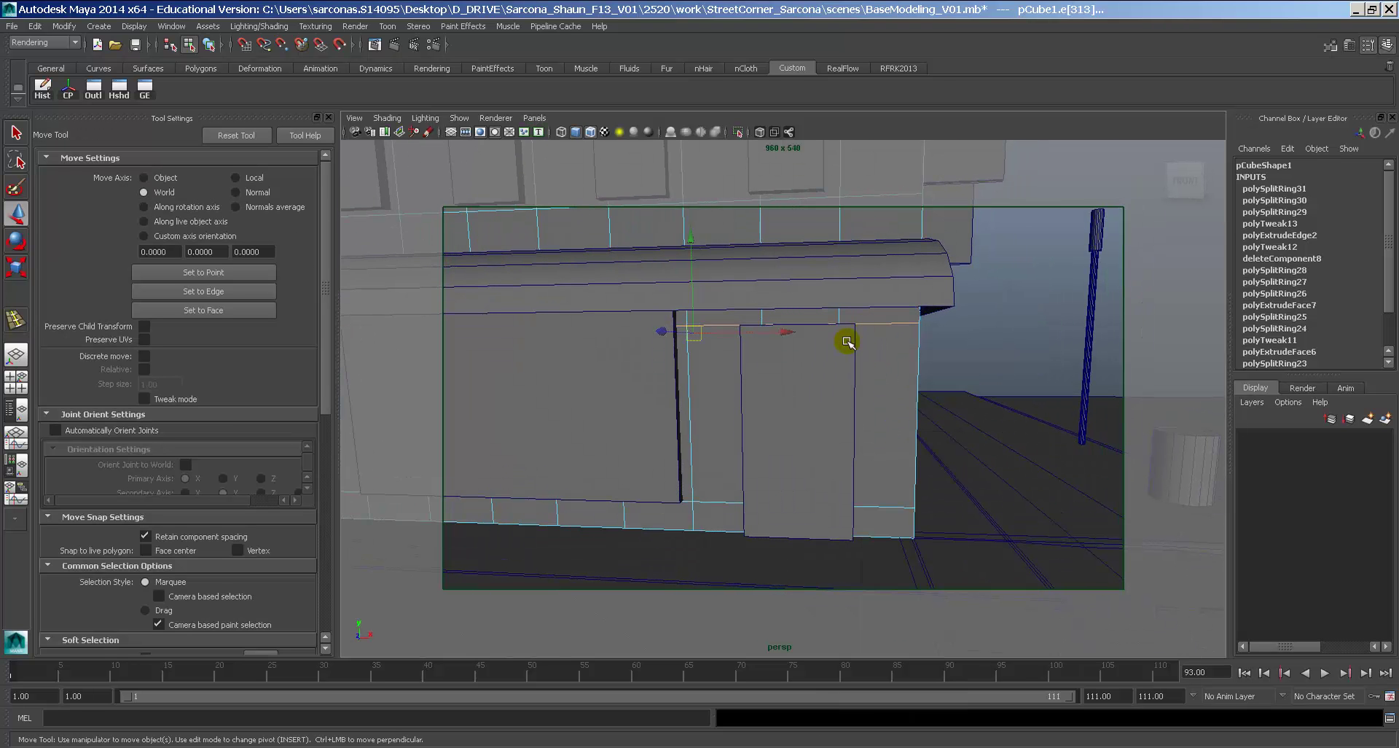
left_click(838, 347)
key("4")
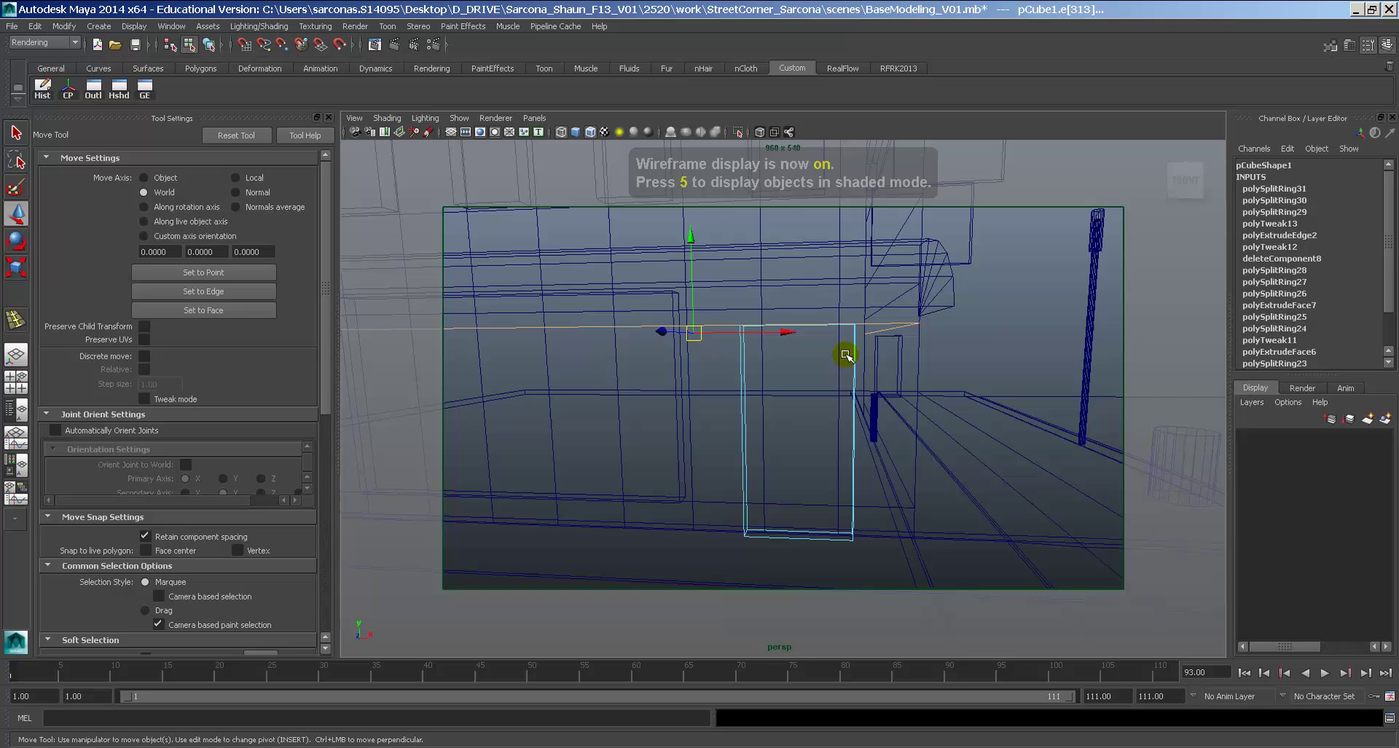
left_click(878, 315)
key("5")
right_click_drag(919, 353, 843, 344)
key("4")
left_click(839, 346)
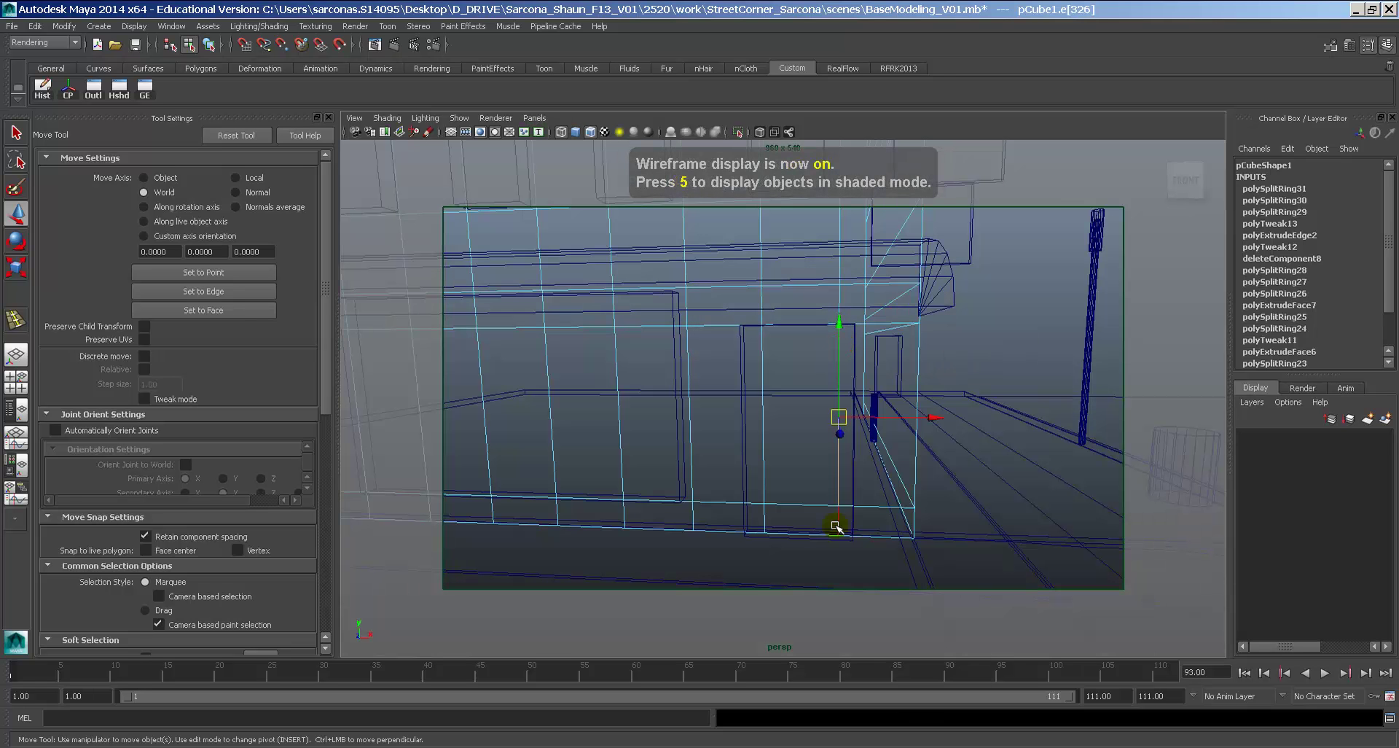
left_click_drag(908, 436, 925, 434)
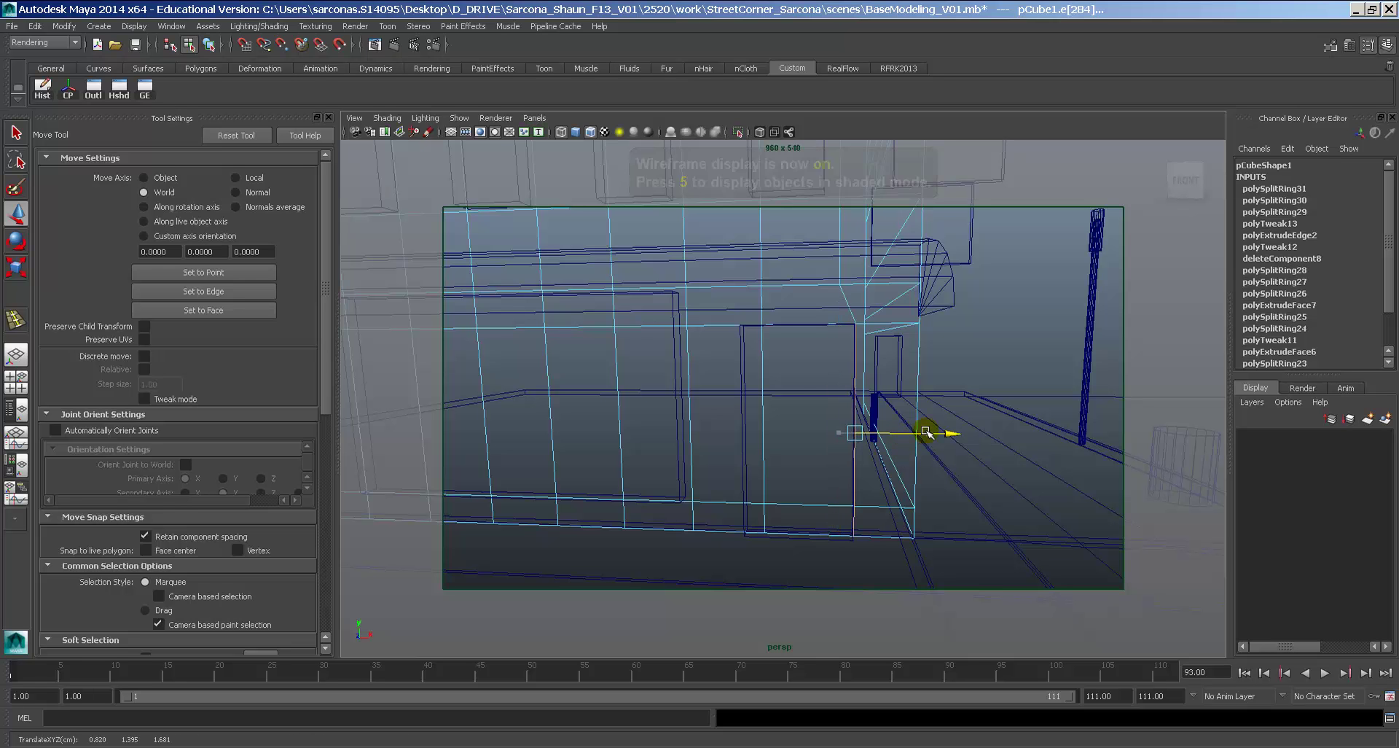
Align the adjacent vertical wall edges with the storefront side of the stand-in door and return to object mode.
left_click(758, 368)
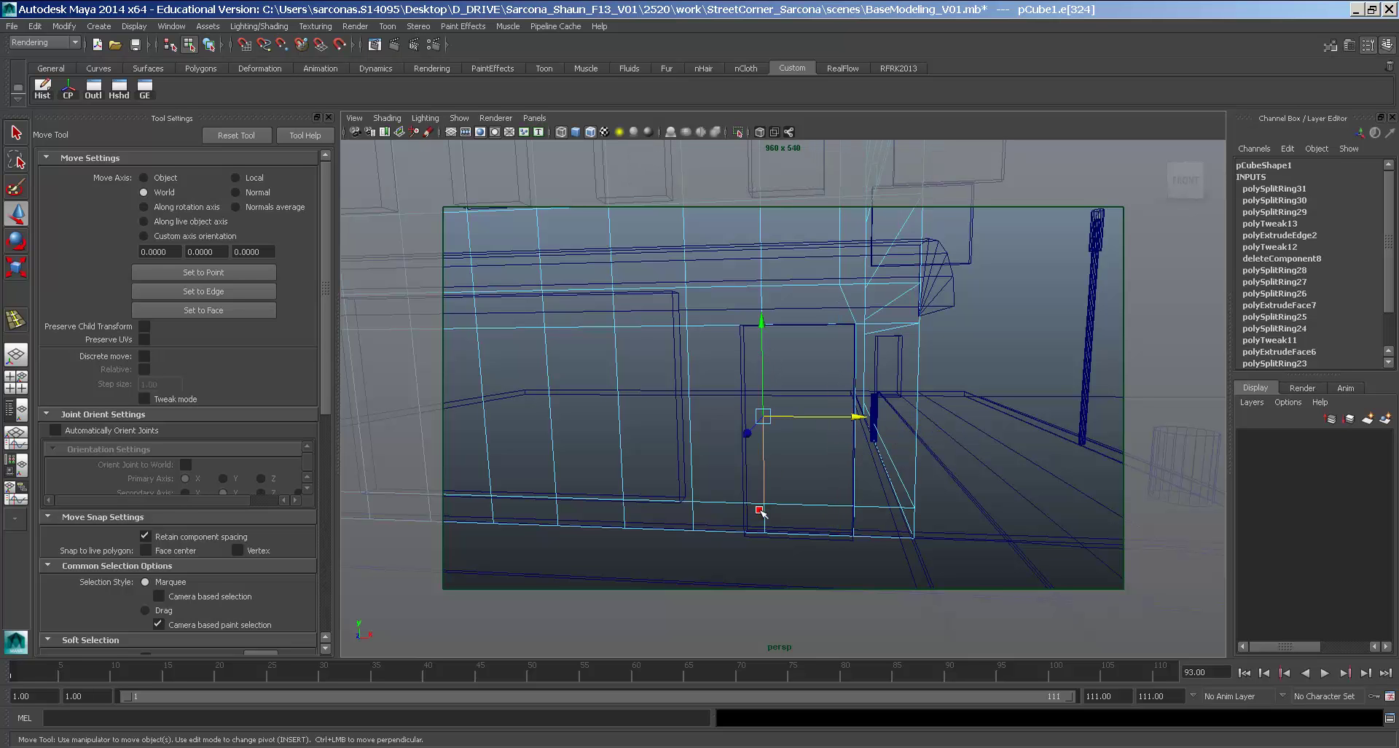
left_click(759, 510, "shift")
left_click_drag(857, 434, 836, 434)
key("5")
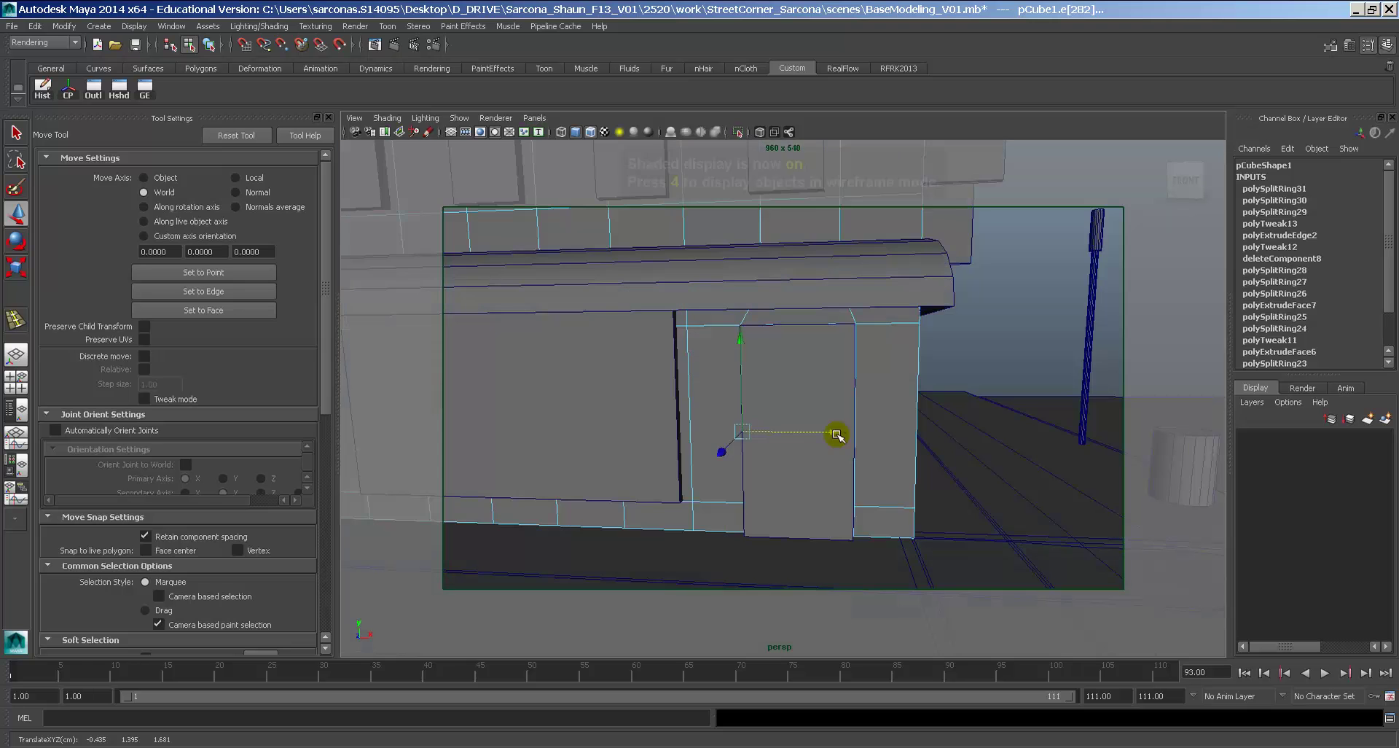
key("F8")
Put the stand-in door, storefront window and four upper-floor windows on a new display layer named standin_Geo.
left_click_drag(899, 366, 805, 434, "alt")
left_click(801, 436)
left_click(758, 437, "shift")
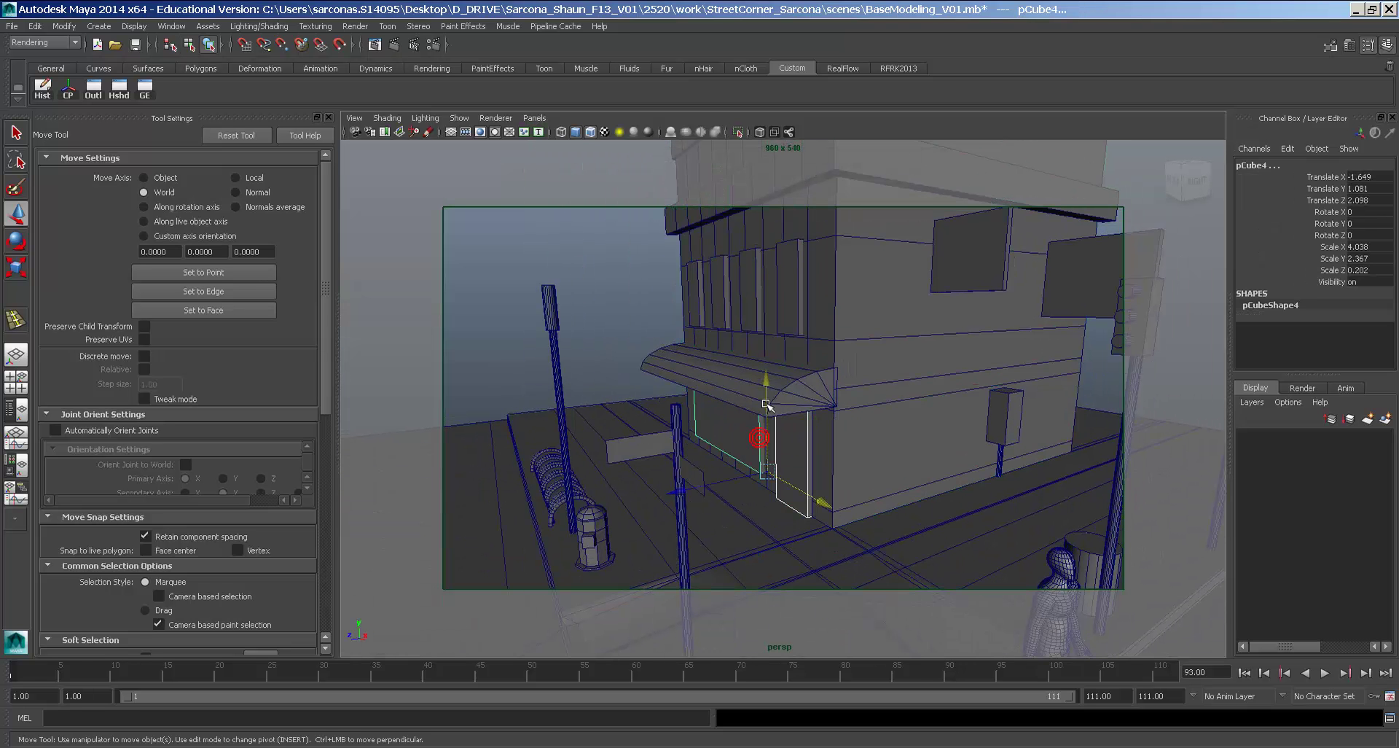
left_click(790, 292, "shift")
left_click(756, 298, "shift")
left_click(721, 291, "shift")
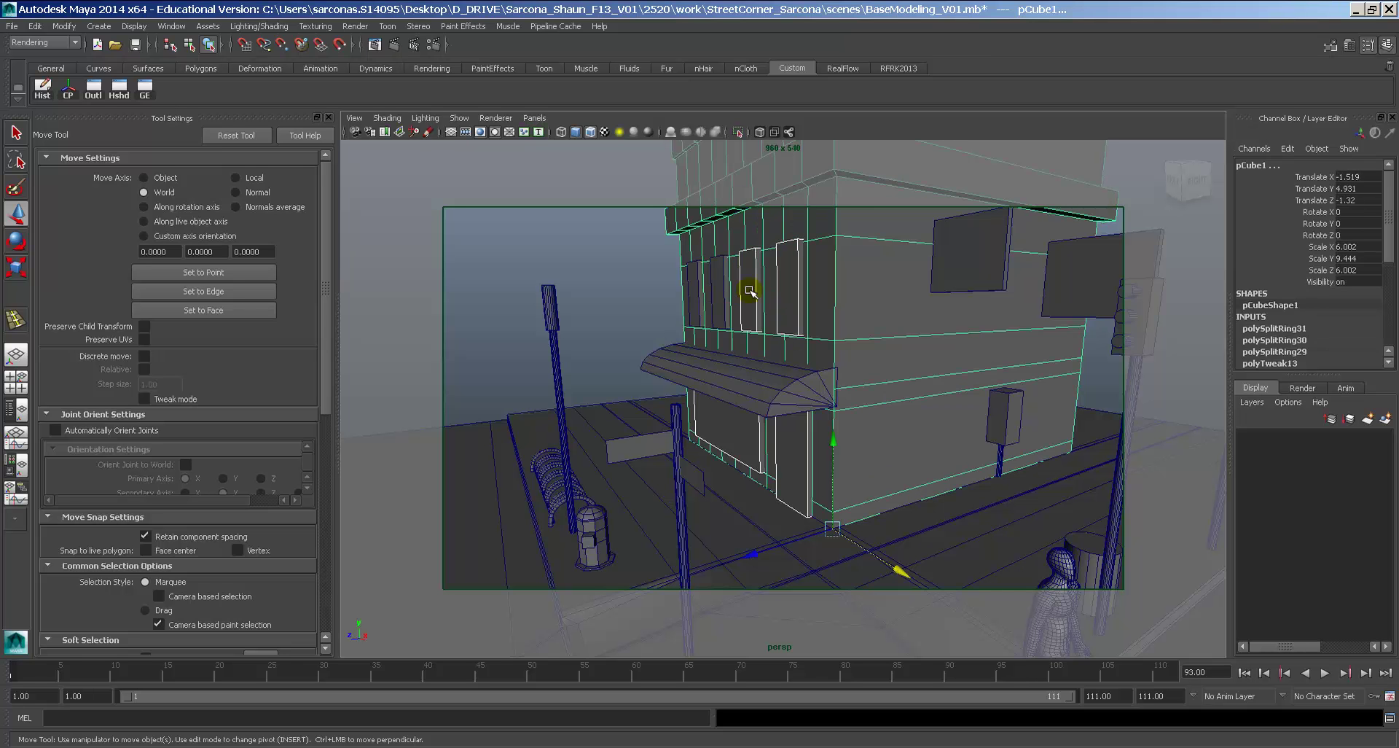
key("ctrl+z")
left_click(721, 289, "shift")
left_click(697, 290, "shift")
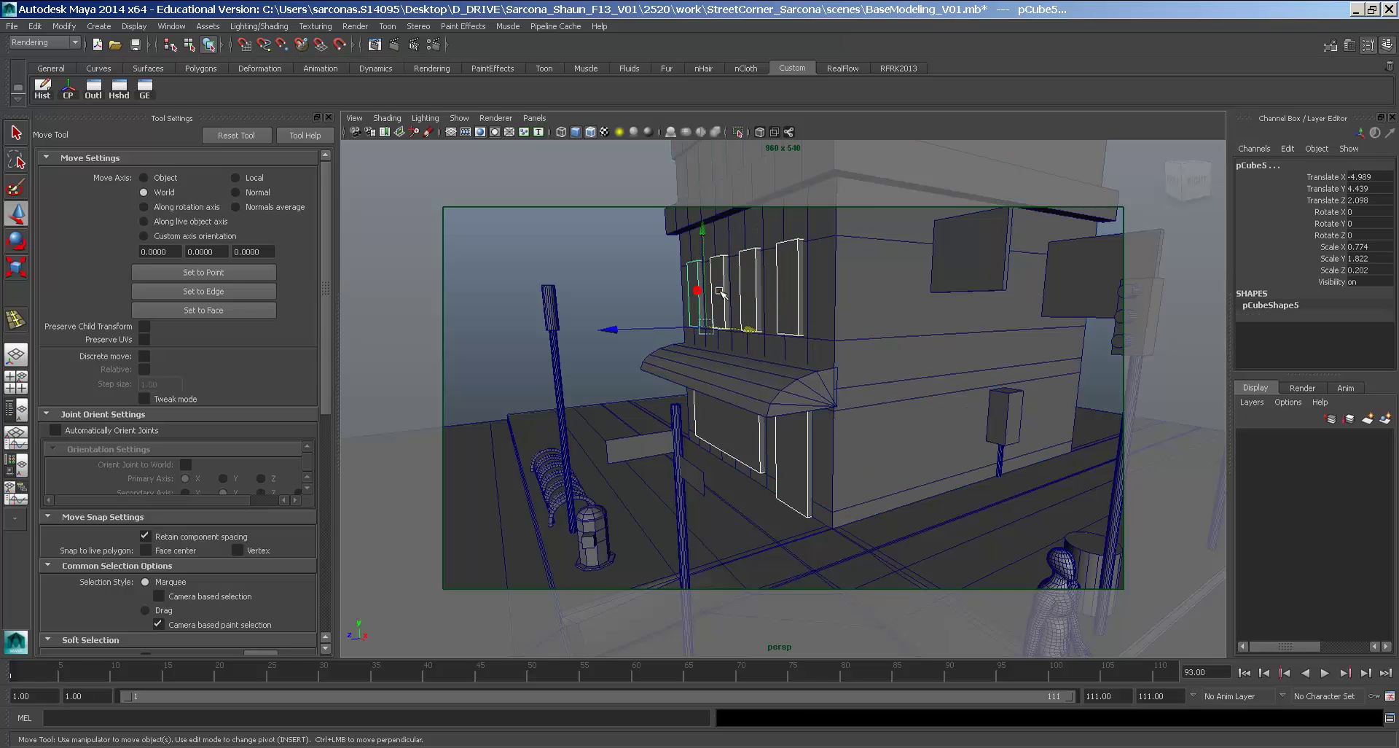
left_click(1328, 418)
double_click(1290, 438)
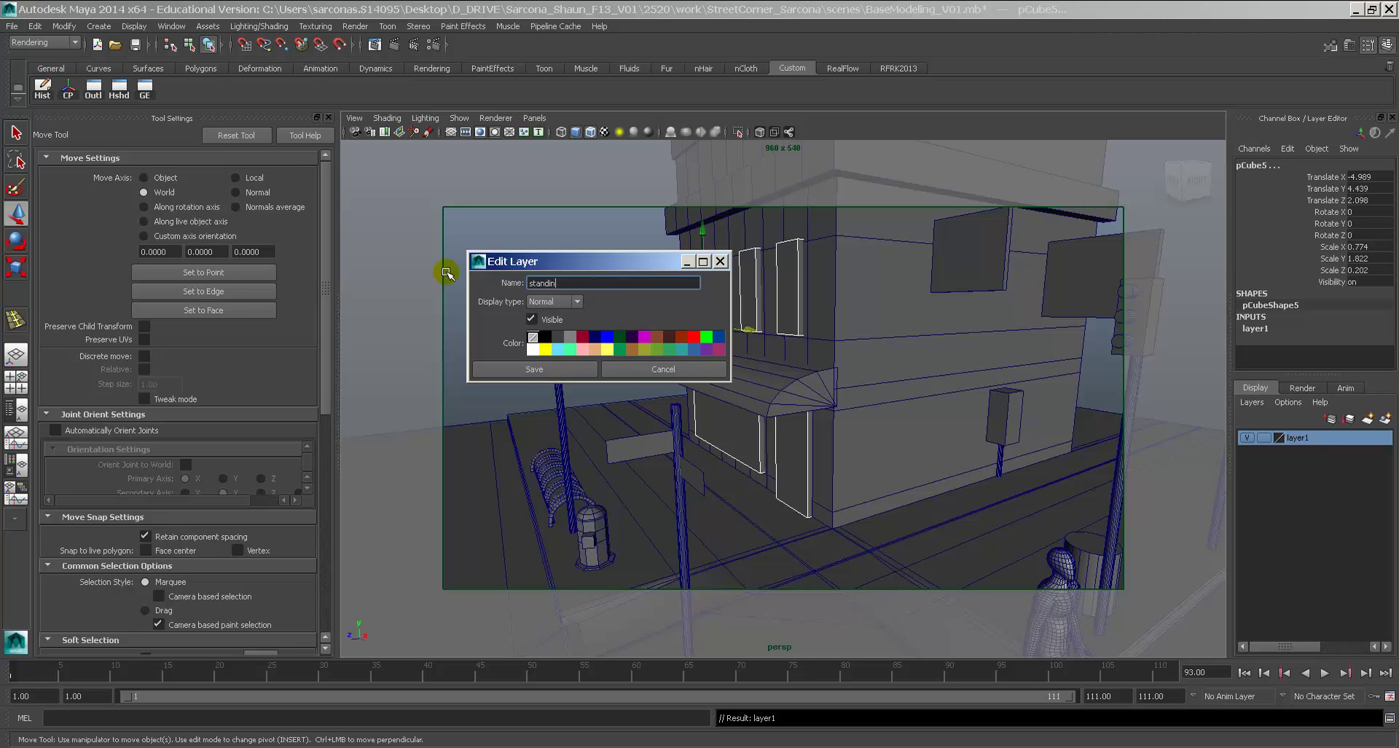
left_click(536, 369)
Group the stand-in door and windows, name the group buildingBits, and hide the standin_Geo layer.
left_click_drag(537, 369, 724, 394, "alt")
key("ctrl+g")
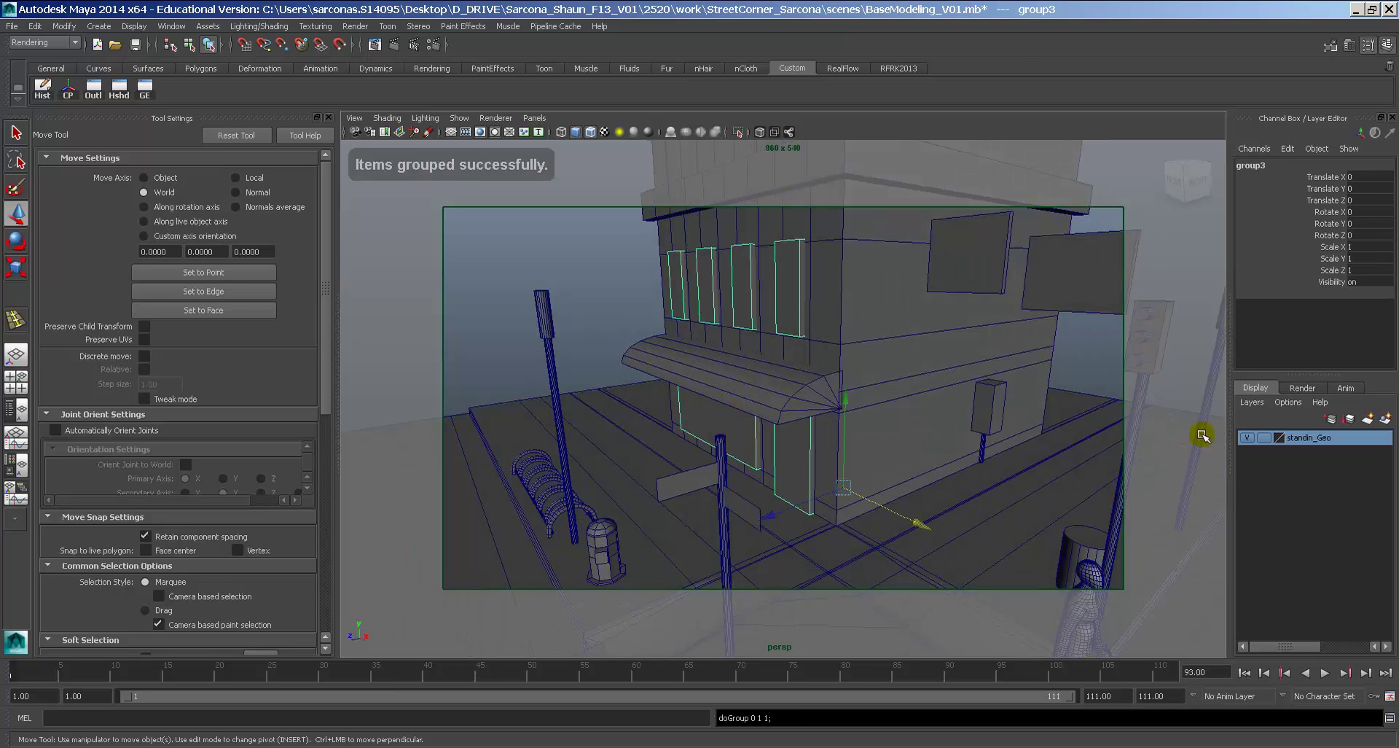
double_click(1251, 165)
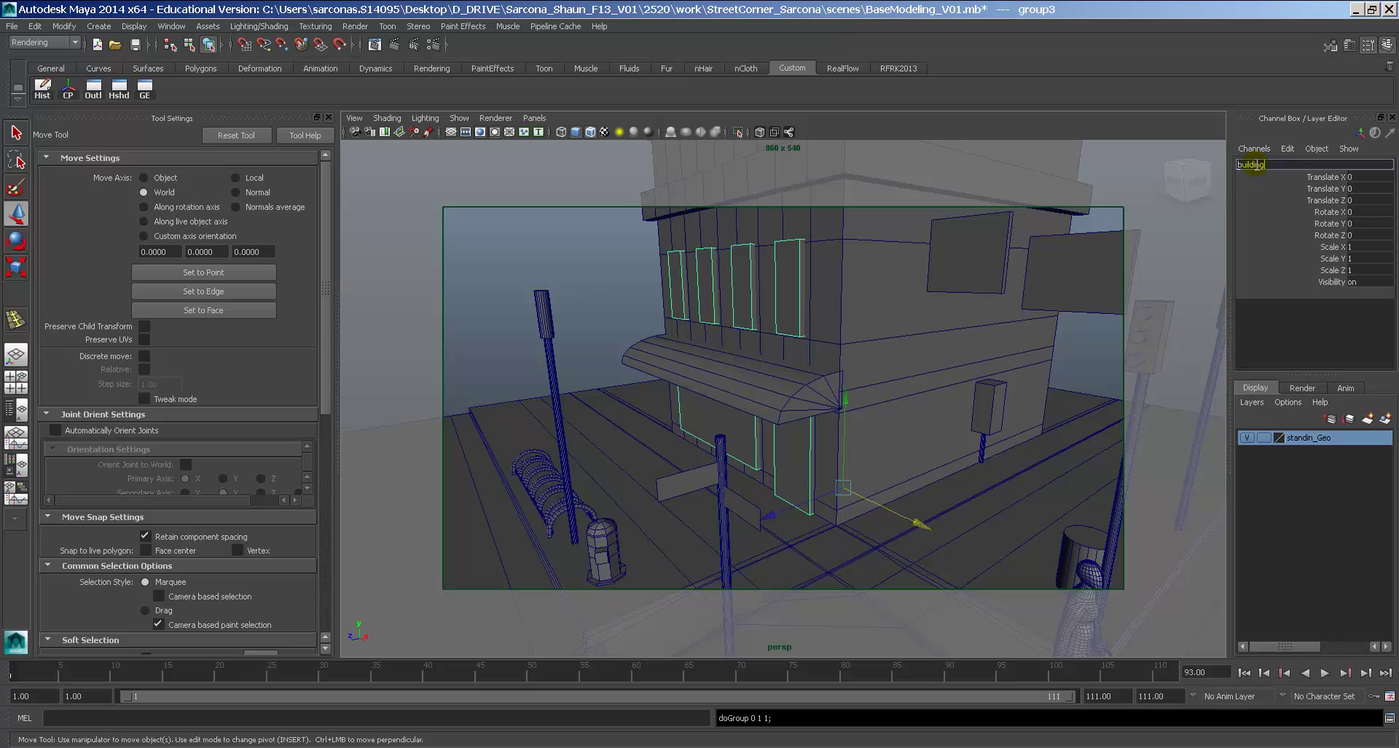
key("Return")
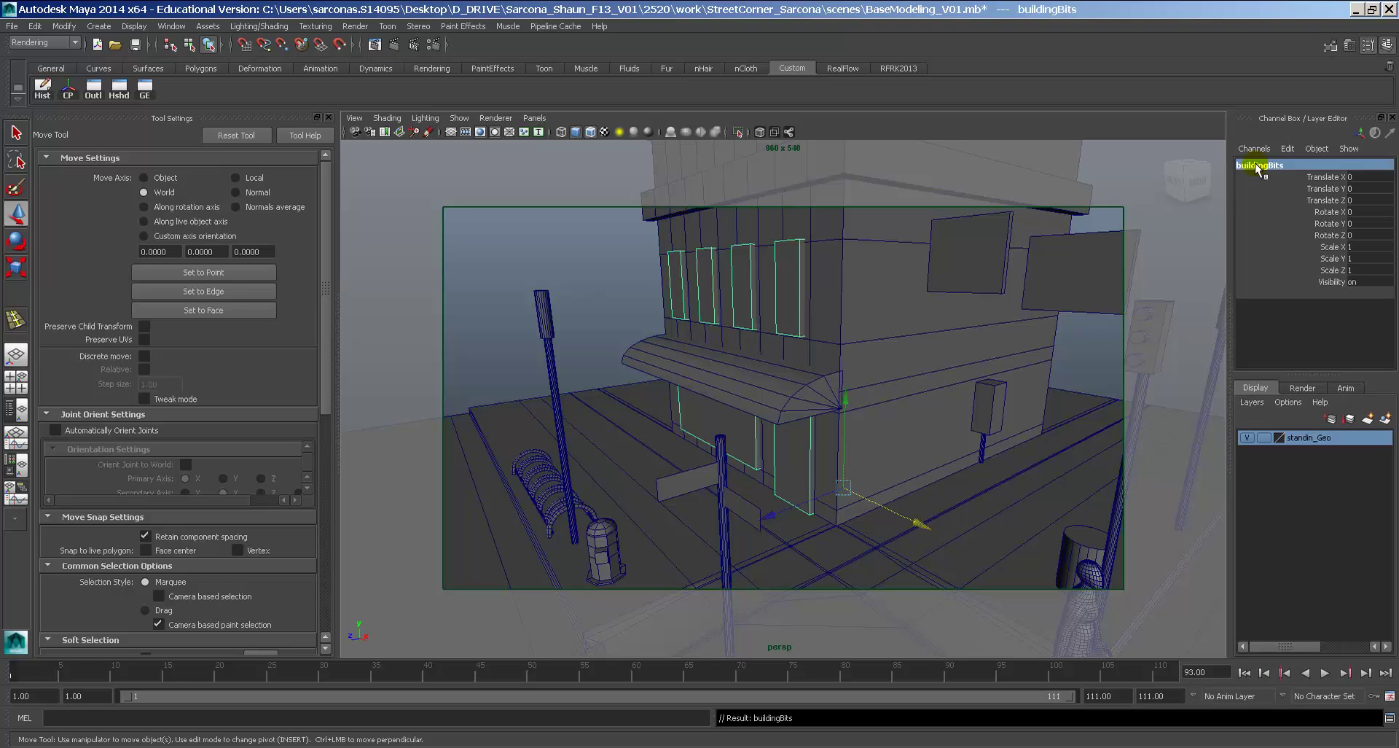
left_click(1248, 437)
left_click(614, 258)
Extrude the four upper-floor window faces inward into the facade to form recessed window openings.
left_click_drag(597, 262, 890, 408, "alt")
right_click_drag(875, 354, 887, 398)
left_click(887, 400)
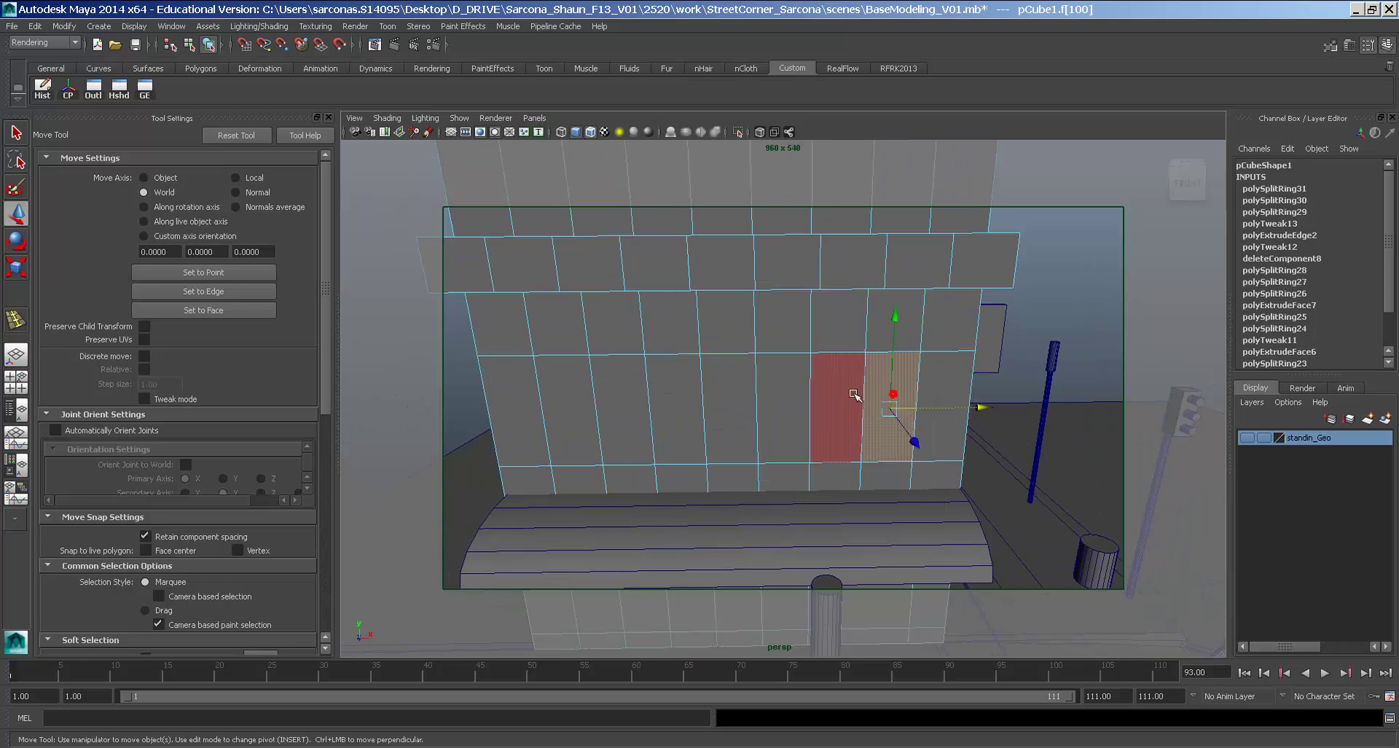
left_click(798, 394, "shift")
left_click(685, 392, "shift")
left_click(580, 392, "shift")
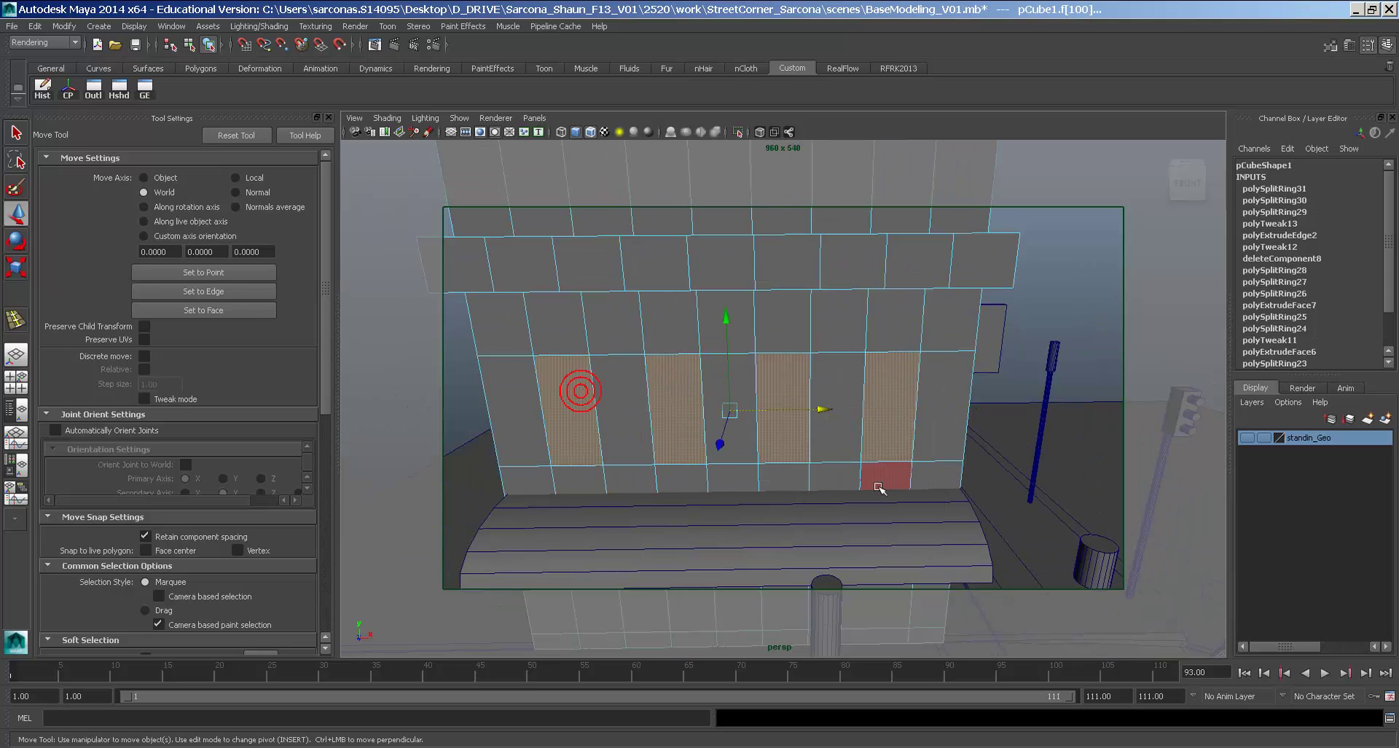
left_click_drag(885, 478, 829, 435, "alt")
key("space")
left_click(625, 419)
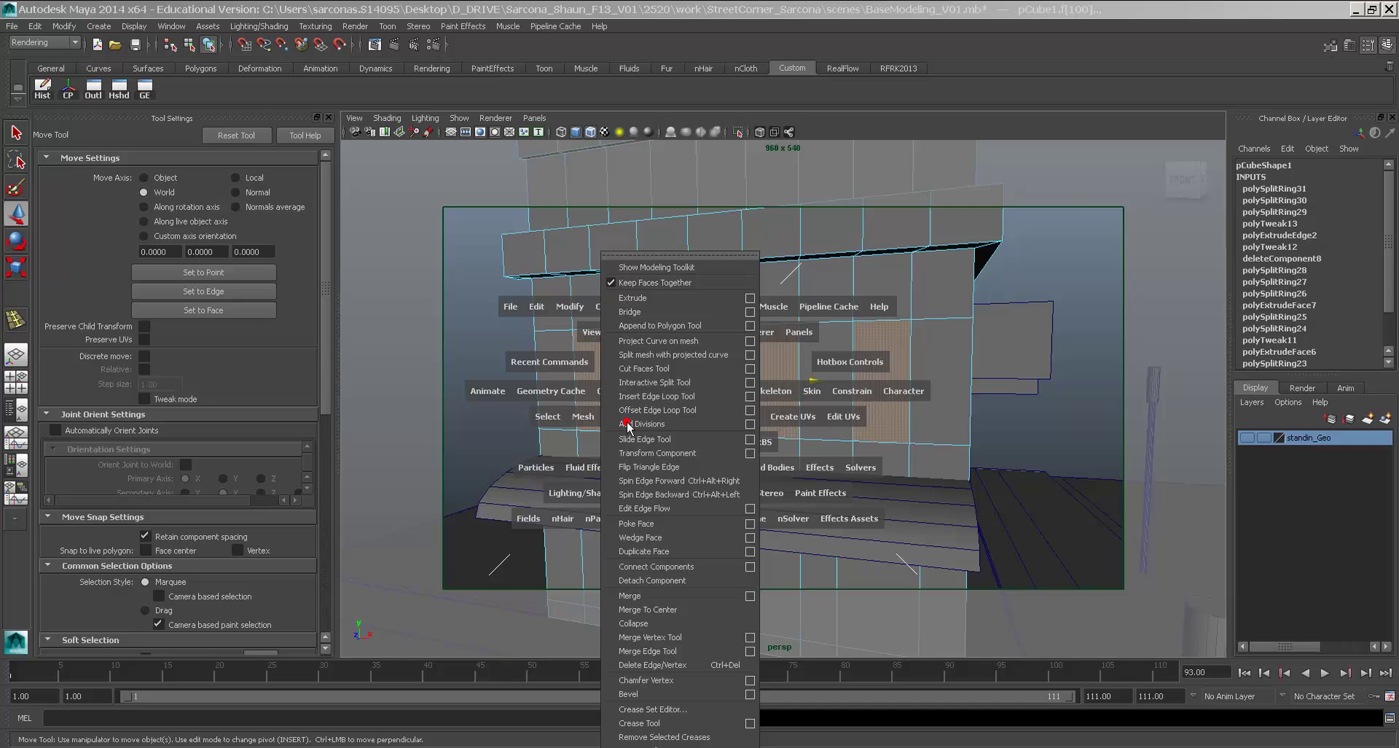
left_click(643, 302)
left_click_drag(731, 347, 688, 392, "alt")
left_click_drag(800, 460, 745, 350)
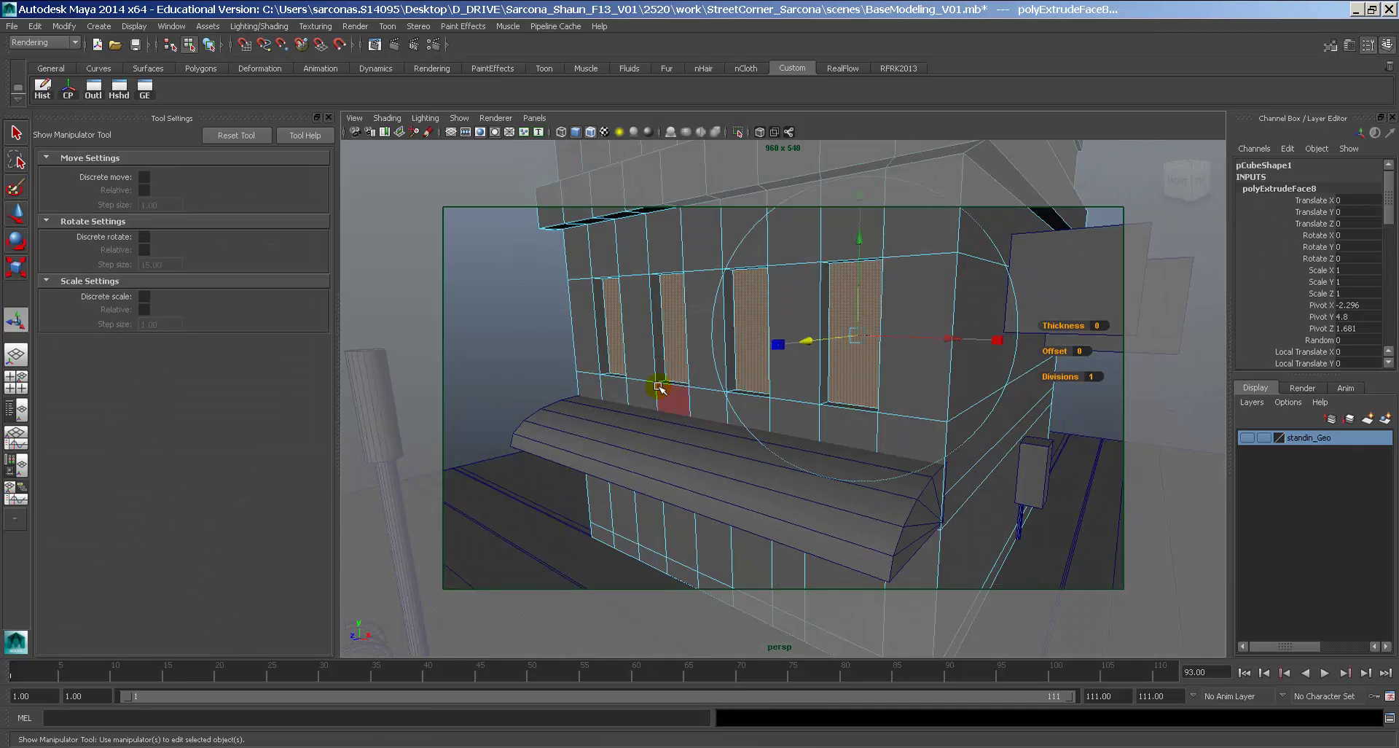
right_click_drag(639, 300, 687, 223)
Select the two rows of five wall faces under the awning that make up the storefront window.
left_click_drag(510, 285, 628, 358, "alt")
right_click_drag(628, 358, 630, 387)
left_click(558, 319)
left_click(620, 313, "shift")
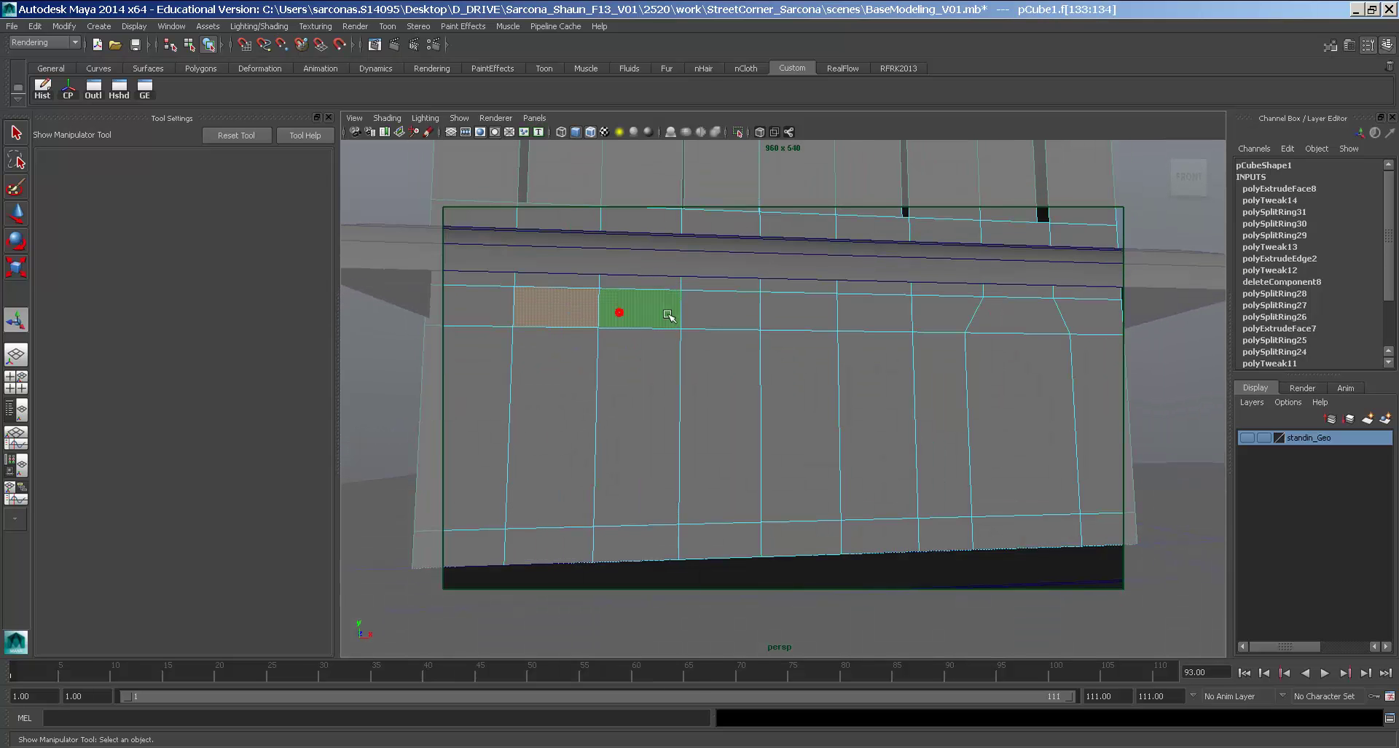
left_click(865, 314, "shift")
left_click(863, 372, "shift")
left_click(784, 403, "shift")
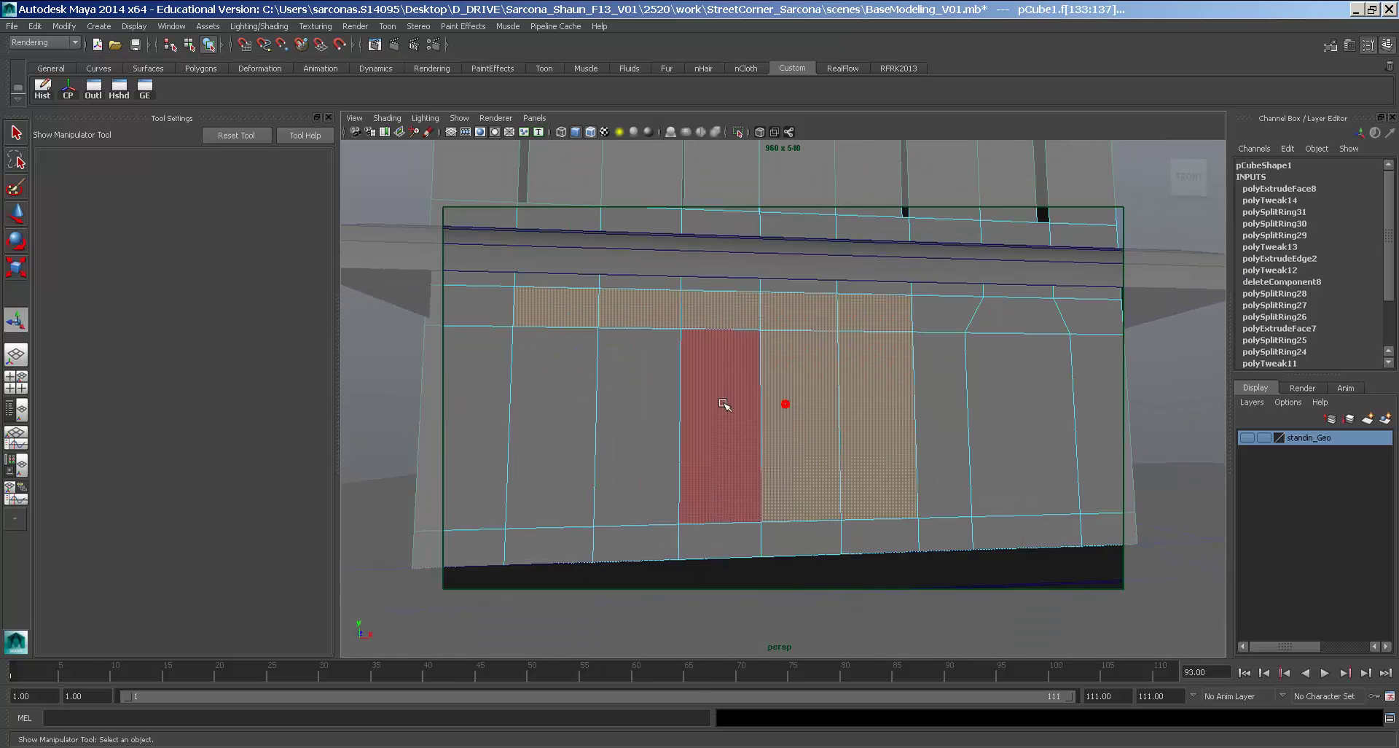
left_click(703, 403, "shift")
left_click(635, 405, "shift")
left_click(582, 407, "shift")
left_click_drag(874, 358, 803, 362, "alt")
left_click(789, 362)
key("g")
key("ctrl+z")
key("ctrl+z")
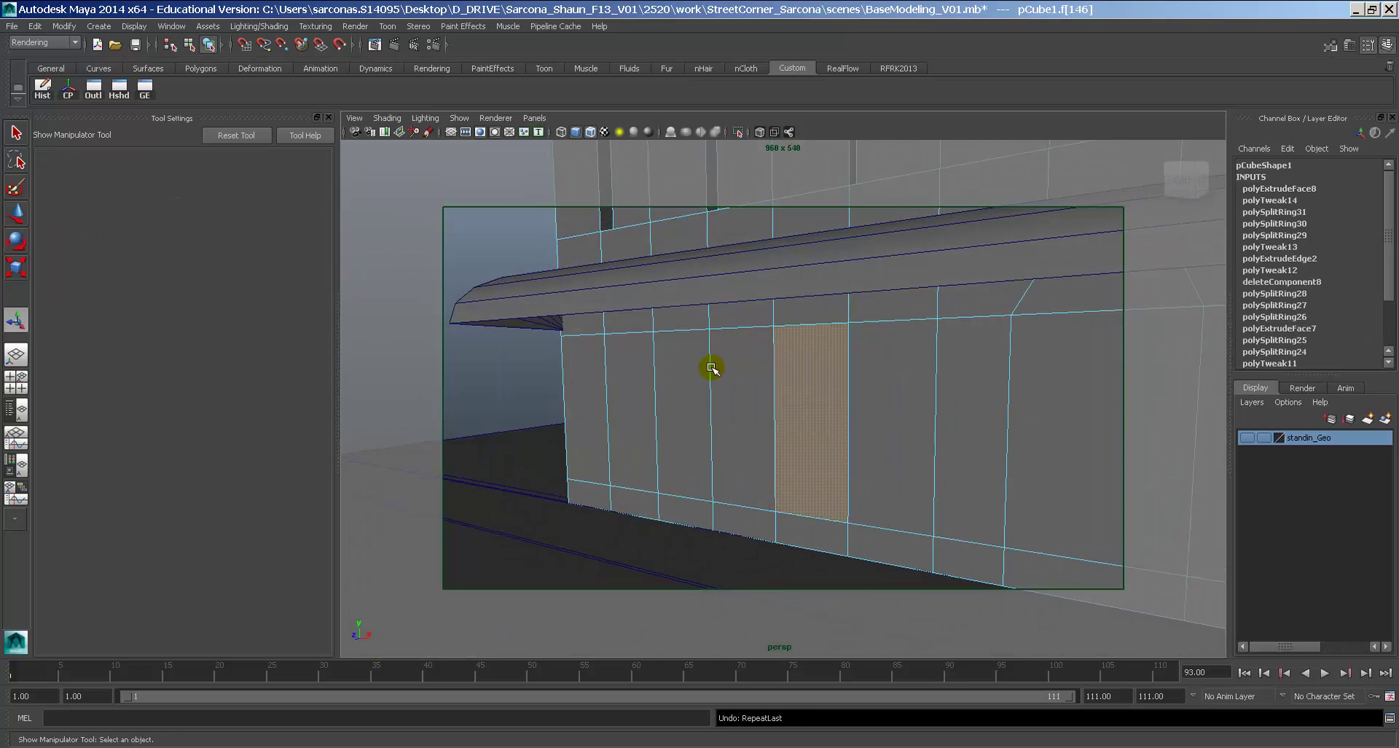
Extrude the selected storefront window faces slightly inward to recess the window.
key("g")
left_click(575, 314)
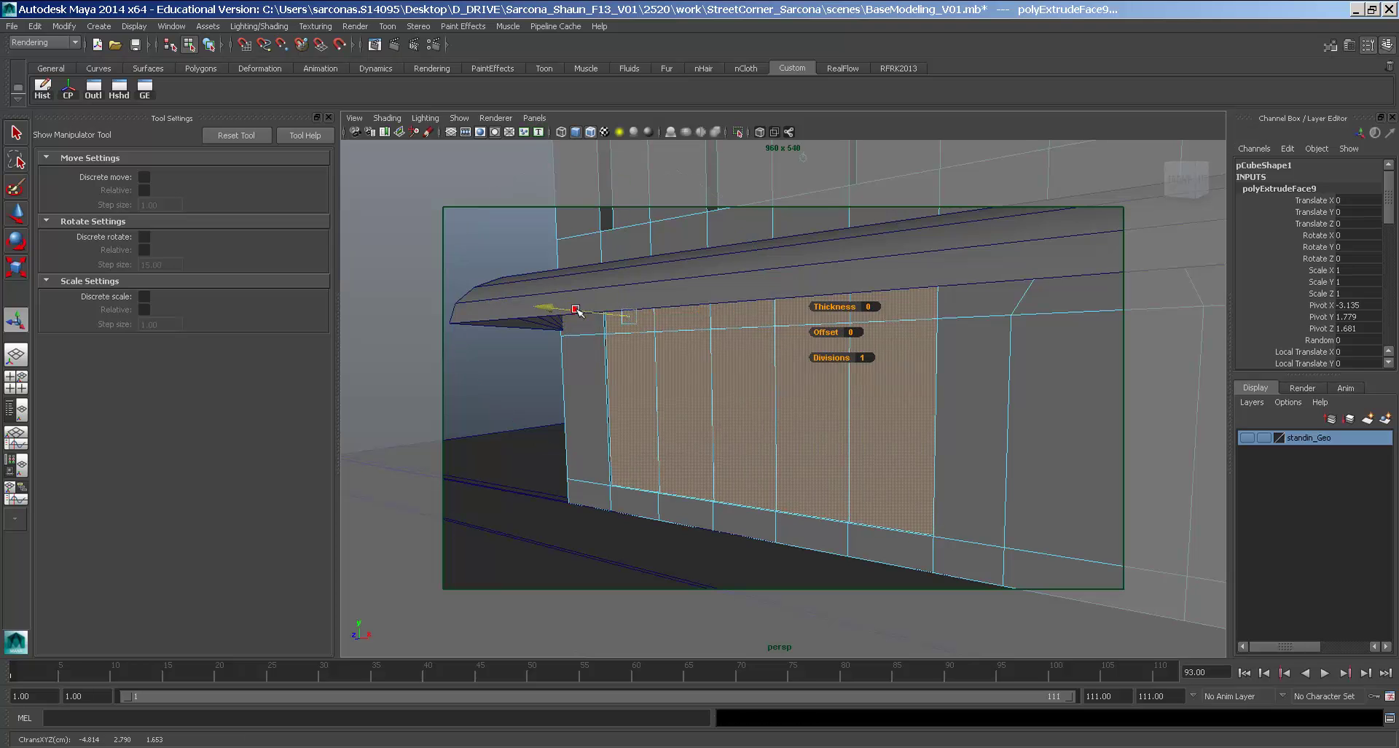
left_click_drag(586, 307, 591, 309)
Extrude the doorway faces, including the one at ground level, inward to recess the door.
middle_click_drag(906, 359, 805, 351, "alt")
left_click(990, 378)
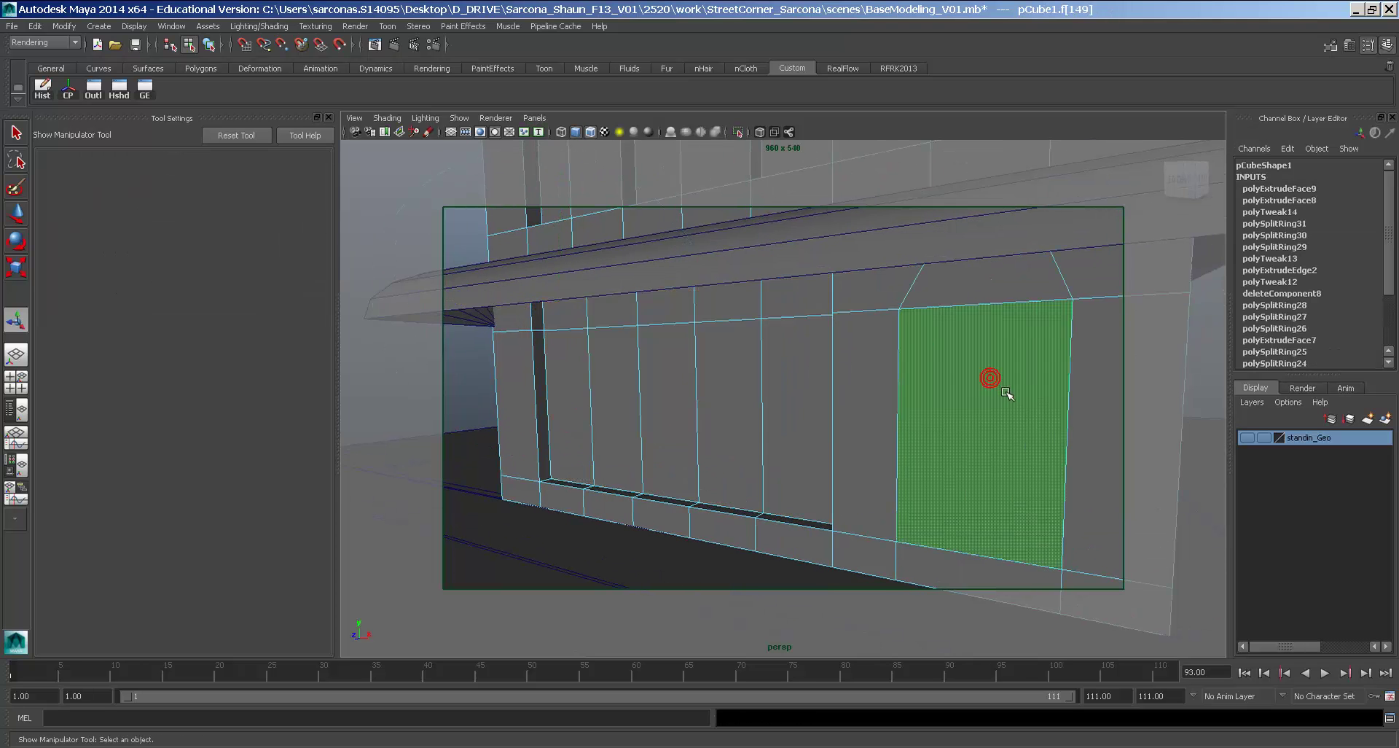
middle_click_drag(990, 379, 882, 310, "alt")
key("g")
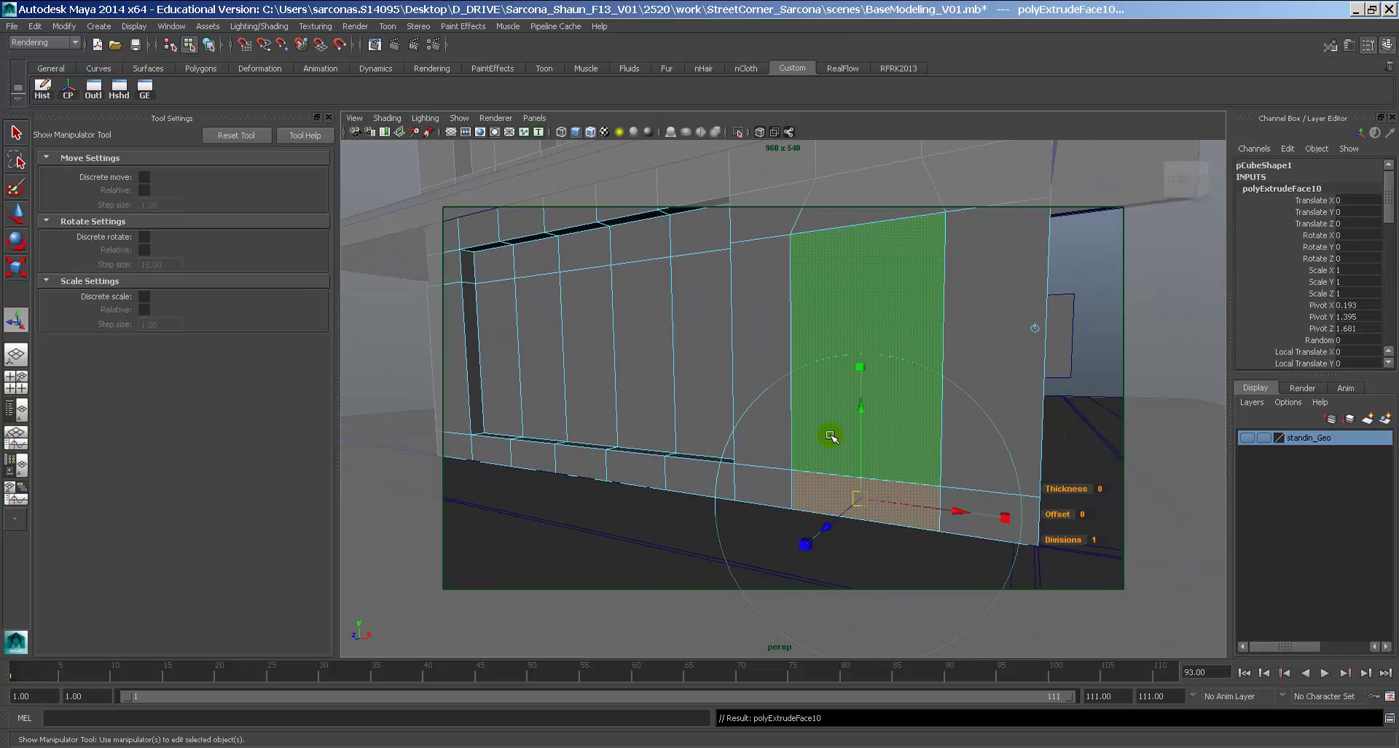
left_click(838, 521)
left_click_drag(838, 521, 852, 512)
Delete the floor face at the bottom of the door recess and return to object mode.
left_click_drag(877, 416, 791, 397, "alt")
middle_click_drag(790, 392, 759, 347, "alt")
right_click_drag(761, 347, 852, 468, "alt")
key("q")
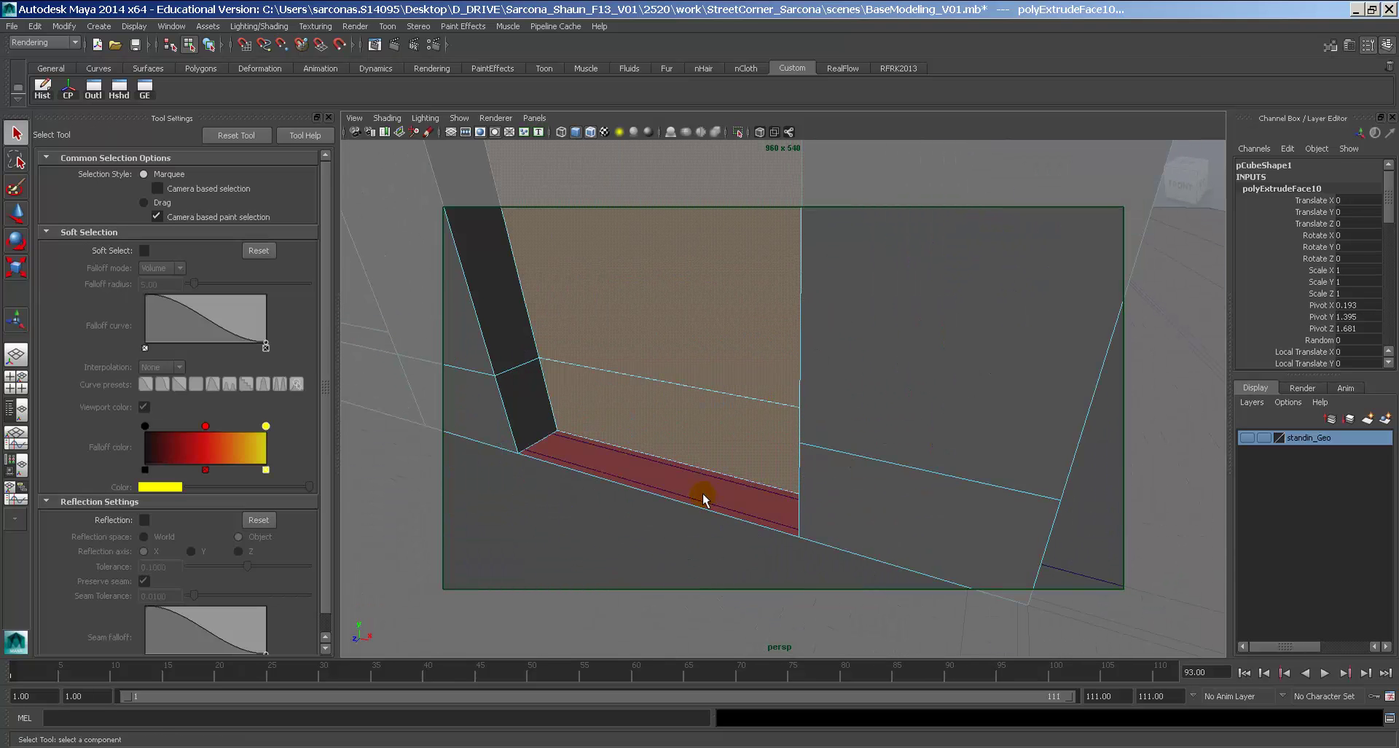
left_click(703, 498)
key("Delete")
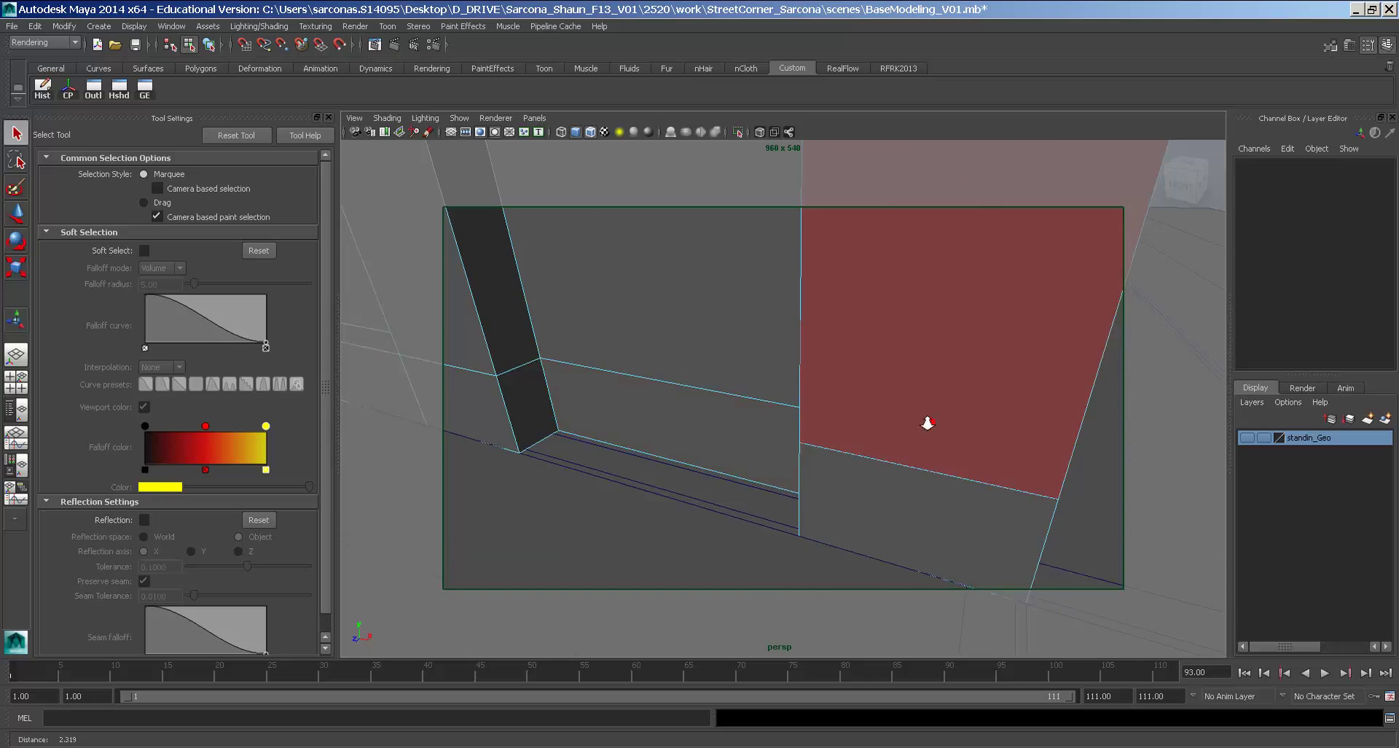
right_click_drag(928, 421, 736, 430, "alt")
middle_click_drag(736, 430, 1015, 609, "alt")
right_click_drag(1016, 609, 687, 515, "alt")
left_click_drag(688, 514, 946, 497, "alt")
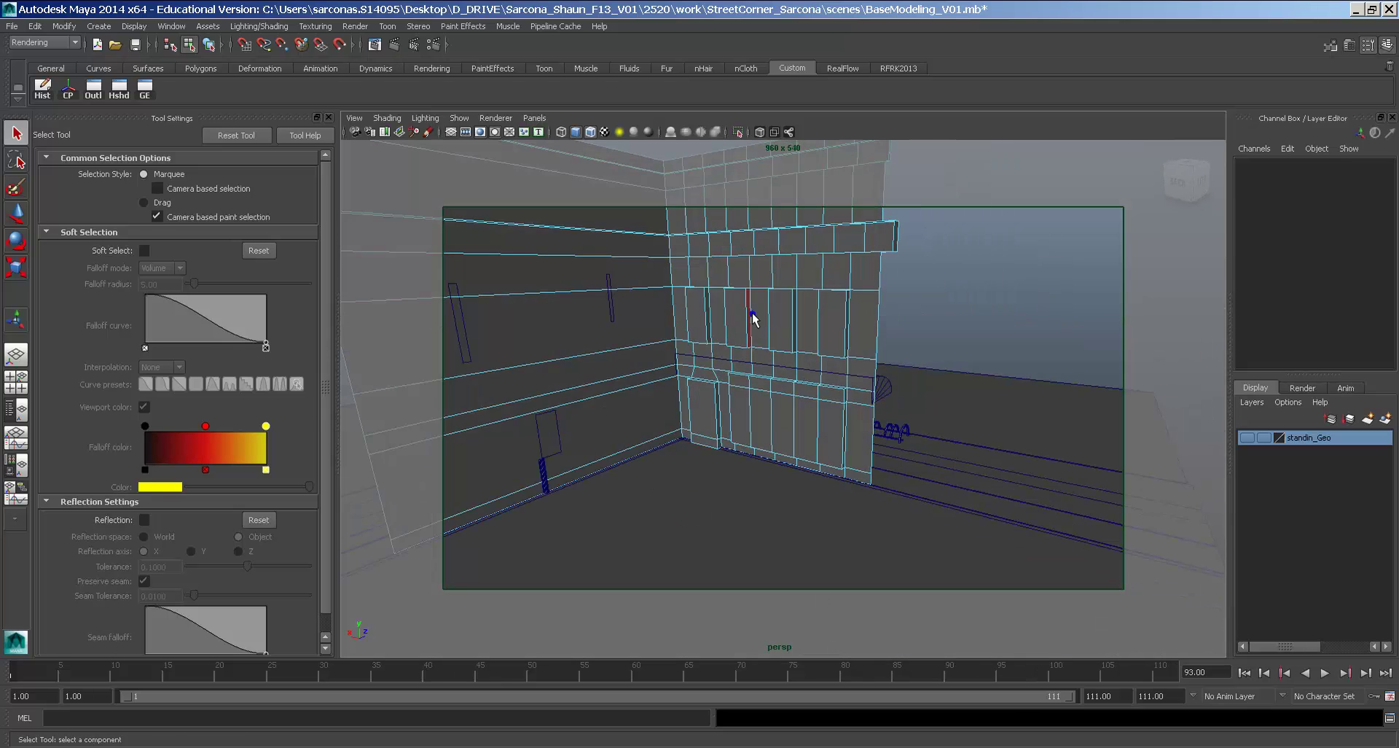
key("F8")
Select the building and examine its recessed facade and plain side wall from several angles.
left_click(800, 268)
left_click_drag(878, 322, 556, 339, "alt")
left_click_drag(911, 336, 672, 292, "alt")
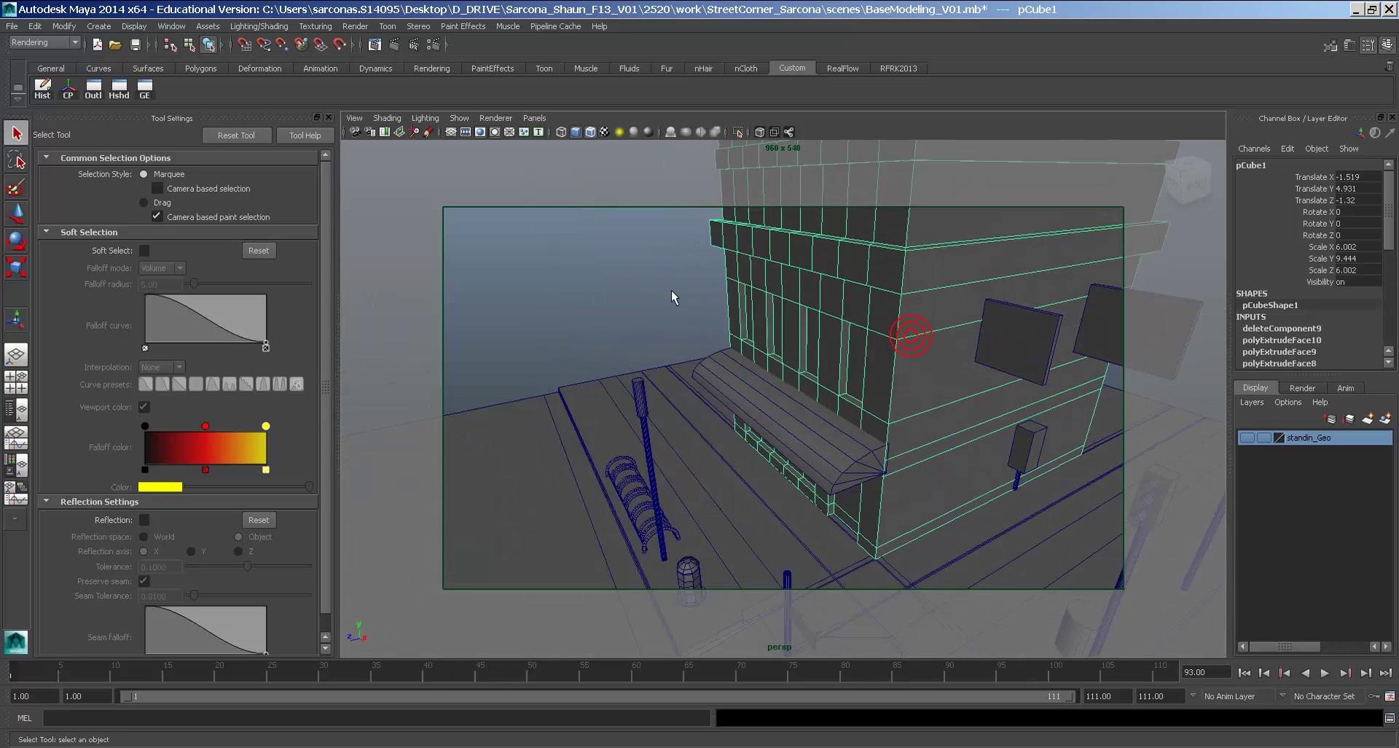
left_click(643, 277)
left_click_drag(884, 330, 784, 281, "alt")
right_click_drag(784, 282, 870, 325, "alt")
left_click(869, 321)
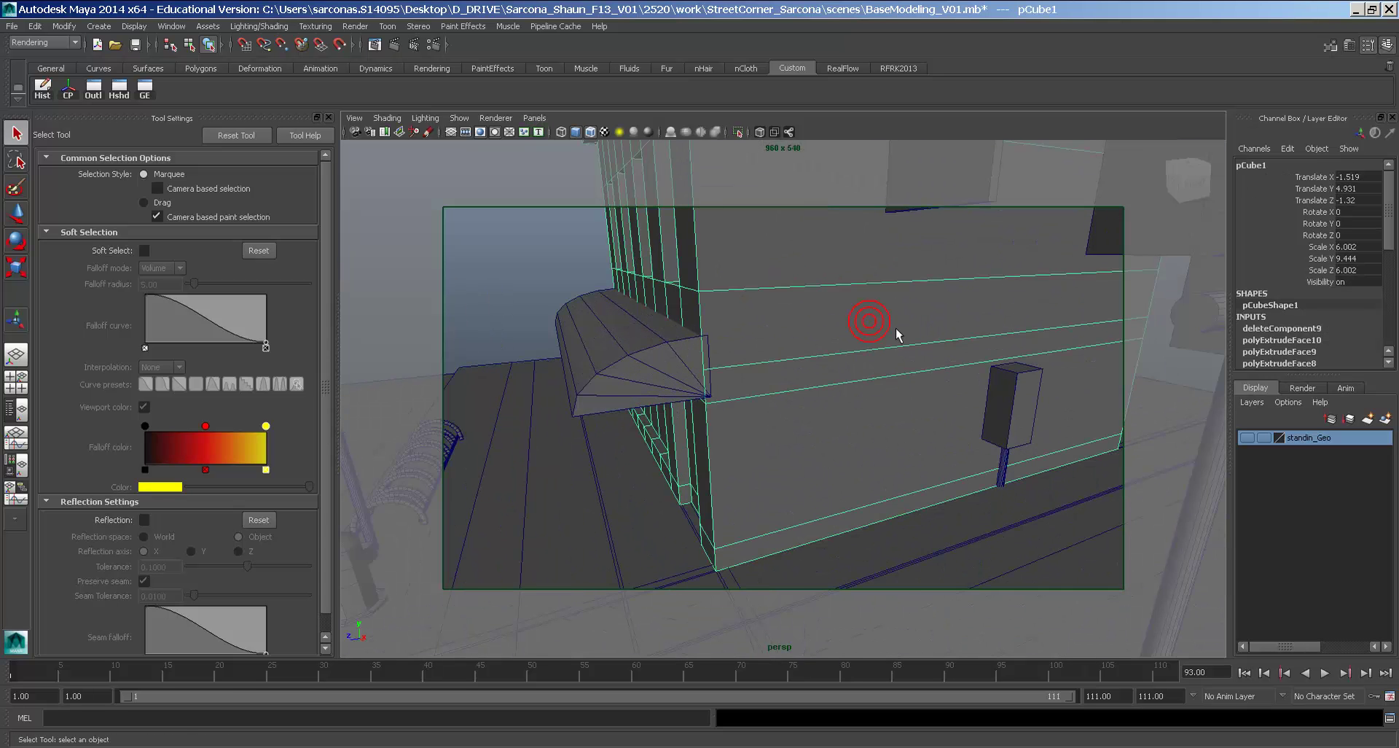
left_click_drag(890, 355, 709, 347, "alt")
right_click_drag(709, 347, 758, 374, "alt")
left_click_drag(761, 380, 753, 379, "alt")
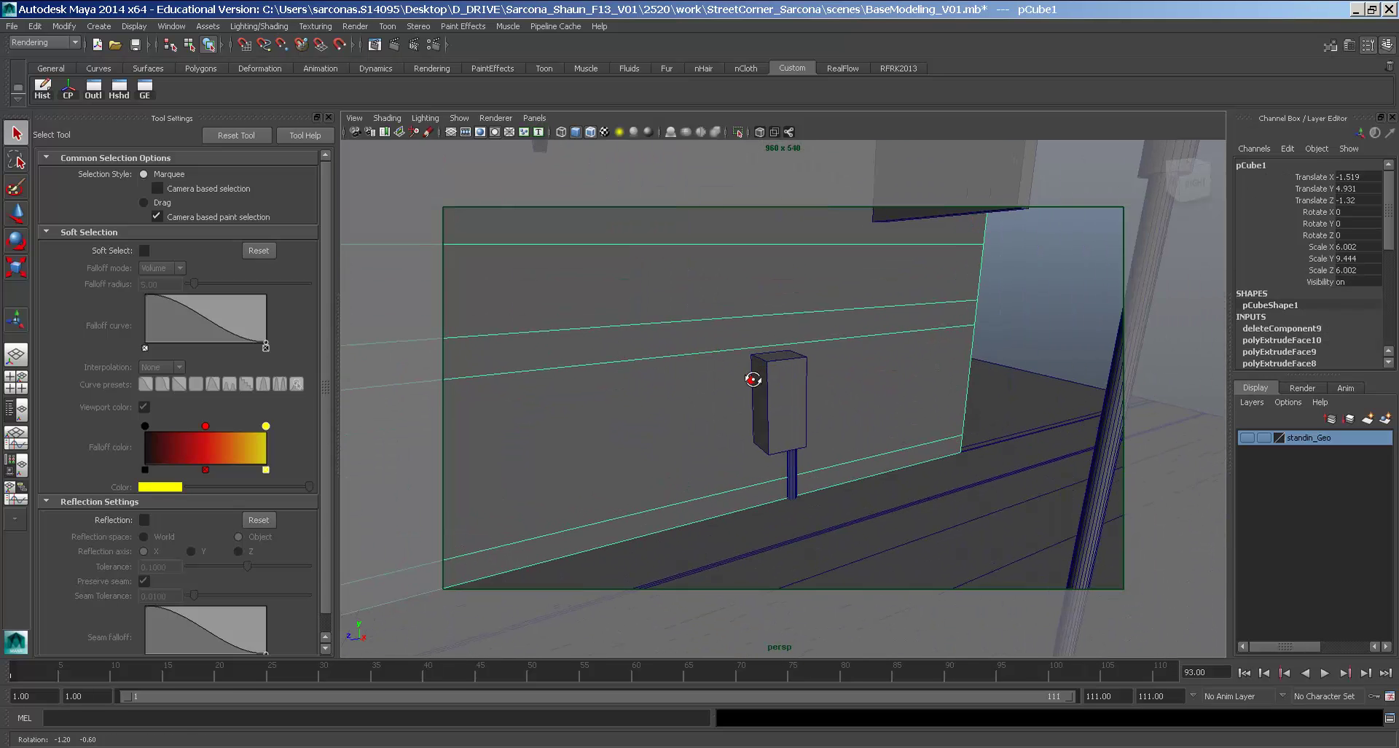
right_click_drag(753, 378, 603, 334, "alt")
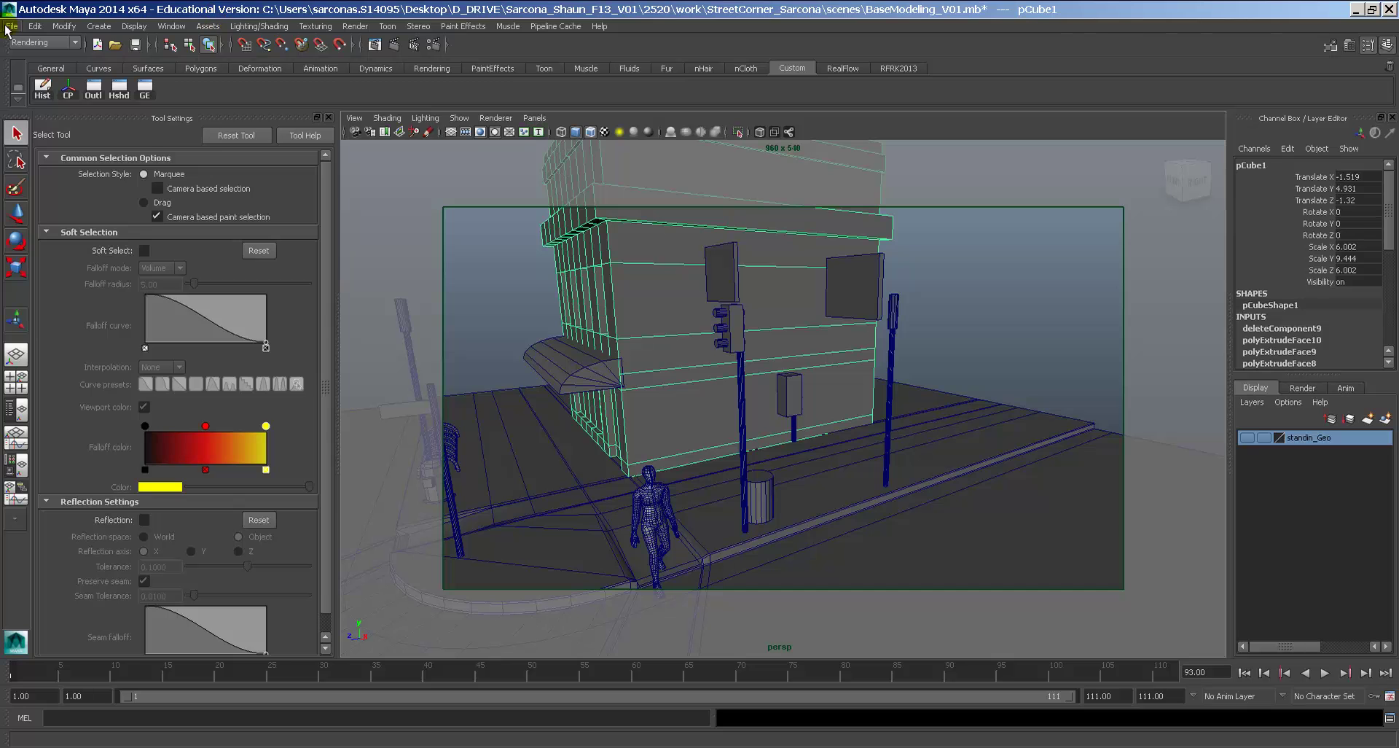
Save the scene under the new name BuildingModel_V01 in Maya Binary format in the project's scenes folder.
left_click(11, 26)
left_click(48, 91)
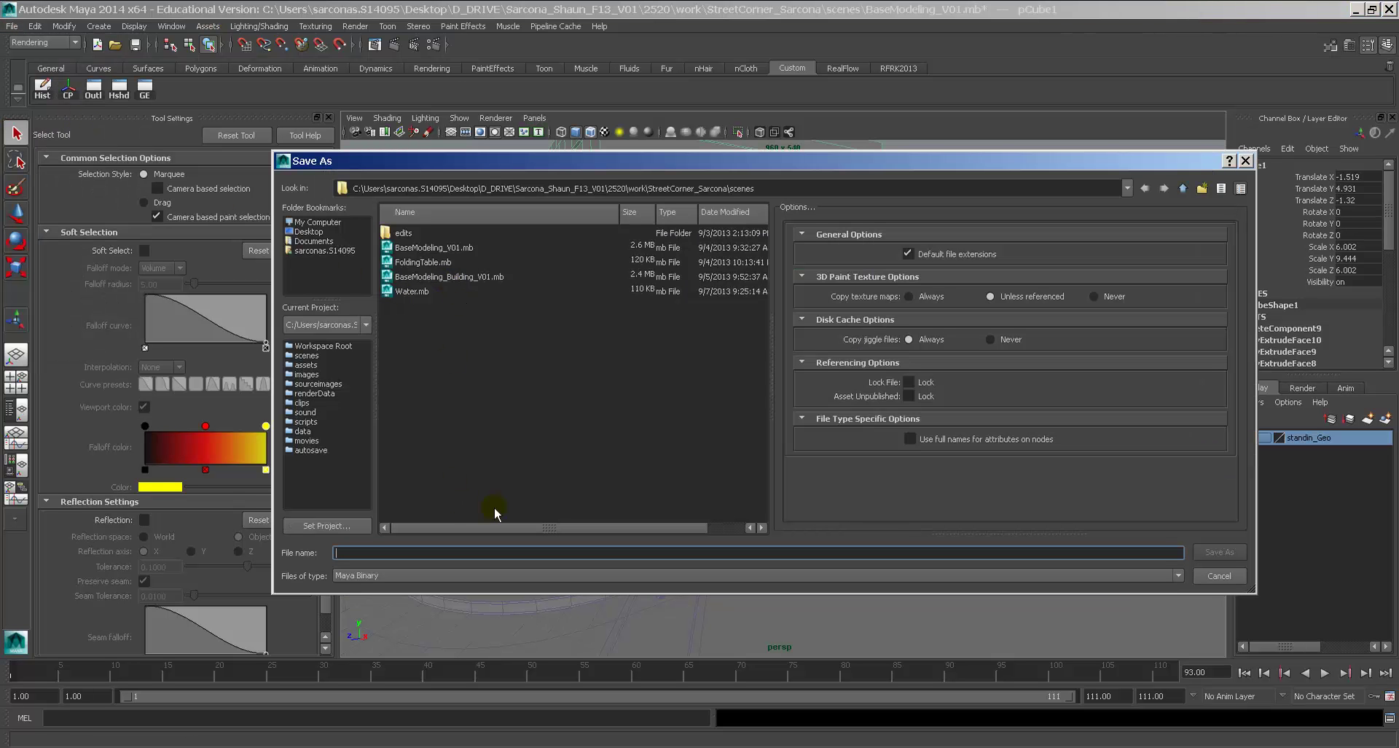
type("BuildingModel_")
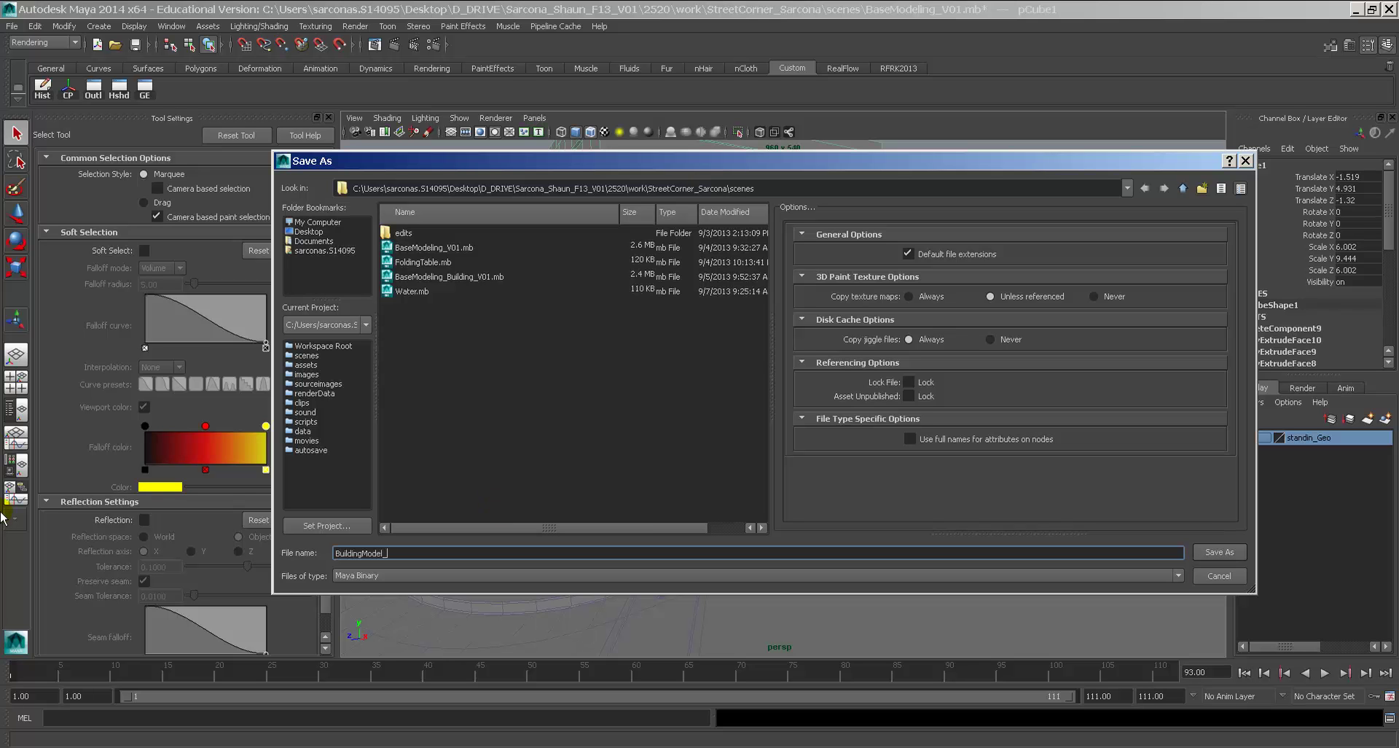
type("V01")
key("Return")
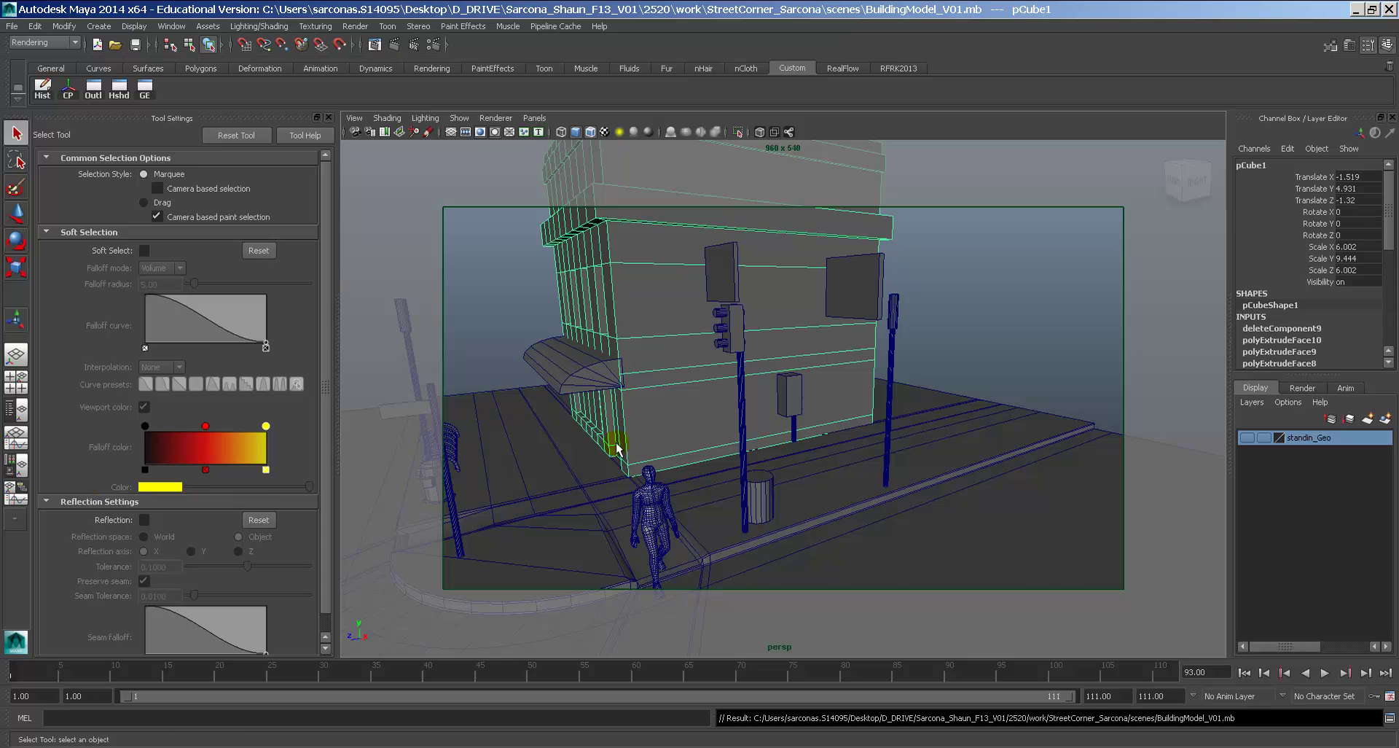
Isolate the selected building in the perspective view and frame its side wall.
right_click_drag(617, 445, 852, 429, "alt")
middle_click_drag(851, 429, 878, 335, "alt")
left_click_drag(878, 335, 773, 338, "alt")
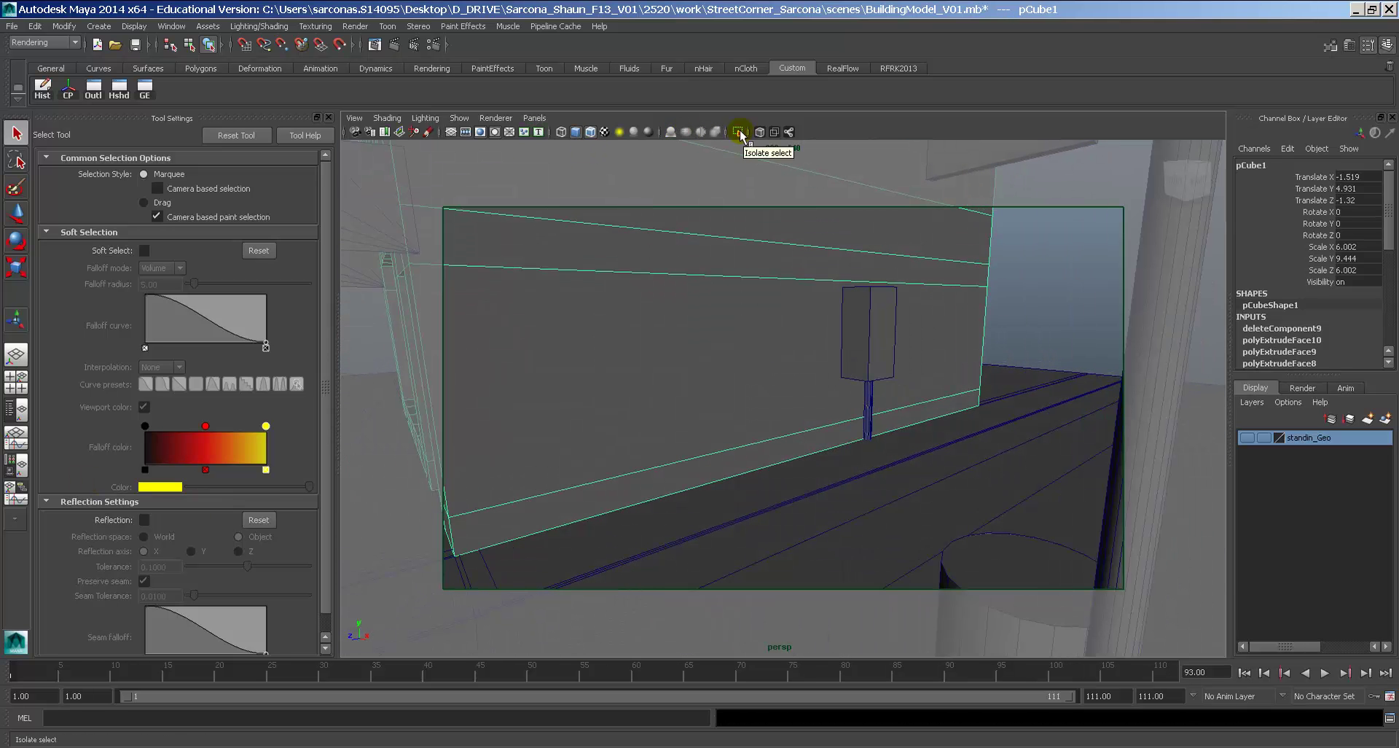
left_click(739, 134)
right_click_drag(931, 362, 815, 376, "alt")
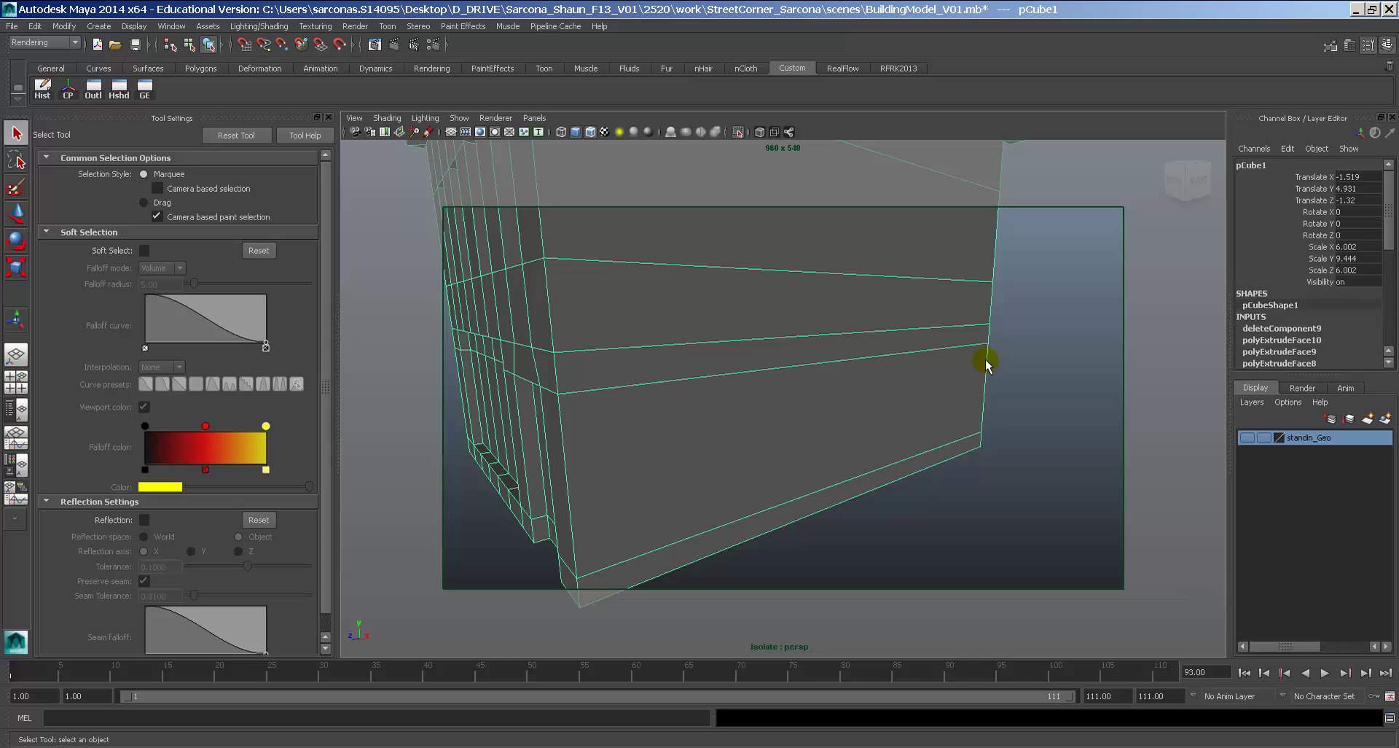
Insert two vertical edge loops in the building's side wall near its far corner.
key("space")
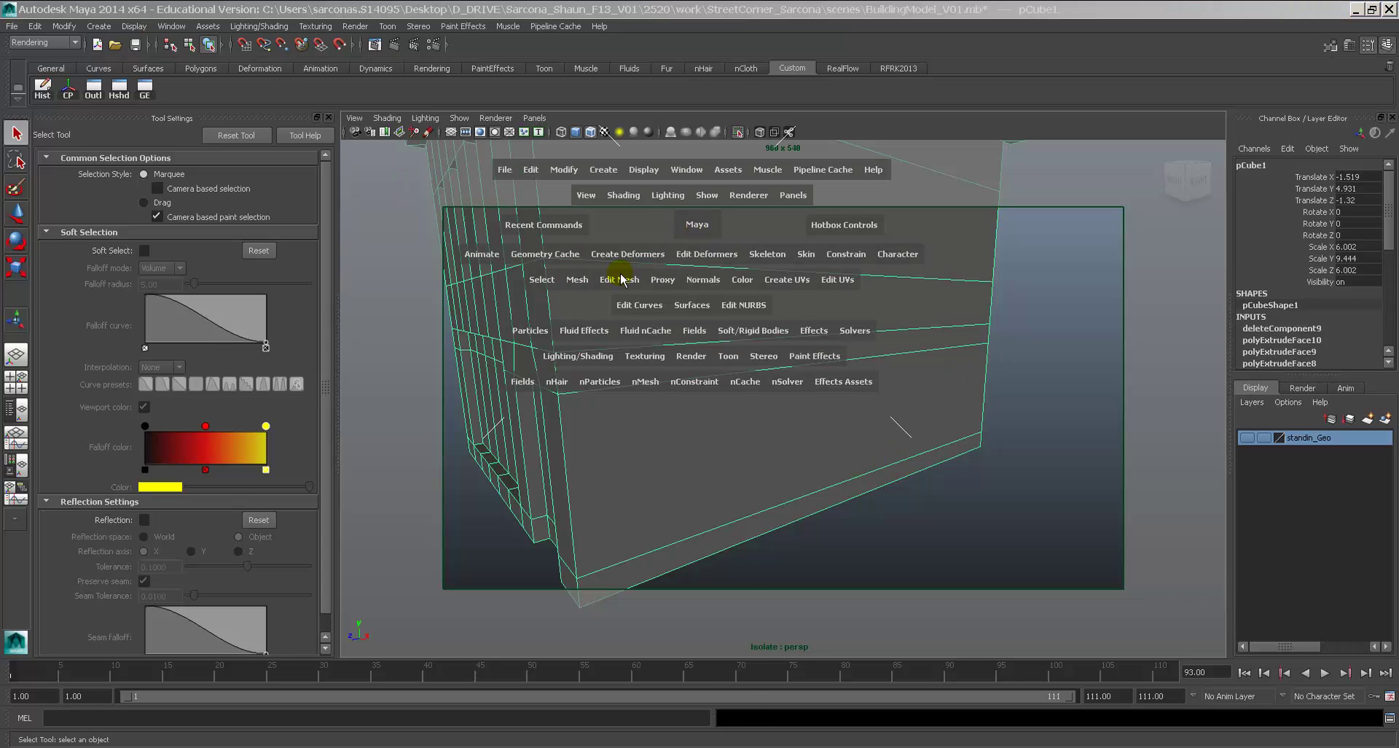
left_click_drag(621, 279, 675, 403)
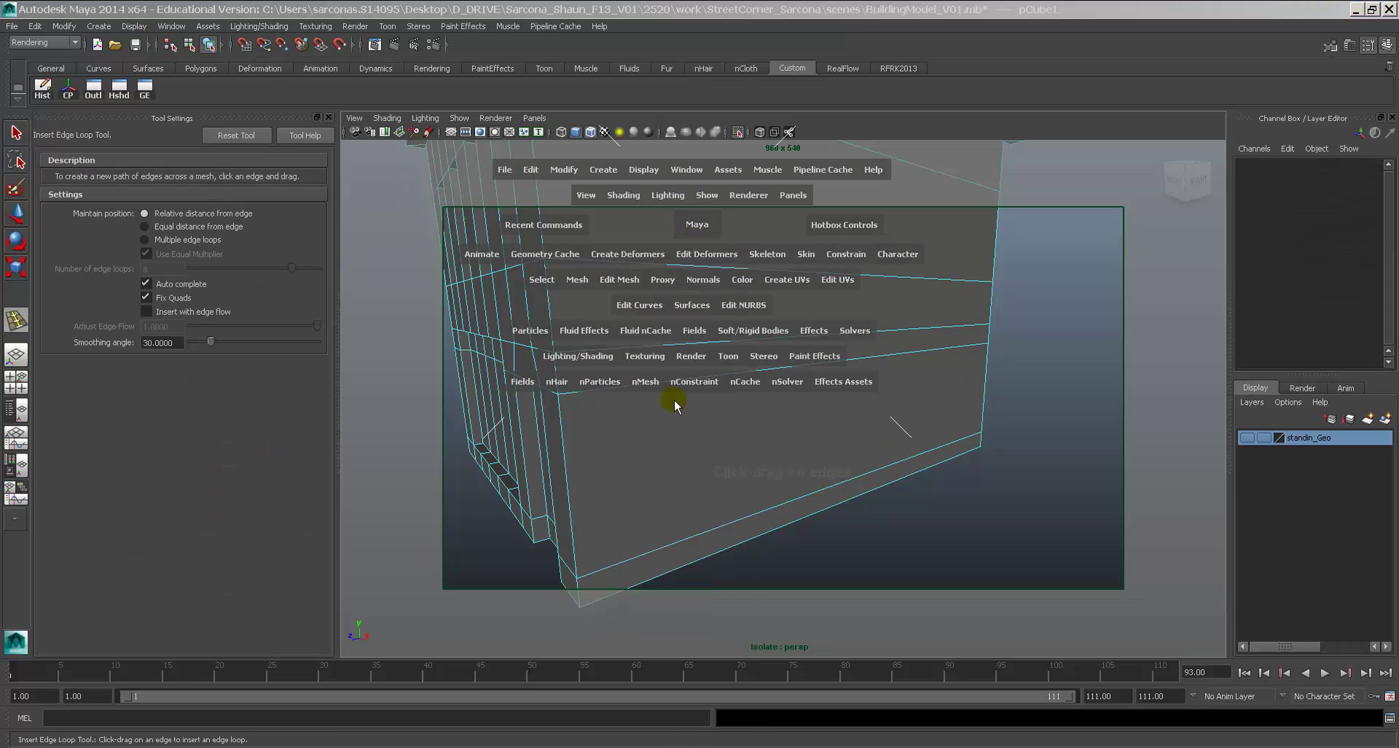
left_click(935, 449)
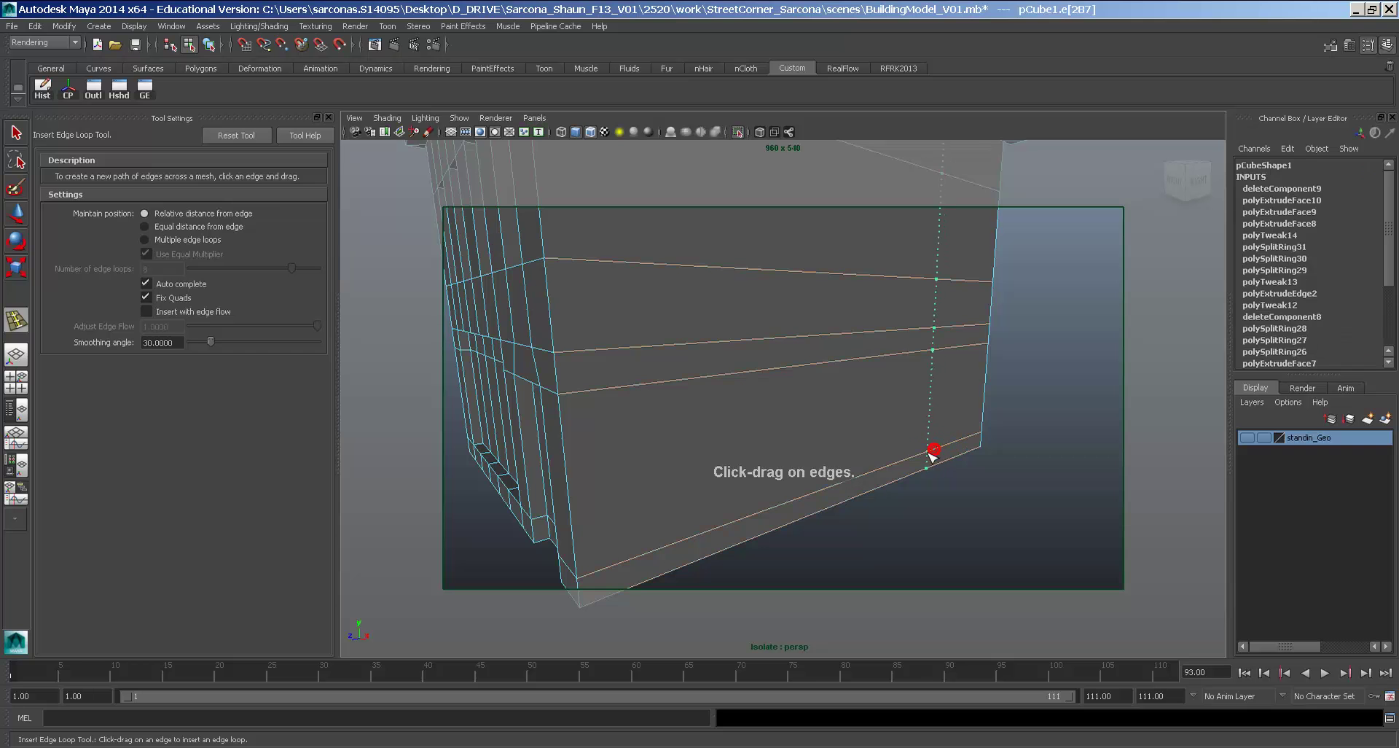
left_click(889, 463)
Cut a jagged line with the Interactive Split Tool from the side wall's bottom edge up to its far corner.
left_click_drag(923, 444, 547, 225, "alt")
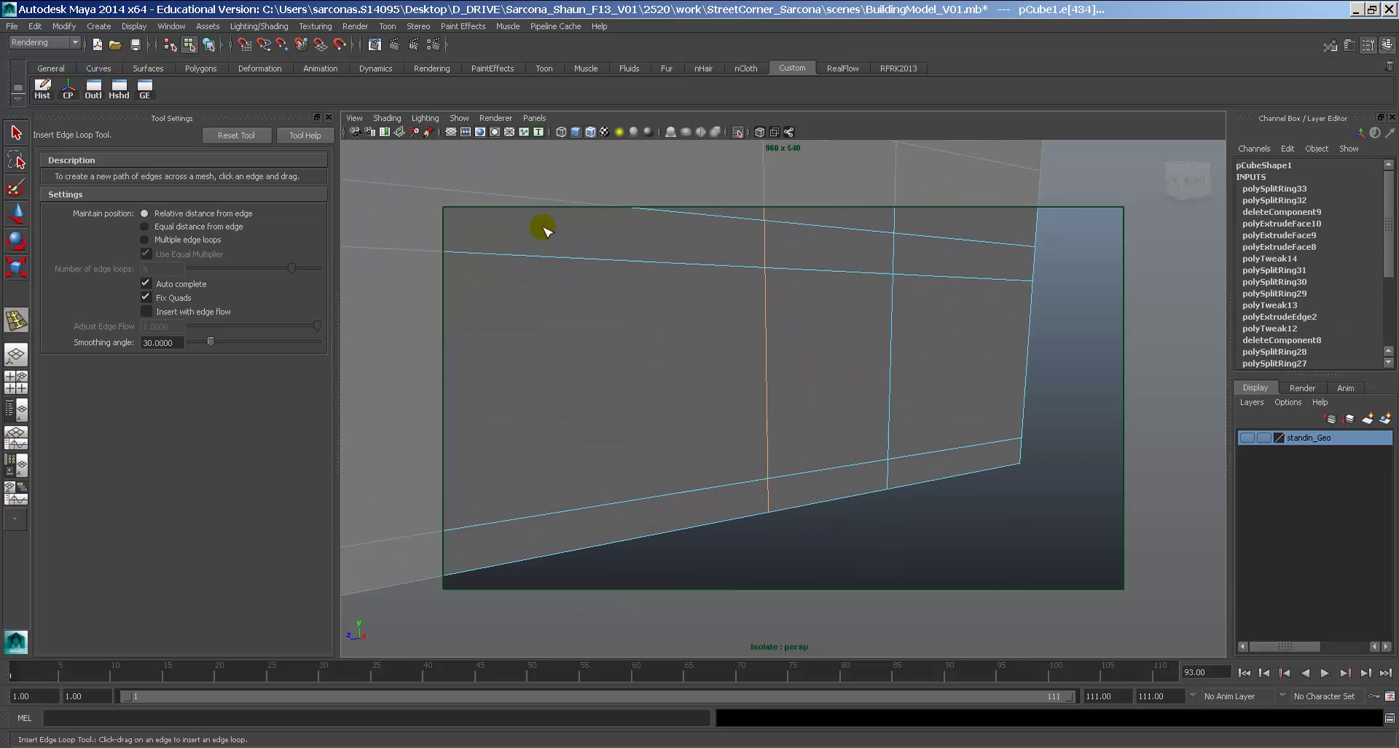
key("space")
left_click(467, 269)
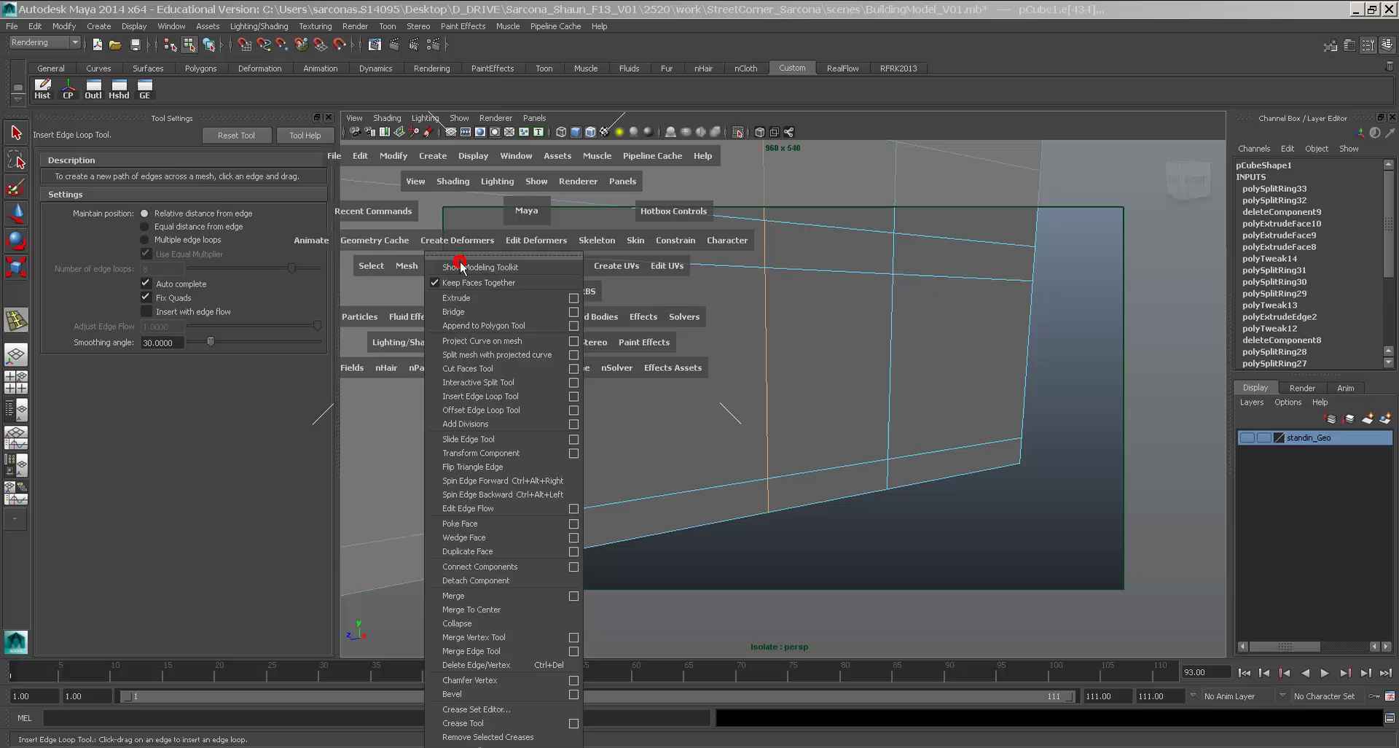
left_click(506, 383)
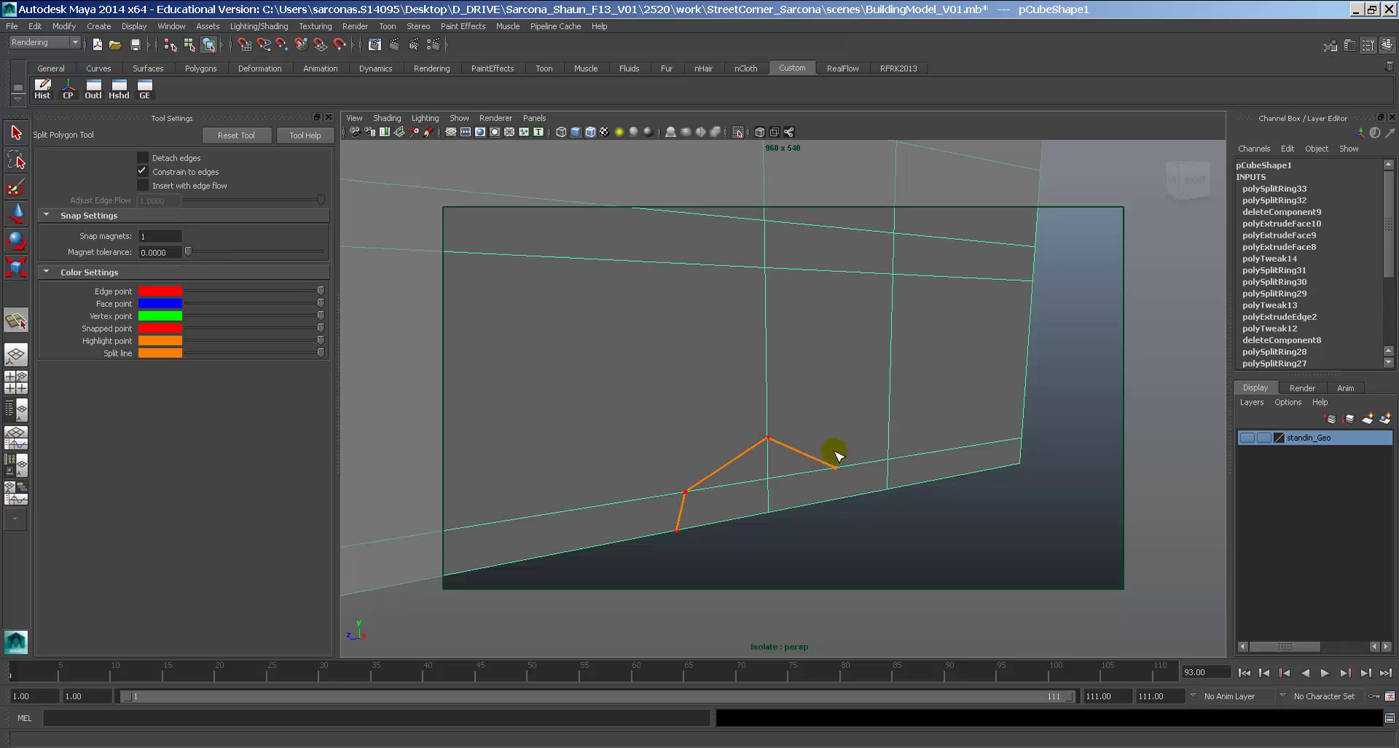
left_click_drag(838, 456, 880, 417)
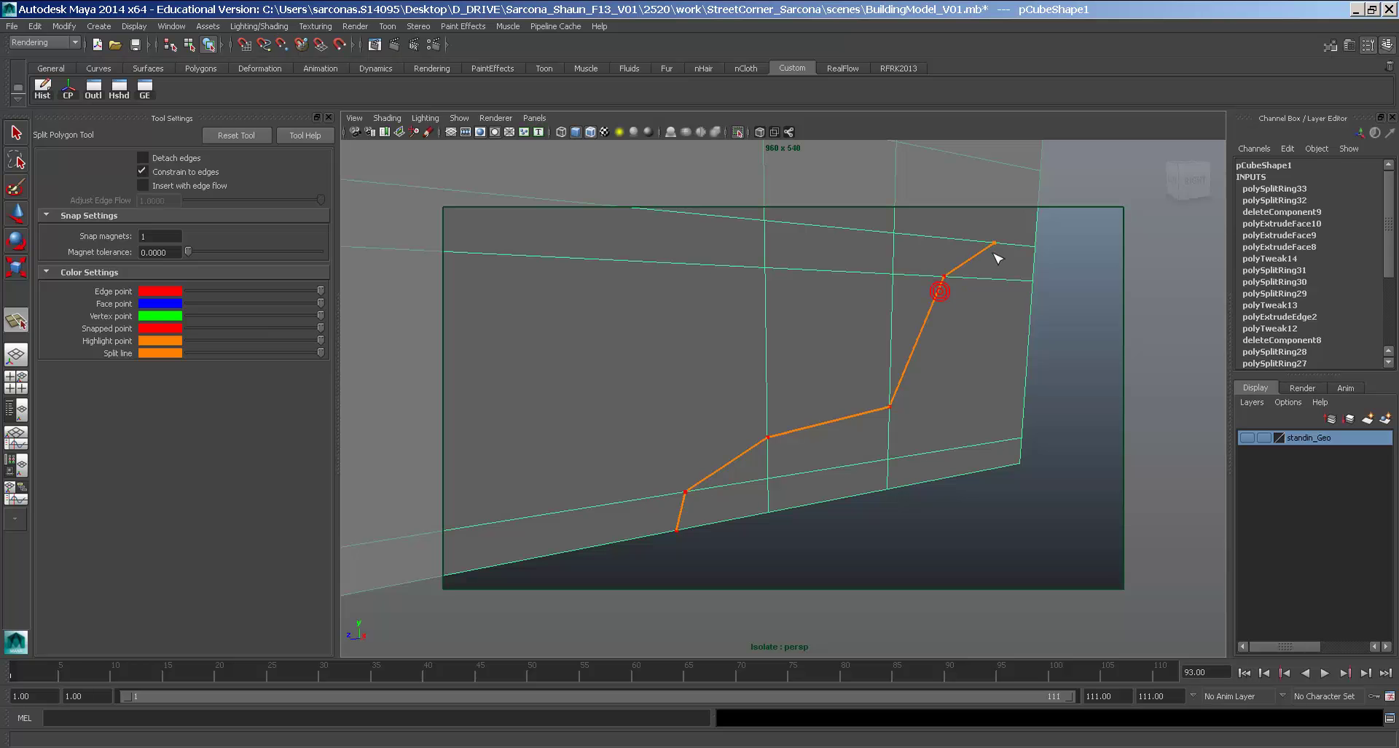
key("q")
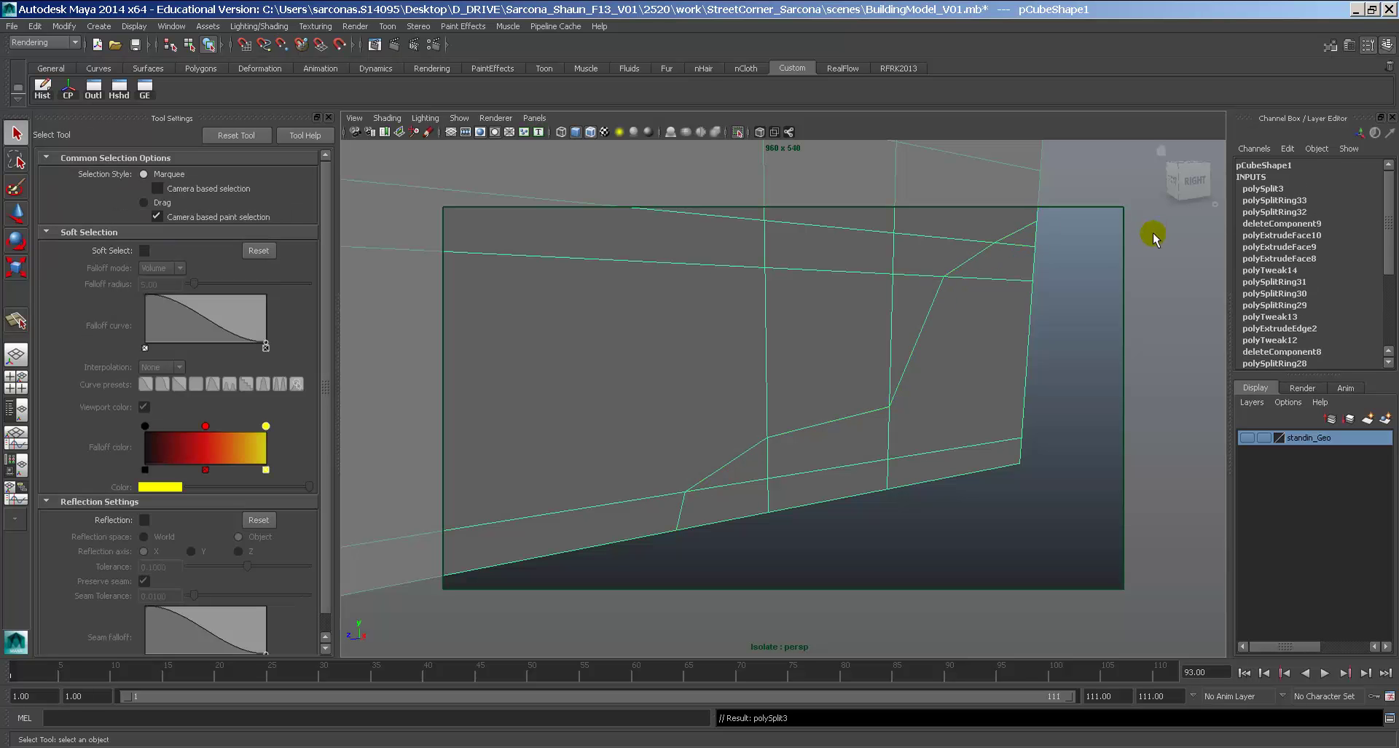
Select the side-wall faces between the jagged cut and the far bottom corner and extrude them.
left_click_drag(947, 386, 973, 358, "alt")
right_click_drag(974, 358, 1024, 352)
left_click_drag(1000, 266, 765, 469)
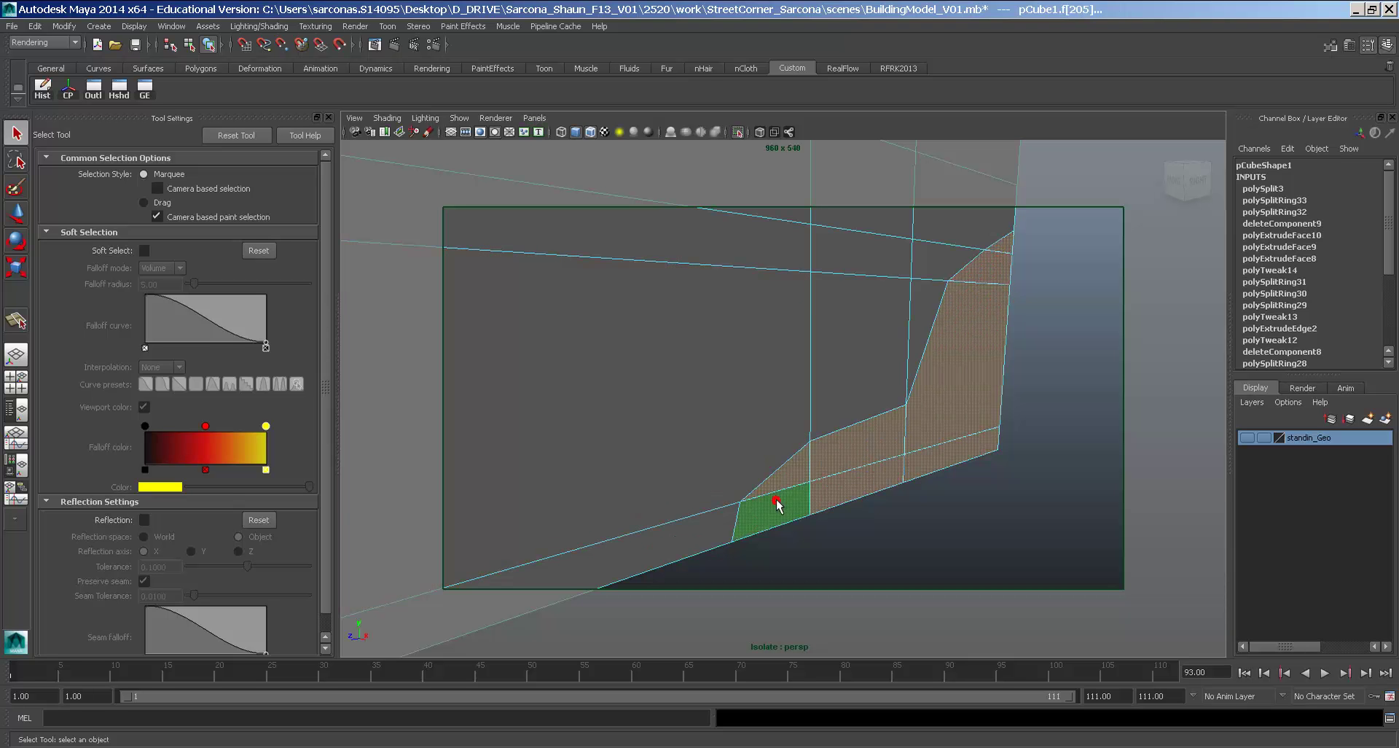
key("w")
key("space")
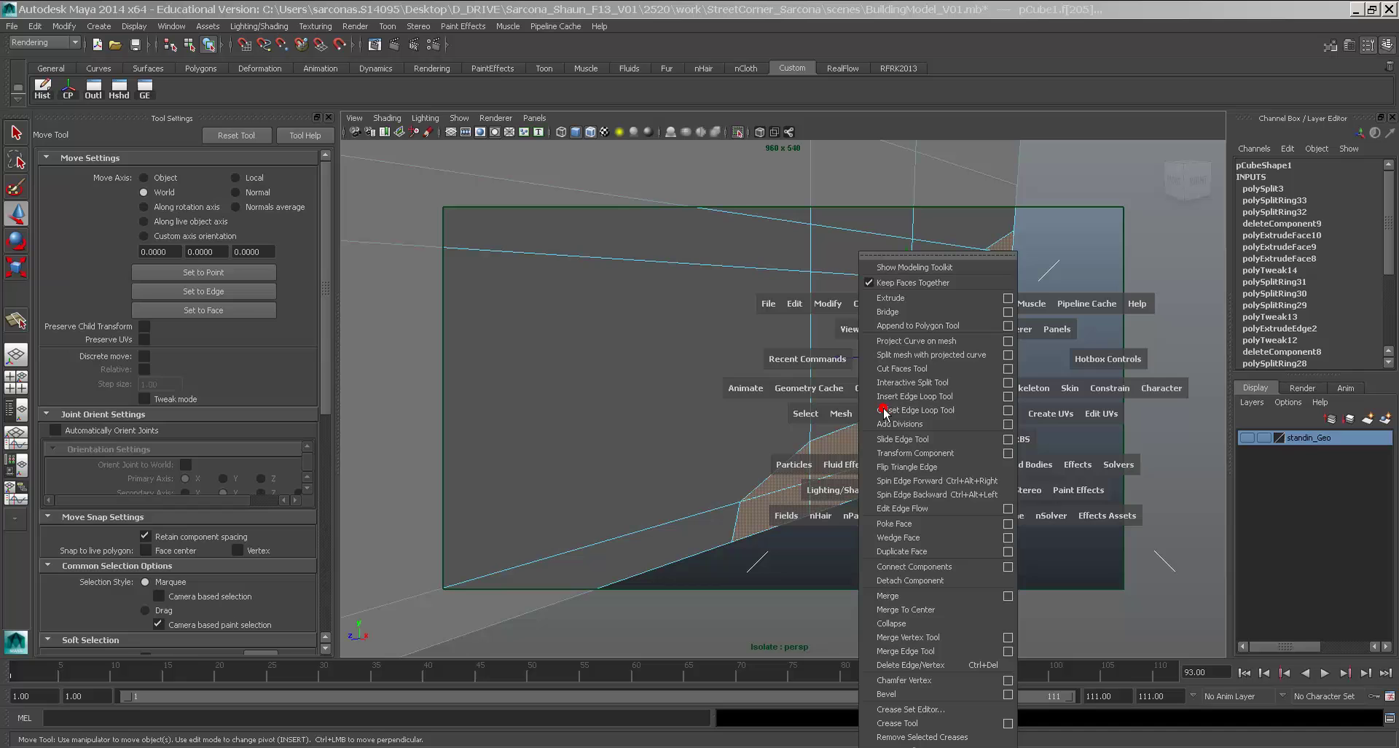
left_click(891, 298)
Set the extrusion's offset to 0.1 and push the jagged corner faces slightly into the side wall.
left_click(1040, 471)
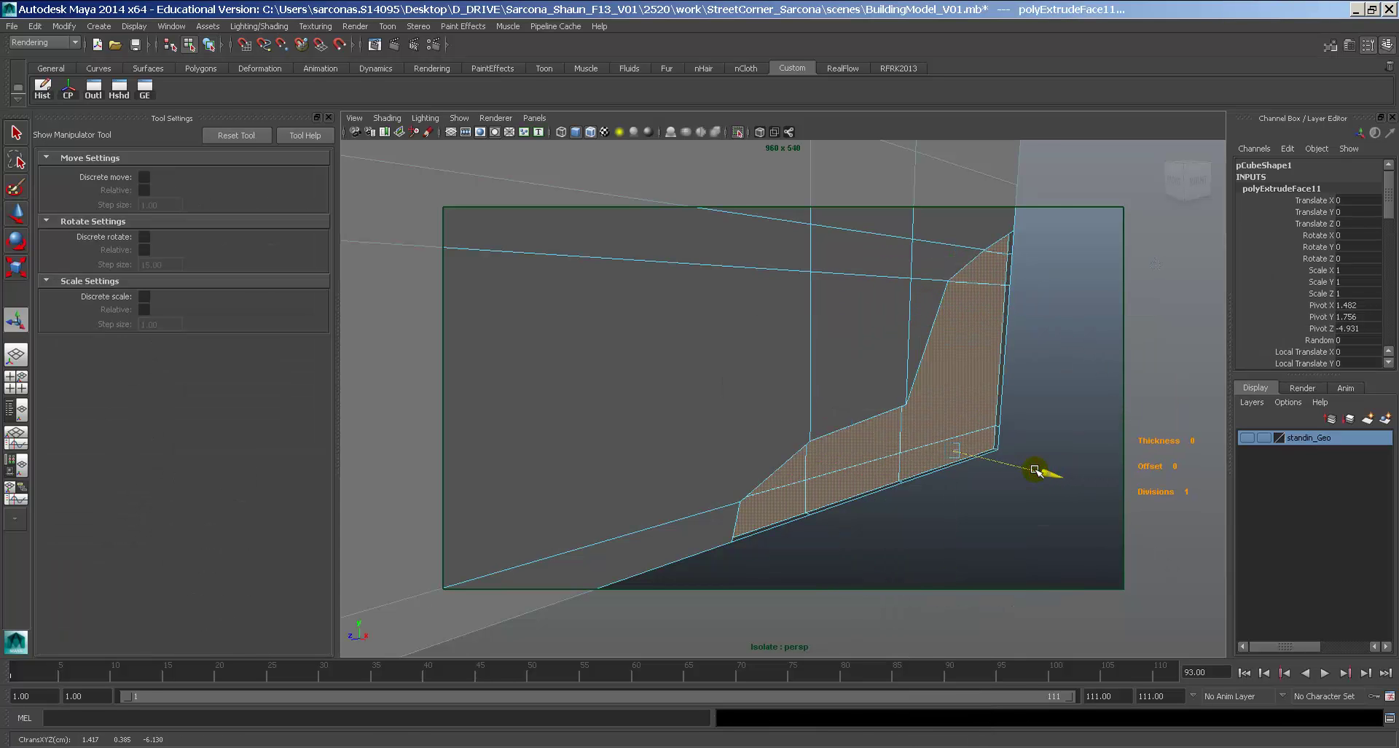
left_click_drag(1038, 470, 932, 440, "alt")
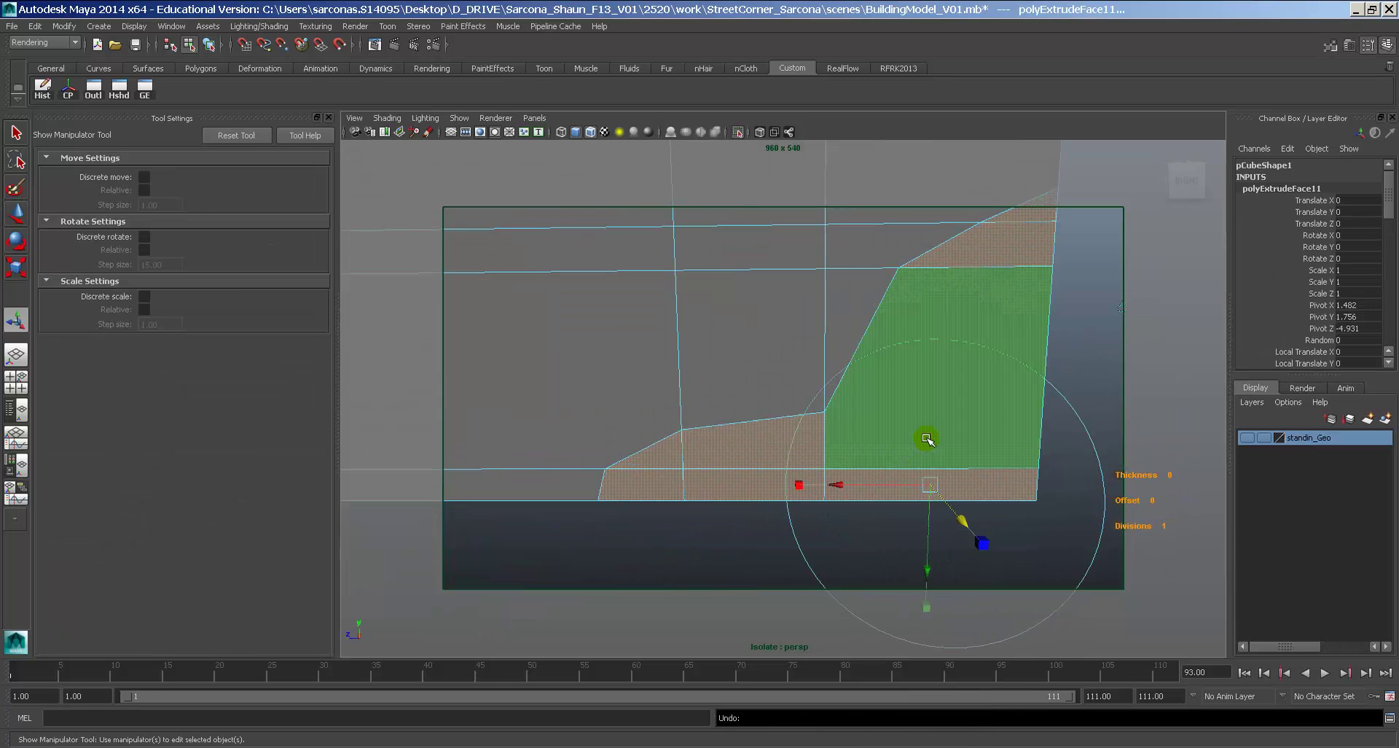
left_click_drag(834, 375, 1035, 403, "alt")
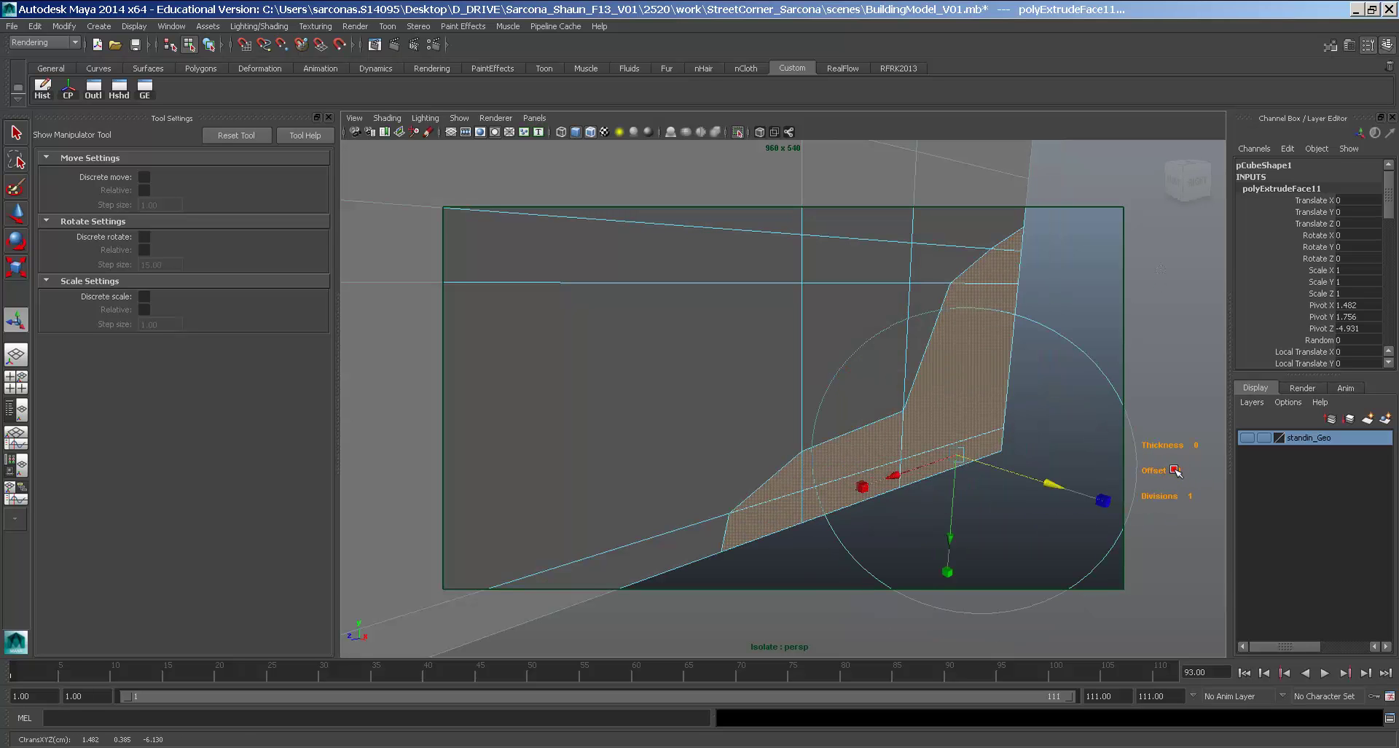
type("0.1")
key("Return")
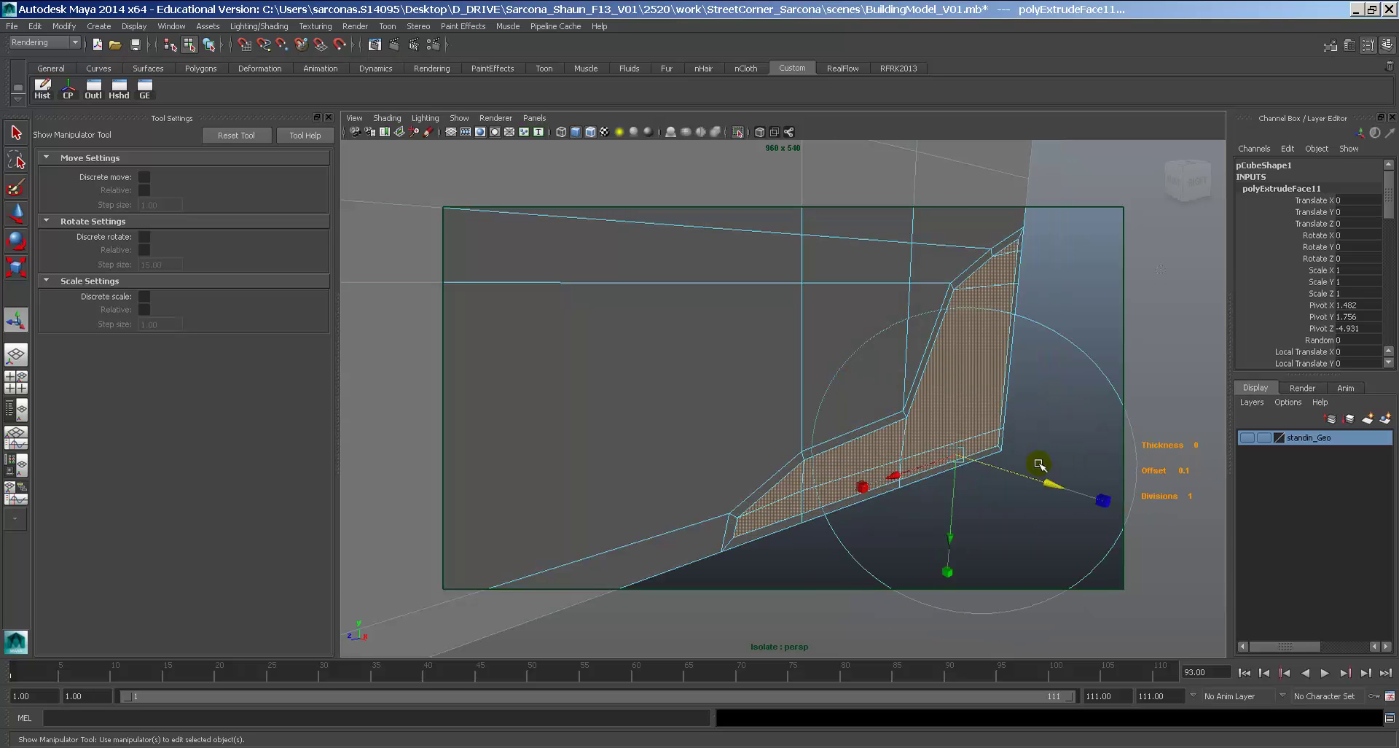
left_click_drag(1009, 460, 1076, 187, "alt")
Delete the narrow border faces along the outer and bottom sides of the jagged recess.
left_click(1061, 217)
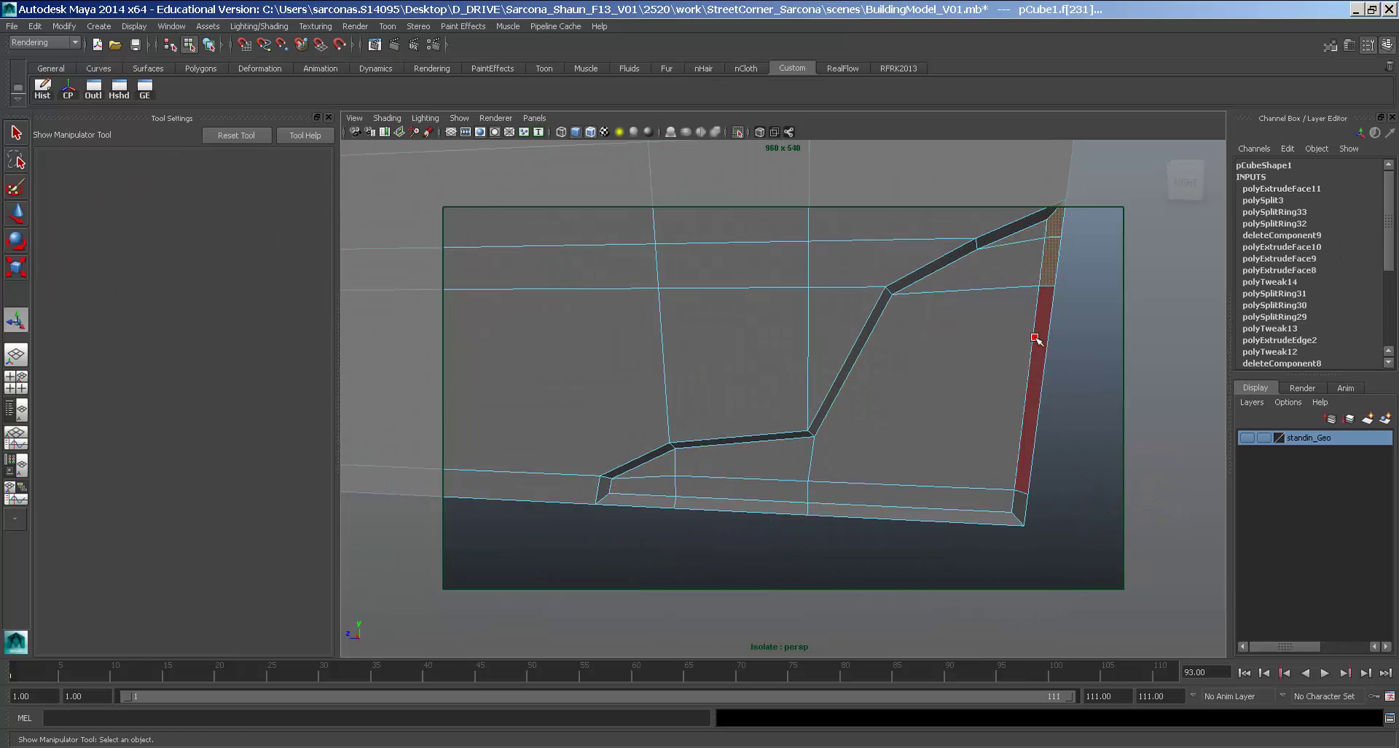
left_click(1029, 493, "shift")
left_click(1014, 519, "shift")
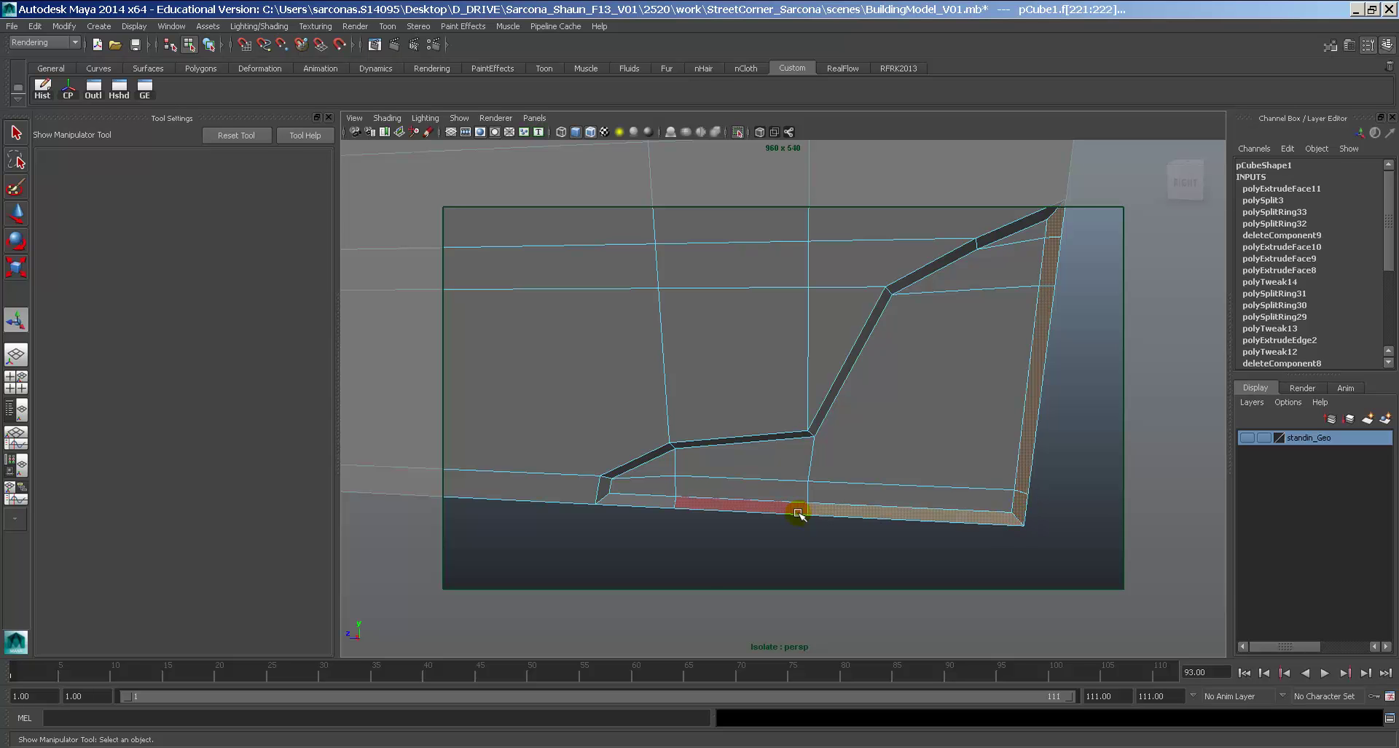
key("Delete")
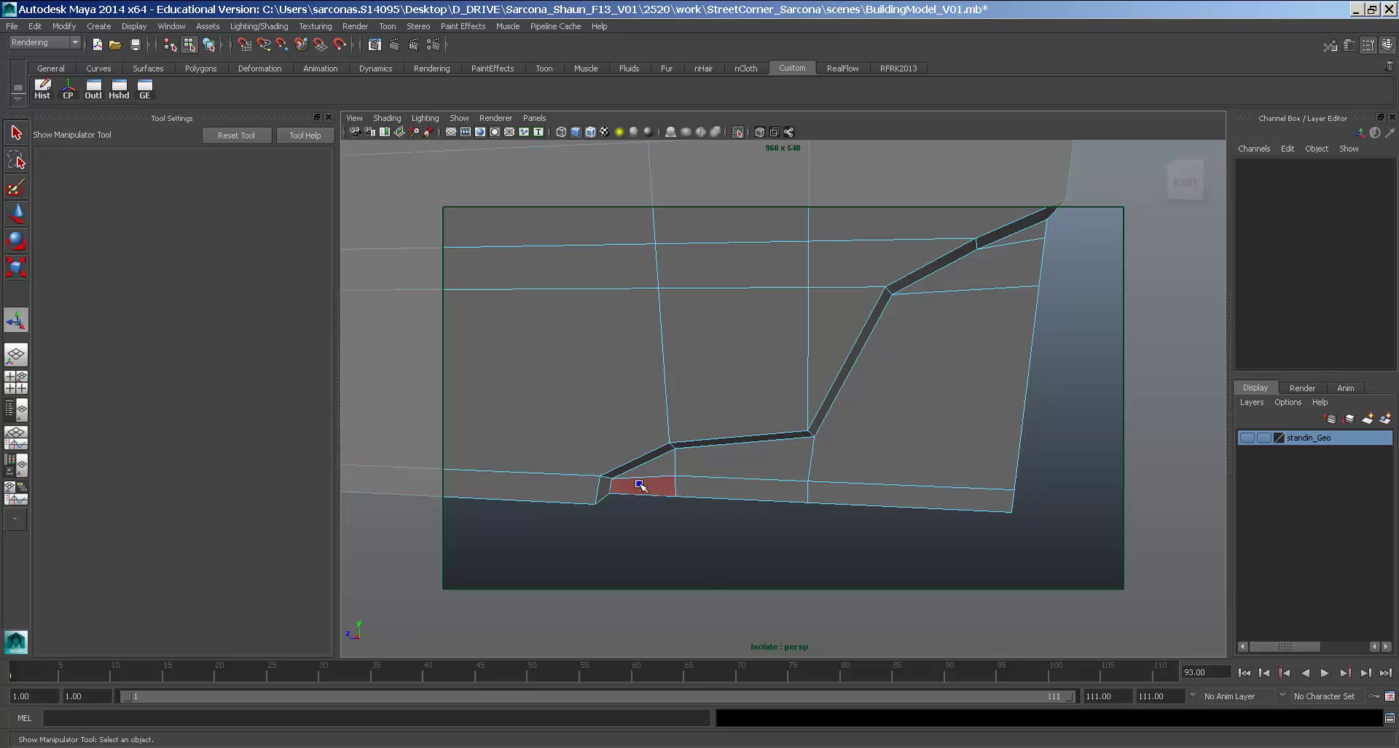
Select the recess's bottom edges and snap them vertically to the base of the building.
right_click_drag(642, 484, 634, 399)
left_click(651, 496)
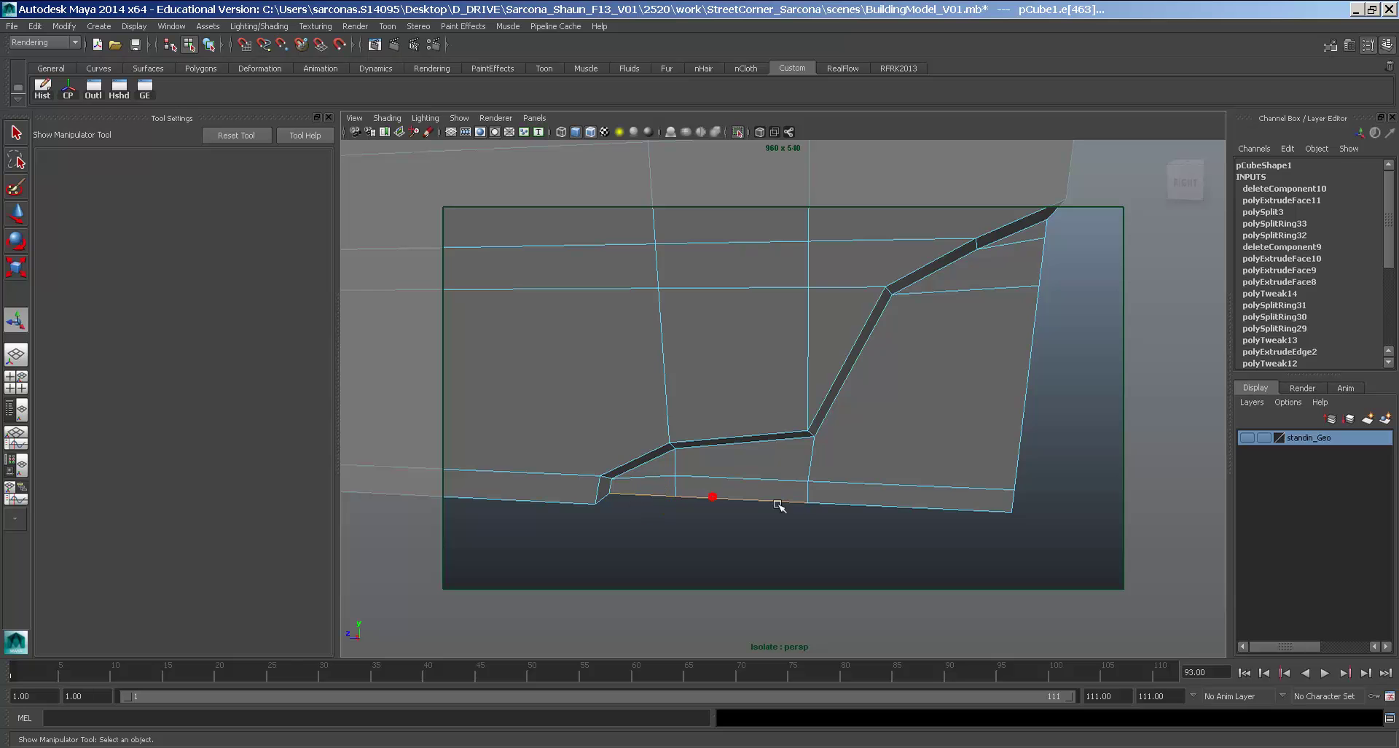
left_click(844, 505, "shift")
key("w")
left_click_drag(800, 421, 666, 495)
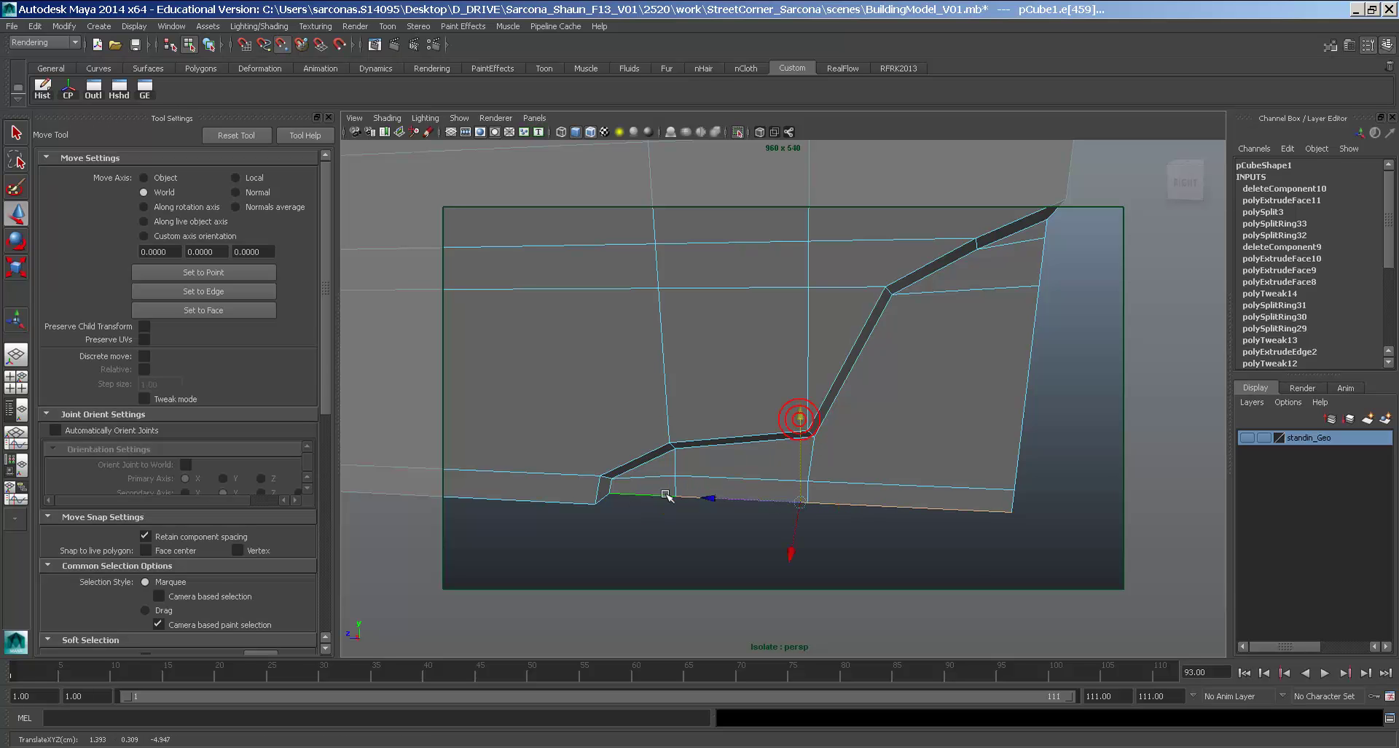
left_click_drag(805, 433, 577, 505)
Select the recess's outer vertical edges and snap them horizontally to the building's corner.
left_click(1048, 241)
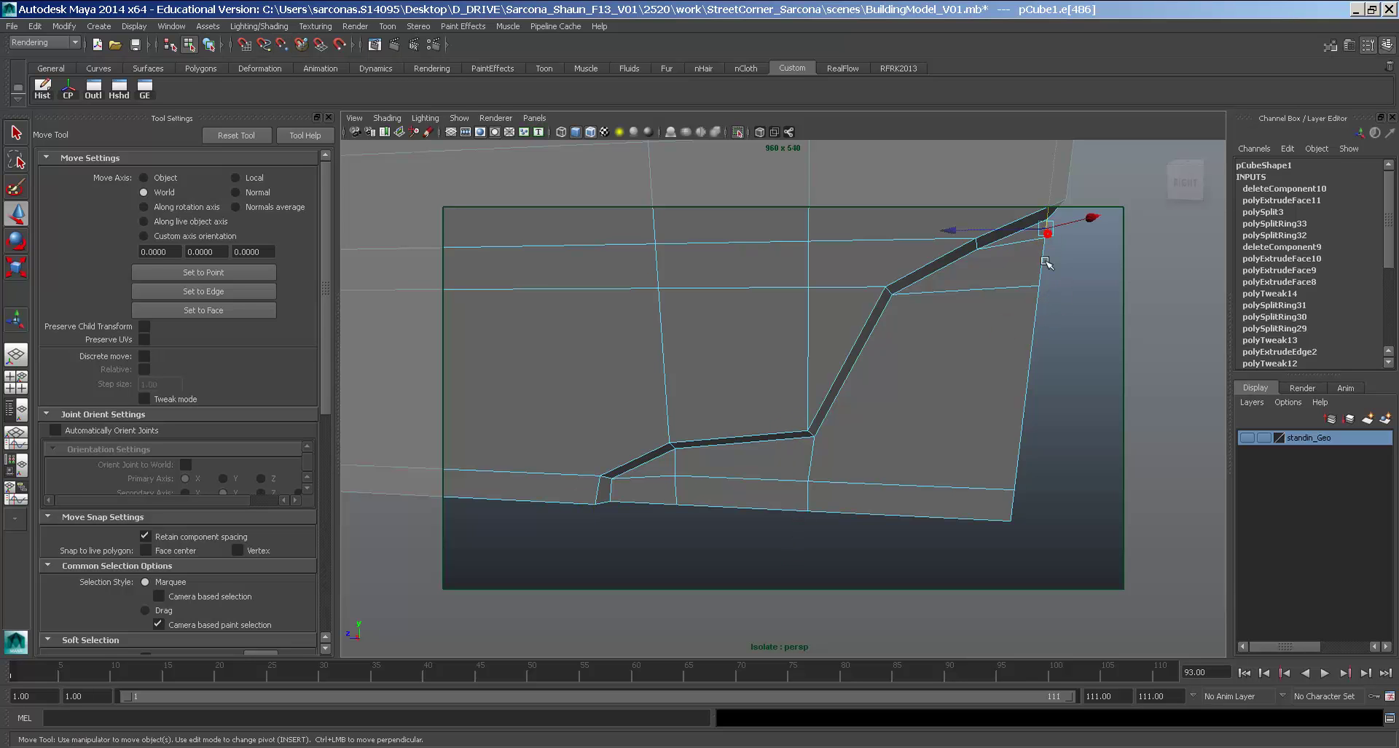
left_click(1020, 404)
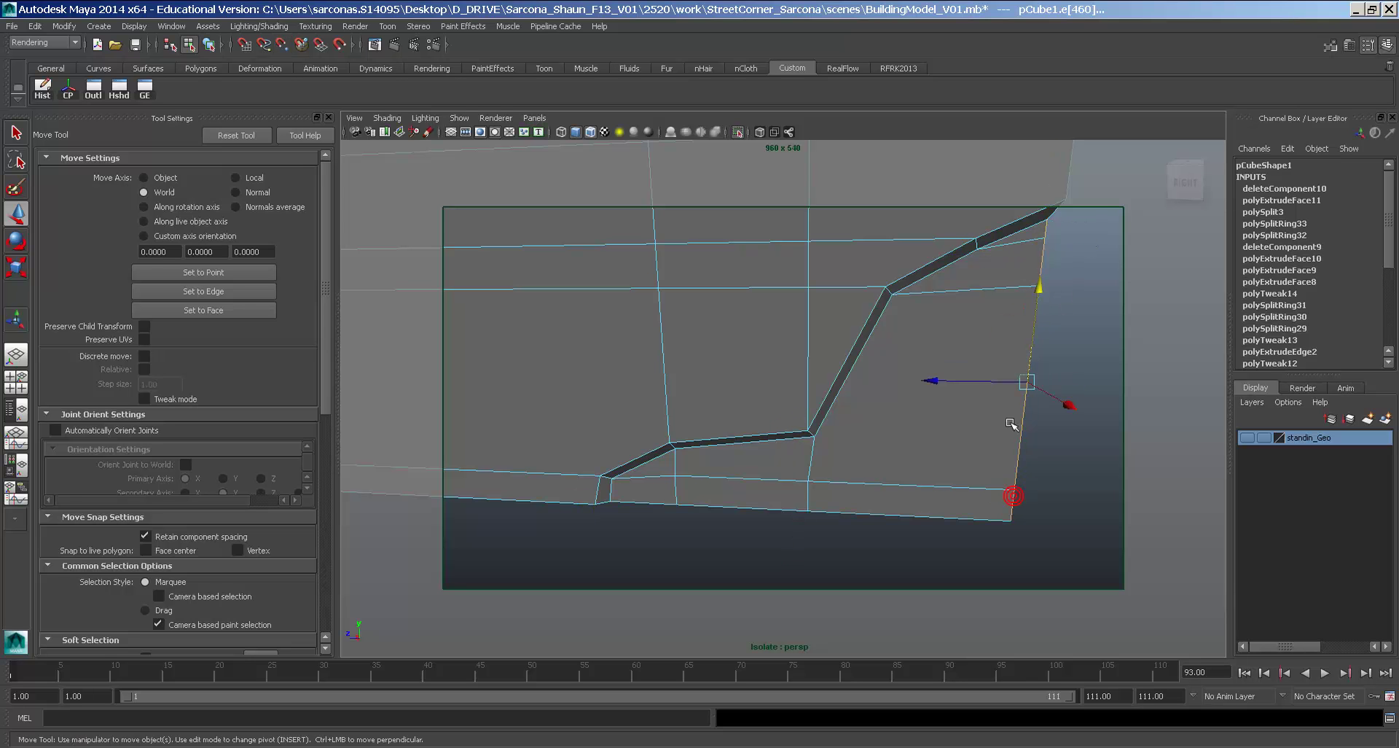
left_click_drag(955, 387, 1054, 233)
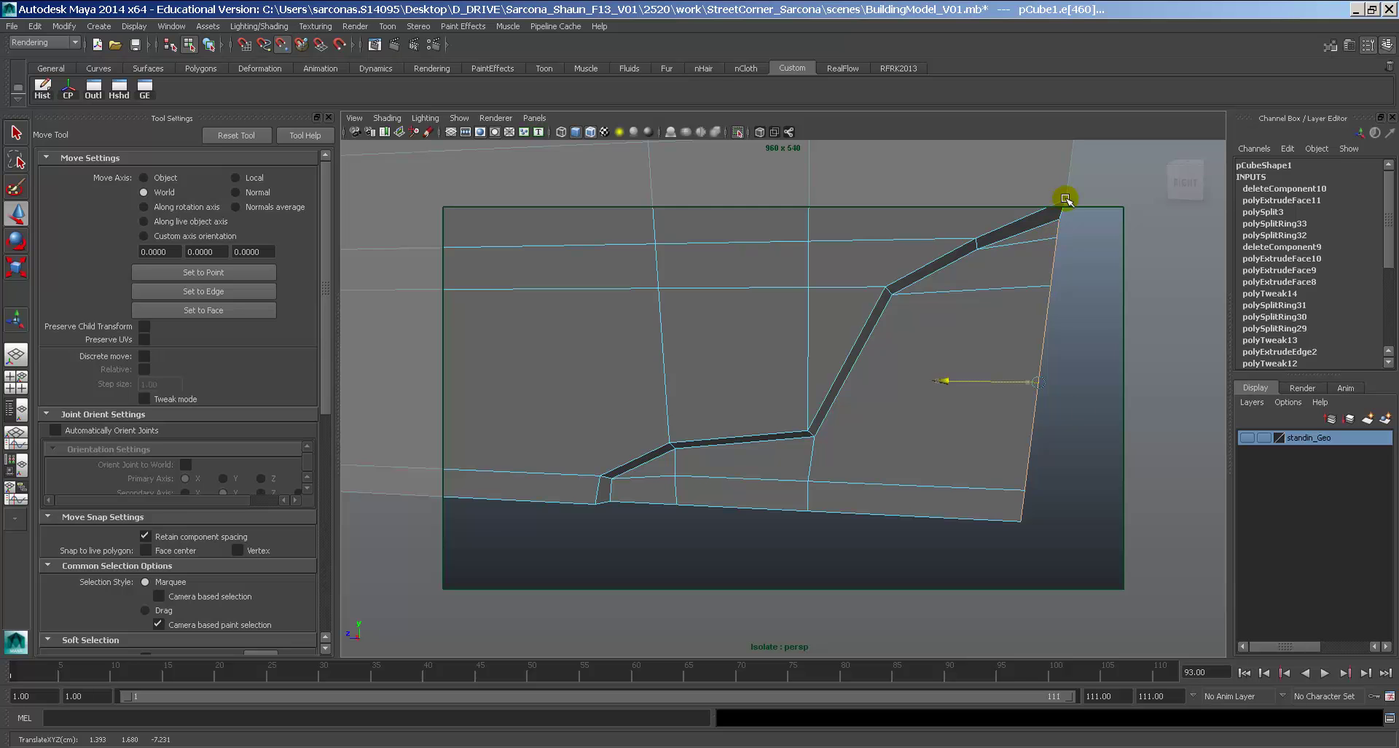
Return to object mode, reselect the building and turn off isolation to show the whole street-corner scene.
left_click_drag(955, 299, 986, 290, "alt")
right_click_drag(983, 292, 865, 279, "alt")
left_click_drag(968, 305, 911, 400, "alt")
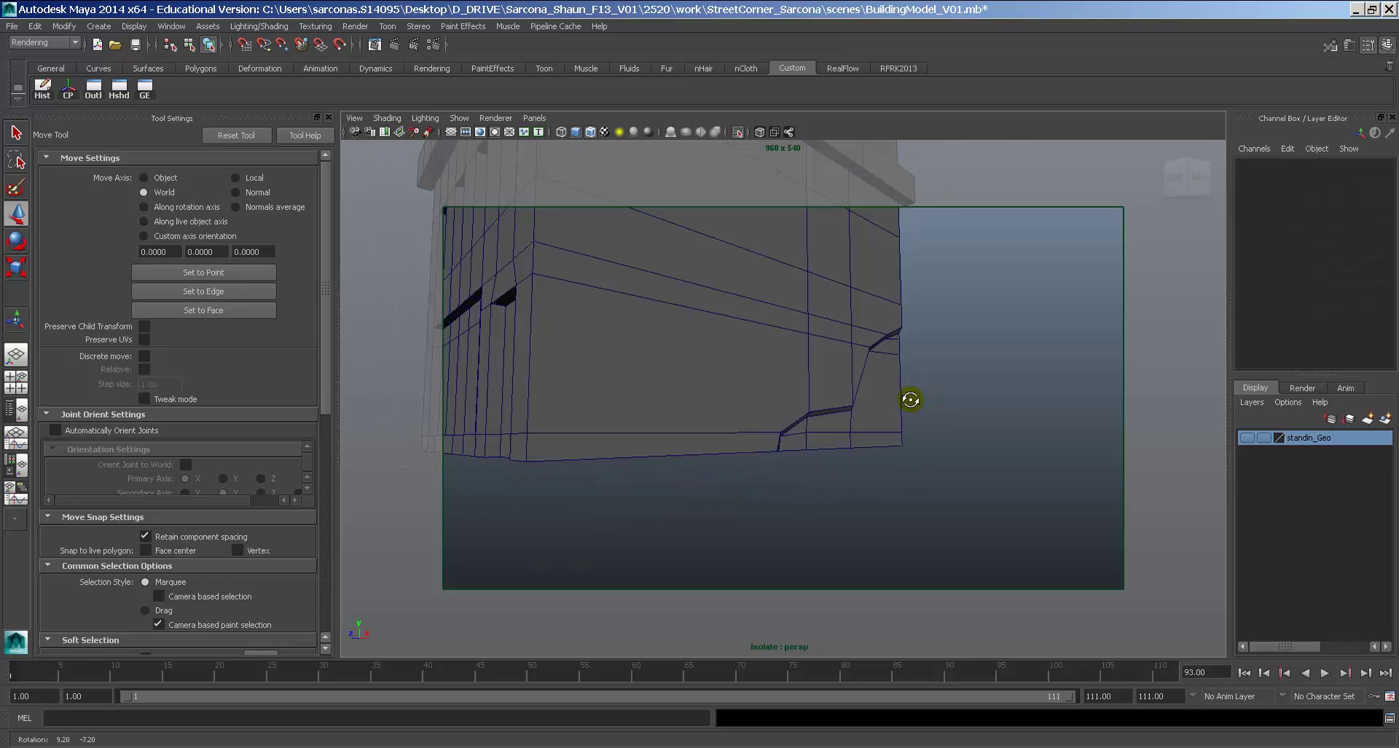
right_click_drag(910, 399, 874, 383, "alt")
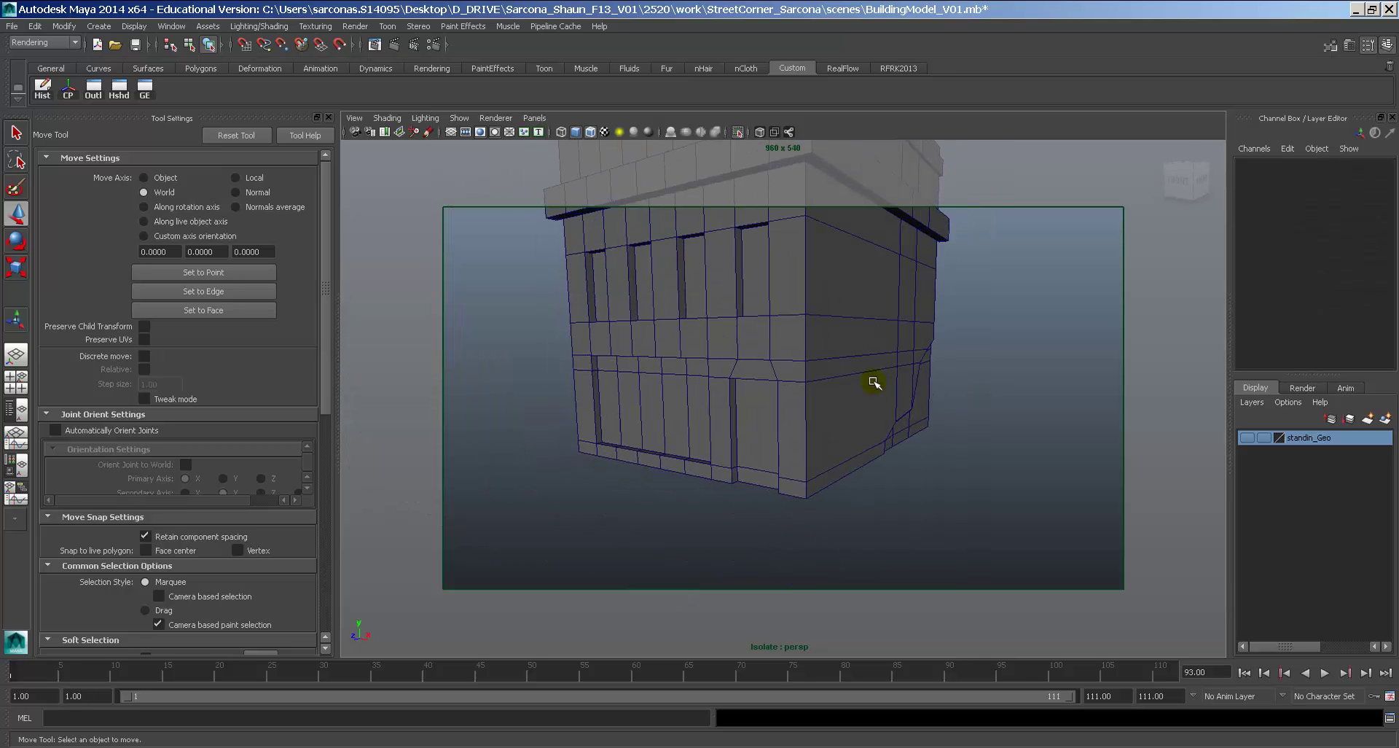
left_click(875, 382)
left_click_drag(843, 374, 838, 416, "alt")
middle_click_drag(837, 415, 933, 492, "alt")
left_click_drag(911, 471, 837, 406, "alt")
right_click_drag(837, 406, 717, 400, "alt")
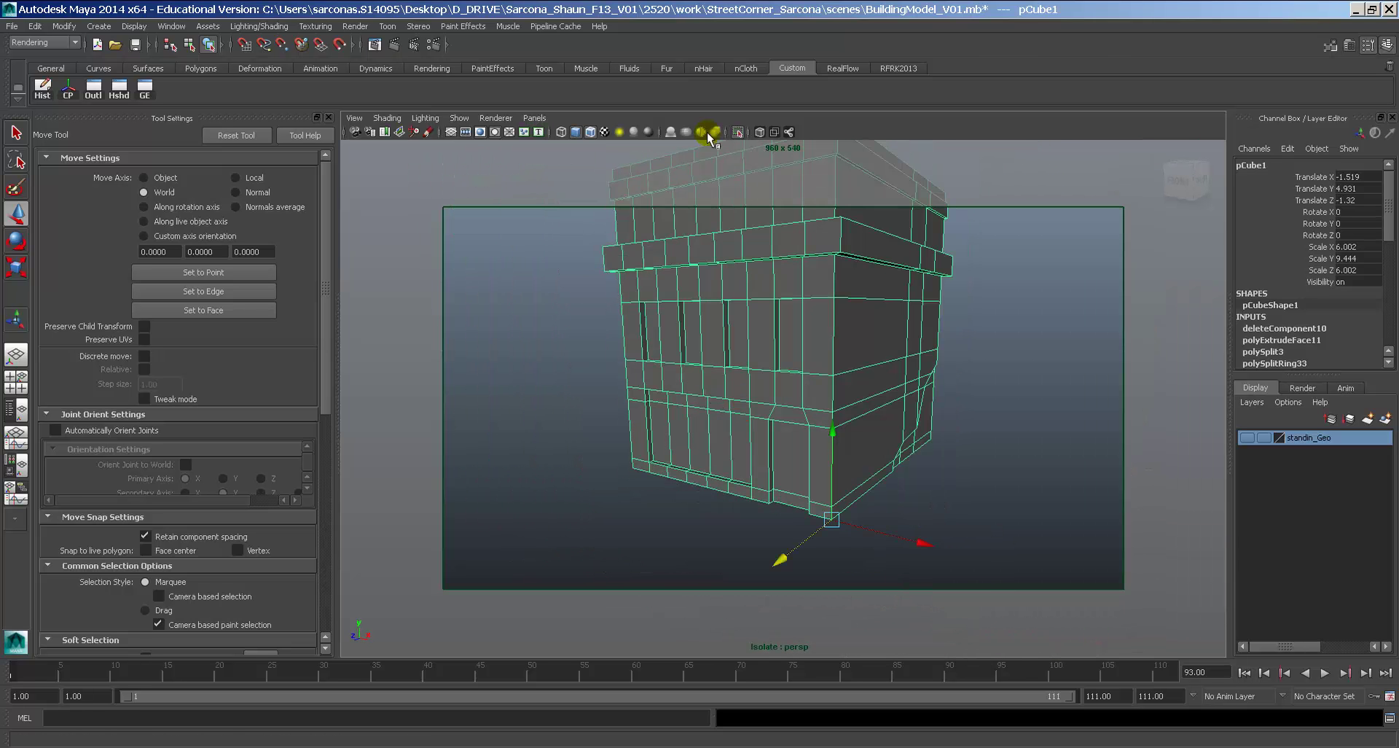
left_click(737, 132)
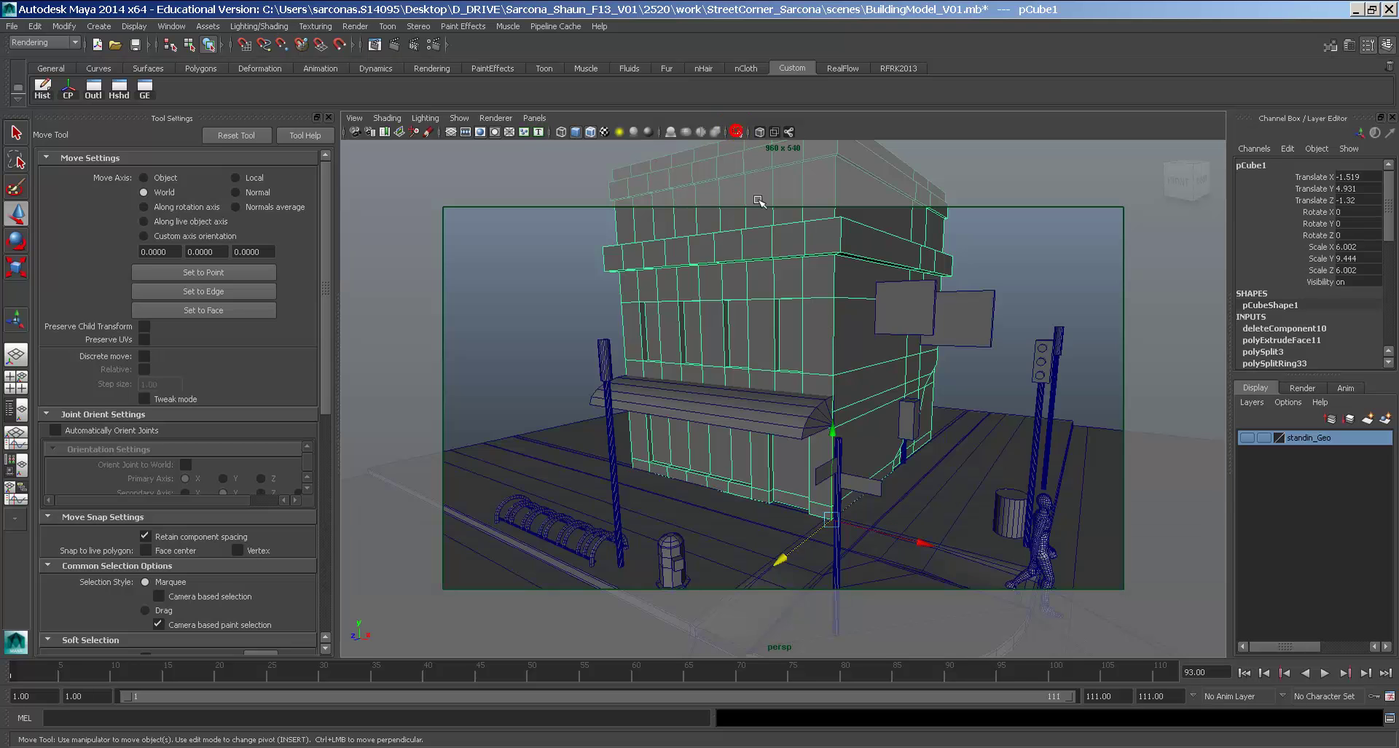
Rename the selected building mesh "building" and delete its construction history.
left_click_drag(839, 354, 831, 397, "alt")
left_click(817, 351)
left_click(728, 335)
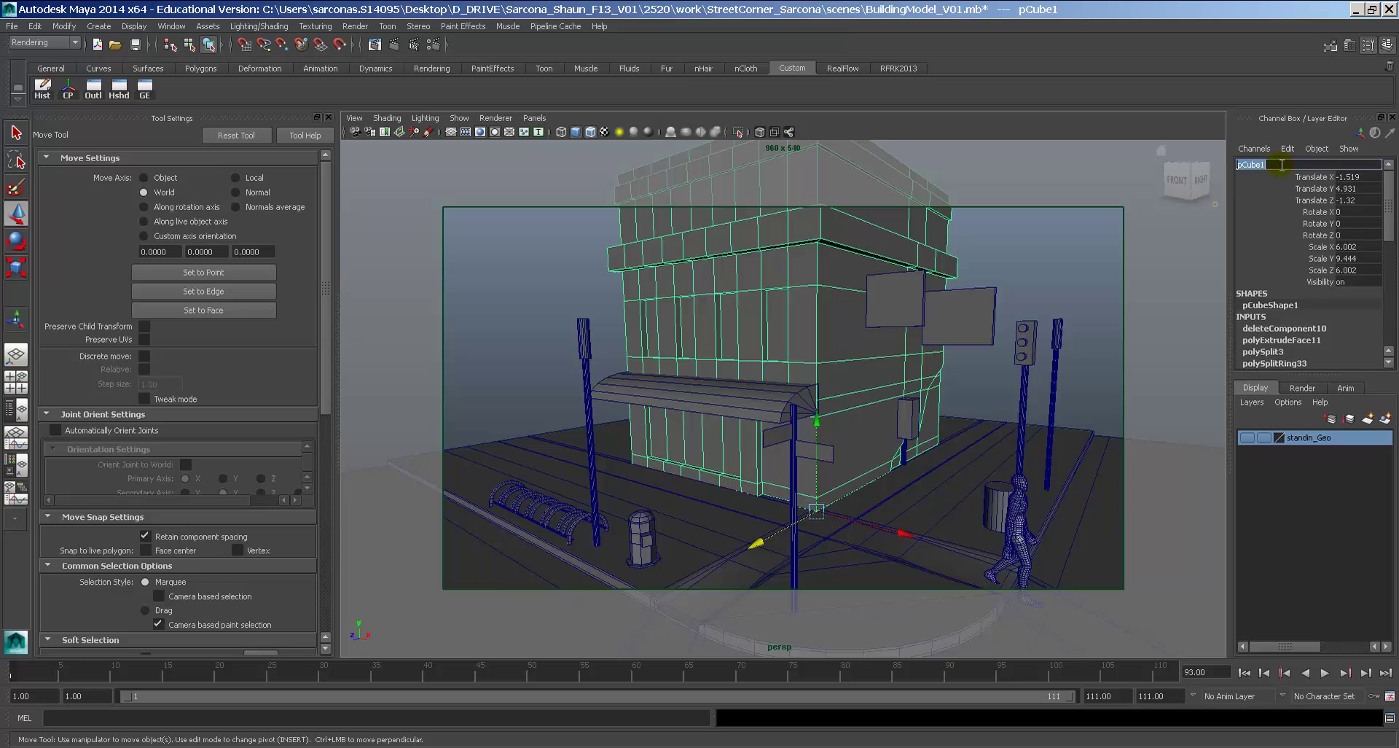
left_click(1281, 165)
type("building")
key("Return")
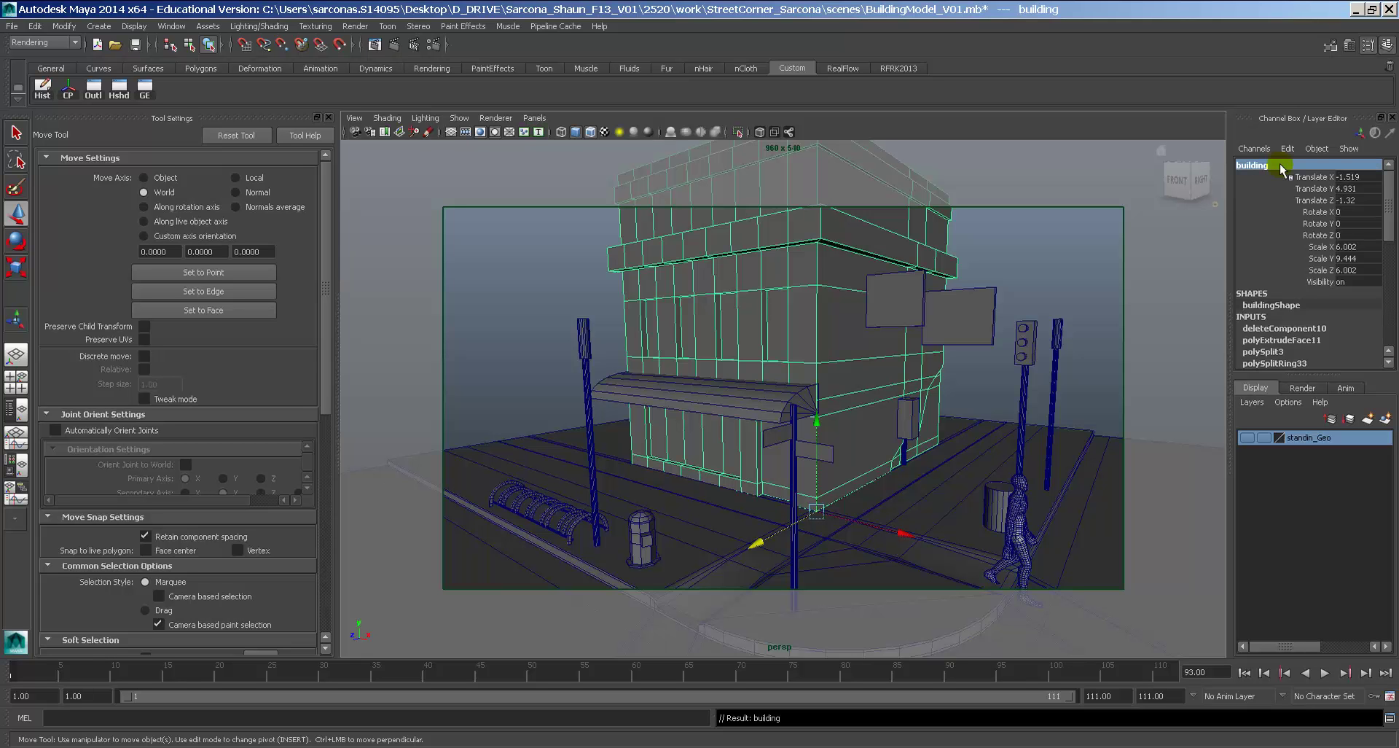
left_click(42, 92)
Examine the building's facade and side wall, the sidewalk with its curb, and the sign pole from several angles.
left_click_drag(807, 414, 706, 334, "alt")
right_click(793, 330)
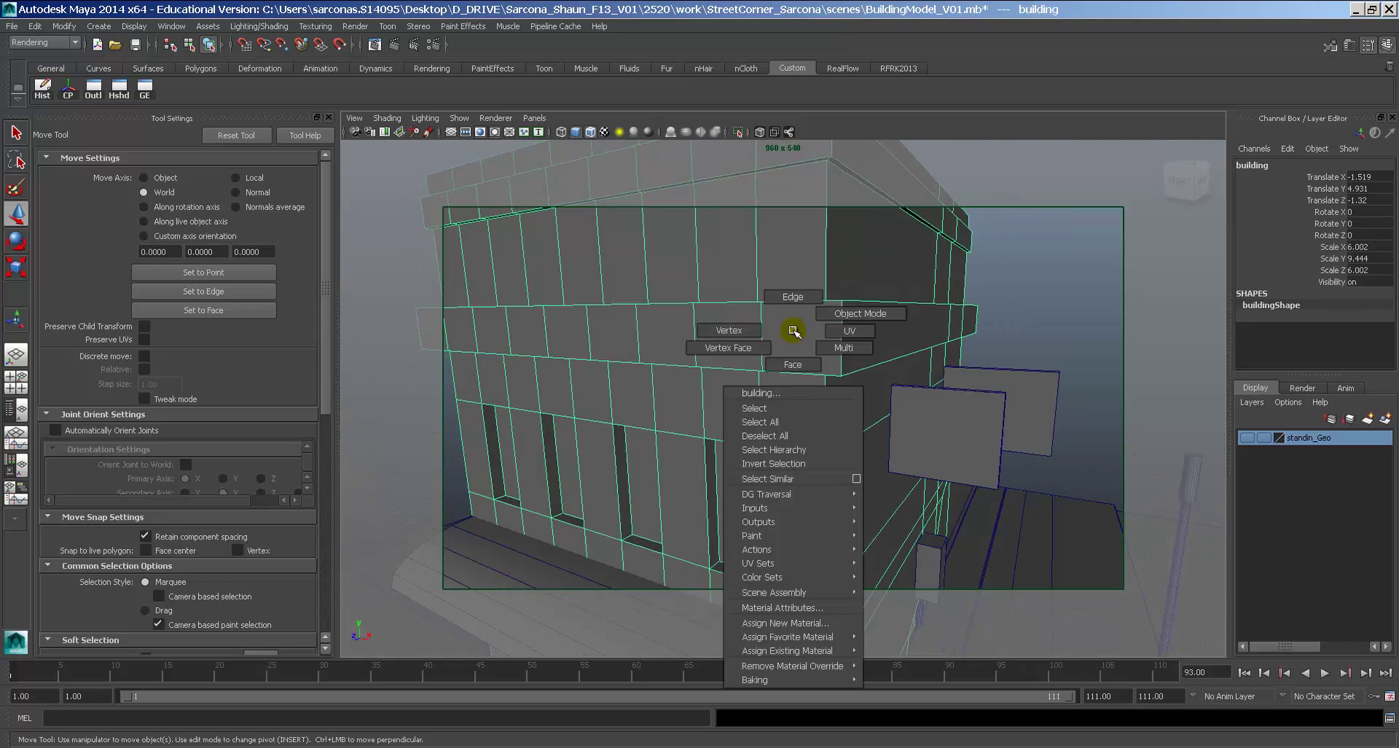
left_click_drag(793, 333, 764, 372, "alt")
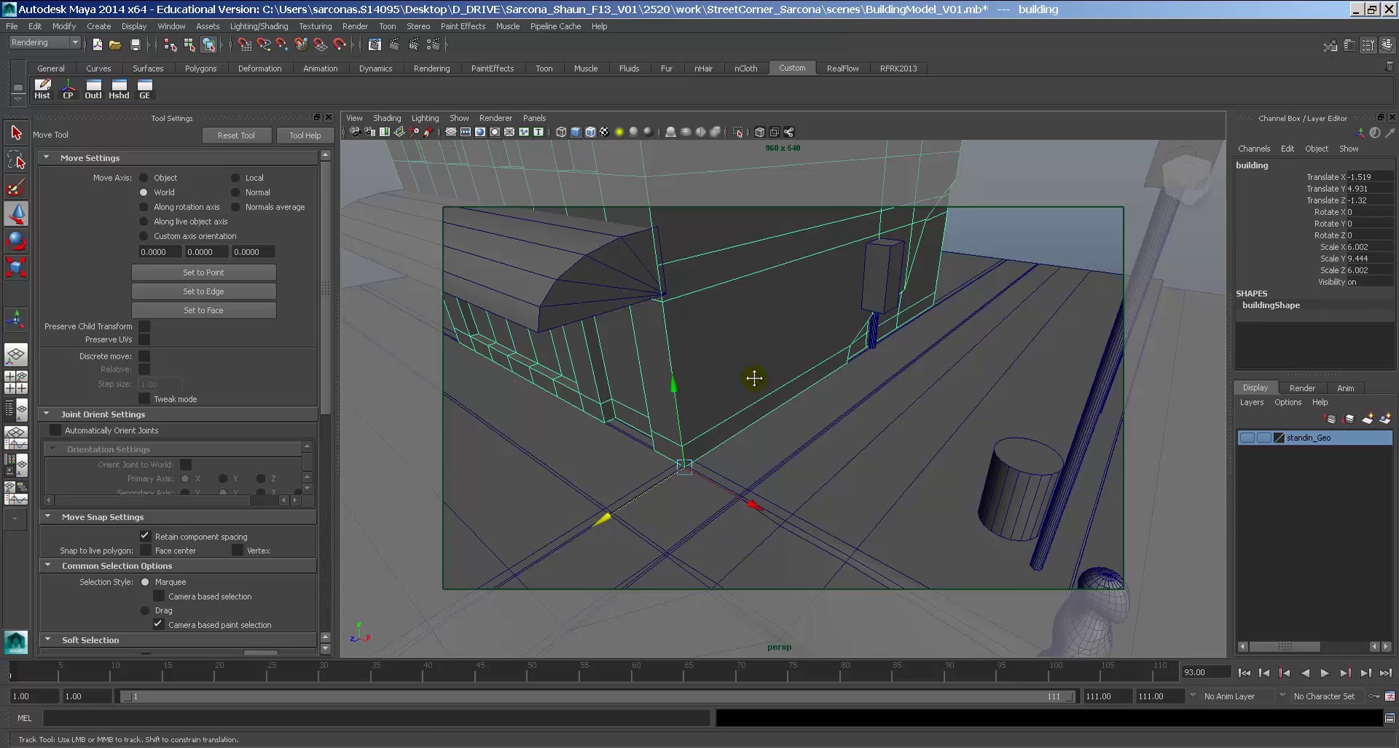
middle_click_drag(754, 378, 800, 306, "alt")
left_click(937, 356)
middle_click_drag(936, 365, 735, 399, "alt")
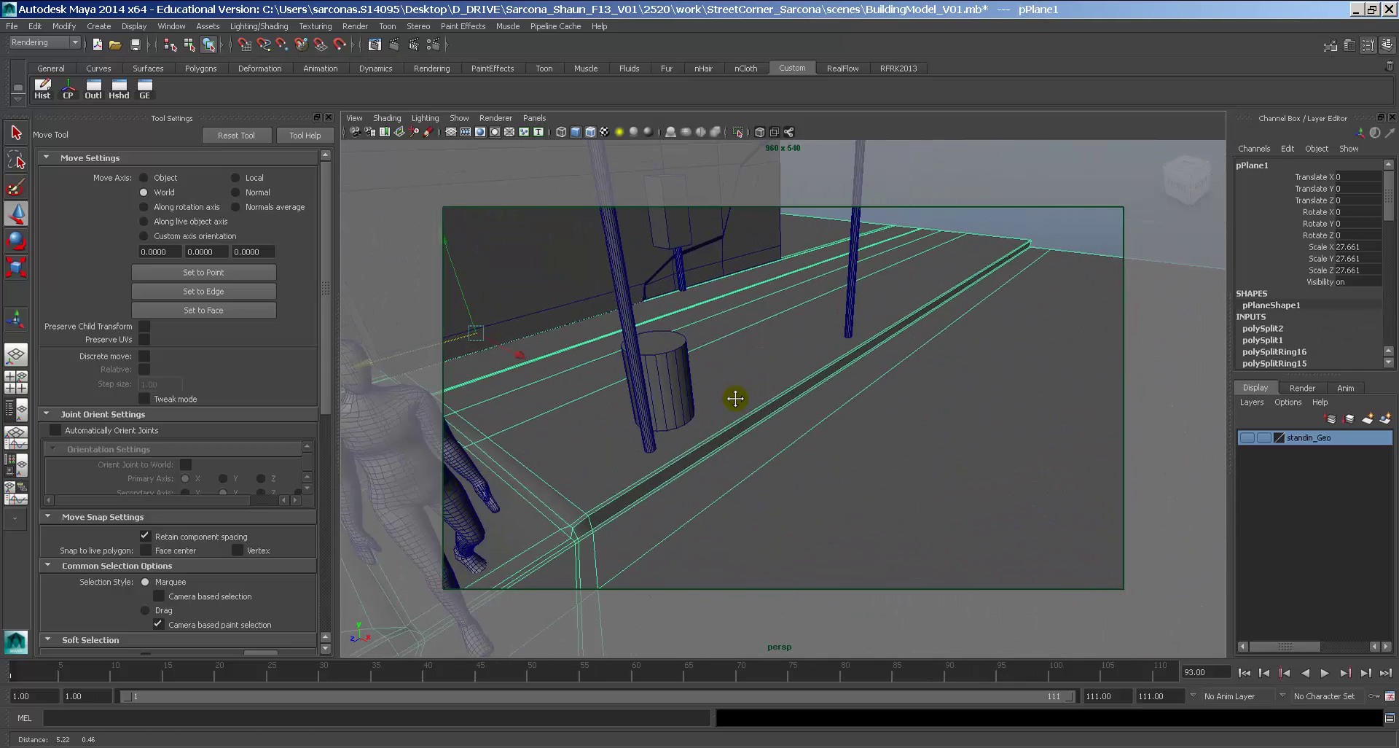
left_click(1005, 303)
left_click_drag(1005, 303, 1018, 351, "alt")
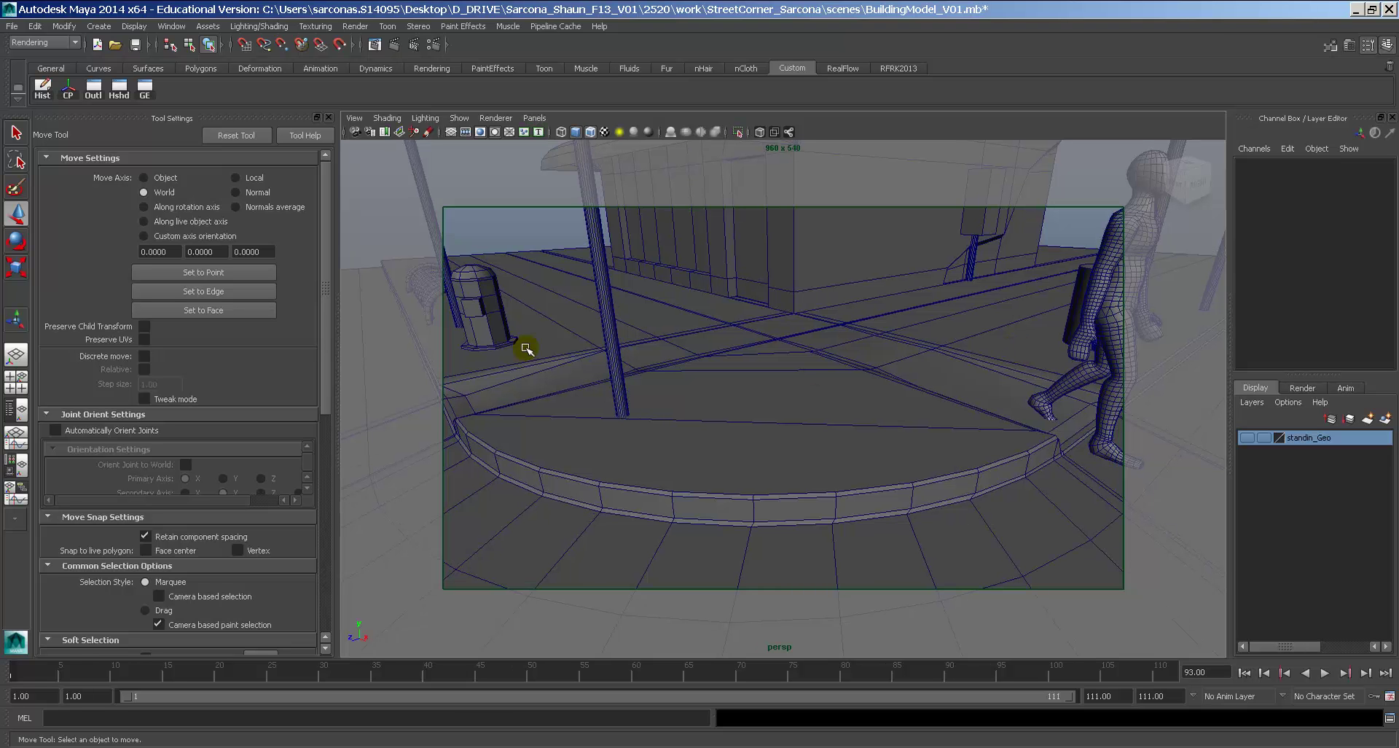
left_click(607, 310)
left_click_drag(610, 313, 676, 379, "alt")
left_click_drag(572, 379, 700, 412, "alt")
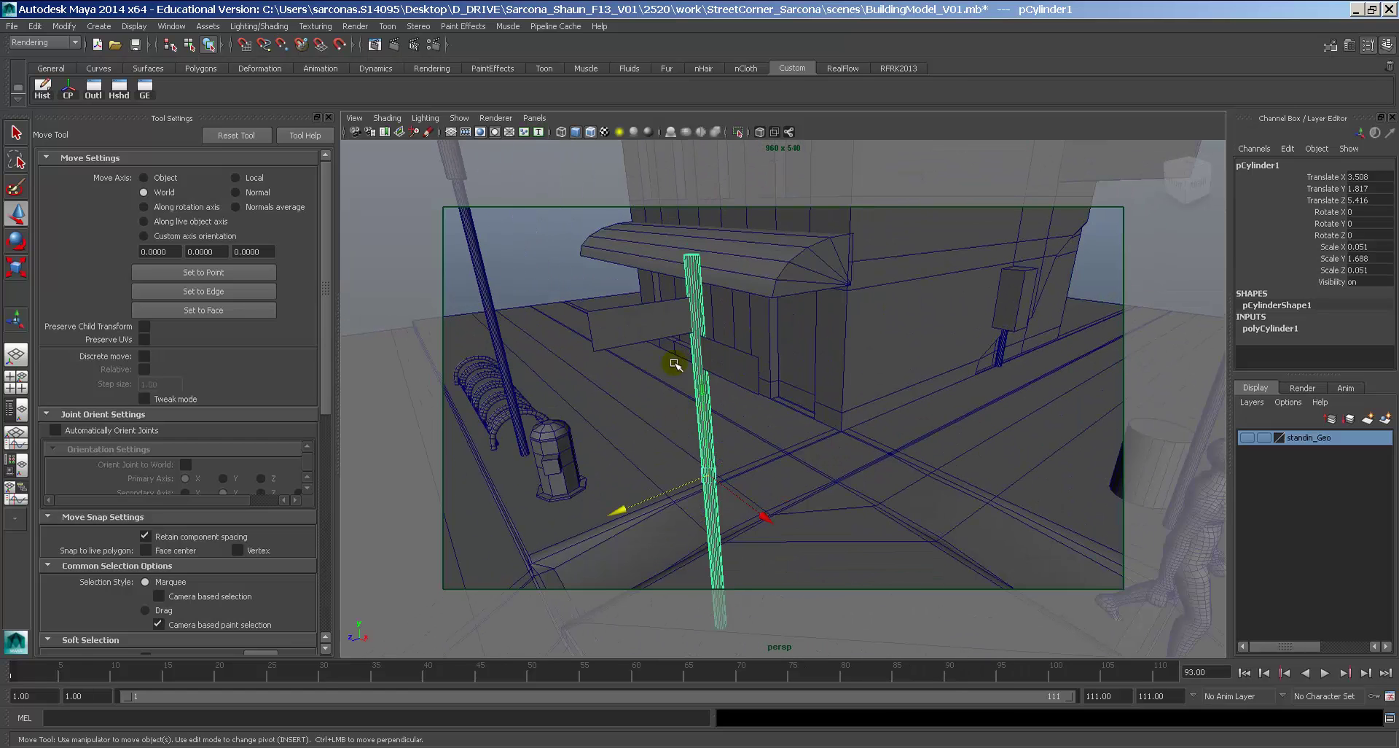
Select the upper street sign plane on the pole and extrude it to give it thickness.
left_click(669, 318)
left_click_drag(669, 317, 831, 352, "alt")
key("space")
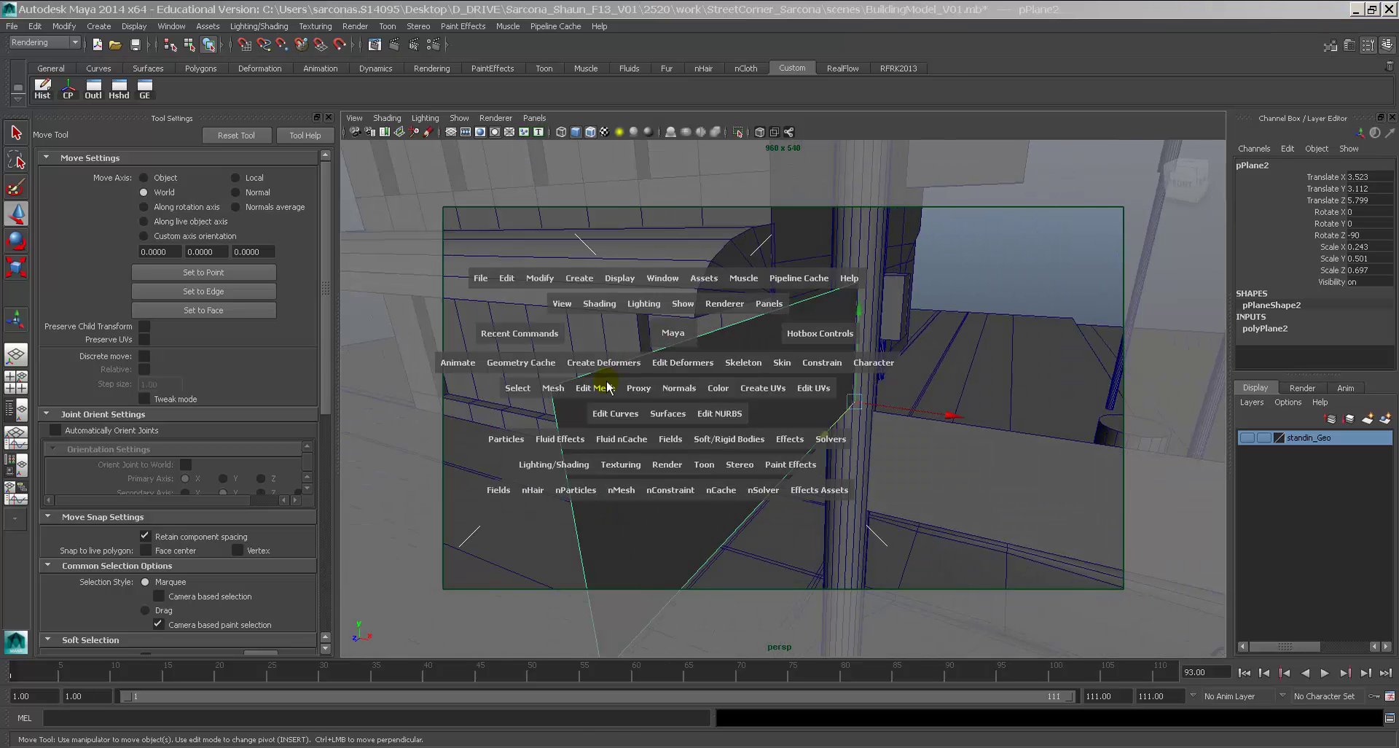
left_click(608, 387)
left_click(633, 298)
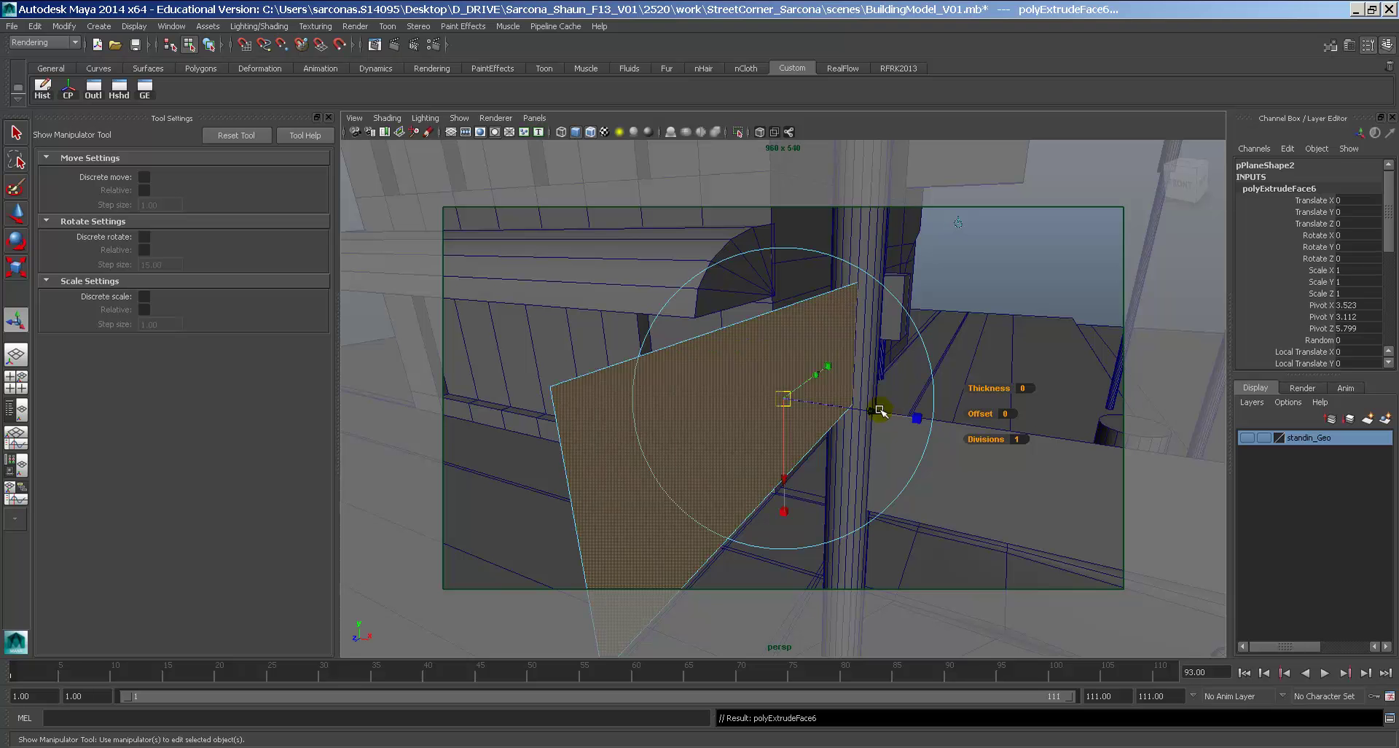
key("w")
right_click_drag(665, 395, 696, 363)
Extrude the lower street sign plane to give it thickness as well, and return to object mode.
left_click(1013, 463)
key("g")
left_click_drag(999, 475, 709, 379, "alt")
key("w")
right_click_drag(704, 351, 720, 317)
left_click(699, 380)
left_click_drag(699, 380, 756, 343, "alt")
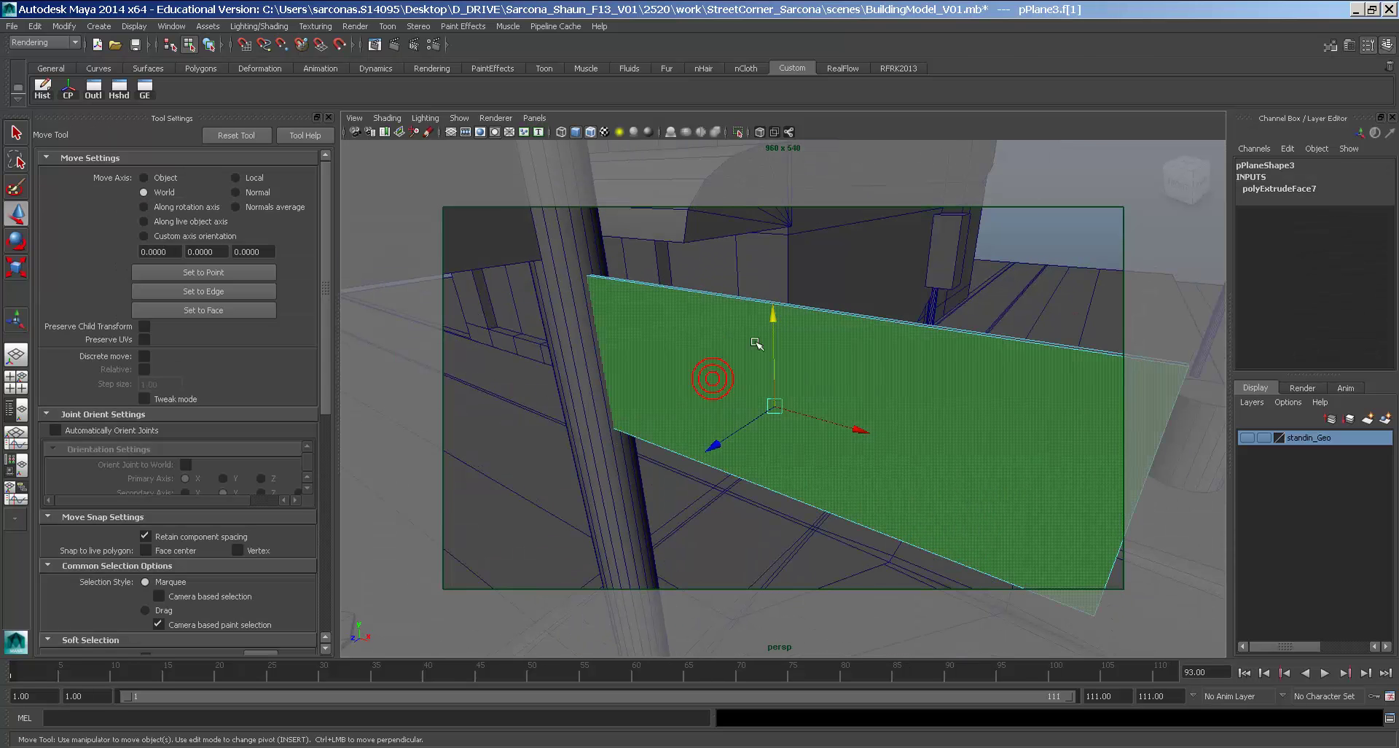
right_click_drag(1046, 410, 705, 416, "alt")
key("F8")
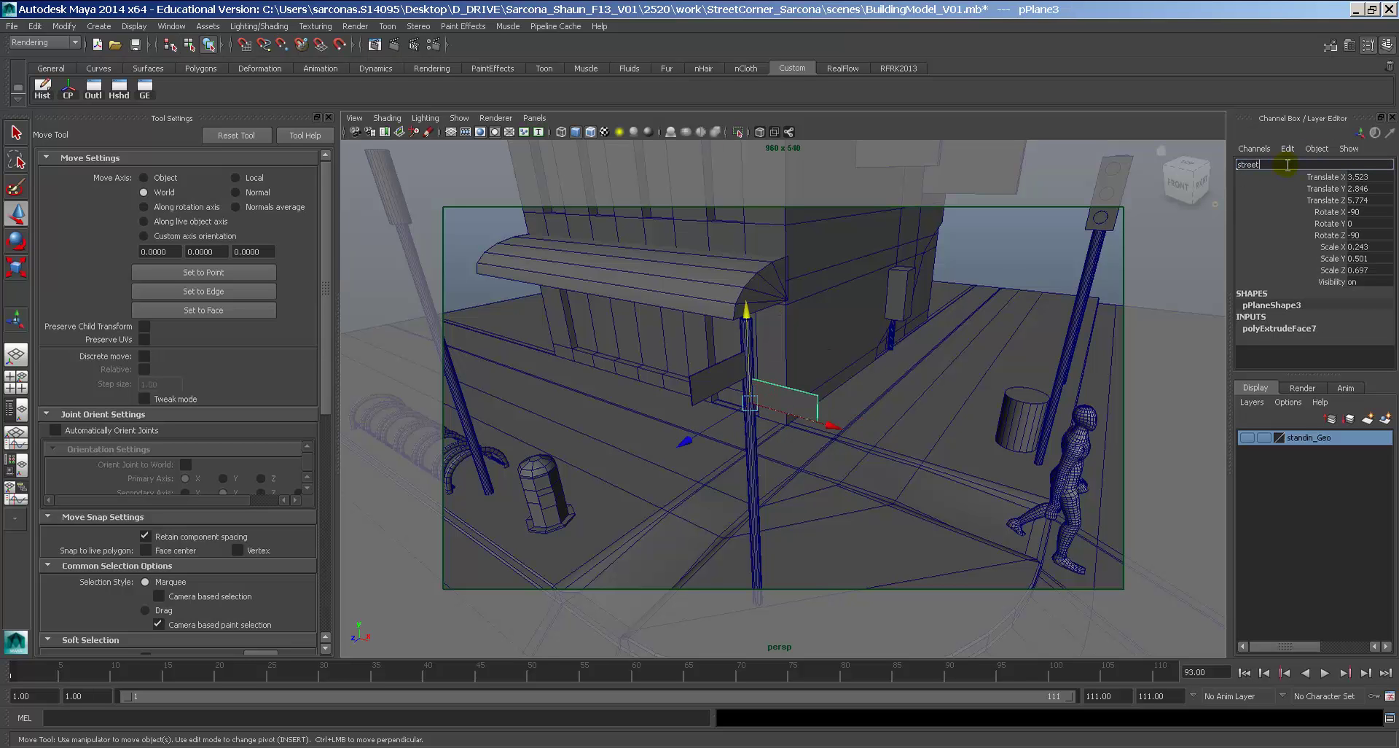
Rename the lower sign mesh "streetSign1" and the upper sign mesh "streetSign2".
key("BackSpace")
type("1")
key("Return")
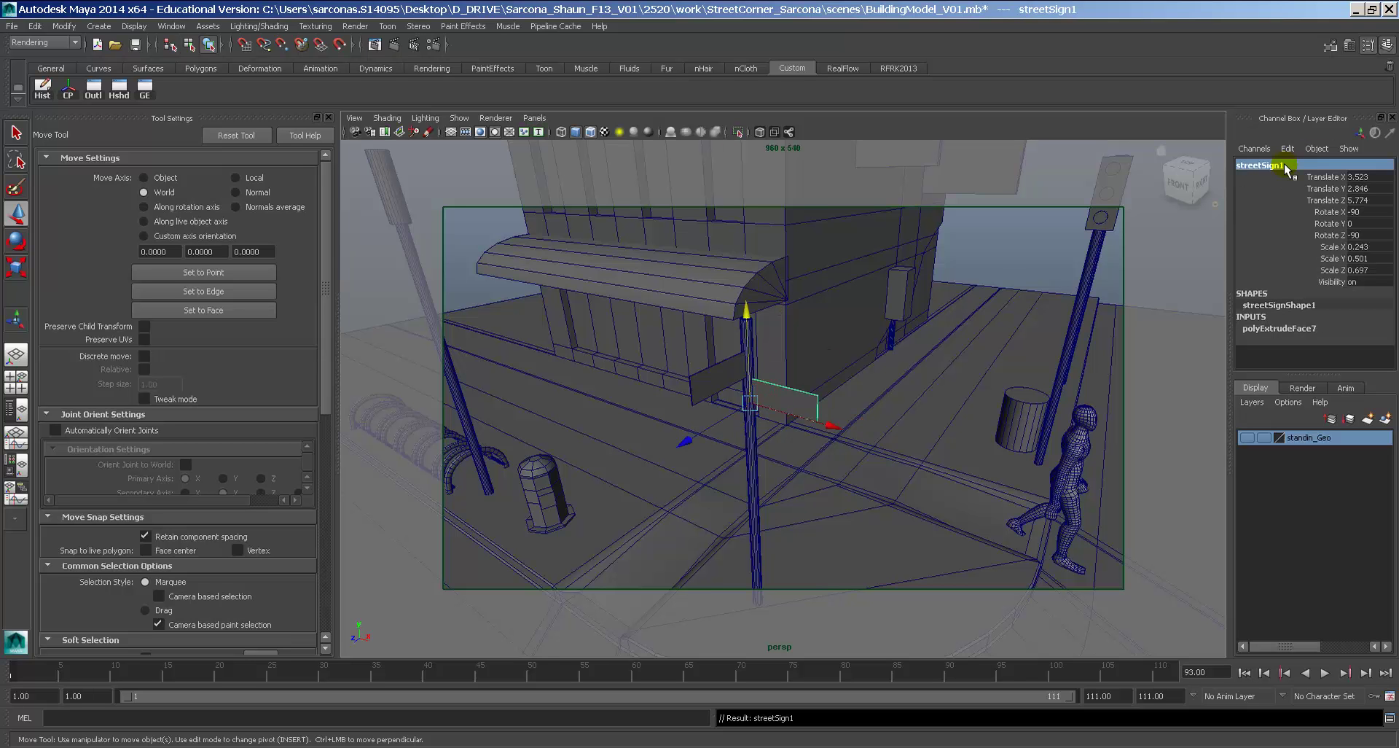
left_click(706, 372)
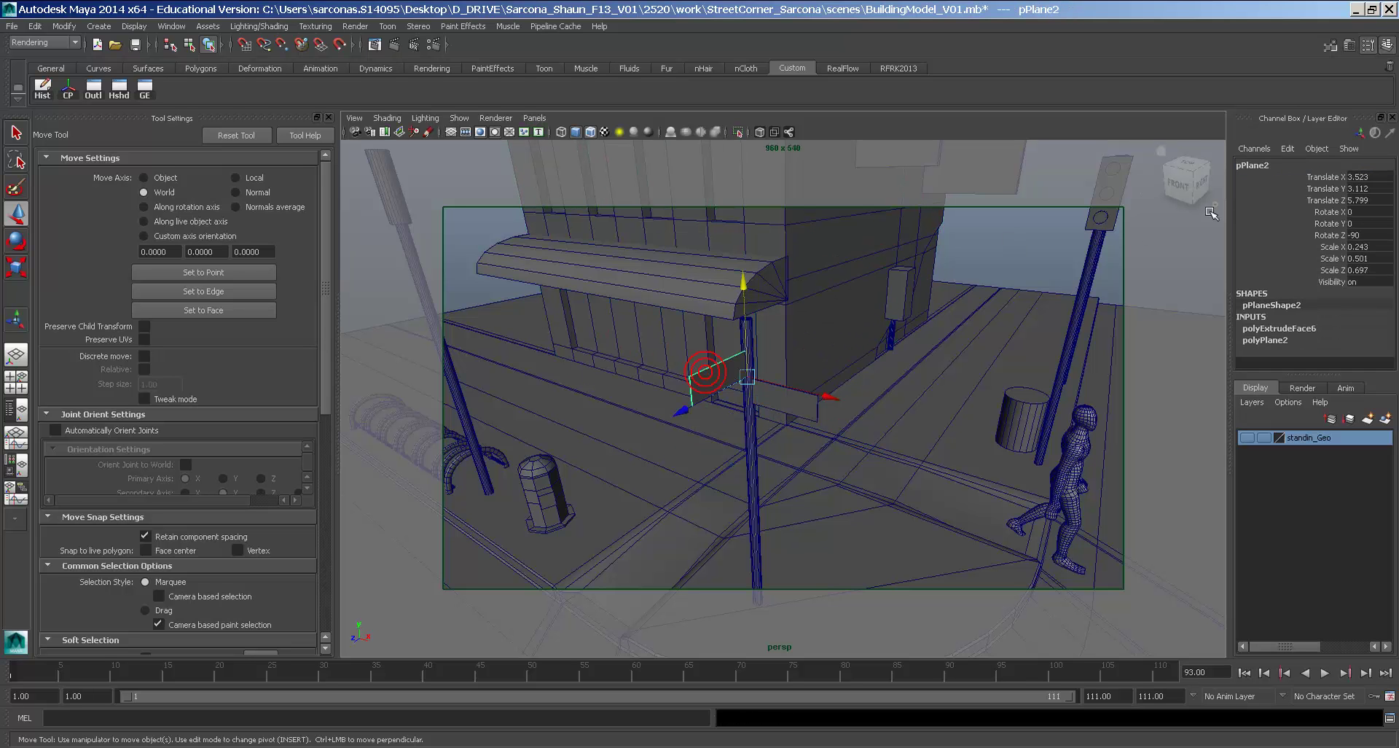
left_click(1268, 165)
type("streetSign2")
key("Return")
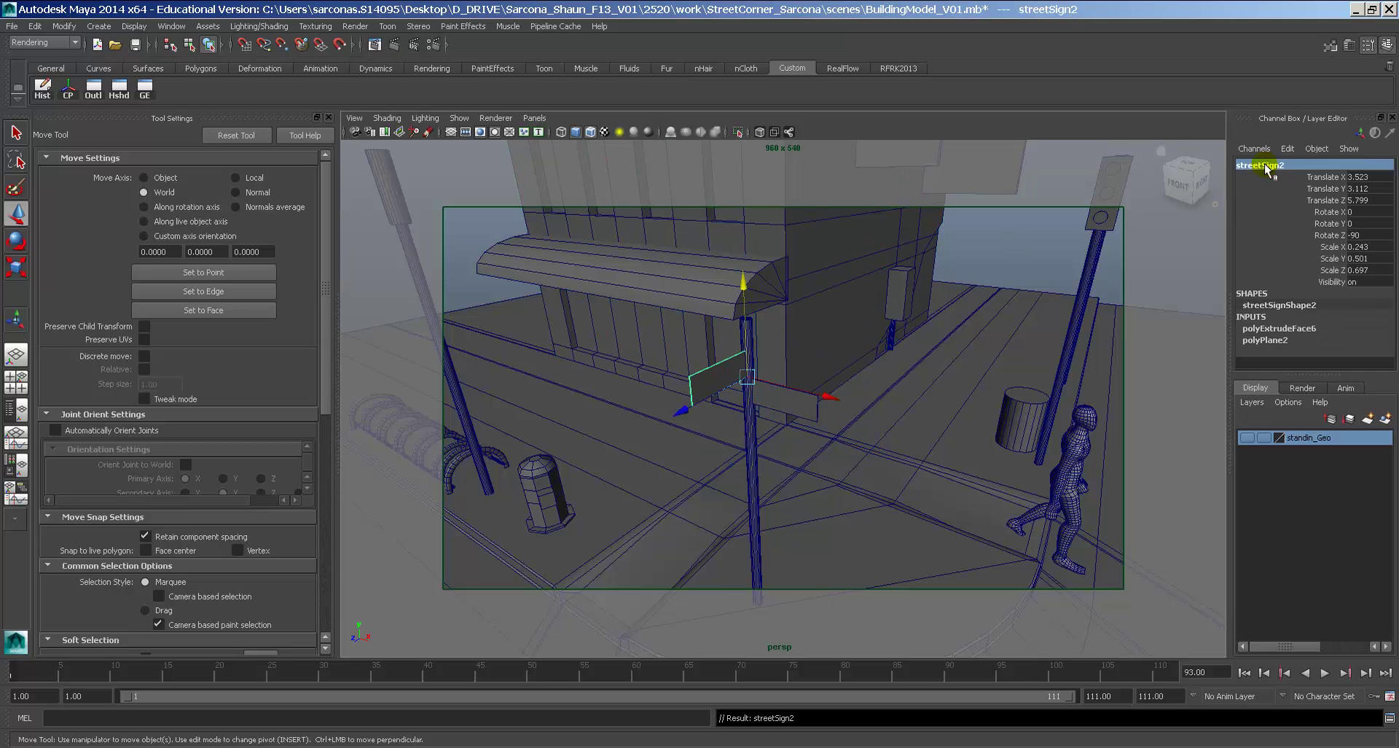
Select the sign pole, switch to Firefox and search Google Images for "street sign".
middle_click_drag(723, 412, 728, 409, "alt")
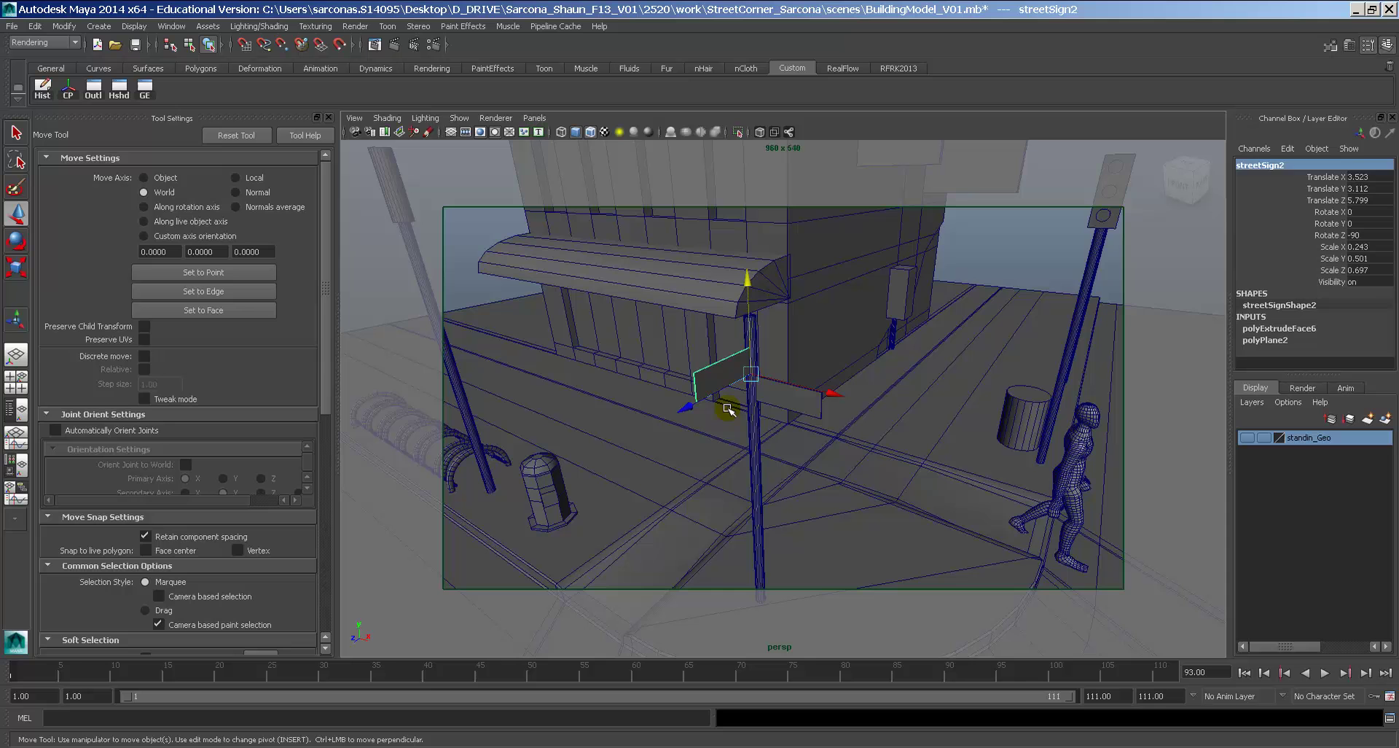
left_click(754, 435)
left_click_drag(755, 435, 772, 409, "alt")
key("super")
left_click(113, 513)
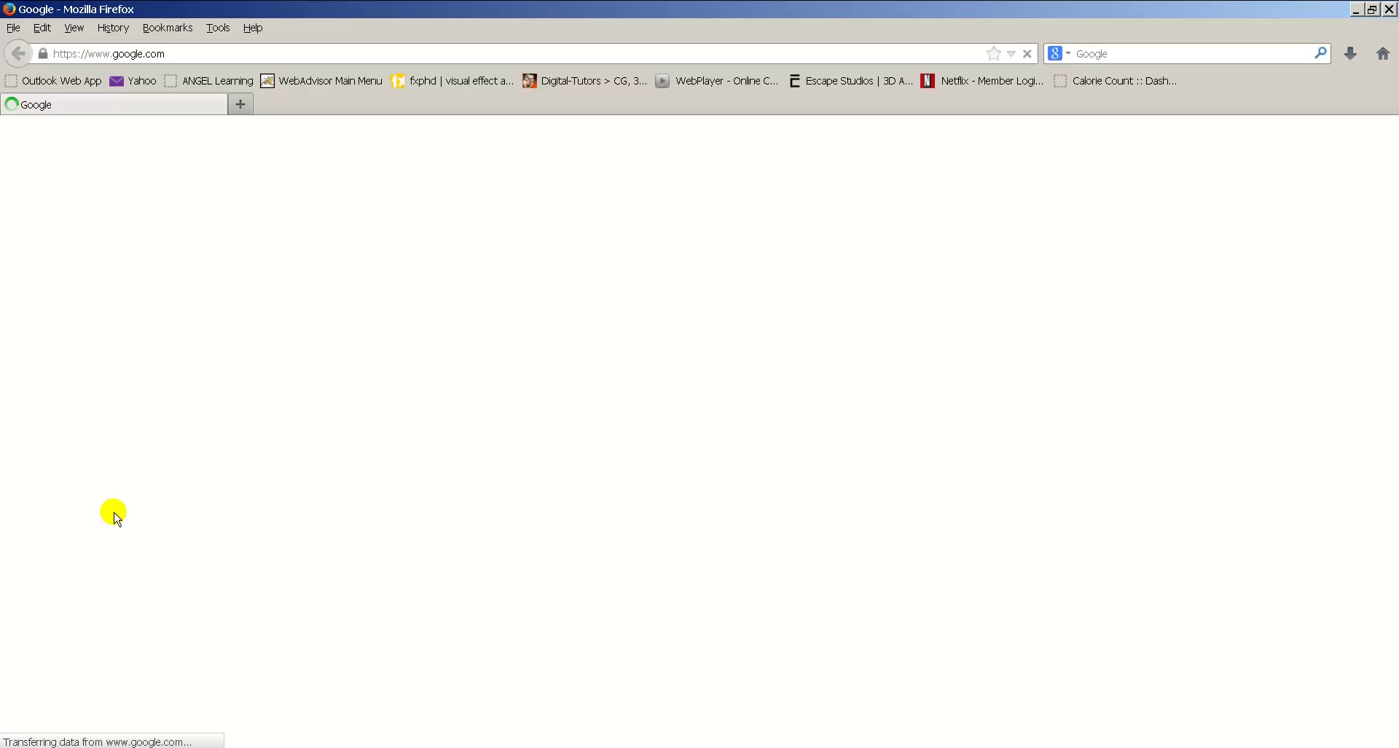
type("street sign")
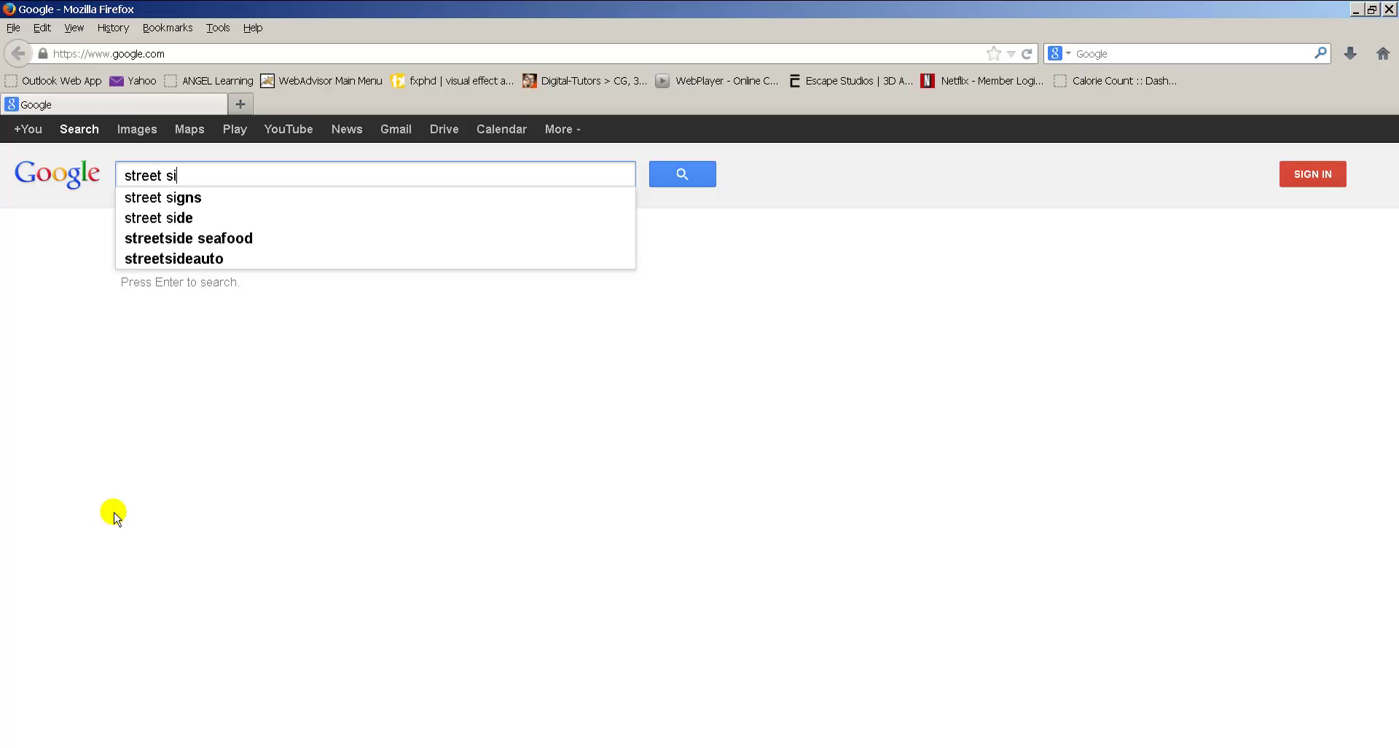
key("Return")
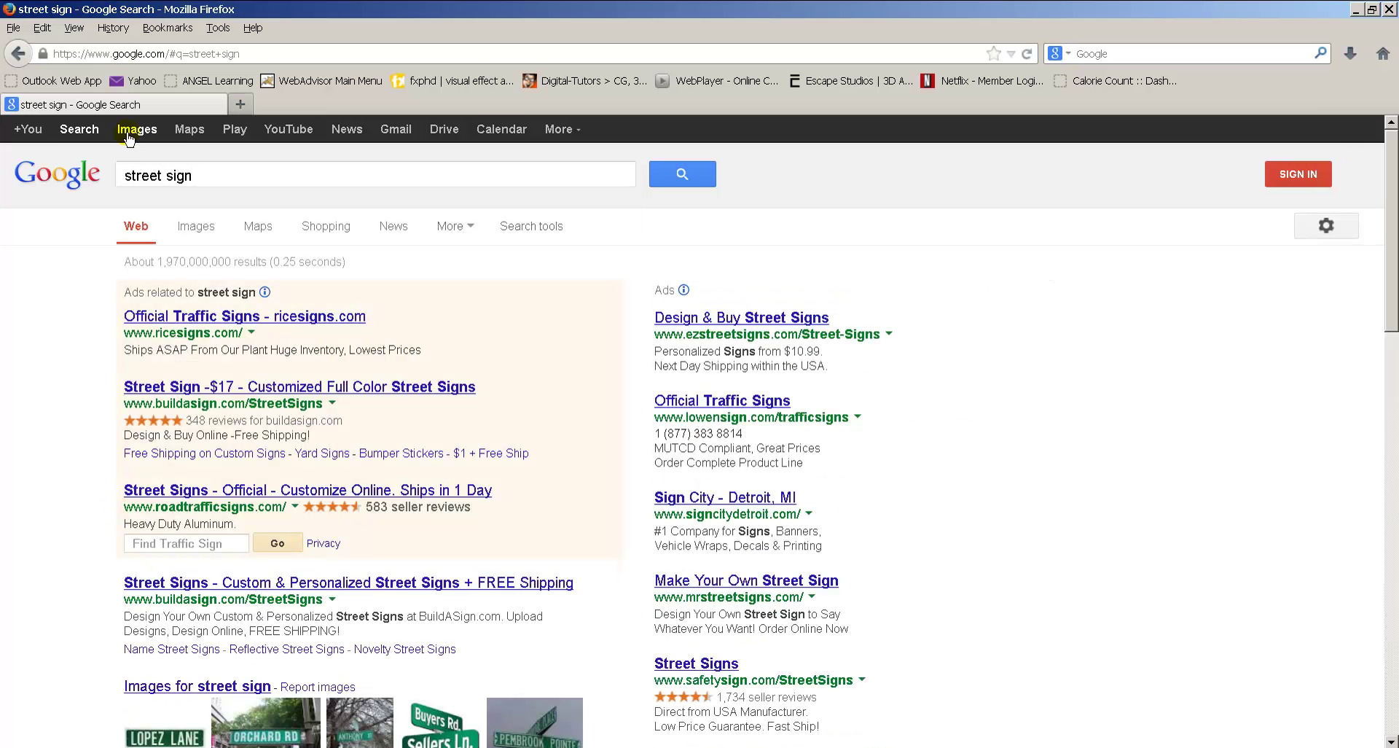
left_click(126, 138)
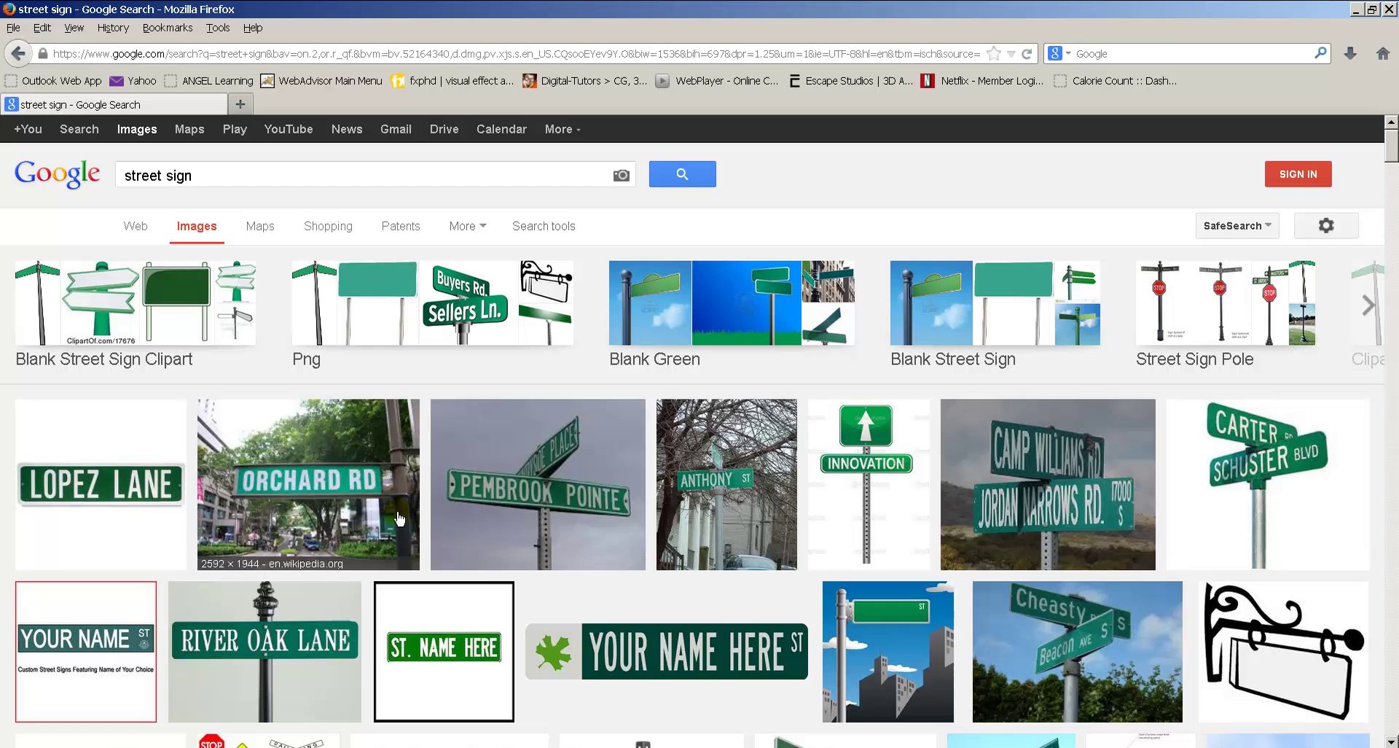
Examine street sign reference photos for the pole caps and how crossing signs attach to the pole.
left_click(270, 593)
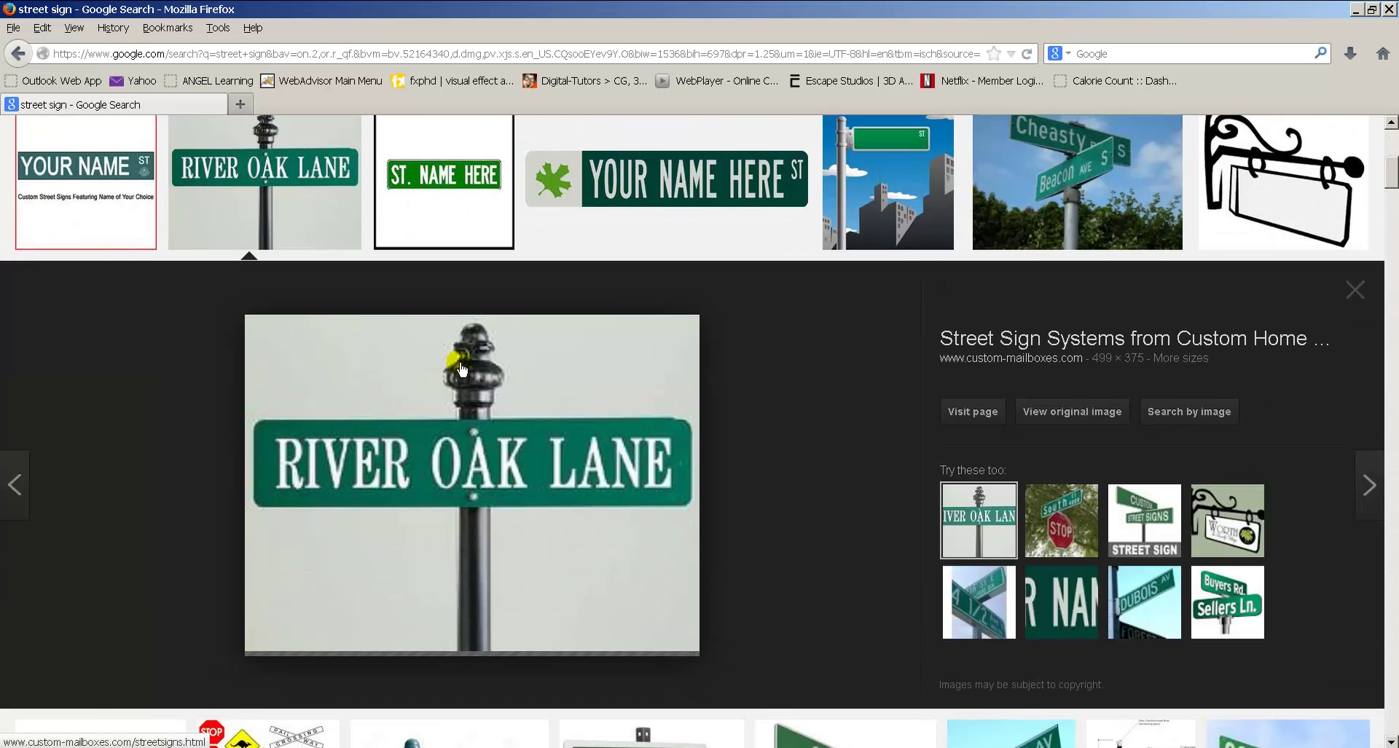
scroll(480, 343, "up", 3)
left_click(983, 339)
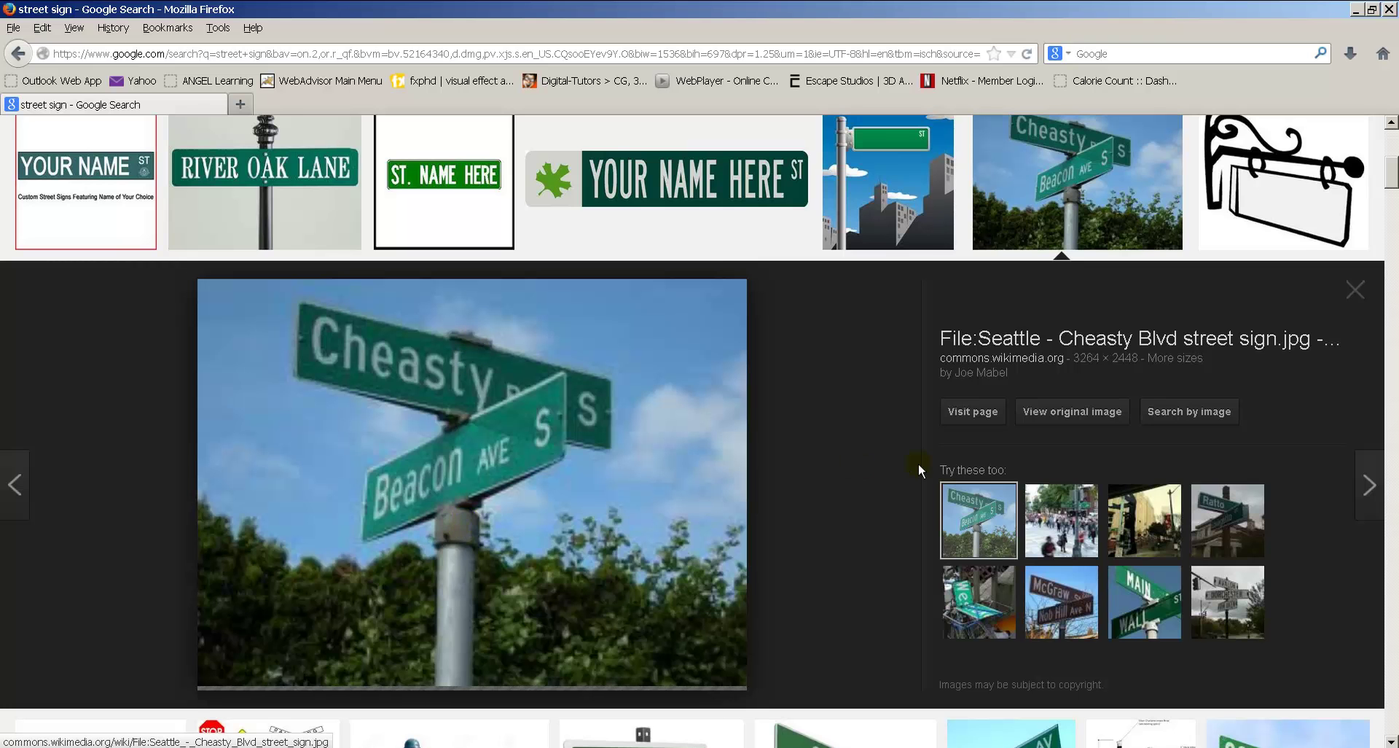
scroll(919, 464, "up", 2)
scroll(912, 467, "down", 6)
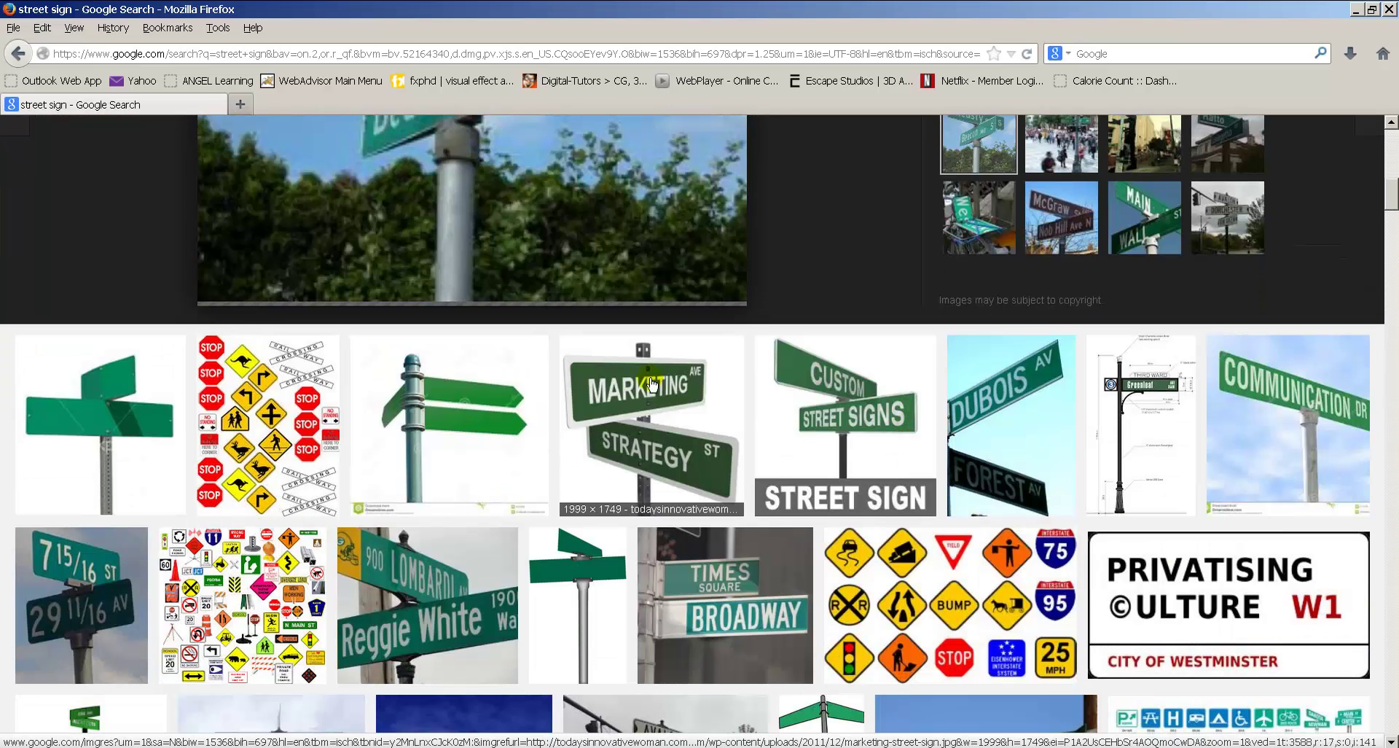
left_click(388, 368)
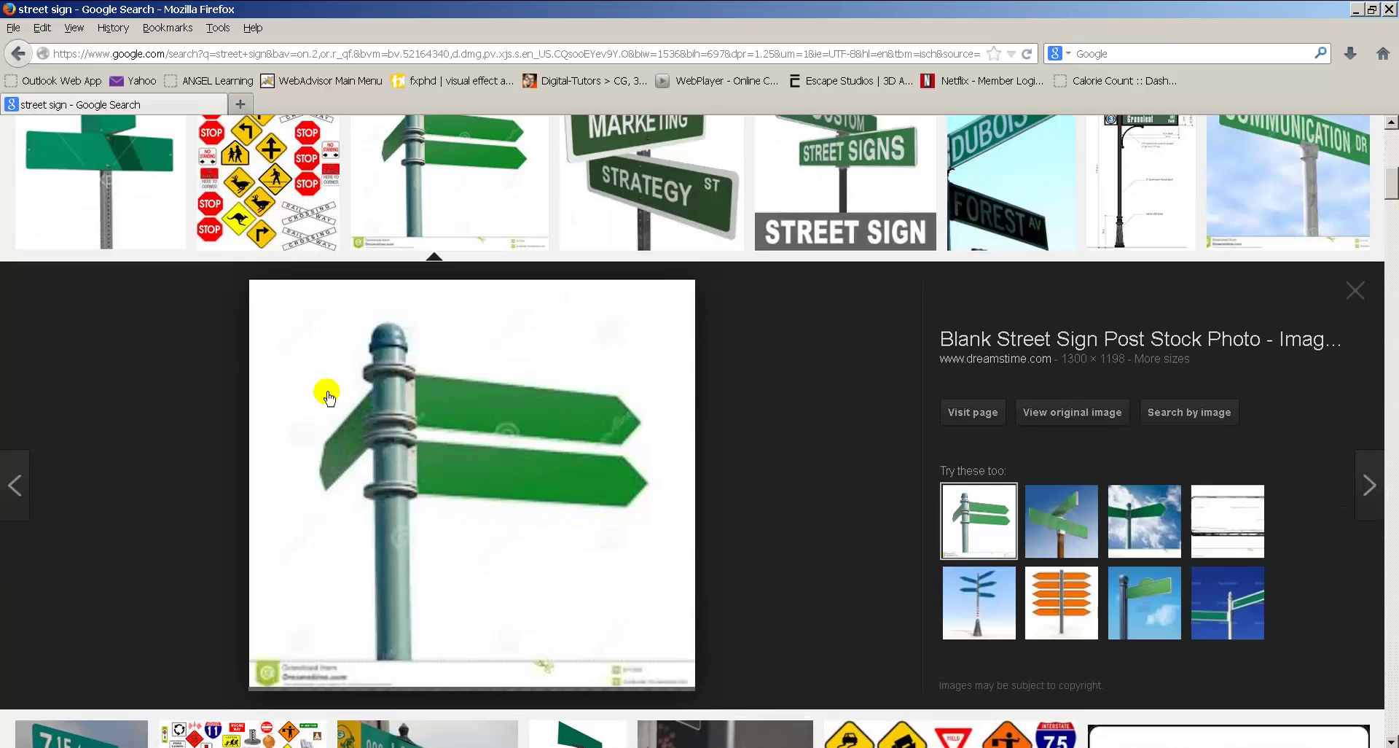
scroll(765, 475, "down", 4)
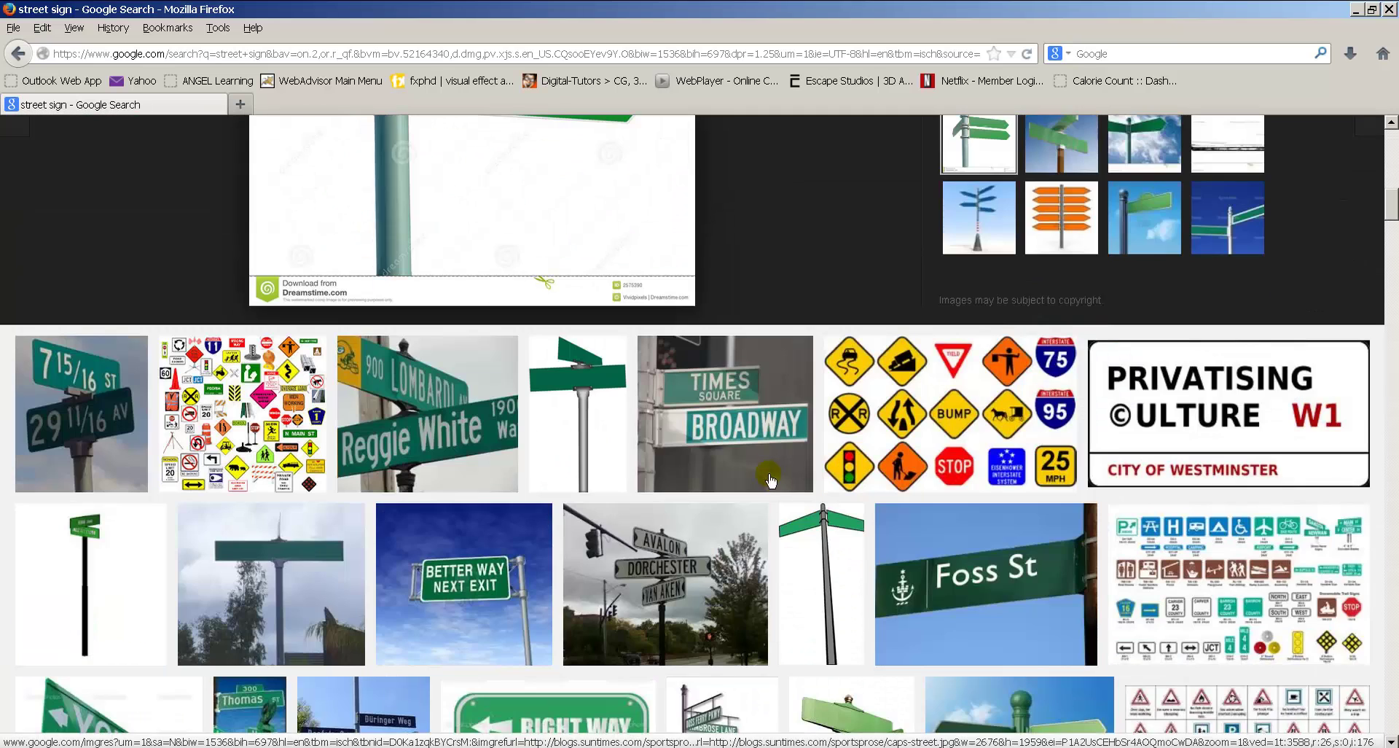
scroll(769, 471, "down", 2)
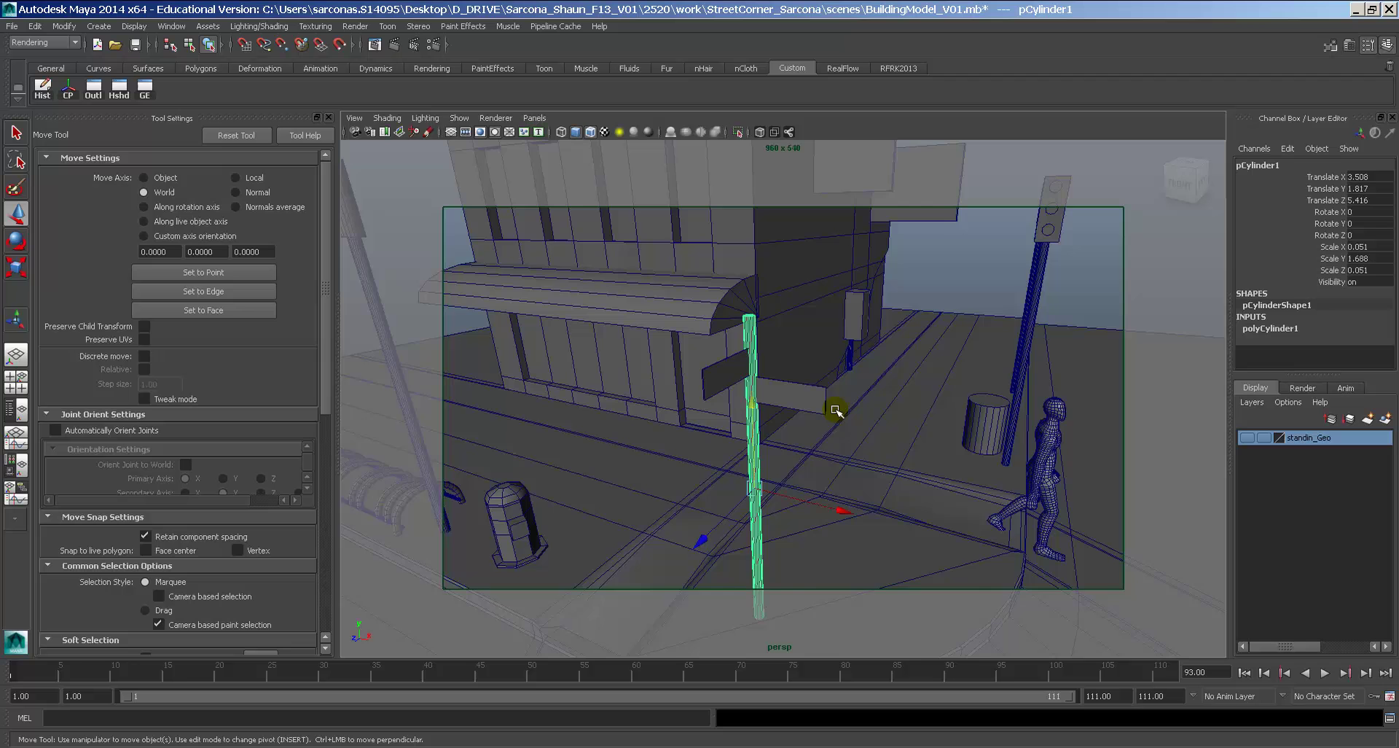
Switch back to Maya, create a polygon cube and snap it to the center of the sign pole's top.
left_click_drag(838, 400, 781, 418, "alt")
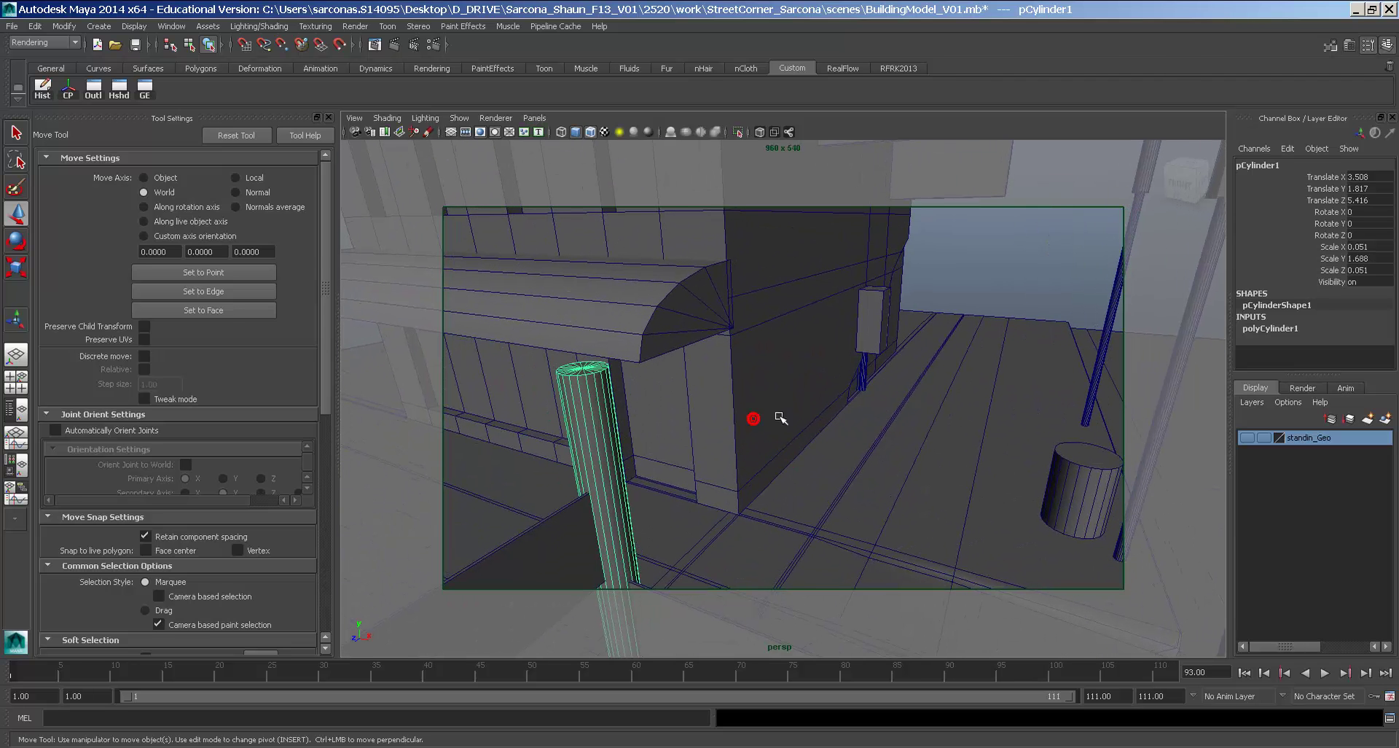
left_click(108, 27)
mouse_move(133, 66)
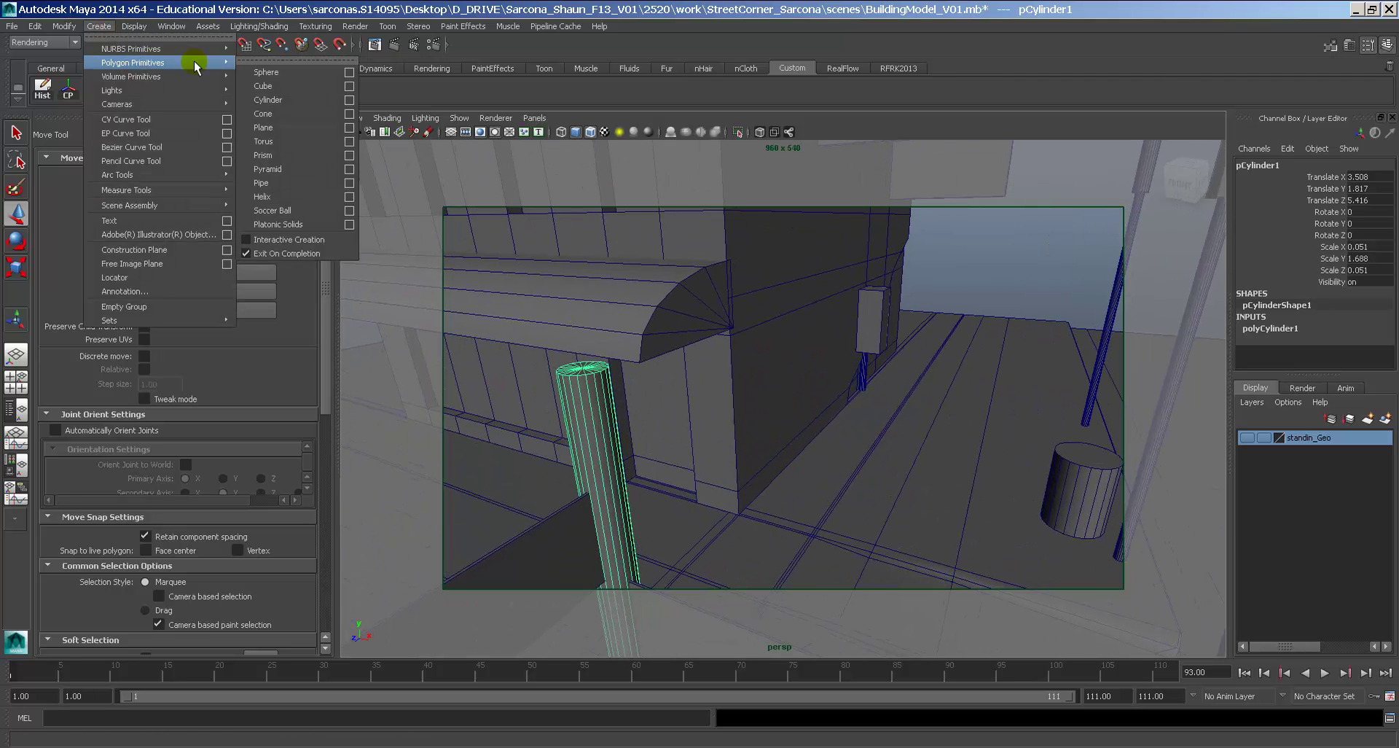
left_click(266, 86)
left_click_drag(656, 353, 680, 400, "alt")
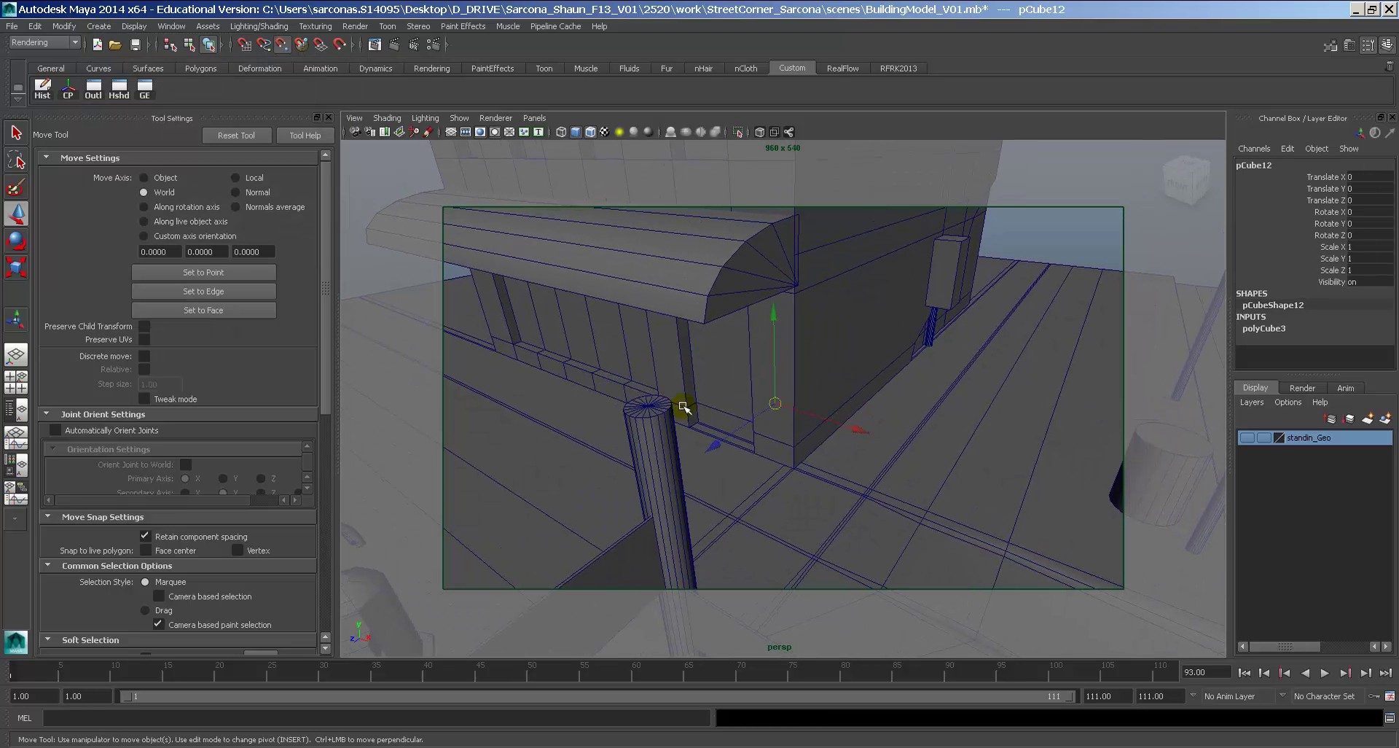
middle_click_drag(657, 405, 653, 405)
Scale the new cube uniformly to 0.12 on all axes.
key("r")
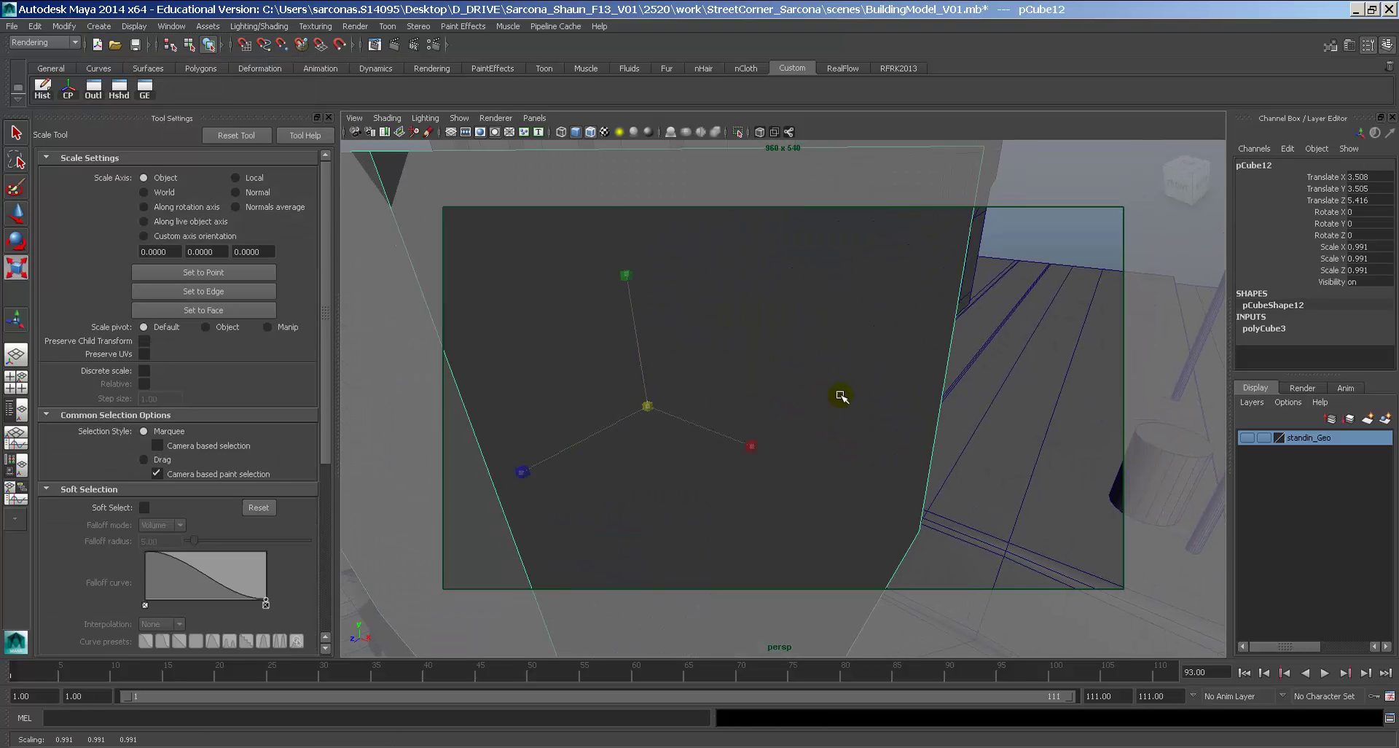
middle_click_drag(843, 397, 504, 417)
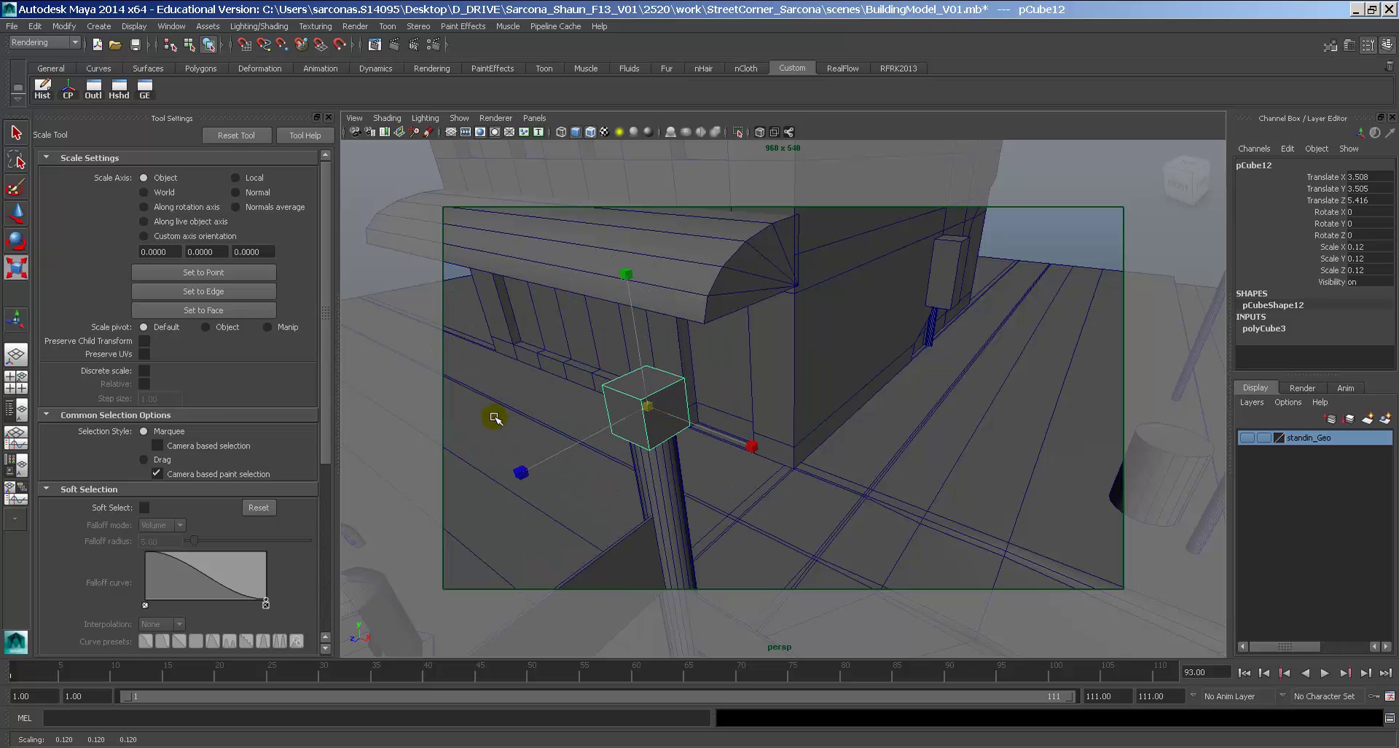
key("w")
Set the cube's width, height and depth subdivisions to 2 each.
left_click_drag(789, 425, 1093, 324, "alt")
left_click(1283, 329)
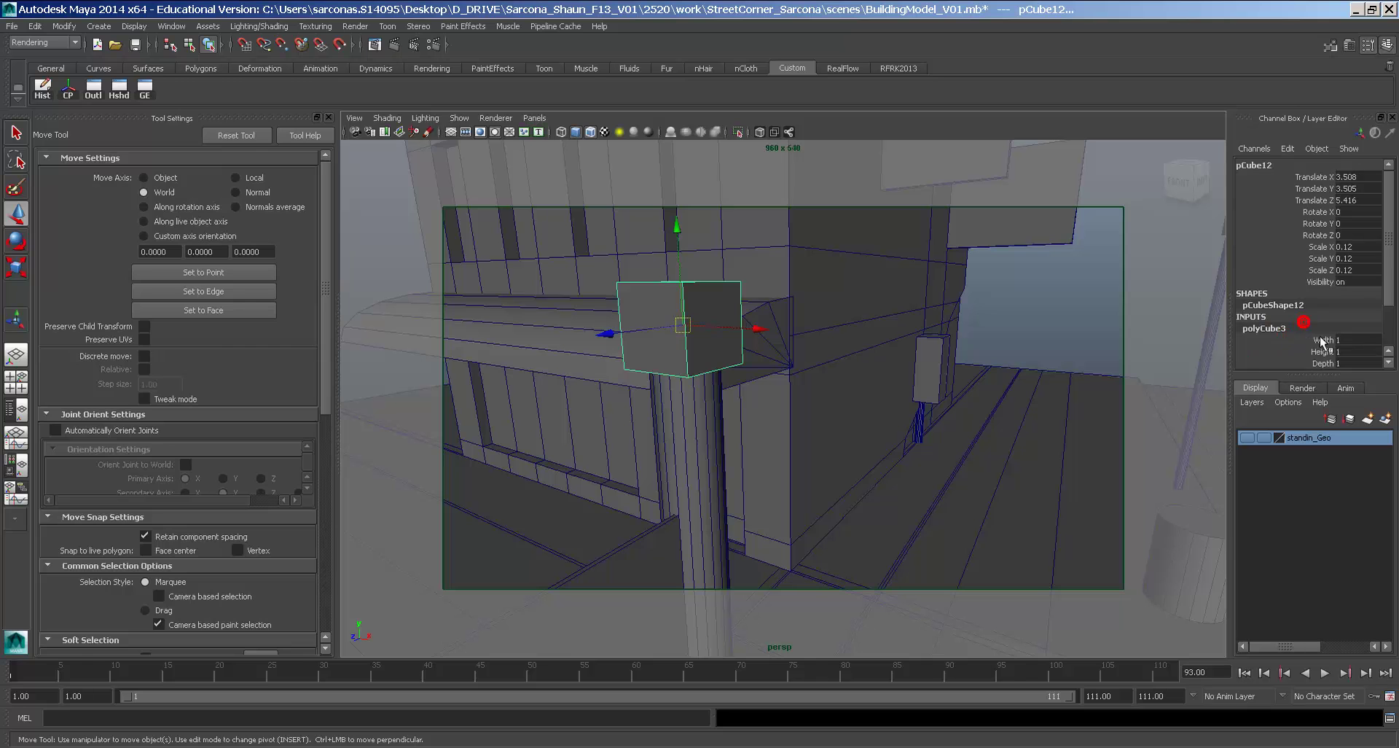
scroll(1315, 335, "down", 2)
left_click(1310, 318)
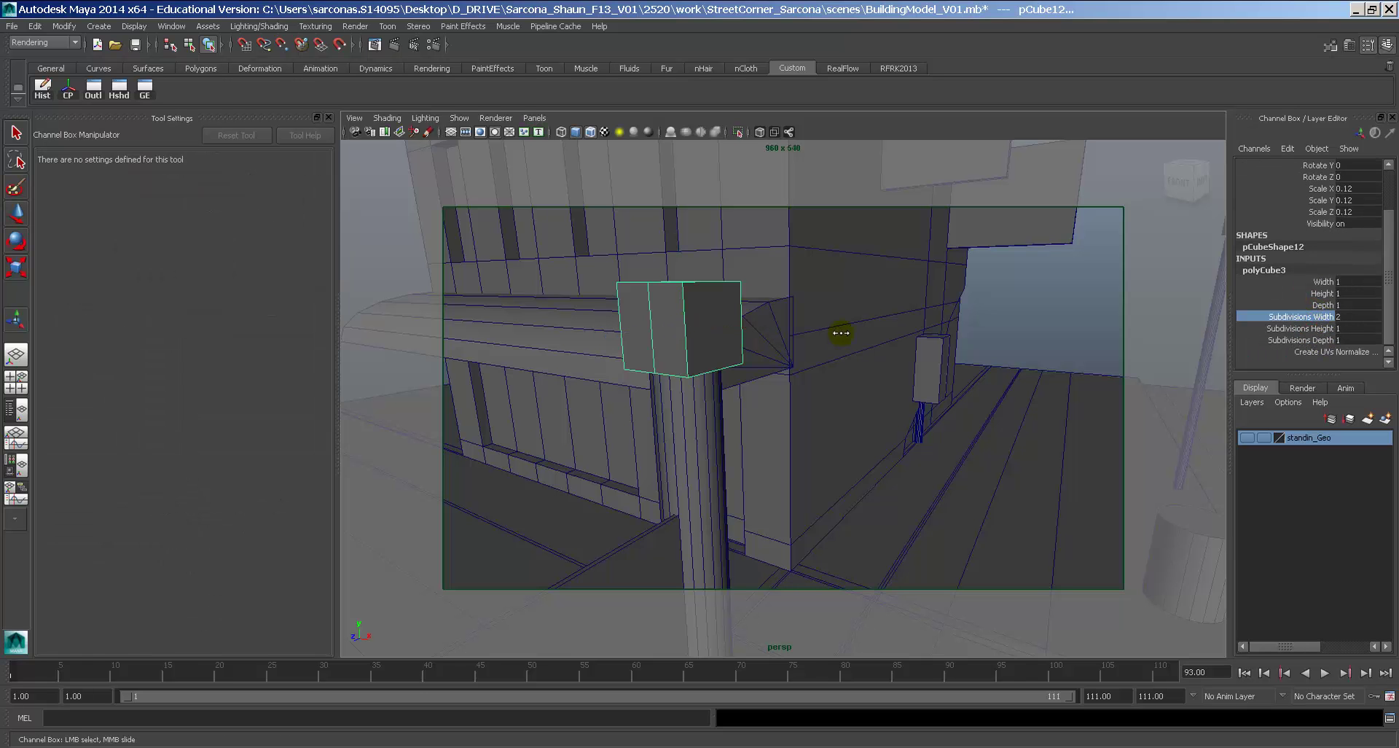
left_click(1317, 328)
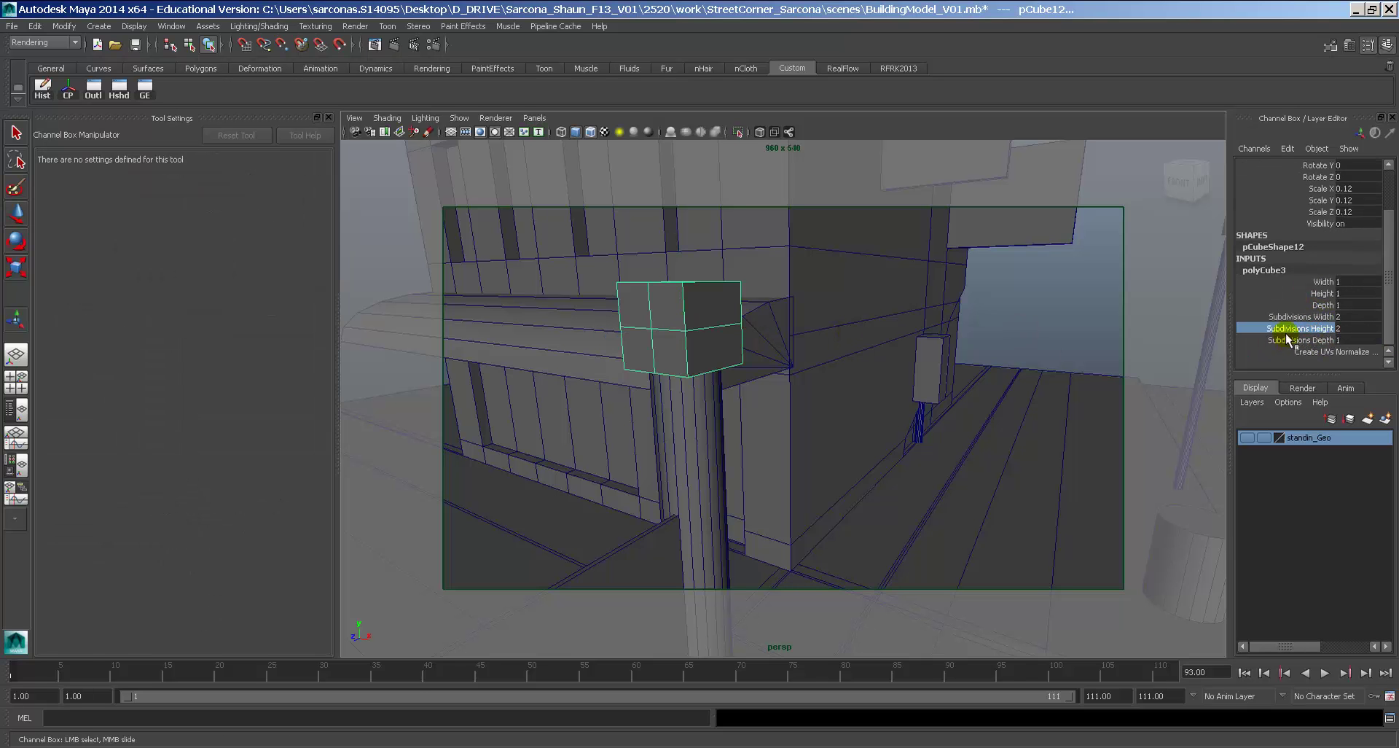
left_click(1287, 337)
middle_click_drag(1287, 337, 1292, 337)
left_click_drag(733, 309, 780, 368, "alt")
scroll(780, 368, "up", 5)
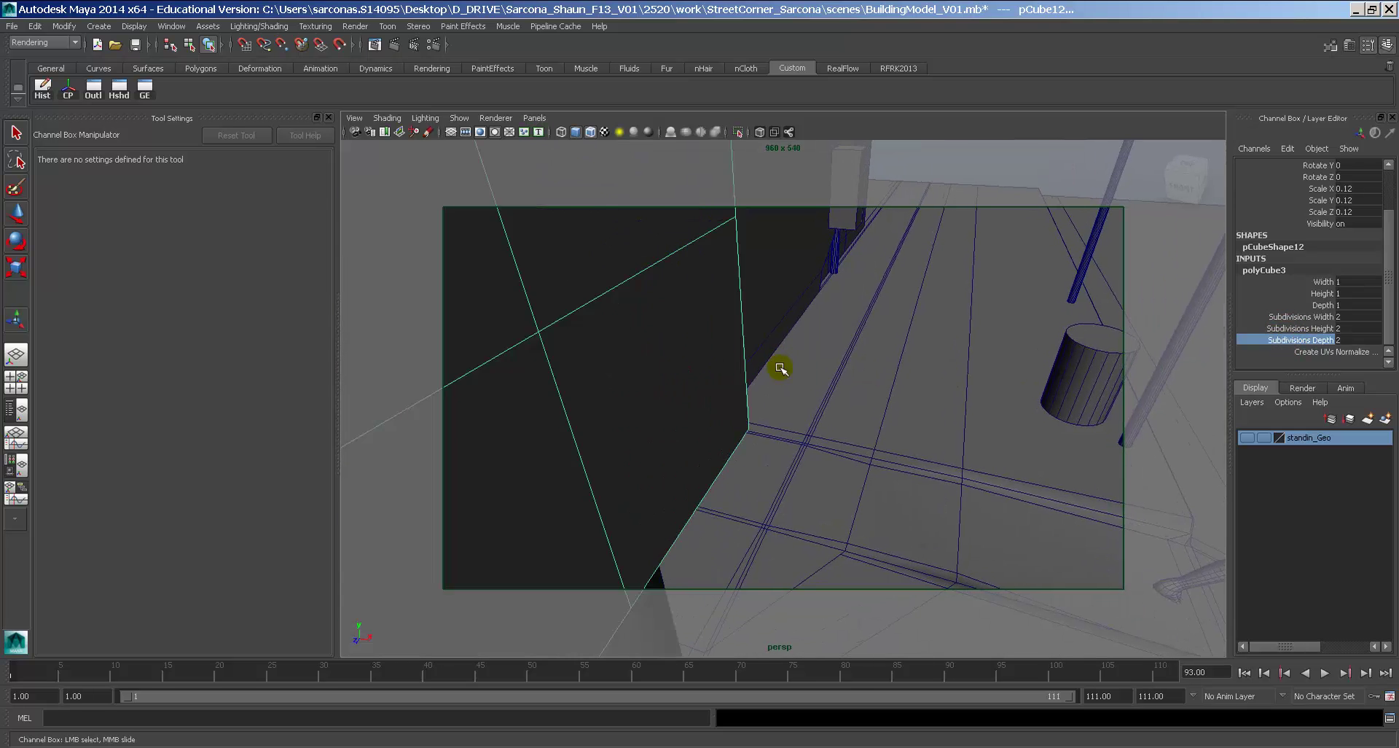
scroll(780, 368, "down", 5)
Switch the cube to edge mode and select the vertical edges at its four corners.
right_click_drag(780, 348, 780, 356)
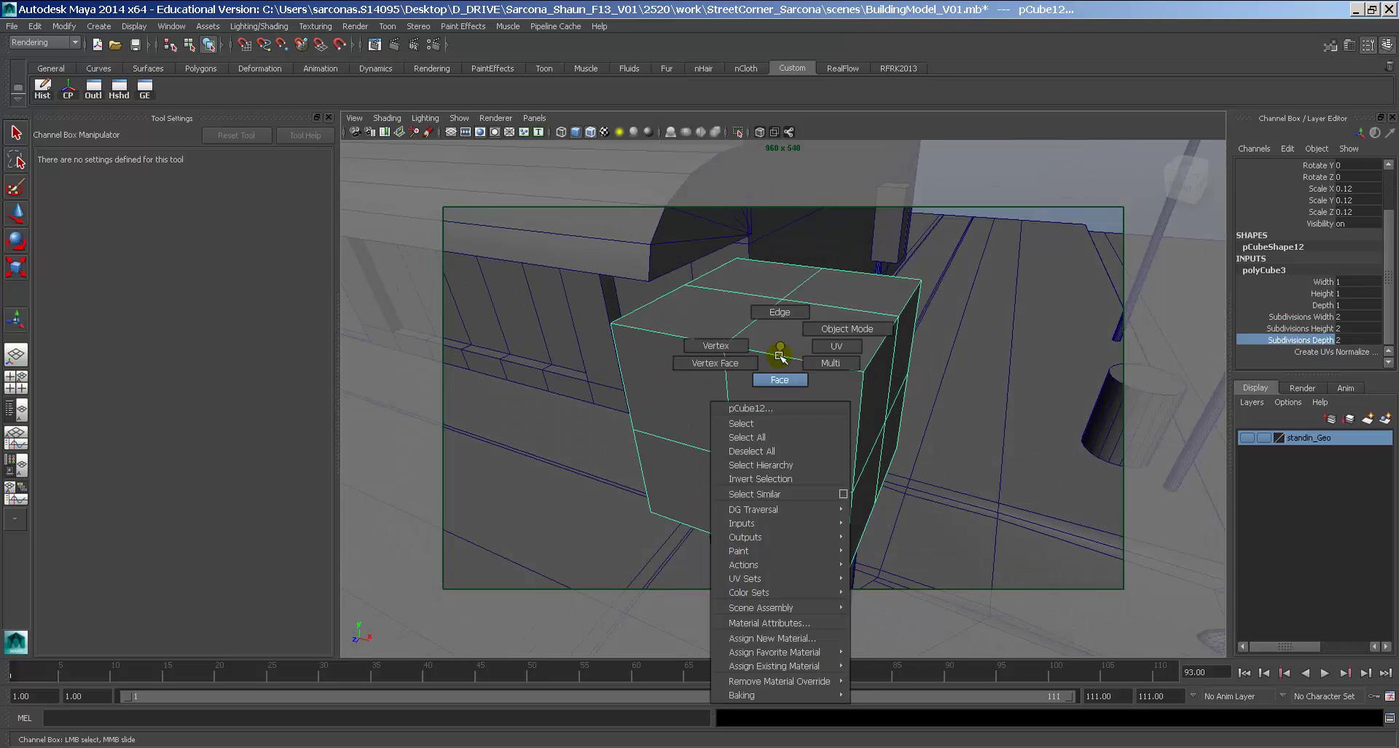
left_click(779, 313)
right_click_drag(827, 465, 865, 387)
key("w")
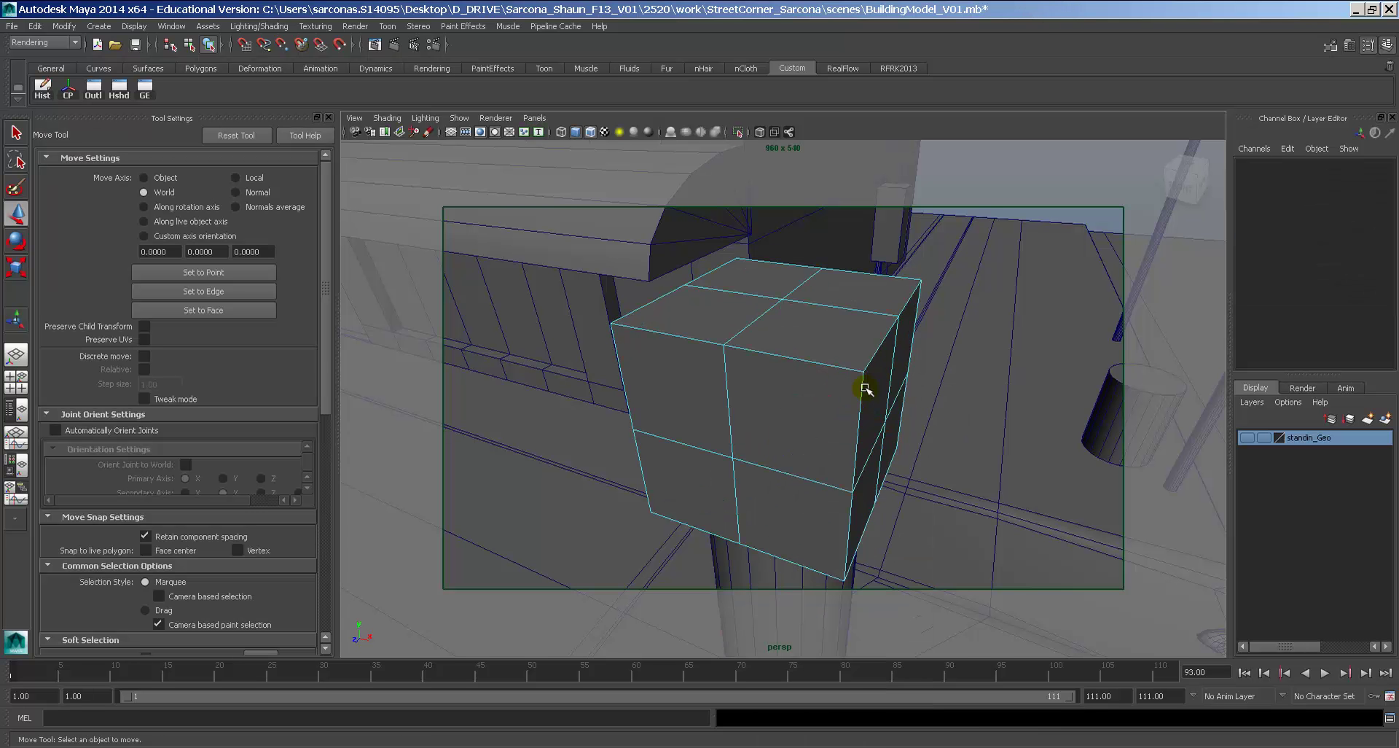
left_click(864, 392)
left_click_drag(863, 392, 791, 392, "alt")
right_click(791, 392)
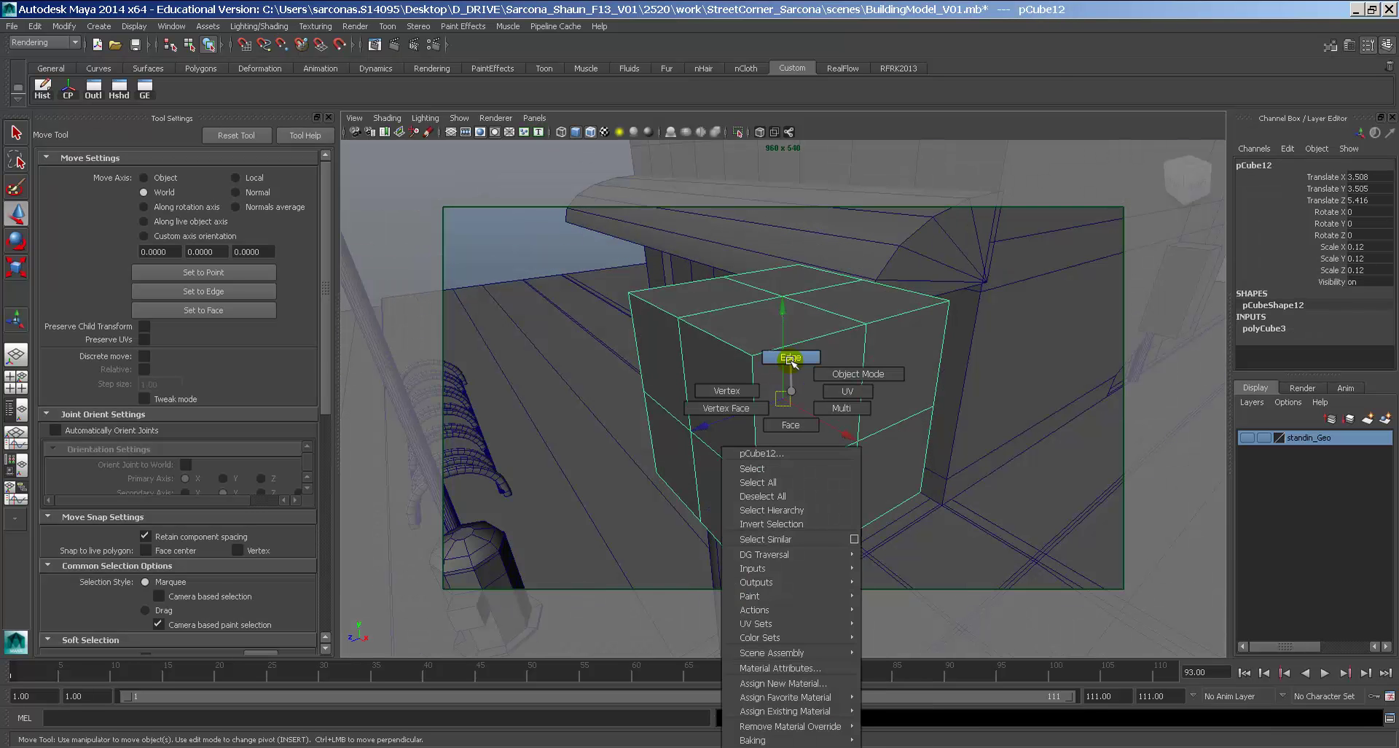
left_click(791, 357)
left_click(755, 397)
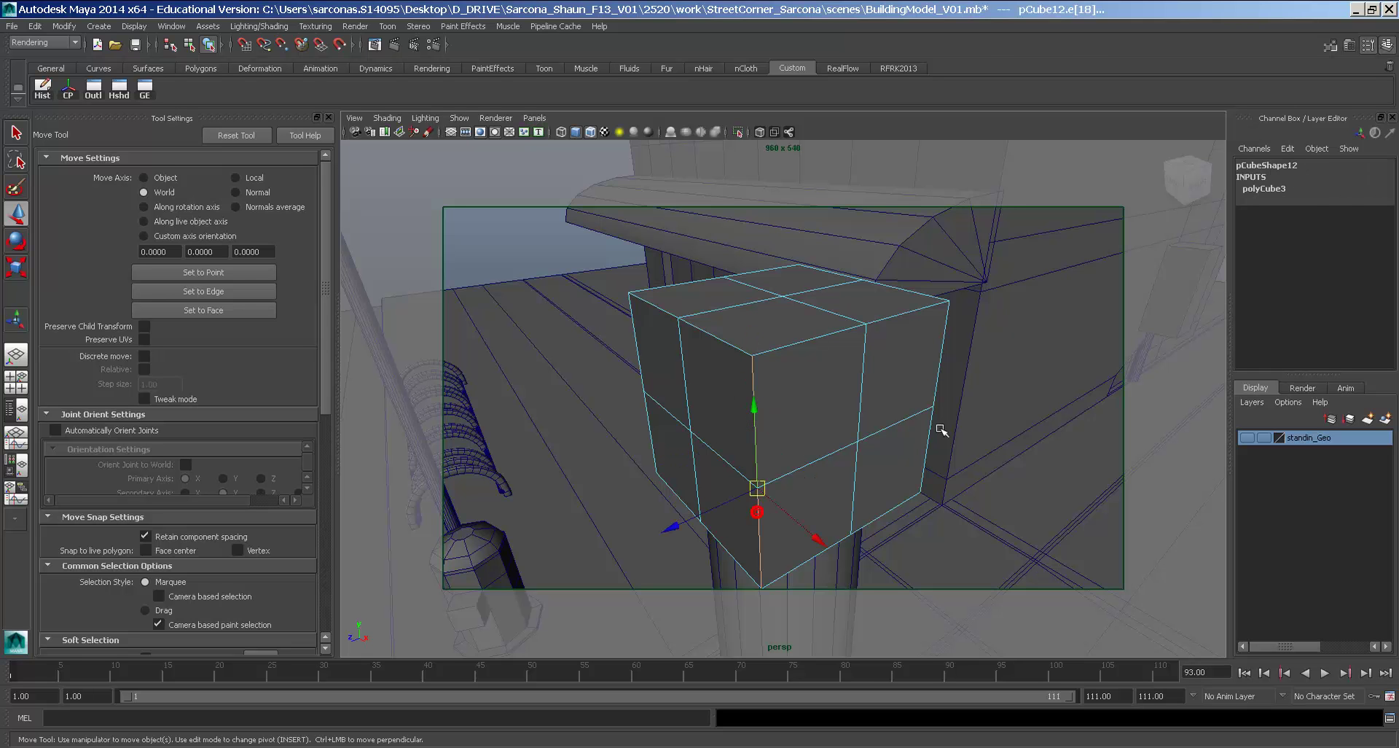
left_click(937, 373, "shift")
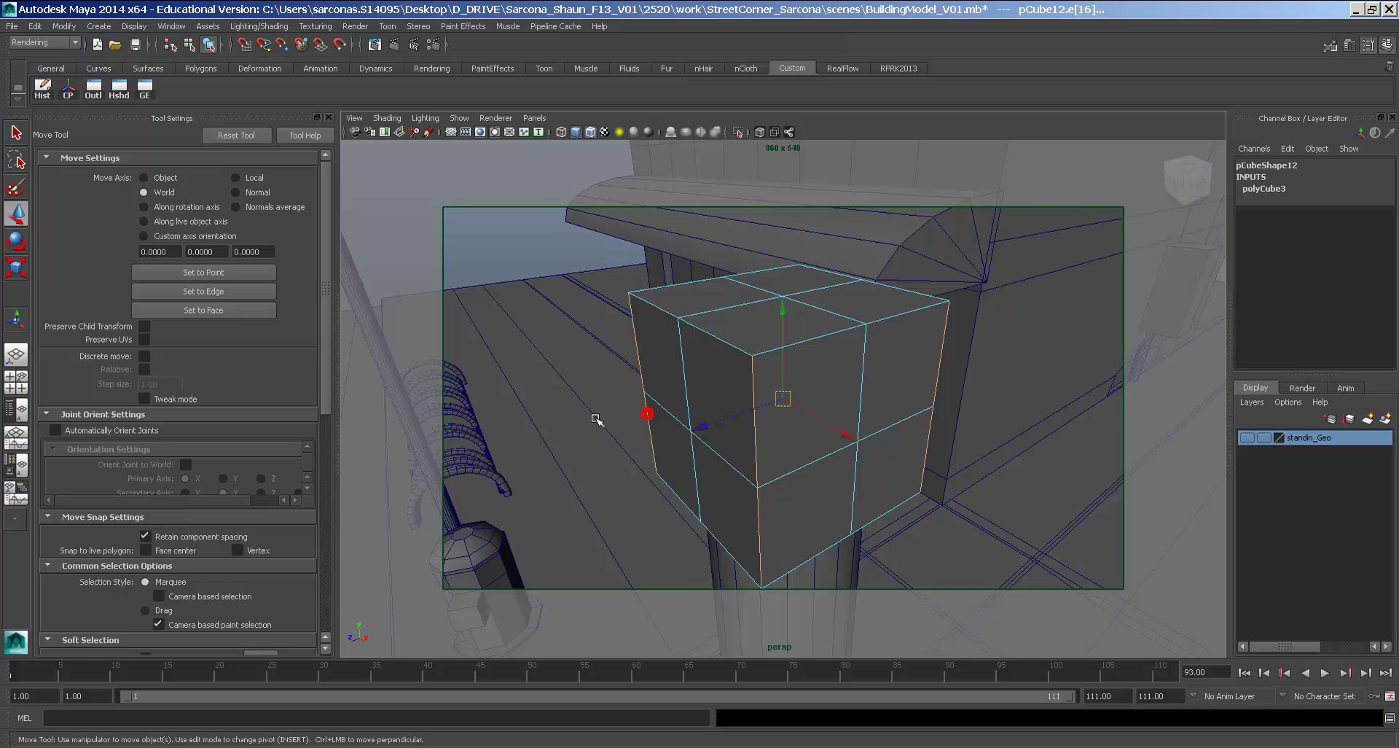
left_click_drag(595, 419, 649, 363, "alt")
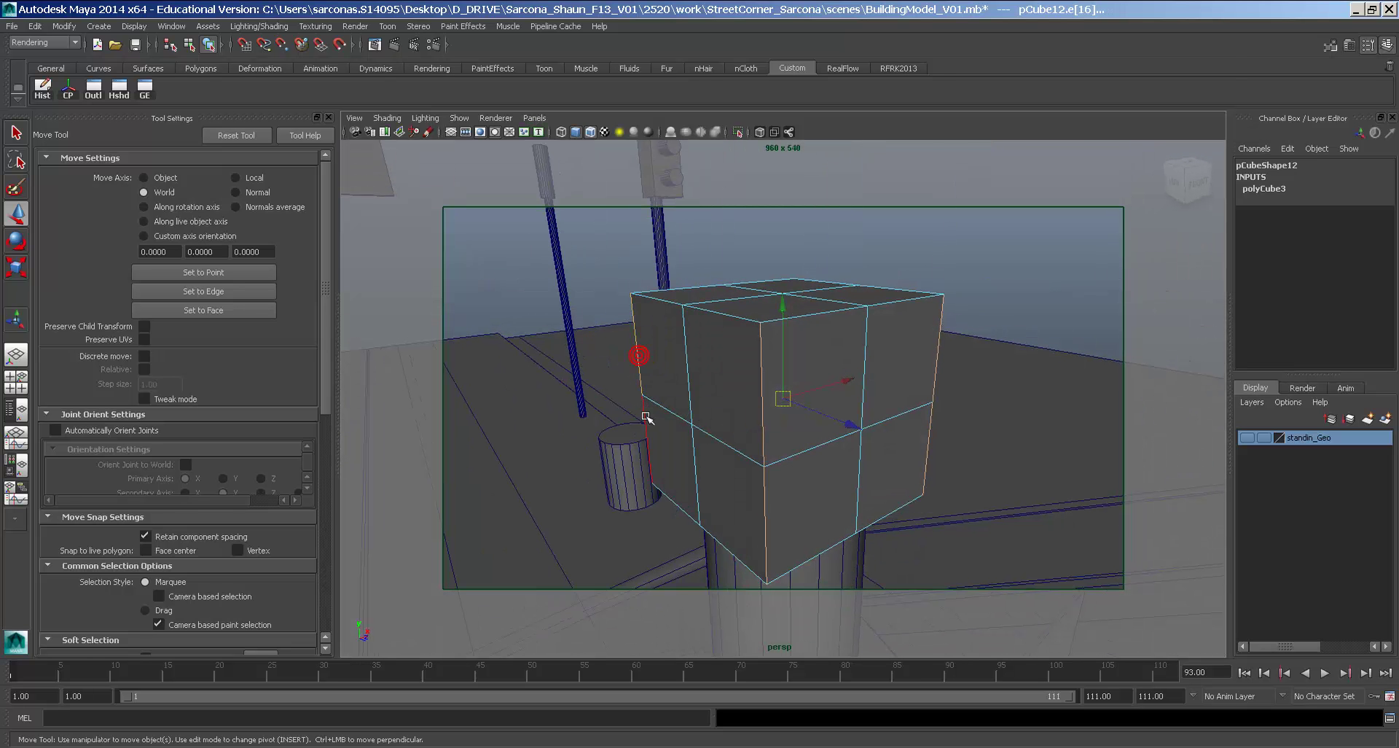
Scale the selected corner edges inward so the cube takes on an octagonal outline around the pole.
key("space")
left_click(526, 367)
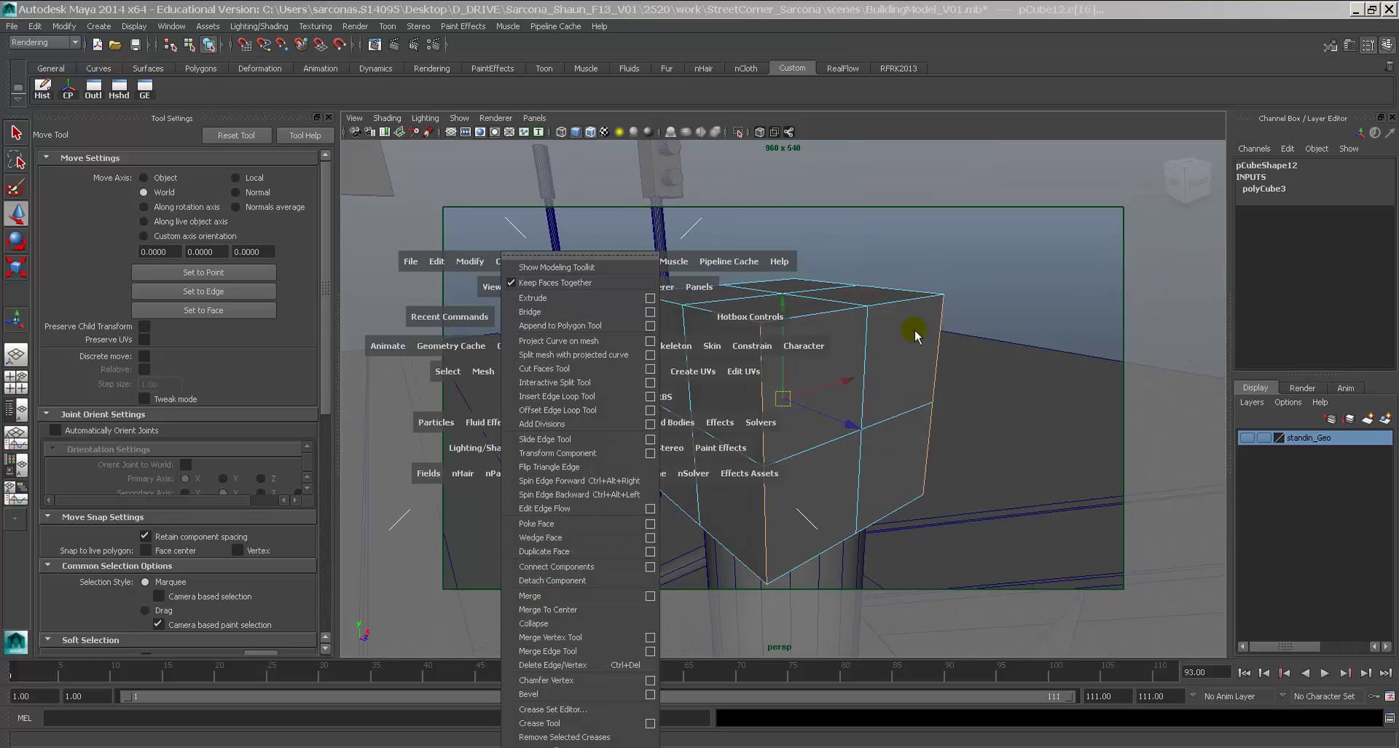
key("r")
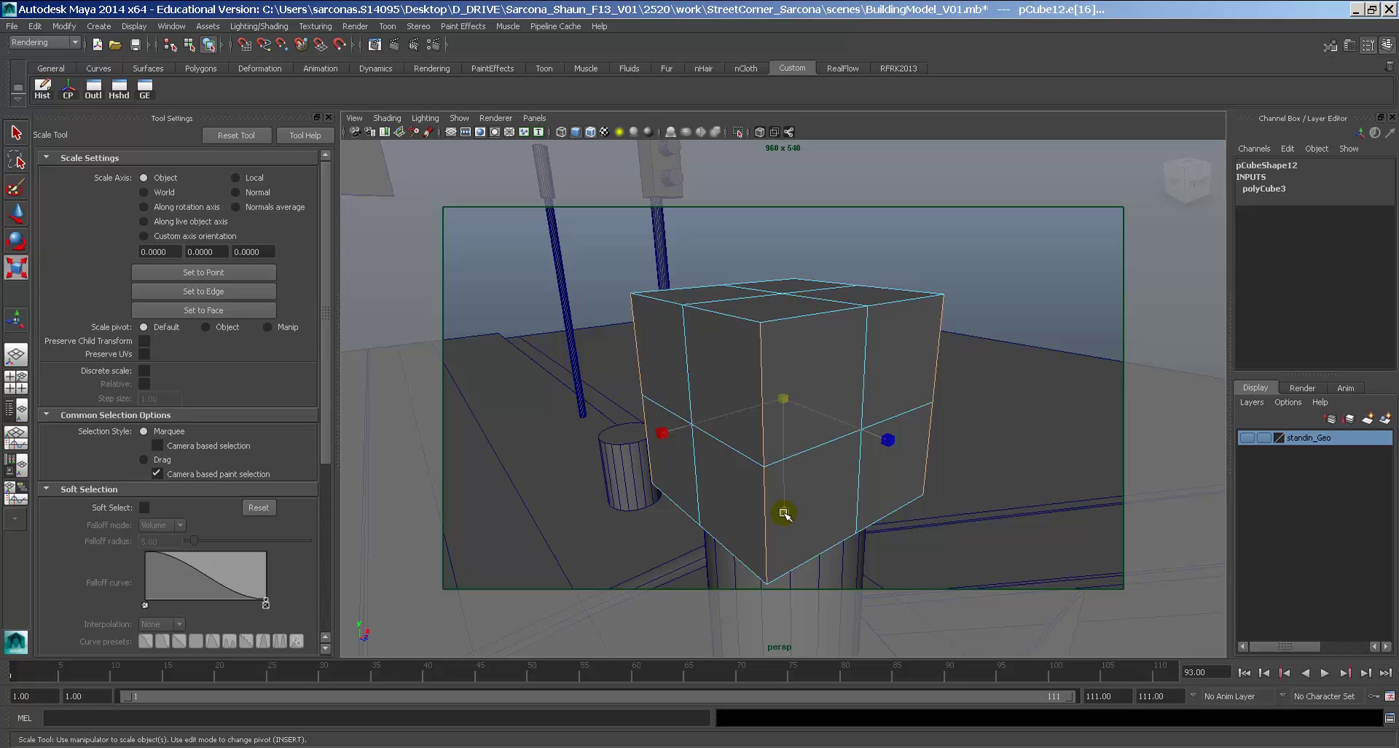
left_click_drag(784, 514, 784, 478)
left_click_drag(875, 356, 774, 348, "alt")
Select the ring of upper side faces and extrude it outward, tapering the new faces vertically into a flared collar.
right_click_drag(773, 341, 773, 376)
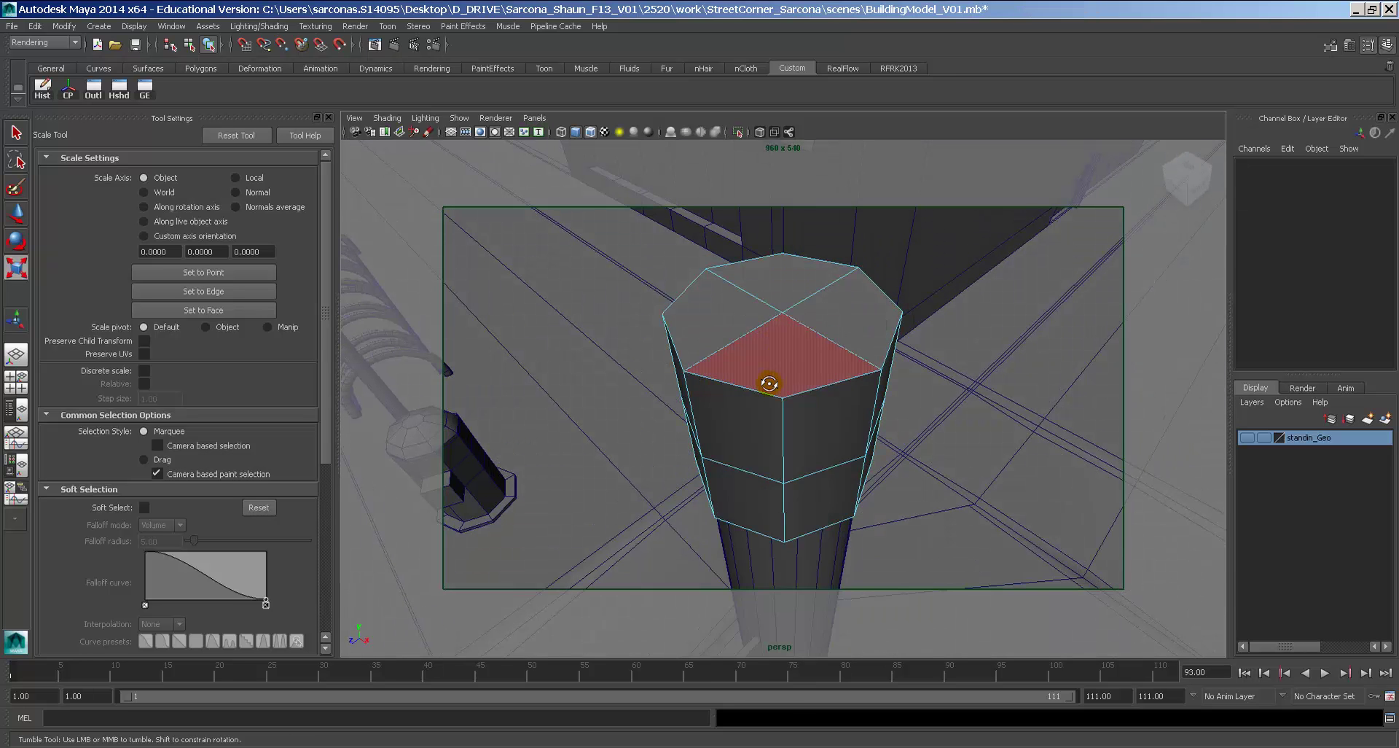
left_click_drag(771, 385, 768, 321, "alt")
left_click(760, 376)
double_click(835, 378, "shift")
key("space")
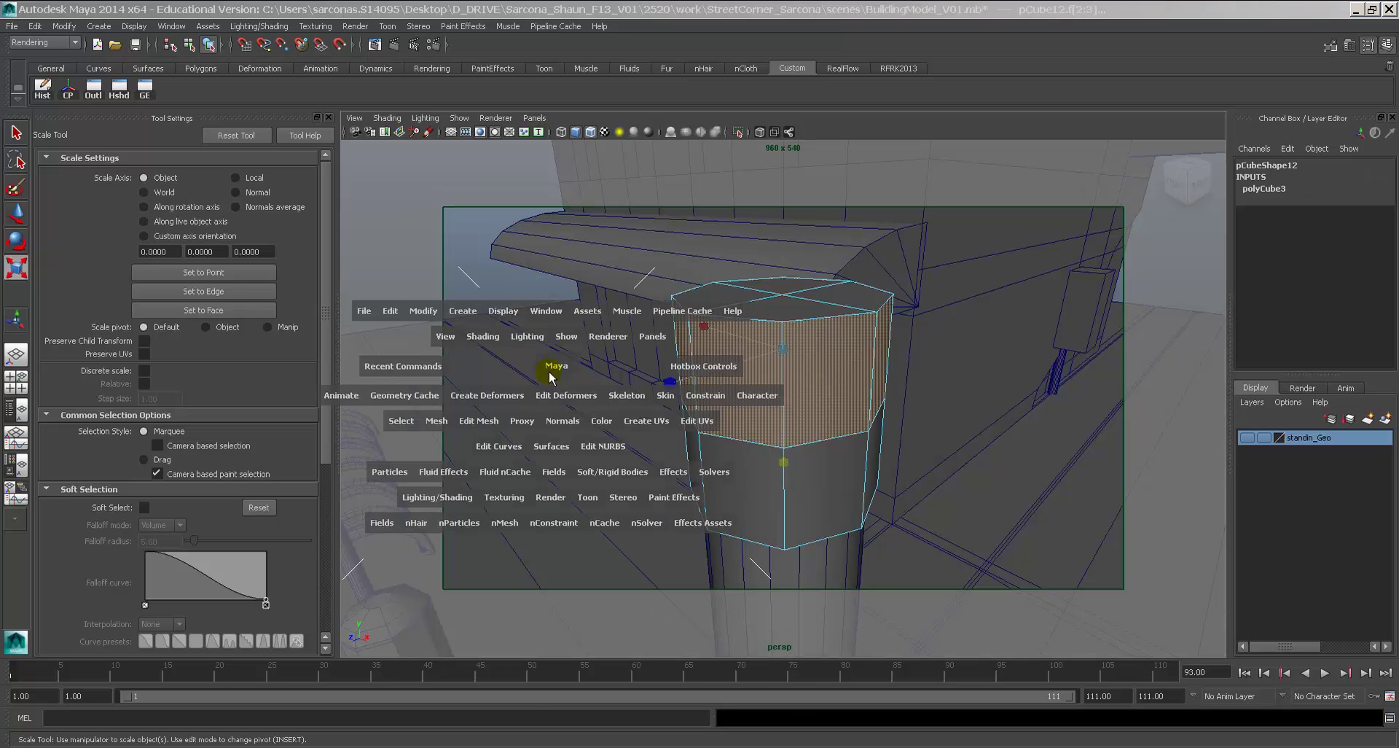
left_click(484, 421)
left_click(510, 297)
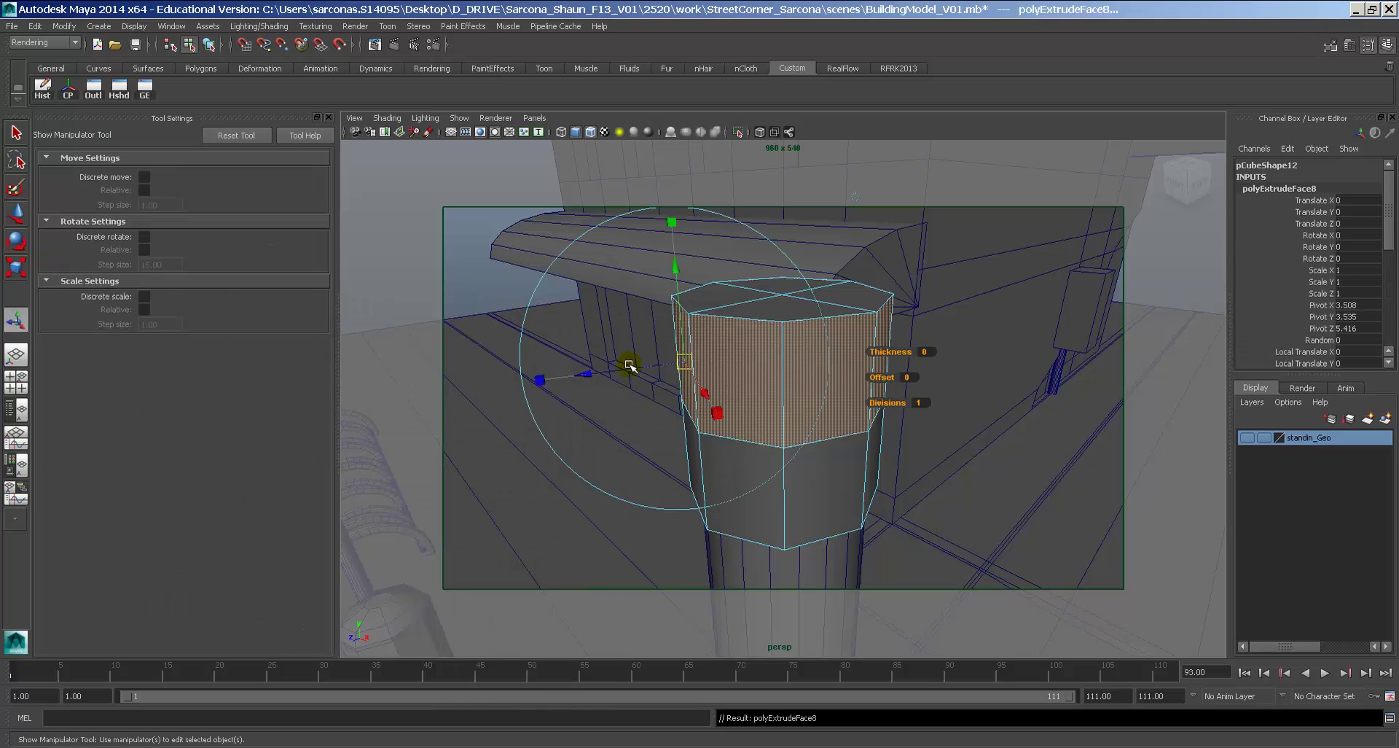
left_click_drag(625, 366, 618, 330, "alt")
left_click_drag(618, 228, 632, 308)
Select the four top faces of the cap and extrude them upward into a short raised section.
left_click_drag(746, 349, 791, 338, "alt")
left_click(794, 321)
left_click(829, 289, "shift")
left_click(781, 279, "shift")
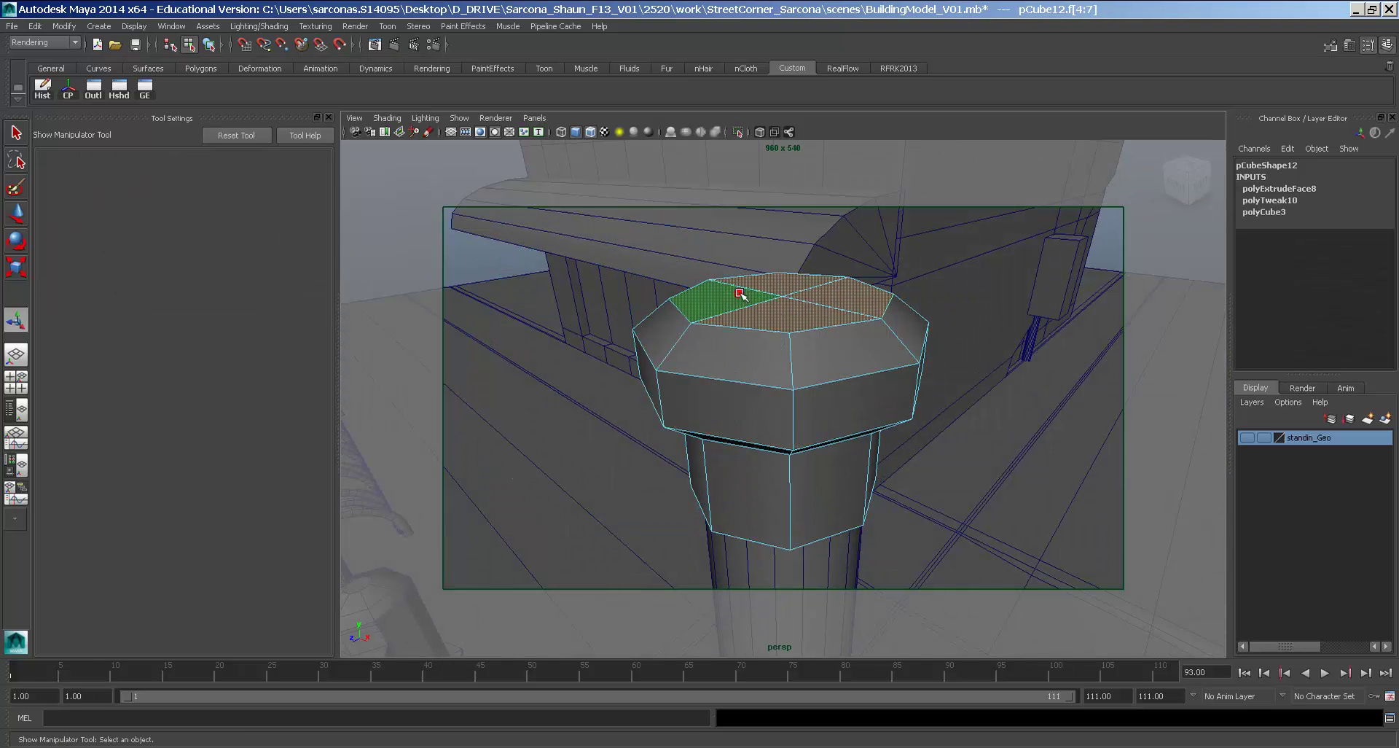
key("ctrl+e")
left_click_drag(720, 257, 712, 203)
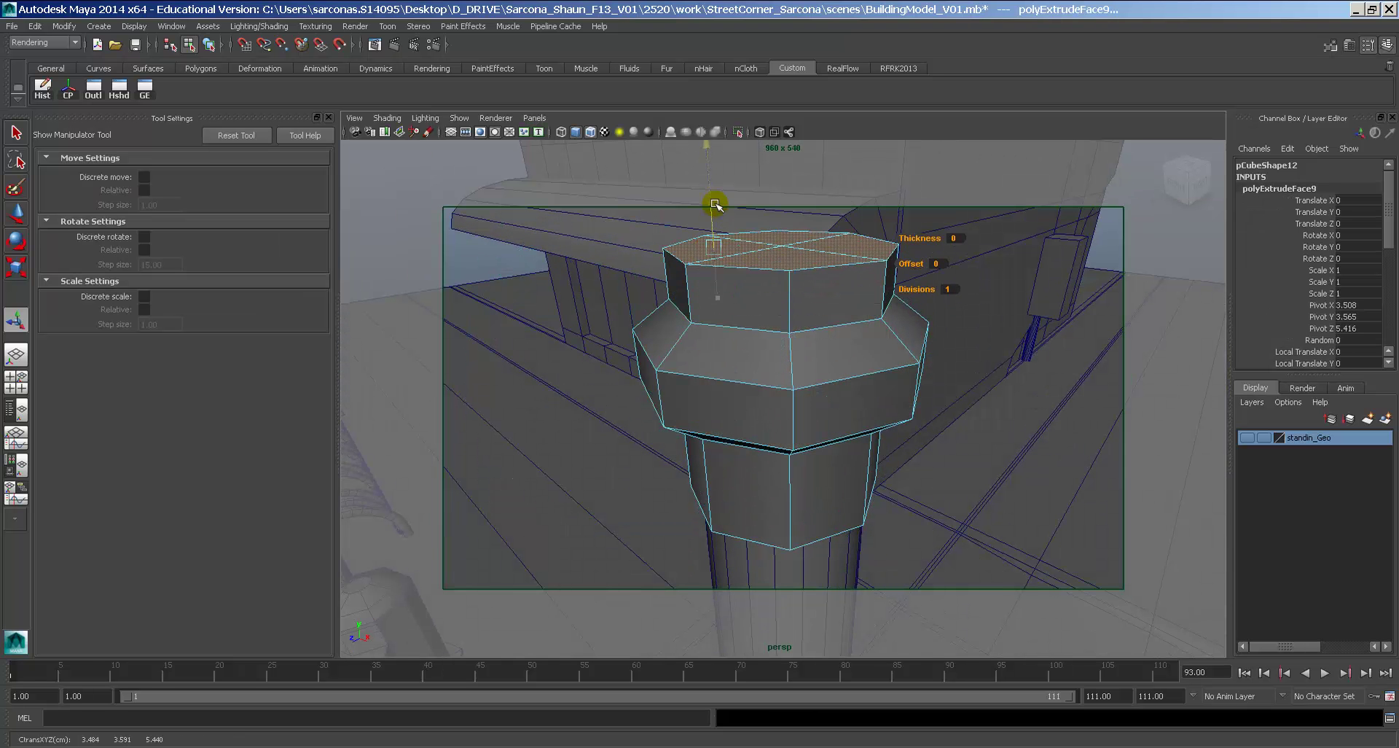
In edge mode, select the horizontal edge loops around the cap's top rim, collar and base.
left_click_drag(809, 288, 826, 321, "alt")
right_click_drag(869, 329, 831, 243)
left_click(838, 244)
left_click_drag(838, 244, 783, 308, "alt")
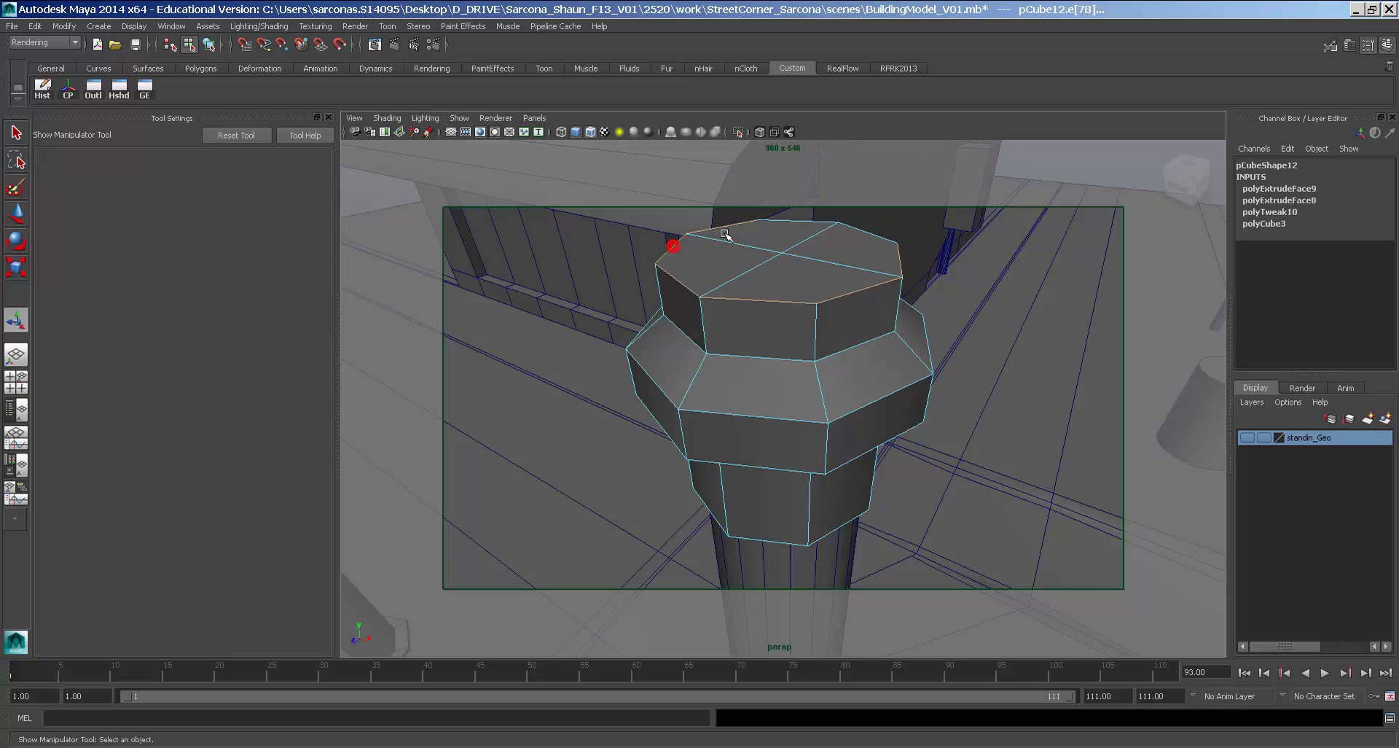
left_click(788, 221)
left_click_drag(859, 462, 732, 412, "alt")
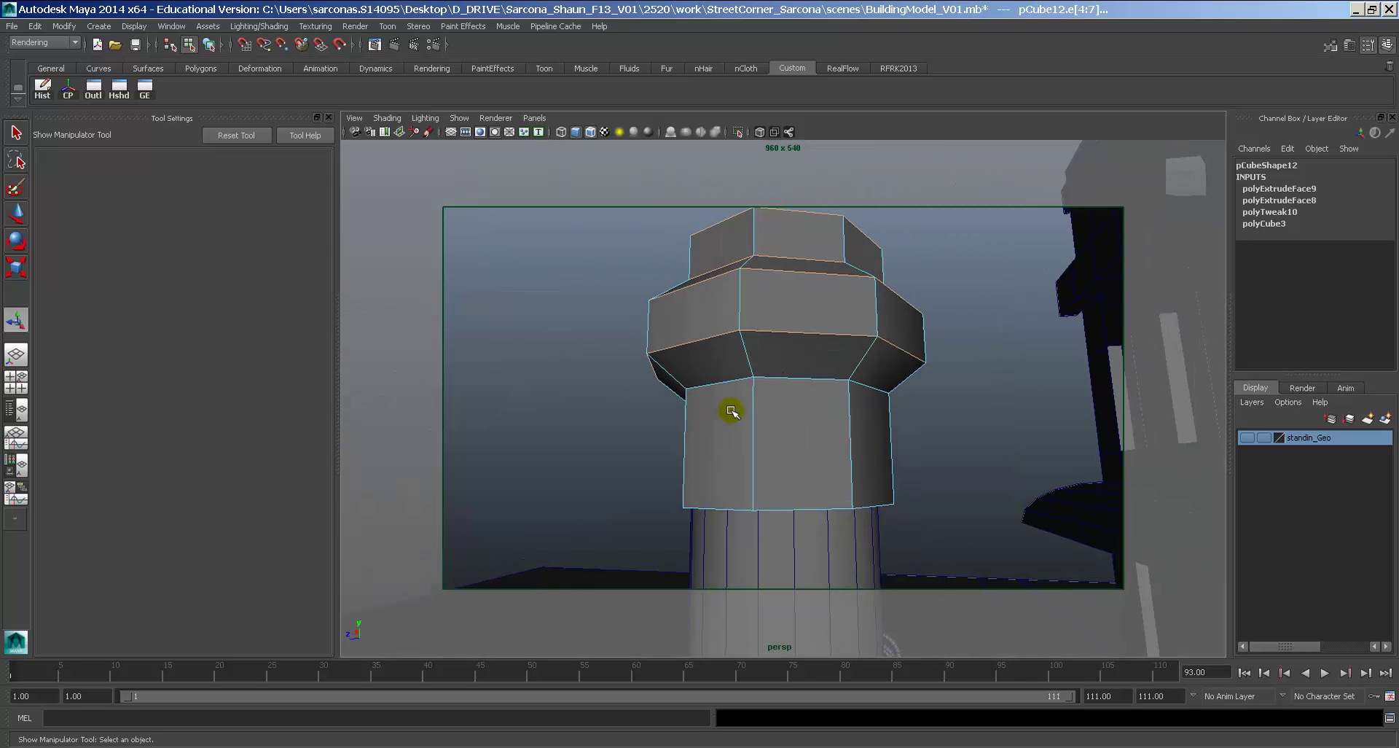
Bevel the selected edge loops with an offset of 0.1 and 2 segments.
key("space")
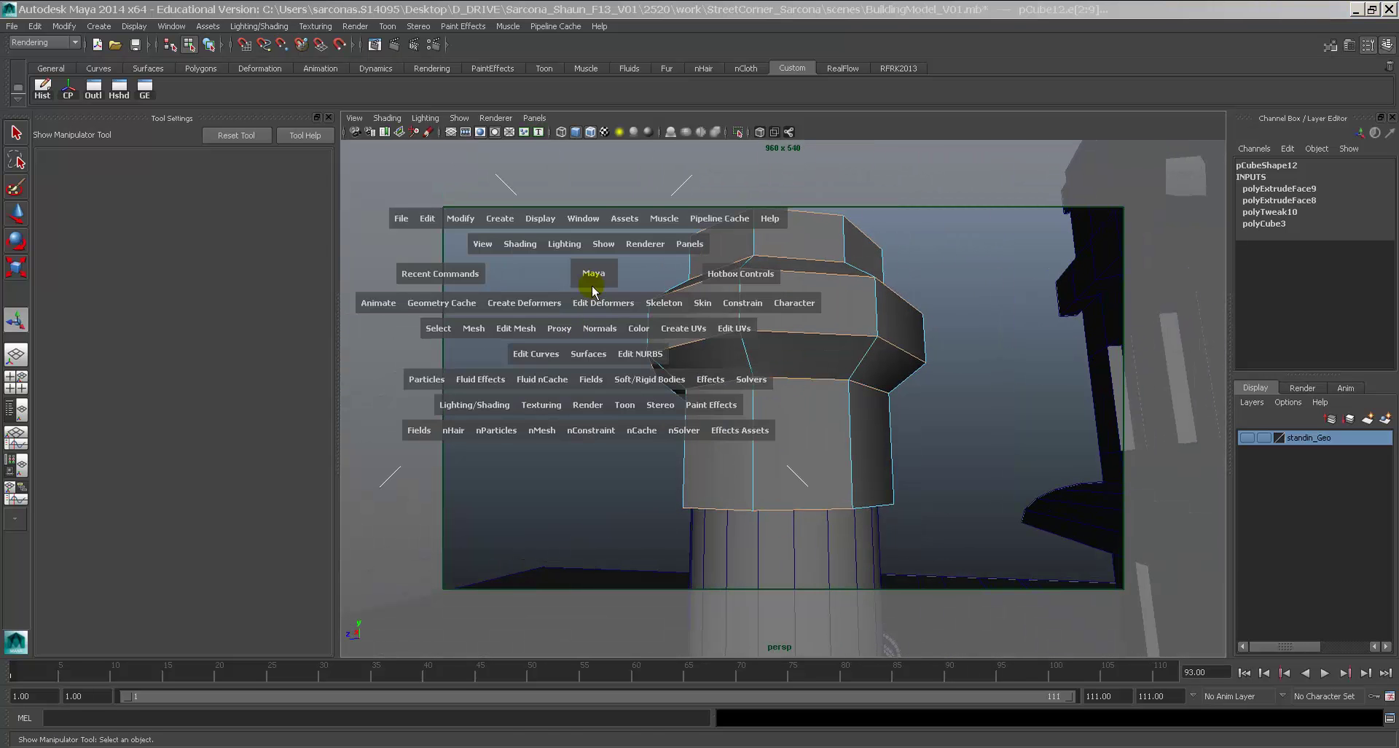
left_click(516, 328)
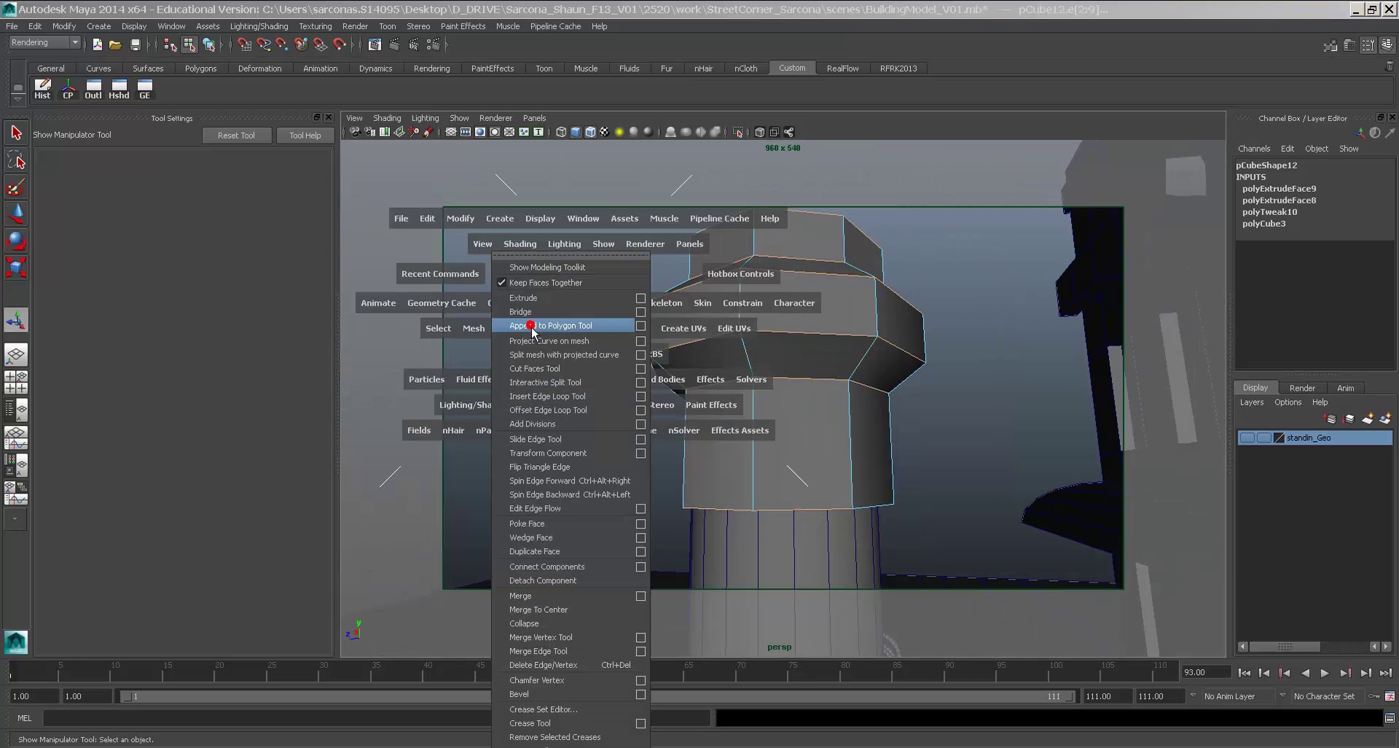
left_click(543, 697)
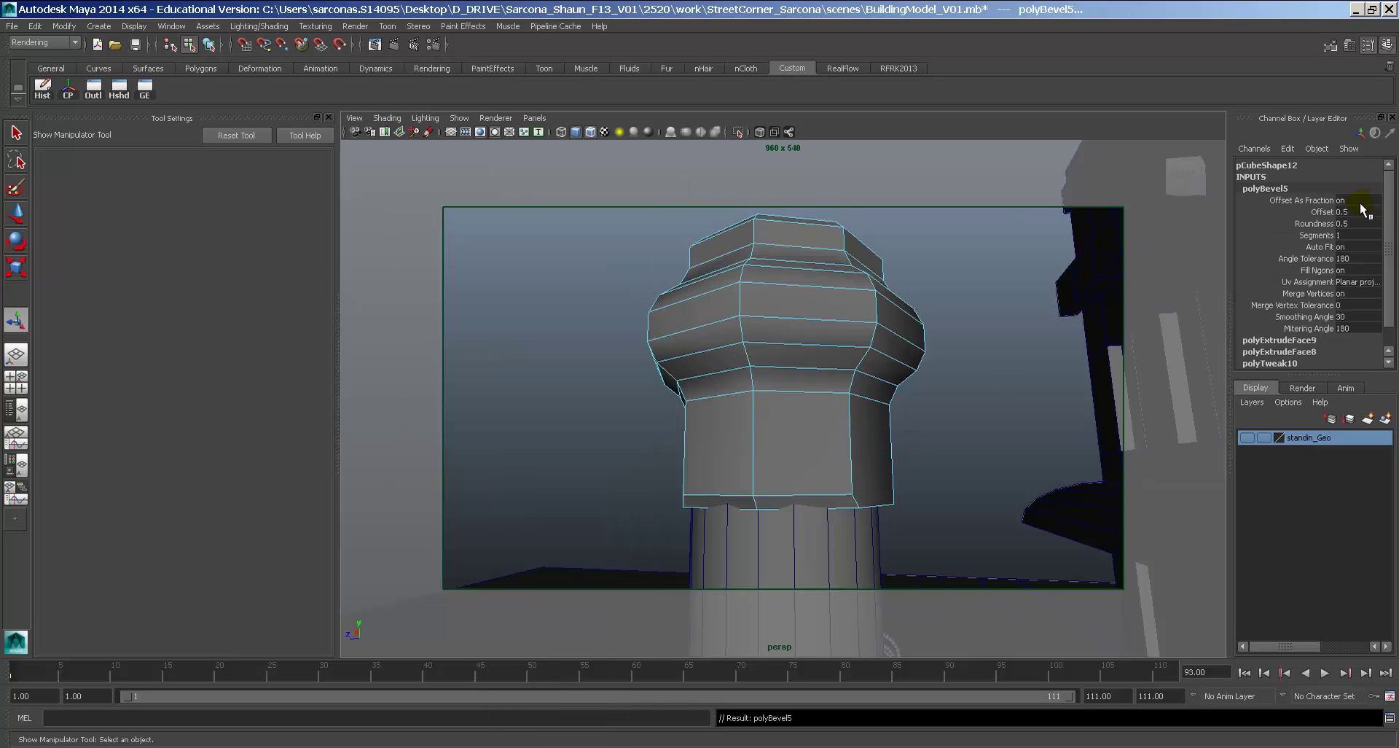
type("0.1")
key("Return")
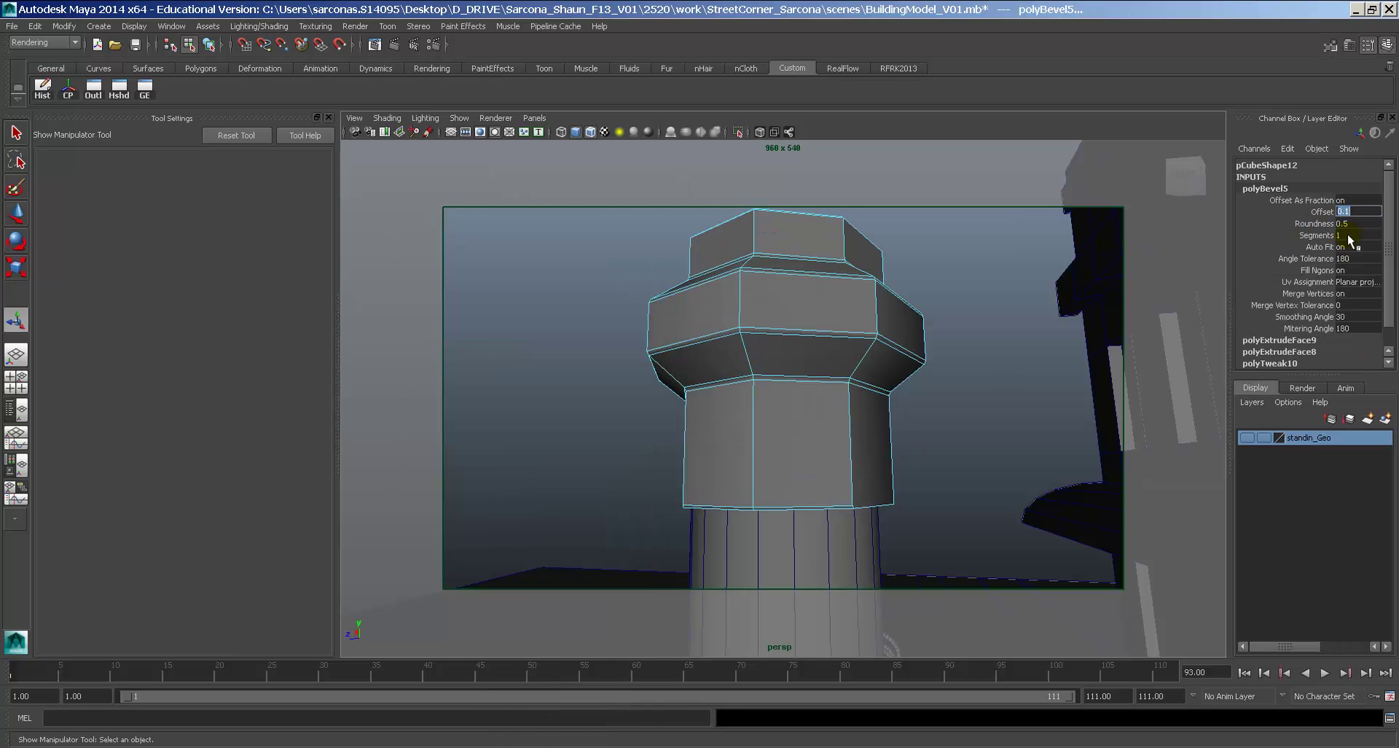
left_click(1343, 234)
type("2")
key("Return")
Return the cap to object mode and preview it smoothed, inspecting it from below.
right_click_drag(760, 327, 785, 307)
left_click(783, 306)
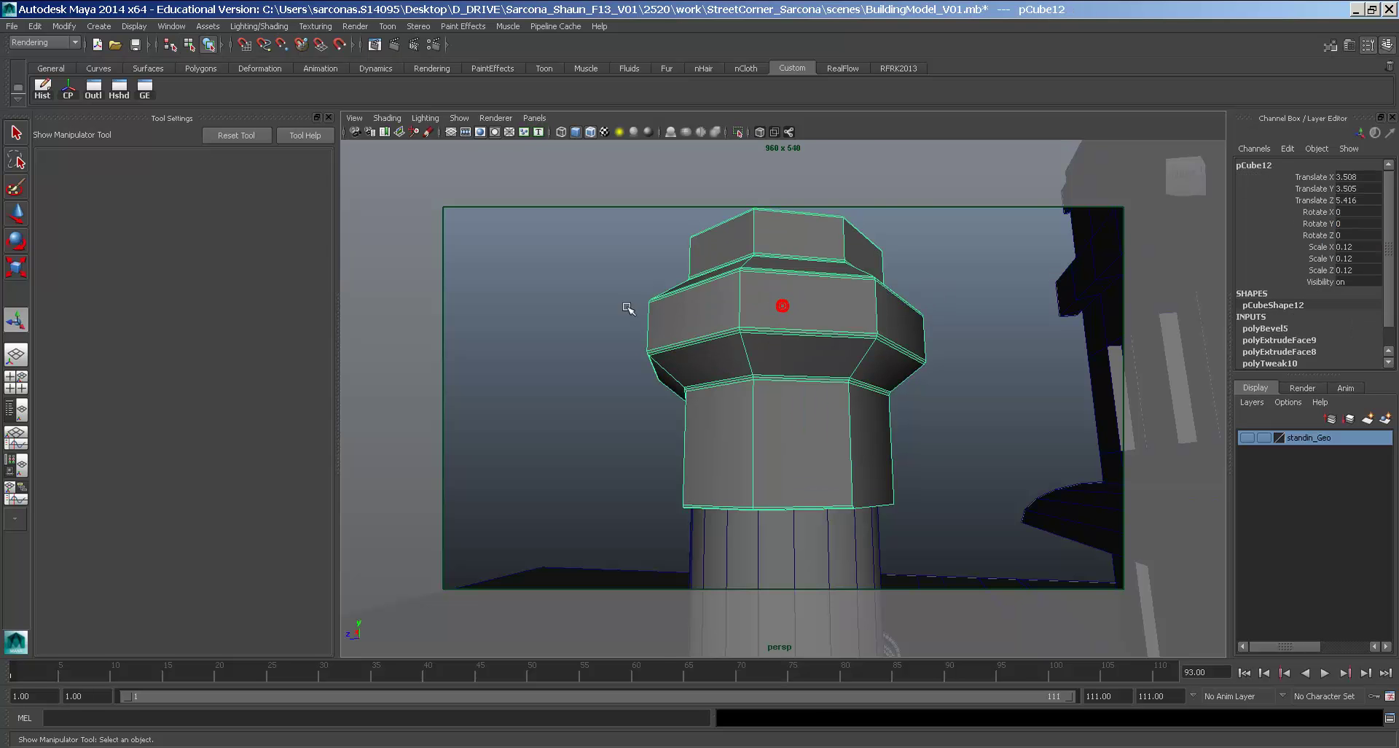
left_click(591, 309)
left_click_drag(734, 360, 843, 391, "alt")
left_click(808, 373)
key("3")
key("1")
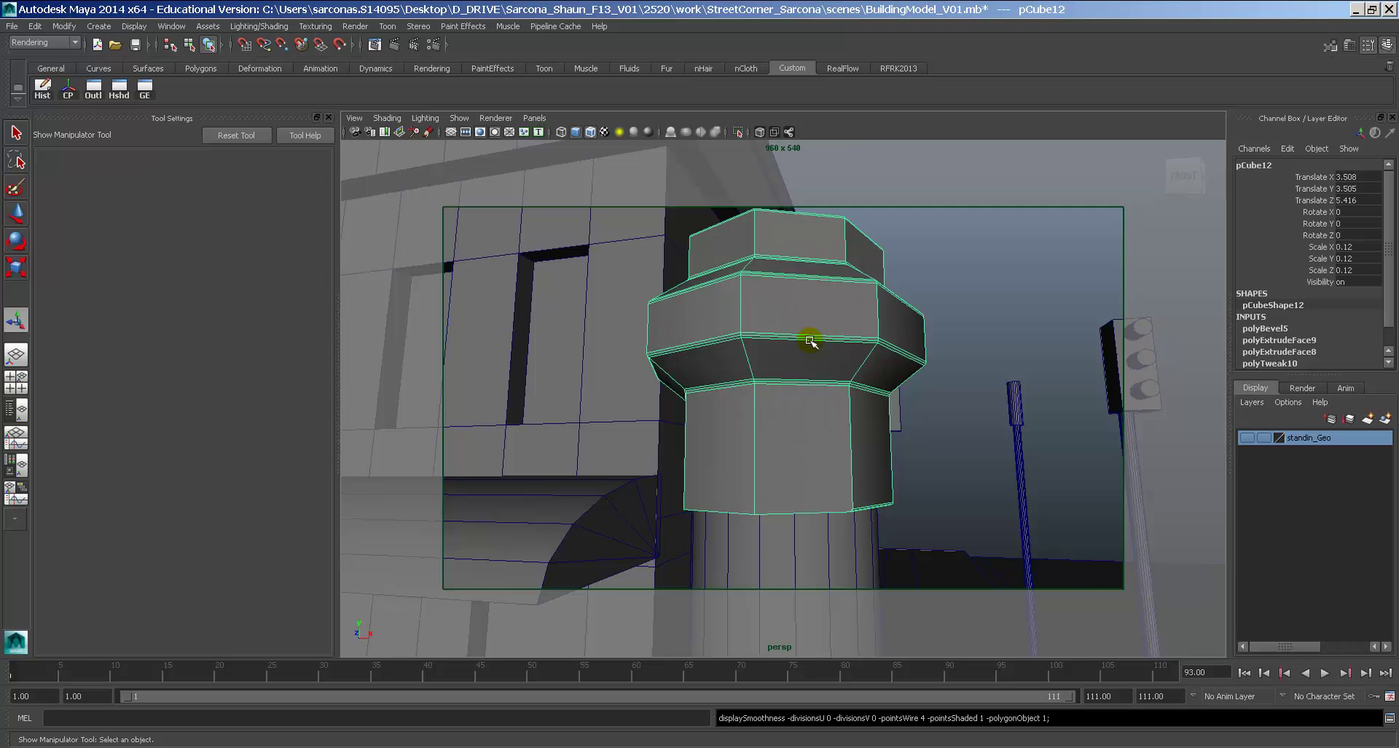
mouse_move(812, 335)
left_mouse_down("alt")
mouse_move(818, 369)
mouse_move(831, 343)
left_mouse_up("alt")
Undo the object selection and the bevel to get back to the selected edge loops.
key("ctrl+z")
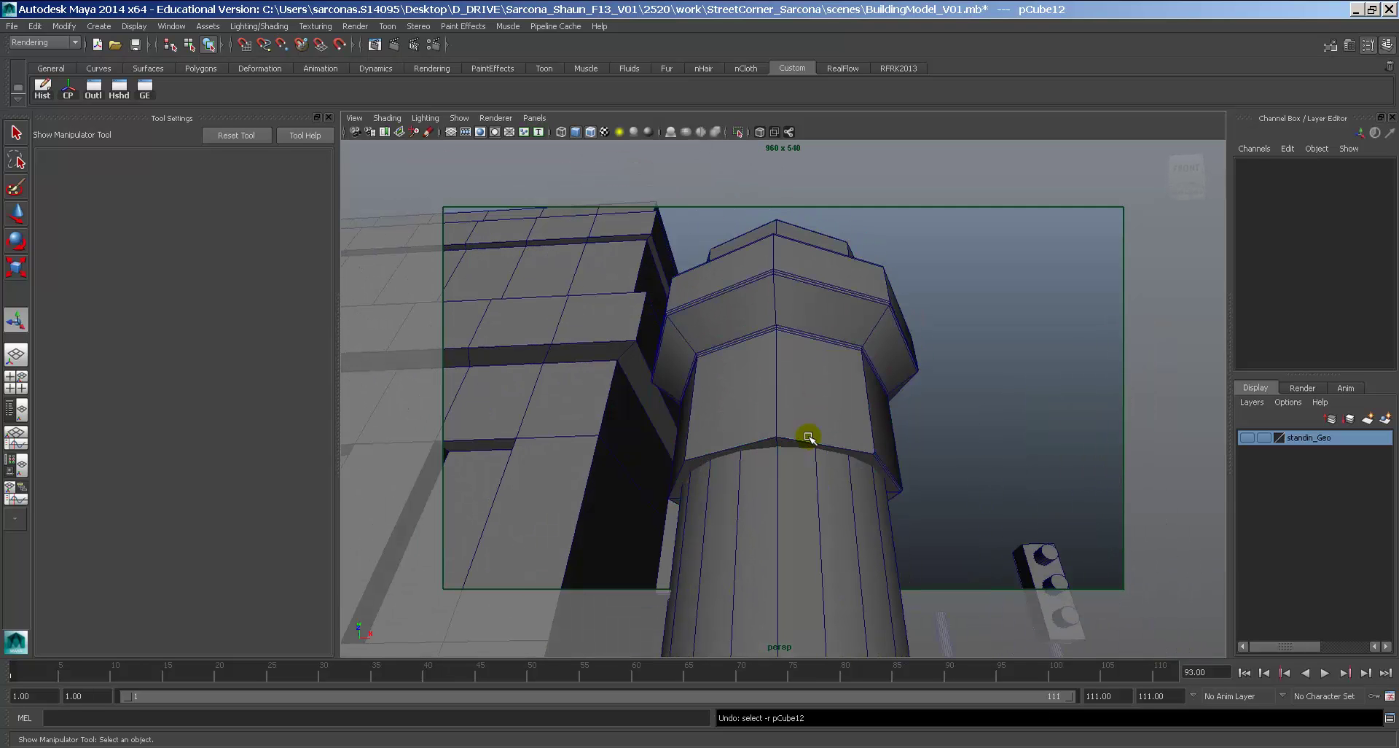
key("shift+z")
key("ctrl+z")
key("ctrl+z")
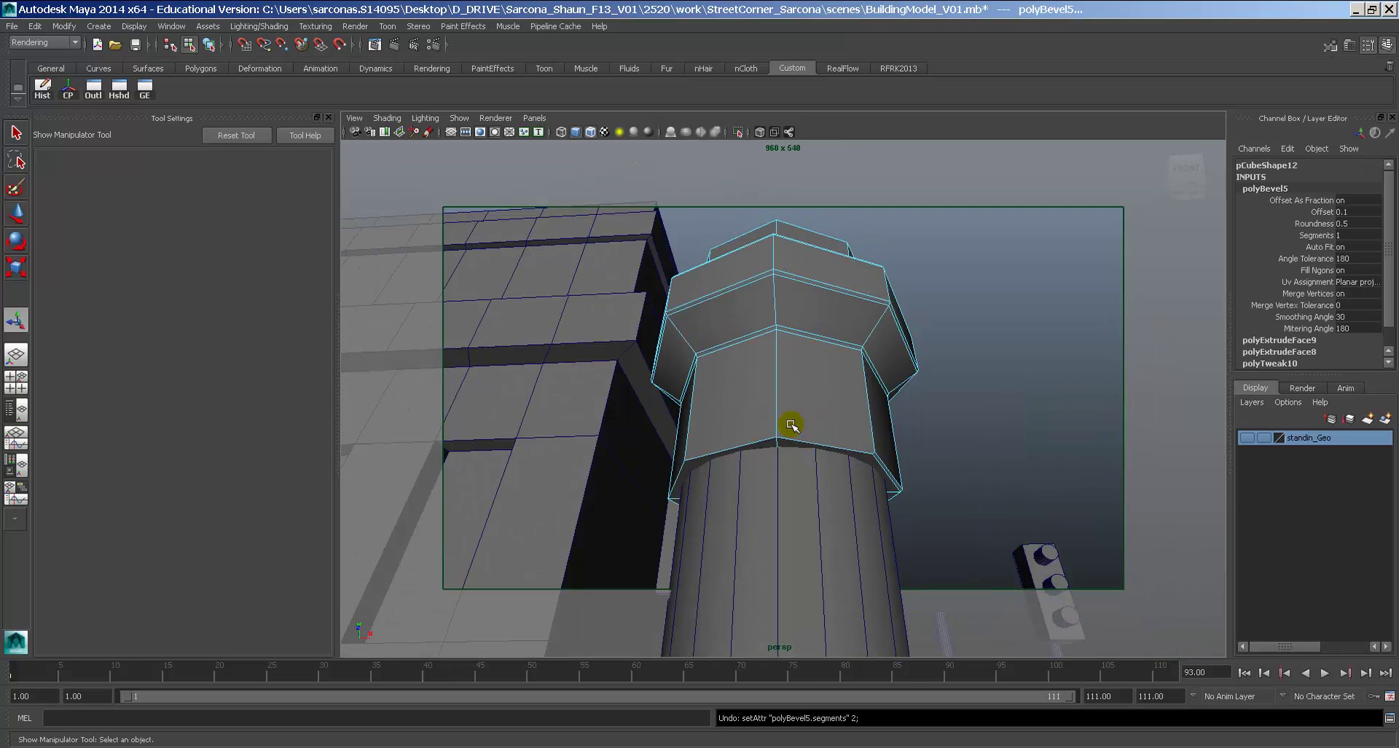
key("ctrl+z")
key("ctrl+z")
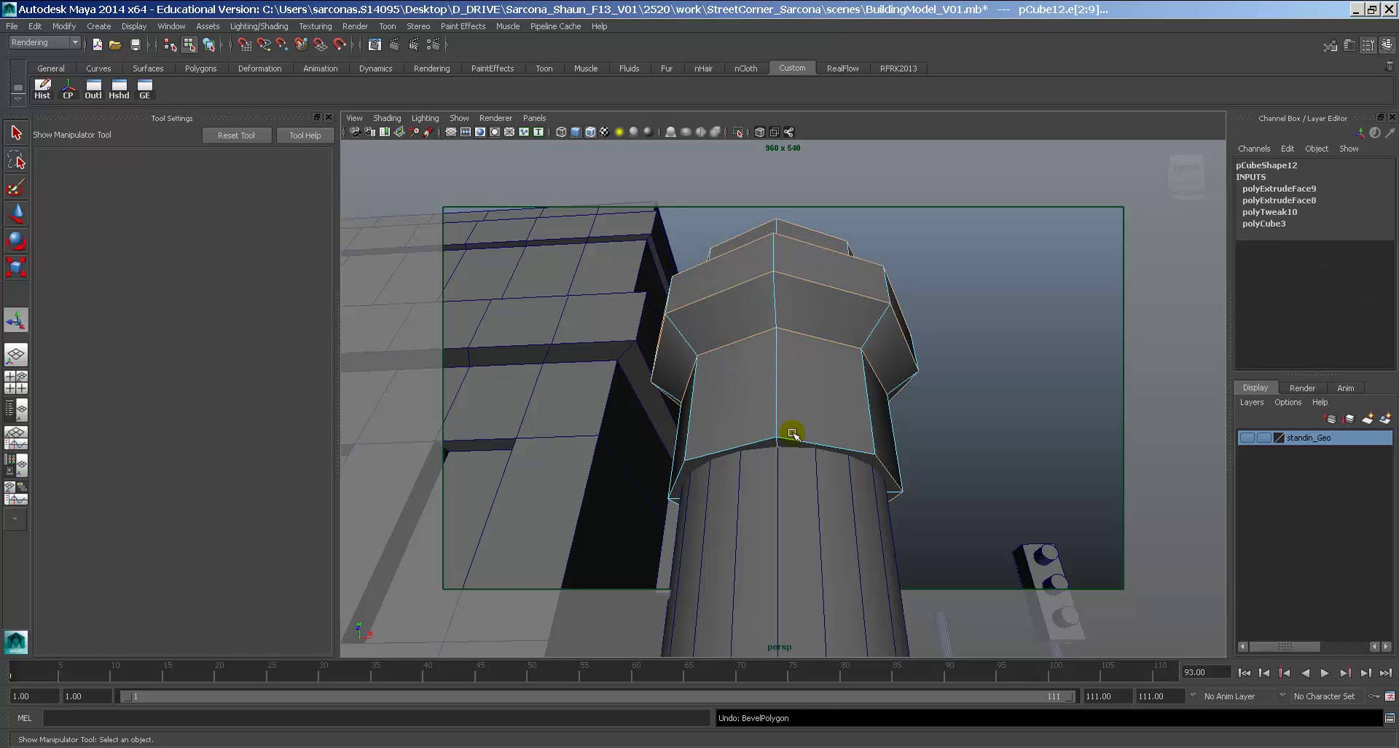
Bevel the cap's selected edge loops again with an offset of 0.2.
mouse_move(683, 454)
left_mouse_down("alt")
mouse_move(801, 464)
mouse_move(758, 461)
left_mouse_up("alt")
left_click(784, 479)
key("ctrl+z")
right_click_drag(719, 445, 734, 391, "shift")
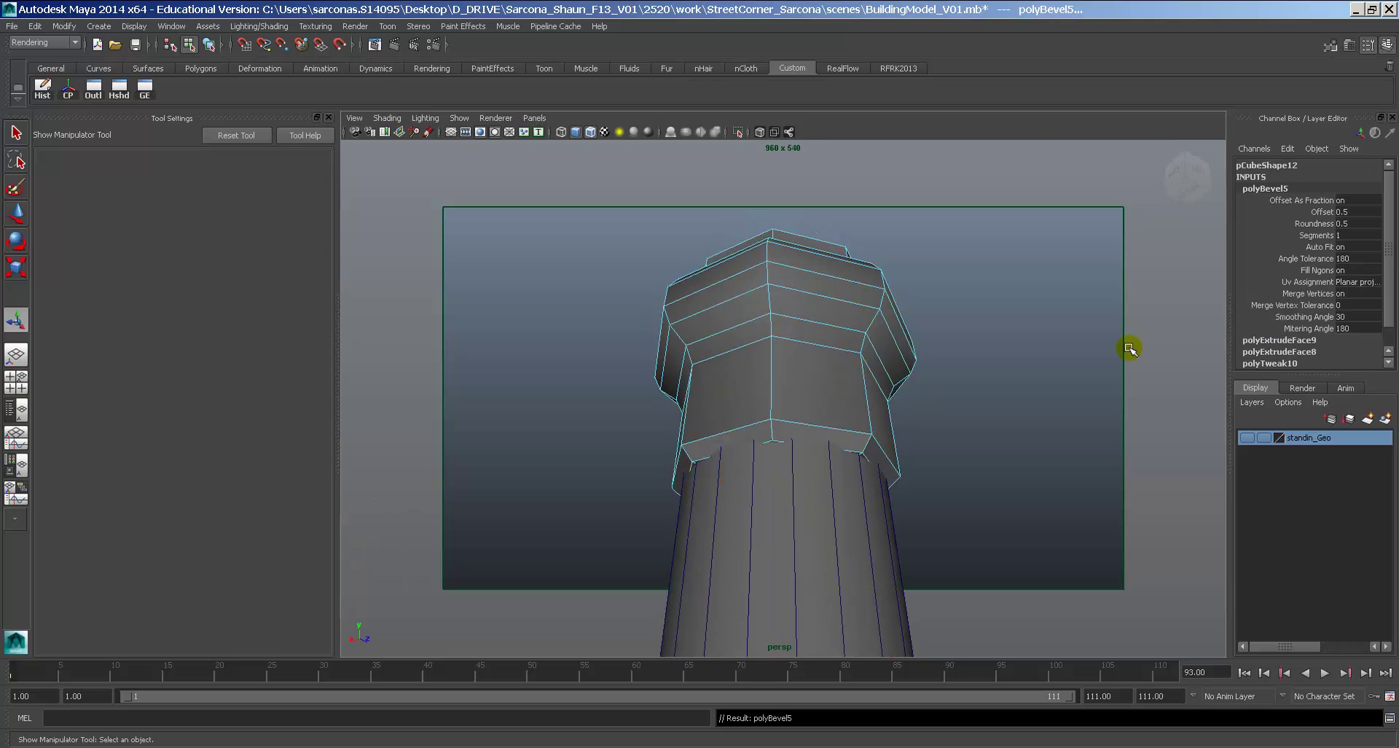
type("0.2")
key("Return")
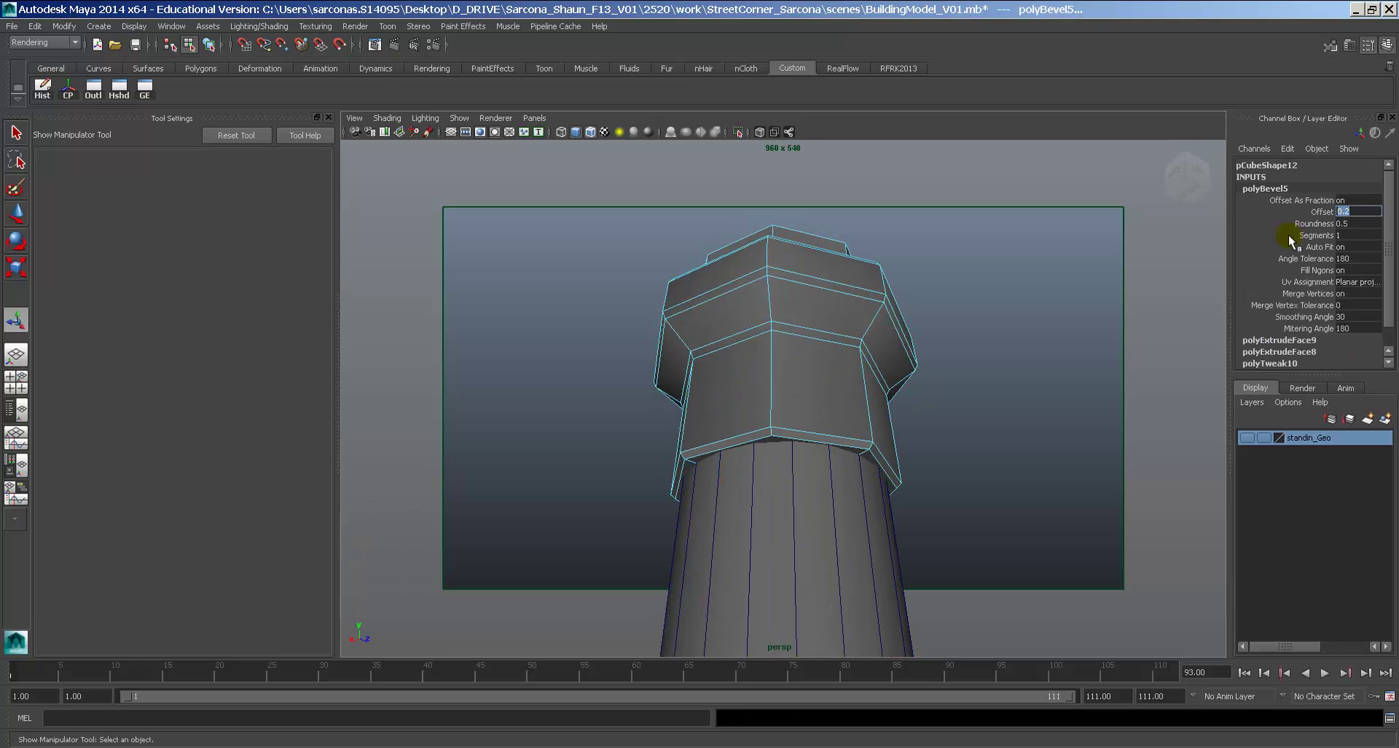
Set the new bevel to 2 segments and its offset to 0.1.
left_click_drag(928, 321, 795, 430, "alt")
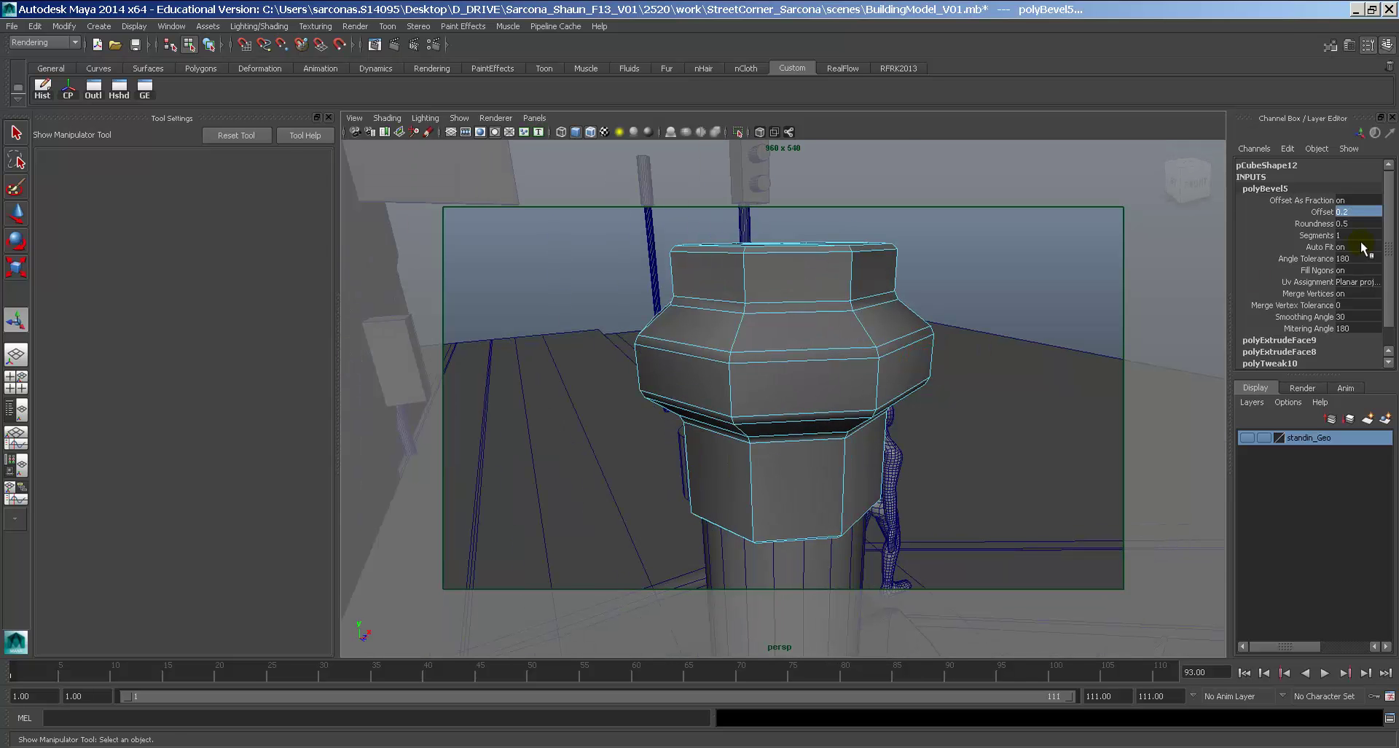
type("2")
key("Return")
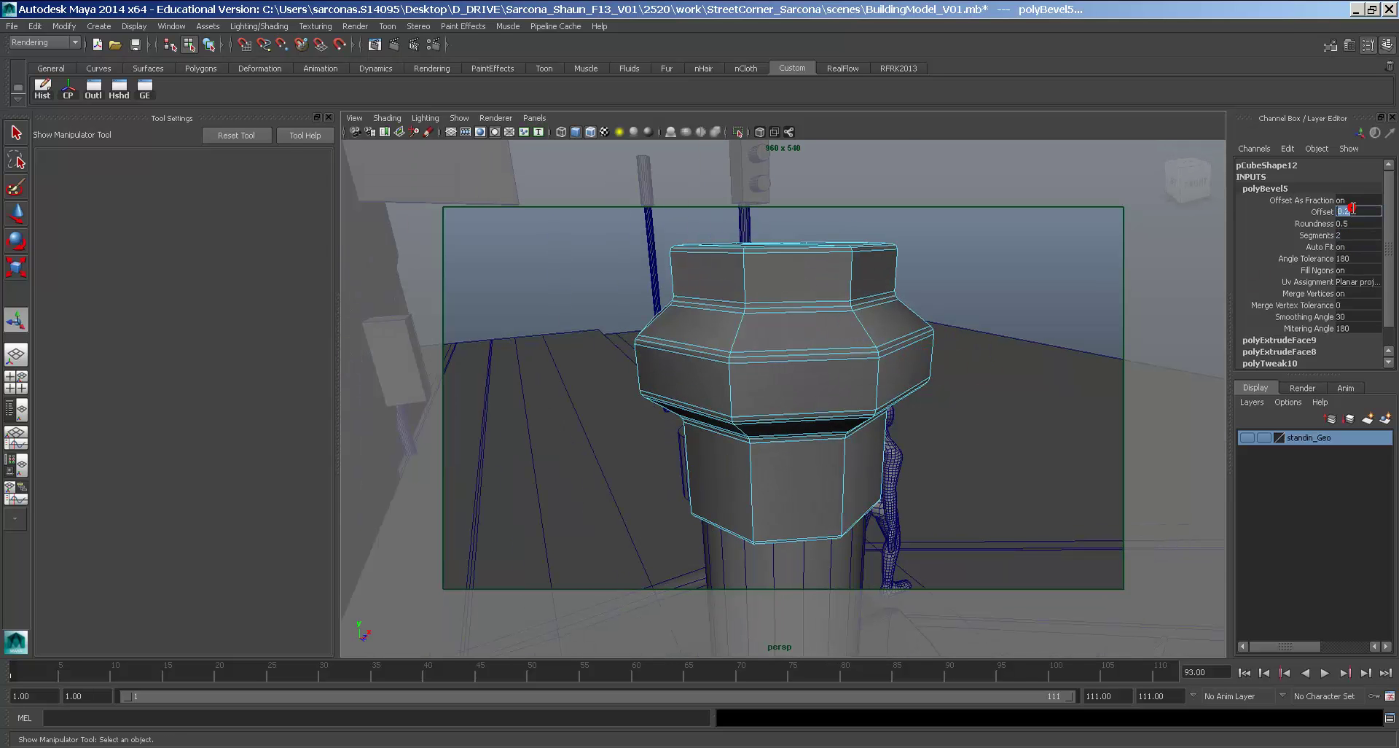
left_click(1353, 209)
type(".1")
key("Return")
Return the cap to object mode, display it with smooth preview, and turn off the wireframe overlay on shaded objects.
right_click_drag(710, 361, 744, 338)
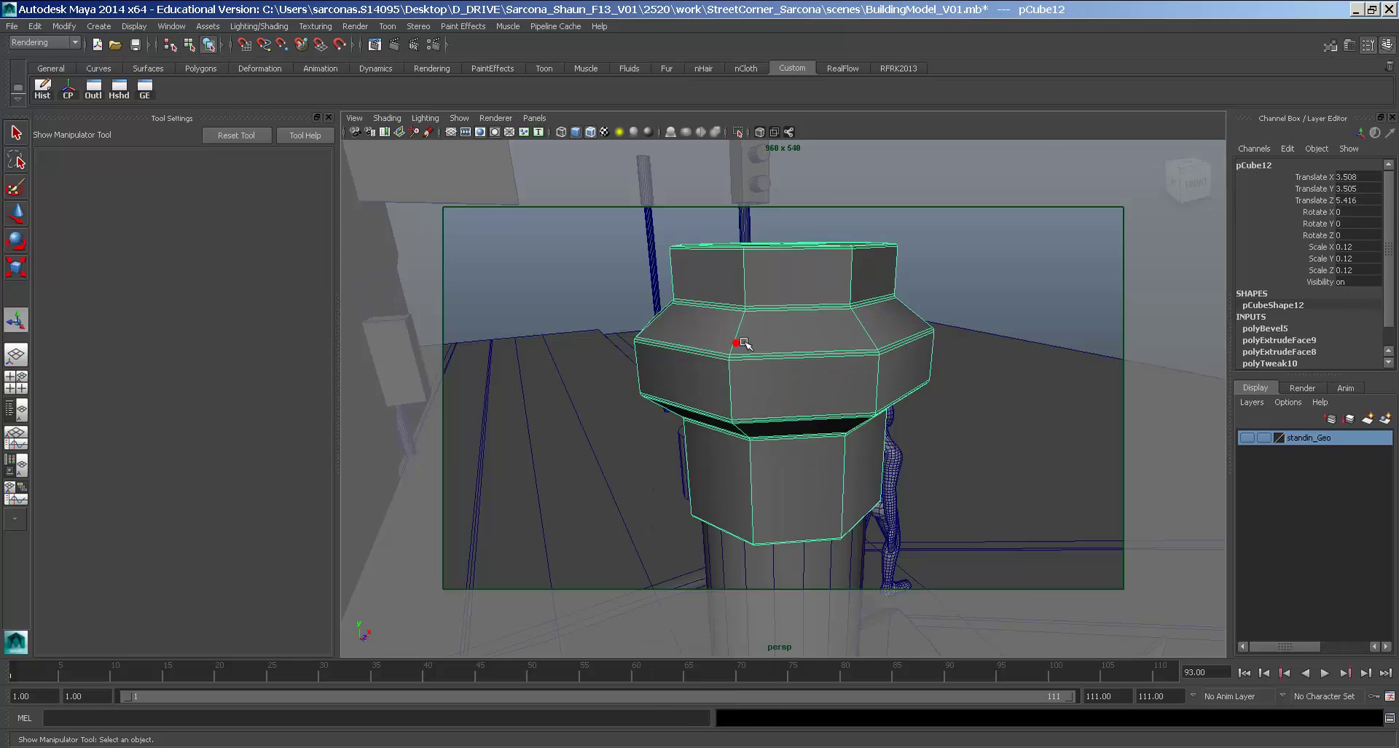
key("3")
left_click(894, 314)
left_click_drag(986, 300, 780, 284, "alt")
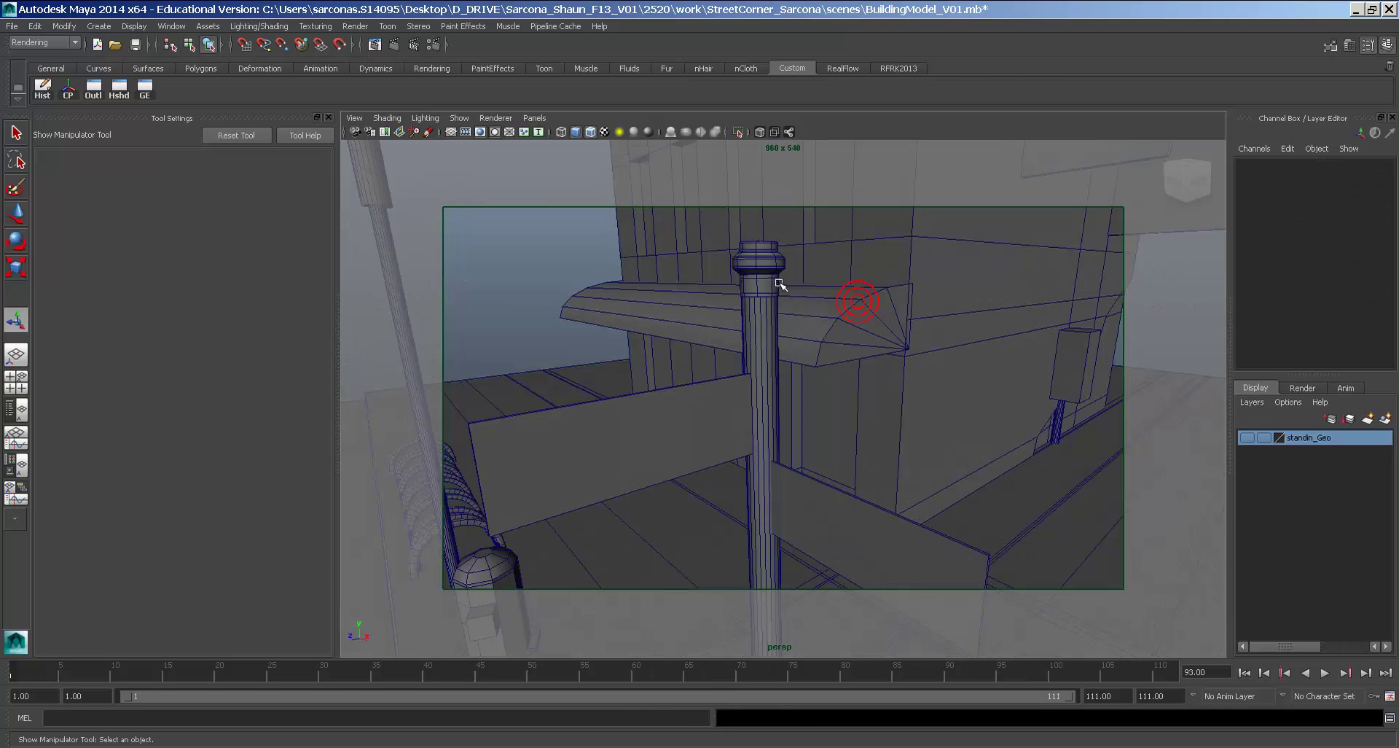
left_click(590, 134)
Move the two street signs up the pole, closer to the cap.
mouse_move(562, 256)
left_mouse_down("alt")
mouse_move(700, 375)
mouse_move(760, 349)
mouse_move(806, 378)
mouse_move(752, 343)
left_mouse_up("alt")
right_click_drag(753, 344, 858, 432, "alt")
left_click_drag(858, 431, 818, 398, "alt")
key("w")
left_click_drag(759, 349, 760, 309)
left_click(562, 428)
left_click_drag(562, 428, 743, 387, "alt")
right_click_drag(744, 387, 899, 476, "alt")
left_click(900, 475)
Switch to Firefox, enlarge the photo of the 7 15/16 St and 29 11/16 Av signs for reference, and return to Maya.
key("alt+Tab")
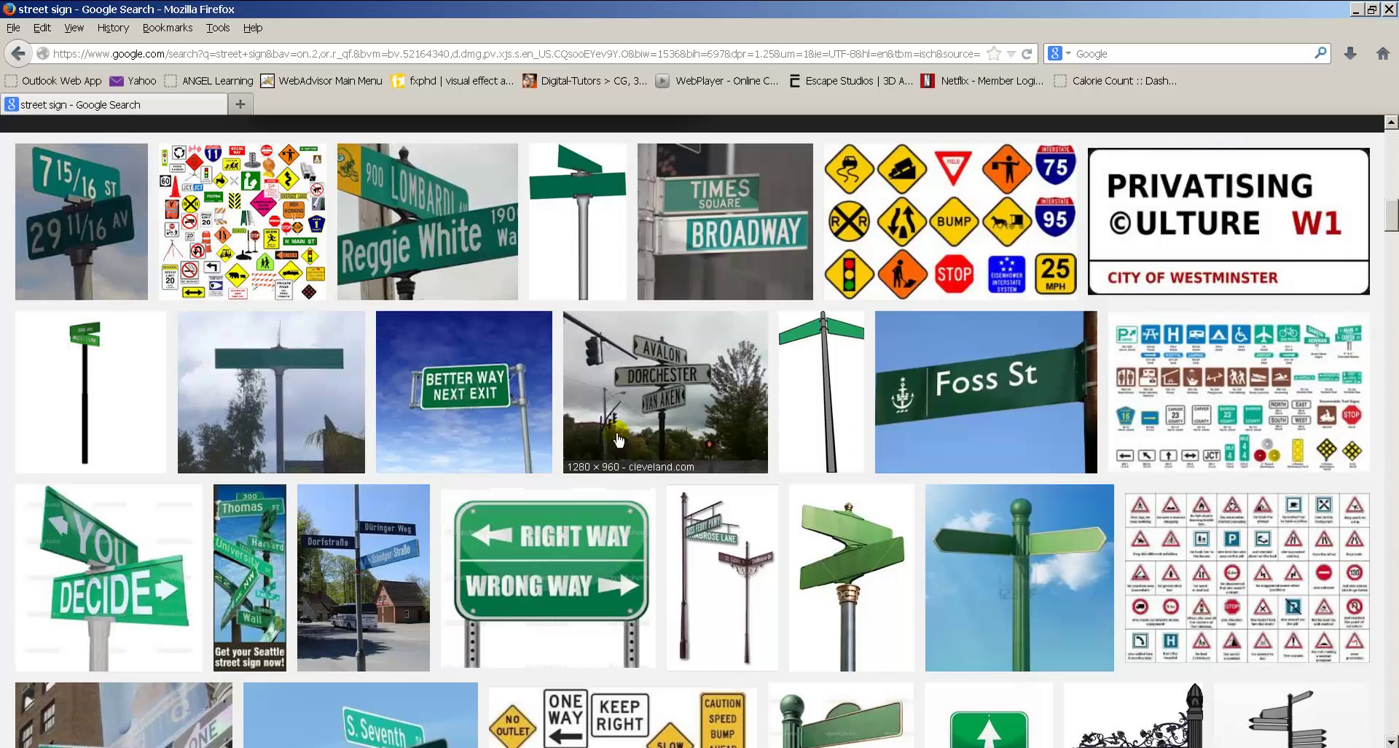
left_click(107, 270)
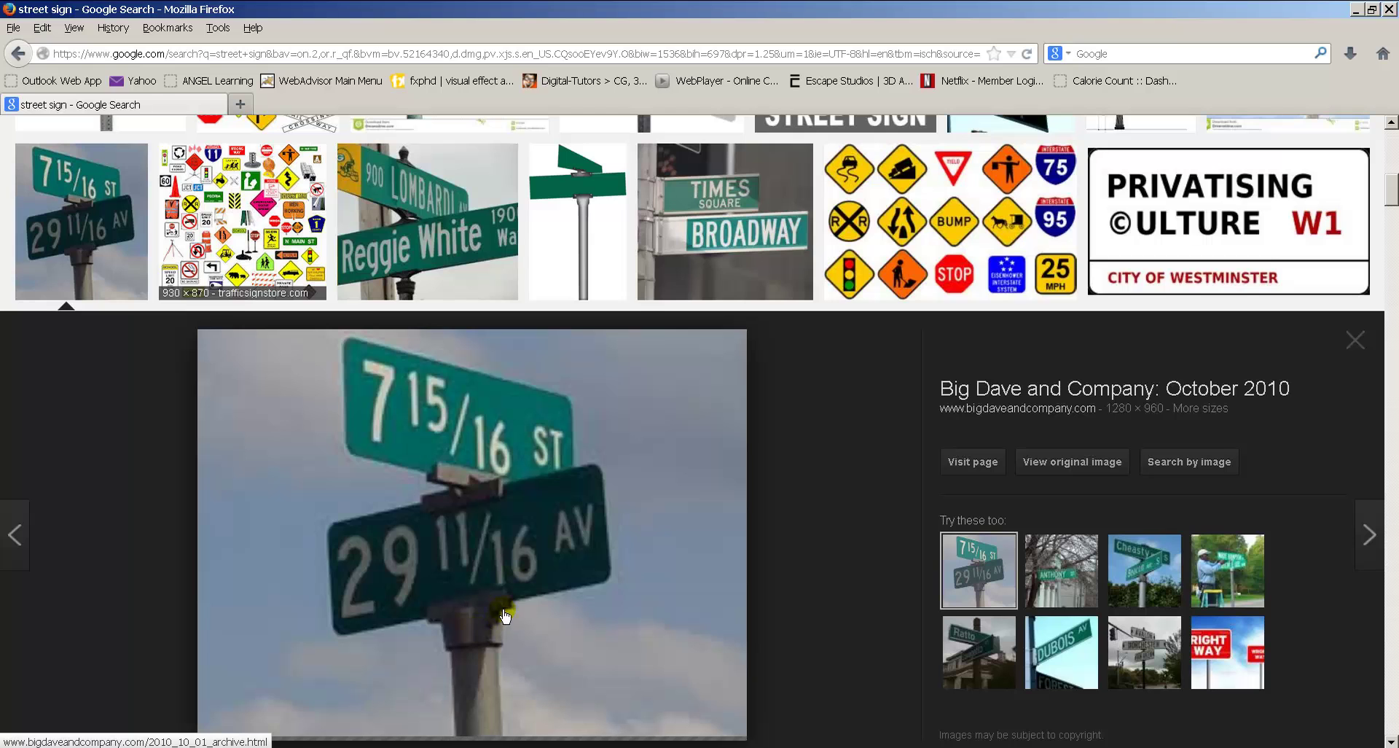
key("alt+Tab")
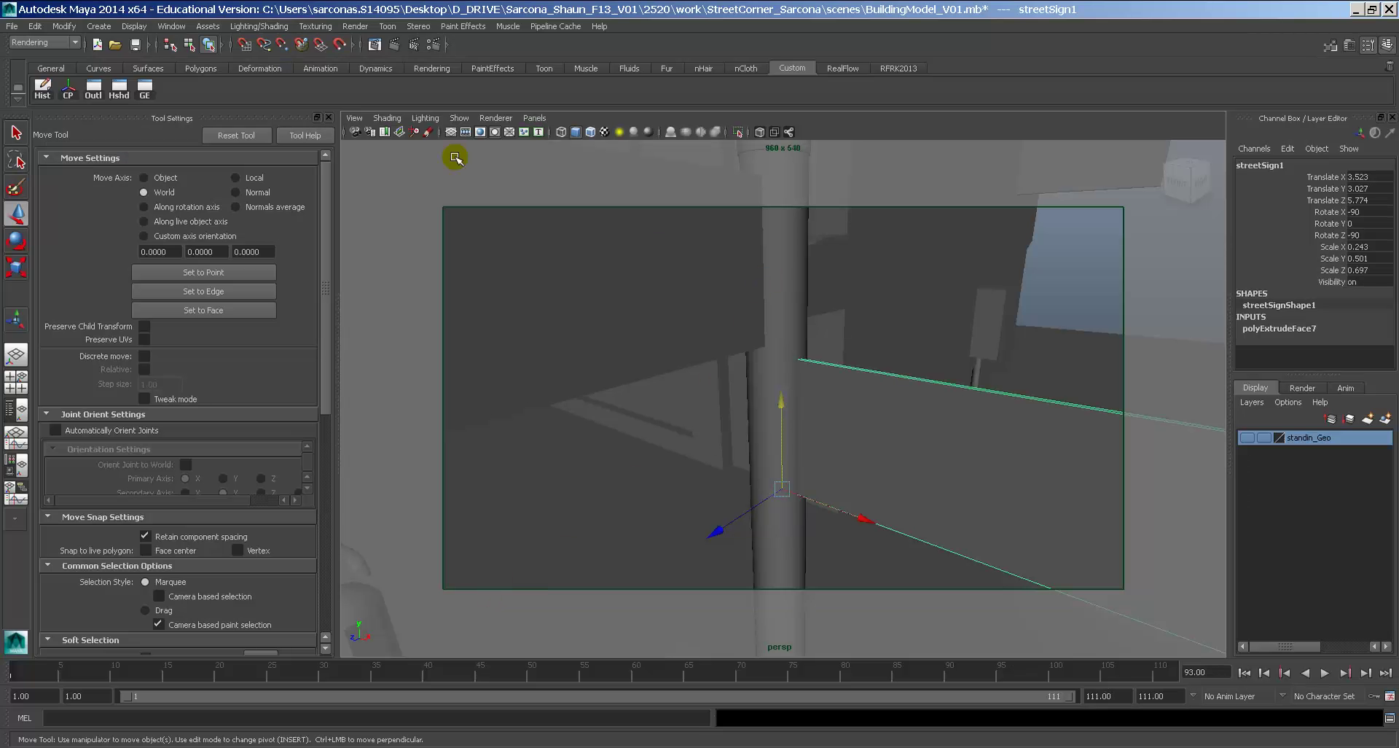
left_click(106, 27)
mouse_move(132, 63)
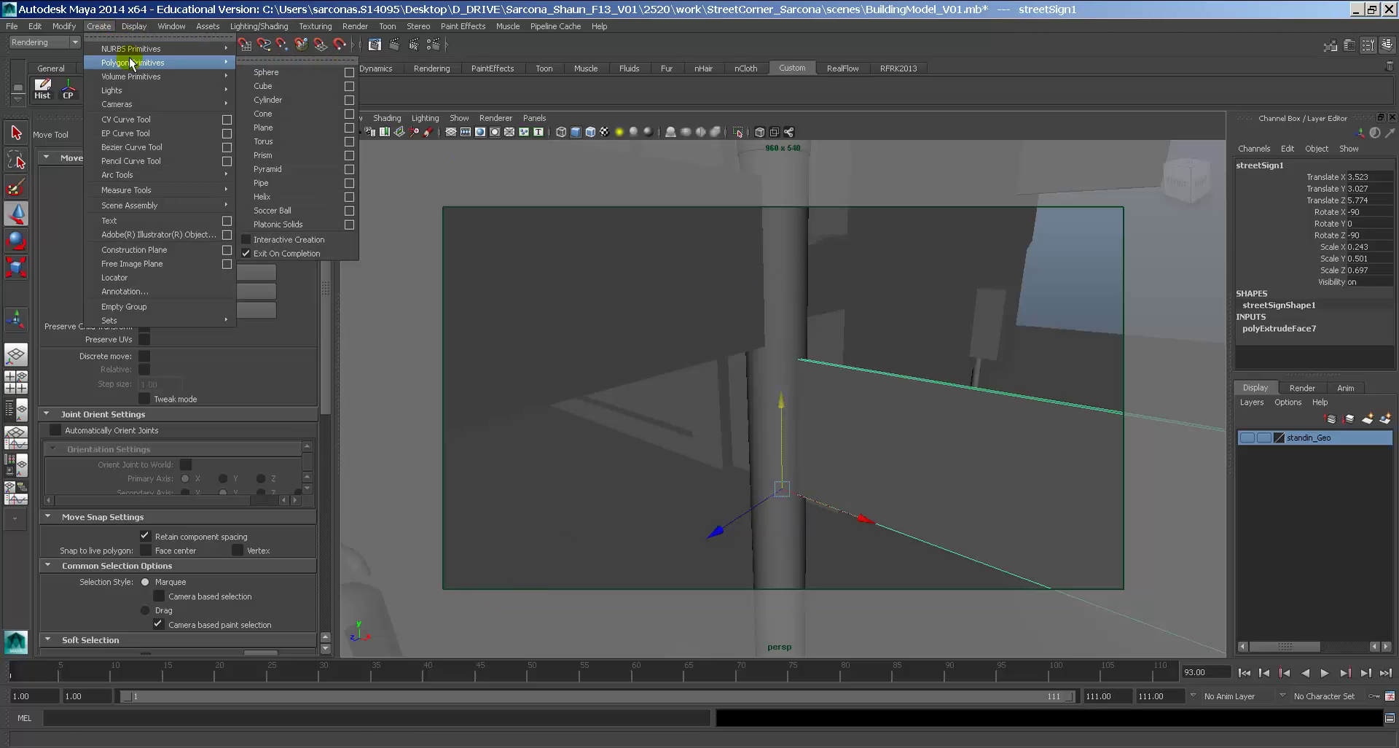
left_click(787, 227)
Select the pole cap and compare it with the enlarged sign photo in Firefox before returning to Maya.
middle_click_drag(871, 246, 885, 346, "alt")
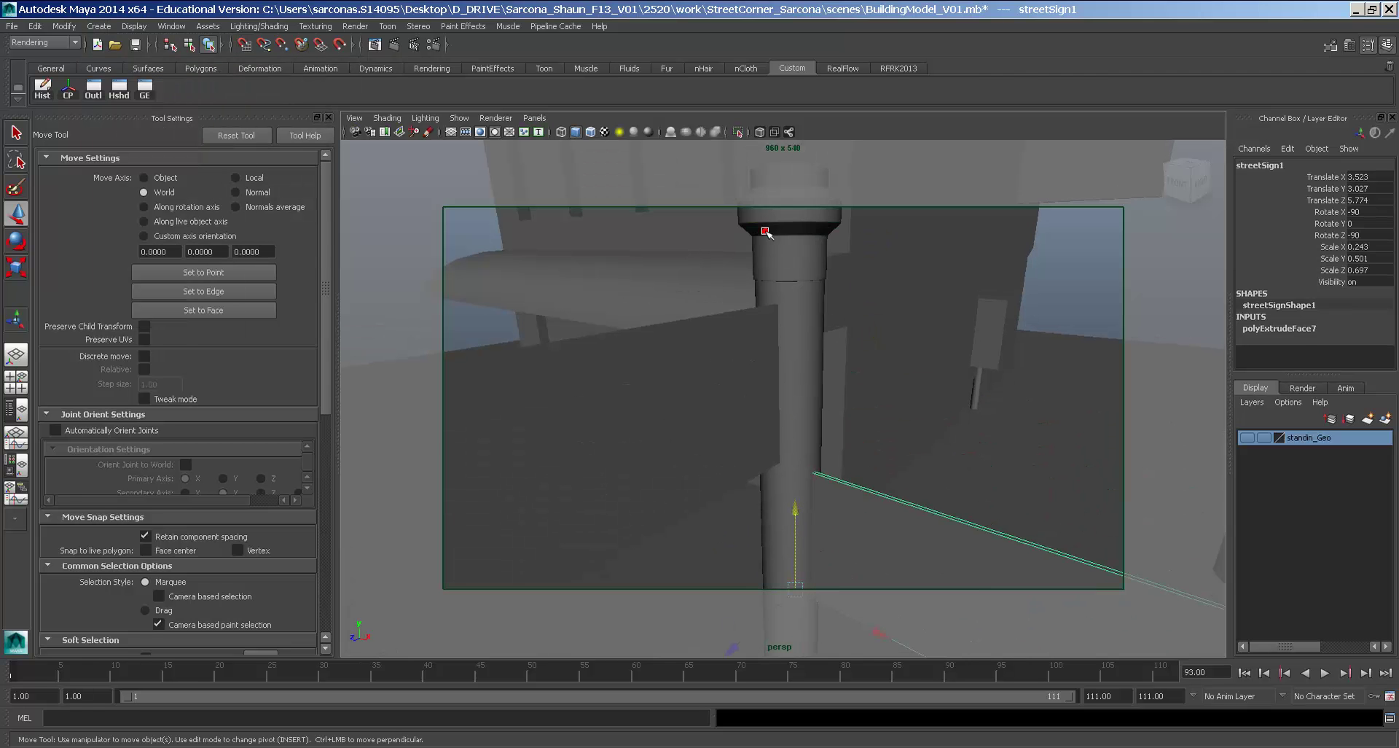
left_click(770, 231)
middle_click_drag(783, 231, 761, 295, "alt")
left_click_drag(762, 295, 774, 305, "alt")
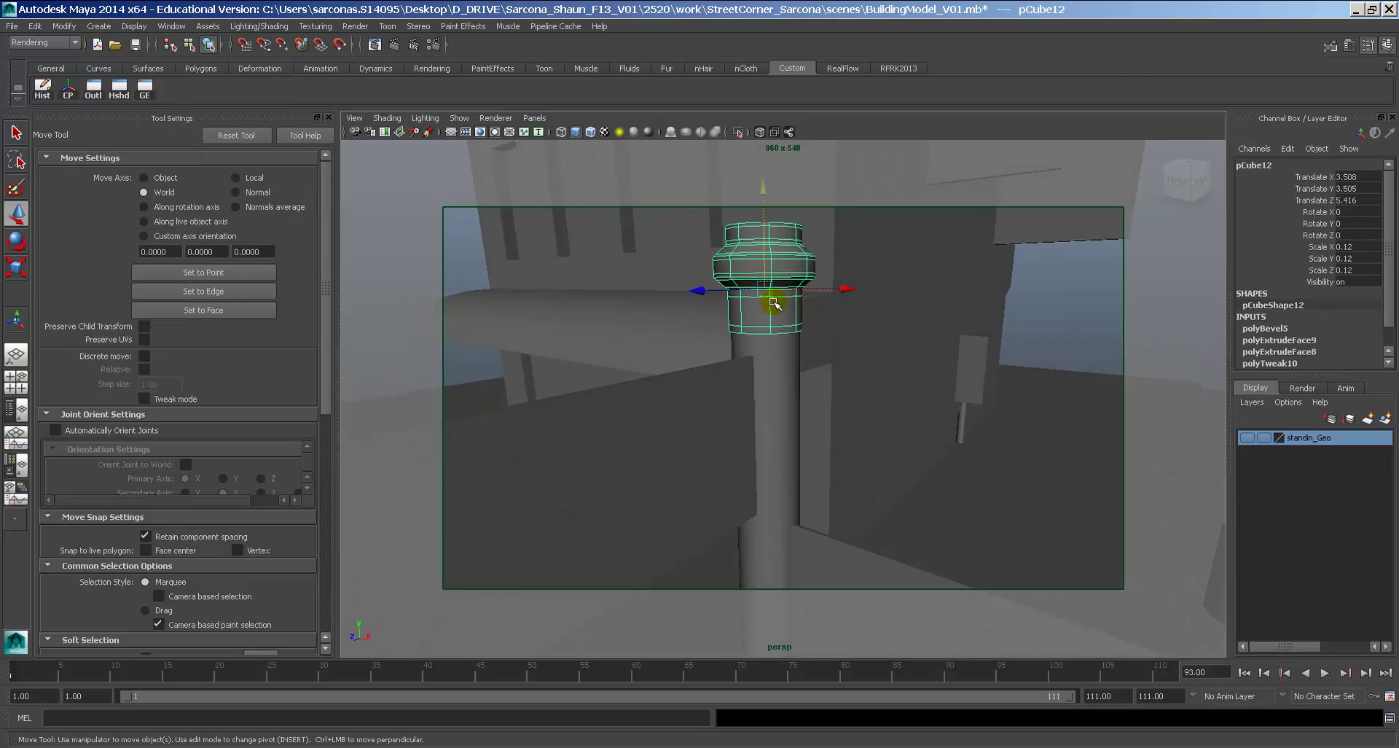
key("alt+Tab")
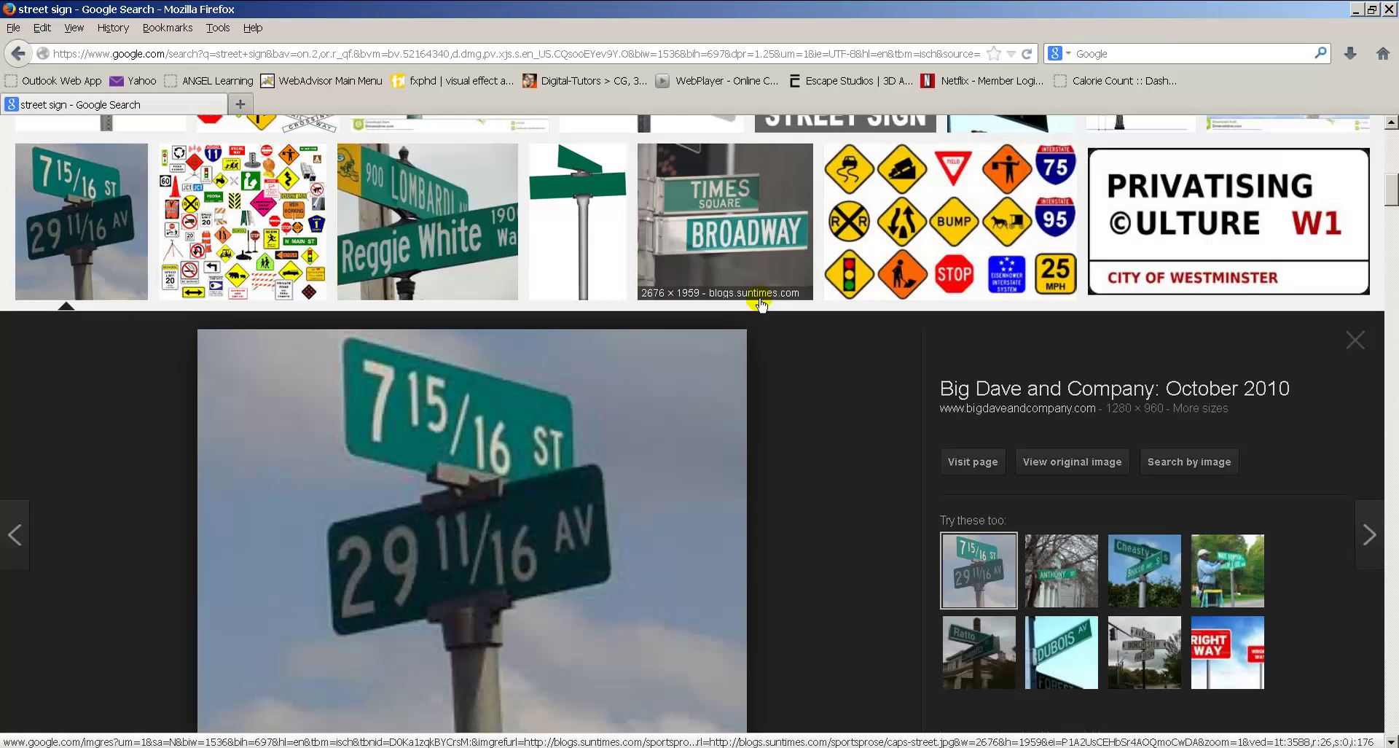
key("alt+Tab")
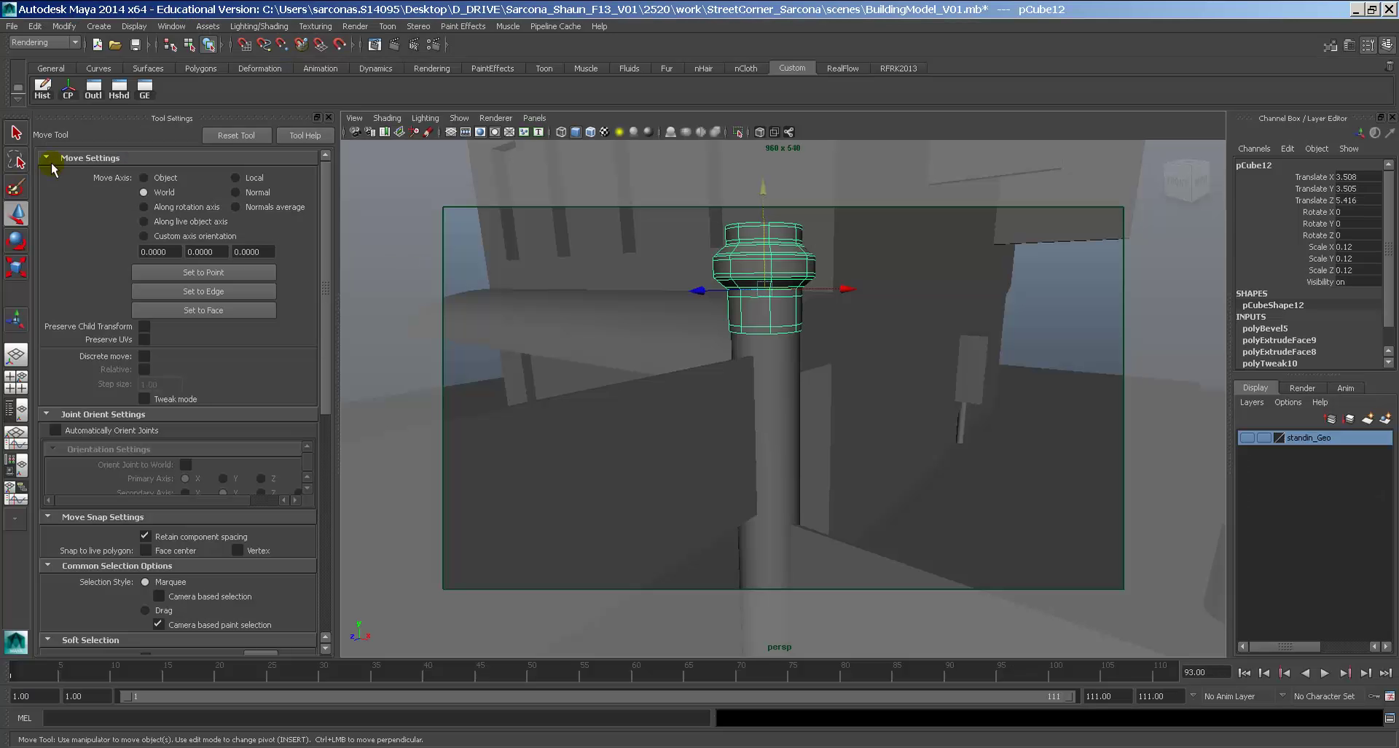
Create a polygon cylinder and snap it to the center of the cap's top.
left_click(92, 30)
mouse_move(146, 52)
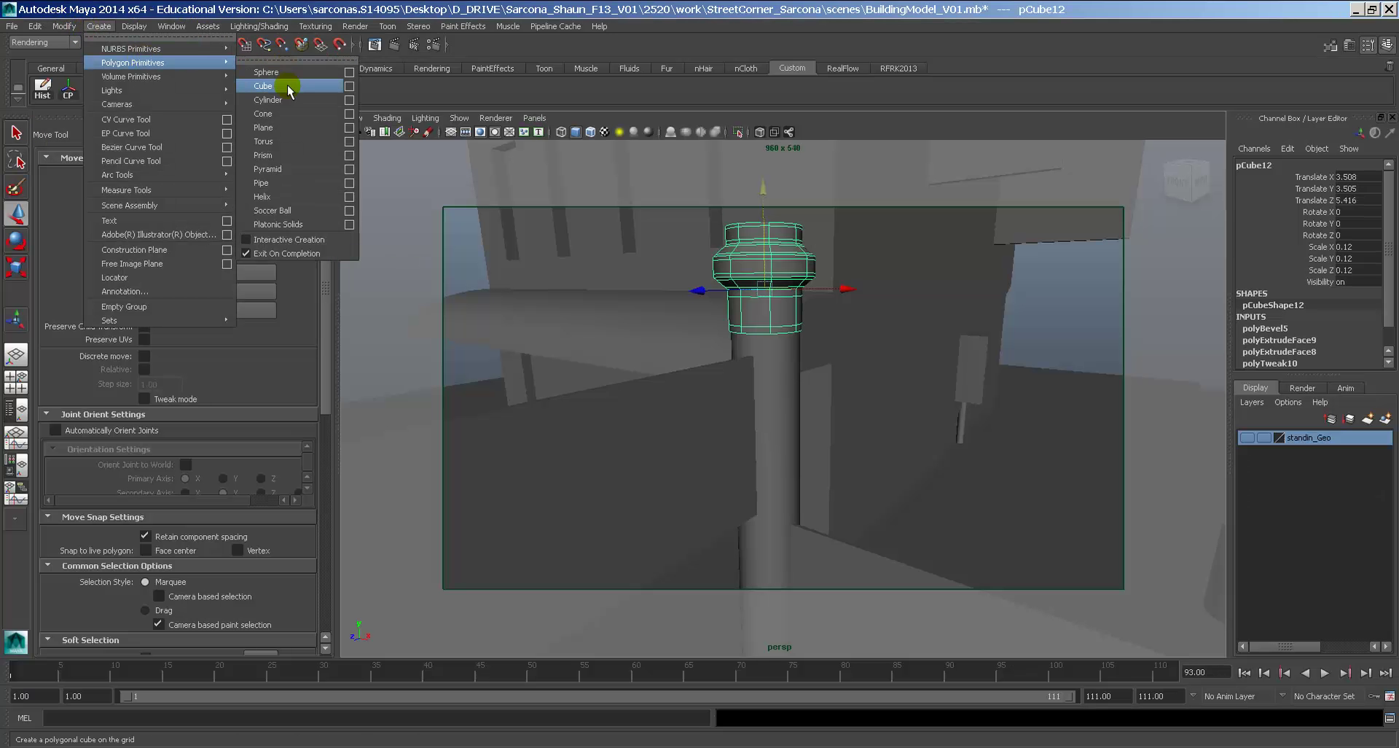
left_click(286, 82)
left_click_drag(574, 273, 739, 388, "alt")
key("v")
middle_click(746, 350)
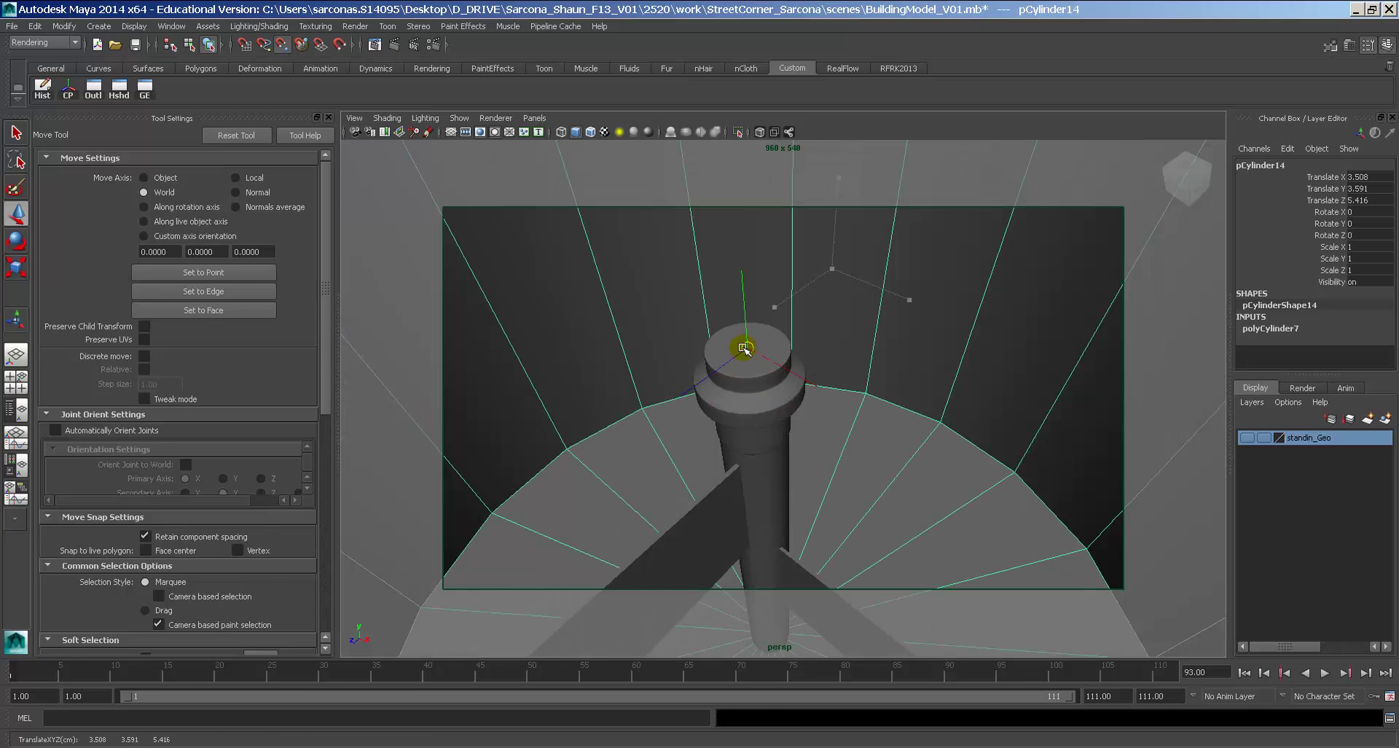
Scale the new cylinder uniformly to 0.098 on all axes.
key("r")
middle_click_drag(858, 390, 772, 362)
key("f")
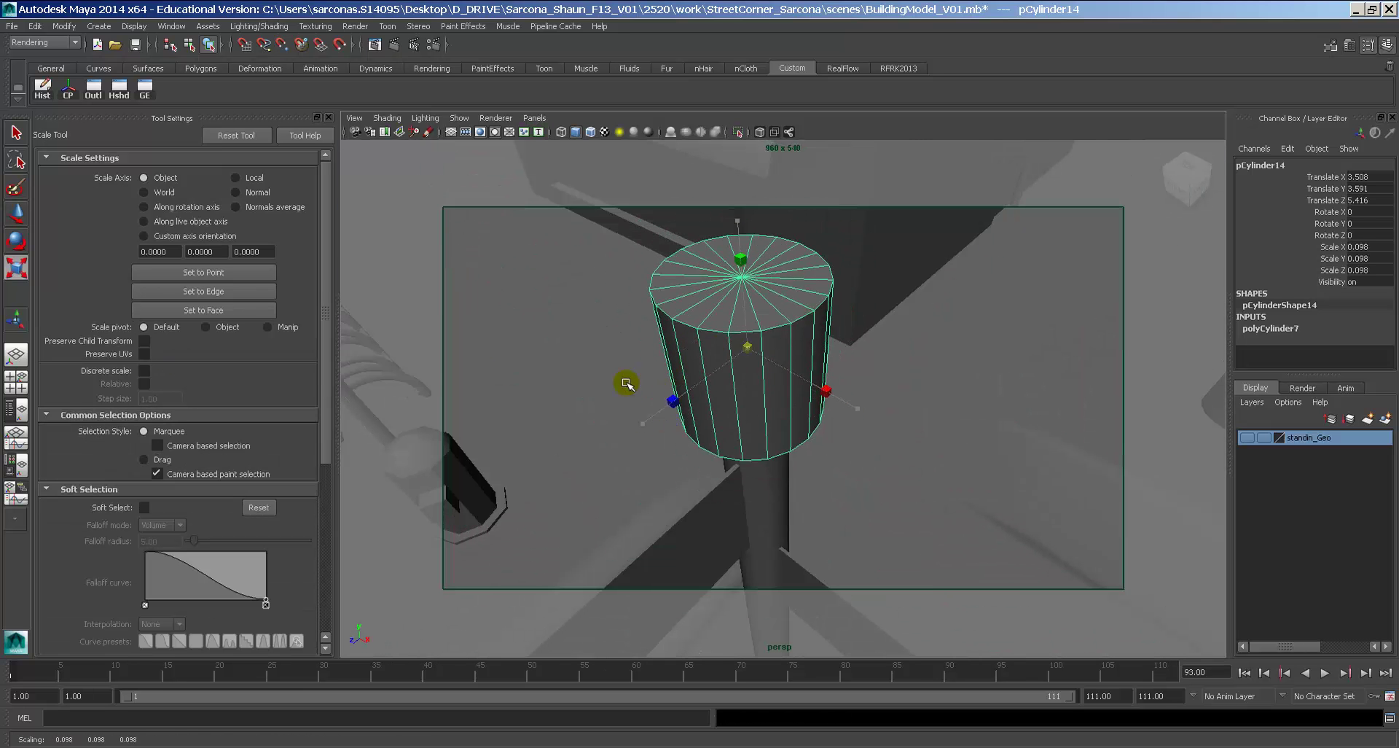
Scale the new cylinder uniformly to 0.085 and lower it along the sign pole to Translate Y 2.848.
key("w")
left_click_drag(740, 268, 765, 522)
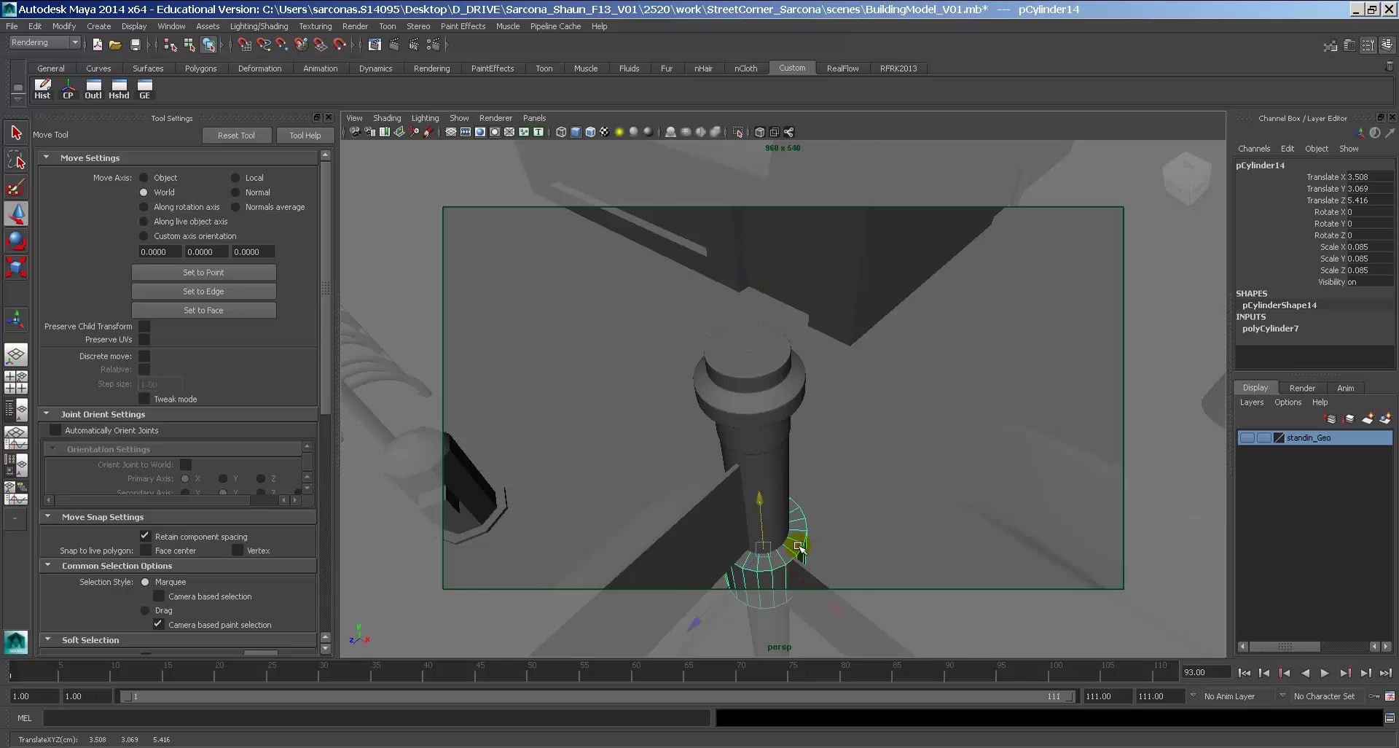
middle_click_drag(800, 546, 753, 299, "alt")
left_click_drag(753, 299, 765, 259, "alt")
middle_click_drag(735, 209, 734, 307)
Flatten the cylinder around the pole to Scale Y 0.037 and raise it to Translate Y 2.874.
key("r")
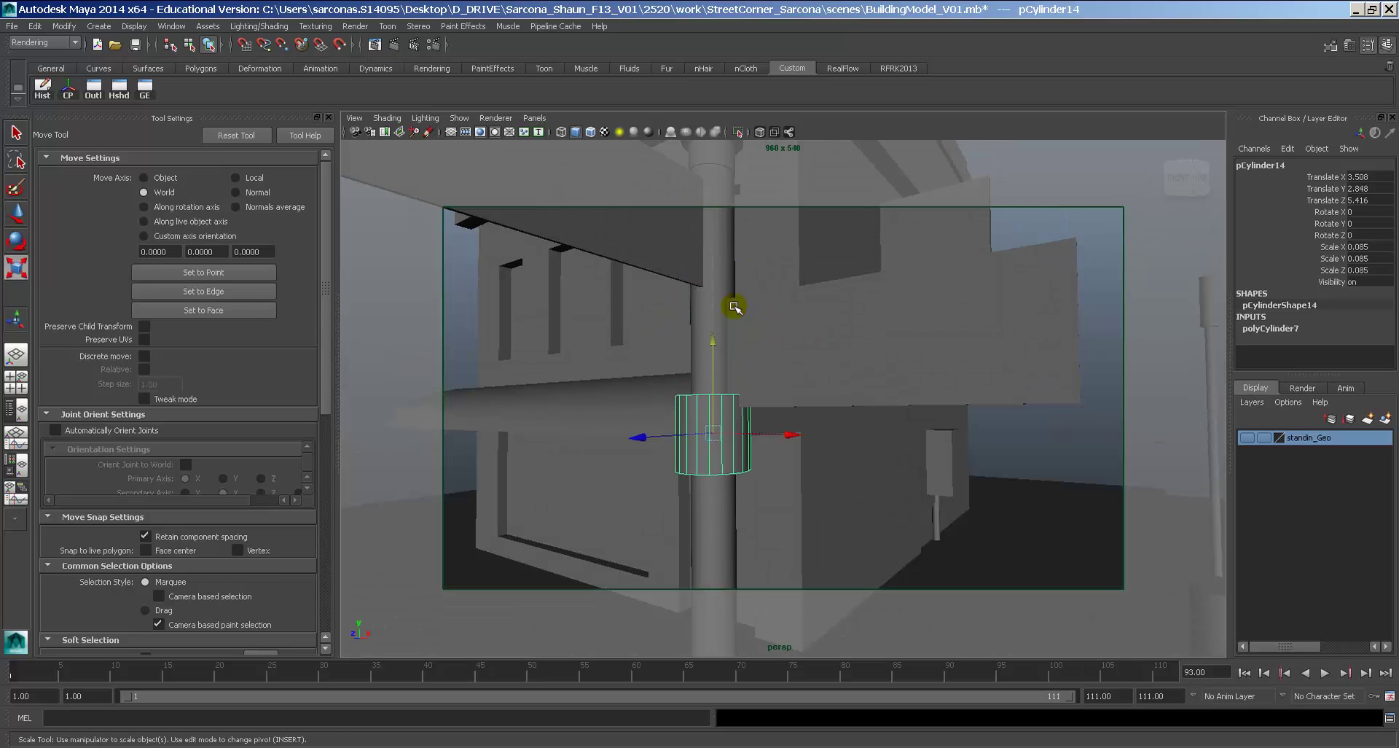
left_click_drag(712, 302, 712, 324)
key("w")
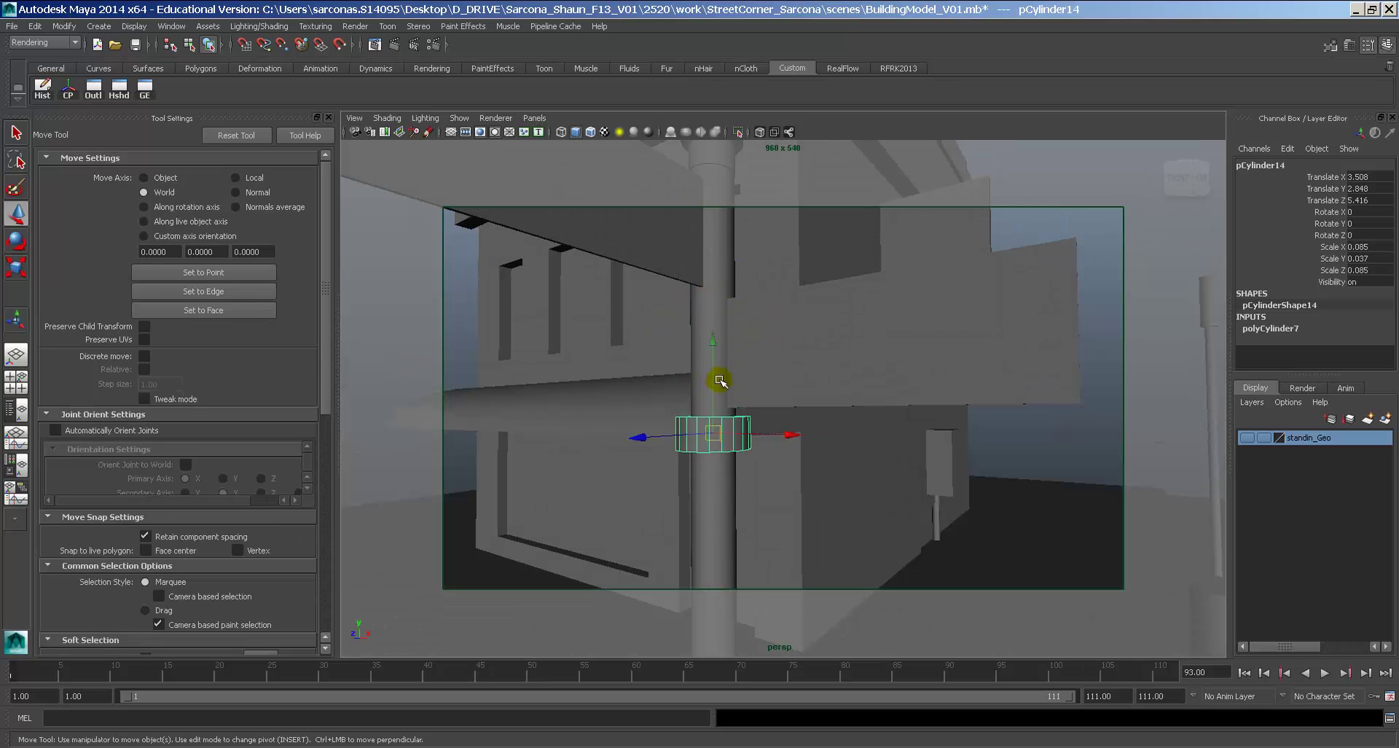
key("f")
left_click_drag(785, 315, 778, 257)
Switch to Firefox, open the blank street sign post photo to examine its pole rings, and return to Maya.
key("alt+Tab")
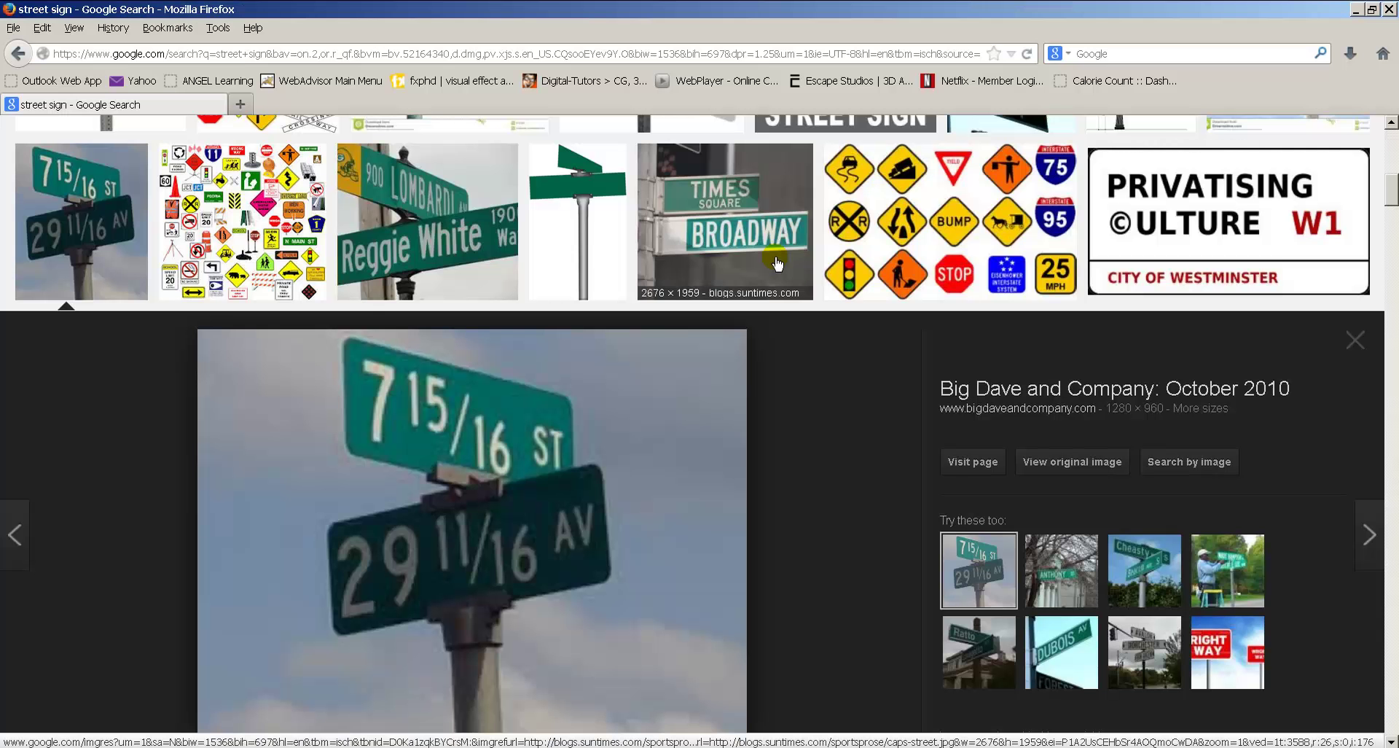
key("alt+Tab")
left_click_drag(802, 315, 821, 322, "alt")
right_click_drag(822, 321, 653, 306, "alt")
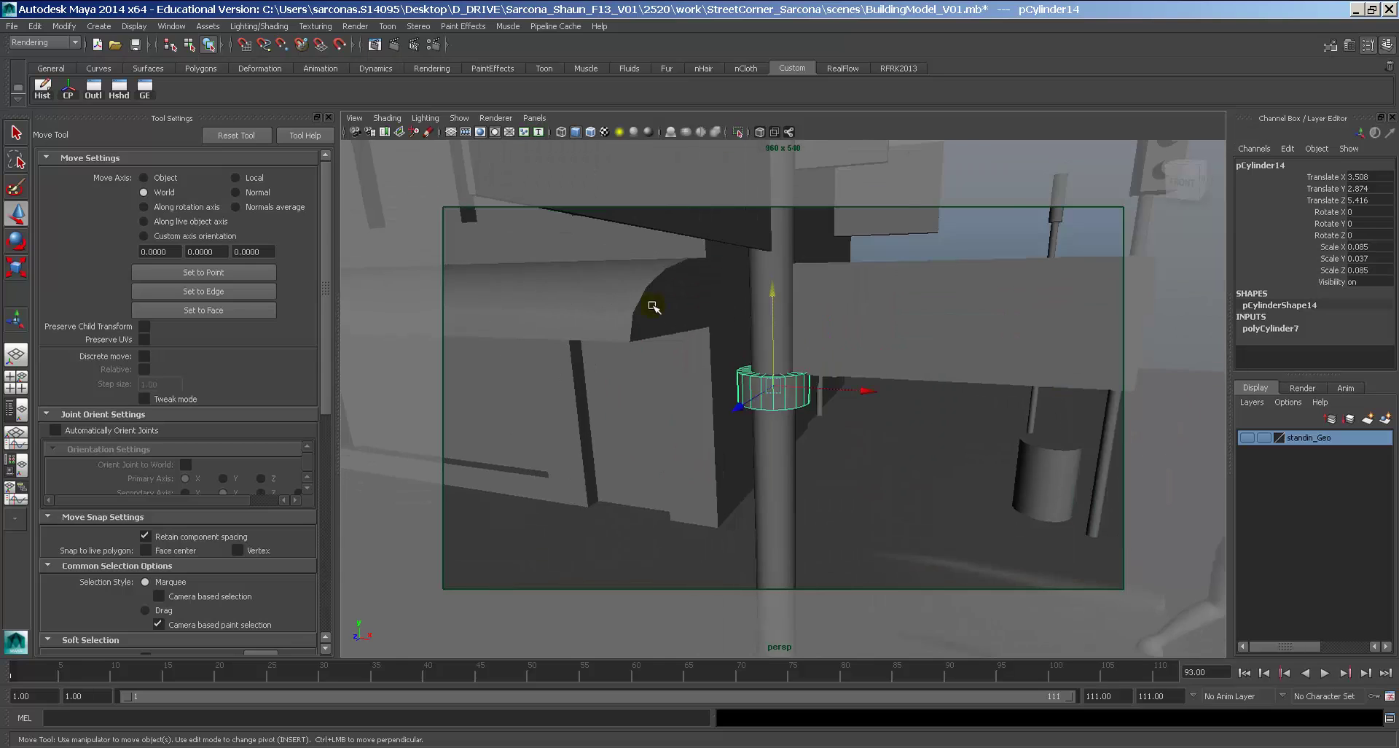
key("alt+Tab")
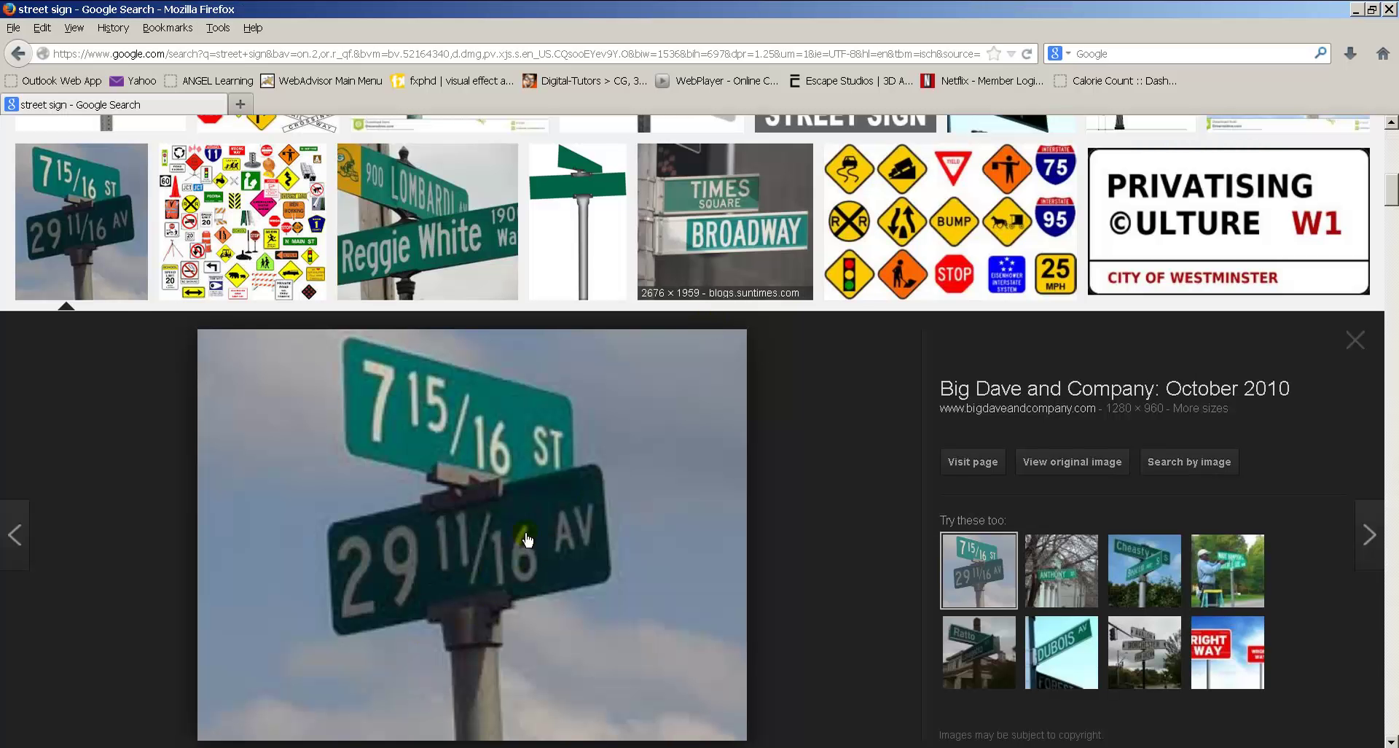
scroll(562, 446, "up", 5)
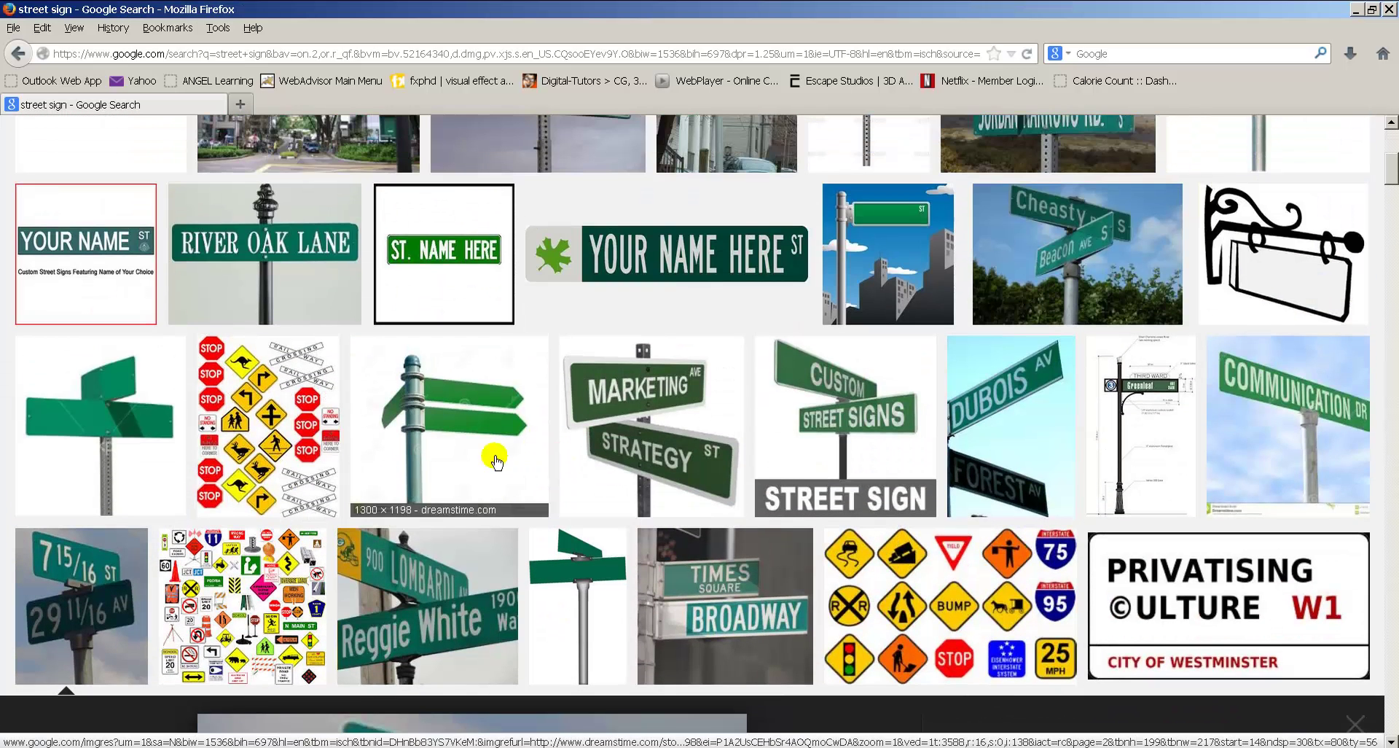
left_click(415, 426)
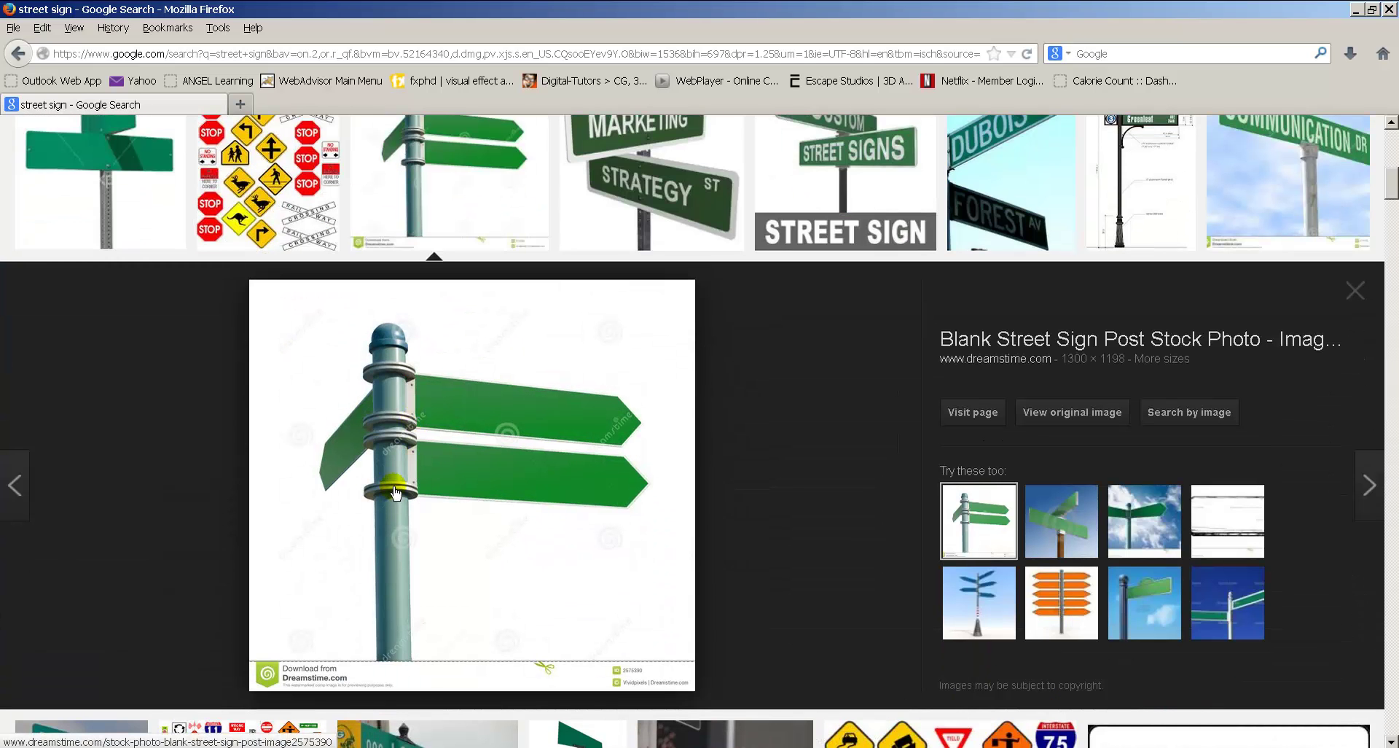
key("alt+Tab")
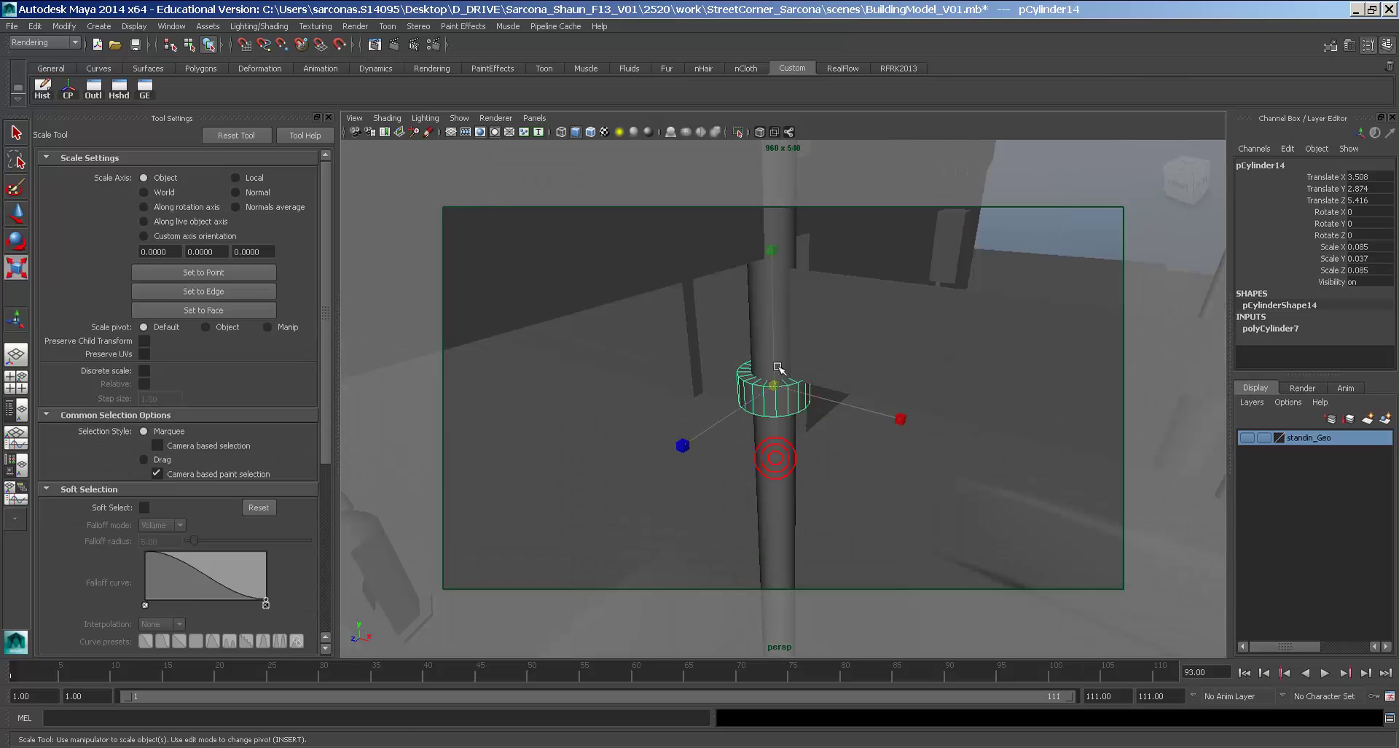
Thin the cylinder to Scale Y 0.015 and raise it to Translate Y 2.889 on the pole.
left_click_drag(765, 263, 775, 286)
key("w")
left_click_drag(772, 333, 783, 303)
key("f")
left_click_drag(791, 312, 803, 342, "alt")
Bevel the top and bottom rim edge loops of the pole ring with an offset of 0.1.
right_click_drag(819, 380, 807, 420)
double_click(804, 426)
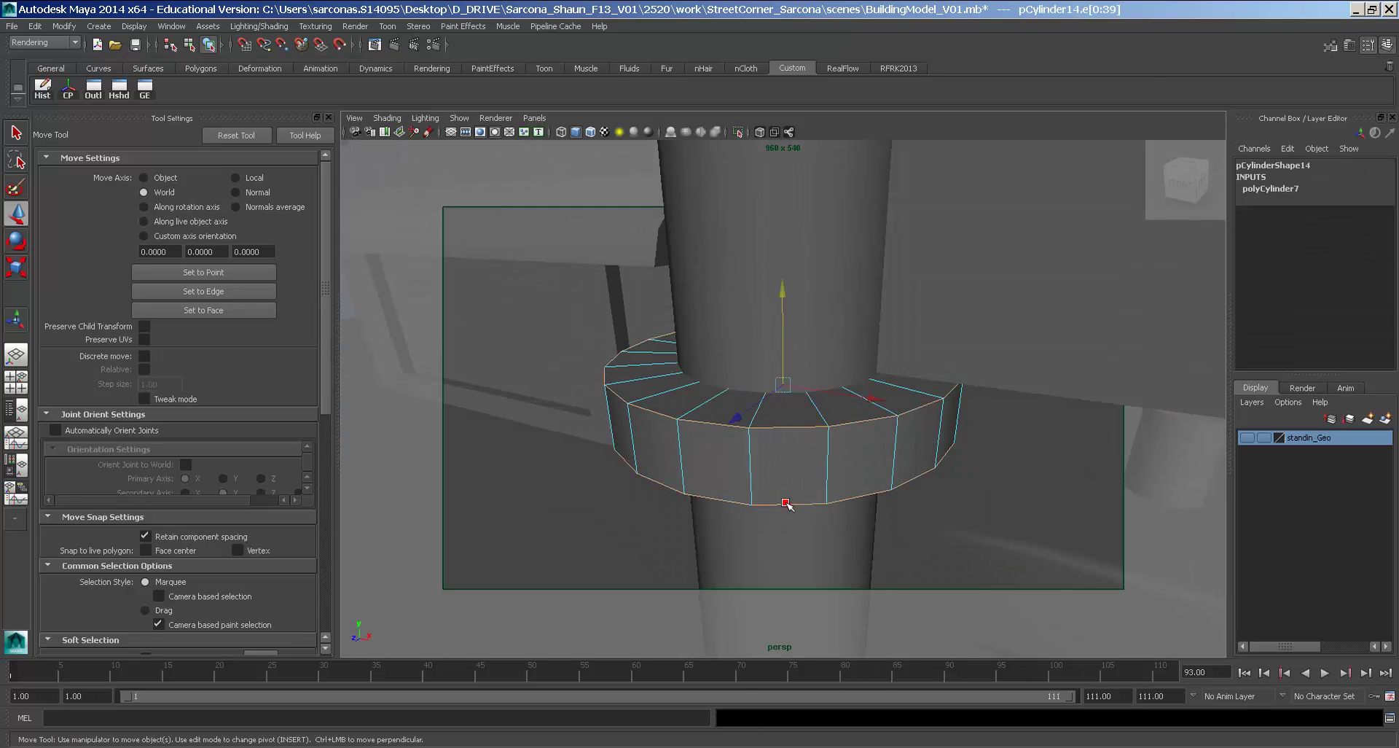
key("space")
left_click(617, 474)
left_click(652, 694)
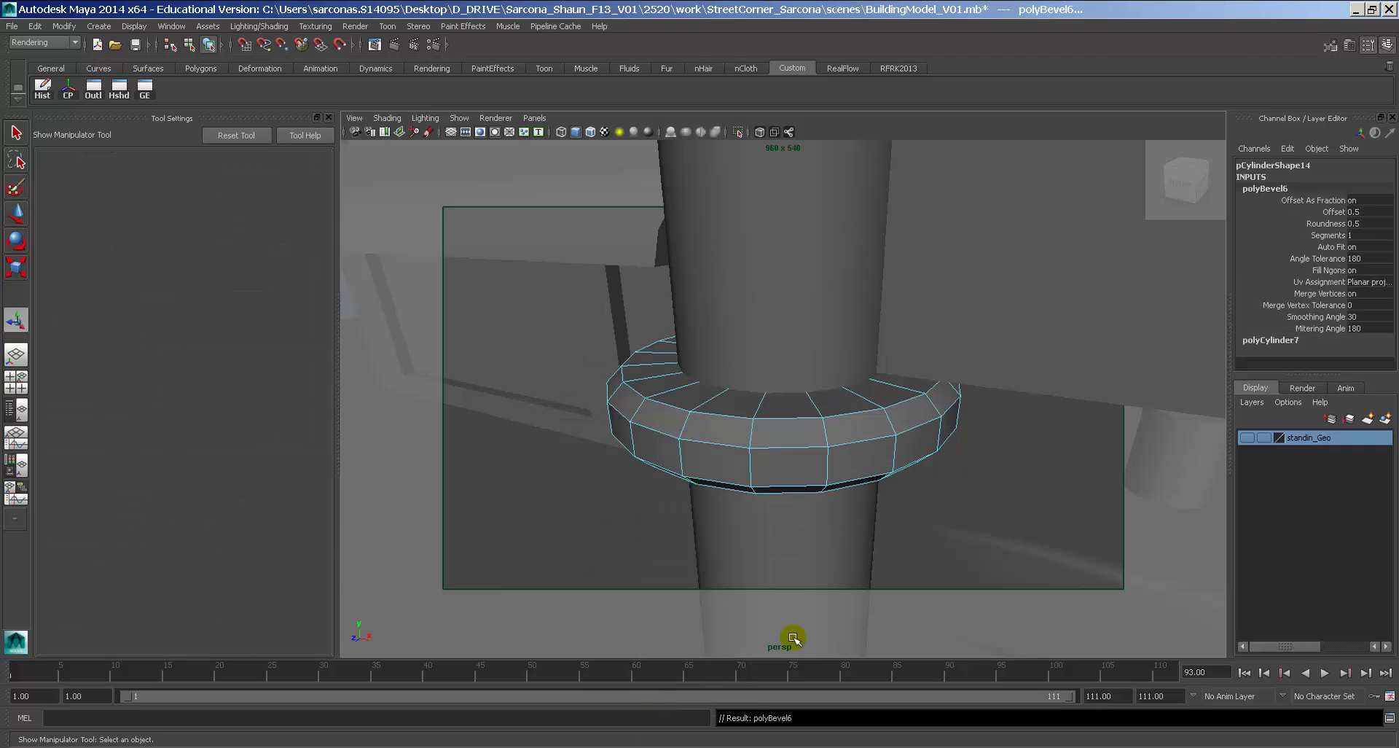
type("0.1")
key("Return")
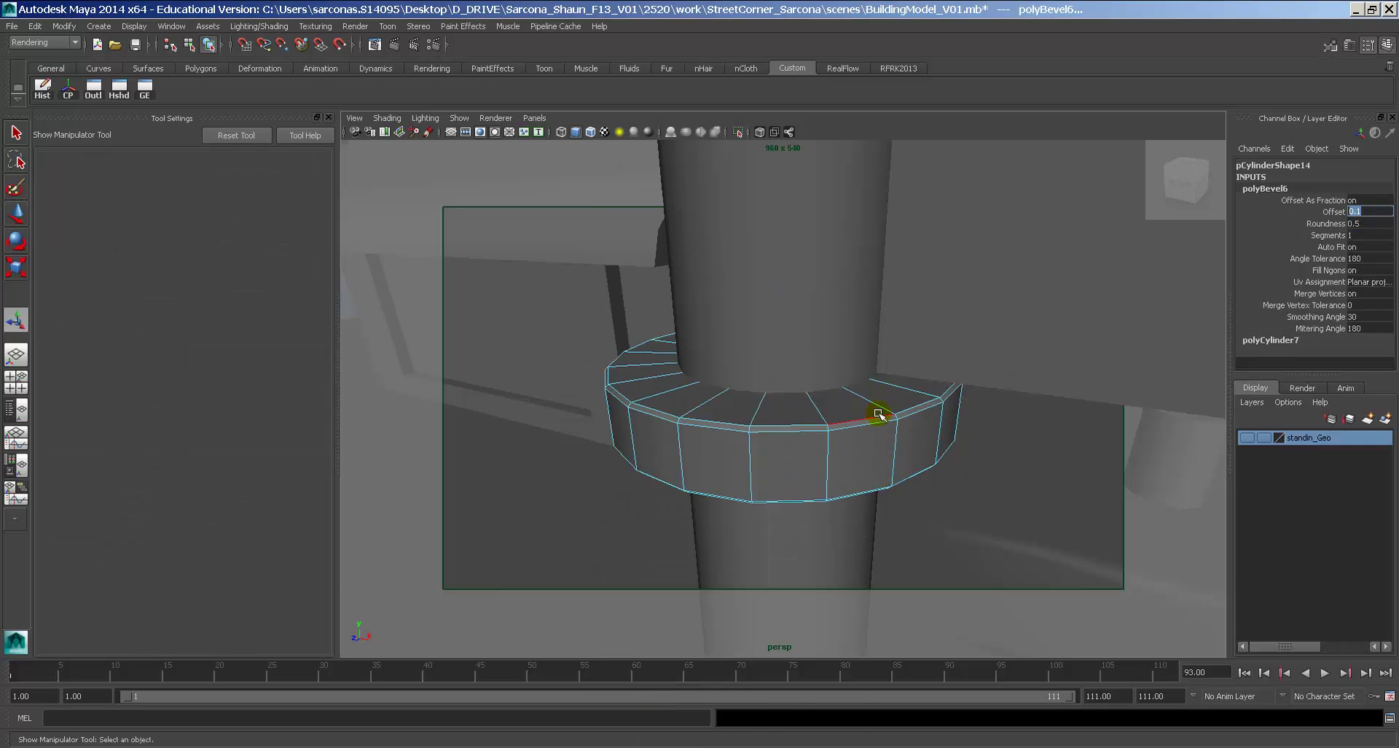
Thin the beveled ring as a whole object to Scale Y 0.008 and raise it to Translate Y 2.895.
right_click_drag(797, 429, 824, 400)
left_click(830, 405)
left_click_drag(928, 434, 850, 344, "alt")
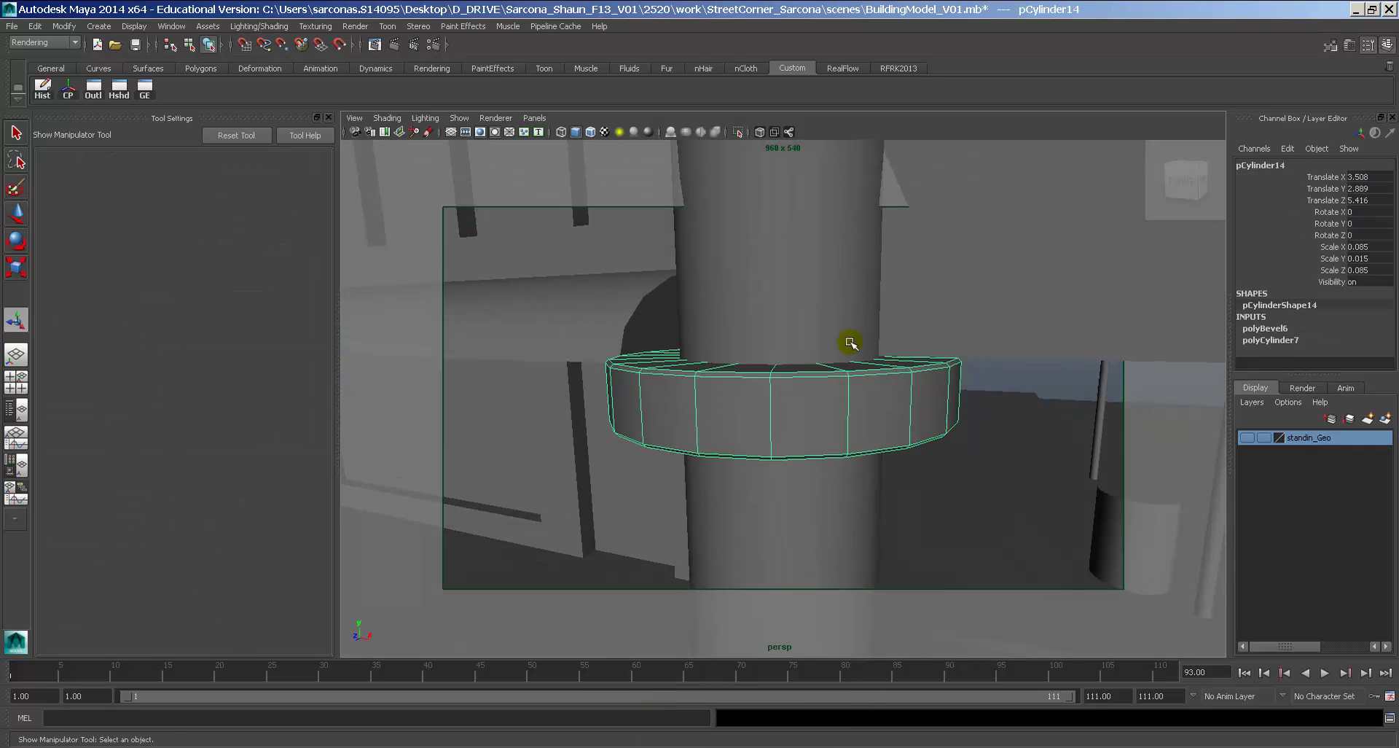
key("r")
left_click_drag(787, 261, 784, 303)
key("w")
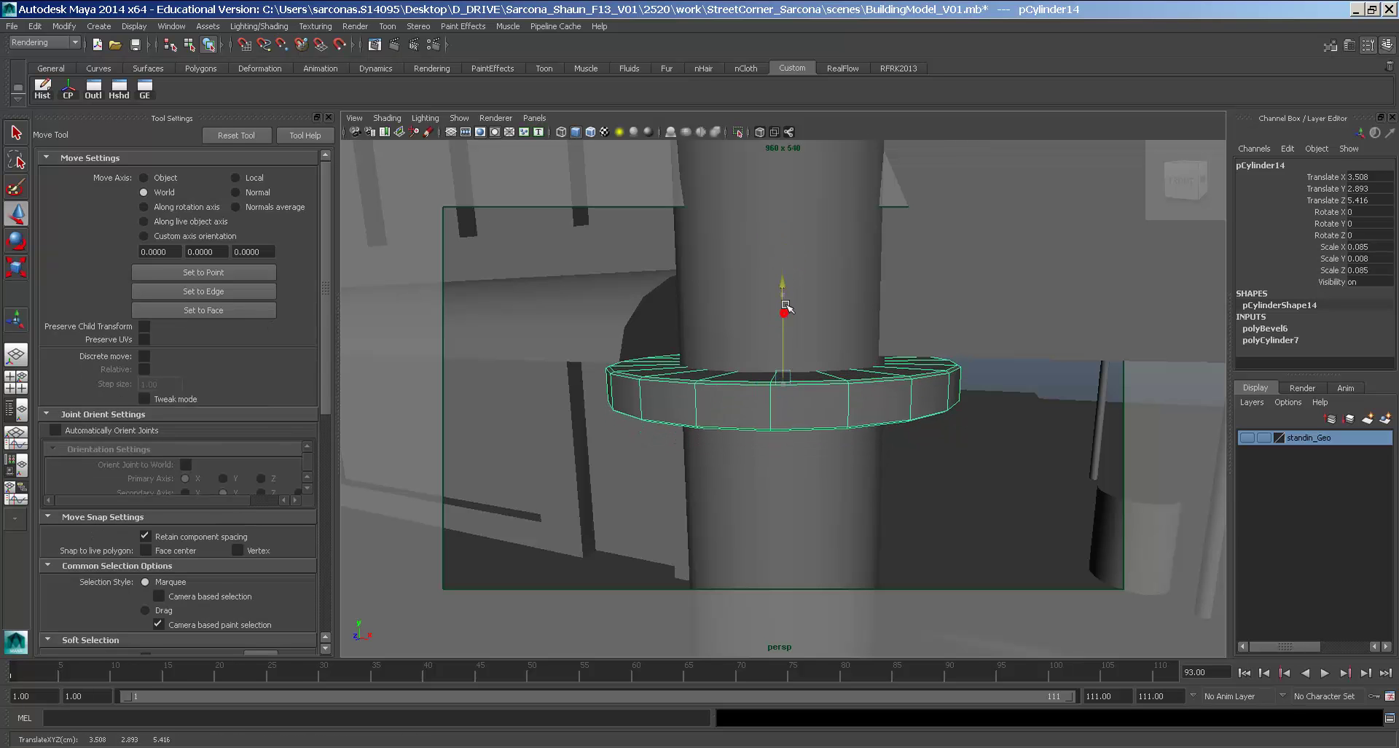
left_click(1024, 378)
left_click_drag(1025, 378, 1034, 405, "alt")
right_click_drag(1033, 406, 921, 452, "alt")
Duplicate the beveled ring and place the copy higher on the pole, at the upper edge of the street sign.
left_click(786, 404)
right_click_drag(786, 404, 874, 400, "alt")
left_click_drag(875, 401, 736, 453, "alt")
right_click_drag(737, 452, 693, 453, "alt")
left_click_drag(693, 453, 665, 228, "alt")
key("ctrl+d")
left_click_drag(705, 299, 670, 336, "alt")
left_click(663, 508)
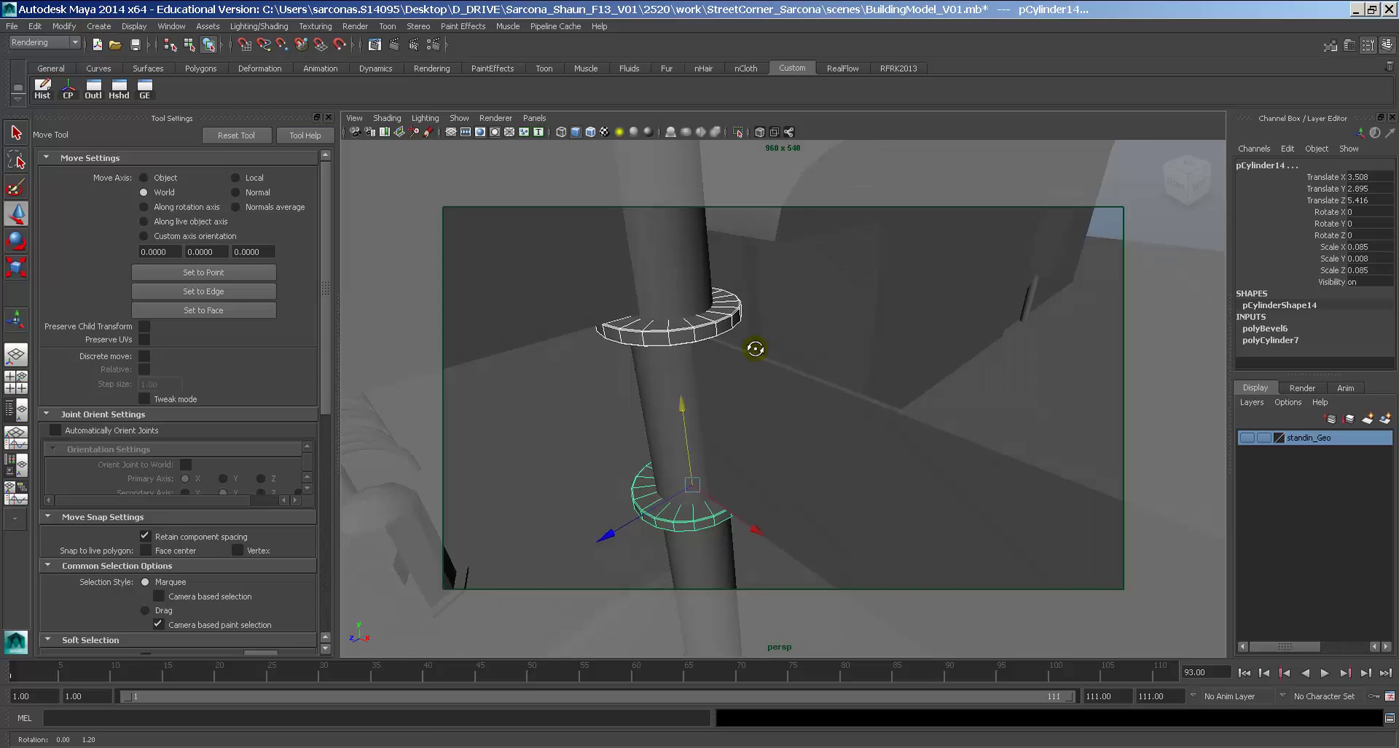
left_click_drag(750, 435, 736, 368, "alt")
Duplicate the lower street sign and scale the copy to 0.245, 1.222, 0.088 as a bracket plate between the rings, at Translate Z 5.779.
left_click(806, 453)
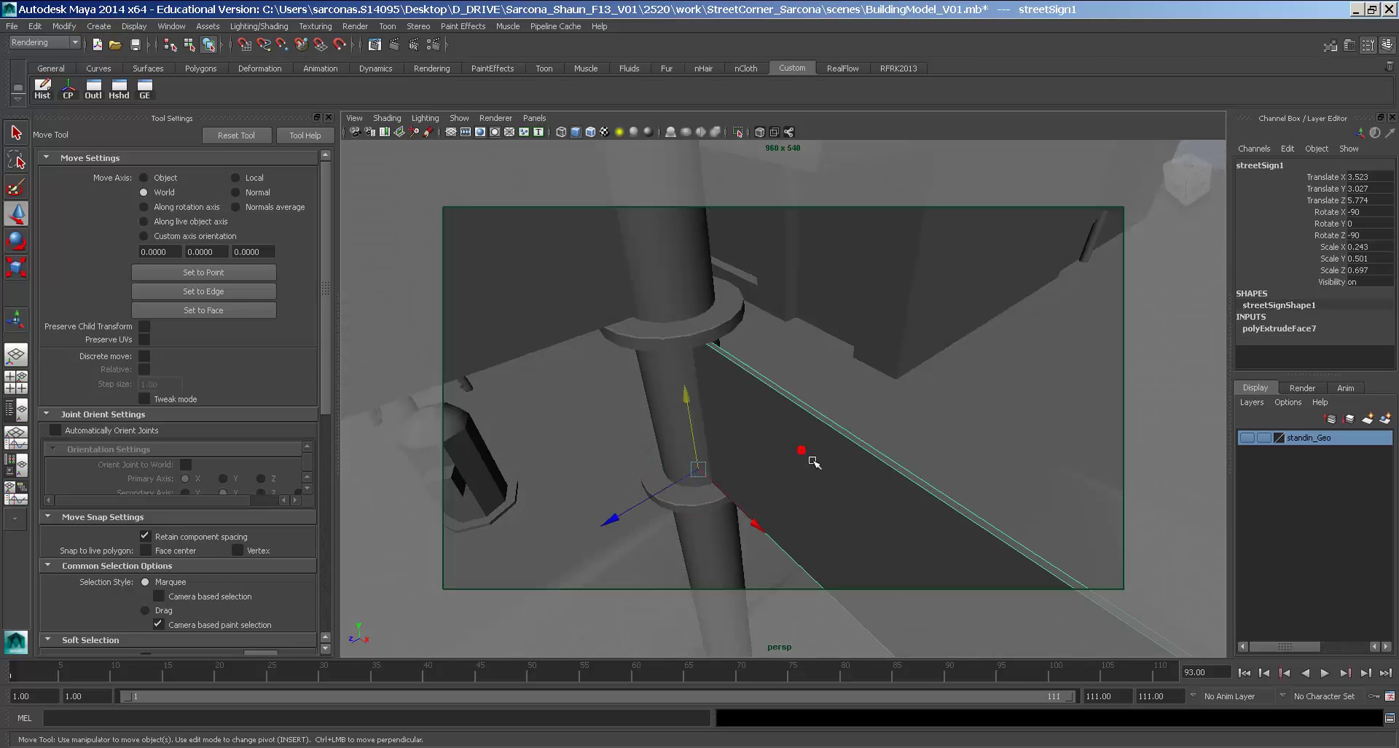
left_click_drag(806, 453, 938, 491, "alt")
key("r")
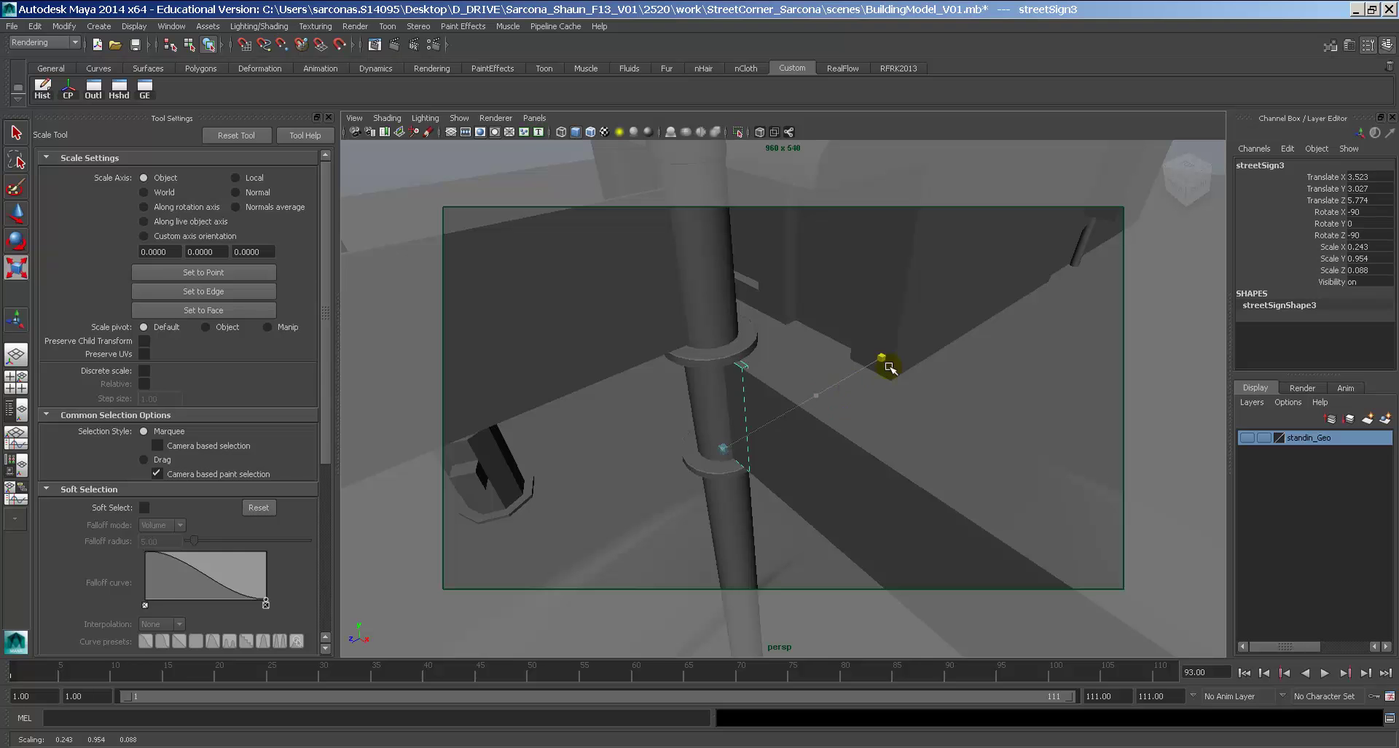
left_click_drag(889, 367, 924, 357)
key("w")
left_click_drag(682, 464, 796, 382)
key("r")
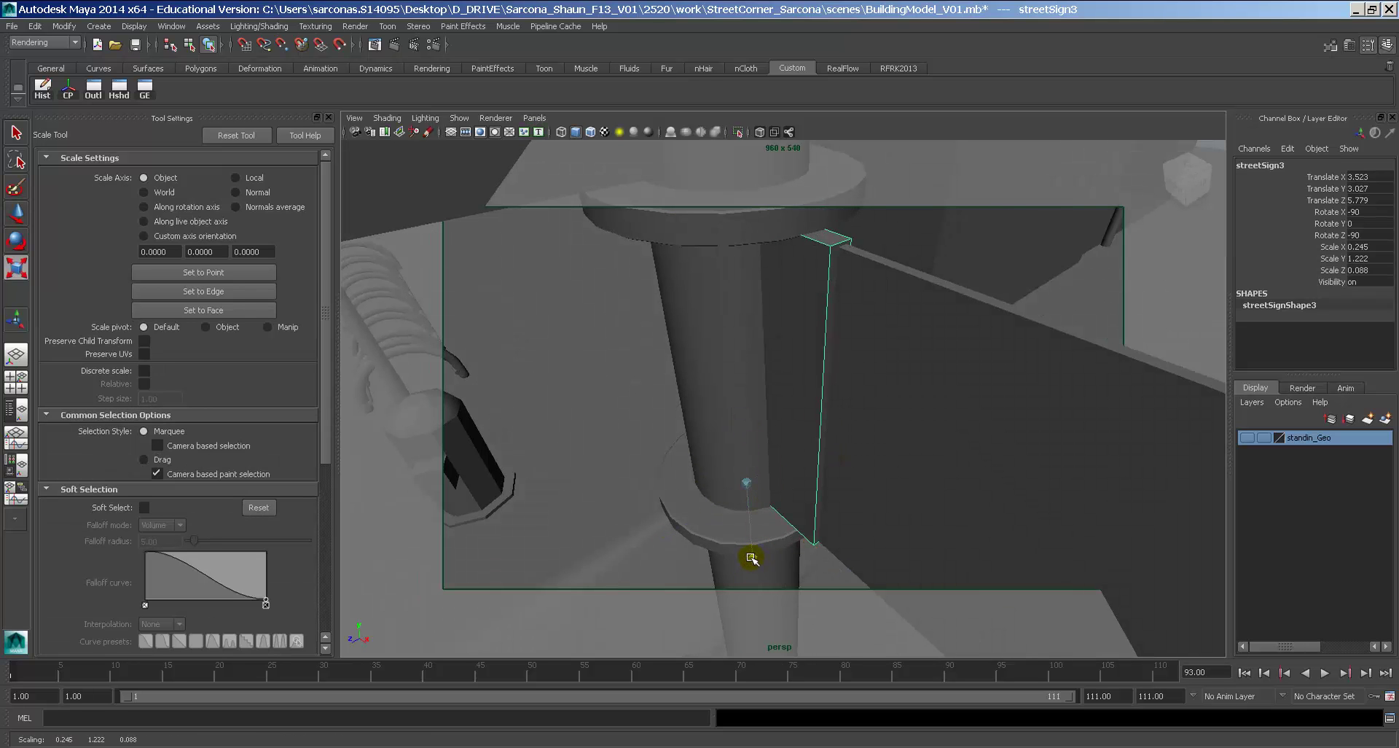
Reduce the lower street sign to Scale X 0.231 and raise it to Translate Y 3.035 to fit the bracket plate.
left_click_drag(764, 558, 543, 449, "alt")
left_click(871, 431)
key("w")
key("r")
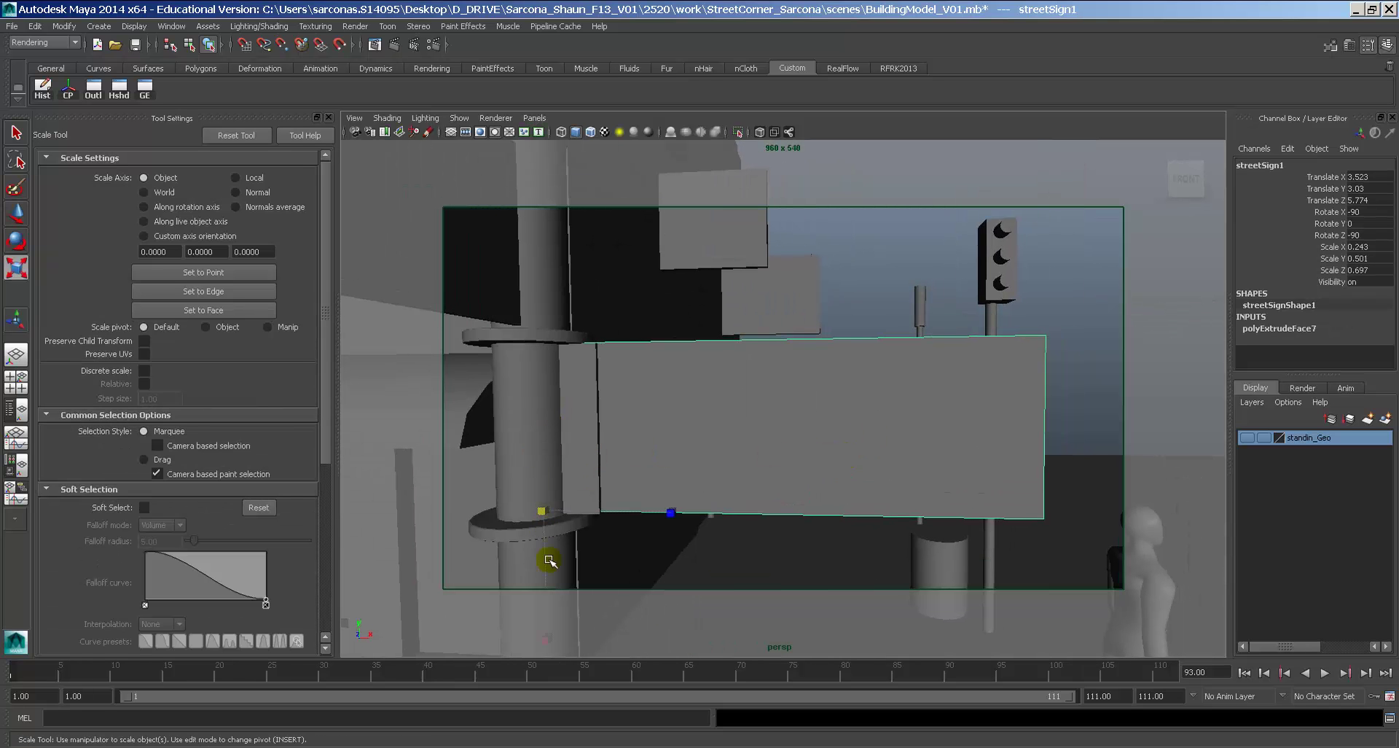
mouse_move(552, 556)
left_mouse_down("alt")
mouse_move(568, 632)
mouse_move(549, 581)
left_mouse_up("alt")
key("w")
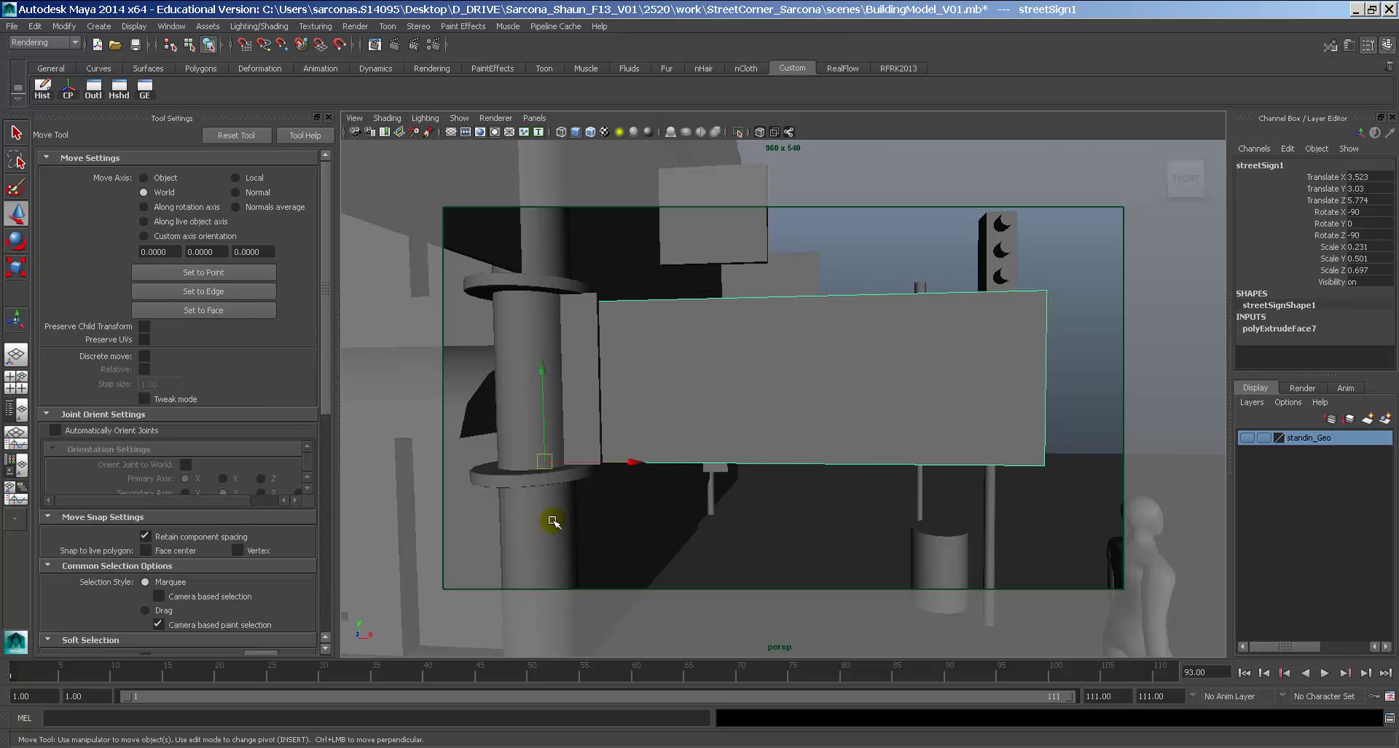
left_click_drag(537, 431, 607, 408)
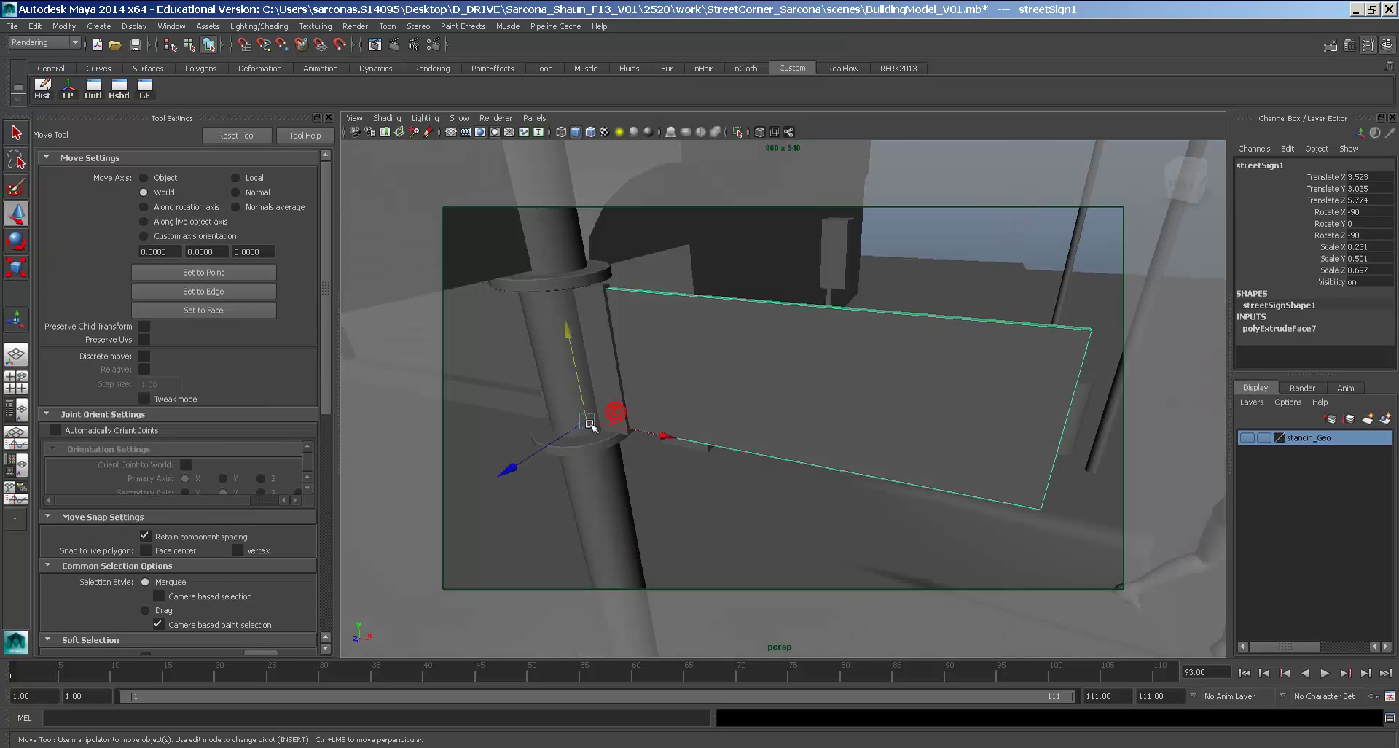
Duplicate the bracket plate and upper ring and move the copies up the pole, with the ring at Translate Y 3.421.
left_click(607, 388)
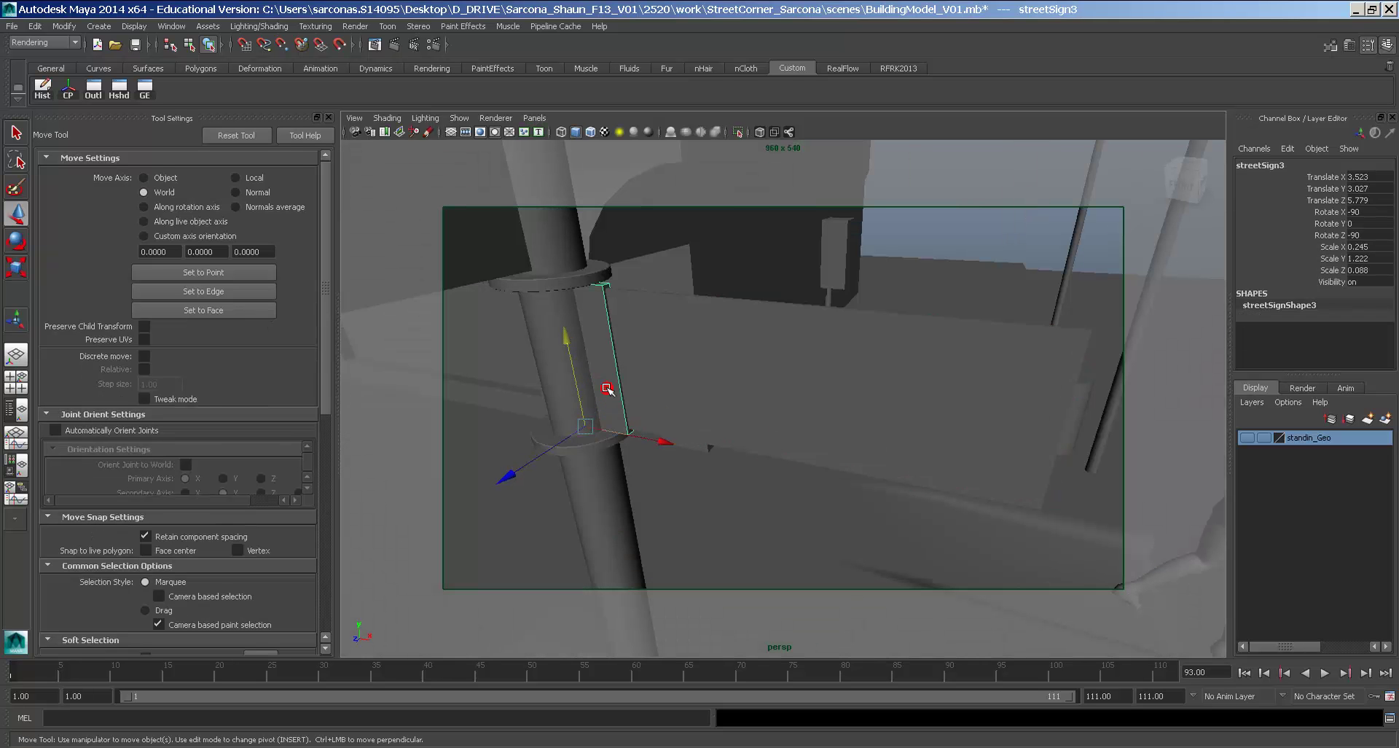
left_click(590, 277)
left_click_drag(592, 278, 649, 210, "alt")
Group the copied ring and bracket plate and center the group's pivot.
key("e")
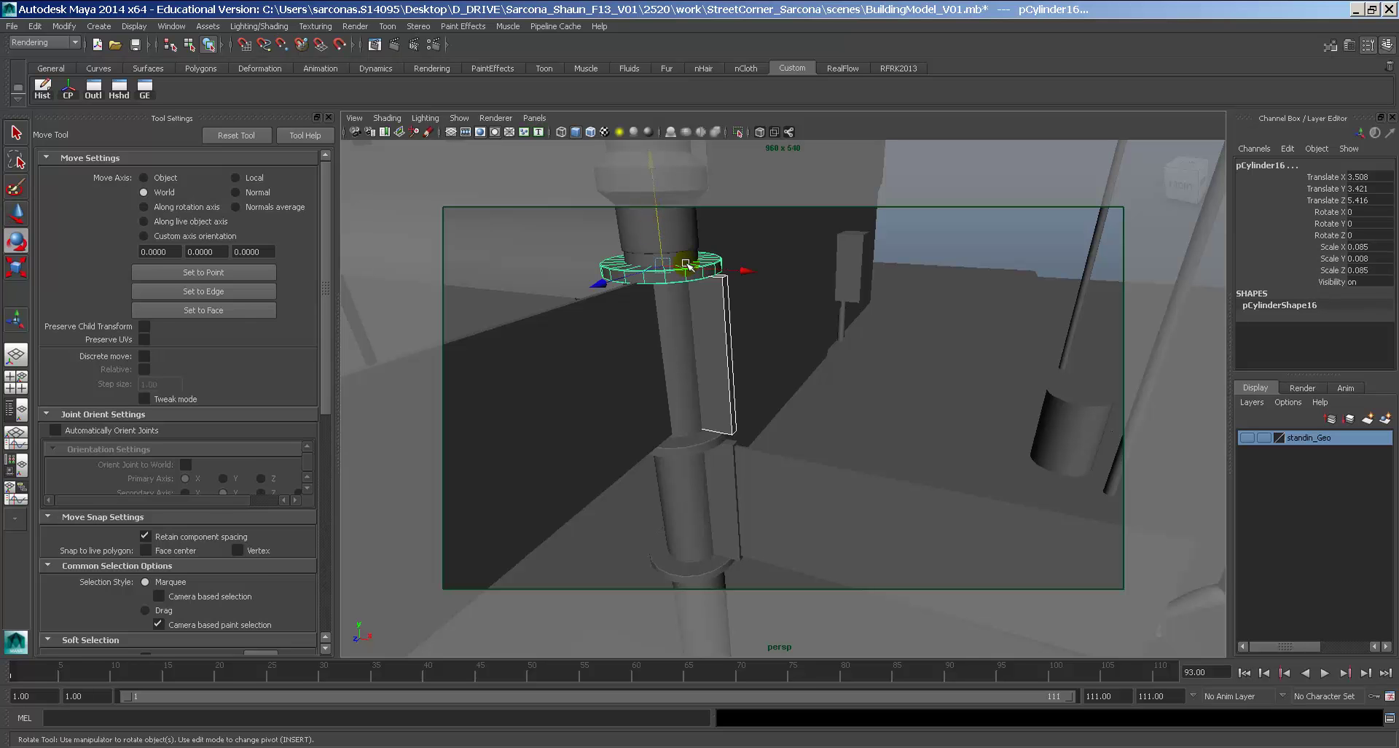
left_click_drag(712, 294, 523, 287)
key("ctrl+z")
key("ctrl+g")
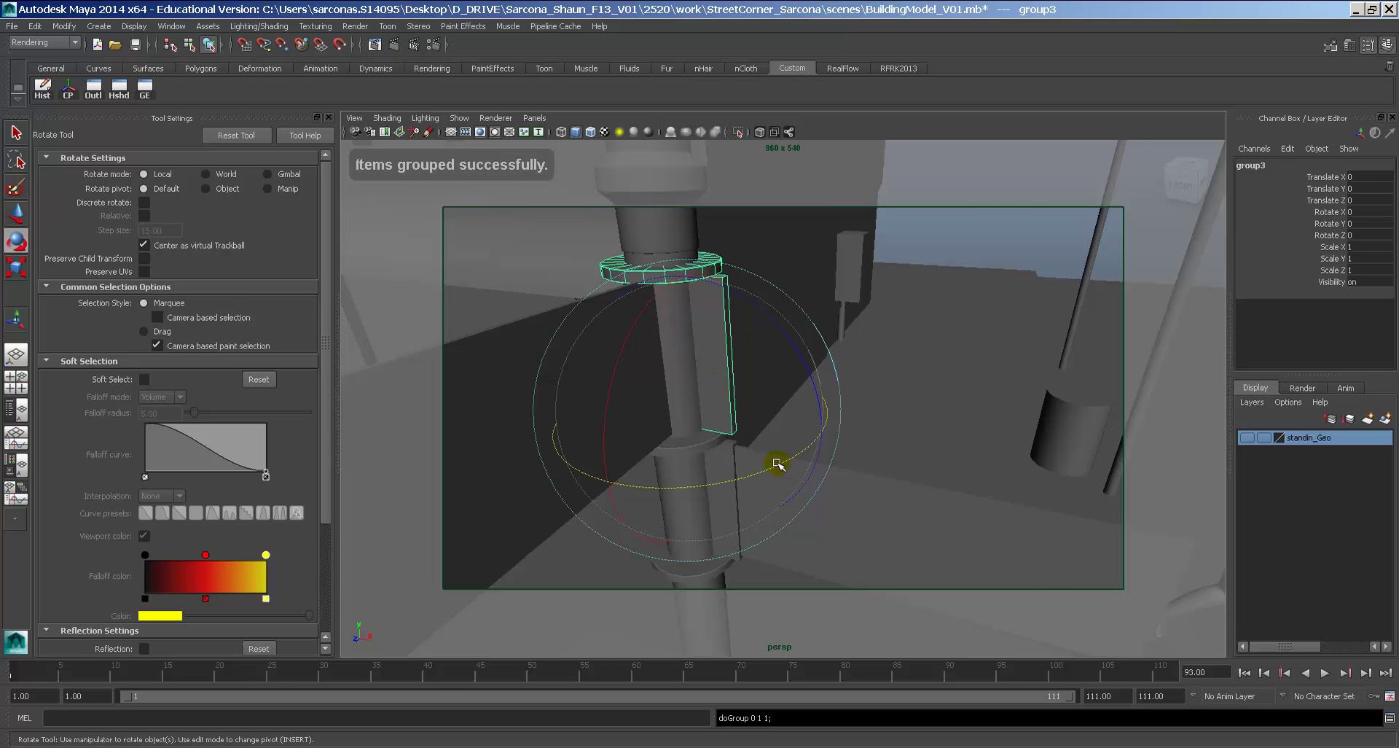
left_click_drag(777, 464, 687, 469, "alt")
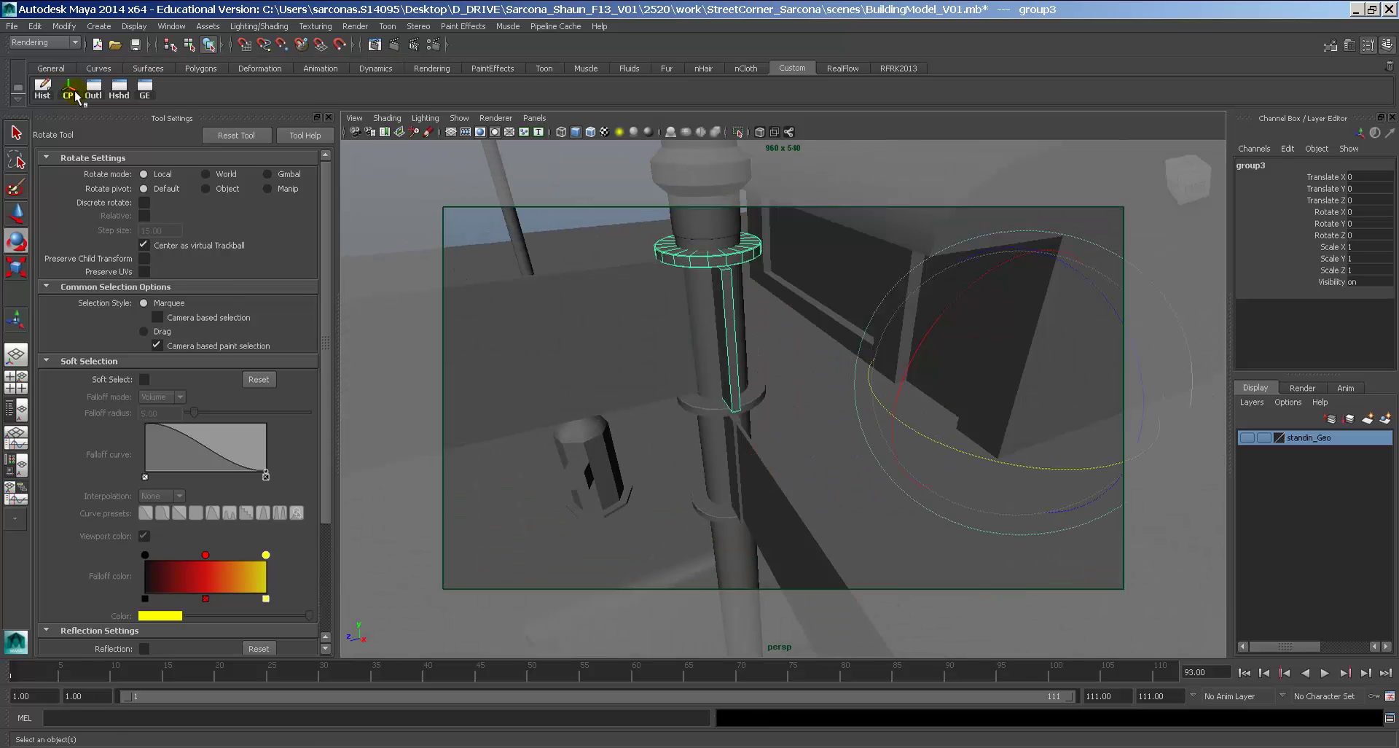
left_click(73, 94)
Try to rotate the ring-and-plate group around the vertical axis from its centered pivot.
left_click_drag(709, 372, 855, 348, "alt")
left_click_drag(915, 315, 910, 451, "alt")
right_click_drag(915, 455, 941, 459, "alt")
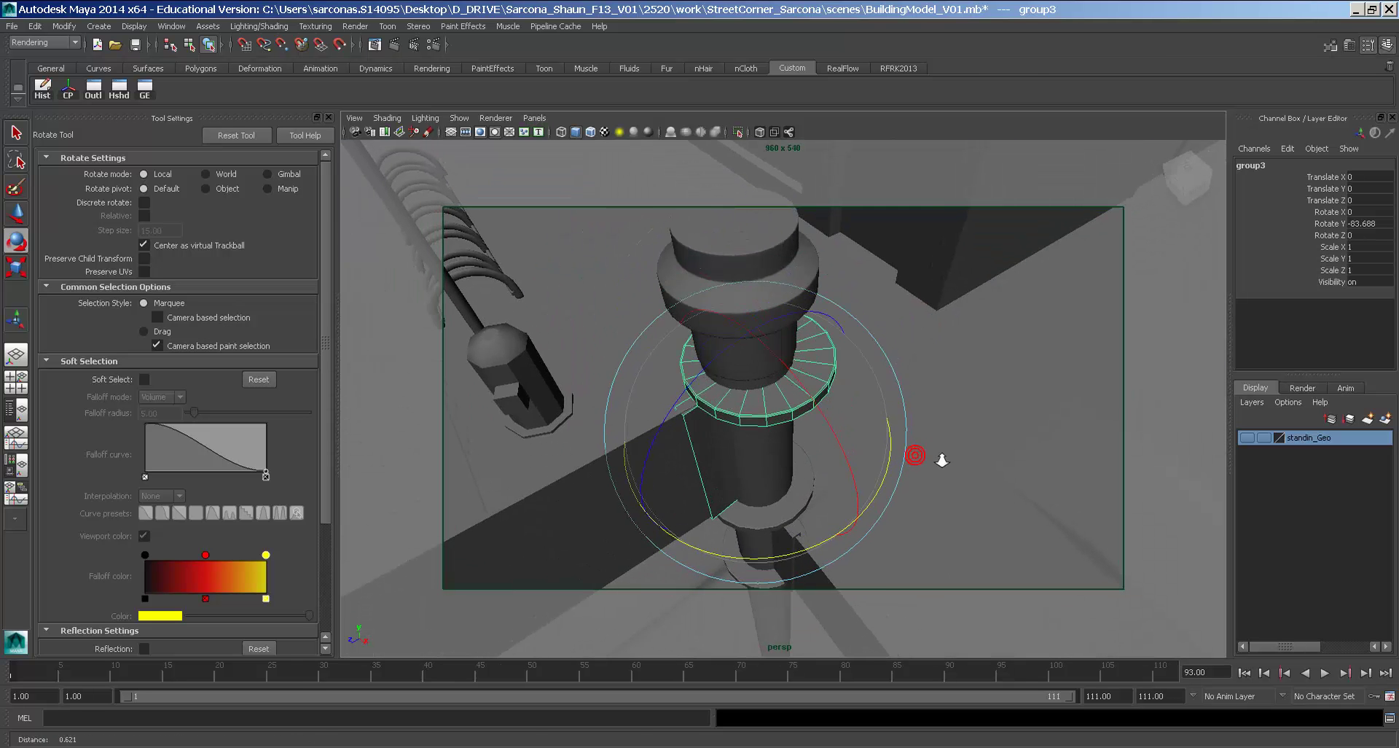
left_click_drag(942, 459, 884, 449, "alt")
key("ctrl+z")
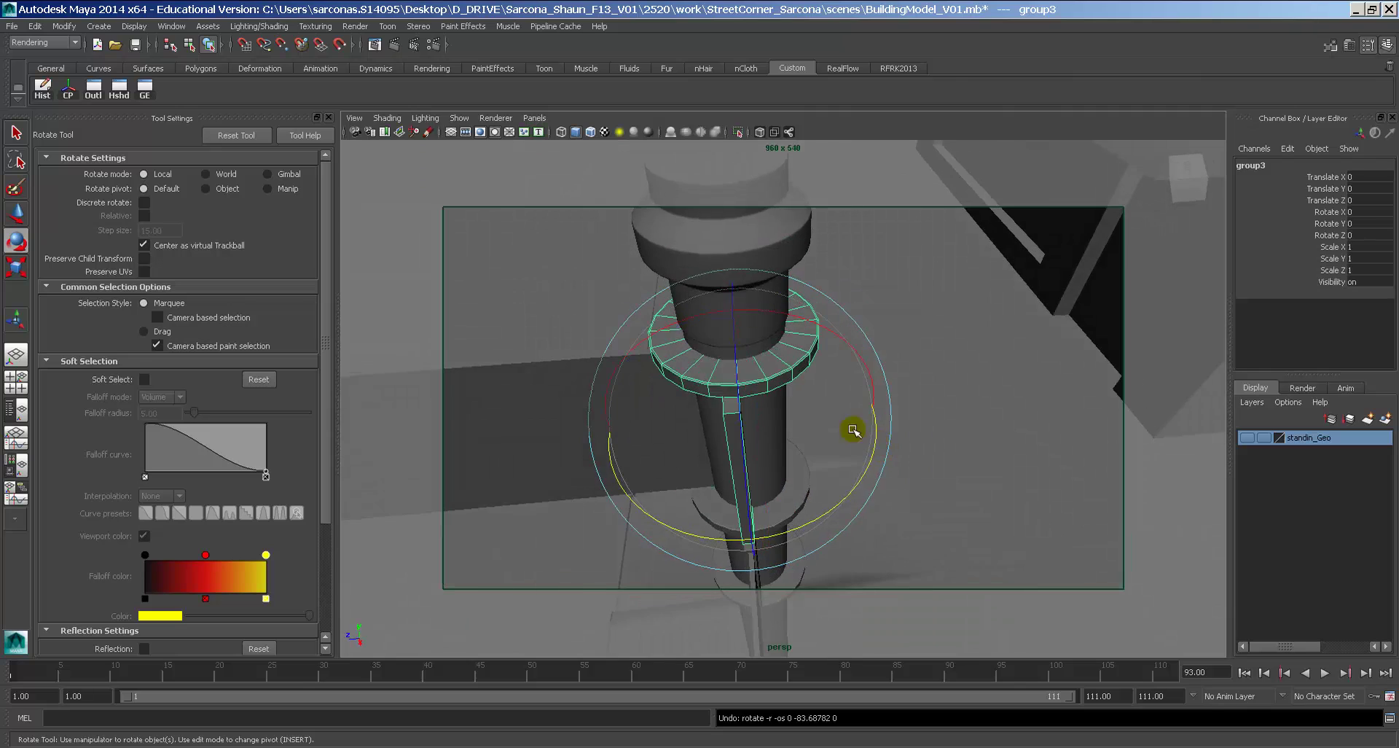
Snap the group's pivot to the center of the copied ring using wireframe display, and restore shaded display.
left_click_drag(801, 404, 831, 408, "alt")
key("4")
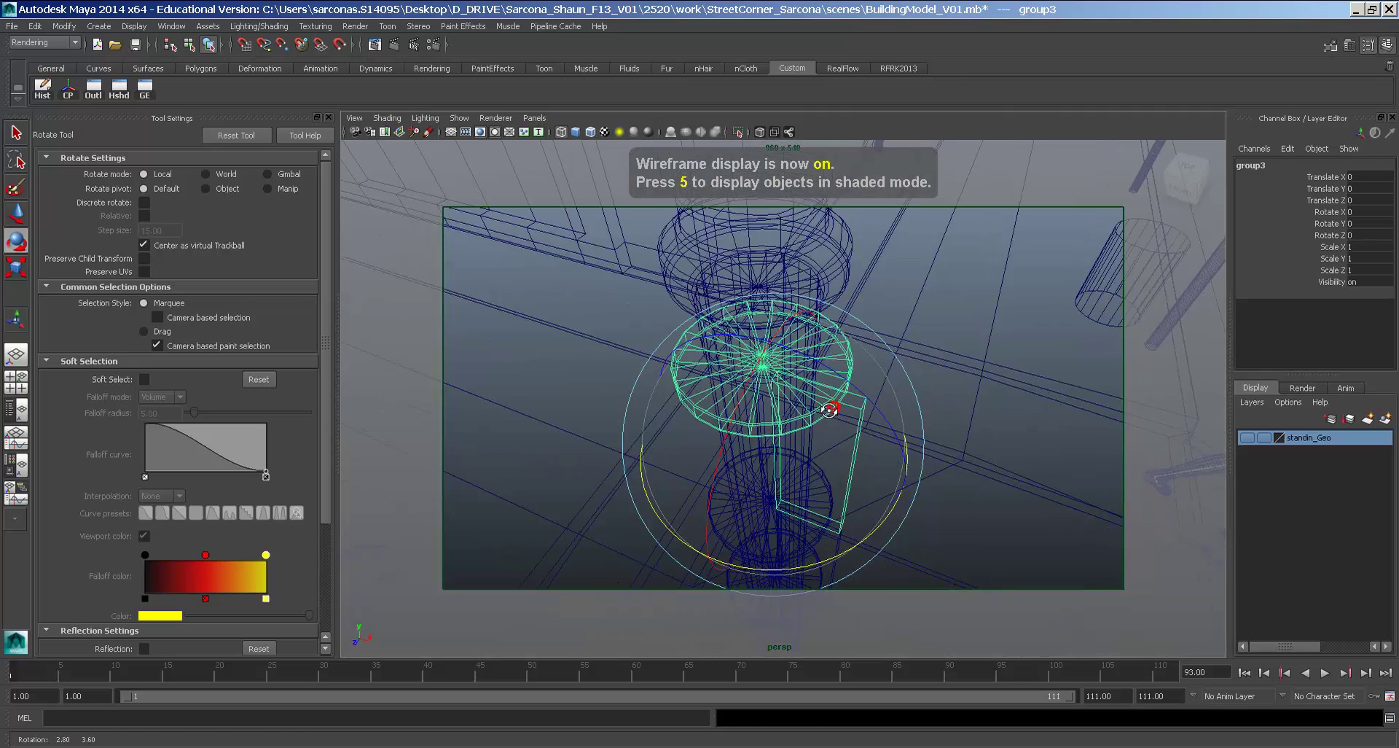
right_click_drag(831, 408, 850, 424, "alt")
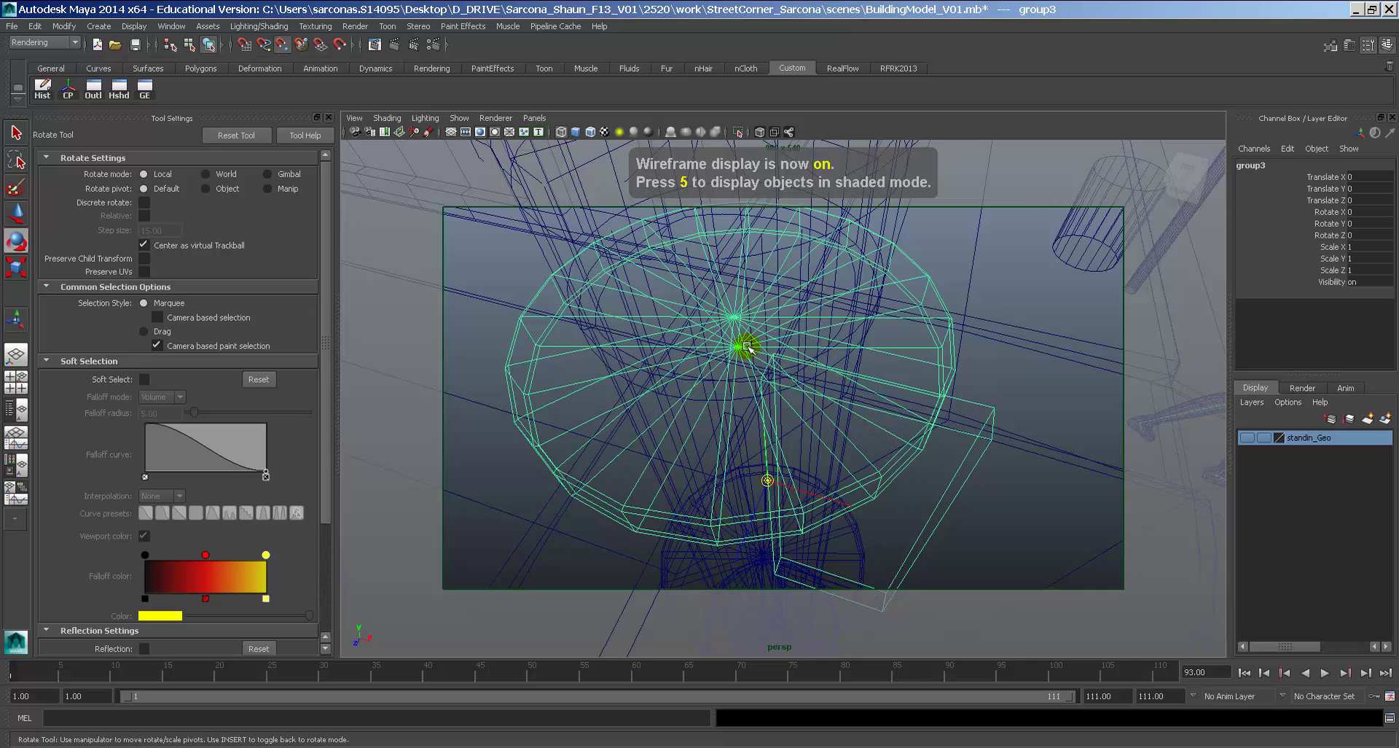
left_click_drag(767, 481, 736, 315)
key("Insert")
right_click_drag(936, 406, 831, 393, "alt")
key("5")
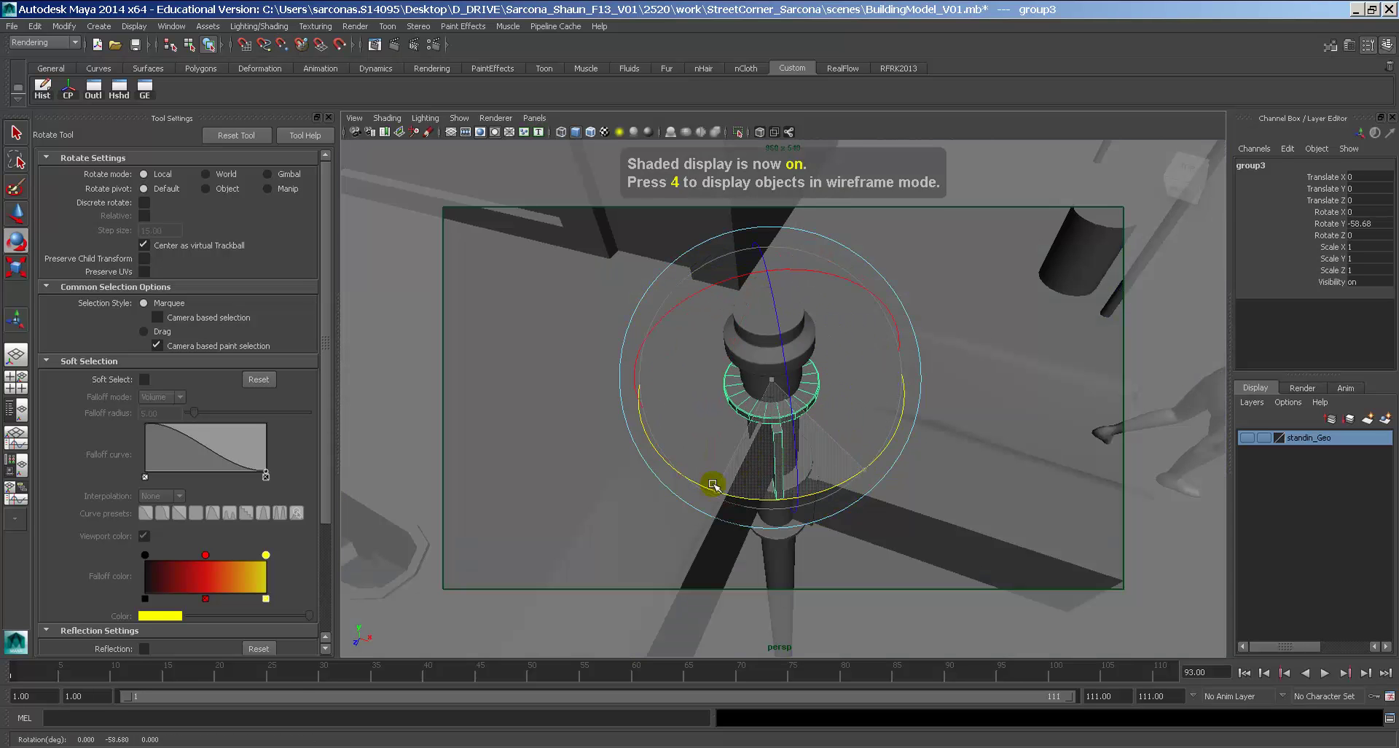
Set the ring-and-plate group's Rotate Y to -90.
double_click(1360, 223)
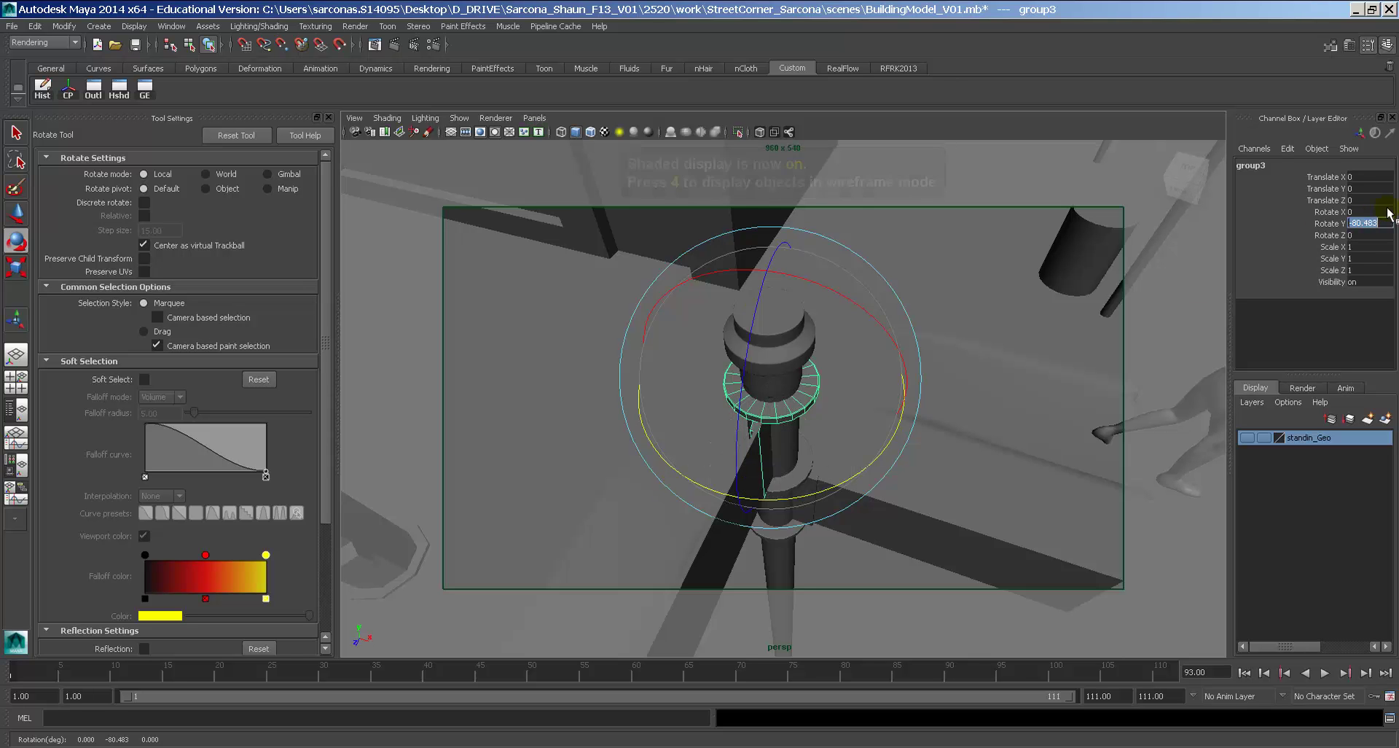
type("-90")
key("Return")
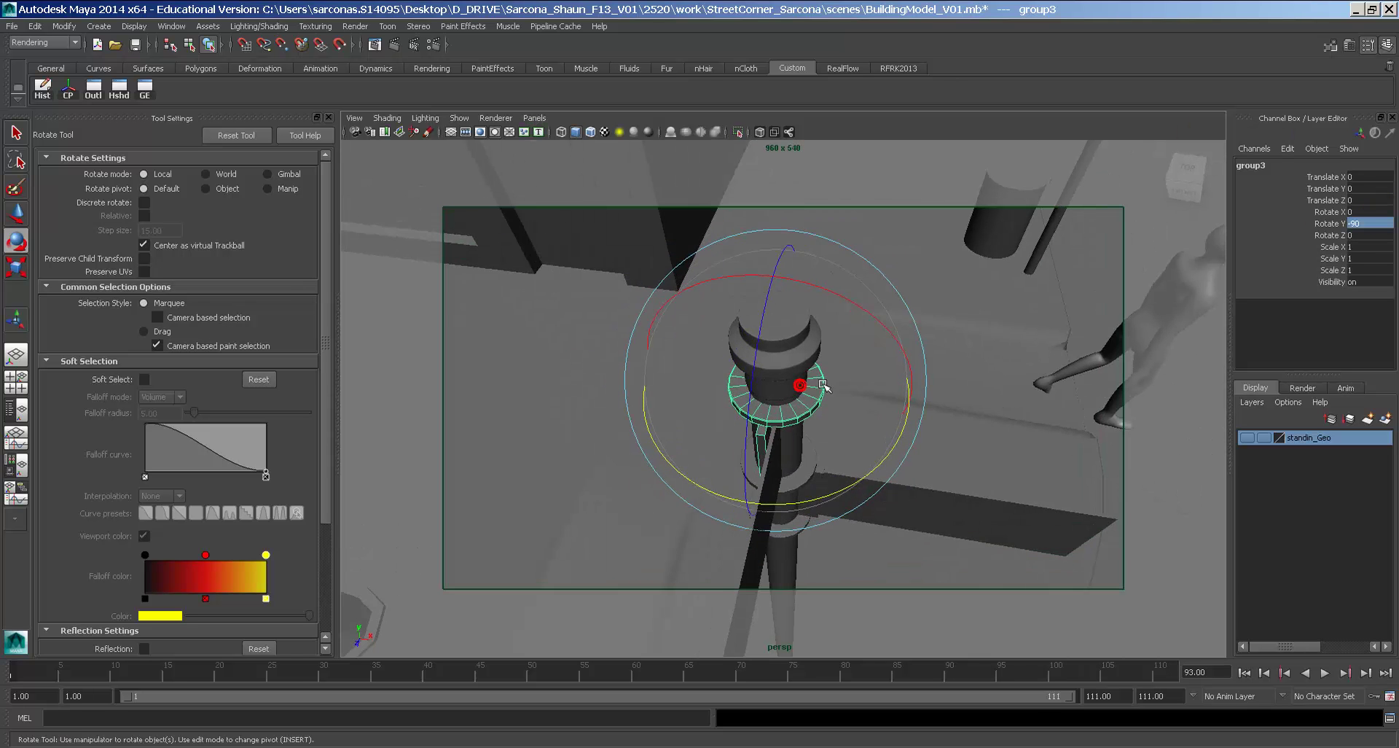
Move the street sign that hangs under the upper ring along X to about 3.503, fitting it against its bracket plate.
key("w")
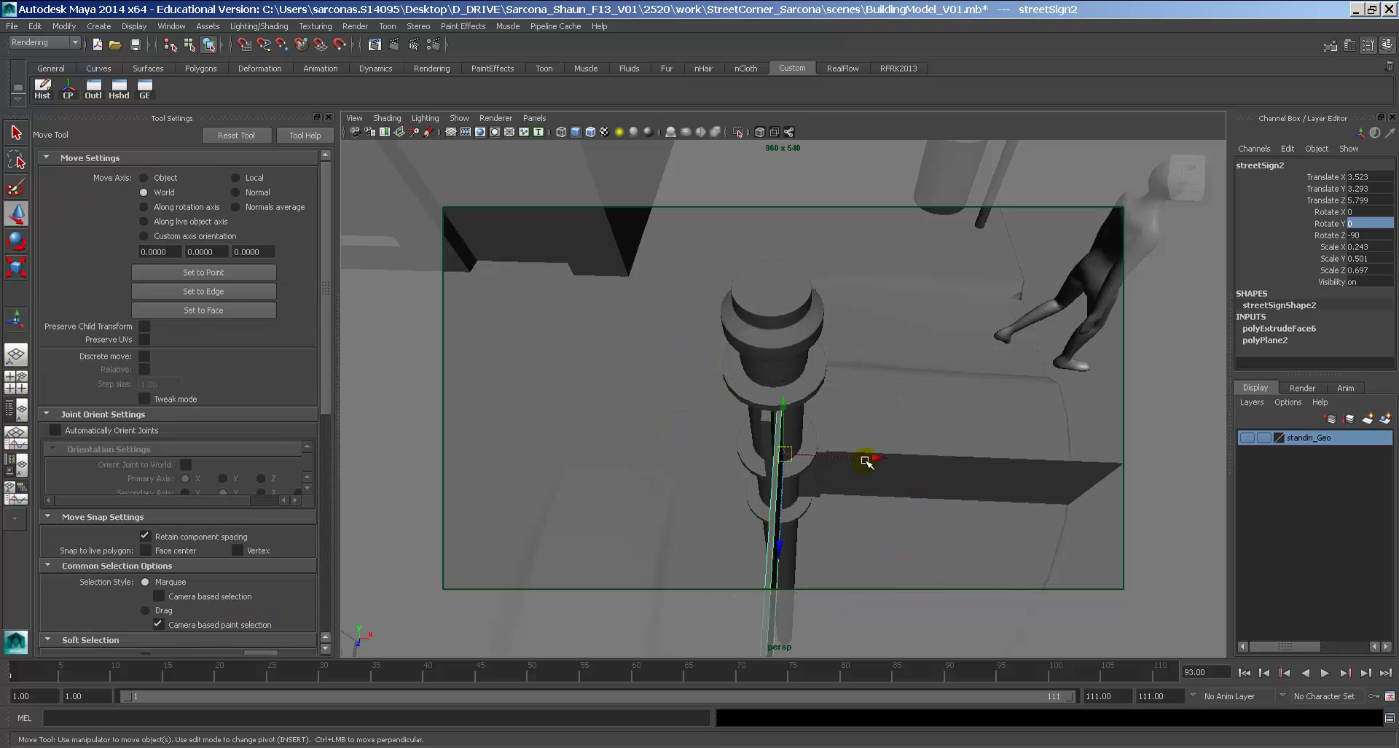
left_click_drag(862, 454, 837, 427, "alt")
right_click_drag(838, 427, 958, 456, "alt")
left_click_drag(958, 456, 824, 353, "alt")
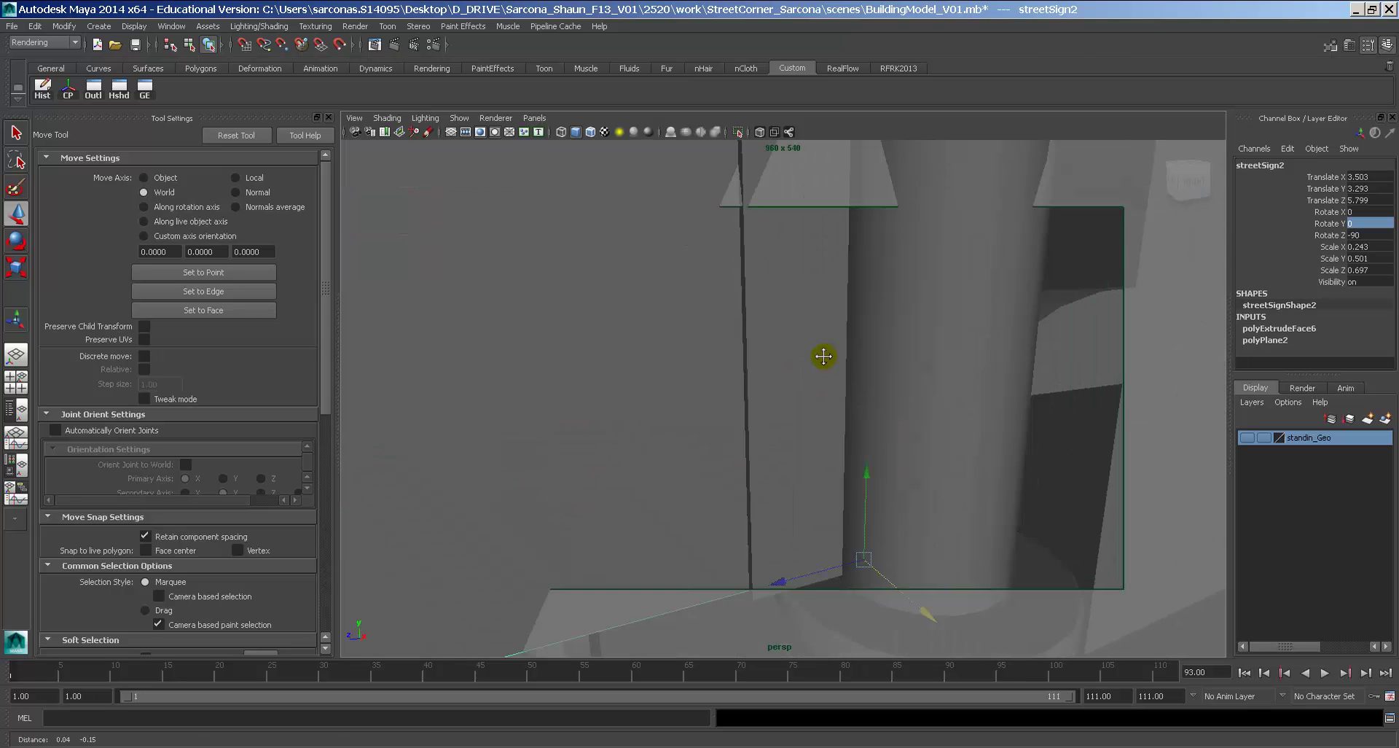
right_click_drag(825, 354, 901, 304, "alt")
left_click_drag(901, 304, 878, 329, "alt")
right_click_drag(877, 328, 782, 392, "alt")
Scale the same street sign's thickness to about 0.24 in X to match its bracket plate.
key("r")
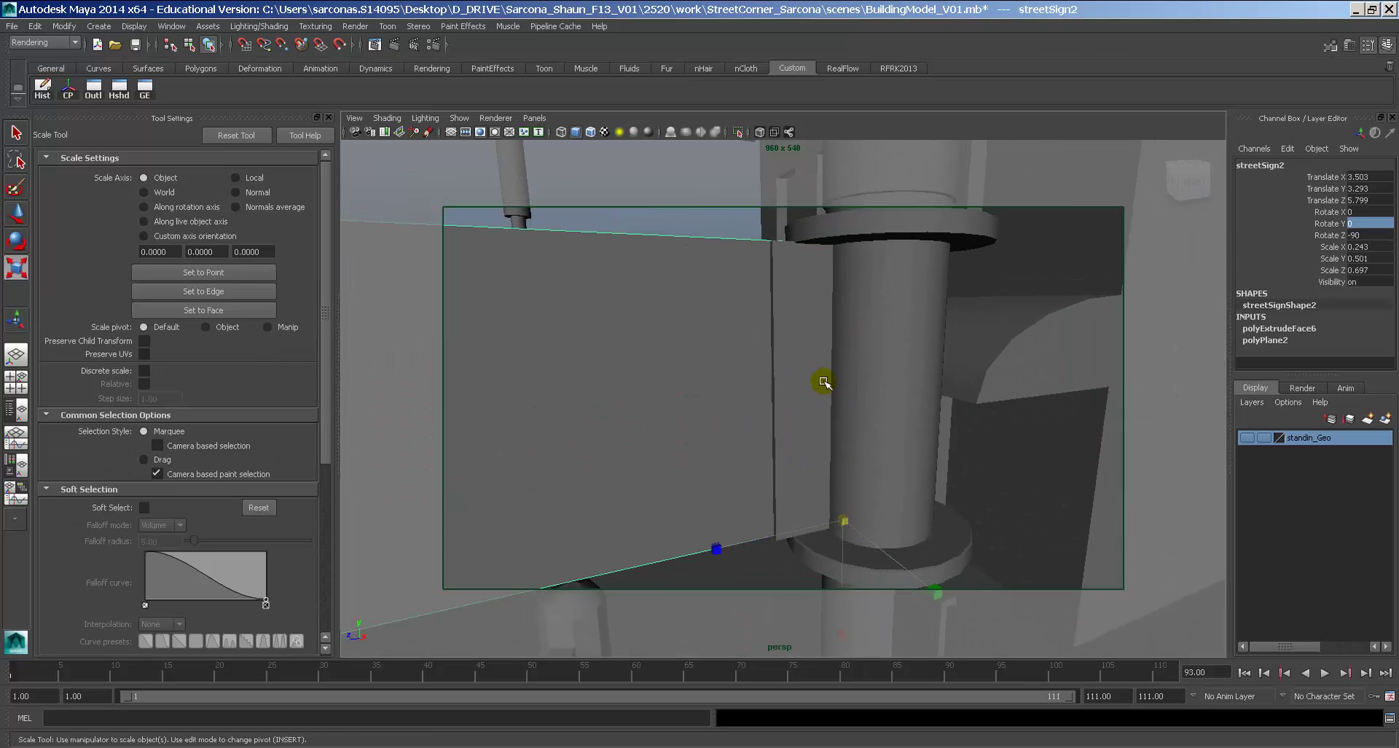
left_click_drag(855, 561, 831, 496, "alt")
left_click(798, 419)
key("ctrl+z")
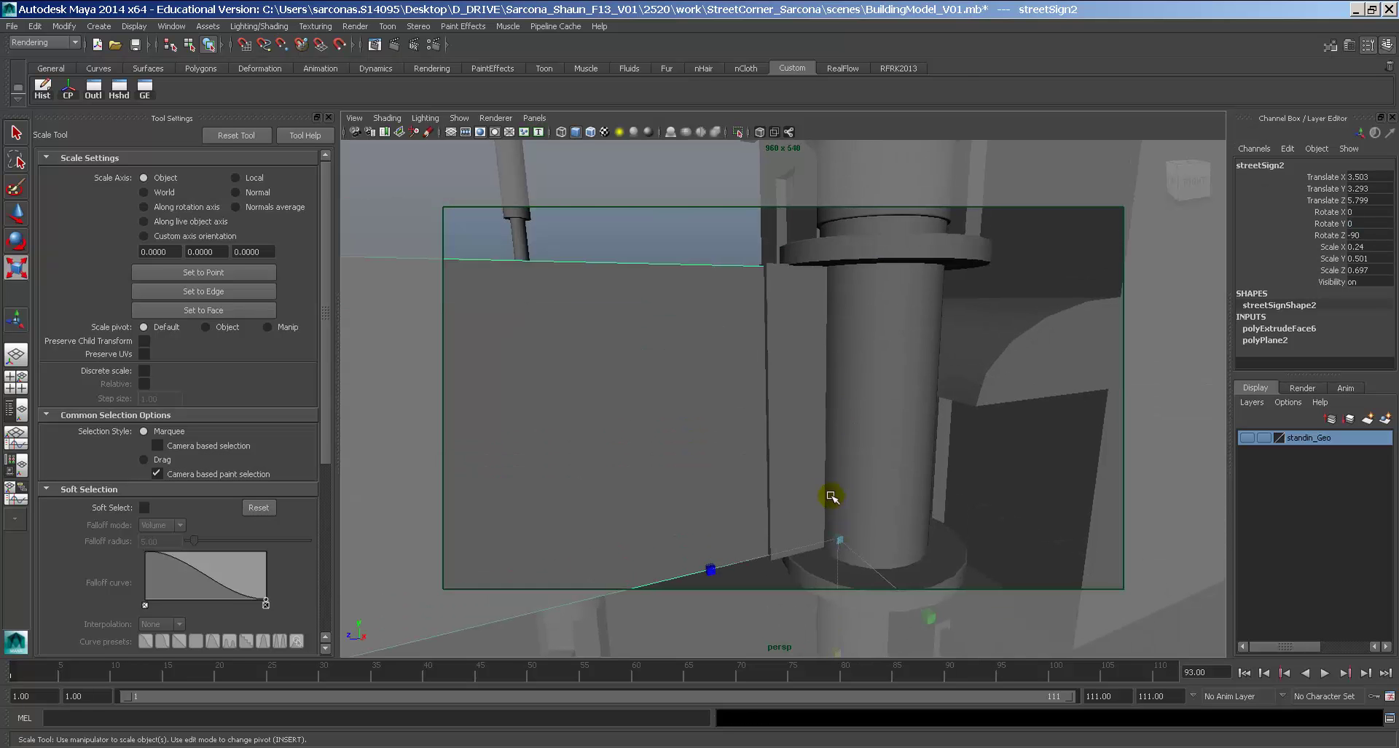
left_click_drag(823, 451, 792, 419, "alt")
left_click(797, 368)
left_click_drag(800, 370, 827, 363, "alt")
left_click(878, 316)
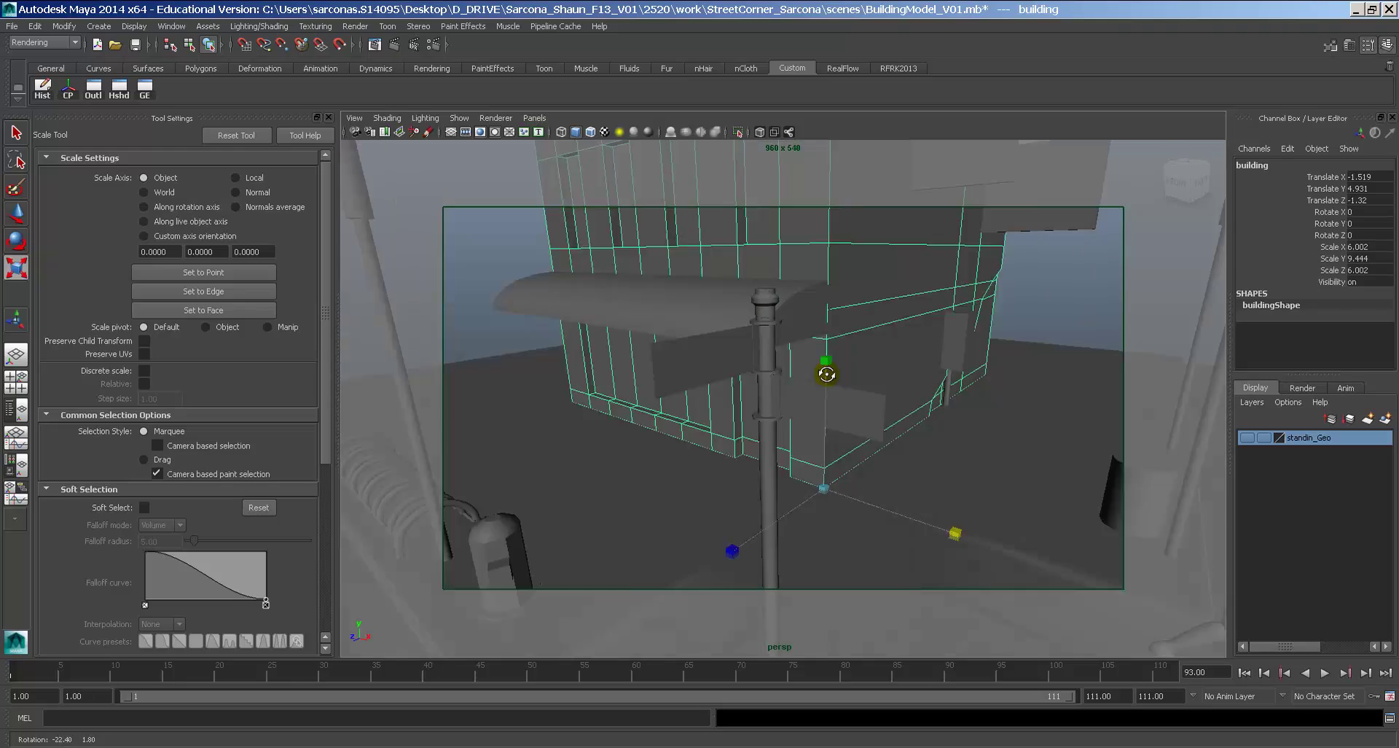
middle_click_drag(828, 362, 801, 140, "alt")
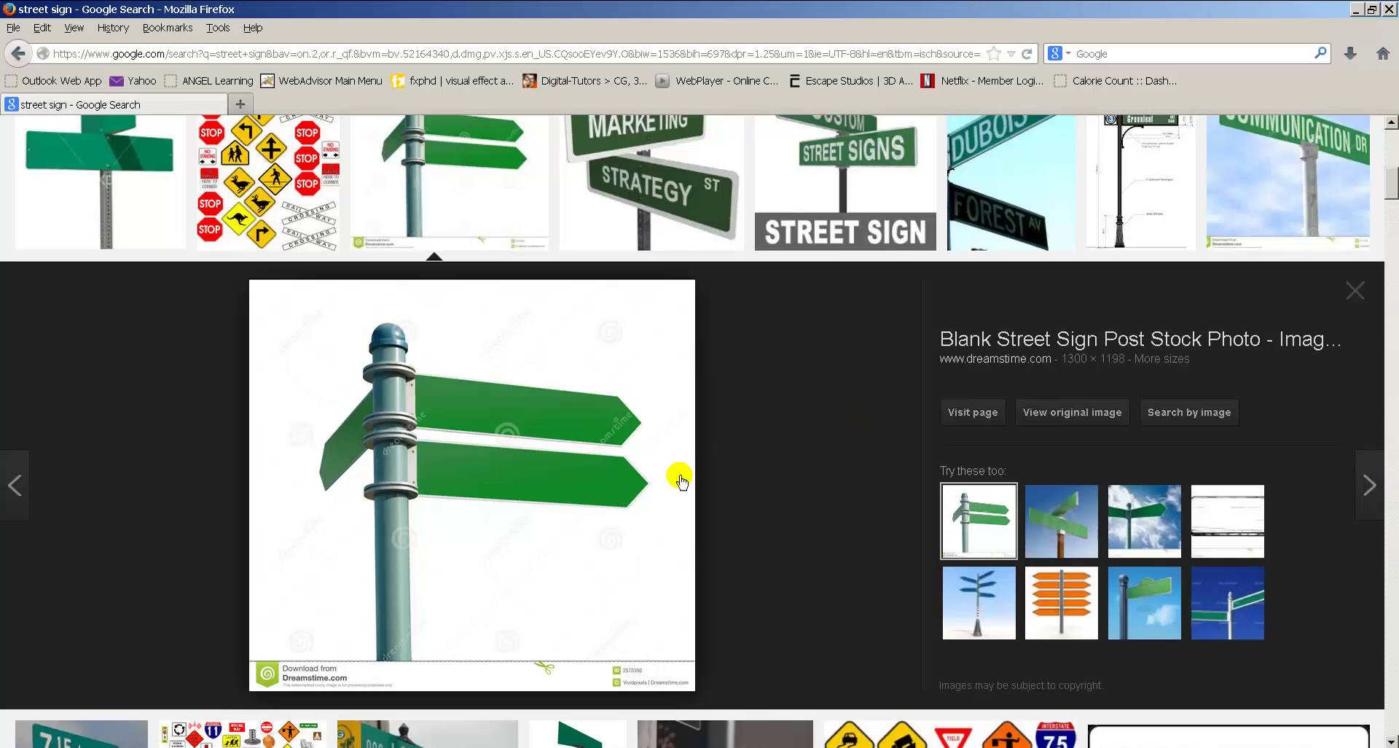
Switch to Firefox and browse the street sign image results for further pole references.
scroll(750, 437, "down", 15)
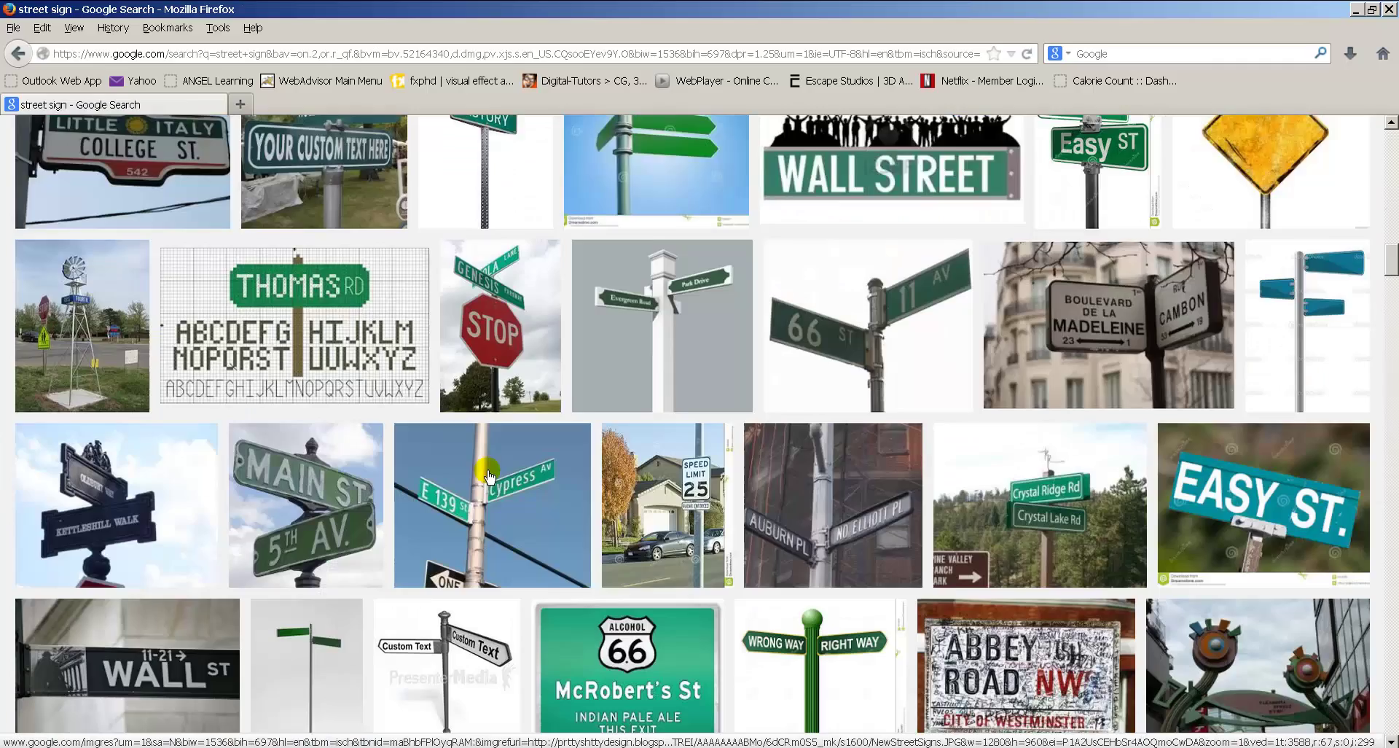
scroll(462, 488, "down", 3)
scroll(429, 472, "down", 20)
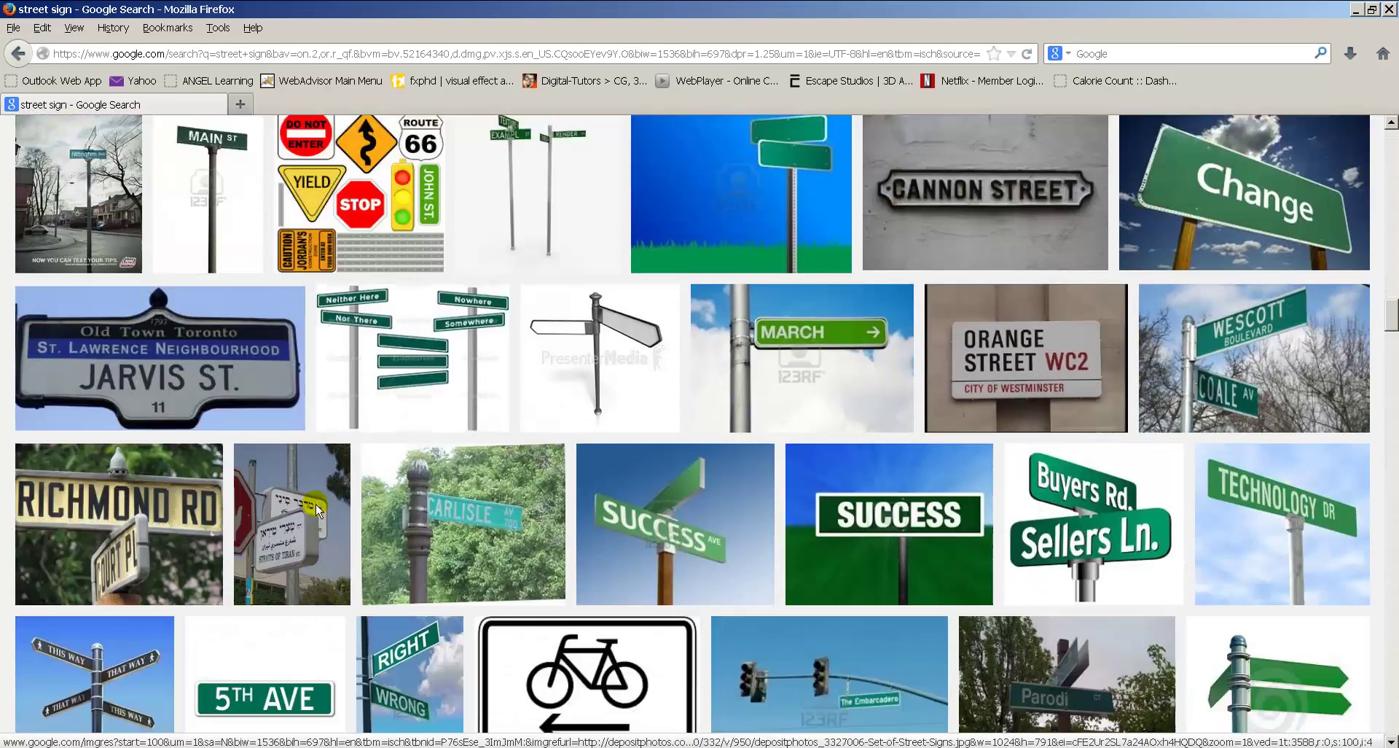
scroll(348, 494, "down", 20)
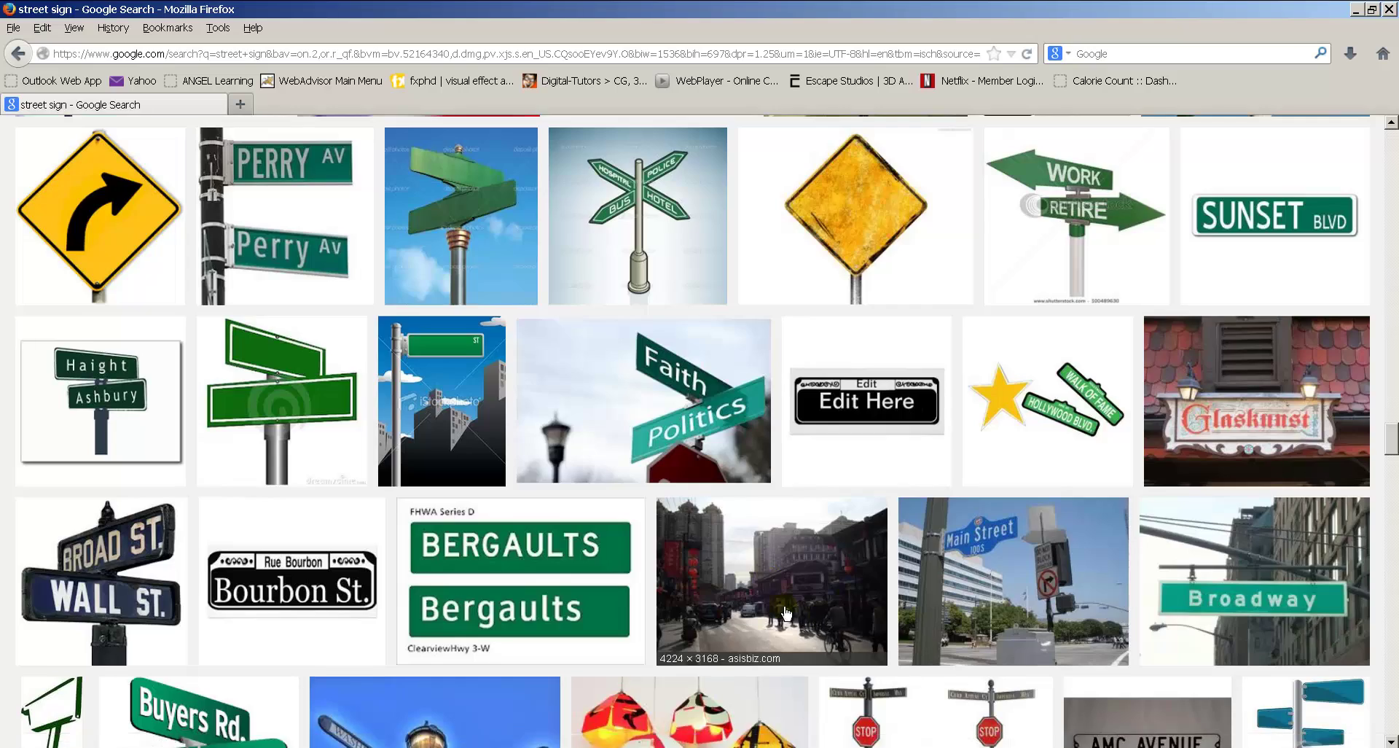
scroll(771, 582, "down", 20)
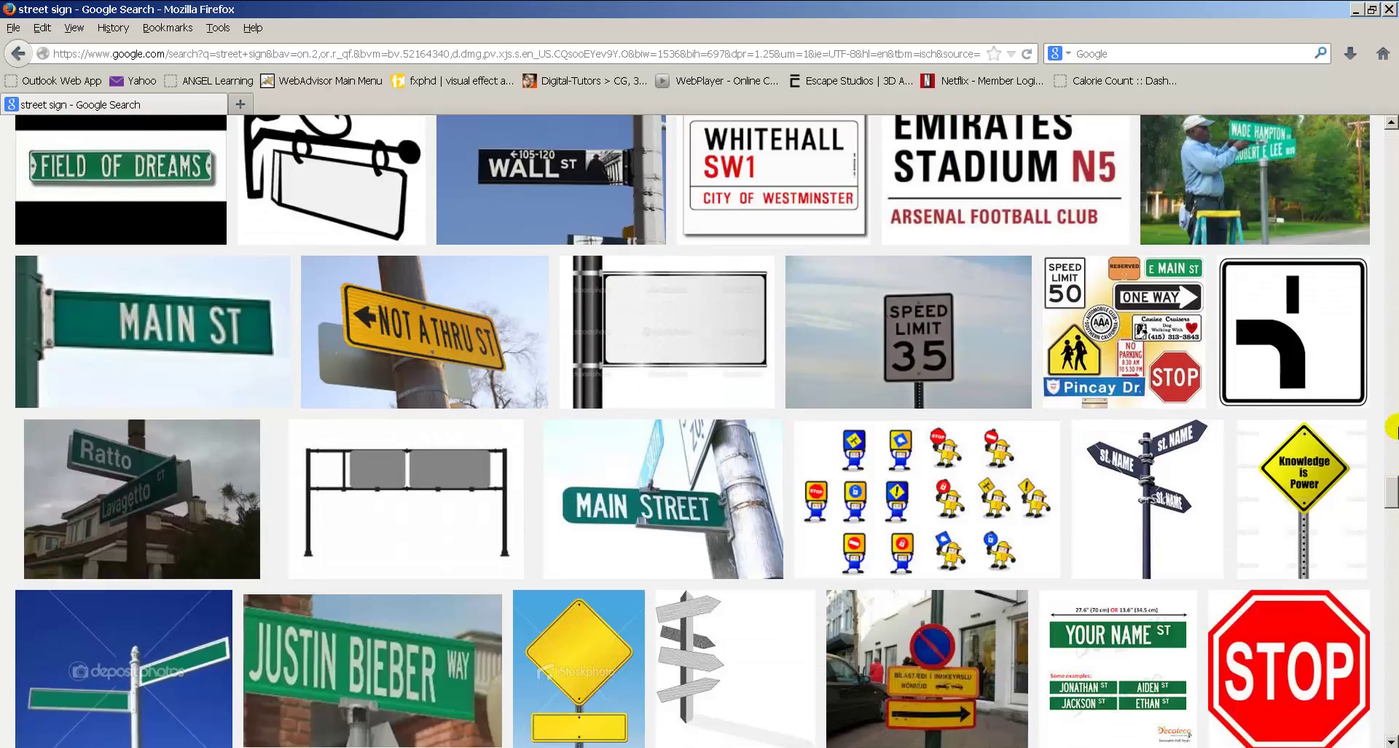
left_click_drag(1396, 500, 1397, 150)
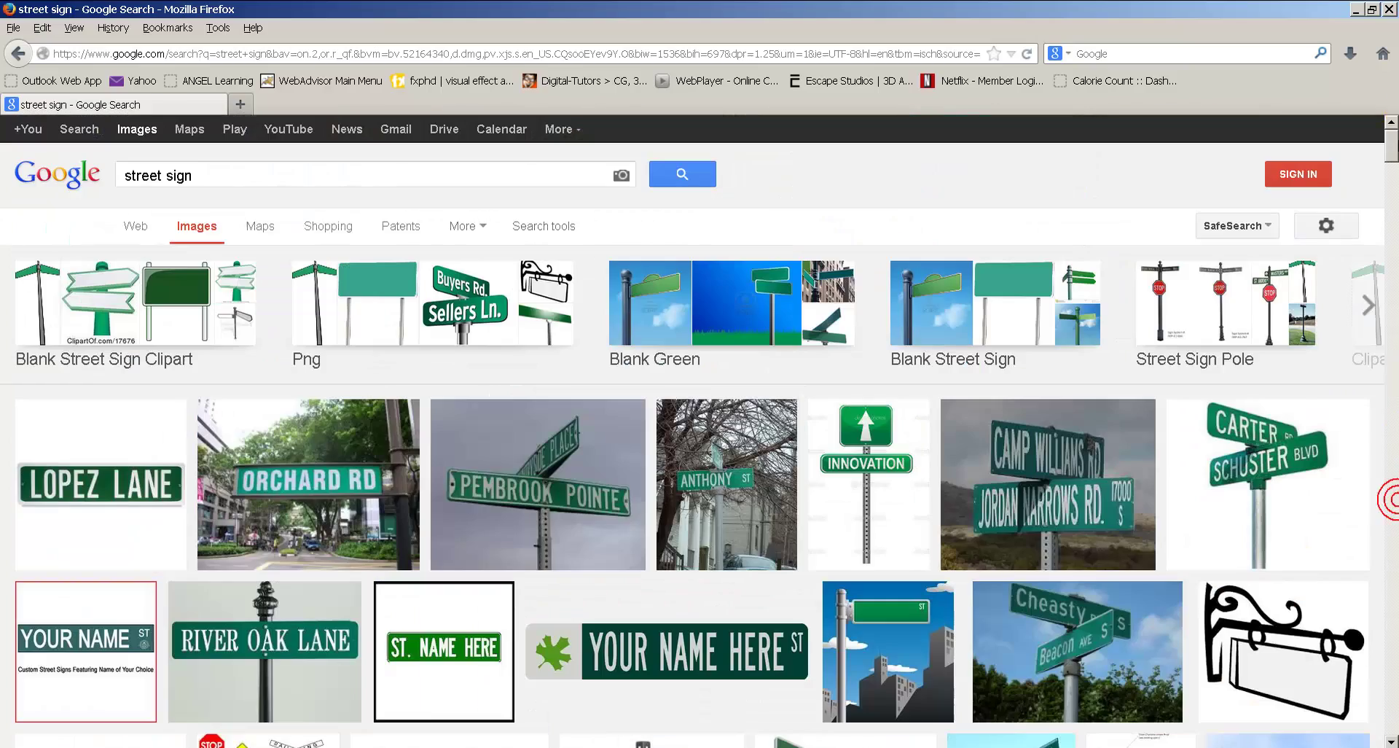
Search for "boston, ma" and open the location in Google Maps.
triple_click(195, 172)
type("boston, ma")
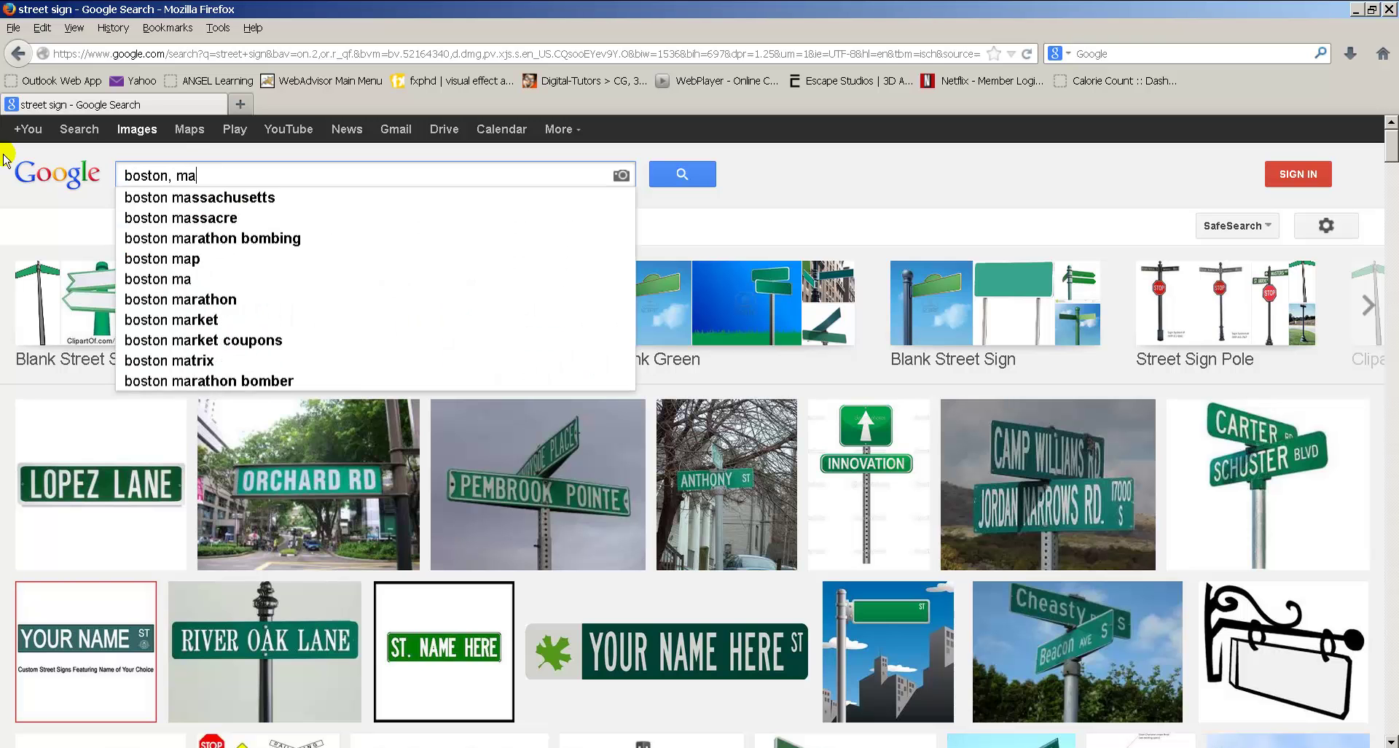
key("Return")
left_click(191, 130)
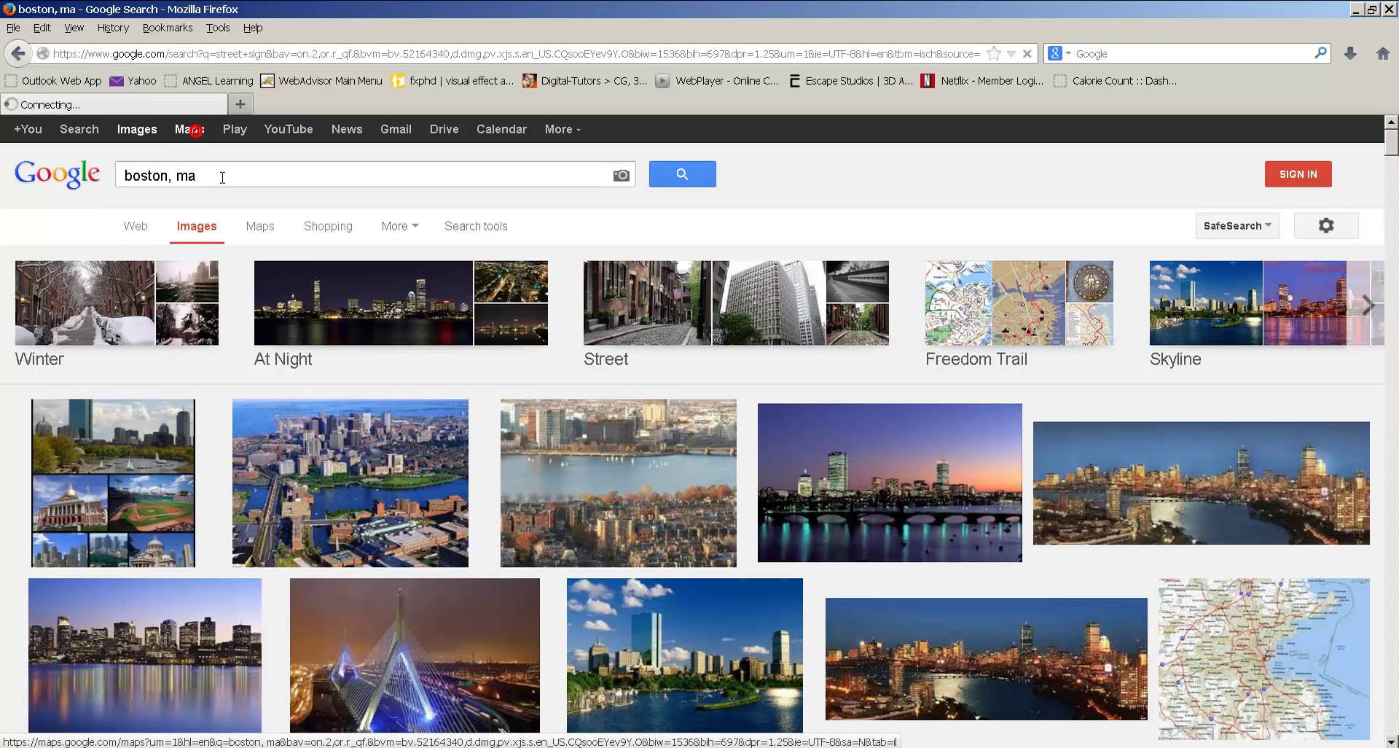
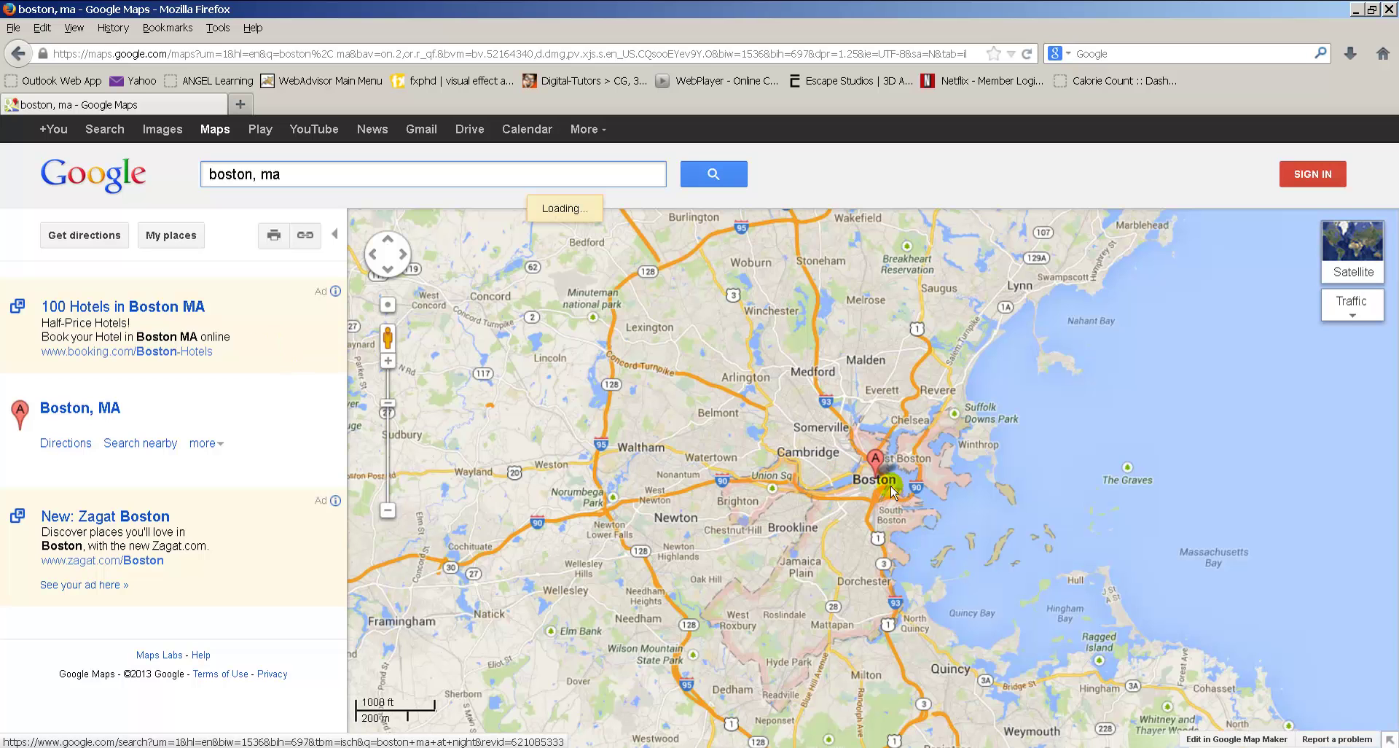
Enter Street View near Court Square in central Boston.
scroll(873, 483, "up", 6)
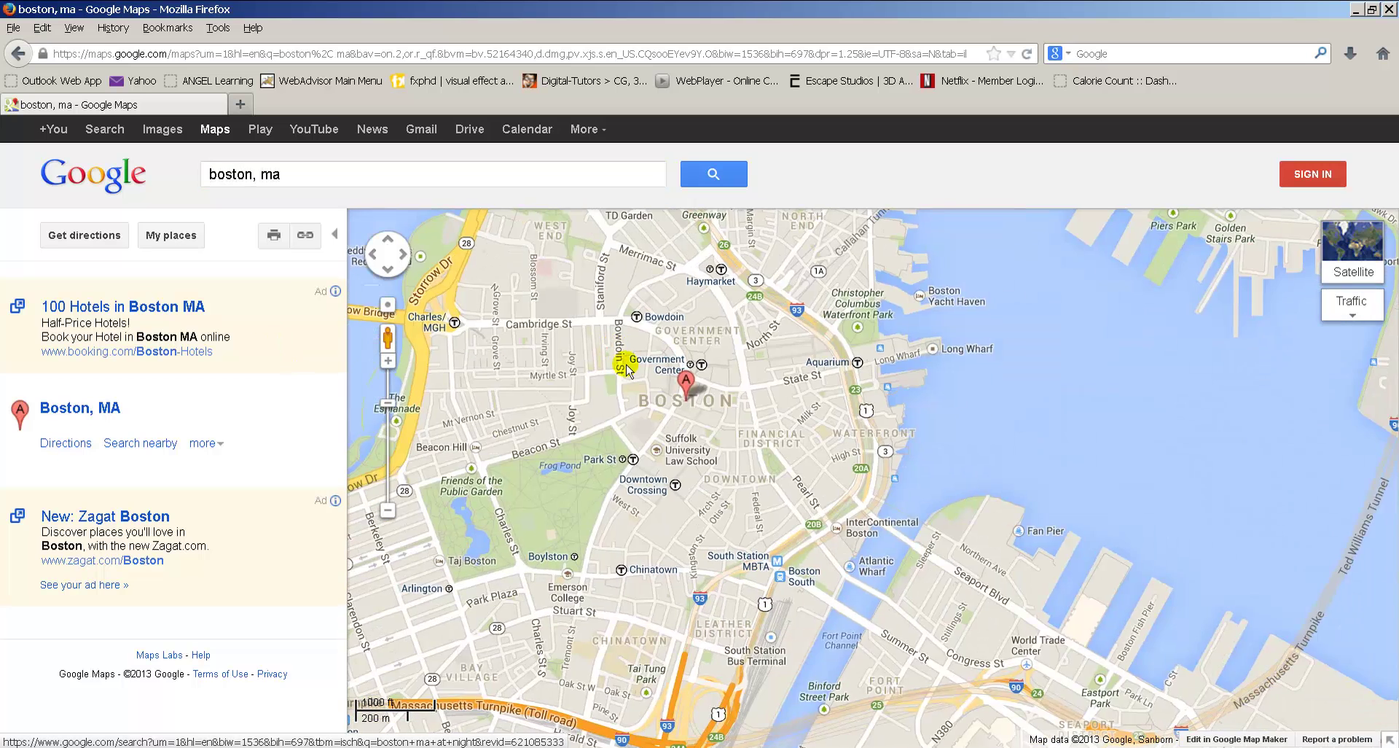
scroll(665, 394, "up", 2)
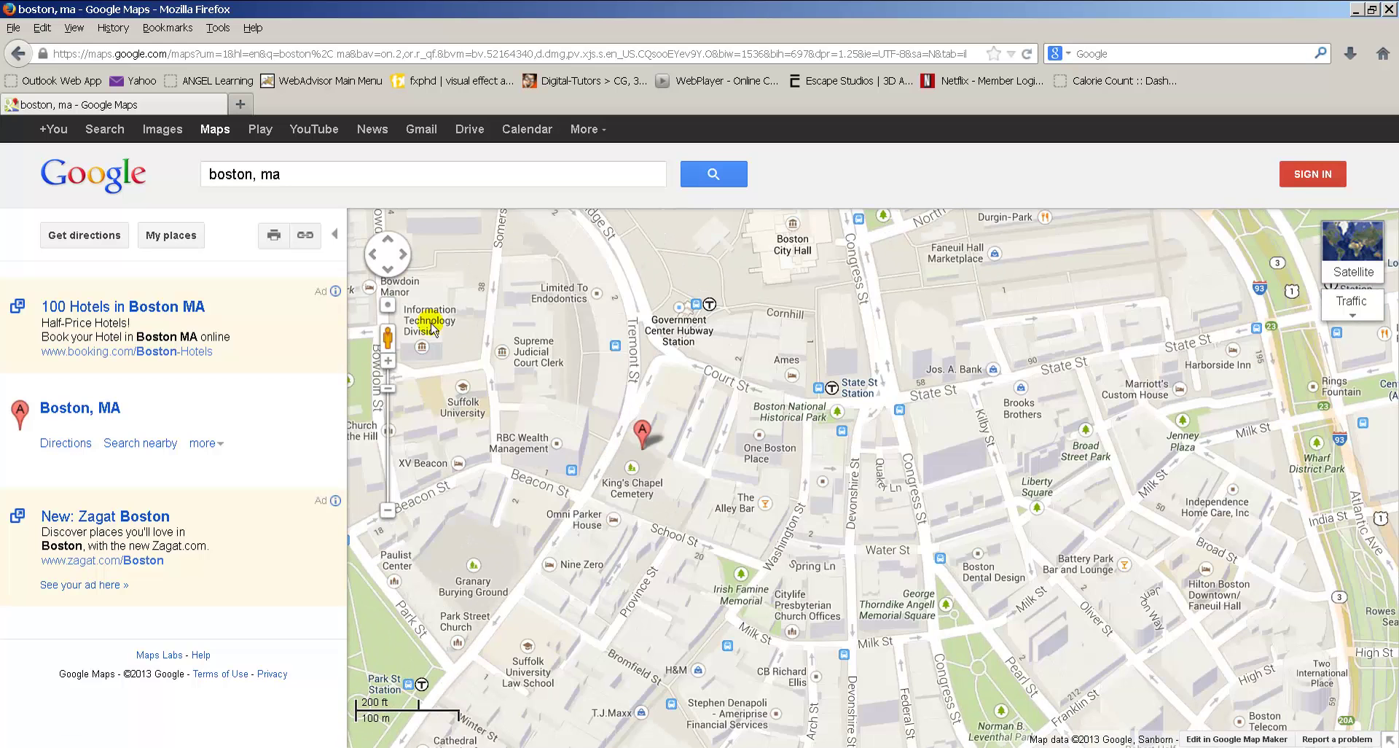
left_click_drag(601, 356, 710, 349)
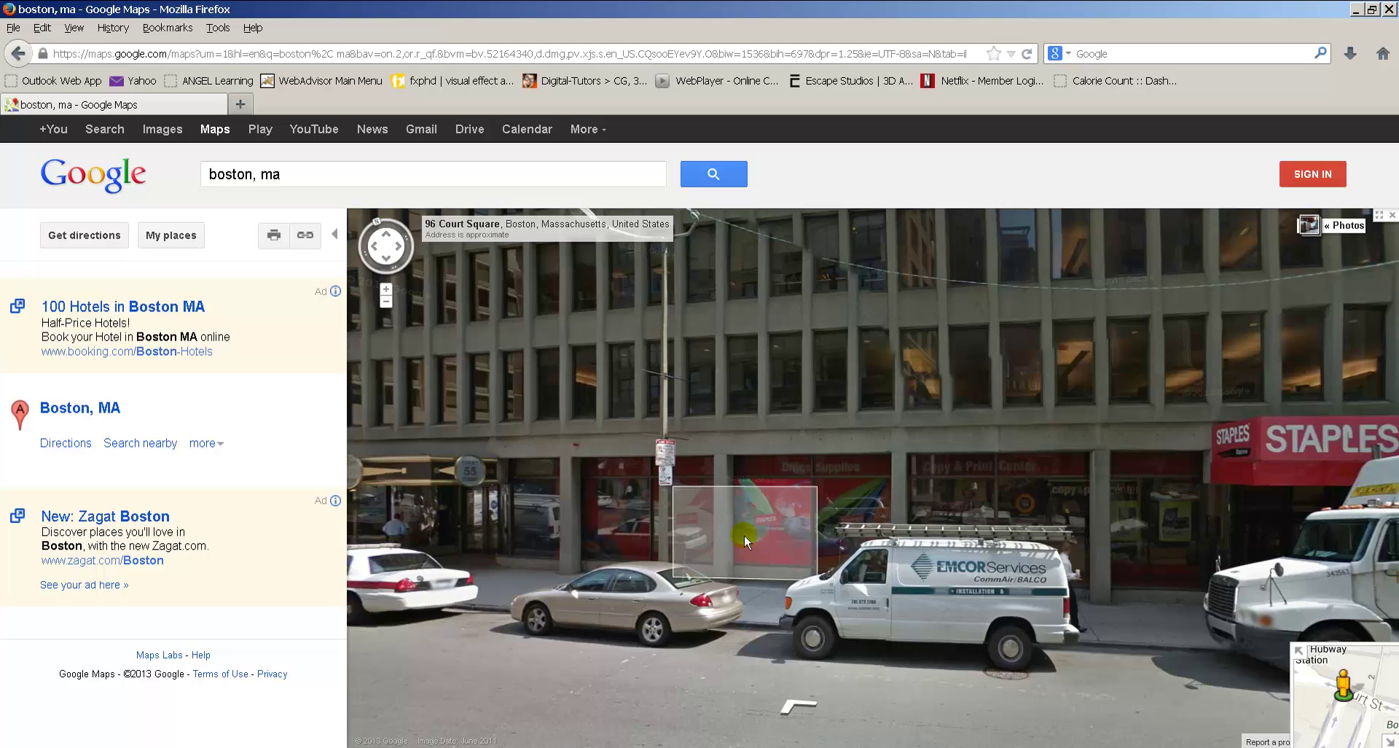
Examine the Court Sq sign pole and its base at the street corner, and switch back to Maya.
left_click(735, 583)
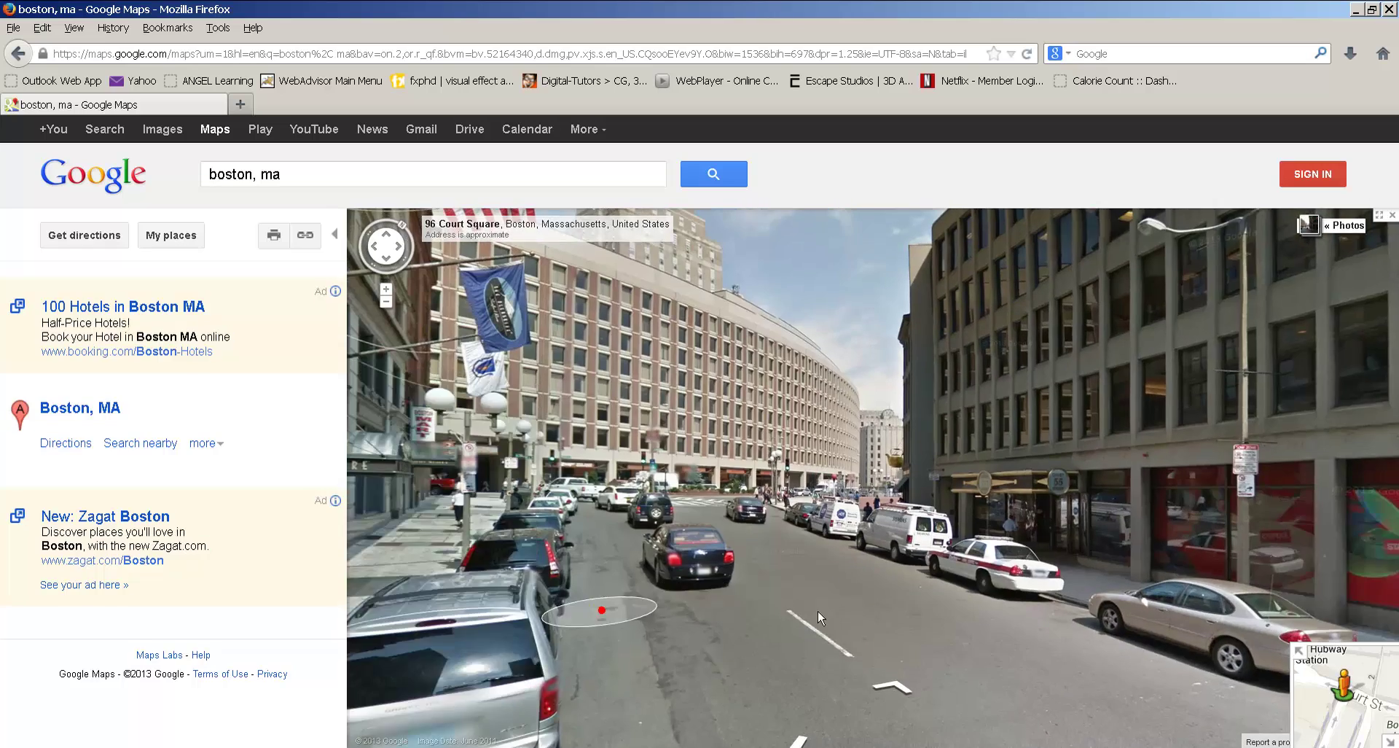
left_click(818, 611)
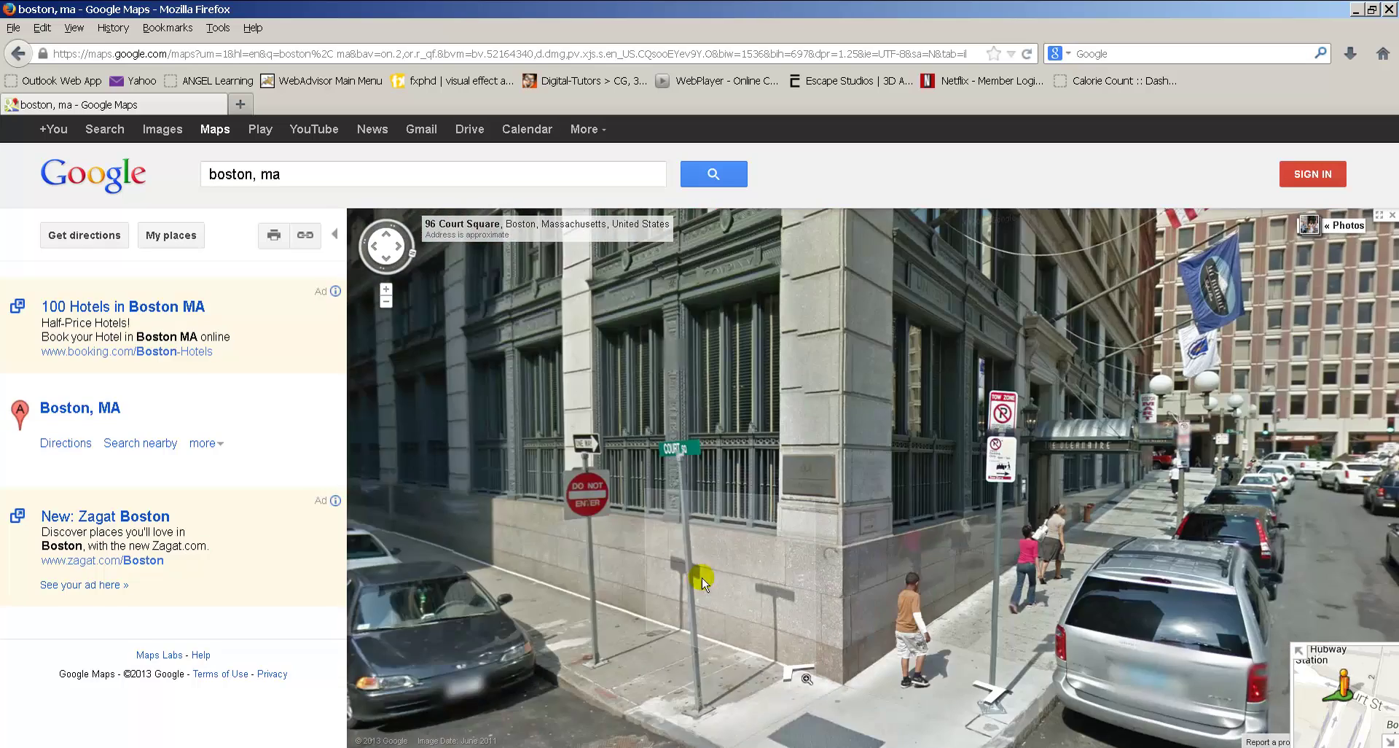
left_click(675, 583)
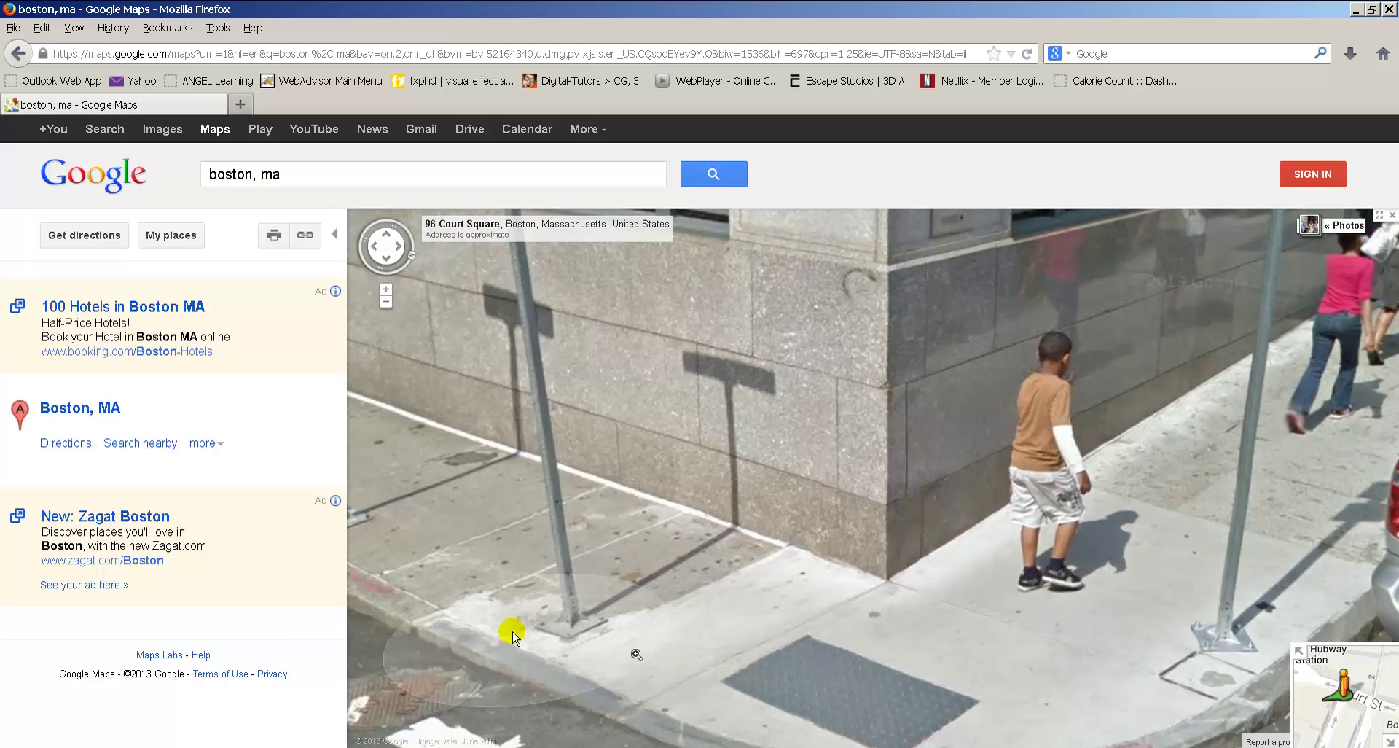
left_click(594, 474)
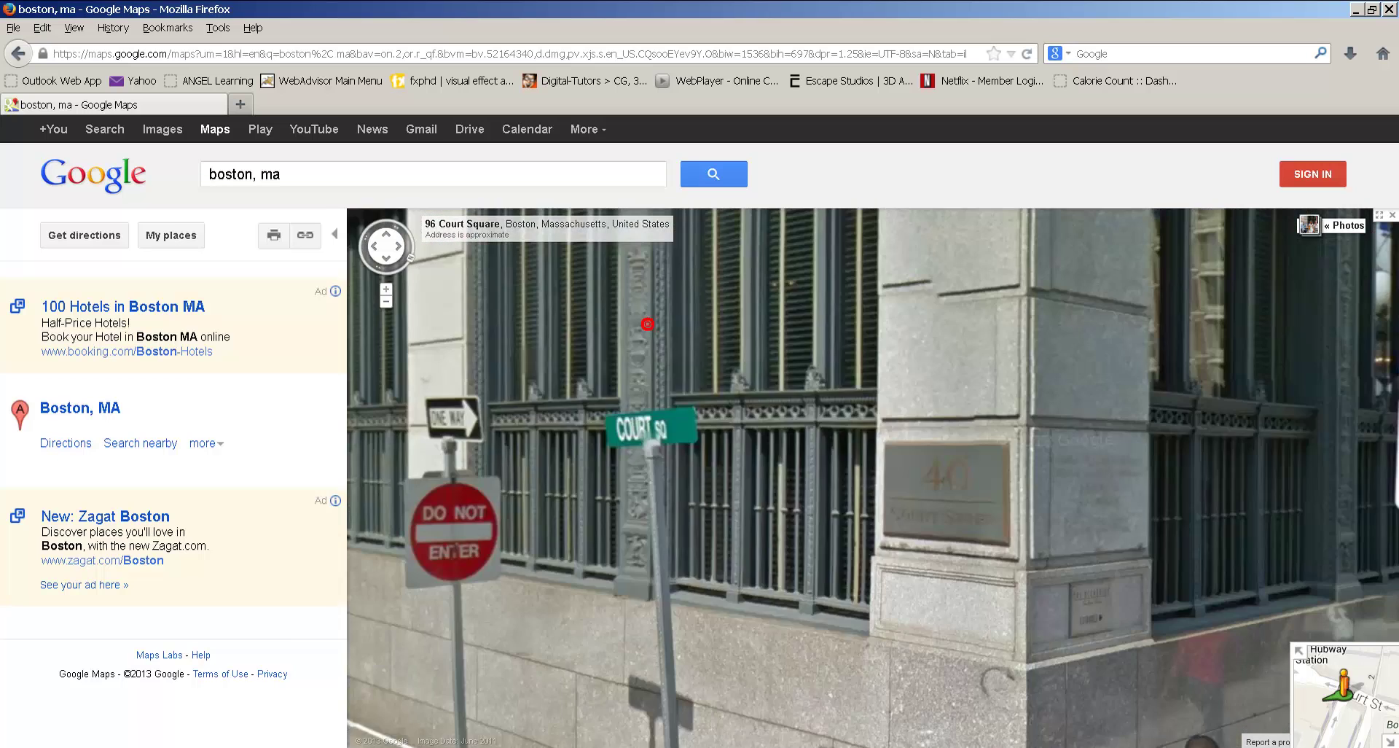
left_click_drag(747, 659, 716, 473)
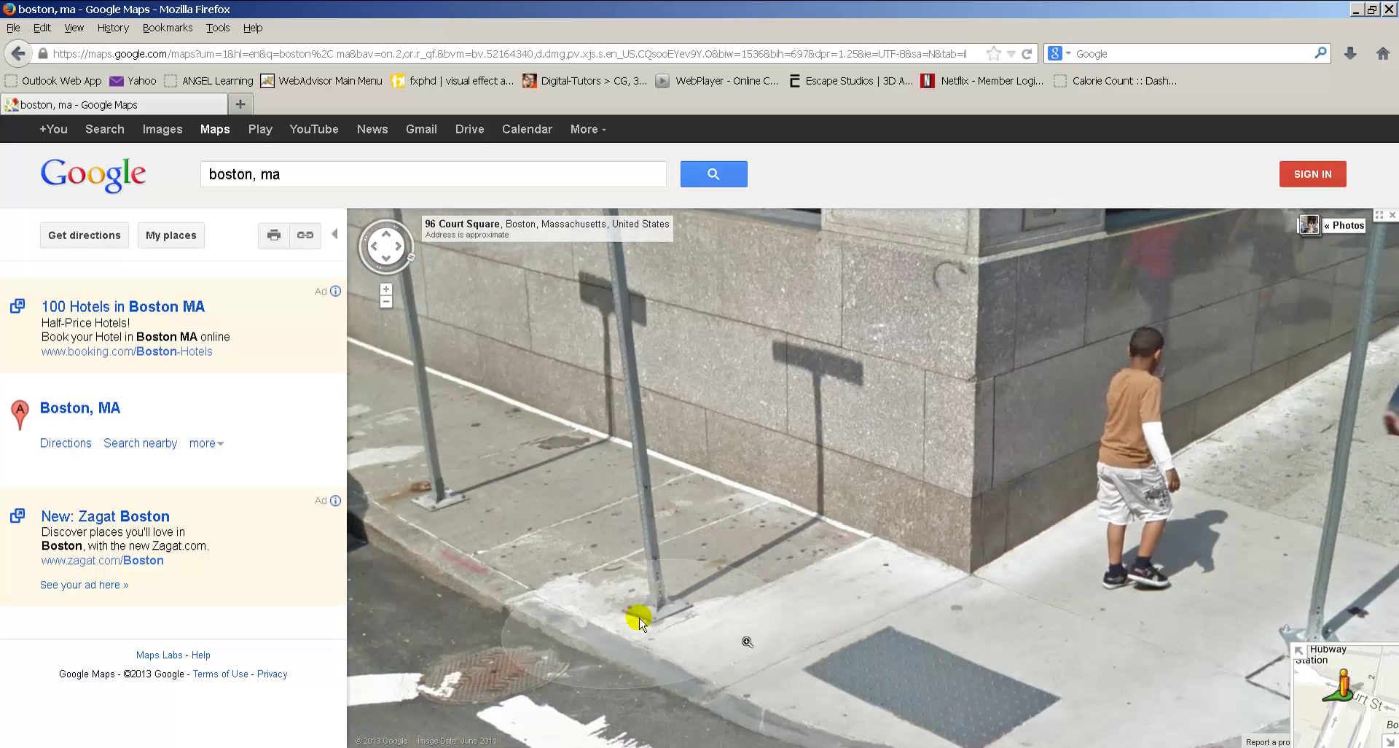
left_click(882, 604)
key("alt+Tab")
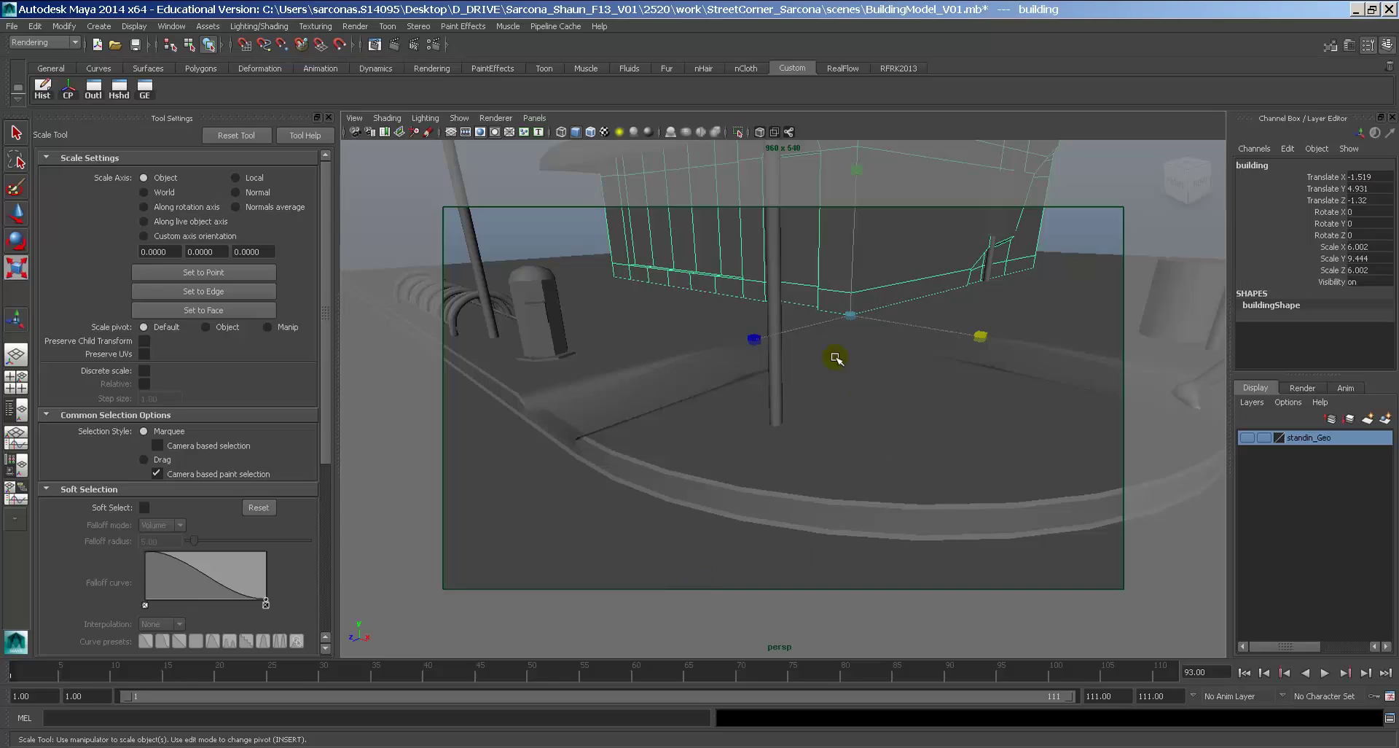
left_click(103, 28)
mouse_move(133, 65)
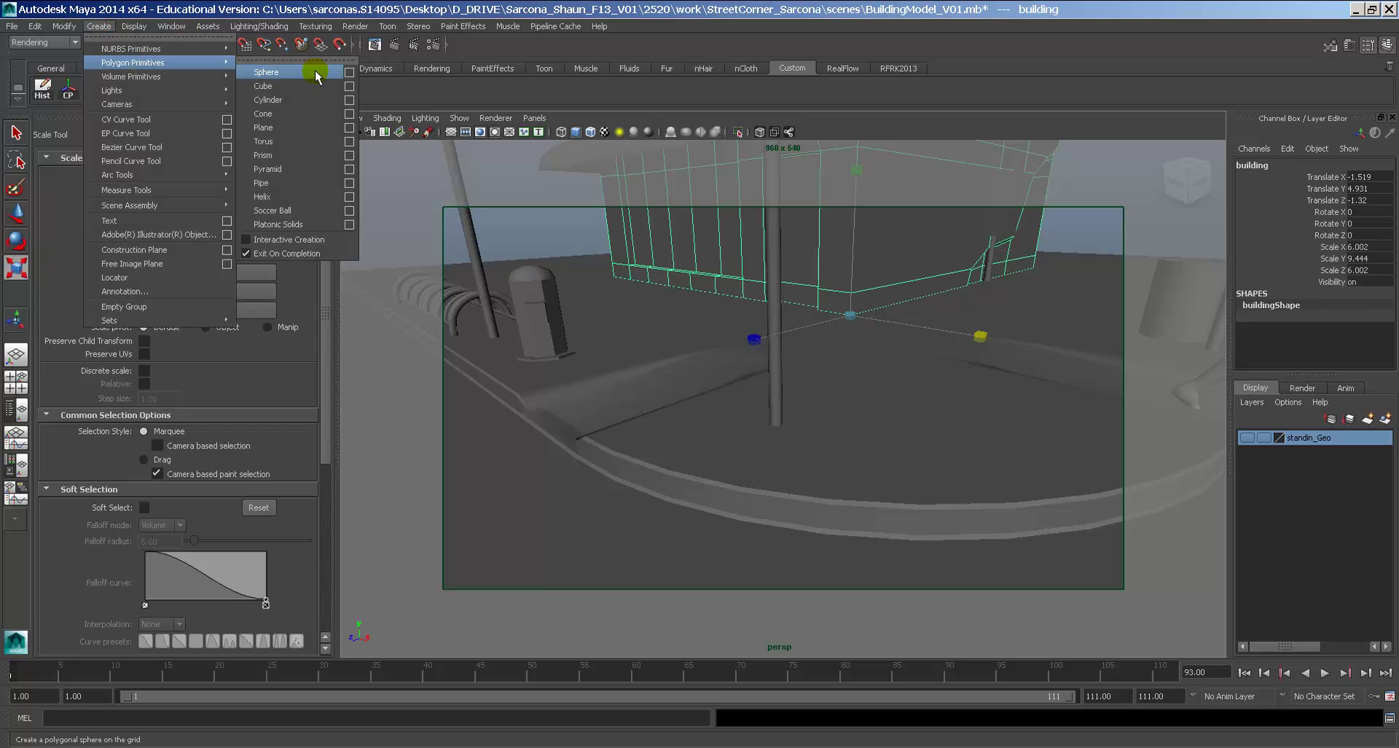
left_click(862, 274)
Duplicate a ring from the sign pole and lower the copy to the foot of the pole.
middle_click_drag(697, 364, 690, 474, "alt")
right_click_drag(690, 475, 784, 498, "alt")
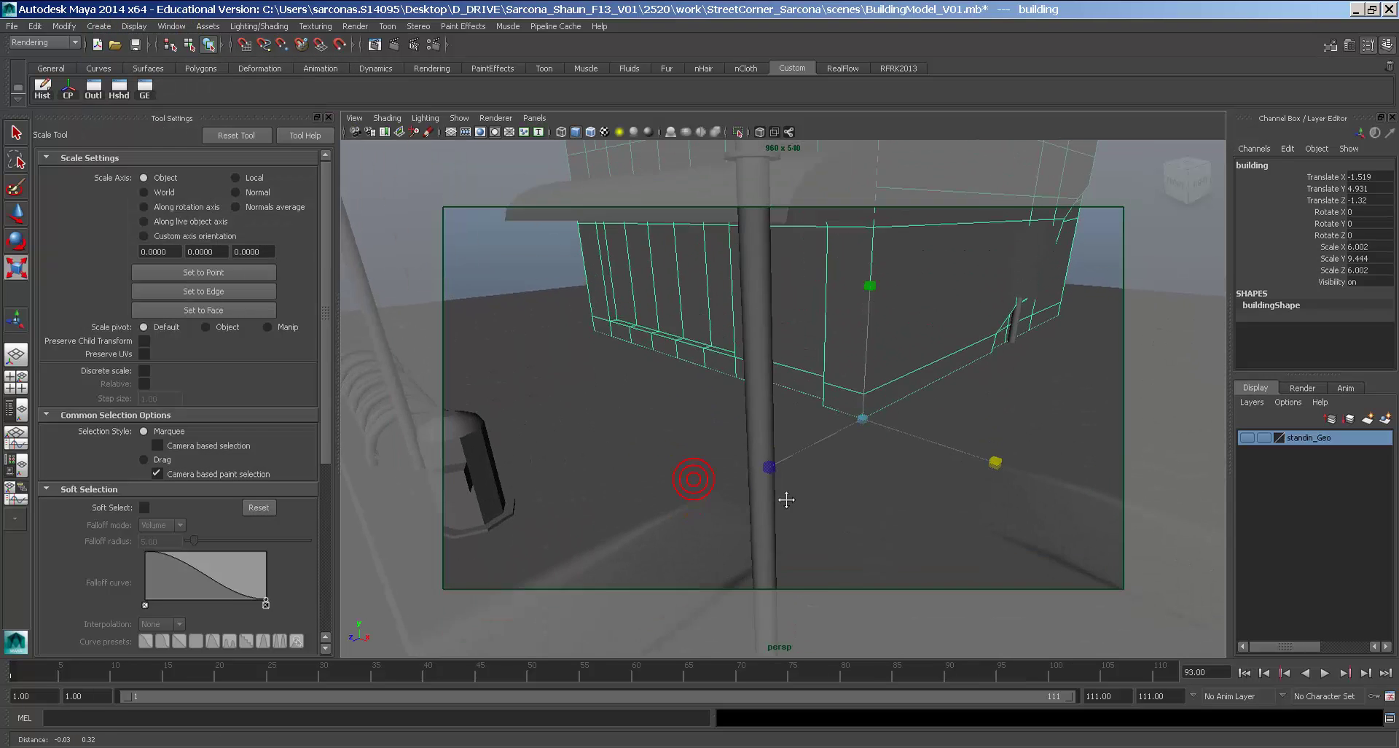
middle_click_drag(813, 326, 814, 357, "alt")
left_click(795, 275)
key("w")
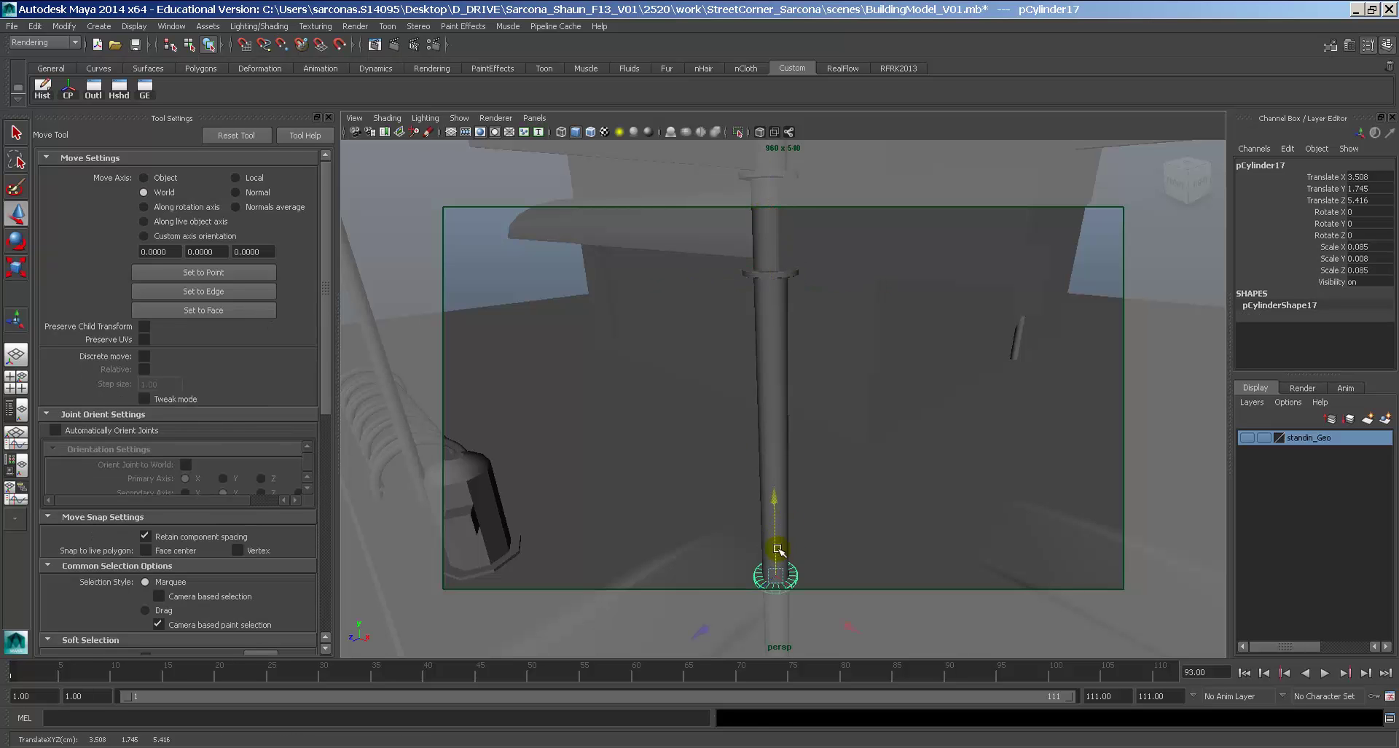
left_click_drag(778, 550, 799, 515)
middle_click_drag(799, 515, 798, 265, "alt")
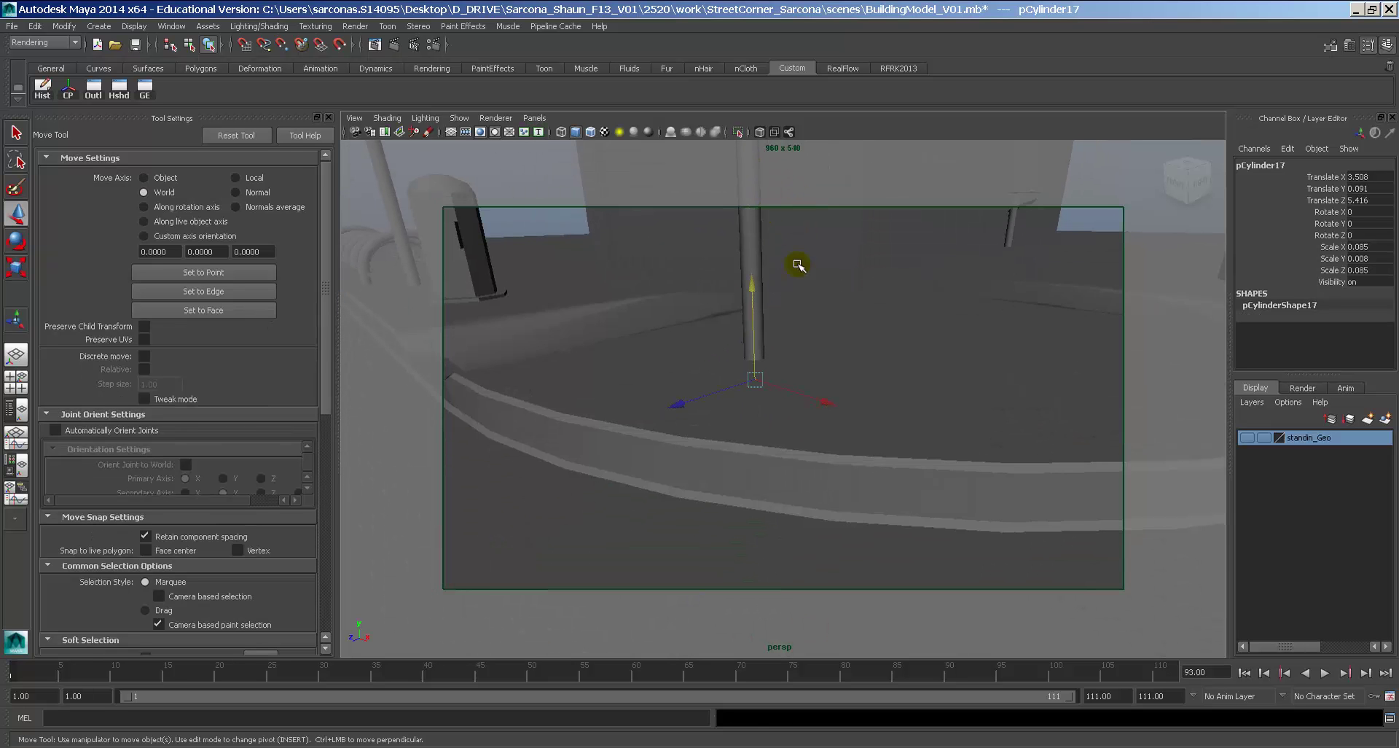
Scale the copied ring to about 0.207 × 0.021 × 0.207 as a base plate and set it on the pavement at Translate Y 0.22.
key("r")
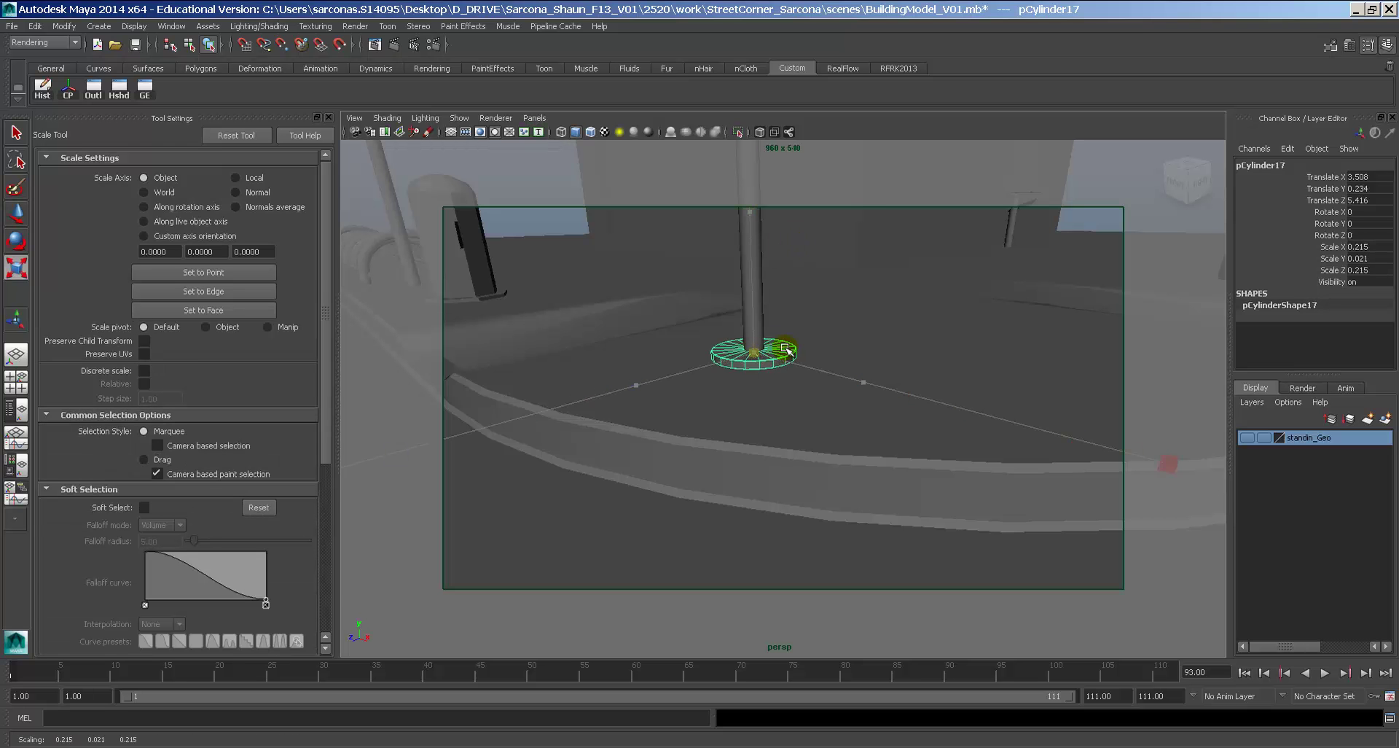
key("f")
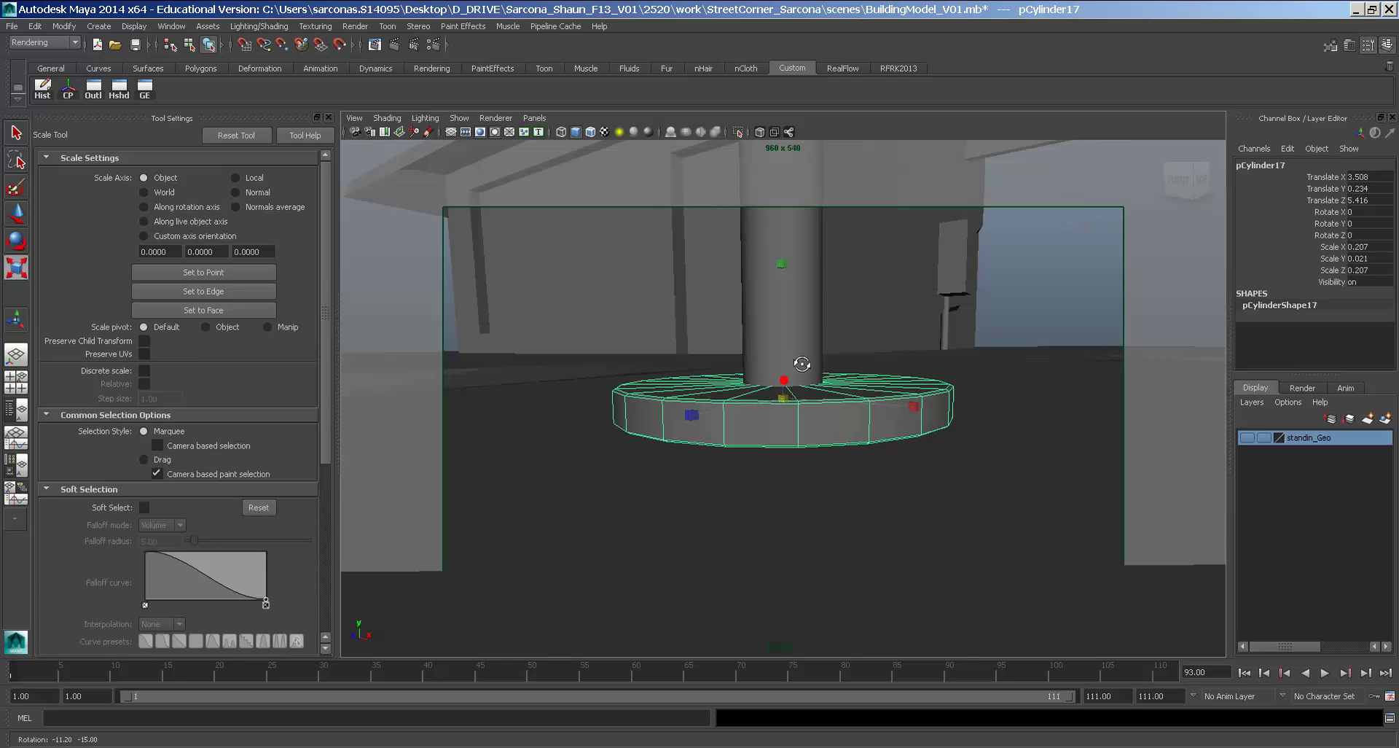
key("w")
left_click_drag(784, 300, 784, 313)
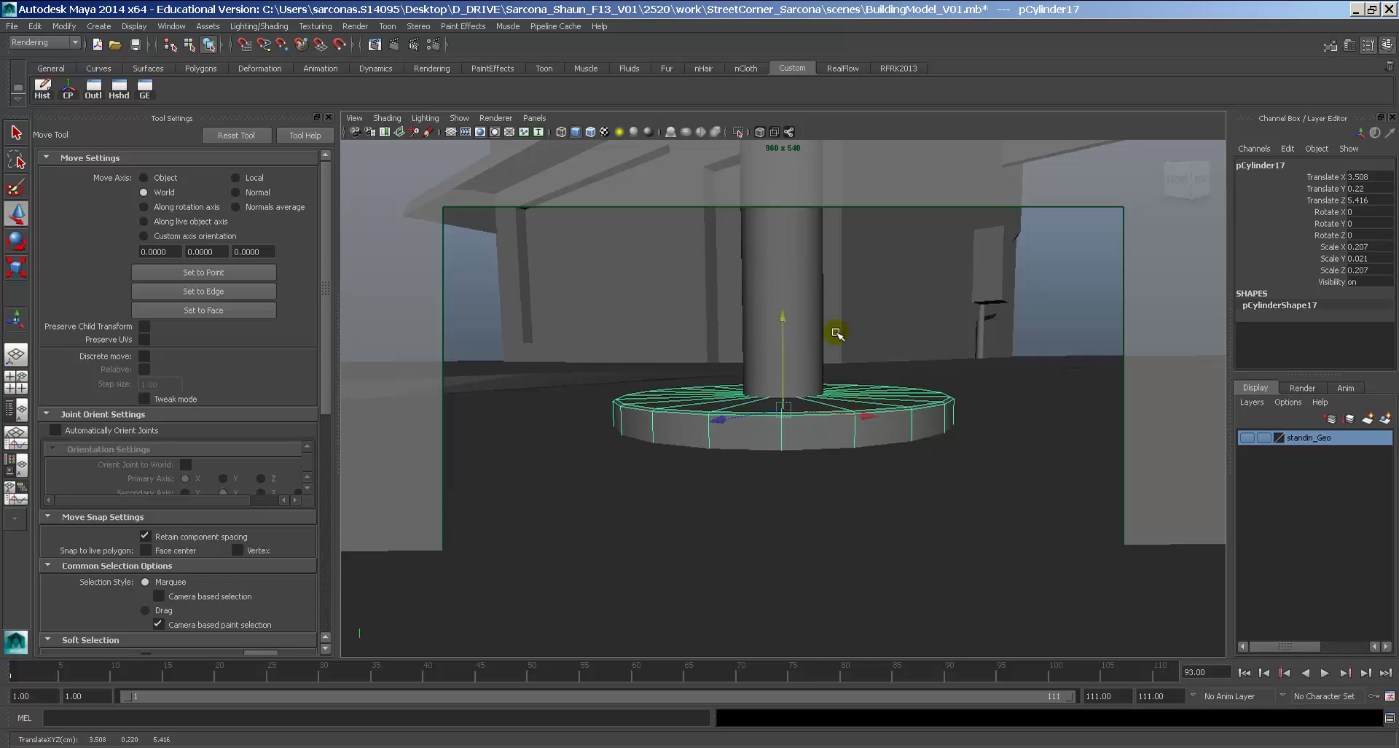
left_click_drag(977, 360, 1009, 386, "alt")
right_click_drag(1012, 390, 599, 353, "alt")
middle_click_drag(599, 353, 562, 369, "alt")
left_click(533, 335)
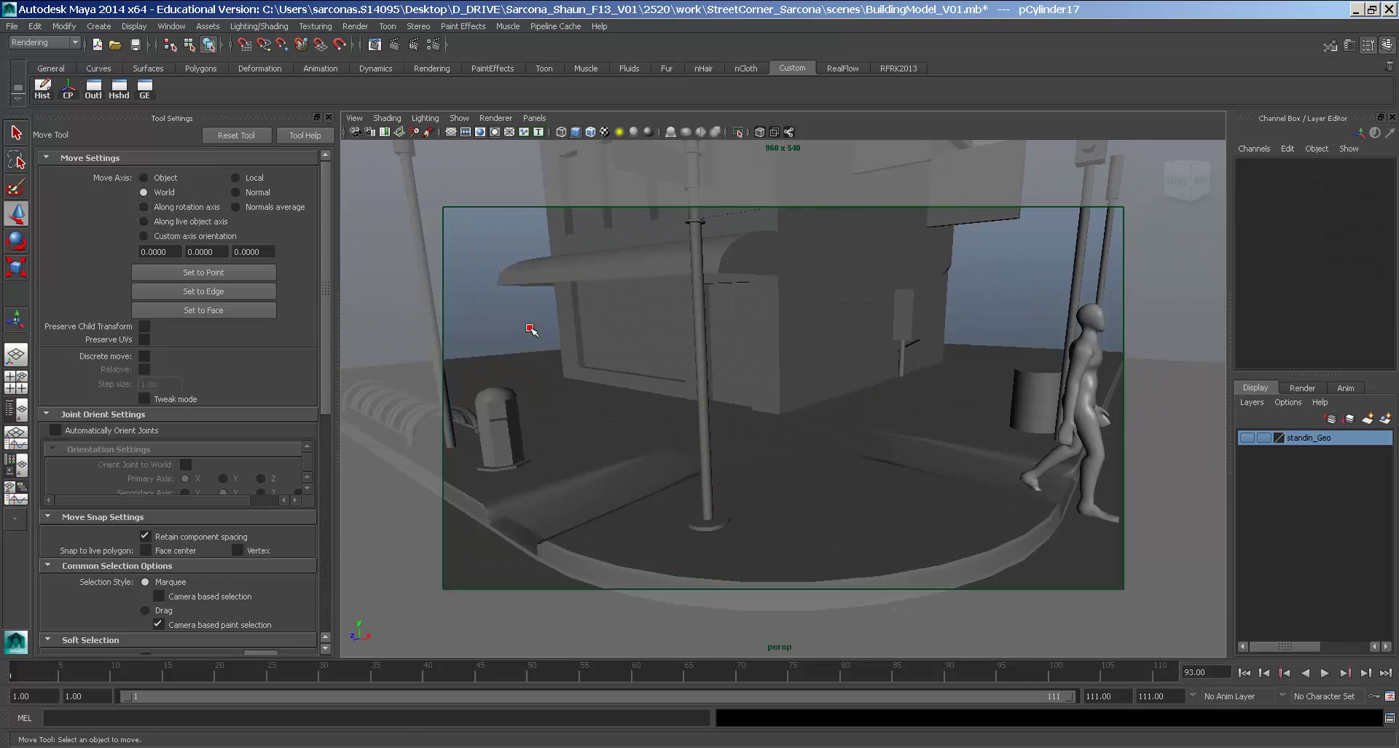
Select the round base plate at the foot of the sign pole and frame it in the view.
left_click_drag(531, 334, 593, 397, "alt")
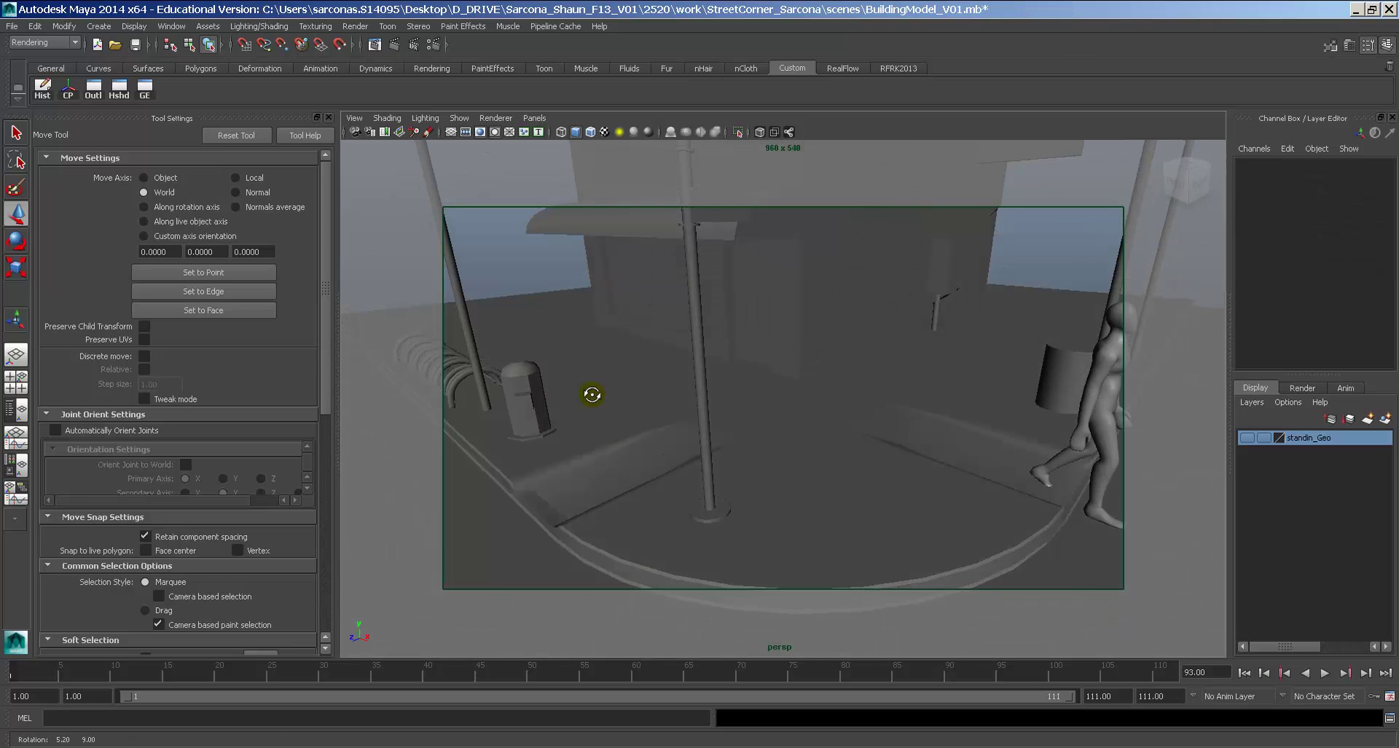
left_click(703, 515)
key("f")
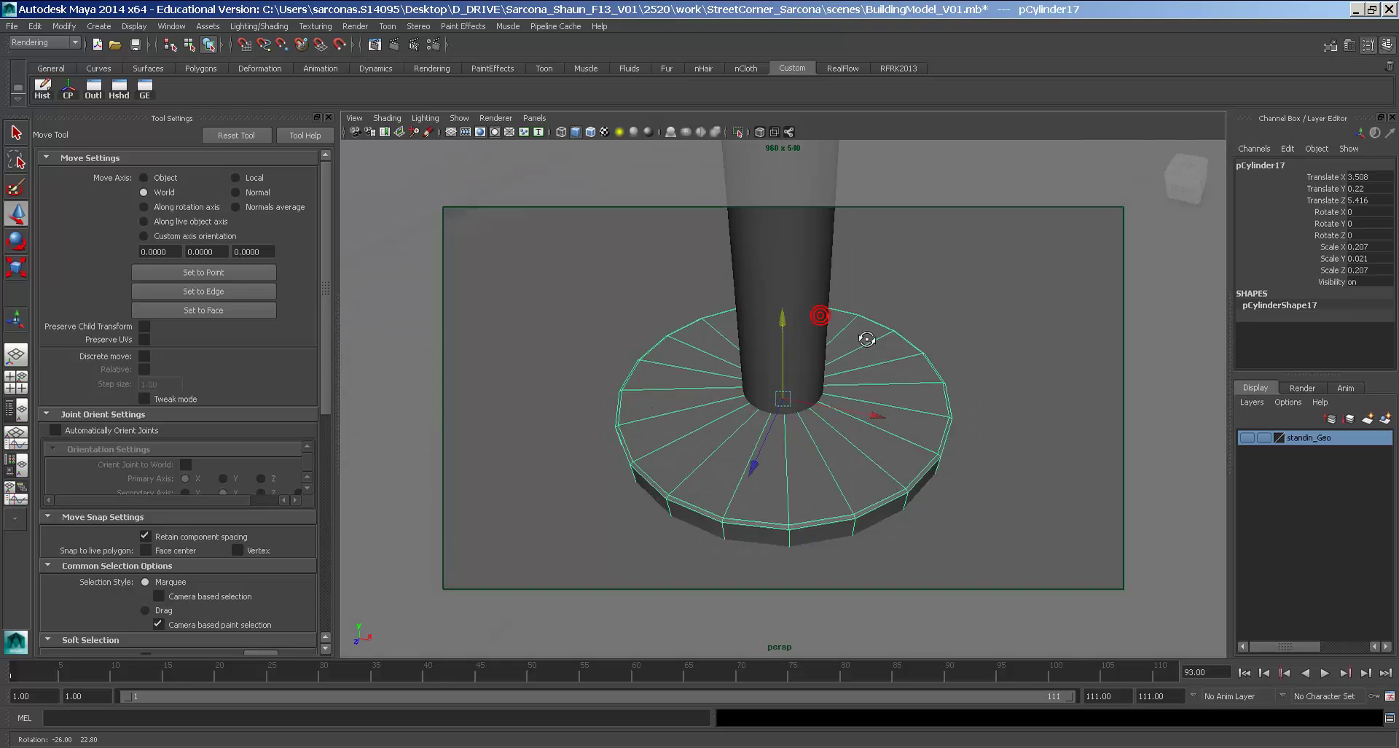
left_click(109, 28)
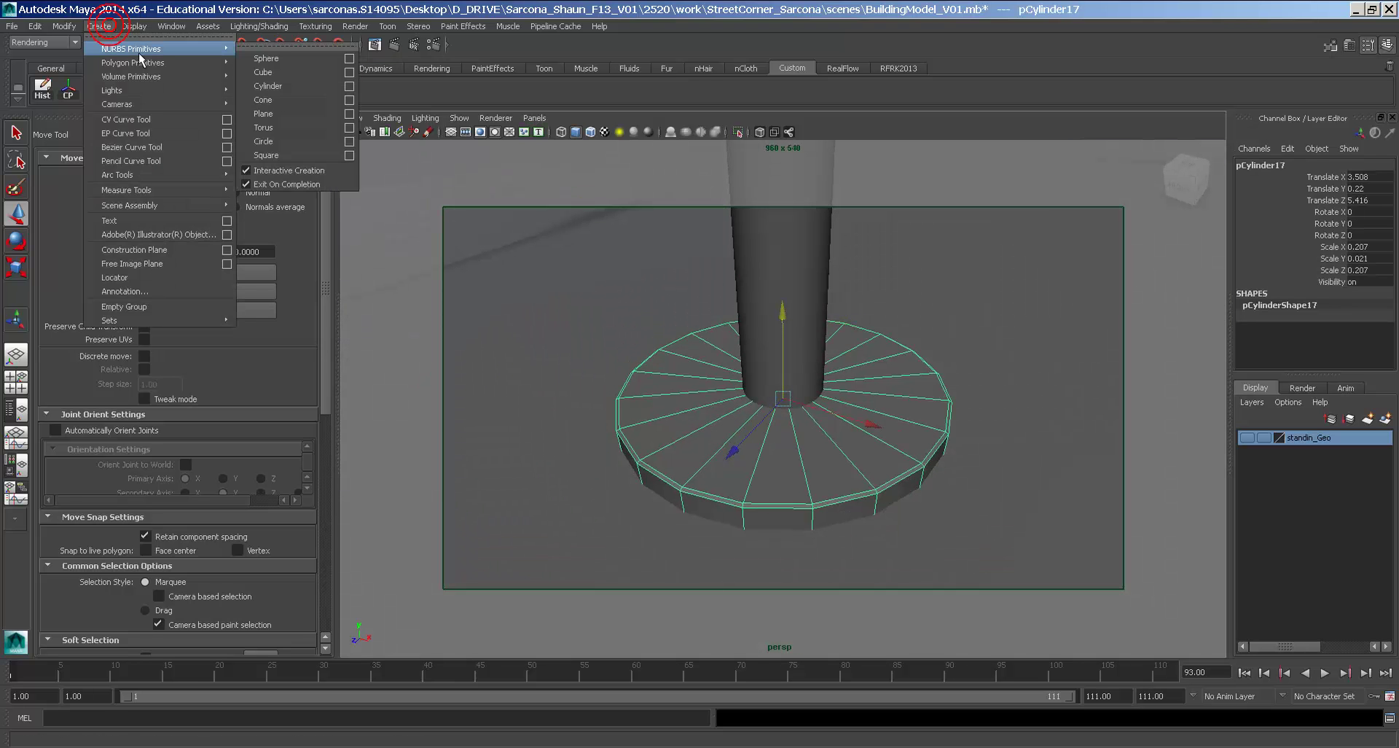
mouse_move(150, 64)
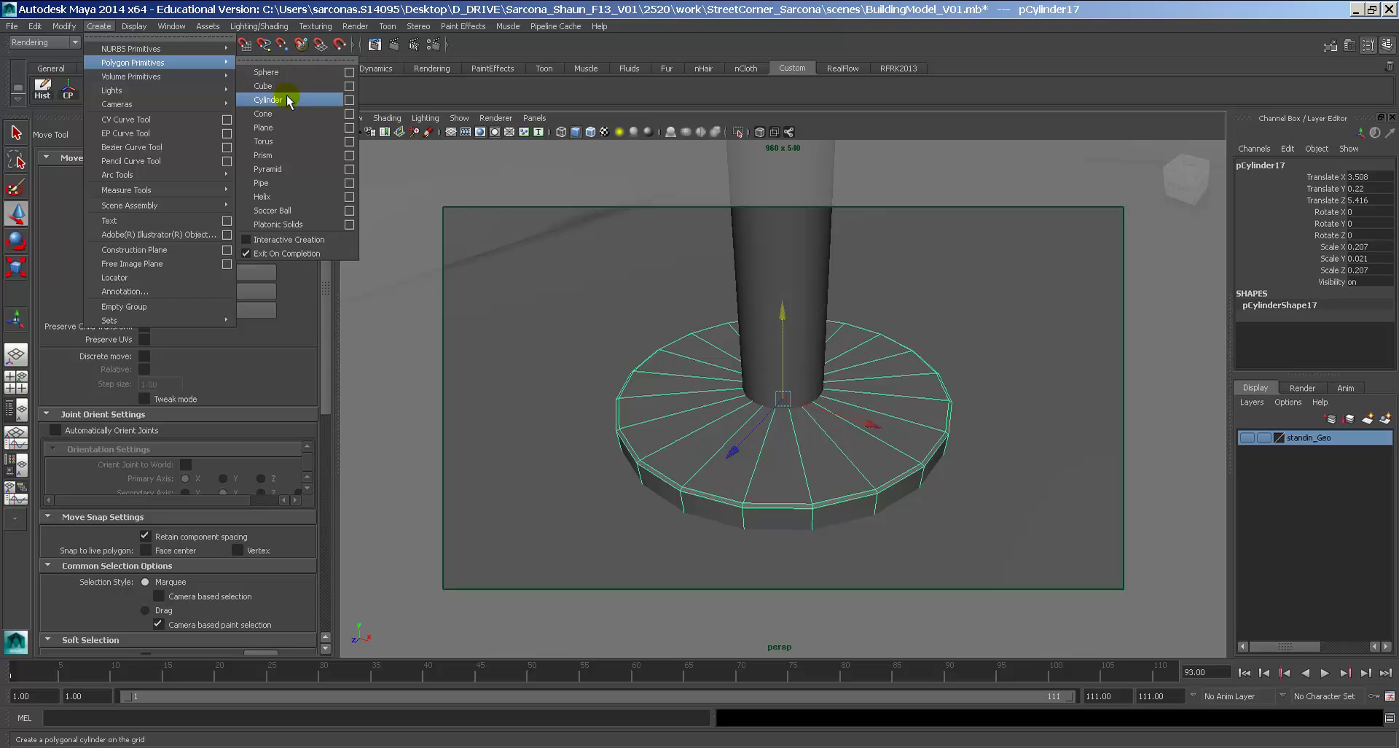
left_click(713, 388)
Try deleting a cap of faces from the base plate in wireframe display, and undo the deletion.
right_click_drag(646, 390, 647, 422)
key("4")
left_click_drag(682, 437, 758, 432, "alt")
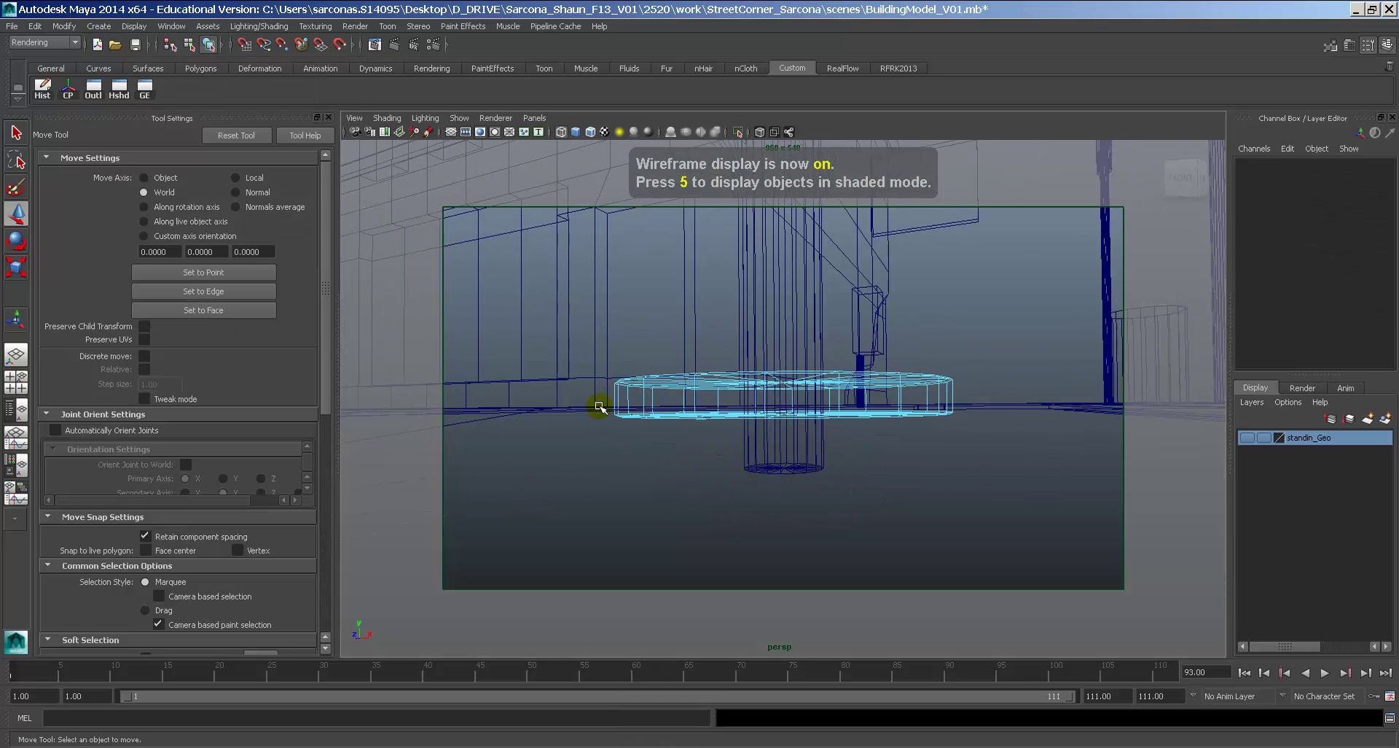
left_click_drag(1013, 477, 1014, 476)
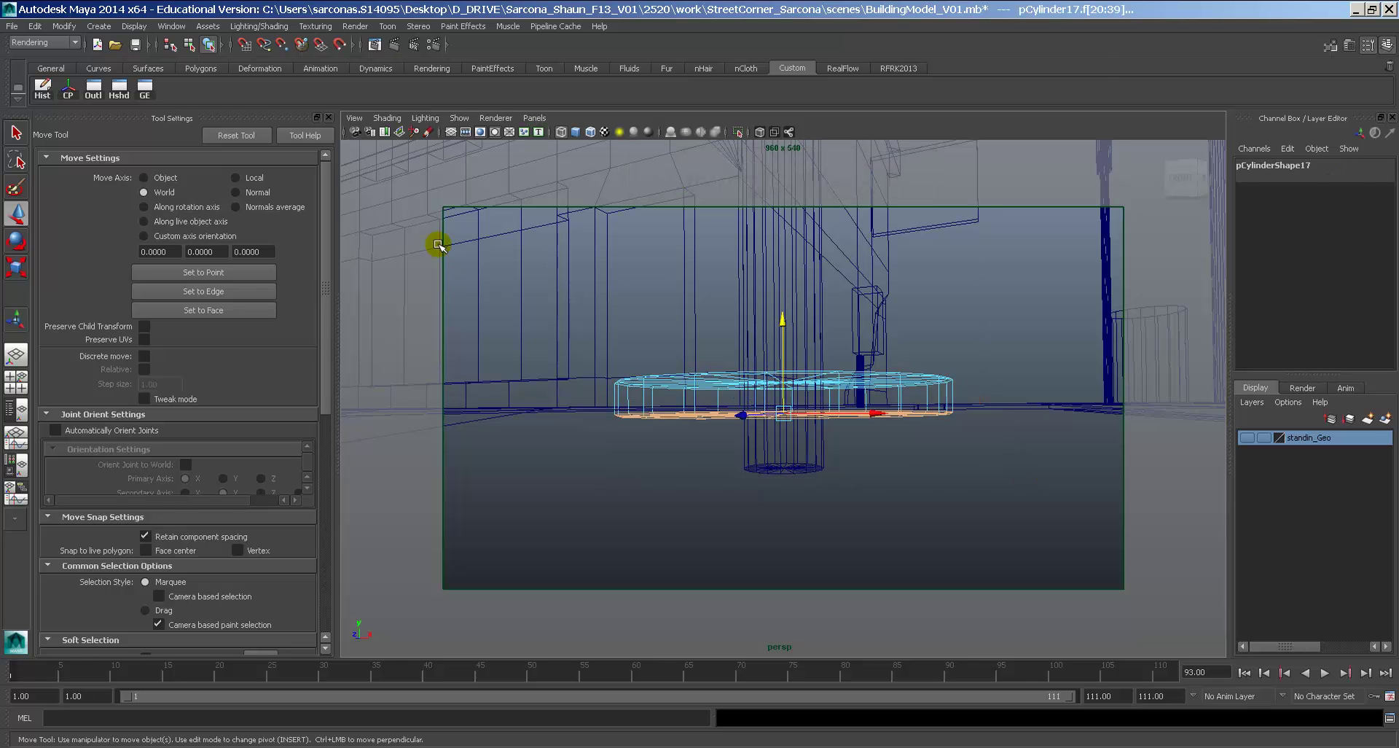
key("Delete")
key("5")
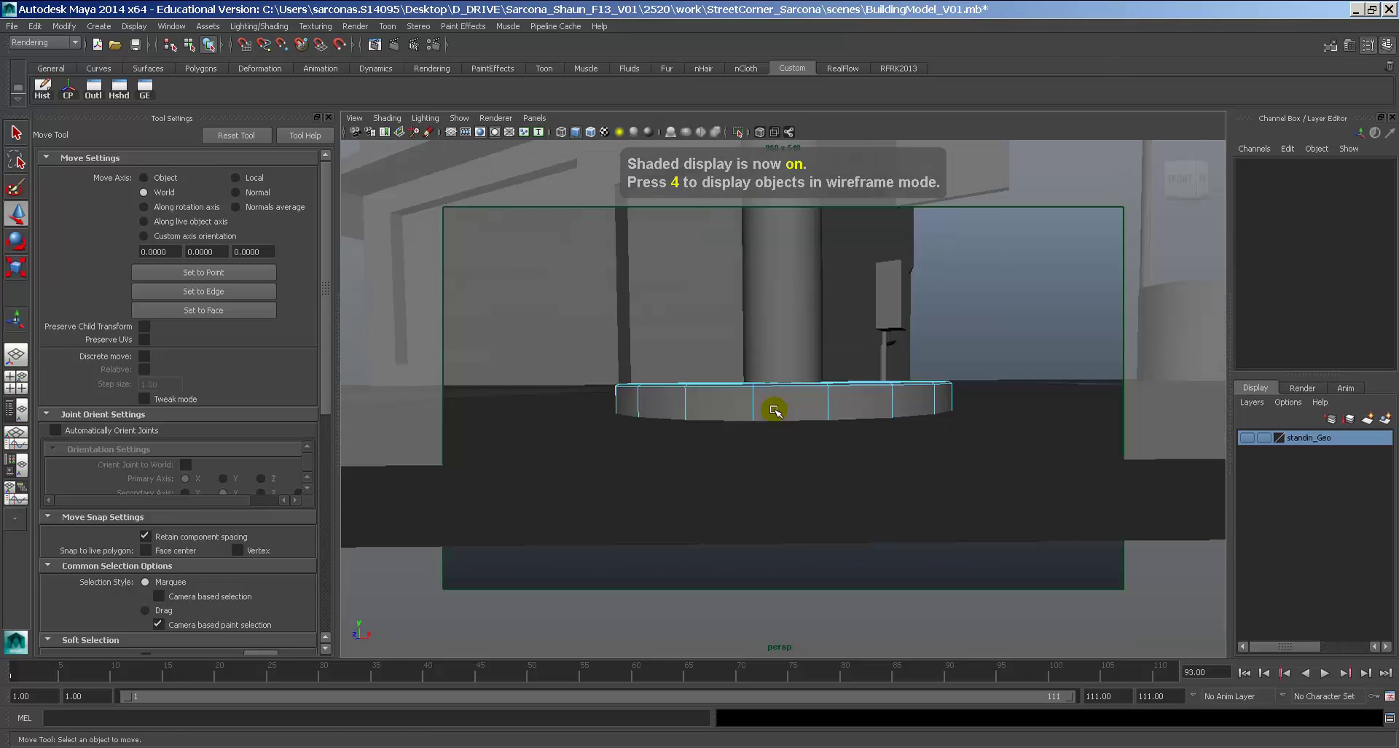
key("4")
left_click(780, 397)
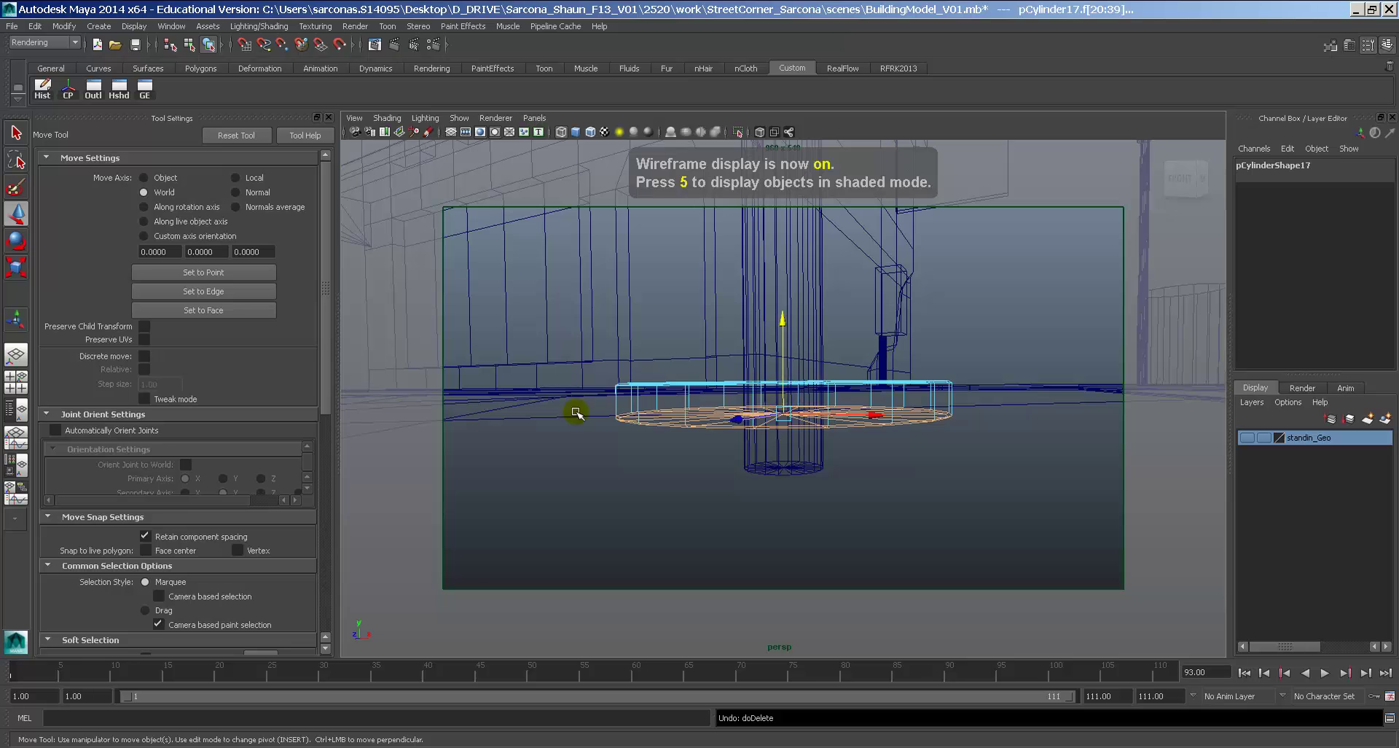
Delete the hidden faces on the underside of the base plate and return to object selection in shaded display.
left_click_drag(1155, 508, 933, 420, "alt")
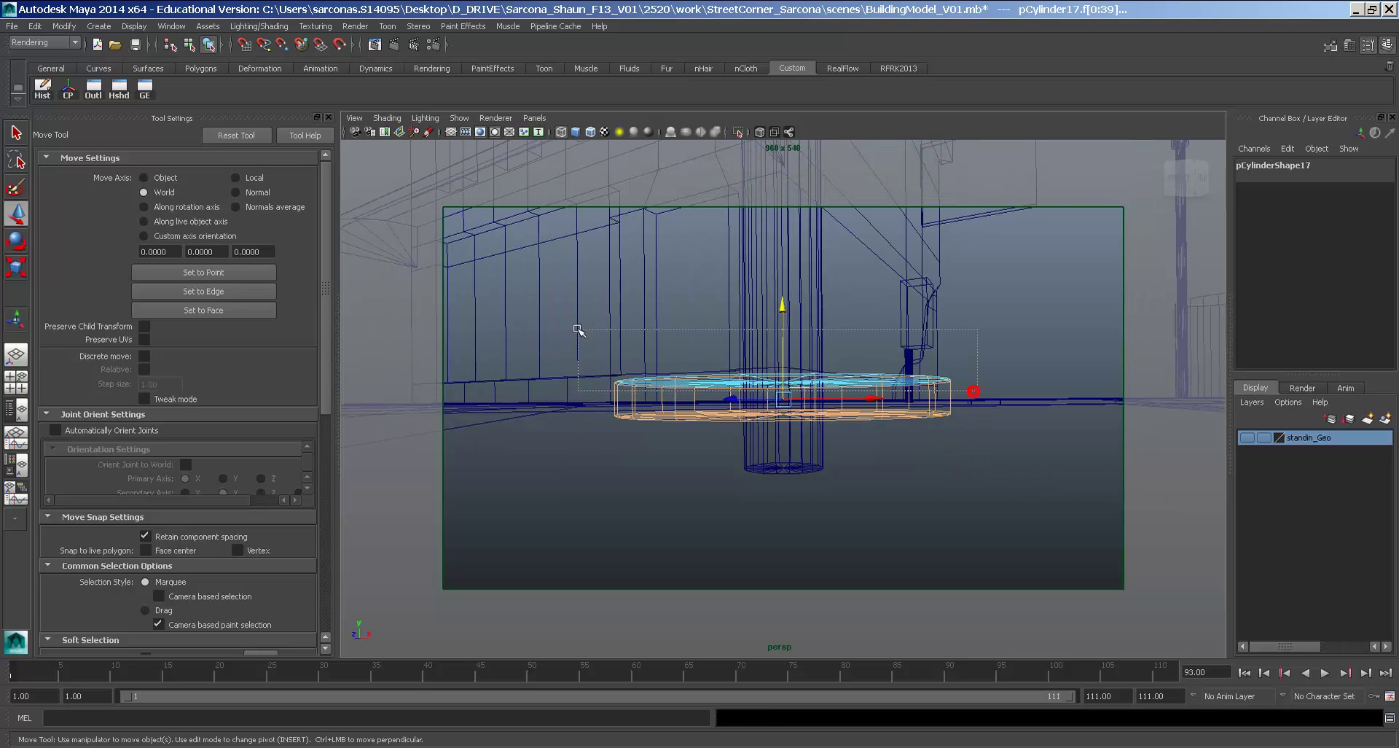
left_click(593, 299)
key("5")
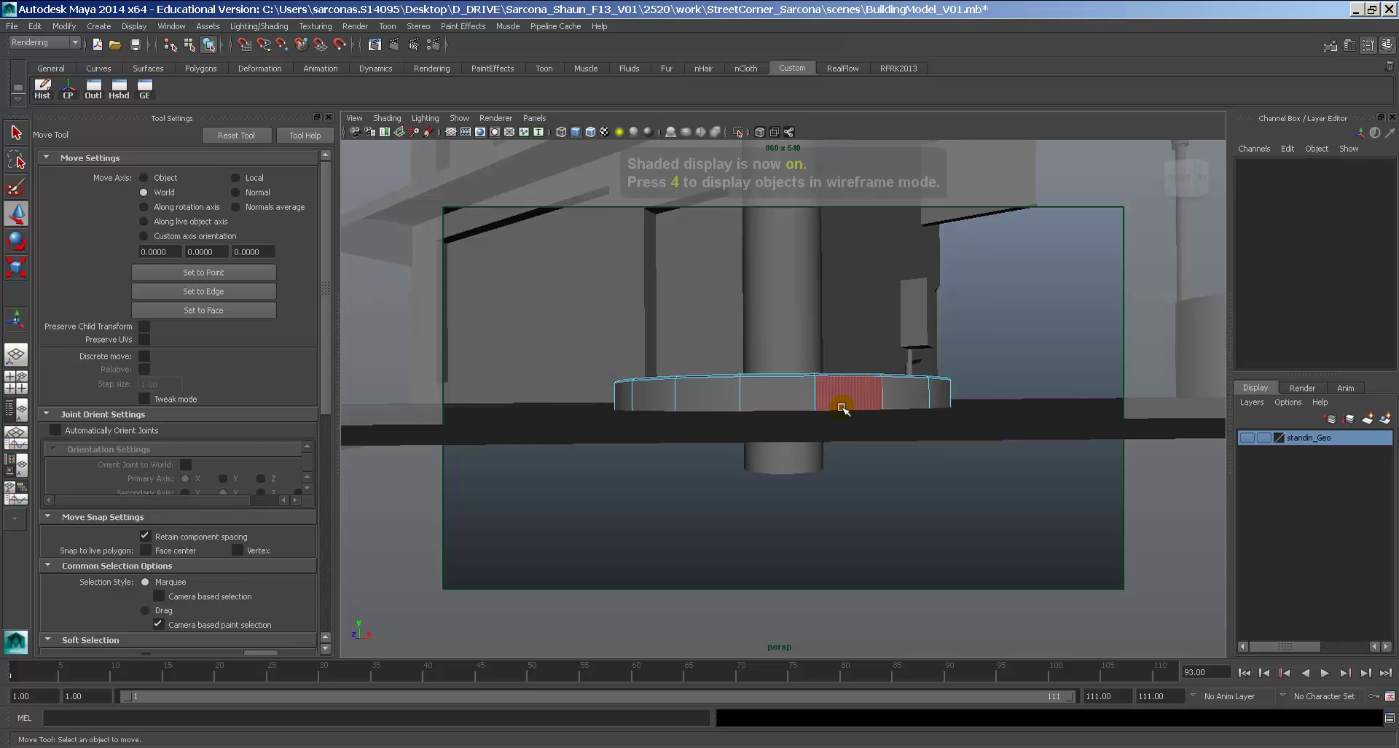
left_click_drag(843, 400, 928, 408, "alt")
mouse_move(846, 421)
right_mouse_down()
mouse_move(899, 386)
mouse_move(883, 398)
right_mouse_up()
left_click_drag(881, 400, 856, 428, "alt")
scroll(855, 429, "down", 2)
Create a polygon cylinder, scale it uniformly to about 0.182, and move it beside the pole base at about X 3.373, Y 0.073, Z 5.546.
left_click(108, 30)
mouse_move(178, 63)
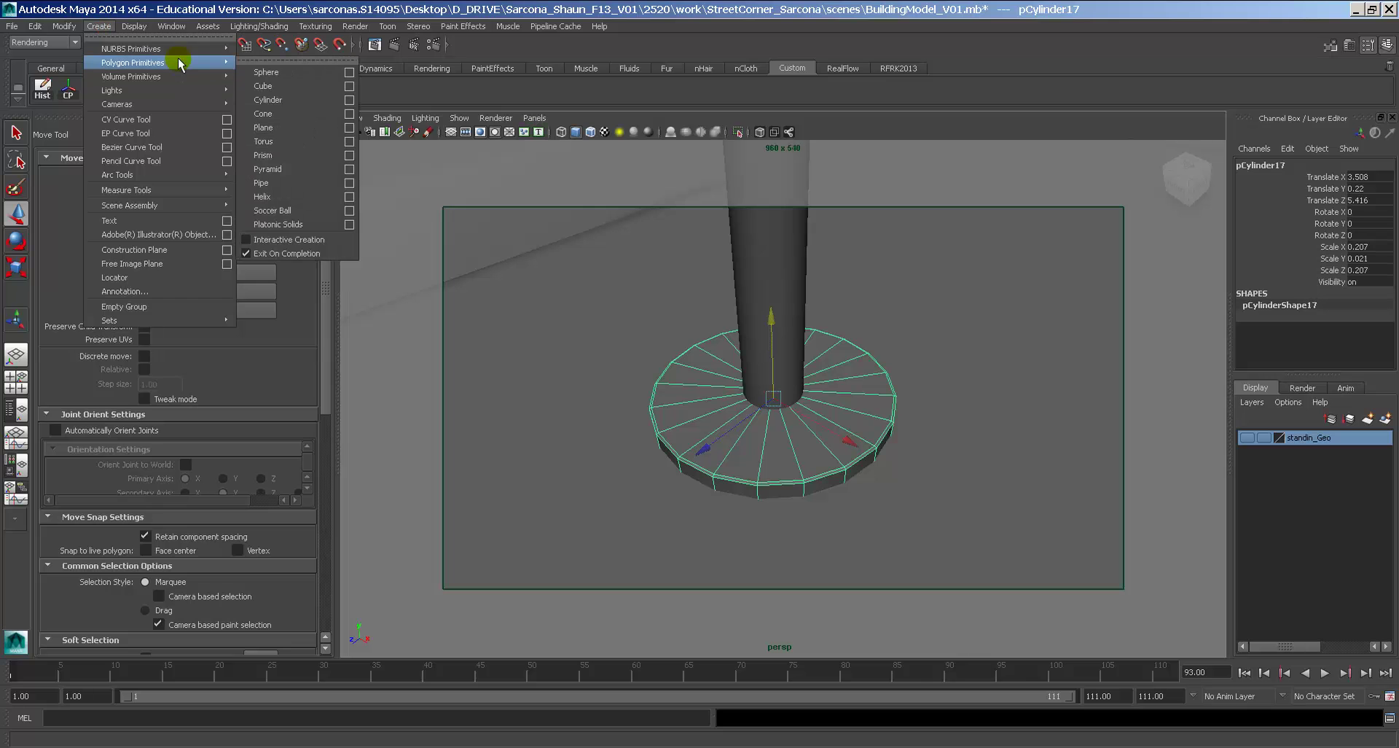
left_click(300, 101)
right_click_drag(894, 396, 725, 419, "alt")
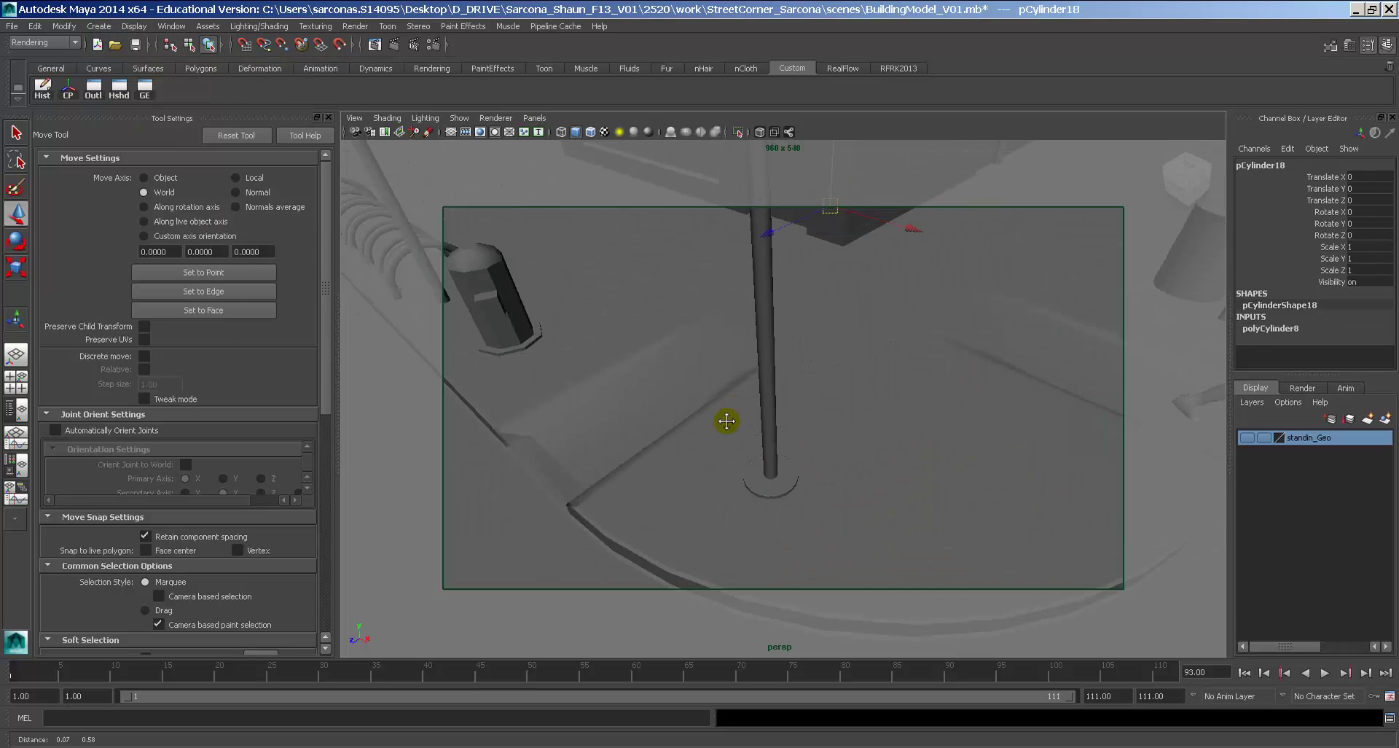
left_click_drag(725, 418, 722, 365, "alt")
left_click_drag(766, 172, 445, 437)
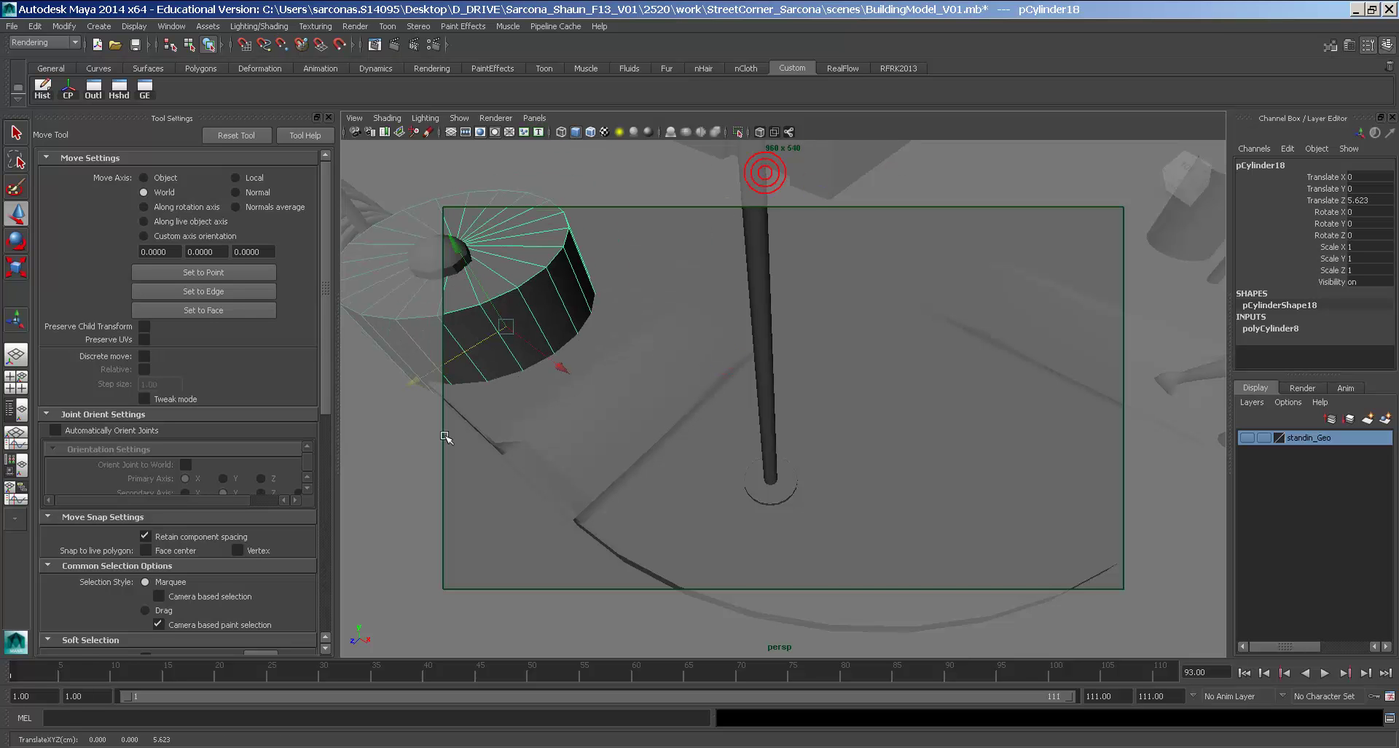
left_click_drag(559, 361, 642, 519)
key("r")
key("w")
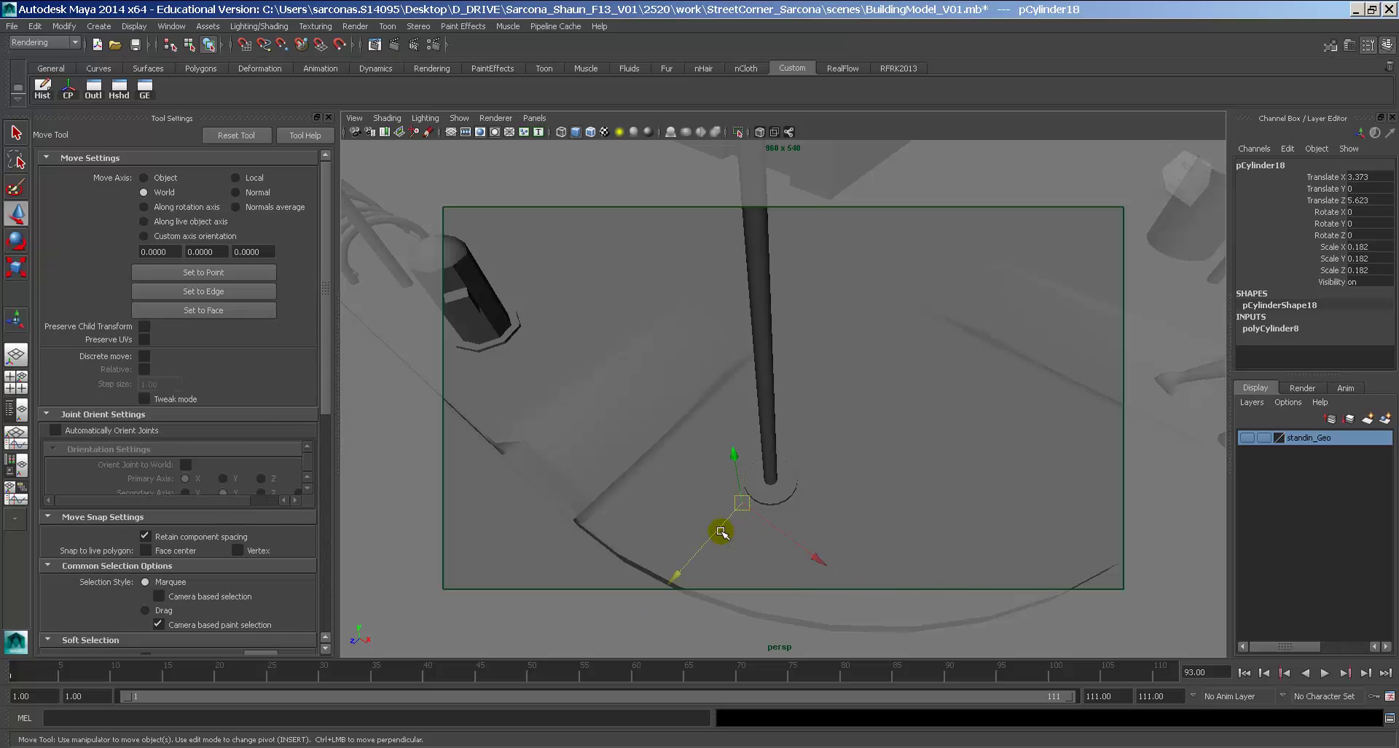
left_click_drag(745, 467, 750, 478)
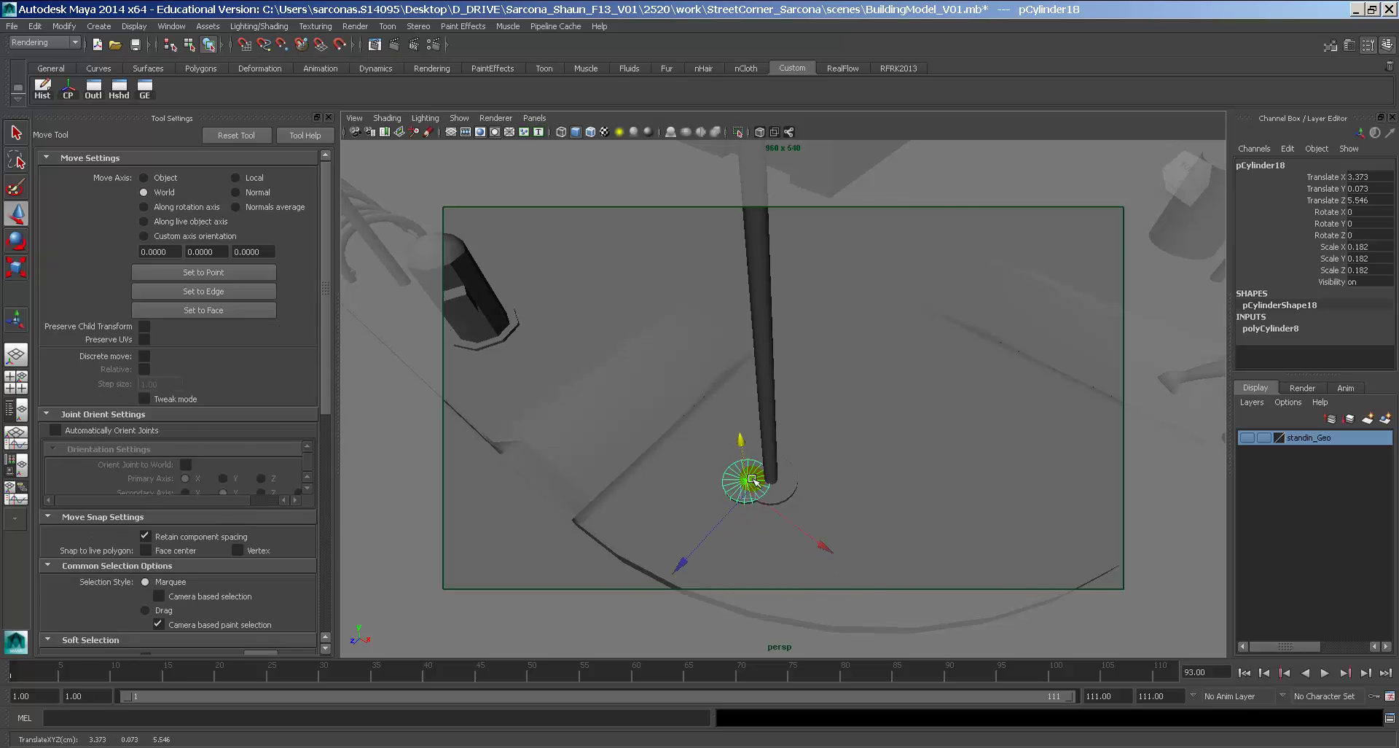
Shrink the cylinder uniformly to about 0.038 and set it on the base plate at about X 3.422, Y 0.221, Z 5.508.
key("f")
key("r")
middle_click_drag(1038, 387, 980, 403)
key("w")
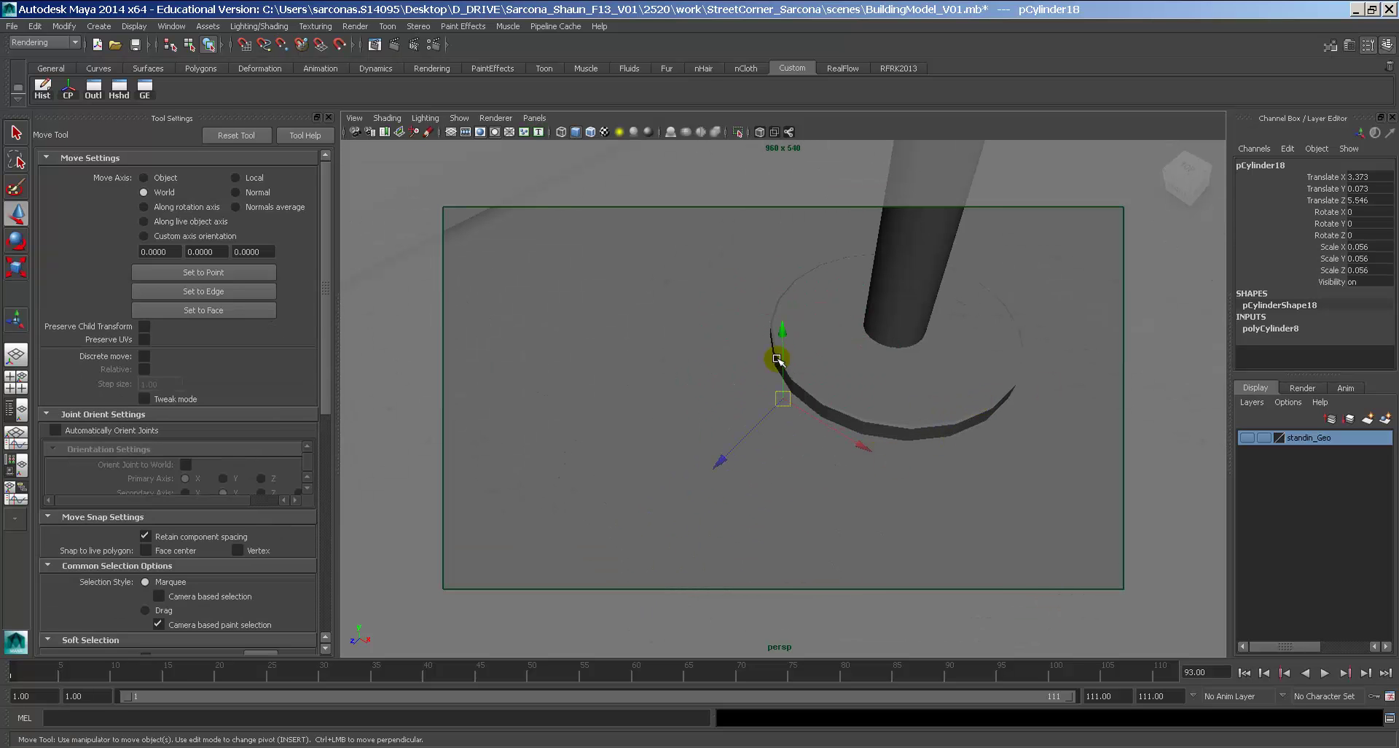
key("r")
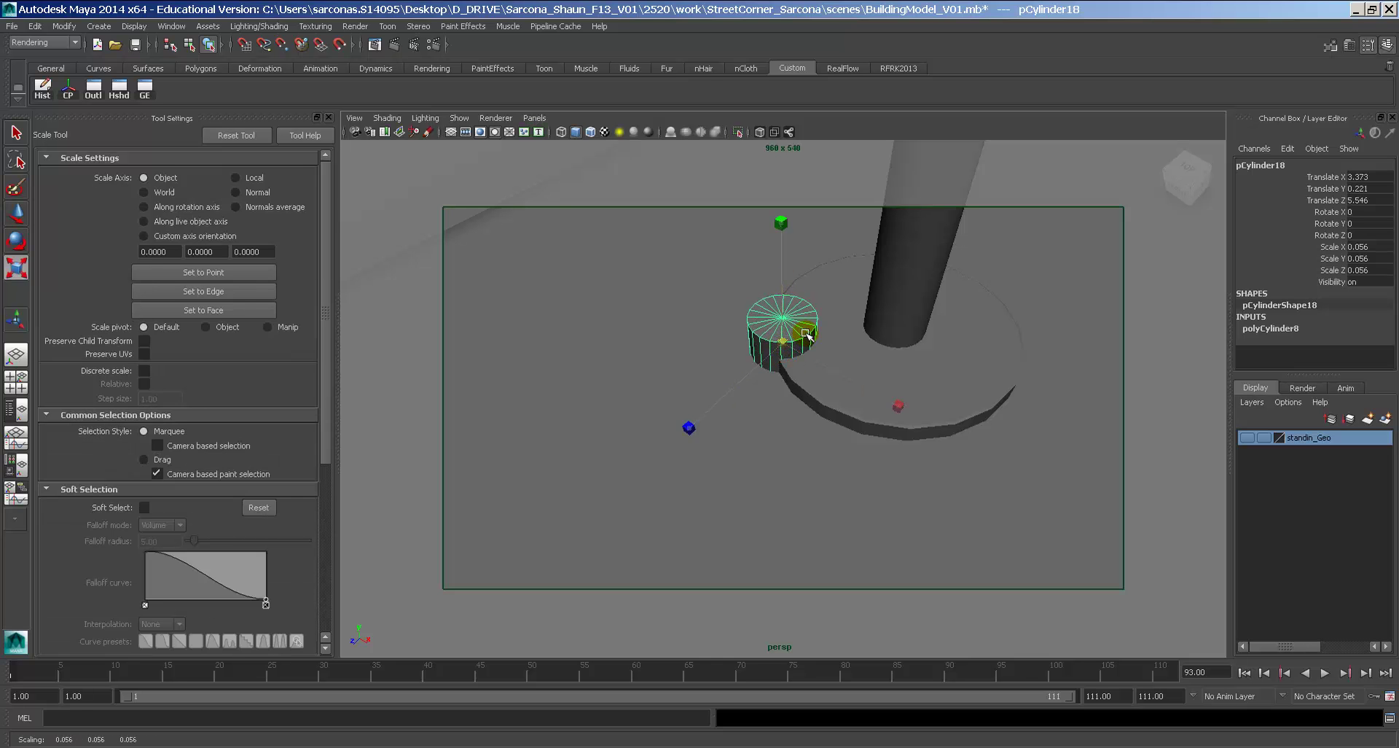
left_click_drag(784, 341, 774, 331)
key("w")
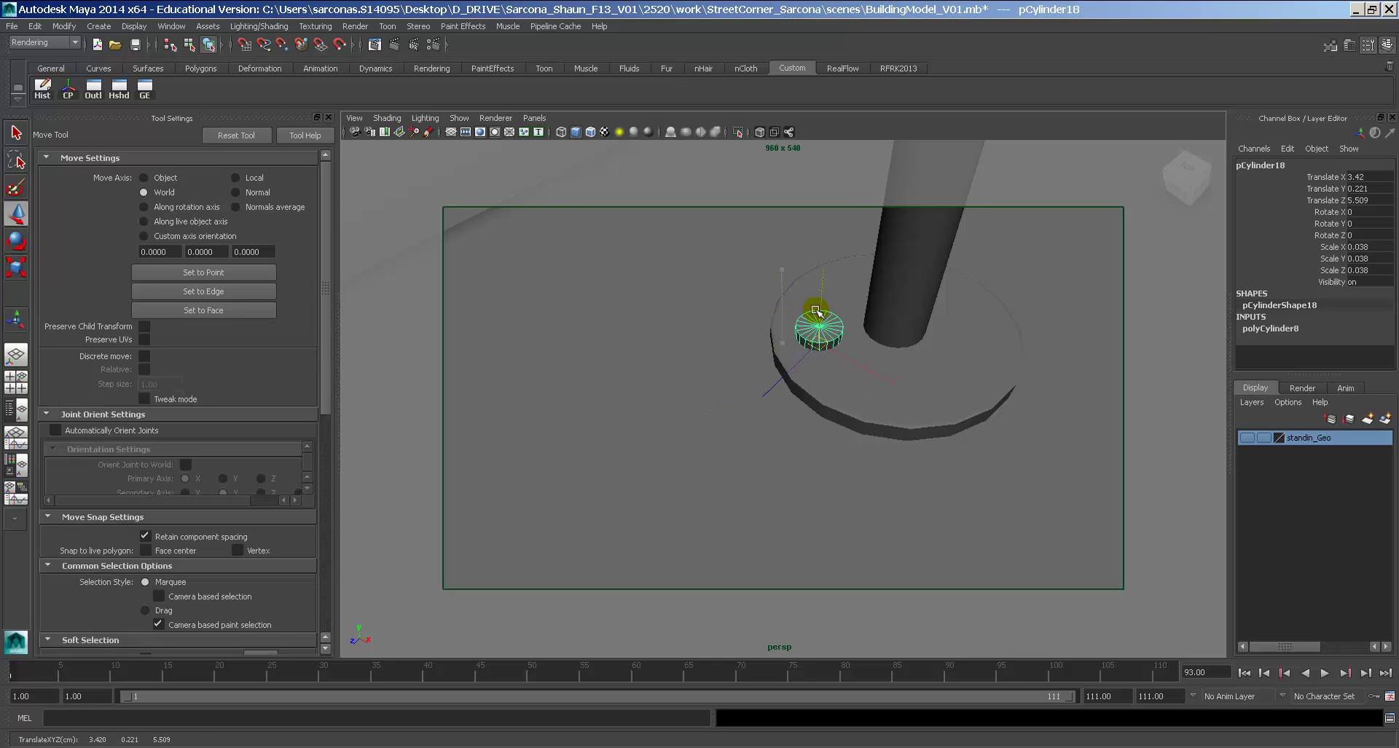
Make the small cylinder hexagonal by setting its Subdivisions Axis to 6.
key("f")
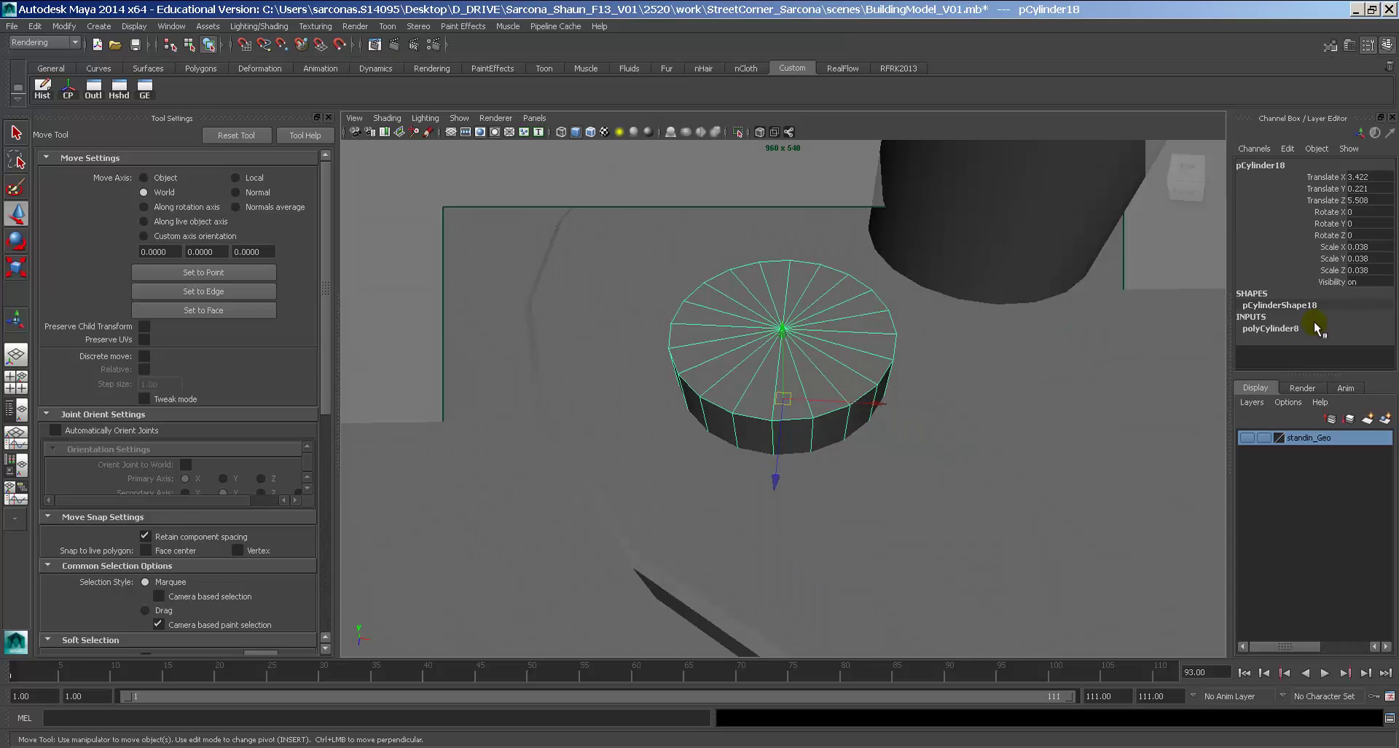
left_click(1252, 329)
scroll(1312, 365, "down", 2)
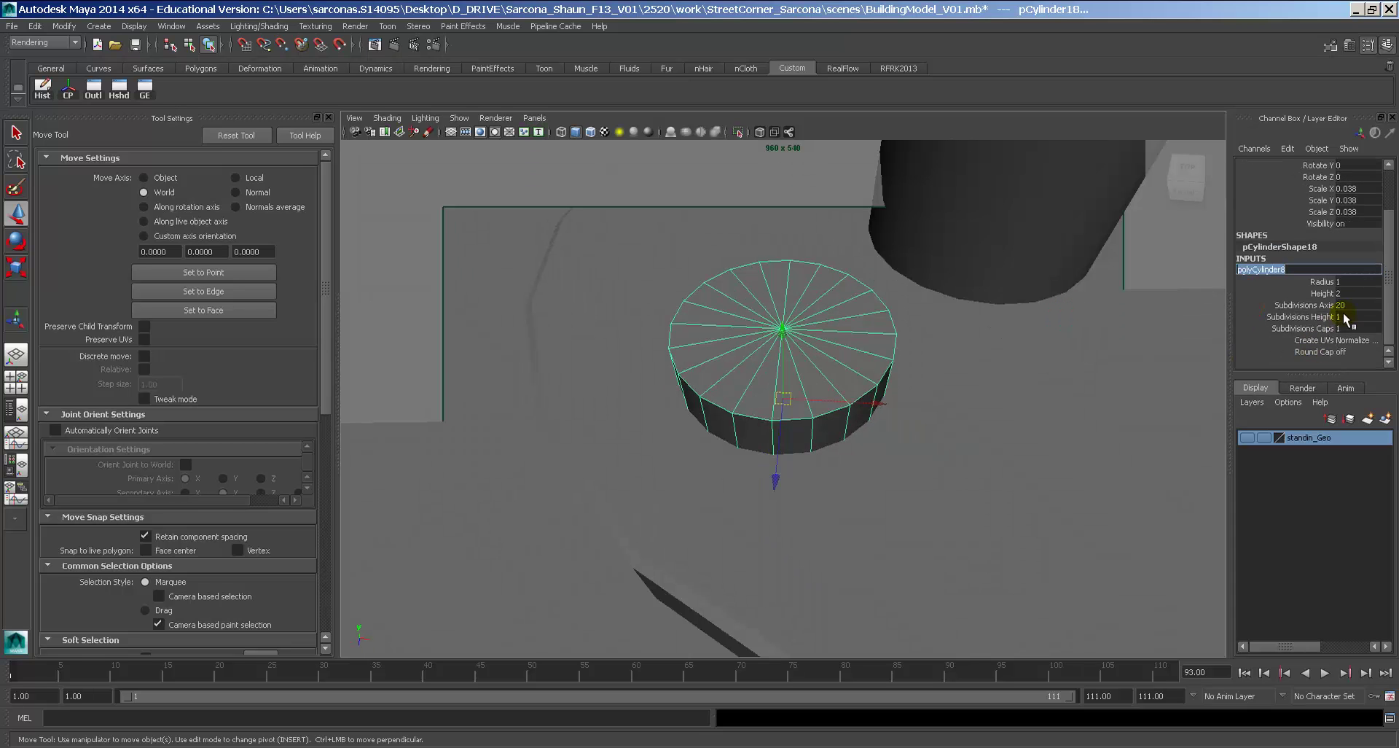
type("5")
key("Return")
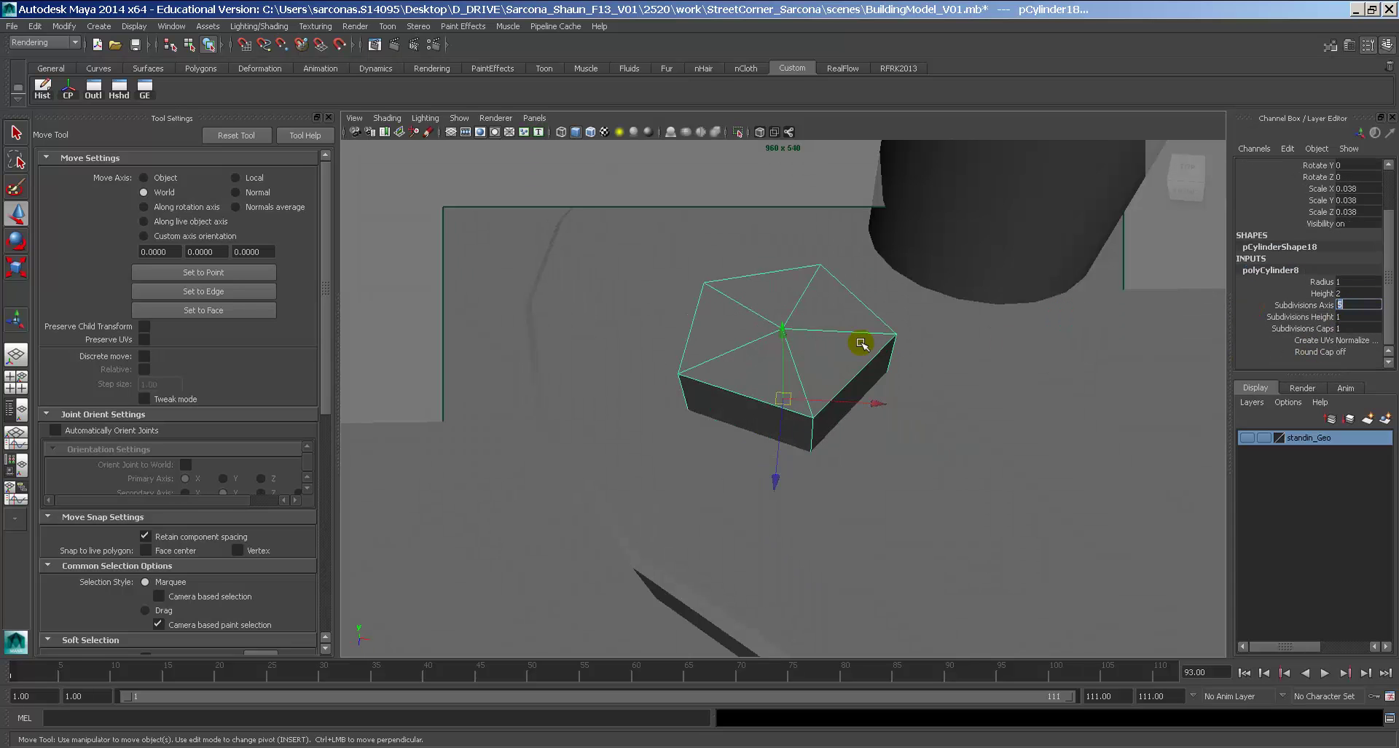
type("6")
key("Return")
Delete the bottom cap faces of the hexagonal cylinder.
left_click_drag(805, 342, 764, 370, "alt")
right_click_drag(762, 372, 780, 375, "alt")
middle_click_drag(772, 376, 799, 367, "alt")
right_click(720, 369)
right_click_drag(721, 369, 721, 386)
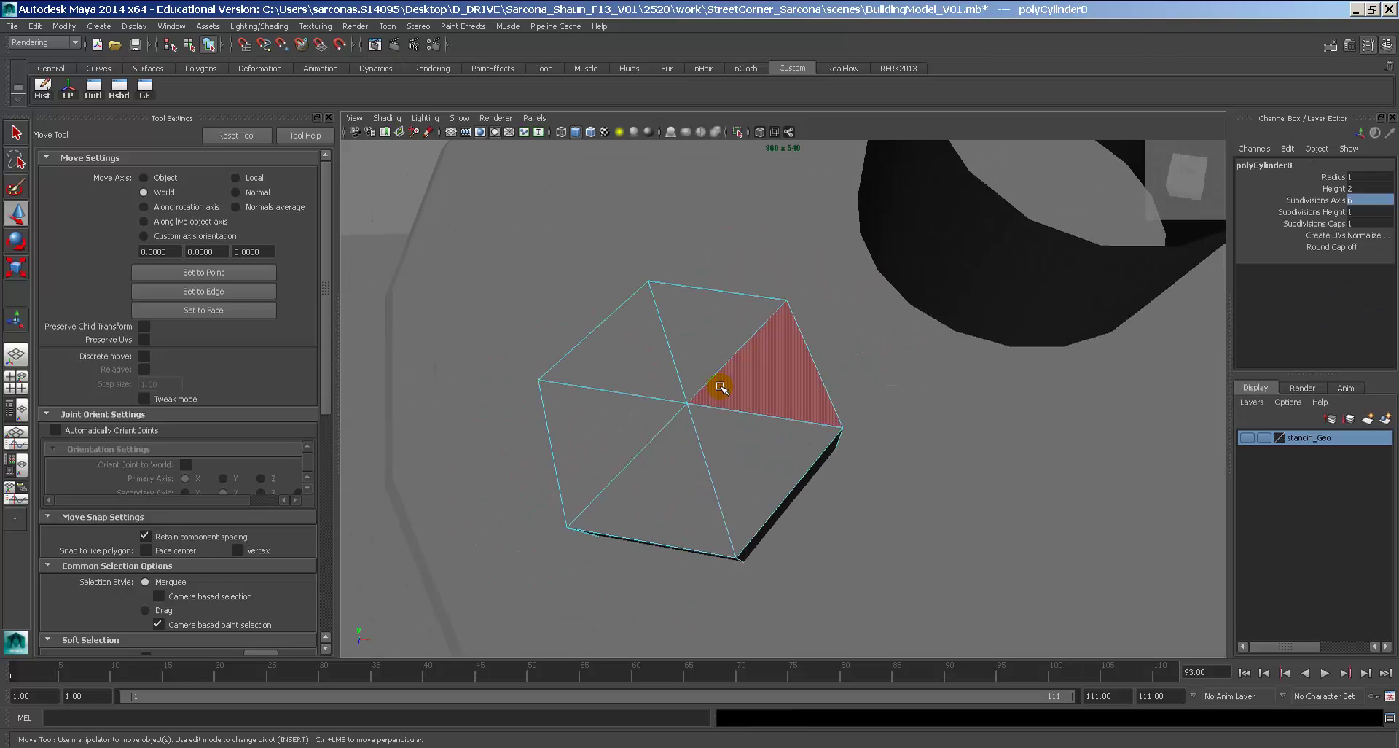
left_click_drag(751, 400, 768, 281, "alt")
left_click_drag(506, 480, 907, 561)
left_click_drag(342, 456, 342, 457, "ctrl")
key("Delete")
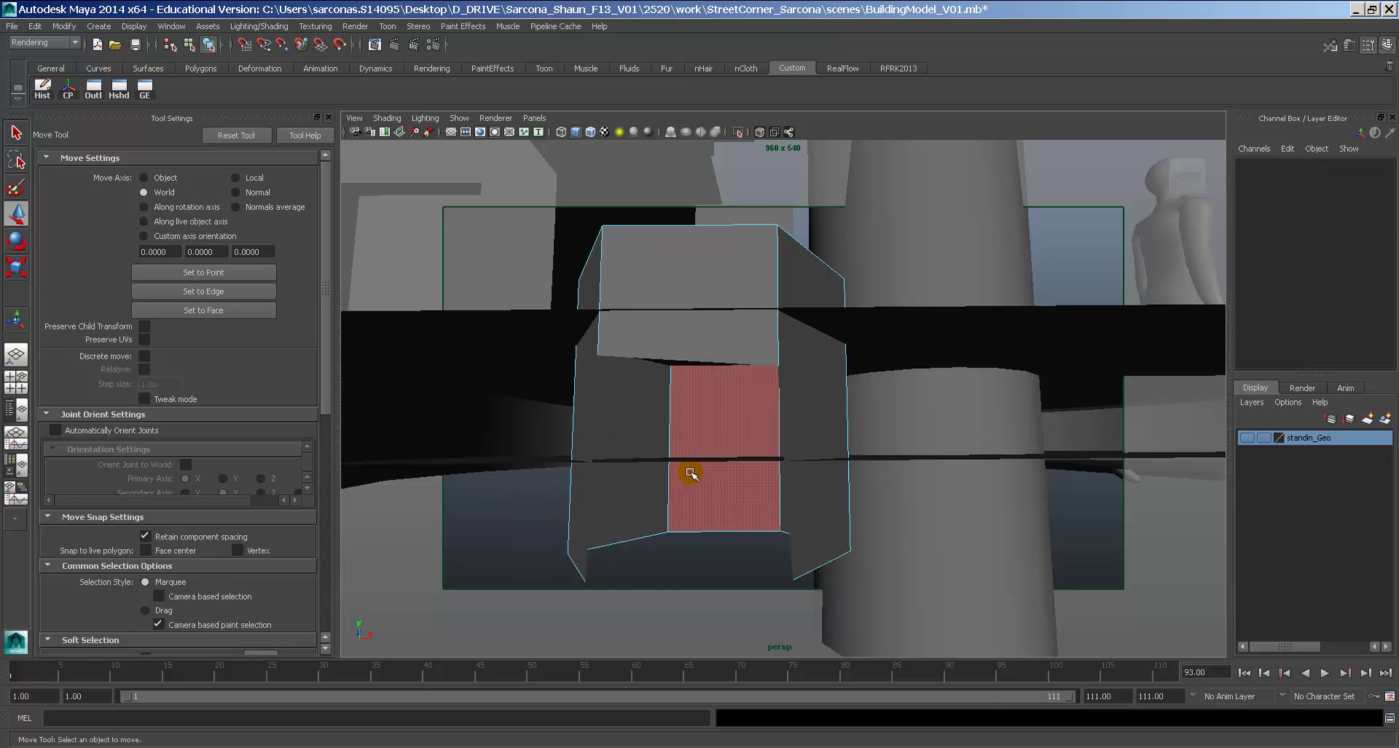
Extrude the top faces of the hexagonal cylinder and scale them inward to form an inset rim.
left_click_drag(583, 556, 834, 554)
left_click_drag(725, 379, 721, 490, "alt")
left_click_drag(753, 490, 669, 366, "alt")
key("space")
left_click(596, 414)
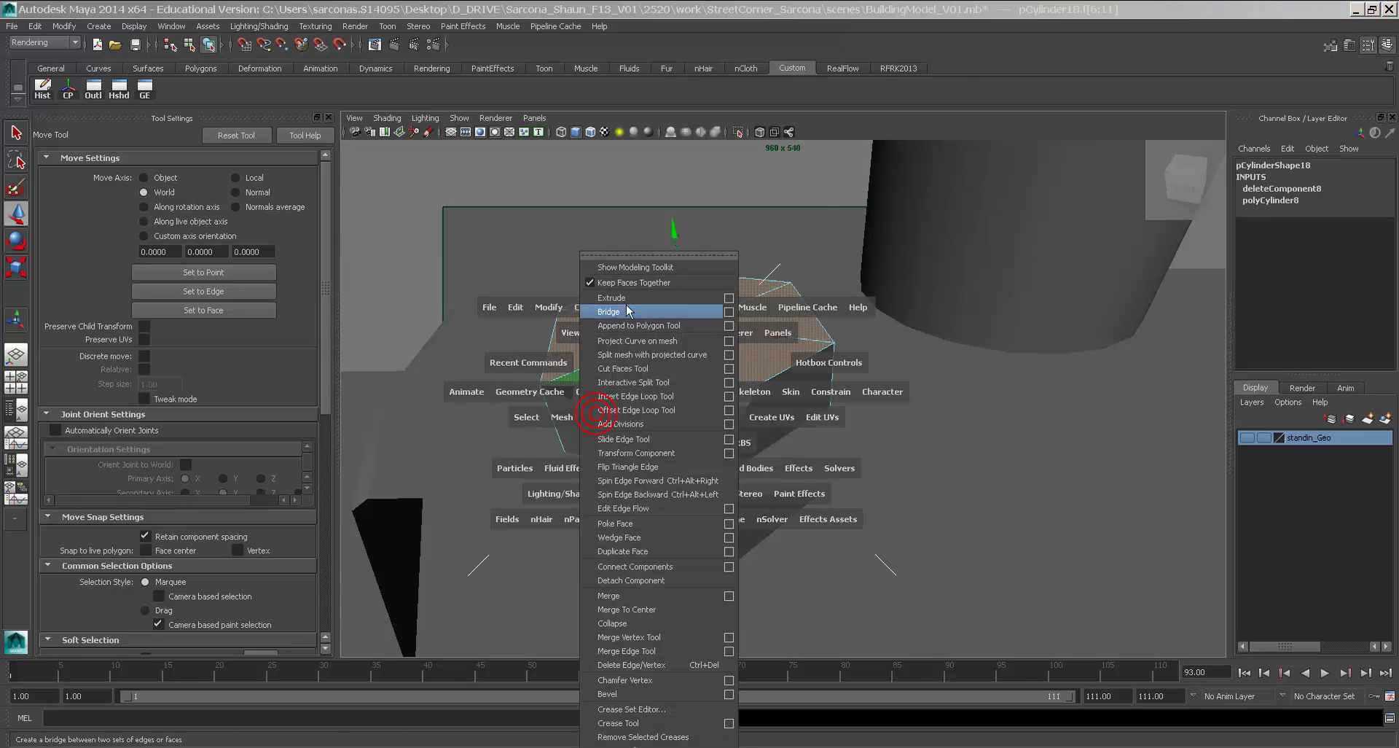
left_click(636, 296)
left_click(705, 145)
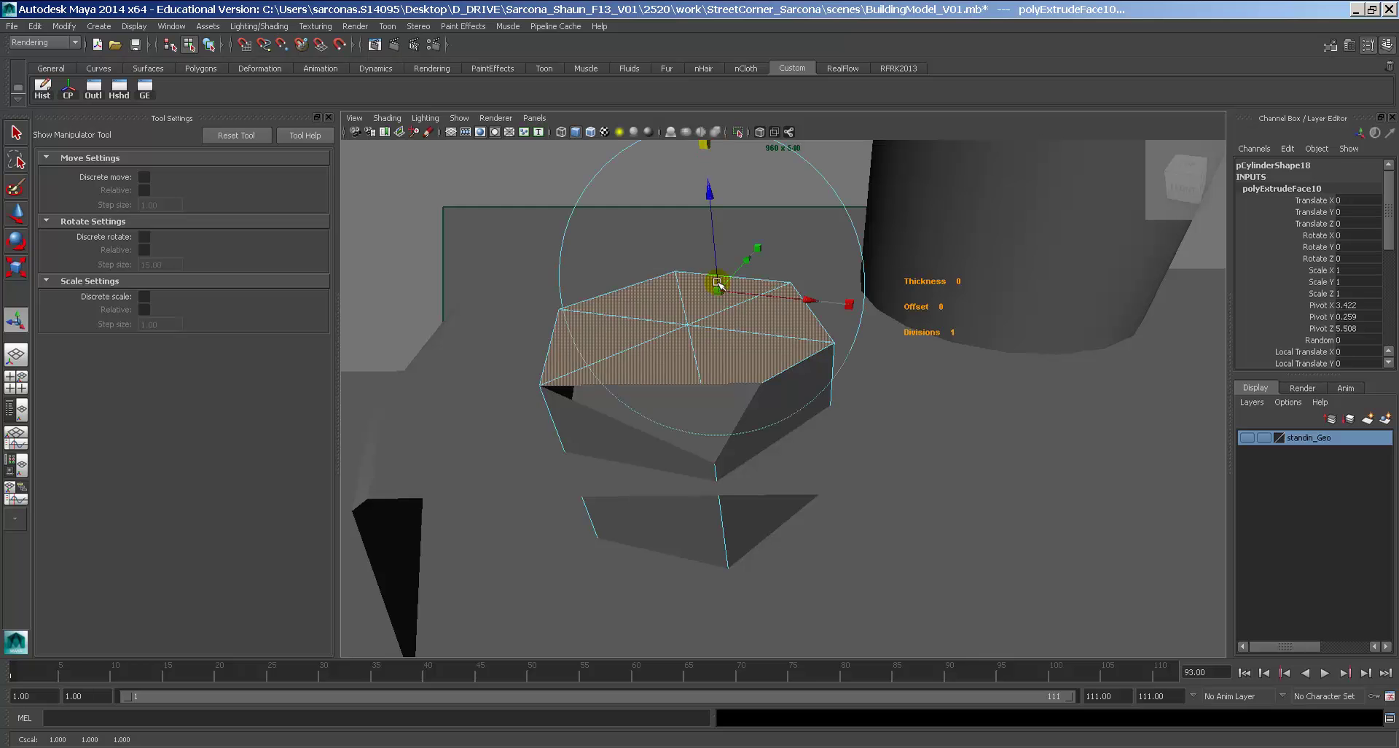
left_click_drag(718, 283, 680, 300)
Extrude the inset faces again and push them down to form a recess in the nut, returning to object selection.
key("g")
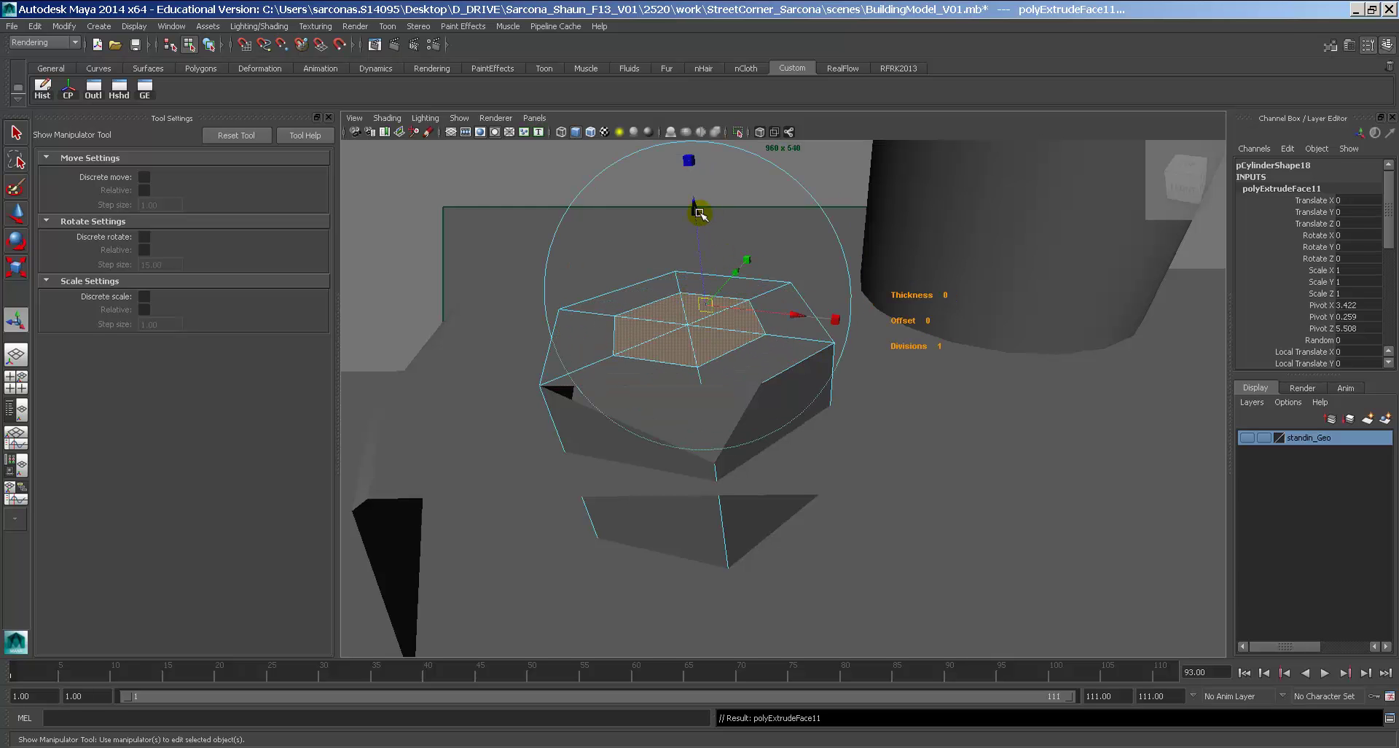
left_click_drag(698, 212, 696, 257)
key("w")
right_click_drag(637, 297, 662, 273)
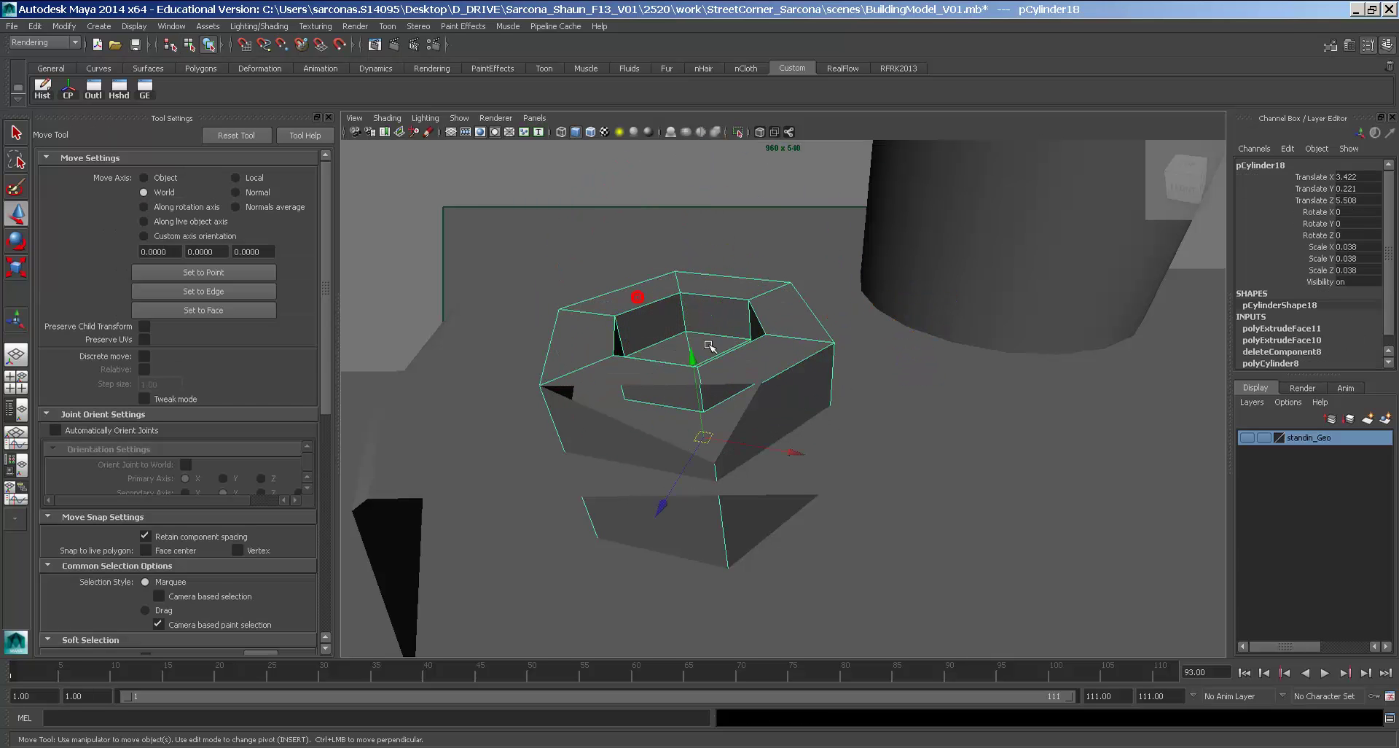
Bevel the hexagonal nut's edges and reduce the bevel offset for tighter edges.
left_click_drag(709, 347, 758, 390, "alt")
right_click_drag(759, 391, 702, 383, "alt")
middle_click_drag(703, 383, 691, 382, "alt")
right_click_drag(692, 382, 720, 382, "alt")
key("space")
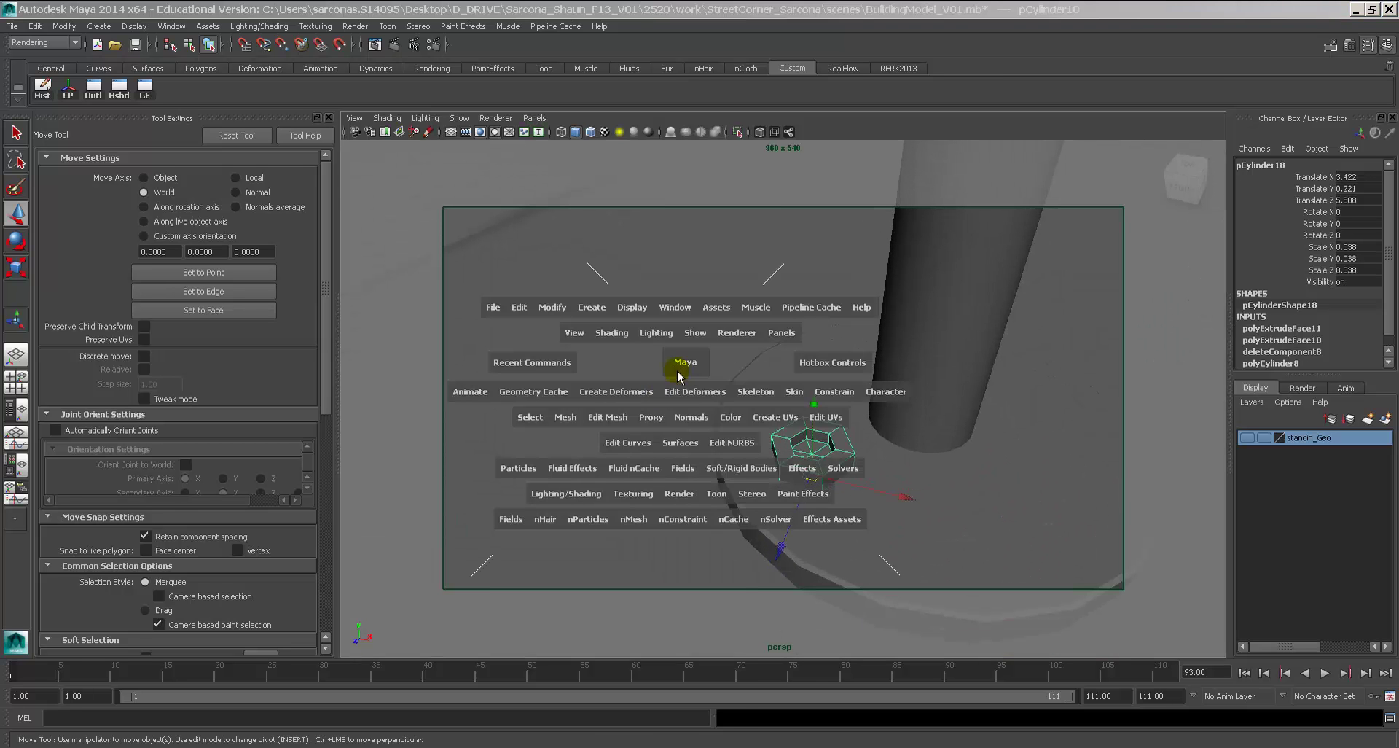
left_click(608, 418)
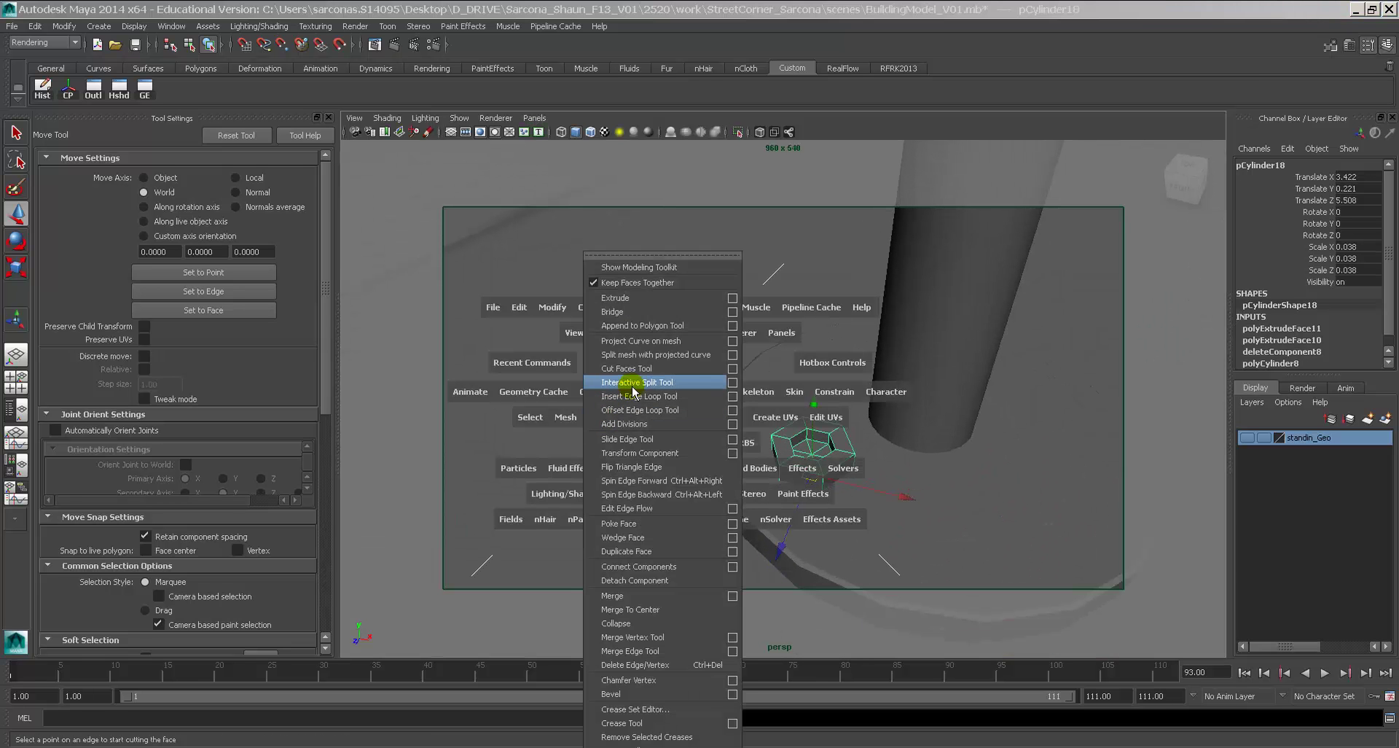
left_click(612, 694)
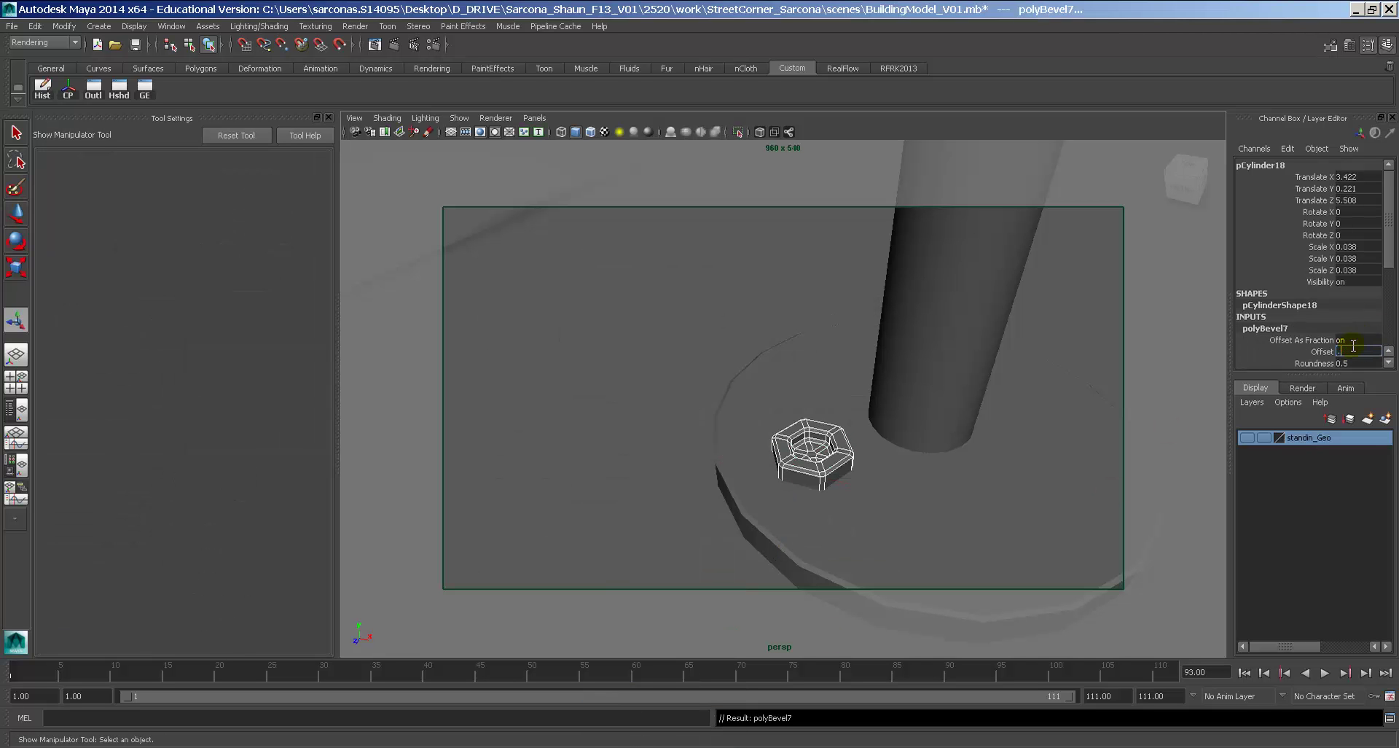
left_click(833, 433)
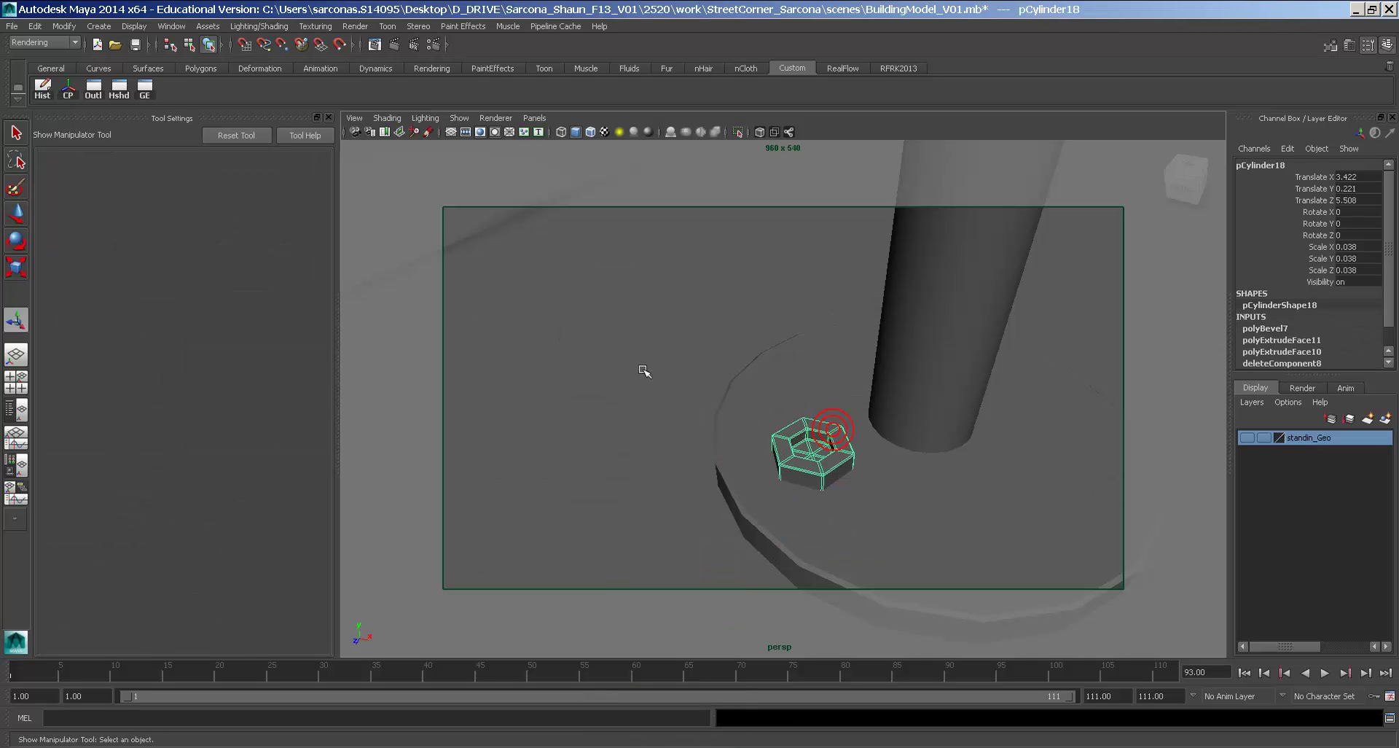
Scale the nut uniformly down to about 0.007 and raise it to Translate Y 0.248 so it sits above the base plate.
key("r")
middle_click_drag(733, 453, 725, 453)
key("w")
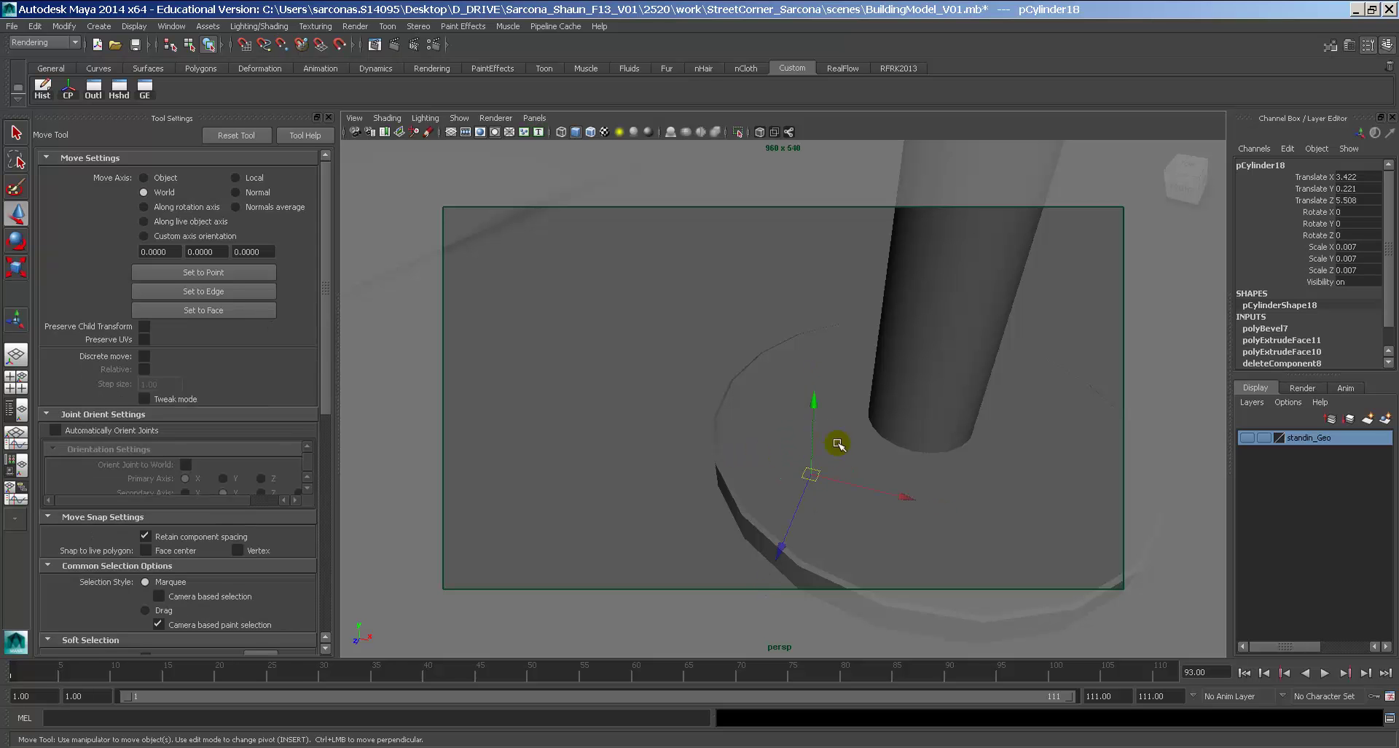
right_click_drag(818, 446, 844, 459, "alt")
left_click_drag(843, 459, 802, 321, "alt")
key("r")
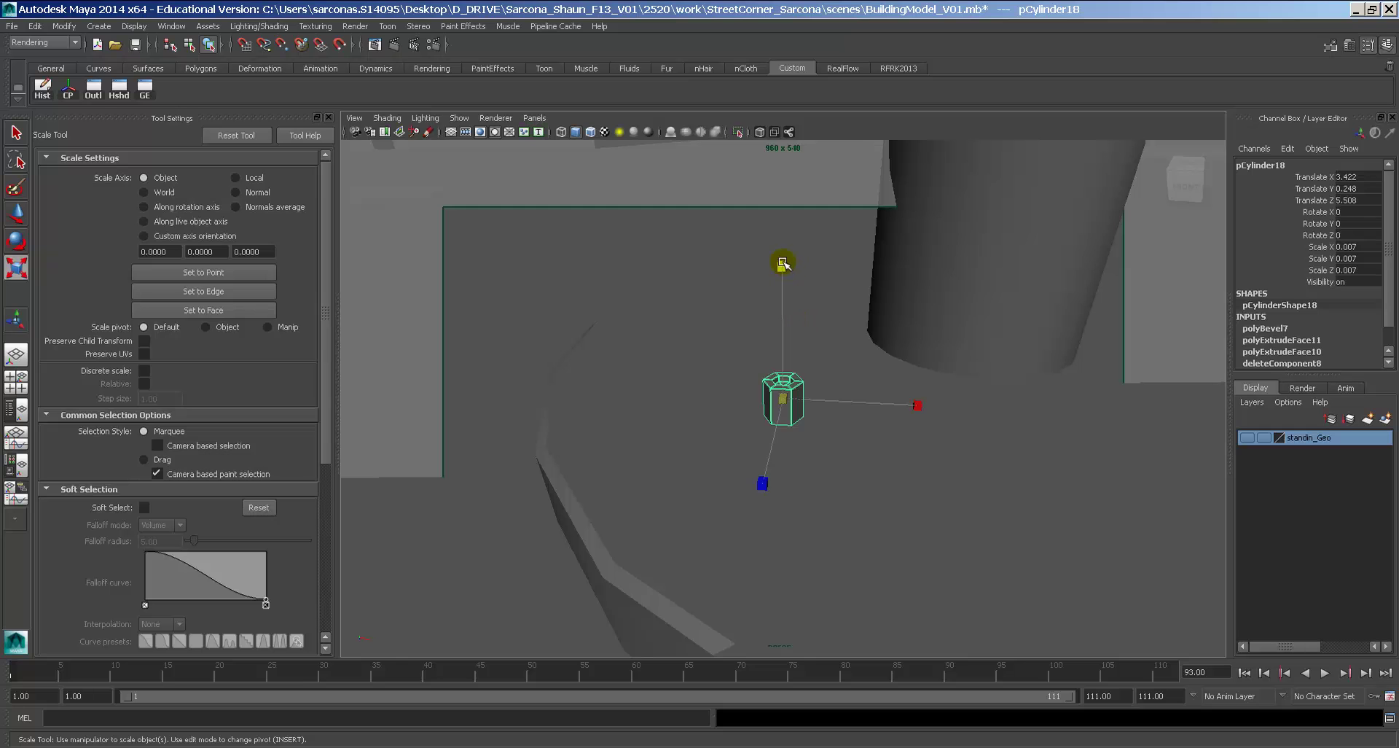
Select the nut's bottom vertices and raise them to shorten its height.
right_click_drag(769, 401, 729, 394)
left_click_drag(783, 452, 733, 443, "alt")
key("w")
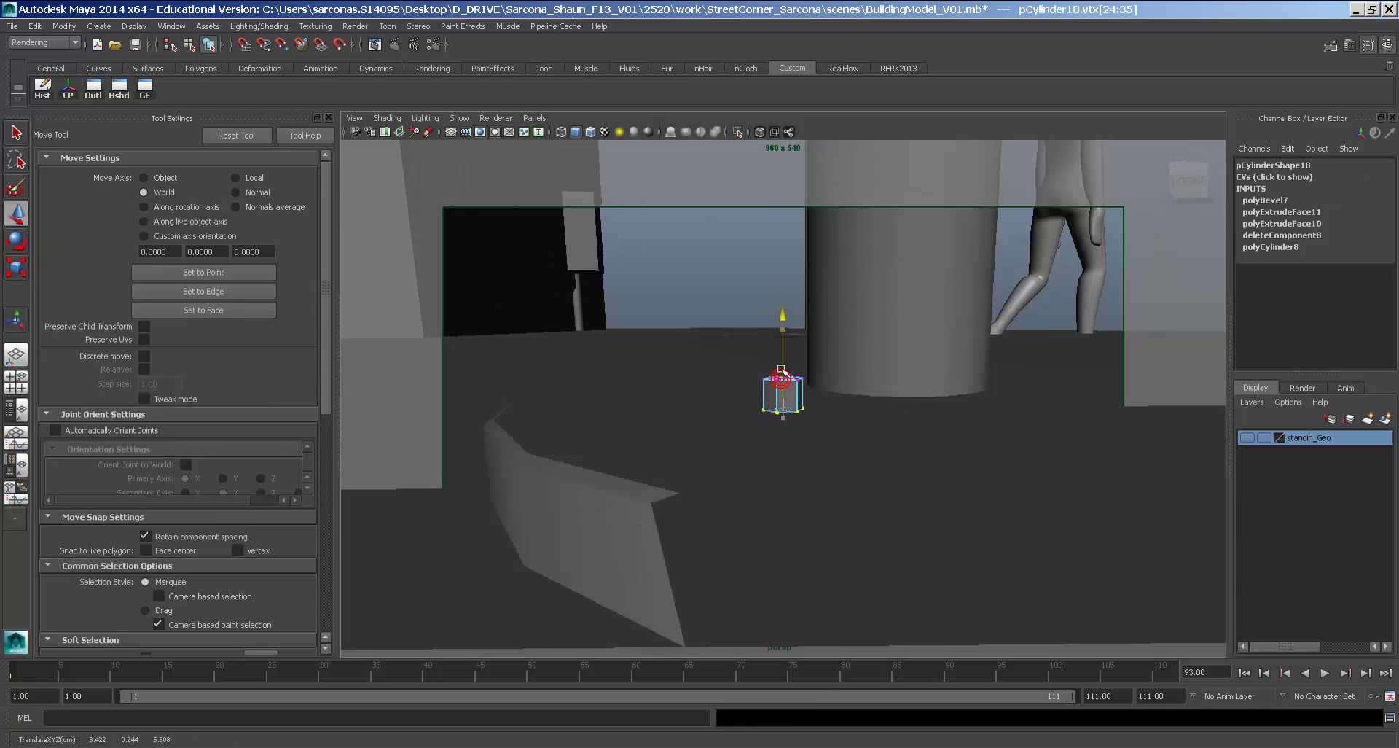
mouse_move(774, 386)
left_mouse_down("alt")
mouse_move(768, 409)
mouse_move(815, 414)
mouse_move(778, 425)
mouse_move(774, 412)
left_mouse_up("alt")
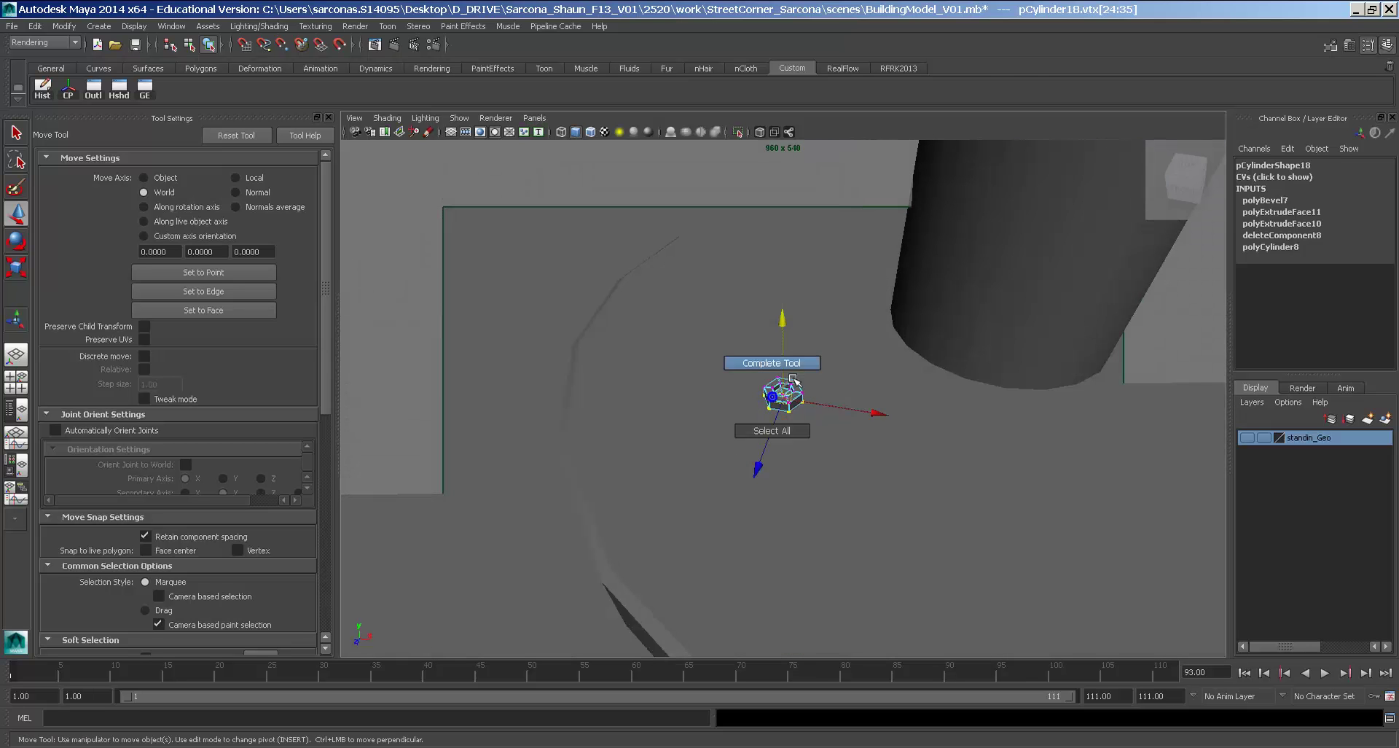
Return to object selection, lower the nut to Translate Y 0.236 and scale it up uniformly to 0.017.
right_click_drag(776, 387, 789, 355)
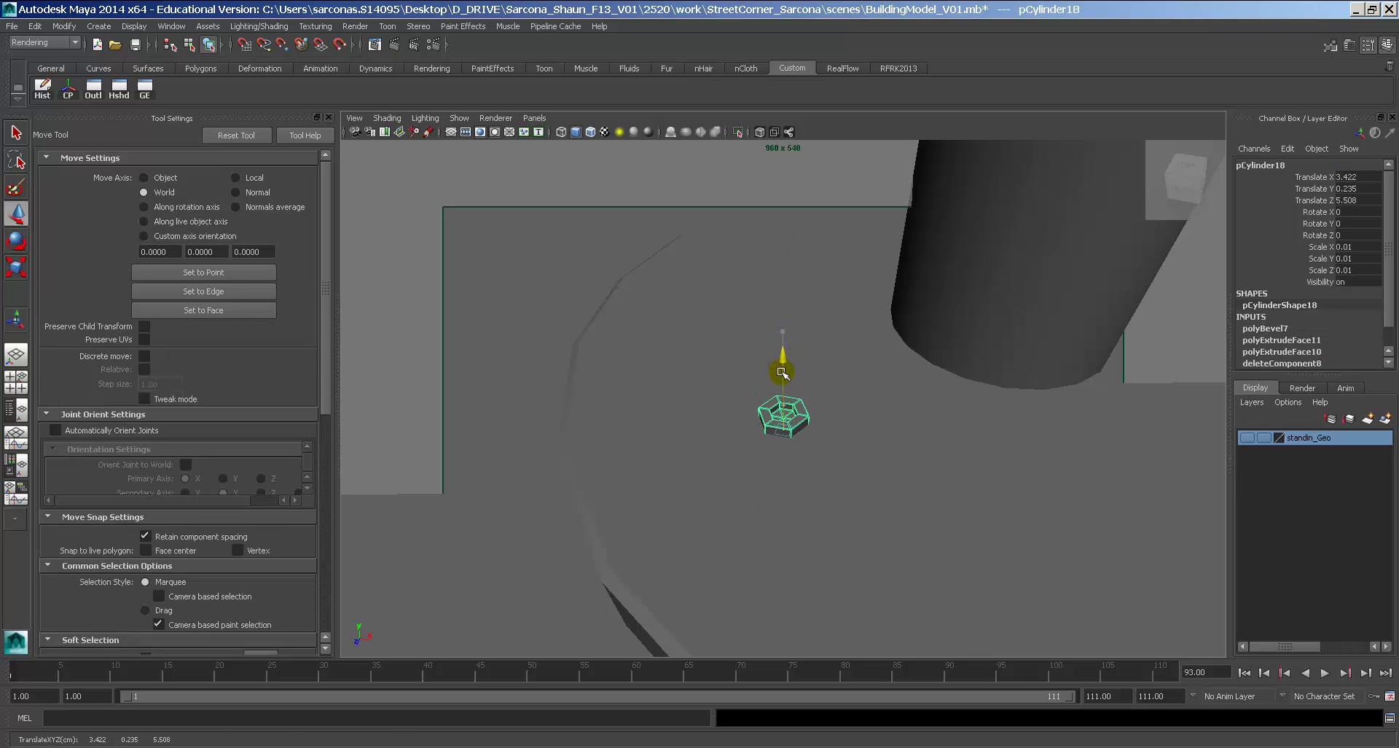
right_click_drag(990, 437, 890, 434, "alt")
left_click_drag(889, 435, 834, 449, "alt")
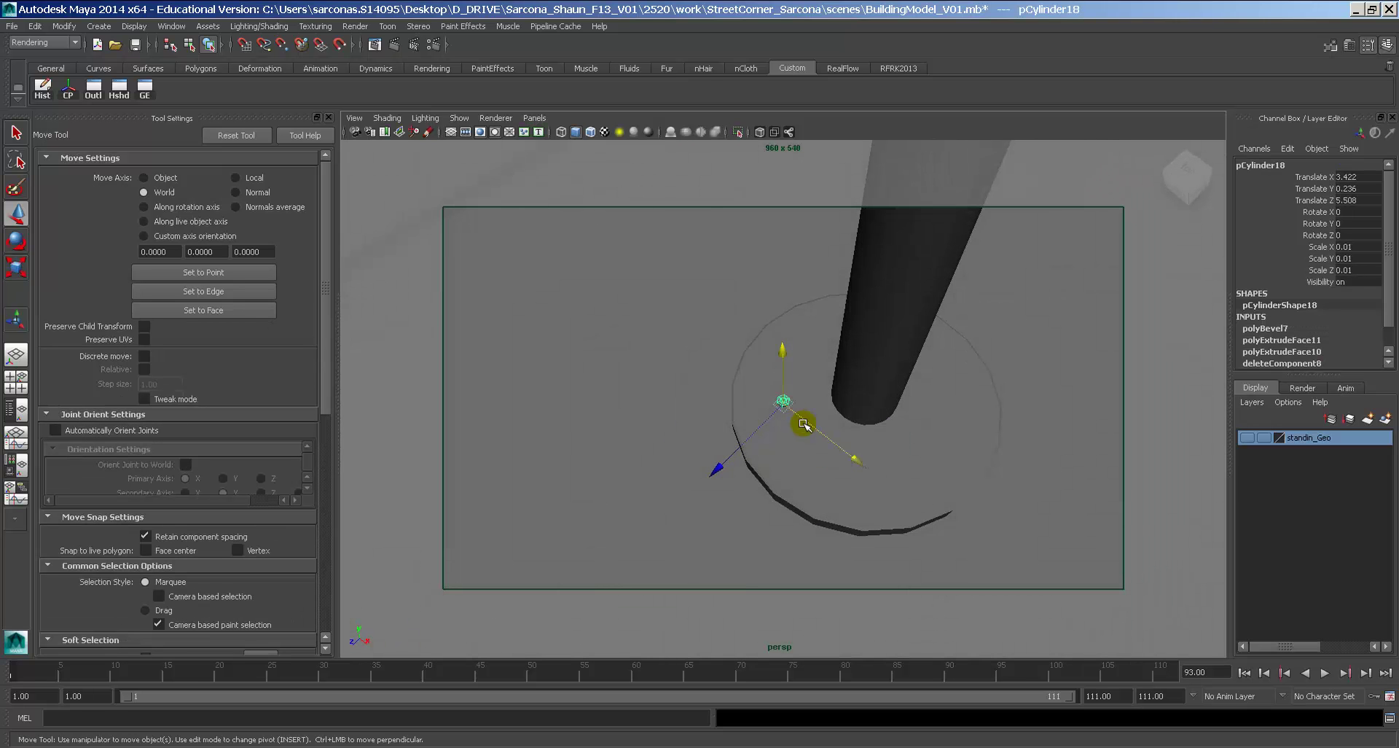
key("r")
left_click_drag(833, 397, 875, 394, "alt")
key("w")
right_click_drag(875, 394, 863, 392, "alt")
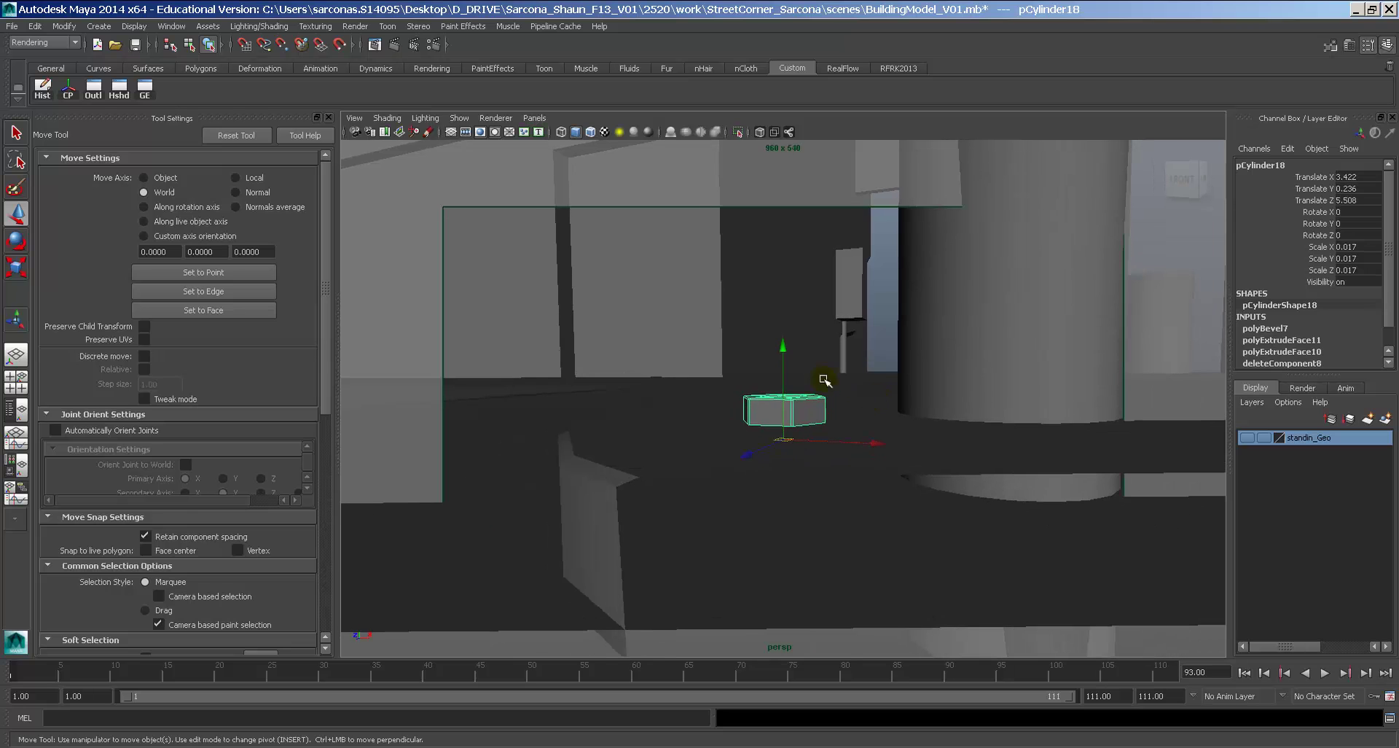
Set the perspective camera's near clip plane to 0.01.
left_click(354, 132)
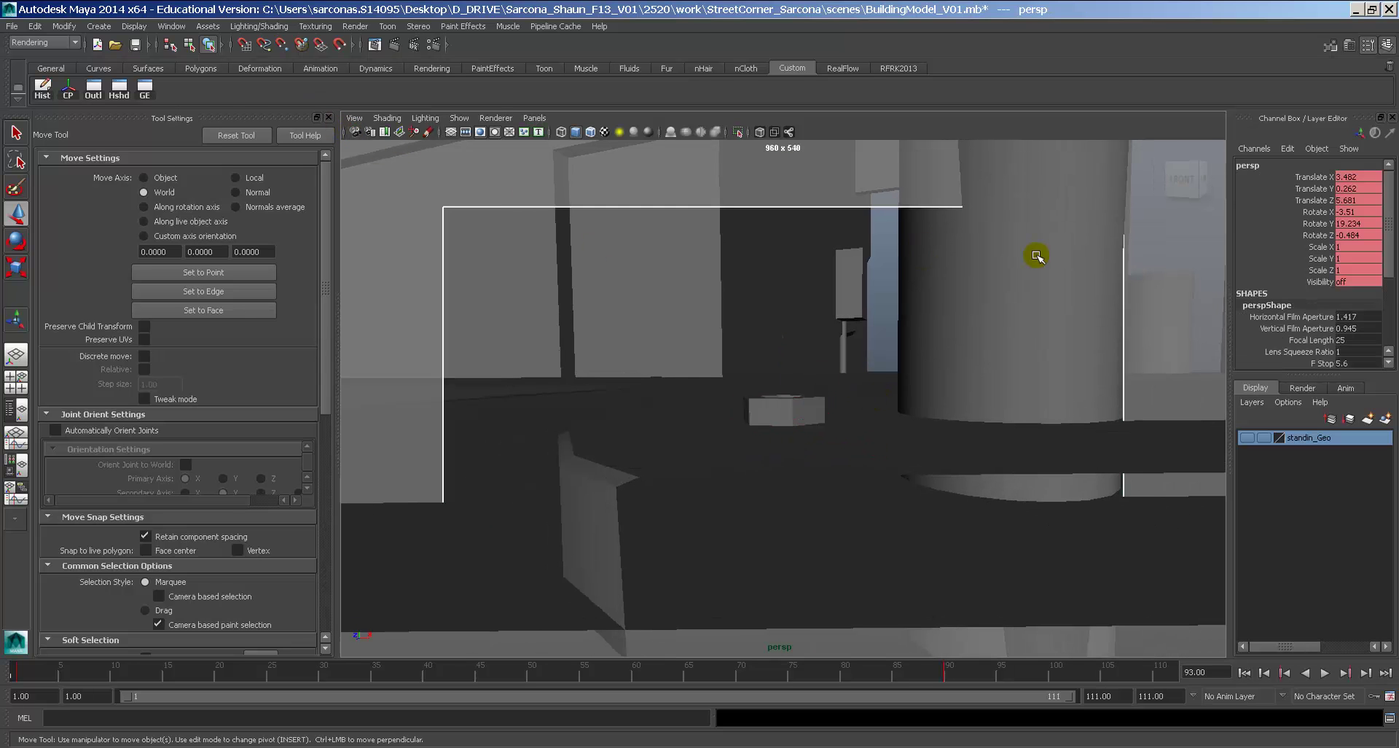
key("ctrl+a")
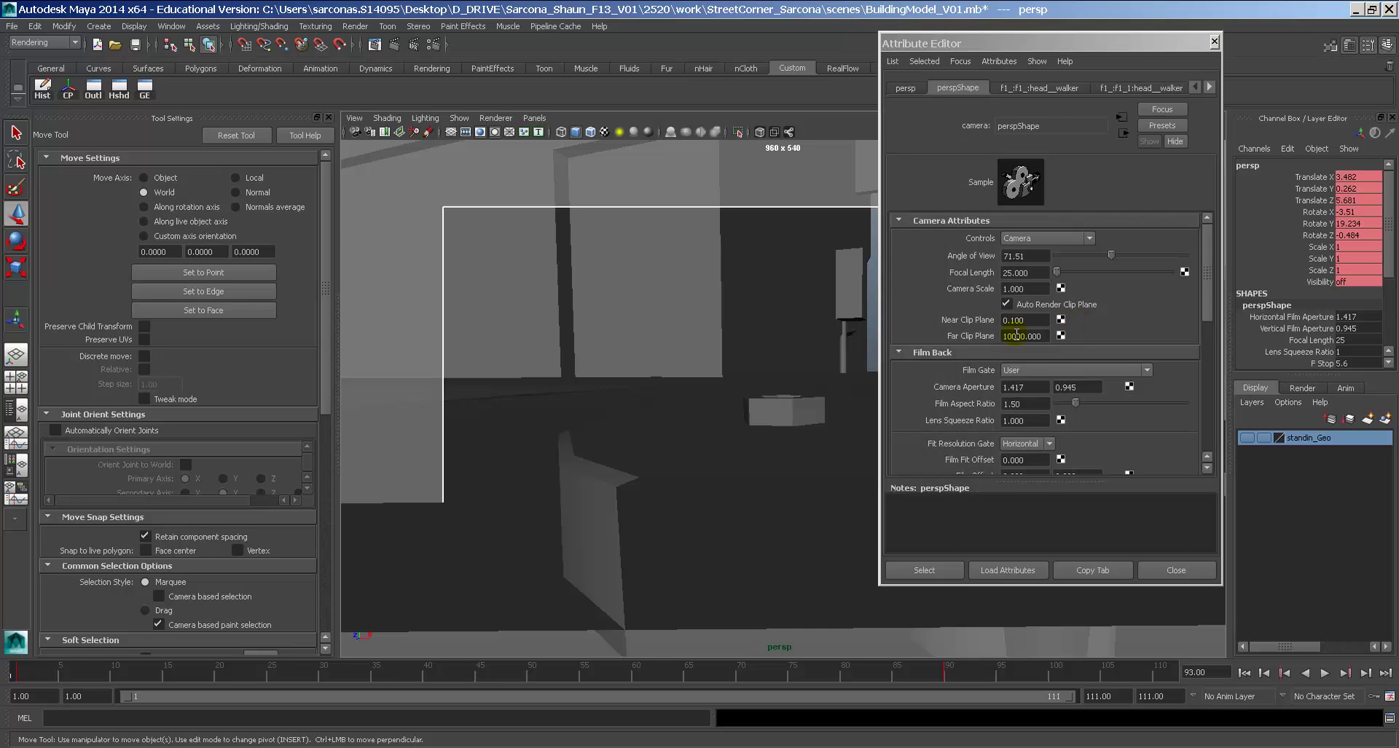
left_click(1033, 320)
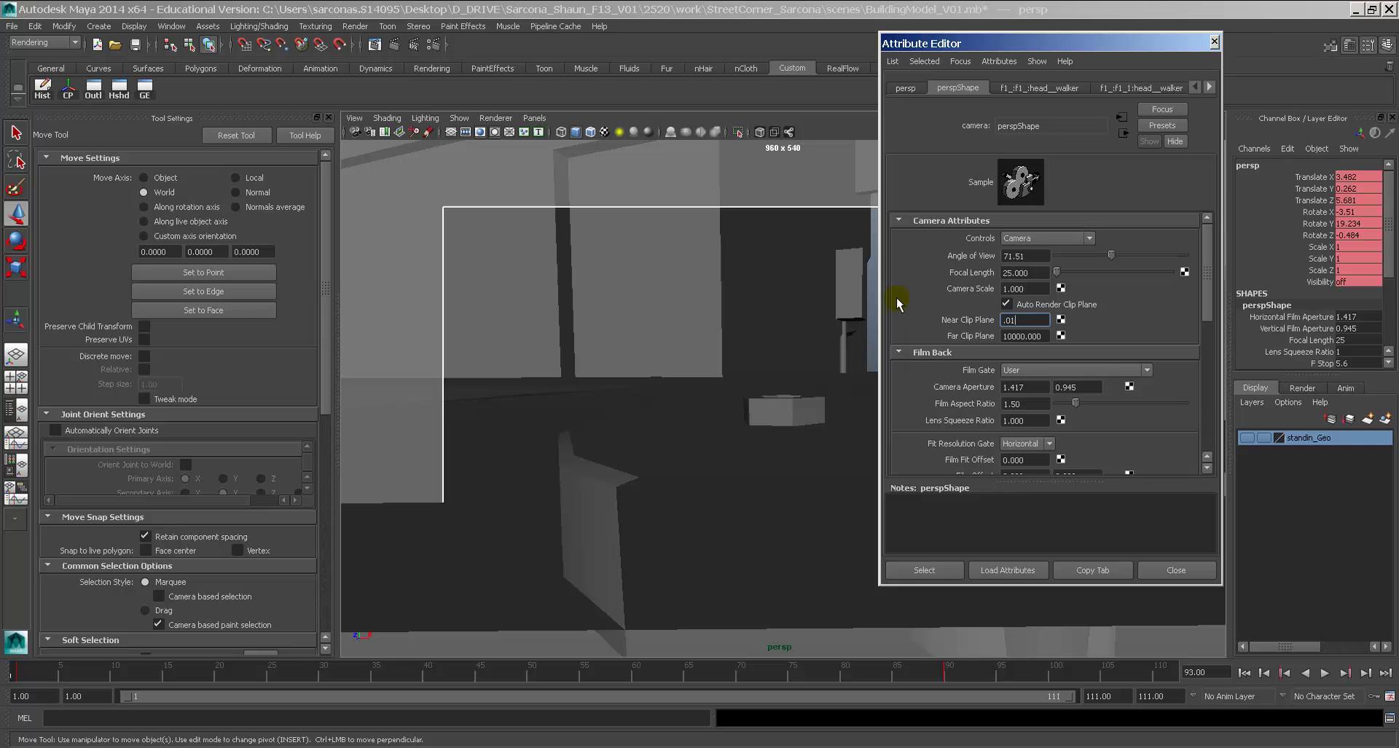
key("Tab")
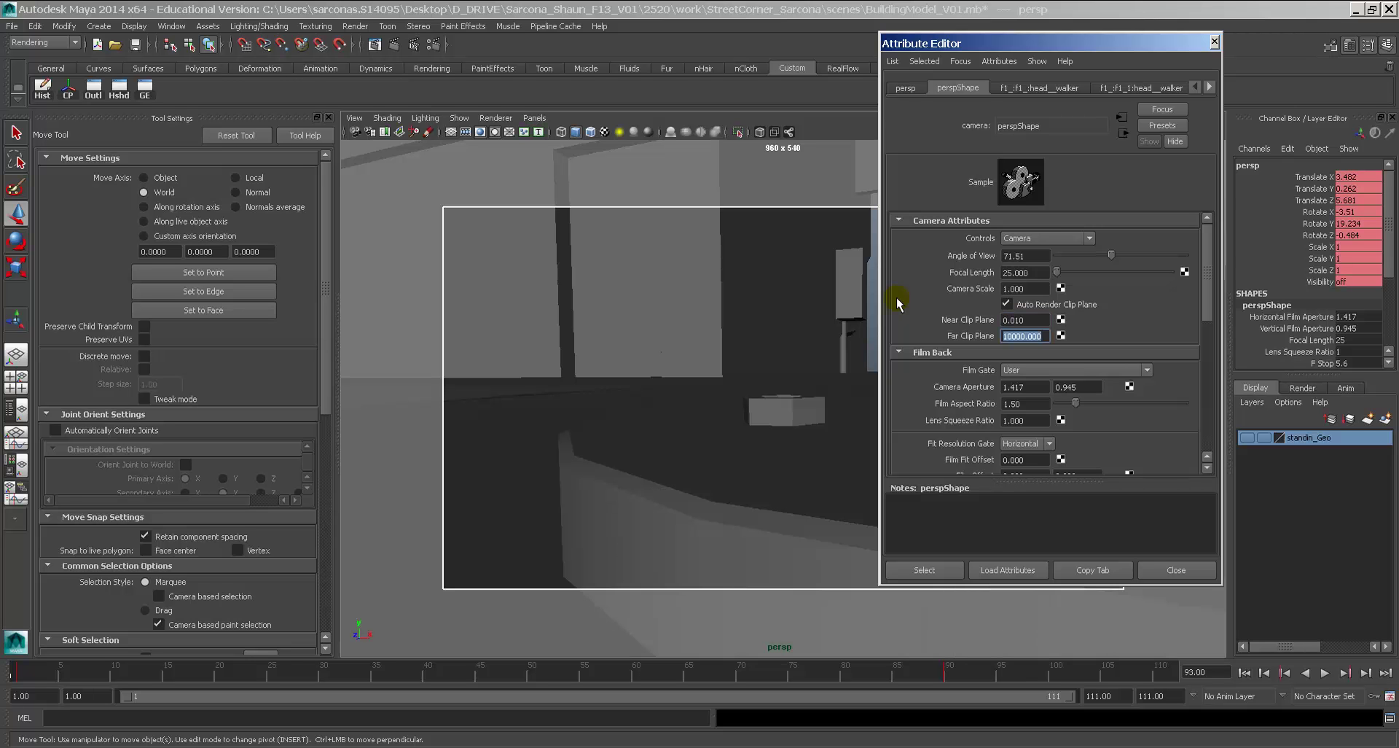
left_click(1167, 572)
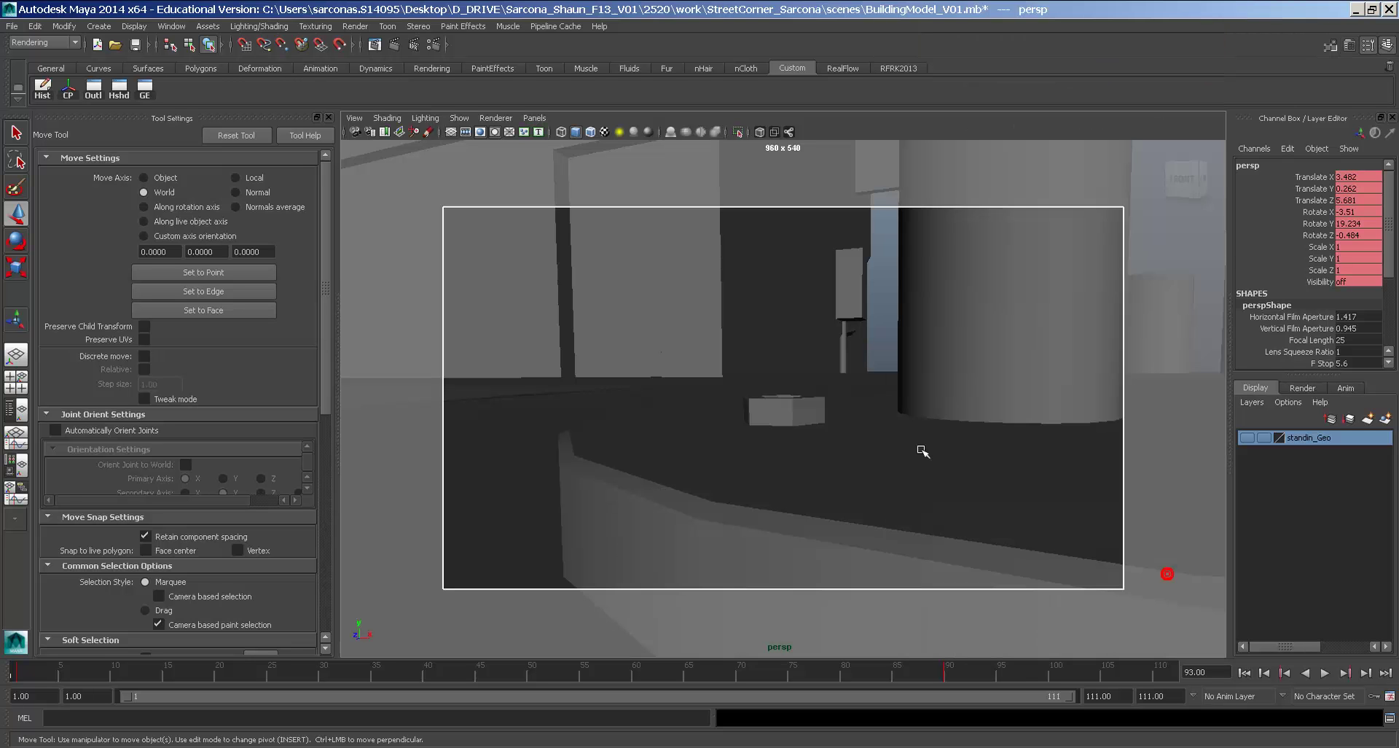
Select the hexagonal nut and lower it to Translate Y 0.232 so it rests on the base plate.
left_click(781, 412)
left_click_drag(781, 412, 795, 433, "alt")
left_click_drag(782, 368, 830, 460)
scroll(781, 380, "down", 7)
middle_click_drag(832, 454, 765, 462, "alt")
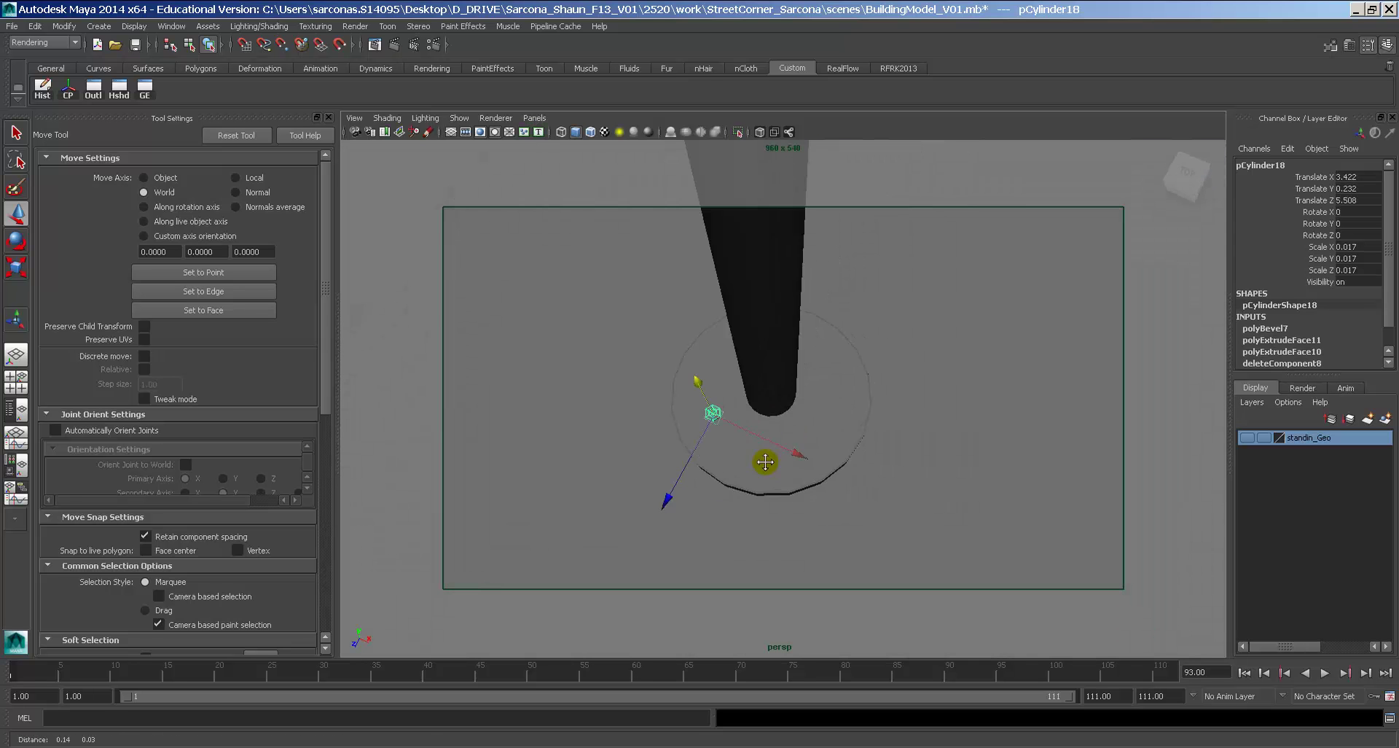
Show the scene in wireframe and snap the nut's pivot to the centre of the base plate.
left_click_drag(800, 467, 784, 467, "alt")
left_click(715, 402)
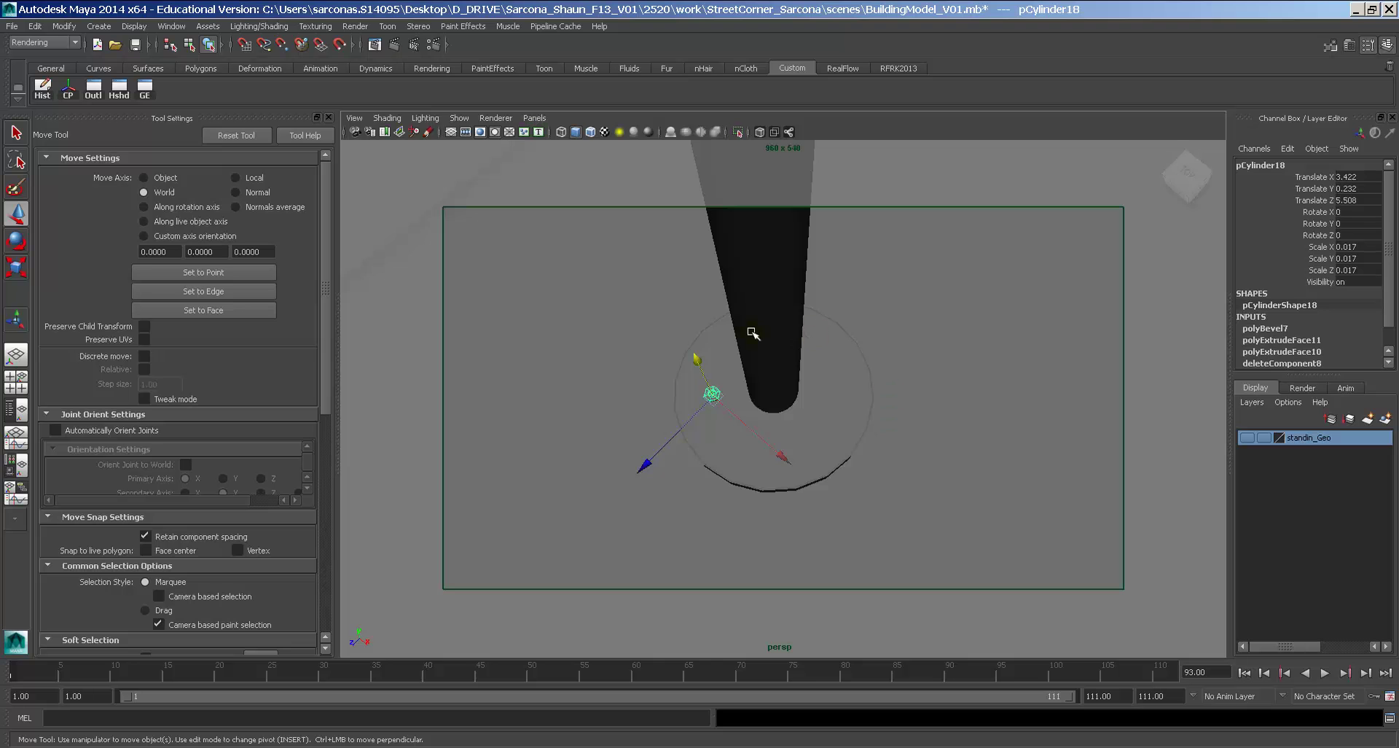
key("4")
right_click_drag(752, 441, 814, 439, "alt")
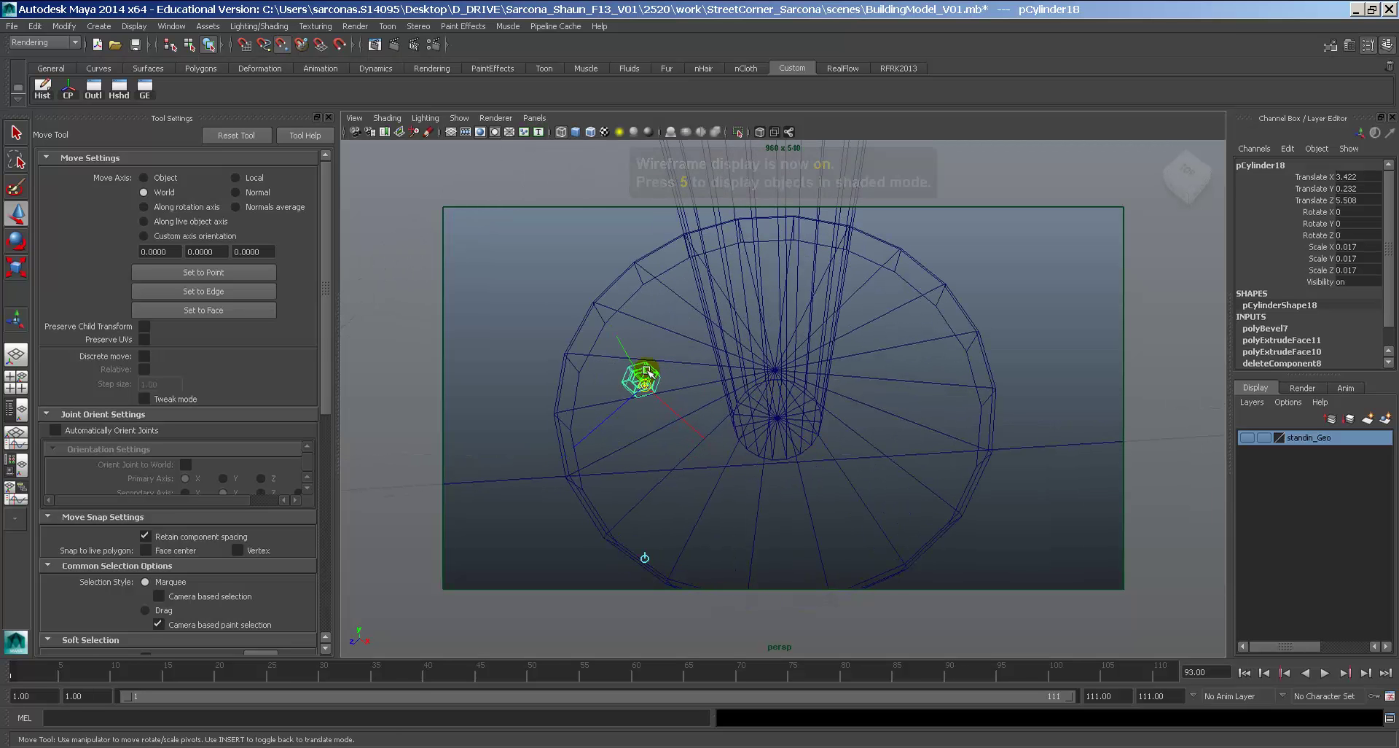
left_click_drag(762, 391, 732, 383)
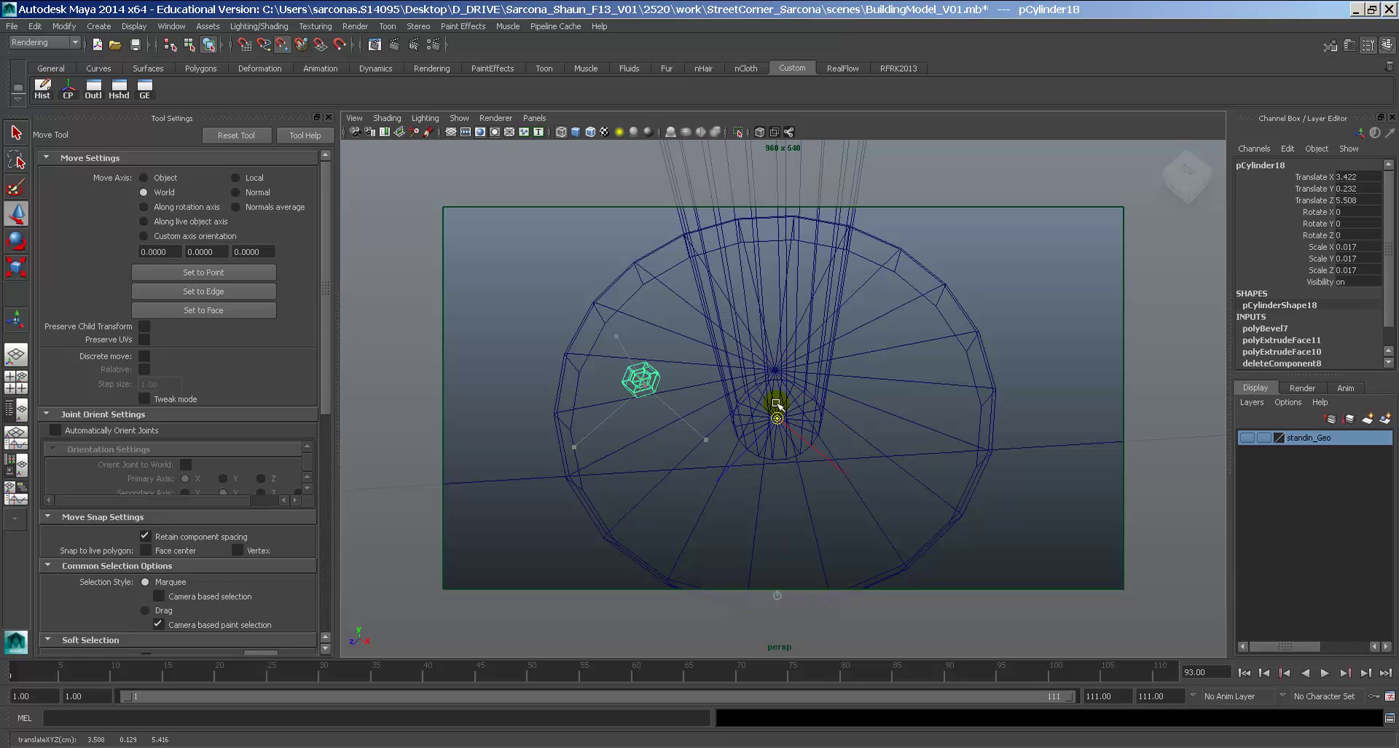
Duplicate the nut with the copy's Rotate Y at 60, and repeat the transformed duplication around the pole up to Rotate Y 180.
key("ctrl+d")
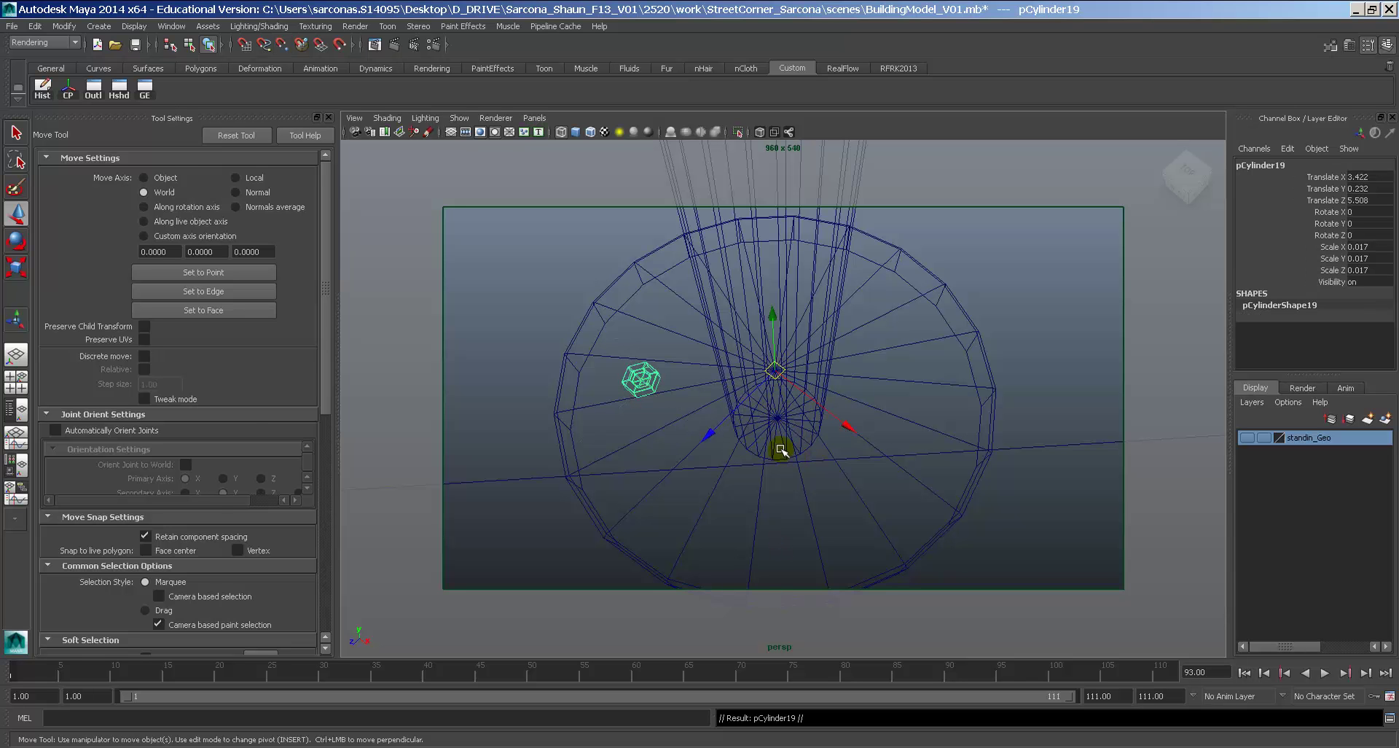
key("e")
left_click_drag(714, 485, 886, 430)
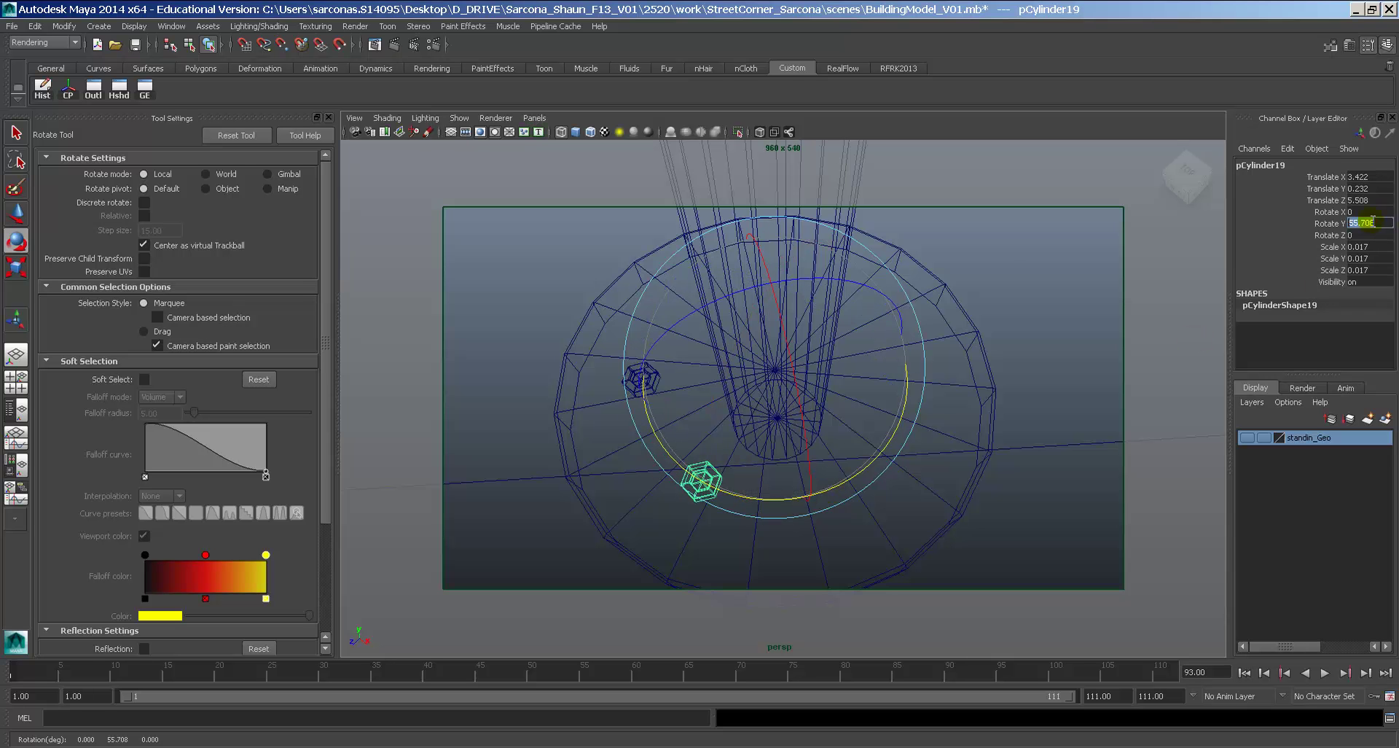
type("60")
key("Return")
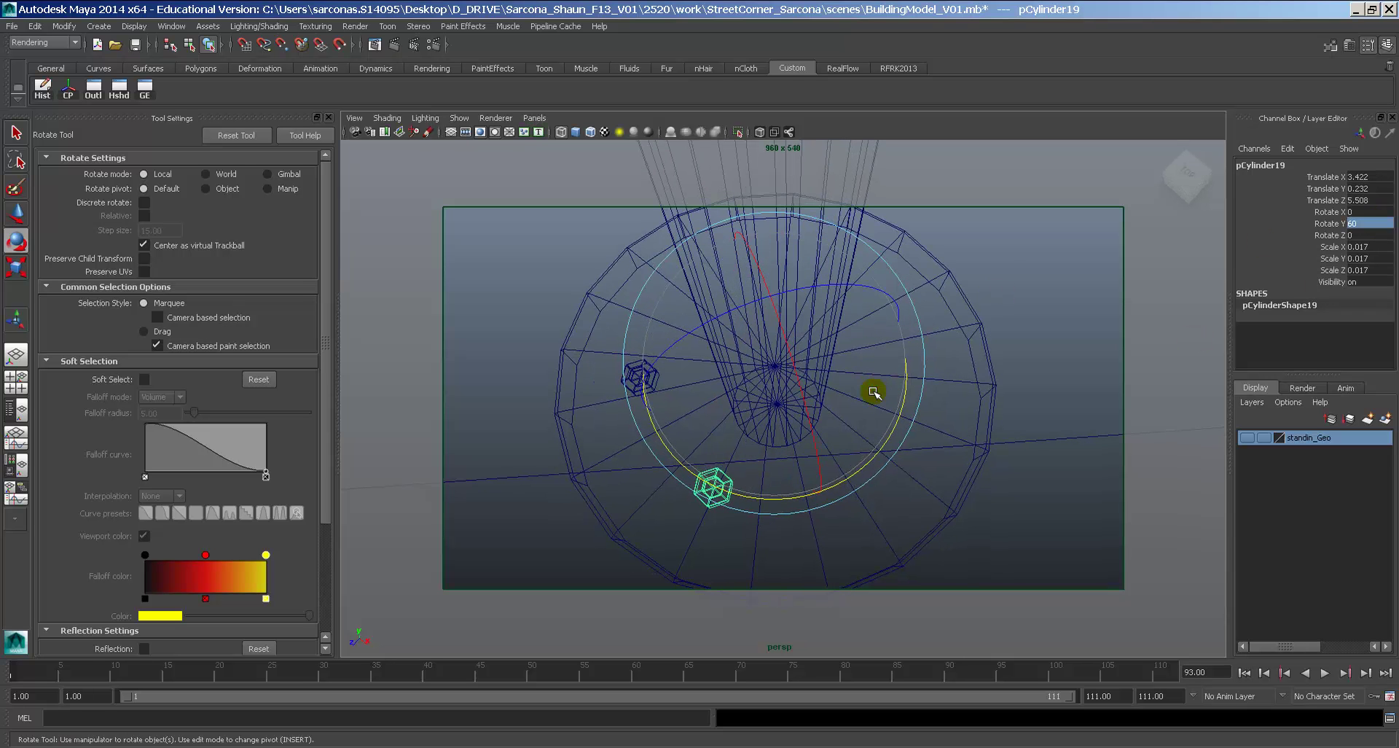
key("shift+d")
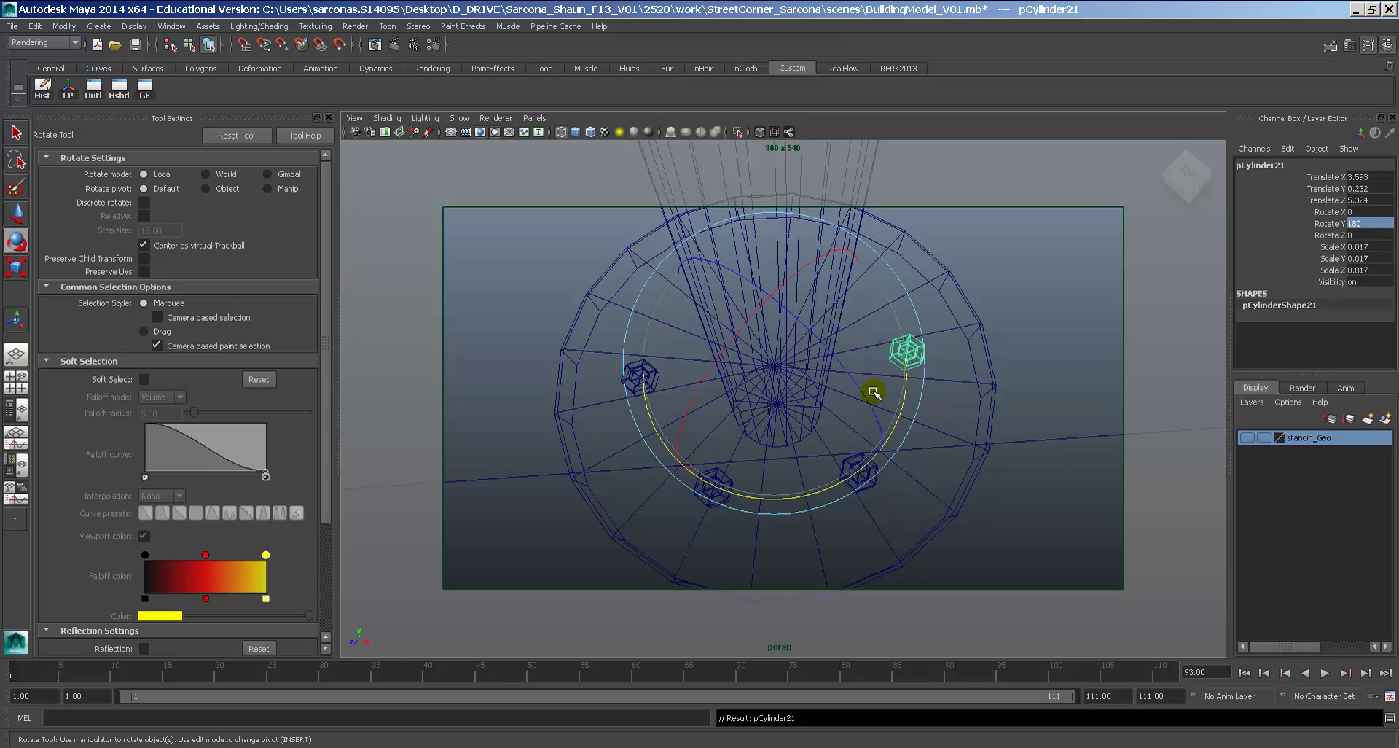
Switch the viewport to shaded display and review the corner pole and the surrounding street model.
left_click(1084, 362)
key("5")
mouse_move(1077, 343)
left_mouse_down("alt")
mouse_move(928, 469)
mouse_move(937, 385)
mouse_move(1123, 397)
mouse_move(744, 392)
mouse_move(768, 431)
mouse_move(703, 409)
mouse_move(709, 390)
mouse_move(656, 397)
mouse_move(731, 425)
mouse_move(709, 426)
left_mouse_up("alt")
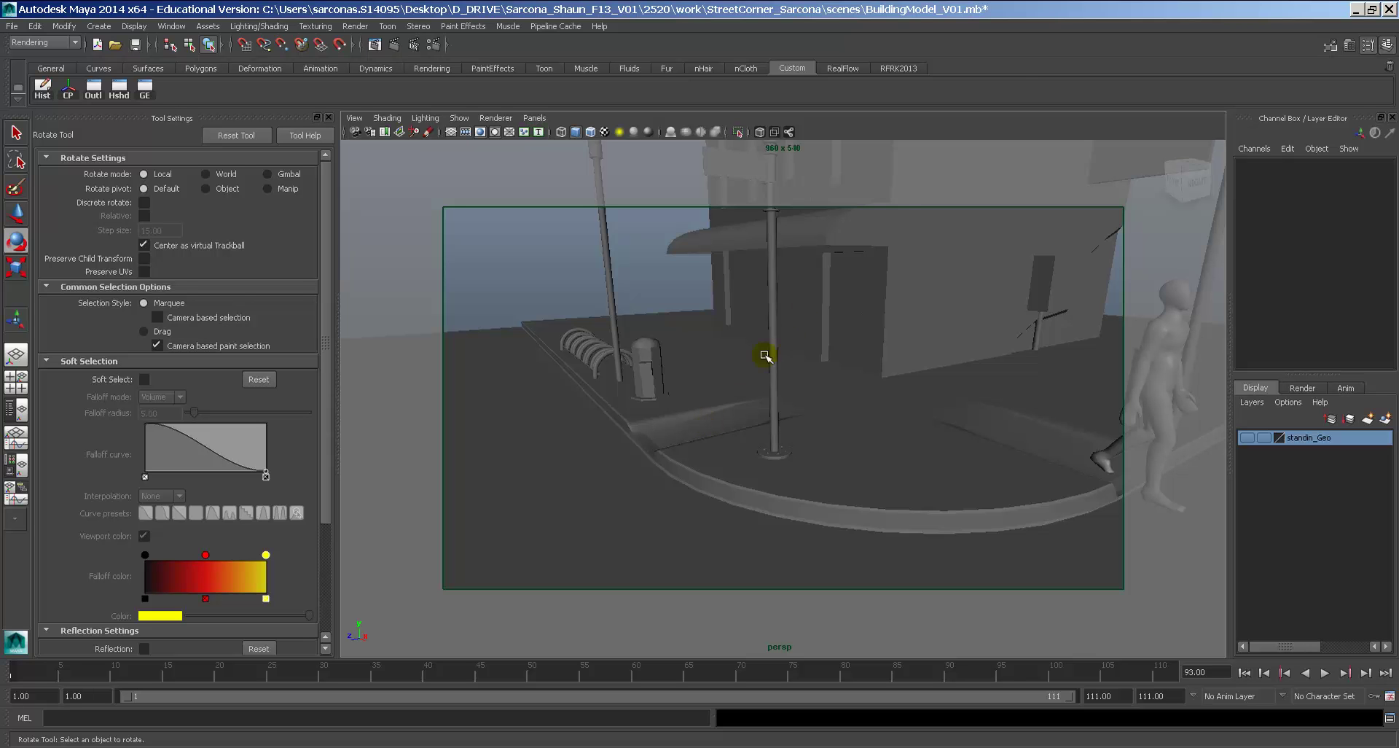
left_click_drag(765, 356, 835, 475, "alt")
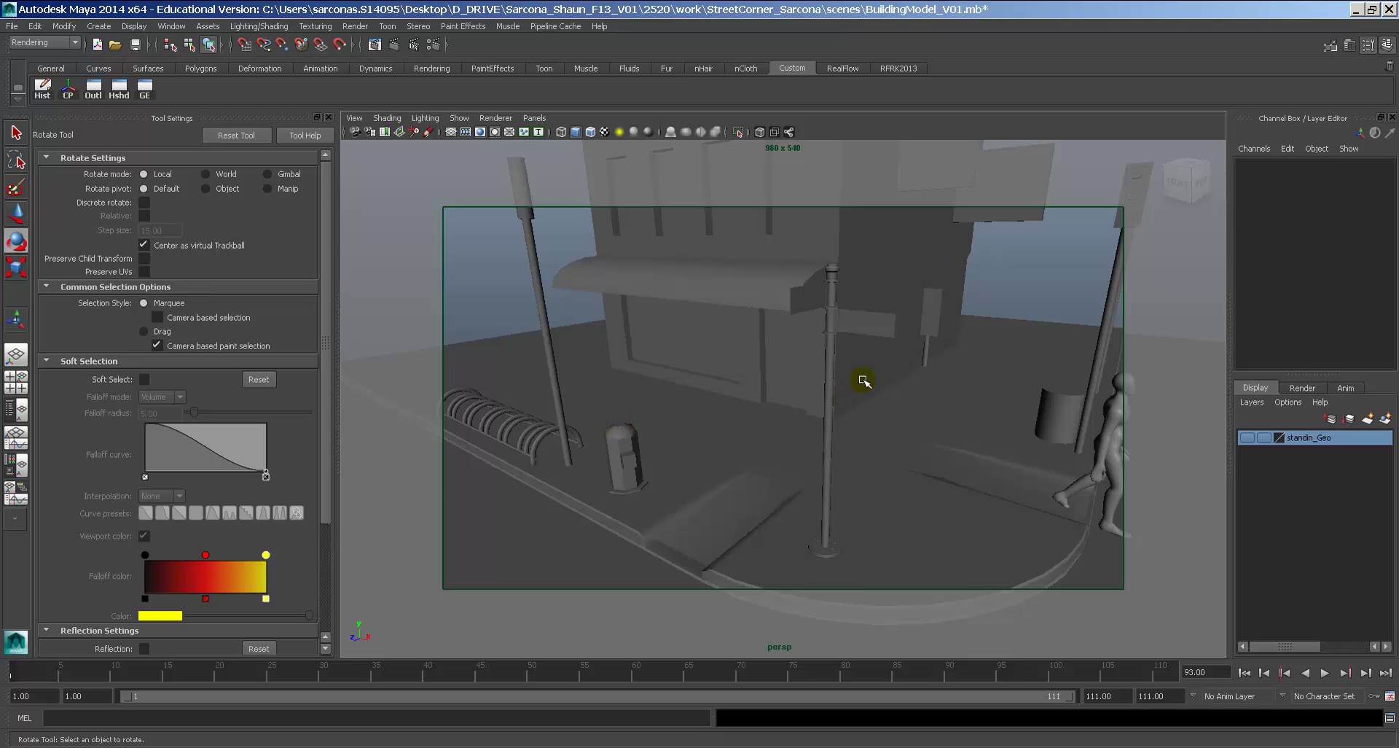
left_click_drag(955, 362, 822, 331, "alt")
key("space")
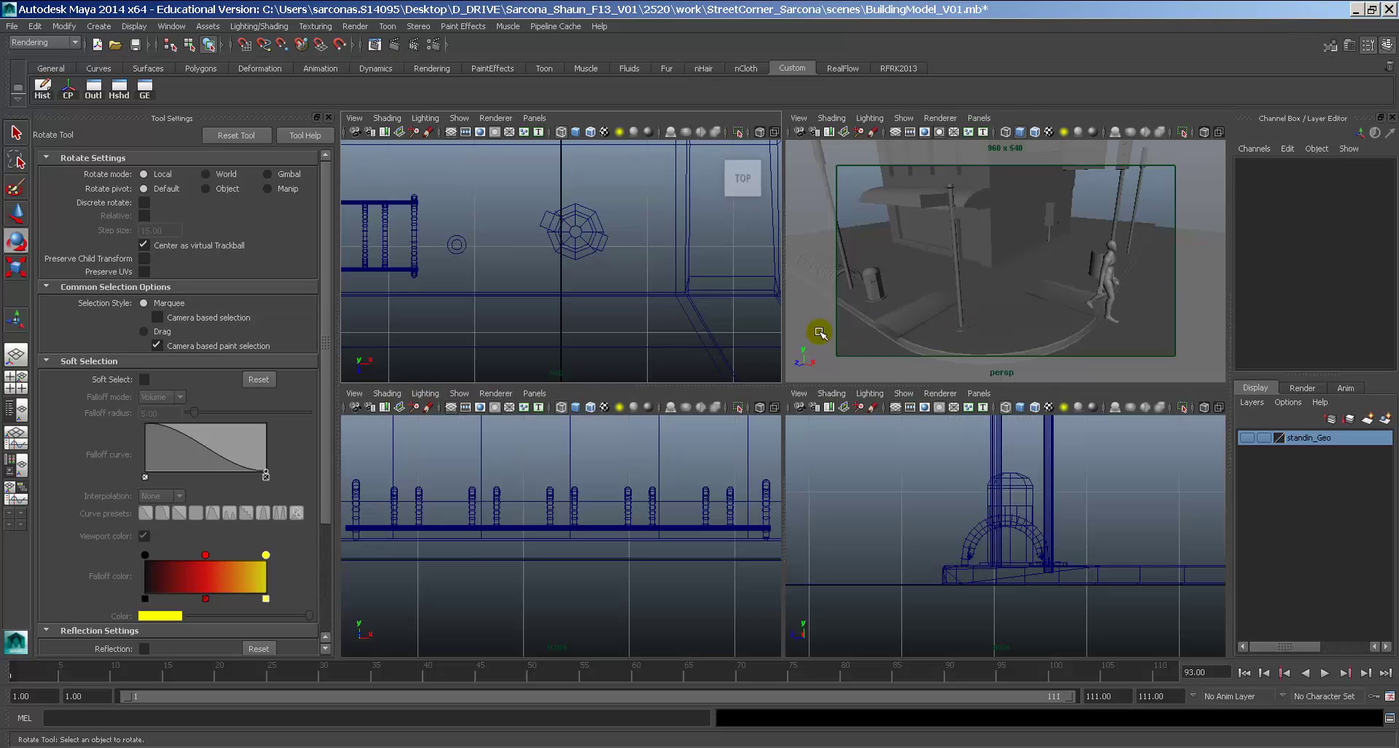
key("space")
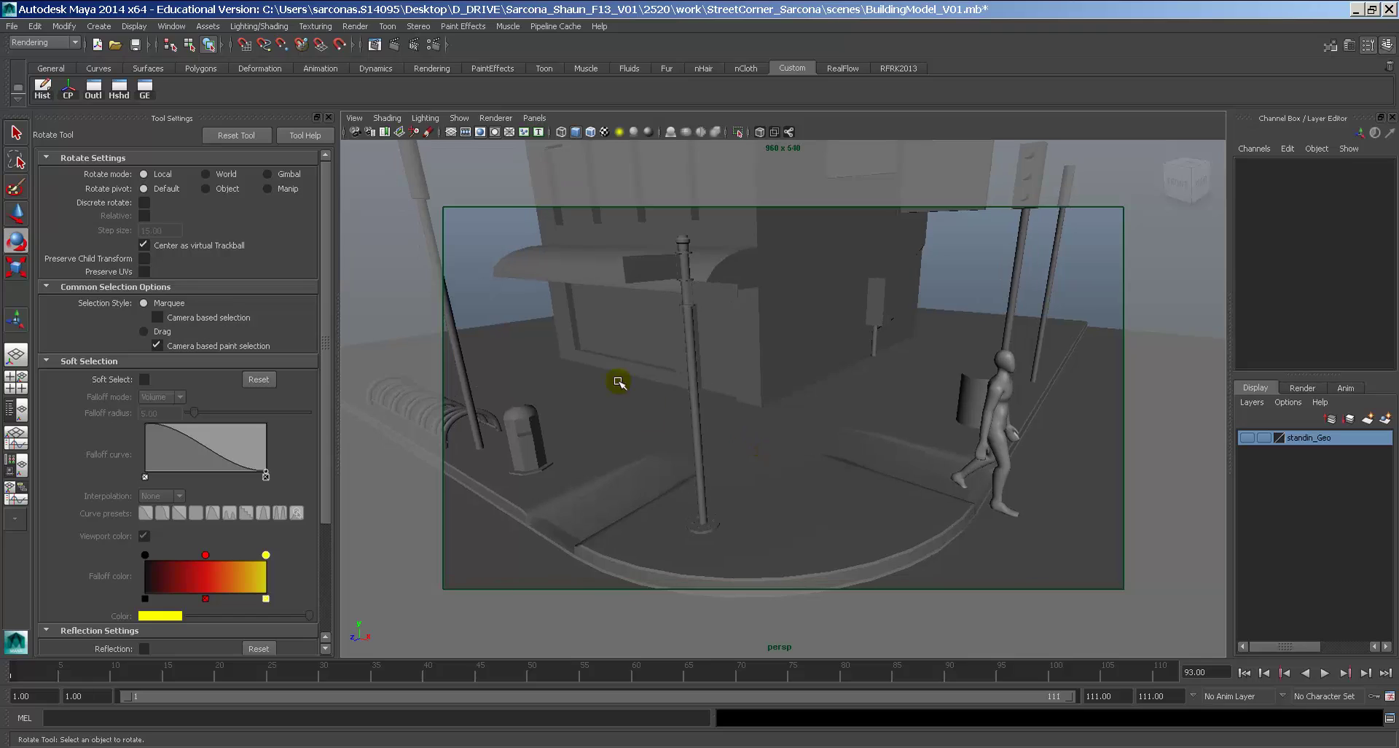
Switch to Google Maps in Firefox and explore Street View around Court Square in Boston for street pole references.
key("alt+Tab")
left_click_drag(929, 475, 1003, 501)
left_click_drag(841, 335, 799, 542)
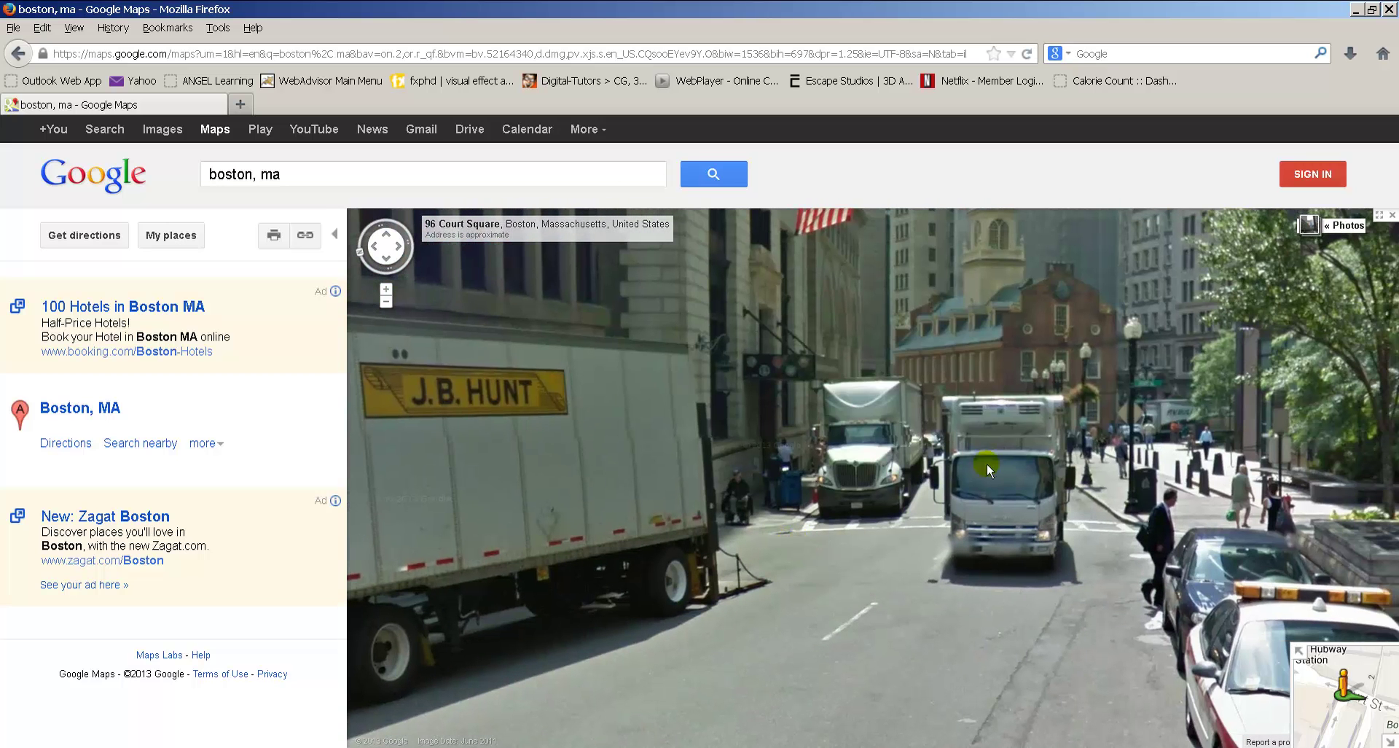
left_click(1010, 639)
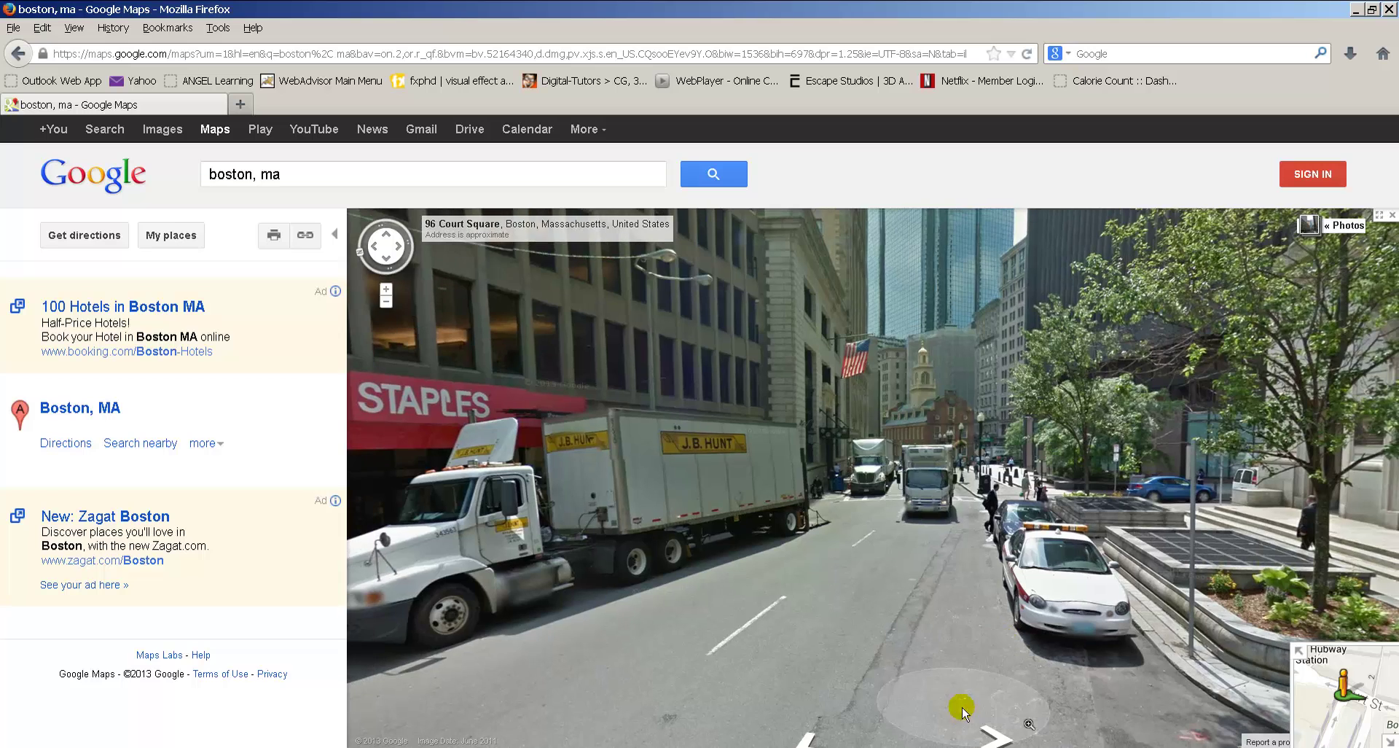
left_click(924, 675)
left_click(989, 650)
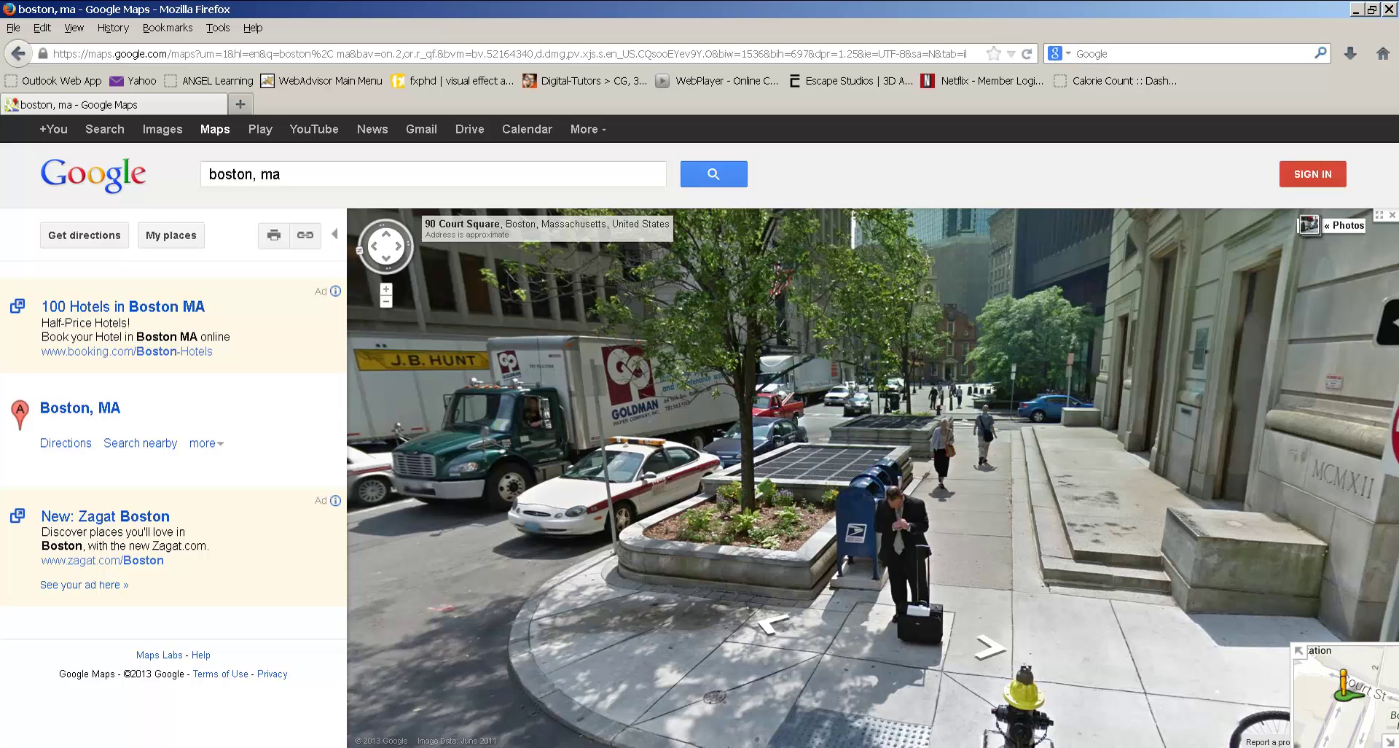
left_click(772, 656)
left_click(776, 617)
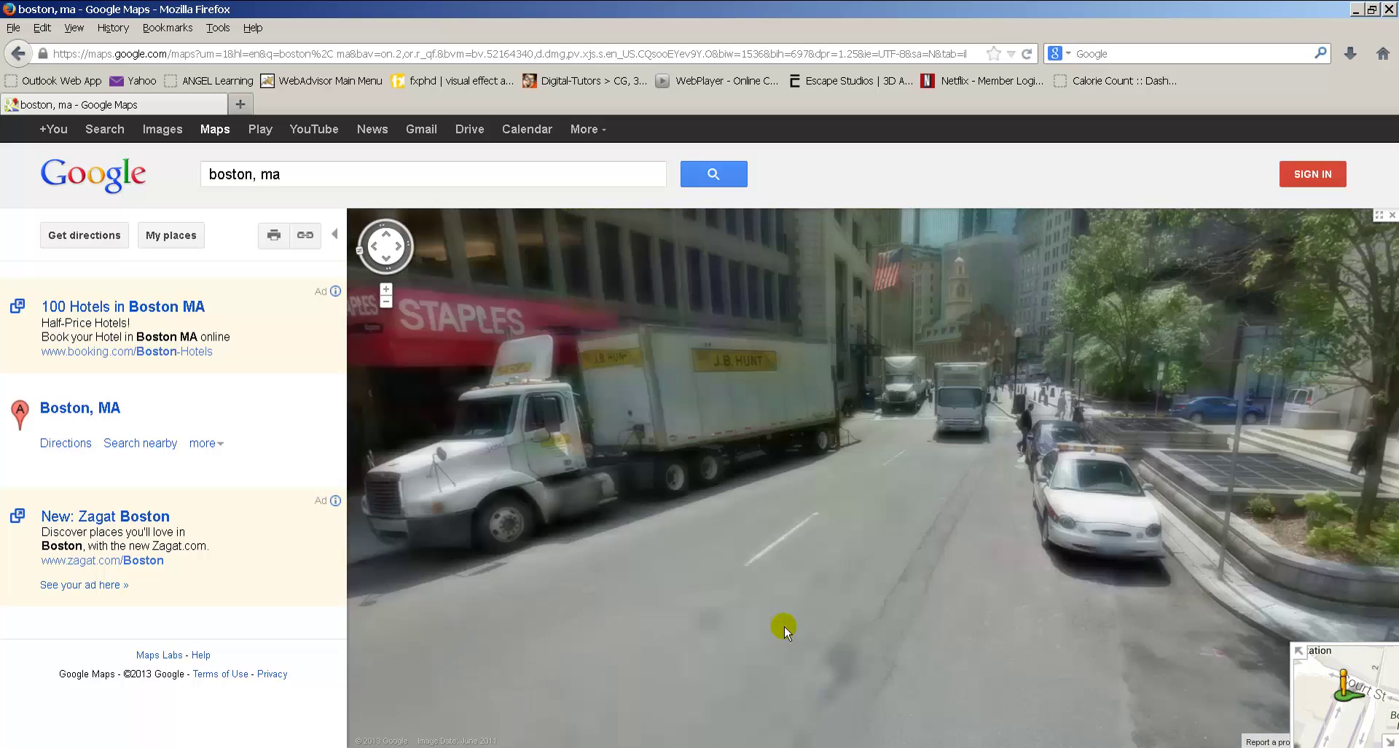
left_click(741, 654)
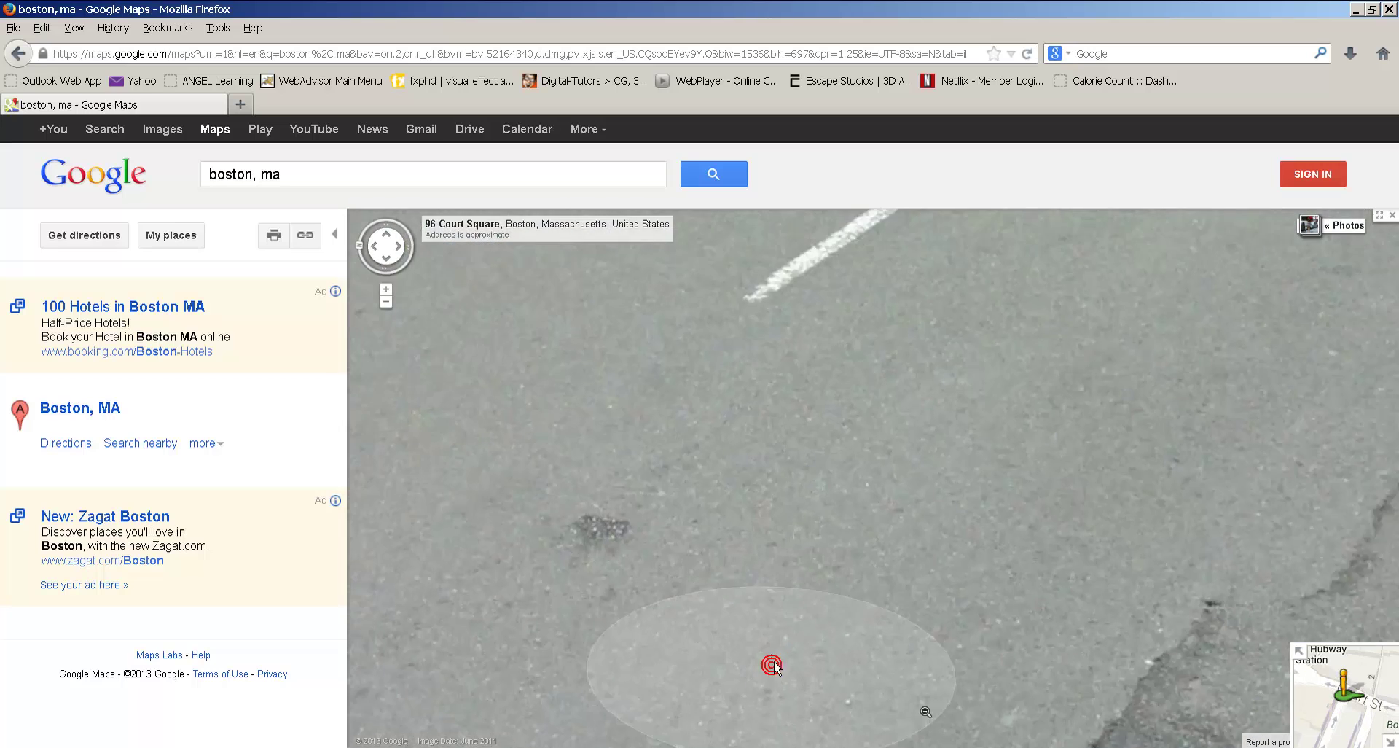
left_click(768, 506)
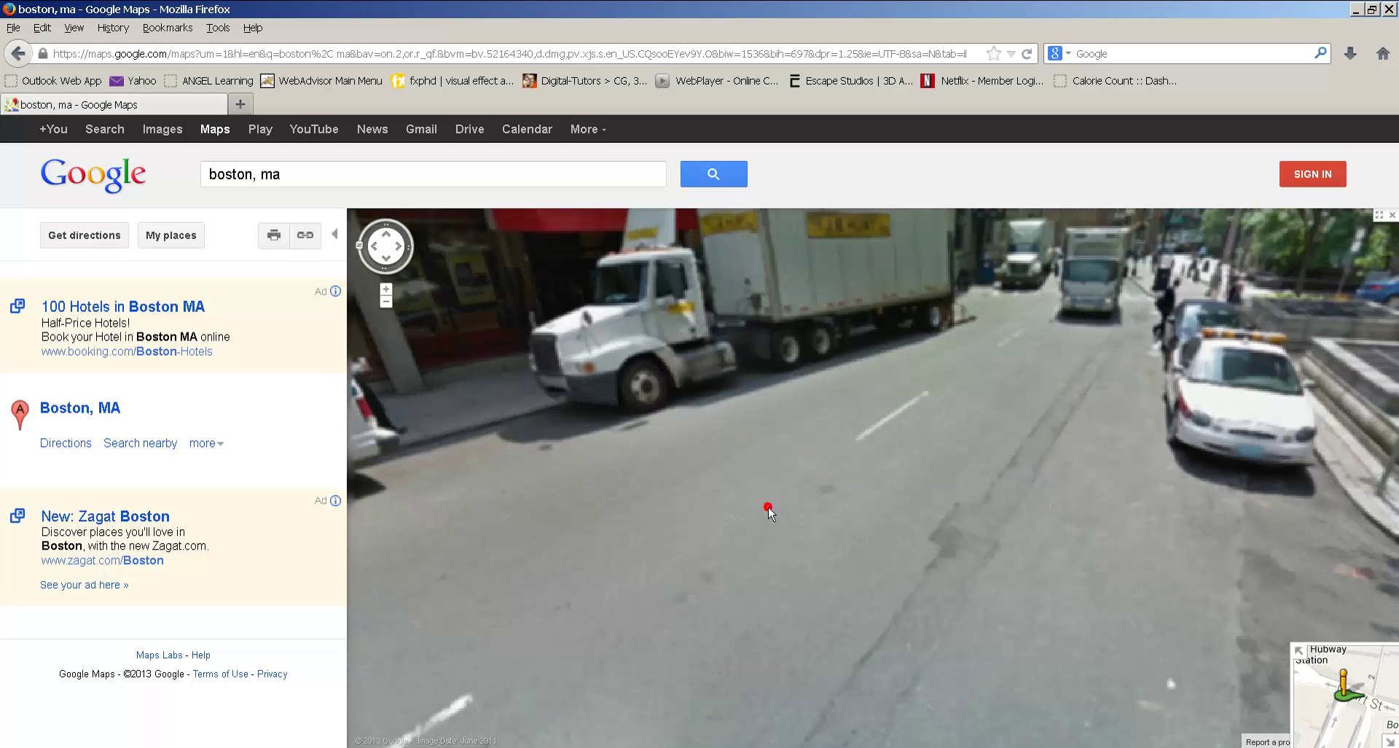
left_click(1009, 469)
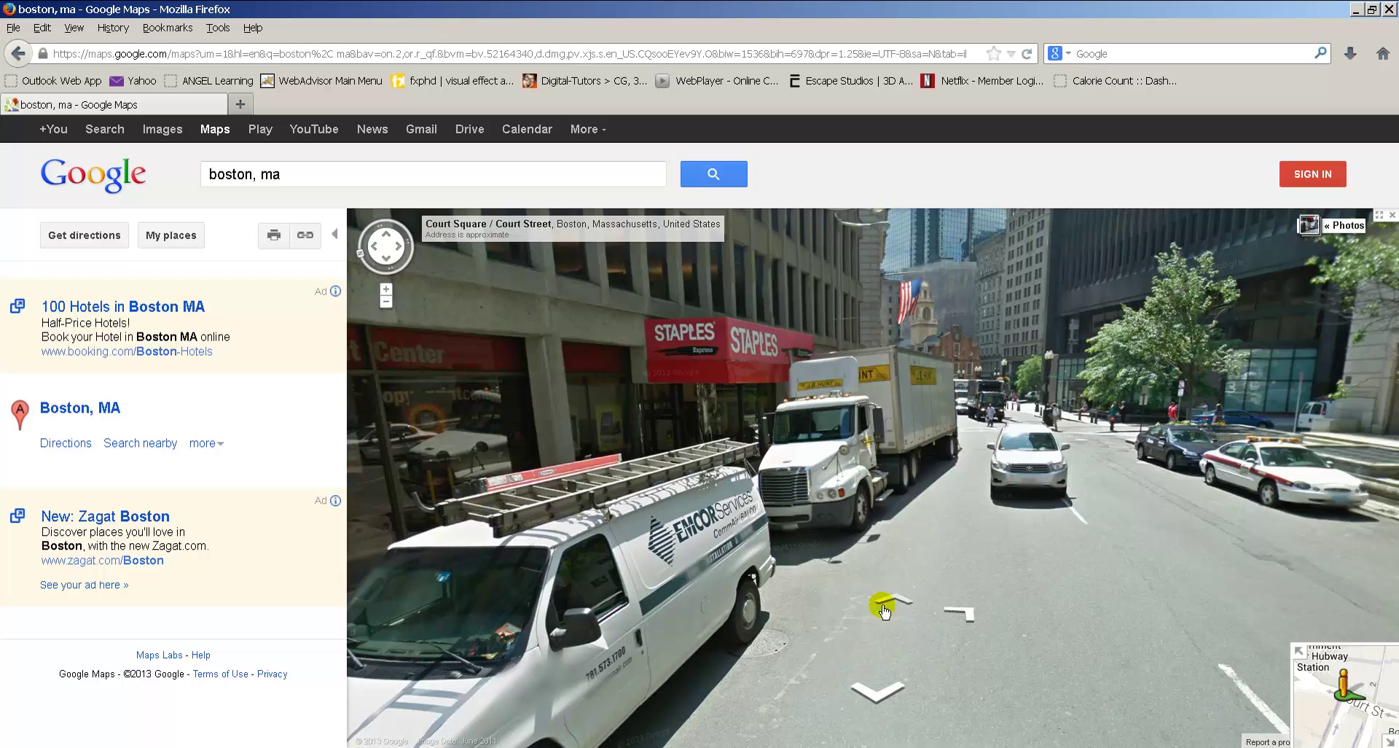
Advance along Court Street to the Franklin Avenue corner and examine the pole base beside the trash bin.
left_click(883, 605)
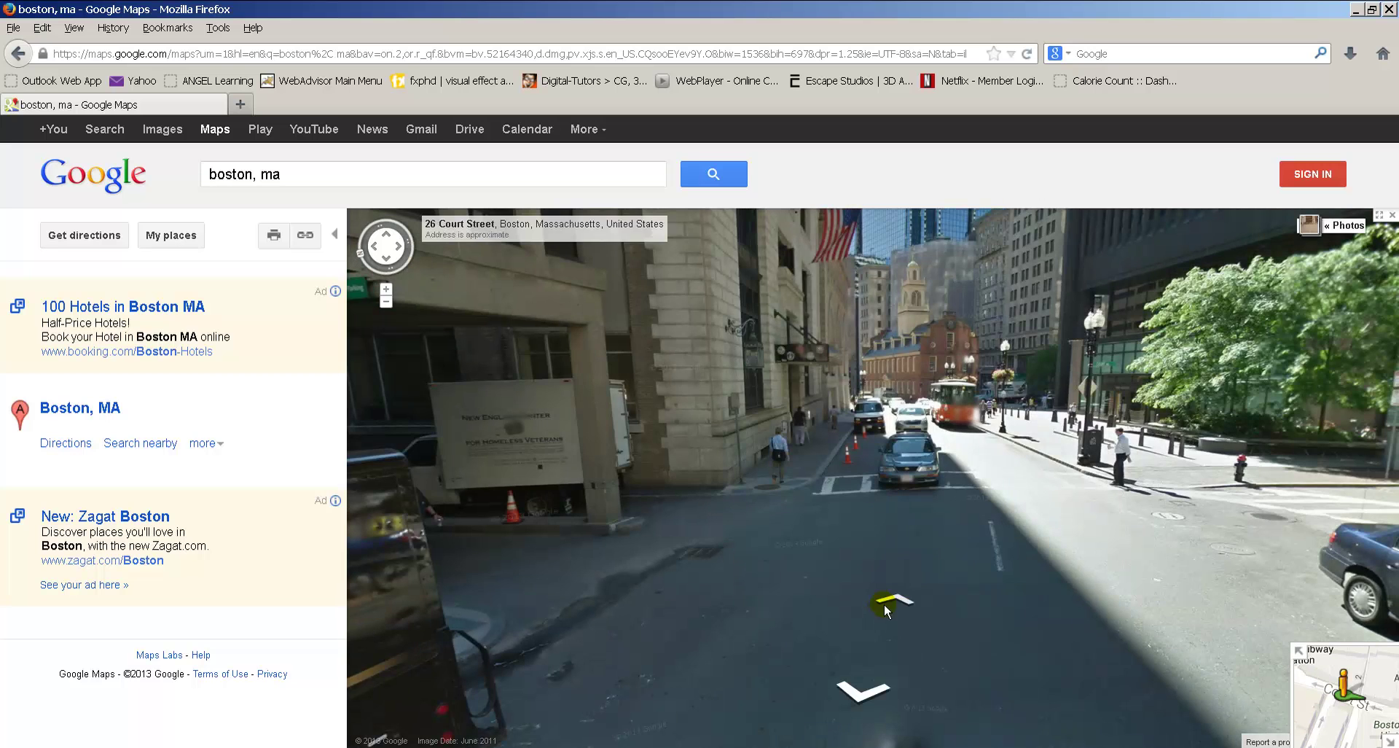
left_click(888, 603)
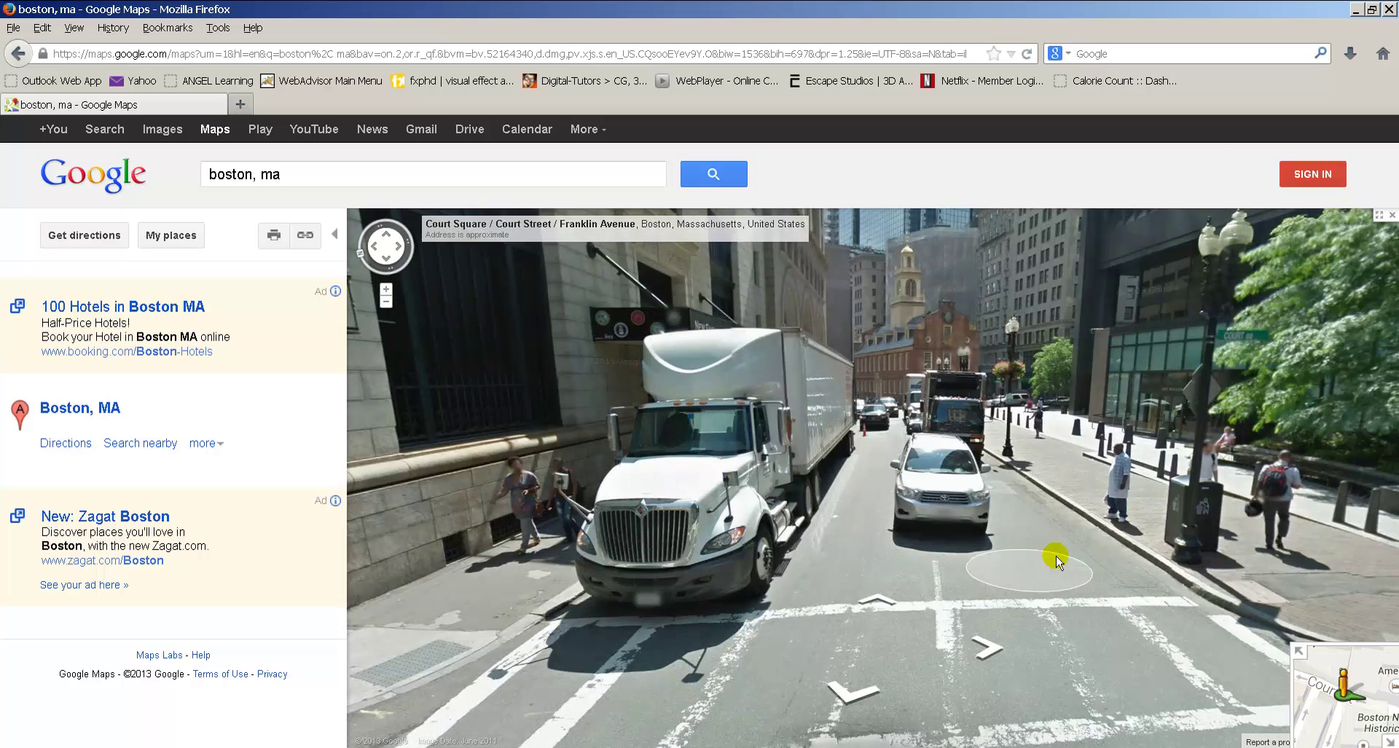
left_click(1261, 559)
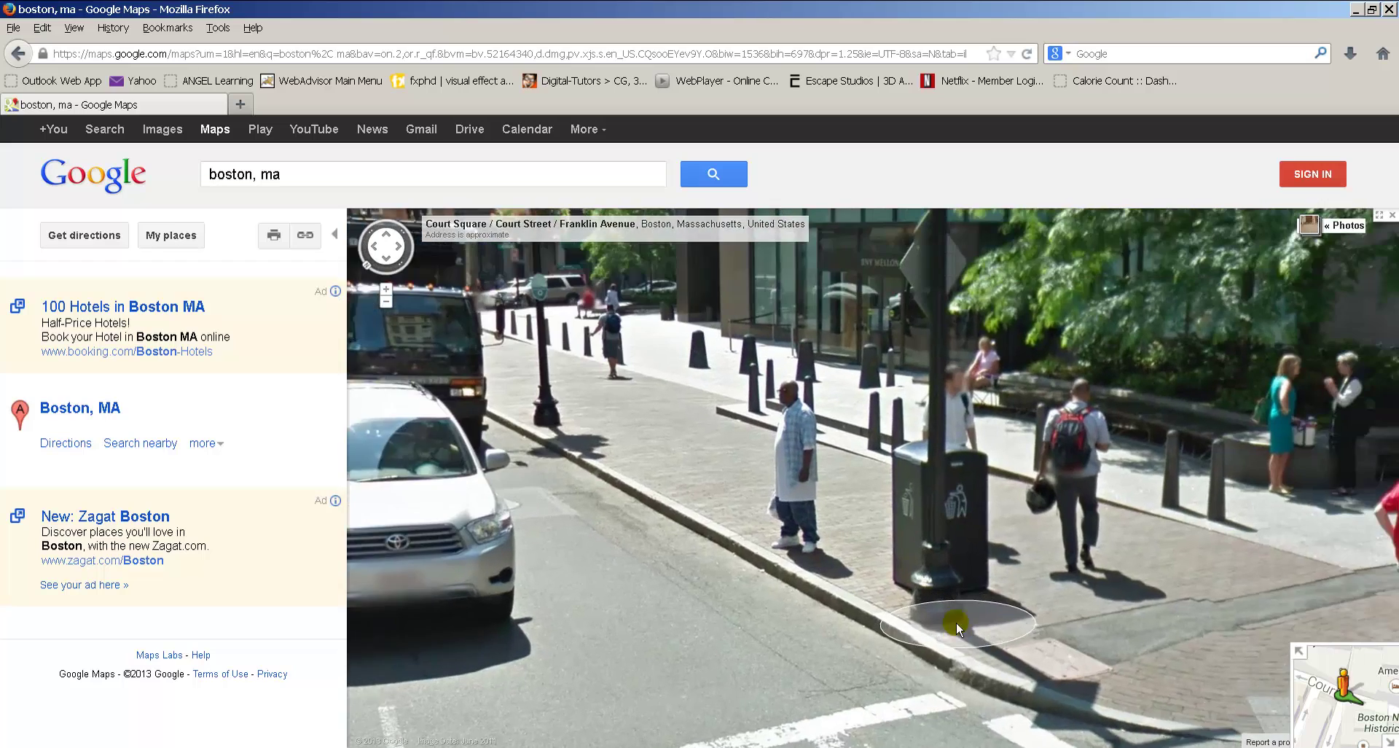
left_click(956, 621)
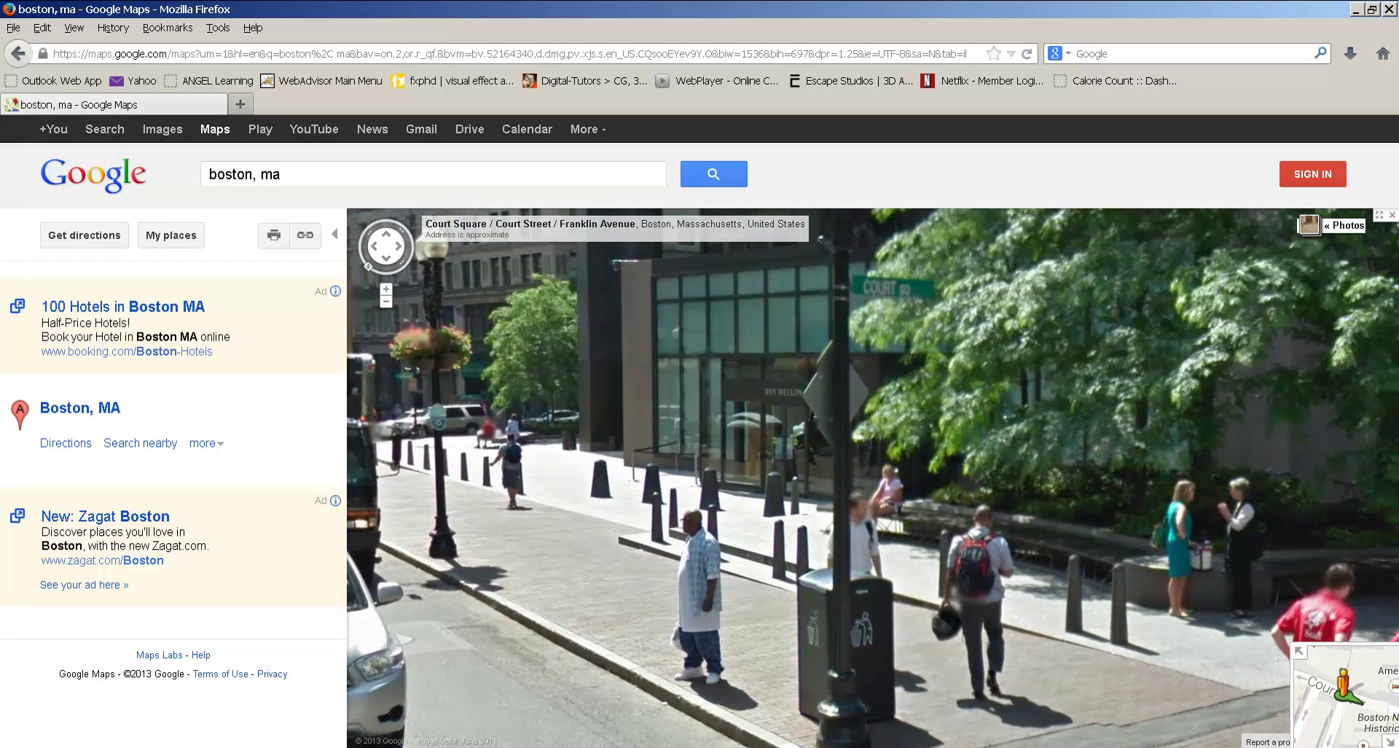
Switch back to Maya and examine the pole beside the bike rack, leaving nothing selected.
key("alt+Tab")
left_click_drag(588, 415, 728, 456, "alt")
left_click(610, 242)
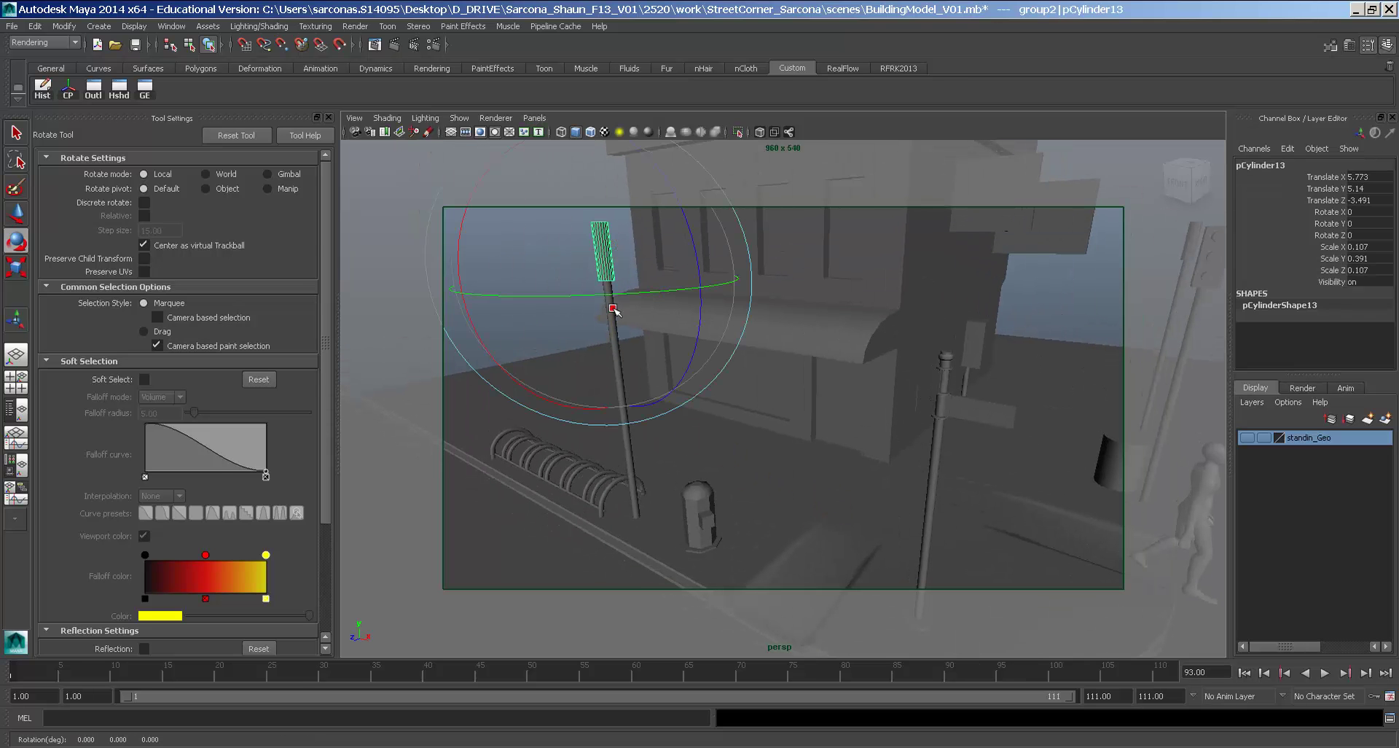
key("q")
left_click(629, 437)
left_click(528, 303)
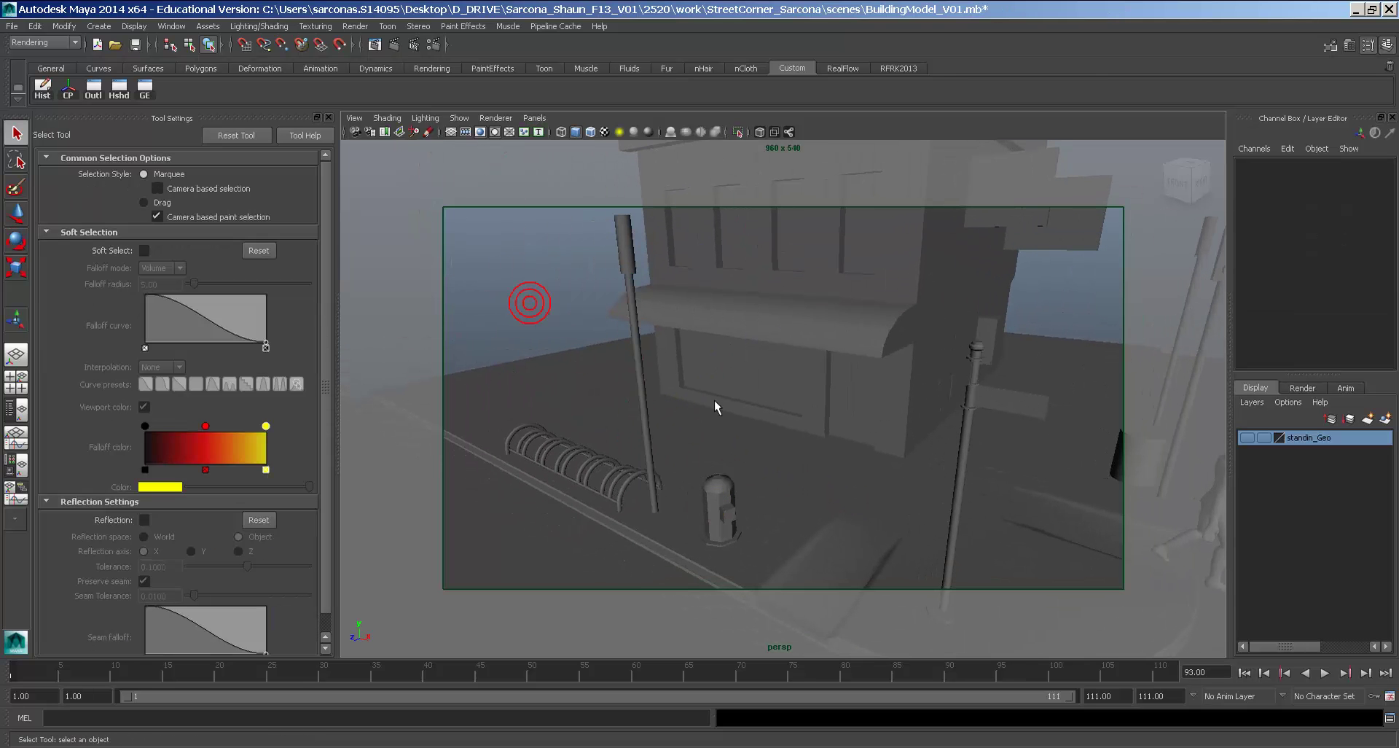
left_click_drag(524, 303, 806, 406, "alt")
middle_click_drag(806, 406, 988, 388, "alt")
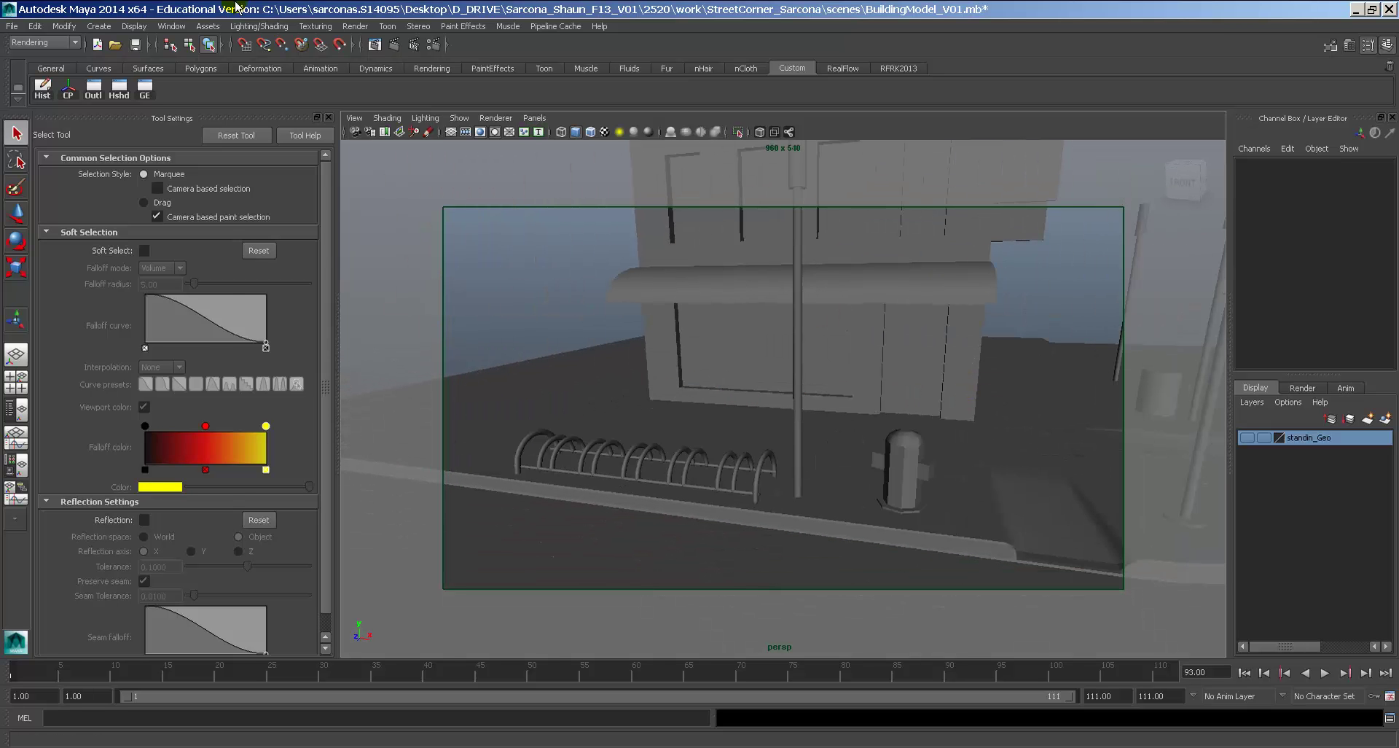
Create a polygon cube and move it to the foot of the pole beside the bike rack.
left_click(95, 26)
mouse_move(149, 63)
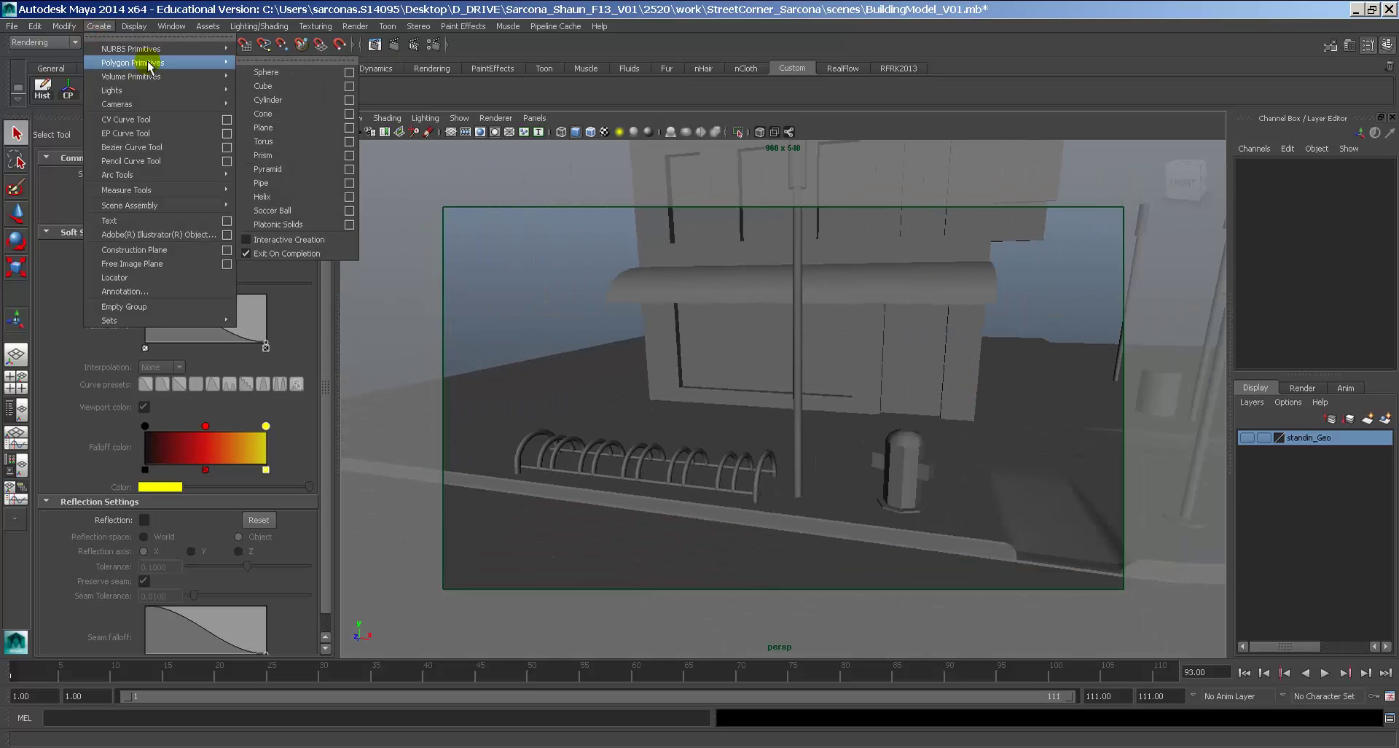
left_click(311, 89)
key("w")
left_click_drag(791, 455, 753, 496, "alt")
right_click_drag(754, 496, 927, 486, "alt")
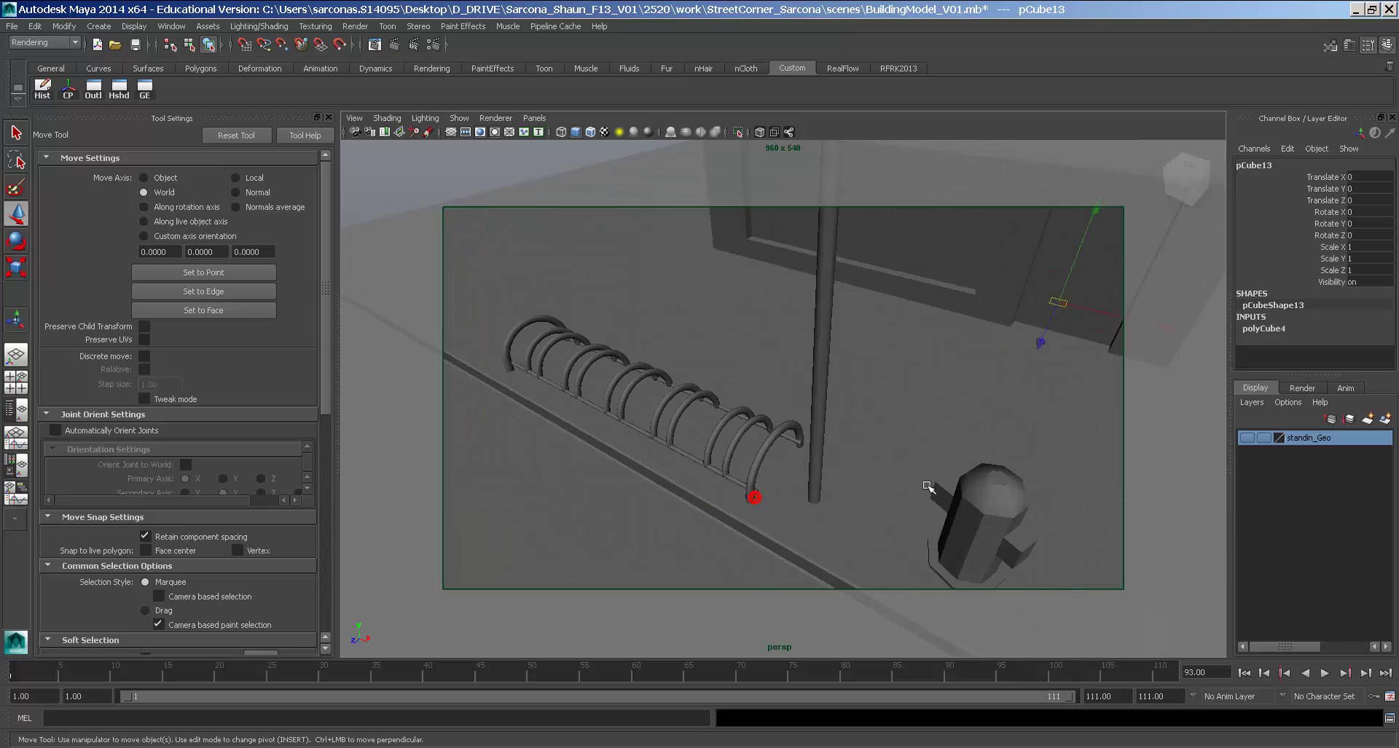
left_click_drag(927, 486, 840, 480, "alt")
left_click_drag(1040, 298, 762, 505)
Align the cube to the pole with Mid mode in world X, Y and Z, using the last selected object as reference.
key("4")
right_click_drag(758, 502, 637, 456, "alt")
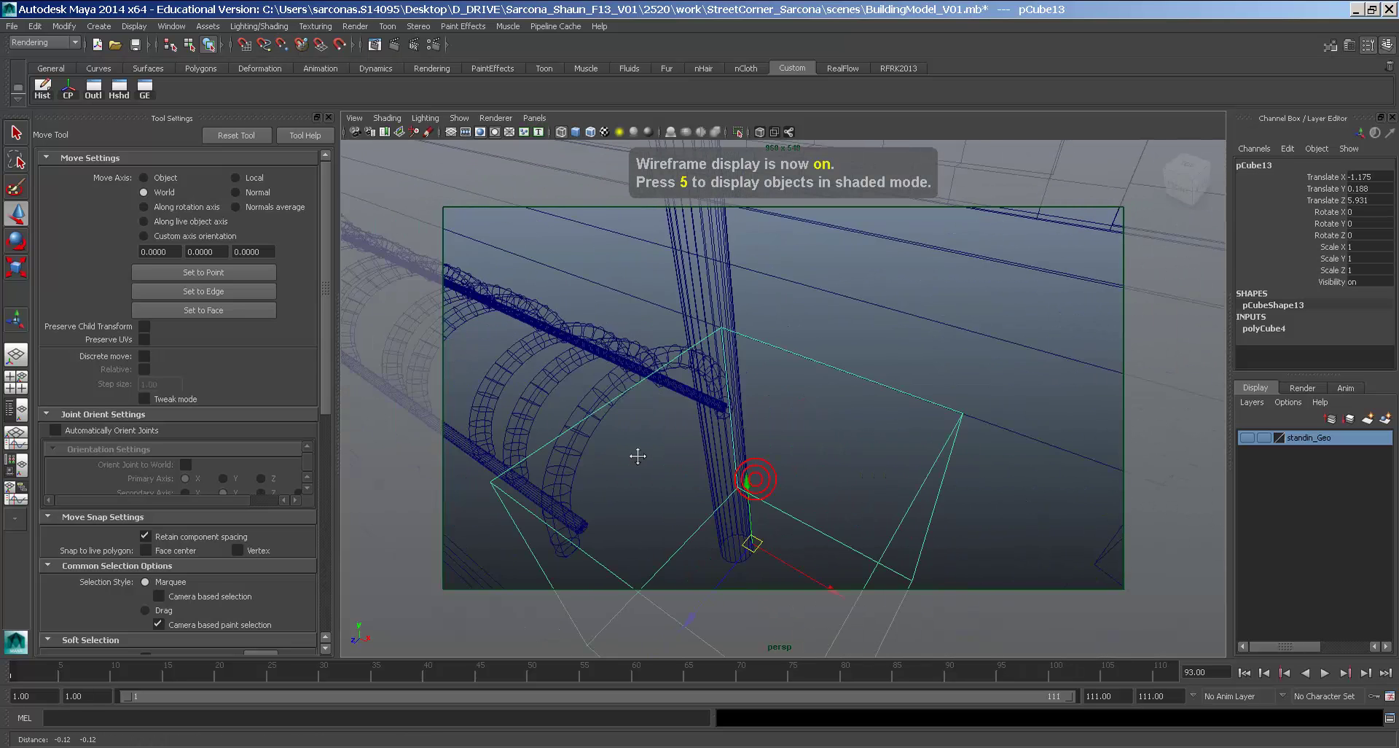
middle_click_drag(637, 457, 690, 341, "alt")
left_click_drag(810, 478, 836, 505, "alt")
middle_click_drag(766, 510, 849, 432, "alt")
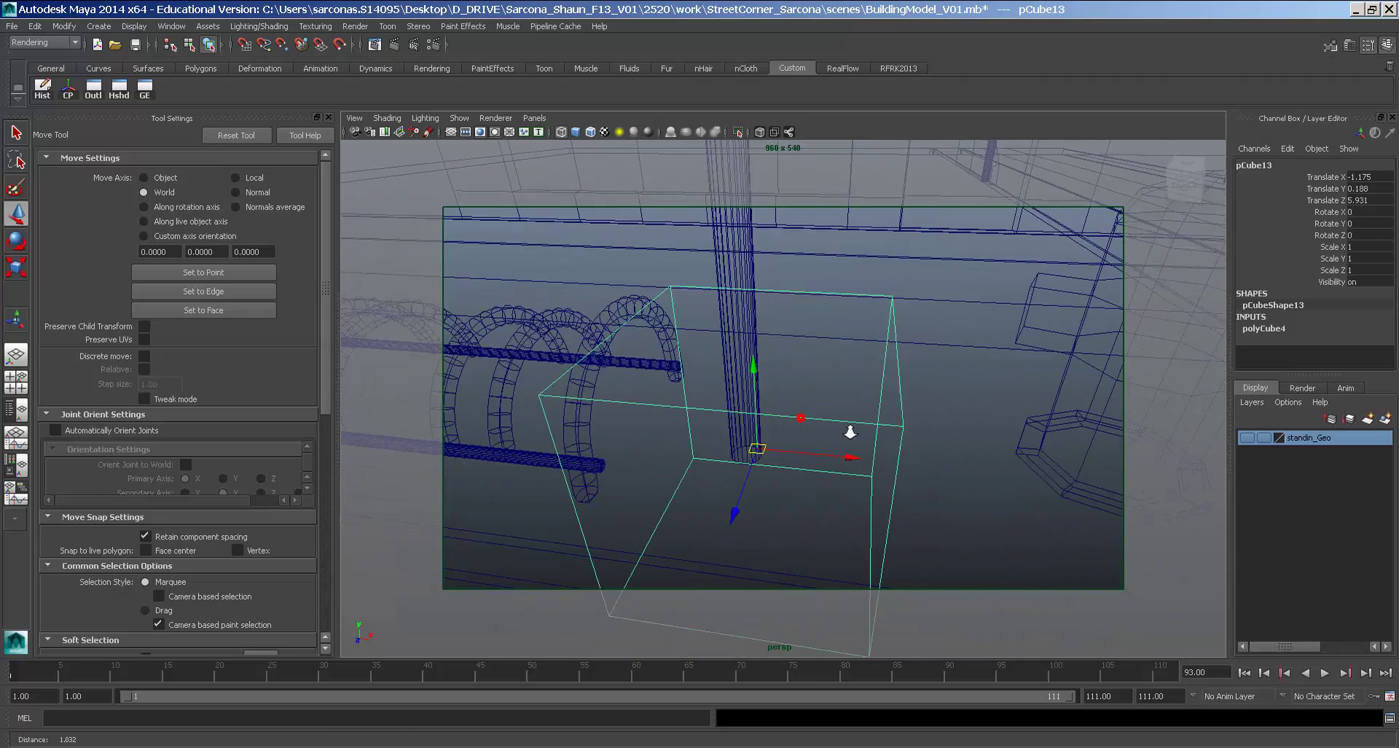
right_click_drag(849, 431, 834, 492, "alt")
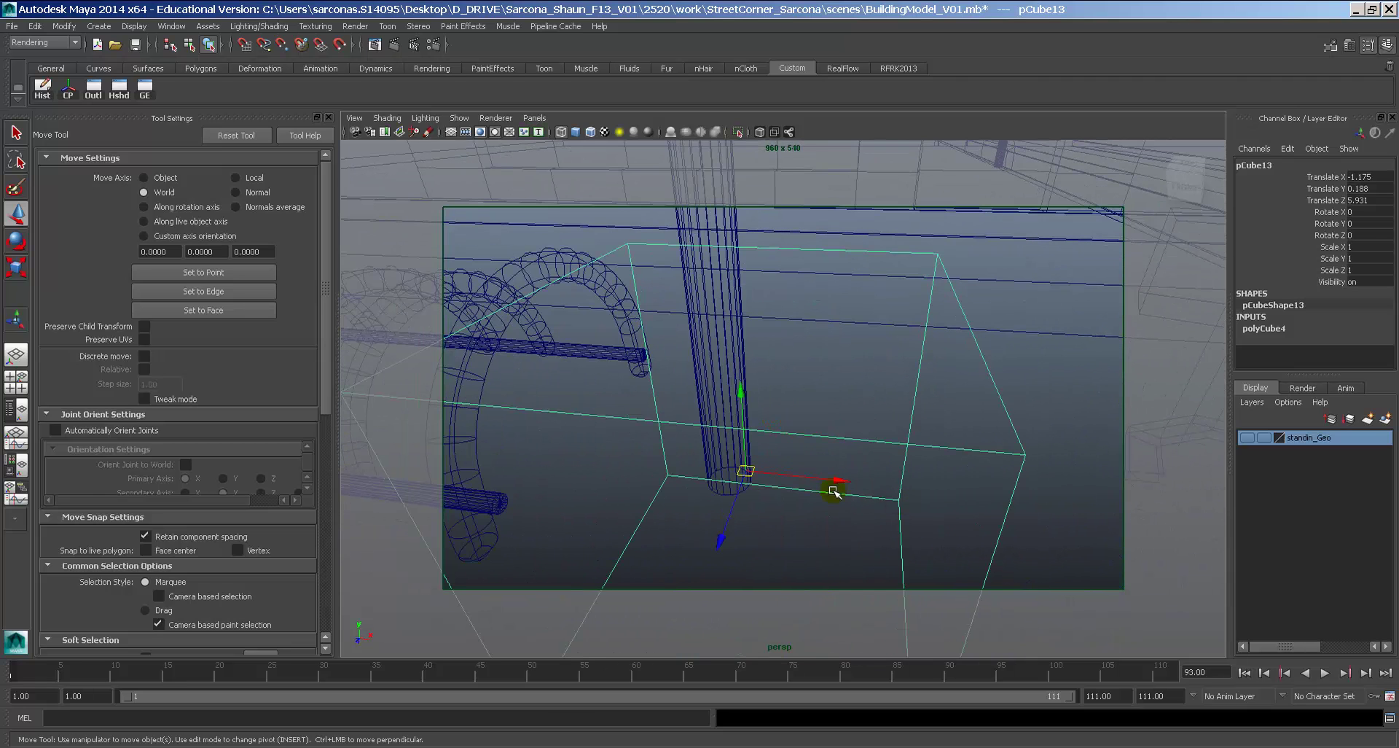
left_click(709, 335)
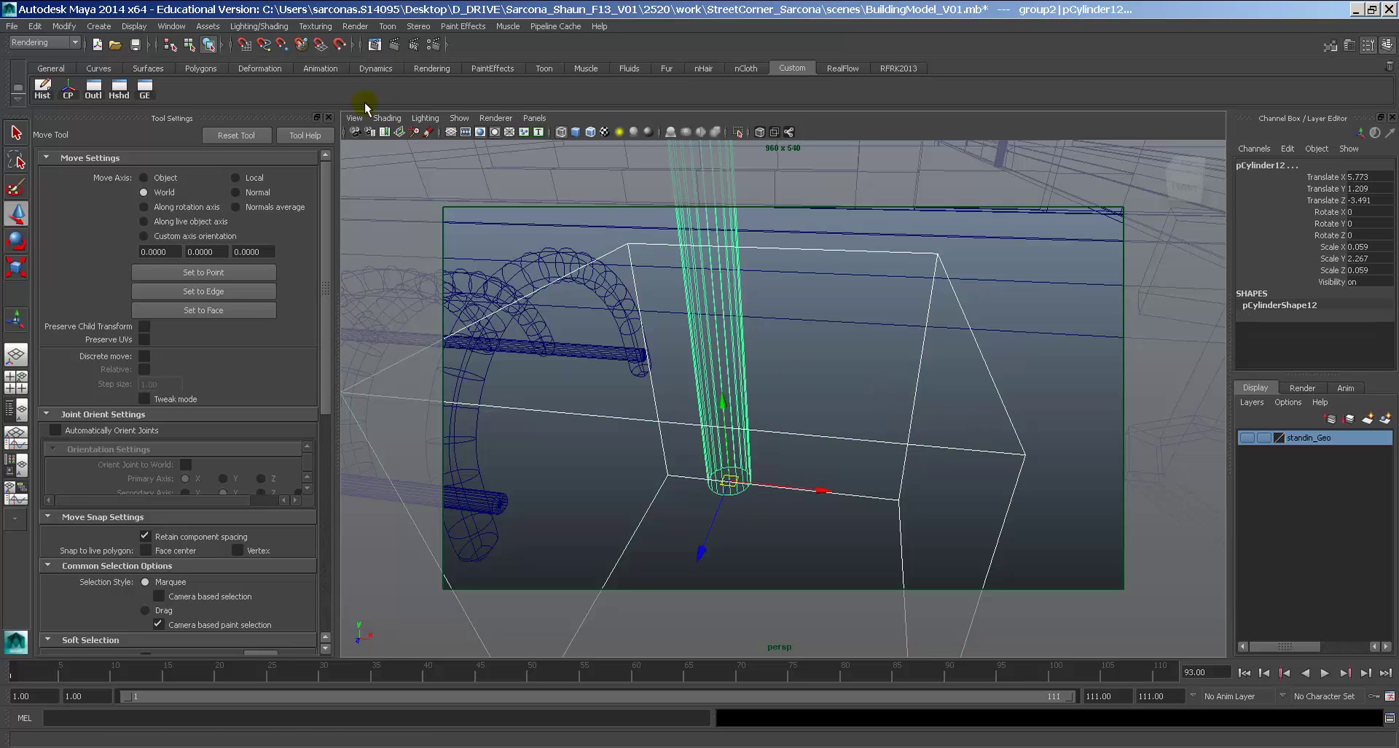
left_click(61, 26)
mouse_move(133, 94)
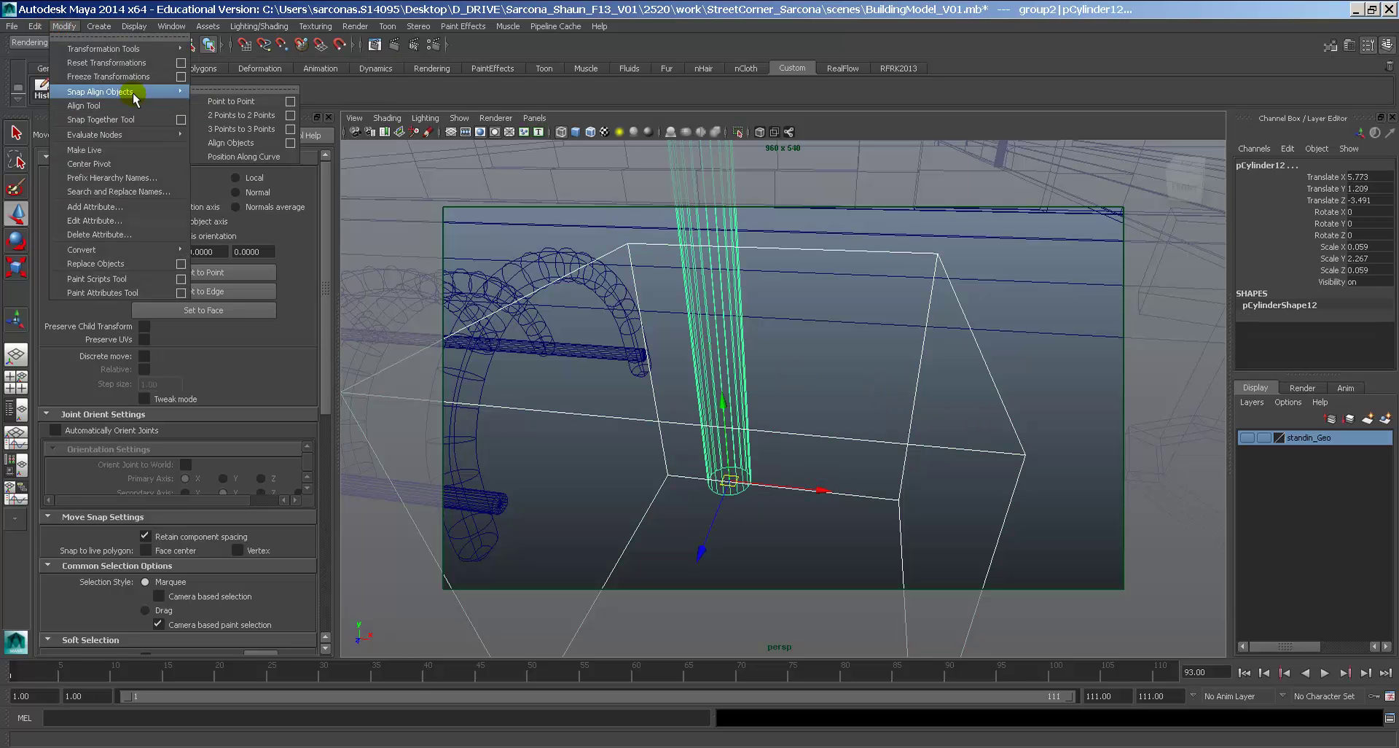
left_click(291, 142)
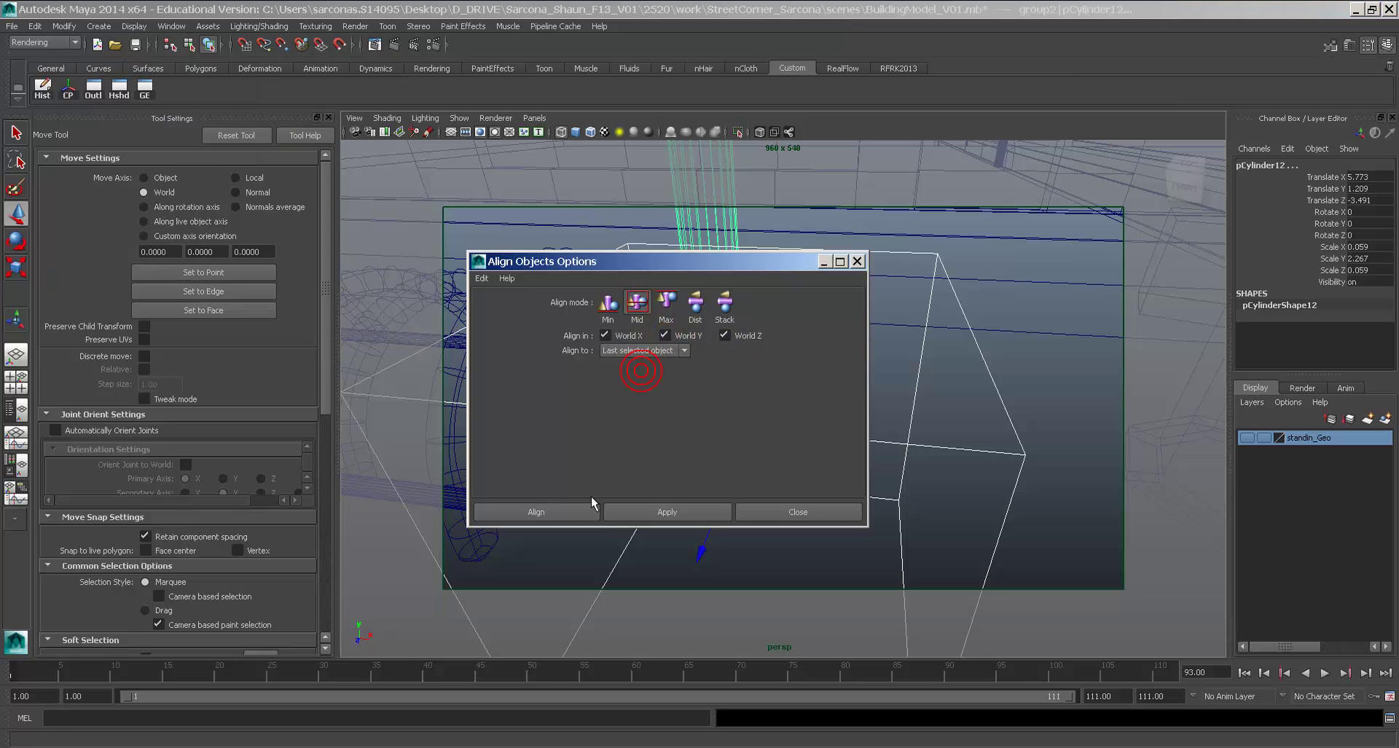
left_click(565, 512)
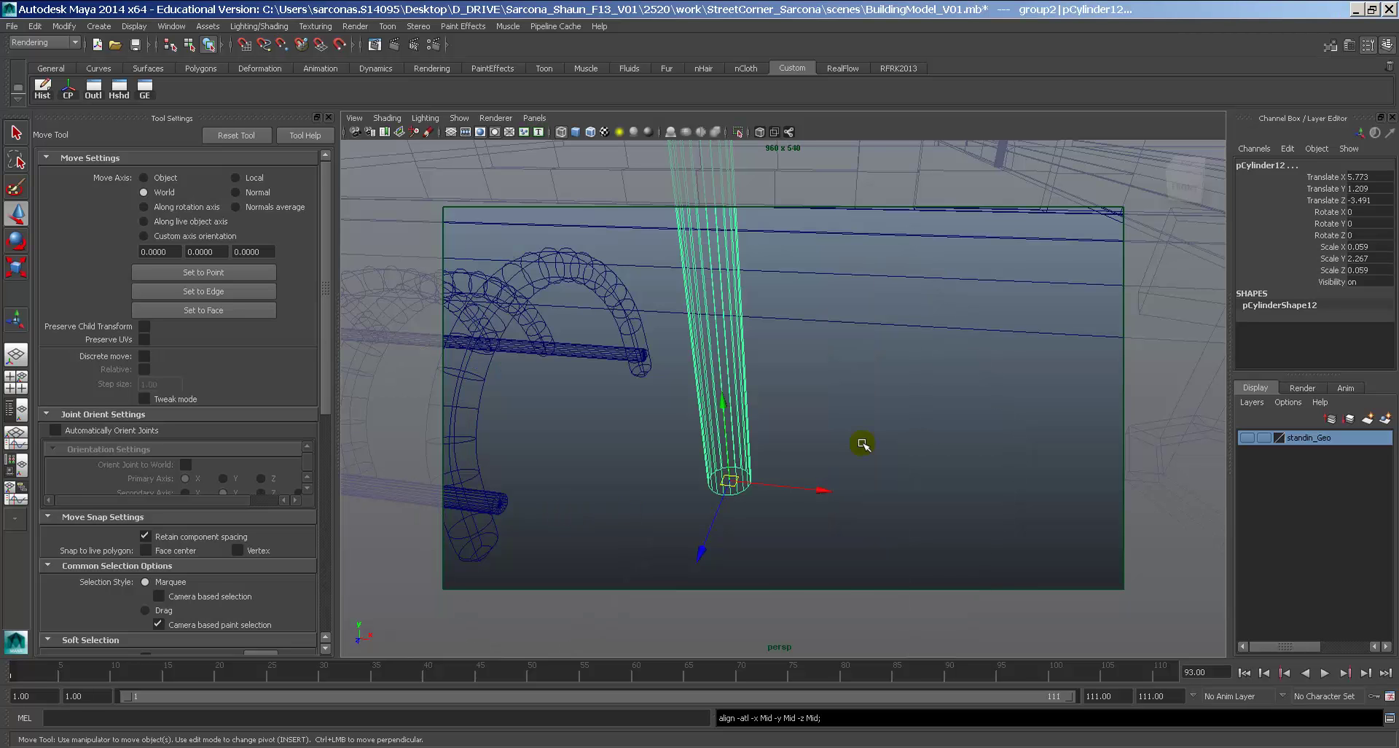
Lower the aligned cube straight down the pole until it sits near the pavement.
right_click_drag(863, 444, 662, 445, "alt")
left_click(787, 359)
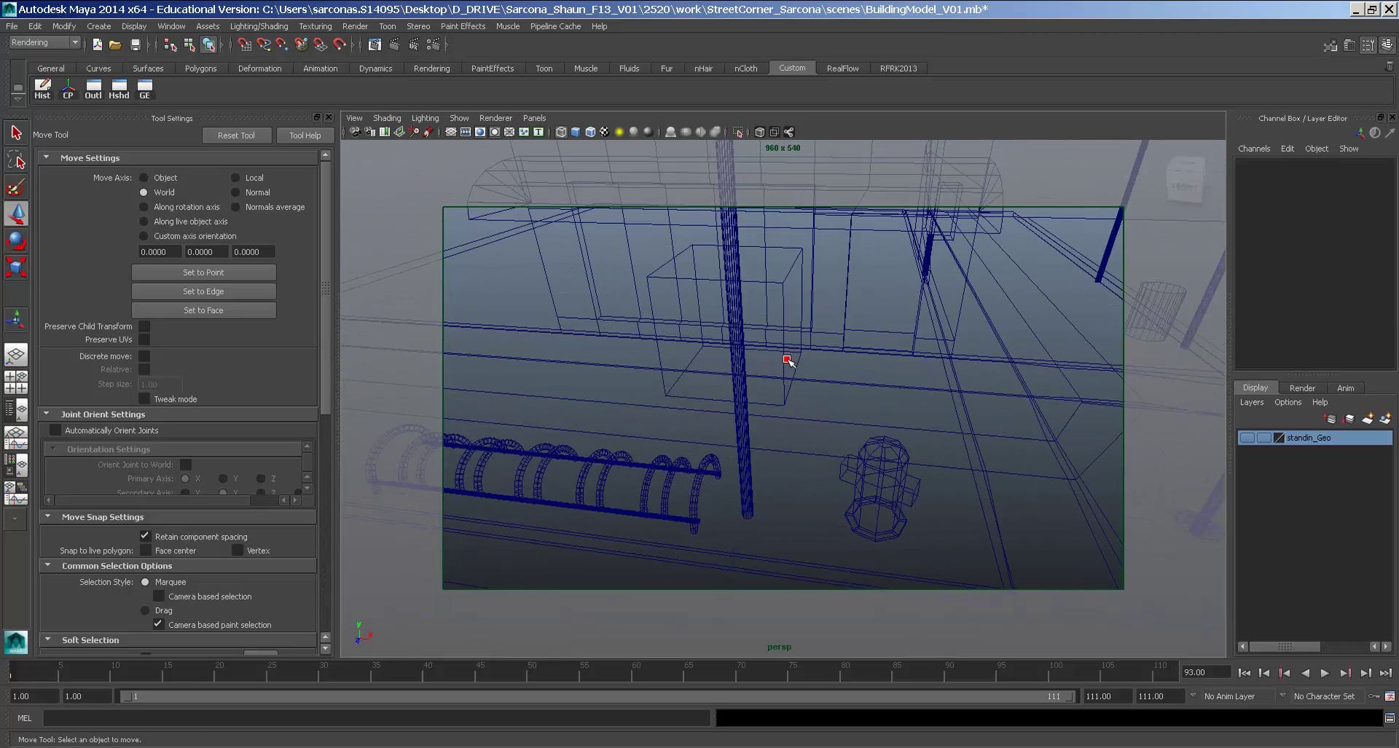
left_click(787, 359)
key("5")
mouse_move(725, 255)
left_mouse_down()
mouse_move(729, 450)
mouse_move(728, 435)
left_mouse_up()
Scale the cube to about 0.43 in X and Z and 0.75 in Y around the pole's foot.
key("r")
middle_click_drag(787, 442, 739, 461)
key("w")
left_click(743, 463)
key("r")
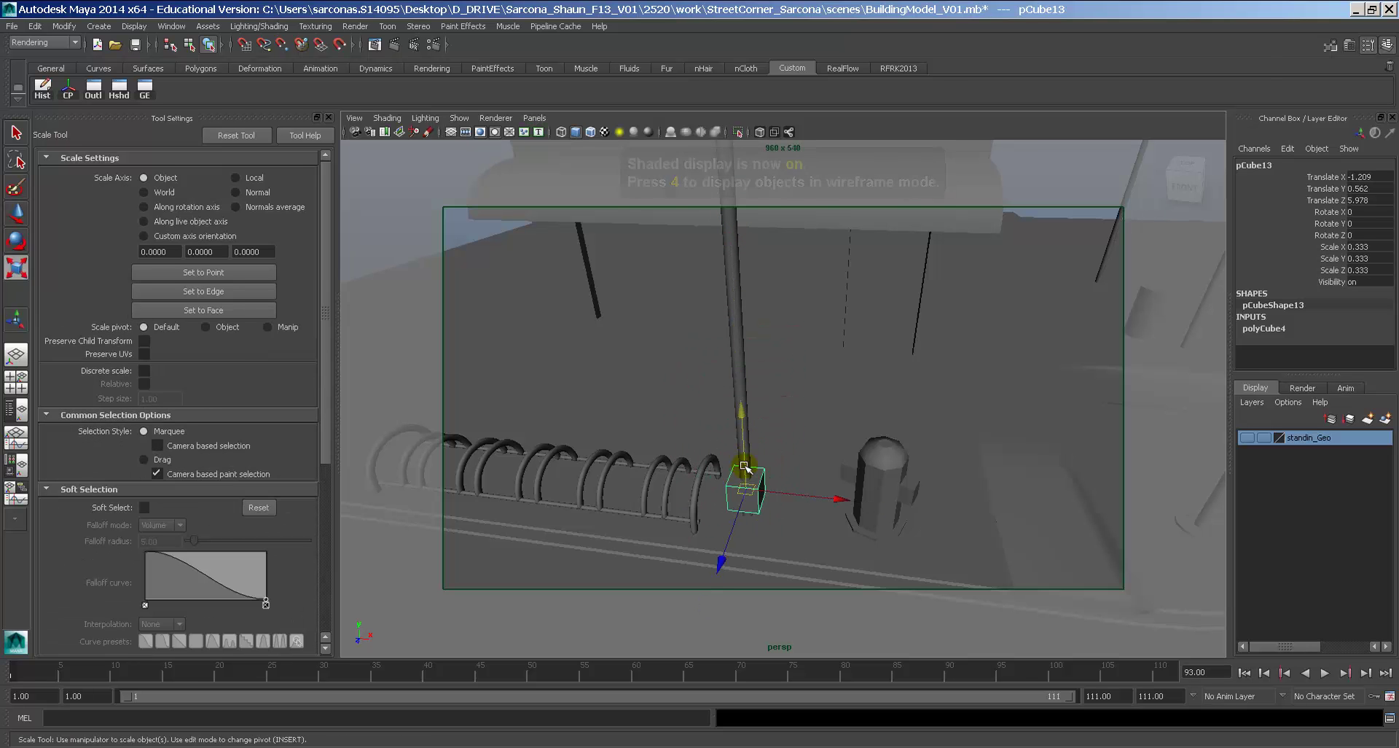
left_click_drag(744, 465, 751, 448)
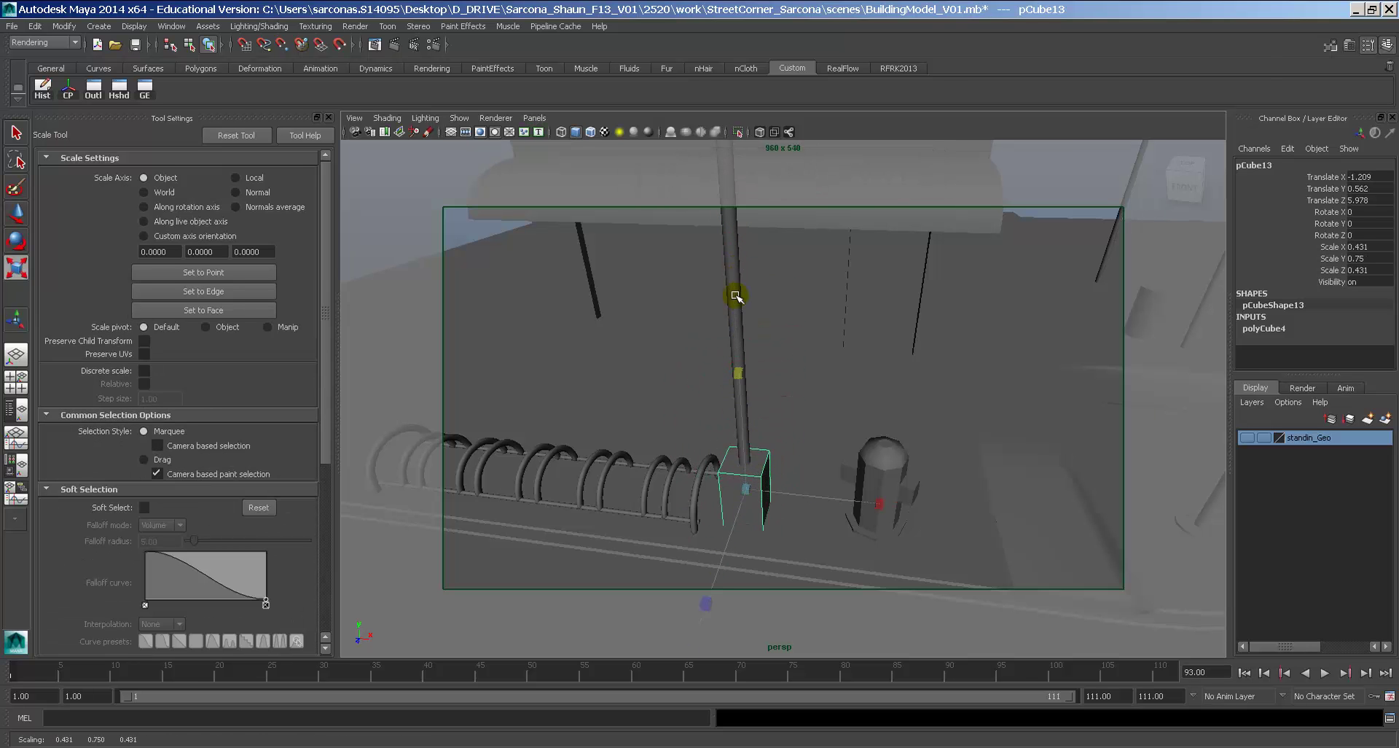
Scale the cube's bottom vertices outward so the block flares toward the ground.
key("f")
left_click_drag(838, 443, 684, 403, "alt")
key("w")
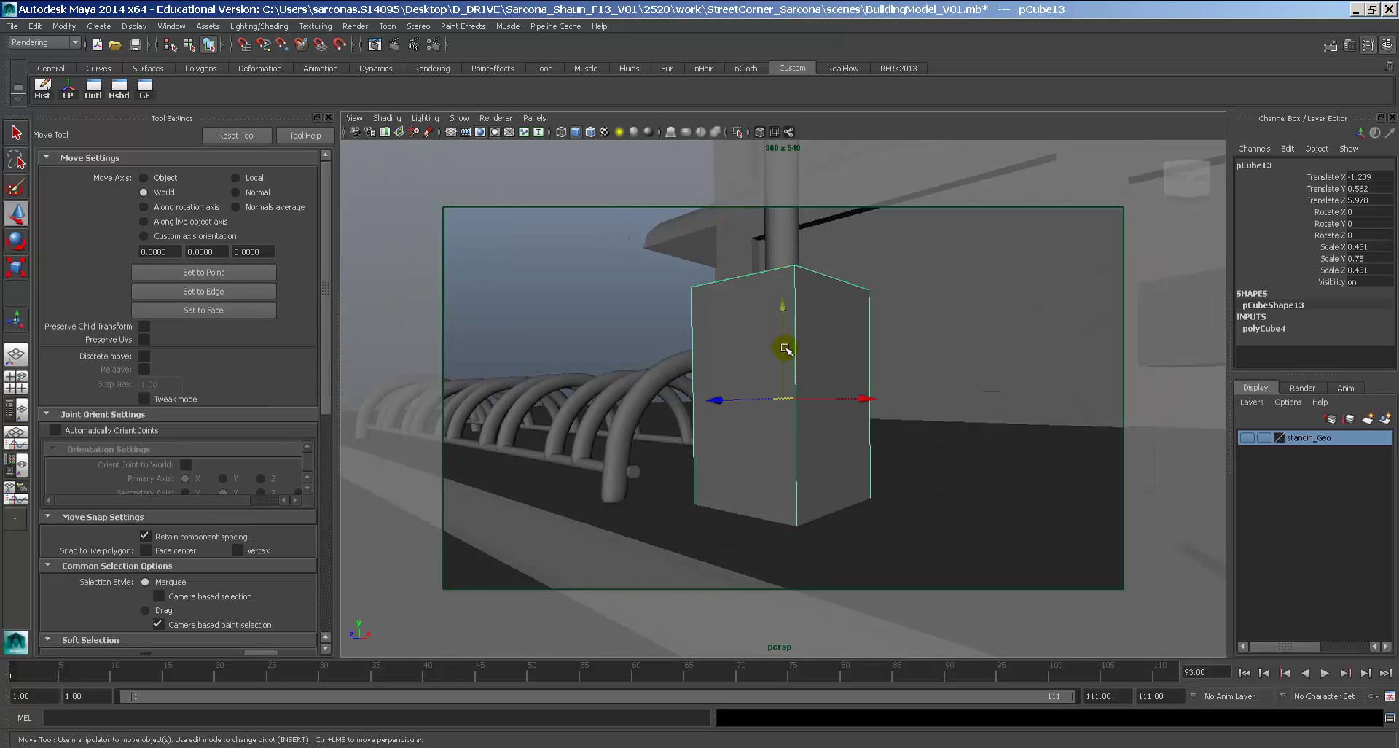
left_click_drag(784, 348, 828, 363)
right_click_drag(826, 363, 774, 361)
key("4")
left_click_drag(743, 461, 636, 551, "alt")
key("r")
left_click_drag(797, 499, 827, 500)
key("5")
left_click_drag(843, 430, 822, 460, "alt")
Switch to the Street View reference in Firefox, examine the foot of the pole beside the trash bin, and return to Maya.
key("alt+Tab")
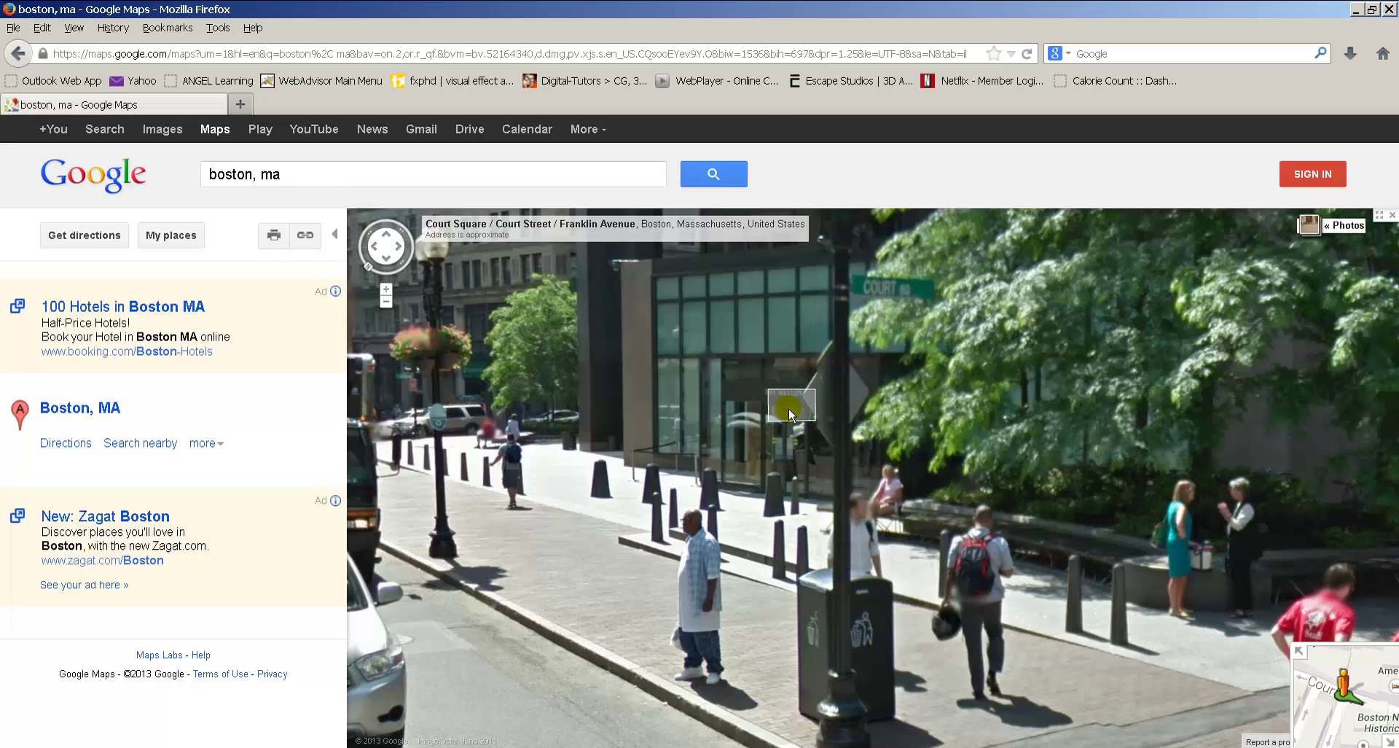
left_click_drag(877, 668, 851, 551)
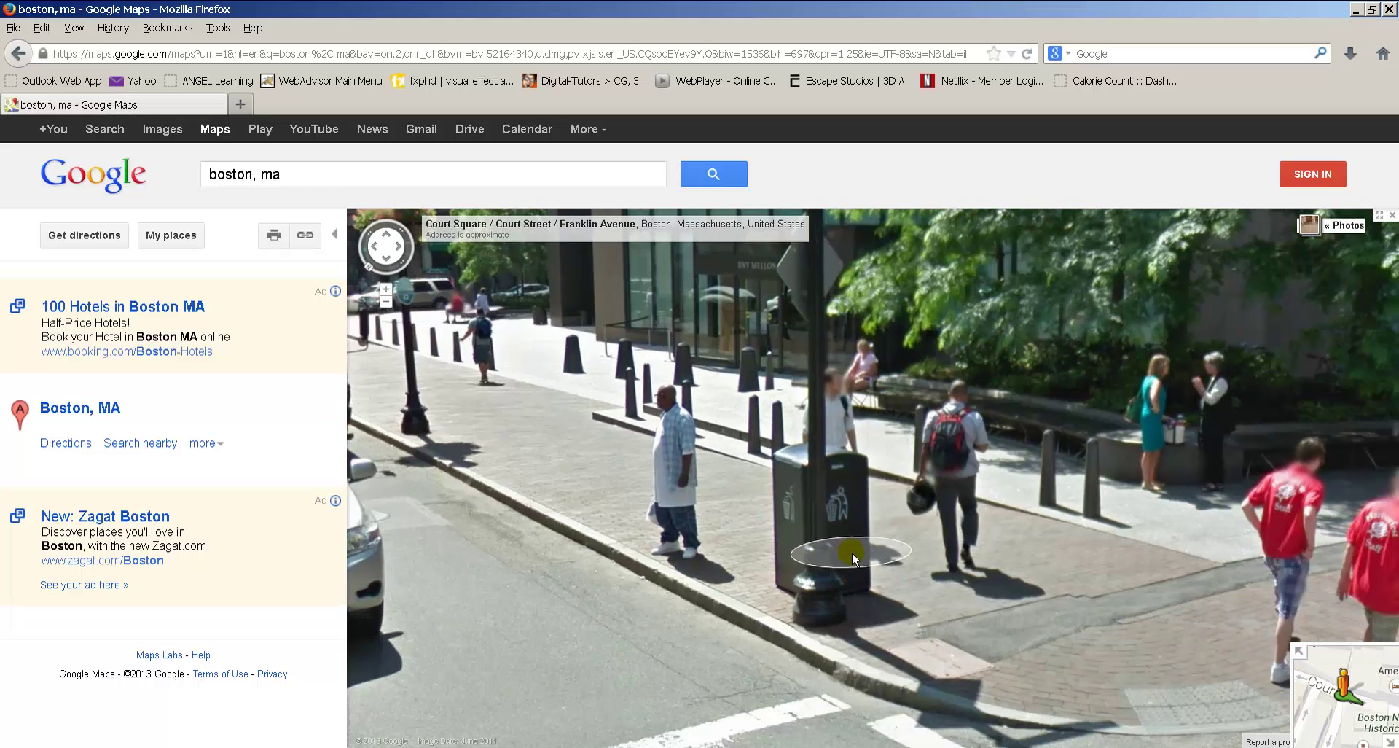
key("alt+Tab")
Lower the top vertices of the tapered cube slightly along the pole.
left_click_drag(885, 279, 514, 390)
key("w")
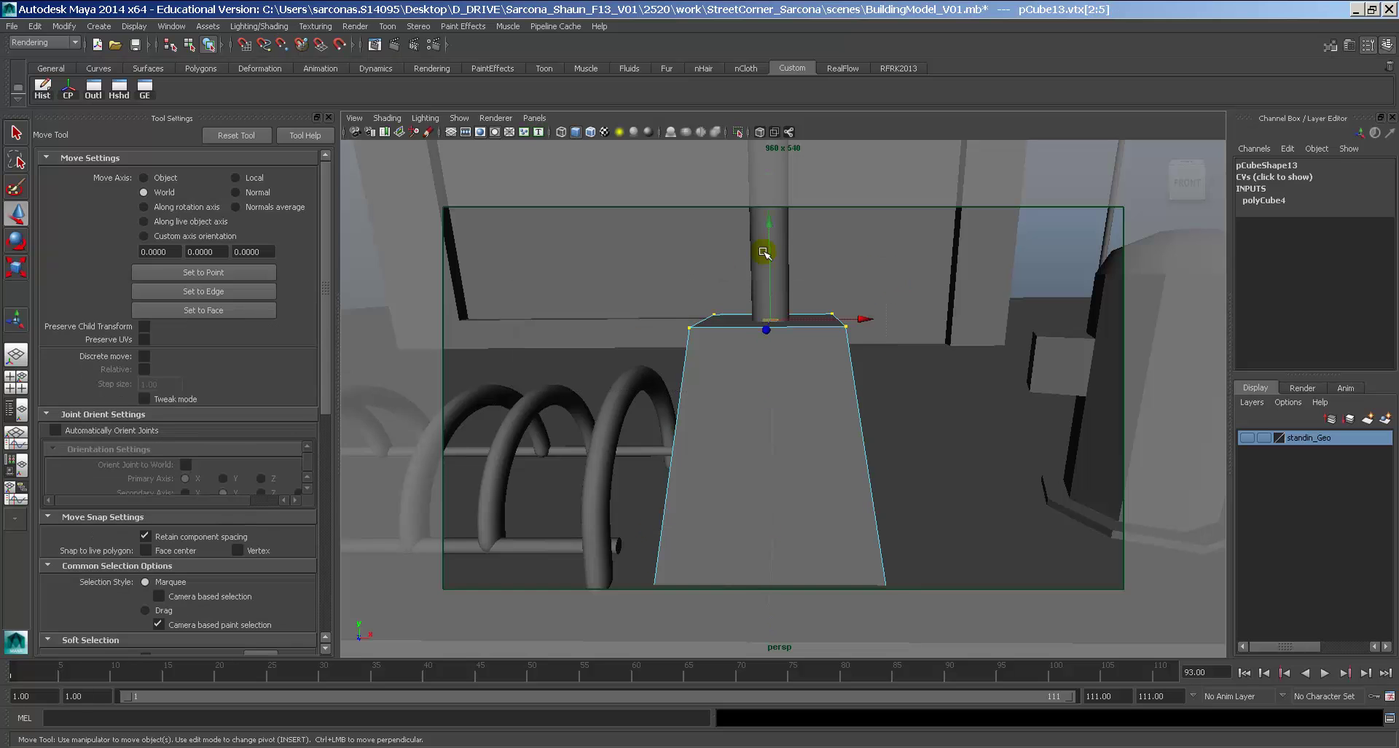
left_click_drag(770, 235, 771, 267)
Scale the tapered cube's bottom vertices slightly inward and lower its top vertices further along the pole.
key("4")
left_click_drag(954, 470, 548, 617)
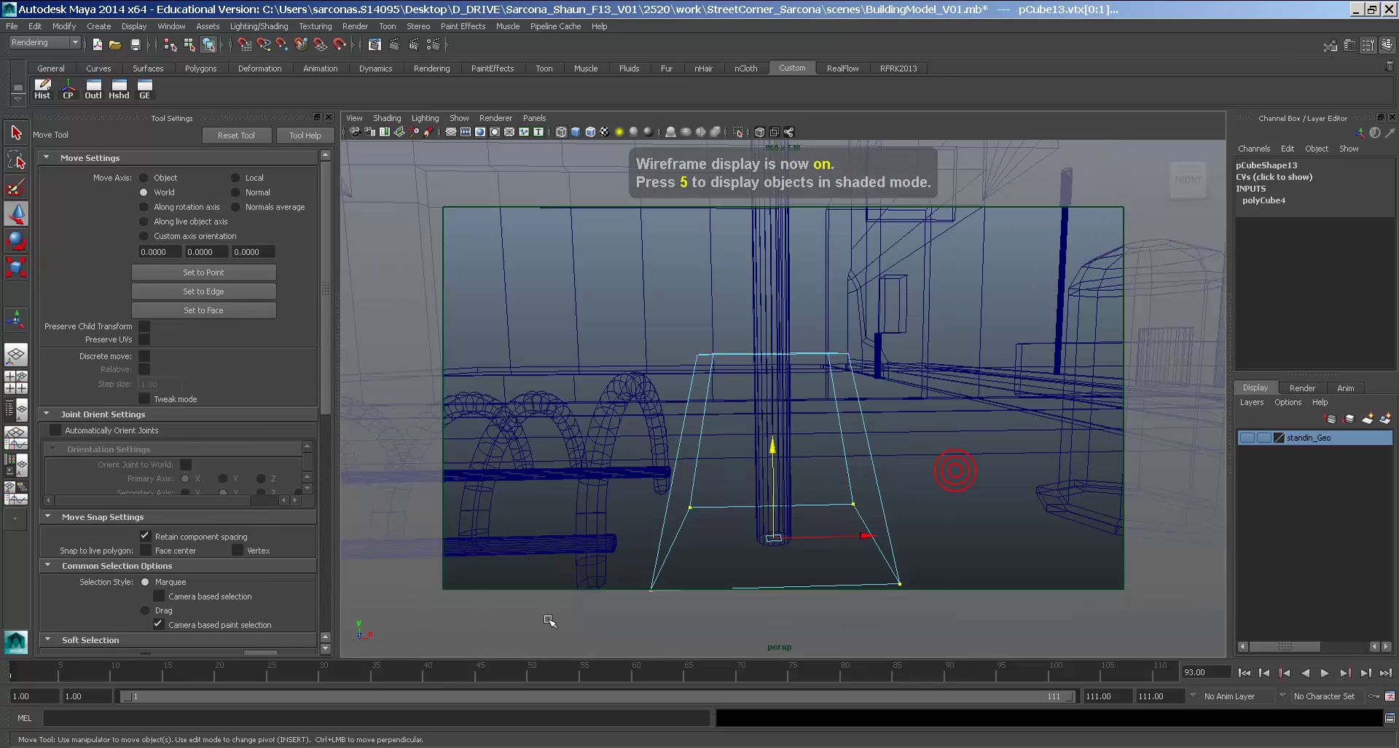
key("r")
middle_click_drag(635, 581, 621, 580)
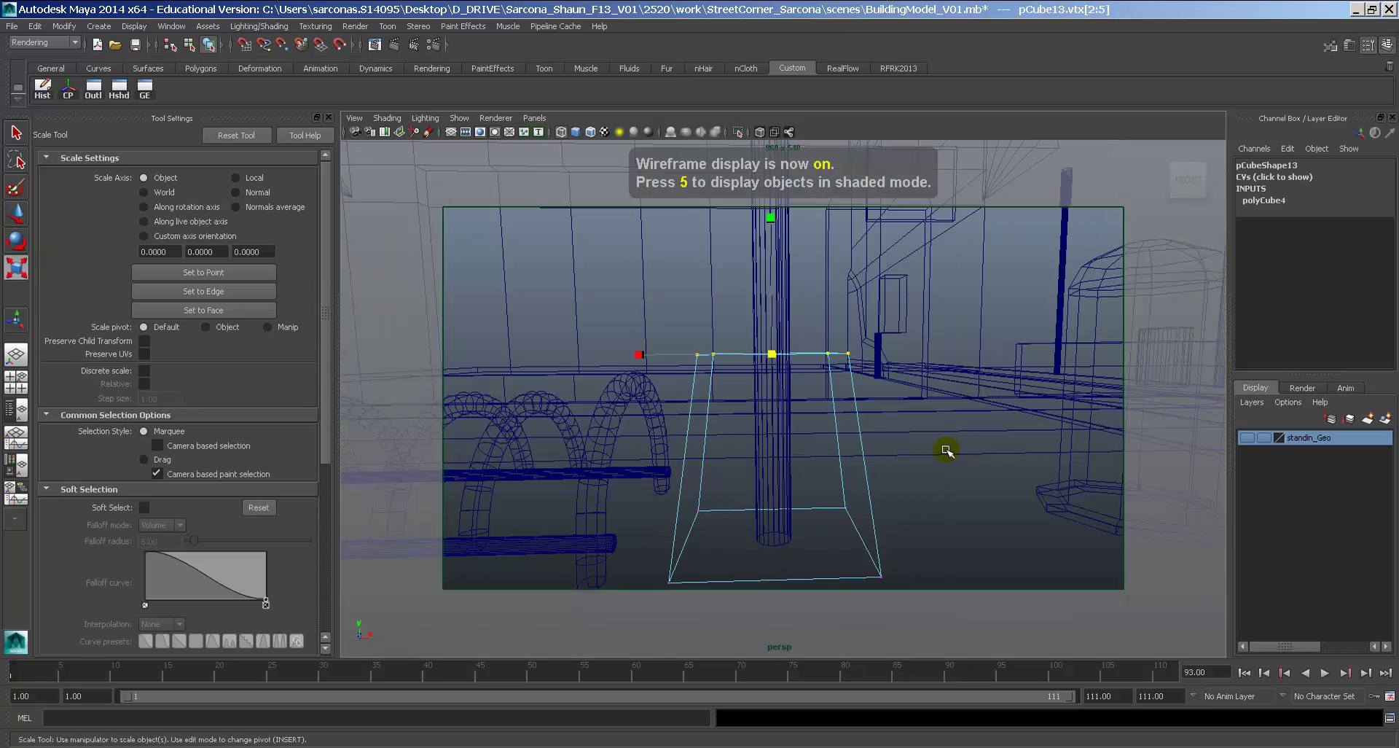
key("w")
left_click_drag(771, 260, 774, 281)
key("5")
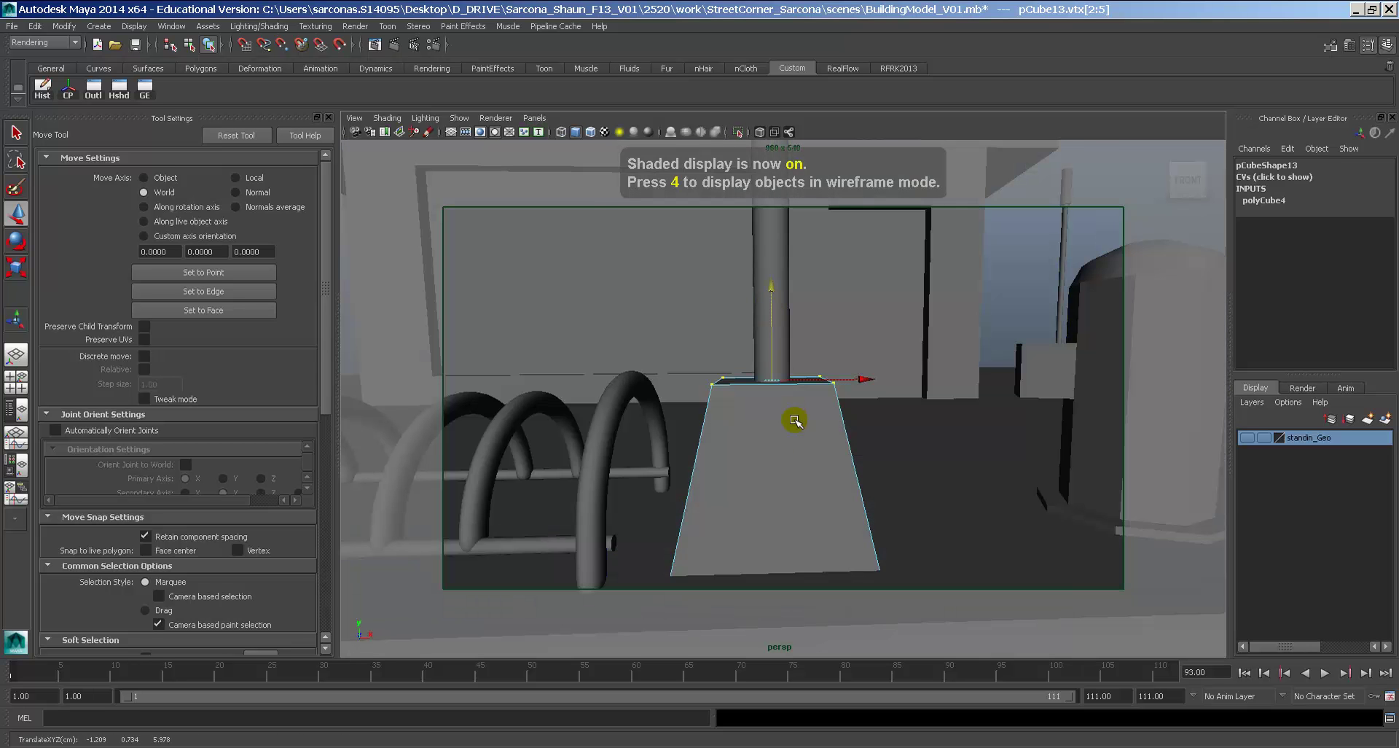
Insert two closely spaced edge loops around the tapered base below its mid-height.
right_click_drag(788, 460, 820, 418)
left_click(819, 418)
left_click_drag(816, 420, 733, 446, "alt")
key("space")
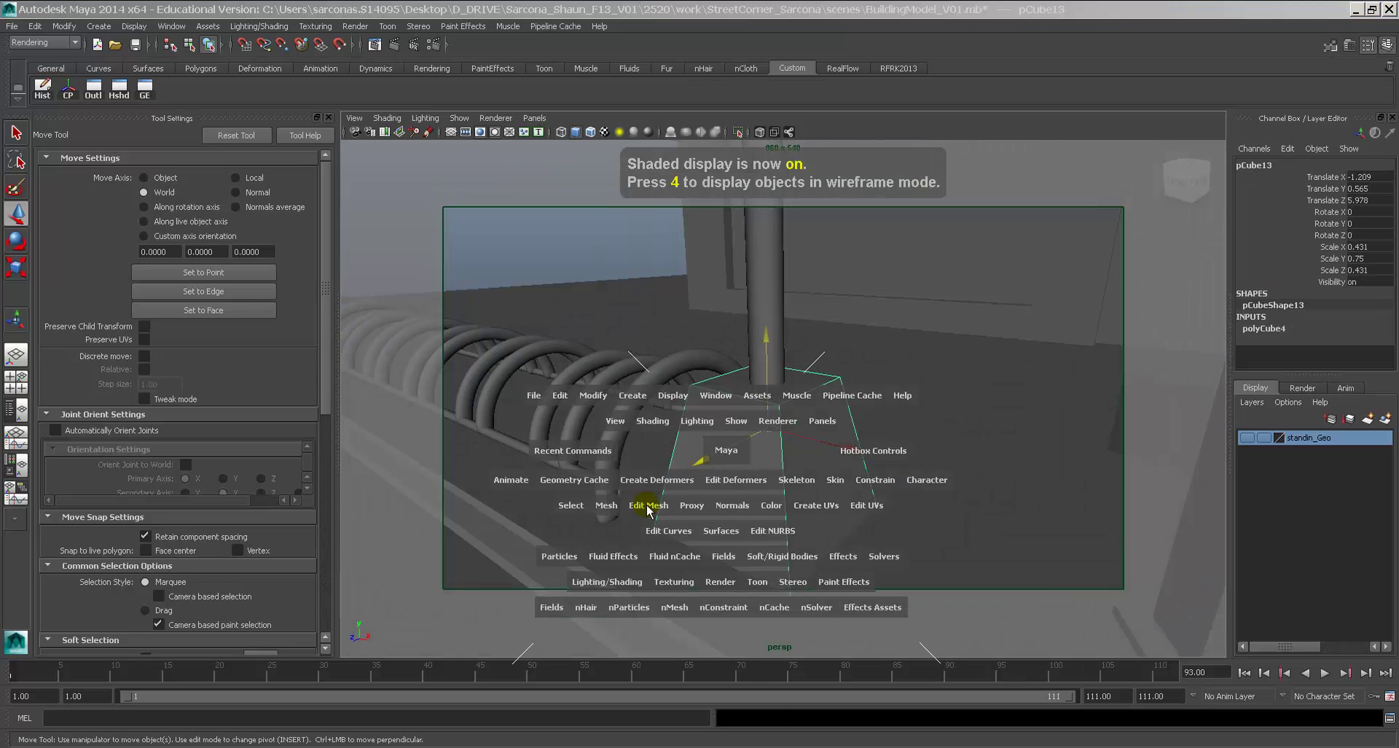
left_click_drag(646, 510, 679, 484)
left_click_drag(782, 489, 787, 502)
middle_click_drag(787, 509, 780, 445, "alt")
right_click_drag(781, 446, 805, 482, "alt")
key("w")
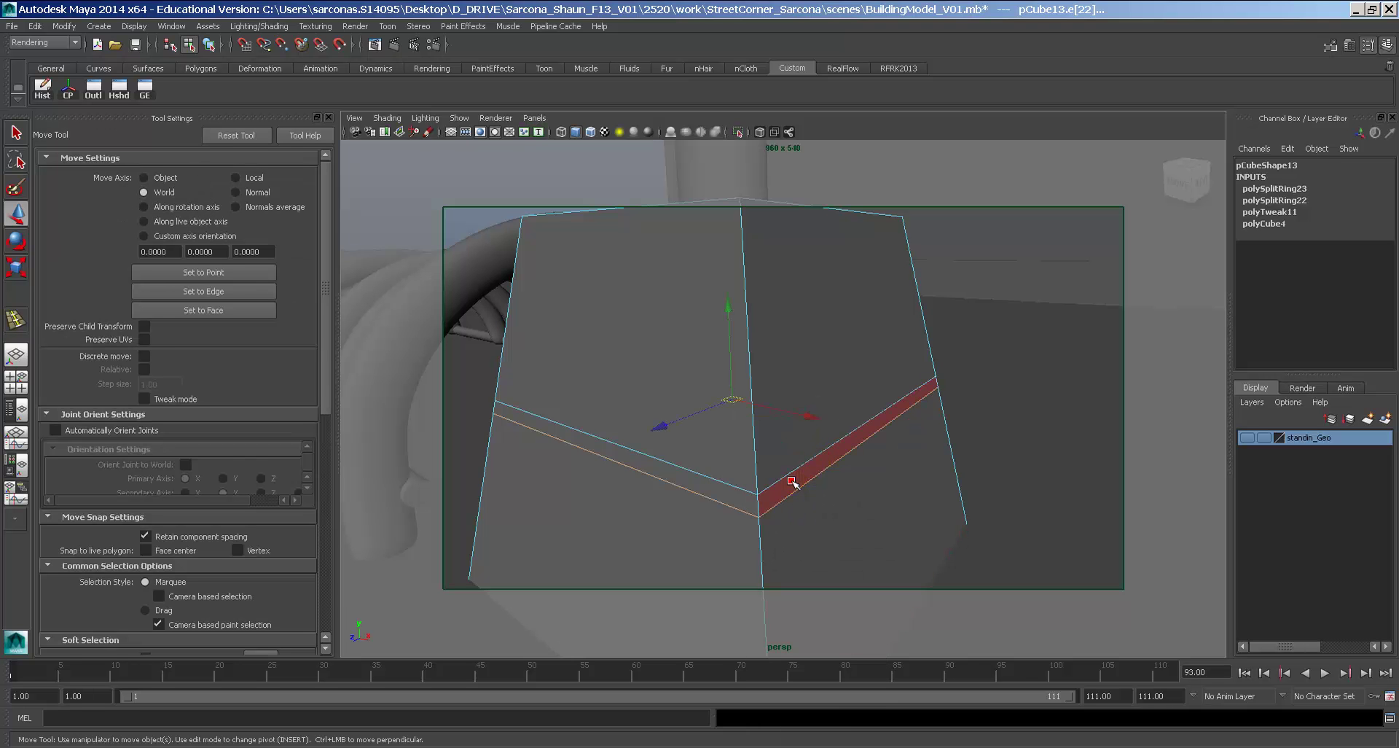
Extrude the thin band of faces between the two edge loops all around the base with an offset of 0.005.
left_click(792, 481)
double_click(725, 485, "shift")
left_click_drag(718, 484, 758, 518, "alt")
left_click(757, 516)
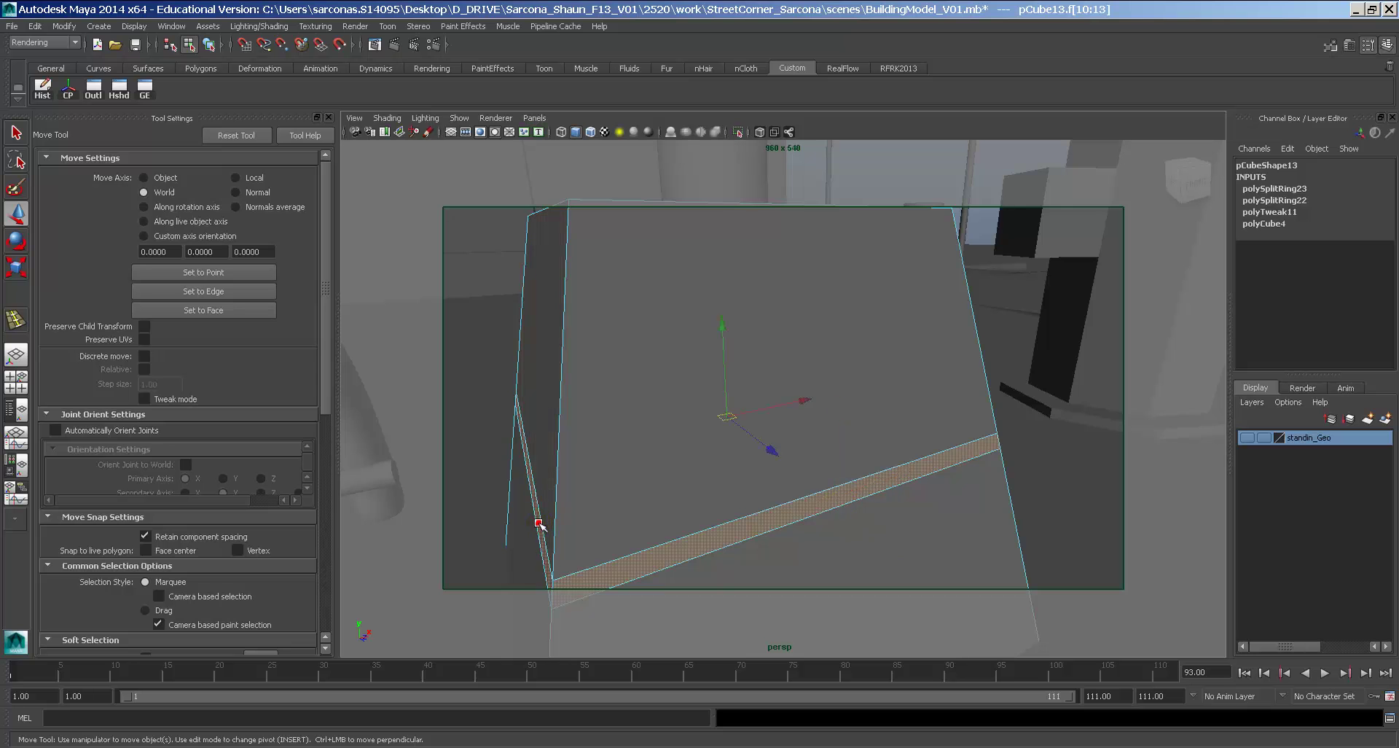
left_click_drag(932, 512, 852, 513, "alt")
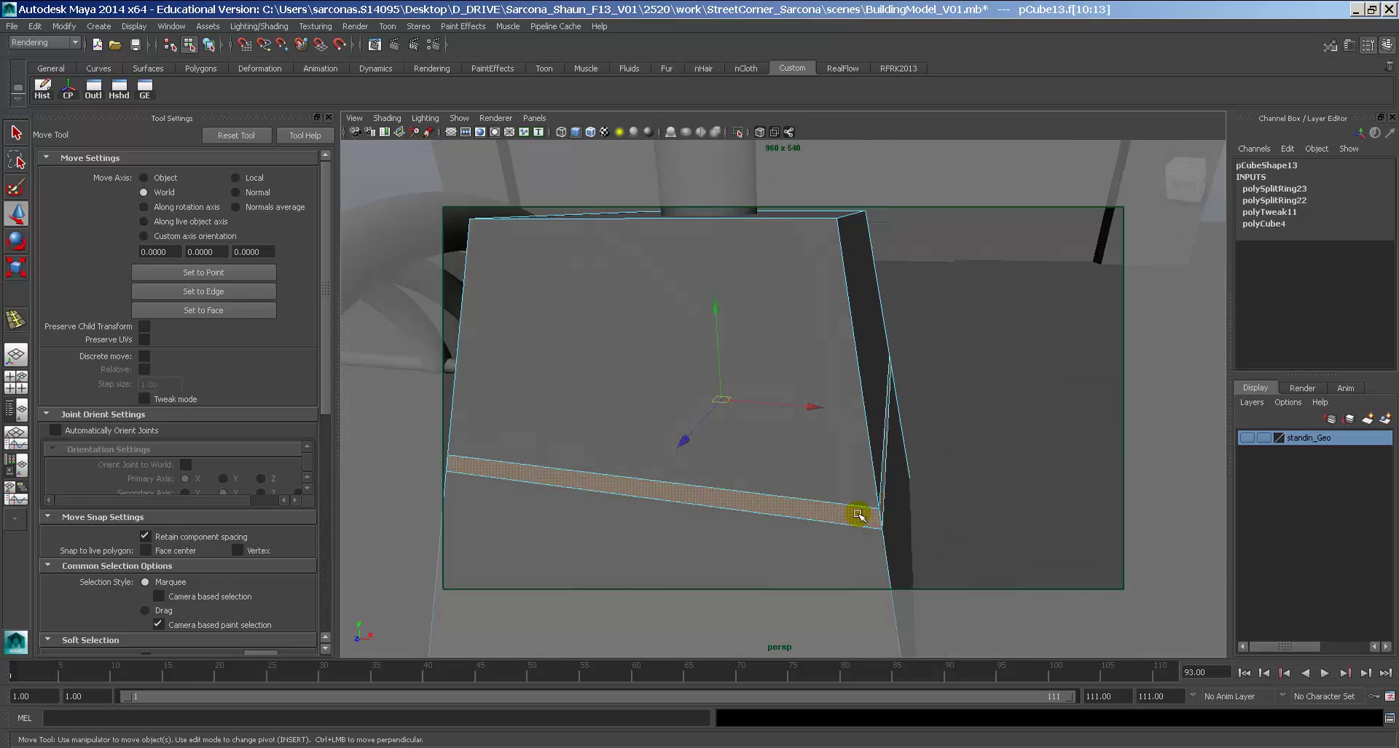
key("space")
left_click_drag(658, 509, 705, 280)
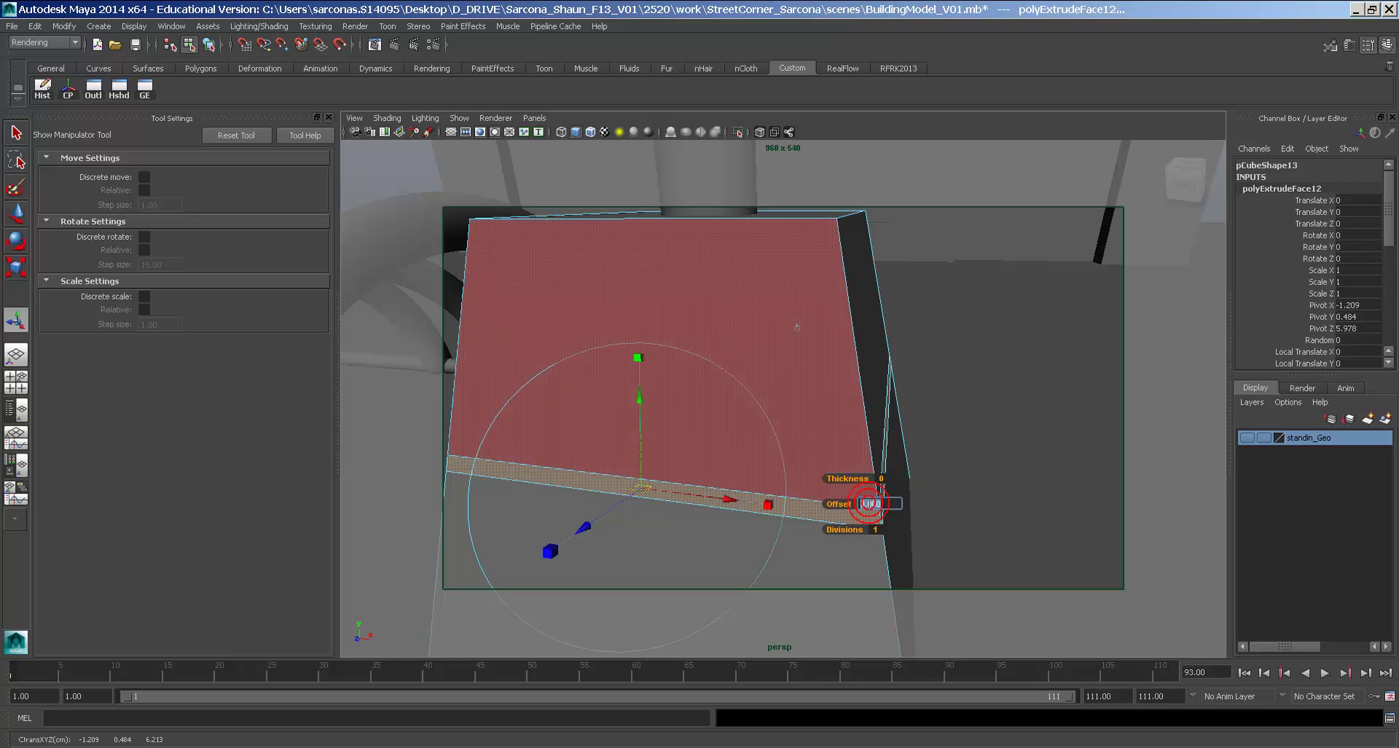
key("Return")
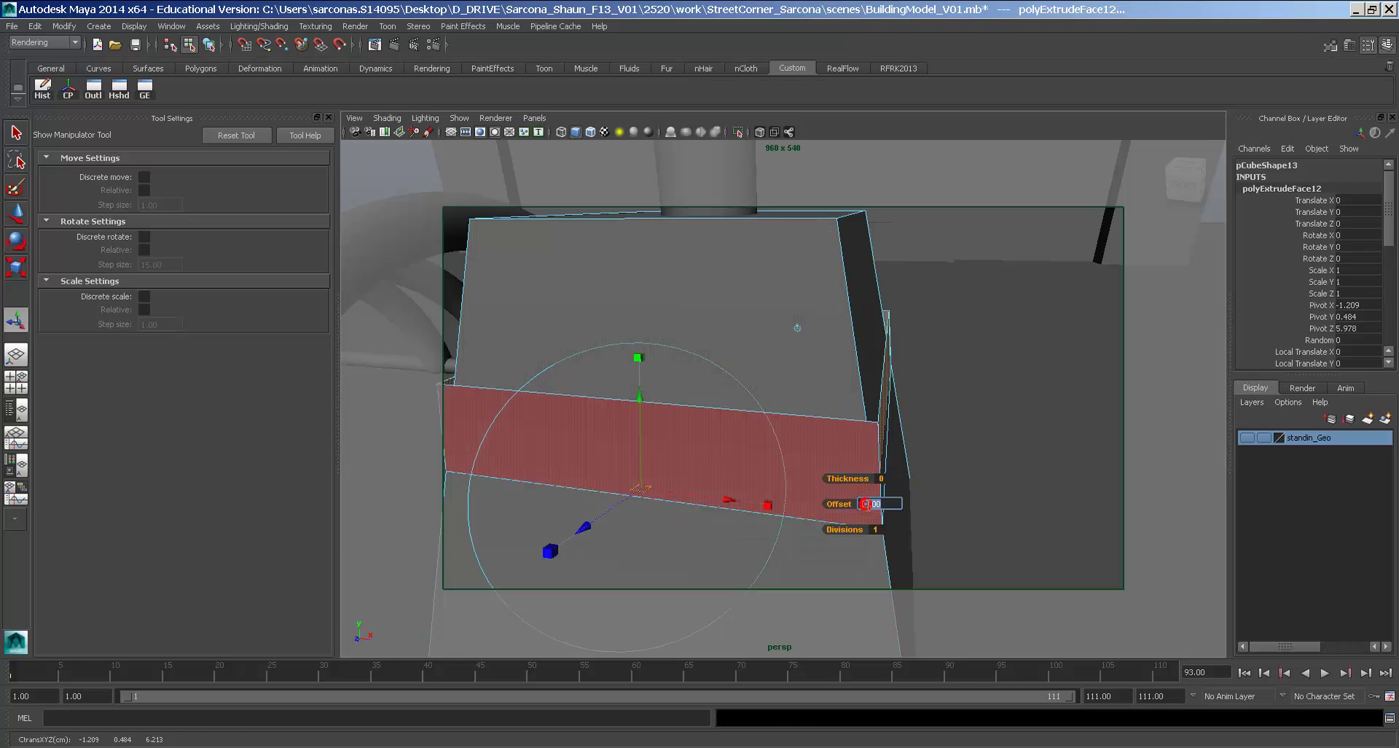
key("Return")
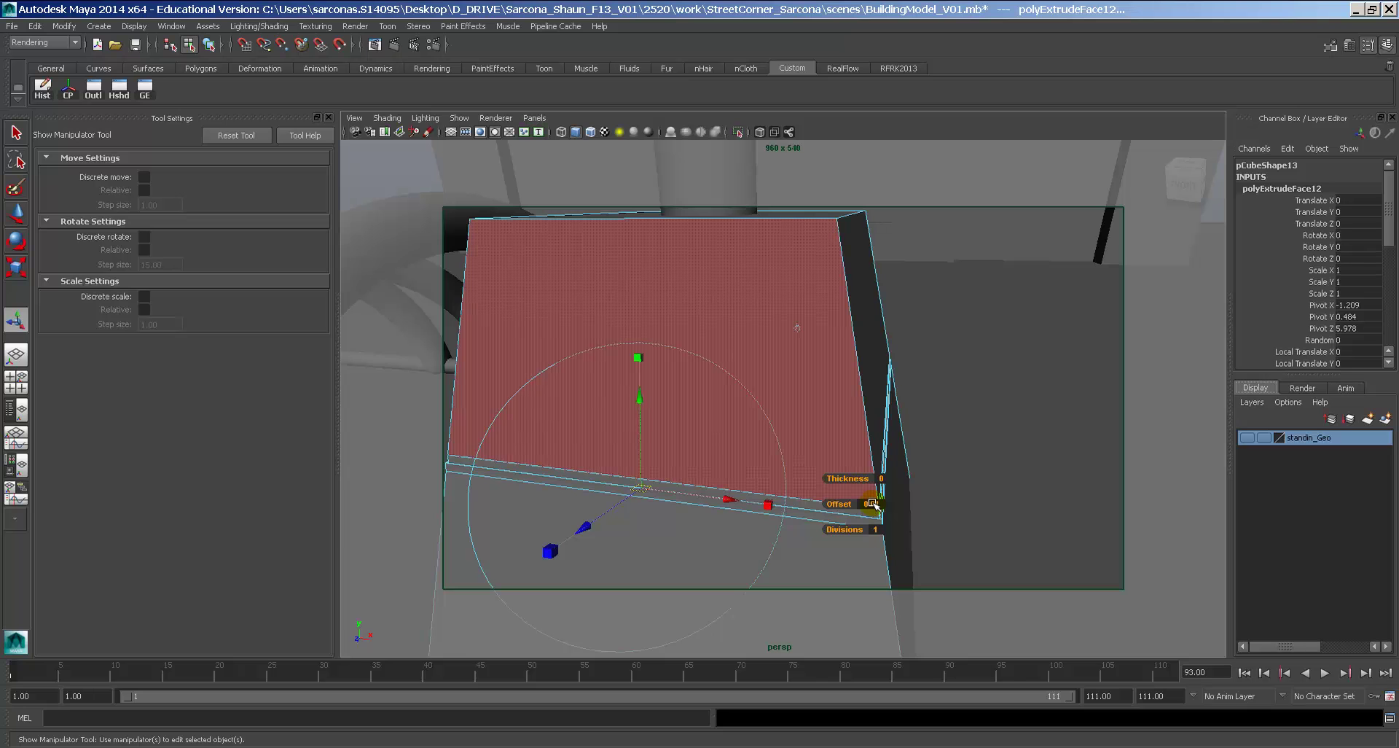
type("1")
key("Return")
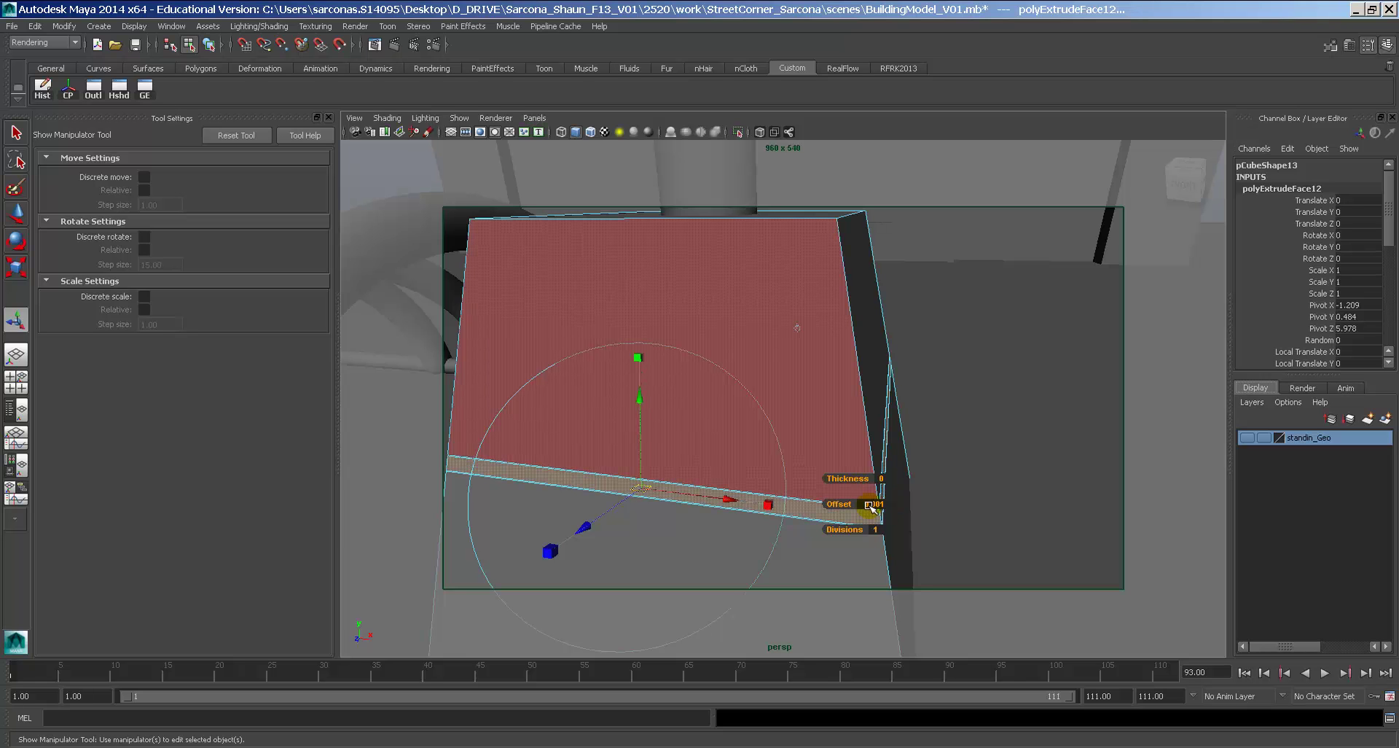
type("5")
key("Return")
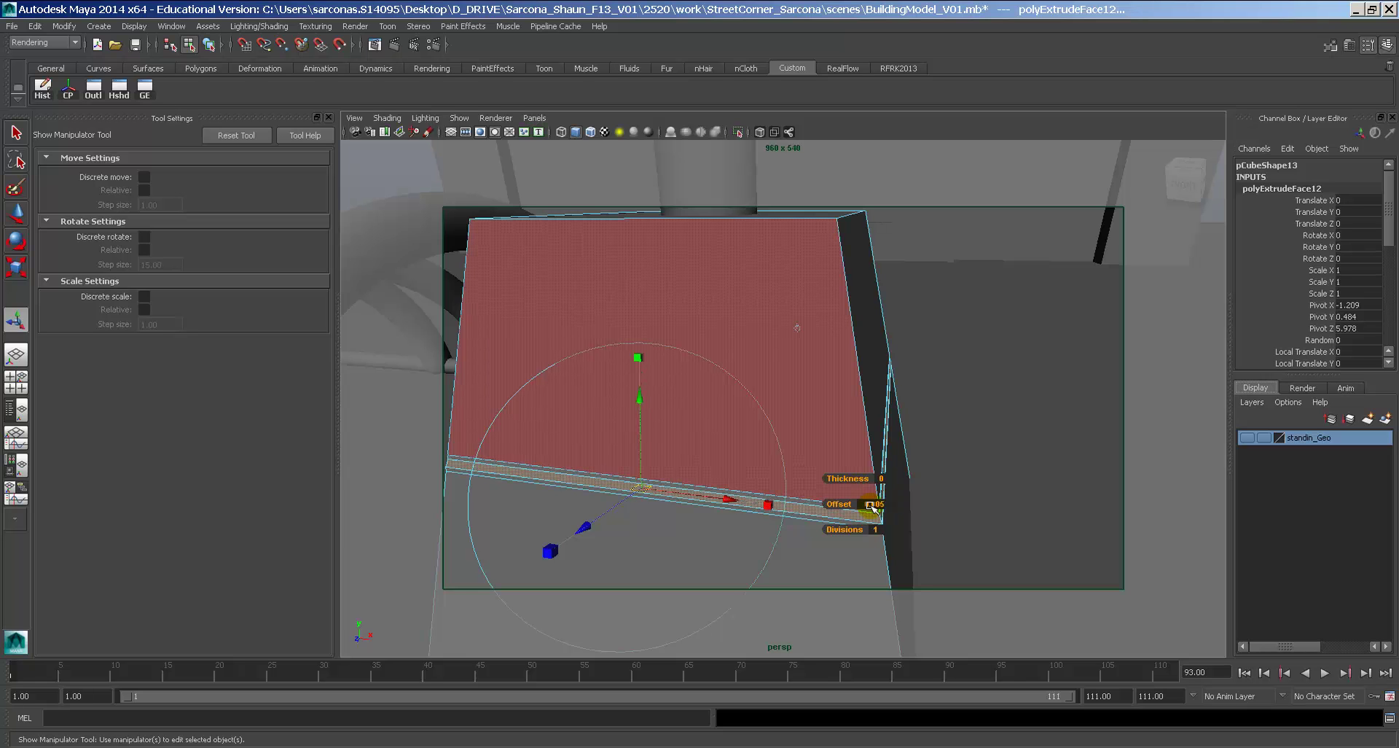
Extrude the thin band of faces again and push it inward to form a groove around the base.
left_click_drag(742, 477, 763, 470, "alt")
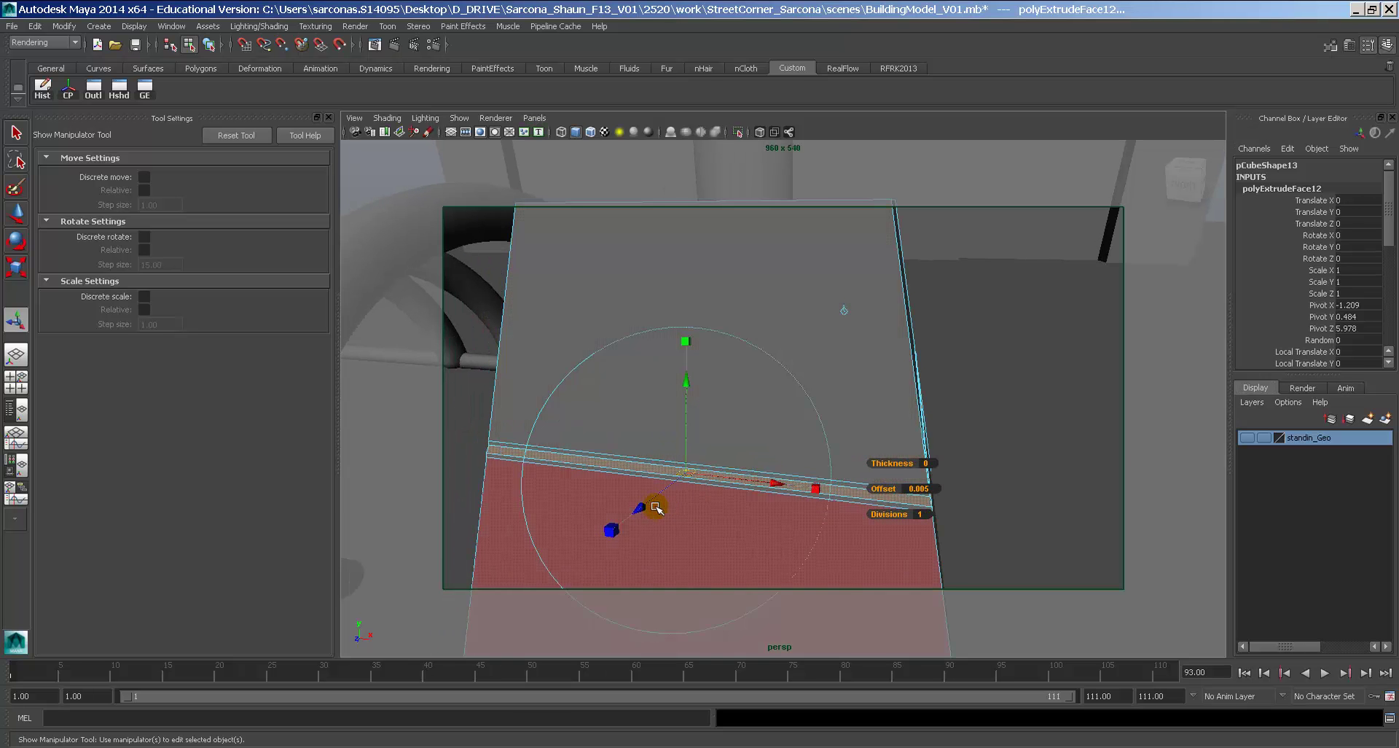
left_click_drag(650, 505, 648, 505)
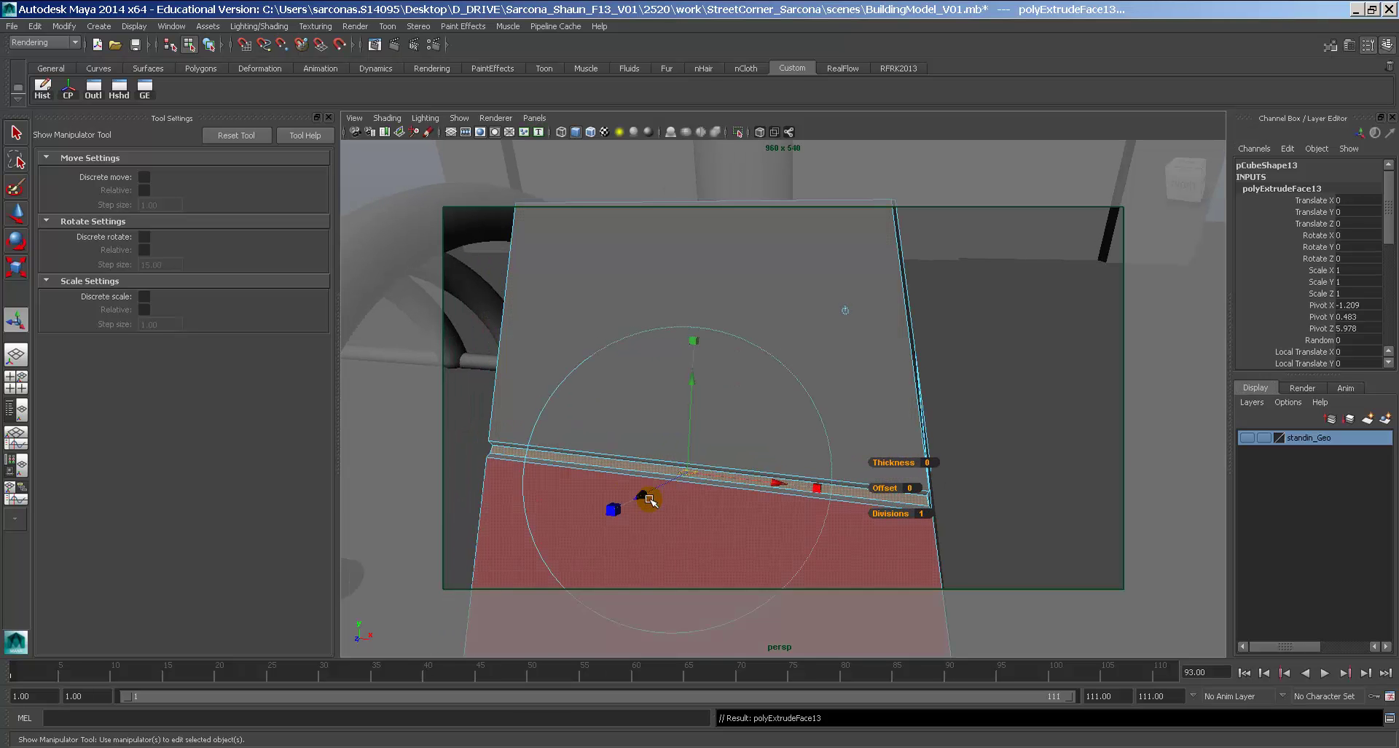
key("ctrl+e")
left_click_drag(651, 488, 652, 488)
right_click_drag(775, 500, 707, 497, "alt")
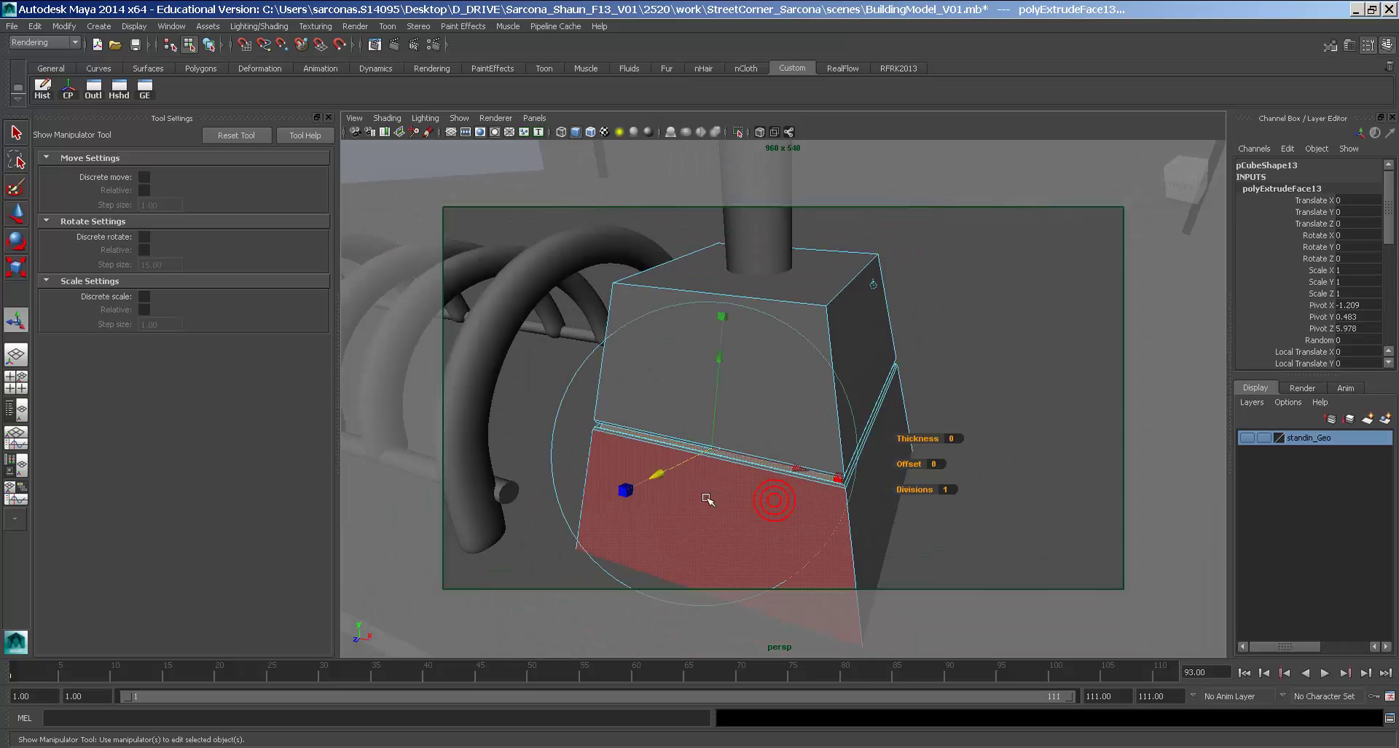
left_click(791, 480)
key("w")
key("F8")
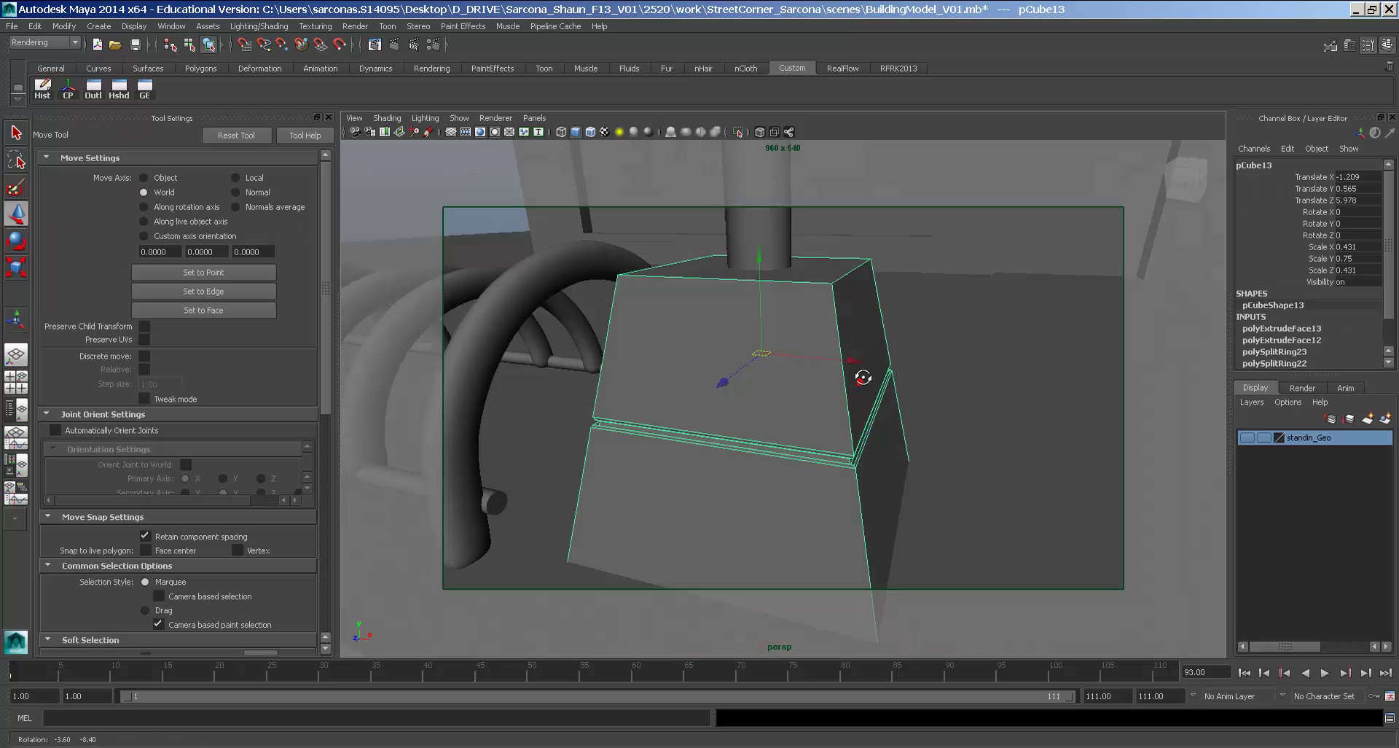
Check the pole's foot against the Street View reference in Firefox and return to Maya.
left_click_drag(870, 376, 831, 381, "alt")
key("alt+Tab")
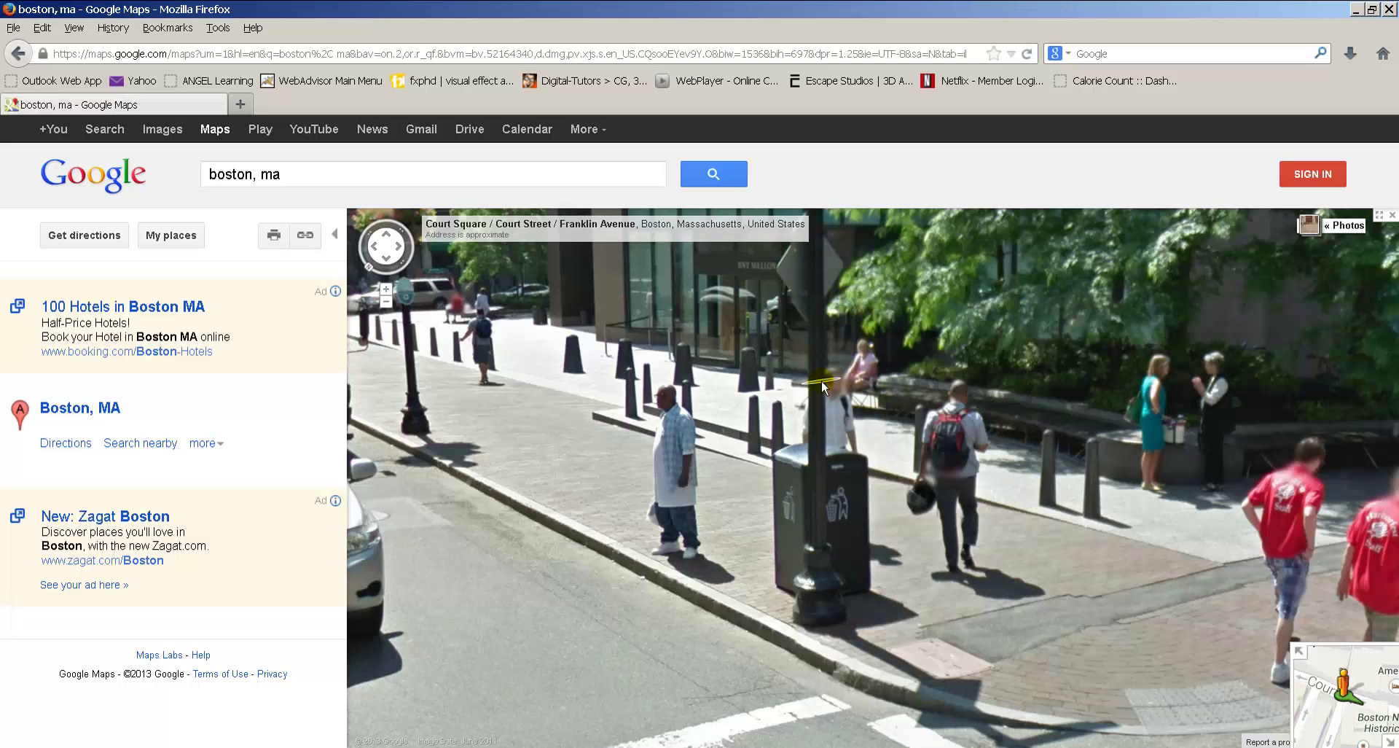
key("alt+Tab")
Bevel the top face of the tapered base around the pole.
right_click_drag(791, 312, 821, 297)
left_click(790, 288)
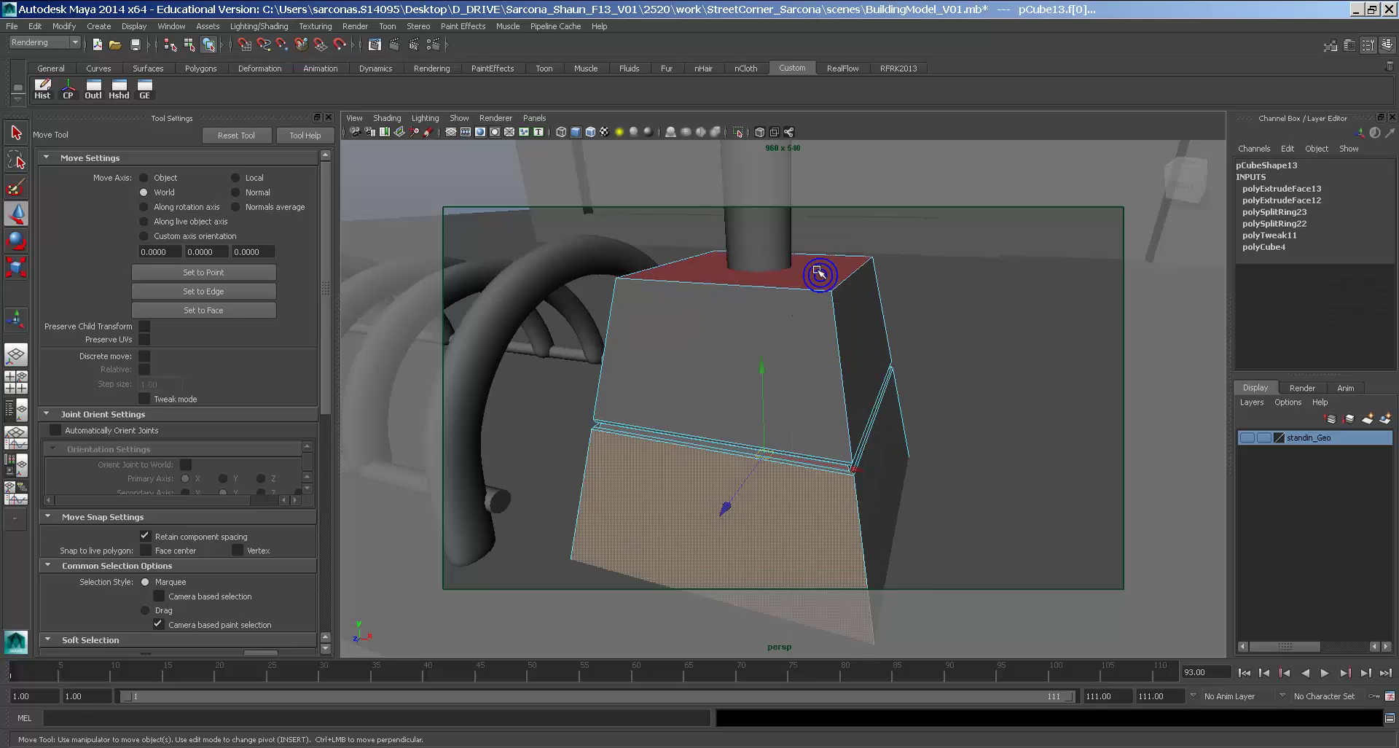
left_click(820, 271)
left_click_drag(800, 402, 752, 409, "alt")
left_click_drag(664, 401, 710, 698)
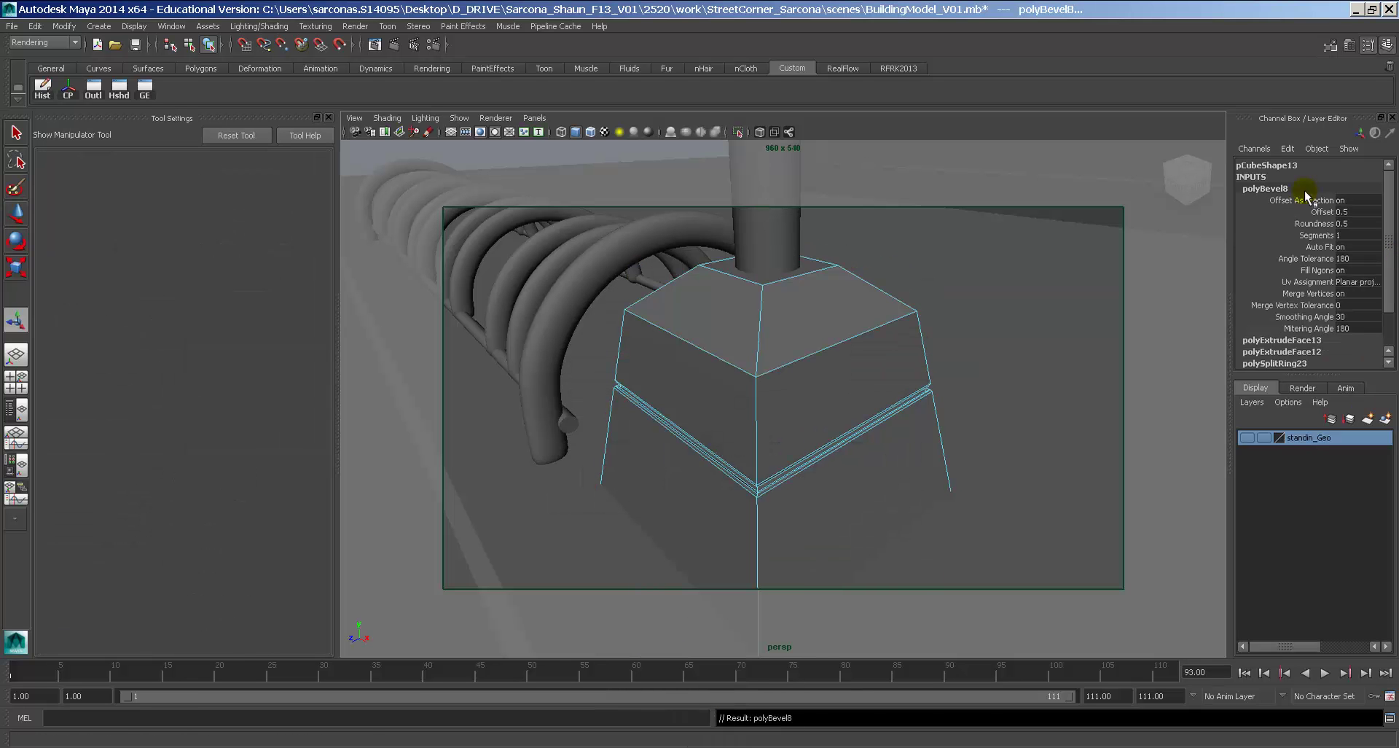
Set the top bevel's offset to 0.2 and its segments to 2.
left_click(1322, 211)
middle_click_drag(1166, 247, 1148, 247)
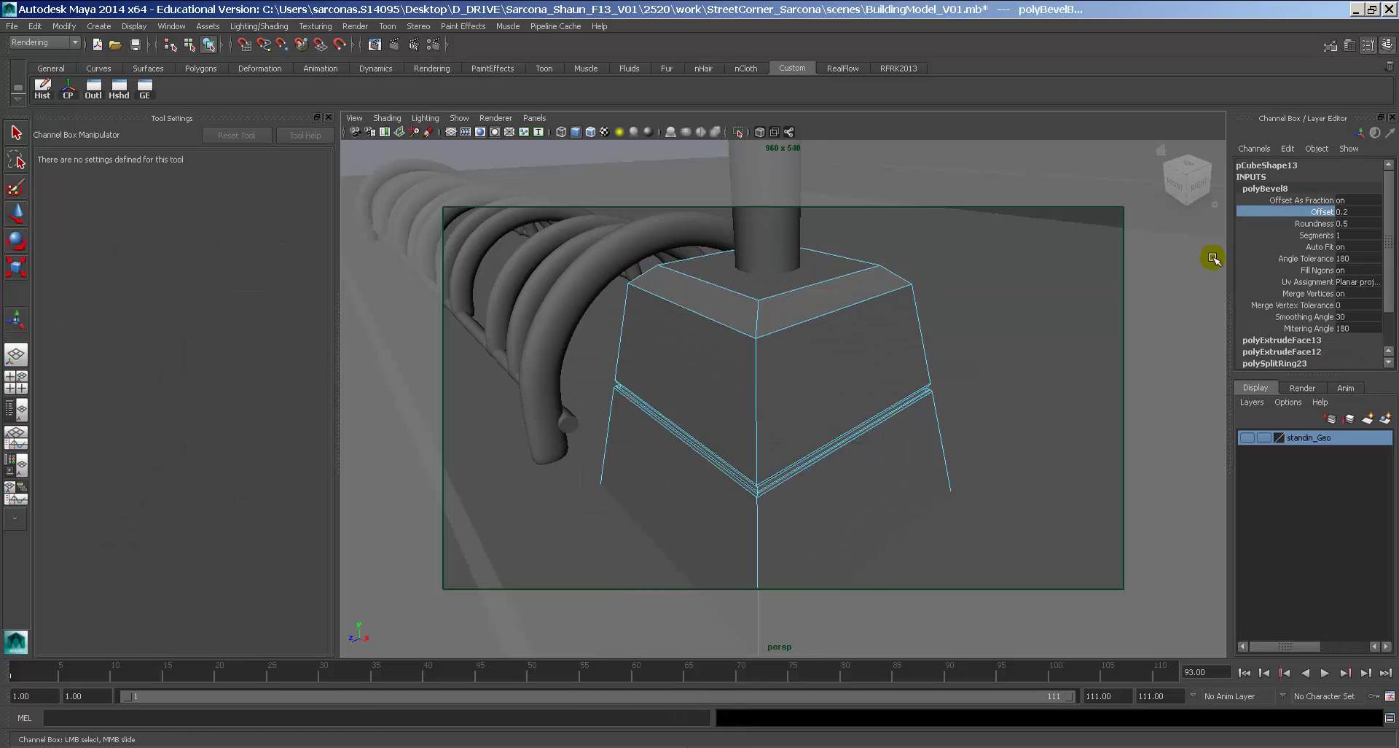
type("0.3")
key("Return")
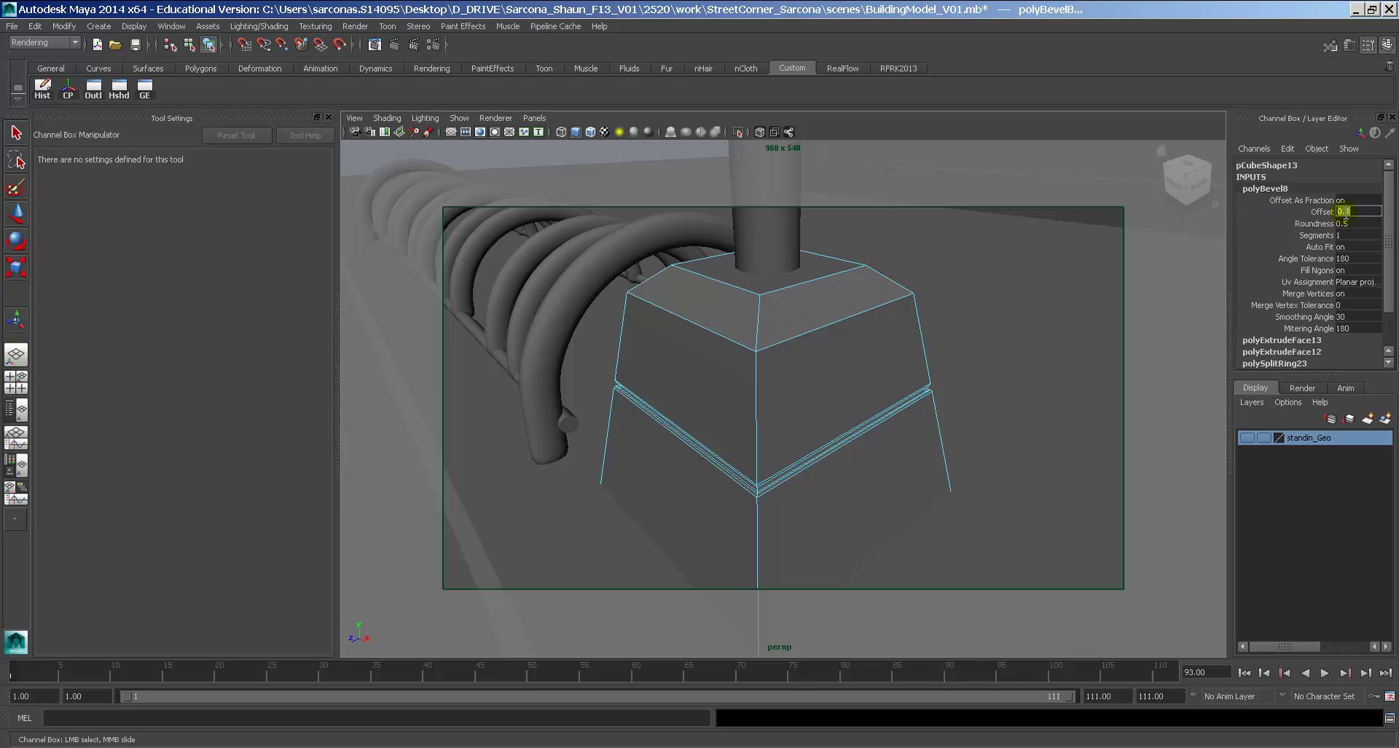
left_click(1351, 233)
type("2")
key("Return")
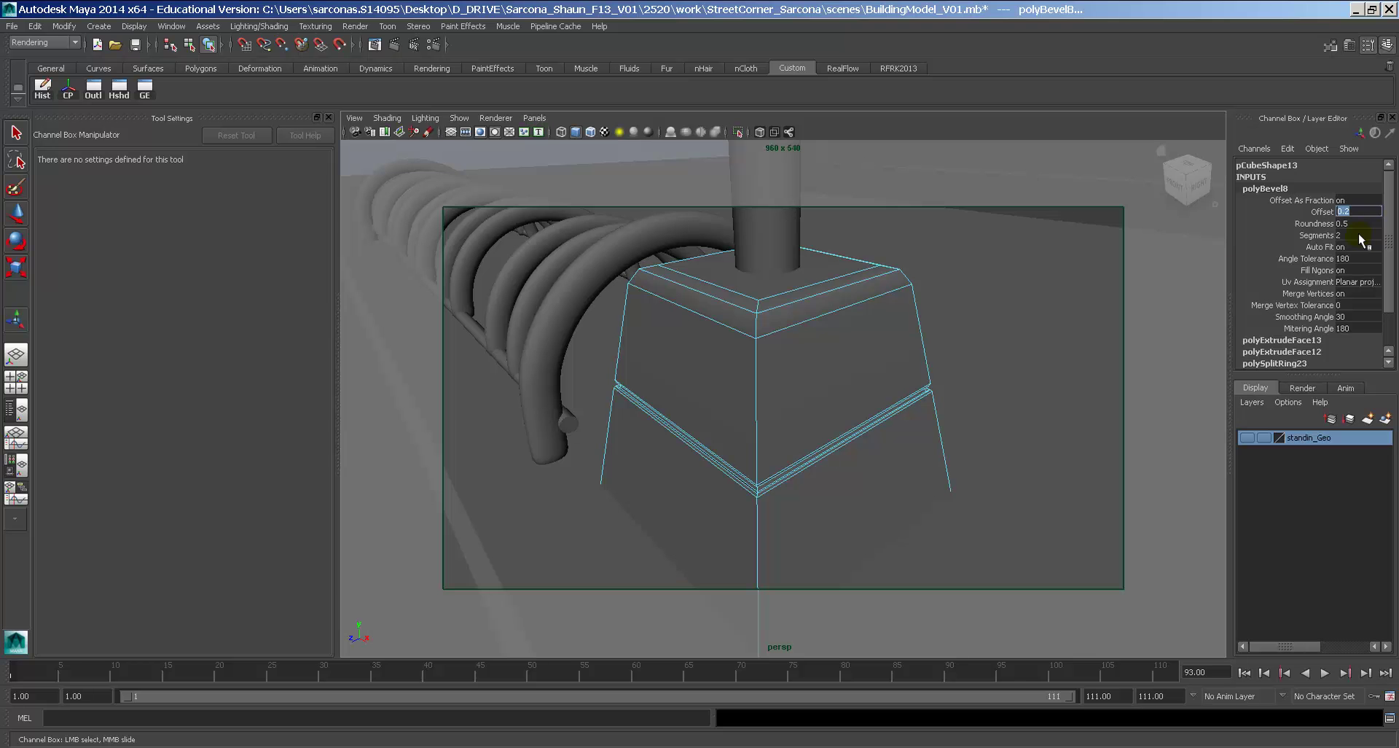
Bevel the vertical corner edges on all four sides of the base.
right_click_drag(769, 342, 766, 321)
key("t")
left_click_drag(937, 303, 962, 423, "alt")
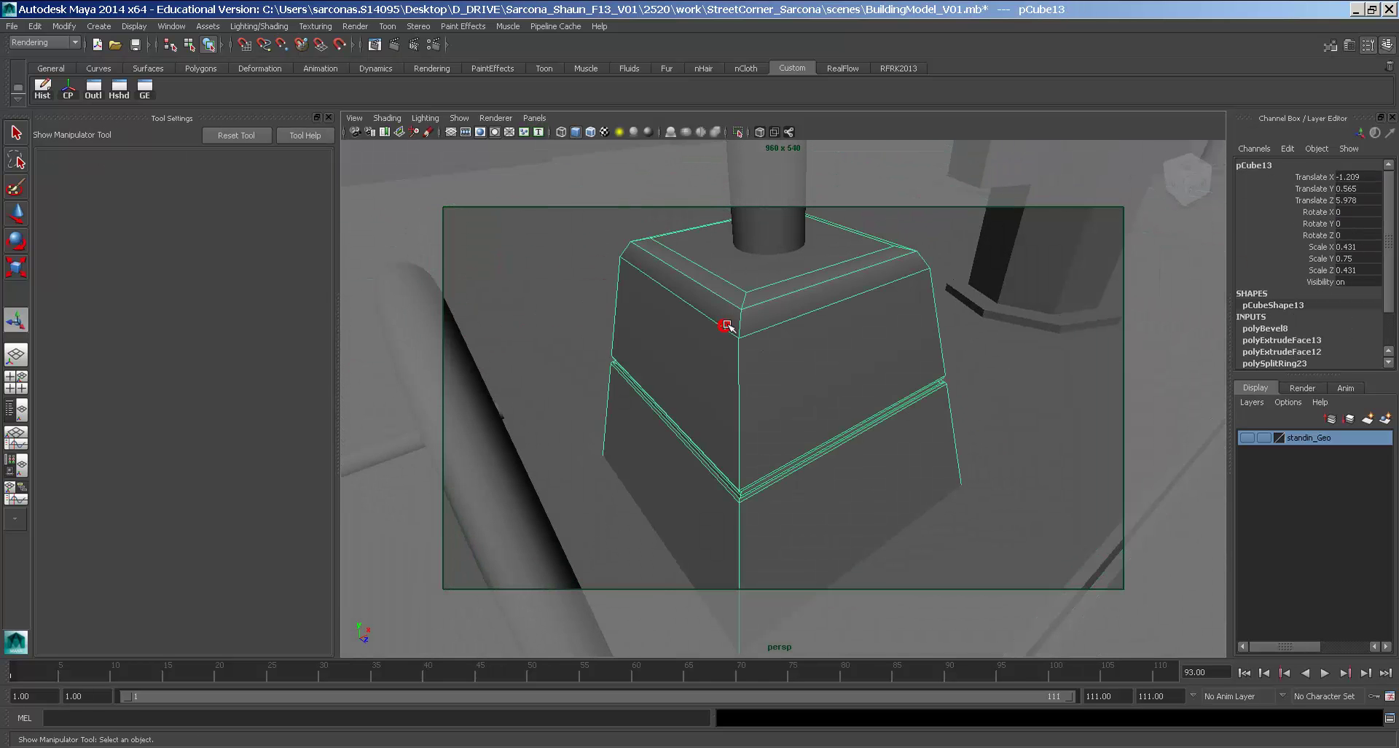
right_click_drag(742, 322, 751, 289)
left_click(743, 304)
left_click_drag(864, 314, 799, 366, "alt")
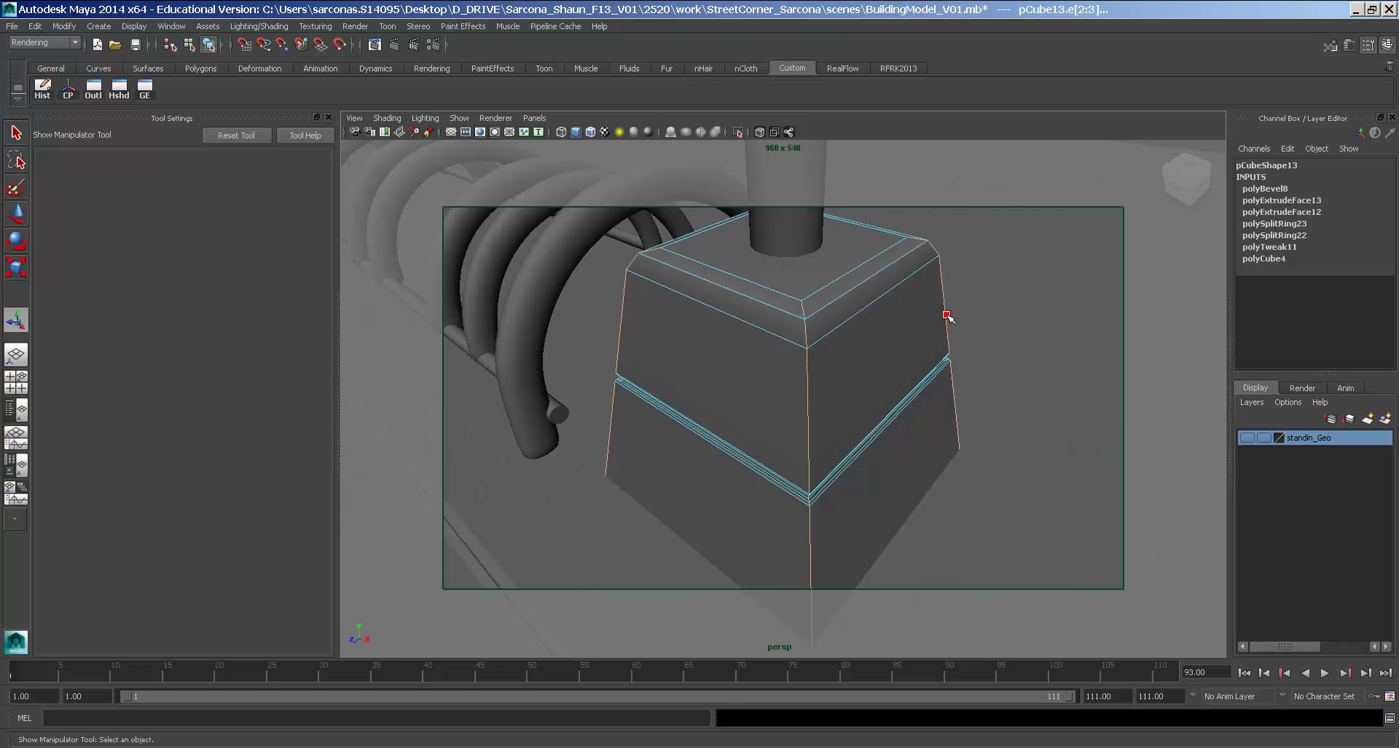
left_click_drag(947, 315, 982, 363, "alt")
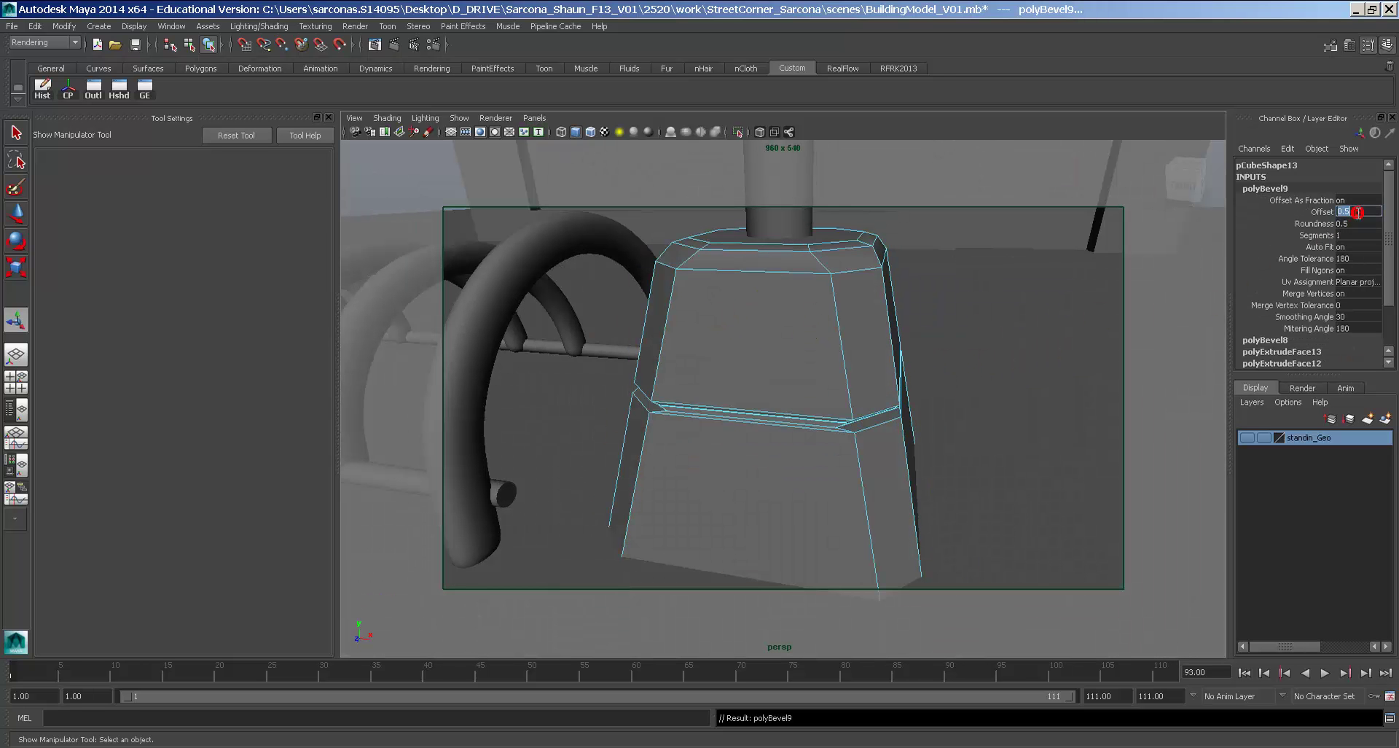
Set the corner bevel's offset to 0.1 and its segments to 3.
key("Return")
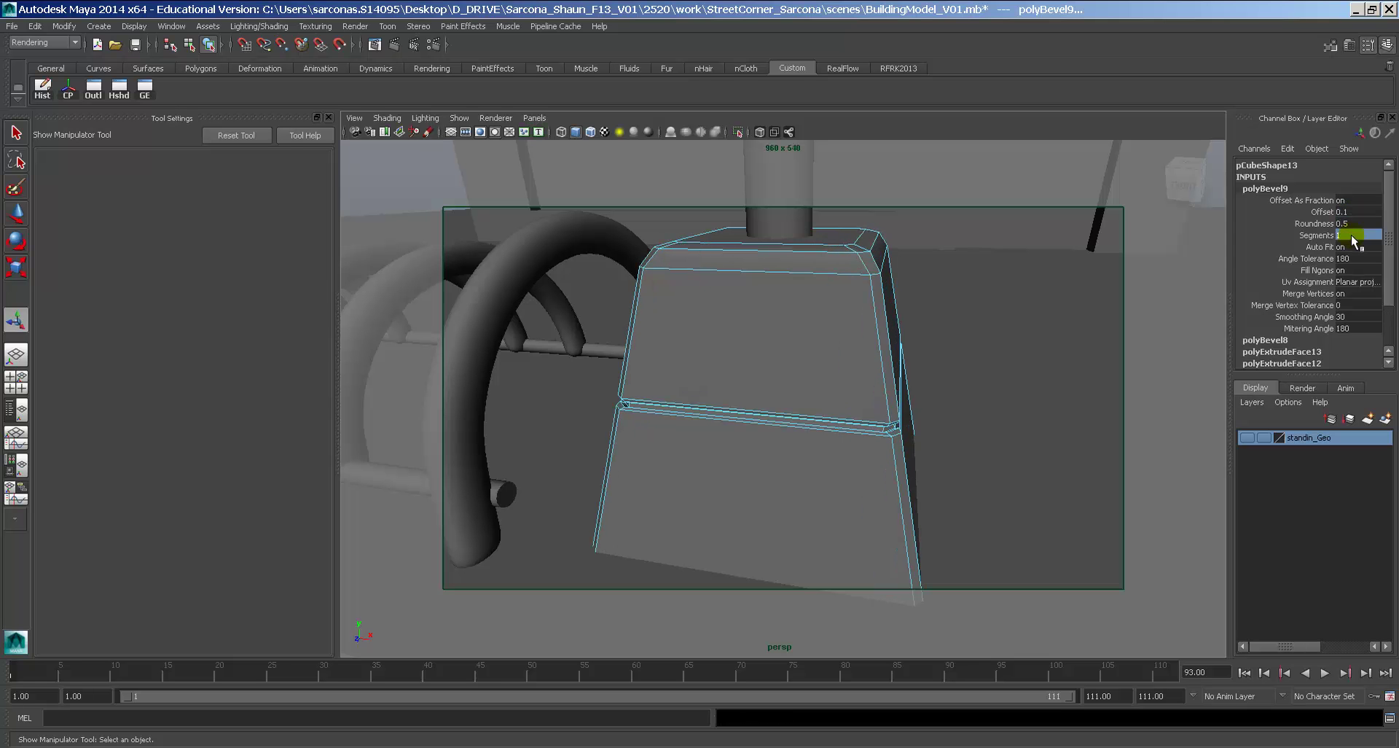
type("3")
key("Return")
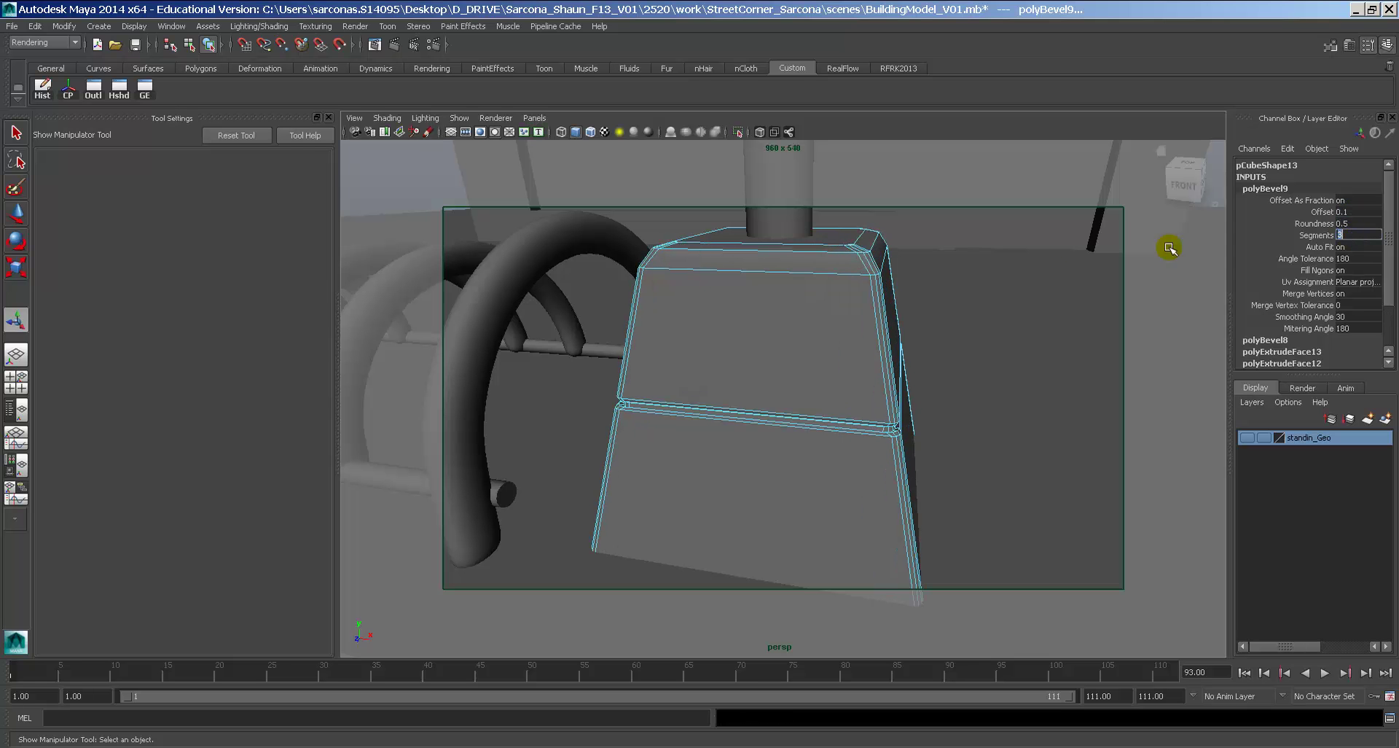
right_click_drag(815, 308, 840, 291)
left_click(945, 288)
left_click_drag(911, 332, 877, 321, "alt")
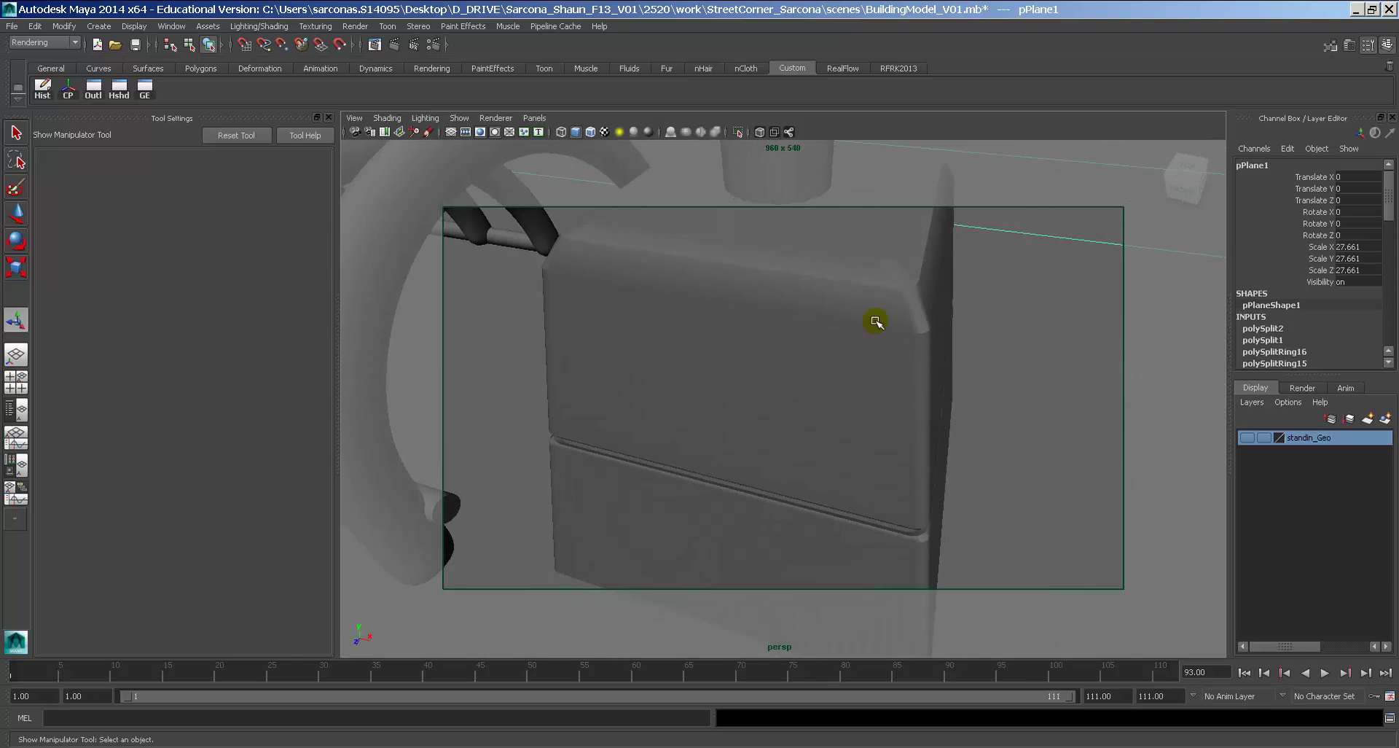
Soften all edge normals of the beveled base and inspect its shading from several sides.
left_click(854, 296)
key("space")
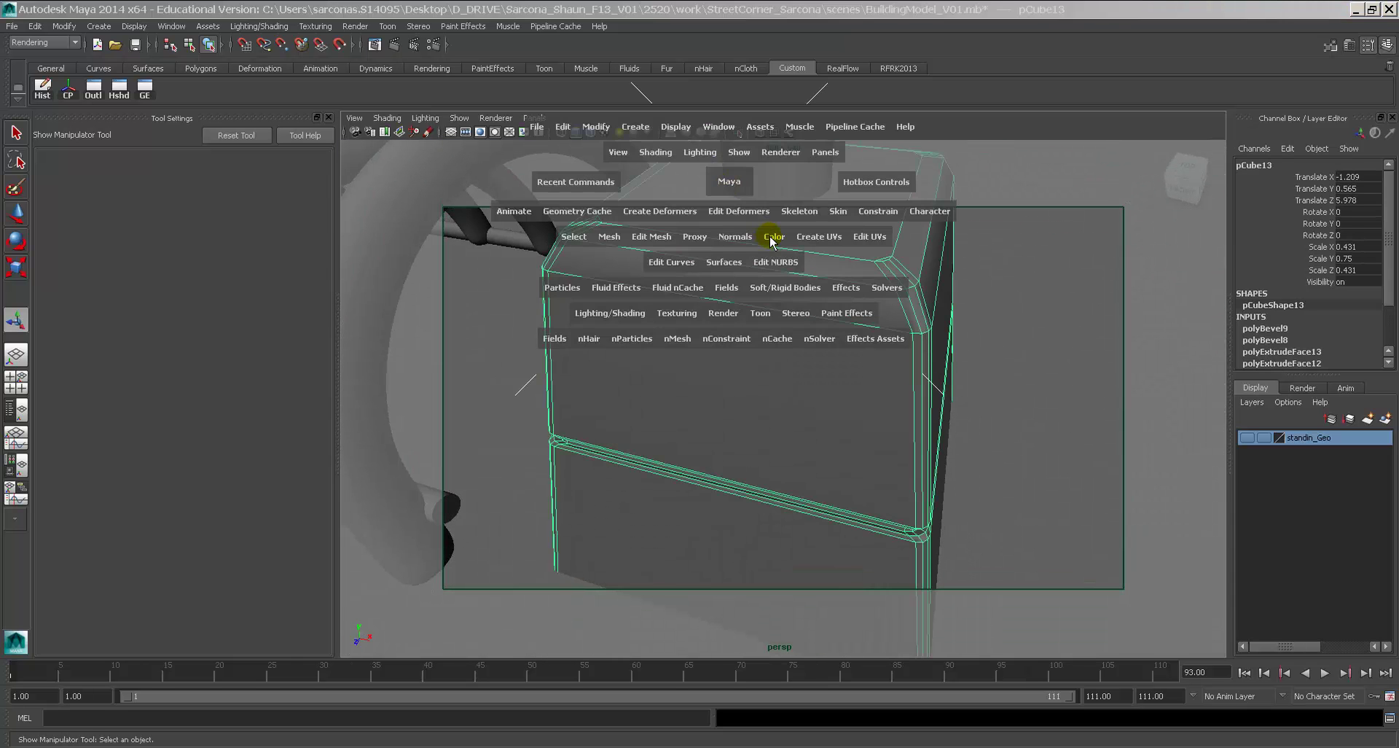
left_click(736, 236)
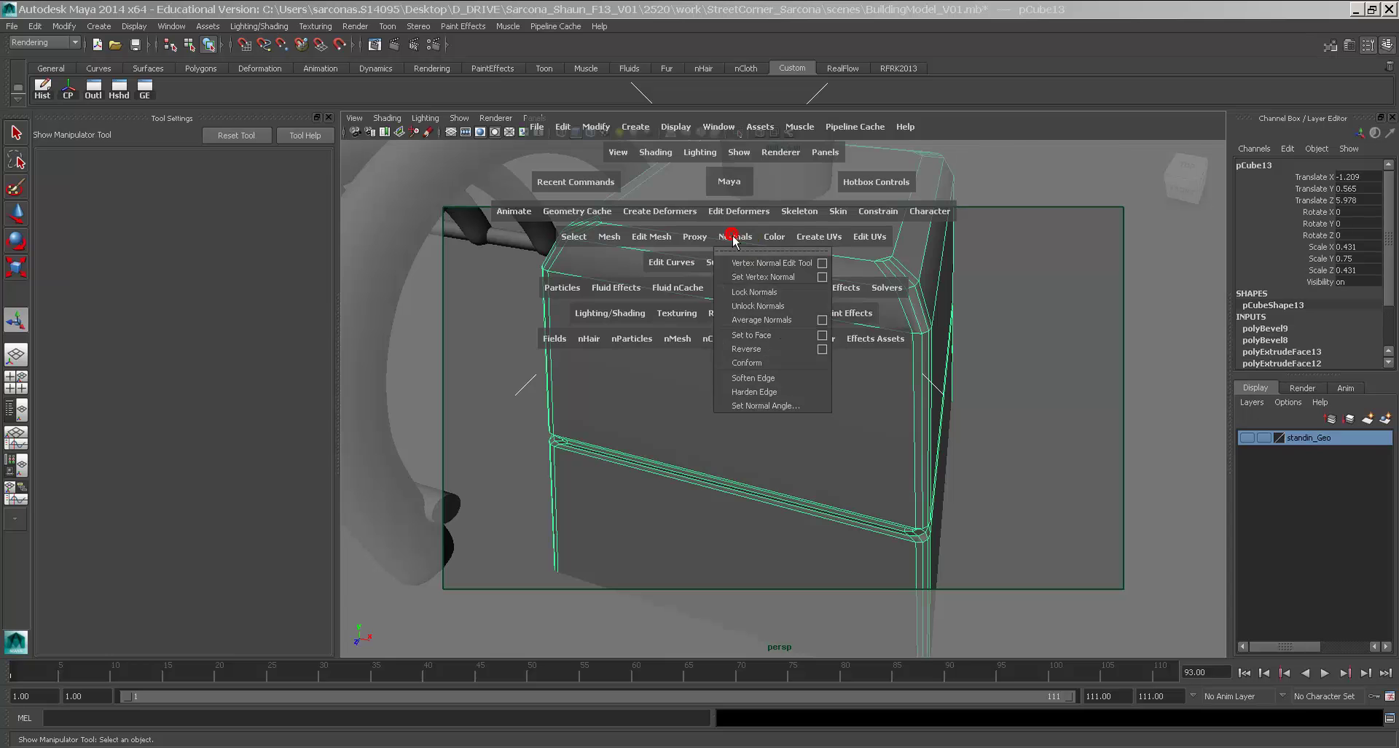
left_click(765, 368)
left_click(1020, 340)
right_click_drag(798, 335, 831, 309)
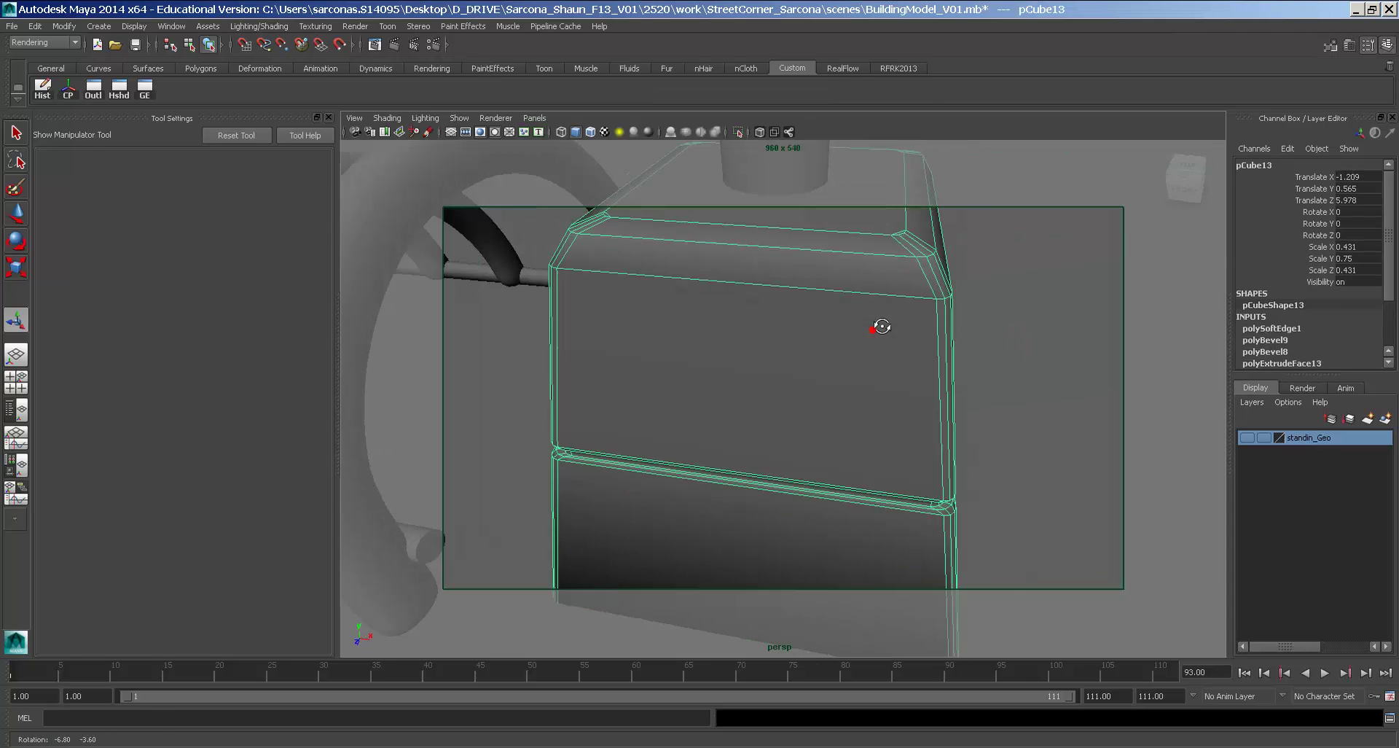
left_click_drag(878, 321, 780, 363, "alt")
right_click_drag(780, 363, 883, 373, "alt")
left_click(743, 336)
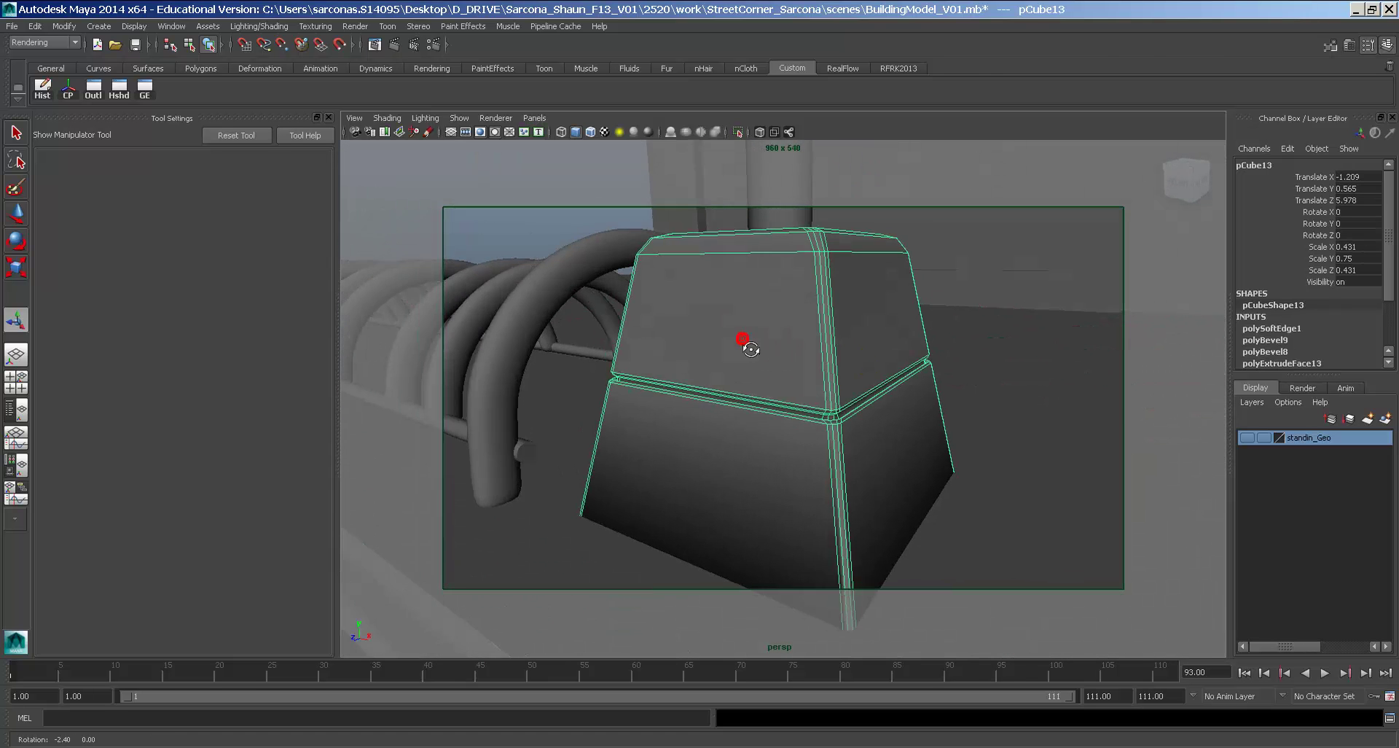
left_click_drag(743, 335, 778, 331, "alt")
Insert an edge loop around the upper section of the base just above the groove.
right_click_drag(778, 331, 756, 376)
left_click(727, 330)
left_click_drag(727, 330, 677, 366, "alt")
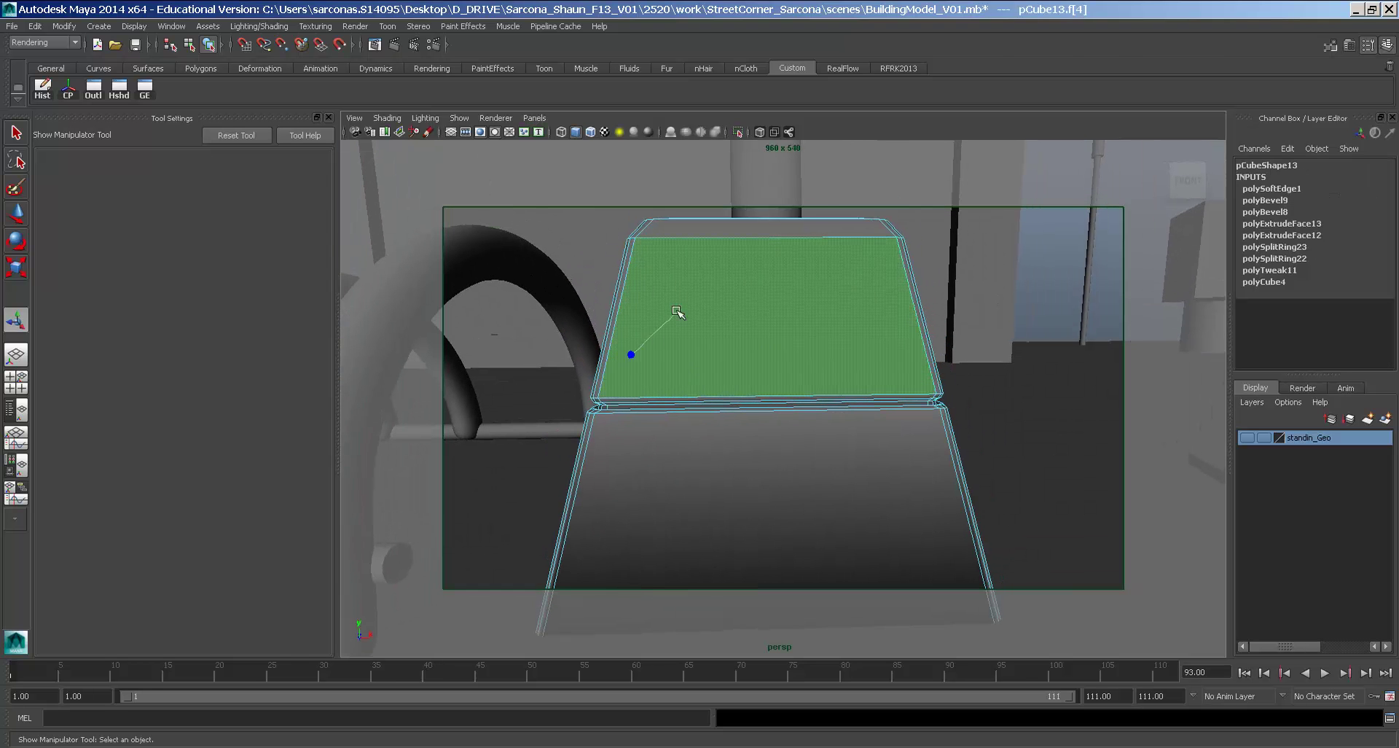
right_click_drag(631, 354, 677, 312)
key("space")
left_click(561, 397)
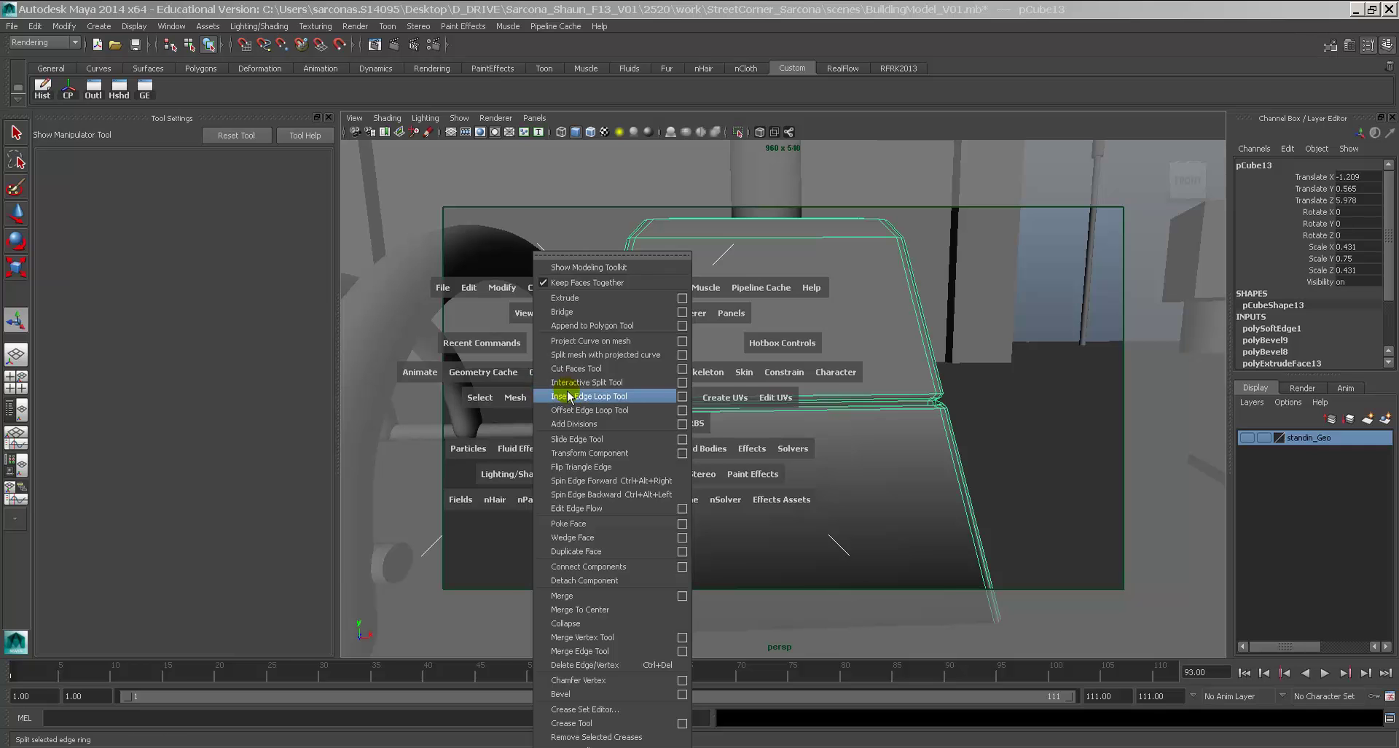
left_click(568, 396)
left_click(596, 379)
Extrude the upper front face of the base in place and inset it with an offset of 0.02.
right_click_drag(703, 339, 701, 349)
key("w")
key("space")
left_click(633, 351)
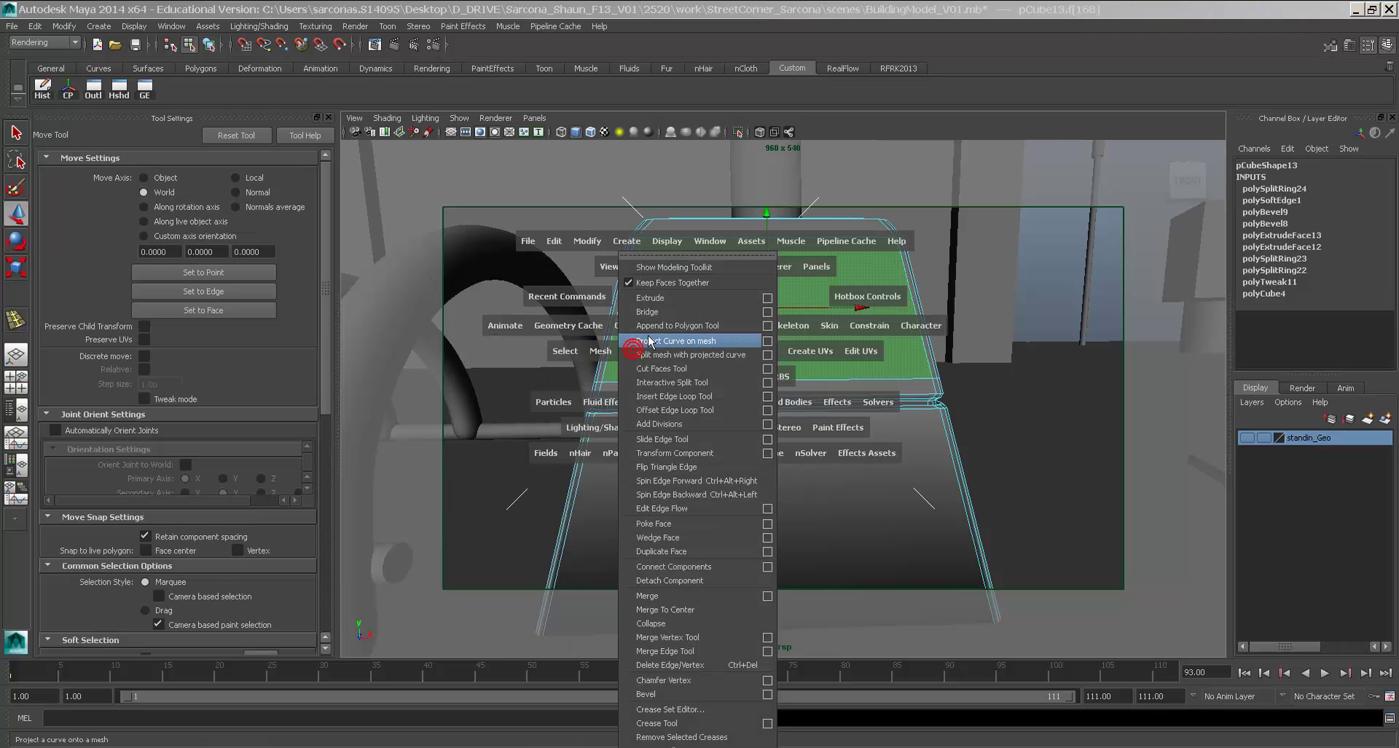
left_click(663, 298)
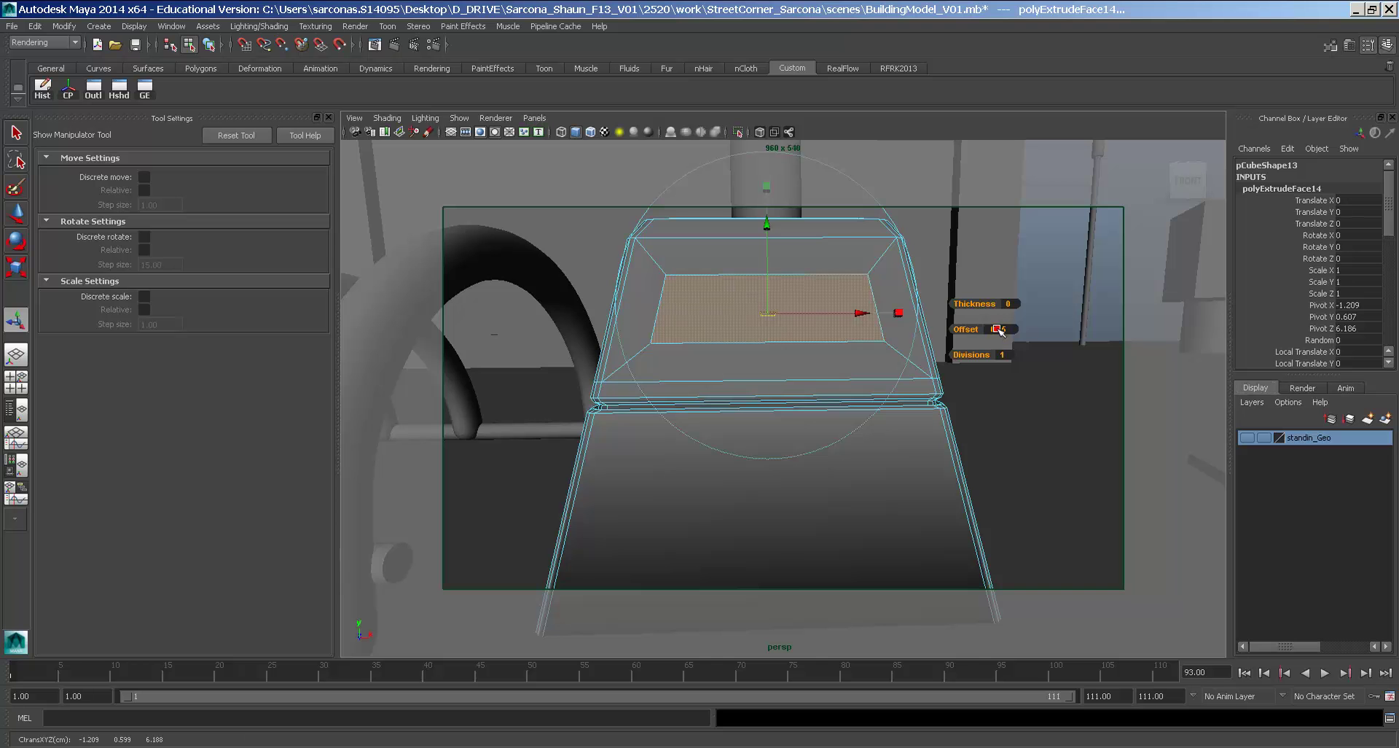
left_click(998, 328)
type(".02")
key("Return")
Extrude the inset front face inward to form a recessed panel and check its depth.
key("ctrl+e")
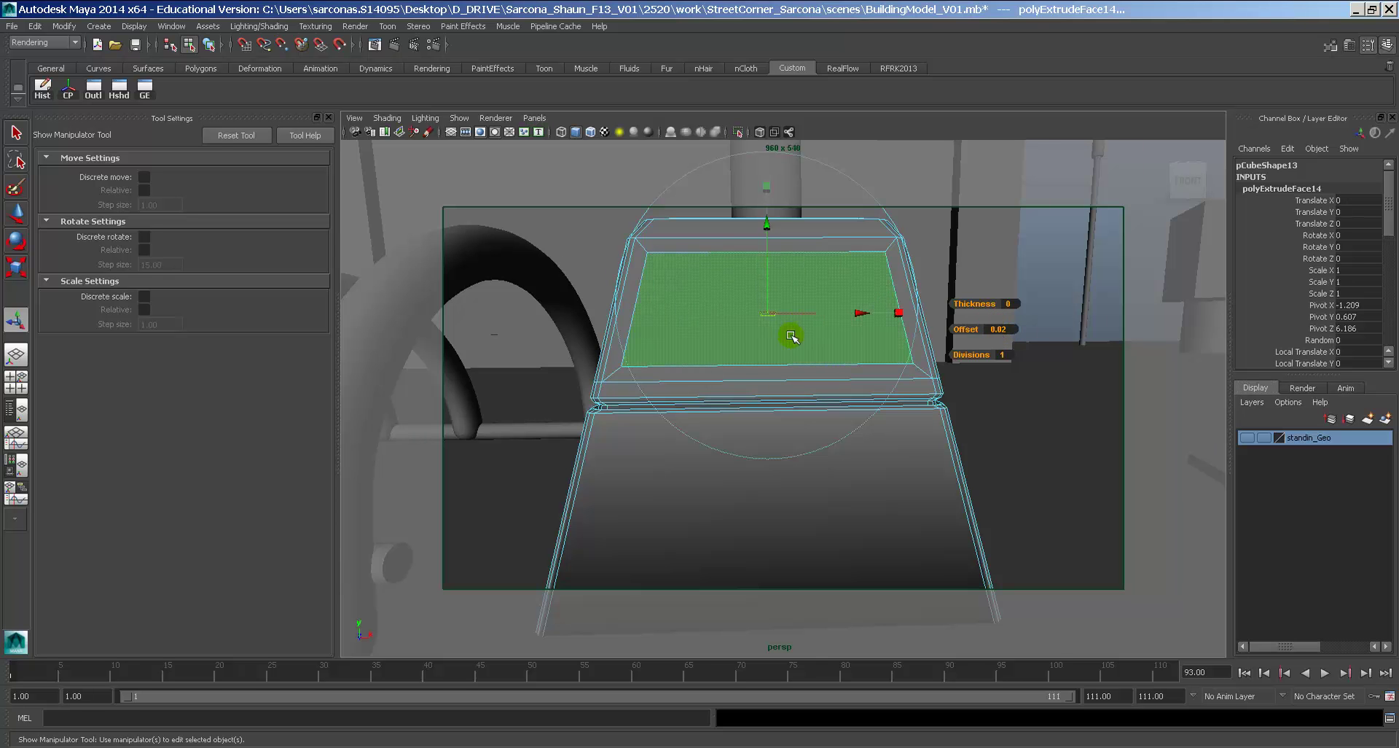
left_click_drag(790, 331, 701, 351, "alt")
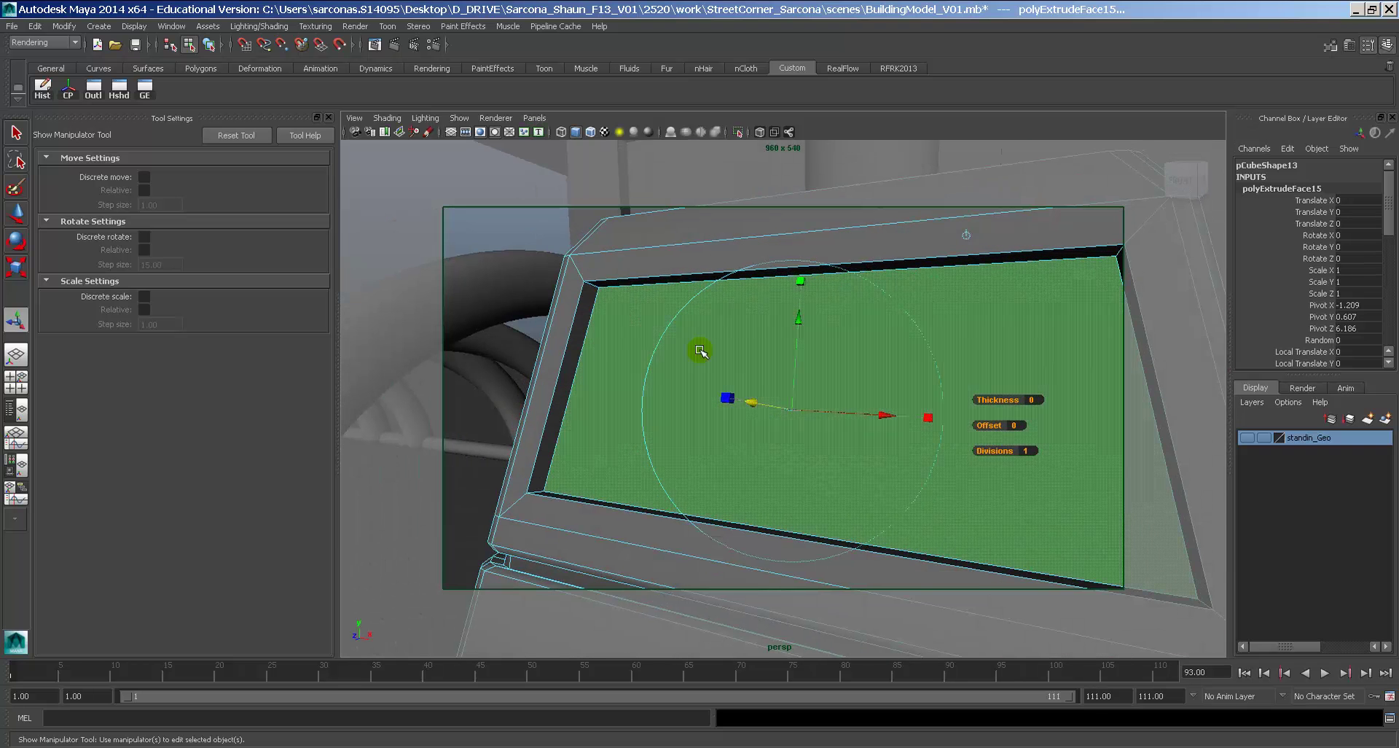
right_click_drag(615, 311, 664, 273)
left_click_drag(959, 378, 1002, 382, "alt")
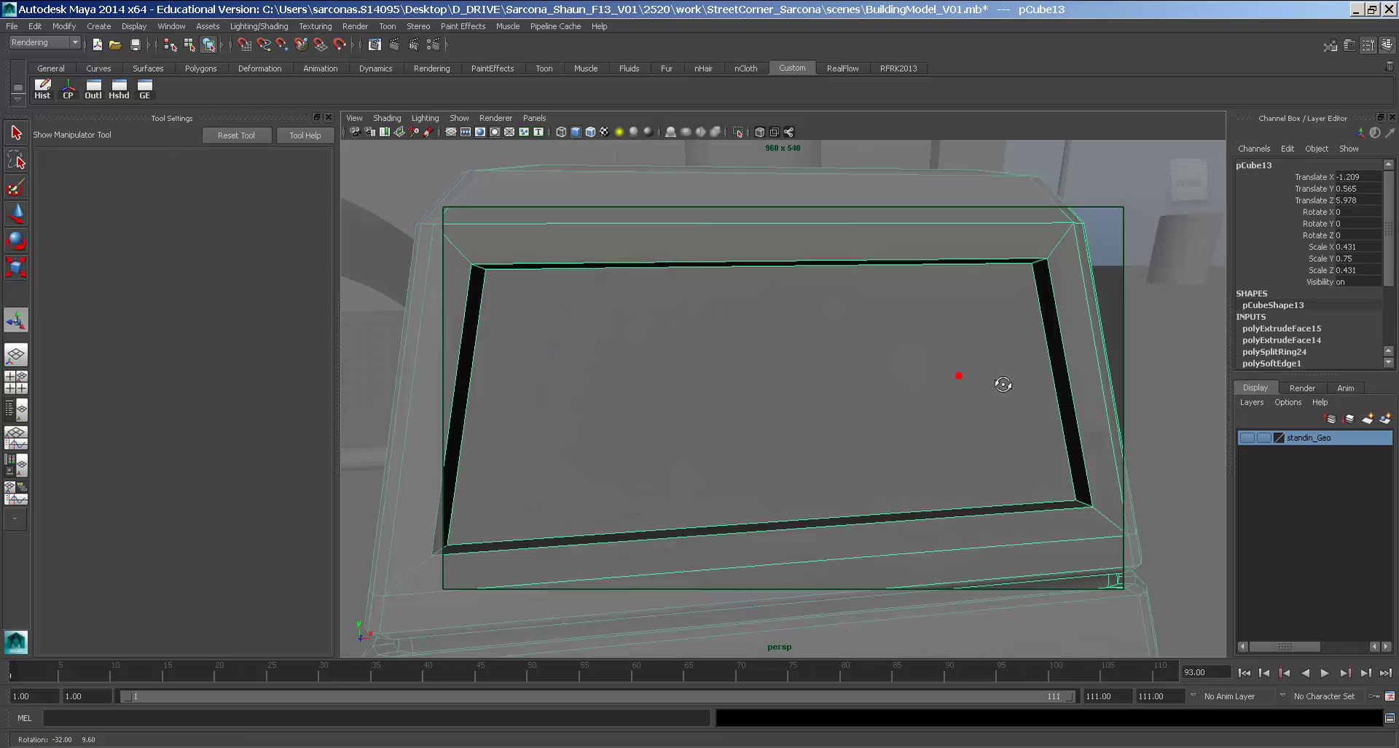
scroll(940, 365, "down", 7)
left_click(928, 363)
left_click_drag(887, 405, 797, 400, "alt")
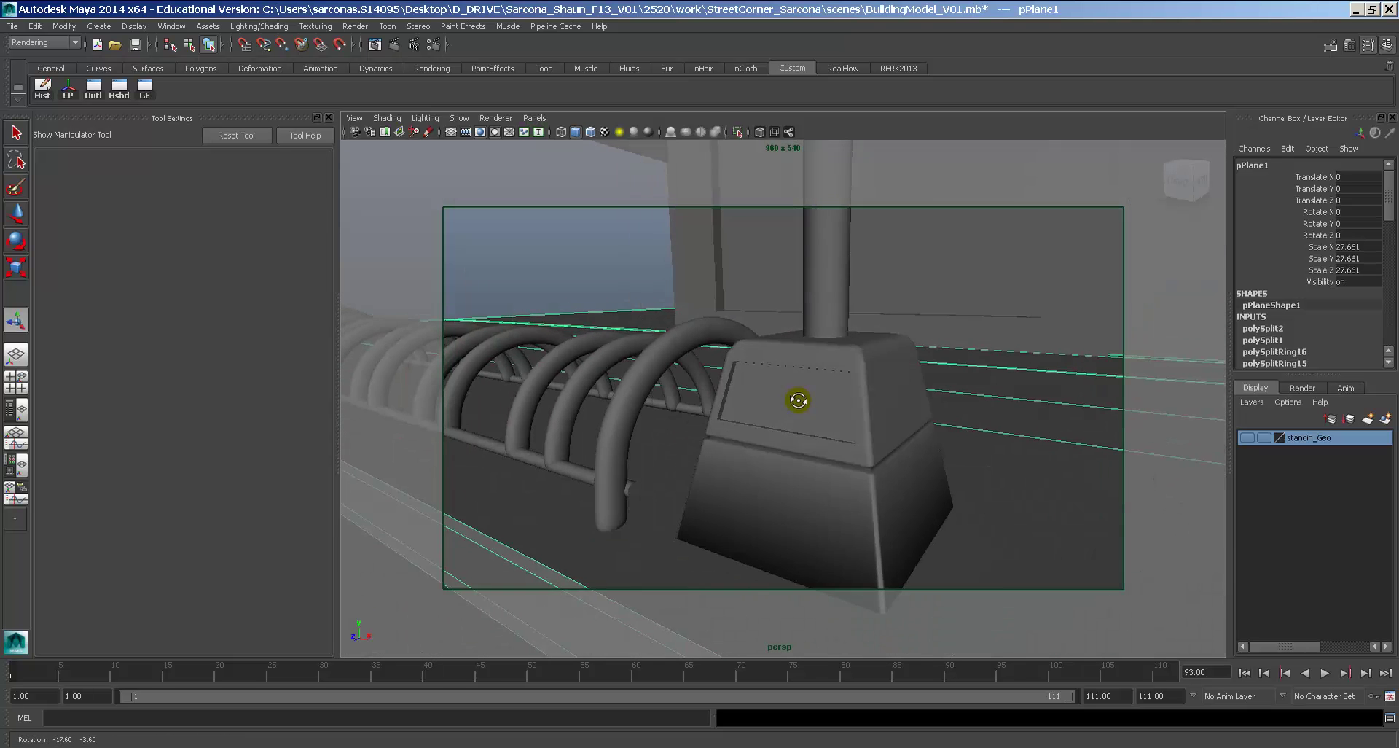
Delete the base's top and remaining side faces, keeping only the paneled front side with its corners.
right_click_drag(797, 400, 1057, 413, "alt")
left_click_drag(993, 406, 890, 391, "alt")
left_click(898, 394)
right_click_drag(890, 391, 853, 406, "alt")
left_click_drag(853, 405, 821, 384, "alt")
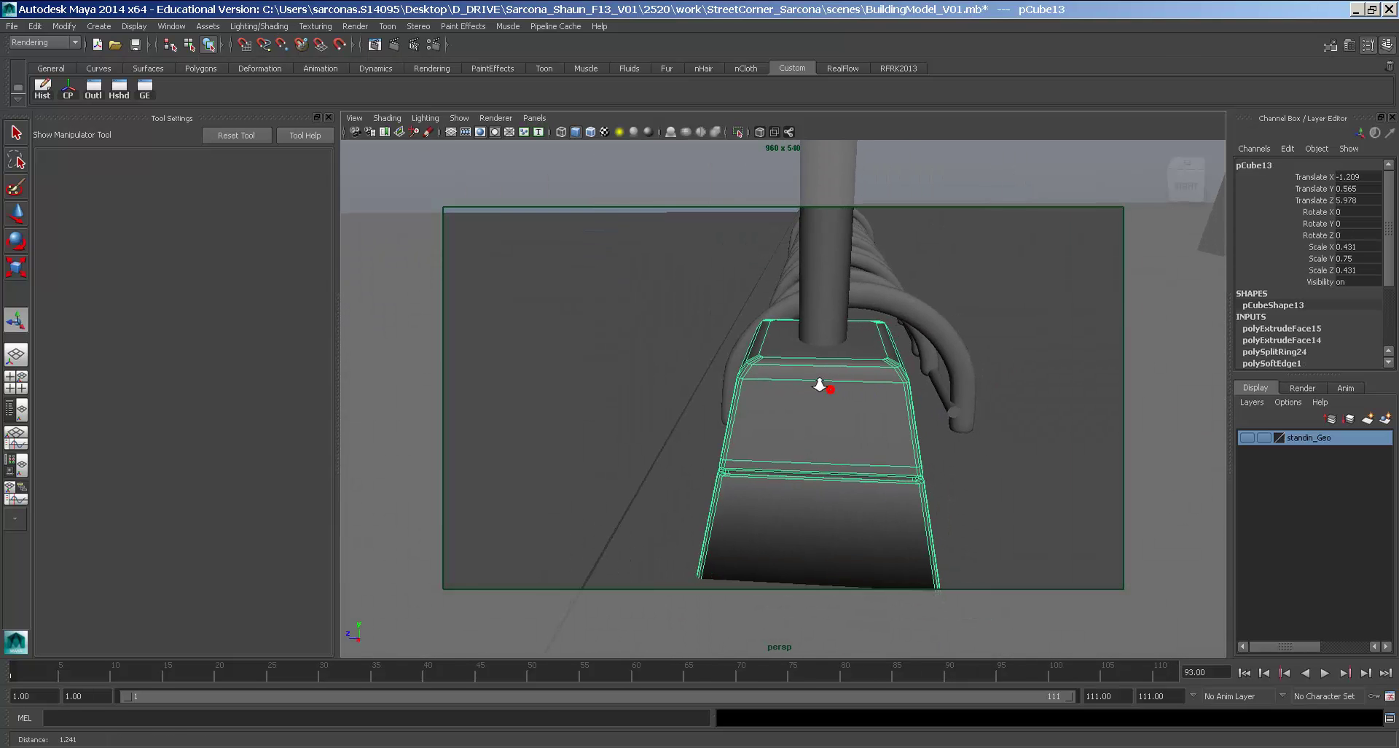
key("F11")
left_click(838, 341)
left_click_drag(1002, 733, 1001, 732)
left_click_drag(868, 509, 938, 530, "alt")
key("Delete")
Delete the beveled face strip along one vertical corner of the remaining front side.
mouse_move(815, 458)
left_mouse_down("alt")
mouse_move(896, 447)
mouse_move(803, 378)
left_mouse_up("alt")
right_click_drag(802, 378, 870, 376, "alt")
left_click_drag(808, 362, 818, 358, "alt")
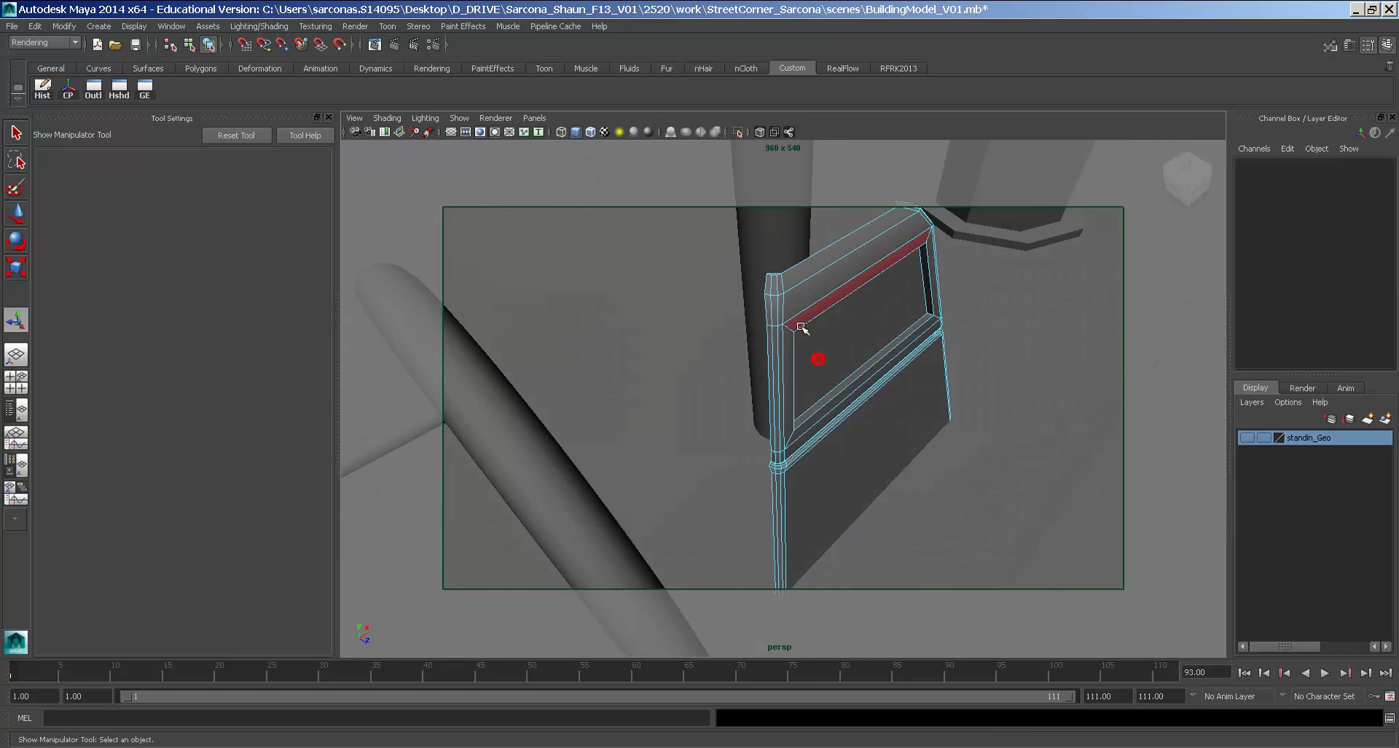
left_click(764, 356)
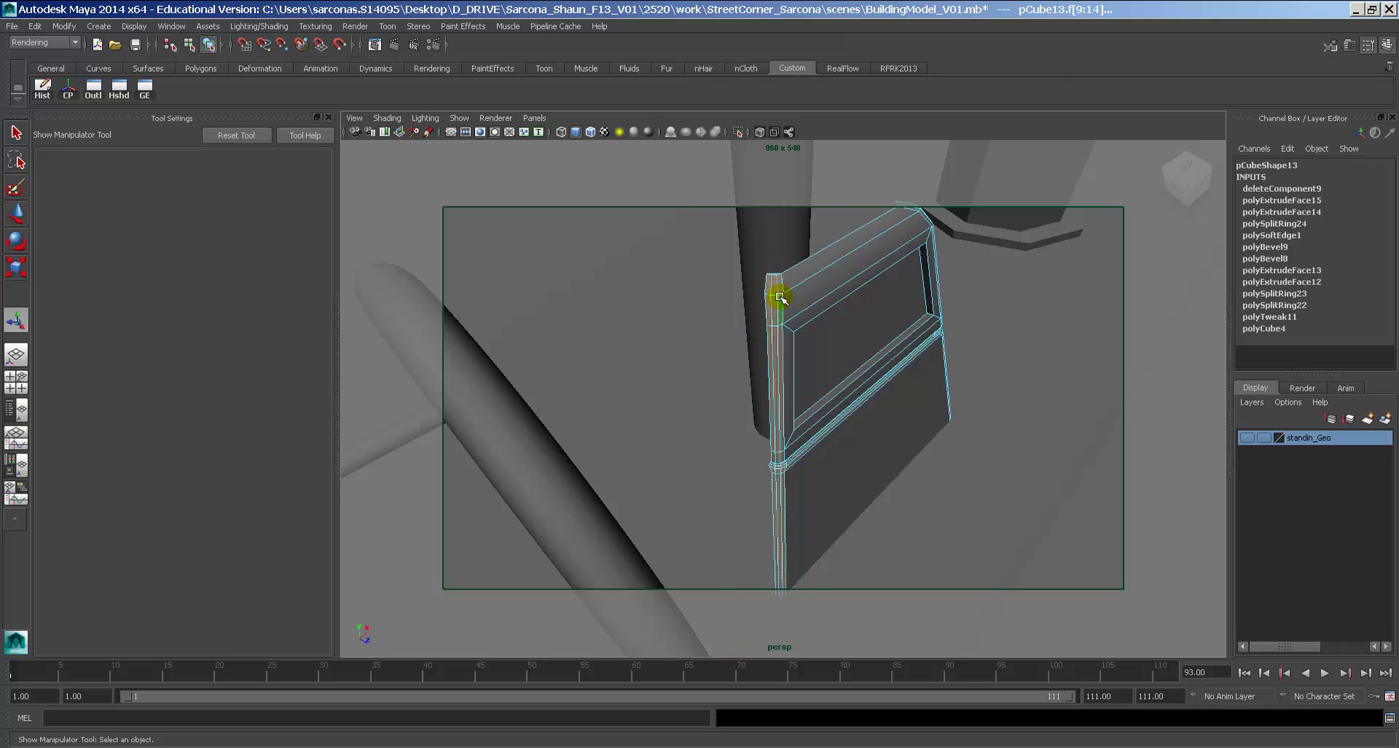
left_click_drag(800, 418, 741, 417, "alt")
right_click_drag(744, 416, 781, 434, "alt")
left_click_drag(781, 435, 880, 394, "alt")
mouse_move(881, 394)
right_mouse_down("alt")
mouse_move(898, 398)
mouse_move(884, 403)
right_mouse_up("alt")
left_click_drag(884, 403, 871, 430, "alt")
middle_click_drag(871, 431, 881, 289, "alt")
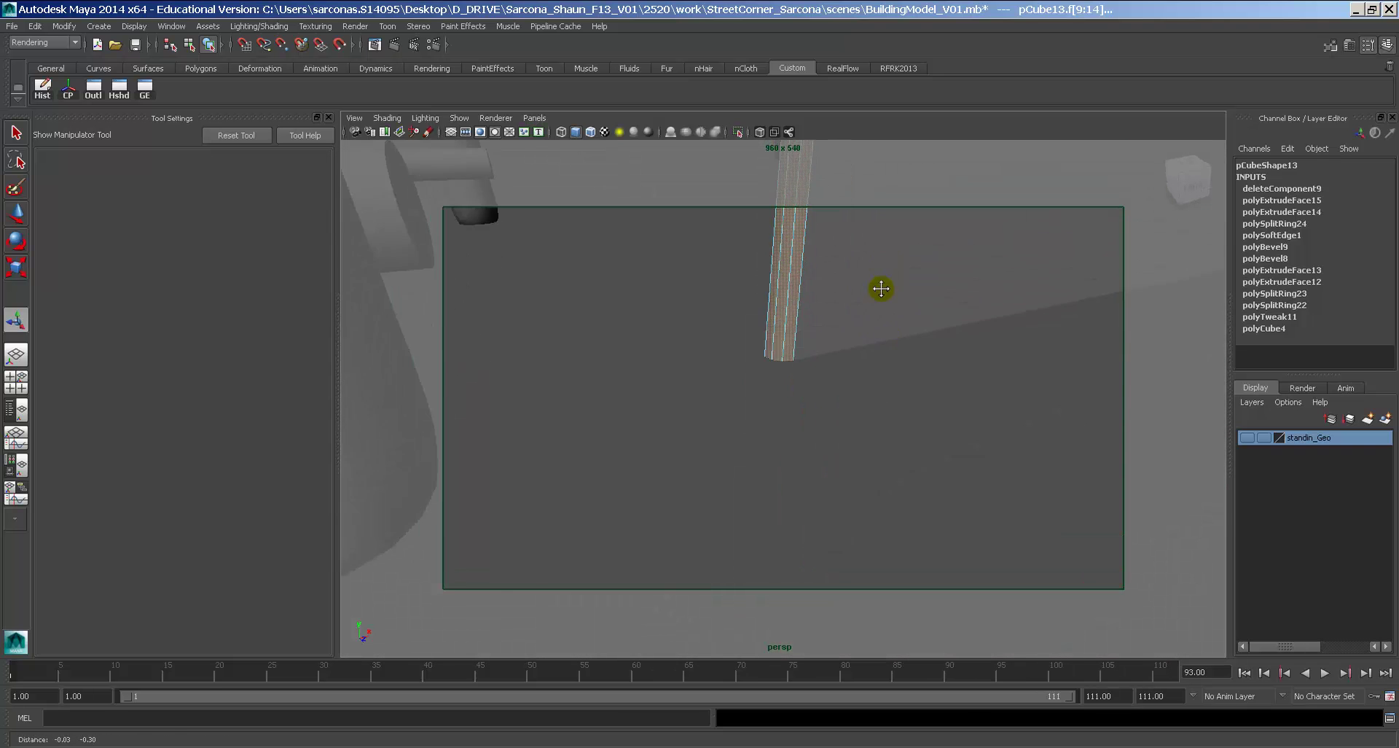
right_click_drag(881, 288, 777, 481, "alt")
left_click_drag(777, 481, 774, 395, "alt")
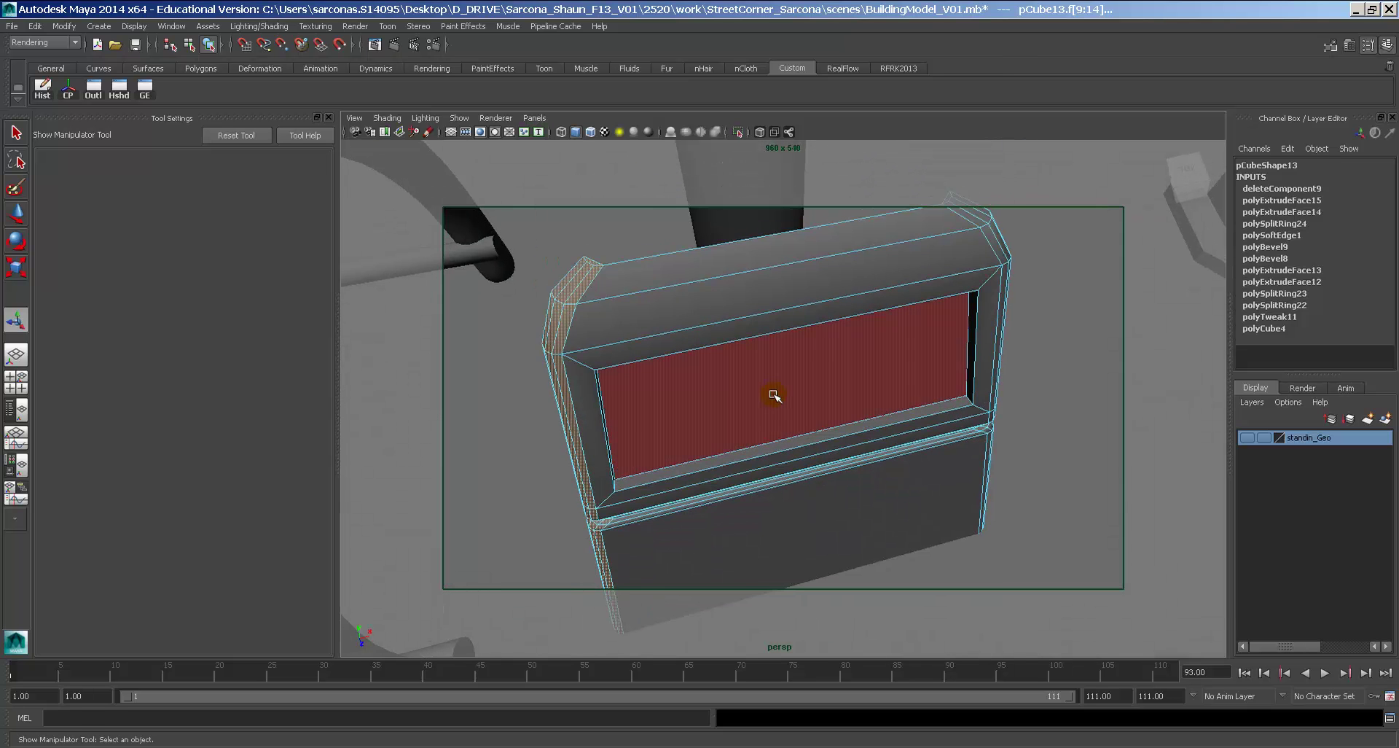
left_click(769, 338)
right_click_drag(787, 248, 790, 238)
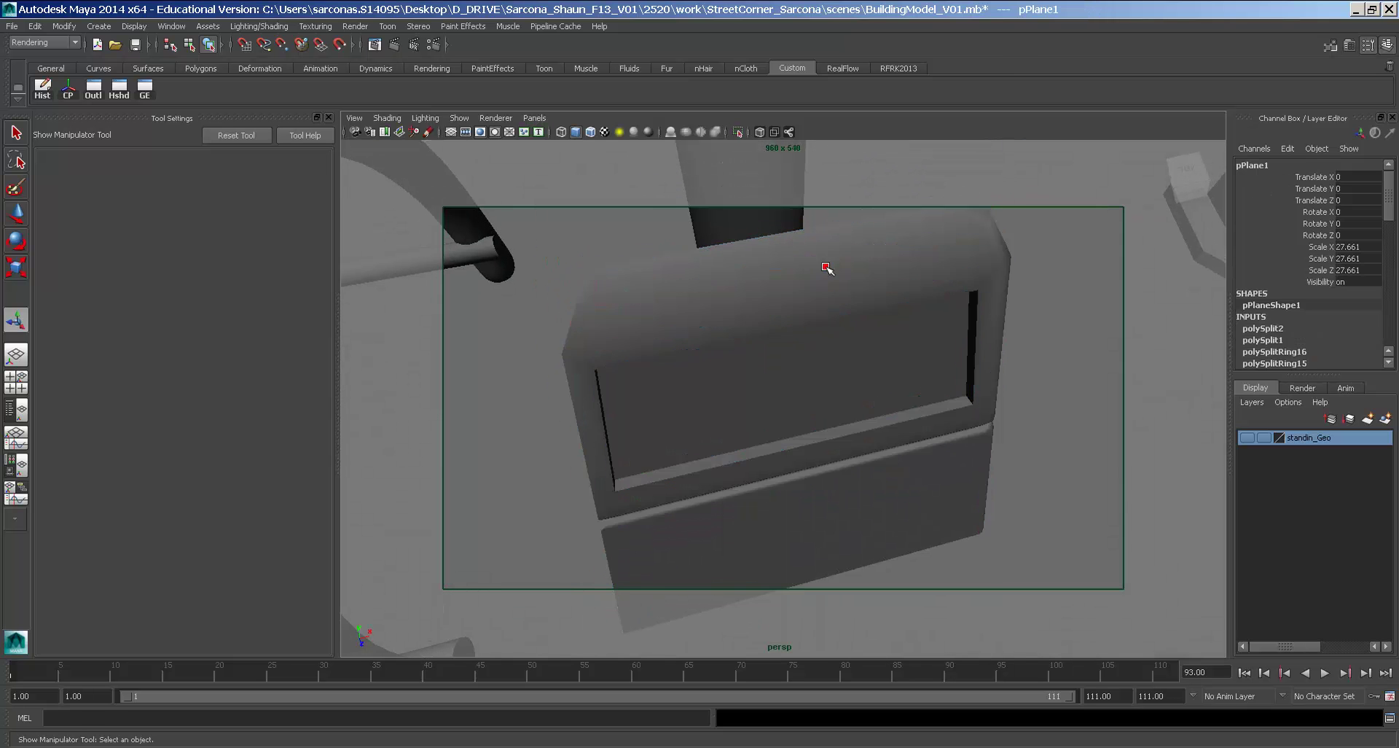
Duplicate the front side piece and set the copy's Y rotation to 90.
left_click_drag(917, 270, 917, 441, "alt")
key("w")
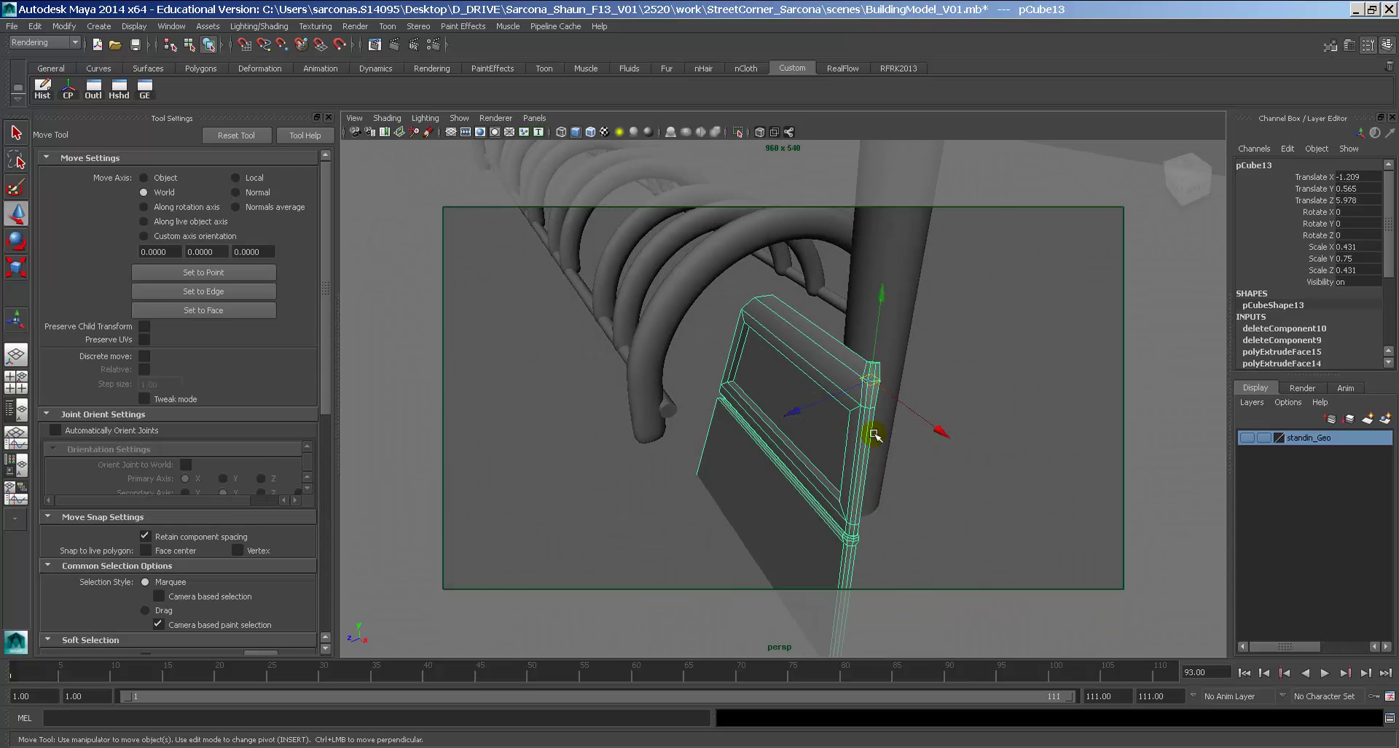
key("ctrl+d")
key("e")
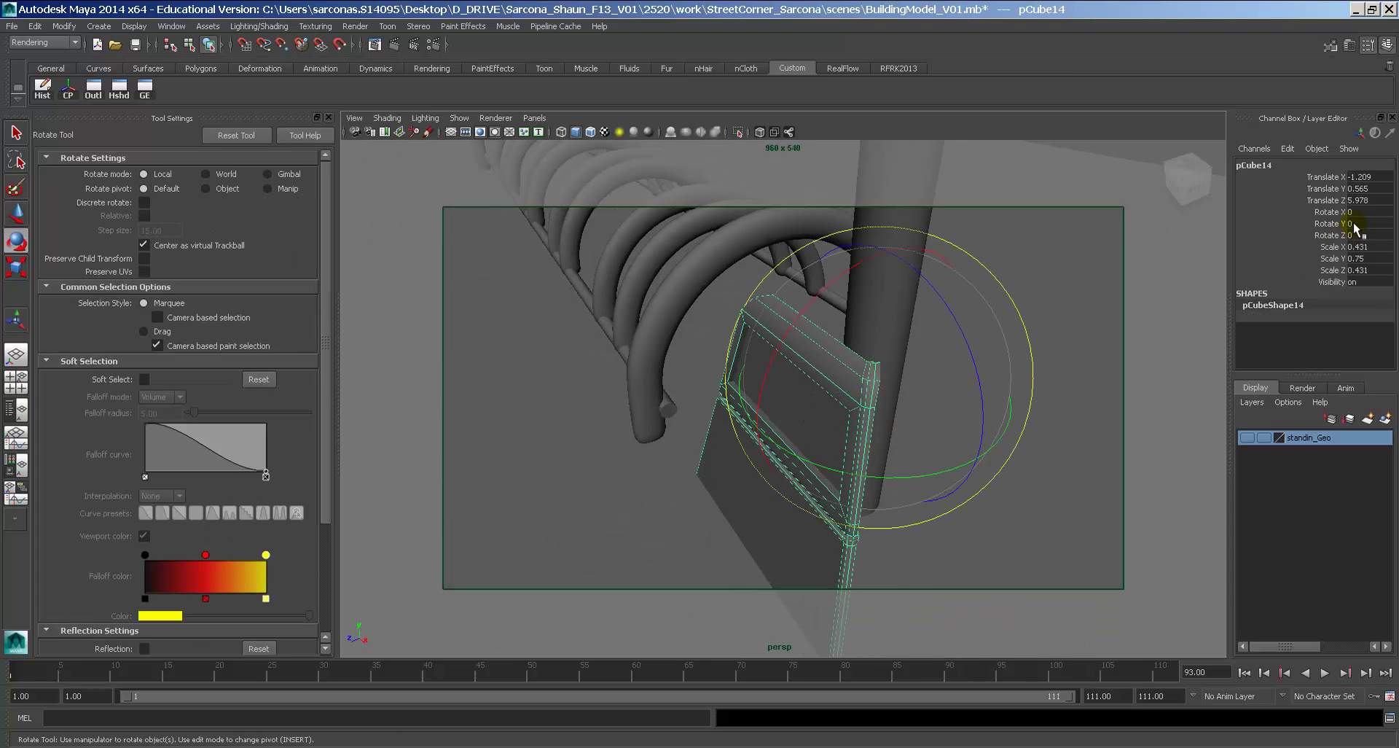
key("Return")
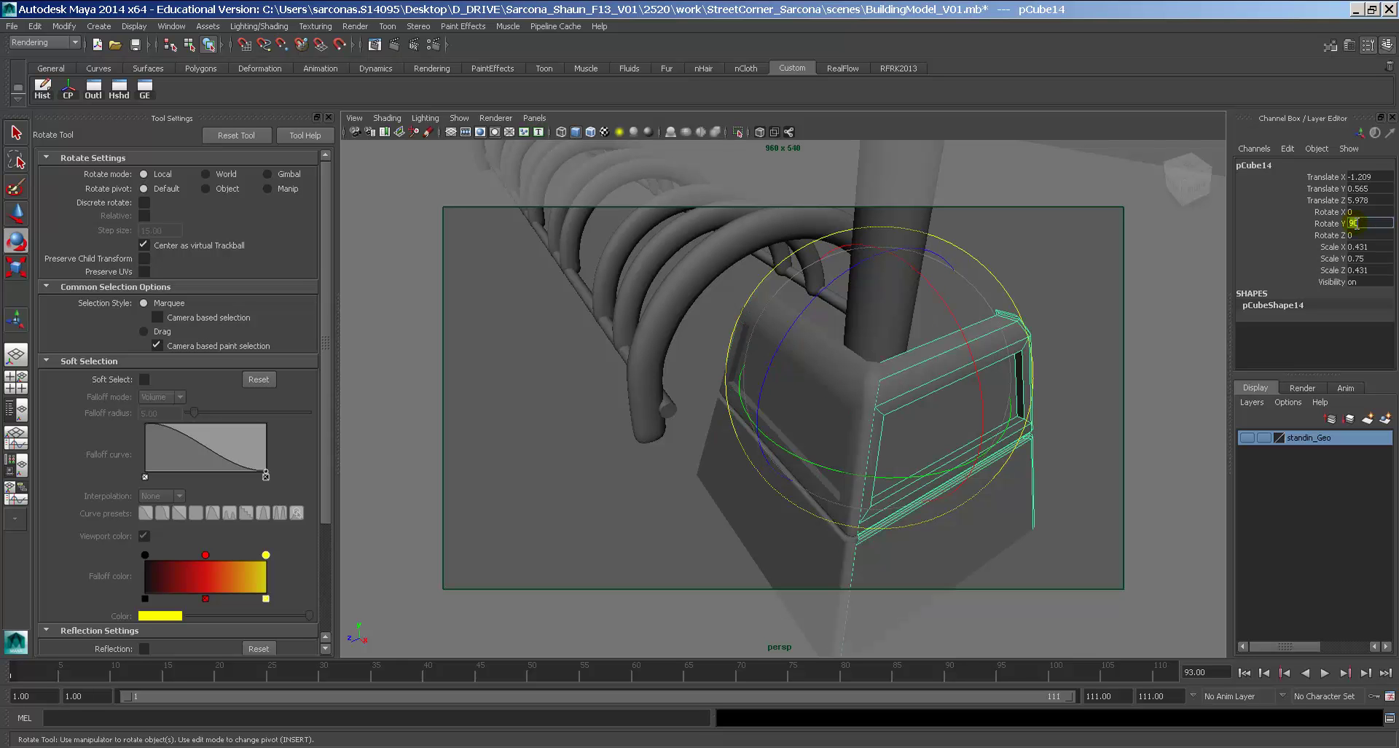
Repeat the rotated duplication twice to enclose the base on all four sides.
left_click_drag(988, 397, 1036, 399, "alt")
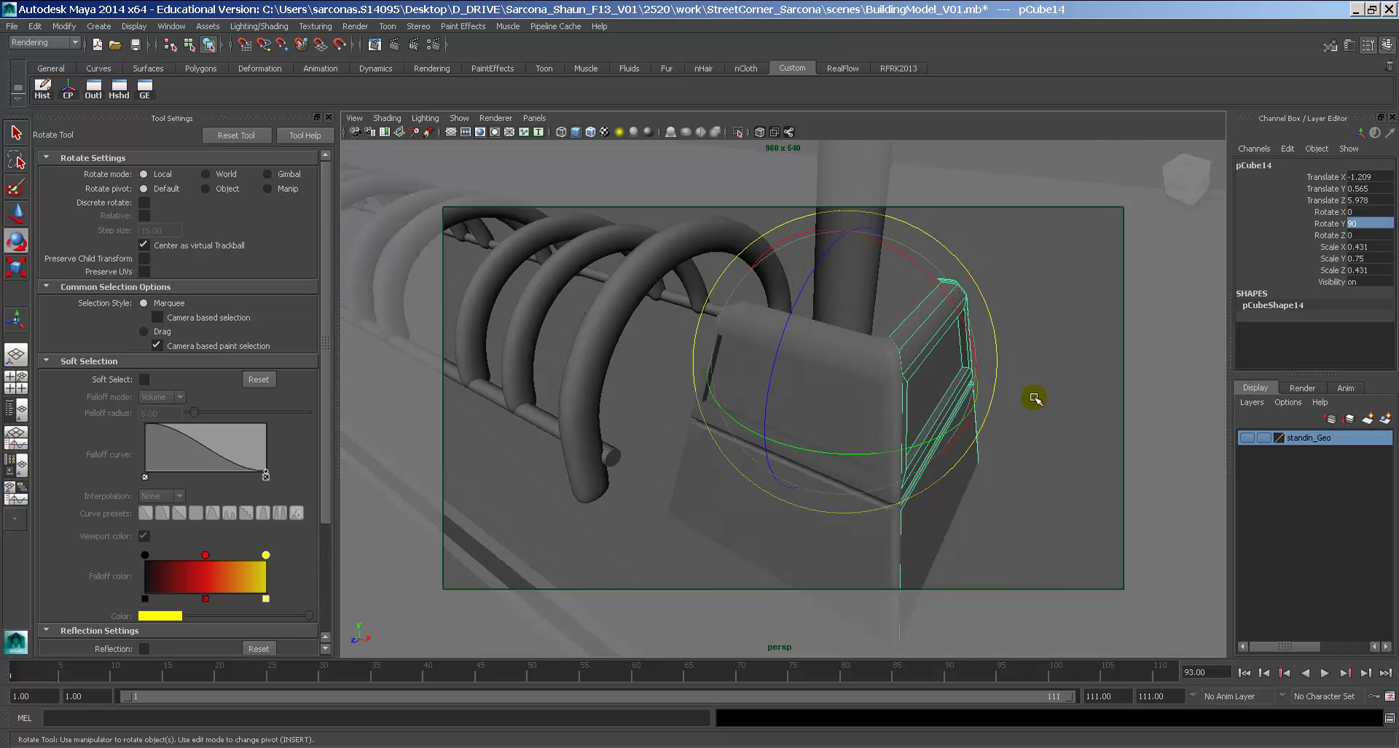
key("shift+d")
left_click_drag(724, 391, 877, 419, "alt")
key("shift+d")
key("q")
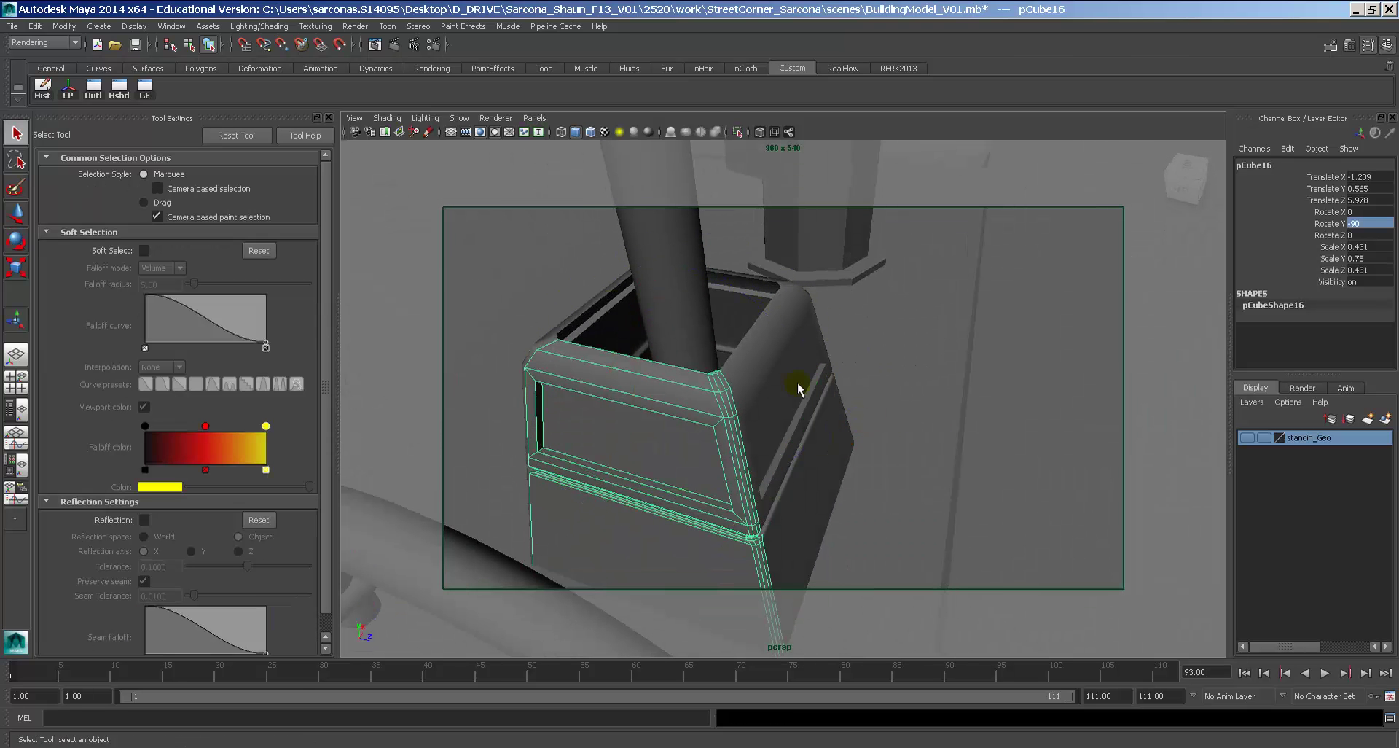
Combine the four side pieces into one mesh and merge its vertices.
left_click(772, 321, "shift")
left_click(761, 291)
key("space")
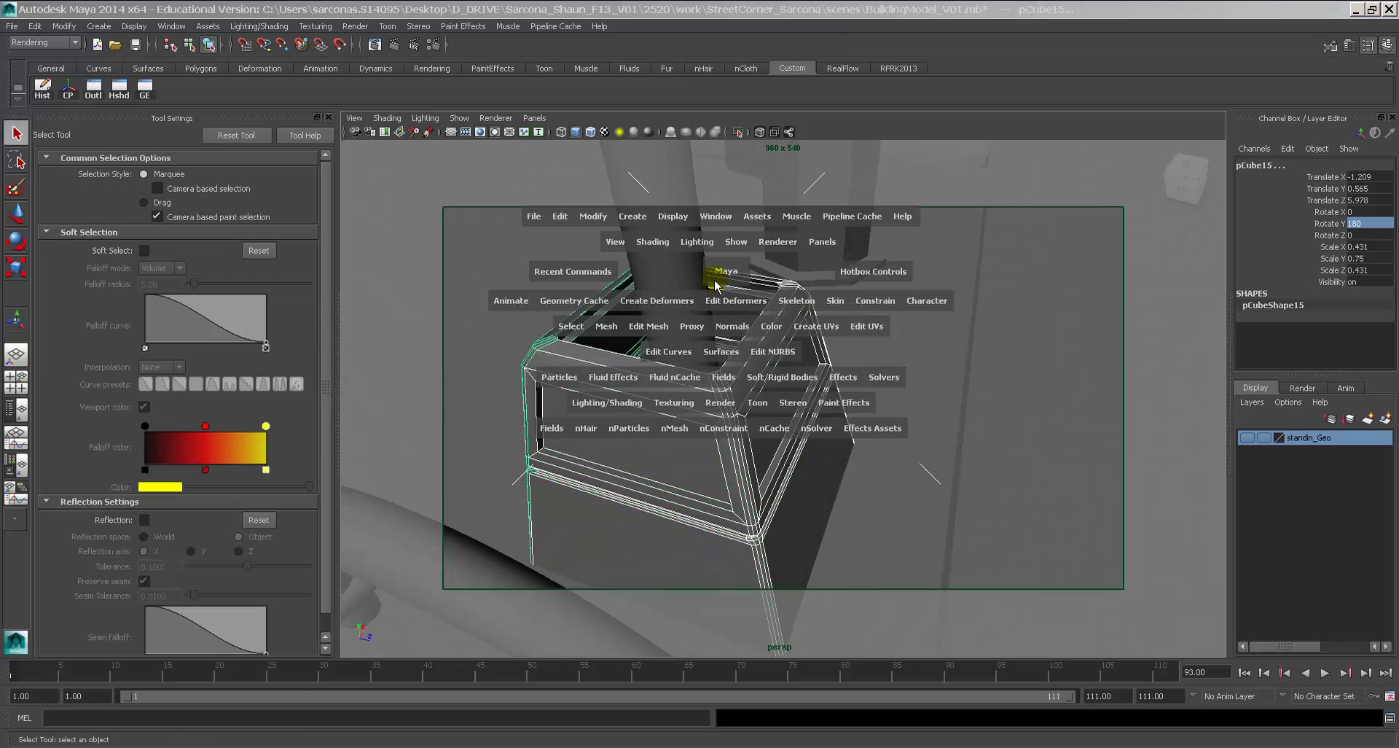
left_click(608, 325)
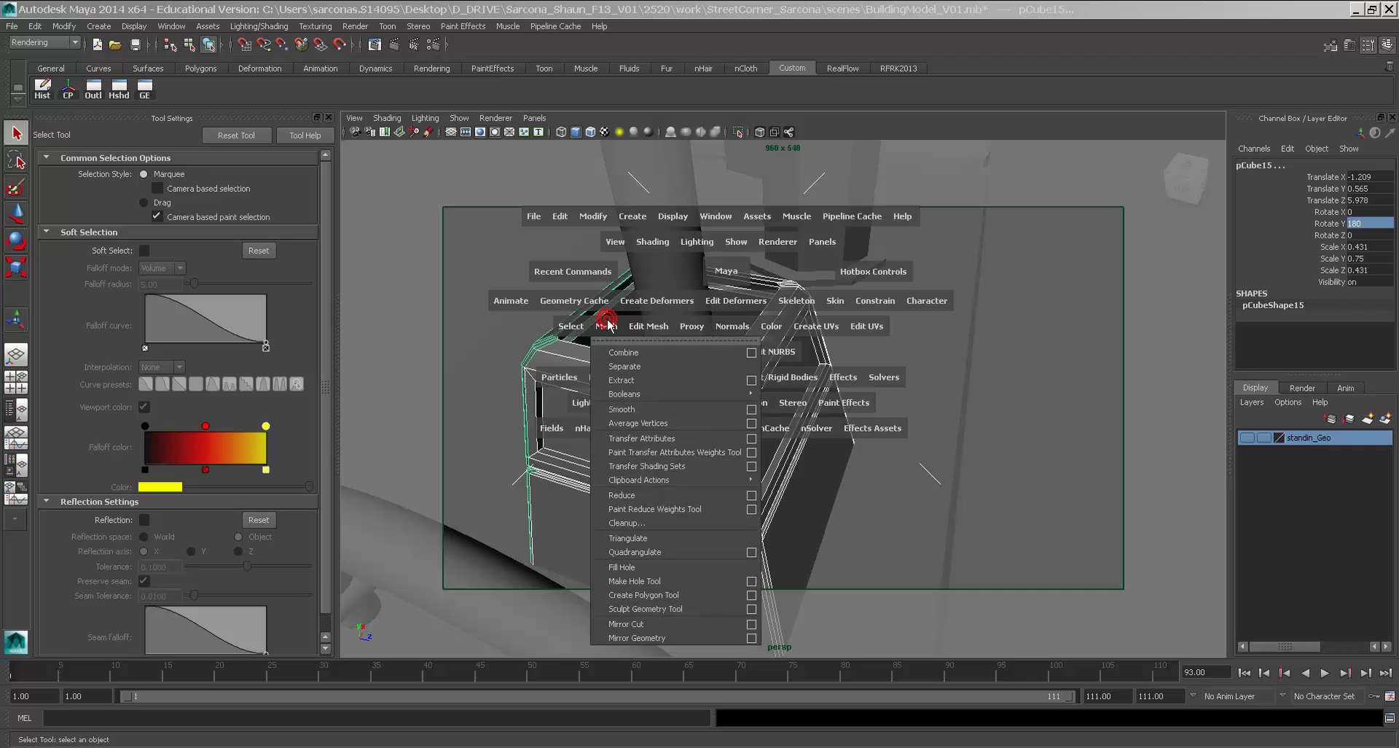
left_click(631, 352)
key("space")
left_click(598, 395)
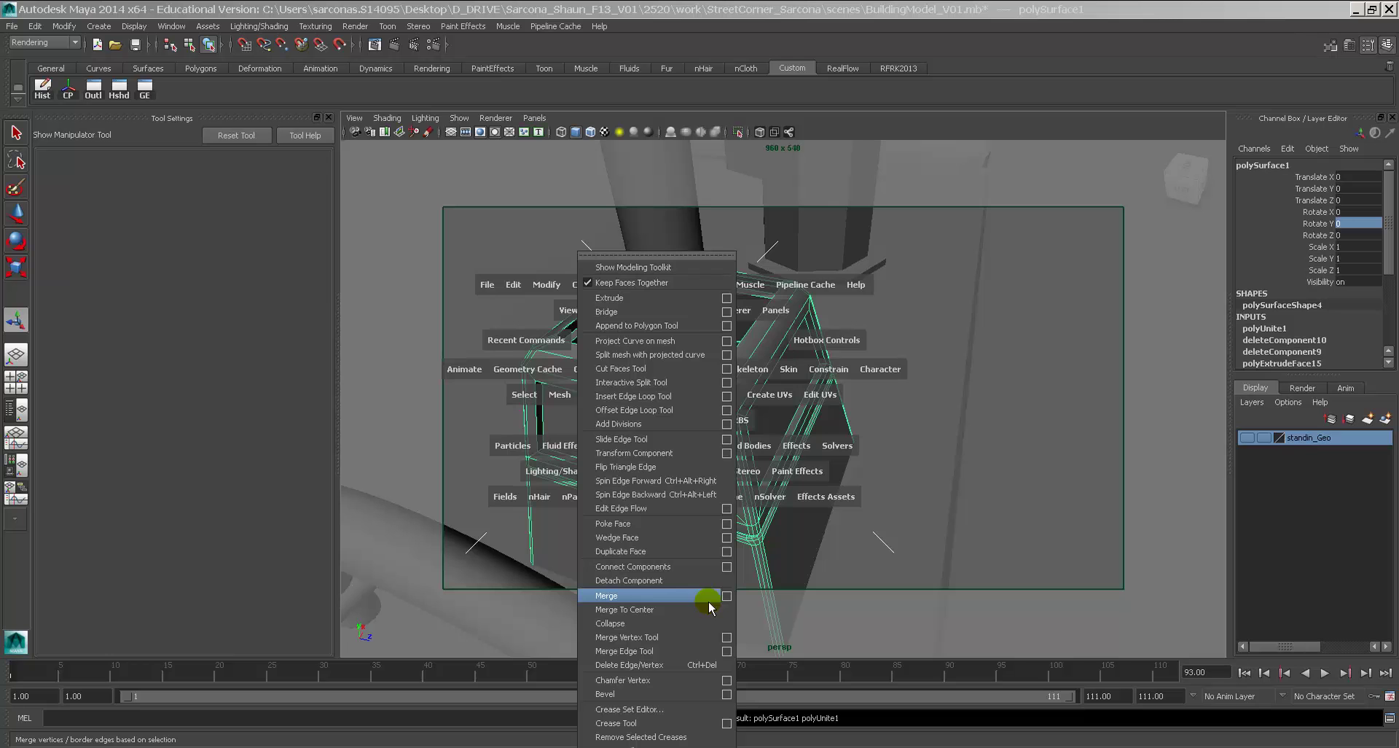
left_click(656, 596)
Set the vertex merge distance to 0.001 to restore the beveled corners of the base.
left_click_drag(775, 466, 772, 462, "alt")
scroll(687, 430, "up", 5)
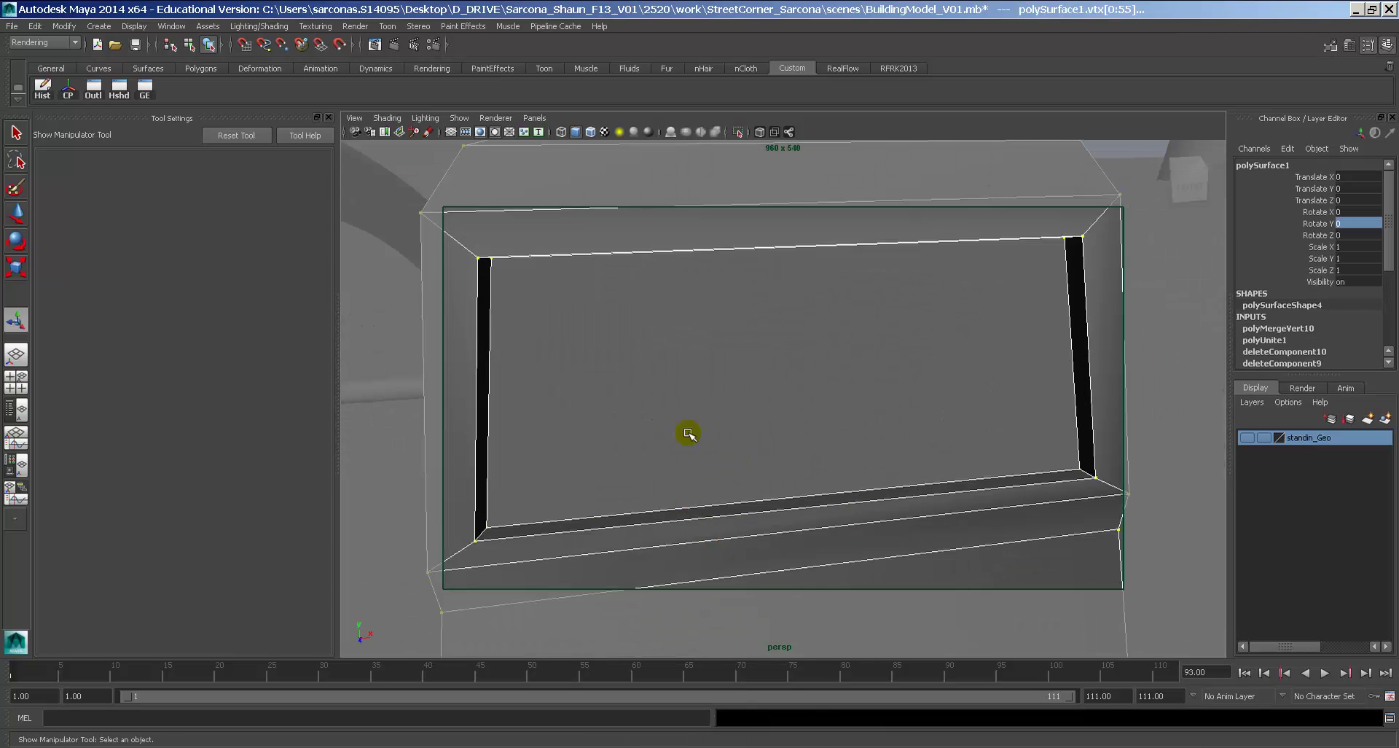
left_click_drag(687, 430, 860, 434, "alt")
middle_click_drag(860, 434, 835, 437, "alt")
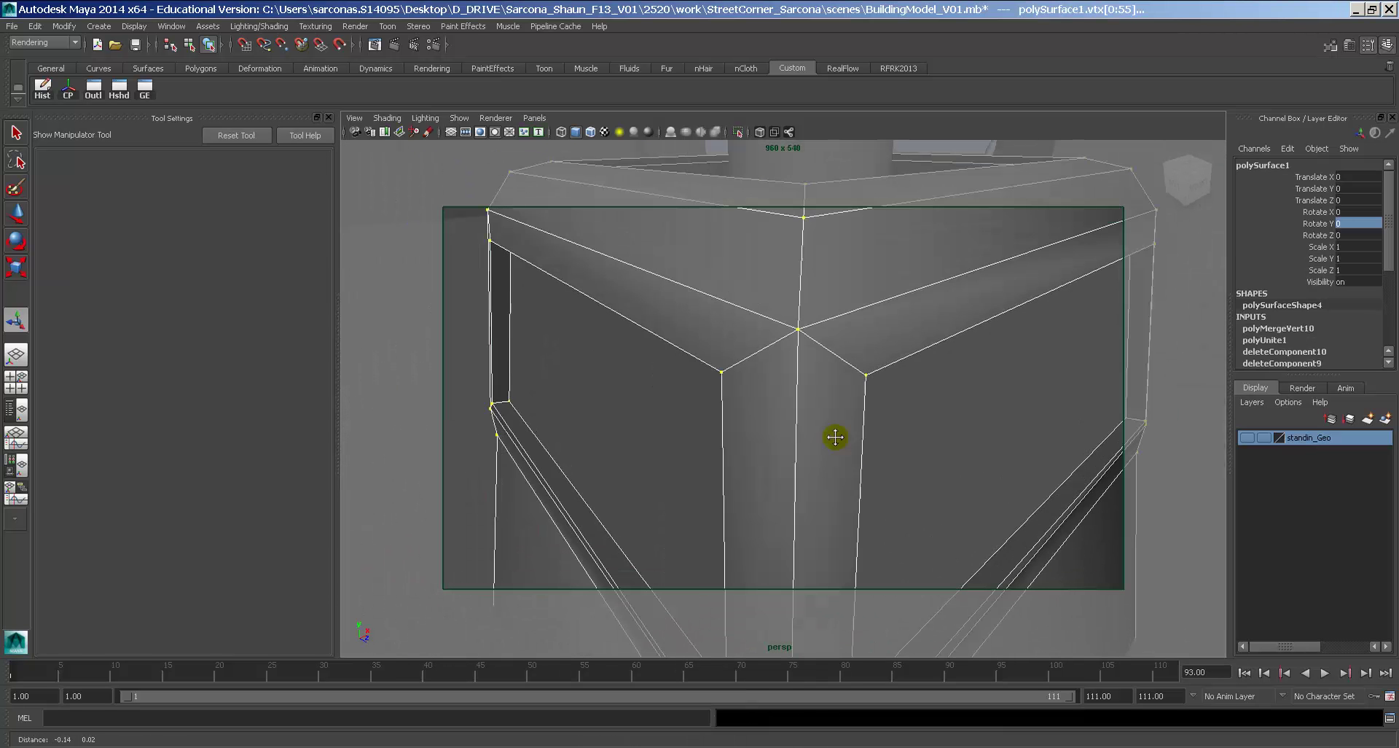
left_click(1303, 330)
scroll(1352, 277, "down", 3)
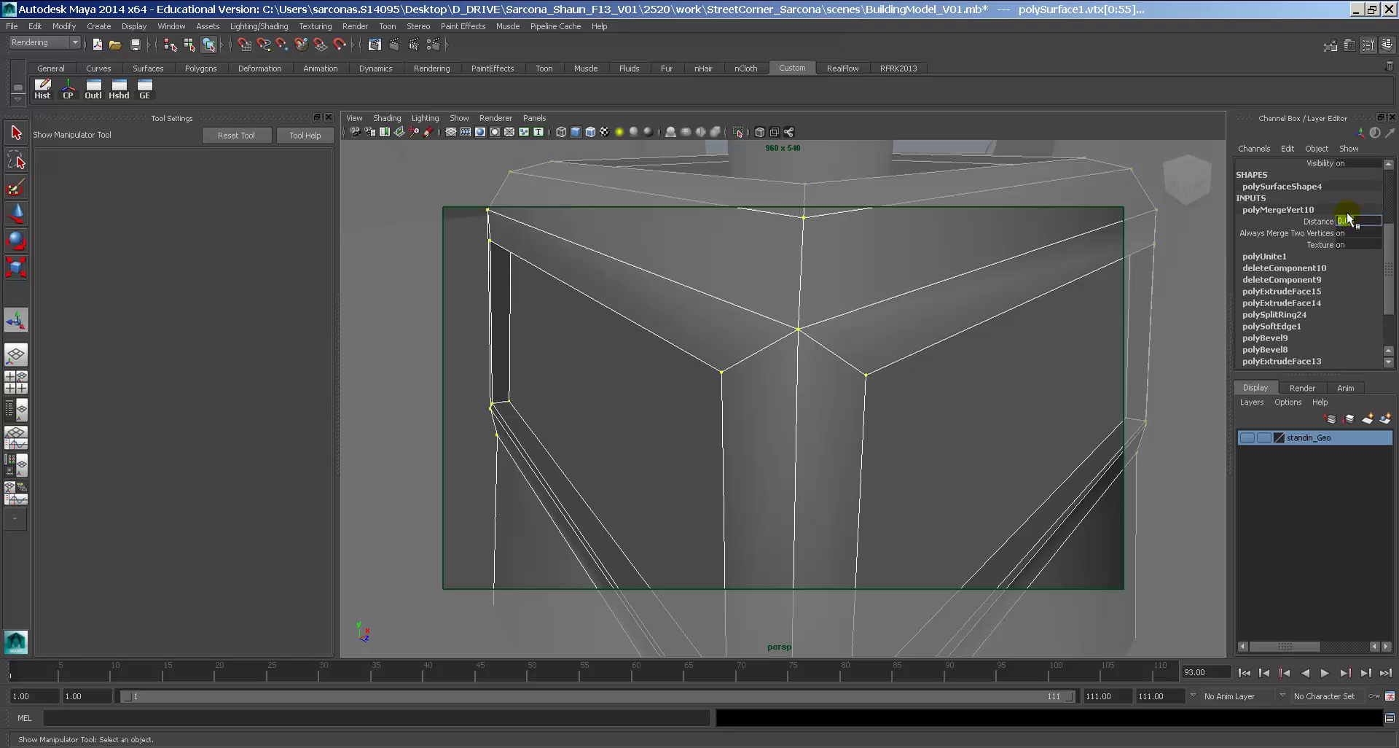
left_click(1347, 216)
type(".001")
key("Return")
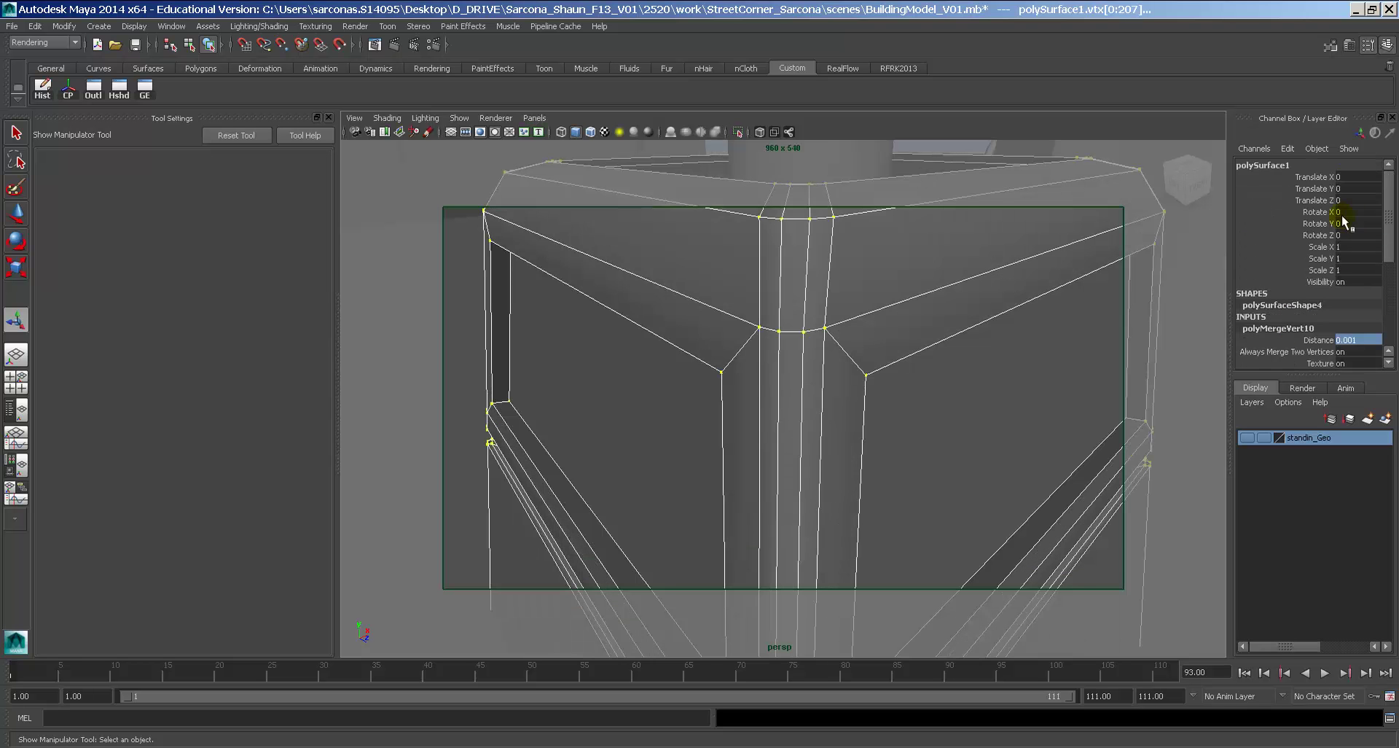
Fill the open top of the base from its border edges and inspect the closed shape.
left_click_drag(1035, 299, 980, 315, "alt")
middle_click_drag(979, 316, 988, 361, "alt")
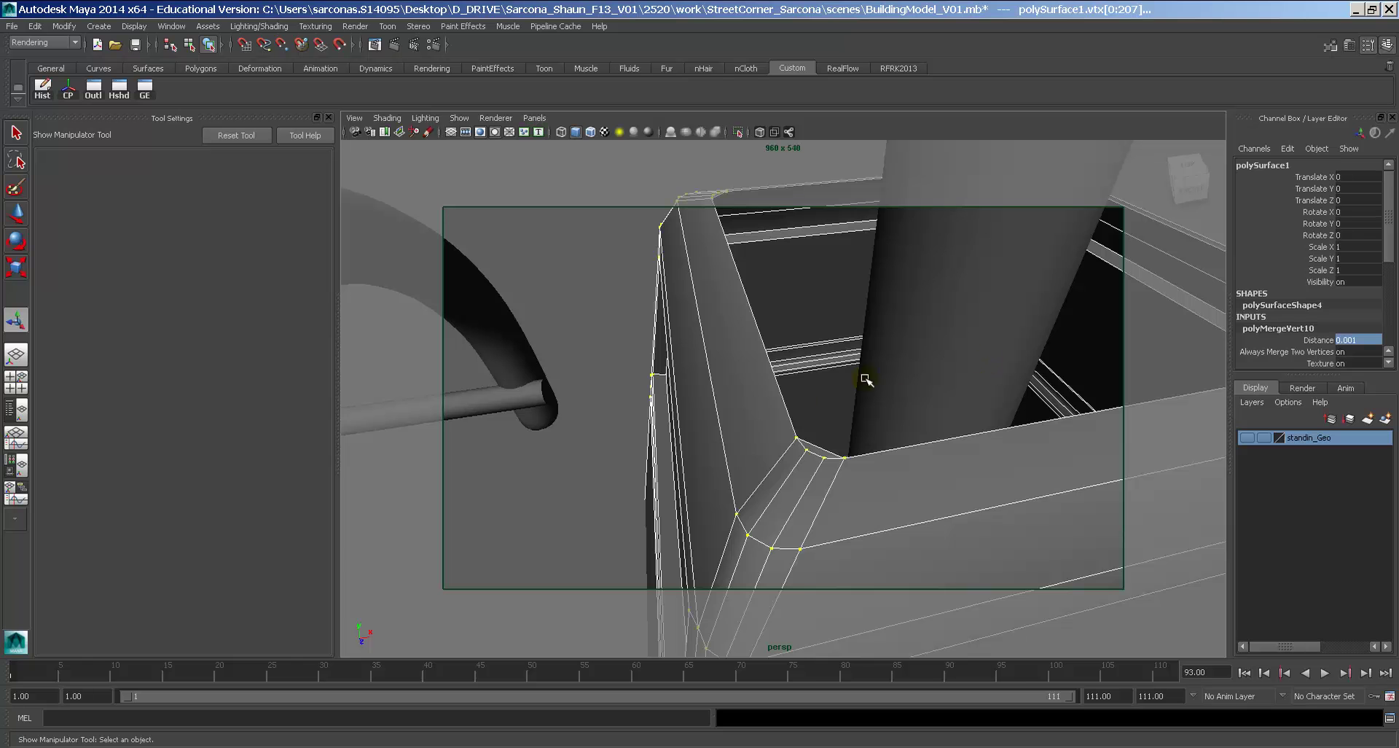
right_click_drag(730, 323, 760, 309)
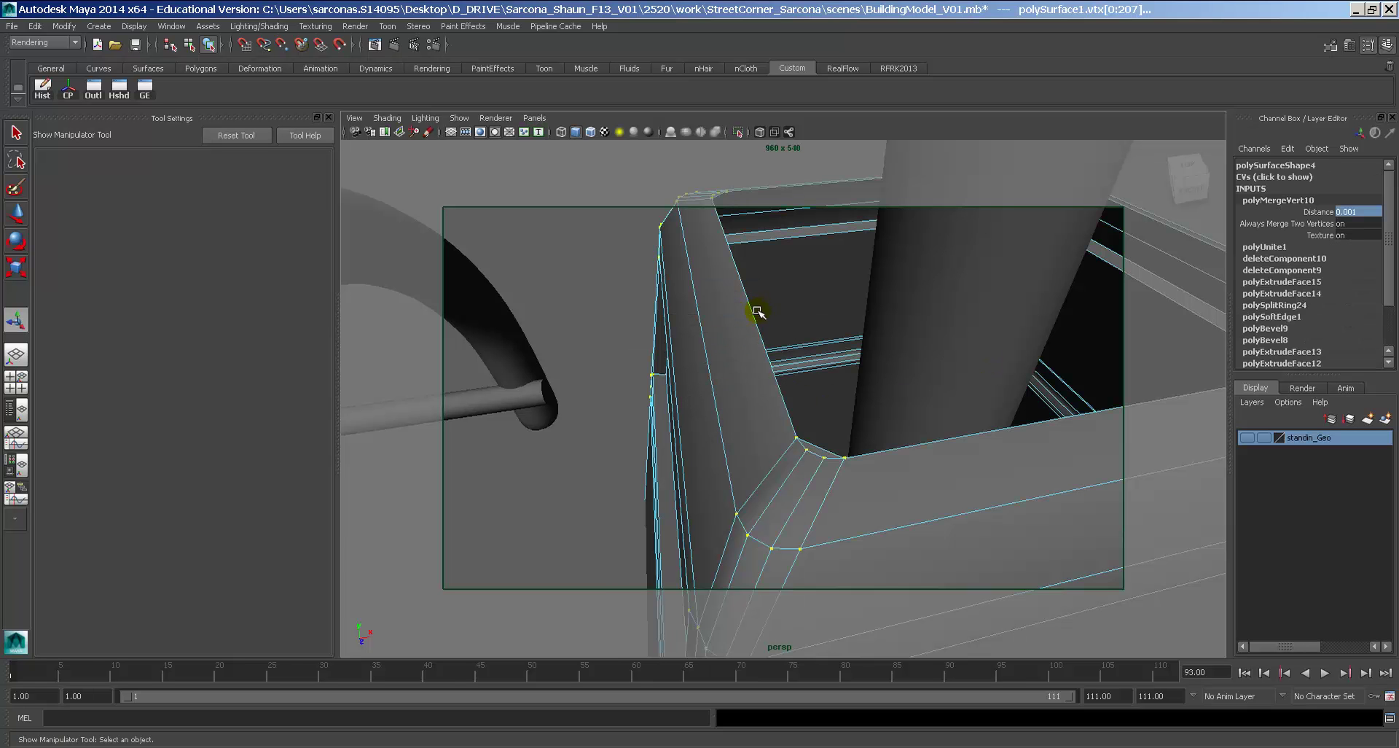
left_click(754, 312)
key("space")
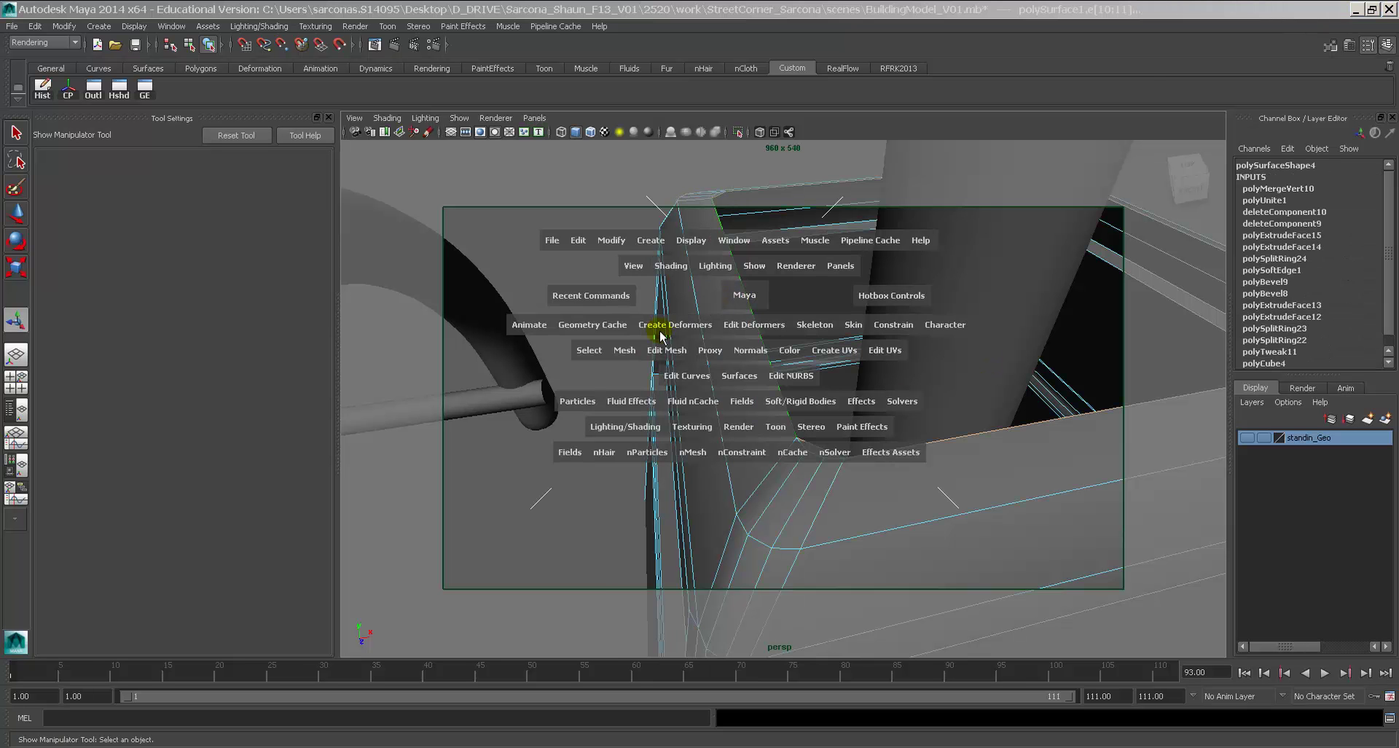
left_click(636, 348)
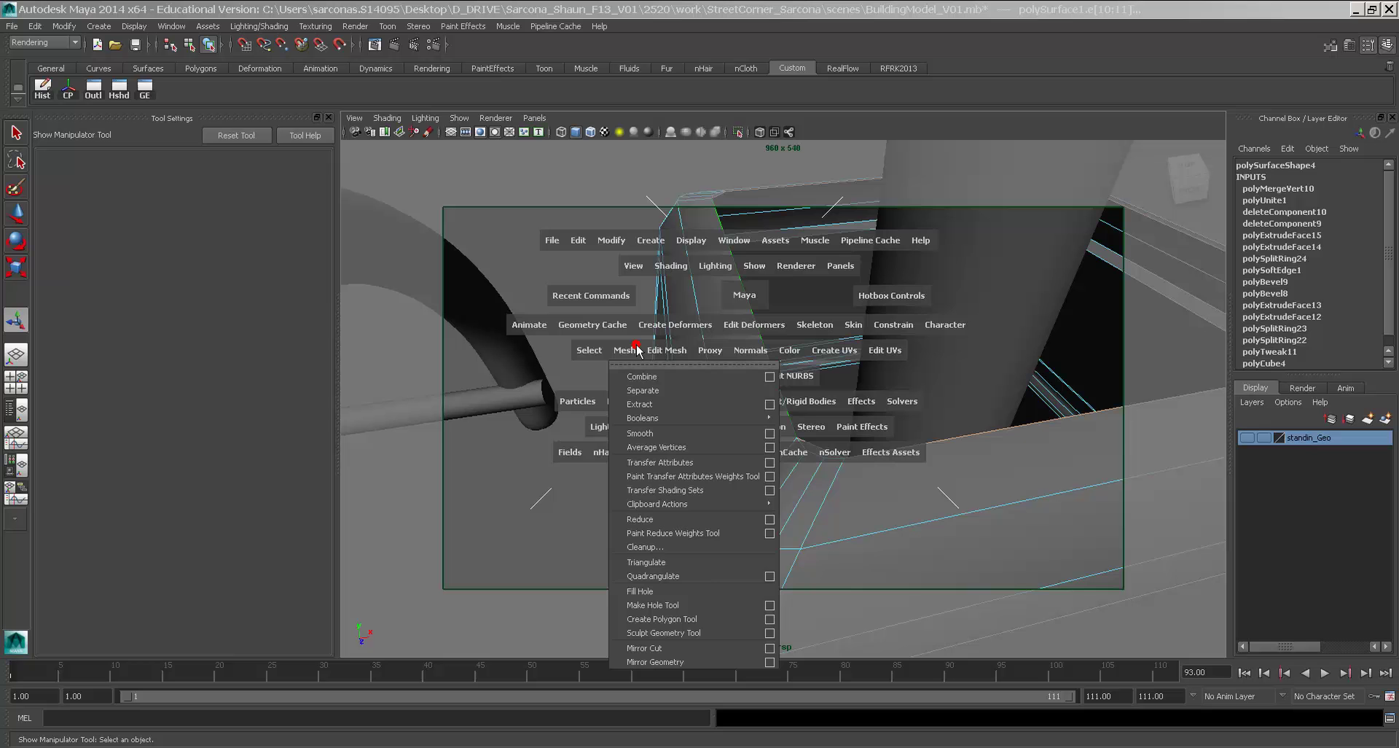
left_click(701, 596)
right_click_drag(737, 413, 760, 381)
left_click(755, 384)
scroll(758, 385, "down", 7)
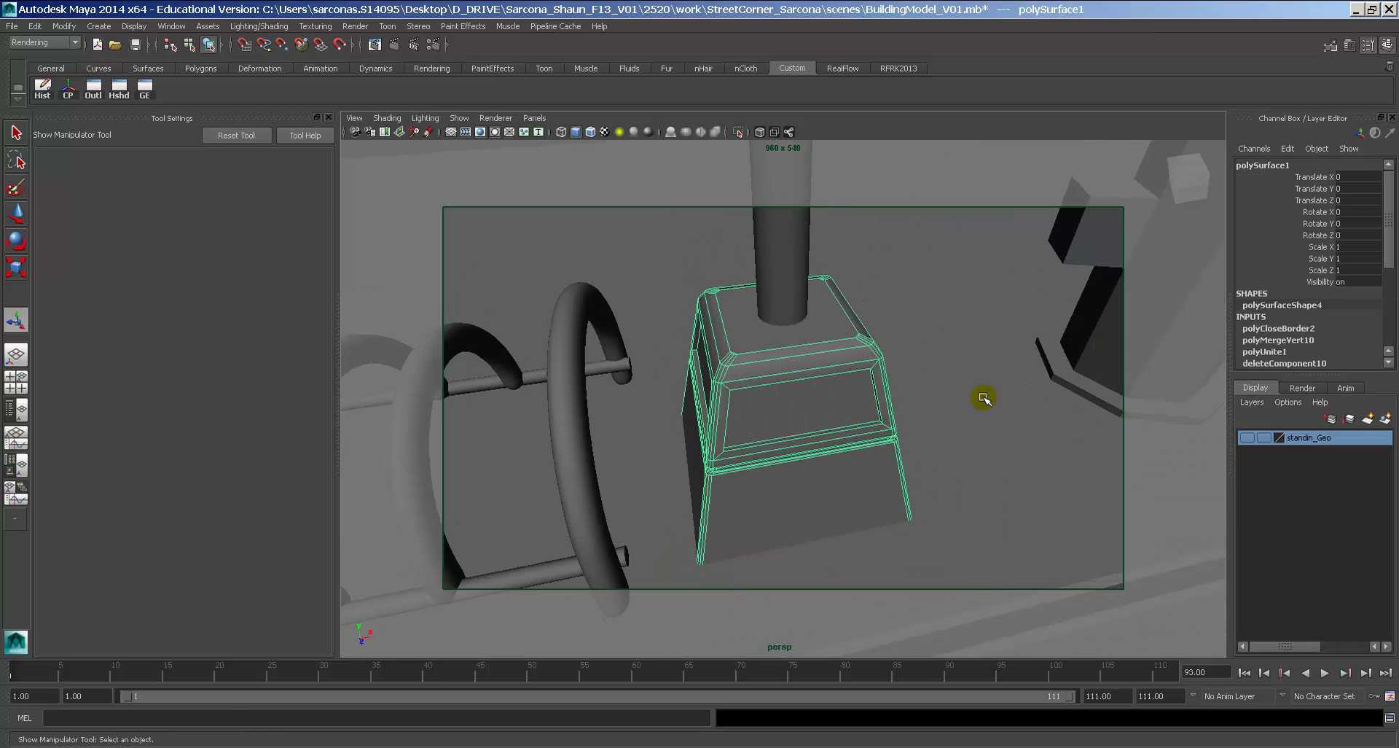
left_click(983, 397)
left_click_drag(928, 409, 908, 435, "alt")
left_click(938, 391)
Switch to wireframe display and insert an edge loop around the middle of the base's lower section.
left_click(827, 428)
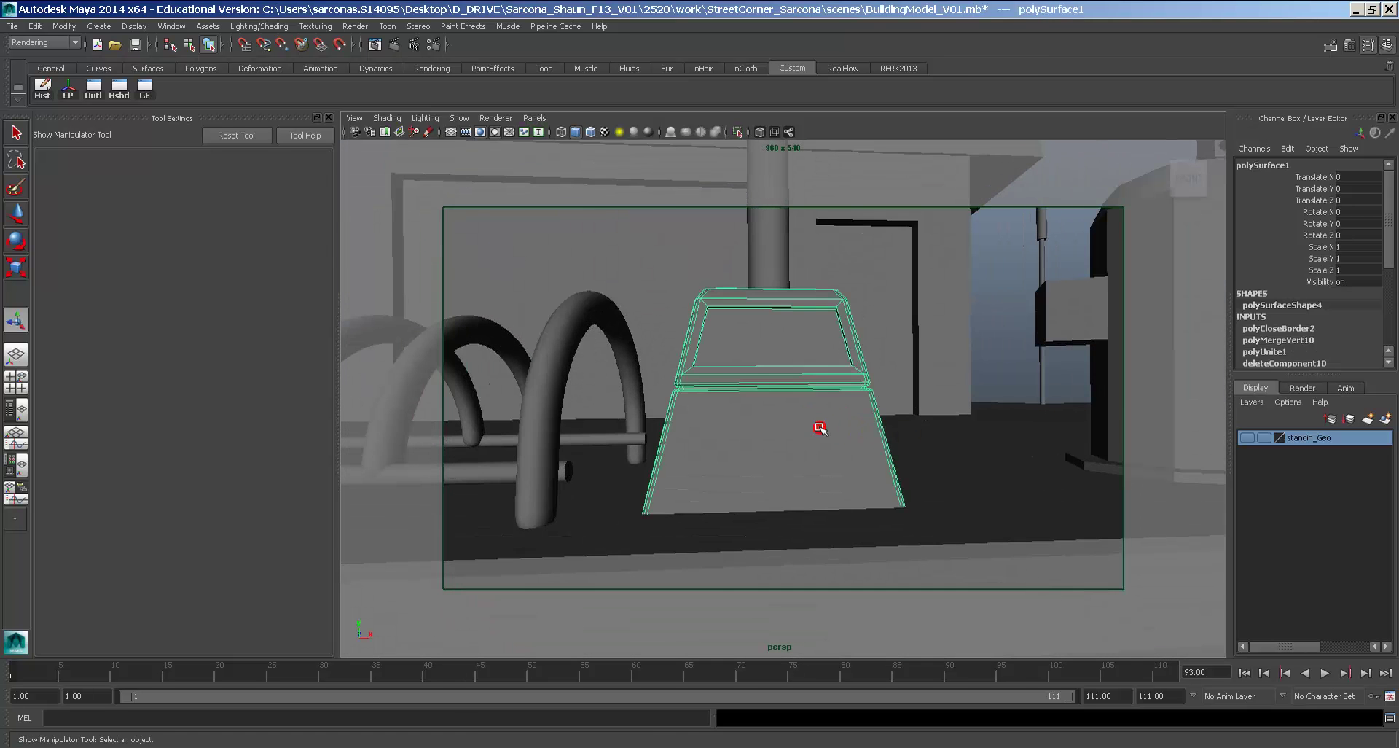
key("4")
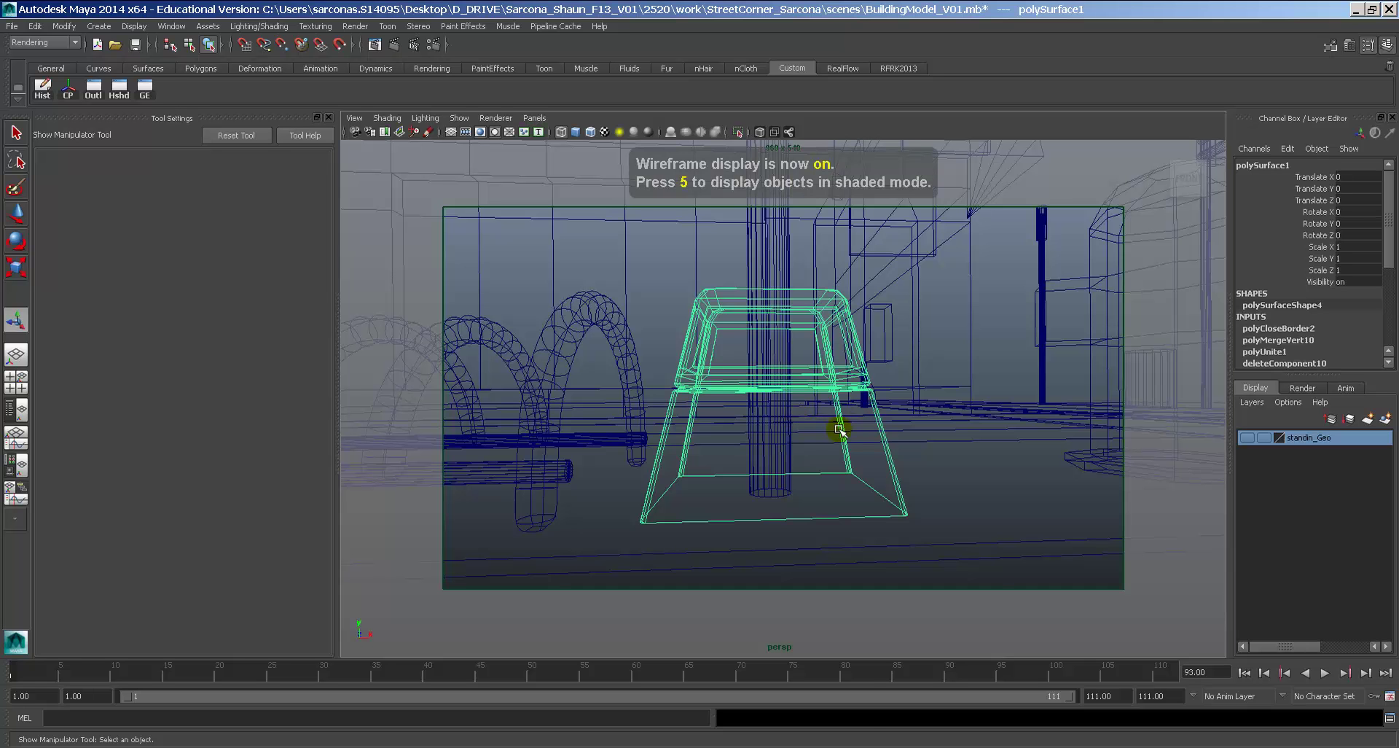
key("space")
left_click(743, 475)
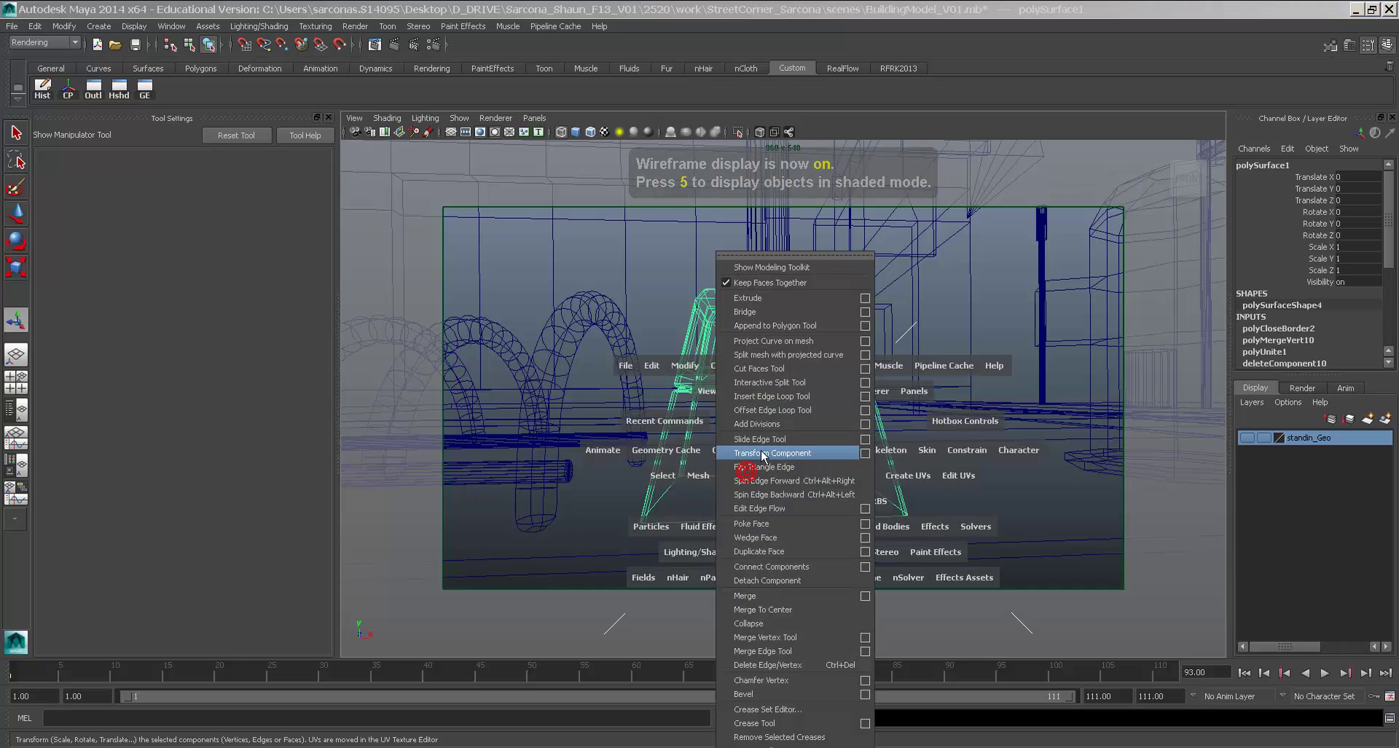
left_click(776, 398)
left_click(838, 429)
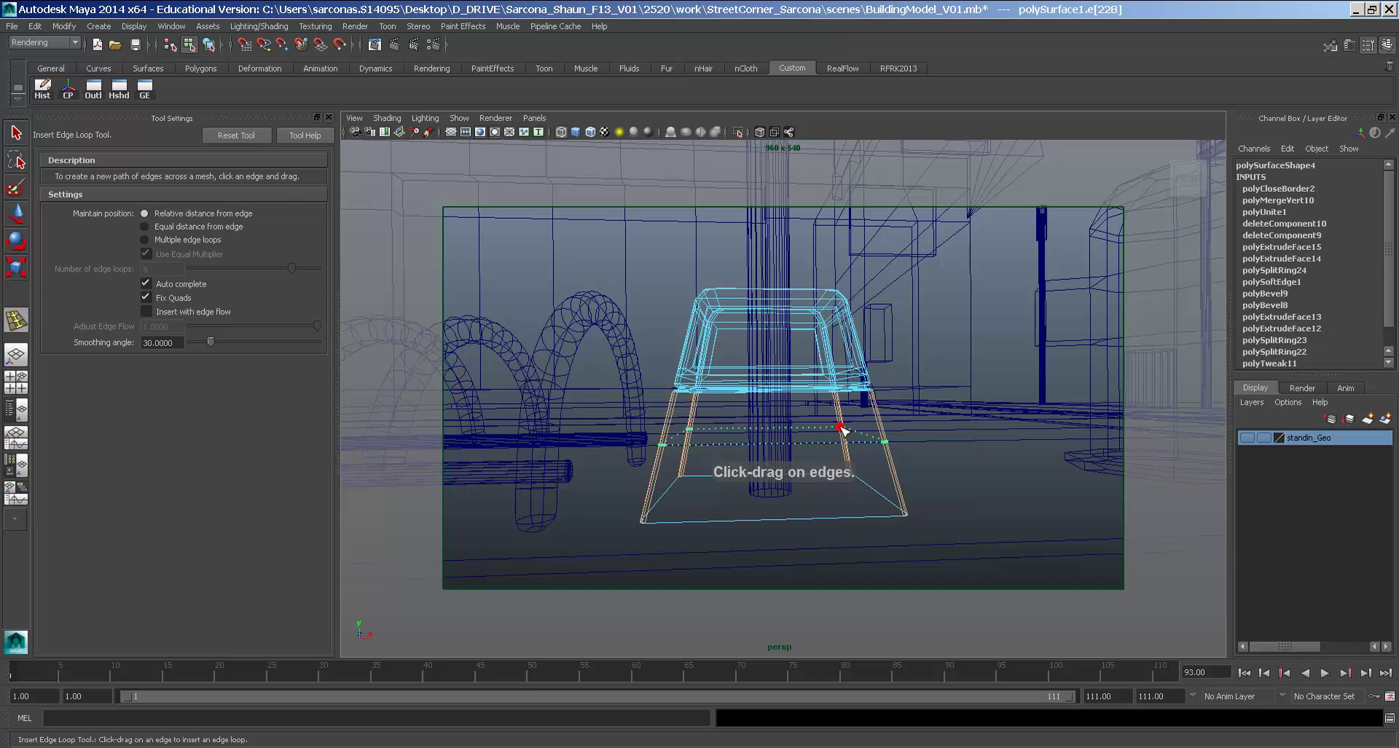
Scale the new edge loop on the base's lower section, return to shaded object mode and review the base in the whole scene.
key("w")
key("r")
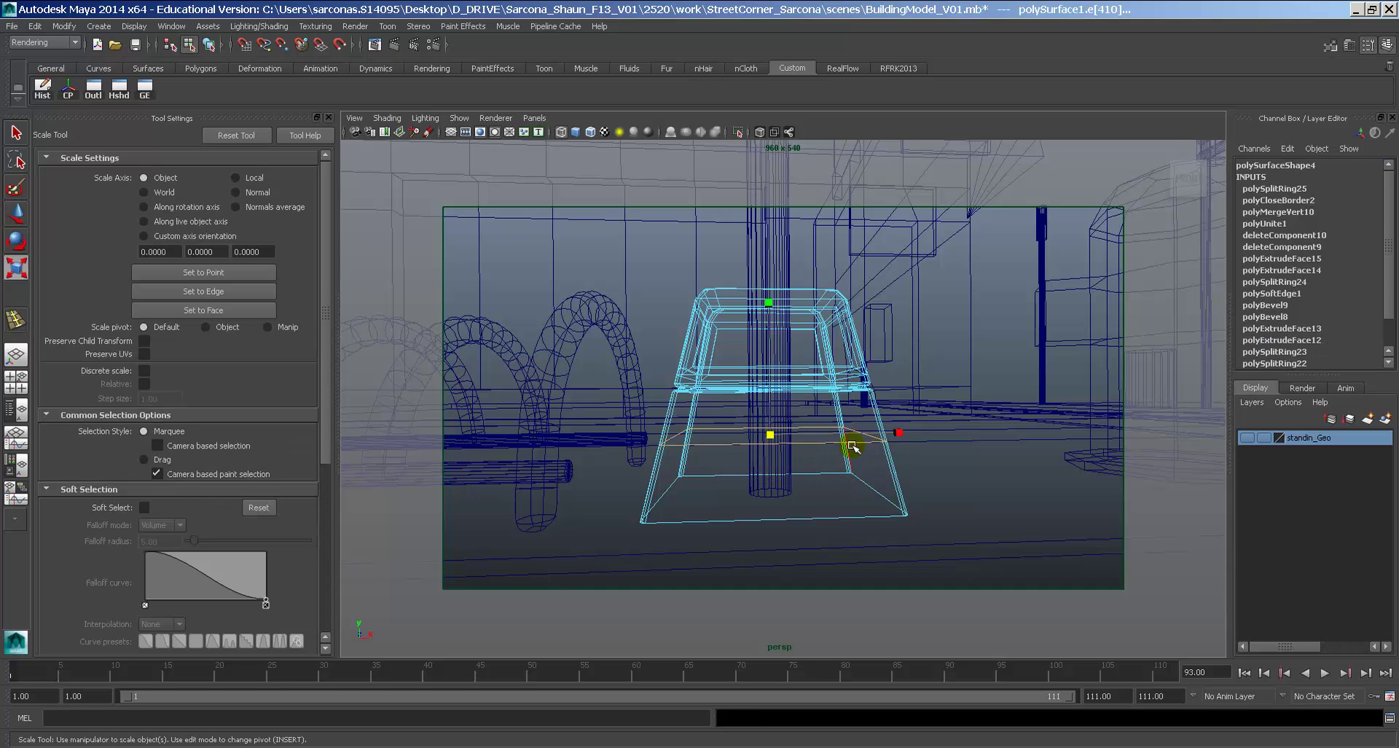
left_click_drag(904, 434, 845, 423, "alt")
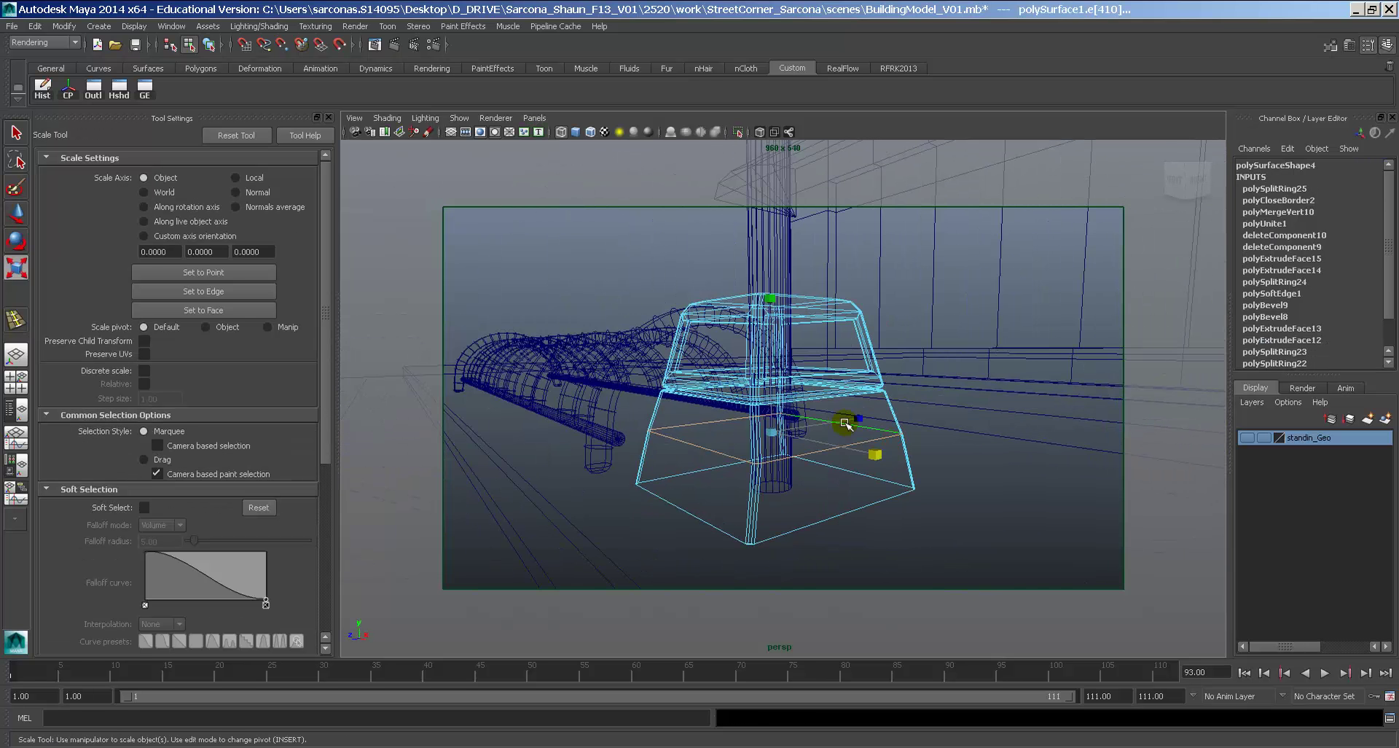
key("5")
right_click_drag(725, 378, 771, 339)
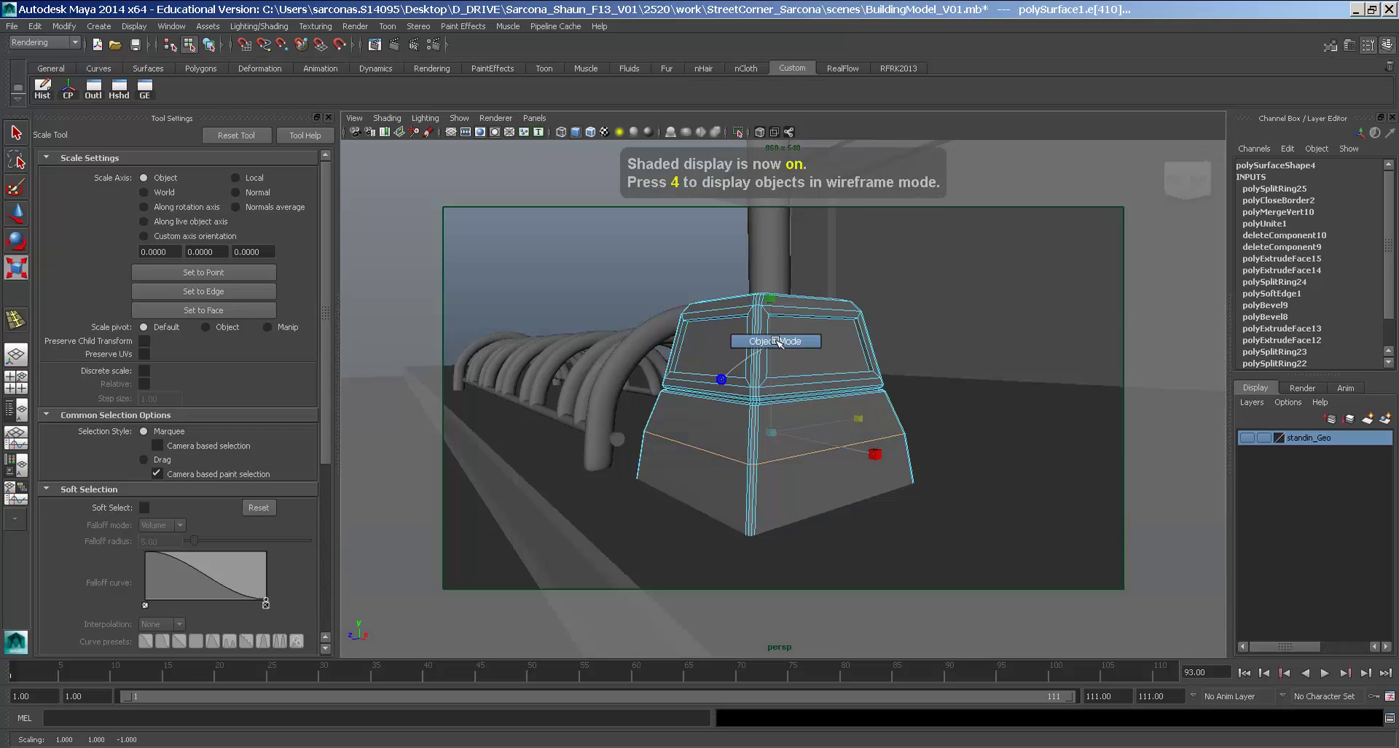
left_click(585, 268)
left_click_drag(898, 384, 1002, 403, "alt")
mouse_move(1003, 403)
right_mouse_down("alt")
mouse_move(877, 387)
mouse_move(774, 446)
right_mouse_up("alt")
left_click_drag(916, 497, 802, 503, "alt")
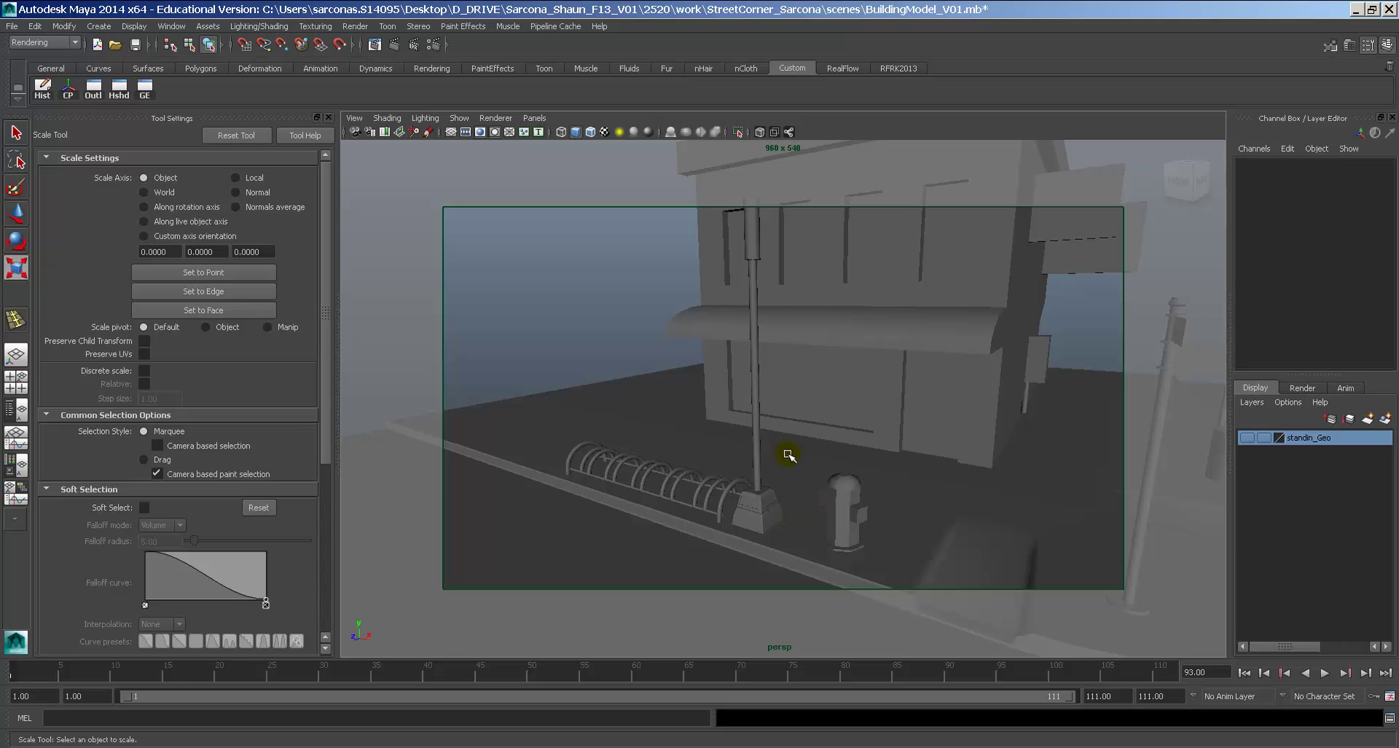
left_click_drag(789, 455, 831, 444, "alt")
Switch to Street View in the browser and look around the Boston street for street lamps, building details and signs.
key("alt+Tab")
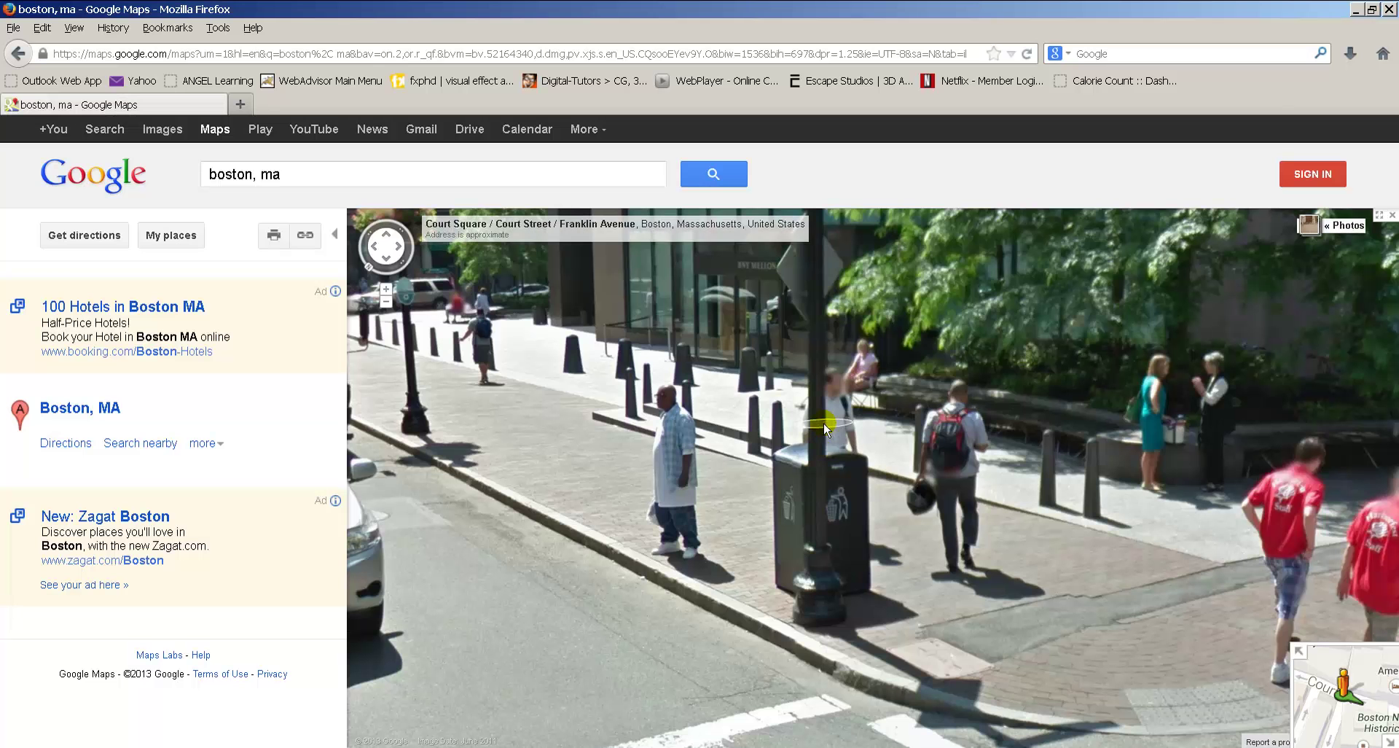
left_click_drag(767, 361, 1005, 609)
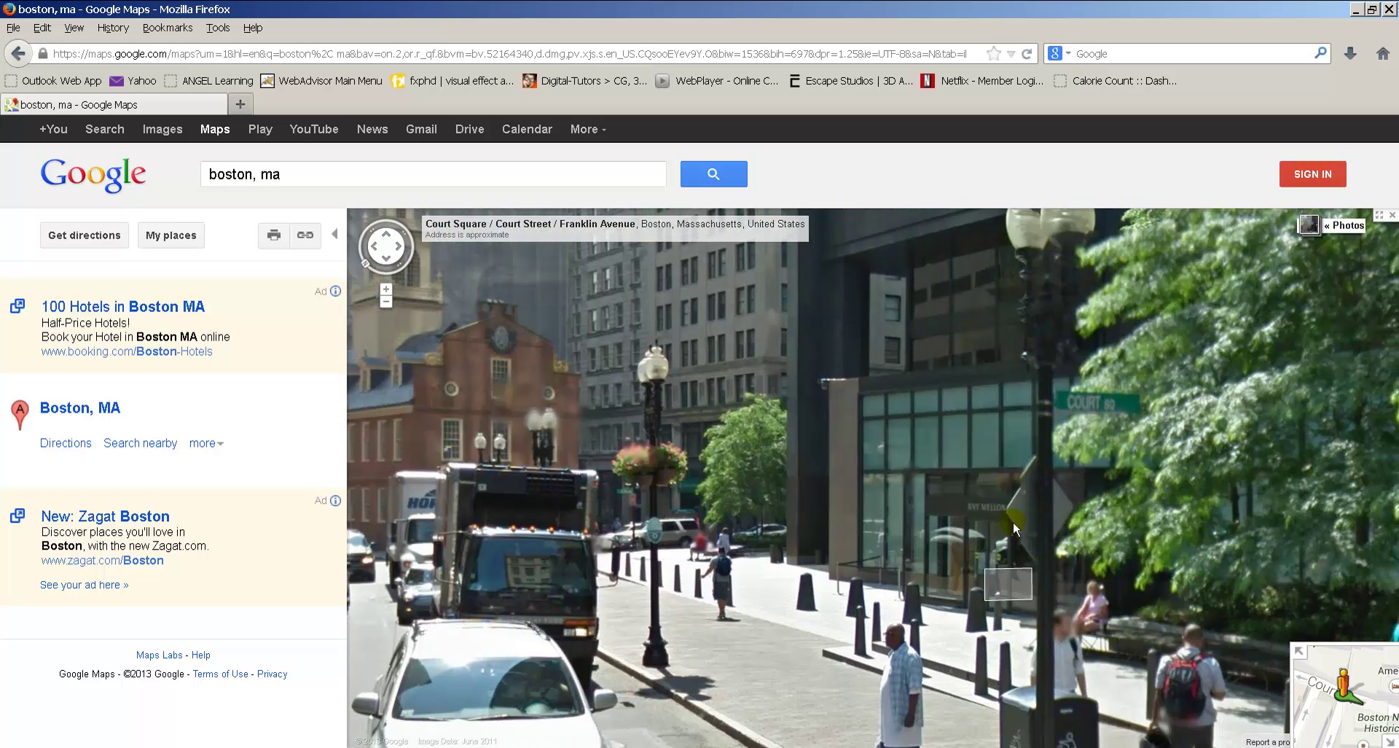
left_click_drag(1014, 434, 1025, 443)
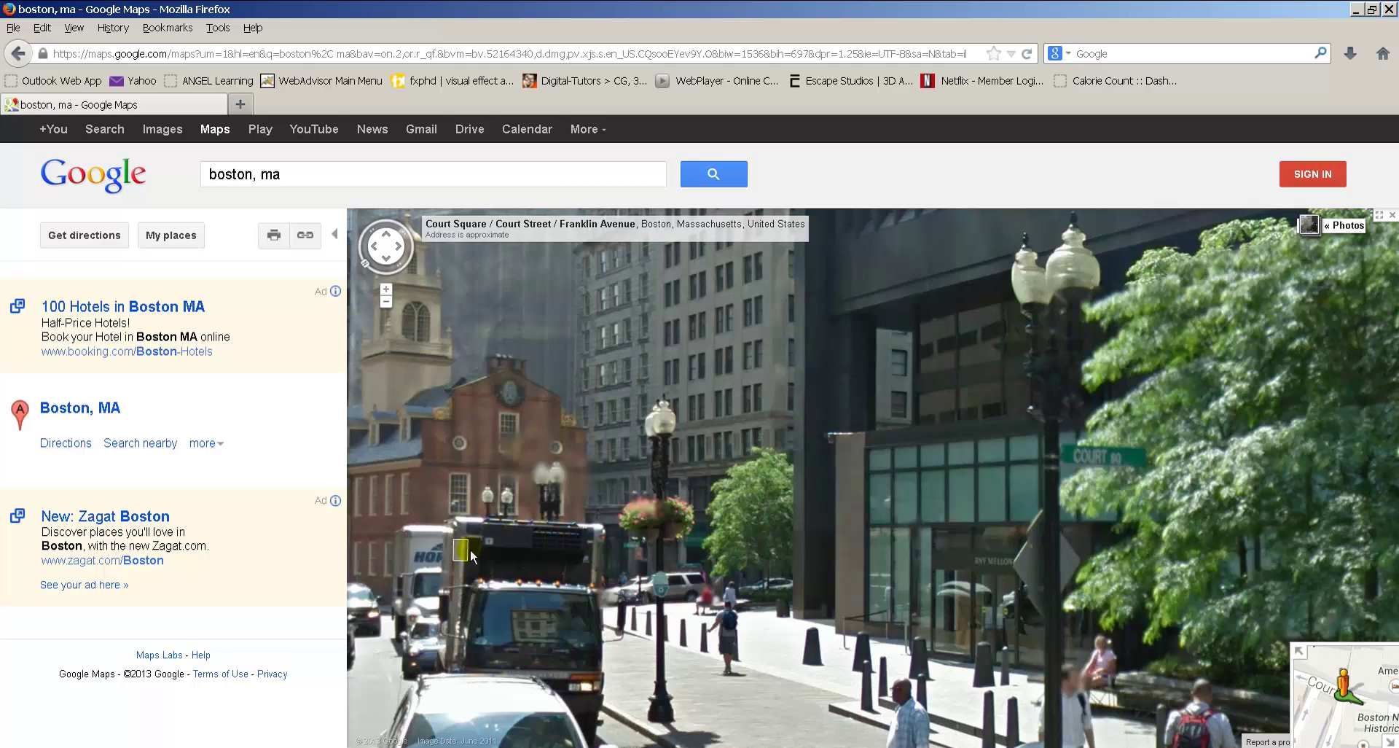
left_click(815, 561)
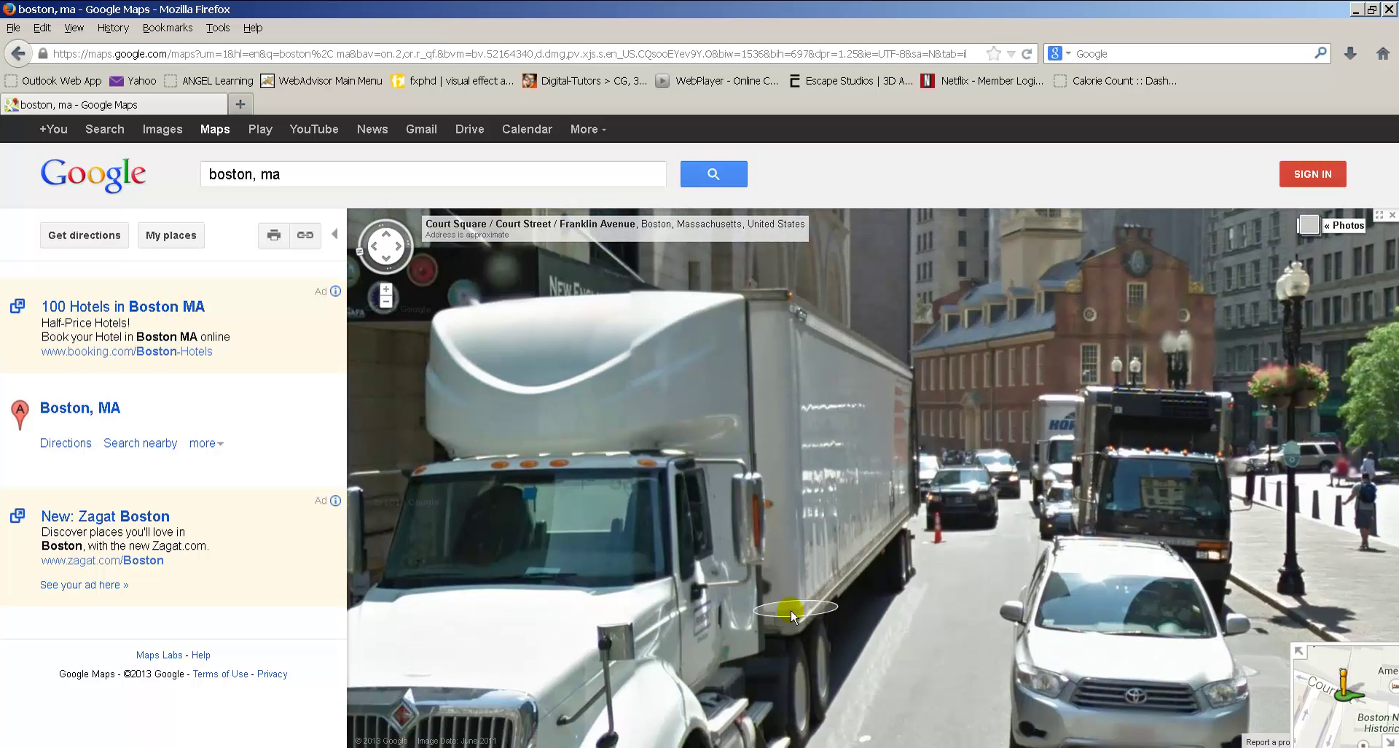
left_click_drag(791, 612, 1238, 601)
left_click_drag(633, 459, 1090, 616)
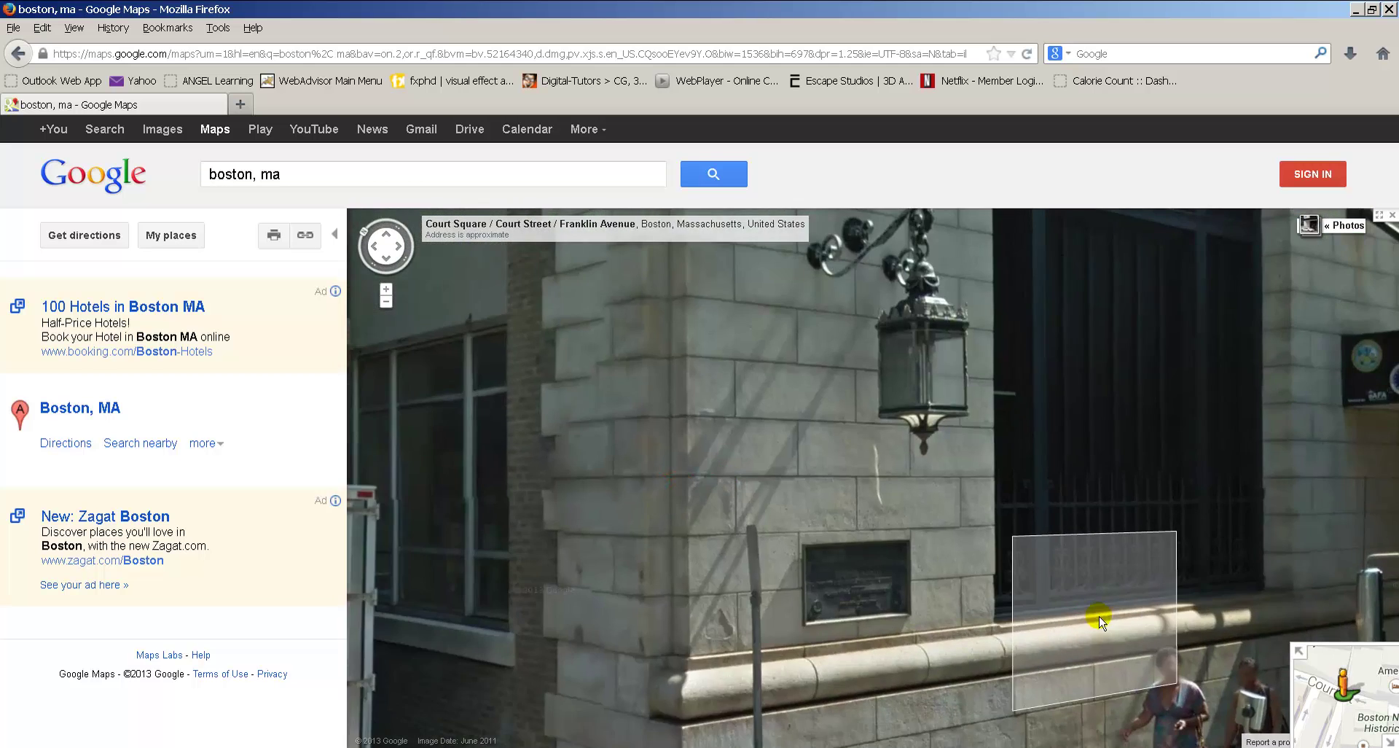
left_click_drag(538, 548, 1122, 561)
left_click_drag(780, 534, 1075, 550)
left_click_drag(624, 556, 1093, 568)
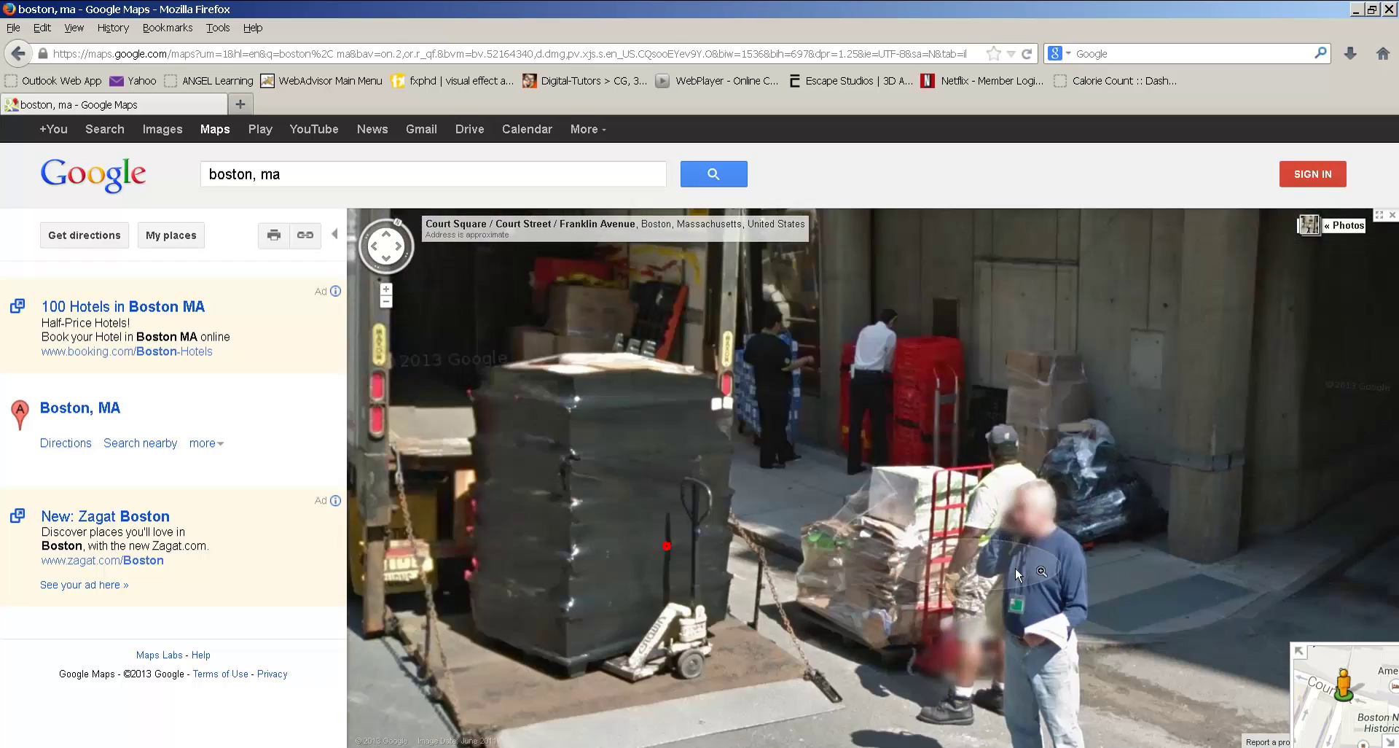
left_click_drag(659, 496, 1034, 492)
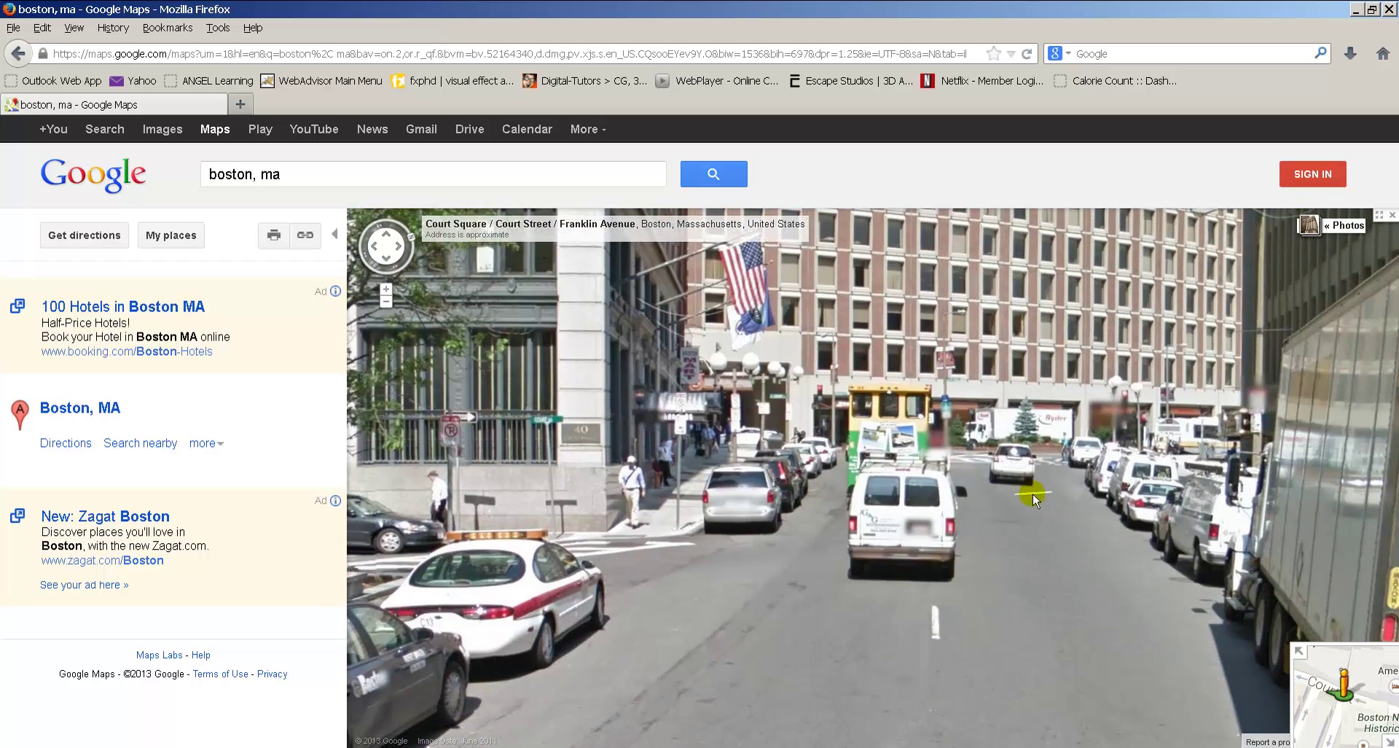
Switch back to Maya and examine the street pole, bike rack, base and neighbouring street props around the building.
key("alt+Tab")
left_click_drag(815, 435, 874, 448, "alt")
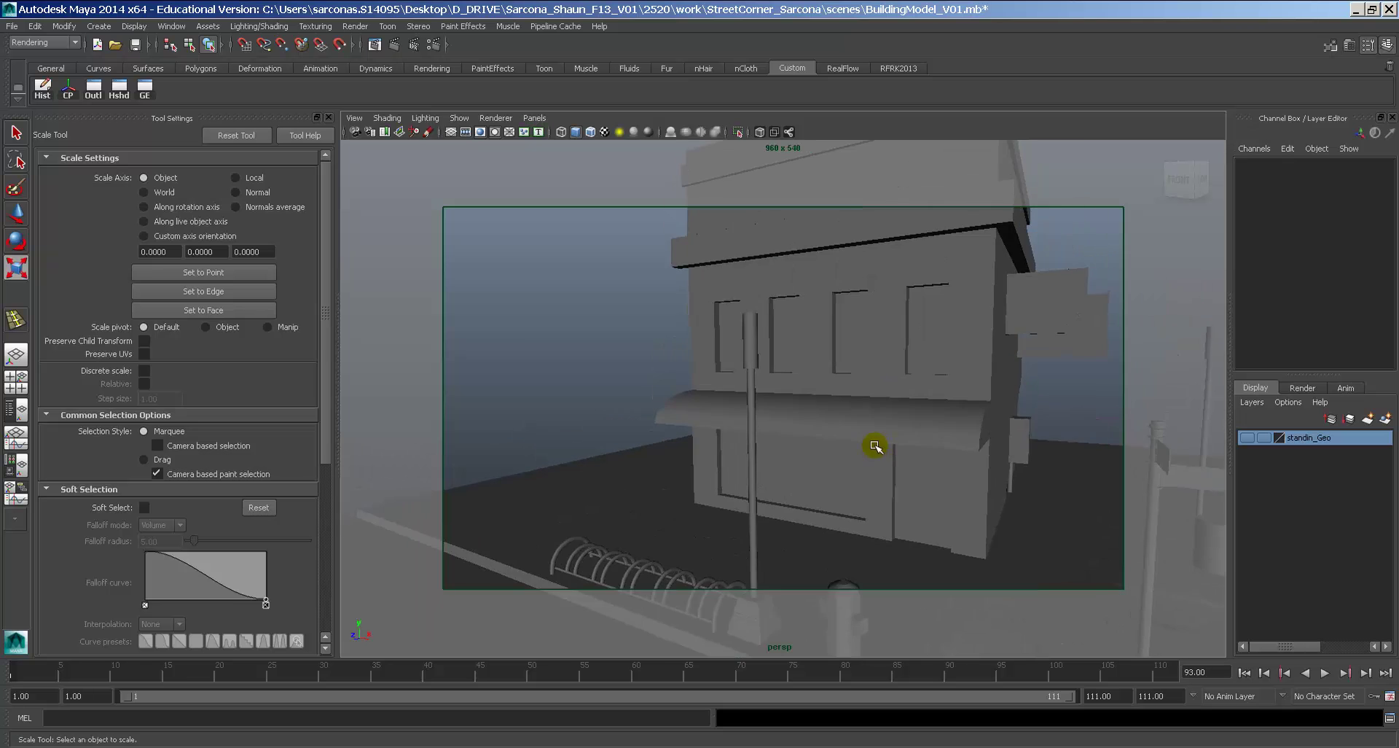
right_click_drag(874, 447, 804, 430, "alt")
left_click(740, 384)
mouse_move(740, 383)
left_mouse_down("alt")
mouse_move(812, 428)
mouse_move(745, 393)
left_mouse_up("alt")
left_click_drag(783, 340, 750, 391, "alt")
right_click_drag(750, 391, 893, 438, "alt")
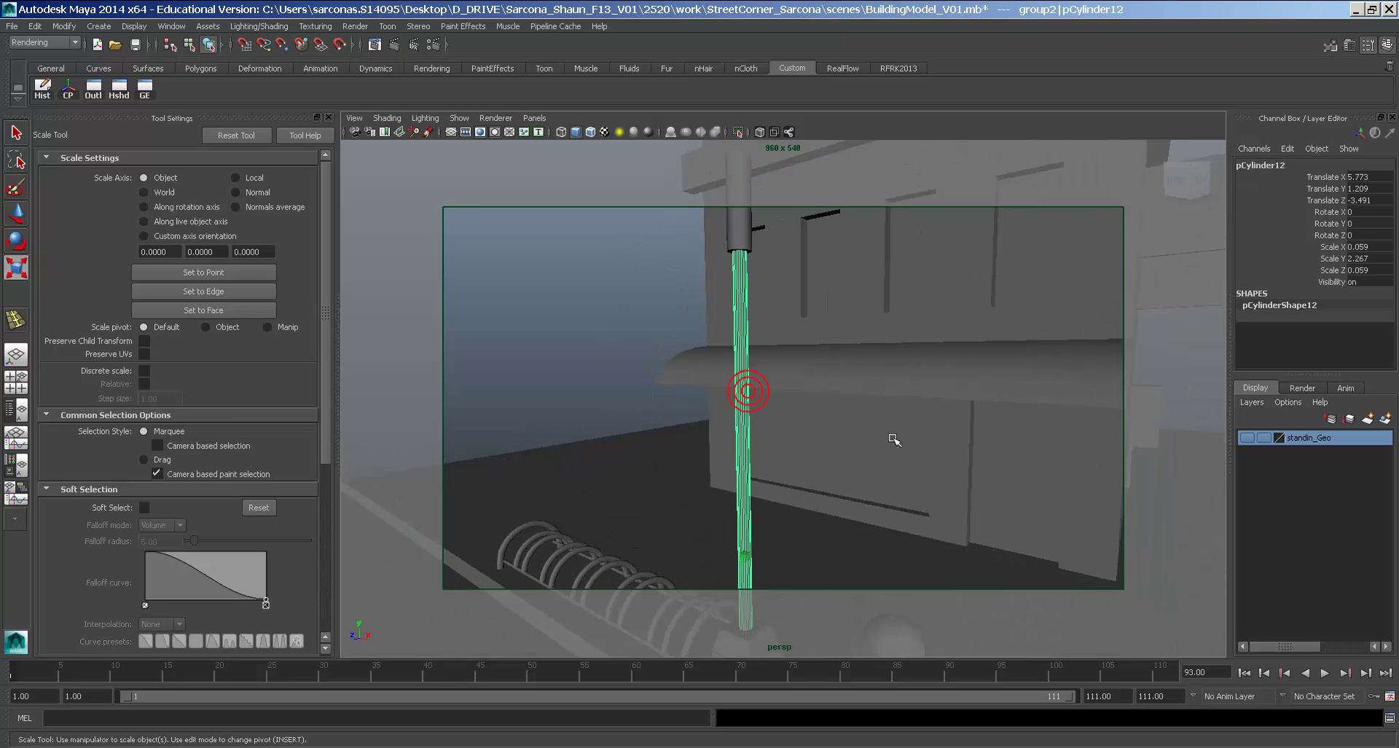
left_click_drag(894, 437, 855, 444, "alt")
right_click_drag(855, 444, 774, 455, "alt")
middle_click_drag(773, 456, 770, 433, "alt")
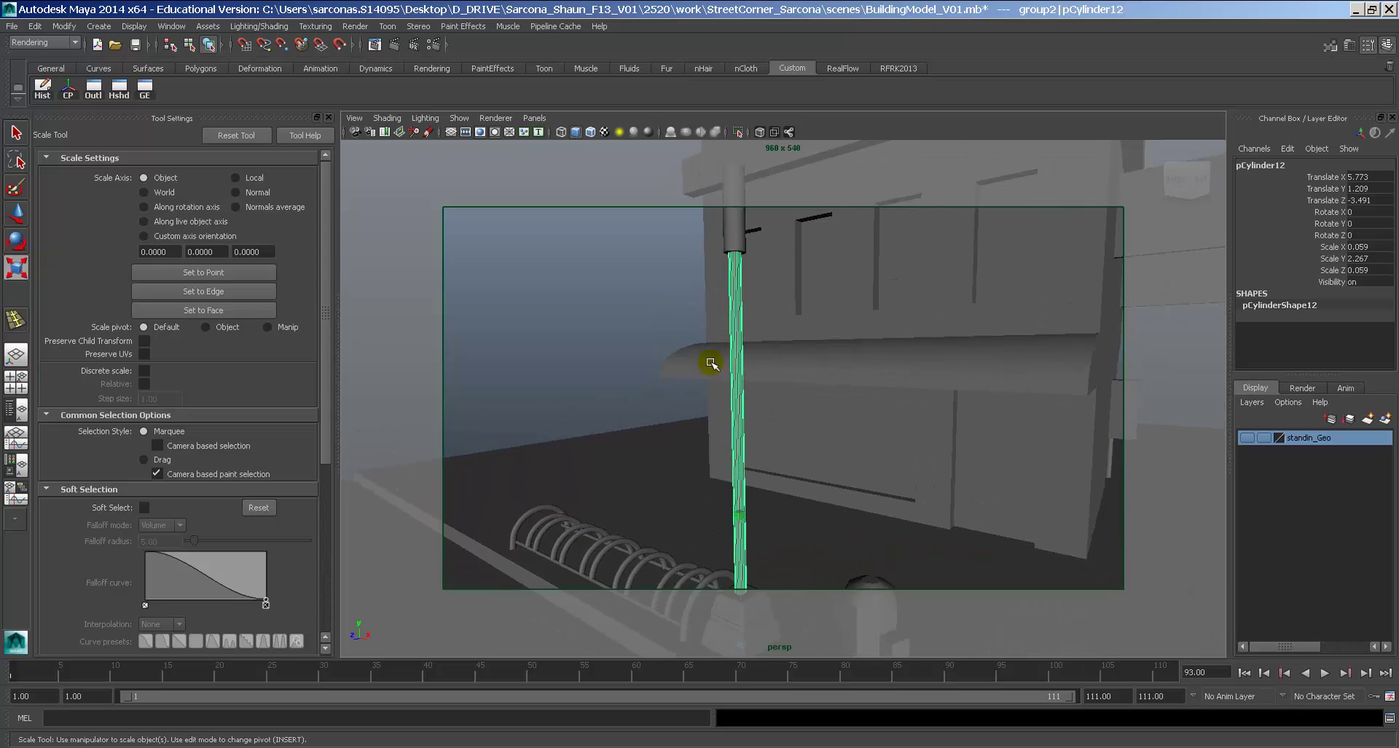
left_click_drag(709, 363, 781, 428, "alt")
middle_click_drag(769, 466, 809, 425, "alt")
left_click_drag(811, 429, 860, 439, "alt")
right_click_drag(860, 439, 953, 464, "alt")
middle_click_drag(954, 464, 1013, 368, "alt")
right_click_drag(912, 387, 941, 400, "alt")
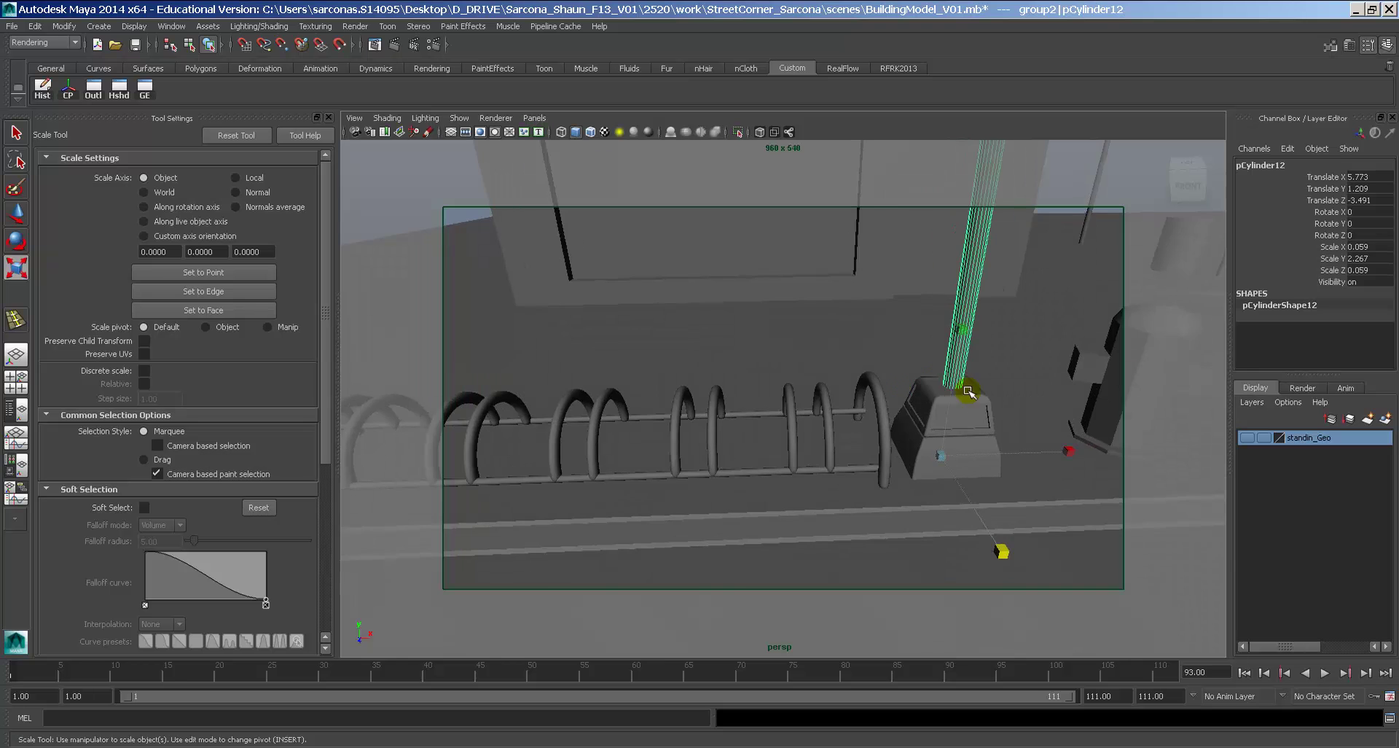
middle_click_drag(1120, 384, 531, 459, "alt")
middle_click_drag(1078, 277, 871, 405, "alt")
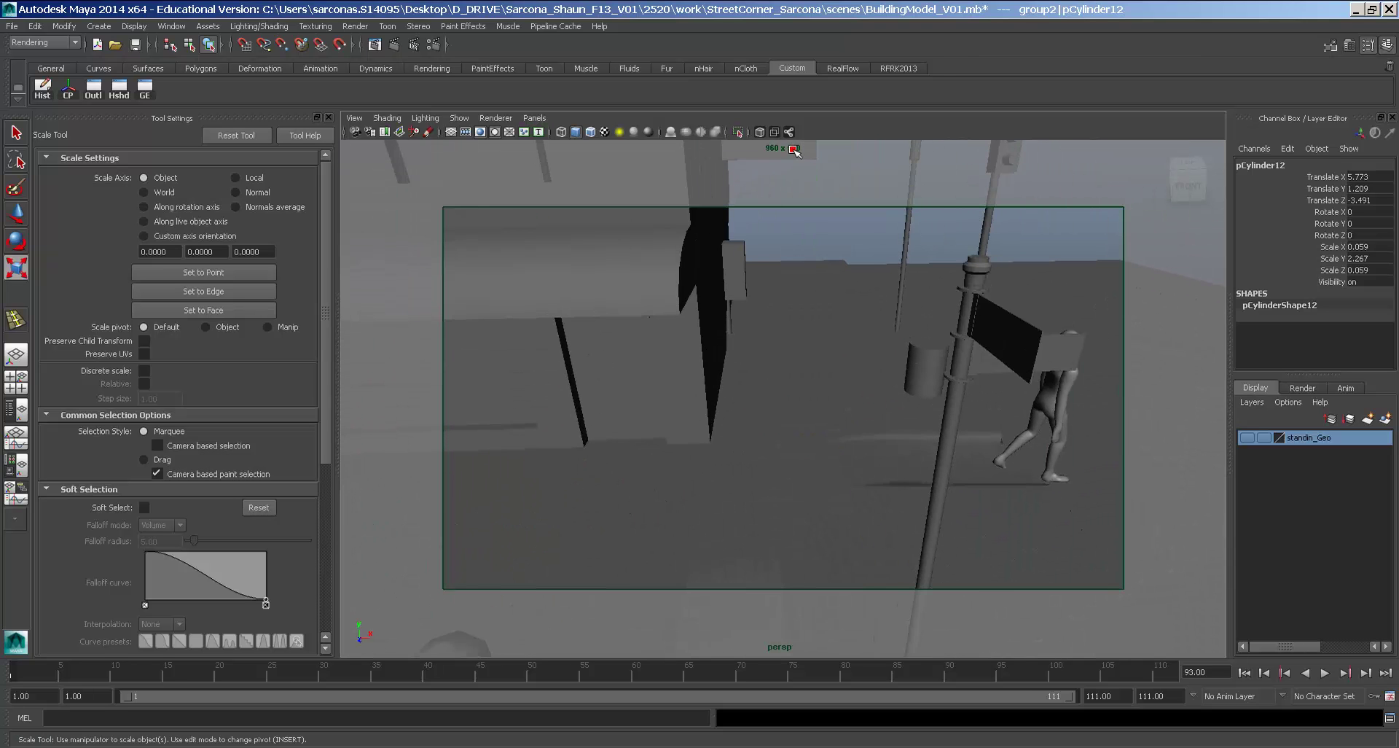
Select the sign panel block on the side of the building and frame it in the view.
left_click(794, 151)
key("f")
mouse_move(871, 387)
right_mouse_down("alt")
mouse_move(881, 393)
mouse_move(861, 374)
right_mouse_up("alt")
left_click_drag(861, 375, 831, 400, "alt")
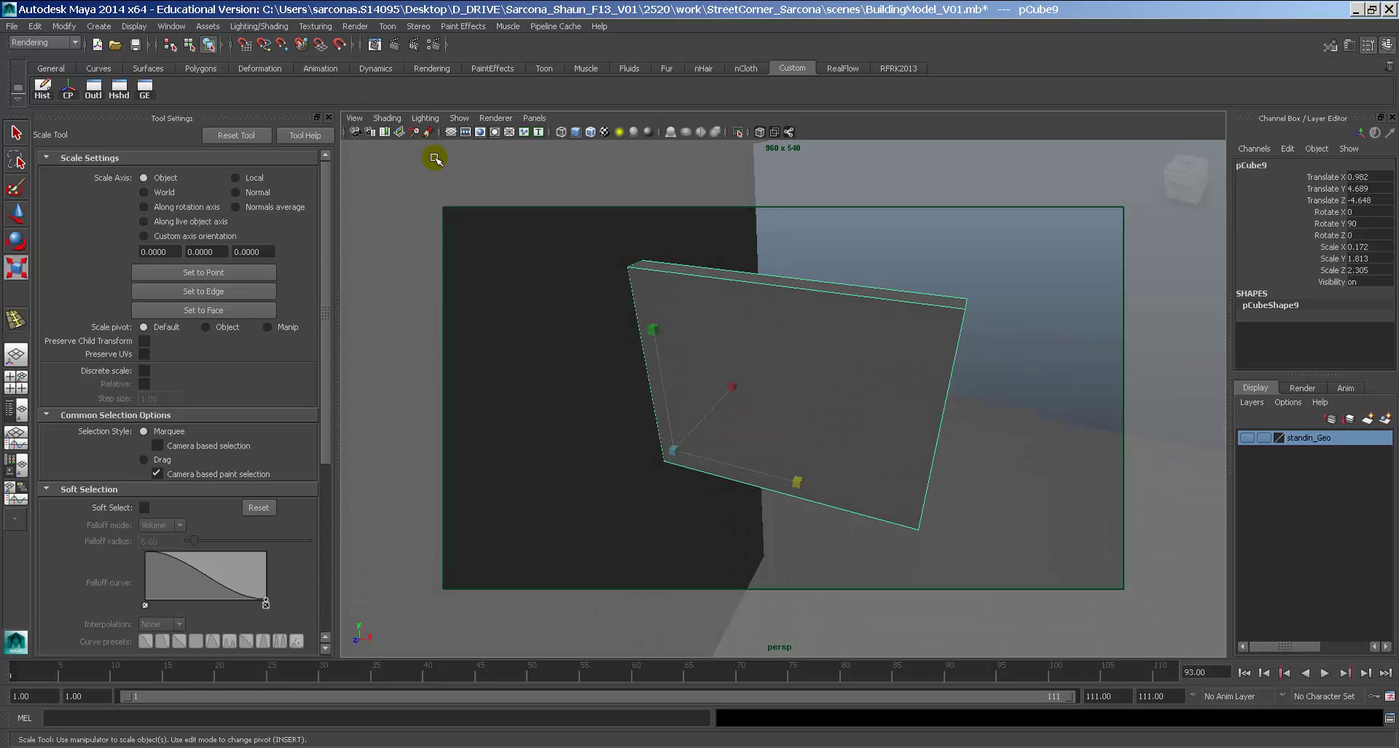
left_click(96, 30)
mouse_move(142, 66)
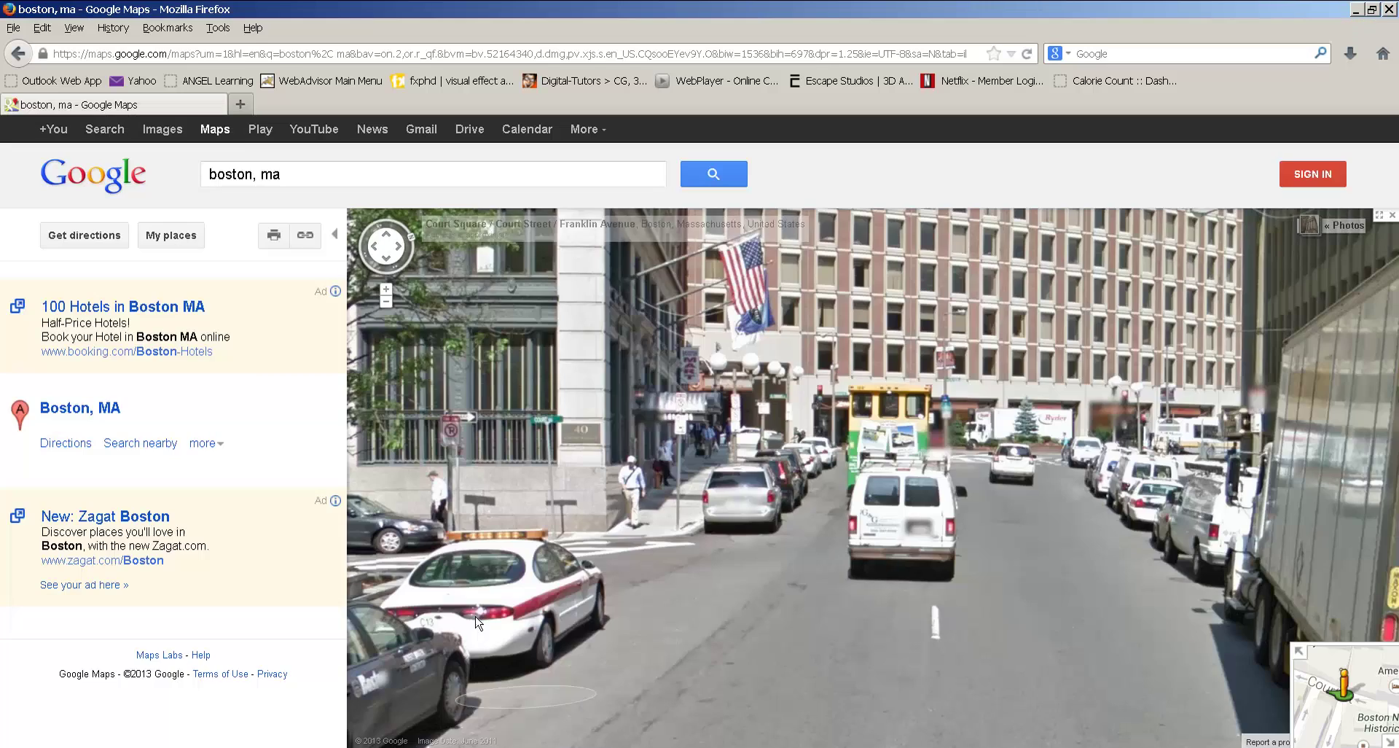
Search Google Images for "signs on building" in a new browser tab and open the Jamba Juice hanging sign photo.
left_click(226, 105)
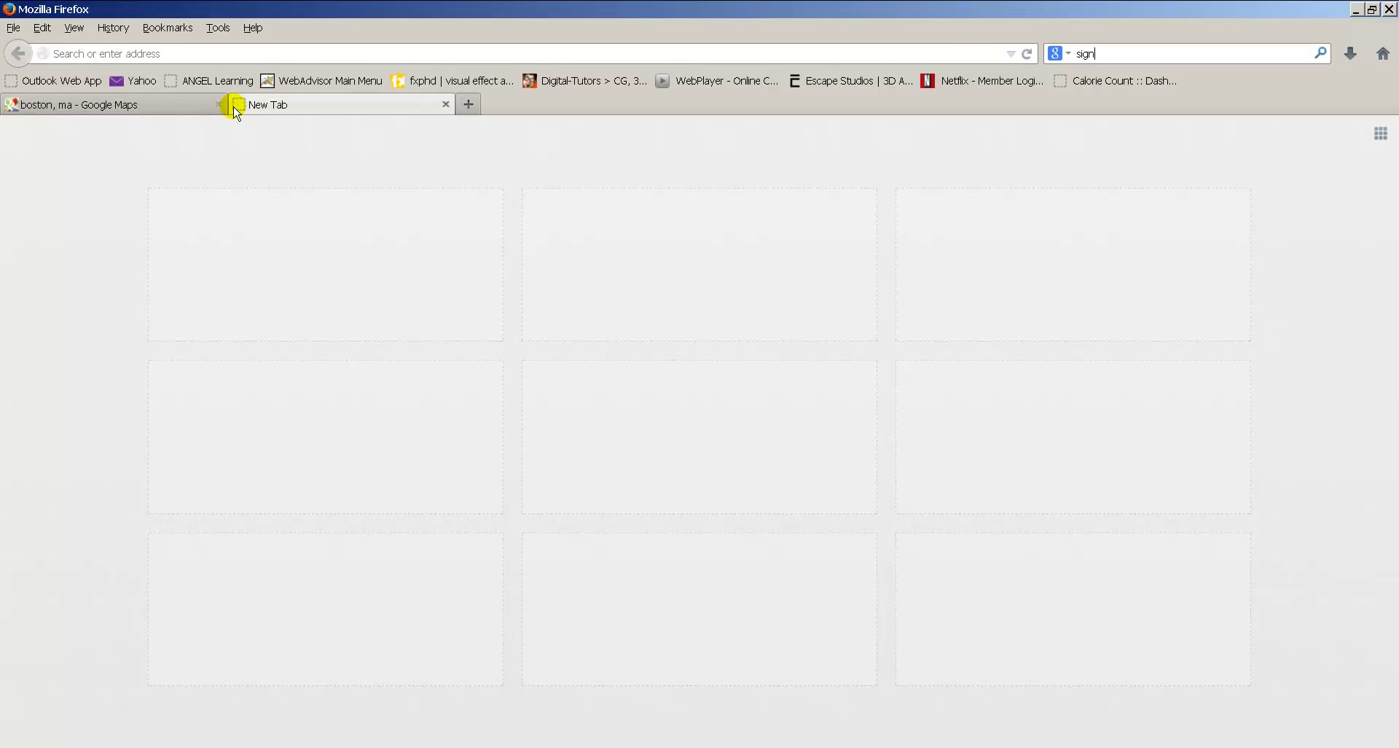
type("signs on building")
key("Return")
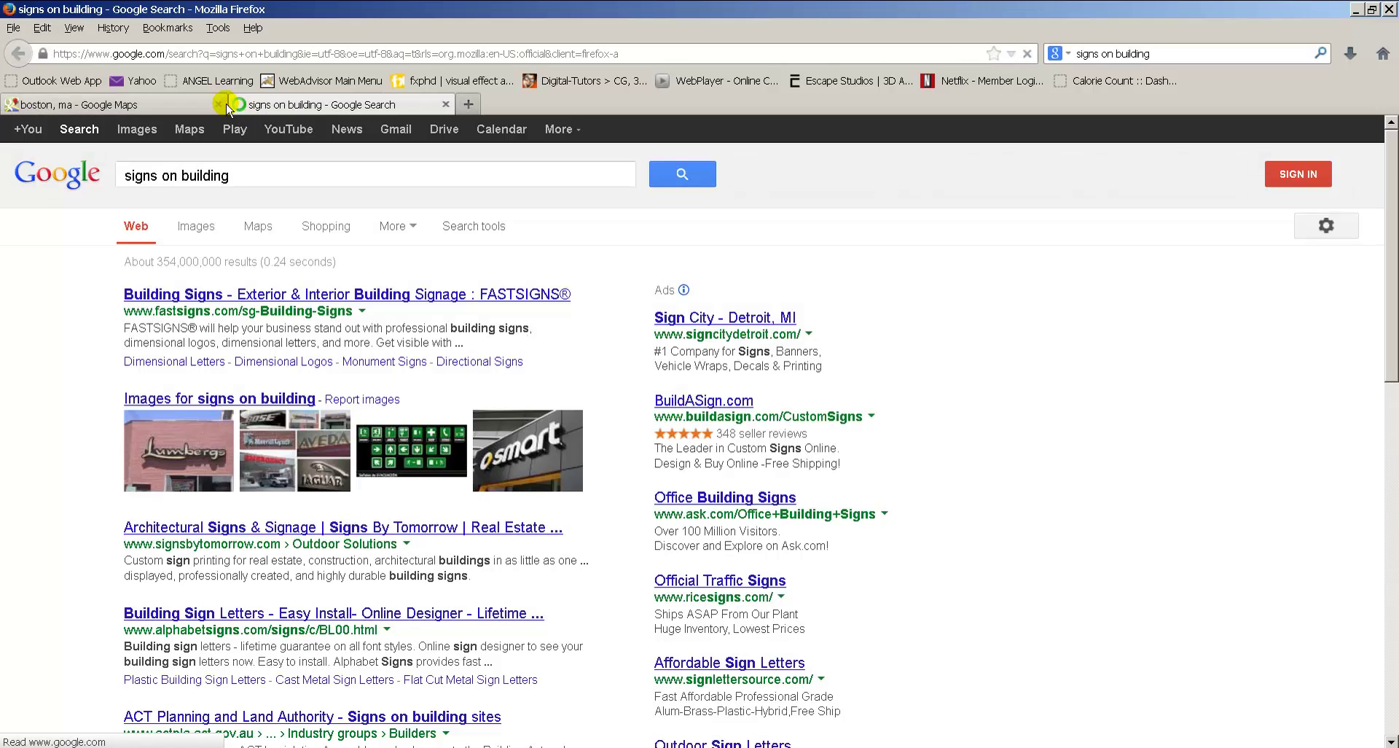
left_click(129, 131)
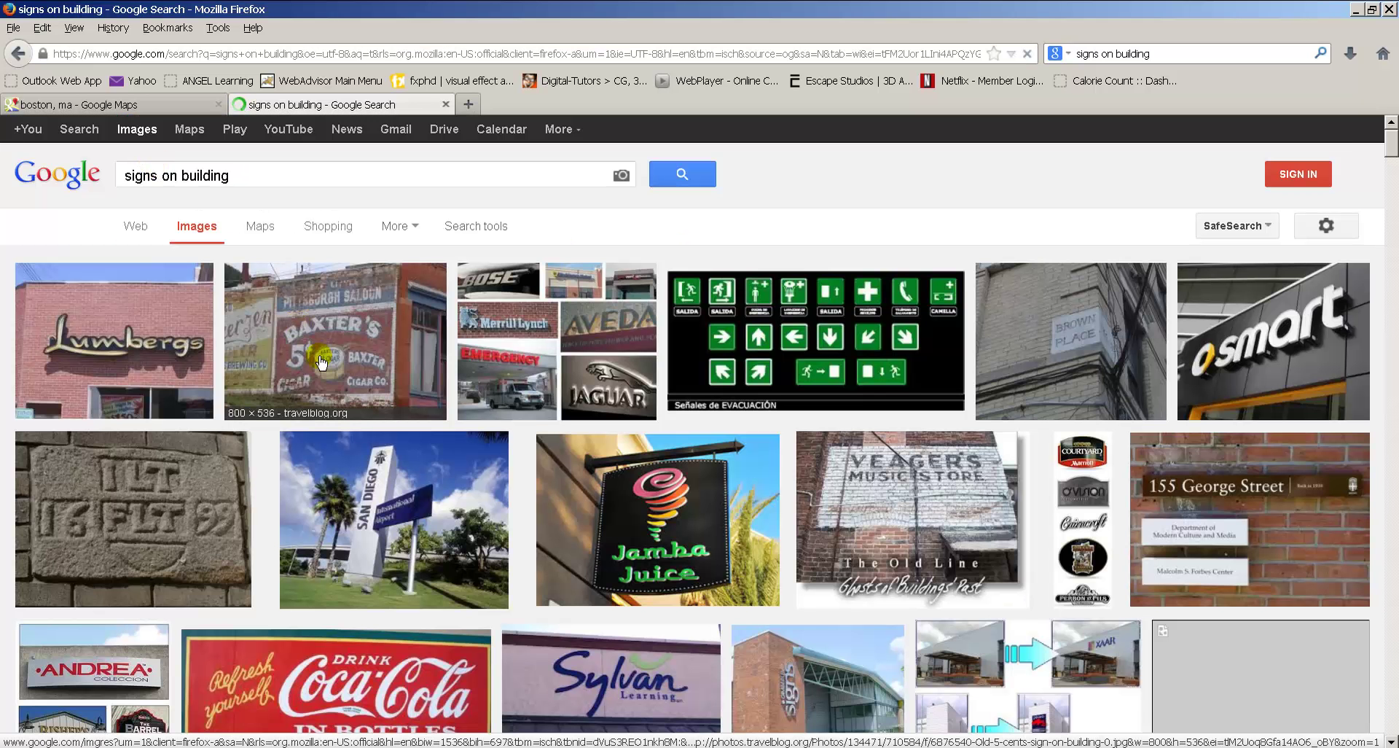
left_click(678, 497)
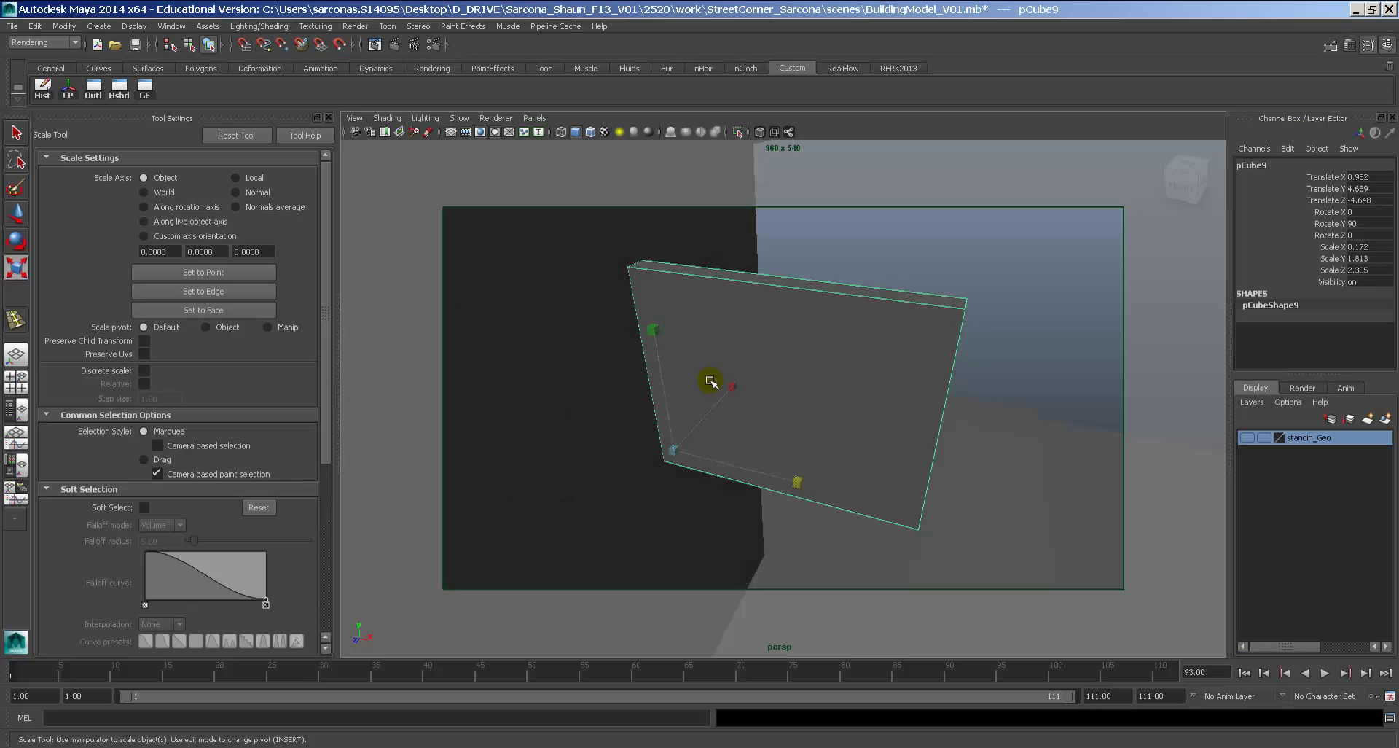
Duplicate the sign panel in Maya, flatten the copy to a Y scale of 0.143 and raise it above the panel as a bar.
key("ctrl+d")
key("w")
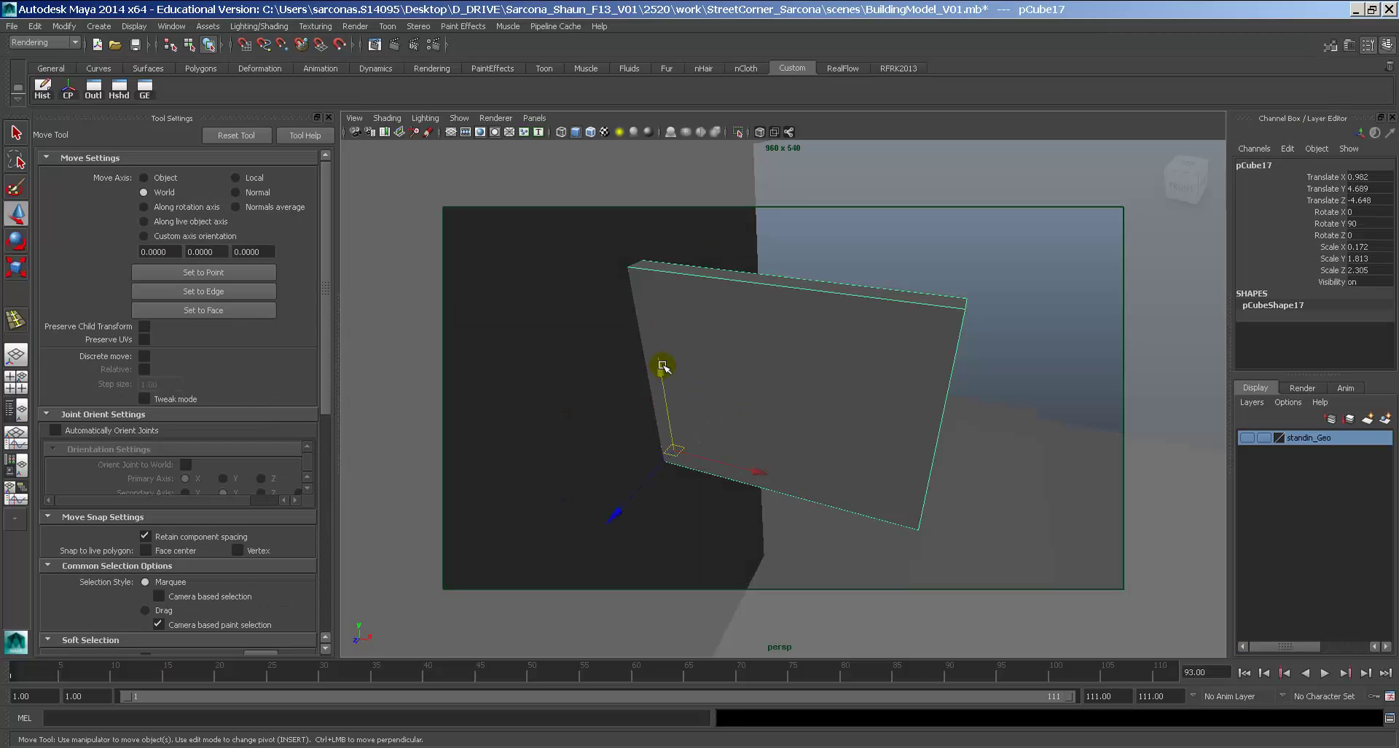
left_click_drag(663, 377, 653, 472)
key("r")
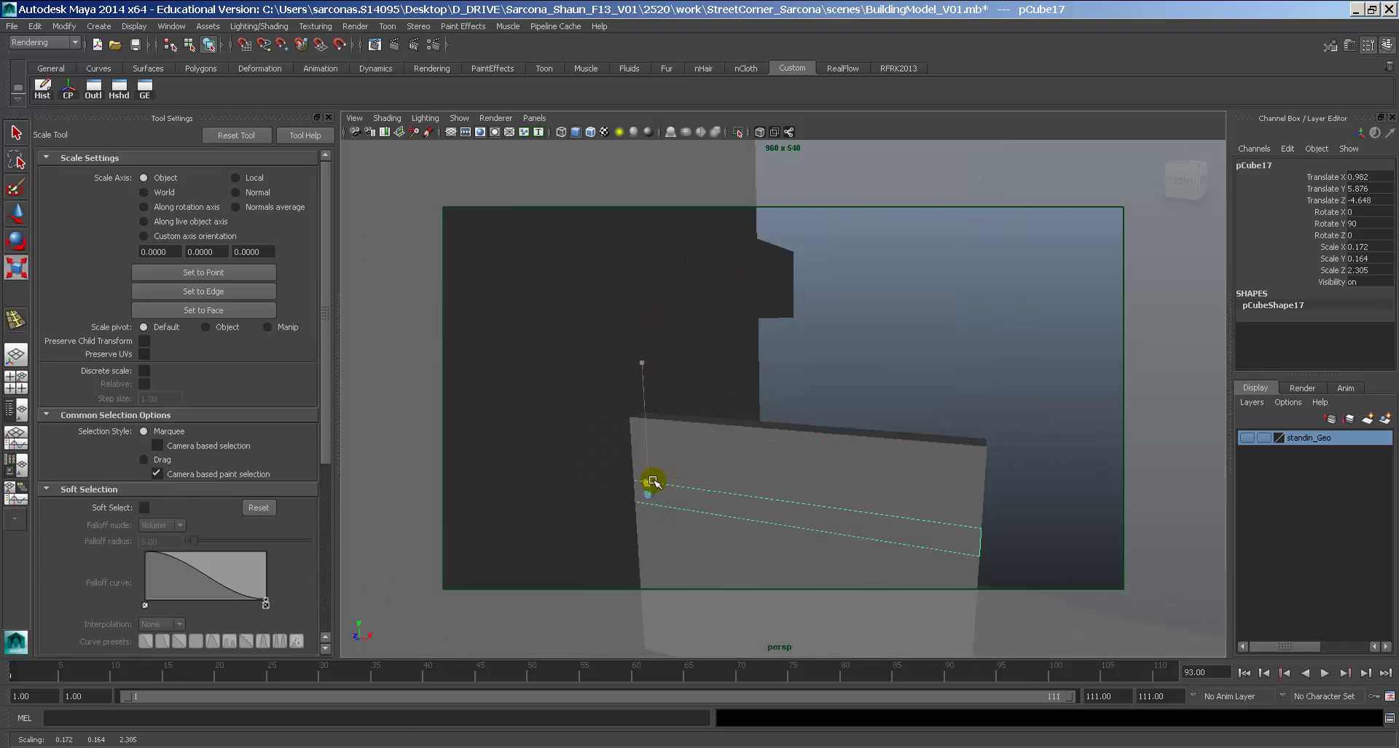
key("w")
left_click_drag(641, 397, 766, 400)
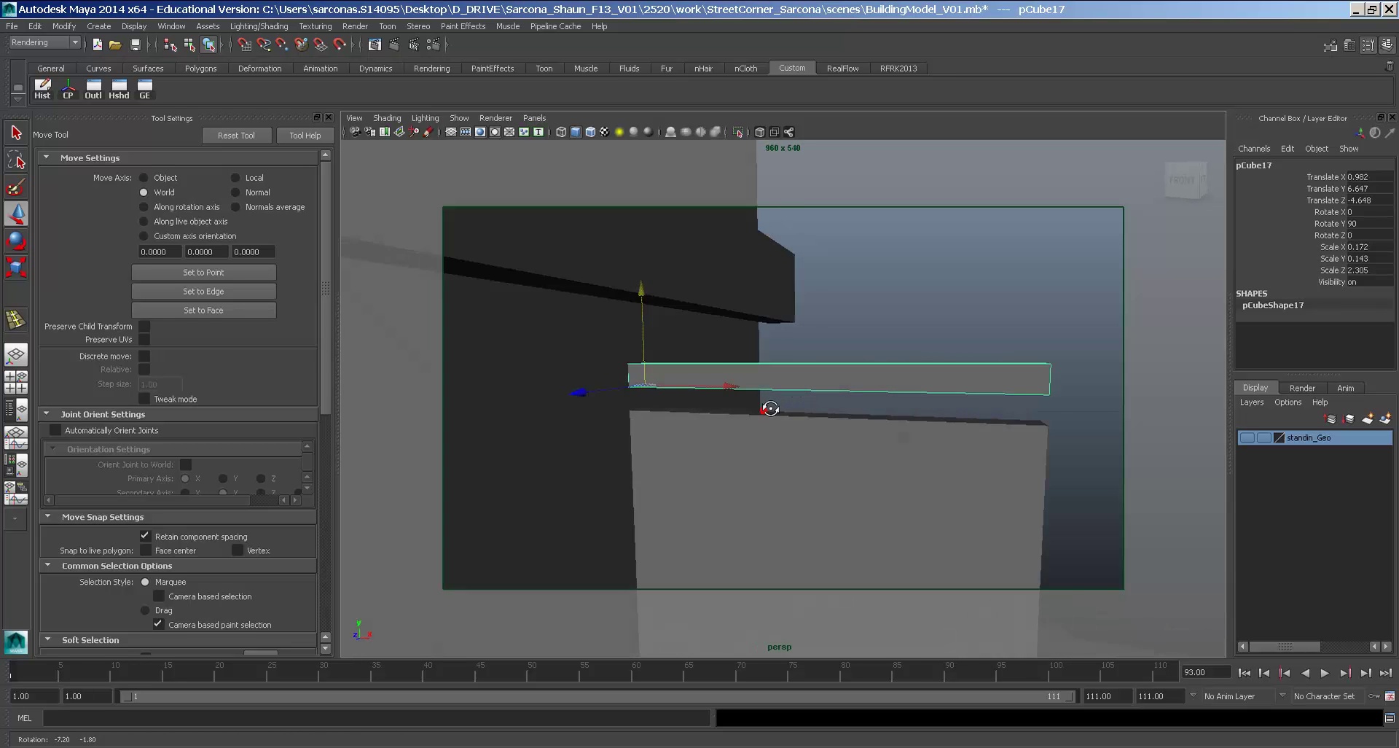
Shrink the original sign panel uniformly to scale 0.153, 1.616, 2.055 and move it to X 1.112, Y 4.924 below the bar.
left_click(848, 437)
key("r")
left_click(969, 427)
middle_click_drag(947, 473, 891, 497)
key("w")
left_click_drag(807, 533, 765, 492, "alt")
left_click_drag(627, 518, 633, 476)
left_click_drag(720, 559, 596, 433)
left_click_drag(661, 476, 704, 531)
Thin the sign panel to an X scale of 0.047 and align it under the bar at X 1.129, Z -4.572.
key("r")
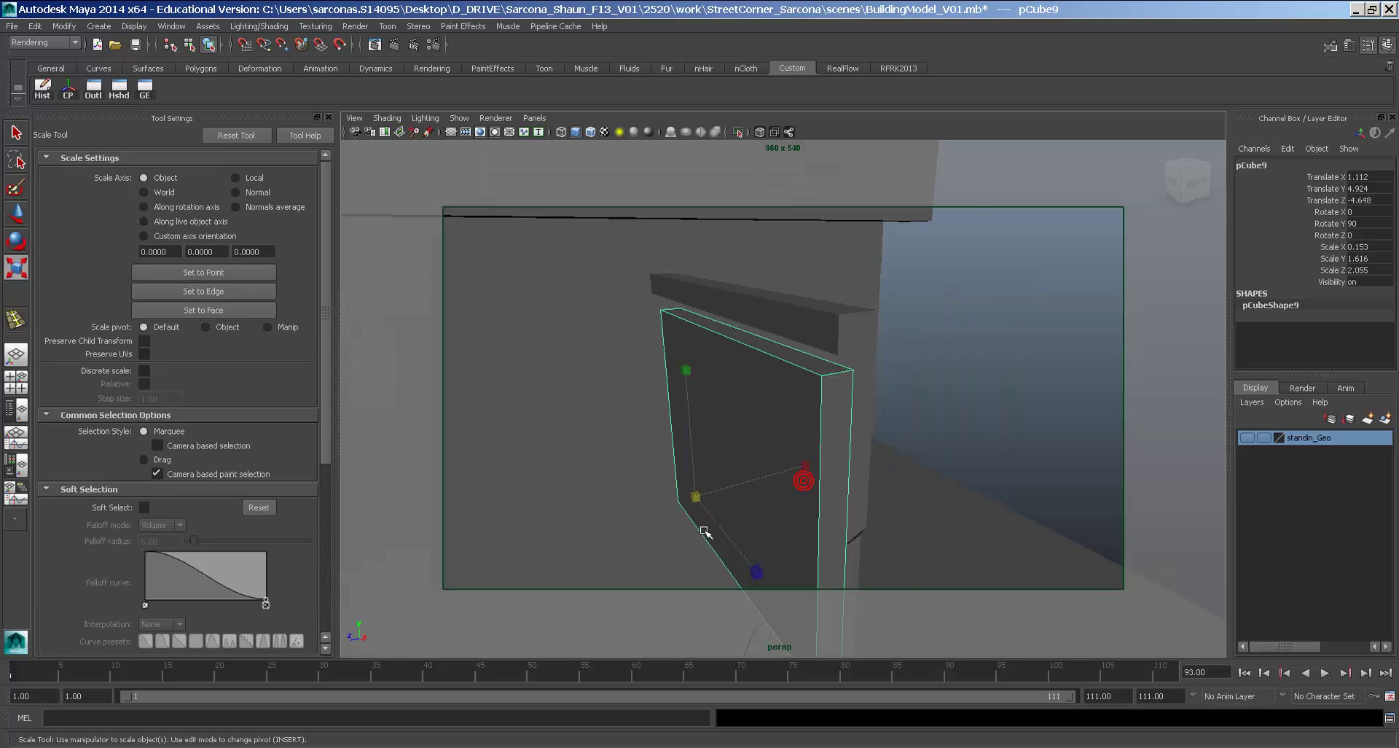
left_click_drag(806, 465, 625, 510)
key("w")
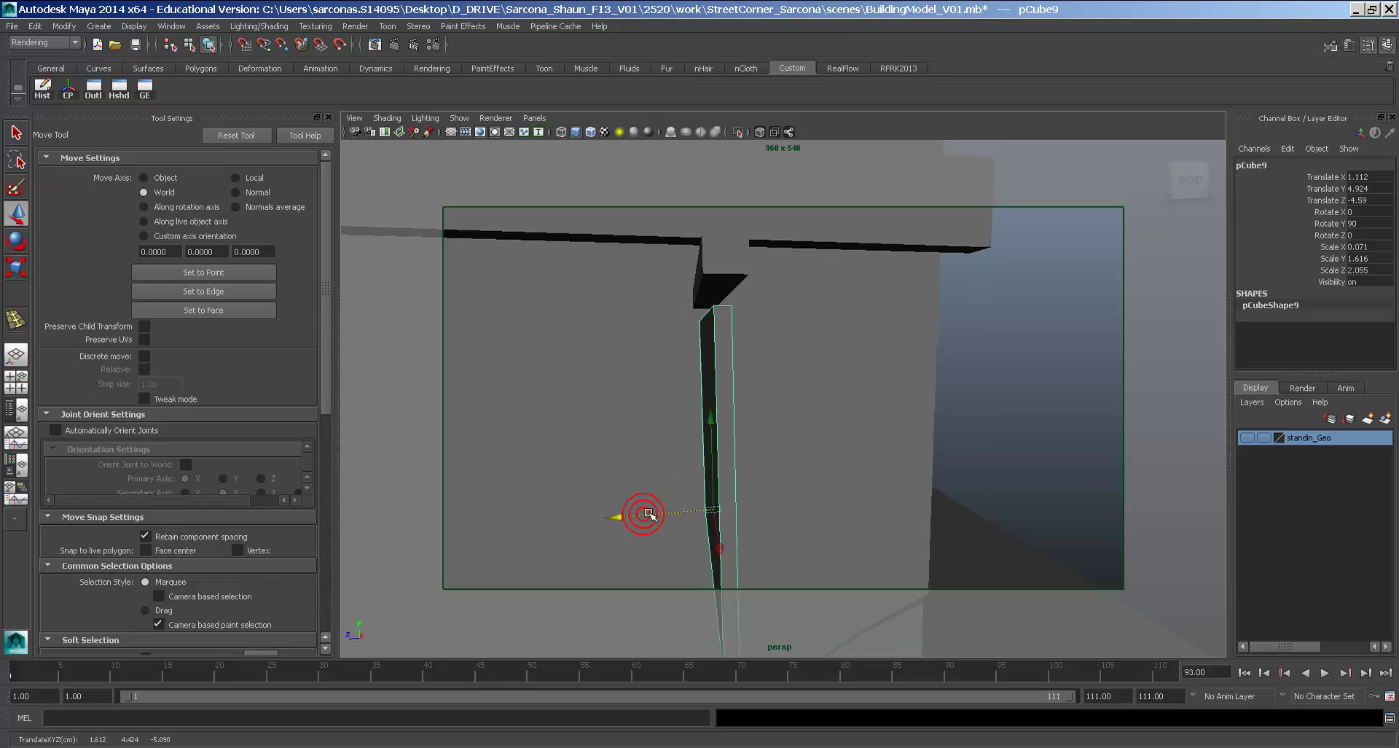
key("r")
left_click_drag(841, 501, 814, 508)
key("w")
left_click_drag(717, 575, 721, 575)
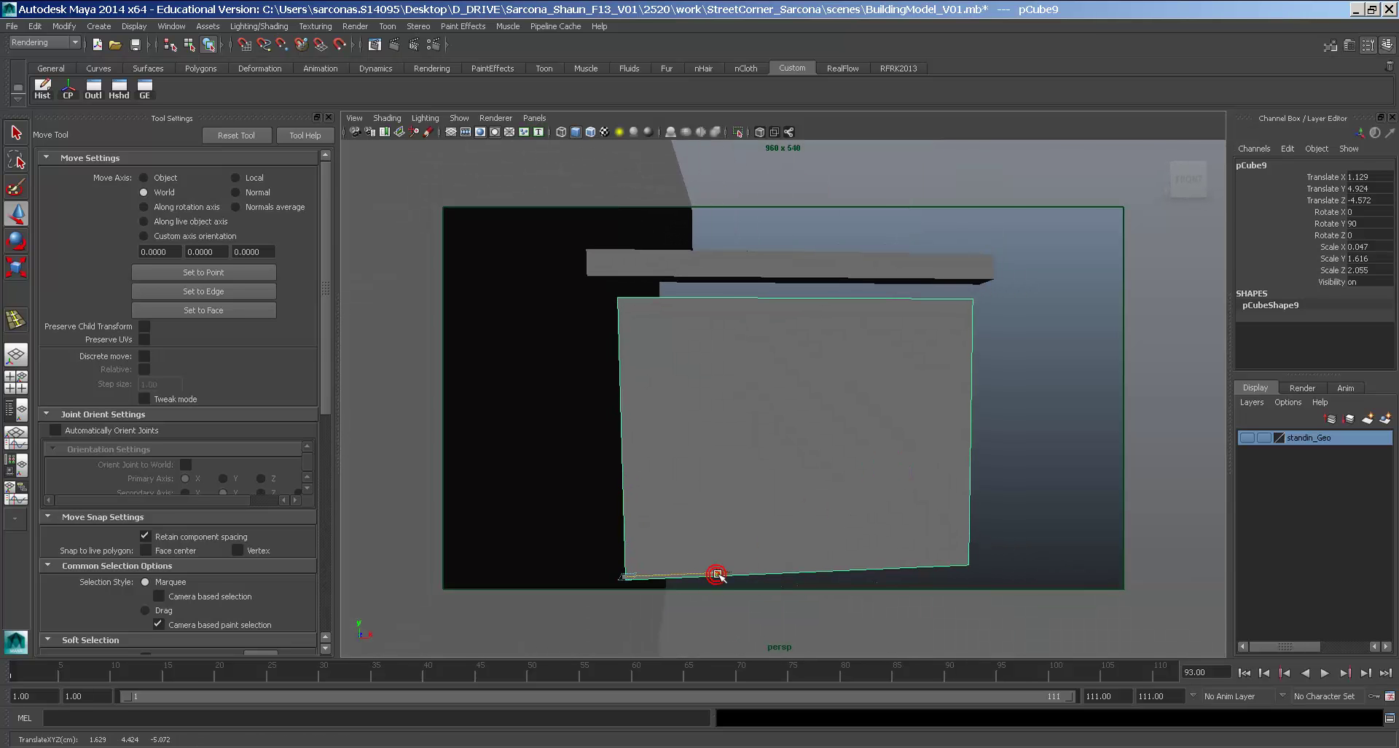
Check the hanging sign photo again and insert an edge loop near the wall end of the bar above the panel.
middle_click_drag(770, 497, 780, 538, "alt")
left_click(913, 338)
key("alt+Tab")
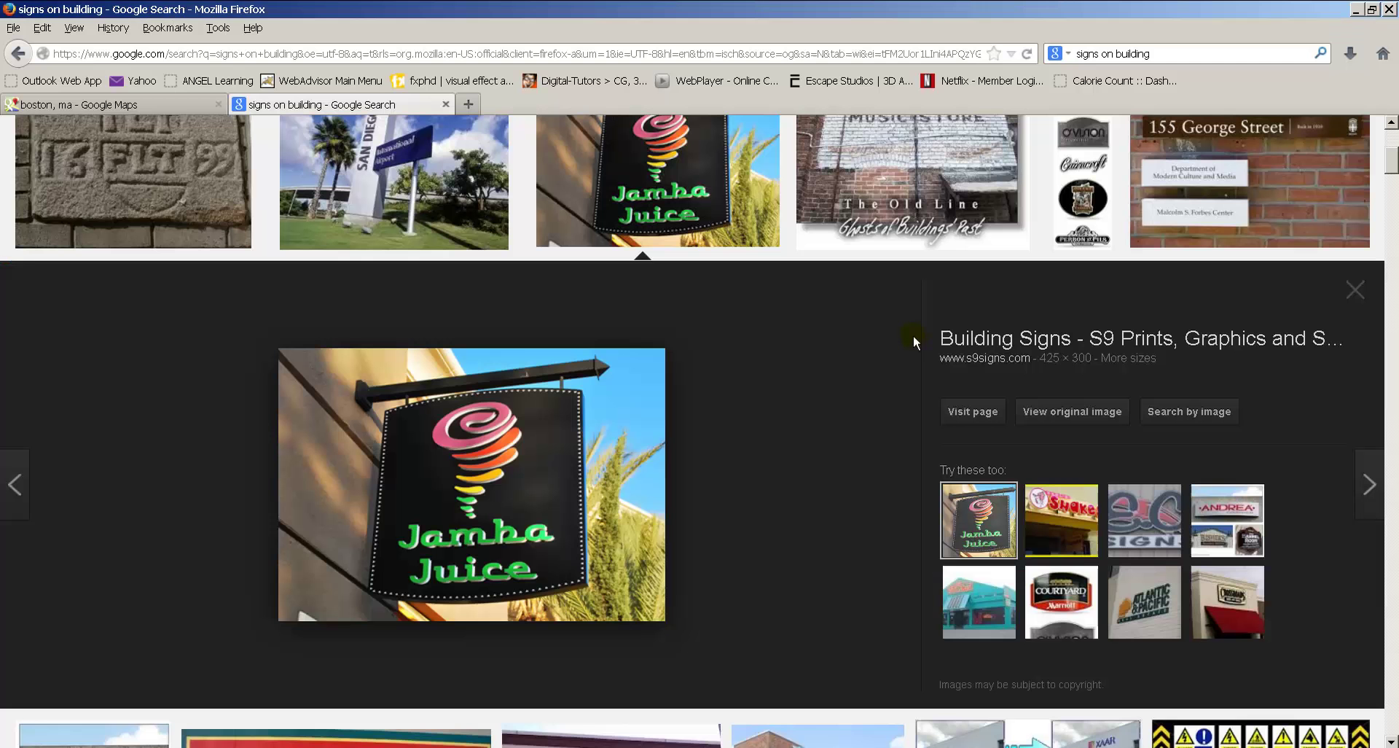
key("alt+Tab")
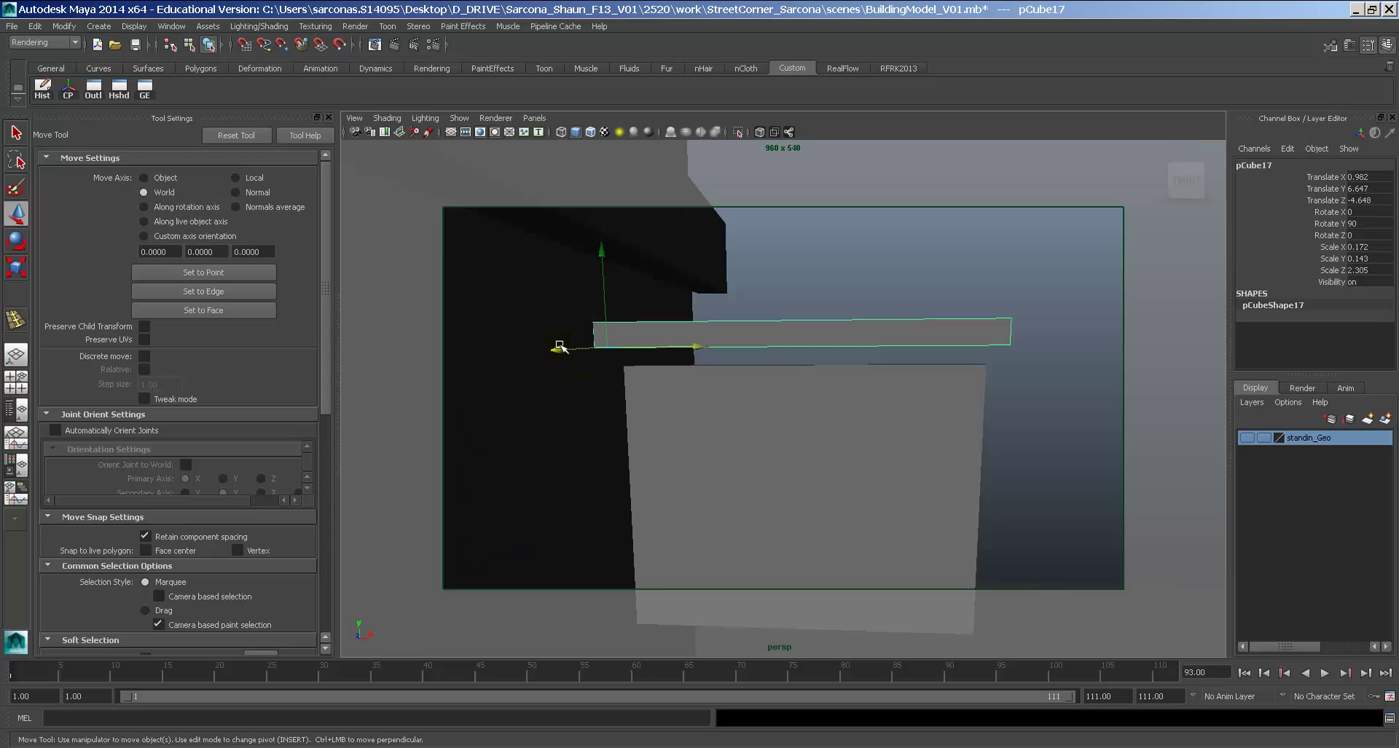
middle_click_drag(584, 365, 671, 432, "alt")
right_click_drag(671, 432, 723, 440, "alt")
right_click_drag(677, 382, 656, 378, "shift")
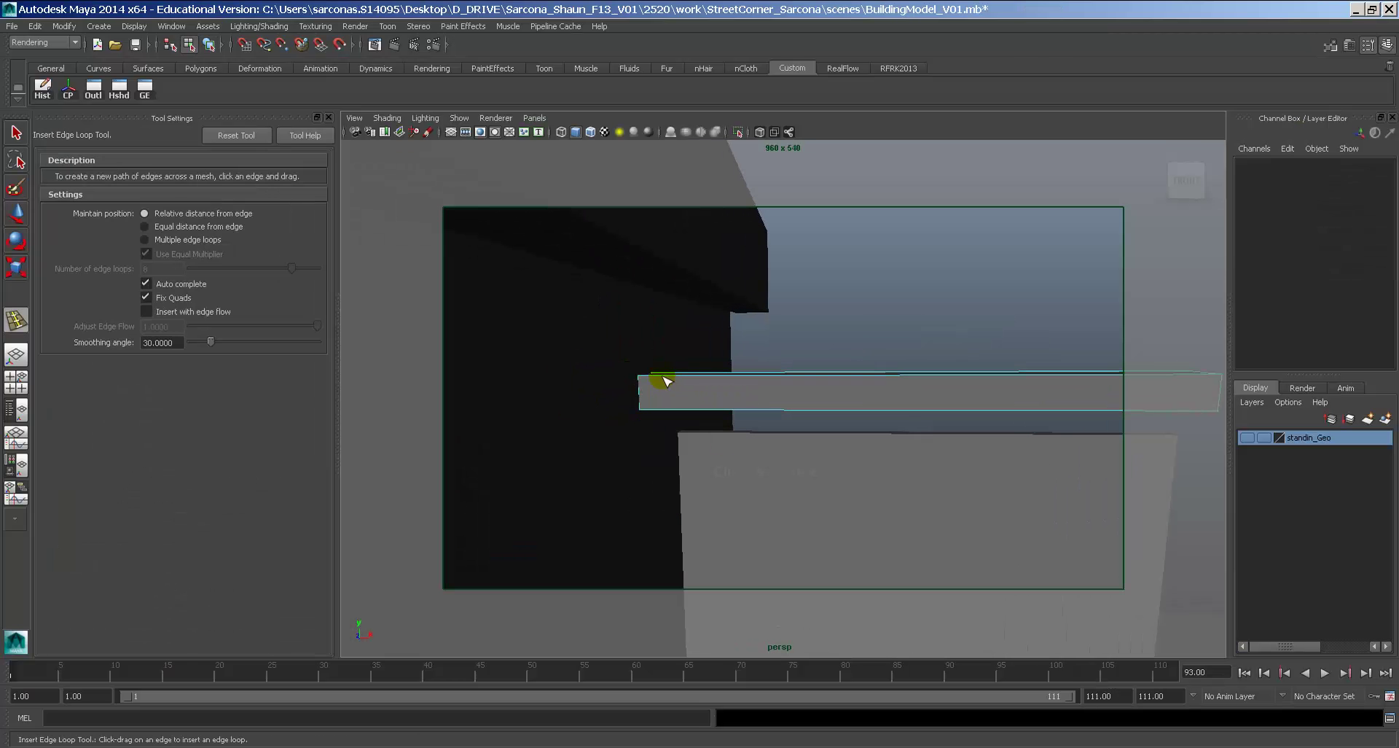
left_click(658, 379)
Extrude the narrow band of faces at the bar's wall end outward to form a mounting flange.
left_click_drag(653, 387, 631, 406, "alt")
key("w")
right_click_drag(631, 406, 632, 430)
left_click(620, 408)
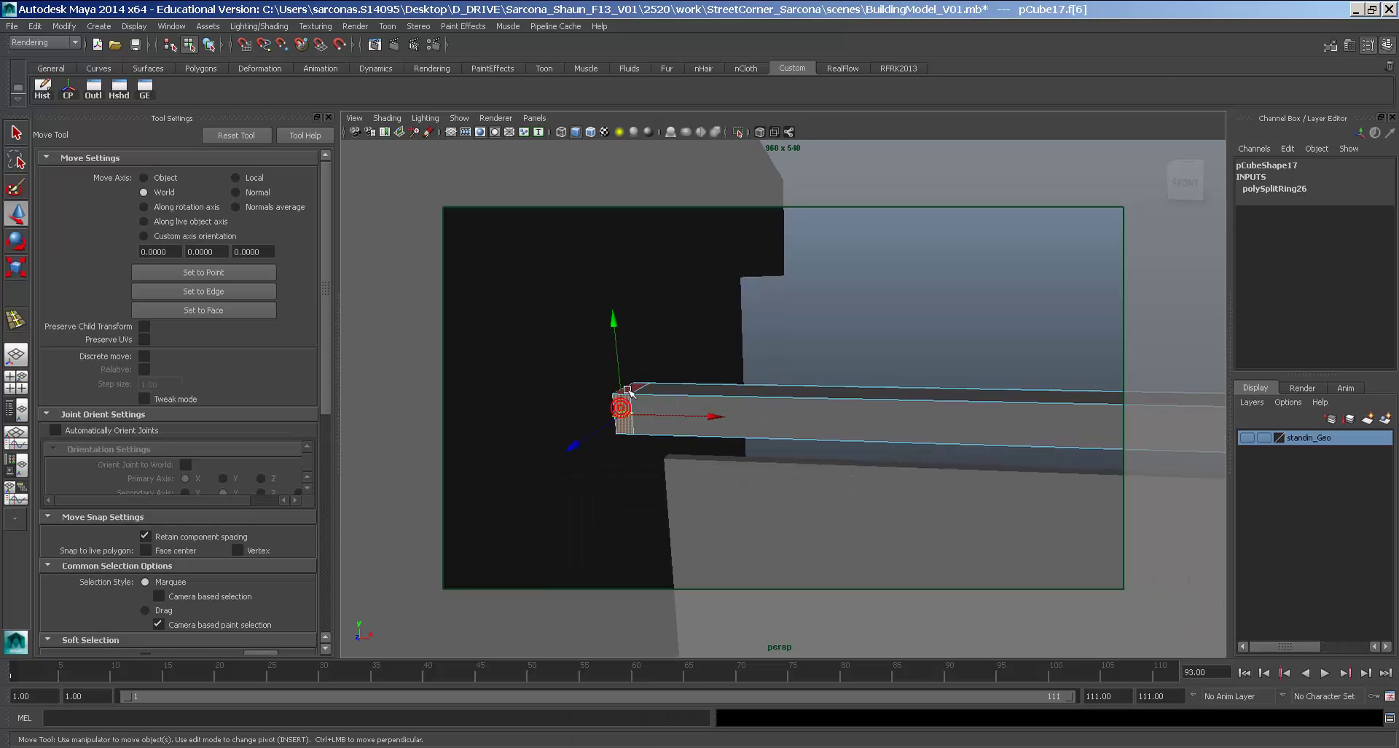
key("space")
left_click_drag(497, 478, 510, 298)
left_click_drag(592, 433, 719, 405)
Move the flange's outer edge loop along the bar toward the wall.
key("F10")
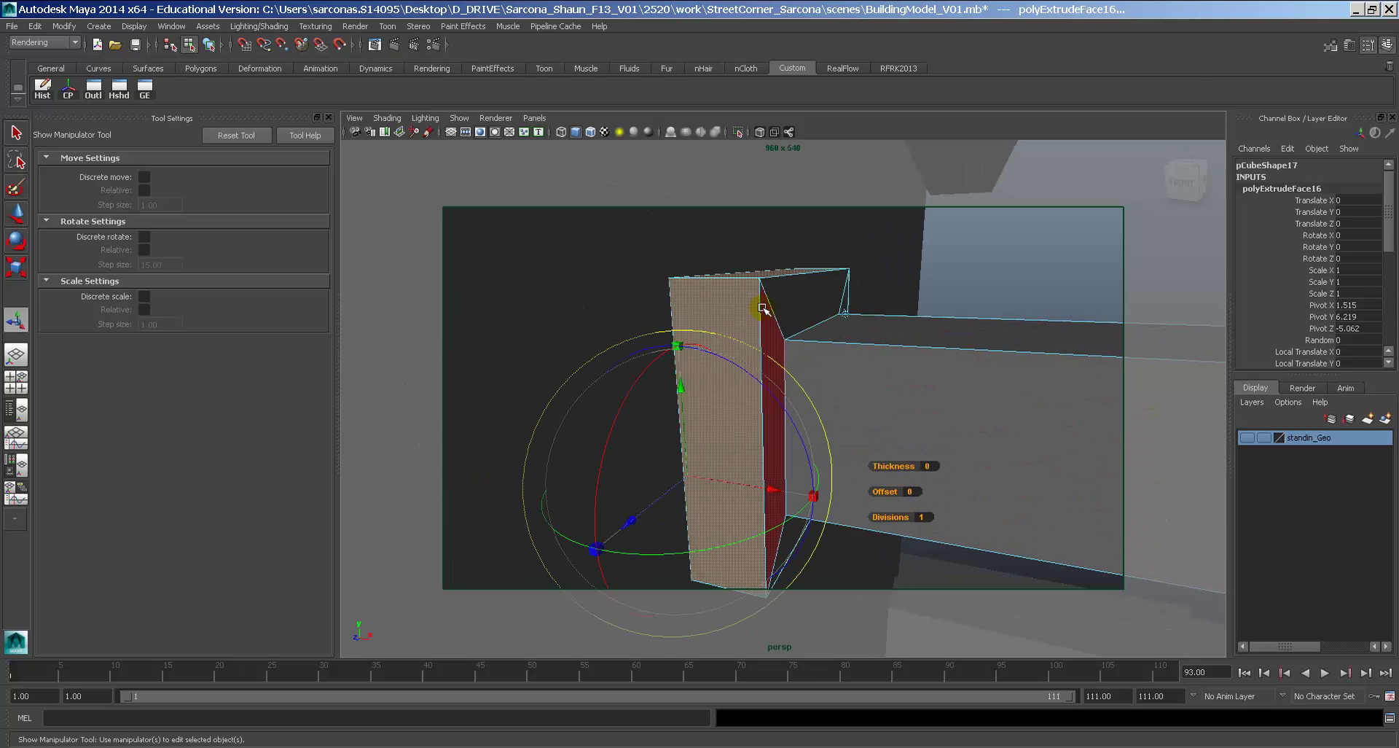
right_click_drag(759, 304, 760, 309)
left_click(760, 309)
key("w")
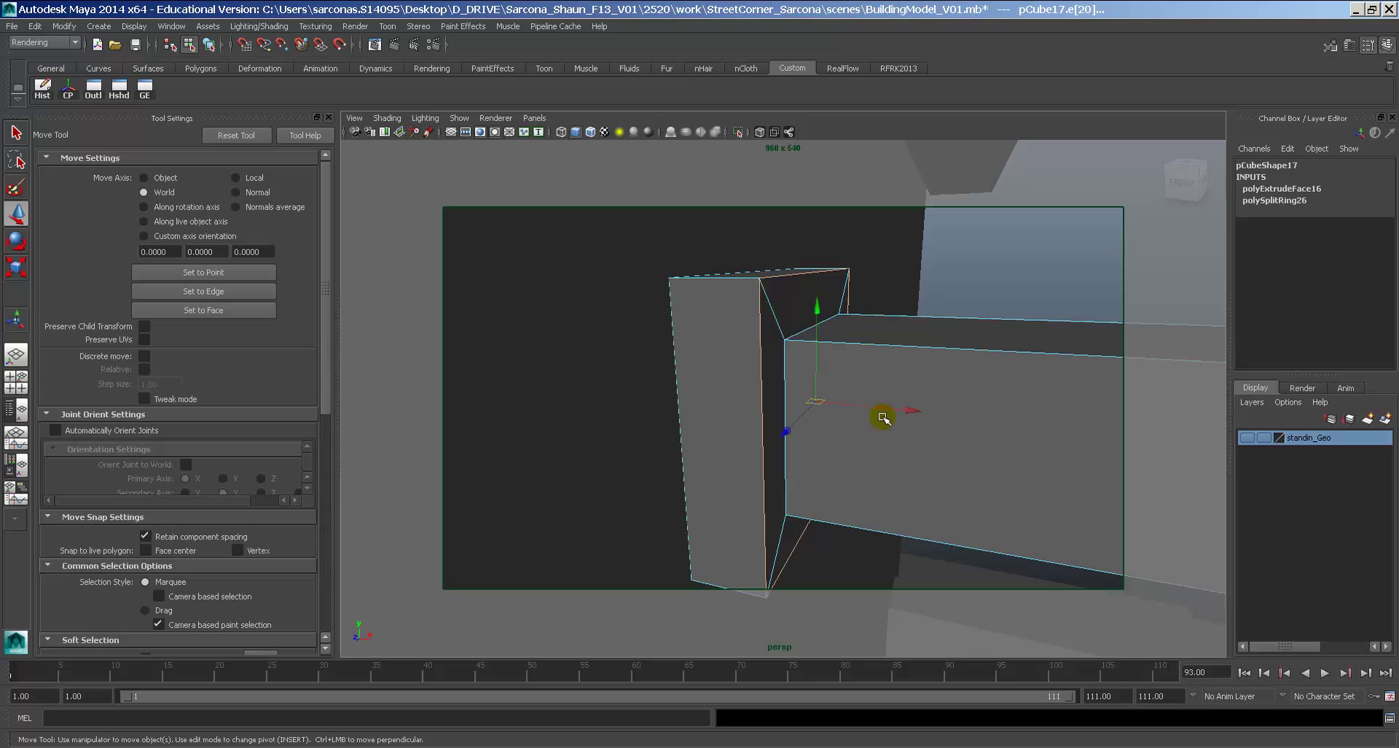
left_click_drag(884, 410, 856, 409)
left_click_drag(978, 437, 824, 406, "alt")
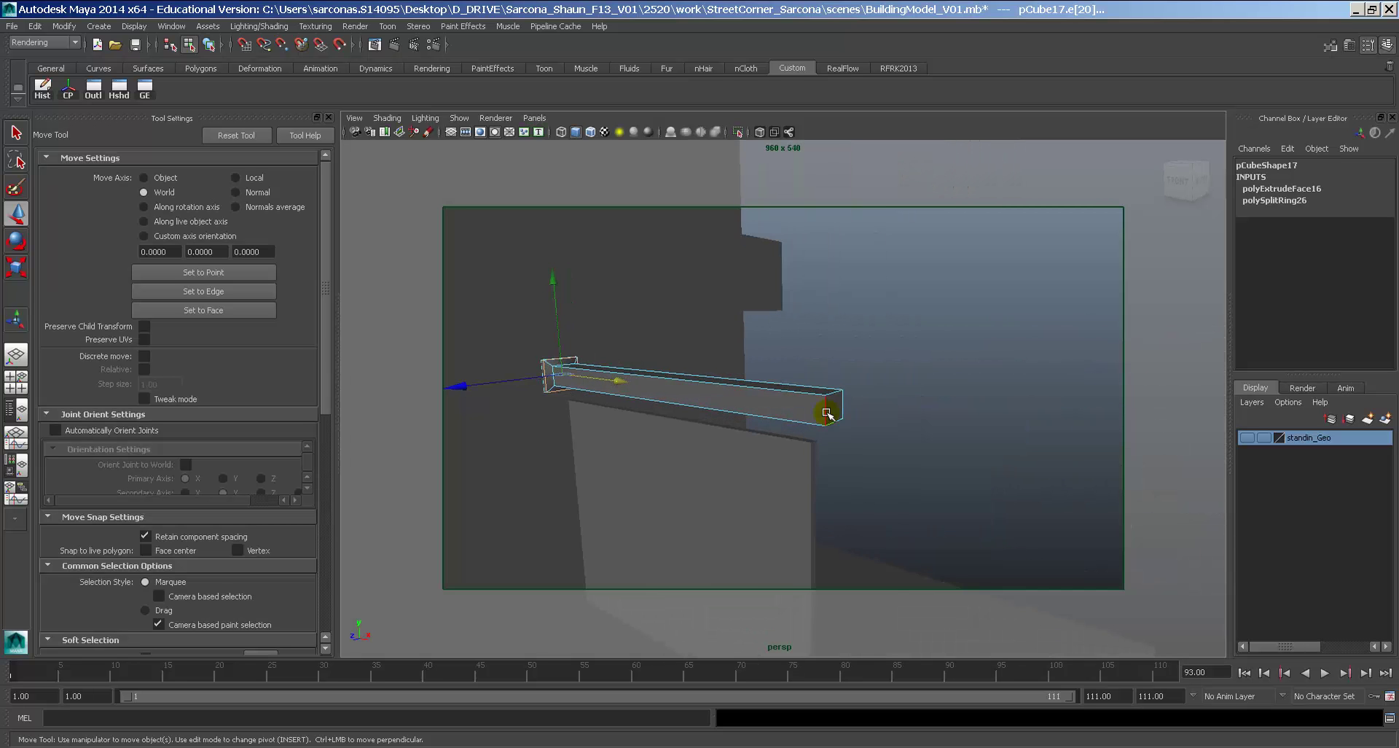
Select the face at the bar's free end and frame it in the front view.
right_click_drag(824, 405, 830, 410)
left_click(830, 408)
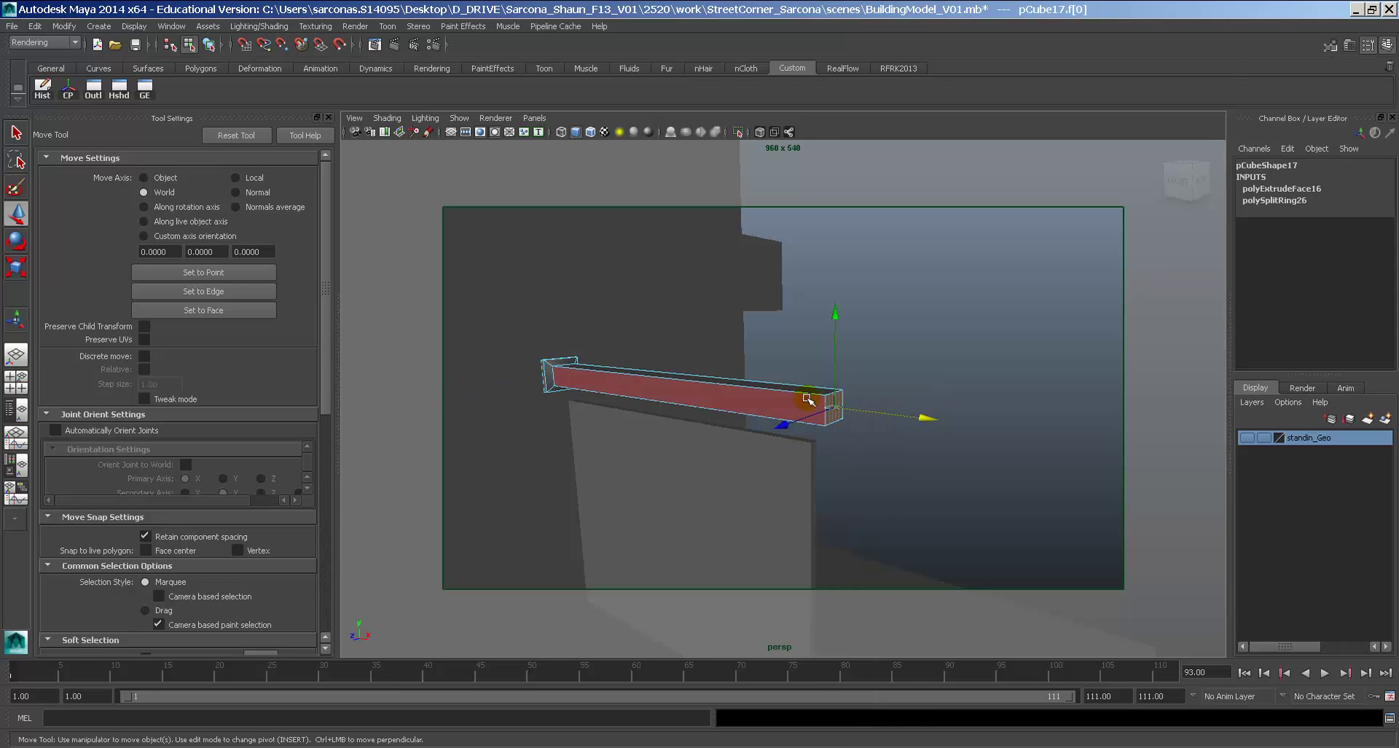
key("space")
left_click(695, 416)
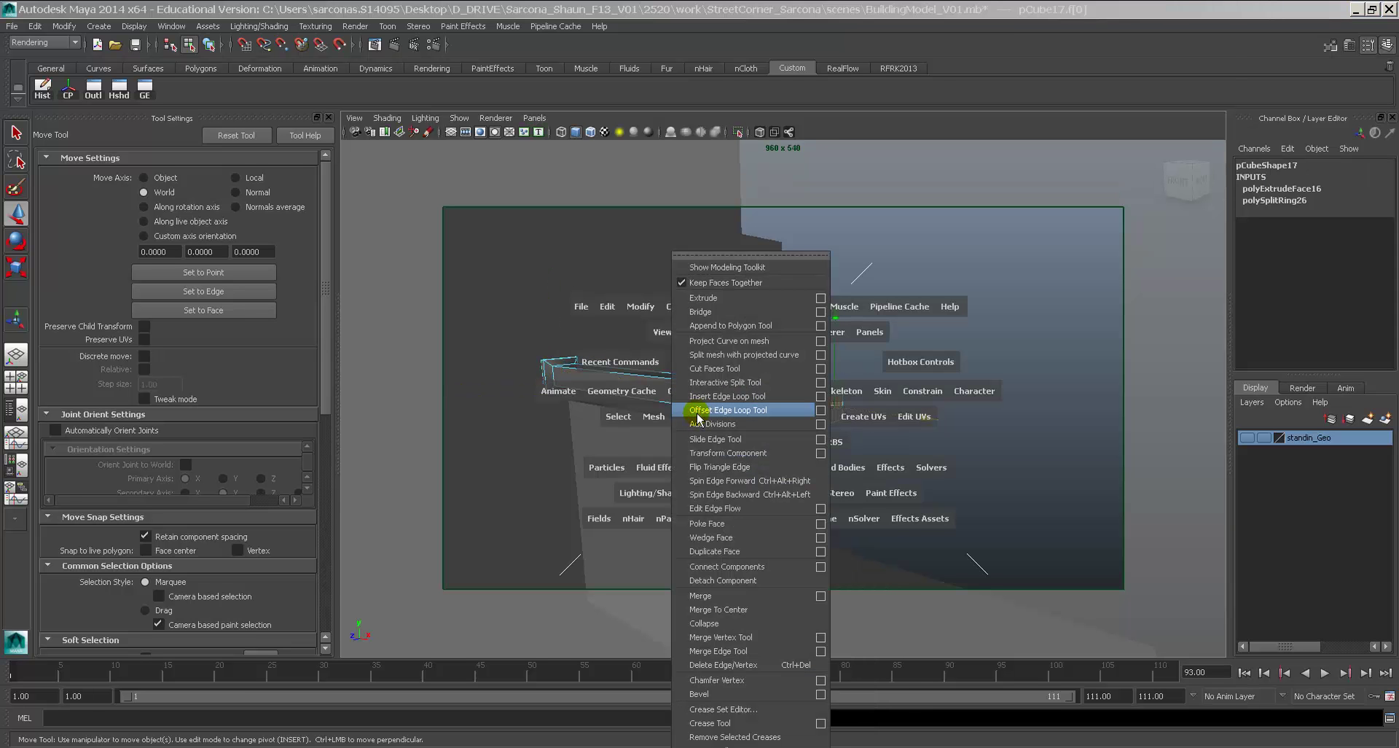
left_click(982, 411)
right_click_drag(832, 405, 871, 409, "alt")
middle_click_drag(872, 409, 853, 406, "alt")
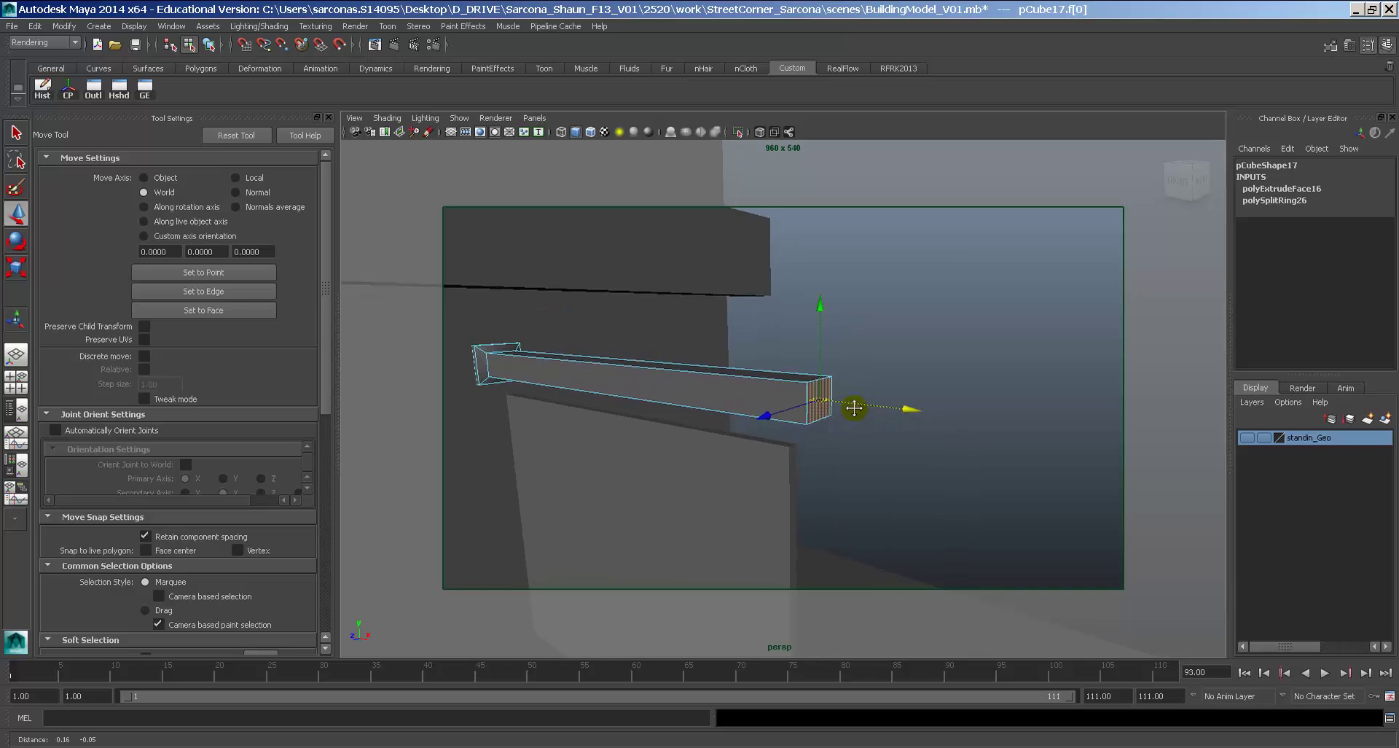
right_click_drag(854, 409, 897, 413, "alt")
right_click(824, 375)
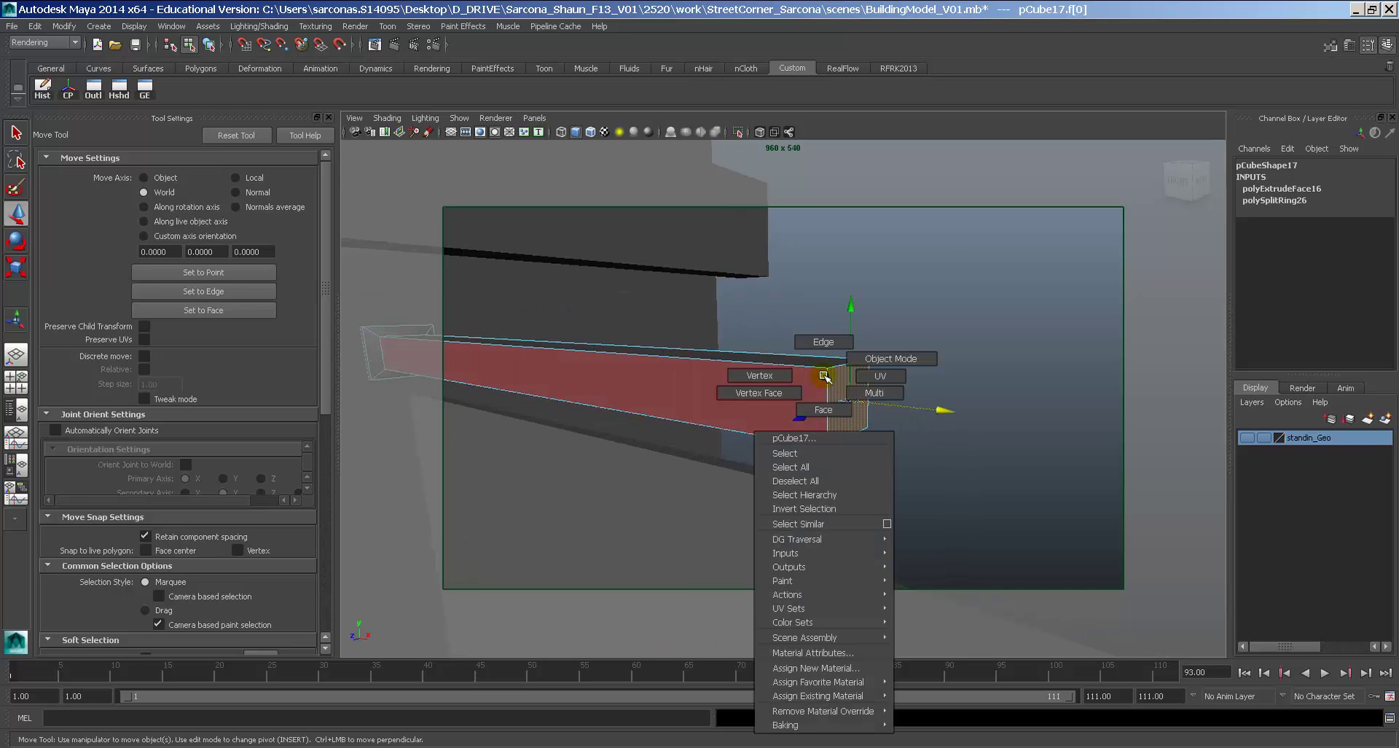
key("space")
left_click_drag(820, 381, 829, 403)
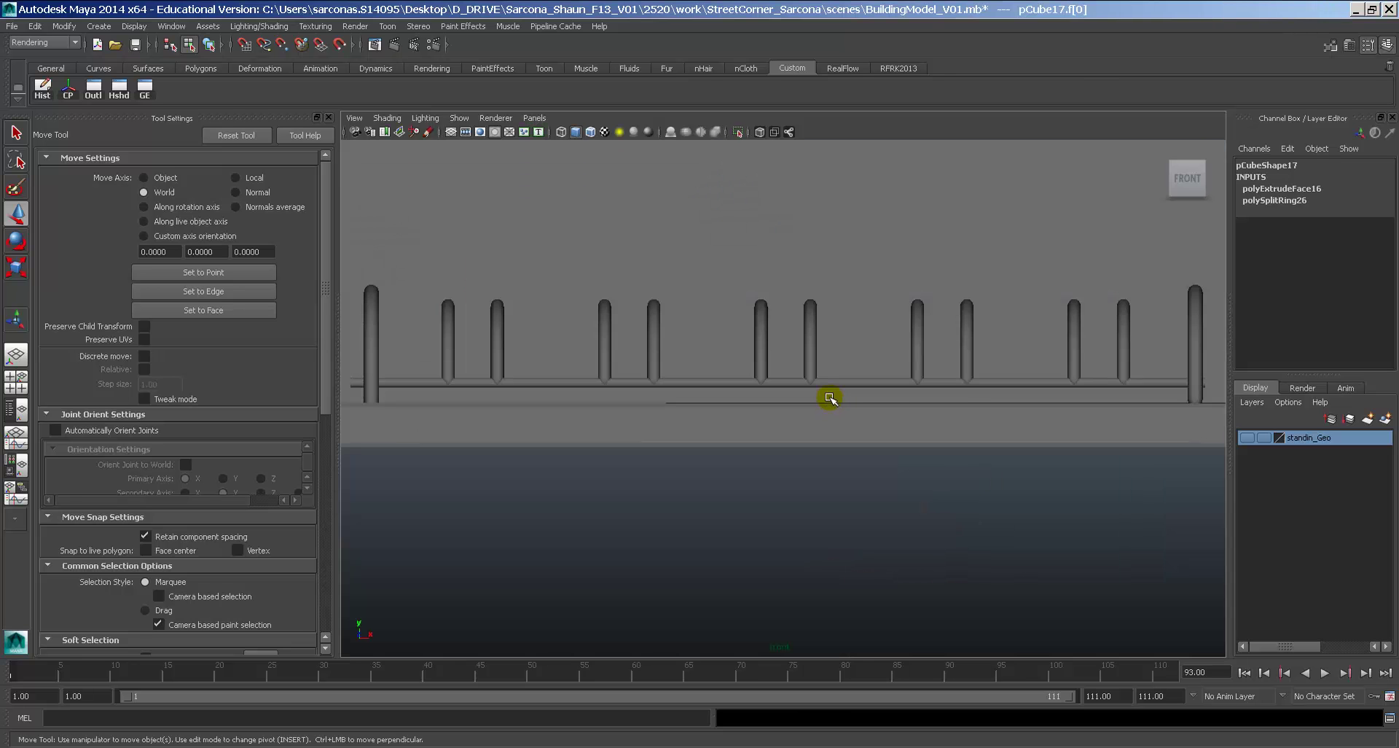
key("f")
middle_click_drag(811, 389, 831, 365, "alt")
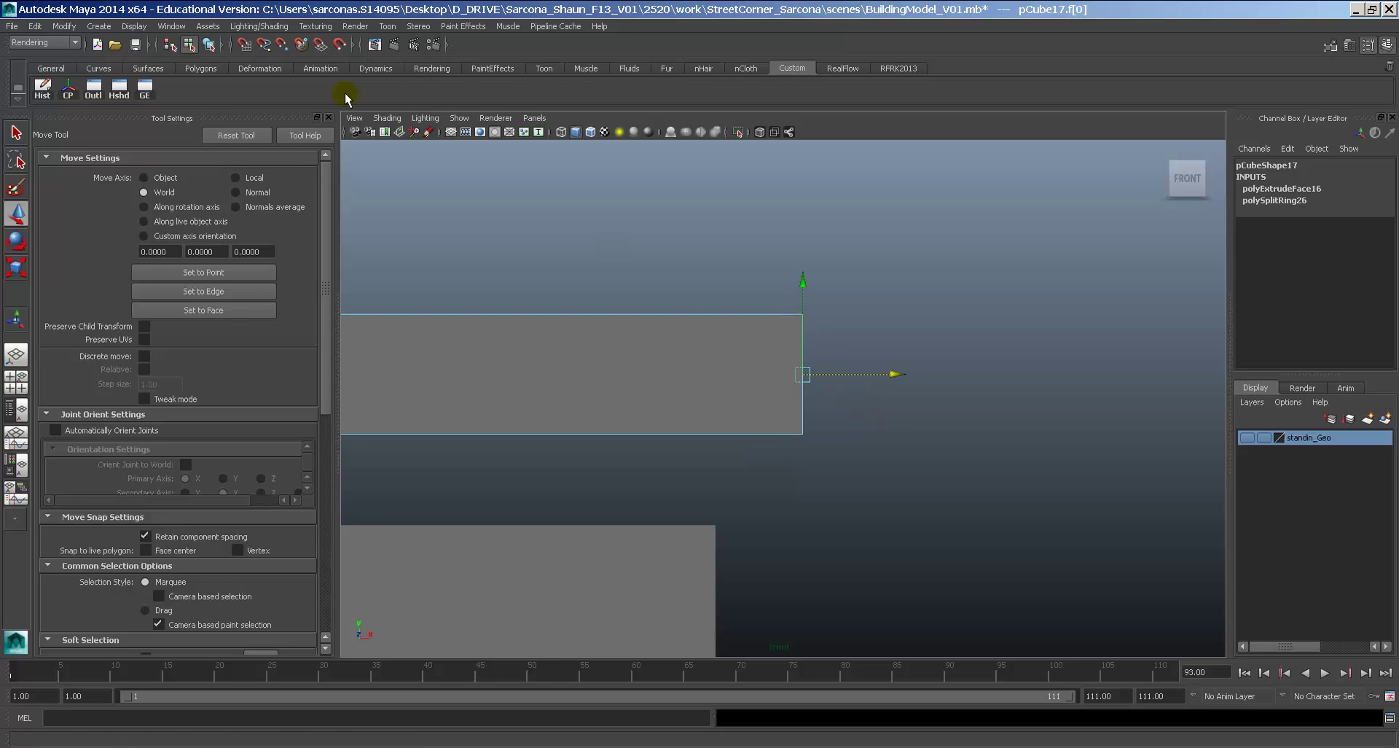
Draw a cubic CV curve from the middle of the bar's end face, running outward and hooking down and back underneath.
left_click(99, 26)
left_click(156, 123)
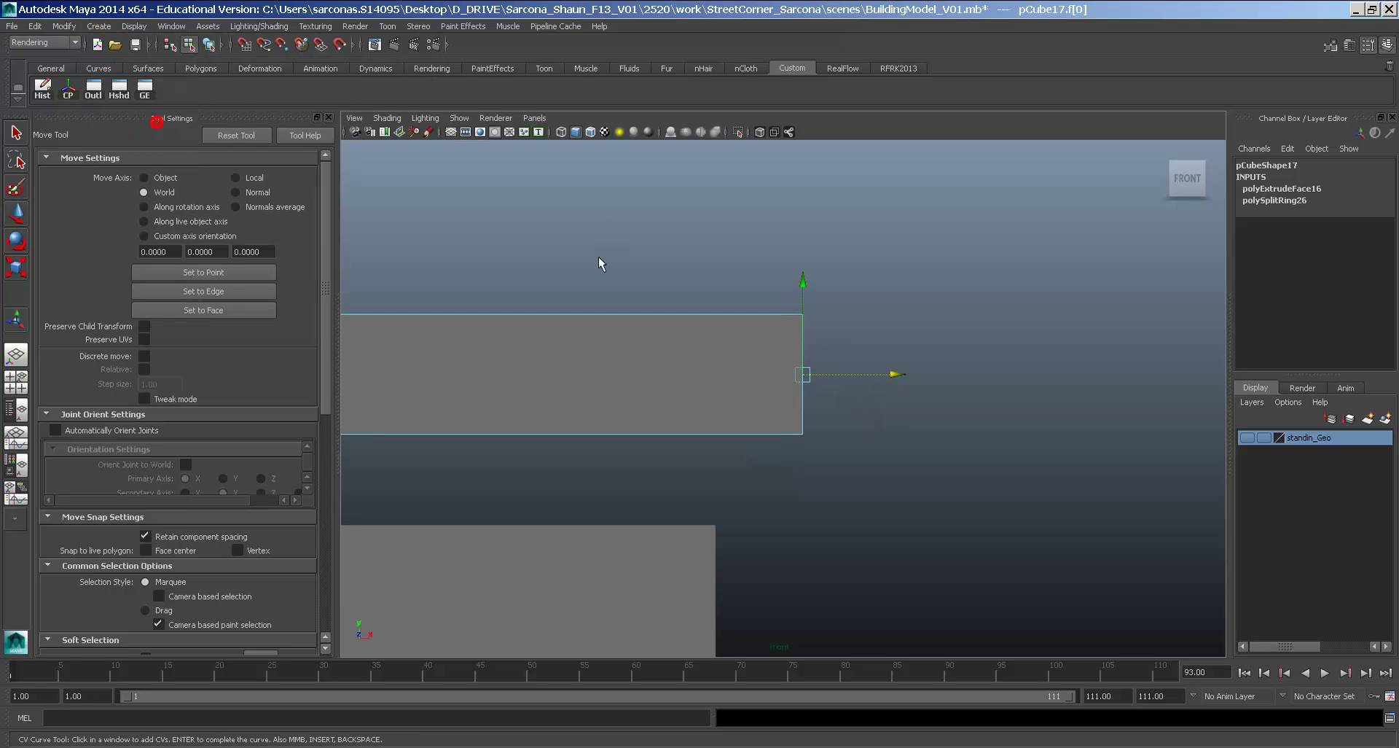
left_click(800, 371)
key("ctrl+z")
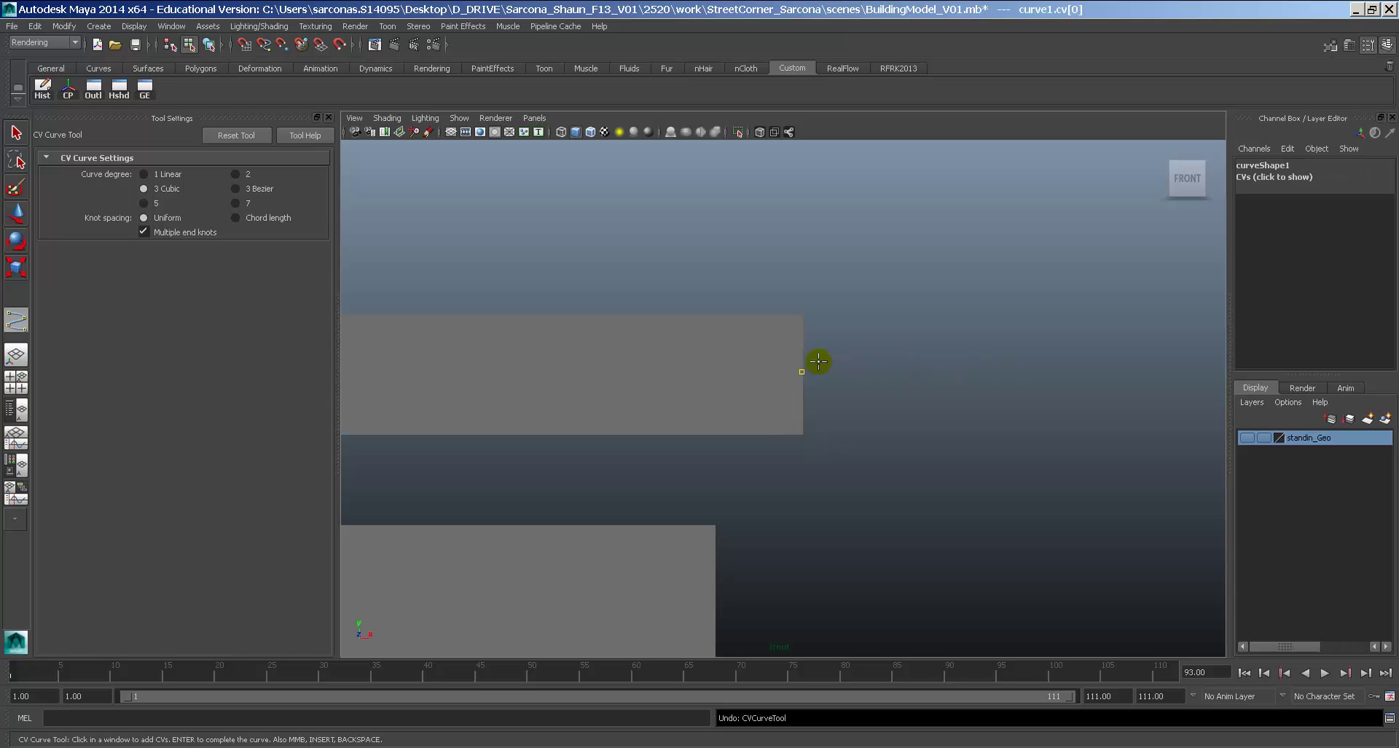
middle_click_drag(1185, 408, 1038, 309, "alt")
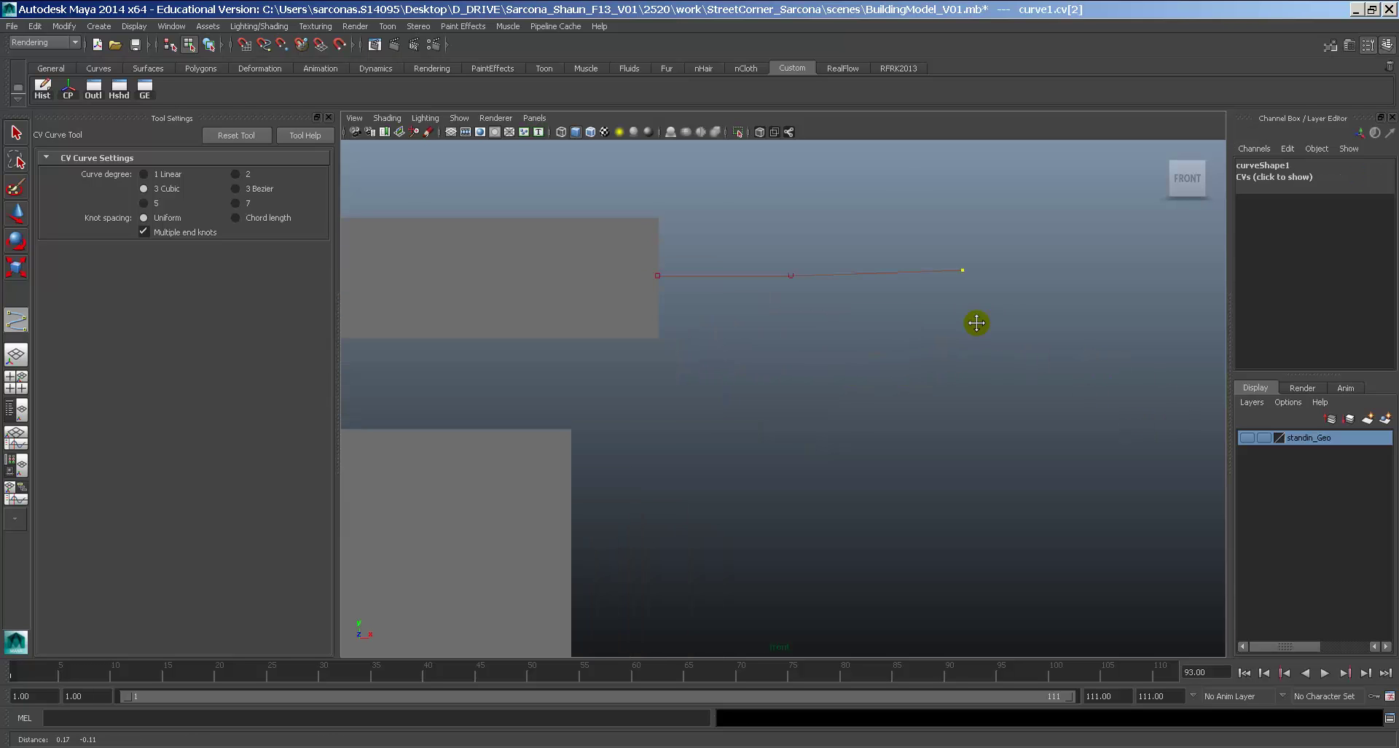
left_click(1060, 327)
left_click(1083, 425)
left_click(1035, 546)
left_click(895, 610)
left_click(744, 605)
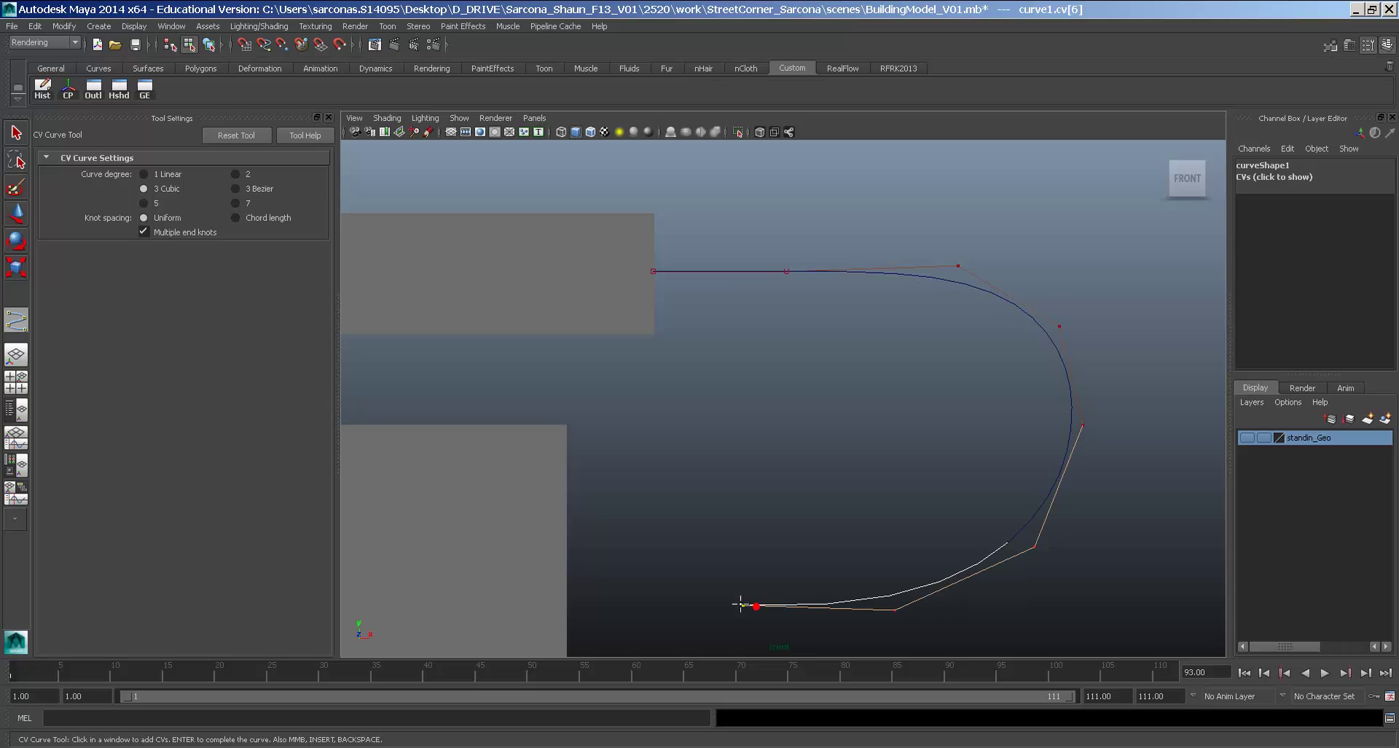
left_click(675, 600)
key("w")
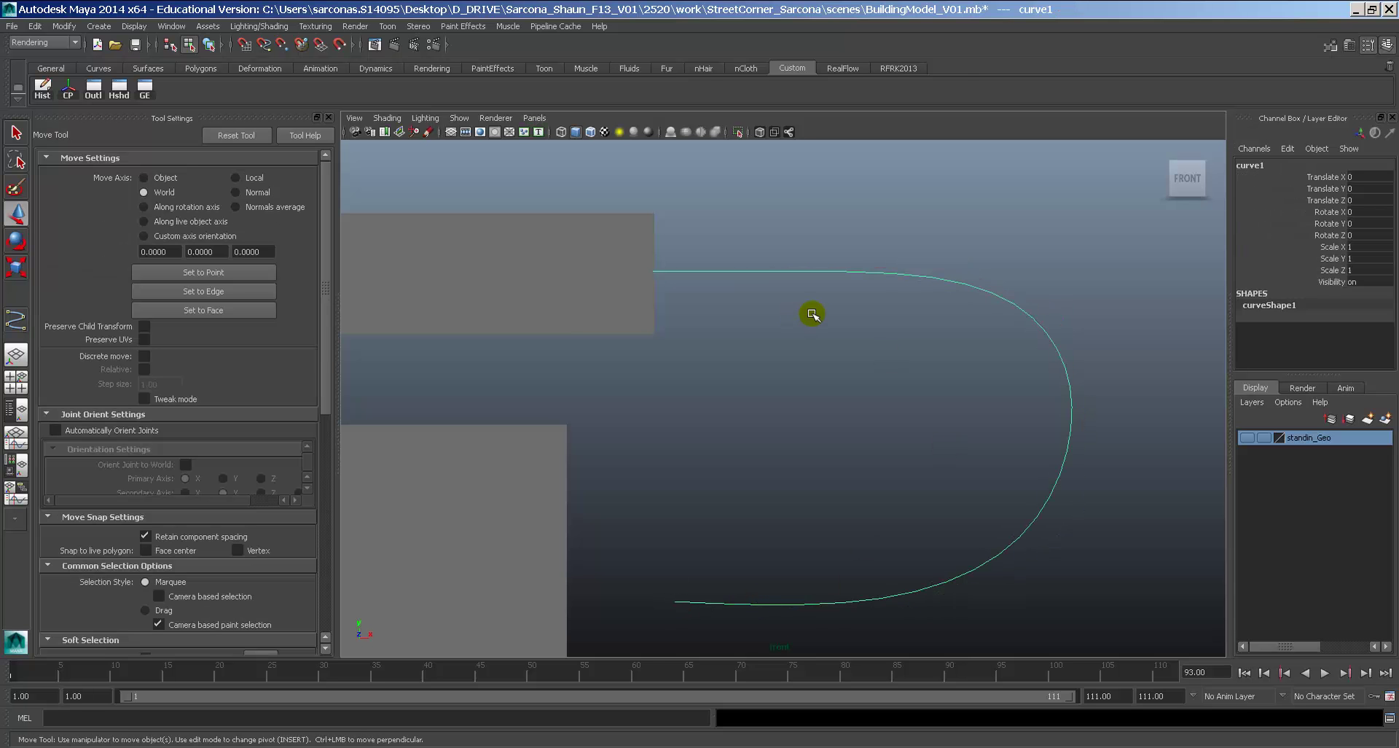
Snap the hook curve's pivot to its start point and move the curve to Translate Z -5.029 at the bar's end.
key("space")
left_click_drag(813, 314, 811, 284)
left_click_drag(1008, 389, 618, 519, "alt")
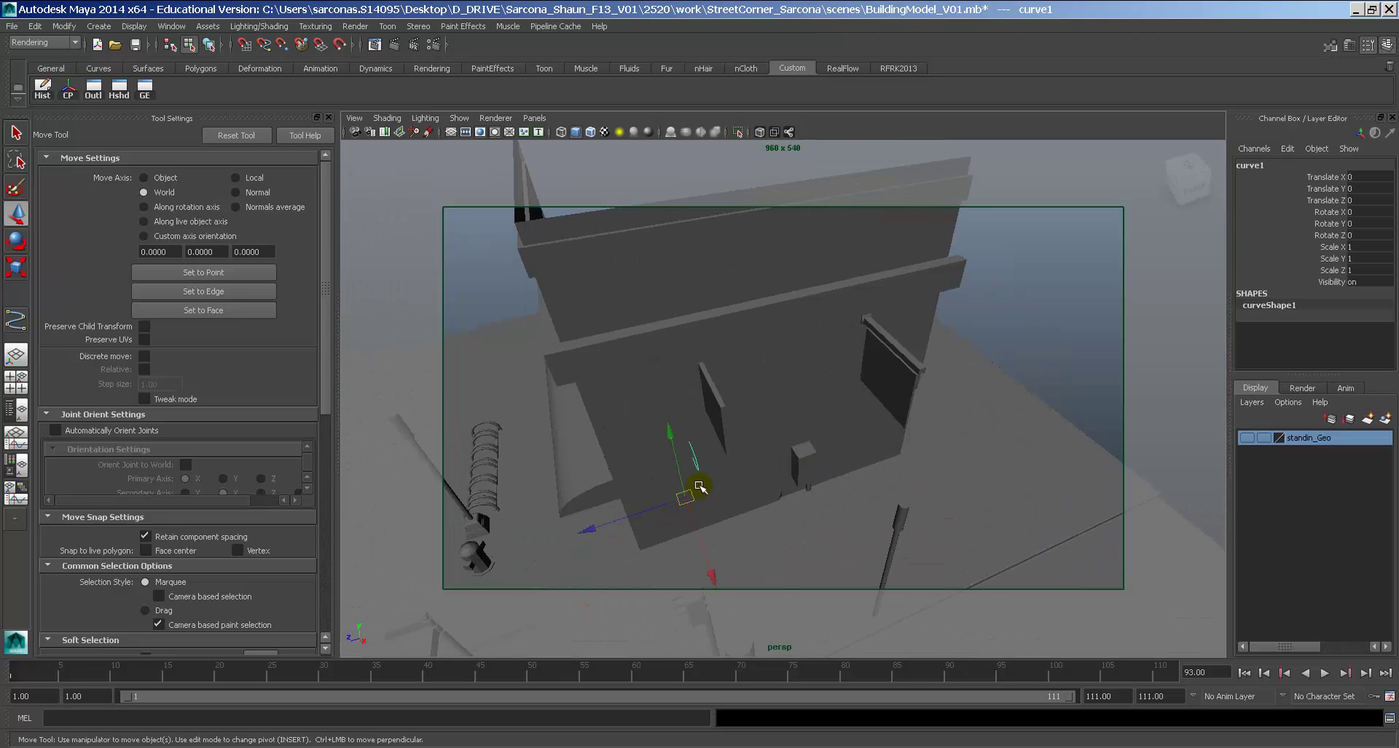
key("Insert")
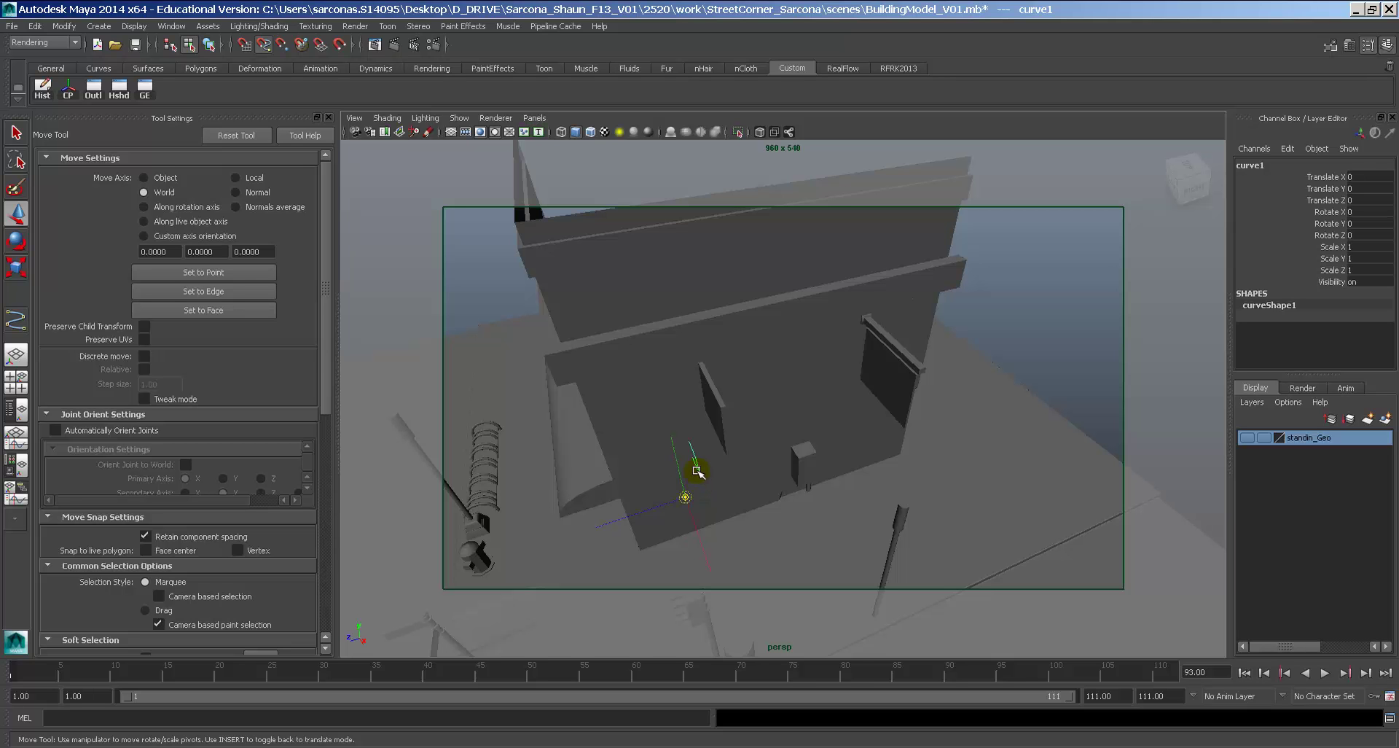
left_click_drag(697, 468, 698, 454)
key("Insert")
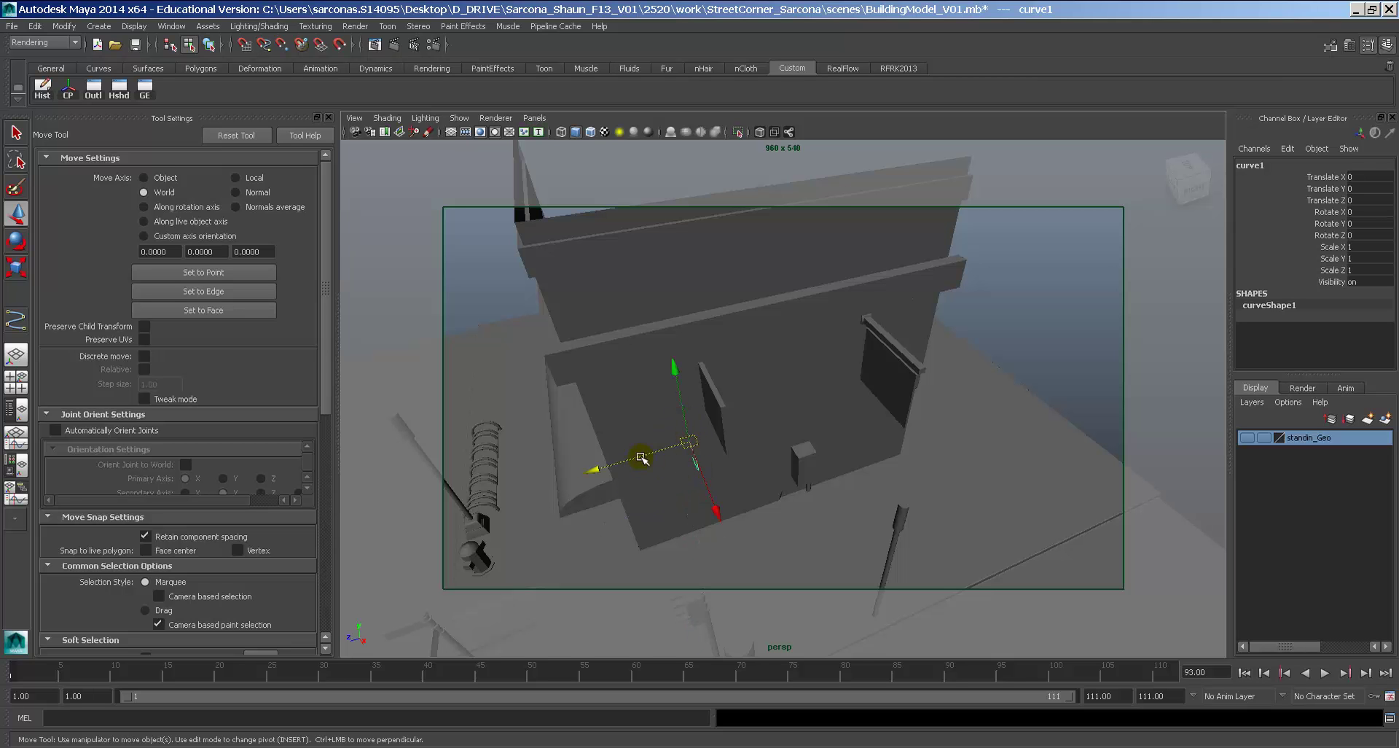
left_click_drag(605, 466, 671, 452)
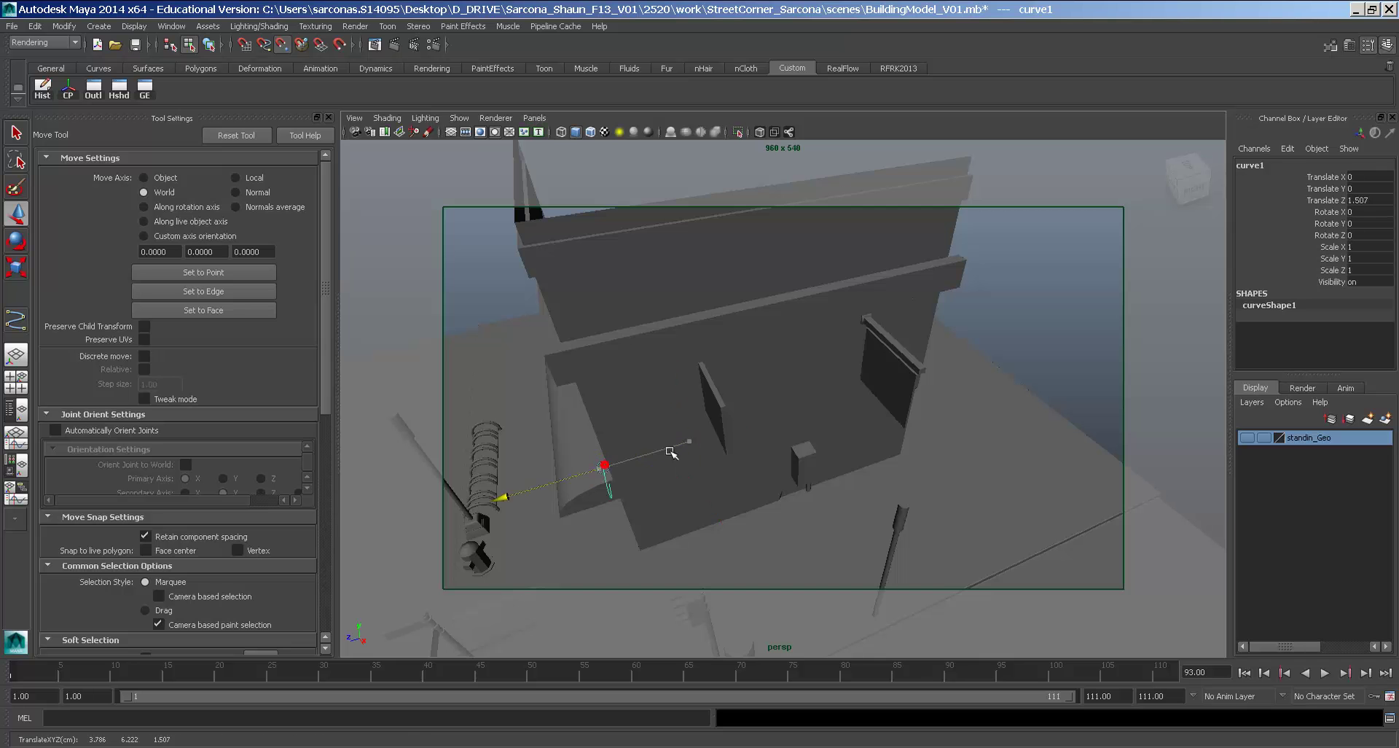
left_click_drag(831, 426, 843, 399, "alt")
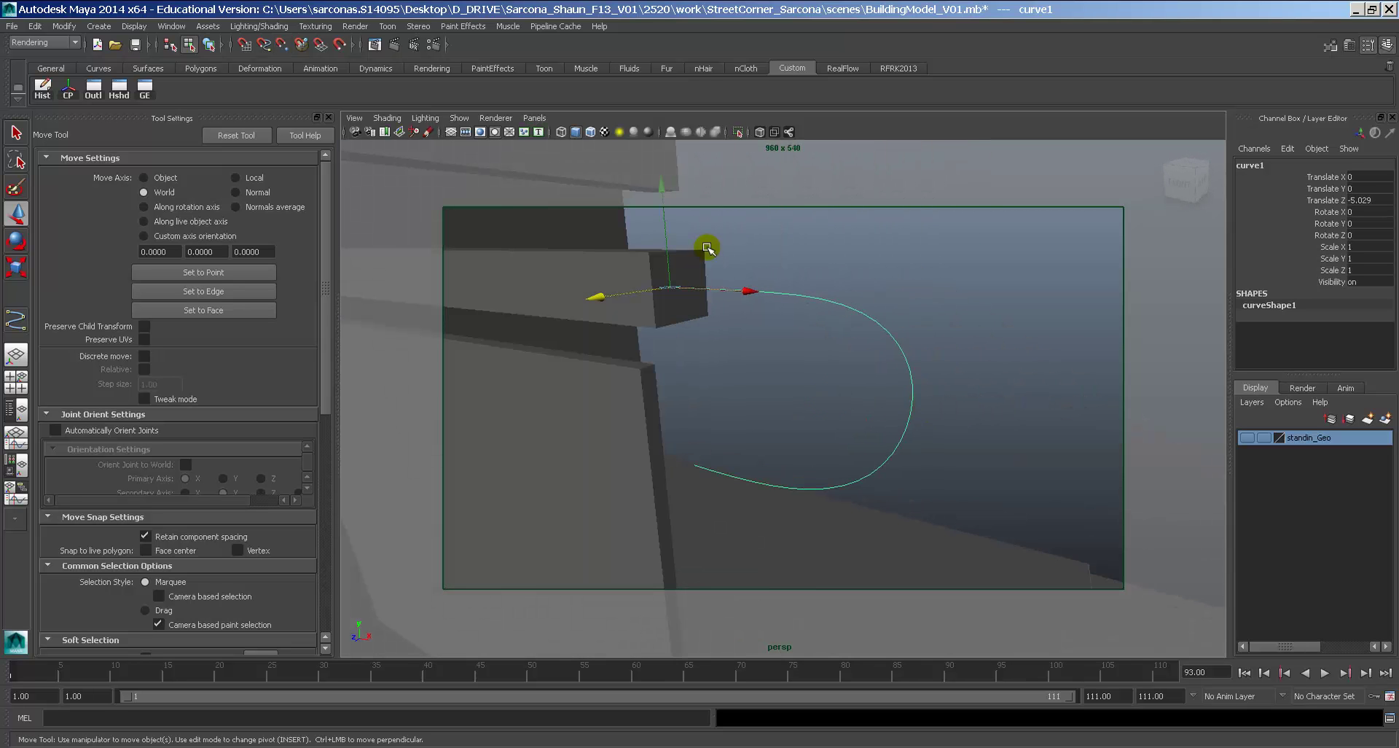
Extrude the bar's end face along the selected hook curve with 1 division, taper 1 and twist 0.
right_click_drag(708, 248, 713, 276)
left_click(681, 280)
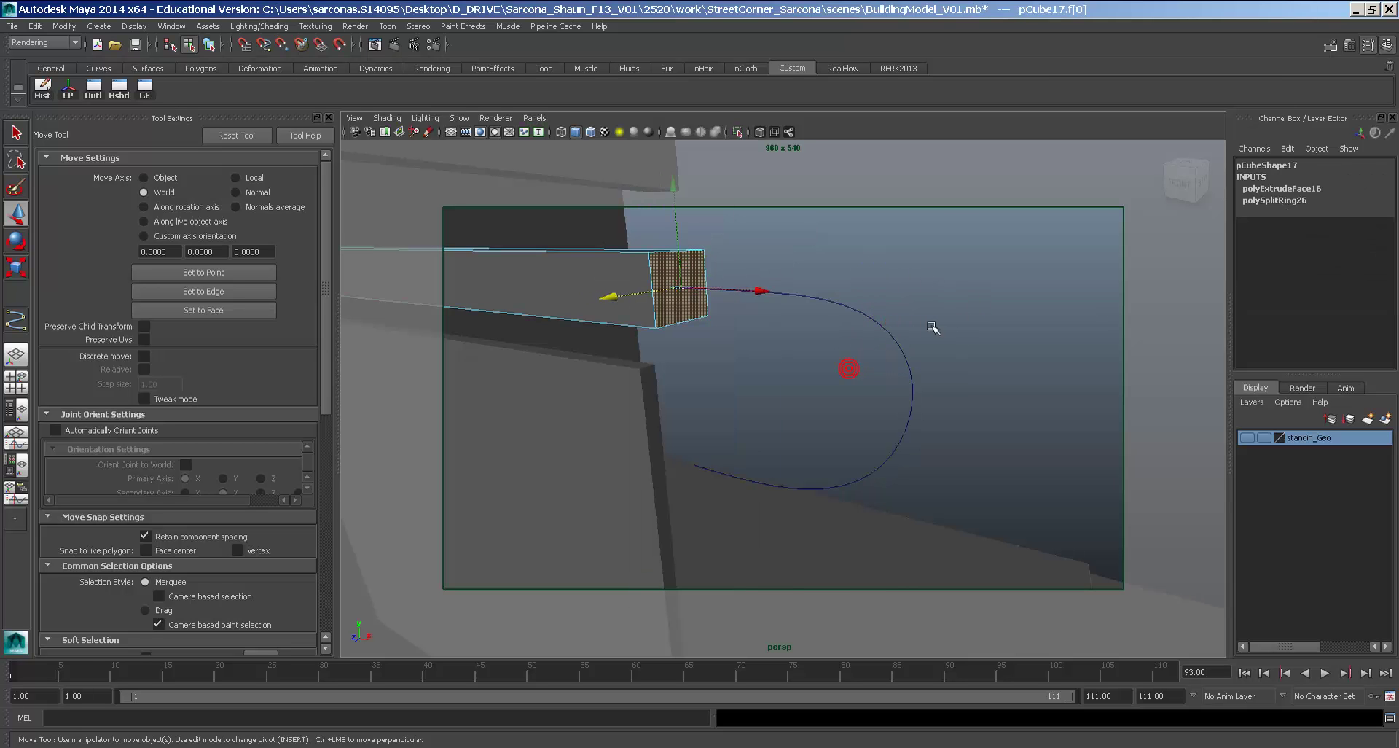
left_click(882, 310)
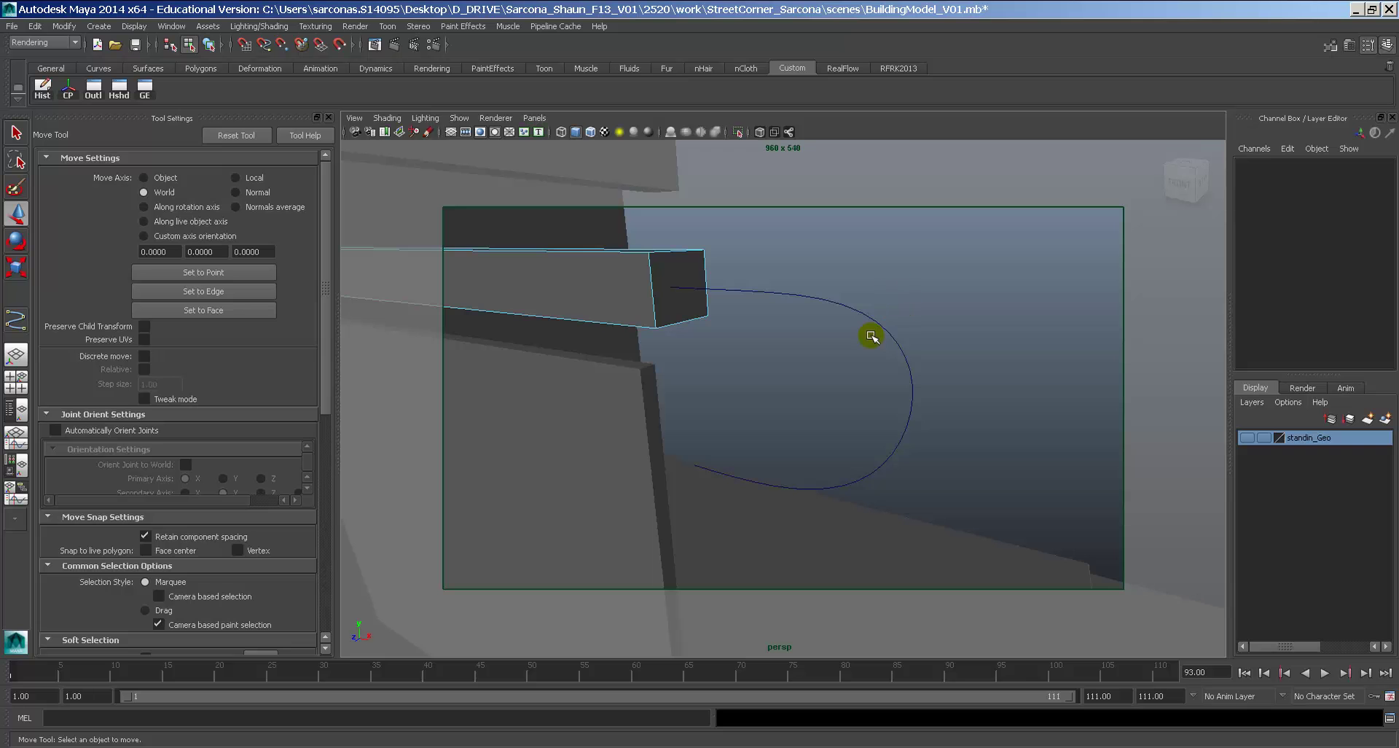
key("F8")
left_click(845, 298)
right_click_drag(710, 260, 704, 295)
left_click(681, 284)
key("space")
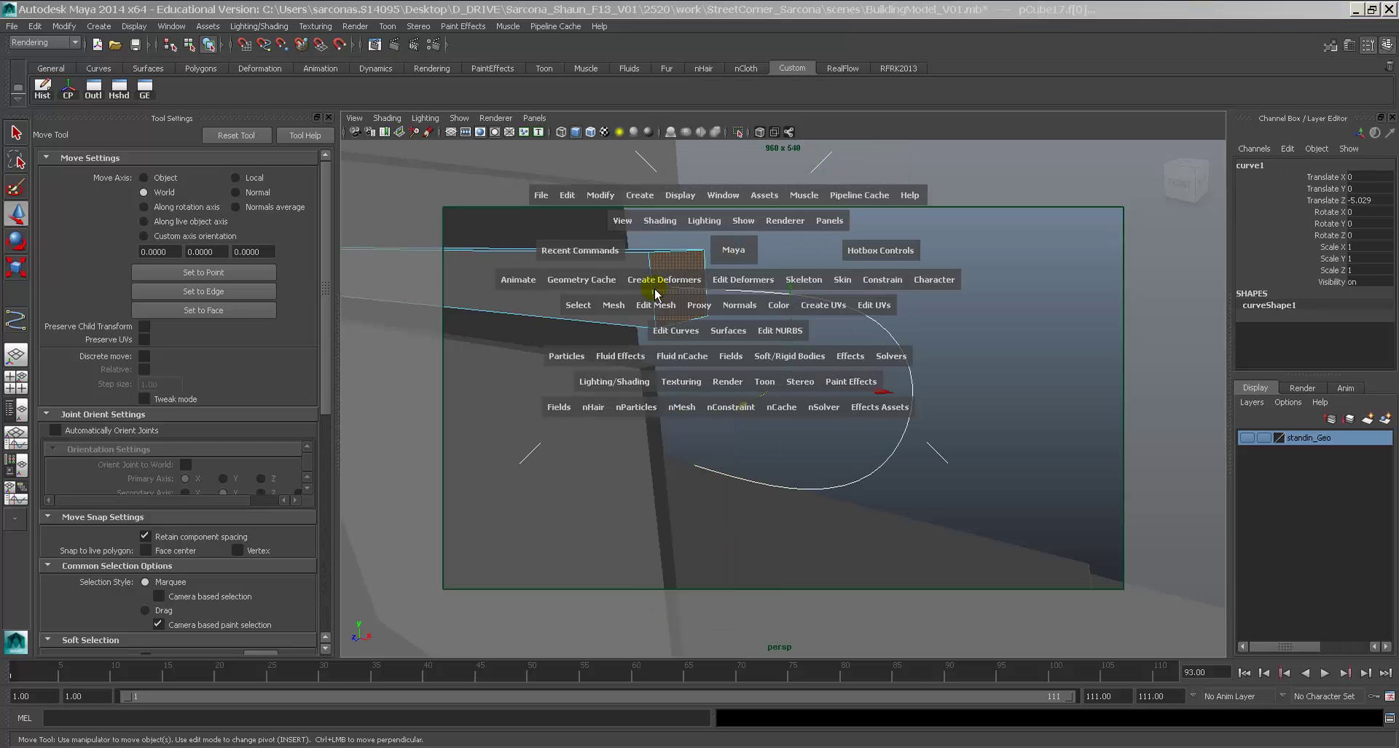
left_click(652, 303)
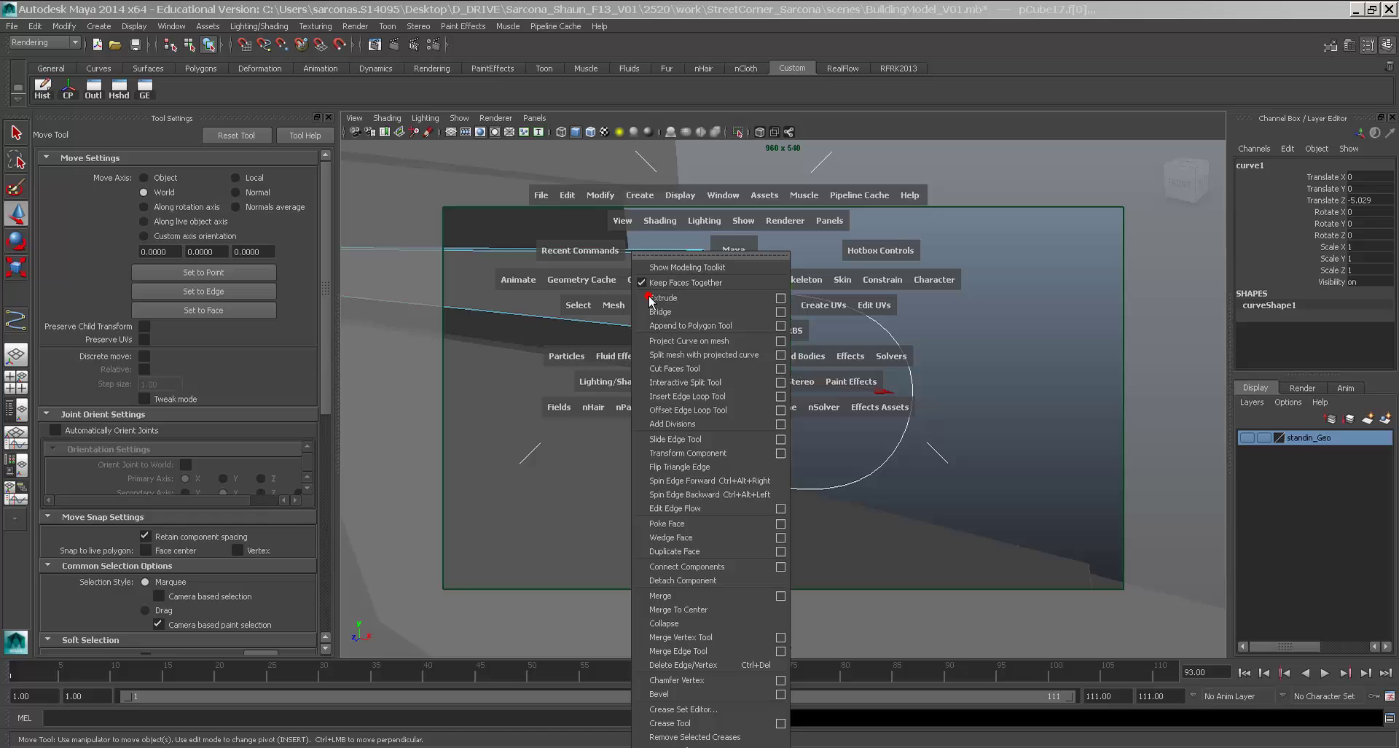
left_click(776, 298)
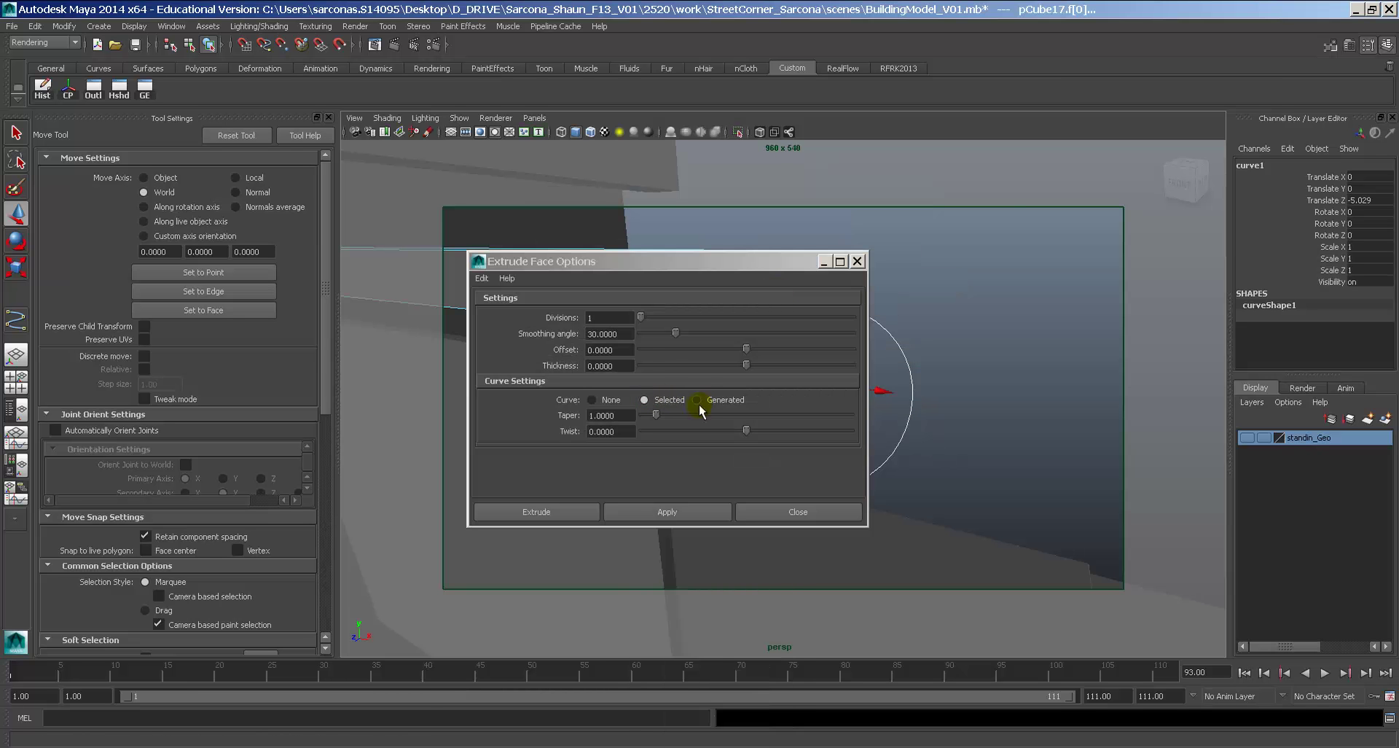
left_click(536, 512)
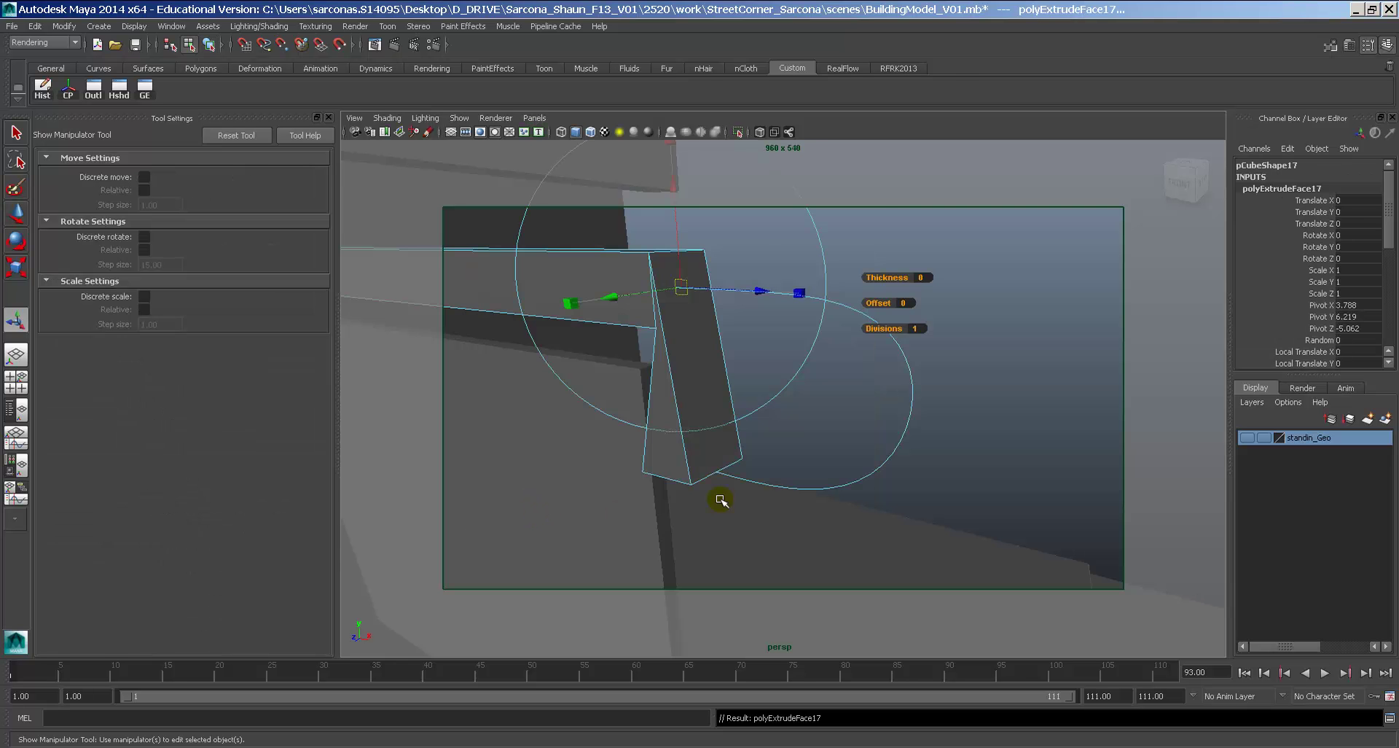
Raise the hook extrusion's divisions to 15 so it follows the curve.
left_click_drag(722, 500, 690, 309, "alt")
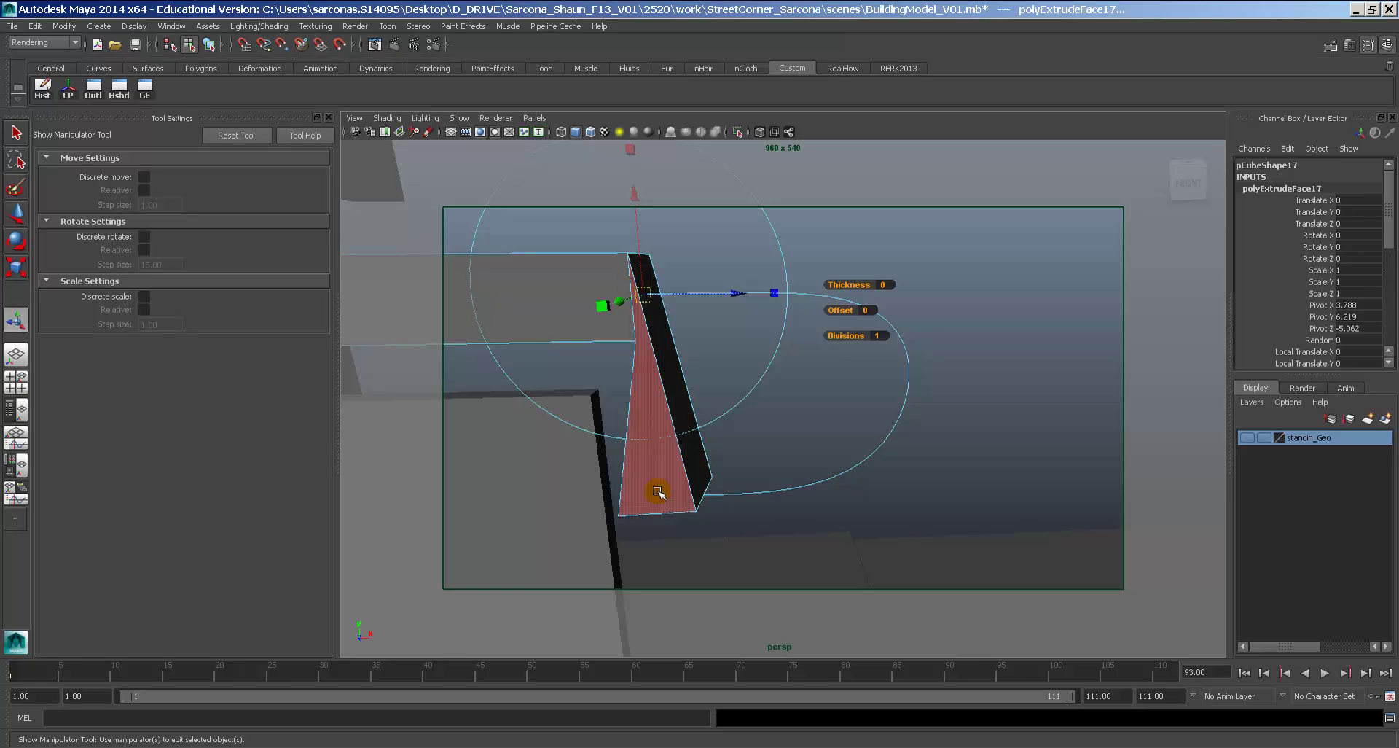
left_click_drag(877, 335, 964, 334)
left_click_drag(946, 370, 913, 366, "alt")
right_click_drag(912, 366, 570, 335, "alt")
middle_click_drag(571, 335, 625, 331, "alt")
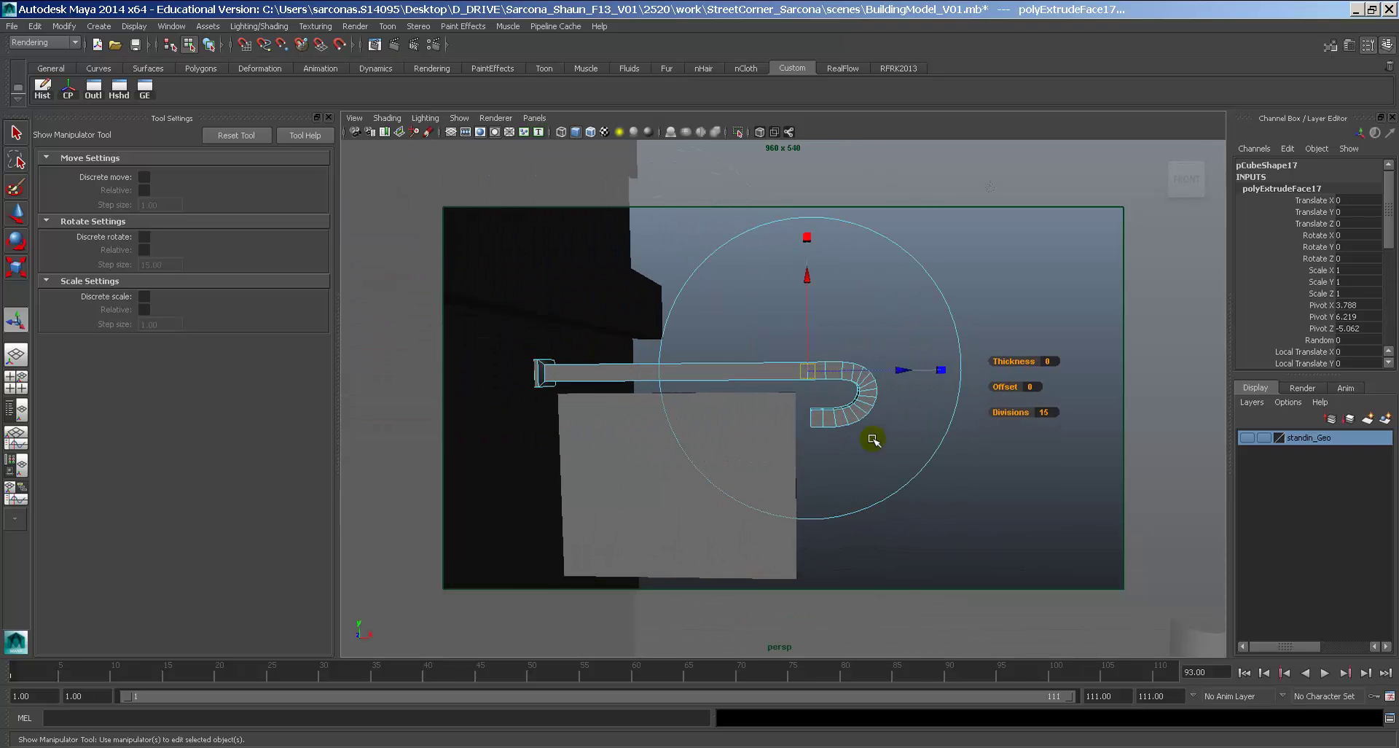
middle_click_drag(851, 450, 821, 418, "alt")
right_click_drag(822, 418, 918, 427, "alt")
Set the hook extrusion's Taper to 0 so it narrows to a point, and return the bar to object mode.
scroll(1374, 309, "down", 7)
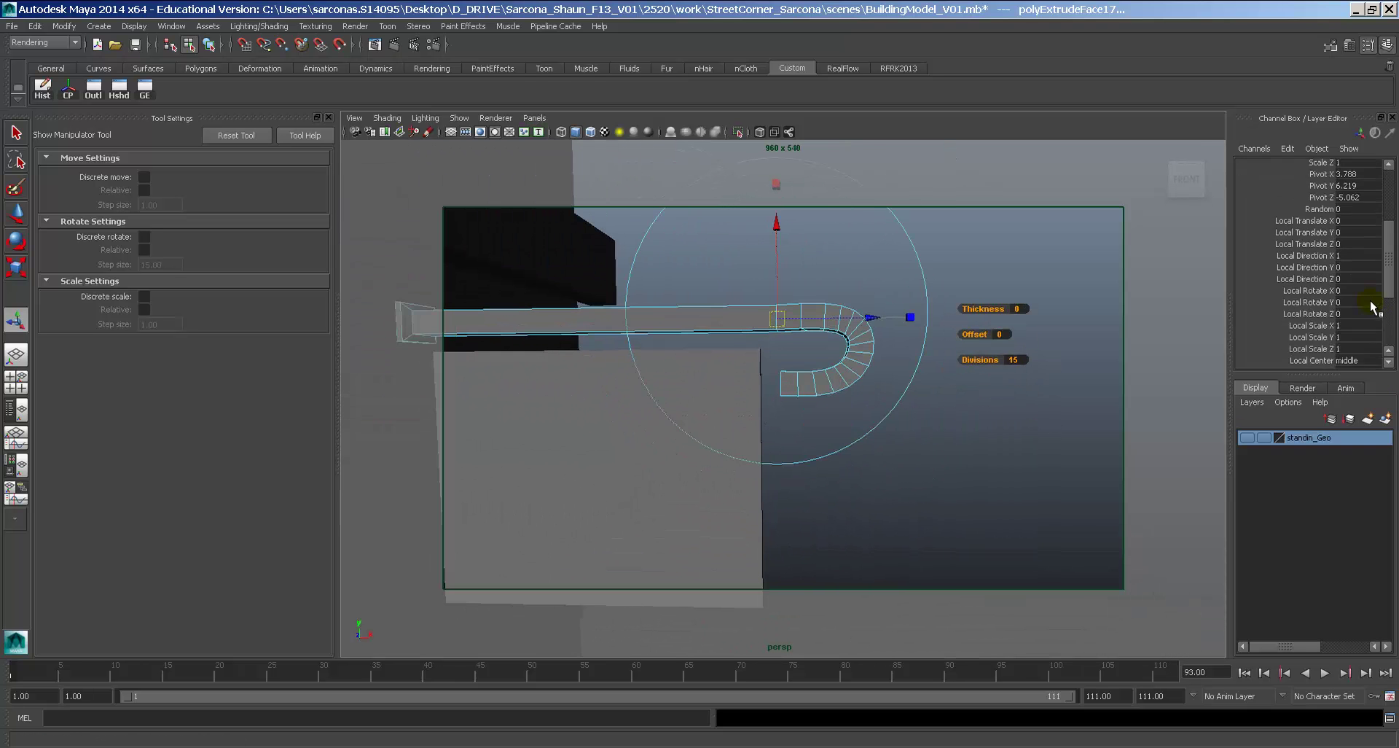
left_click(1322, 293)
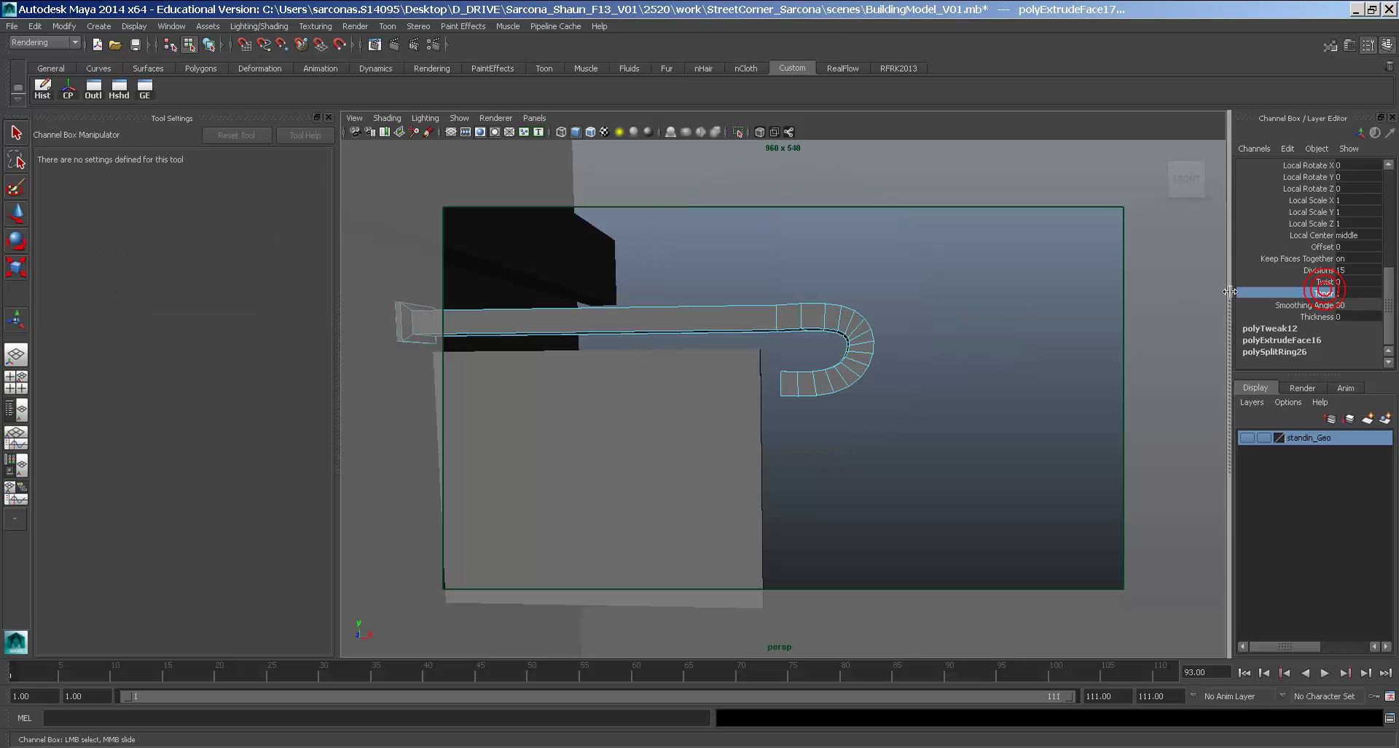
middle_click_drag(1084, 313, 1076, 312)
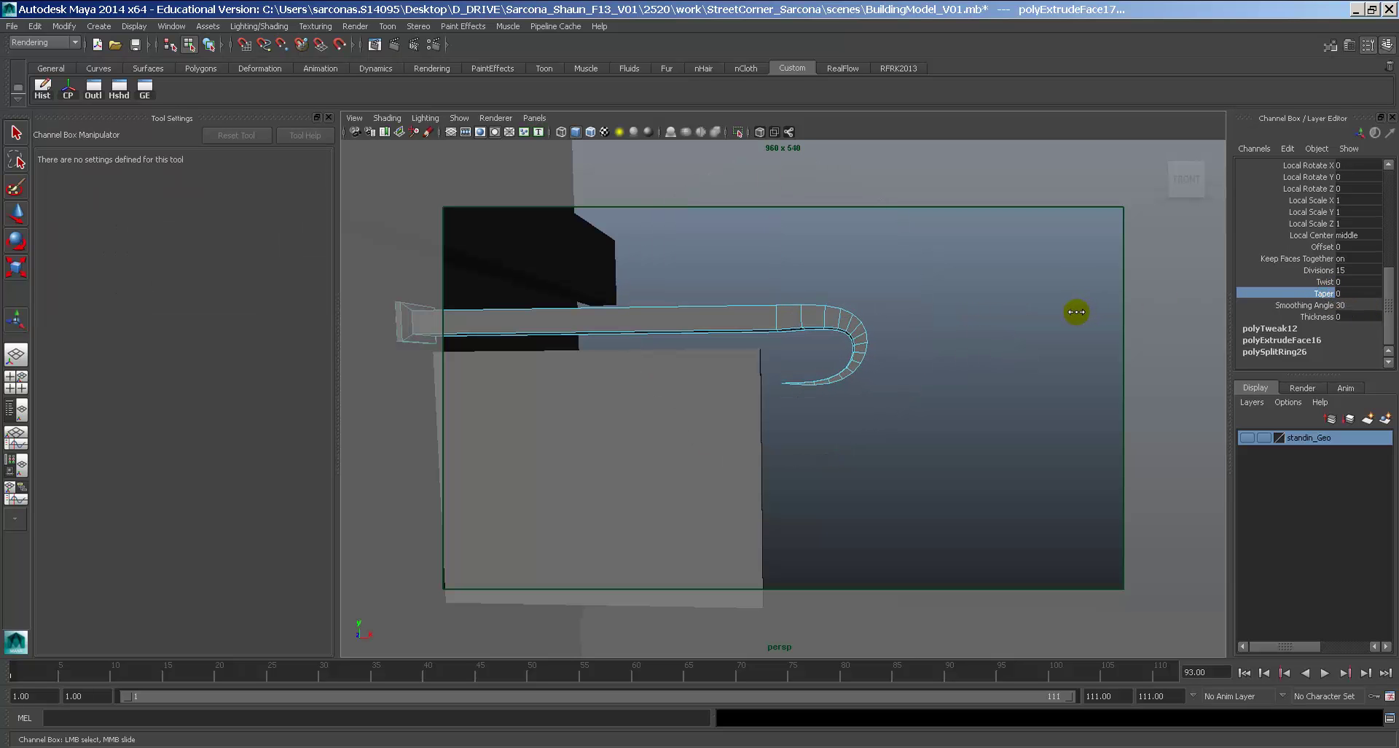
mouse_move(965, 379)
left_mouse_down("alt")
mouse_move(897, 387)
mouse_move(1012, 393)
mouse_move(715, 375)
mouse_move(946, 391)
left_mouse_up("alt")
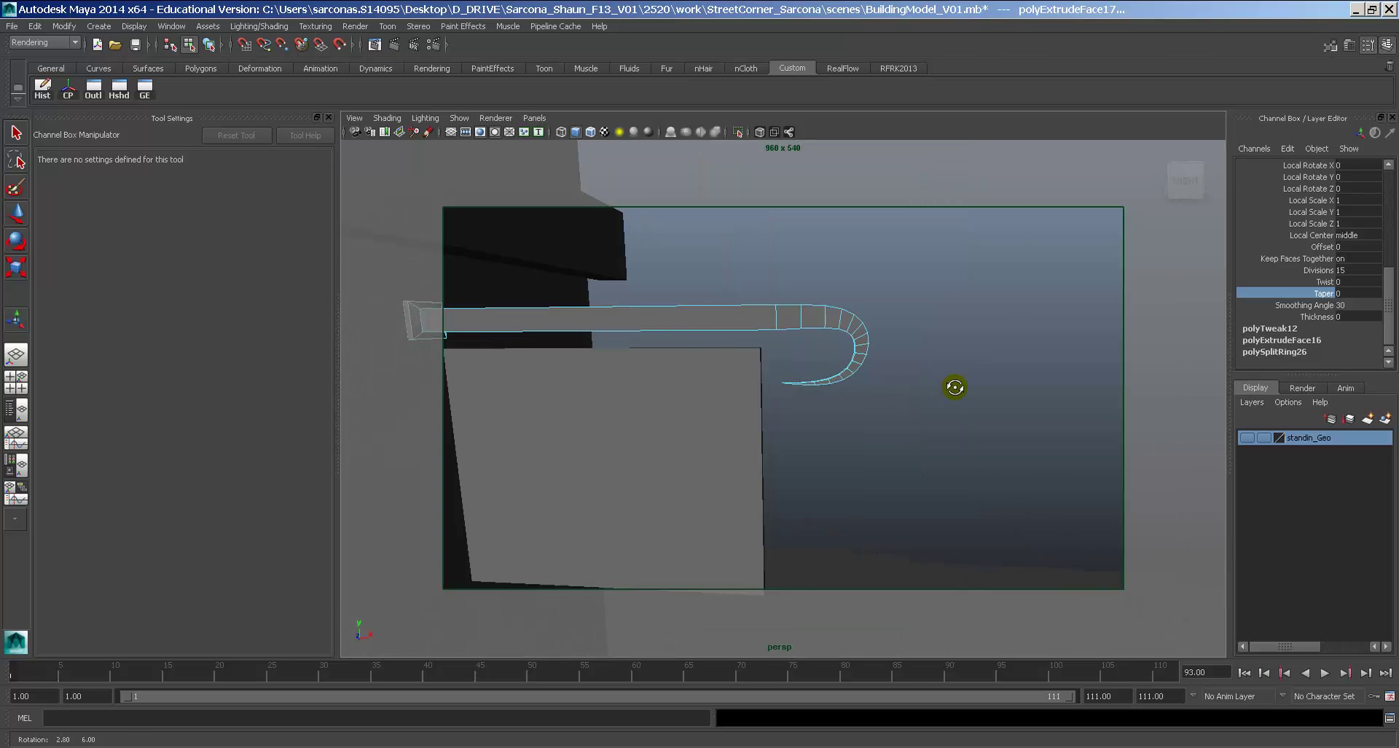
right_click_drag(947, 392, 1089, 396, "alt")
middle_click_drag(934, 378, 1010, 379, "alt")
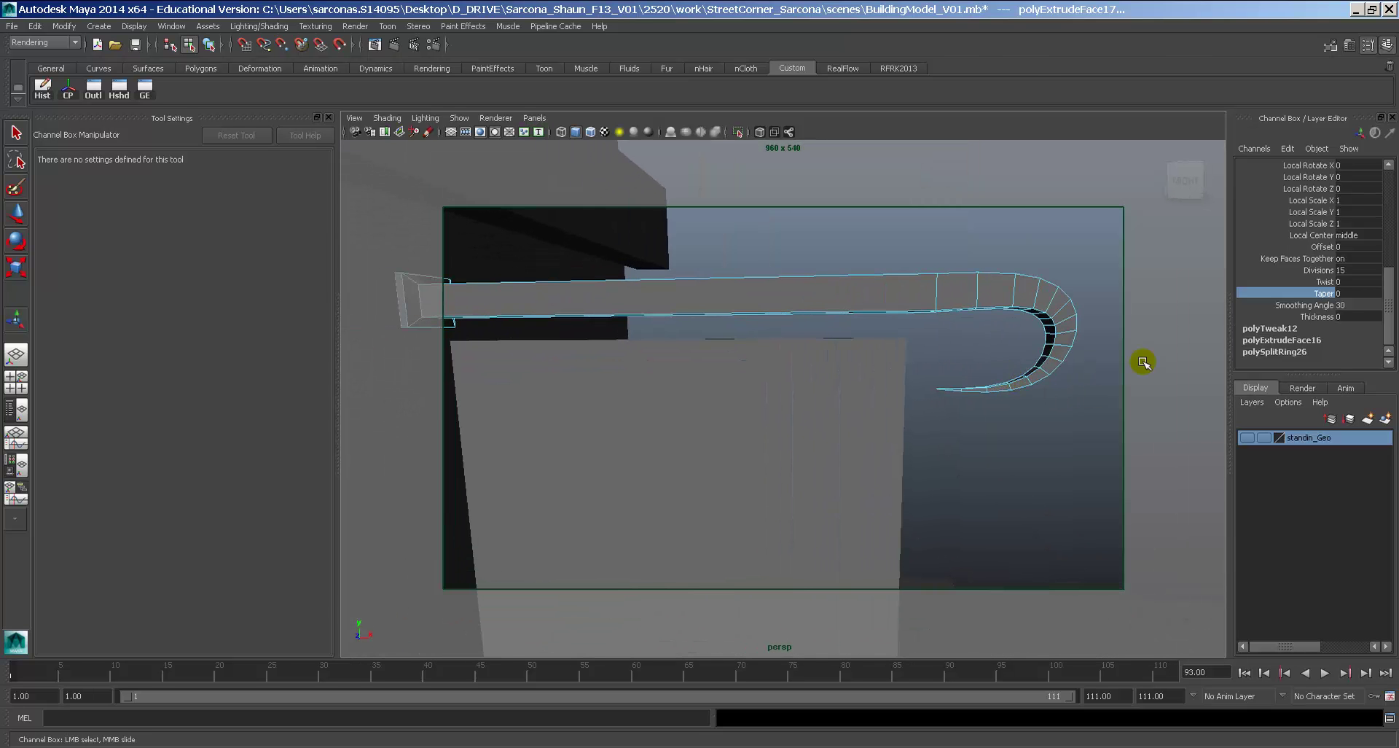
right_click_drag(918, 294, 946, 272)
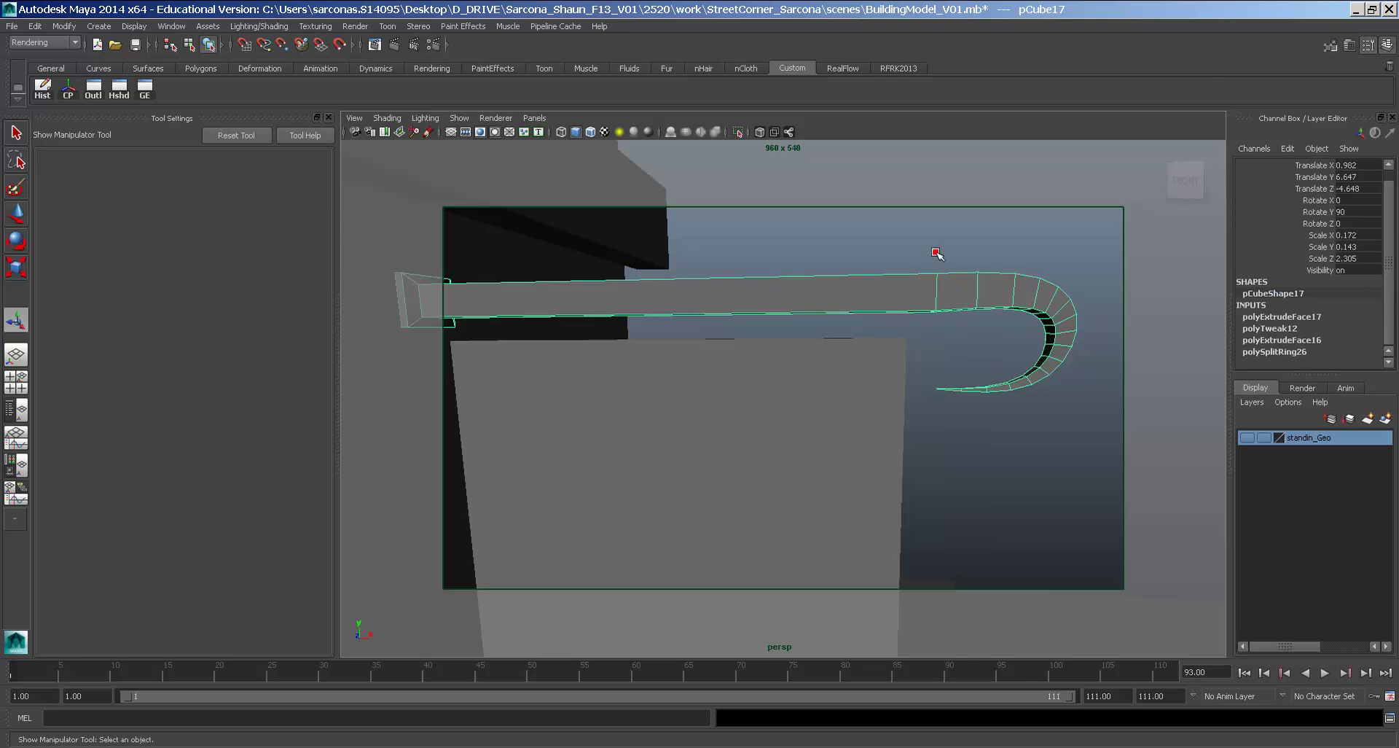
left_click(937, 255)
Shift the sign panel slightly outward and lower it to leave a wider gap beneath the bar.
left_click_drag(1021, 380, 1048, 368, "alt")
right_click_drag(1048, 368, 844, 343, "alt")
left_click(868, 369)
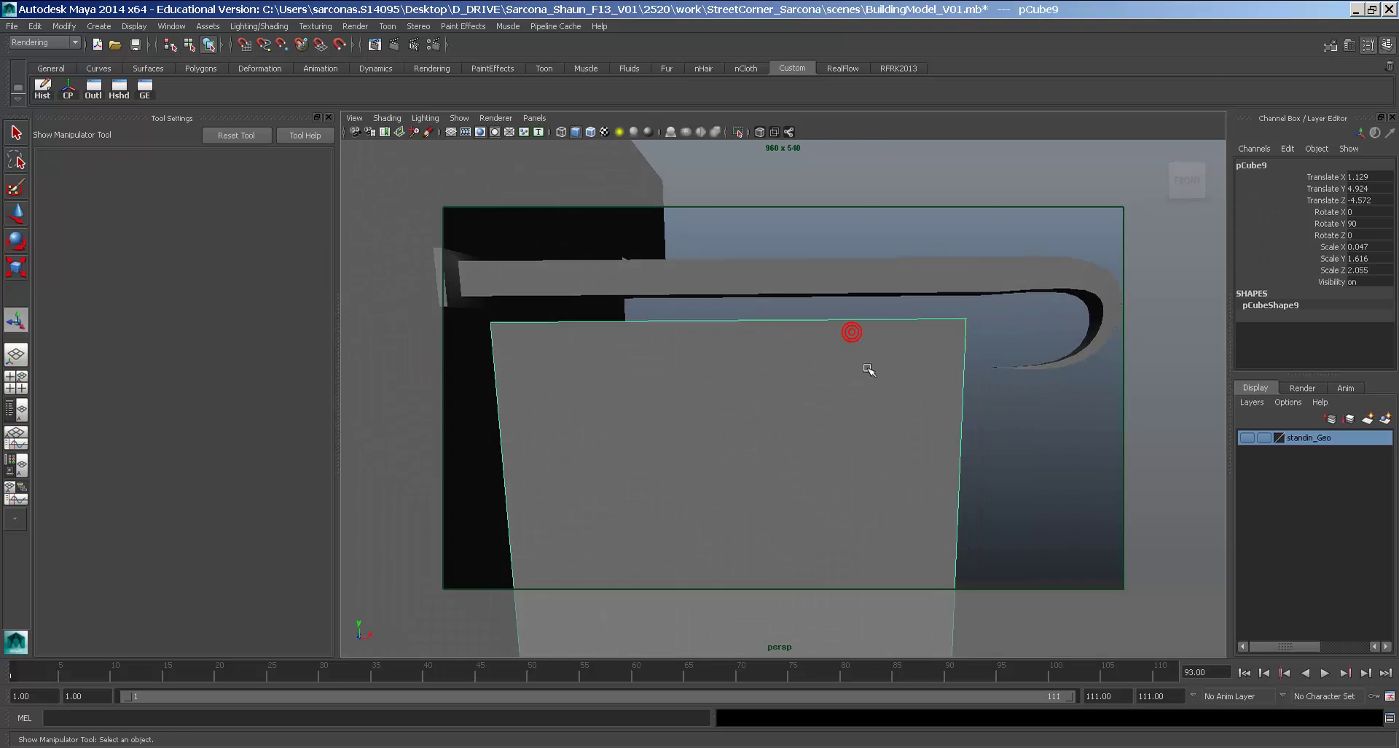
key("w")
right_click_drag(895, 408, 891, 409, "alt")
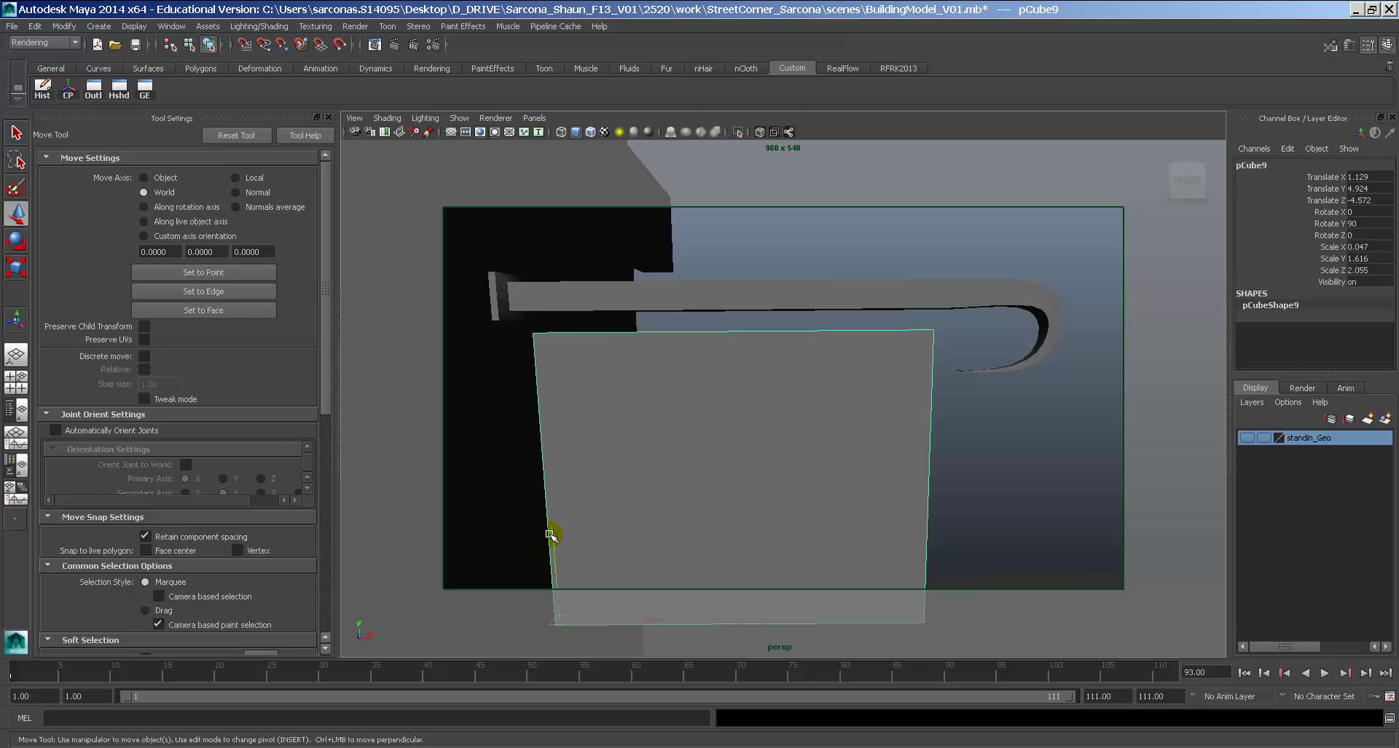
middle_click_drag(552, 534, 578, 550)
middle_click_drag(629, 609, 654, 625)
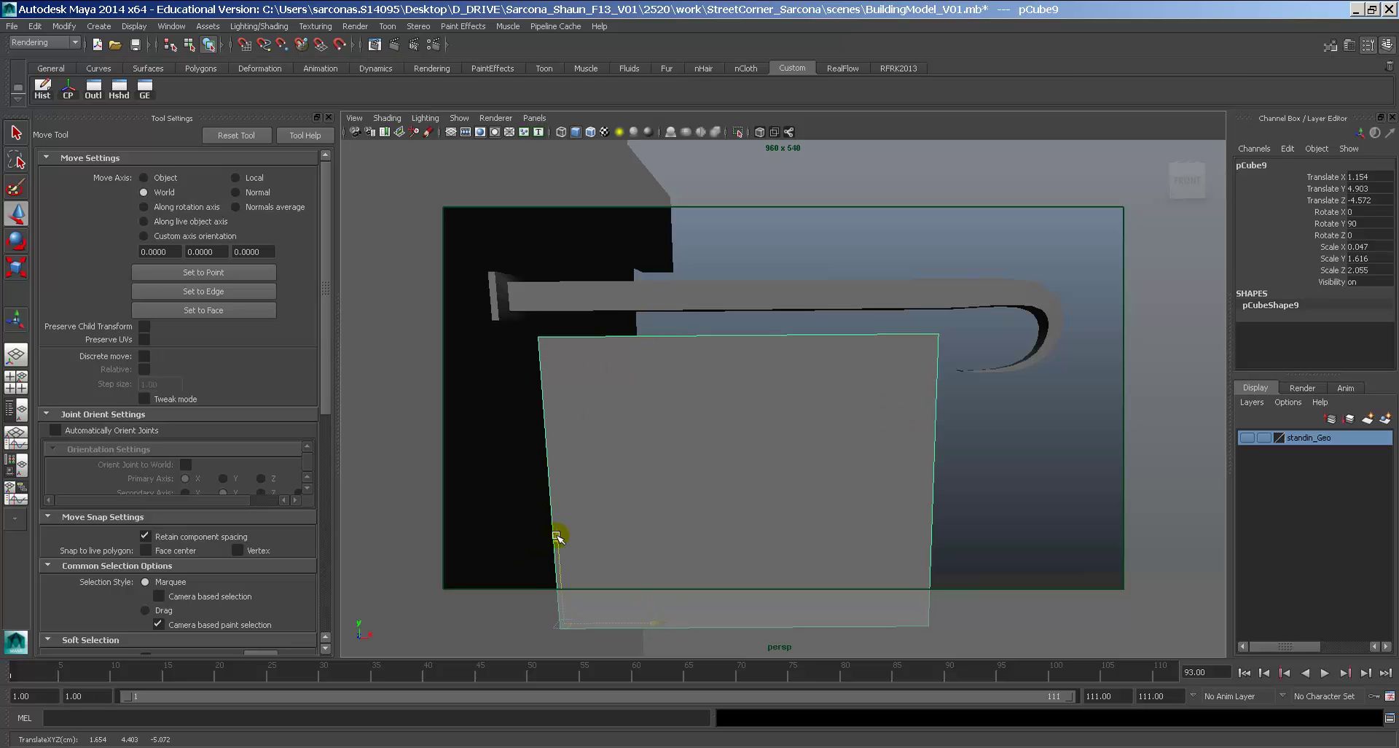
middle_click_drag(557, 537, 556, 531)
left_click(724, 318)
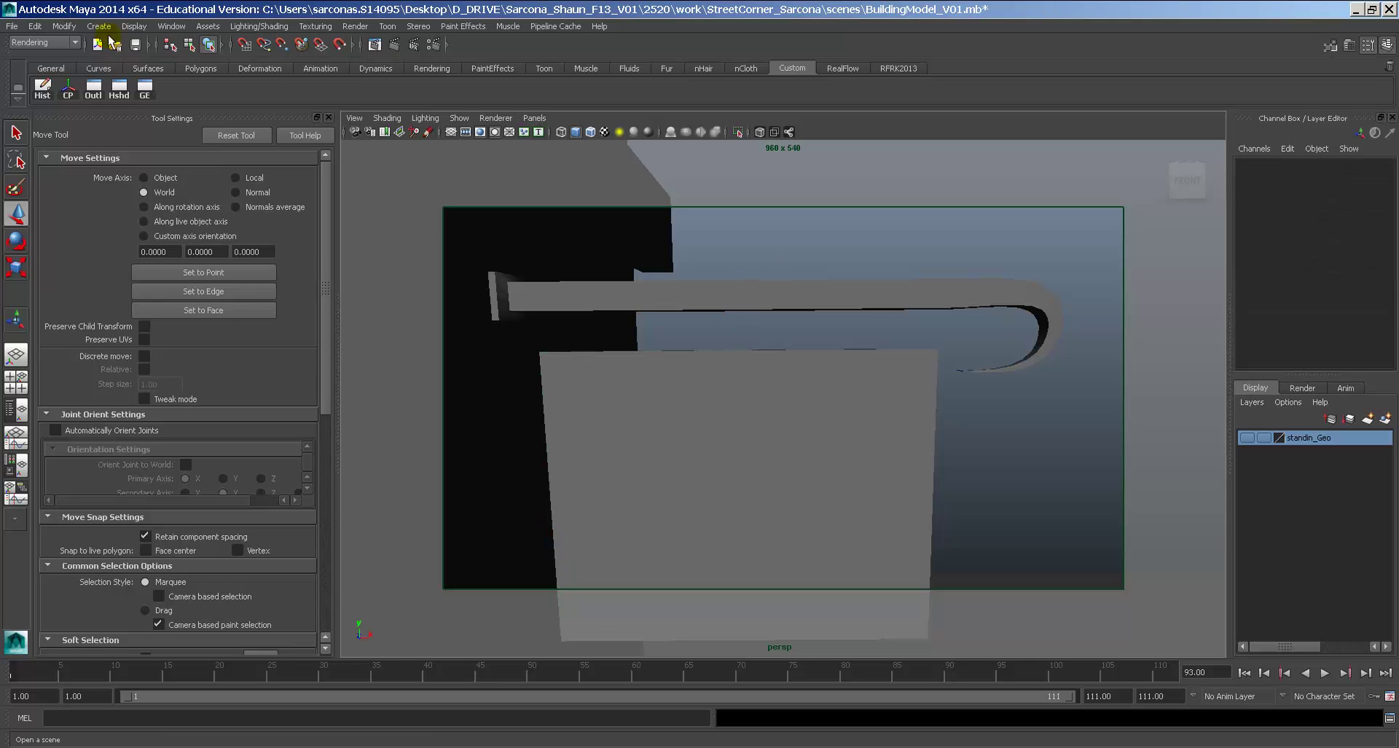
Create a polygon torus and isolate it in the perspective view.
left_click(99, 26)
mouse_move(175, 63)
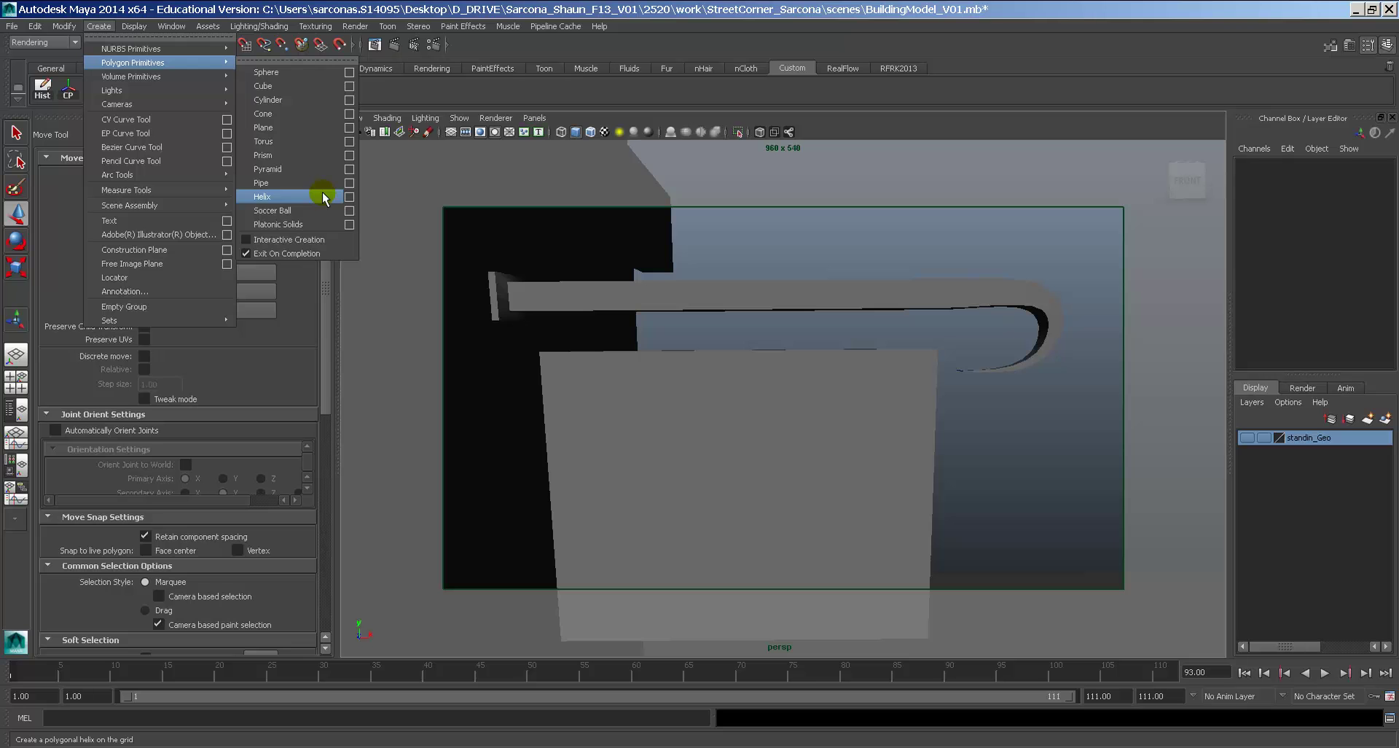
left_click(304, 141)
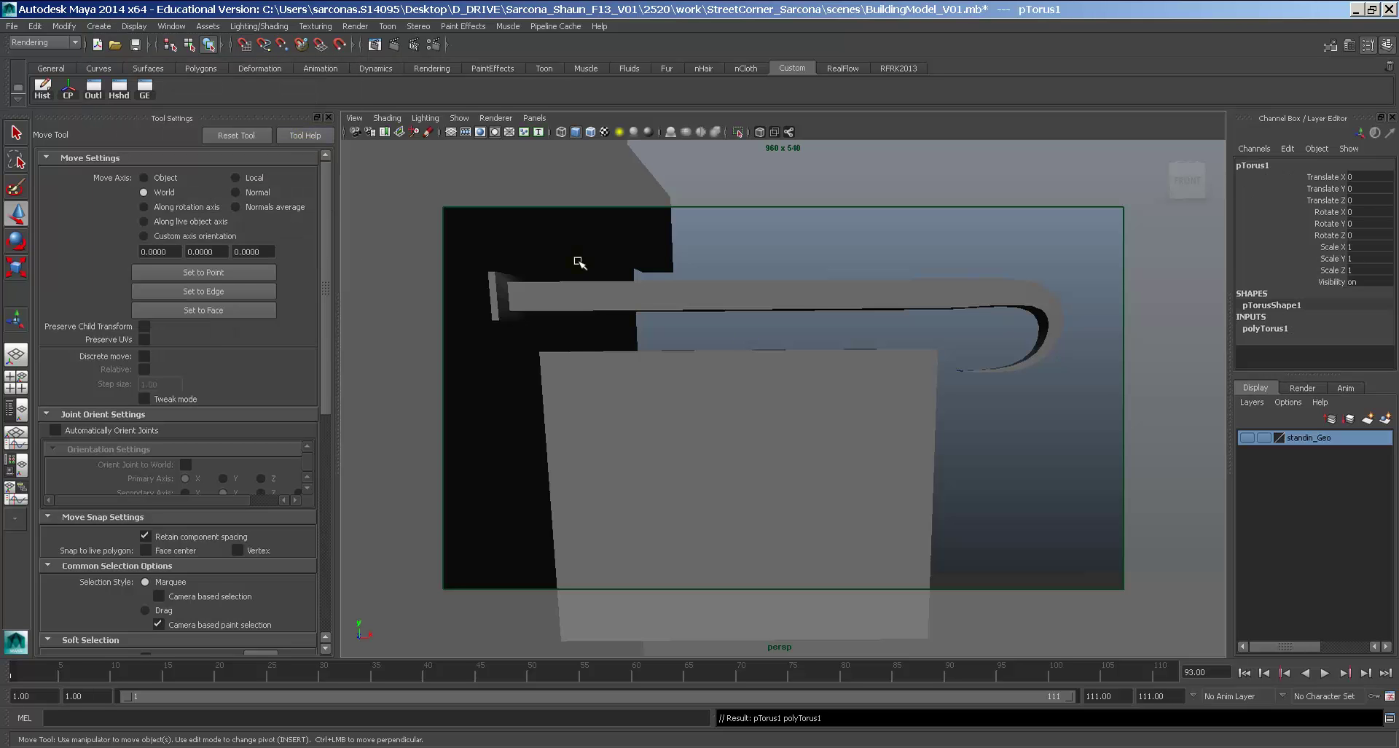
key("f")
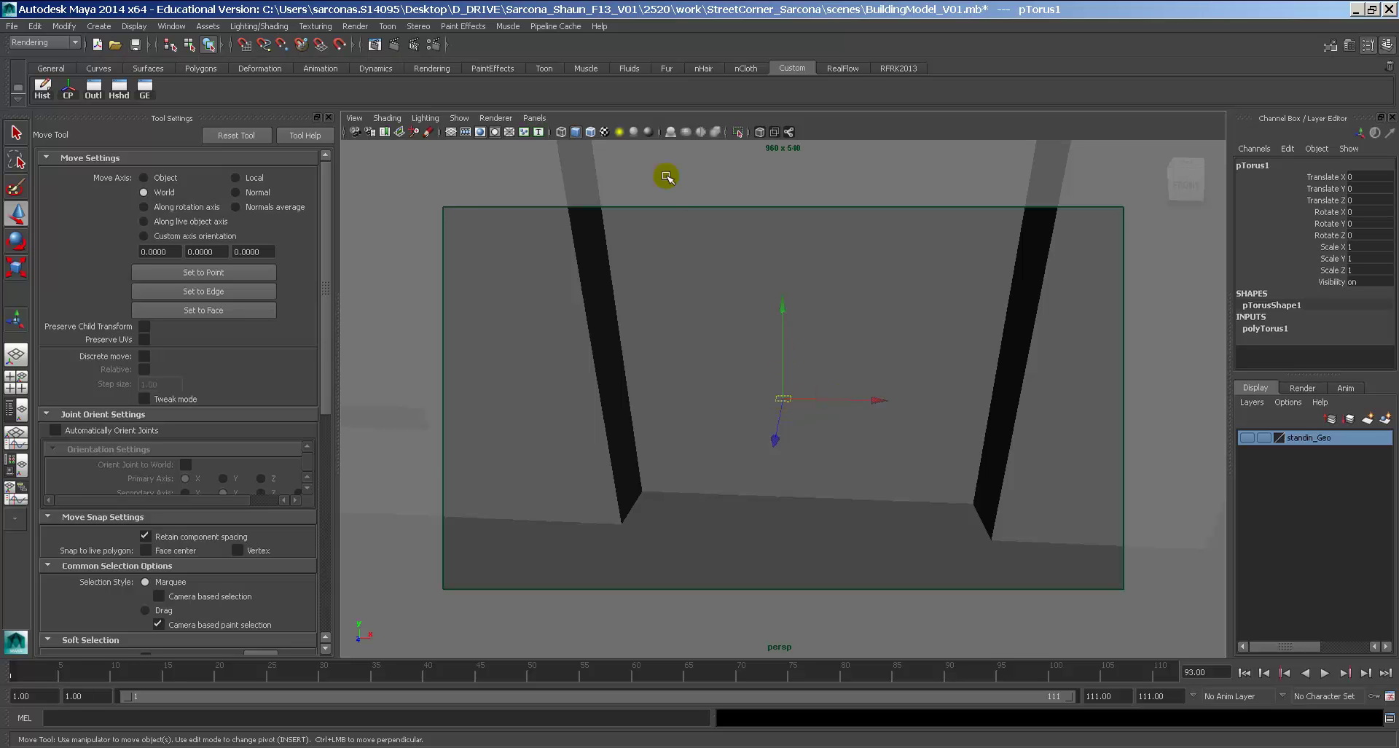
left_click(735, 134)
scroll(803, 387, "down", 2)
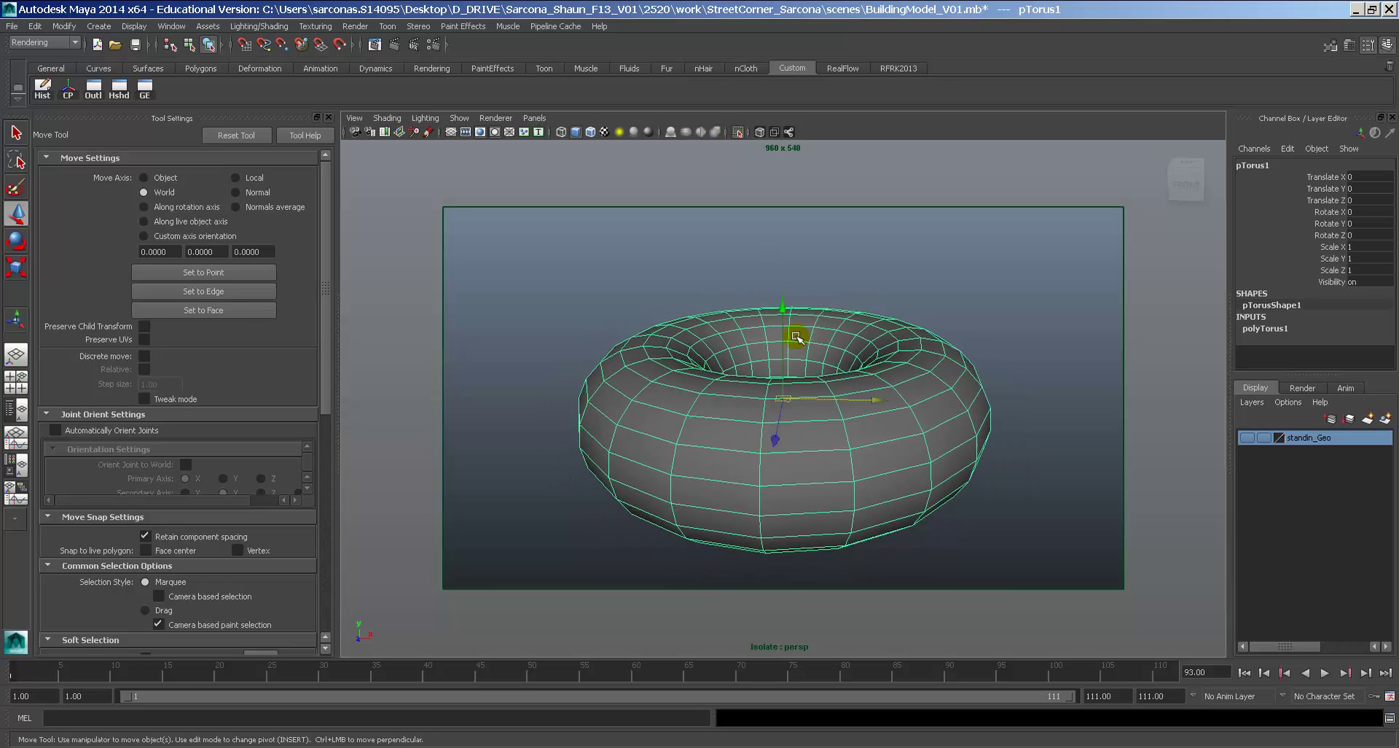
left_click_drag(799, 337, 822, 418, "alt")
Reduce the torus to 8 axis subdivisions and 10 height subdivisions.
left_click(1282, 328)
scroll(1323, 326, "down", 2)
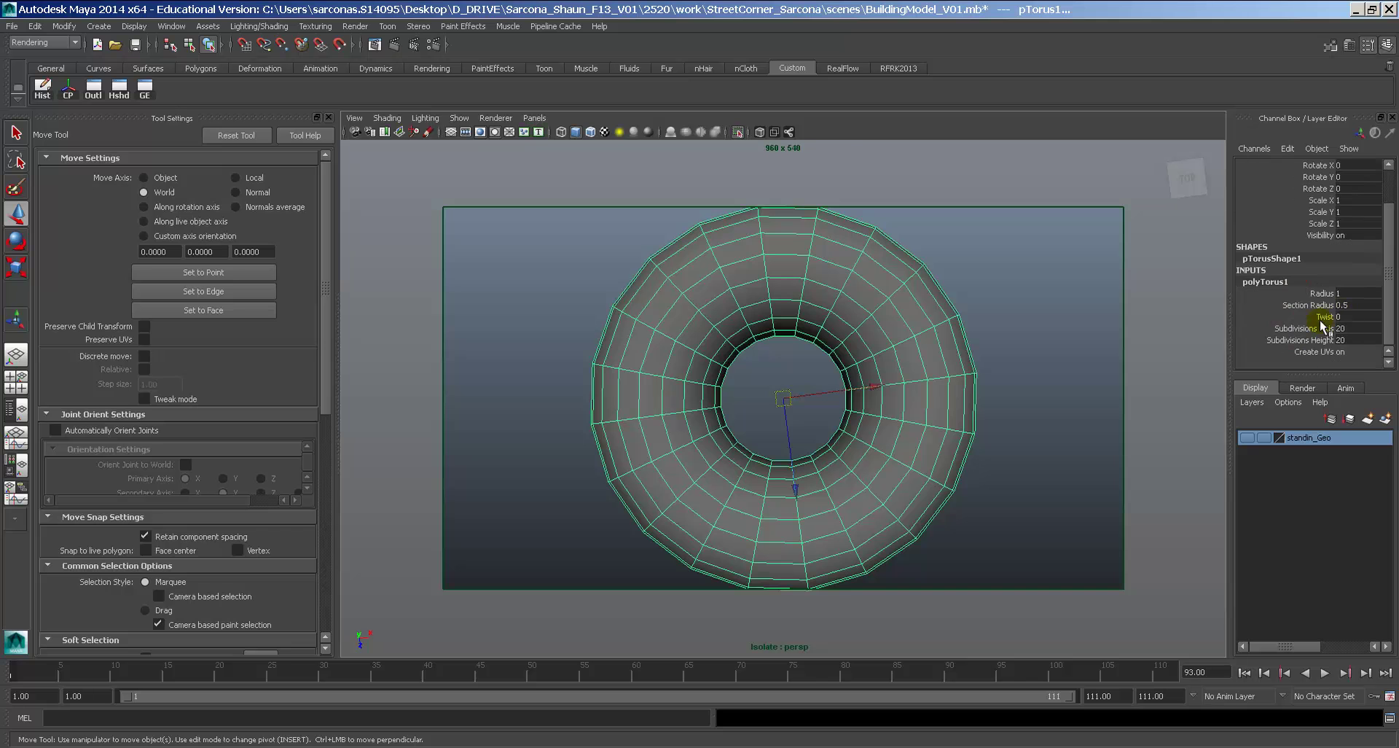
type("6")
key("Return")
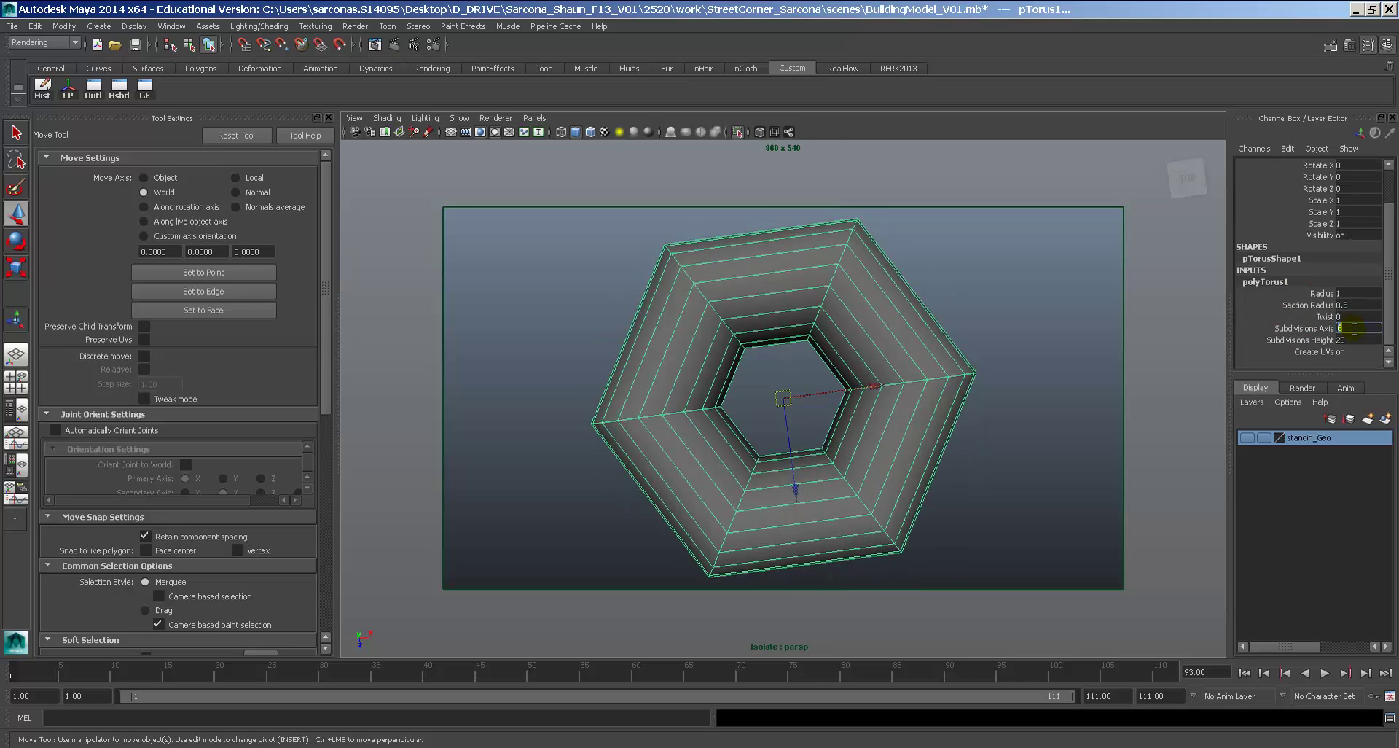
type("8")
key("Return")
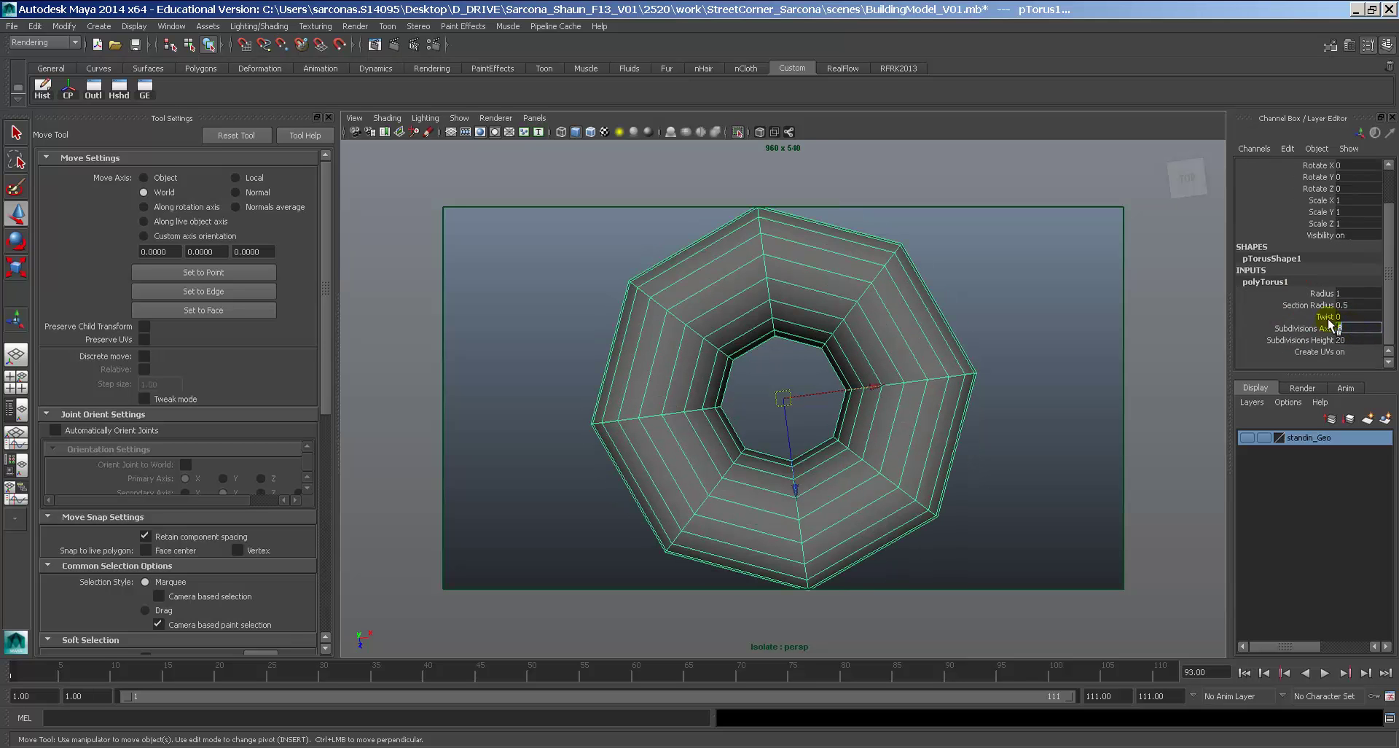
left_click_drag(886, 428, 1015, 422, "alt")
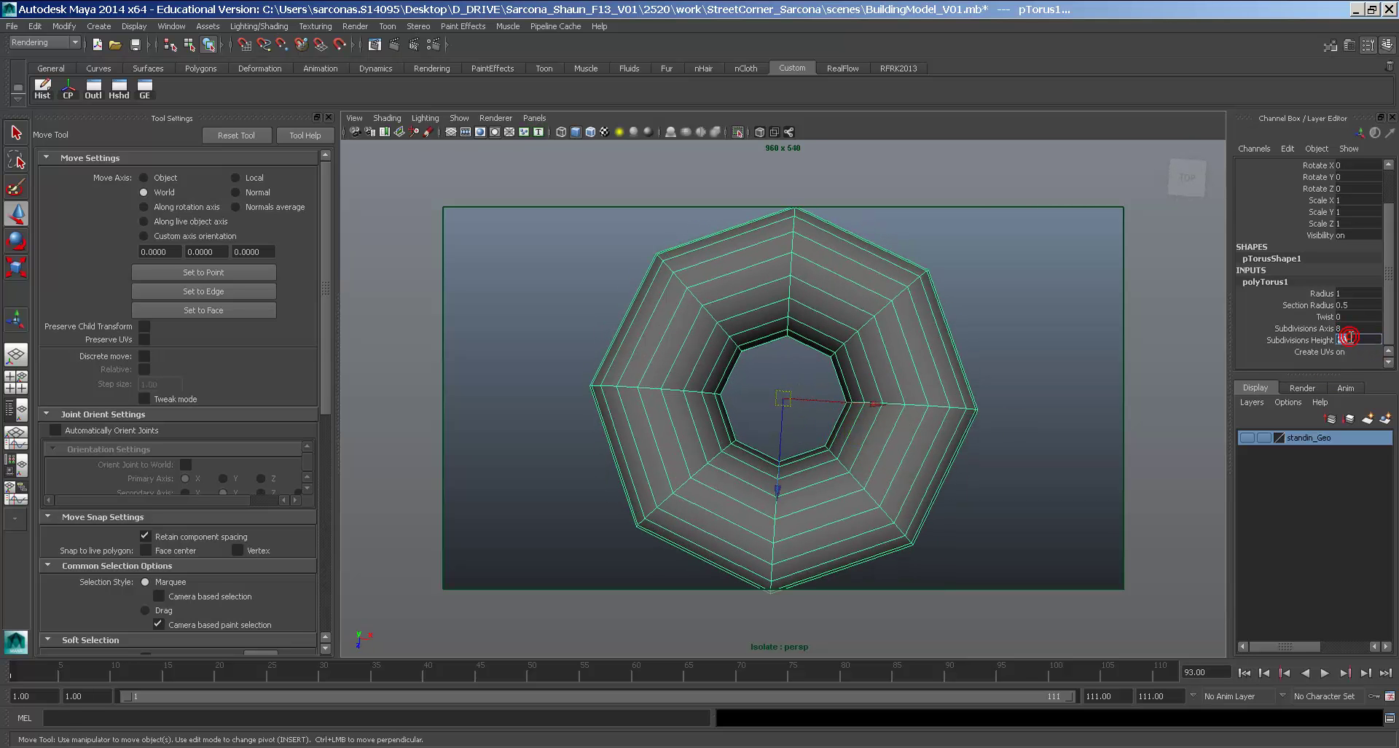
type("10")
key("Return")
In the top view, move the vertices at both ends of the torus outward along Z to stretch it into a chain link.
left_click_drag(901, 351, 839, 365, "alt")
key("space")
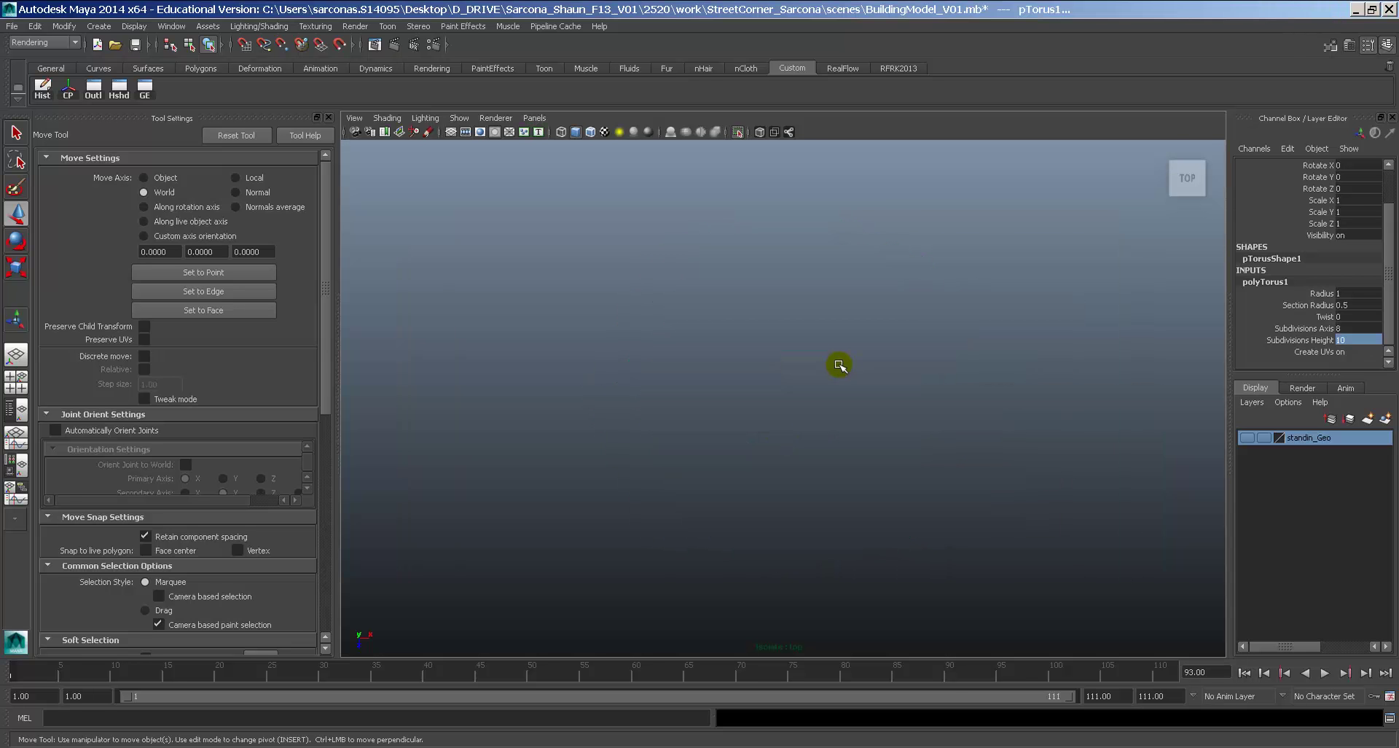
key("f")
right_click_drag(889, 373, 828, 368)
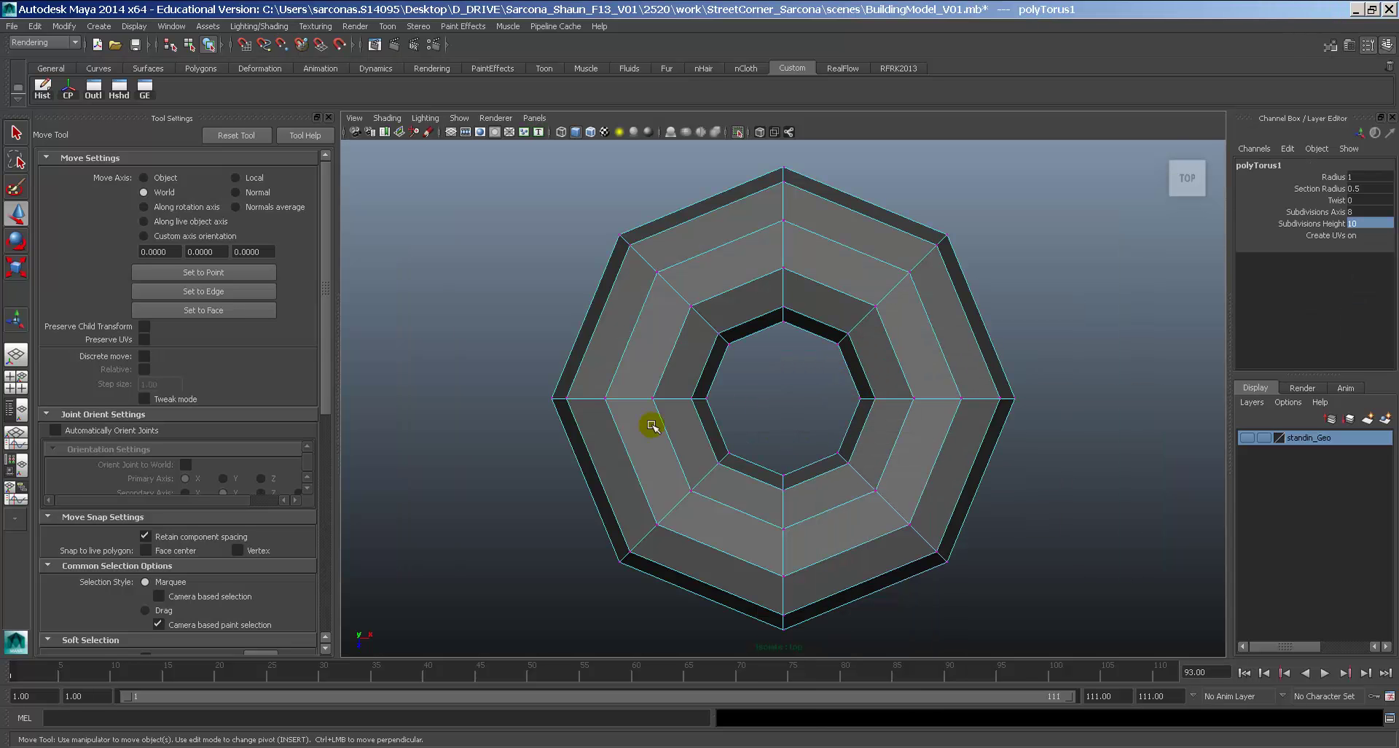
left_click_drag(649, 425, 1007, 593)
middle_click_drag(1007, 593, 946, 506, "alt")
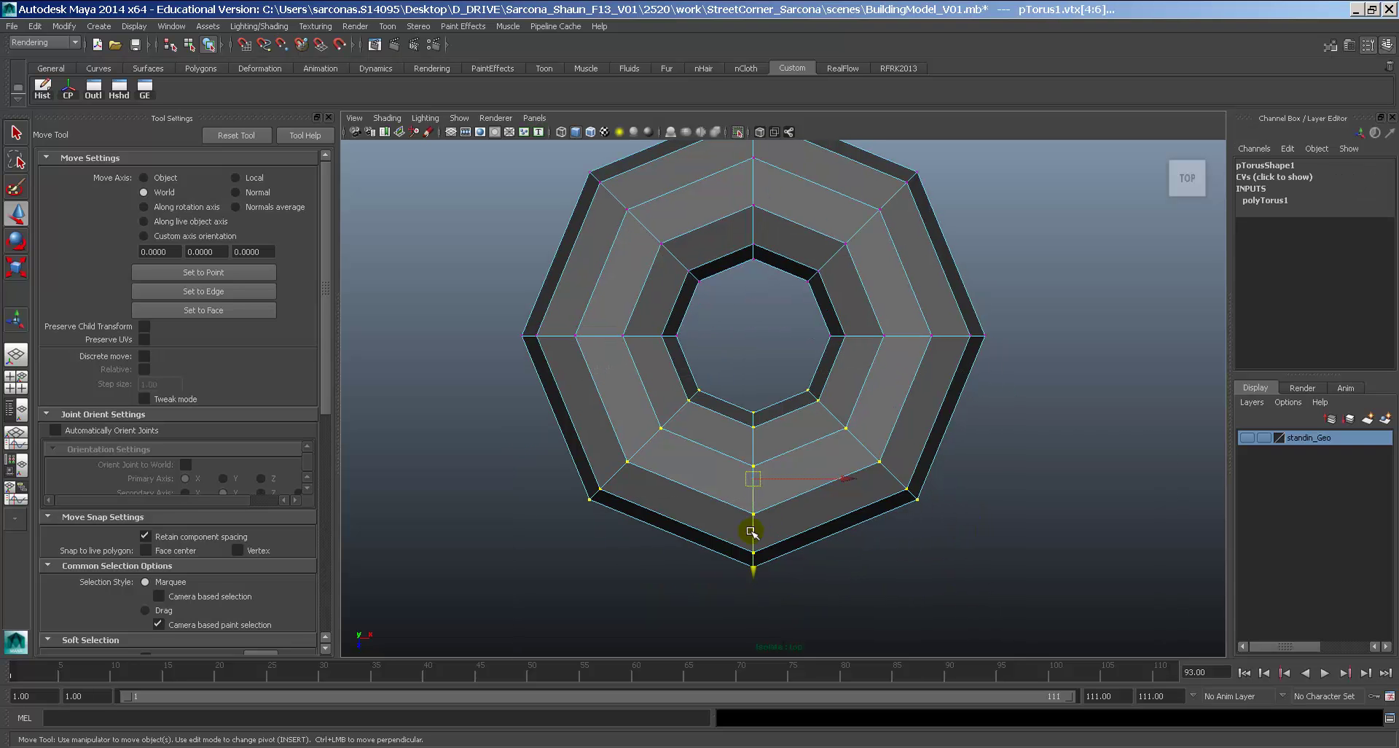
left_click_drag(753, 531, 762, 708)
middle_click_drag(854, 407, 857, 498, "alt")
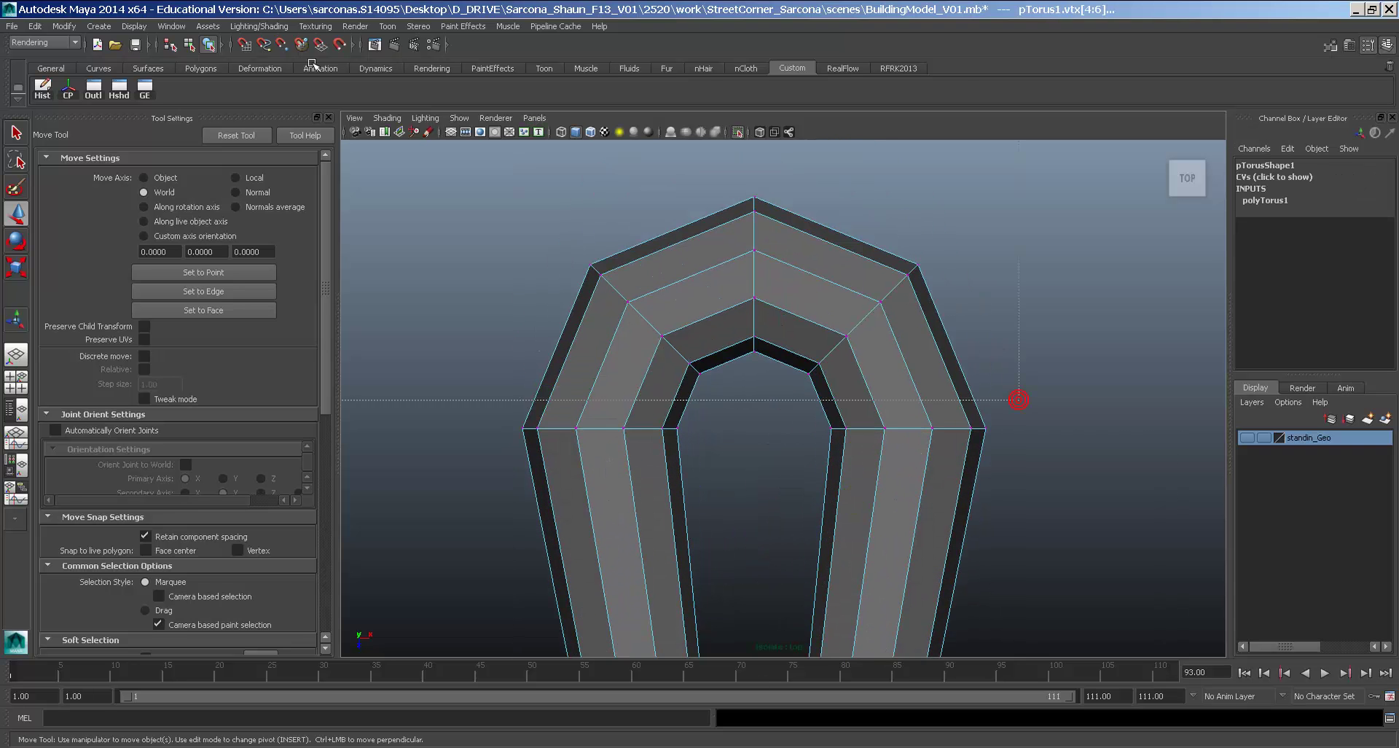
left_click_drag(312, 64, 312, 65)
scroll(768, 363, "down", 5)
left_click(768, 365, "alt")
left_click_drag(772, 392, 776, 304)
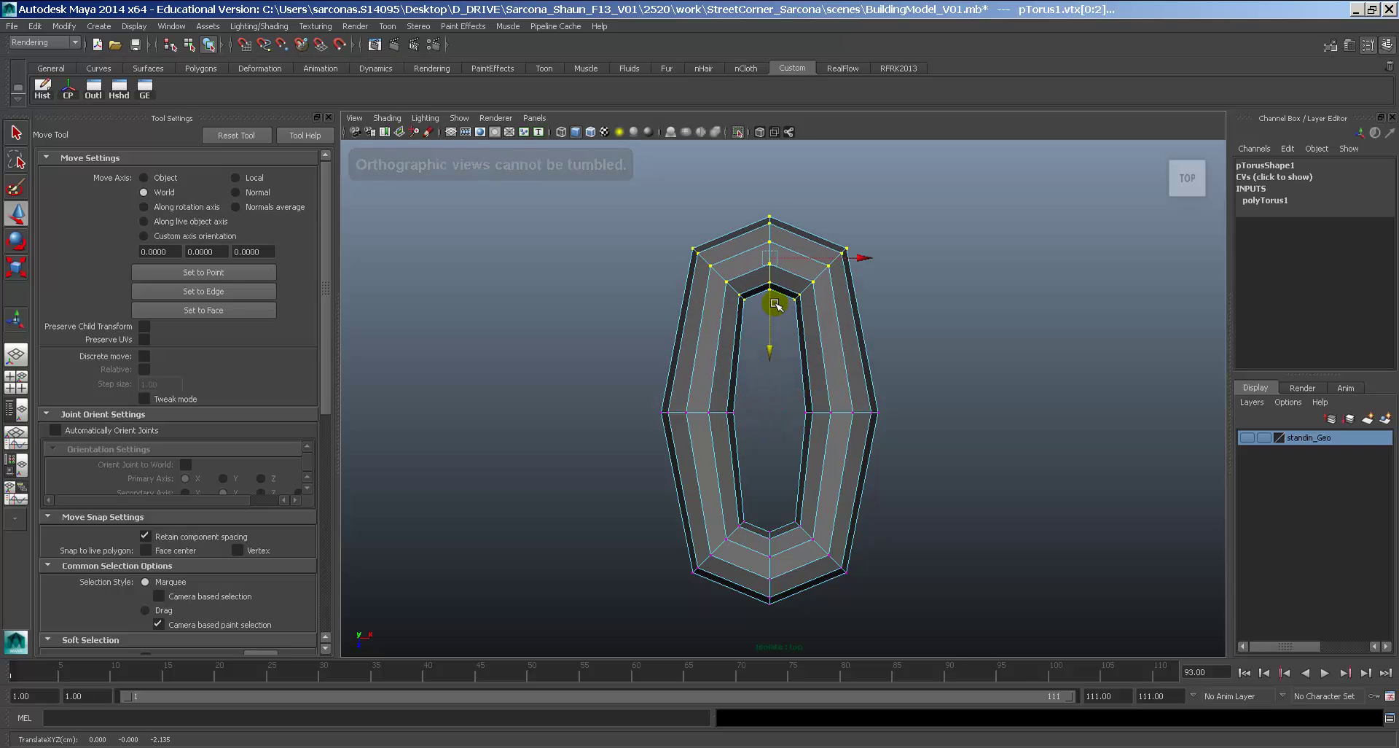
Scale up the vertices at each end of the link slightly to broaden its rounded ends.
key("r")
mouse_move(802, 307)
middle_mouse_down()
mouse_move(802, 291)
mouse_move(816, 293)
middle_mouse_up()
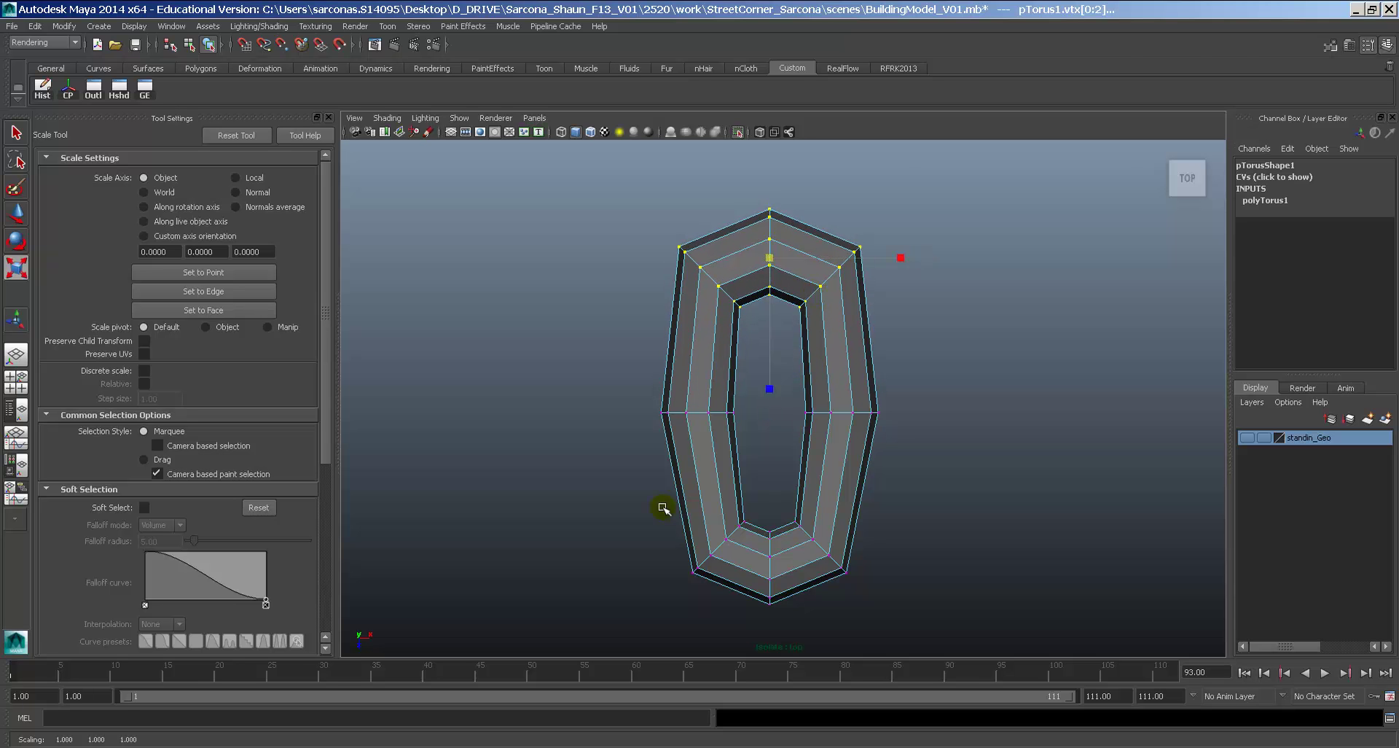
left_click_drag(663, 508, 959, 640)
key("F8")
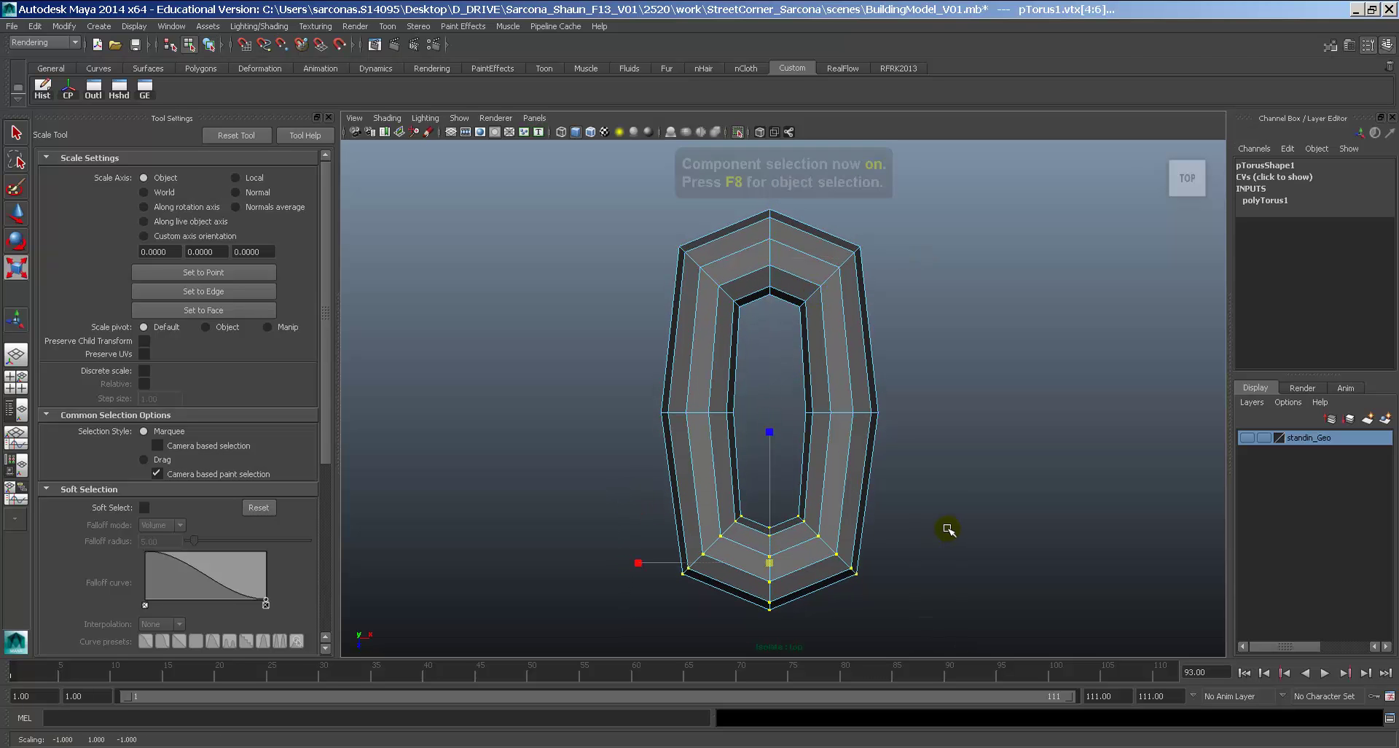
Set the link's Section Radius to 0.2 and preview it smoothed in the perspective view.
key("F8")
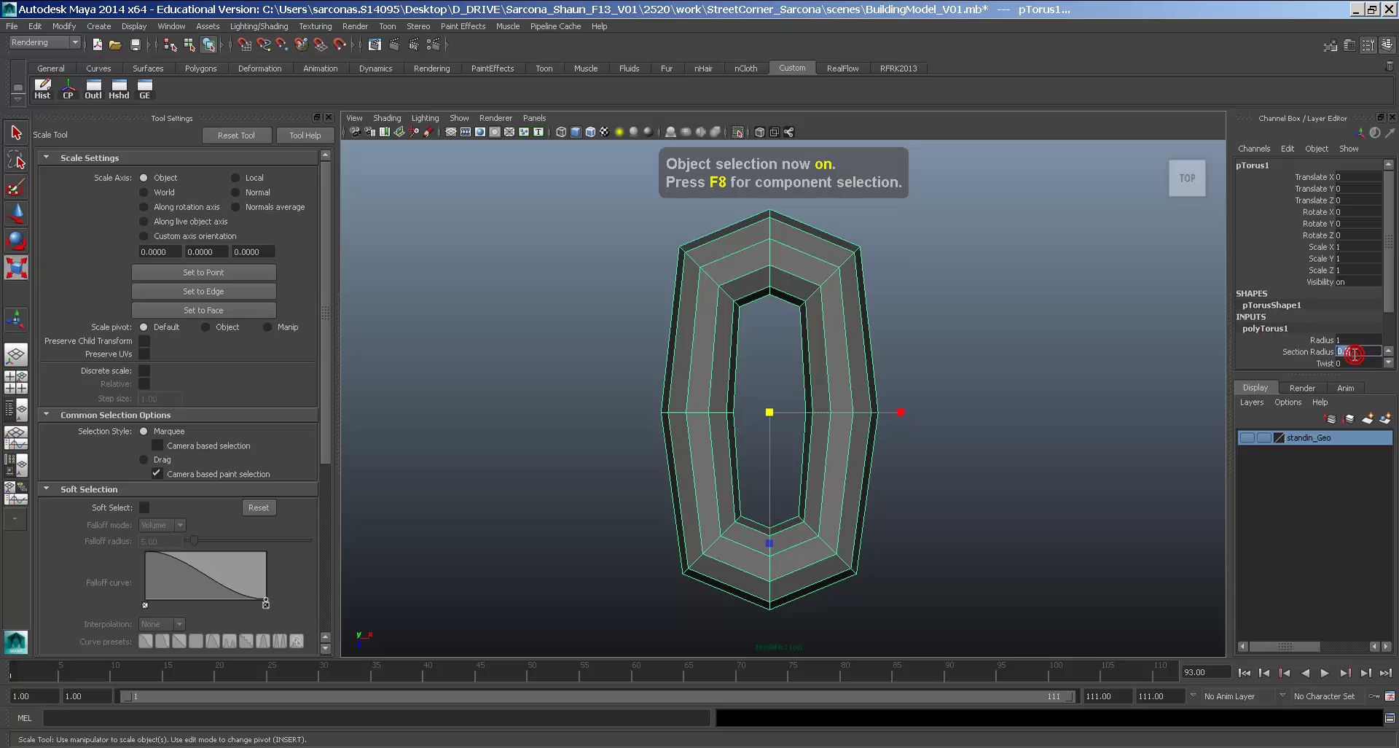
key("Return")
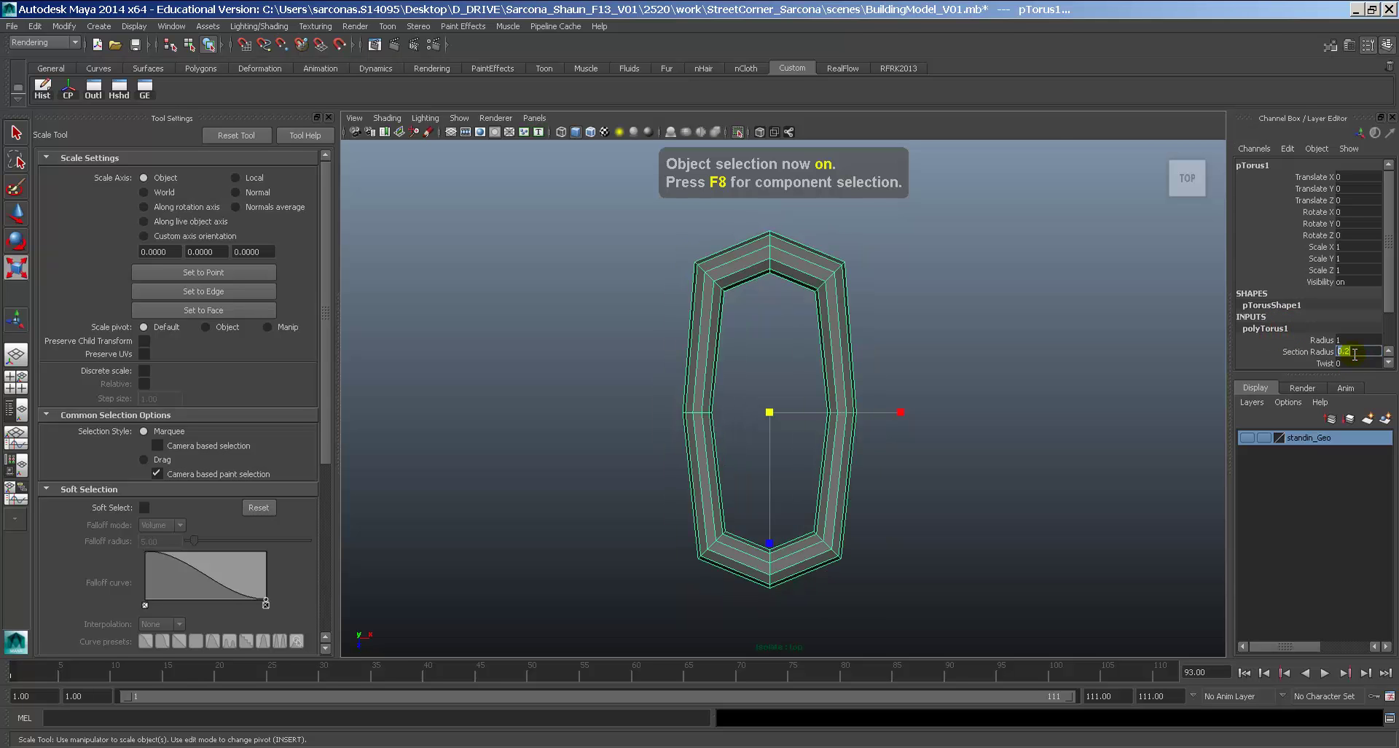
right_click(834, 315)
key("3")
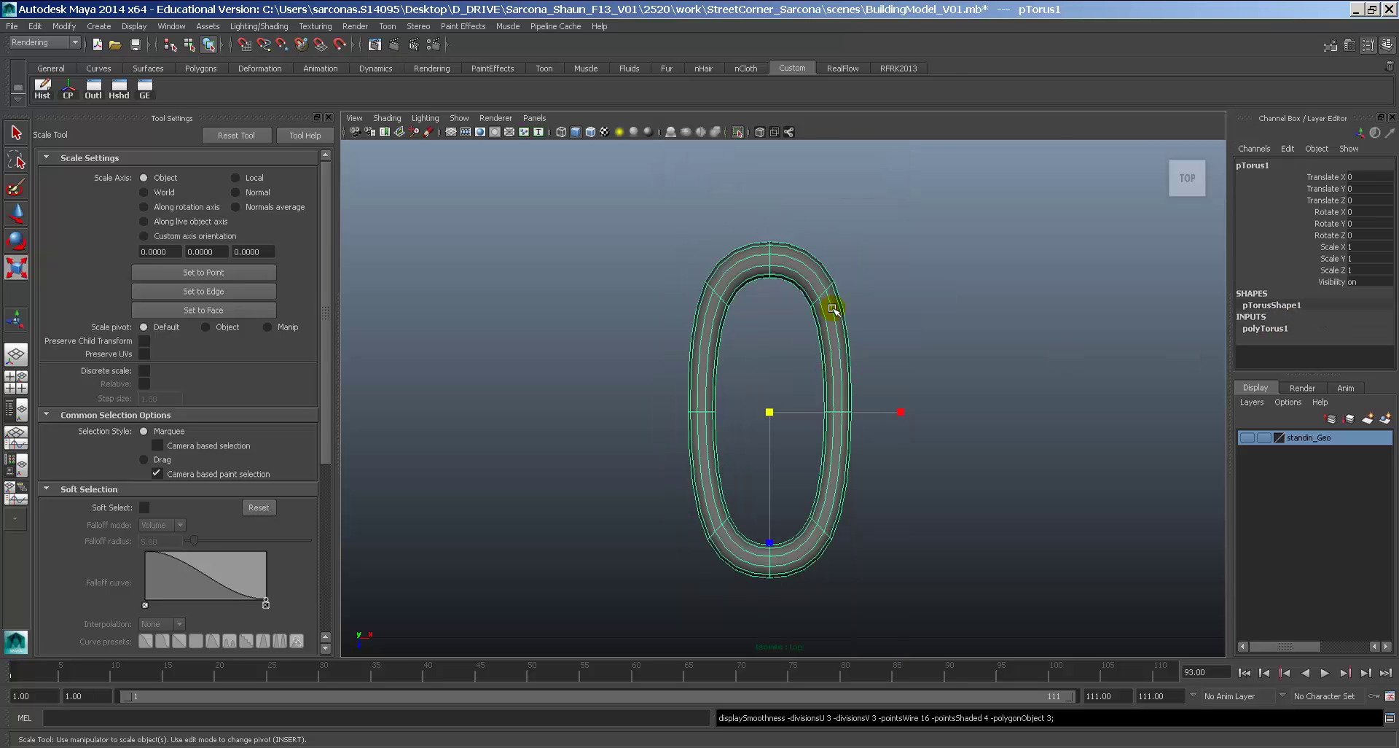
key("space")
left_click(826, 303)
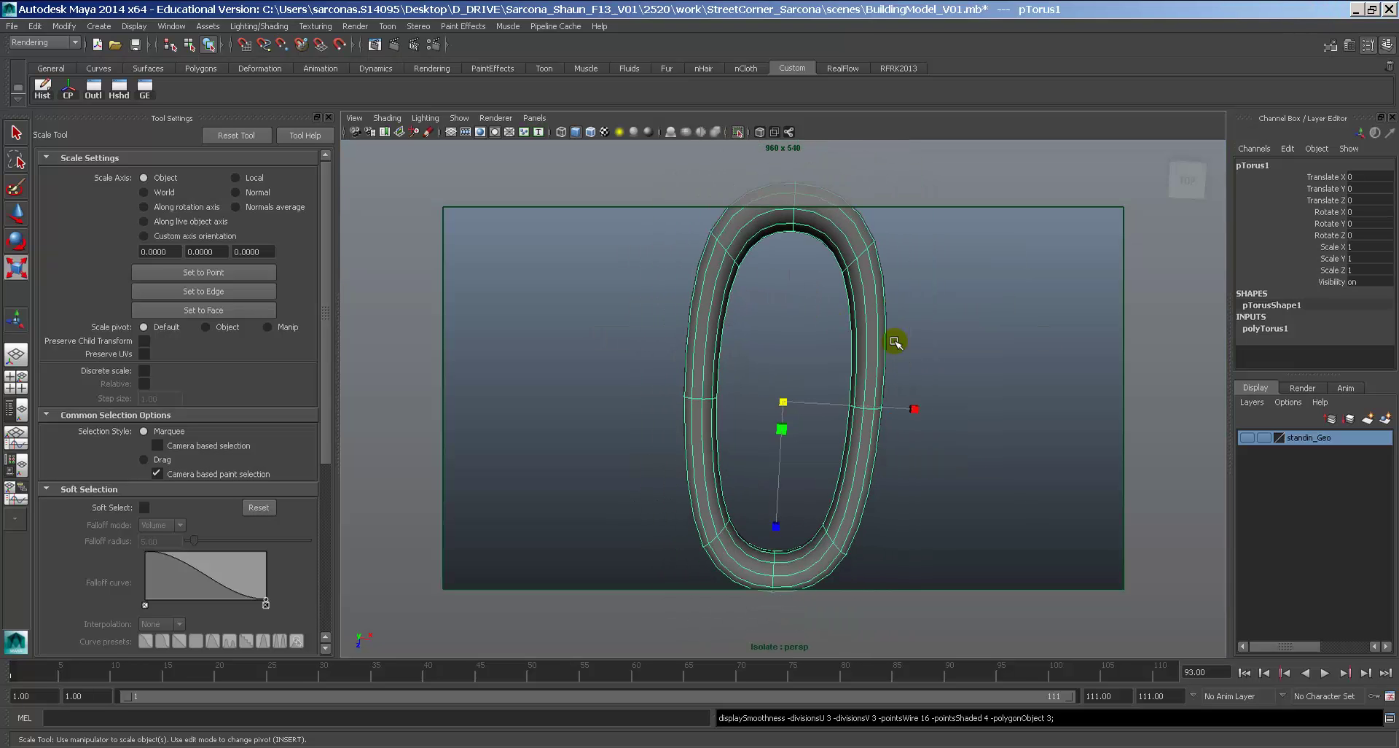
left_click_drag(886, 341, 848, 263, "alt")
left_click(987, 362)
left_click(889, 369)
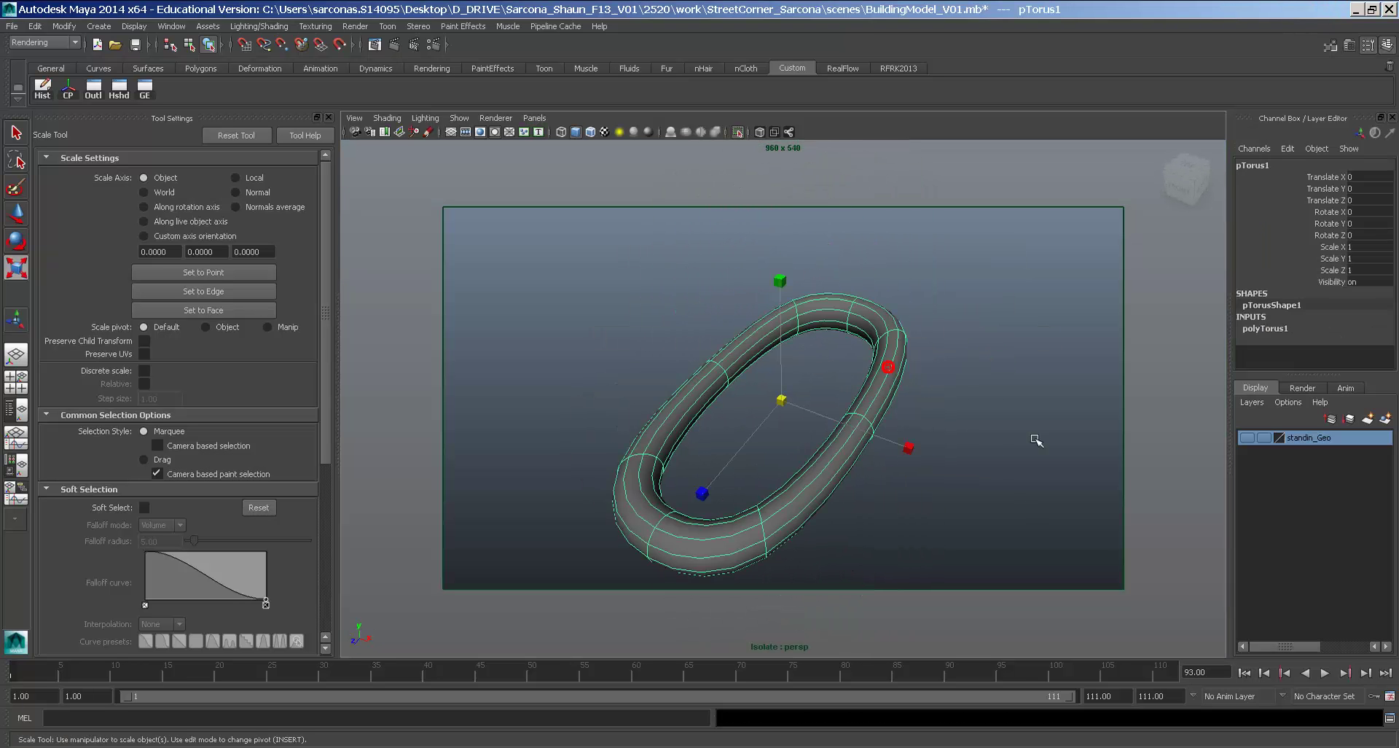
Show the whole scene again and move the link near the hanging sign, to about X 3.046, Y 5.041, Z -4.875.
right_click_drag(1030, 441, 612, 255, "alt")
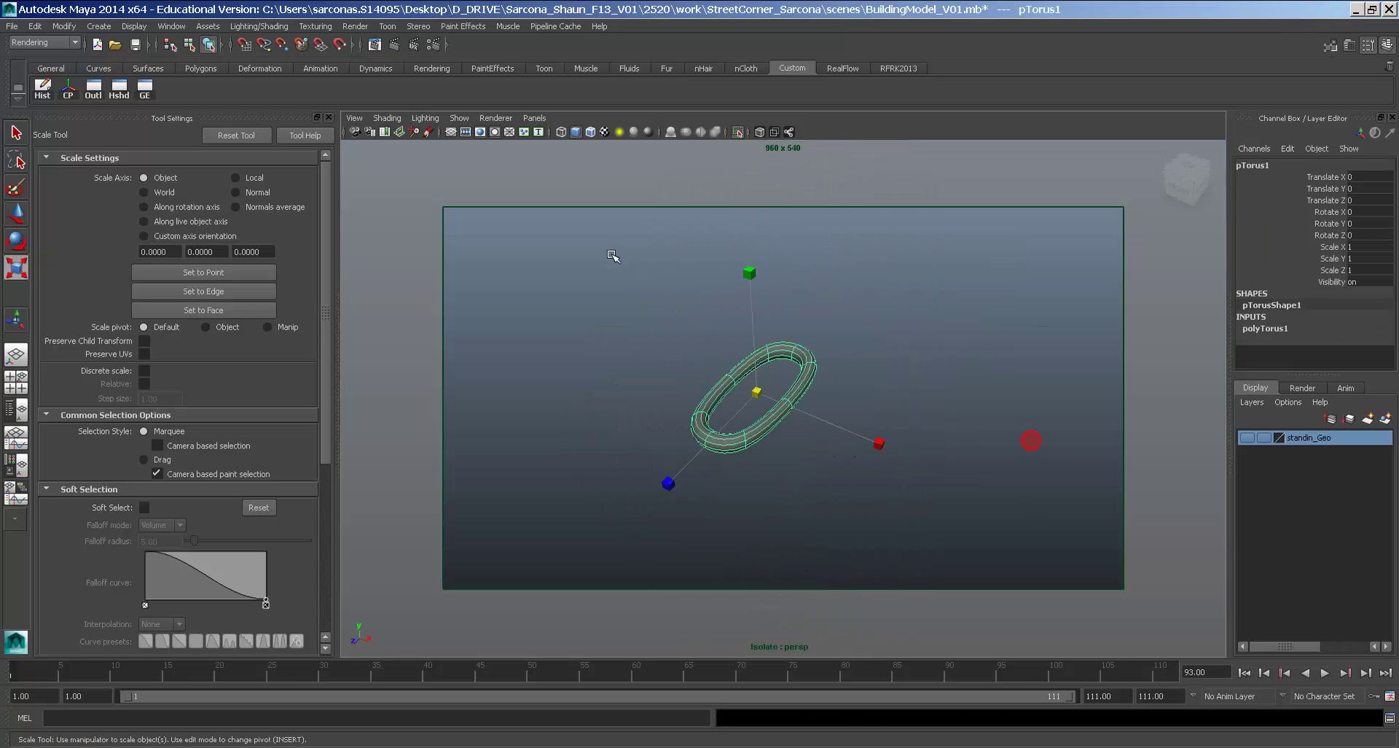
left_click(737, 134)
key("w")
left_click_drag(833, 424, 938, 450)
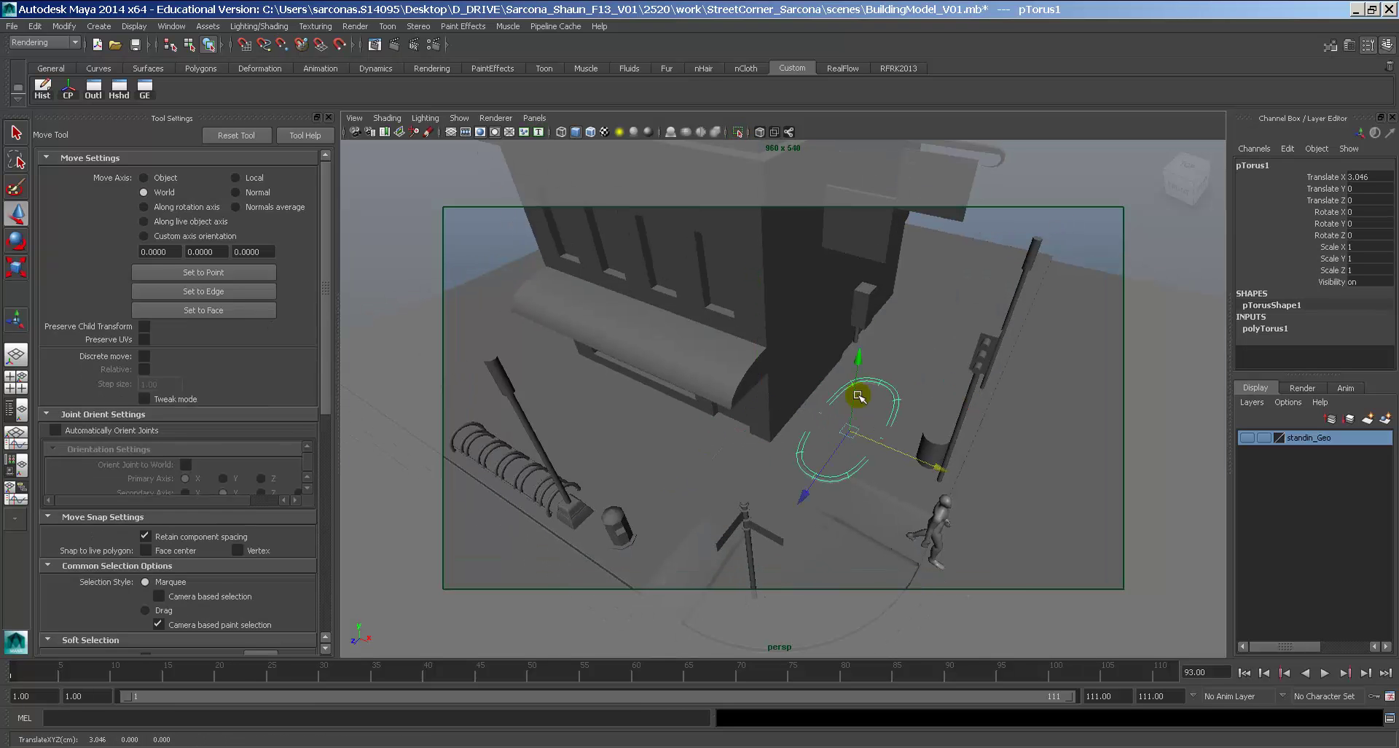
left_click_drag(858, 396, 887, 151)
left_click_drag(852, 285, 939, 210)
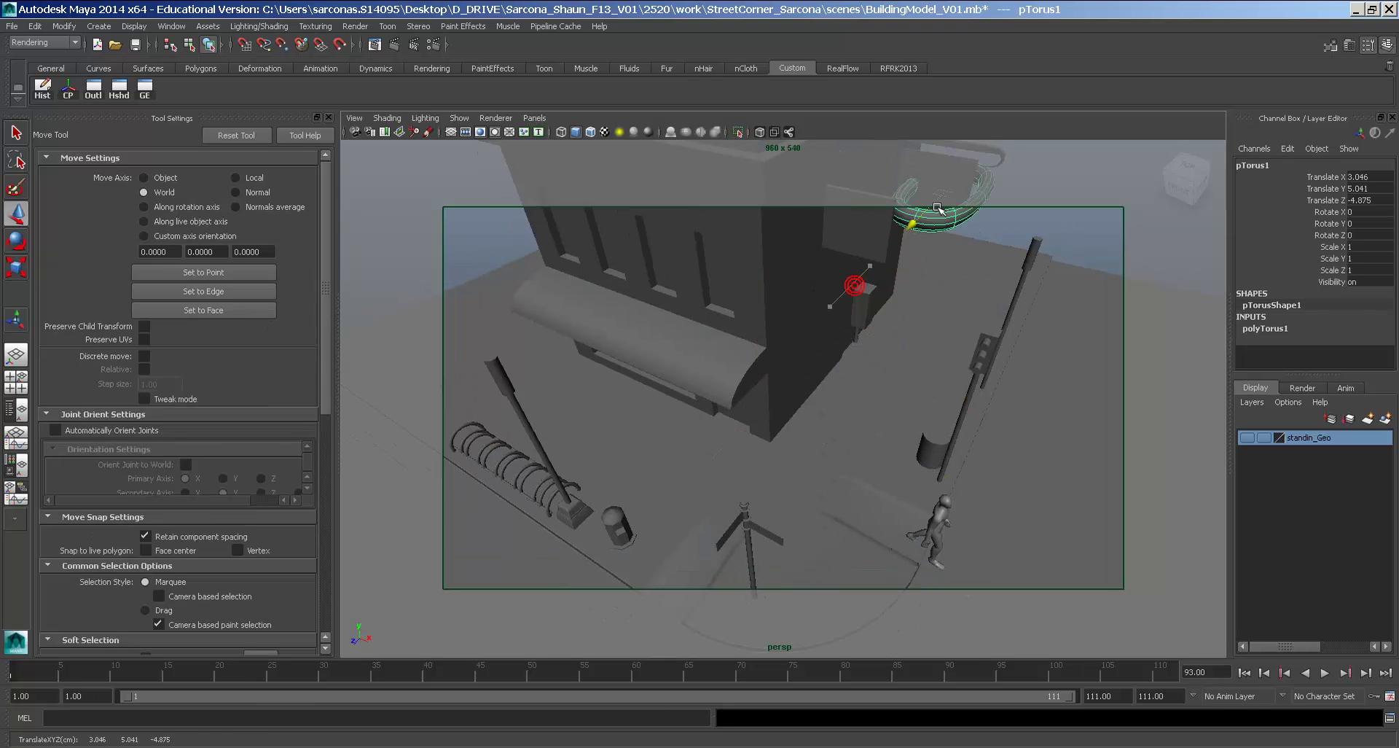
middle_click_drag(950, 208, 846, 406, "alt")
Scale the link down to about 0.09 and raise it to about Y 6.023 between the bar and the sign panel.
right_click_drag(846, 406, 1086, 431, "alt")
key("r")
middle_click_drag(977, 361, 750, 378)
key("w")
left_click_drag(947, 287, 974, 184)
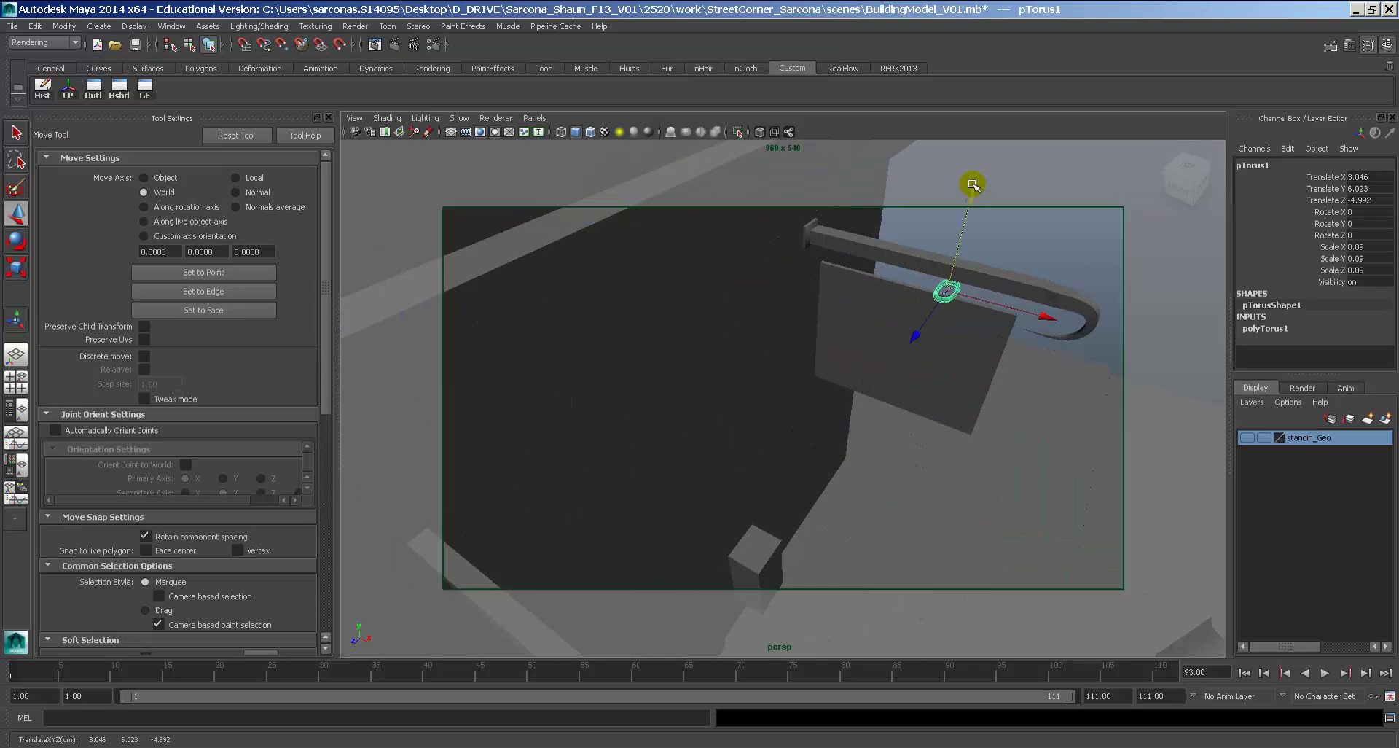
Shrink the link to a uniform scale of about 0.021 and stand it upright with Rotate X at 90.
key("f")
left_click_drag(987, 325, 1018, 303, "alt")
right_click_drag(1018, 303, 956, 348, "alt")
key("r")
middle_click_drag(956, 350, 818, 374)
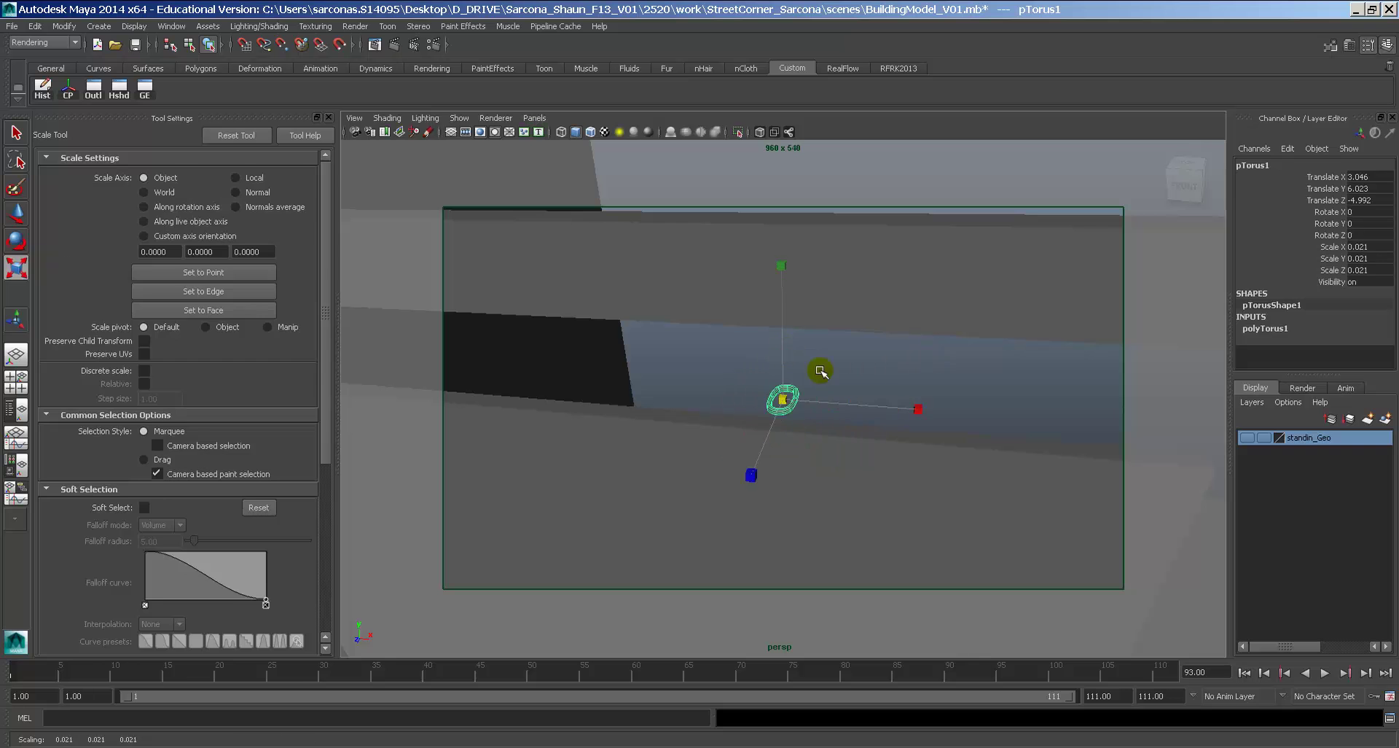
key("e")
left_click_drag(772, 320, 759, 511)
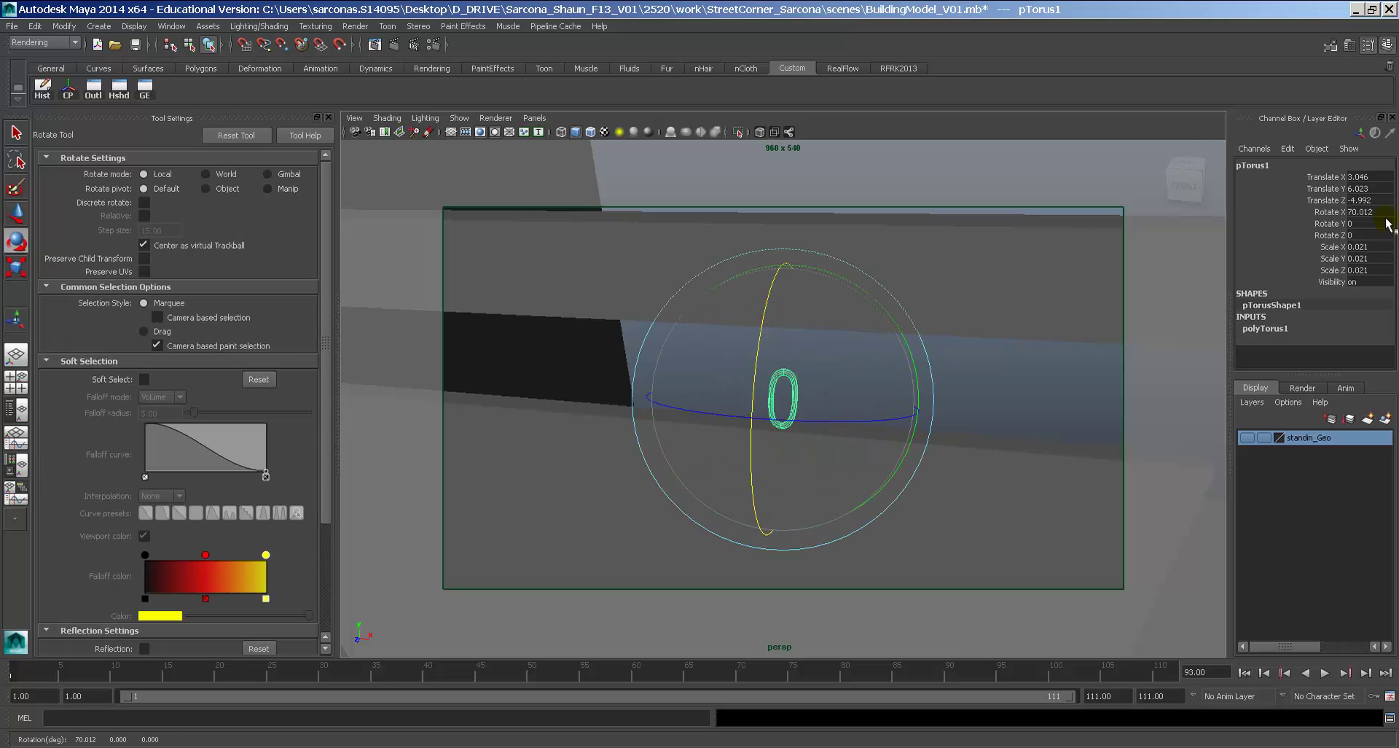
key("Return")
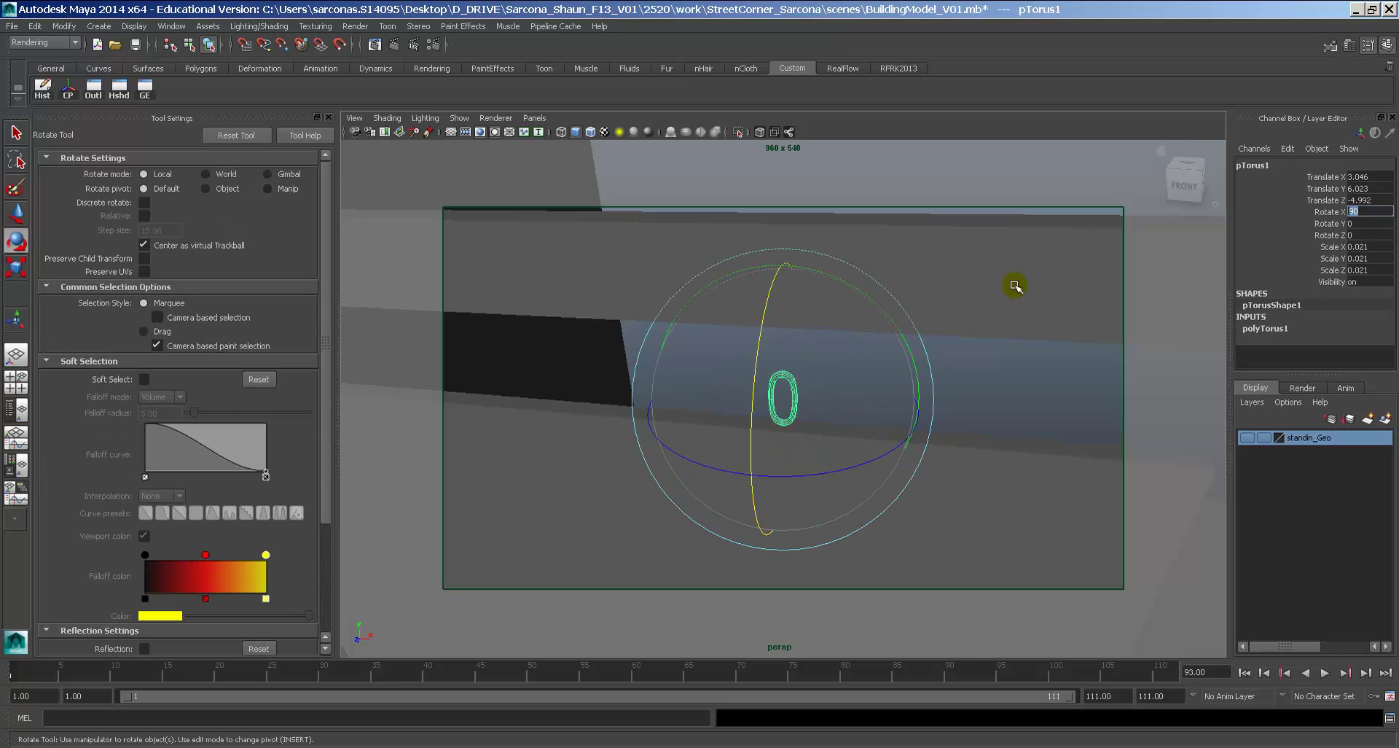
Raise the link to about Y 6.142 so it meets the bar's underside, and slide it along the bar to about X 3.61.
left_click_drag(1013, 287, 862, 306, "alt")
key("w")
left_click_drag(694, 311, 853, 354)
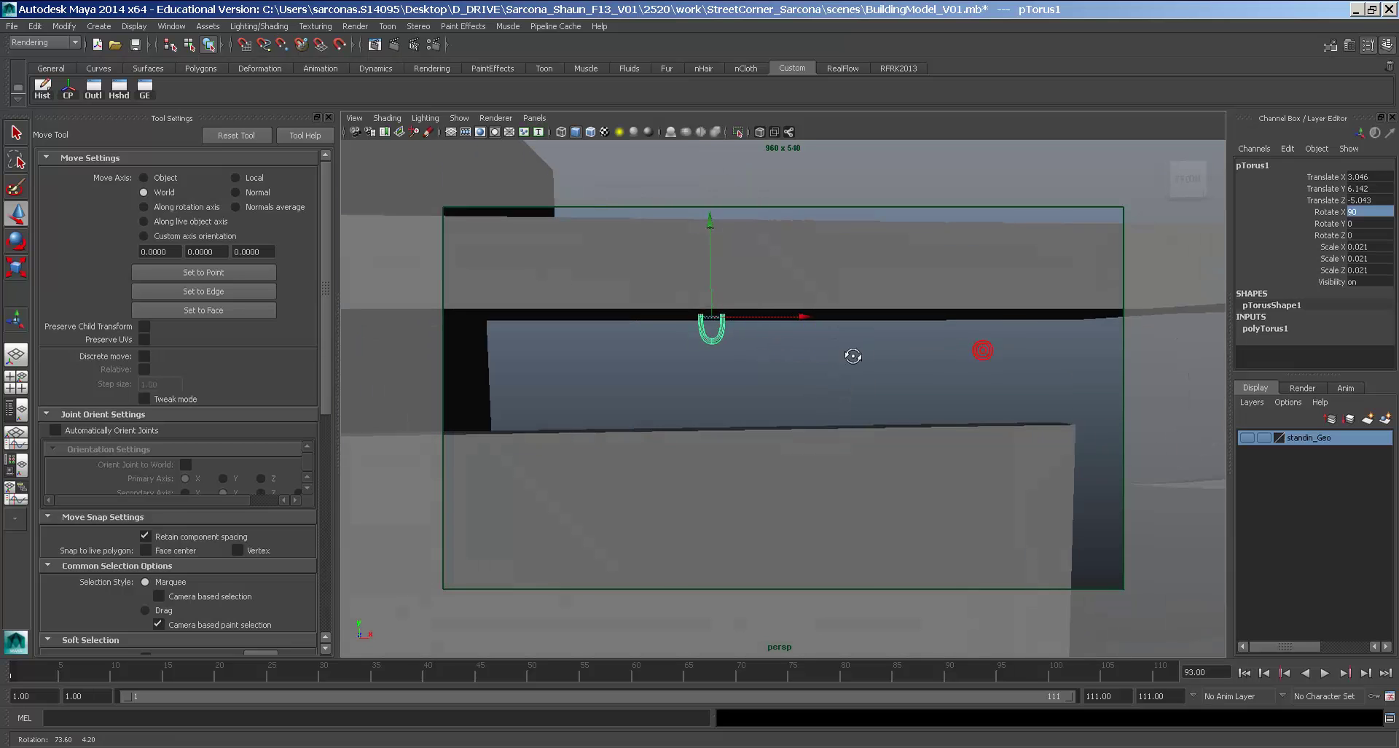
left_click_drag(803, 316, 894, 368)
Align the sign panel and the link under the bar, moving the panel to about Z -4.577 and the link to about Z -5.046.
left_click(845, 435)
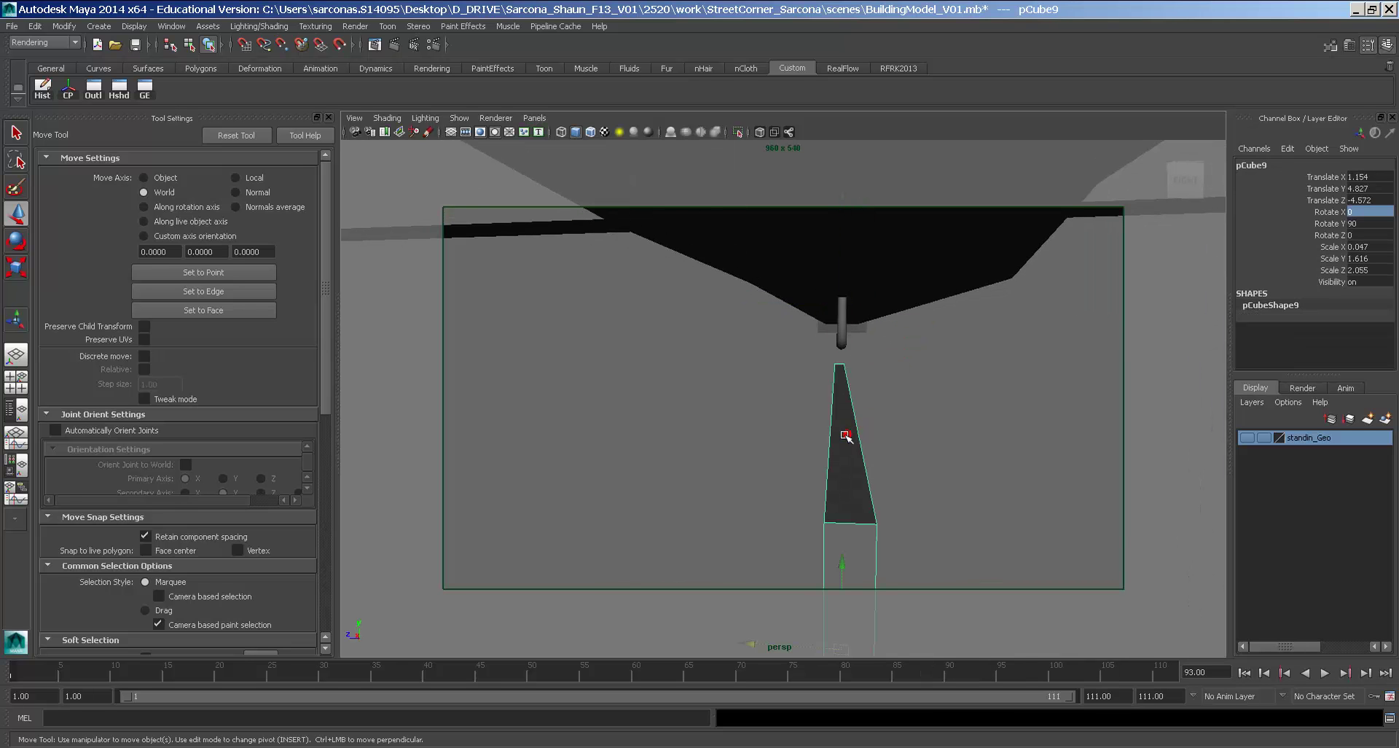
left_click_drag(838, 570, 753, 627, "alt")
middle_click_drag(753, 627, 758, 628)
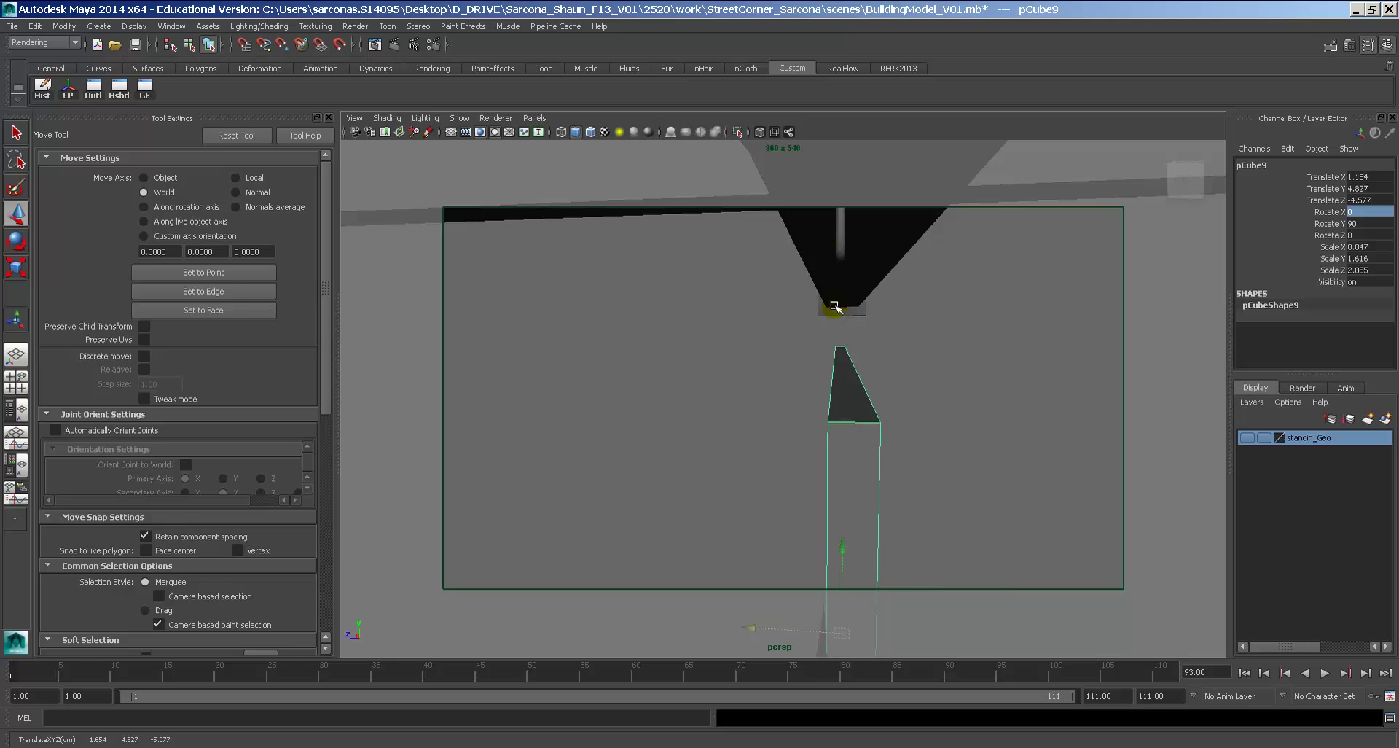
left_click(838, 309)
left_click_drag(838, 309, 787, 271, "alt")
middle_click_drag(787, 272, 770, 268)
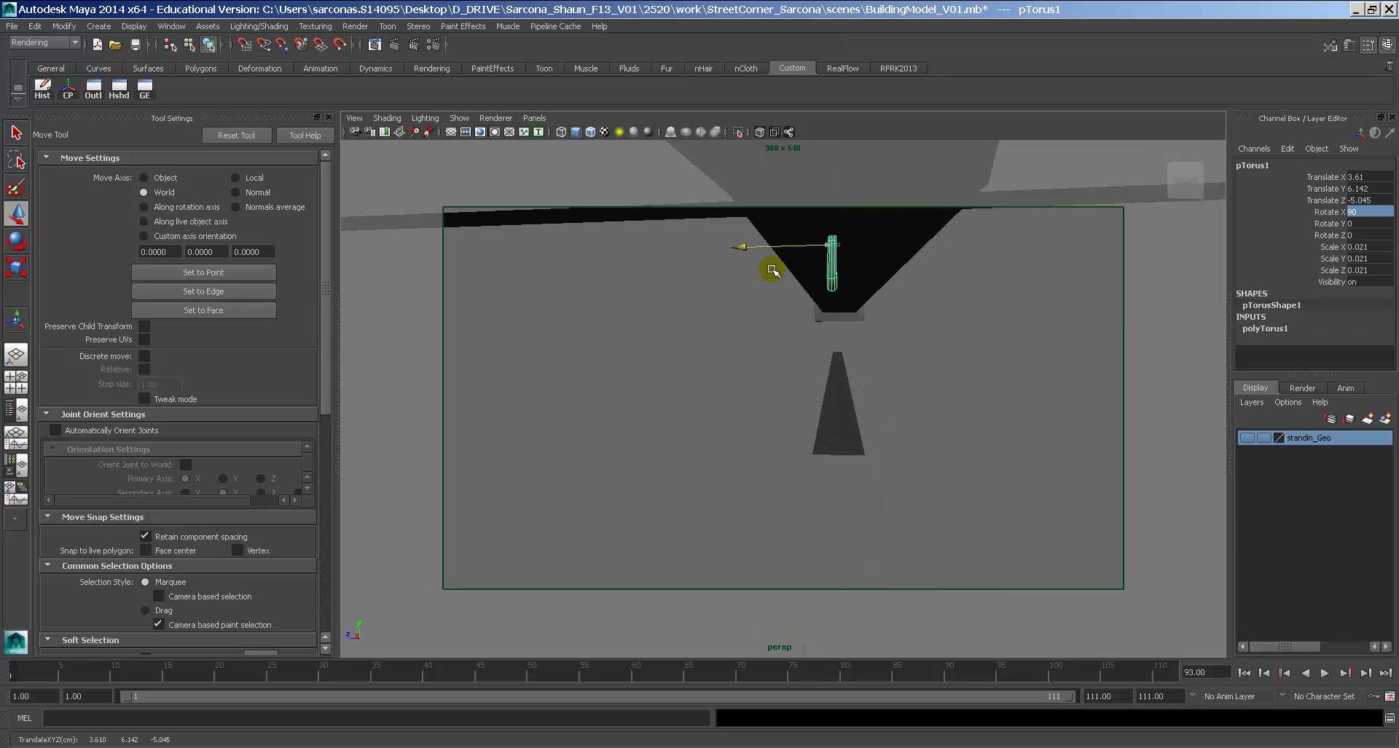
Duplicate the chain link and lower the copy to about Y 6.072 so it interlocks with the first.
left_click_drag(795, 280, 809, 286, "alt")
key("ctrl+d")
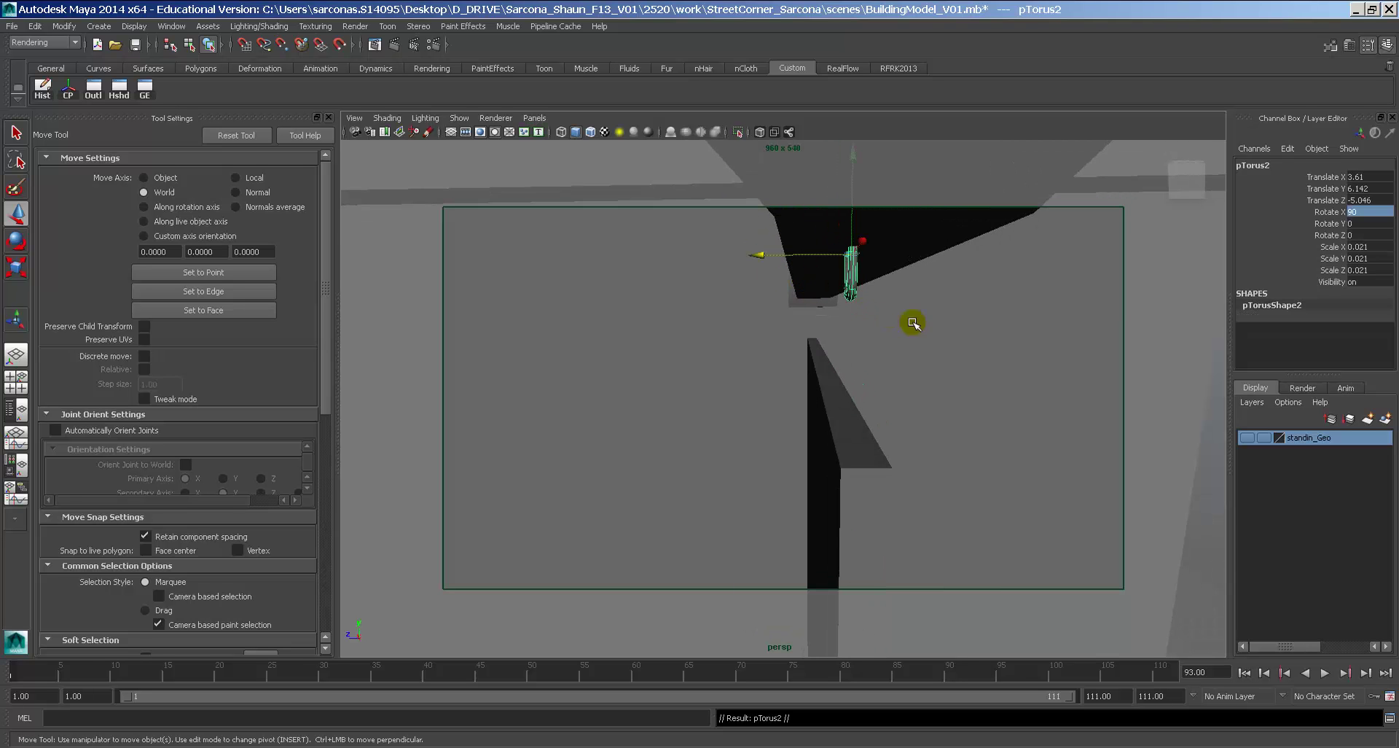
left_click_drag(911, 319, 971, 299, "alt")
key("e")
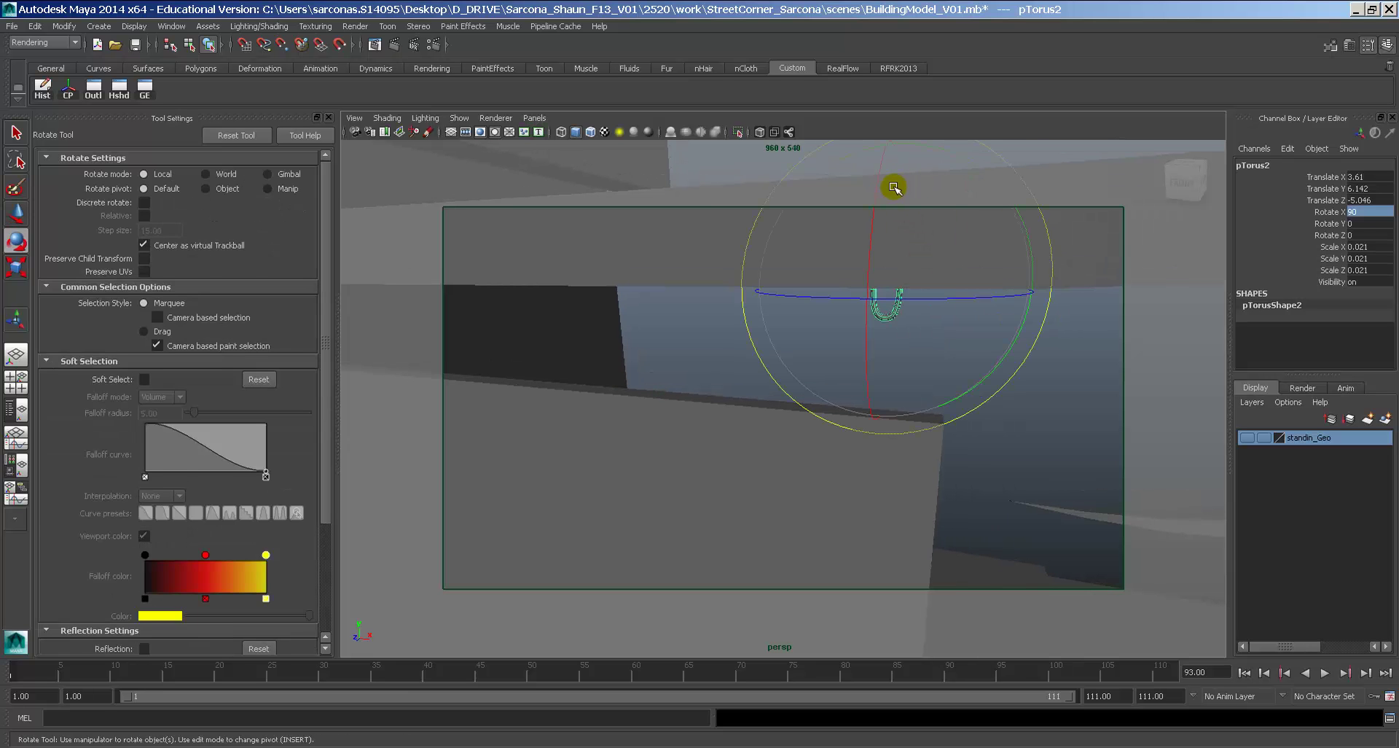
key("w")
left_click_drag(895, 187, 901, 225)
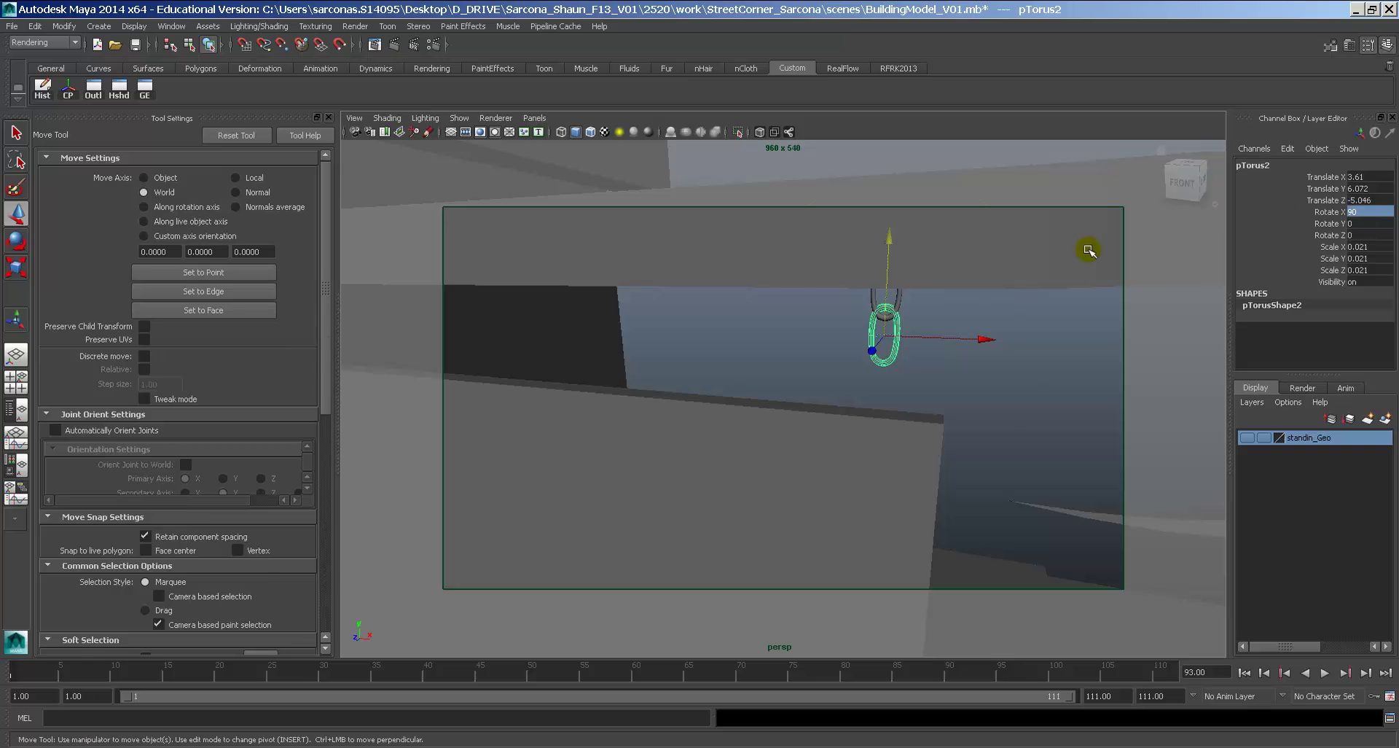
Turn the duplicated link crosswise to the first by setting its Rotate Y to 90.
key("e")
left_click_drag(964, 360, 944, 307)
left_click(1383, 220)
type("90")
key("Return")
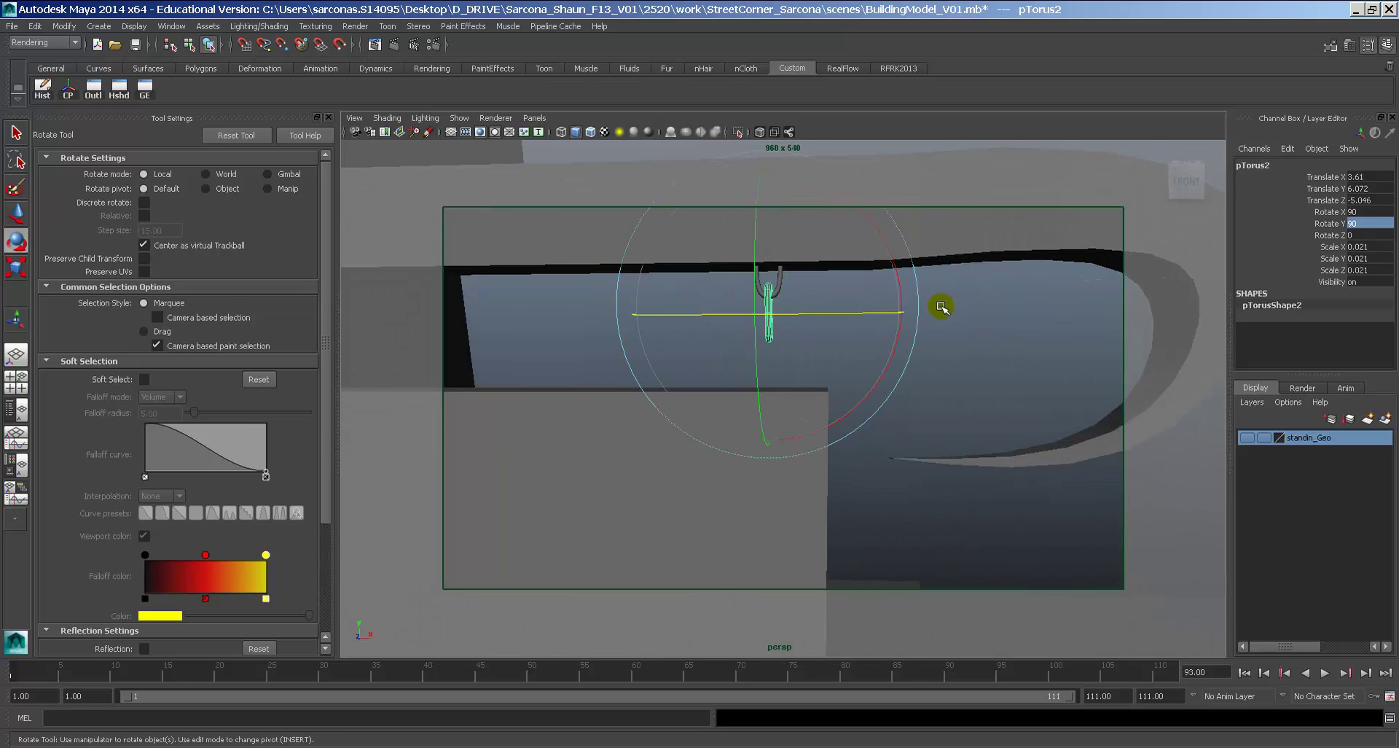
Duplicate the chain link twice with the repeated downward offset and turn, extending the chain to Y 5.932.
key("shift+d")
key("shift+d")
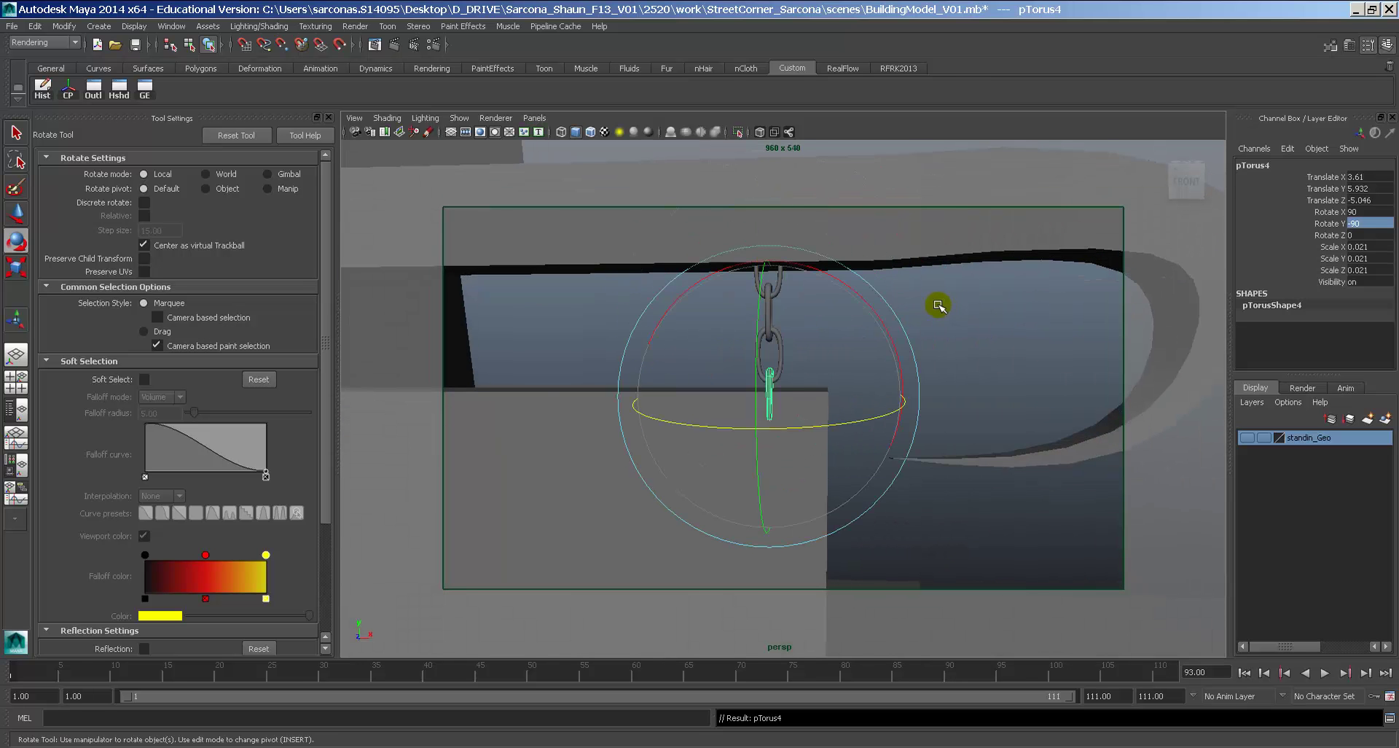
left_click_drag(953, 331, 914, 383, "alt")
left_click(963, 350)
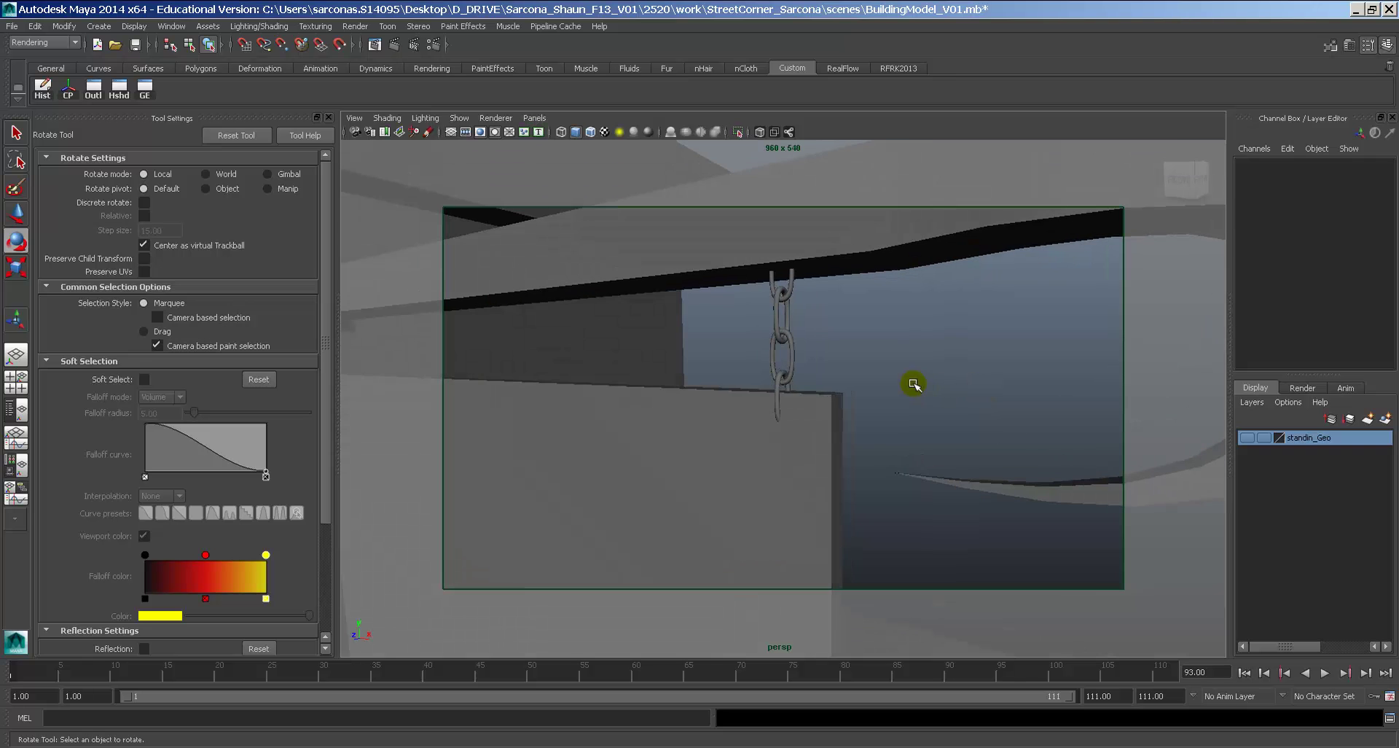
Duplicate the lowest chain link, set the copy's Rotate Y to 0 and lower it to about Y 5.857.
left_click(782, 386)
left_click_drag(782, 387, 832, 391, "alt")
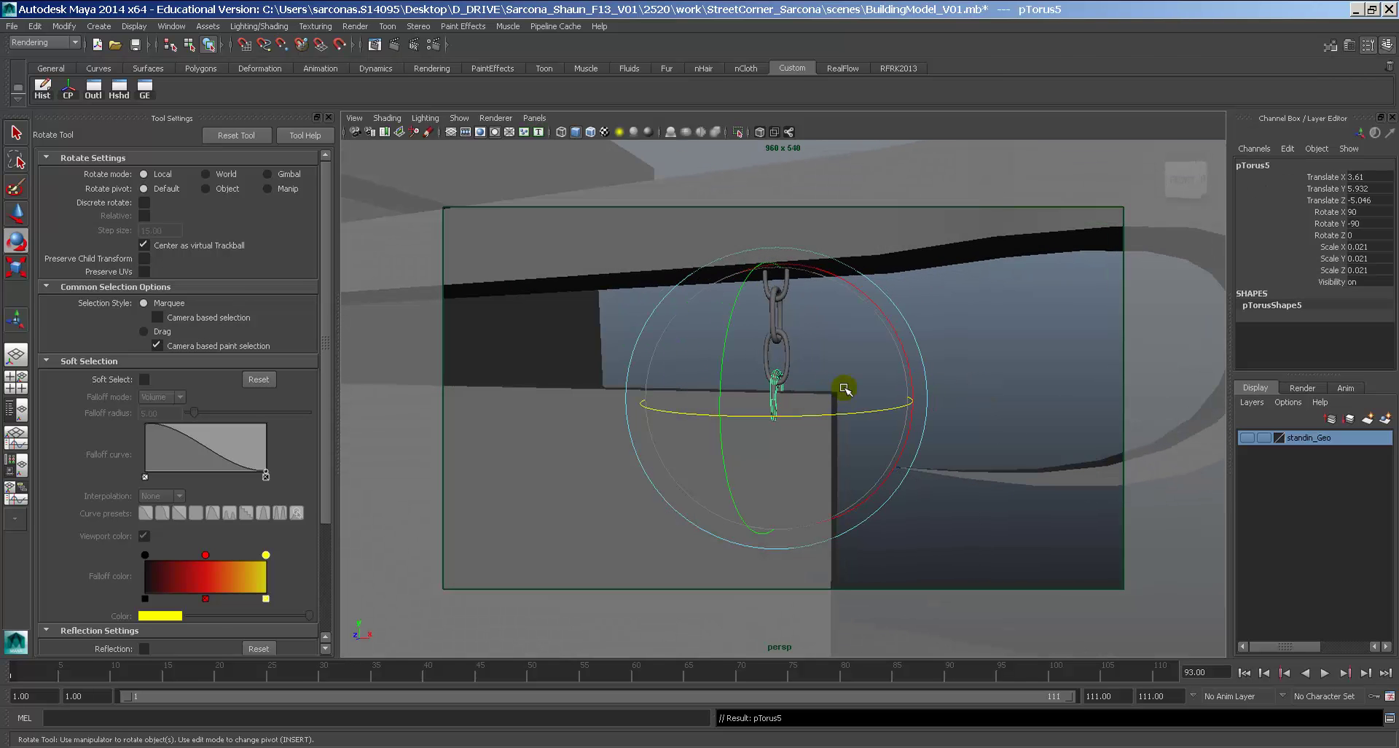
key("w")
scroll(809, 370, "up", 5)
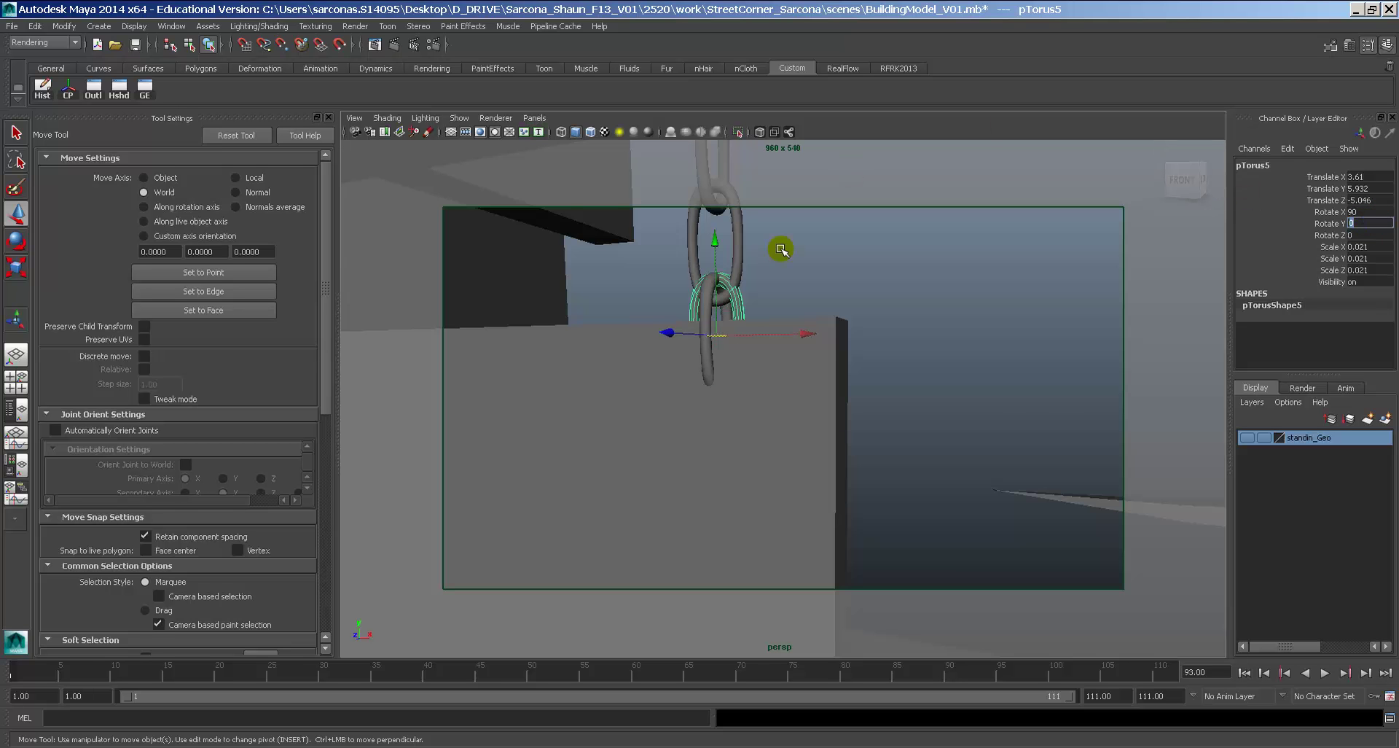
mouse_move(781, 250)
left_mouse_down("alt")
mouse_move(720, 281)
mouse_move(723, 342)
left_mouse_up("alt")
key("4")
key("5")
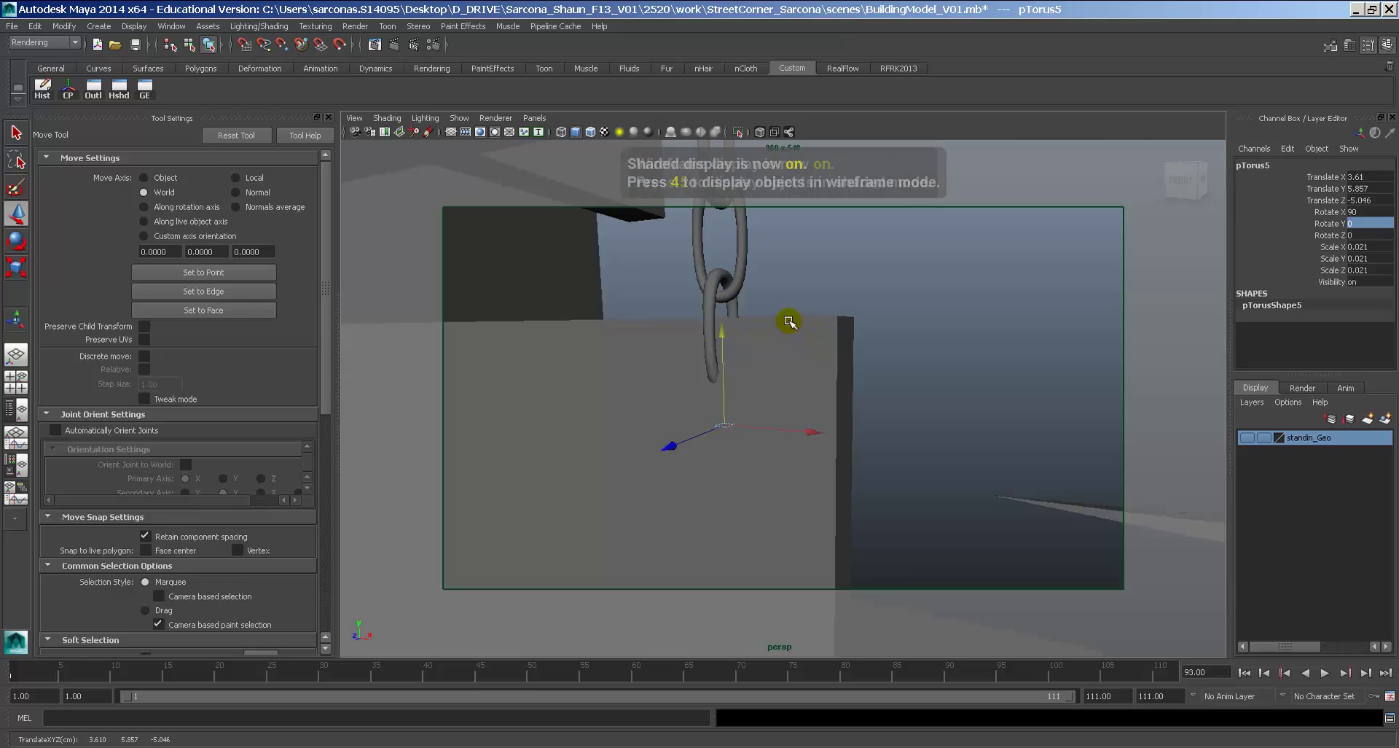
Lower the sign panel to about Y 4.739 so its upper edge meets the lowest chain link.
left_click(790, 318)
right_click_drag(827, 400, 650, 391, "alt")
middle_click_drag(649, 390, 701, 381, "alt")
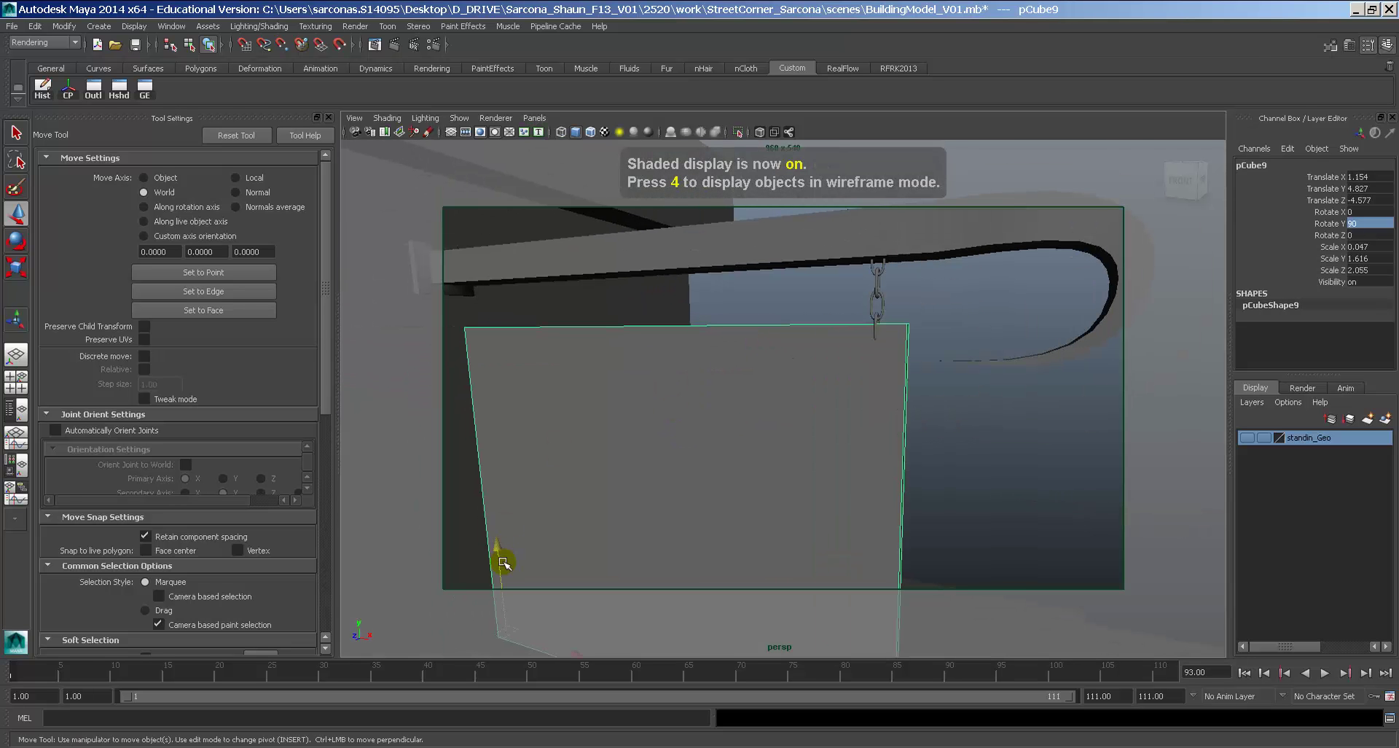
left_click_drag(501, 550, 504, 565)
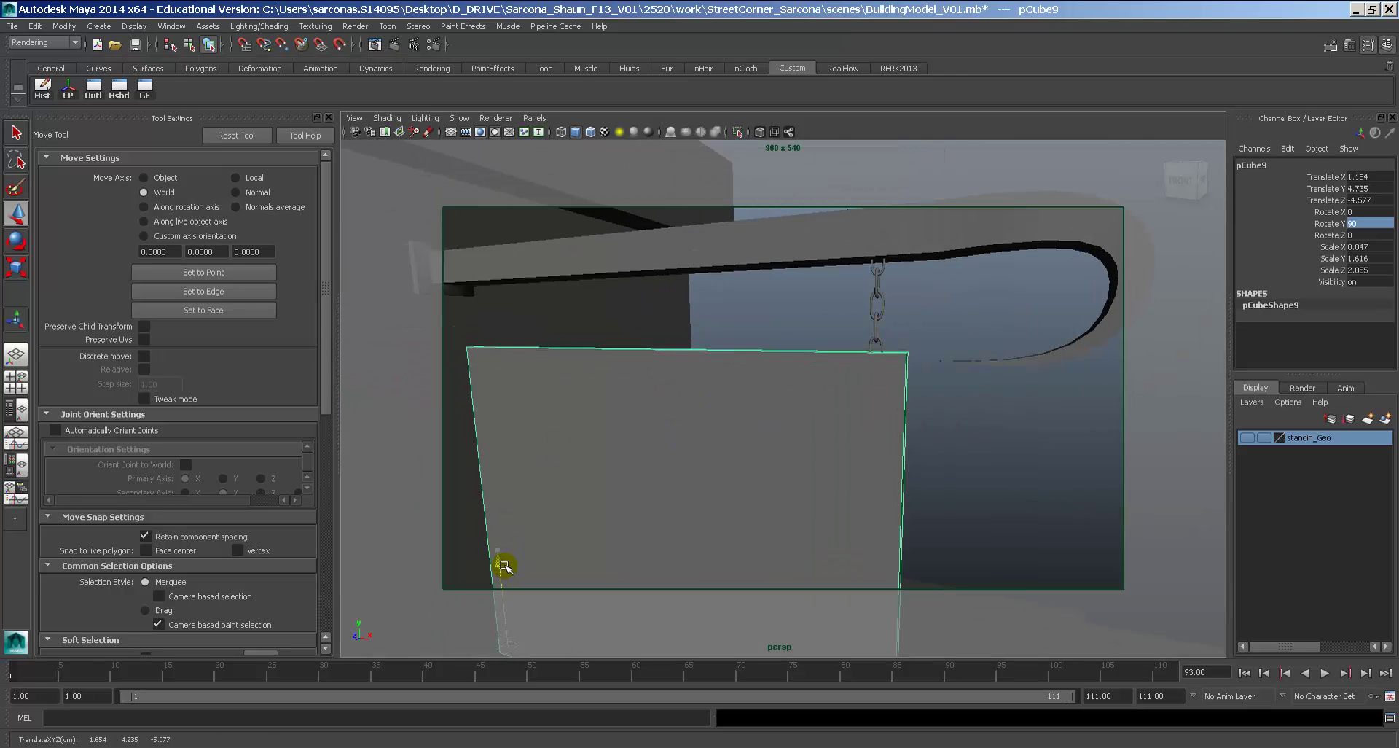
left_click(1015, 490)
Examine from several angles how the chain connects the hooked bar to the sign panel.
left_click_drag(947, 459, 865, 447, "alt")
right_click_drag(951, 380, 865, 387, "alt")
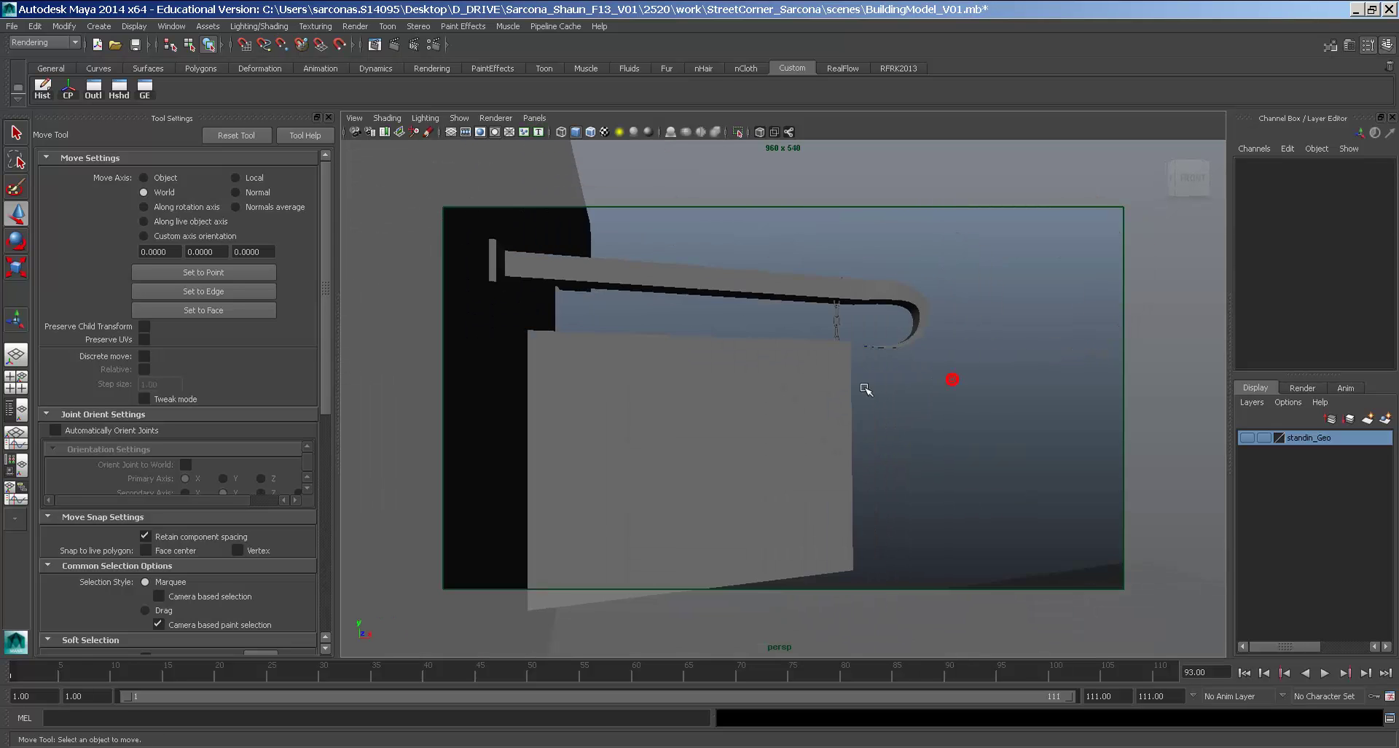
left_click_drag(868, 389, 783, 404, "alt")
right_click_drag(784, 400, 980, 413, "alt")
middle_click_drag(984, 422, 956, 514, "alt")
right_click_drag(956, 515, 996, 478, "alt")
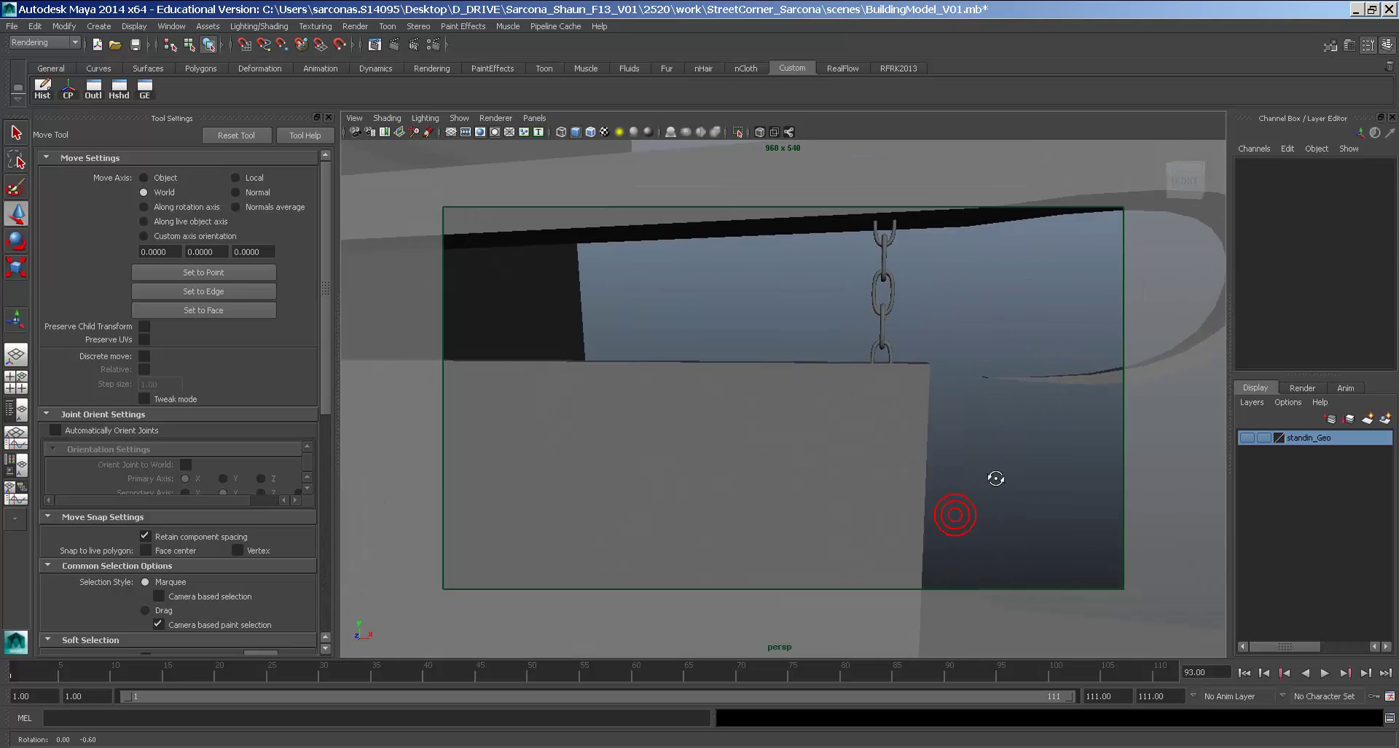
left_click_drag(996, 478, 1011, 474, "alt")
Try raising the sign panel to about Y 4.889, closer to the bar.
left_click(810, 445)
middle_click_drag(810, 445, 959, 448, "alt")
right_click_drag(959, 450, 716, 456, "alt")
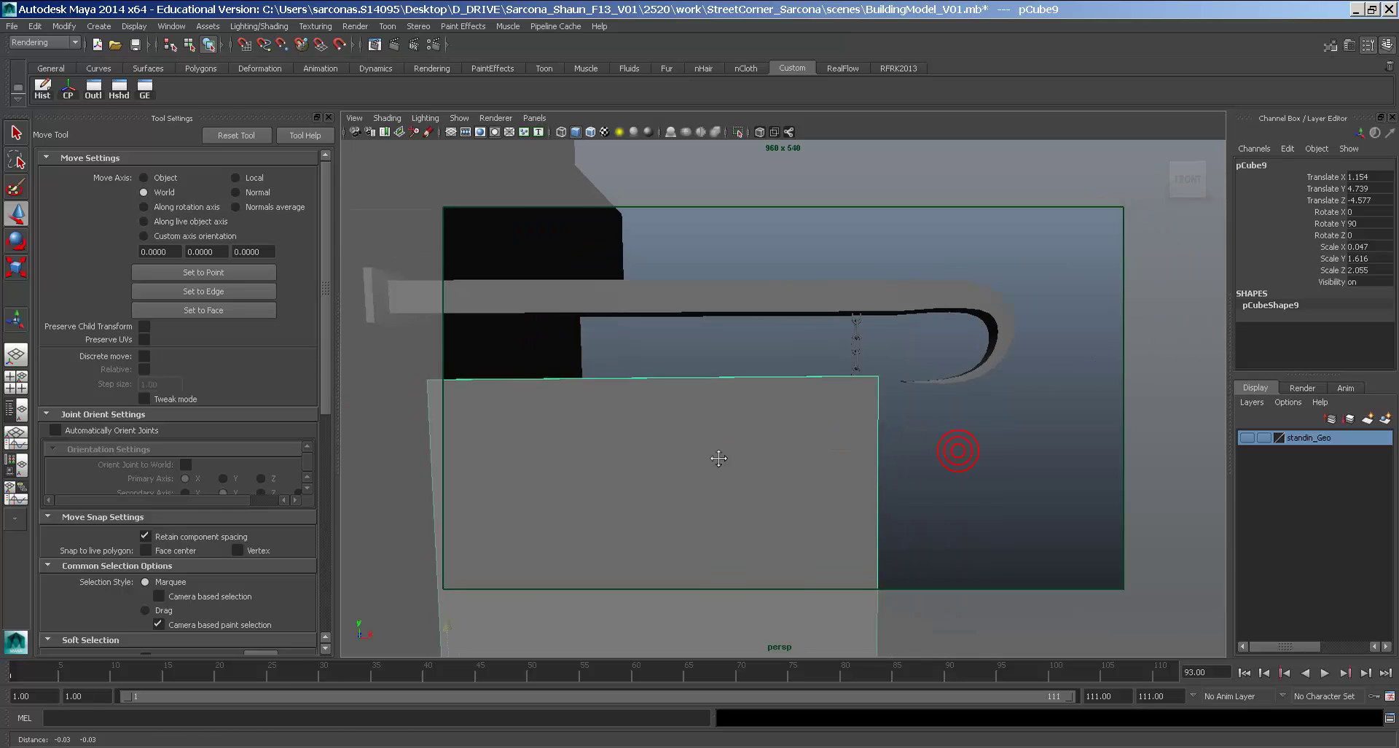
middle_click_drag(716, 457, 731, 440, "alt")
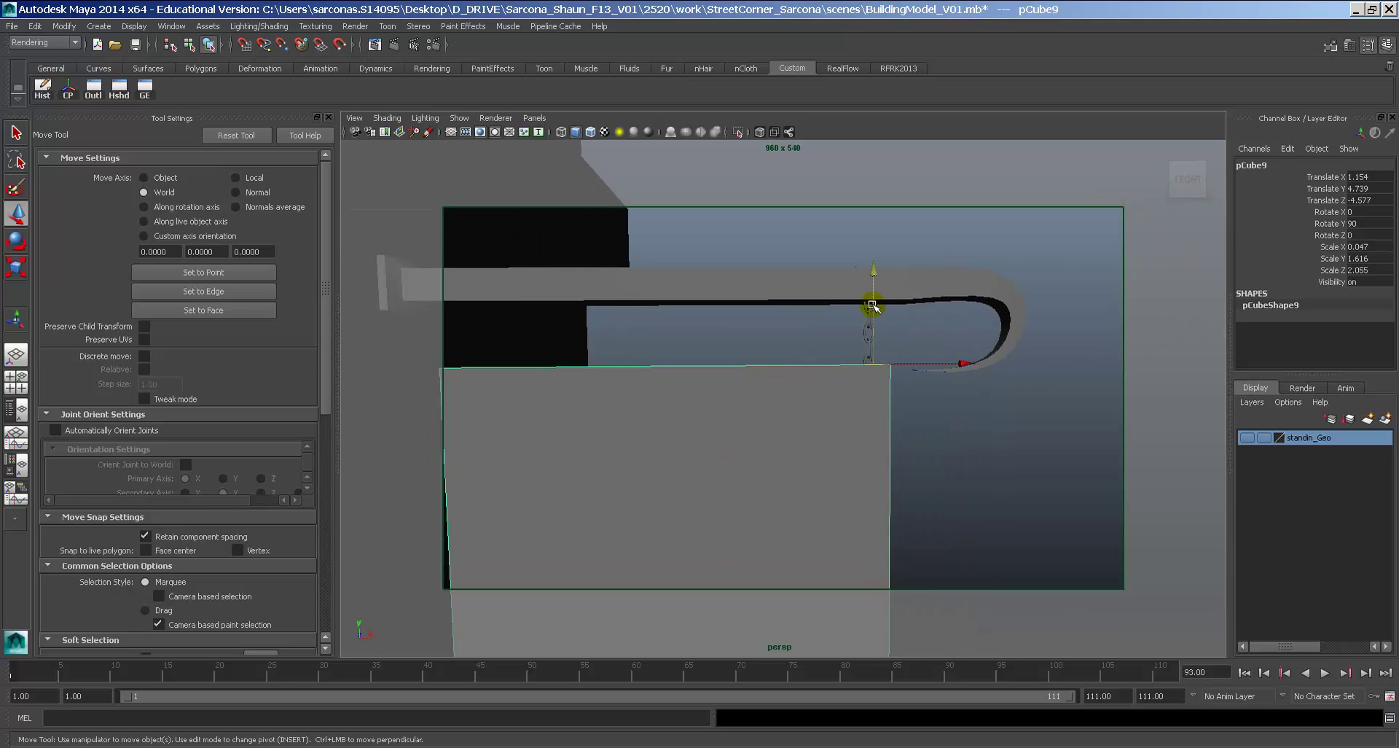
left_click_drag(875, 303, 875, 271)
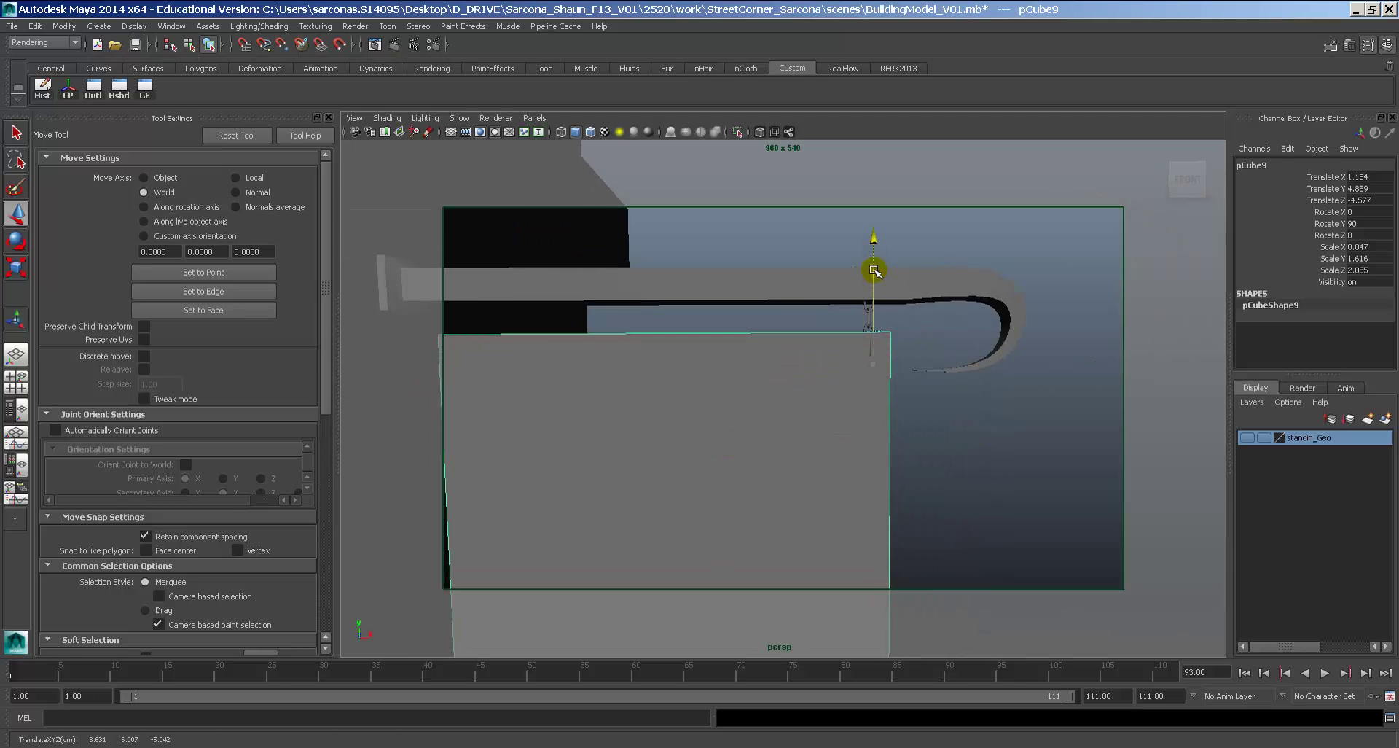
left_click(903, 408)
Duplicate all links of the chain and slide the copy along the bar to about X 2.034, near the wall end.
left_click_drag(902, 409, 848, 358, "alt")
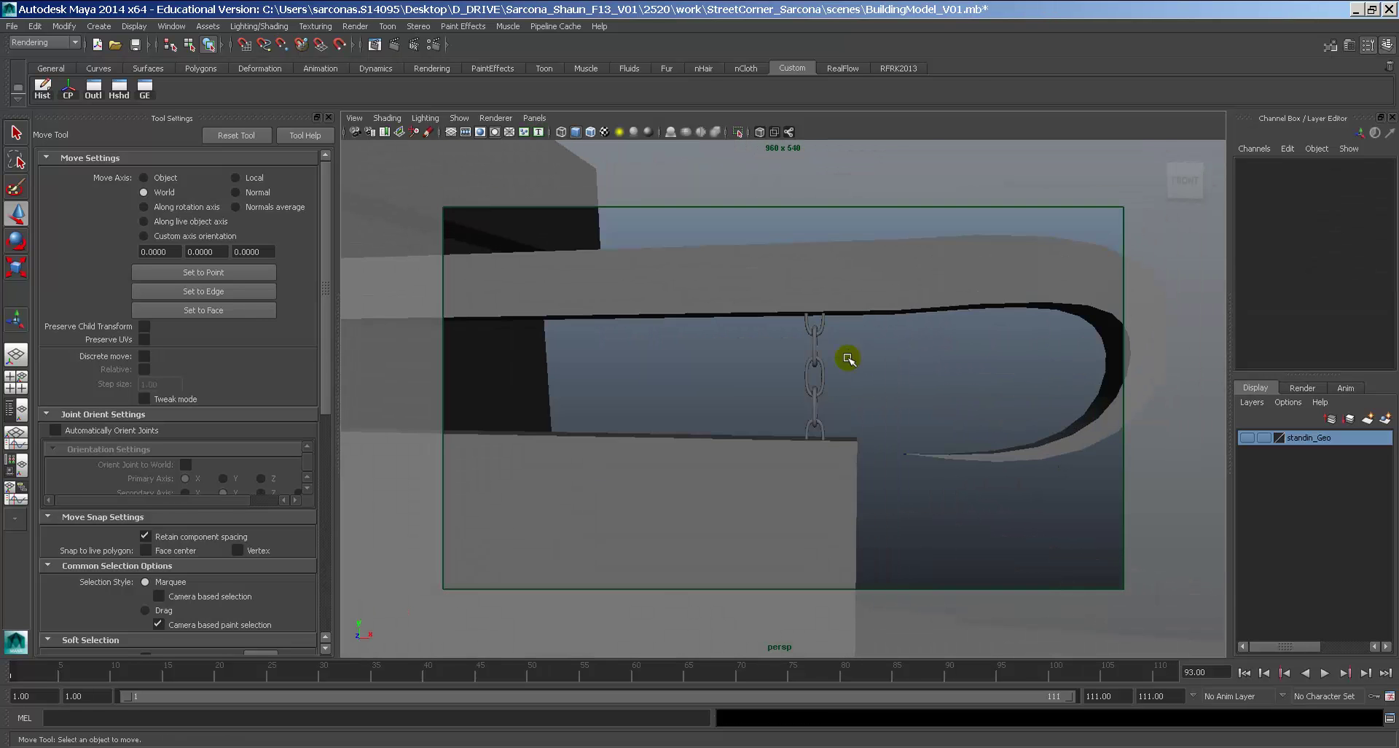
left_click(792, 430)
left_click_drag(793, 429, 547, 421, "alt")
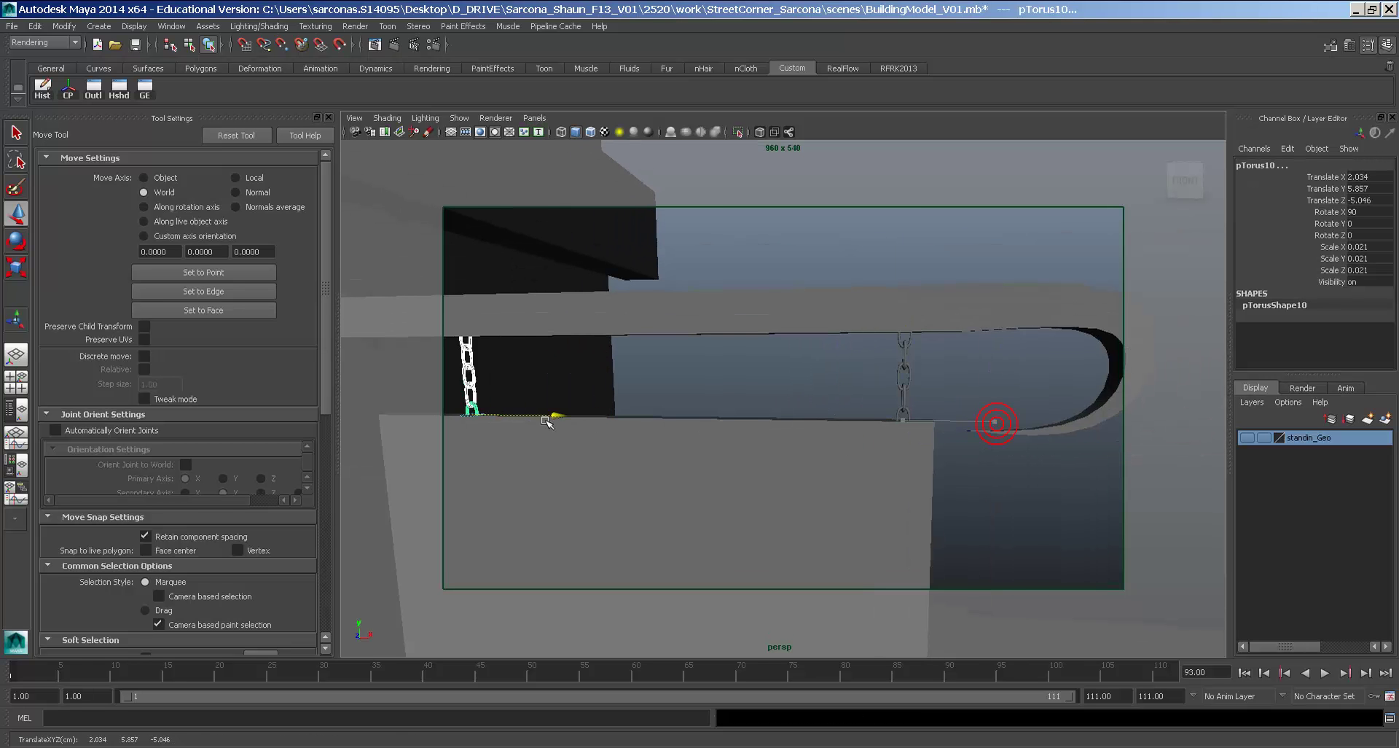
middle_click_drag(556, 423, 753, 375, "alt")
left_click_drag(752, 375, 770, 379, "alt")
left_click(828, 330)
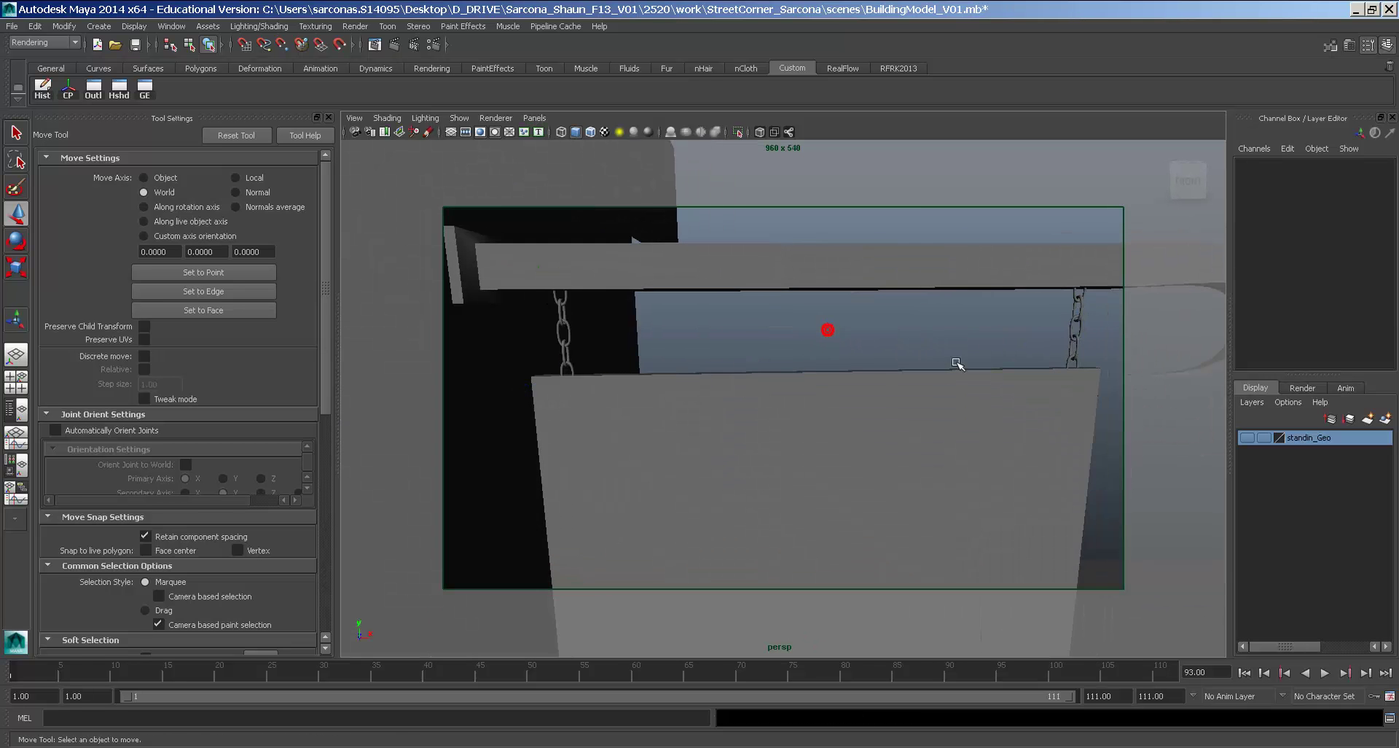
Try beveling the long edges of the hooked bar, and undo the bevel.
right_click_drag(958, 363, 685, 339, "alt")
left_click_drag(685, 340, 683, 379, "alt")
mouse_move(834, 446)
left_mouse_down("alt")
mouse_move(693, 459)
mouse_move(853, 450)
mouse_move(834, 460)
left_mouse_up("alt")
middle_click_drag(834, 460, 806, 467, "alt")
right_click_drag(806, 467, 907, 455, "alt")
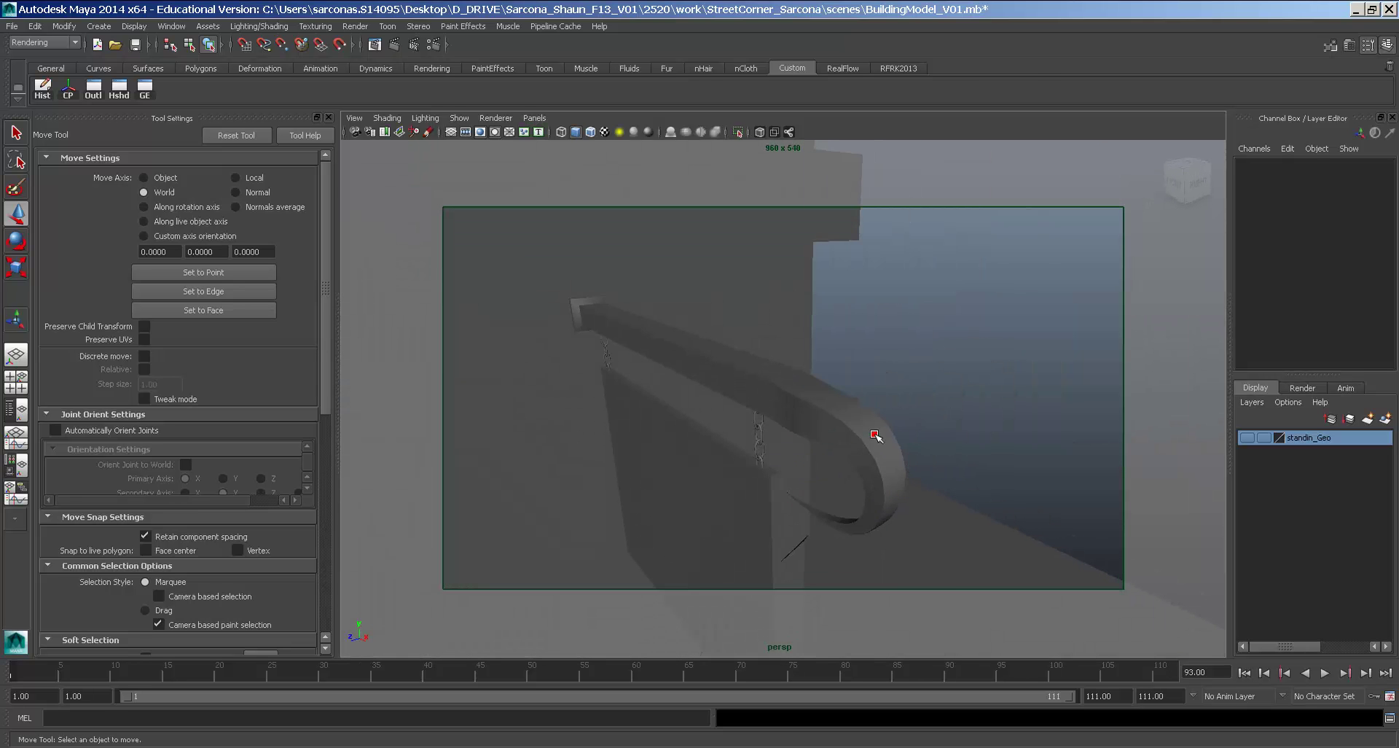
left_click(878, 437)
right_click_drag(845, 417, 837, 393)
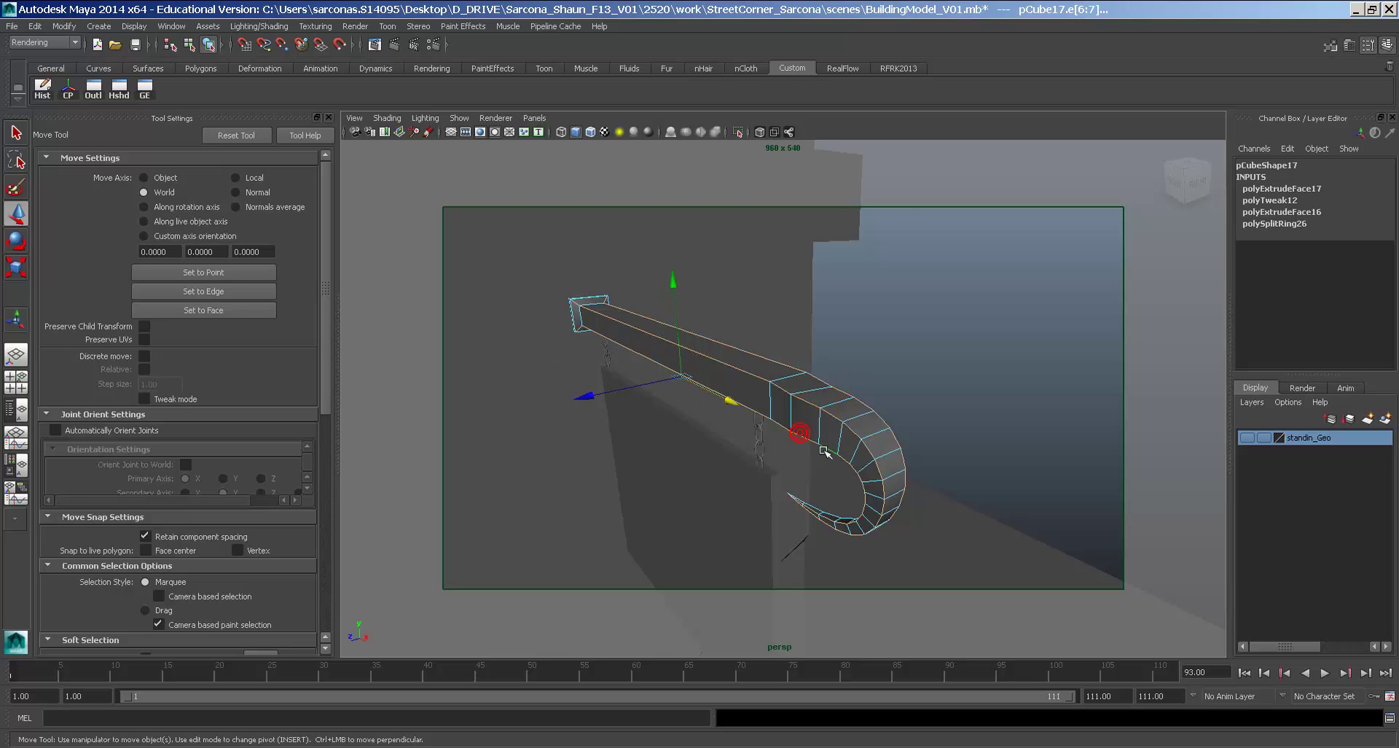
left_click_drag(824, 451, 721, 418, "alt")
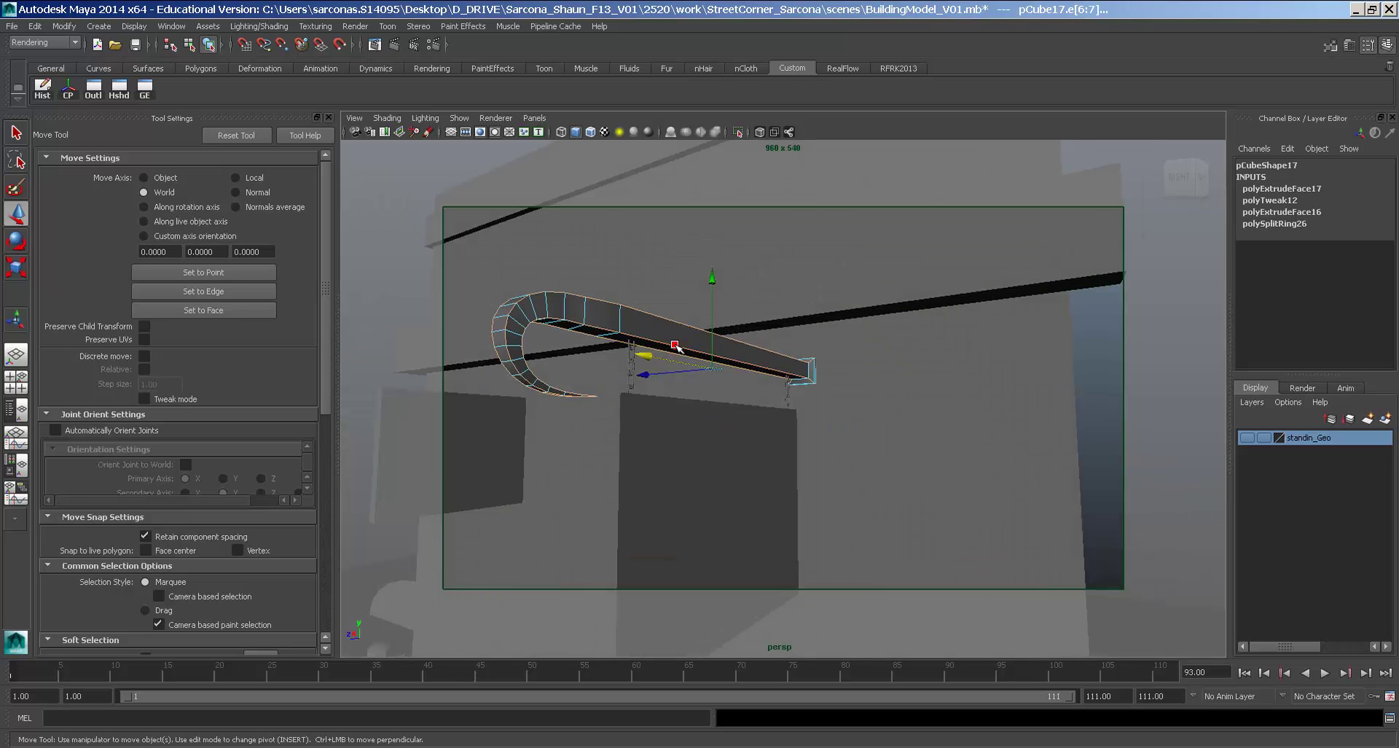
key("space")
left_click(554, 357)
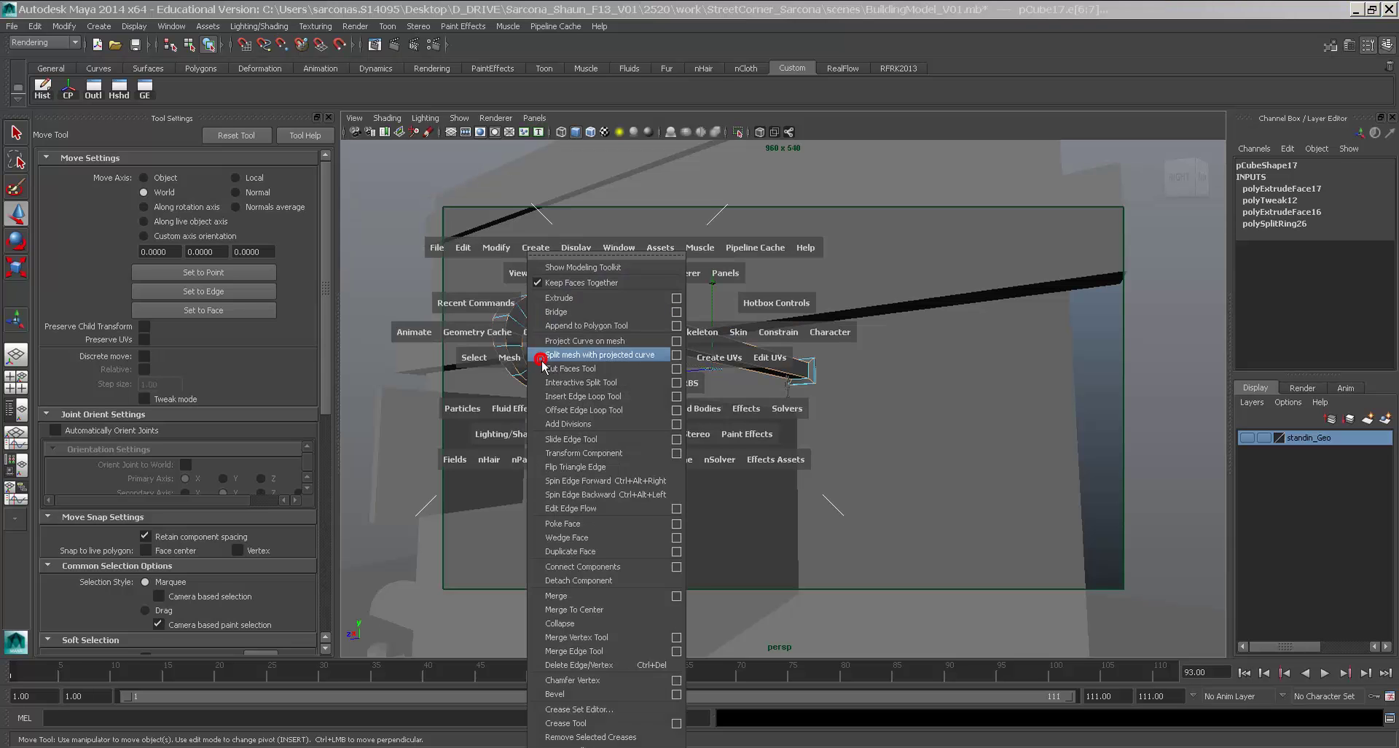
left_click(581, 698)
left_click_drag(756, 443, 765, 457, "alt")
right_click_drag(765, 456, 977, 507, "alt")
key("ctrl+z")
Set the Taper of the hooked bar's latest face extrusion to 0.1 to give the hook a blunt tip.
left_click_drag(890, 484, 872, 459, "alt")
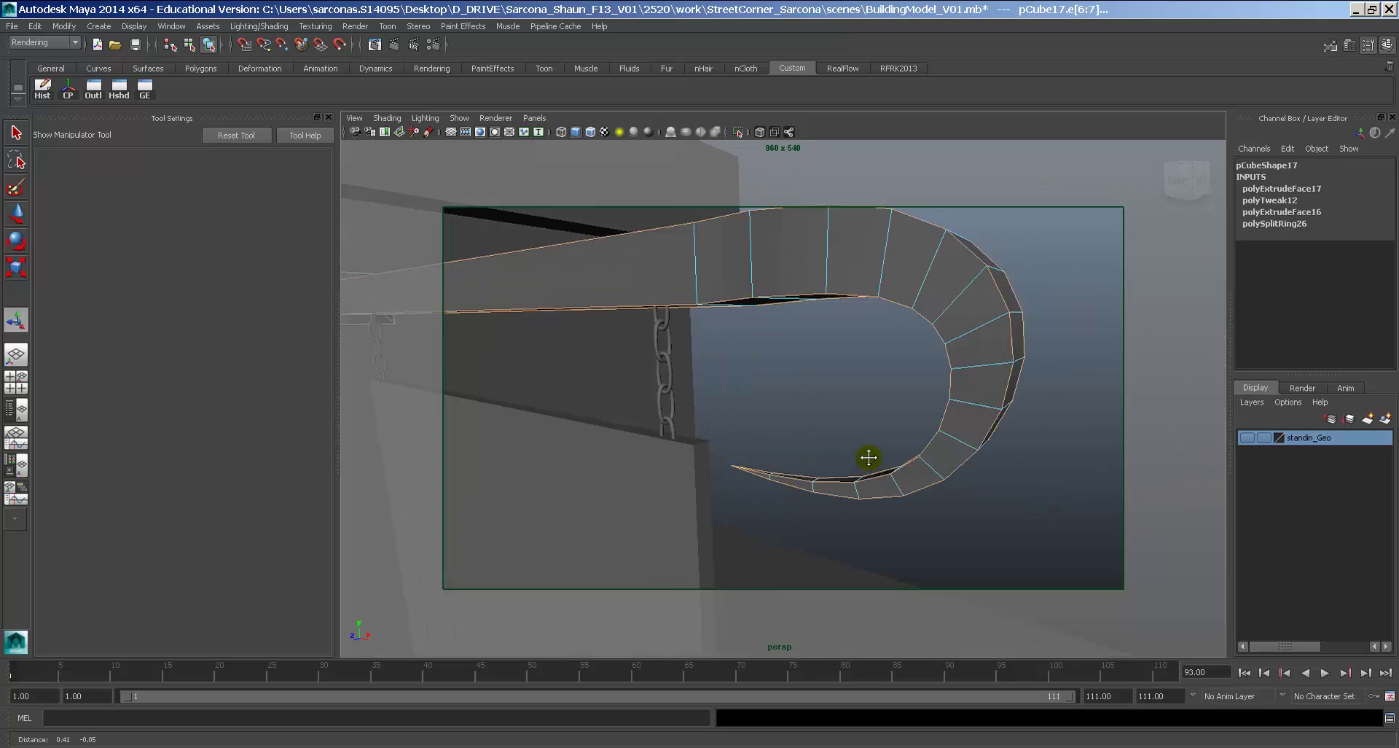
right_click_drag(872, 459, 871, 454, "alt")
left_click_drag(871, 454, 1042, 478, "alt")
right_click_drag(859, 444, 911, 440, "alt")
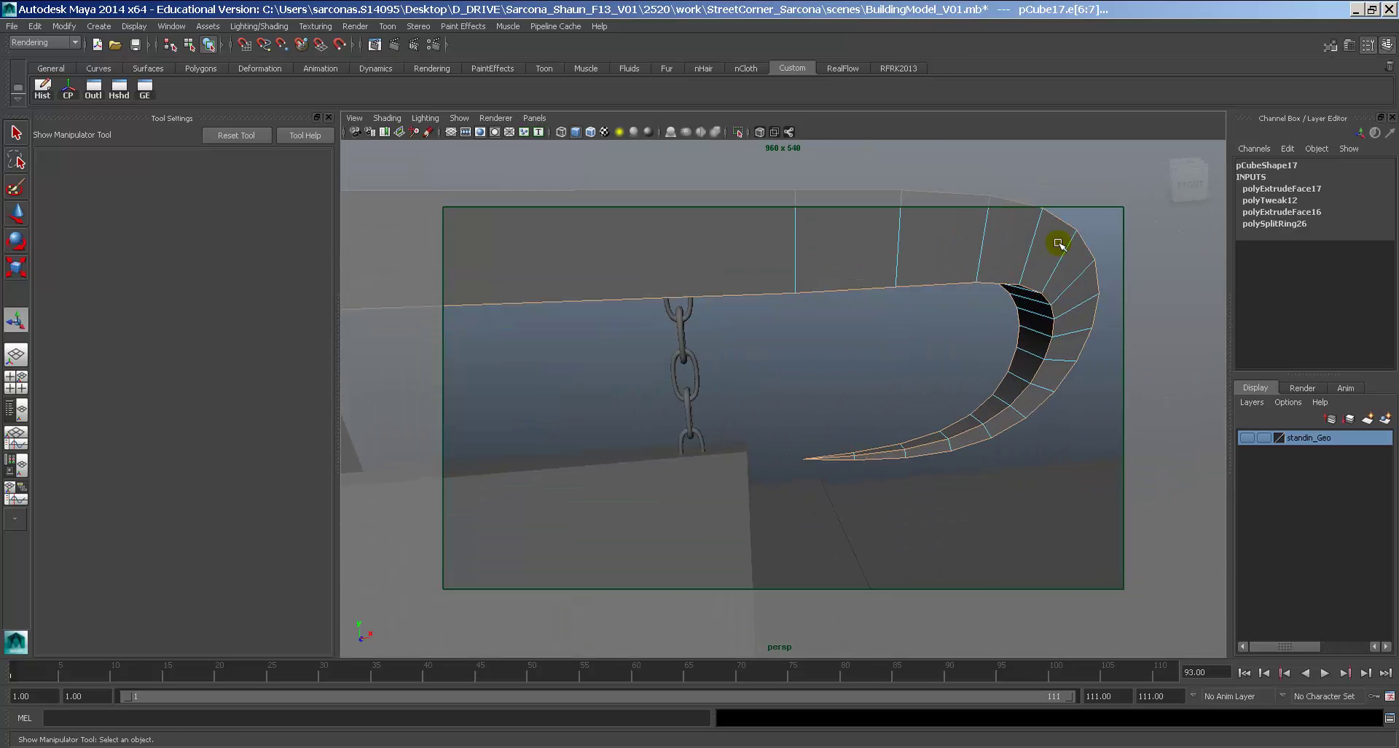
right_click_drag(1057, 217, 1073, 201)
left_click(1046, 240)
left_click(1297, 325)
scroll(1317, 306, "down", 10)
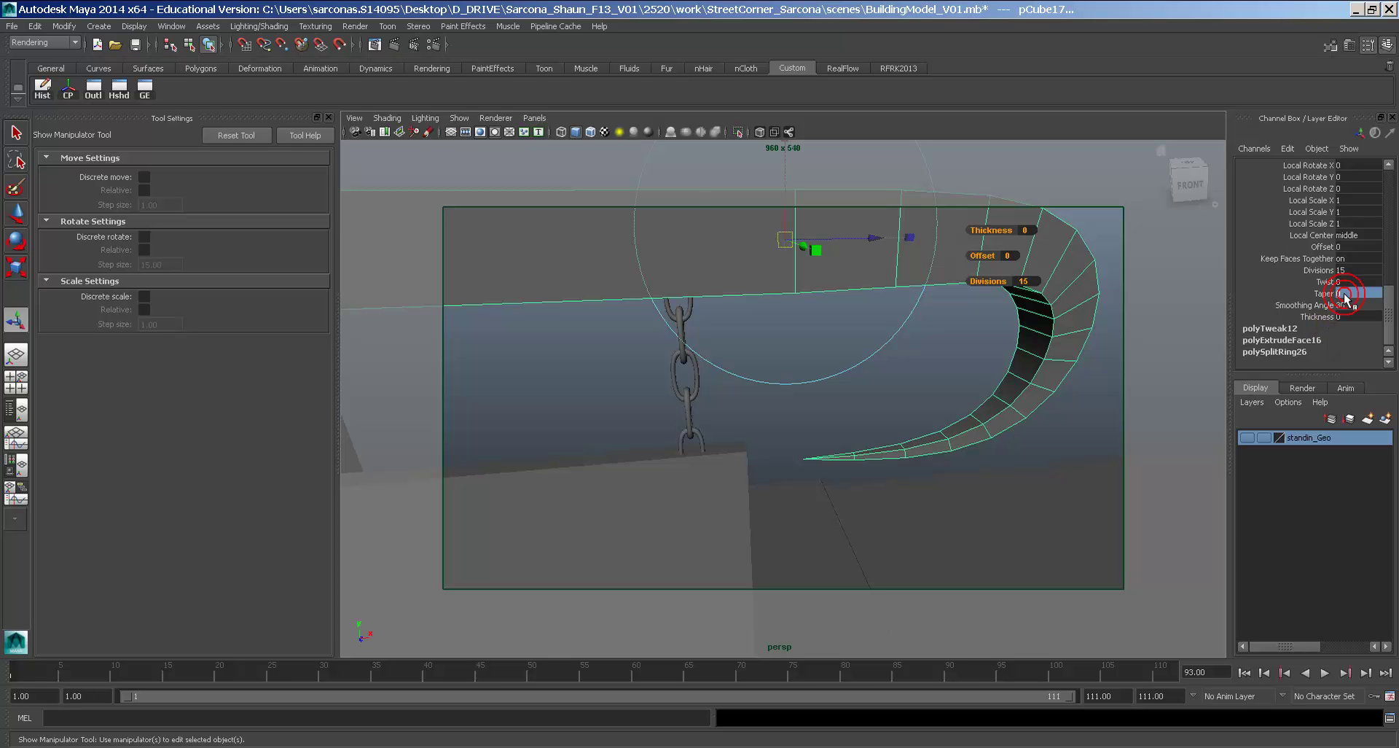
type(".1")
key("Return")
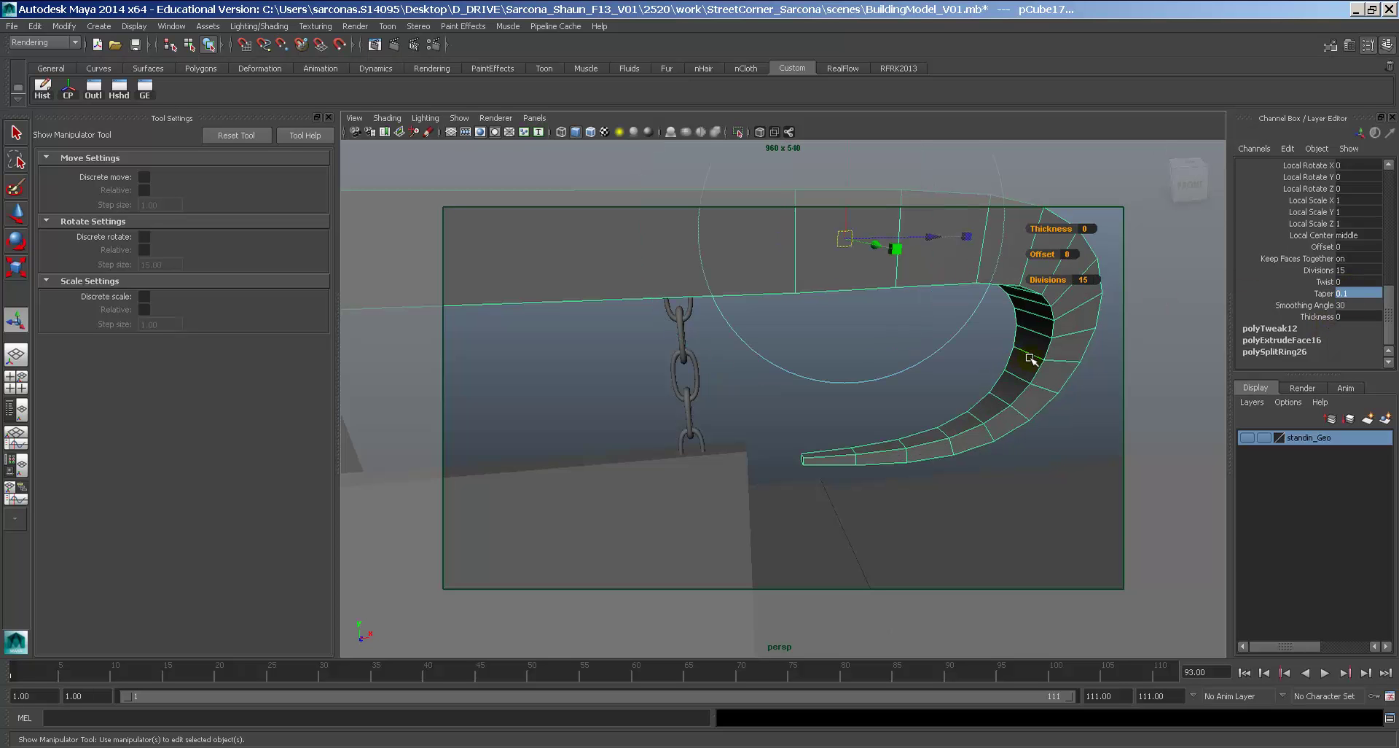
Bevel the long edge loops running along the hooked bar and its curl.
right_click_drag(1030, 358, 1035, 332)
left_click(1051, 321)
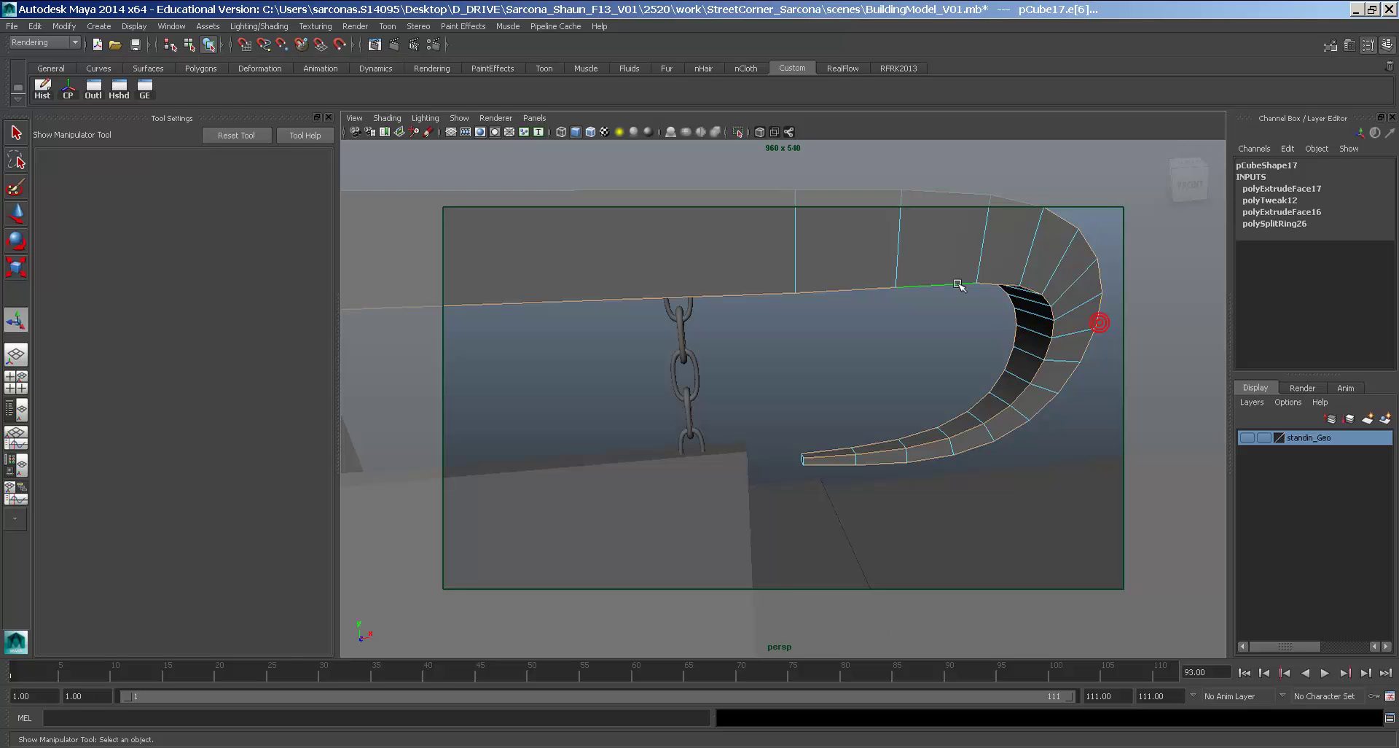
left_click_drag(959, 284, 949, 276, "alt")
key("space")
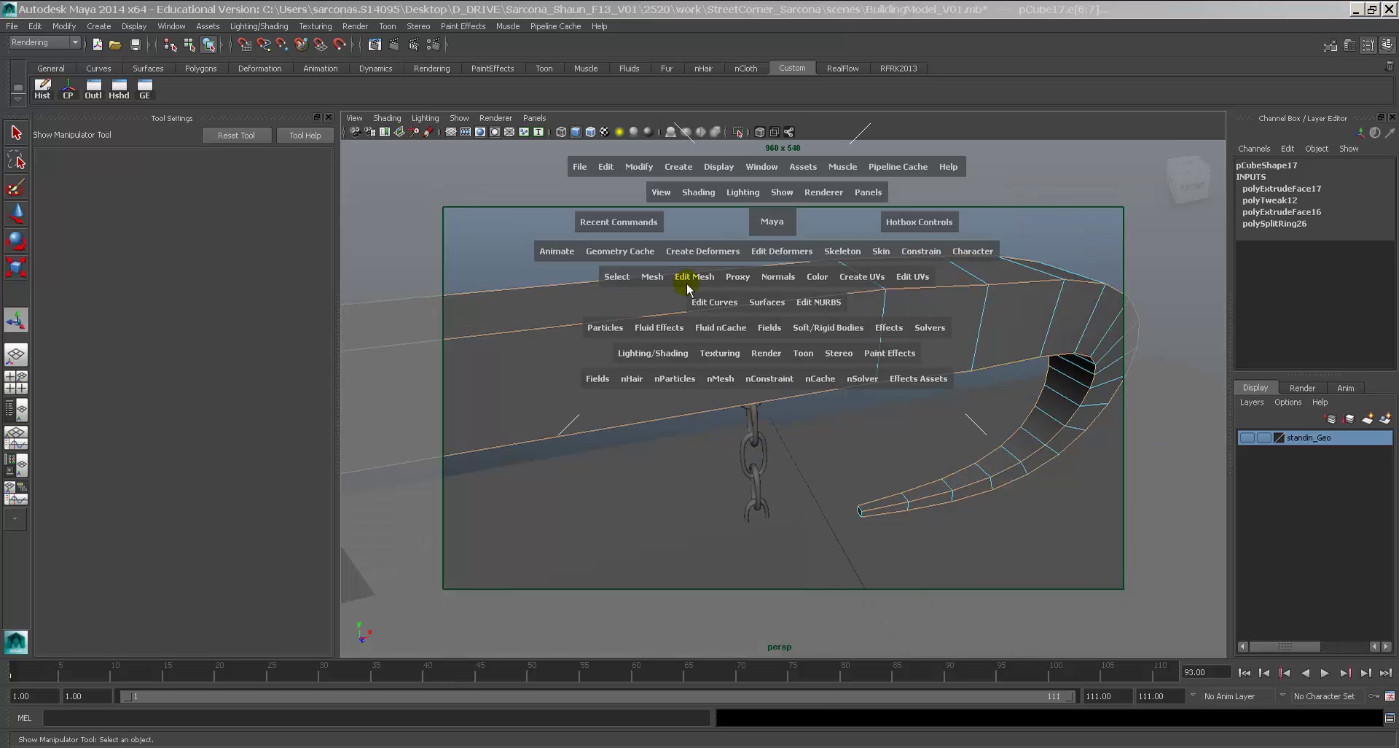
left_click(692, 274)
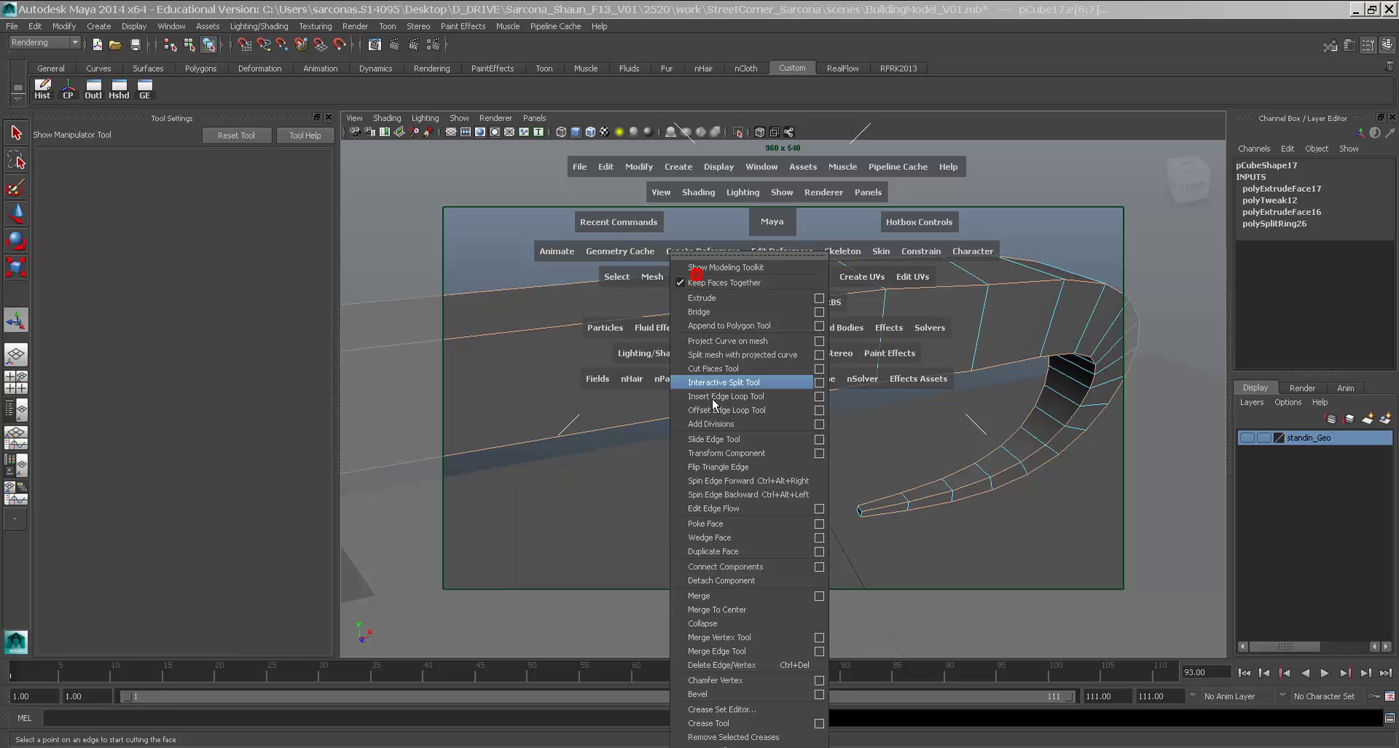
left_click(712, 694)
right_click_drag(1006, 307, 1017, 293)
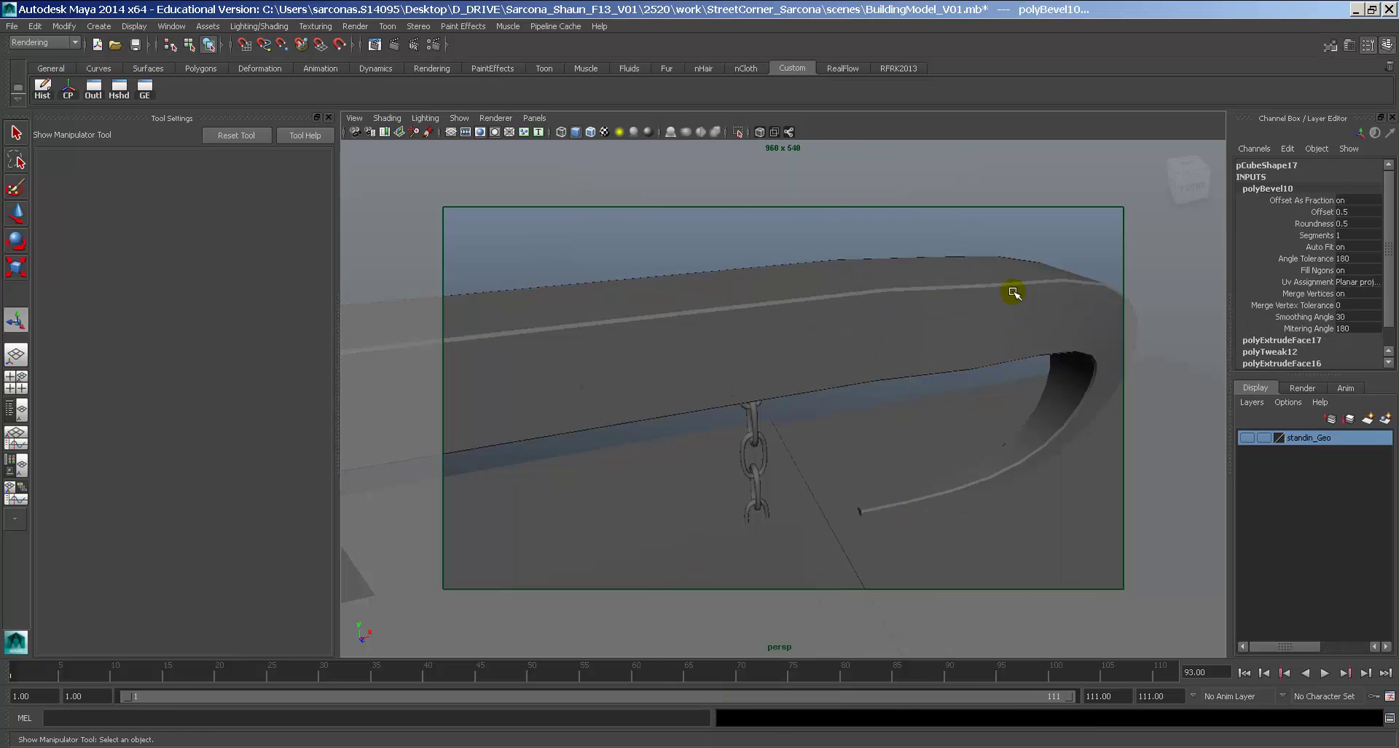
left_click(1012, 291)
right_click_drag(884, 276, 814, 284, "alt")
left_click(814, 284)
left_click_drag(892, 354, 737, 369, "alt")
left_click(734, 380)
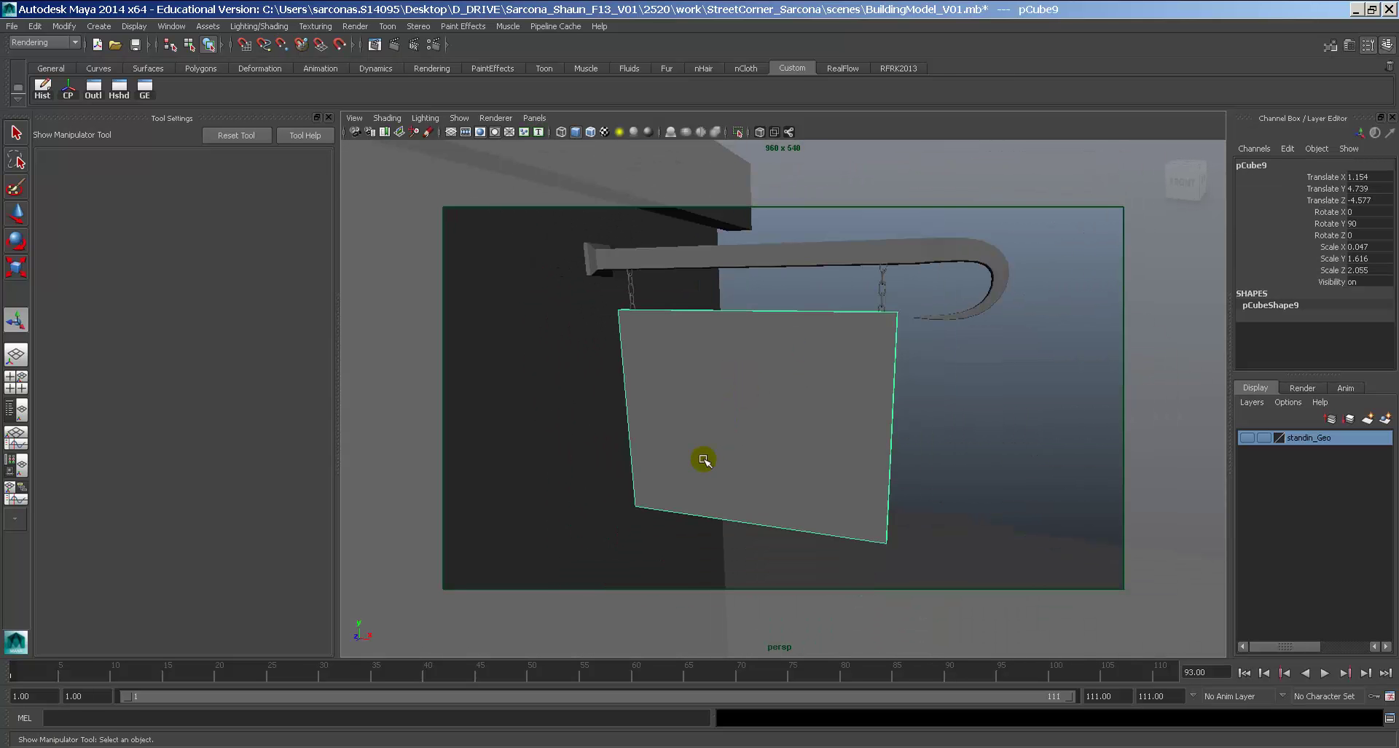
Switch to Firefox and open cgtextures.com in a new tab.
left_click(561, 747)
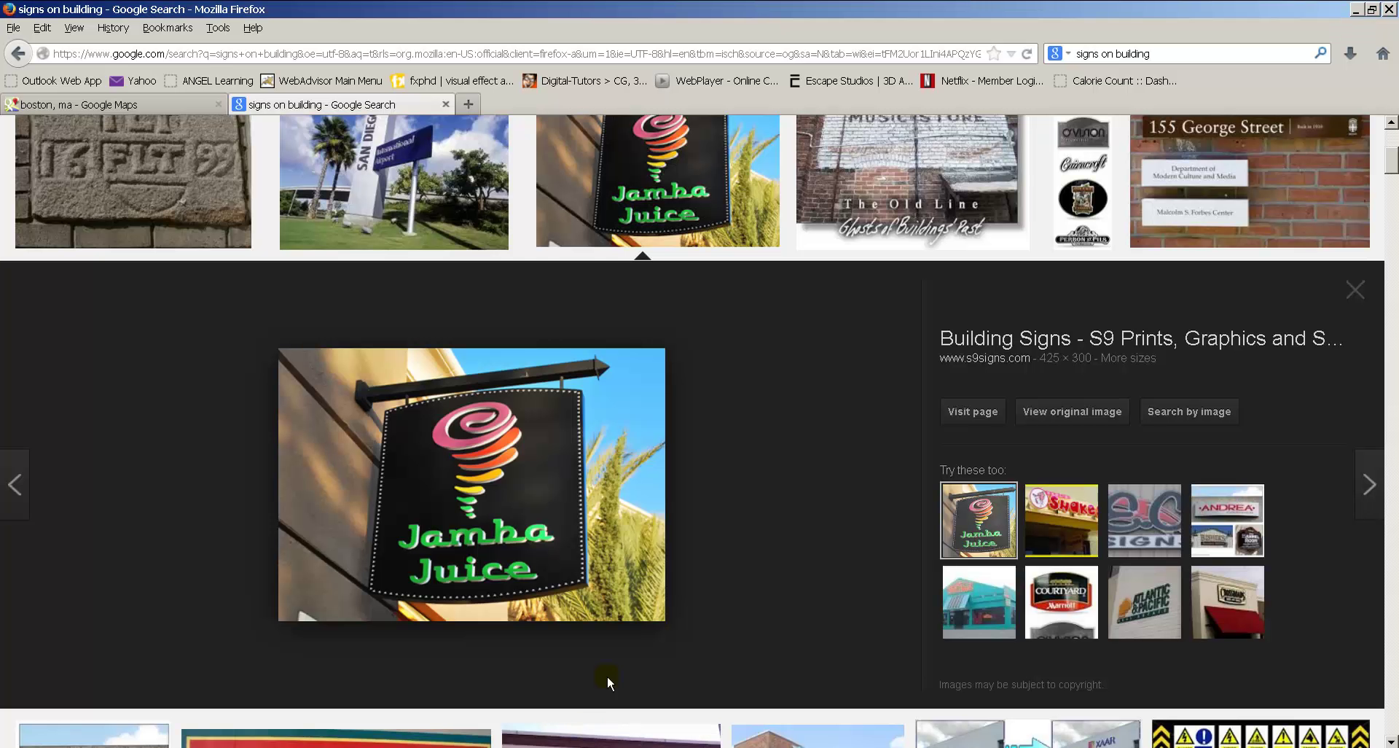
key("ctrl+t")
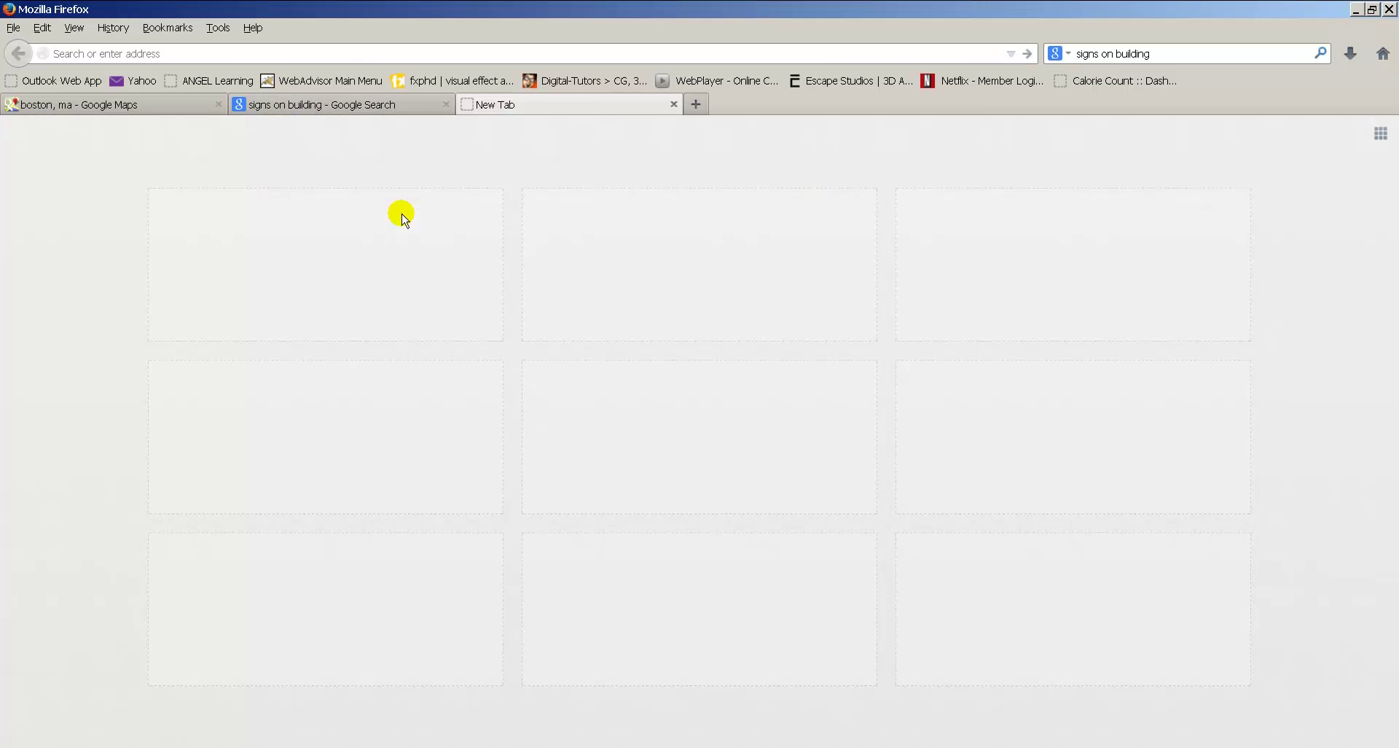
type("cgtextures.com")
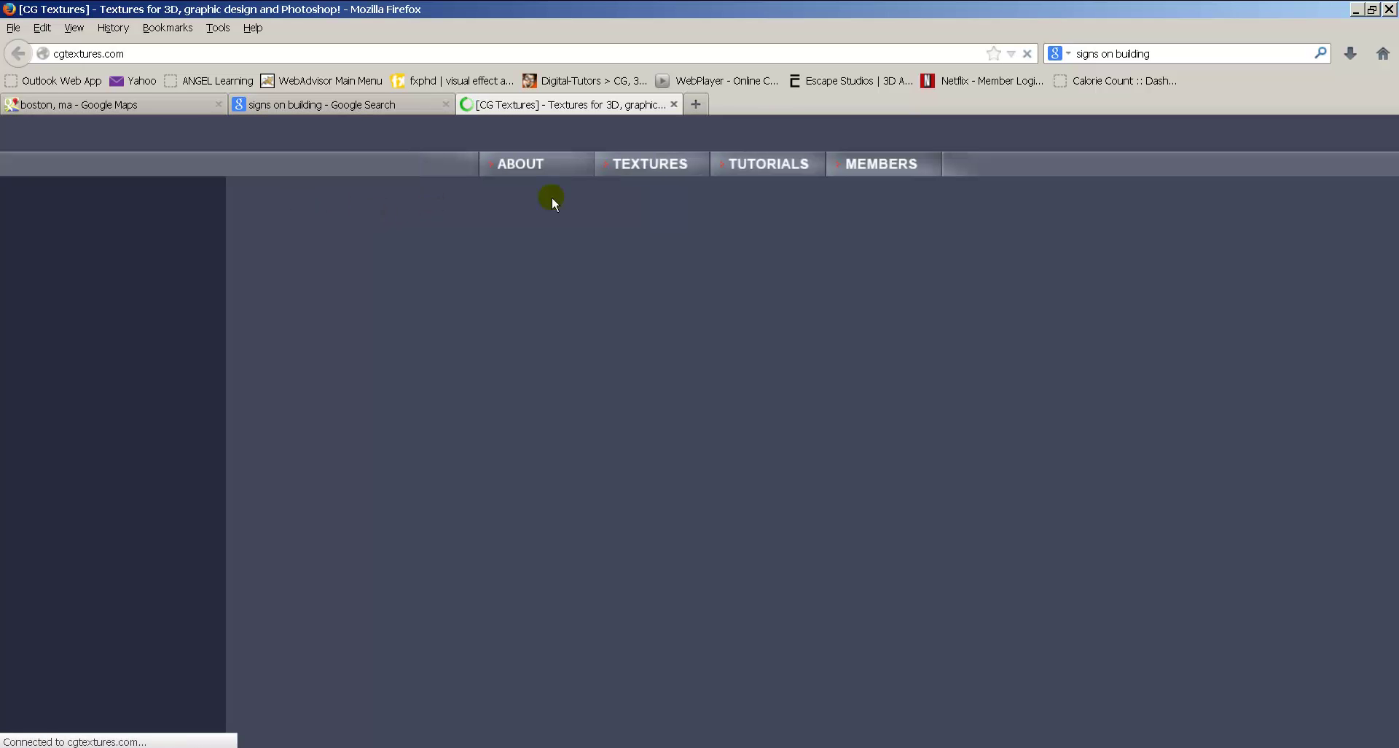
Search the CG Textures library for "signs" and browse through the matching textures.
left_click(82, 198)
type("signs")
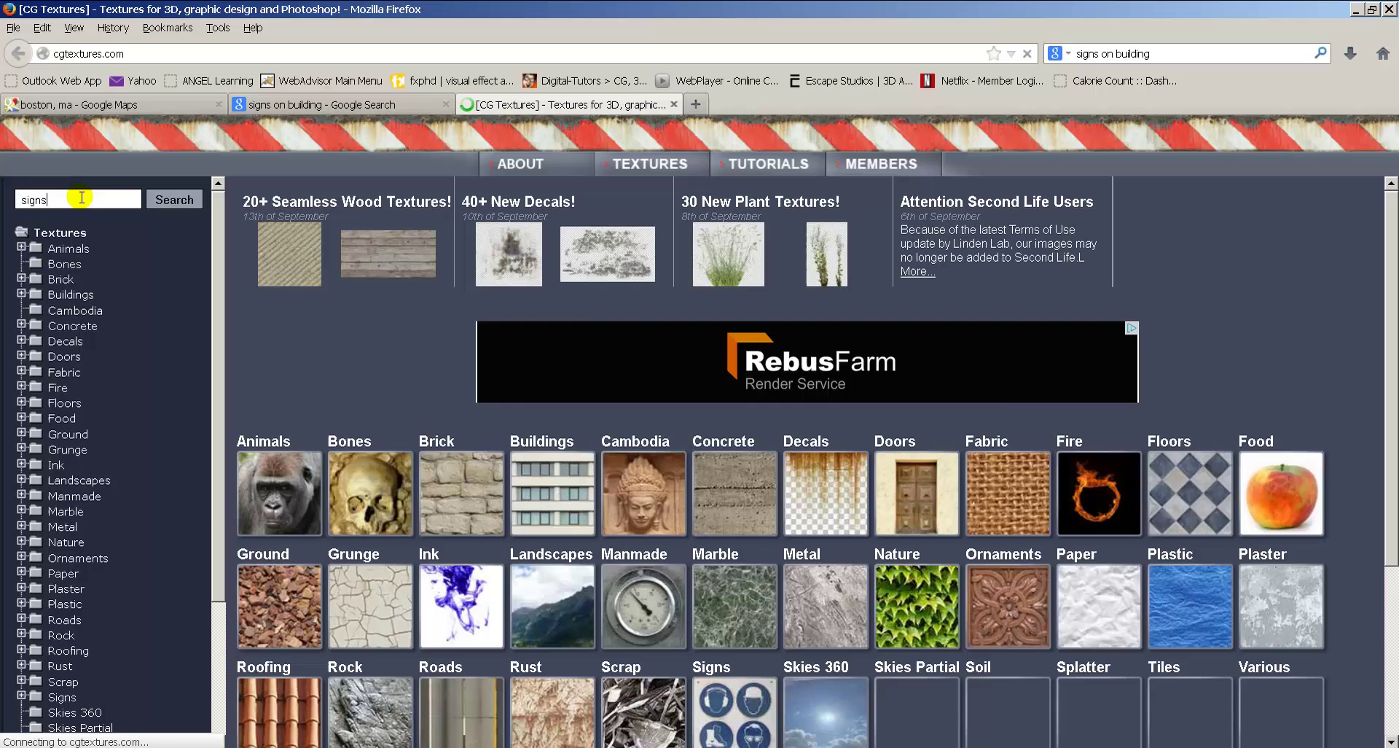
key("Return")
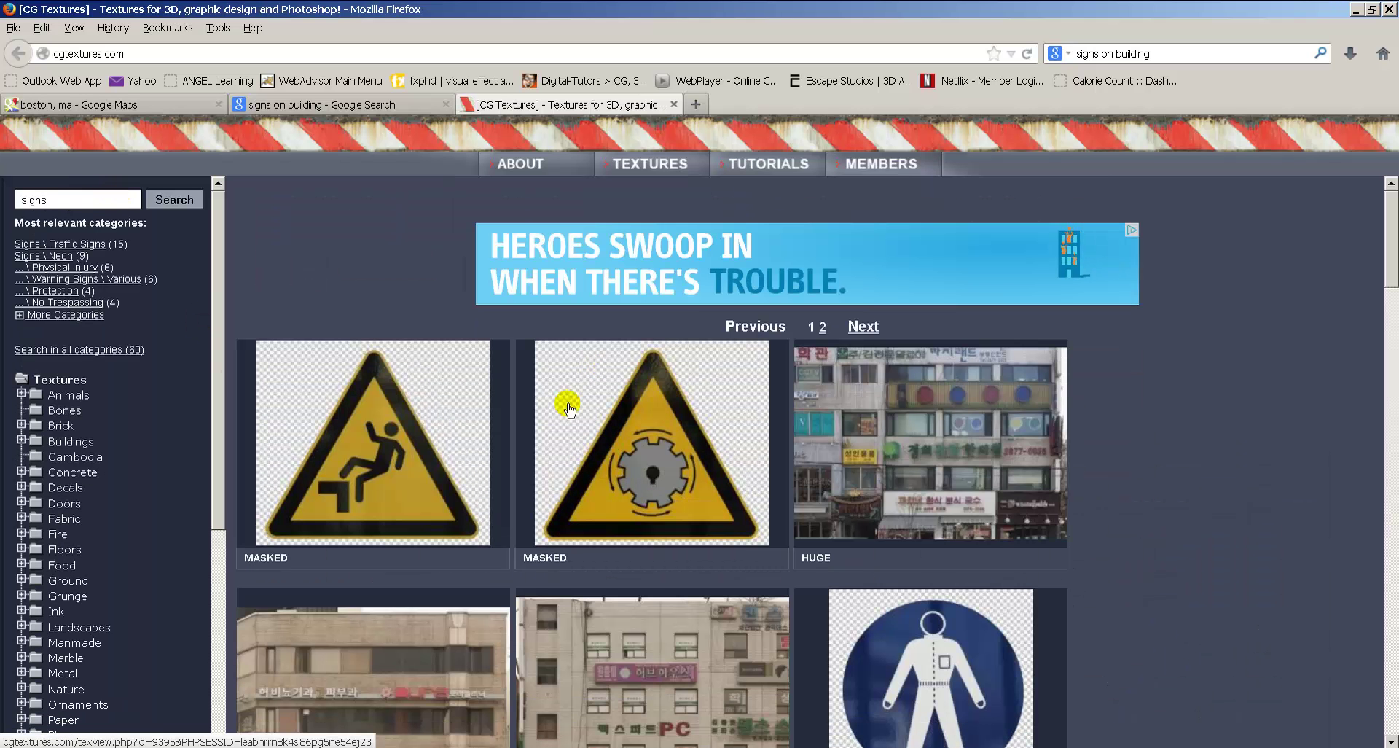
scroll(721, 394, "down", 15)
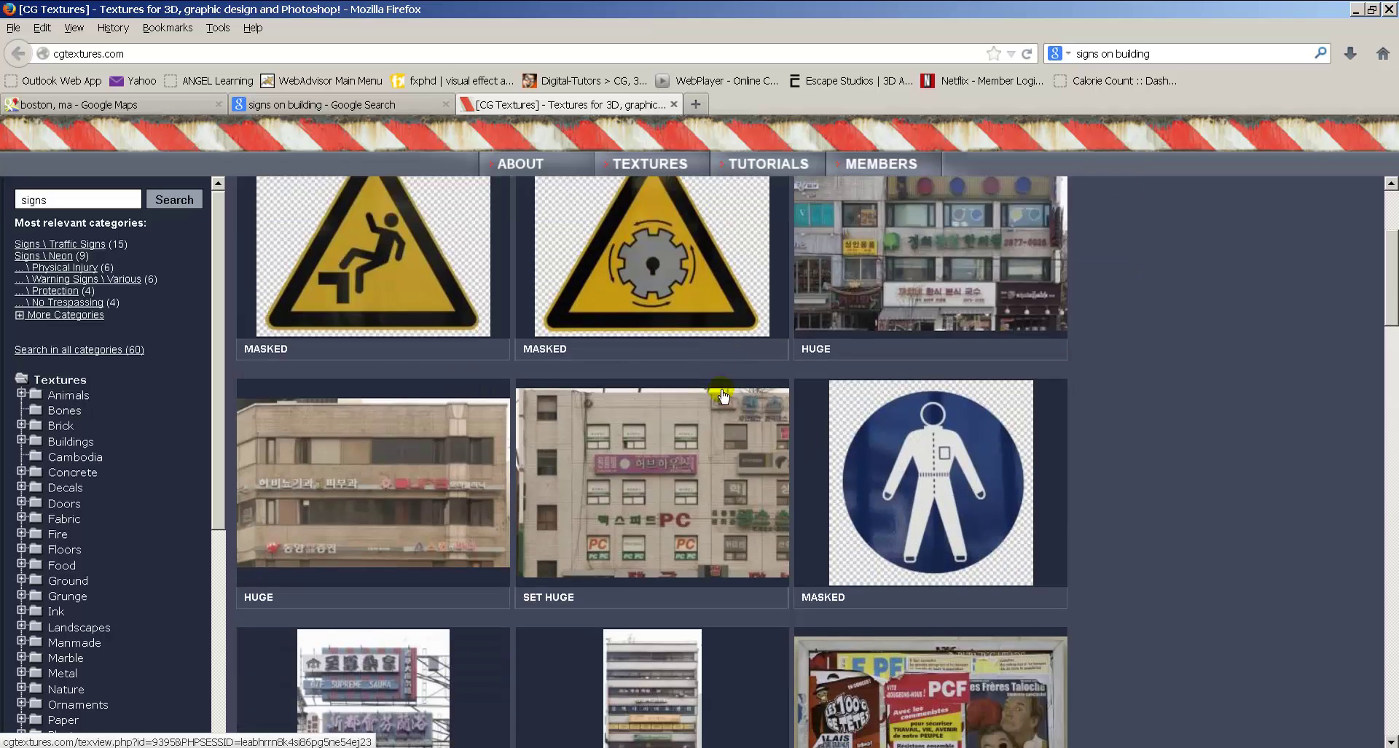
scroll(706, 395, "down", 12)
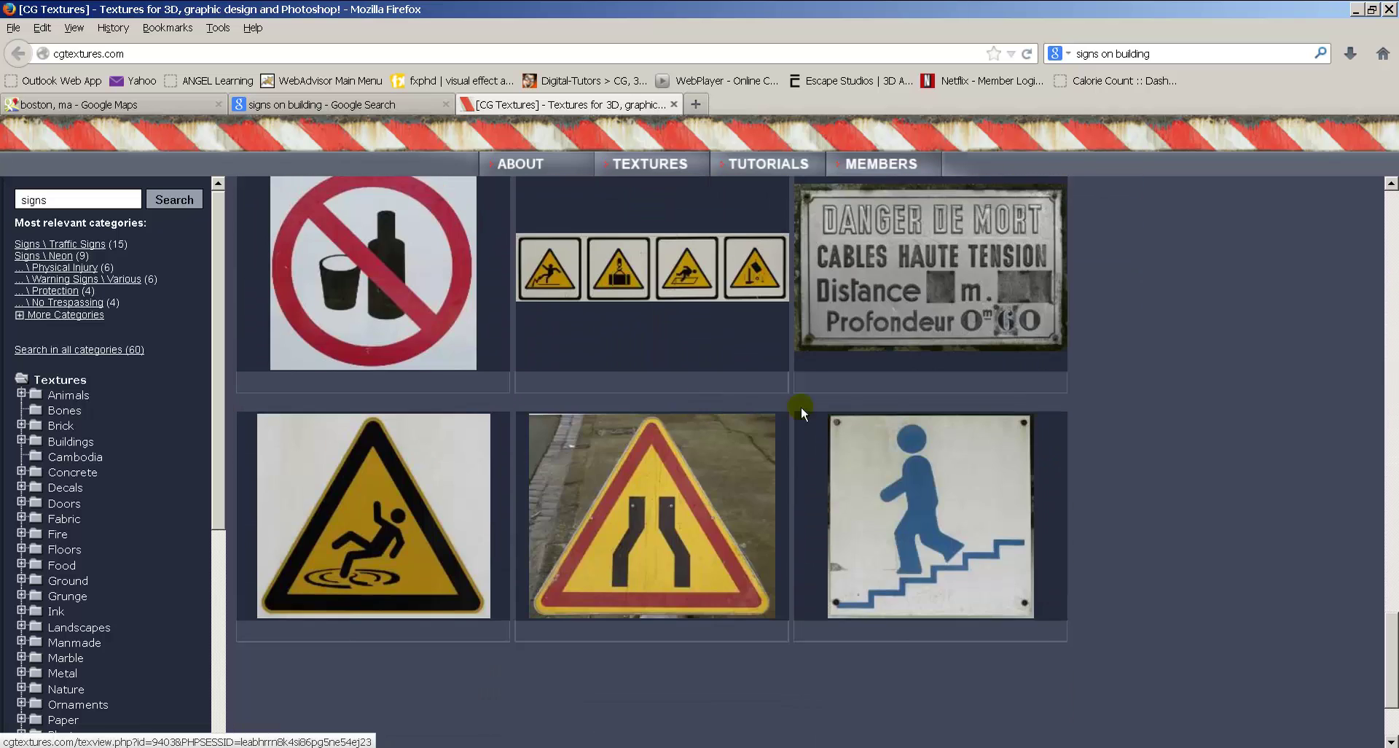
Browse the remaining "signs" textures through the second page of results.
scroll(911, 357, "up", 2)
scroll(932, 368, "down", 5)
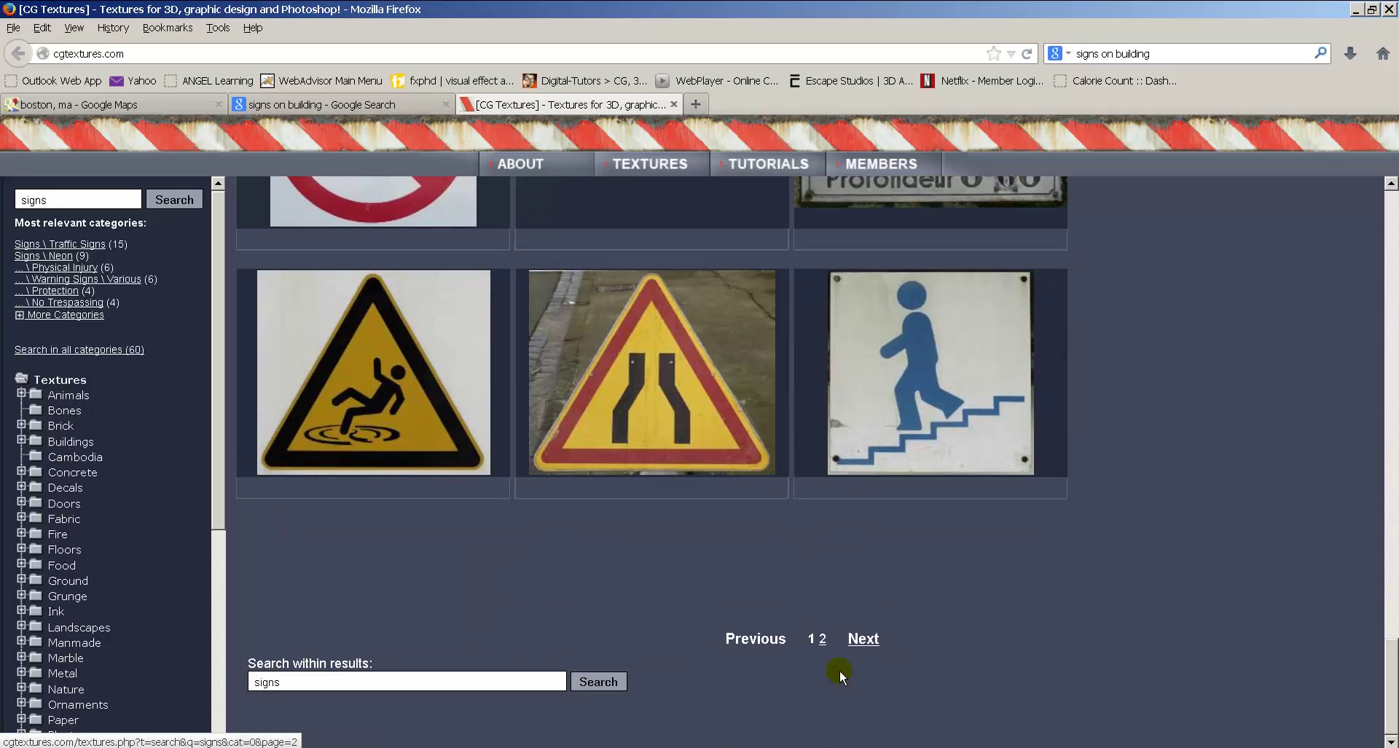
left_click(863, 638)
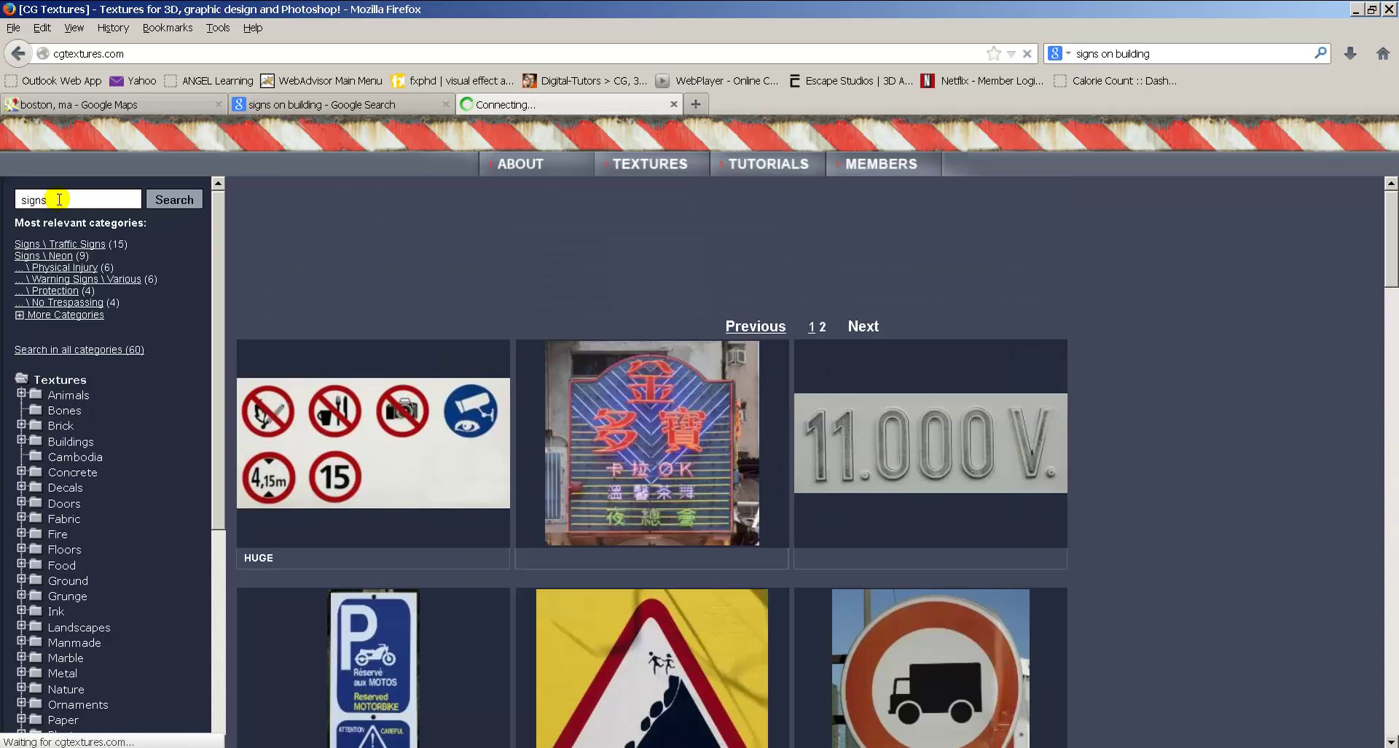
scroll(669, 481, "down", 6)
scroll(669, 481, "down", 15)
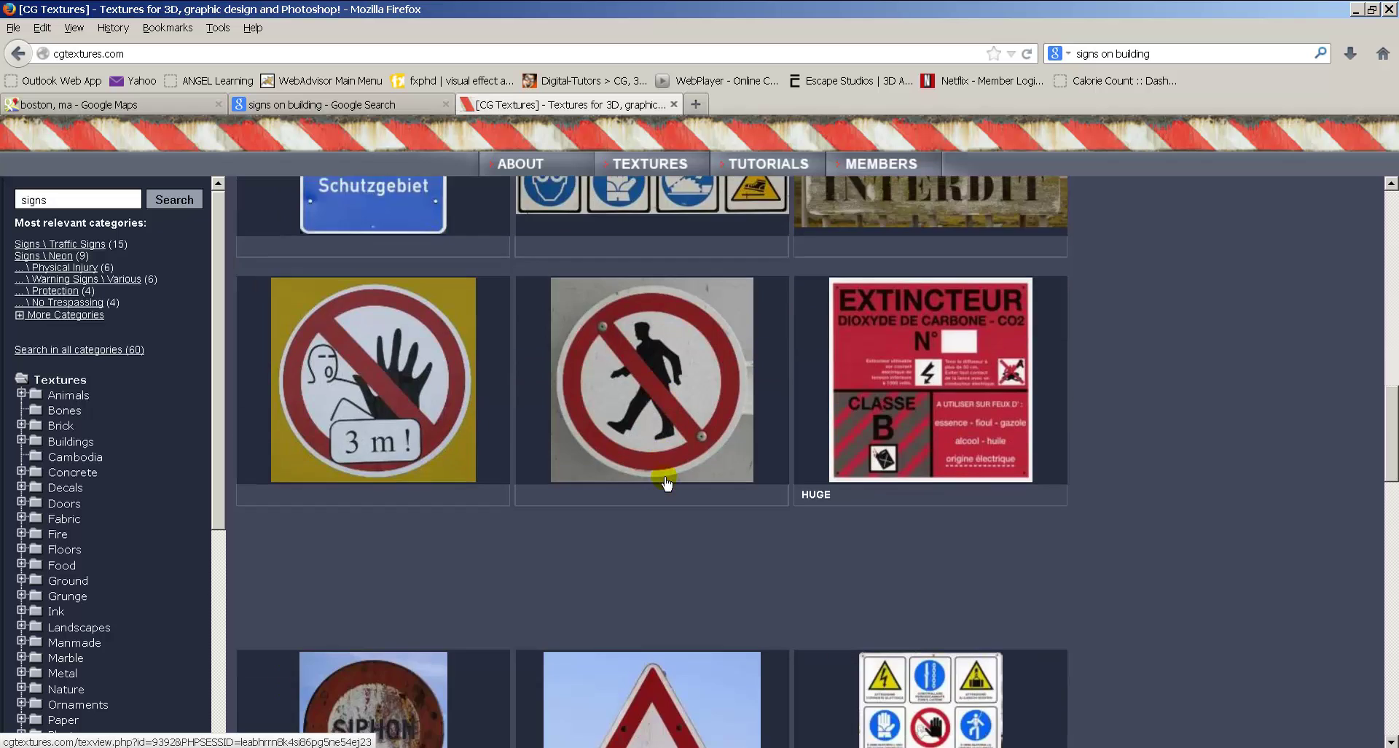
scroll(666, 484, "down", 8)
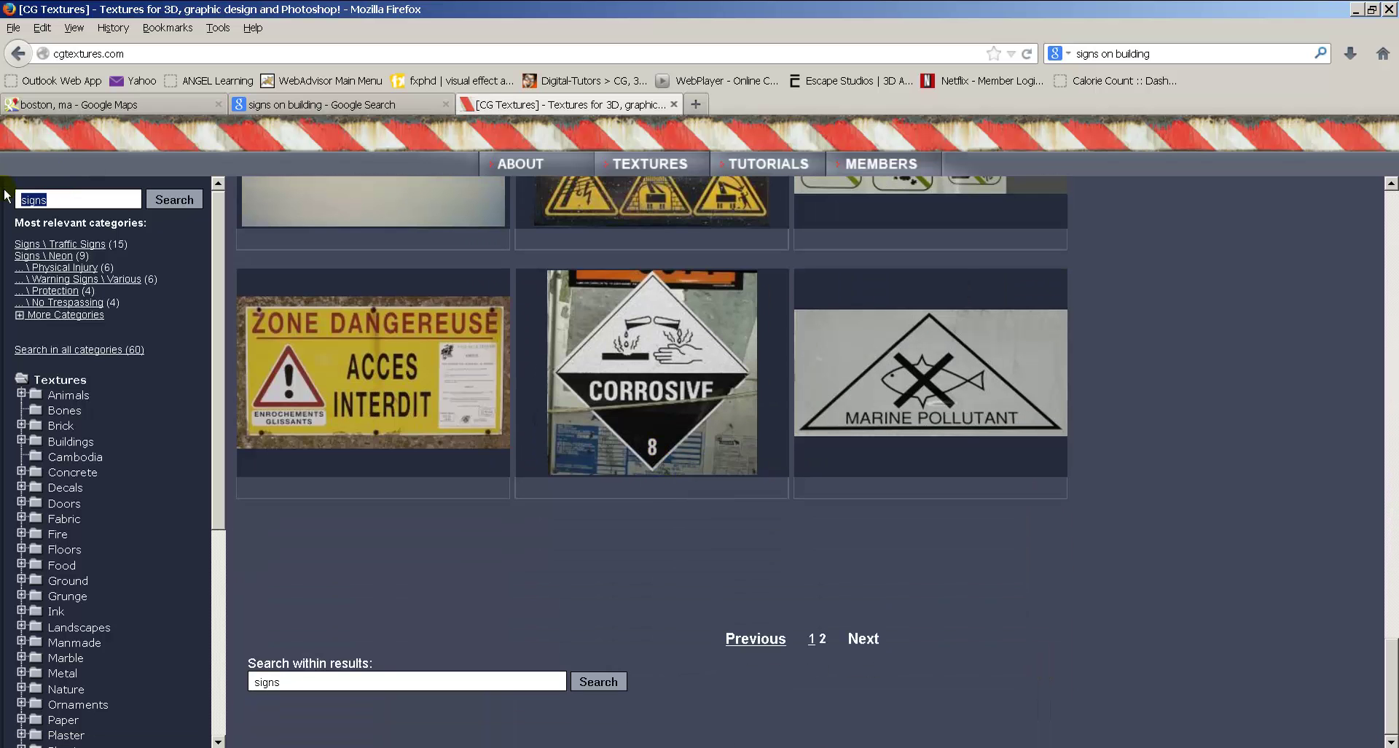
Search the texture library for "asian" and look through its Signs \ Neon category.
type("asian")
key("Return")
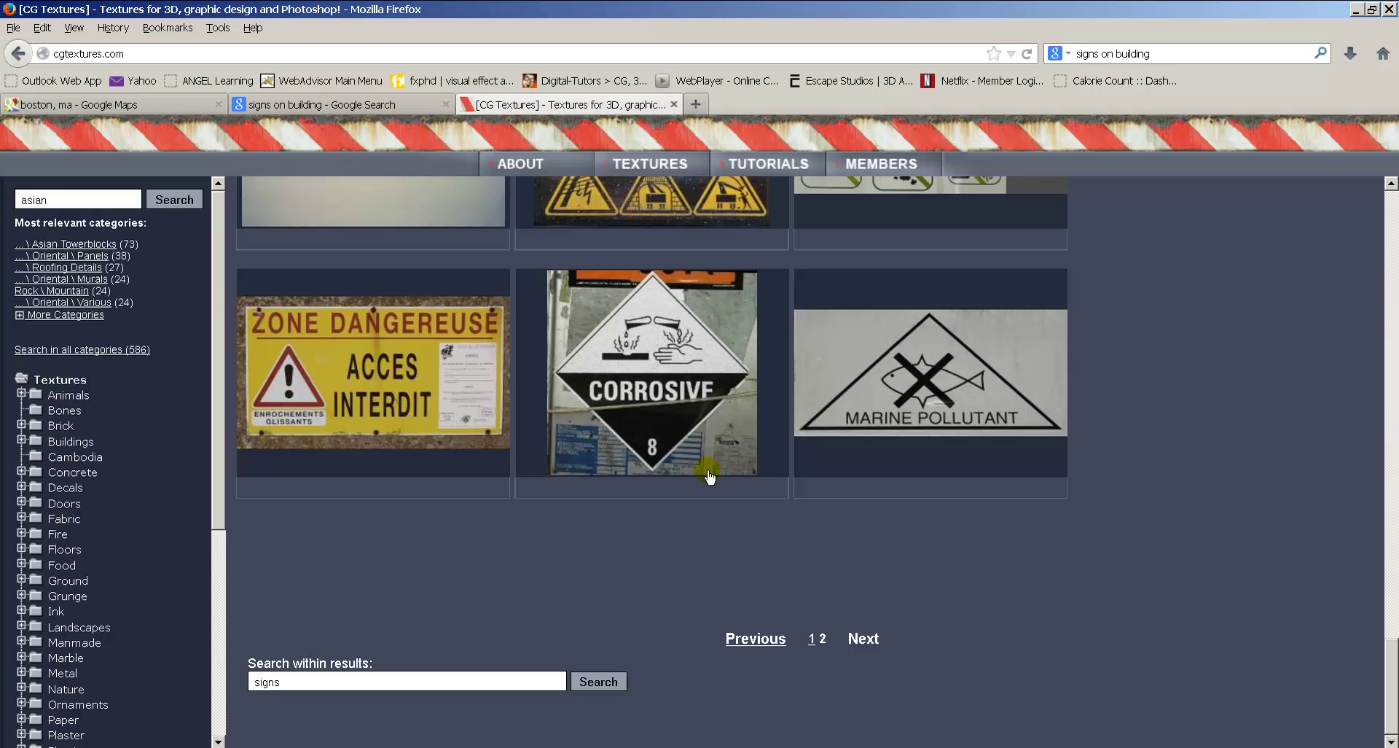
scroll(716, 469, "down", 20)
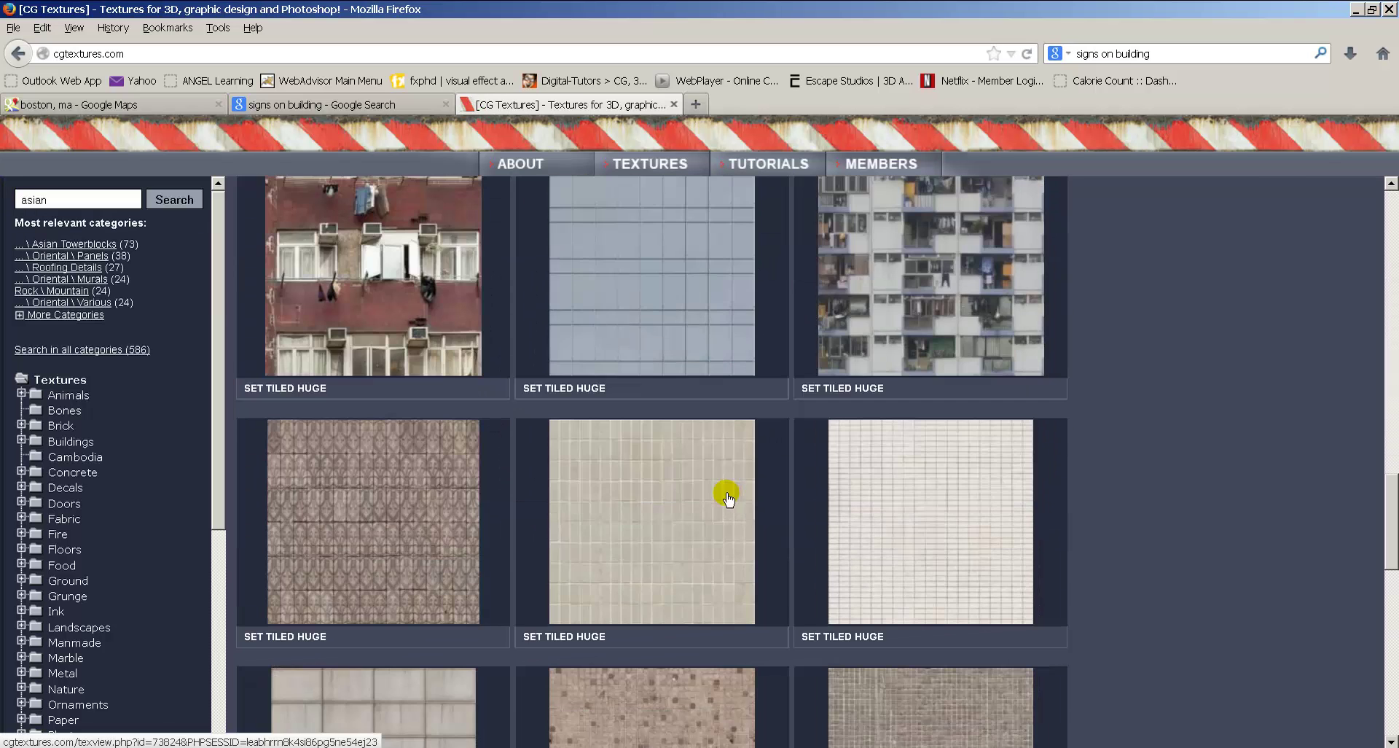
scroll(675, 486, "down", 2)
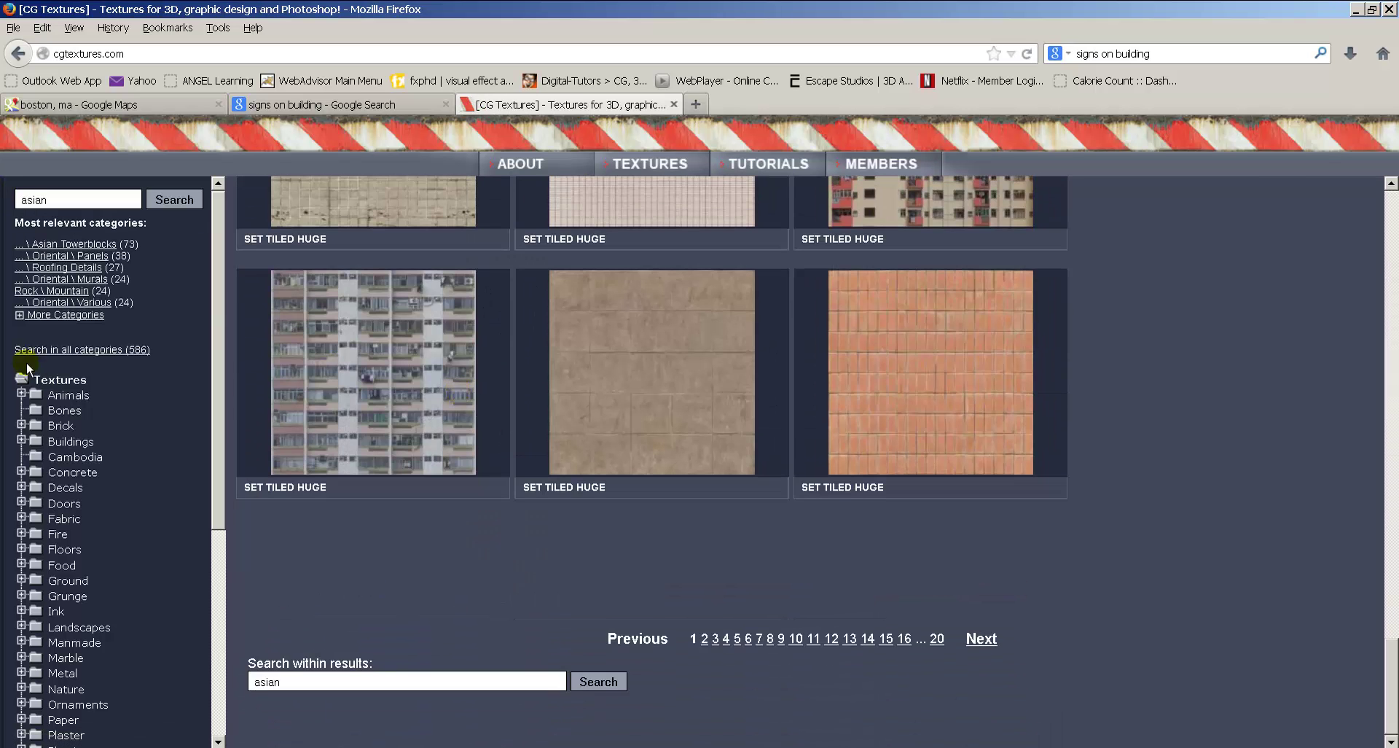
left_click(72, 317)
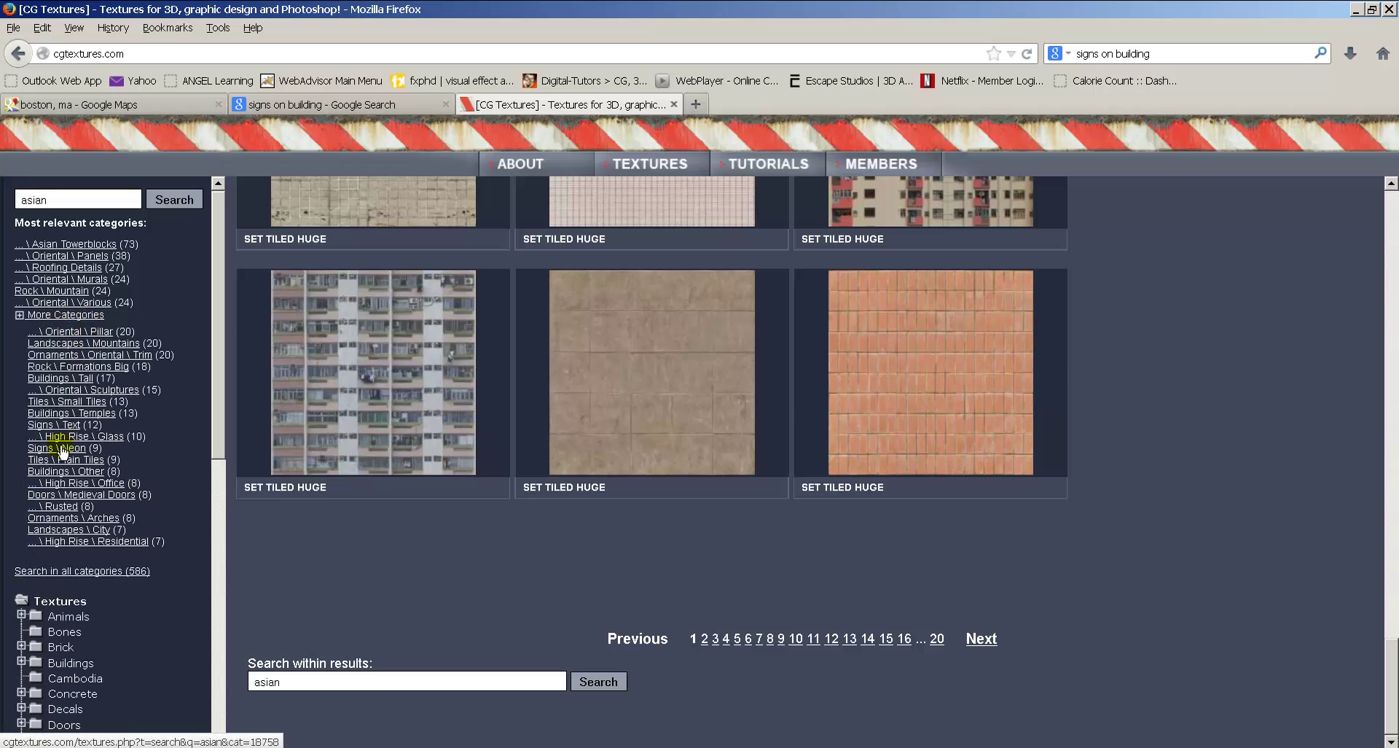
scroll(729, 496, "down", 5)
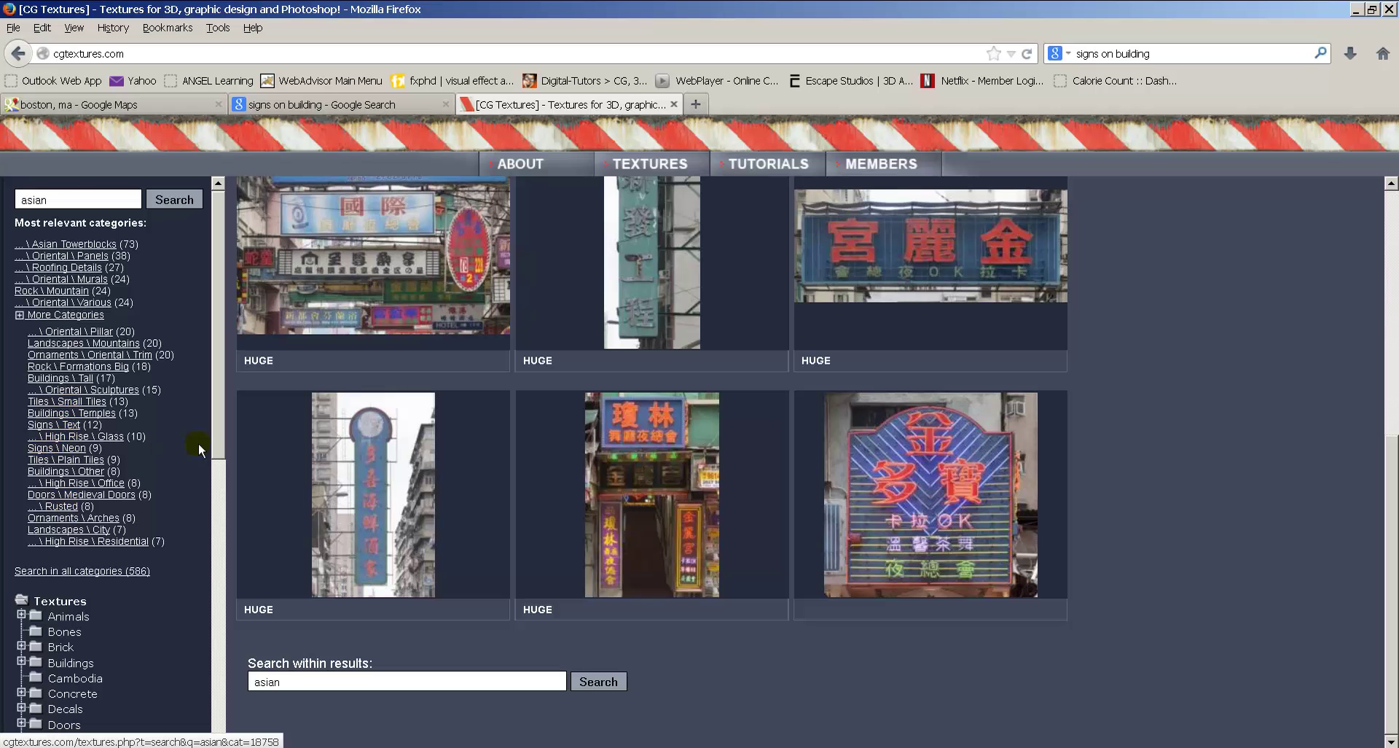
Open the main Signs texture category and look through its sub-categories.
left_click(216, 469)
left_click(78, 541)
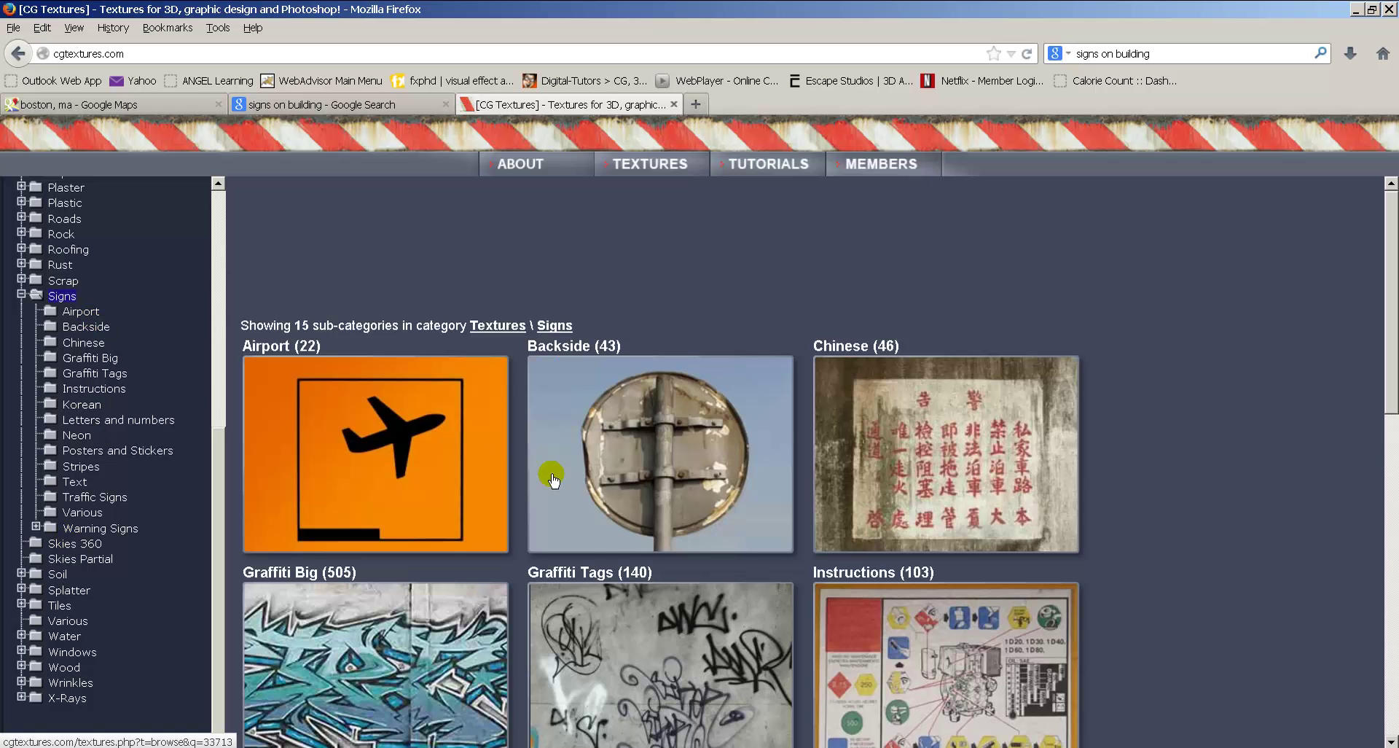
scroll(408, 433, "down", 2)
scroll(972, 530, "down", 4)
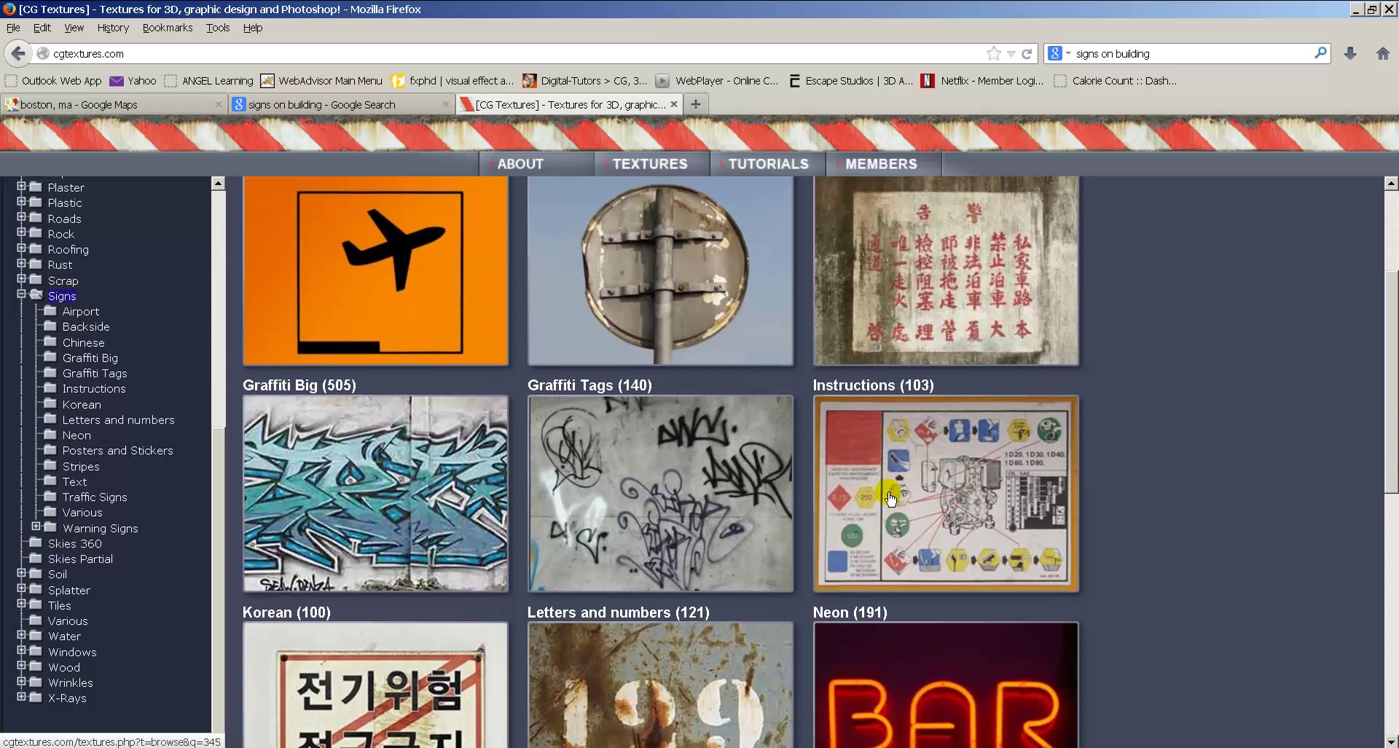
scroll(292, 438, "down", 2)
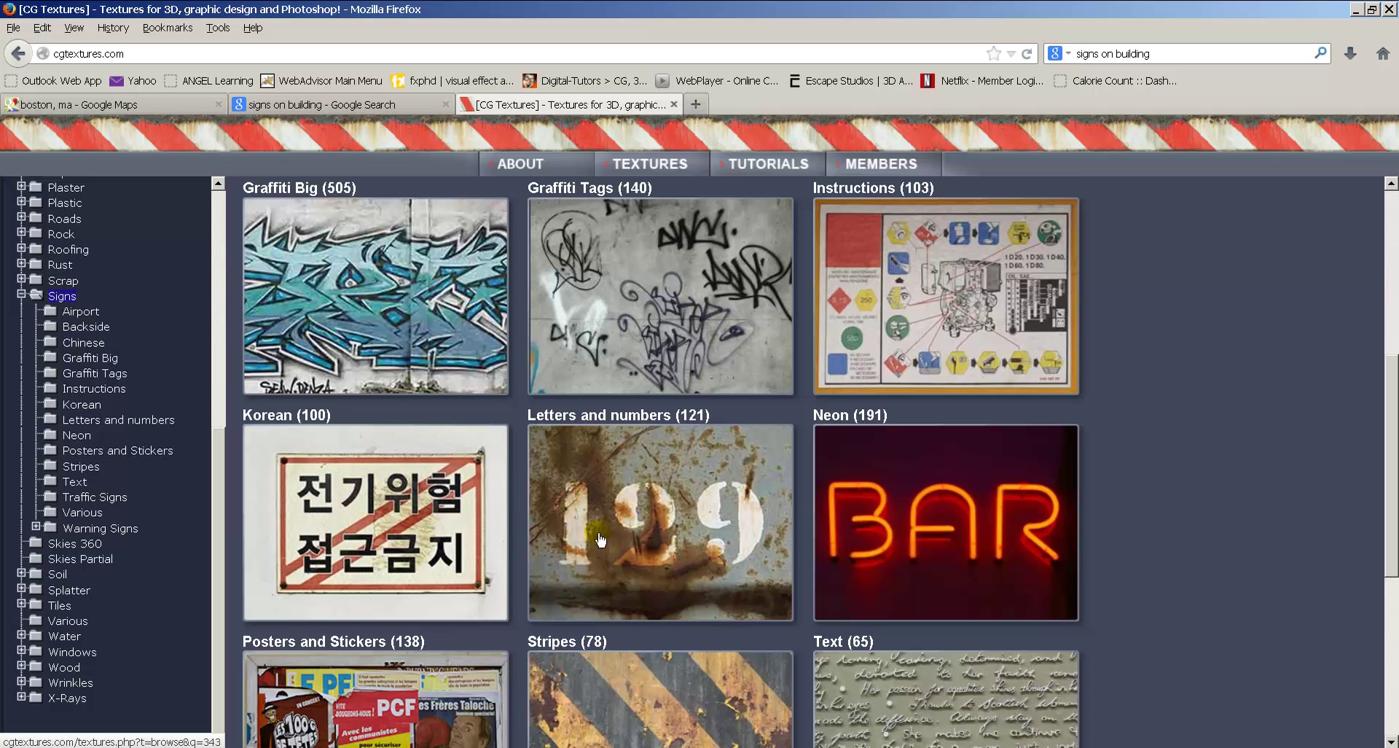
scroll(904, 539, "down", 4)
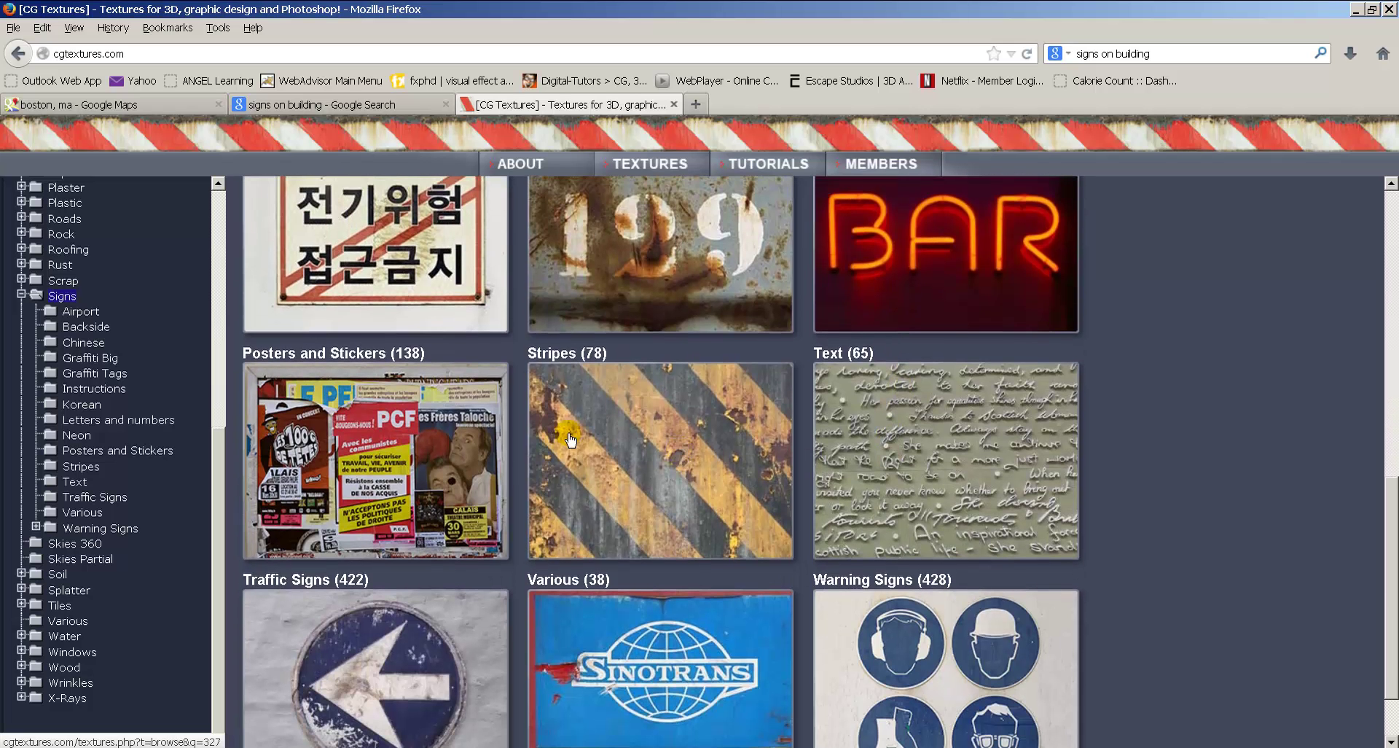
scroll(371, 433, "down", 1)
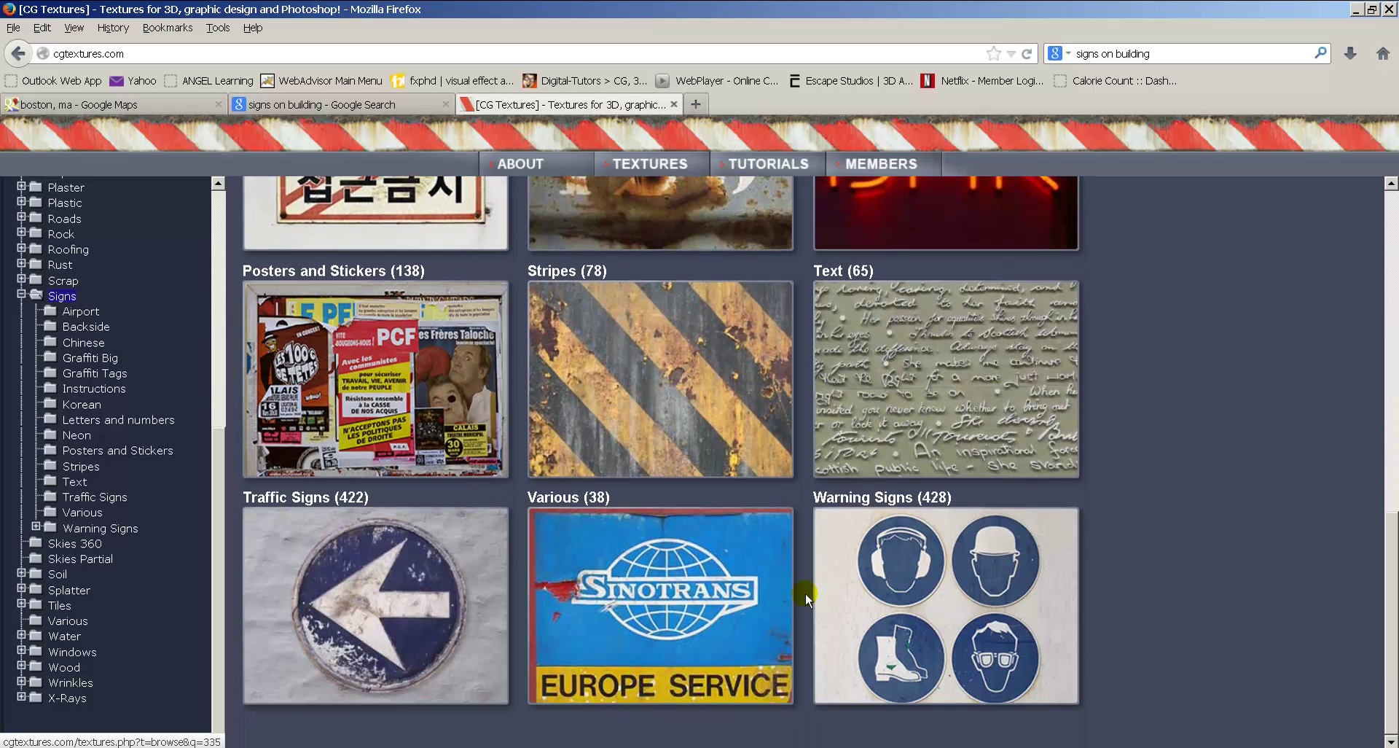
Open the Various sub-category of Signs and browse its textures.
left_click(688, 578)
scroll(688, 575, "down", 5)
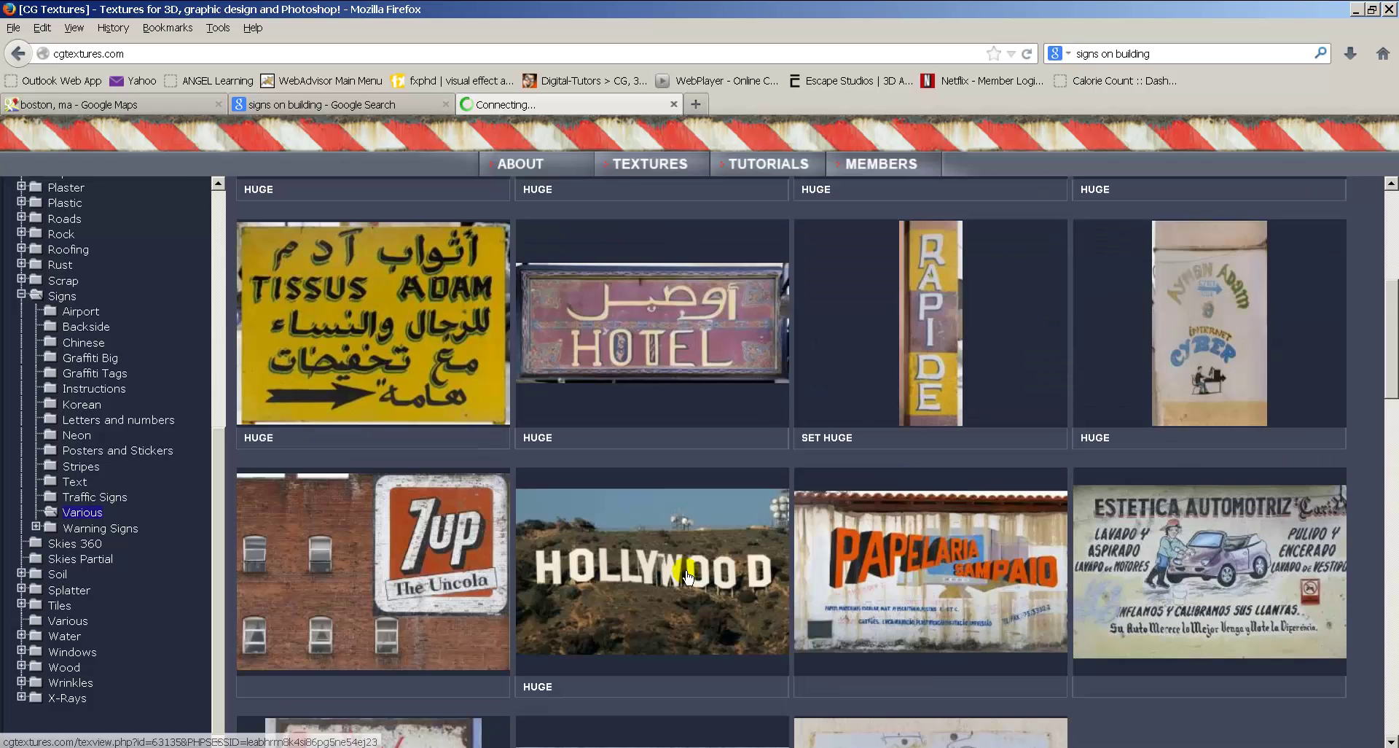
scroll(688, 576, "down", 14)
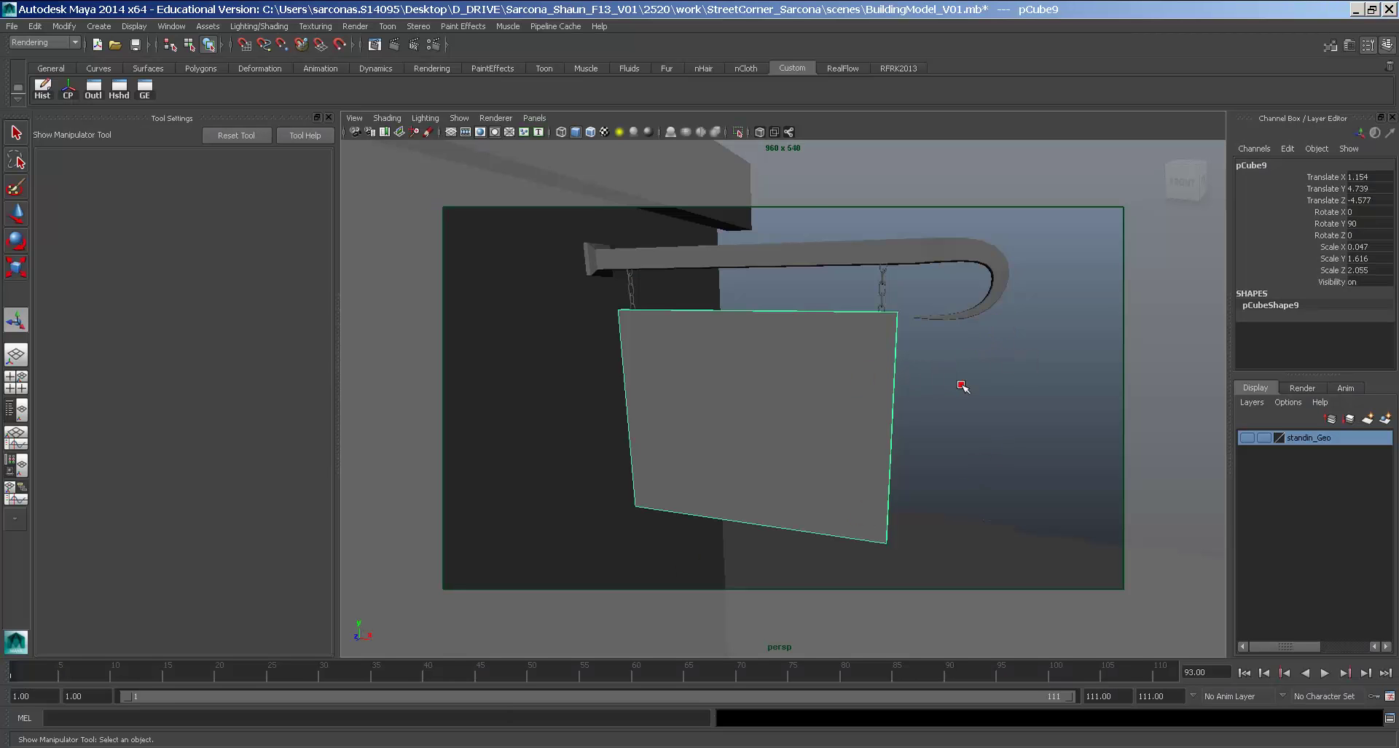
Switch to Maya, then select the traffic light's box housing and frame it in the perspective view.
left_click_drag(962, 385, 712, 372, "alt")
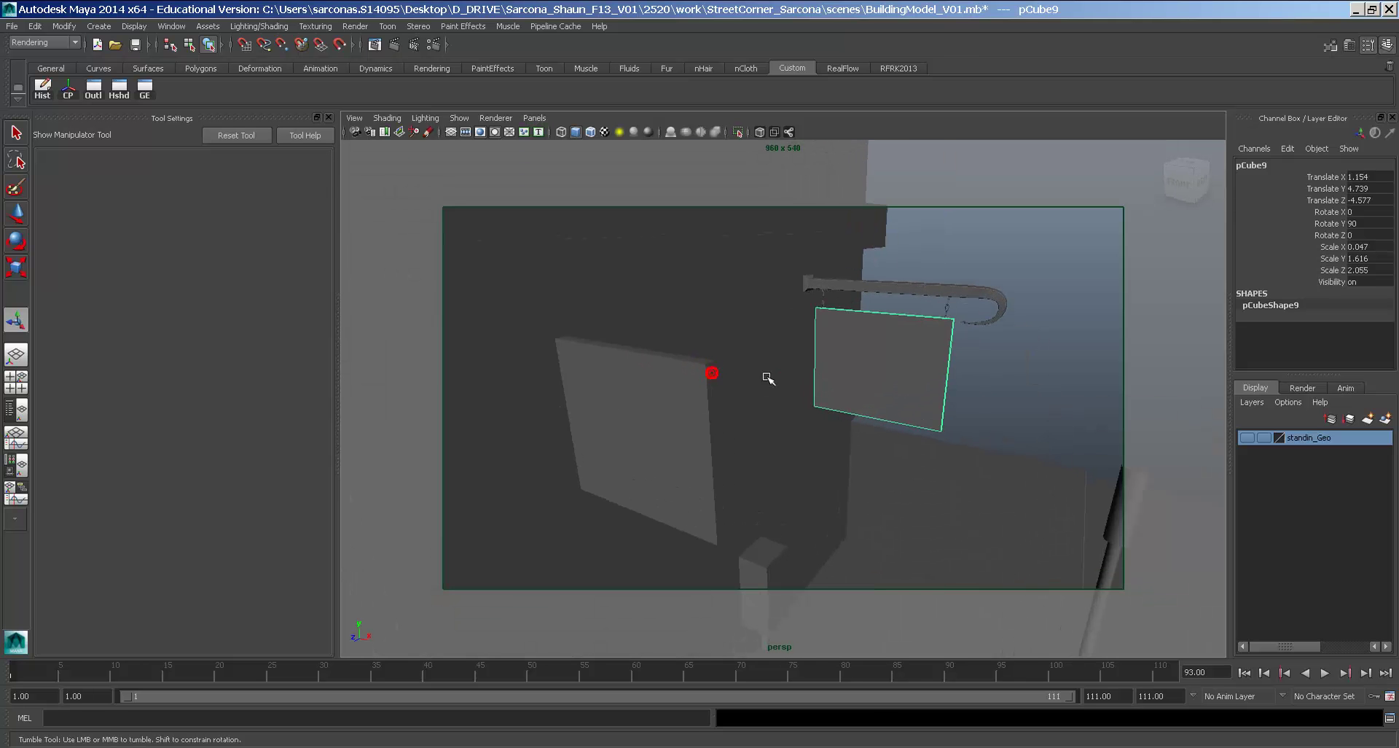
left_click(678, 394)
left_click_drag(775, 419, 819, 401, "alt")
key("f")
Switch to Firefox and search for "street light" images in a new tab.
key("alt+Tab")
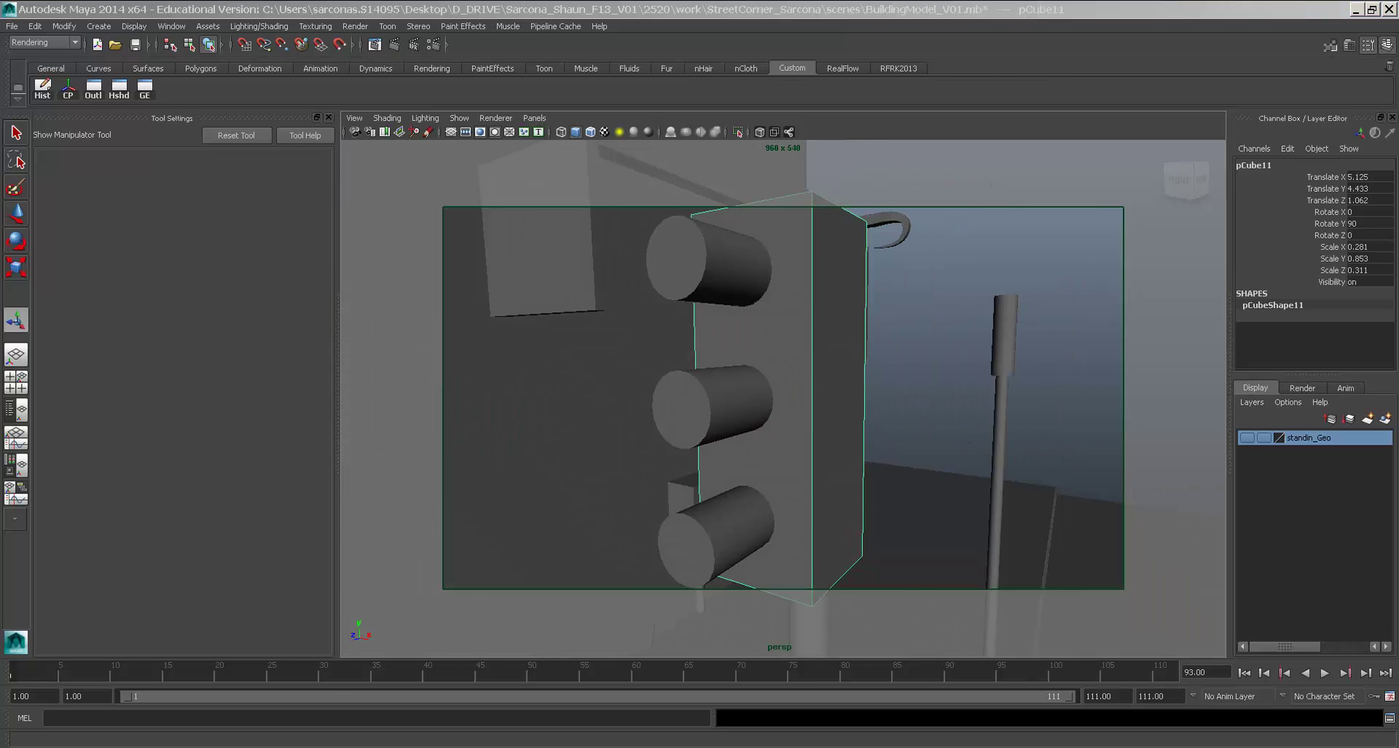
left_click(695, 104)
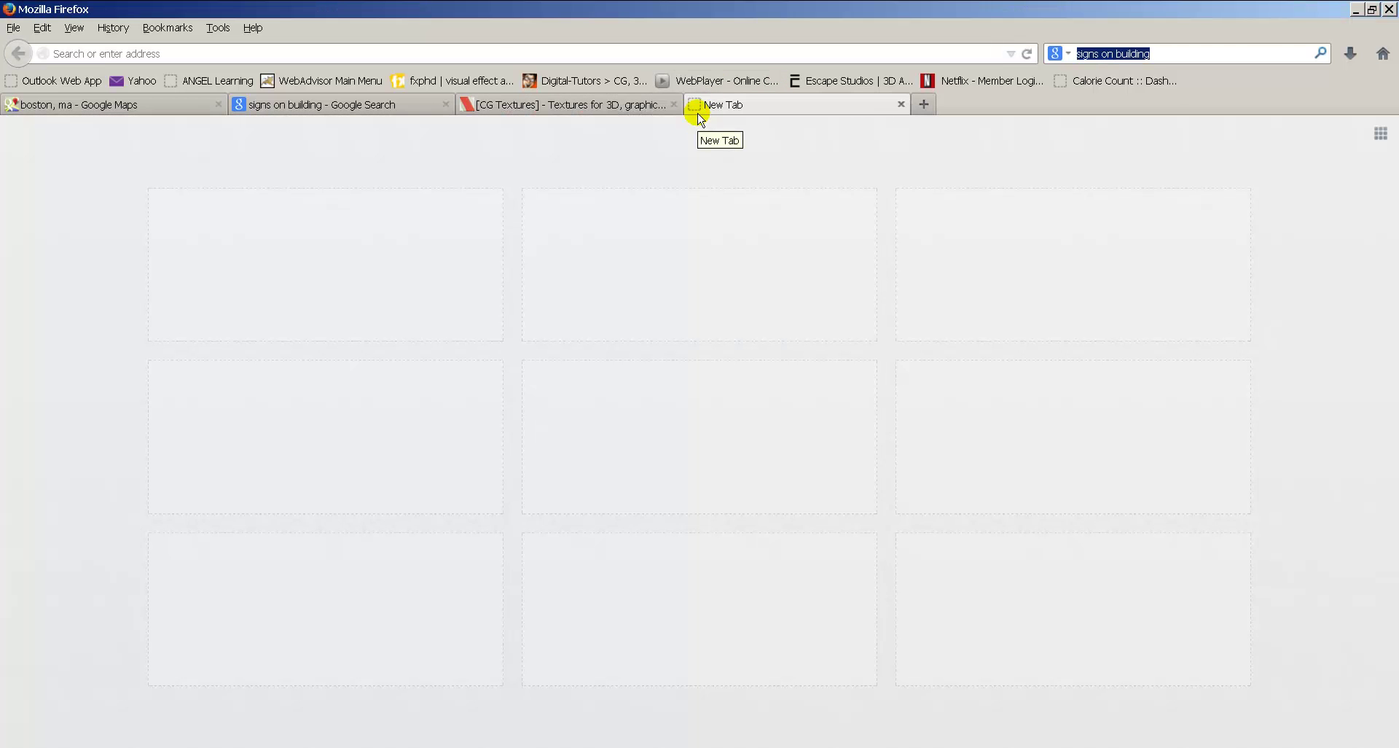
type("street lig")
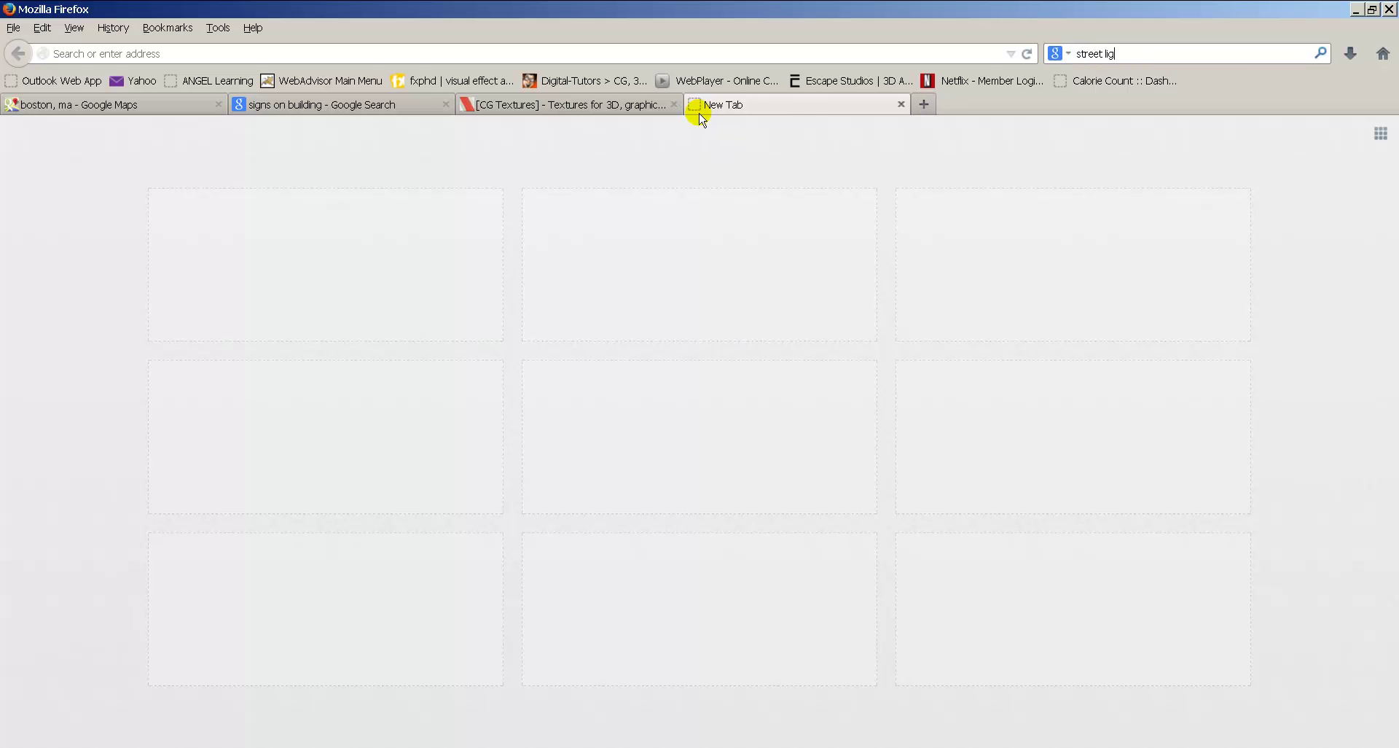
type("ht")
key("Return")
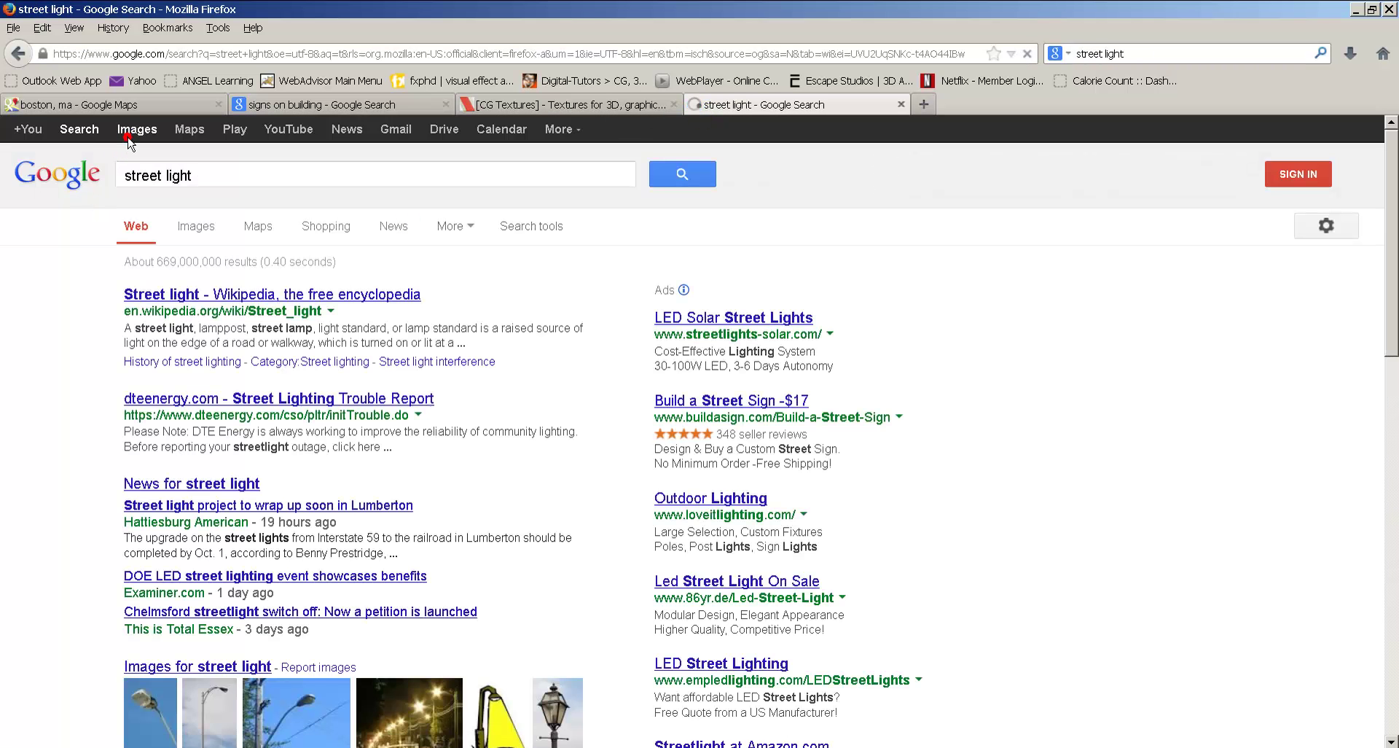
left_click(127, 139)
Refine the image search to "street signal light" and enlarge the photo of the orange traffic signal showing green.
double_click(172, 178)
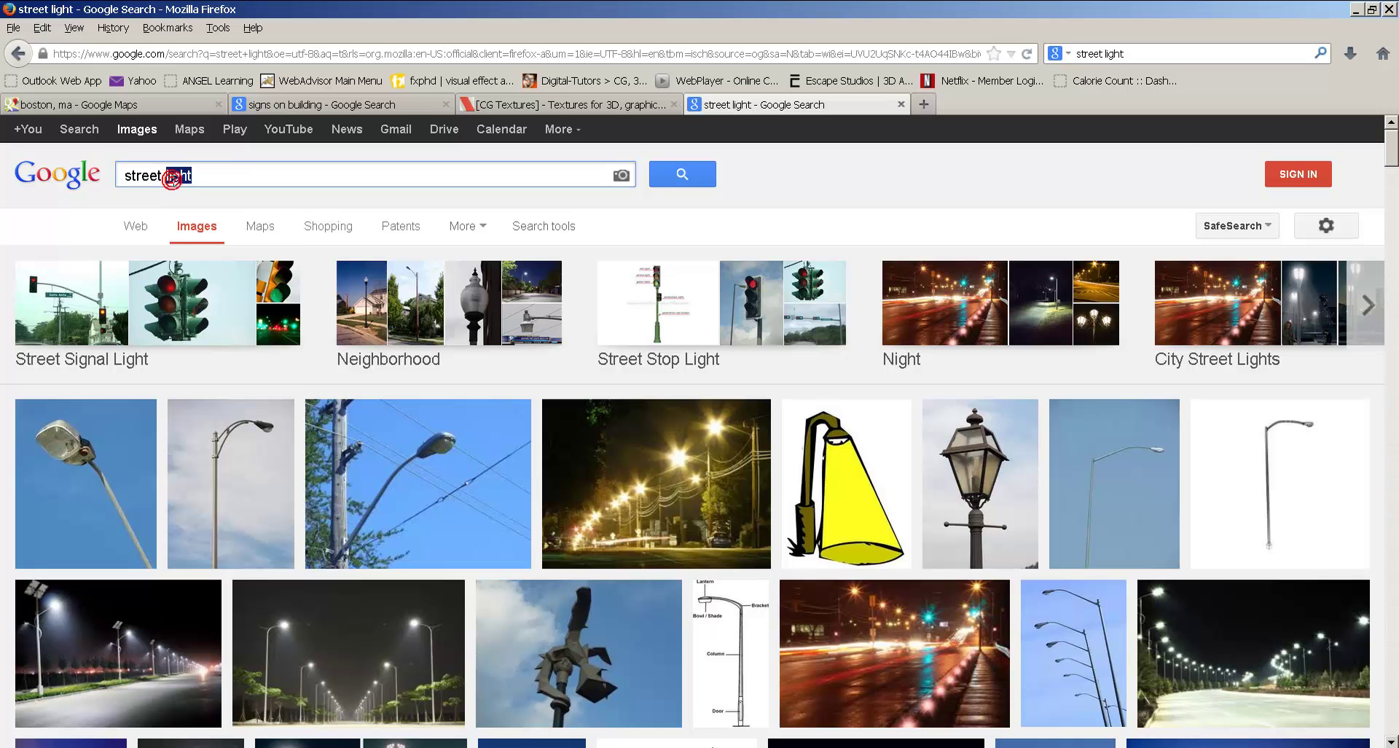
left_click(165, 178)
type("signal")
key("Return")
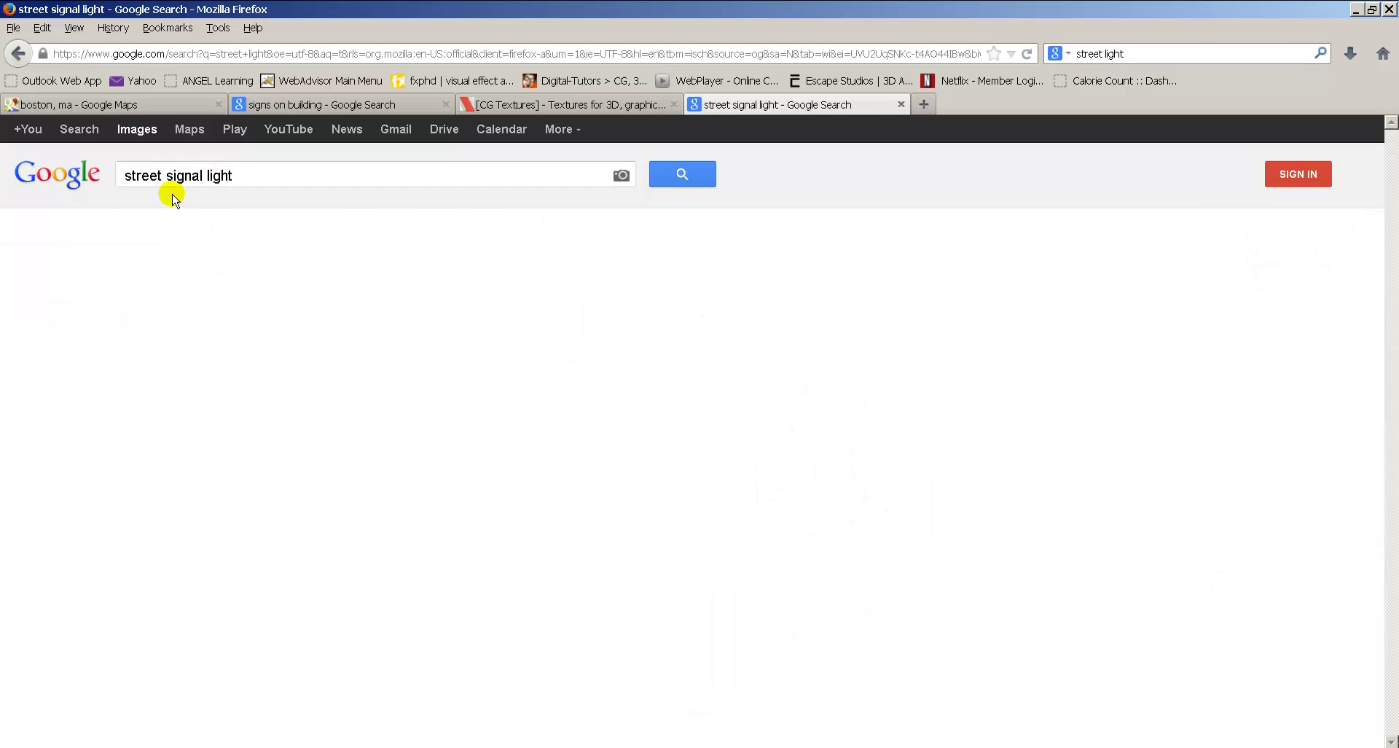
left_click(445, 404)
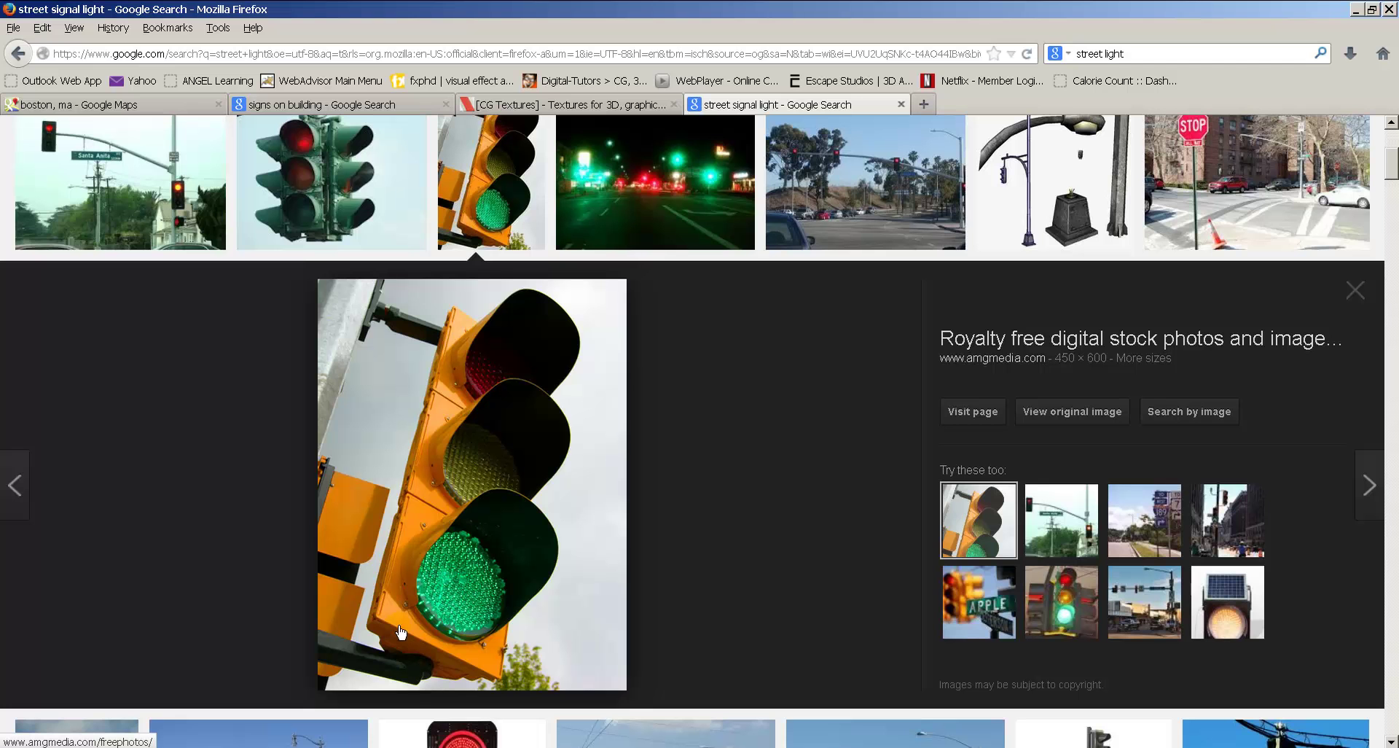
Switch back to Maya and bevel the edges of the traffic light's box housing.
key("alt+Tab")
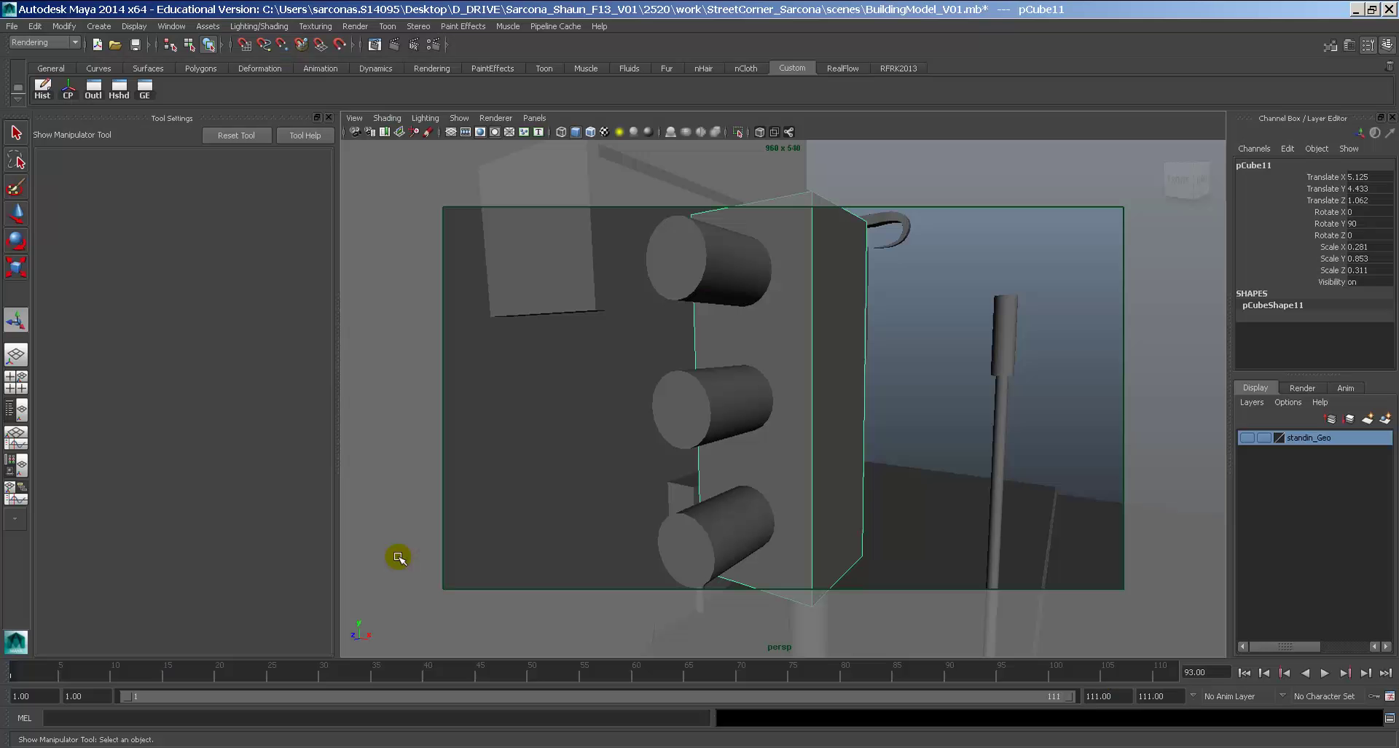
left_click_drag(919, 318, 838, 364, "alt")
key("alt+Tab")
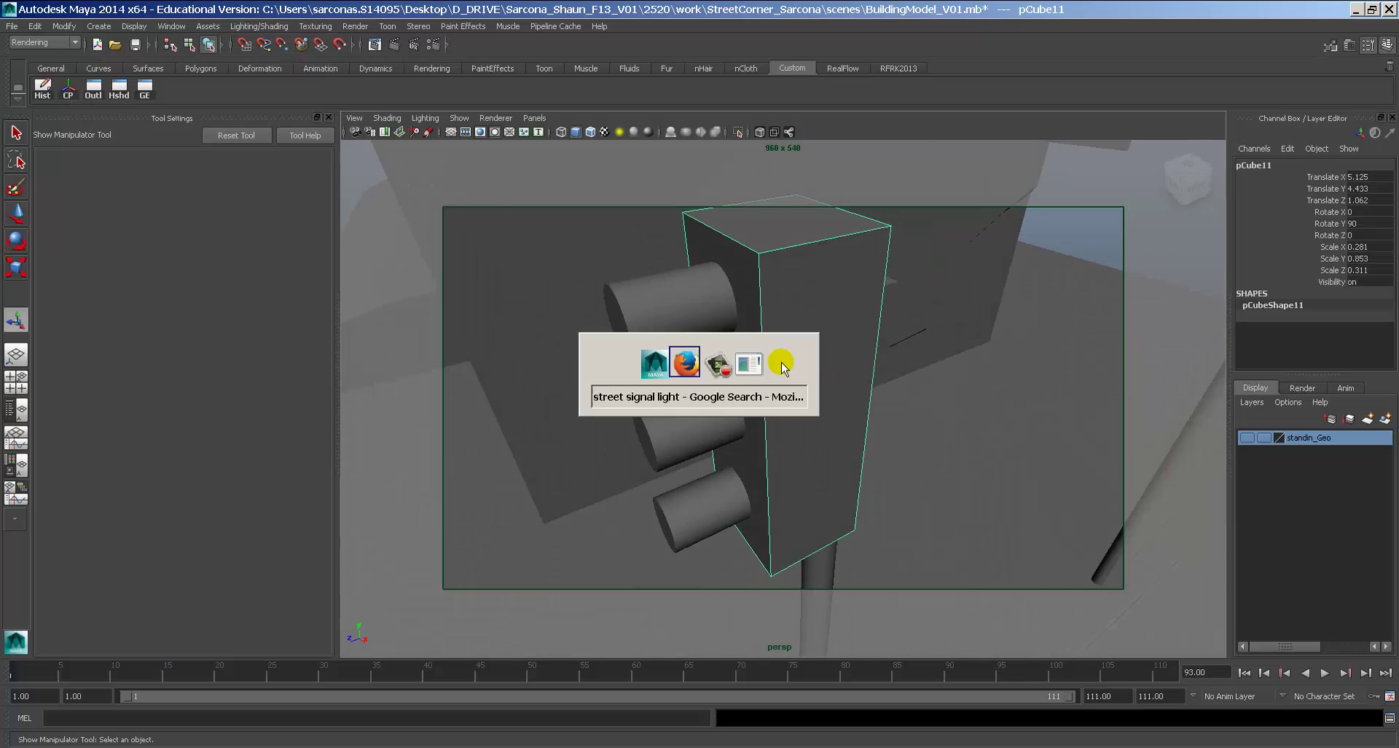
key("alt+Tab")
key("r")
left_click_drag(884, 420, 806, 429, "alt")
key("space")
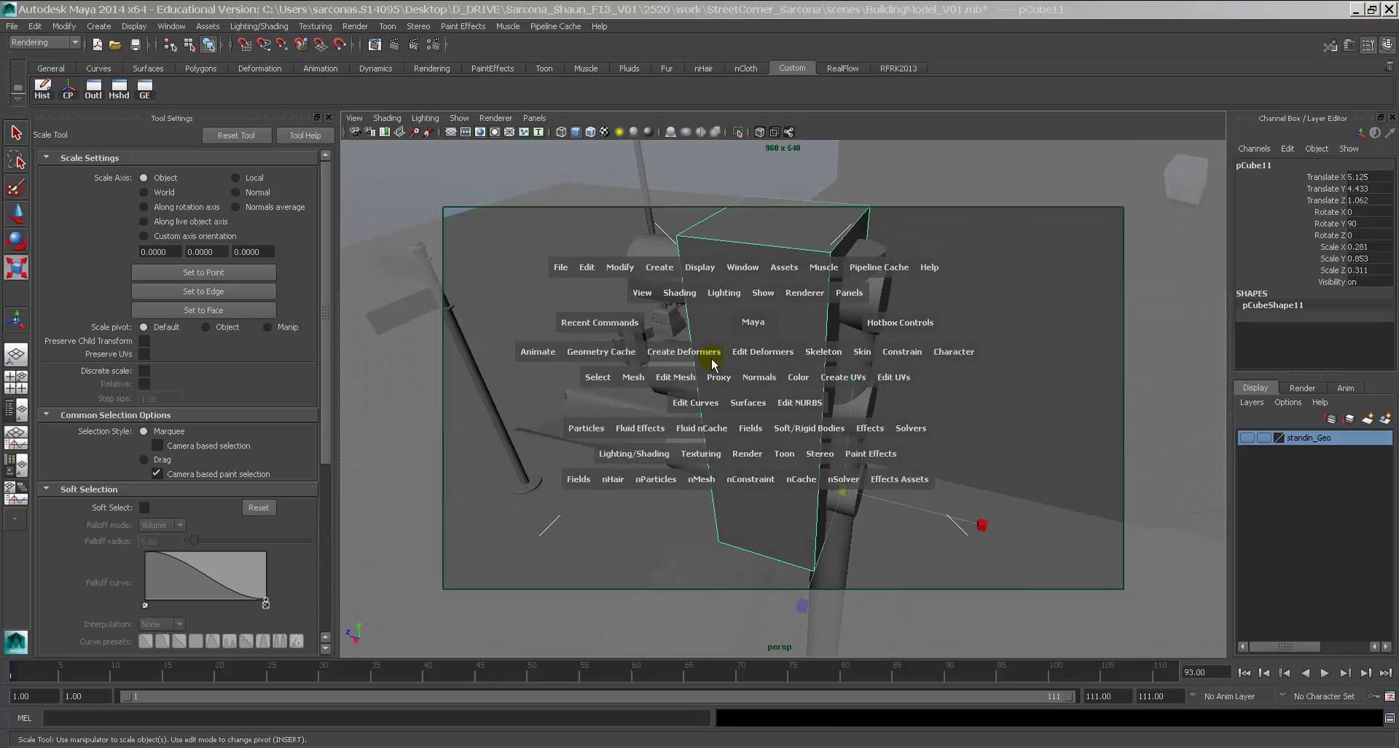
left_click(677, 378)
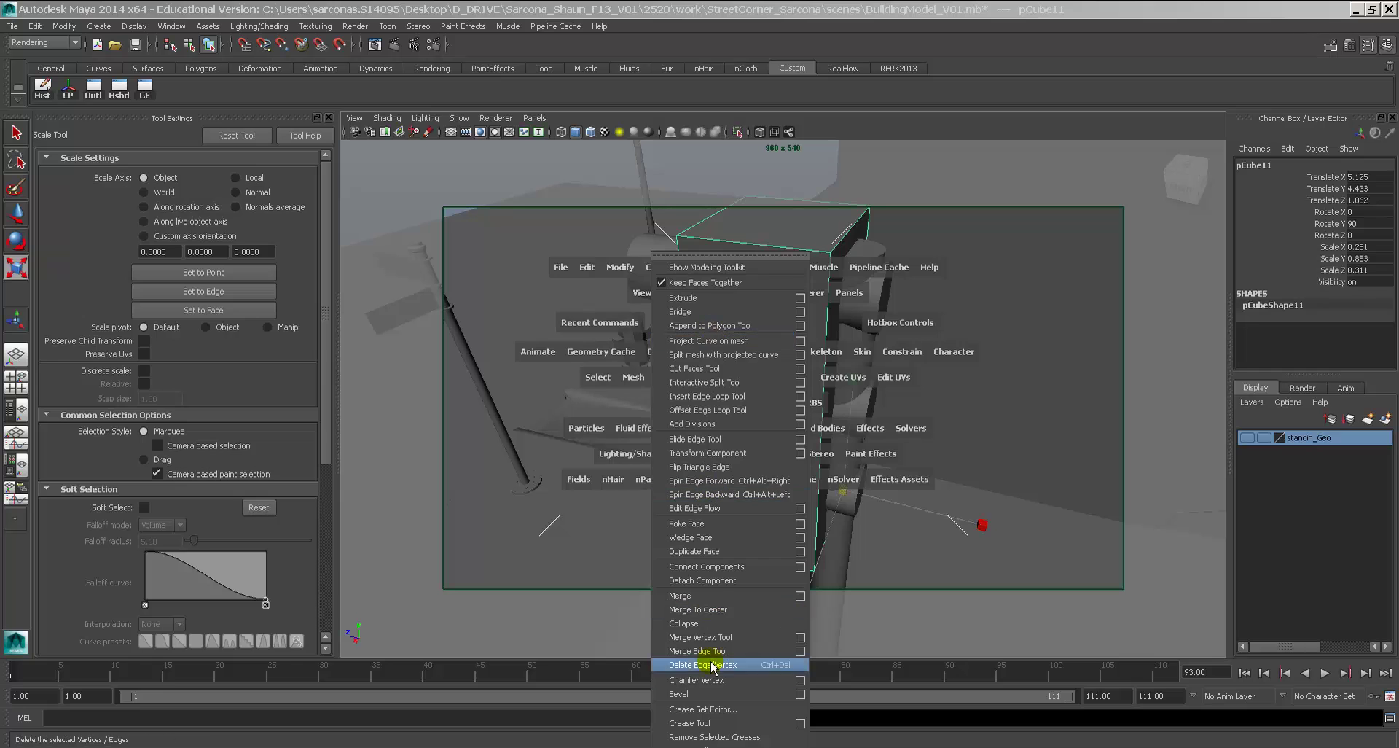
left_click(685, 694)
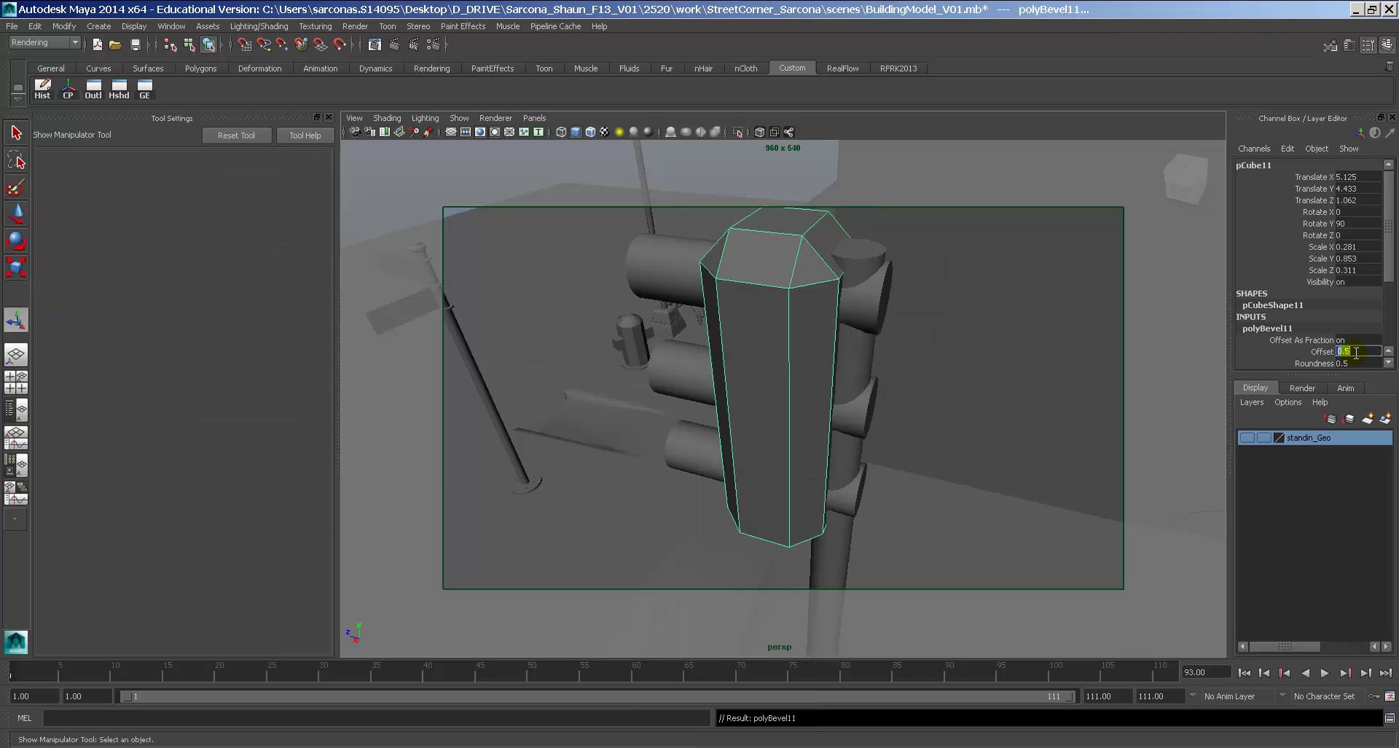
Set the housing bevel's Offset to 0.1 and its Segments to 2.
type("0.2")
key("Return")
type(".1")
key("Return")
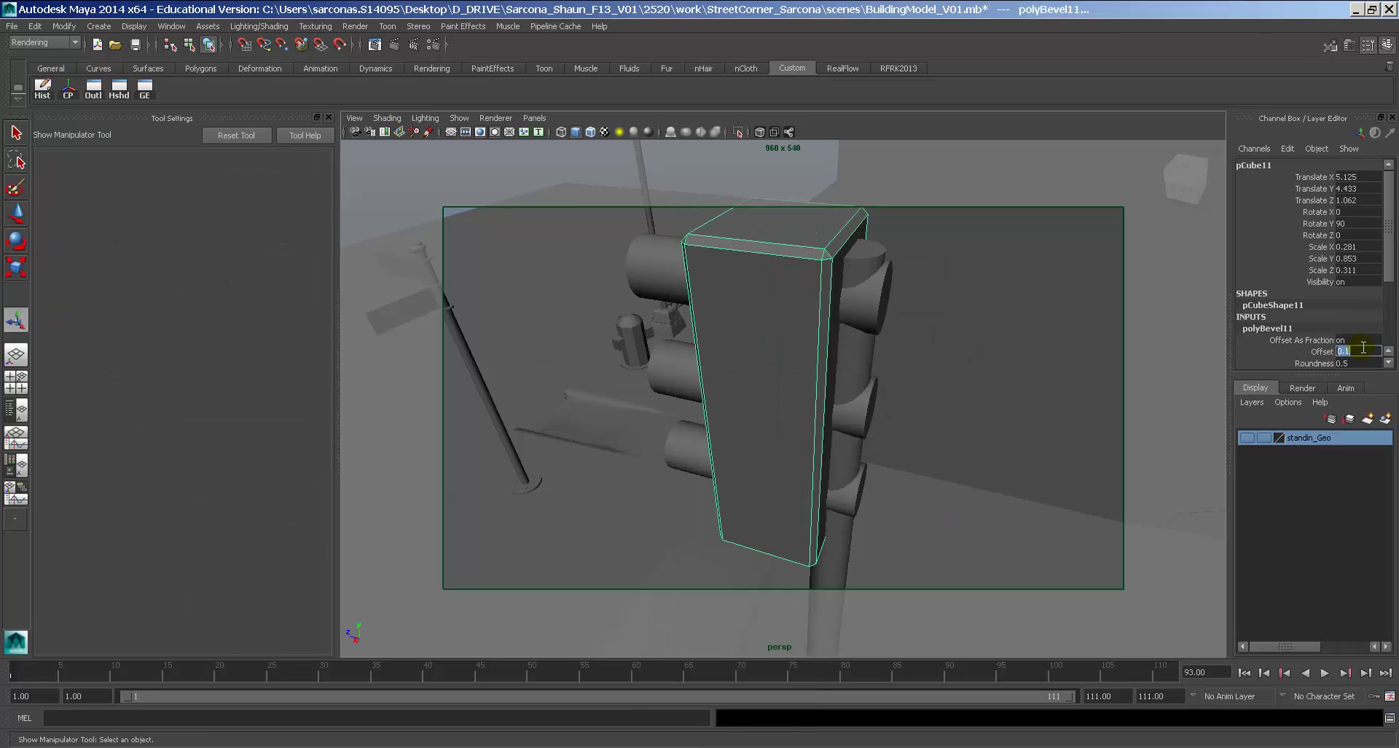
scroll(1357, 351, "down", 1)
left_click(1356, 338)
type("2")
key("Return")
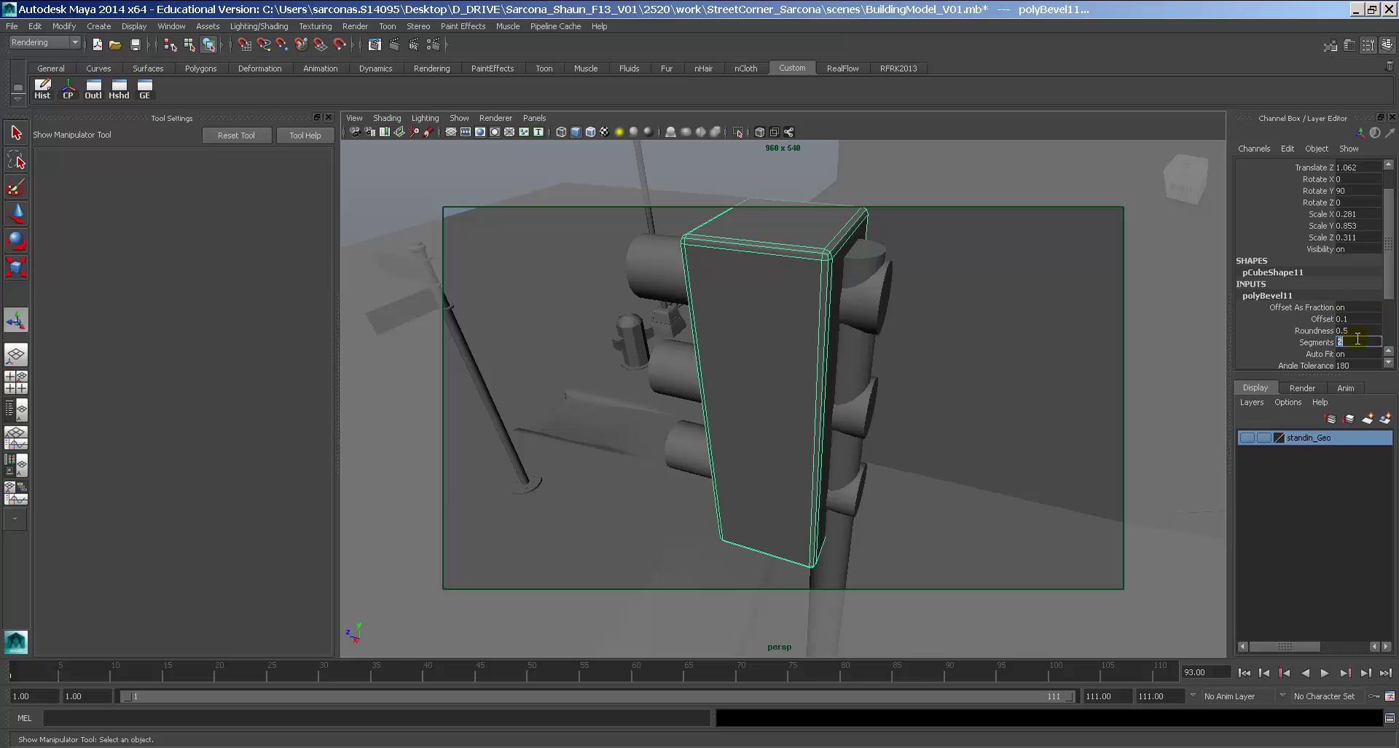
Slide the top lamp cylinder of the traffic light out along Z to 0.86, undoing the extra move beyond it.
left_click_drag(859, 300, 904, 333, "alt")
right_click(844, 296)
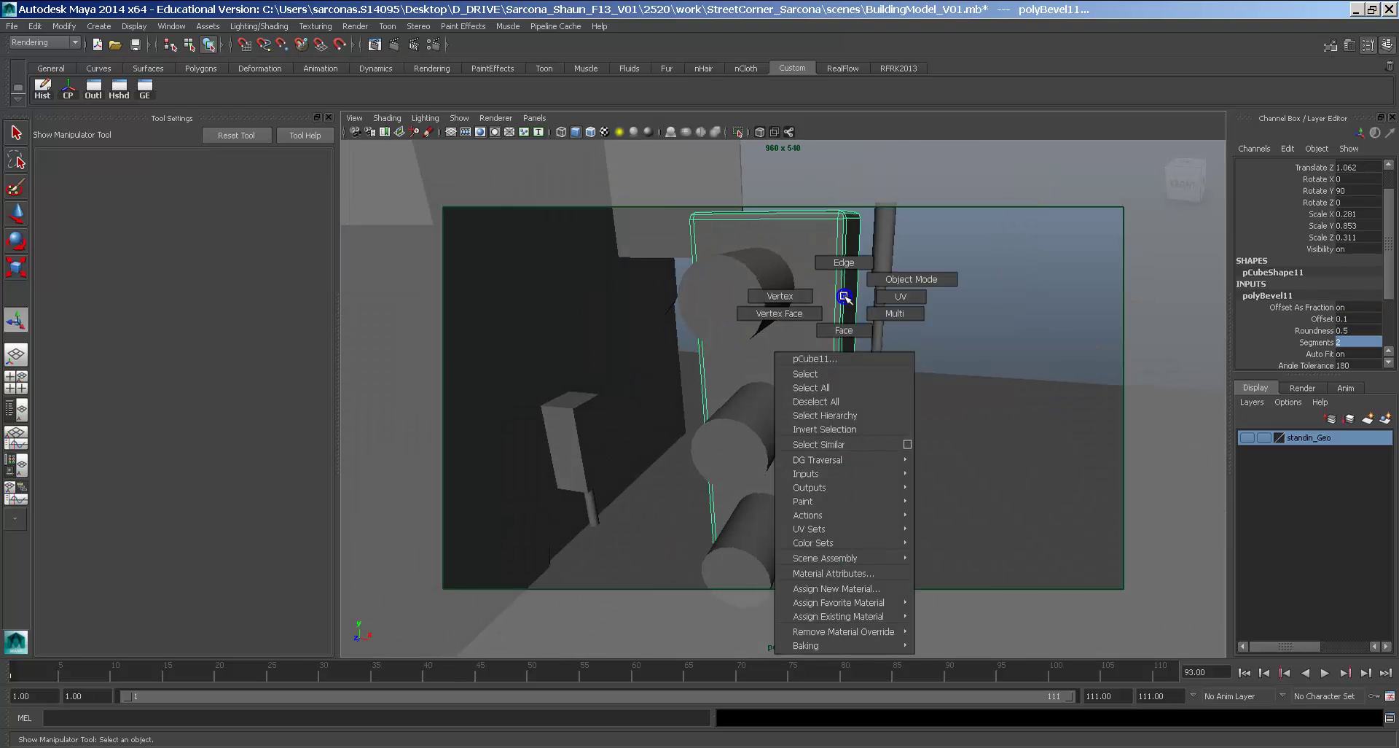
right_click_drag(871, 279, 798, 293)
left_click_drag(797, 293, 634, 290, "alt")
key("F8")
left_click(744, 303)
key("w")
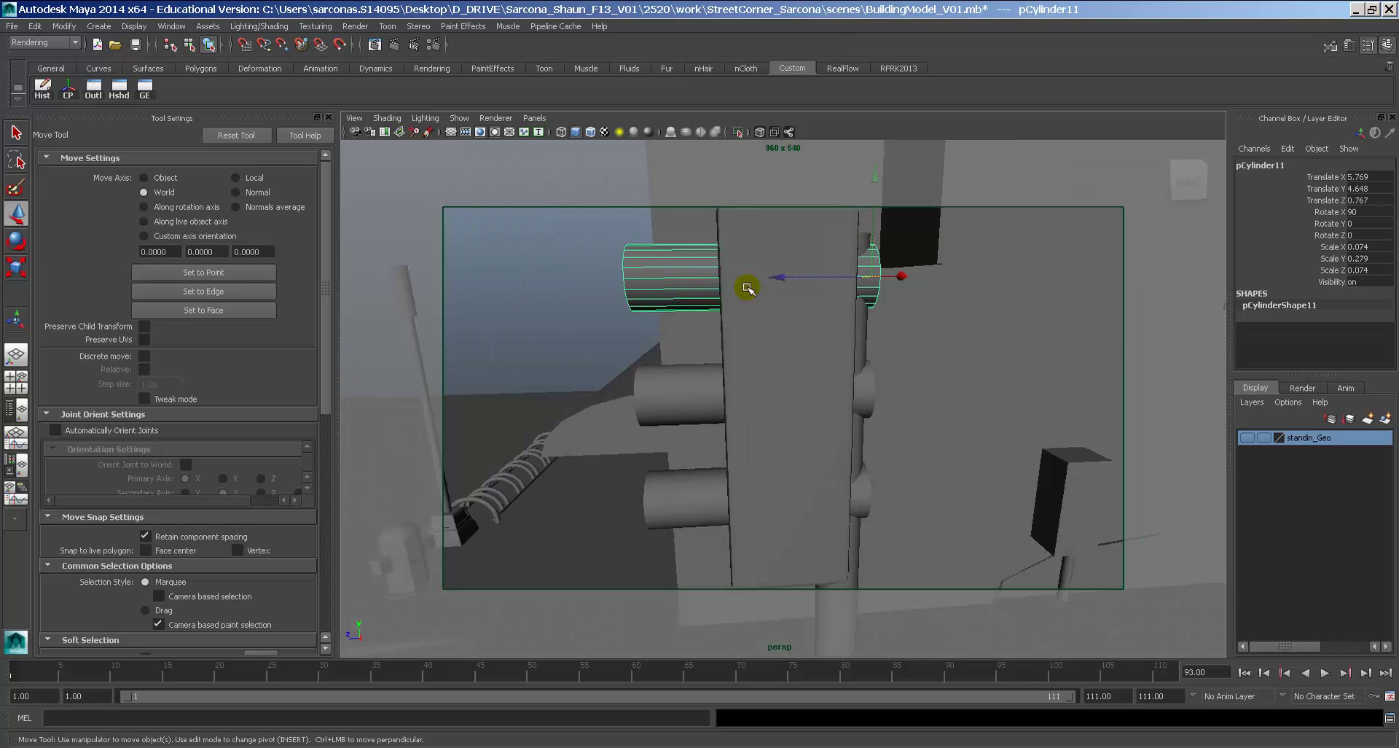
left_click_drag(793, 282, 782, 329)
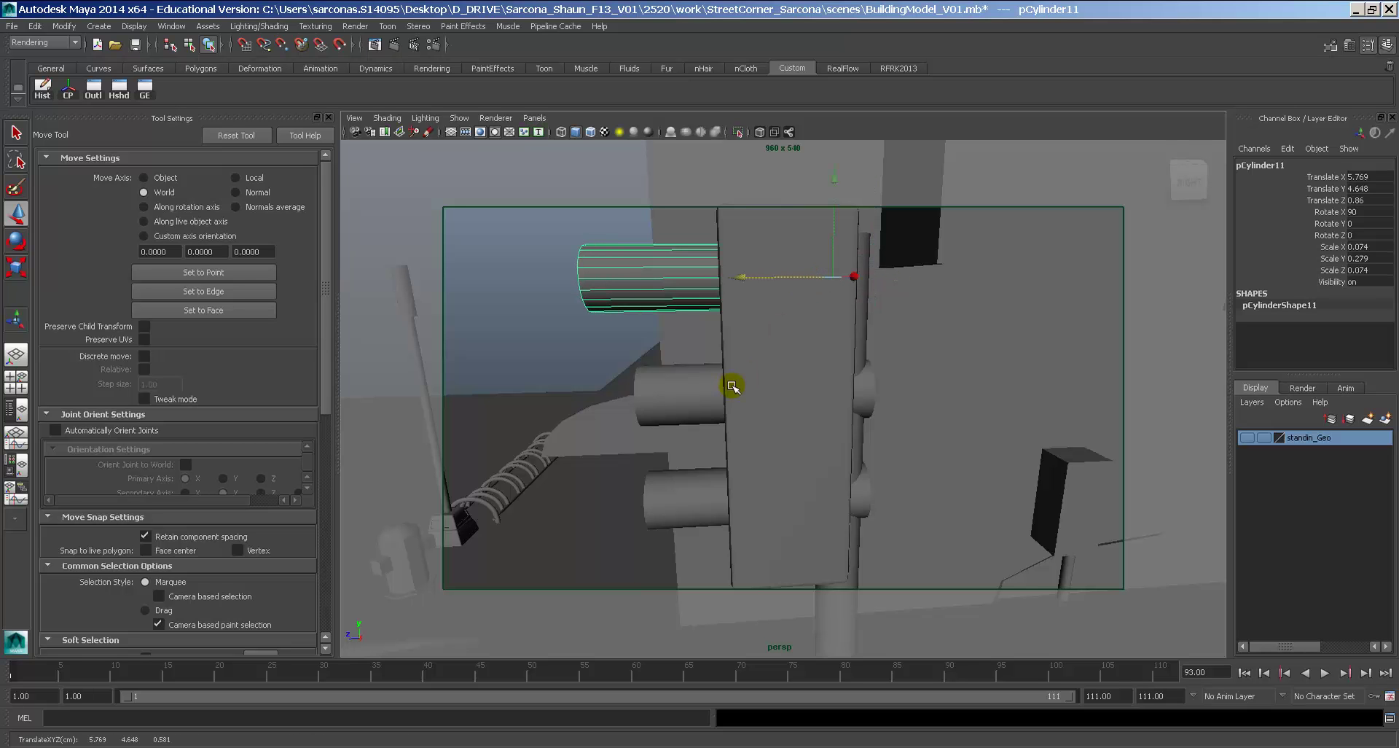
key("ctrl+z")
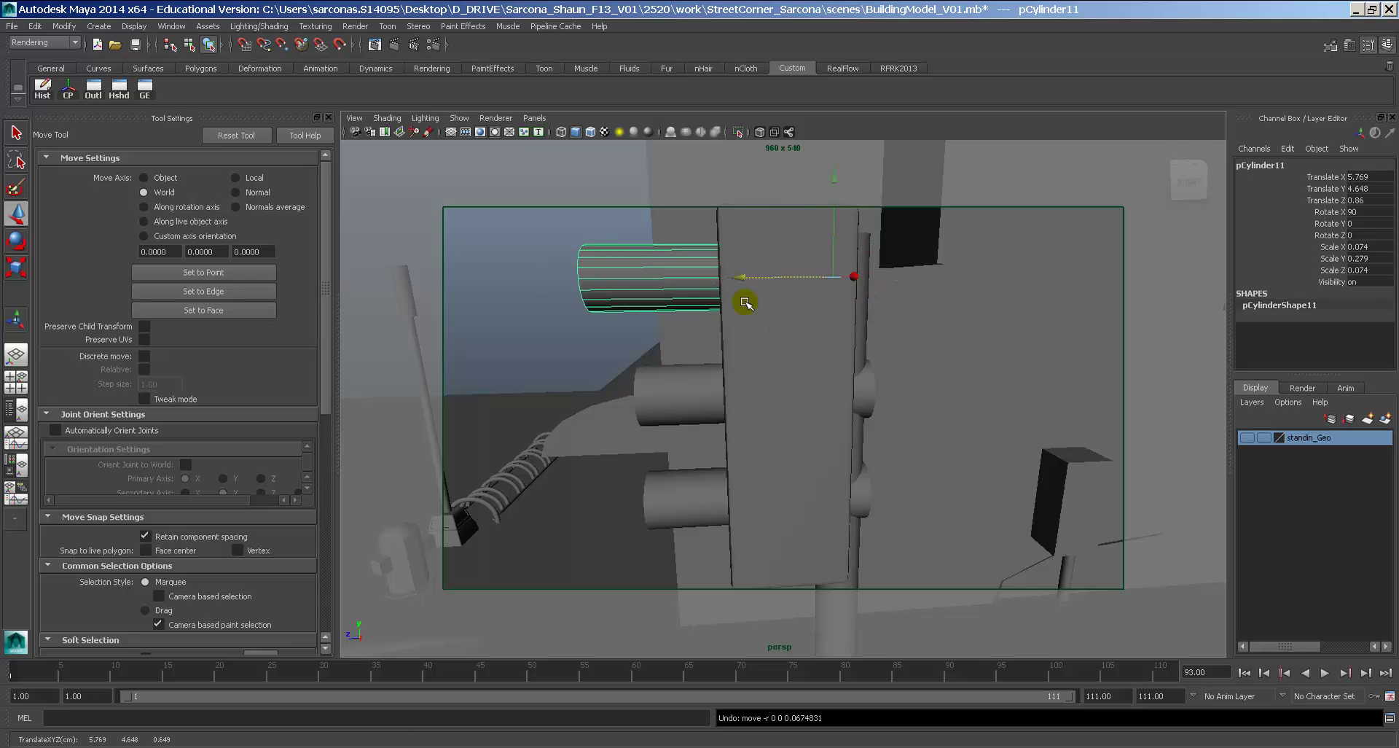
In the side view, create a polygon cube at the top lamp cylinder of the traffic light and scale it to 0.214.
key("space")
left_click_drag(670, 291, 811, 337)
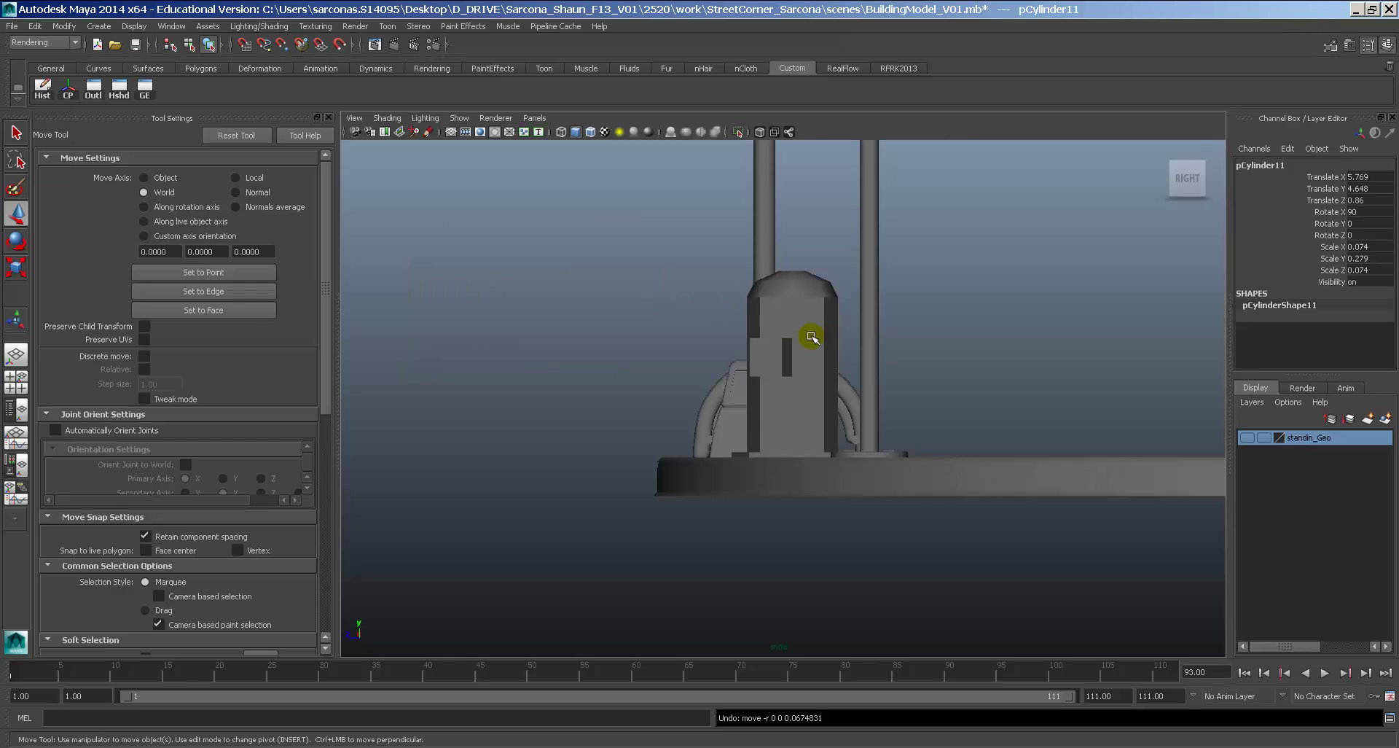
right_click_drag(824, 340, 868, 369, "alt")
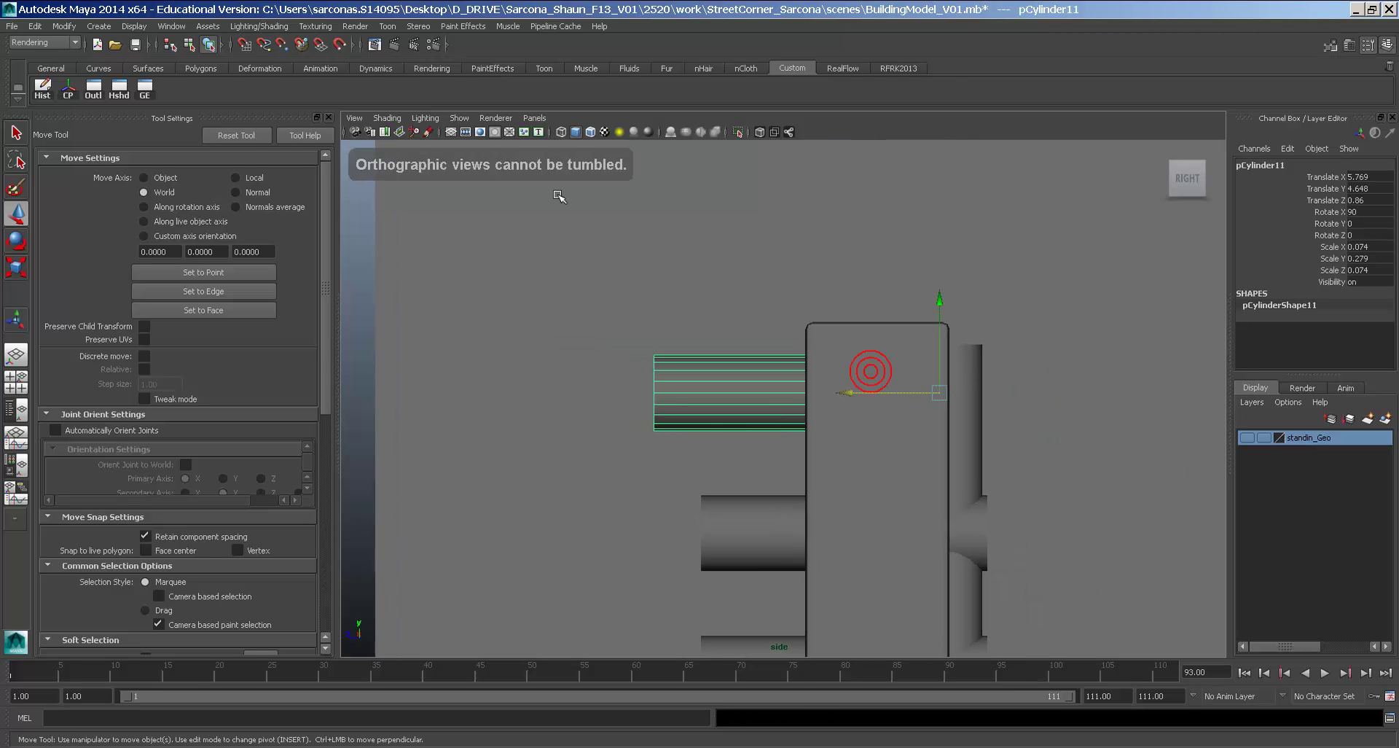
left_click(98, 26)
mouse_move(138, 58)
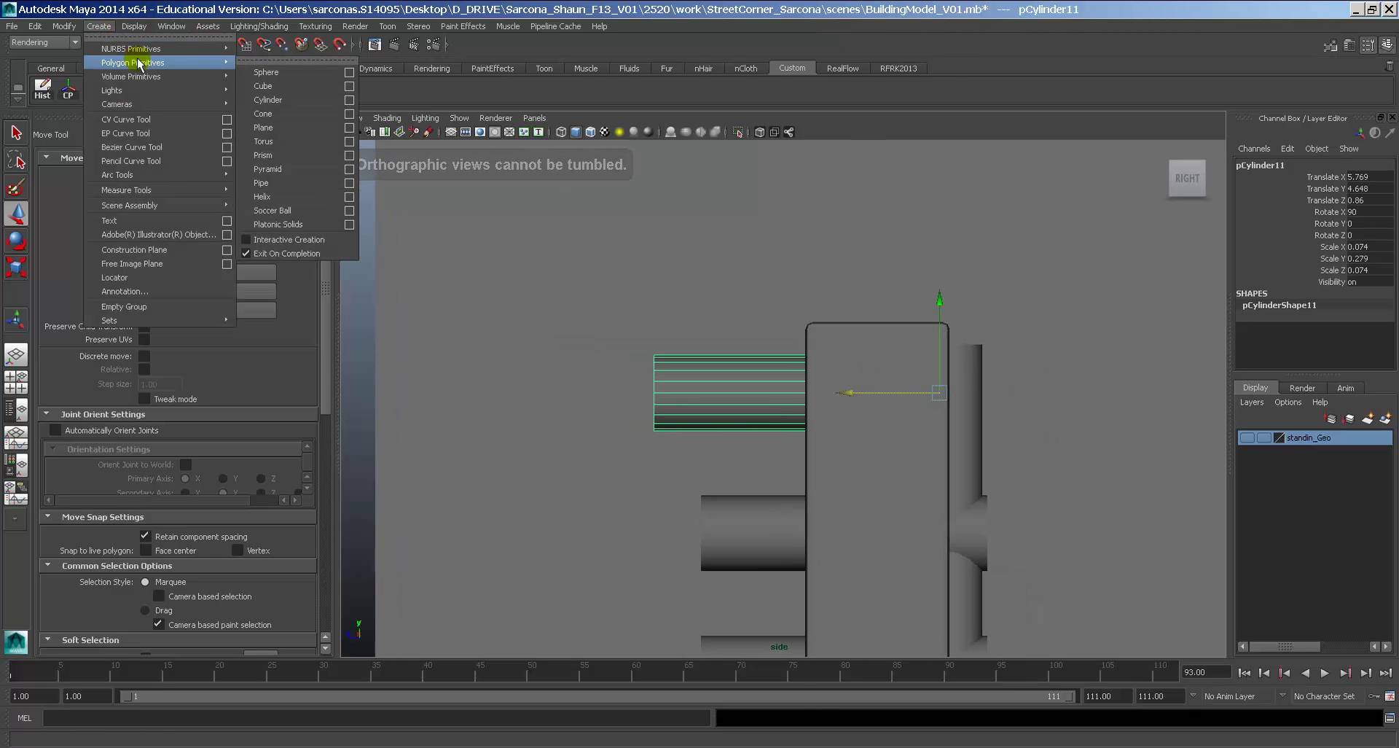
left_click(266, 85)
middle_click_drag(701, 387, 446, 416)
key("r")
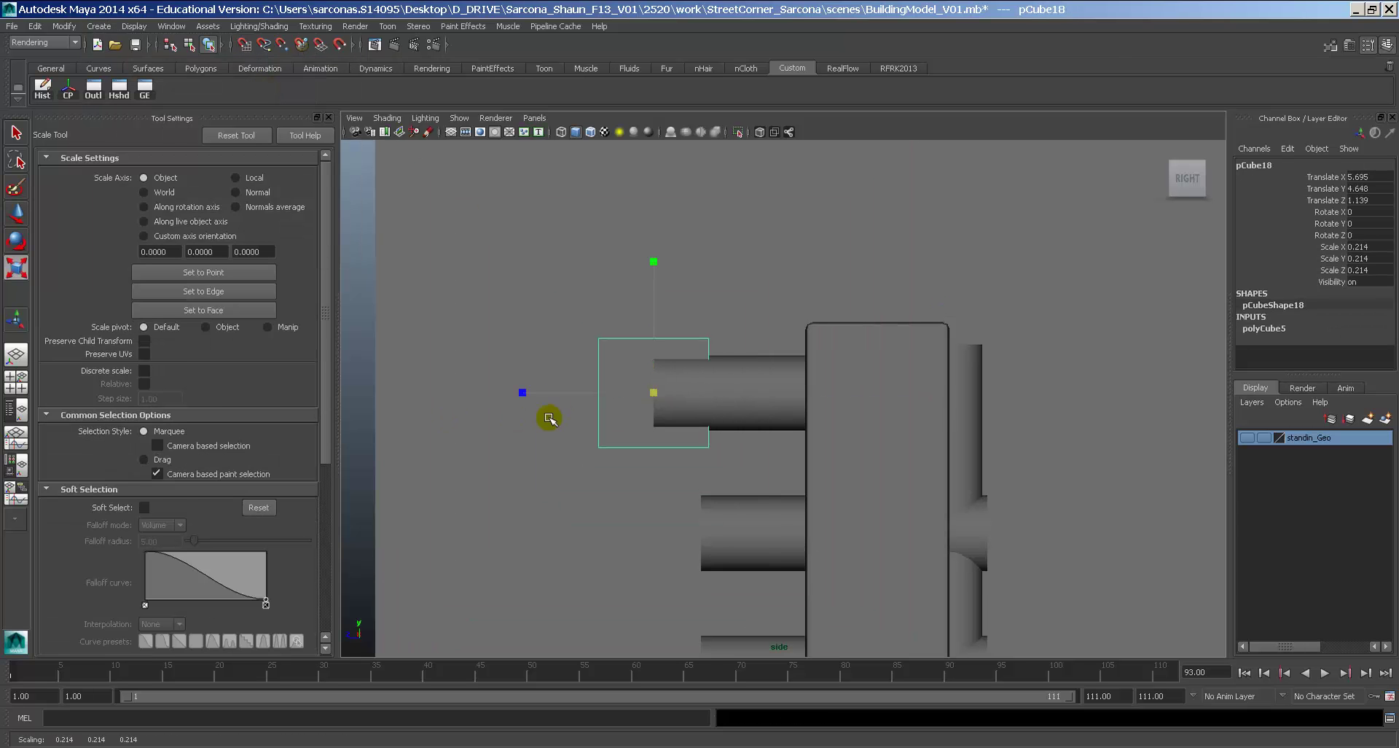
Move the cube clear of the lamp cylinder to Z 1.359 and pull its front vertices further out along Z.
key("w")
middle_click_drag(556, 399, 494, 392)
key("f")
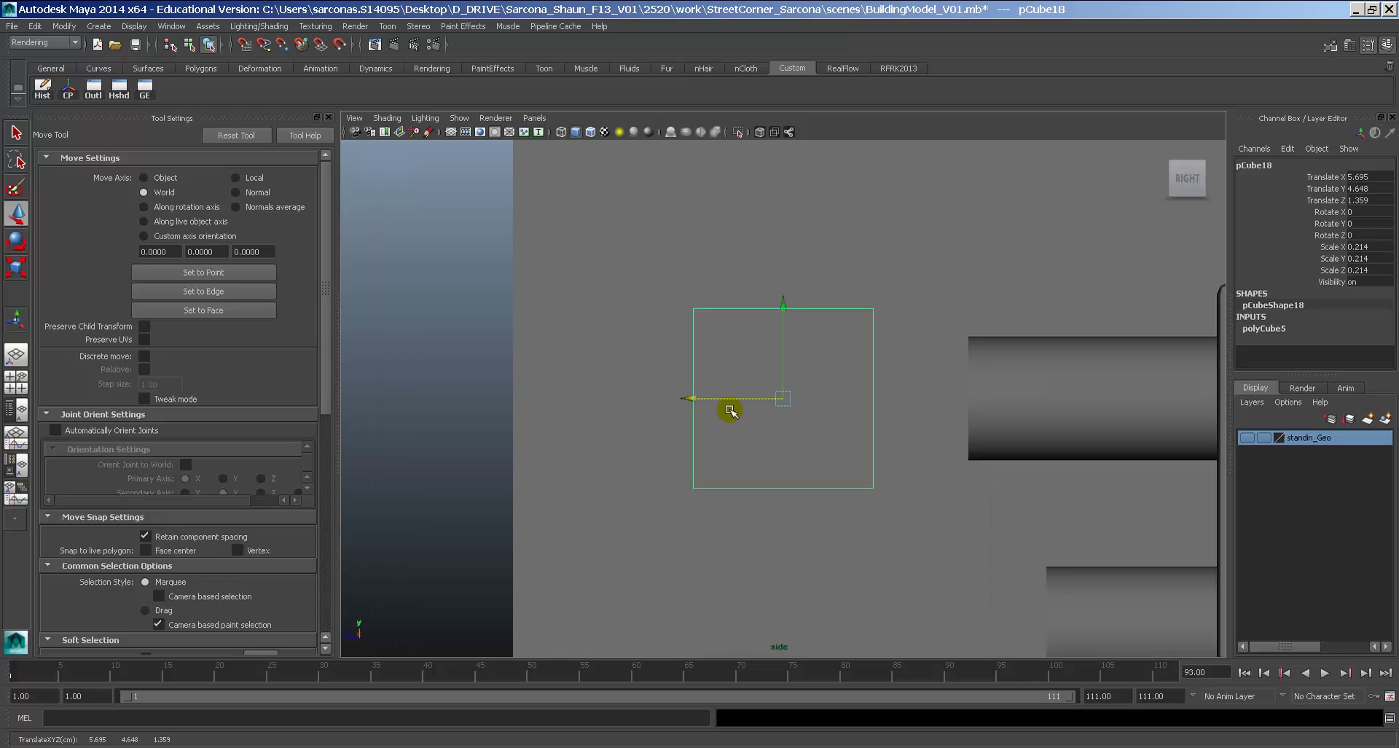
middle_click_drag(722, 408, 667, 396, "alt")
right_click(685, 338)
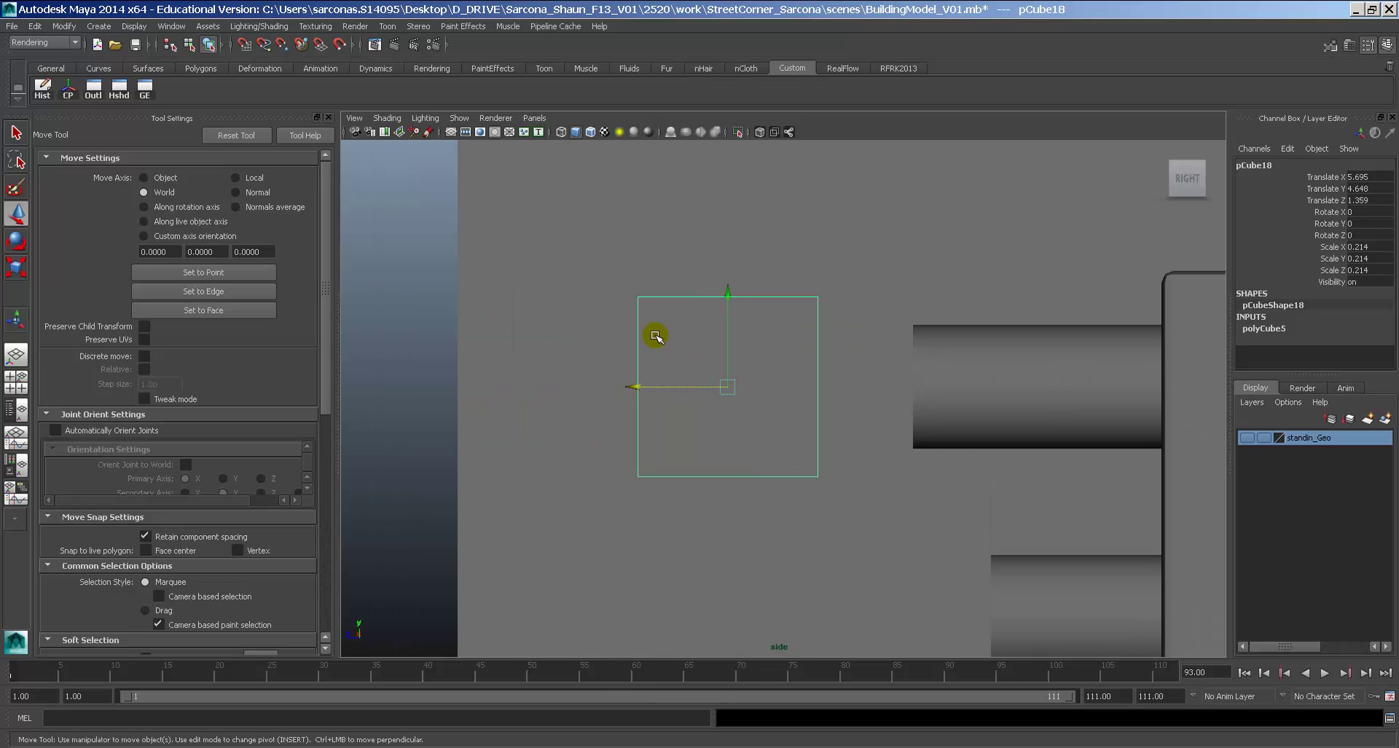
right_click_drag(669, 338, 636, 340)
left_click_drag(614, 280, 665, 338)
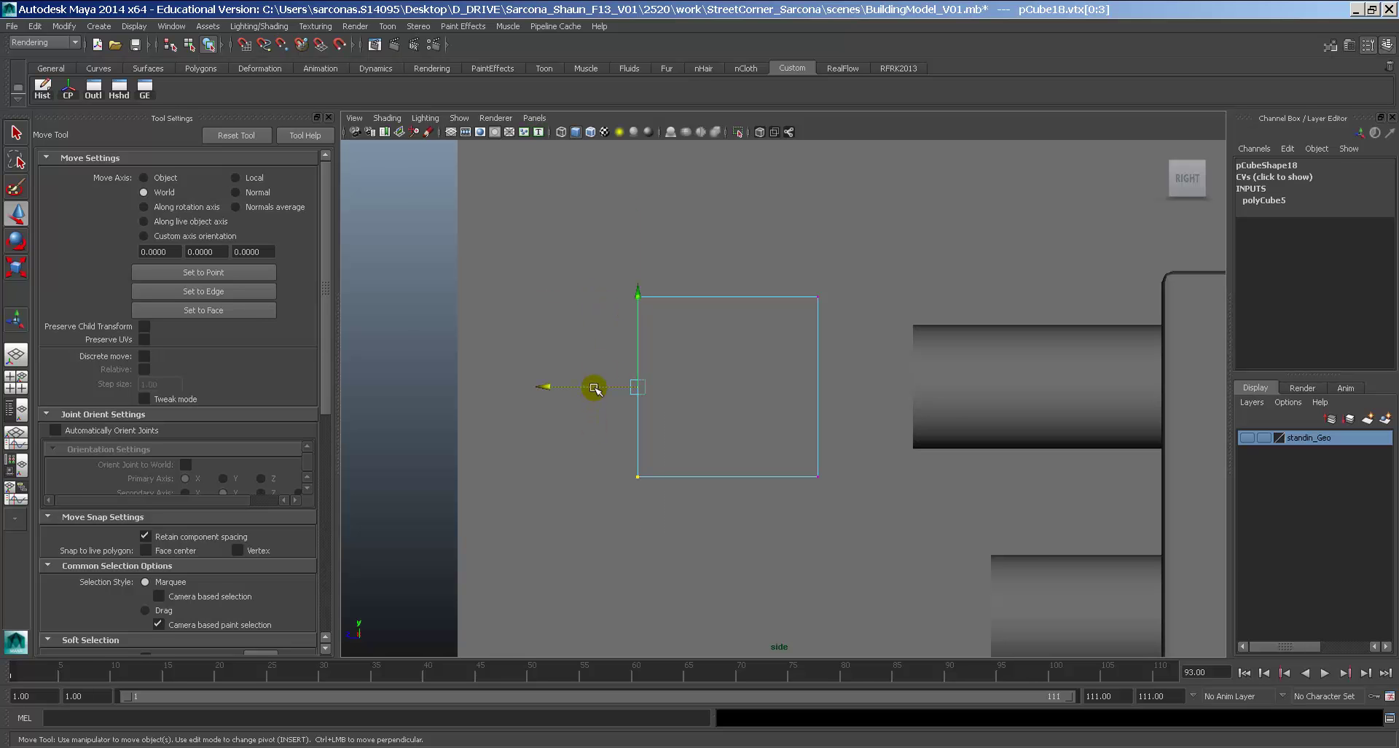
left_click_drag(594, 387, 445, 388)
middle_click_drag(501, 399, 576, 418, "alt")
Insert one horizontal and one vertical edge loop near the middle of the stretched cube.
right_click_drag(660, 385, 723, 337)
left_click(685, 365)
key("space")
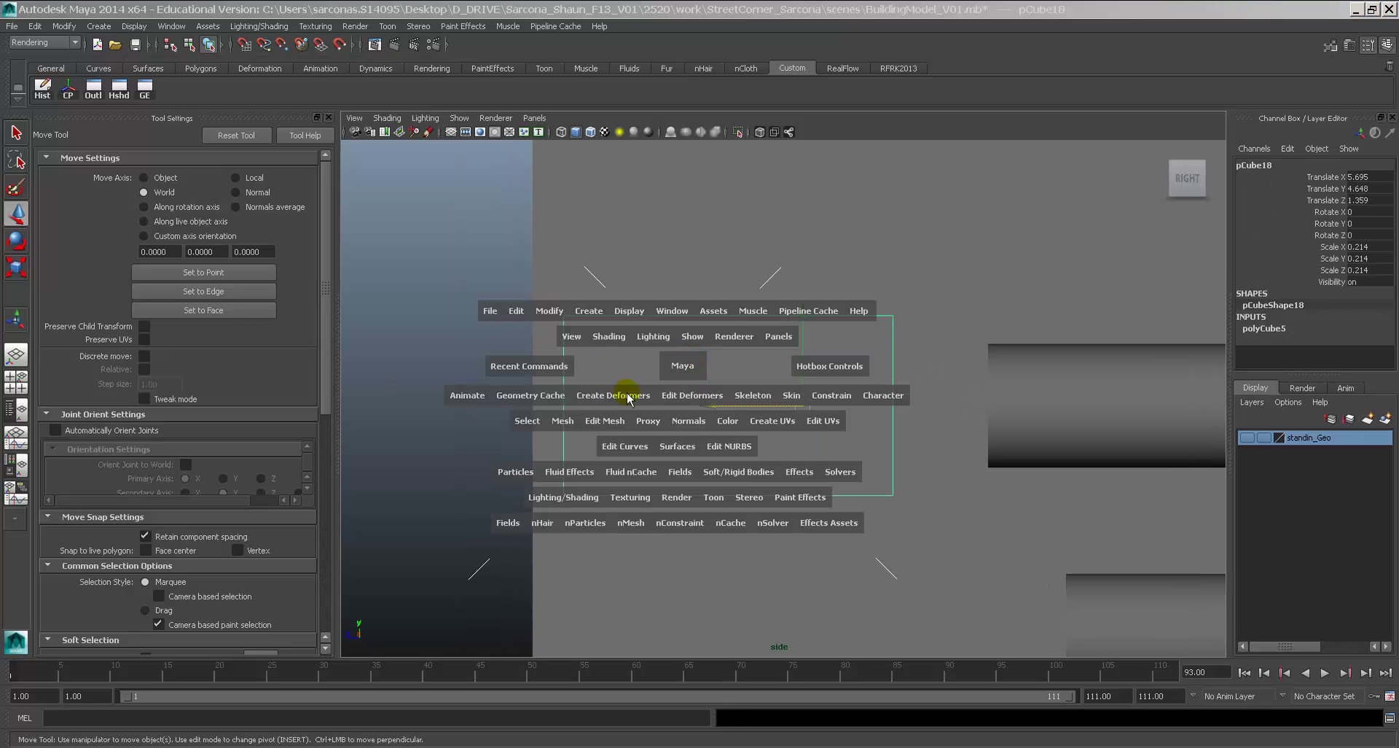
left_click_drag(605, 421, 578, 406)
key("w")
right_click_drag(619, 394, 616, 410)
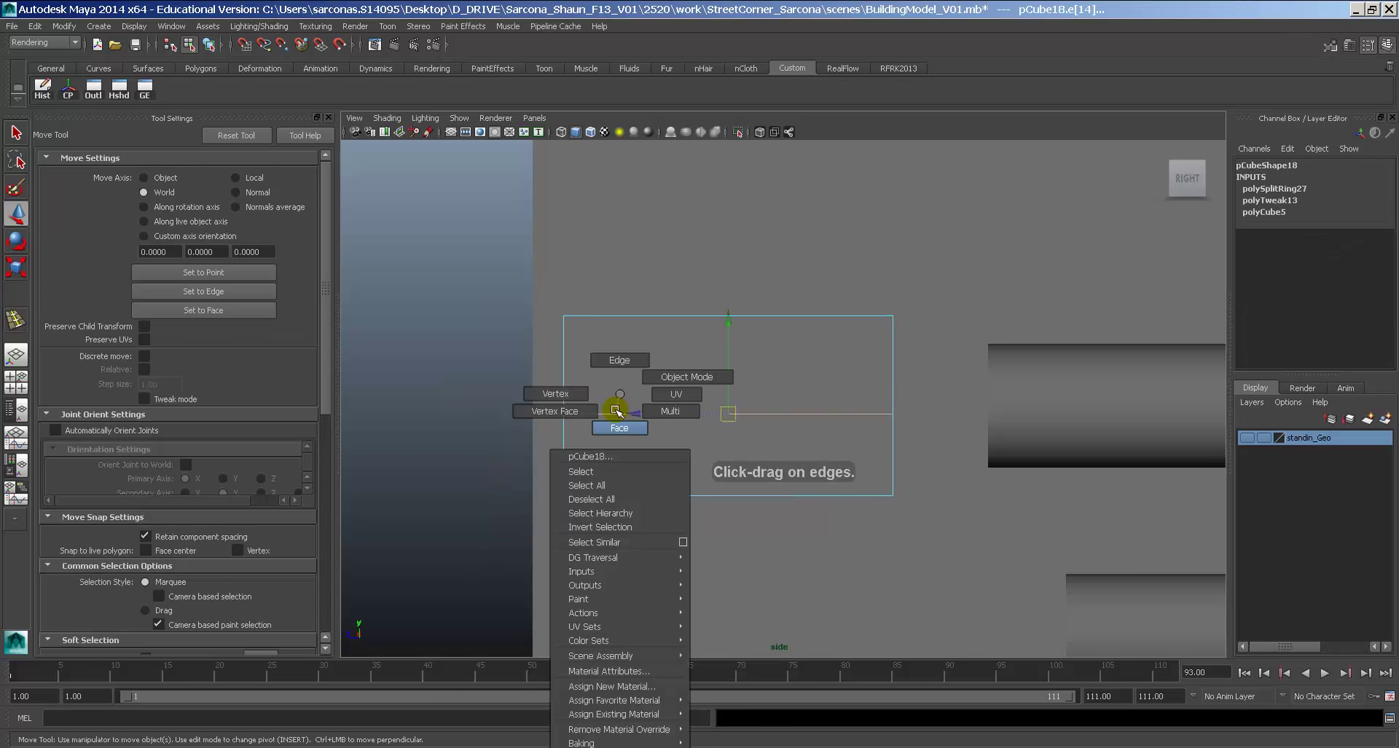
key("y")
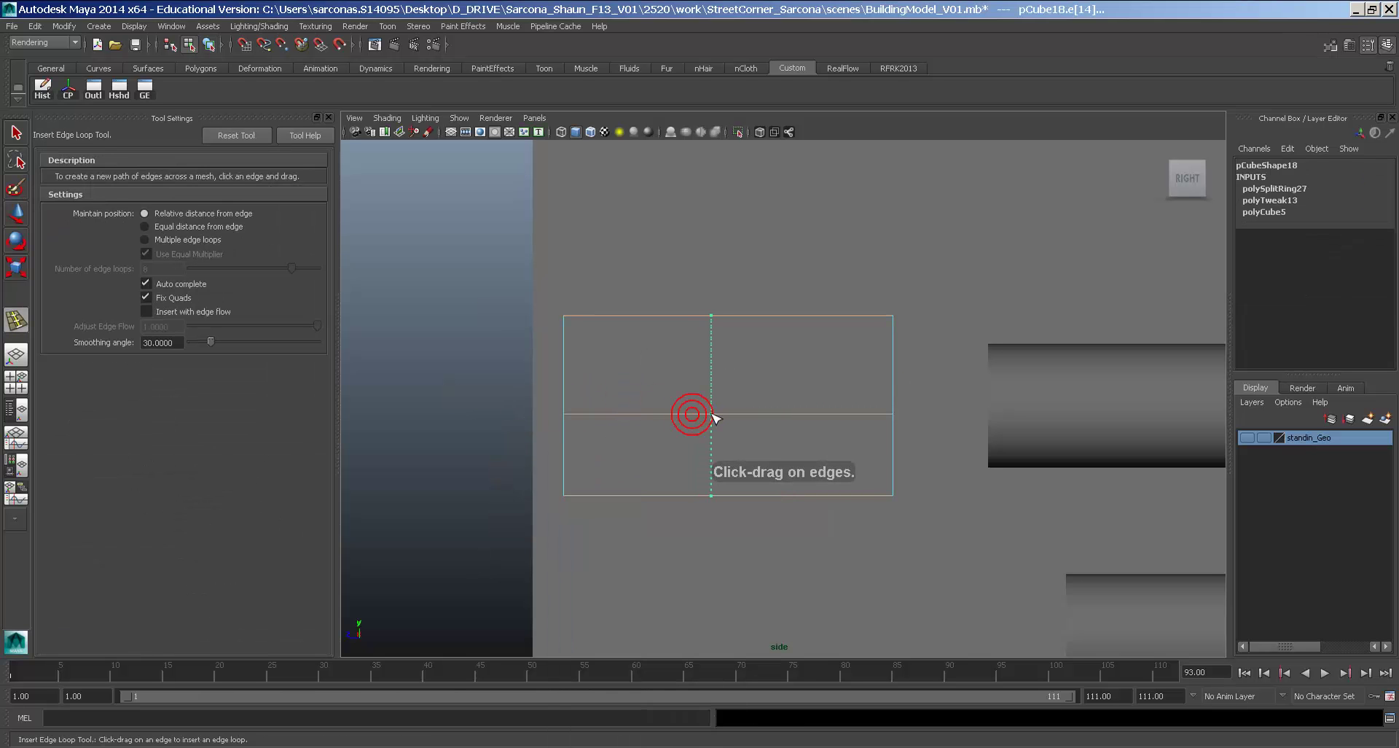
left_click(714, 417)
Delete the faces of the cube's lower front section to form the cutaway under the lamp hood.
key("w")
right_click_drag(663, 409, 656, 440)
left_click_drag(652, 439, 394, 619)
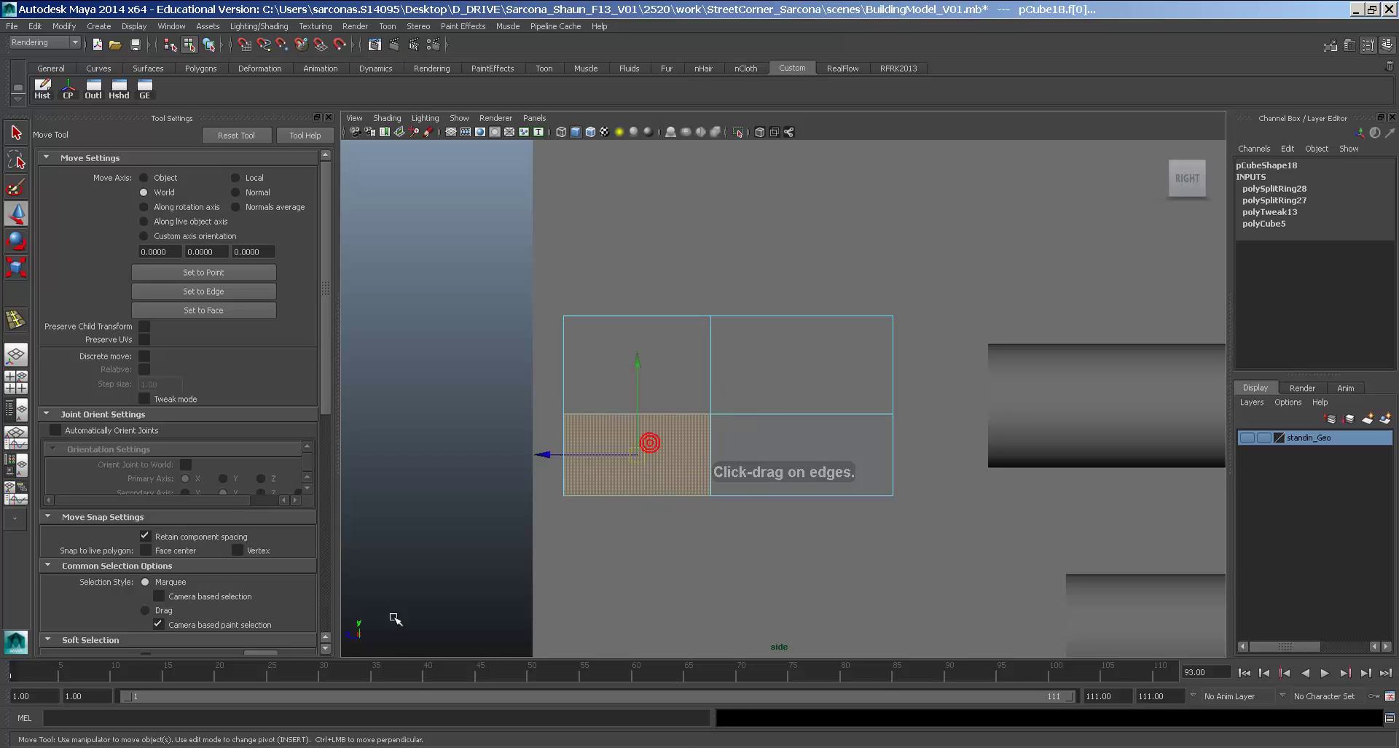
key("Delete")
left_click(692, 598)
Delete the hood's back end faces and the remaining front end face, leaving an open shell.
right_click_drag(825, 380, 844, 339)
left_click_drag(825, 296, 929, 562)
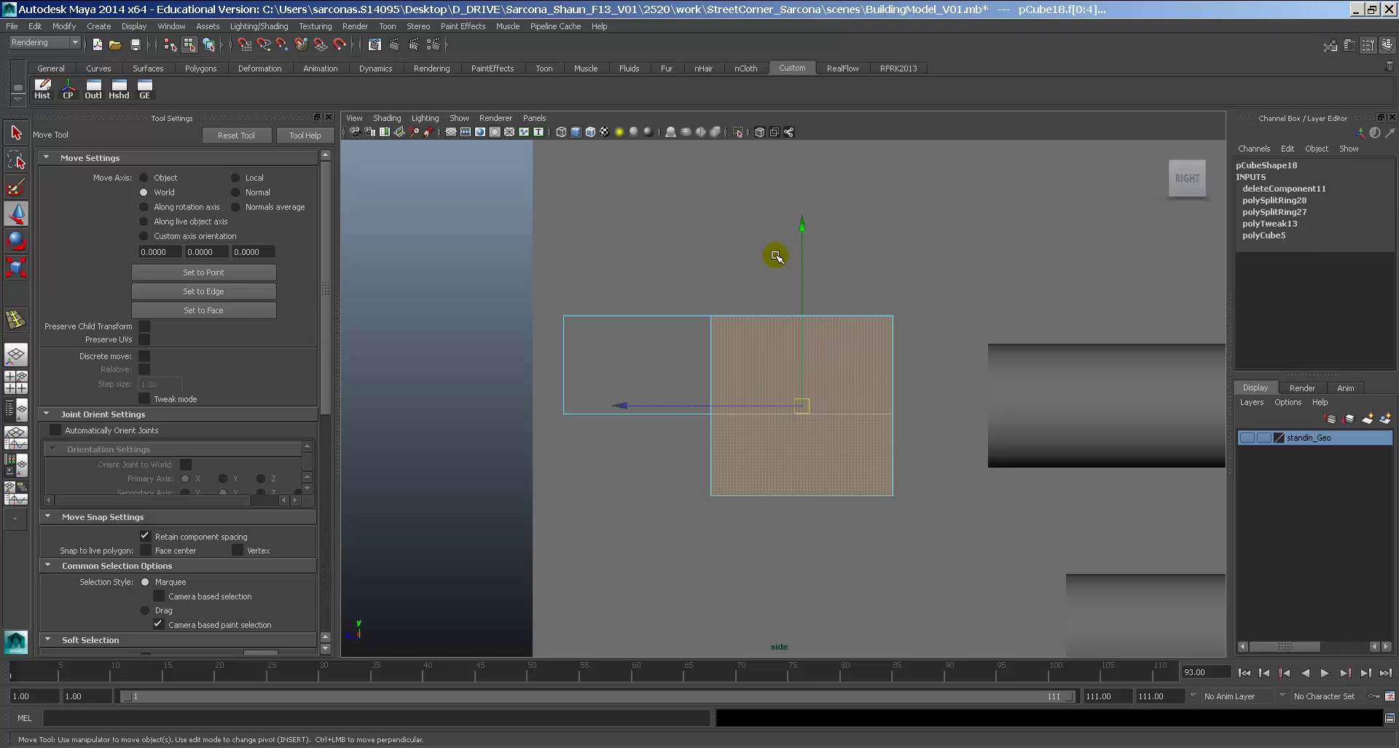
left_click_drag(772, 262, 739, 586, "ctrl")
key("Delete")
key("space")
left_click_drag(773, 427, 702, 381)
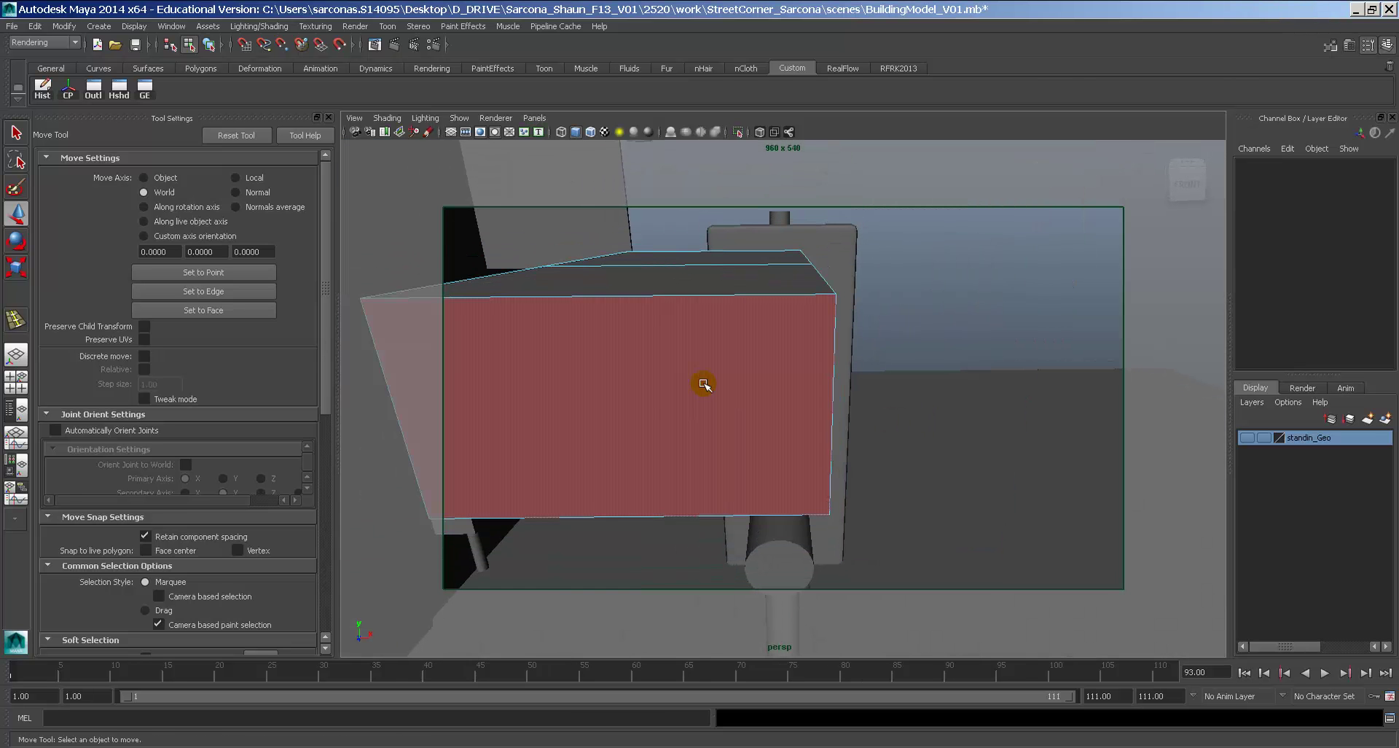
left_click(702, 382)
key("Delete")
Preview the open hood smoothed in object mode and compare its shape with the traffic signal reference photo.
left_click_drag(787, 394, 906, 394, "alt")
right_click_drag(919, 365, 948, 346)
left_click(923, 365)
left_click_drag(923, 365, 852, 434, "alt")
key("alt+Tab")
key("alt+Tab")
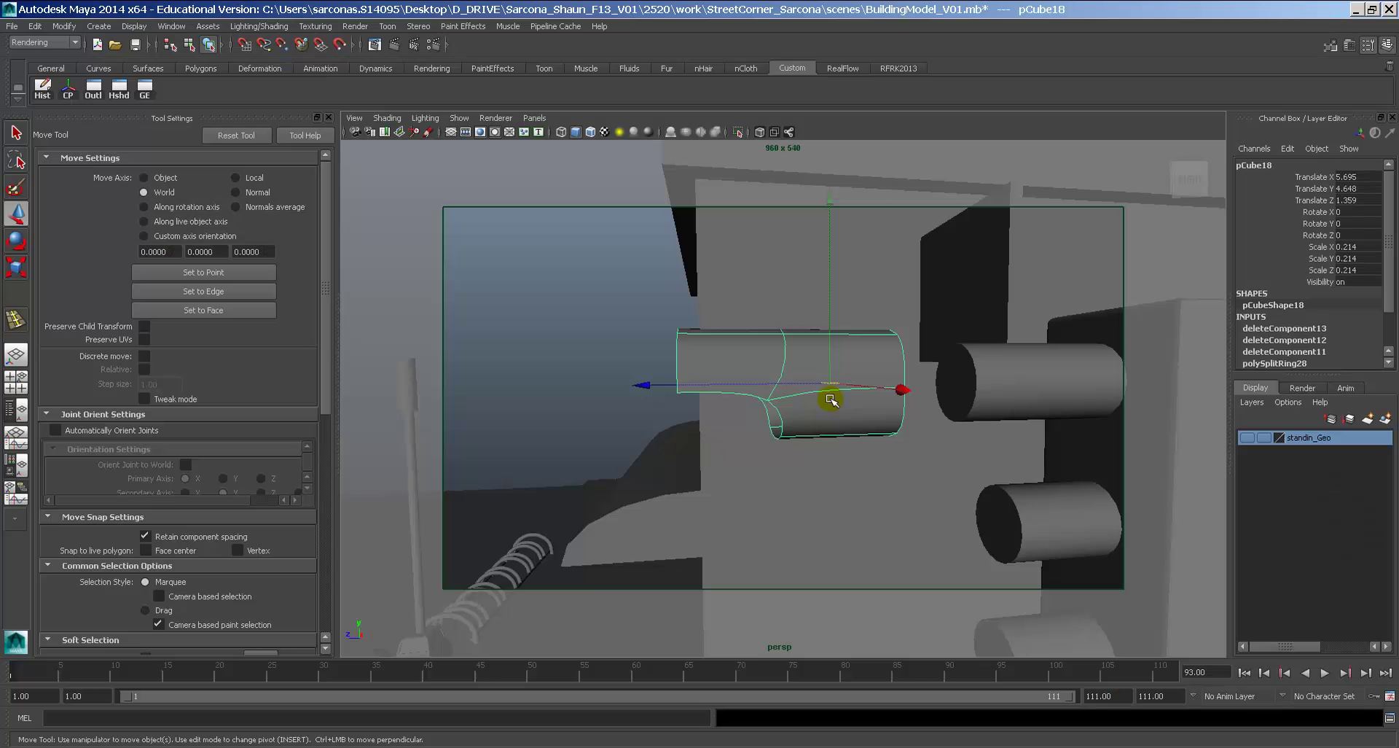
Shorten the hood along Z by moving its front, back and middle rows of vertices closer together.
right_click_drag(763, 346, 716, 343)
left_click_drag(639, 303, 704, 393)
left_click_drag(611, 354, 691, 362)
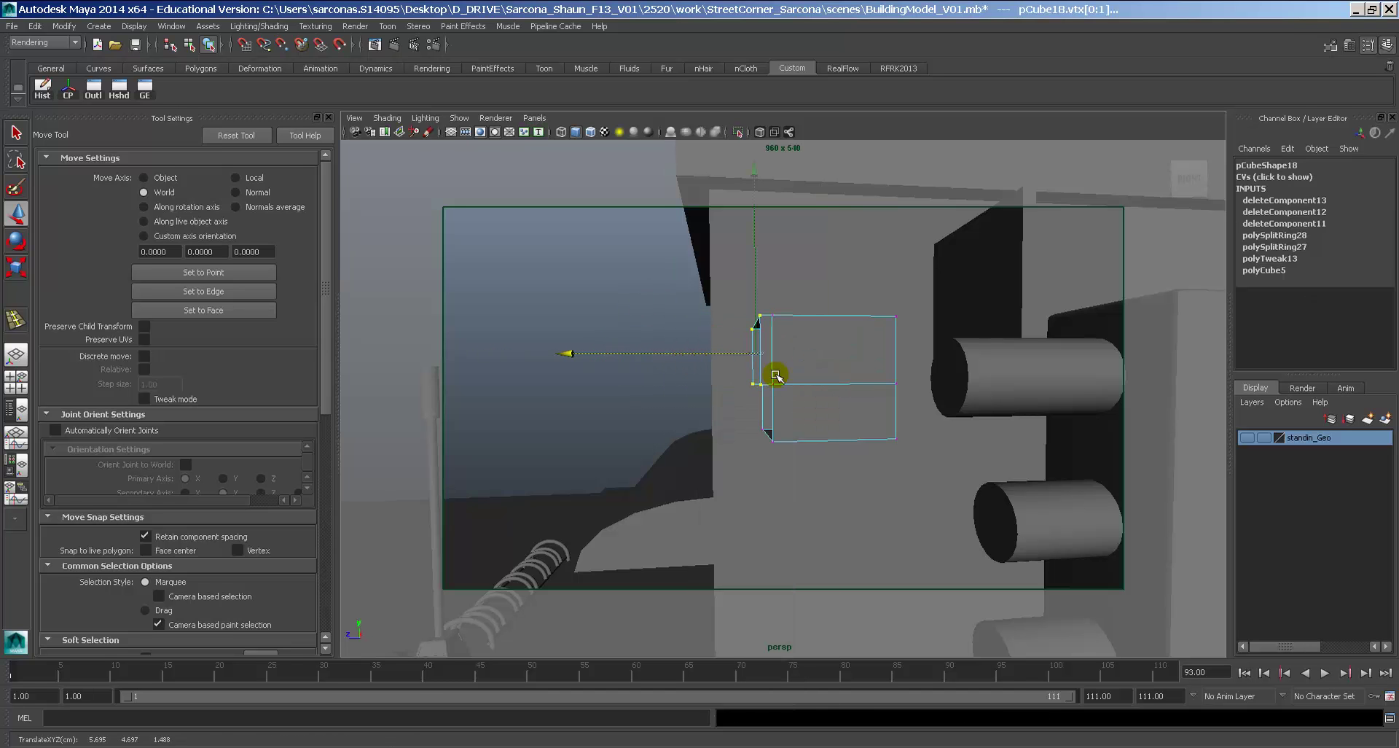
left_click_drag(776, 375, 757, 325, "alt")
middle_click_drag(805, 422, 746, 397)
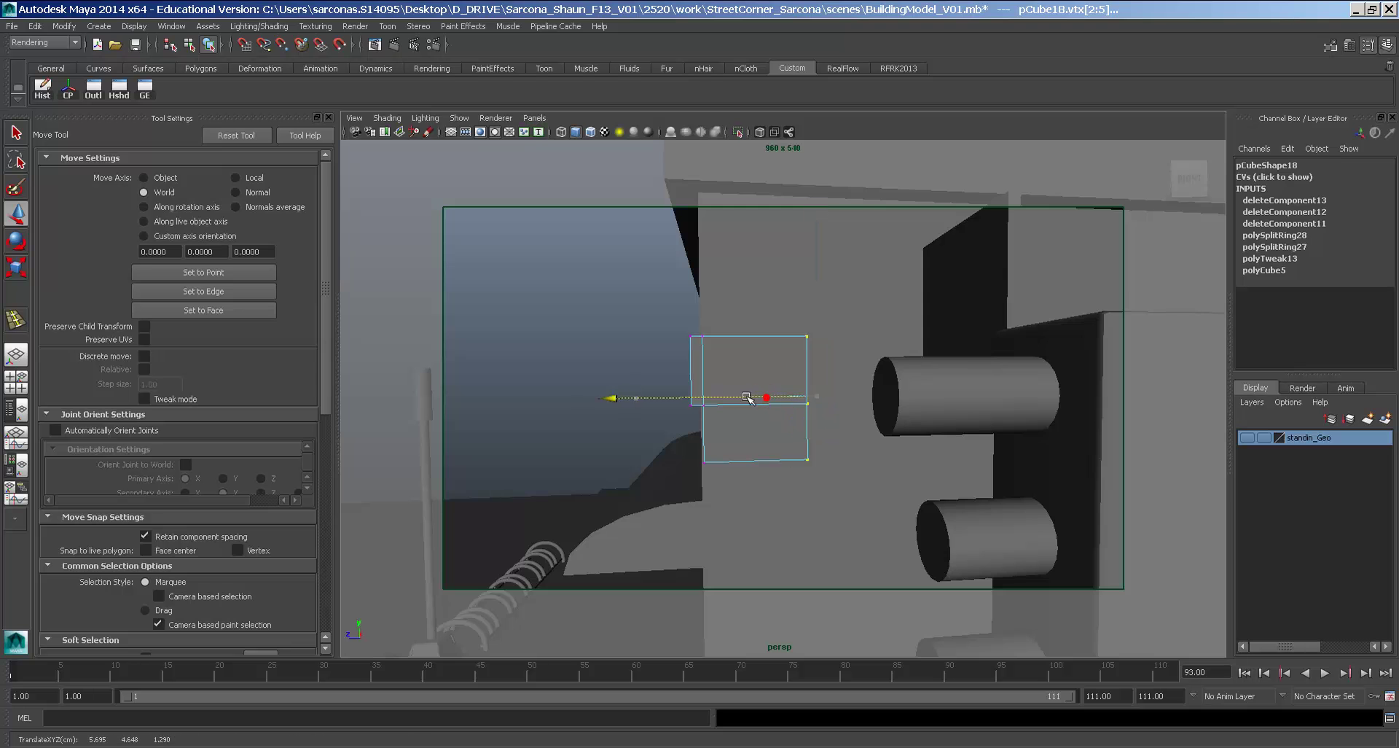
key("4")
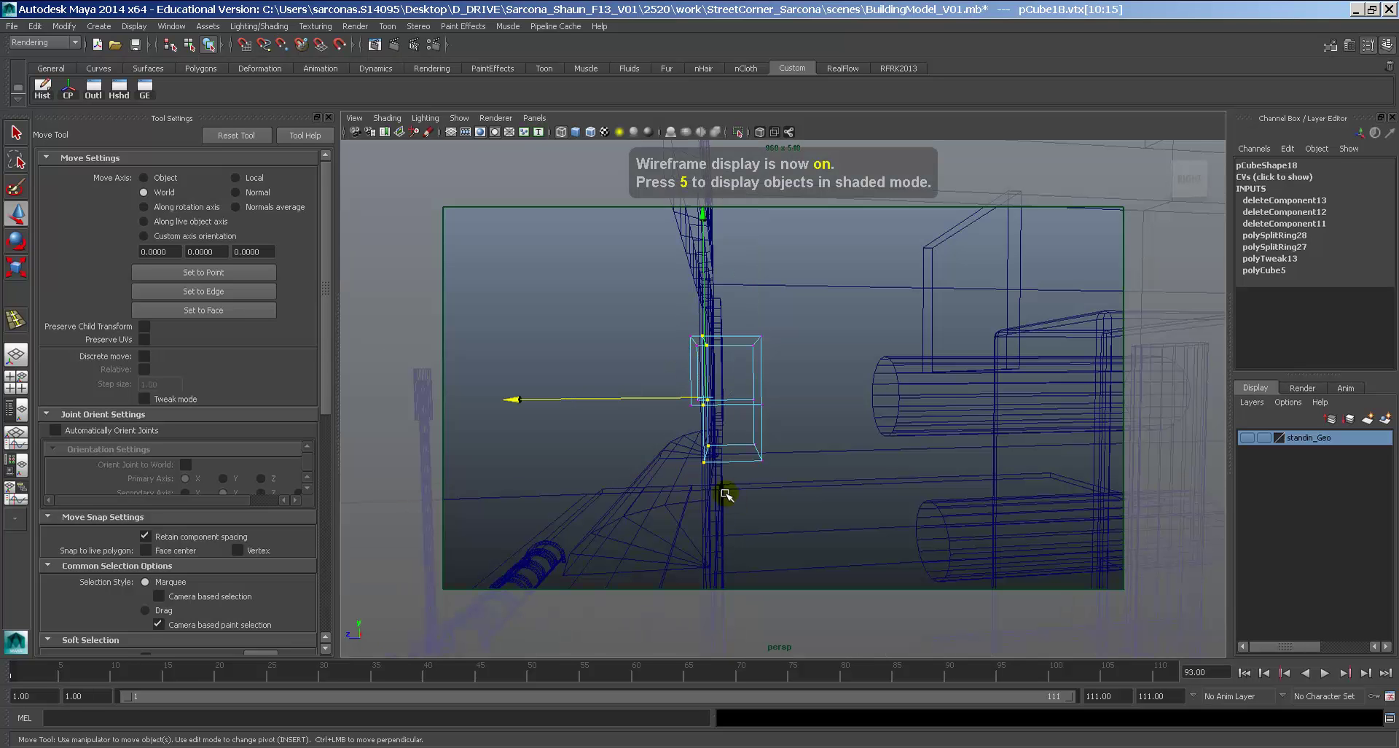
mouse_move(727, 495)
left_mouse_down("alt")
mouse_move(675, 430)
mouse_move(803, 423)
left_mouse_up("alt")
key("5")
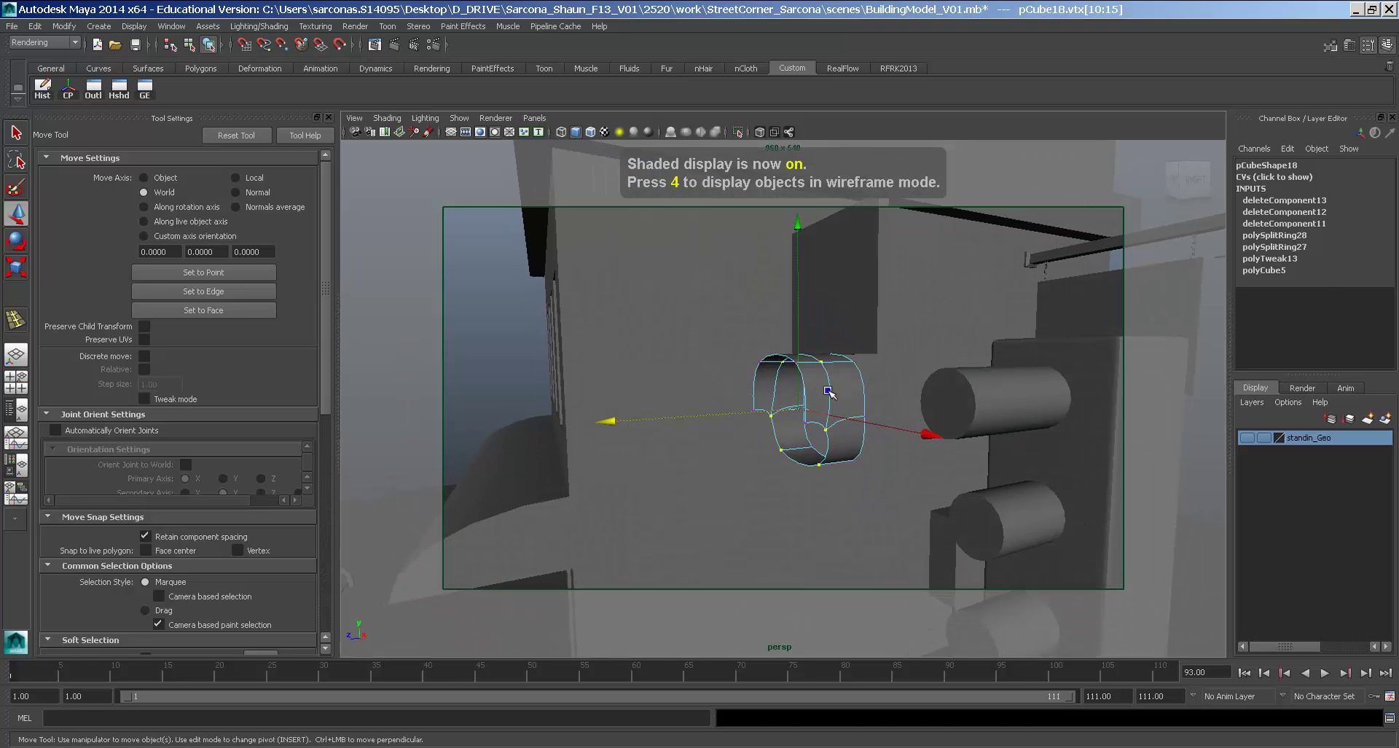
Return the hood to object mode and scale it down uniformly.
right_click_drag(830, 391, 847, 374)
scroll(865, 414, "up", 5)
left_click_drag(896, 415, 1003, 414, "alt")
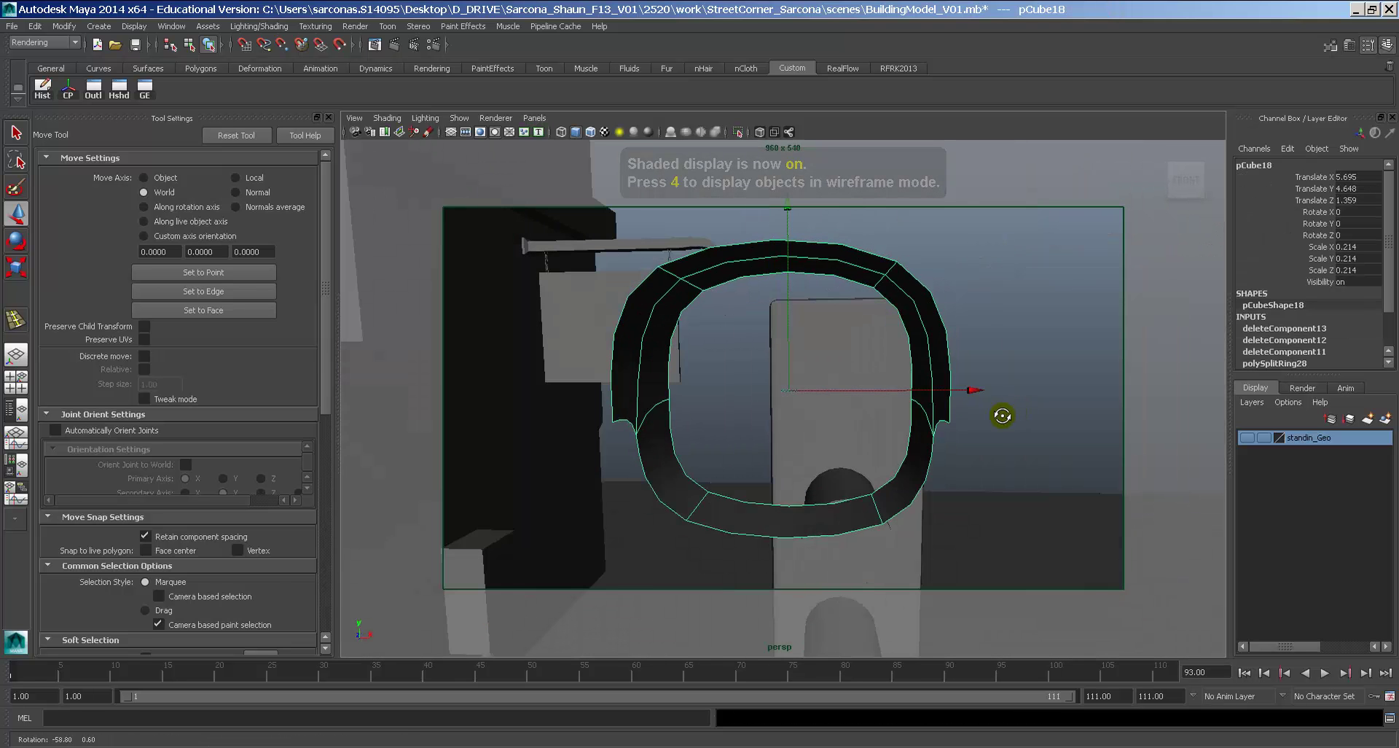
key("r")
middle_click_drag(993, 416, 873, 467)
Examine the hood shapes in the orange and green traffic signal photos in Firefox, then return to Maya.
key("alt+Tab")
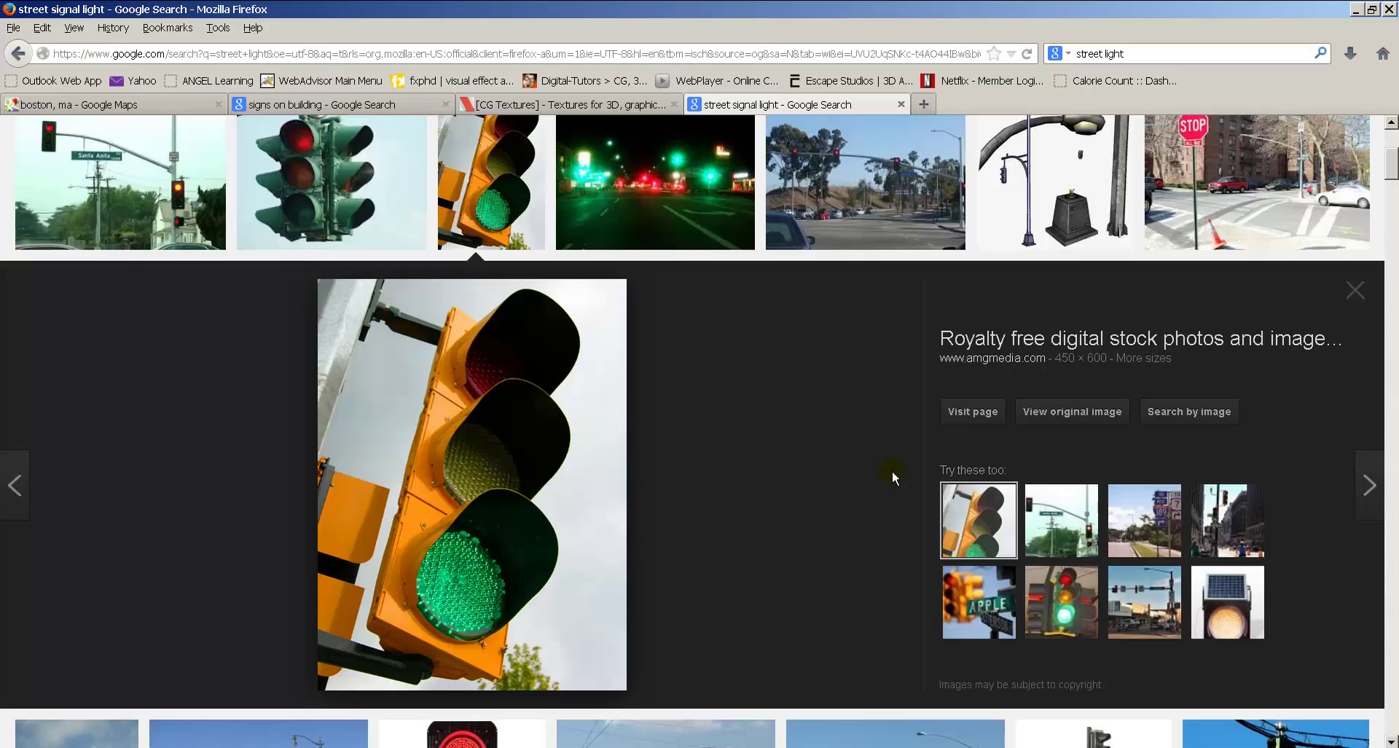
key("alt+Tab")
key("alt+Tab")
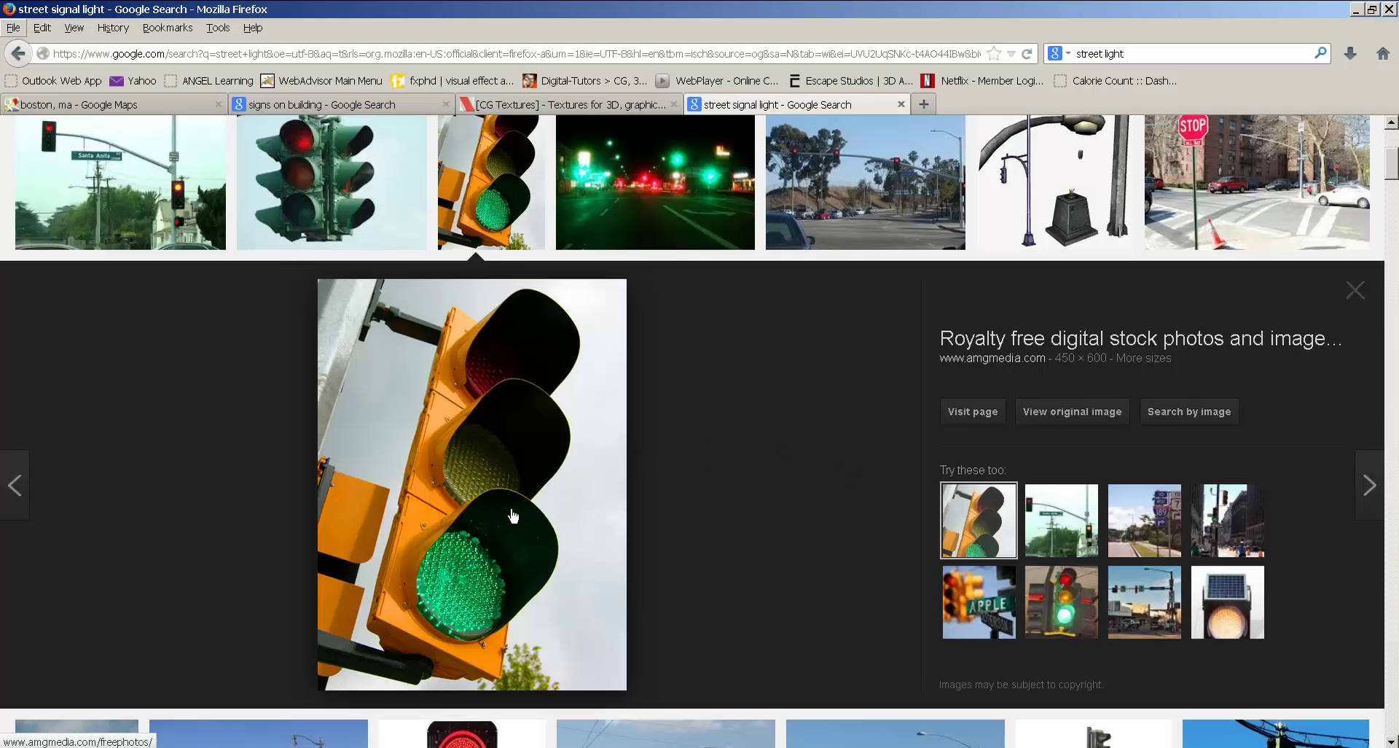
scroll(344, 323, "up", 2)
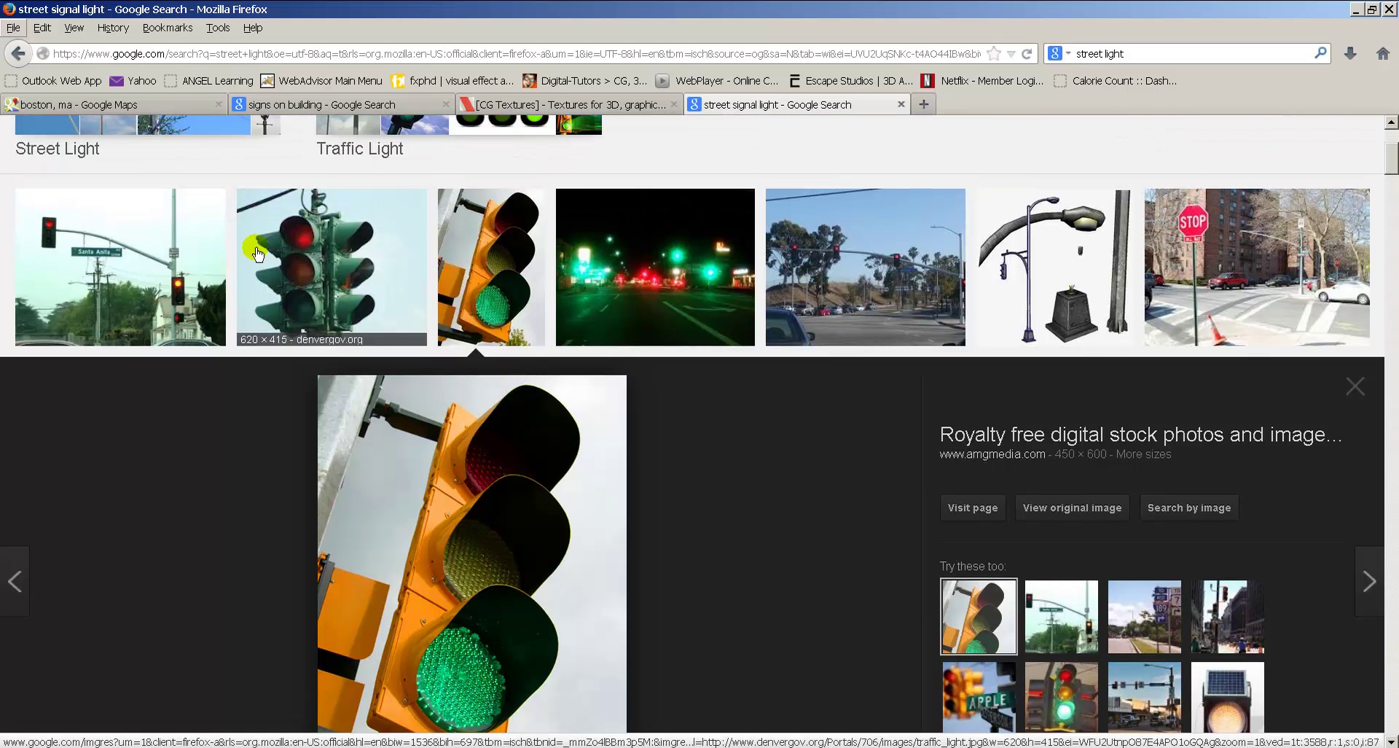
key("alt+Tab")
Delete the top lamp cylinder of the traffic light.
left_click_drag(812, 410, 906, 405, "alt")
left_click(966, 390)
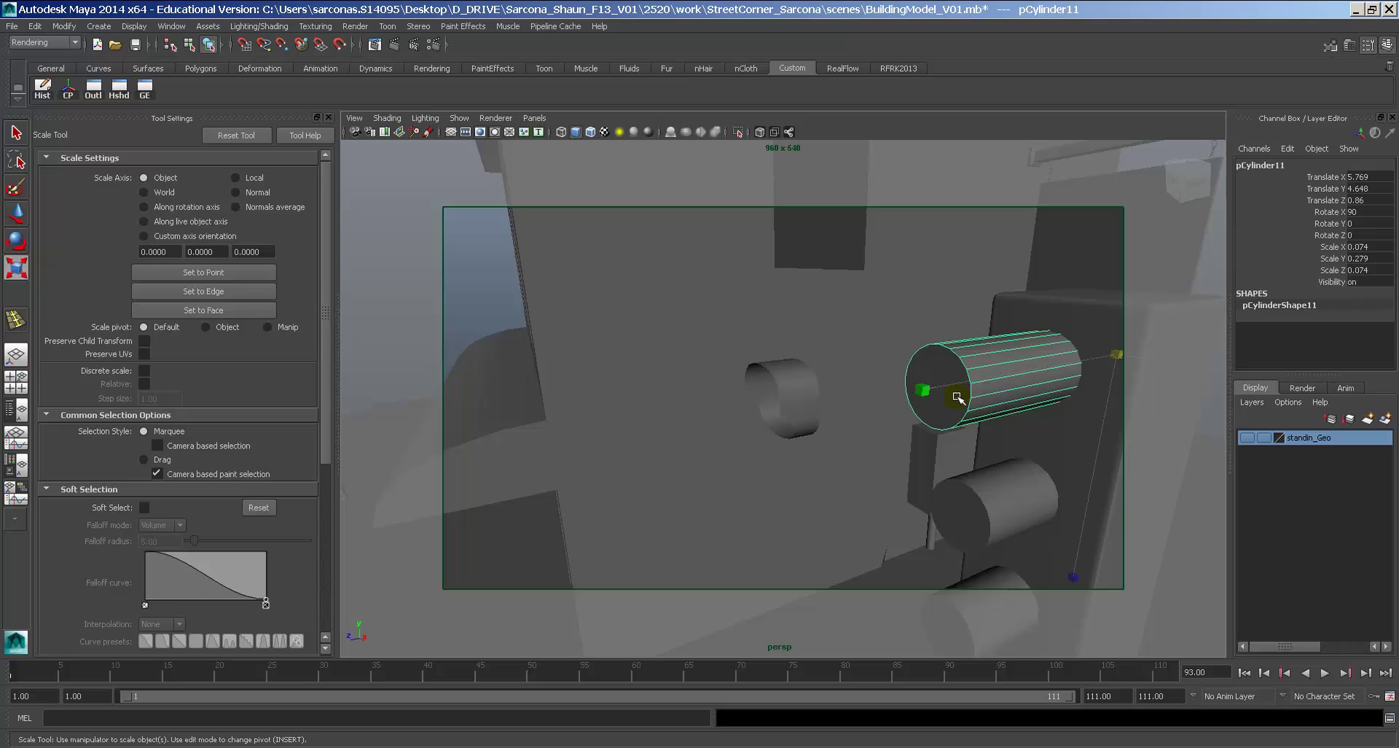
key("Delete")
Move the hood to the upper front of the housing at X 5.747, Z 0.848 and scale it uniformly to 0.192.
left_click(804, 401)
key("w")
mouse_move(719, 407)
left_mouse_down()
mouse_move(983, 395)
mouse_move(969, 400)
left_mouse_up()
left_click_drag(1074, 374, 1098, 380)
key("r")
middle_click_drag(1026, 412, 1066, 419)
key("w")
left_click_drag(1015, 425, 1104, 426, "alt")
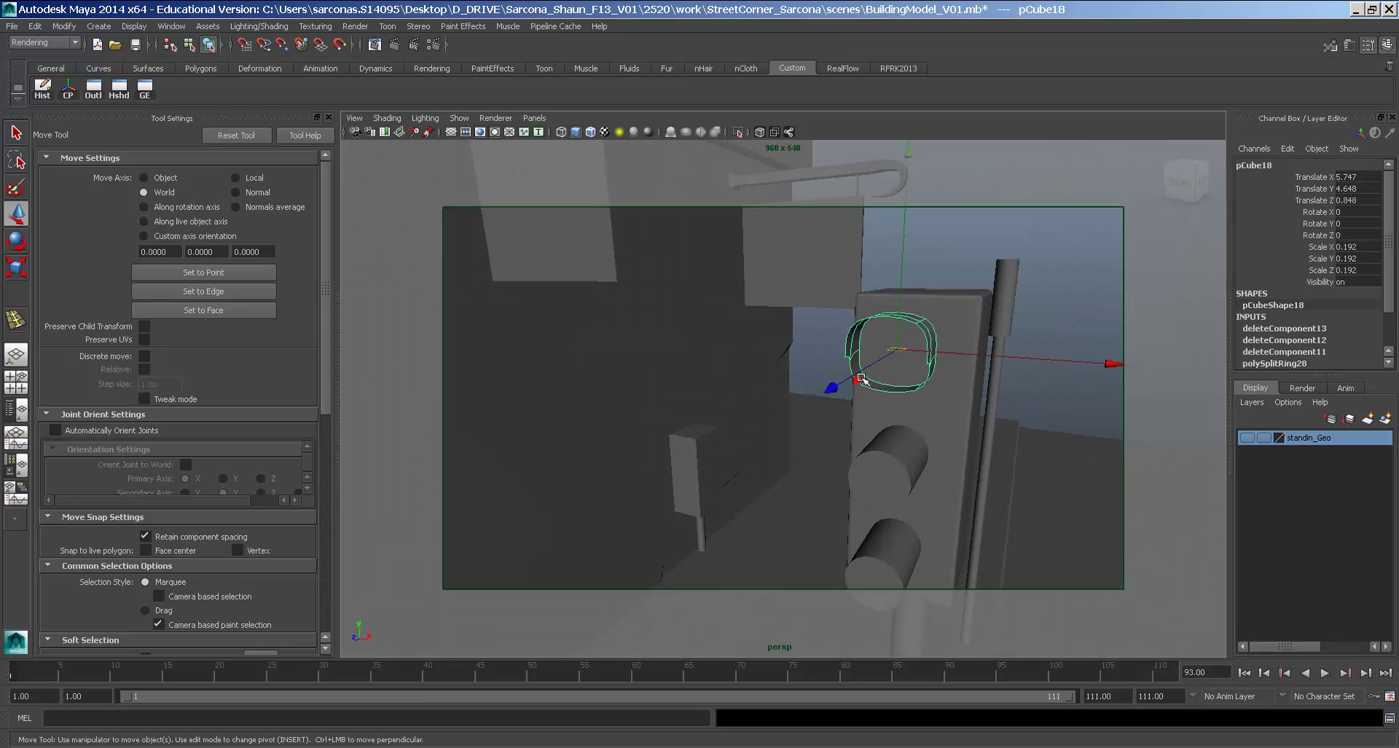
Push the hood back against the housing to Z 0.783 and shift it sideways to X 5.775.
left_click_drag(889, 371, 862, 375)
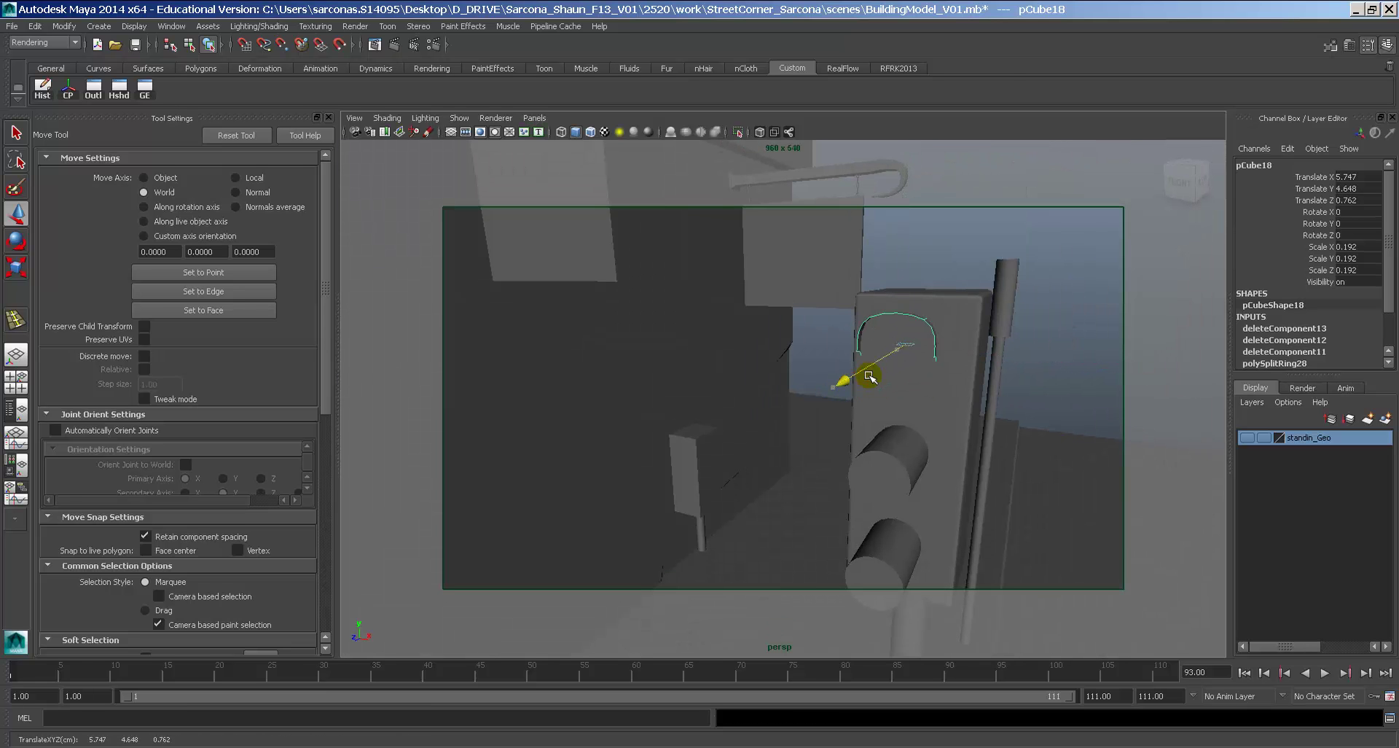
left_click_drag(973, 351, 983, 352)
left_click_drag(983, 352, 972, 365, "alt")
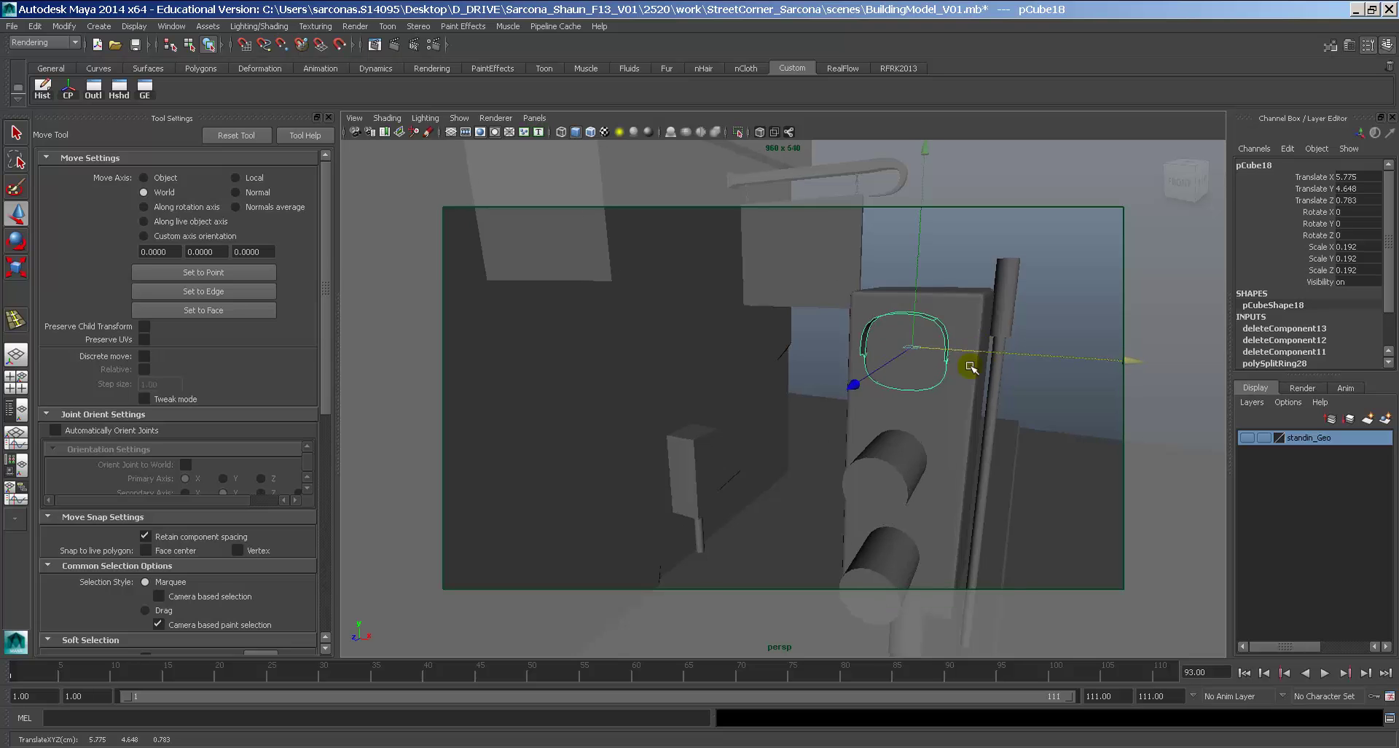
middle_click_drag(972, 365, 874, 404, "alt")
right_click_drag(874, 404, 846, 432, "alt")
middle_click_drag(846, 432, 878, 335, "alt")
Snap the hood sideways in wireframe display to X 5.769, in line with the lamp cylinder below.
middle_click_drag(821, 467, 766, 505)
key("4")
left_click_drag(796, 508, 824, 491, "alt")
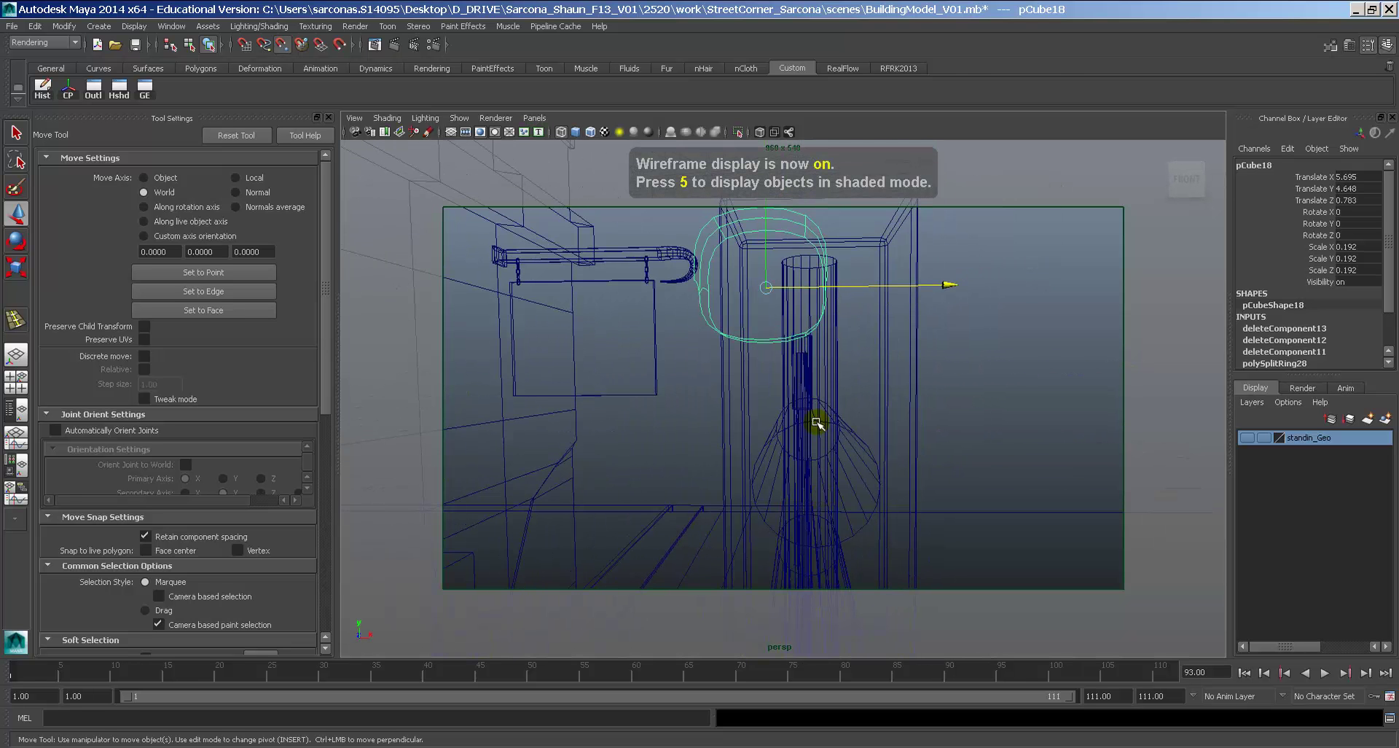
middle_click_drag(814, 417, 816, 406)
left_click_drag(854, 369, 831, 387, "alt")
key("5")
middle_click_drag(845, 350, 781, 458, "alt")
mouse_move(782, 458)
left_mouse_down("alt")
mouse_move(836, 456)
mouse_move(827, 438)
left_mouse_up("alt")
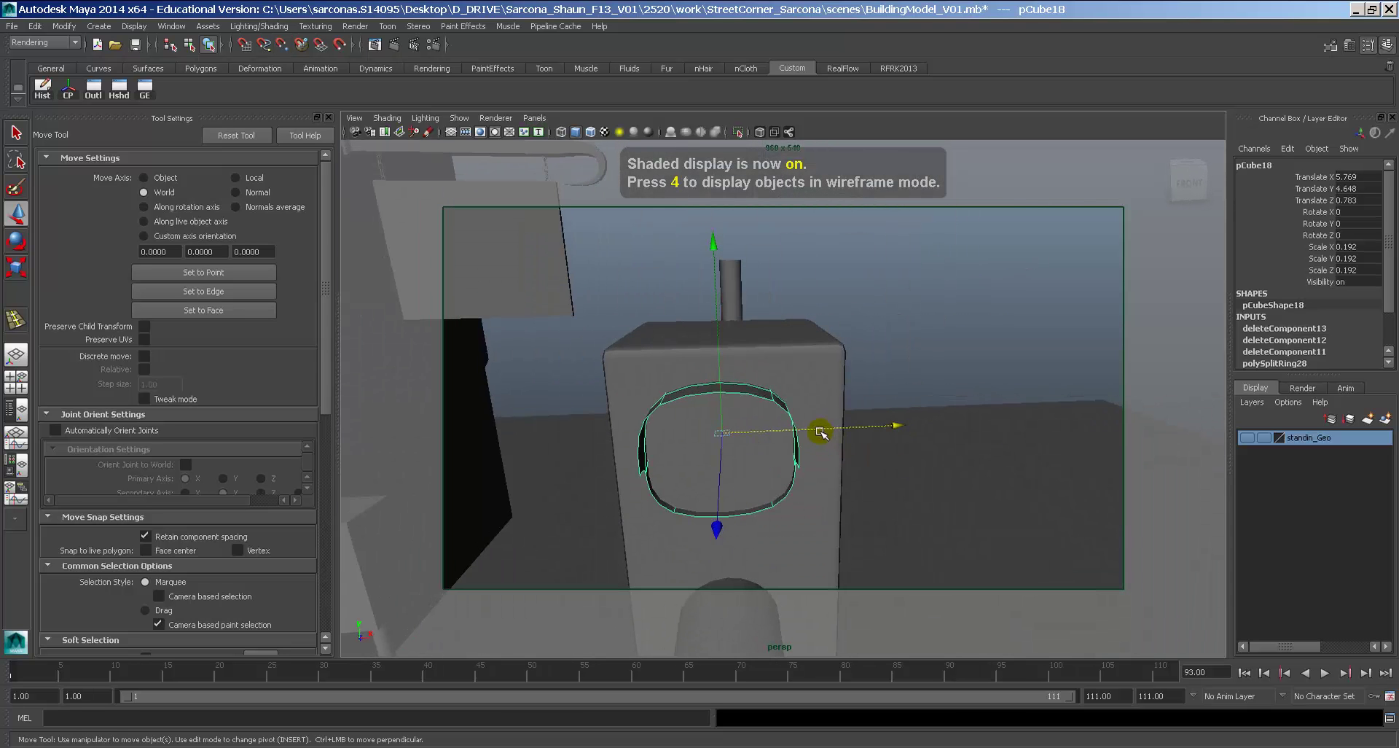
Fine-tune the hood's placement on the housing to X 5.784 and bring it forward to Z 0.829.
key("4")
mouse_move(782, 392)
left_mouse_down("alt")
mouse_move(697, 400)
mouse_move(747, 361)
left_mouse_up("alt")
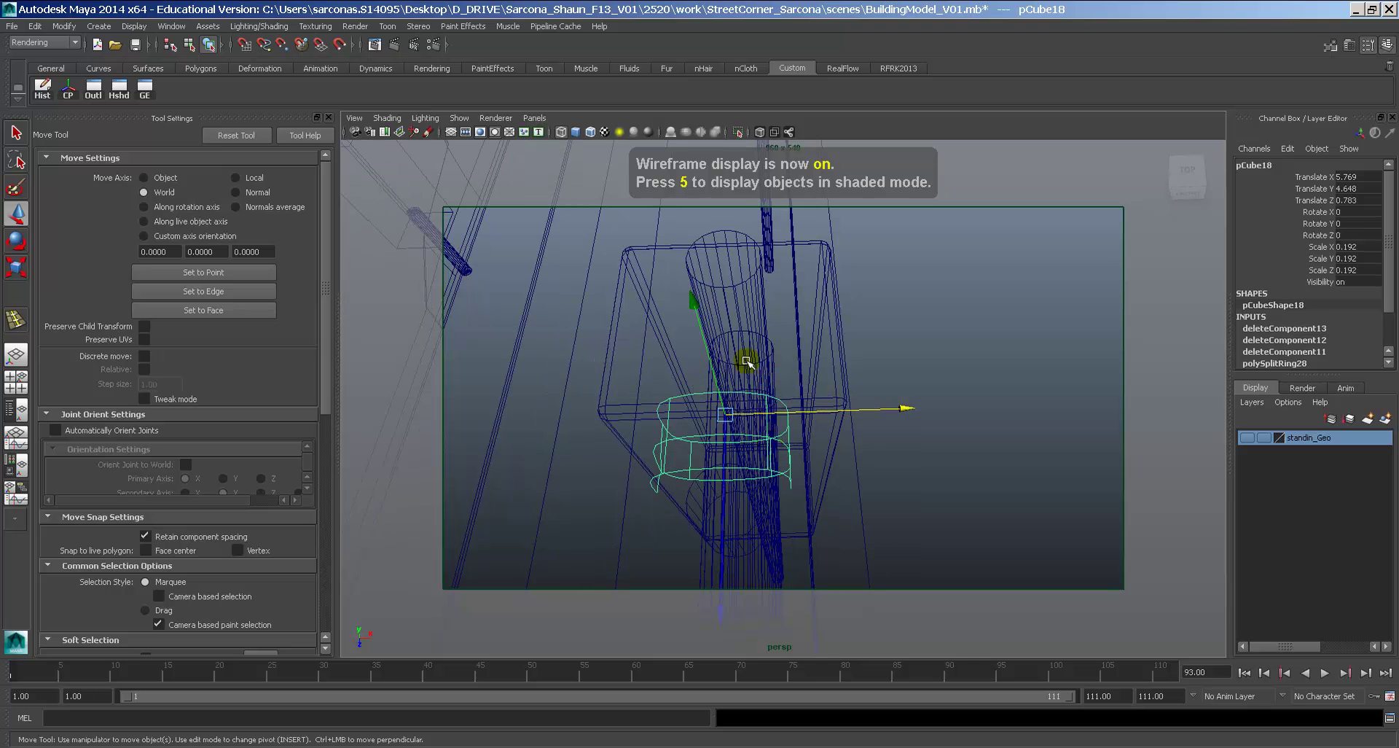
middle_click_drag(725, 293, 725, 289)
left_click_drag(756, 368, 772, 345, "alt")
key("5")
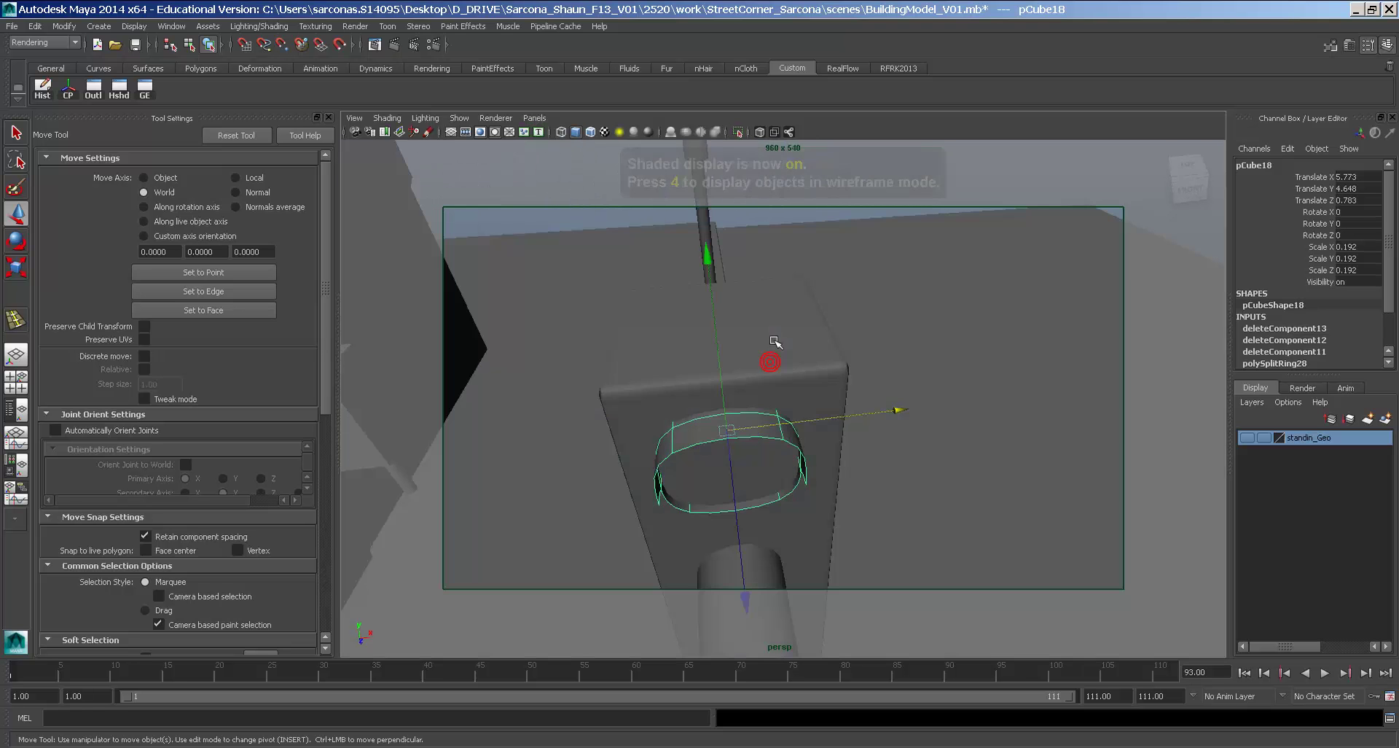
mouse_move(801, 418)
left_mouse_down("alt")
mouse_move(778, 387)
mouse_move(805, 376)
left_mouse_up("alt")
left_click_drag(812, 428, 818, 429)
left_click_drag(818, 429, 786, 428, "alt")
Extrude the hood's faces to give the shell thickness, and turn off its smooth preview.
key("space")
left_click(605, 407)
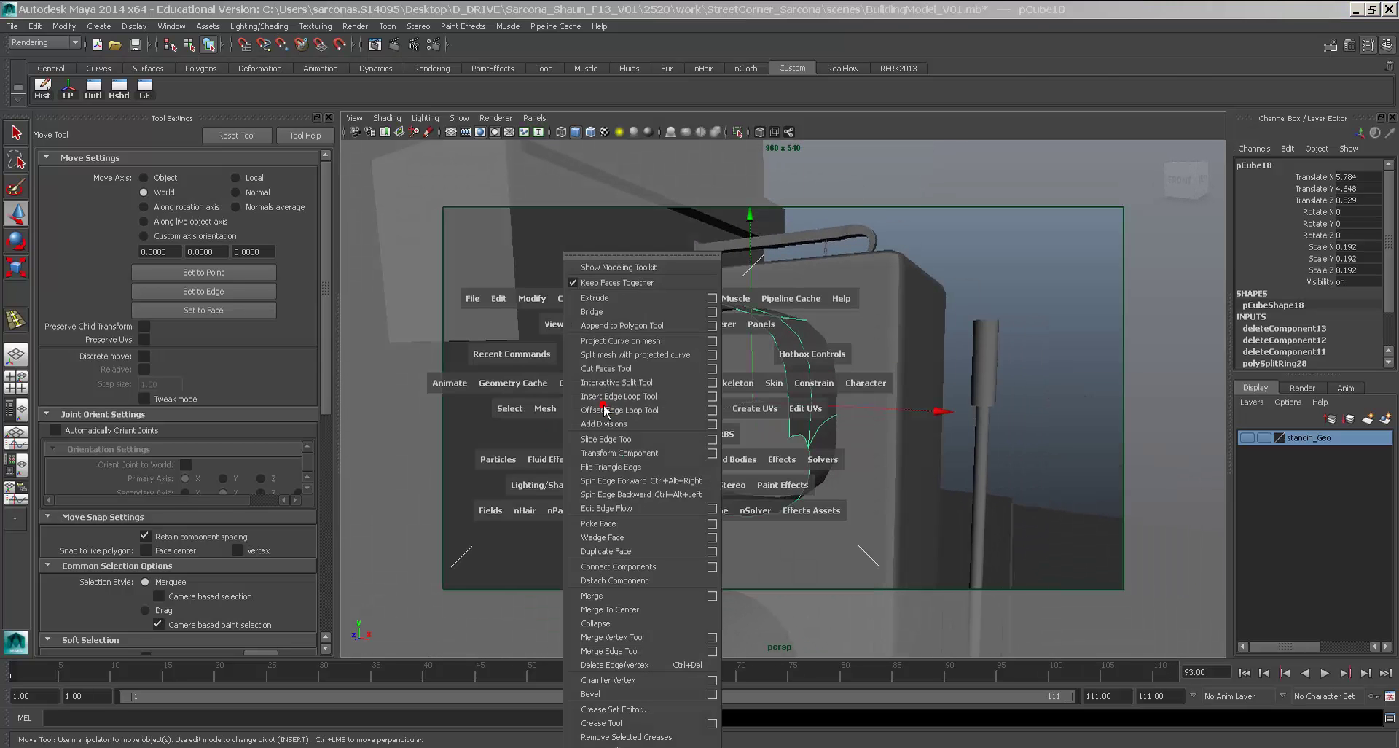
left_click(613, 298)
left_click_drag(725, 255, 839, 355)
key("1")
Select the two inner edges at the hood's side notches and scale them apart along X to even the wall thickness.
mouse_move(633, 365)
right_mouse_down()
mouse_move(631, 347)
mouse_move(591, 359)
mouse_move(646, 368)
mouse_move(647, 349)
right_mouse_up()
left_click(663, 415)
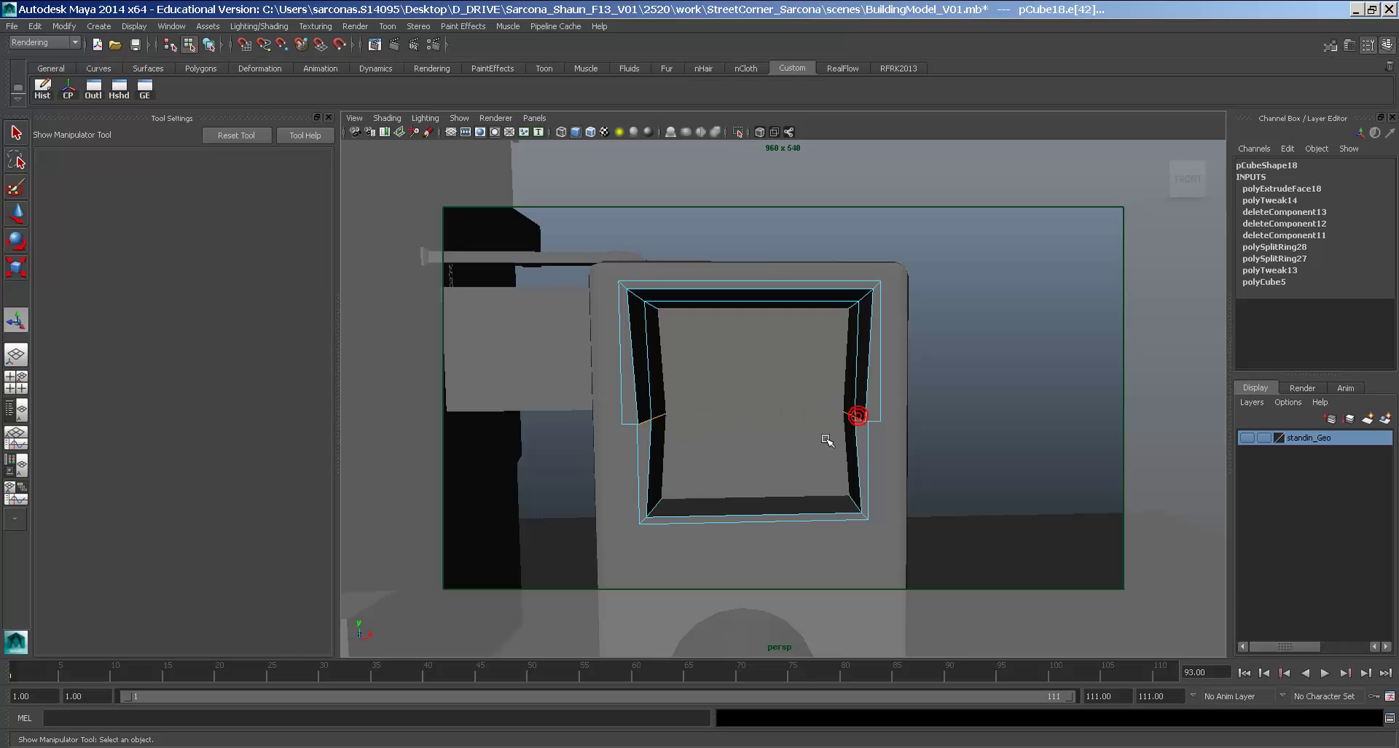
left_click_drag(826, 438, 749, 422, "alt")
key("r")
left_click_drag(1025, 398, 795, 343)
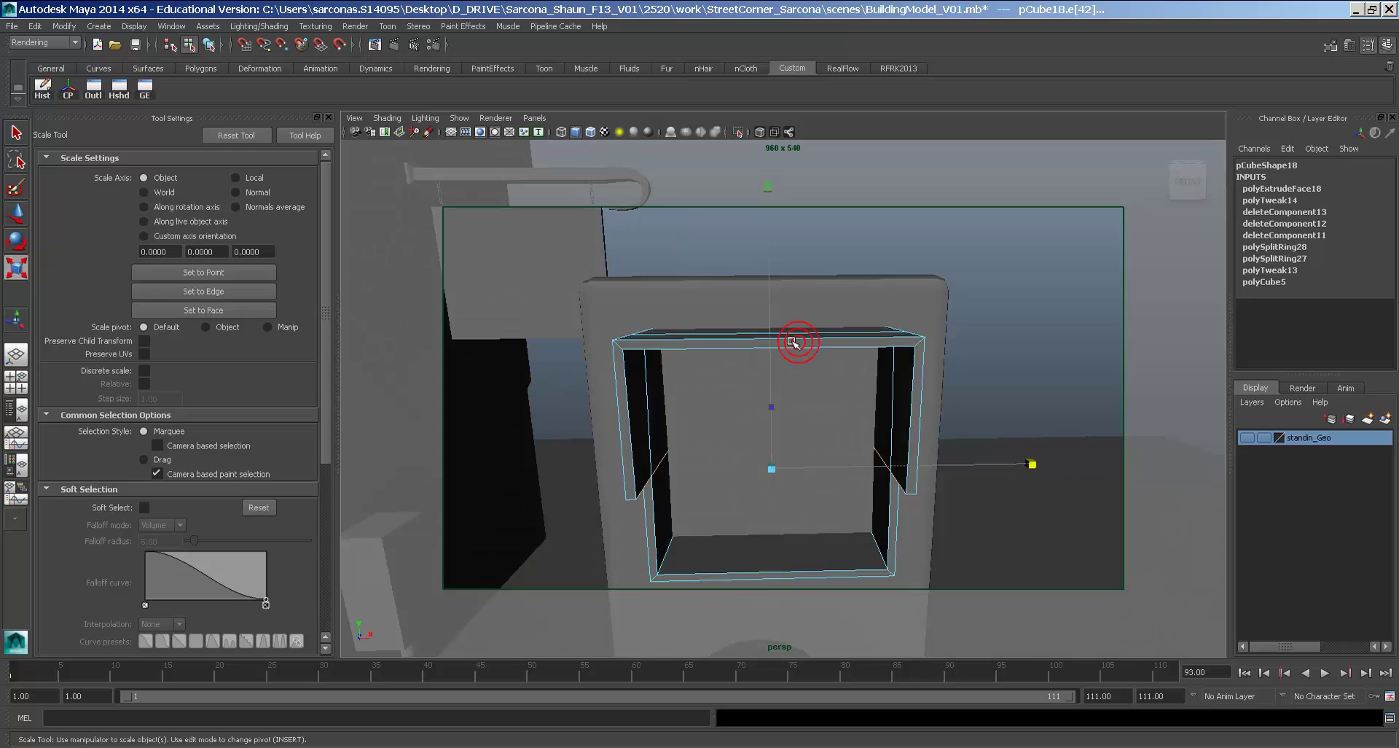
Return the hood to object mode and insert an edge loop through its top edge.
right_click_drag(795, 342, 824, 334)
left_click(823, 334)
key("space")
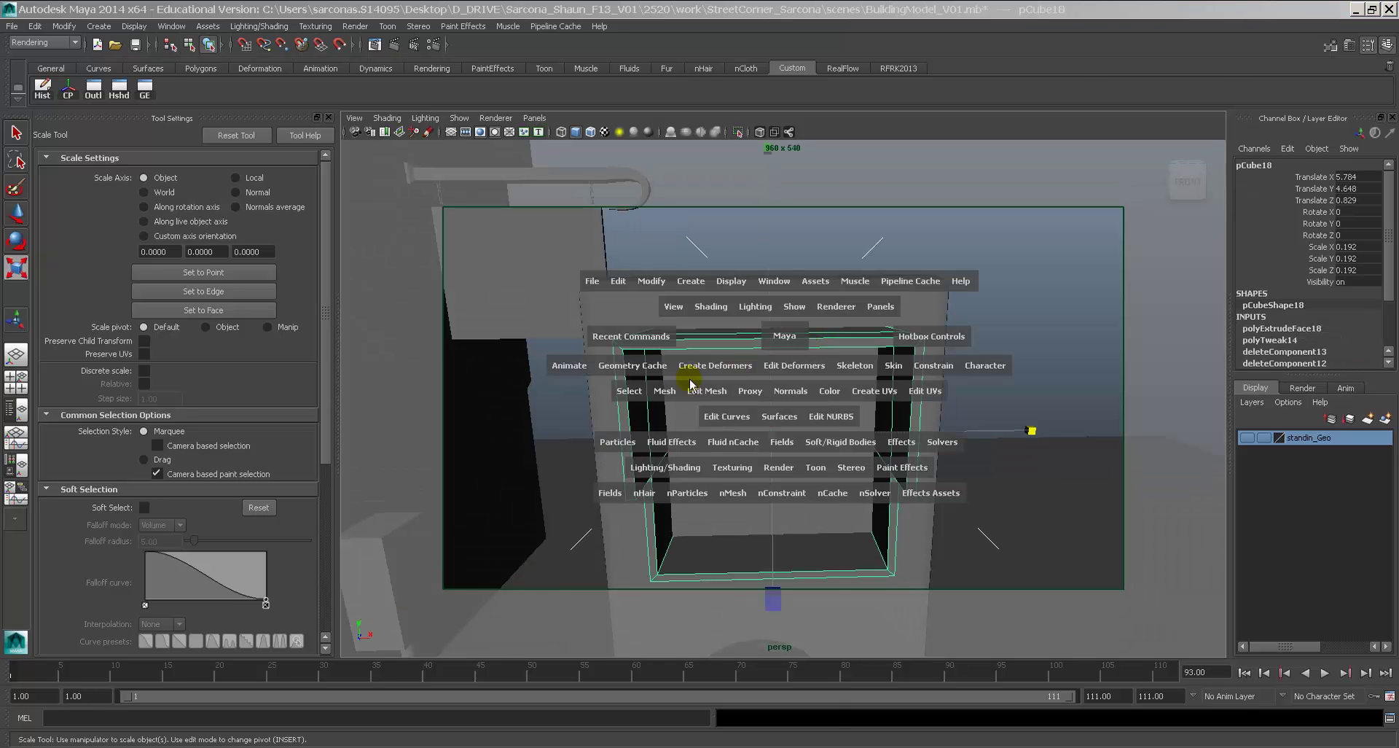
left_click(693, 387)
left_click(723, 398)
left_click(776, 341)
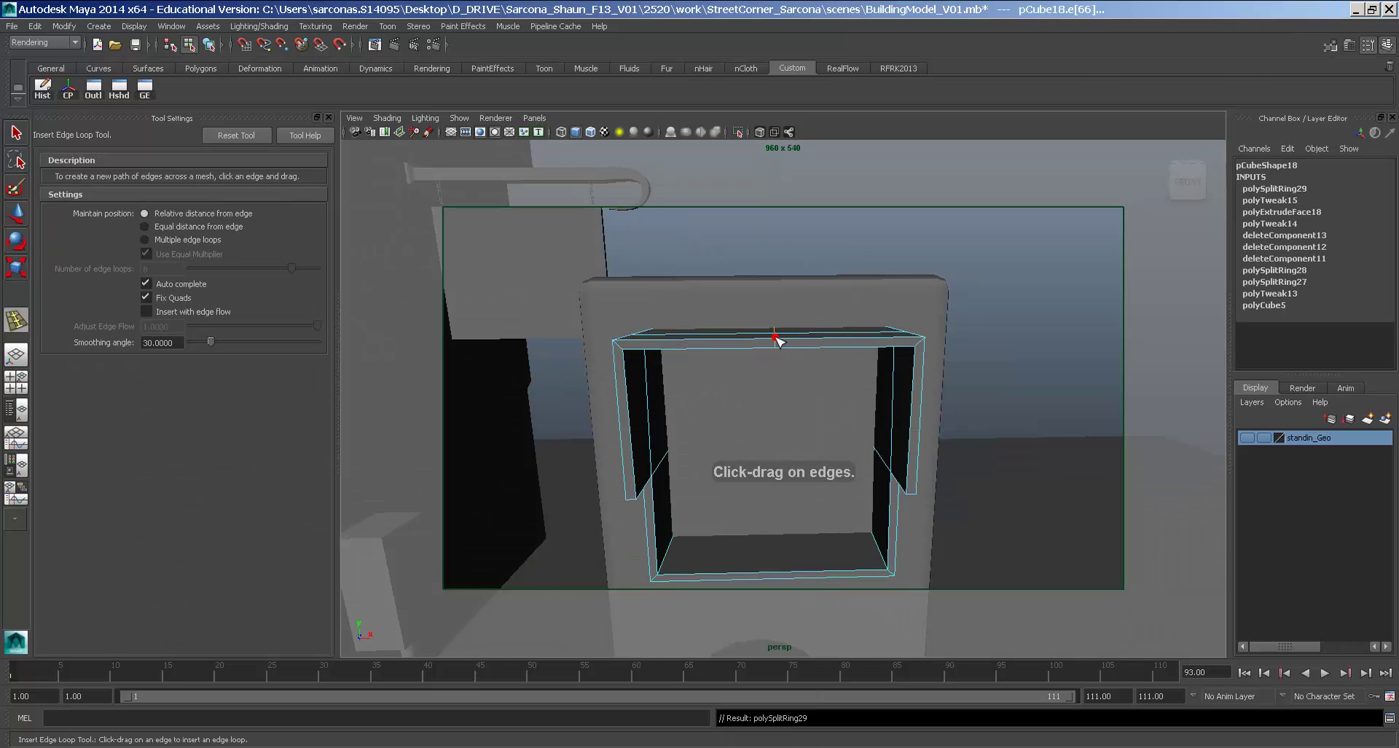
Insert an edge loop through the hood's bottom edge and centre both the top and bottom loops with a weight of 0.5.
left_click(781, 574)
key("w")
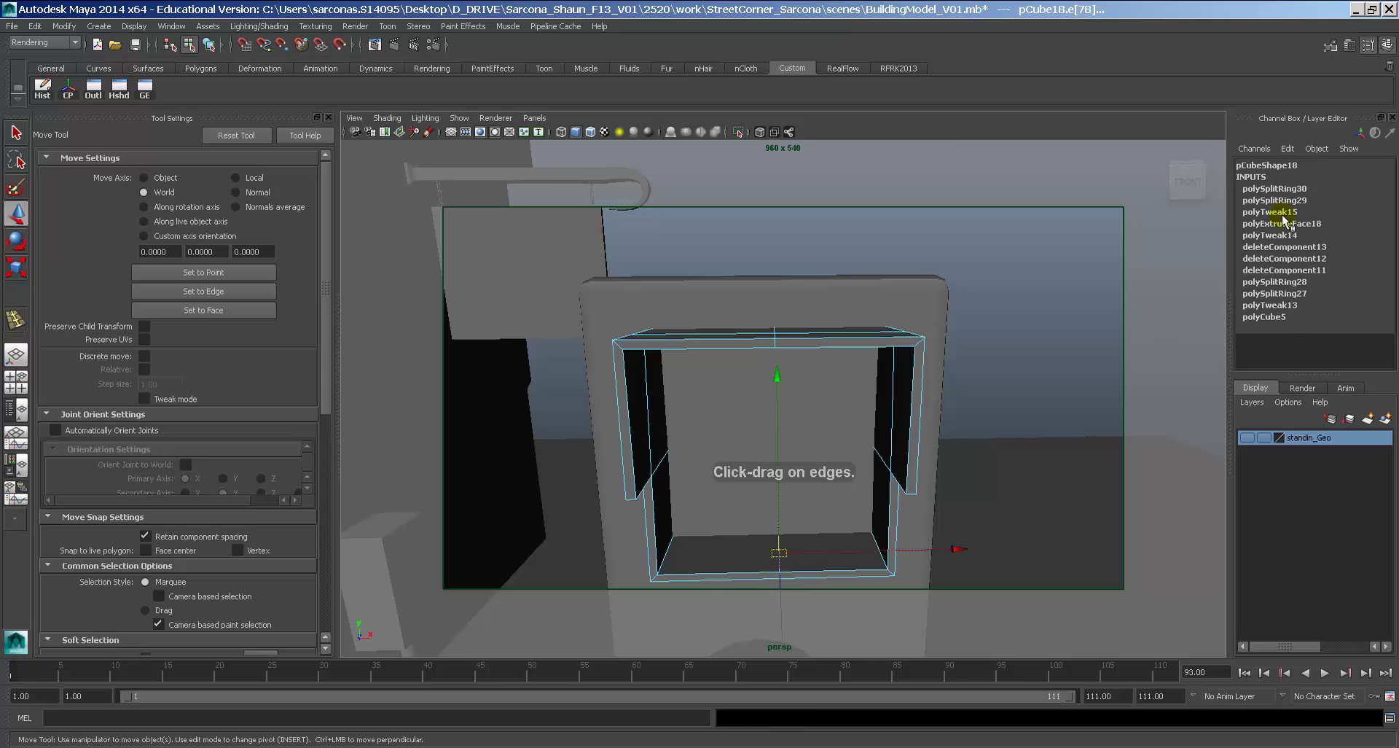
left_click(1289, 200)
left_click(1353, 211)
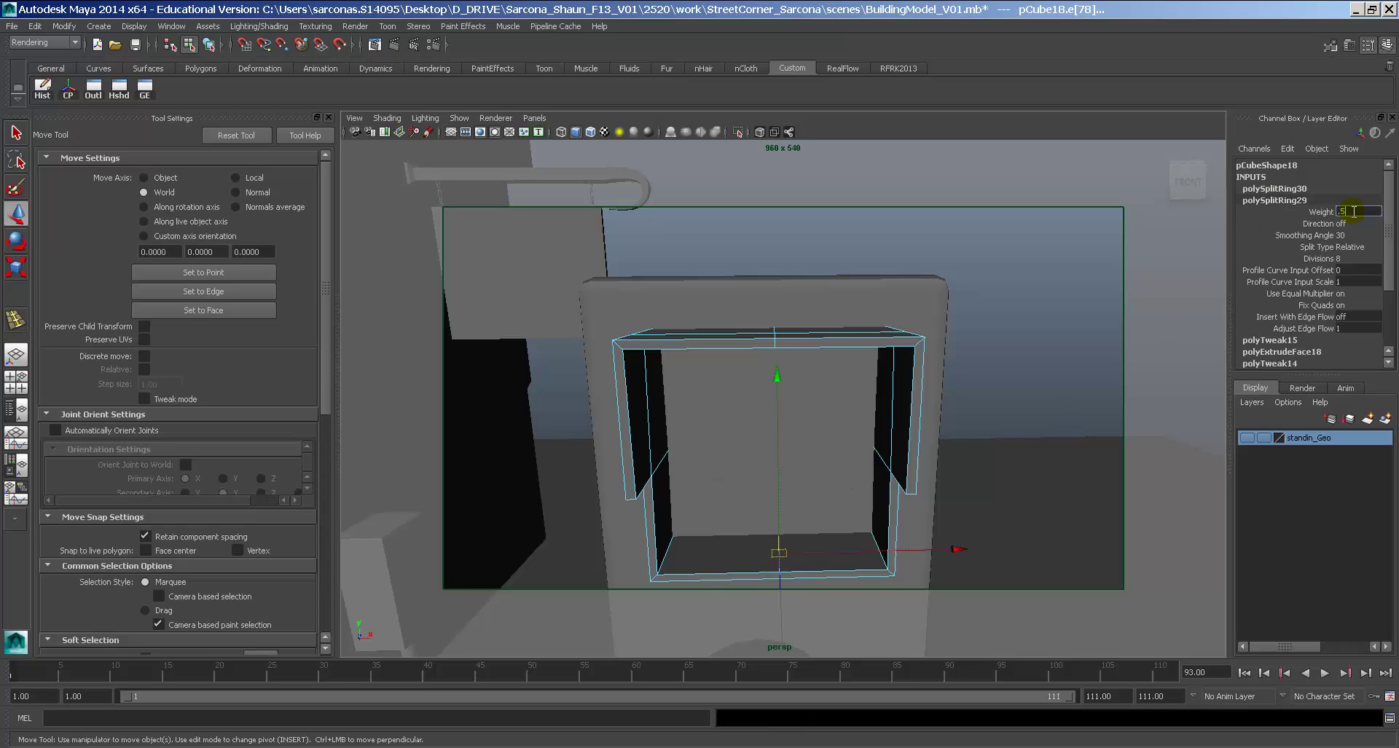
left_click(1282, 188)
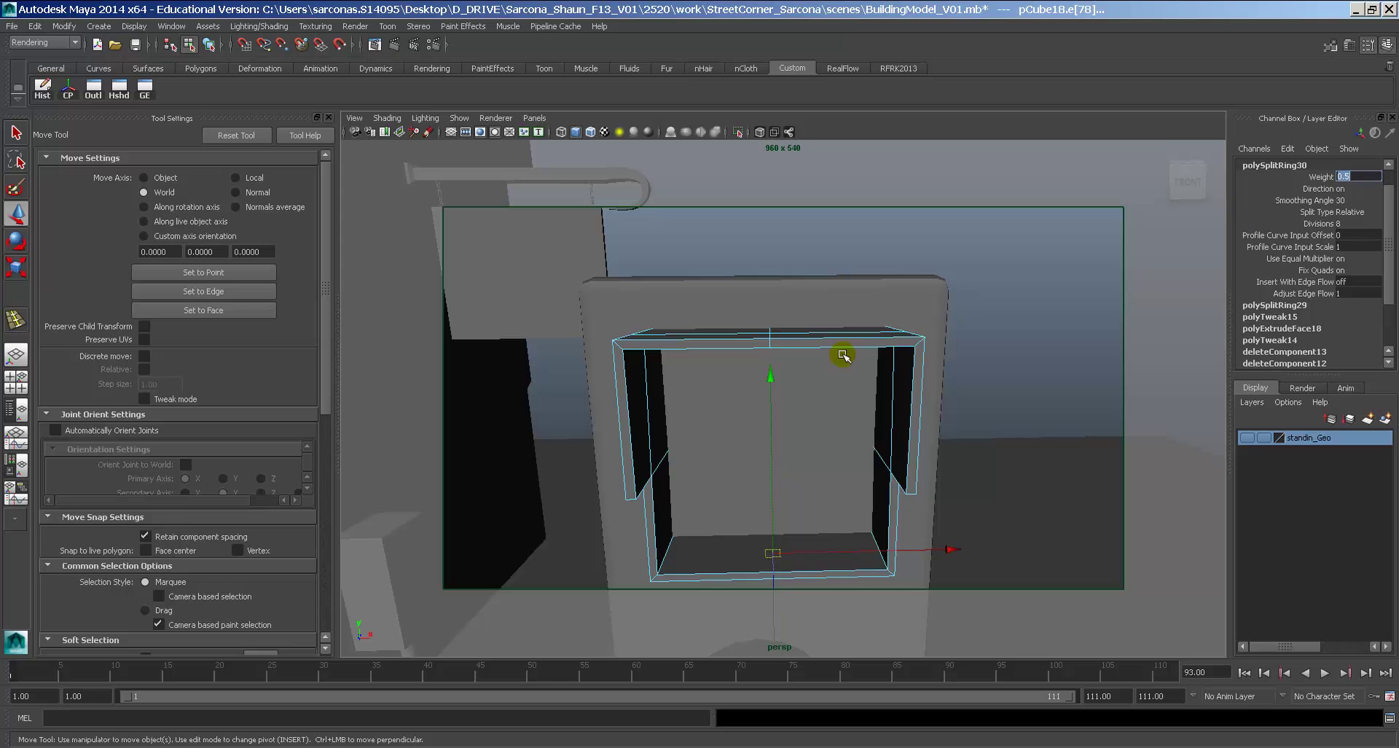
Move the hood's top middle vertices up and its bottom middle vertices down to form a peak at each end.
right_click_drag(785, 339, 747, 310)
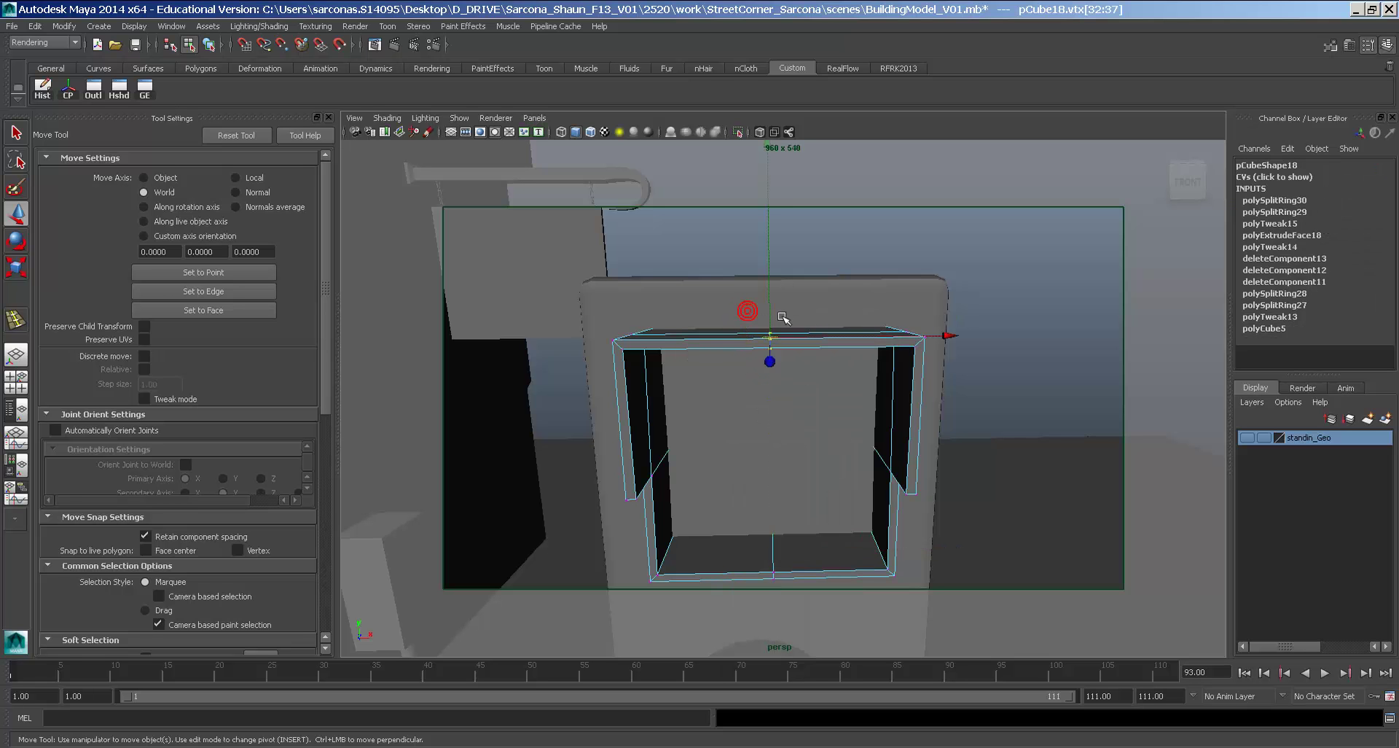
left_click_drag(771, 291, 769, 264)
left_click_drag(743, 466, 764, 527)
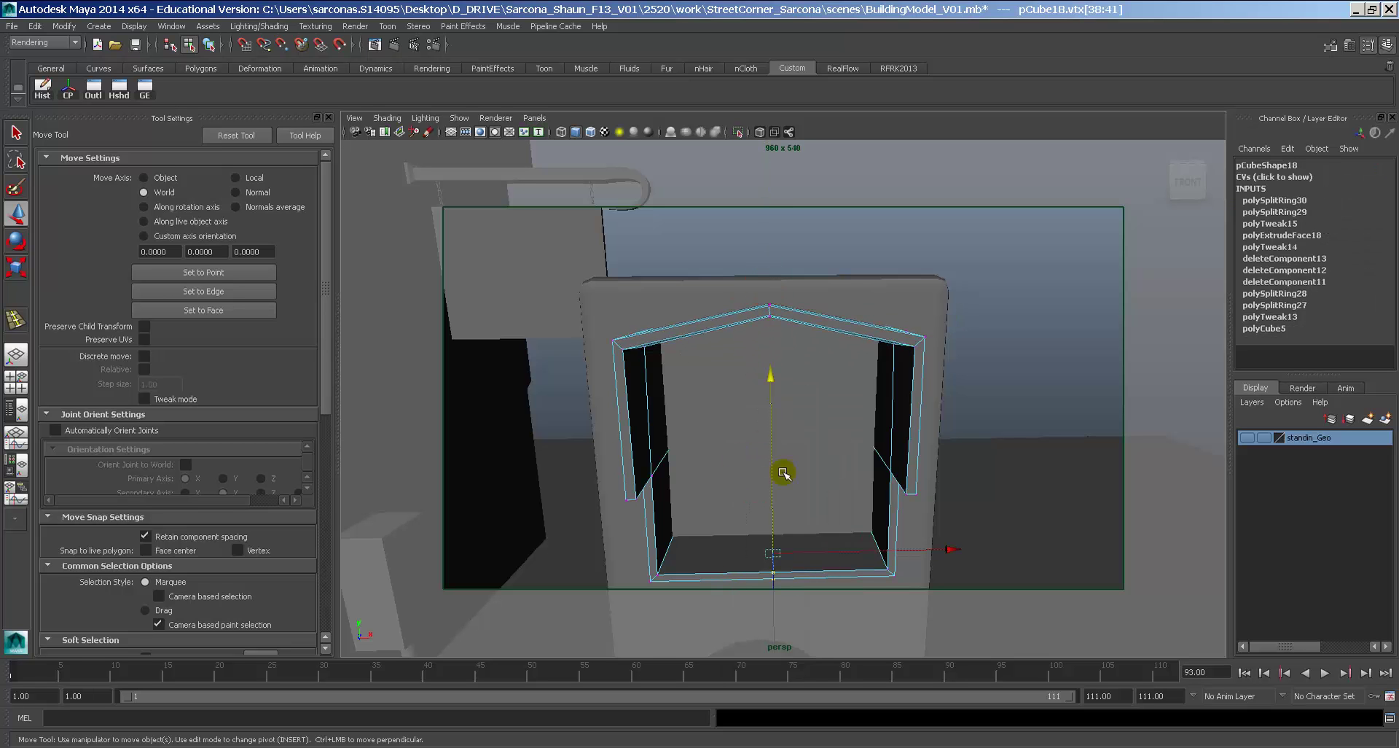
mouse_move(771, 455)
left_mouse_down()
mouse_move(772, 481)
mouse_move(754, 451)
left_mouse_up()
Select the vertices at the lower end of the hood's left side flap.
left_click_drag(706, 439, 557, 504)
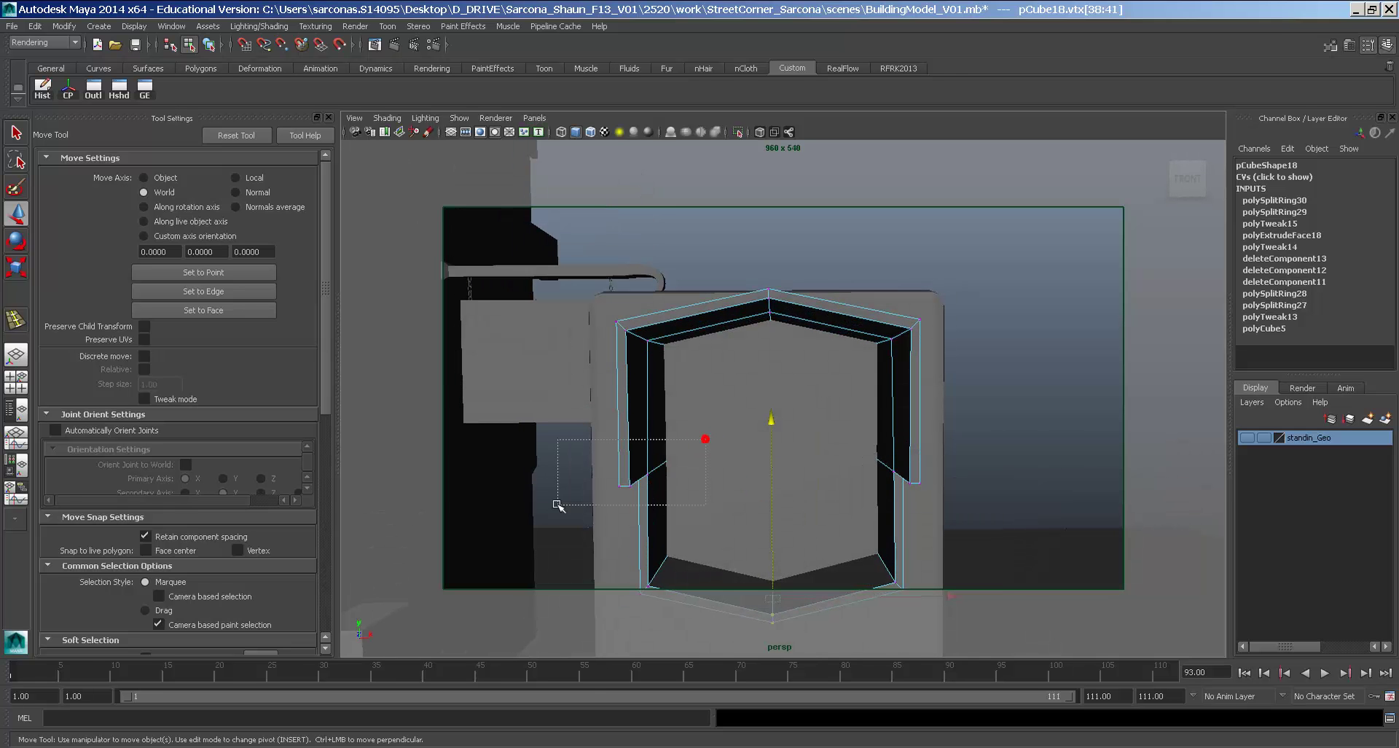
Move the middle side vertices of the visor ring outward on both sides and preview the smoothed shape.
left_click_drag(714, 472, 872, 450)
left_click_drag(971, 468, 983, 466)
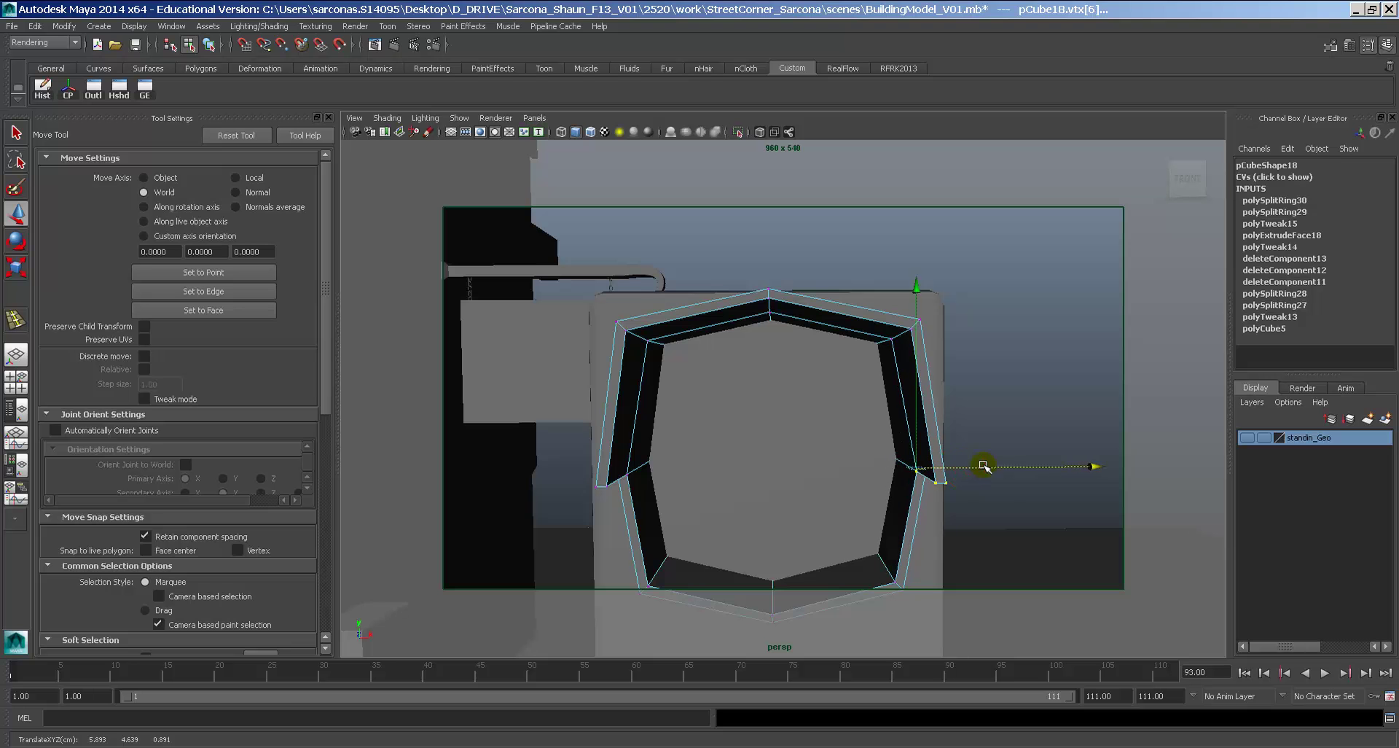
key("F8")
key("3")
left_click_drag(889, 378, 986, 531, "alt")
key("1")
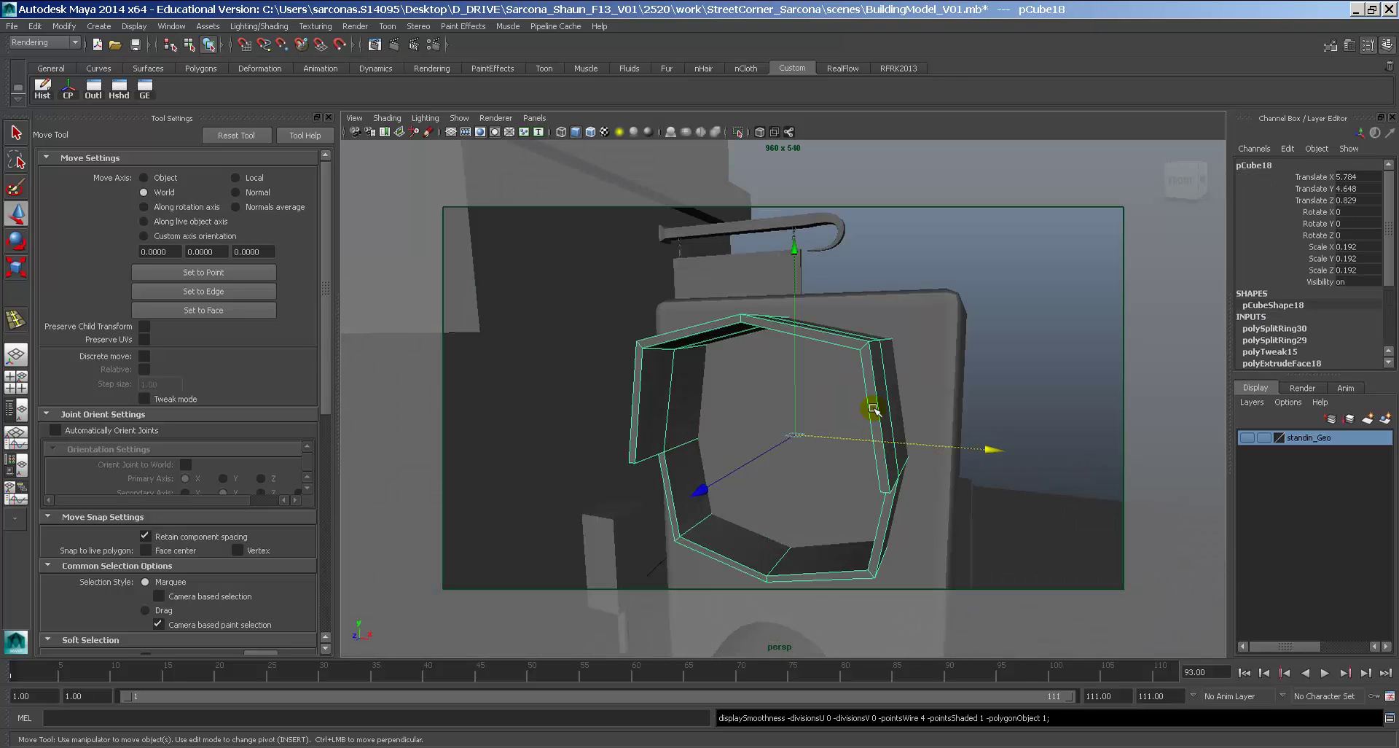
Bevel the edges around the visor ring's front rim with one segment and display the mesh smoothed.
right_click(881, 399)
left_click(880, 368)
left_click_drag(881, 379, 884, 385, "alt")
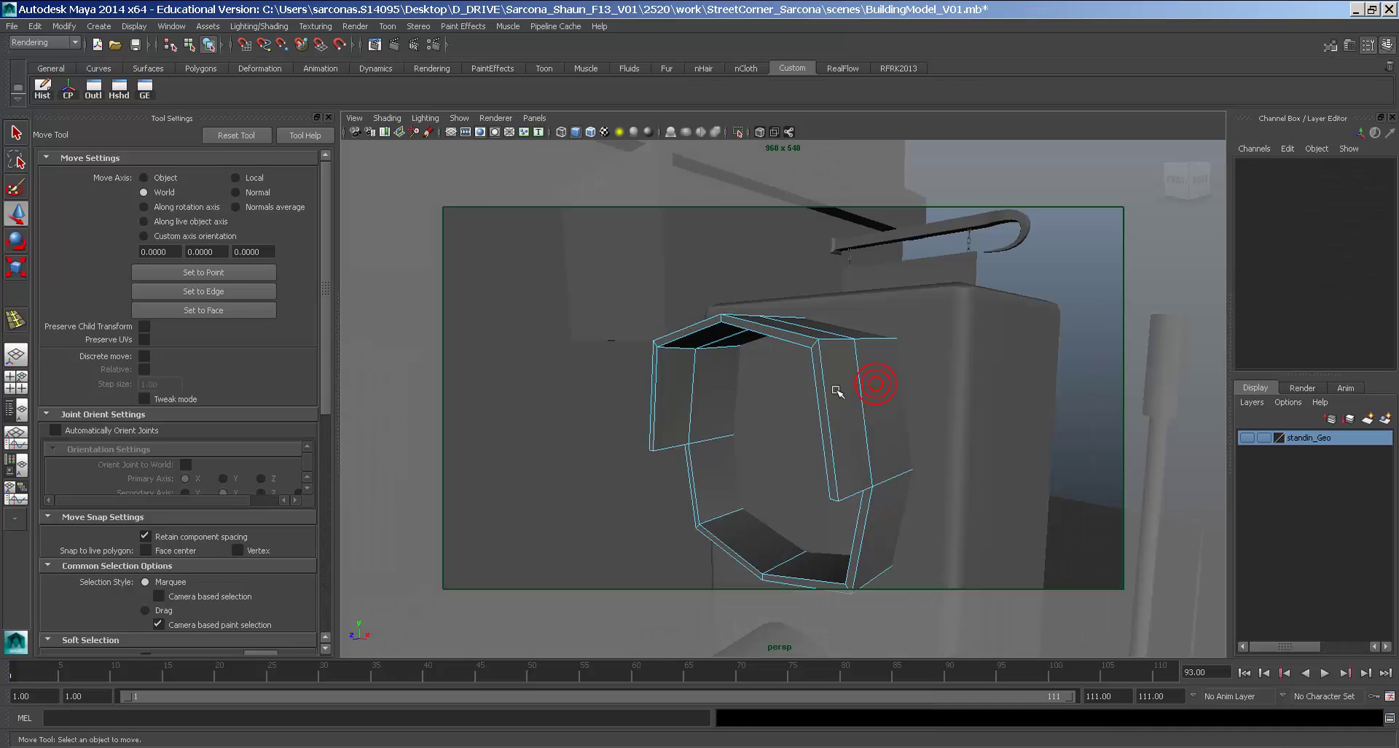
left_click(828, 400)
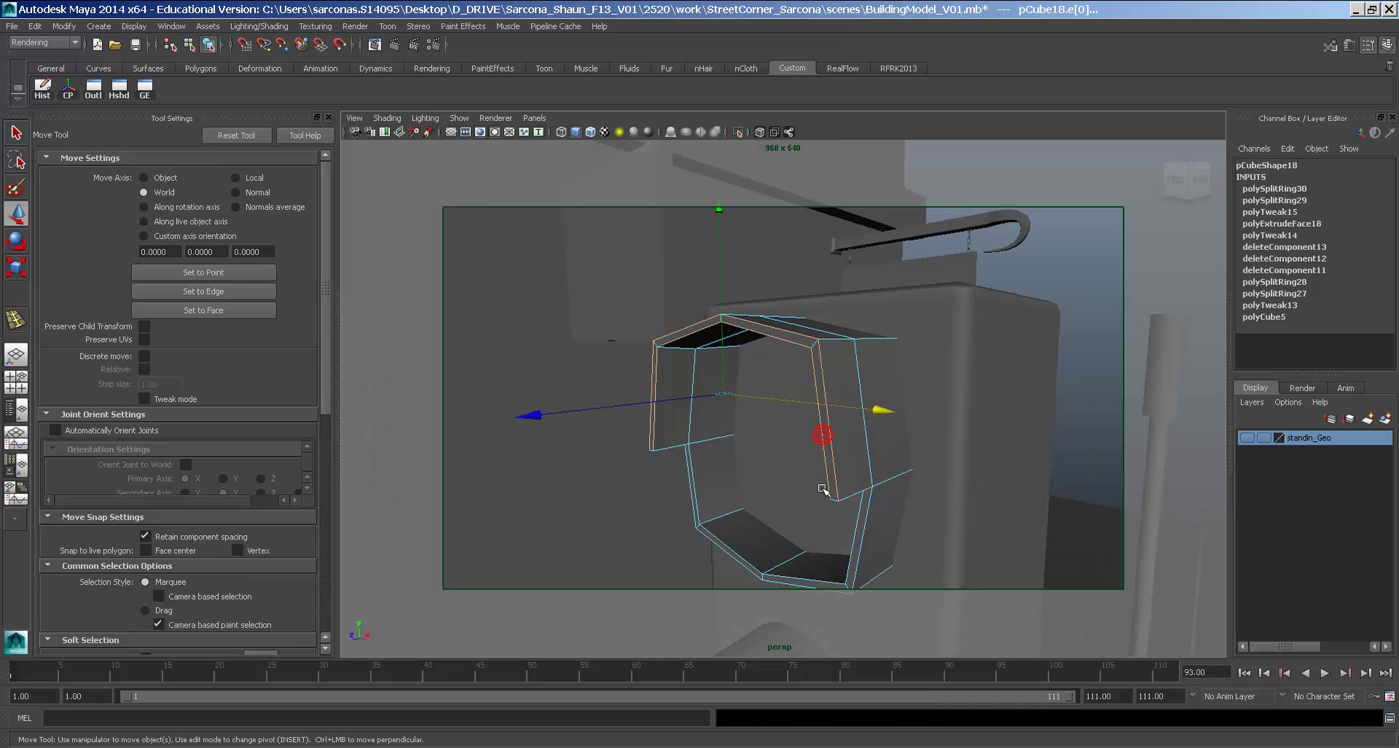
left_click_drag(820, 484, 838, 429, "alt")
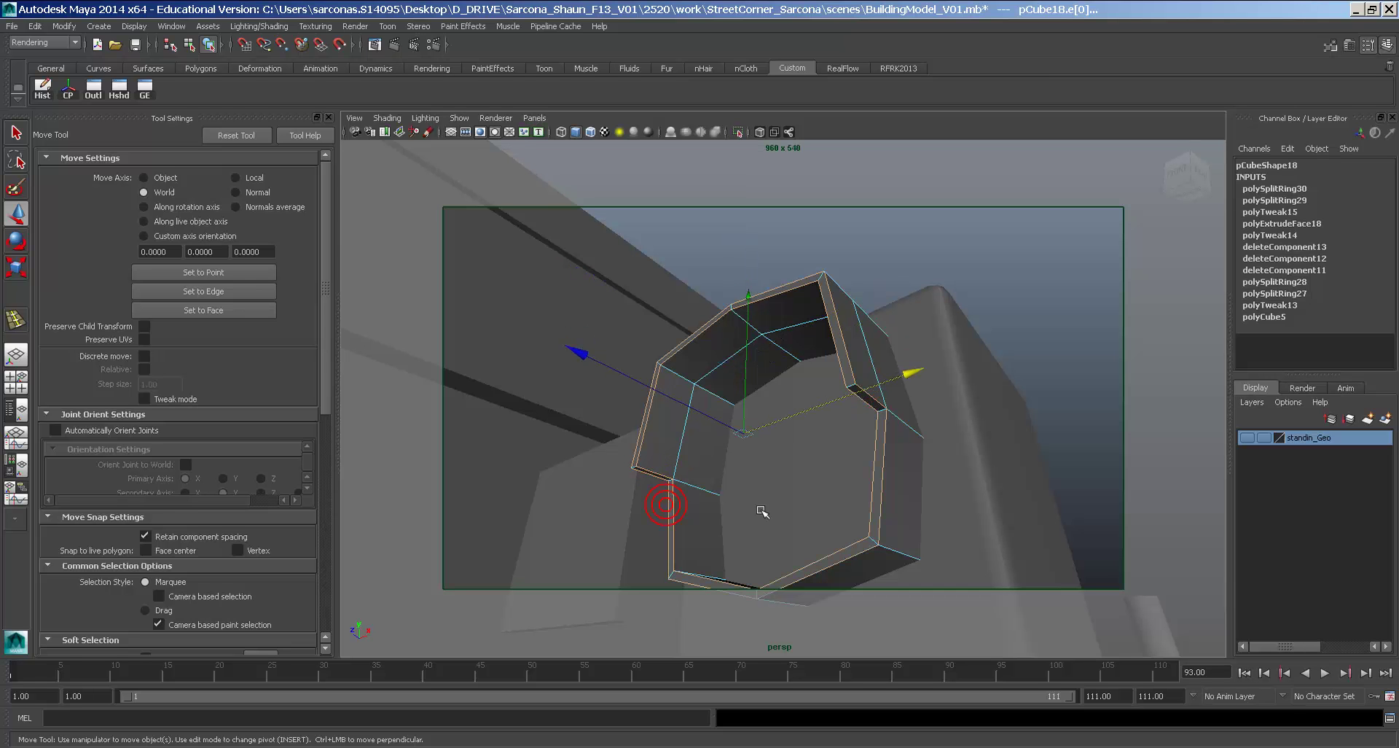
key("space")
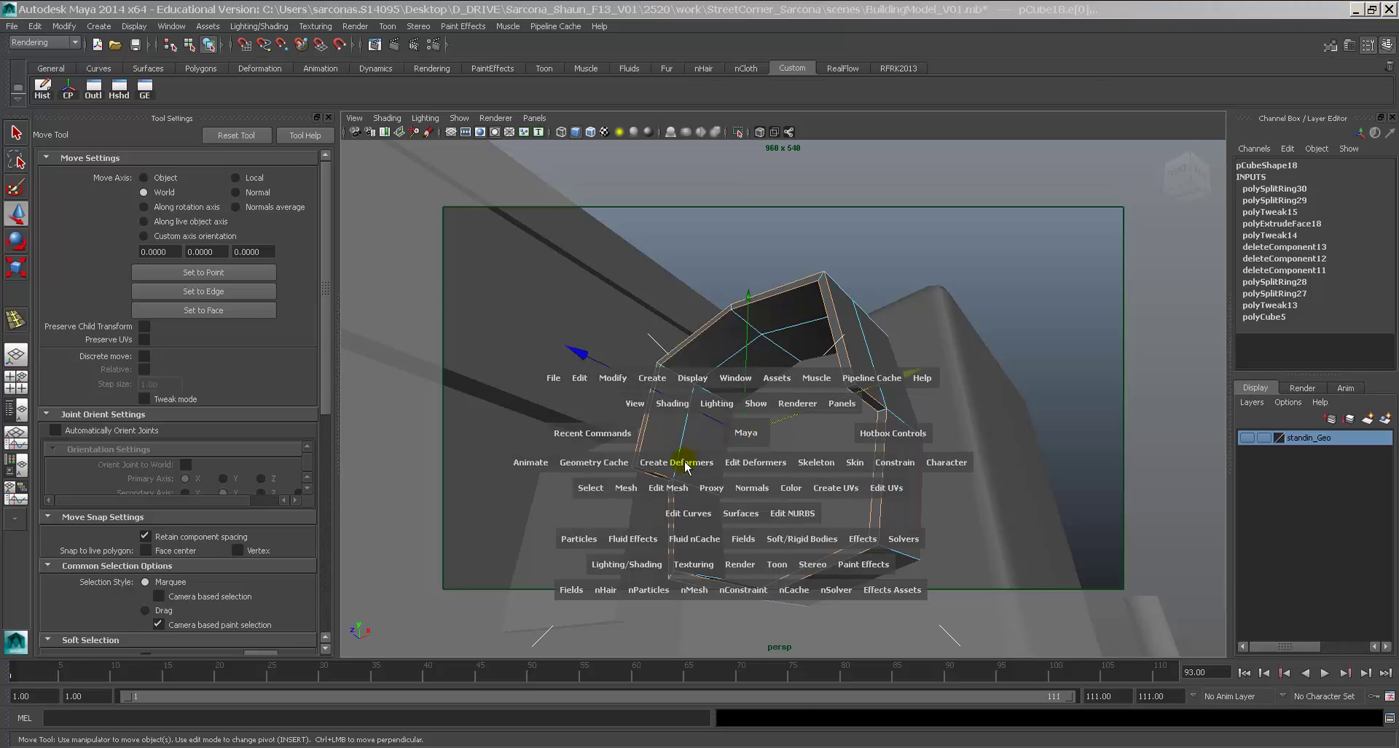
left_click_drag(670, 487, 706, 691)
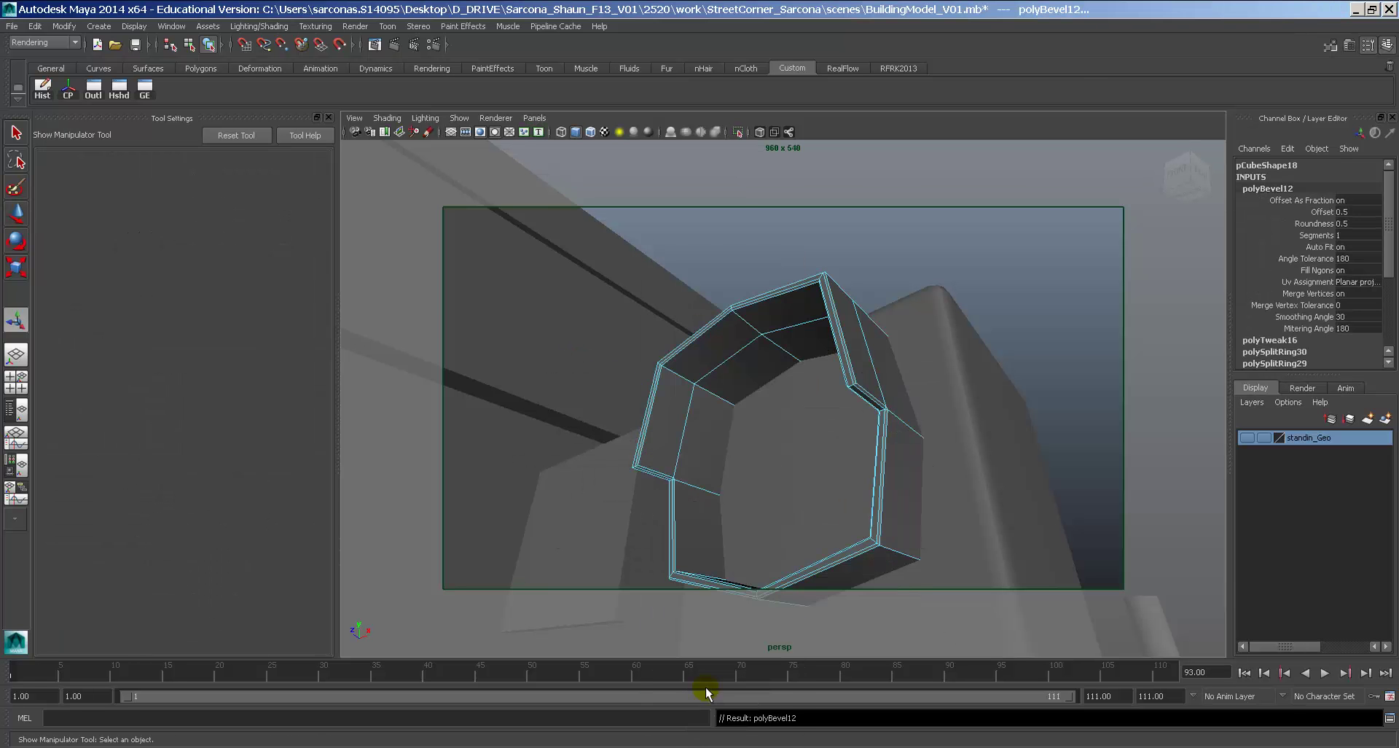
right_click_drag(879, 442, 828, 471, "alt")
left_click_drag(828, 471, 823, 483, "alt")
right_click_drag(768, 338, 790, 332)
key("3")
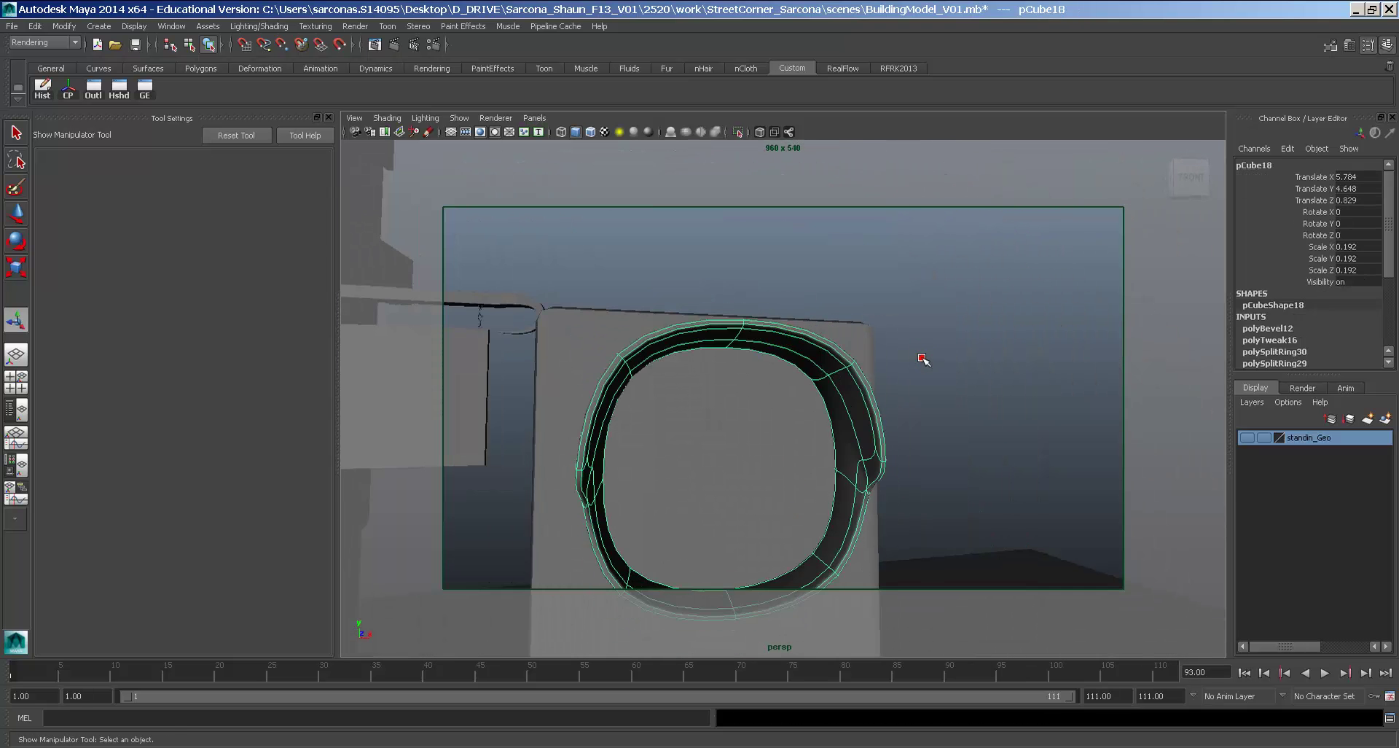
Examine the smoothed visor ring on the traffic light housing from several angles.
left_click(923, 358)
left_click_drag(887, 416, 779, 439, "alt")
left_click(845, 424)
left_click(1064, 380)
left_click_drag(984, 387, 1021, 403, "alt")
right_click_drag(1022, 403, 857, 415, "alt")
left_click_drag(856, 416, 798, 418, "alt")
right_click_drag(798, 418, 823, 419, "alt")
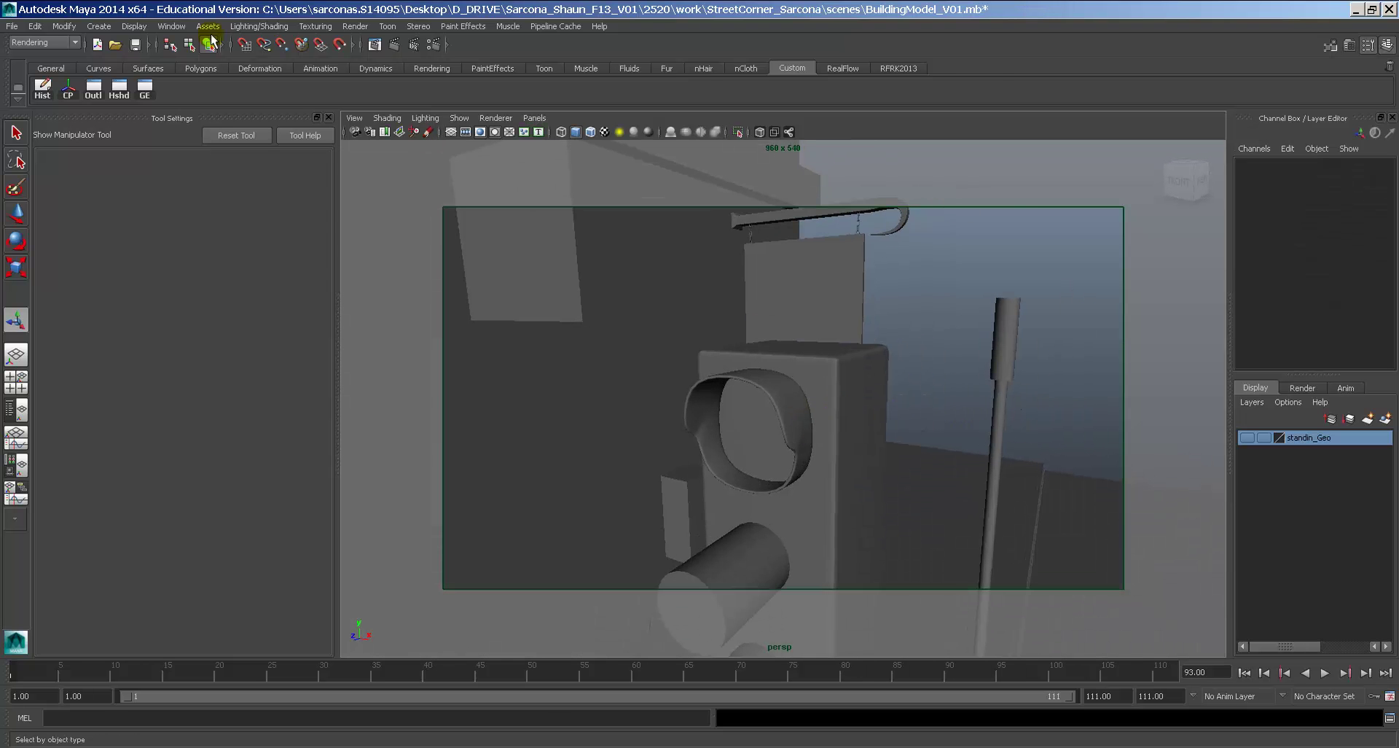
Create a polygon sphere for the traffic light's lens.
left_click(91, 29)
mouse_move(182, 63)
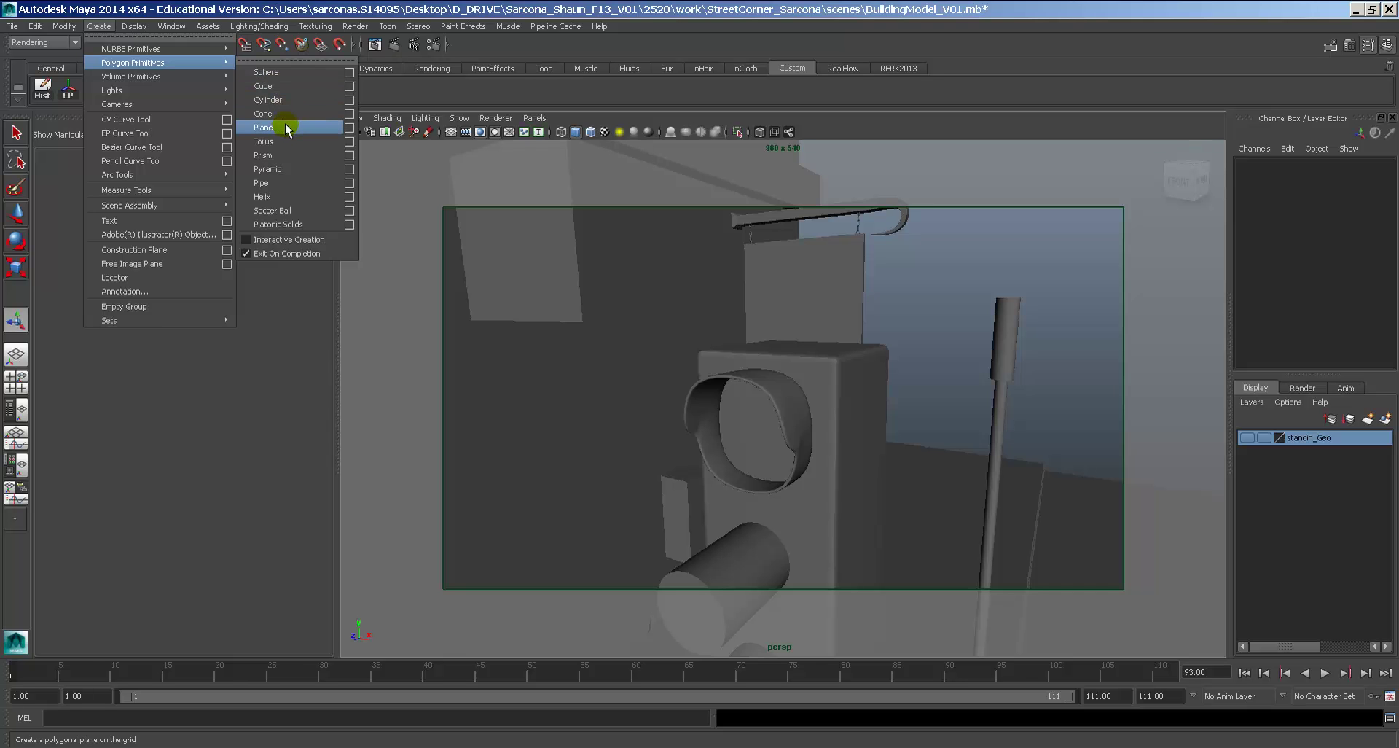
left_click(288, 72)
key("w")
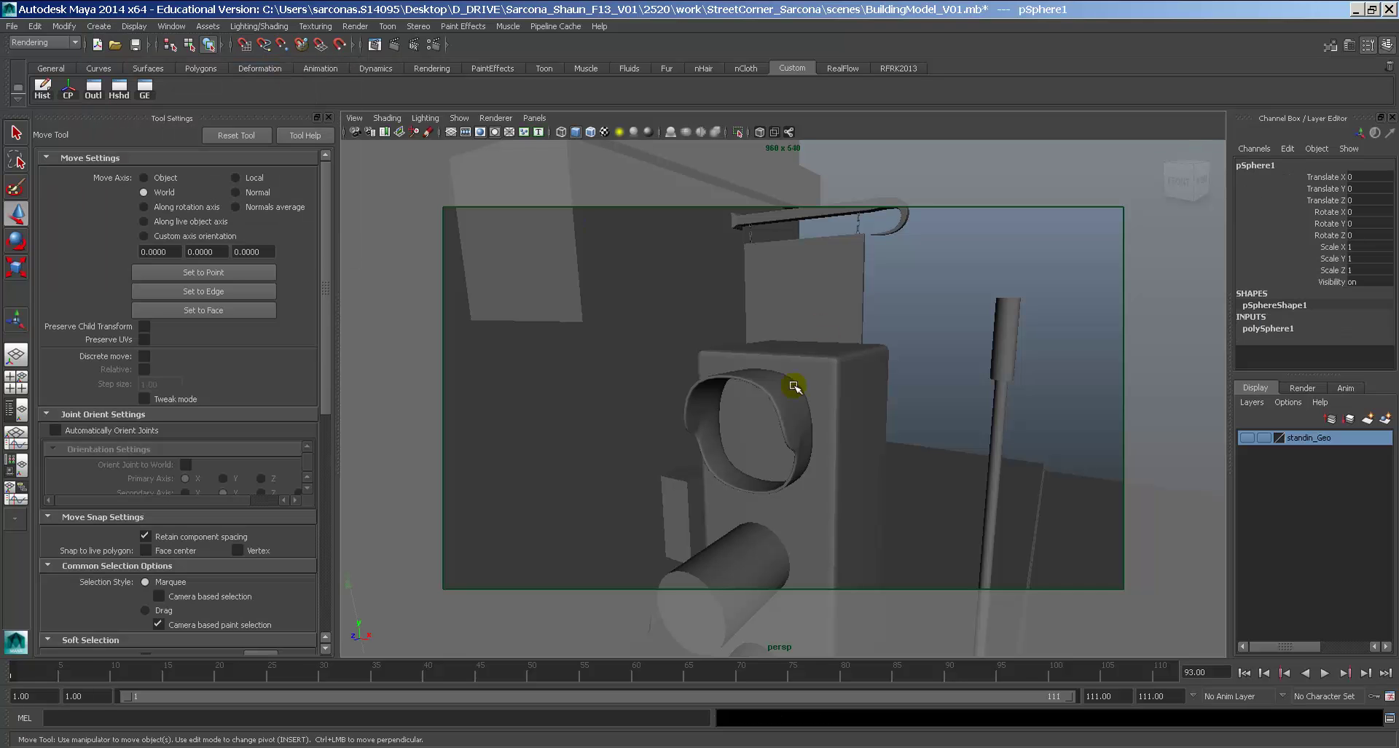
Align the sphere to the visor ring in Mid mode on world X, Y and Z, using the last selected object.
left_click(789, 400)
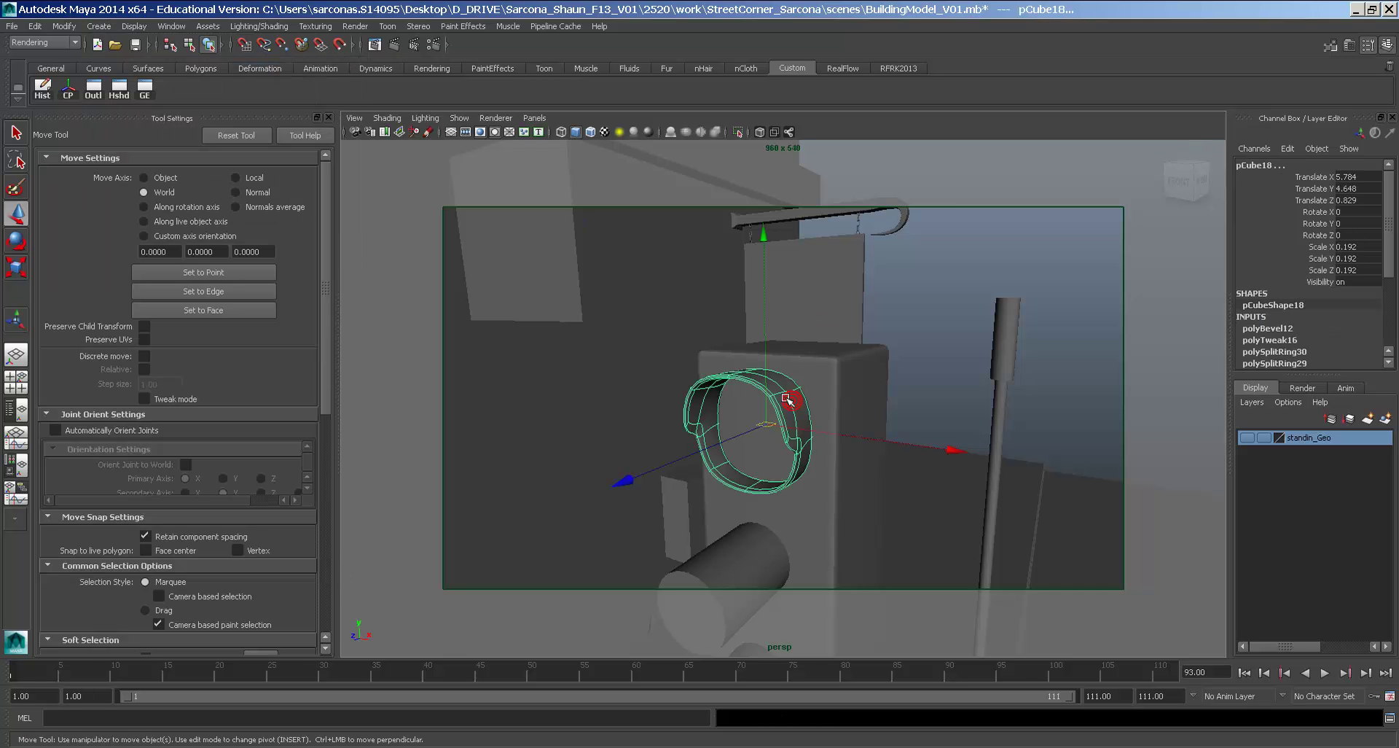
left_click(73, 27)
mouse_move(120, 93)
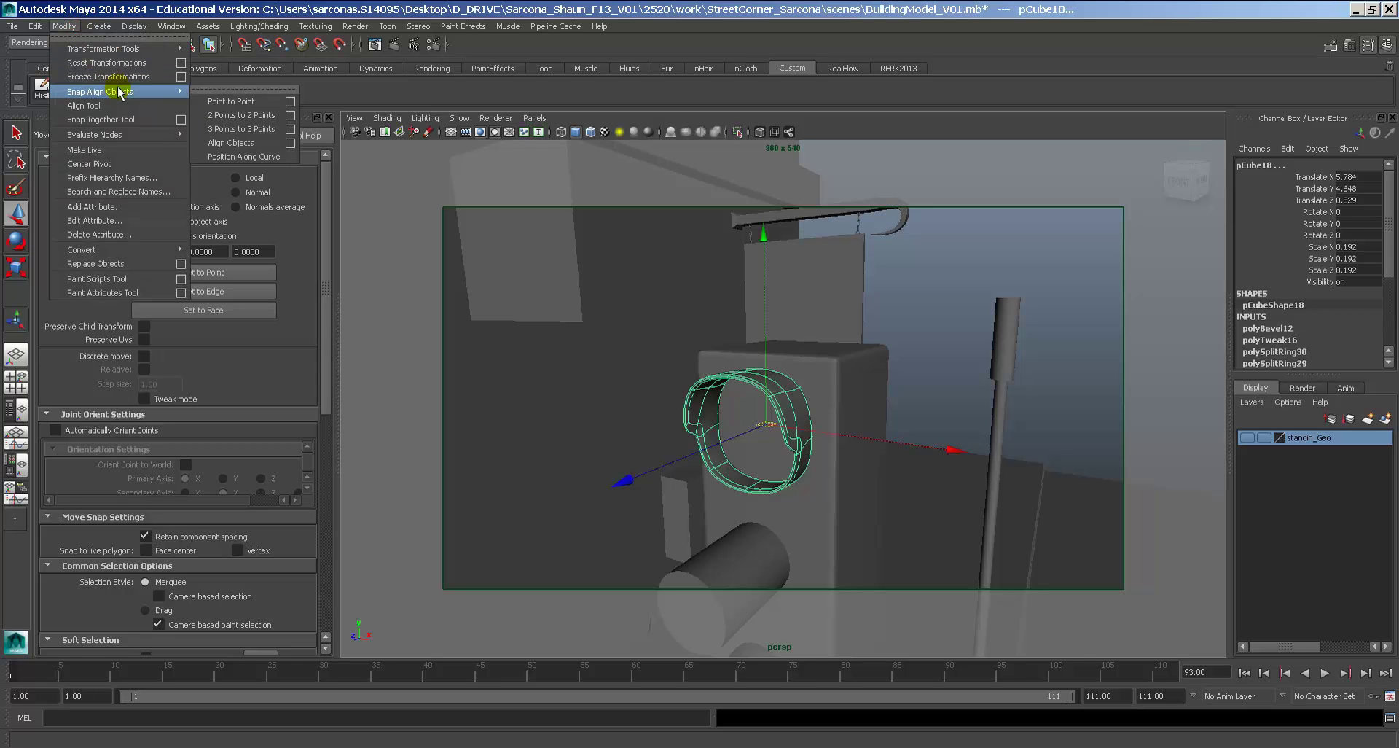
left_click(290, 143)
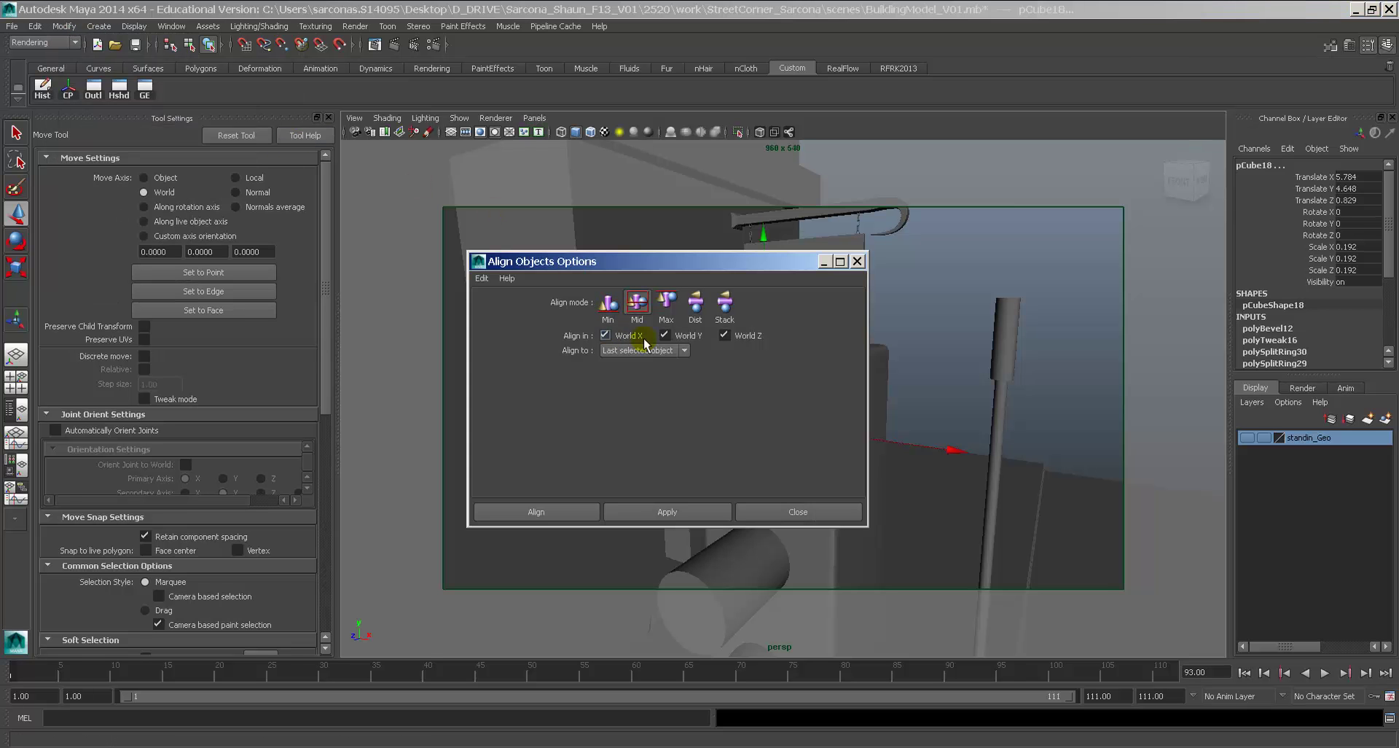
left_click(560, 514)
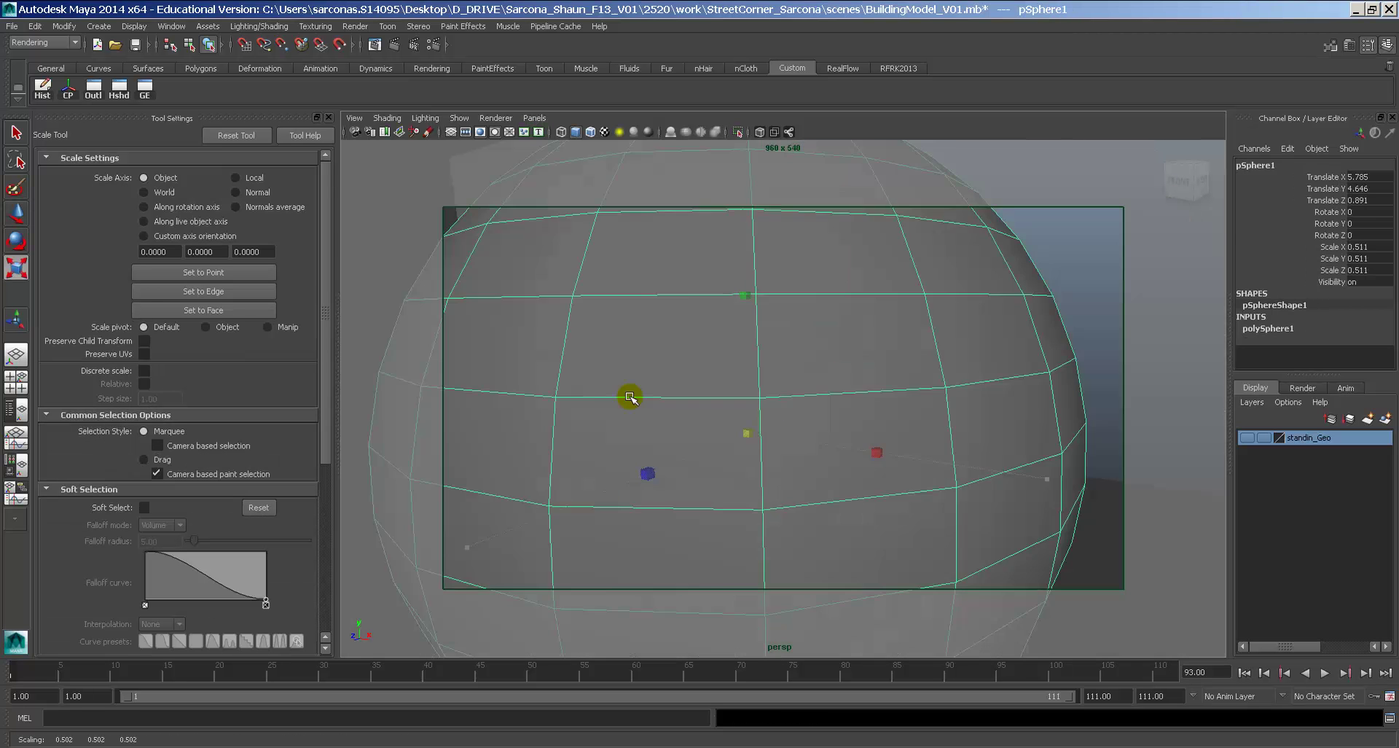
Scale the sphere down uniformly to about 0.093 and set its X rotation to 90.
middle_click_drag(624, 397, 234, 400)
key("e")
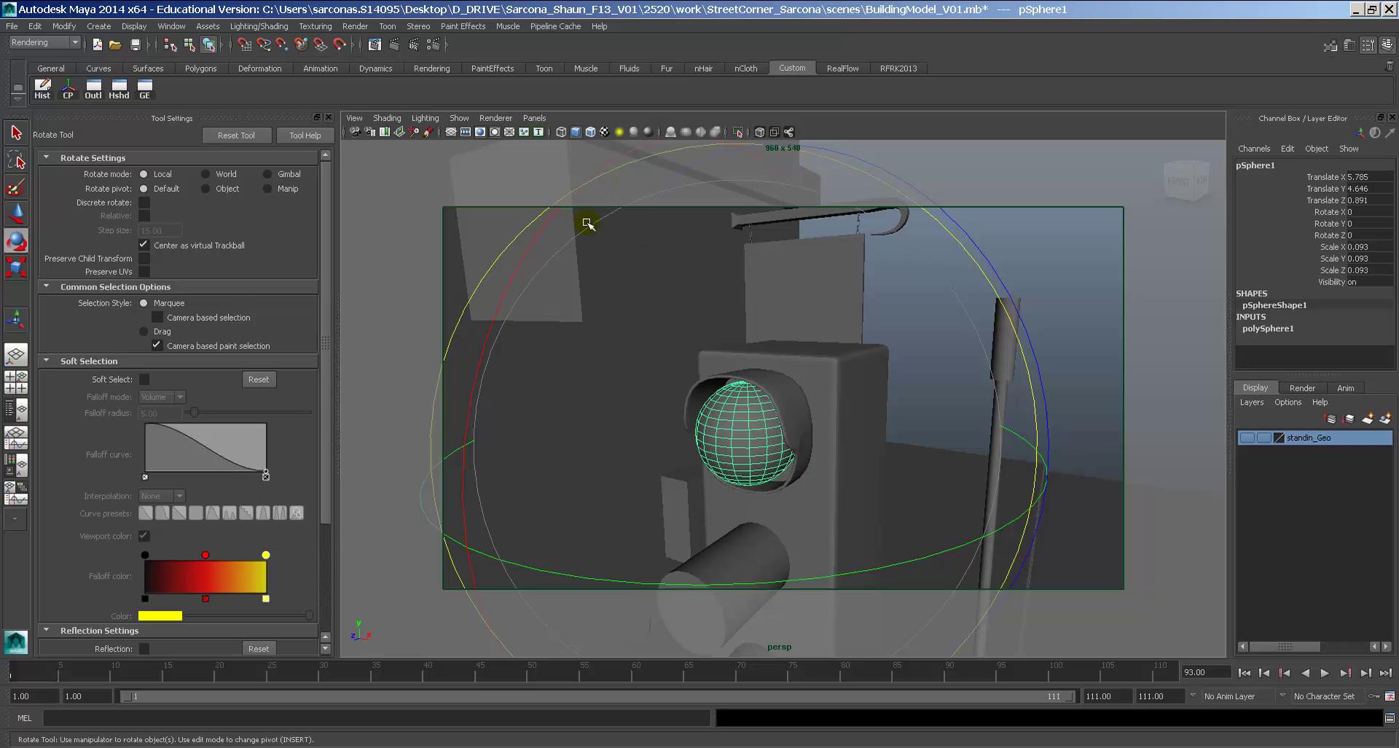
key("minus")
left_click_drag(703, 320, 1290, 318)
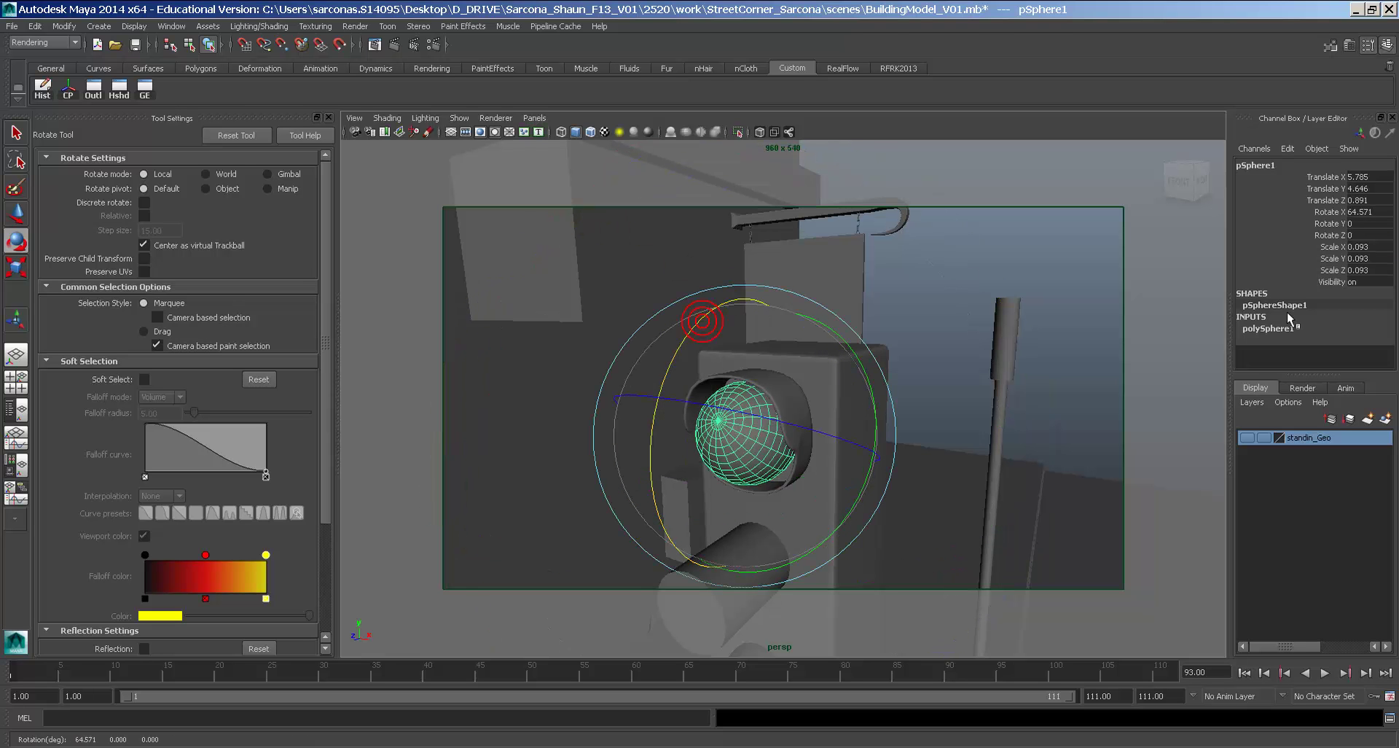
type("90")
key("Return")
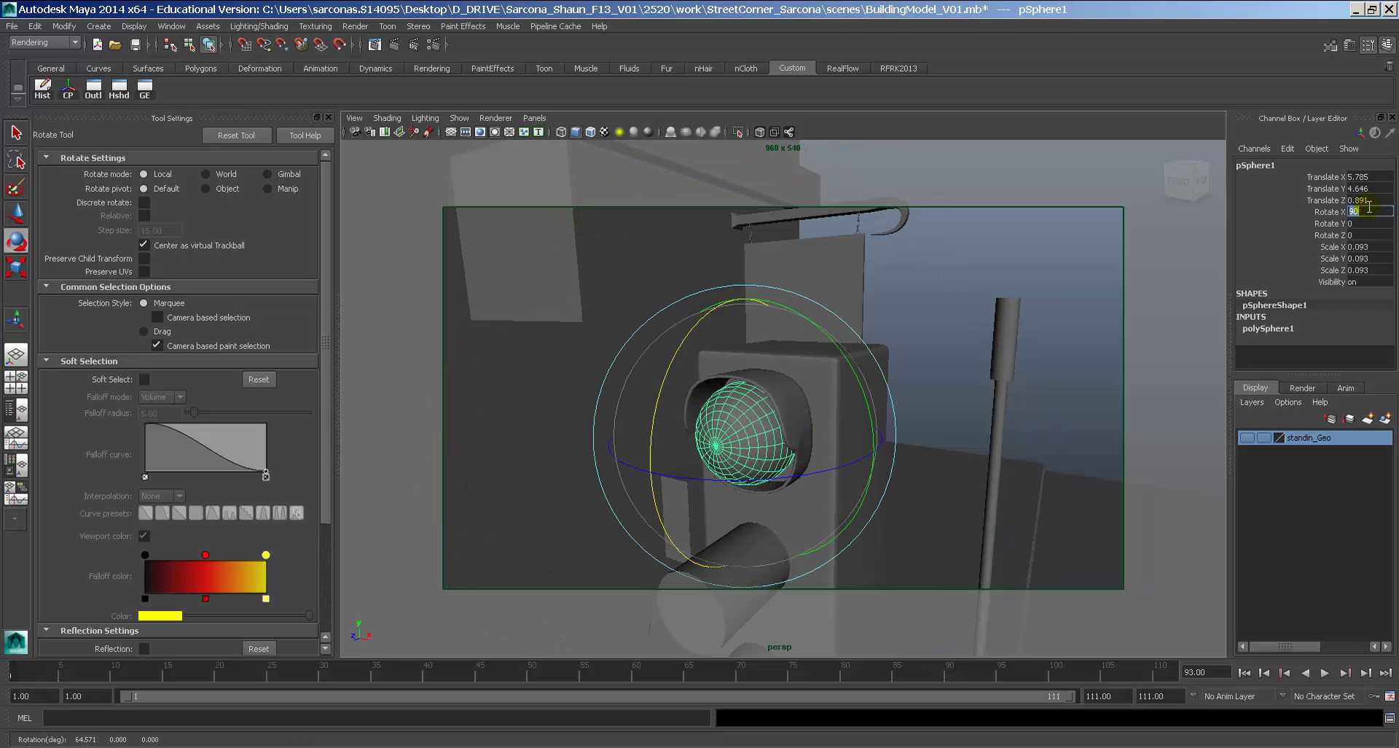
Enlarge the sphere uniformly to about 0.099 in the front view so it fills the visor ring.
left_click_drag(891, 374, 923, 377, "alt")
key("space")
left_click_drag(923, 378, 928, 394)
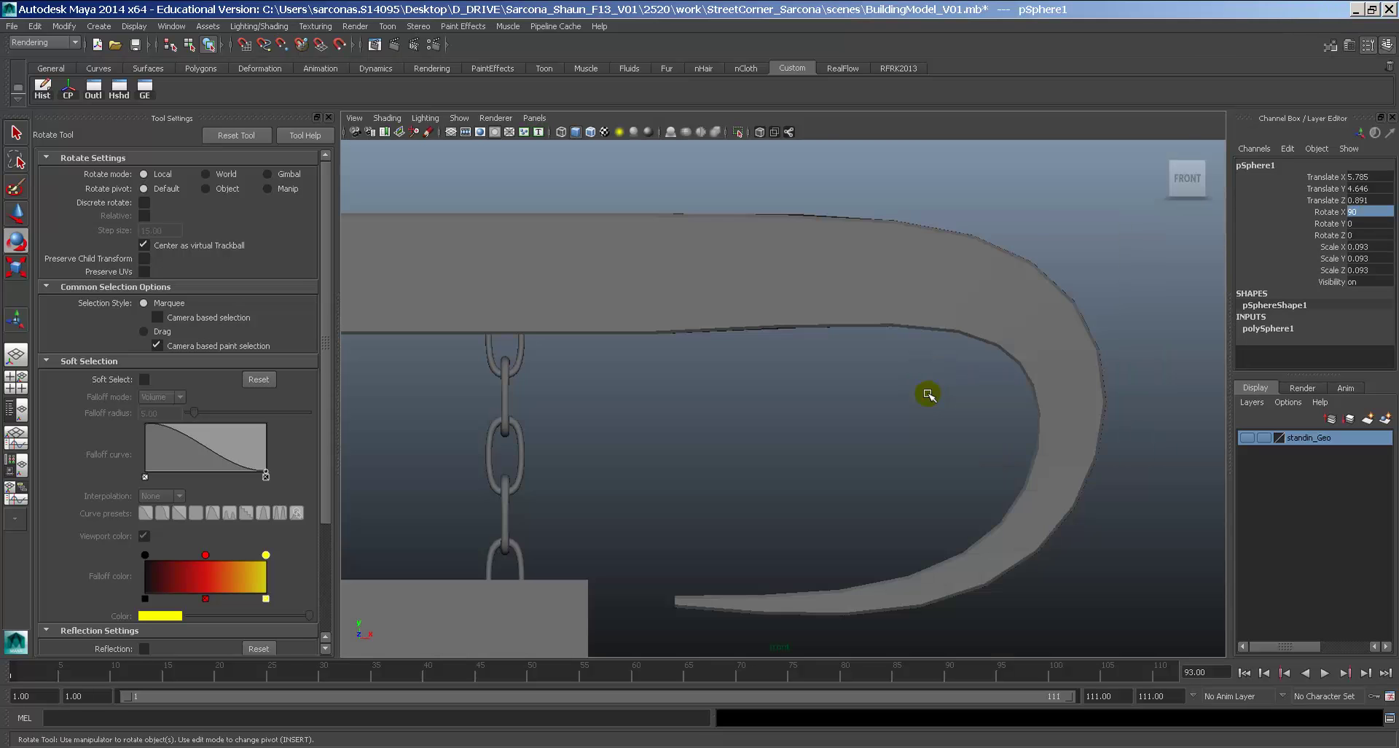
key("f")
right_click_drag(890, 369, 1065, 456, "alt")
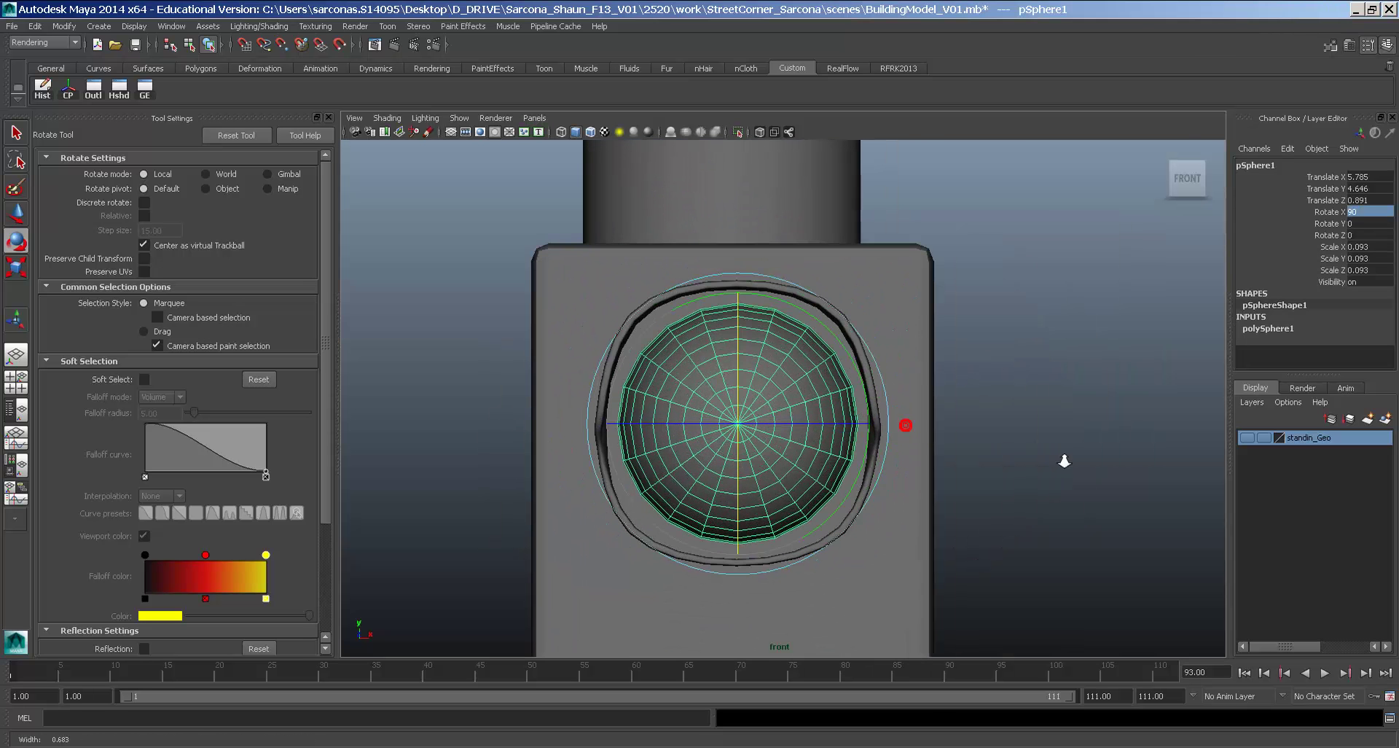
left_click_drag(1064, 456, 869, 336, "alt")
key("r")
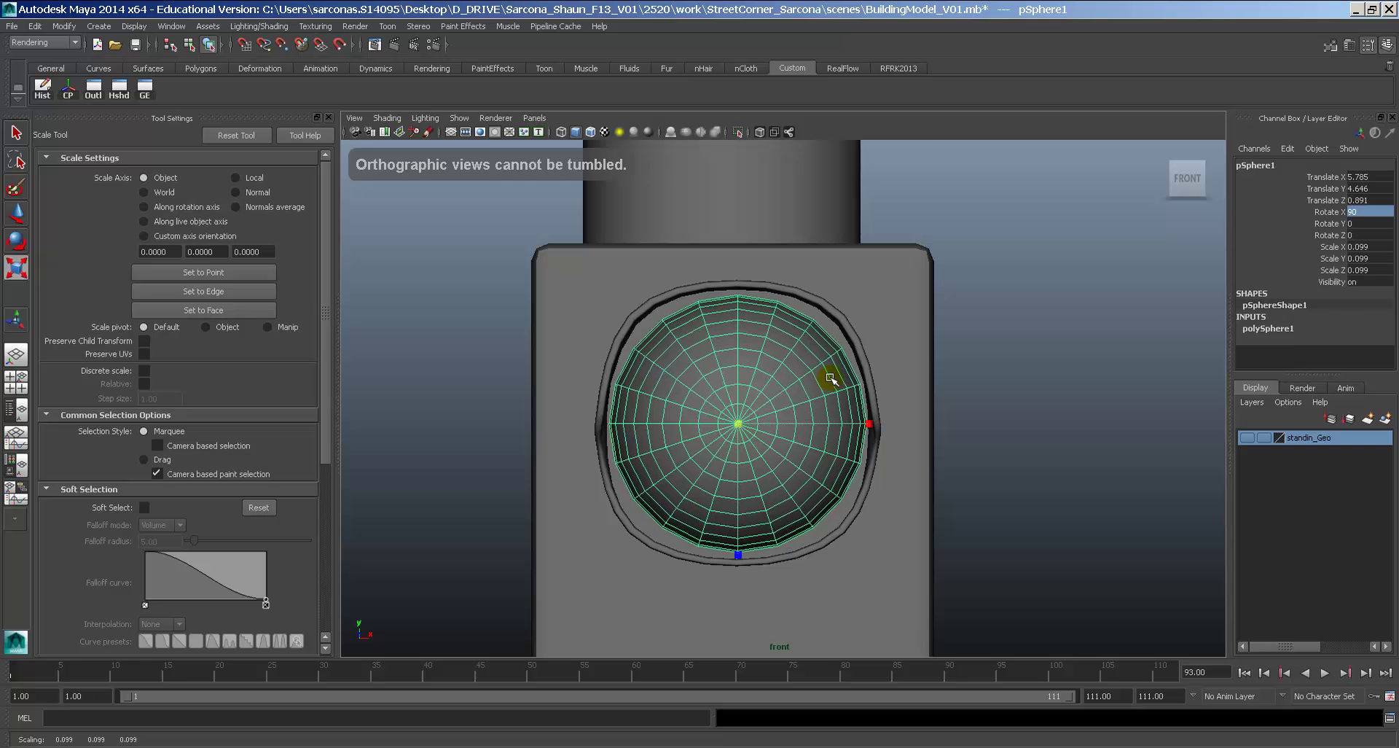
Move the visor ring's upper corner vertices on both sides inward horizontally, working in front wireframe view.
left_click(850, 338)
right_click_drag(851, 338, 819, 335)
key("4")
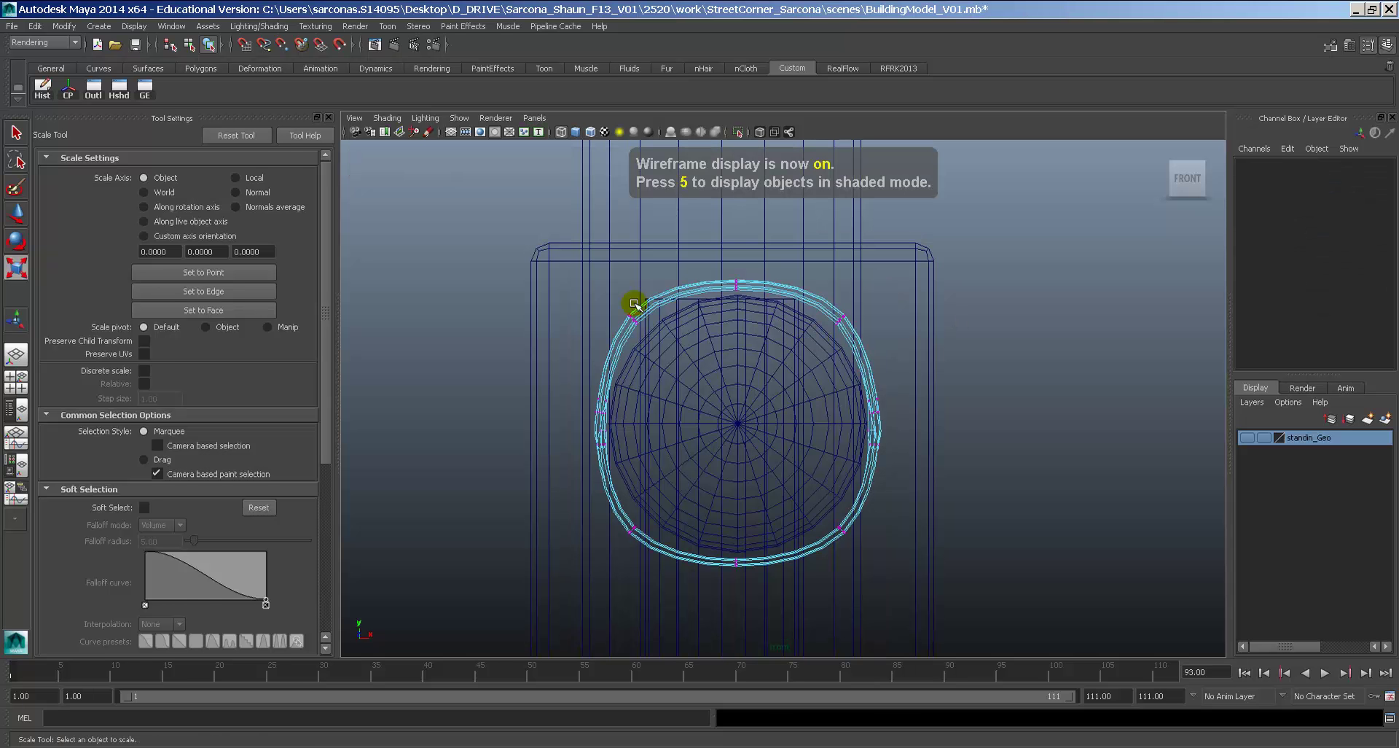
left_click_drag(628, 302, 678, 350)
key("w")
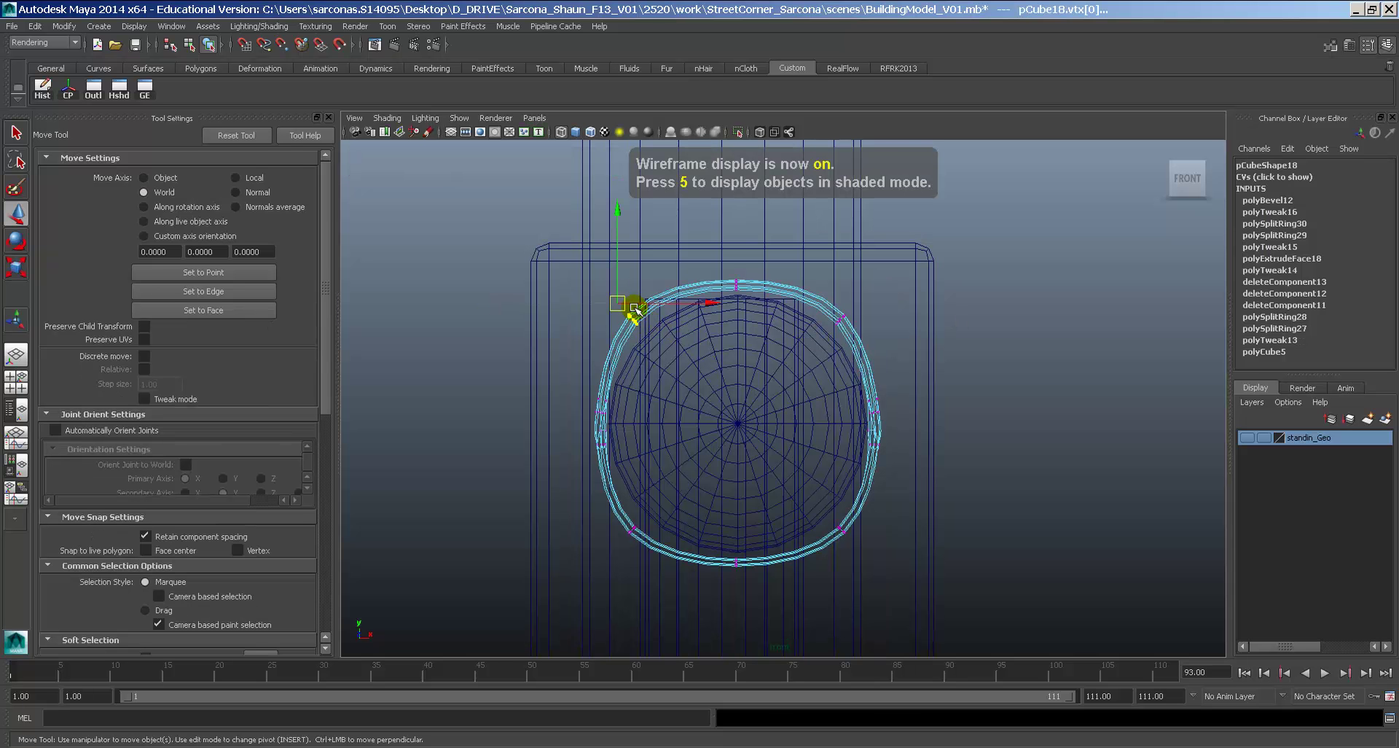
left_click_drag(626, 309, 678, 309)
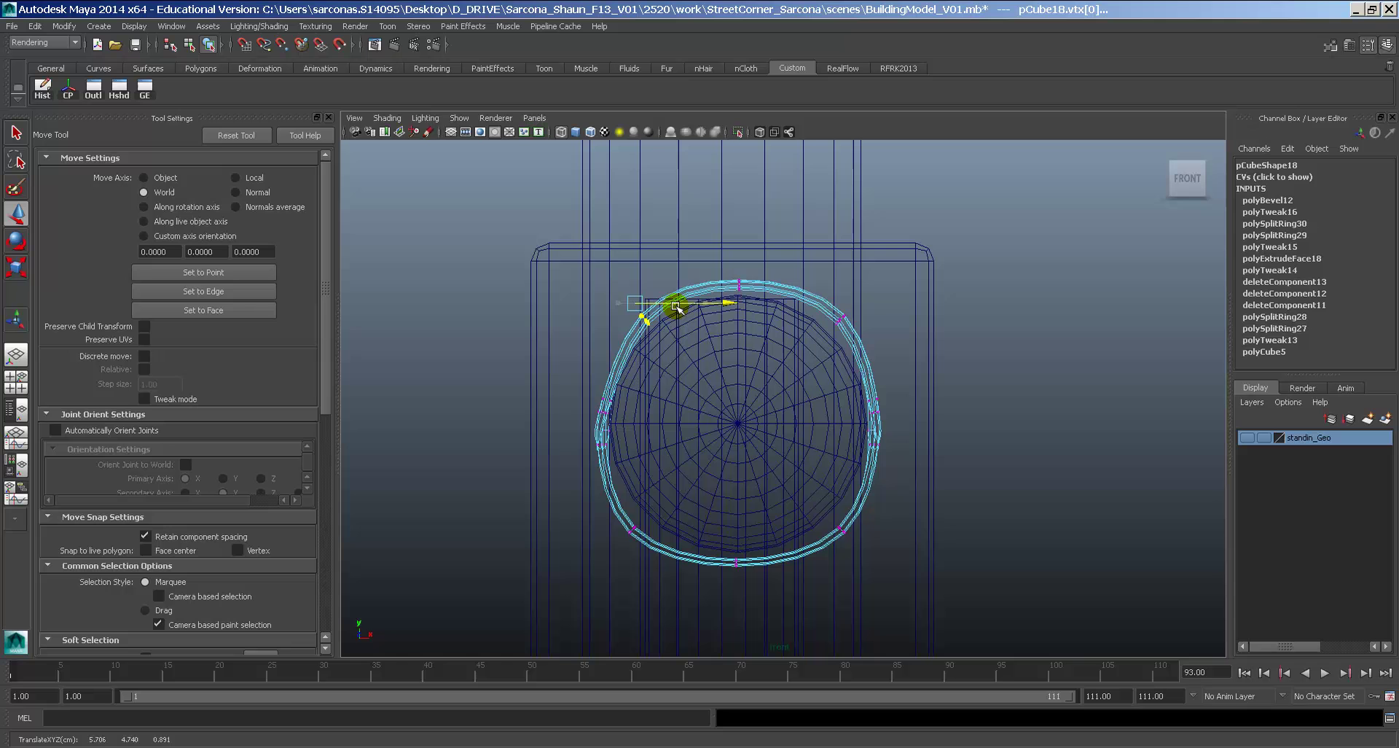
left_click(829, 297)
left_click_drag(916, 306, 894, 306)
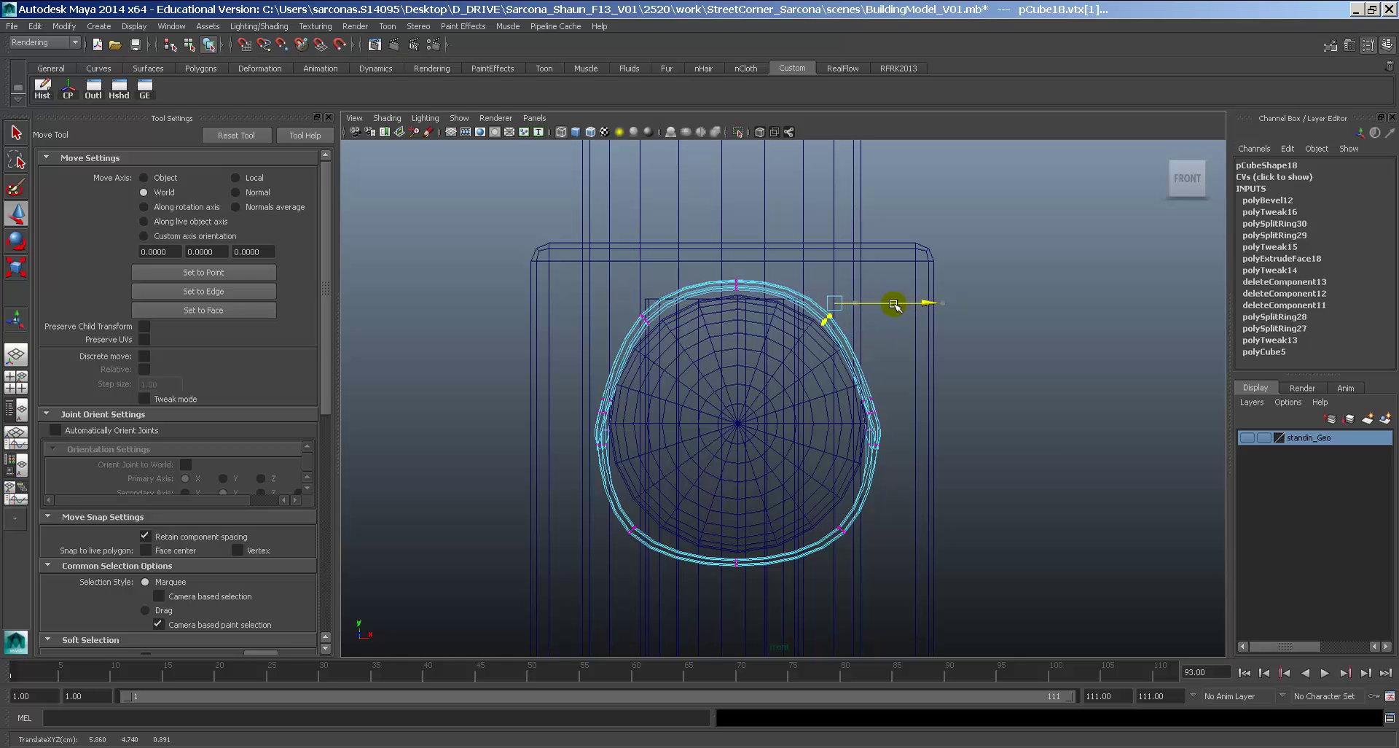
Lower both upper corner vertex groups together and scale them slightly apart to round the ring's top around the sphere.
left_click(635, 308, "shift")
left_click_drag(738, 218, 738, 248)
key("r")
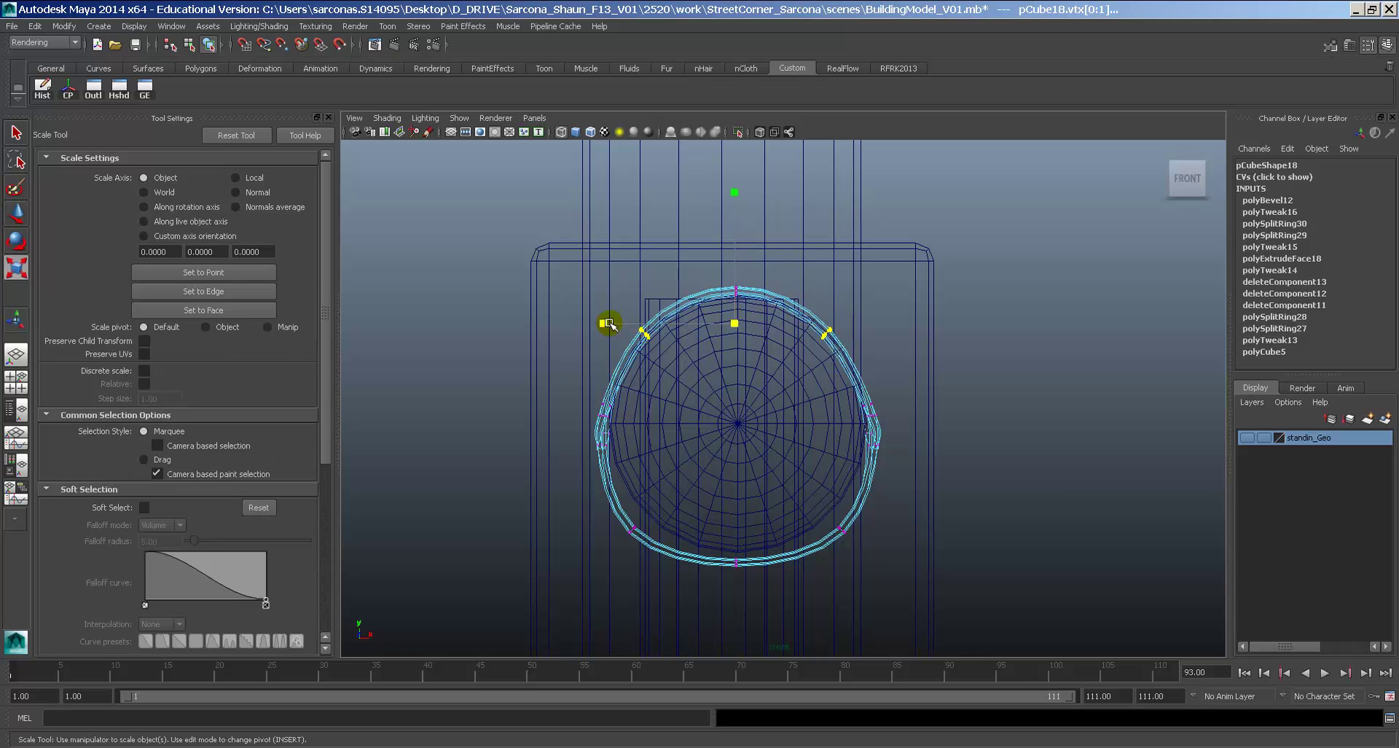
left_click_drag(609, 323, 649, 323)
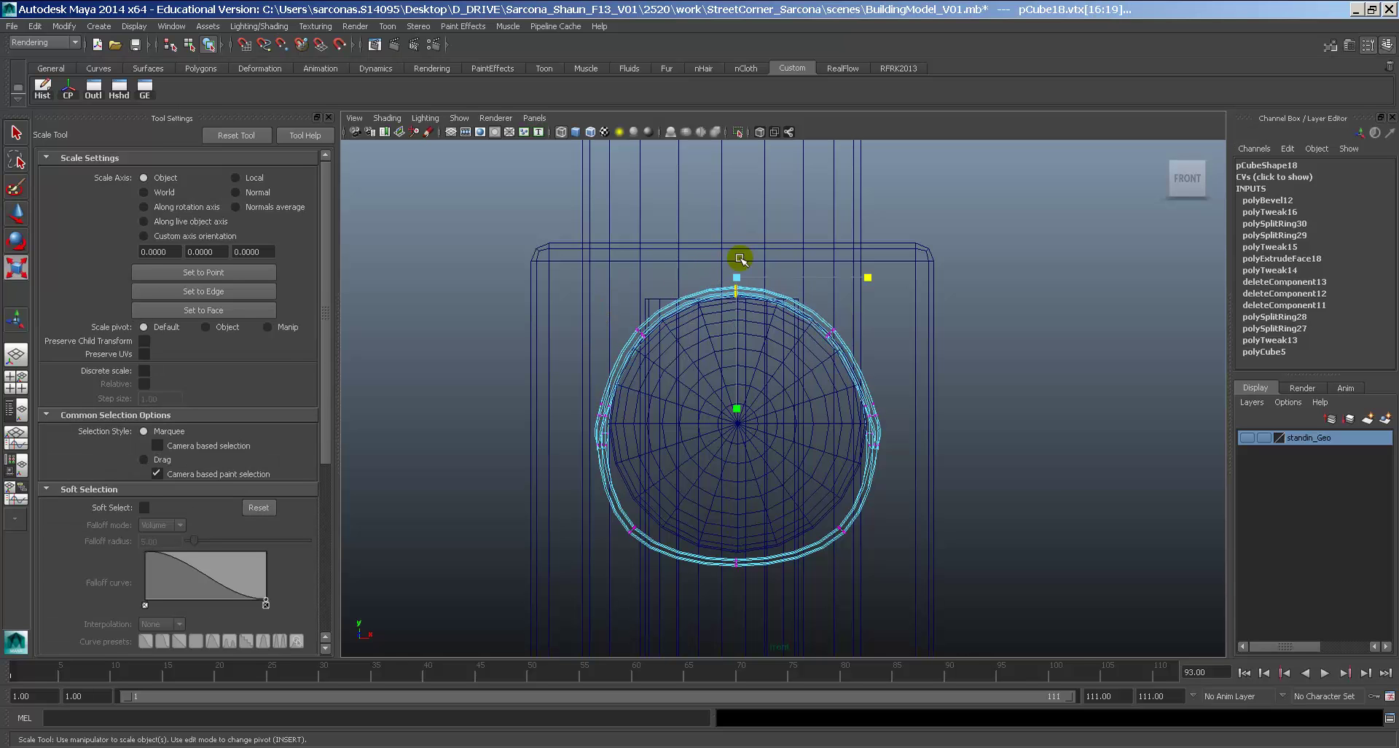
key("w")
key("5")
key("4")
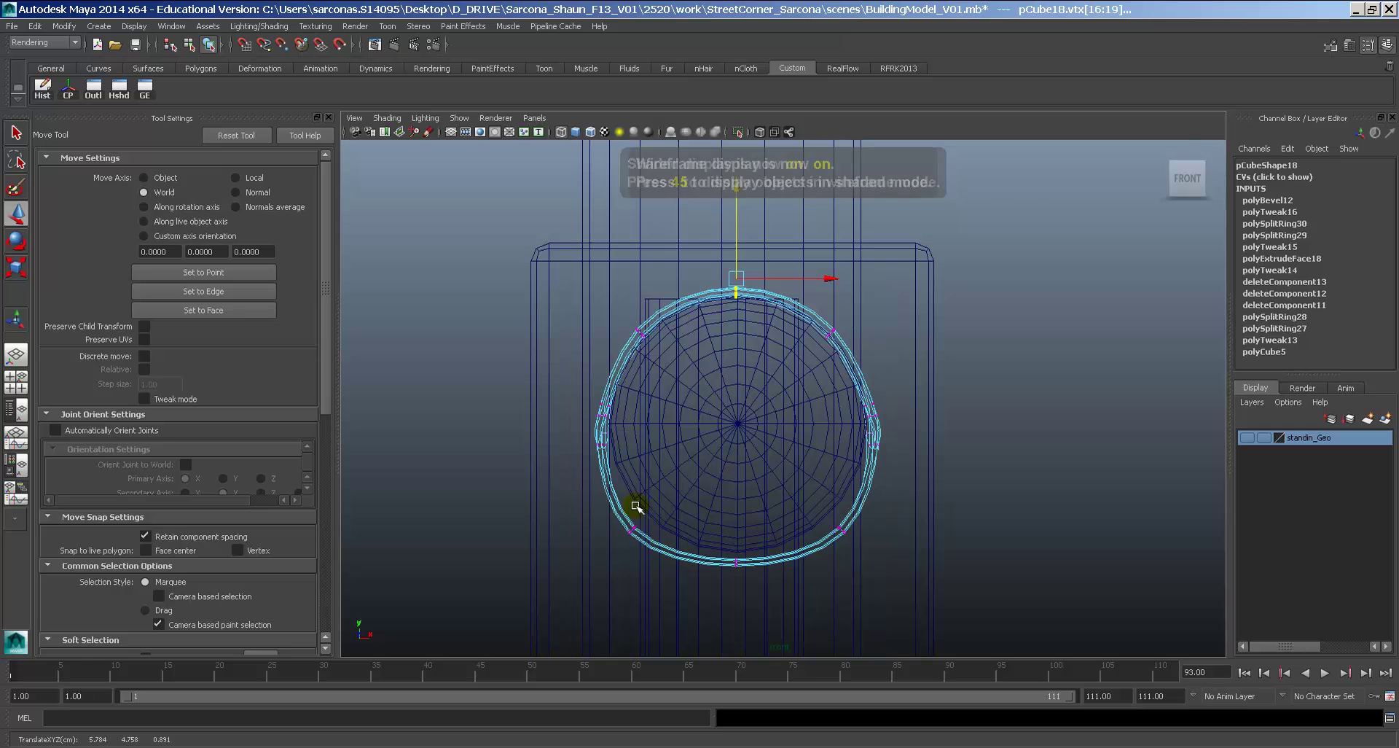
Scale the ring's lower corner vertices slightly closer together and raise them to round the bottom around the sphere.
mouse_move(612, 509)
left_mouse_down()
mouse_move(650, 545)
mouse_move(617, 544)
left_mouse_up()
key("r")
key("w")
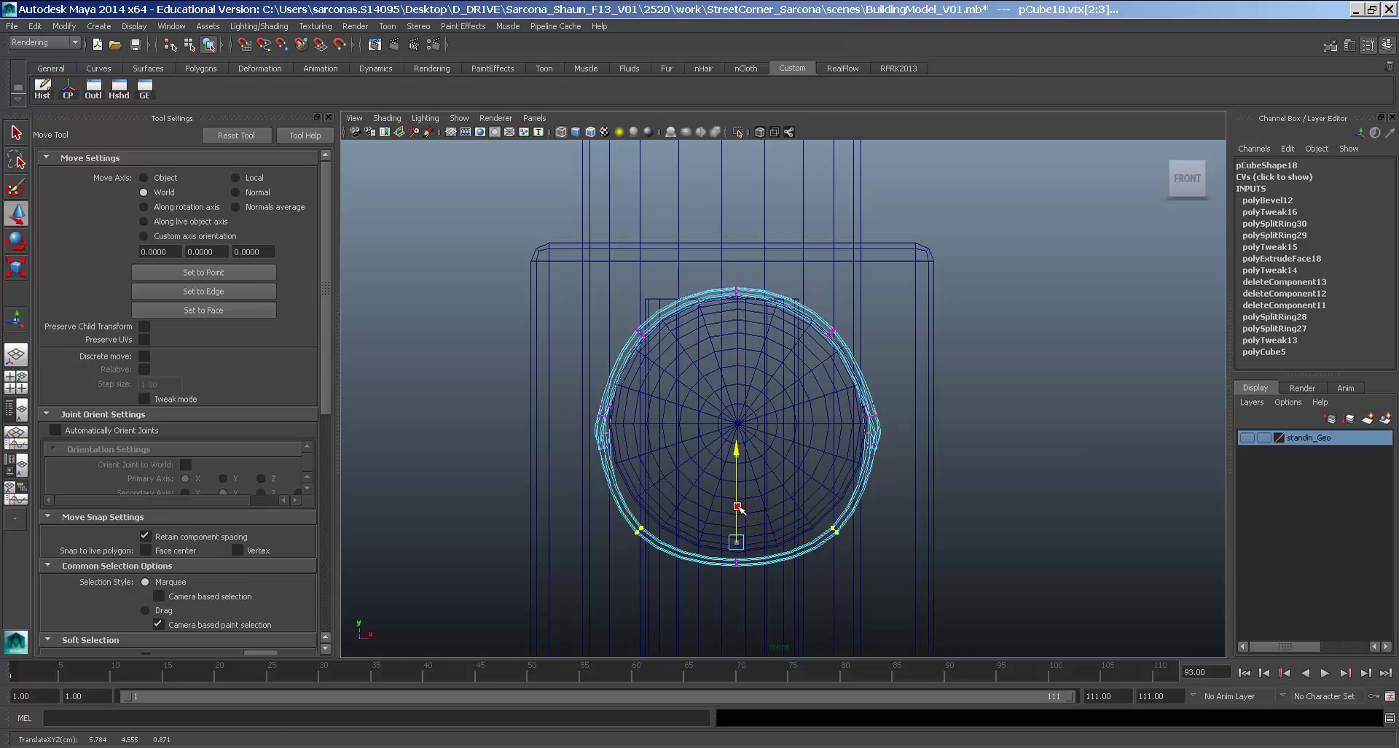
left_click_drag(738, 506, 736, 492)
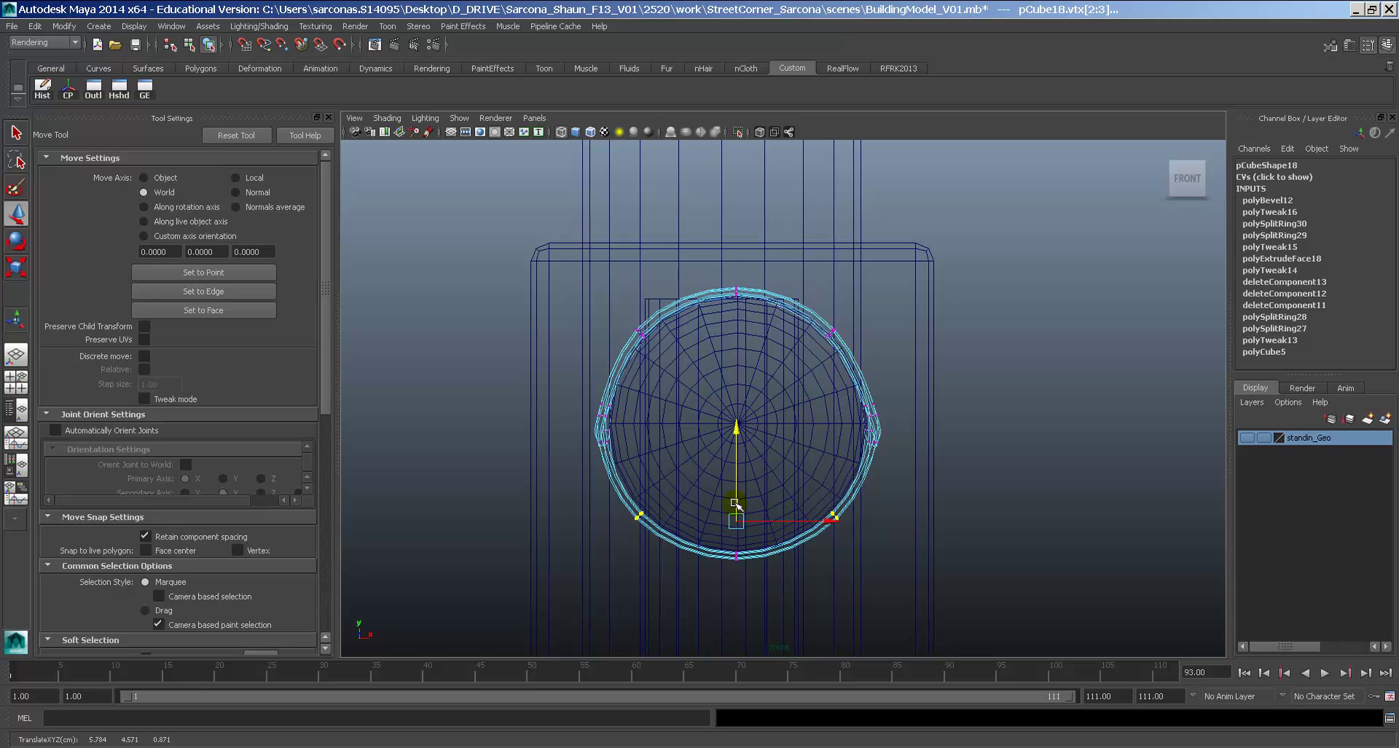
key("5")
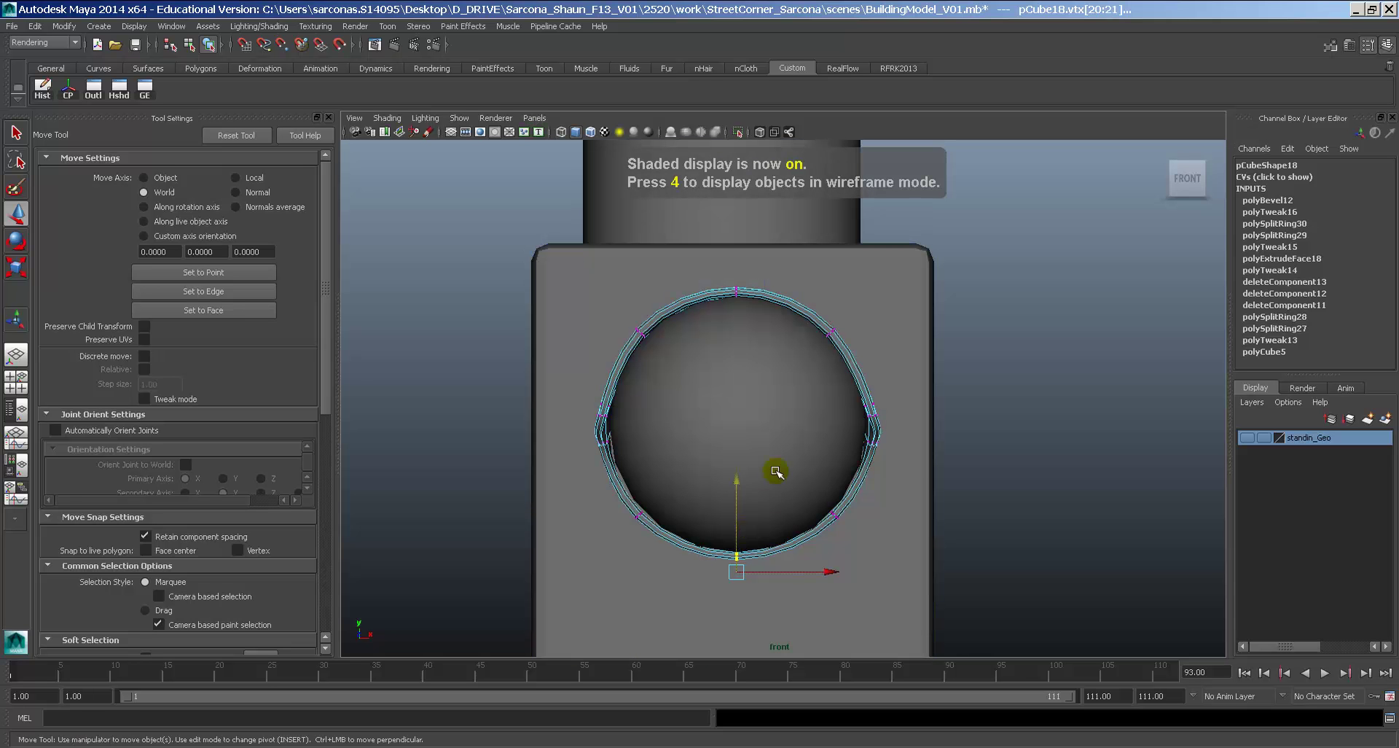
Inspect how the visor ring's sides fit around the sphere in the perspective view.
key("space")
key("space")
left_click_drag(776, 471, 706, 472)
scroll(796, 481, "up", 5)
mouse_move(801, 503)
left_mouse_down("alt")
mouse_move(729, 459)
mouse_move(783, 463)
mouse_move(823, 361)
mouse_move(802, 371)
mouse_move(753, 427)
mouse_move(906, 416)
mouse_move(987, 444)
mouse_move(1078, 252)
mouse_move(1003, 437)
mouse_move(977, 440)
left_mouse_up("alt")
scroll(787, 453, "up", 3)
key("4")
key("6")
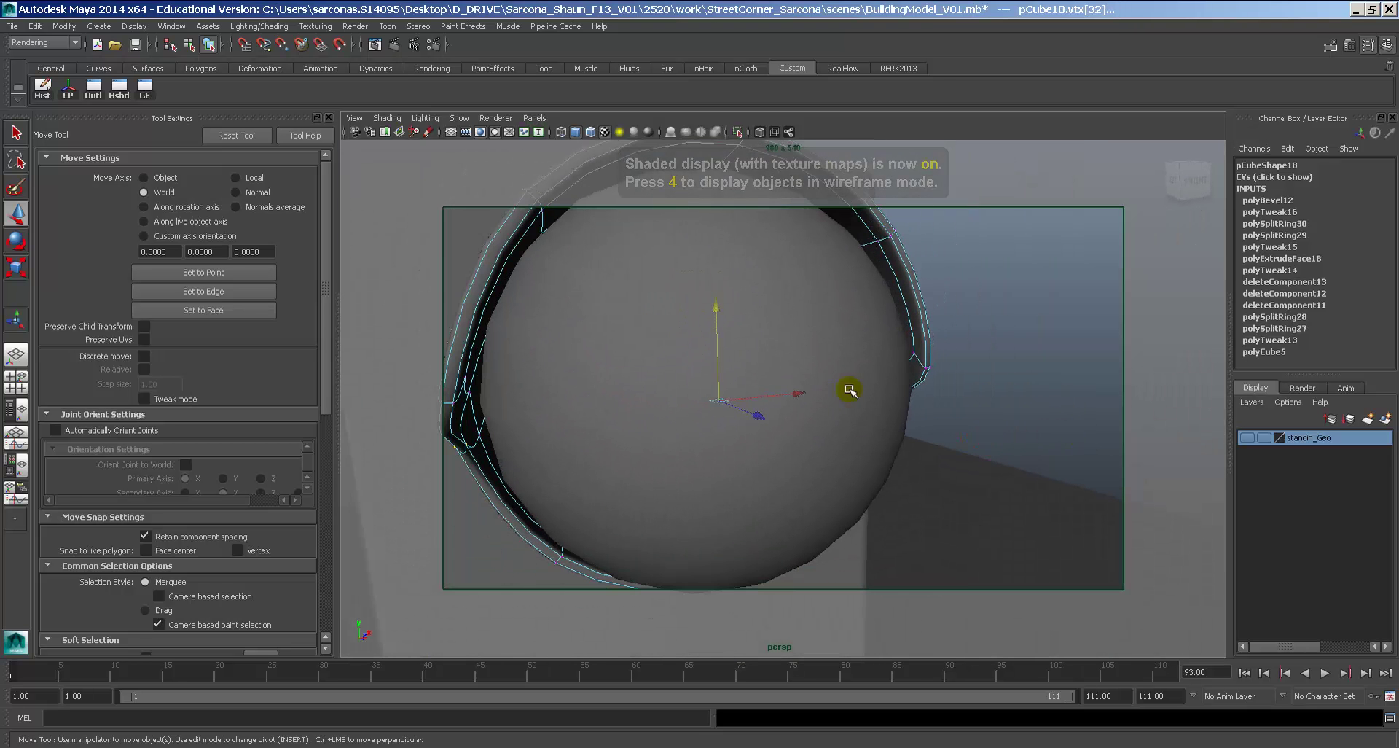
mouse_move(850, 390)
left_mouse_down("alt")
mouse_move(915, 396)
mouse_move(875, 410)
mouse_move(879, 389)
mouse_move(729, 408)
left_mouse_up("alt")
key("4")
key("5")
key("r")
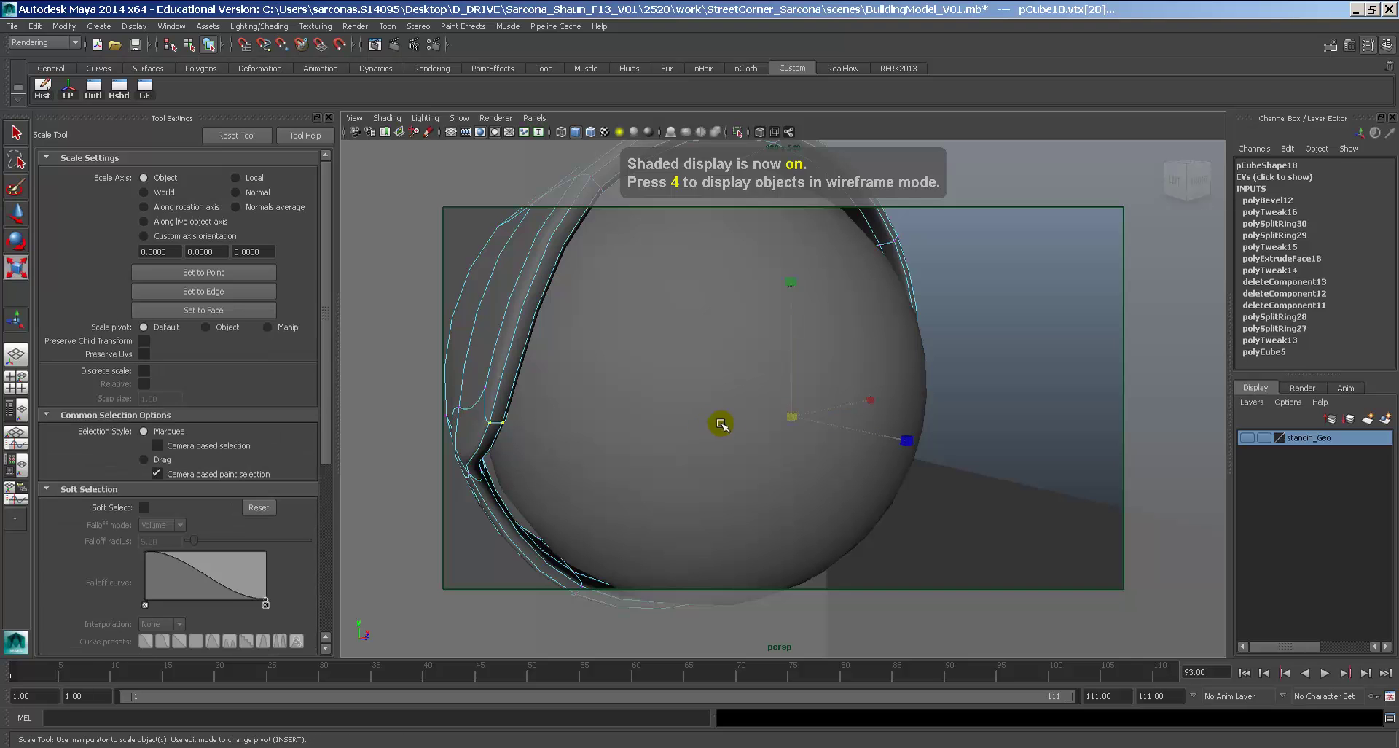
left_click_drag(877, 396, 756, 450, "alt")
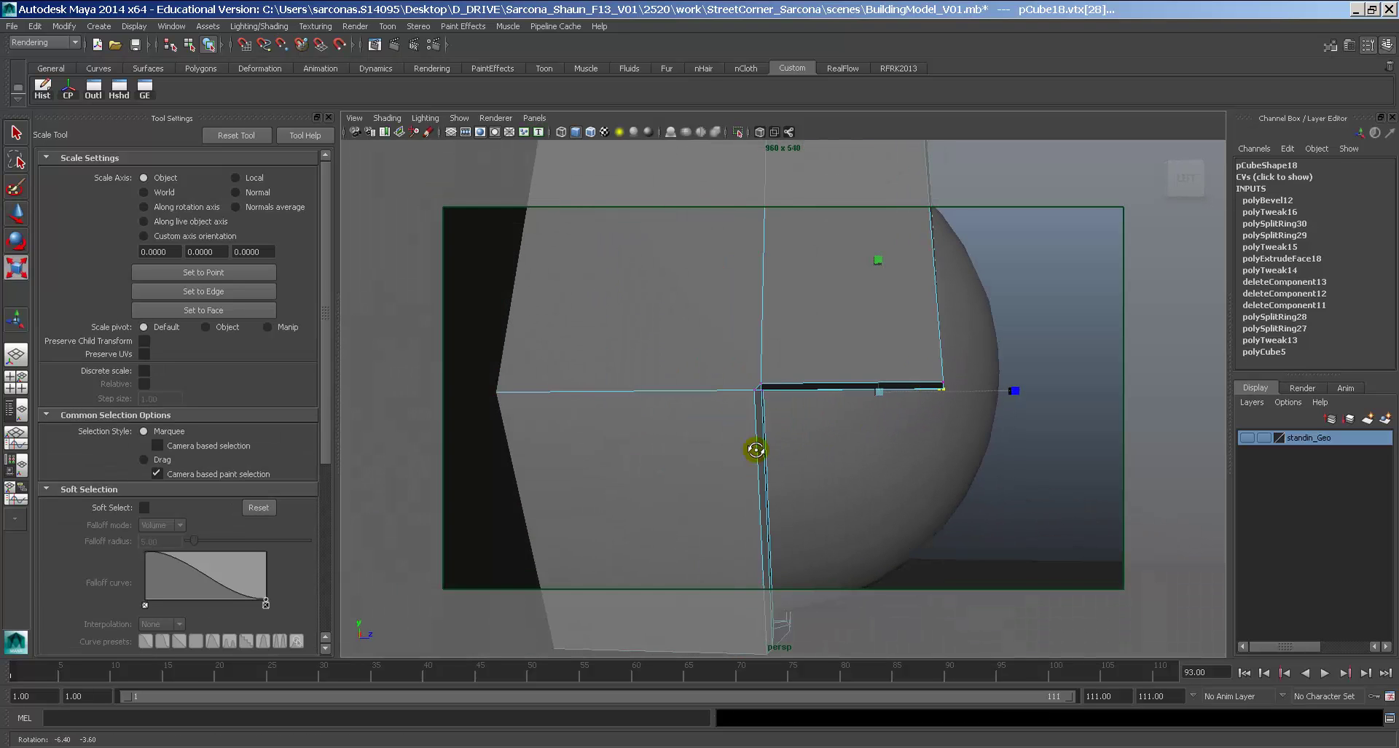
key("4")
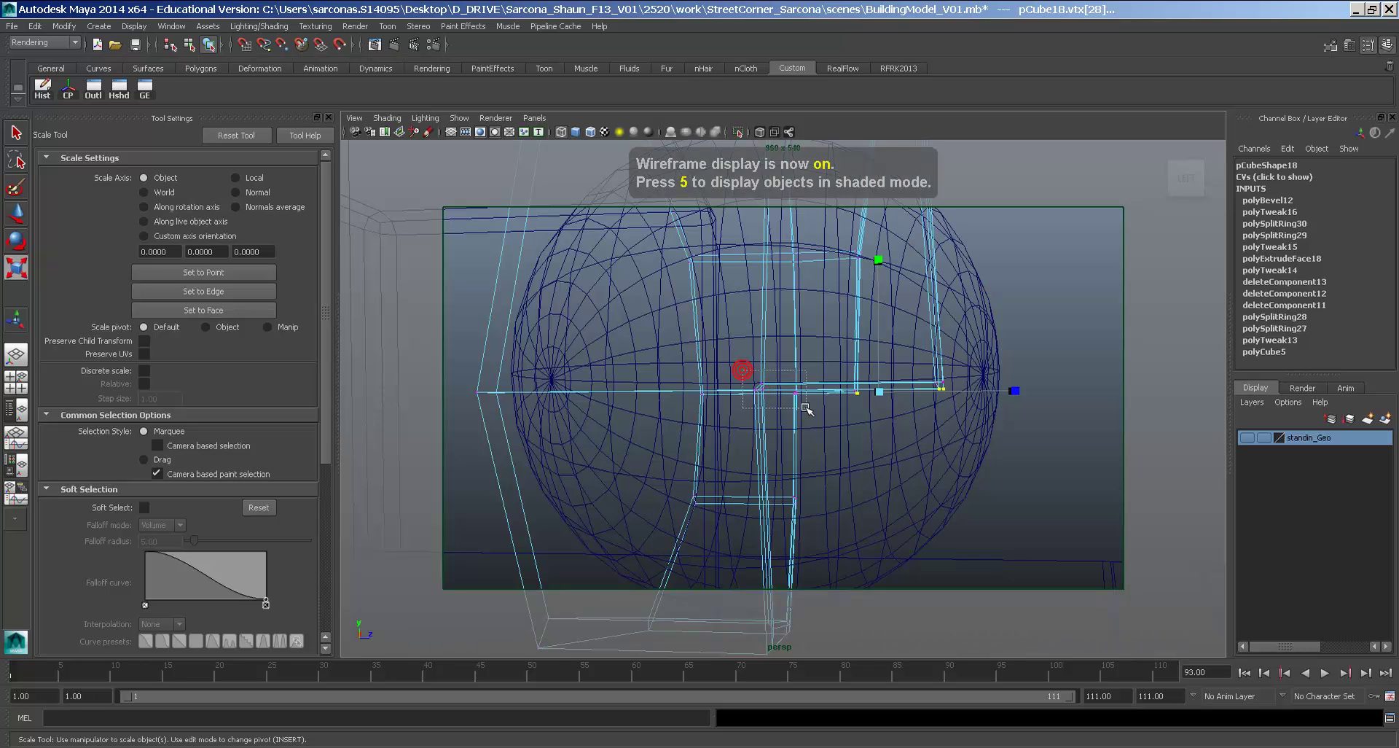
left_click(794, 414)
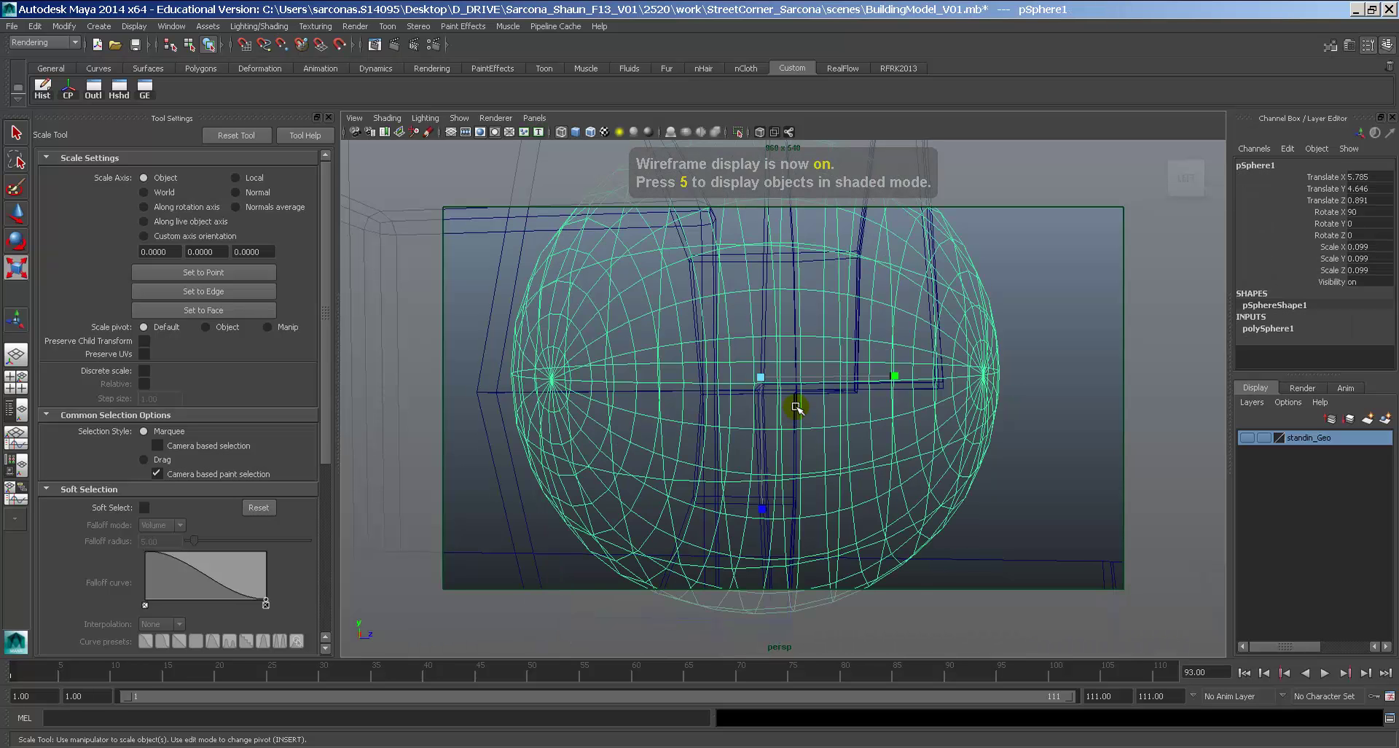
key("5")
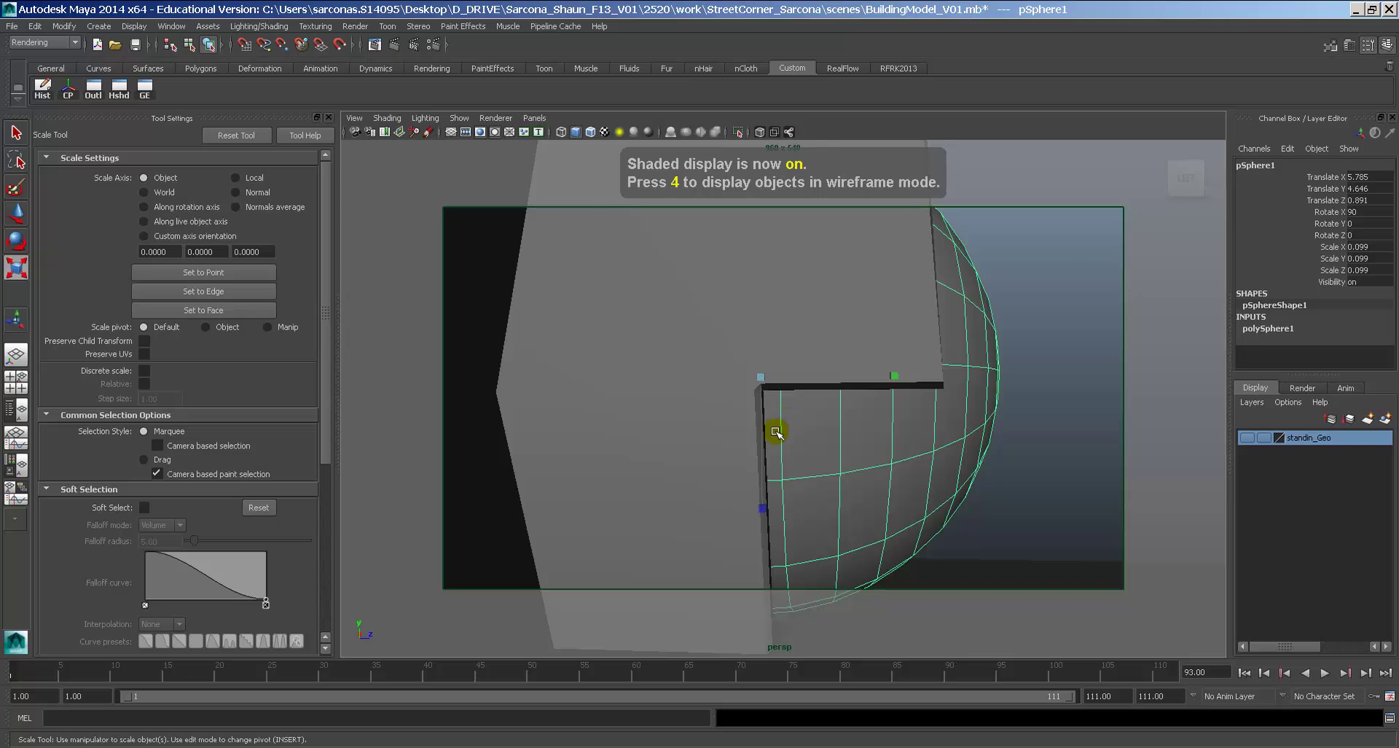
key("ctrl+z")
Try to narrow the whole visor ring slightly in width around the sphere in object mode.
left_click_drag(772, 431, 662, 412, "alt")
key("F8")
middle_click_drag(663, 412, 655, 415)
left_click_drag(670, 423, 596, 420, "alt")
middle_click_drag(595, 419, 597, 423)
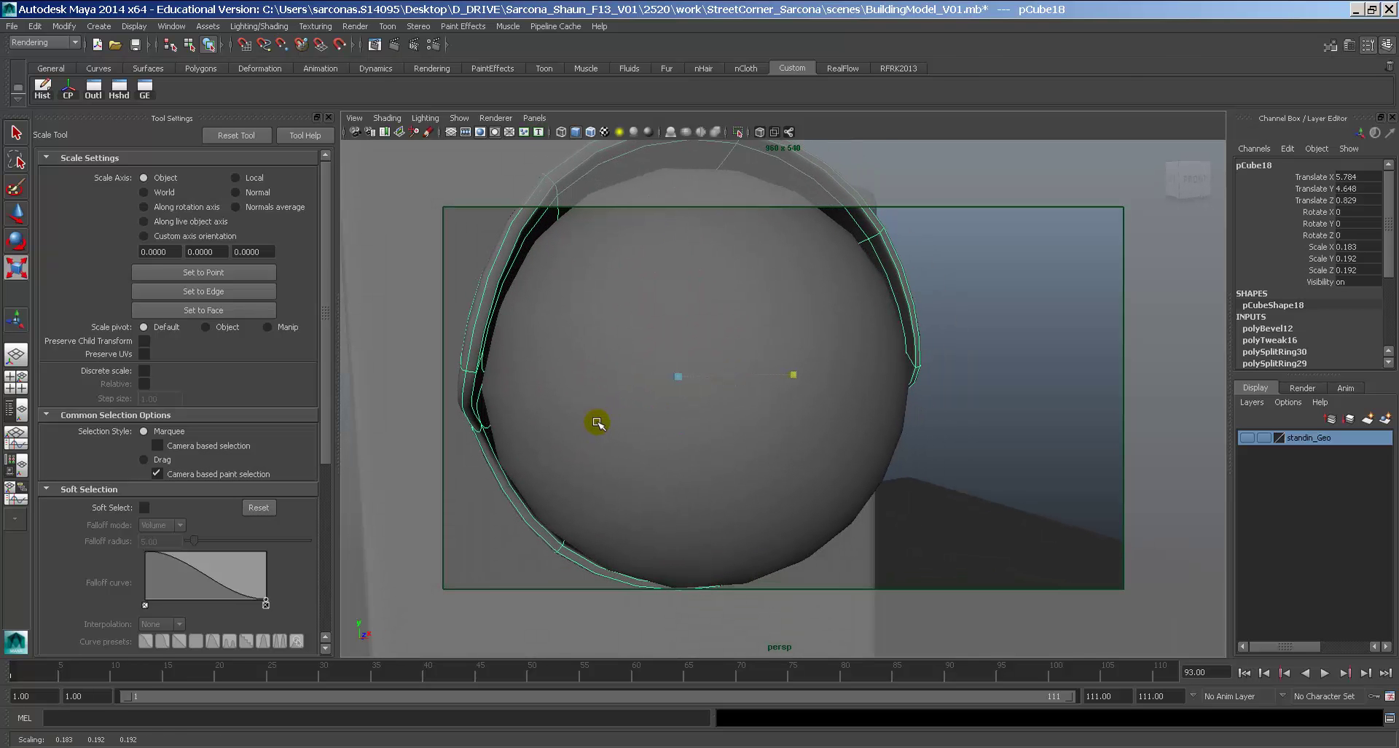
key("ctrl+z")
Try to insert an edge loop around the visor ring just behind the step in its side.
left_click_drag(741, 464, 794, 476, "alt")
right_click_drag(790, 477, 674, 461, "alt")
left_click_drag(674, 461, 576, 453, "alt")
right_click_drag(575, 454, 567, 454, "alt")
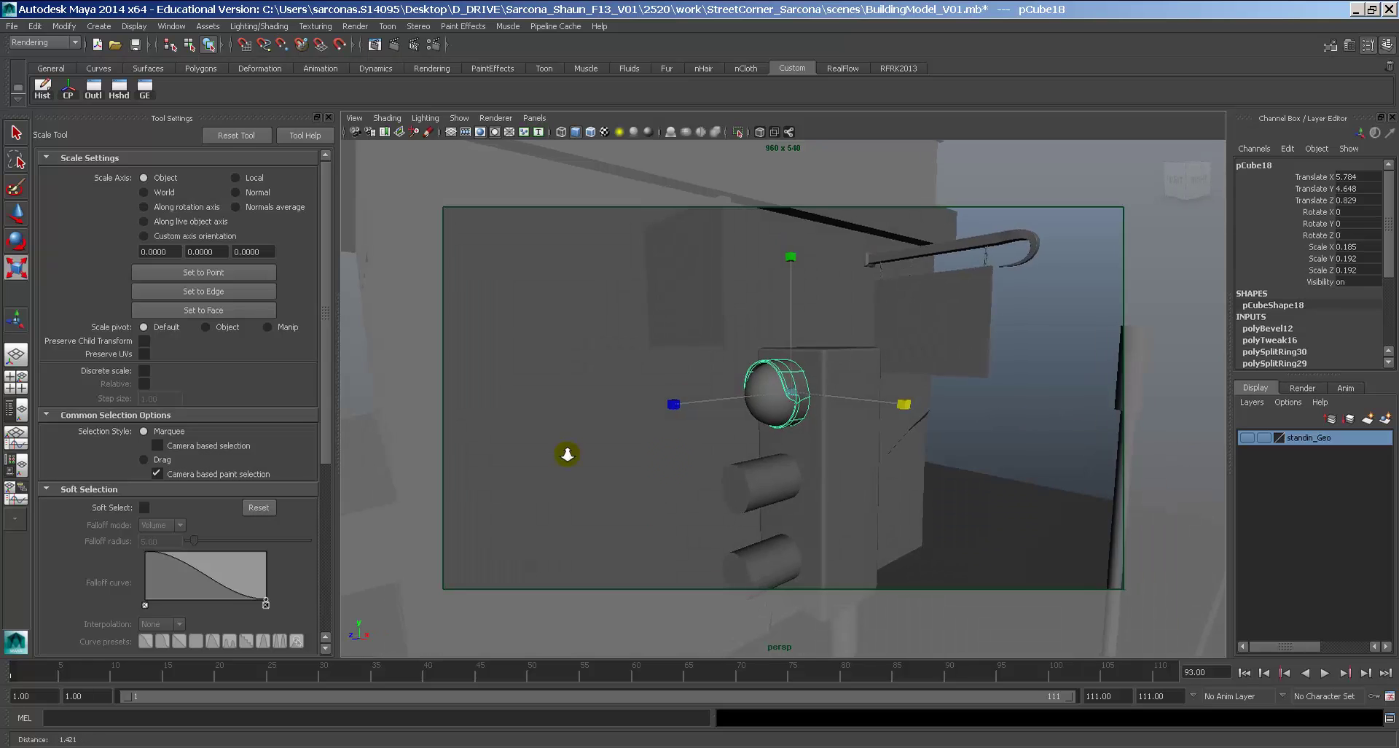
left_click_drag(567, 454, 605, 453, "alt")
left_click(780, 406)
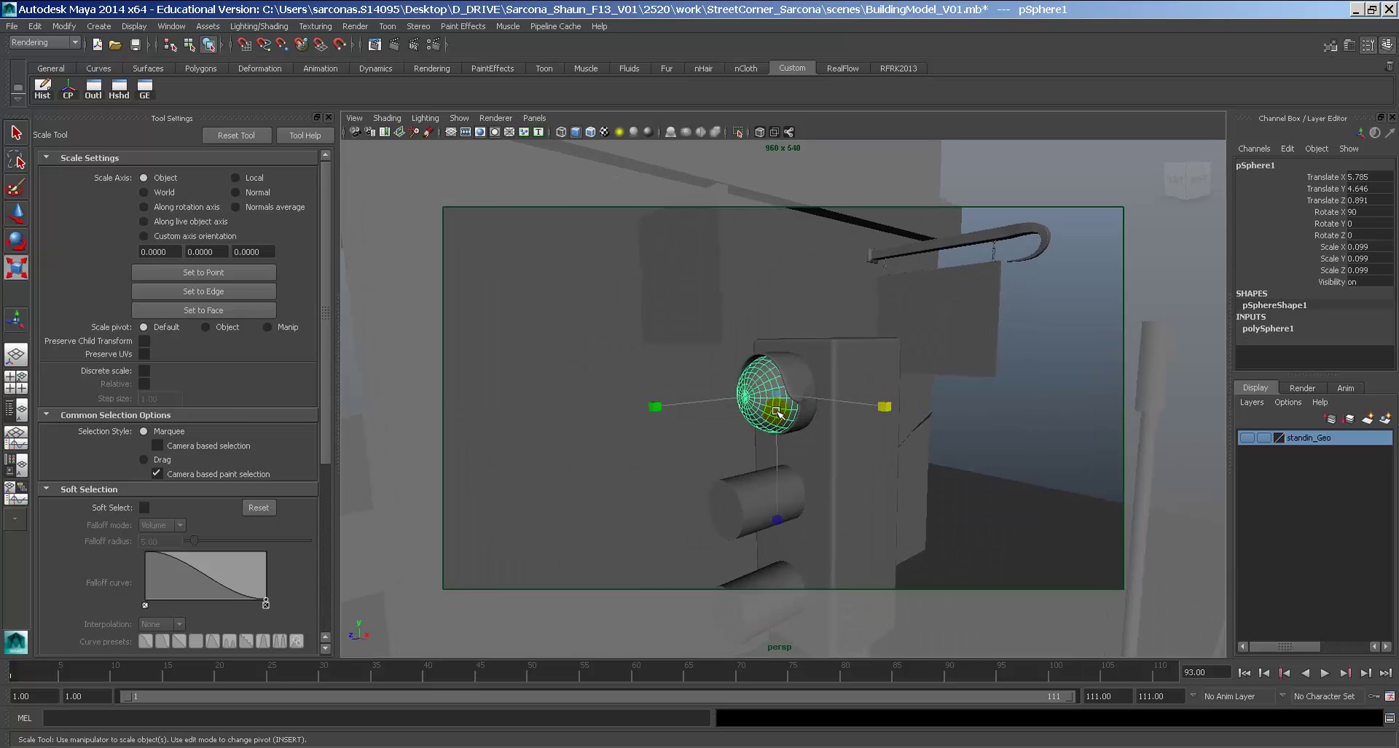
key("f")
left_click(880, 420)
key("4")
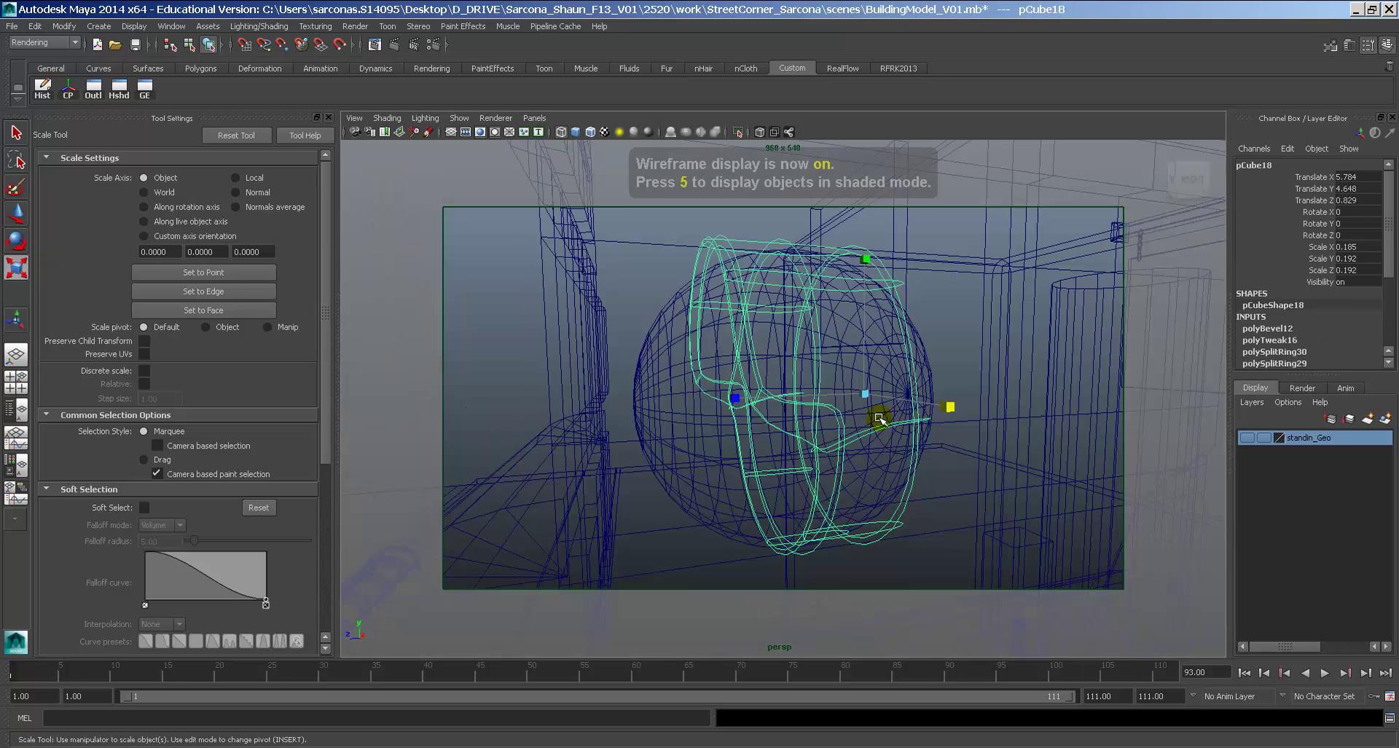
key("5")
key("space")
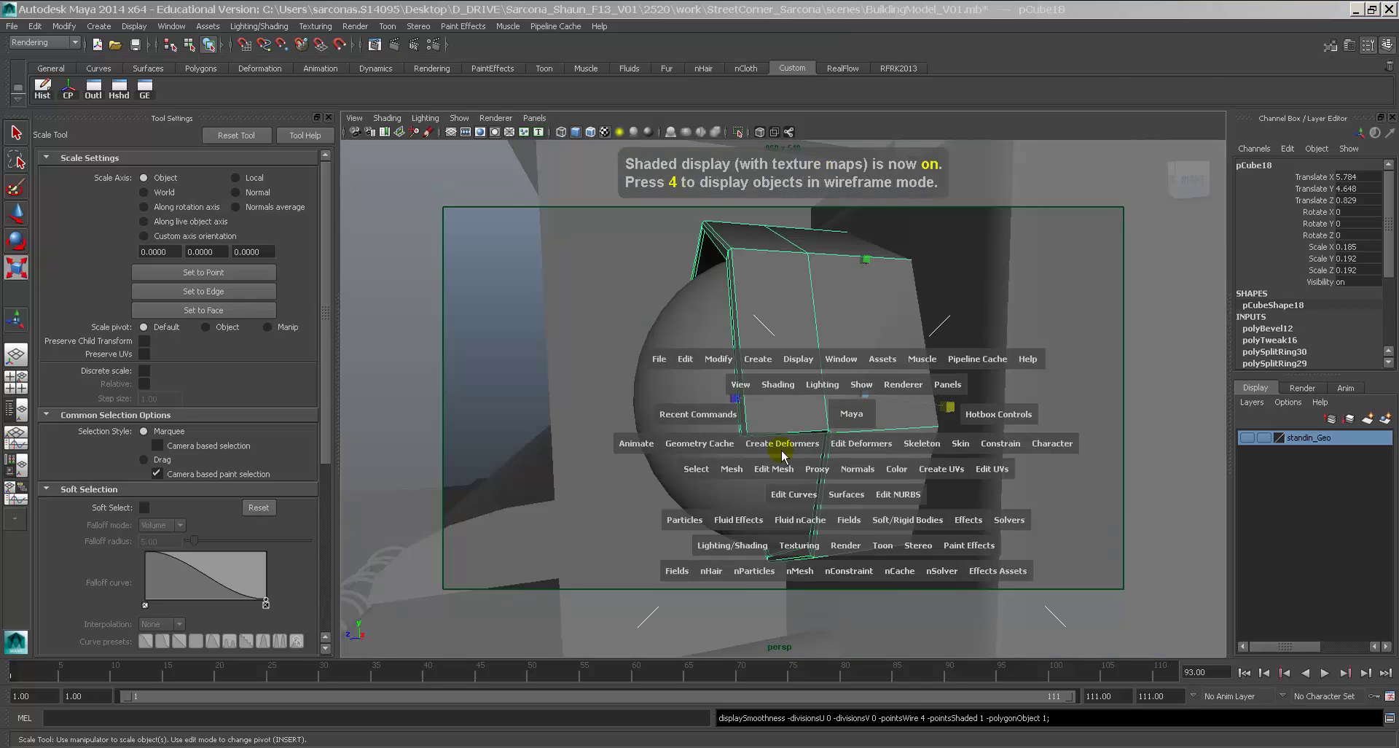
left_click(778, 467)
left_click(809, 395)
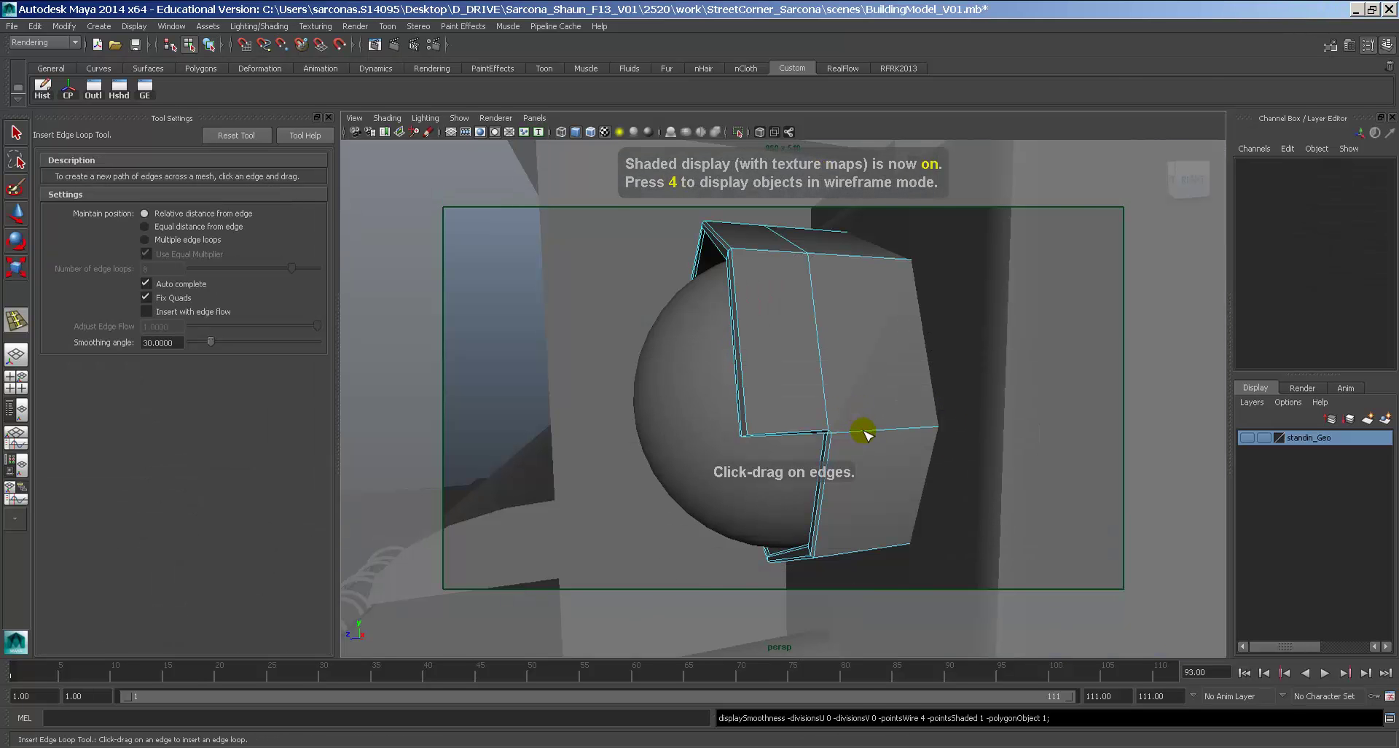
left_click(861, 431)
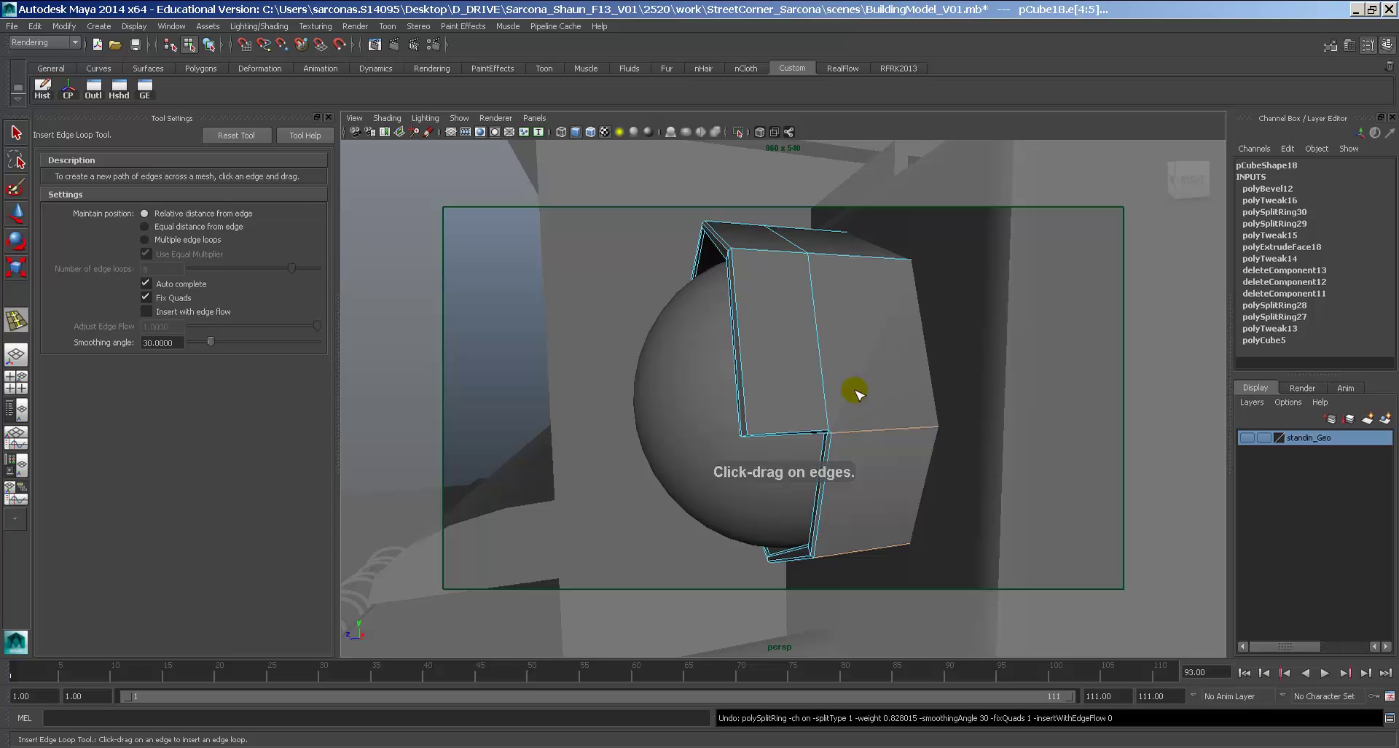
scroll(856, 394, "up", 6)
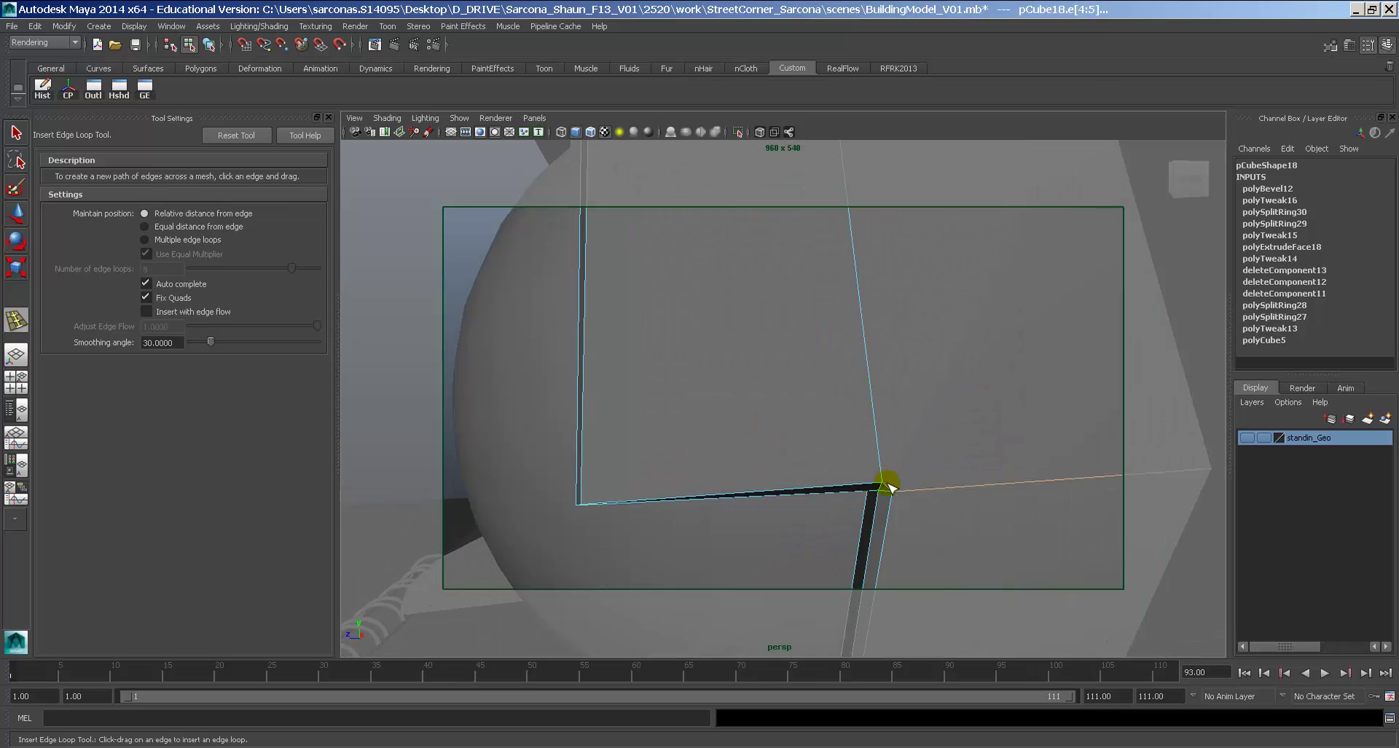
Cut the visor ring's faces straight across its width behind the step in top view, and check the smoothed shape in perspective.
key("w")
key("space")
left_click(888, 379)
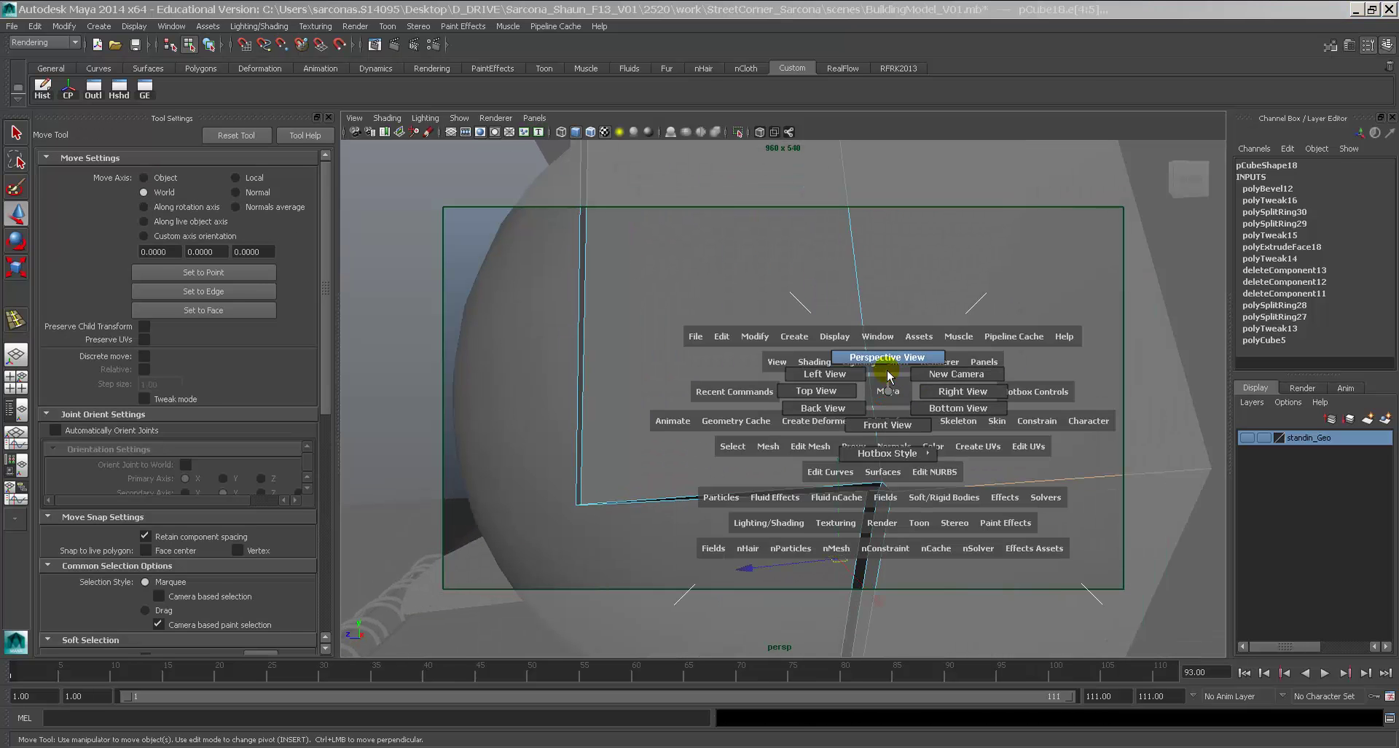
left_click(820, 391)
key("f")
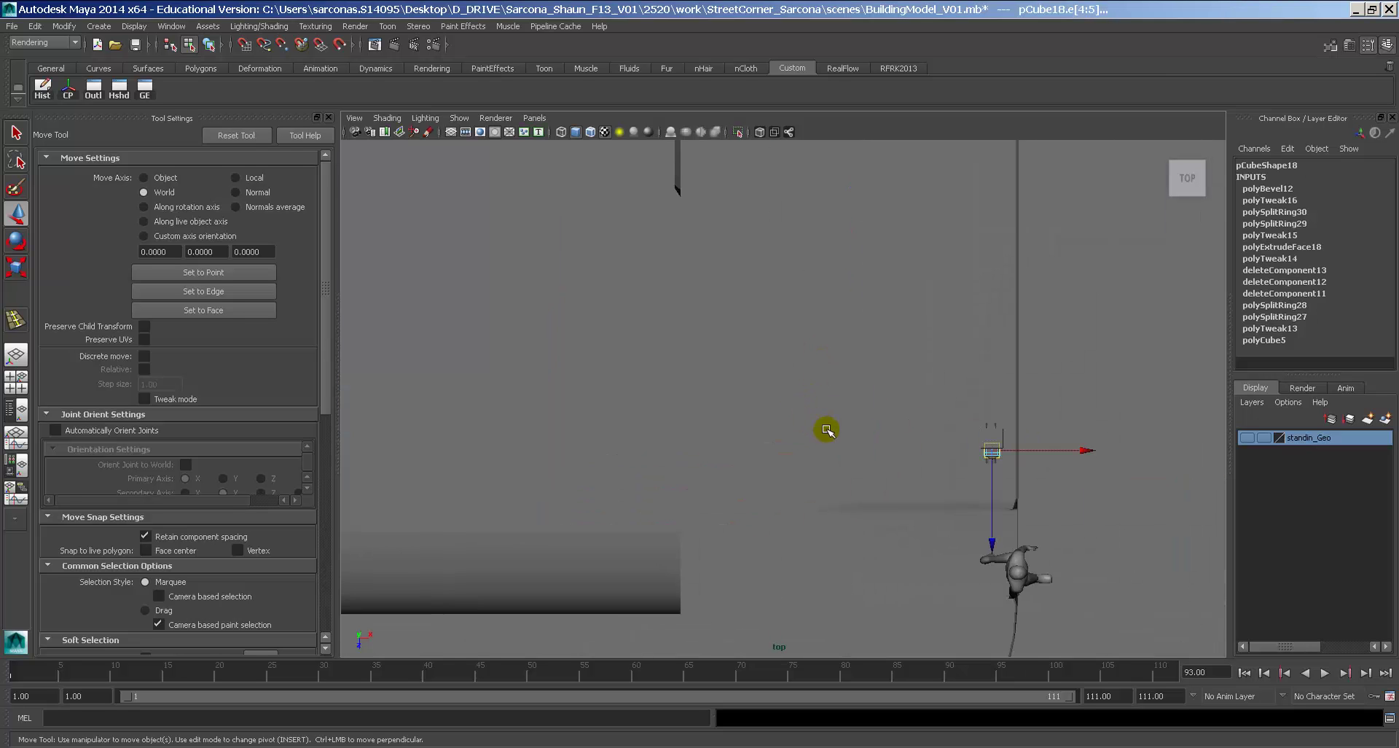
right_click_drag(797, 413, 831, 403)
key("space")
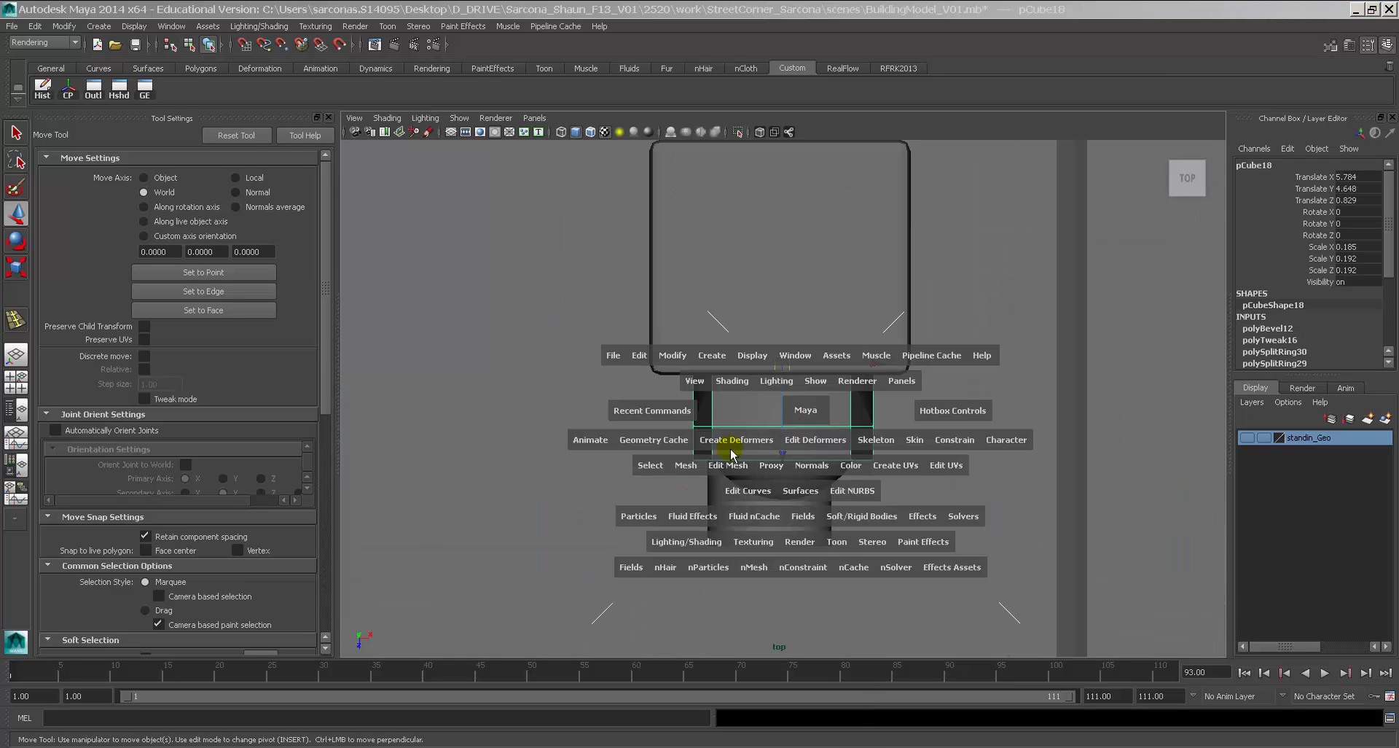
left_click(717, 464)
left_click(754, 368)
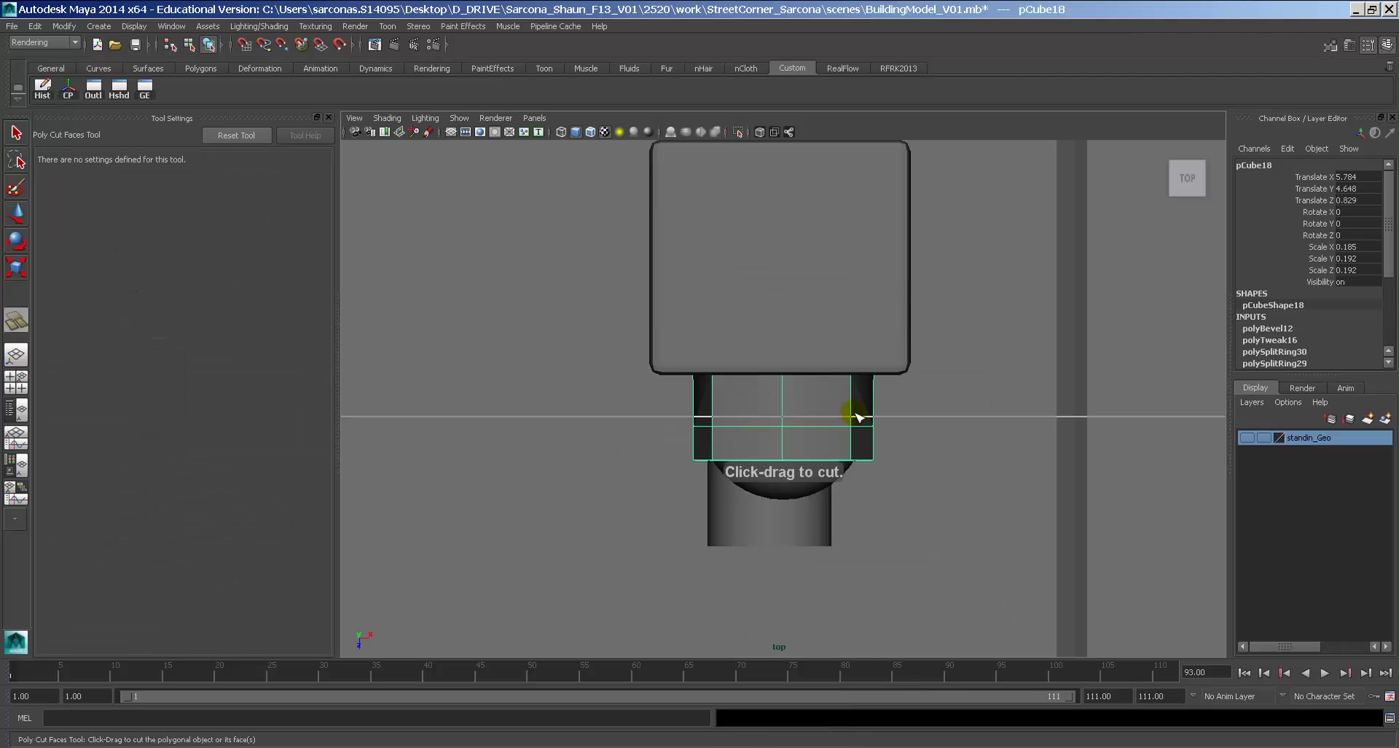
mouse_move(758, 416)
left_mouse_down()
mouse_move(841, 414)
mouse_move(868, 386)
left_mouse_up()
key("w")
key("space")
left_click_drag(865, 393, 932, 453, "alt")
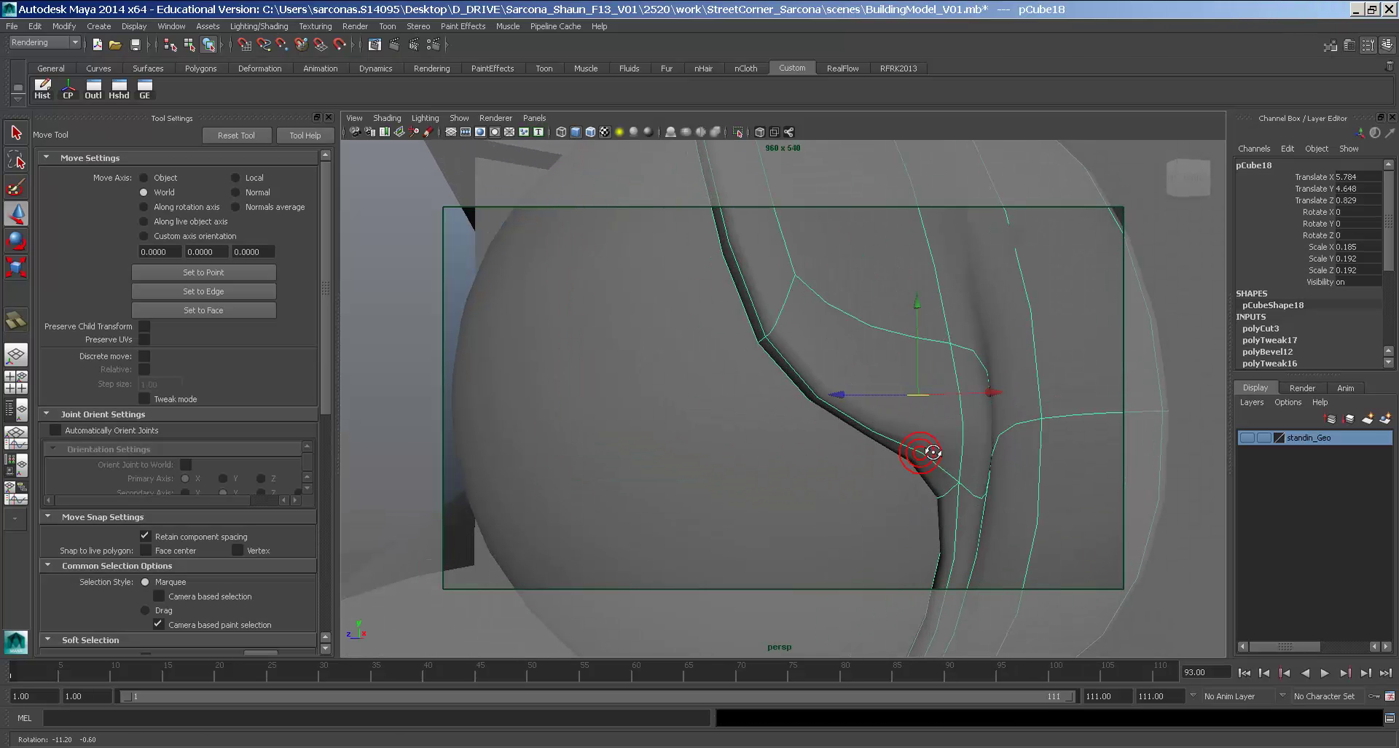
right_click_drag(1021, 477, 996, 479, "alt")
left_click(591, 449)
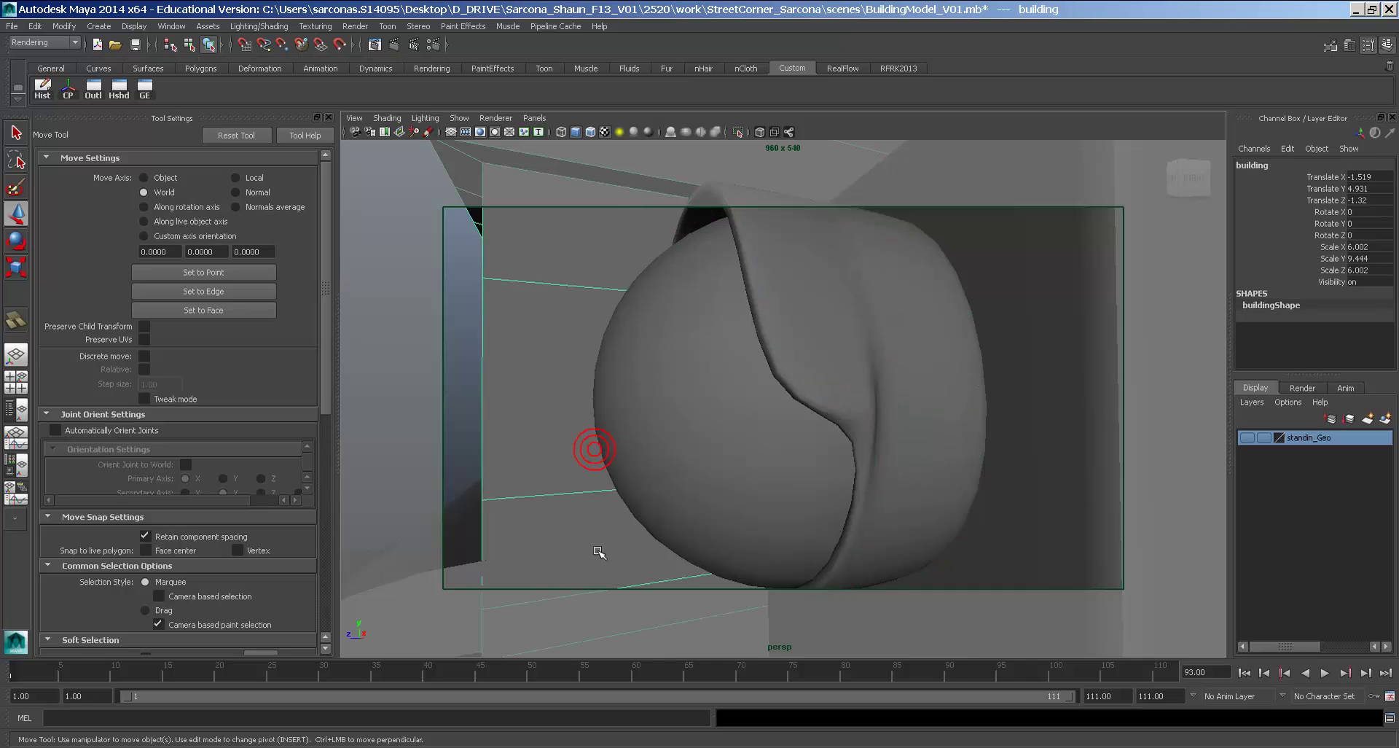
left_click_drag(619, 554, 750, 350, "alt")
Cut the visor ring's faces vertically at the step's inner corner, working in right side view.
left_click(784, 410)
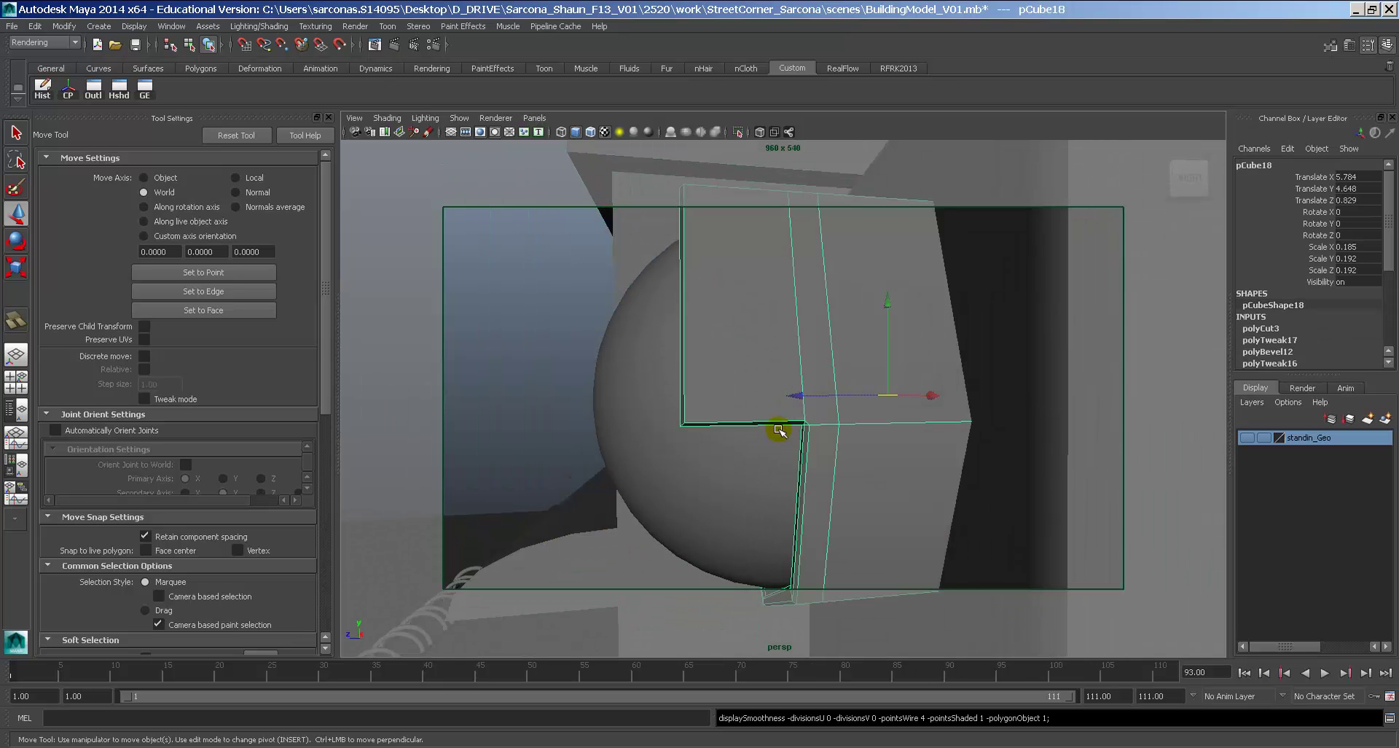
key("g")
key("space")
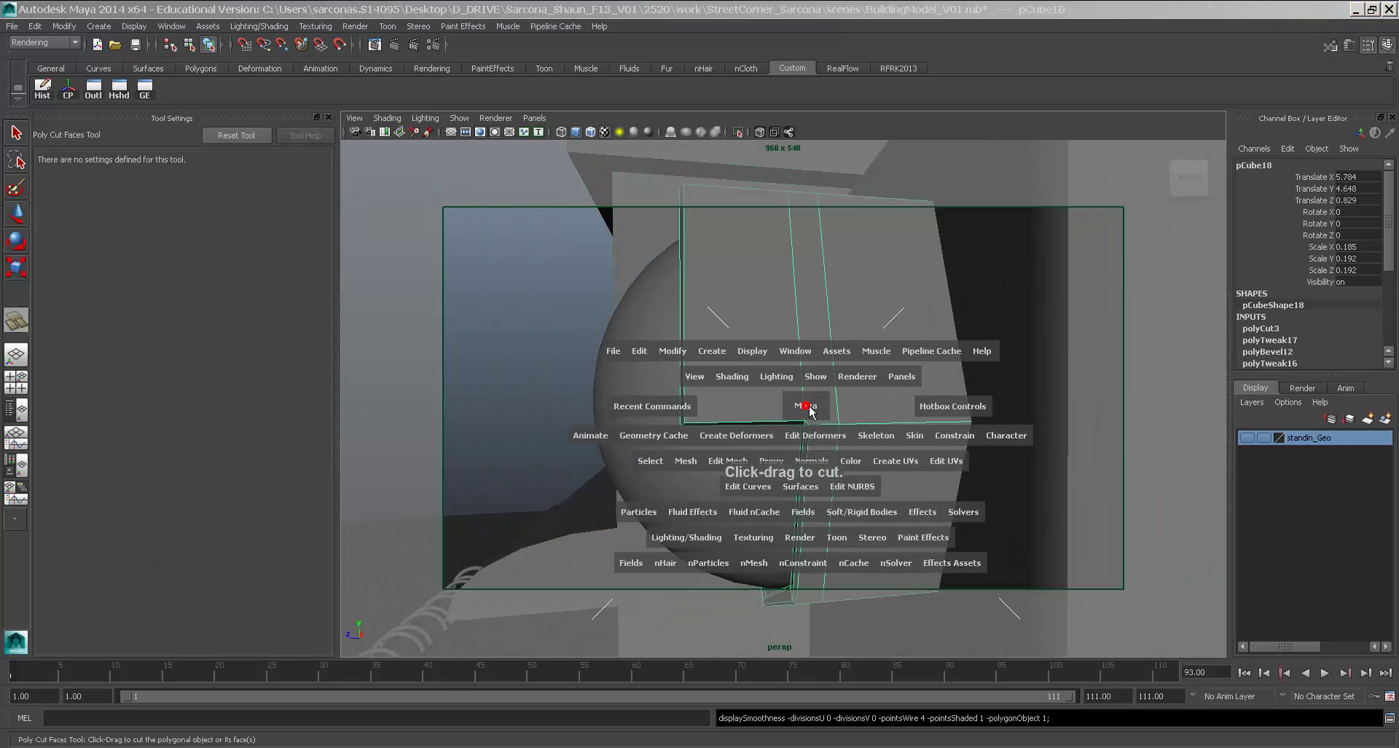
left_click_drag(809, 408, 833, 410)
middle_click_drag(944, 413, 746, 402, "alt")
right_click_drag(746, 402, 865, 413, "alt")
middle_click_drag(865, 412, 715, 409, "alt")
right_click_drag(716, 409, 911, 425, "alt")
middle_click_drag(911, 425, 898, 433, "alt")
right_click_drag(898, 432, 1043, 478, "alt")
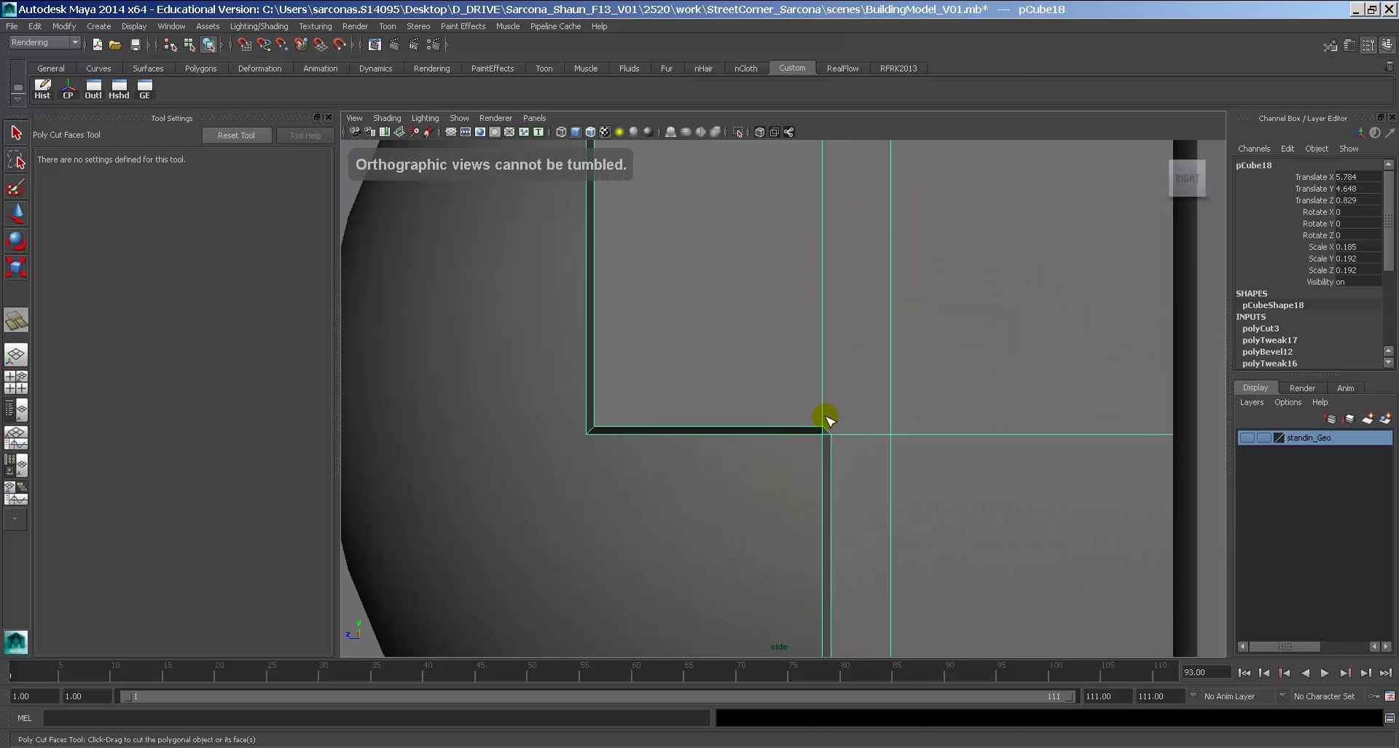
mouse_move(825, 421)
left_mouse_down()
mouse_move(842, 423)
mouse_move(838, 400)
left_mouse_up()
Preview the smoothed visor ring in perspective and undo the added face cuts.
key("3")
key("space")
left_click_drag(839, 419, 948, 442, "alt")
key("w")
left_click(1028, 473)
mouse_move(972, 510)
left_mouse_down("alt")
mouse_move(1182, 516)
mouse_move(947, 513)
left_mouse_up("alt")
left_click(943, 515)
key("ctrl+z")
key("ctrl+z")
key("ctrl+z")
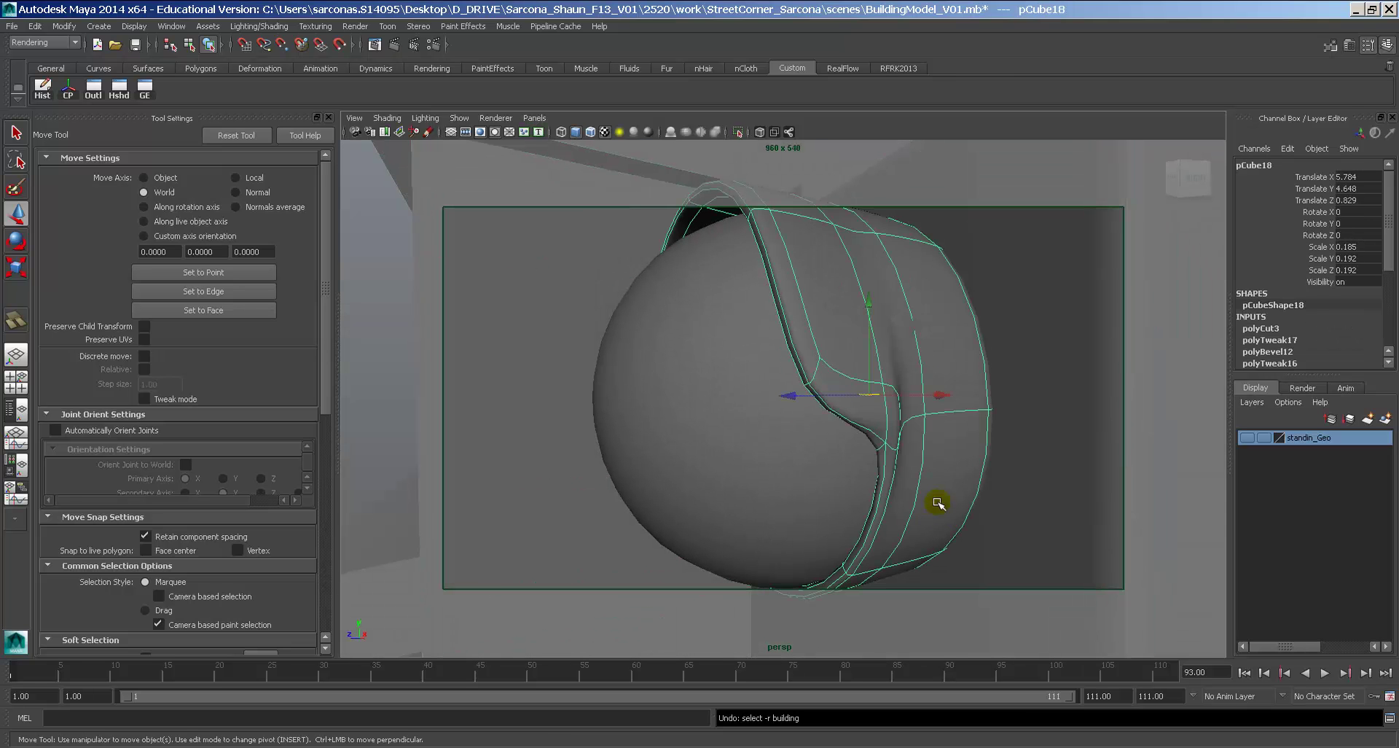
key("ctrl+z")
Select the rear half of the sphere's faces in wireframe and delete them, leaving the front dome.
left_click_drag(934, 458, 650, 403, "alt")
key("1")
left_click(977, 395)
left_click(811, 411)
key("r")
right_click_drag(743, 409, 745, 439)
key("4")
left_click_drag(777, 424, 733, 421, "alt")
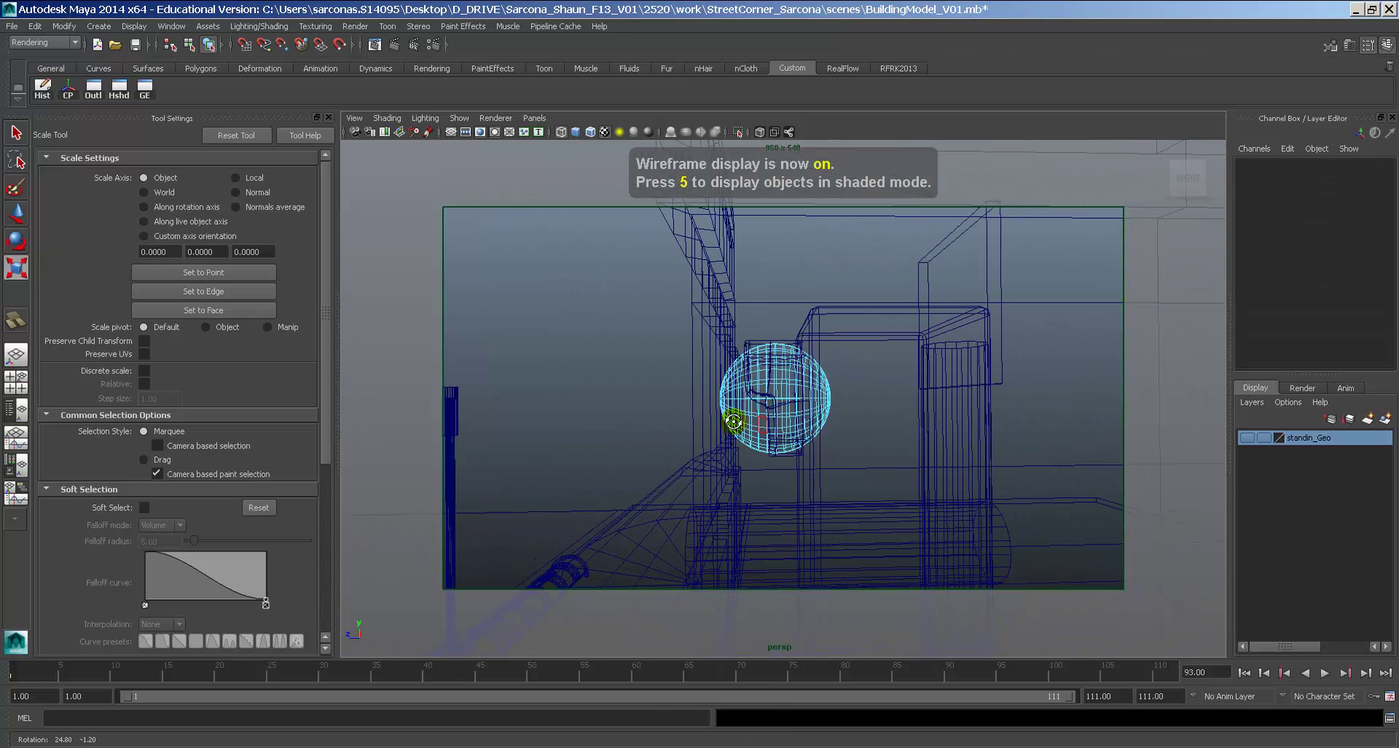
left_click_drag(916, 552, 912, 552)
key("Delete")
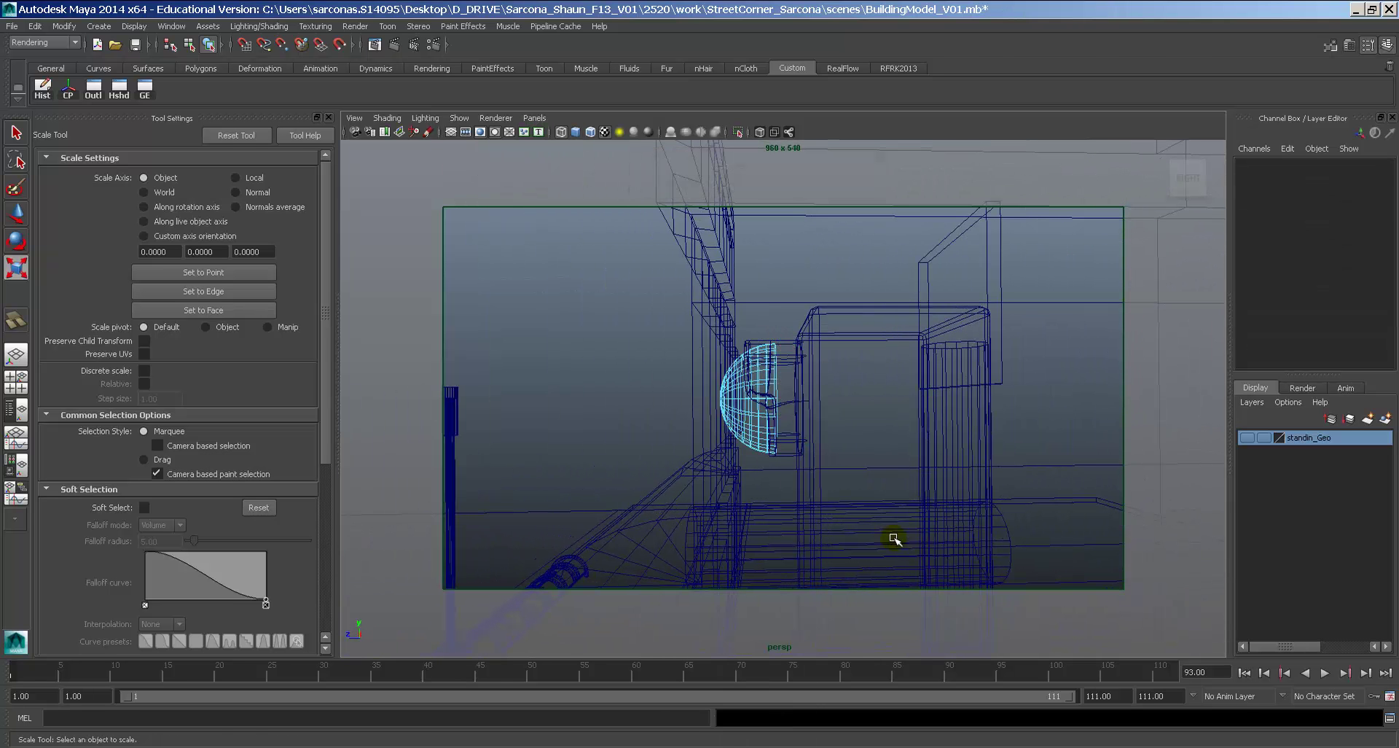
Move the half sphere back into the visor ring to Translate Z 0.857.
left_click_drag(796, 503, 790, 500, "alt")
mouse_move(790, 500)
right_mouse_down("alt")
mouse_move(896, 531)
mouse_move(838, 534)
right_mouse_up("alt")
key("5")
left_click_drag(797, 522, 664, 401, "alt")
left_click(718, 406)
key("w")
left_click_drag(694, 398, 746, 442)
Scale the half sphere to 0.097 in X and Z and 0.063 in Y so it fits inside the visor ring.
key("r")
scroll(746, 441, "down", 6)
left_click_drag(1041, 464, 835, 442, "alt")
scroll(819, 458, "up", 5)
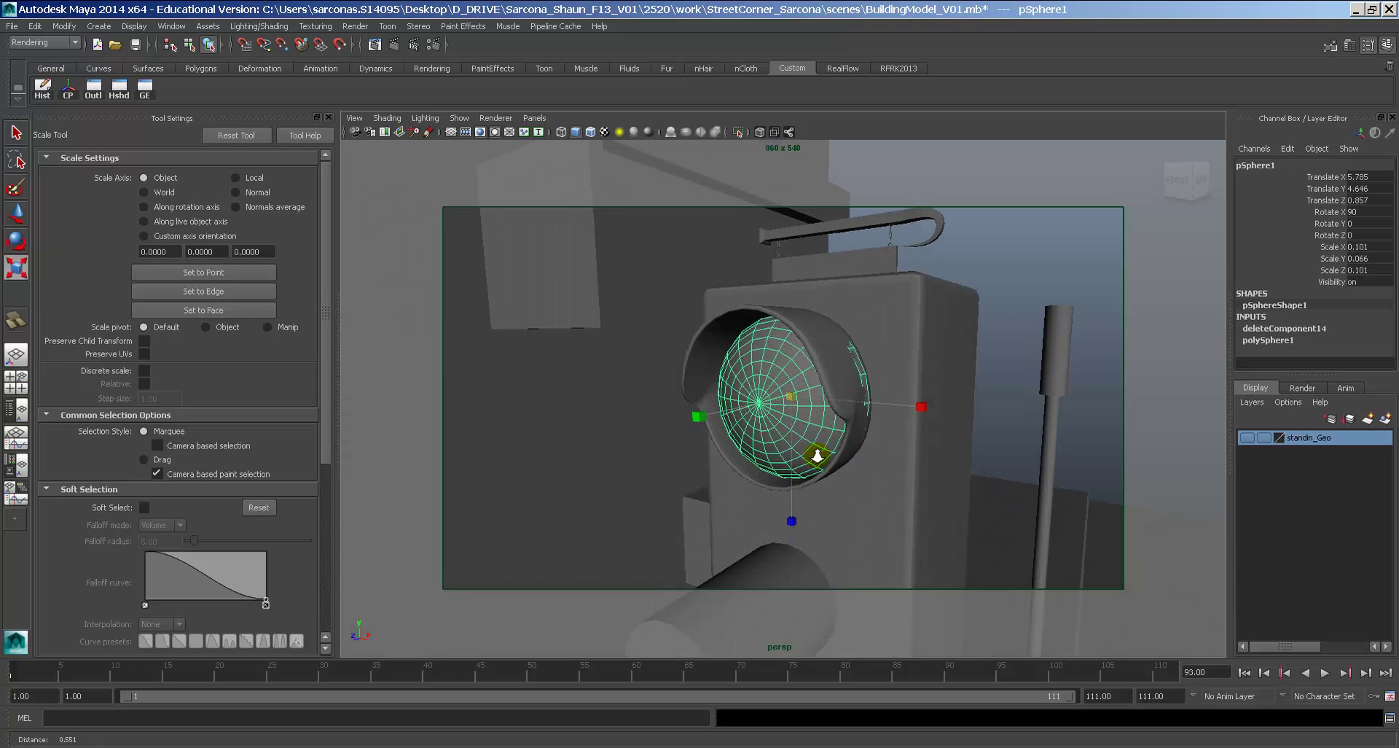
middle_click_drag(819, 459, 860, 458, "alt")
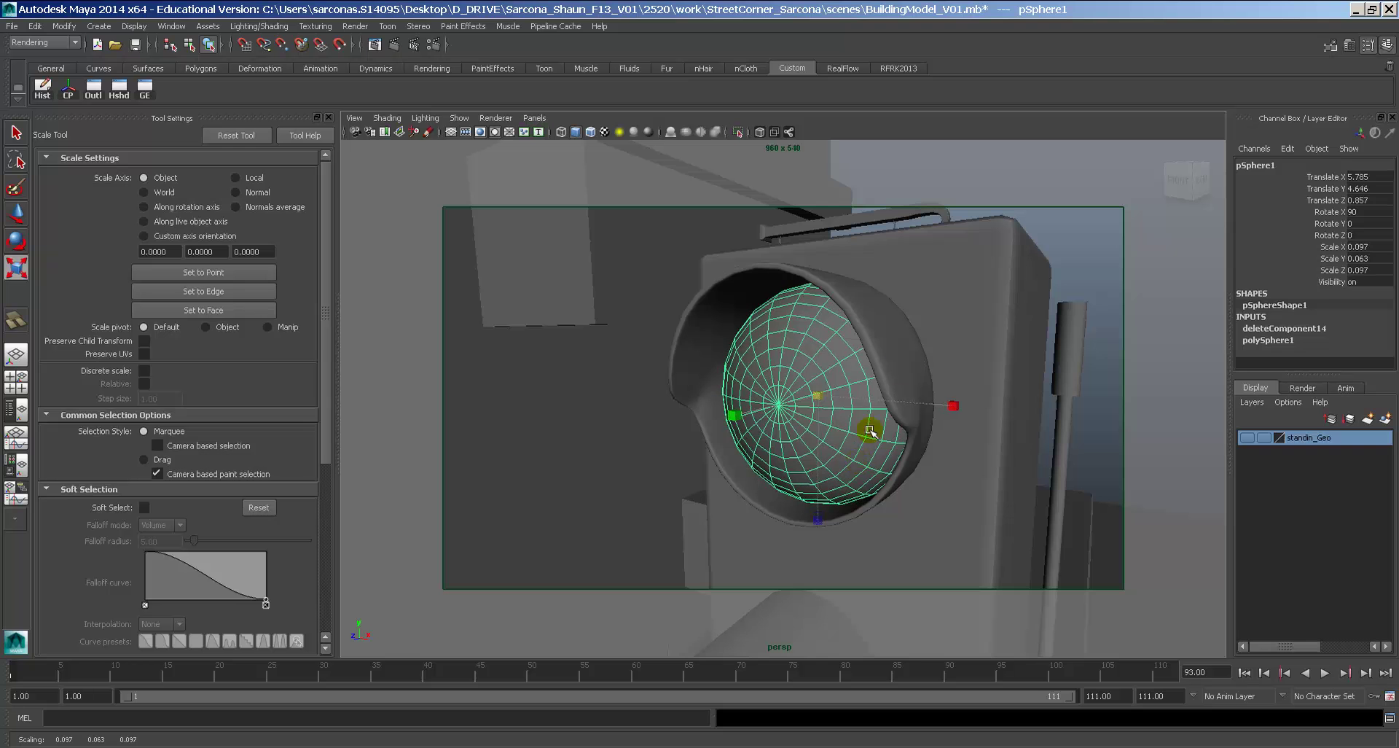
Delete the loop of rim faces at the back of the visor ring and return to object mode.
left_click(916, 343)
mouse_move(916, 344)
left_mouse_down("alt")
mouse_move(837, 369)
mouse_move(713, 363)
mouse_move(665, 322)
left_mouse_up("alt")
key("4")
key("5")
mouse_move(671, 325)
right_mouse_down("alt")
mouse_move(700, 334)
mouse_move(615, 288)
mouse_move(613, 301)
right_mouse_up("alt")
left_click(625, 273)
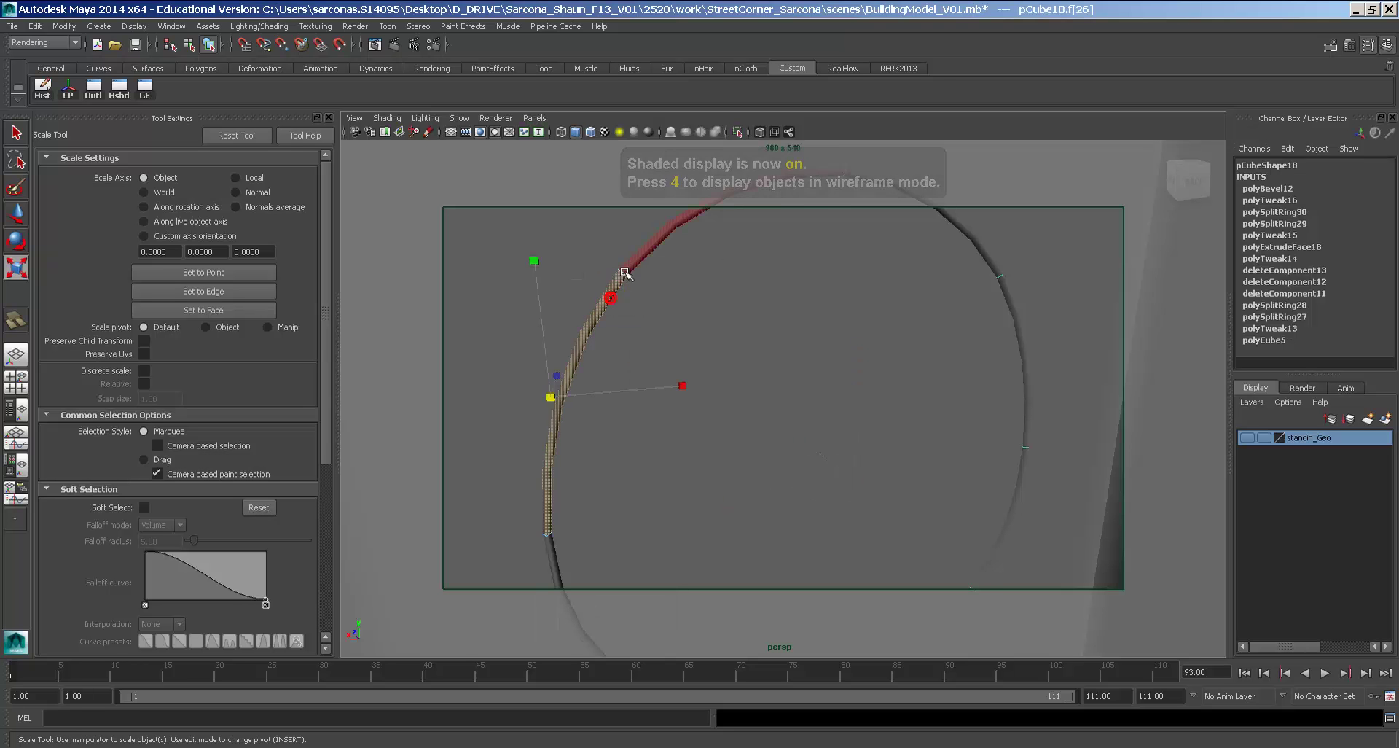
double_click(630, 270)
left_click(631, 269)
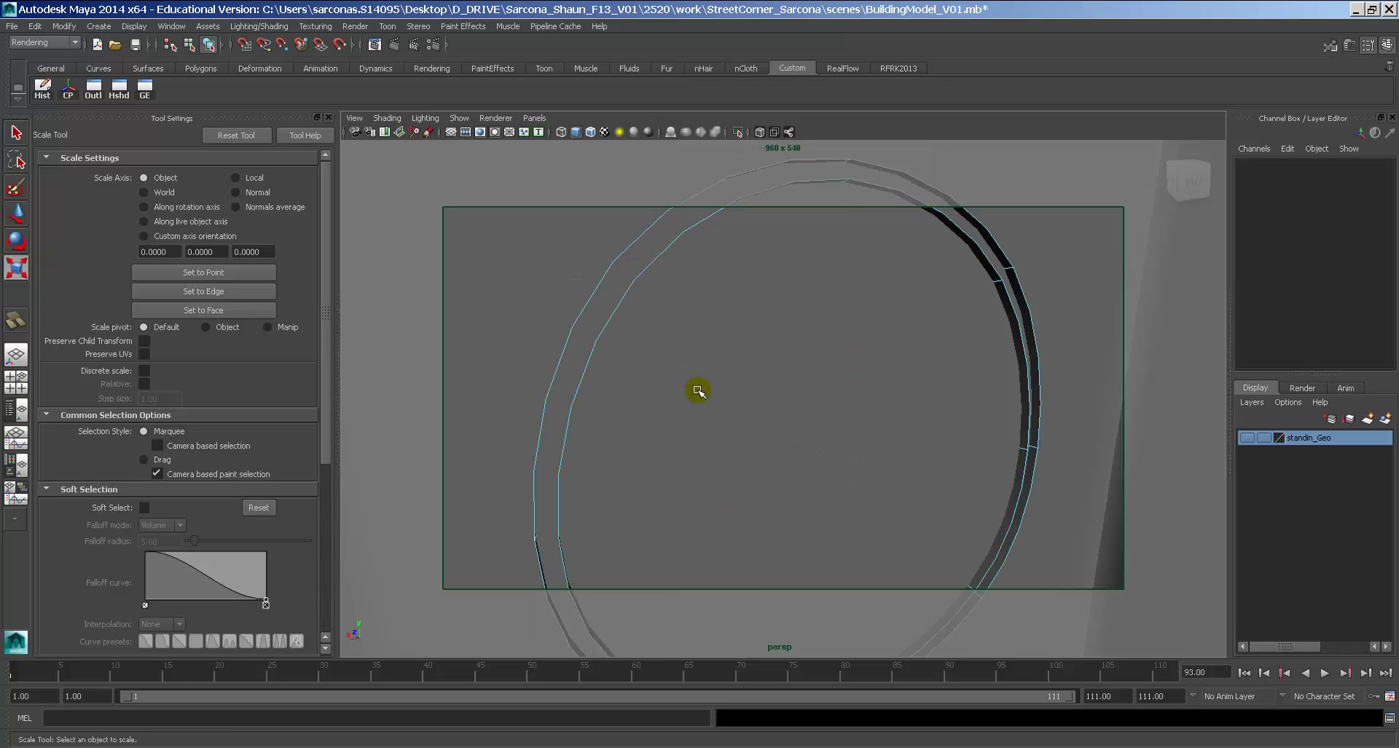
left_click_drag(711, 391, 893, 384, "alt")
right_click_drag(927, 382, 939, 376)
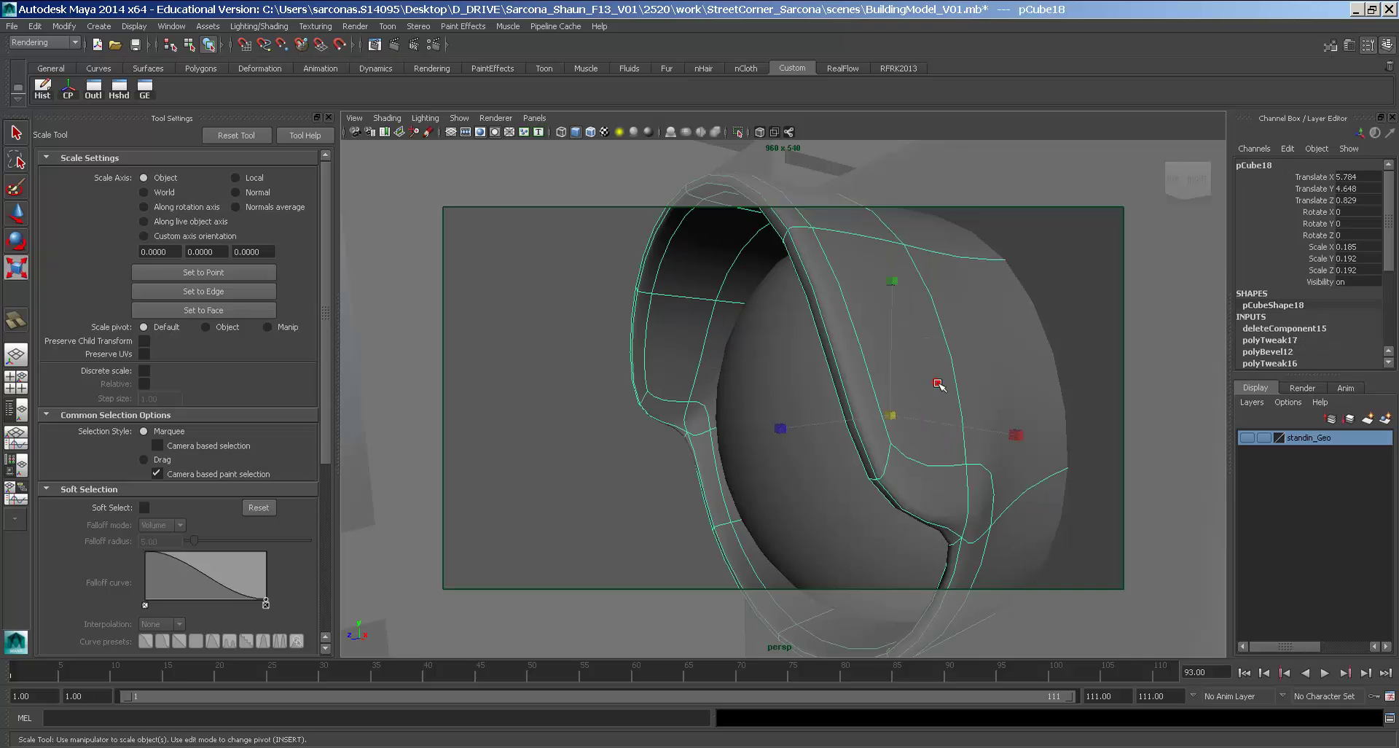
Inspect the whole traffic light from several angles and compare it with the reference photo in Firefox.
left_click_drag(968, 417, 1066, 417, "alt")
right_click_drag(1061, 419, 1012, 384, "alt")
left_click(1014, 388)
mouse_move(1020, 418)
left_mouse_down("alt")
mouse_move(1034, 413)
mouse_move(1021, 409)
left_mouse_up("alt")
right_click_drag(1021, 409, 793, 410, "alt")
left_click_drag(792, 414, 760, 417, "alt")
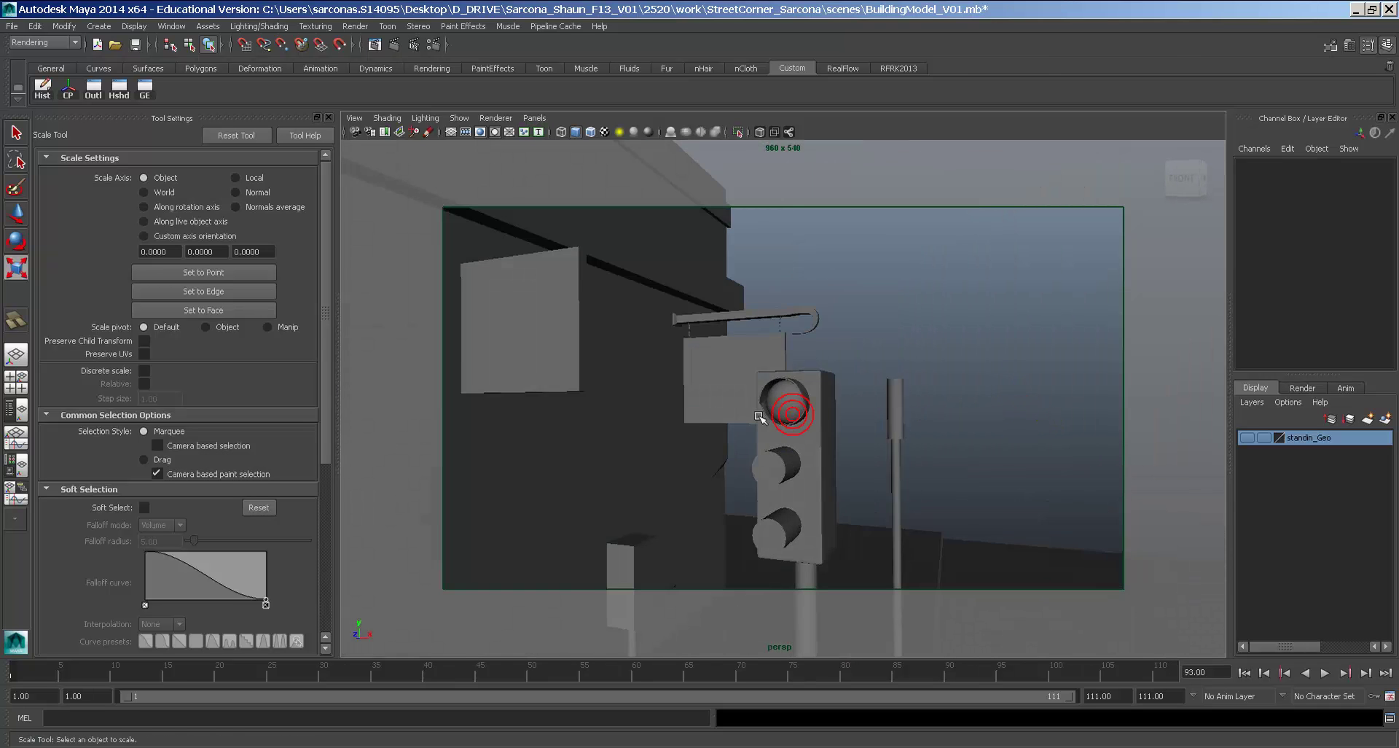
middle_click_drag(792, 435, 800, 403, "alt")
left_click_drag(802, 404, 728, 413, "alt")
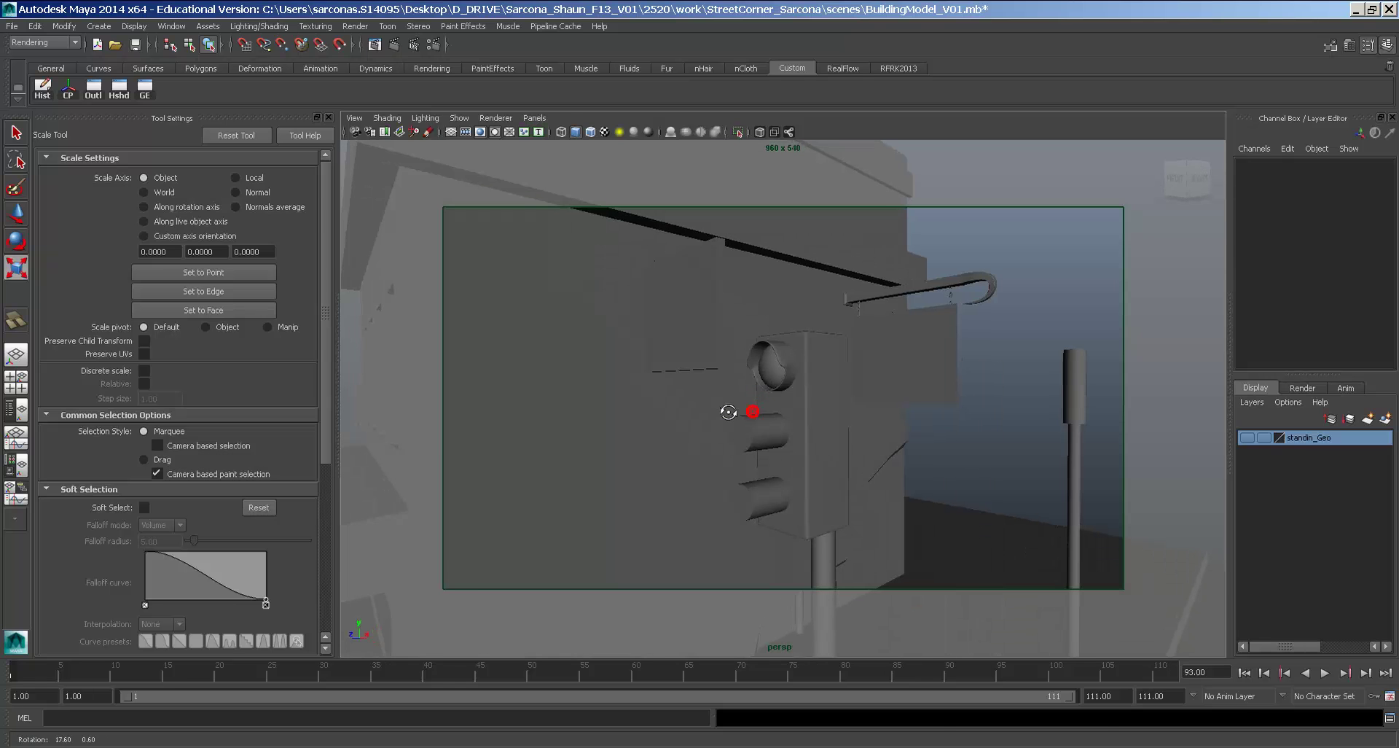
key("alt+Tab")
key("alt+Tab")
Flatten the half-sphere lens to Scale Y 0.014 and compare it with the traffic light photo in Firefox.
left_click(776, 370)
key("f")
left_click_drag(696, 408, 797, 395)
key("alt+Tab")
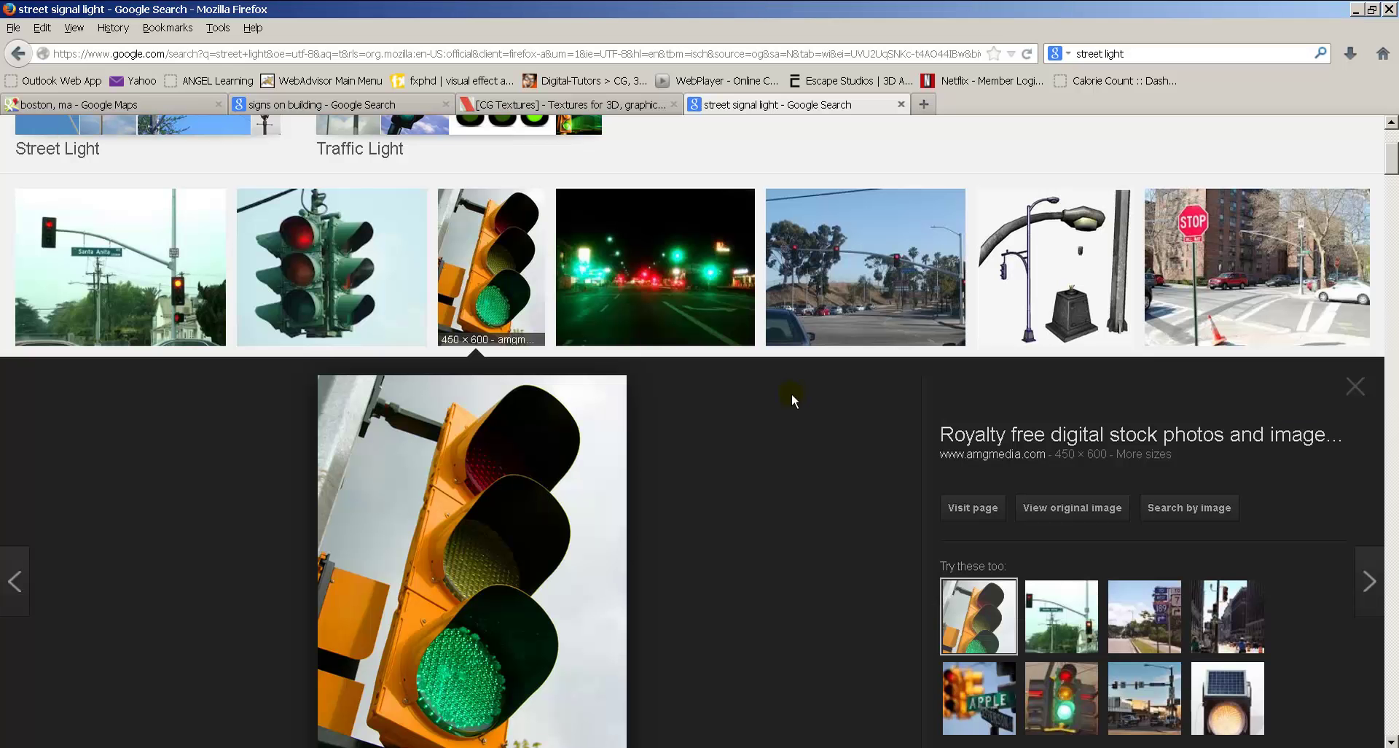
key("alt+Tab")
Delete the two placeholder cylinders below the finished light and select the lens inside the visor ring.
left_click_drag(785, 449, 933, 487, "alt")
left_click(965, 480)
right_click_drag(933, 487, 811, 459, "alt")
left_click(809, 438)
left_click_drag(810, 448, 759, 415, "alt")
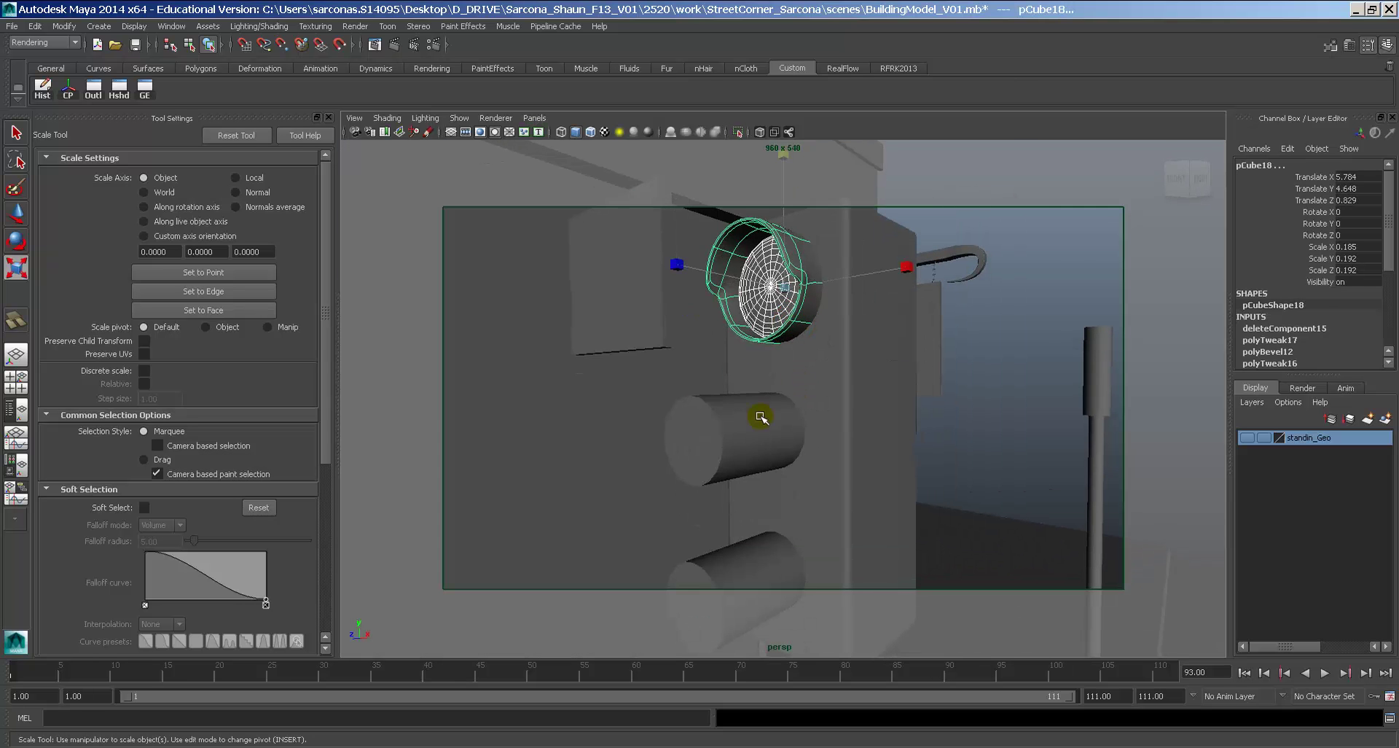
left_click(759, 430)
key("Delete")
left_click(780, 328)
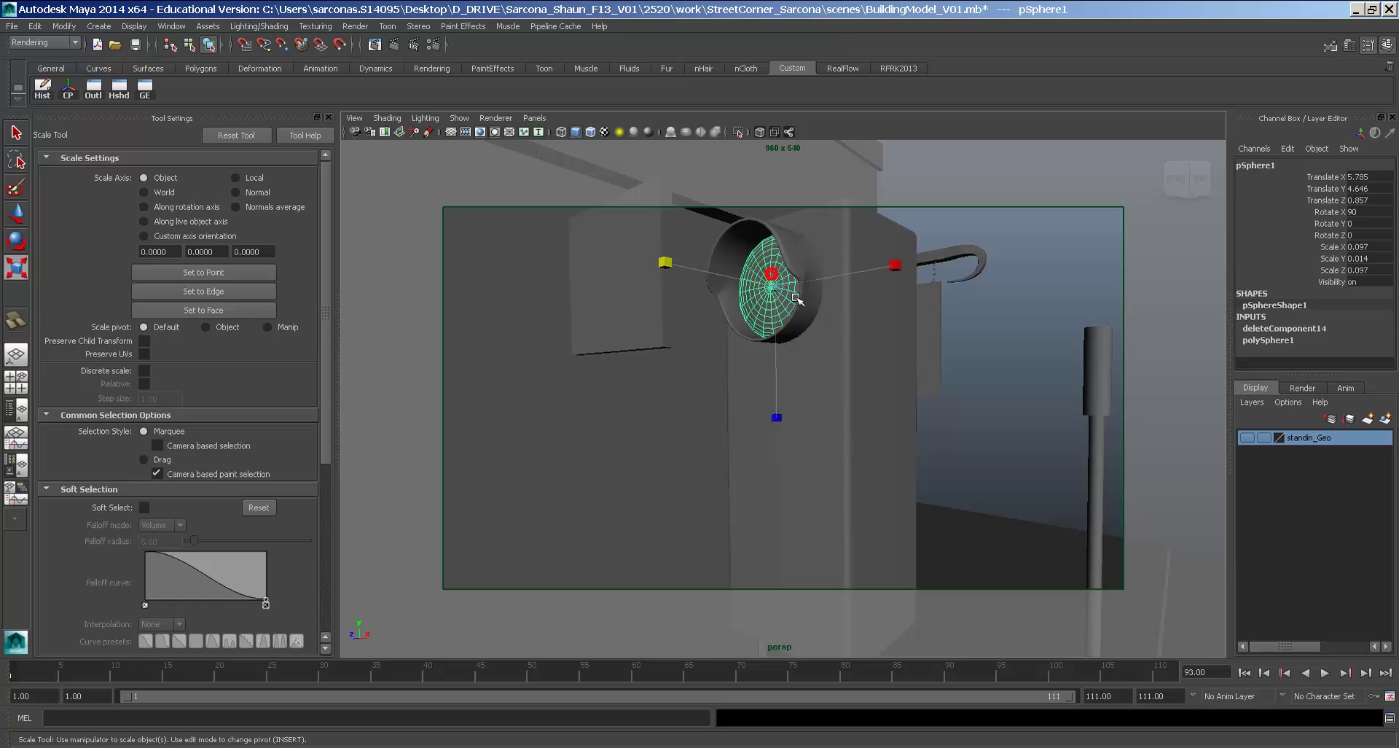
Group the visor ring with its lens and duplicate the group twice downward to make three evenly stacked signal lights.
key("ctrl+g")
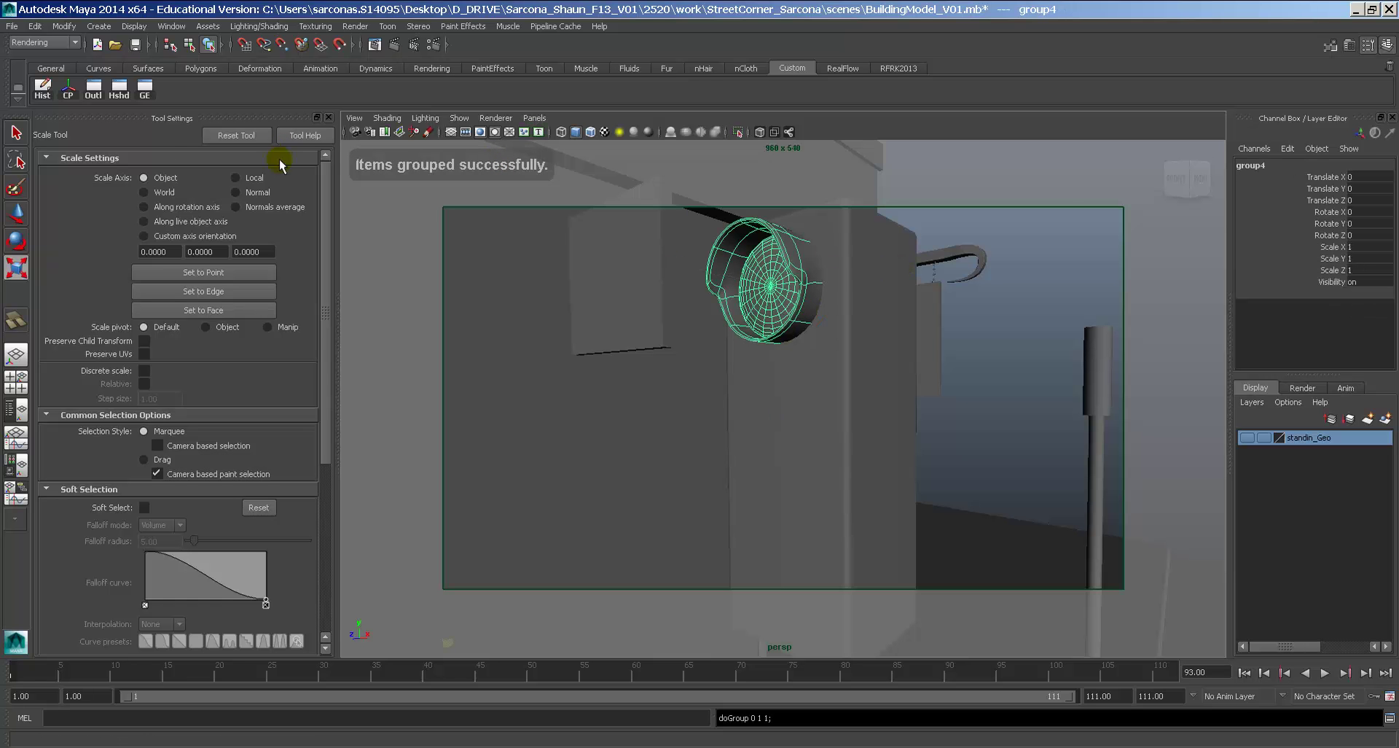
left_click_drag(481, 263, 785, 366, "alt")
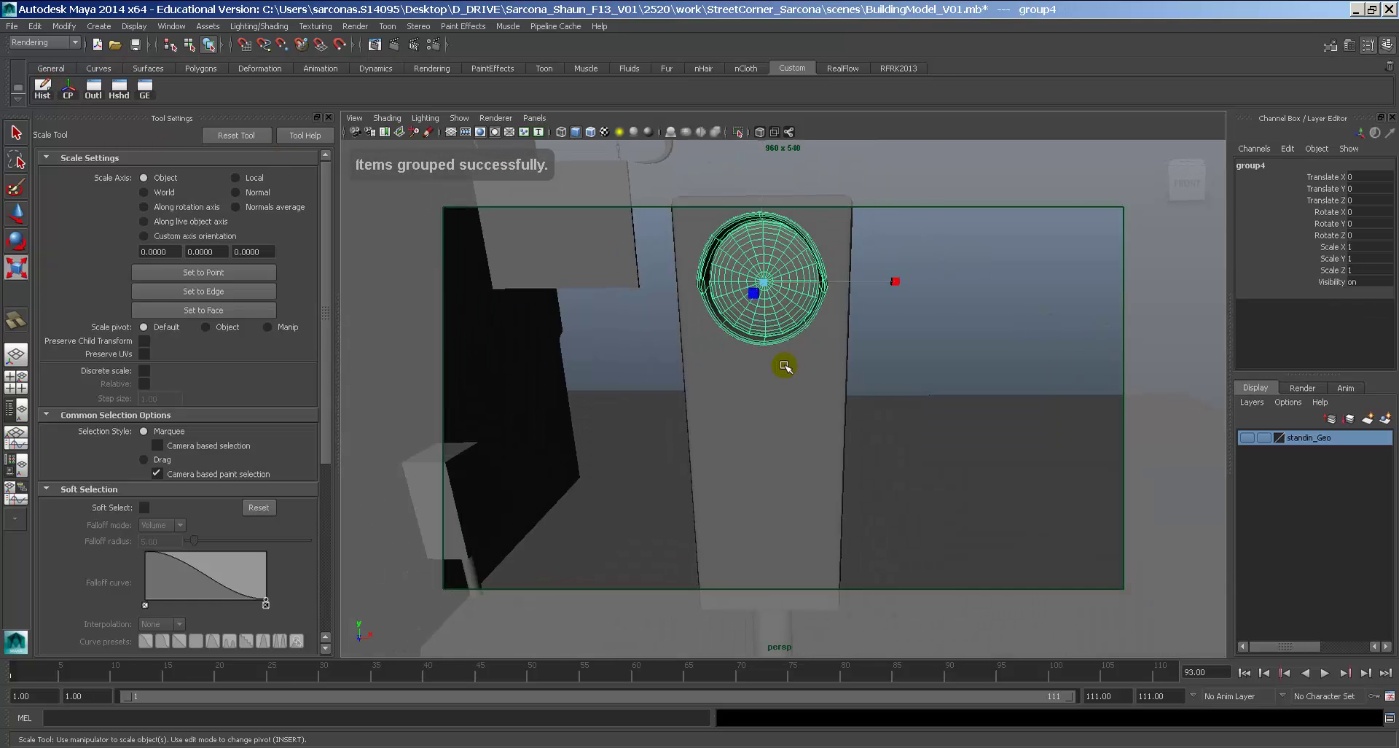
key("w")
left_click_drag(771, 250, 760, 394)
key("shift+d")
right_click_drag(862, 363, 785, 364, "alt")
mouse_move(785, 364)
left_mouse_down("alt")
mouse_move(874, 378)
mouse_move(787, 378)
left_mouse_up("alt")
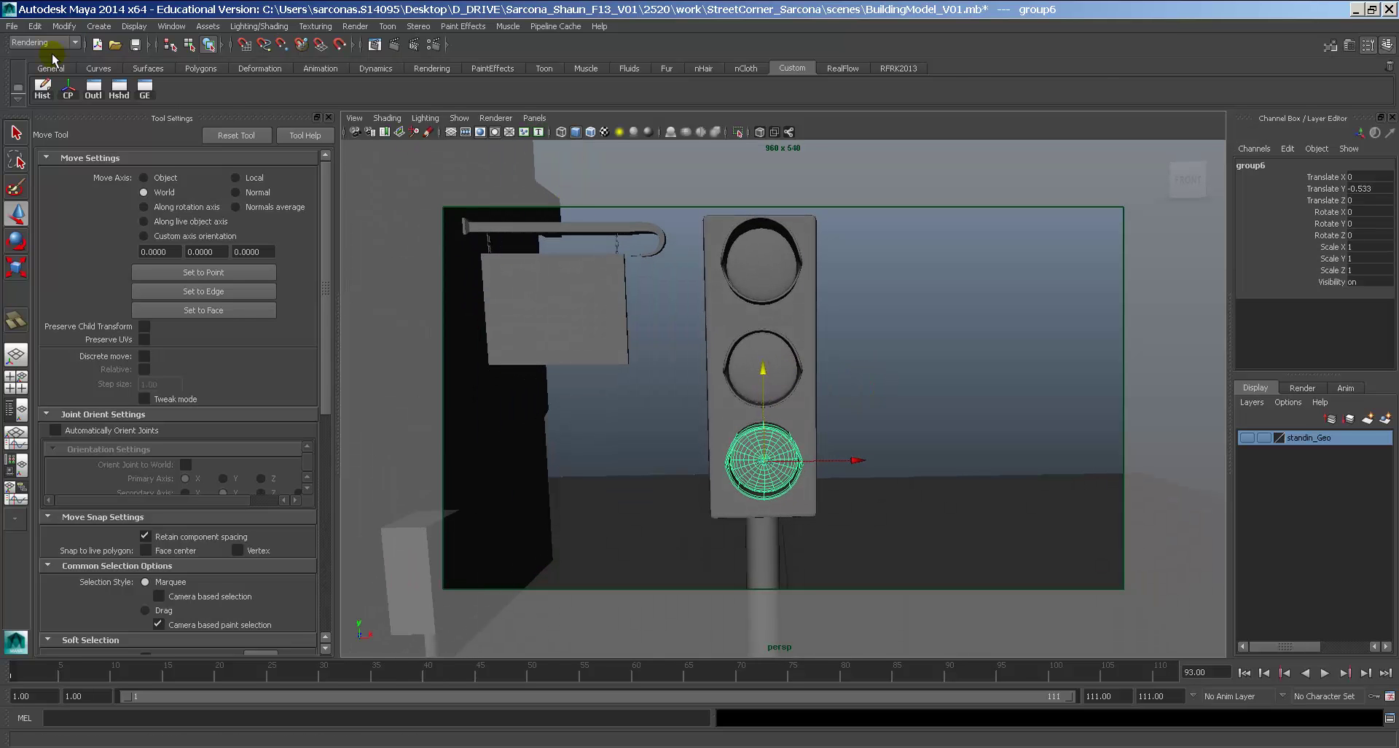
Select the three light groups in the Outliner and distribute them evenly in World Y with the Align Objects Dist mode.
left_click(95, 89)
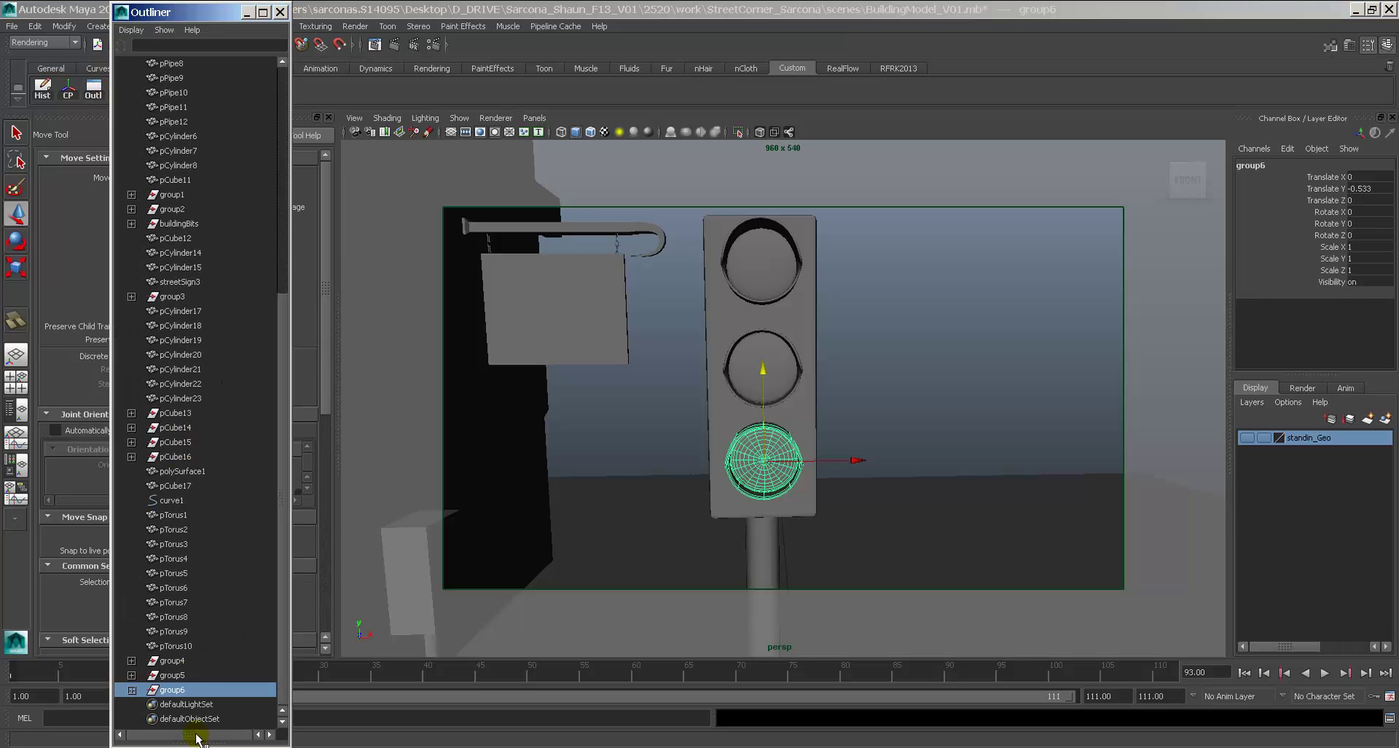
left_click(175, 661, "shift")
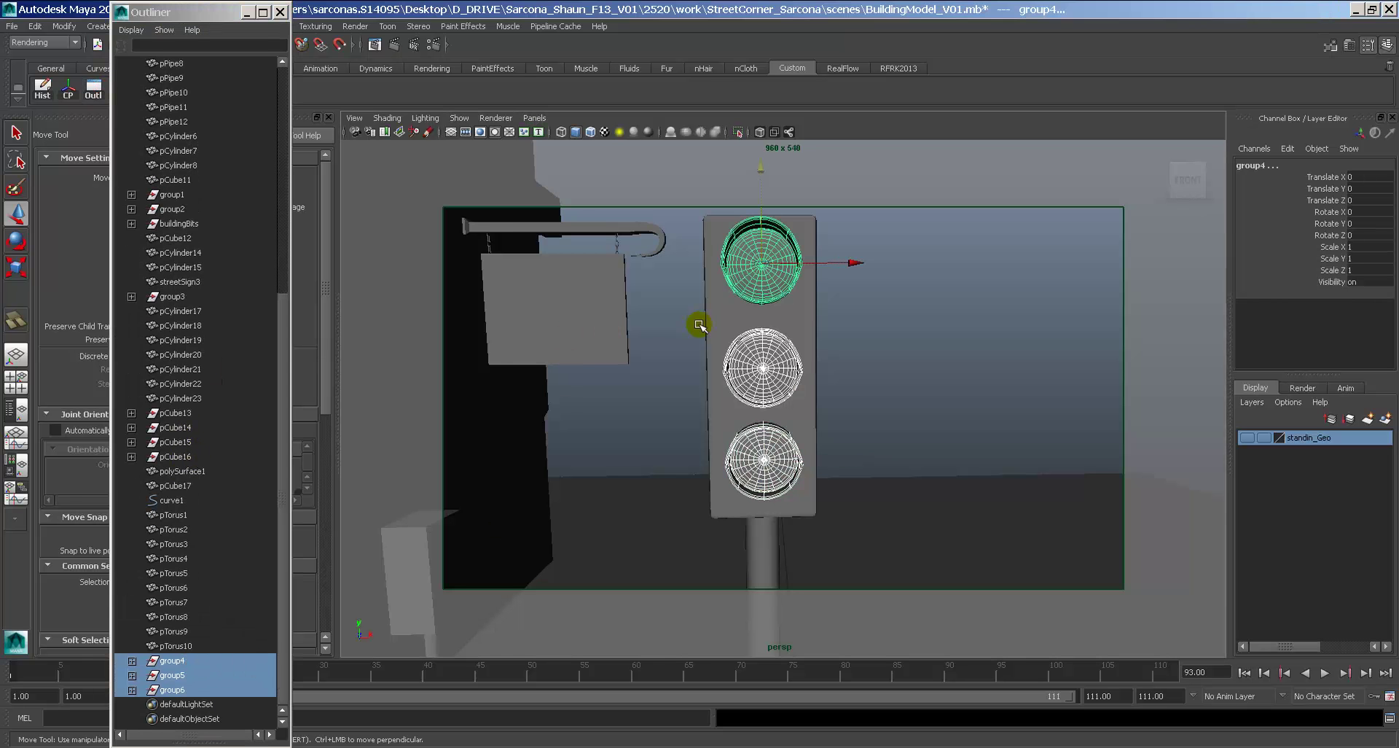
left_click_drag(700, 323, 737, 328, "alt")
left_click(80, 26)
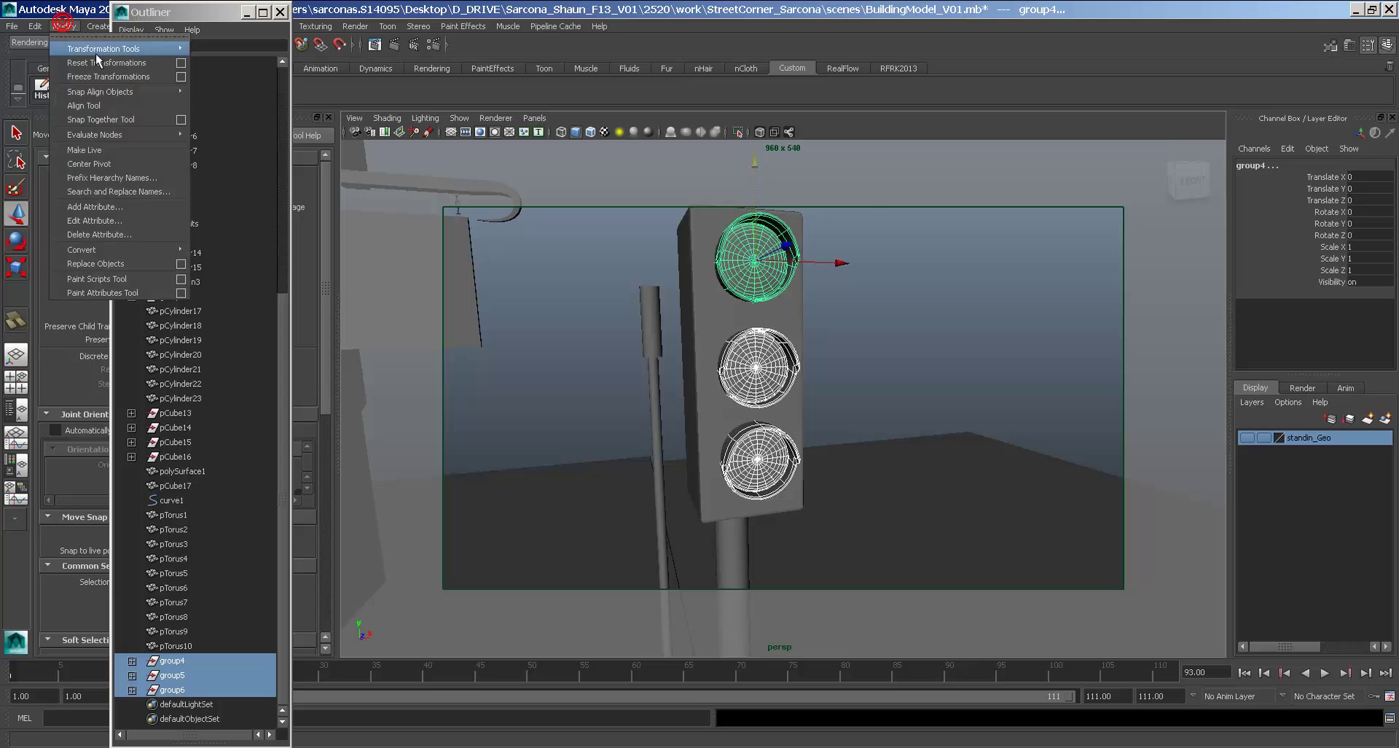
mouse_move(160, 99)
left_click(291, 143)
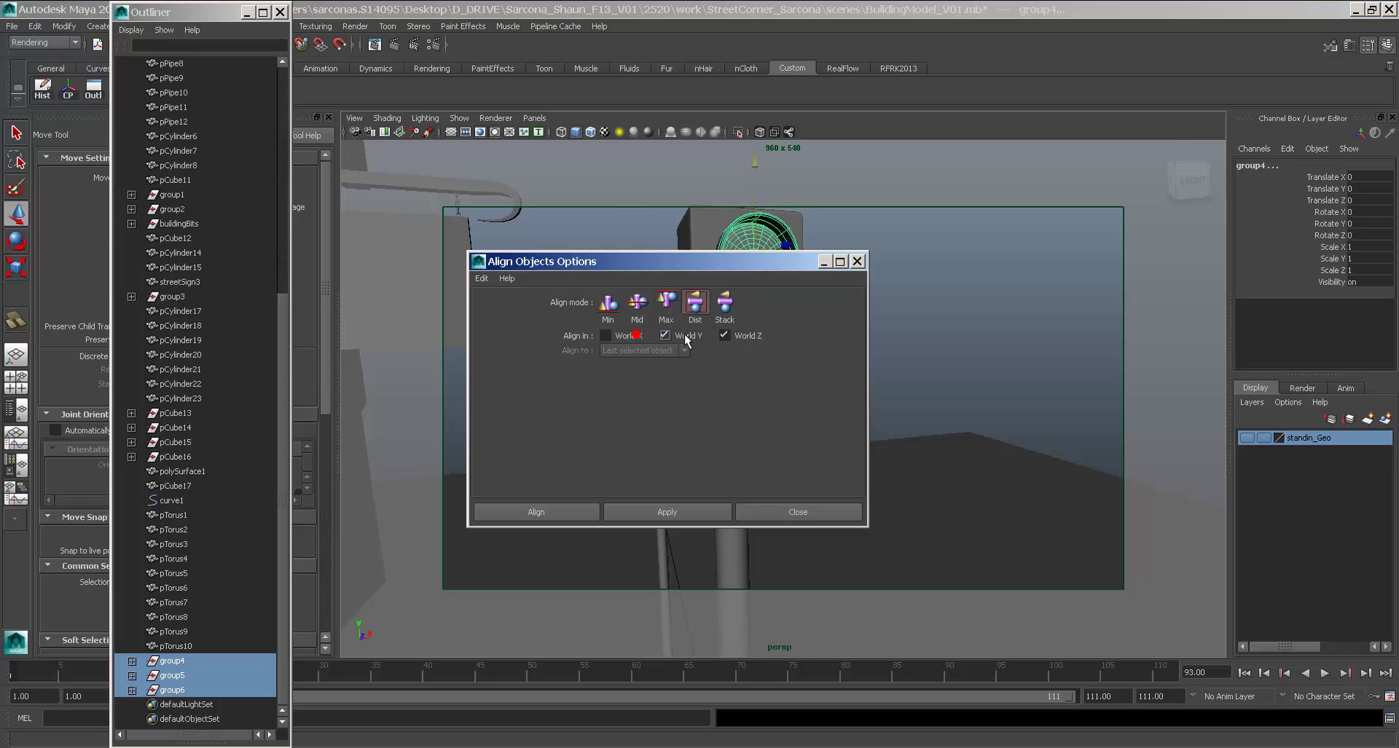
left_click(571, 517)
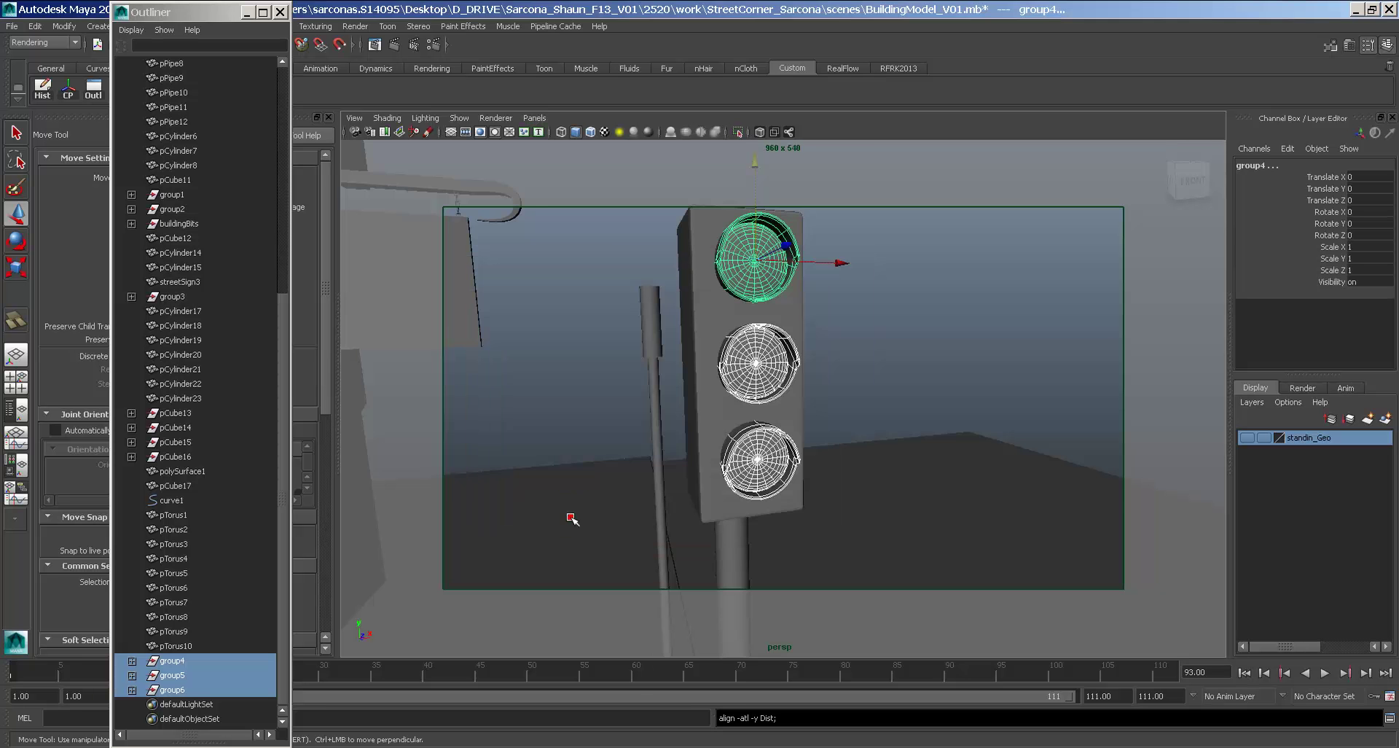
Centre the three light groups on the housing in the front view, with the top group at Translate X -0.001 and Y -0.013.
left_click_drag(592, 515, 846, 444, "alt")
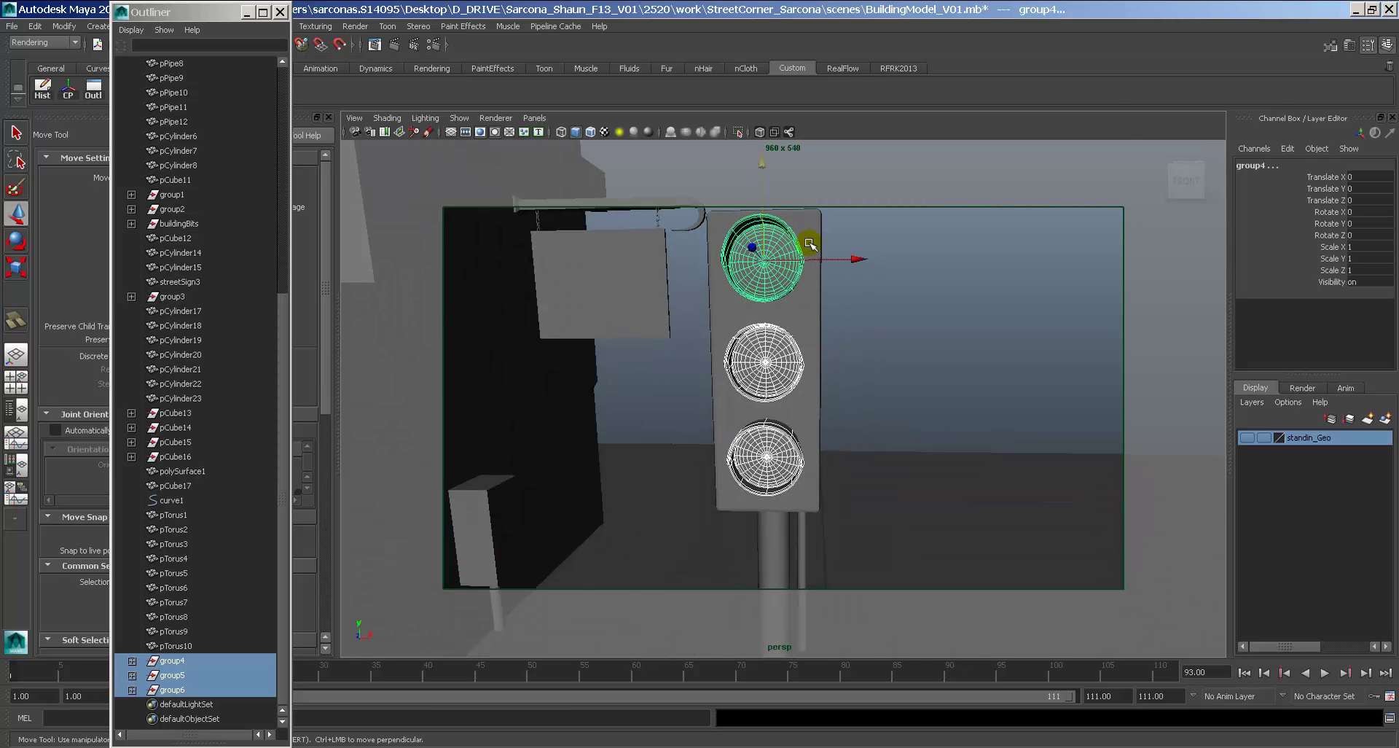
left_click_drag(810, 244, 809, 362, "alt")
key("space")
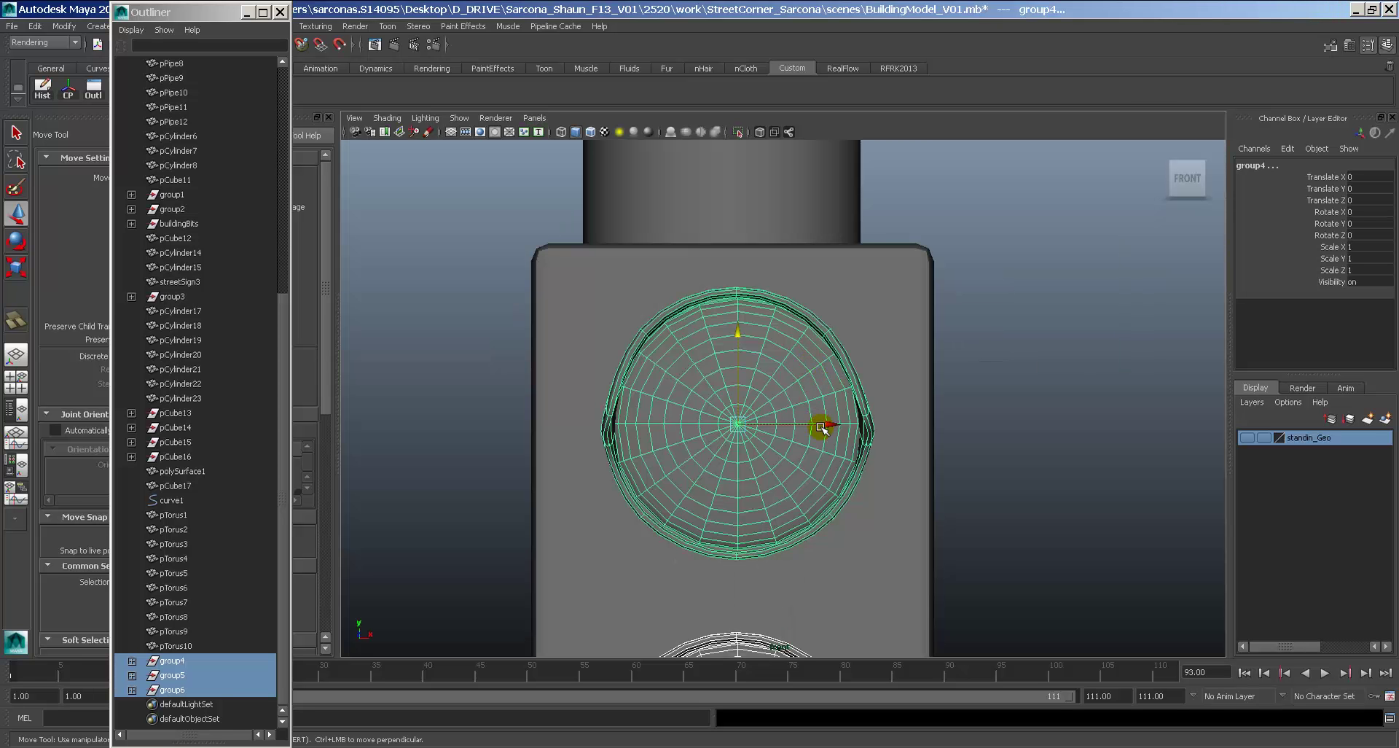
middle_click_drag(881, 436, 783, 102, "alt")
right_click_drag(816, 270, 803, 318, "alt")
left_click_drag(736, 215, 737, 216)
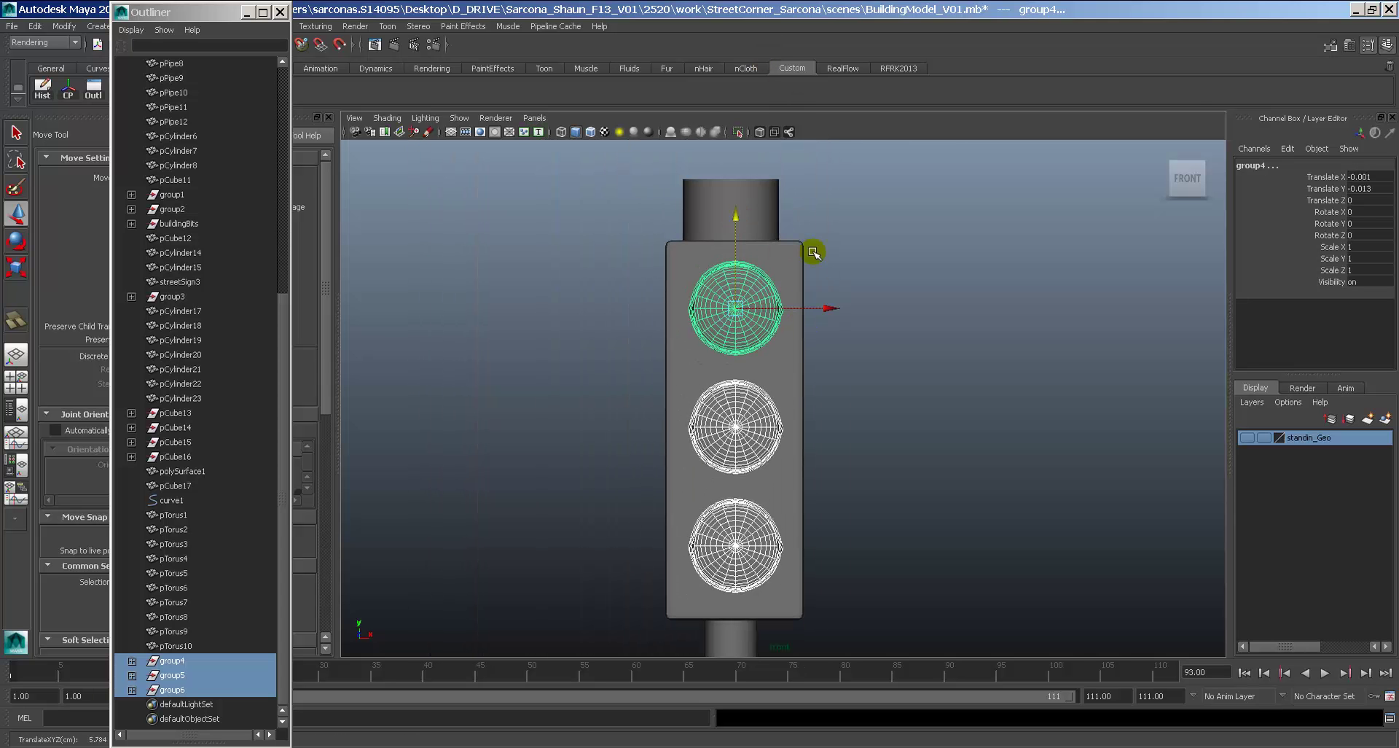
key("space")
left_click_drag(885, 278, 874, 333)
left_click_drag(788, 337, 713, 326, "alt")
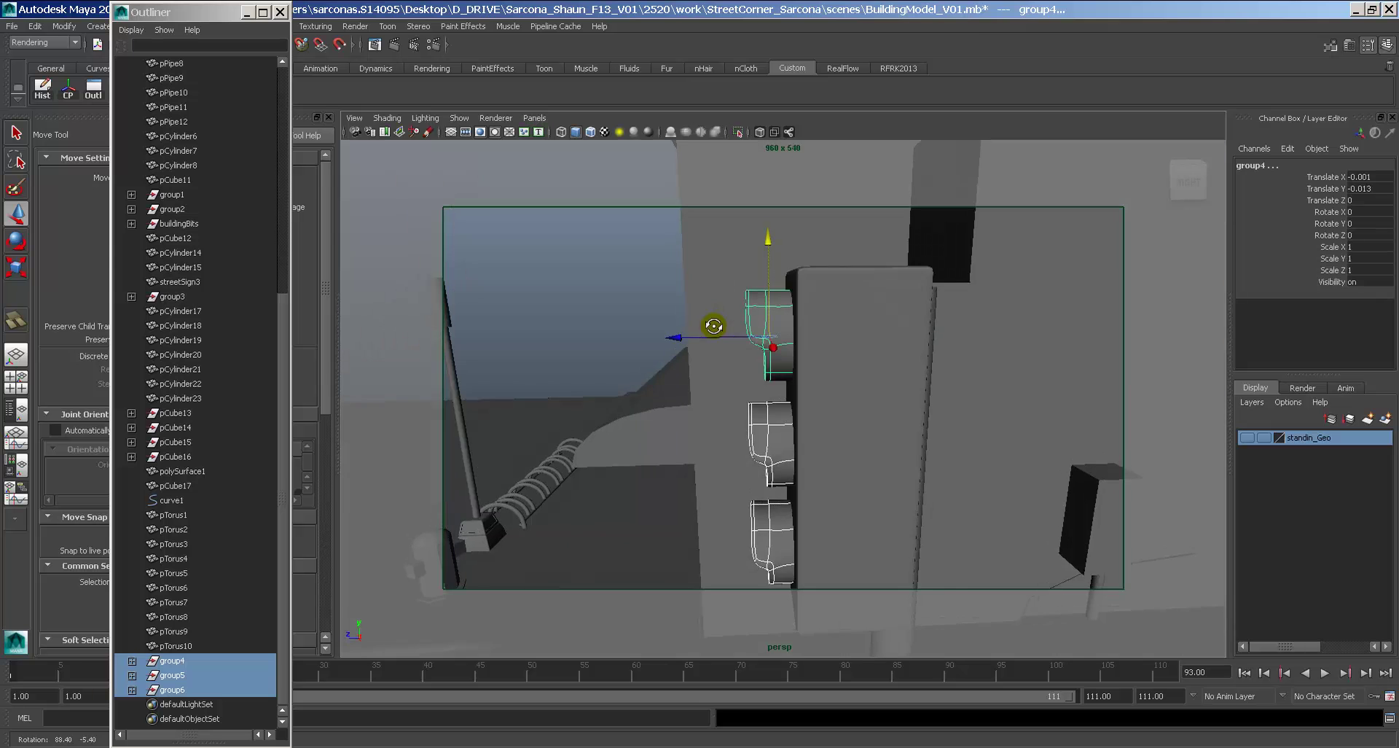
left_click(604, 304)
left_click_drag(604, 304, 911, 428, "alt")
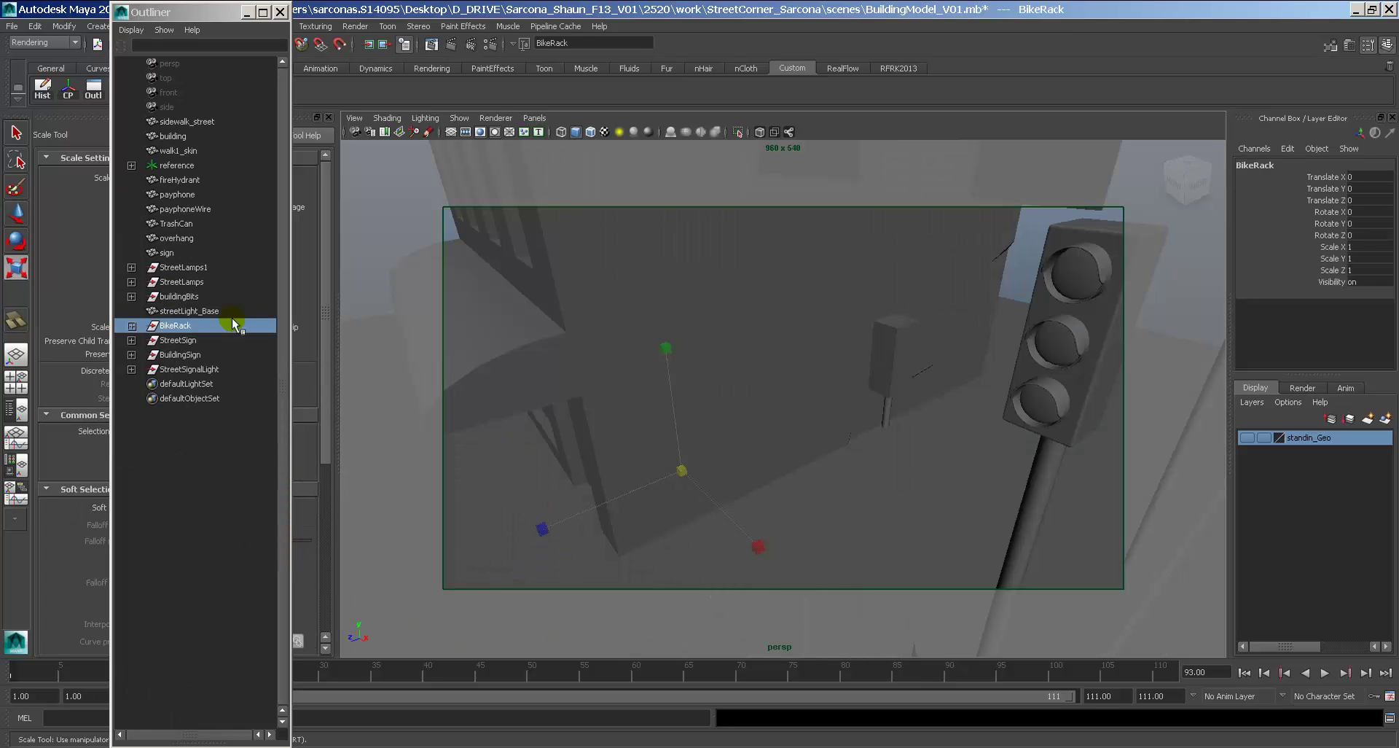
Select the street lamp, bike rack, street sign and building sign groups in turn to review what each contains.
left_click(178, 270)
left_click(202, 282)
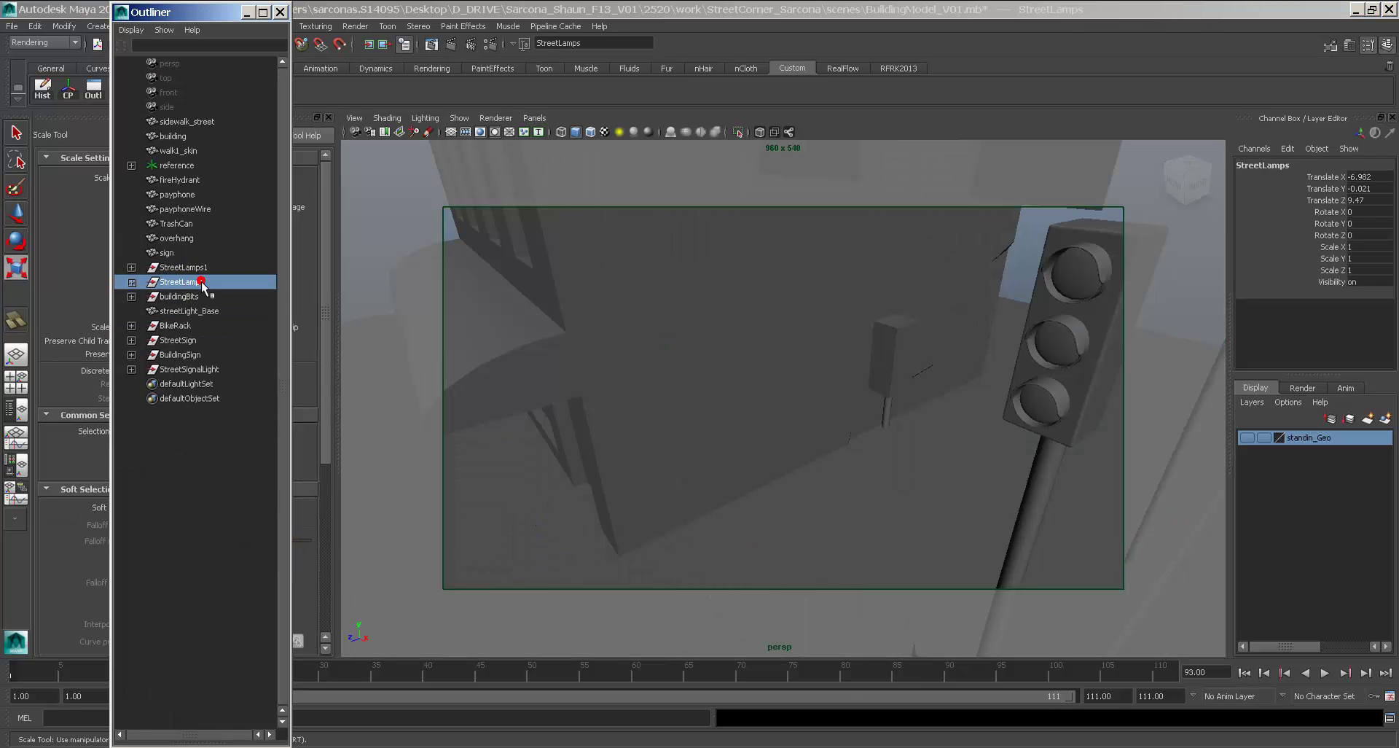
left_click_drag(659, 416, 883, 395, "alt")
scroll(678, 418, "down", 5)
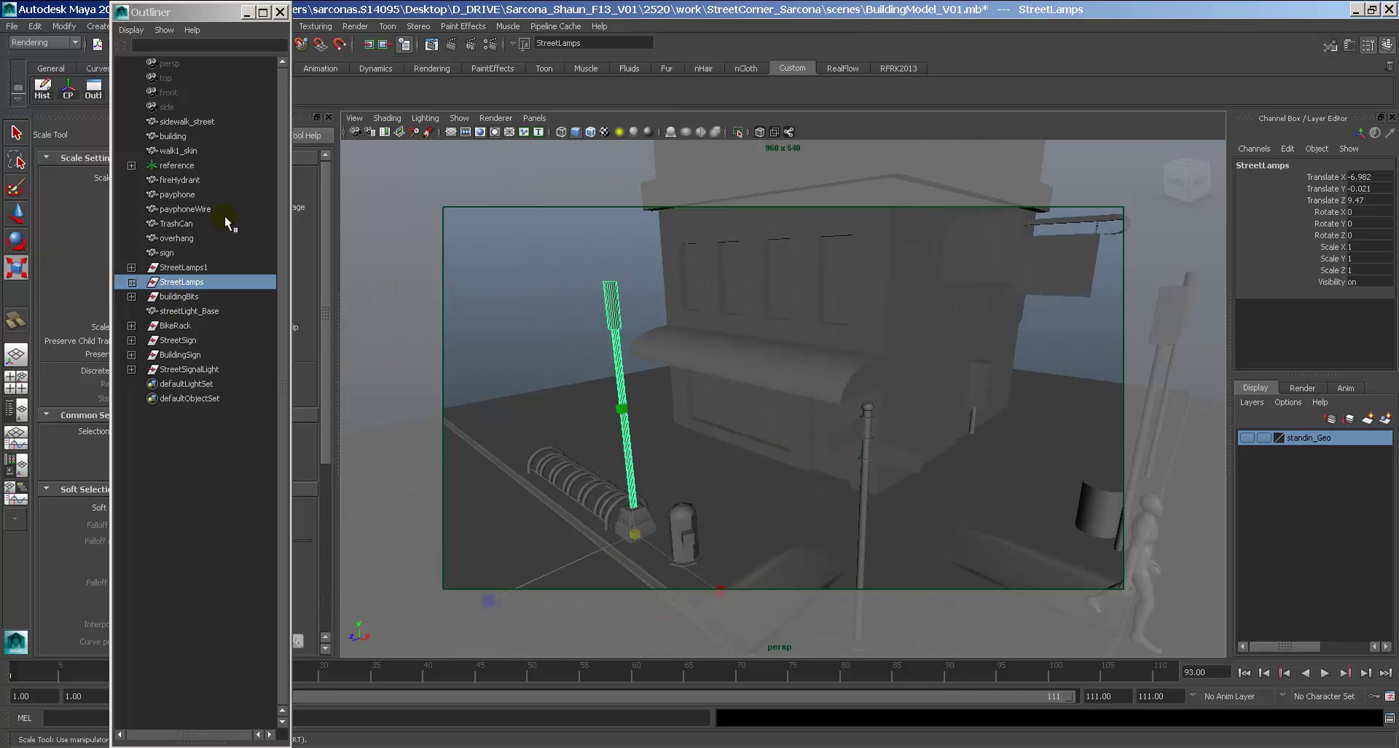
left_click(185, 326)
left_click(191, 340)
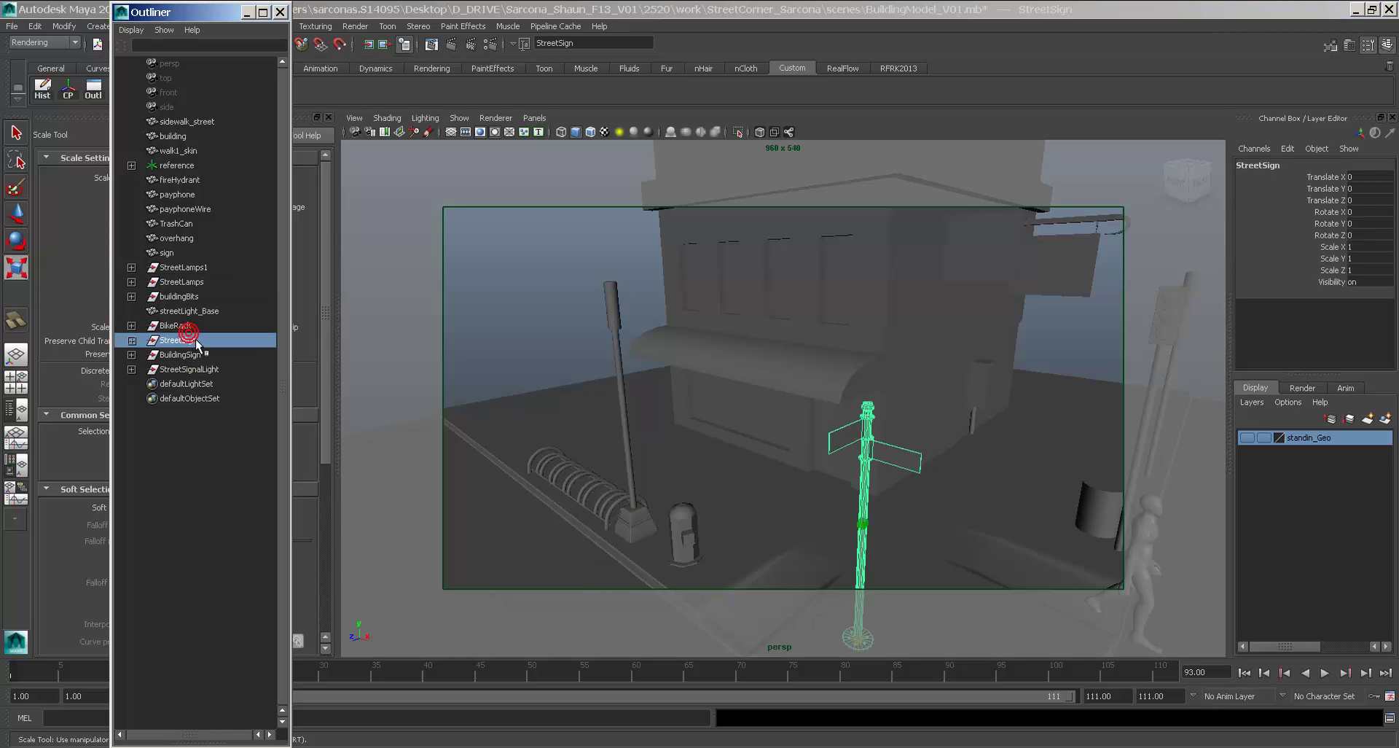
left_click_drag(554, 377, 550, 376, "alt")
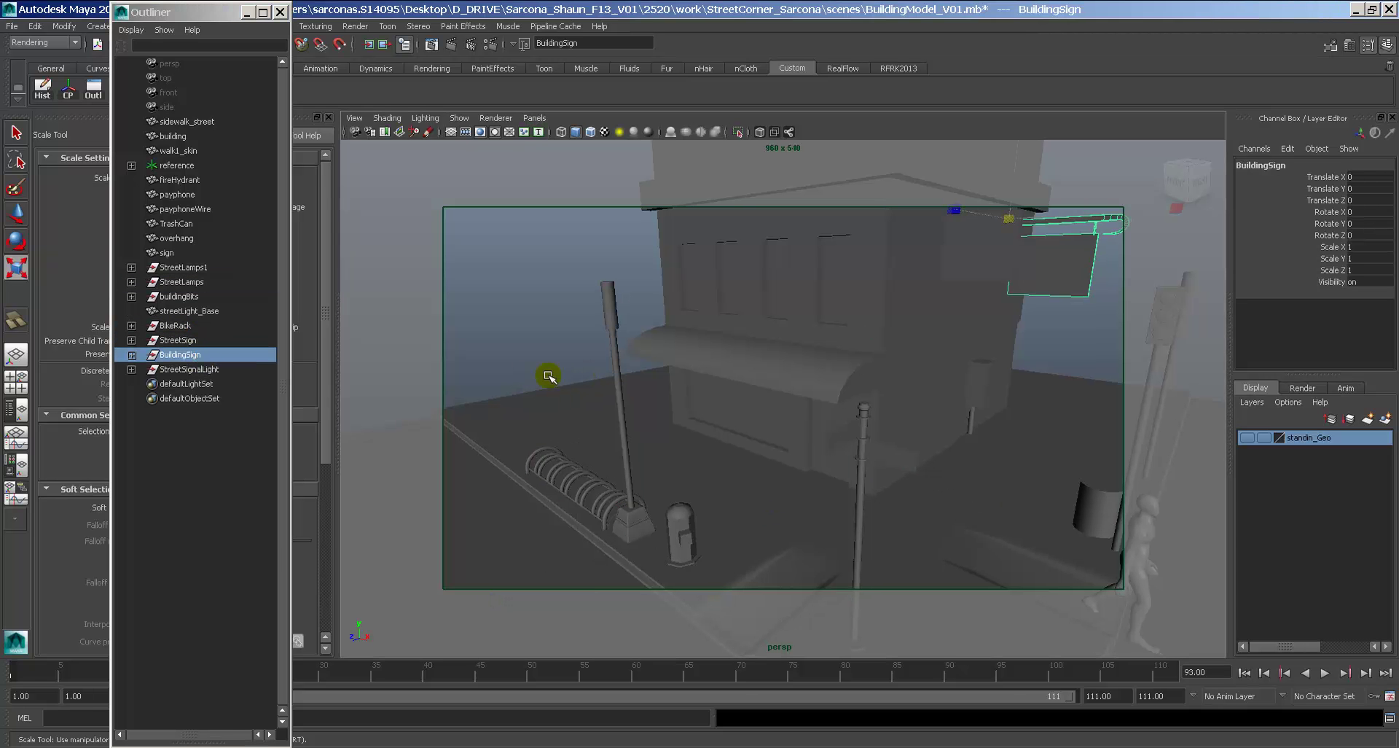
Try moving the StreetSign group as one unit at the street corner and undo each move.
left_click(208, 340)
left_click_drag(707, 427, 667, 401, "alt")
key("w")
left_click_drag(793, 452, 861, 403)
key("ctrl+z")
left_click_drag(852, 453, 873, 479, "alt")
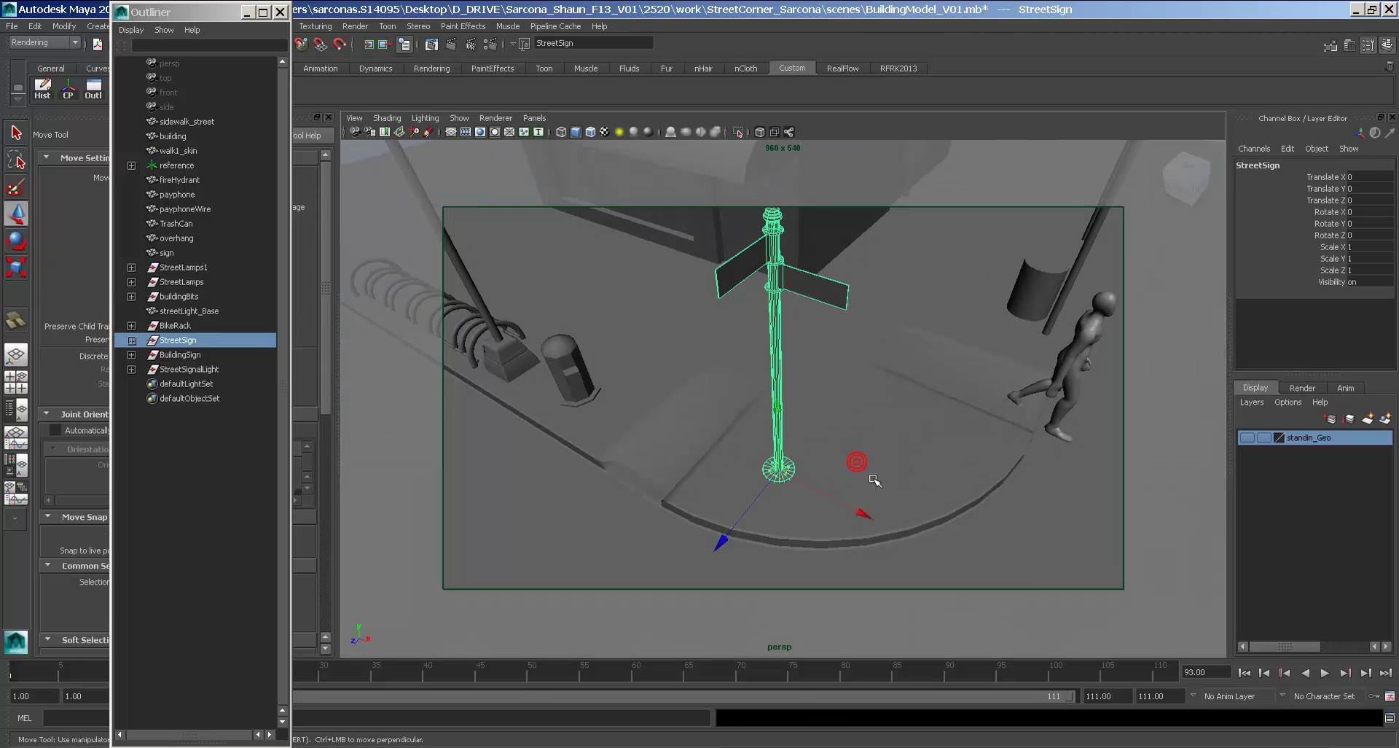
left_click_drag(779, 415, 887, 387)
key("ctrl+z")
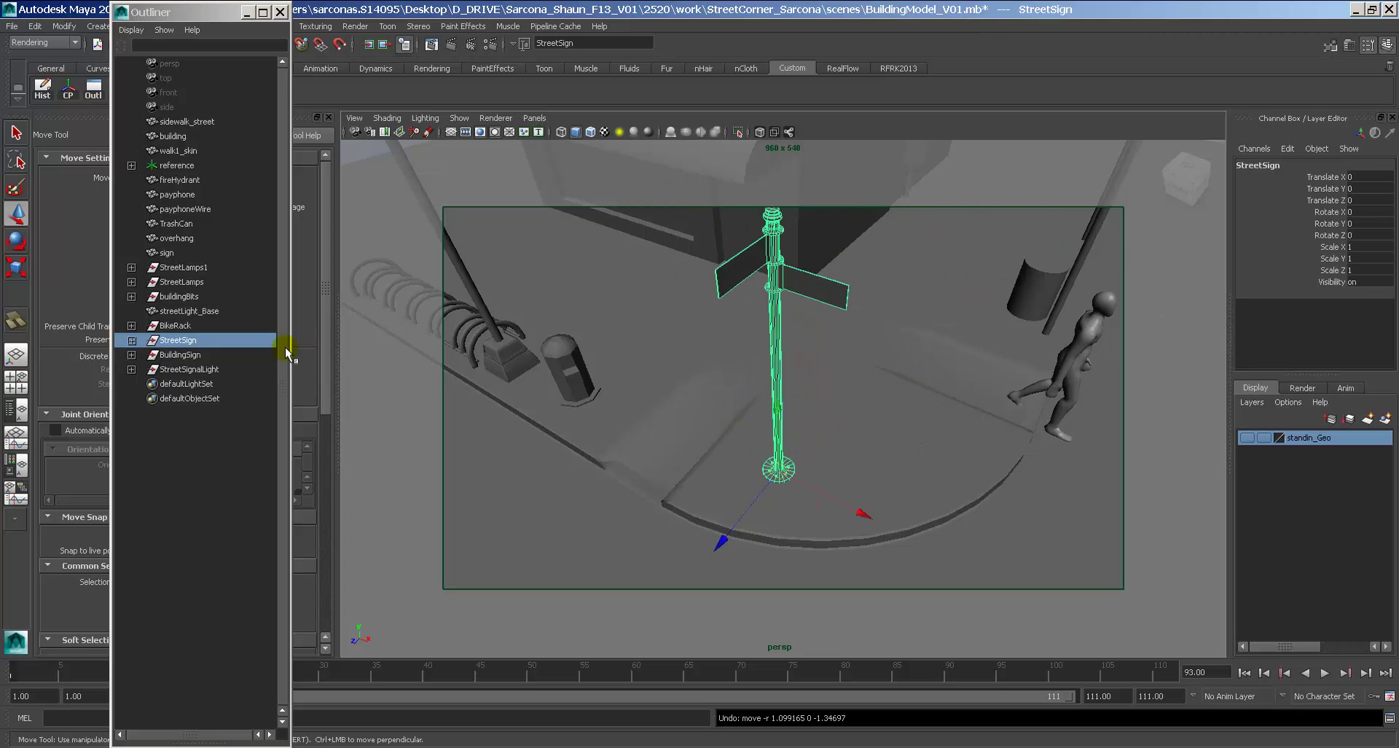
Try moving the BuildingSign group as one unit along the wall and undo the move.
left_click(195, 354)
key("f")
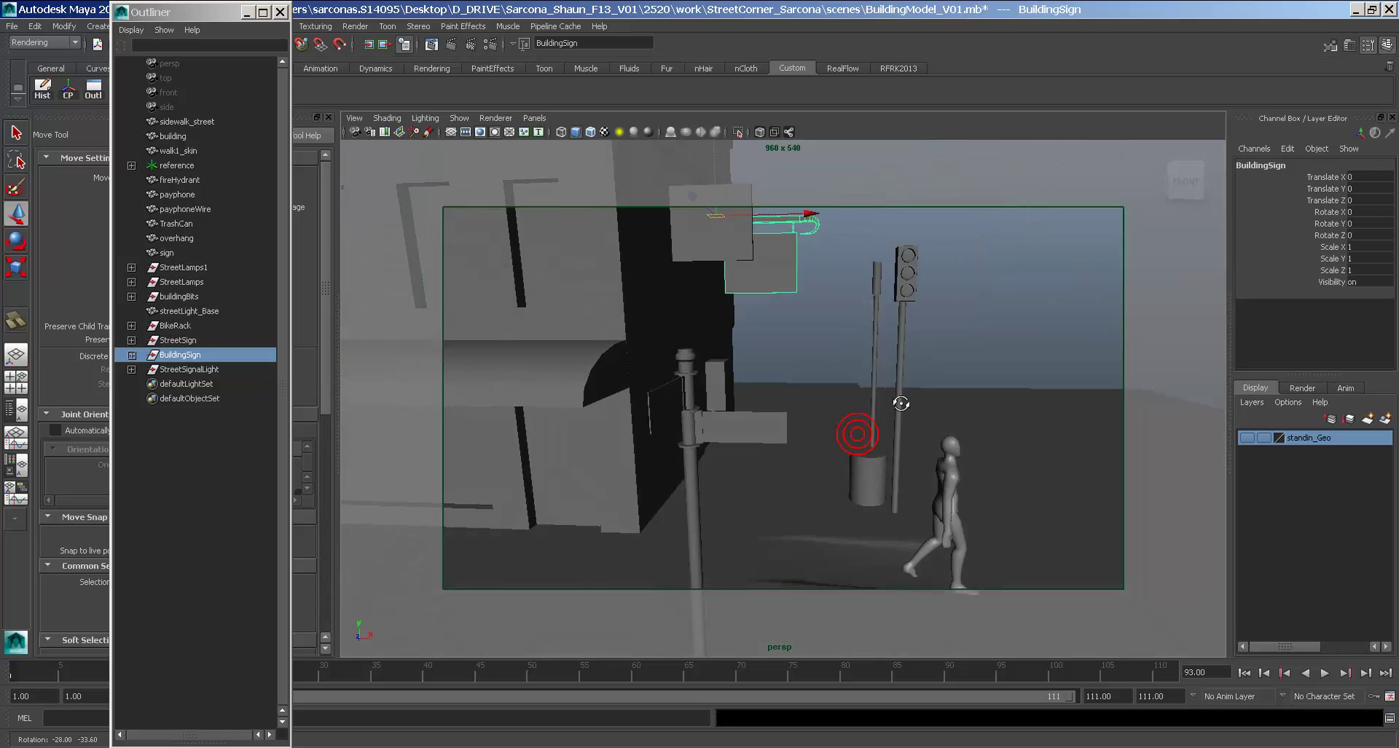
left_click_drag(887, 394, 728, 444, "alt")
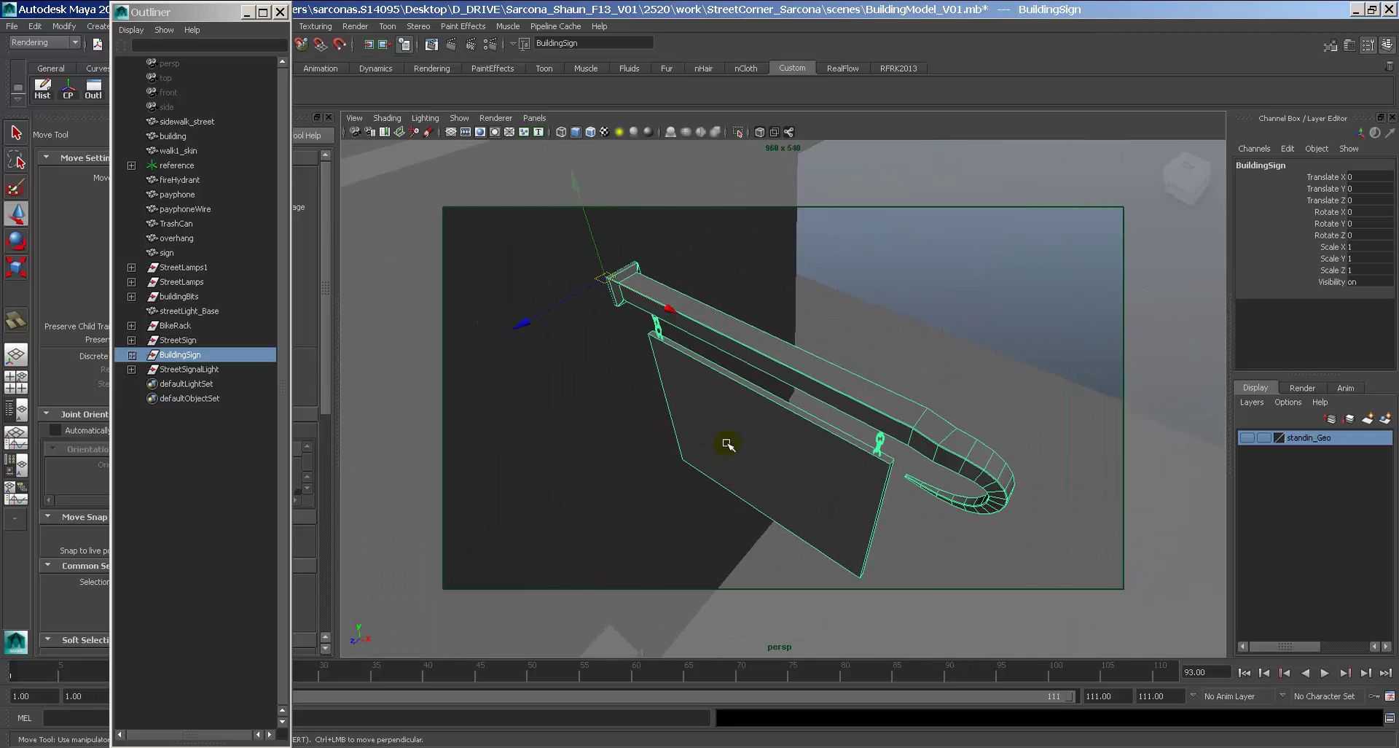
left_click_drag(661, 311, 749, 359)
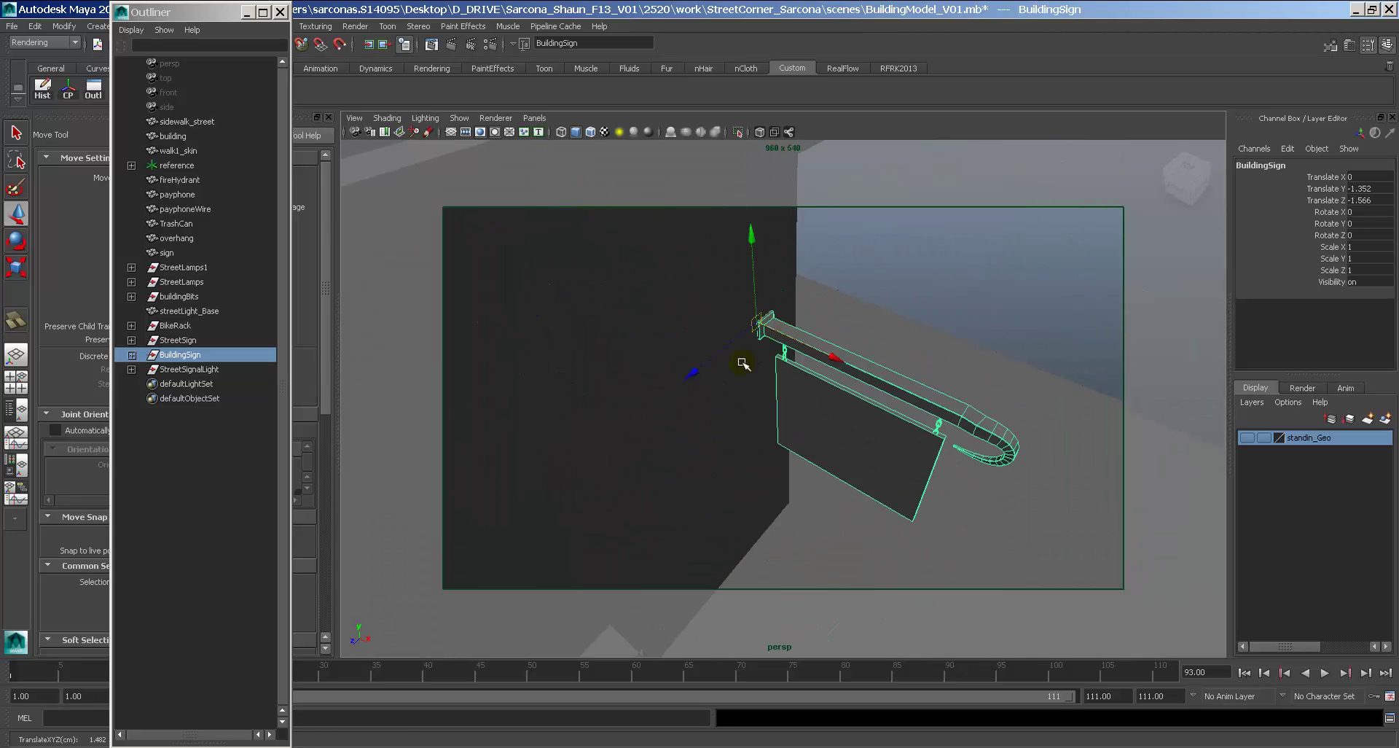
key("ctrl+z")
left_click_drag(988, 469, 989, 439, "alt")
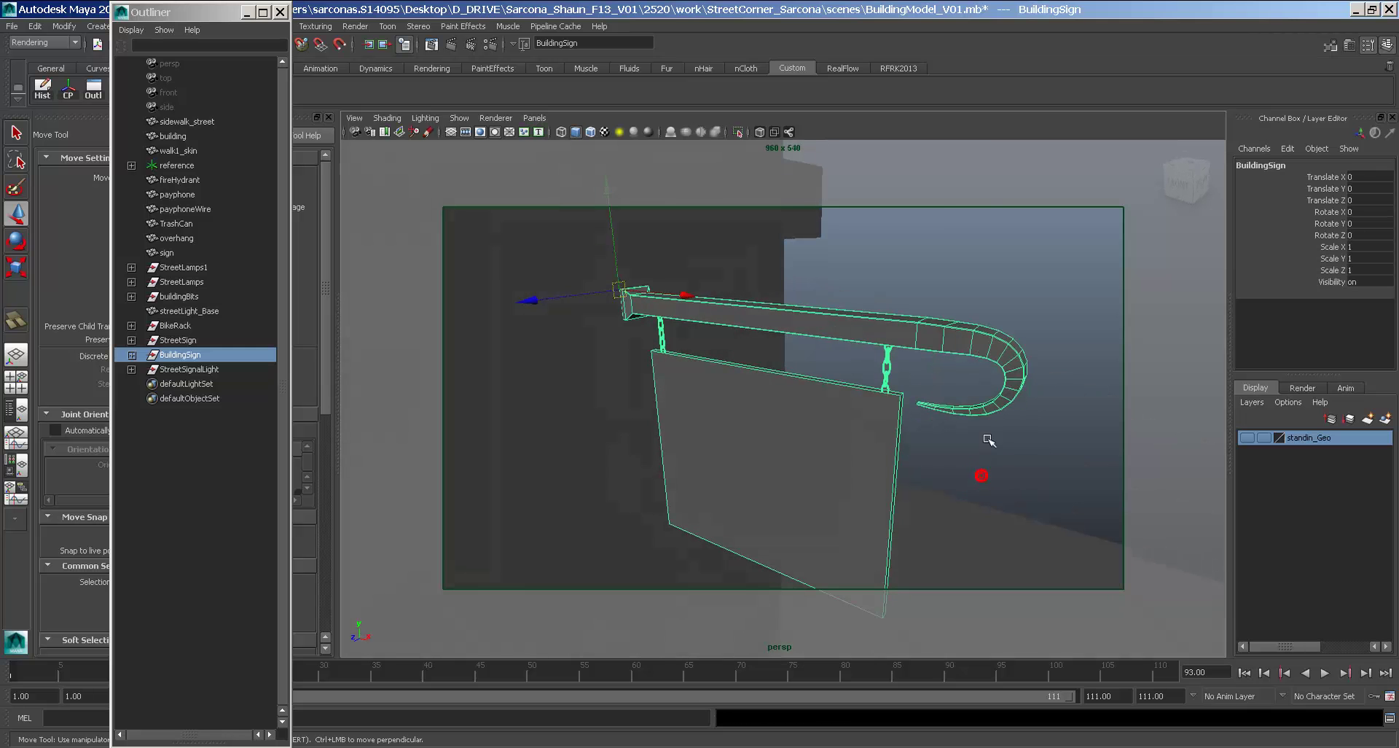
Examine the building sign's hook, then the traffic light's housing and how it sits against its pole.
left_click(1011, 369)
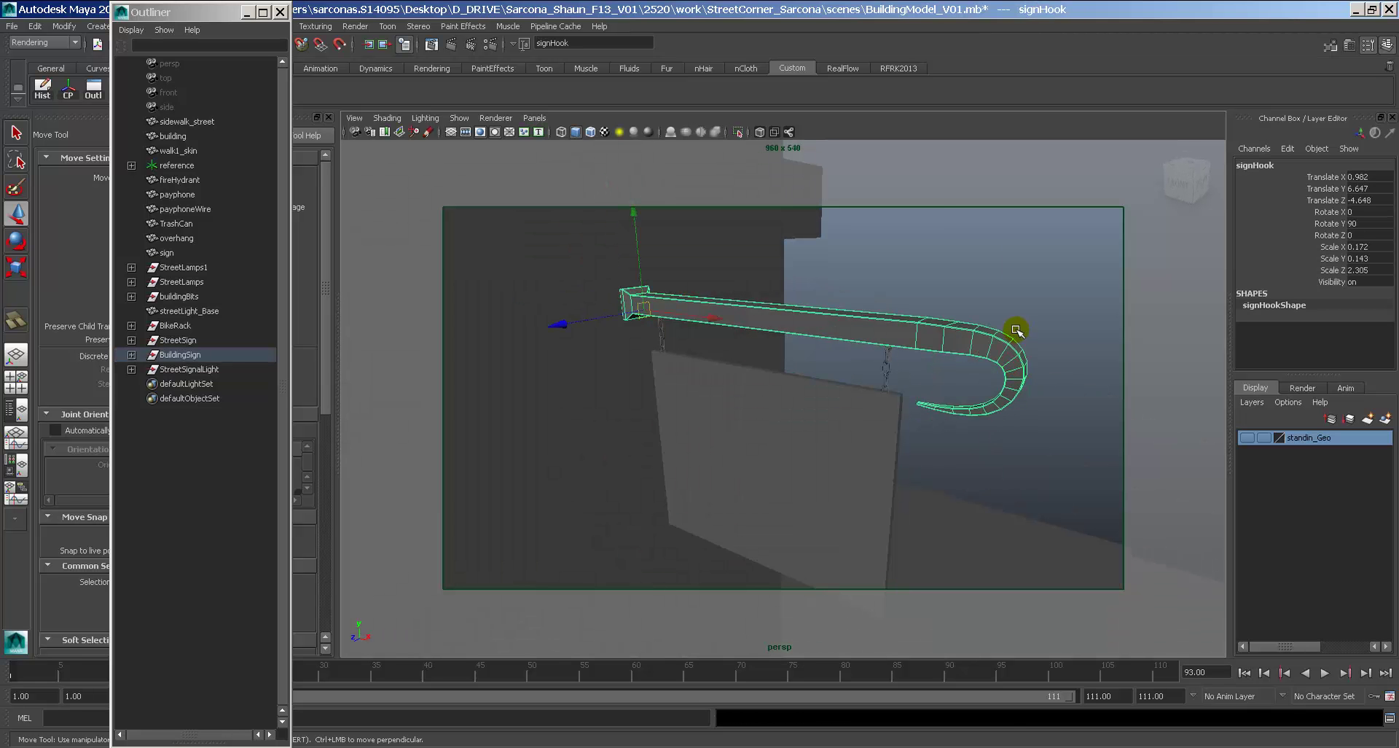
right_click_drag(986, 273, 612, 349, "alt")
middle_click_drag(790, 433, 781, 274, "alt")
mouse_move(830, 357)
middle_mouse_down("alt")
mouse_move(844, 397)
mouse_move(837, 358)
middle_mouse_up("alt")
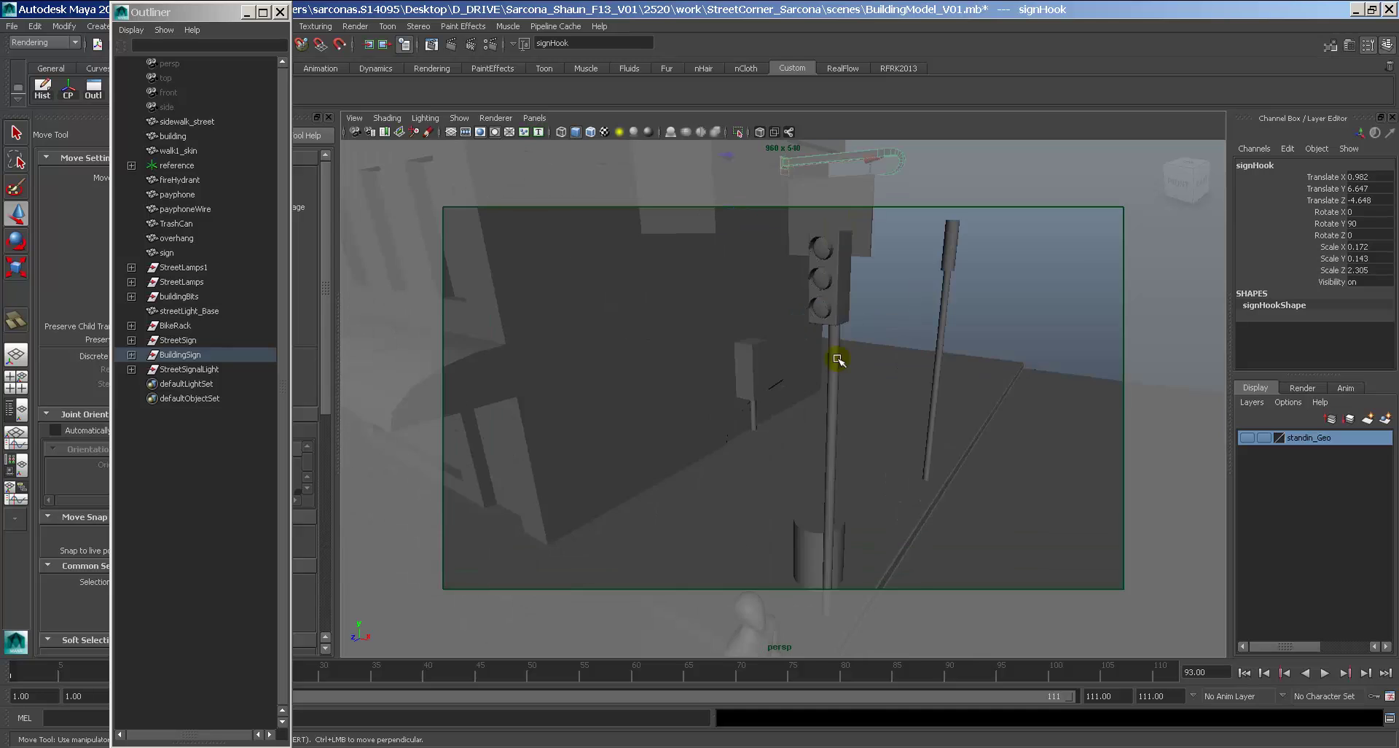
left_click_drag(837, 359, 849, 328, "alt")
left_click(850, 328)
key("f")
left_click_drag(775, 400, 808, 419, "alt")
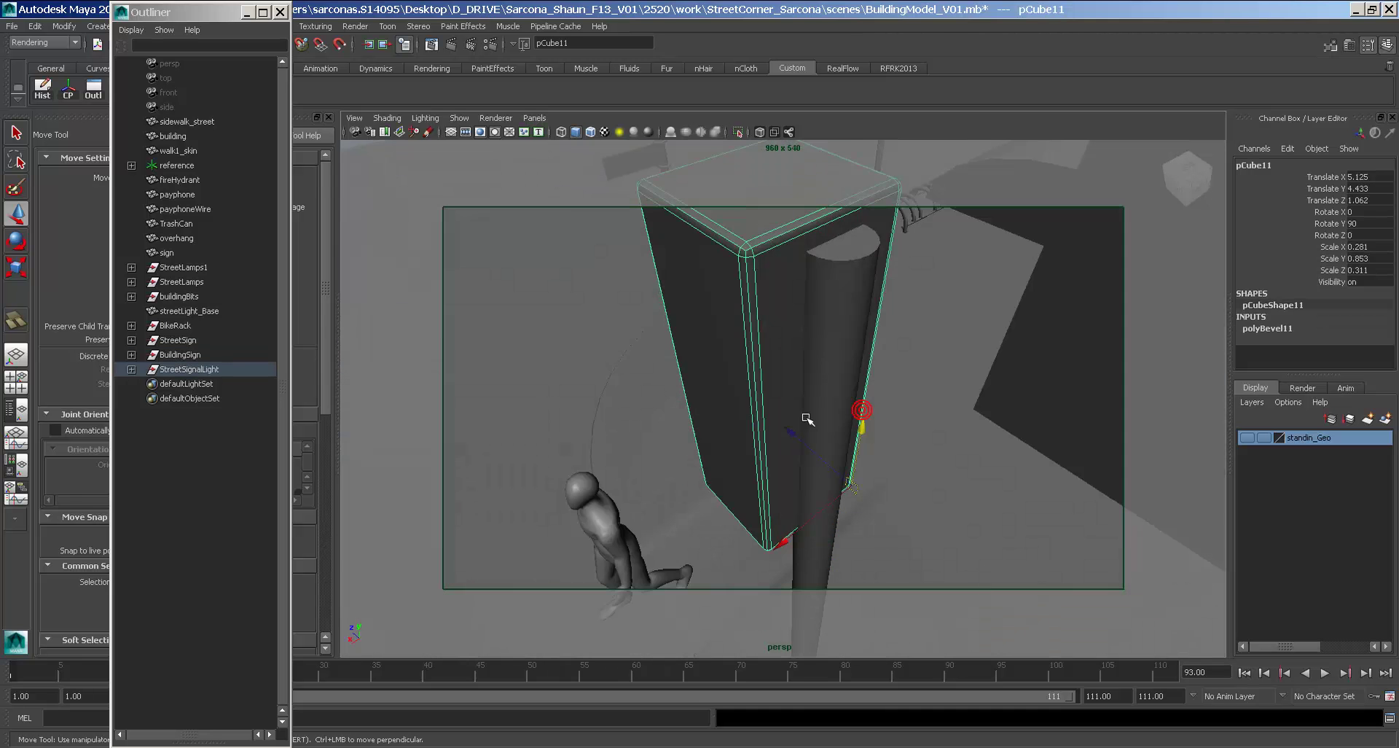
left_click(838, 275)
left_click_drag(776, 314, 926, 460, "alt")
Switch to Firefox and open the Wikipedia traffic light photo from the image results as reference.
key("alt+Tab")
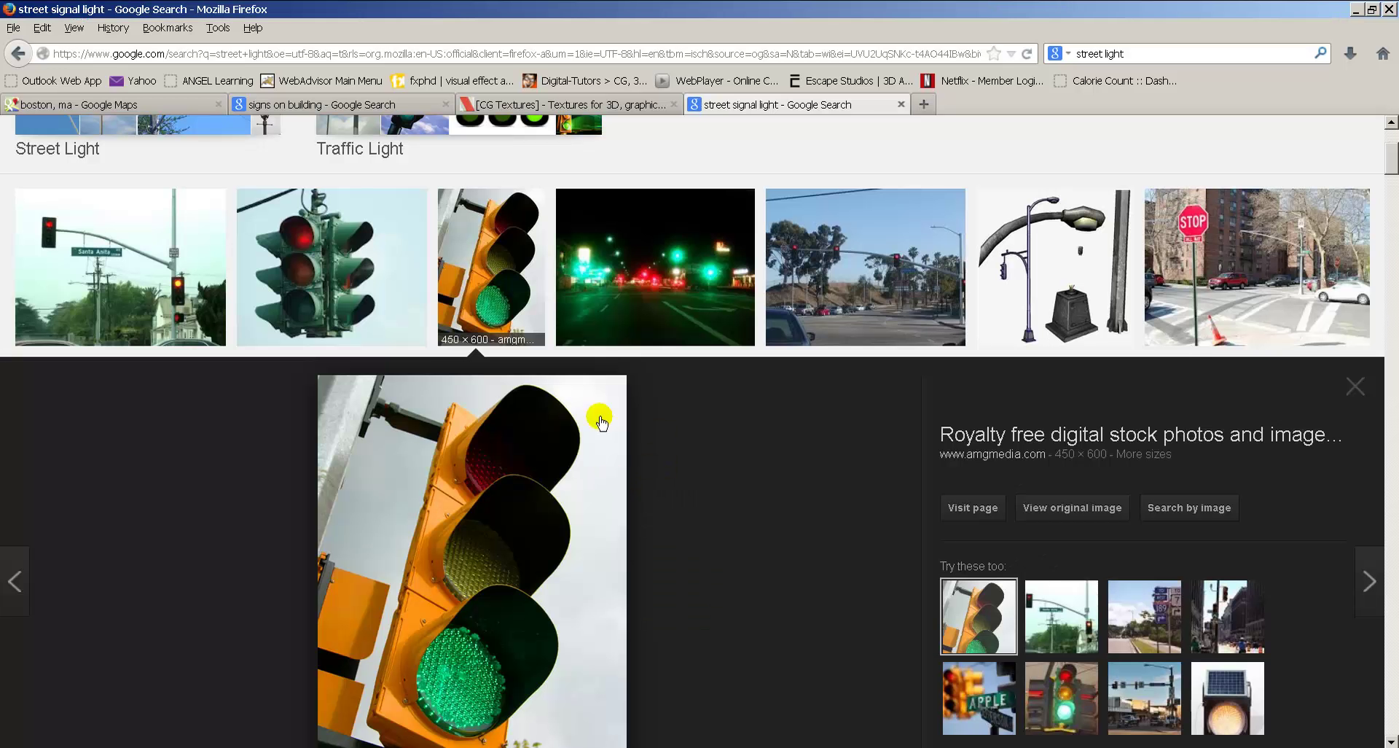
scroll(457, 531, "down", 3)
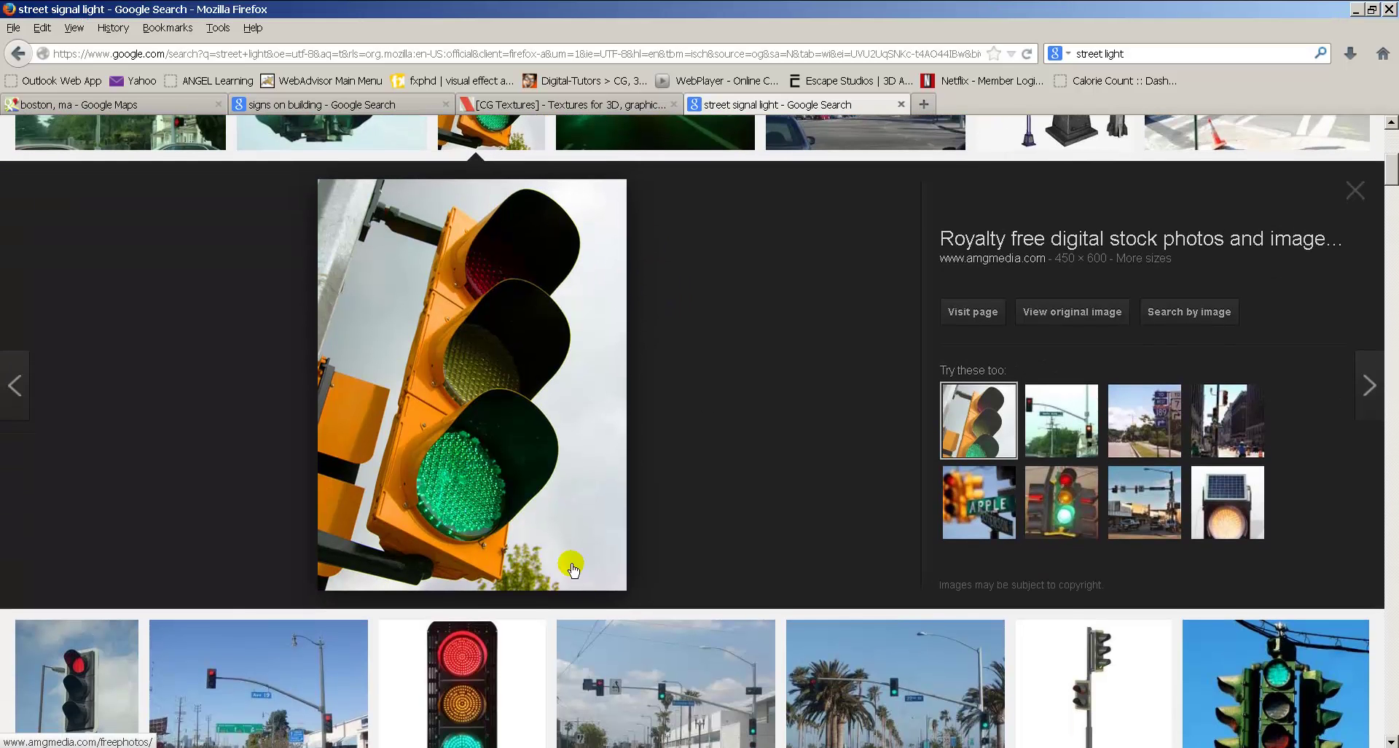
scroll(510, 546, "down", 5)
left_click(97, 463)
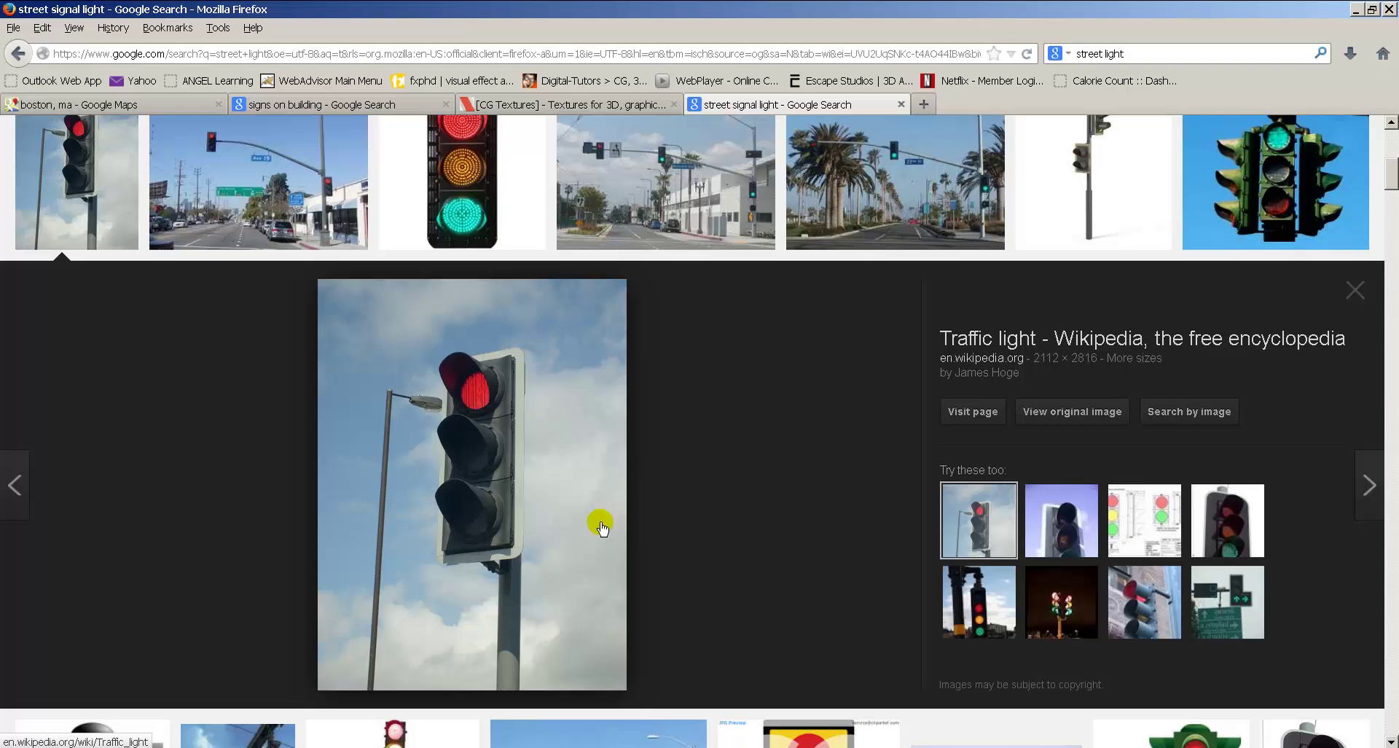
Switch back to Maya and slim the traffic light housing by moving its rear vertices toward the lights, then return to object mode.
key("alt+Tab")
left_click_drag(862, 452, 810, 513, "alt")
left_click(745, 427)
left_click_drag(745, 427, 776, 351, "alt")
right_click(776, 351)
right_click_drag(776, 350, 714, 349)
key("4")
left_click_drag(756, 297, 857, 625)
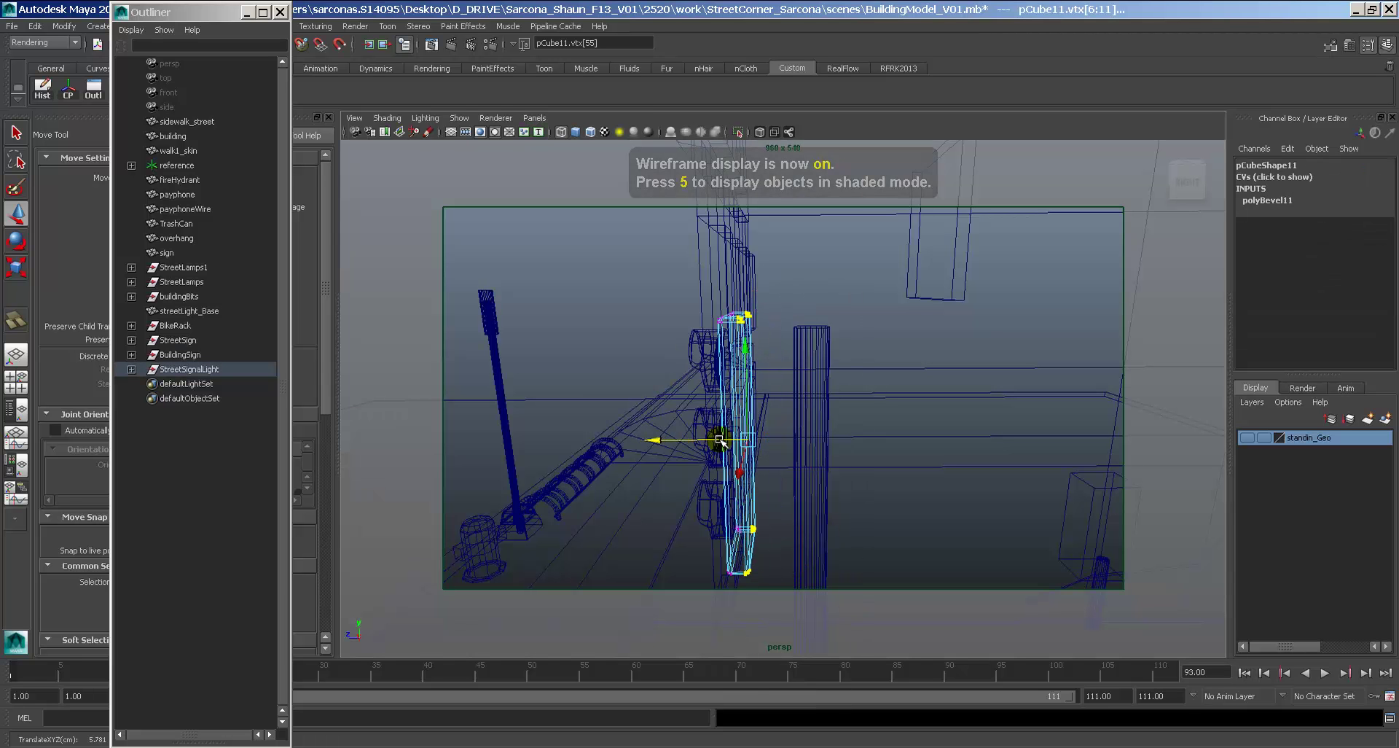
key("F8")
Move the housing and the red, yellow and green light groups together toward the pole, placing the housing at Translate Z 0.891.
left_click_drag(778, 383, 753, 312, "alt")
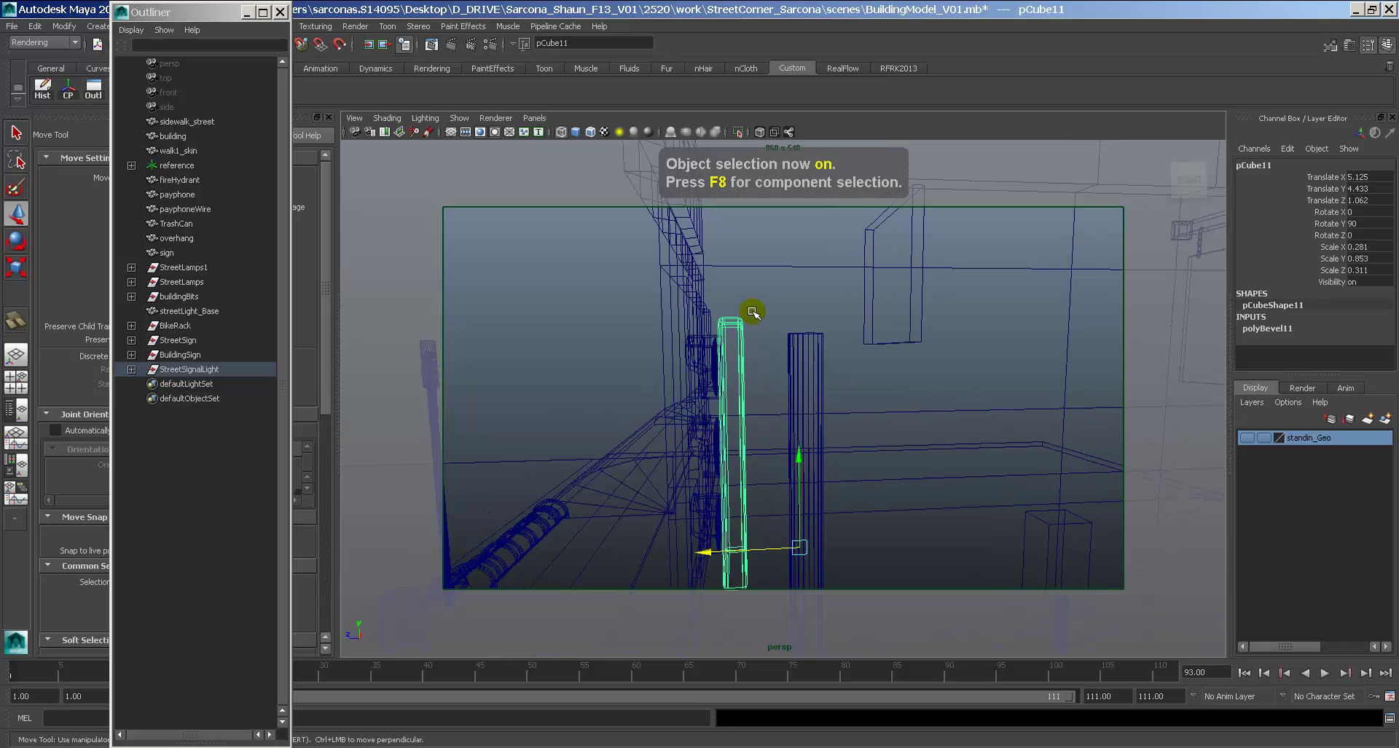
left_click_drag(734, 361, 672, 395, "alt")
left_click(132, 369)
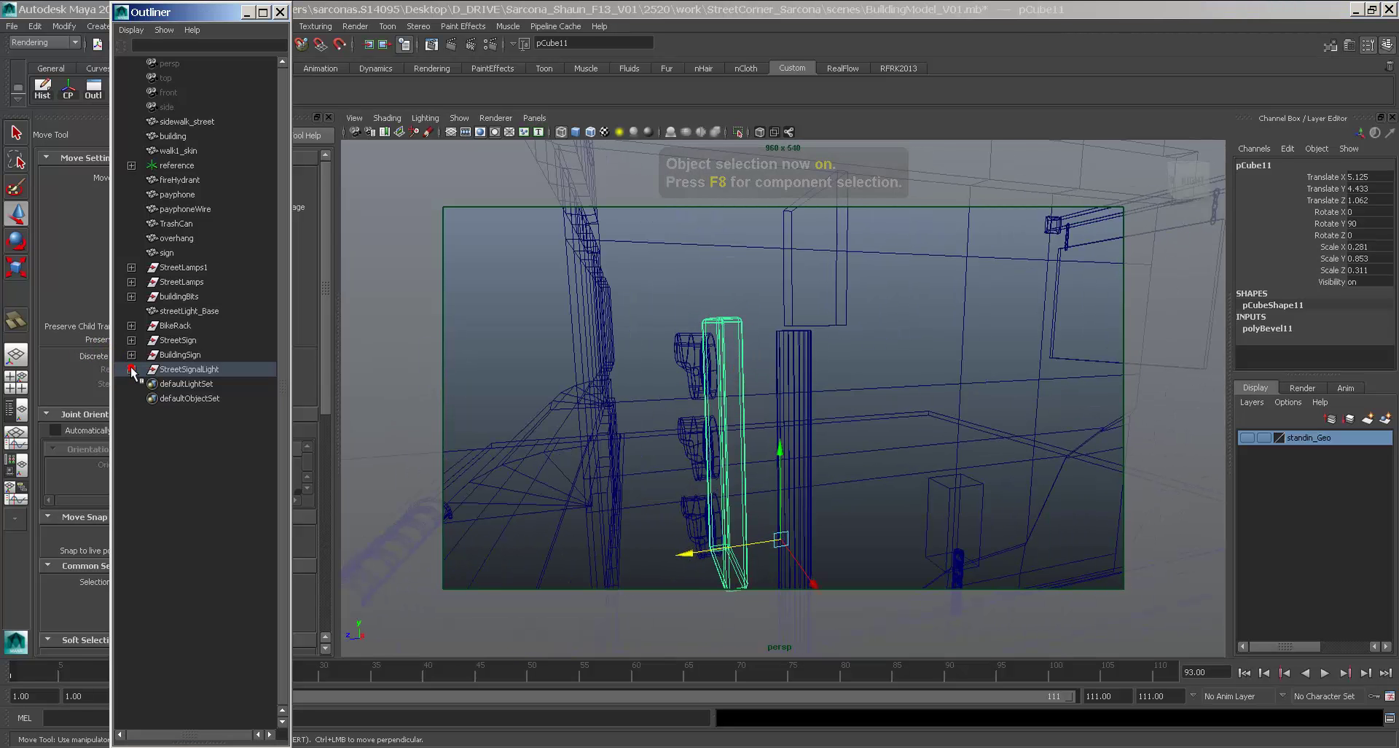
left_click(218, 442, "shift")
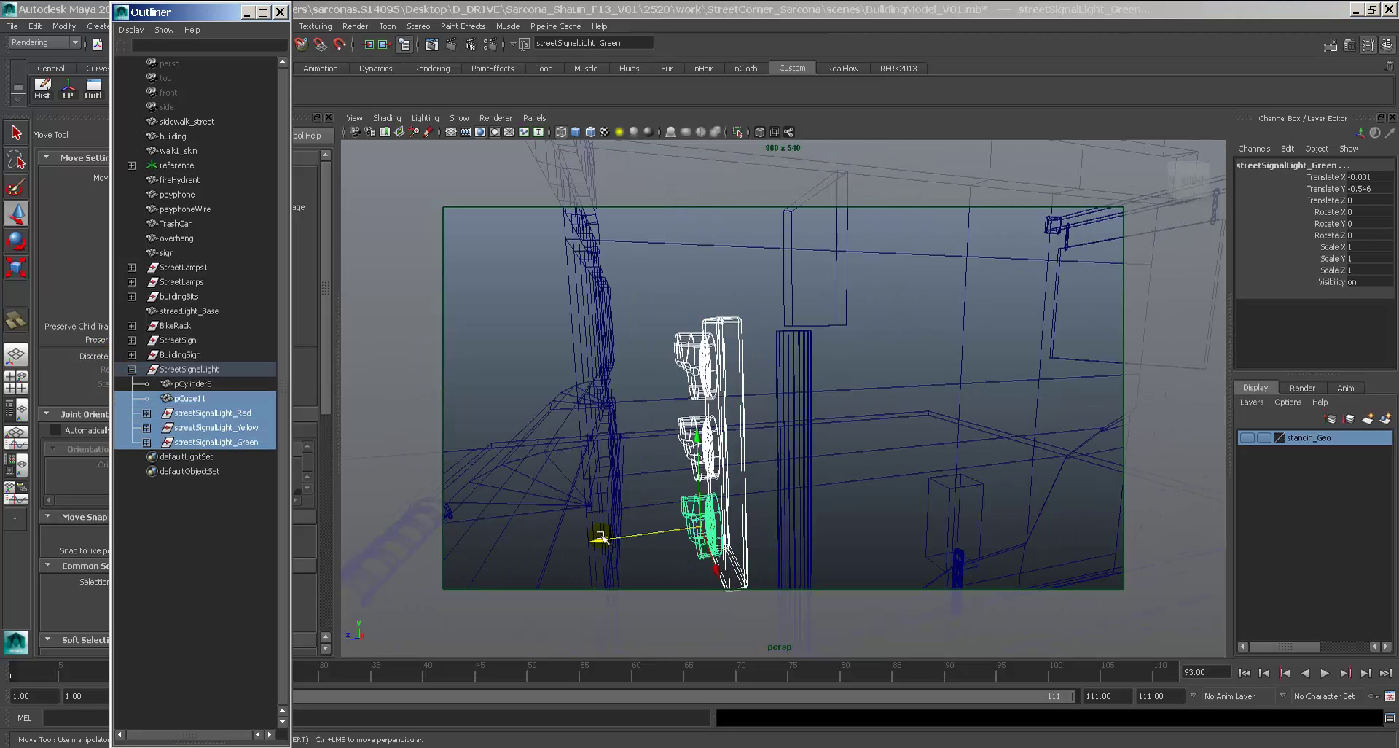
left_click_drag(605, 537, 658, 533)
key("6")
mouse_move(679, 484)
left_mouse_down("alt")
mouse_move(643, 487)
mouse_move(731, 474)
left_mouse_up("alt")
left_click(775, 432)
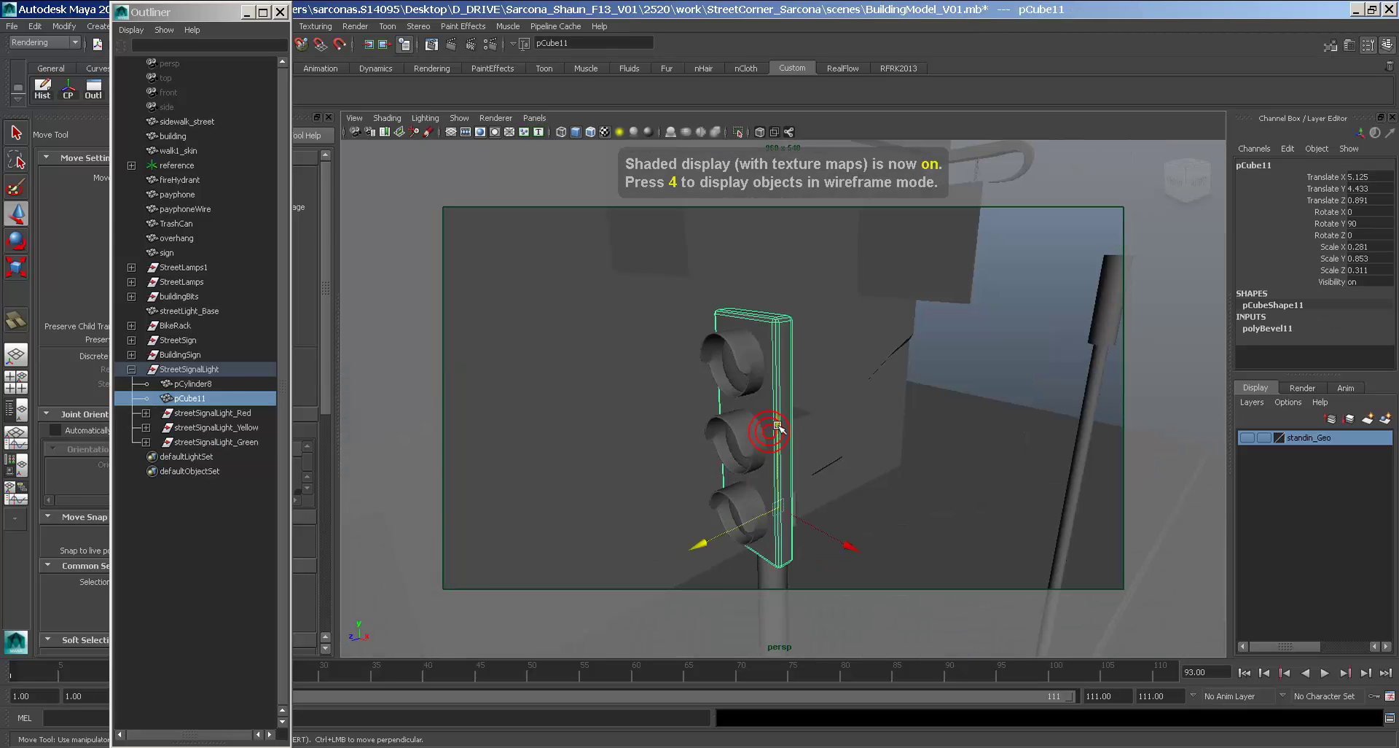
left_click_drag(835, 431, 801, 473, "alt")
left_click(831, 325)
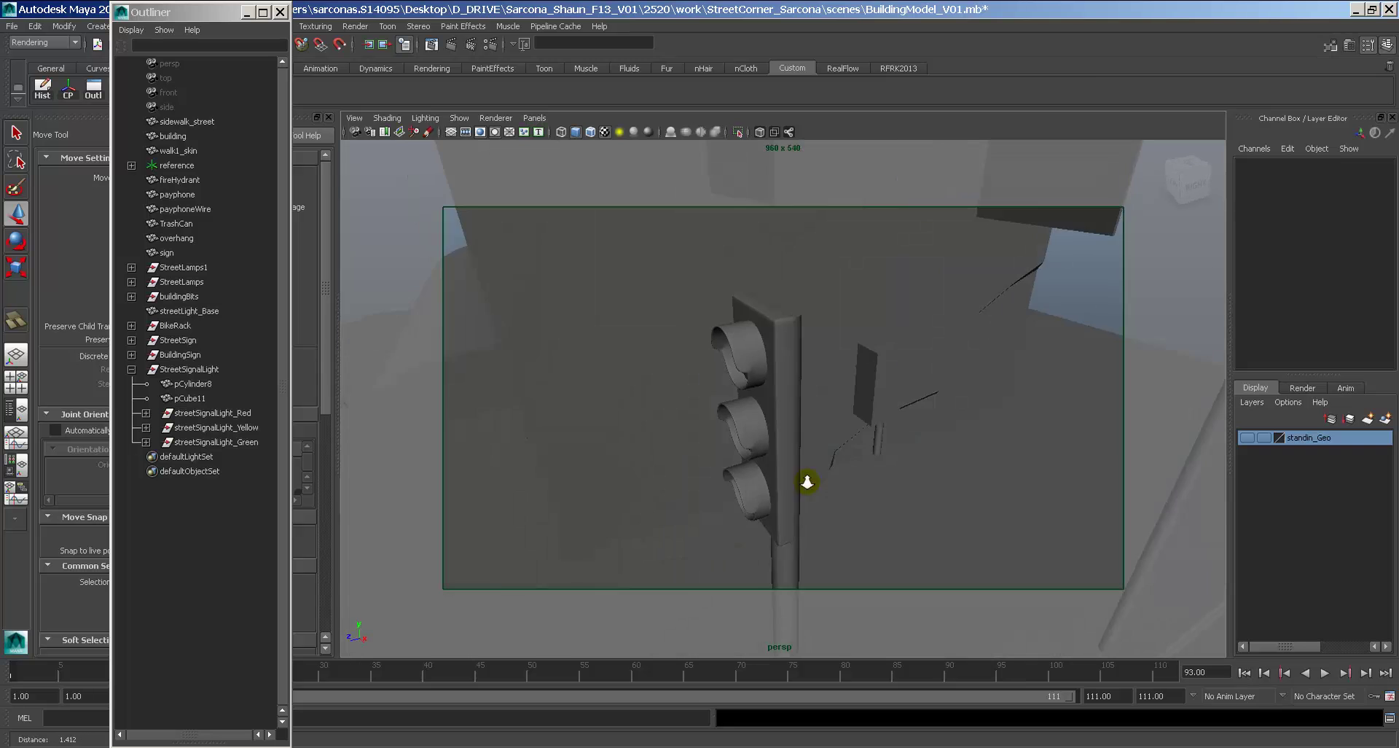
Examine the traffic light's housing and pole up close, then how it sits within the whole street corner scene.
right_click_drag(806, 481, 924, 485, "alt")
left_click_drag(927, 485, 1040, 435, "alt")
left_click(813, 416)
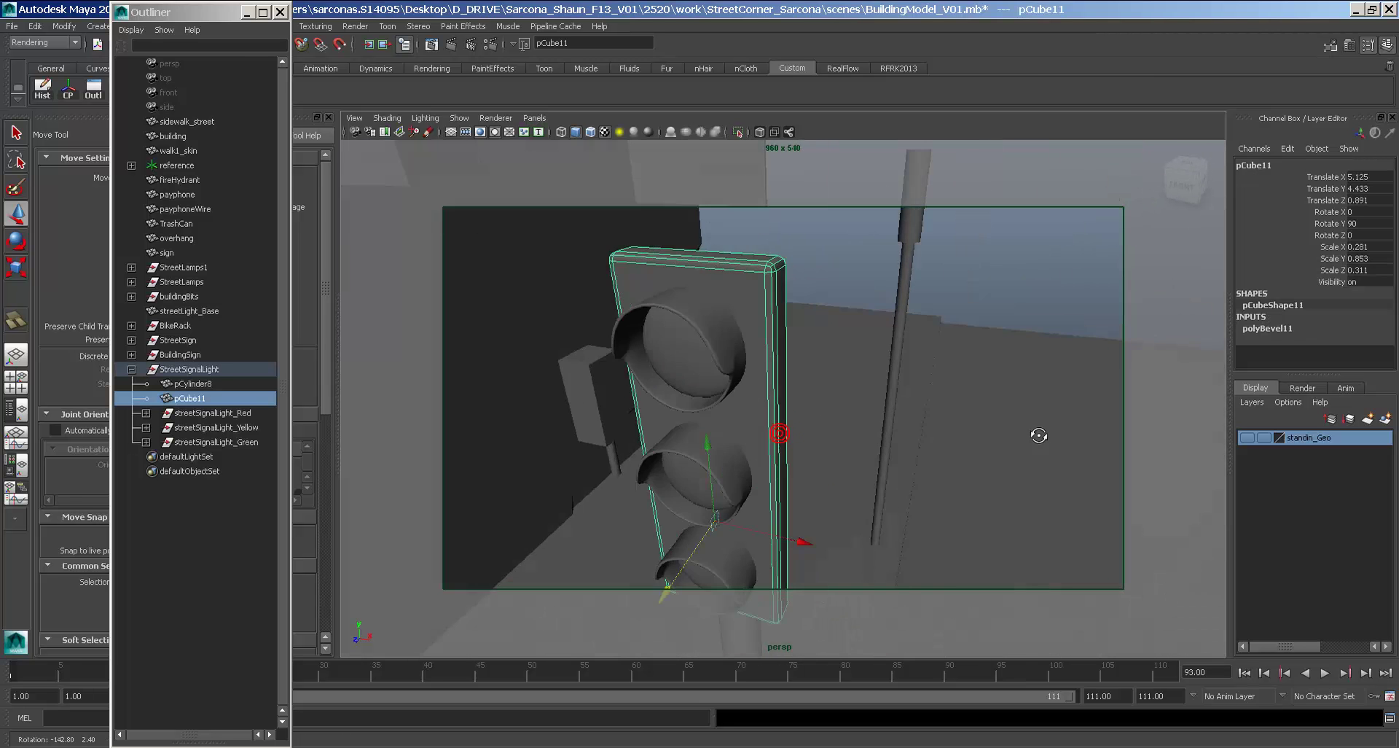
right_click_drag(1040, 434, 936, 290, "alt")
left_click(933, 287)
left_click_drag(903, 403, 874, 417, "alt")
middle_click_drag(874, 418, 877, 391, "alt")
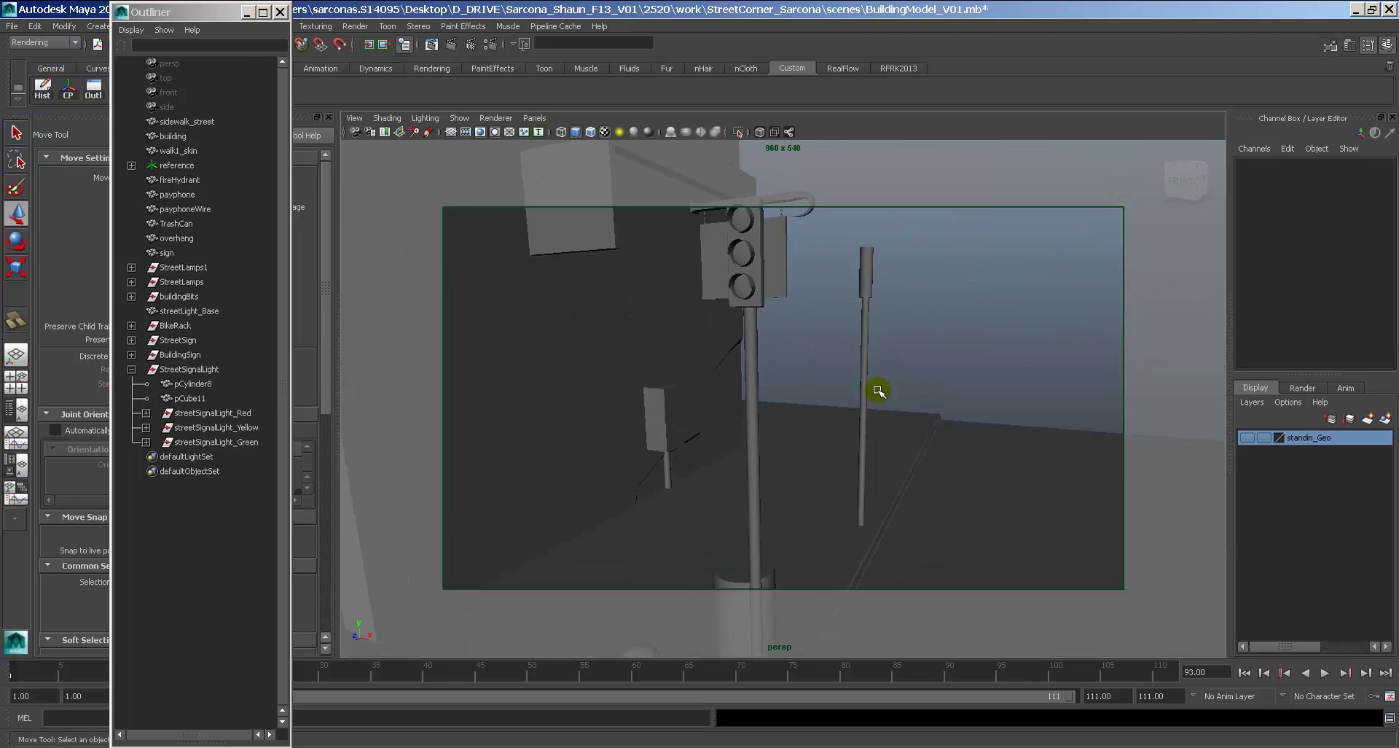
left_click_drag(878, 390, 944, 347, "alt")
middle_click_drag(945, 347, 946, 319, "alt")
right_click_drag(947, 320, 865, 385, "alt")
left_click_drag(865, 385, 912, 366, "alt")
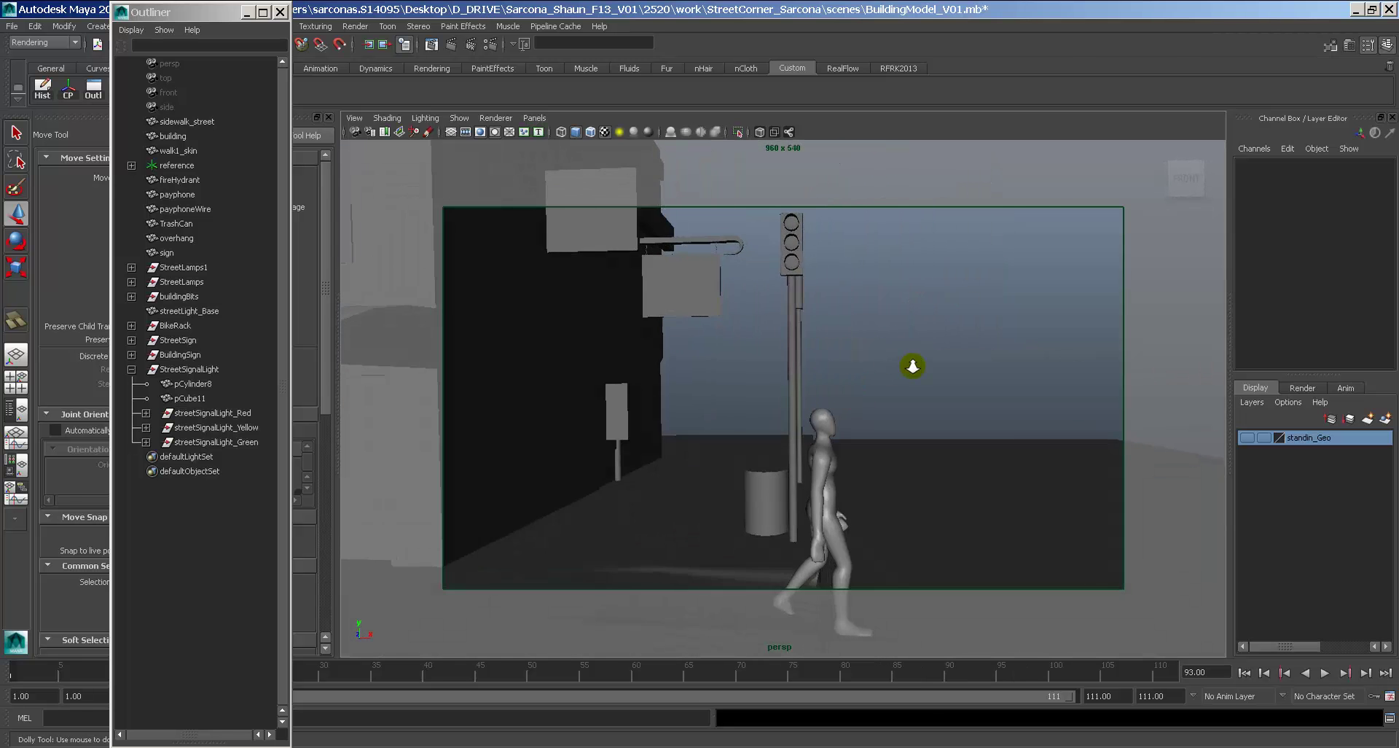
right_click_drag(912, 366, 822, 370, "alt")
middle_click_drag(822, 370, 824, 374, "alt")
left_click_drag(855, 372, 802, 371, "alt")
Switch to Firefox, open the Avenue 19 mast-arm traffic light photo and compare it with the street corner scene in Maya.
key("alt+Tab")
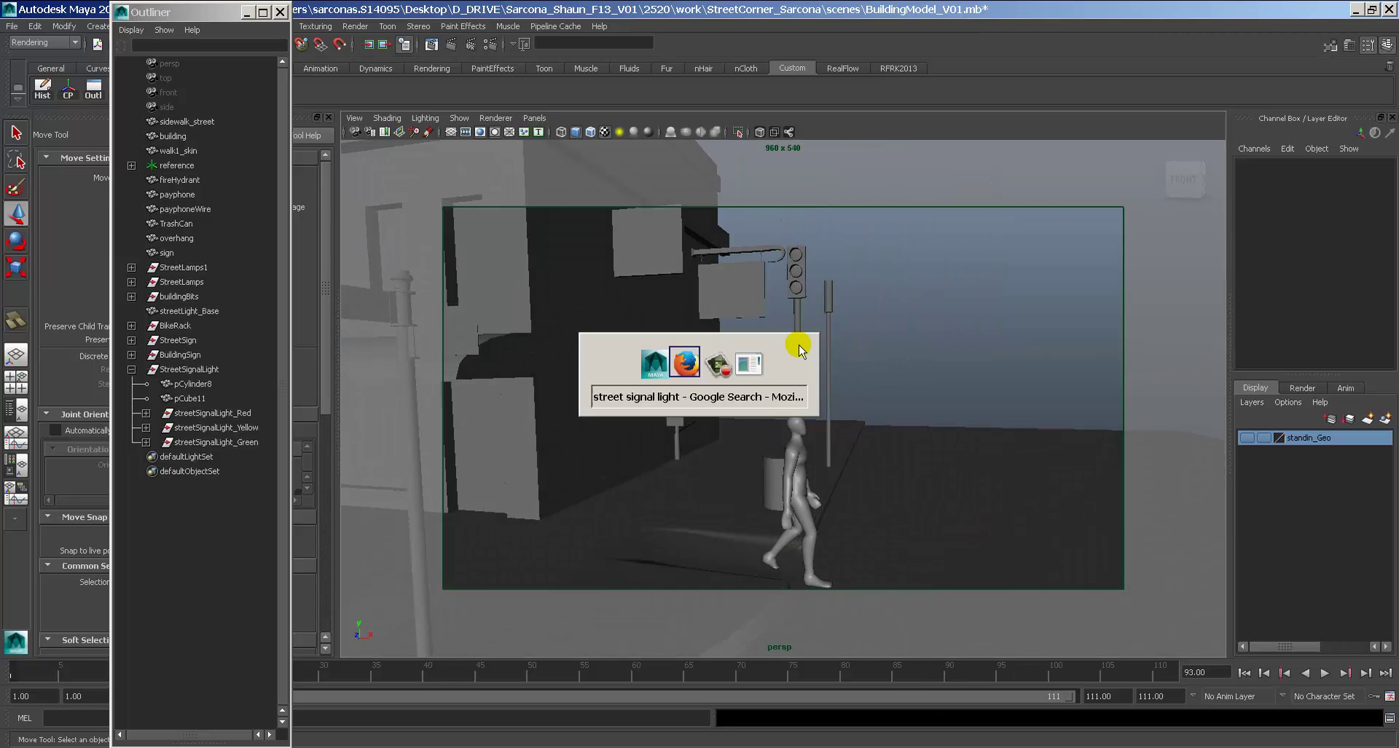
scroll(622, 428, "up", 2)
left_click(321, 361)
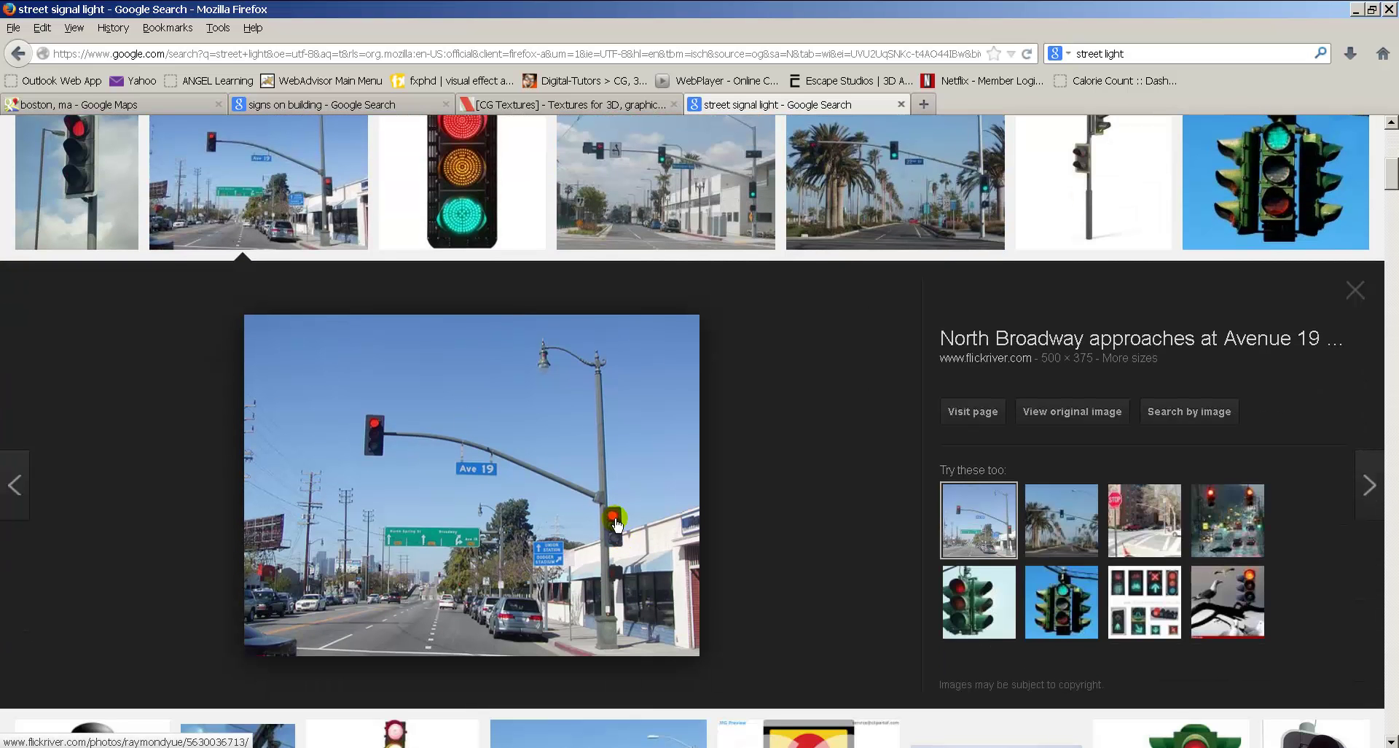
key("alt+Tab")
key("alt+Tab")
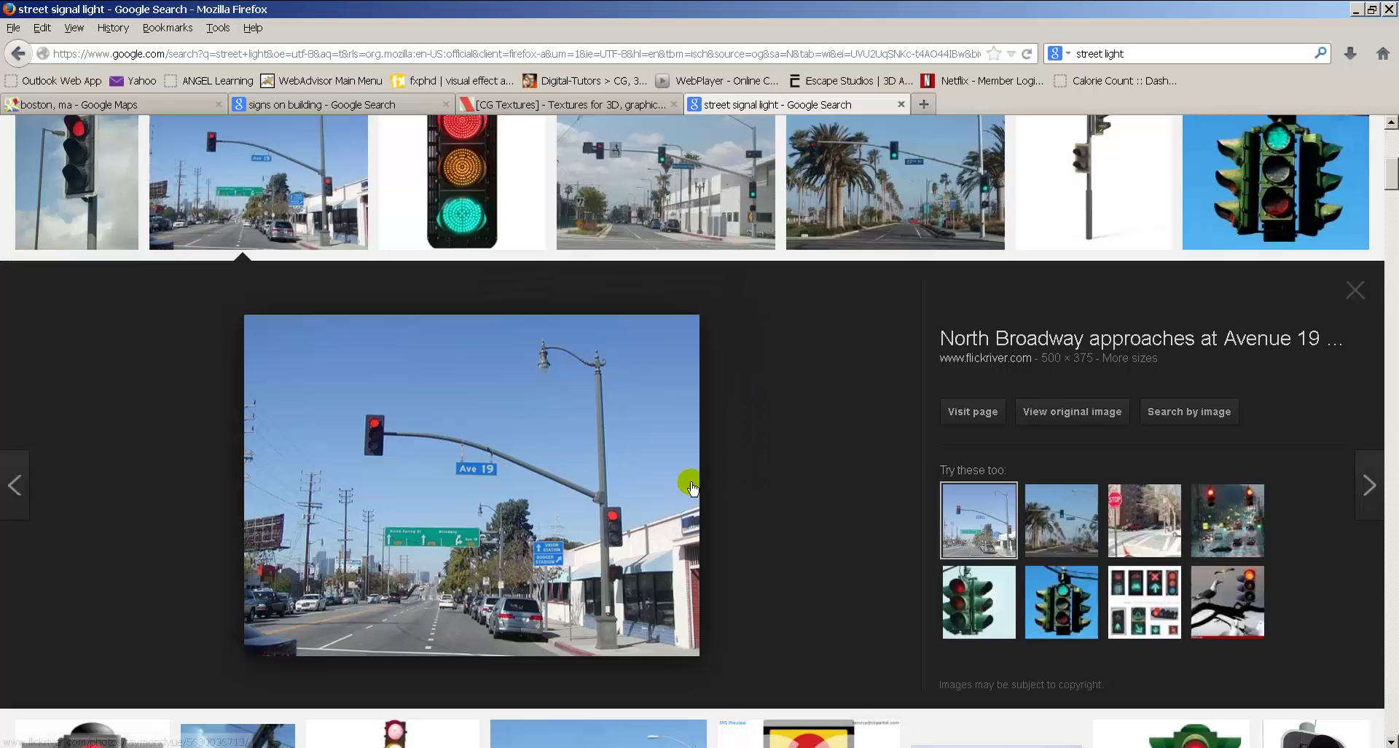
key("alt+Tab")
left_click_drag(890, 447, 782, 431, "alt")
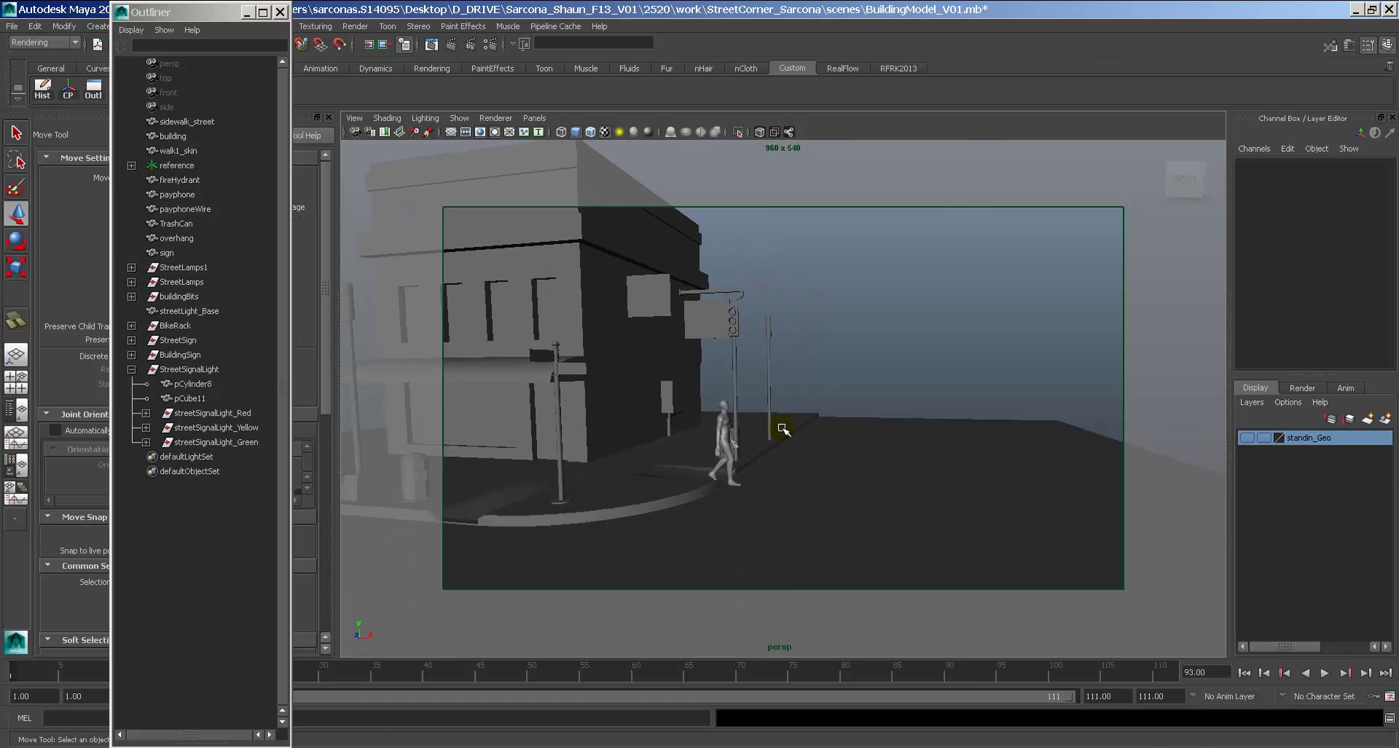
key("alt+Tab")
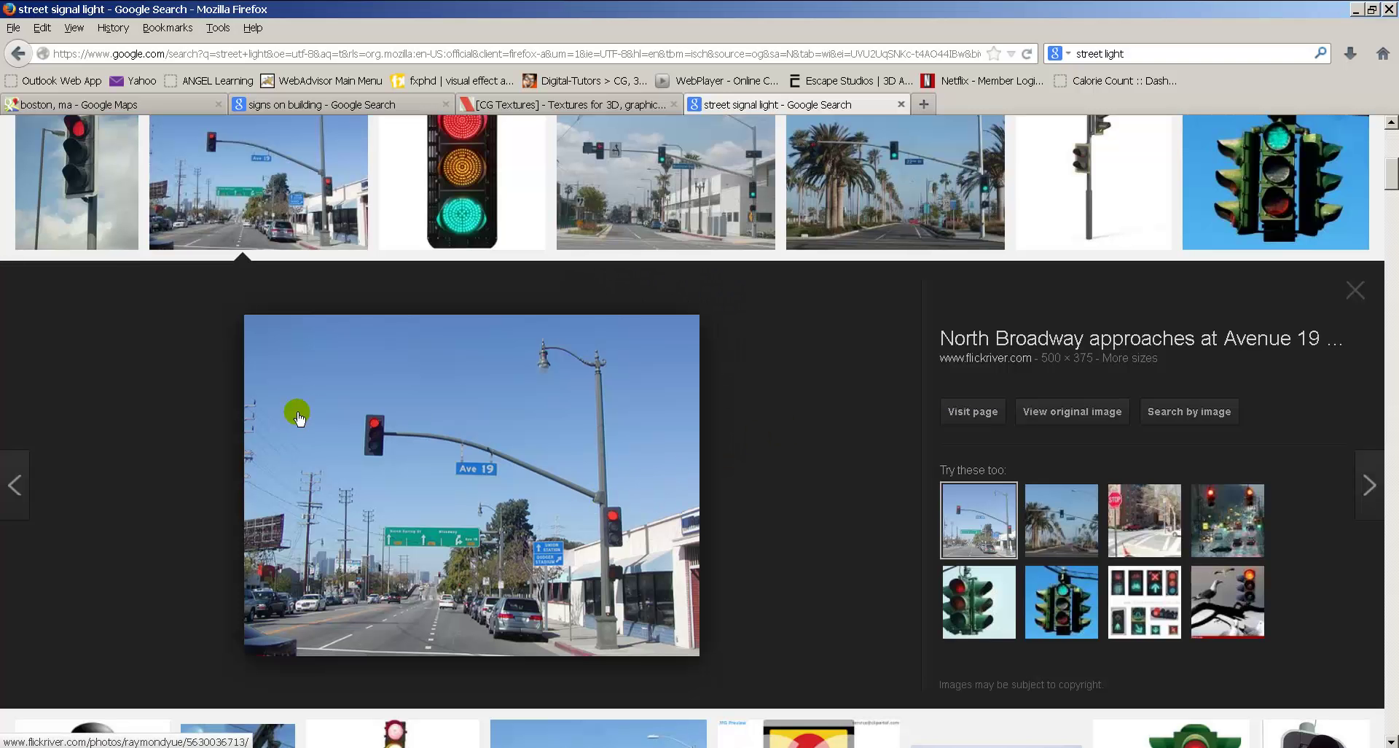
key("alt+Tab")
left_click_drag(722, 490, 773, 415, "alt")
key("alt+Tab")
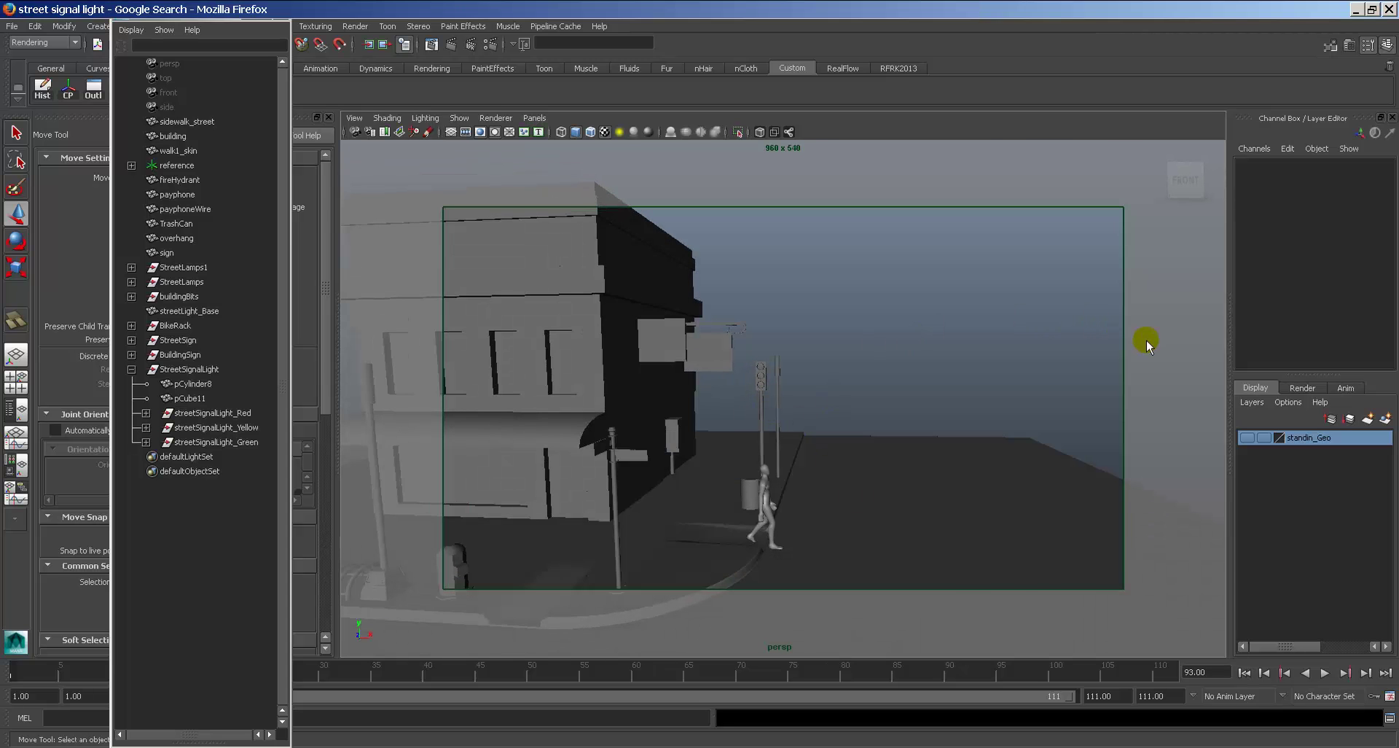
key("alt+Tab")
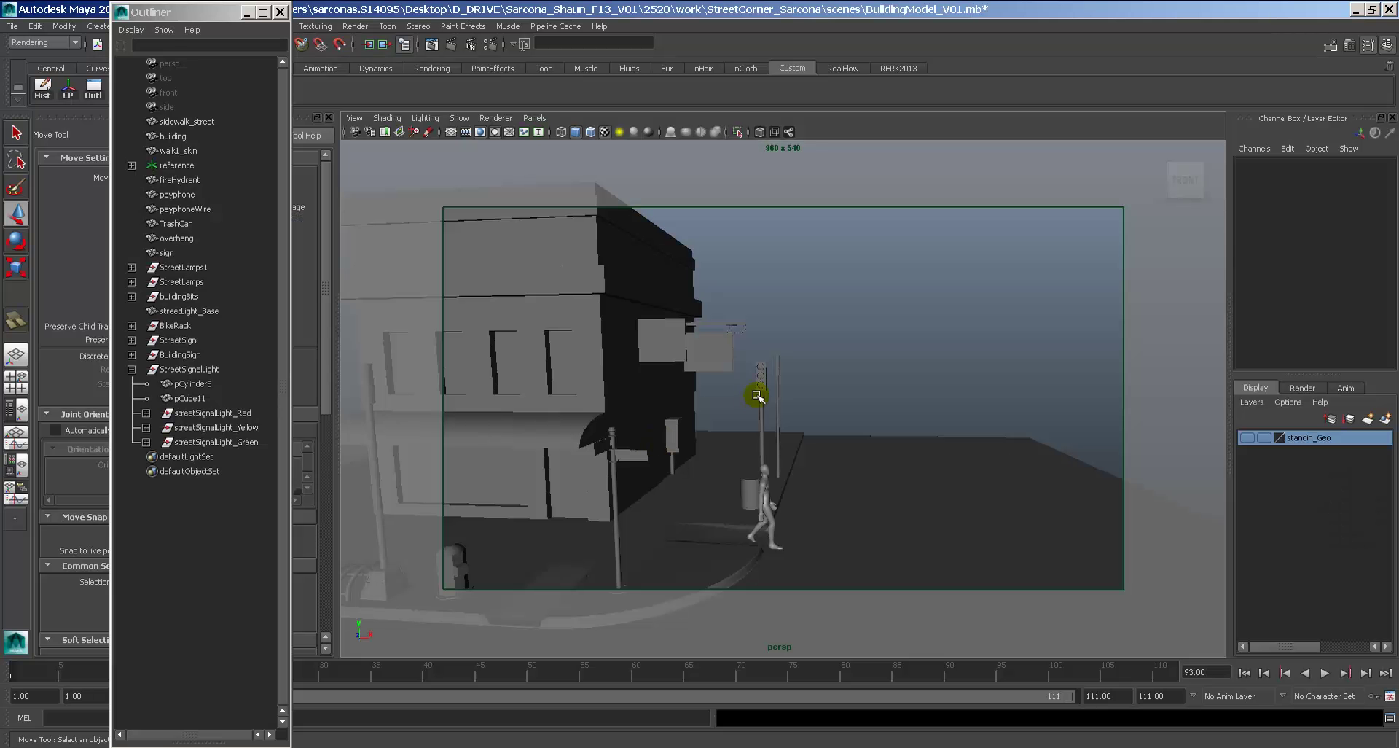
key("alt+Tab")
key("alt+Tab")
left_click_drag(797, 392, 703, 504, "alt")
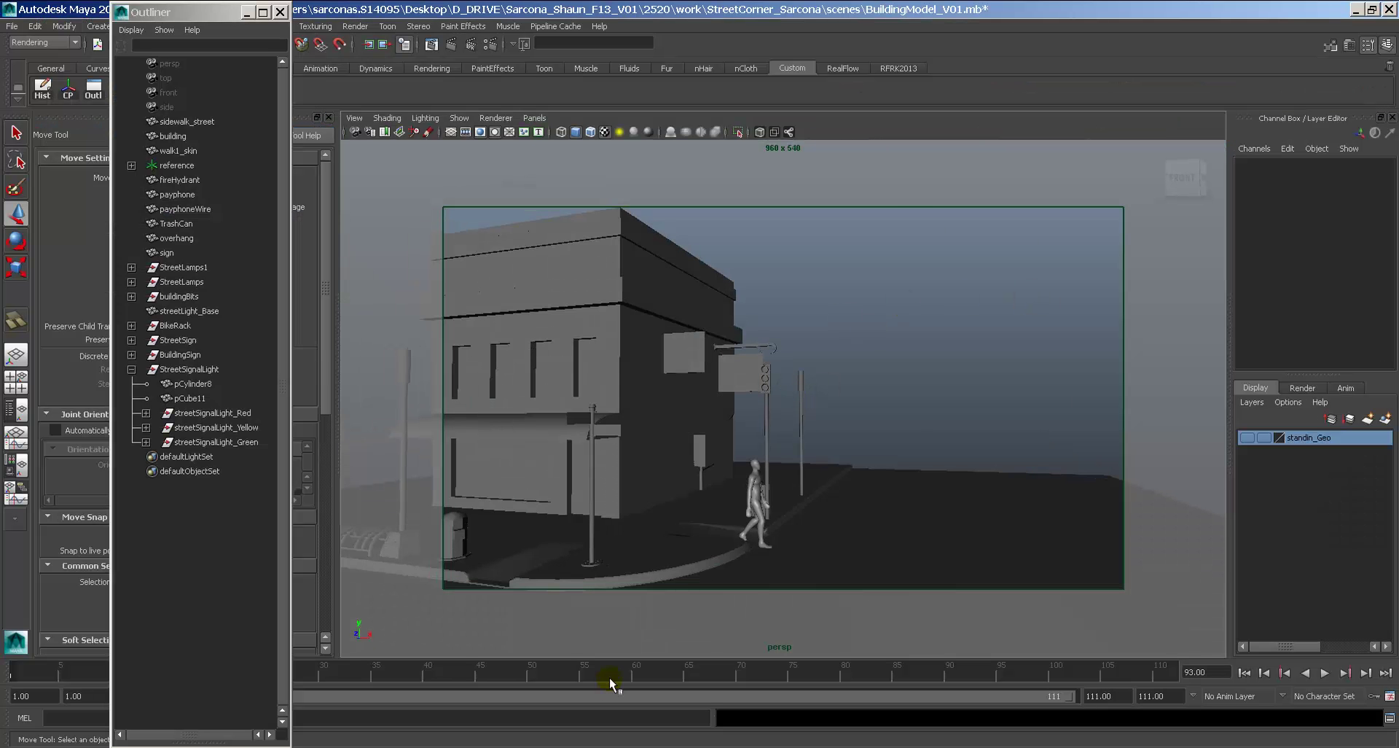
Move the animation to frame 99, then select the trash can beside the traffic light pole and frame it.
left_click_drag(610, 679, 1065, 655)
left_click(1012, 475)
key("f")
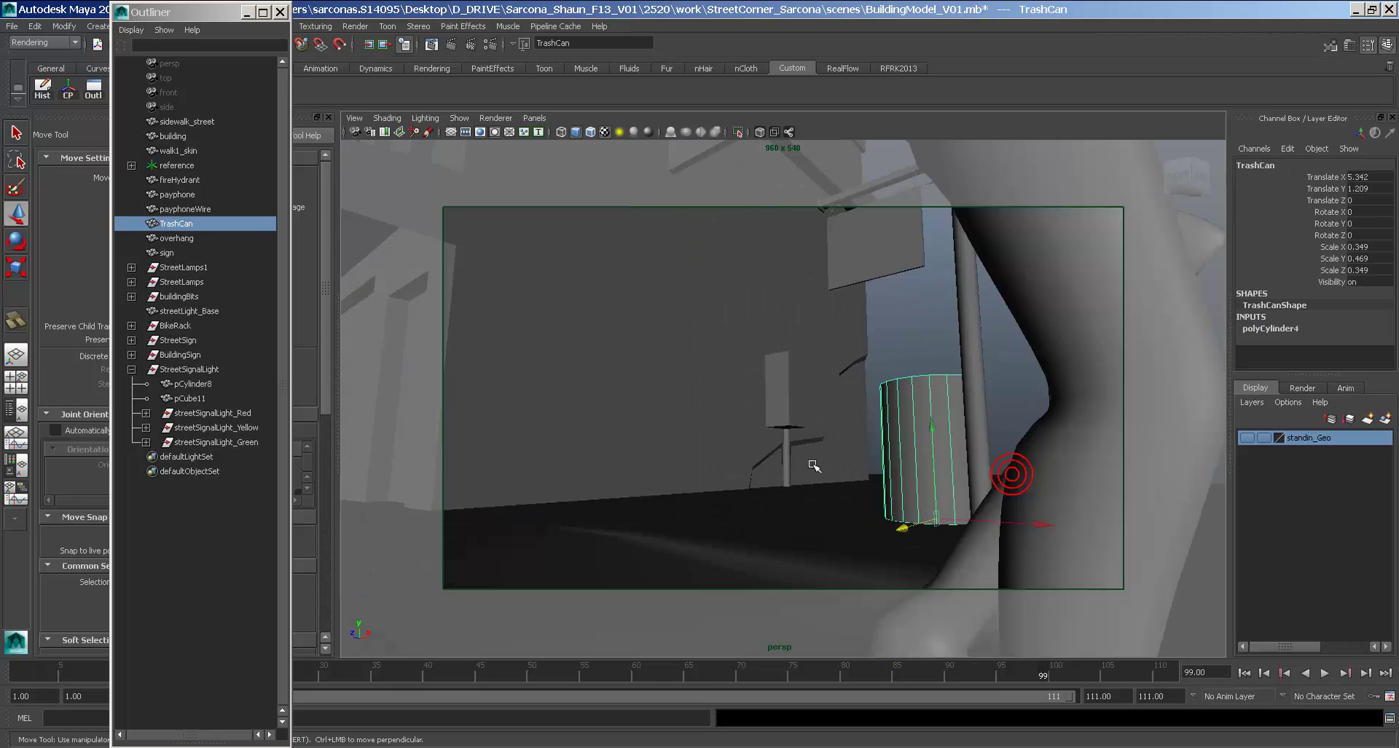
Switch to Firefox and search Google Images for "trash can street".
key("alt+Tab")
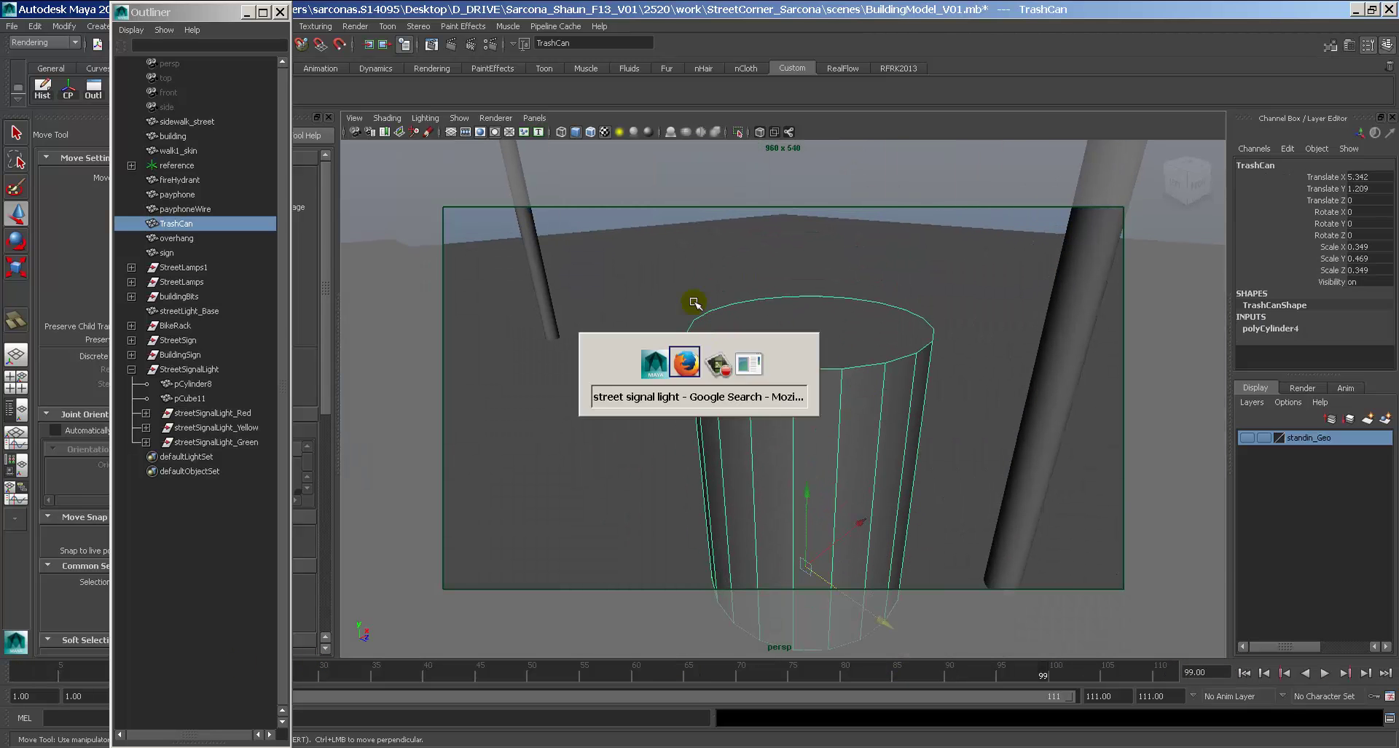
scroll(405, 225, "up", 6)
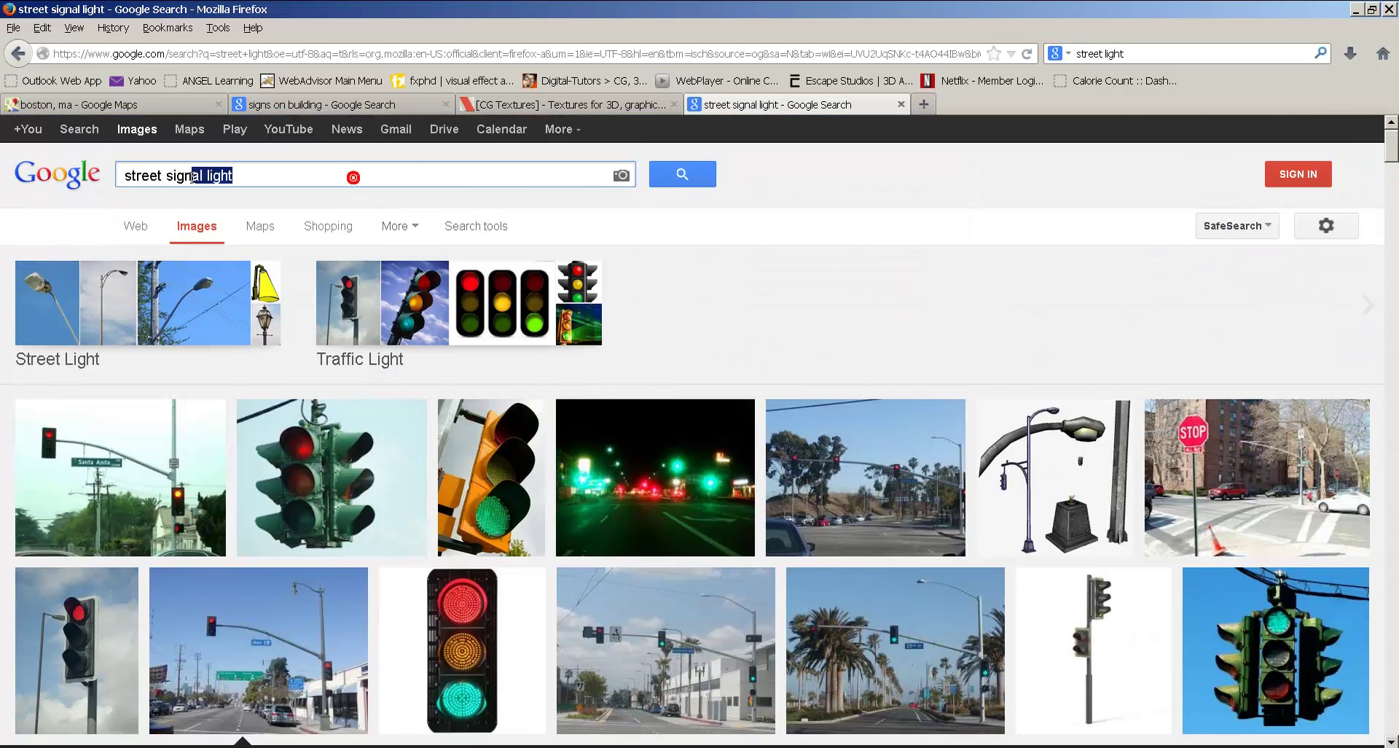
left_click(263, 175)
type("tre")
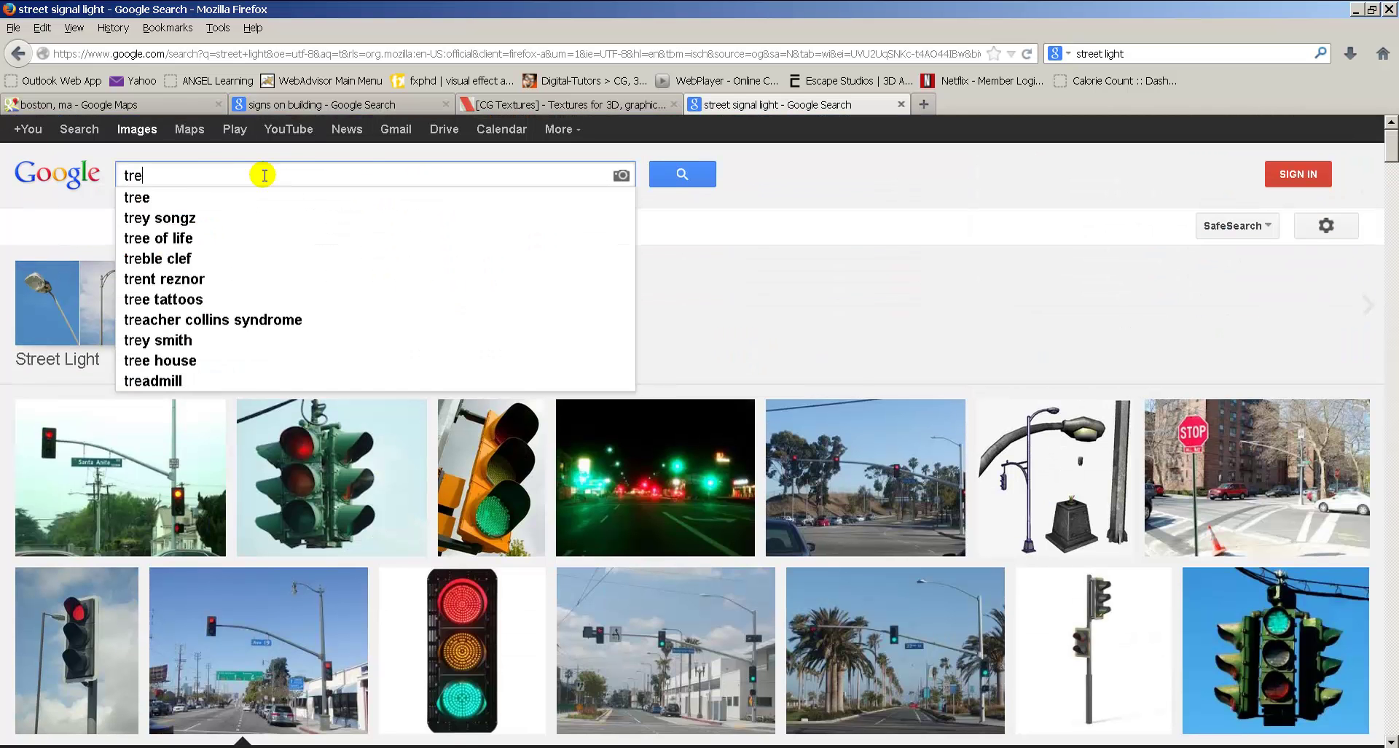
key("BackSpace")
type("ash c")
type("reet")
key("Return")
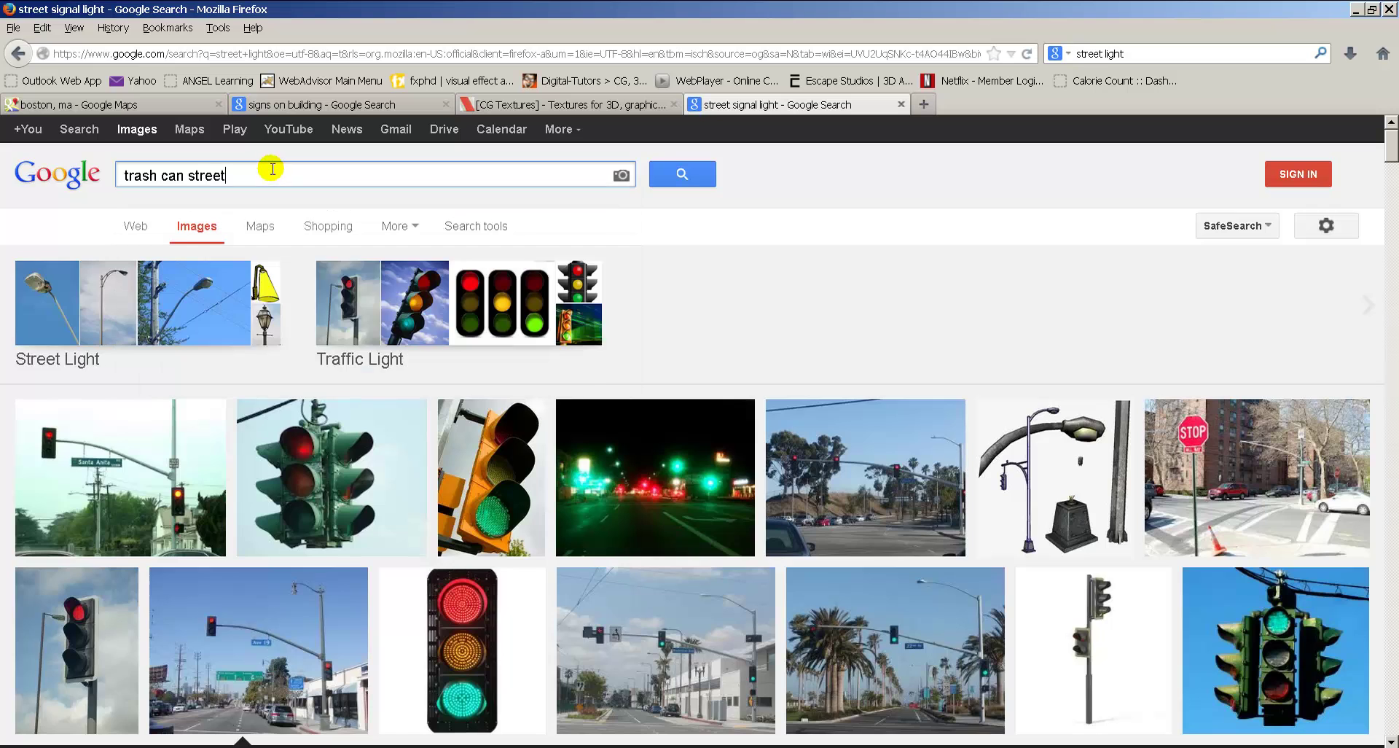
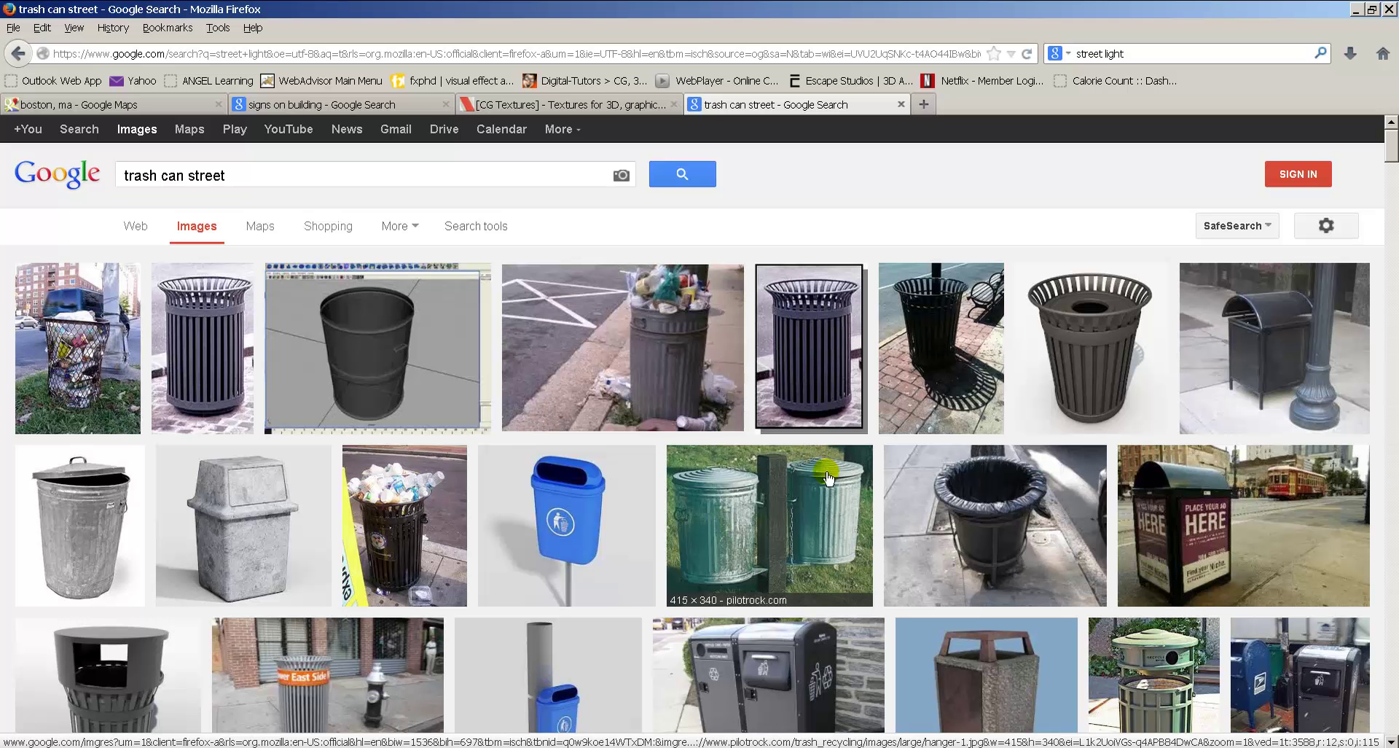
View the Hoboken, MetroSpokane and Kent 360 trash can photos from the image results as reference.
left_click(947, 311)
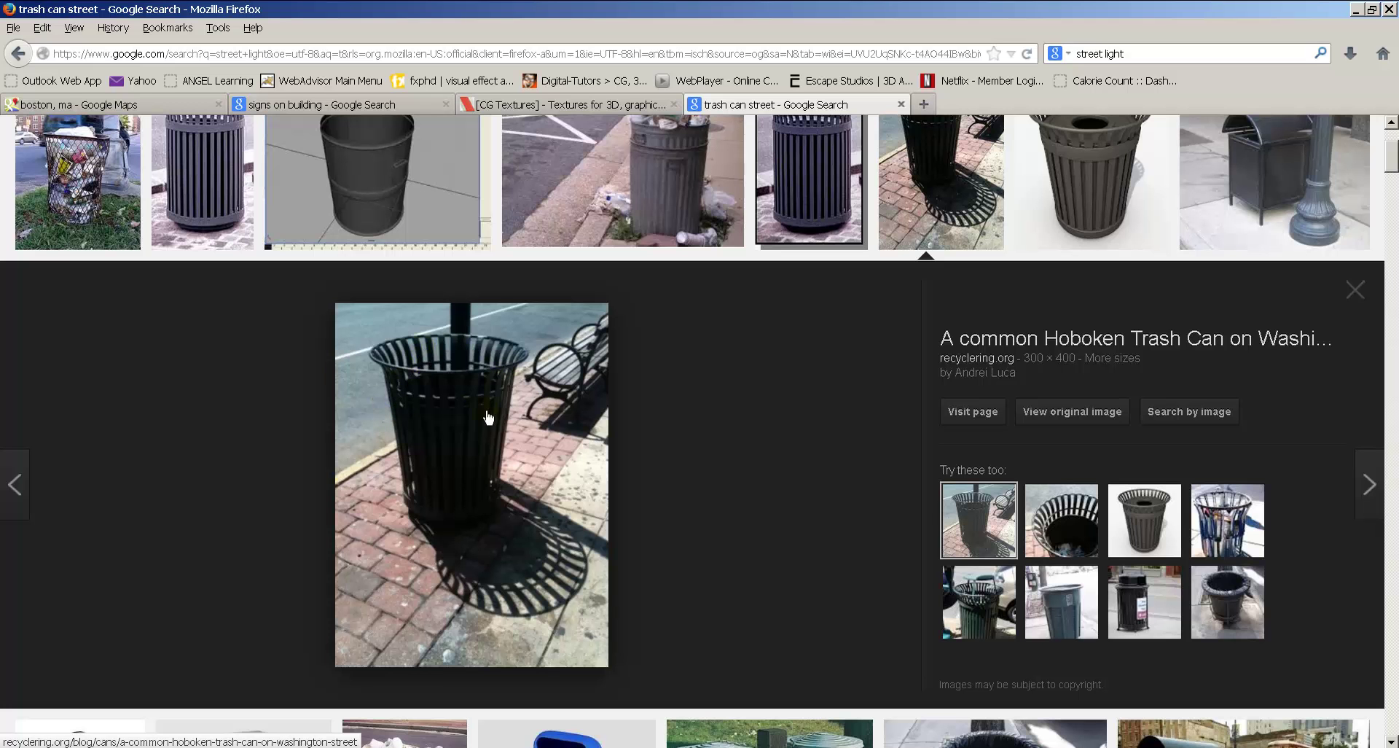
left_click(363, 378)
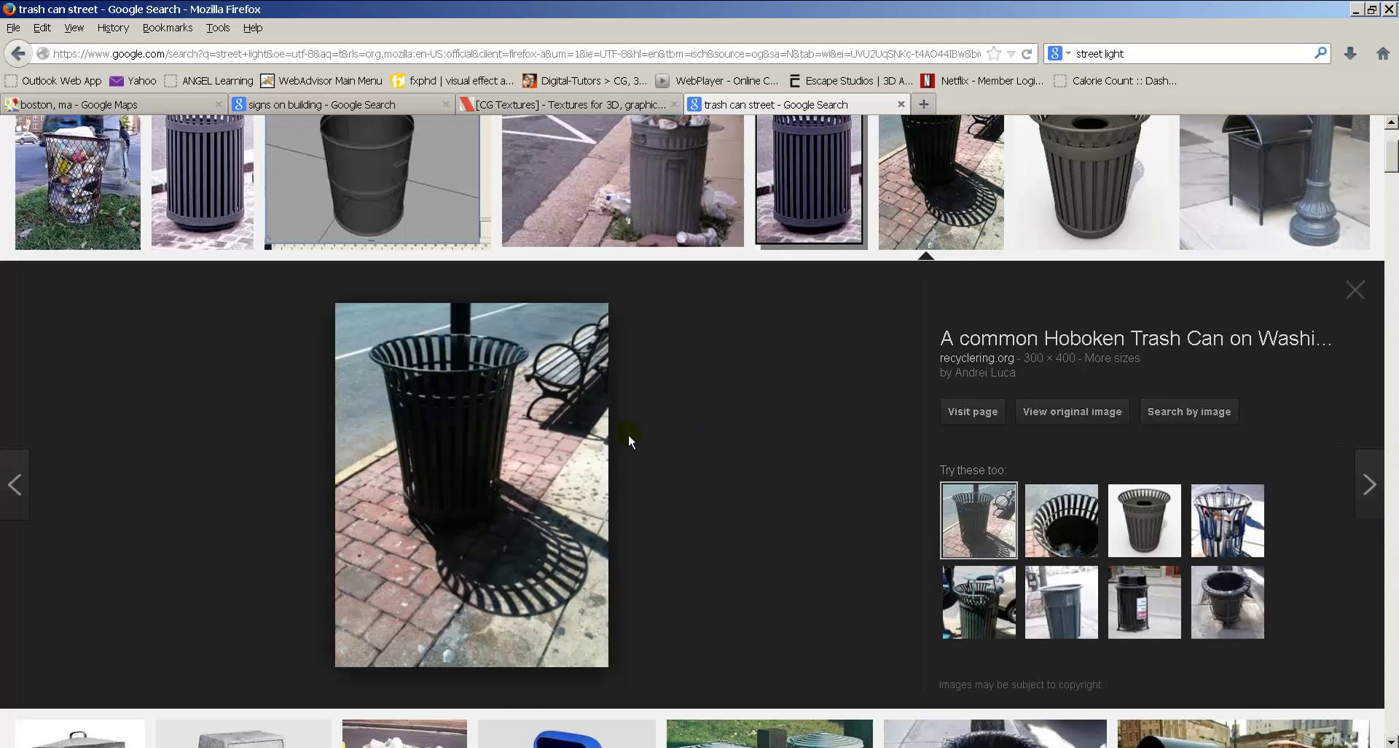
scroll(628, 434, "up", 3)
left_click(1253, 313)
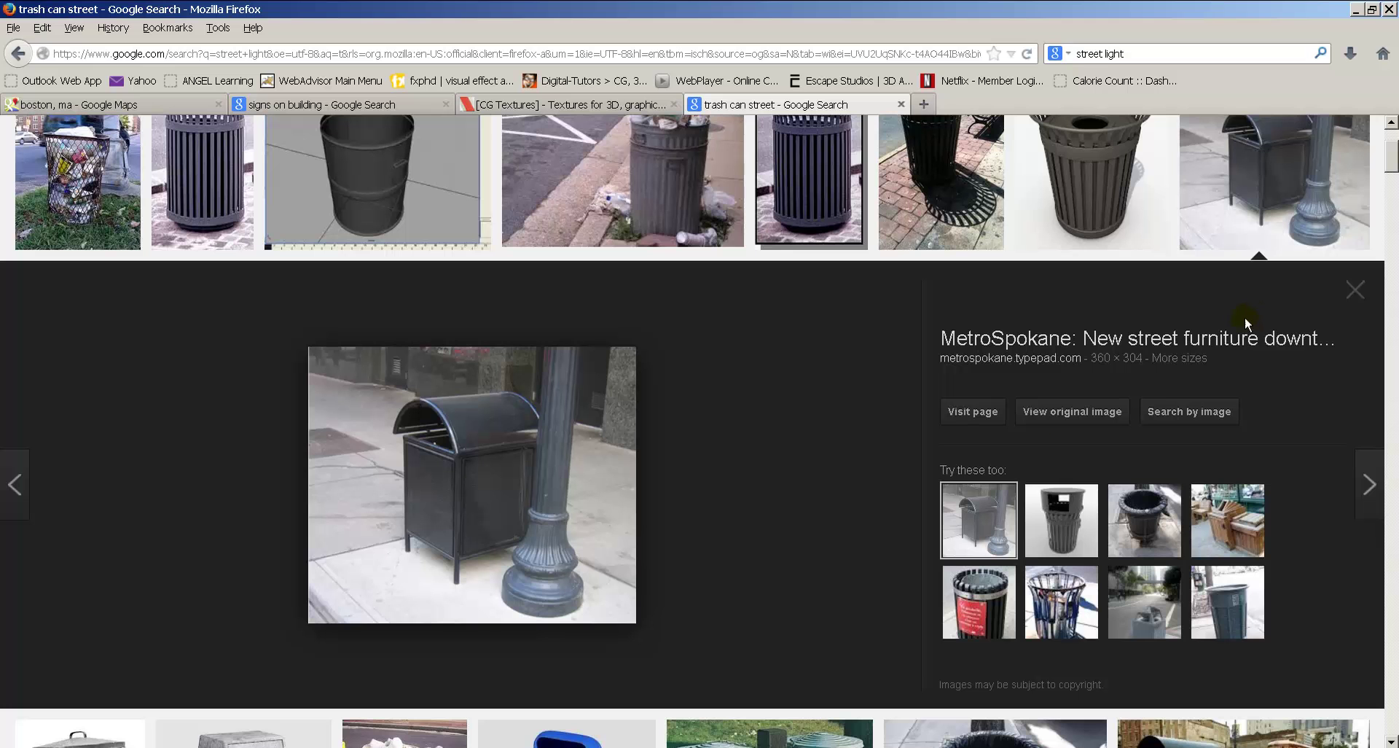
scroll(876, 300, "up", 2)
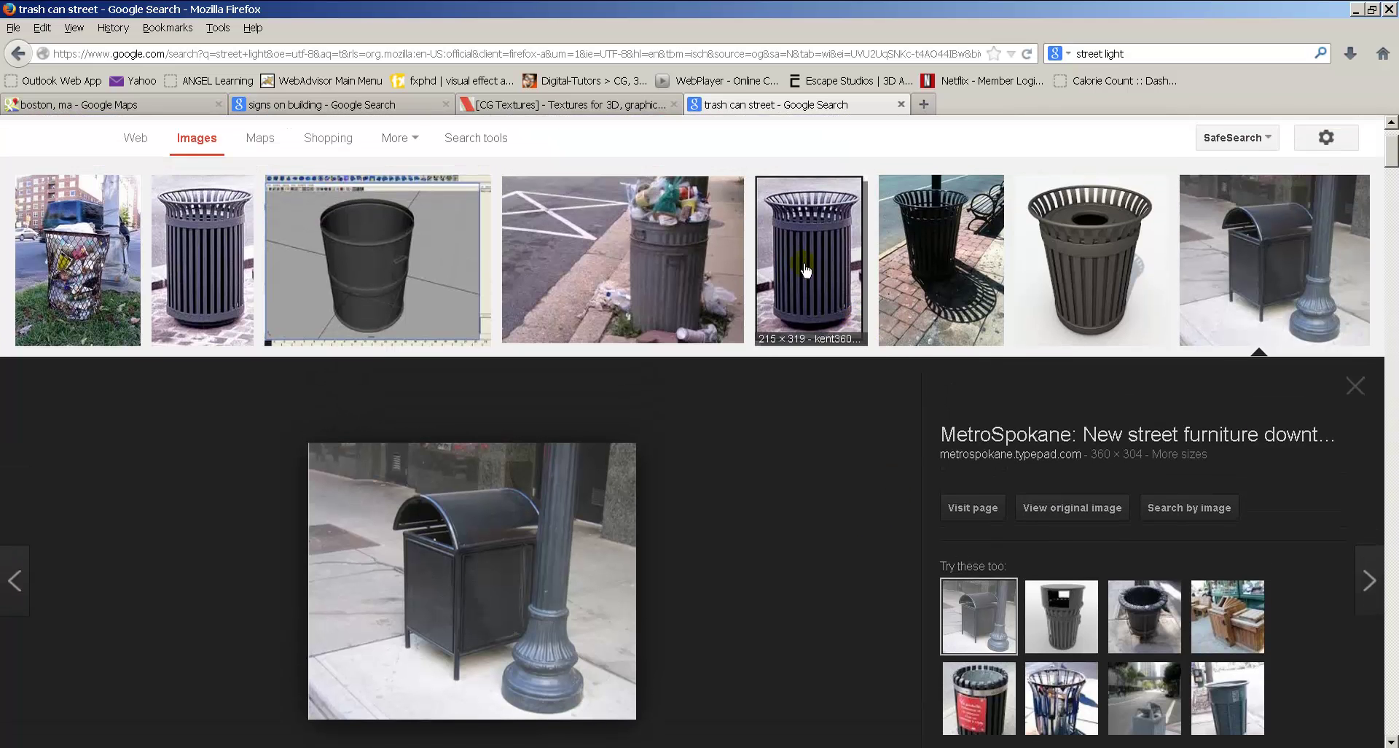
left_click(800, 257)
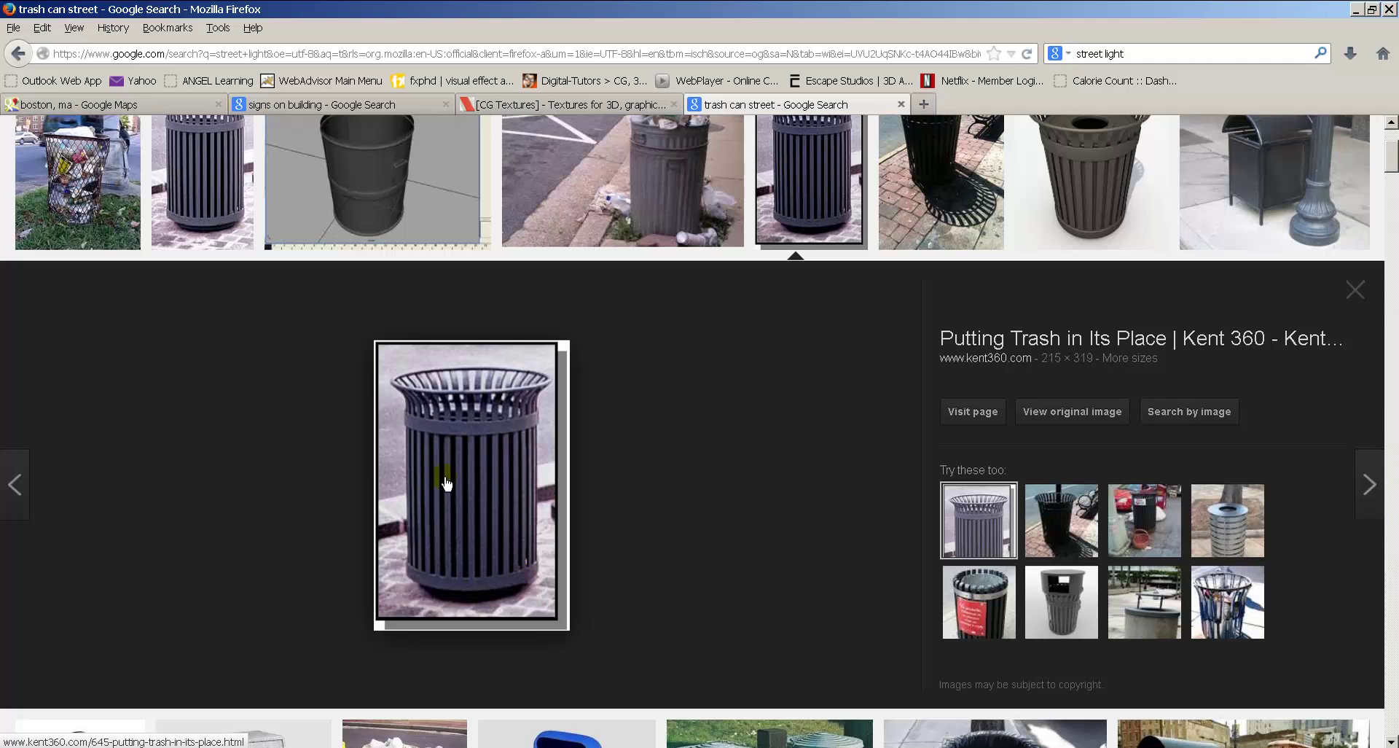
Check the trash can in Maya, then return to Firefox and view the MetroSpokane bin and the turbosquid street trash container.
key("alt+Tab")
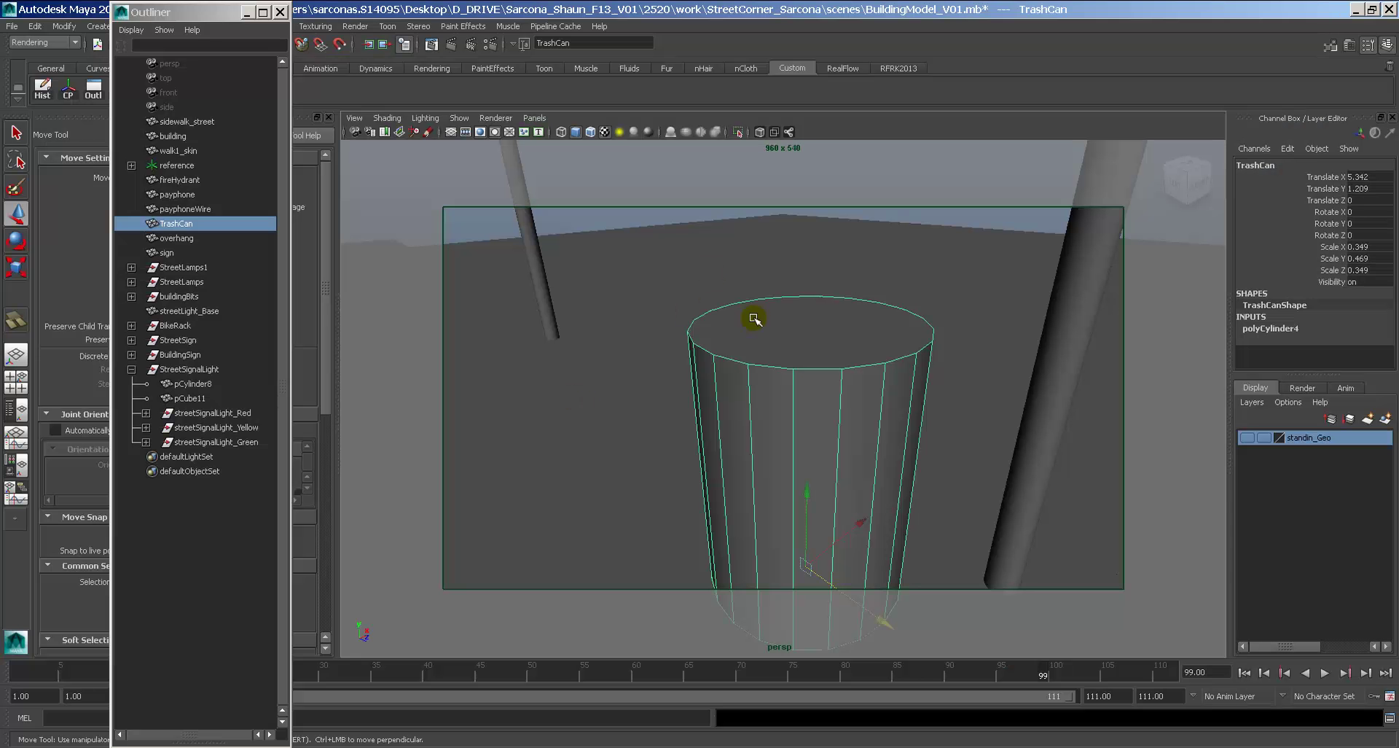
left_click_drag(740, 392, 759, 385, "alt")
left_click(102, 26)
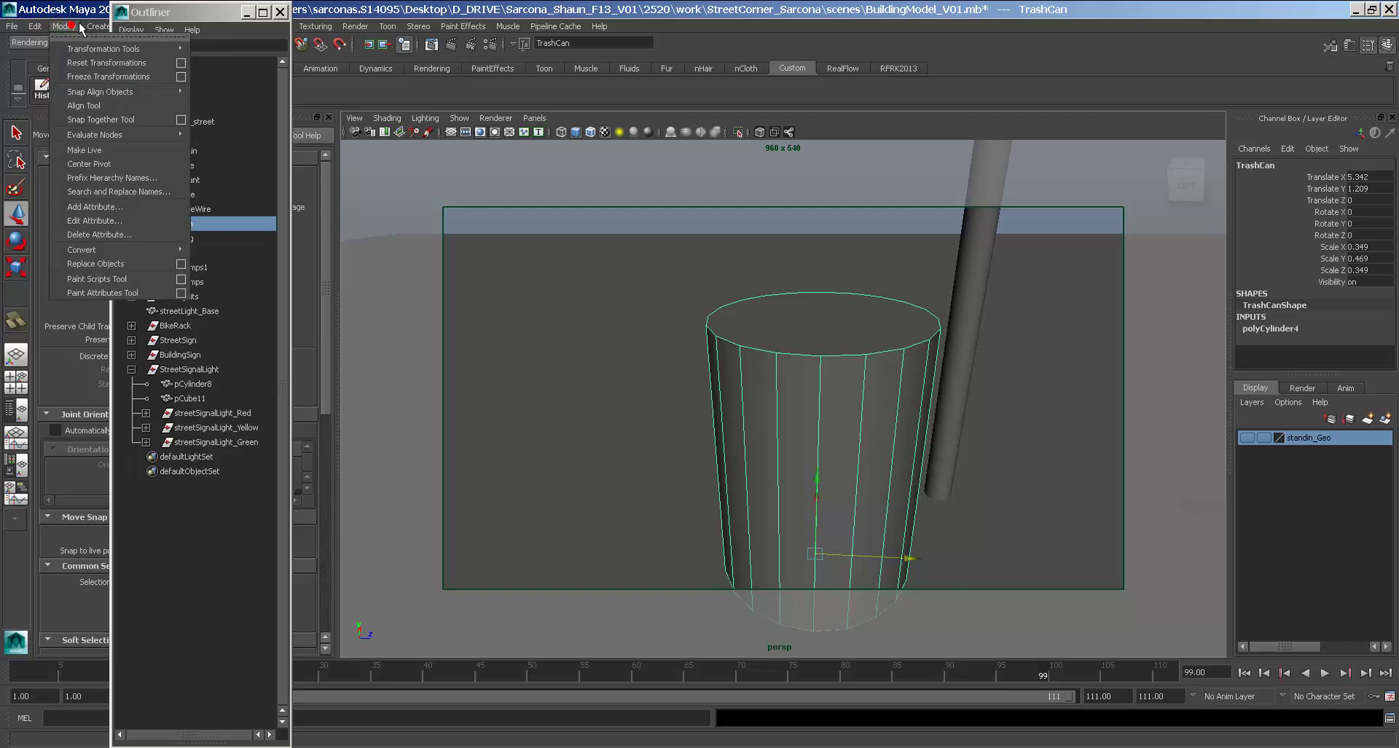
key("alt+Tab")
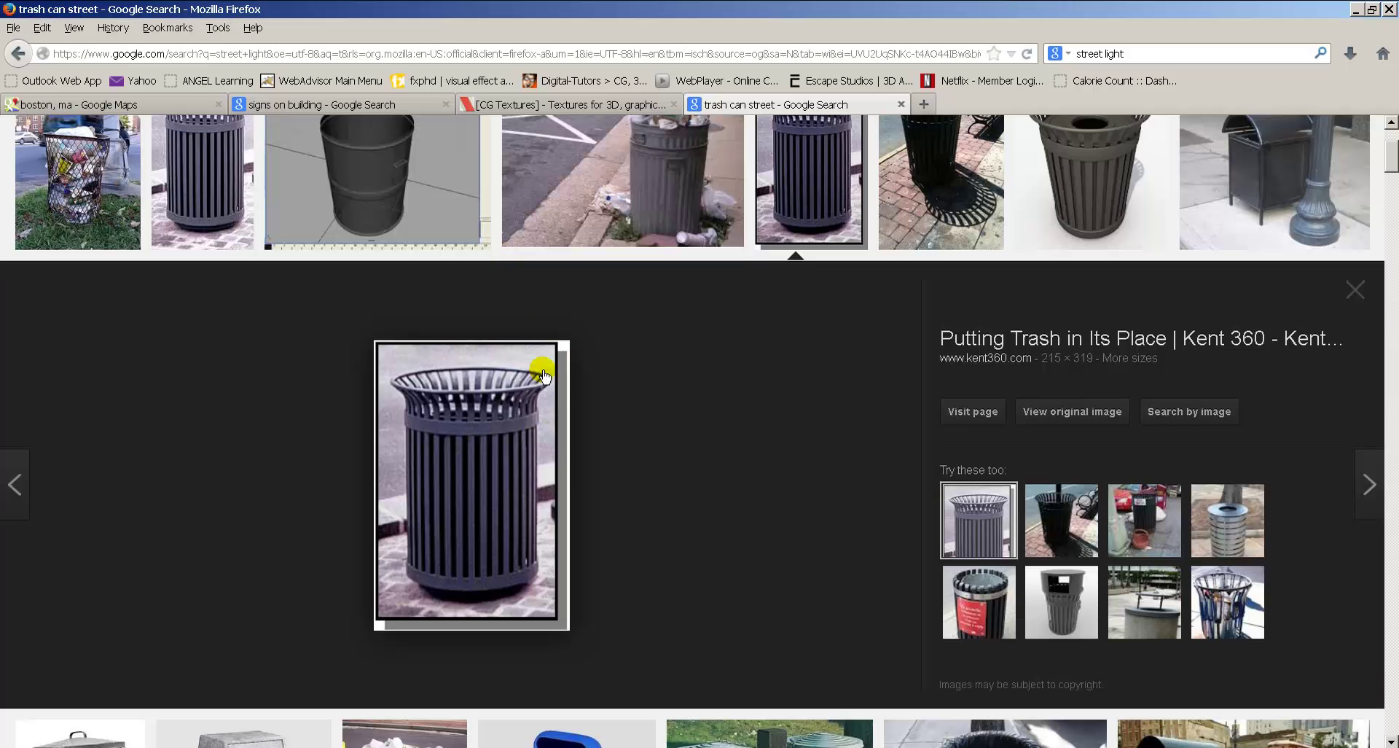
scroll(621, 360, "up", 2)
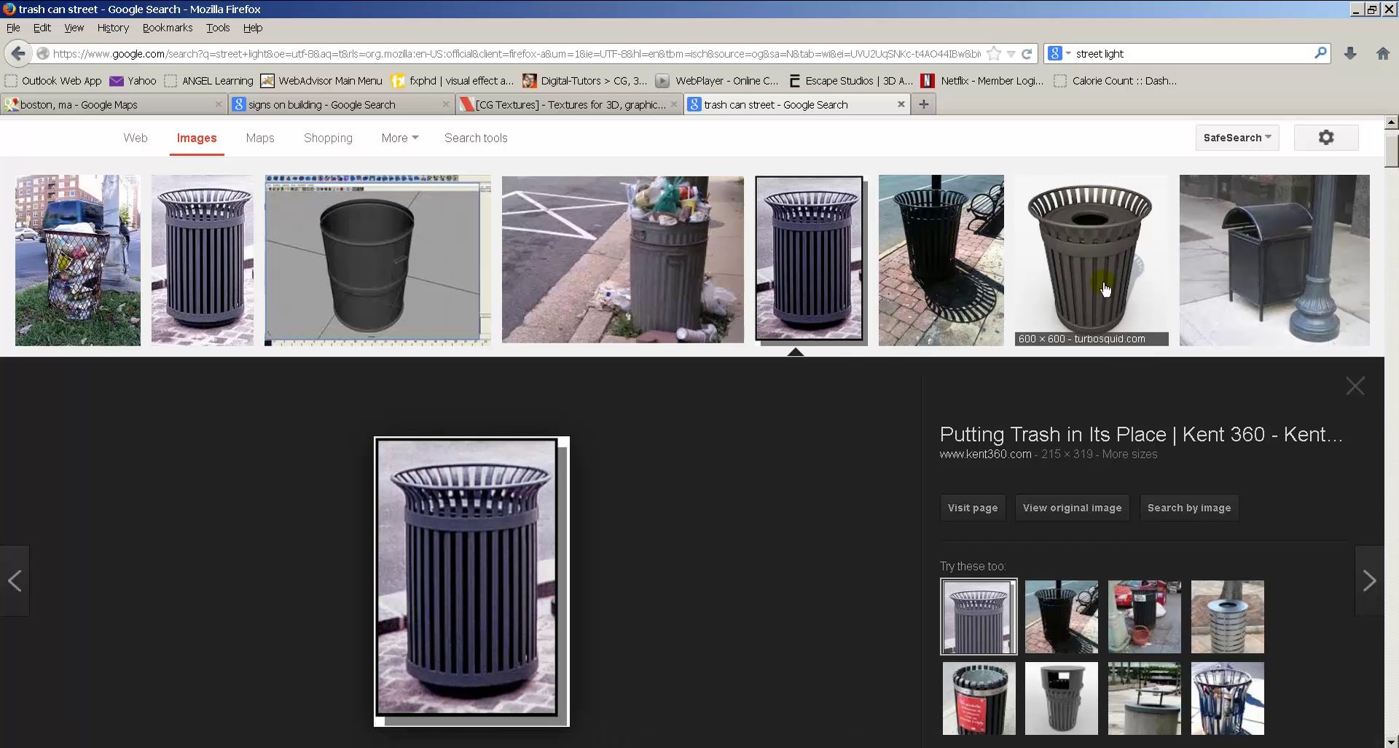
left_click(1248, 243)
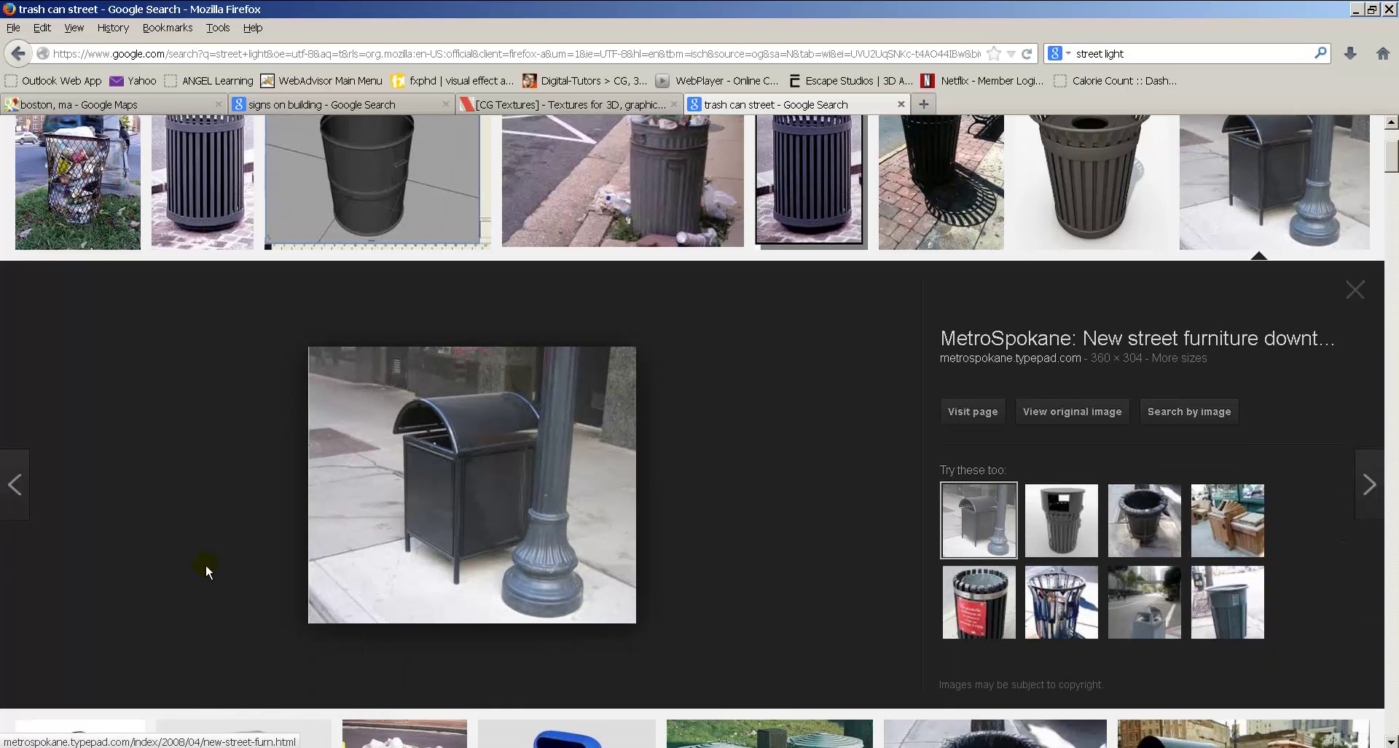
scroll(505, 472, "up", 1)
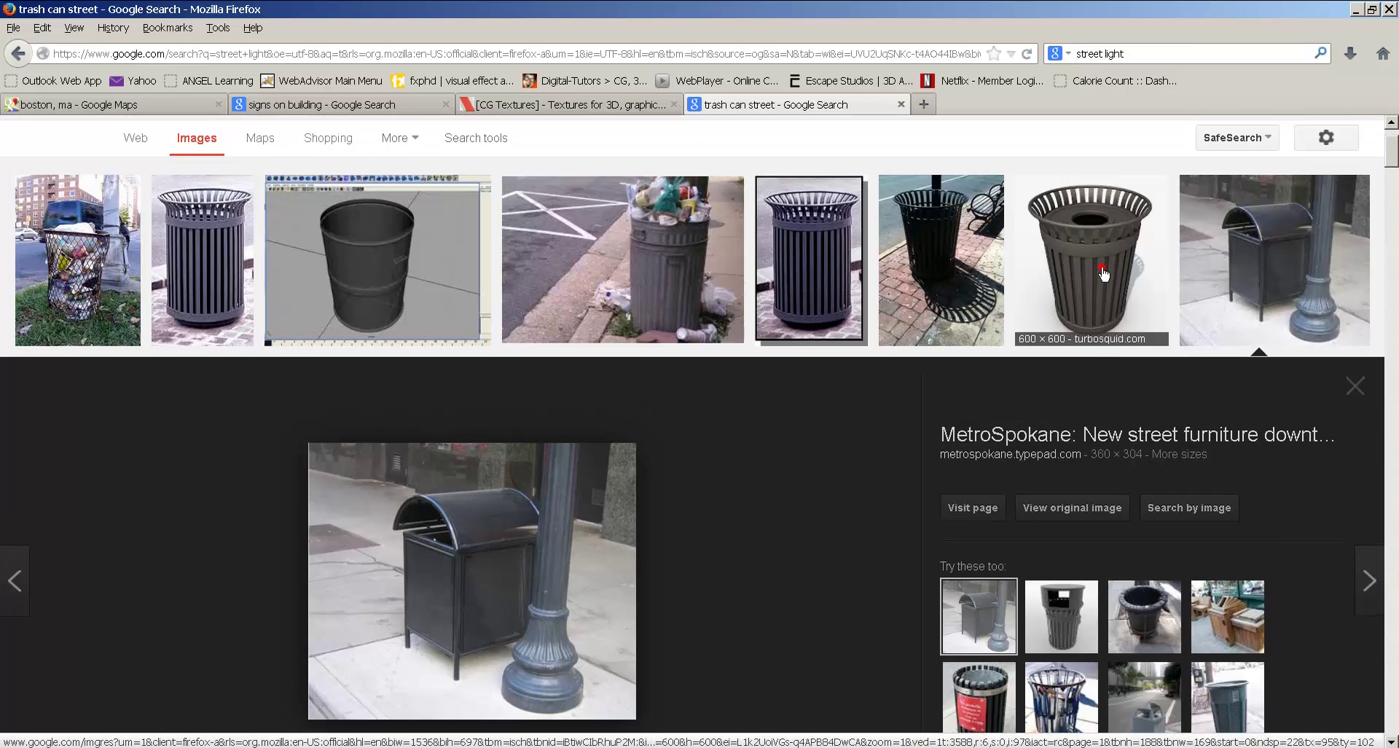
left_click(1103, 272)
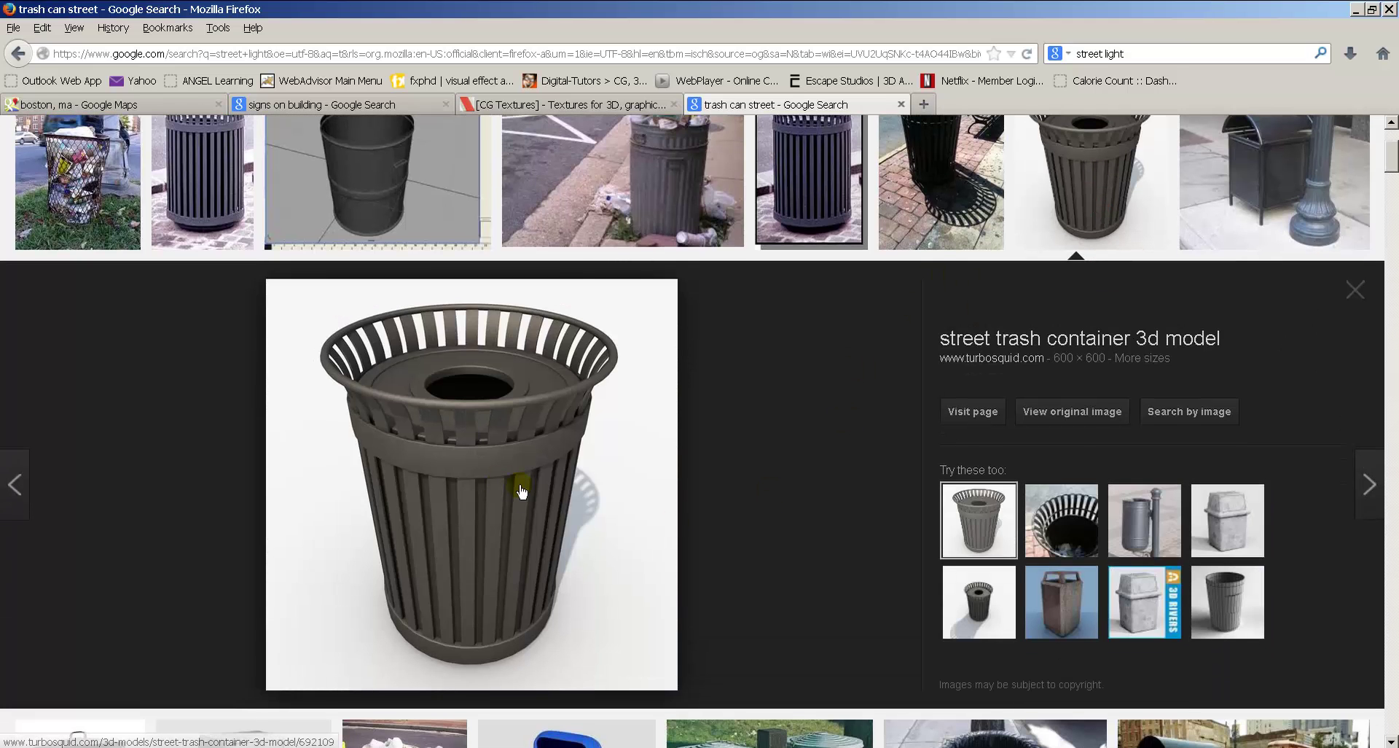
Switch back to Maya, duplicate the trash can, flatten the copy to Scale Y 0.087 and raise it to Translate Y 1.942.
key("alt+Tab")
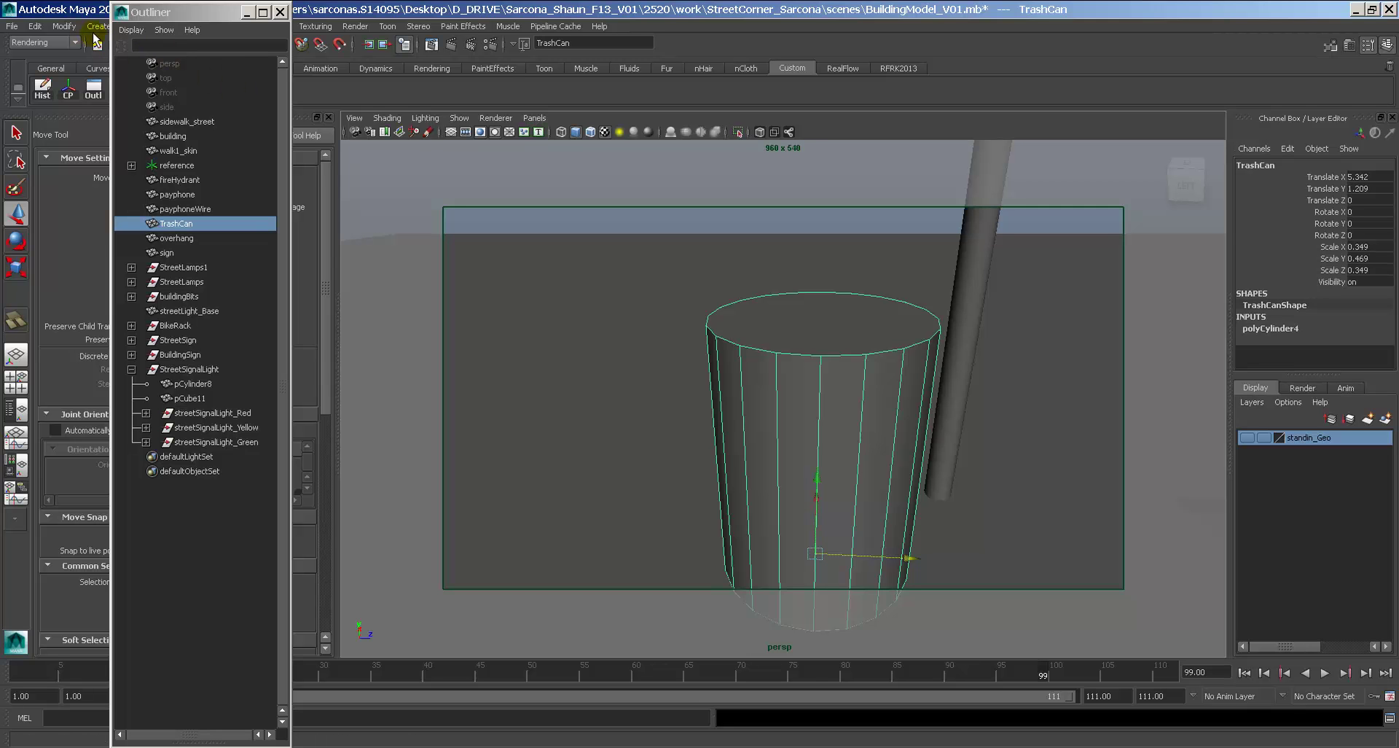
left_click_drag(828, 397, 715, 378, "alt")
key("r")
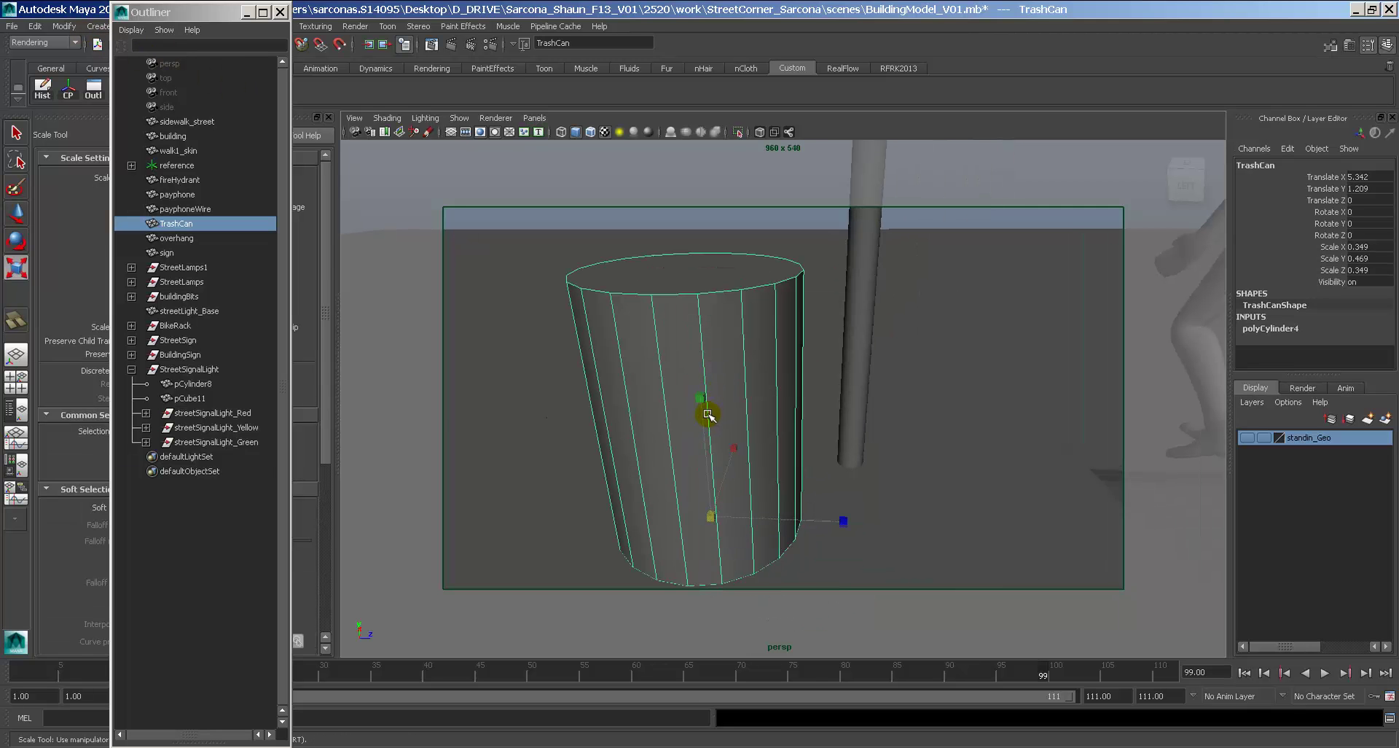
key("ctrl+d")
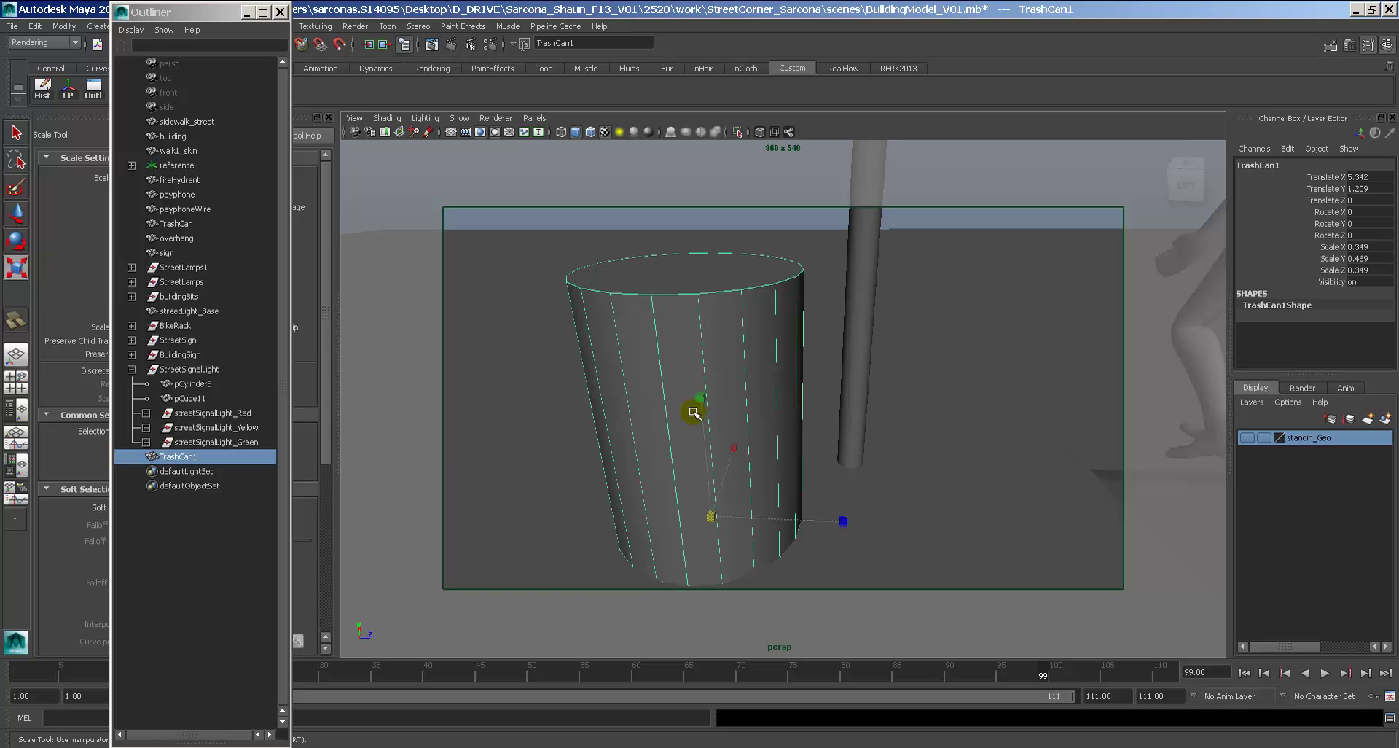
left_click_drag(697, 402, 685, 237)
key("w")
key("r")
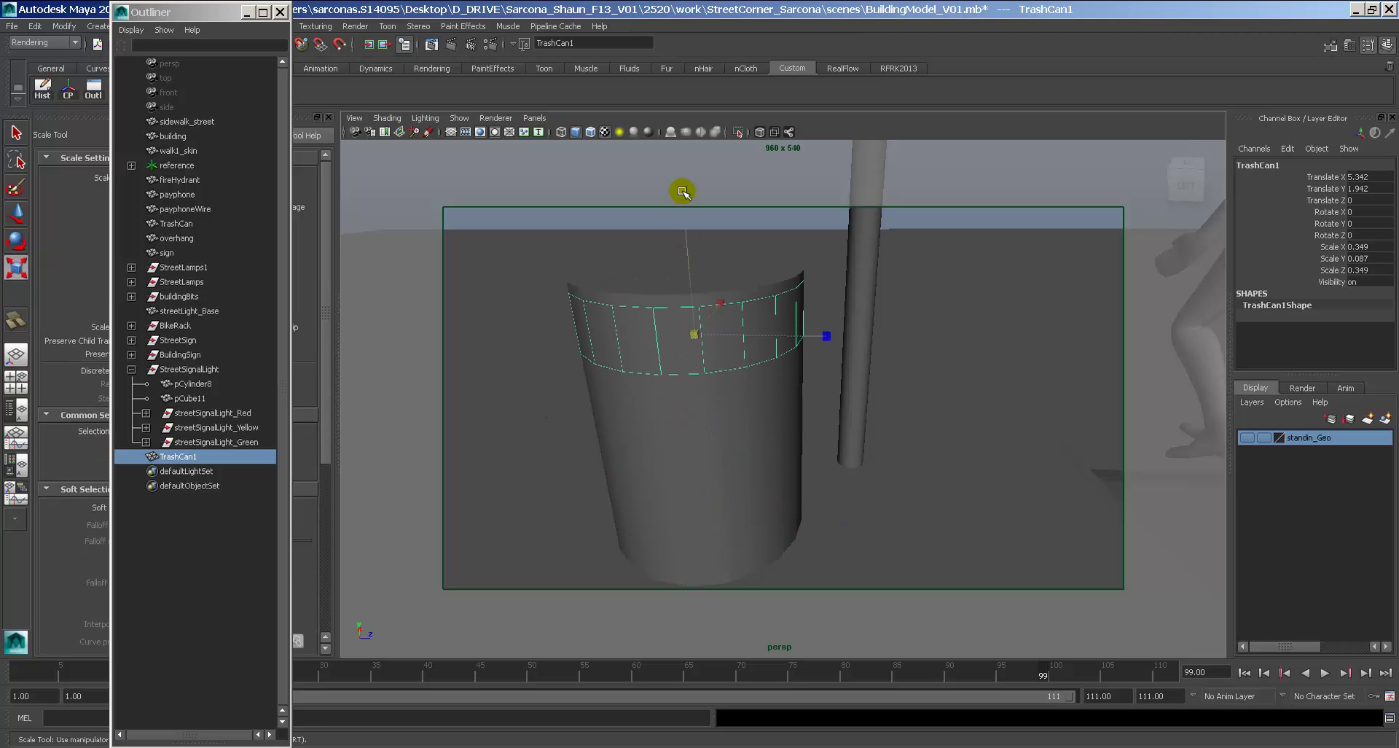
Thin the duplicated band to Scale Y 0.018 and enlarge it slightly to Scale X and Z 0.354 around the can.
middle_click_drag(683, 192, 696, 307)
key("w")
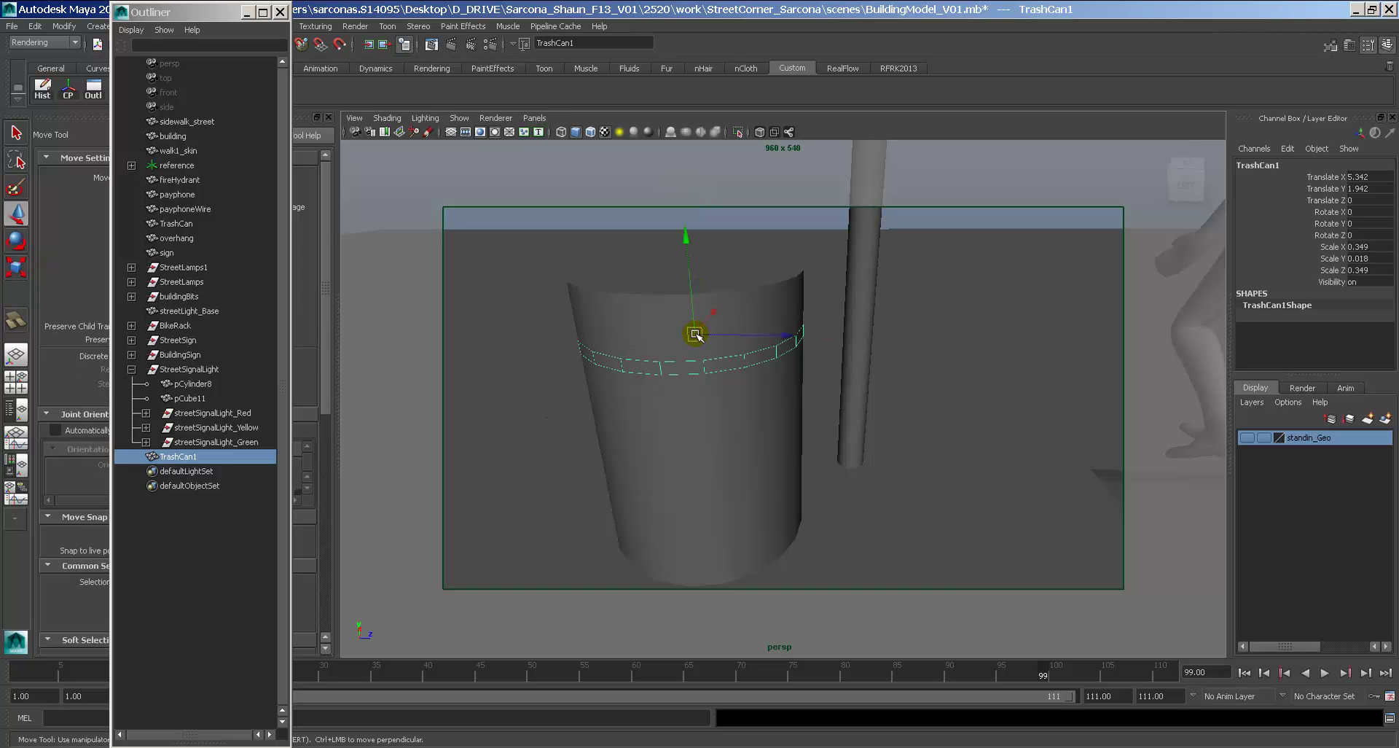
key("r")
left_click_drag(696, 335, 697, 341)
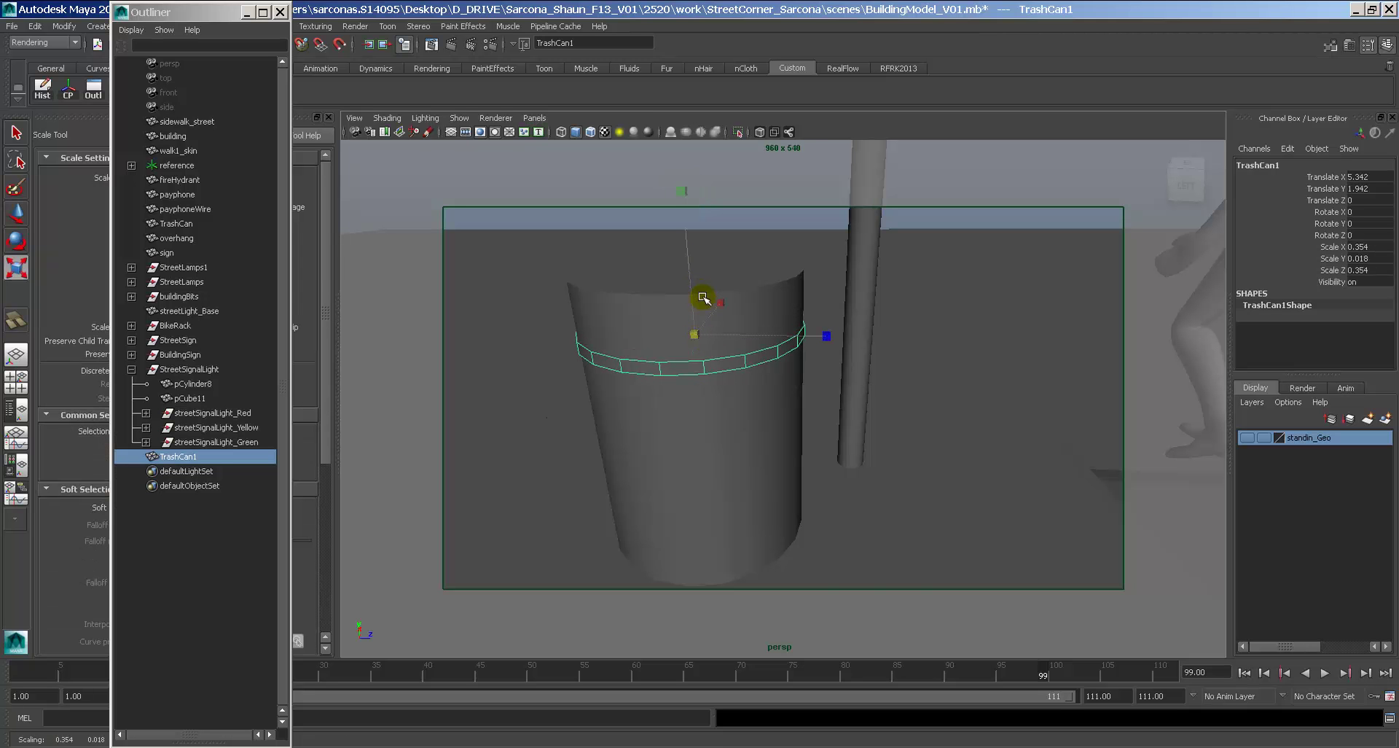
Duplicate the band, lower the copy to Translate Y 1.314 and shrink it to Scale X and Z 0.31 near the can's base.
key("ctrl+d")
key("w")
left_click_drag(698, 291, 697, 456)
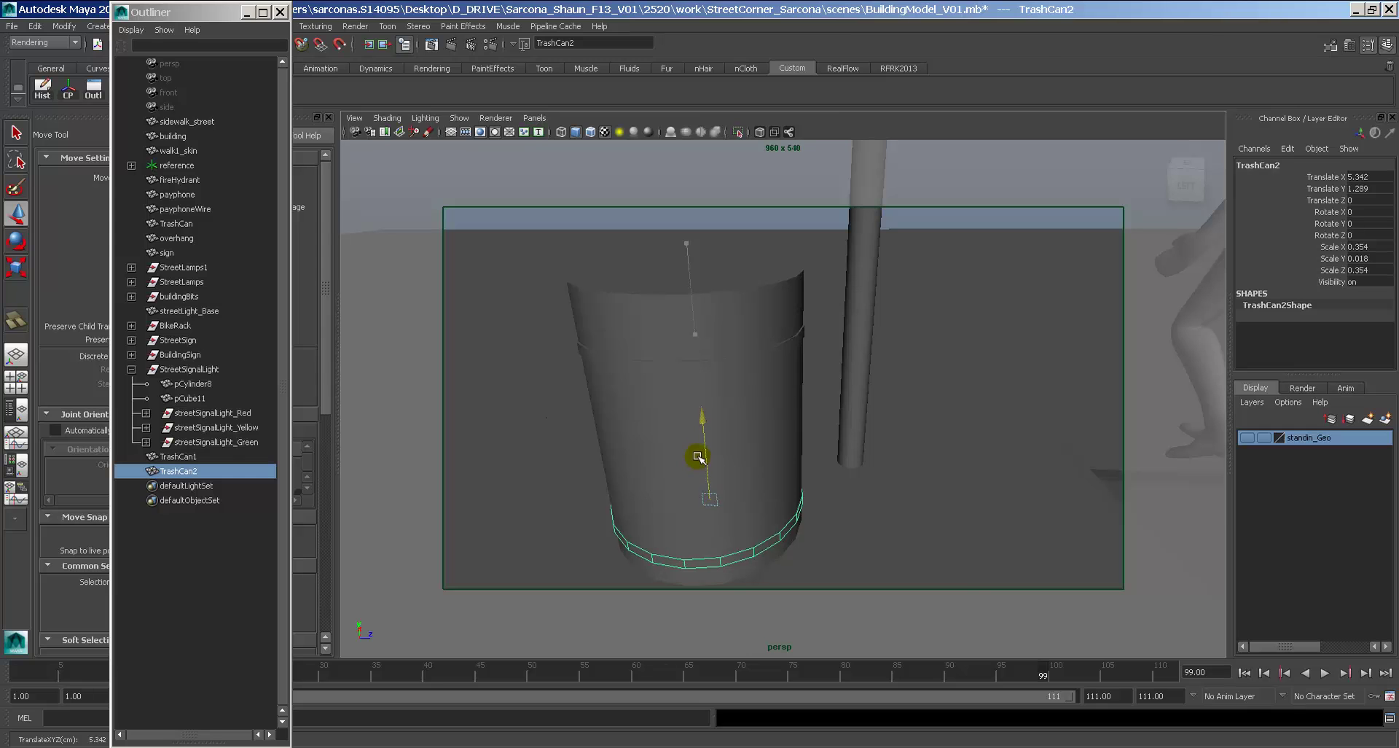
key("alt+Tab")
key("alt+Tab")
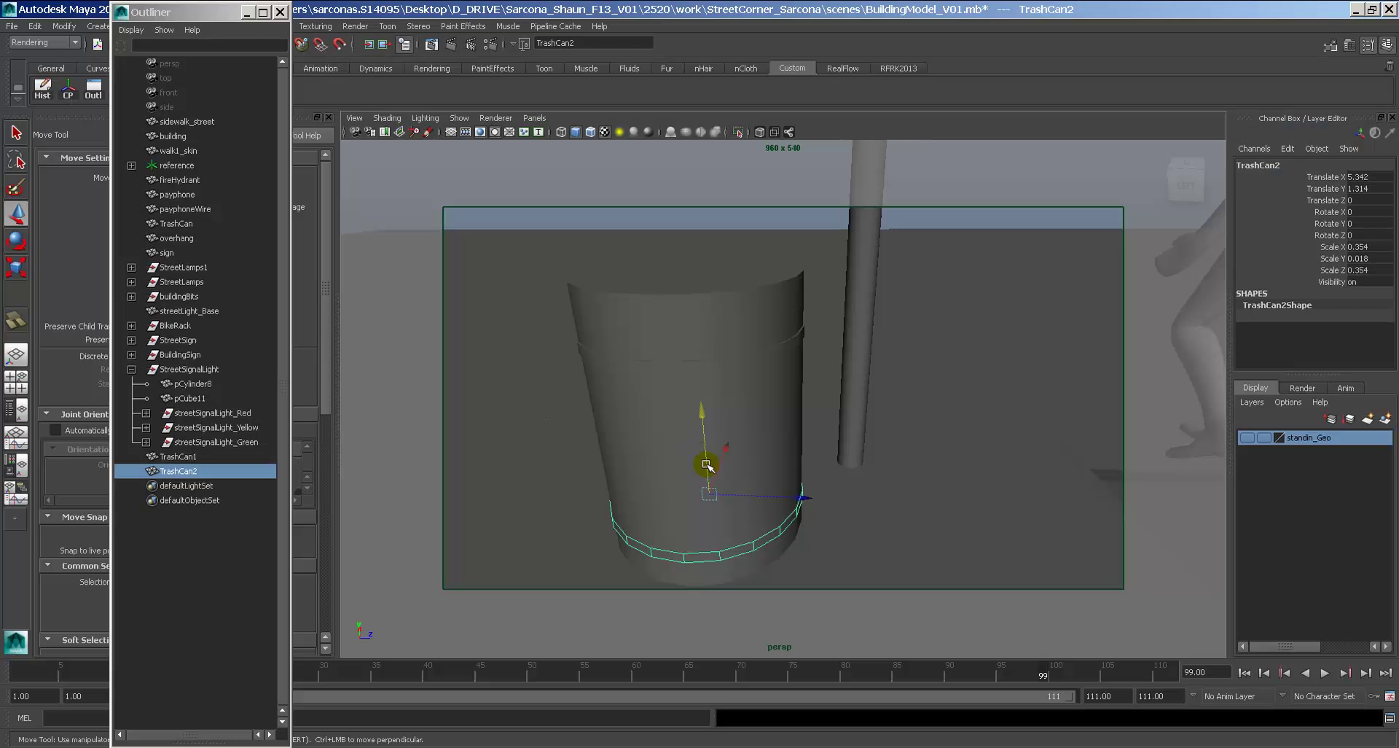
key("r")
left_click_drag(710, 519, 704, 518)
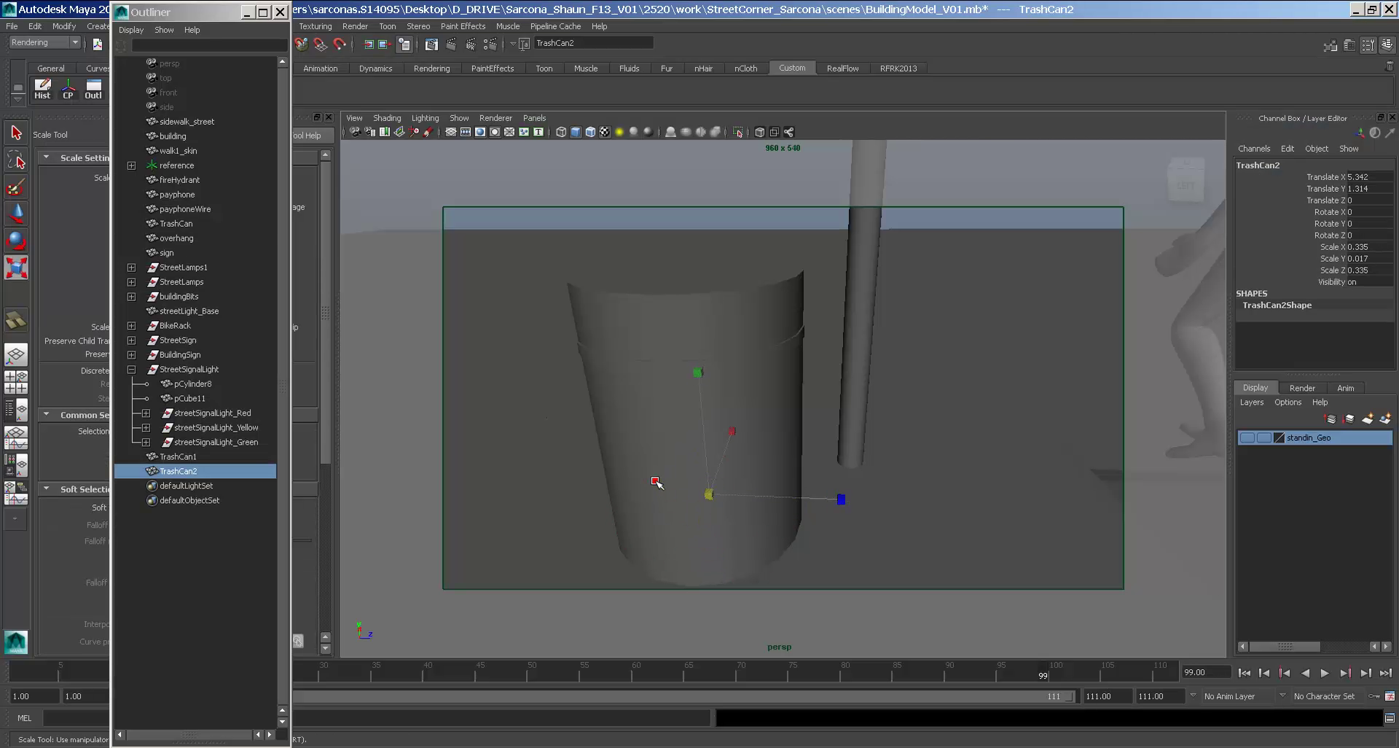
Delete the original solid trash can and remove the cap faces from both bands, leaving two open rings.
left_click(660, 482)
key("Delete")
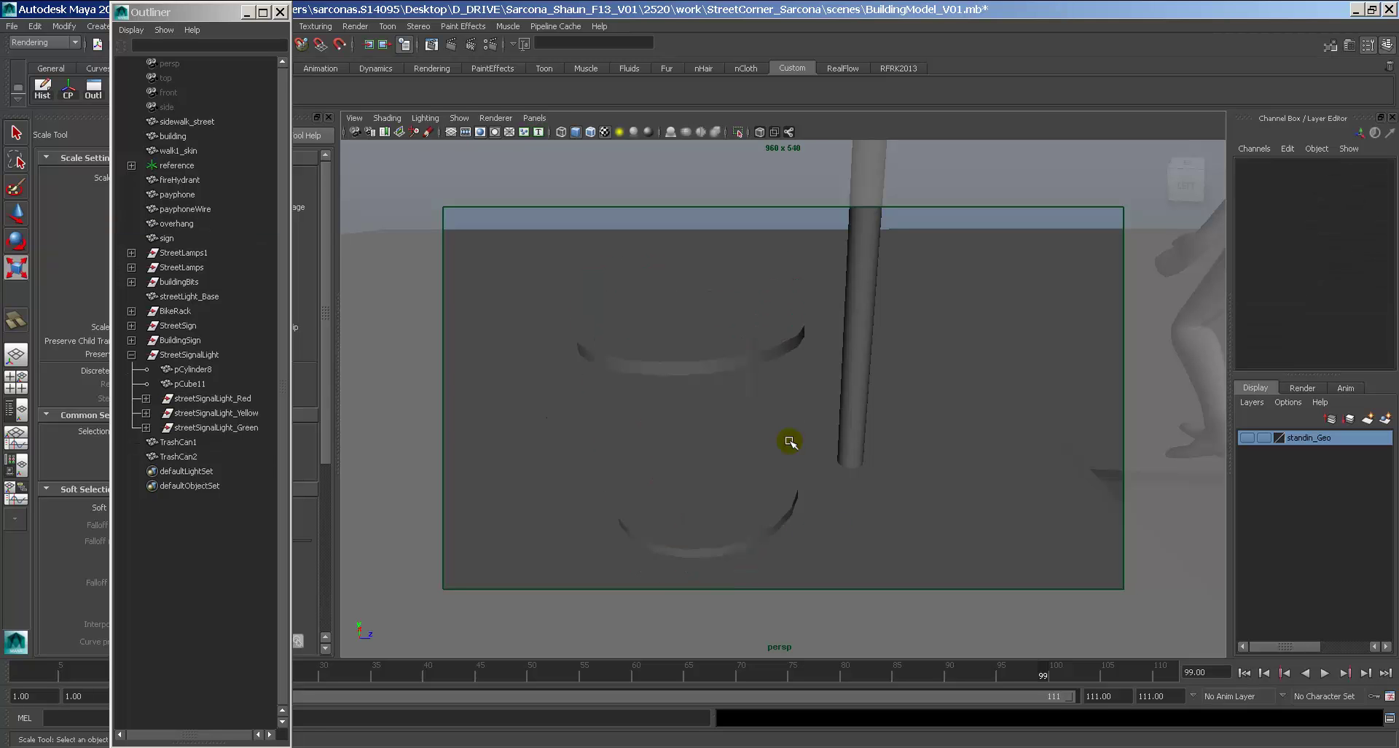
left_click(731, 527)
left_click_drag(731, 539, 801, 353, "alt")
left_click(791, 290, "shift")
right_click_drag(801, 347, 800, 373)
key("4")
left_click_drag(801, 373, 783, 403, "alt")
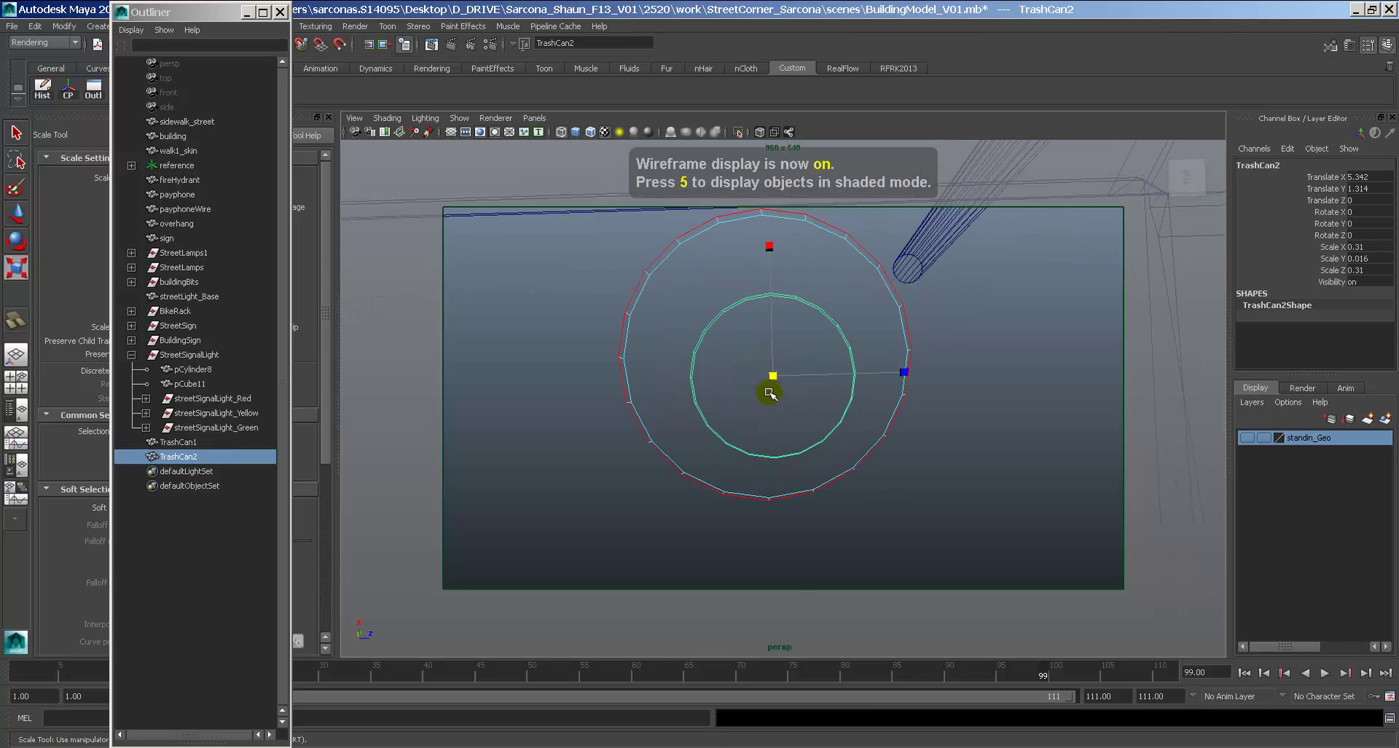
left_click(802, 391)
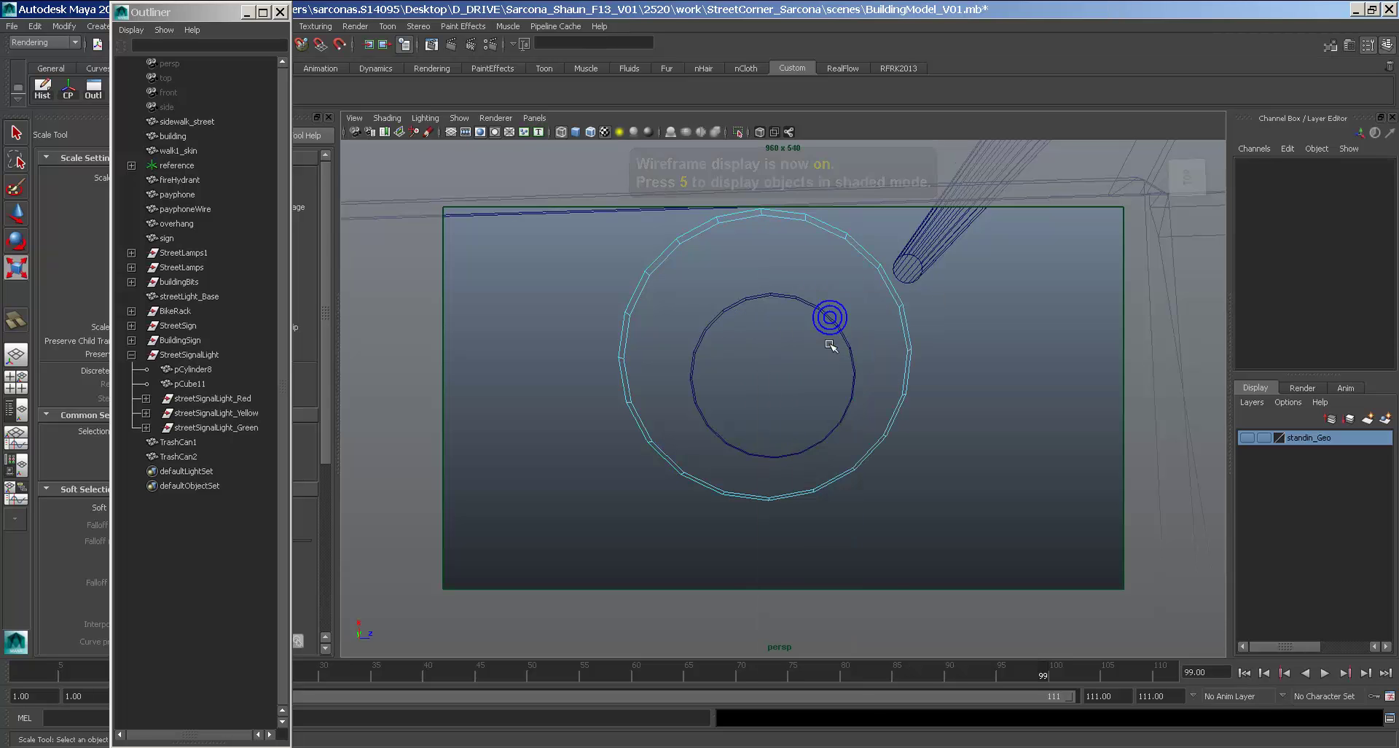
left_click(763, 389)
right_click_drag(758, 394, 767, 398)
key("5")
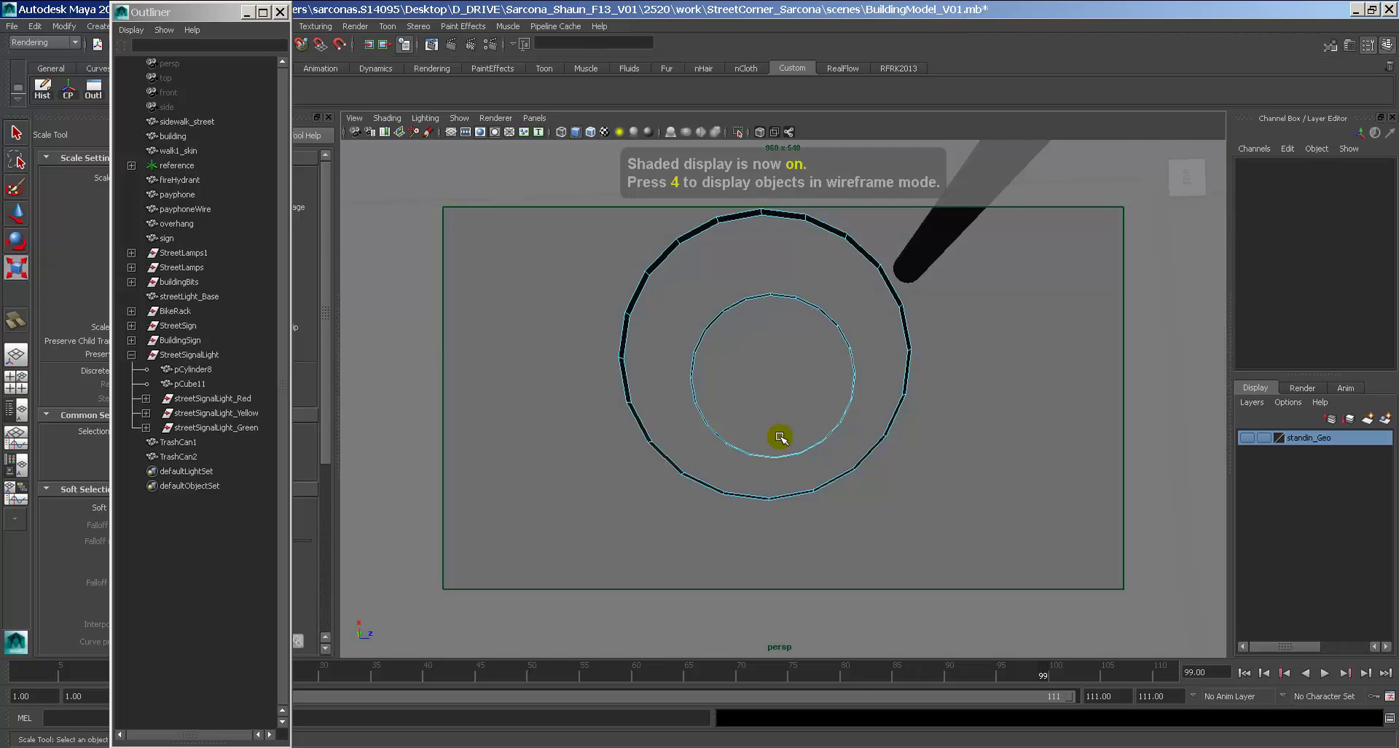
left_click_drag(780, 438, 772, 379, "alt")
right_click_drag(765, 258, 784, 237)
left_click_drag(780, 251, 781, 402, "alt")
left_click(791, 387, "shift")
Create a polygon plane, place it beside the rings at Translate X 4.988 and Y 0.979, and scale it uniformly to 0.177.
left_click(94, 26)
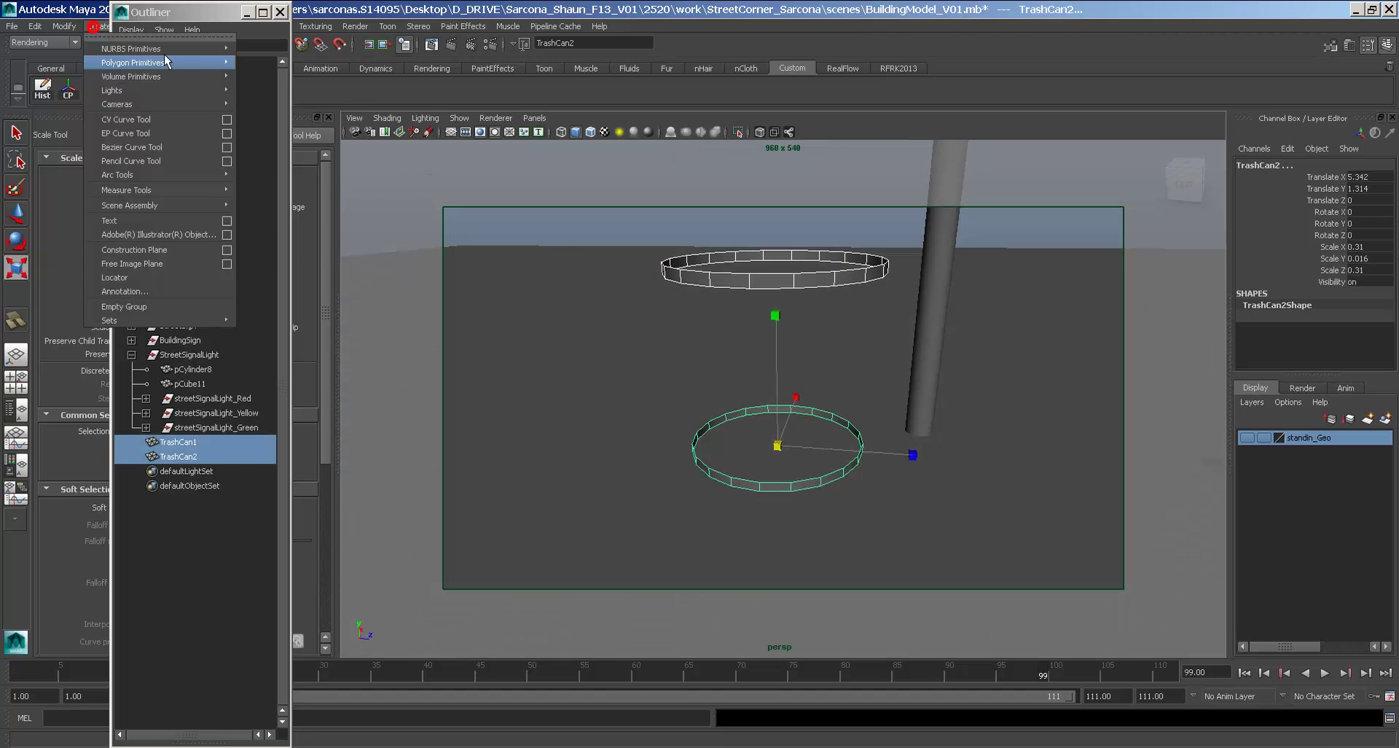
mouse_move(183, 63)
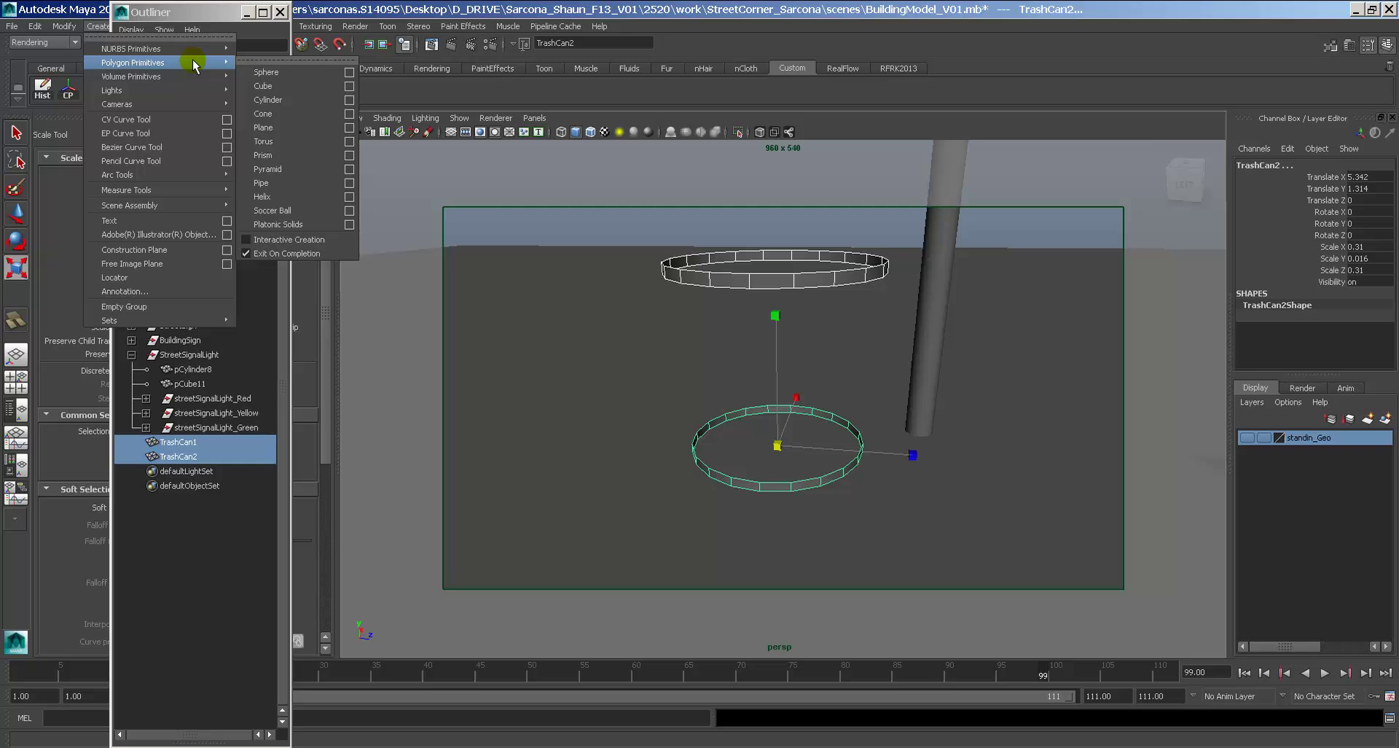
left_click(292, 128)
right_click_drag(500, 219, 774, 464, "alt")
key("w")
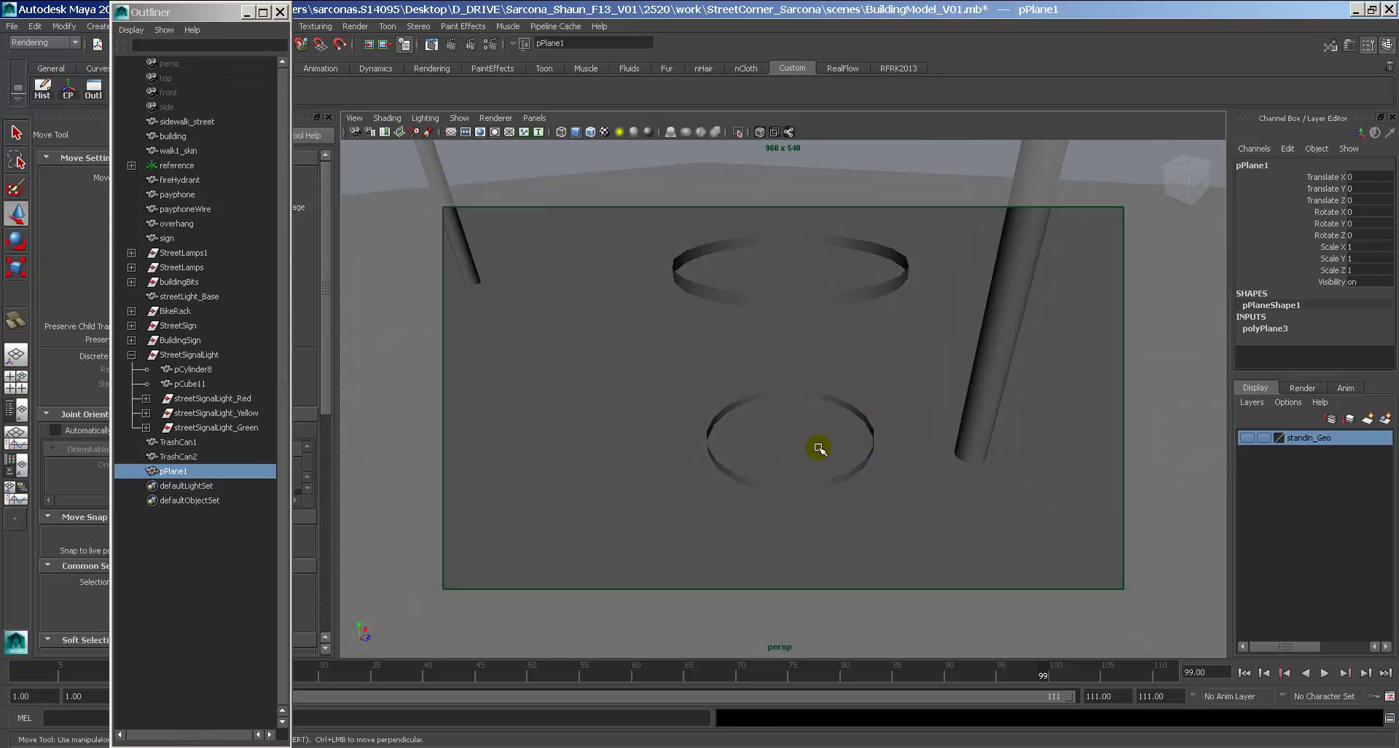
left_click_drag(818, 447, 834, 414, "alt")
middle_click(713, 323)
key("r")
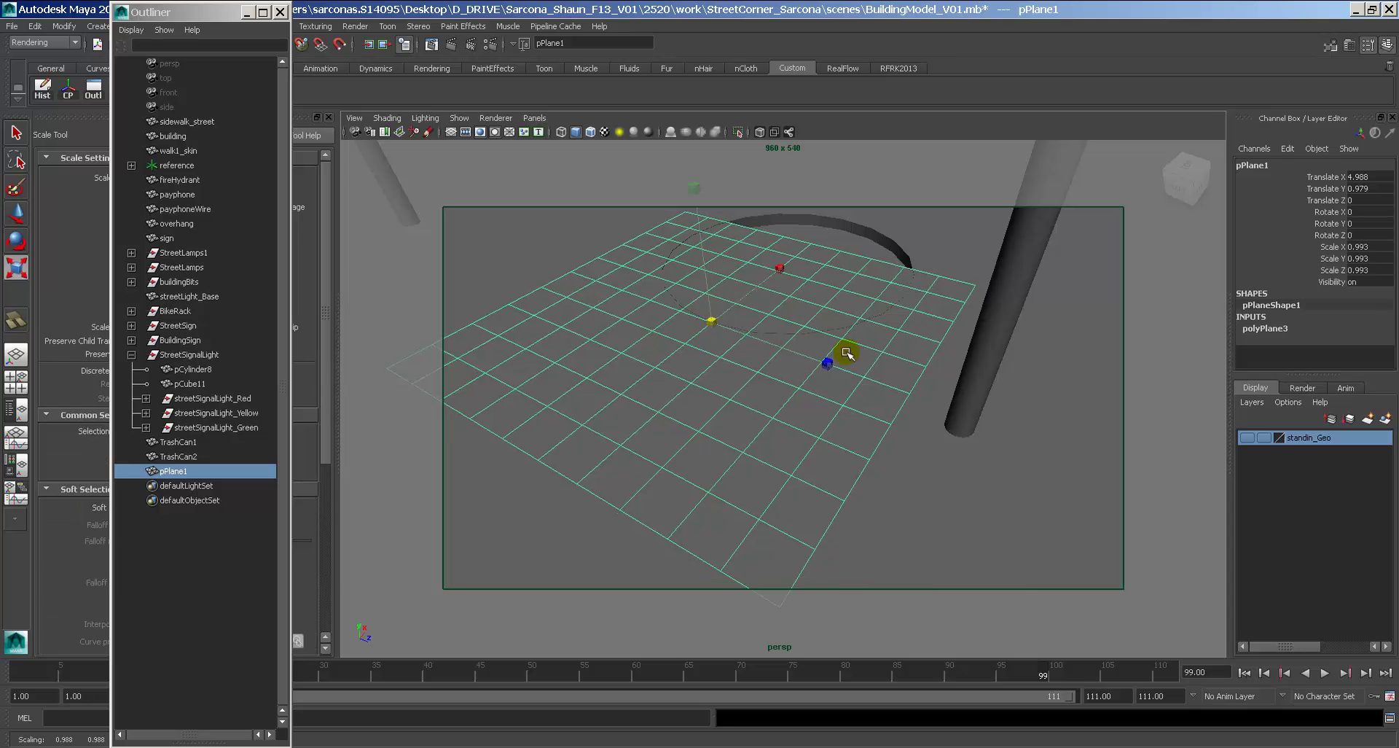
middle_click_drag(846, 351, 619, 352)
Set the plane's width and height subdivisions to 1 and stand it upright with Rotate Z 90.
left_click(1382, 330)
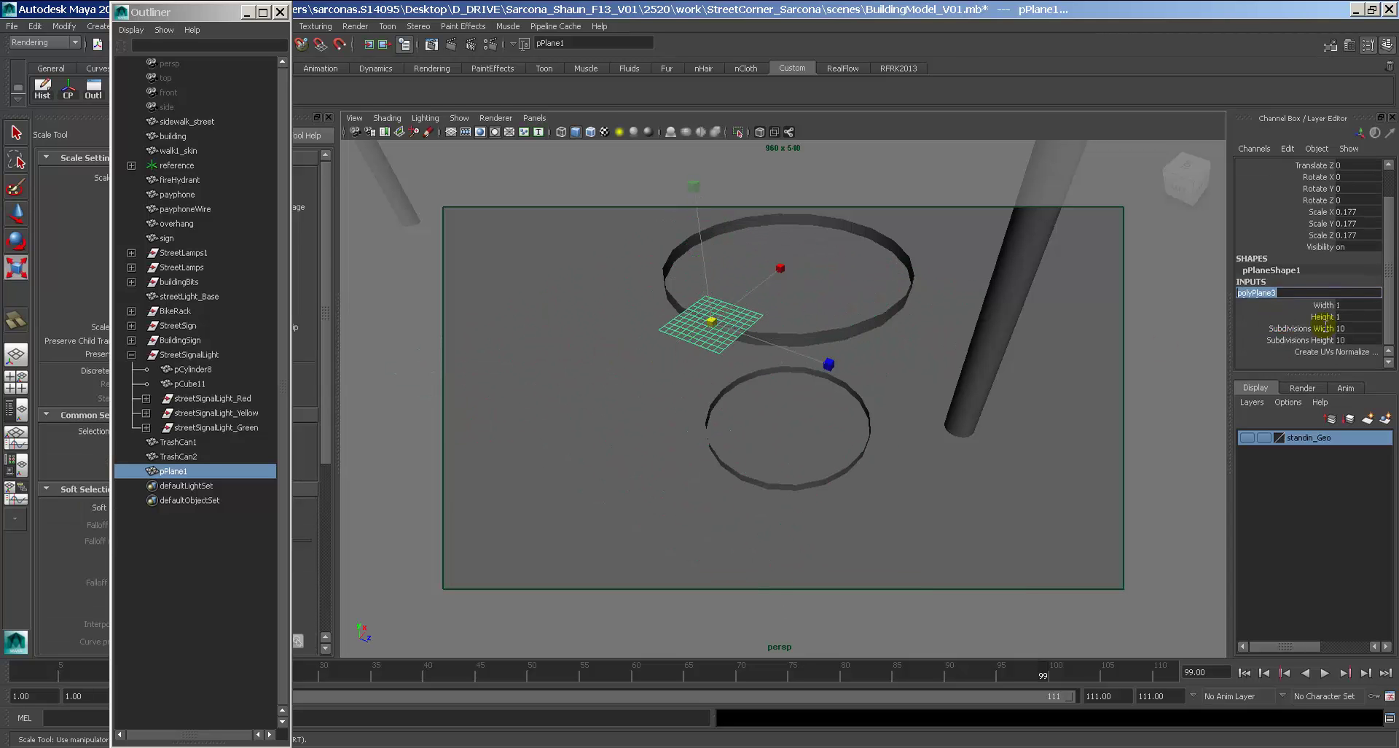
left_click_drag(1319, 327, 1322, 338)
middle_click_drag(1003, 340, 793, 343)
key("e")
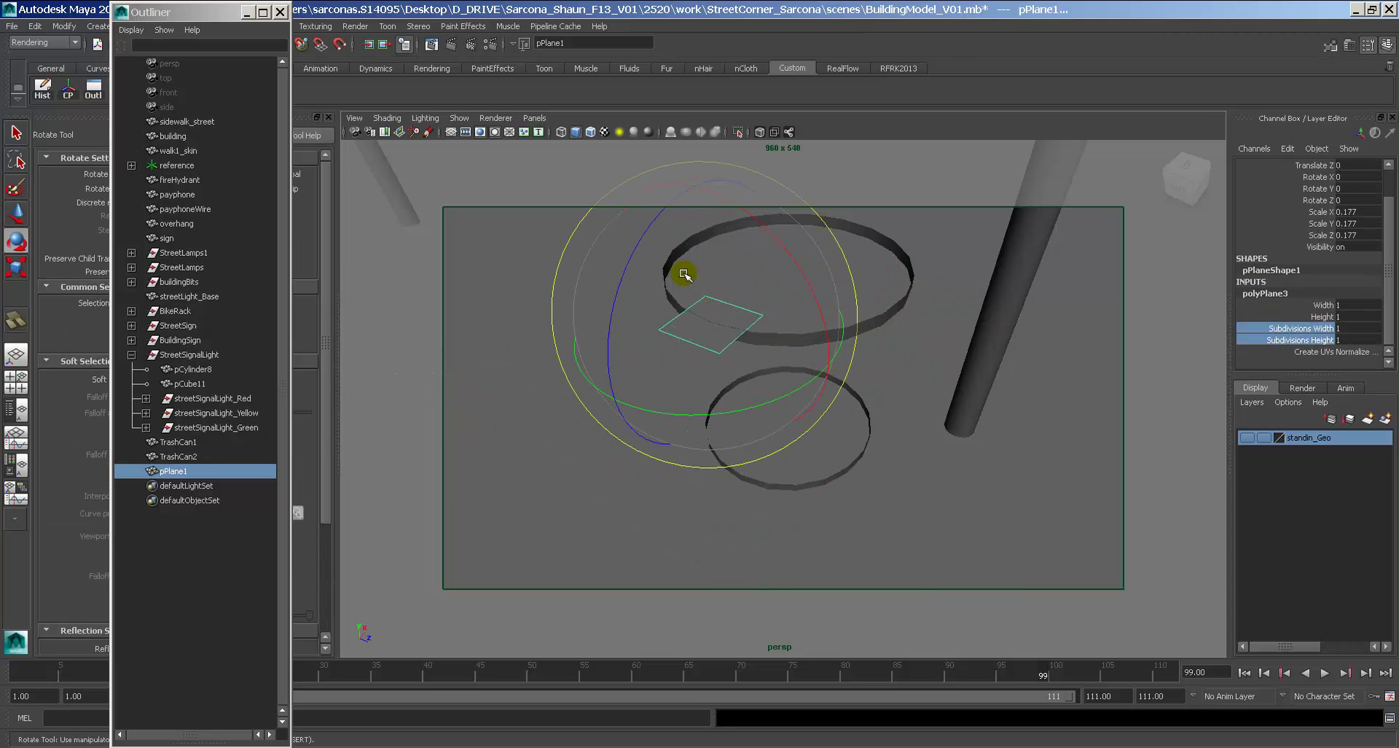
left_click_drag(646, 226, 620, 384)
left_click(1348, 199)
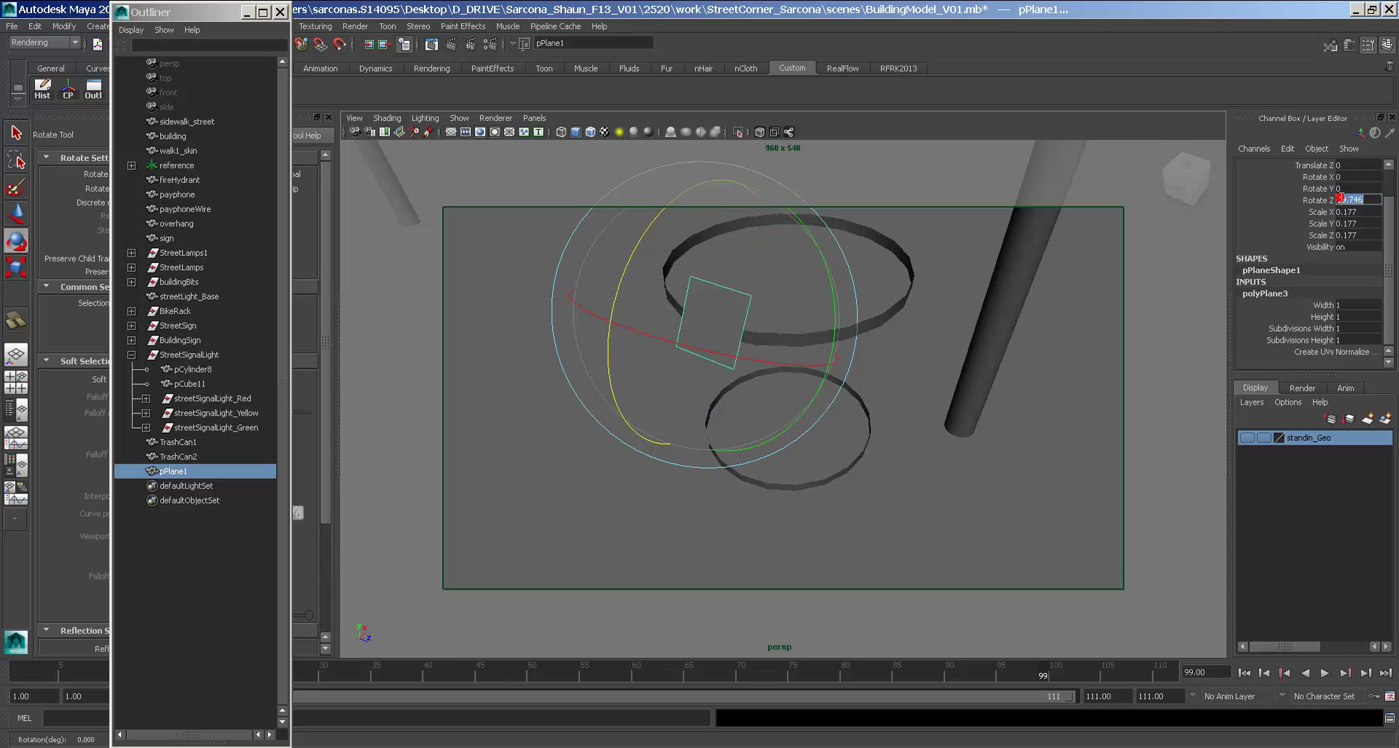
type("90")
key("Return")
left_click_drag(801, 516, 787, 500, "alt")
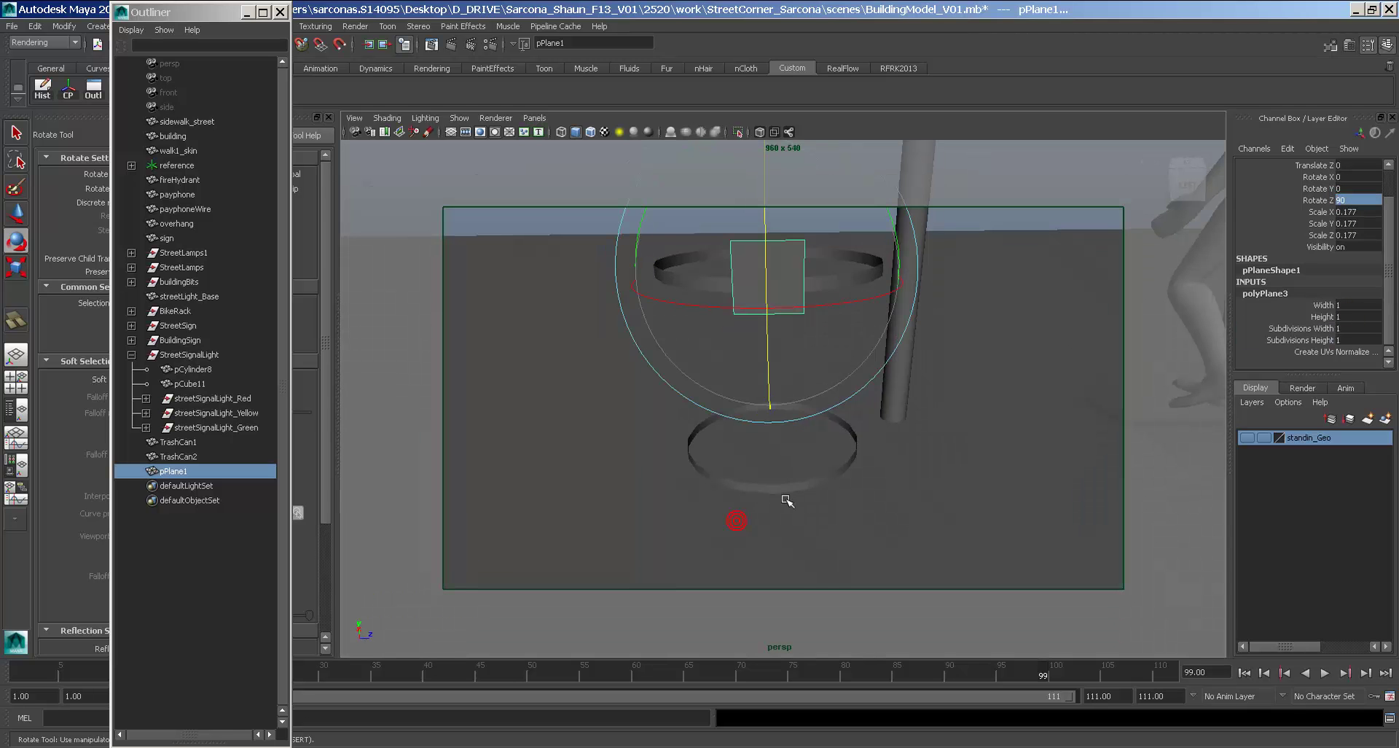
In the top view, snap the plane to a vertex on the larger ring's outer edge.
key("r")
left_click_drag(794, 246, 724, 336, "alt")
key("space")
key("space")
key("f")
left_click_drag(875, 368, 849, 375, "alt")
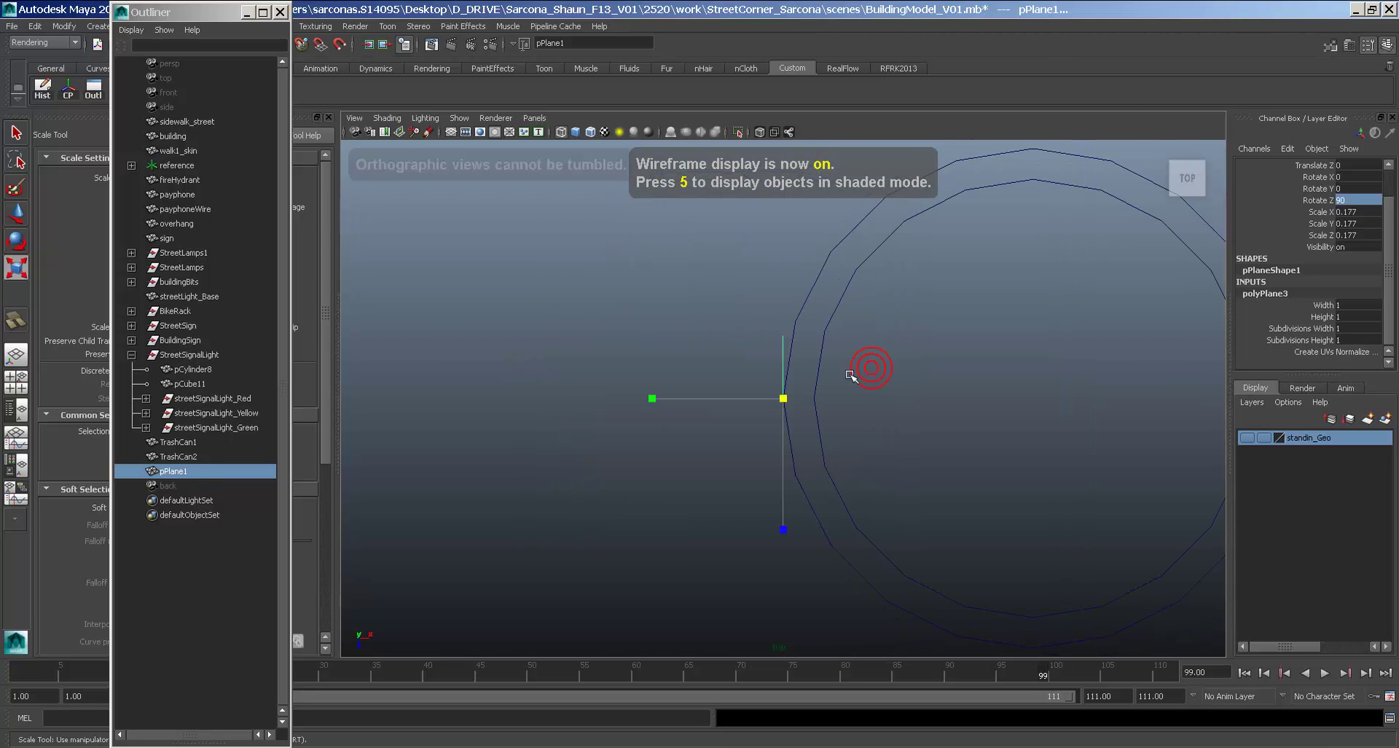
key("w")
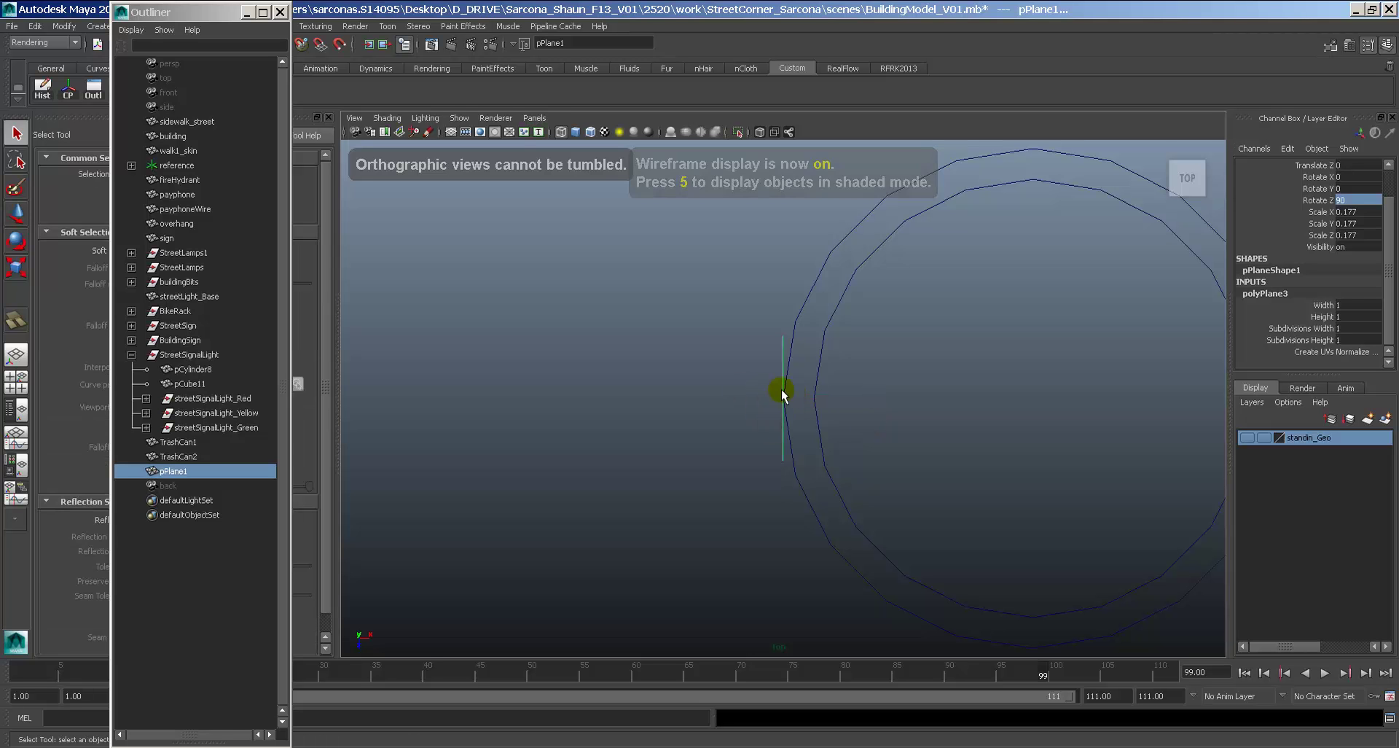
middle_click_drag(794, 333, 811, 290)
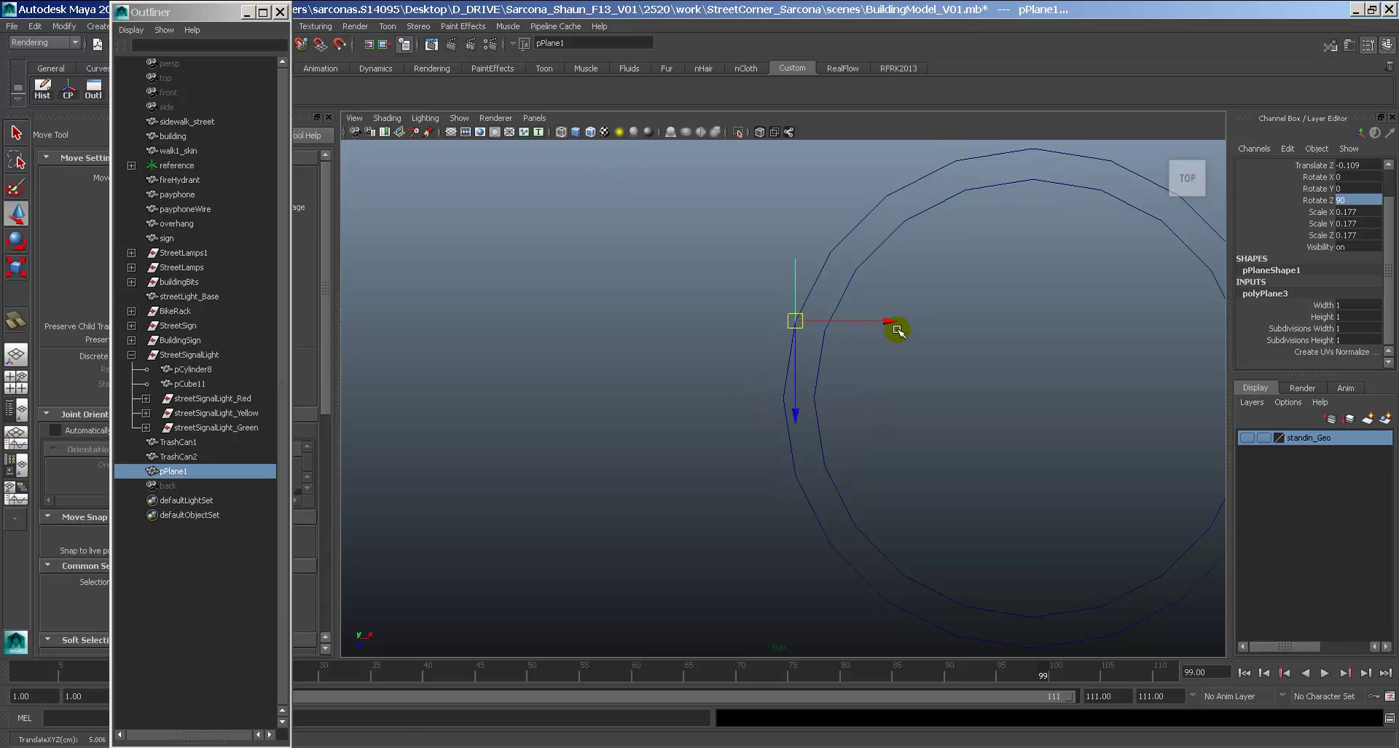
middle_click_drag(771, 381, 778, 398)
Back in the shaded perspective view, scale the plane into a tall slat with Scale Z 0.038, spanning the two bands.
key("space")
left_click_drag(792, 397, 729, 278)
key("5")
key("r")
middle_click_drag(701, 252, 710, 295, "alt")
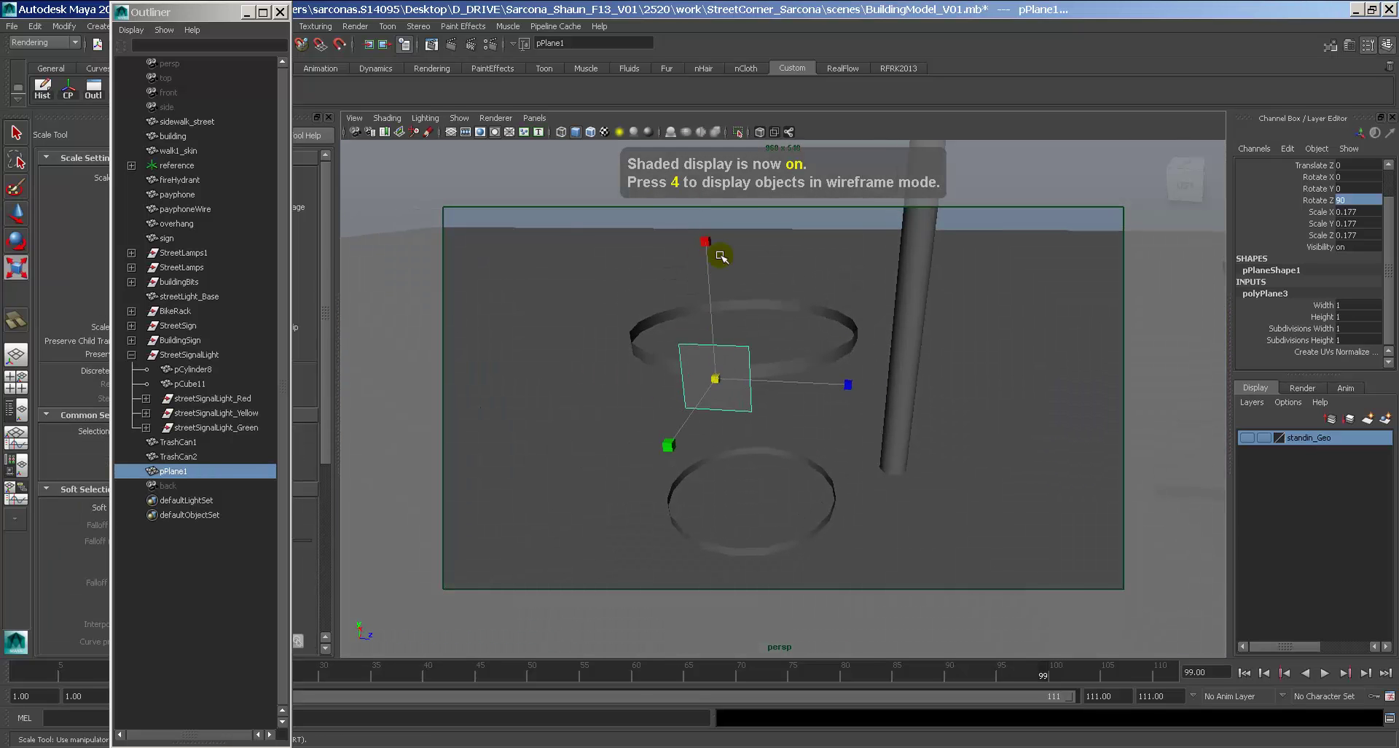
left_click_drag(707, 241, 700, 156)
left_click_drag(847, 384, 727, 385)
left_click_drag(705, 243, 747, 406)
key("w")
key("r")
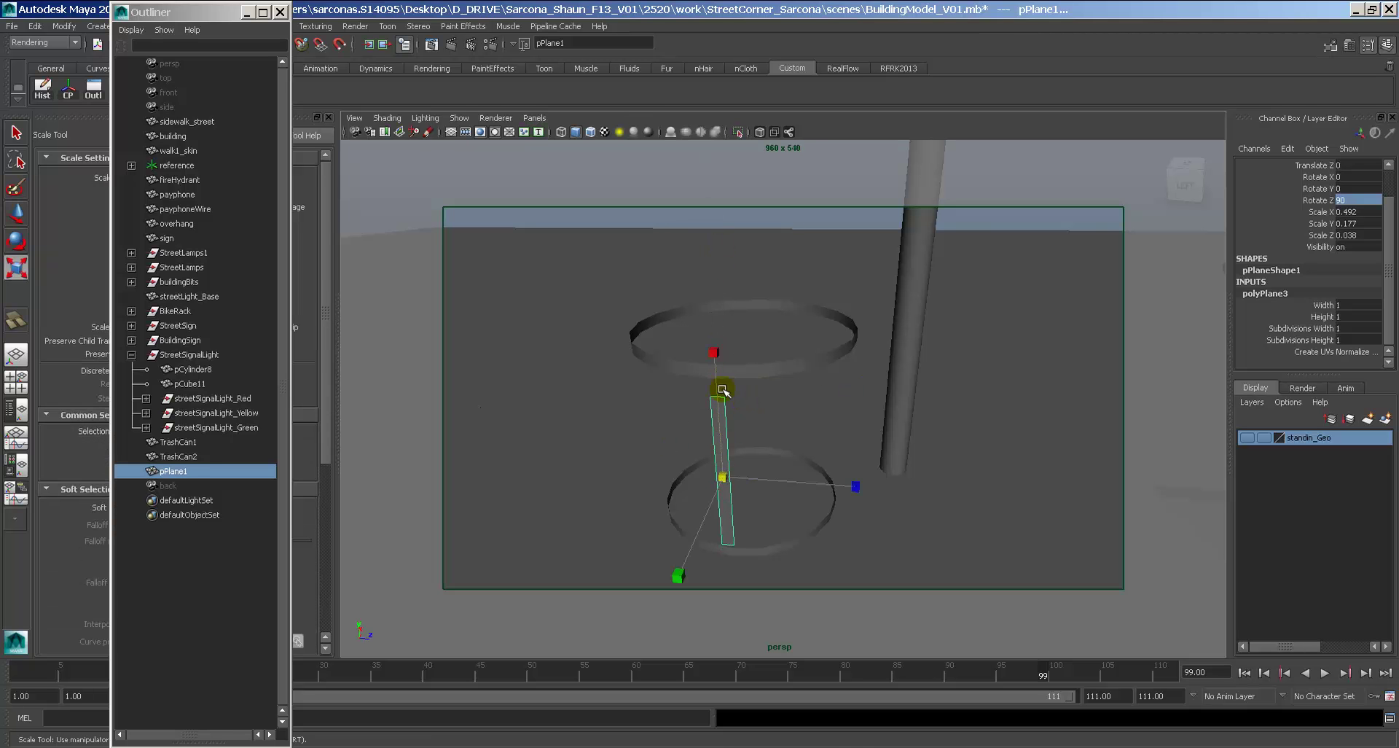
left_click_drag(713, 355, 606, 414)
key("w")
Select the slat's top edge at the upper band and compare the model with the street trash container photo in Firefox.
left_click_drag(751, 432, 798, 302, "alt")
right_click_drag(797, 297, 789, 250)
left_click(791, 253)
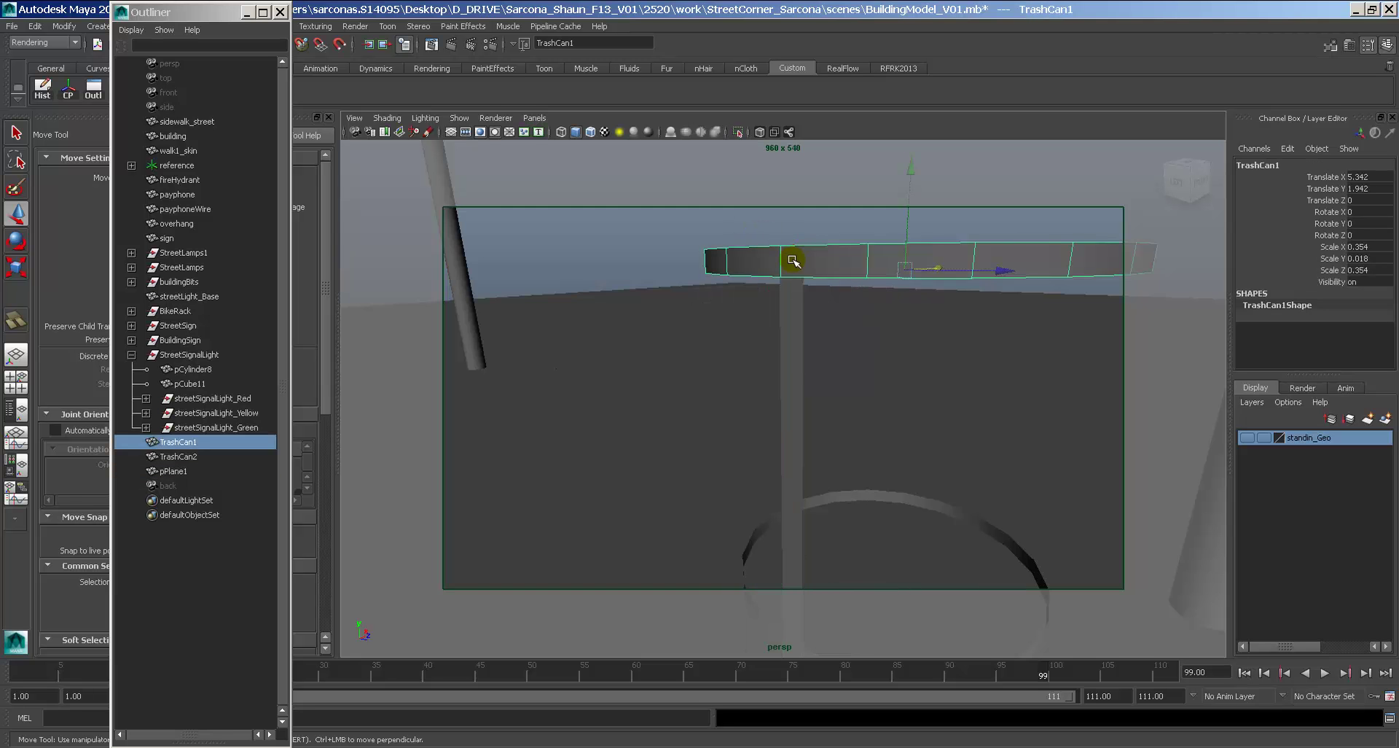
left_click_drag(793, 260, 812, 348, "alt")
left_click(777, 375)
left_click_drag(816, 436, 846, 372, "alt")
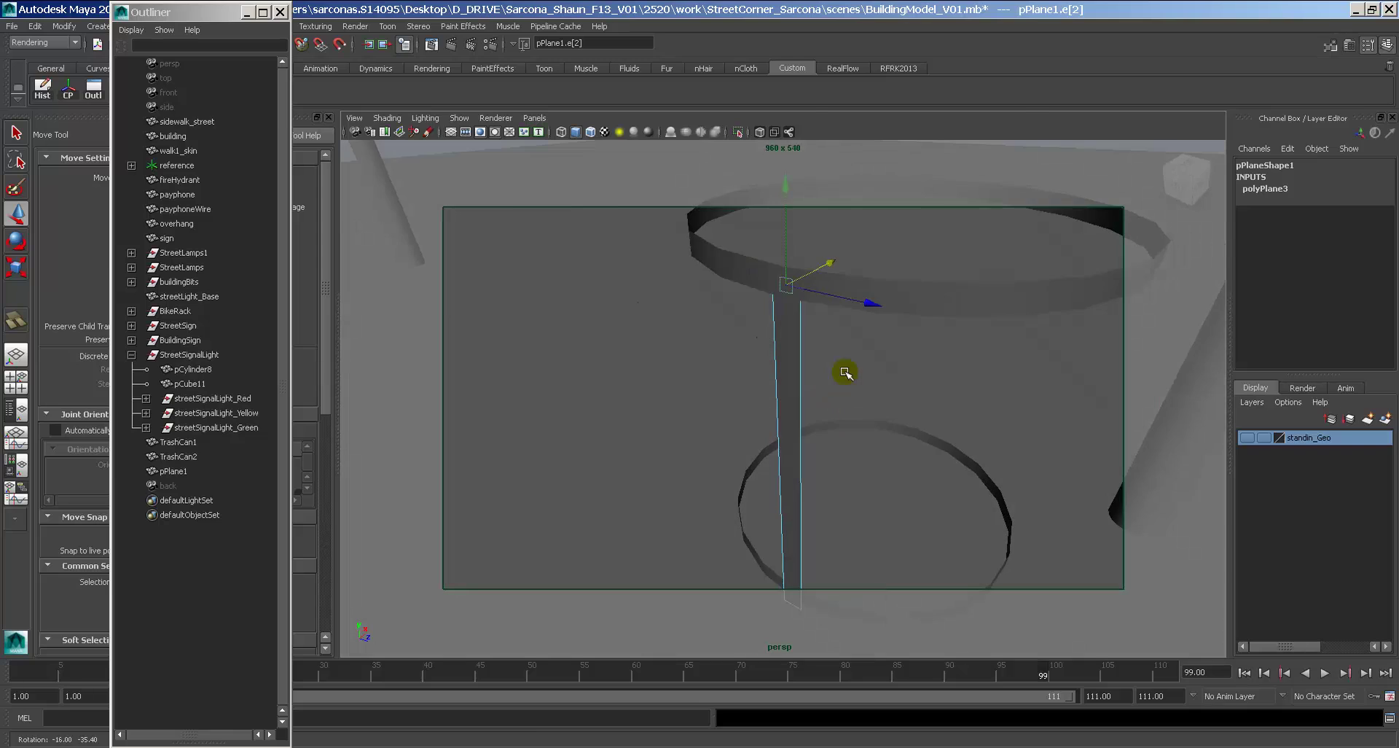
key("alt+Tab")
key("alt+Tab")
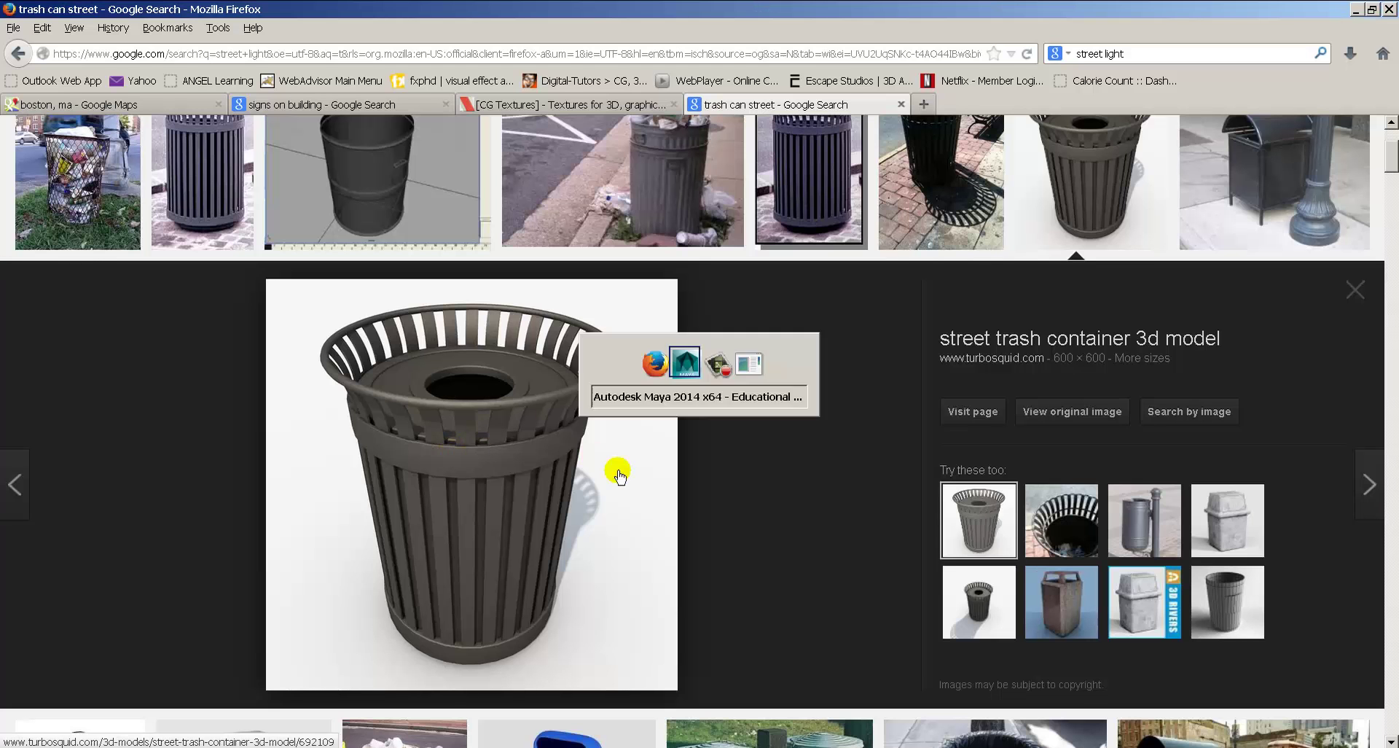
Move the slat's bottom edge inward so that it meets the lower ring.
left_click(782, 484)
left_click_drag(807, 454, 812, 434)
key("f")
right_click_drag(812, 434, 772, 431, "alt")
left_click_drag(772, 431, 824, 417, "alt")
left_click_drag(874, 378, 844, 383)
left_click_drag(806, 394, 803, 348, "alt")
left_click(932, 377)
key("3")
scroll(969, 386, "down", 5)
left_click(849, 306)
Select the slat's top edge and shift it horizontally to line it up with the upper ring.
left_click(747, 355)
right_click_drag(749, 356, 749, 332)
left_click(750, 338)
left_click_drag(754, 324, 659, 330)
middle_click_drag(659, 330, 750, 420, "alt")
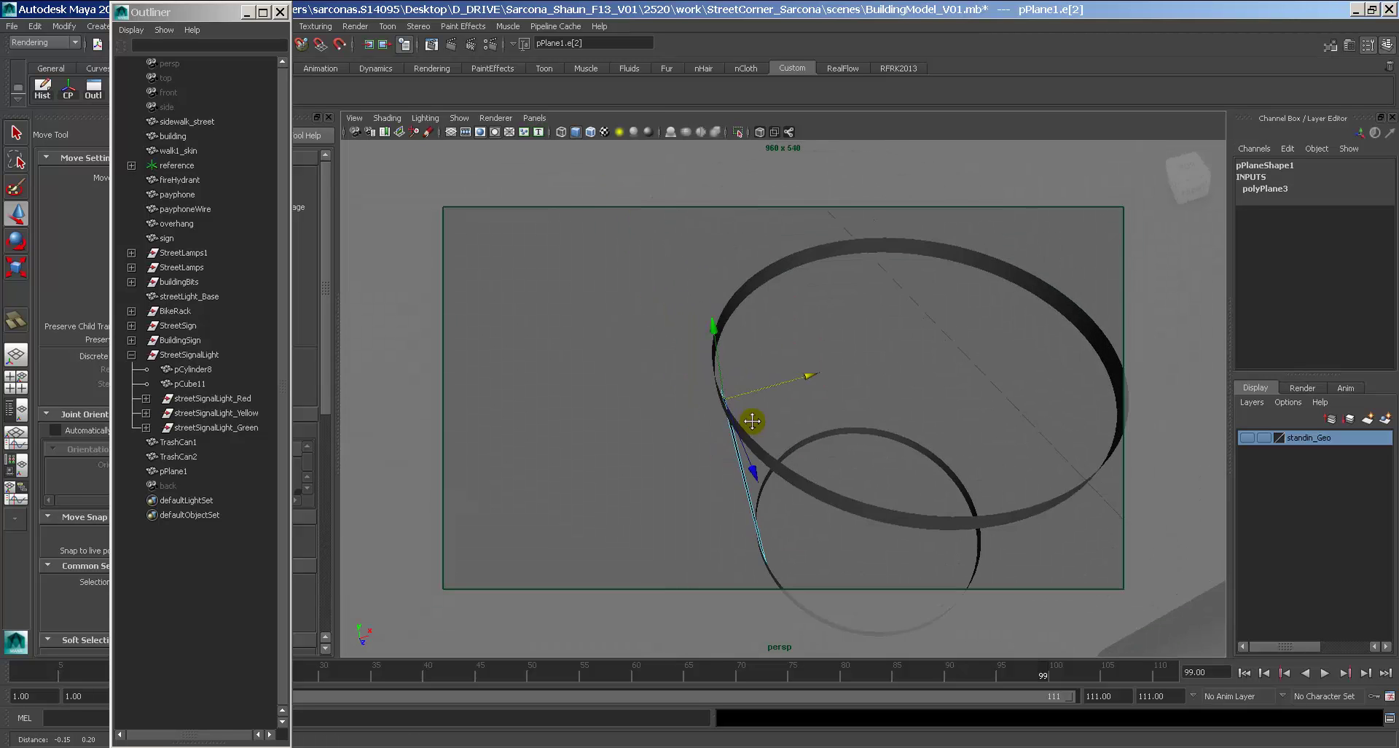
right_click_drag(752, 422, 819, 395, "alt")
left_click_drag(820, 396, 762, 390, "alt")
left_click_drag(664, 340, 746, 338)
Check the flared rim in the Firefox reference, then extrude the slat's top edge above the upper ring and lean it outward.
key("alt+Tab")
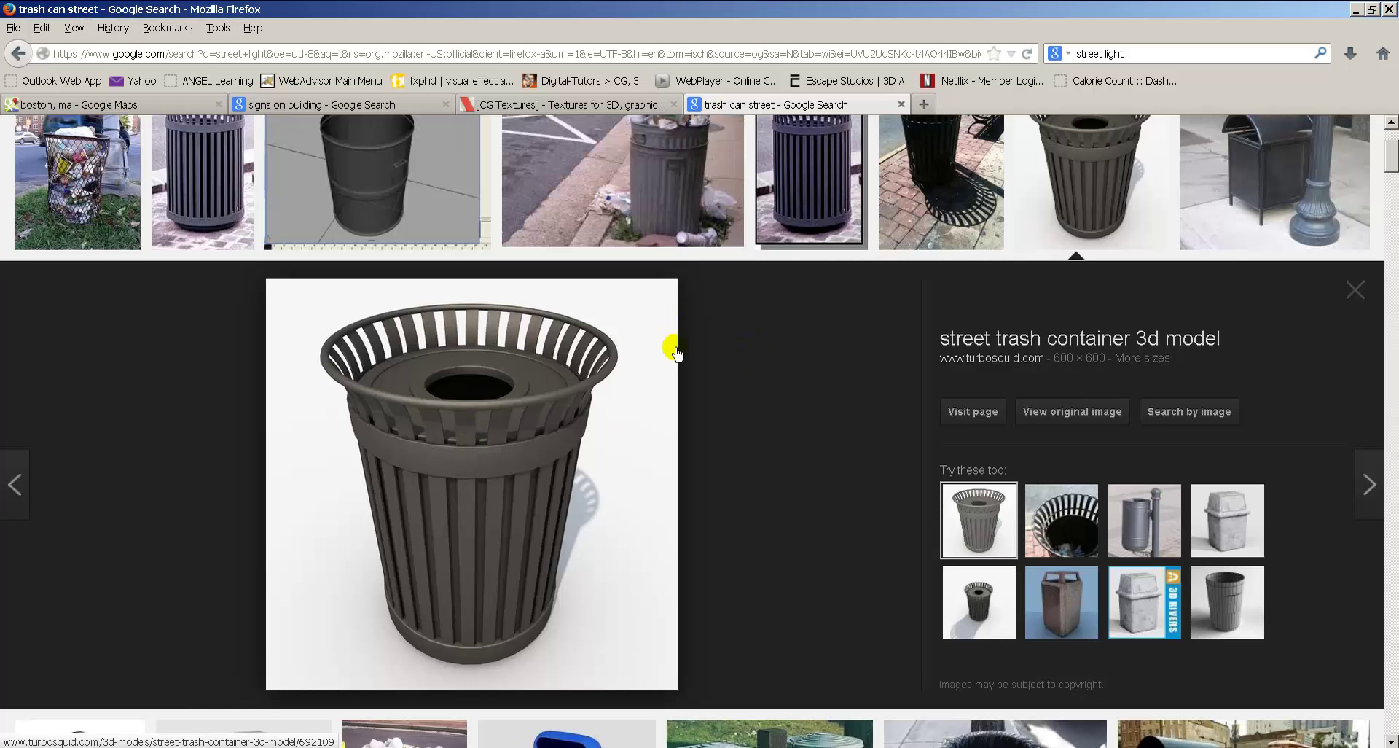
key("alt+Tab")
left_click_drag(860, 344, 885, 331, "alt")
key("space")
left_click(535, 360)
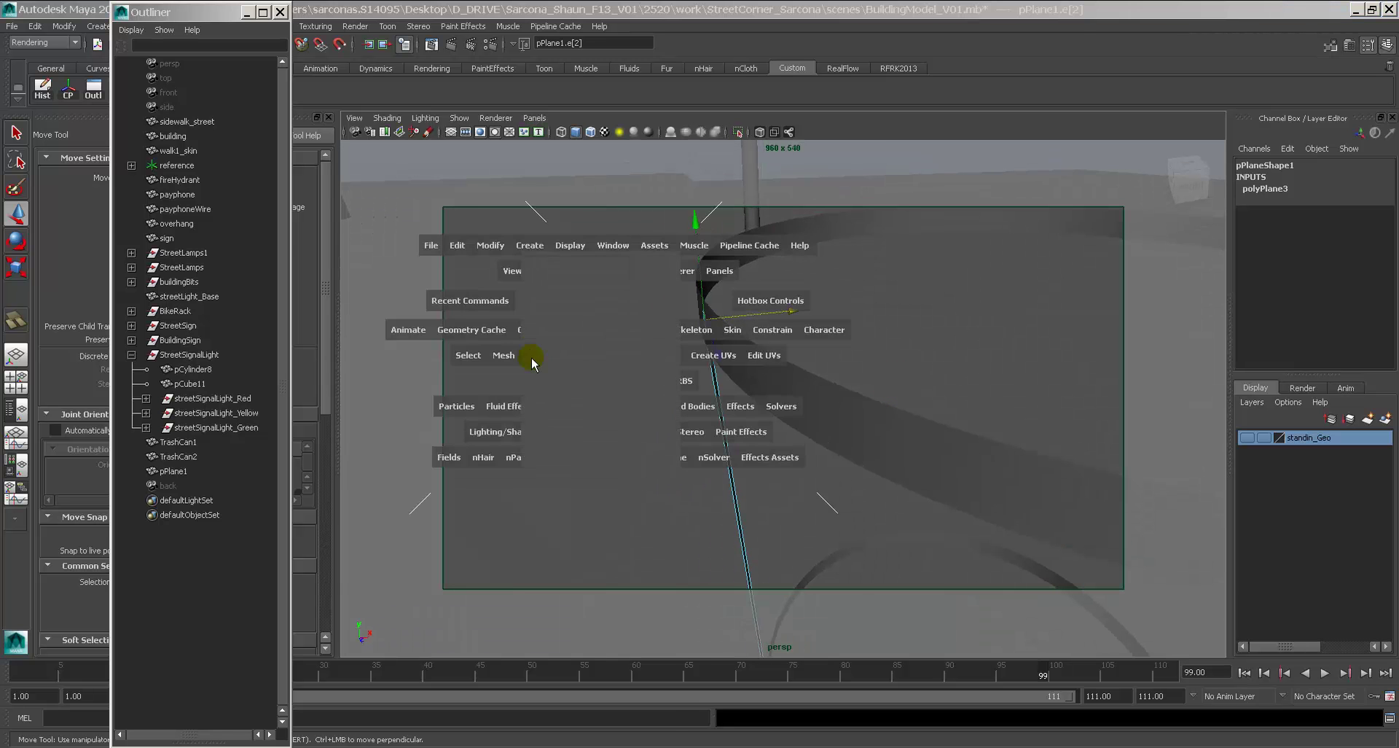
left_click(537, 300)
middle_click_drag(749, 279, 780, 336, "alt")
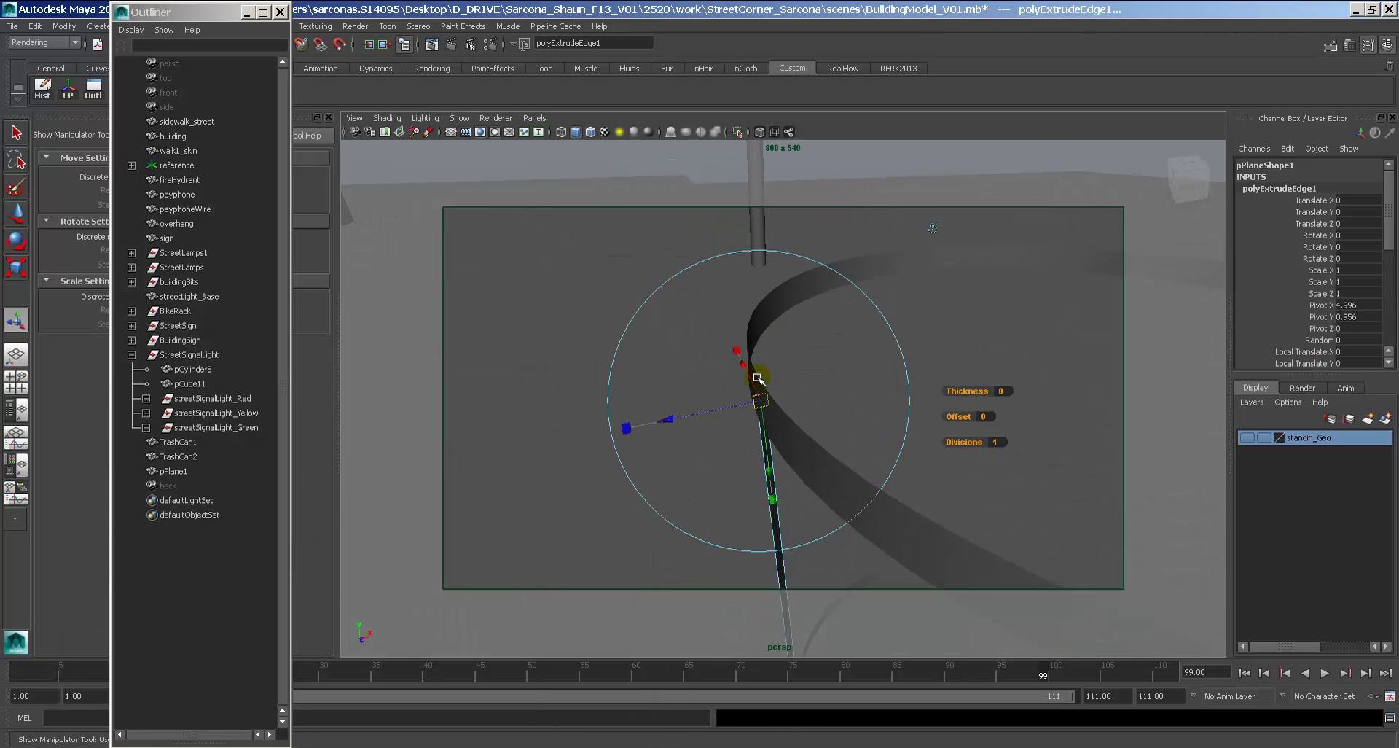
key("w")
left_click_drag(758, 372, 743, 207)
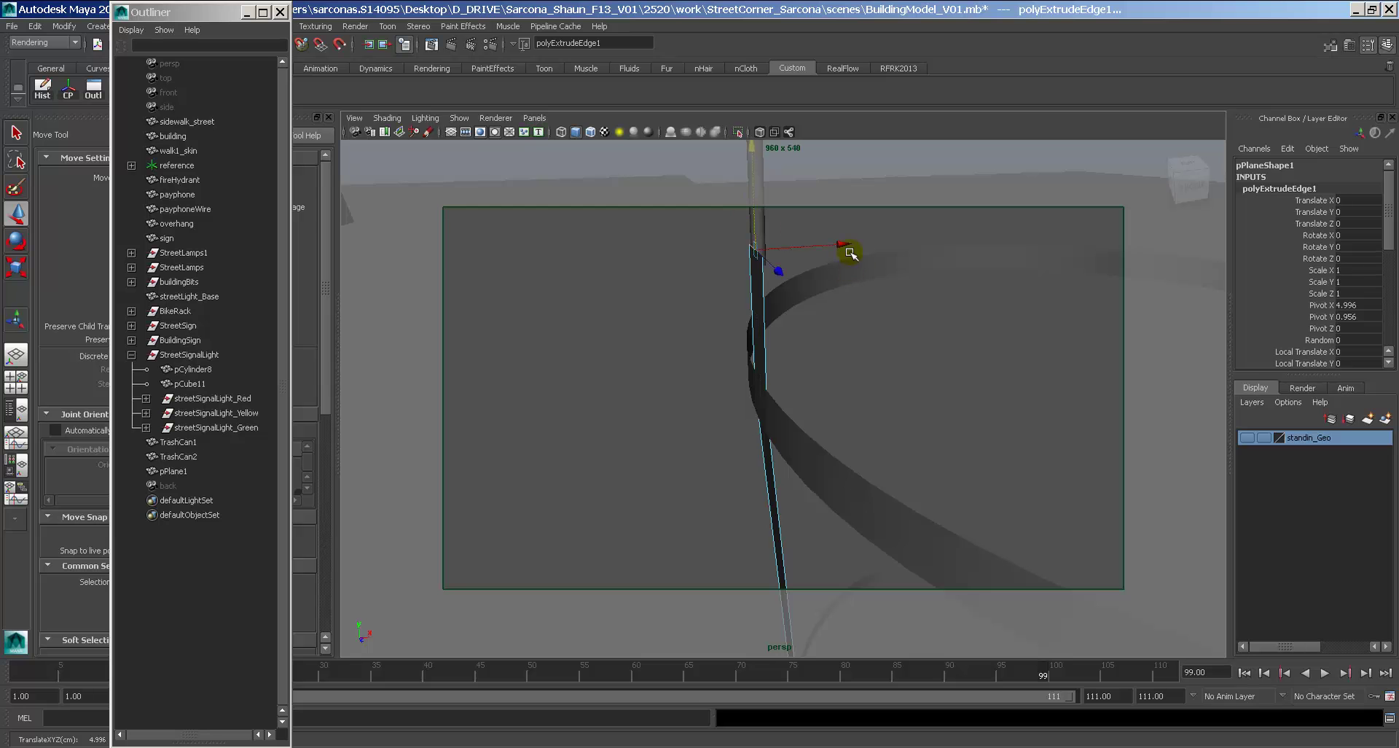
left_click_drag(844, 249, 773, 303)
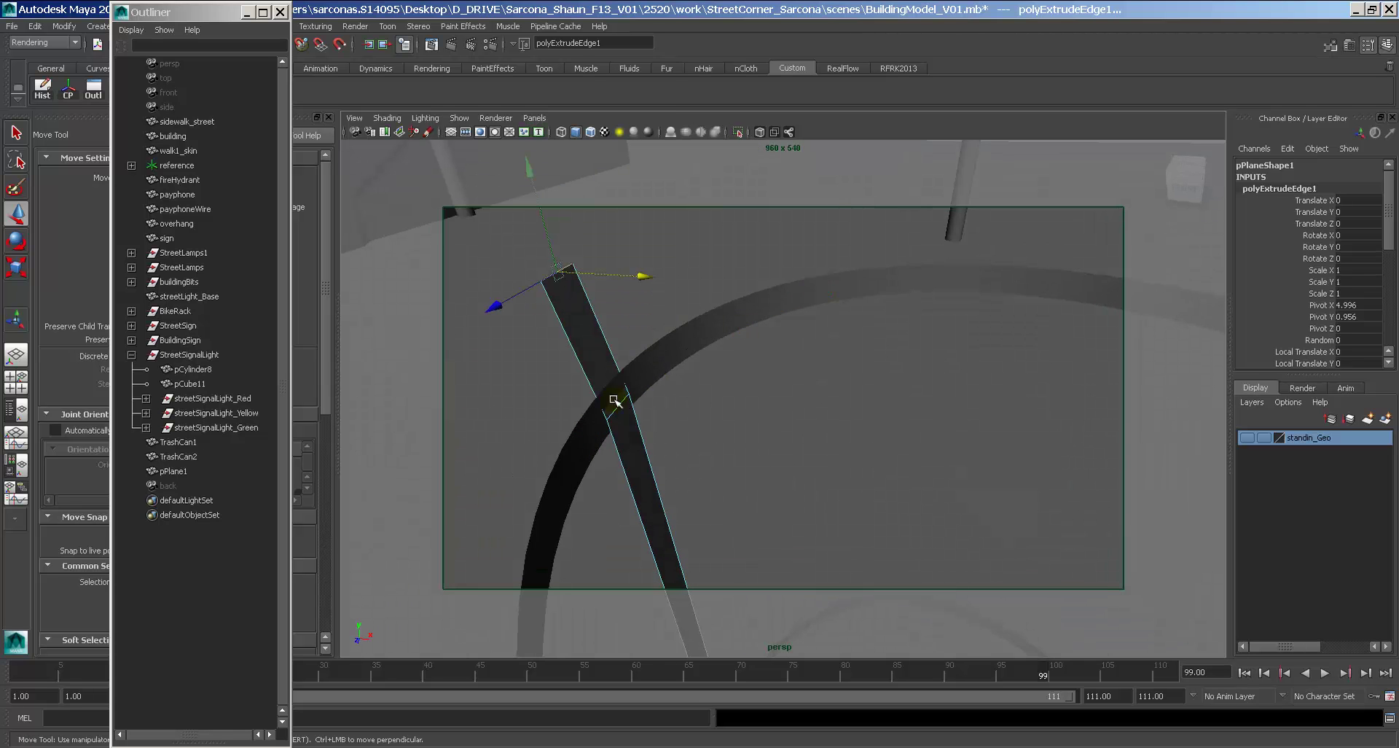
Bevel the edge at the slat's bend with 8 segments and an offset of 0.7.
left_click(618, 410)
key("space")
left_click_drag(575, 395, 618, 692)
left_click_drag(748, 479, 861, 433, "alt")
left_click(1321, 212)
middle_click_drag(937, 297, 930, 299)
left_click(1317, 233)
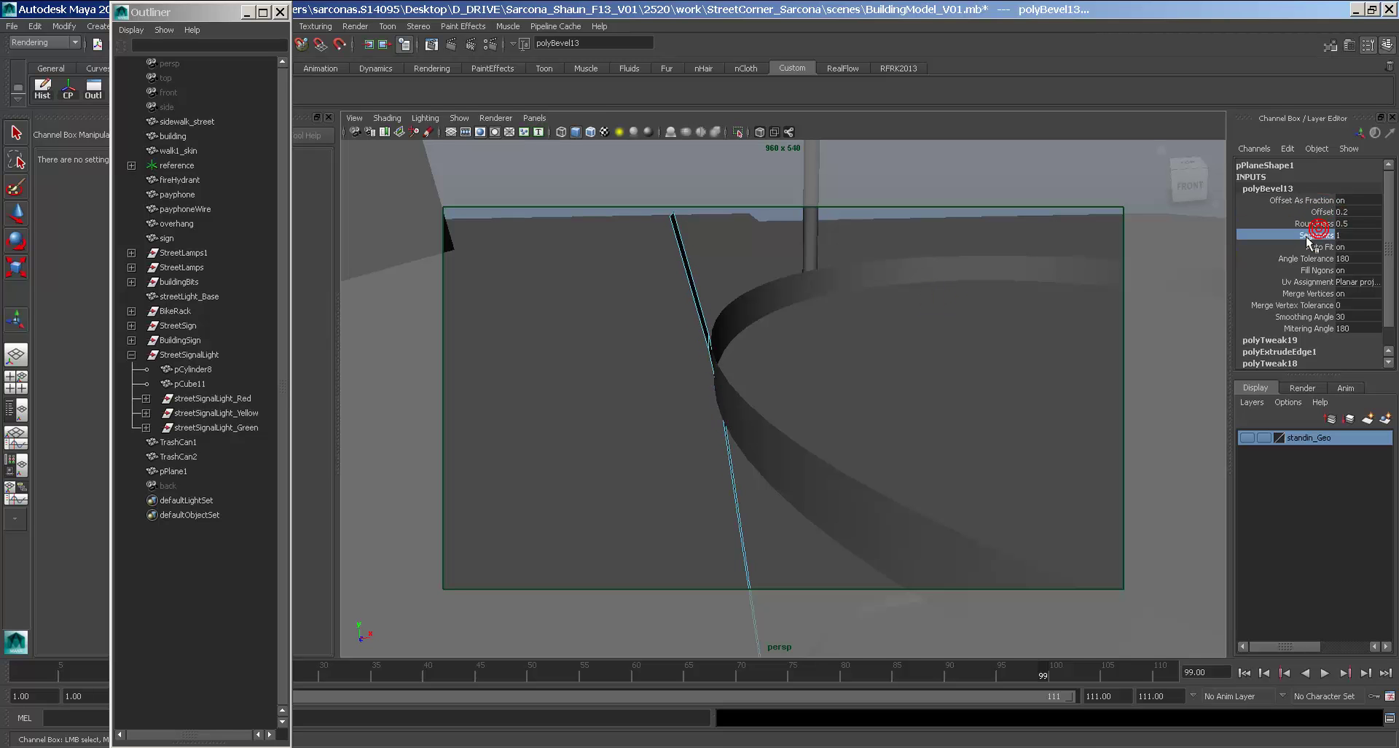
left_click_drag(802, 305, 857, 303, "alt")
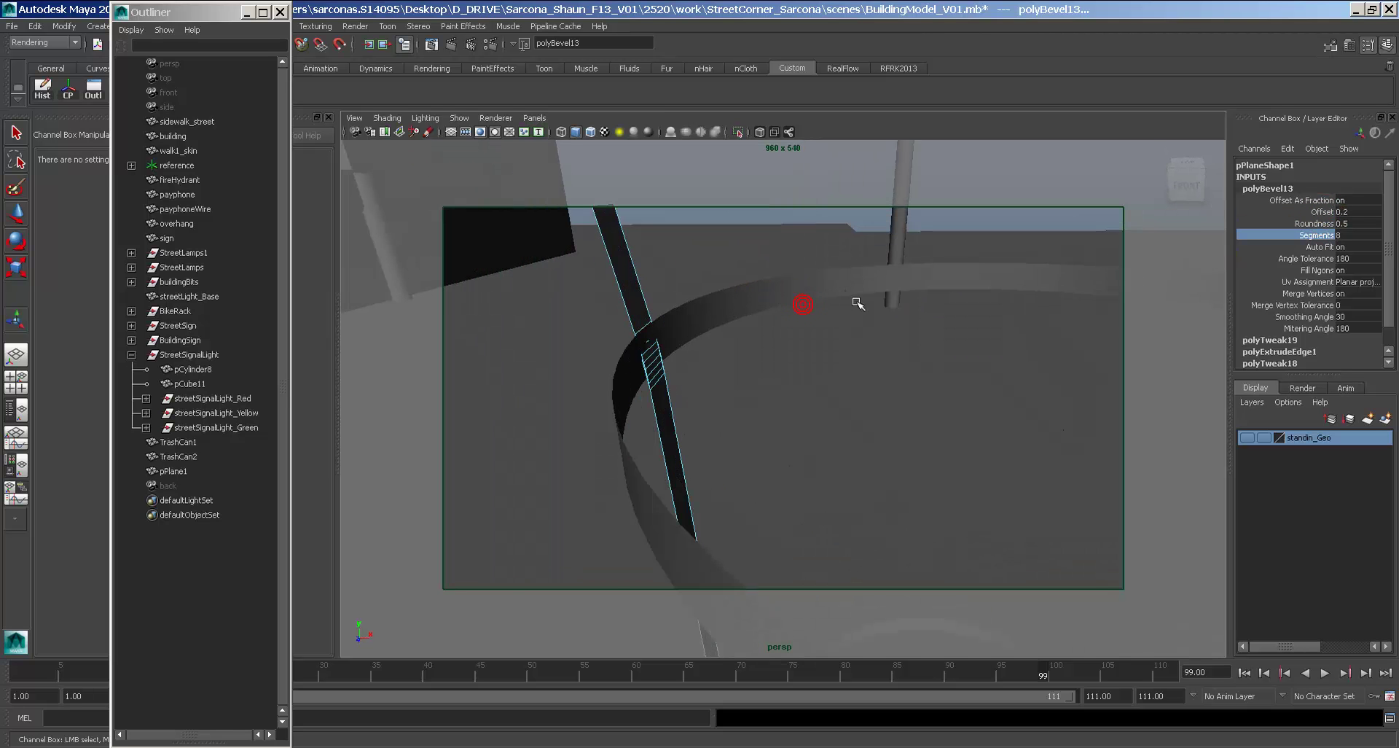
left_click(1304, 212)
middle_click_drag(761, 319, 771, 319)
left_click_drag(772, 318, 734, 315, "alt")
Select all vertices of the slat's bevelled upper part and try shifting them slightly sideways against the ring.
key("w")
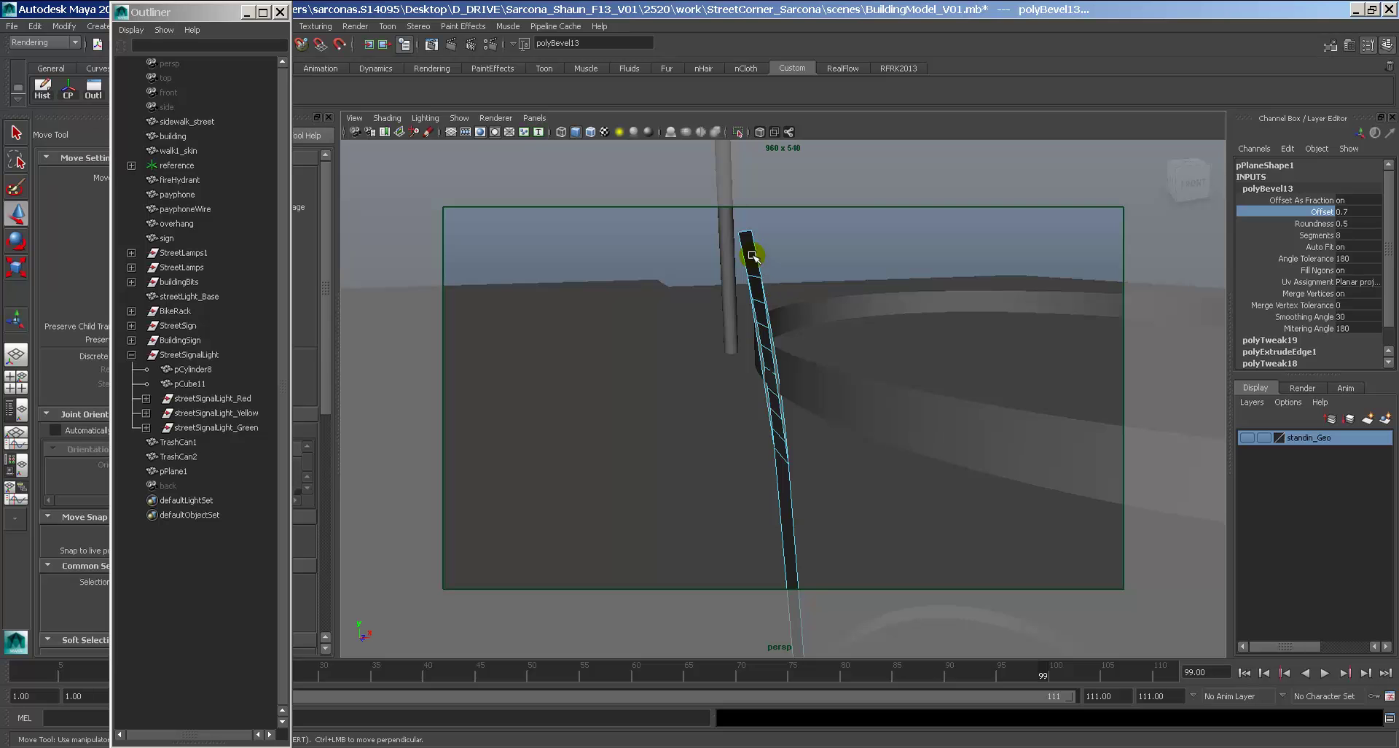
right_click_drag(752, 255, 719, 250)
left_click_drag(708, 213, 831, 474)
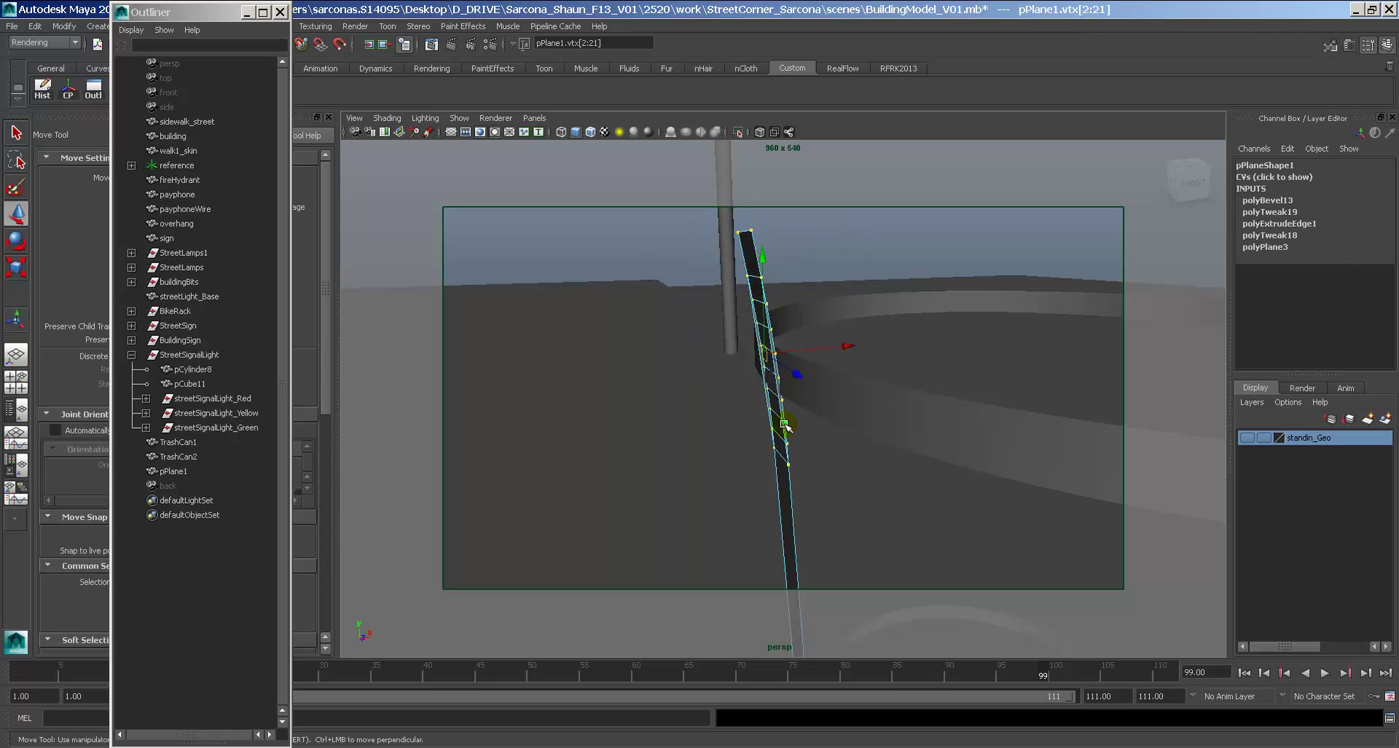
mouse_move(841, 349)
left_mouse_down()
mouse_move(853, 346)
mouse_move(847, 364)
left_mouse_up()
left_click_drag(631, 245, 663, 296, "alt")
Undo the vertex adjustment and the bevel on the slat, back to the plain extruded top edge.
key("ctrl+z")
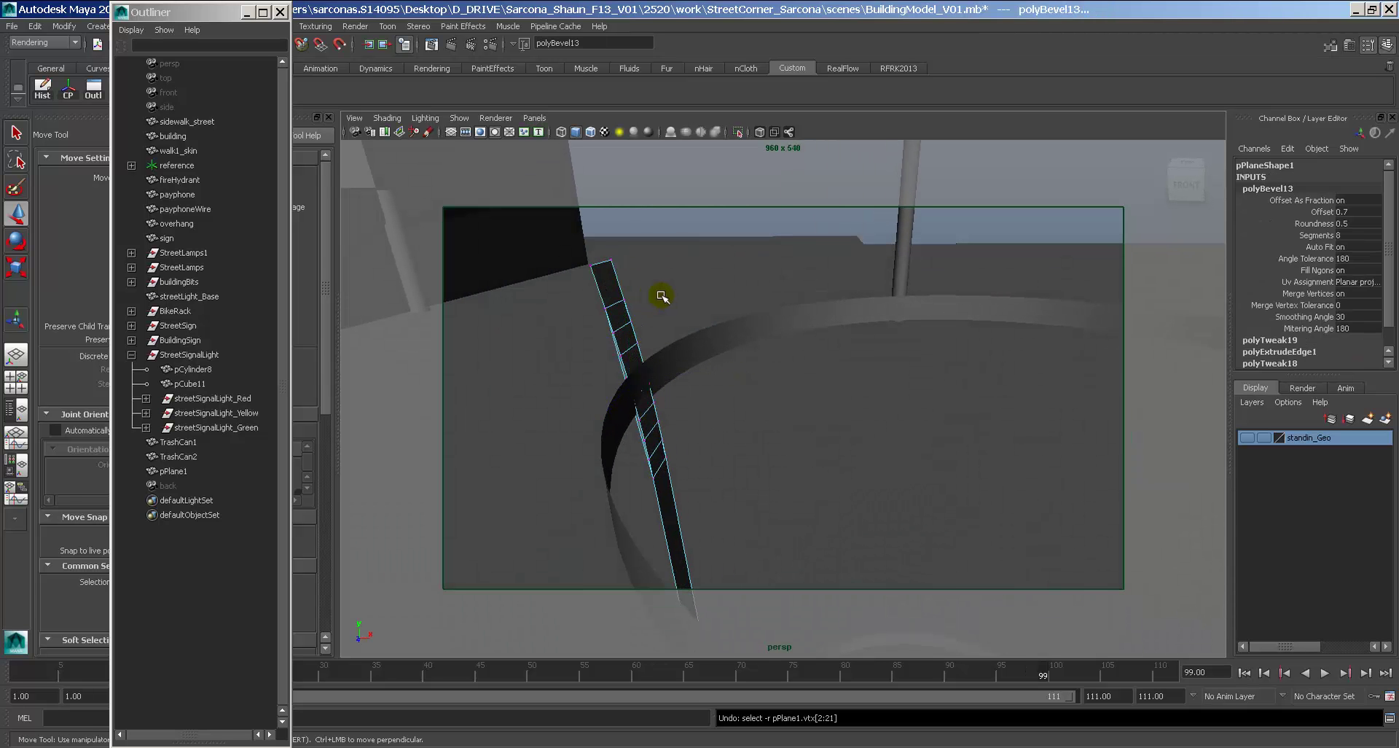
key("ctrl+z")
key("ctrl+z")
key("ctrl+z")
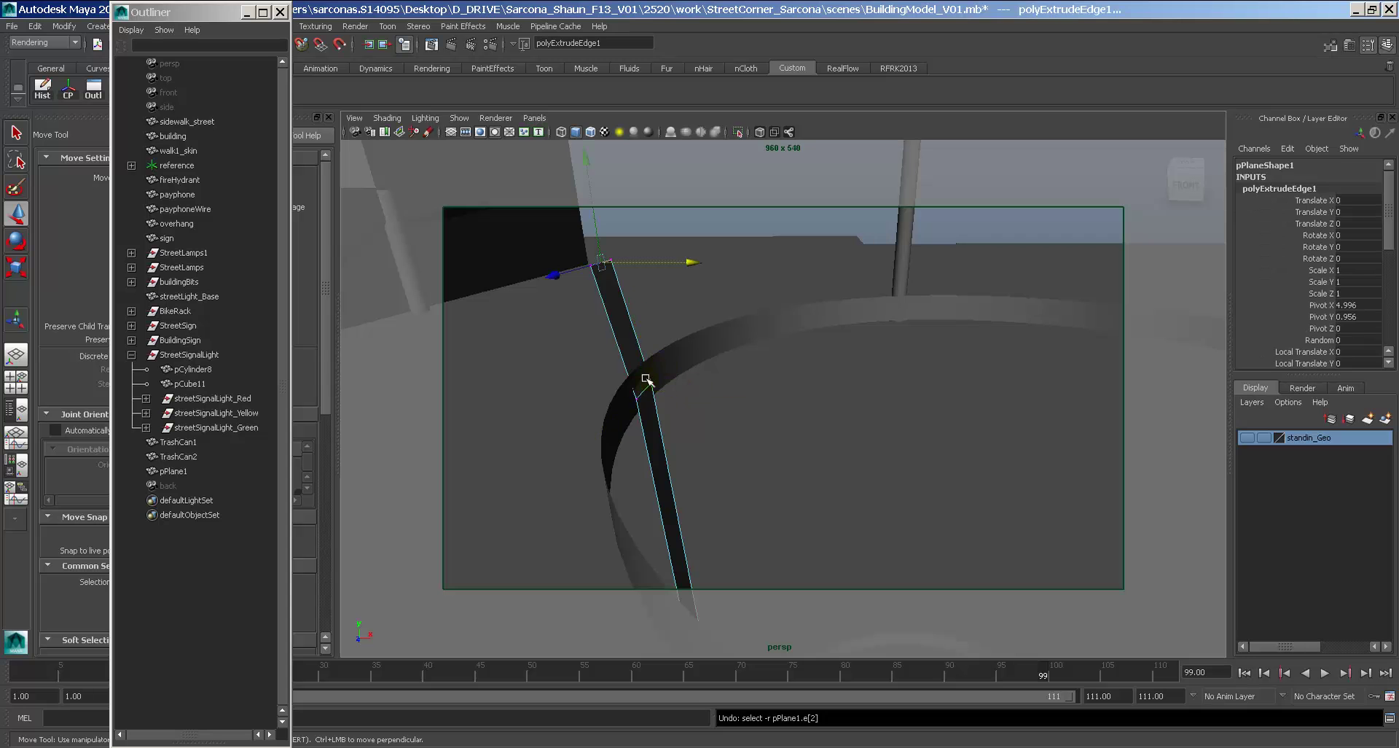
Check the trash can reference again, then lean the slat's top edge outward beyond the upper ring.
left_click(647, 392)
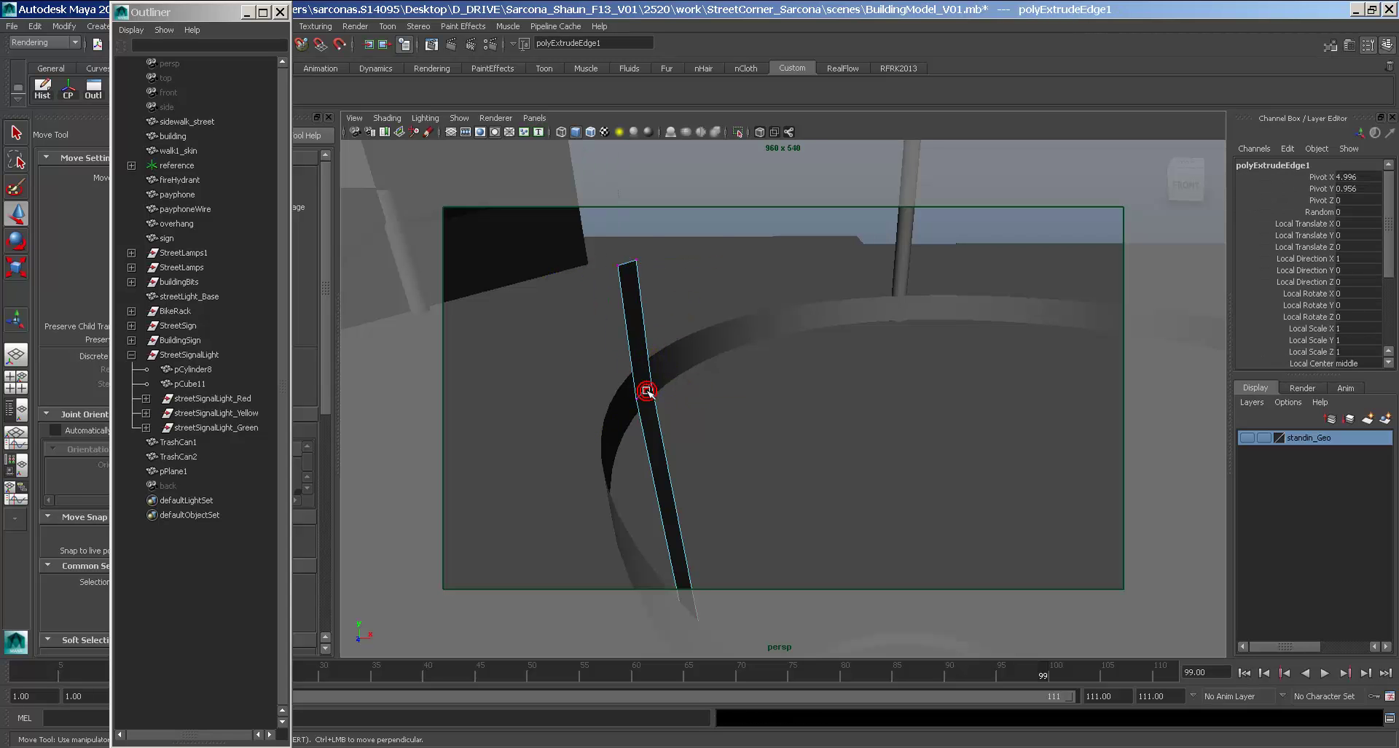
left_click(629, 260)
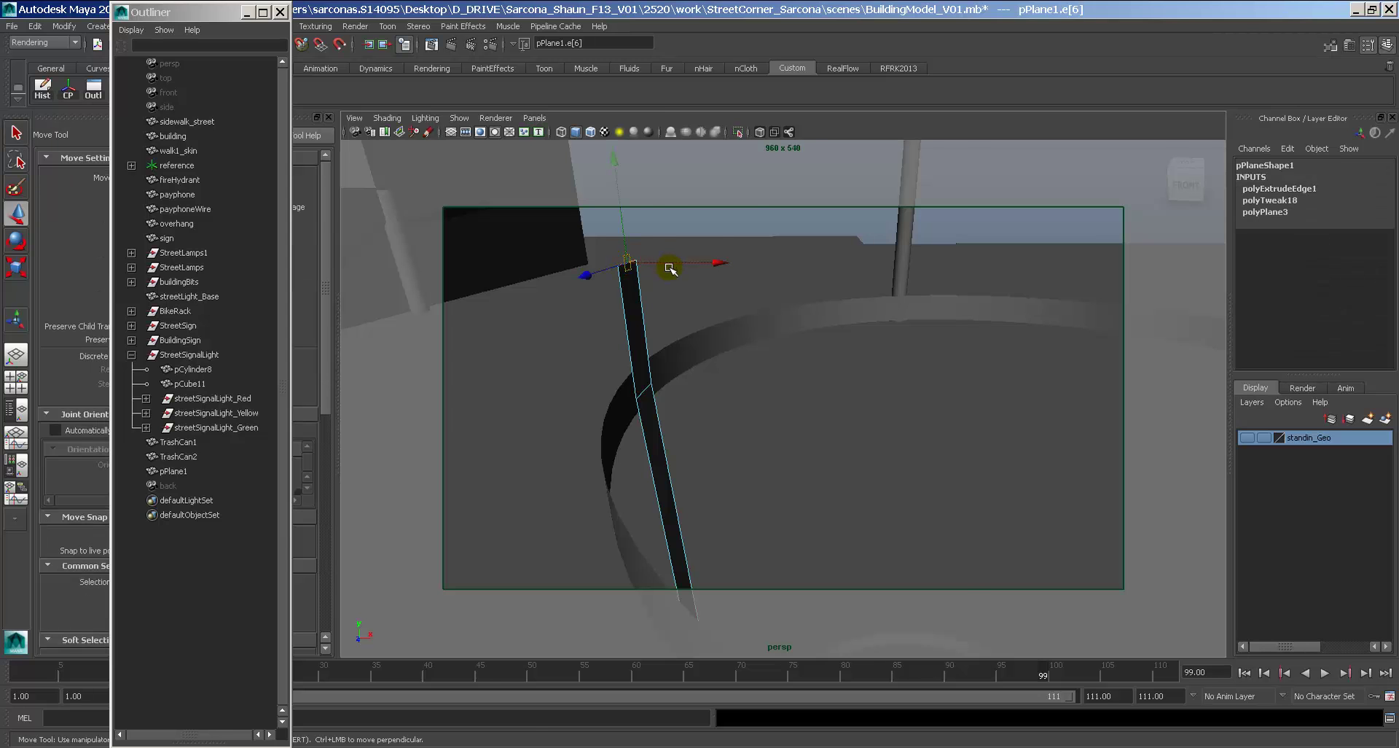
key("alt+Tab")
key("alt+Tab")
left_click_drag(706, 265, 587, 265)
Bevel the edge at the slat's bend with an offset of 0.4 and 9 segments.
left_click_drag(740, 352, 753, 346, "alt")
mouse_move(699, 367)
left_mouse_down("alt")
mouse_move(631, 384)
mouse_move(619, 353)
mouse_move(697, 371)
mouse_move(692, 343)
mouse_move(790, 341)
mouse_move(725, 362)
left_mouse_up("alt")
key("space")
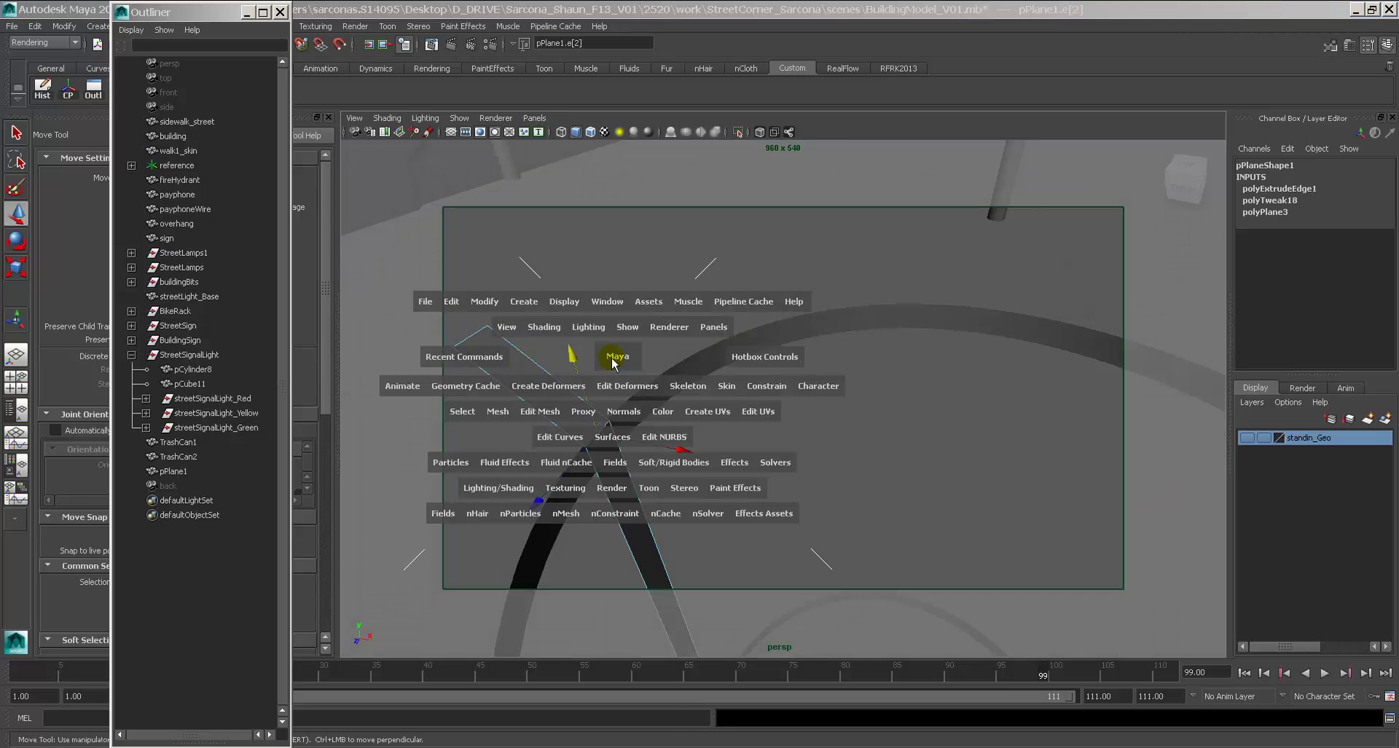
left_click_drag(554, 411, 558, 694)
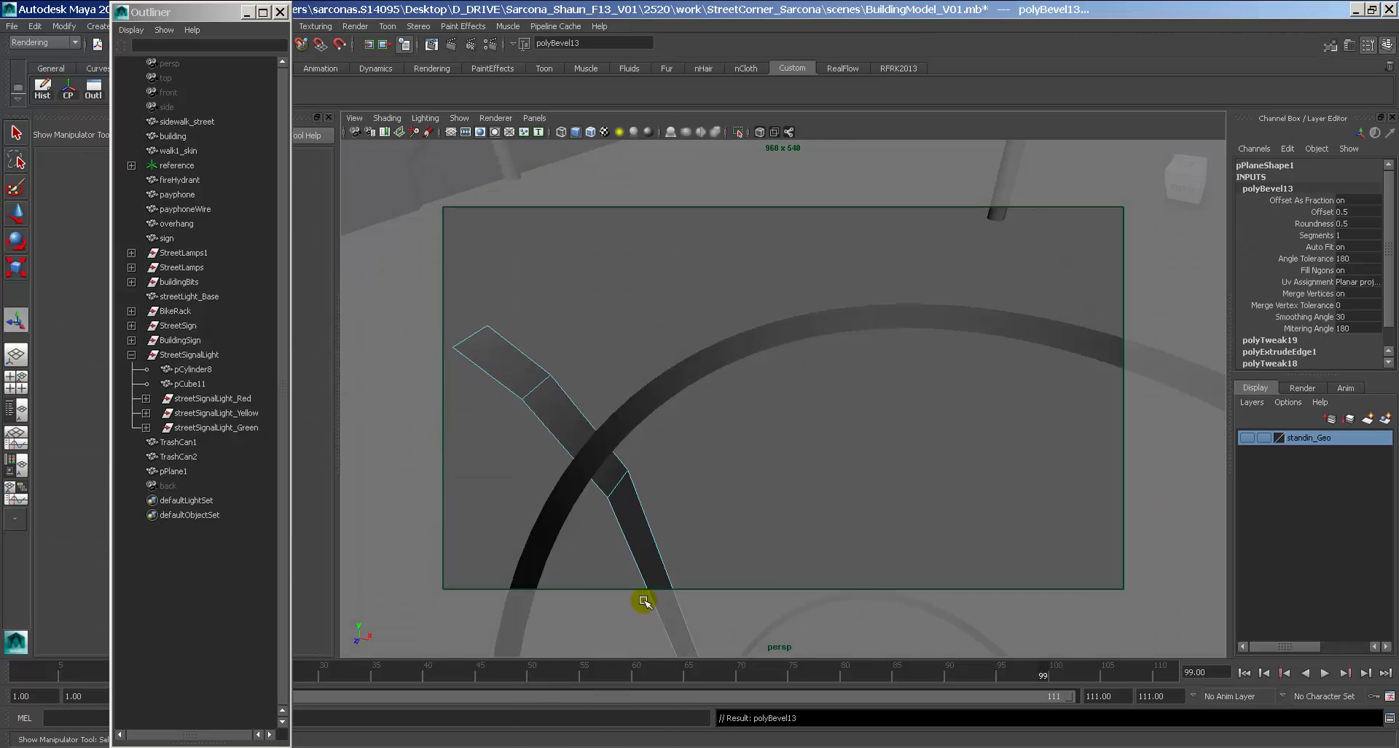
left_click(1326, 211)
middle_click_drag(1015, 338, 1062, 328)
left_click(1317, 234)
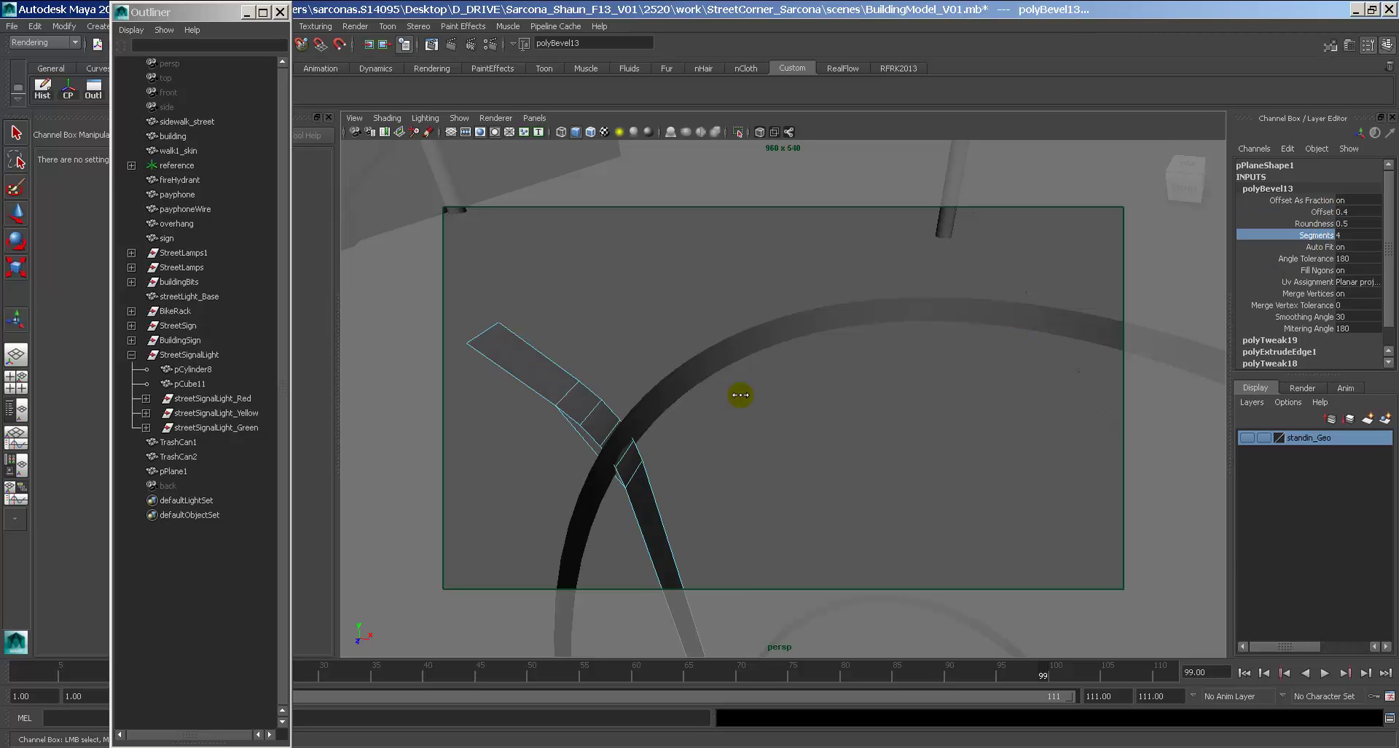
middle_click_drag(767, 394, 769, 408)
mouse_move(769, 408)
left_mouse_down("alt")
mouse_move(815, 387)
mouse_move(773, 392)
left_mouse_up("alt")
Select the vertices of the slat's bevelled bend and shift them slightly outward along X.
right_click_drag(669, 316, 620, 312)
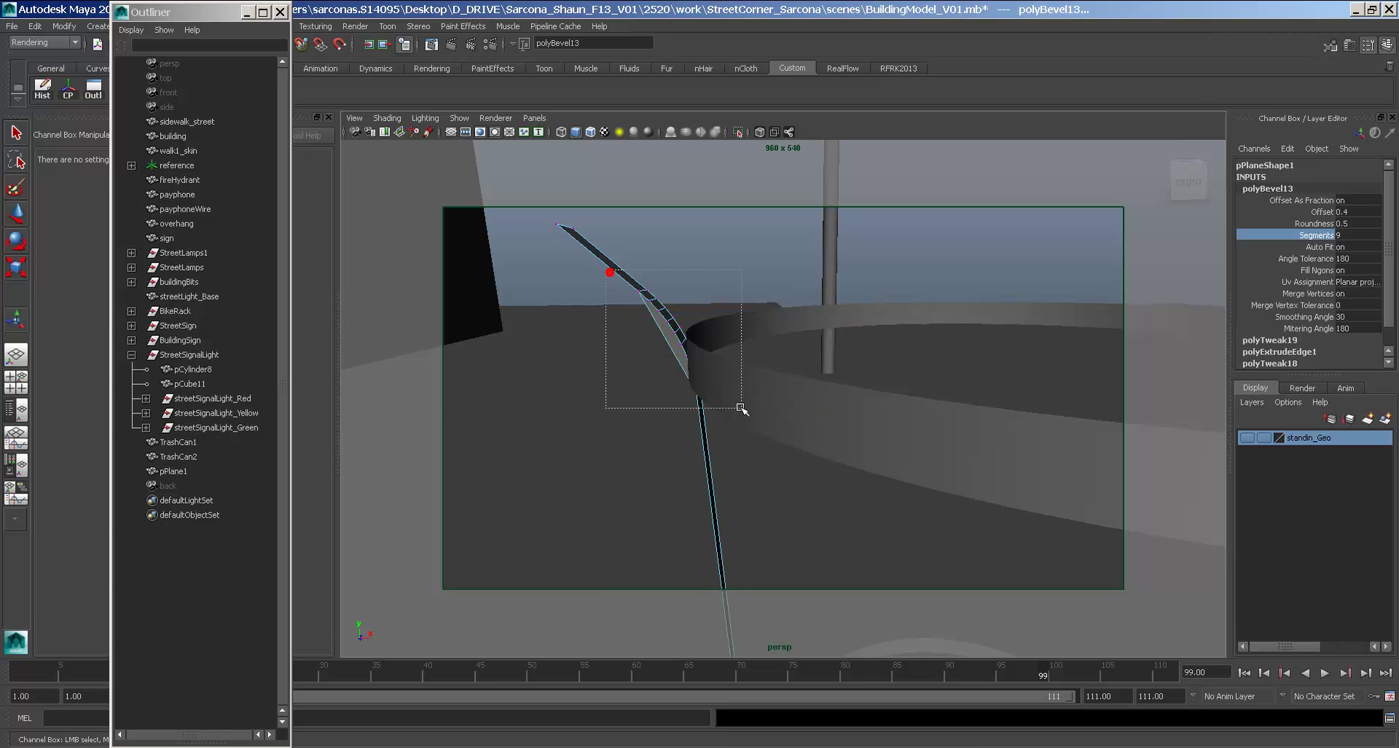
left_click_drag(742, 408, 740, 405)
key("w")
mouse_move(702, 339)
left_mouse_down()
mouse_move(733, 338)
mouse_move(698, 343)
left_mouse_up()
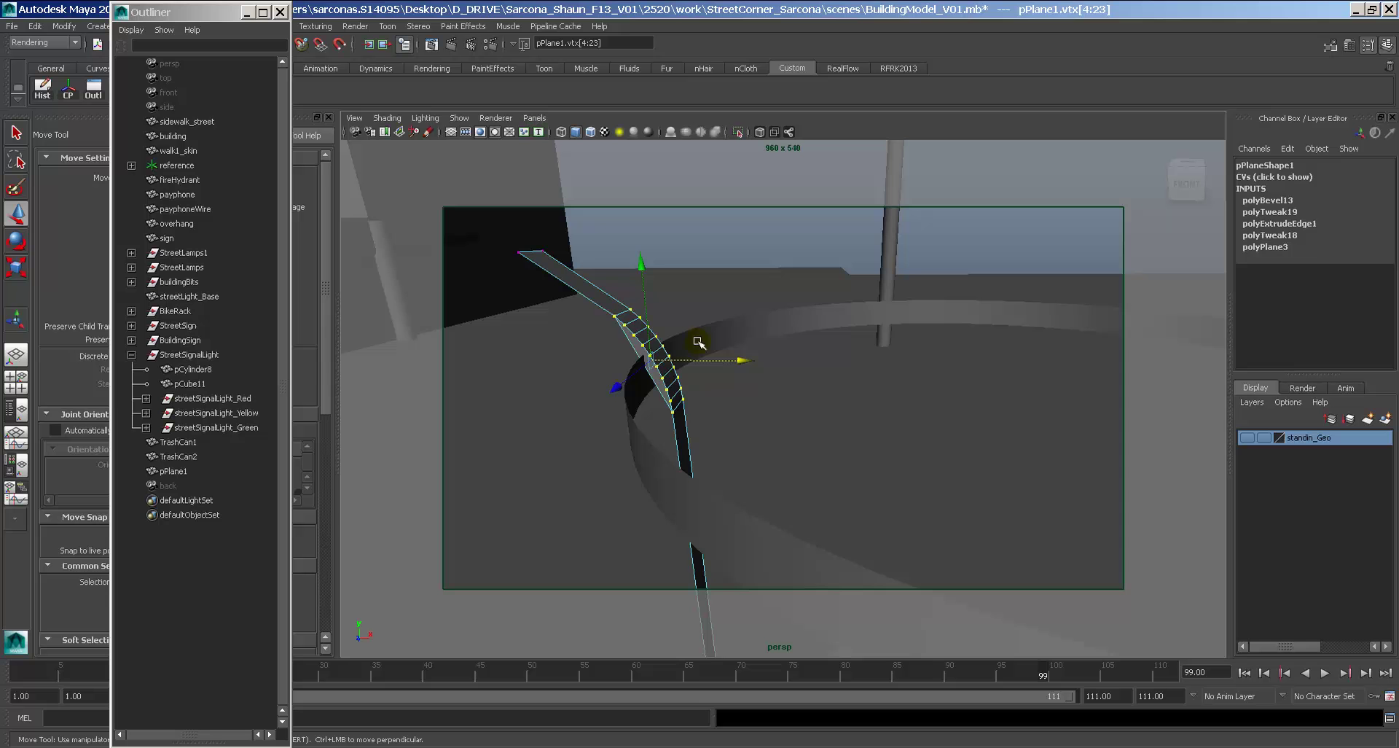
Delete the stray face that the bevel left across the side of the slat's bend.
right_click_drag(634, 328, 635, 361)
left_click(636, 345)
key("f")
mouse_move(782, 379)
left_mouse_down("alt")
mouse_move(800, 380)
mouse_move(784, 359)
left_mouse_up("alt")
left_click(627, 284)
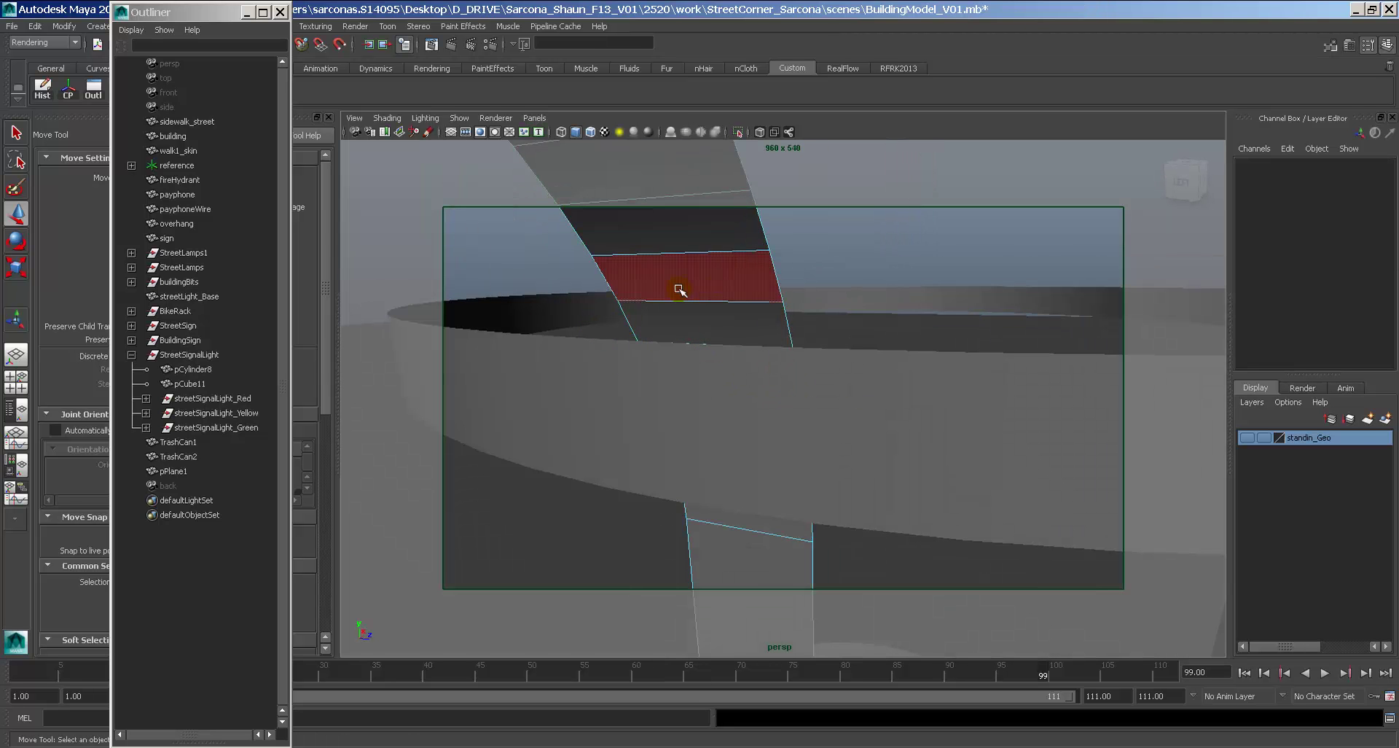
key("Delete")
left_click_drag(681, 287, 720, 508, "alt")
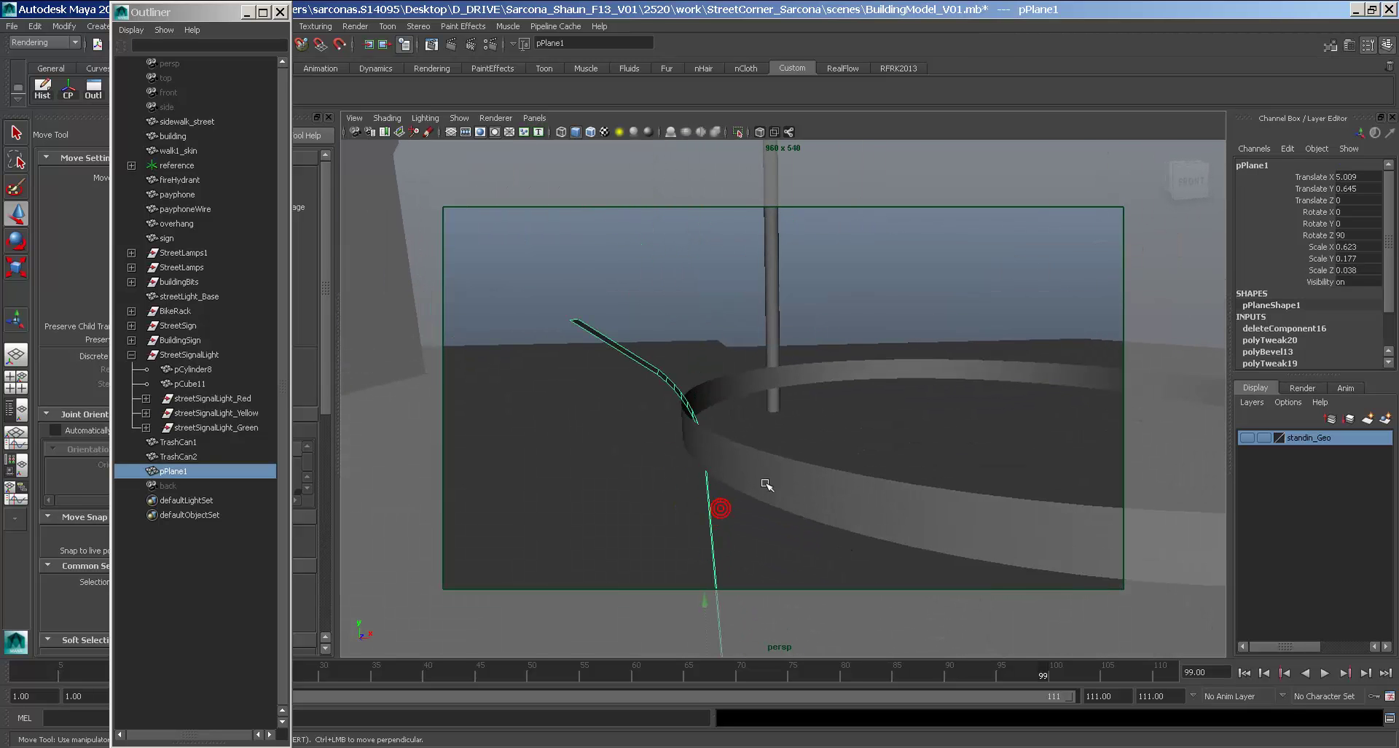
Pull the vertices at the slat's top end inward toward the ring and lower them slightly.
right_click_drag(610, 339, 568, 322)
left_click_drag(561, 308, 634, 322)
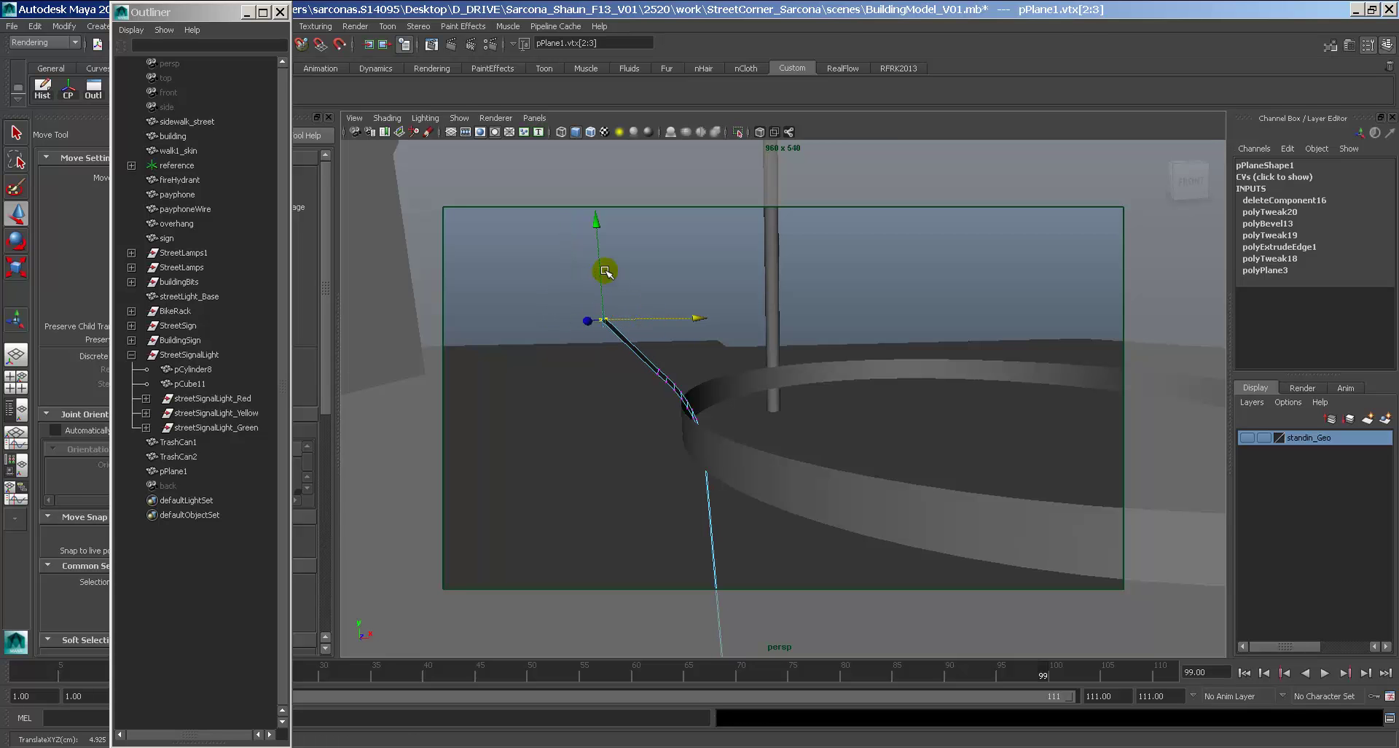
left_click_drag(605, 271, 600, 288)
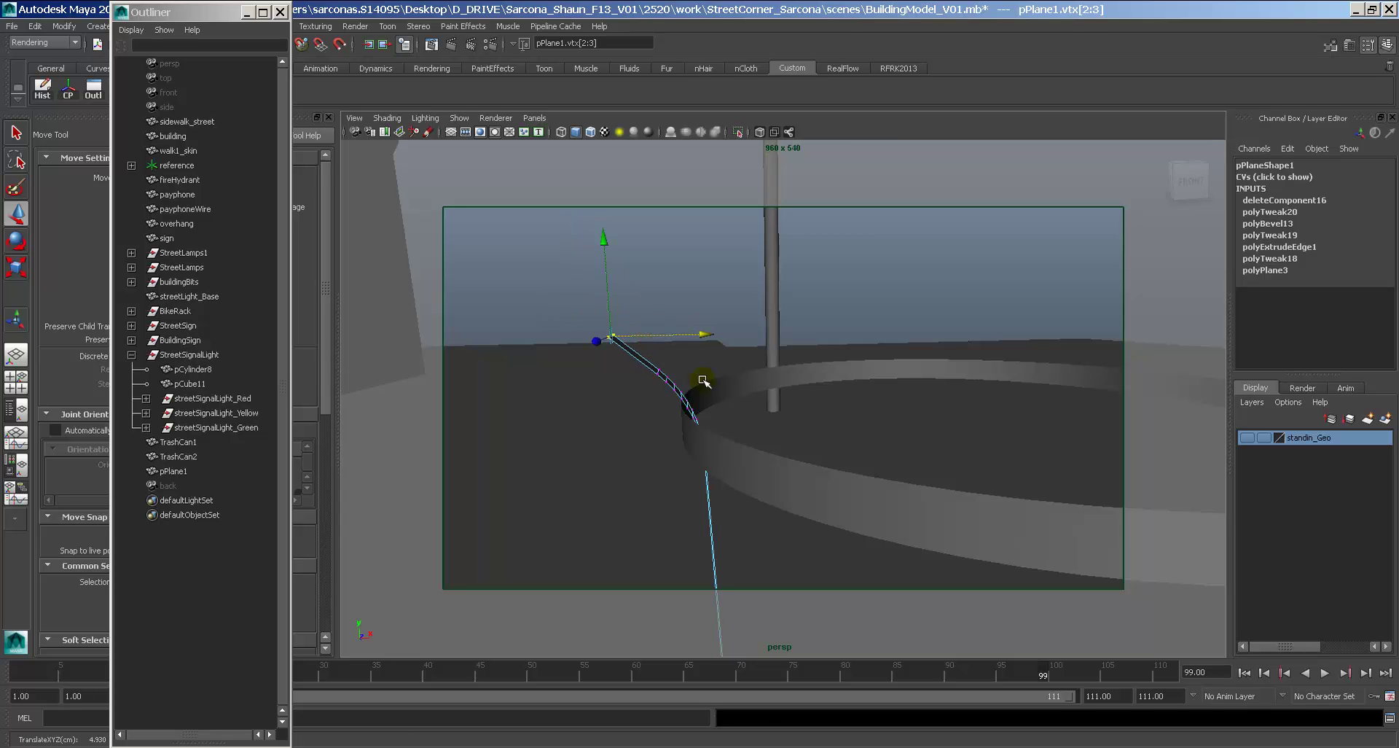
mouse_move(704, 380)
left_mouse_down("alt")
mouse_move(767, 409)
mouse_move(859, 408)
left_mouse_up("alt")
key("F8")
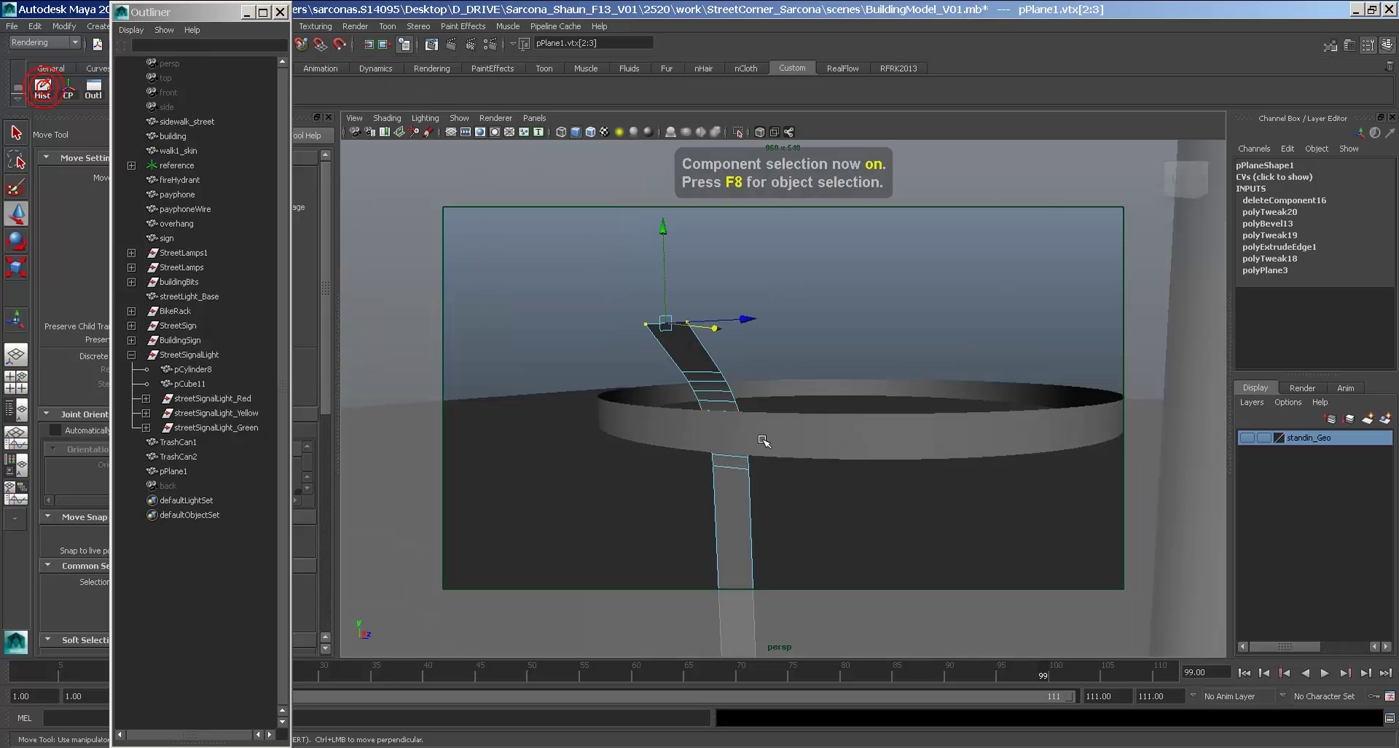
left_click_drag(759, 437, 765, 313, "alt")
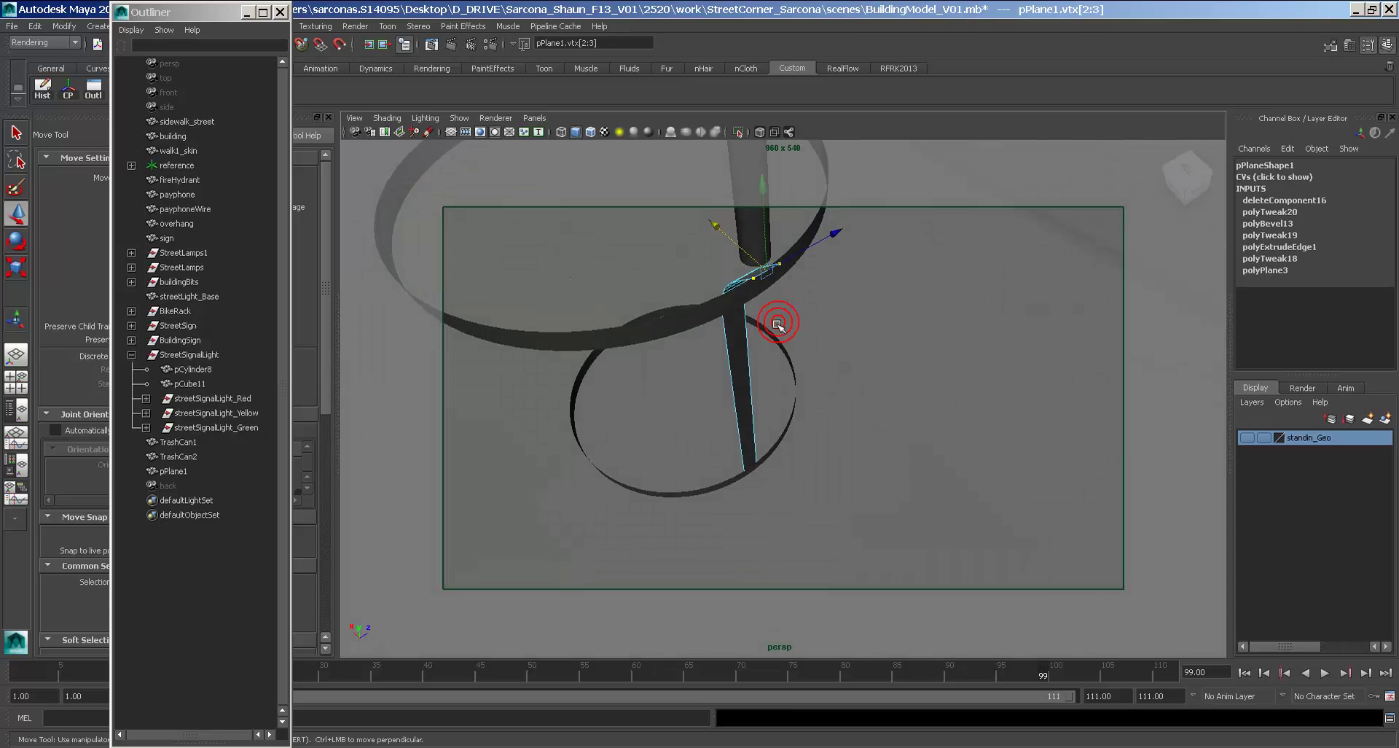
key("space")
left_click_drag(665, 372, 681, 299)
left_click_drag(681, 301, 795, 382, "alt")
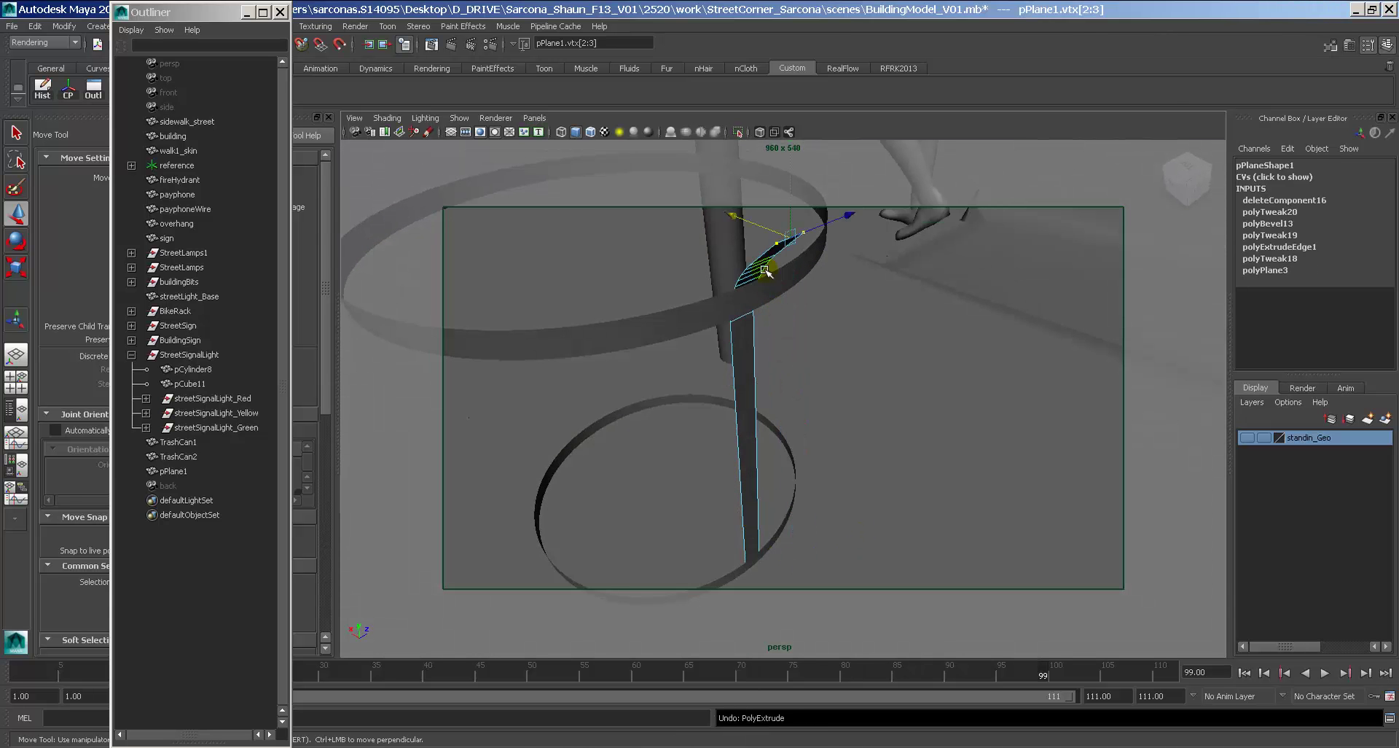
Select the whole slat and extrude all its faces slightly to give it thickness.
right_click_drag(764, 270, 731, 251)
key("space")
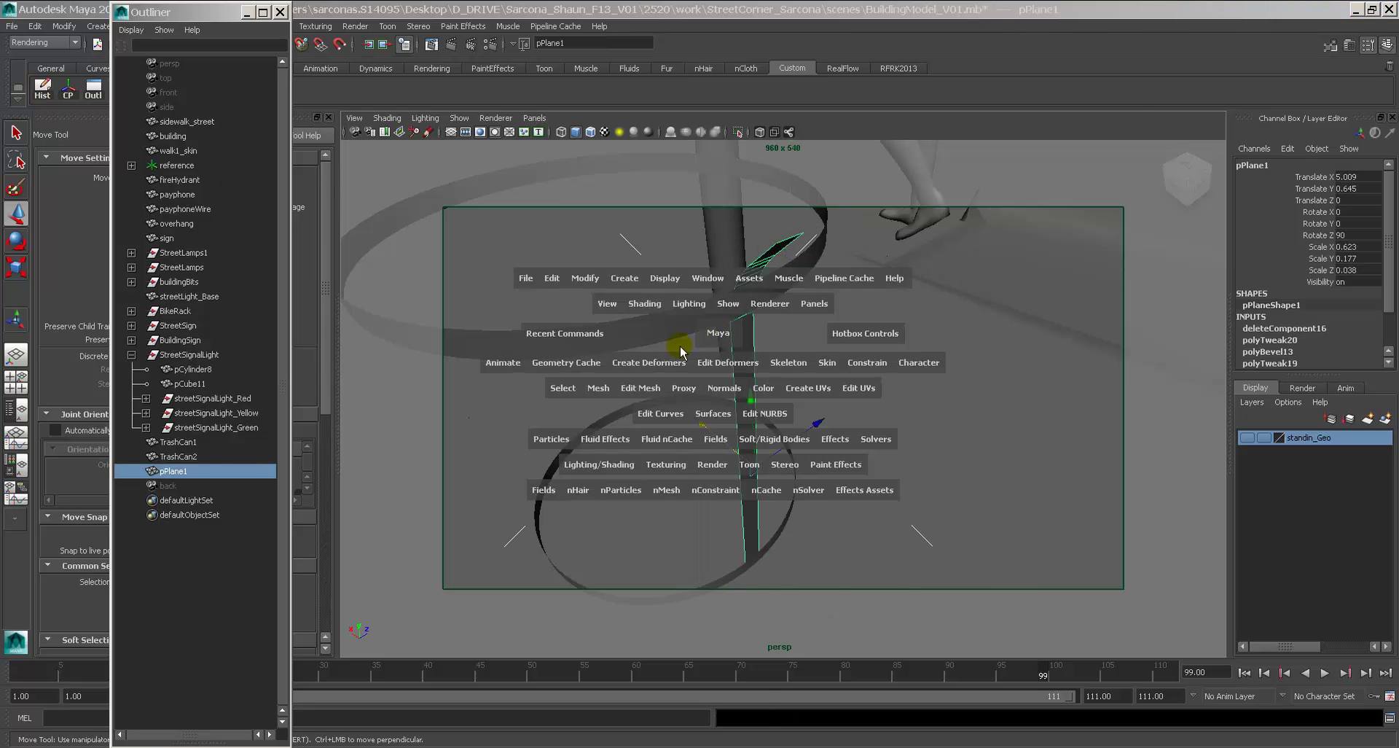
left_click_drag(677, 347, 660, 295)
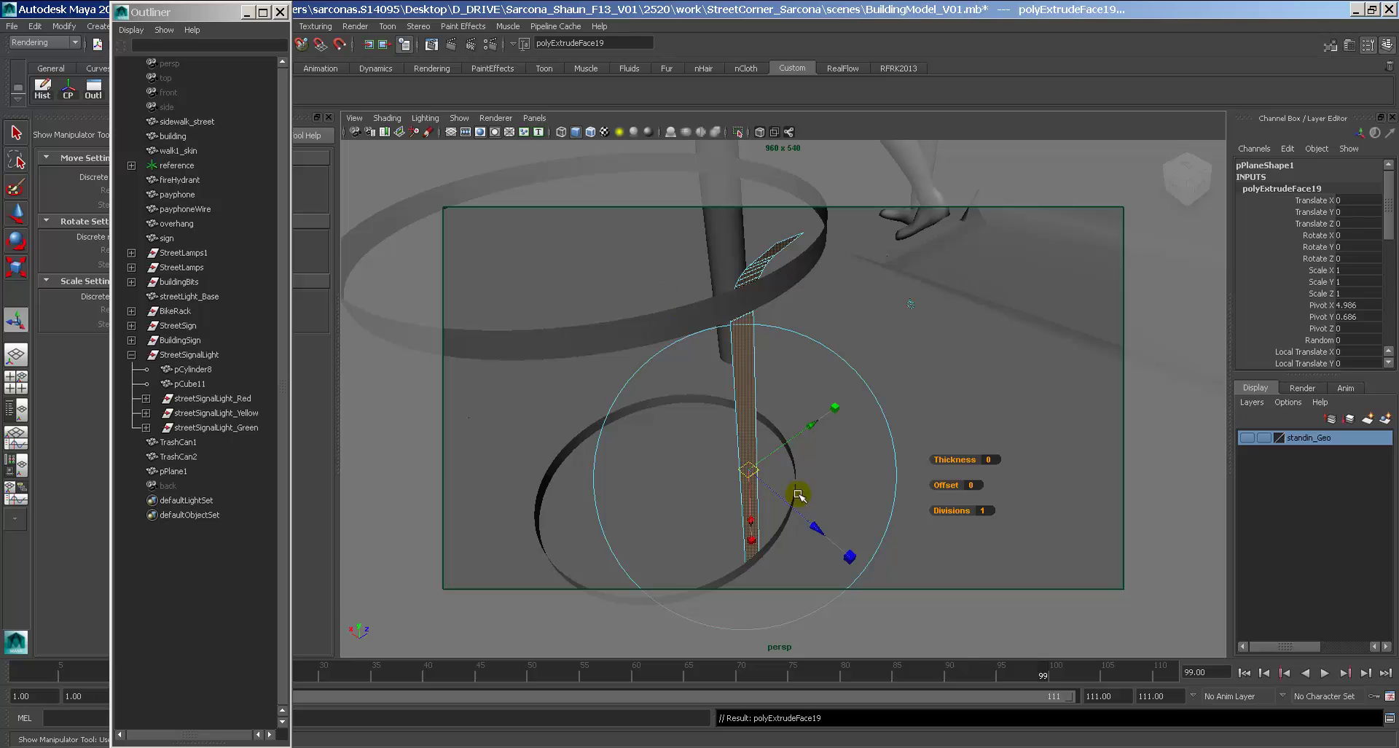
left_click_drag(801, 507, 805, 515)
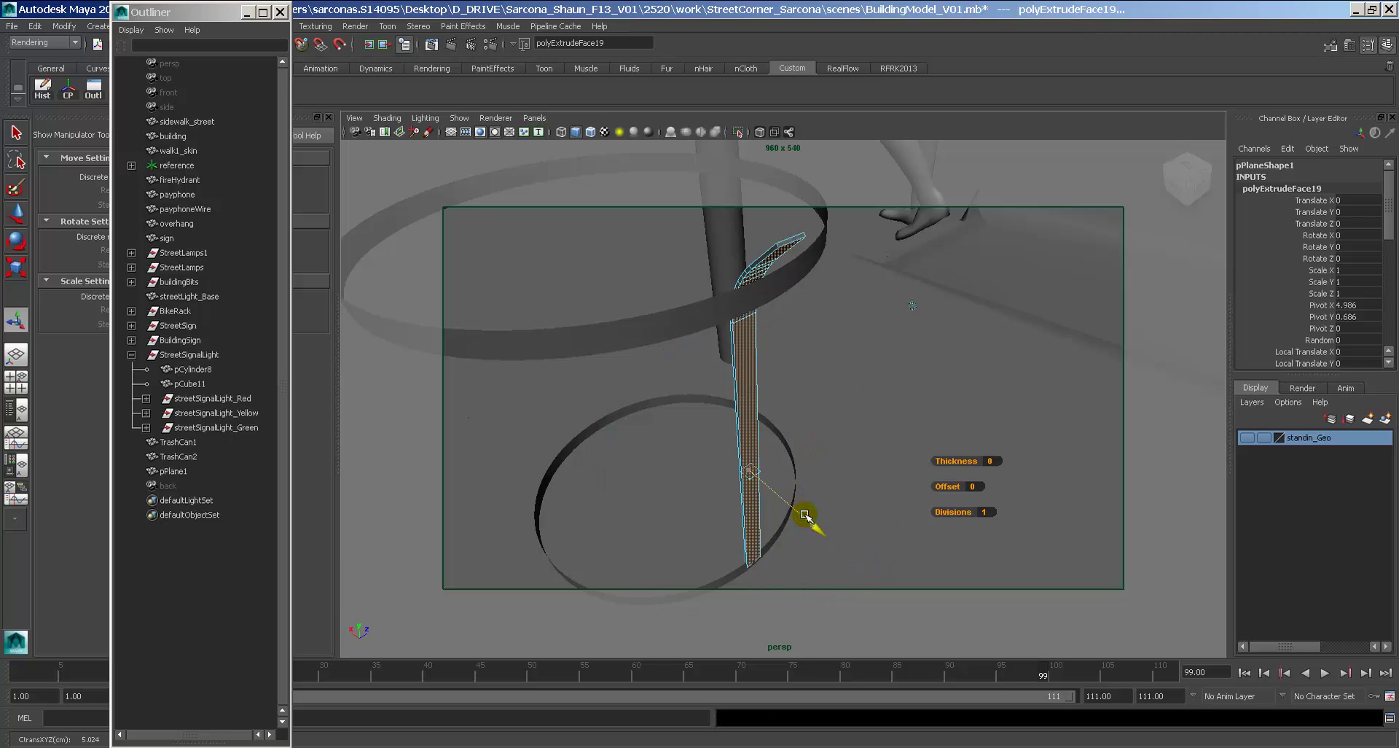
key("F8")
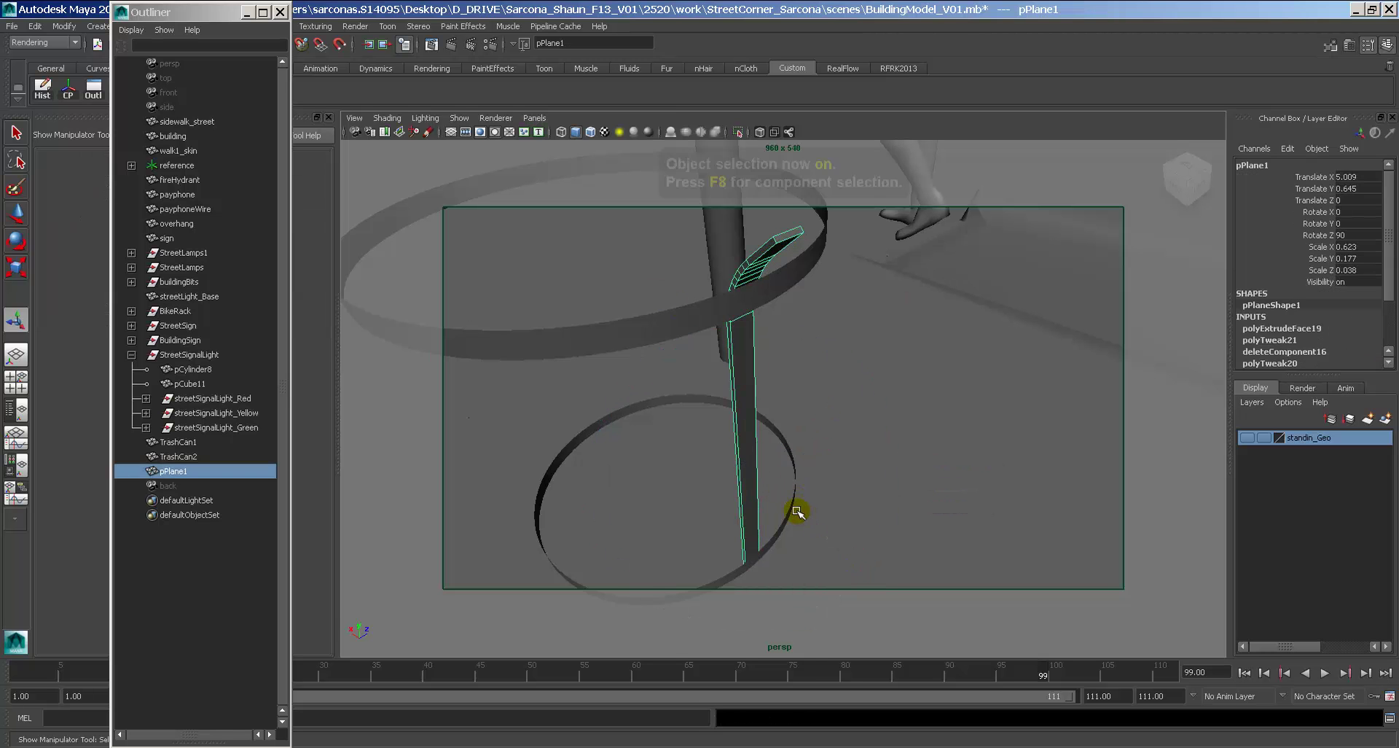
Switch to the top view in wireframe display, framed on the slat and the trash can's two rings.
left_click_drag(819, 425, 714, 441, "alt")
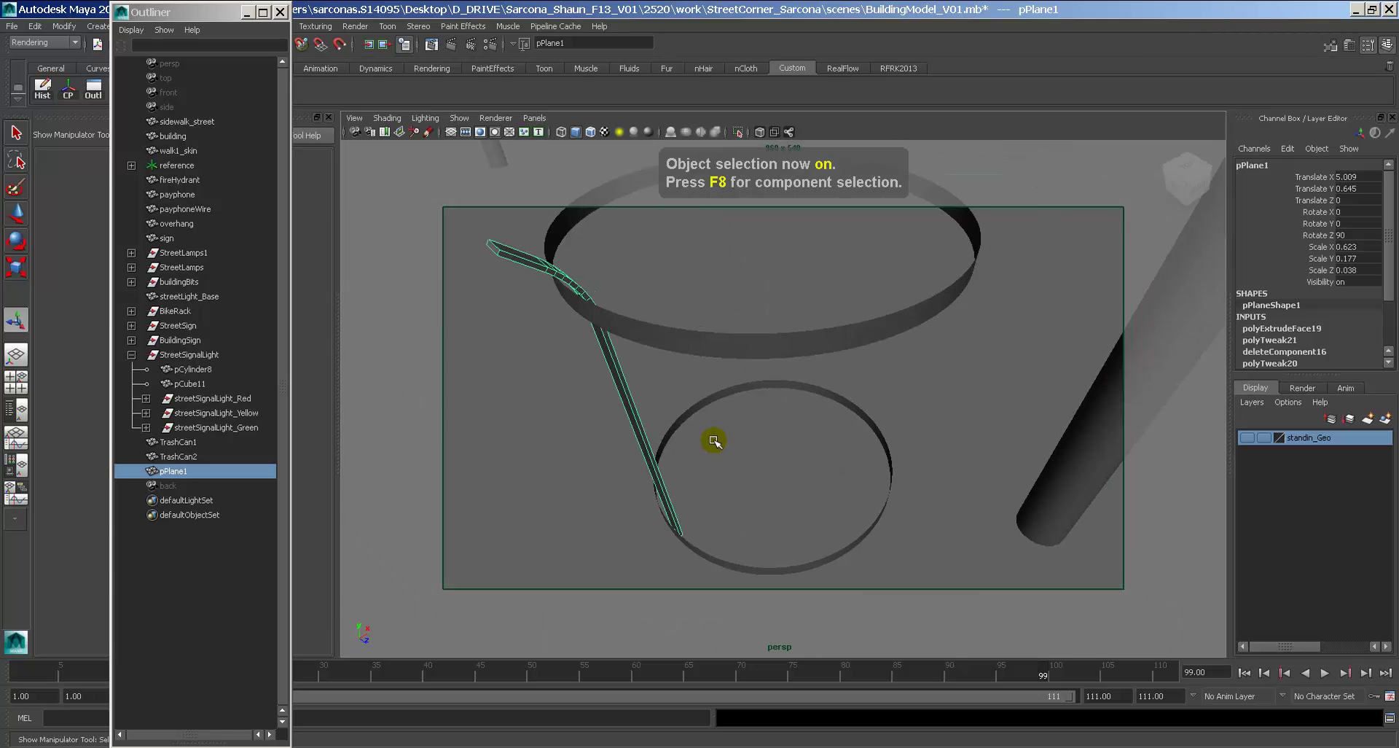
key("w")
left_click_drag(828, 415, 669, 303, "alt")
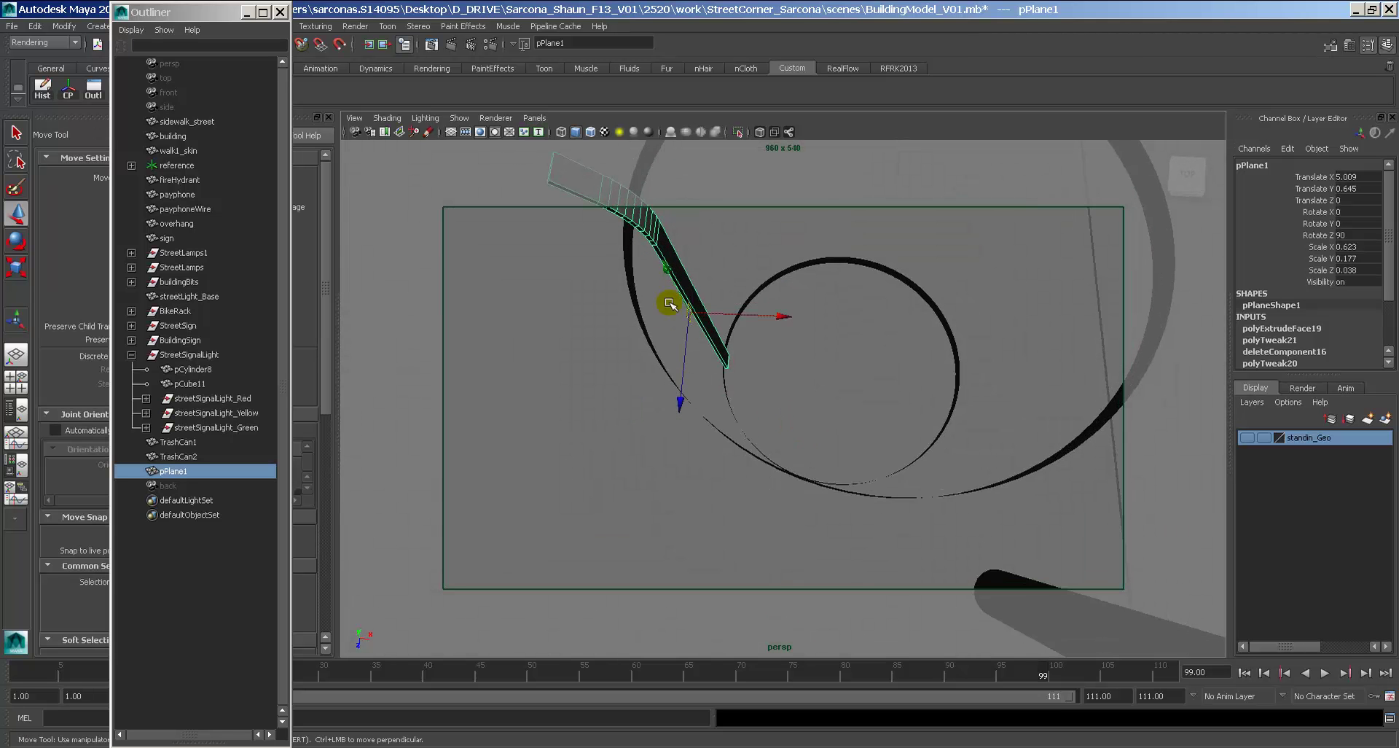
key("space")
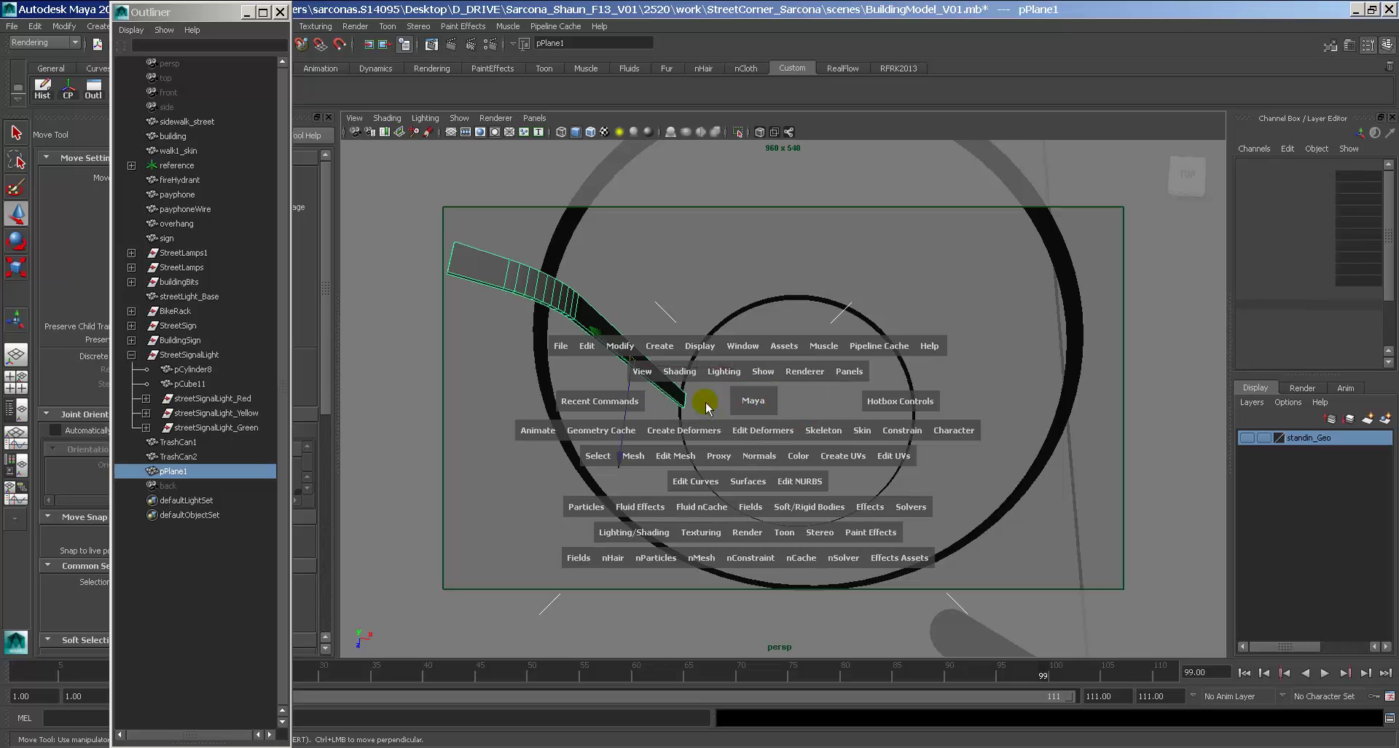
left_click_drag(706, 396, 706, 364)
left_click_drag(769, 434, 625, 416, "alt")
key("4")
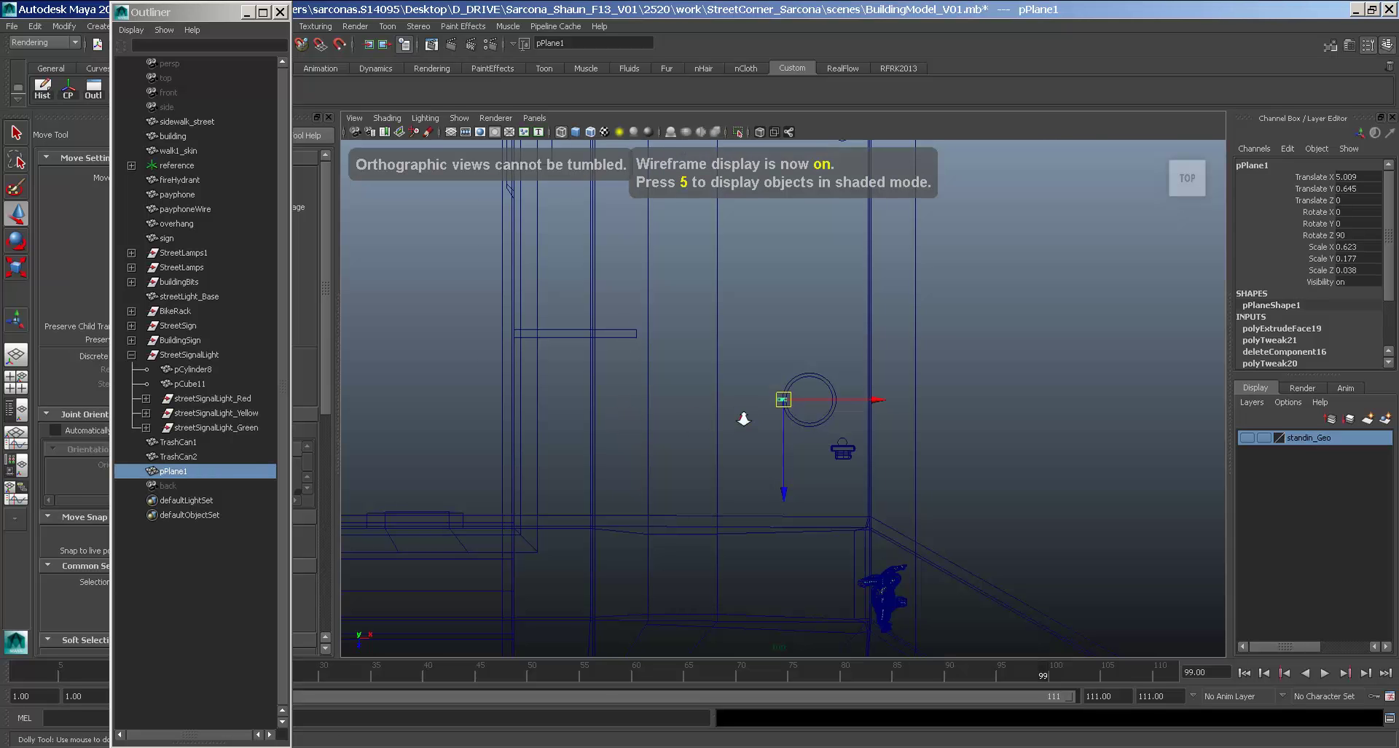
scroll(744, 418, "up", 3)
scroll(1075, 492, "up", 2)
scroll(773, 430, "up", 2)
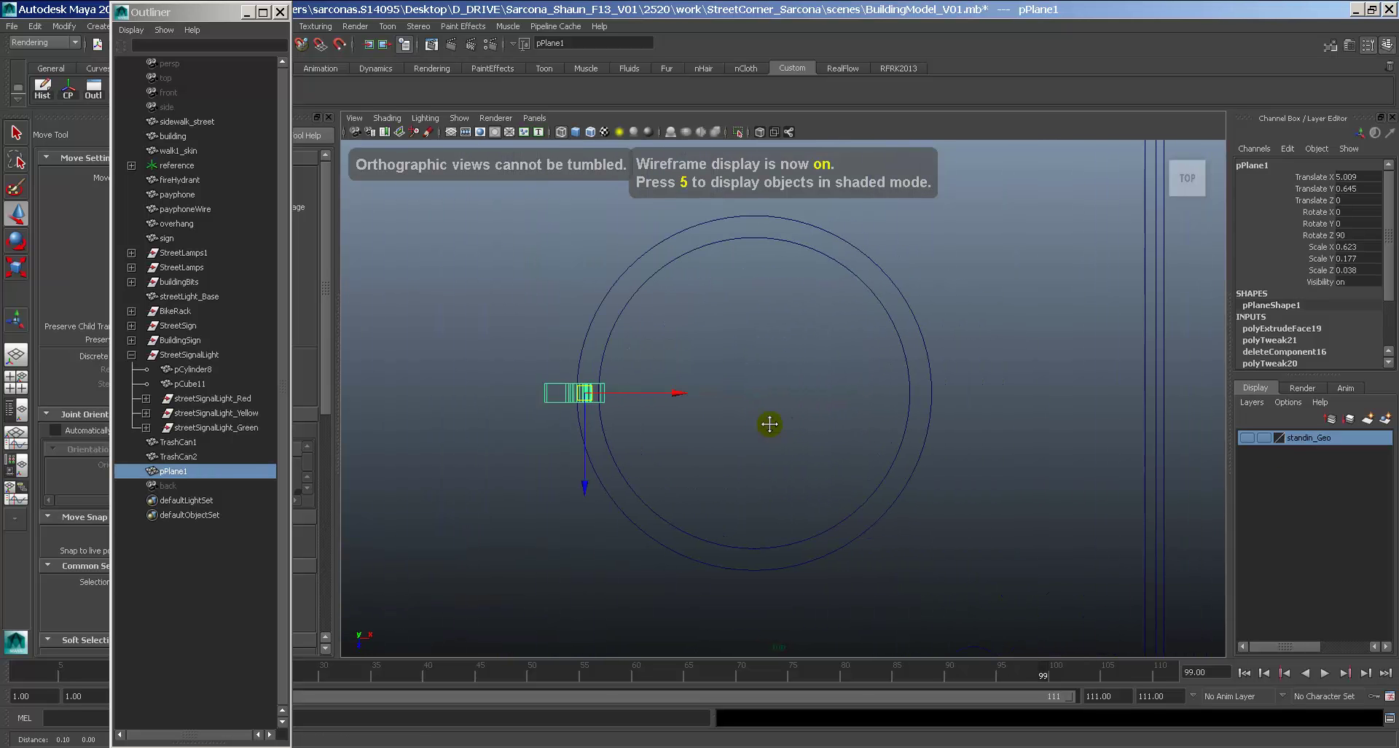
Duplicate the slat, rotate the copy about 20 degrees and place it against the ring beside the original.
key("ctrl+d")
left_click_drag(588, 430, 599, 494)
key("e")
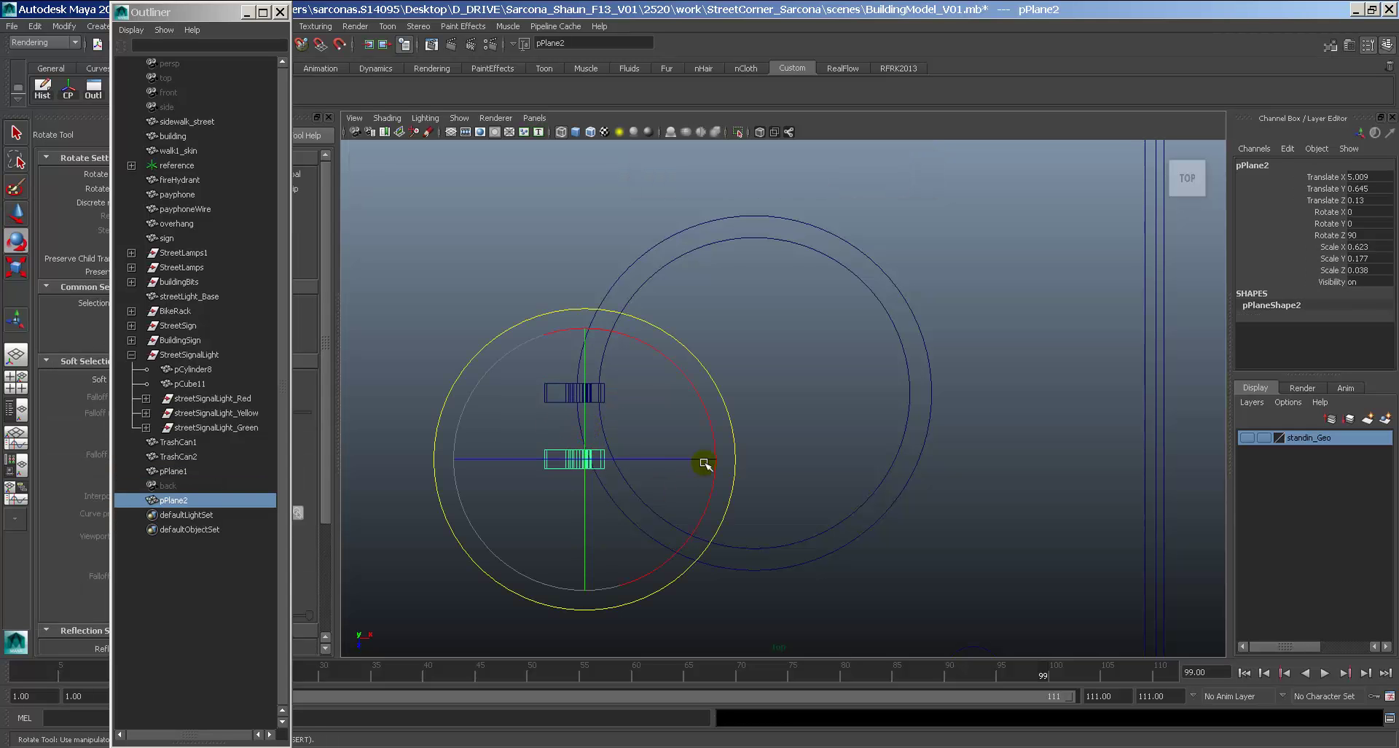
left_click_drag(706, 462, 712, 406)
key("w")
left_click_drag(587, 464, 601, 469)
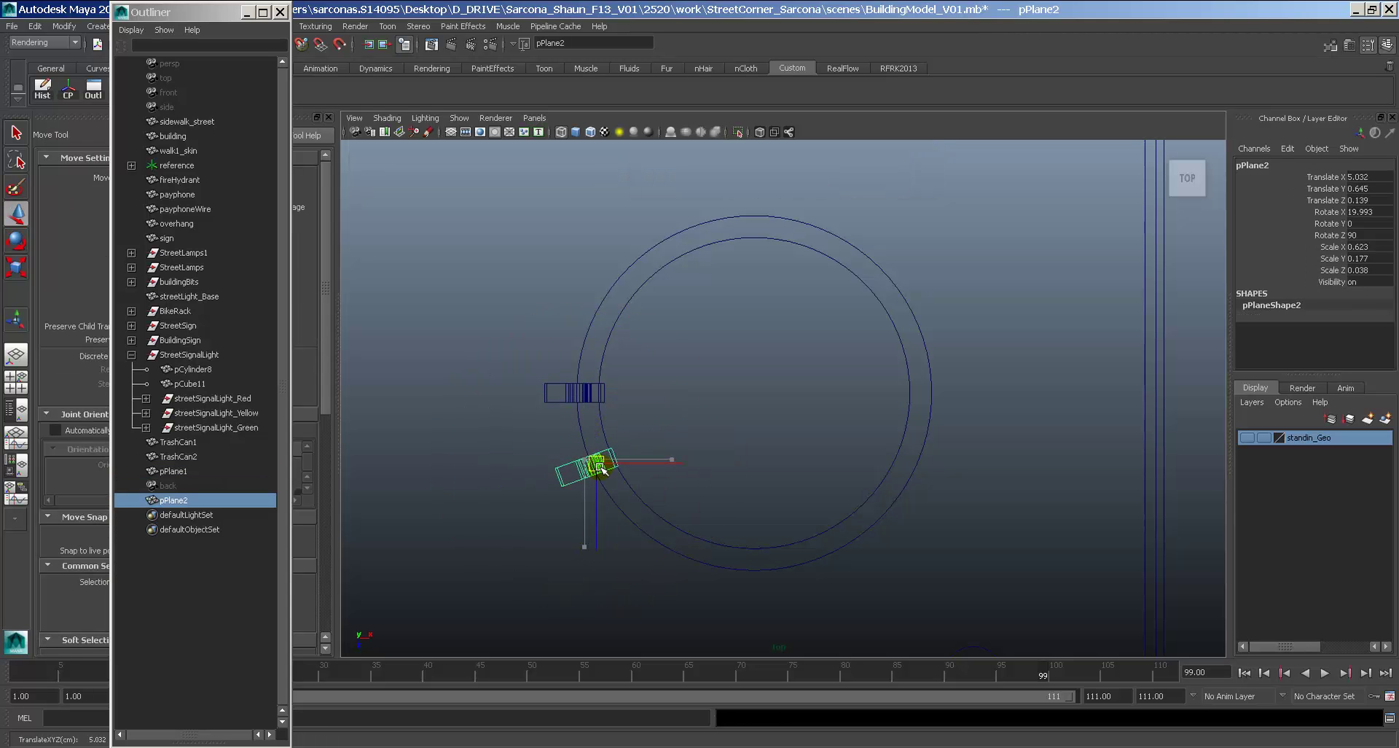
Try to repeat the rotated slat copy around the ring with Duplicate with Transform, adding four more slats.
key("shift+d")
key("shift+d")
key("shift+d")
key("shift+d")
key("shift+d")
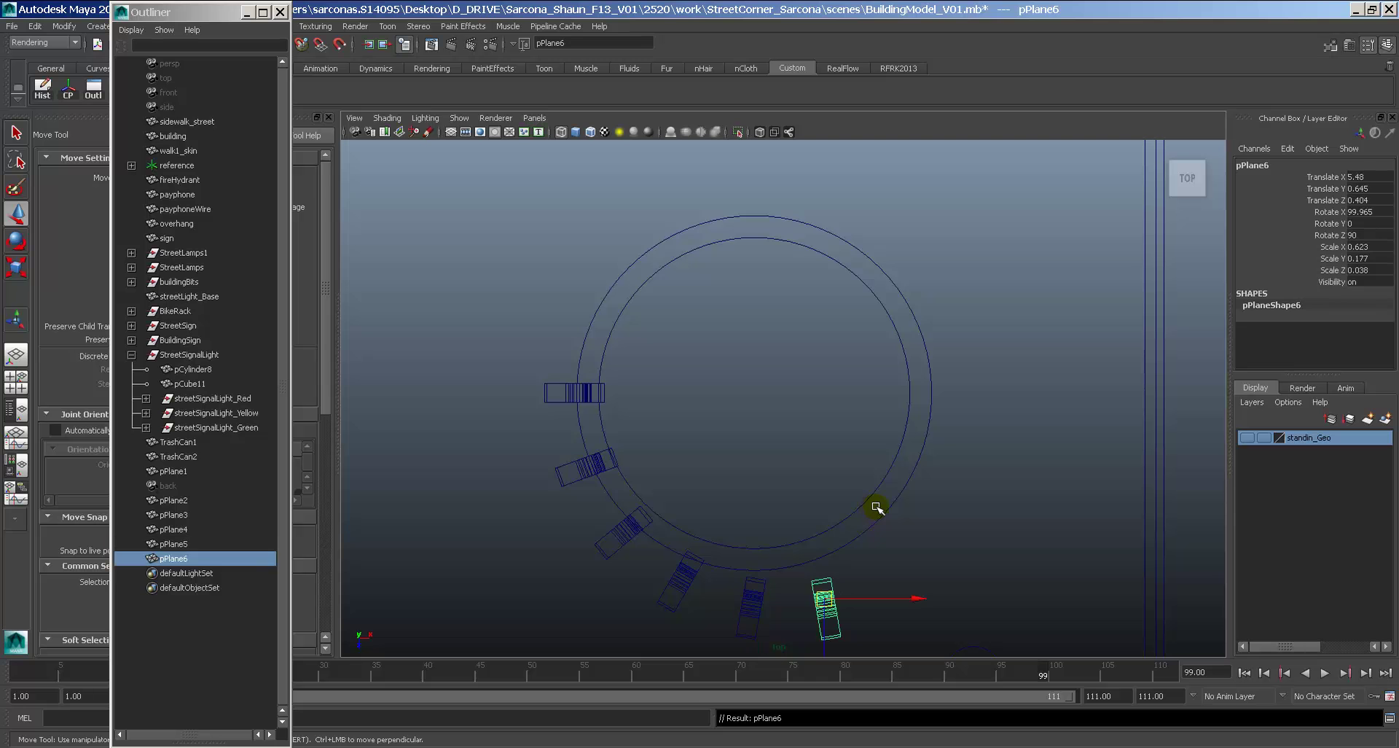
Undo the repeated slat copies and the first rotated duplicate, back to the single original slat.
key("ctrl+z")
key("ctrl+z")
key("ctrl+z")
key("ctrl+z")
key("ctrl+z")
key("ctrl+z")
key("ctrl+z")
key("ctrl+z")
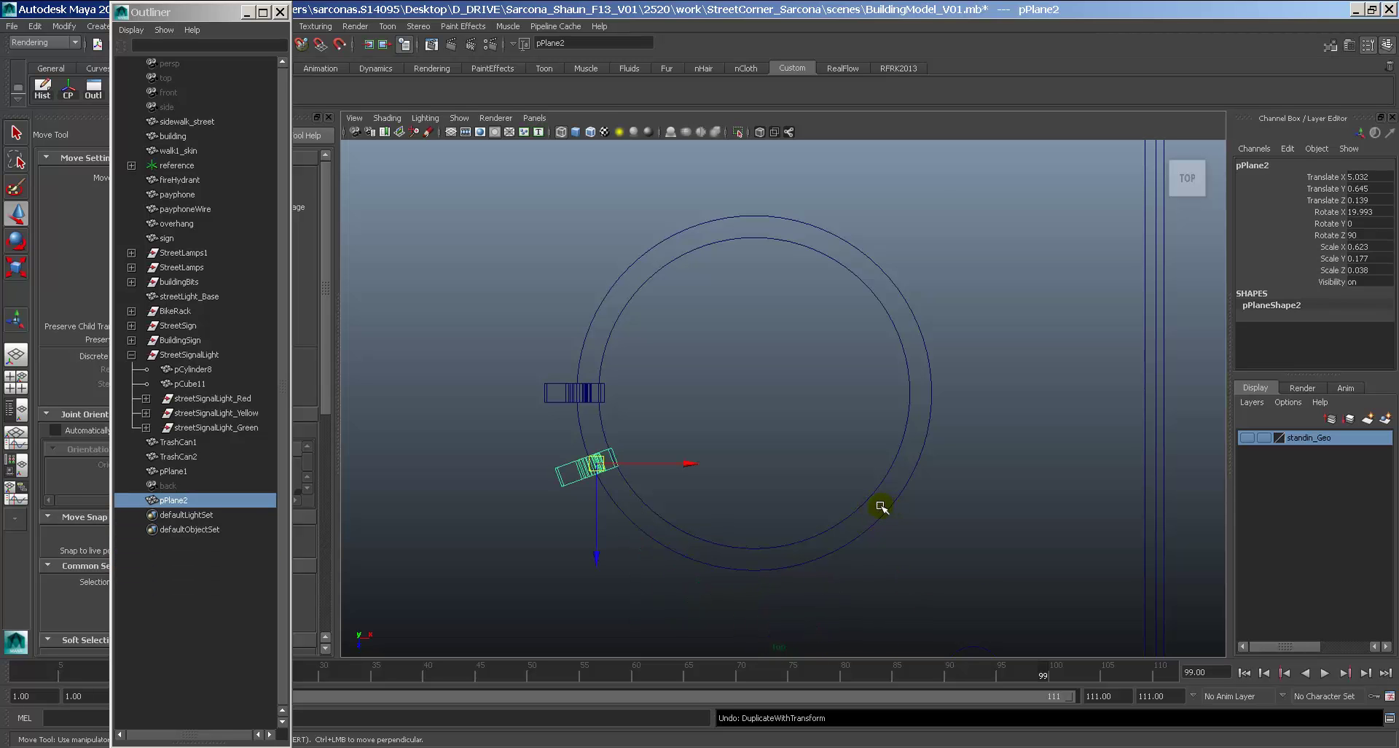
Locate the shared centre of the two trash can rings and move the slat's pivot onto it.
left_click(583, 397)
key("4")
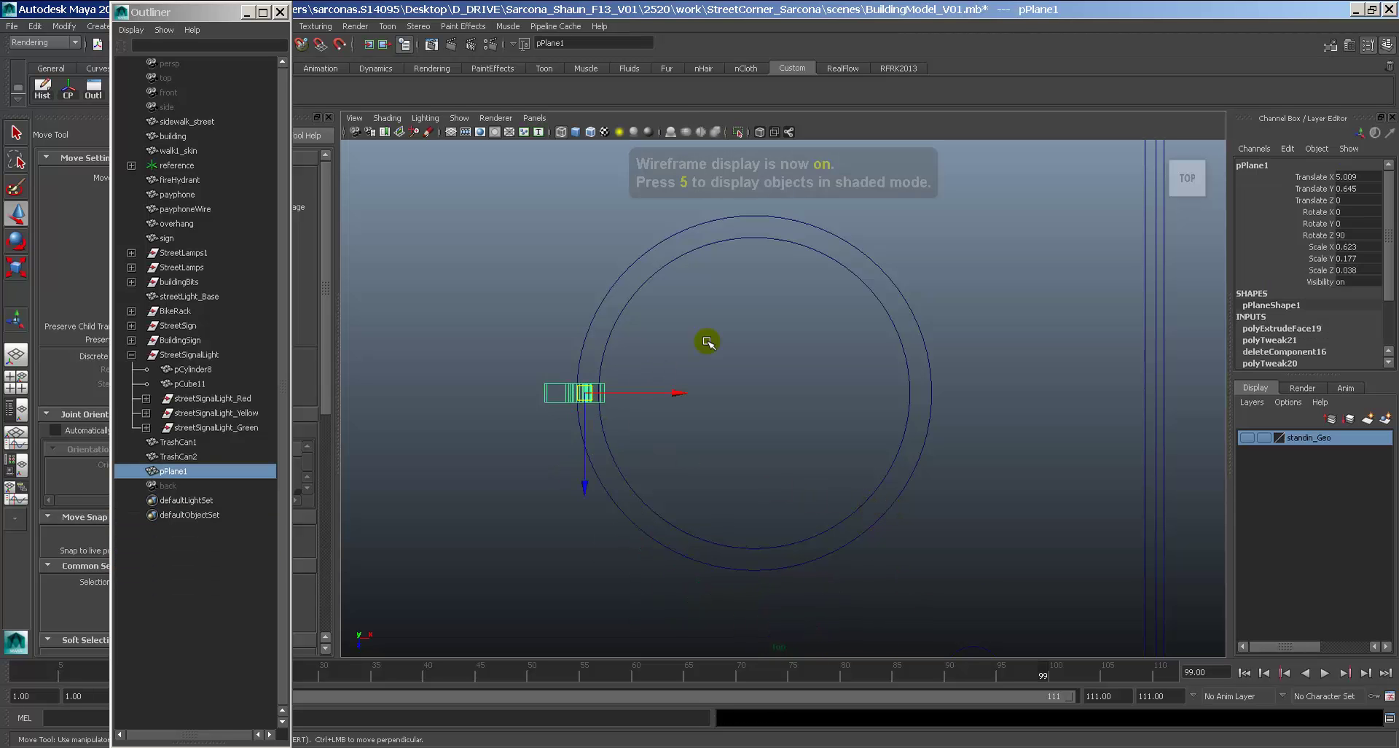
left_click(749, 255)
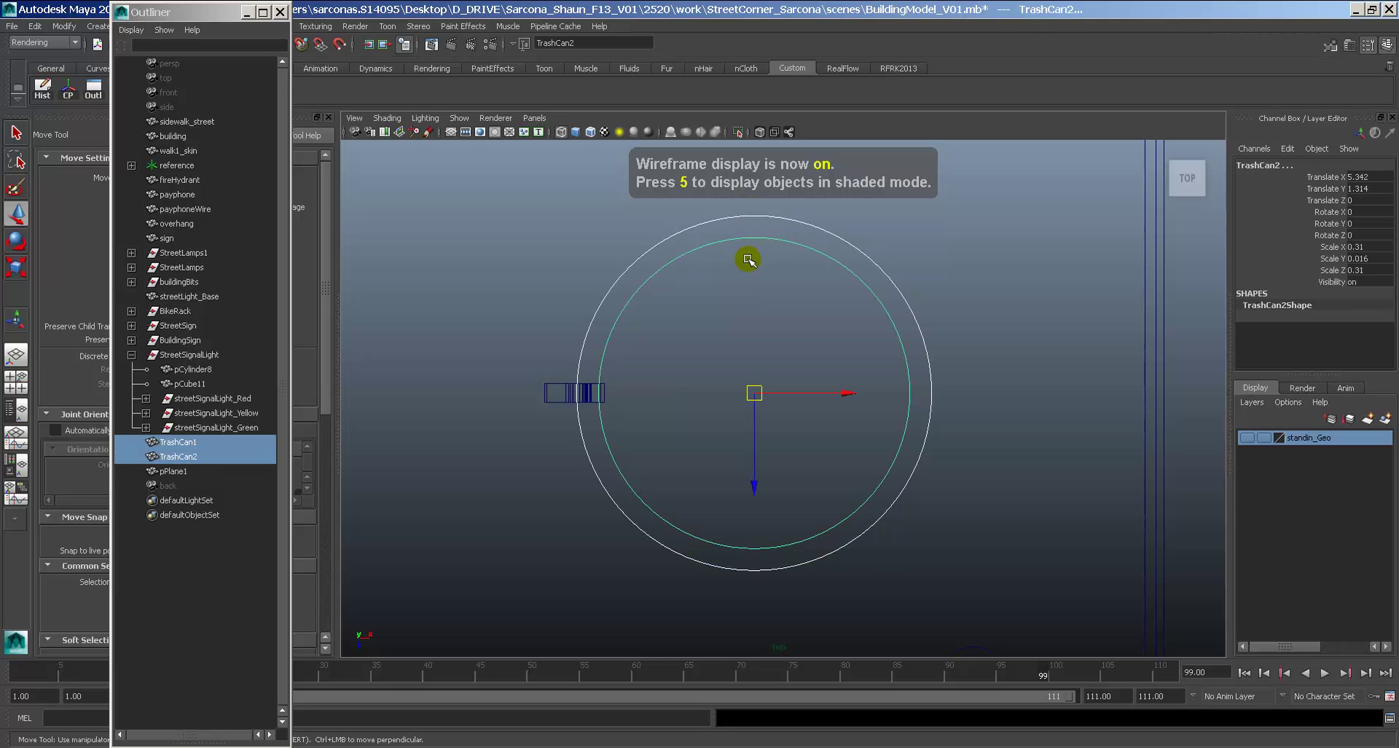
scroll(758, 321, "up", 4)
middle_click_drag(825, 301, 816, 362, "alt")
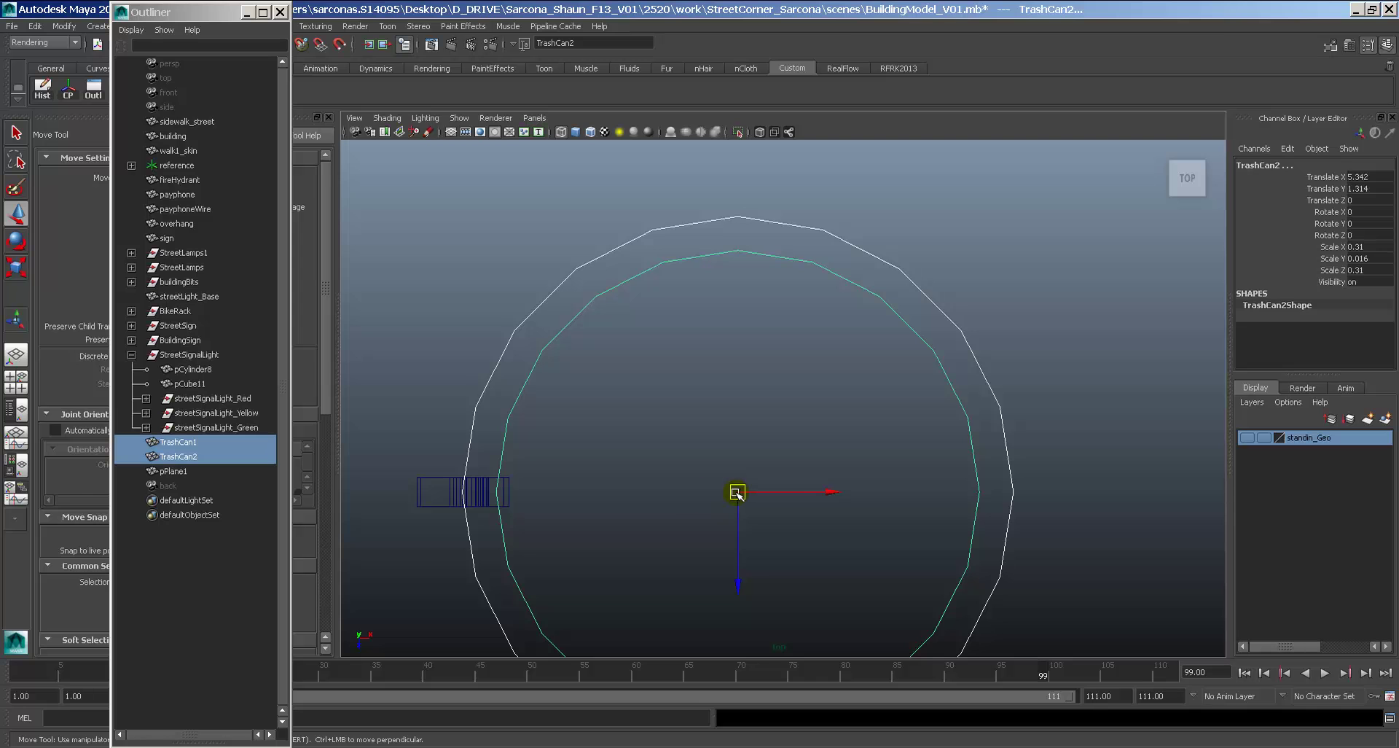
left_click(464, 486)
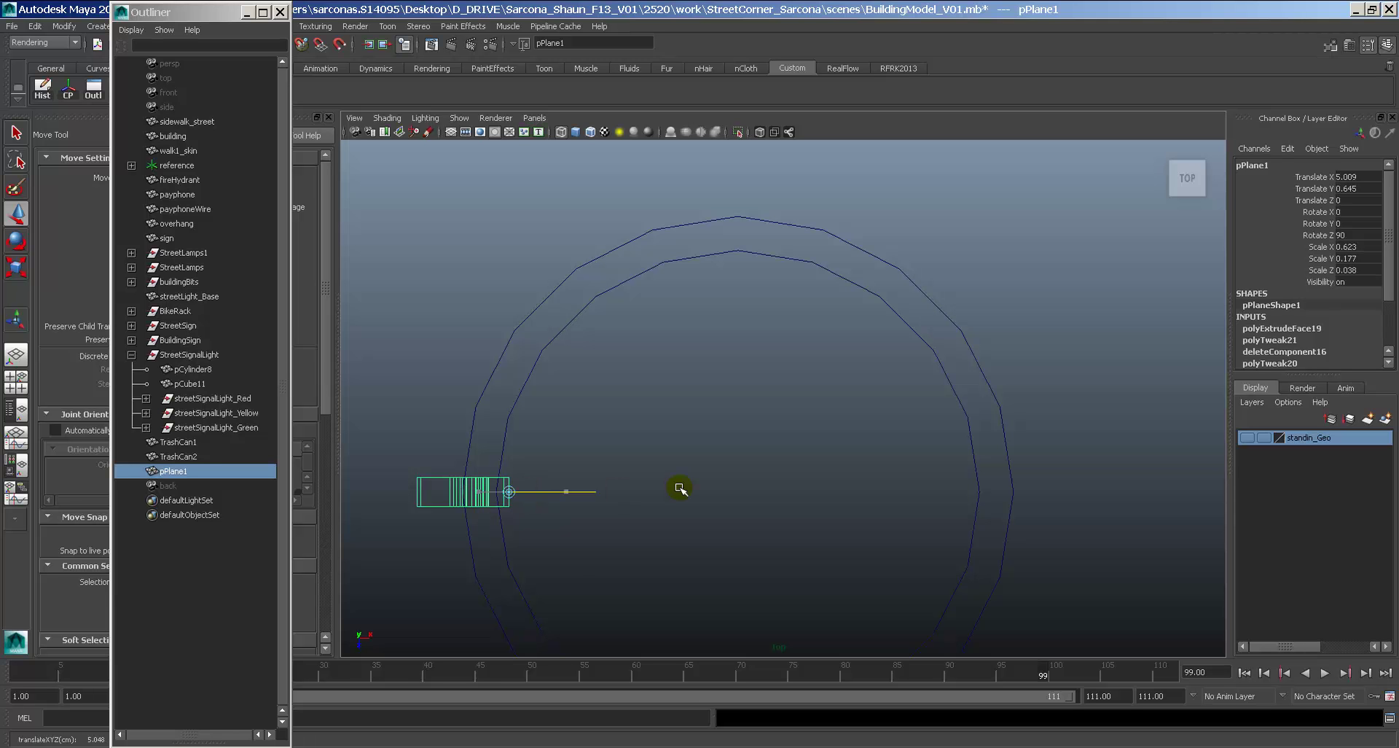
middle_click_drag(743, 456, 745, 389)
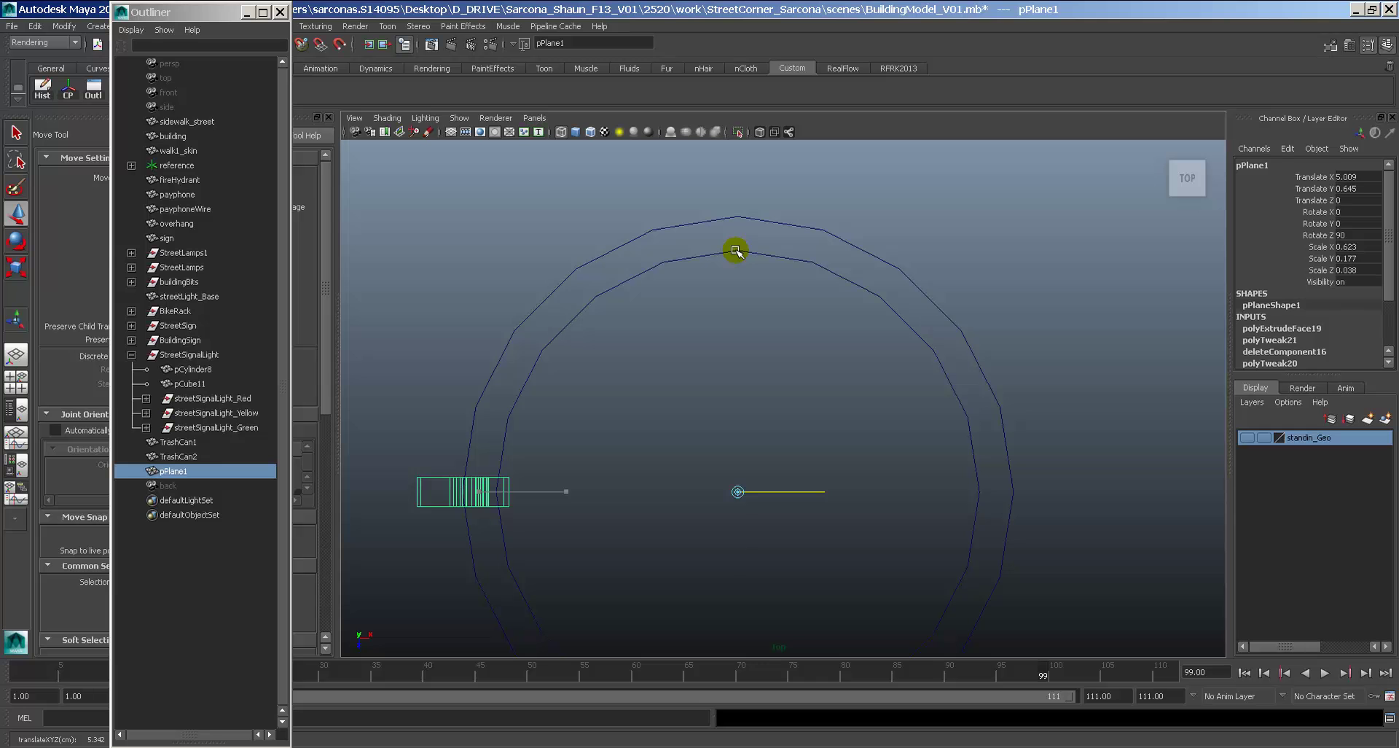
key("Insert")
middle_click_drag(774, 539, 756, 424, "alt")
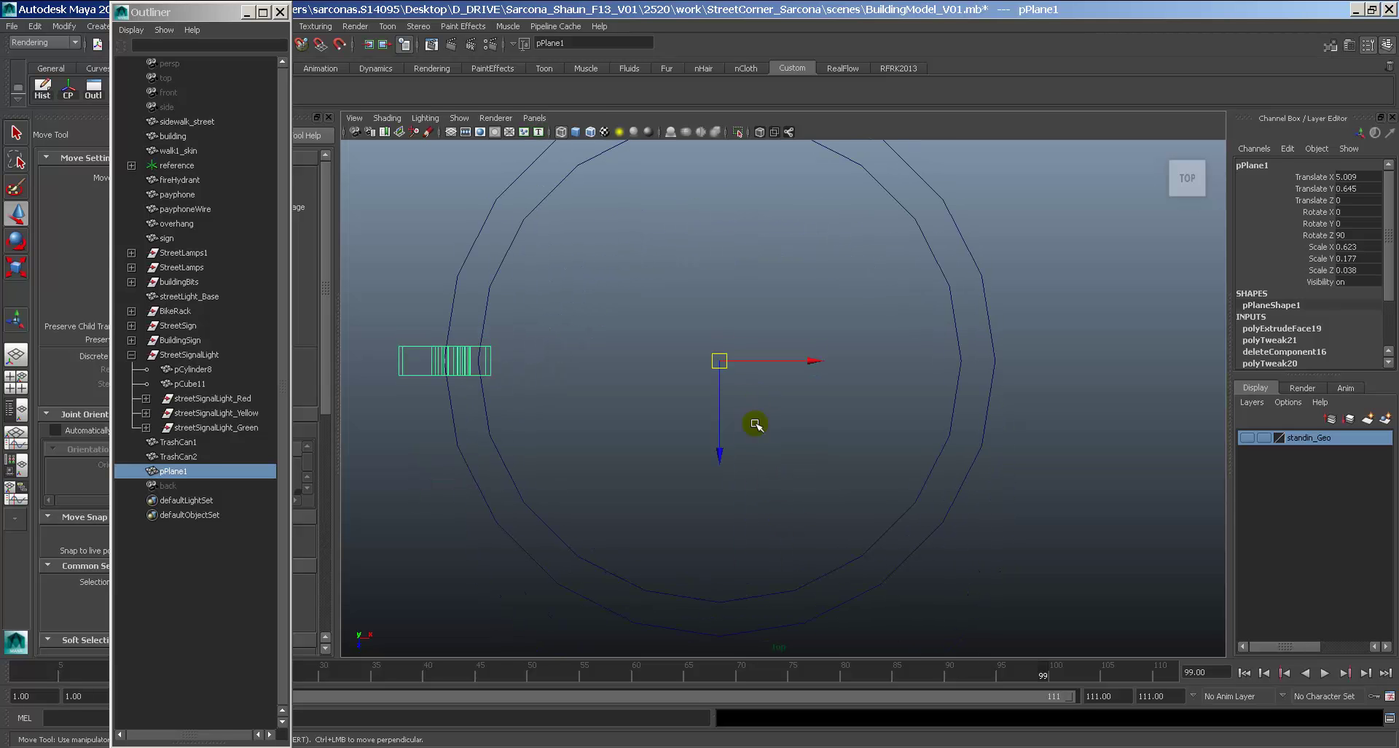
Duplicate the slat and set the copy's Rotate X to 10 so it swings around the rings' shared centre.
key("ctrl+d")
key("e")
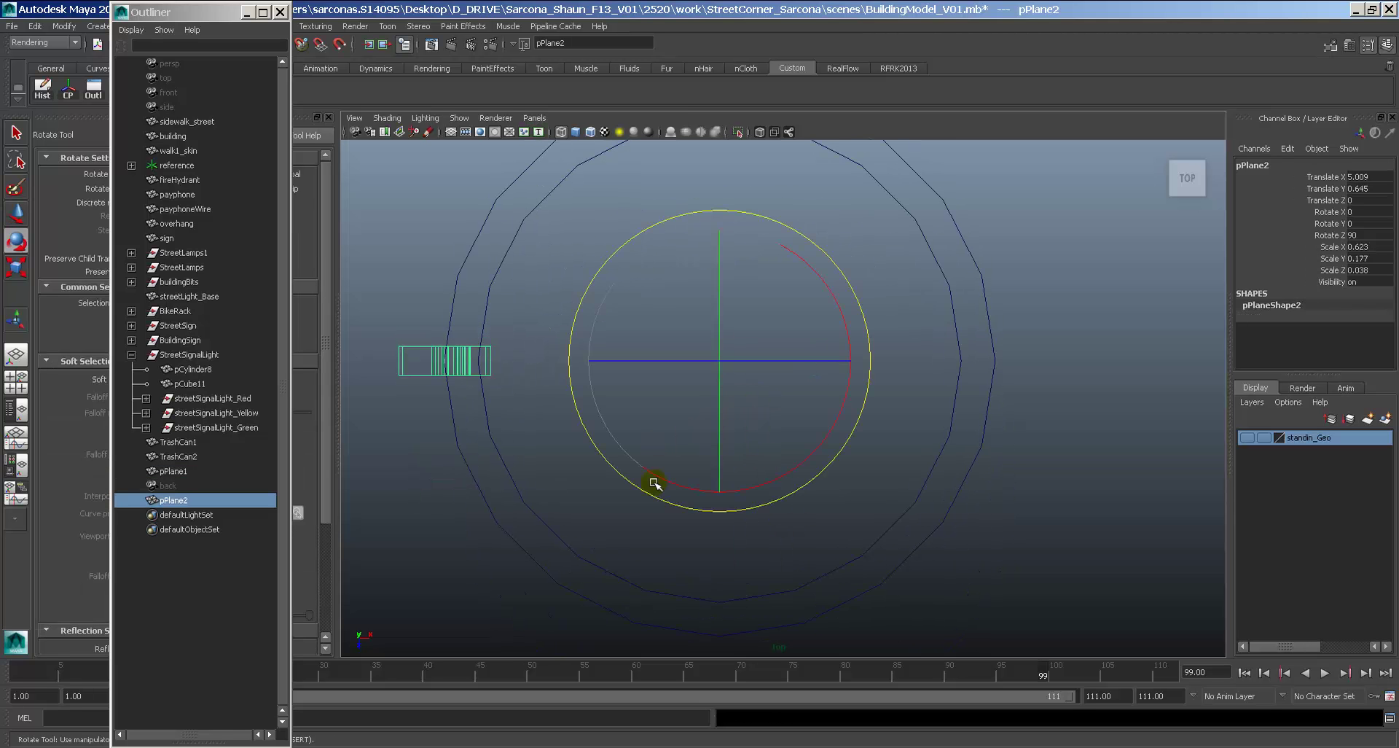
left_click_drag(662, 480, 701, 481)
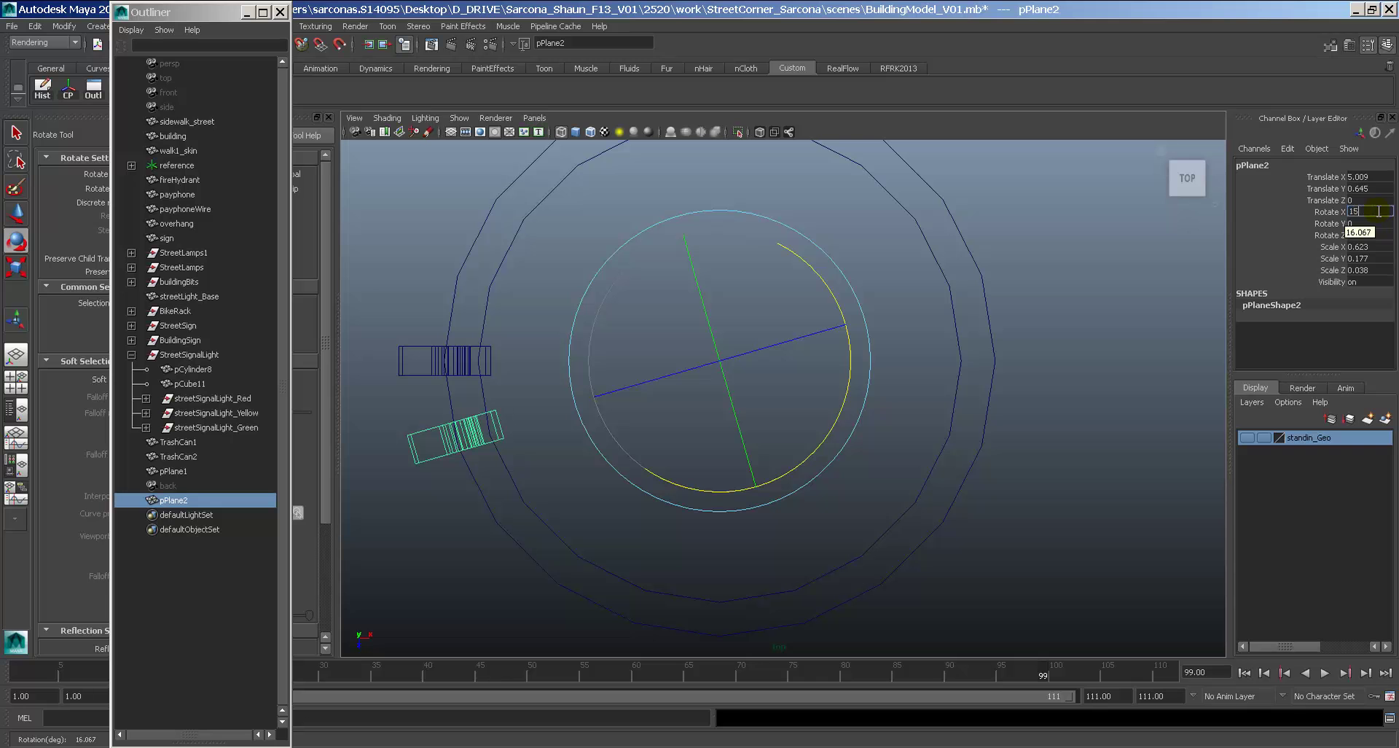
left_click(1378, 211)
type("15")
key("Return")
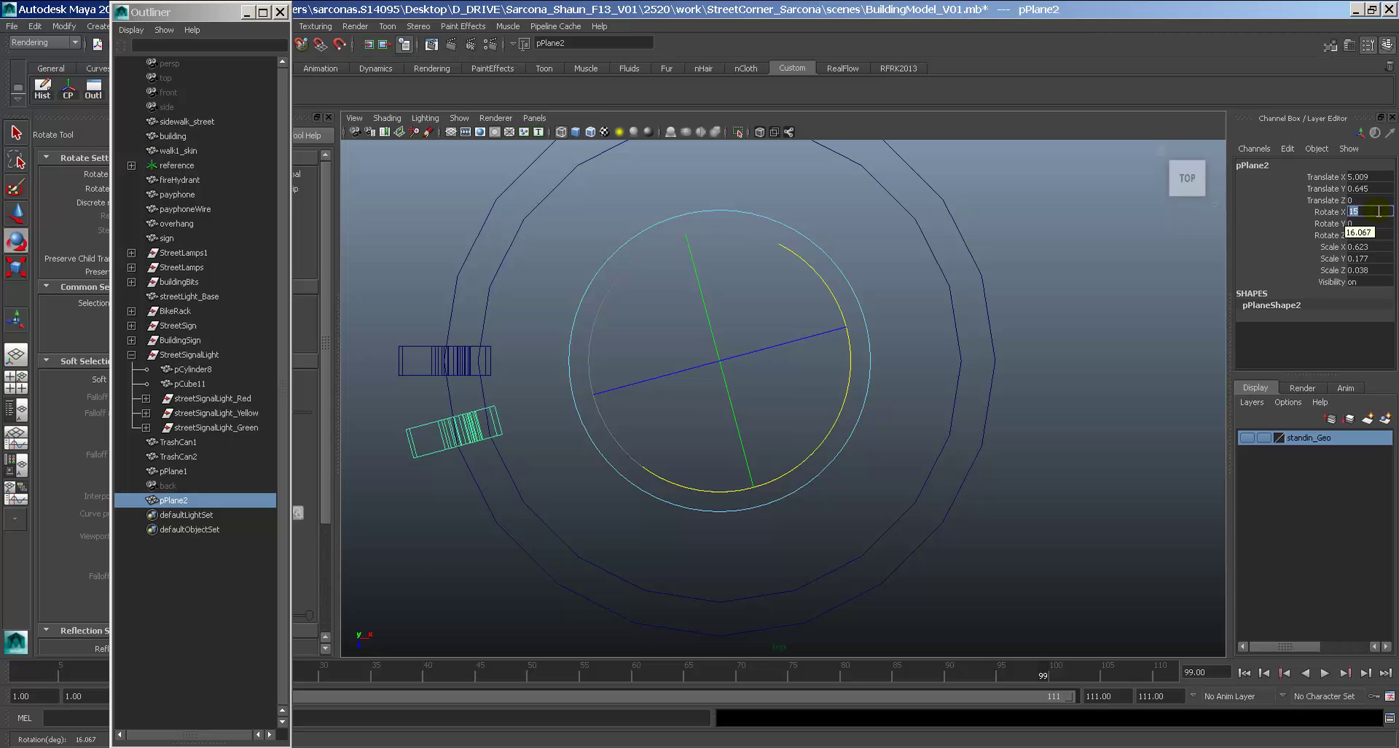
middle_click_drag(843, 346, 844, 383, "alt")
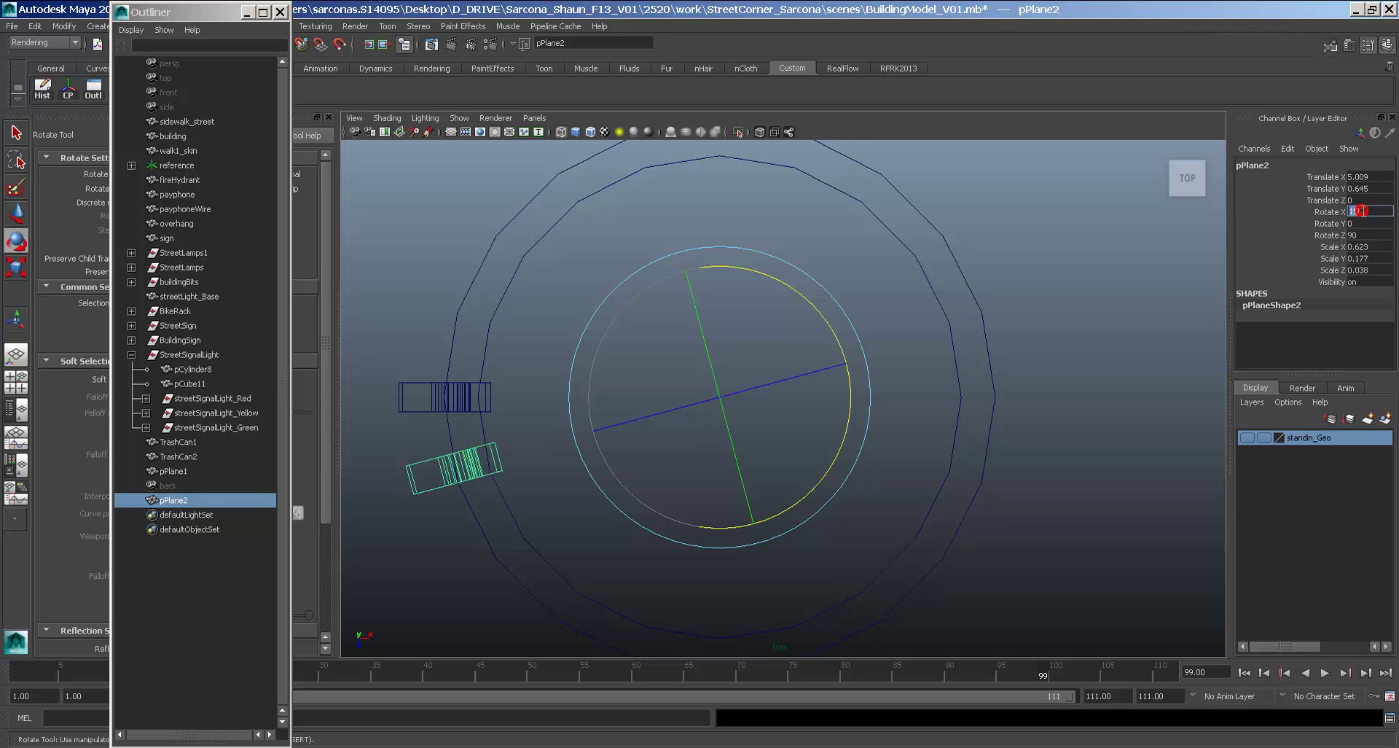
type("10")
key("Return")
middle_click_drag(941, 362, 942, 379, "alt")
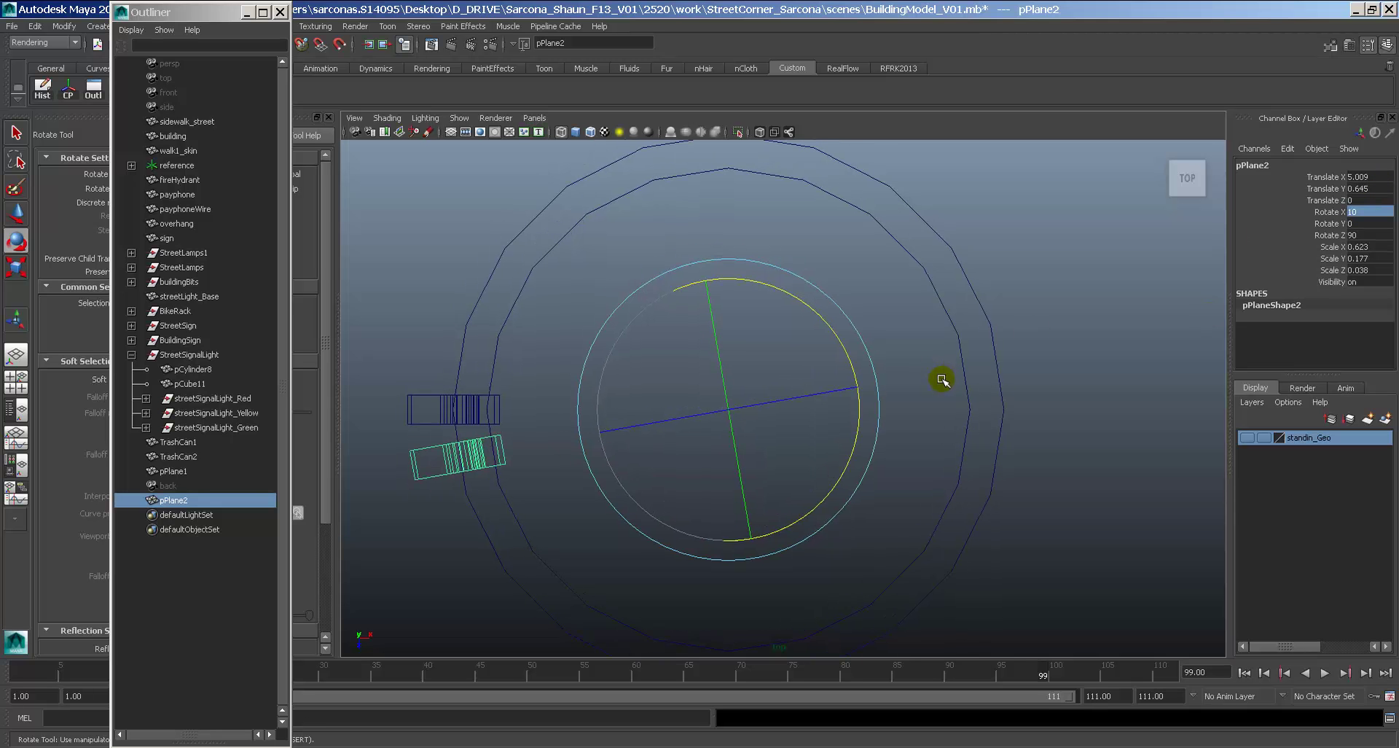
Repeat the 10-degree slat copy with Duplicate with Transform until the slats fill the whole ring.
key("shift+d")
key("shift+d")
key("shift+d")
key("shift+d")
key("shift+d")
key("shift+d")
key("shift+d")
key("shift+d")
key("shift+d")
key("shift+d")
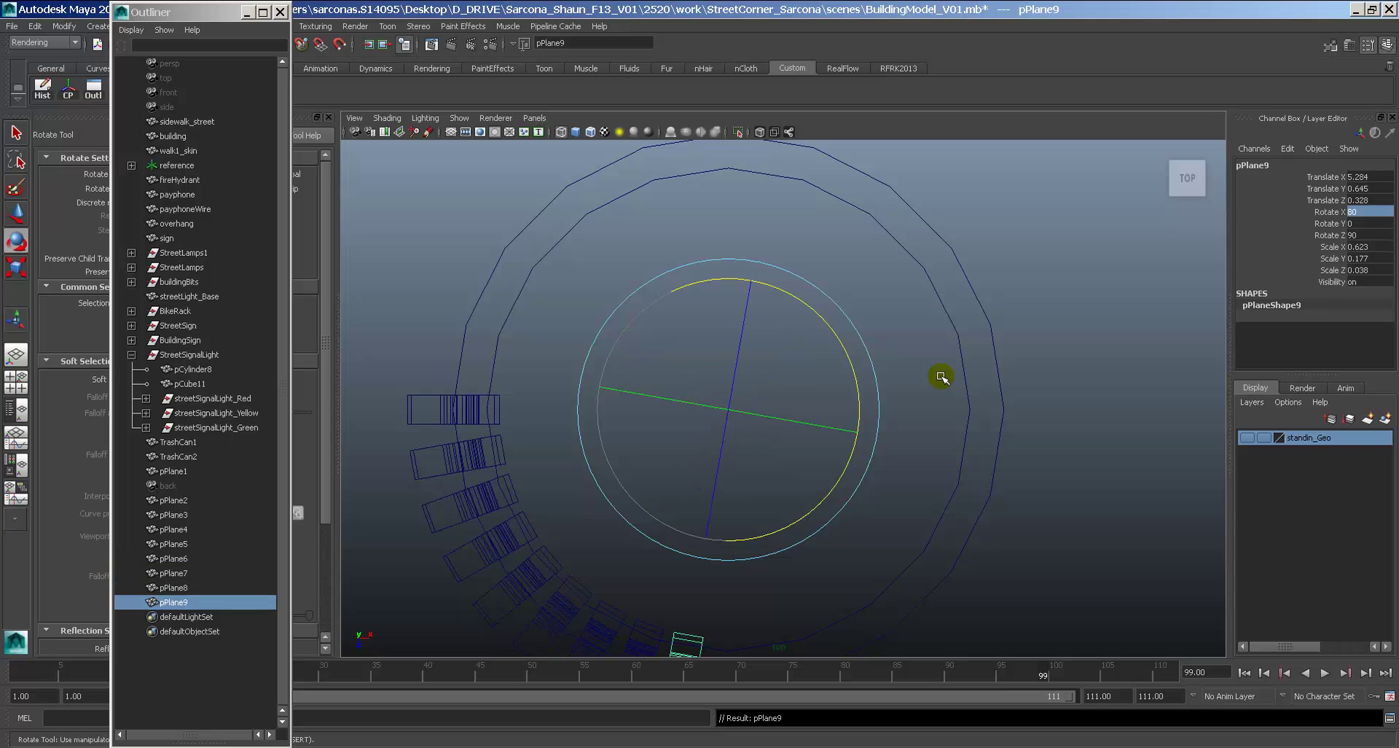
key("shift+d")
key("shift+d")
key("shift+d")
key("shift+d")
key("shift+d")
key("shift+d")
key("shift+d")
key("shift+d")
key("shift+d")
key("shift+d")
key("shift+d")
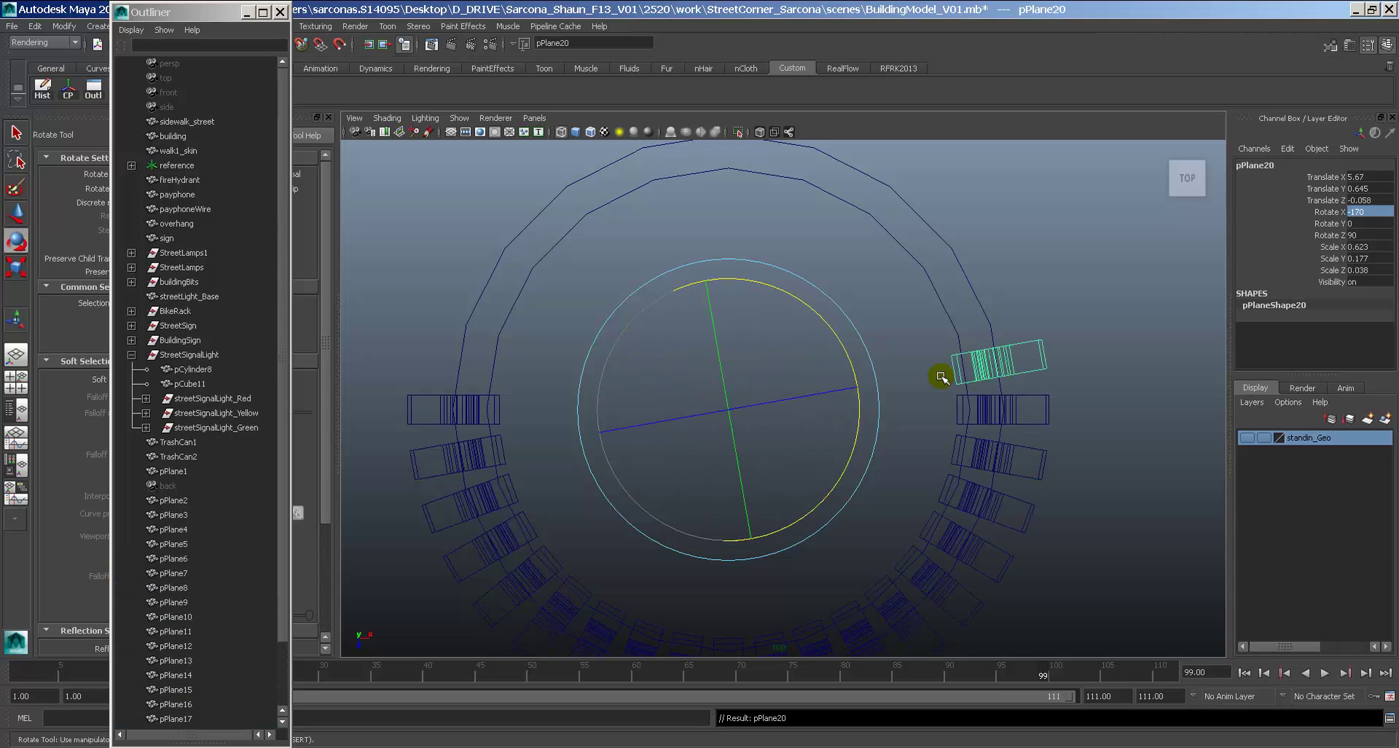
key("shift+d")
key("shift+d")
key("shift+d")
key("shift+d")
key("shift+d")
key("shift+d")
key("shift+d")
key("shift+d")
key("shift+d")
key("shift+d")
key("shift+d")
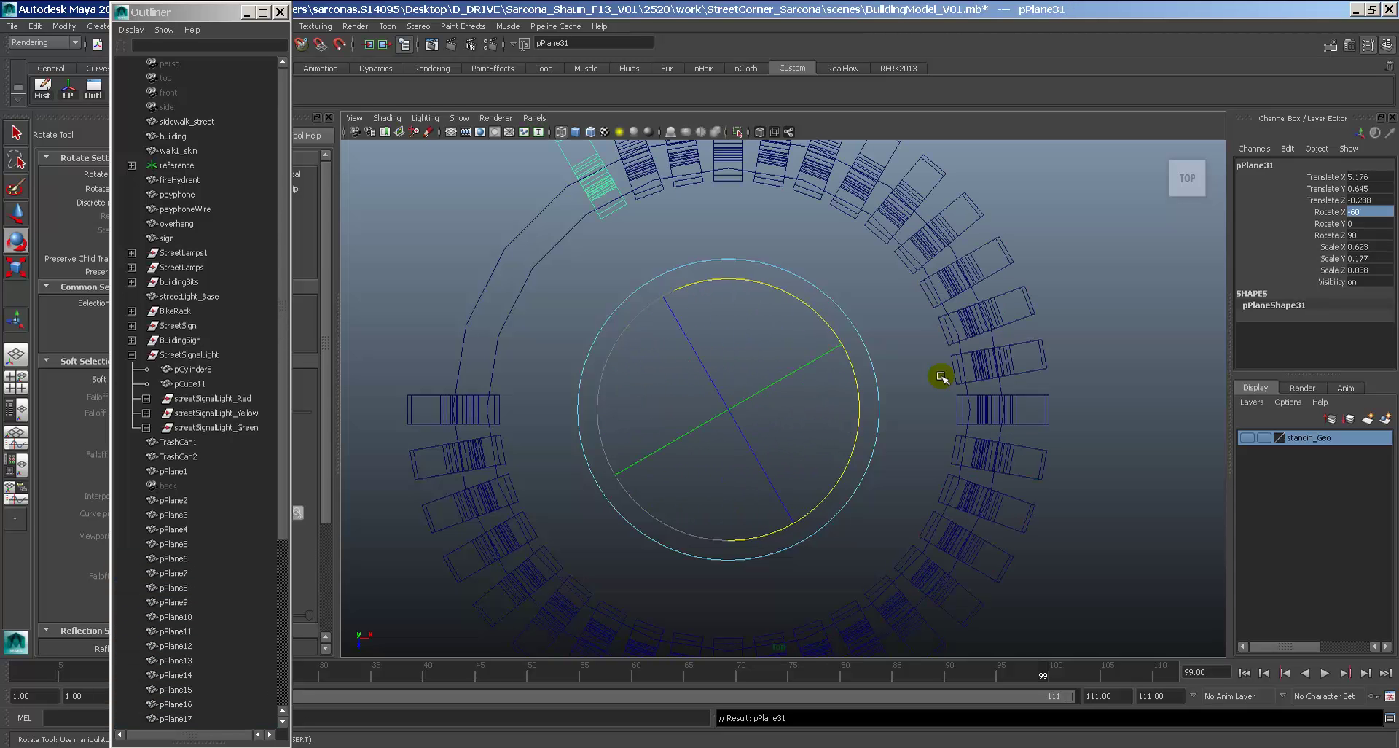
key("shift+d")
key("shift+d")
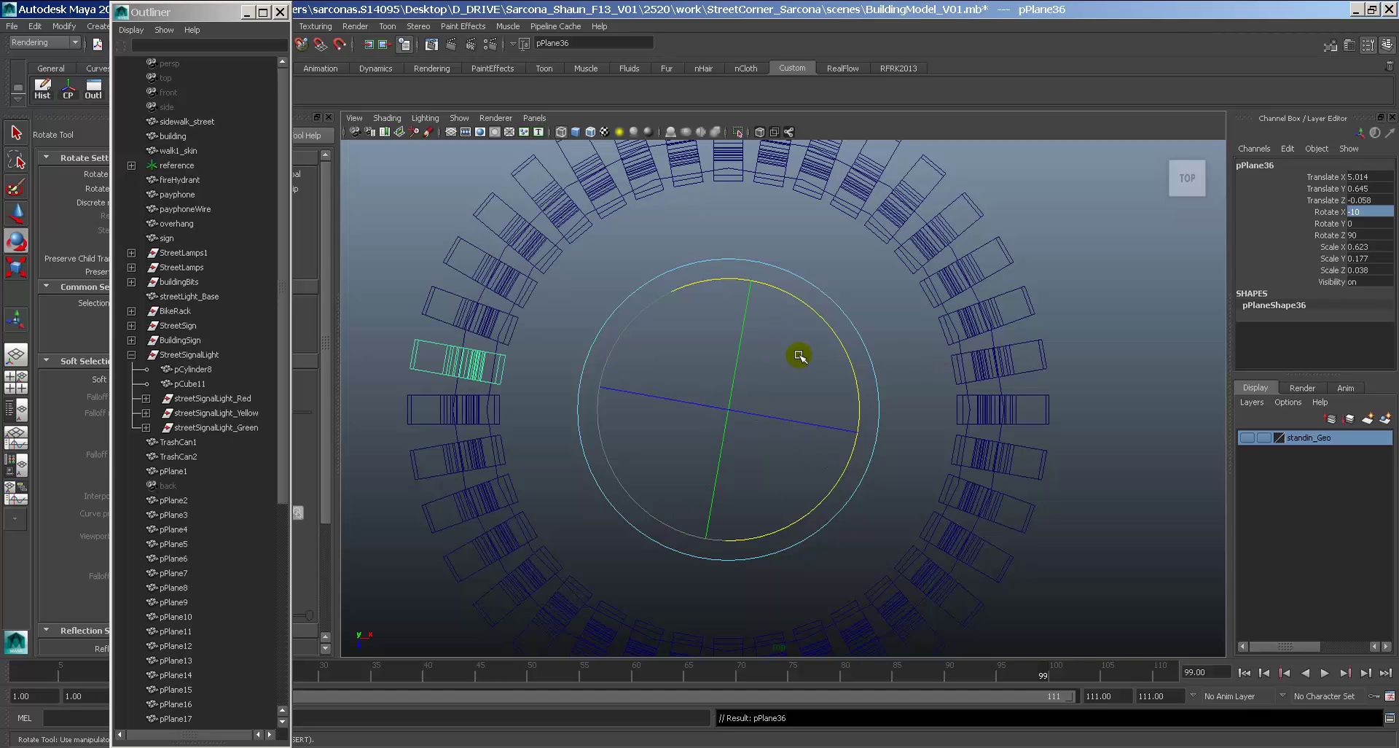
Inspect the slat array and both bands of the trash can in the shaded perspective view.
key("space")
left_click_drag(799, 356, 801, 322)
key("5")
left_click_drag(847, 416, 876, 330, "alt")
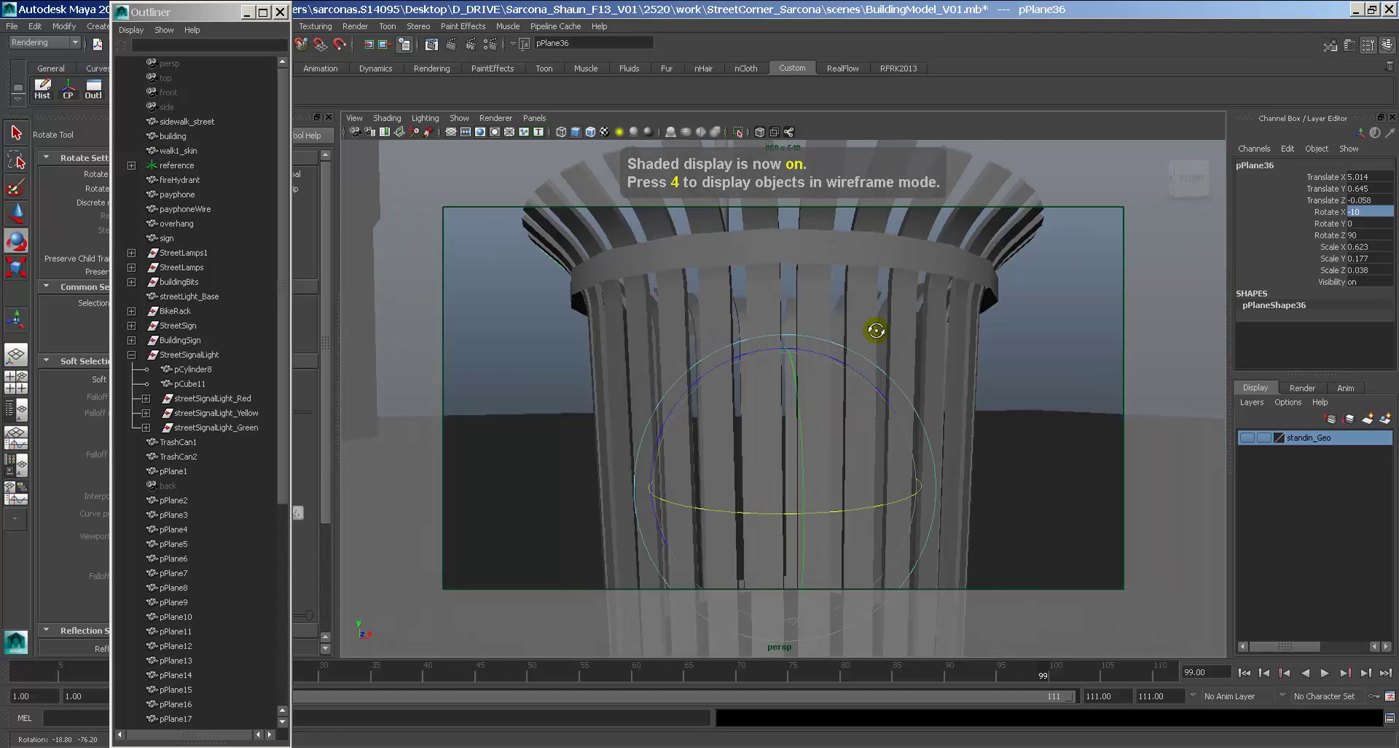
right_click_drag(876, 330, 772, 332, "alt")
middle_click_drag(773, 332, 816, 291, "alt")
left_click(890, 285)
left_click(884, 285)
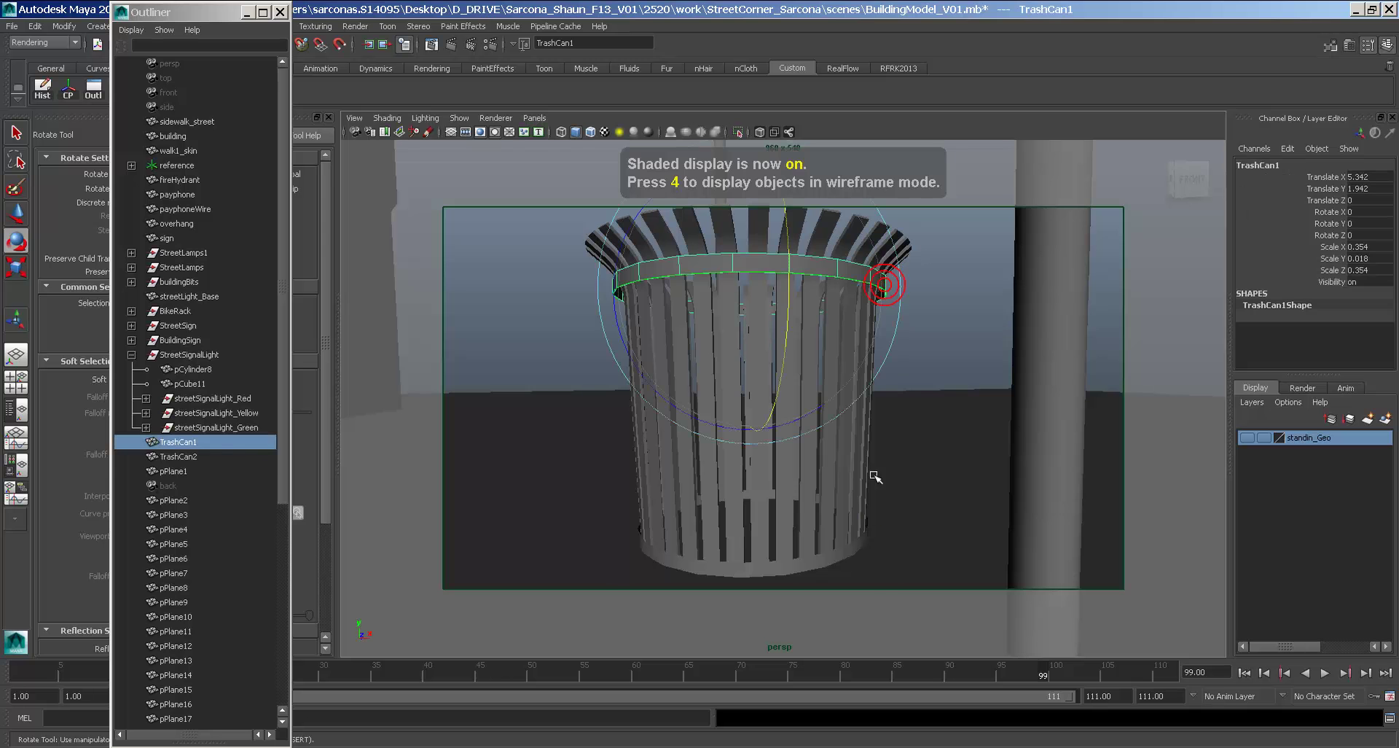
left_click(860, 536, "shift")
left_click_drag(853, 317, 870, 355, "alt")
right_click_drag(869, 356, 905, 366, "alt")
middle_click_drag(901, 369, 865, 268, "alt")
left_click(921, 189)
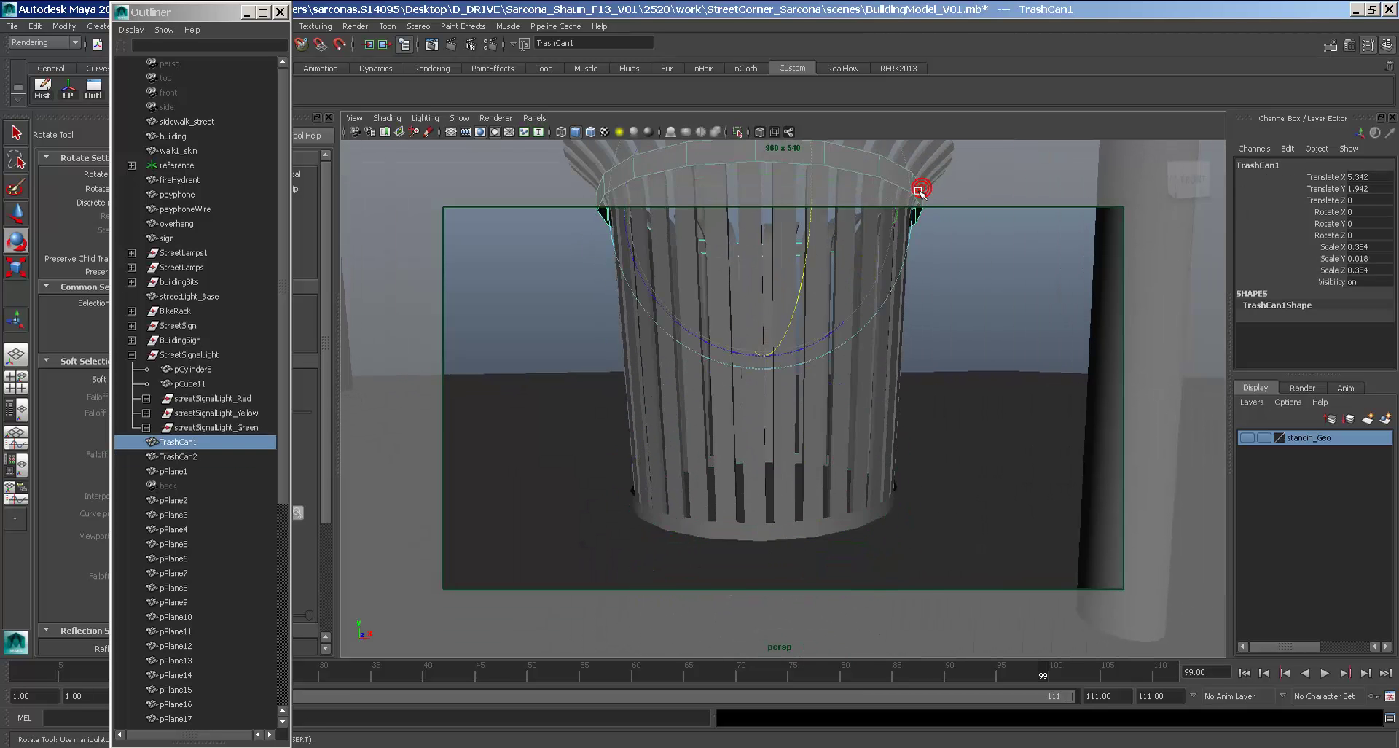
Lower the upper band to Translate Y 1.926 and scale it uniformly inward to about 0.341 in X and Z.
key("f")
right_click_drag(897, 331, 909, 346, "alt")
middle_click_drag(909, 347, 895, 346, "alt")
key("w")
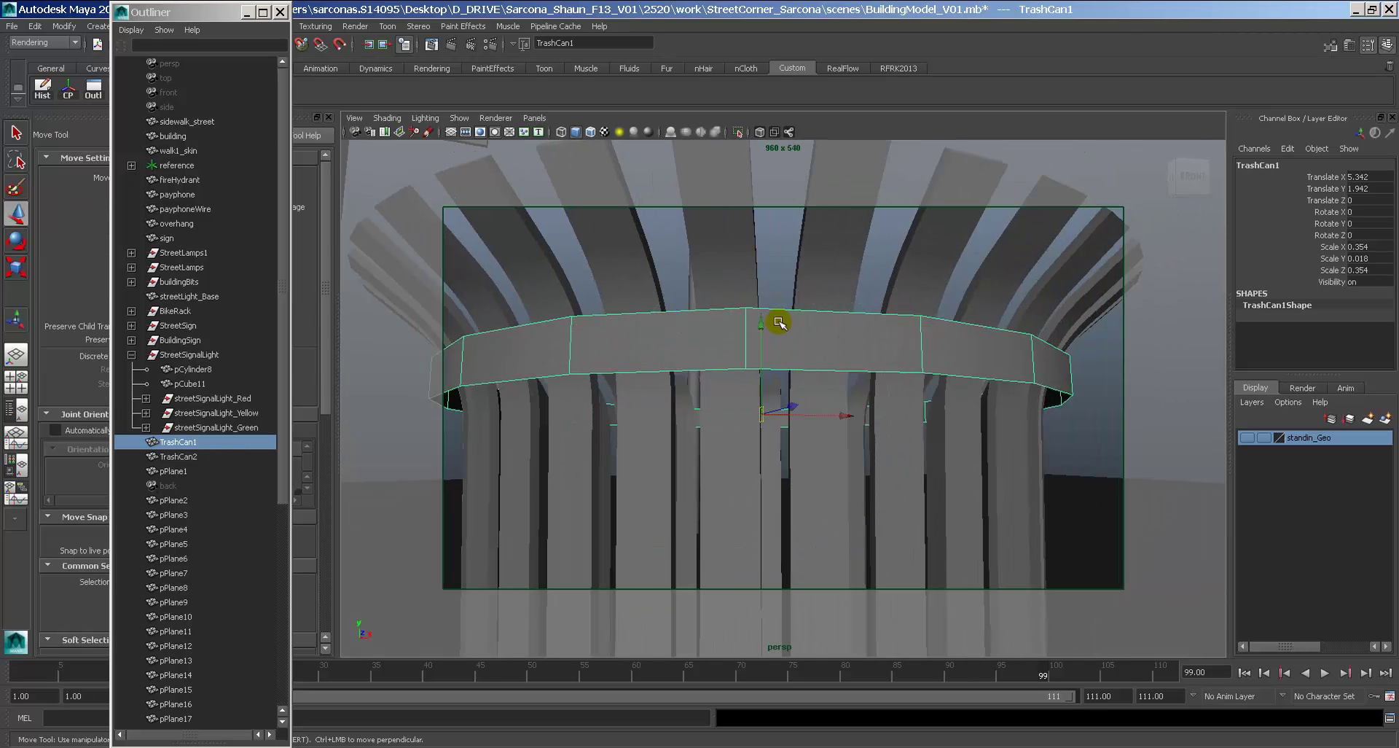
left_click_drag(761, 319, 759, 334)
key("r")
left_click_drag(763, 426, 759, 426)
middle_click_drag(815, 363, 805, 375)
key("3")
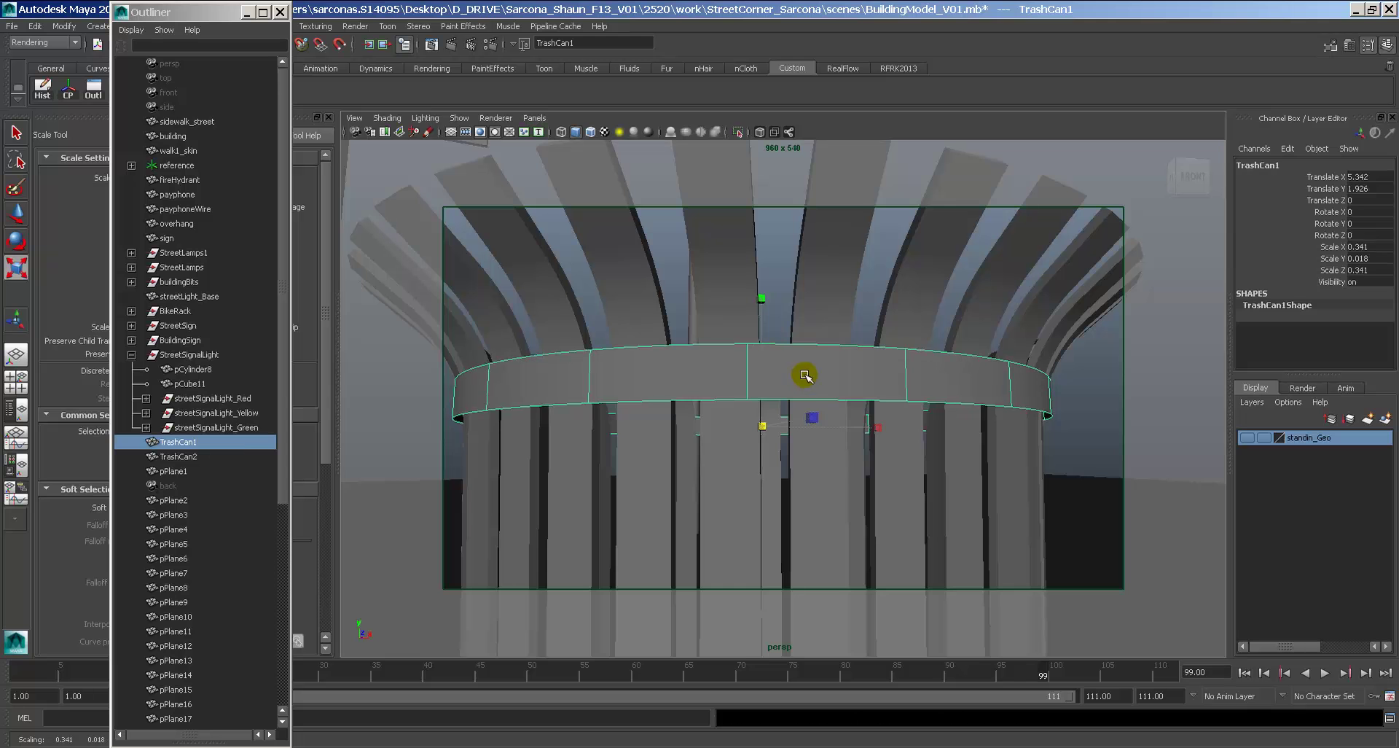
Scale the upper band's bottom edge loop slightly inward to taper the band along the slats.
right_click_drag(685, 368, 674, 332)
double_click(676, 400)
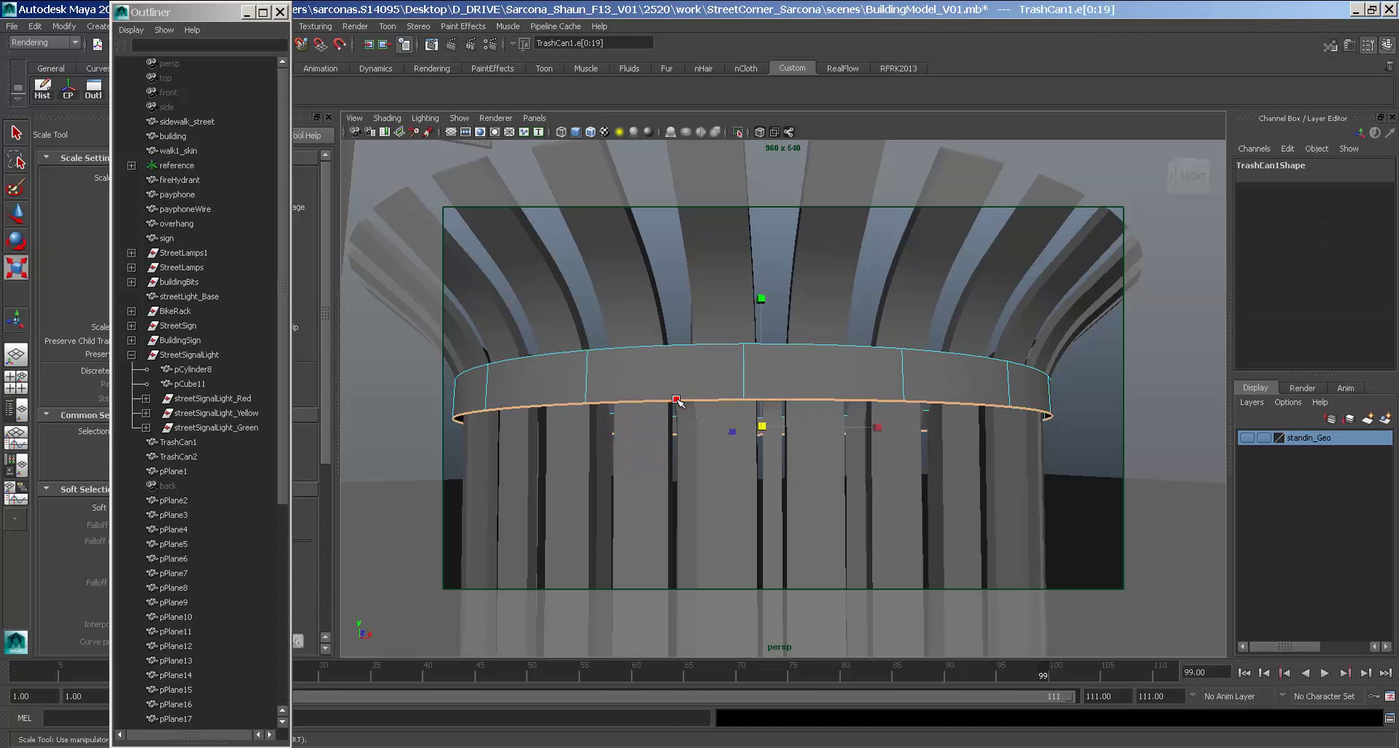
middle_click_drag(707, 435, 699, 438)
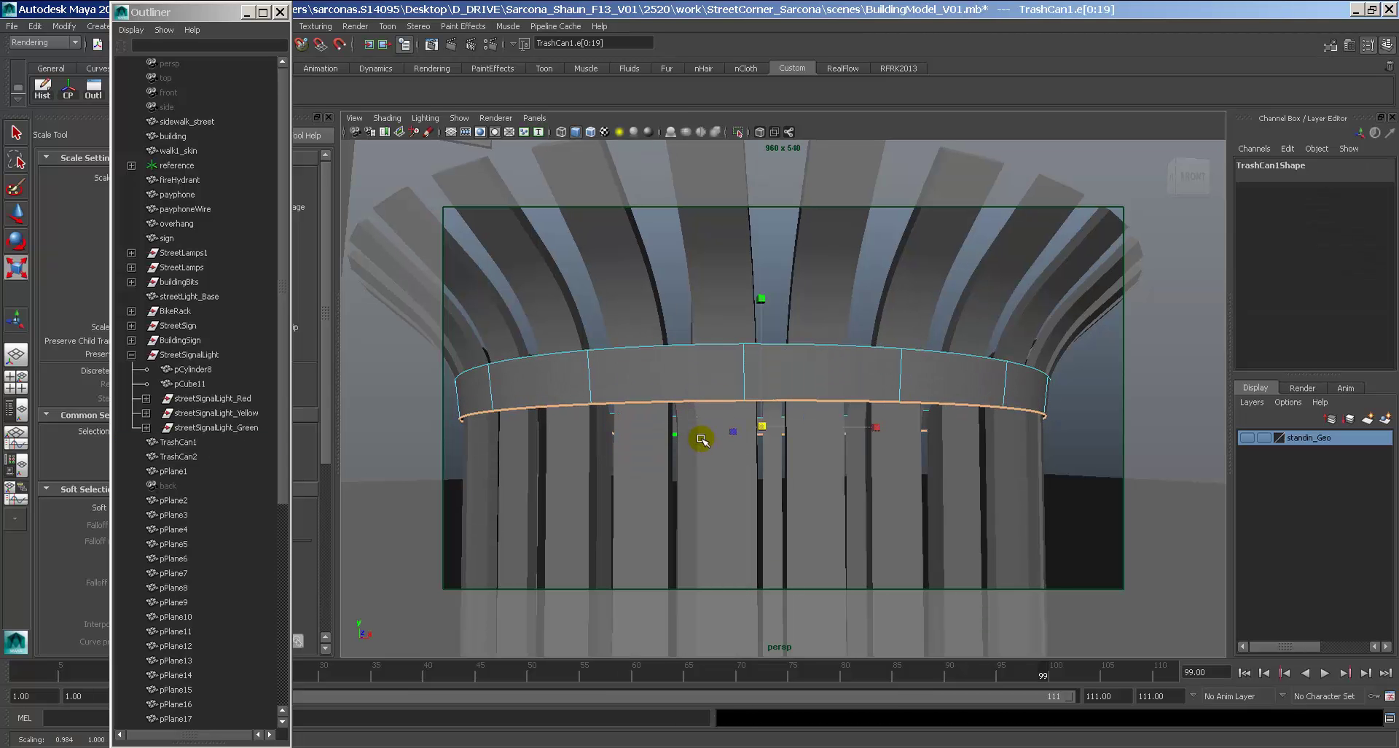
Extrude the upper band's faces to give the band thickness.
right_click_drag(674, 385, 687, 375)
left_click(684, 377)
key("space")
left_click(608, 430)
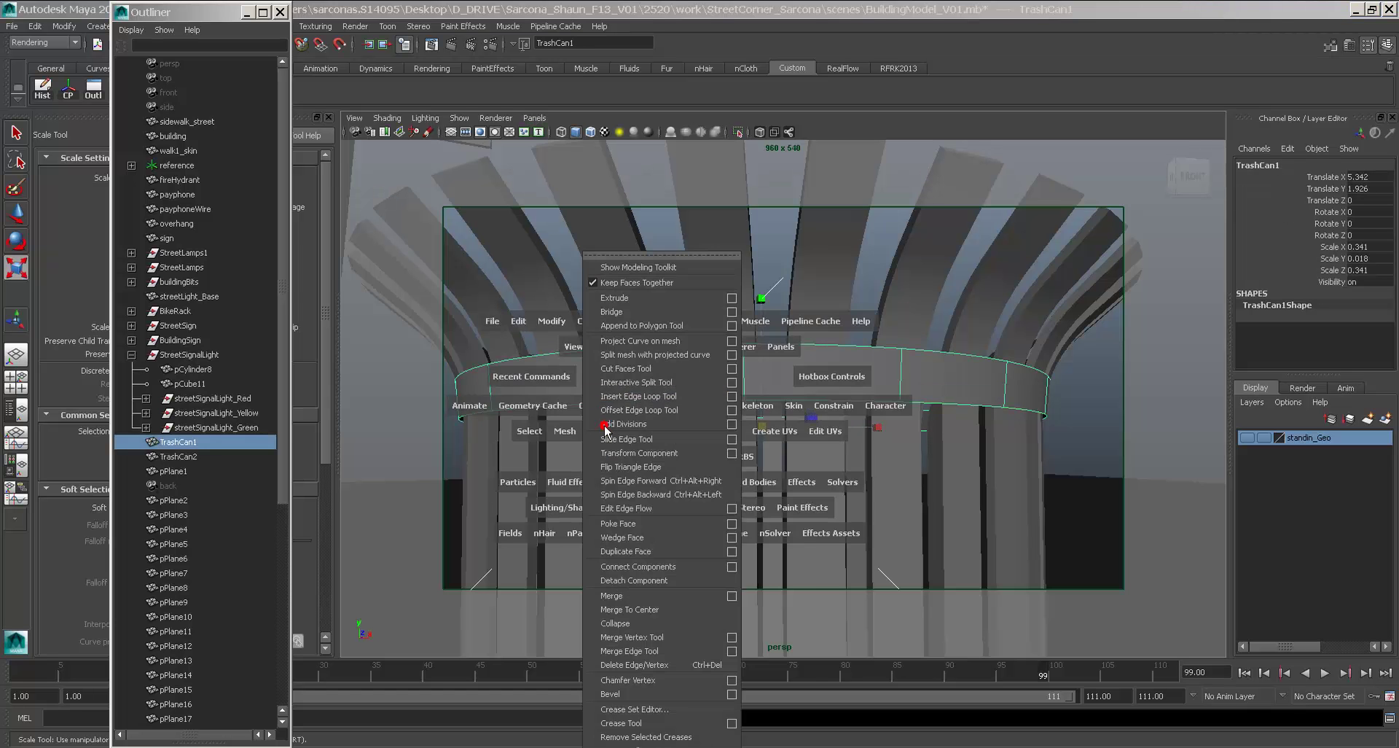
left_click(641, 299)
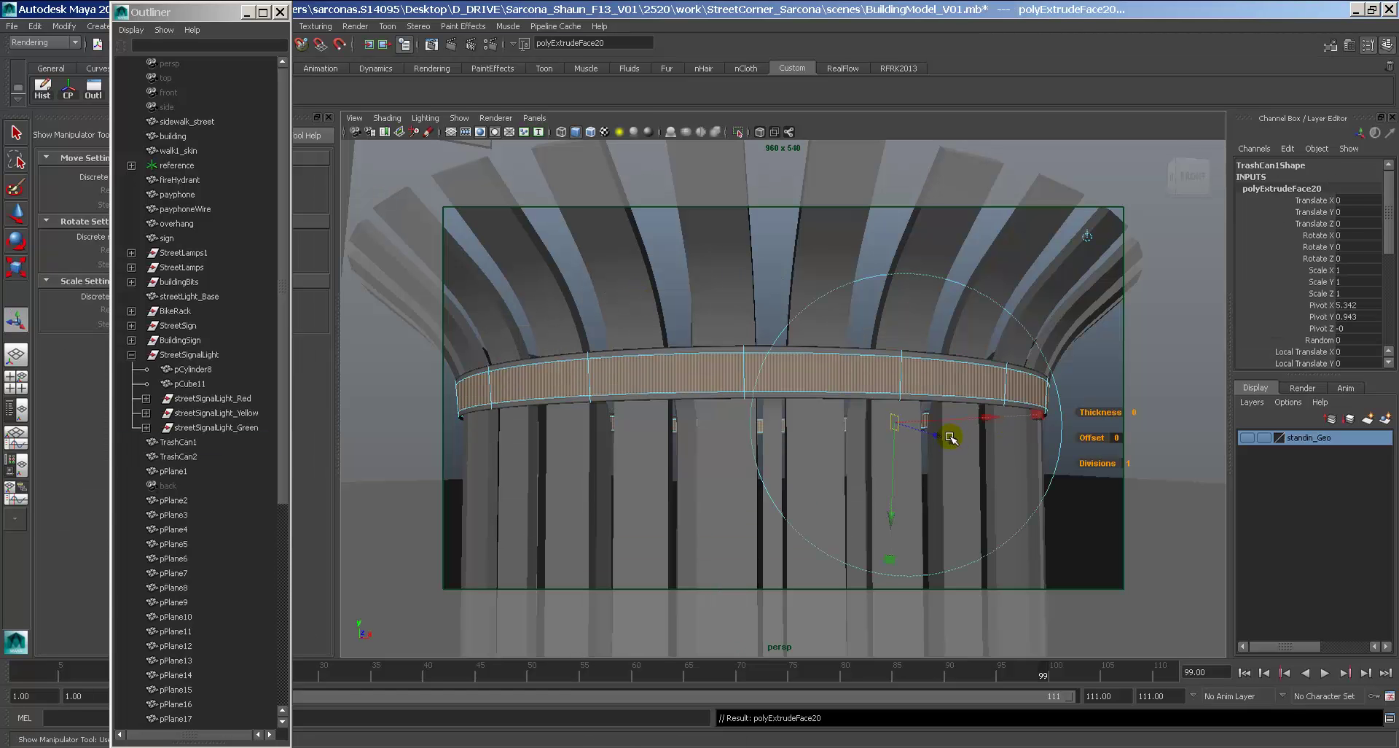
key("1")
left_click_drag(935, 436, 972, 344)
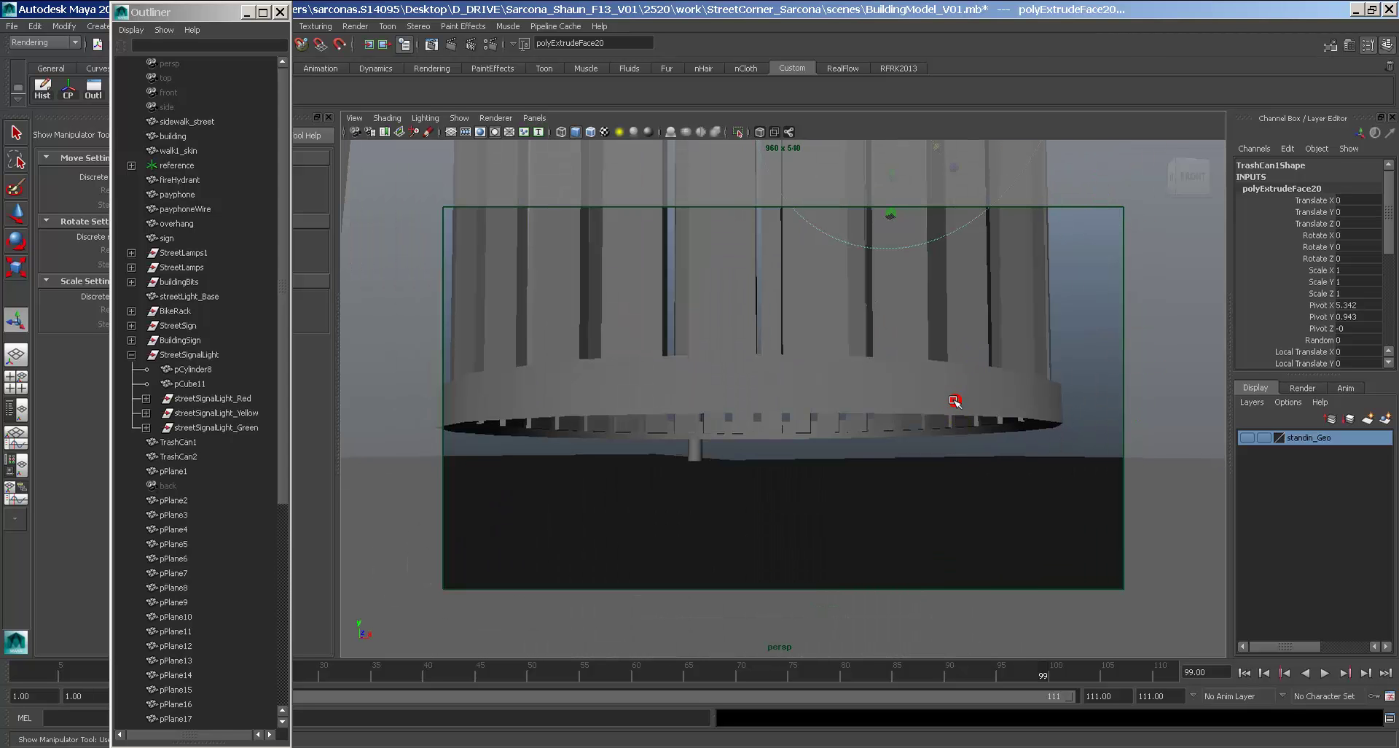
Scale the lower band inward to 0.305 in X and Z and extrude its faces to give it thickness.
left_click_drag(955, 401, 1000, 493, "alt")
right_click_drag(999, 500, 1020, 493)
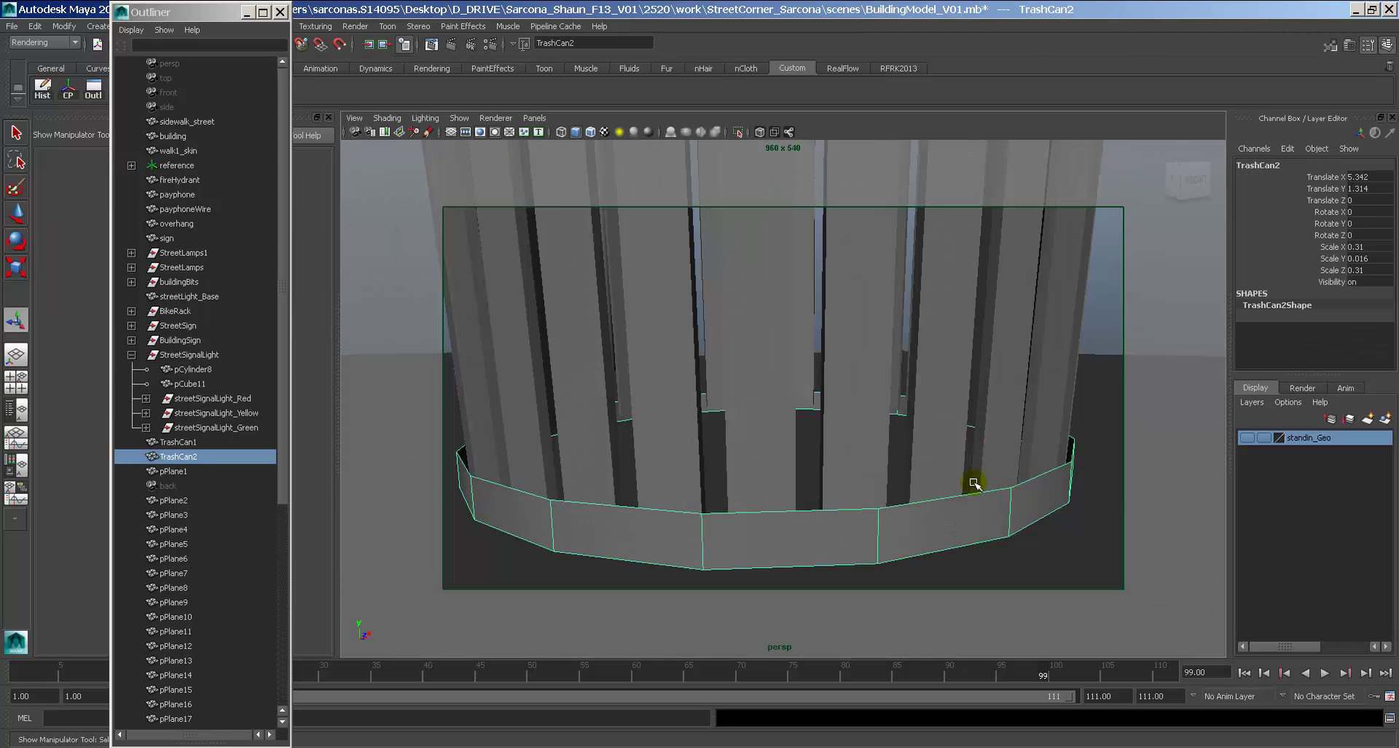
key("r")
middle_click_drag(974, 483, 945, 486)
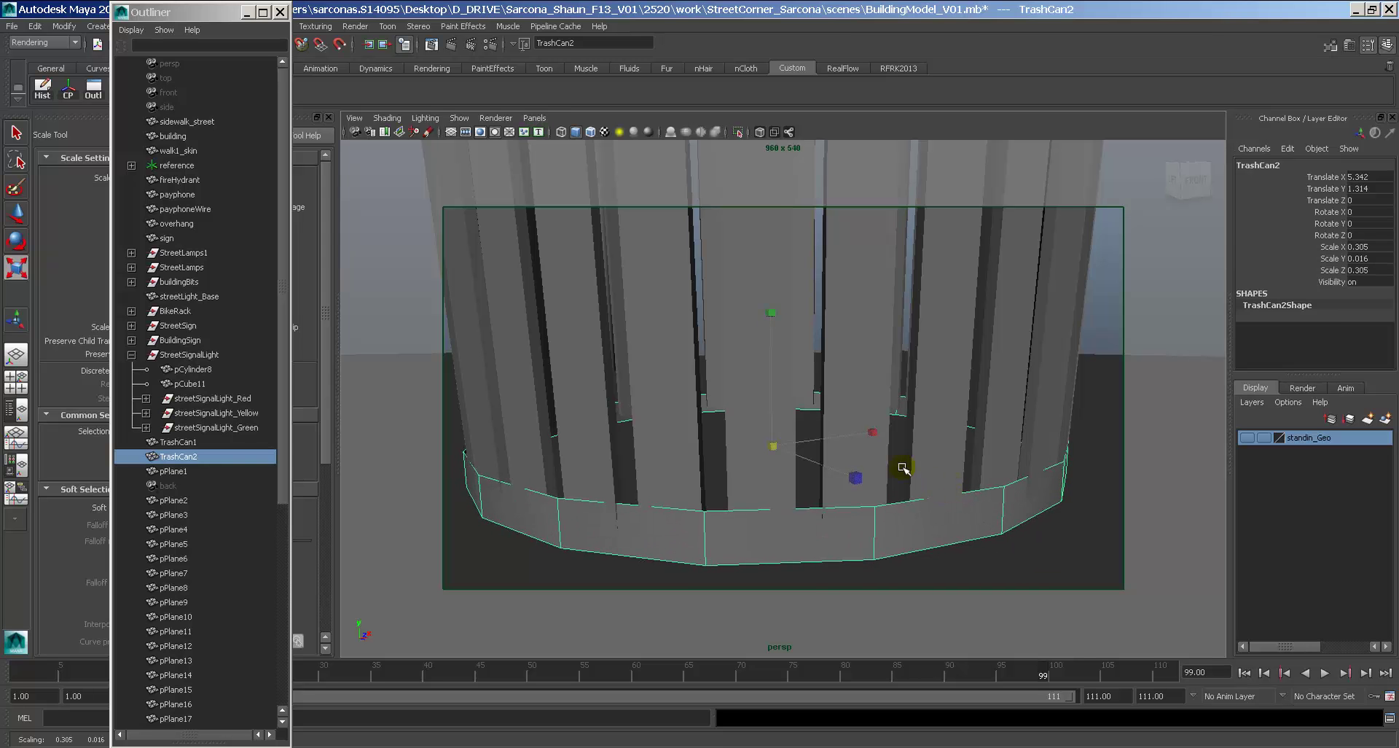
key("ctrl+e")
left_click_drag(903, 396, 901, 394)
key("w")
key("F8")
middle_click_drag(798, 526, 787, 503, "alt")
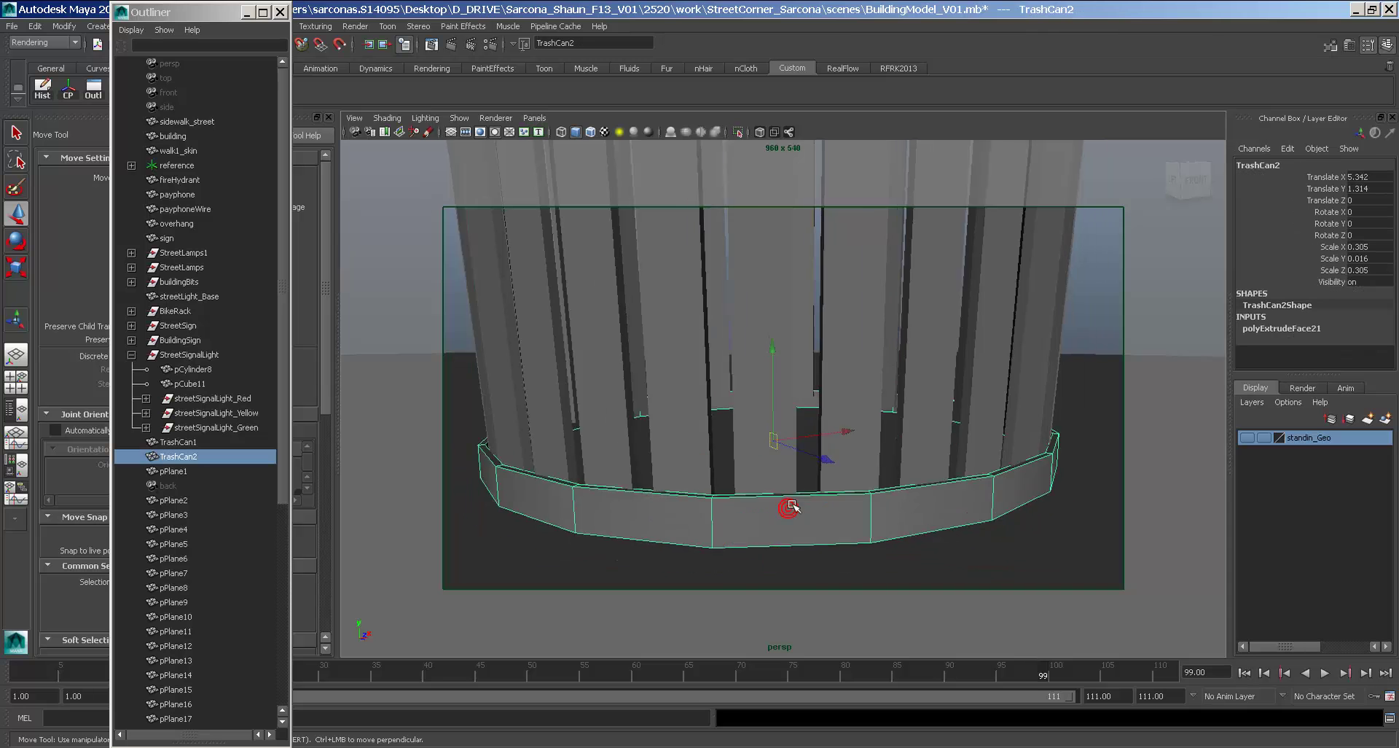
Compare the whole trash can with the reference photo in Firefox, and return to the Maya scene.
right_click_drag(787, 503, 685, 492, "alt")
middle_click_drag(843, 470, 821, 585, "alt")
right_click_drag(821, 584, 719, 552, "alt")
left_click_drag(773, 408, 806, 475, "alt")
left_click(954, 273)
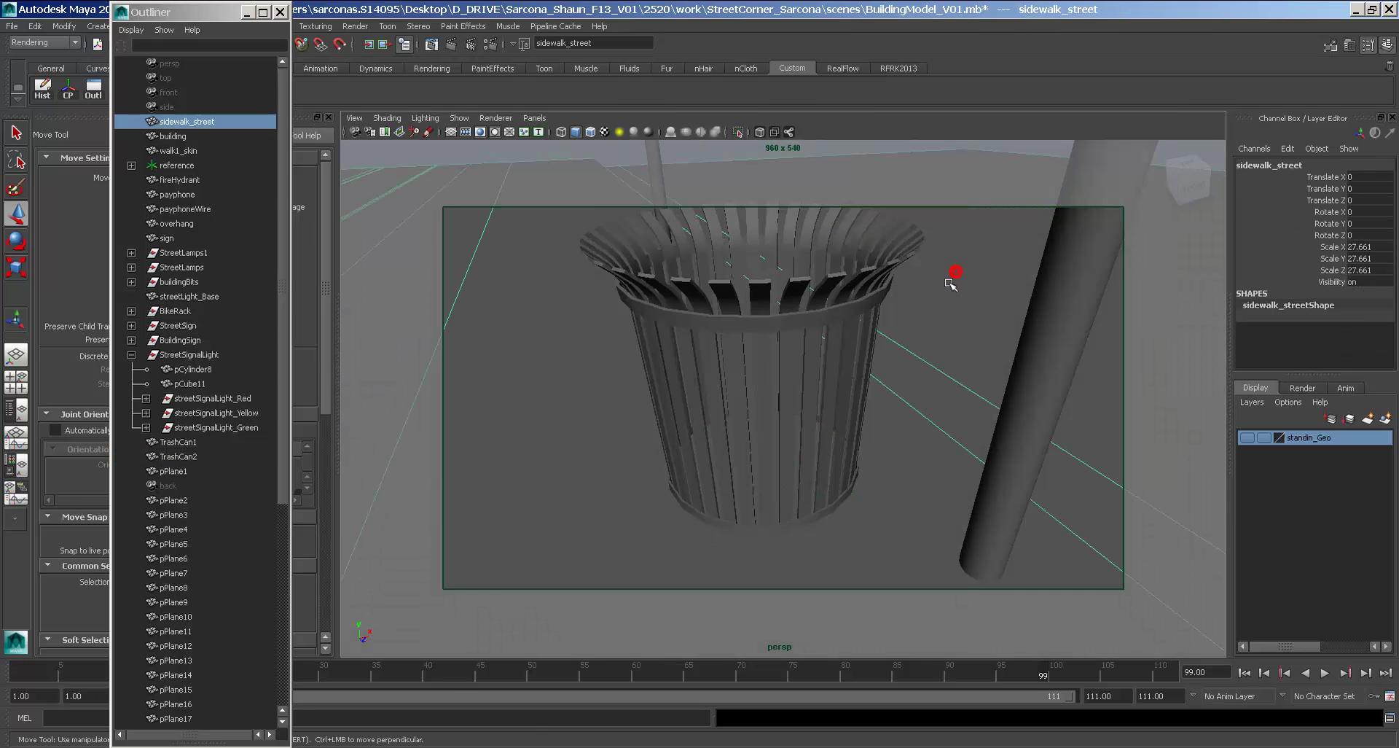
key("alt+Tab")
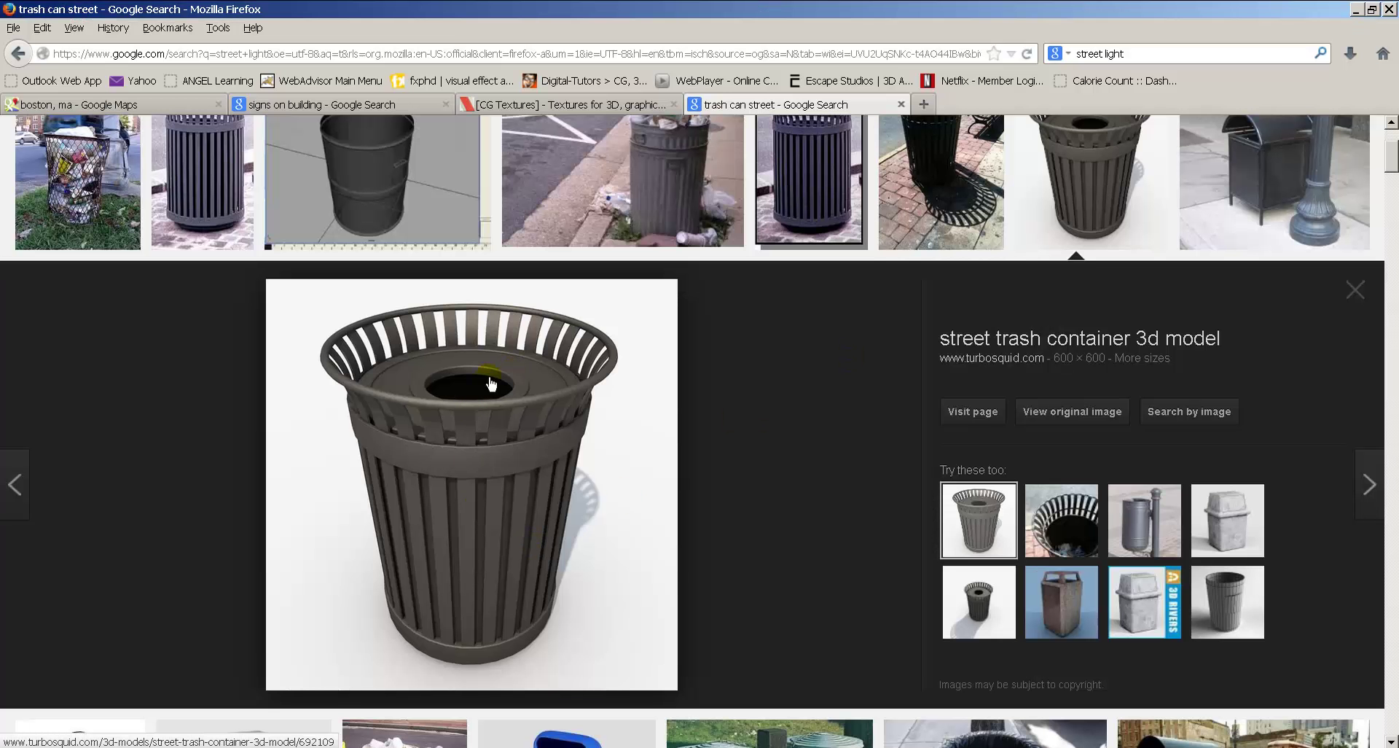
key("alt+Tab")
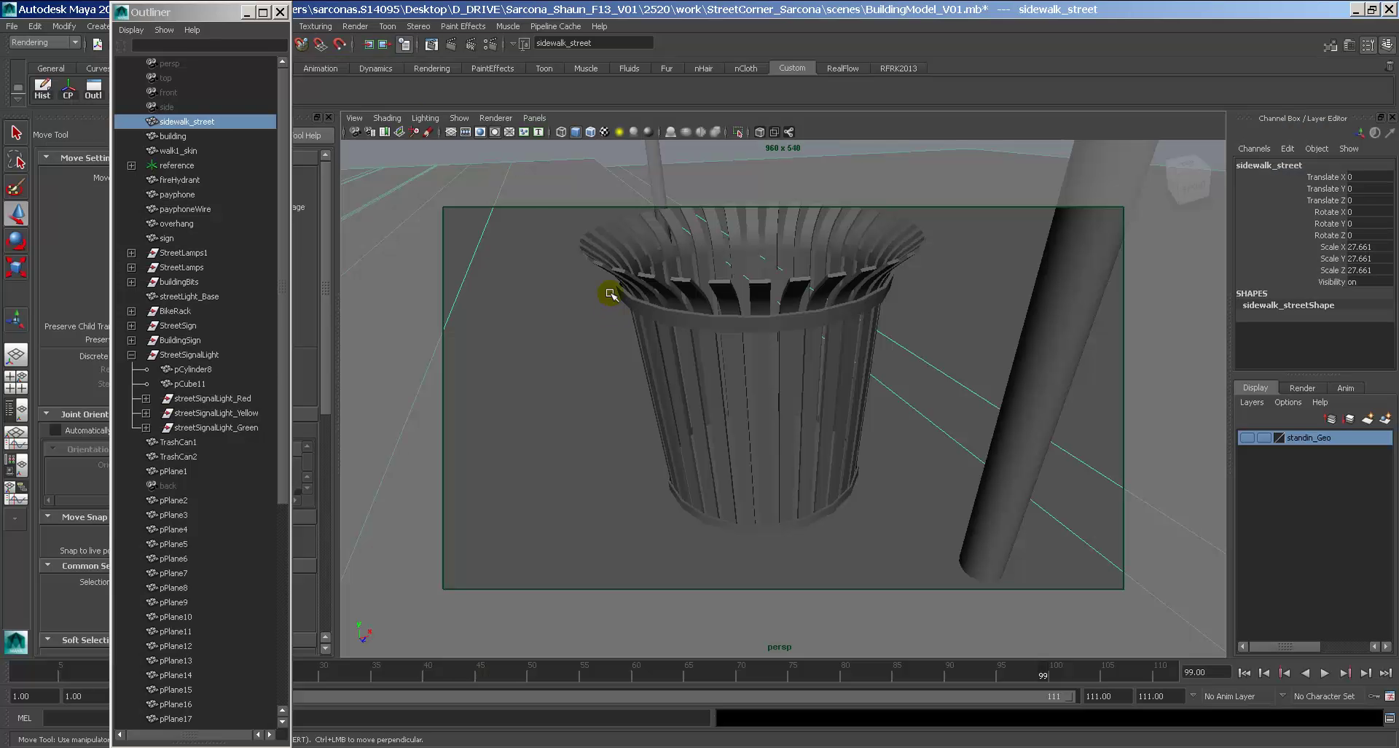
Create a polygon cylinder and align it to the upper band with Align Objects, using Mid mode in world X, Y and Z.
left_click(94, 26)
mouse_move(161, 62)
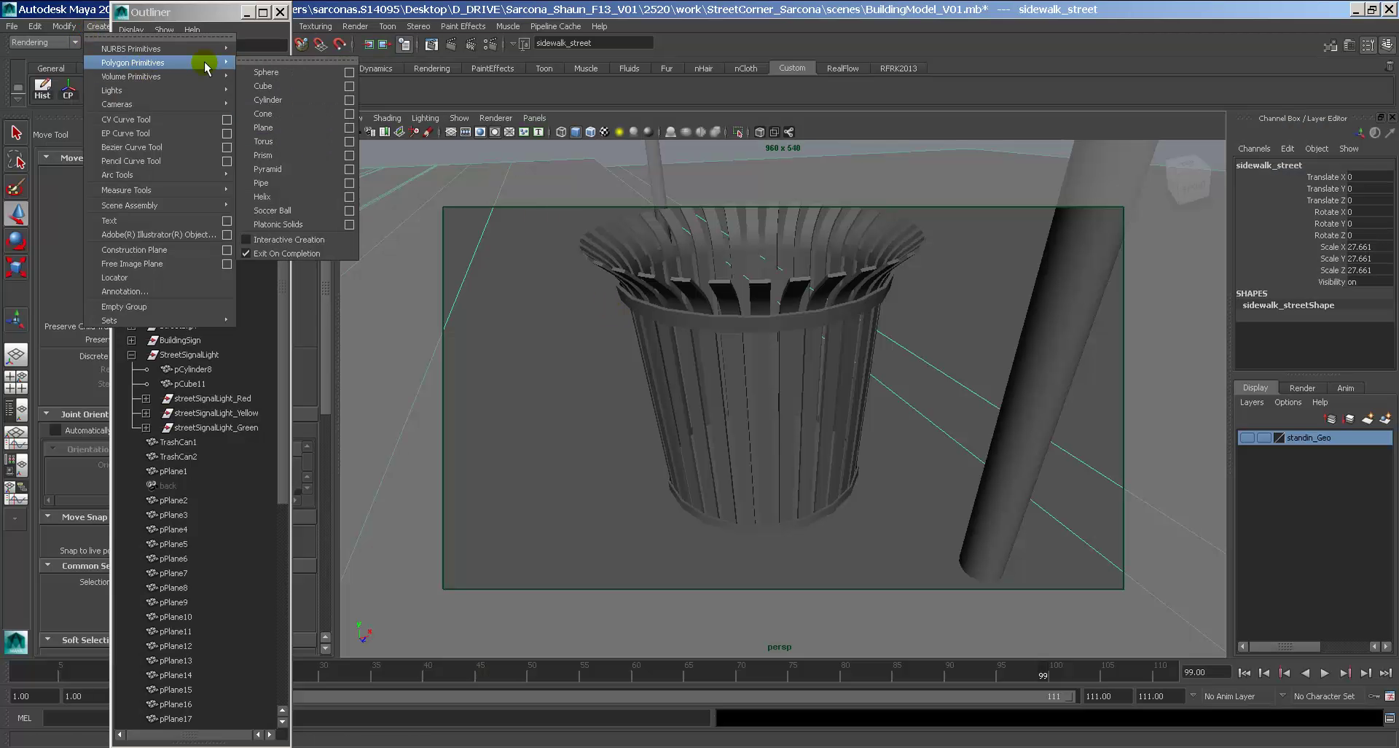
left_click(295, 100)
left_click_drag(724, 332, 760, 374, "alt")
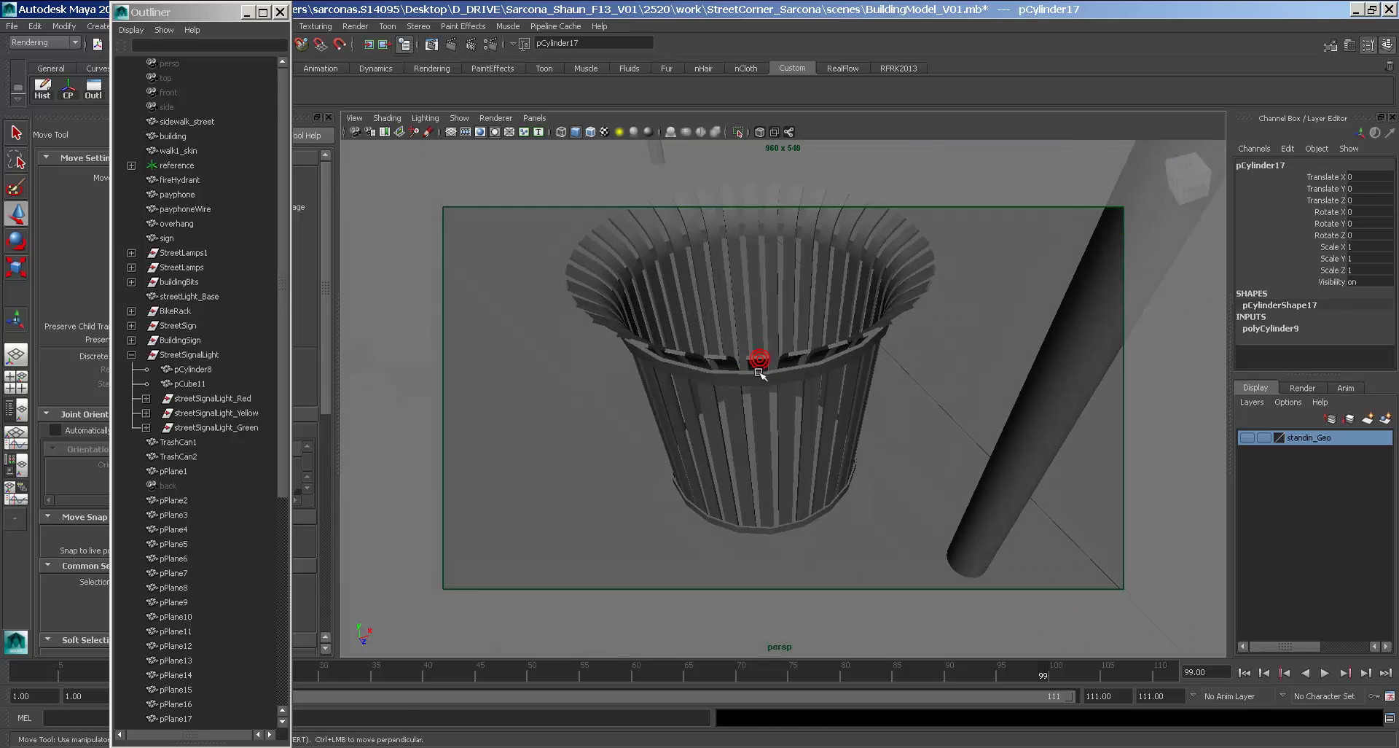
left_click(760, 379)
left_click(64, 26)
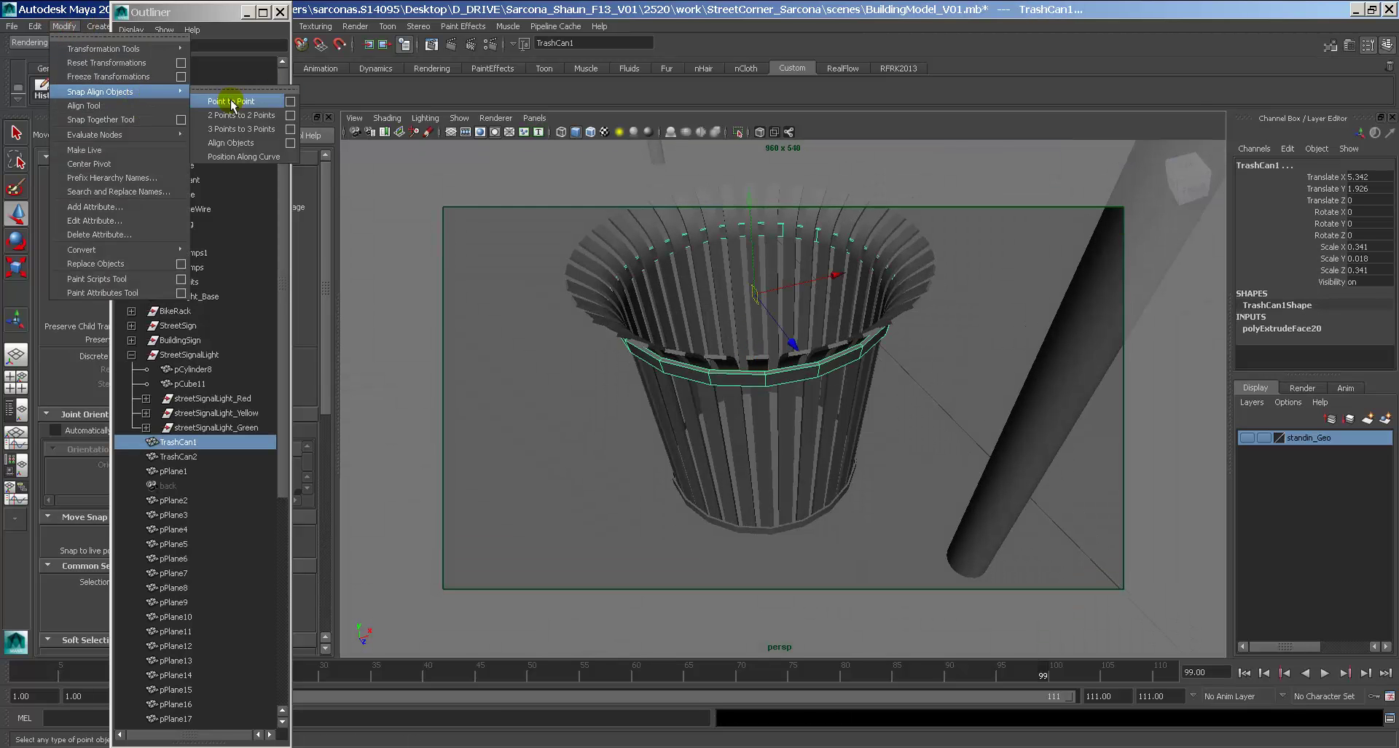
left_click(290, 143)
left_click(638, 304)
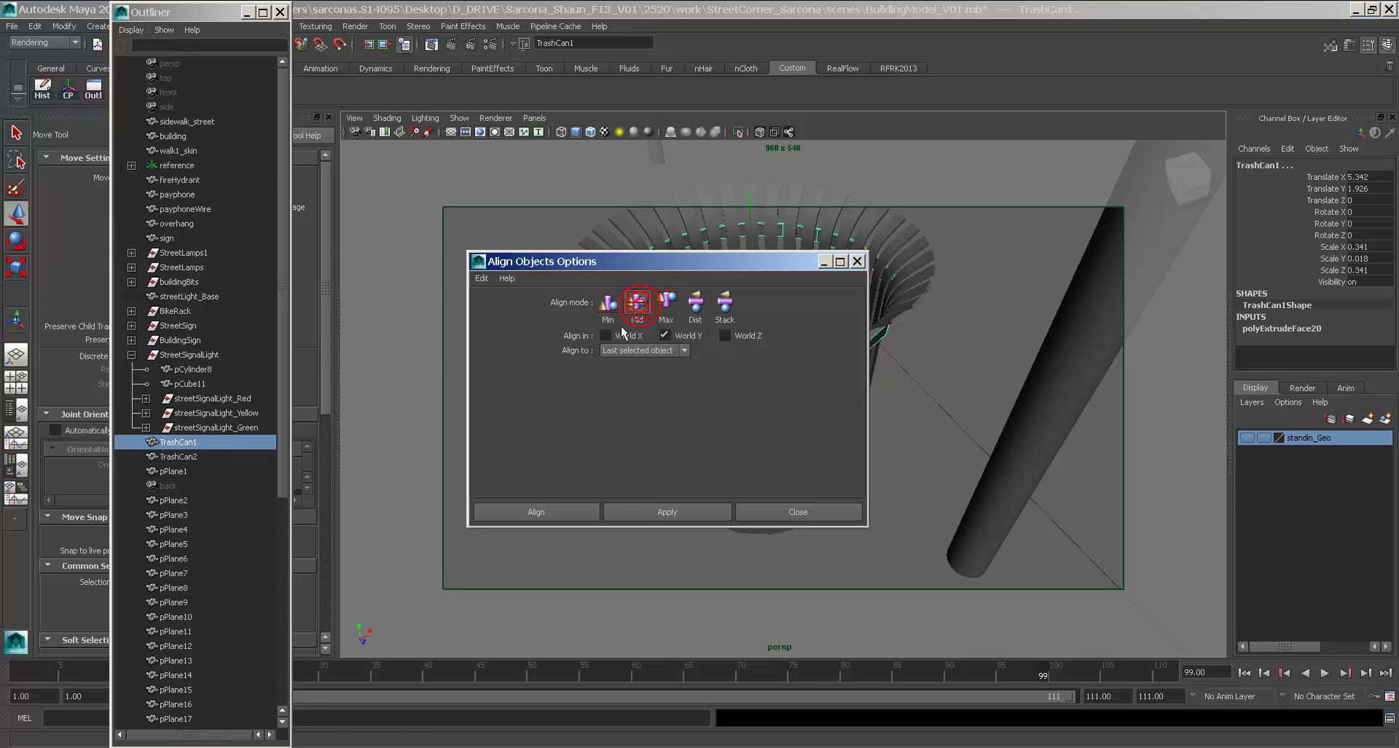
left_click(560, 509)
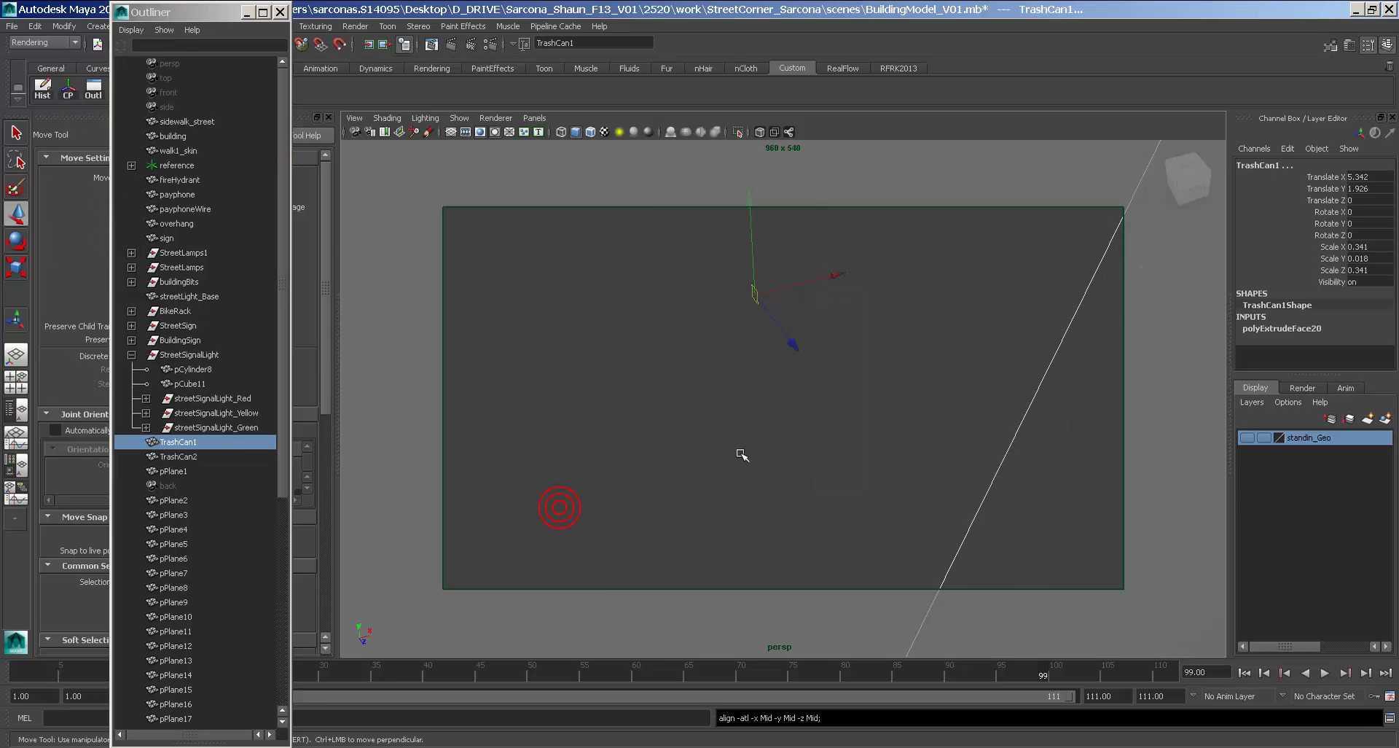
Scale the new cylinder uniformly to about 0.307 and set its Subdivisions Caps to 0.
left_click(893, 402)
key("r")
middle_click_drag(939, 405, 531, 420)
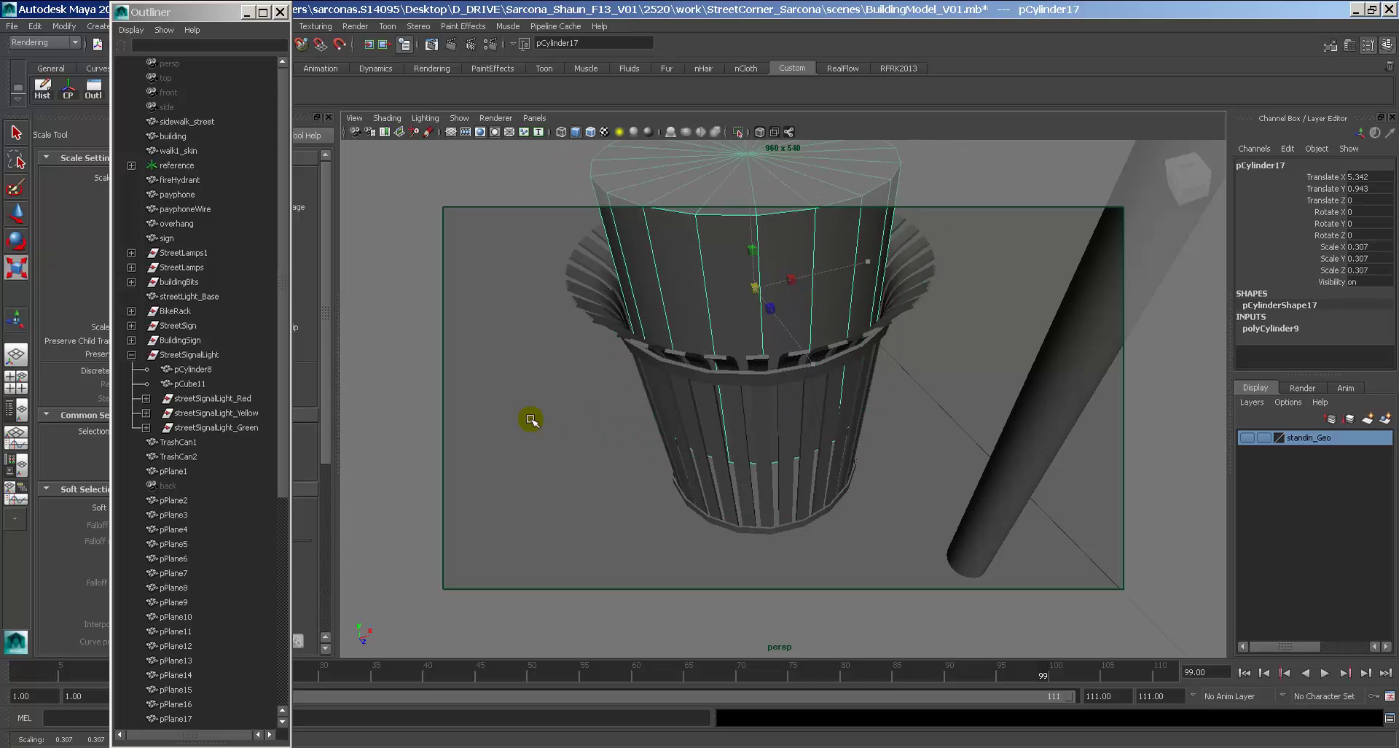
left_click(1299, 329)
left_click(1308, 353)
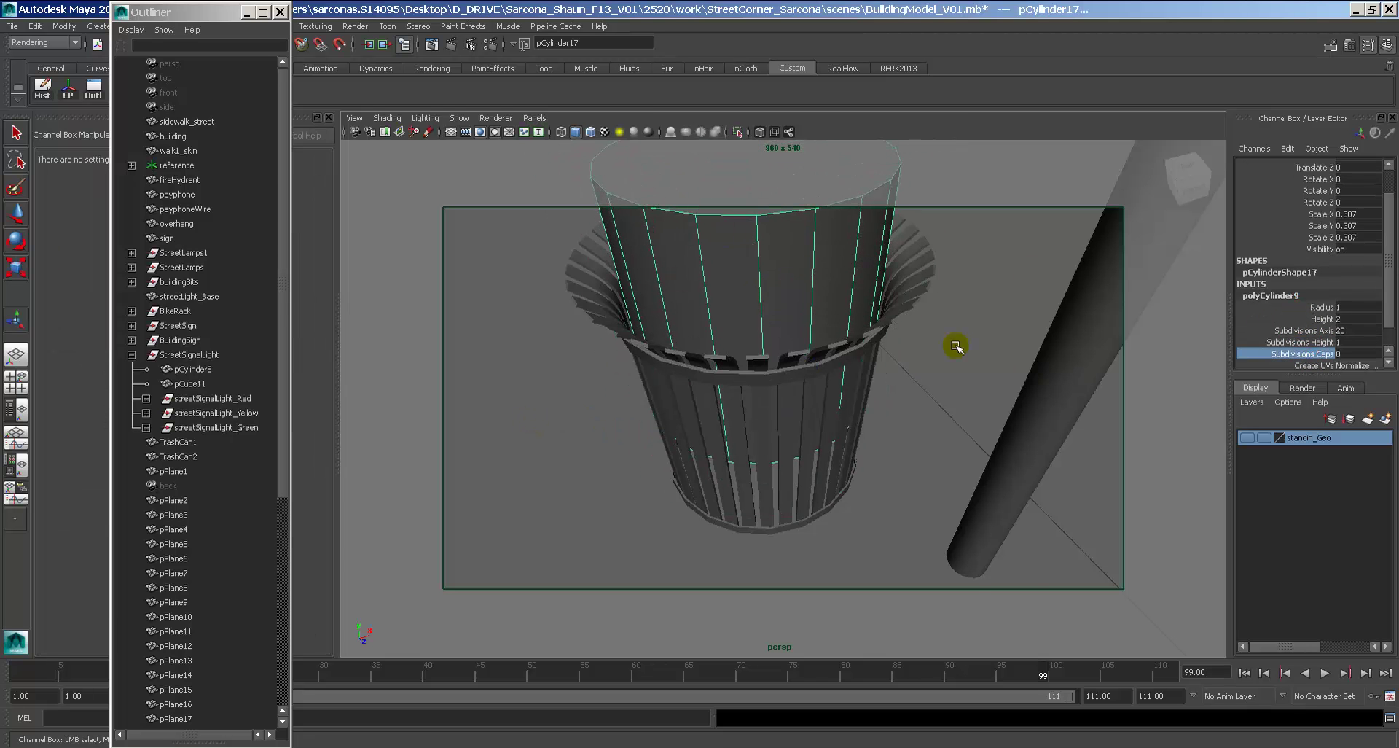
Lower the cylinder inside the trash can to about 0.63 in Translate Y and scale it uniformly to about 0.297.
middle_click_drag(956, 346, 900, 399, "alt")
left_click(893, 396)
left_click(749, 344)
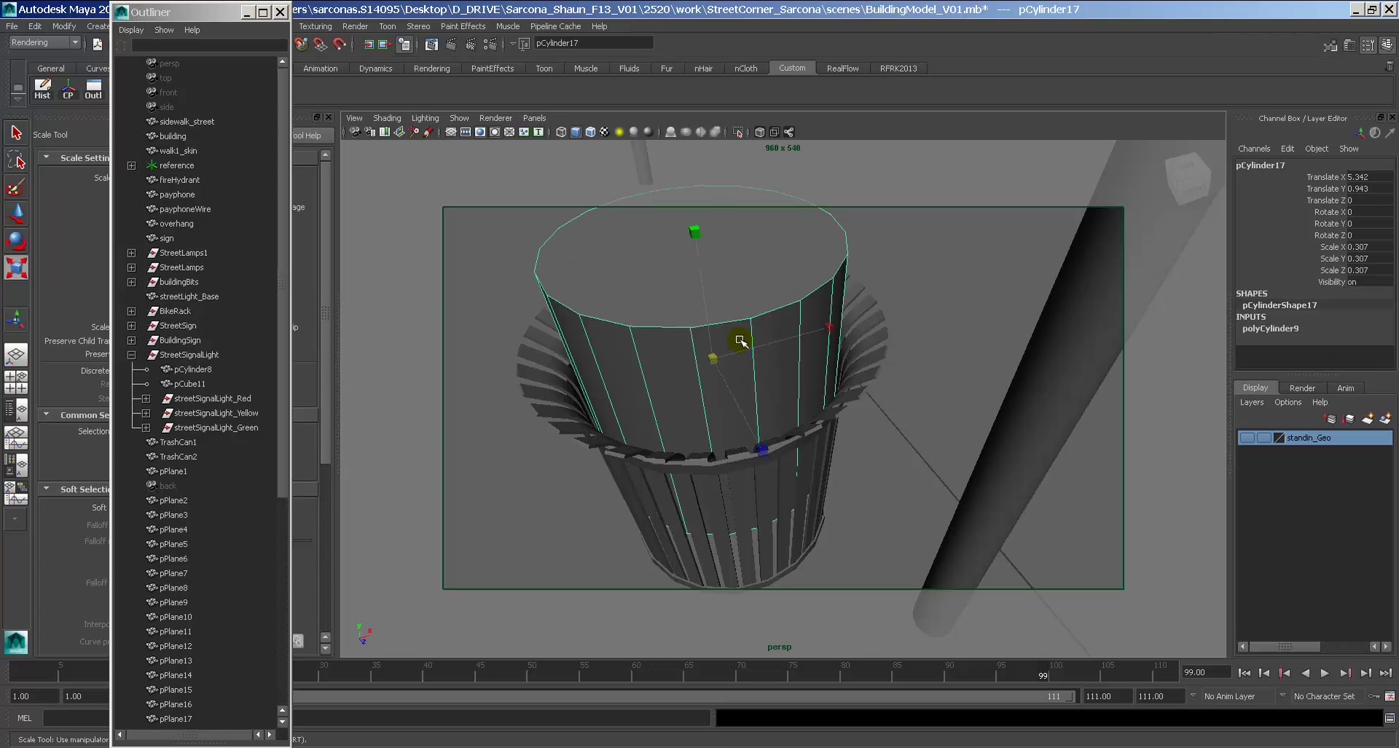
key("w")
left_click_drag(703, 277, 705, 387)
left_click_drag(706, 388, 720, 342, "alt")
key("r")
middle_click_drag(846, 378, 843, 379)
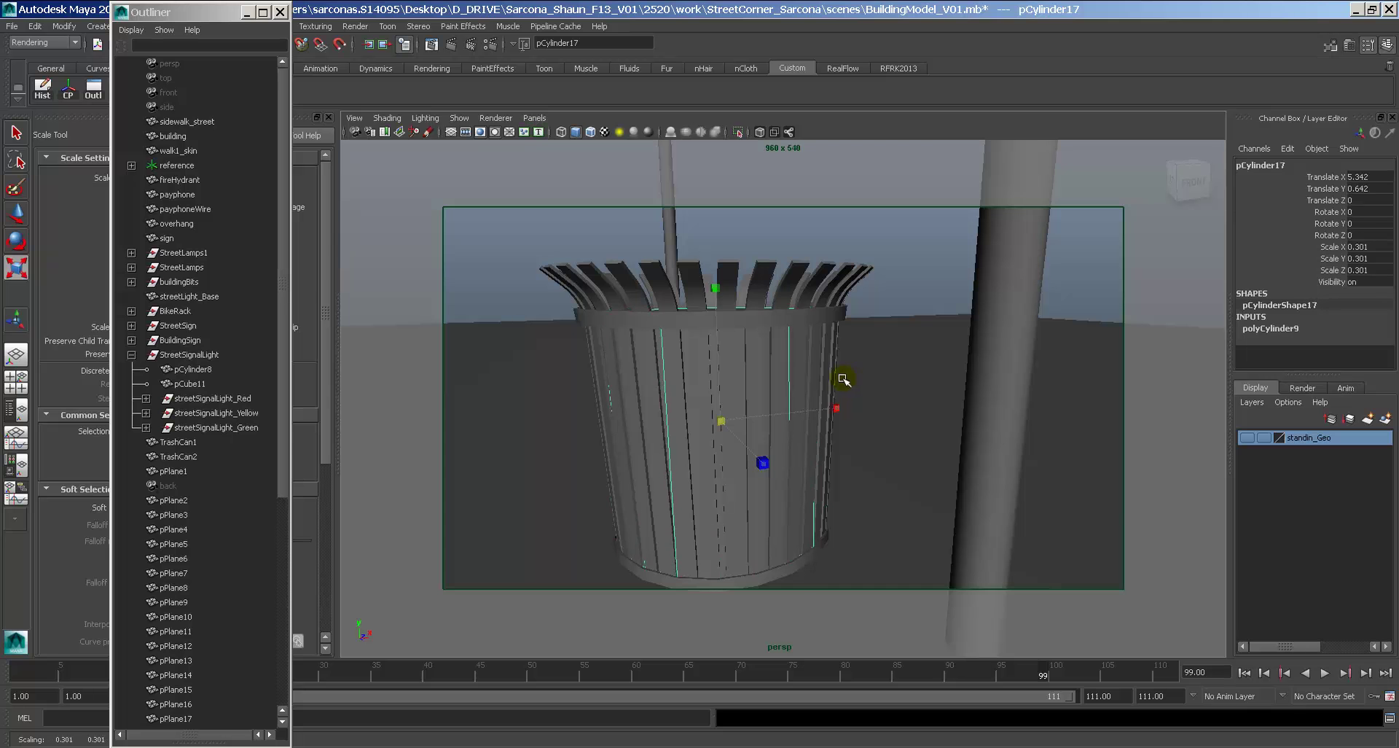
key("w")
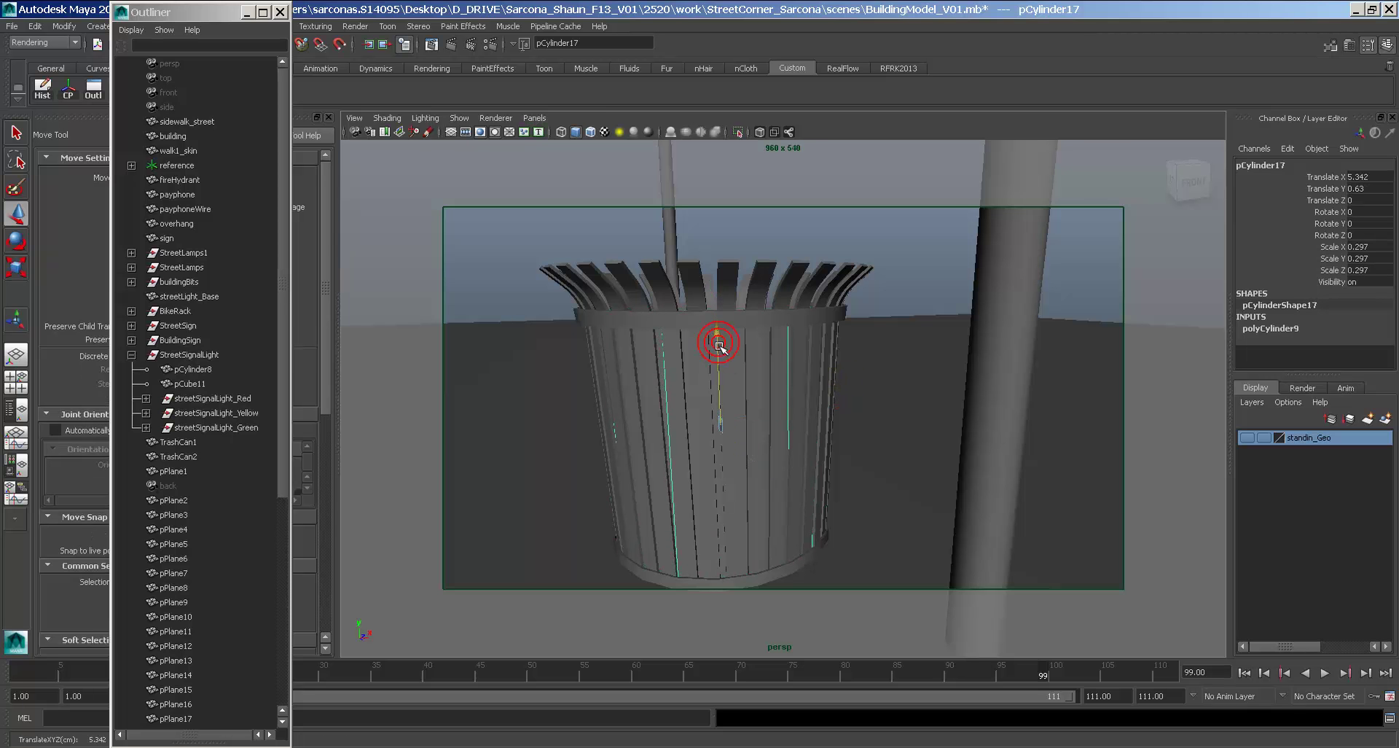
Select the cylinder's top face and scale it outward to meet the surrounding slats.
left_click_drag(735, 338, 763, 372, "alt")
right_click_drag(732, 353, 731, 402)
left_click(730, 362)
key("r")
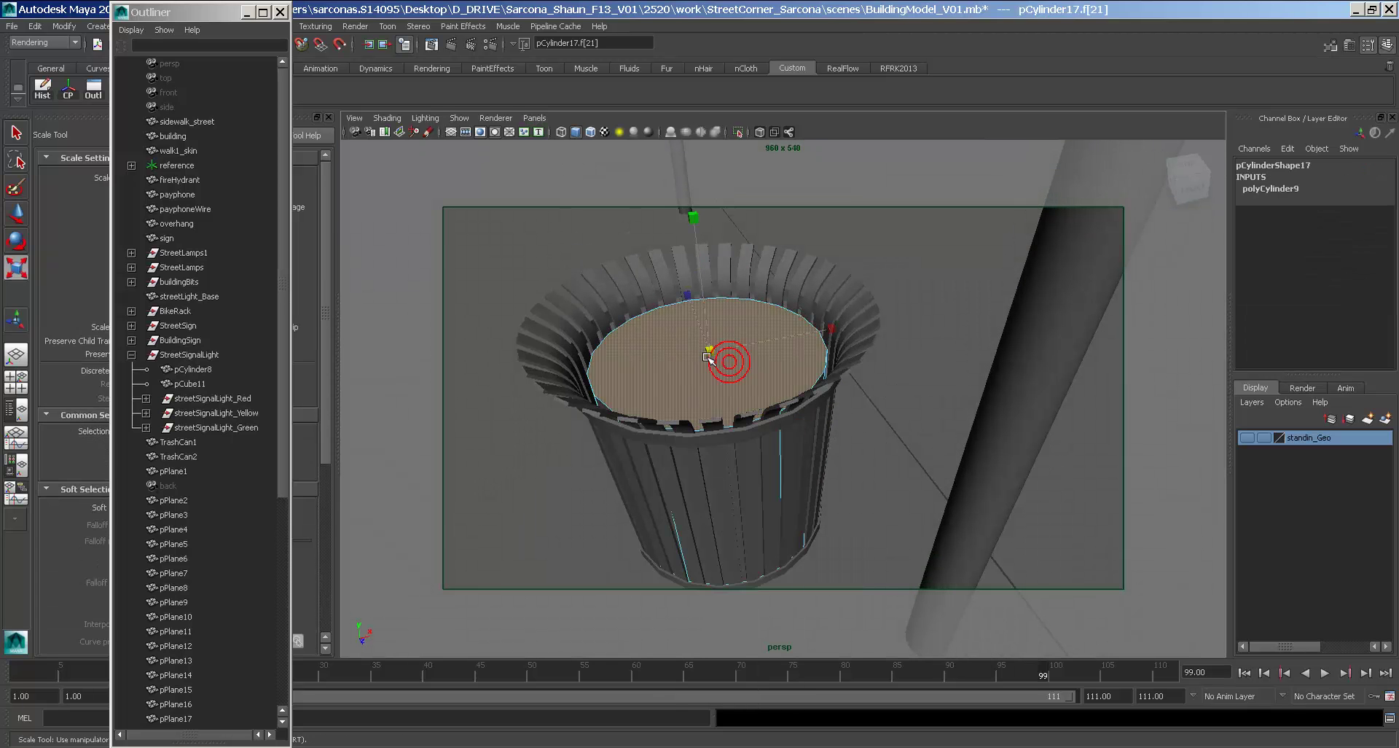
left_click_drag(708, 357, 775, 418)
key("3")
key("1")
Extrude the cylinder's top face with an offset of 0.15, checking the lid proportions against the reference photo.
key("space")
left_click(656, 374)
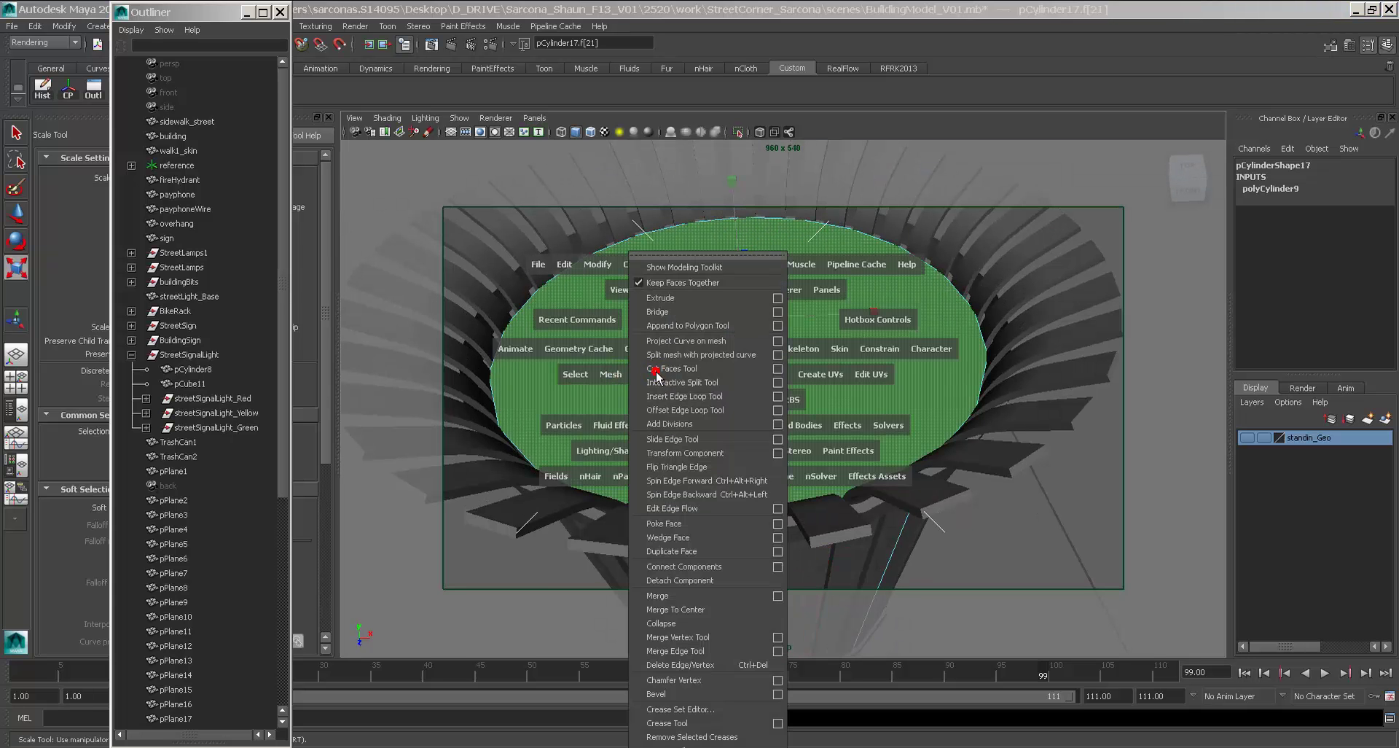
left_click(687, 299)
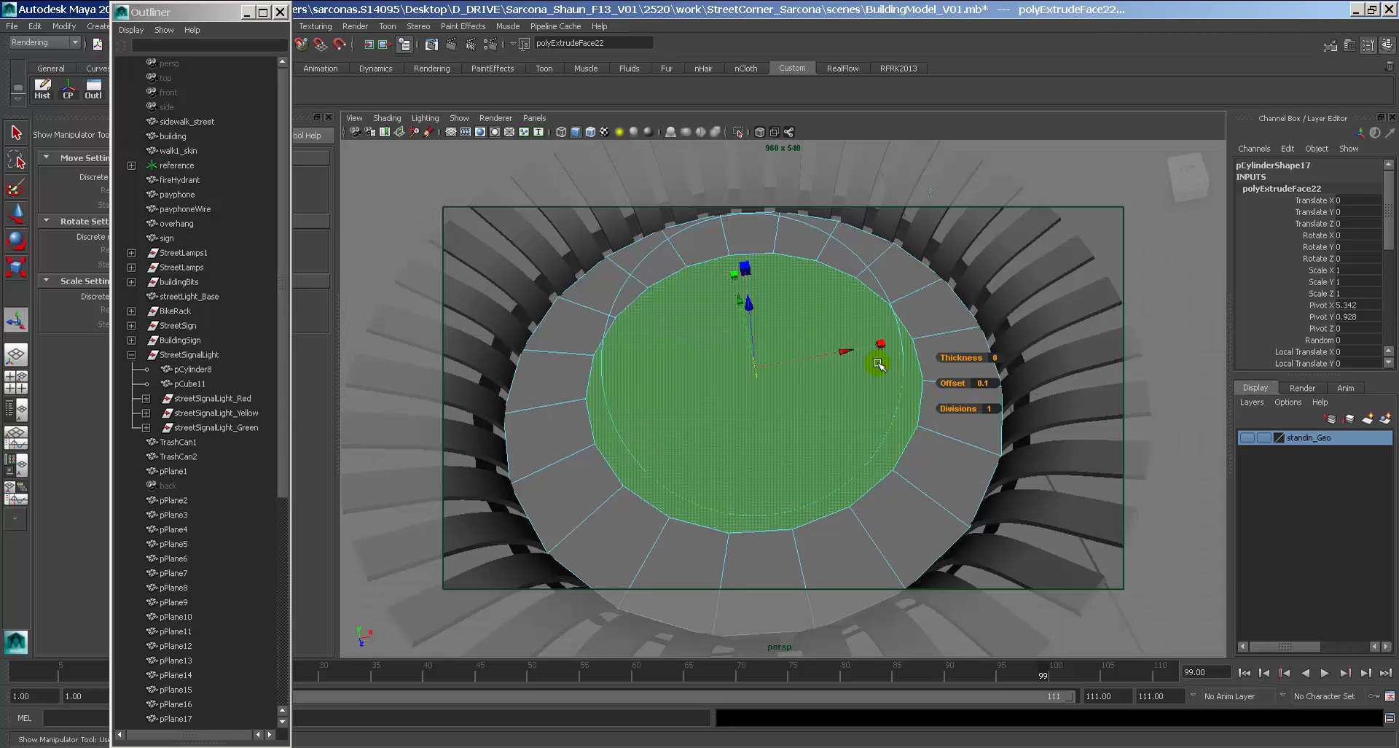
key("alt+Tab")
key("alt+Tab")
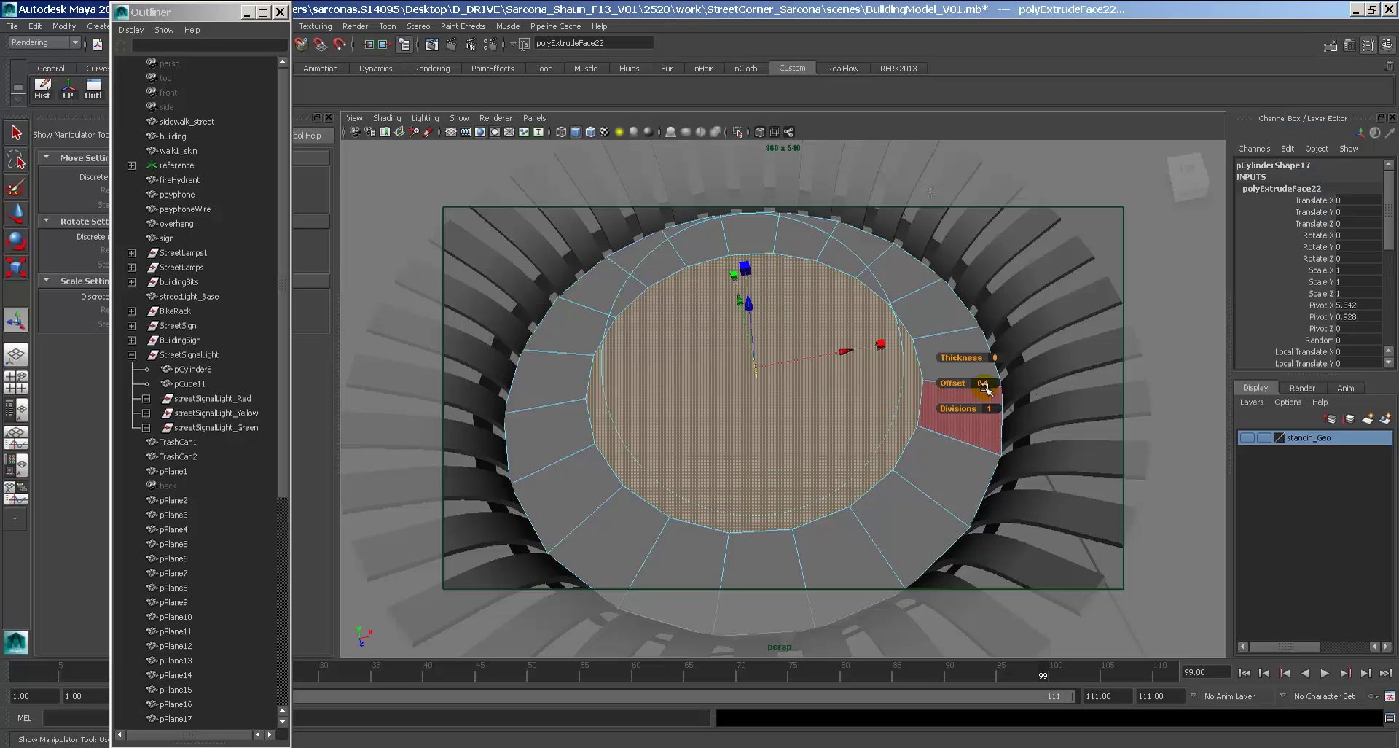
key("Return")
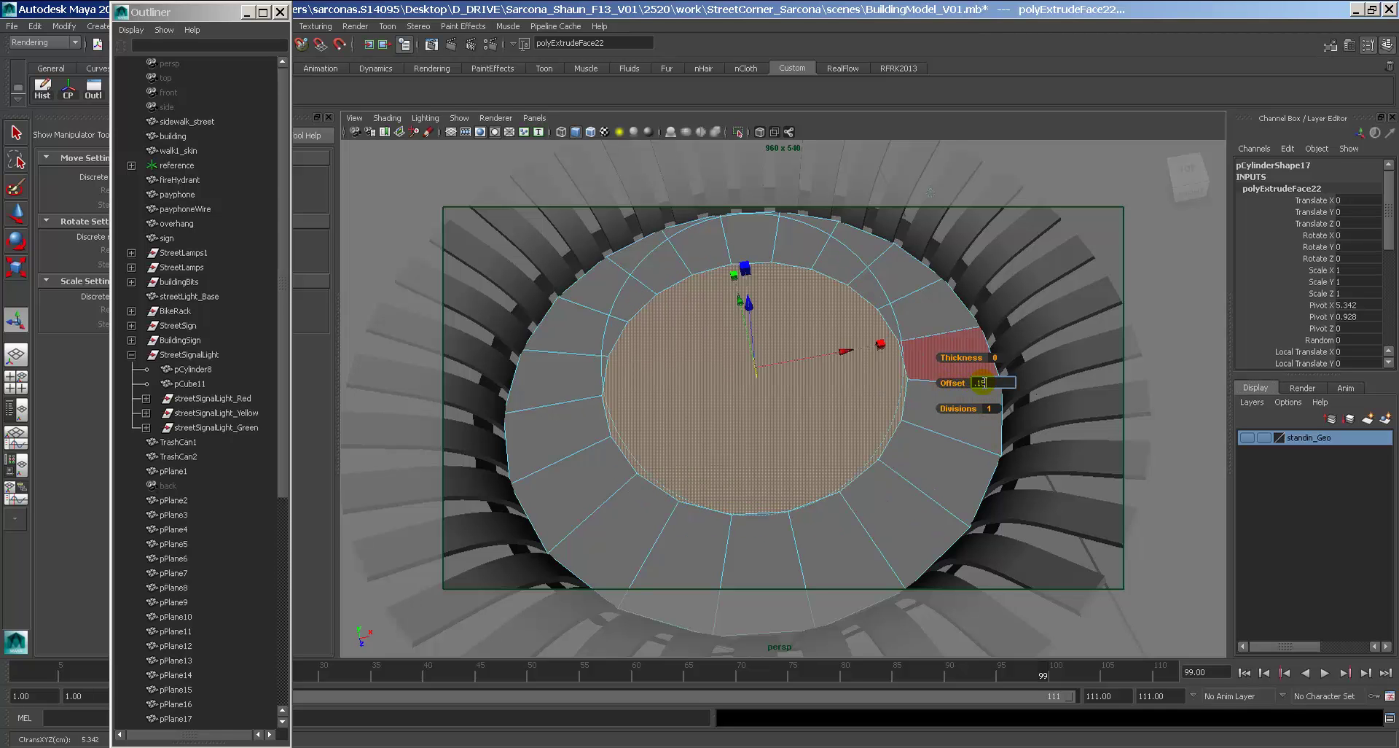
key("Return")
Extrude the inner lid face again and raise it slightly above the surrounding surface.
left_click_drag(820, 378, 818, 392, "alt")
key("g")
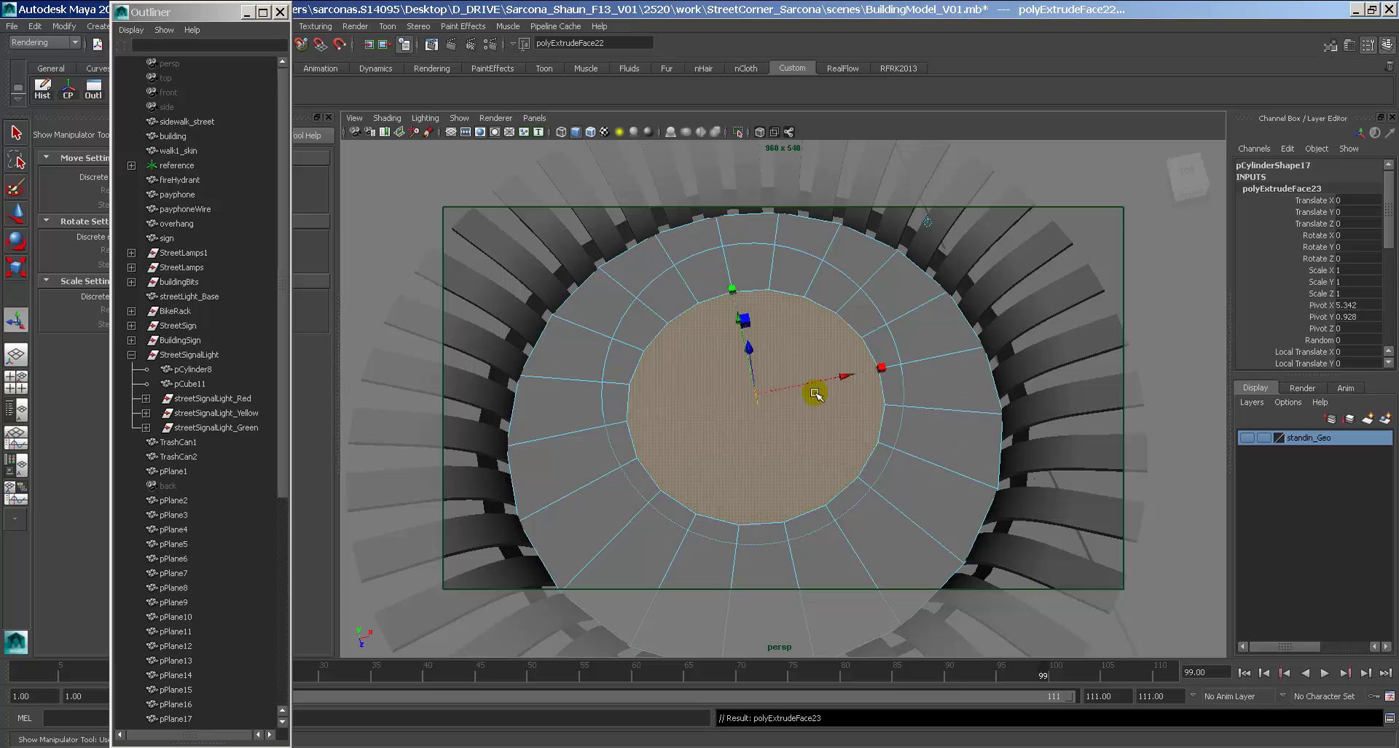
left_click_drag(747, 350, 801, 328, "alt")
Extrude the raised centre face inward with an offset of 0.05 to form the rim of the opening.
key("g")
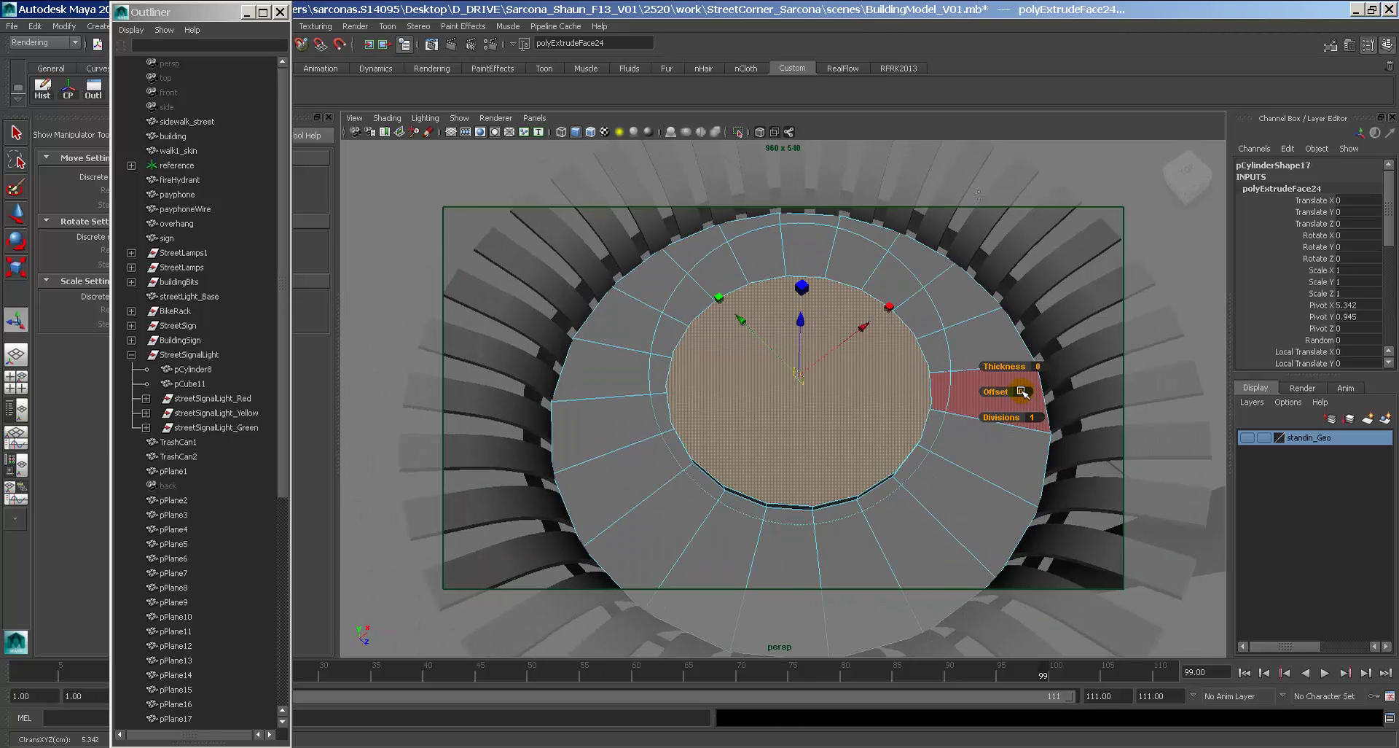
key("2")
key("1")
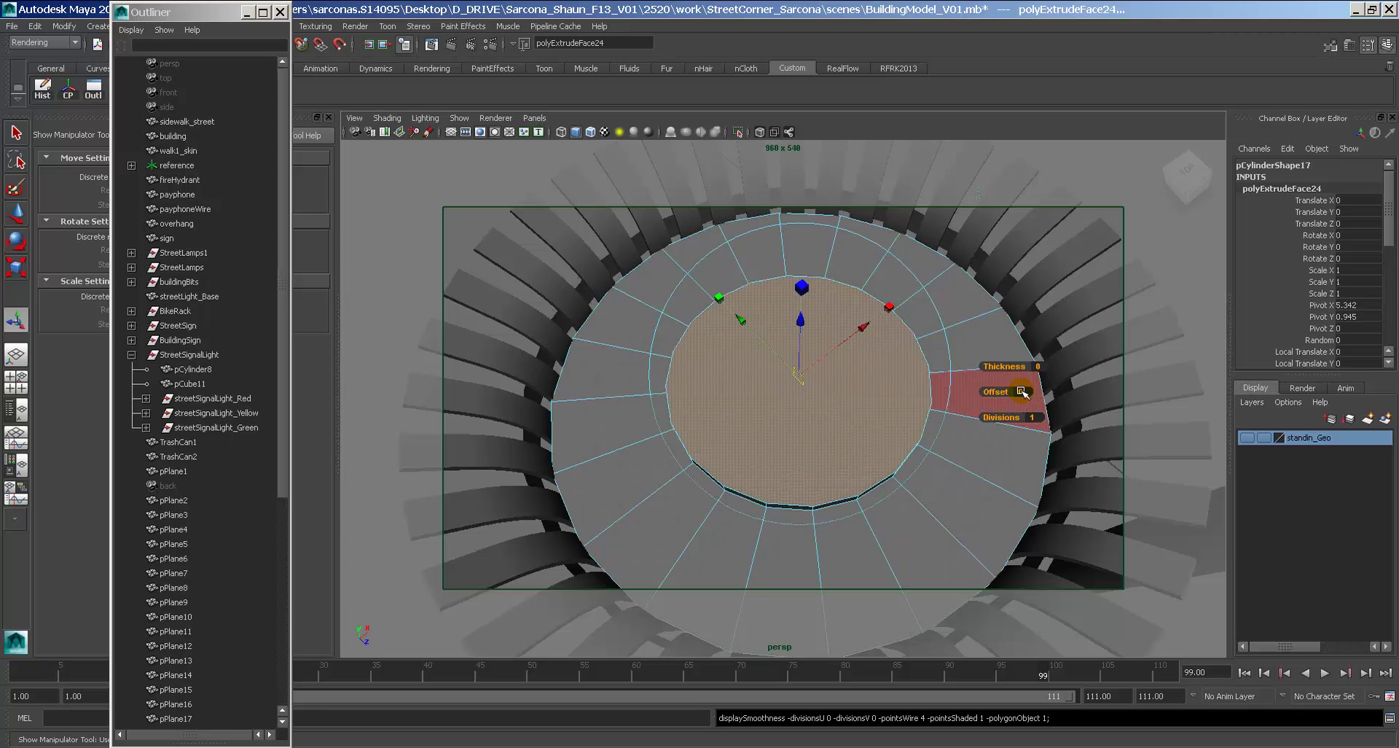
left_click(1022, 392)
type("1")
key("Return")
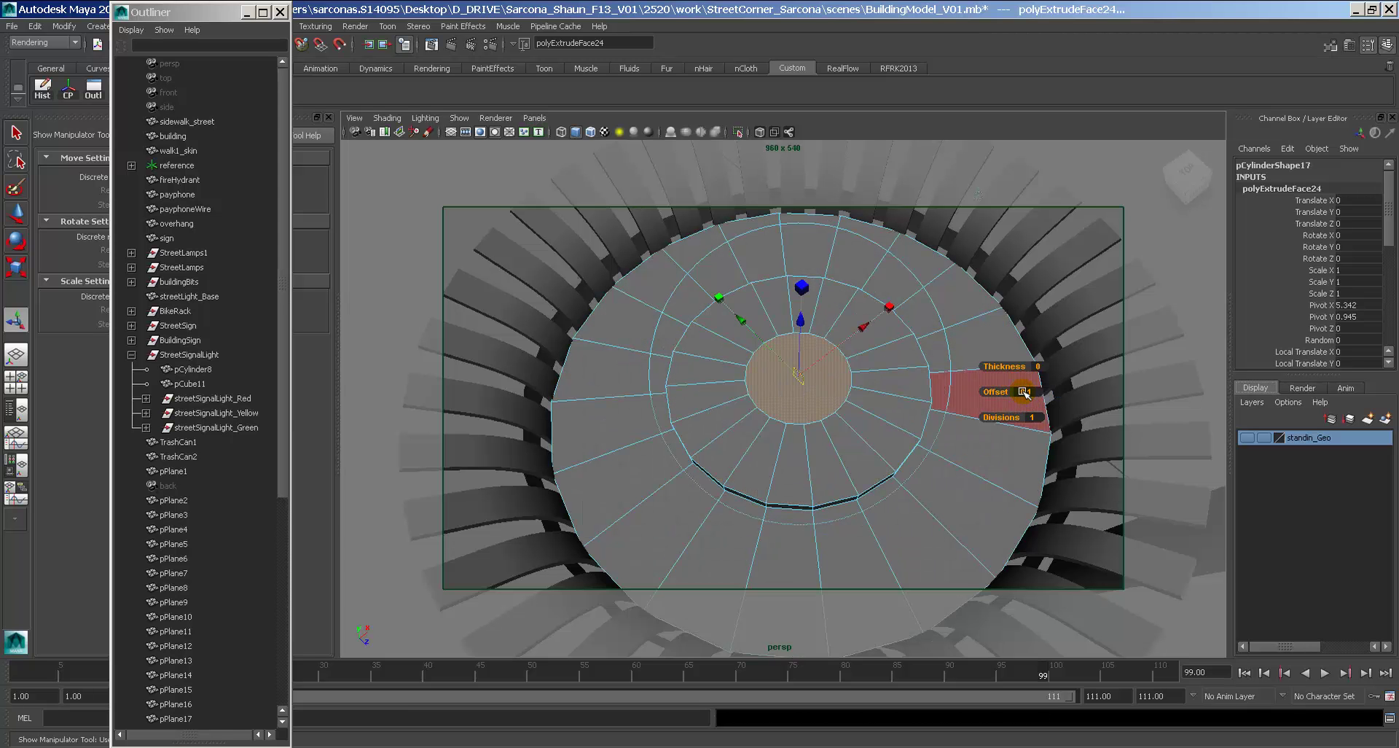
left_click(1022, 392)
type(".05")
key("Return")
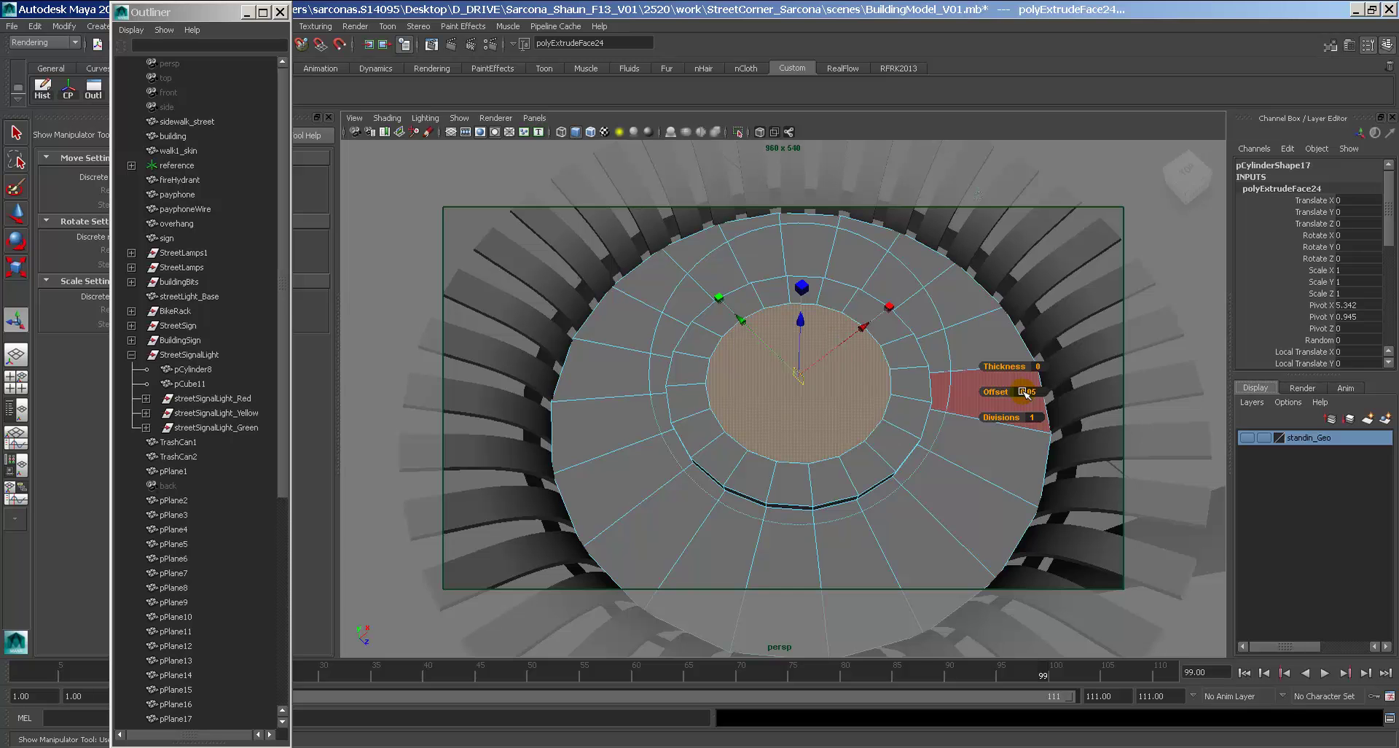
Extrude the centre face down into the can and delete it to leave an open hole.
left_click_drag(889, 393, 882, 398, "alt")
key("g")
left_click_drag(791, 334, 852, 375)
key("Delete")
Insert two edge loops around the flat outer part of the lid with the Insert Edge Loop Tool.
right_click_drag(649, 335, 657, 317)
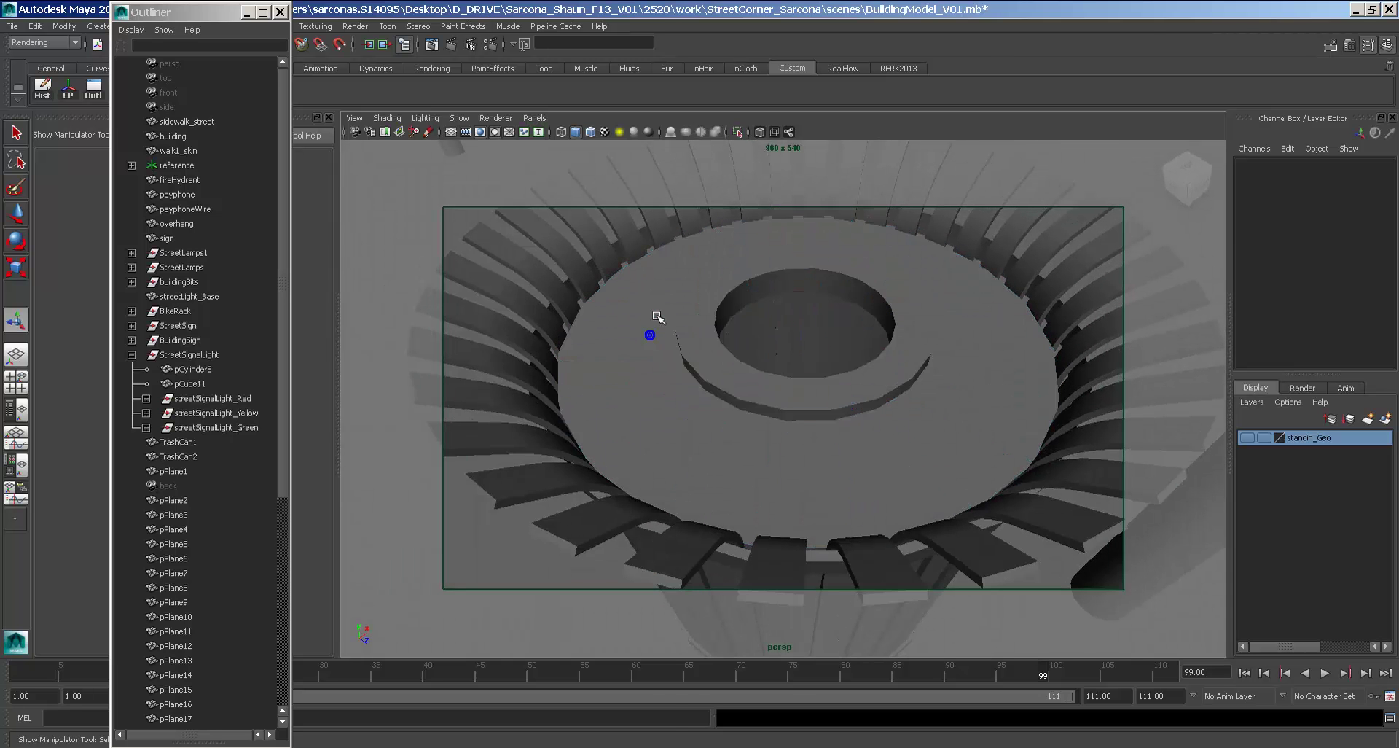
left_click(658, 317)
key("space")
left_click(551, 400)
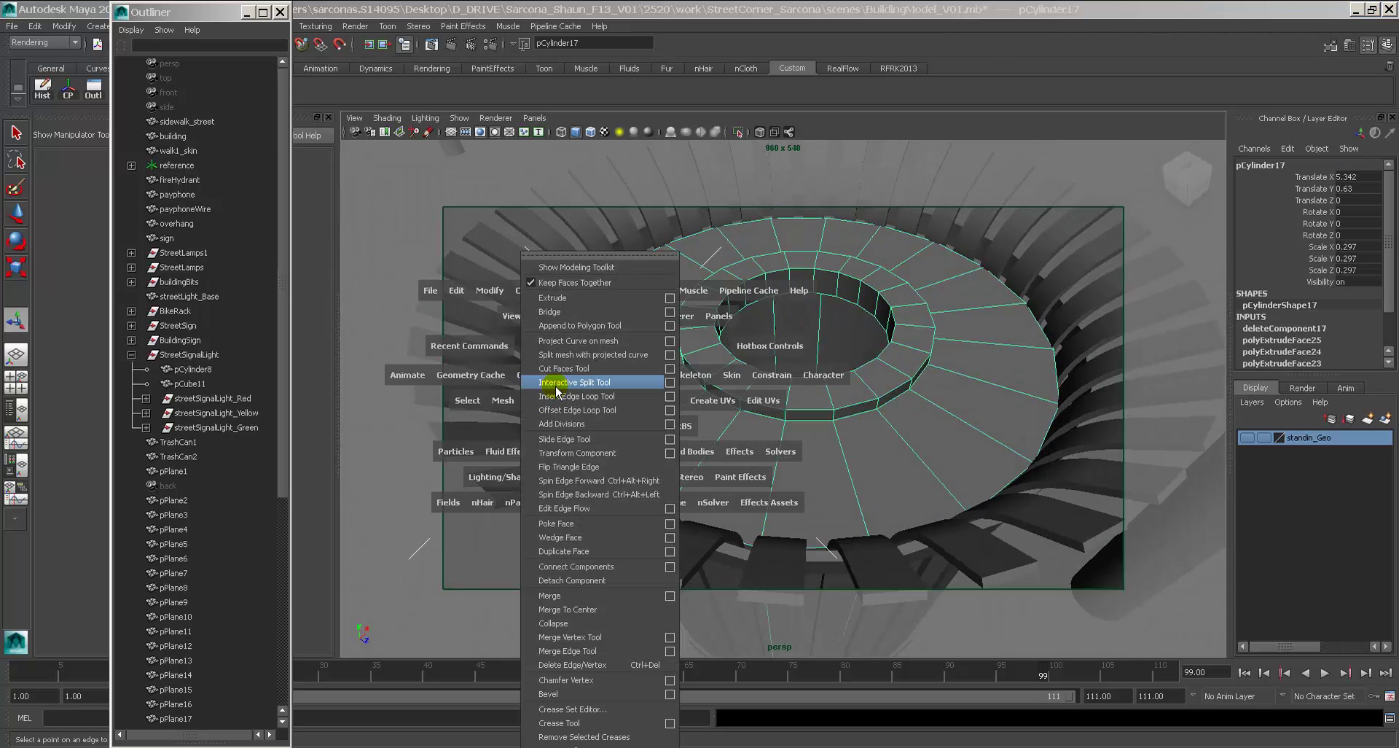
left_click(557, 396)
left_click_drag(656, 403, 666, 435)
Select the ring of faces between the two new edge loops and extrude it slightly upward.
key("w")
right_click_drag(658, 430, 634, 408)
left_click(655, 417)
double_click(641, 427)
key("space")
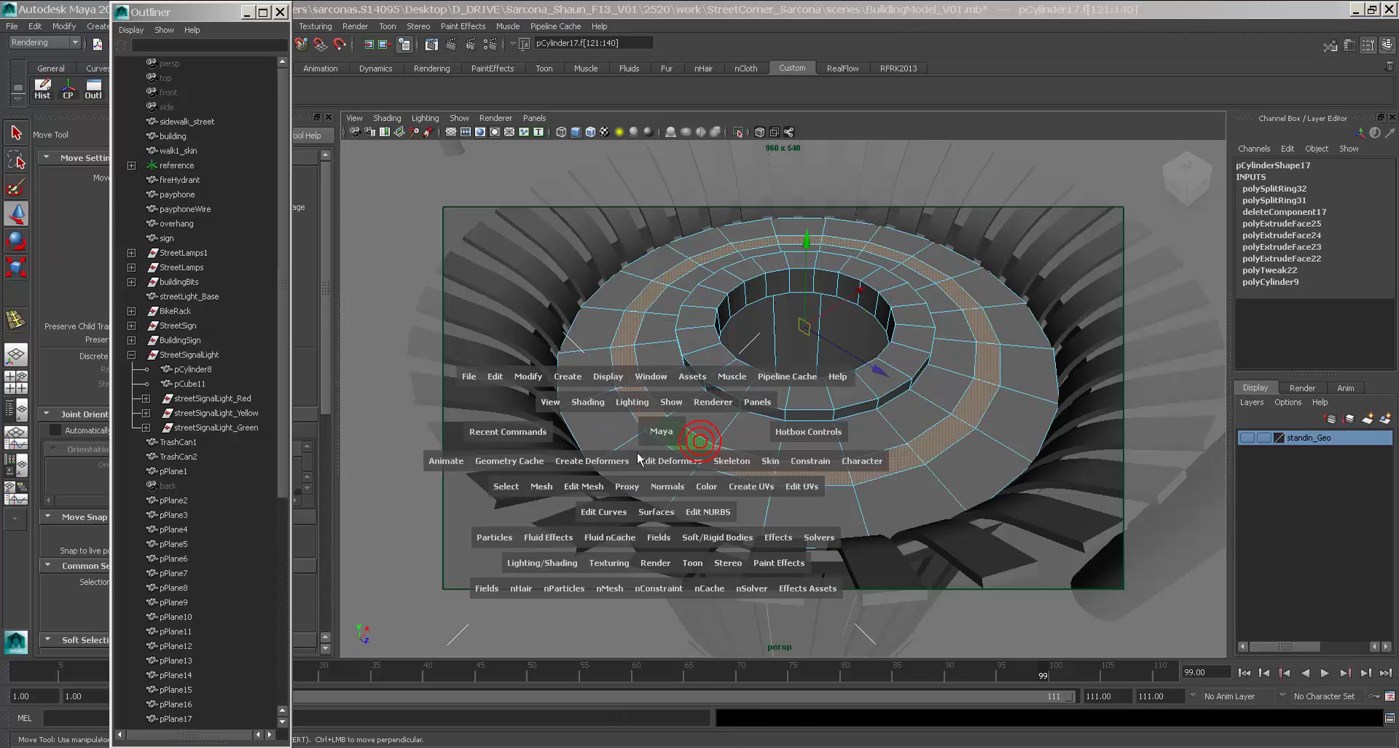
left_click(589, 486)
left_click(620, 298)
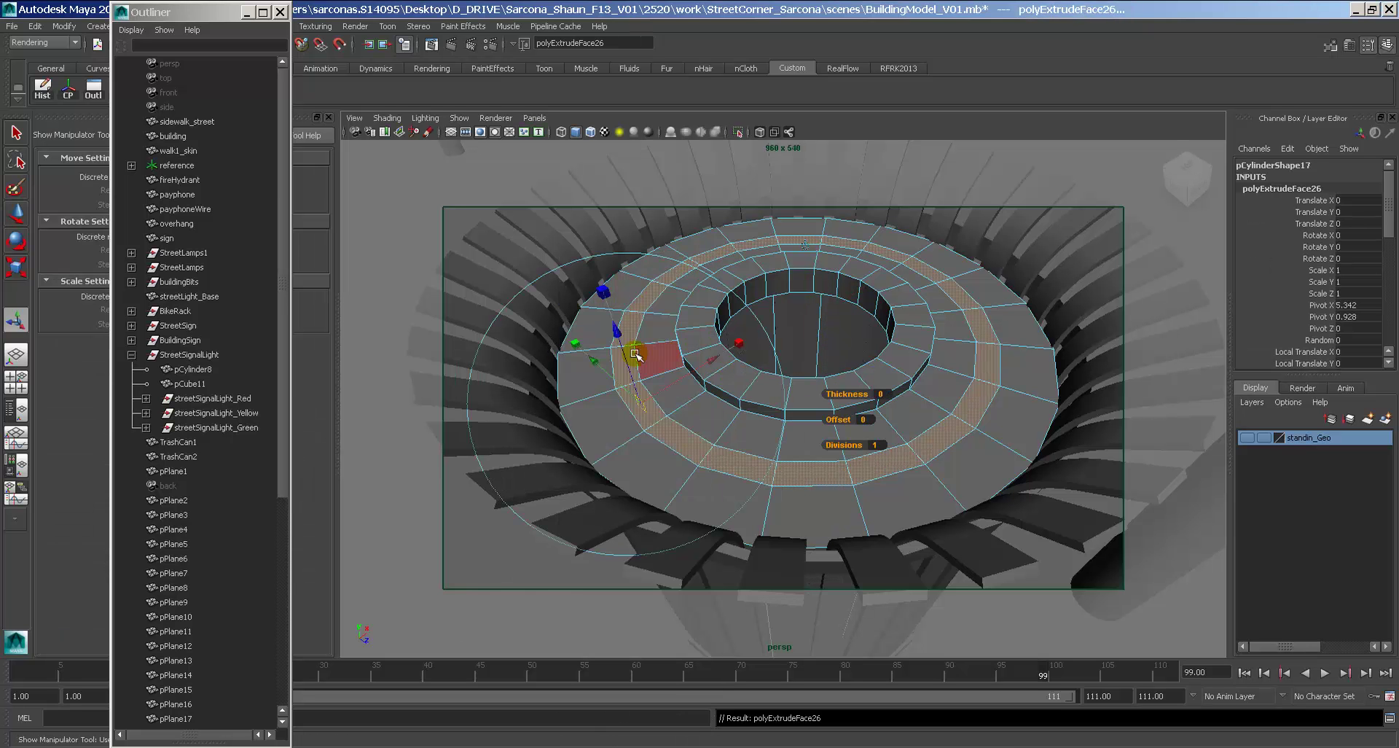
left_click_drag(618, 337, 689, 321)
key("w")
left_click(701, 312)
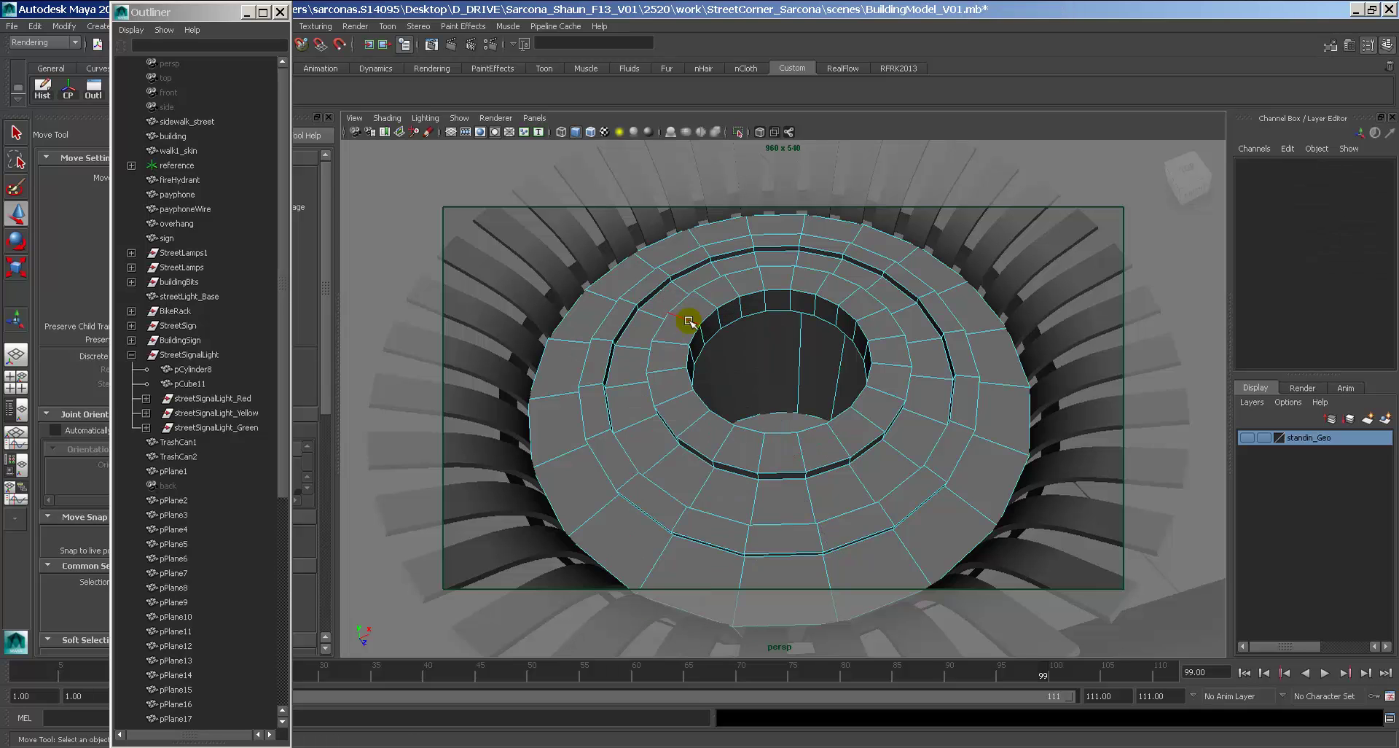
double_click(707, 319)
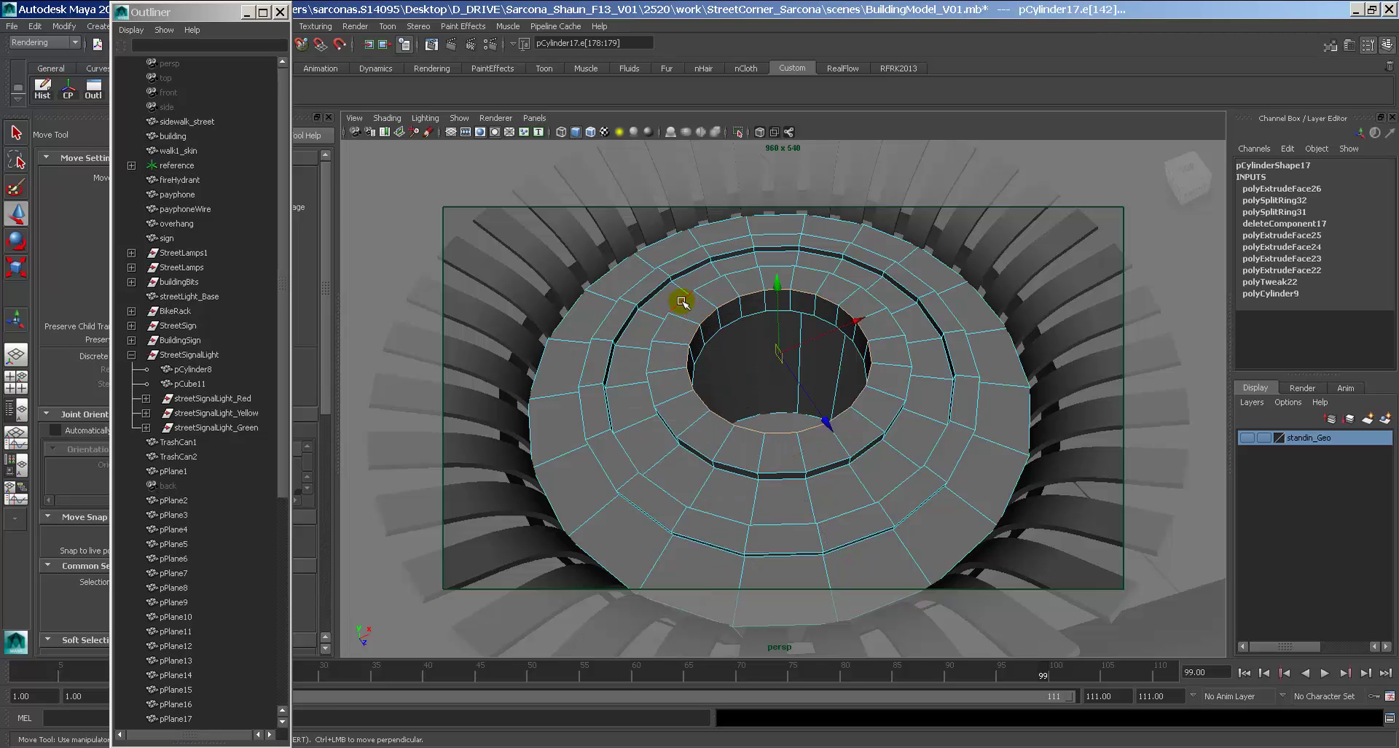
left_click(680, 313)
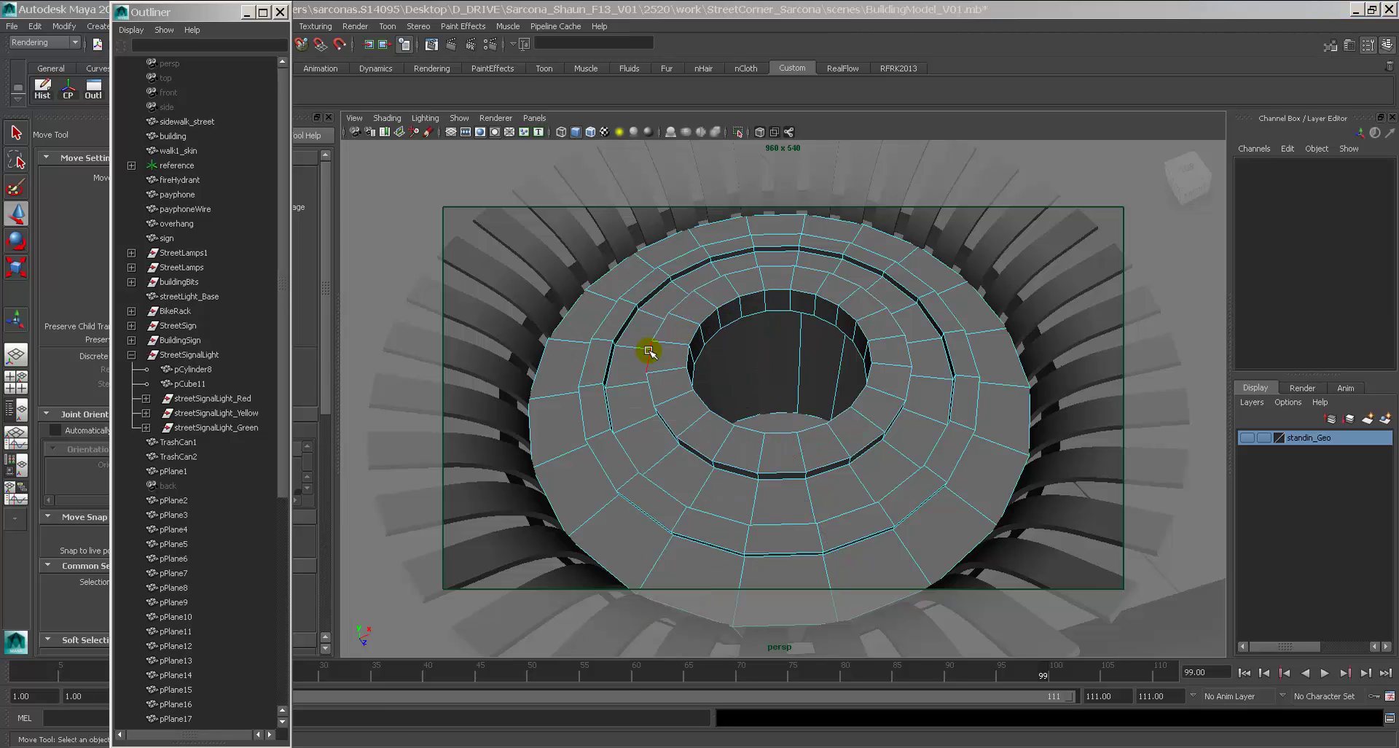
key("space")
right_click_drag(638, 355, 796, 361, "alt")
key("f")
key("ctrl+z")
key("ctrl+z")
key("ctrl+z")
key("ctrl+z")
key("ctrl+z")
key("ctrl+z")
key("ctrl+z")
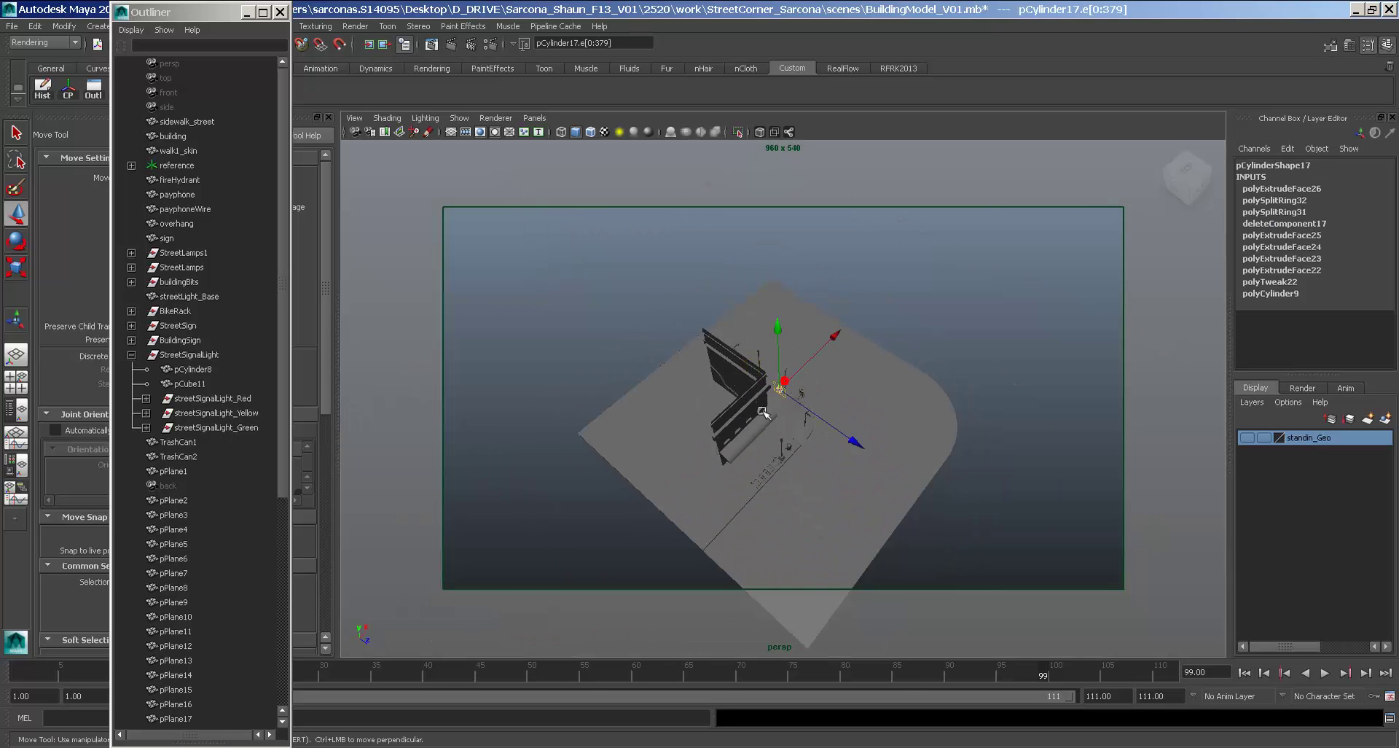
Select the edge loops along the lid's raised ring and raised centre, and bevel them with an offset of 0.2.
double_click(760, 399)
right_click_drag(760, 399, 918, 406, "alt")
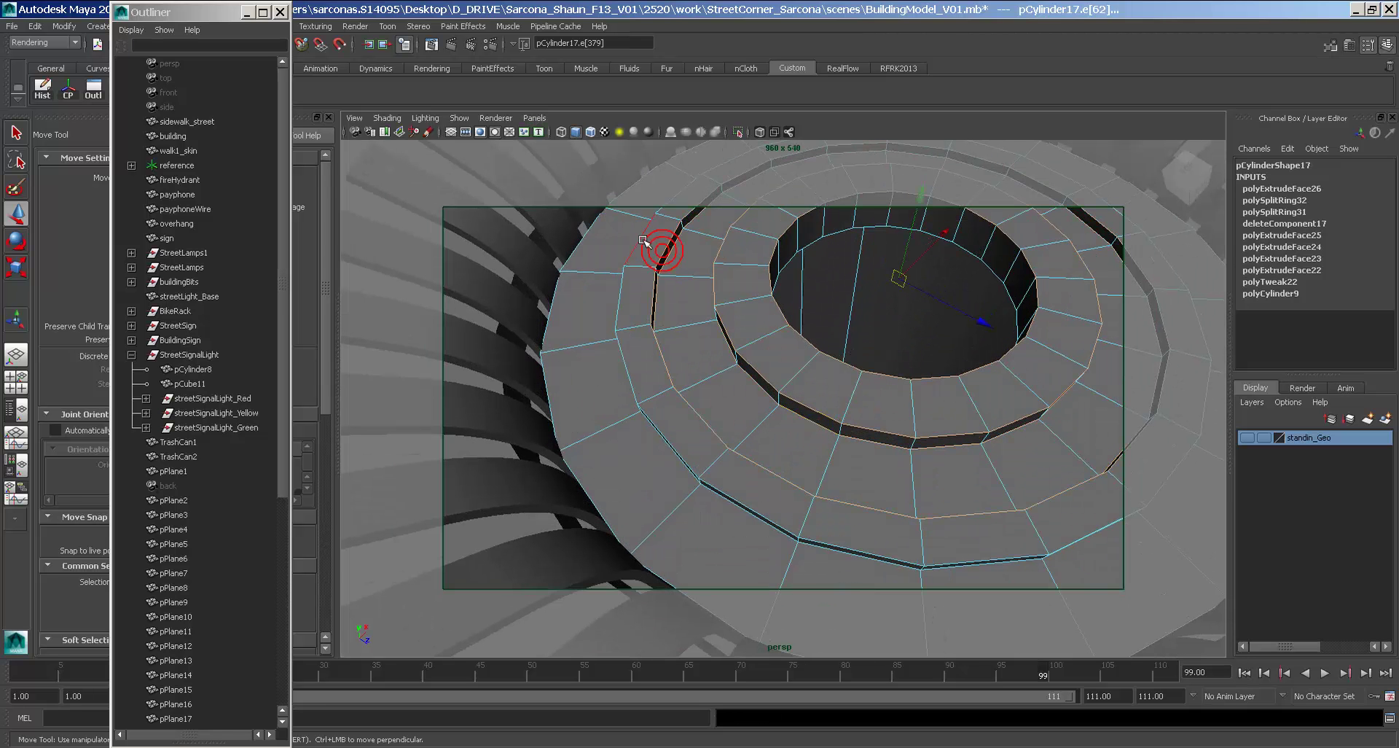
left_click(591, 501, "shift")
key("ctrl+z")
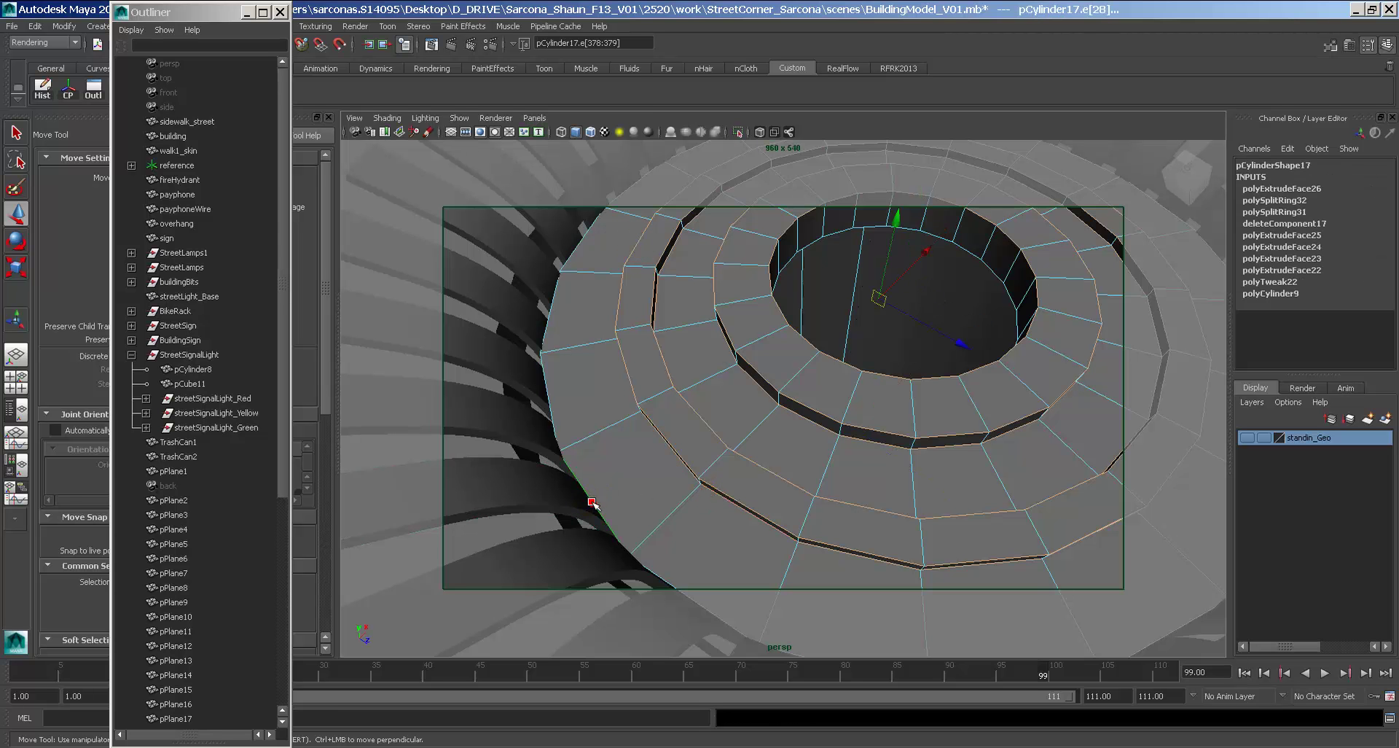
key("space")
left_click_drag(570, 461, 609, 679)
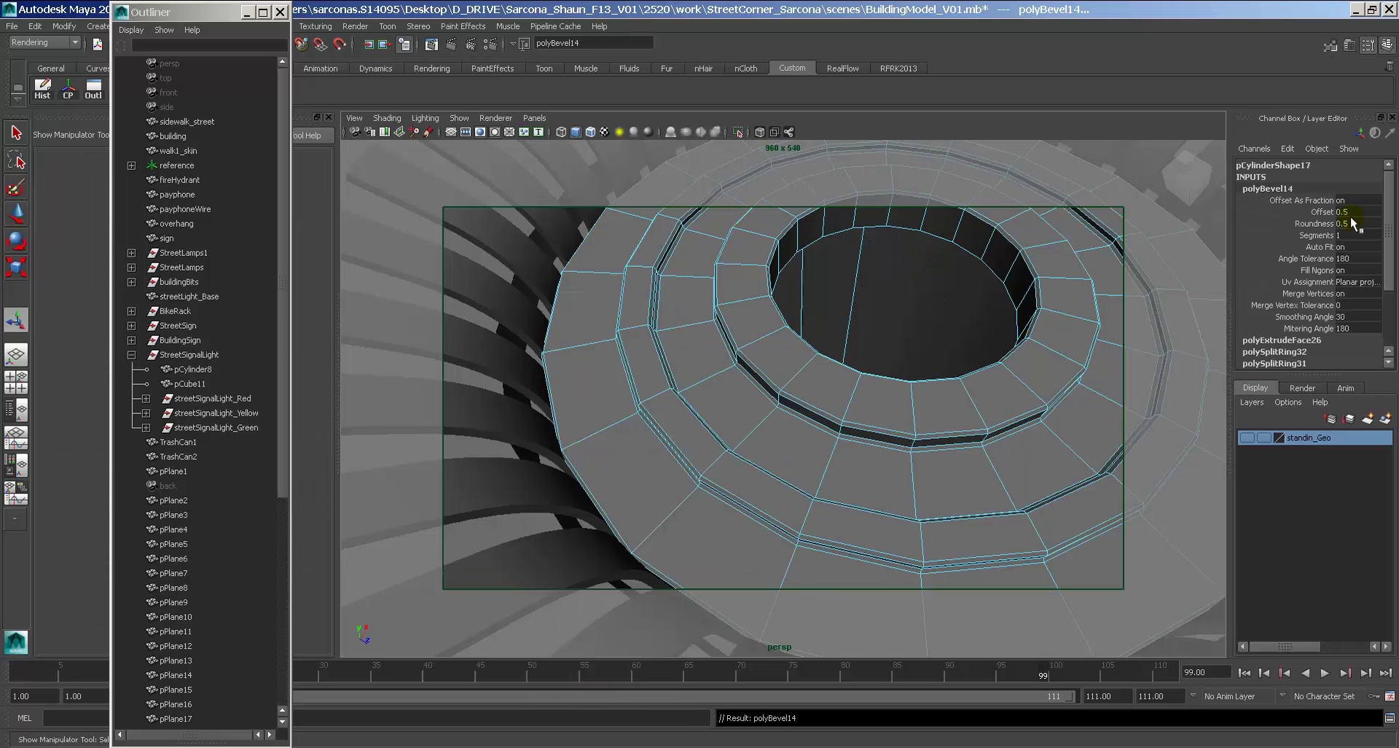
type("0.2")
key("Return")
right_click_drag(1007, 378, 1066, 349)
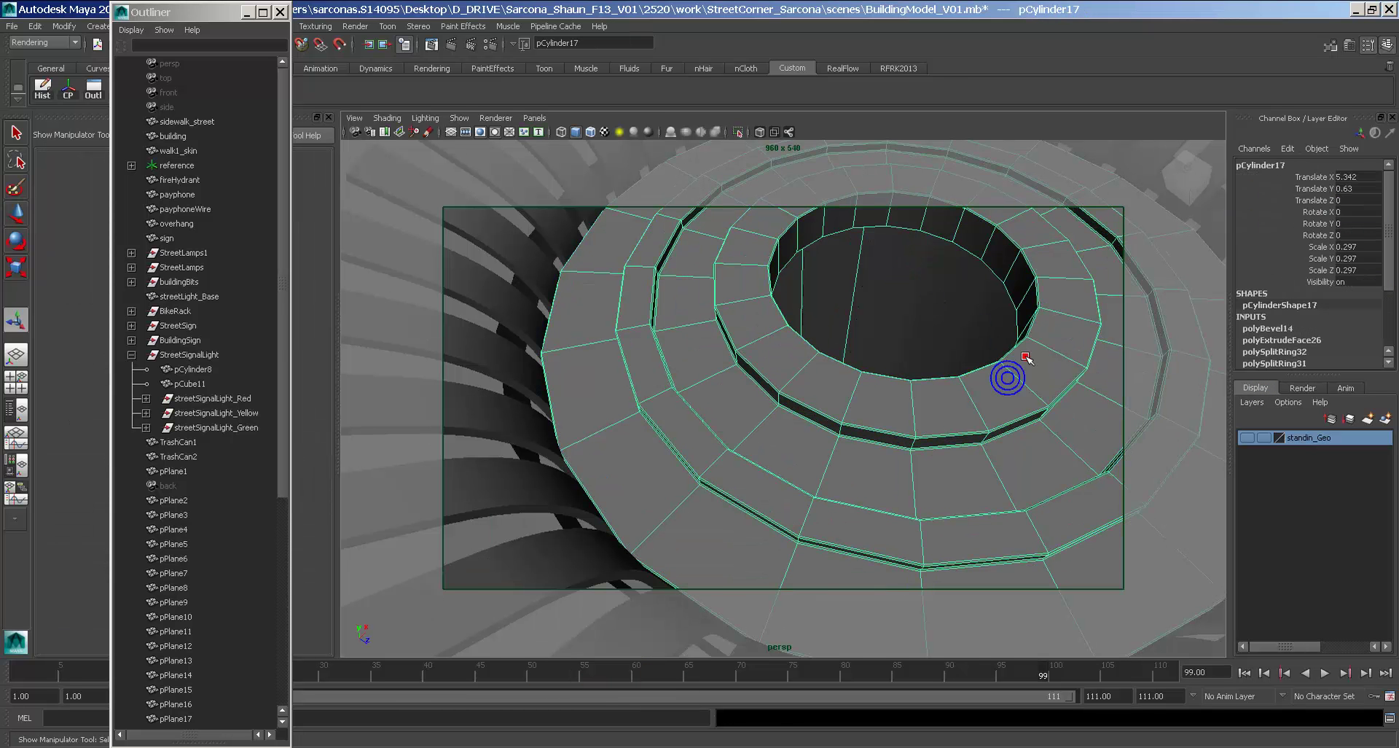
Delete the inner cylinder's bottom cap face, using wireframe display to reach it, and return to shaded display.
scroll(1019, 357, "down", 8)
left_click(1014, 333)
left_click_drag(995, 325, 801, 358, "alt")
key("1")
left_click(817, 382)
right_click_drag(801, 358, 803, 389)
left_click_drag(802, 393, 797, 309, "alt")
key("4")
left_click(790, 478)
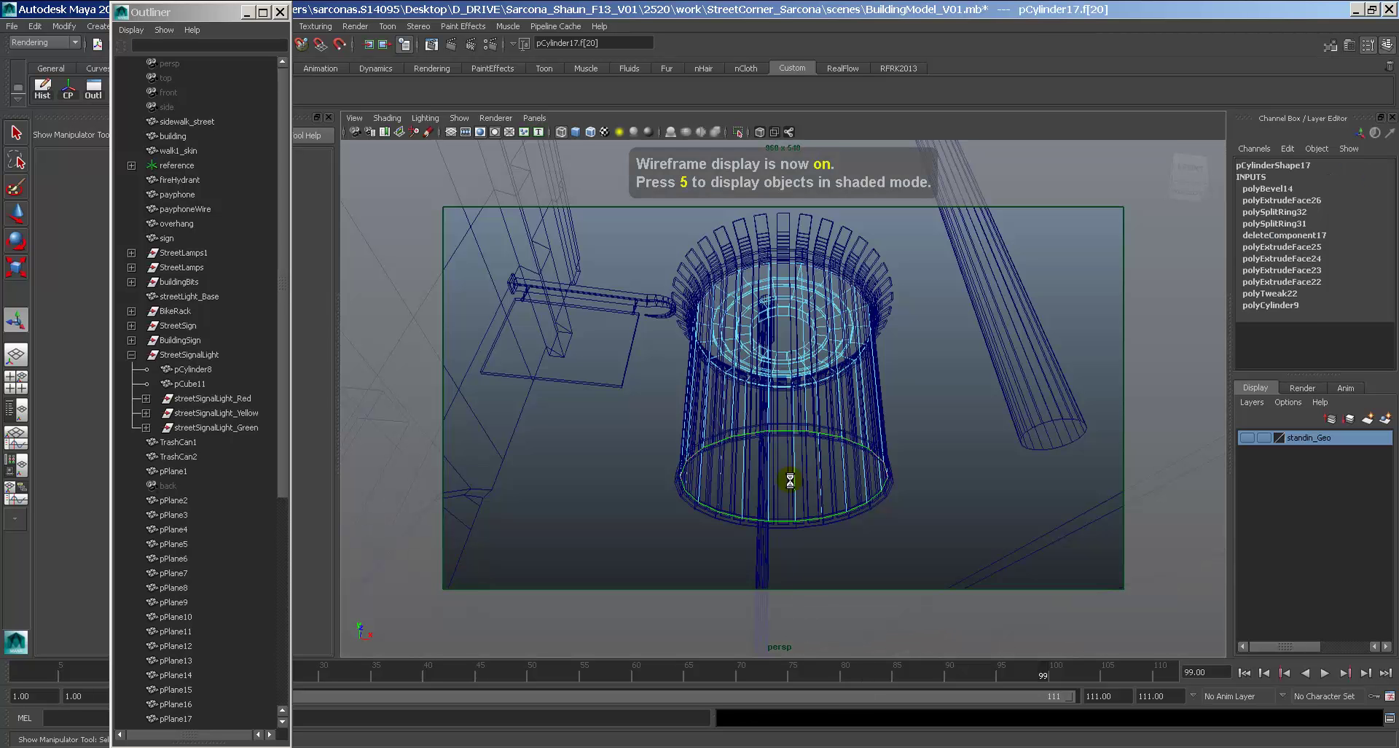
key("Delete")
key("5")
Compare the trash can and its new lid with the reference photo in Firefox, and return to the Maya scene.
mouse_move(815, 384)
left_mouse_down("alt")
mouse_move(808, 440)
mouse_move(837, 384)
mouse_move(881, 391)
left_mouse_up("alt")
left_click(837, 381)
middle_click_drag(881, 391, 861, 421, "alt")
right_click_drag(861, 421, 962, 391, "alt")
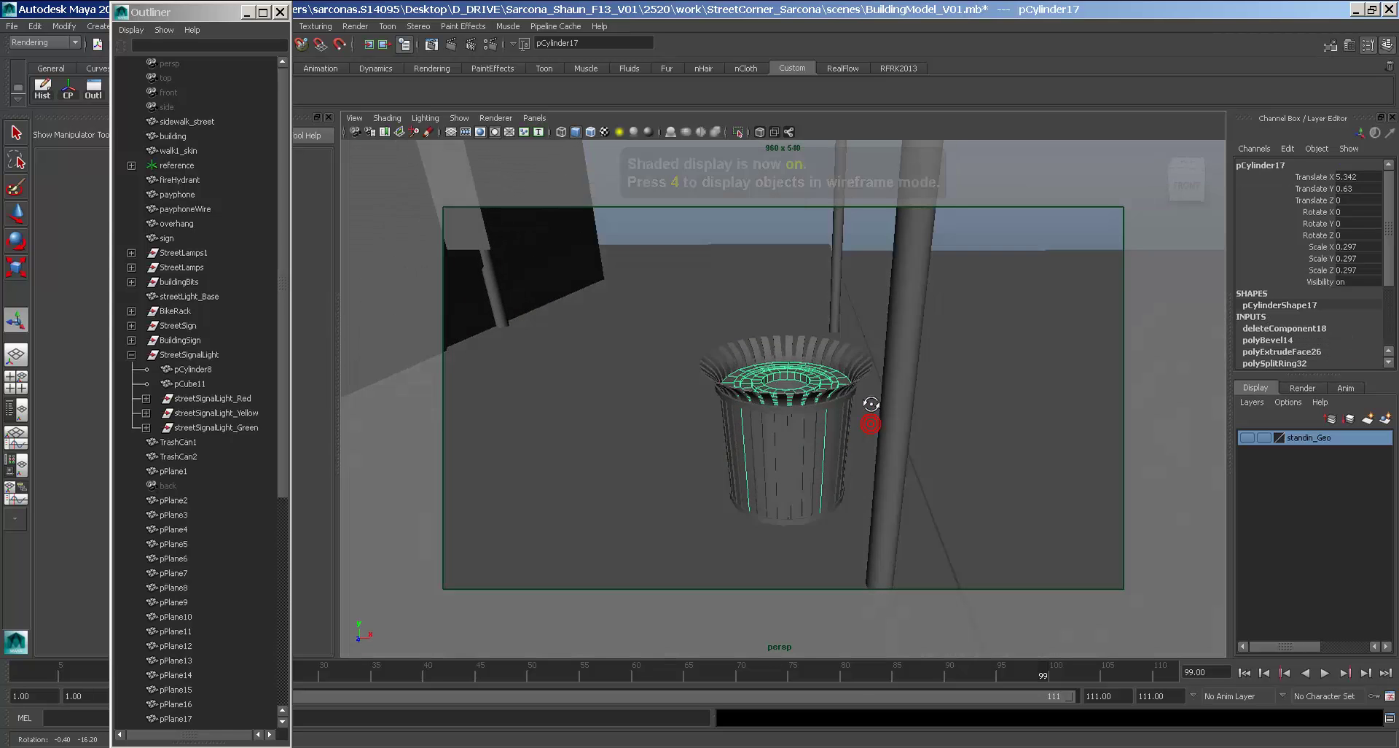
left_click_drag(962, 391, 915, 391, "alt")
key("space")
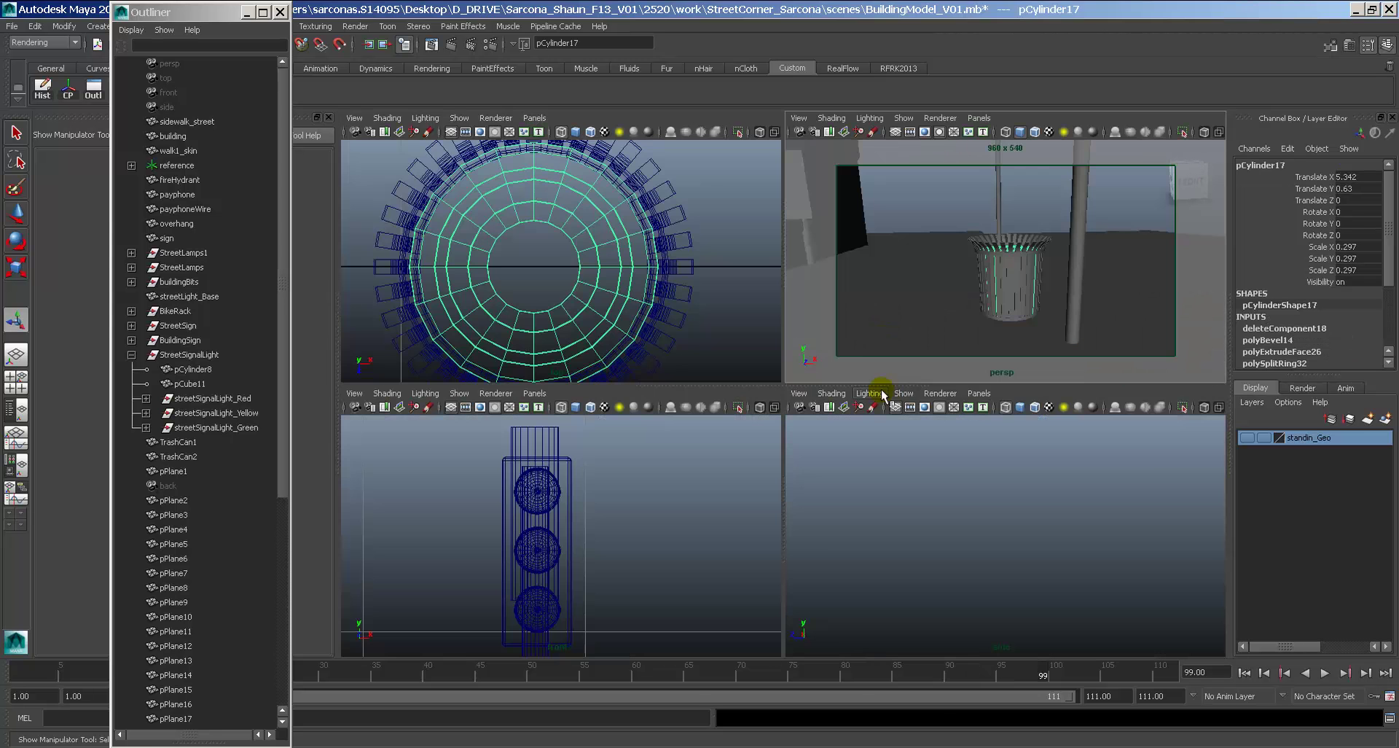
key("space")
key("alt+Tab")
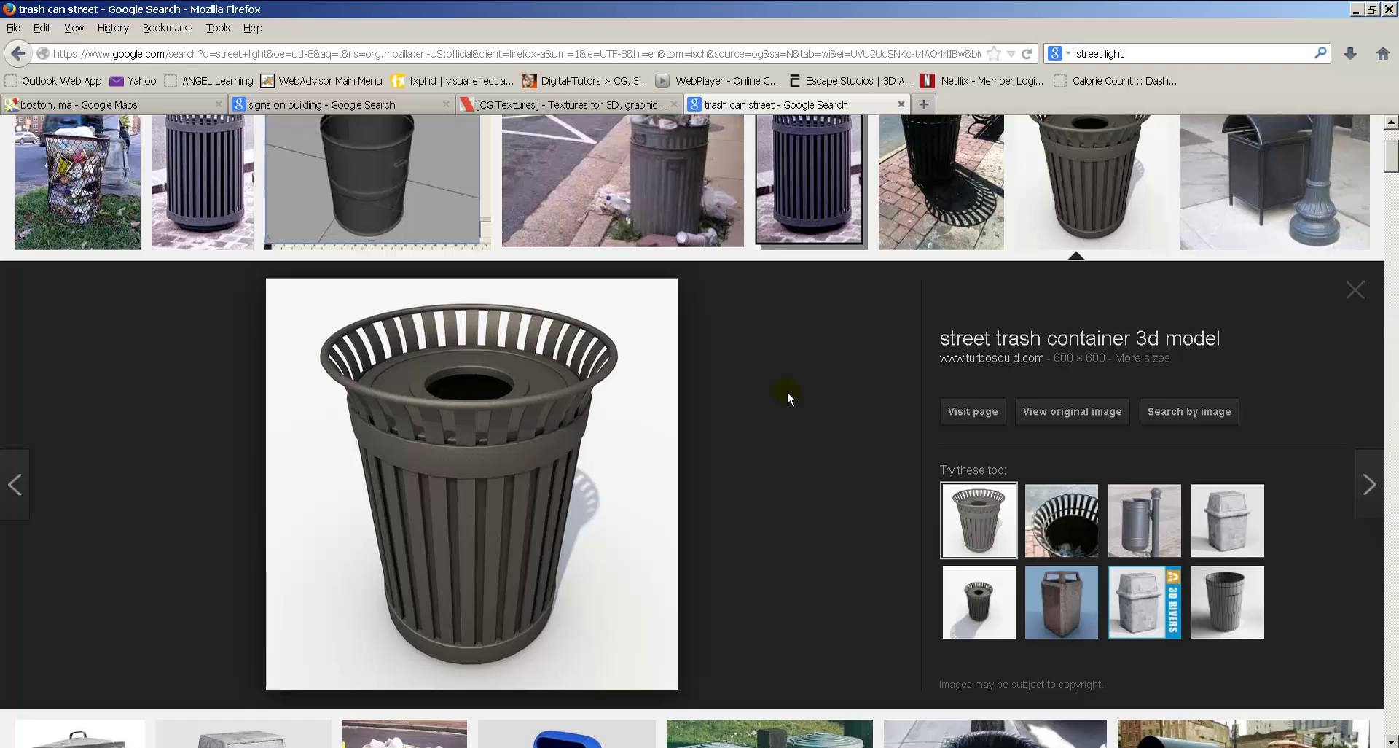
key("alt+Tab")
left_click_drag(838, 400, 742, 387, "alt")
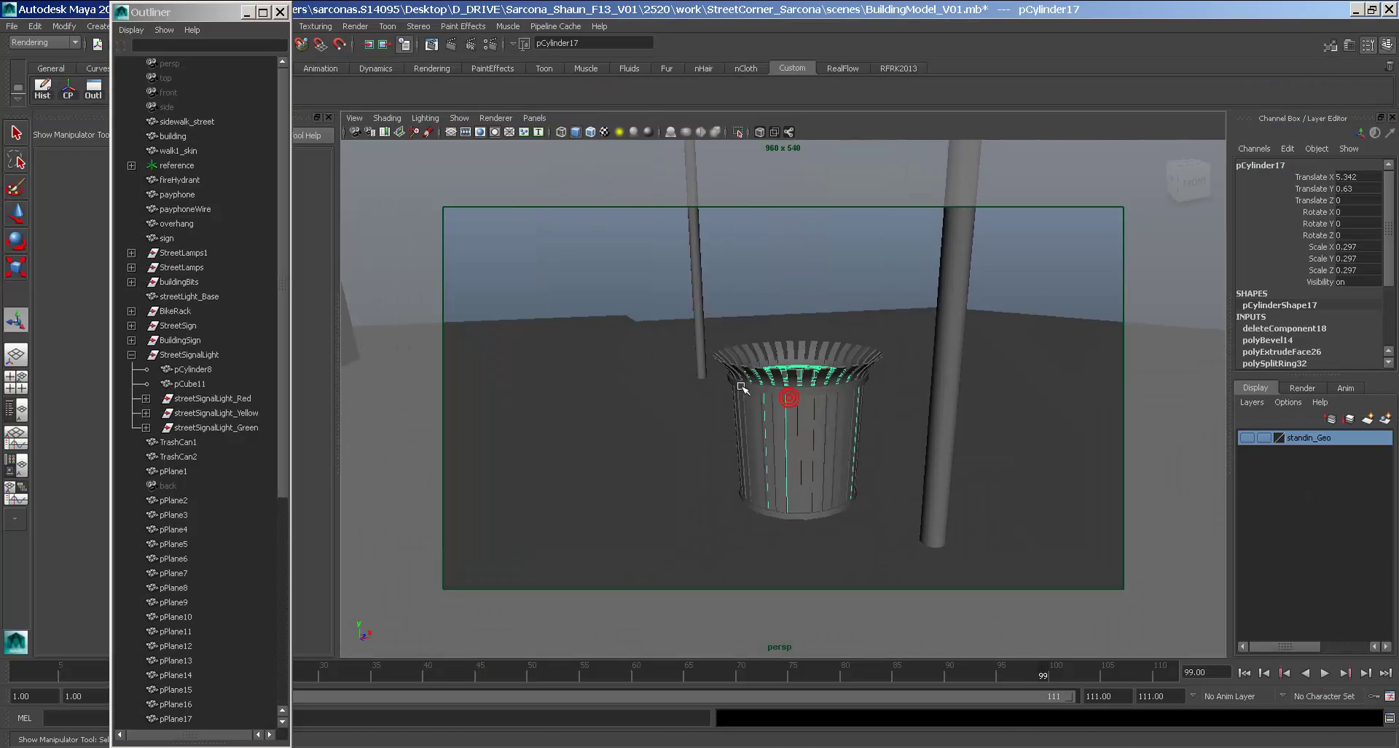
Move TrashCan1 and TrashCan2 down the Outliner to sit directly above pPlane2.
left_click(185, 456)
left_click(186, 442)
left_click(189, 456, "shift")
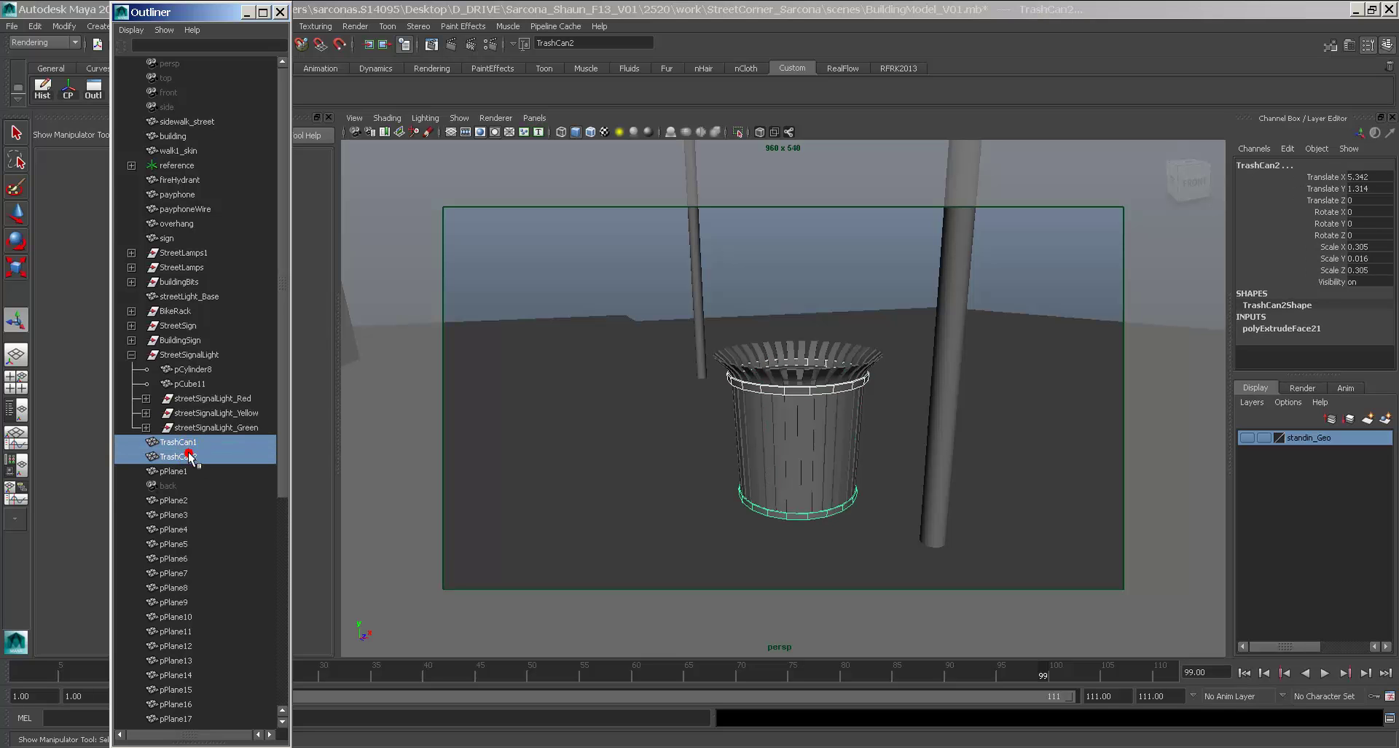
left_click_drag(186, 491, 186, 493)
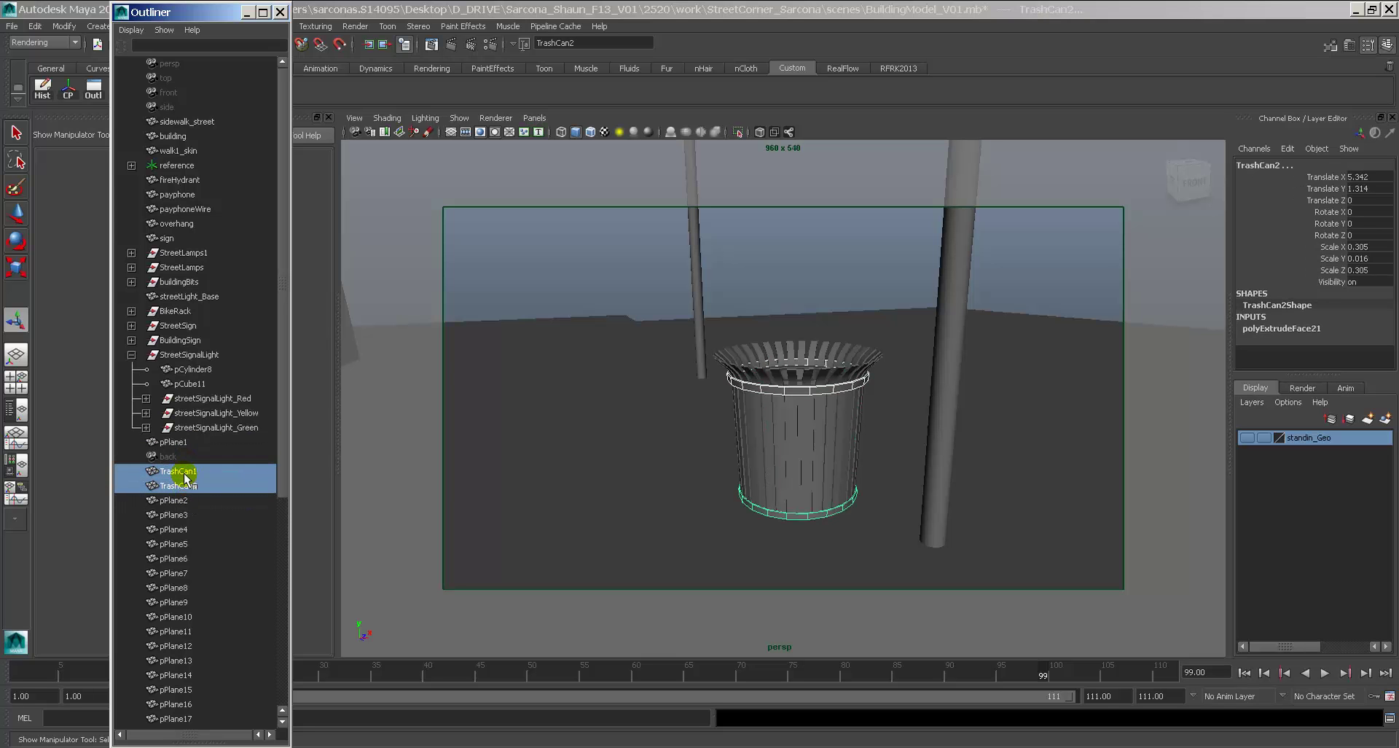
Group all the trash can parts from TrashCan1 through pCylinder17 and name the group trashCan.
left_click(186, 470)
scroll(185, 496, "down", 7)
left_click(227, 688, "shift")
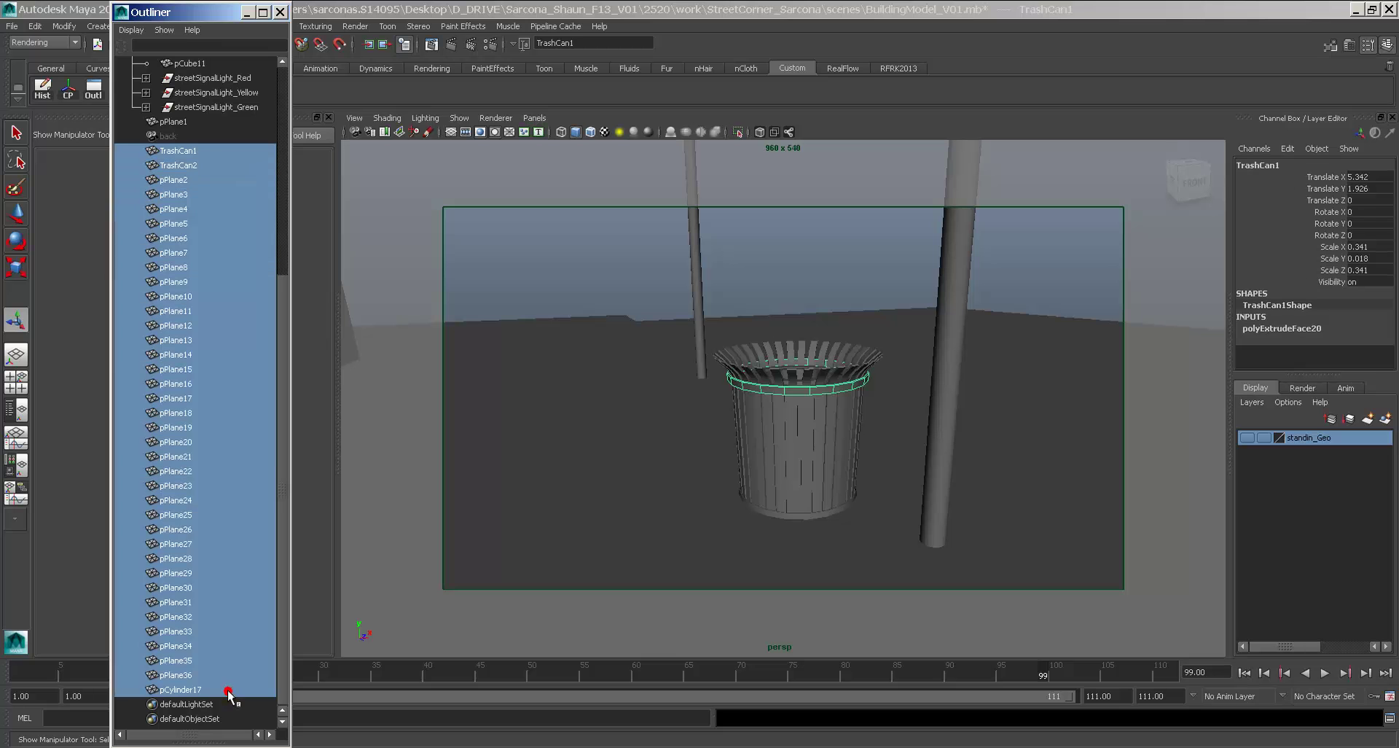
key("ctrl+g")
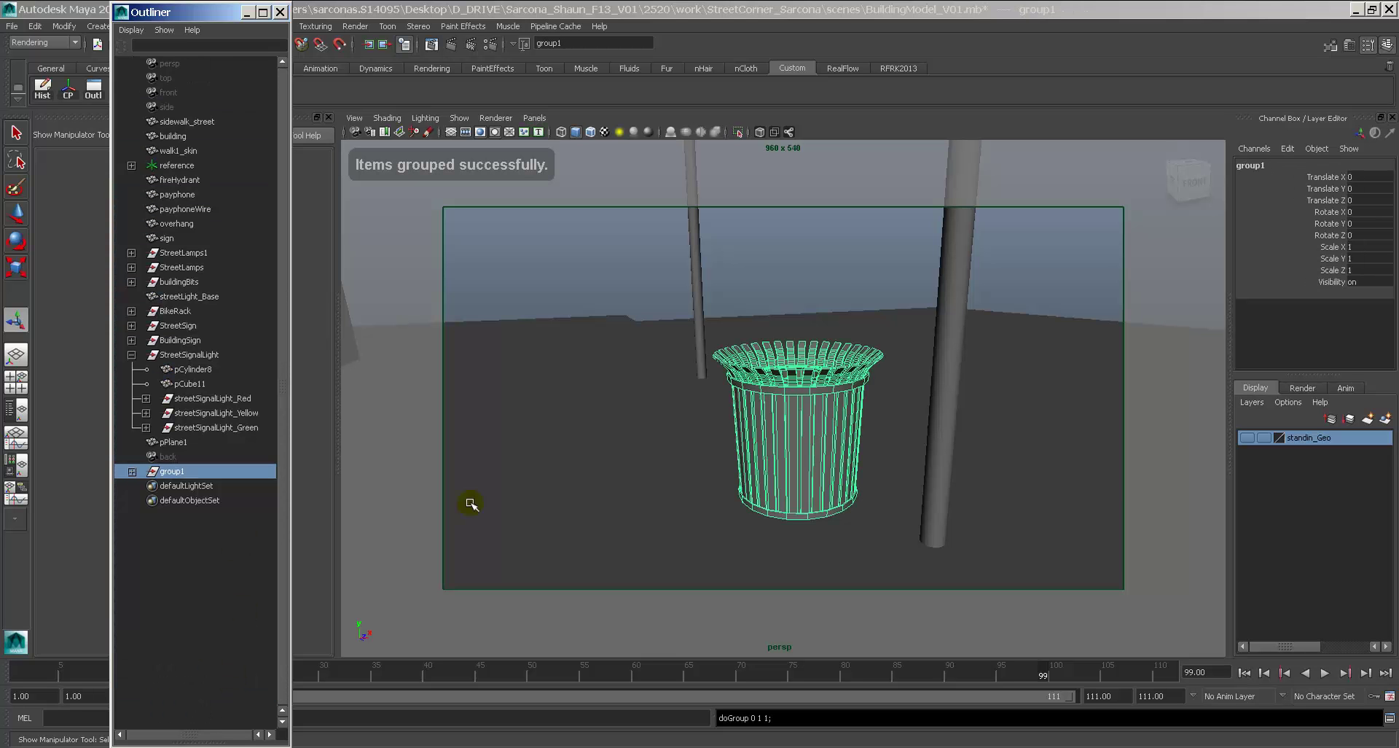
left_click(1257, 164)
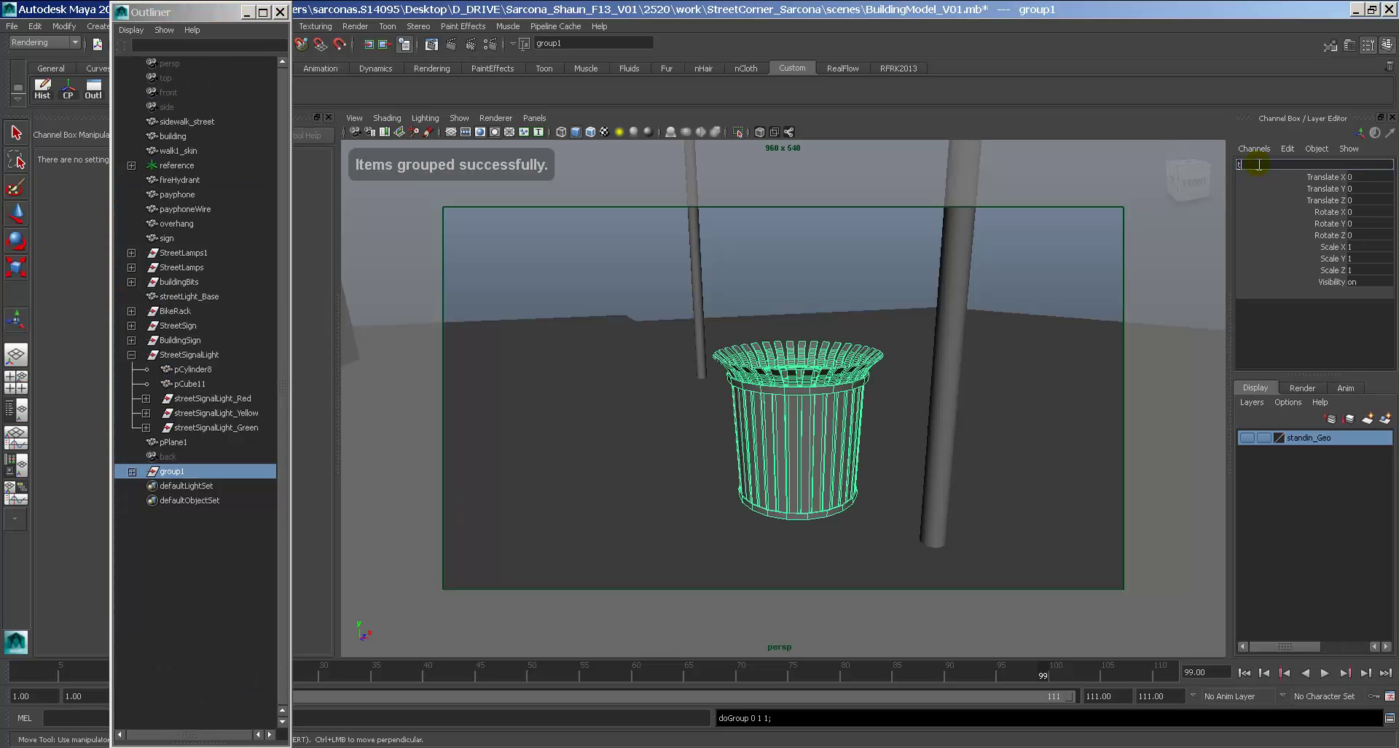
type("trashCan")
key("Return")
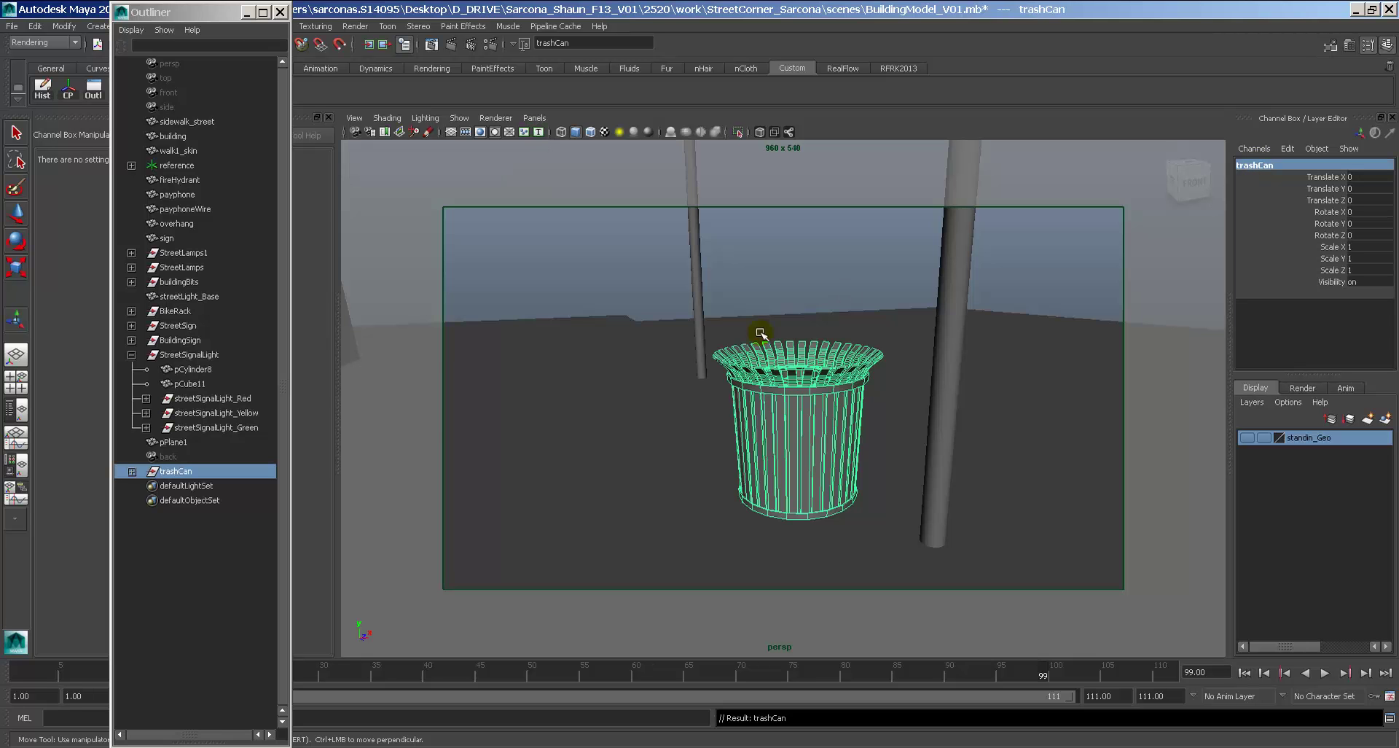
Add a Lattice deformer to the trashCan group and set its T Divisions to 2.
left_click_drag(760, 333, 672, 326, "alt")
key("space")
left_click(567, 262)
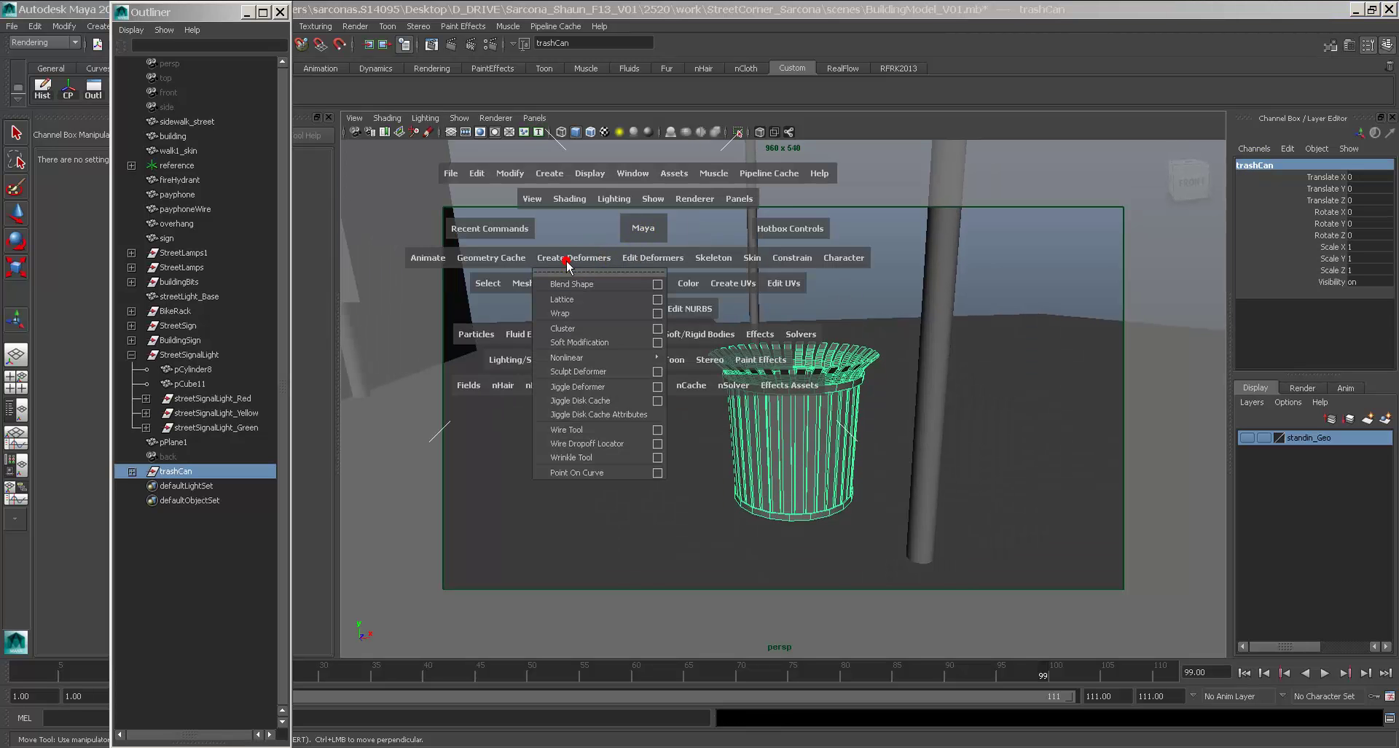
left_click(576, 299)
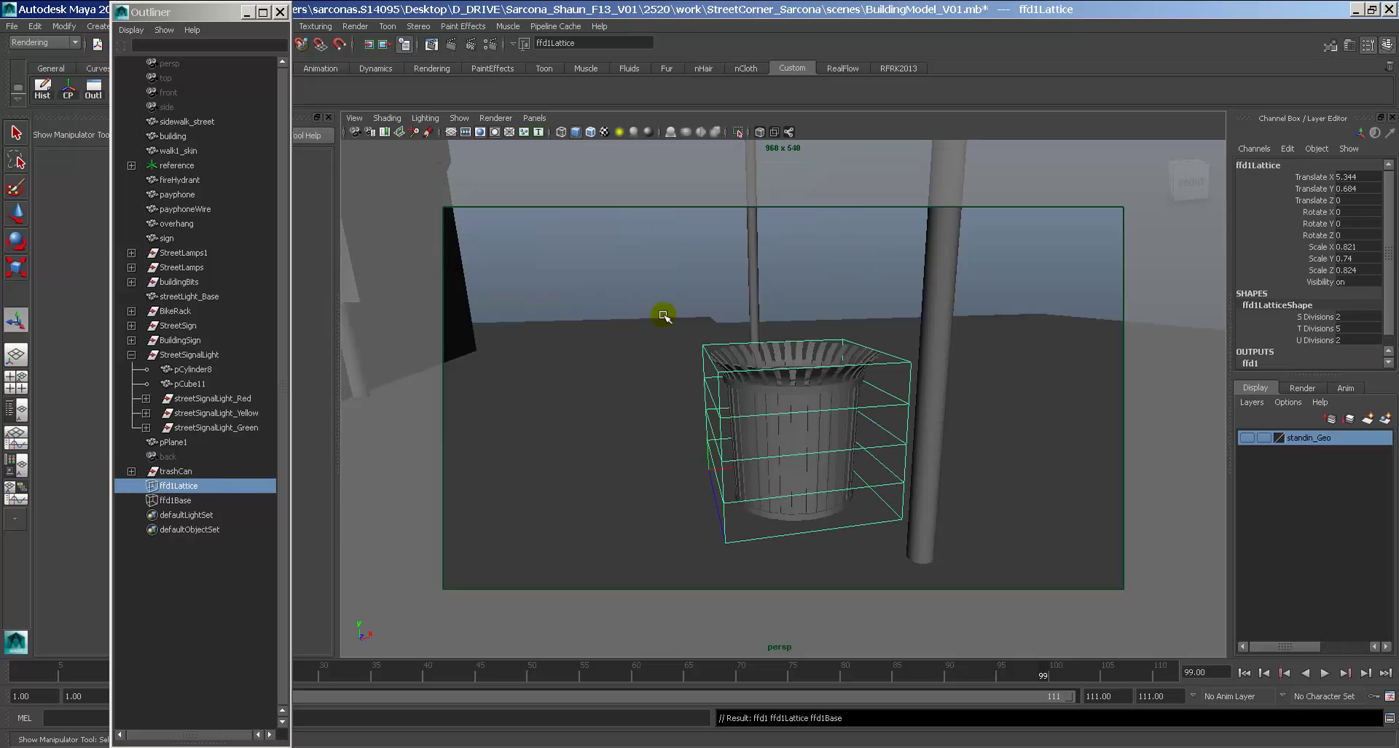
left_click_drag(666, 313, 820, 353, "alt")
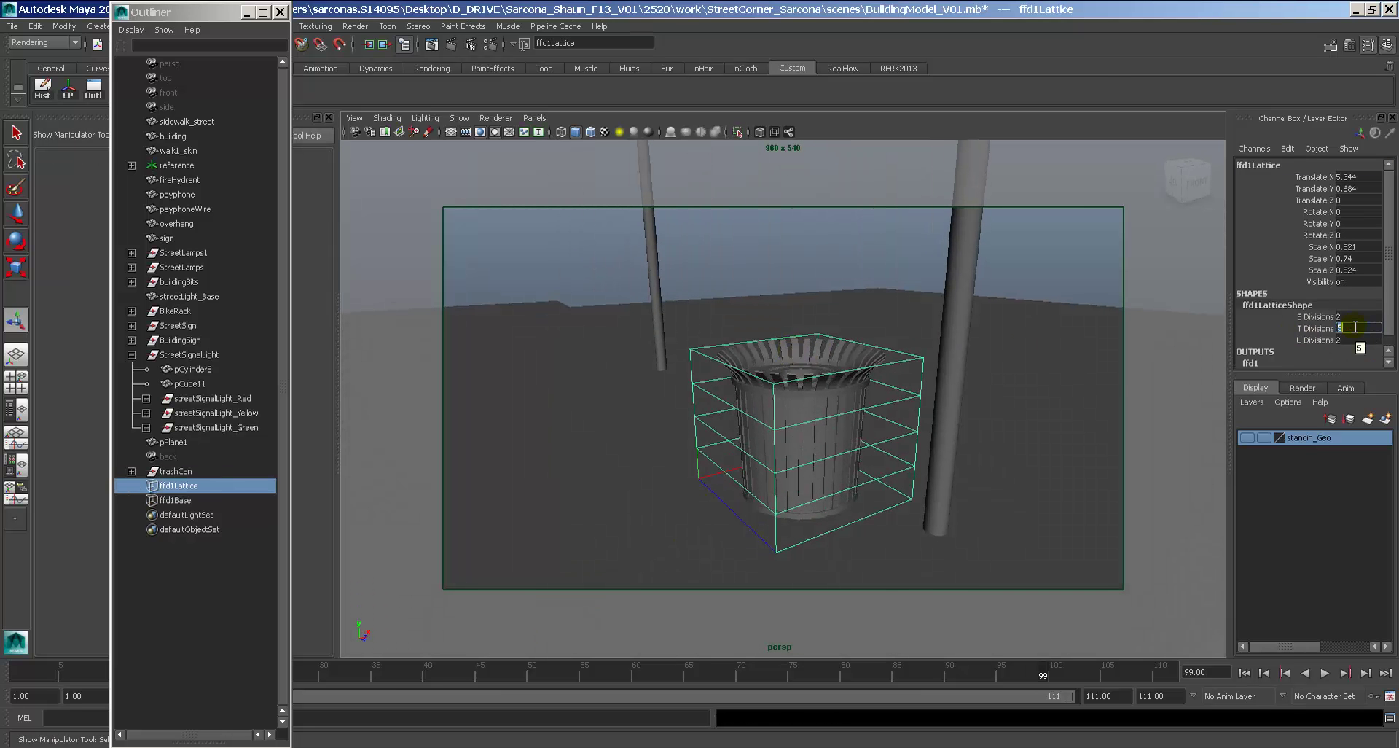
type("2")
key("Return")
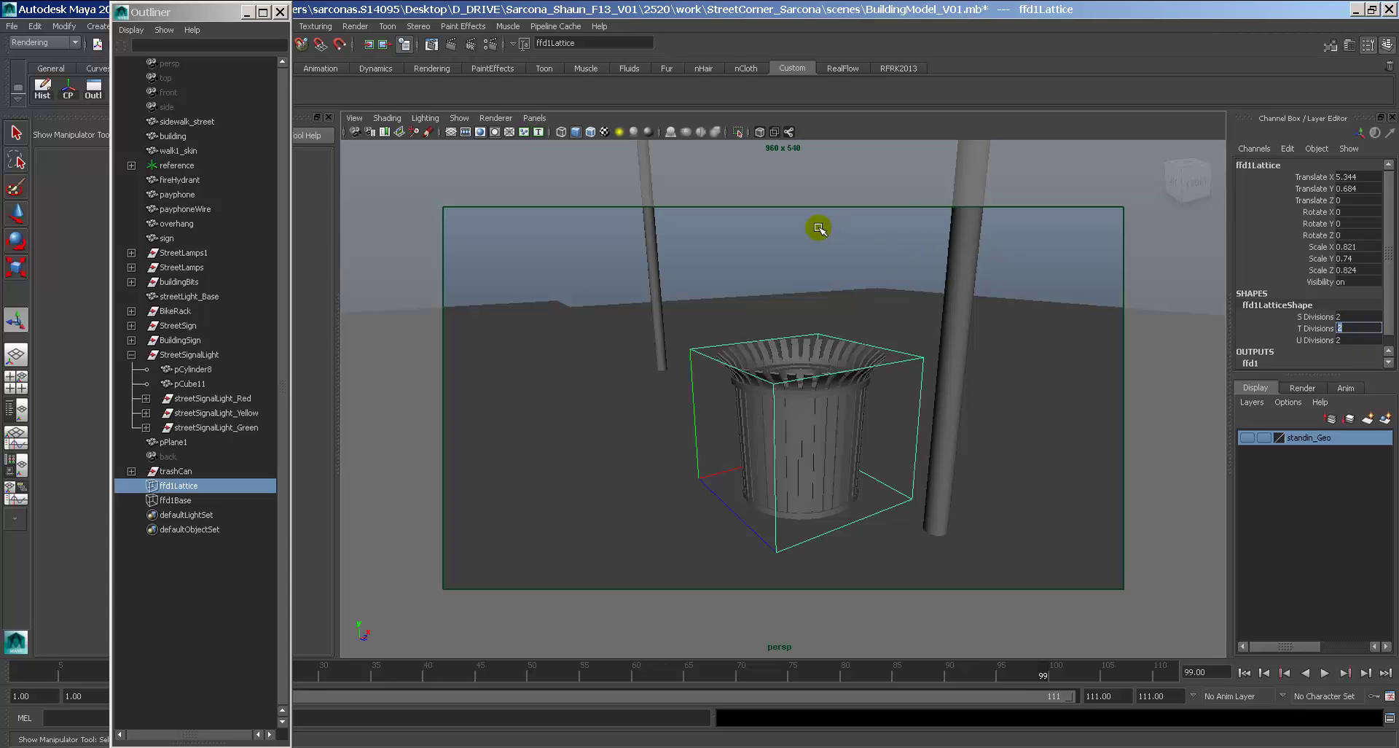
Try to taper the trash can by scaling in the lattice's bottom points, and undo the lattice point changes.
right_click_drag(795, 220, 796, 196)
left_click_drag(805, 234, 740, 247, "alt")
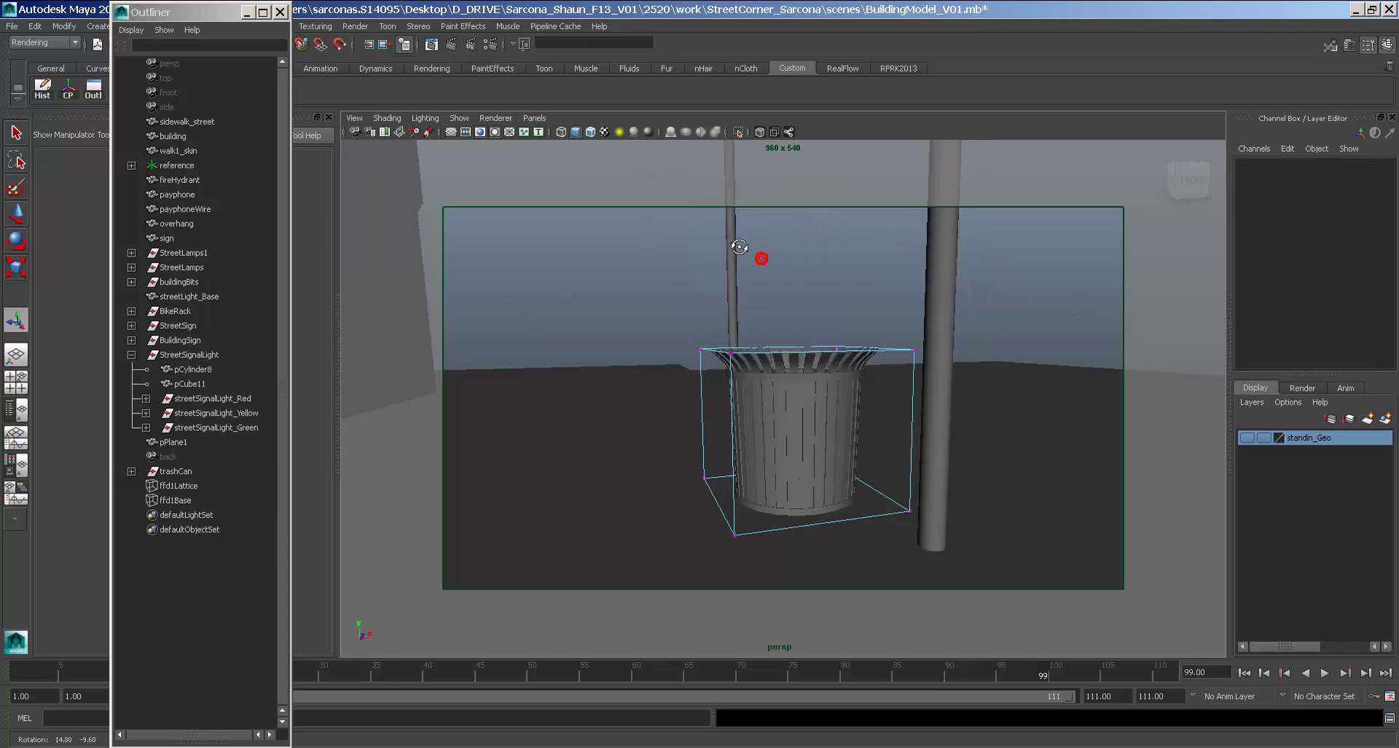
left_click_drag(941, 372, 941, 372)
key("w")
left_click_drag(800, 295, 738, 316)
left_click_drag(593, 437, 978, 586)
key("r")
middle_click_drag(930, 528, 907, 527)
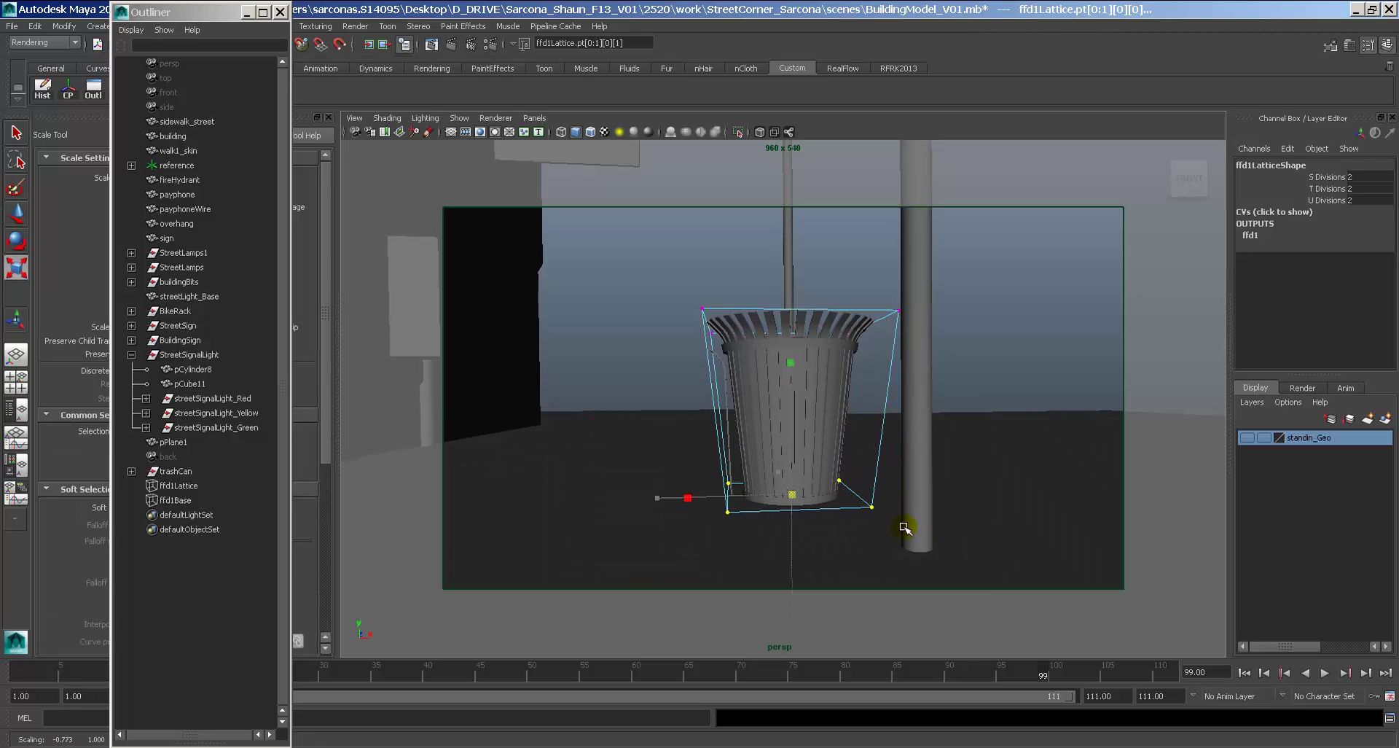
key("ctrl+z")
key("ctrl+z")
key("ctrl+z")
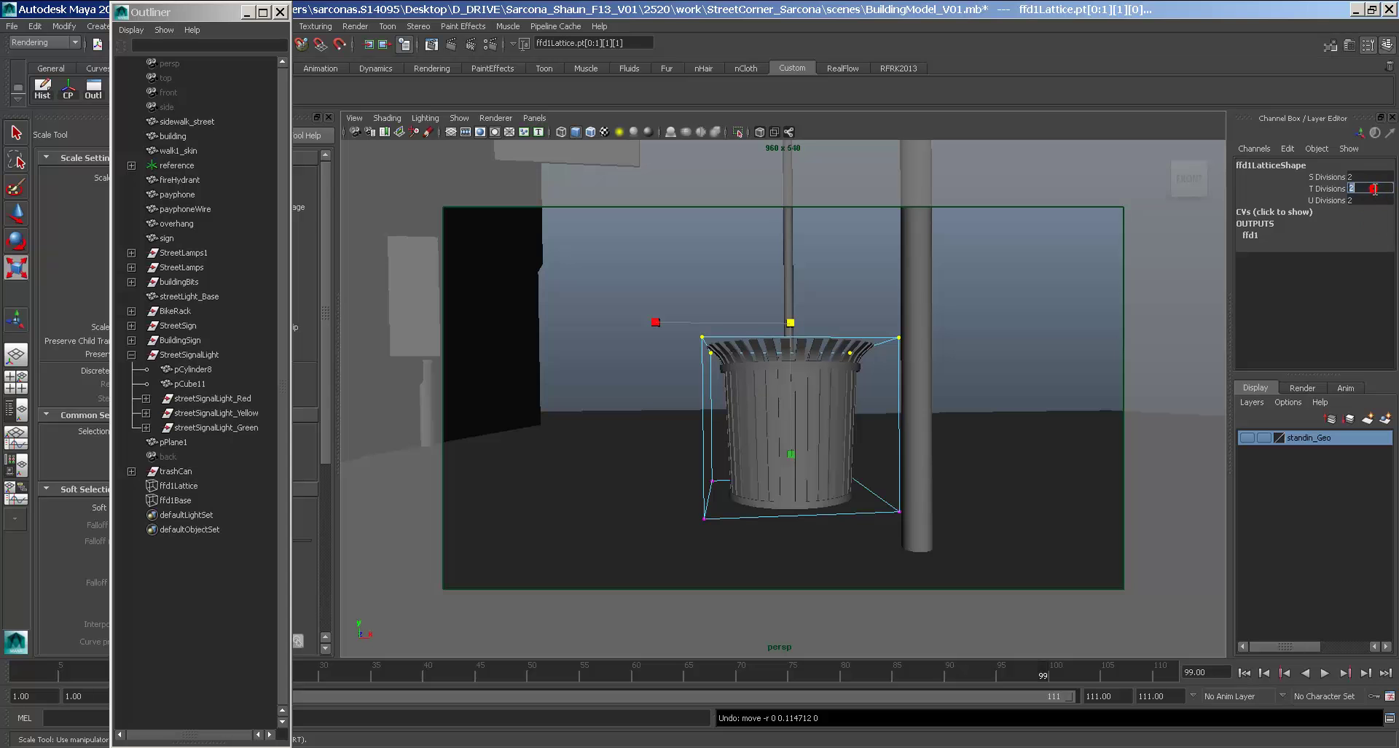
Set the lattice's T Divisions to 3 and try scaling its middle row of points inward.
key("Return")
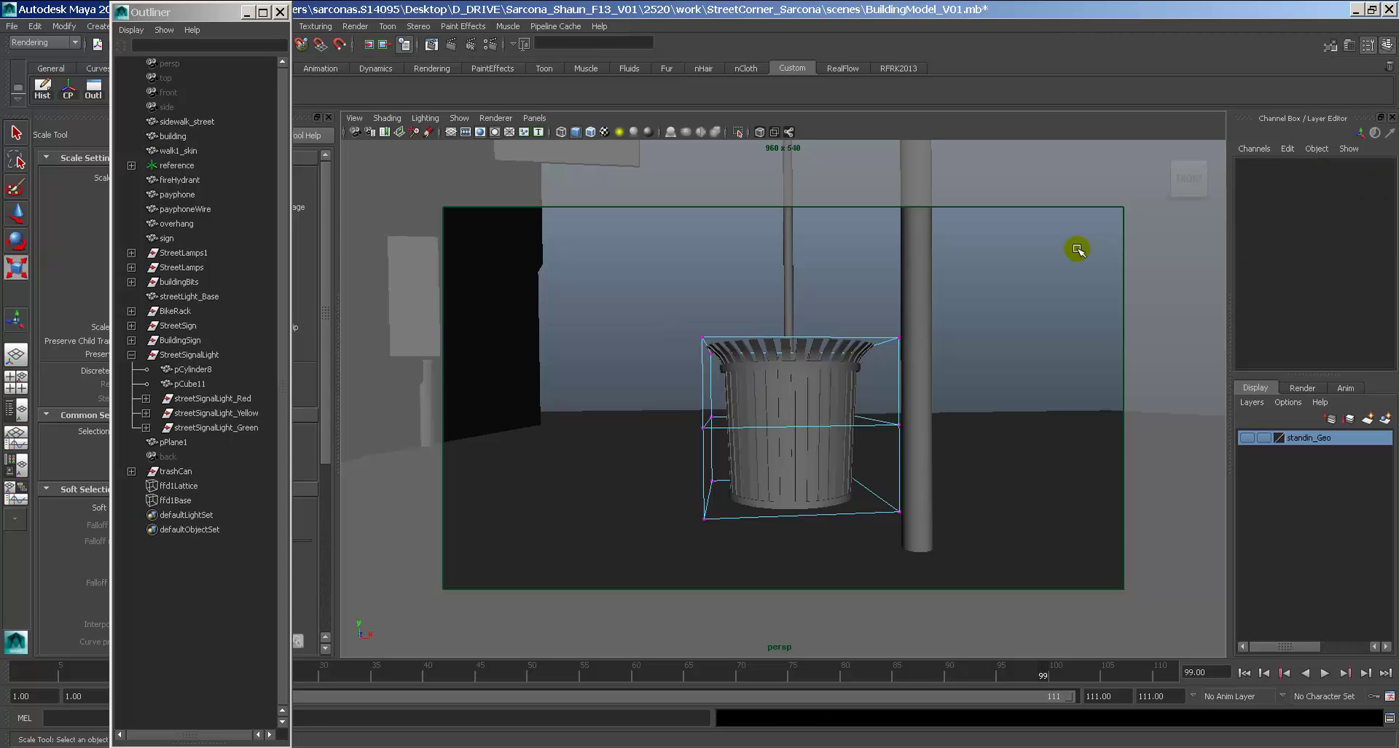
left_click_drag(1013, 282, 986, 287, "alt")
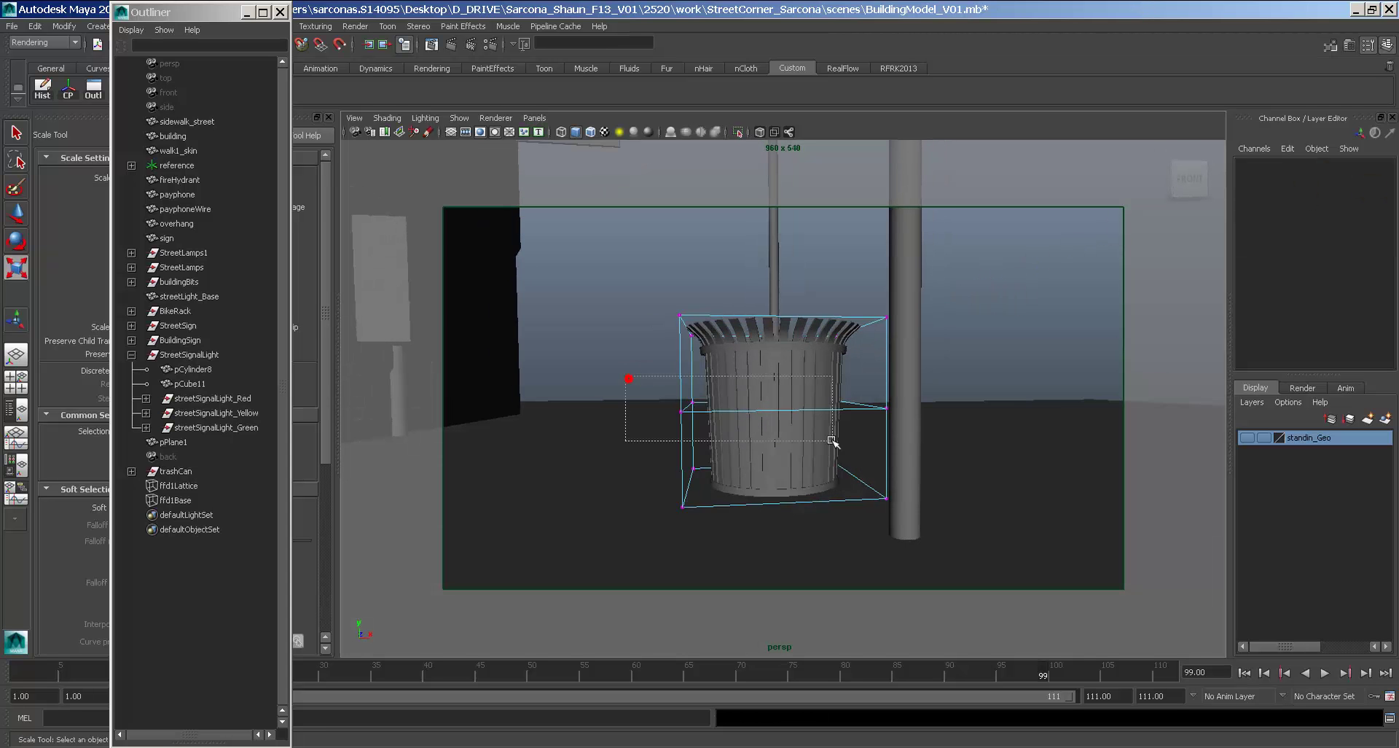
mouse_move(832, 440)
left_mouse_down()
mouse_move(909, 441)
mouse_move(834, 440)
left_mouse_up()
right_click_drag(834, 440, 1040, 456, "alt")
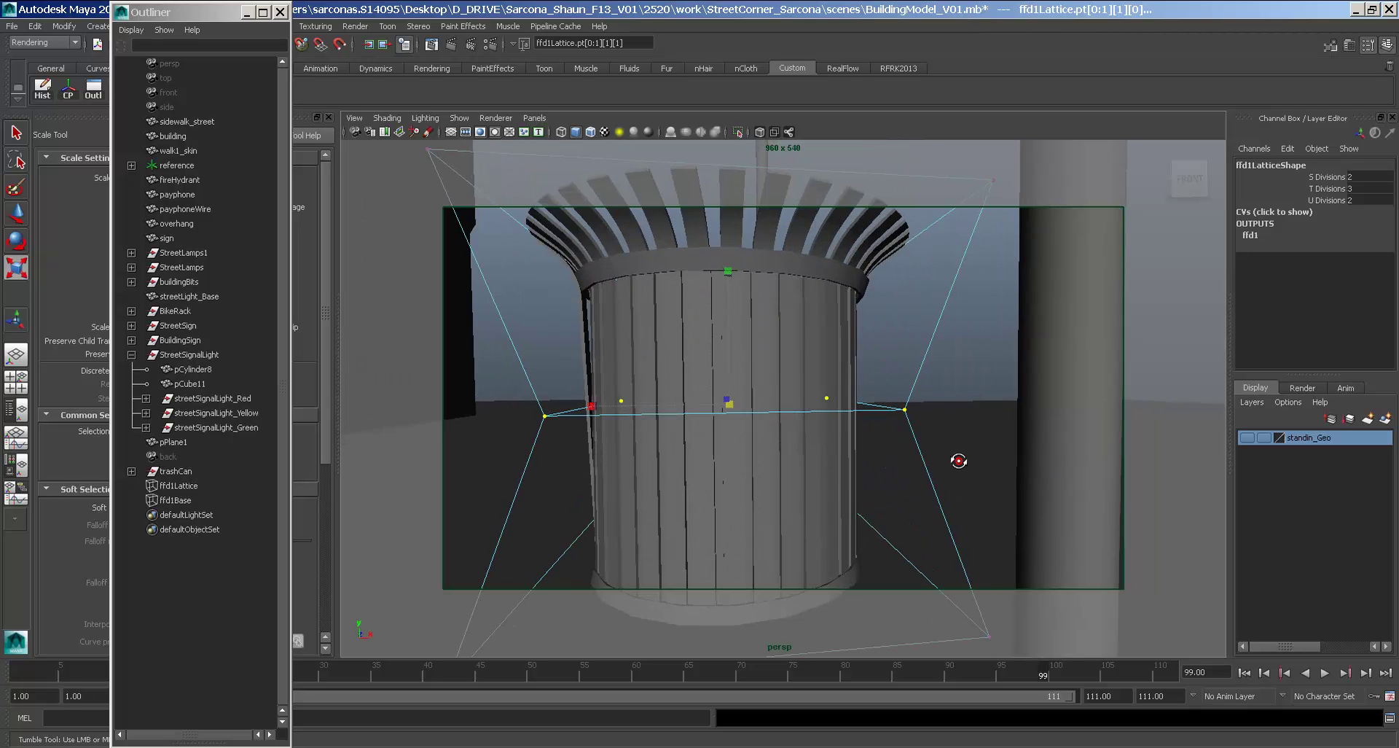
left_click_drag(959, 459, 1026, 464, "alt")
middle_click_drag(1012, 472, 663, 374)
Undo the lattice edits back through the creation of the lattice.
key("ctrl+z")
key("ctrl+z")
key("ctrl+z")
key("ctrl+z")
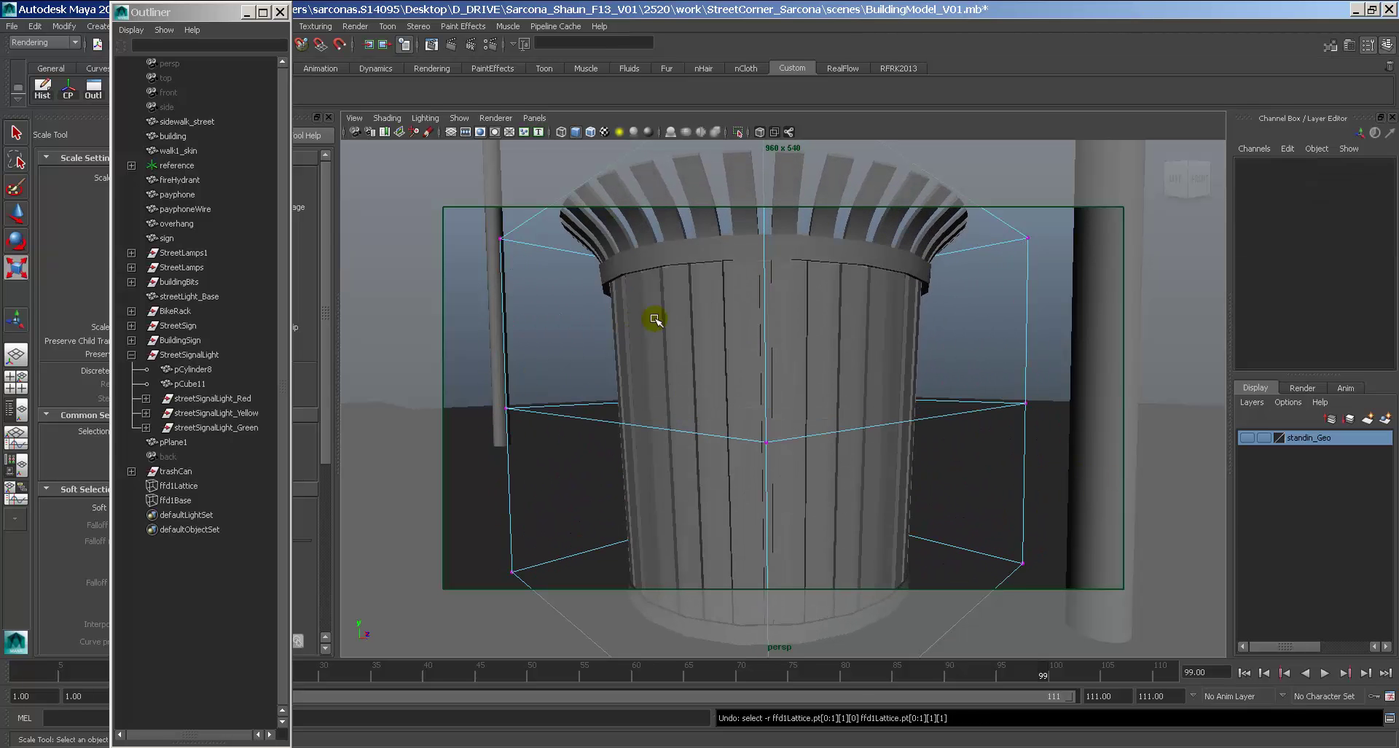
key("ctrl+z")
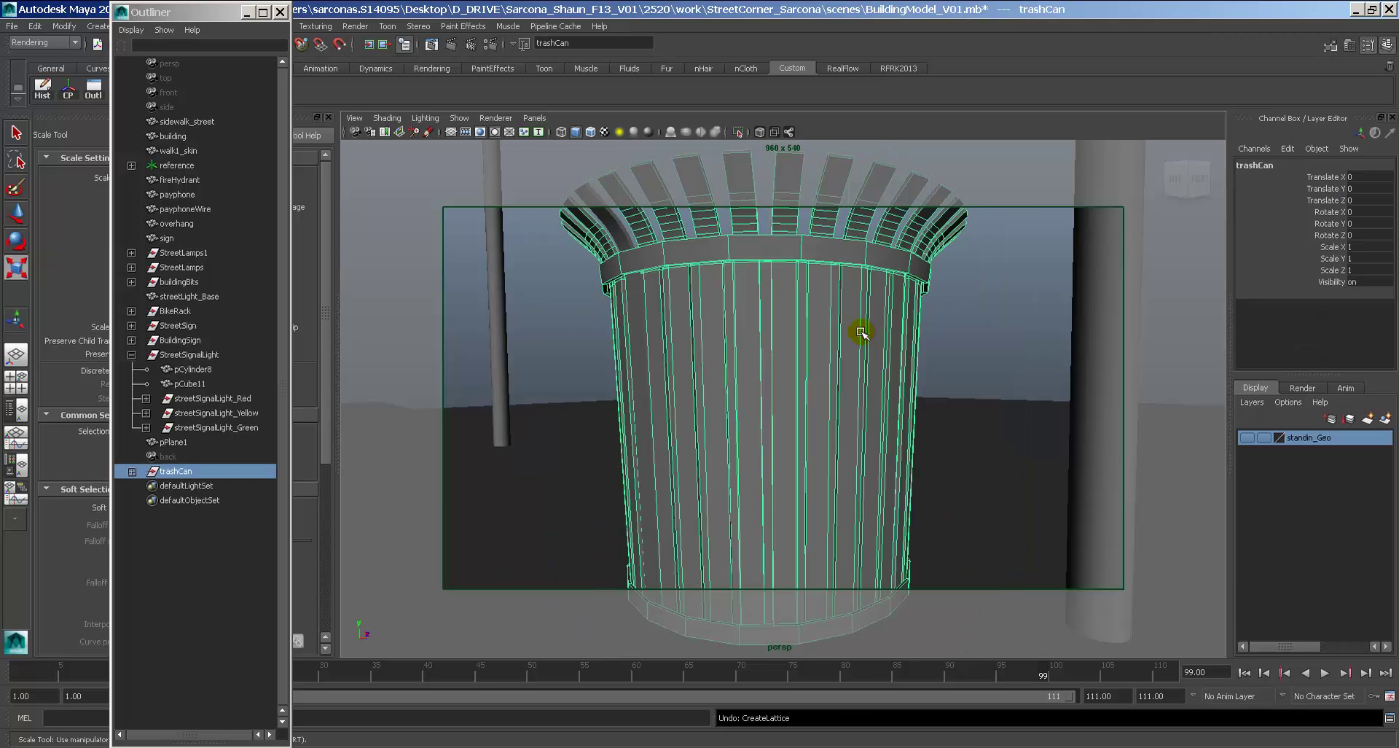
Parent the stray pPlane1 slat under the trashCan group in the Outliner and select the group.
left_click(174, 442)
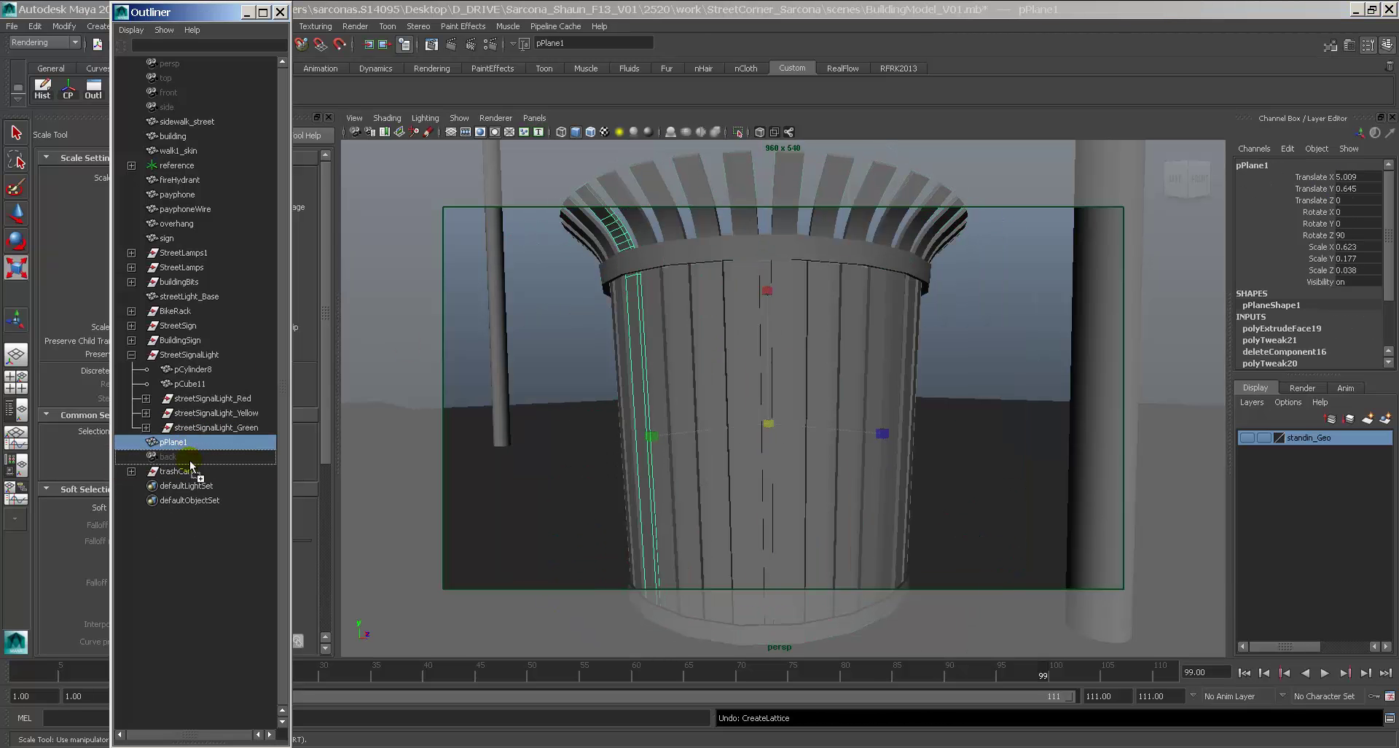
middle_click_drag(190, 478, 190, 474)
left_click(177, 457)
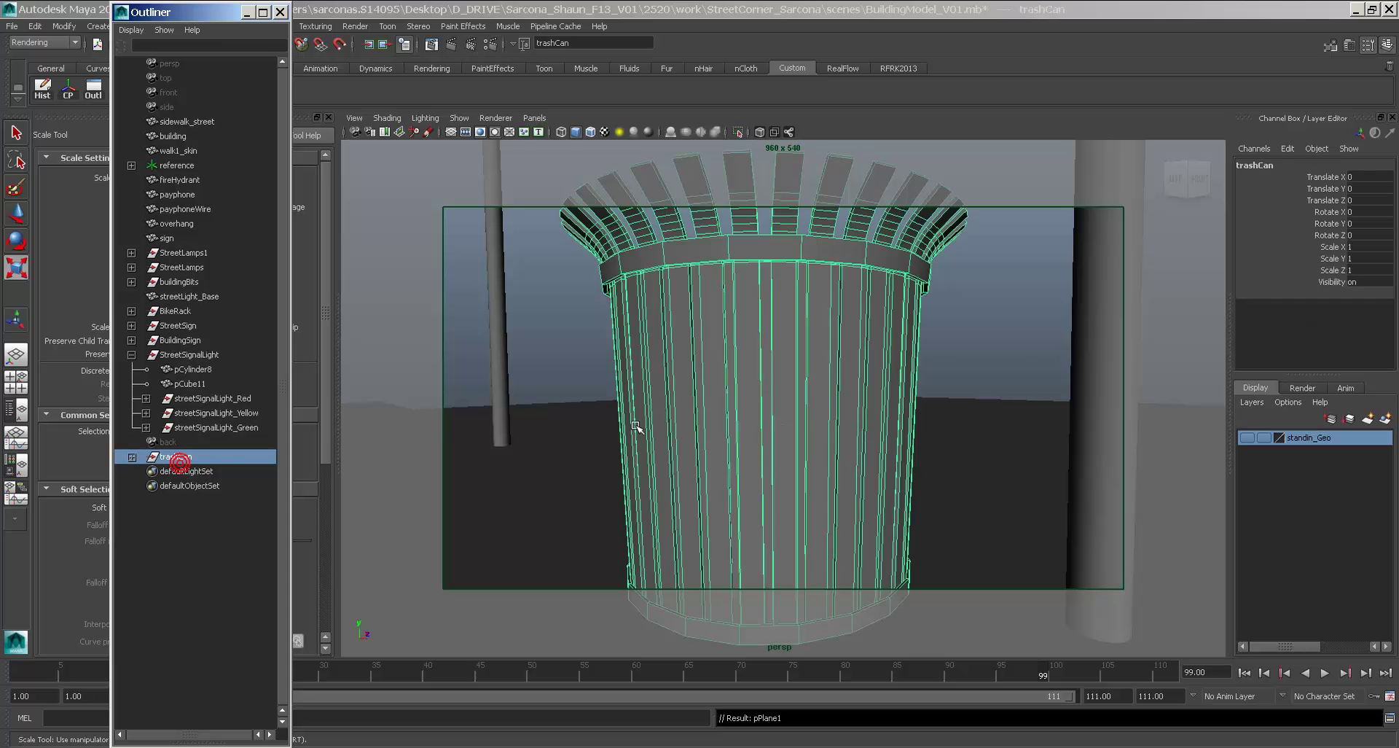
Apply a Lattice deformer to the complete trashCan group with T Divisions of 2, and check it in wireframe before returning to textured shading.
key("space")
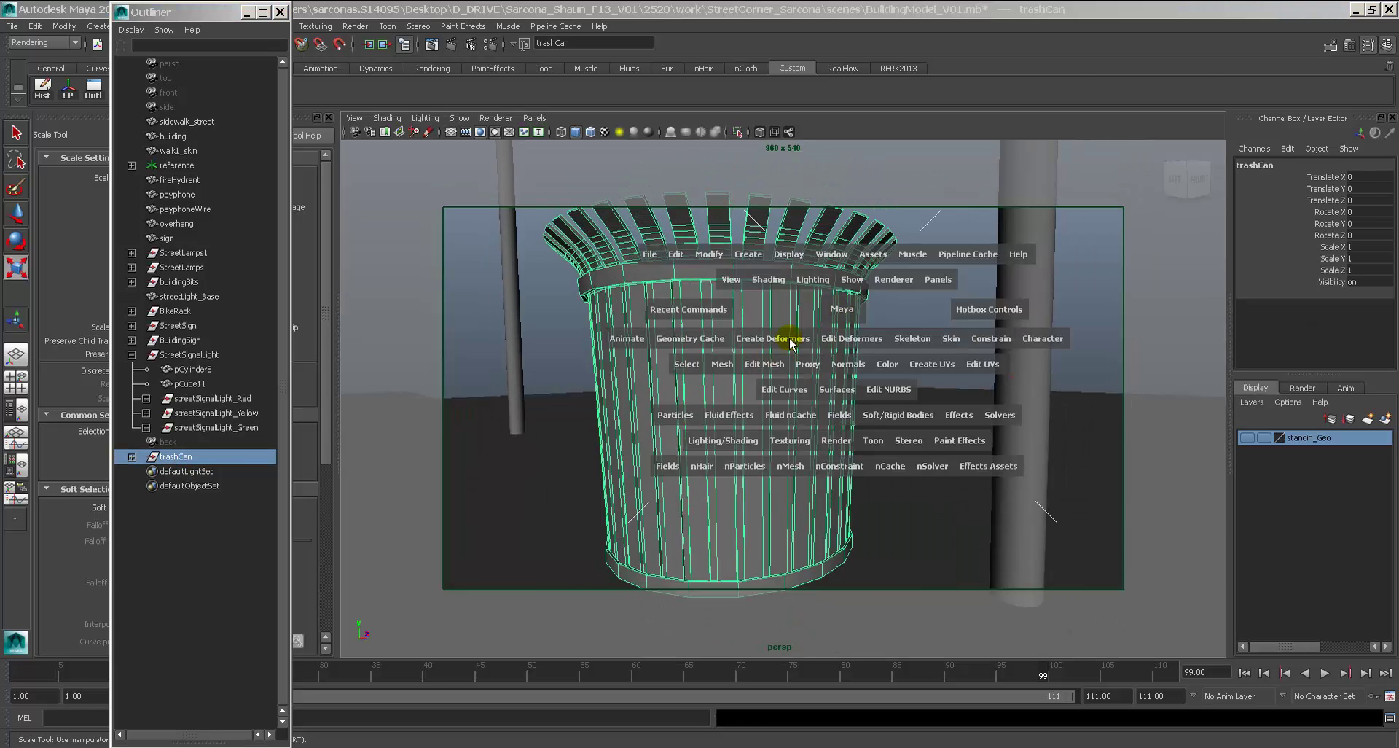
left_click(745, 339)
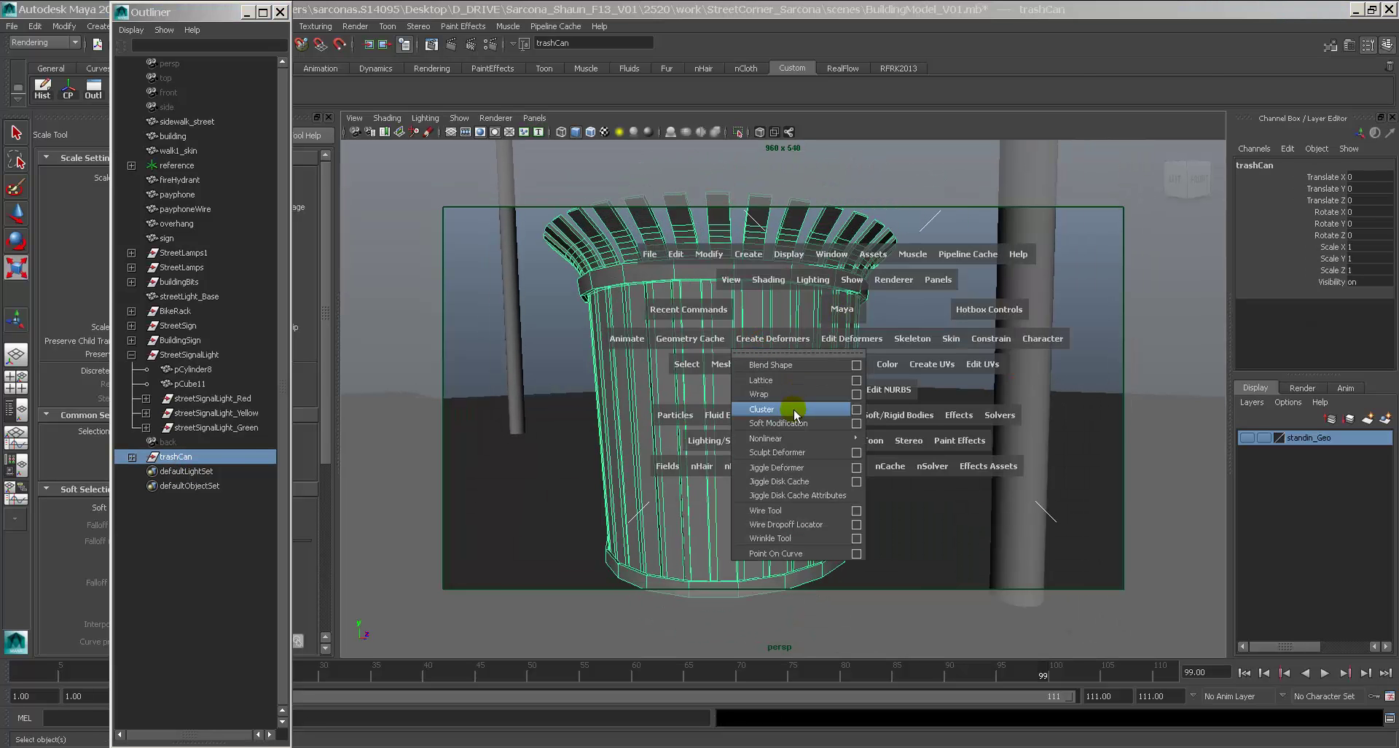
left_click(787, 380)
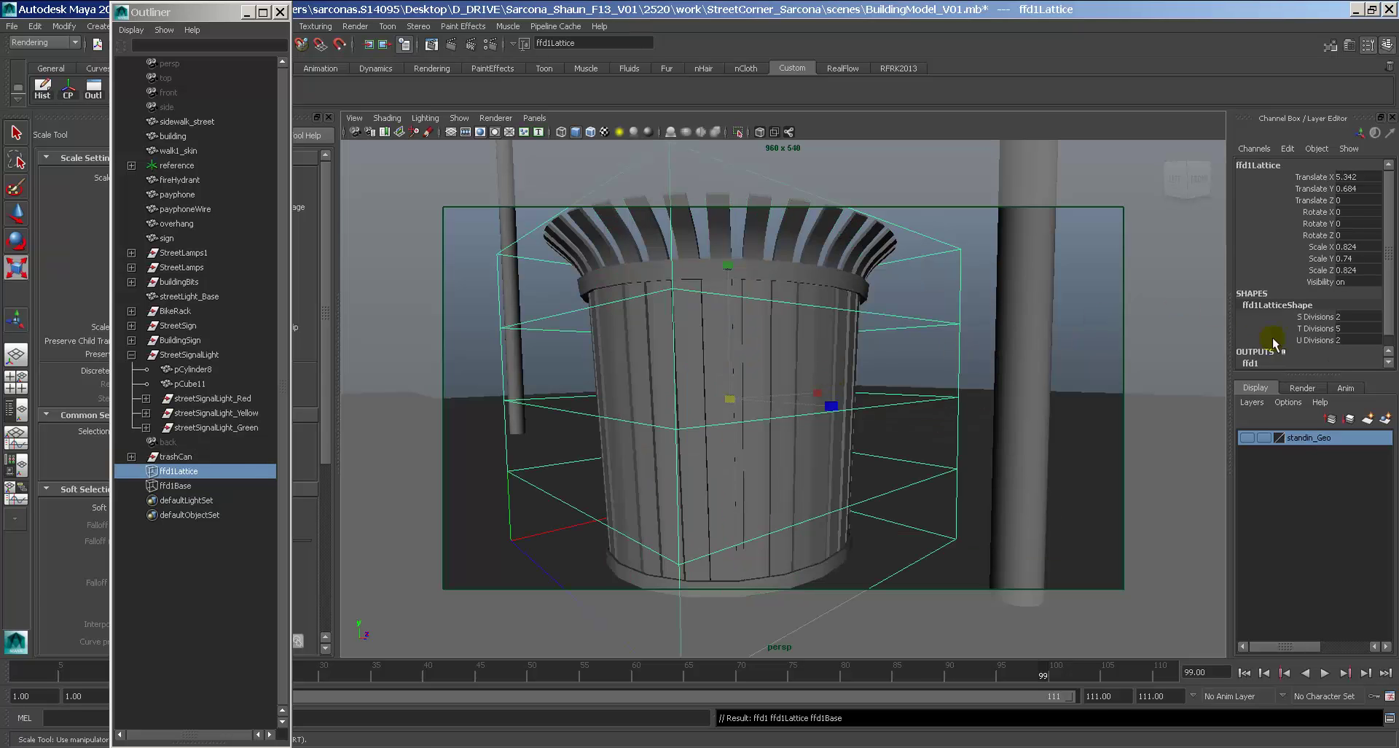
left_click(1312, 328)
middle_click_drag(988, 333, 931, 334)
key("4")
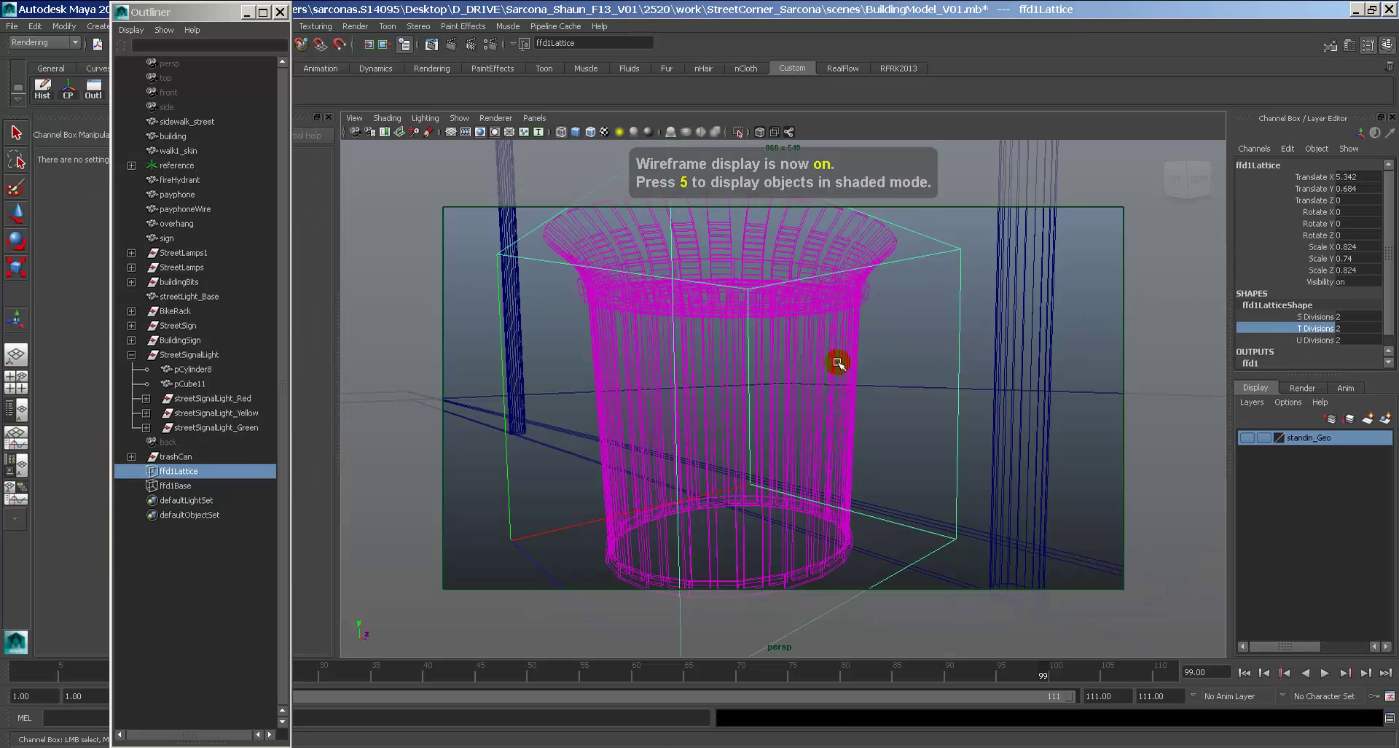
mouse_move(838, 362)
left_mouse_down("alt")
mouse_move(862, 359)
mouse_move(681, 387)
mouse_move(740, 387)
mouse_move(915, 337)
left_mouse_up("alt")
left_click(809, 344)
key("6")
left_click(927, 293)
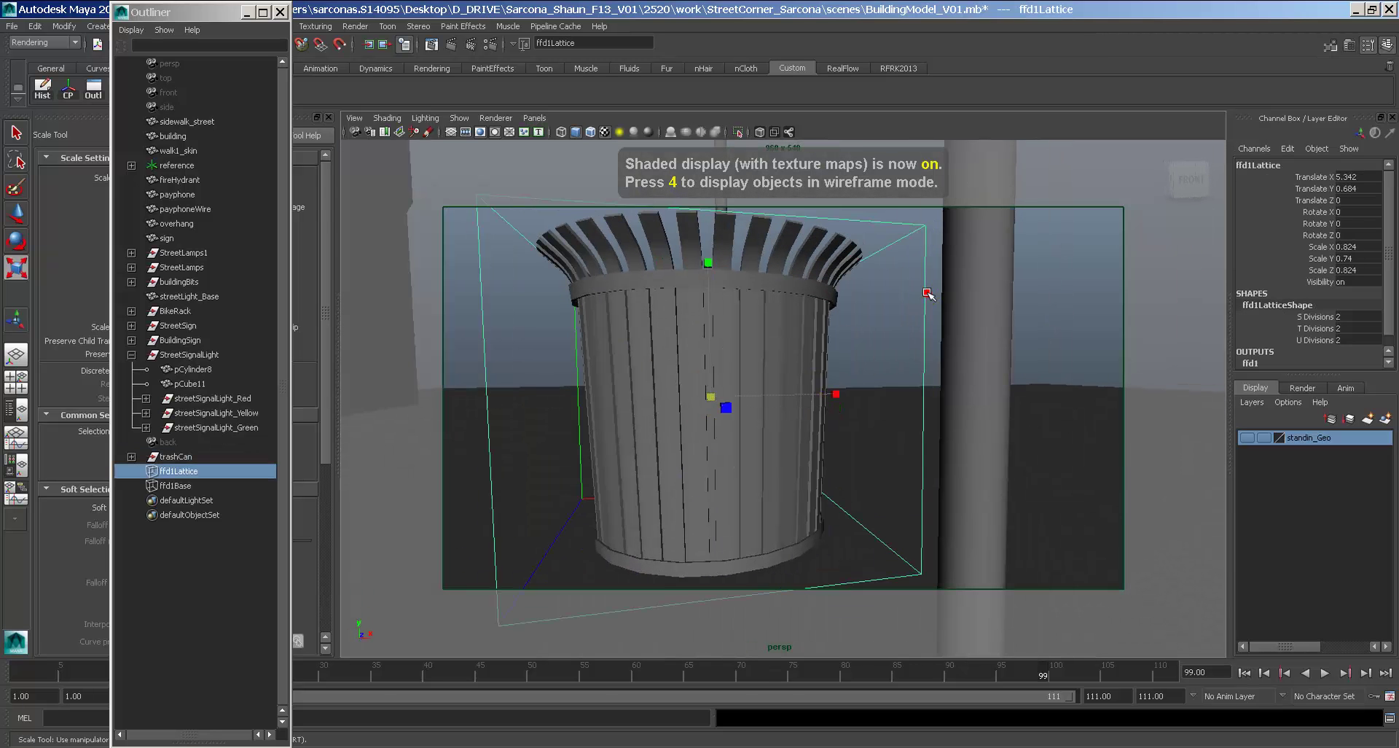
Scale the lattice's four bottom points inward so the trash can tapers toward its base.
right_click_drag(926, 293, 898, 279)
right_click_drag(927, 318, 656, 378, "alt")
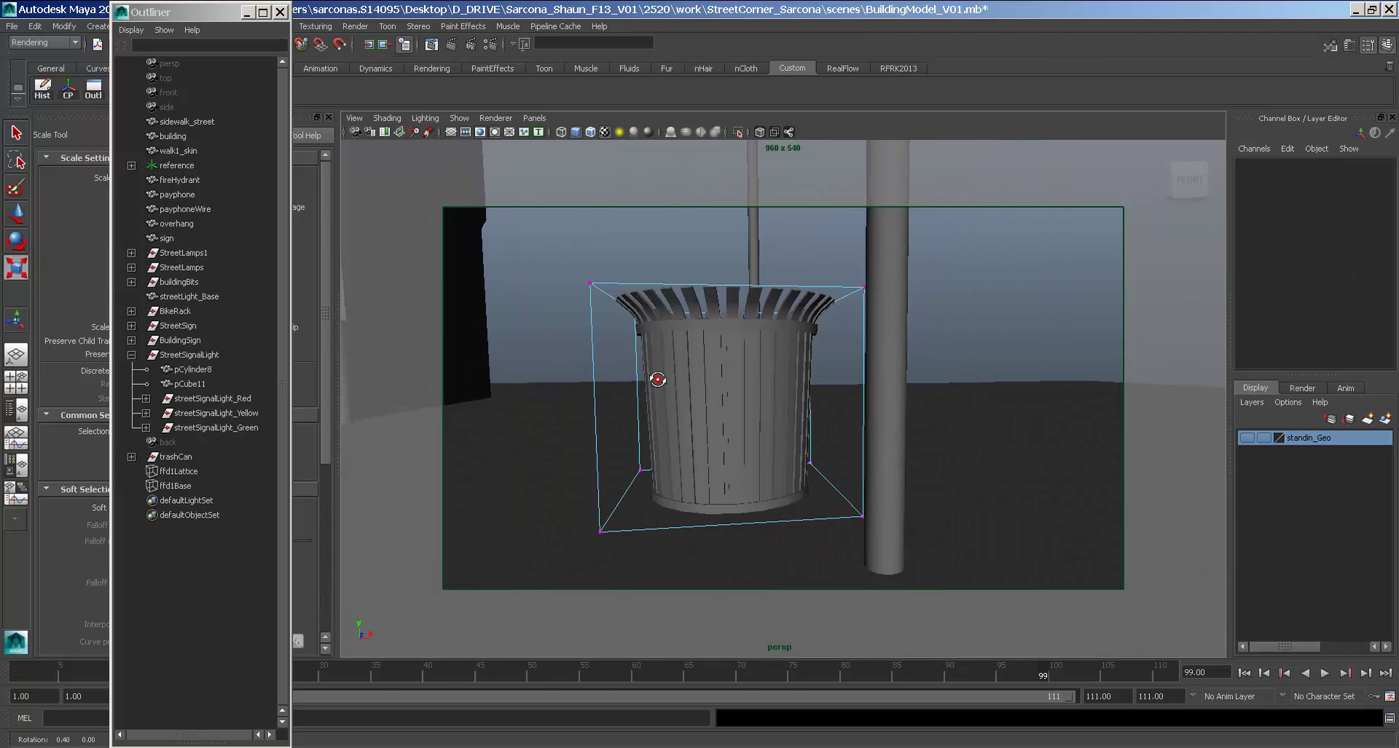
left_click_drag(656, 378, 645, 364, "alt")
left_click_drag(526, 433, 943, 565)
middle_click_drag(943, 566, 901, 548)
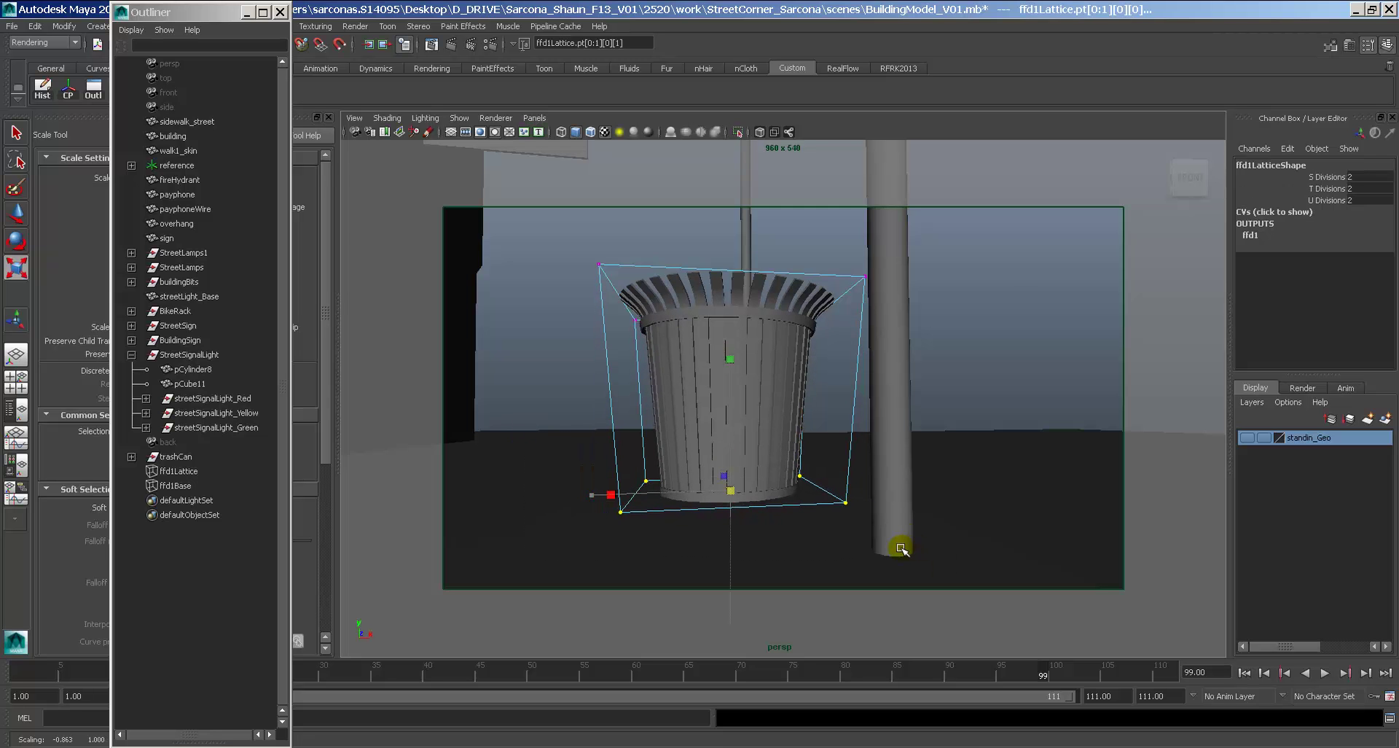
left_click_drag(904, 299, 865, 363, "alt")
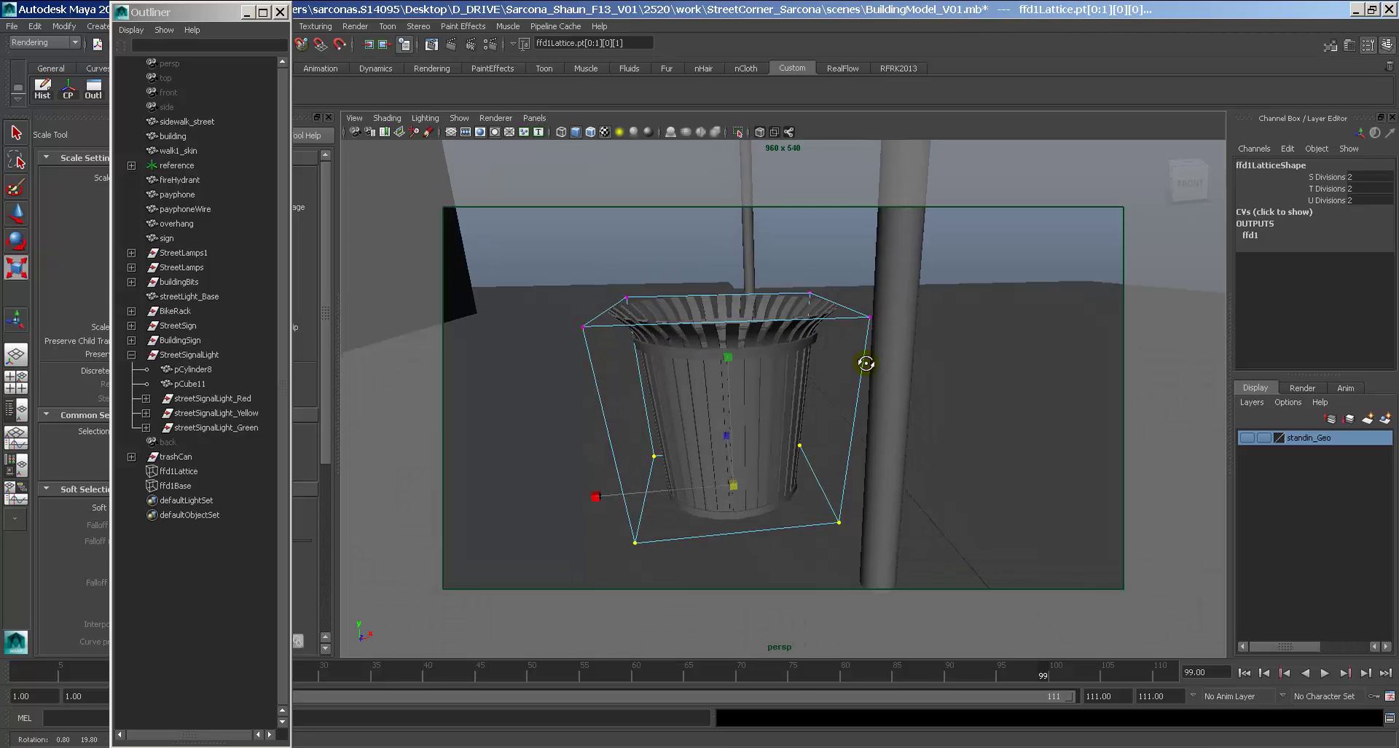
Return to object selection and delete the trashCan group's history to bake in the taper.
key("F8")
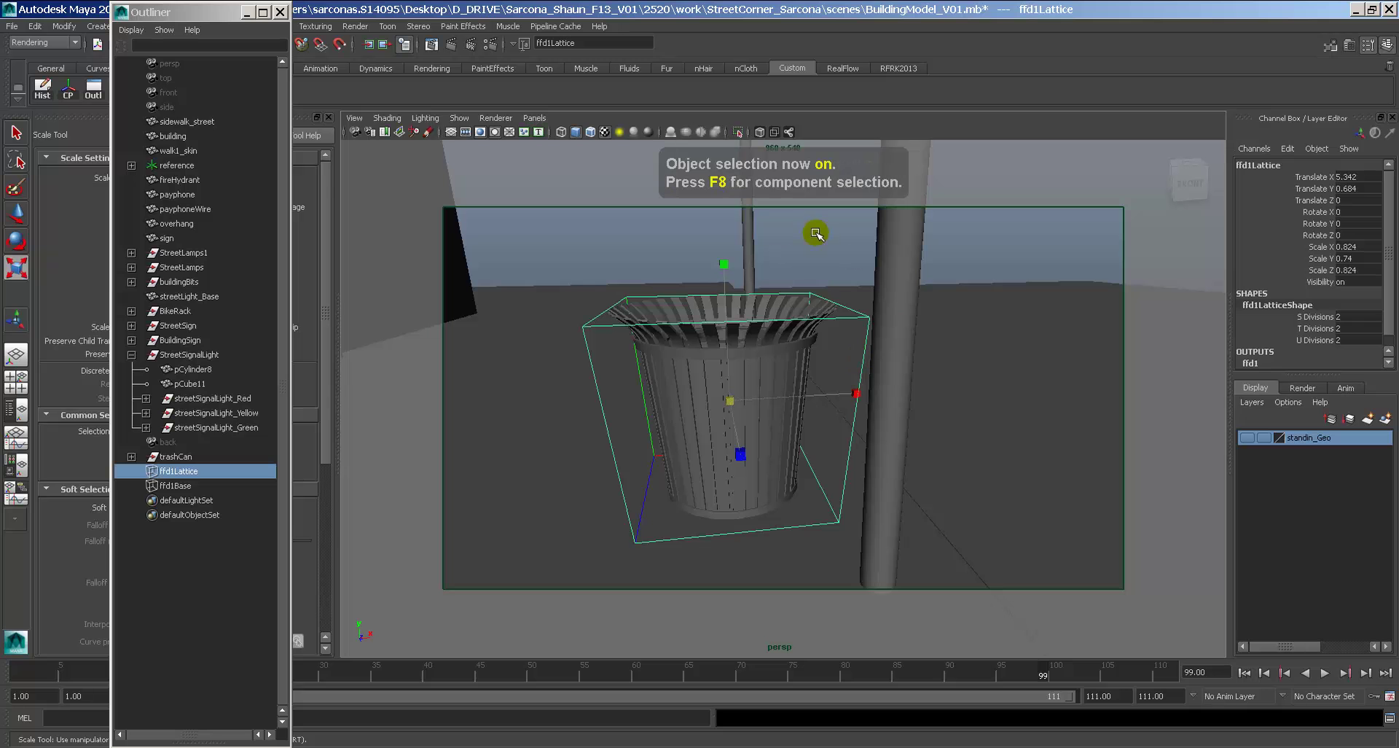
left_click(191, 457)
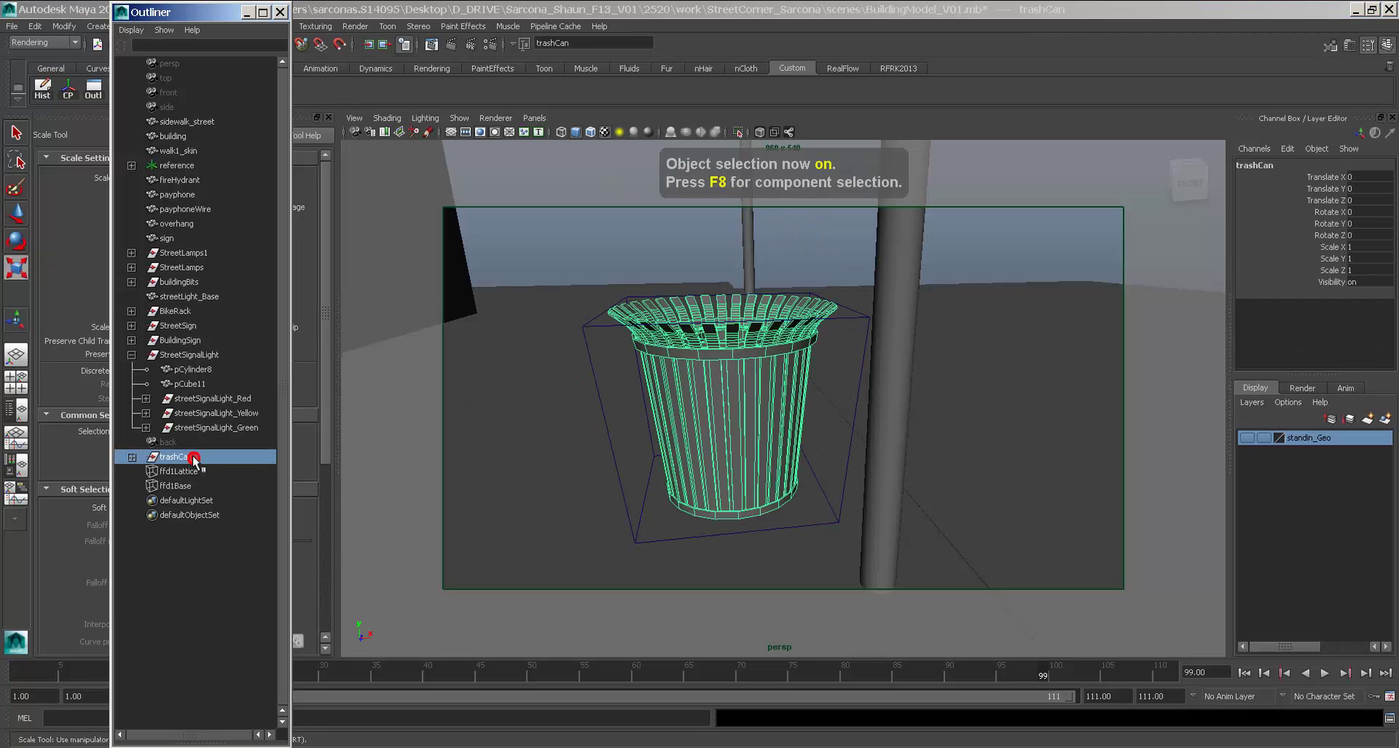
left_click(45, 89)
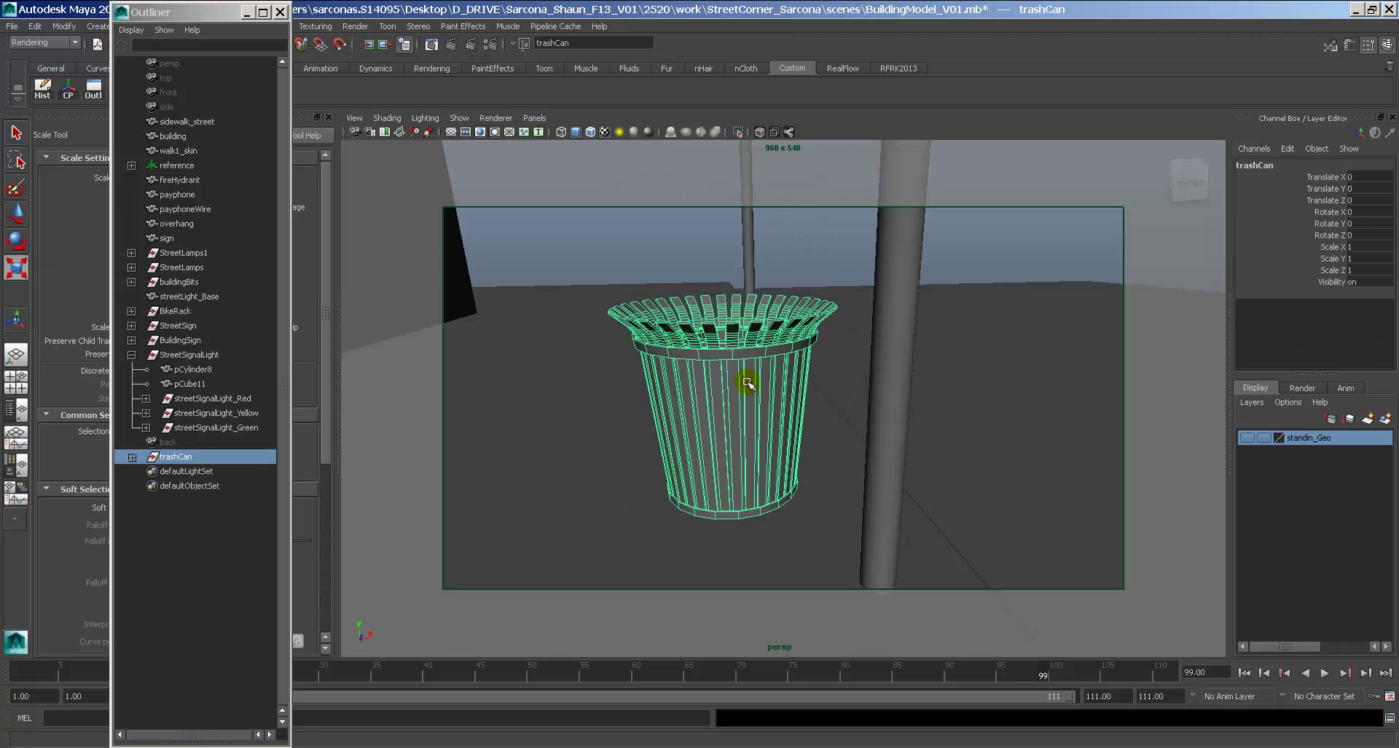
left_click_drag(750, 380, 890, 441, "alt")
right_click_drag(891, 440, 802, 408, "alt")
left_click(722, 277)
Center the trashCan group's pivot and move it down to the base of the can.
middle_click_drag(801, 379, 936, 431, "alt")
right_click_drag(936, 431, 869, 410, "alt")
left_click_drag(870, 410, 859, 385, "alt")
left_click(226, 459)
key("w")
key("f")
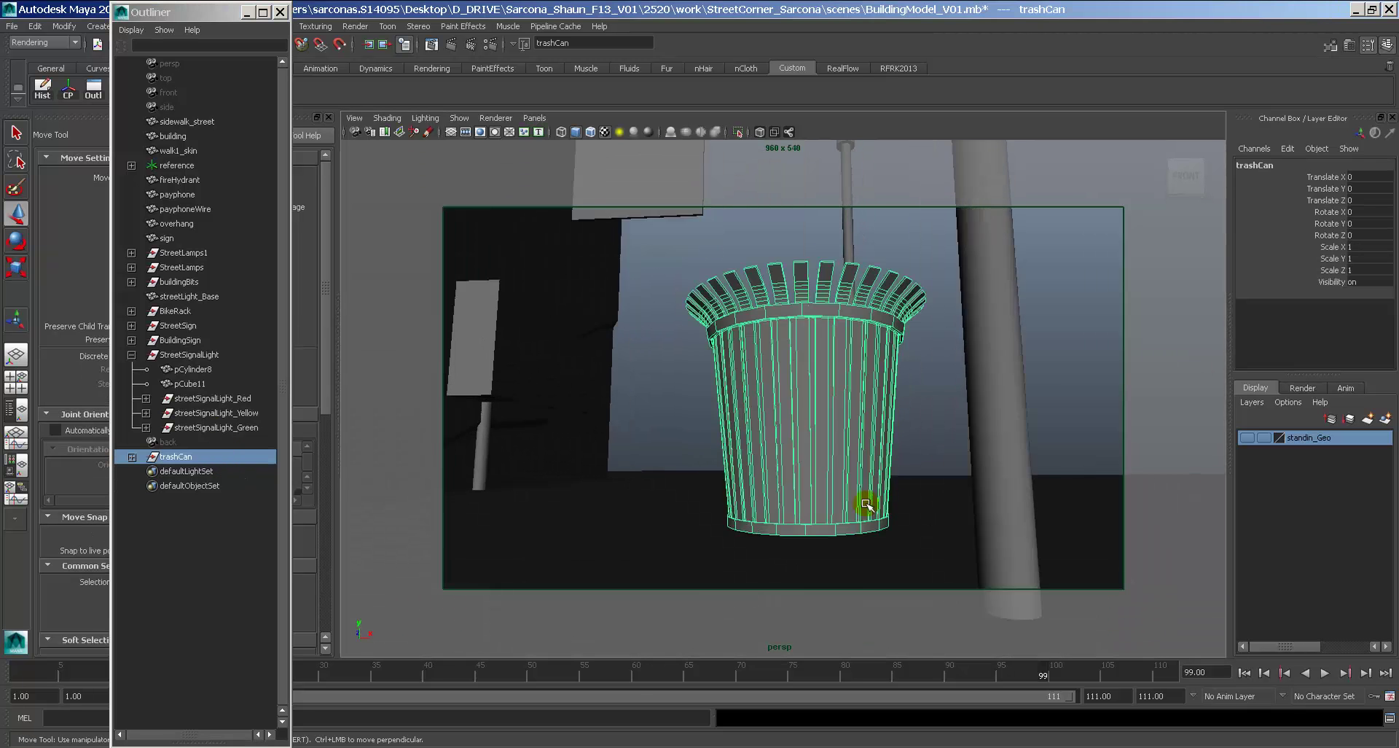
left_click_drag(851, 503, 873, 435, "alt")
mouse_move(874, 436)
right_mouse_down("alt")
mouse_move(912, 488)
mouse_move(902, 444)
mouse_move(867, 432)
right_mouse_up("alt")
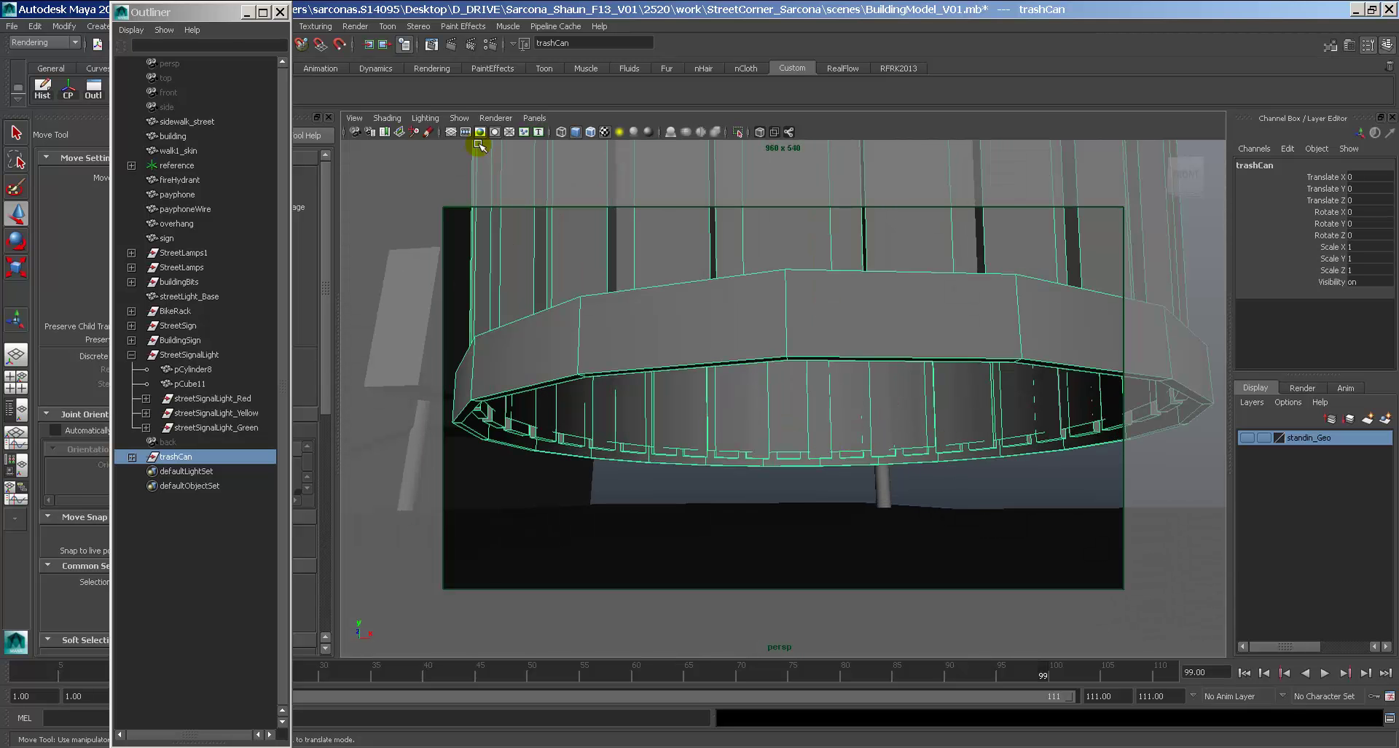
left_click(72, 92)
right_click_drag(984, 442, 802, 425, "alt")
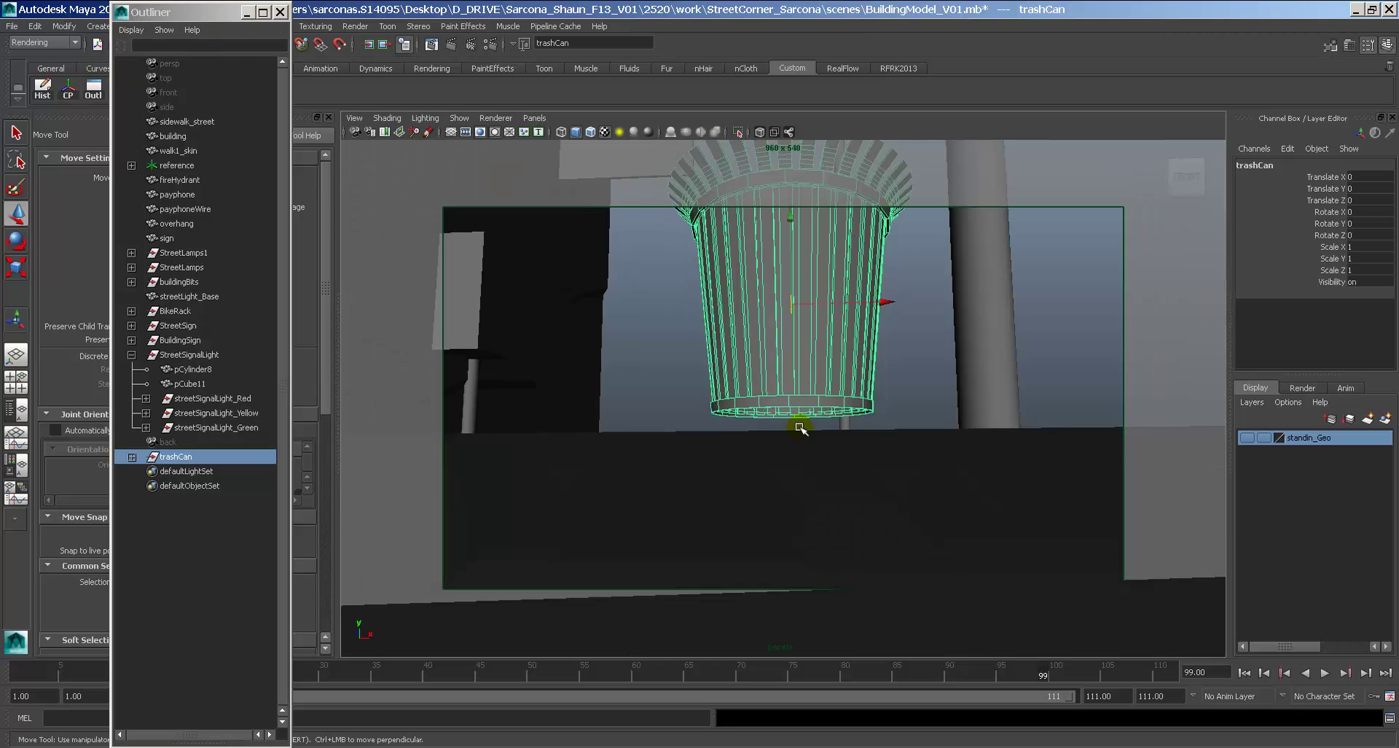
left_click_drag(802, 424, 805, 430, "alt")
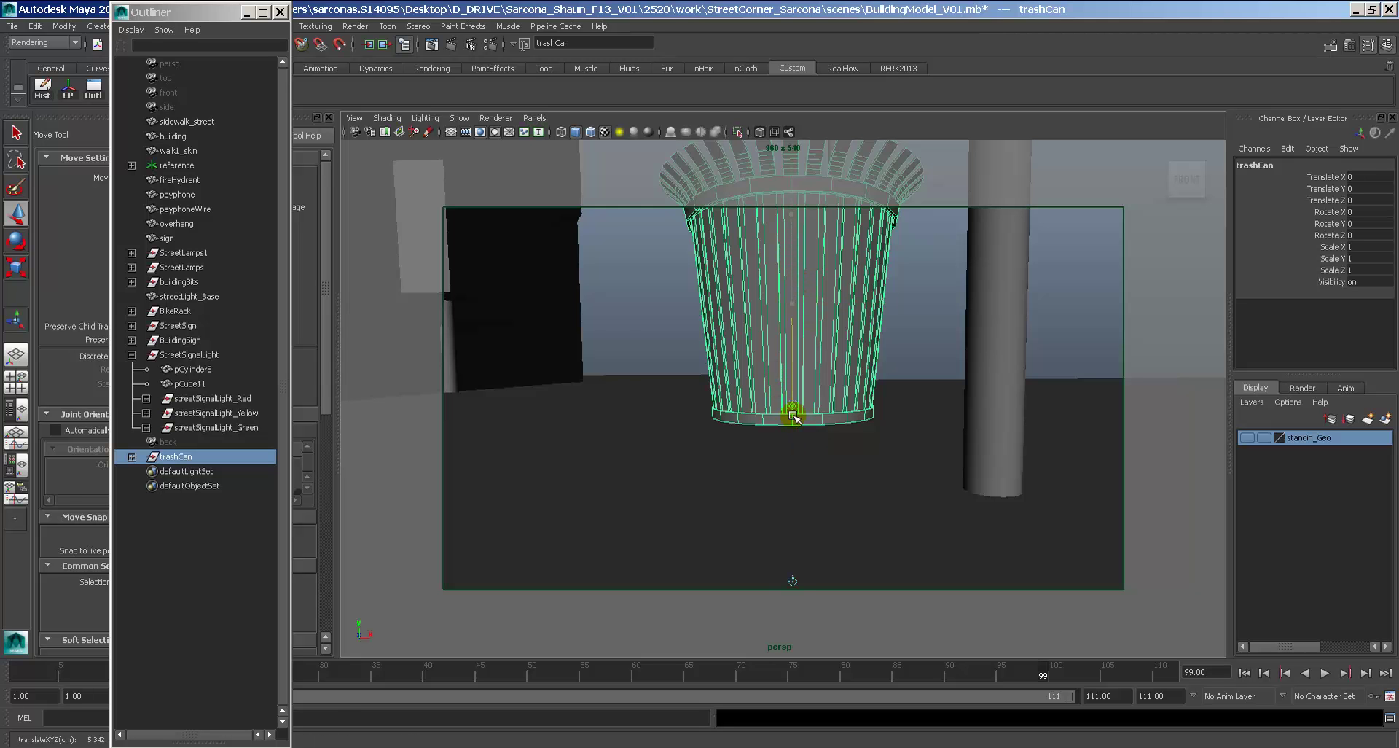
Scale the trashCan group up uniformly to about 1.296 and place it on the sidewalk beside the street signal light.
left_click_drag(789, 425, 831, 444, "alt")
right_click_drag(831, 445, 561, 379, "alt")
left_click_drag(561, 379, 925, 416, "alt")
key("r")
key("w")
left_click(872, 318)
left_click_drag(871, 338, 1099, 439, "alt")
key("z")
Duplicate the trash can twice, placing one copy farther along the sidewalk by the street lamp and the other near the bike rack.
key("ctrl+d")
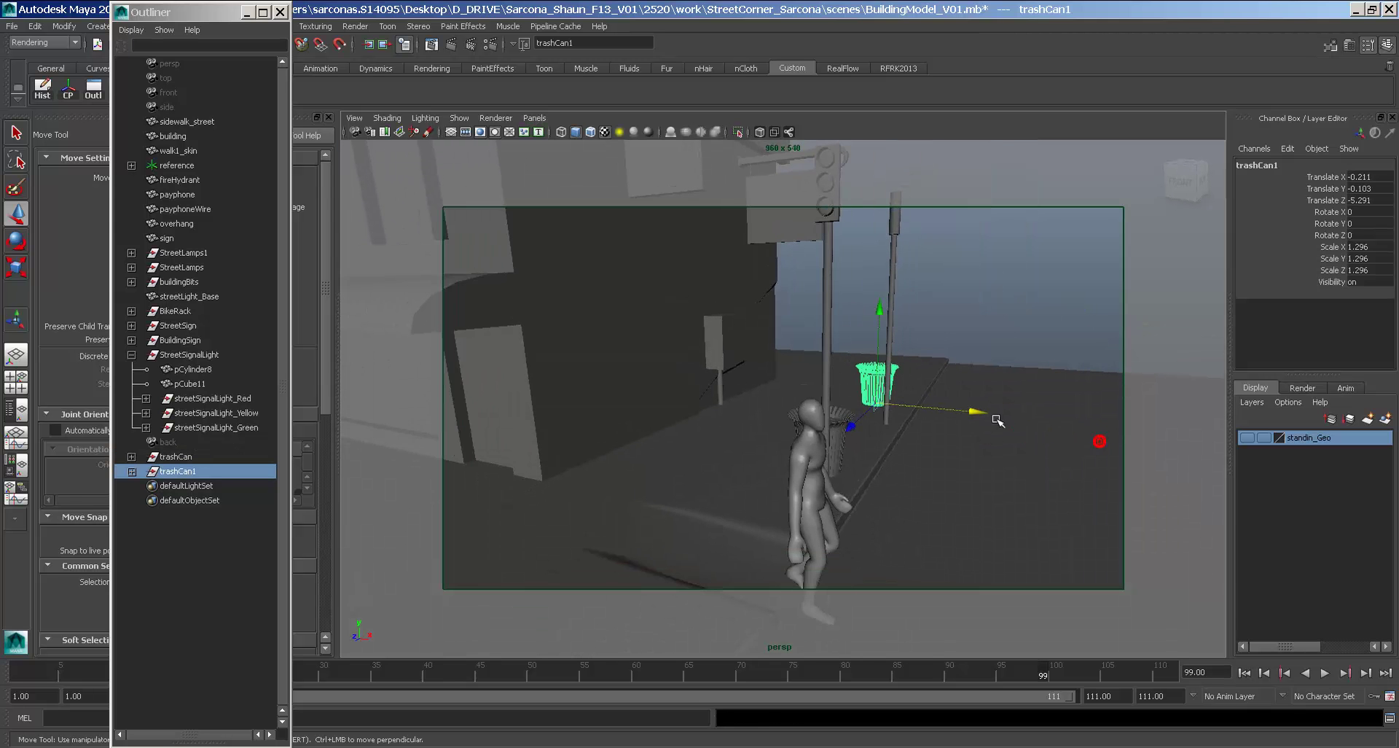
key("ctrl+d")
left_click_drag(963, 411, 895, 458, "alt")
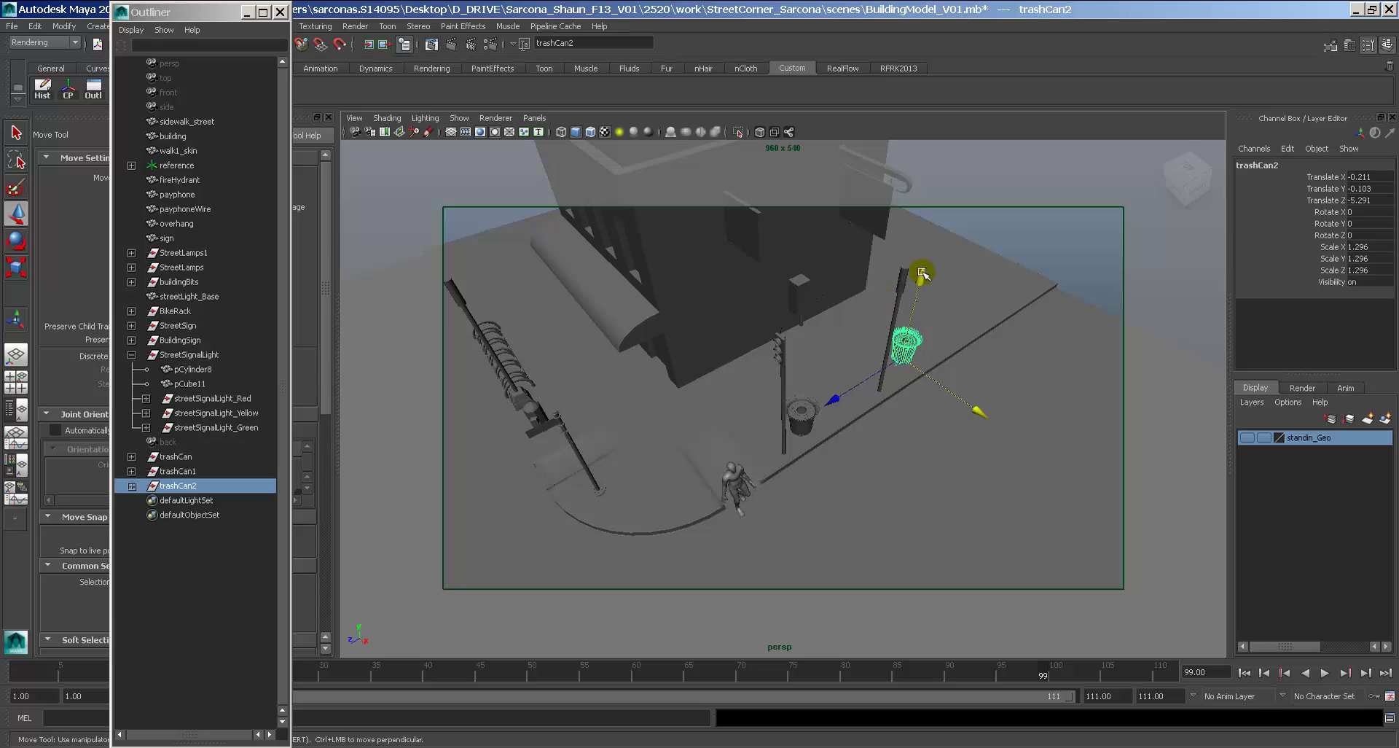
left_click_drag(921, 274, 715, 396)
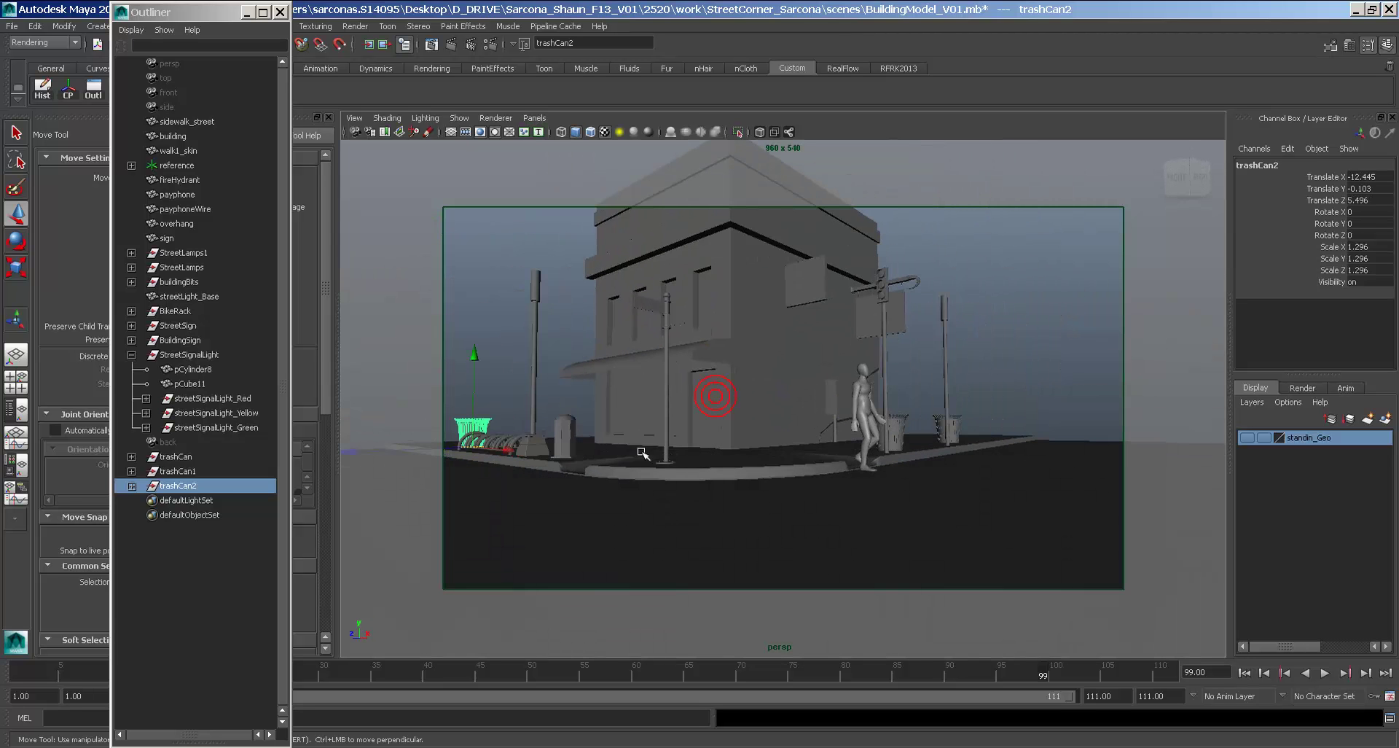
Return the animation to frame 1, then close the Outliner and clear the selection for an unobstructed view of the corner.
left_click_drag(575, 676, 2, 603)
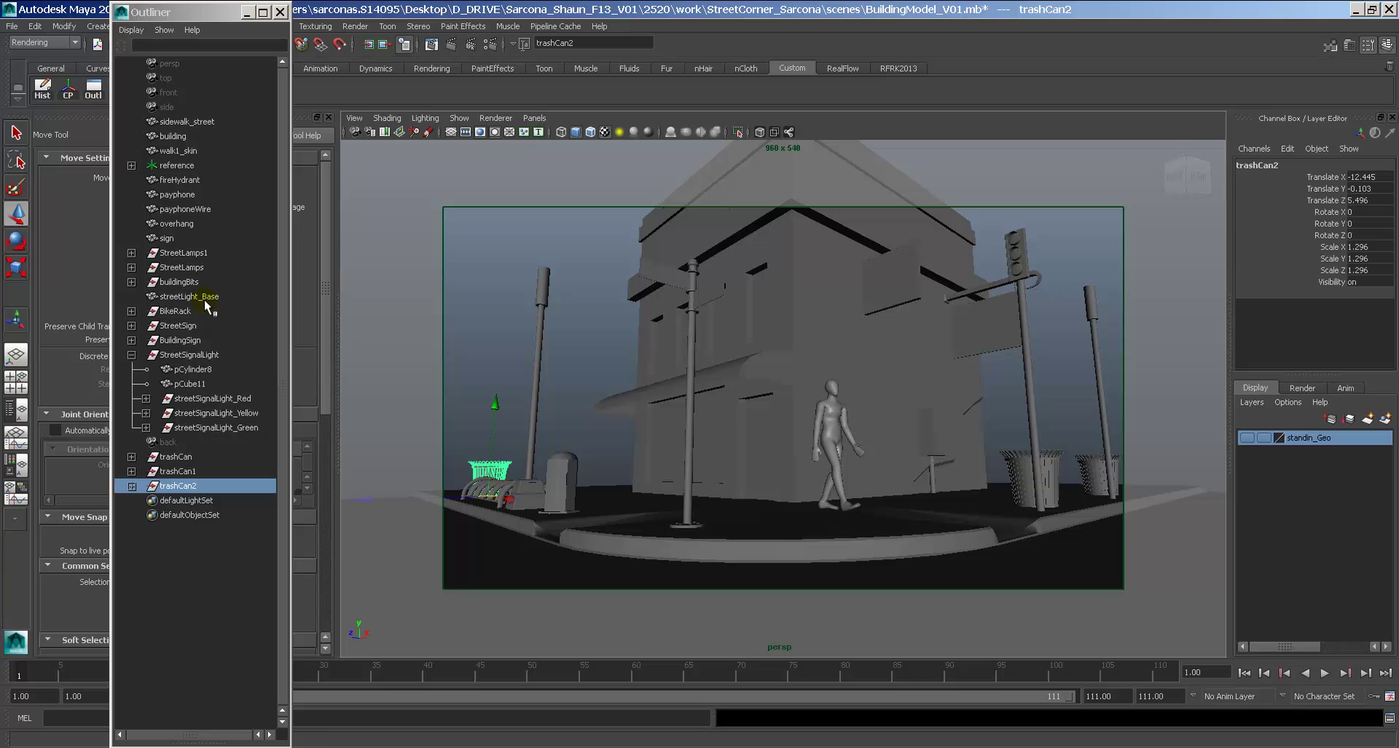
left_click(280, 12)
left_click(481, 226)
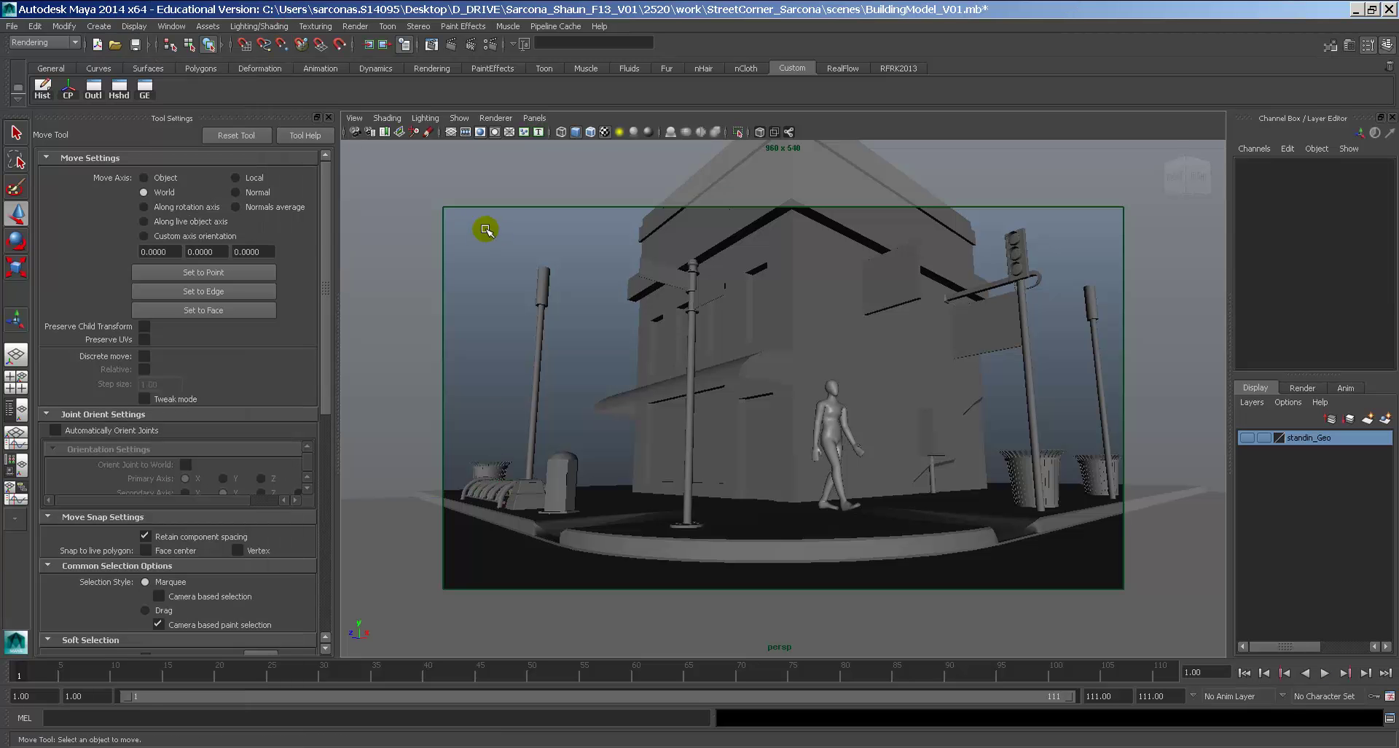
left_click(72, 42)
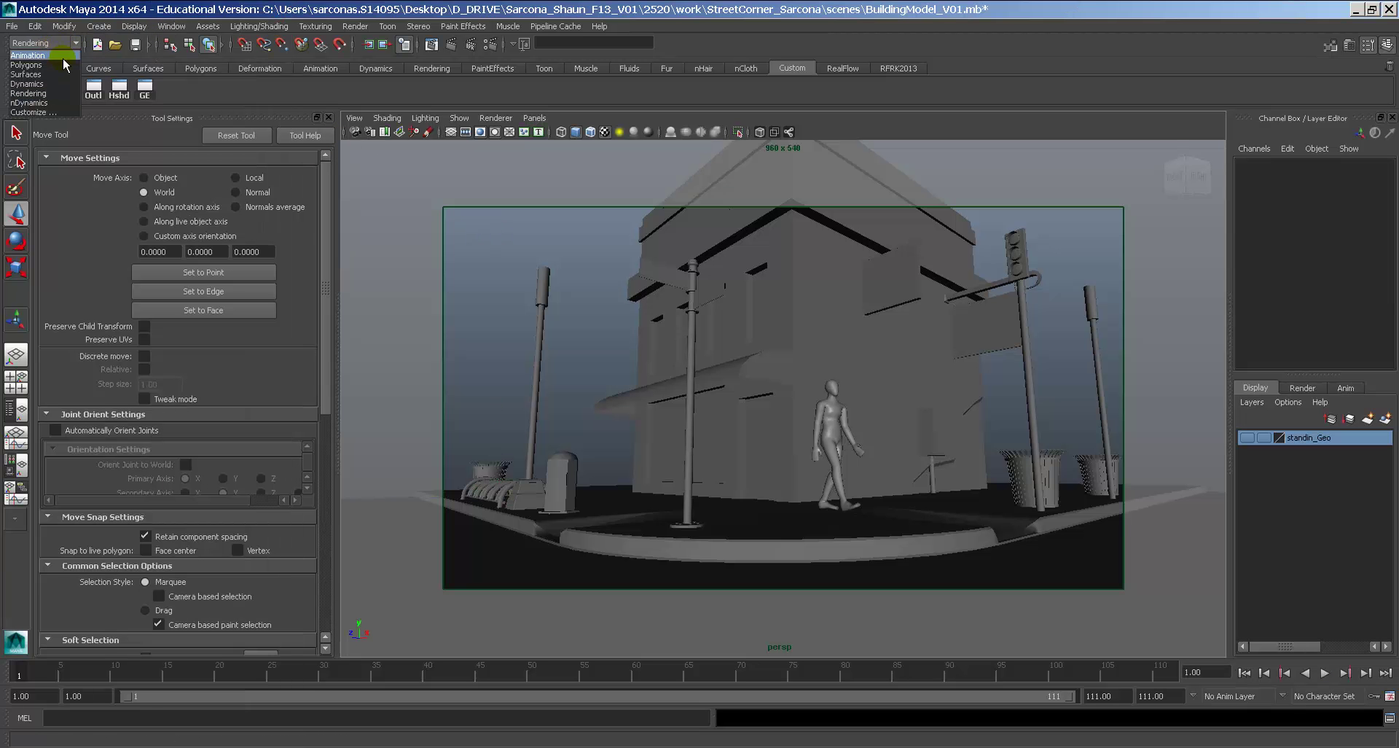
left_click(520, 219)
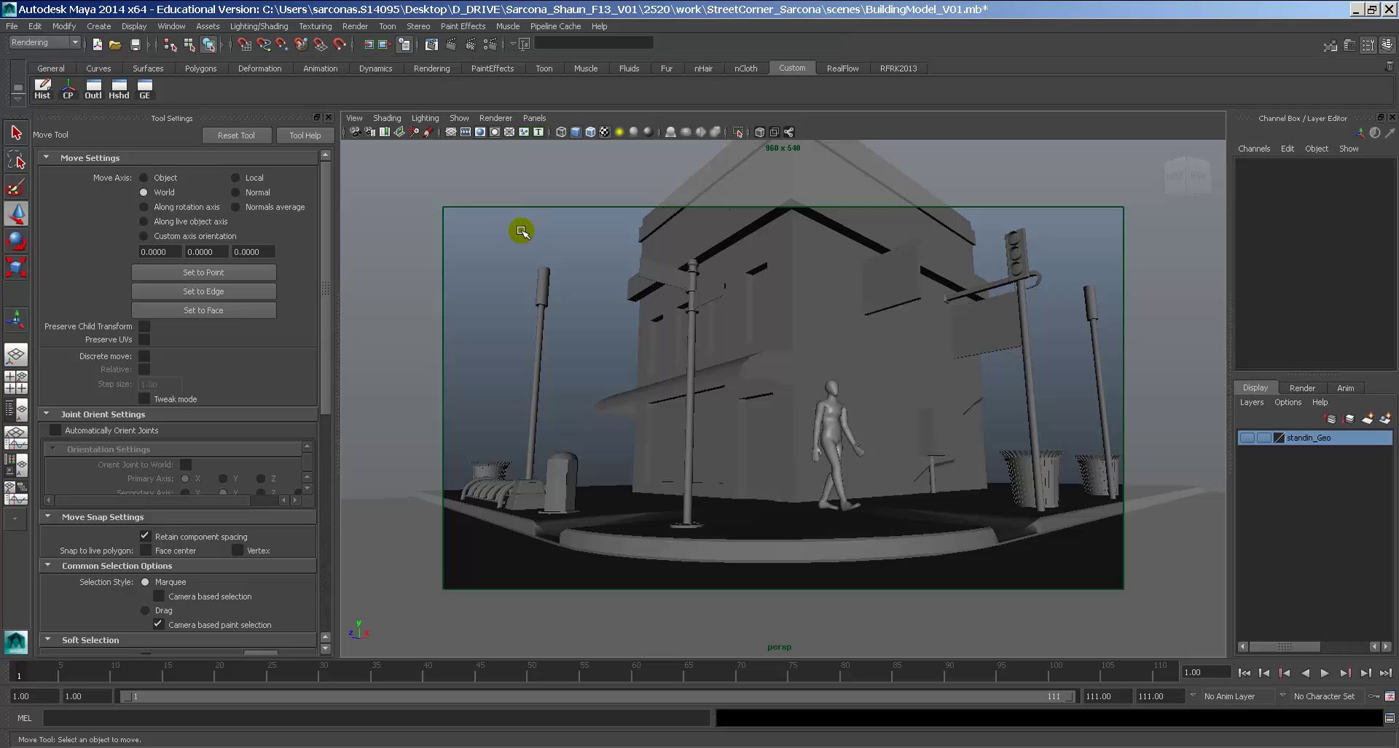
Save the street corner scene and start a new scene with a polygon cylinder.
key("ctrl+n")
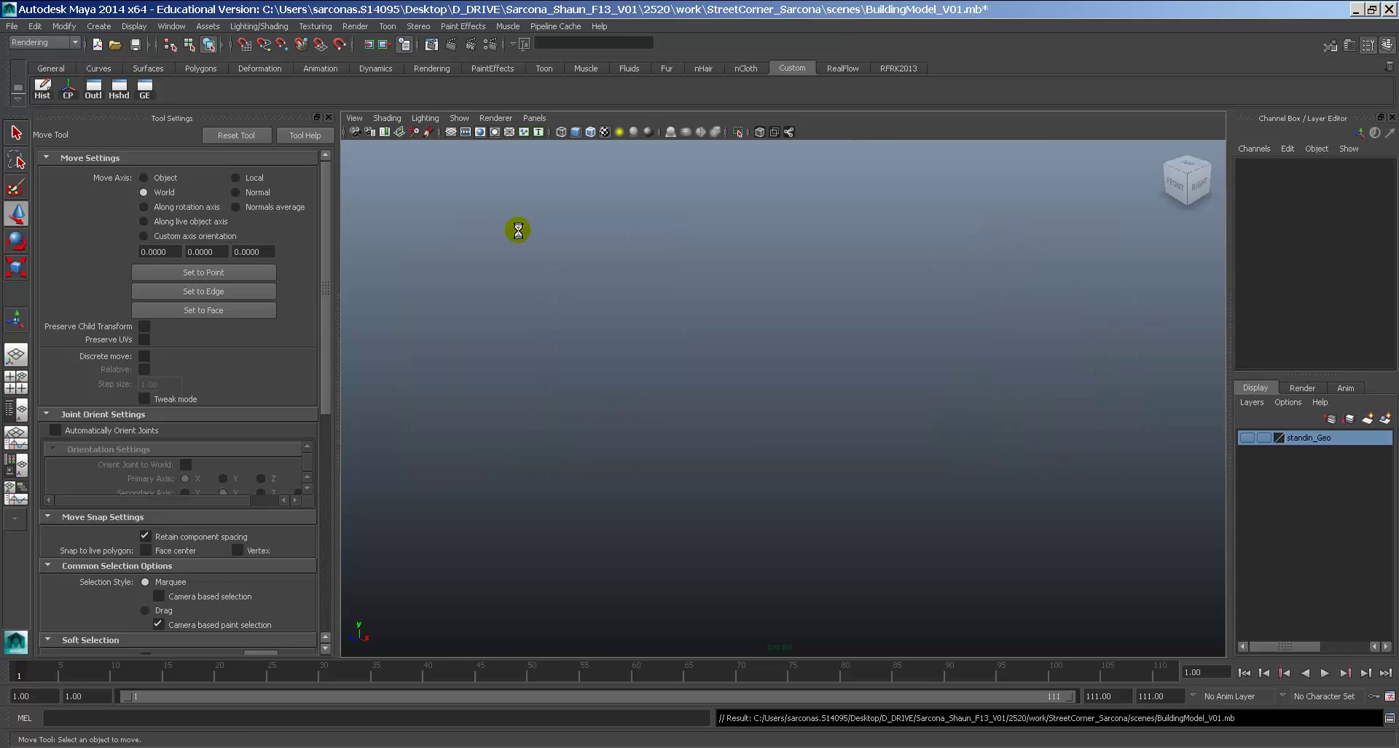
left_click(103, 30)
mouse_move(145, 63)
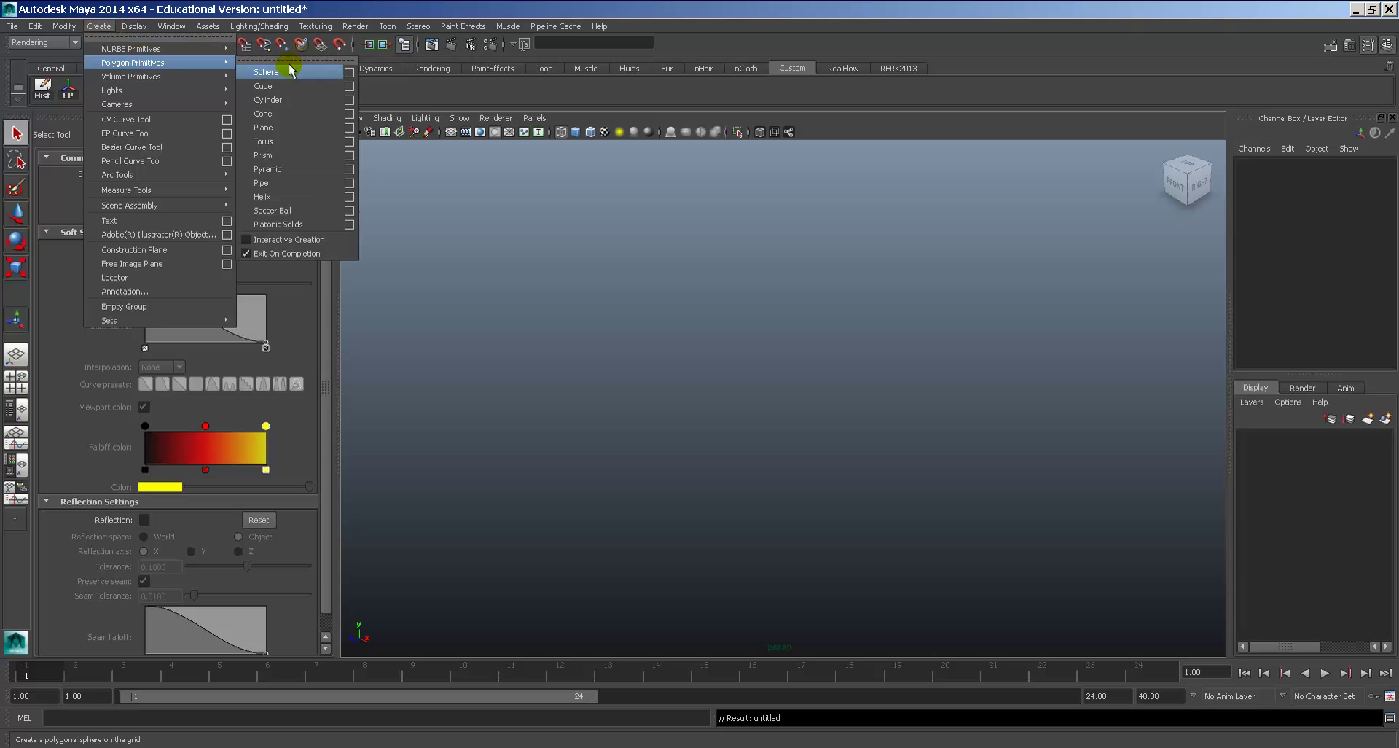
left_click(268, 100)
Scale the cylinder to about 0.293 in X and Z and 2.262 in Y, and rotate it -90 degrees about Z.
key("r")
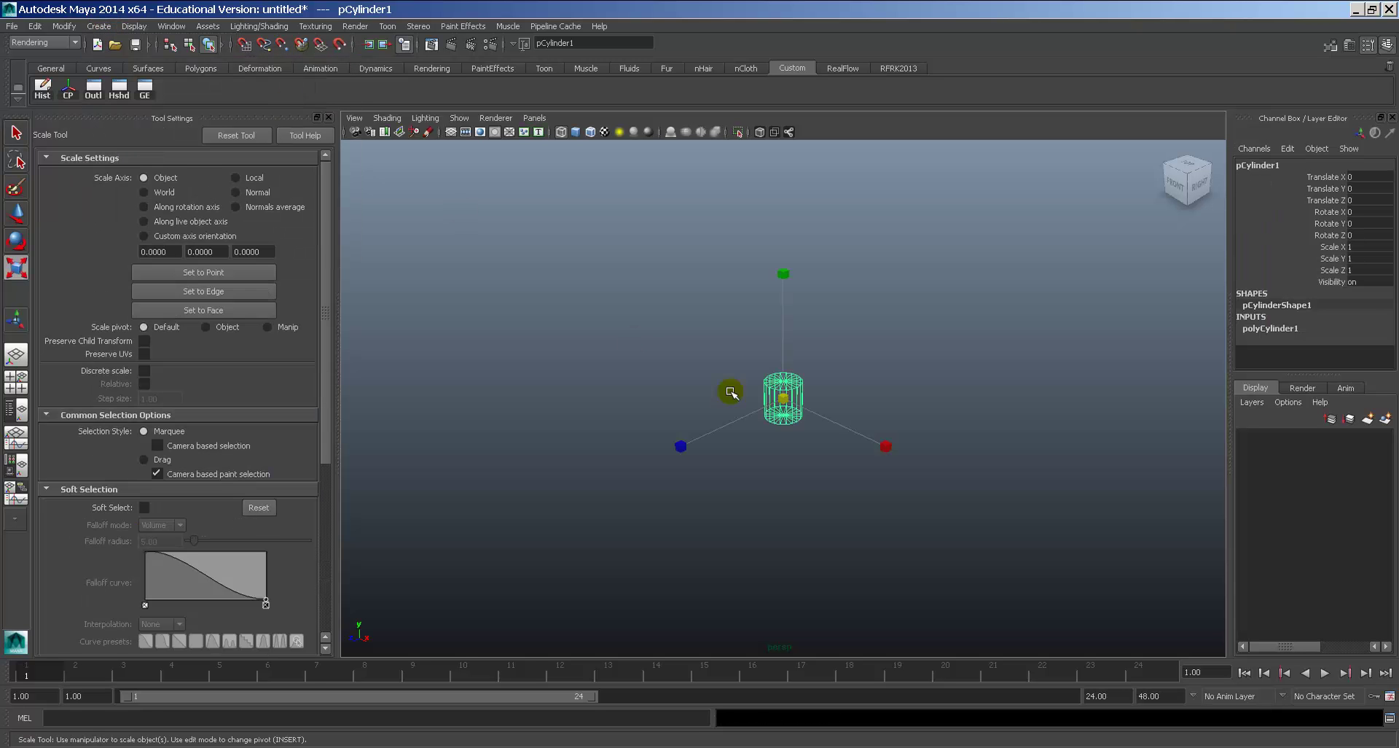
left_click_drag(797, 278, 788, 301, "ctrl")
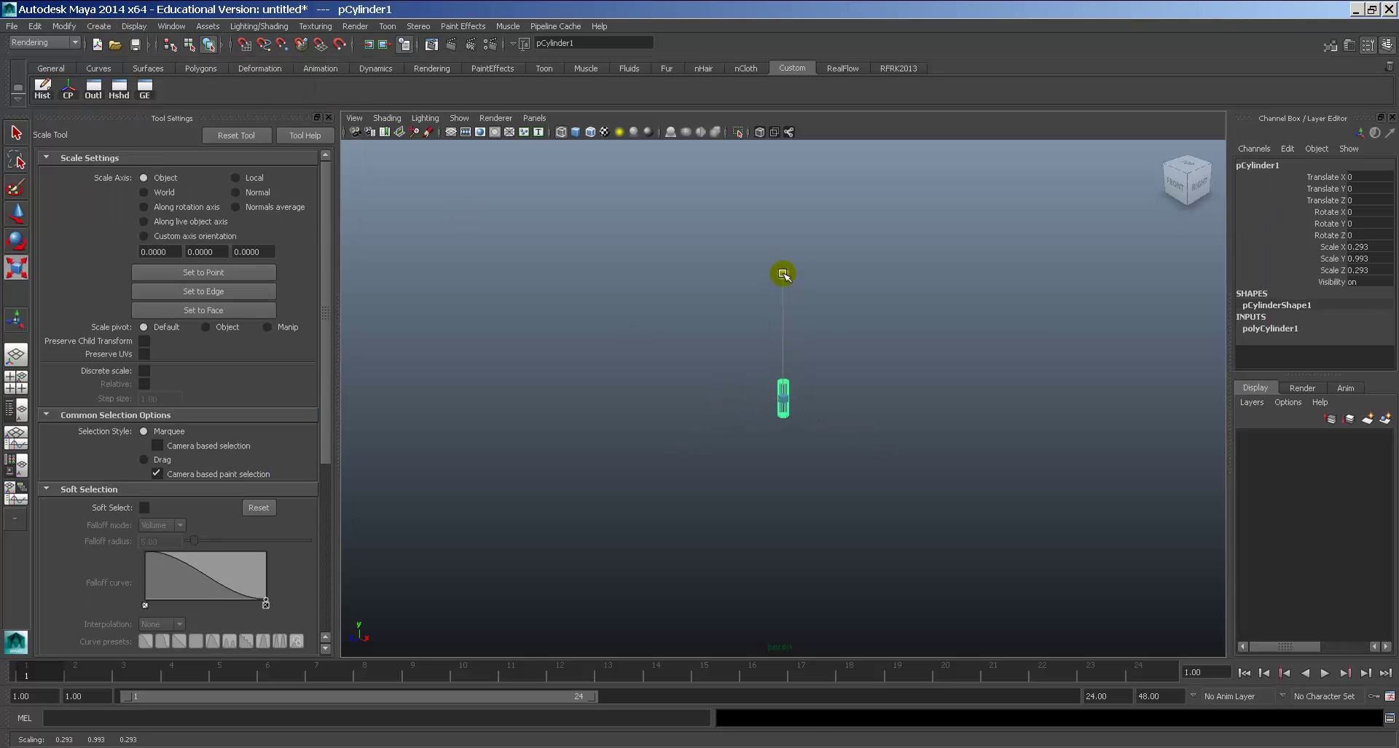
key("e")
left_click_drag(809, 285, 876, 368)
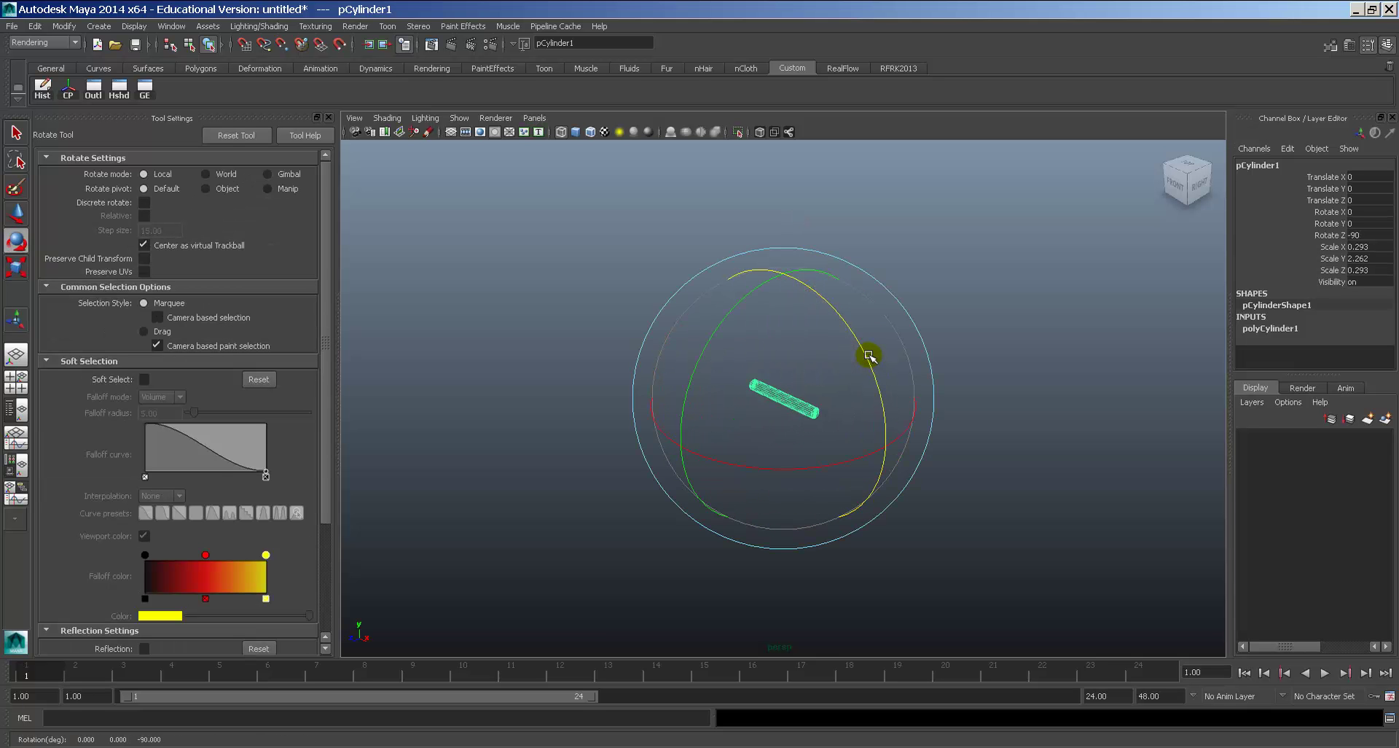
Frame the cylinder in shaded display and thin it to a scale of about 0.057 in X and Z.
key("f")
key("5")
key("r")
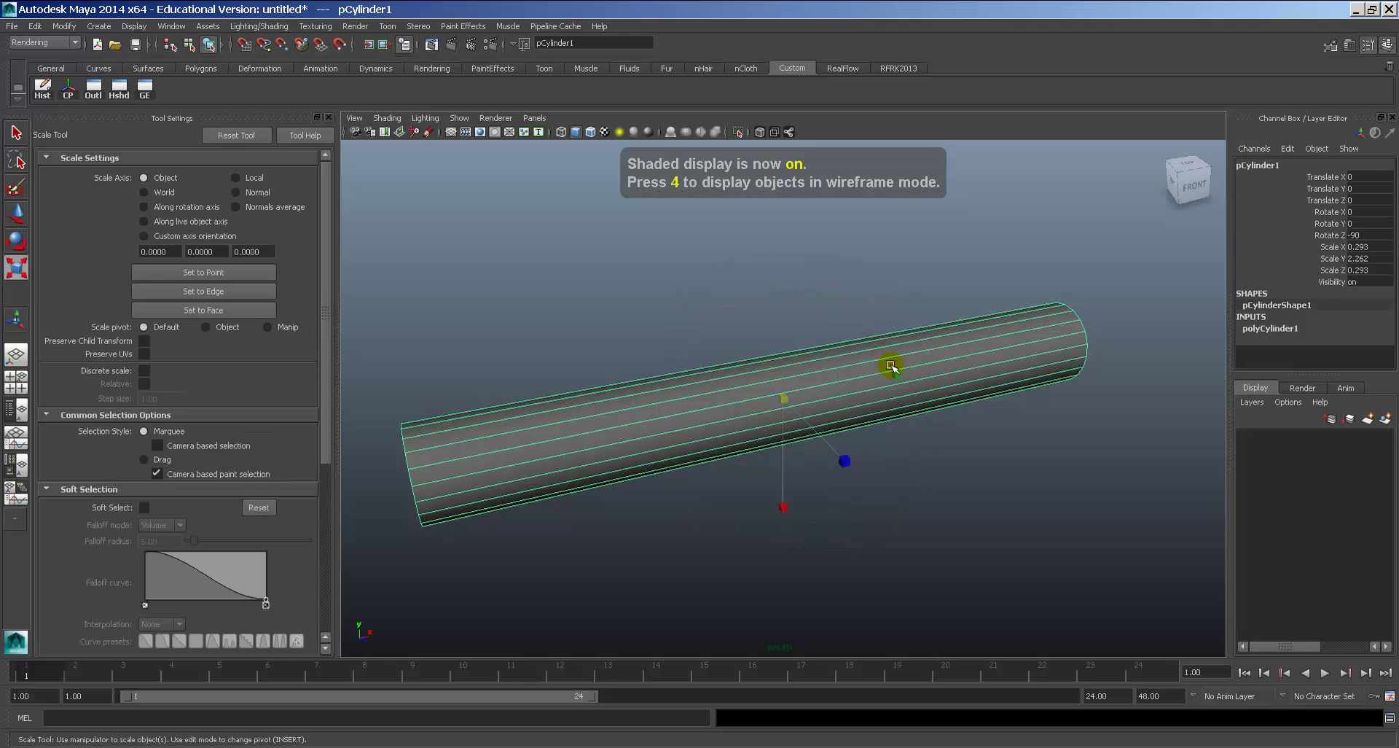
left_click_drag(880, 387, 828, 397)
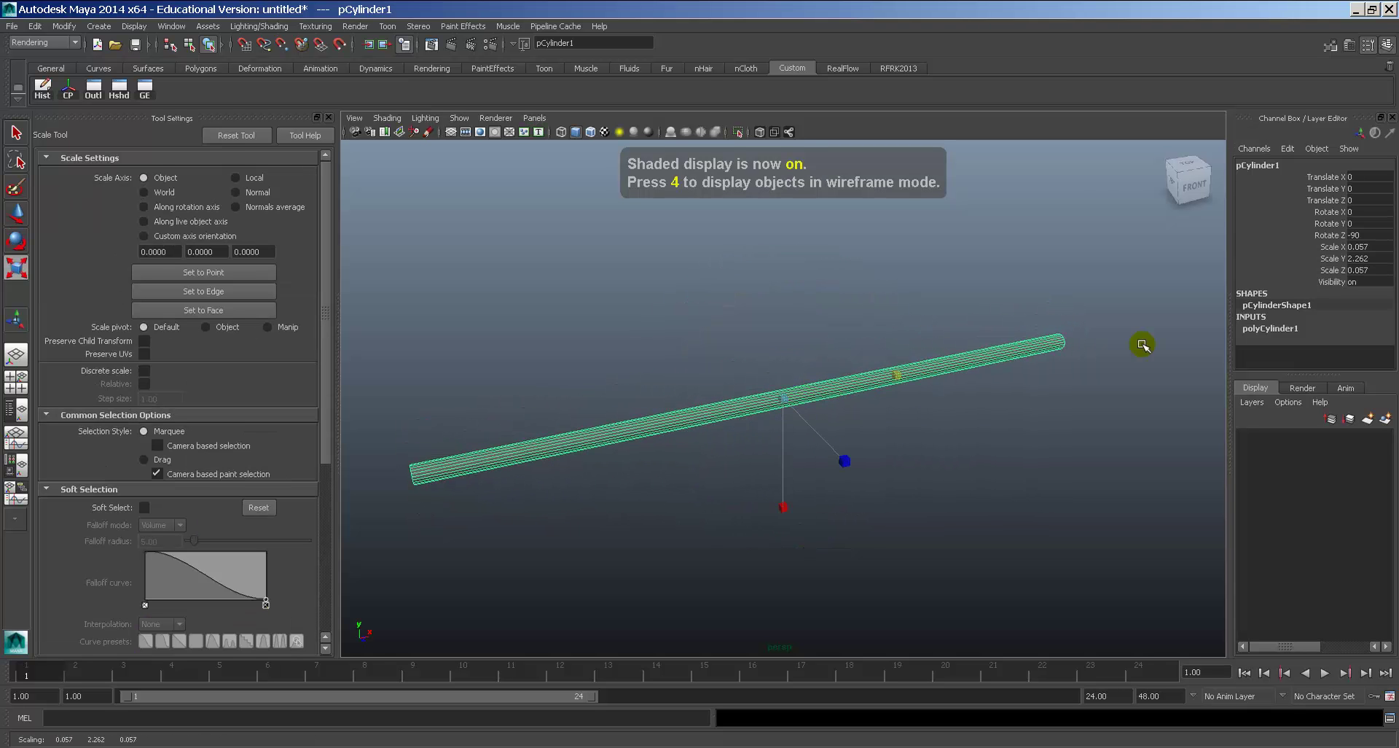
Open the cylinder's creation settings and make its height subdivisions the active attribute.
left_click(1268, 328)
left_click(1304, 352)
scroll(1326, 353, "down", 2)
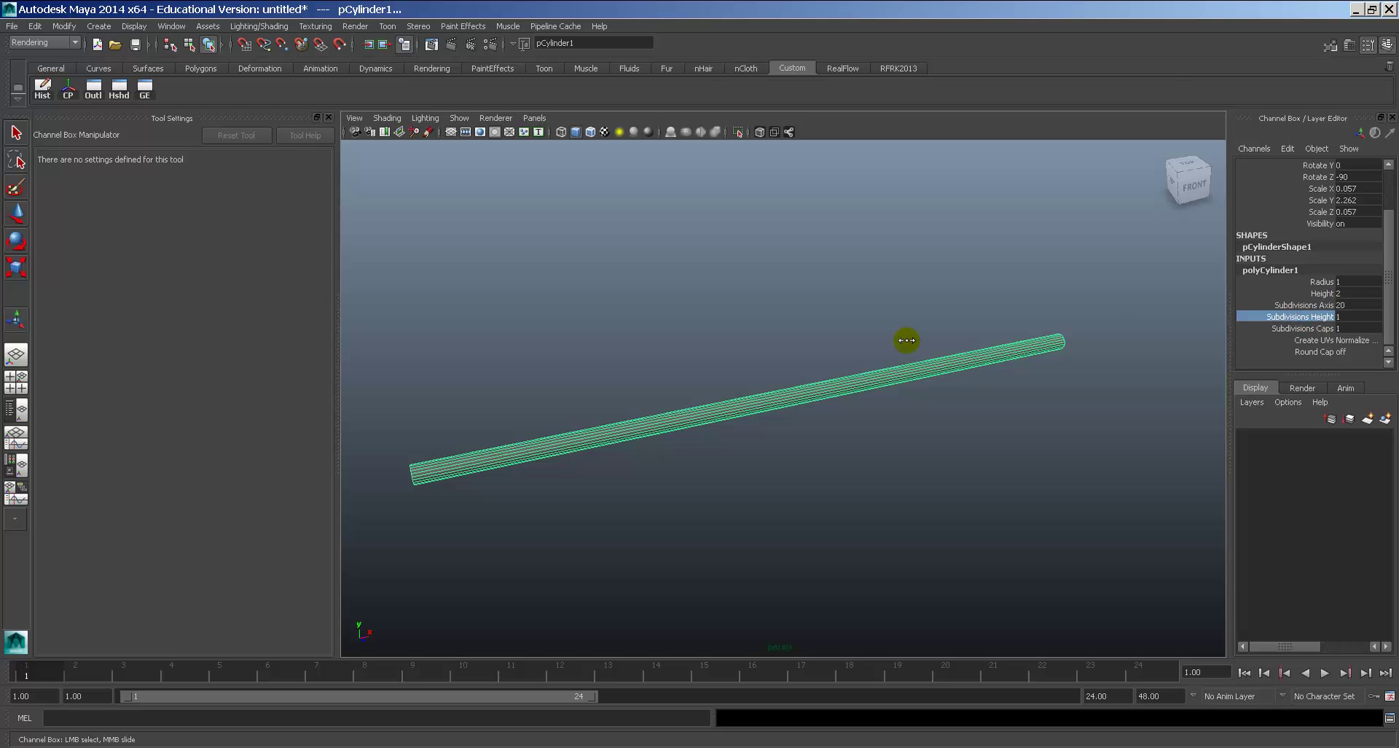
Set the cylinder's Subdivisions Height to 14.
middle_click_drag(957, 340, 1047, 343)
left_click_drag(1053, 347, 1021, 307, "alt")
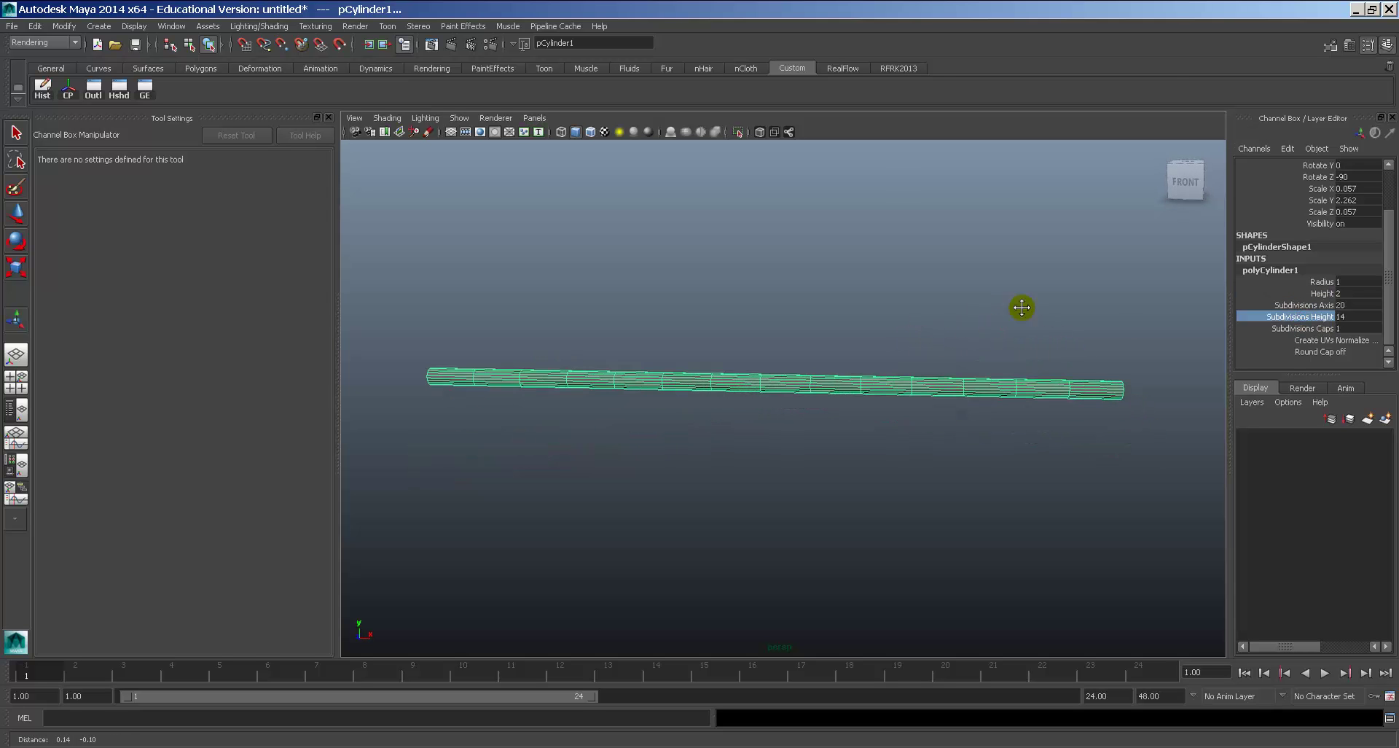
left_click(912, 363)
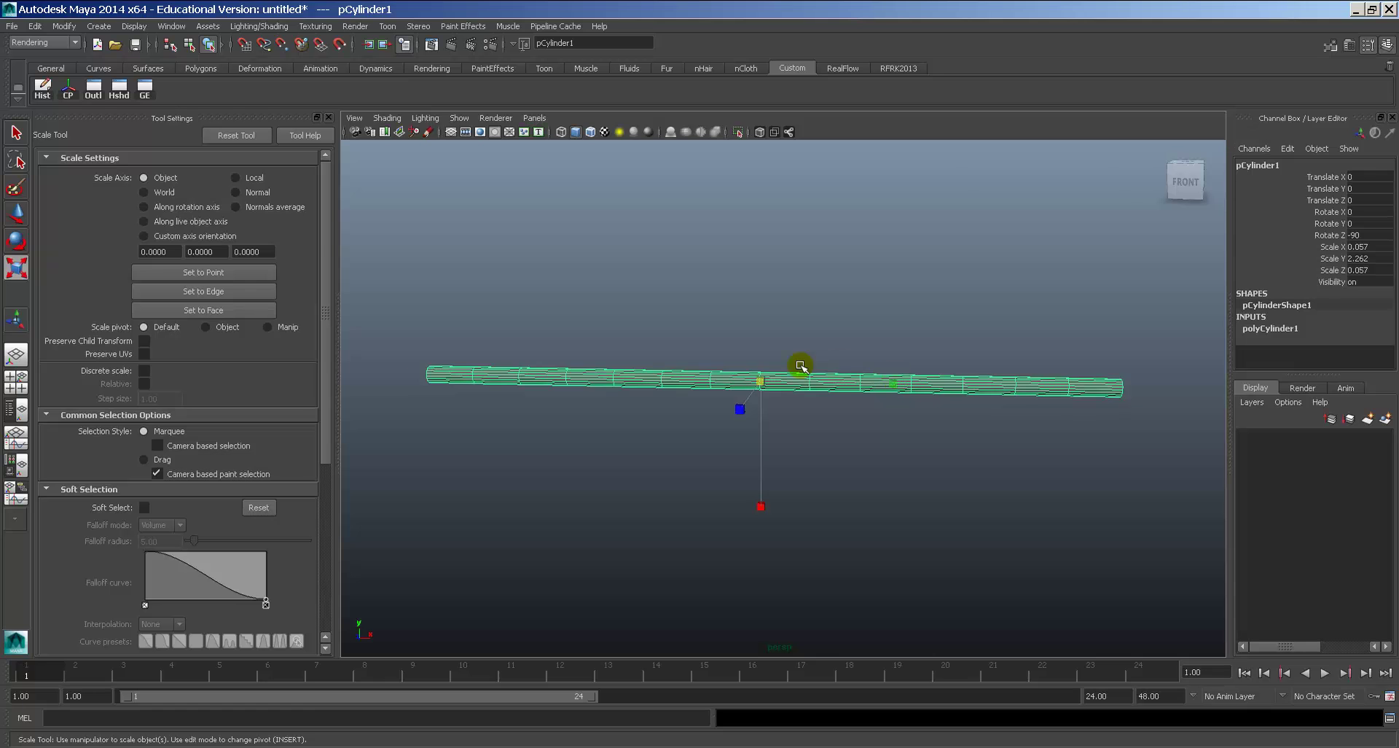
left_click_drag(801, 366, 815, 366, "alt")
Switch to the Animation menu set and detach the nonlinear deformer list as a floating window.
key("space")
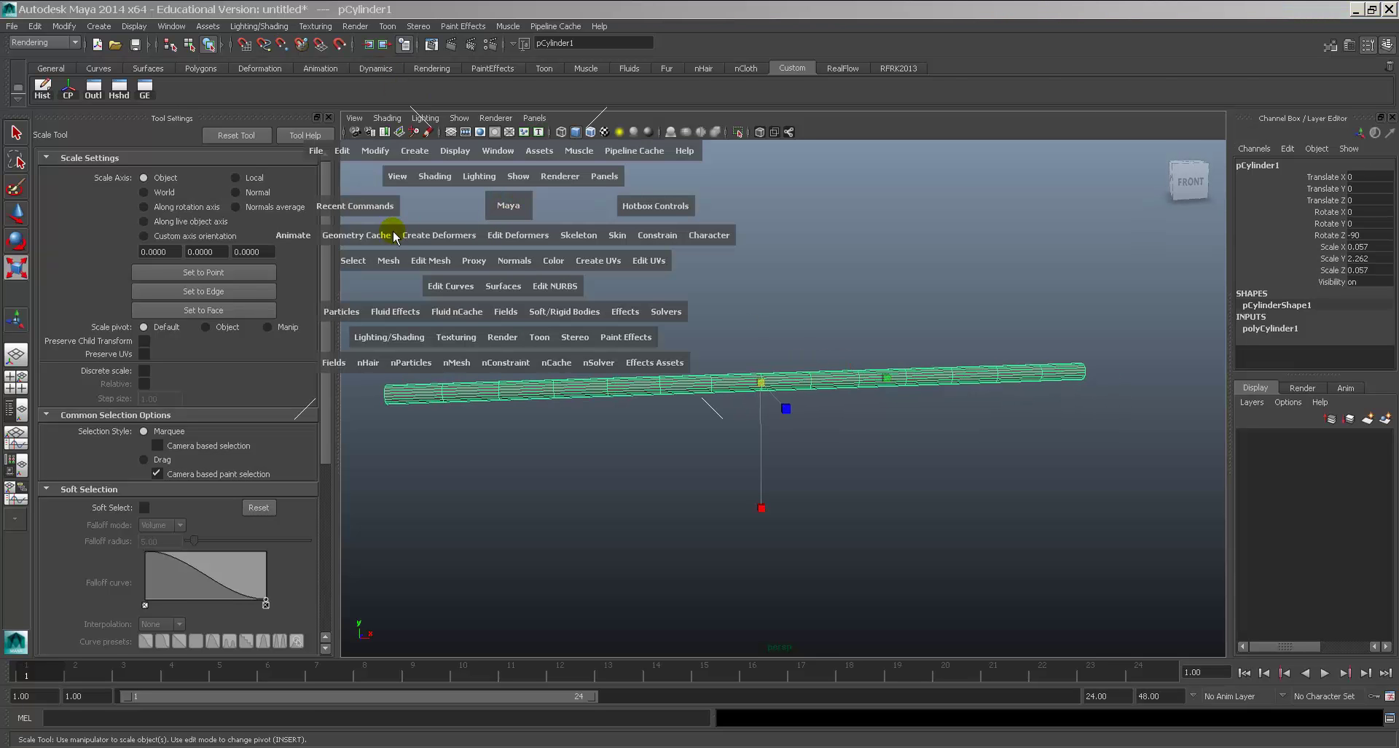
left_click(75, 43)
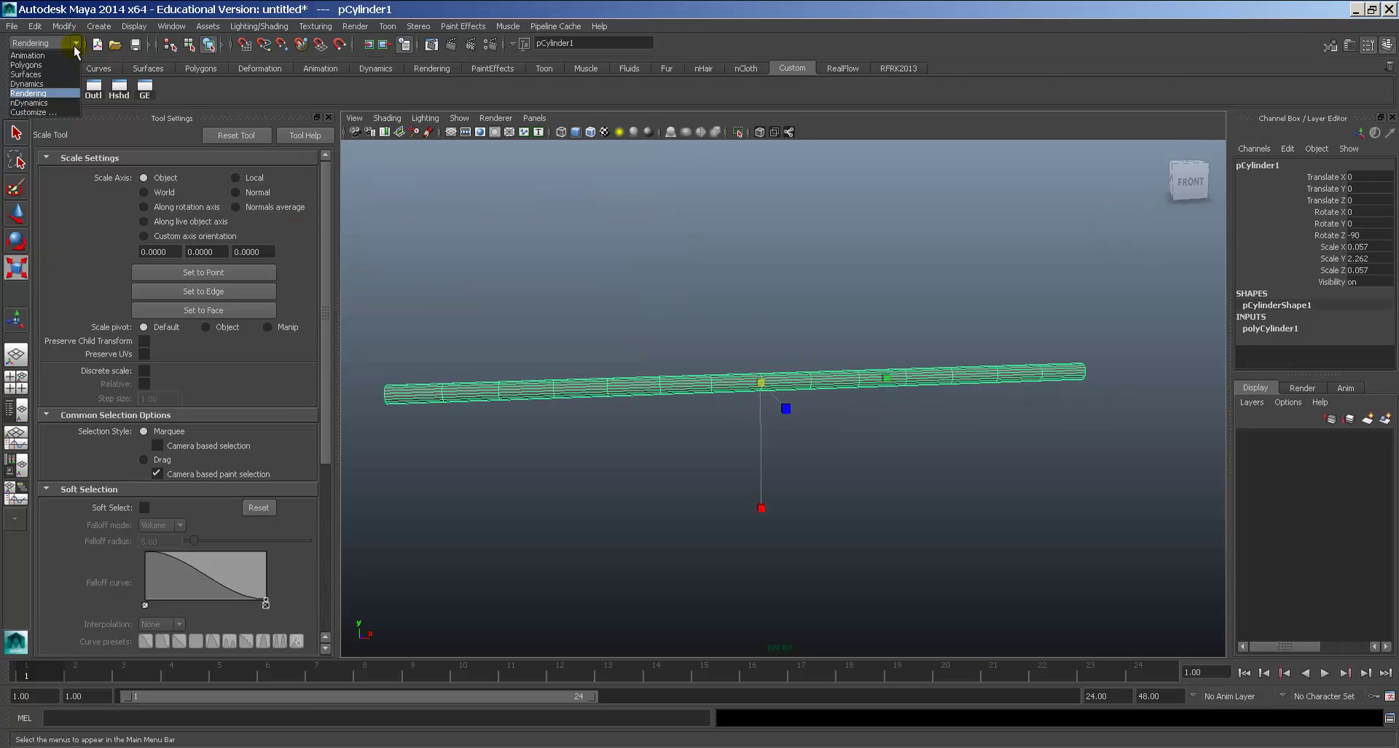
left_click(69, 56)
left_click(389, 28)
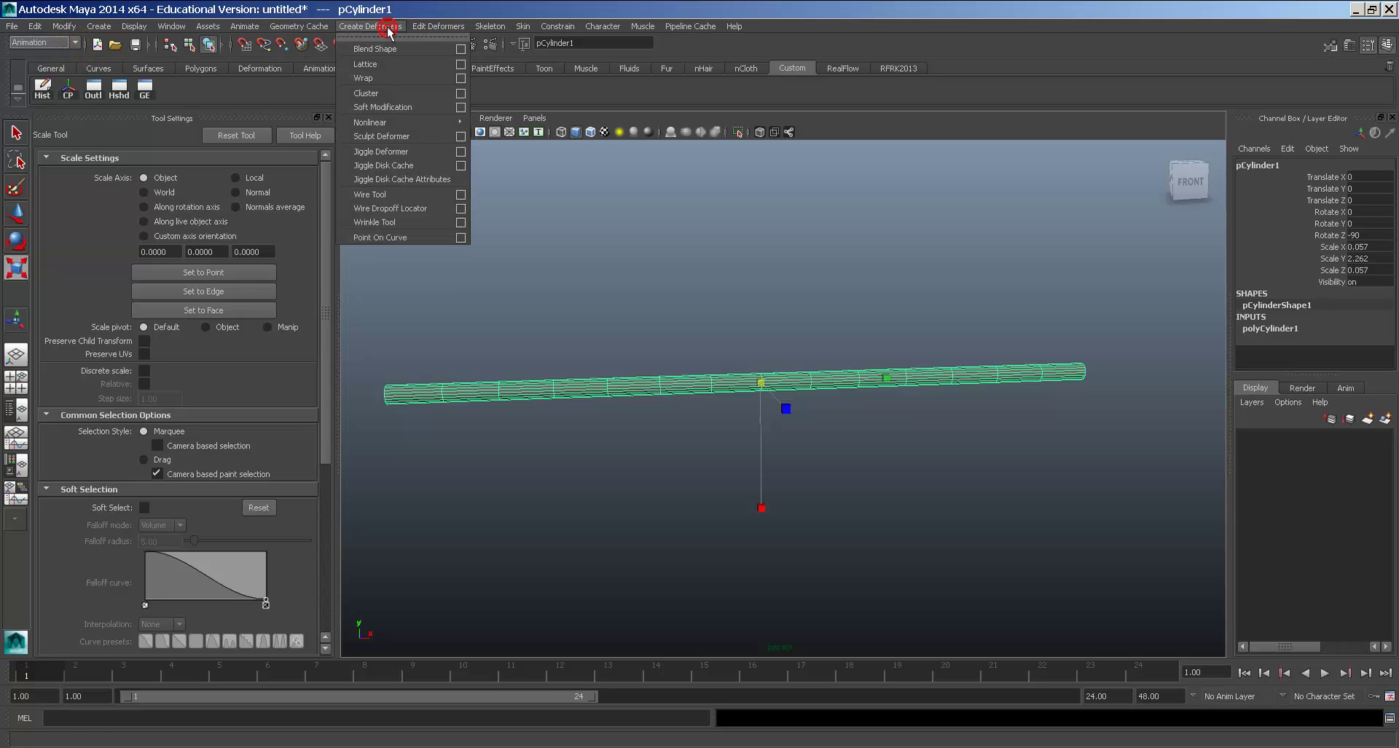
mouse_move(433, 125)
left_click(489, 120)
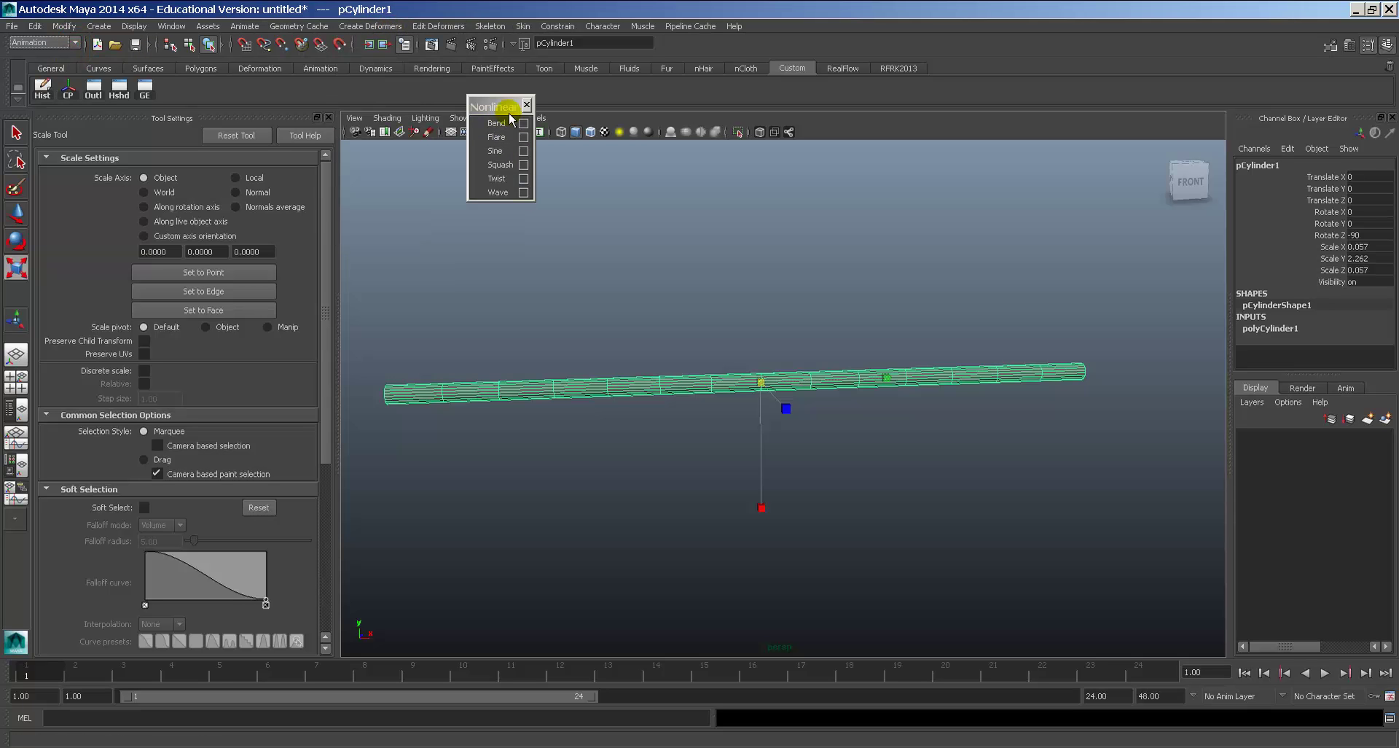
Add a Bend deformer to the cylinder, show it in wireframe, and try moving the bend handle vertically.
left_click(382, 162)
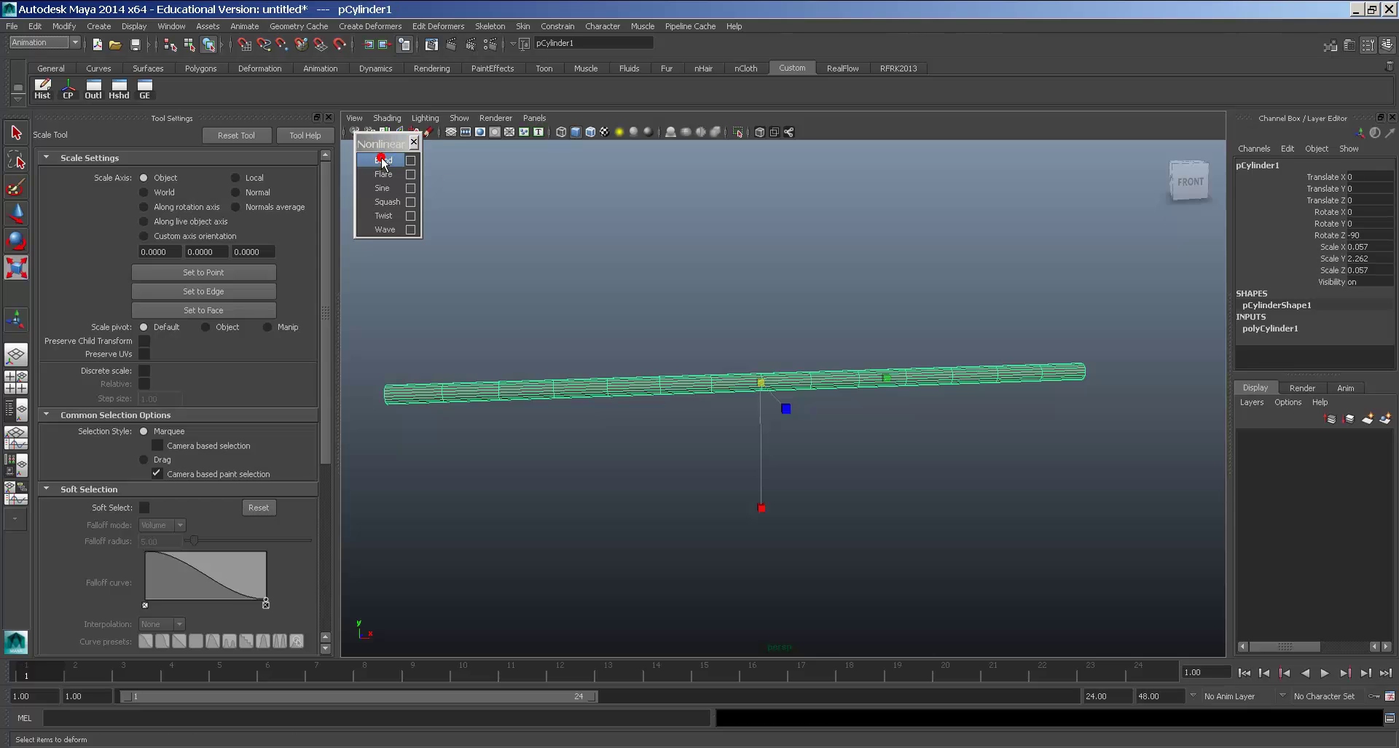
key("4")
left_click_drag(749, 316, 770, 232, "alt")
key("w")
key("ctrl+z")
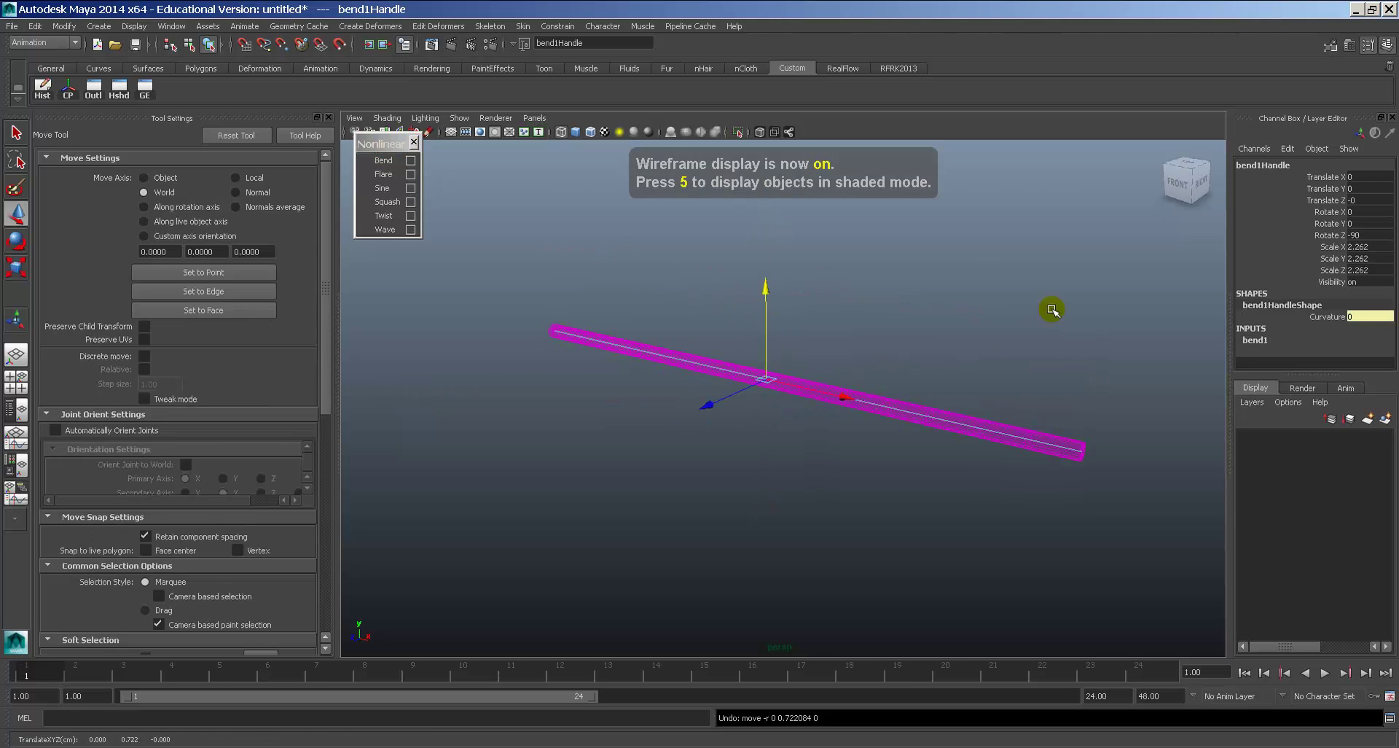
left_click_drag(1053, 306, 1056, 313, "alt")
Set the bend deformer's Curvature to about 111 and display the arched cylinder shaded.
left_click(1259, 341)
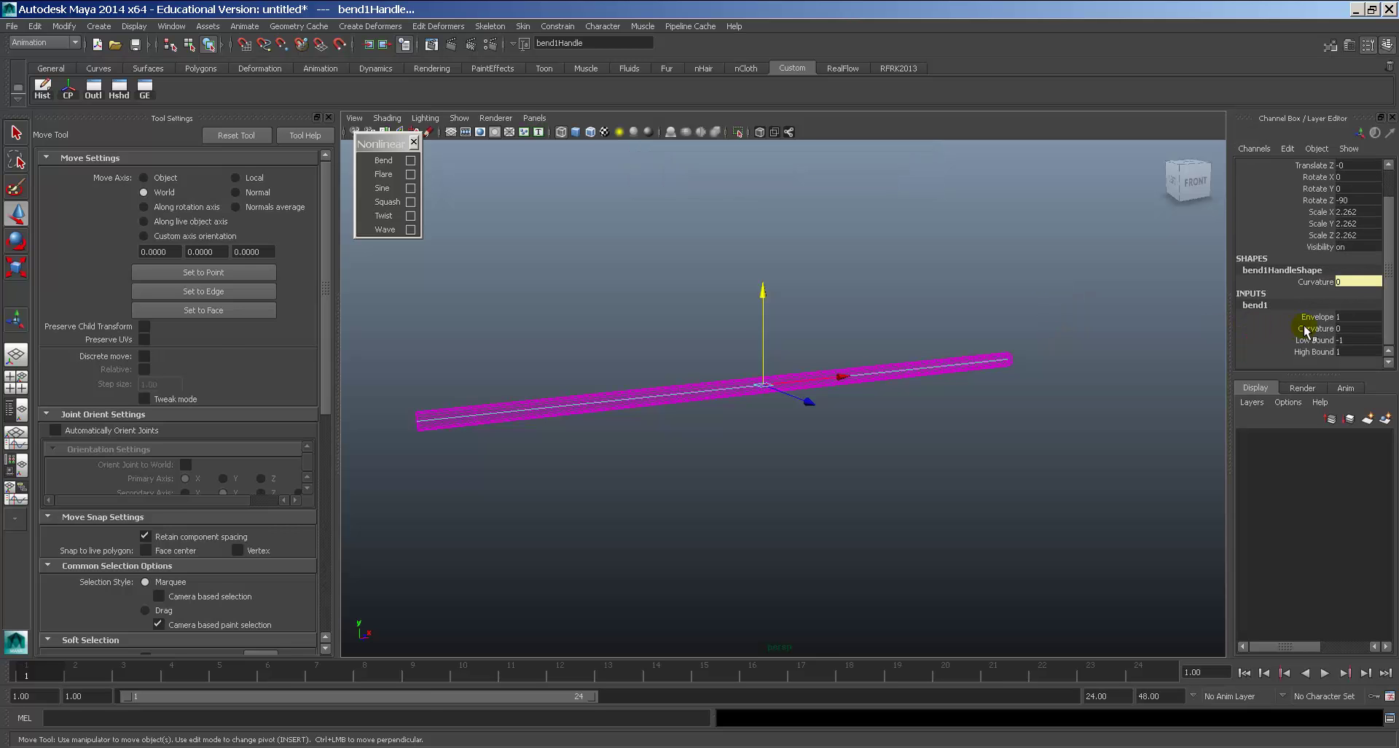
left_click(1304, 327)
middle_click_drag(843, 335, 914, 351)
mouse_move(942, 381)
left_mouse_down("alt")
mouse_move(915, 372)
mouse_move(893, 394)
left_mouse_up("alt")
key("5")
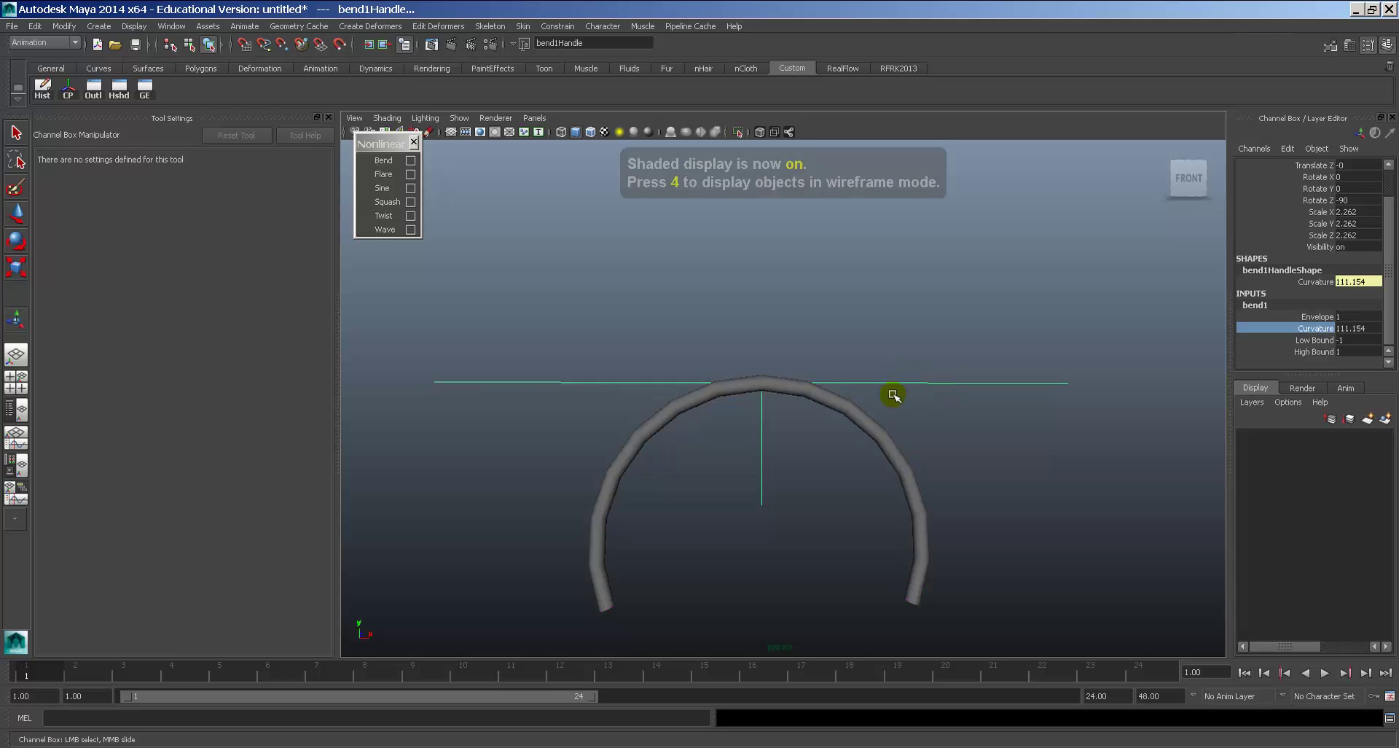
middle_click_drag(888, 448, 823, 401, "alt")
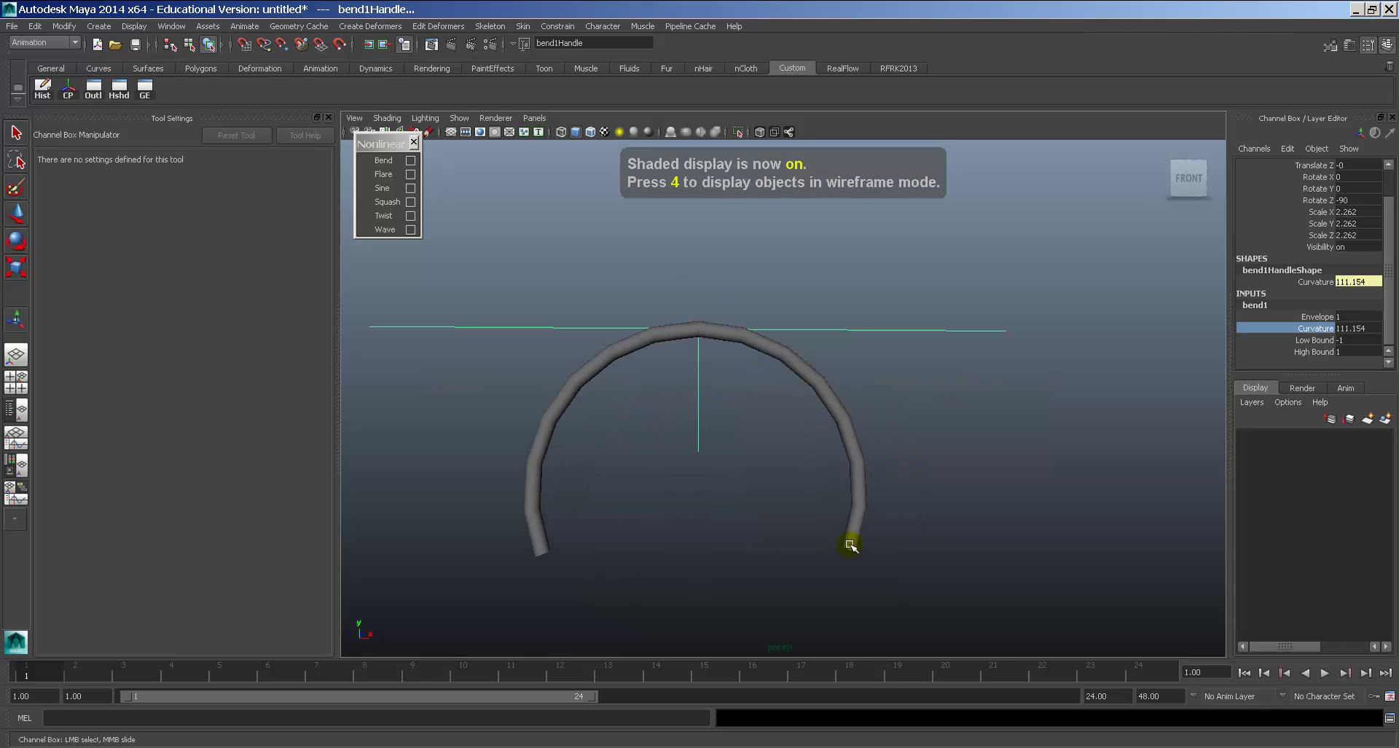
Set the bend deformer's Low Bound to 0 and its Curvature to 180 so only one half curls.
left_click(1340, 338)
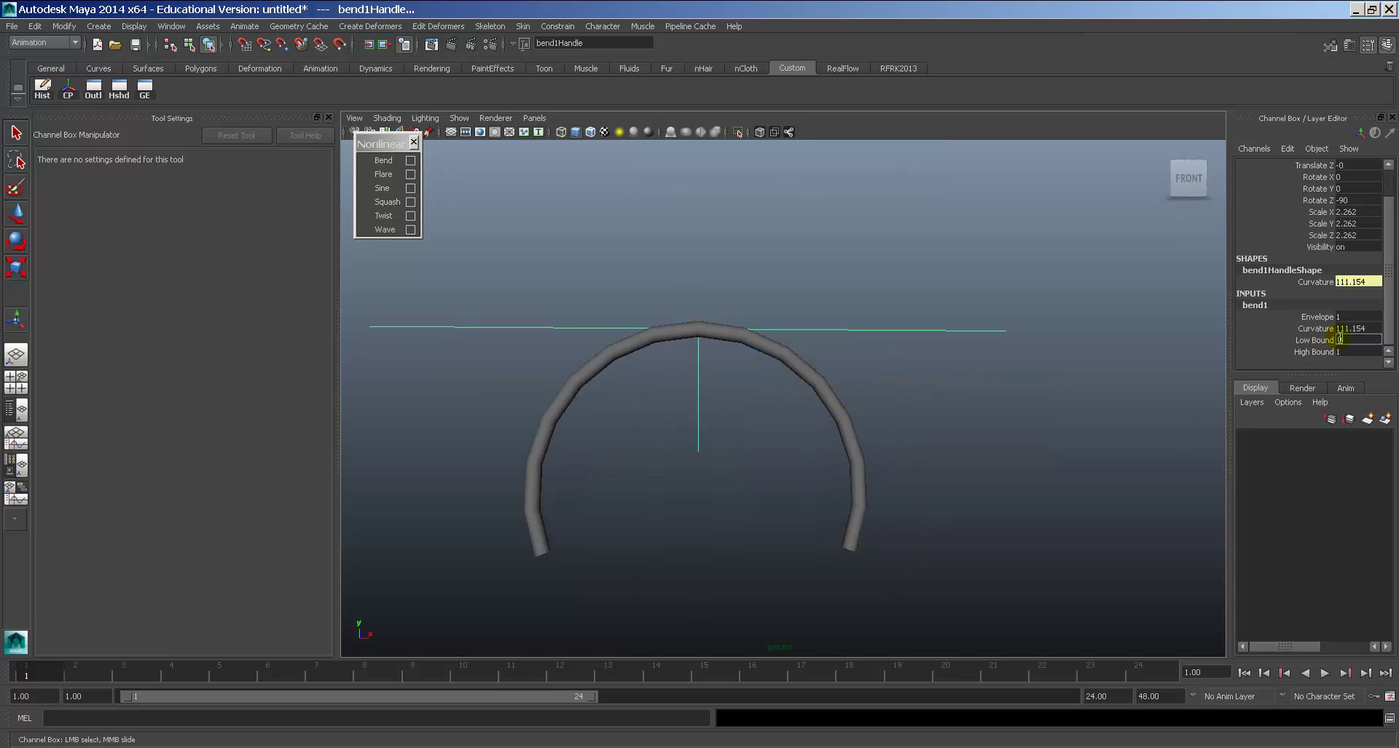
type("0")
key("Return")
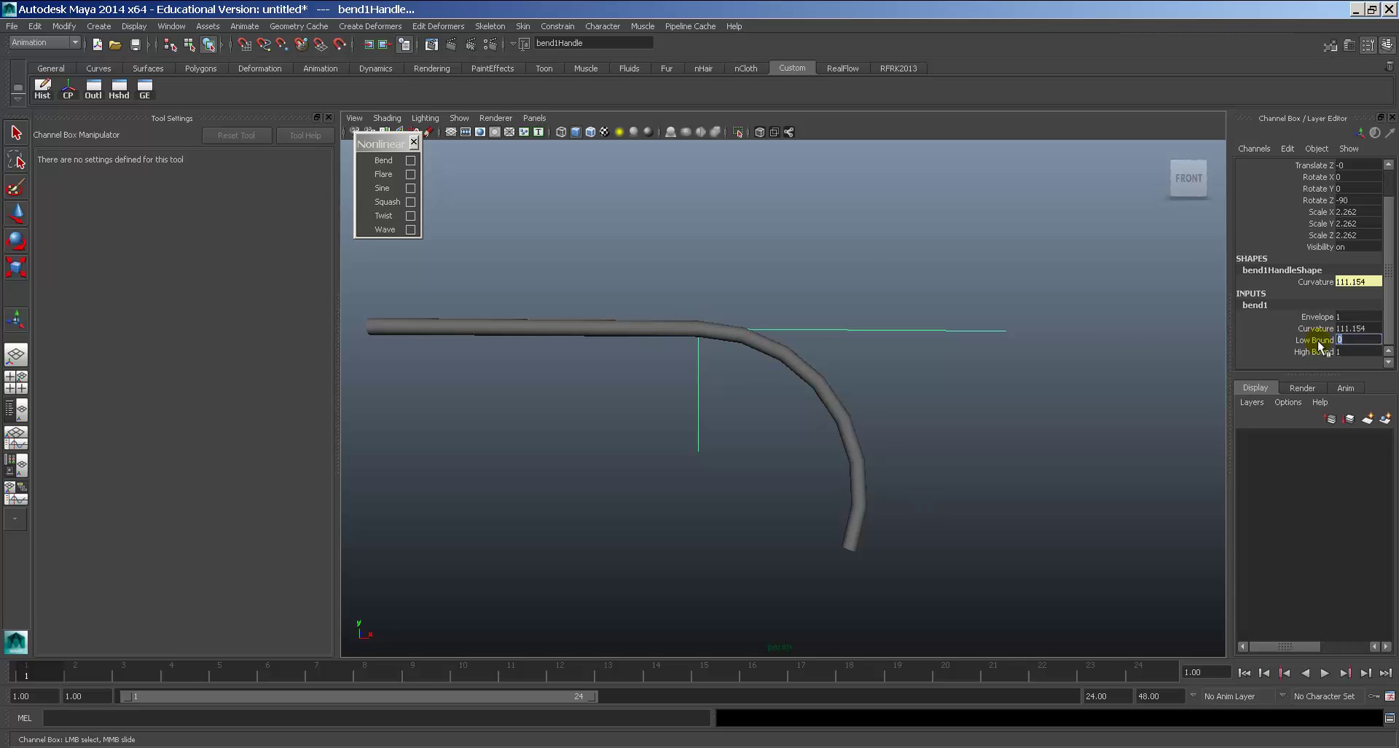
middle_click_drag(827, 335, 873, 349)
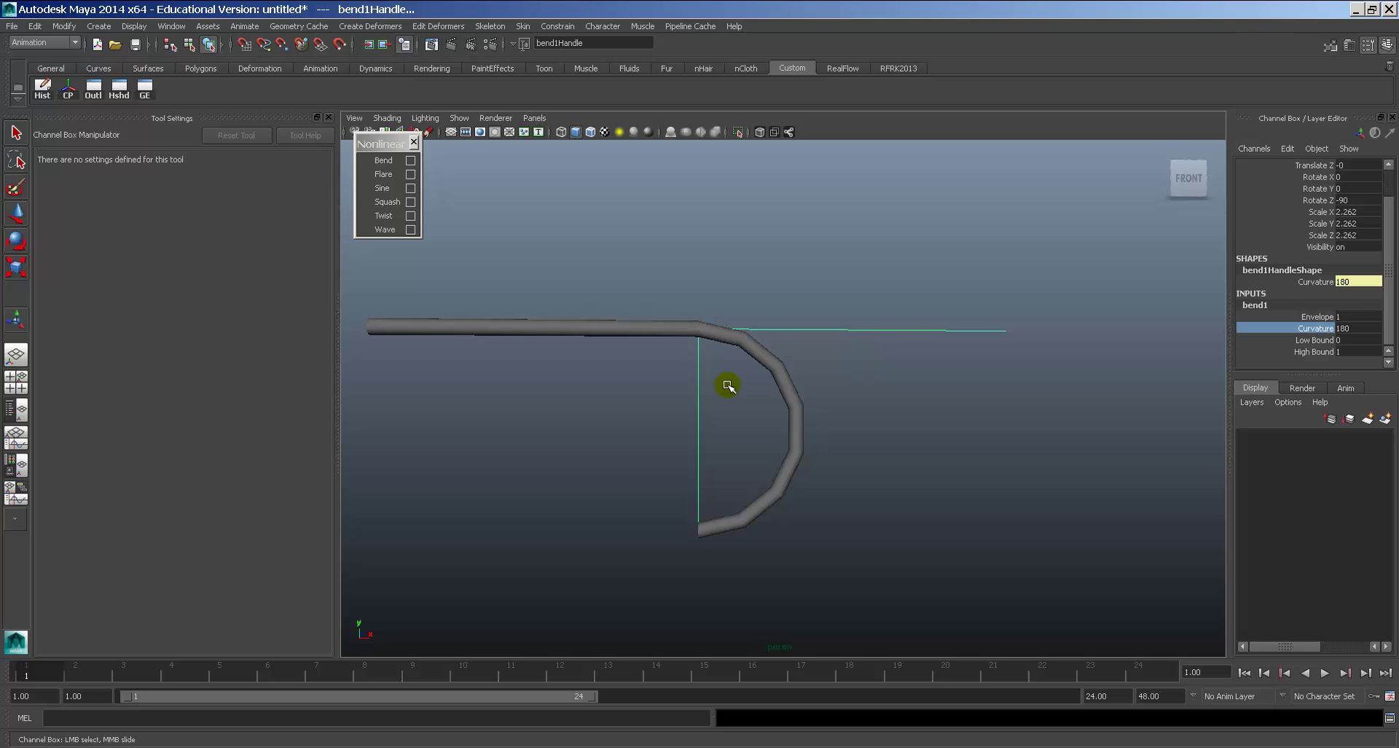
left_click_drag(728, 385, 692, 387, "alt")
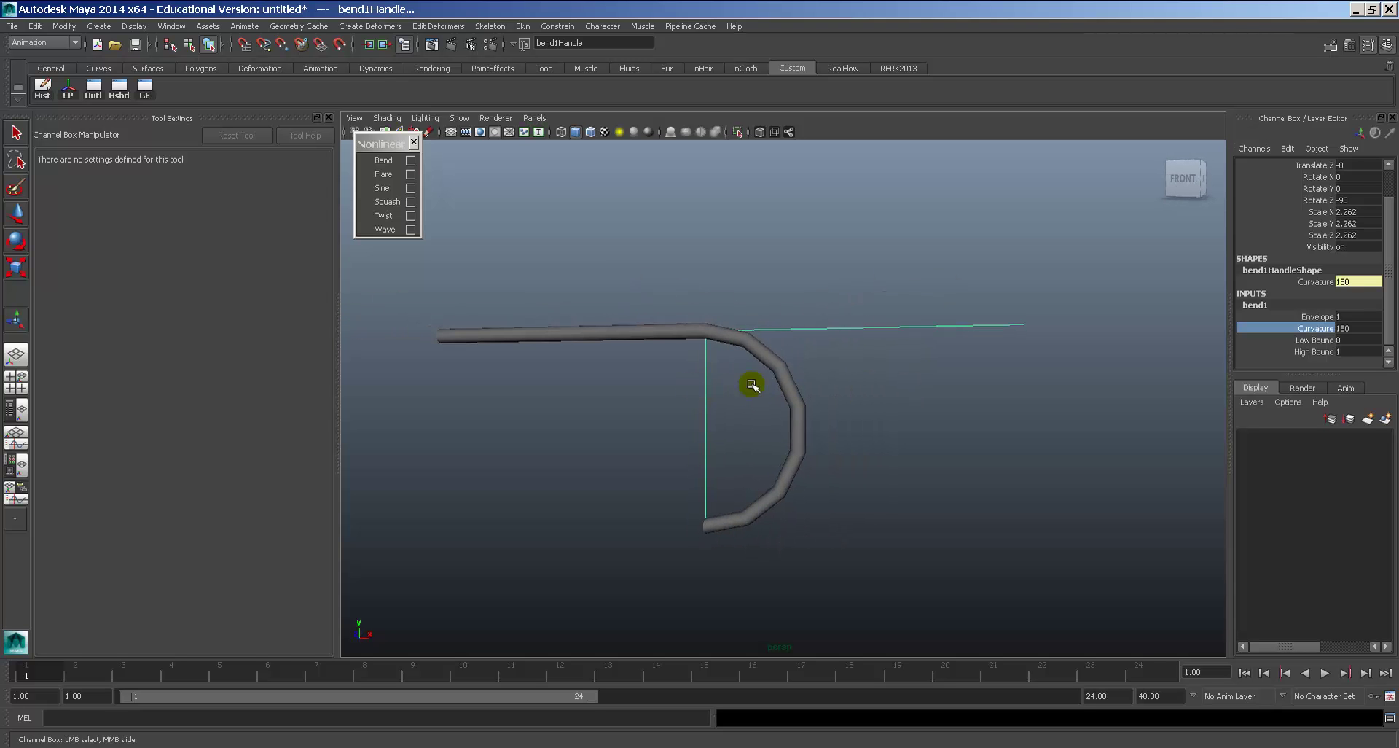
Slide the bend handle along the cylinder's length, also trying a rotation and a uniform scale of the handle.
key("w")
left_click_drag(790, 325, 862, 331)
key("e")
left_click_drag(909, 269, 843, 311)
key("ctrl+z")
key("r")
middle_click_drag(925, 262, 684, 267)
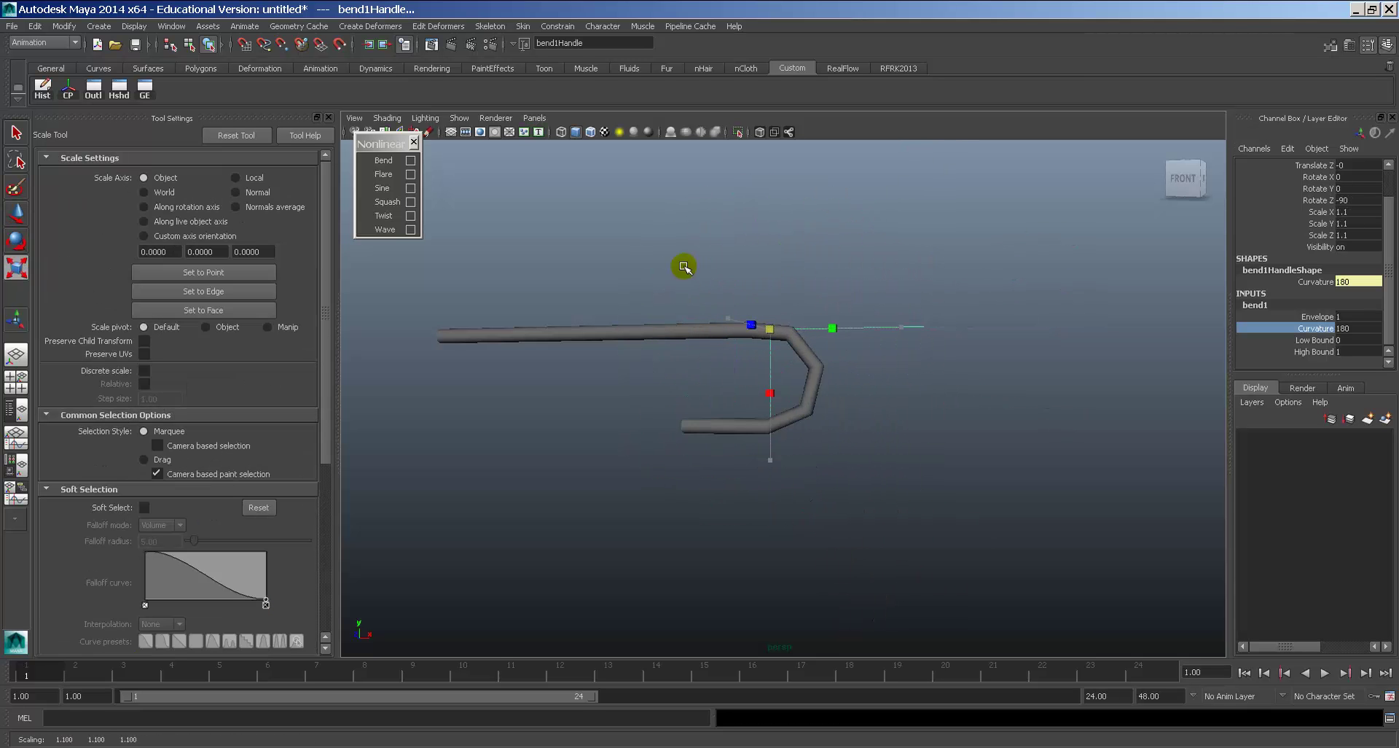
key("ctrl+z")
key("w")
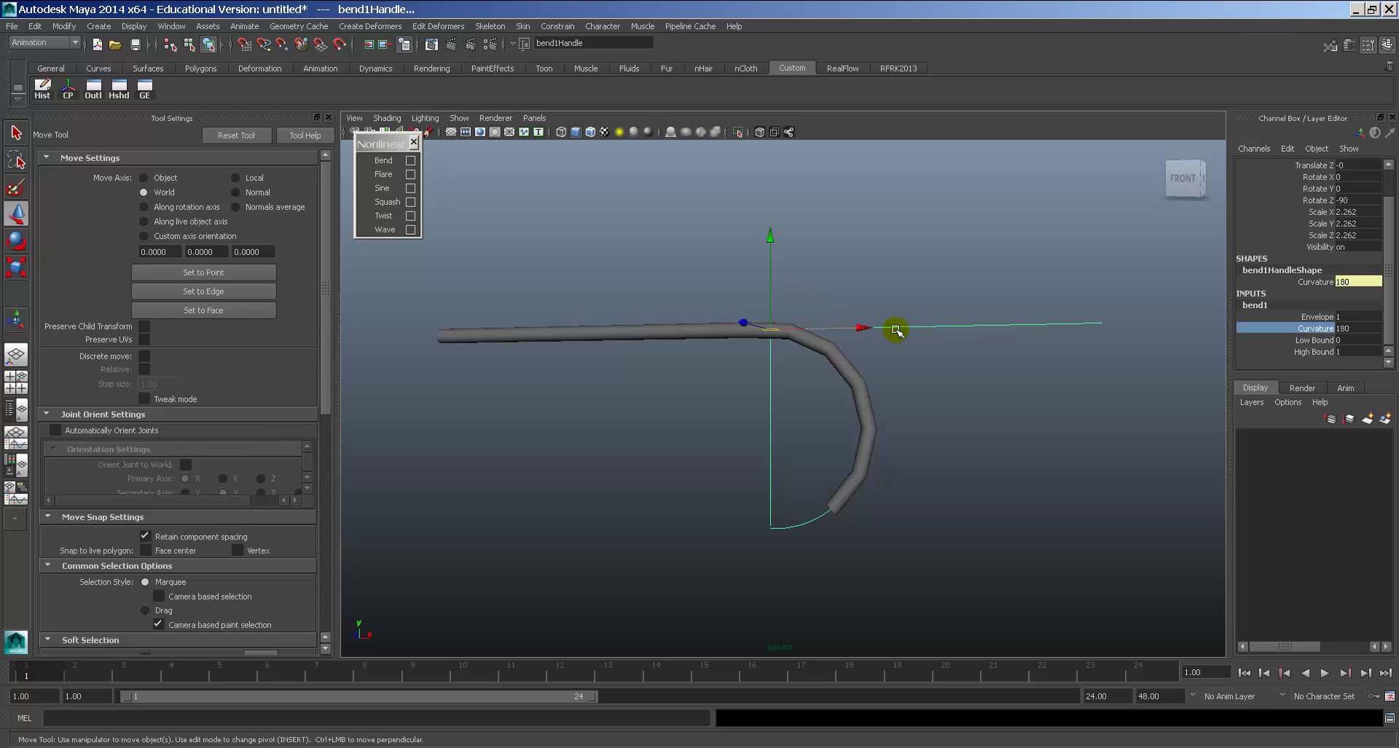
mouse_move(866, 328)
left_mouse_down()
mouse_move(584, 328)
mouse_move(871, 326)
left_mouse_up()
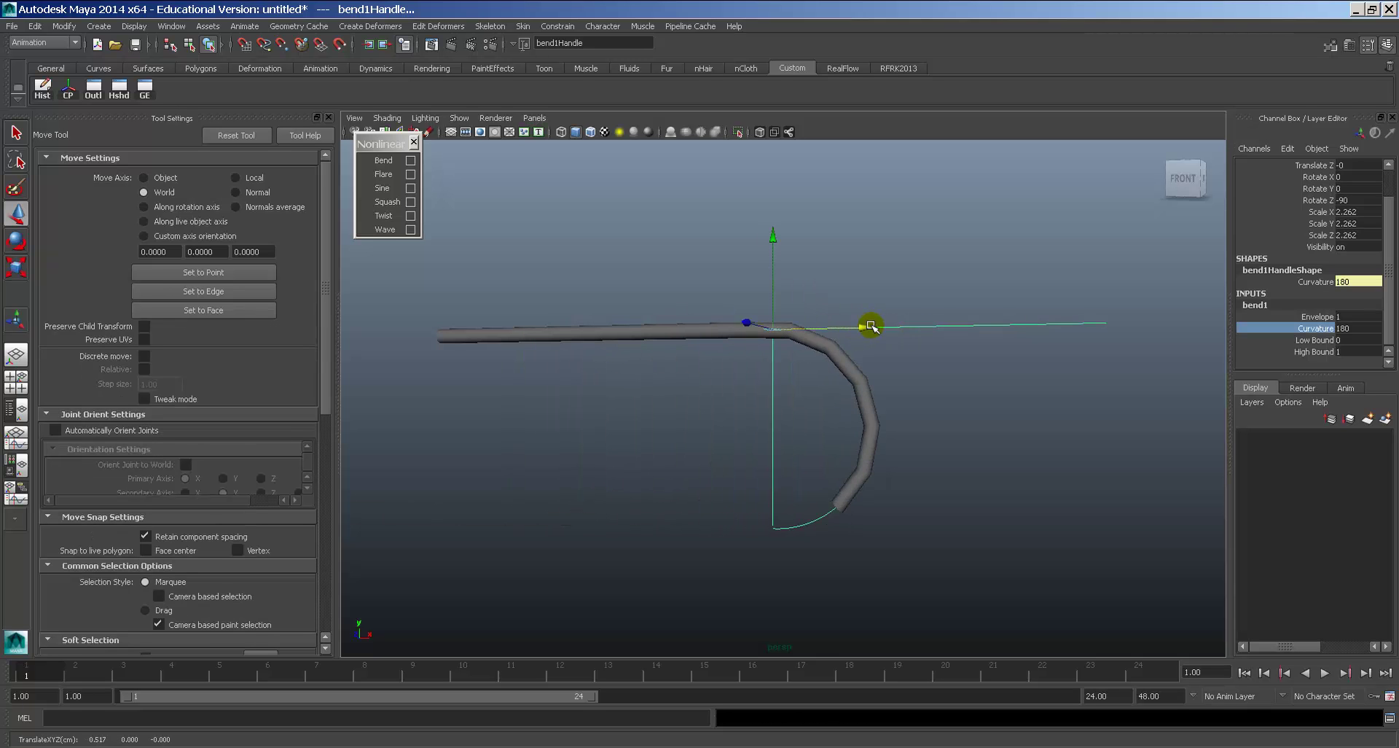
Delete the bend deformer and add a Flare deformer to the cylinder.
key("Delete")
left_click(723, 327)
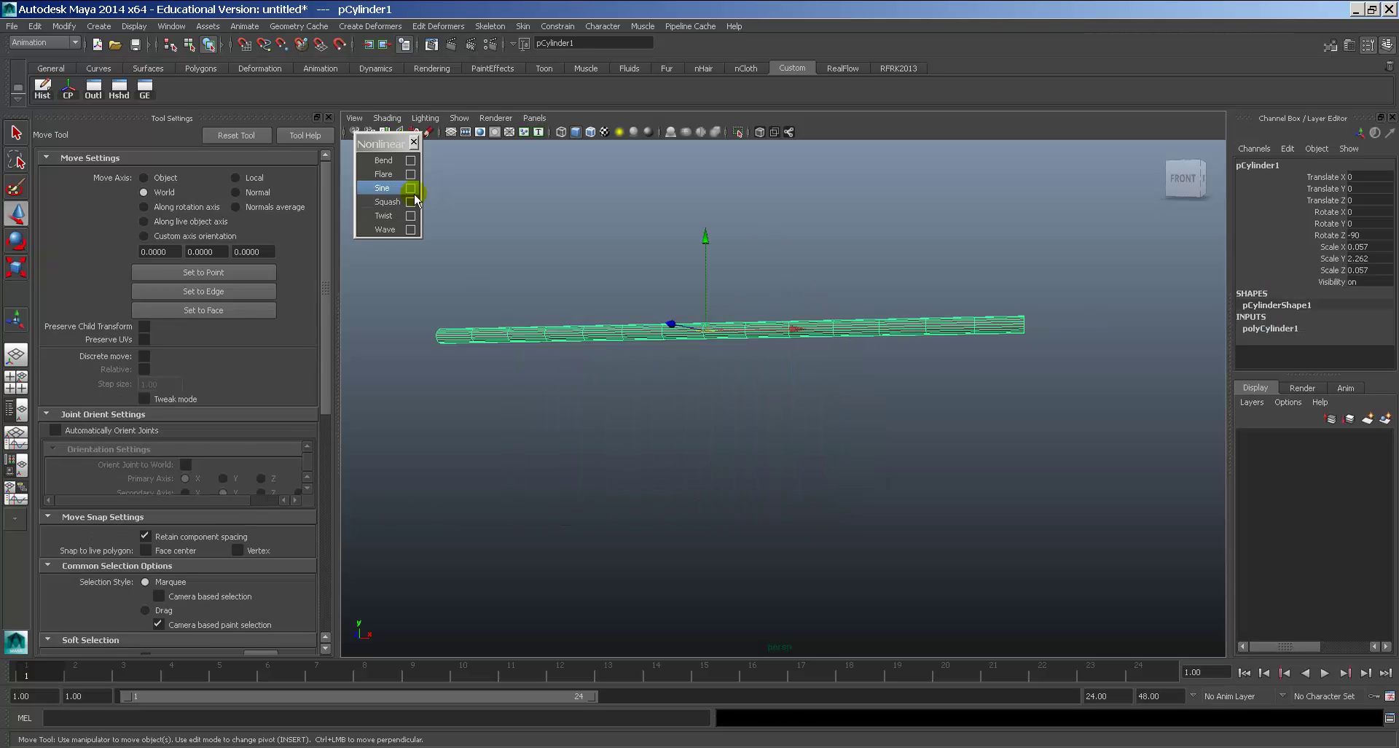
left_click(384, 175)
Set the flare deformer's Start Flare X and Start Flare Z to 10.
left_click(1265, 340)
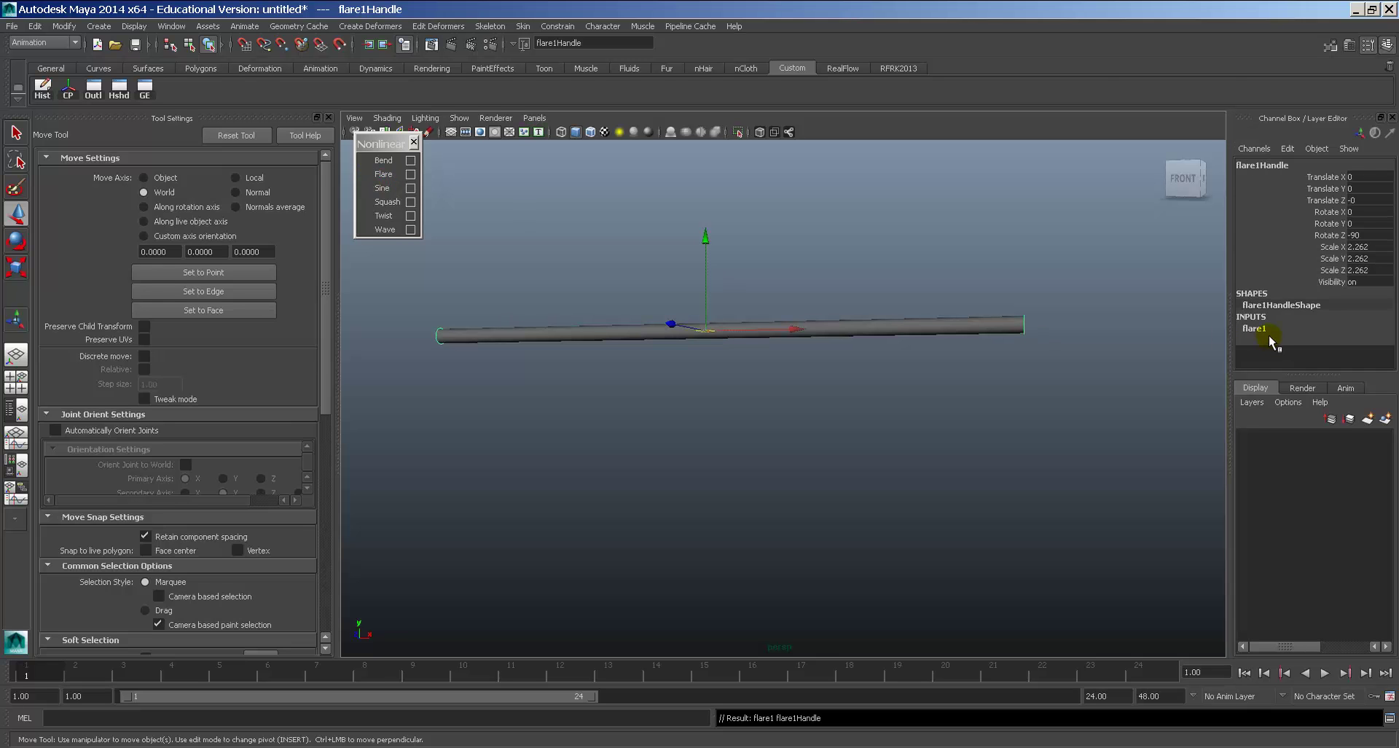
left_click(1296, 350)
scroll(1294, 331, "down", 2)
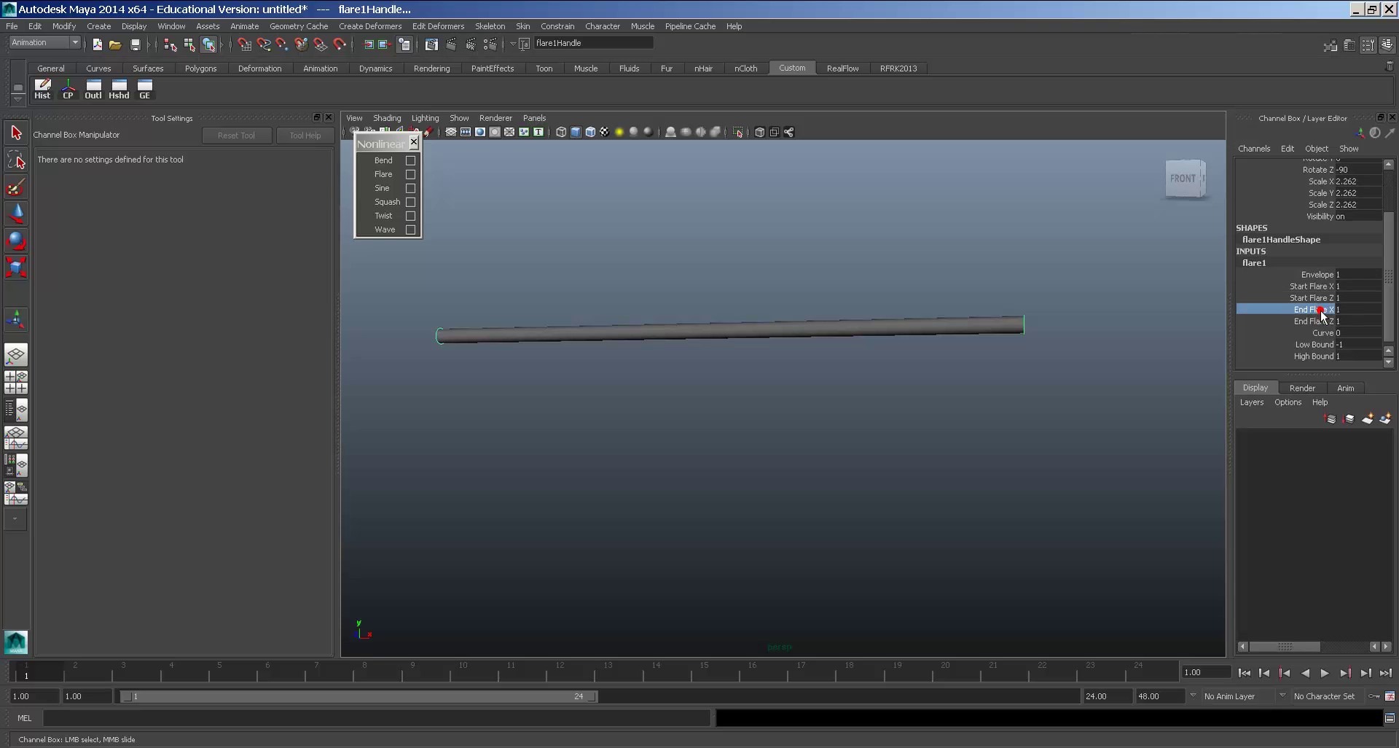
left_click_drag(1318, 285, 1319, 302)
middle_click_drag(863, 297, 927, 341)
left_click_drag(928, 340, 813, 388, "alt")
left_click_drag(951, 381, 1117, 372, "alt")
Adjust the flare deformer's Curve to 0.7 to bulge the cylinder's profile.
left_click(1308, 333)
middle_click_drag(878, 357, 902, 353)
left_click_drag(832, 379, 932, 381, "alt")
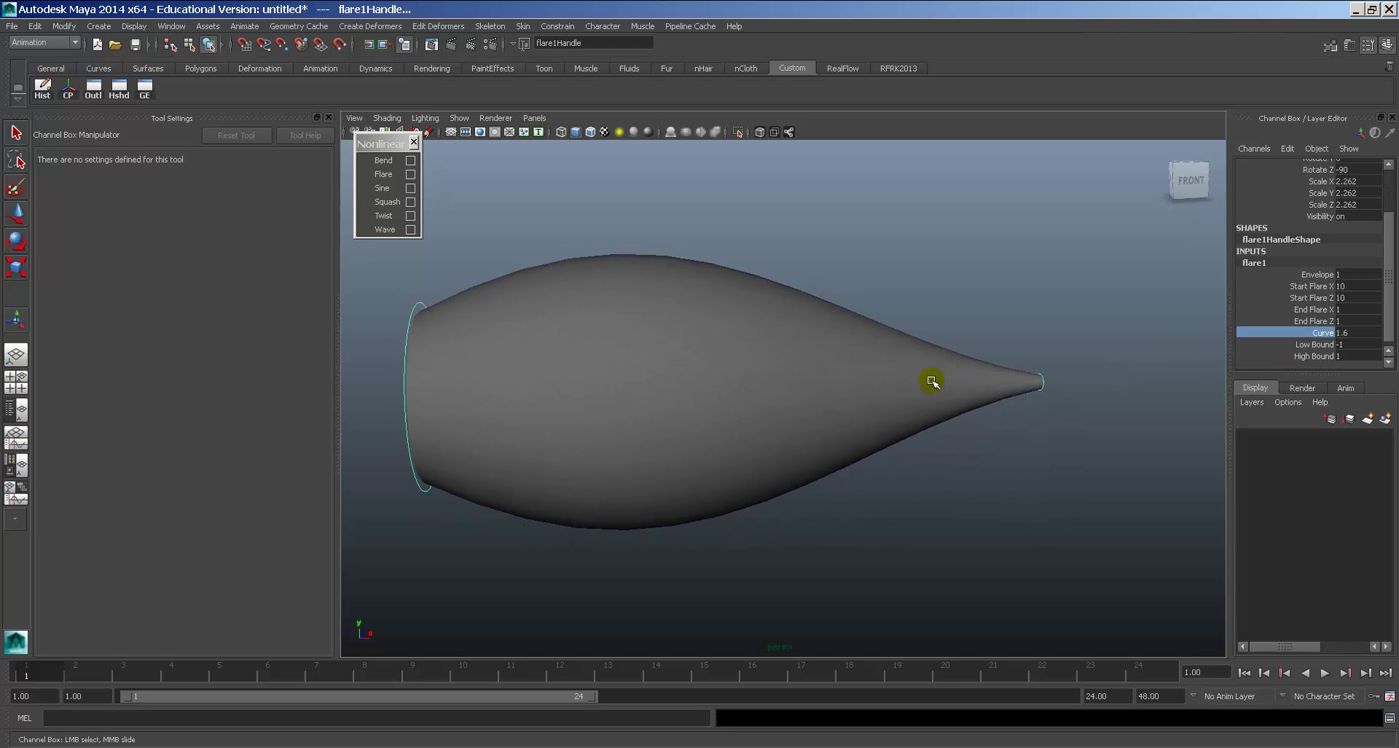
middle_click_drag(996, 382, 976, 384)
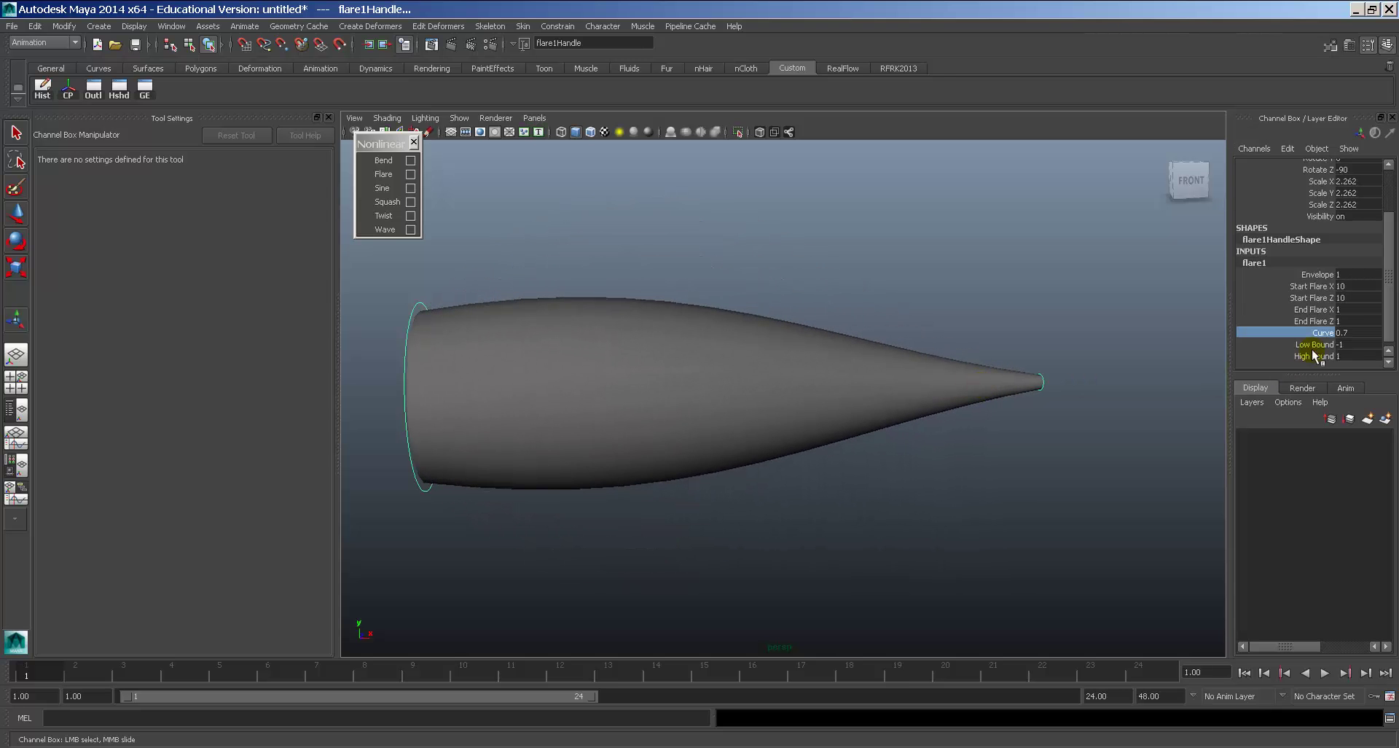
Try another High Bound for the flare, and scale its handle uniformly to about 1.76 near the cylinder's middle.
mouse_move(1110, 367)
middle_mouse_down()
mouse_move(1120, 373)
mouse_move(1103, 378)
mouse_move(1156, 365)
mouse_move(1090, 374)
middle_mouse_up()
key("ctrl+z")
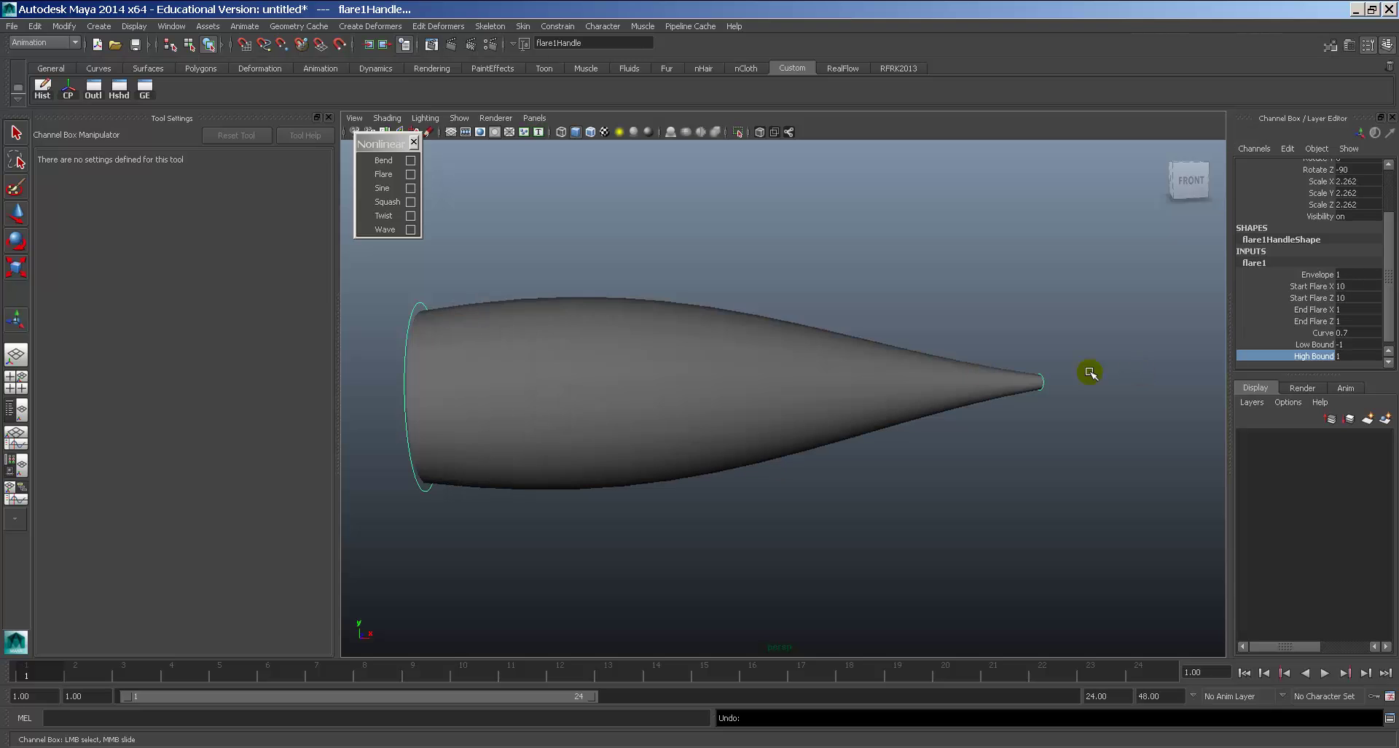
key("r")
middle_click_drag(928, 353, 836, 377)
key("w")
Duplicate the flared cylinder and move the copy above the original.
left_click(713, 313)
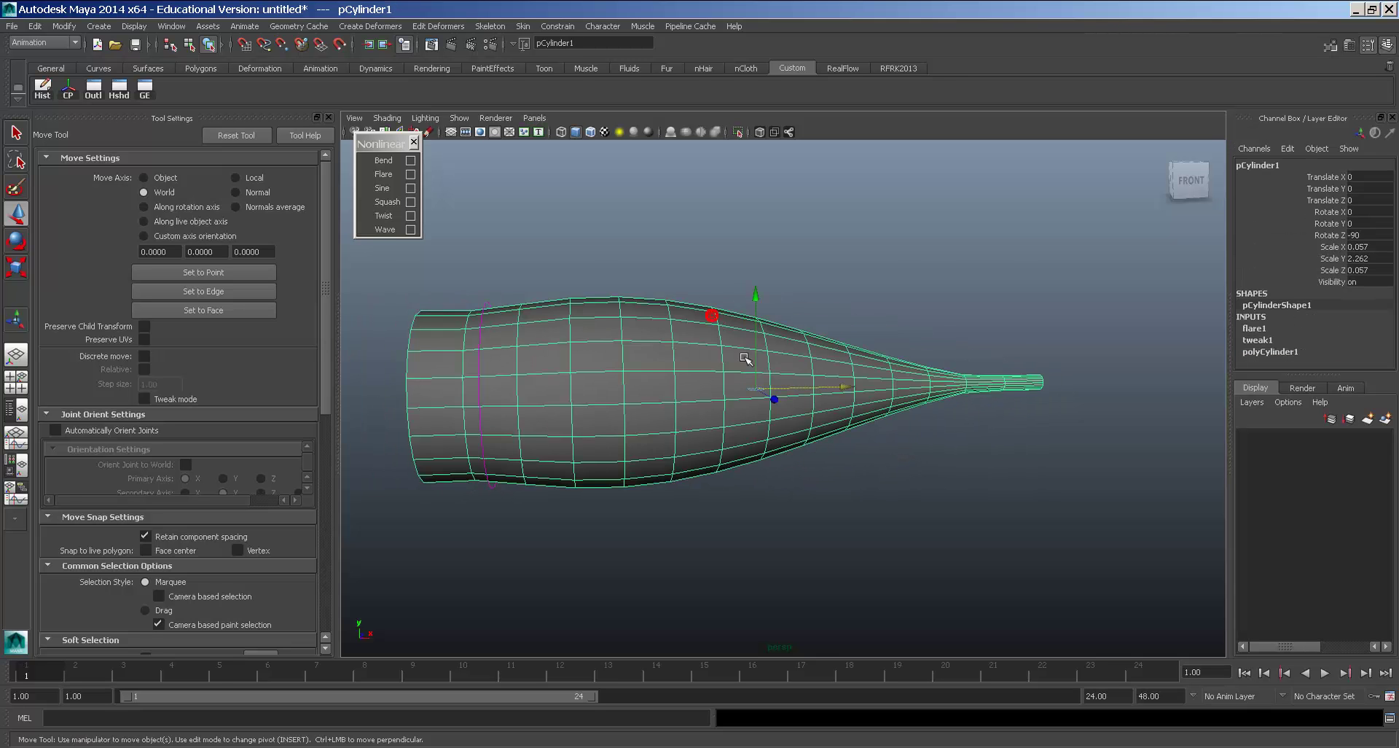
left_click_drag(713, 314, 574, 366, "alt")
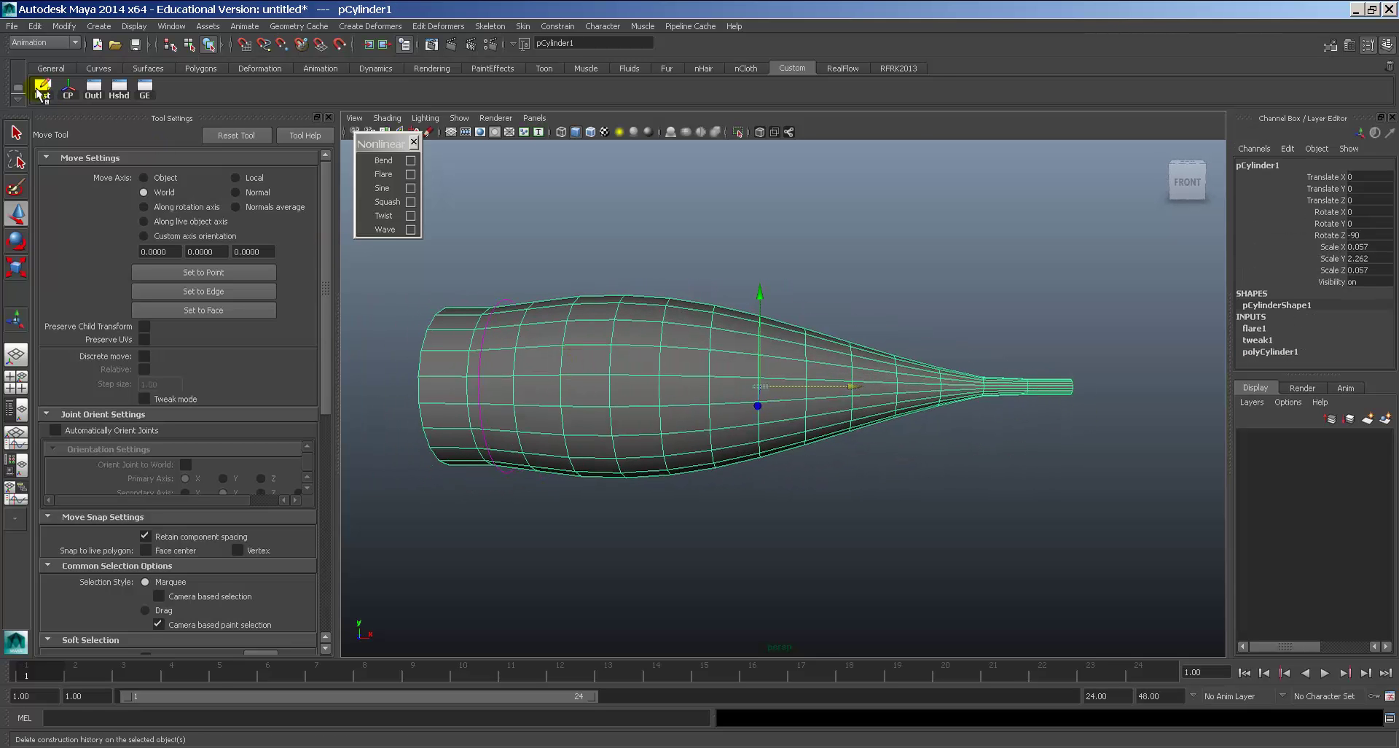
left_click(41, 91)
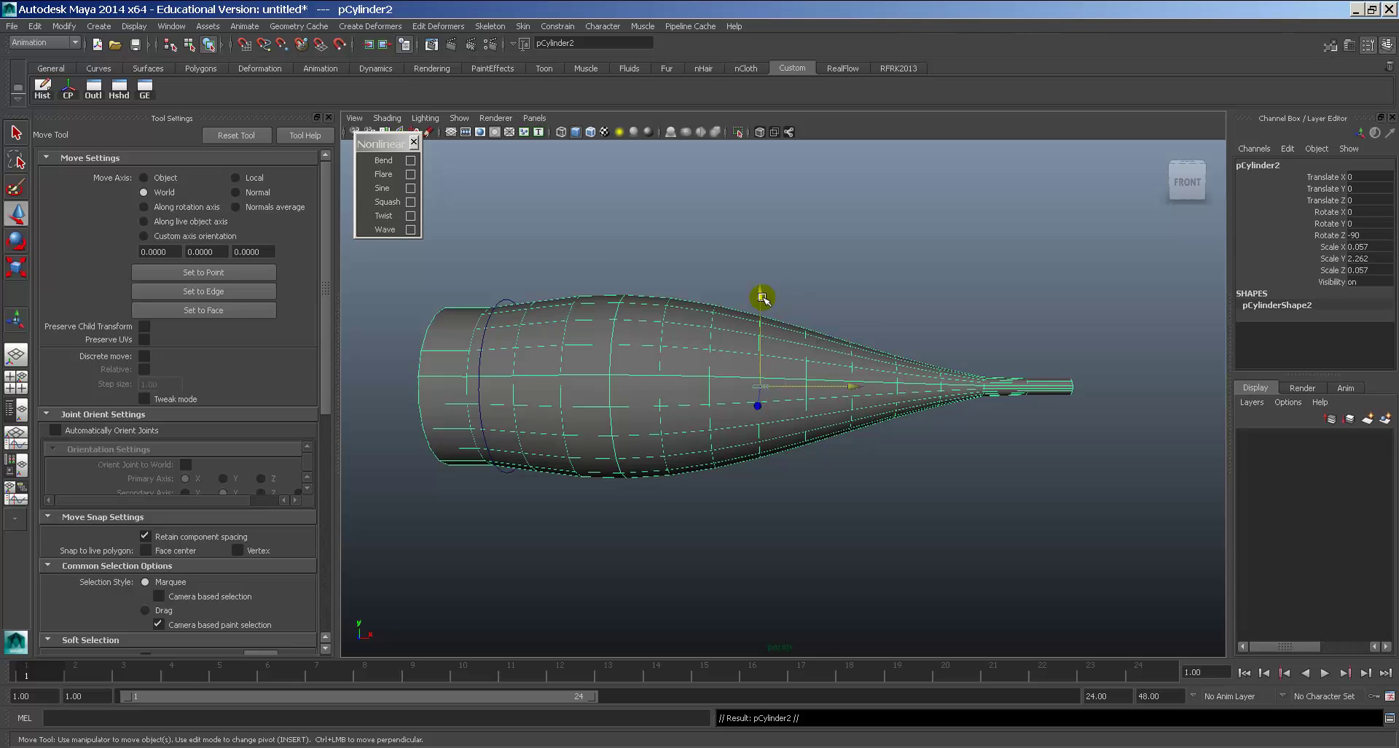
left_click_drag(762, 297, 770, 67)
Delete the duplicated cylinder and the flare deformer's handle.
left_click(724, 331)
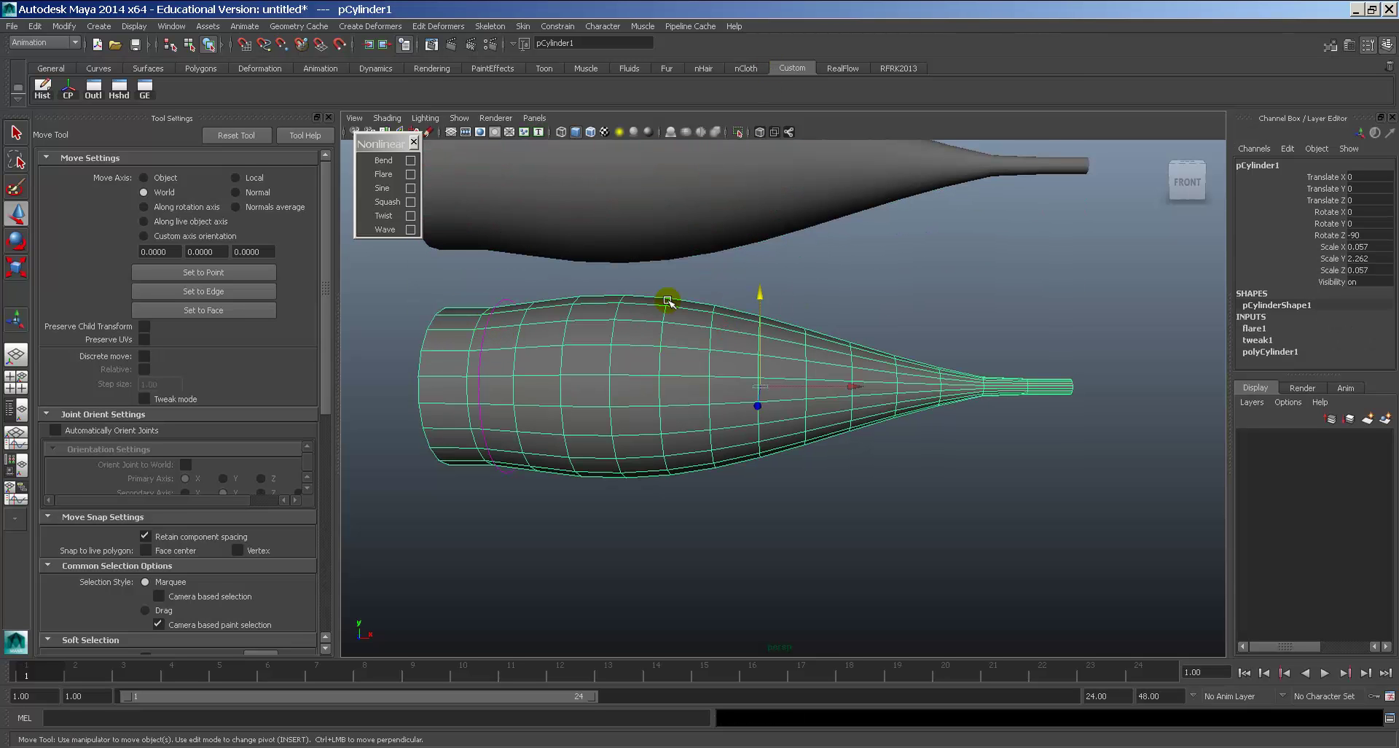
left_click(670, 243)
key("Delete")
left_click(499, 298)
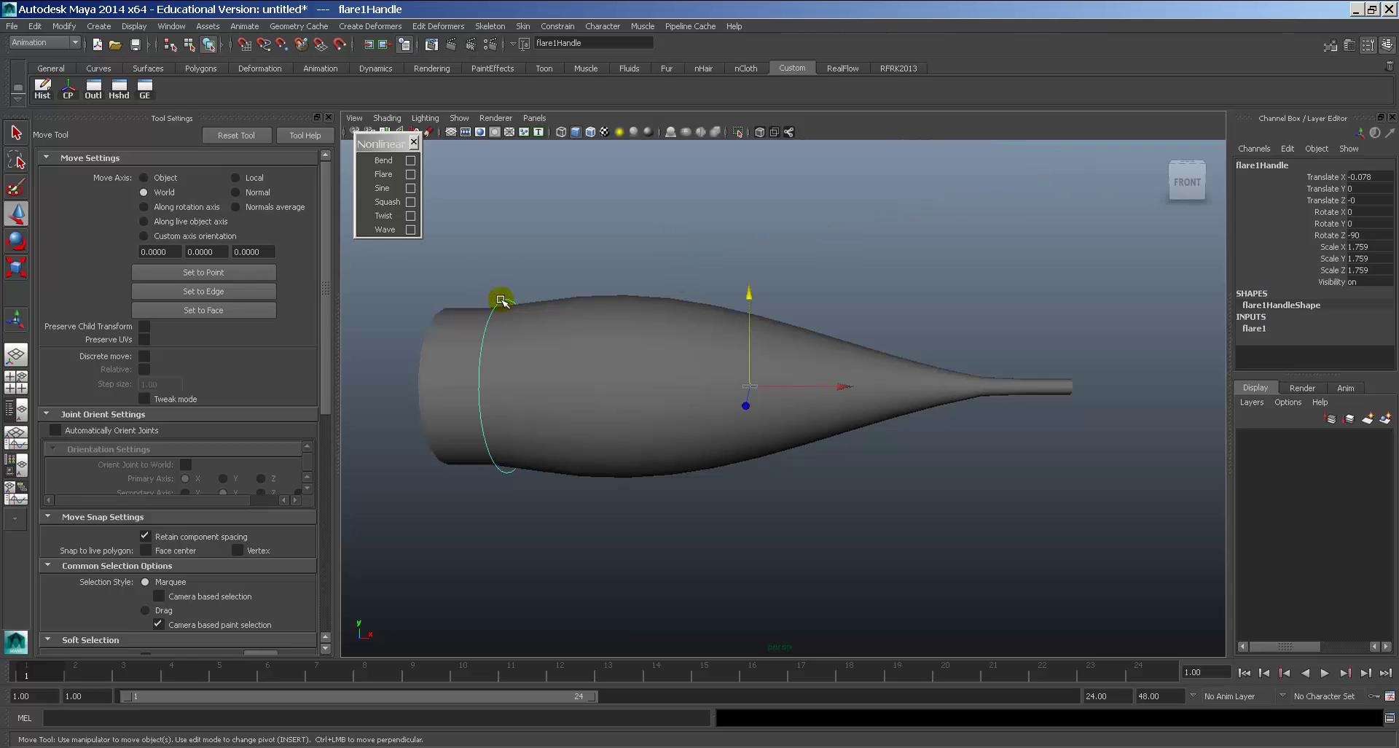
key("Delete")
Add a Sine deformer to the cylinder and set its Amplitude to 0.1.
left_click_drag(538, 381, 539, 382)
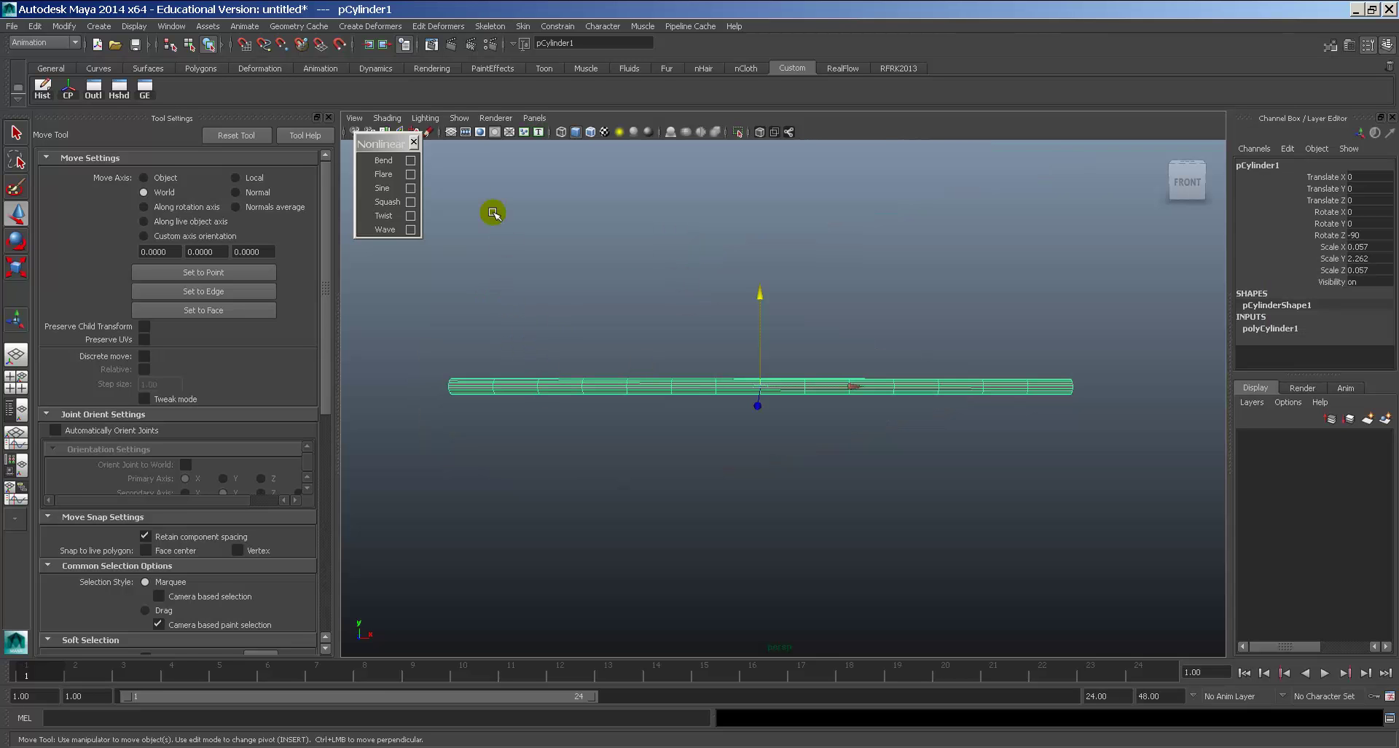
left_click(393, 189)
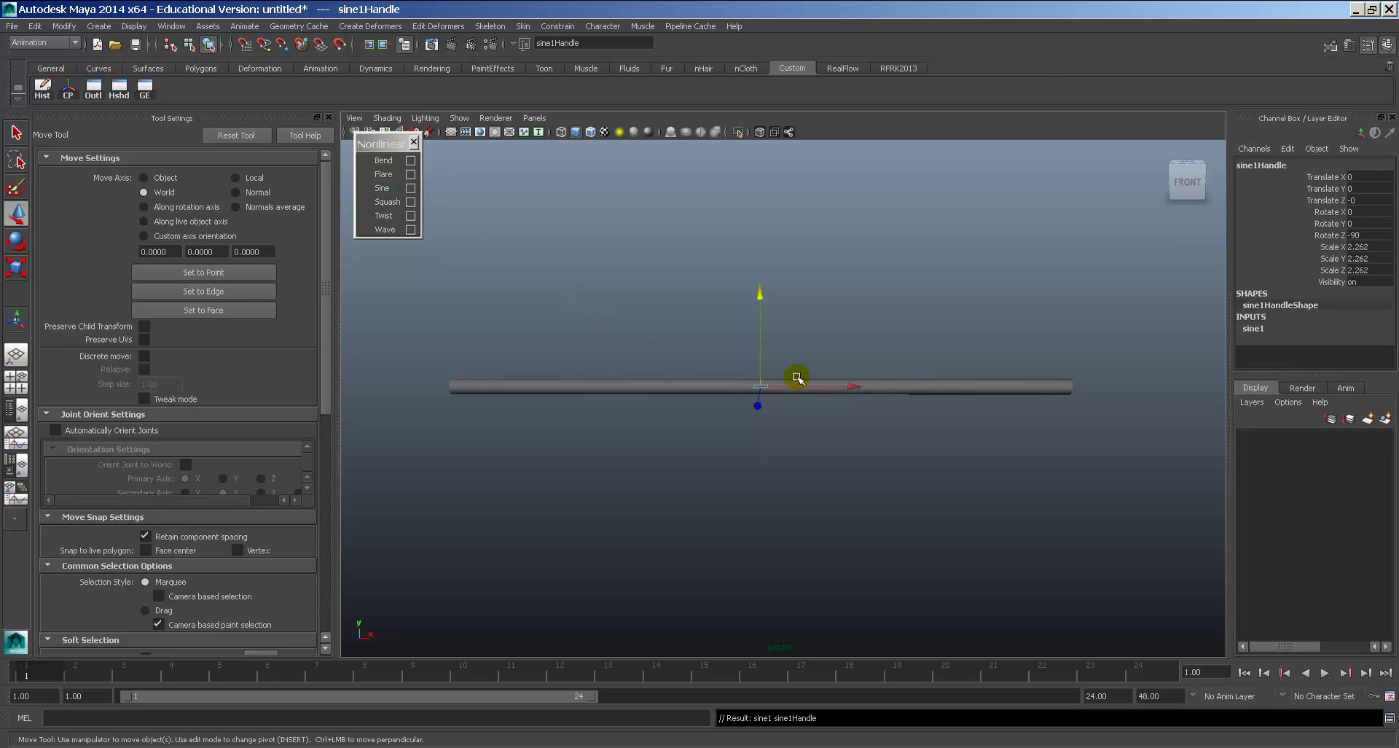
key("4")
left_click(1286, 331)
key("5")
left_click(1316, 351)
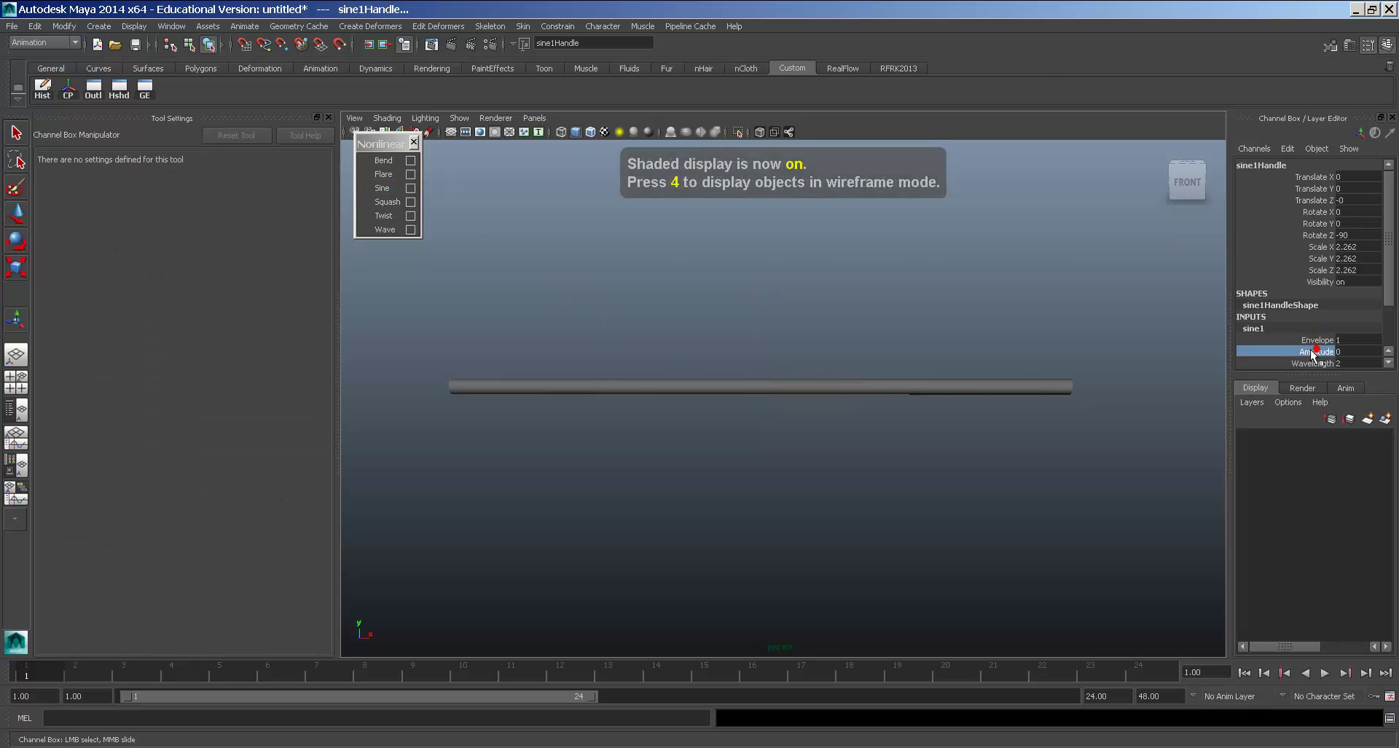
middle_click_drag(989, 345, 987, 346)
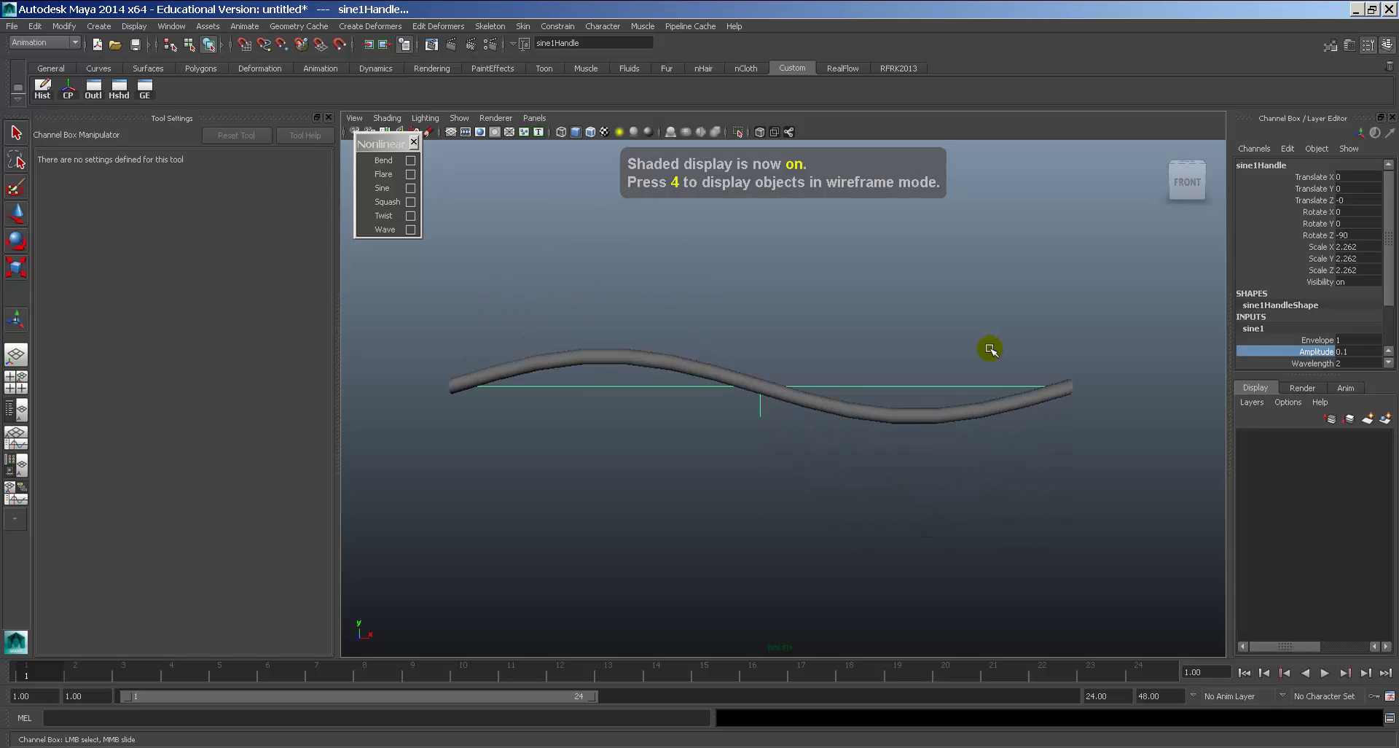
Set the sine deformer's Wavelength to 0.9 and its Offset to 3.5.
scroll(1304, 360, "down", 3)
middle_click_drag(1094, 337, 1130, 342)
scroll(1265, 336, "down", 2)
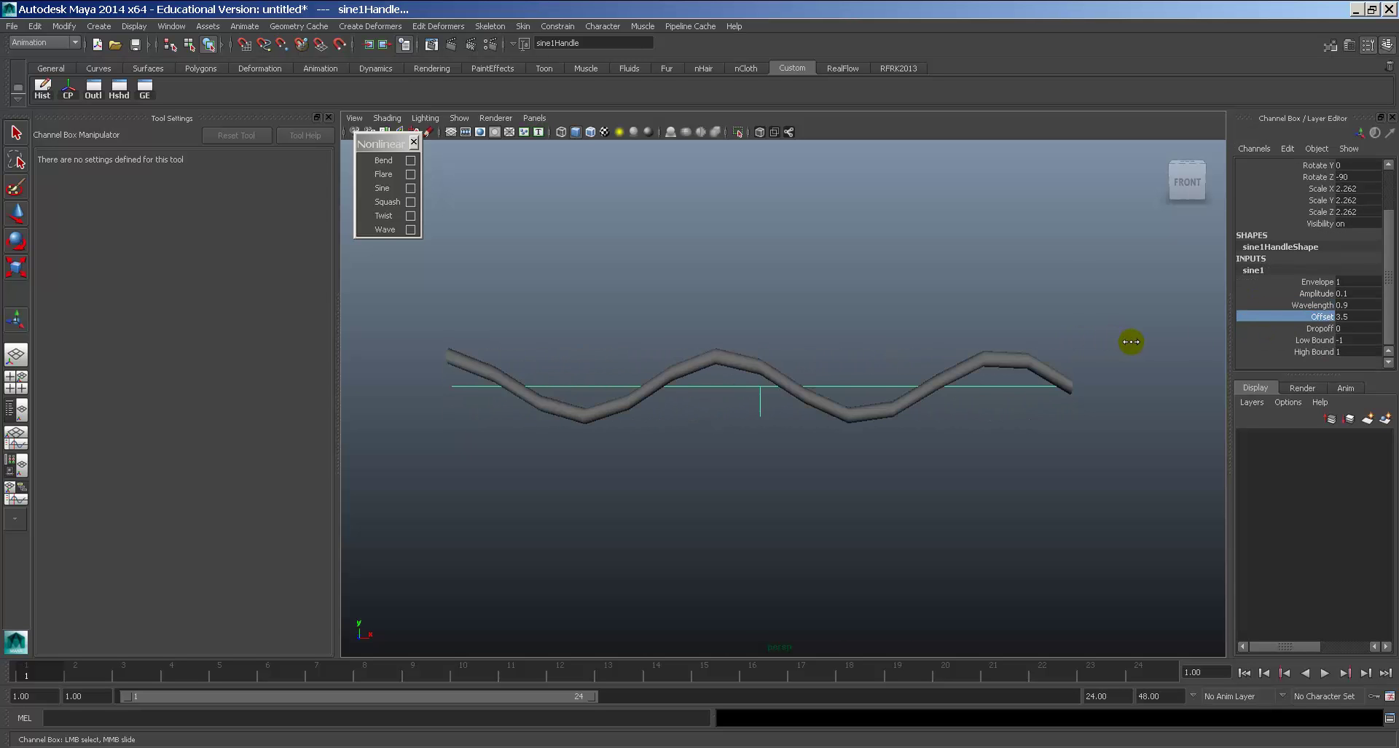
Delete the sine deformer and select the straight cylinder.
key("Delete")
key("w")
left_click_drag(606, 319, 601, 419)
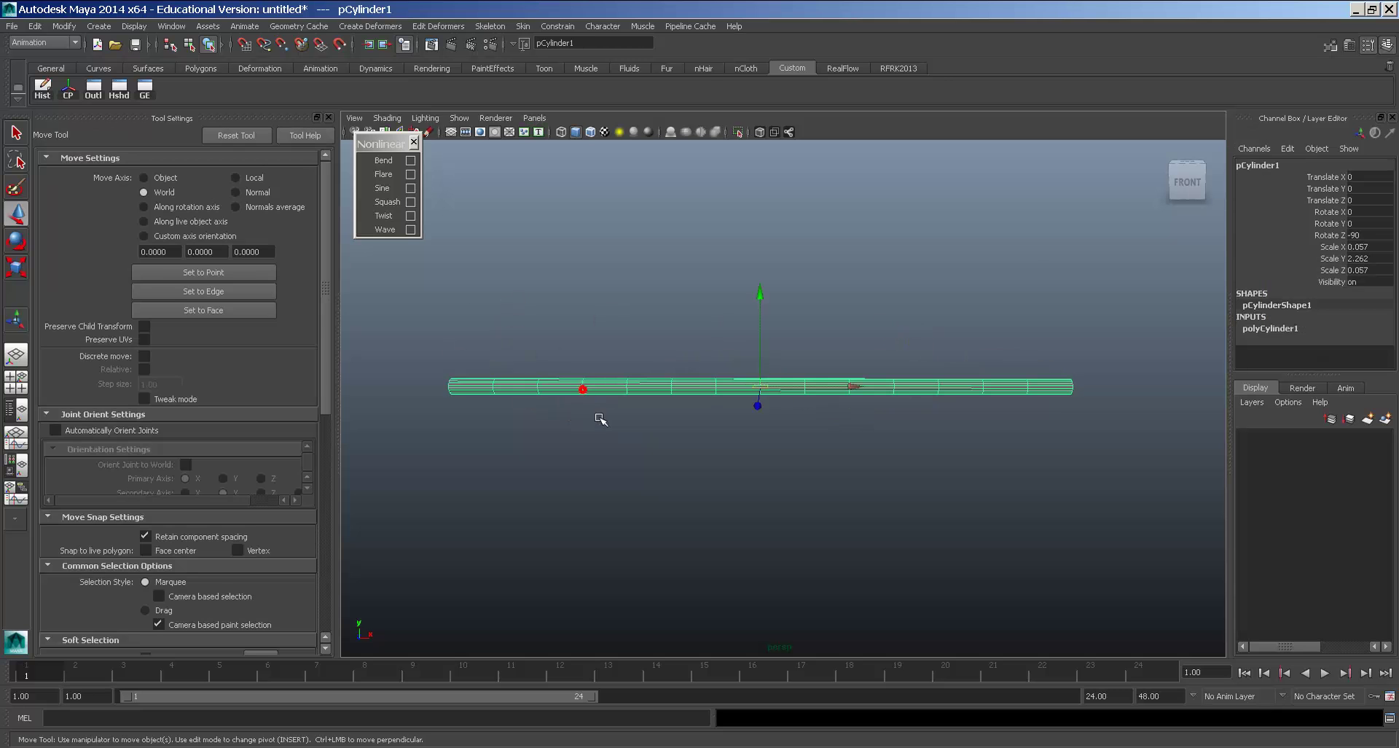
Try out the Factor of a Squash deformer on the cylinder, and remove the deformer.
left_click(391, 202)
left_click(1259, 328)
left_click(1321, 352)
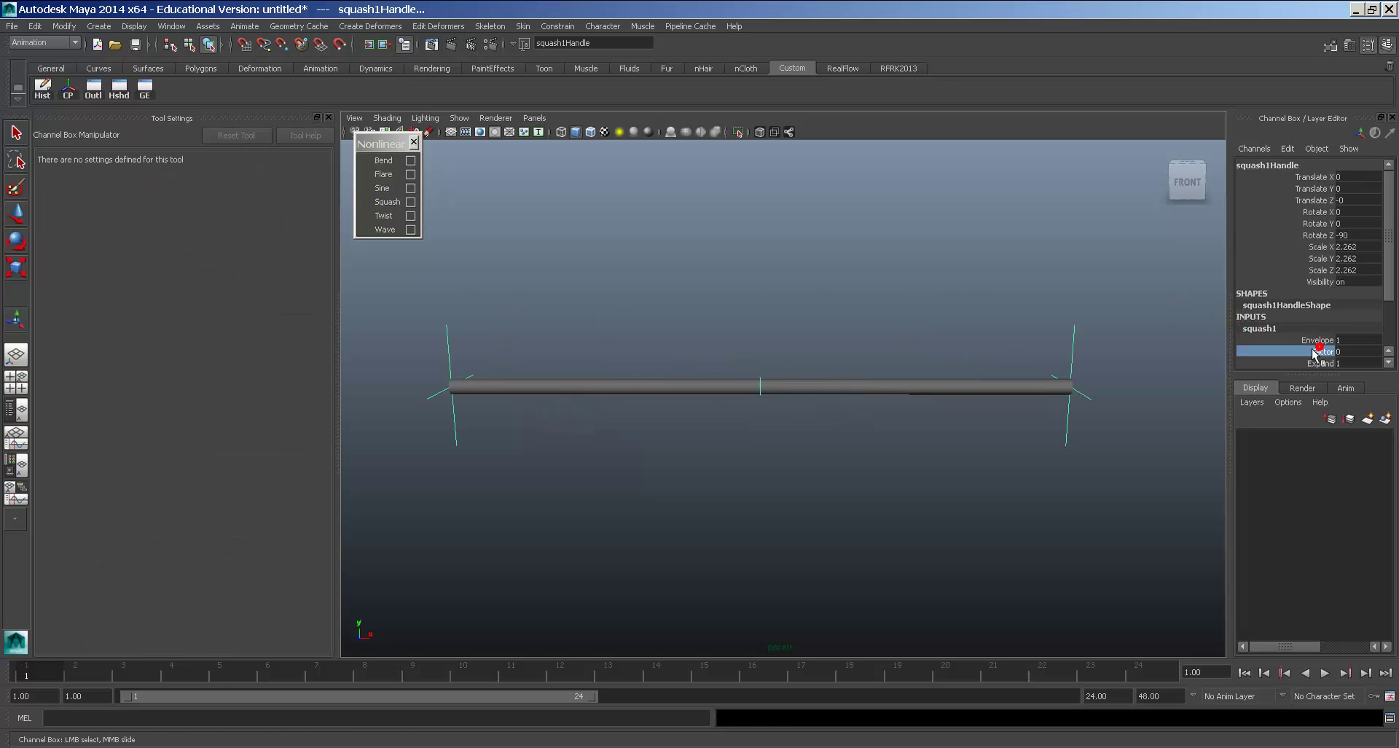
middle_click_drag(987, 349, 977, 373)
key("w")
left_click(892, 335)
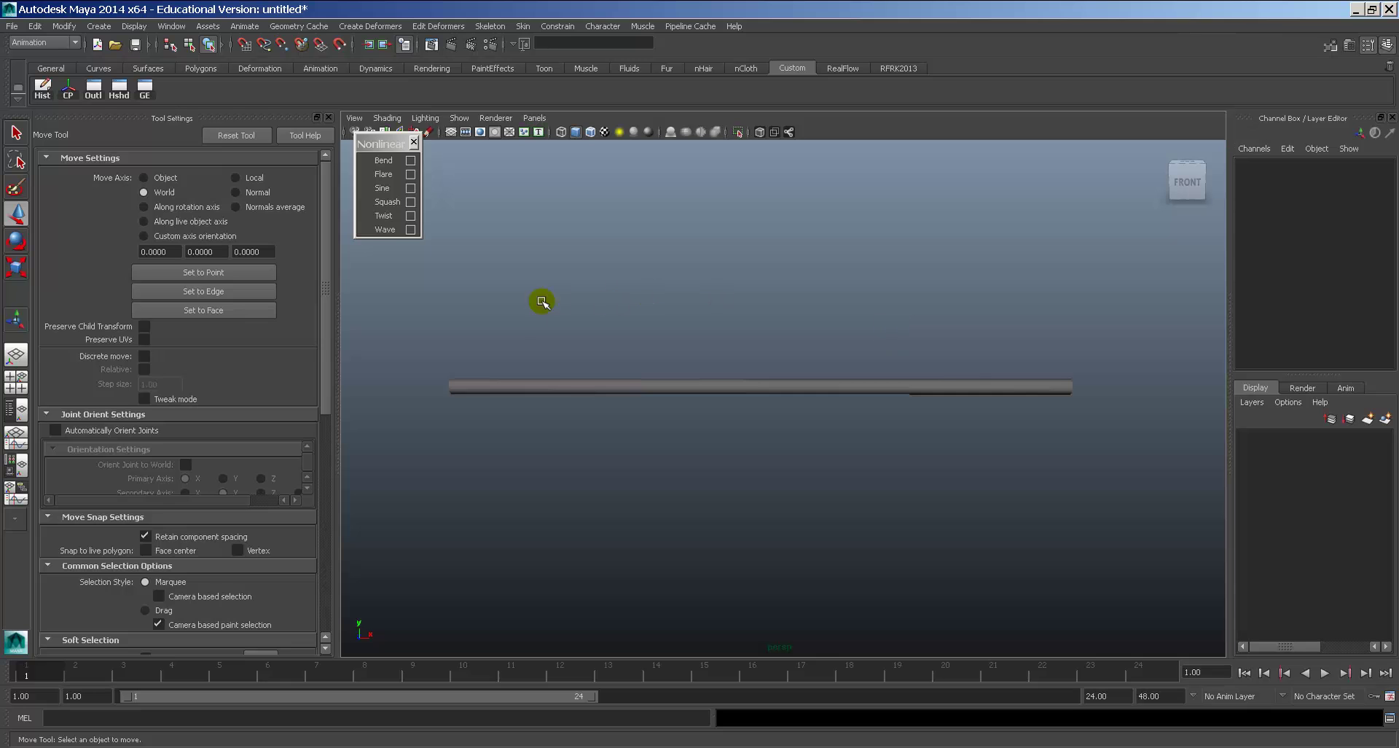
Add a Twist deformer to the cylinder and set its Start Angle to about 73.3.
left_click(558, 384)
left_click(386, 217)
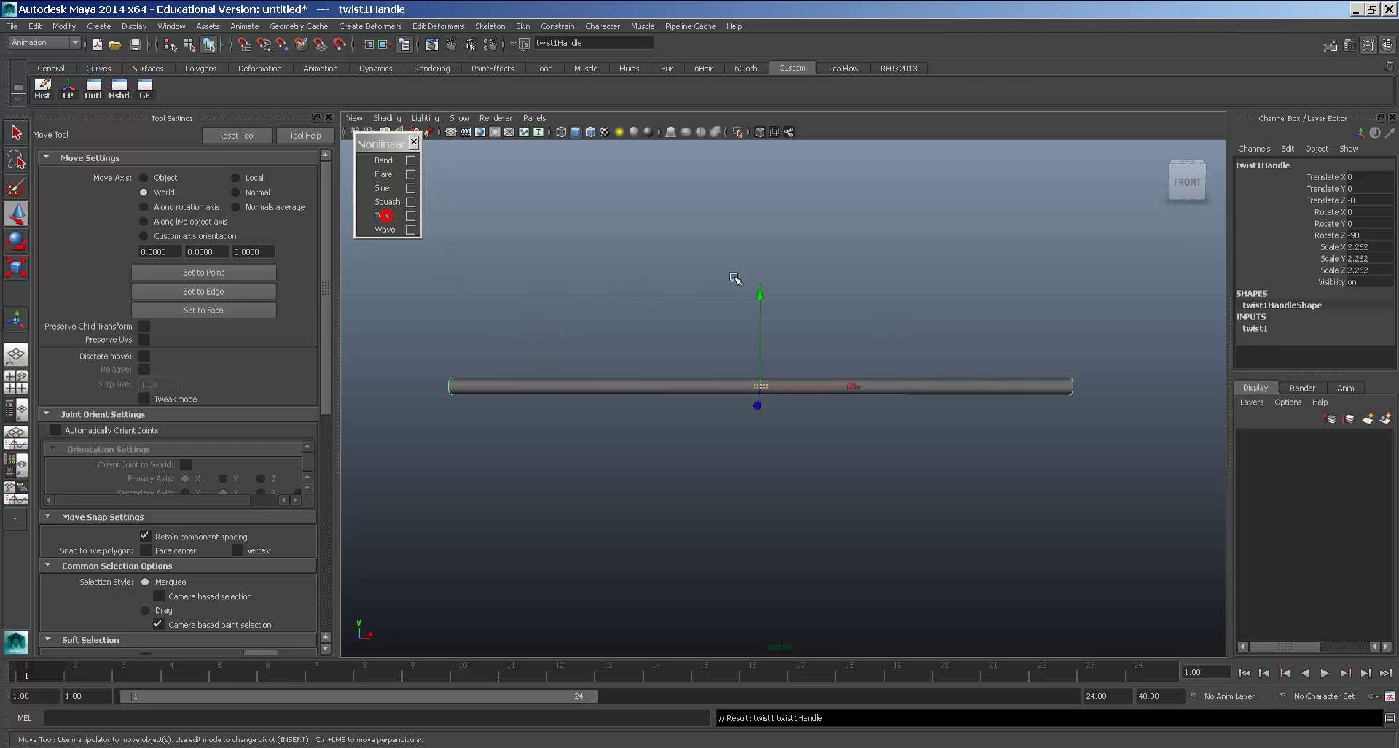
left_click(1291, 329)
left_click(1312, 352)
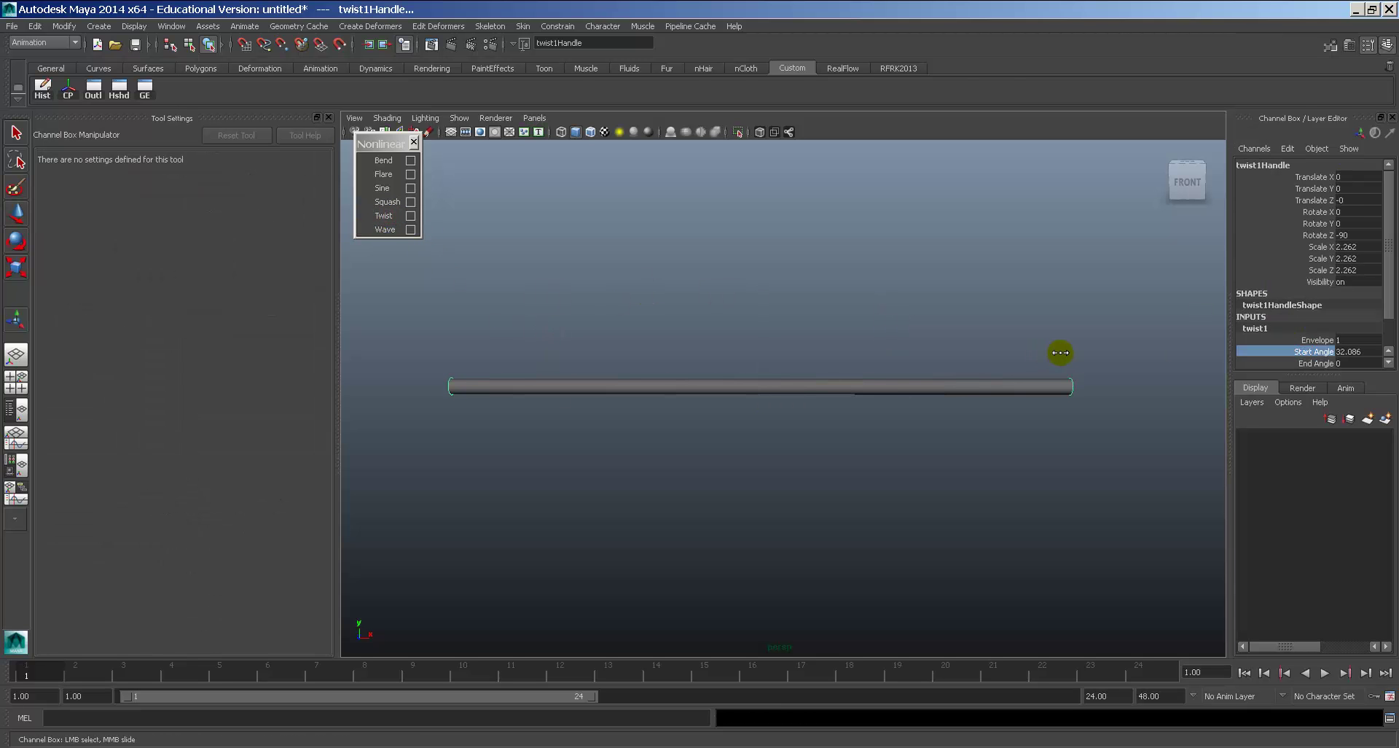
left_click_drag(1085, 353, 945, 345, "alt")
Move the twist handle about 0.42 along Z, off the cylinder's axis, and set the Start Angle to about 421.7.
key("w")
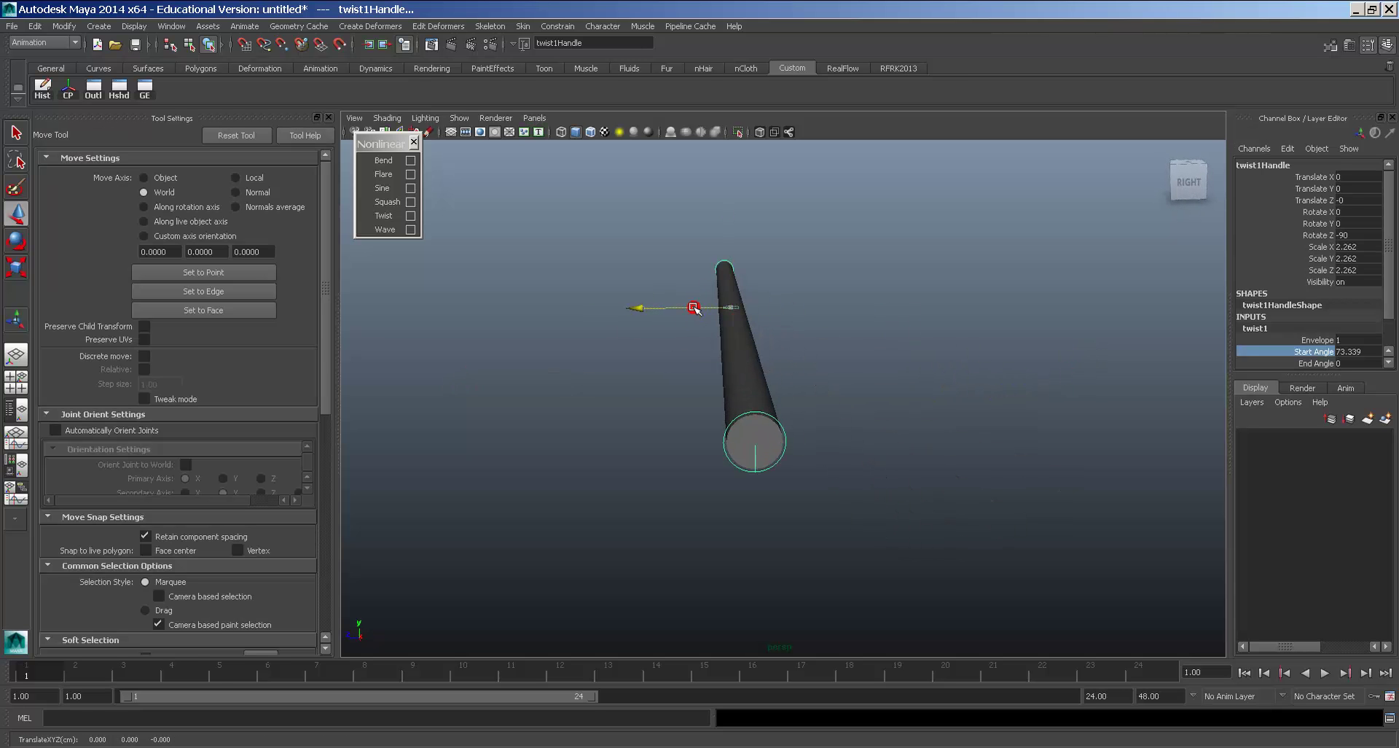
left_click_drag(682, 306, 601, 306)
left_click_drag(697, 337, 1070, 383, "alt")
middle_click_drag(908, 350, 1122, 386)
left_click_drag(1123, 386, 1365, 403, "alt")
Set the twist deformer's End Angle to about 57.3 and its Low Bound to 0.
scroll(1304, 321, "down", 1)
left_click(1285, 320)
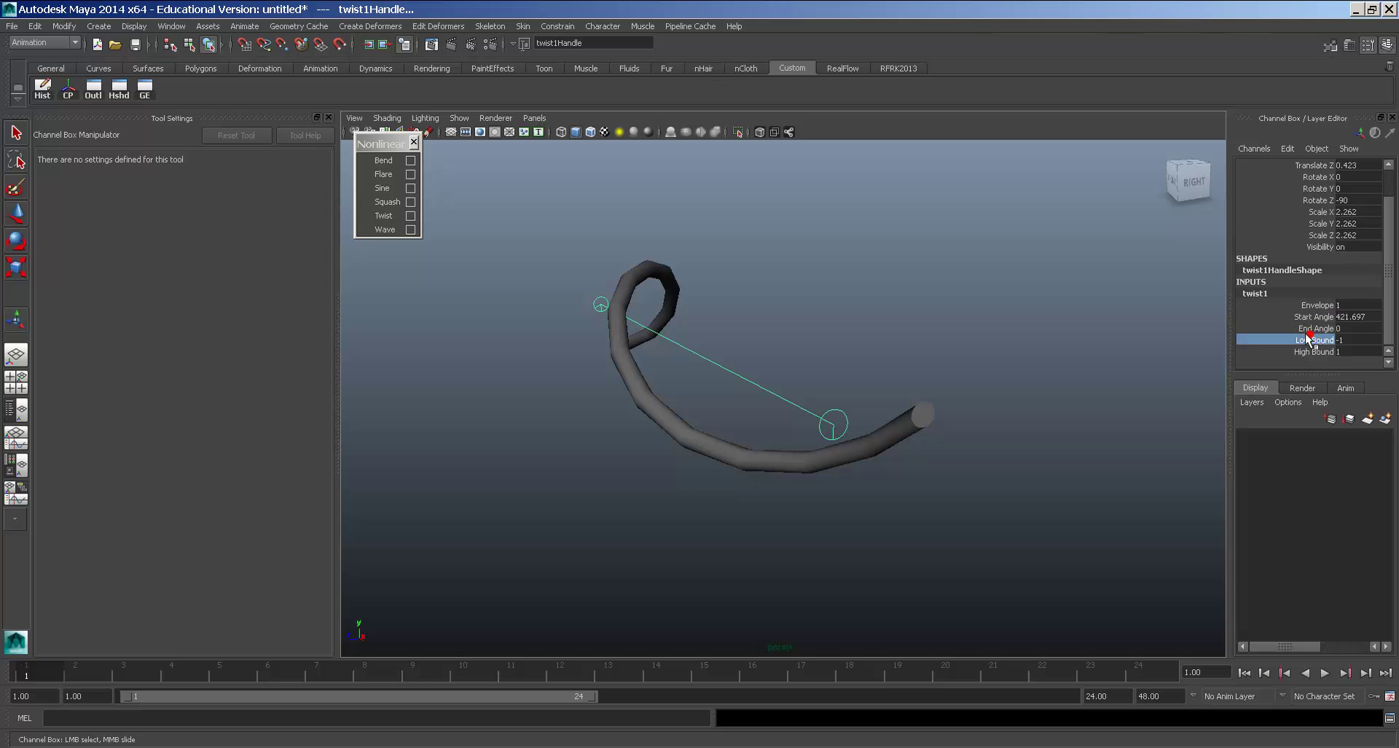
middle_click_drag(857, 332, 973, 368)
mouse_move(838, 344)
middle_mouse_down()
mouse_move(884, 347)
mouse_move(812, 347)
mouse_move(848, 350)
middle_mouse_up()
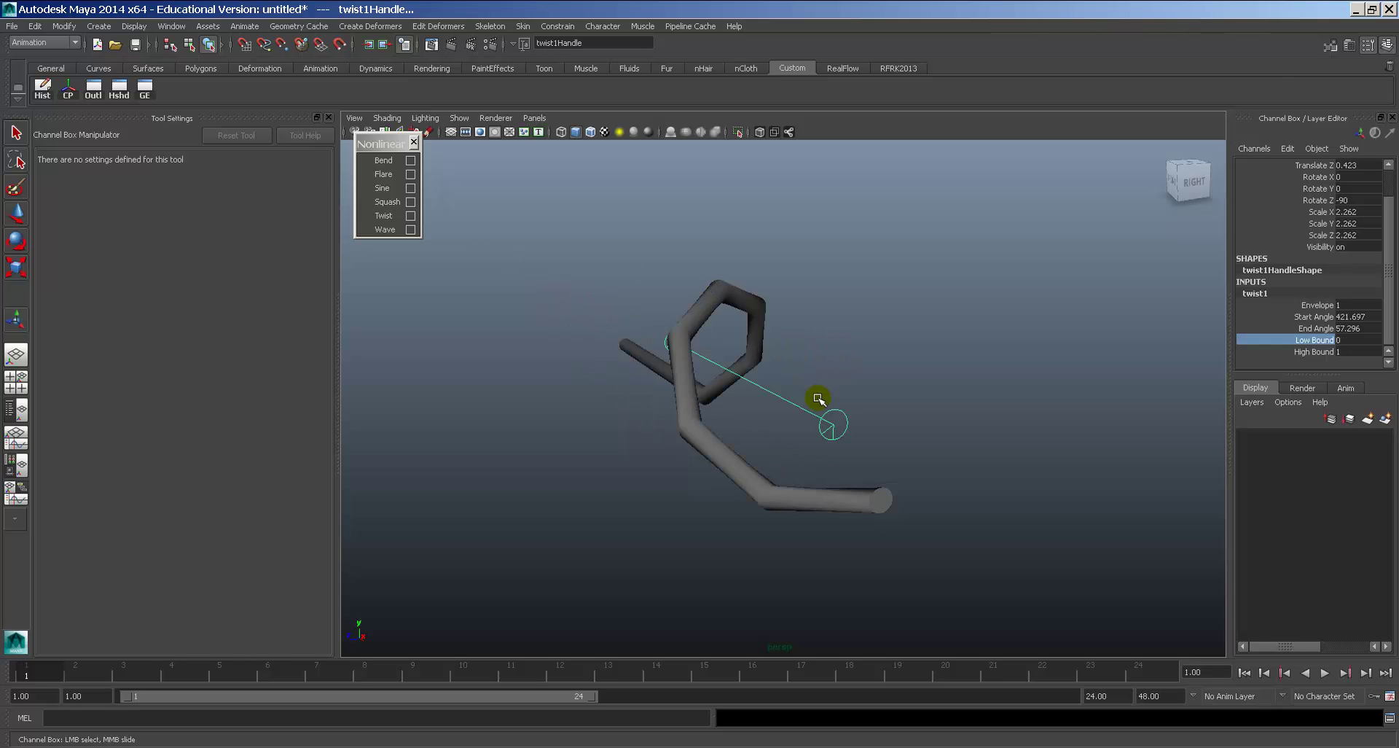
Delete the twist deformer and add a Wave deformer to the cylinder.
key("Delete")
left_click(675, 300)
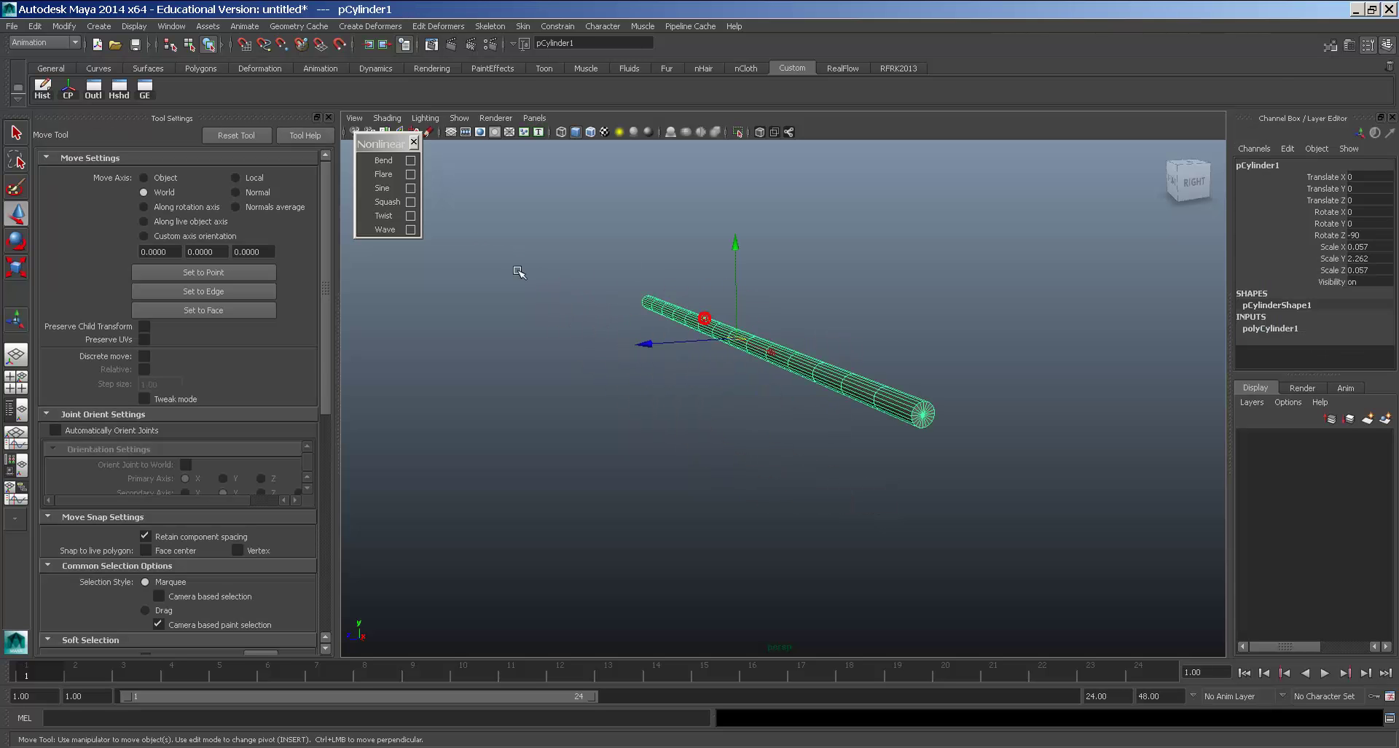
left_click(385, 229)
left_click(1256, 328)
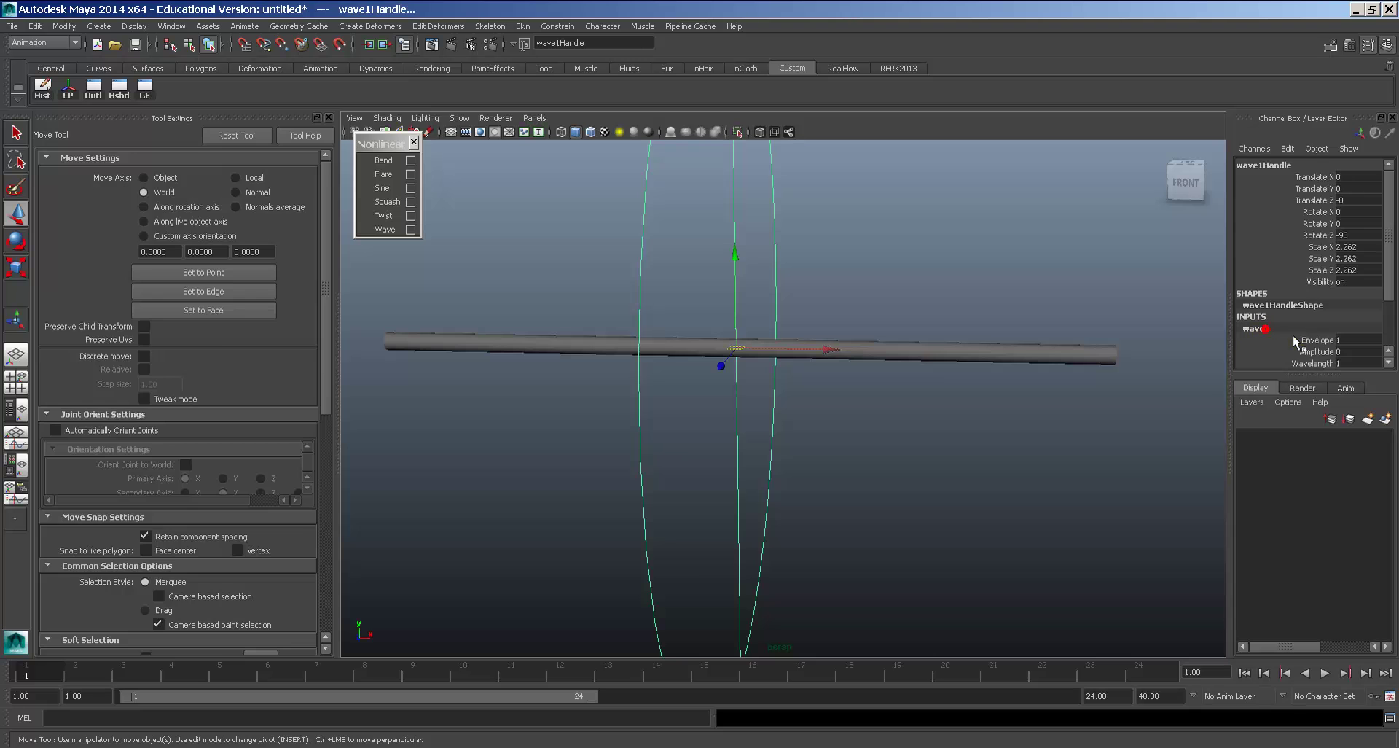
left_click(1312, 351)
Rotate the wave deformer's handle to about -0.8 degrees in Z so that its circle lies along the cylinder.
right_click_drag(933, 296, 800, 303, "alt")
key("e")
key("4")
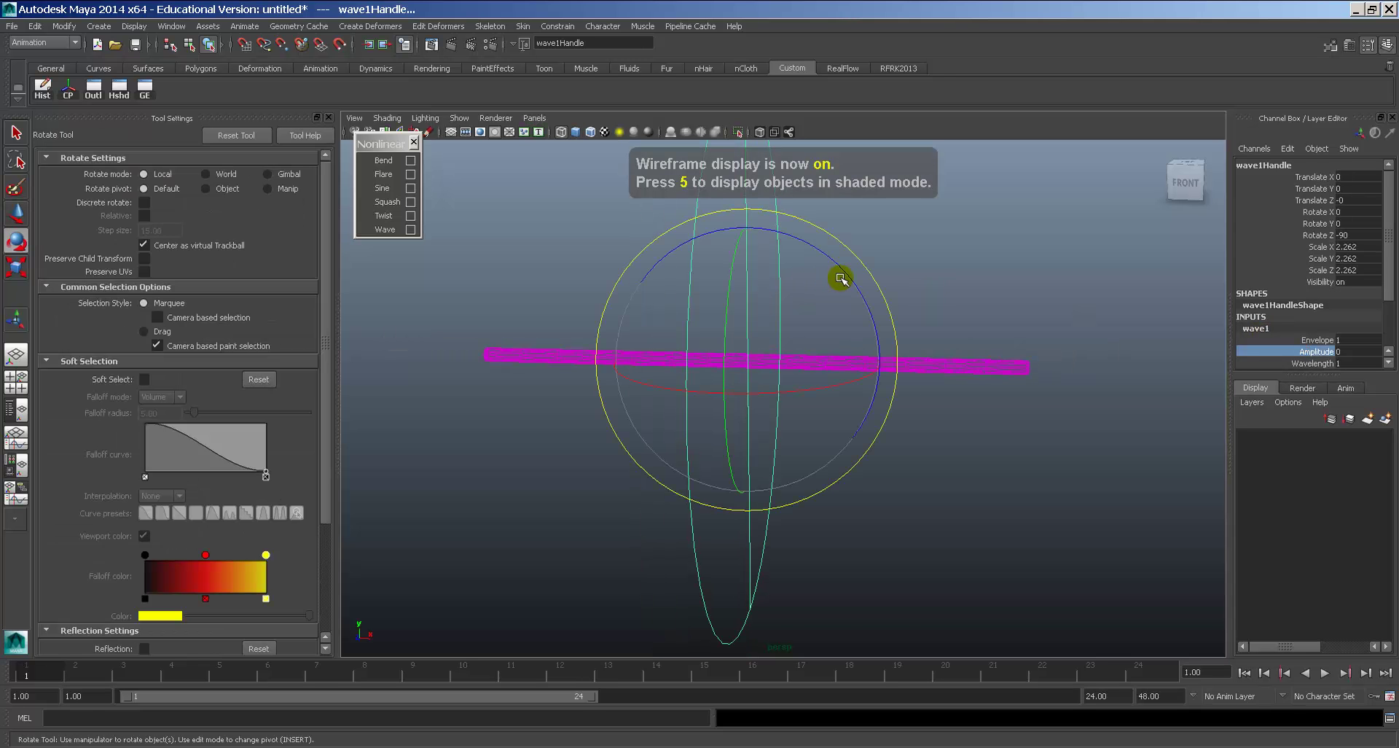
mouse_move(848, 270)
left_mouse_down()
mouse_move(690, 294)
mouse_move(668, 312)
left_mouse_up()
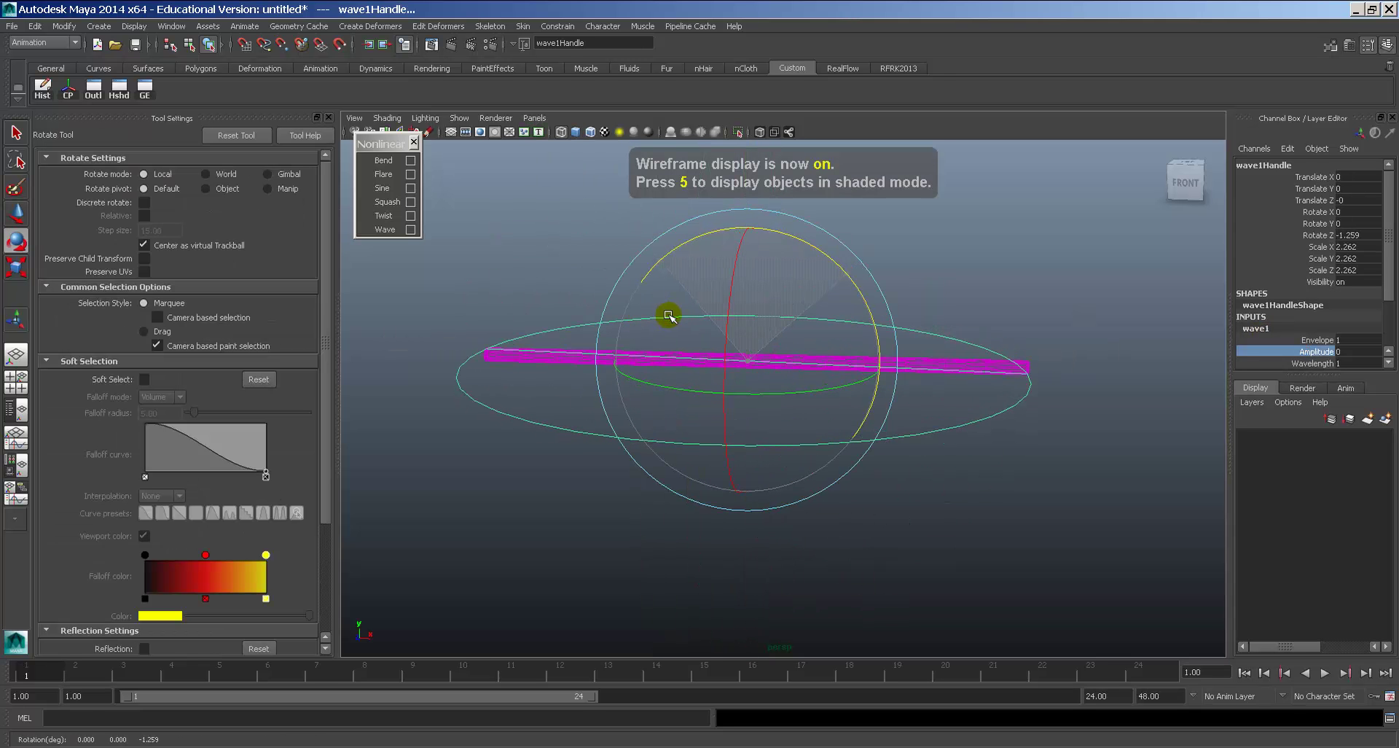
key("5")
Set the wave deformer's Amplitude to 0.2 and its Wavelength to 0.9.
left_click(1291, 351)
middle_click_drag(954, 351, 956, 351)
scroll(1293, 361, "down", 1)
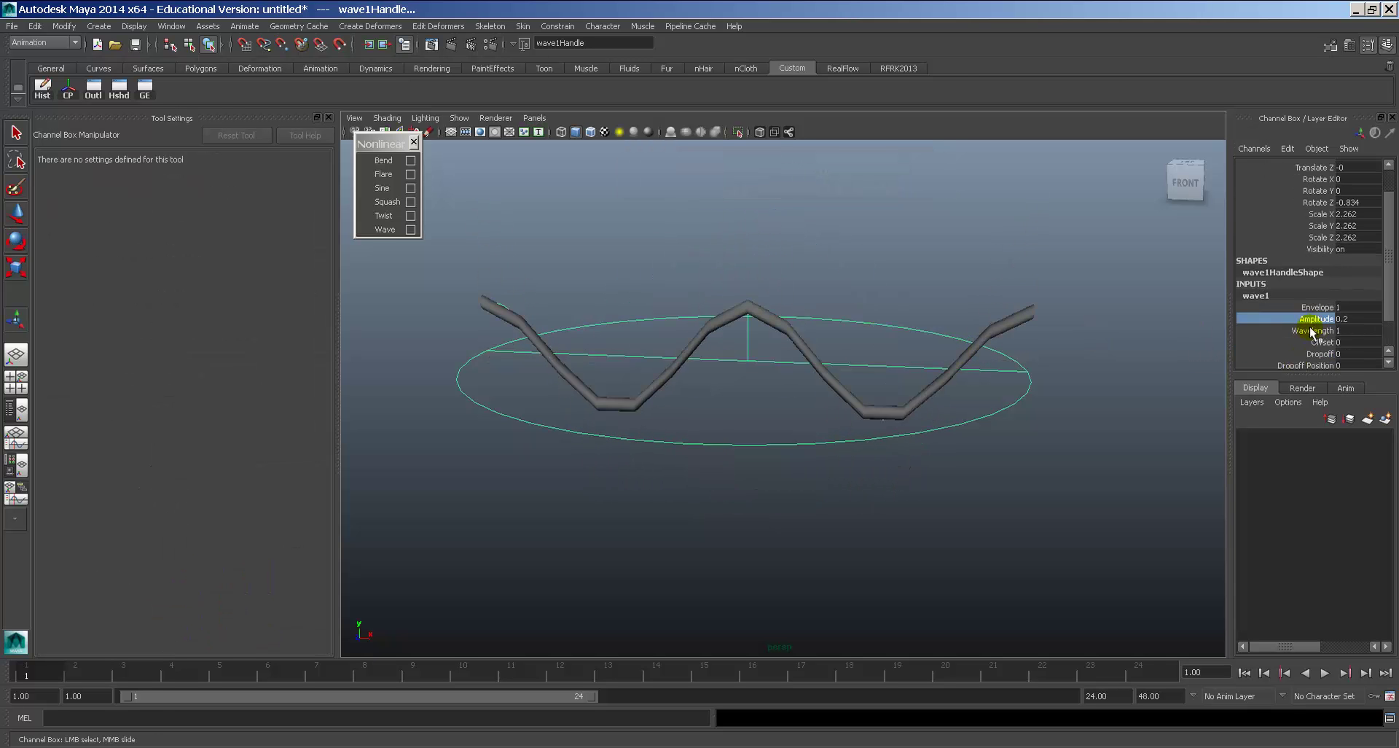
middle_click_drag(1082, 330, 1081, 330)
middle_click_drag(1084, 331, 1079, 334)
Set the wave deformer's Offset to 1.7 and its Dropoff to 1.
left_click(1274, 342)
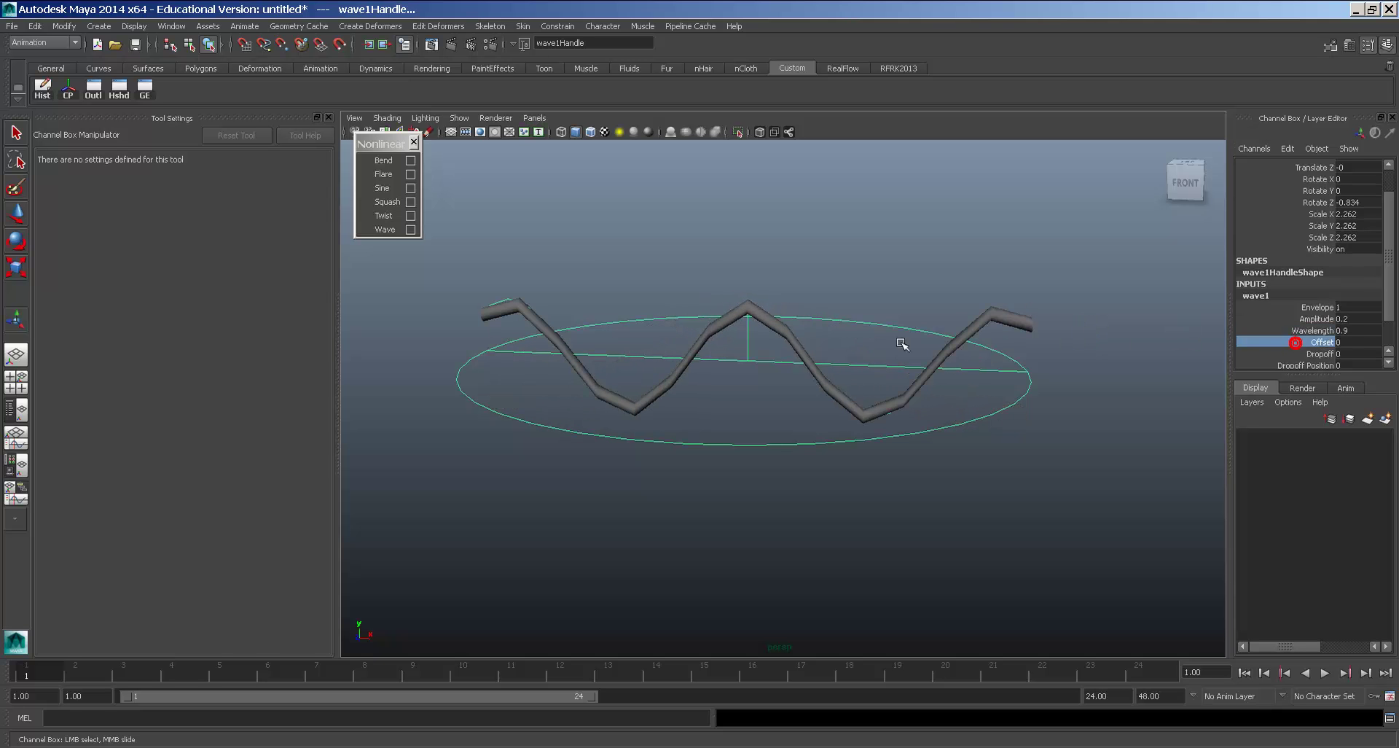
middle_click_drag(899, 344, 1001, 354)
left_click(1305, 354)
scroll(1304, 357, "down", 1)
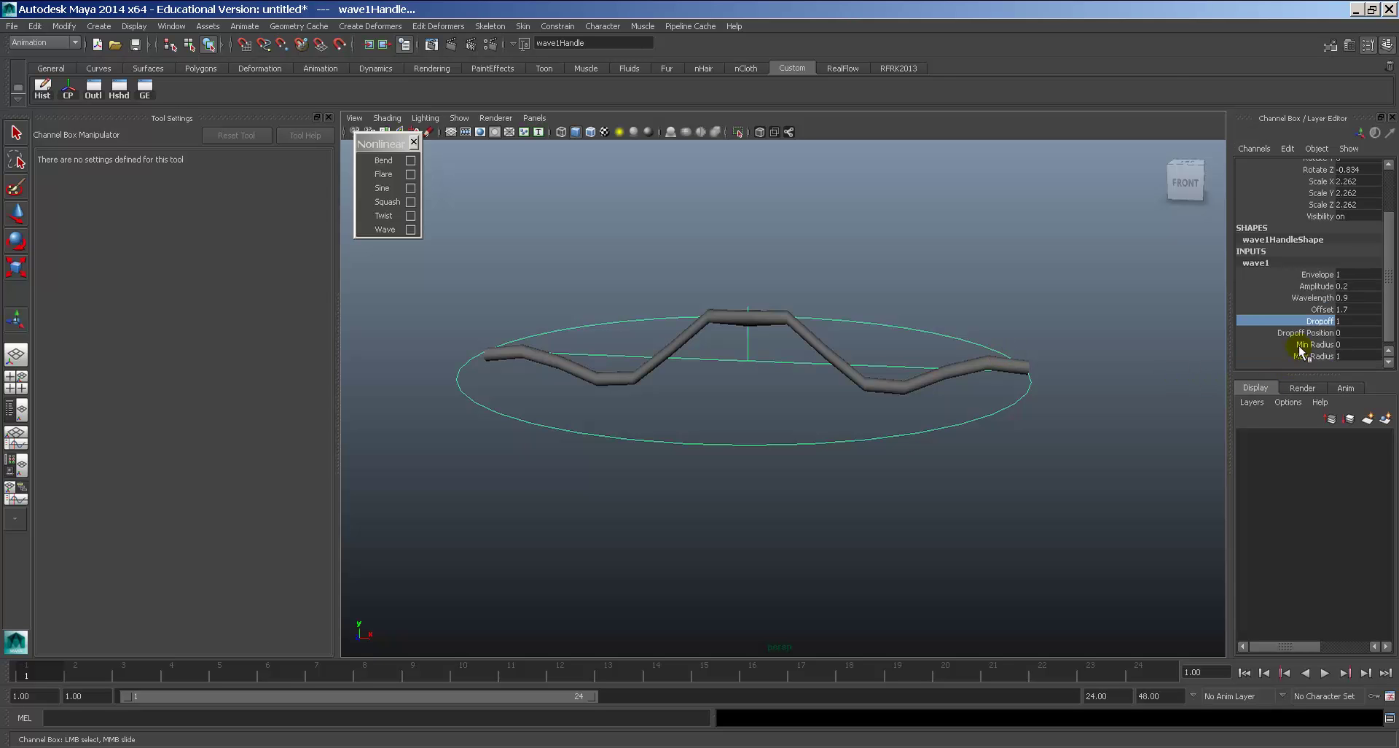
Try out the wave deformer's Dropoff Position and Min Radius, and set its Max Radius to 1.4.
left_click(1305, 333)
middle_click_drag(1105, 356, 1003, 378)
left_click(1305, 355)
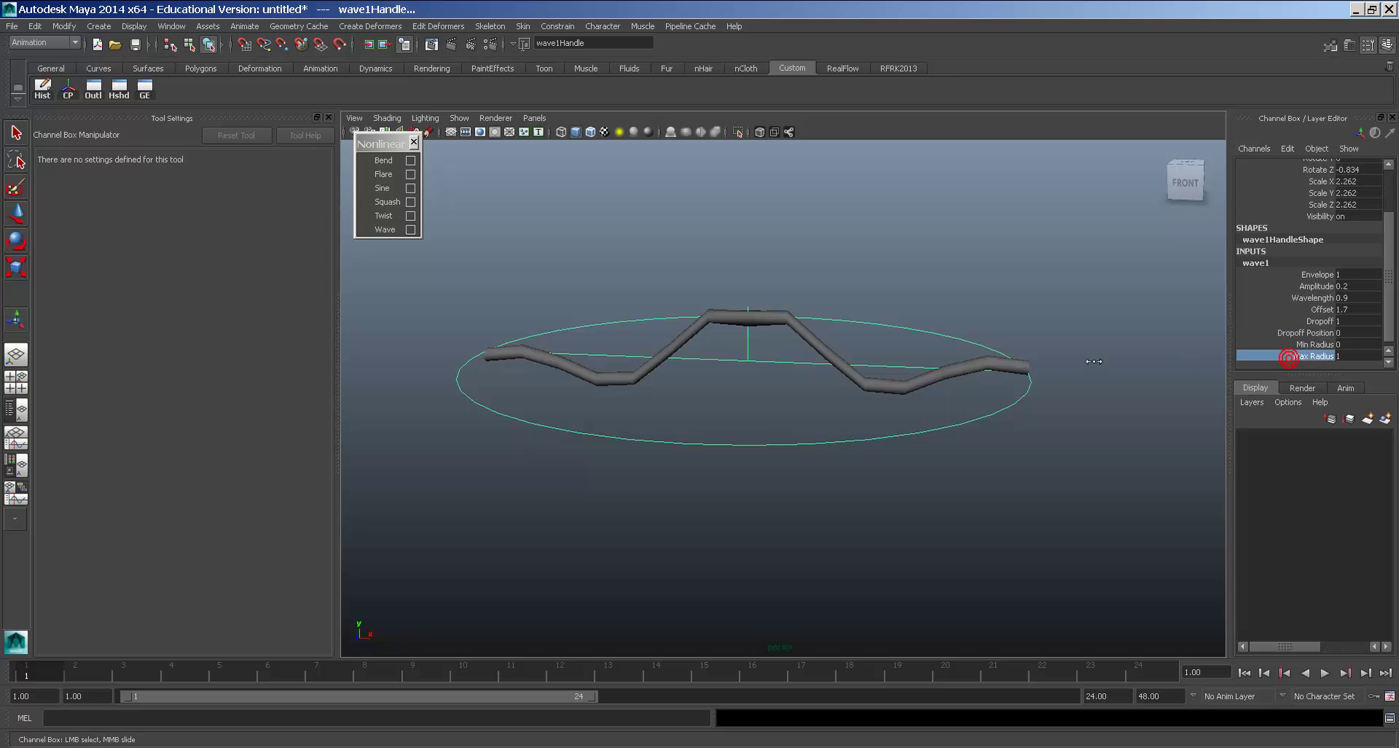
middle_click_drag(1093, 361, 1202, 364)
left_click(1304, 344)
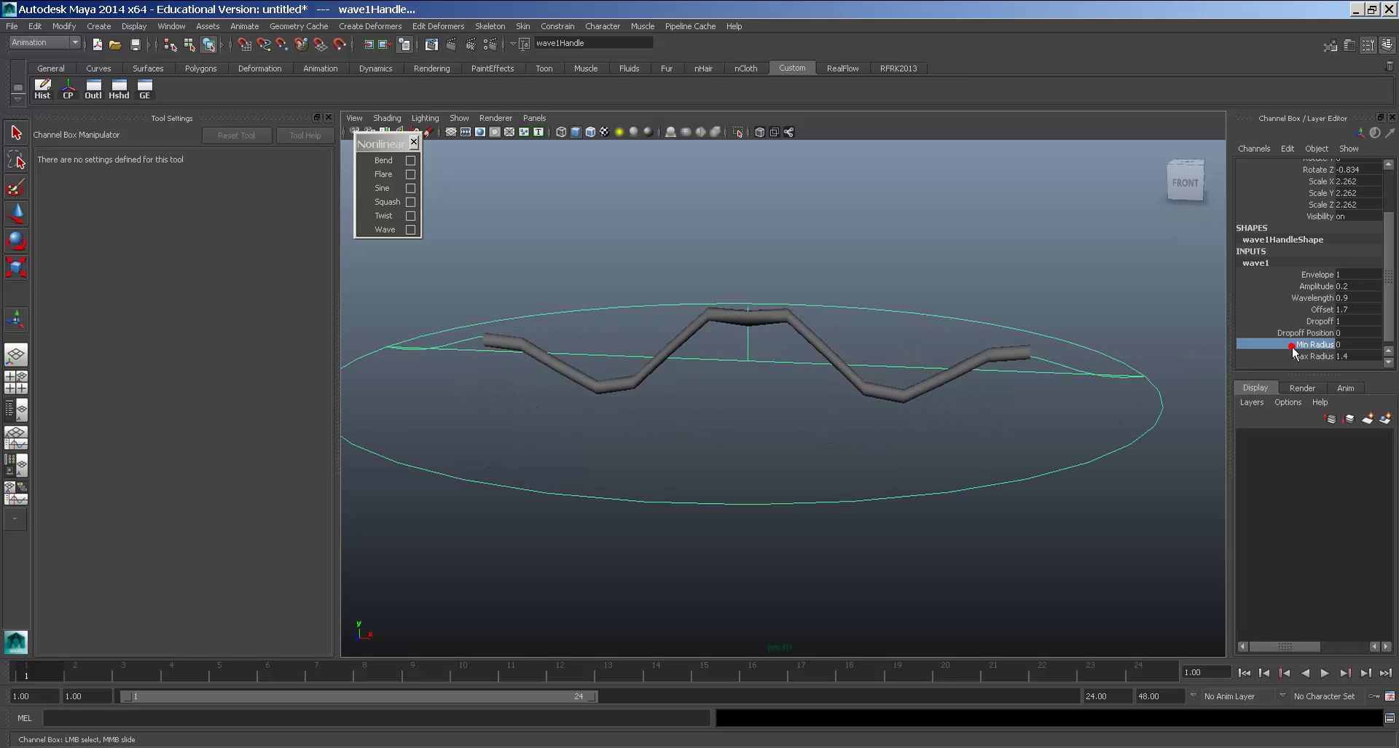
middle_click_drag(1002, 352, 930, 352)
Delete the wave deformer and set the cylinder's Subdivisions Height to 100.
key("Delete")
left_click_drag(834, 334, 1033, 387)
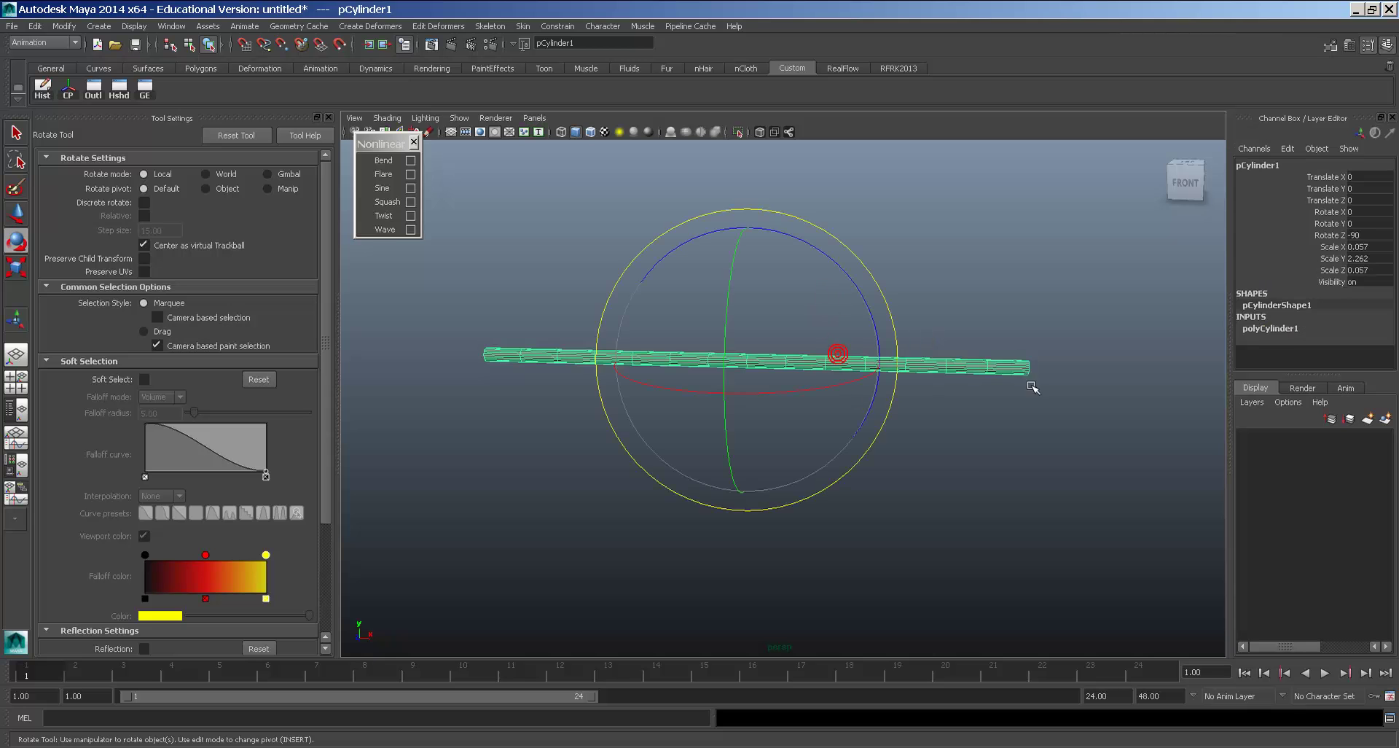
left_click(1287, 328)
left_click(1310, 316)
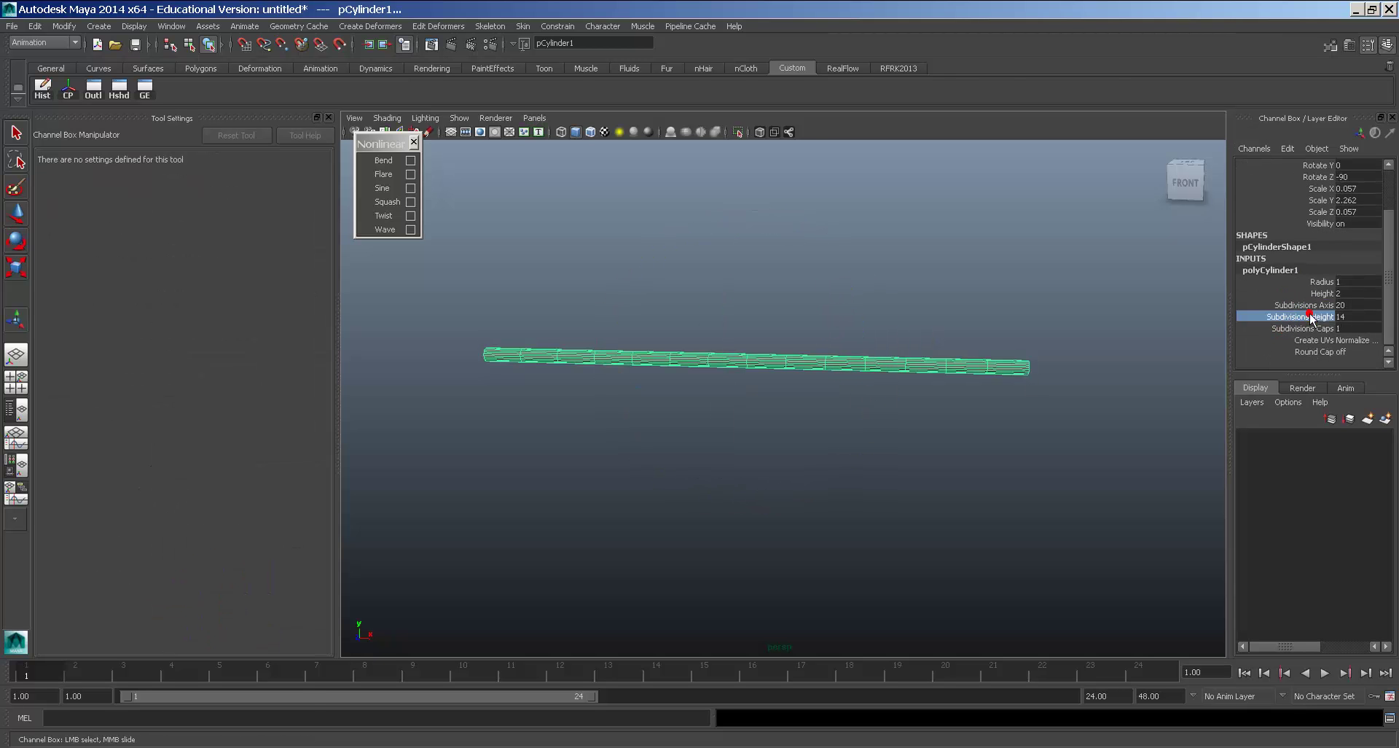
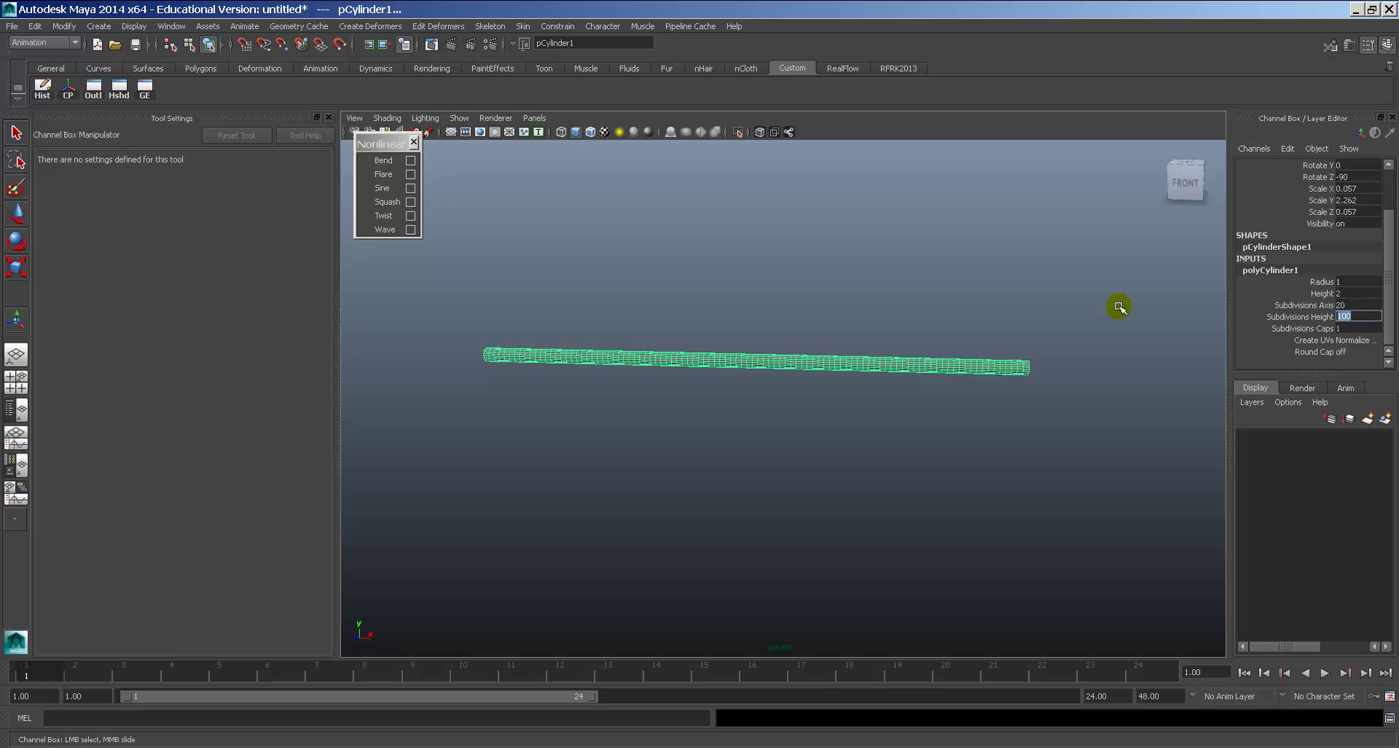
Add a new Wave deformer to the finely subdivided cylinder and set its Amplitude to 0.2.
left_click(386, 229)
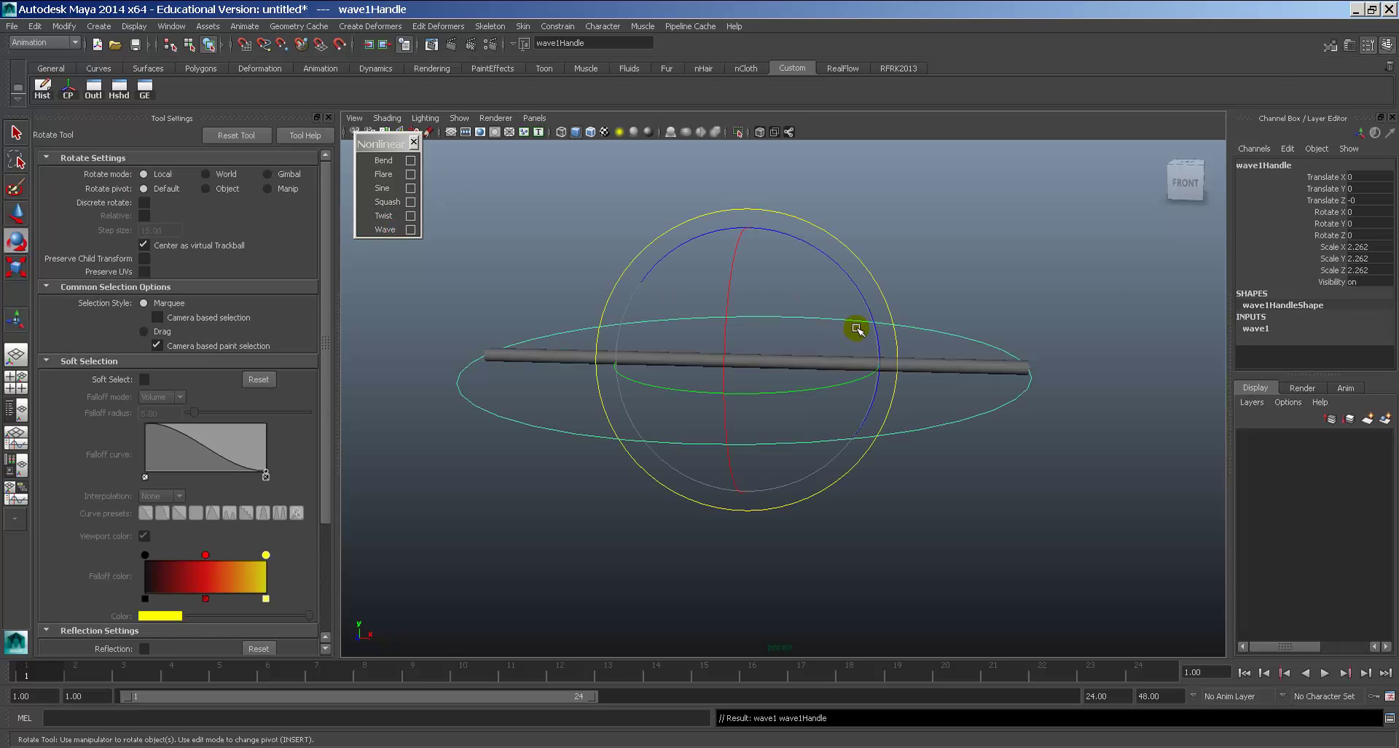
left_click_drag(857, 329, 924, 347, "alt")
key("w")
left_click(1256, 328)
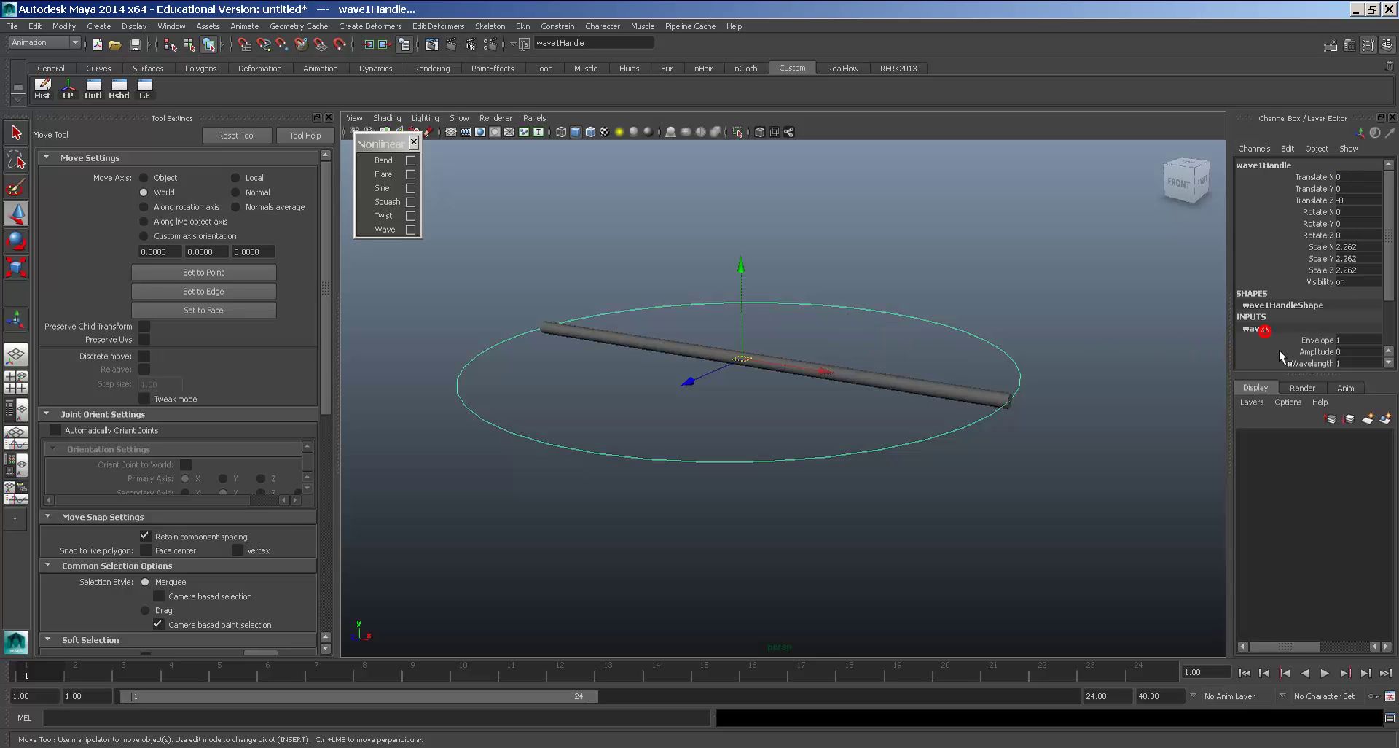
left_click(1316, 352)
middle_click_drag(1031, 350, 997, 348)
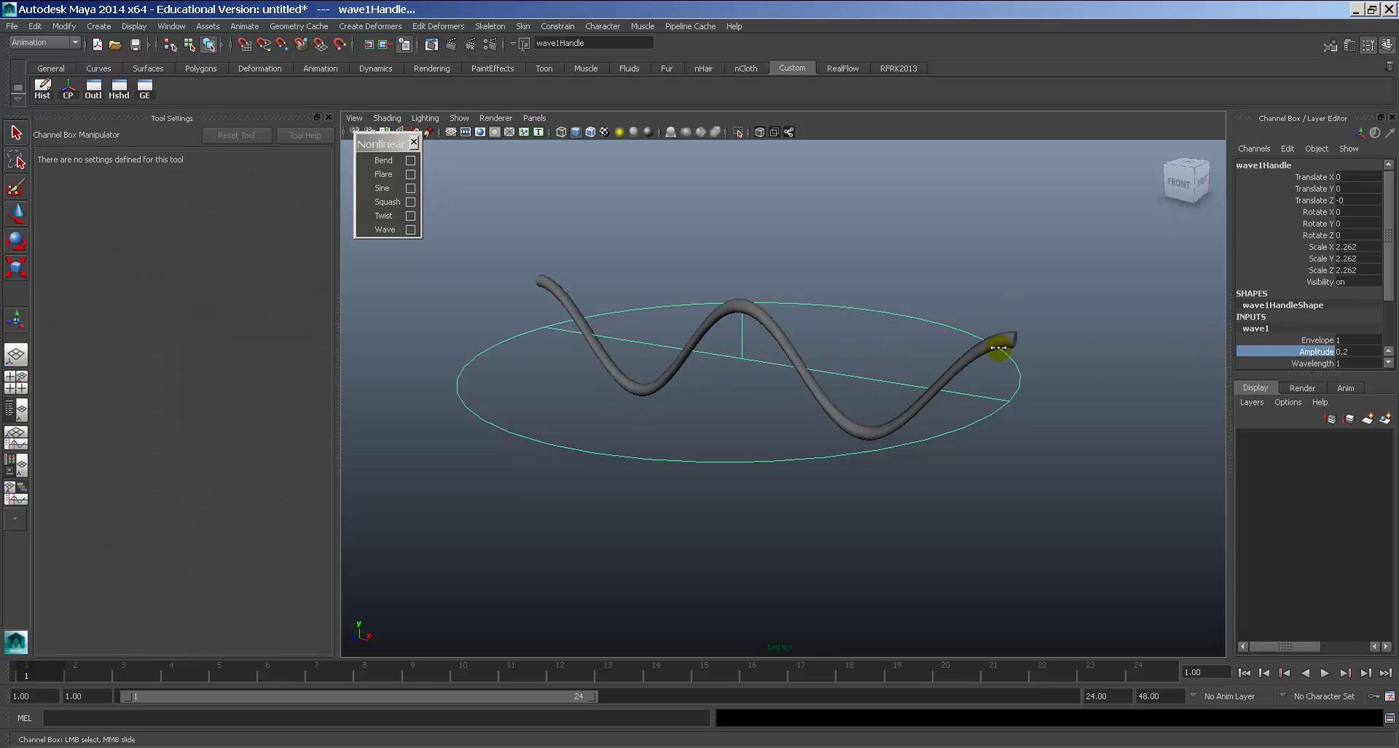
Set the new wave deformer's Wavelength to 1.2 and its Offset to 2.2.
scroll(1025, 359, "down", 2)
left_click_drag(876, 316, 925, 321, "alt")
right_click_drag(925, 320, 971, 325, "alt")
scroll(1327, 343, "down", 1)
middle_click_drag(972, 325, 1231, 338, "alt")
left_click(1316, 332)
left_click(1295, 341)
scroll(1335, 357, "down", 1)
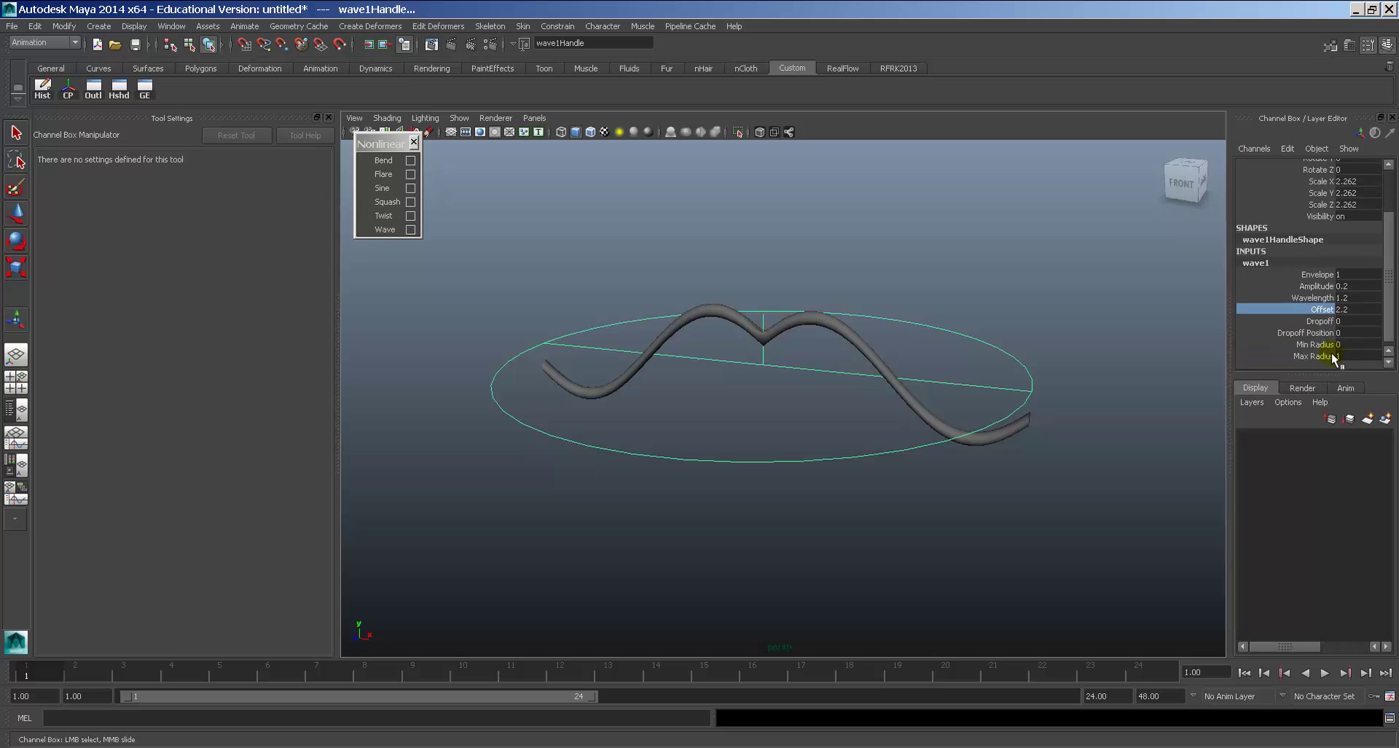
Shorten the wave deformer's Wavelength to 0.4 and inspect the rippled cylinder from several angles.
left_click(1324, 297)
middle_click_drag(1069, 324, 1061, 324)
left_click_drag(852, 312, 890, 303, "alt")
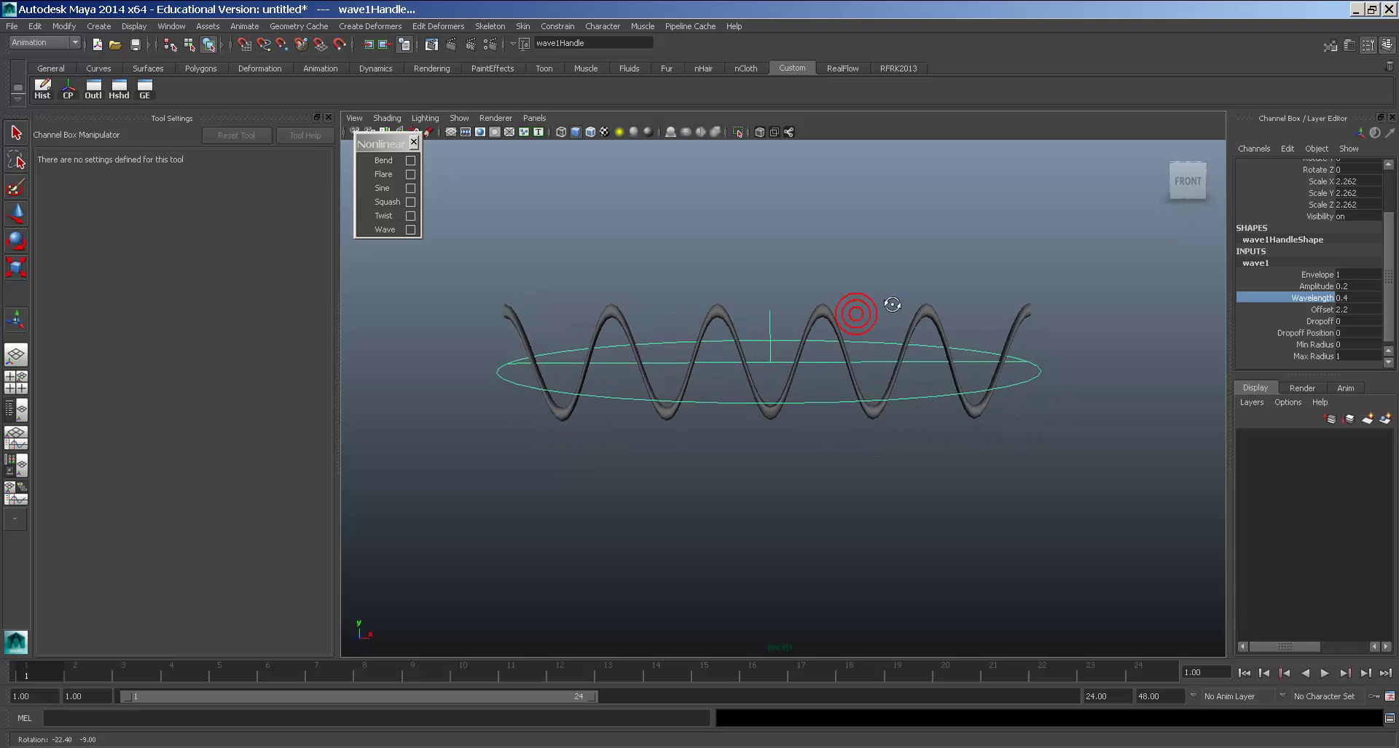
right_click_drag(893, 304, 1005, 304, "alt")
left_click_drag(978, 307, 802, 311, "alt")
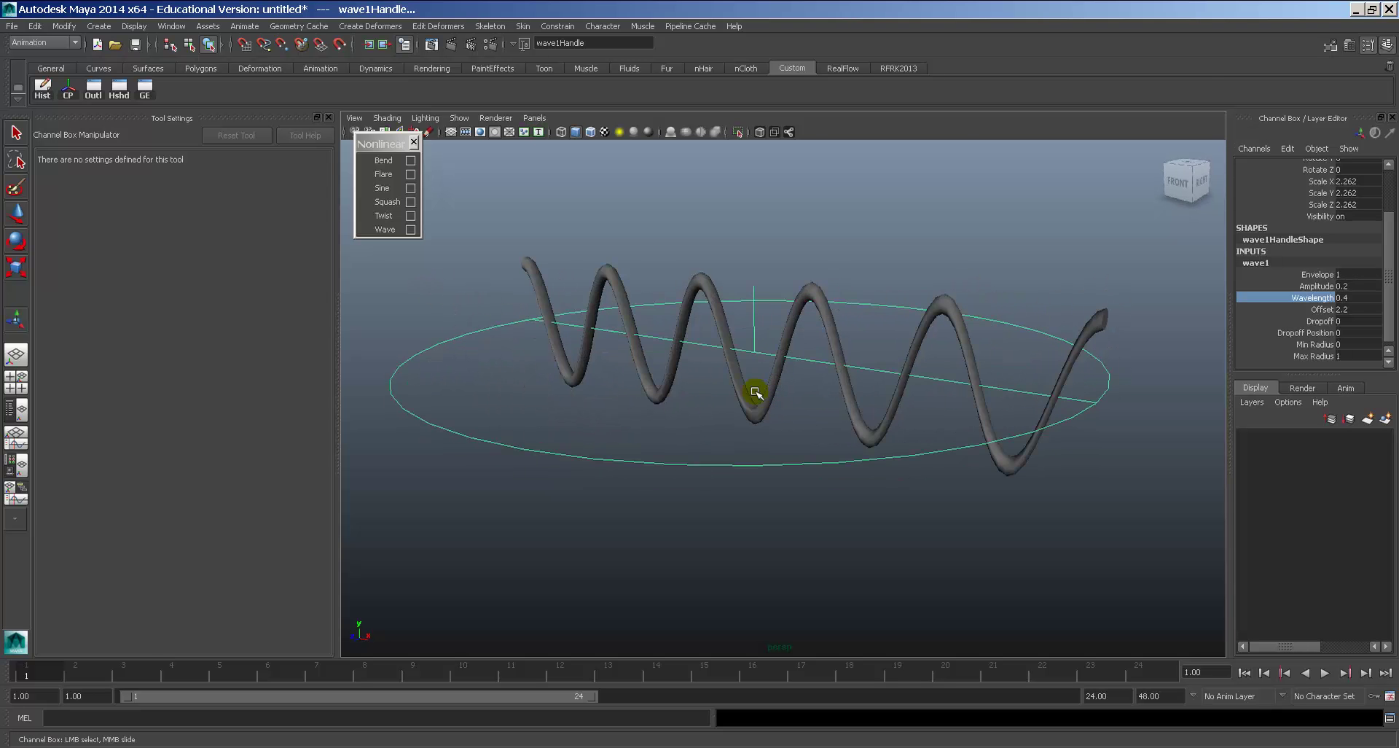
Delete the wave deformer and the cylinder to empty the scene.
key("Delete")
left_click(787, 359)
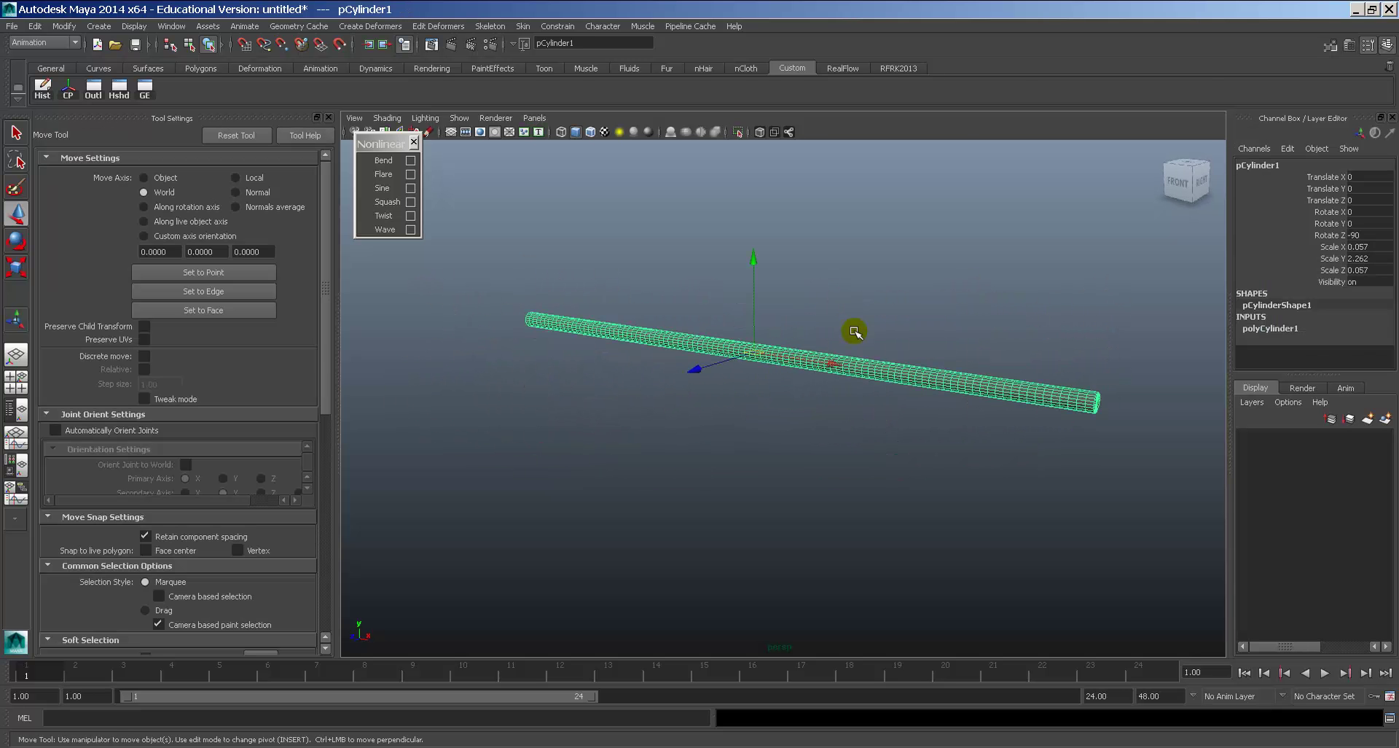
key("Delete")
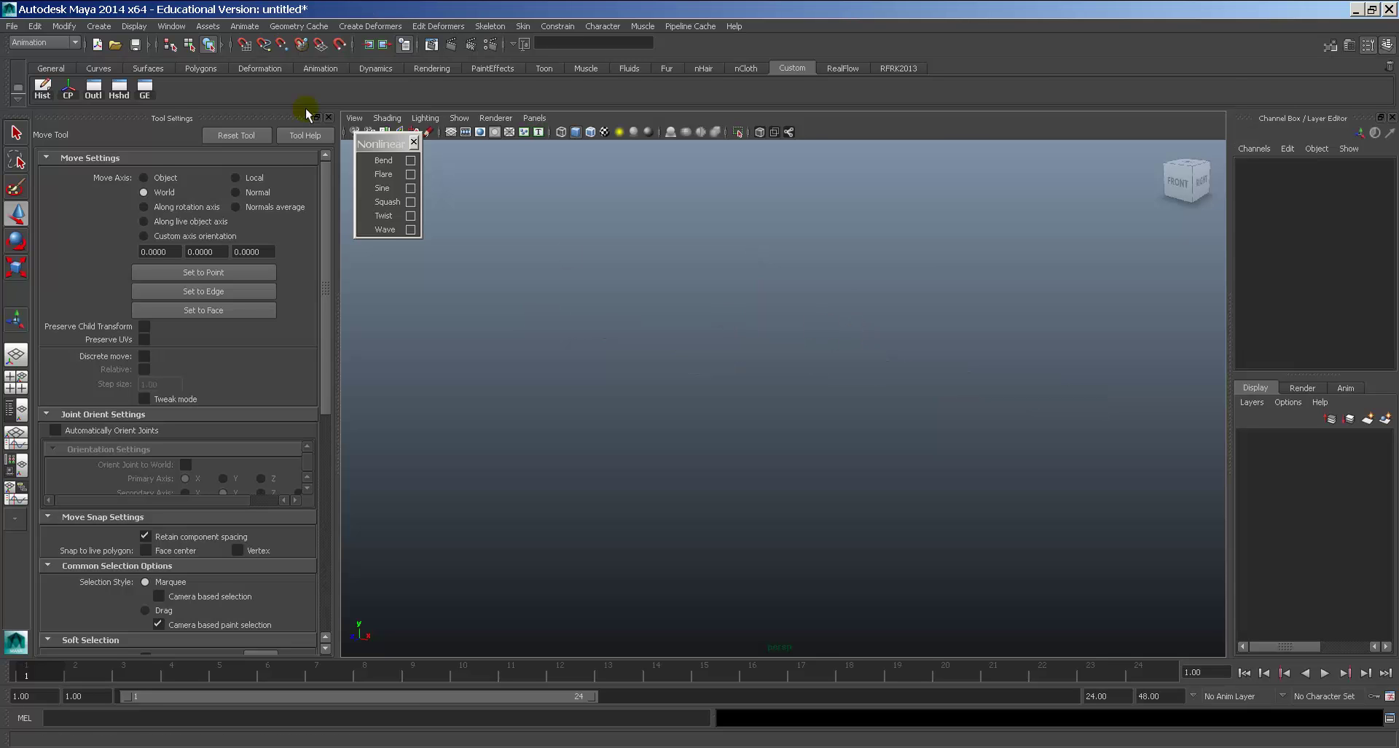
Switch to the Polygons menu set, start the CV Curve Tool and change the viewport to the front view.
left_click(43, 42)
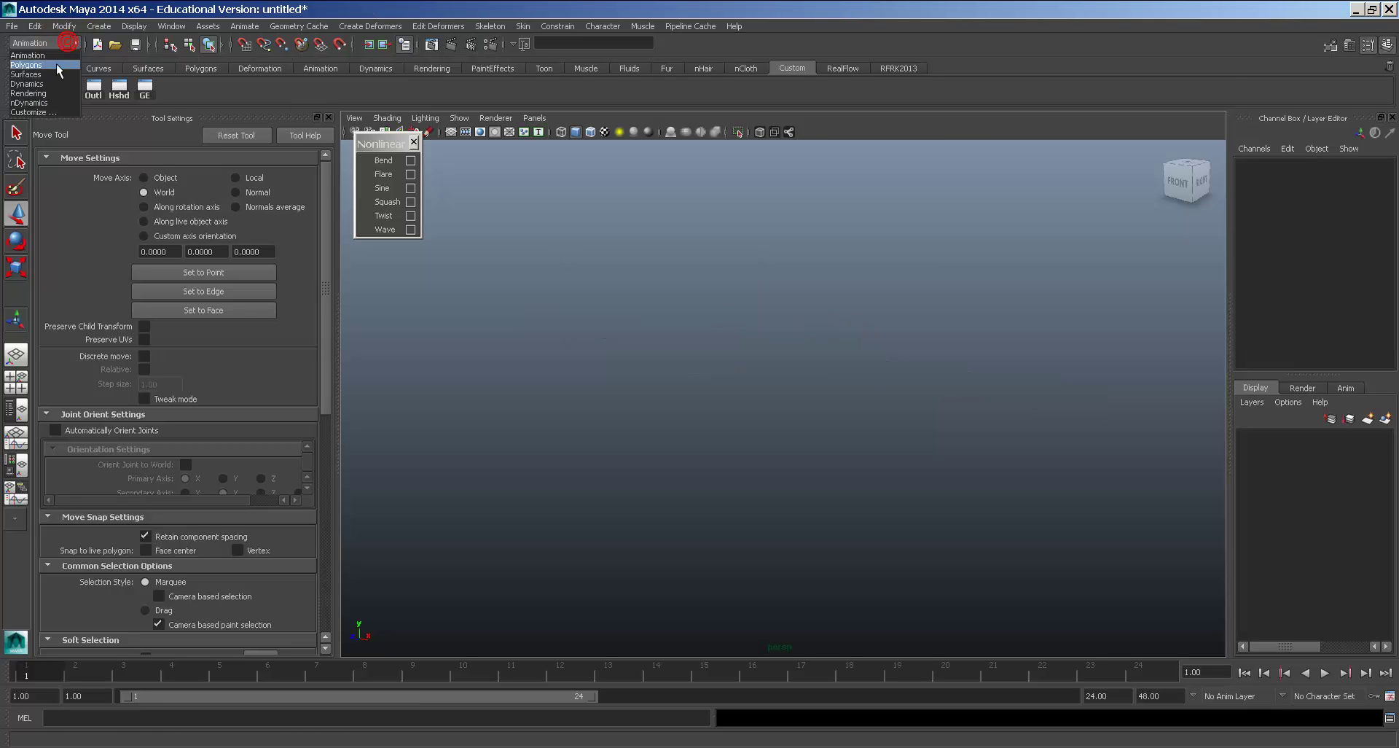
left_click(36, 66)
left_click(96, 29)
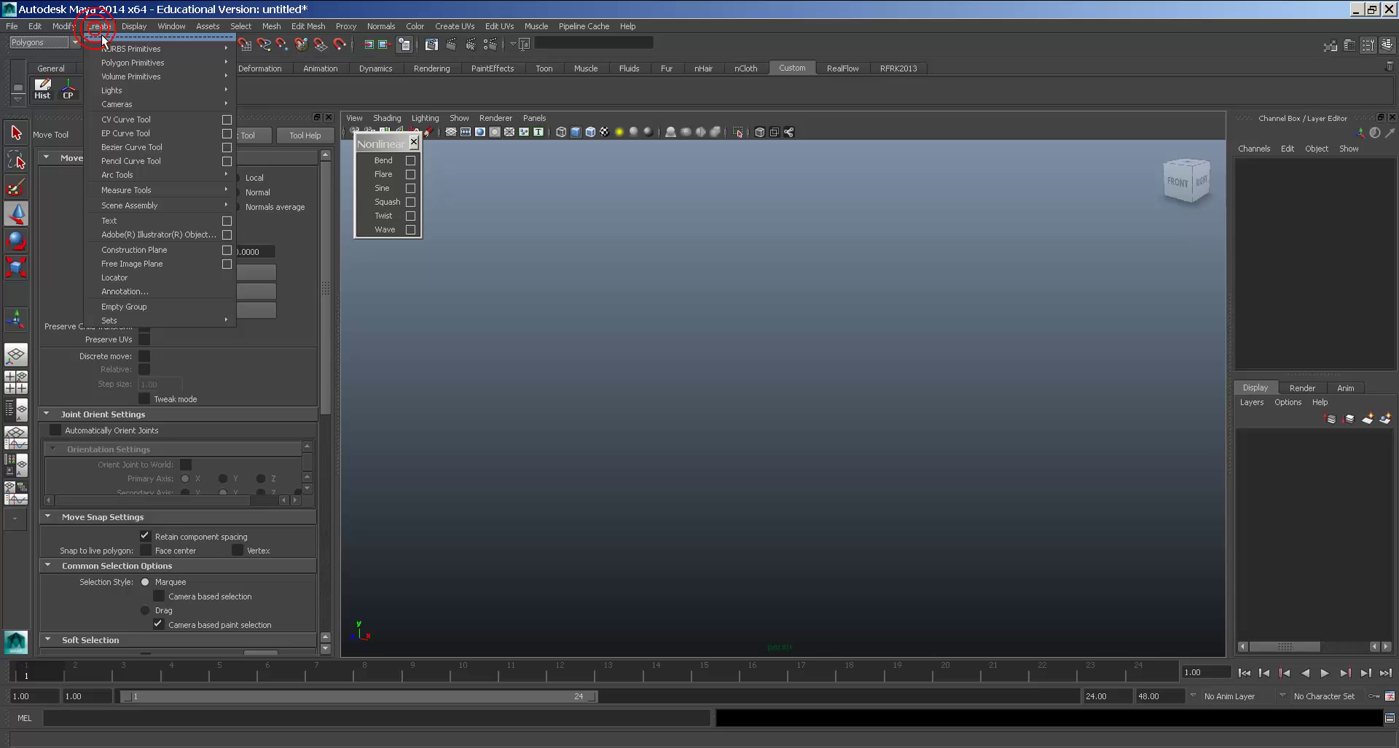
left_click(151, 122)
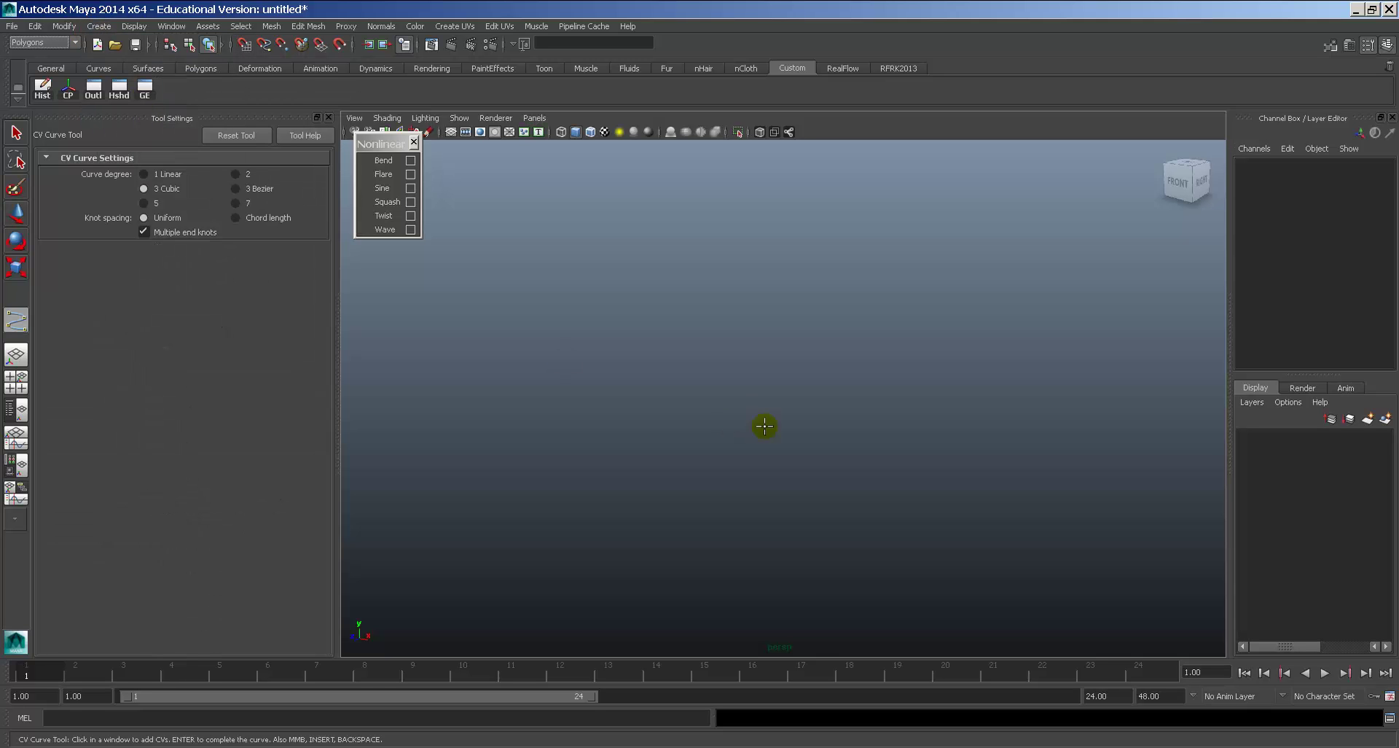
left_click(728, 367)
key("space")
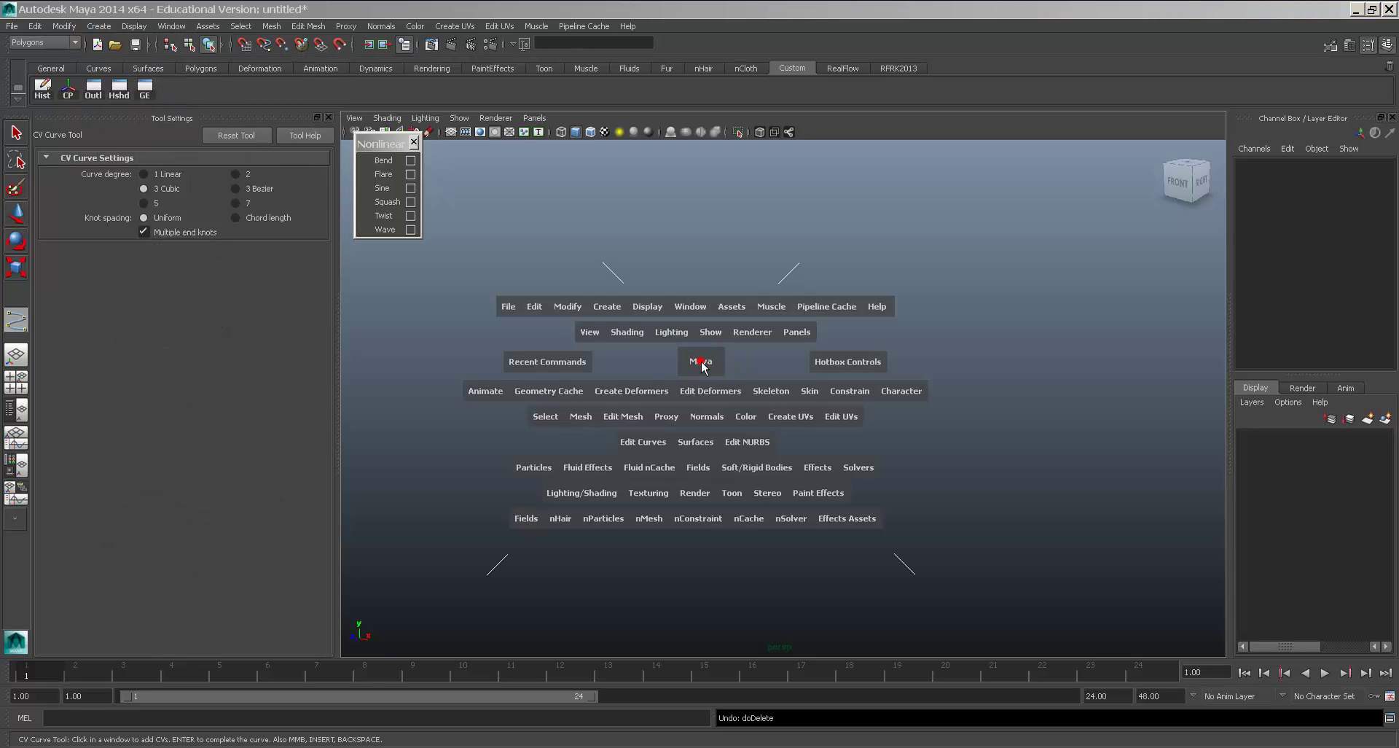
left_click_drag(702, 360, 746, 391)
Draw a wavy cubic CV curve rising from the lower left across the front view, and complete it.
left_click(488, 561)
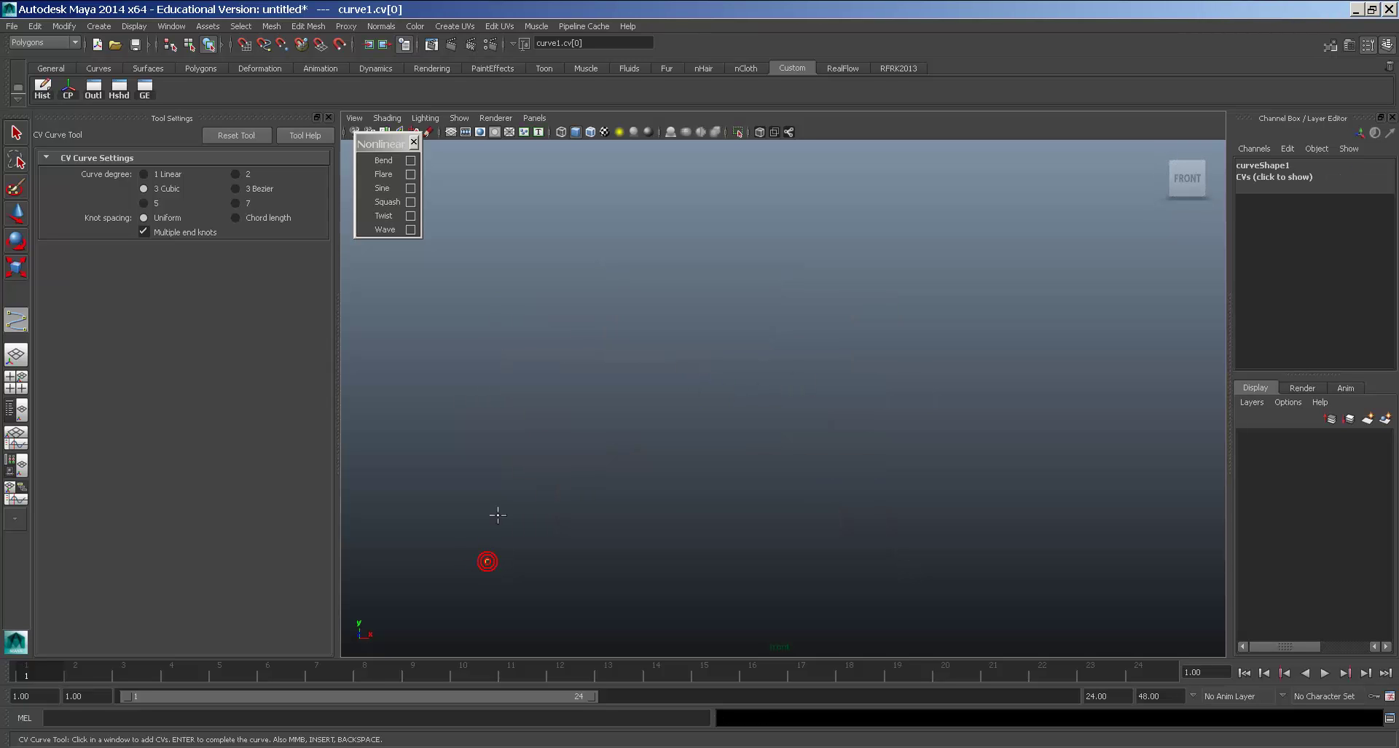
left_click(692, 442)
left_click(774, 447)
left_click(832, 384)
left_click(917, 321)
left_click(1026, 313)
left_click(1095, 364)
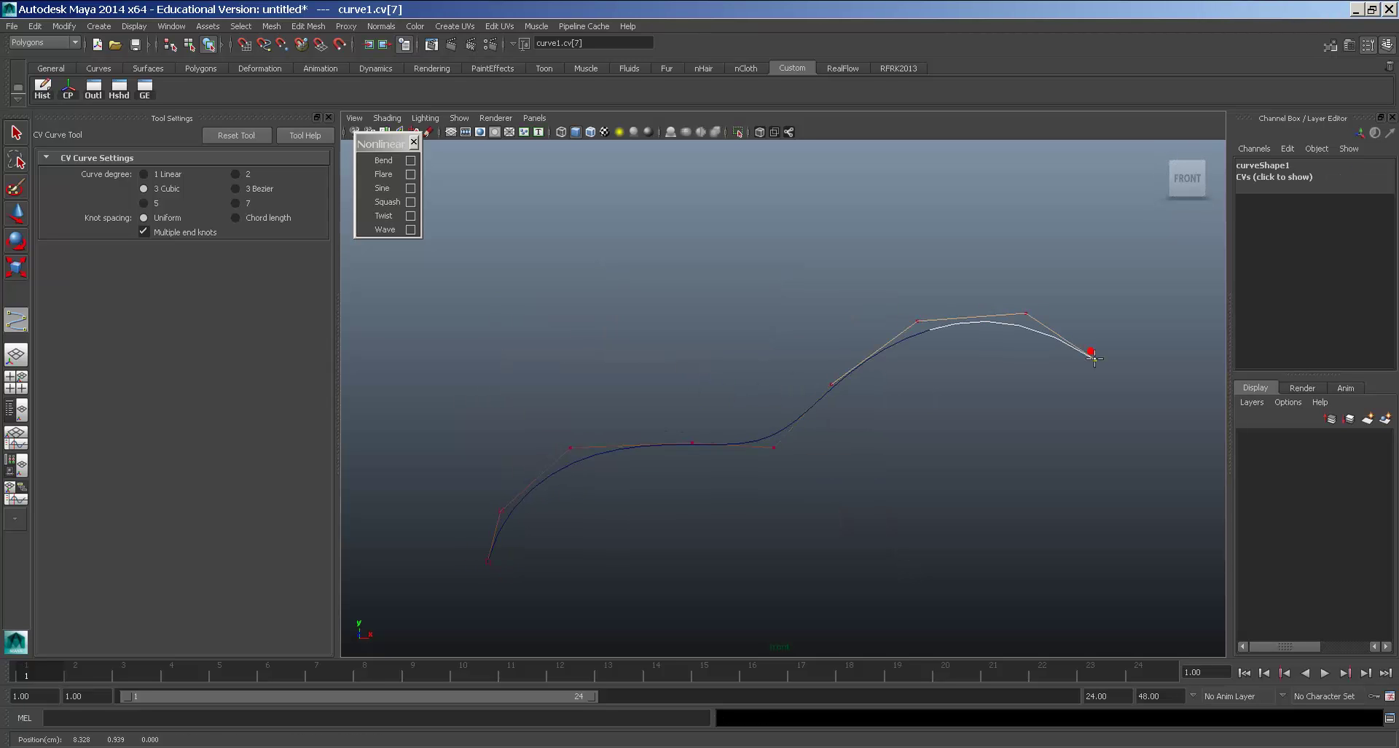
left_click(1115, 440)
left_click(1200, 346)
key("Return")
key("w")
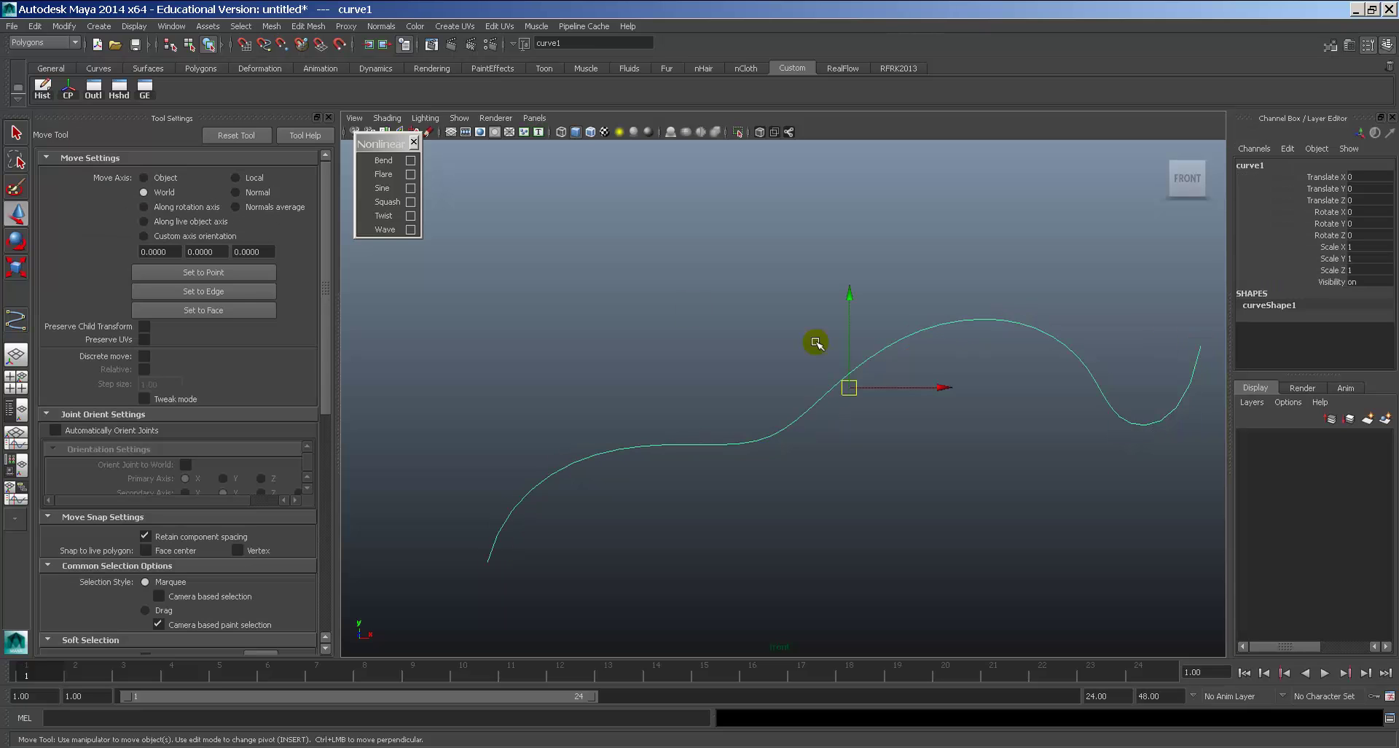
Turn off interactive creation for NURBS primitives, create a NURBS circle and snap it to the curve's lower starting point.
left_click(99, 25)
mouse_move(187, 48)
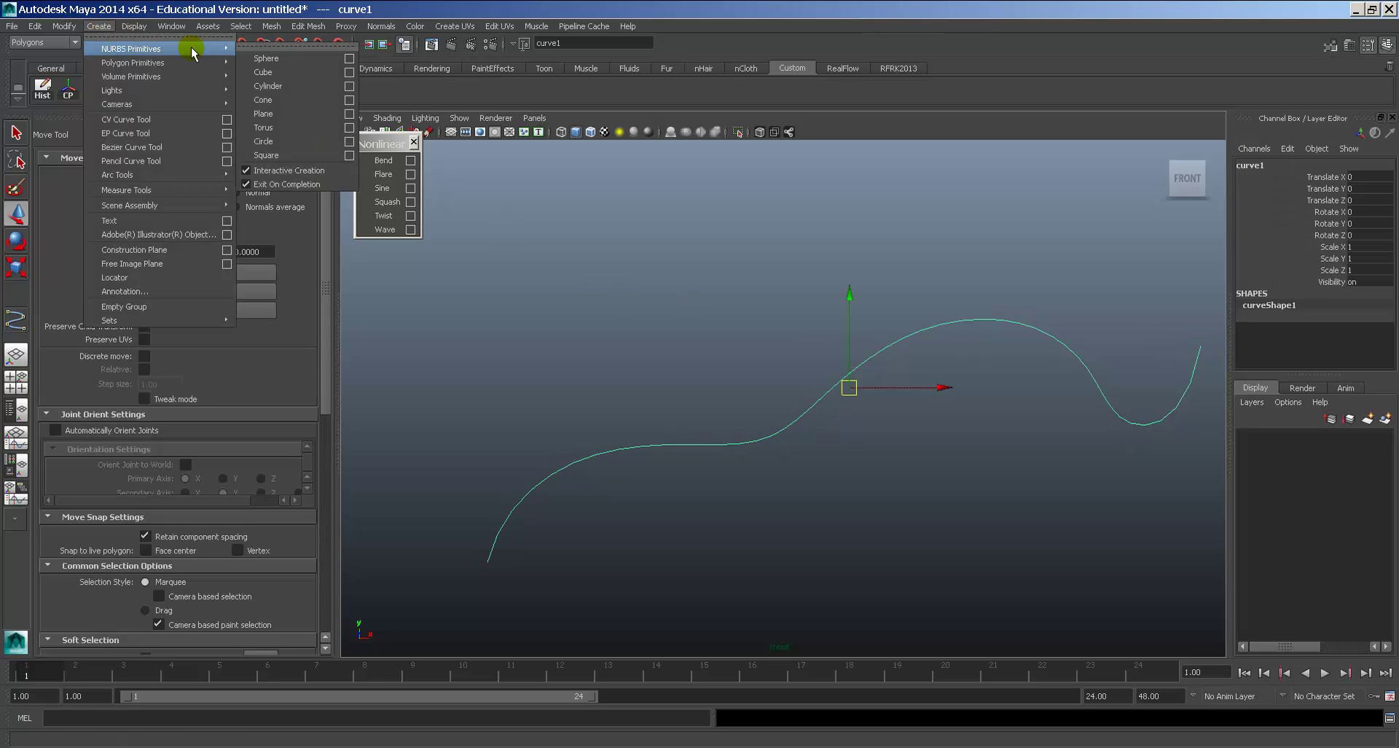
left_click(292, 170)
left_click(99, 26)
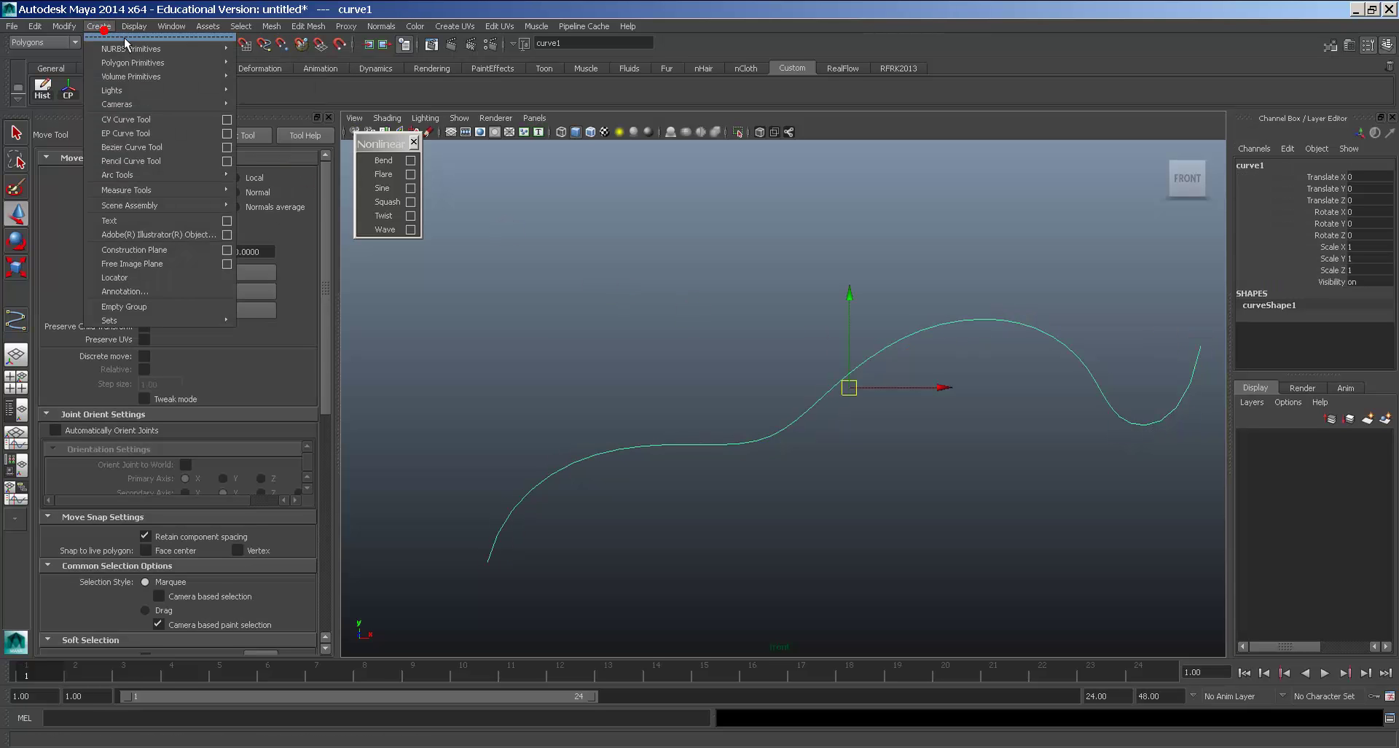
left_click(295, 139)
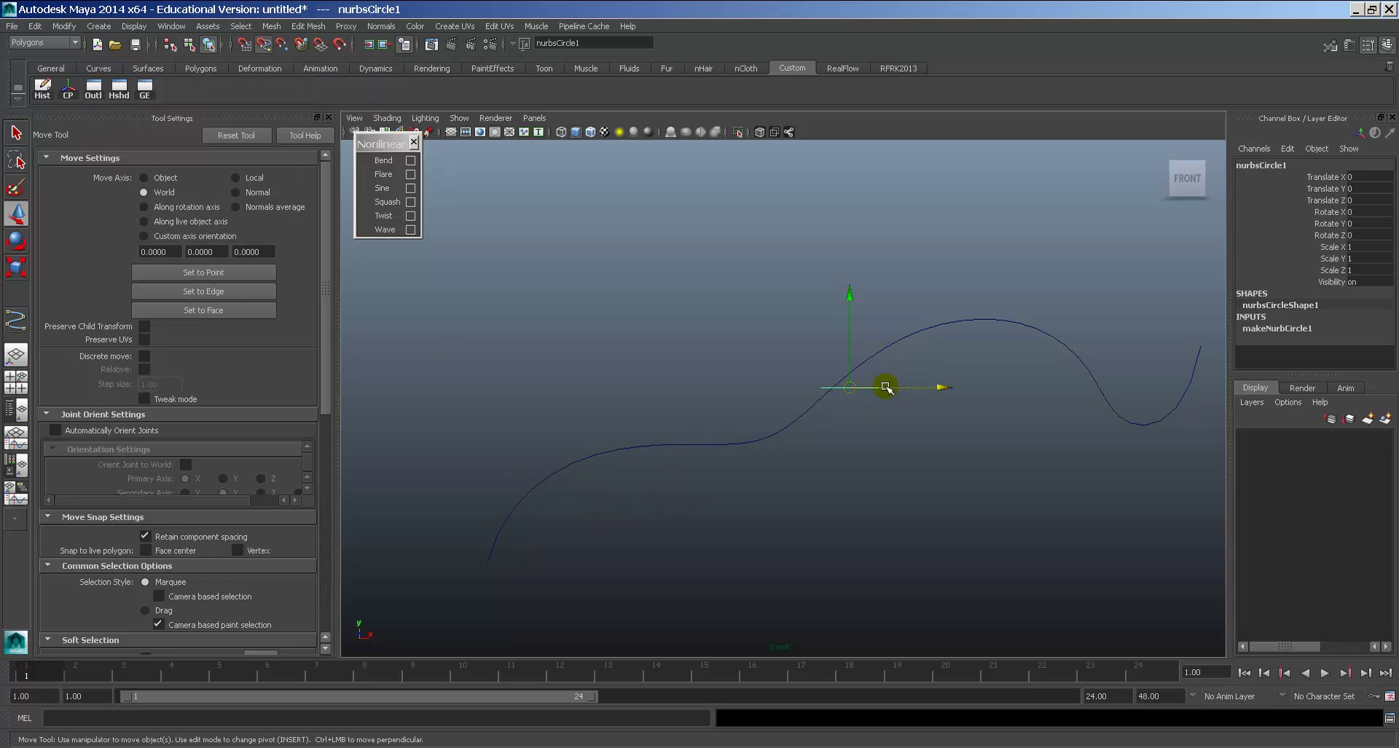
middle_click_drag(610, 456, 596, 454)
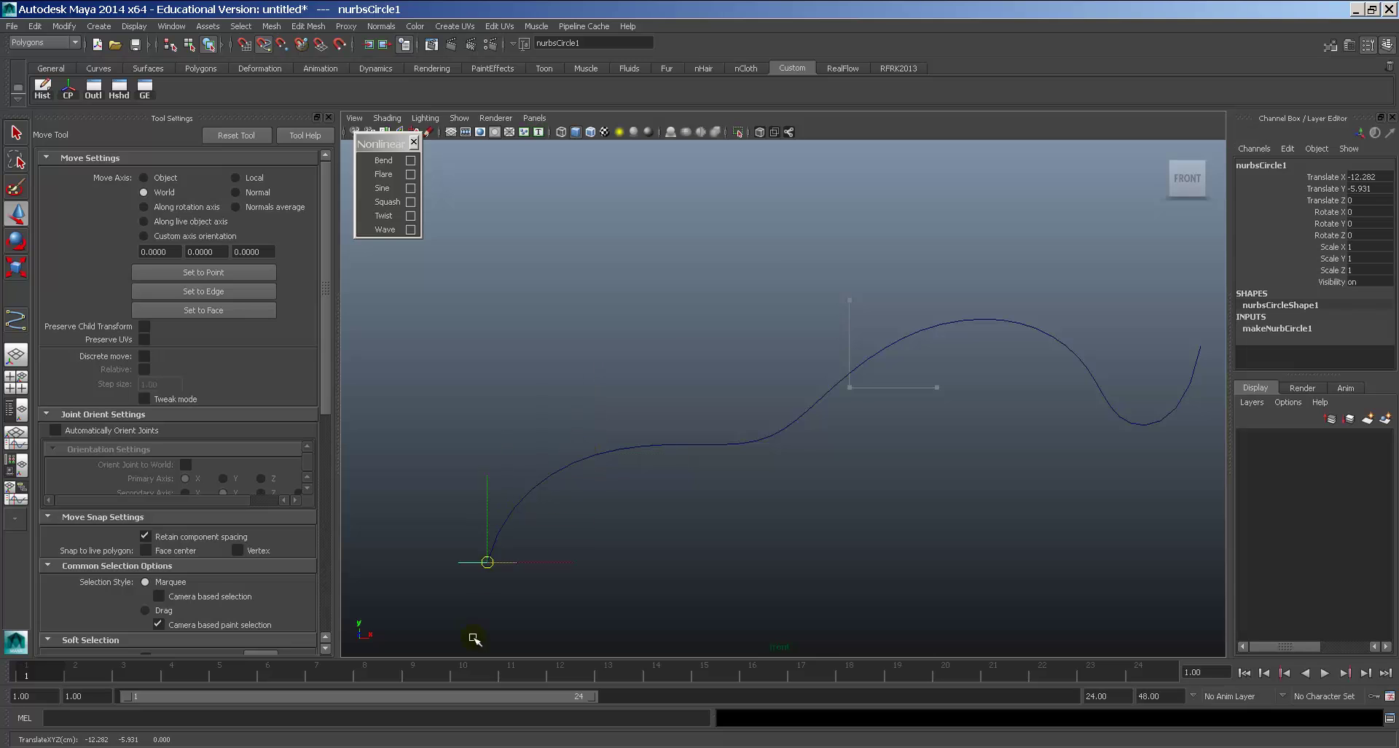
Switch to the perspective view and scale the NURBS circle uniformly to about 0.166.
key("space")
left_click_drag(597, 415, 598, 369)
right_click_drag(725, 427, 863, 350, "alt")
left_click_drag(812, 284, 1026, 380)
right_click_drag(1009, 408, 905, 415, "alt")
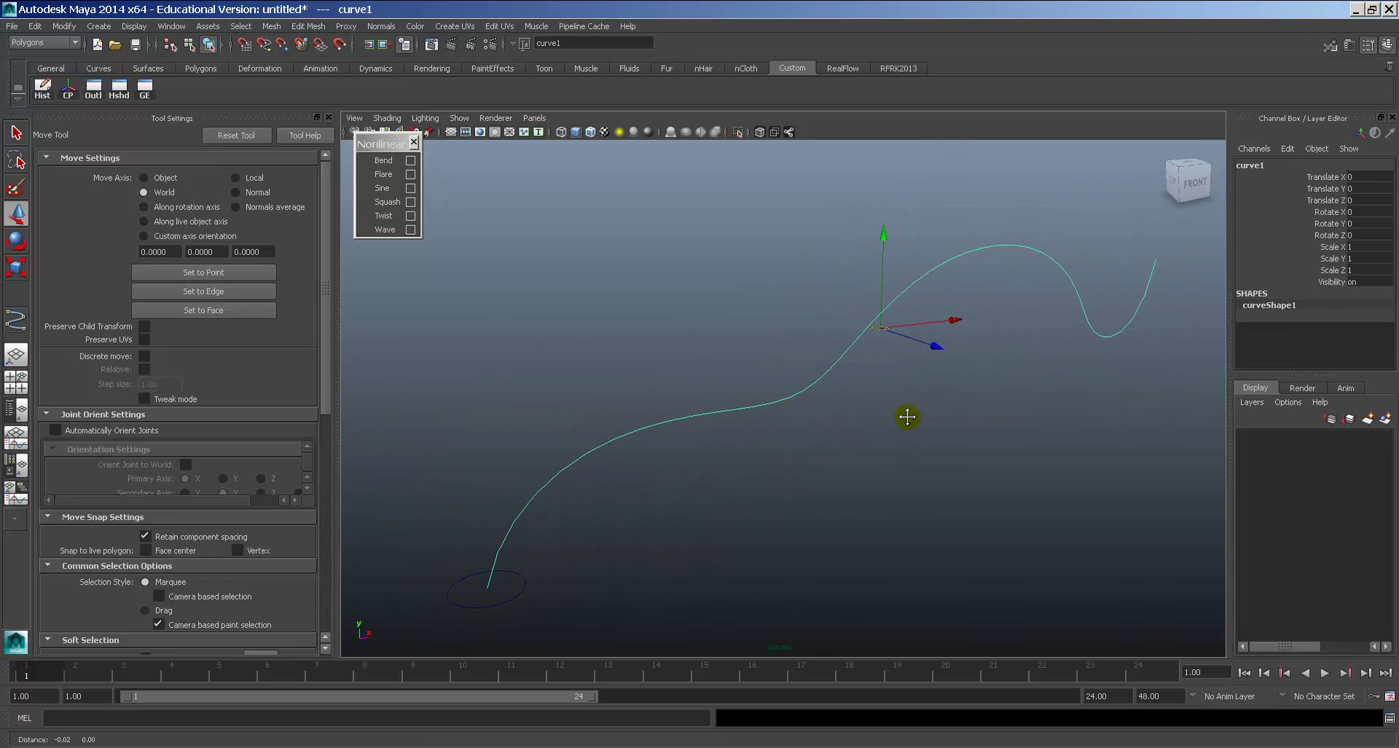
middle_click_drag(906, 416, 939, 391, "alt")
left_click(529, 550)
key("r")
middle_click_drag(619, 566, 587, 572)
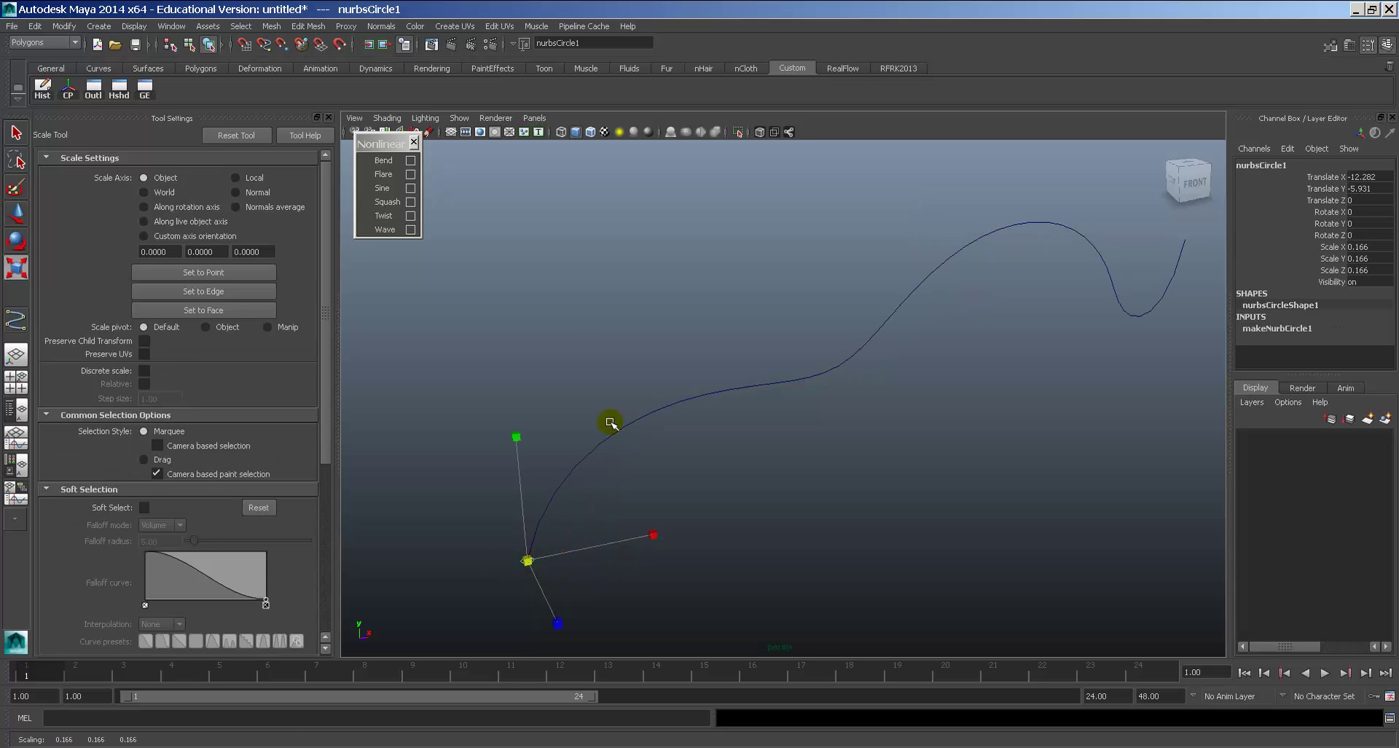
With circle and curve selected, configure Extrude as Tube with At path position, Component pivot, Profile normal orientation and Polygons output.
left_click(737, 412)
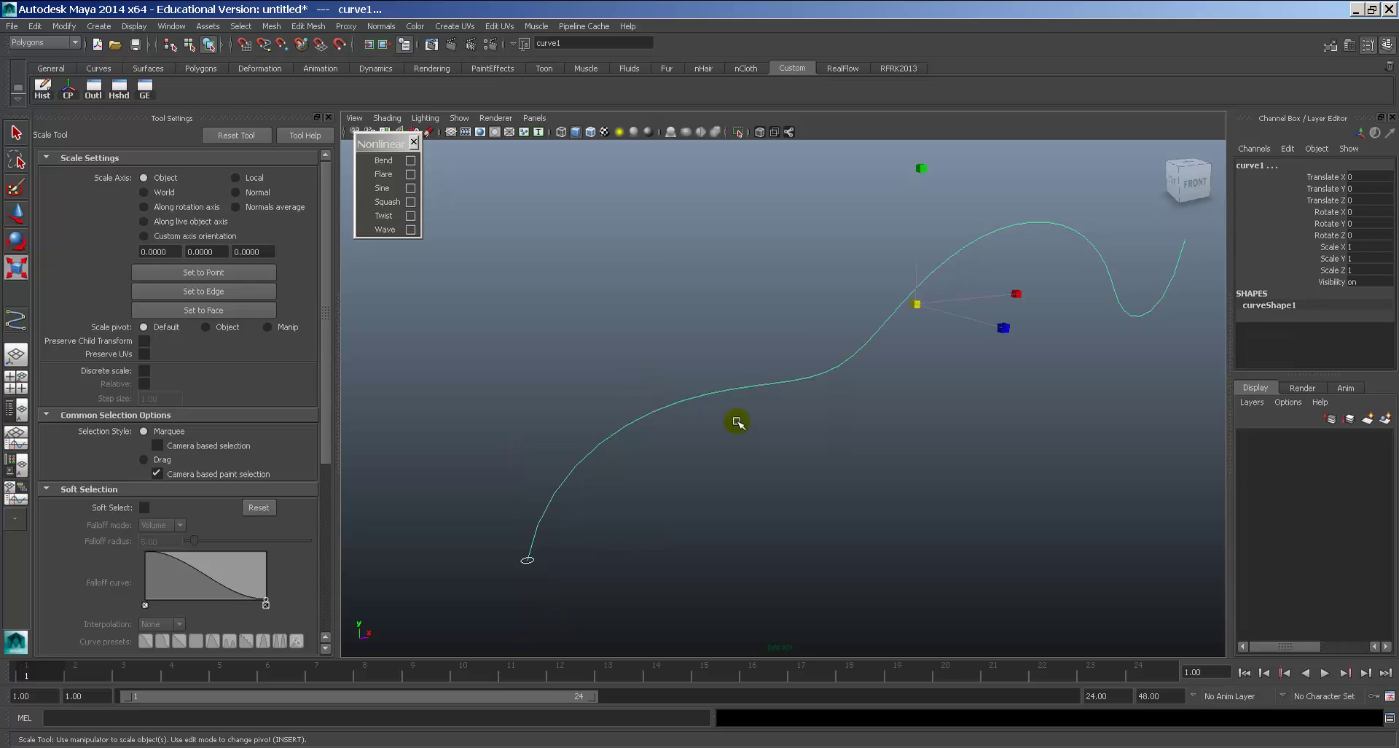
key("space")
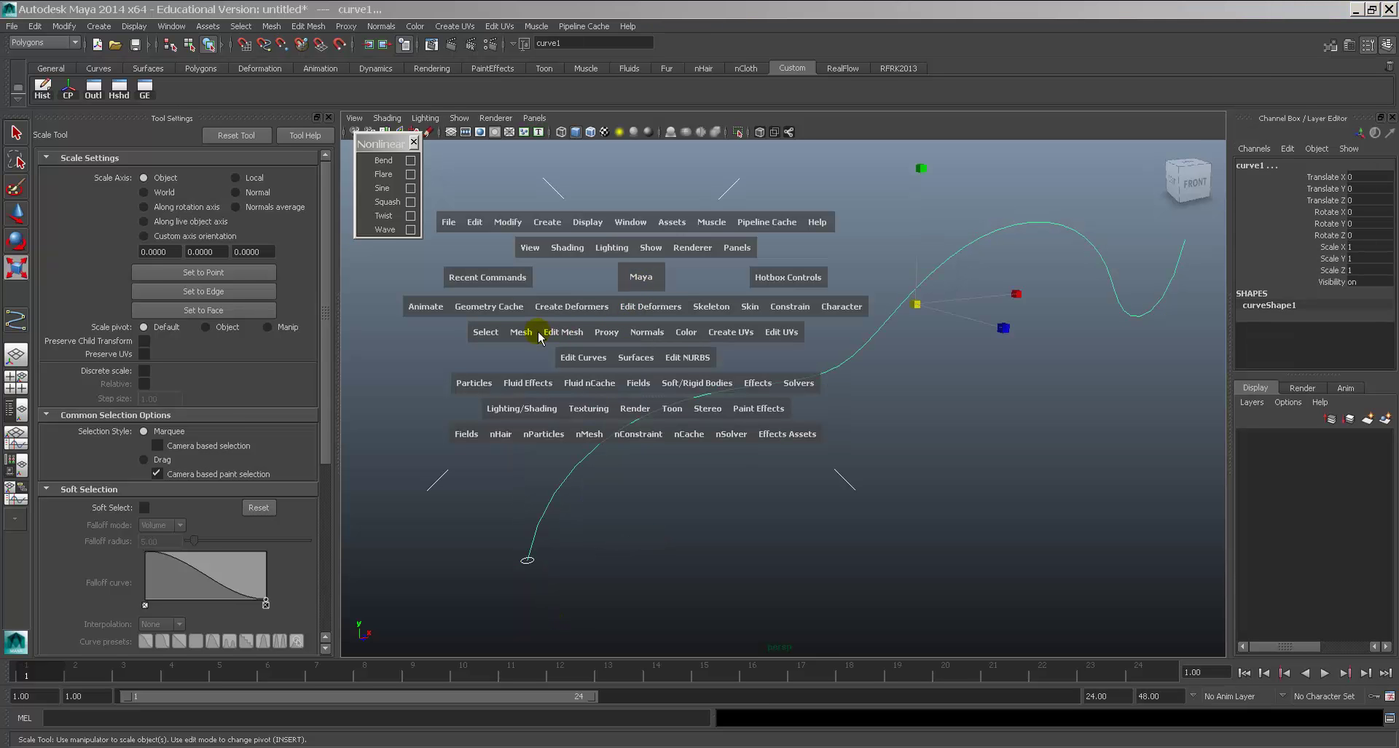
left_click(626, 355)
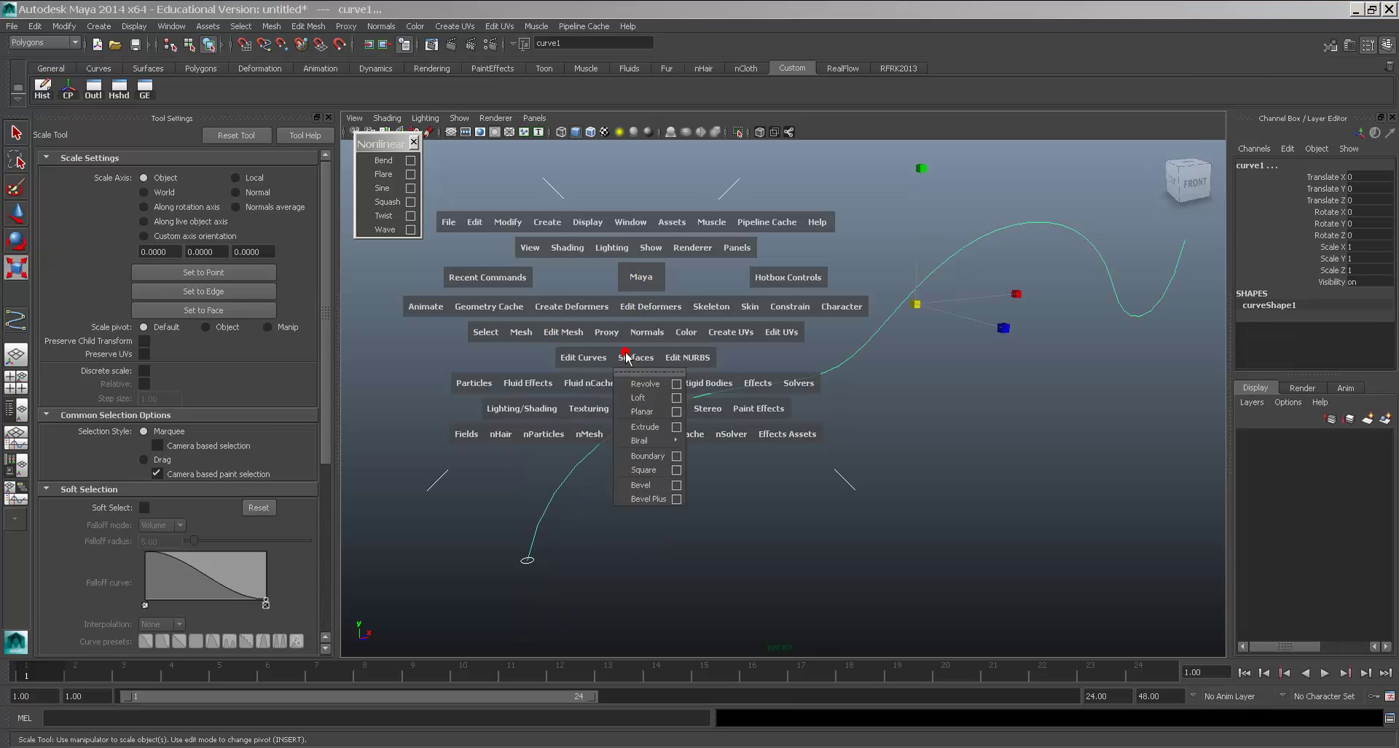
left_click(676, 427)
left_click(749, 300)
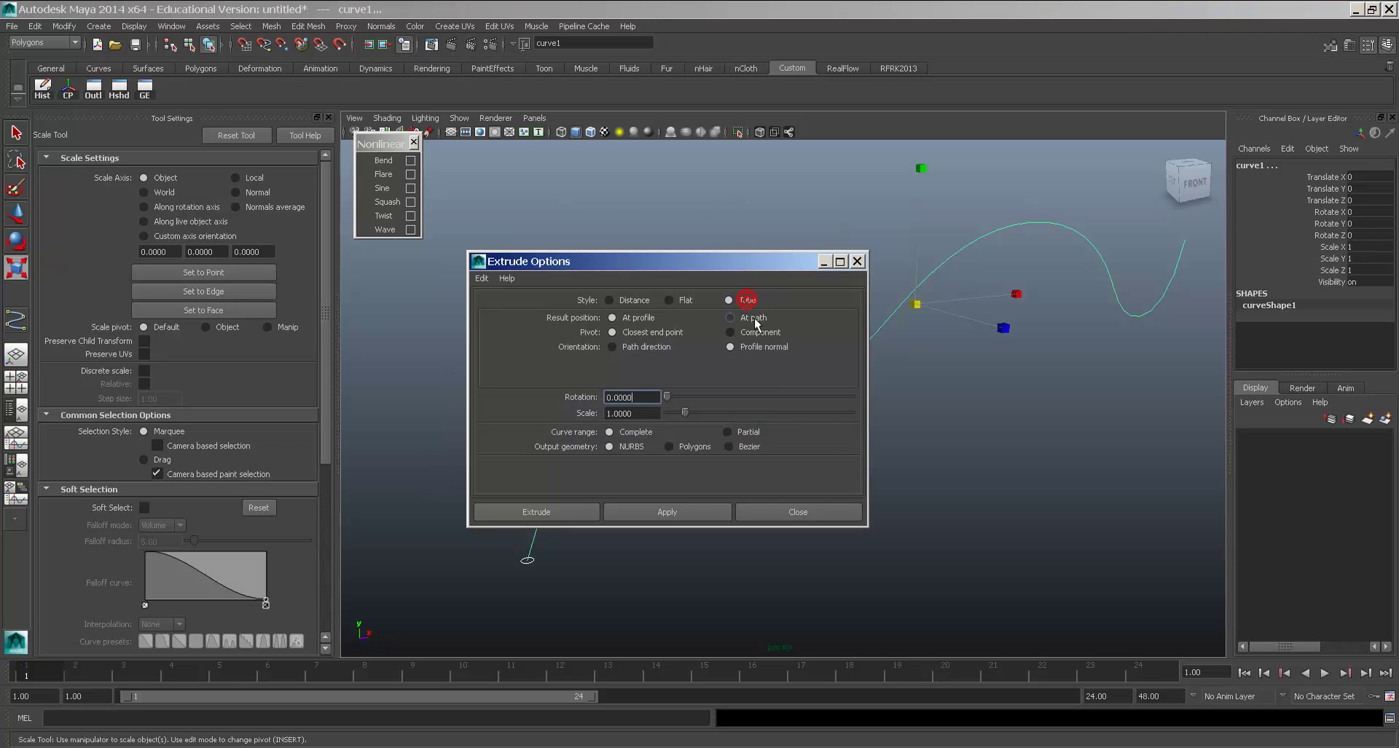
left_click(693, 442)
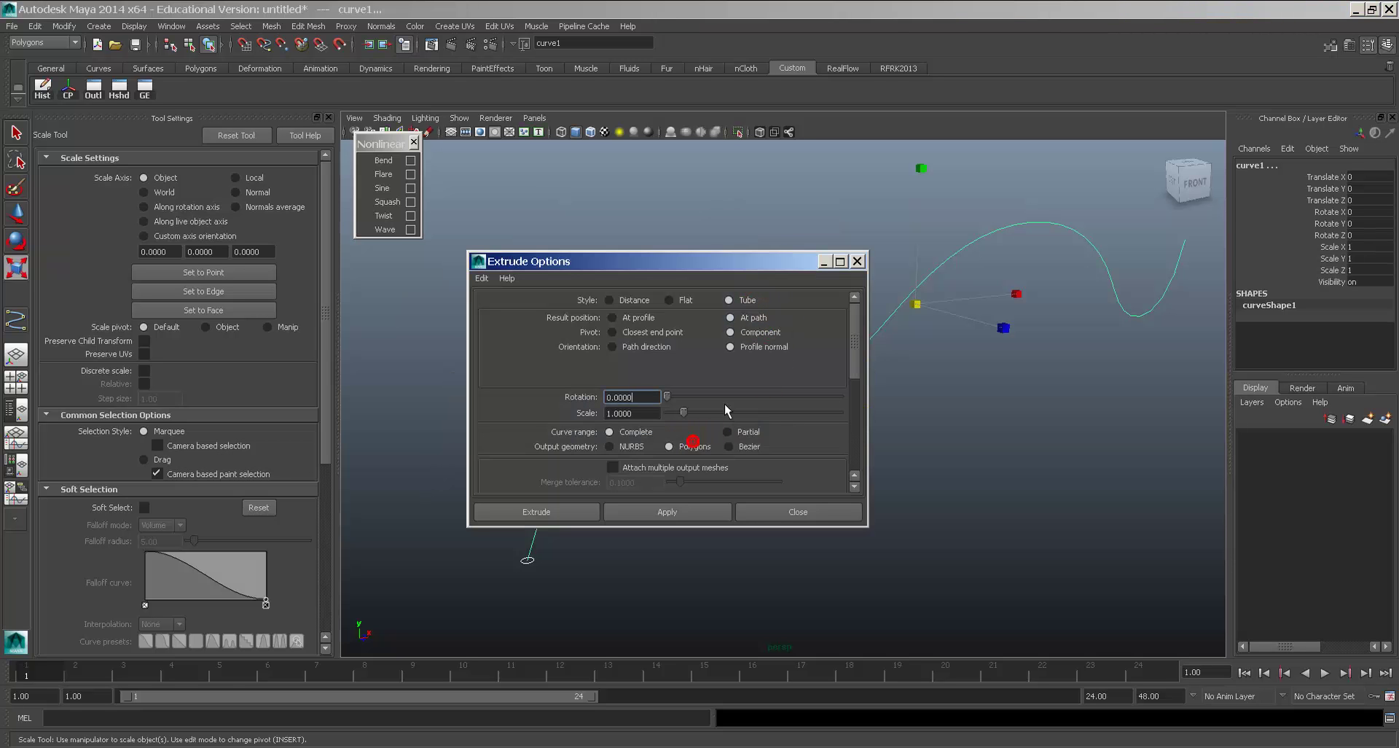
Set the tessellation to Quads with the General method, choose the U and V types, and extrude the circle along the curve.
left_click_drag(730, 271, 622, 166)
scroll(601, 268, "down", 3)
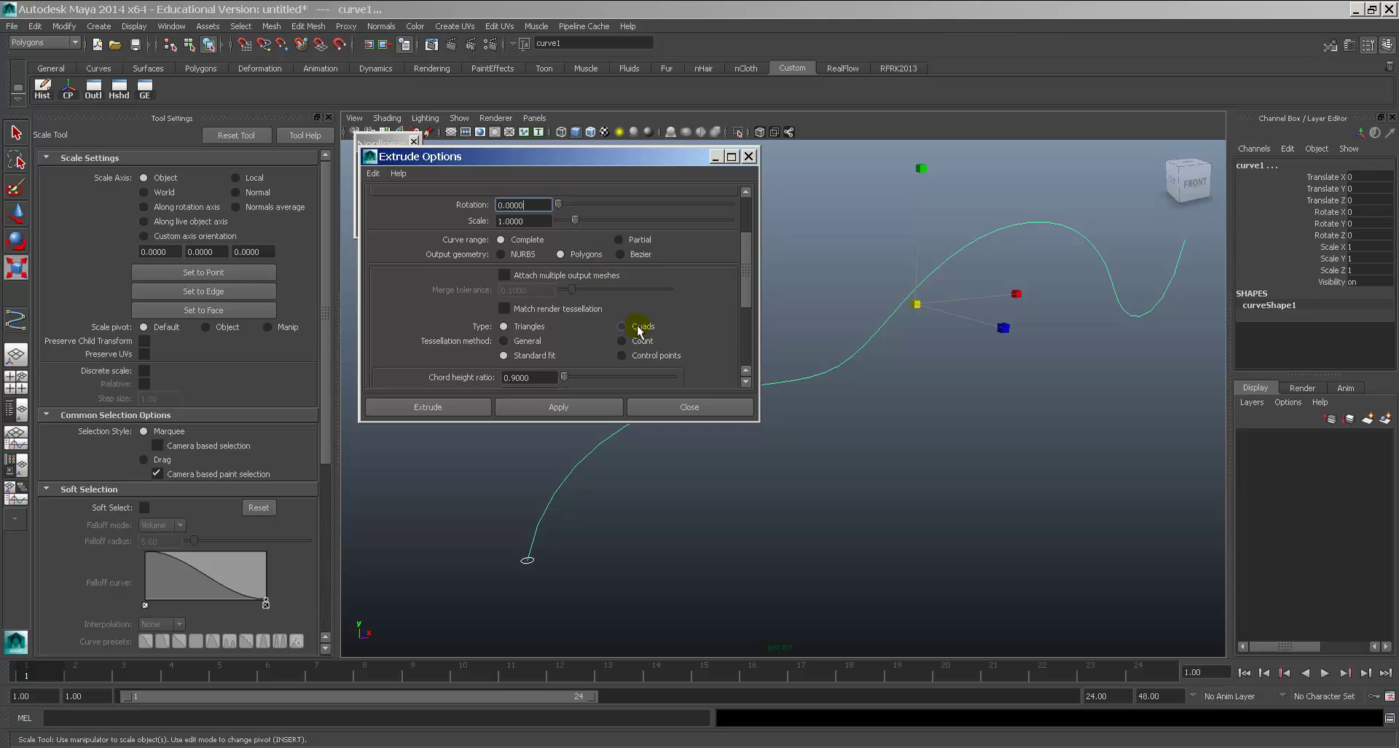
left_click(522, 341)
scroll(575, 333, "down", 3)
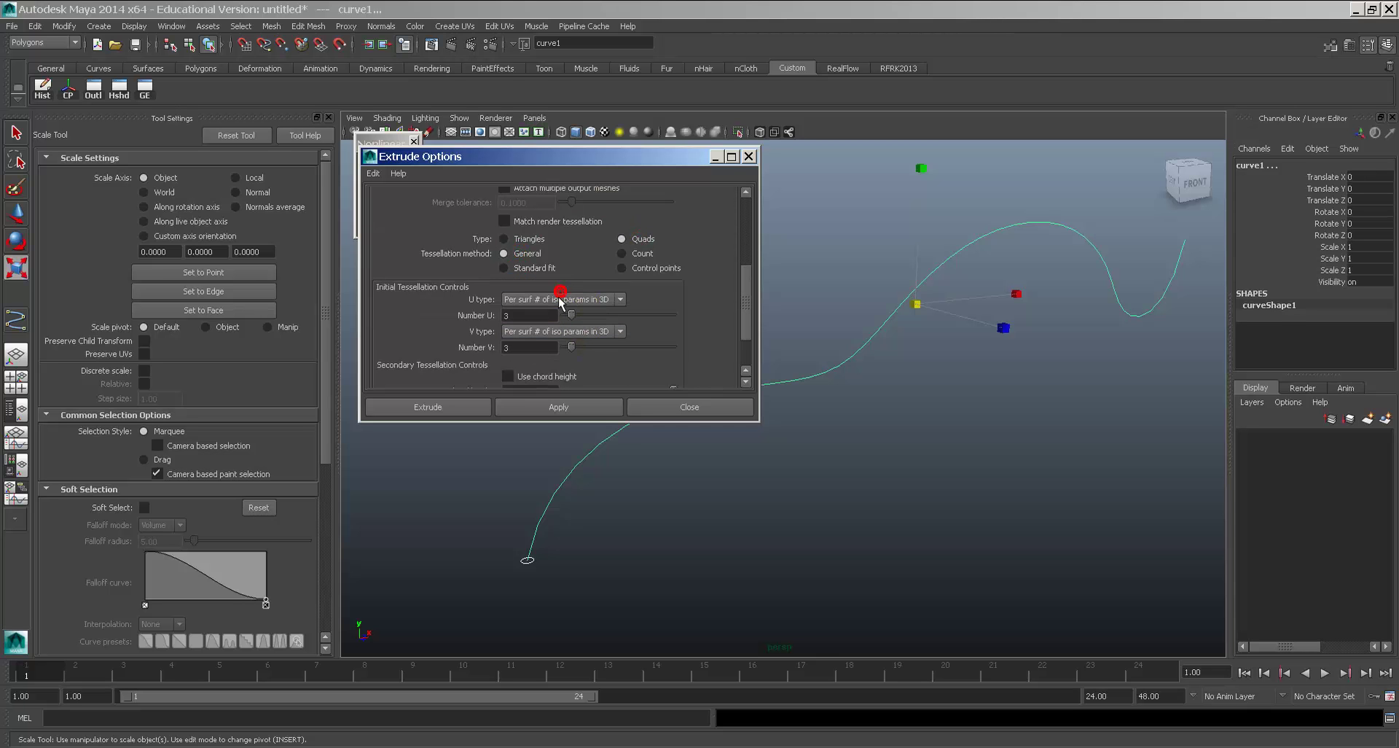
left_click(559, 297)
left_click(551, 323)
left_click(556, 300)
left_click(544, 333)
left_click(543, 332)
left_click(540, 364)
left_click(458, 409)
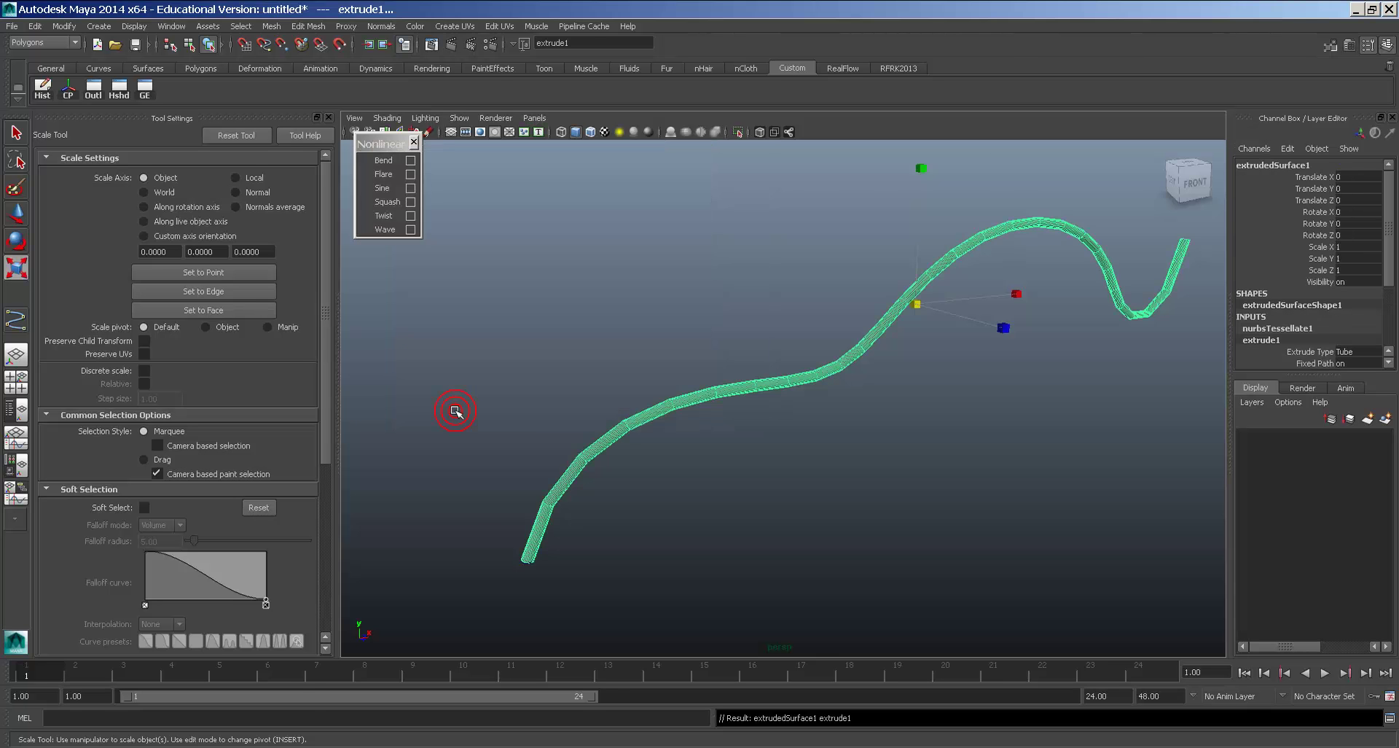
Examine the extruded tube and its profile circle up close and from several angles.
left_click_drag(903, 432, 801, 429, "alt")
left_click(552, 461)
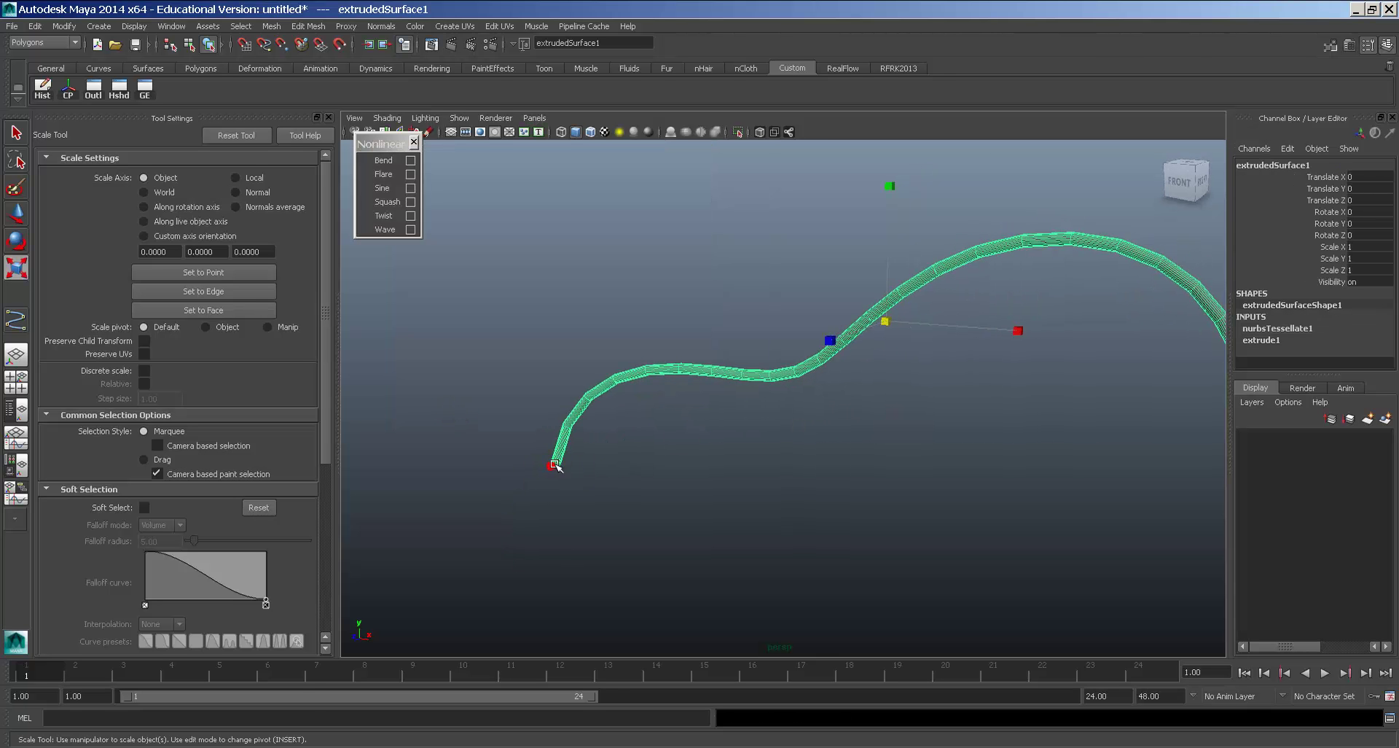
left_click_drag(525, 462, 506, 502, "alt")
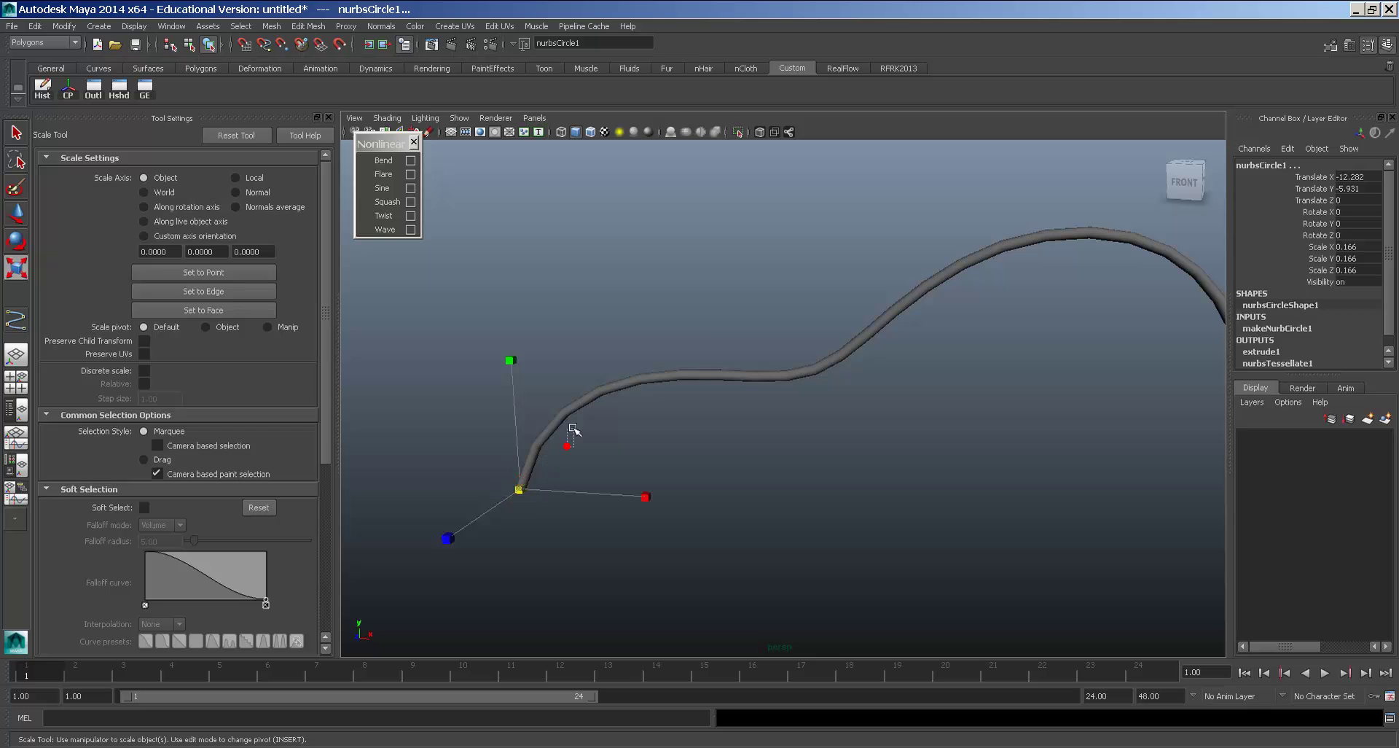
left_click_drag(574, 430, 914, 268, "alt")
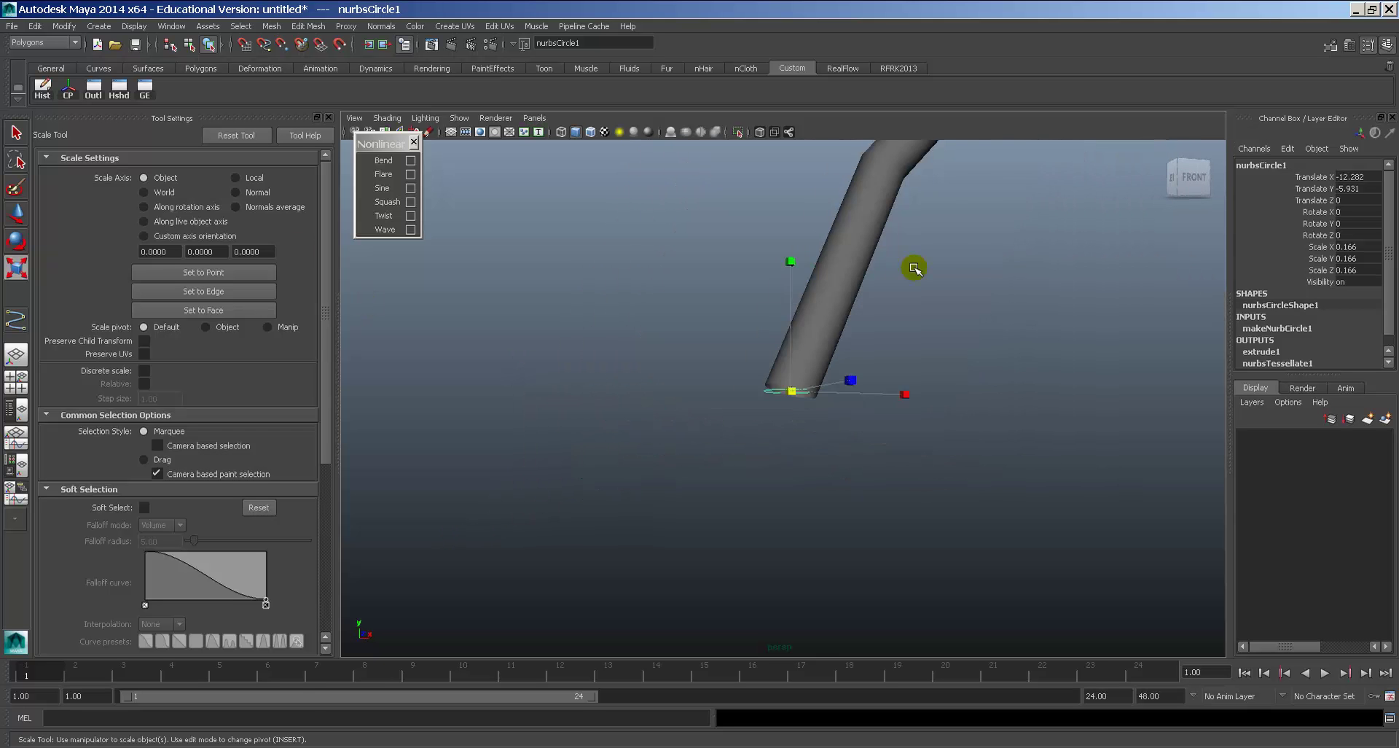
middle_click_drag(914, 268, 822, 469, "alt")
right_click_drag(821, 468, 871, 418, "alt")
middle_click_drag(871, 418, 724, 440, "alt")
right_click_drag(724, 440, 860, 479, "alt")
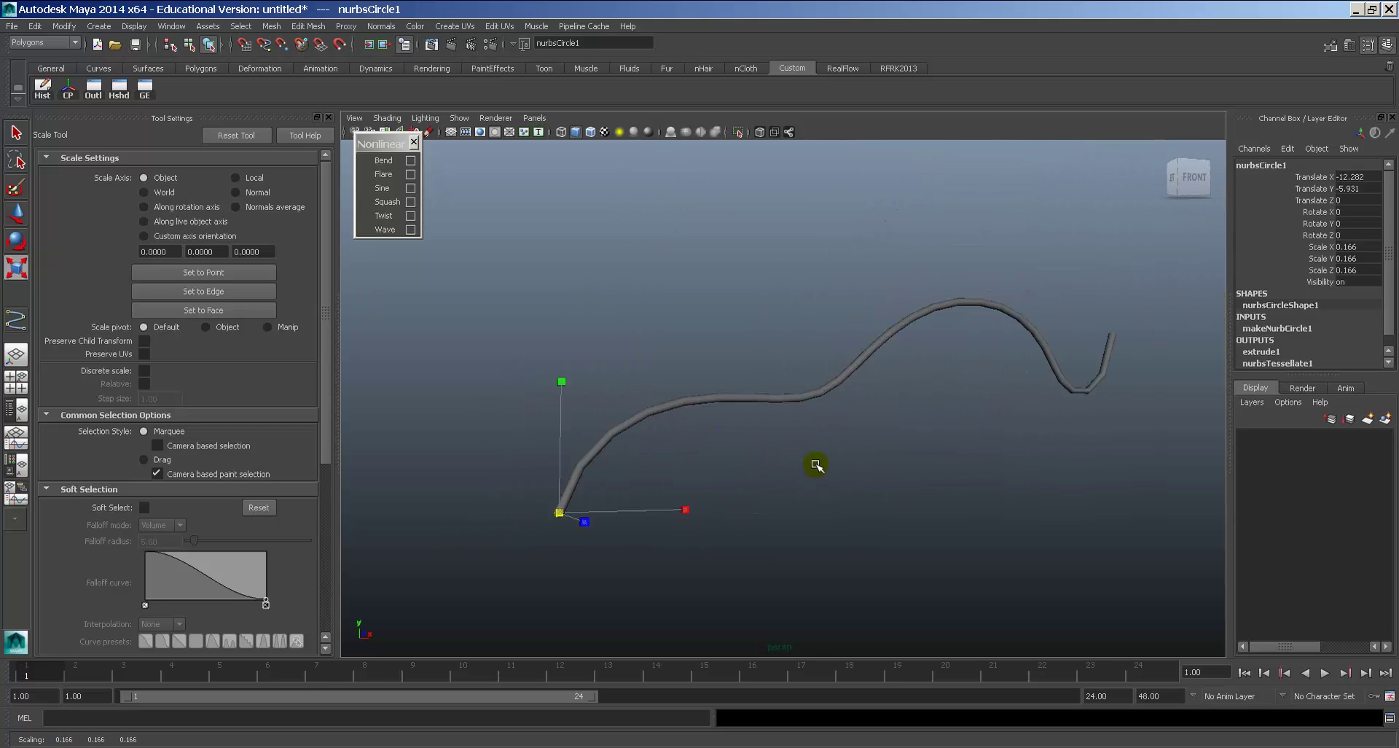
mouse_move(816, 465)
middle_mouse_down()
mouse_move(890, 468)
mouse_move(816, 476)
middle_mouse_up()
left_click_drag(794, 476, 755, 490, "alt")
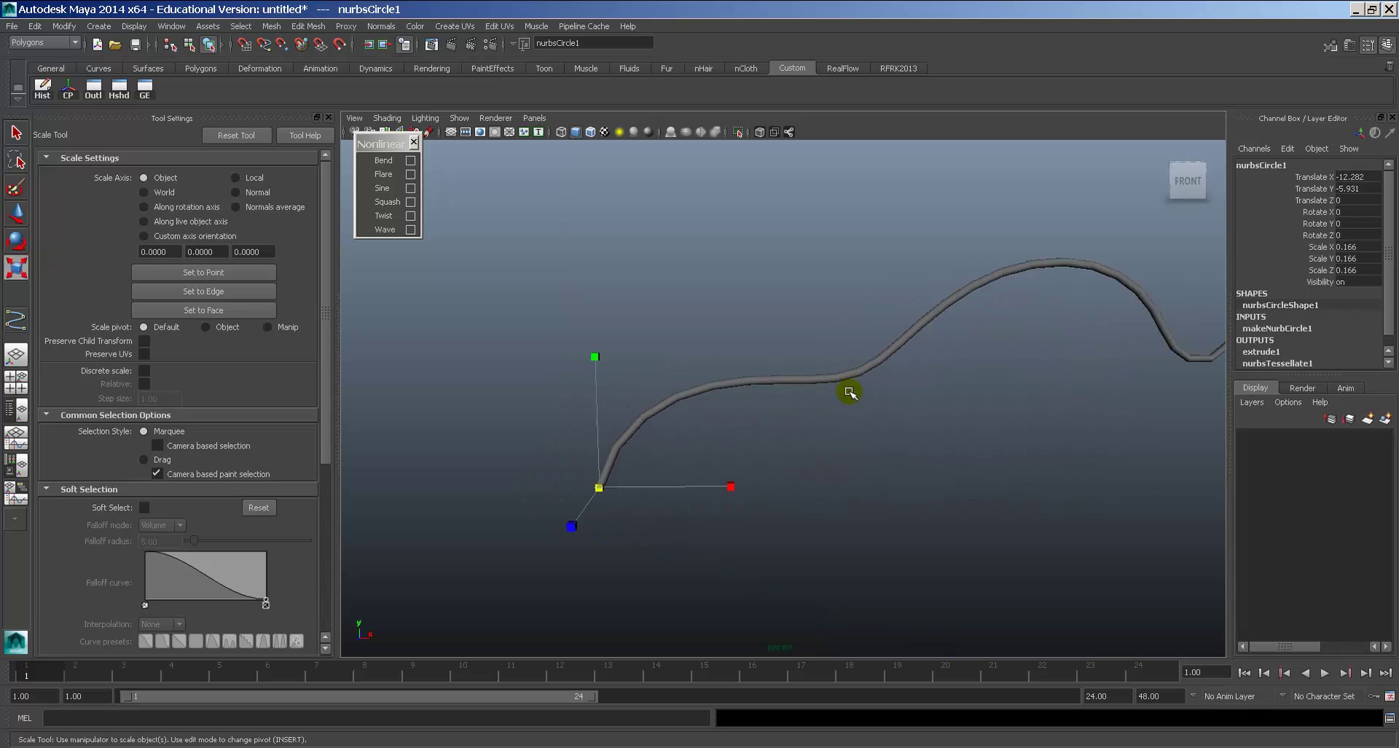
Display the scene in wireframe and move the path curve's middle CVs downward to form a dip in the tube.
left_click(852, 374)
key("4")
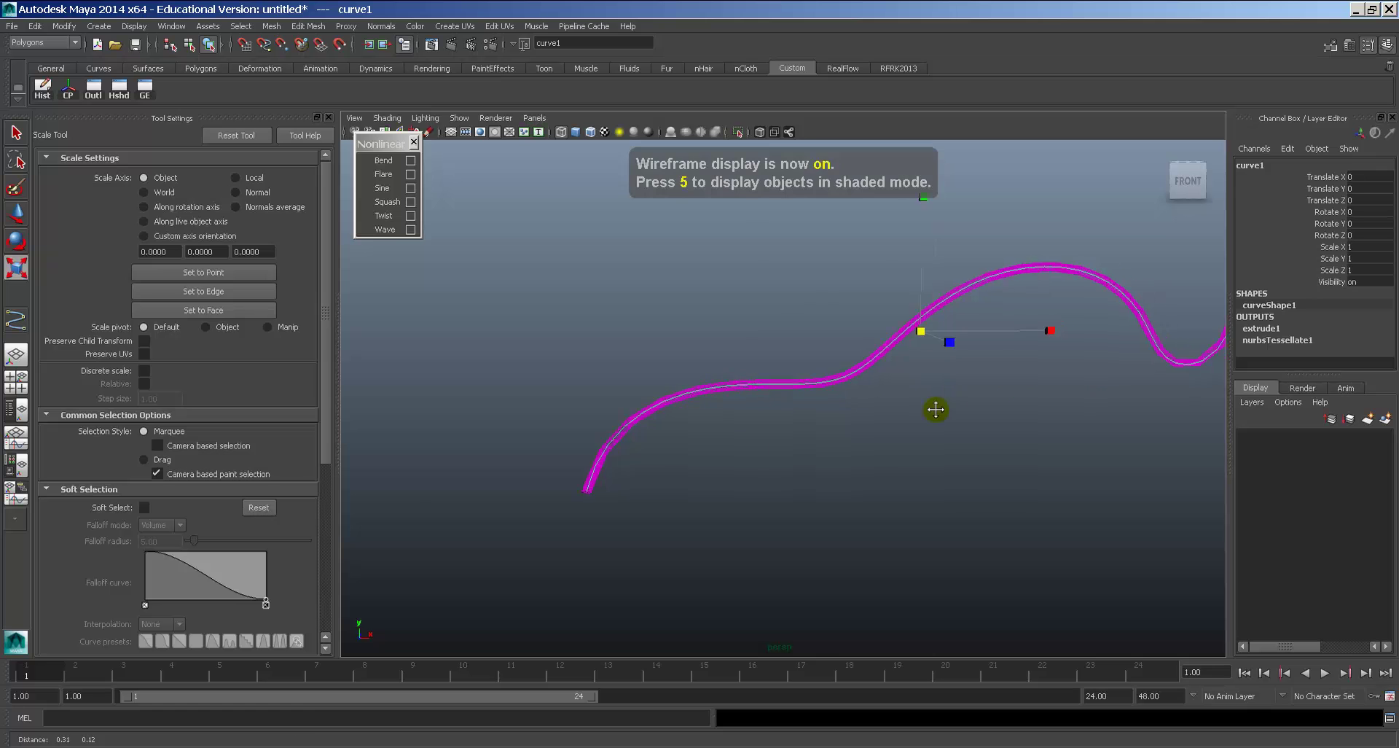
middle_click_drag(935, 410, 728, 452, "alt")
left_click(735, 444)
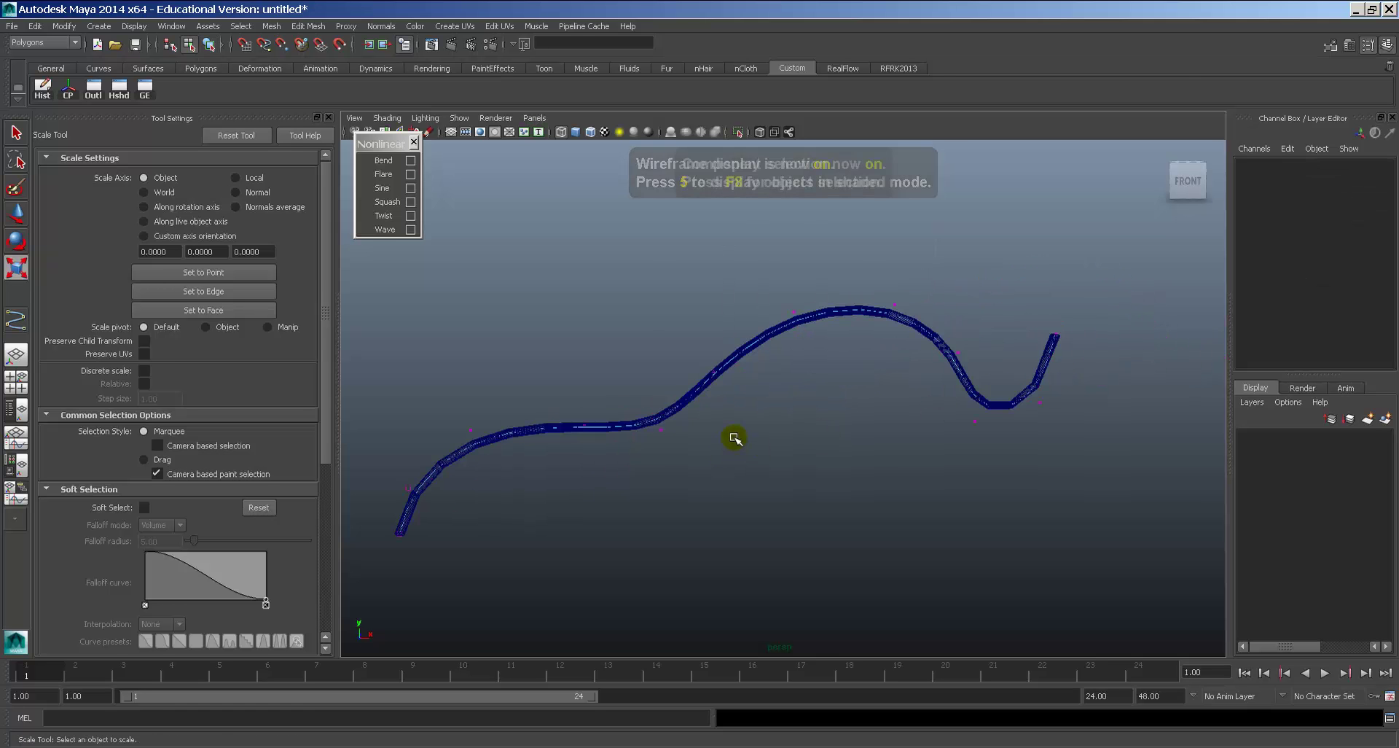
key("F8")
left_click_drag(775, 290, 758, 437)
key("w")
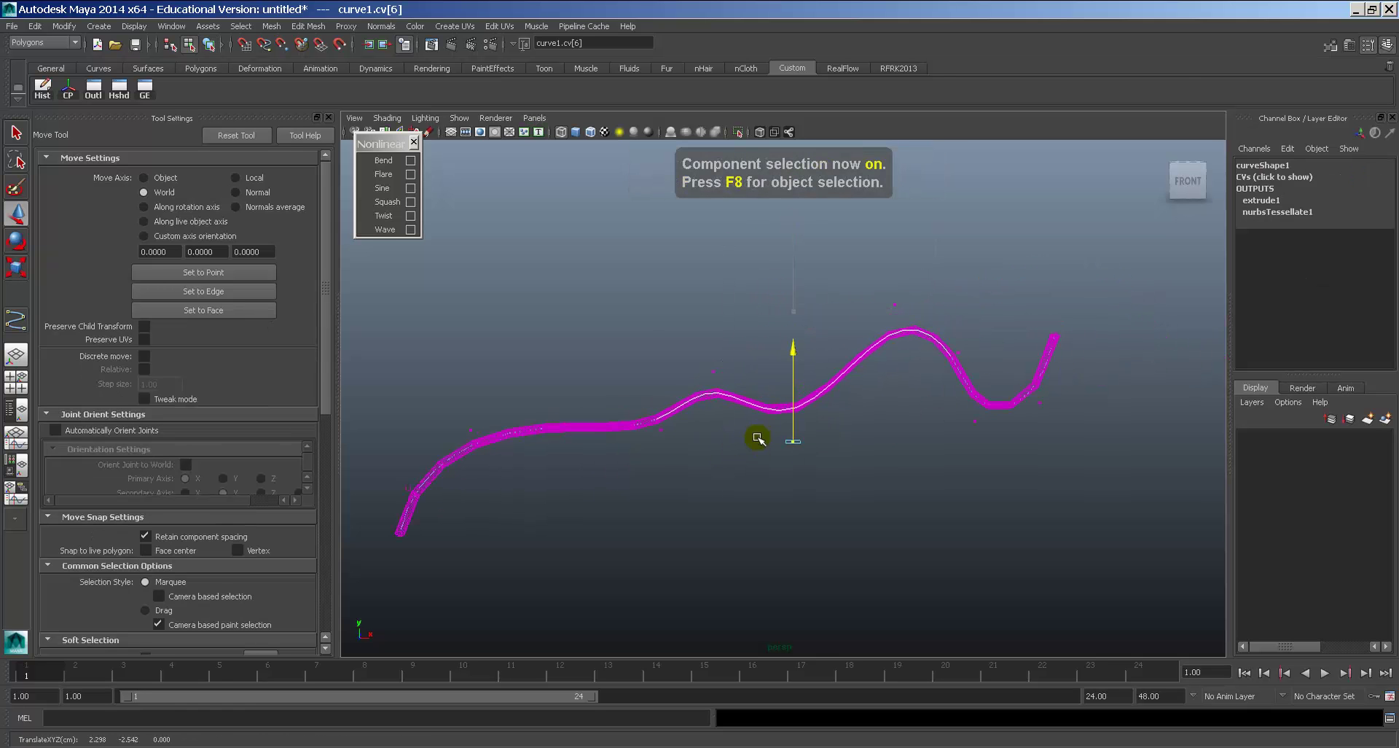
left_click_drag(740, 353, 698, 386)
left_click_drag(712, 321, 680, 442)
left_click_drag(660, 378, 663, 415)
Lower the CVs along the path curve's upper bend and bring its end CV back up over the tube.
left_click_drag(871, 284, 911, 318)
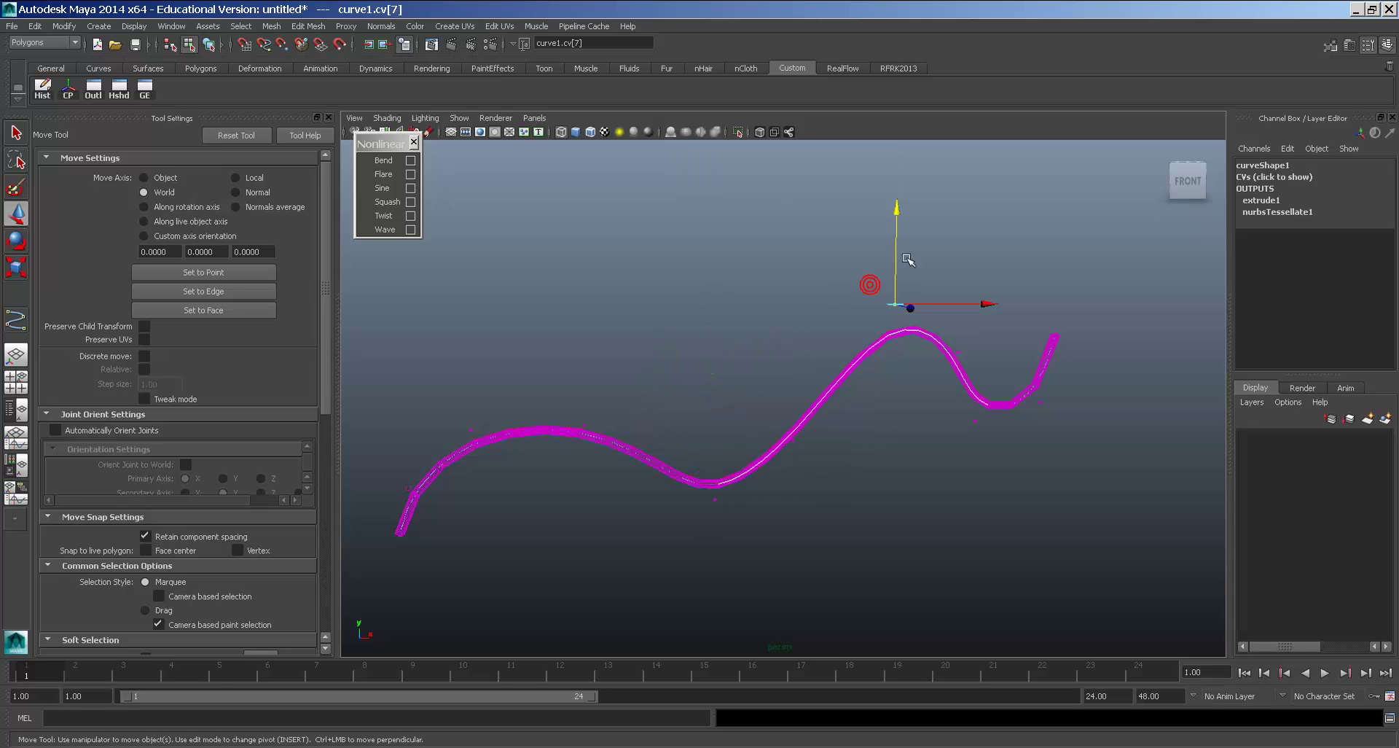
left_click_drag(895, 238, 976, 345)
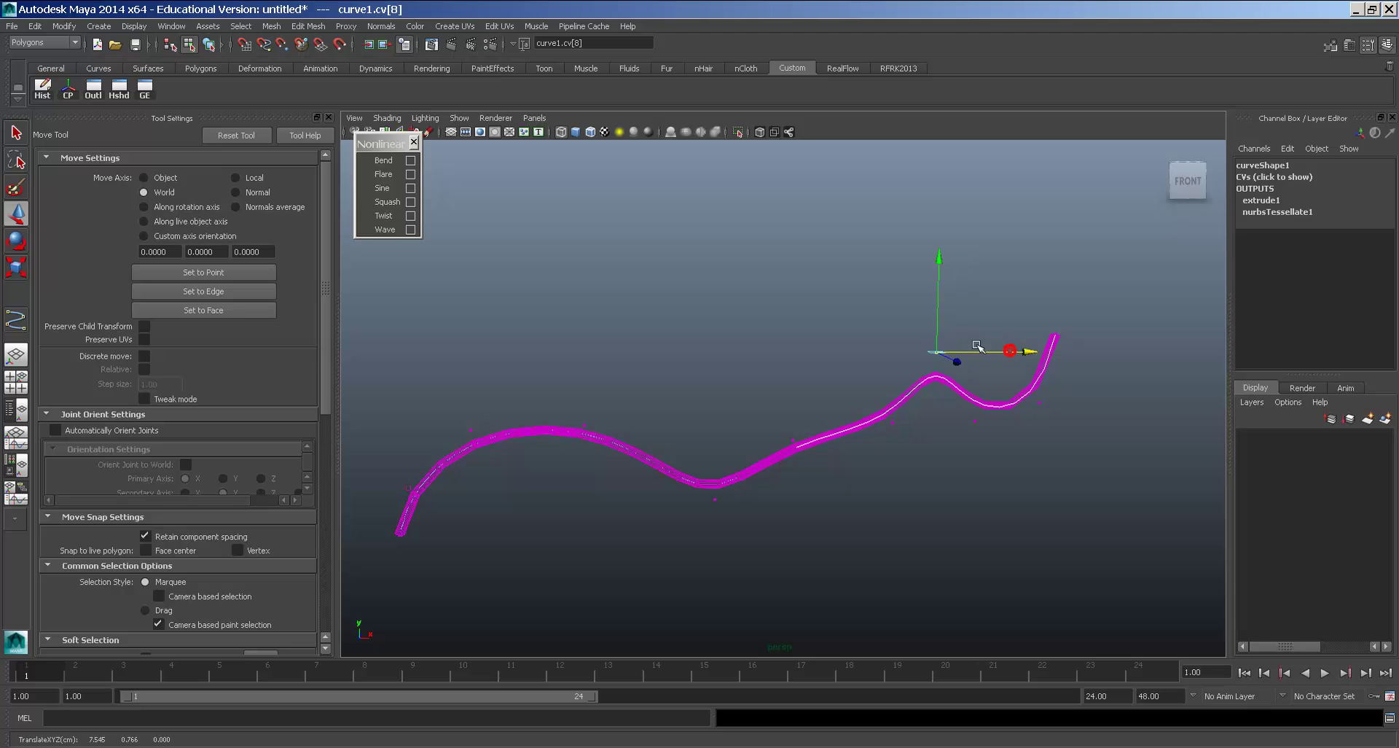
left_click_drag(940, 301, 1035, 391)
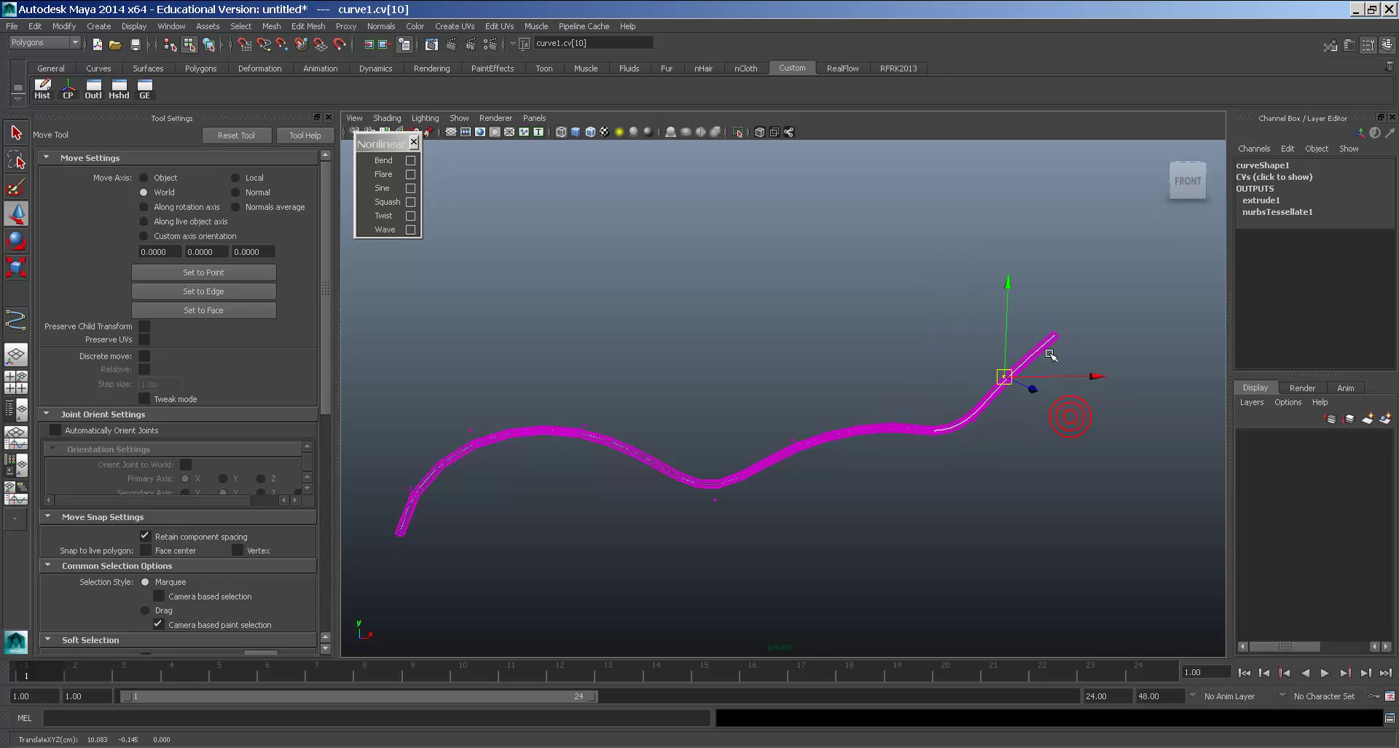
left_click_drag(1042, 327, 1019, 305)
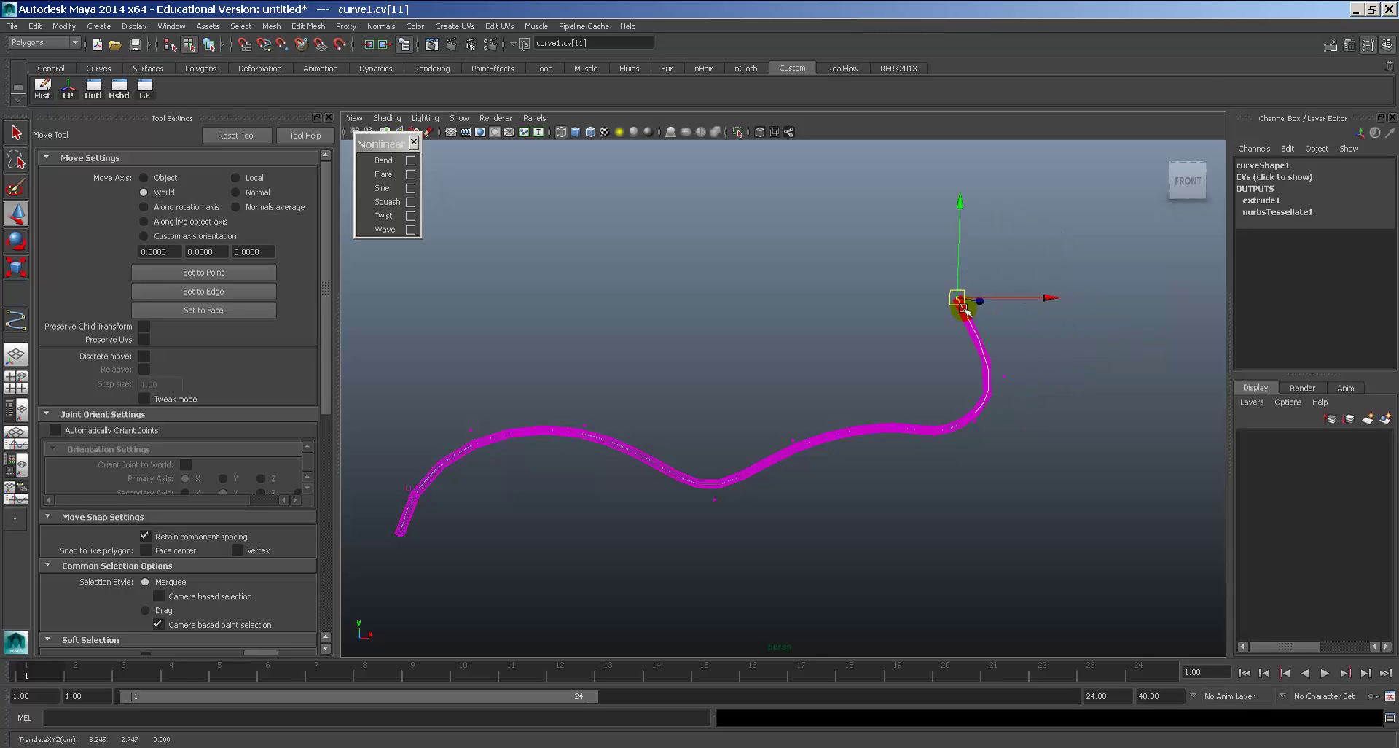
Return to object selection with textured shaded display and inspect the reshaped tube.
key("F8")
key("6")
left_click_drag(708, 452, 732, 417, "alt")
middle_click_drag(732, 417, 925, 370, "alt")
right_click_drag(925, 370, 866, 387, "alt")
left_click_drag(865, 387, 806, 438, "alt")
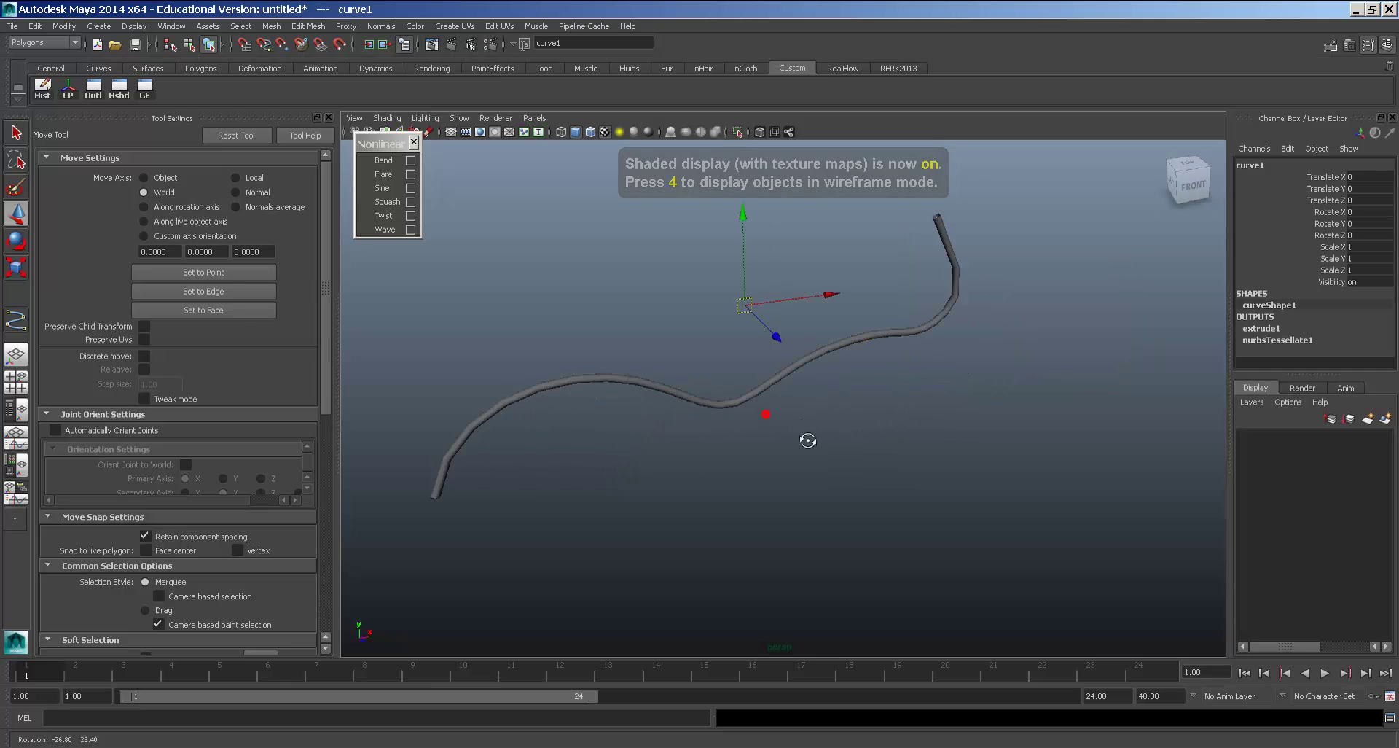
Delete the extruded tube and its profile circle, keeping only the path curve.
left_click(643, 377)
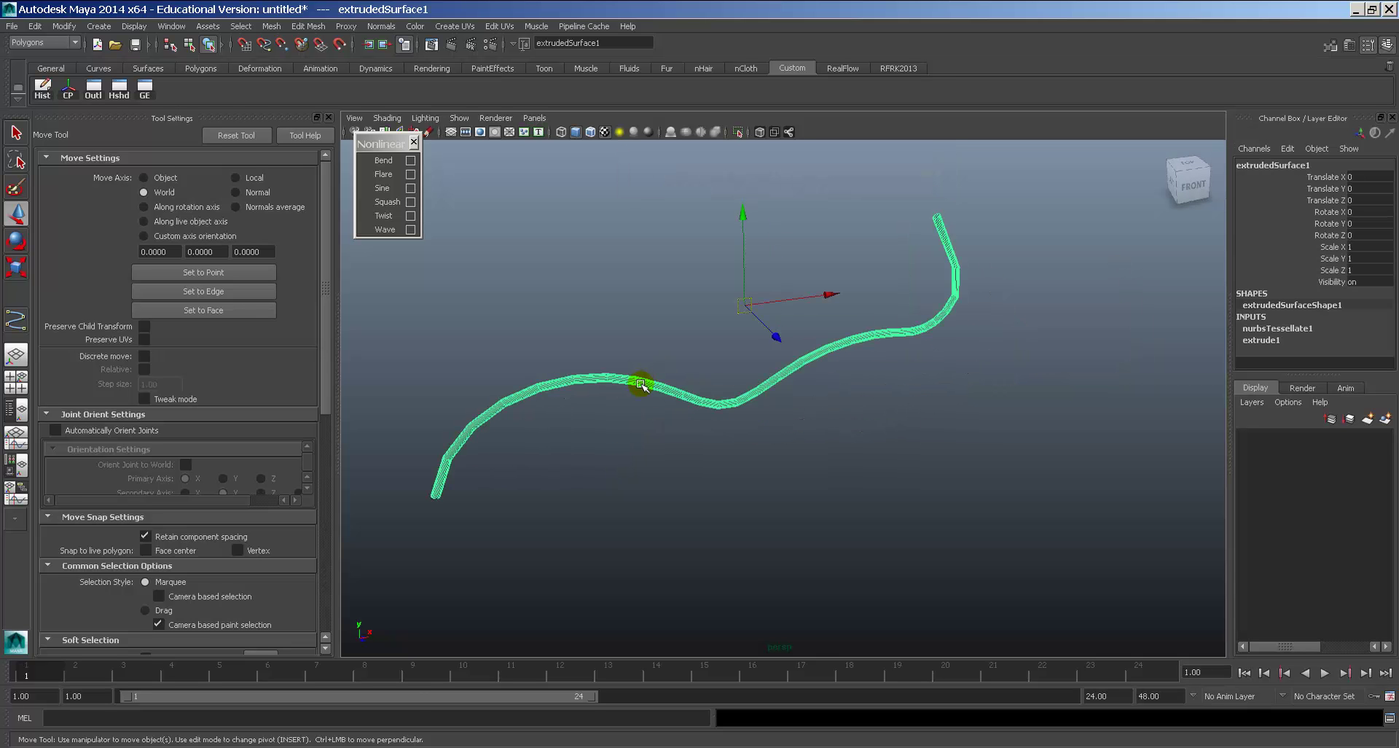
key("Delete")
left_click(435, 494)
left_click(433, 497)
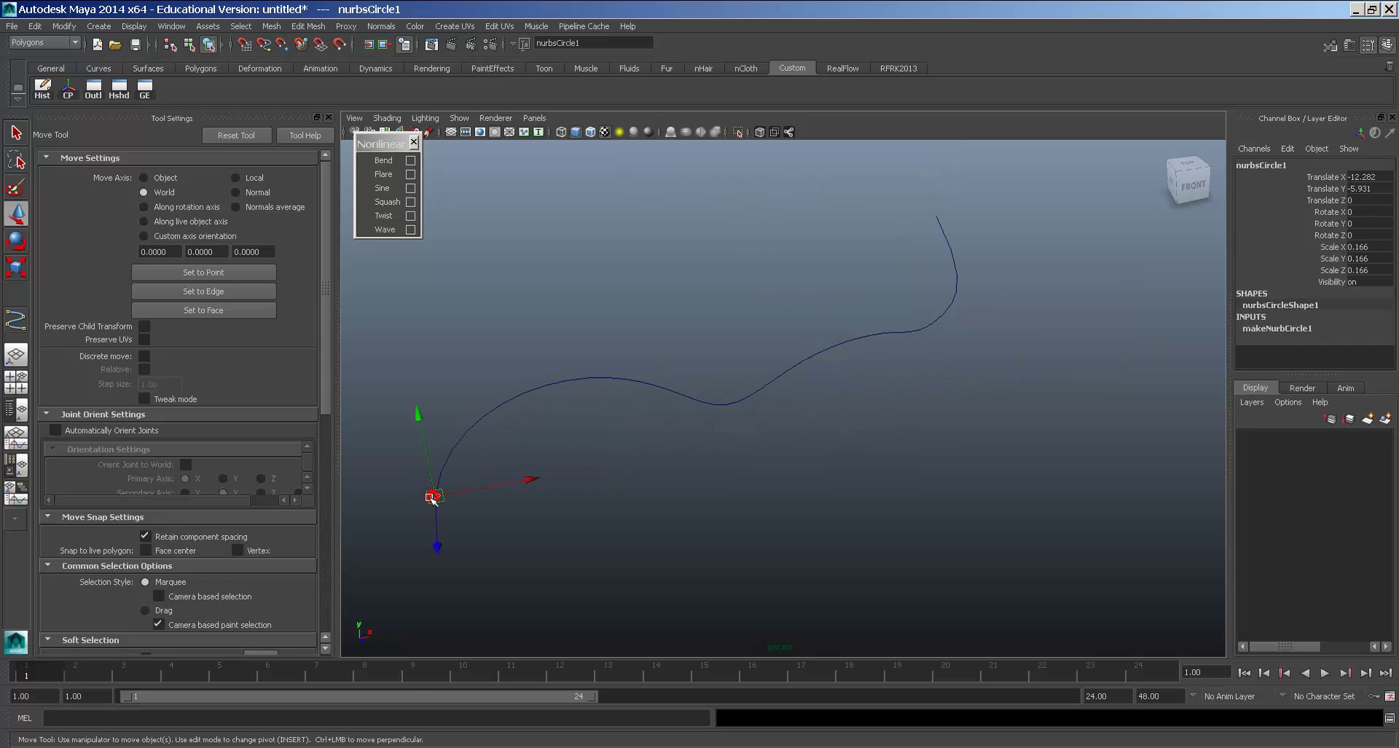
key("Delete")
Duplicate the curve, offset the copy about 5.7 units along Z, and undo the extra move.
left_click_drag(549, 343, 634, 423)
left_click_drag(674, 315, 787, 312, "alt")
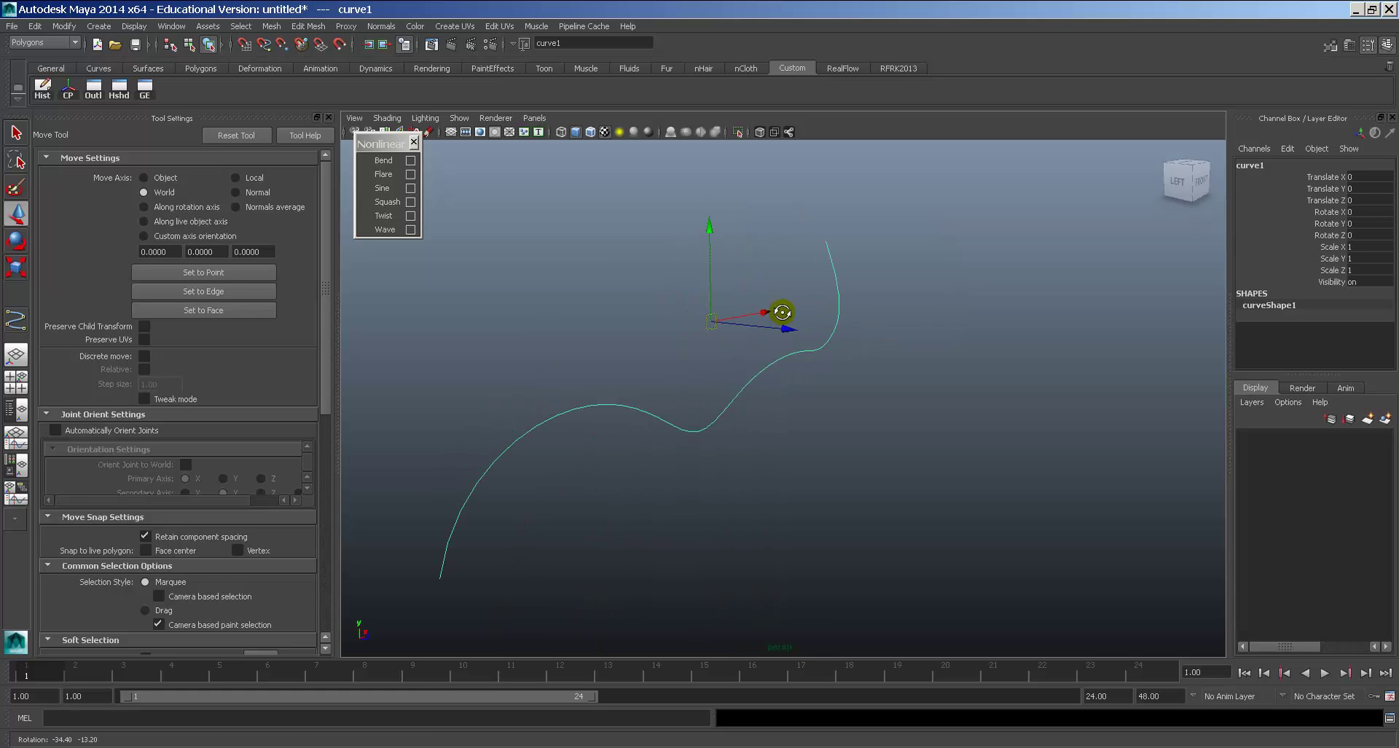
key("space")
left_click(596, 344)
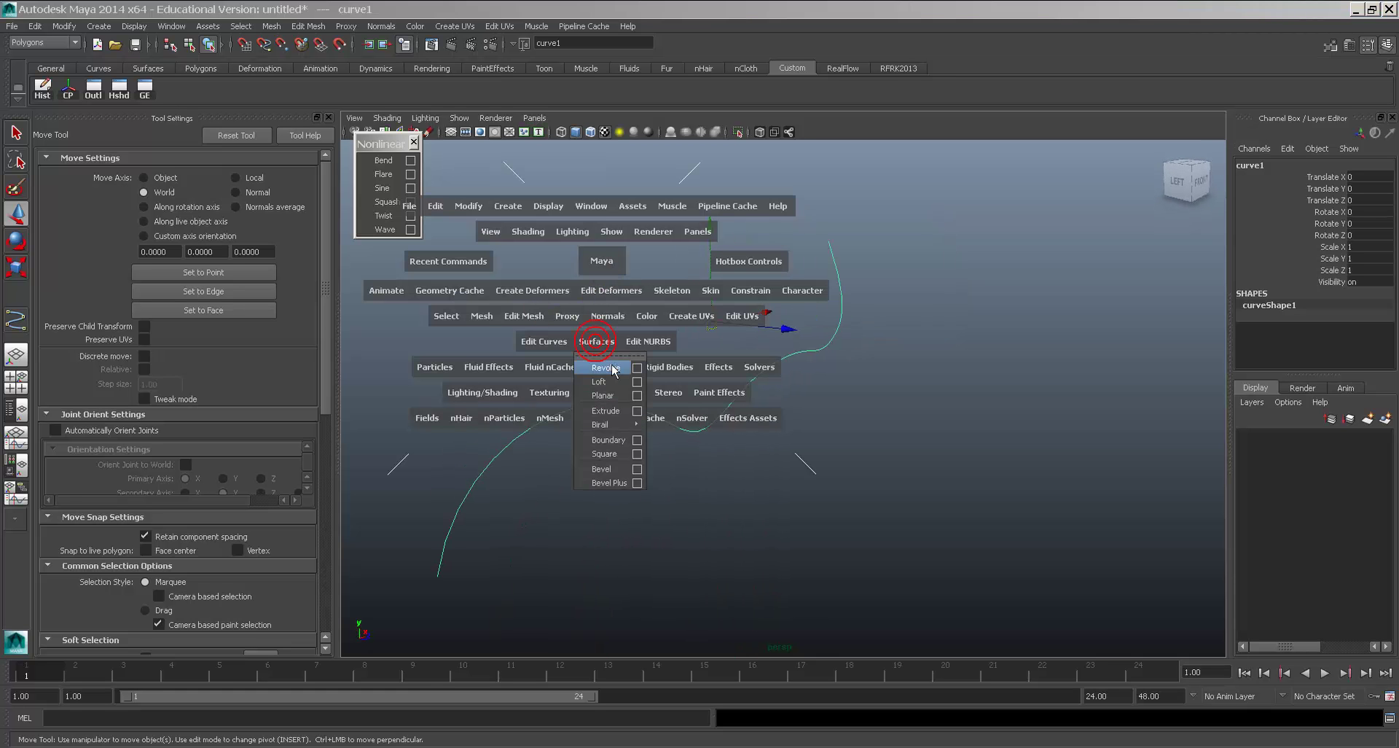
left_click(923, 422)
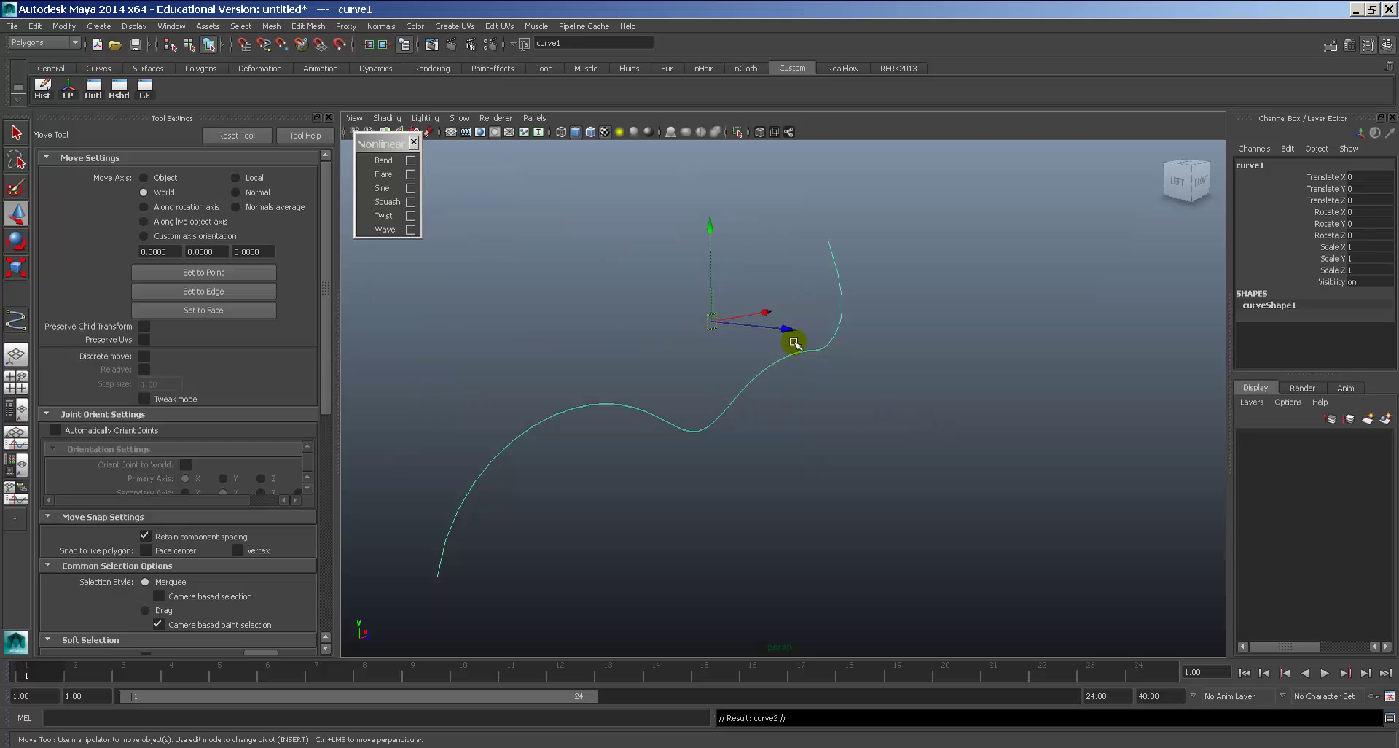
left_click_drag(795, 342, 987, 397)
key("ctrl+z")
Try a Loft between the original curve and its offset copy, and delete the lofted surface.
key("space")
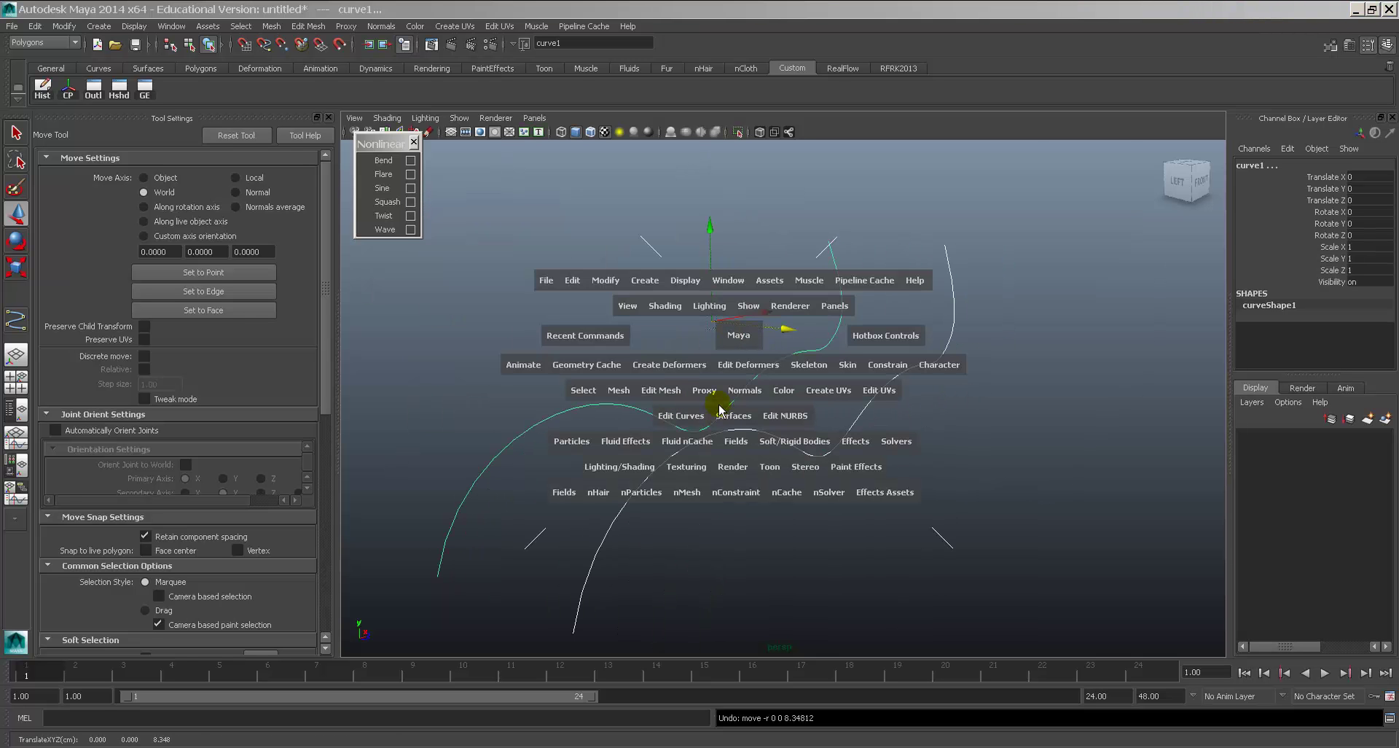
left_click_drag(719, 410, 856, 441)
left_click(865, 408)
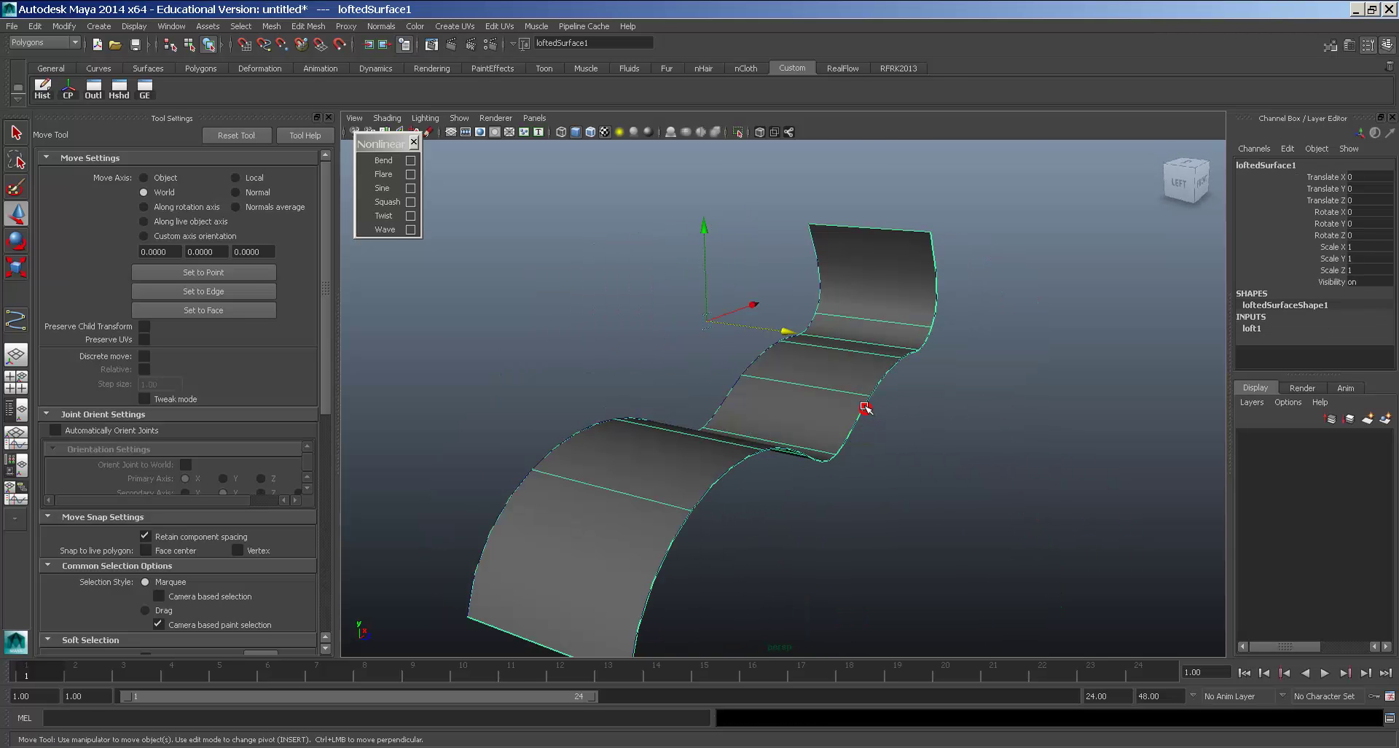
key("Delete")
Duplicate the offset curve and place the copy farther along Z as a third loft profile.
left_click(850, 394)
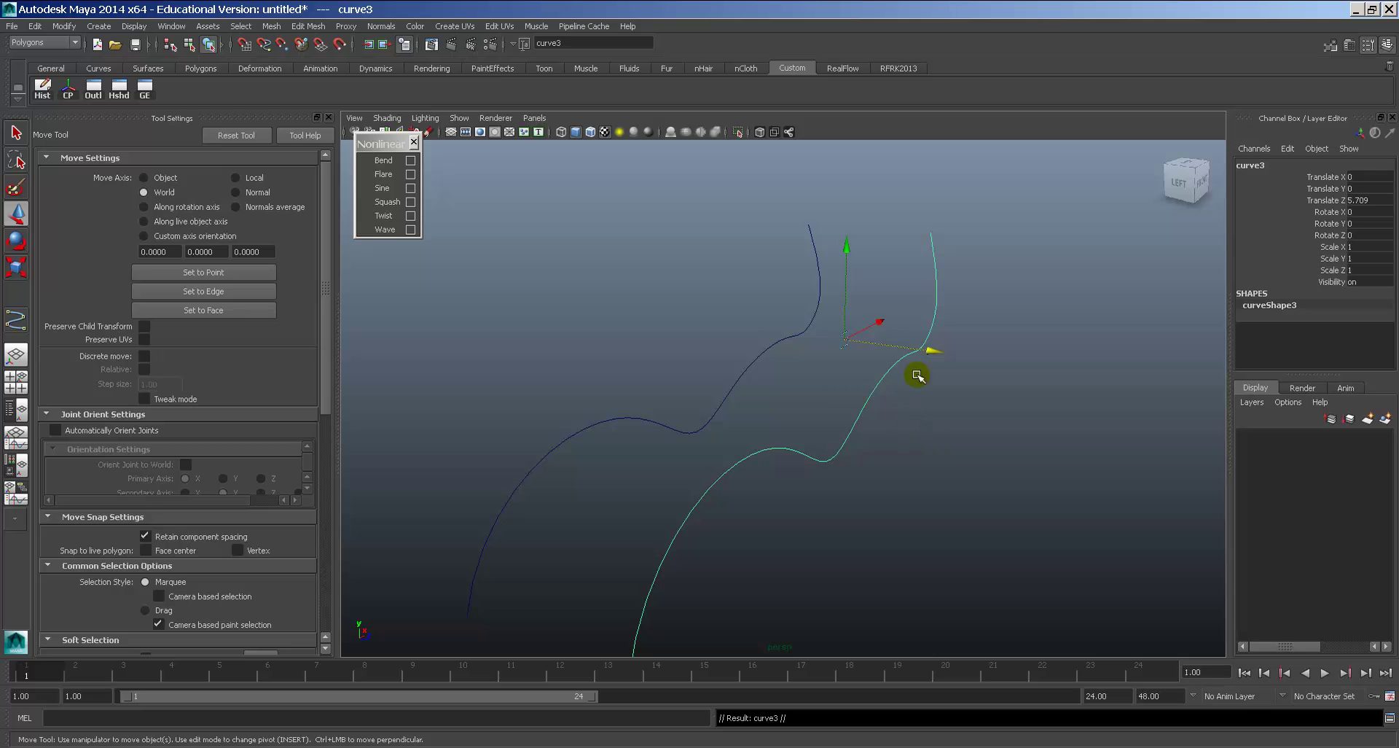
left_click_drag(926, 352, 1015, 363)
left_click_drag(876, 368, 911, 408)
left_click_drag(847, 260, 807, 349)
Select the three curves and create a Loft surface through them.
left_click_drag(822, 412, 646, 358, "shift")
left_click(948, 436, "shift")
key("space")
left_click(687, 400)
left_click(701, 431)
left_click(701, 409)
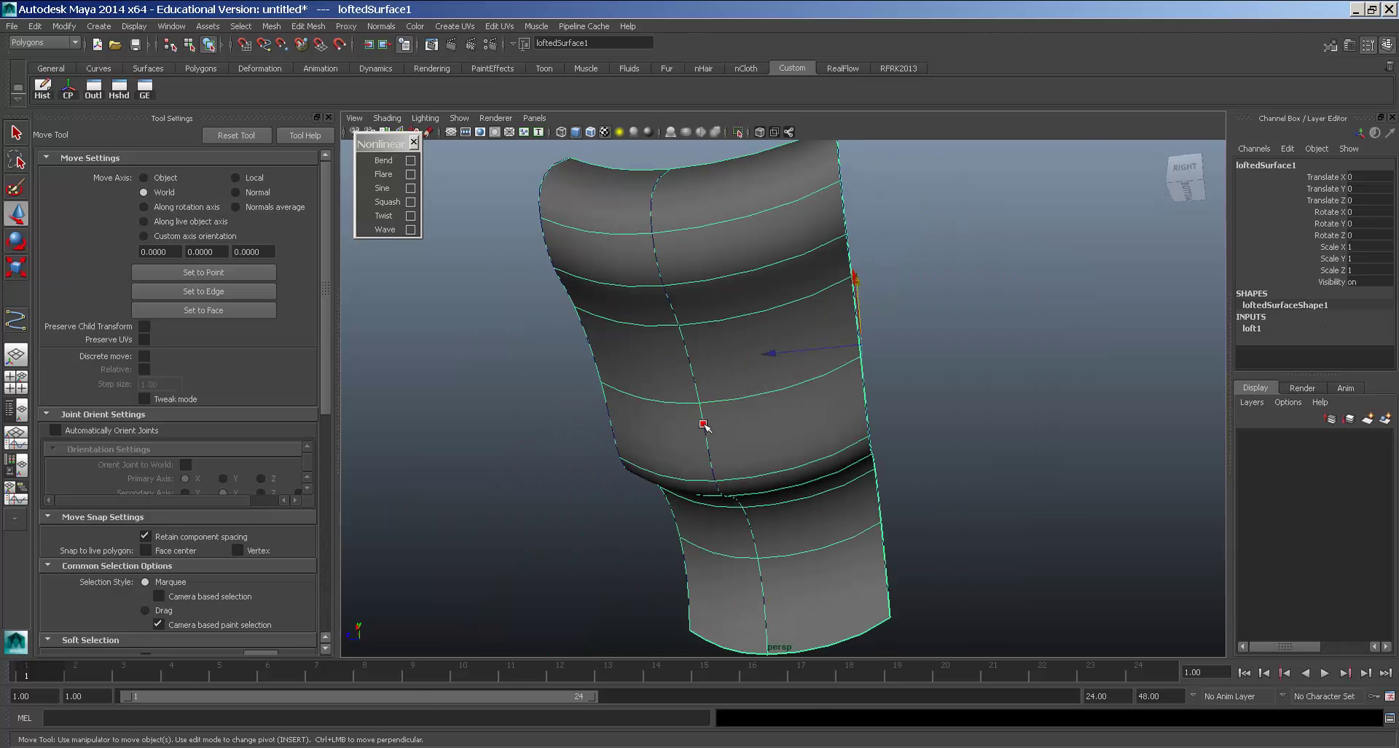
Reshape the lofted surface by lowering its middle curve to about -2.358 in Y.
left_click_drag(721, 325, 717, 346)
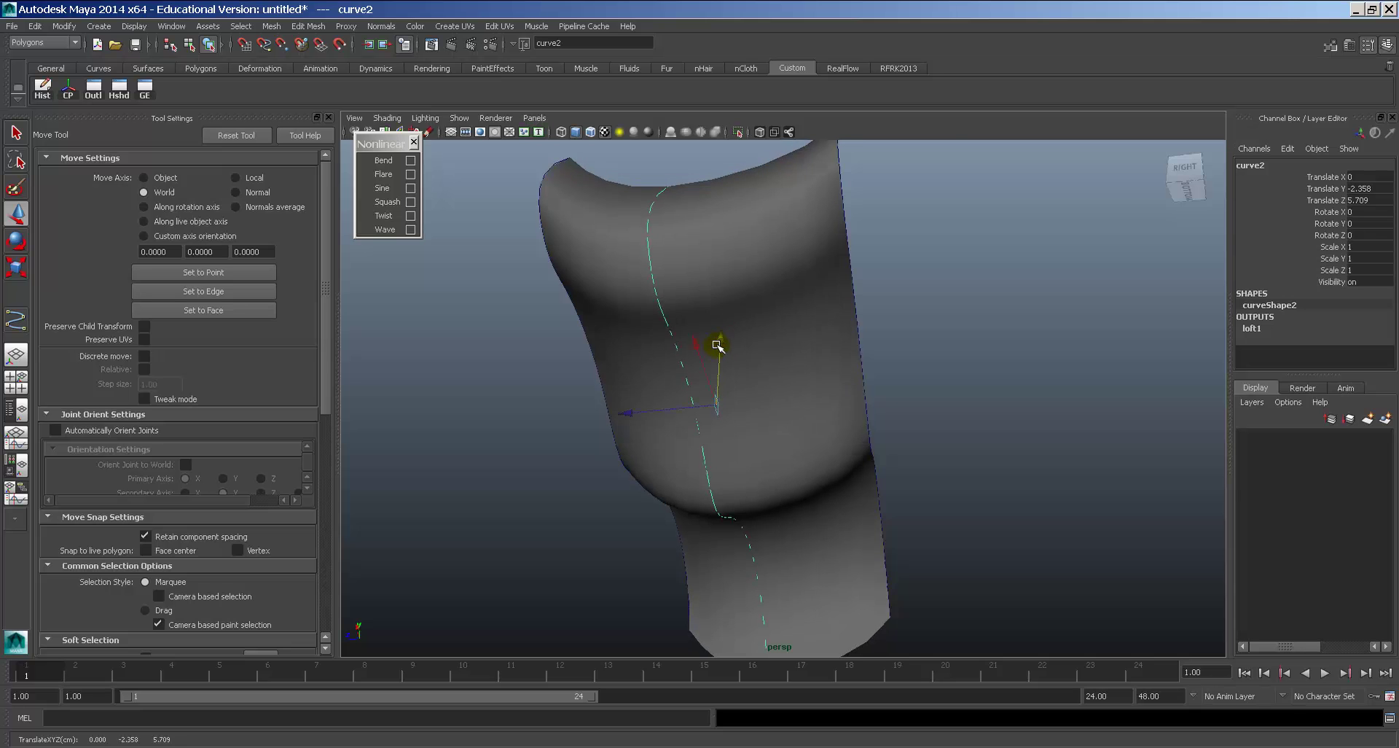
left_click(566, 362)
left_click_drag(604, 395, 865, 451, "alt")
Delete the lofted surface with all its curves and change to the front view.
left_click_drag(736, 306, 1219, 536)
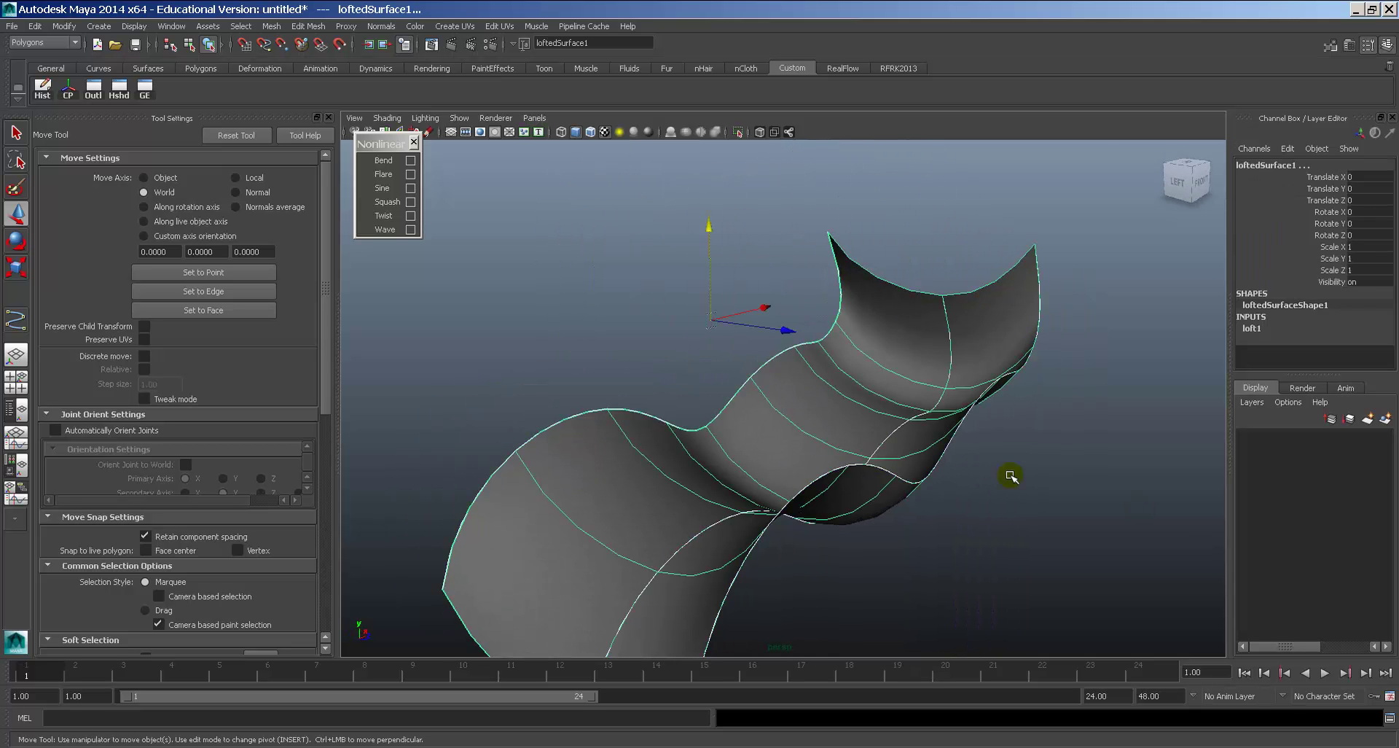
key("Delete")
left_click_drag(581, 268, 578, 290)
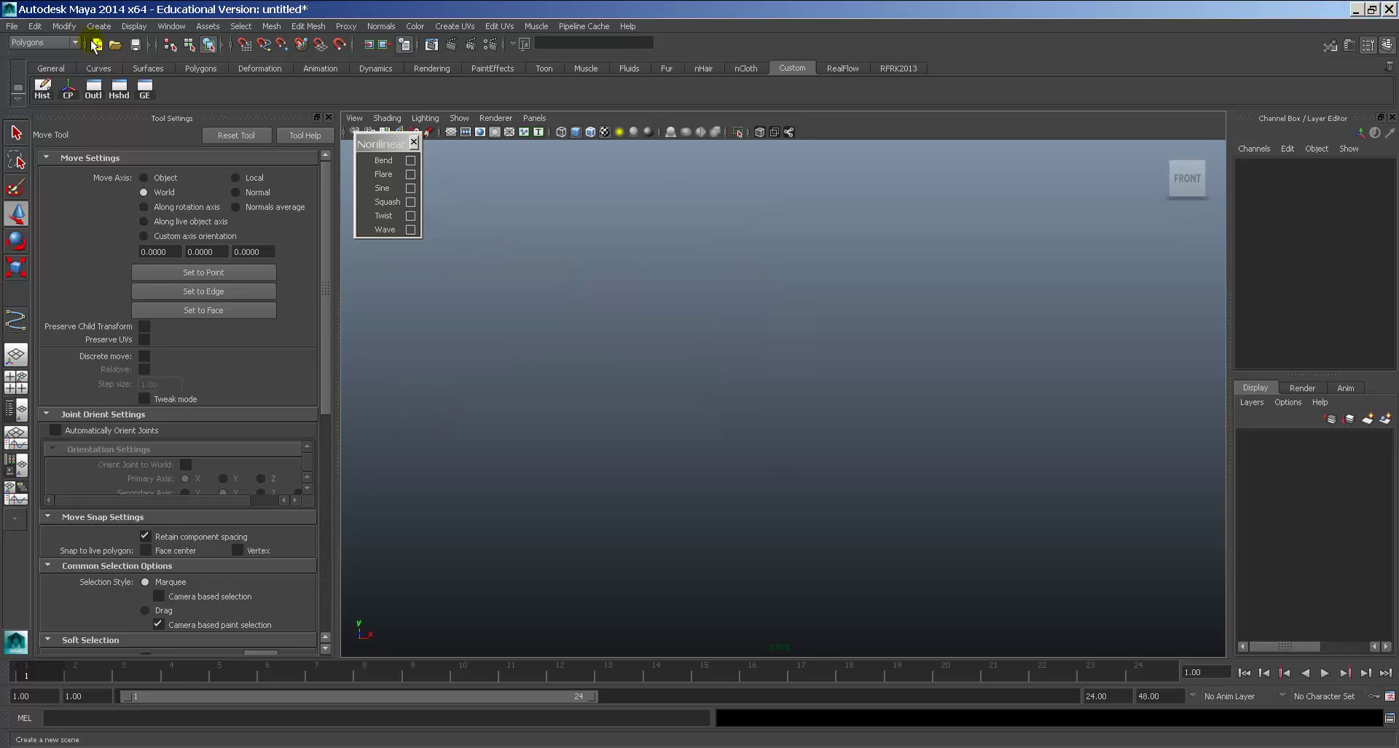
Draw a winding vertical profile with several S-bends using the CV Curve tool in the front view.
left_click(99, 26)
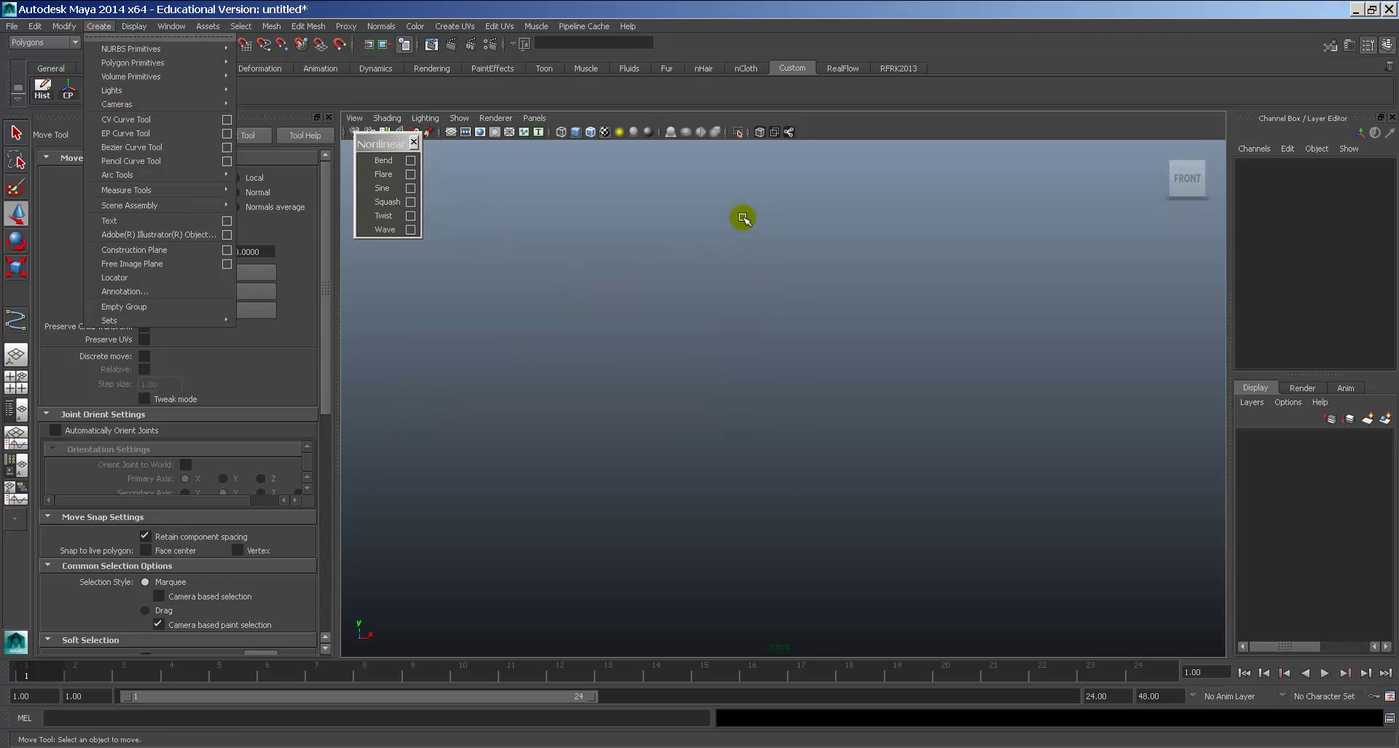
left_click(128, 119)
left_click(728, 213)
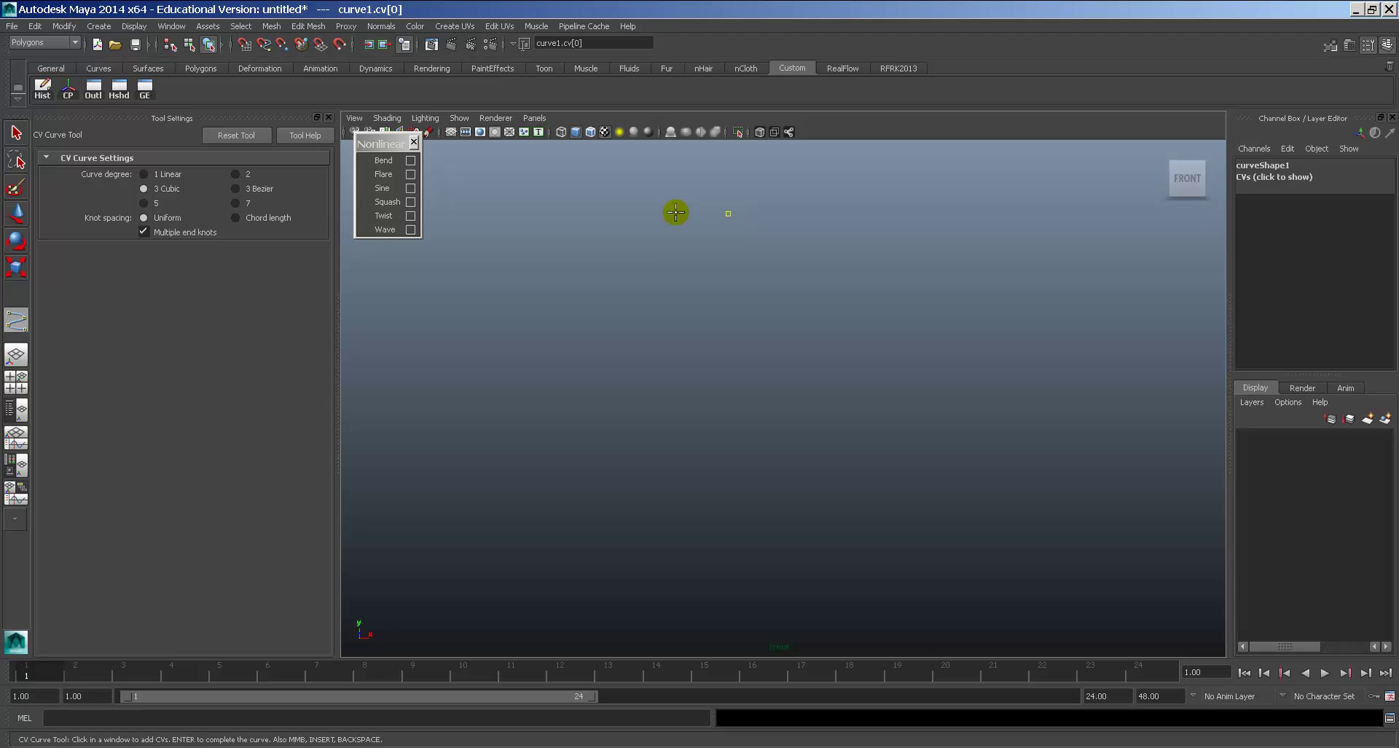
left_click(712, 340)
left_click(675, 382)
left_click(589, 382)
left_click(538, 447)
left_click(566, 487)
left_click(660, 441)
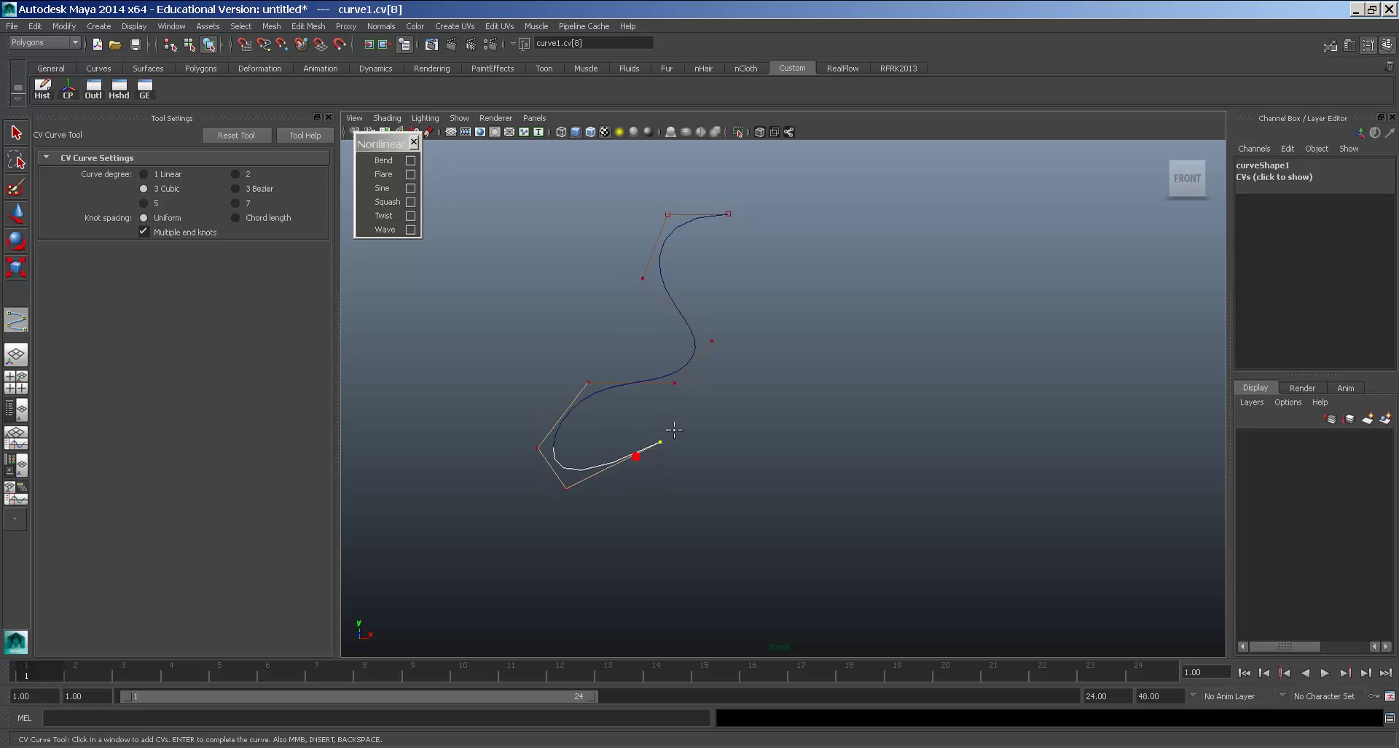
left_click(707, 459)
left_click(670, 517)
left_click(544, 554)
left_click(618, 604)
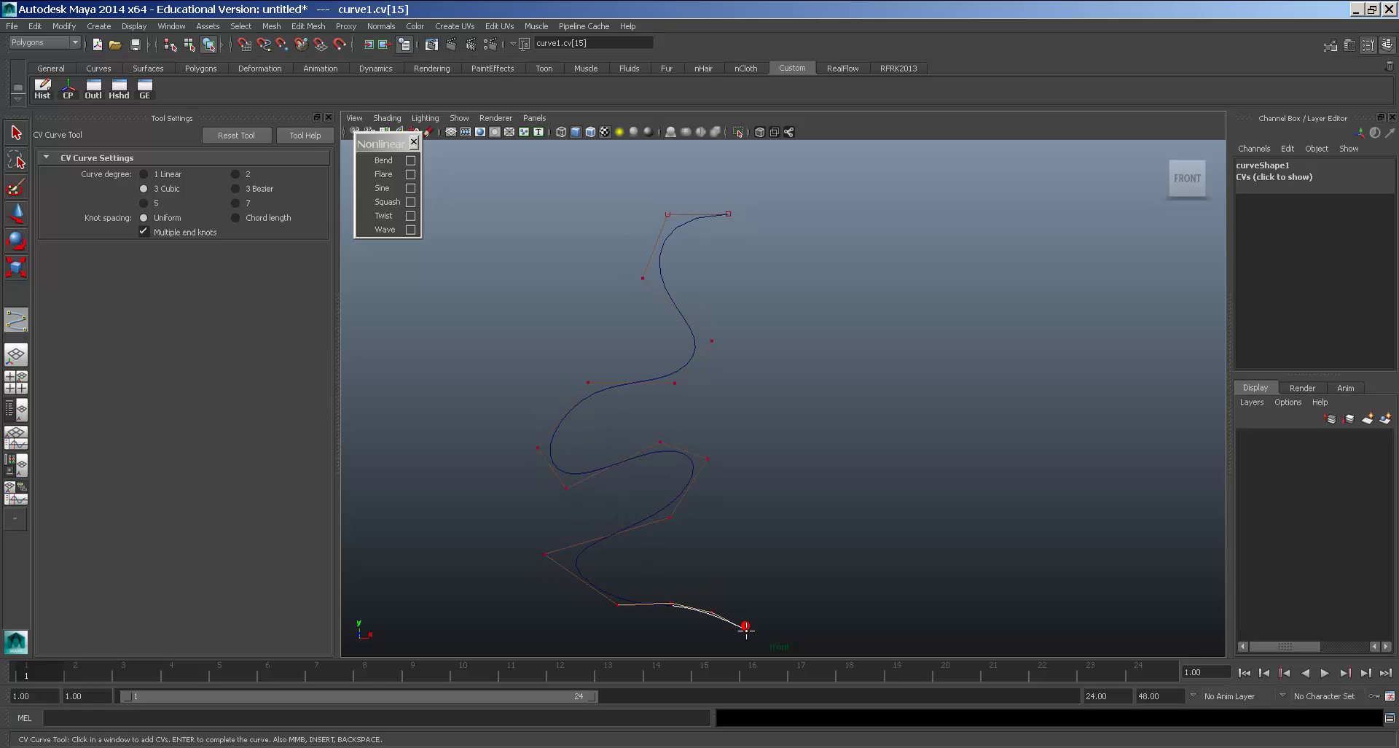
key("w")
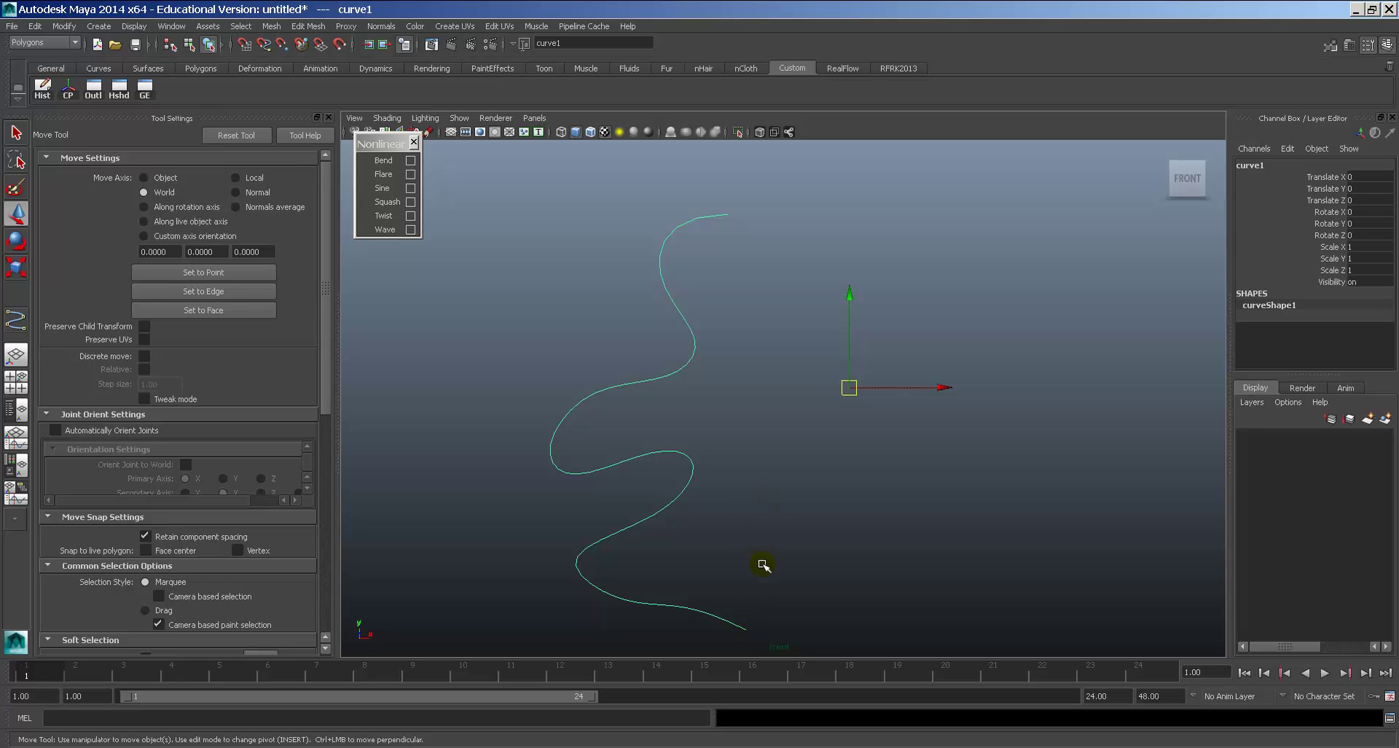
Move the profile curve's pivot to the lower end of the curve.
key("Insert")
middle_click_drag(675, 603, 852, 656)
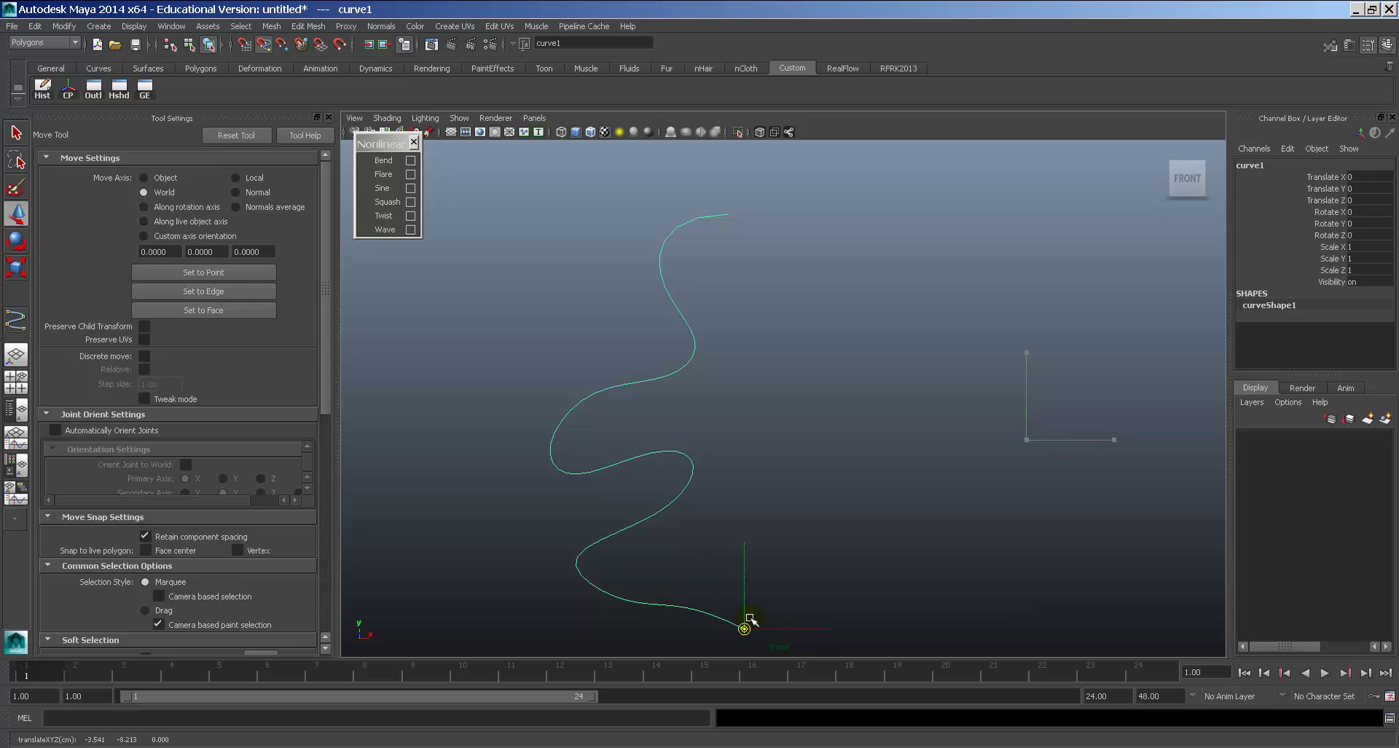
middle_click_drag(751, 618, 750, 611)
key("Insert")
Try a NURBS Revolve of the profile about the Y axis in the perspective view, and undo it.
key("space")
left_click_drag(753, 391, 747, 345)
key("space")
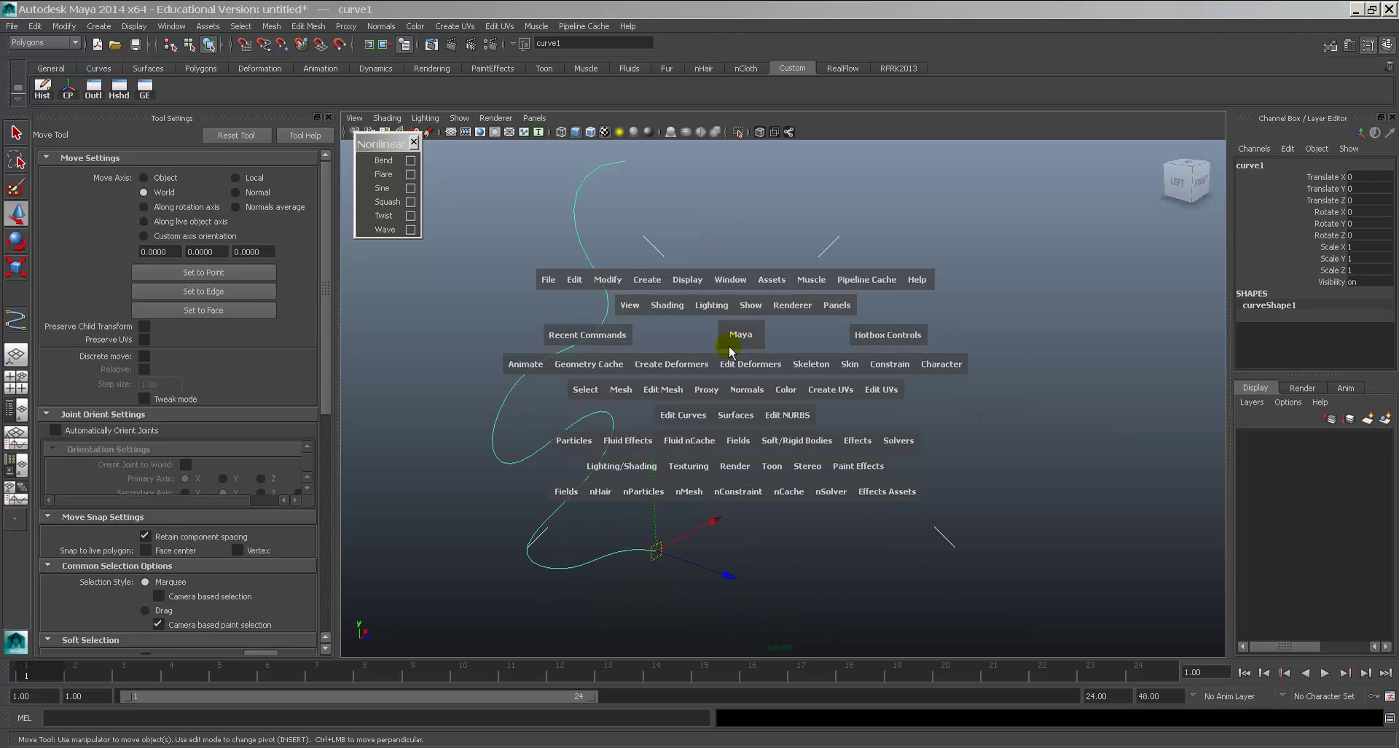
left_click(731, 415)
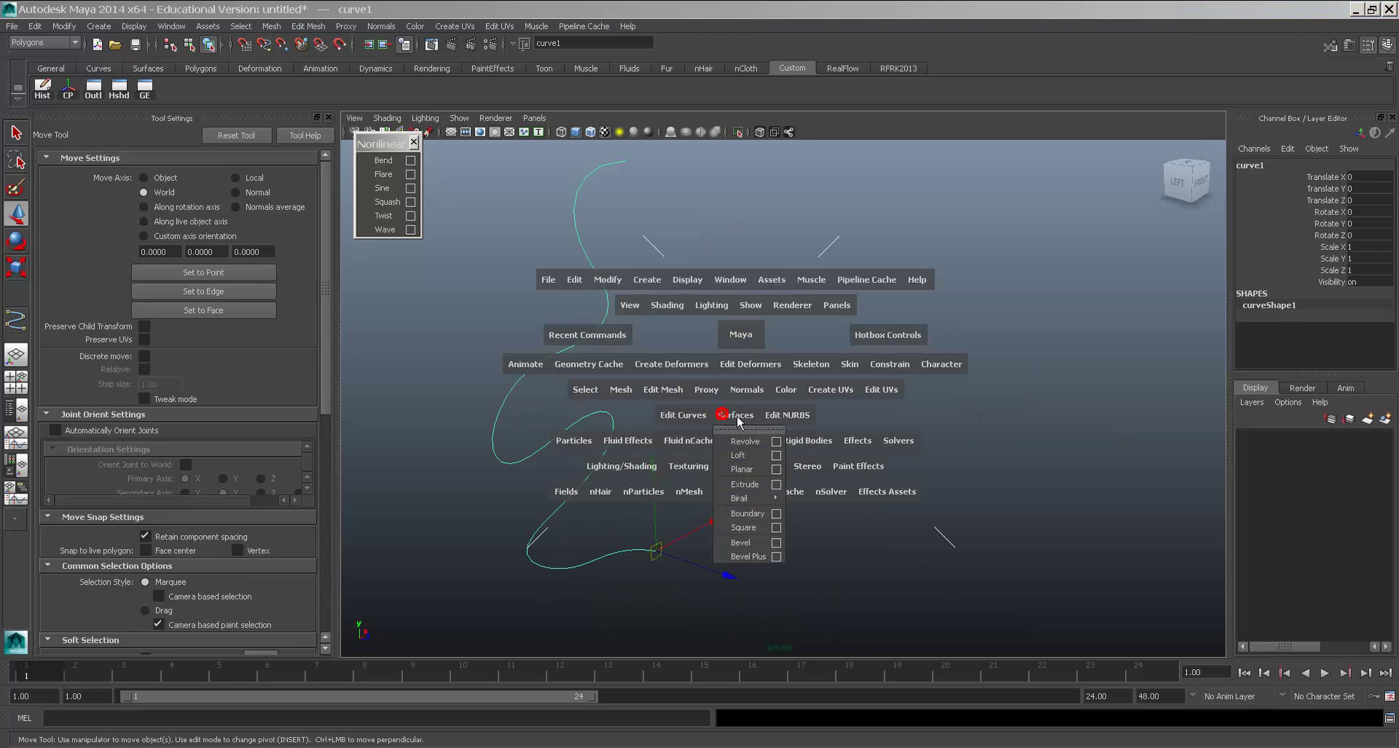
left_click(772, 440)
left_click(445, 407)
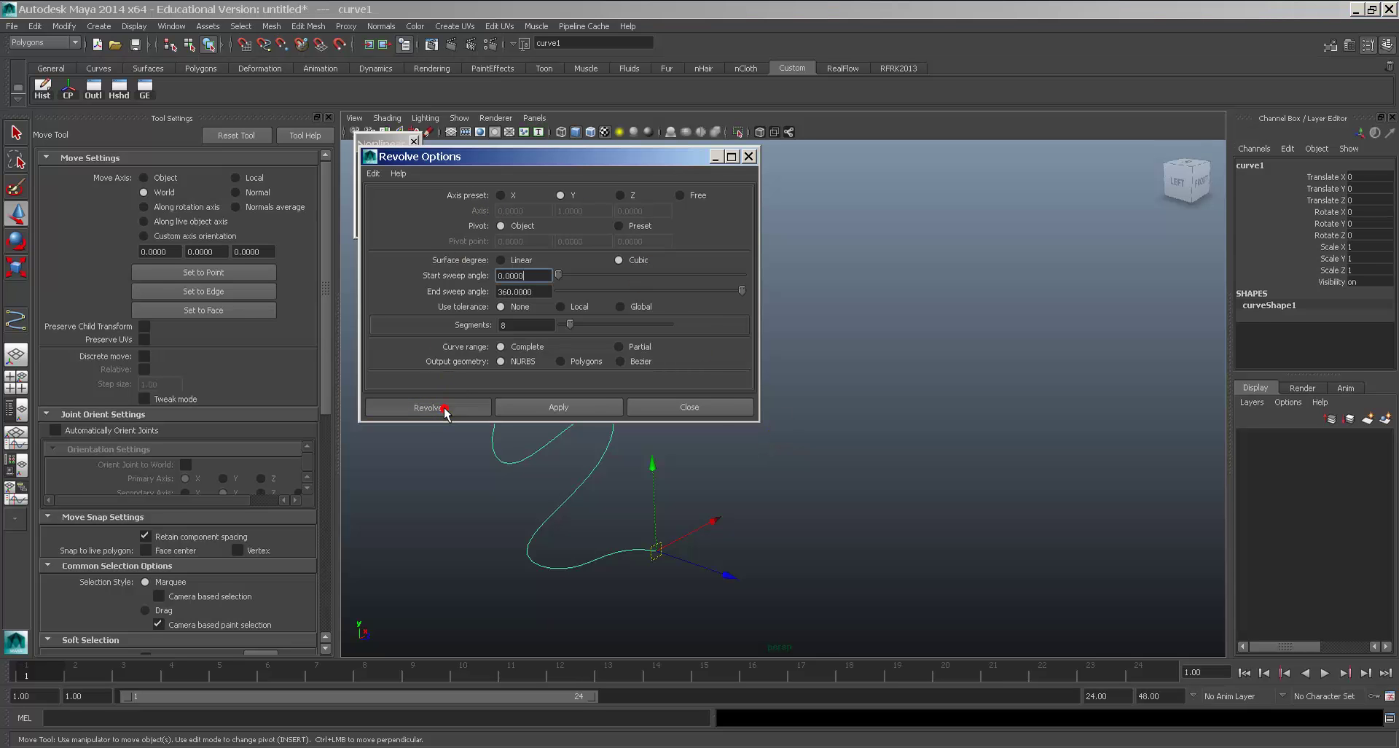
mouse_move(717, 423)
left_mouse_down("alt")
mouse_move(880, 472)
mouse_move(744, 416)
left_mouse_up("alt")
key("ctrl+z")
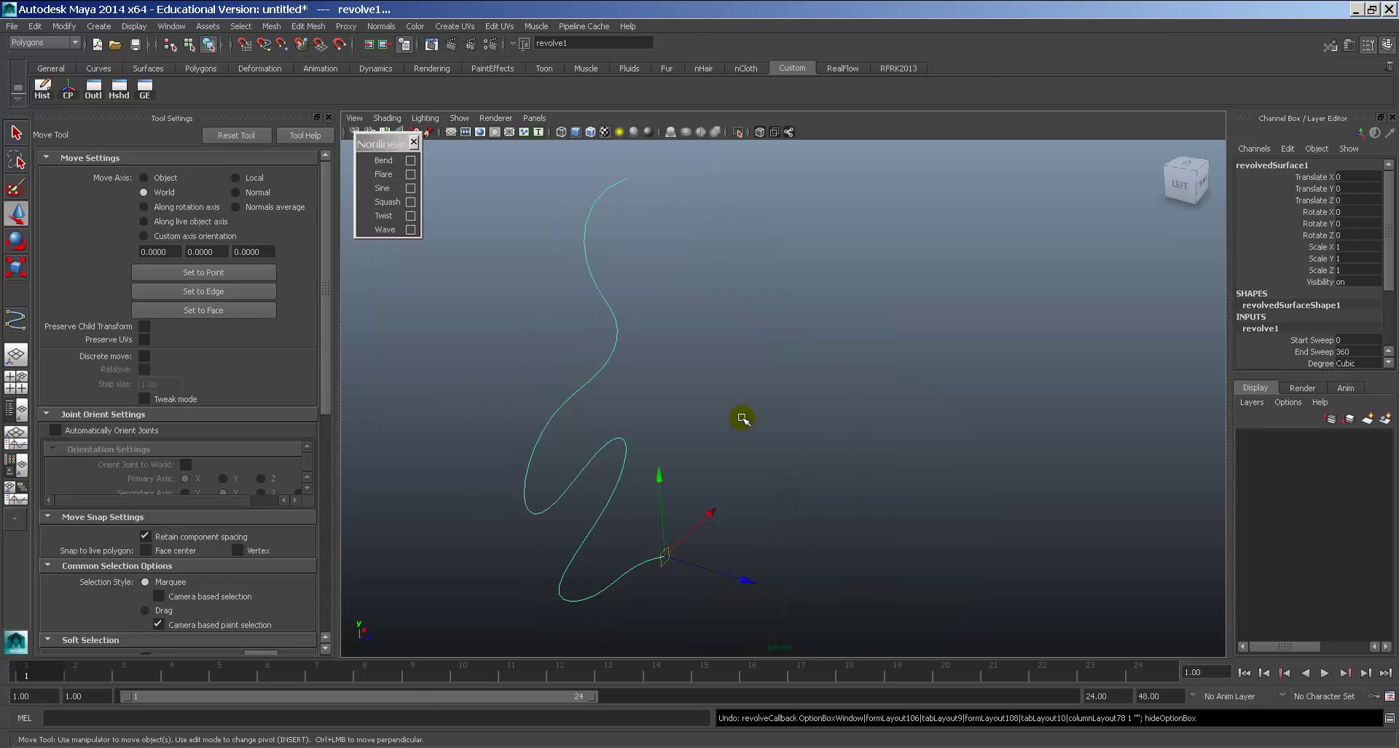
Revolve the profile about the Y axis with polygon output, quads and General tessellation.
key("space")
left_click(641, 421)
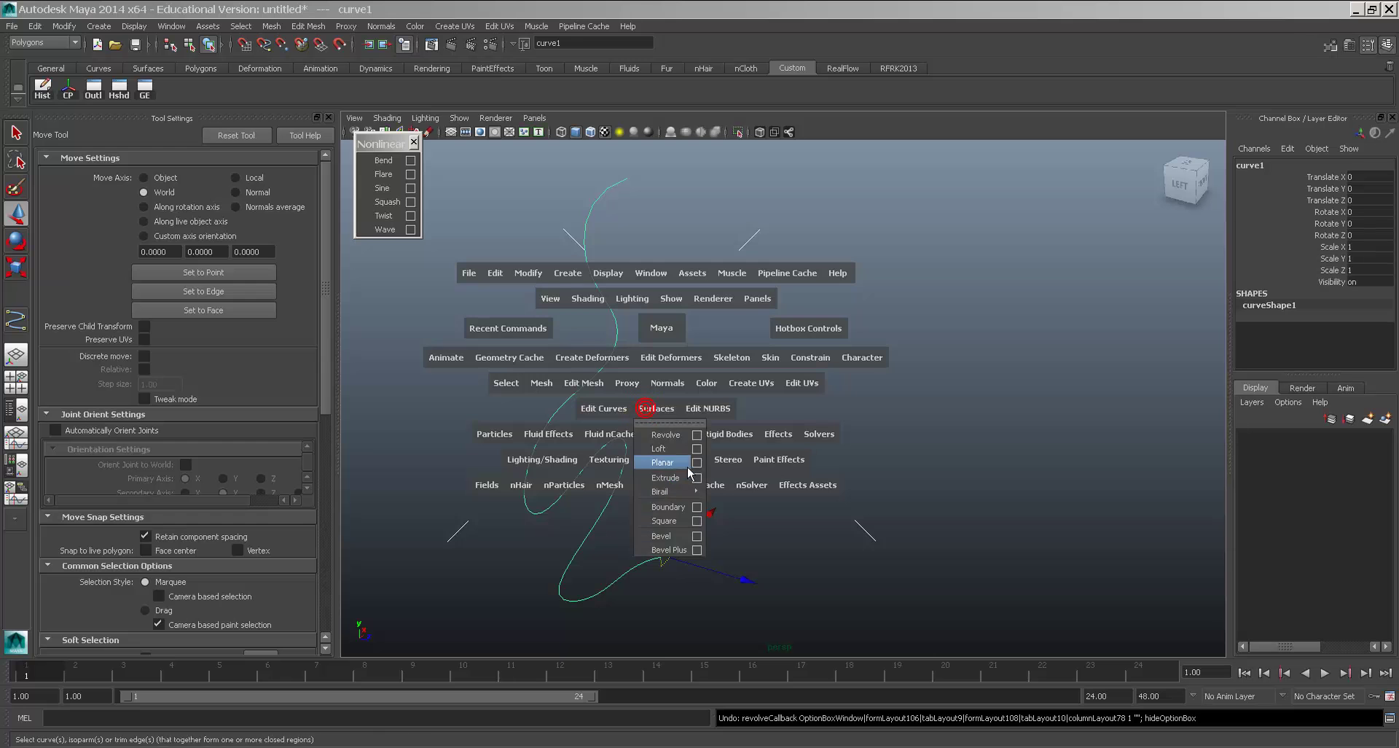
left_click(702, 446)
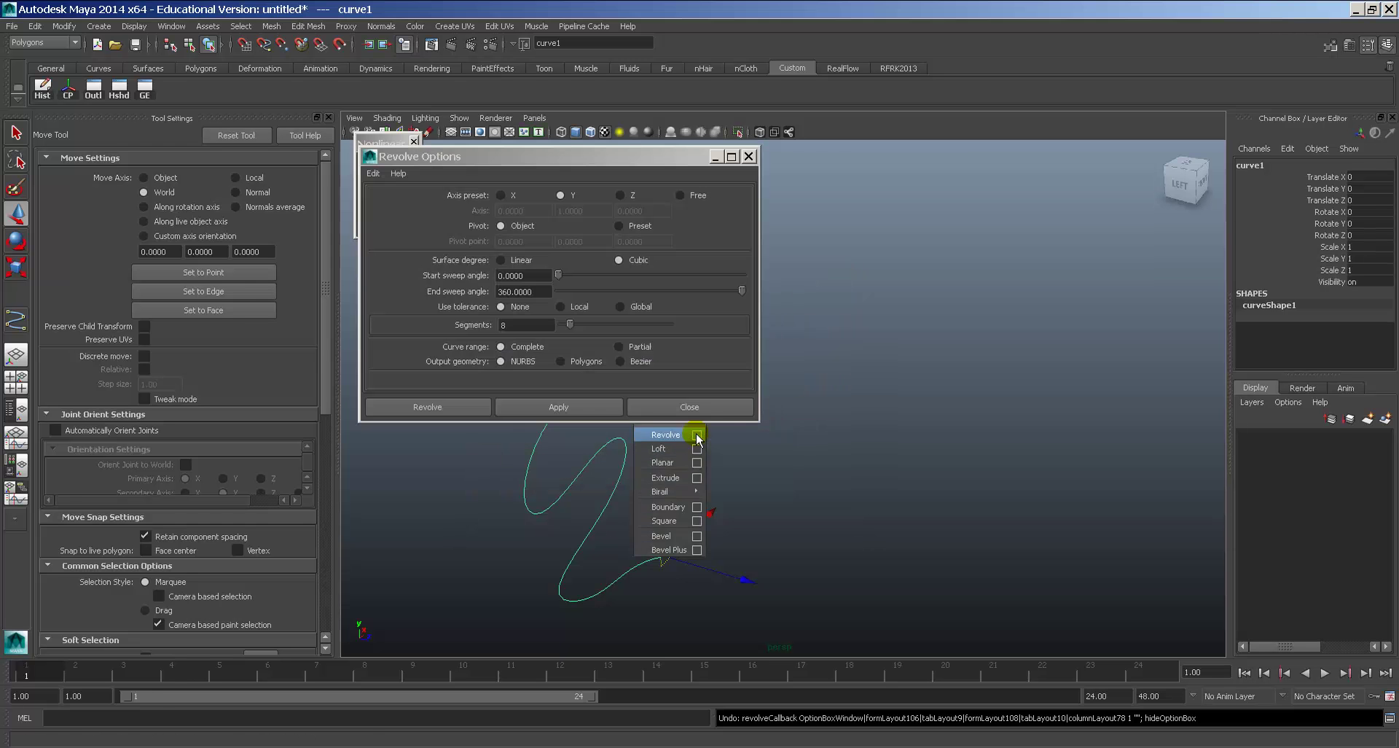
left_click(559, 195)
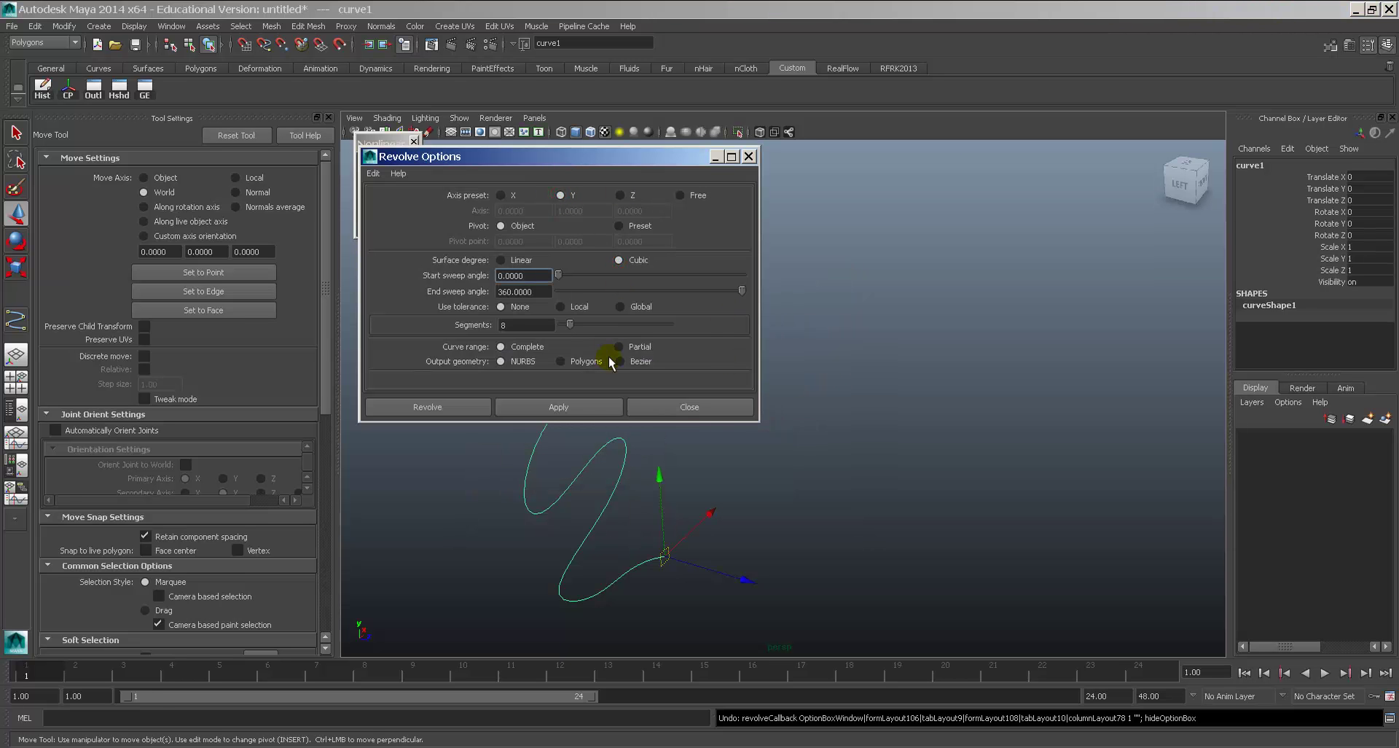
left_click(582, 361)
scroll(590, 330, "down", 3)
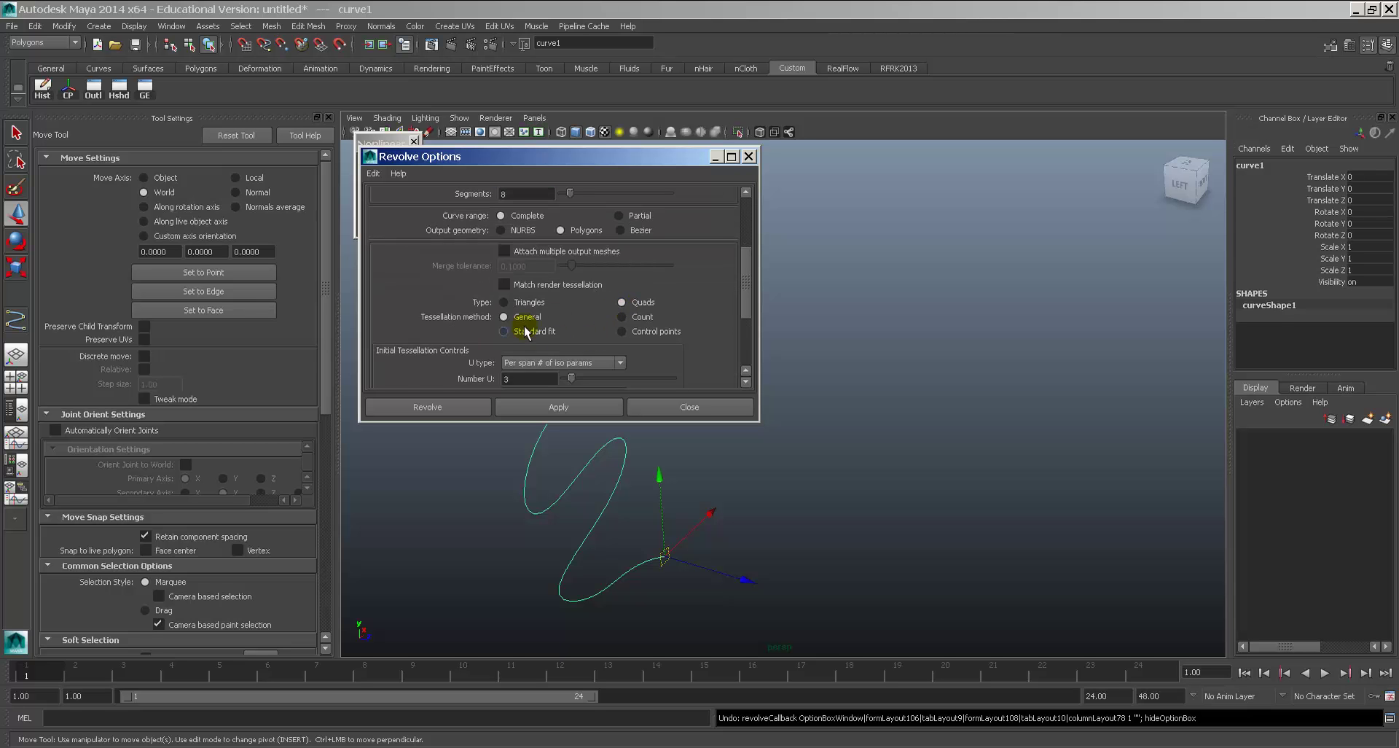
scroll(561, 361, "down", 2)
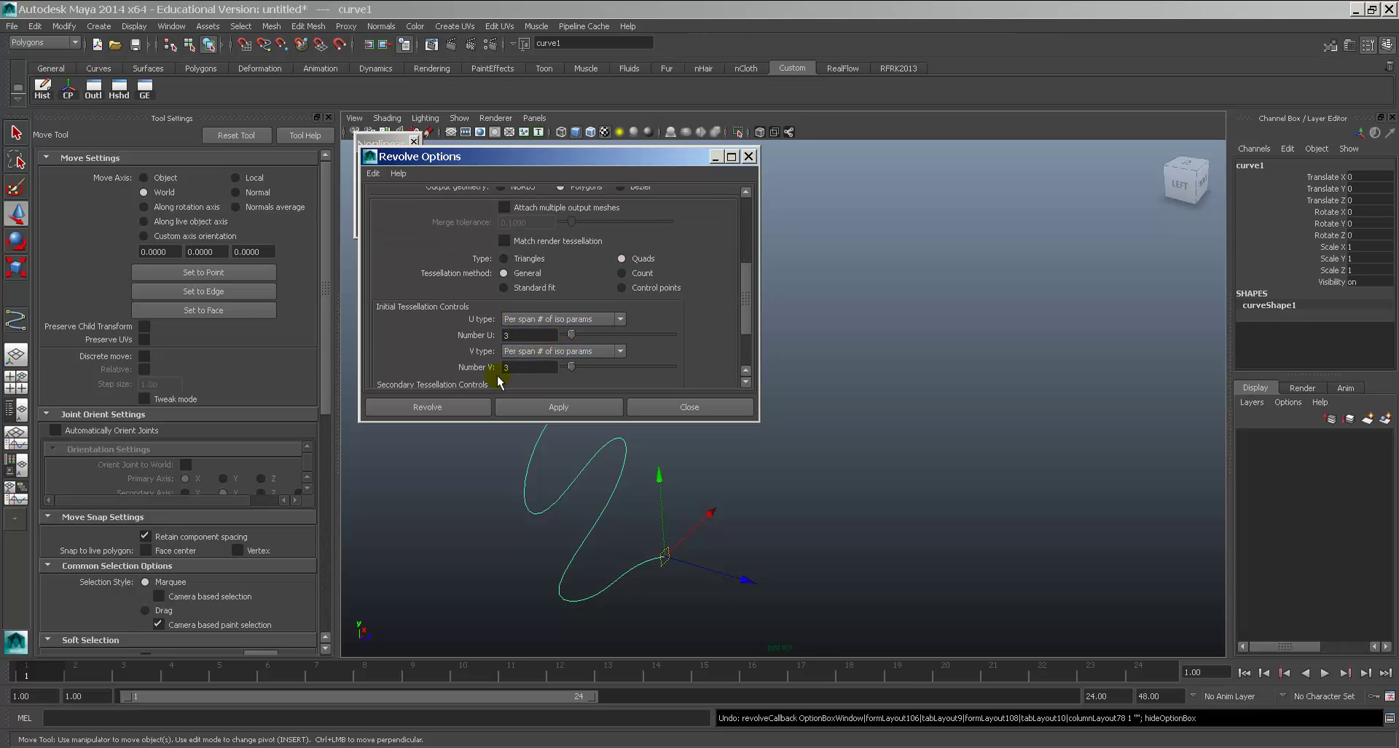
left_click(467, 406)
left_click_drag(753, 351, 820, 412, "alt")
Delete the revolved polygon surface together with its profile curve.
left_click(857, 313)
scroll(845, 396, "up", 3)
left_click(815, 374)
key("Delete")
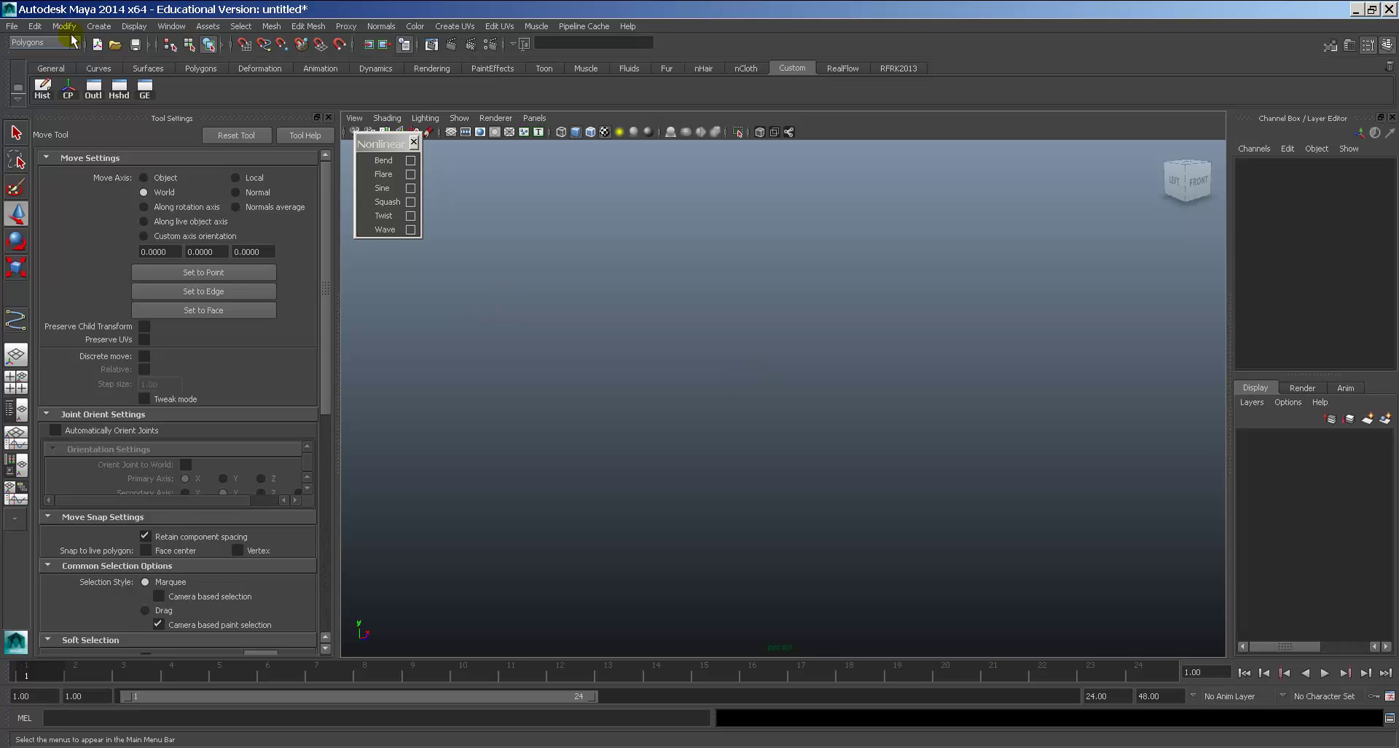
left_click(44, 43)
left_click(33, 65)
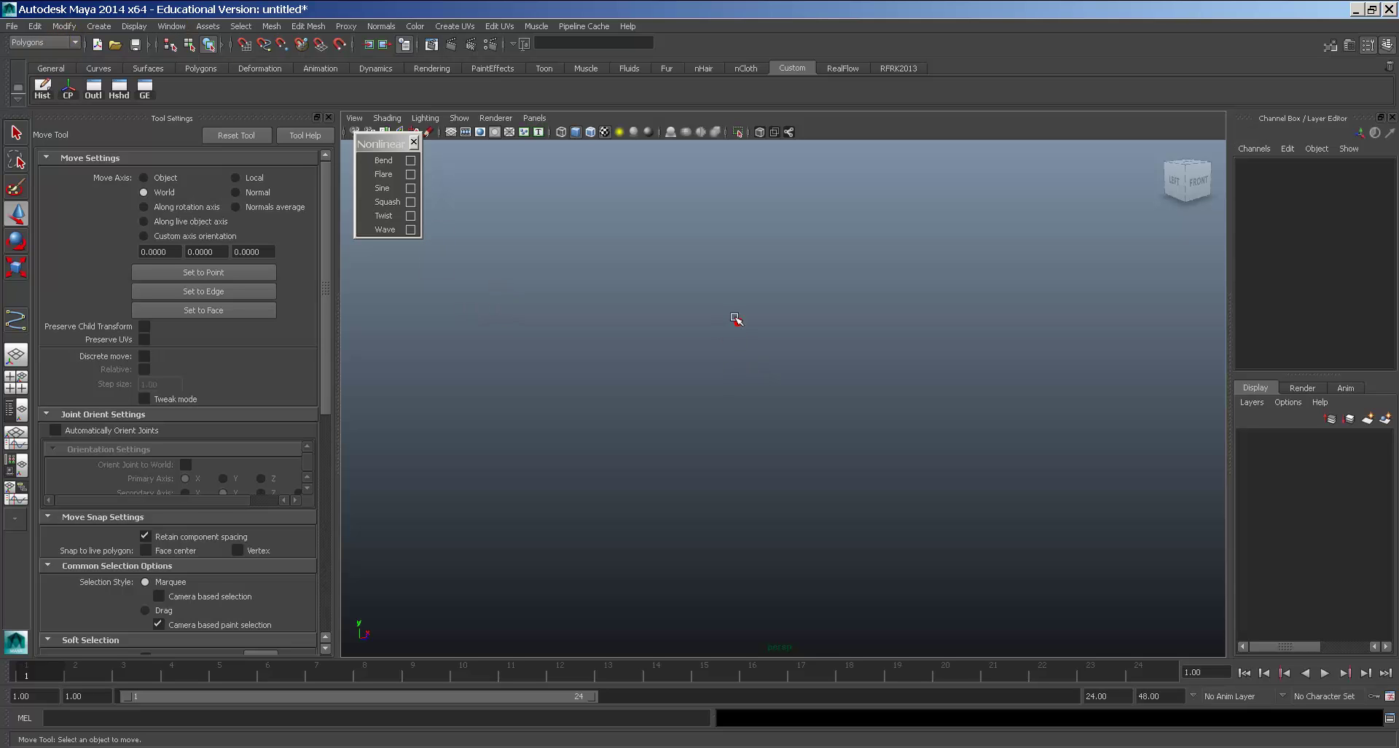
Create the text "Maya" in Times New Roman with the Bevel type and frame it in the view.
key("space")
left_click(659, 335)
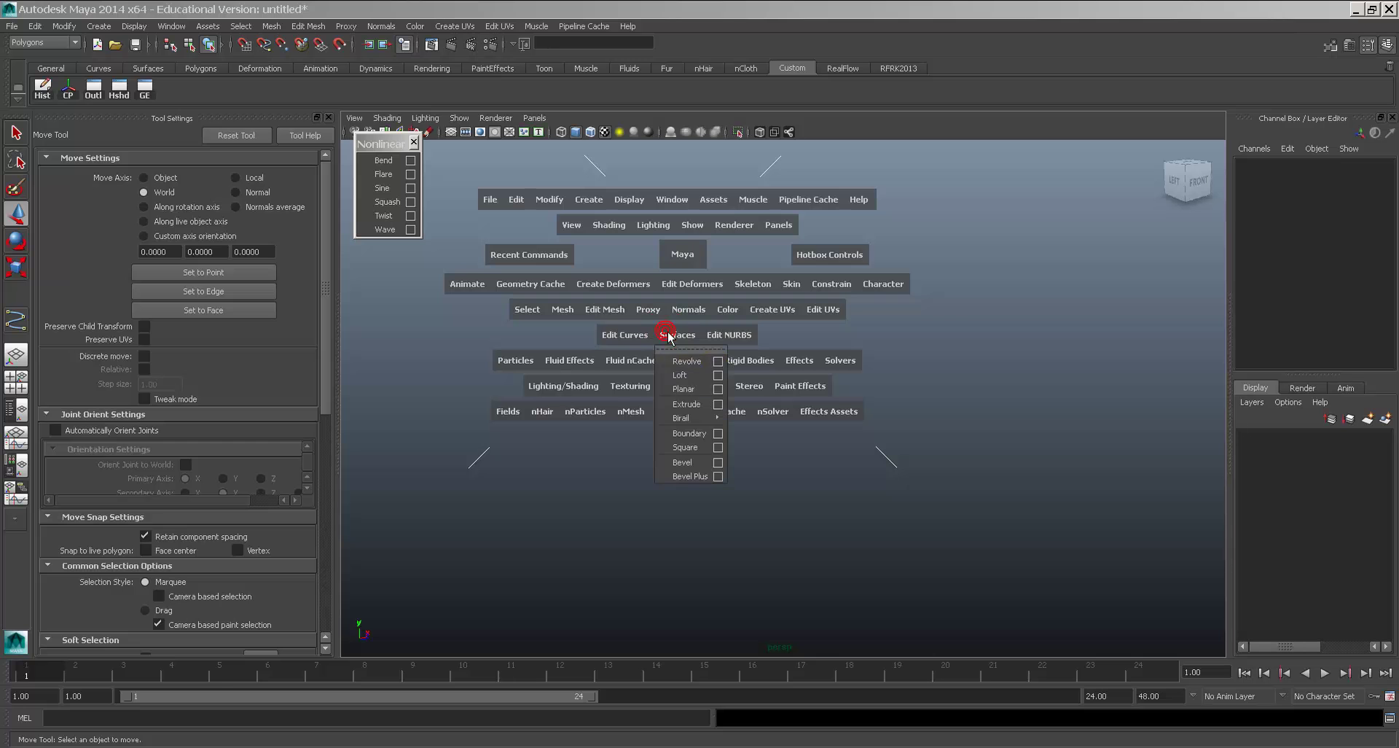
left_click(589, 199)
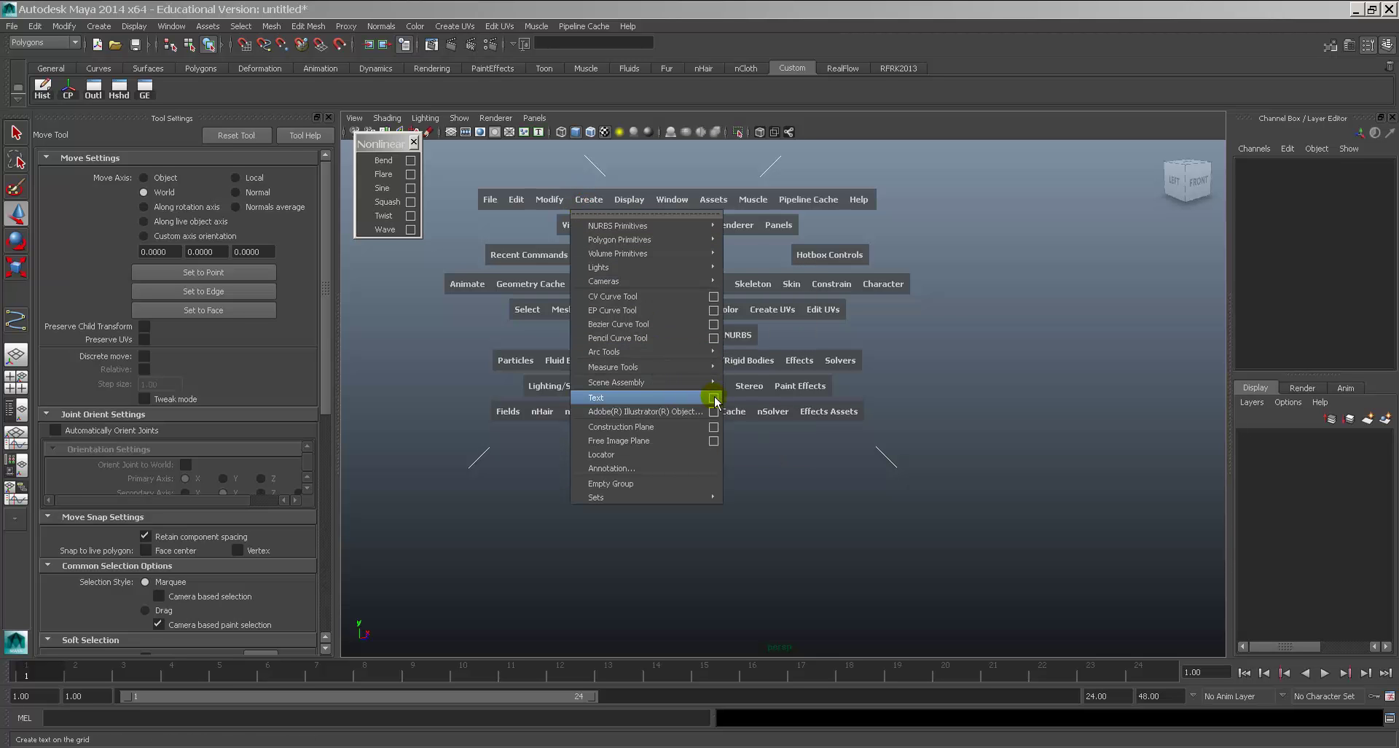
left_click(714, 397)
double_click(554, 196)
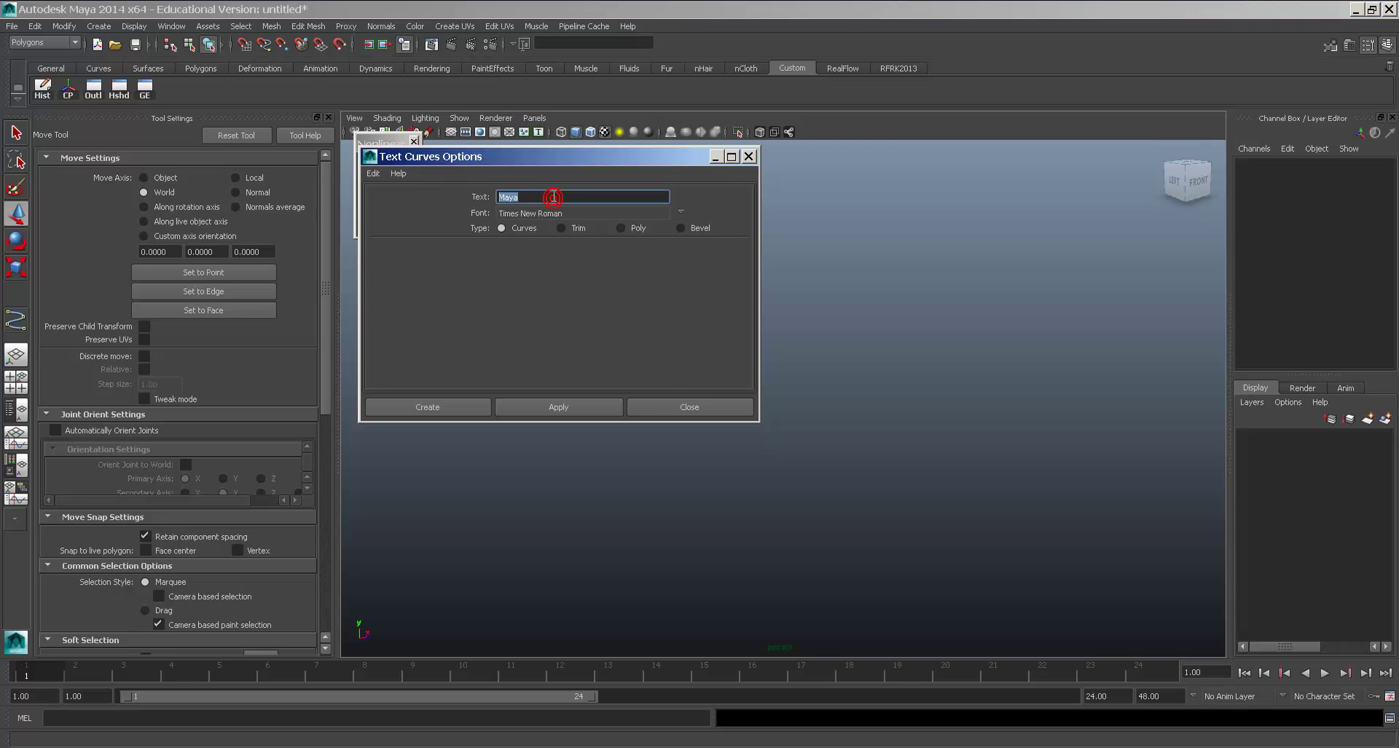
left_click(696, 228)
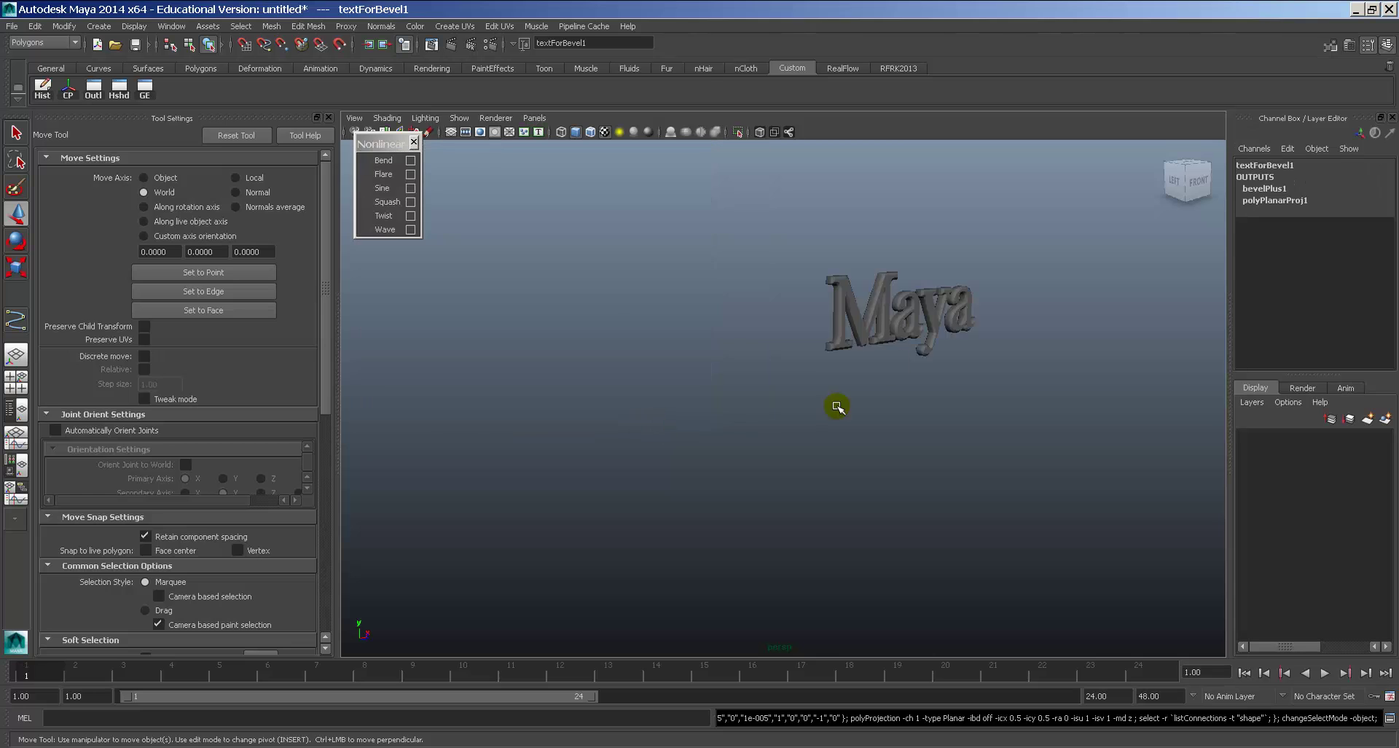
key("f")
left_click_drag(875, 362, 761, 360, "alt")
scroll(824, 384, "up", 3)
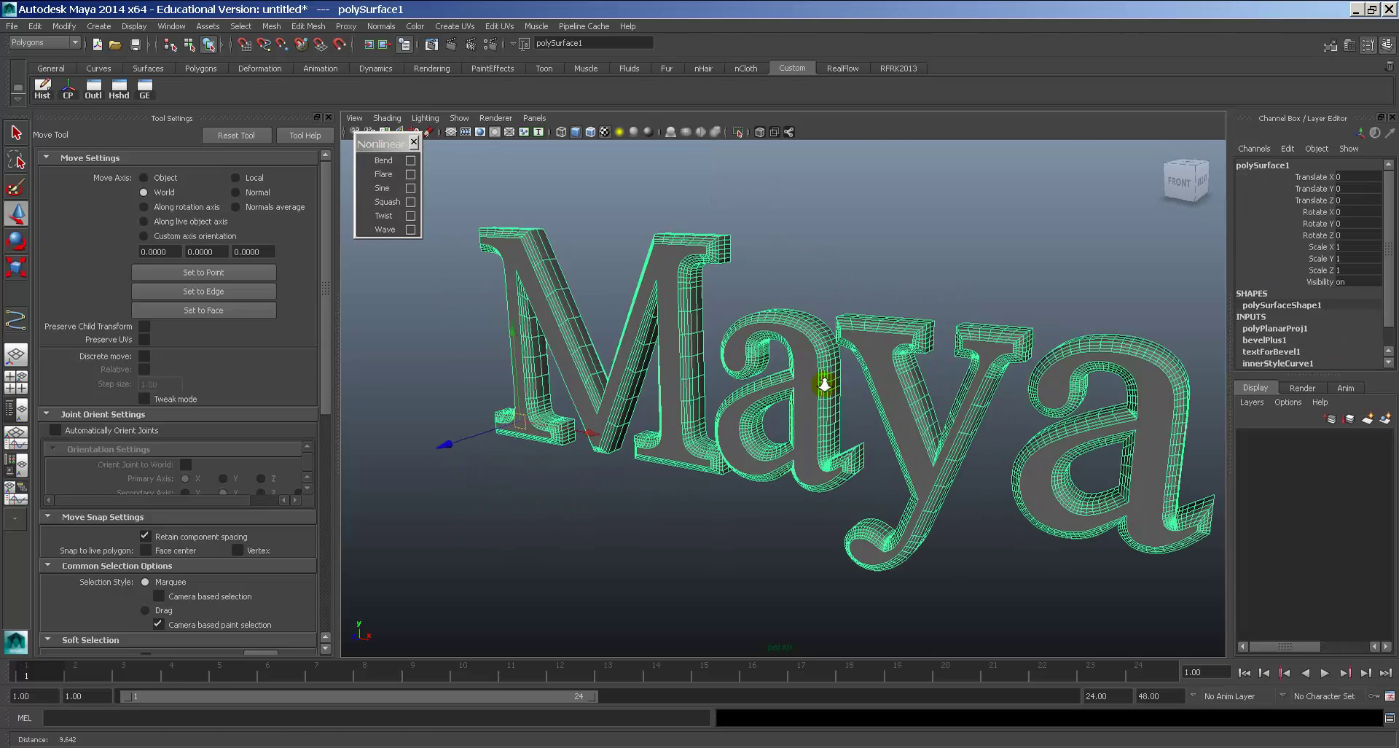
Select the beveled text mesh and show its bevelPlus1 attributes.
left_click(790, 243)
left_click_drag(677, 315, 762, 319, "alt")
left_click(763, 319)
key("ctrl+a")
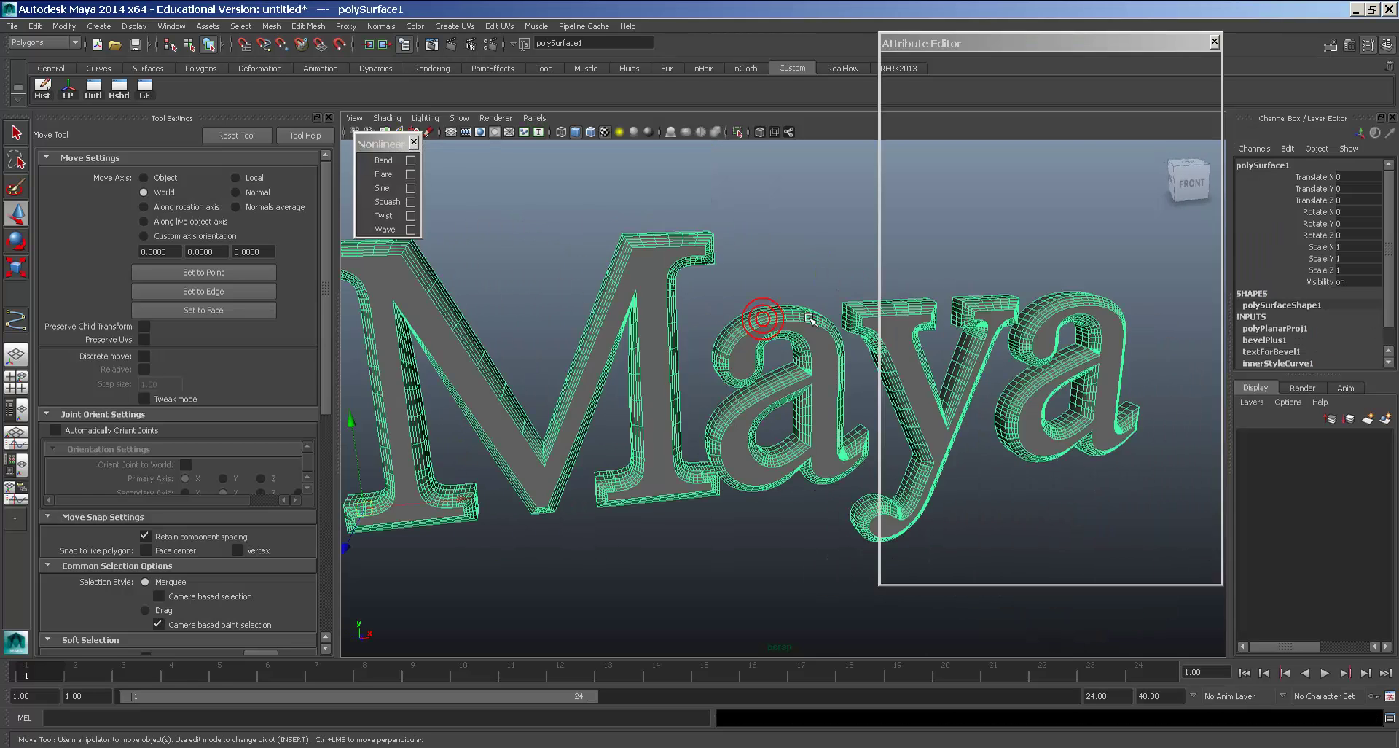
left_click(1144, 87)
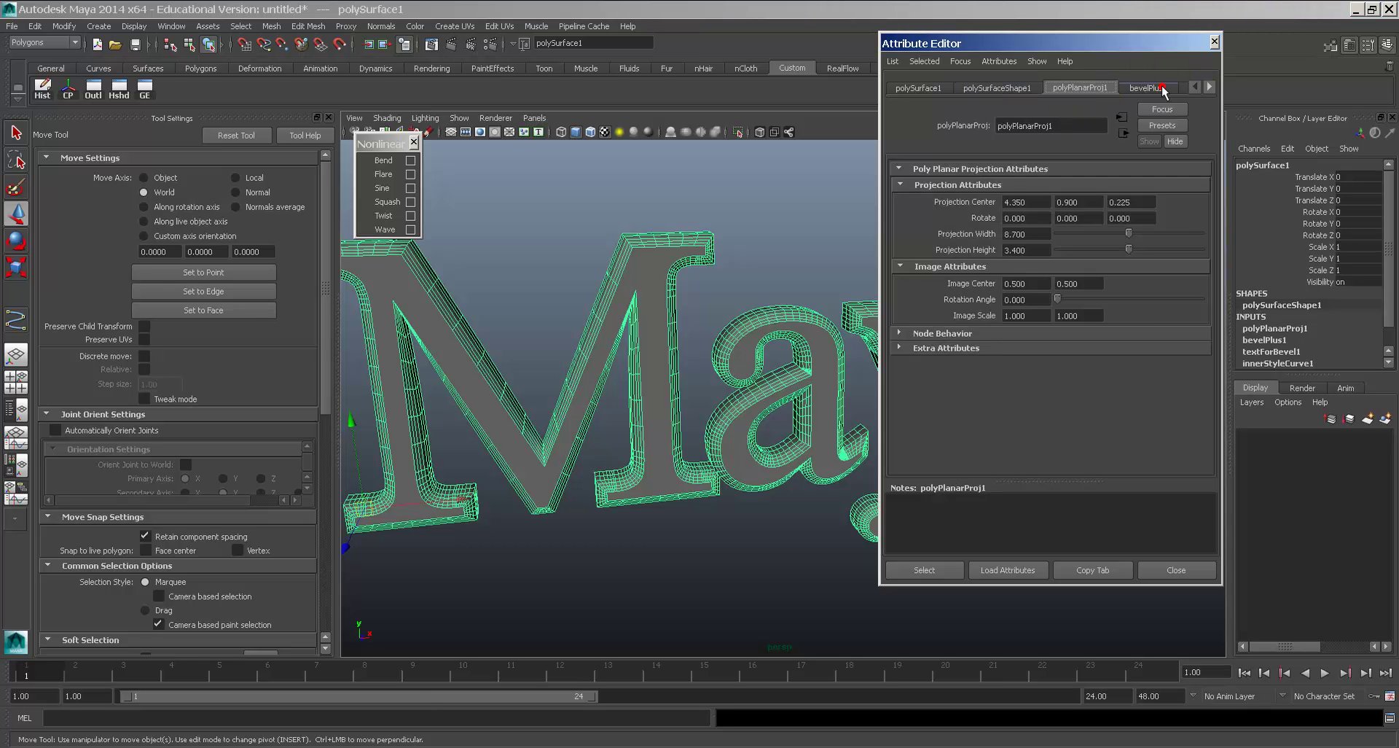
Try different bevel width and depth values on the text, and undo the changes.
mouse_move(1136, 223)
left_mouse_down()
mouse_move(1114, 224)
mouse_move(1131, 224)
left_mouse_up()
key("ctrl+z")
left_click_drag(569, 263, 647, 292, "alt")
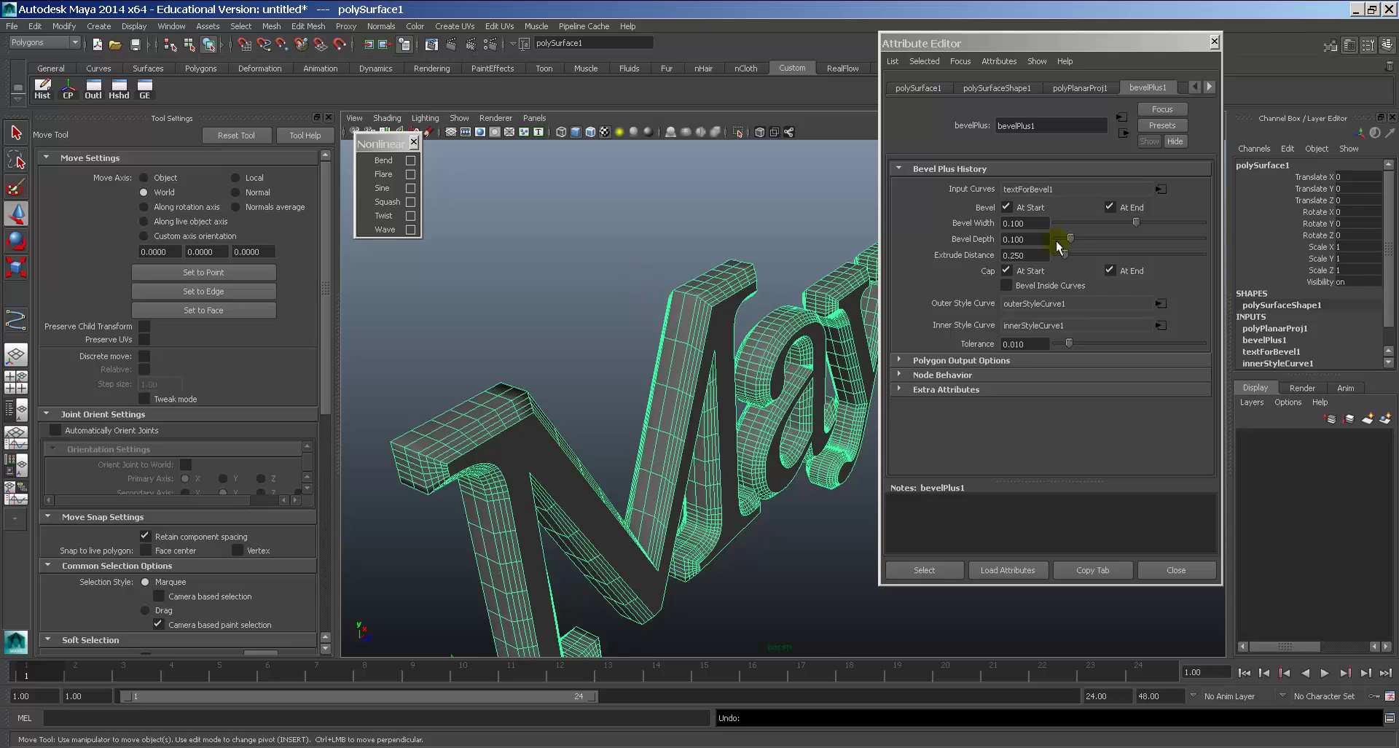
left_click_drag(1071, 240, 1091, 258)
key("ctrl+z")
key("ctrl+z")
Open the settings of the bevel's outer style curve with a close view of the letter edges.
right_click_drag(720, 293, 899, 343, "alt")
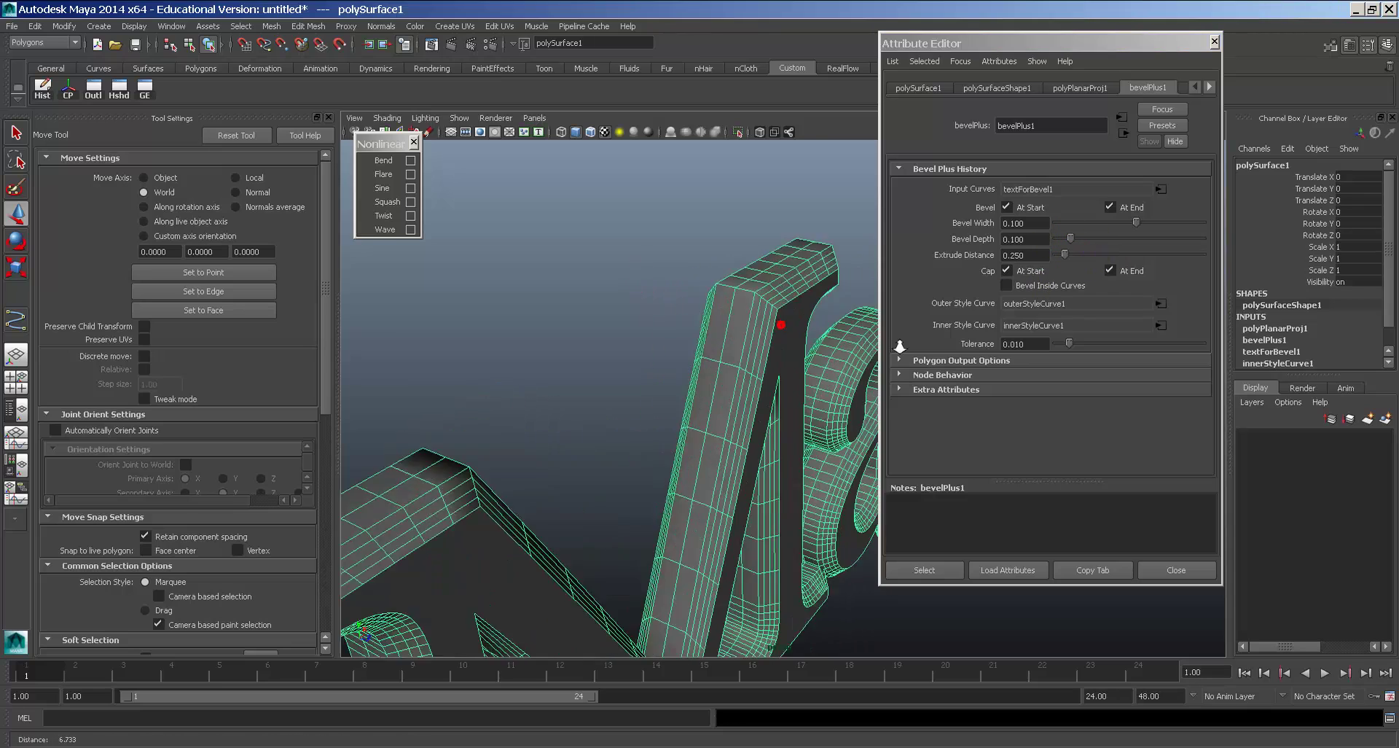
left_click_drag(899, 343, 706, 354, "alt")
right_click_drag(706, 354, 889, 344, "alt")
left_click(1165, 299)
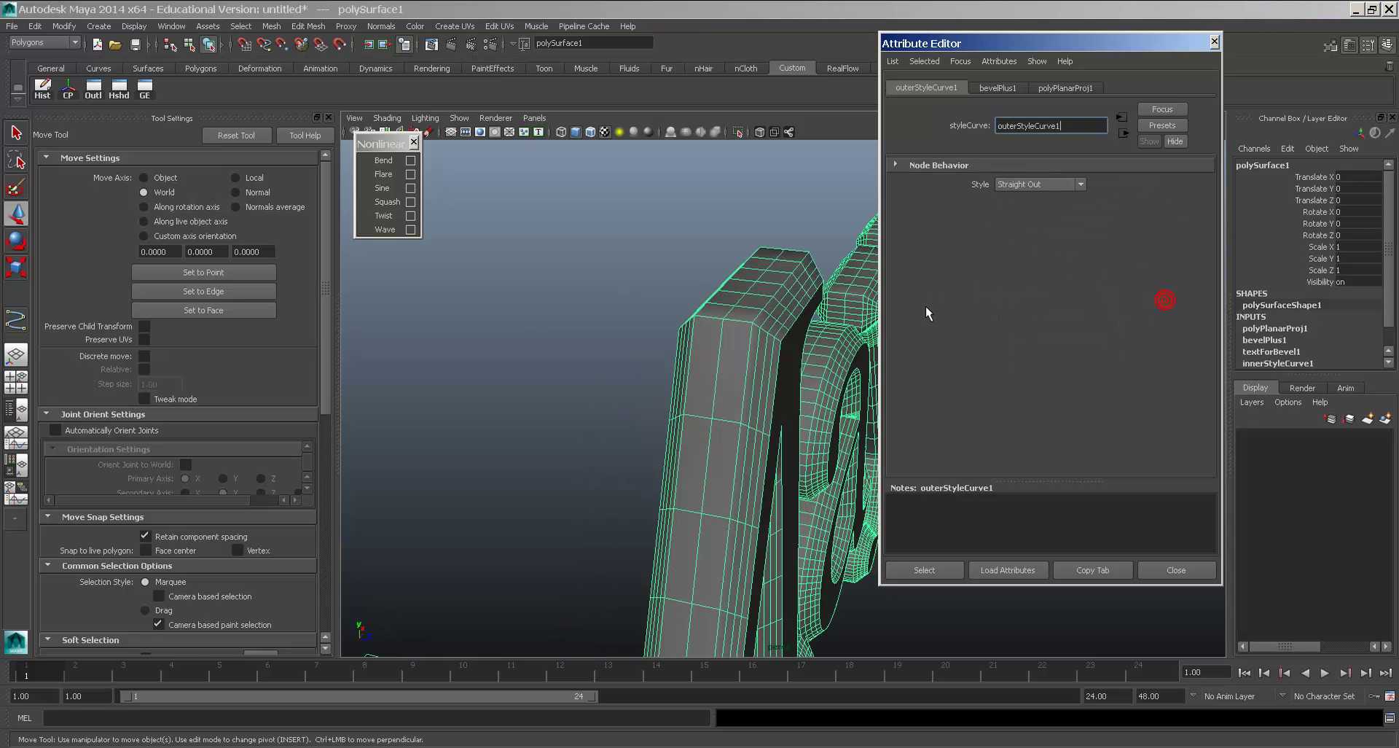
left_click_drag(845, 299, 750, 293, "alt")
Try outer bevel styles including Straight In and Concave Out on the text, and settle on Straight Front Edge.
left_click(1039, 186)
left_click(1037, 203)
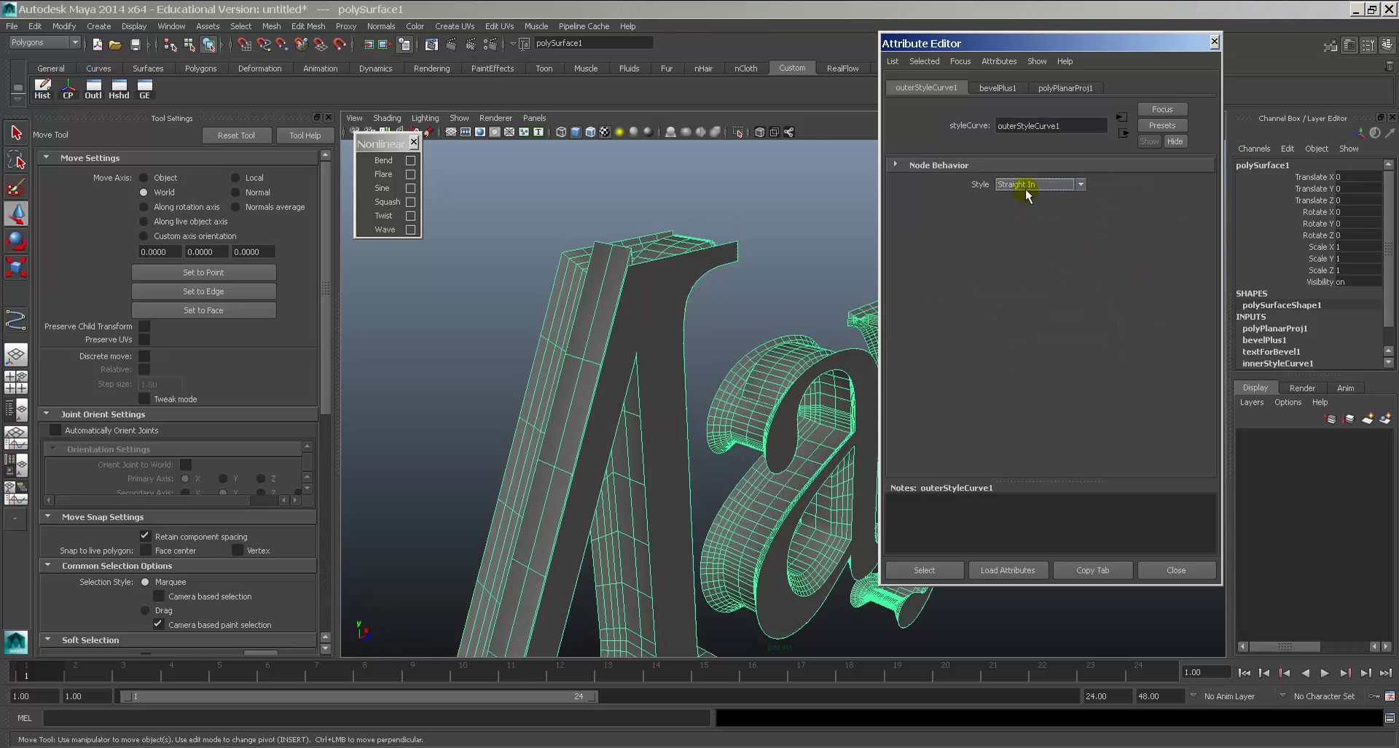
left_click(1025, 188)
left_click(1025, 217)
left_click(1027, 189)
left_click(1023, 227)
left_click(1034, 184)
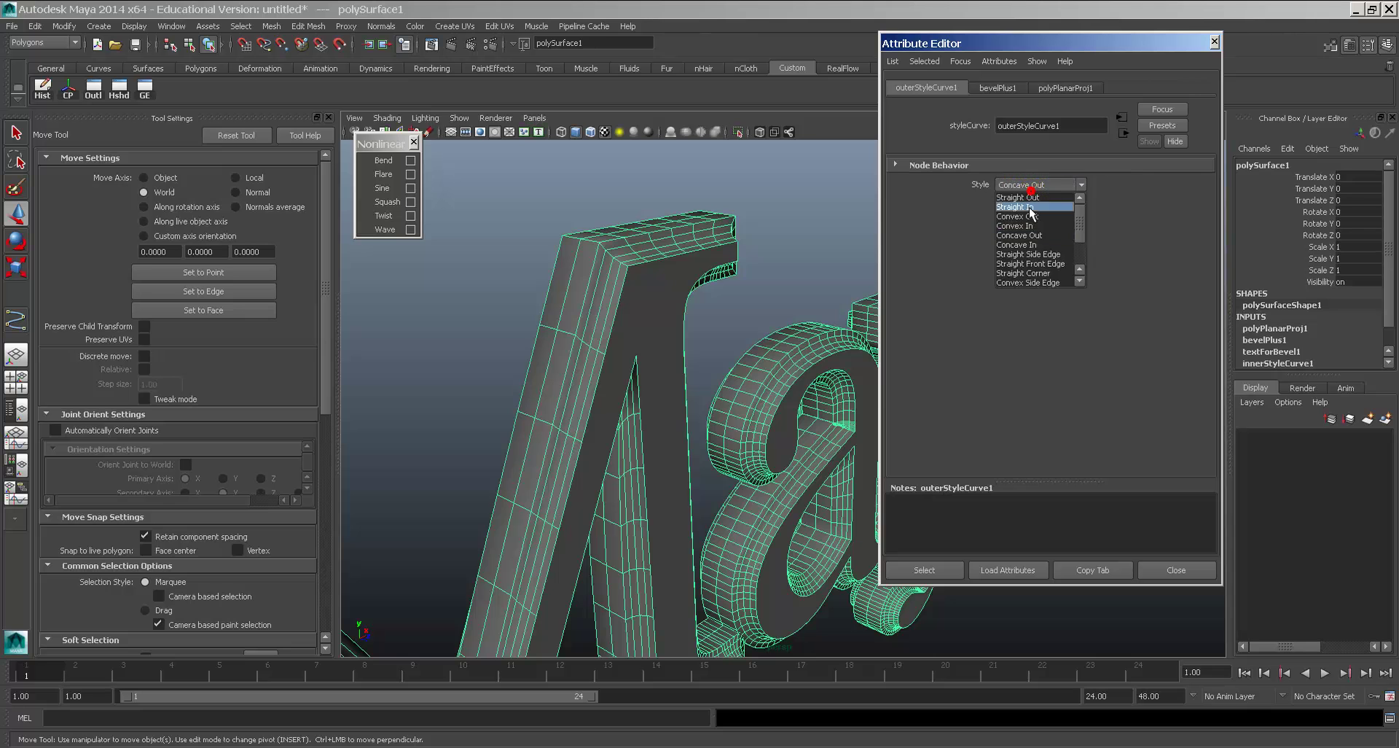
left_click(1028, 220)
left_click(1035, 184)
left_click(1027, 249)
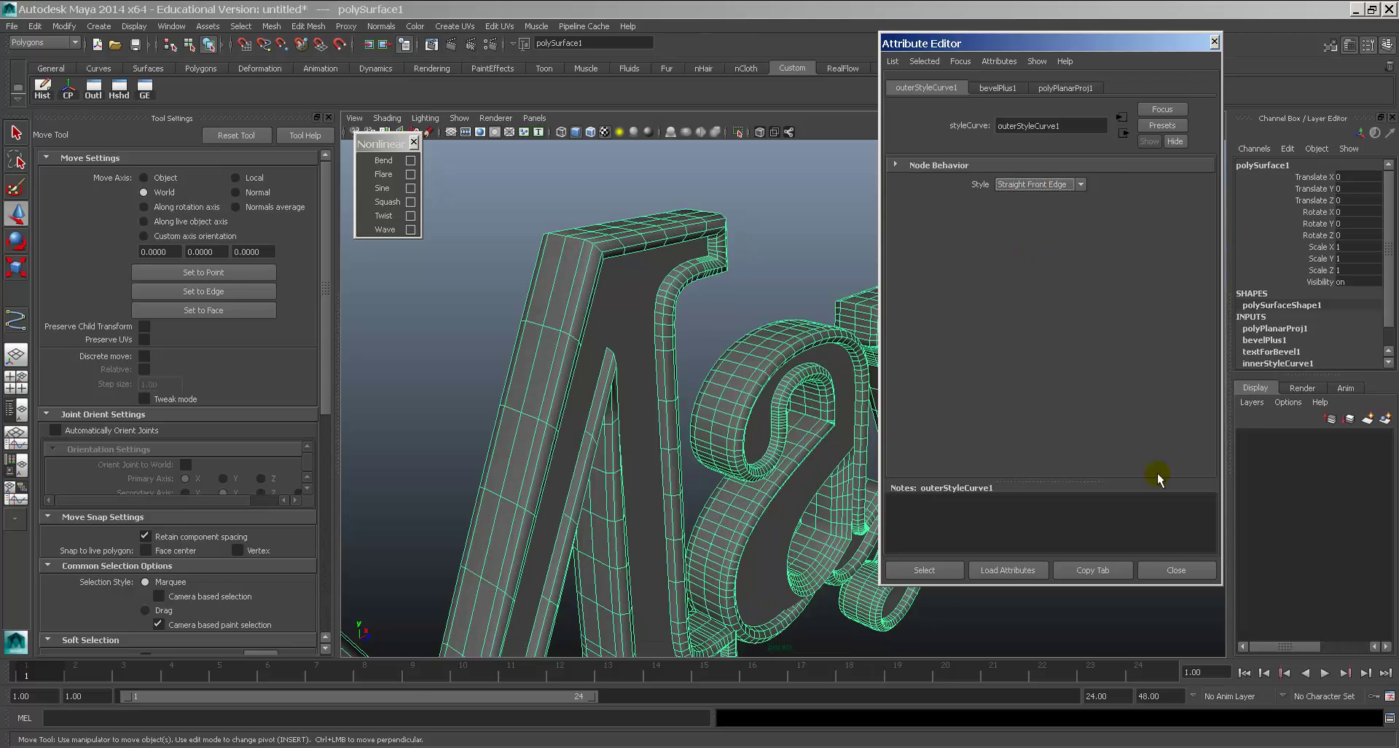
Return to the whole beveled text mesh and open the settings of its bevelPlus1 input curves, textForBevel1.
left_click(1192, 574)
left_click(1131, 580)
left_click_drag(1118, 574, 787, 458, "alt")
scroll(856, 455, "down", 4)
left_click(996, 350)
key("ctrl+a")
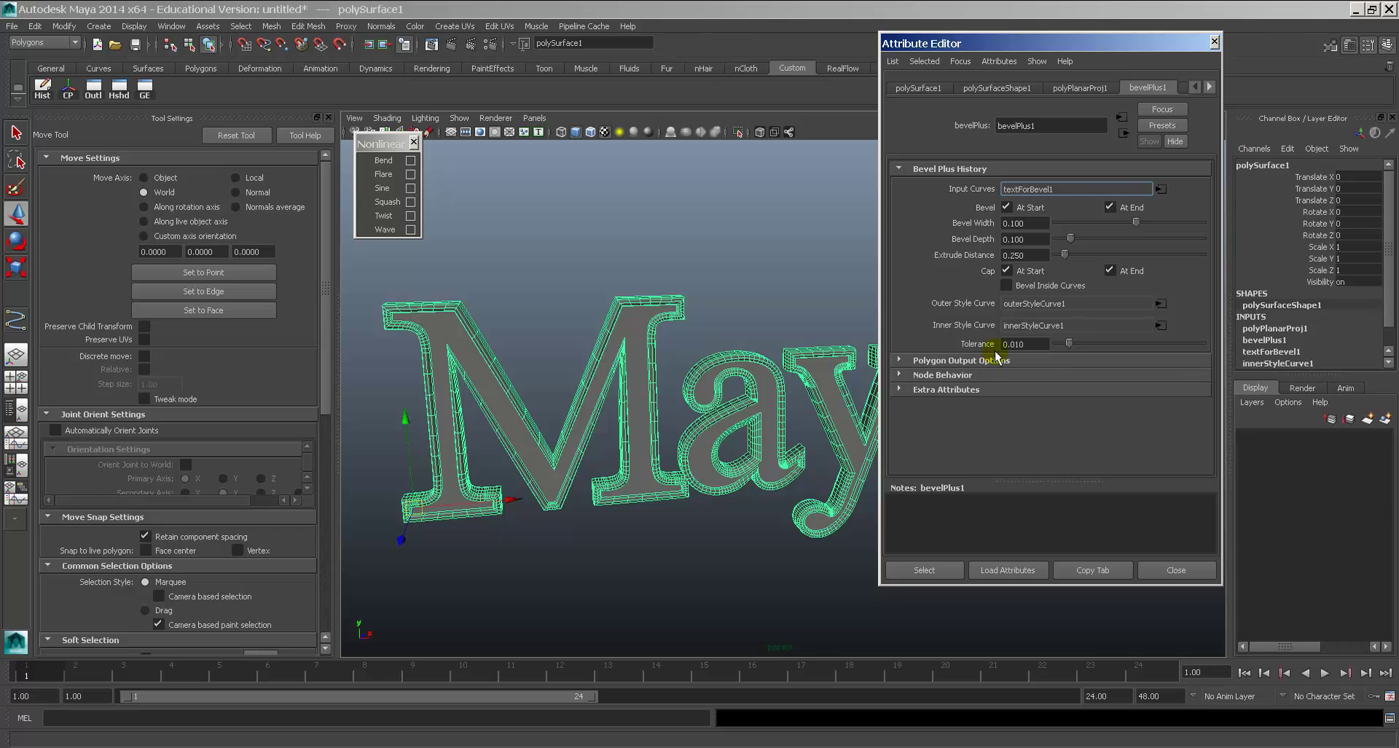
left_click(1160, 189)
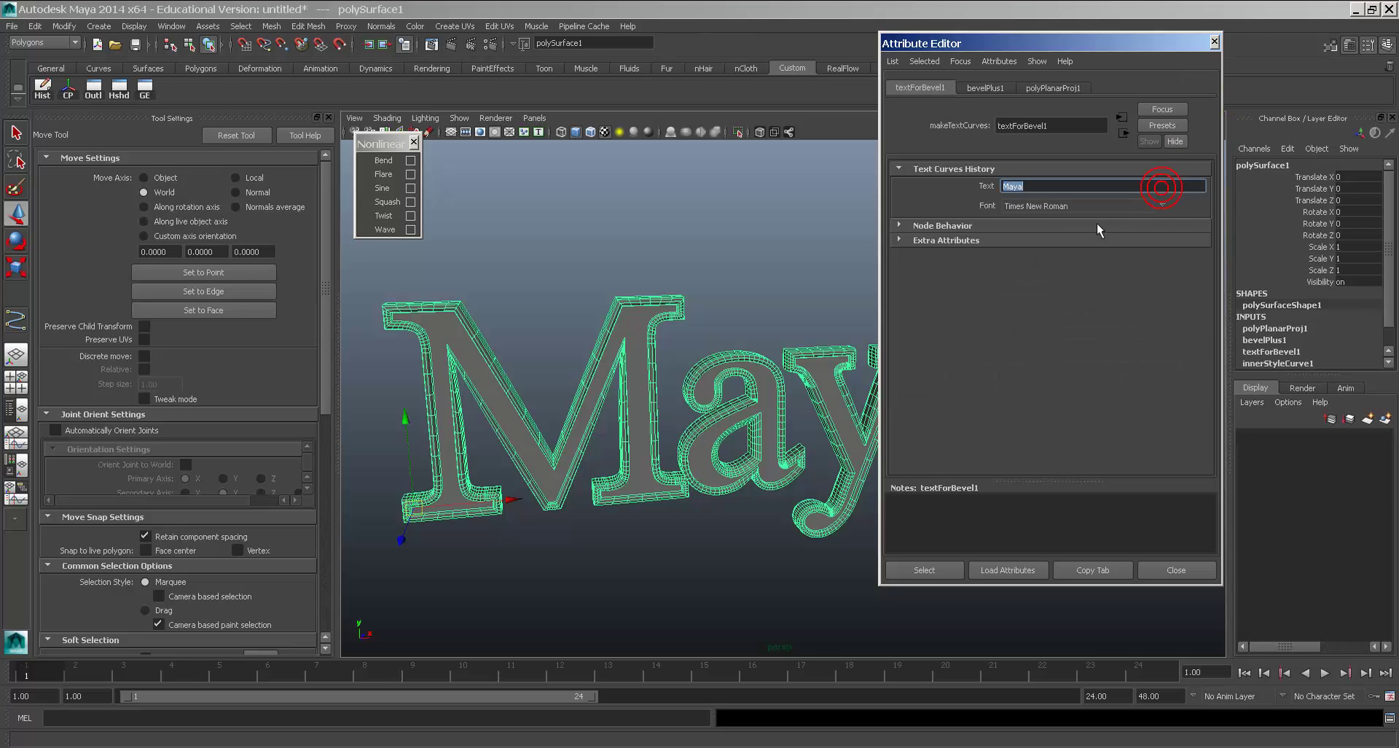
Change the font of the text curves to Shruti and the text to "f".
left_click(1164, 206)
left_click(567, 311)
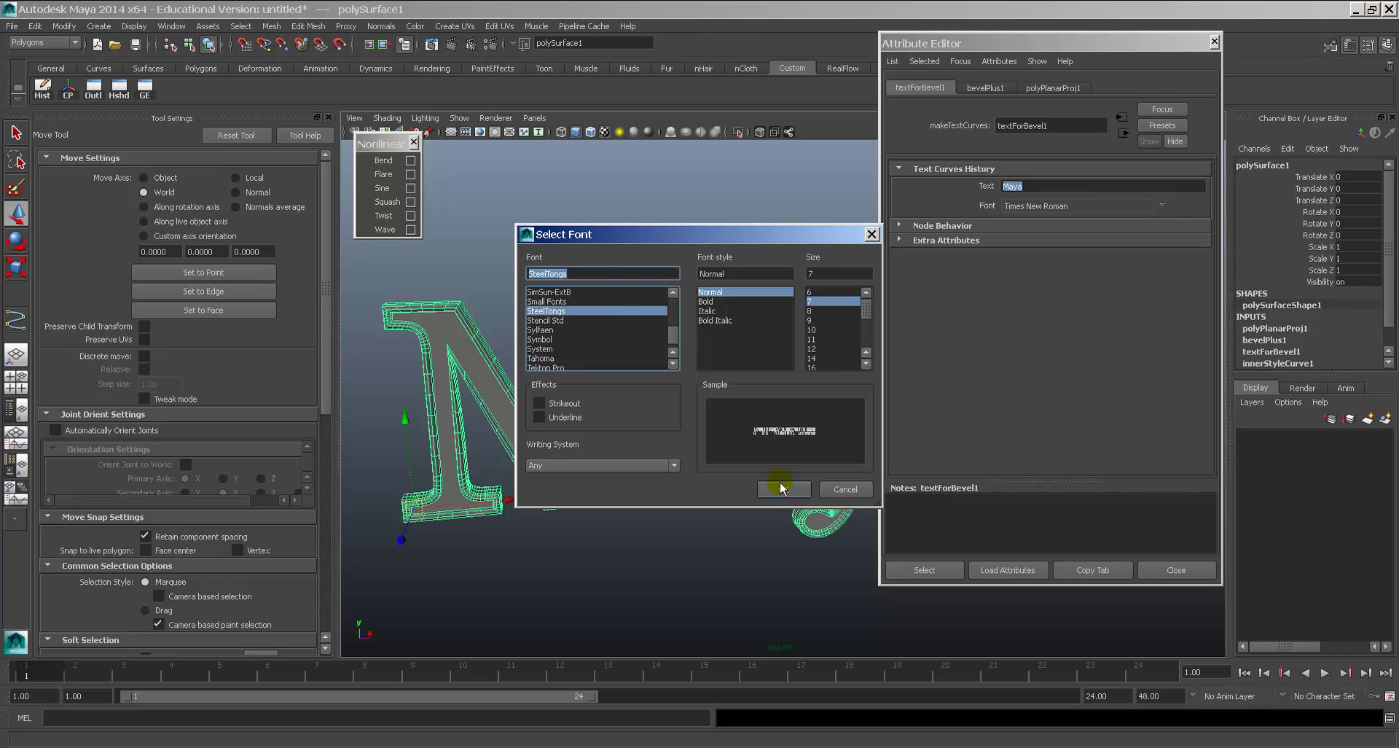
scroll(569, 321, "up", 2)
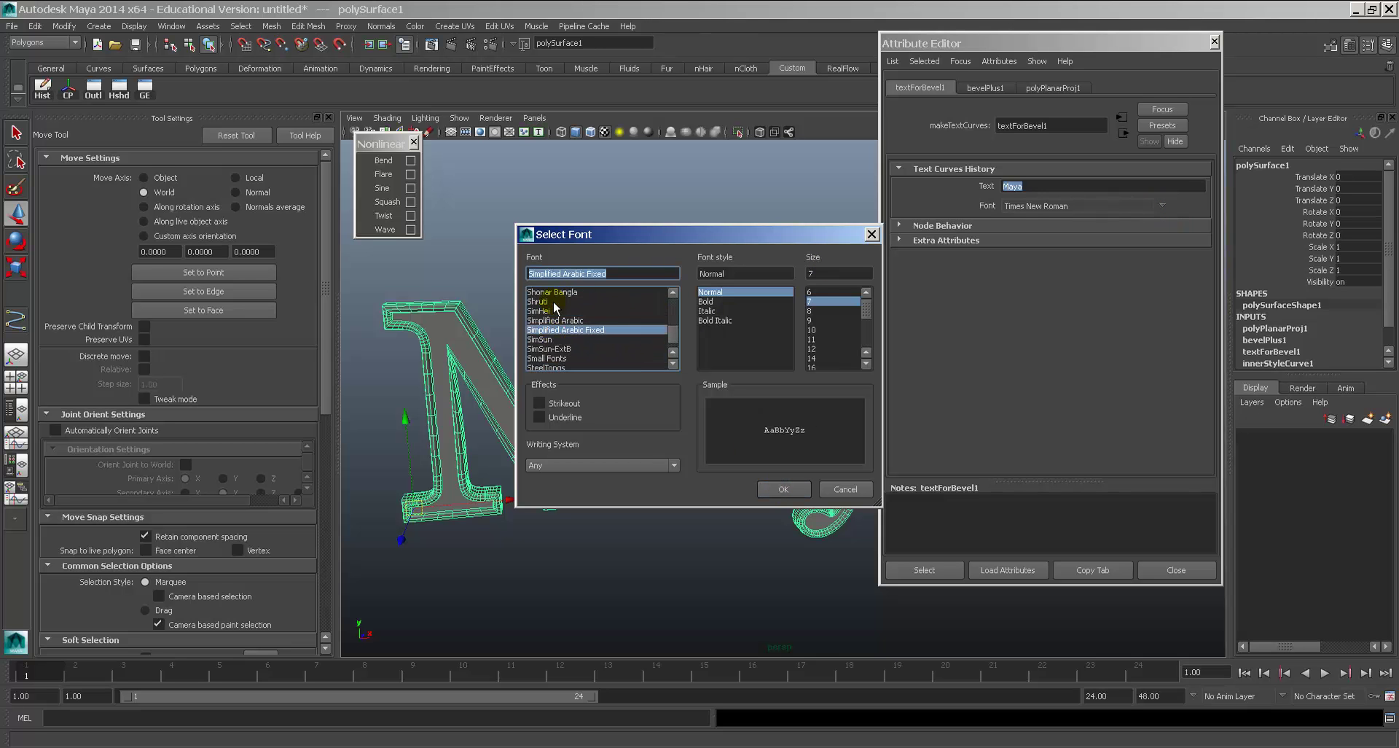
left_click(554, 302)
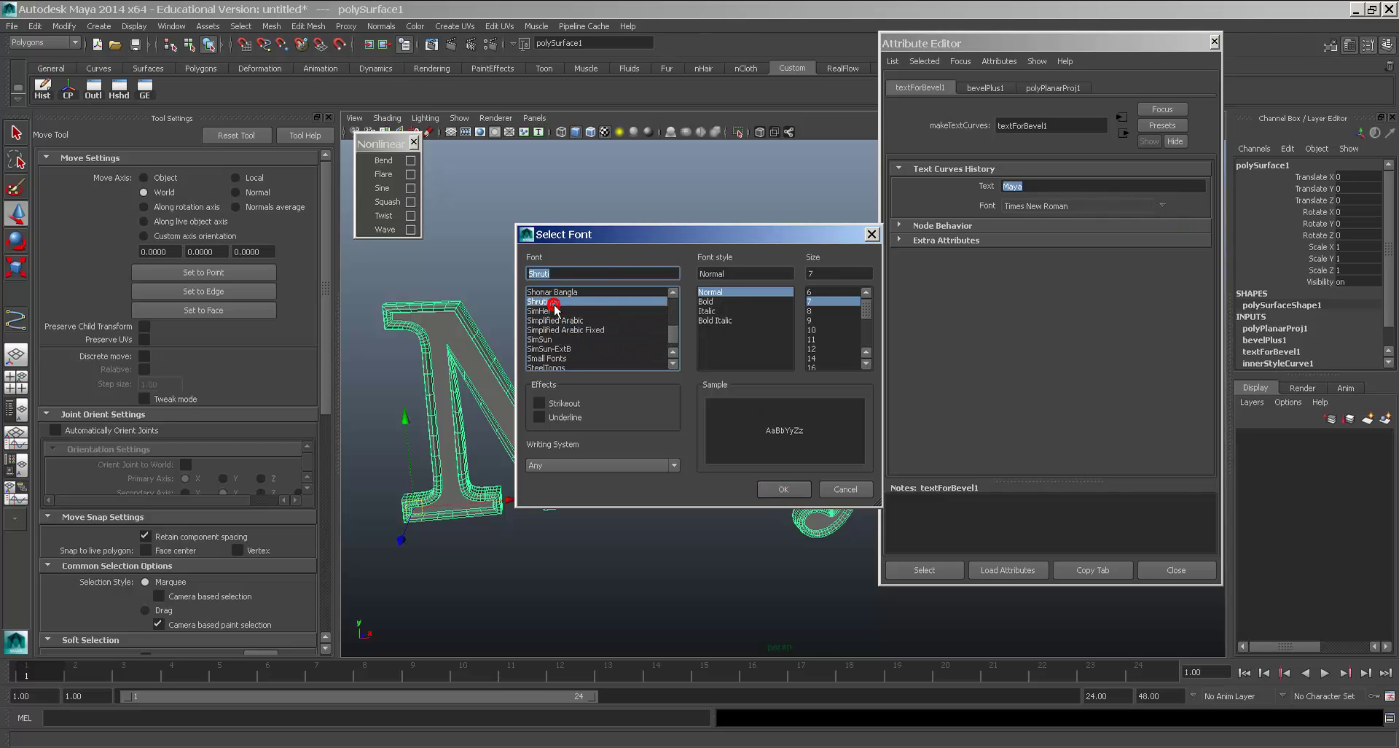
left_click(782, 489)
left_click(674, 408)
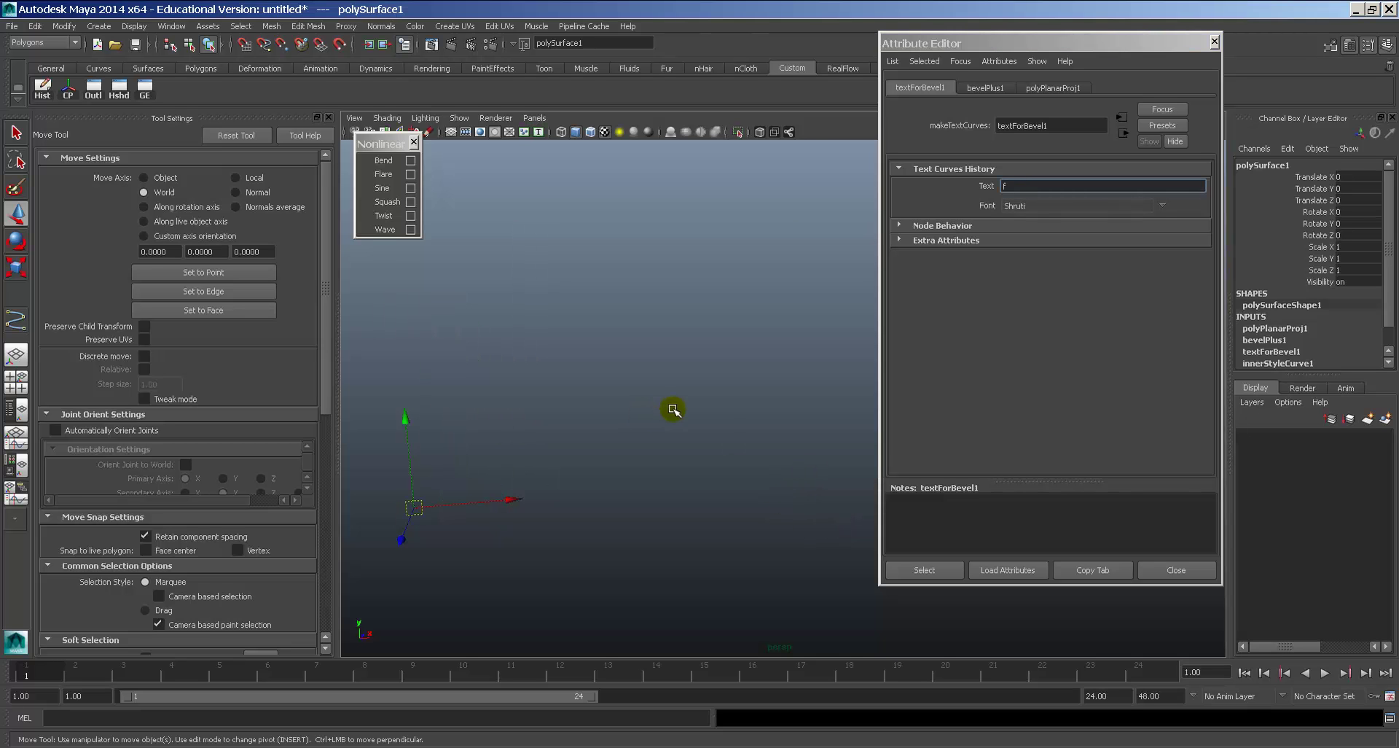
Try "Maya" and "maya" as the beveled text, and set it back to "f".
left_click(1051, 183)
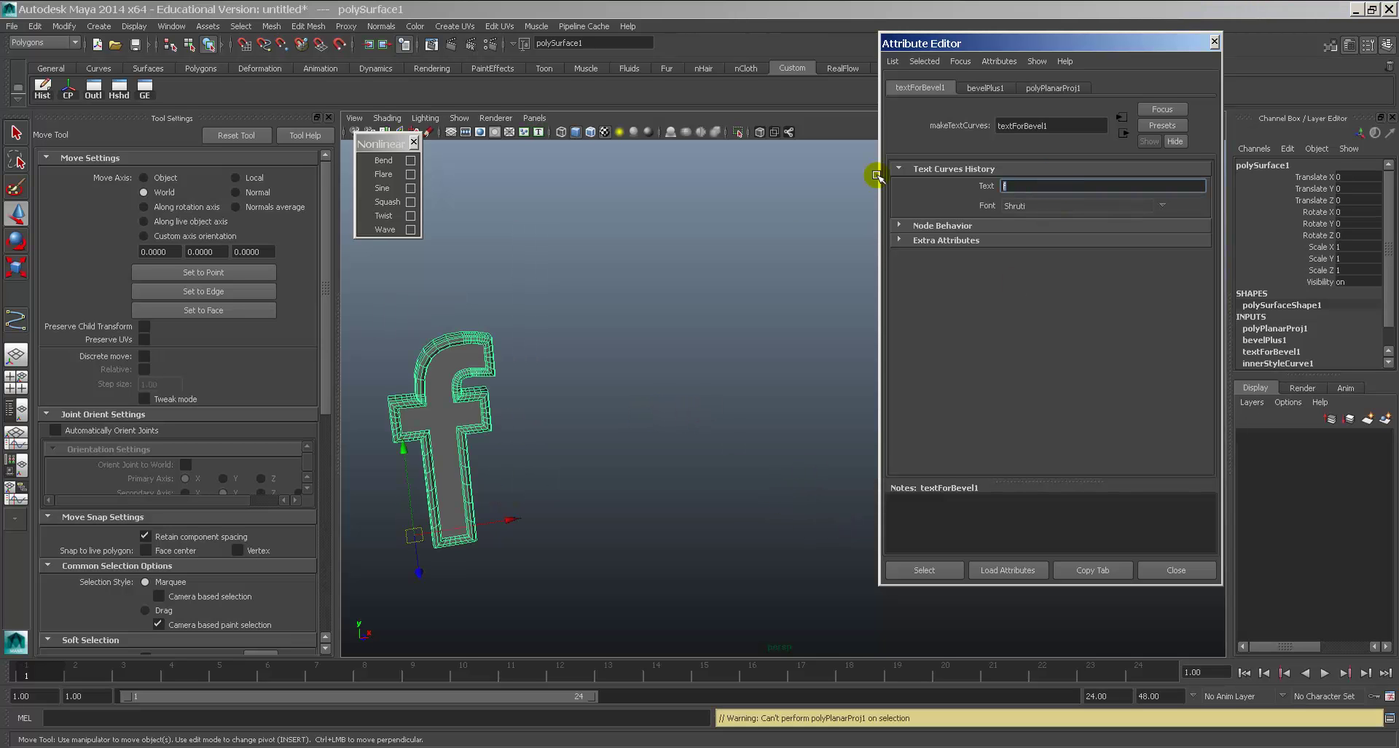
type("Maya")
middle_click_drag(475, 362, 486, 444, "alt")
left_click(1066, 185)
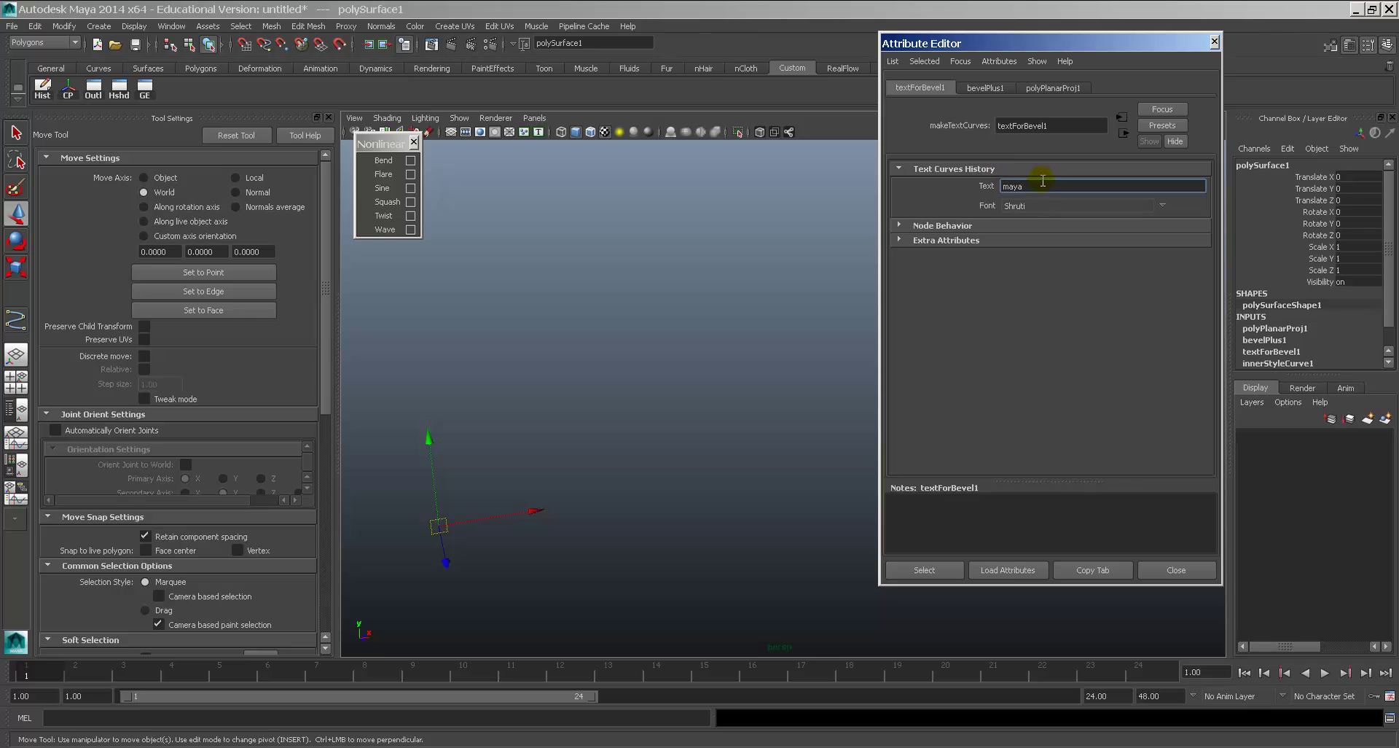
type("f")
key("Return")
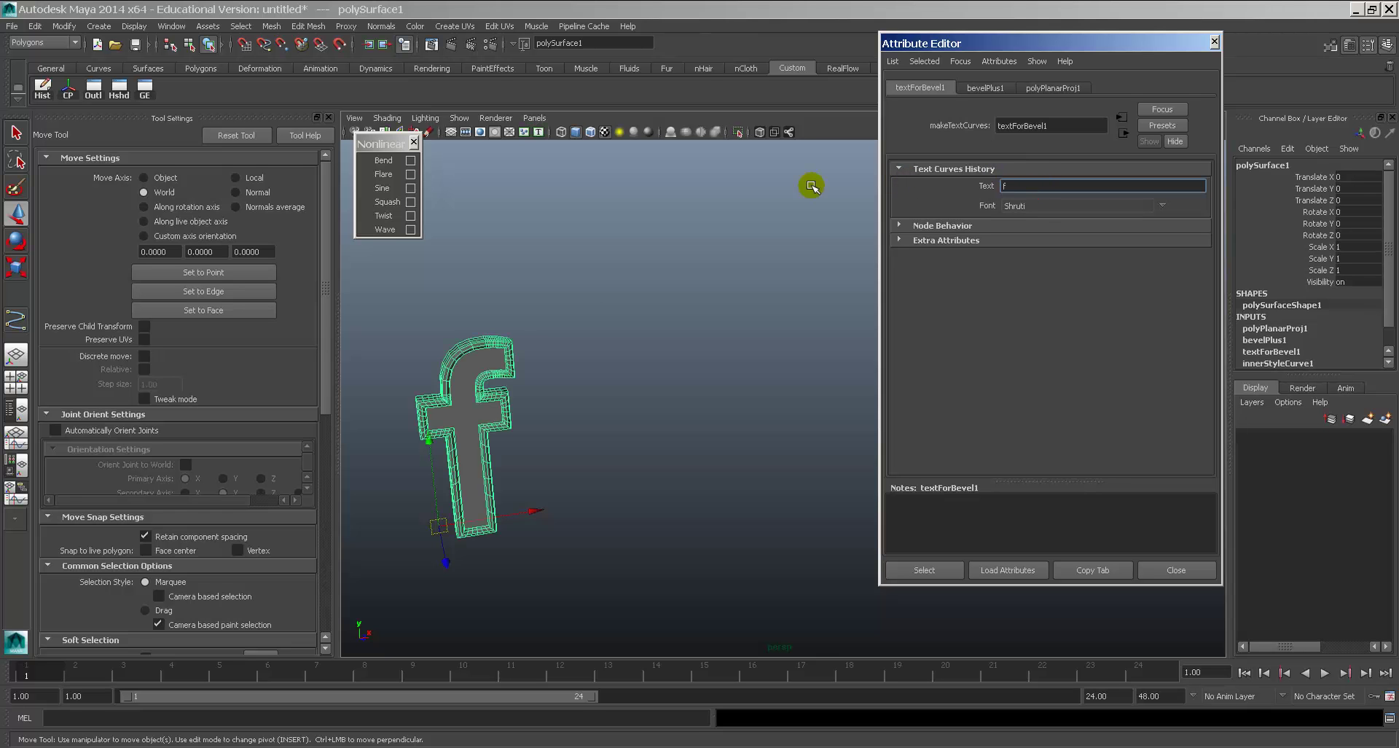
Inspect the beveled letter f from the side, delete it, and close the Attribute Editor and the Nonlinear deformer palette.
left_click(579, 340)
left_click_drag(605, 336, 740, 368, "alt")
left_click(640, 398)
left_click_drag(640, 397, 700, 386, "alt")
left_click(738, 440)
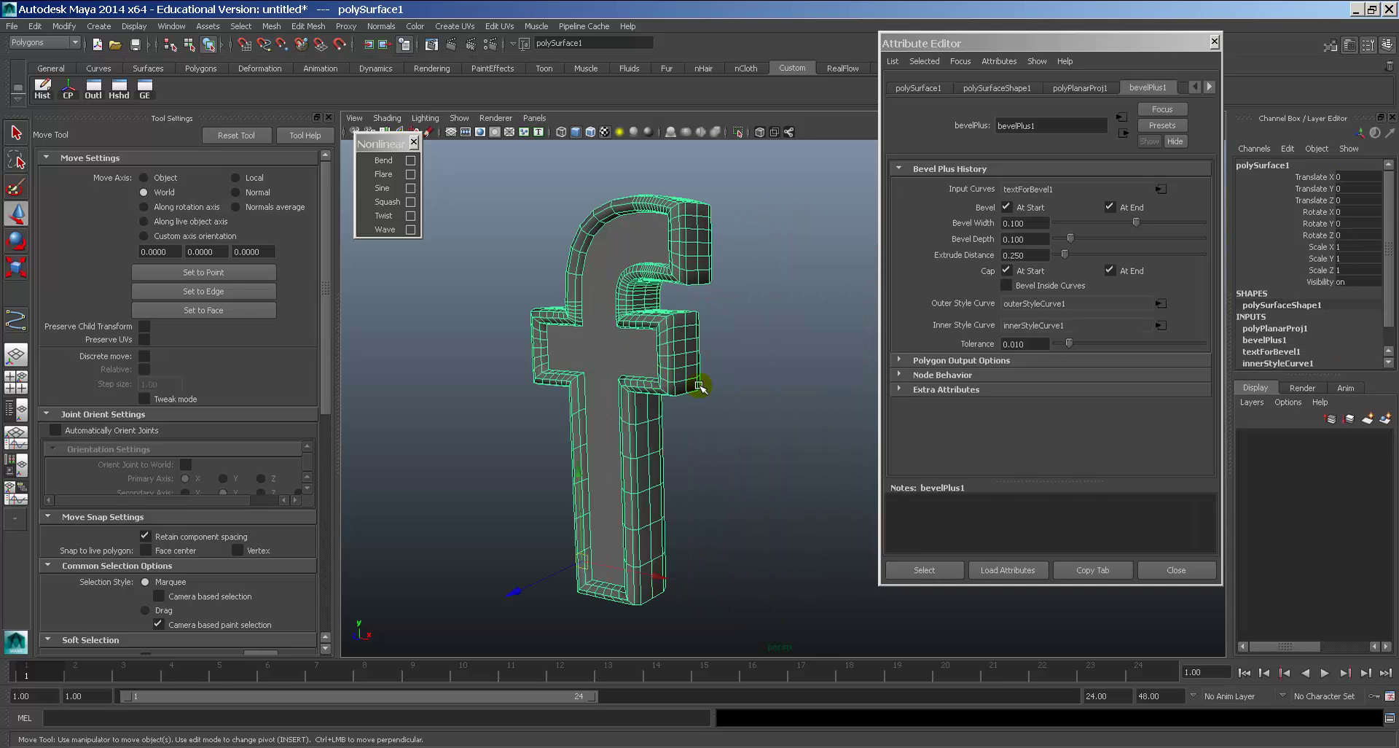
key("Delete")
left_click(1155, 570)
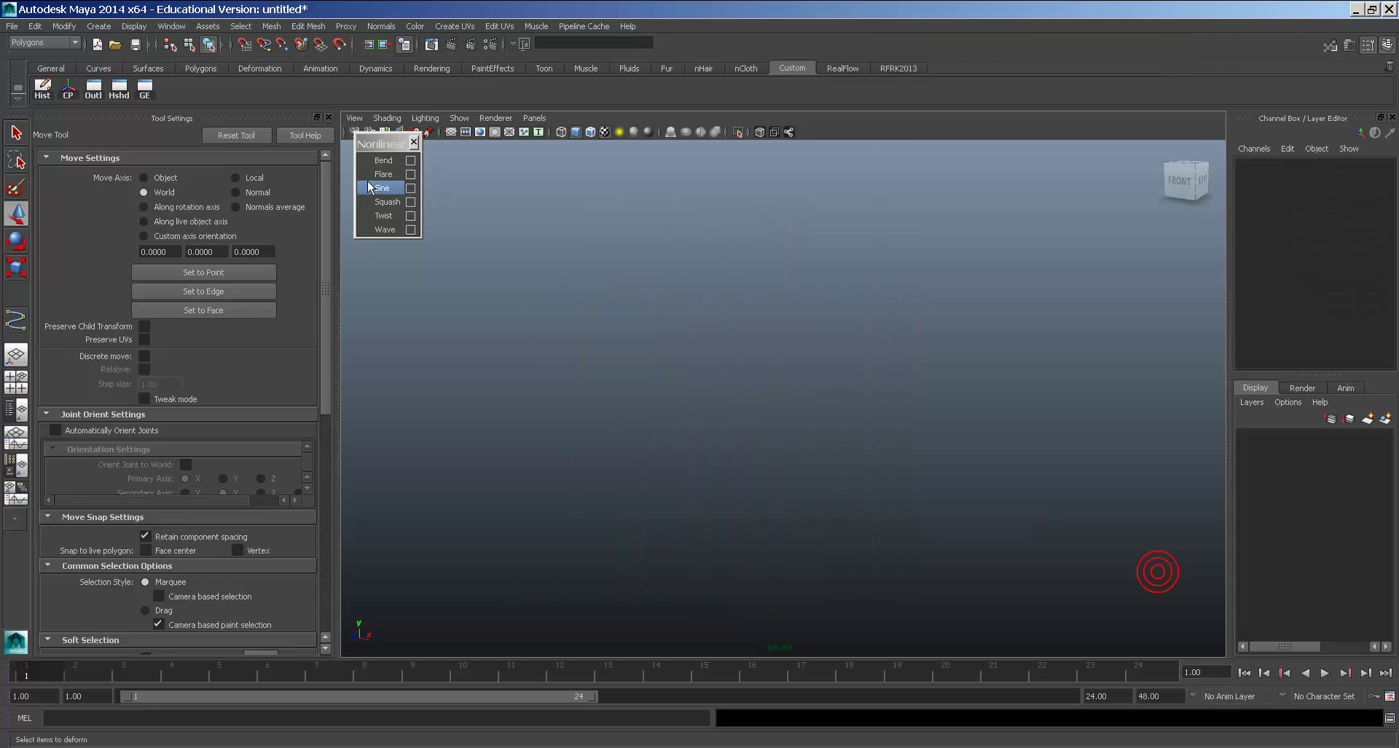
left_click(414, 143)
key("alt+Tab")
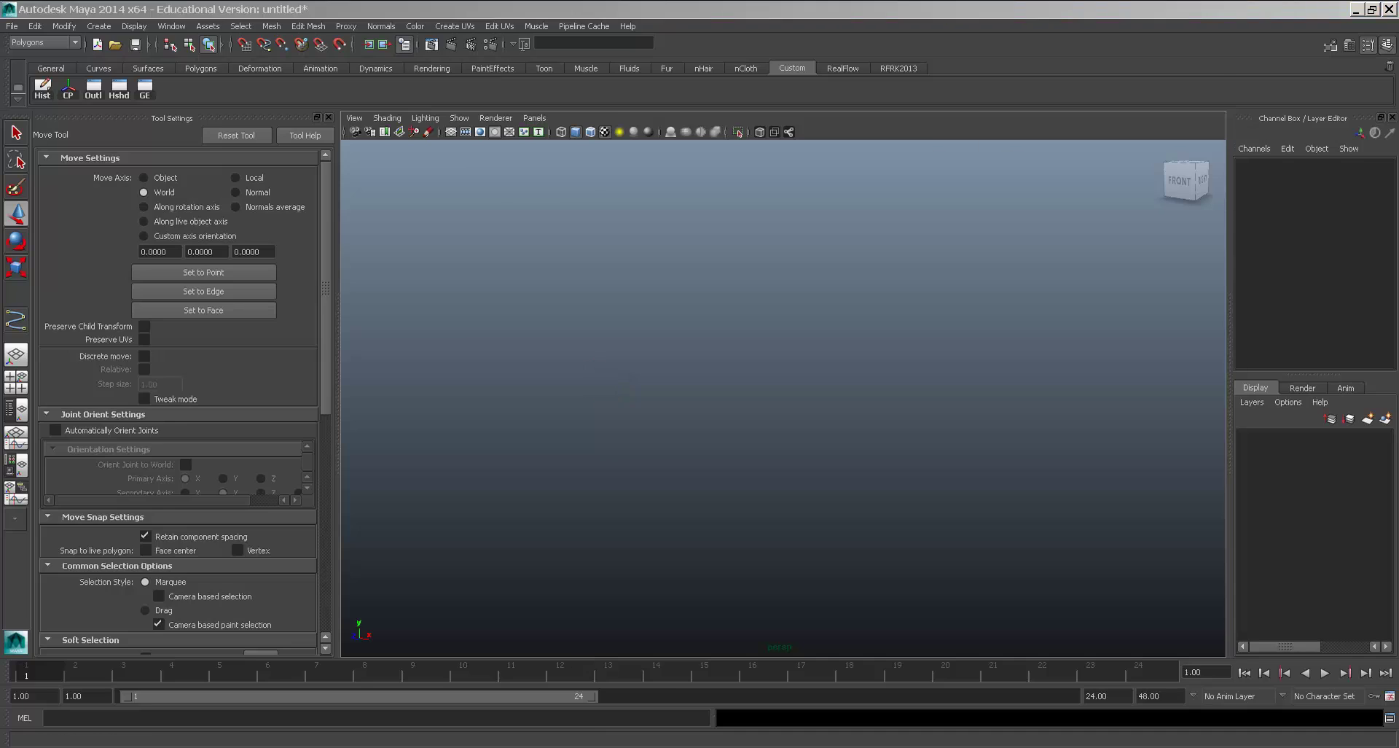
scroll(779, 352, "up", 3)
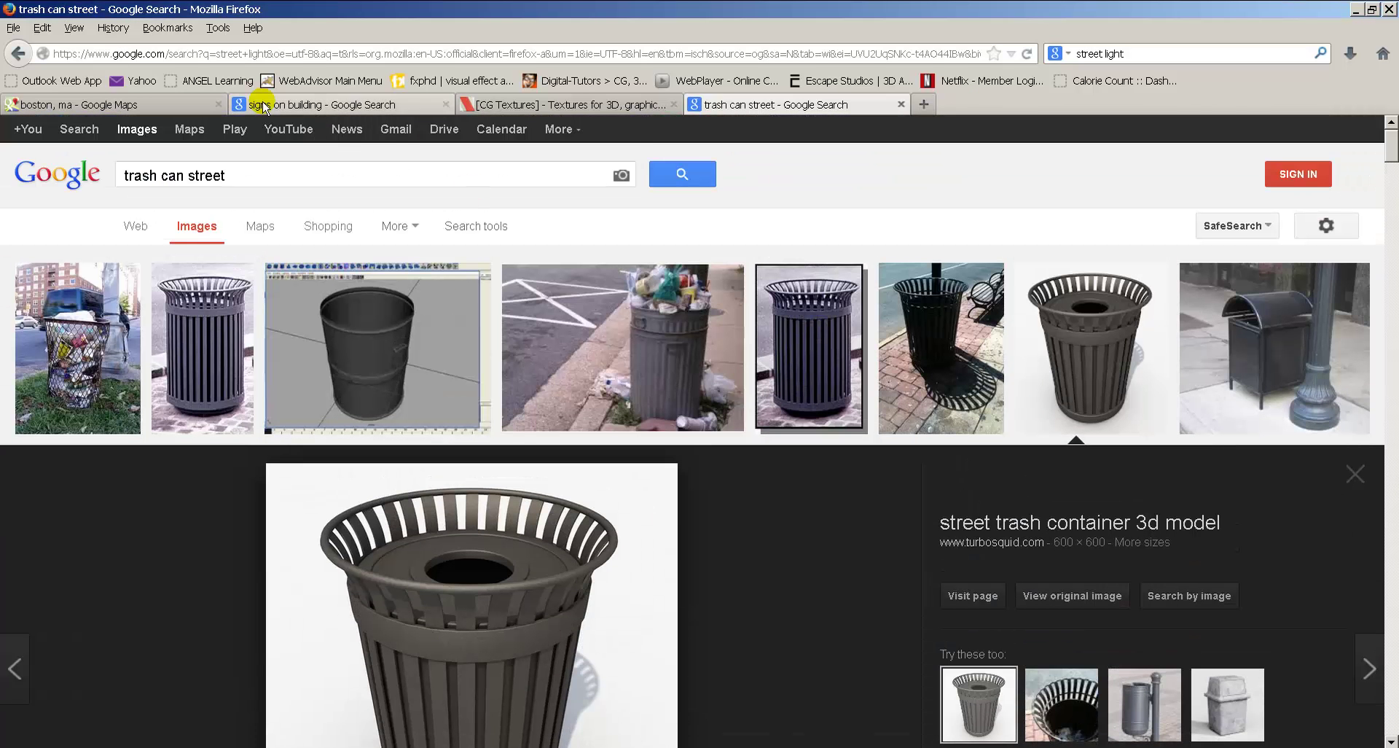
left_click(656, 747)
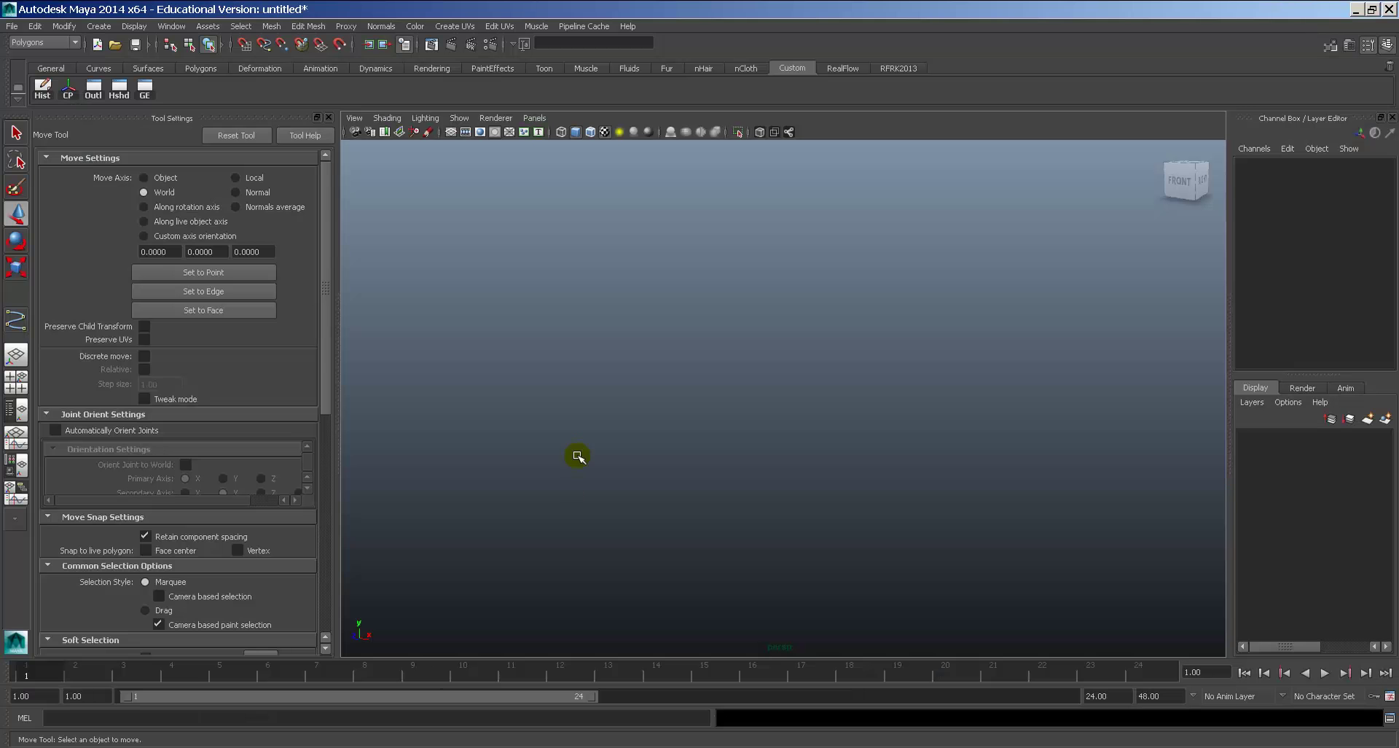
Create a polygon cube in the empty scene and show it at an angle in close view.
left_click(98, 26)
mouse_move(183, 62)
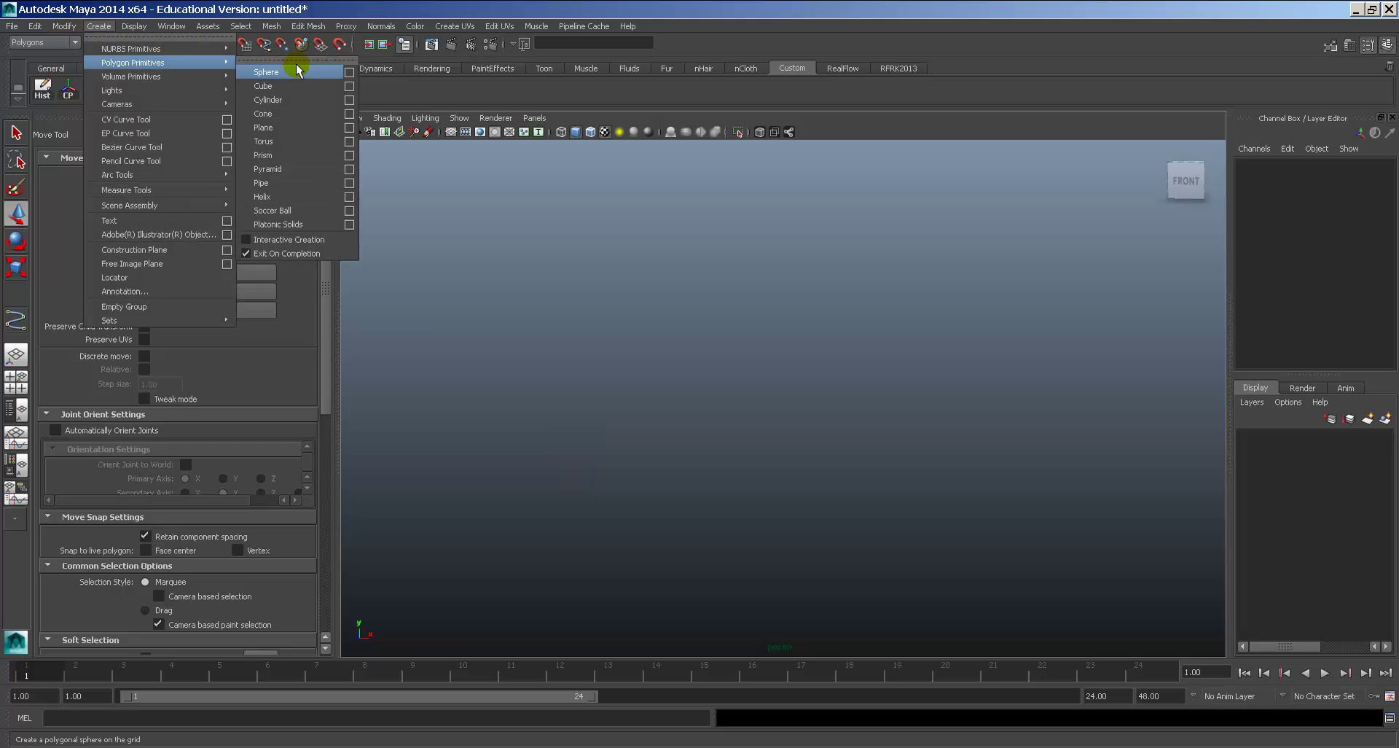
left_click(296, 87)
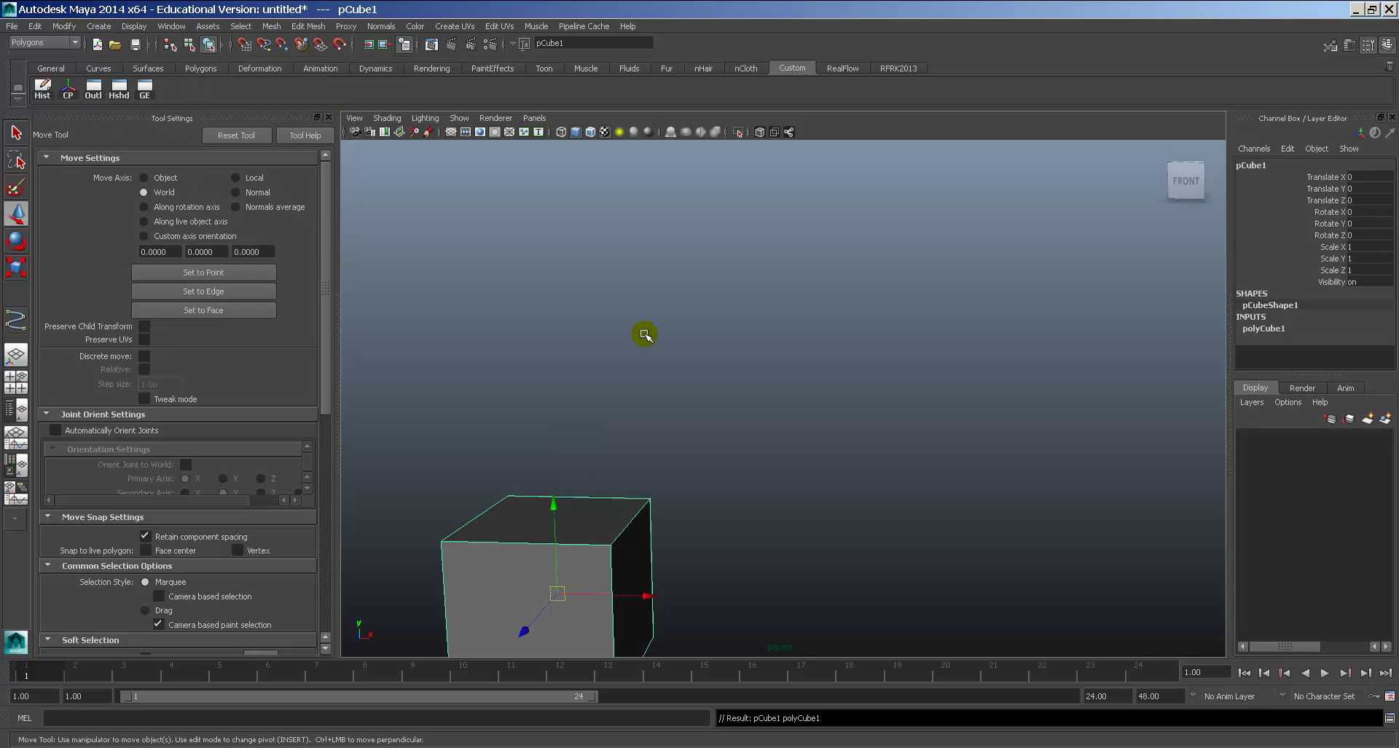
right_click_drag(646, 335, 649, 368, "alt")
left_click_drag(649, 368, 857, 411, "alt")
key("r")
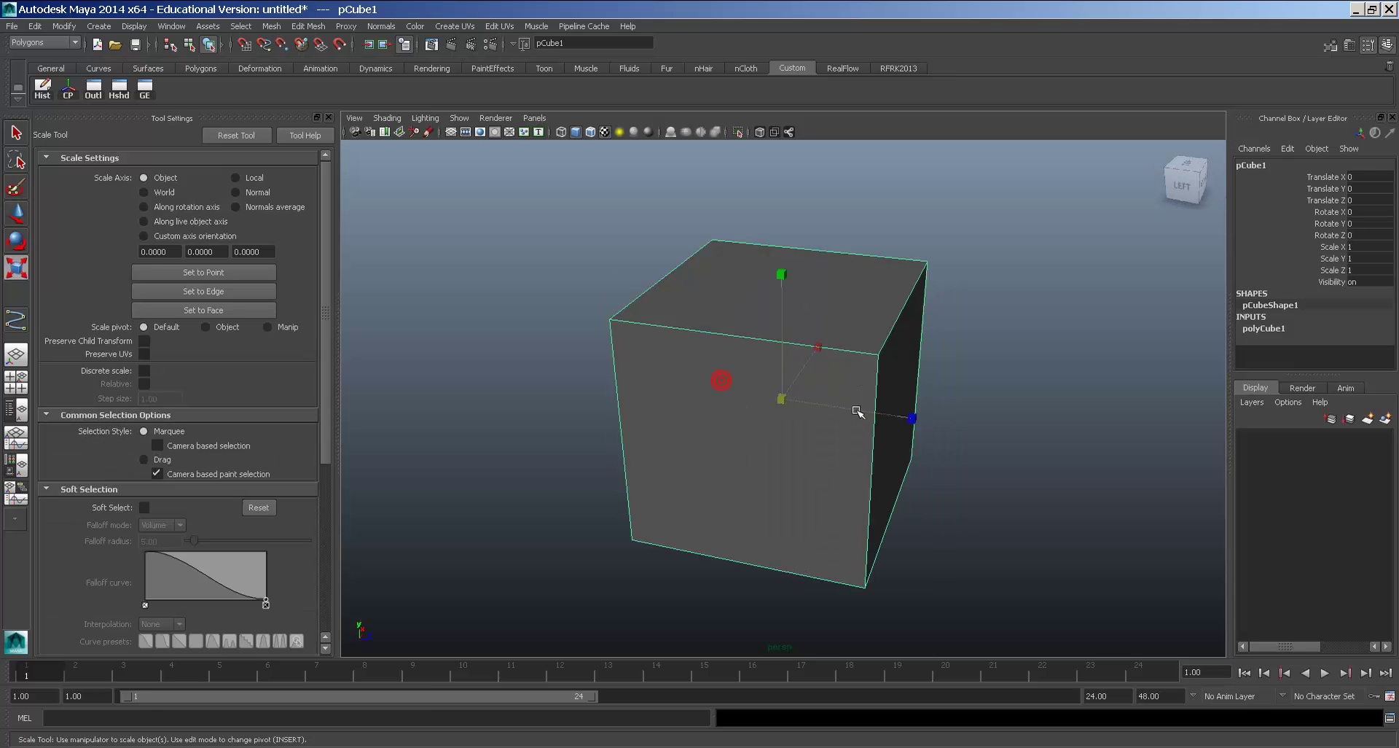
Open the Create Shatter effect options for the cube, look at Crack Shatter, and choose Solid Shatter.
key("space")
left_click(781, 399)
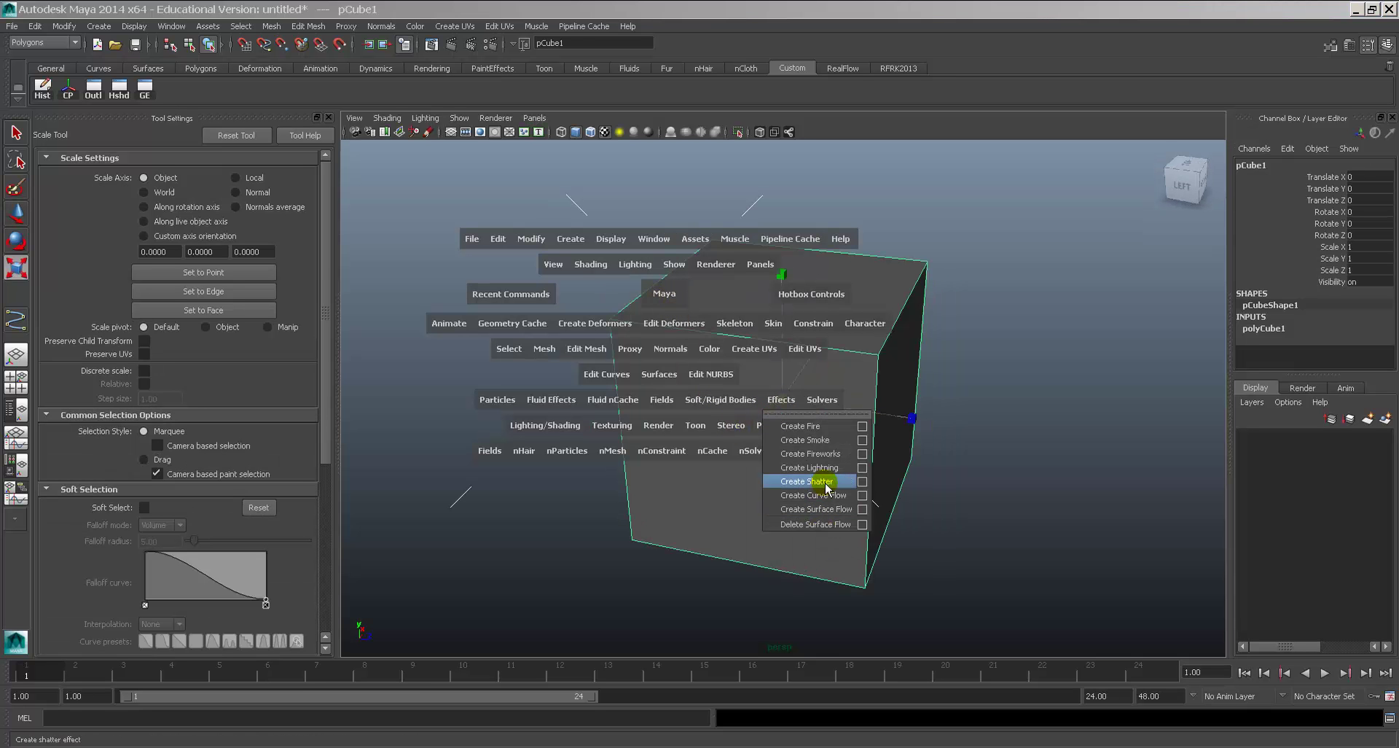
left_click(862, 486)
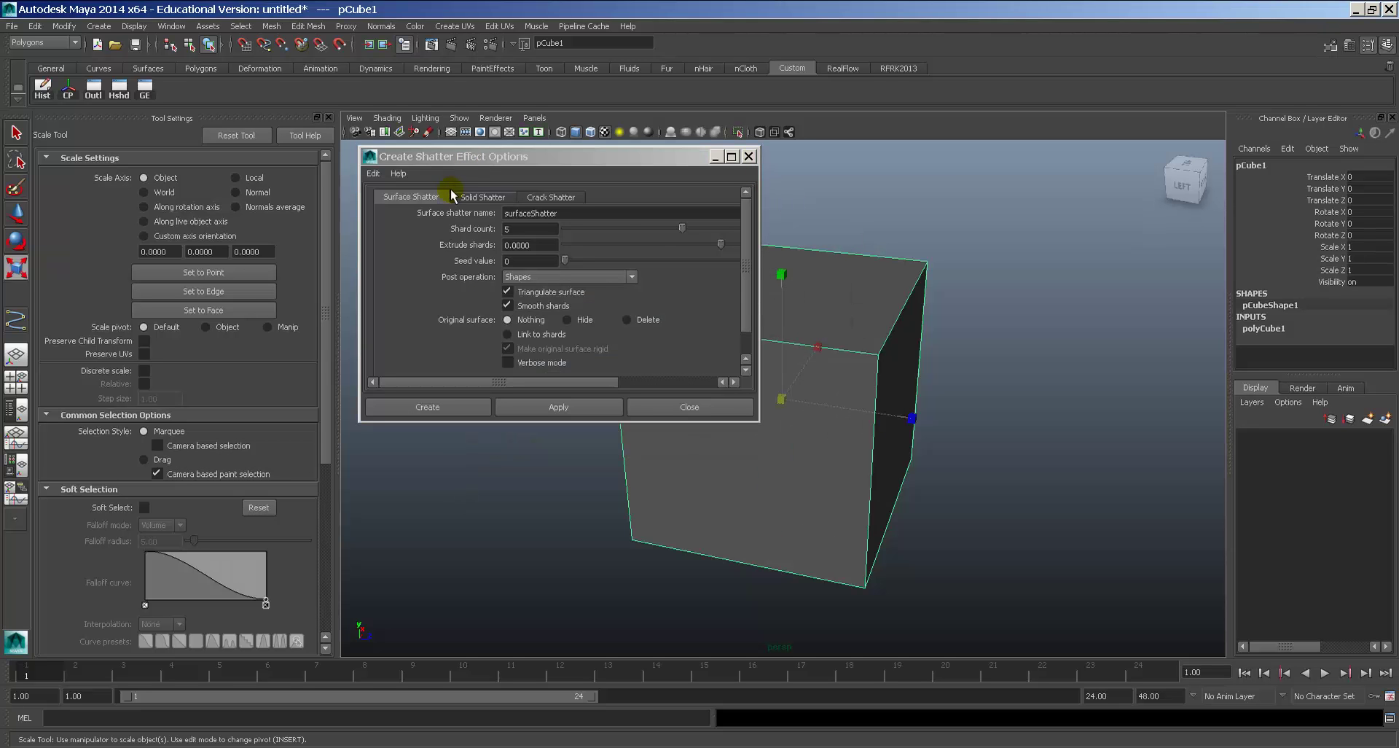
left_click(482, 197)
left_click(542, 198)
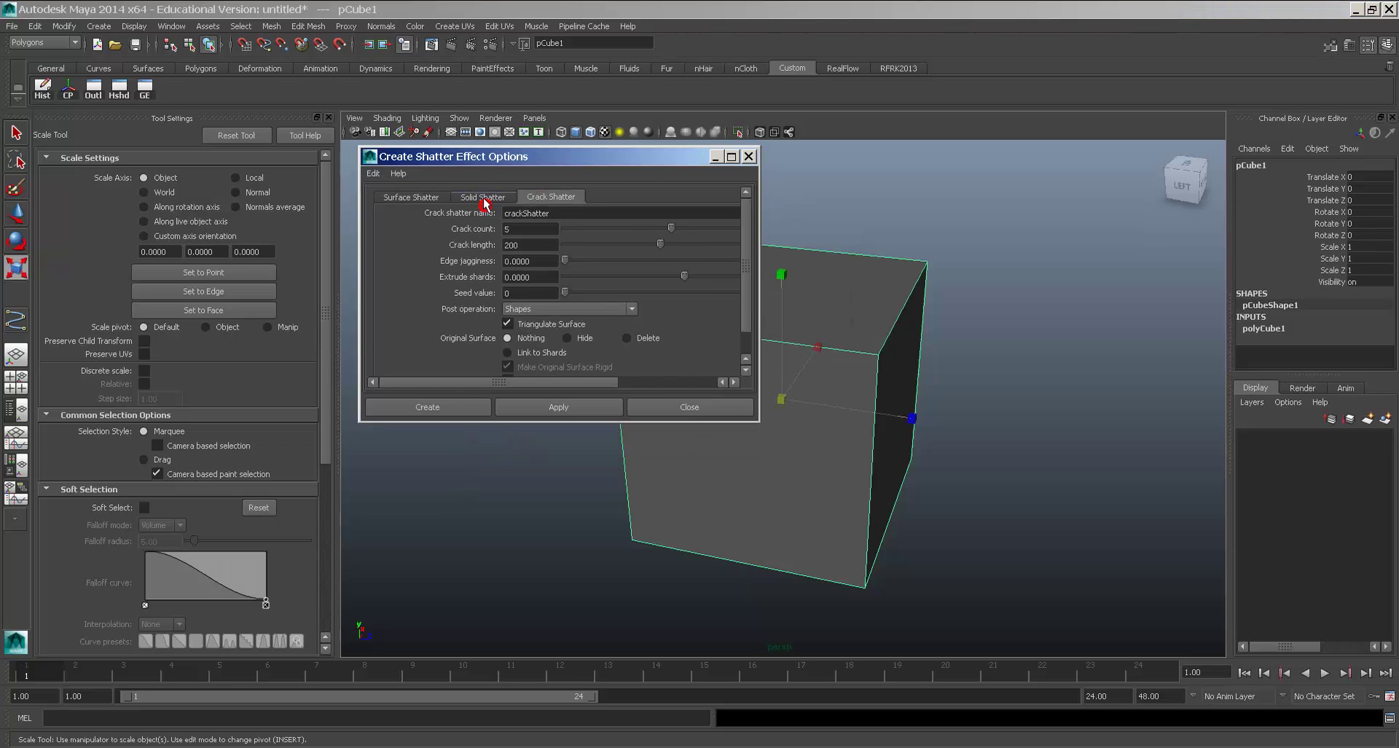
left_click(482, 198)
Try to apply the Solid Shatter effect with 5 shards to the cube, and check the script output for the cause.
left_click(432, 408)
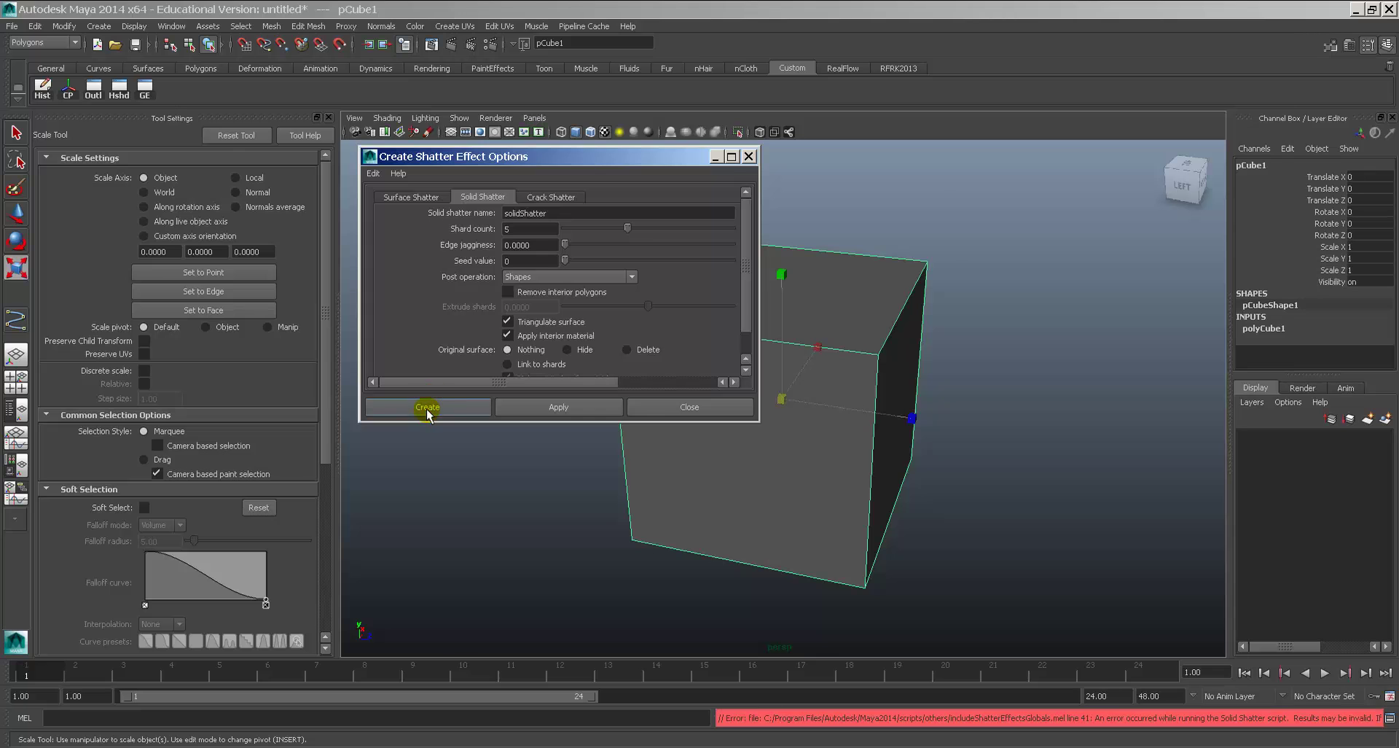
left_click(807, 502)
left_click(563, 406)
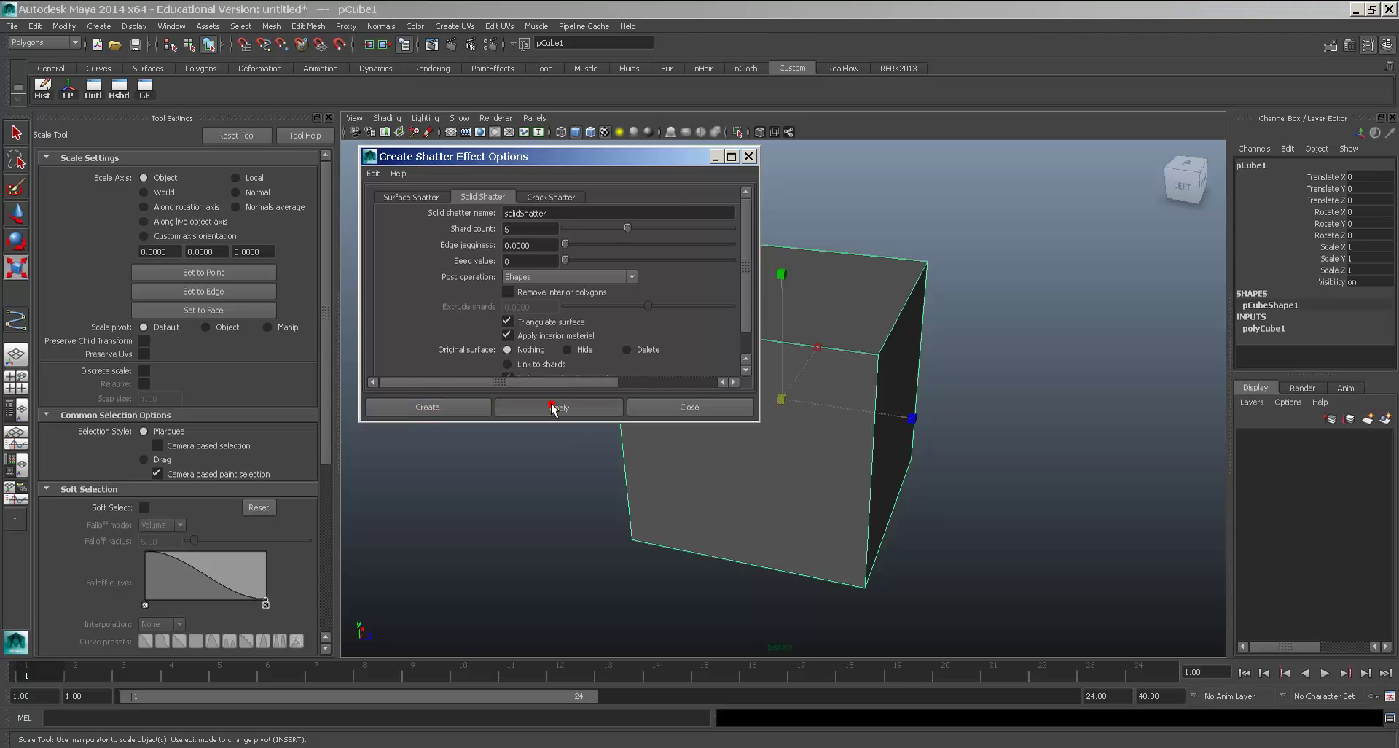
left_click(1389, 720)
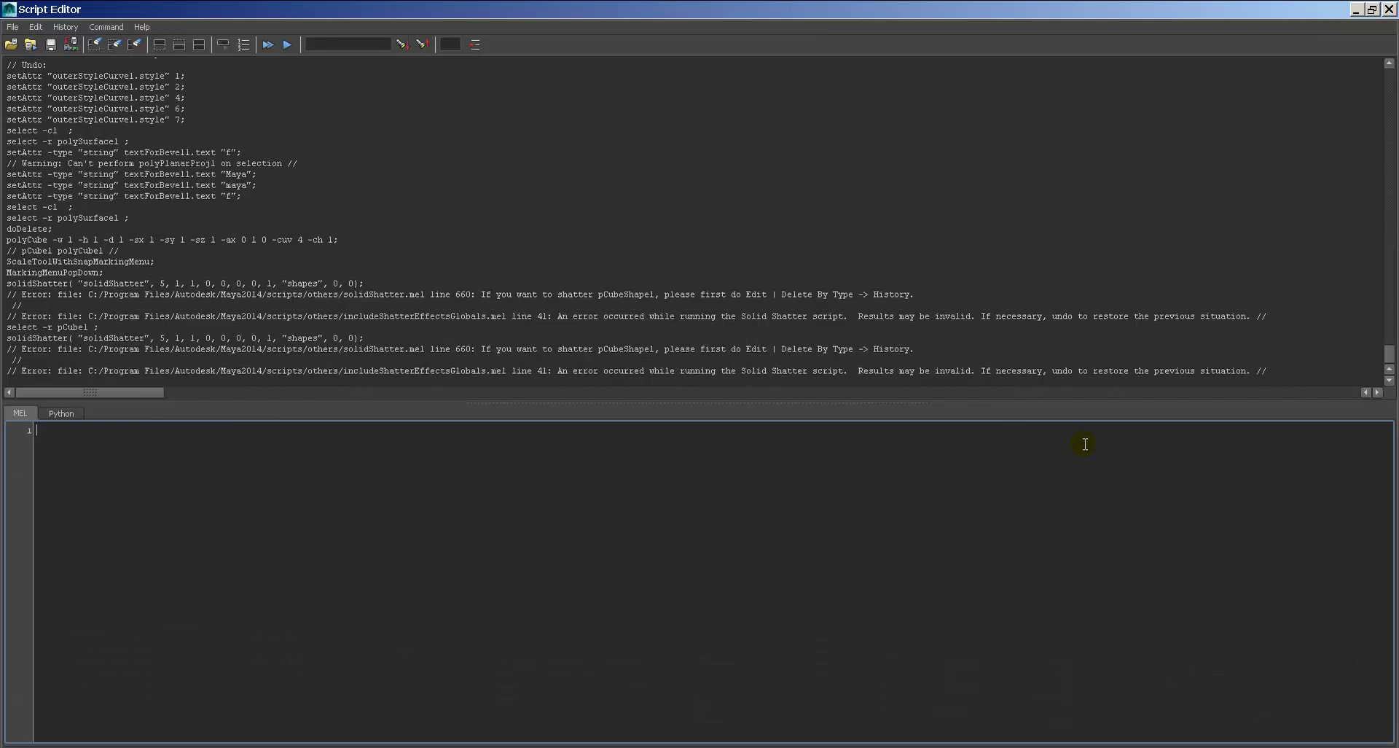
double_click(9, 9)
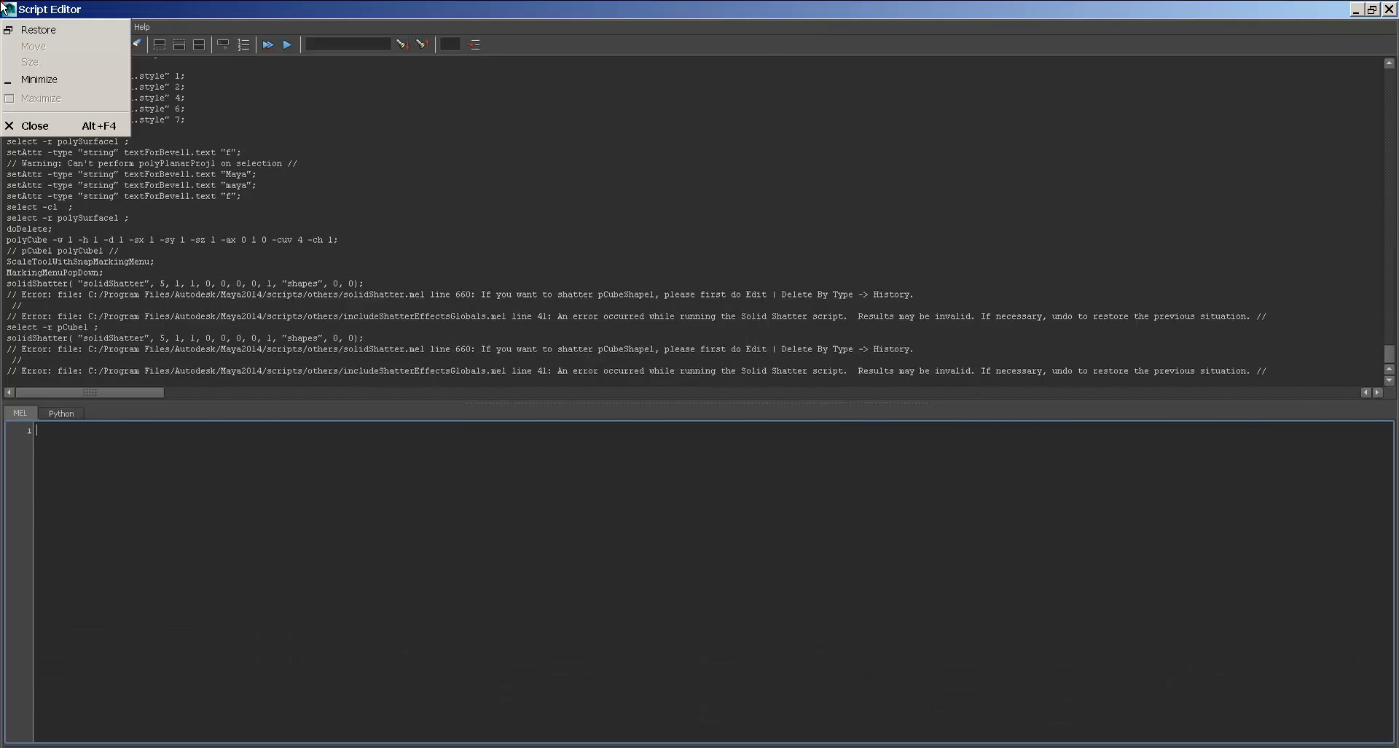
Delete the cube's construction history and apply the Solid Shatter effect with a shard count of 5.
left_click(42, 89)
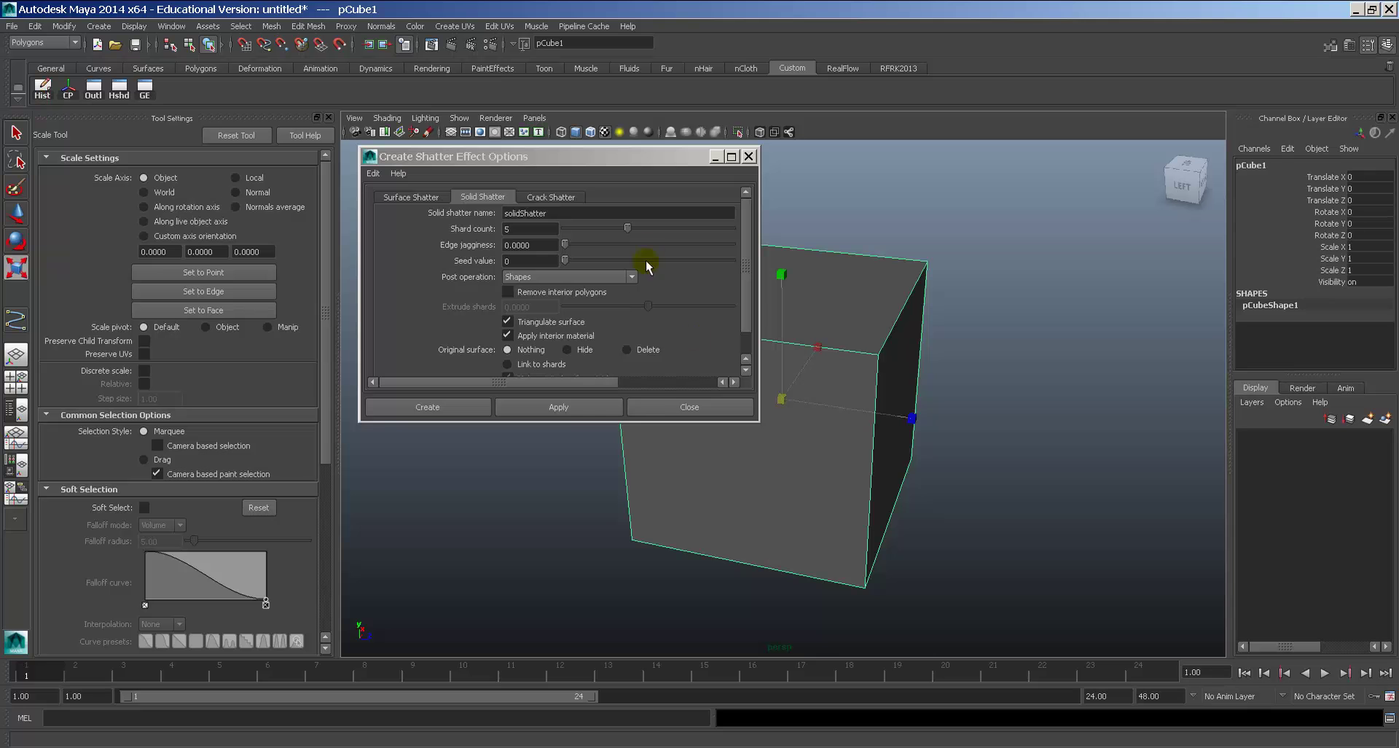
left_click(551, 408)
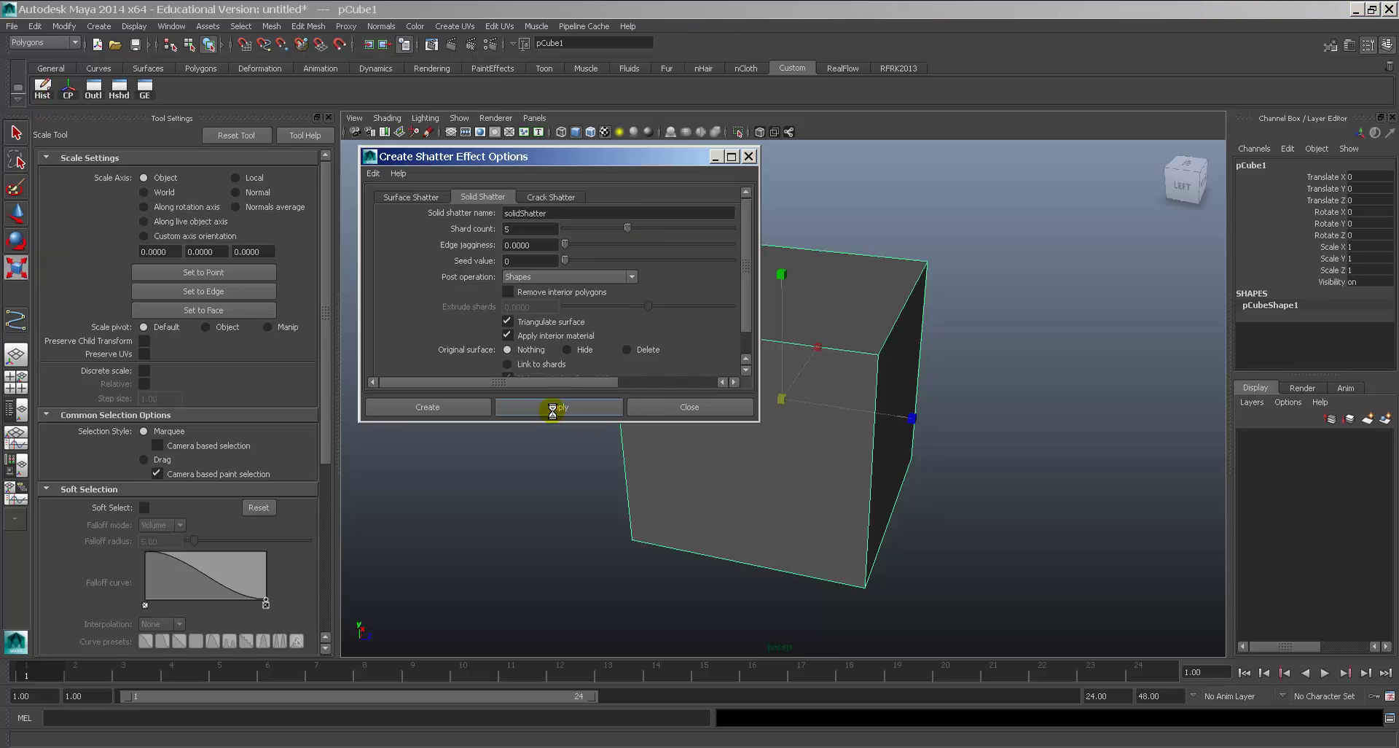
left_click(777, 378)
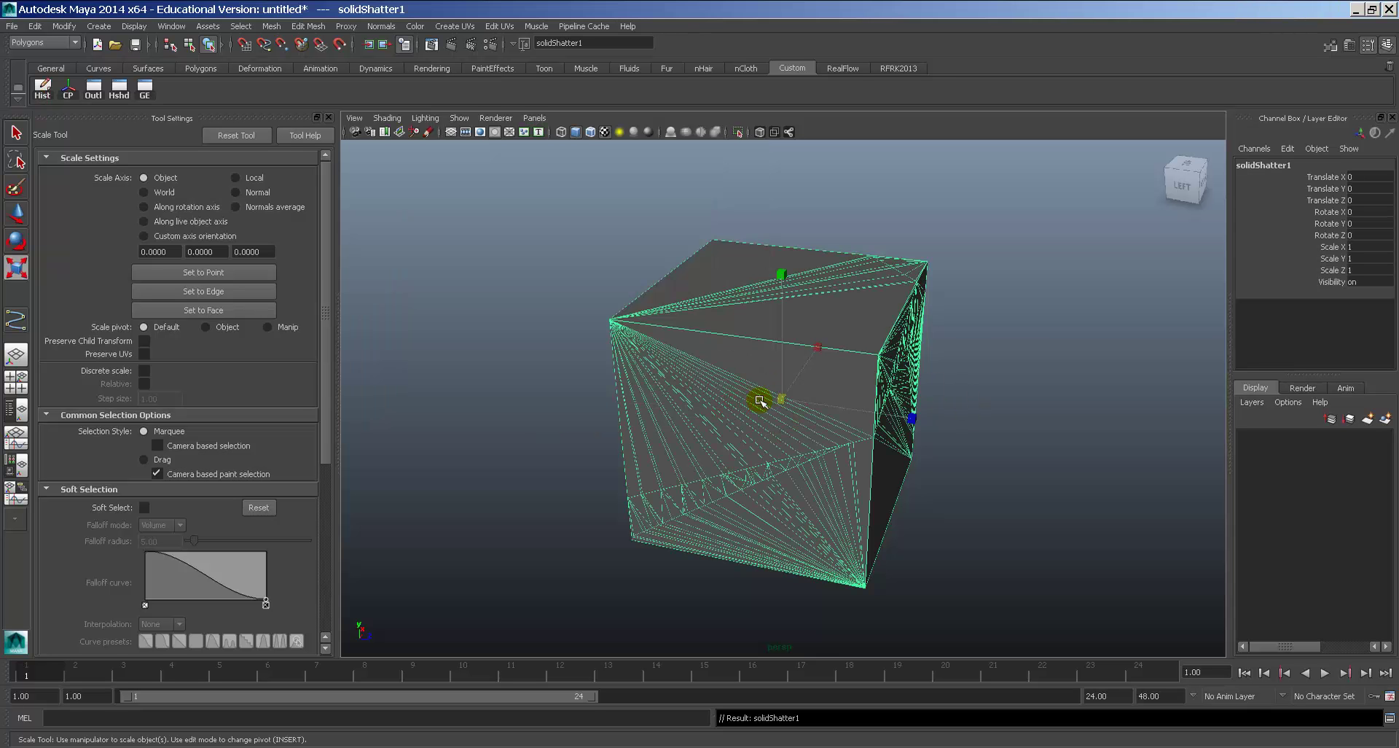
Move the shattered group about 1.4 units along Z, away from the original cube.
key("w")
left_click_drag(844, 412, 1221, 413)
middle_click_drag(997, 376, 761, 384, "alt")
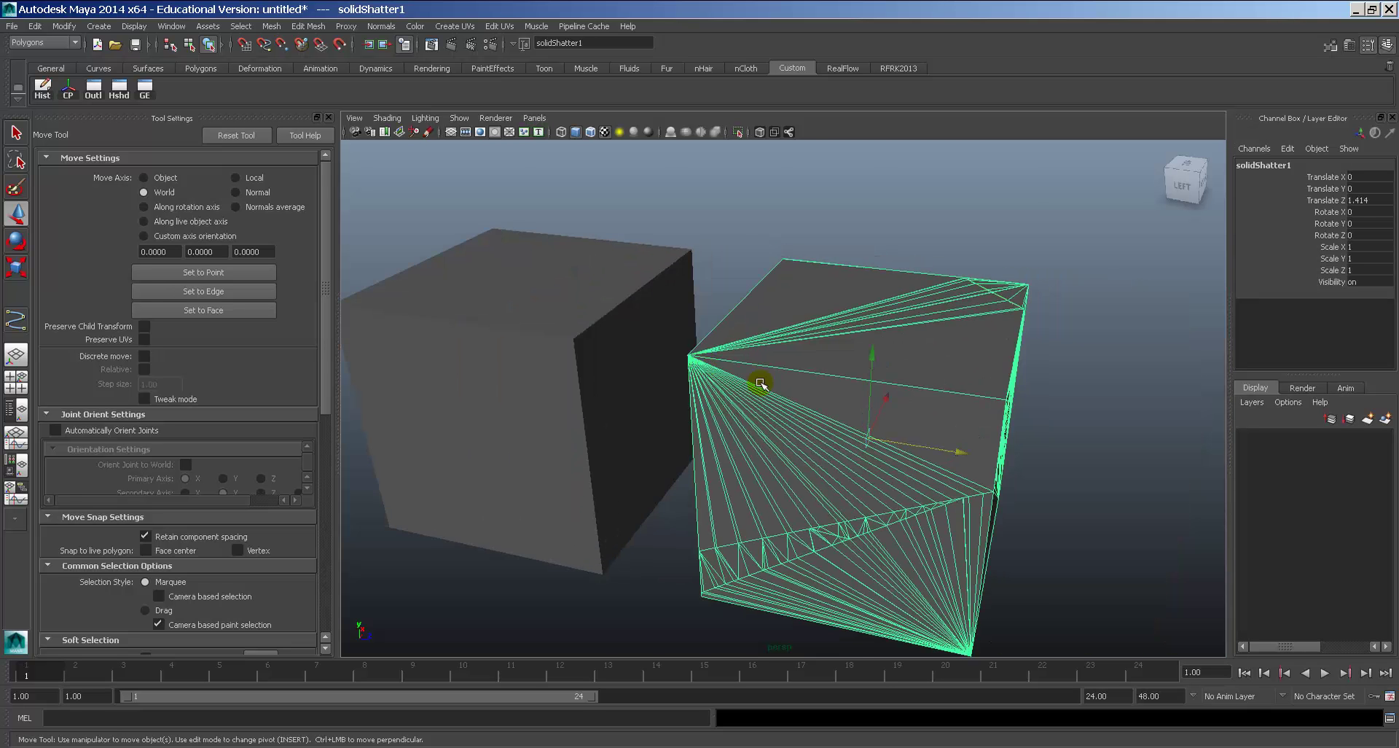
left_click_drag(874, 383, 798, 385, "alt")
Pull the individual shards apart to show the cut pieces, moving shard3 about 1.6 units along X.
left_click(908, 395)
left_click_drag(923, 434, 853, 435, "alt")
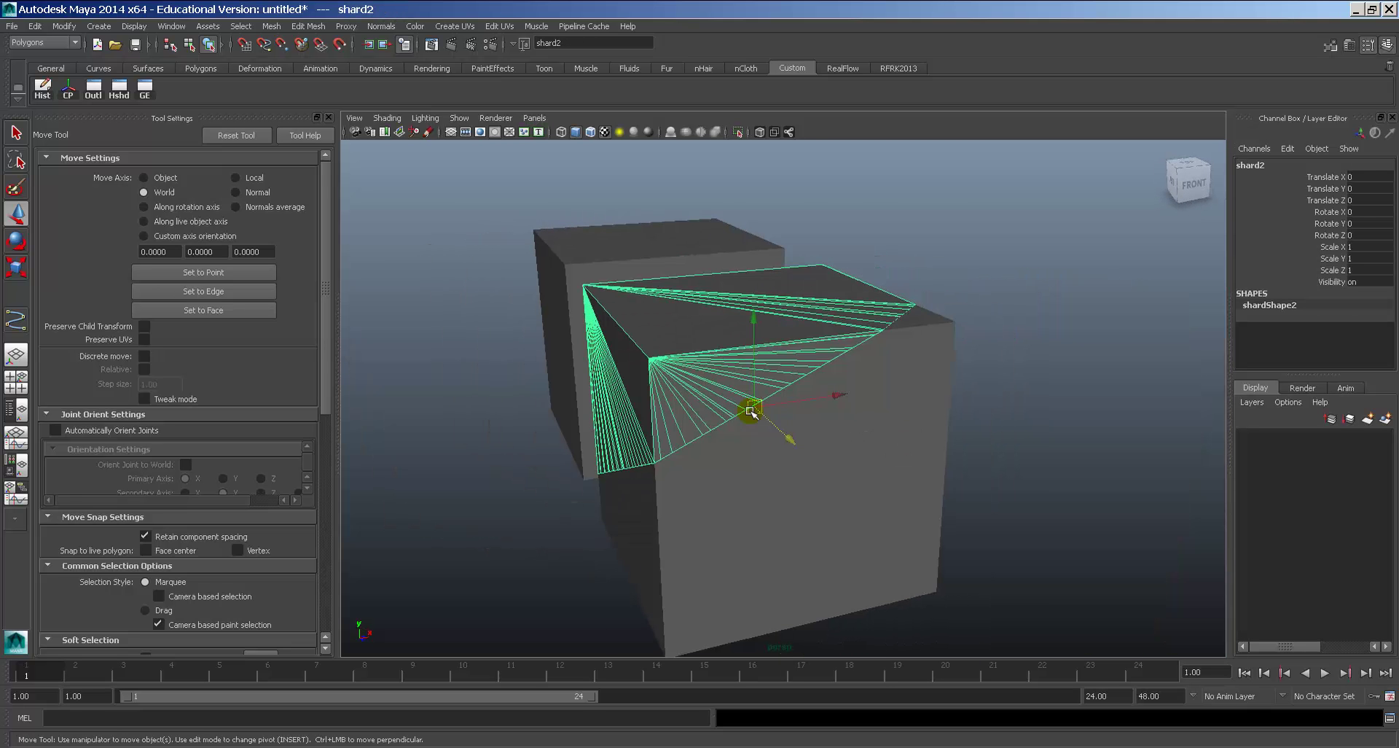
left_click_drag(751, 411, 725, 362)
left_click(831, 406)
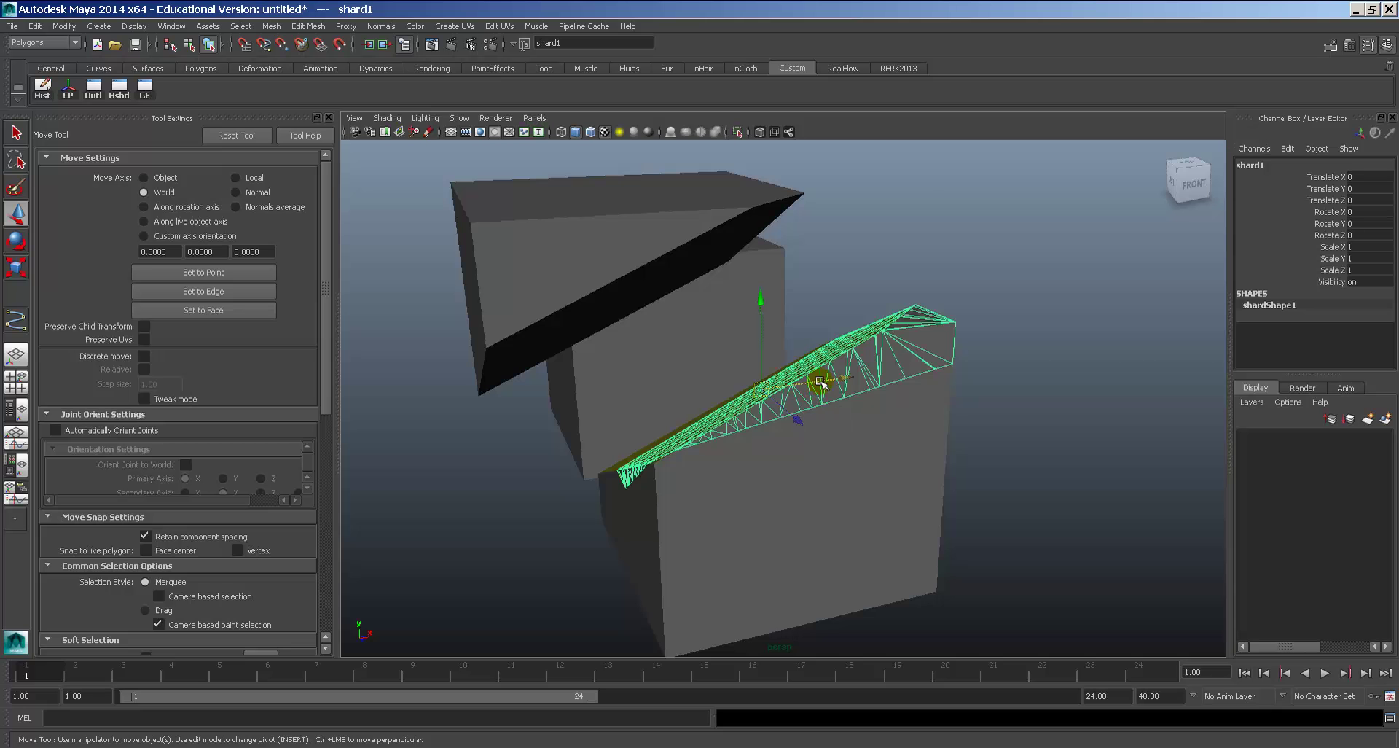
left_click_drag(821, 381, 1127, 309)
left_click(821, 376)
left_click_drag(831, 423, 931, 446, "alt")
left_click(730, 446)
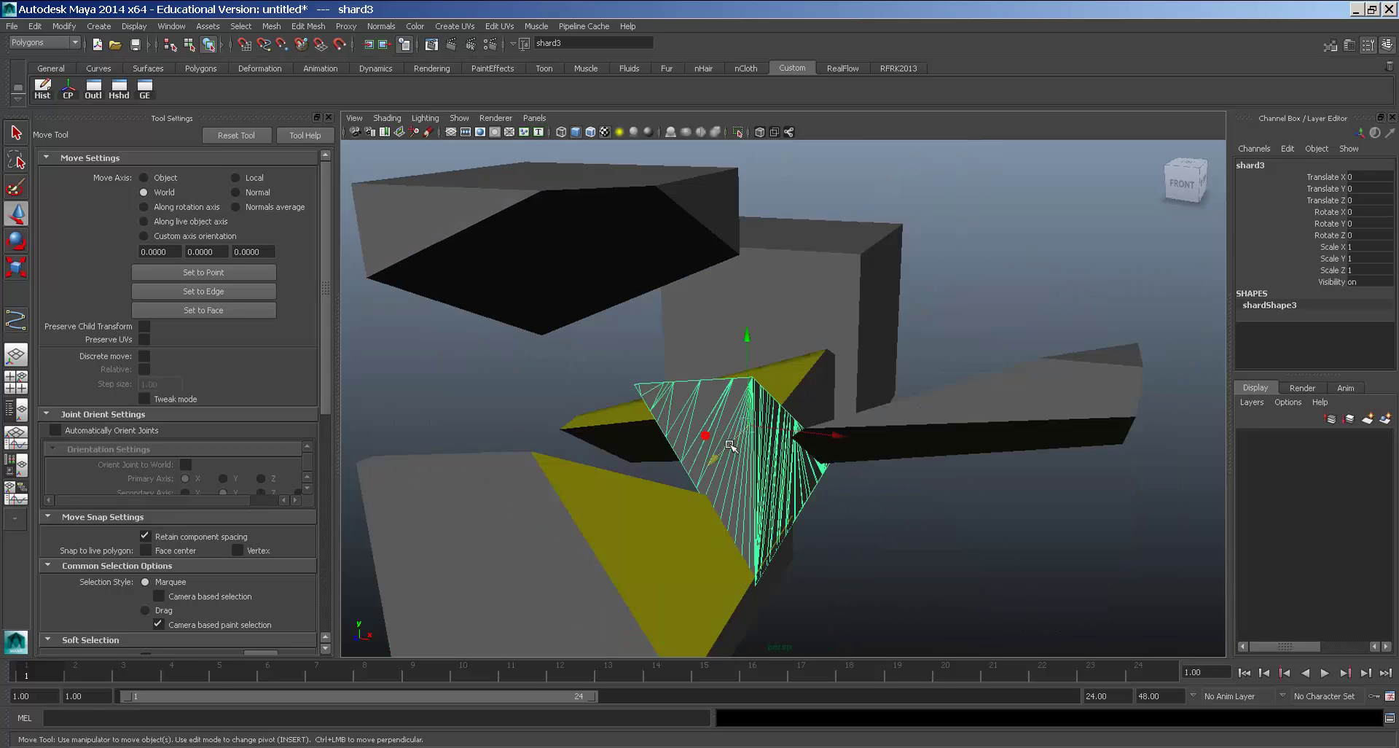
left_click_drag(782, 459, 1348, 466, "alt")
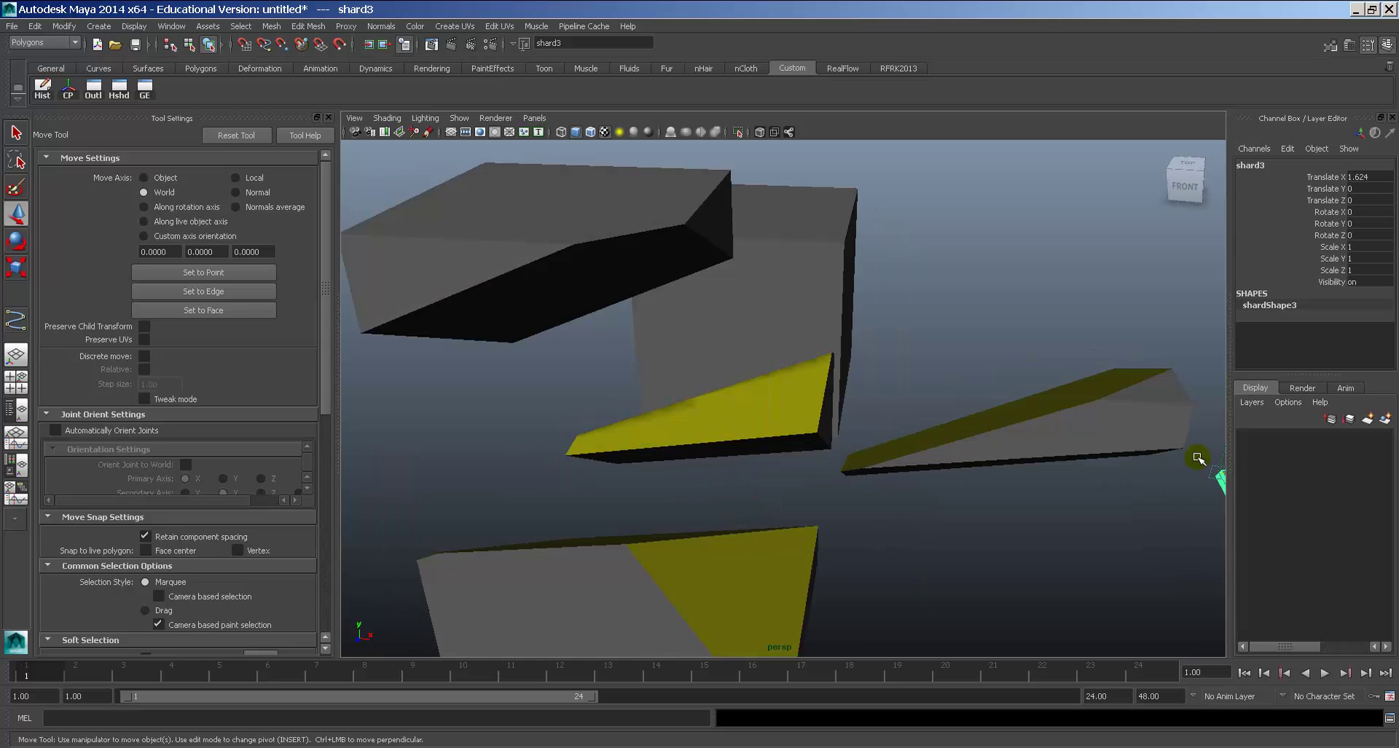
left_click_drag(973, 479, 940, 453, "alt")
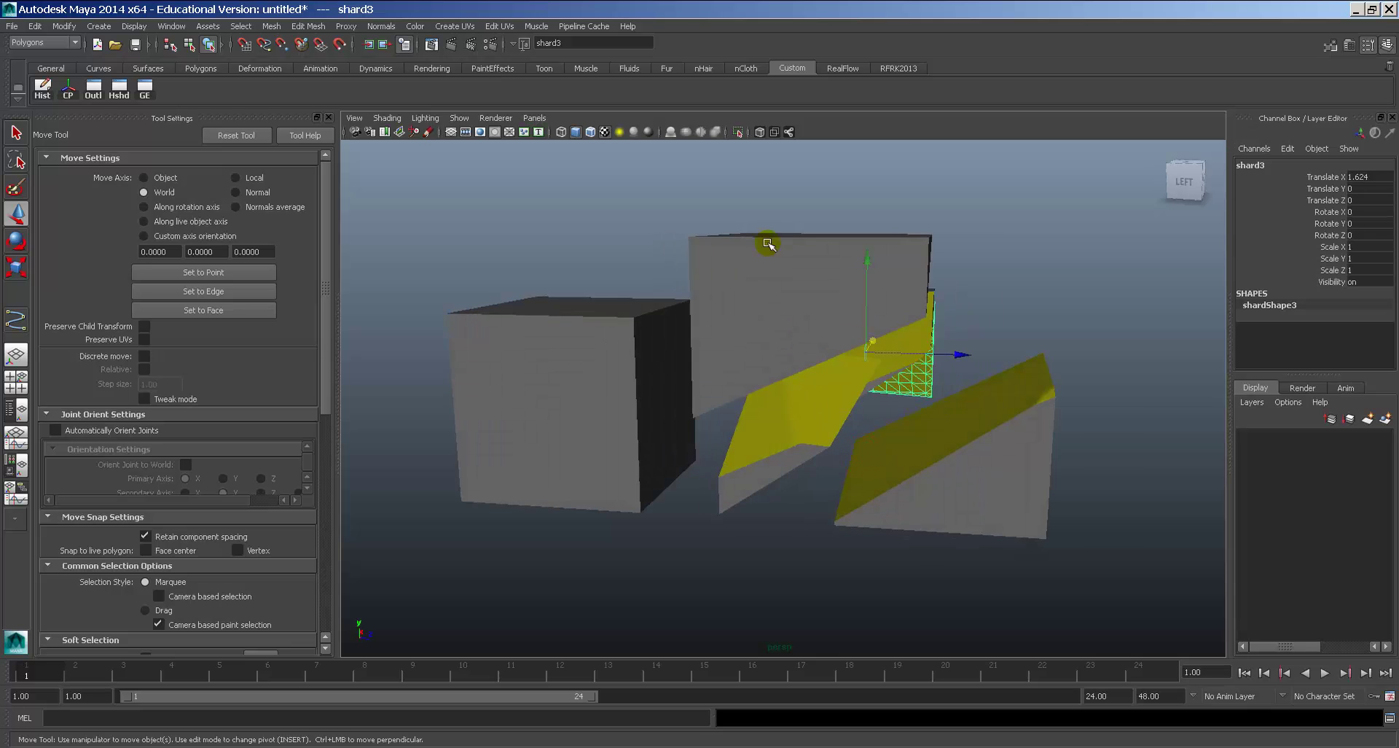
Delete all the shards and reopen the Create Shatter effect options for the original cube.
left_click_drag(778, 252, 1033, 513)
key("Delete")
left_click(656, 331)
key("space")
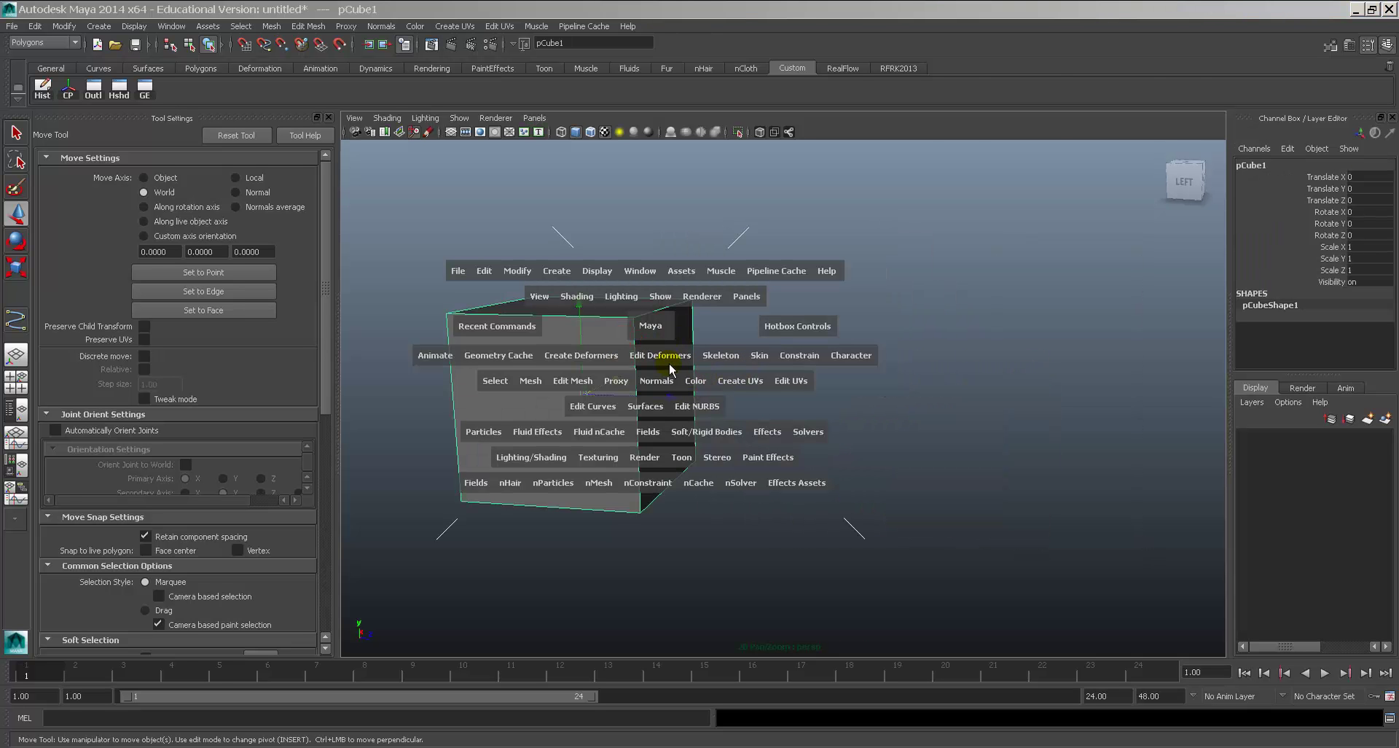
left_click_drag(765, 431, 849, 505)
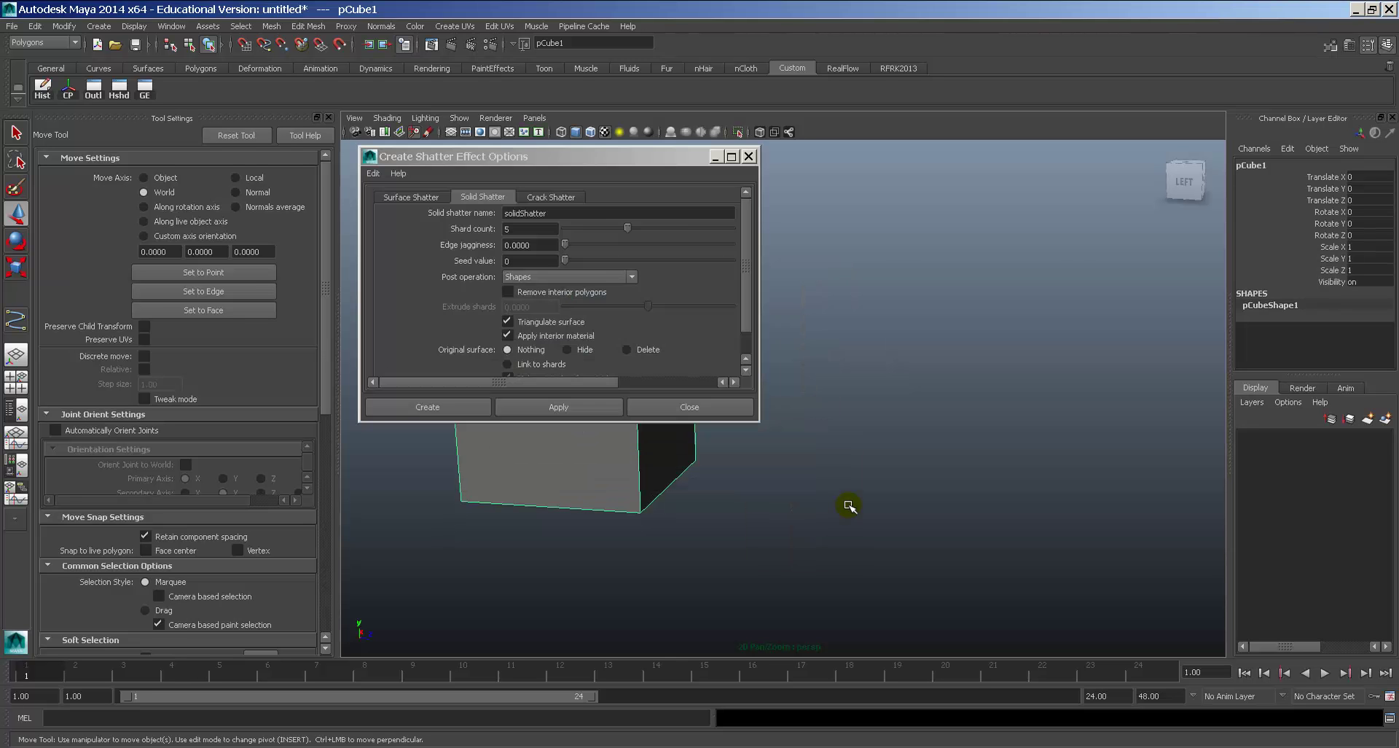
Create a Surface Shatter from the cube and move the shattered group about 1.9 units along Z.
left_click(412, 197)
left_click(406, 199)
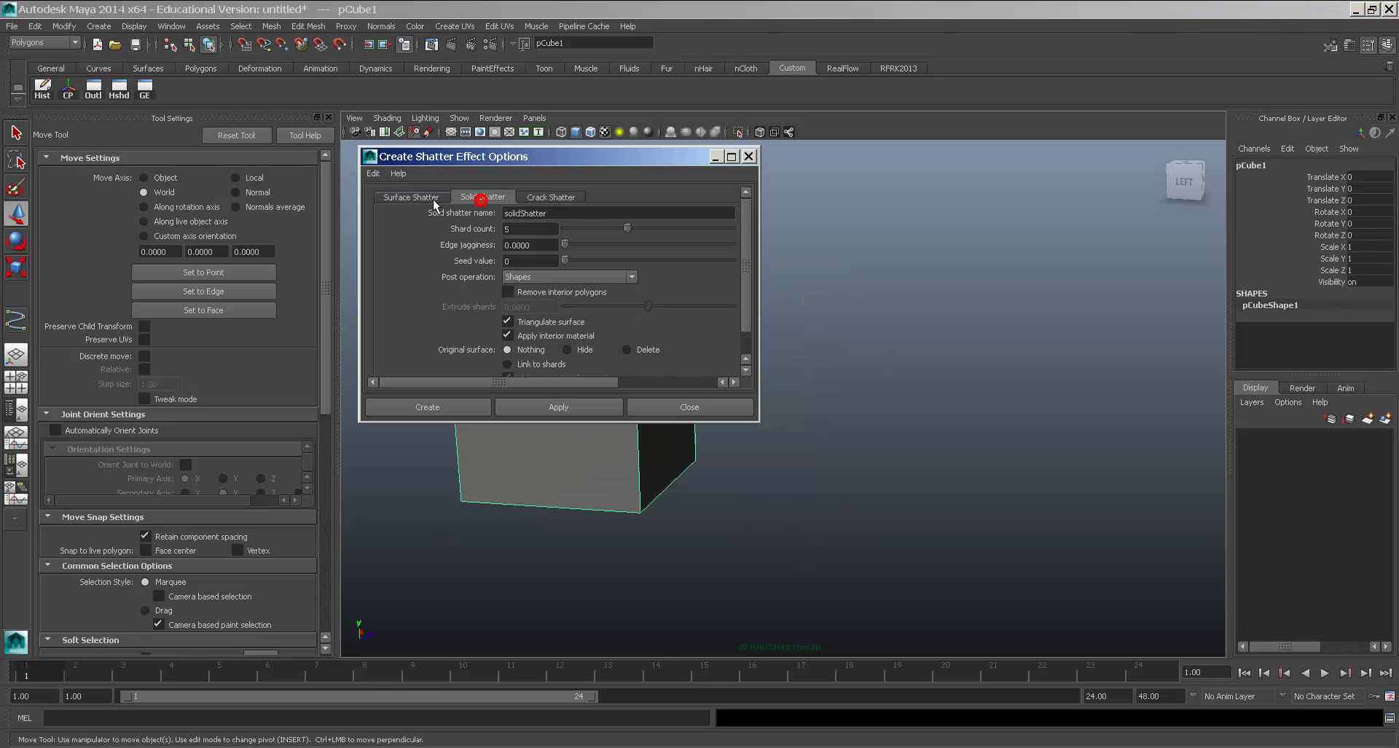
left_click(437, 408)
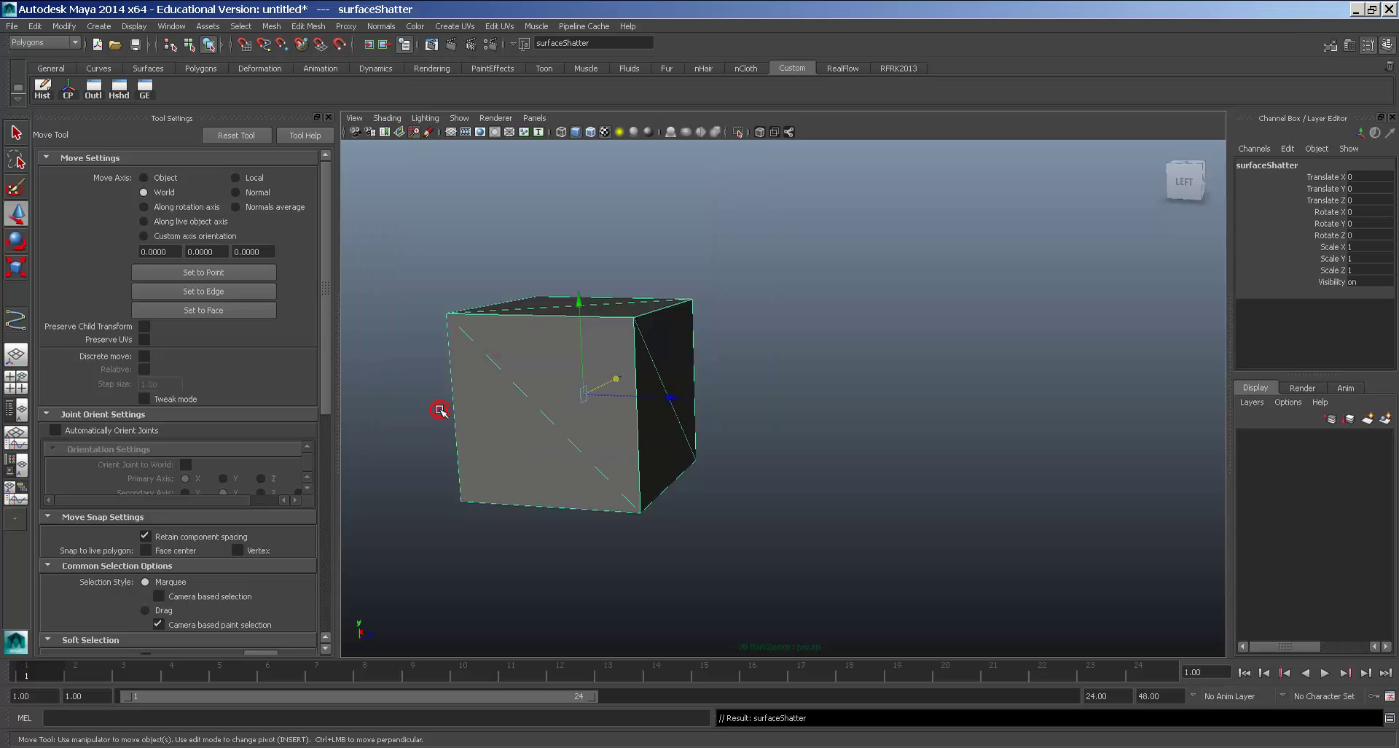
left_click_drag(658, 398, 1019, 399)
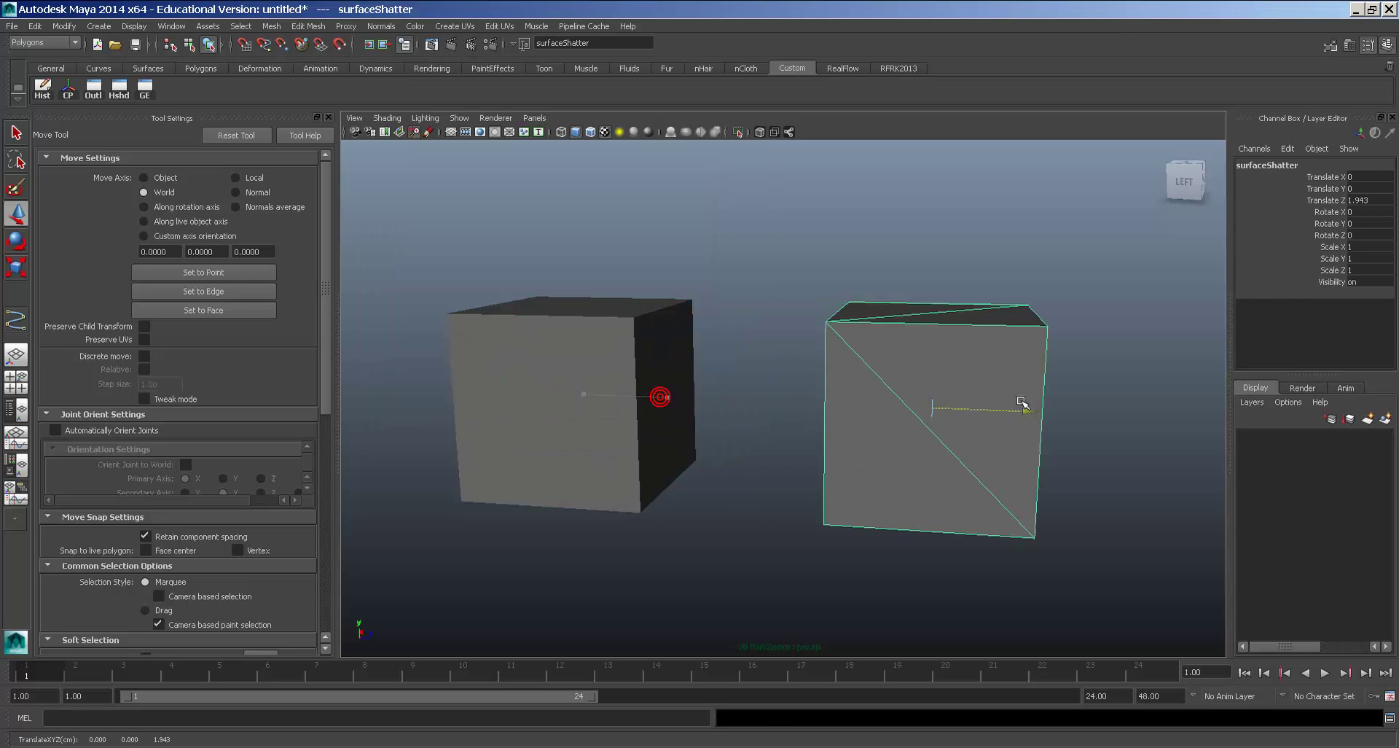
Try to pull the surface shard farther along Z, then undo the move.
left_click(906, 335)
left_click(945, 396)
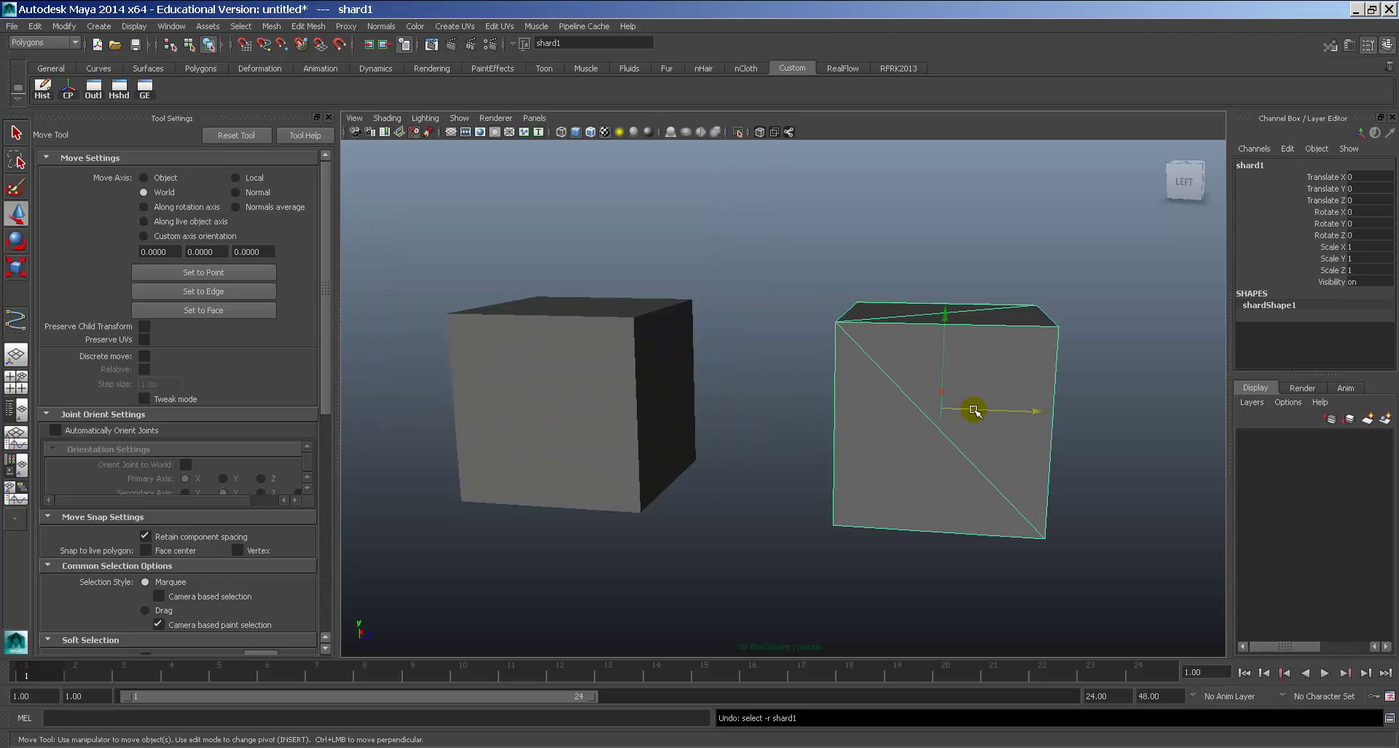
left_click_drag(971, 409, 1210, 412)
key("ctrl+z")
key("ctrl+z")
Delete the surface shard and reopen the Create Shatter effect options for the original cube.
left_click(885, 313)
left_click_drag(885, 313, 837, 365, "alt")
key("space")
left_click_drag(647, 318, 659, 364)
left_click(854, 375)
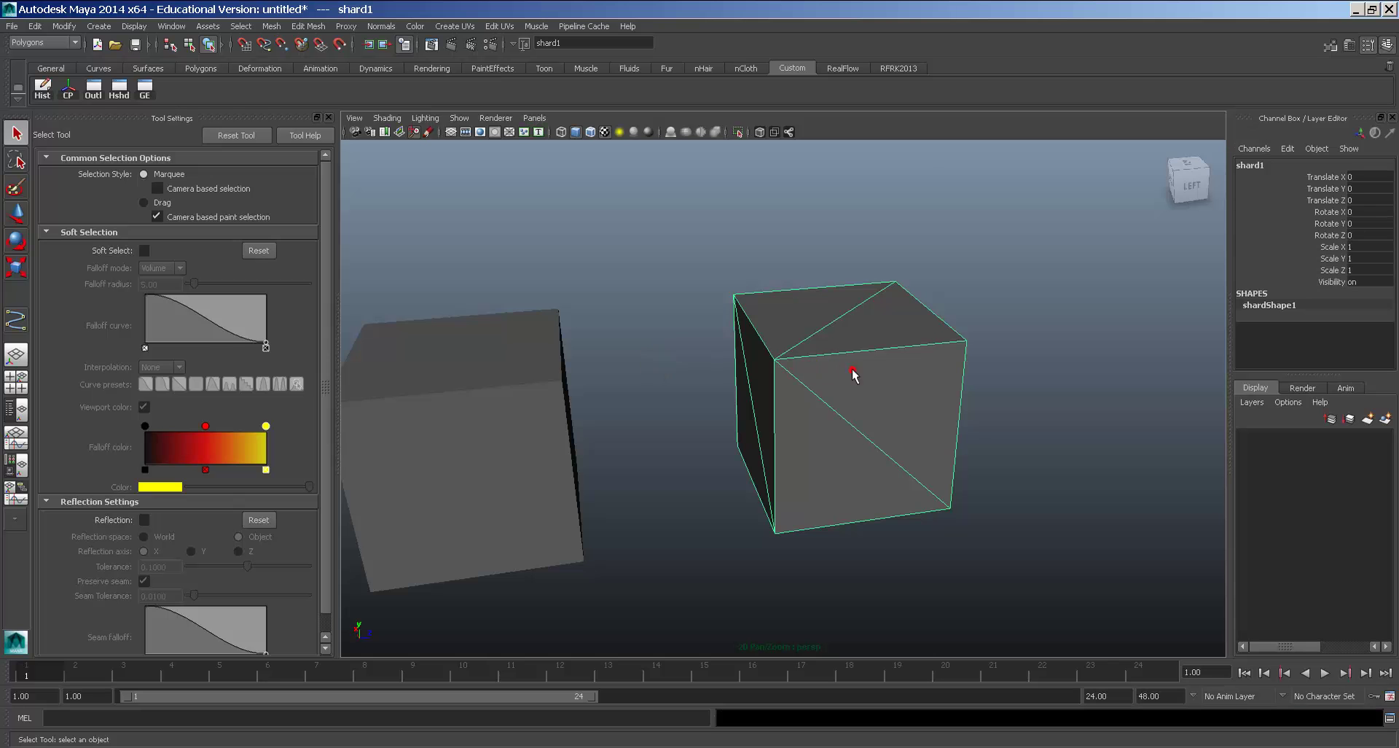
key("Delete")
left_click(519, 360)
key("f")
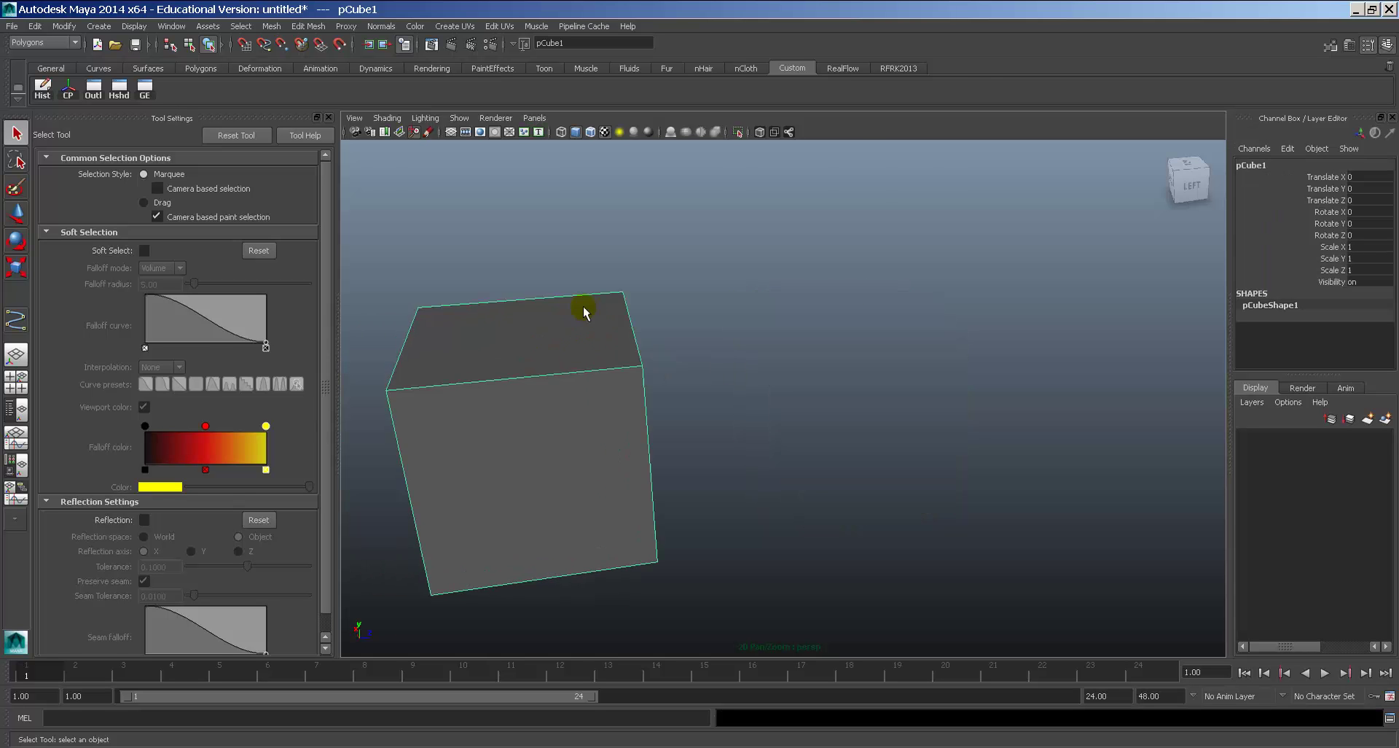
key("space")
left_click_drag(743, 455, 816, 523)
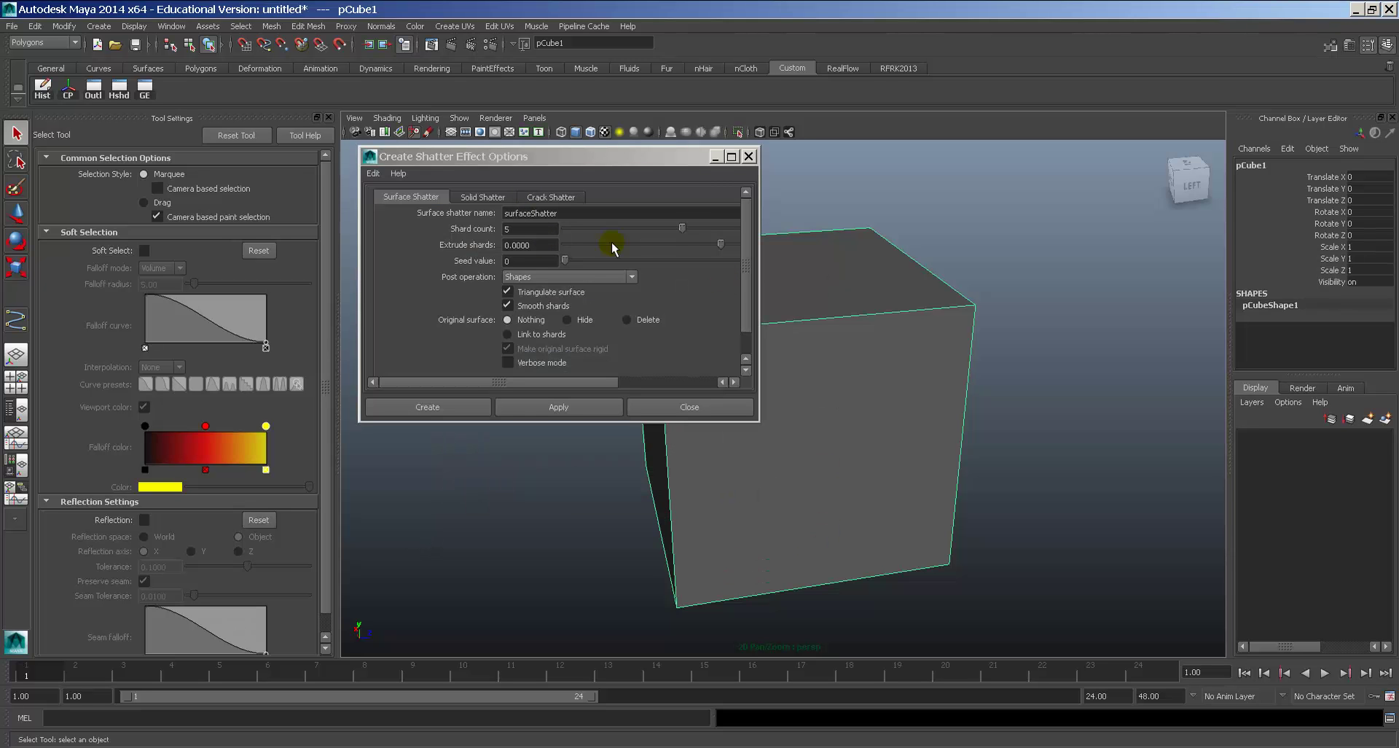
Apply Surface Shatter with a shard count of 7 and move the resulting group about 1.6 units along Z.
left_click_drag(690, 229, 719, 233)
left_click(548, 399)
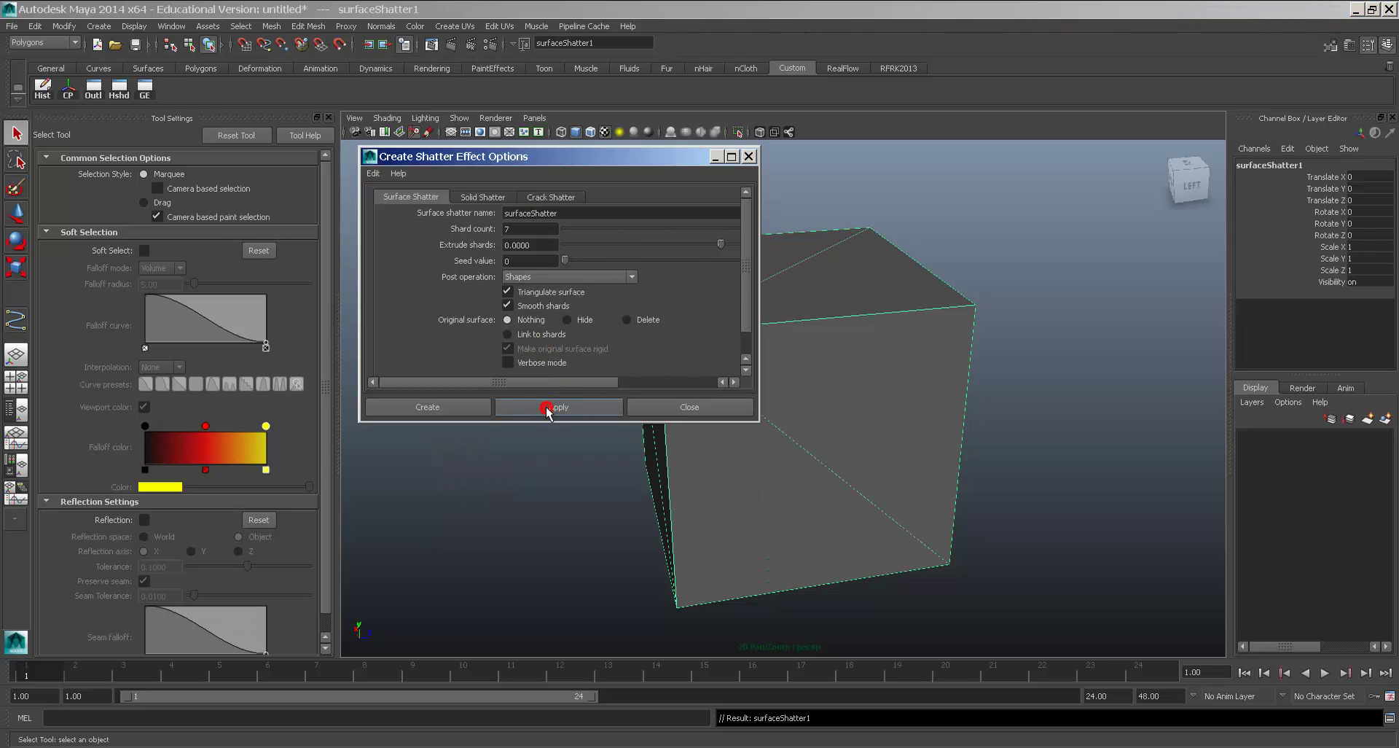
key("w")
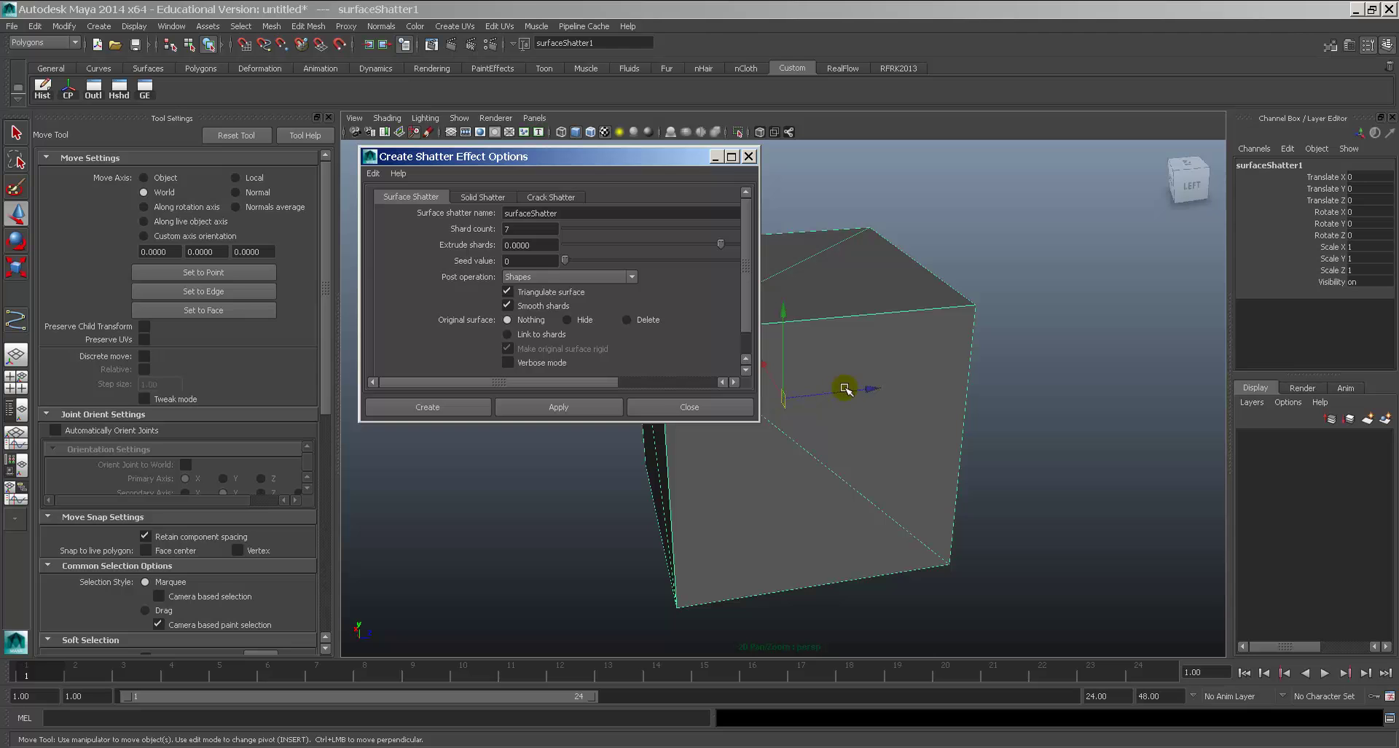
left_click_drag(860, 390, 1097, 347)
key("ctrl+z")
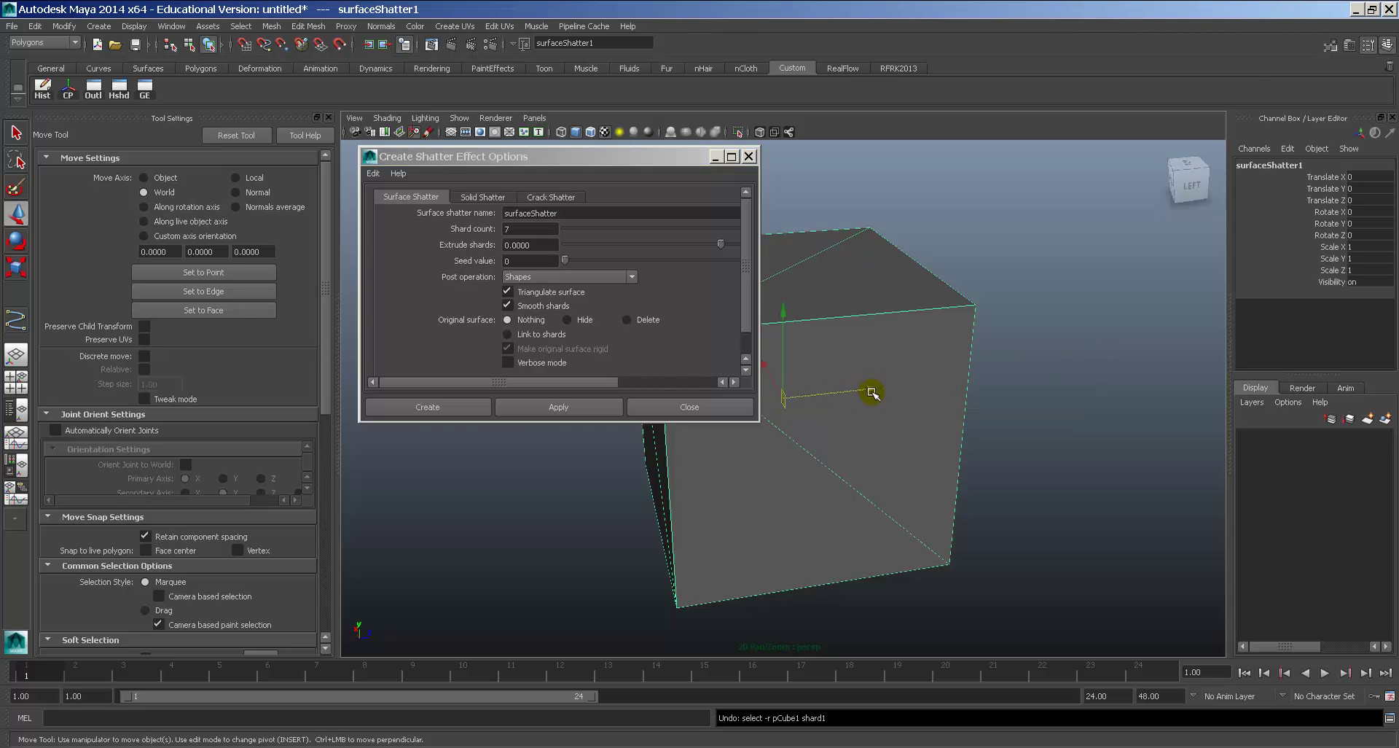
left_click_drag(868, 394, 1210, 374)
middle_click_drag(1044, 392, 889, 422, "alt")
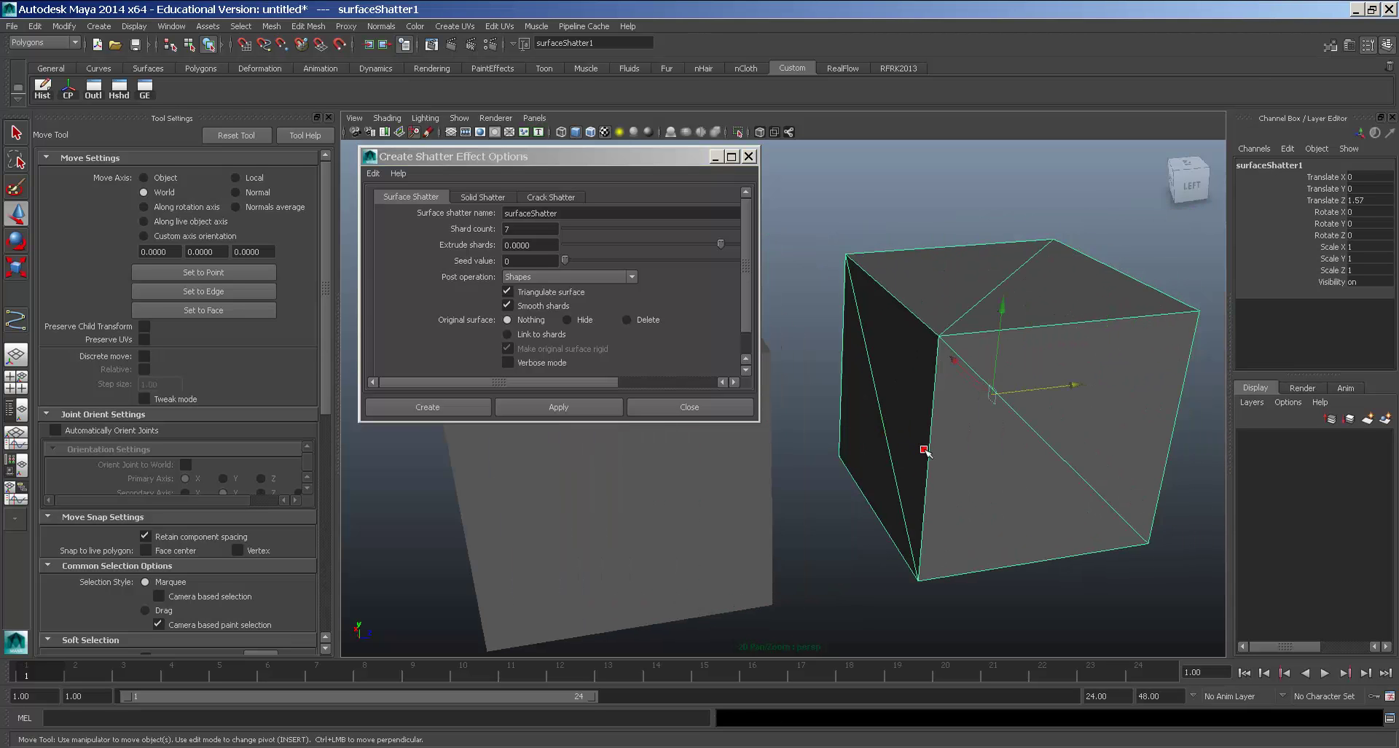
Delete the surface-shattered copy of the cube and return to the original cube as the selection.
left_click(898, 339)
key("Delete")
left_click(964, 294)
key("Delete")
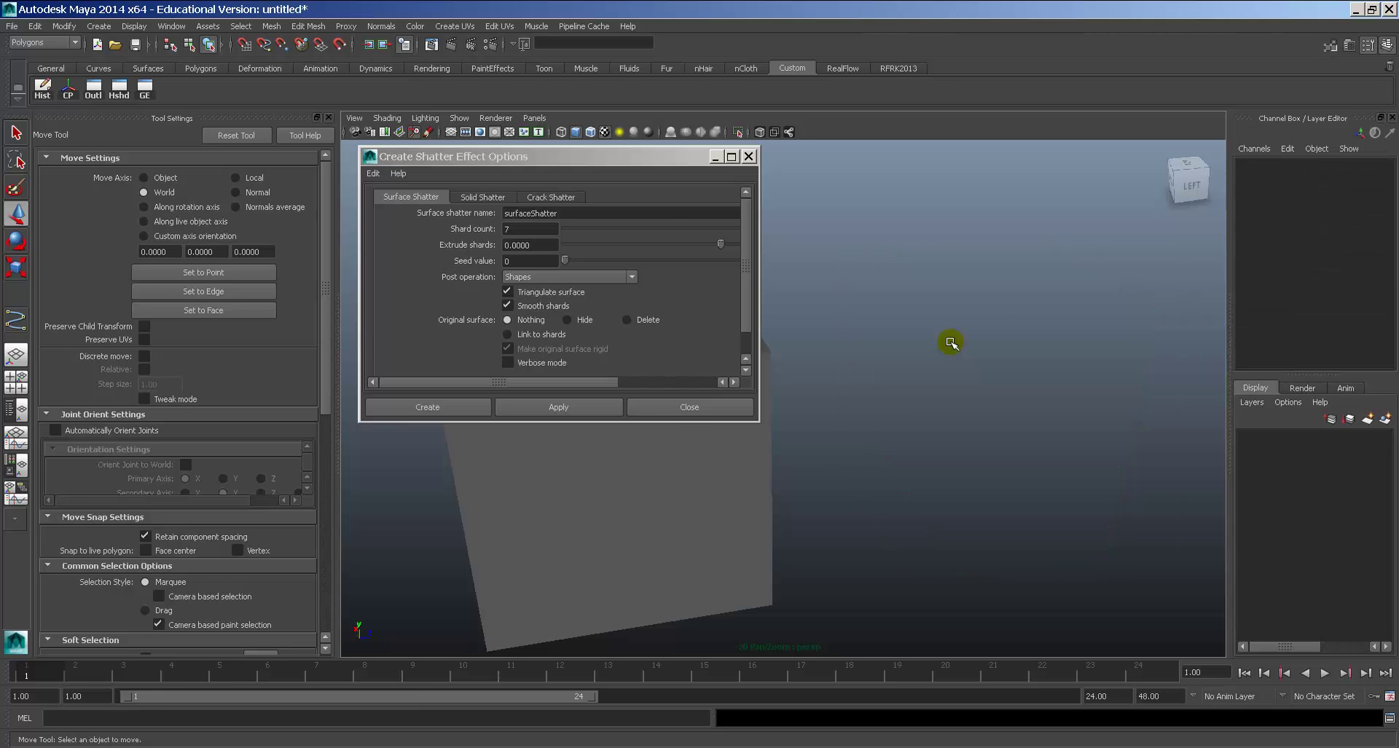
key("ctrl+z")
Create a Crack Shatter from the cube's front upper corner vertex with crack count 5 and crack length 200.
left_click(550, 197)
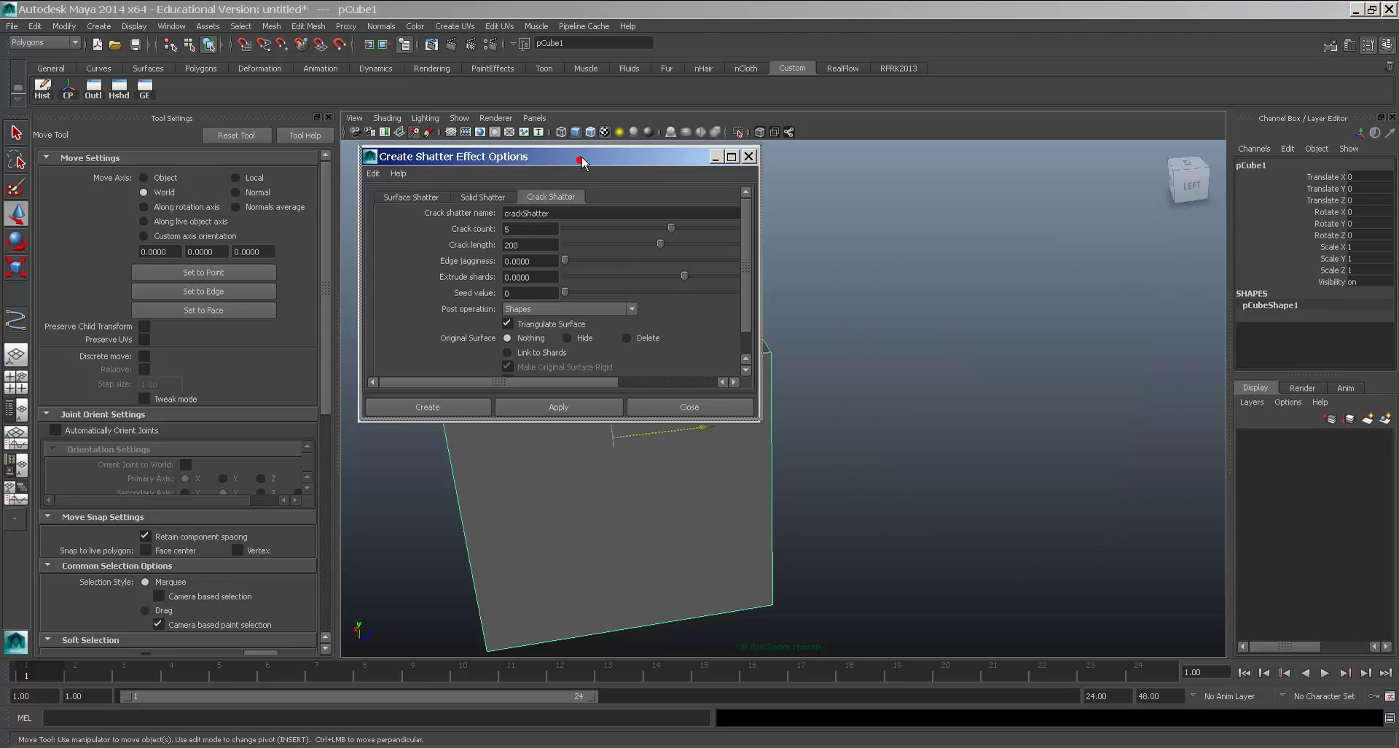
left_click_drag(582, 156, 461, 54)
left_click(330, 307)
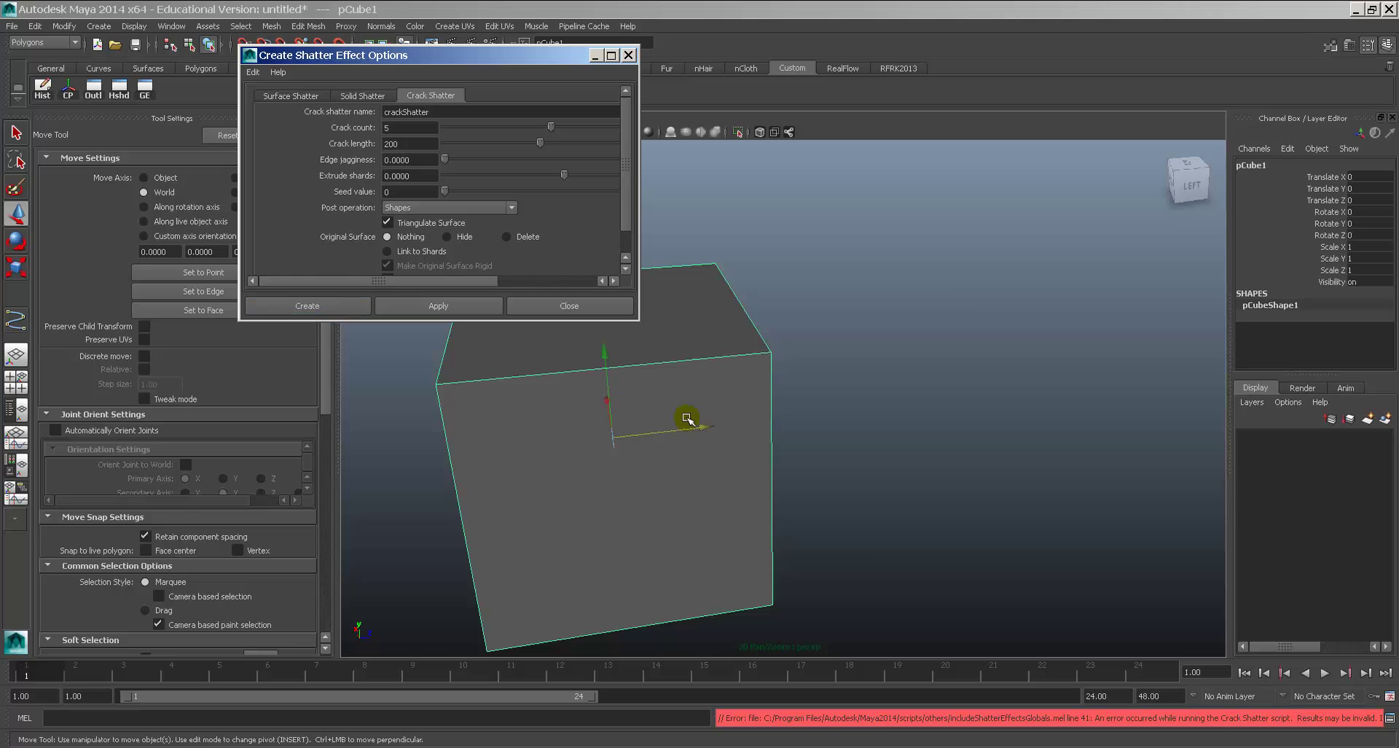
middle_click_drag(690, 418, 899, 405, "alt")
right_click_drag(899, 405, 765, 376)
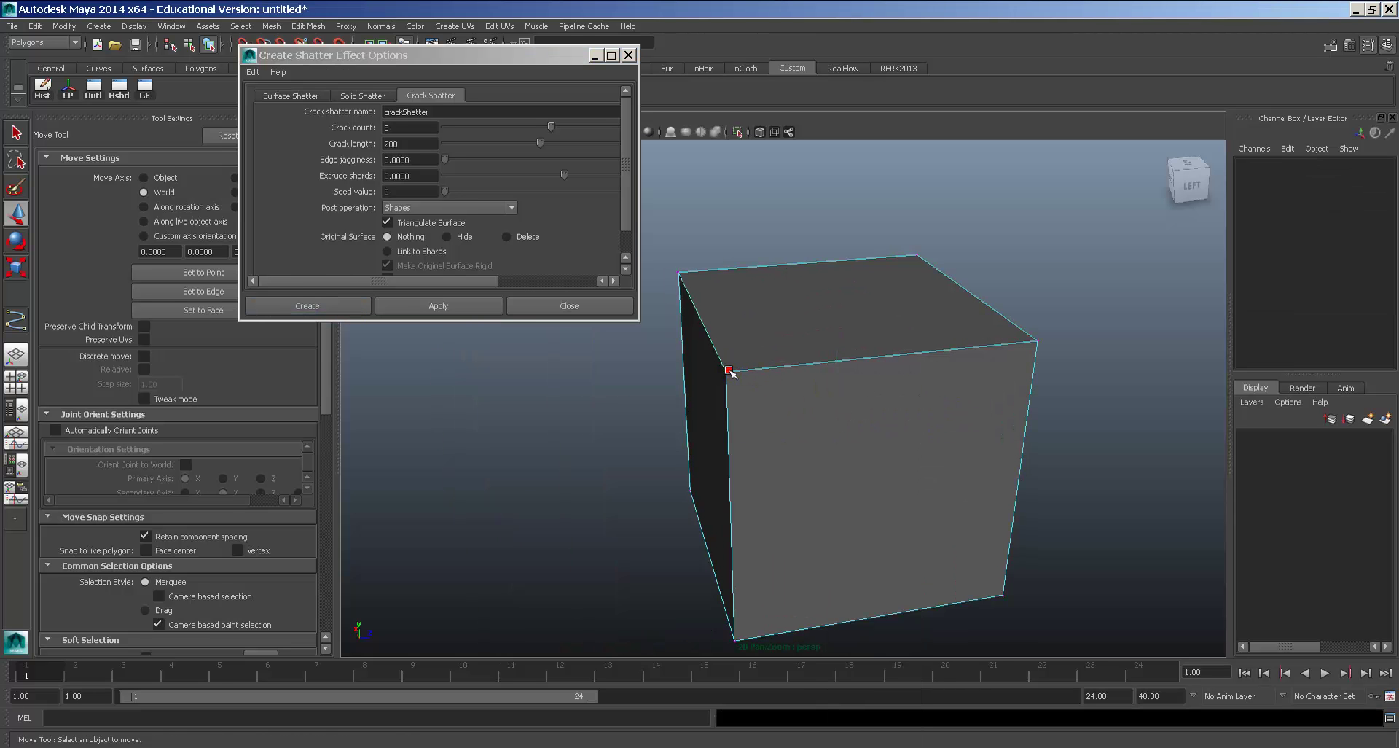
left_click(729, 370)
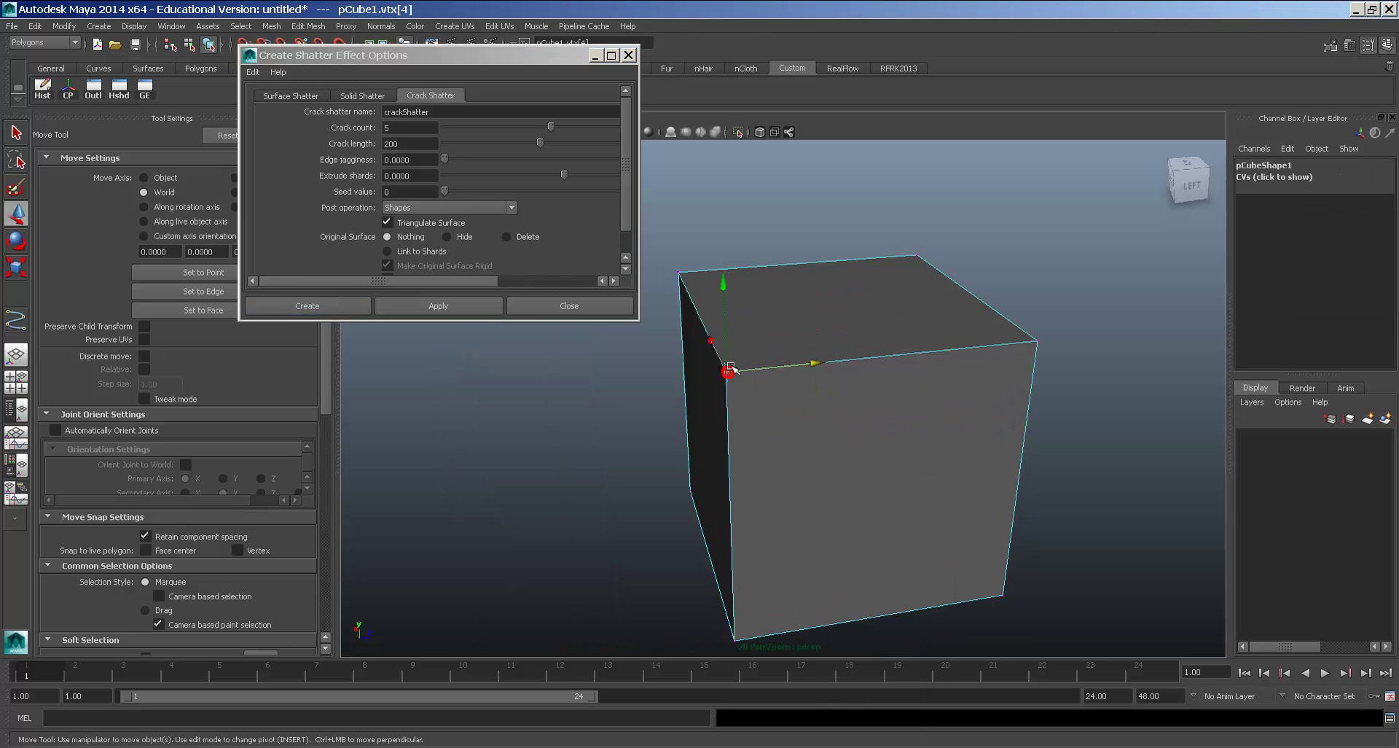
left_click(307, 305)
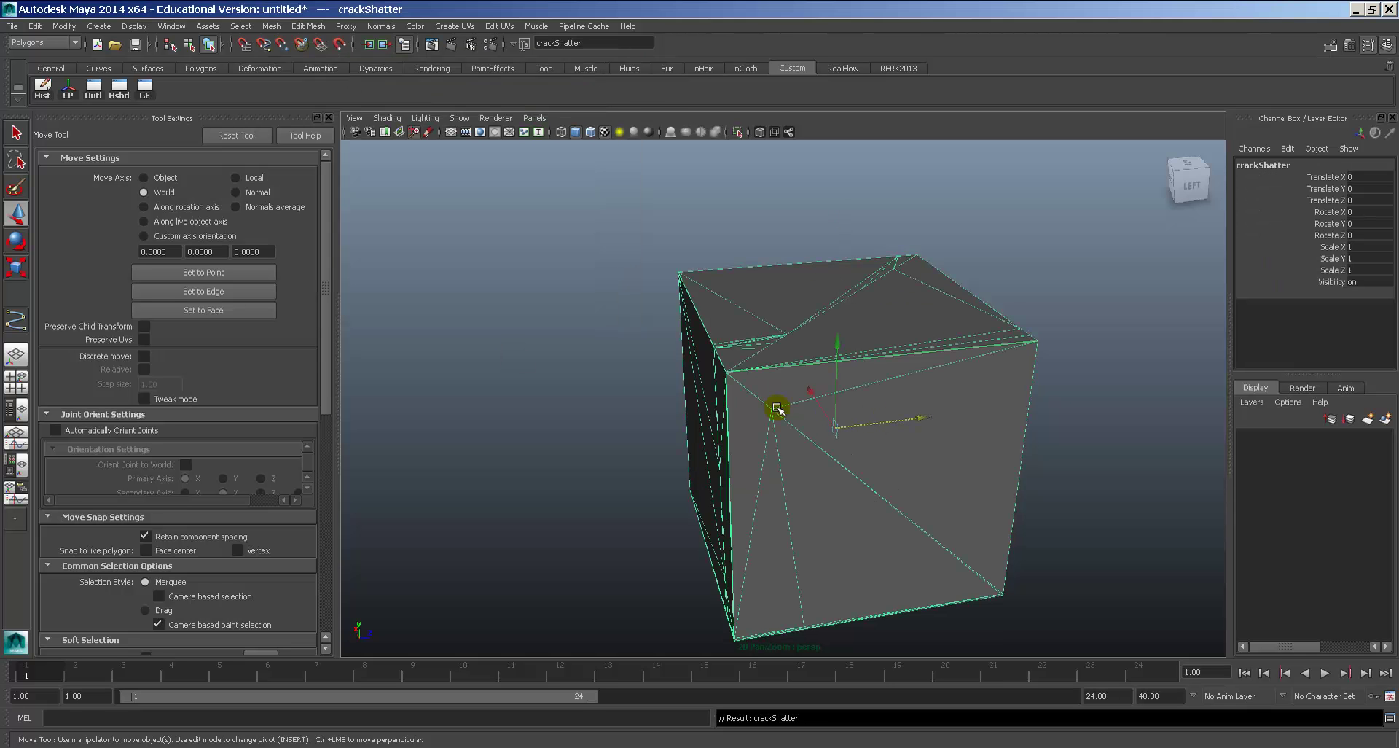
Move the original cube about 2 units along negative Z and try pulling crack shards apart to examine the pieces.
left_click_drag(792, 391, 716, 405, "alt")
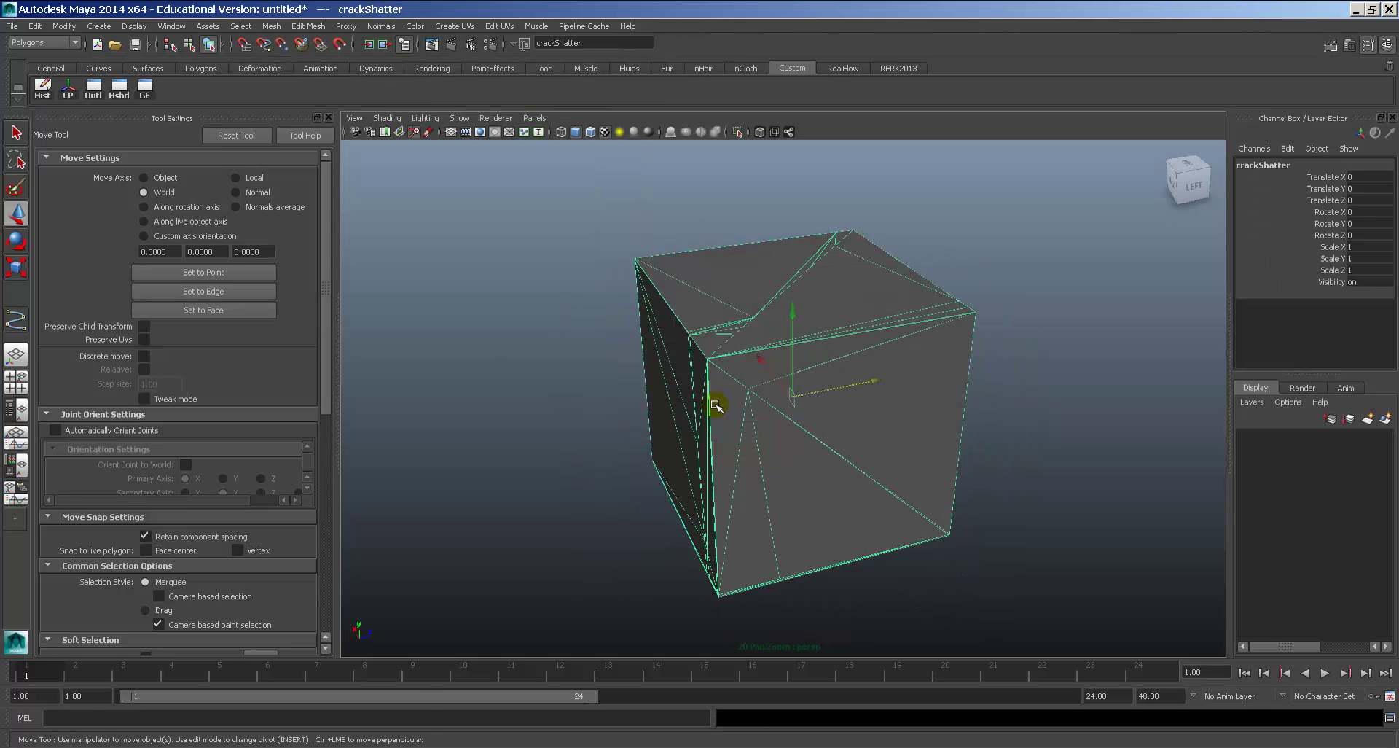
left_click(725, 354)
left_click_drag(854, 385, 303, 385)
left_click(714, 349)
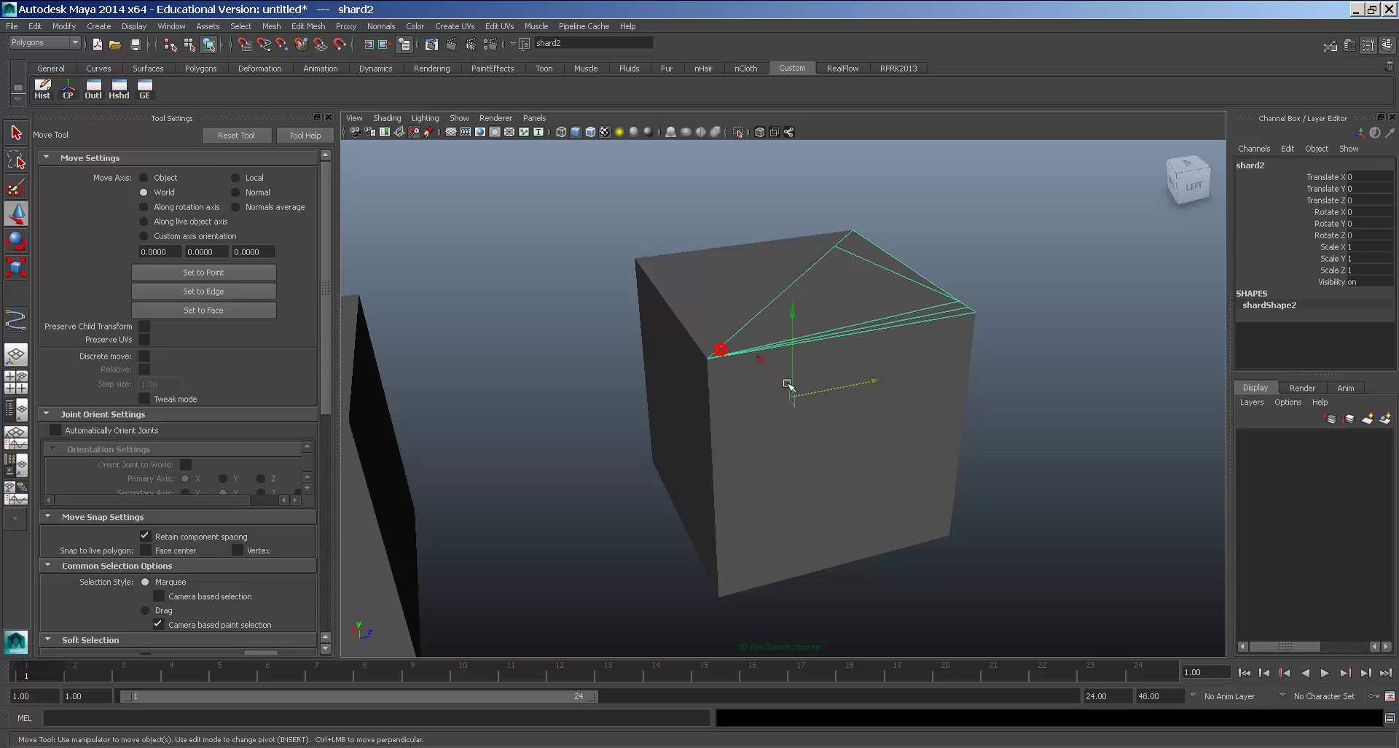
mouse_move(798, 387)
left_mouse_down("alt")
mouse_move(1065, 387)
mouse_move(886, 386)
mouse_move(780, 407)
left_mouse_up("alt")
left_click(847, 396)
left_click_drag(882, 397, 728, 372, "alt")
left_click_drag(931, 445, 1177, 446)
key("ctrl+z")
left_click_drag(730, 464, 878, 478, "alt")
Undo the crack shard edits and return to the plain, unshattered cube.
key("ctrl+z")
key("ctrl+z")
key("ctrl+z")
key("ctrl+z")
key("ctrl+z")
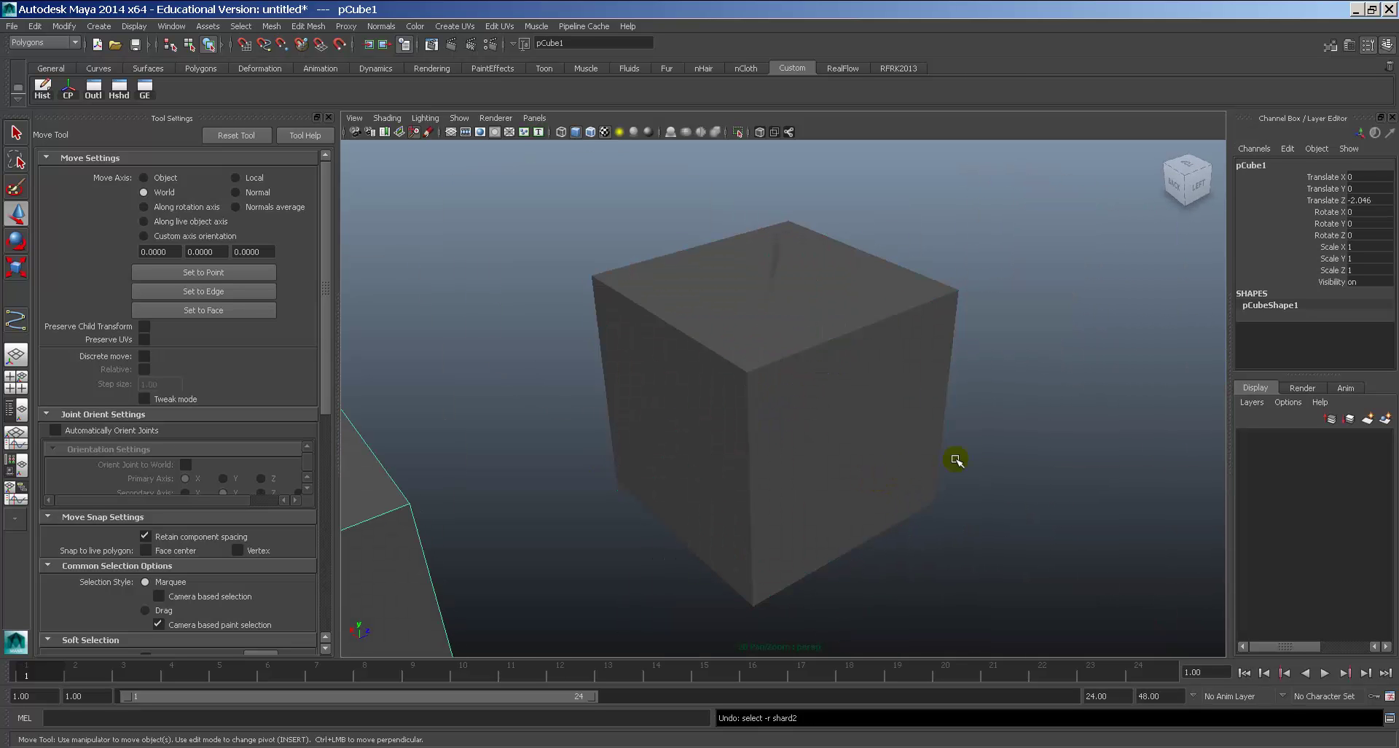
left_click(765, 341)
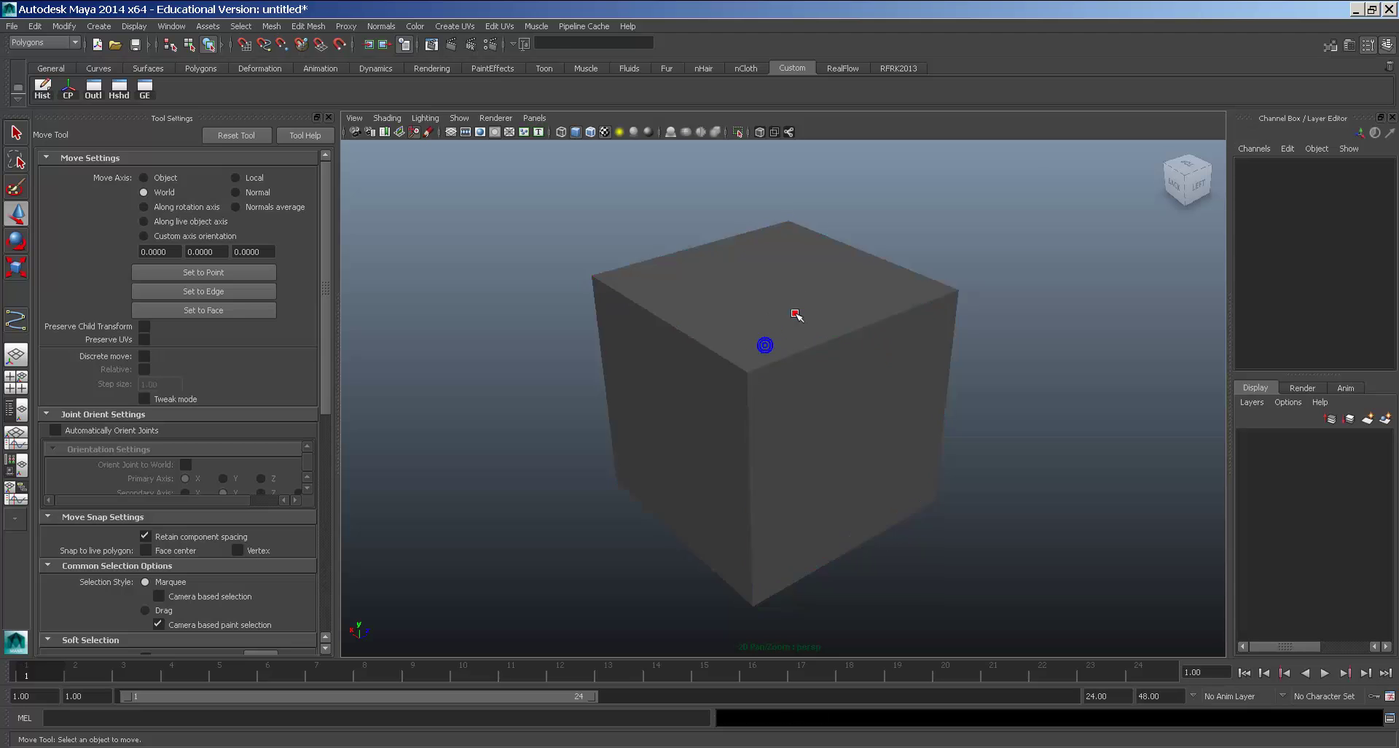
Open the Cut Faces Tool options for the cube and enable extracting the cut faces.
key("space")
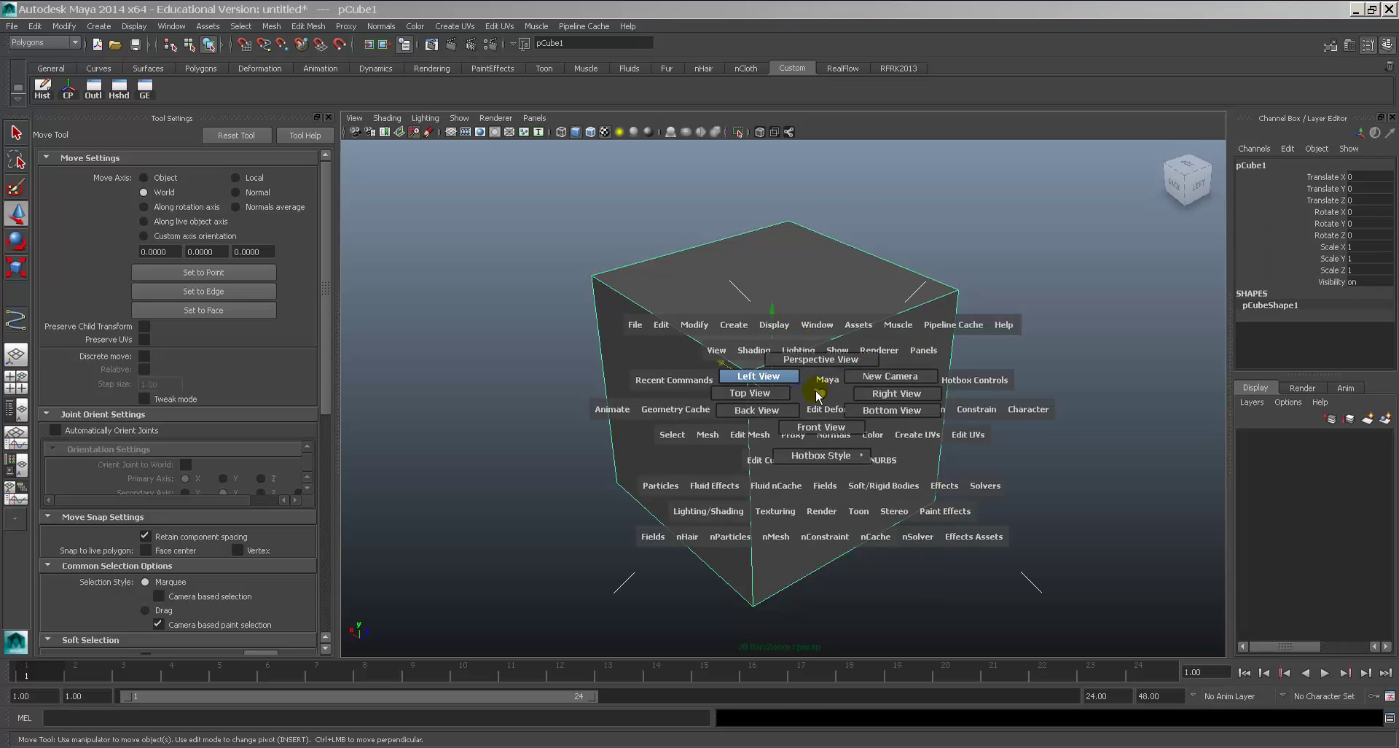
left_click_drag(819, 395, 875, 368)
left_click(712, 435)
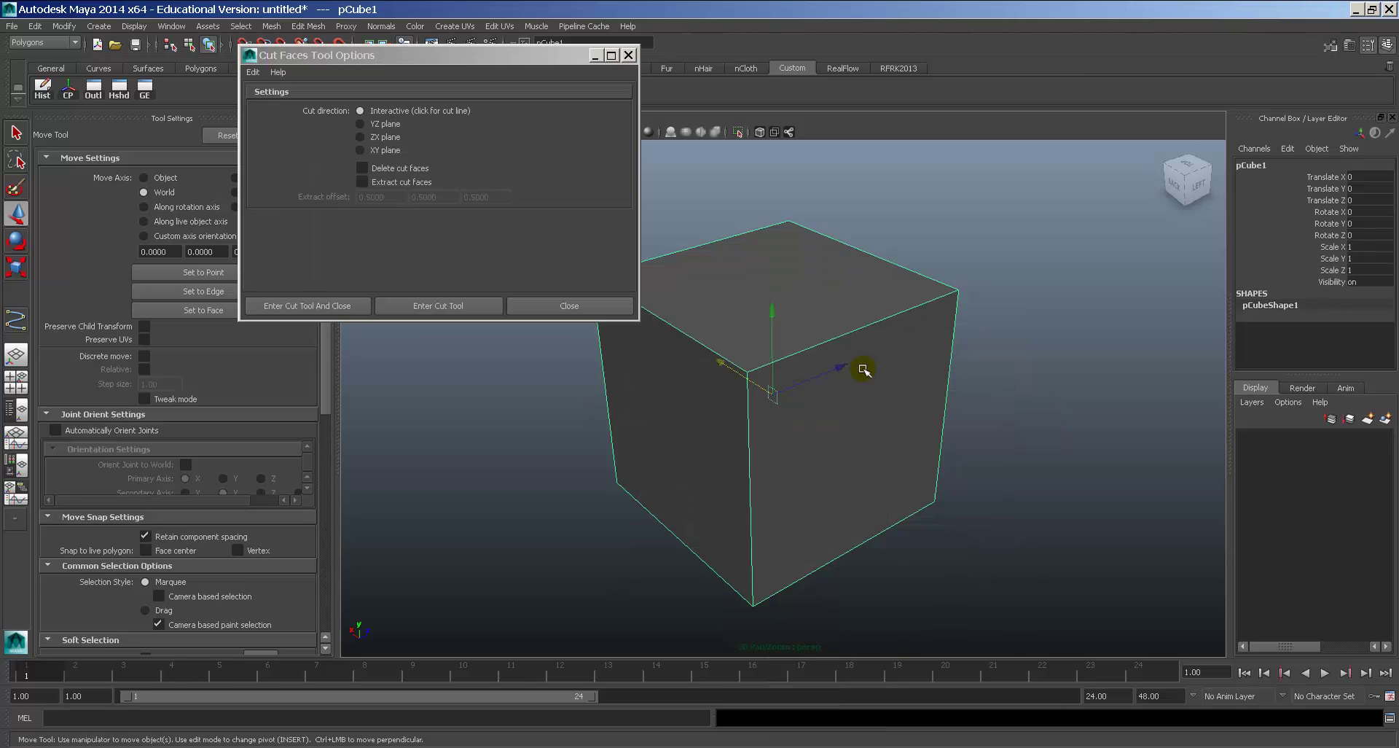
left_click_drag(761, 335, 789, 412, "alt")
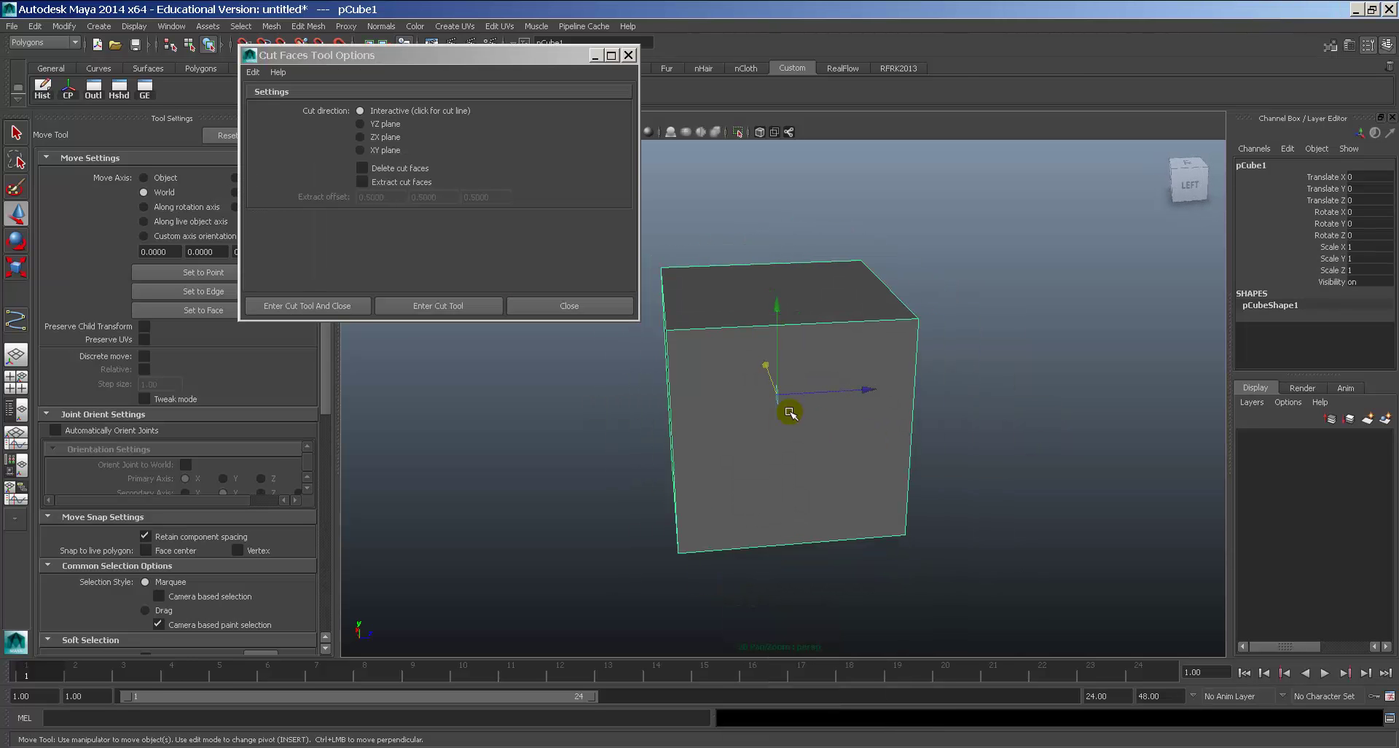
left_click(382, 183)
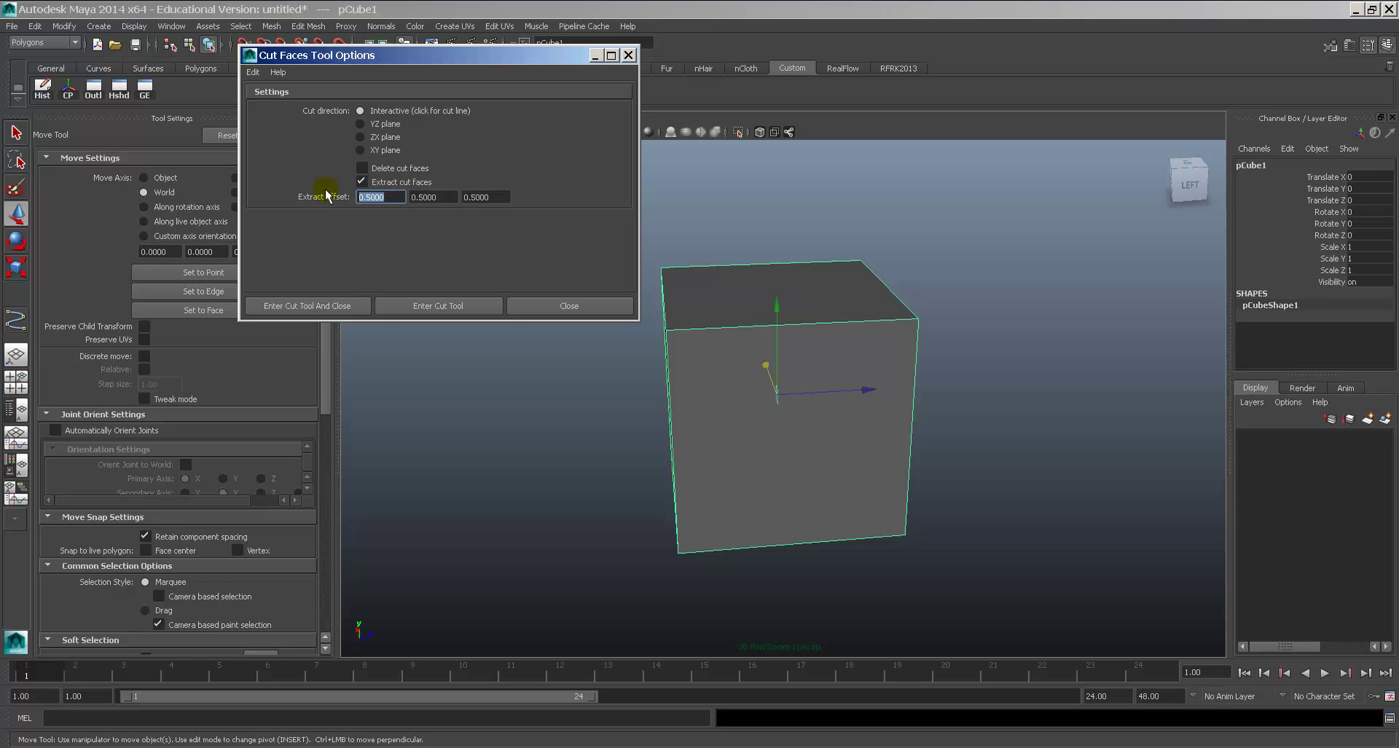
Set the extract offset to 0.05 on all three axes and enter the cut tool with interactive cut direction.
type(".05")
key("Tab")
type(".05")
key("Tab")
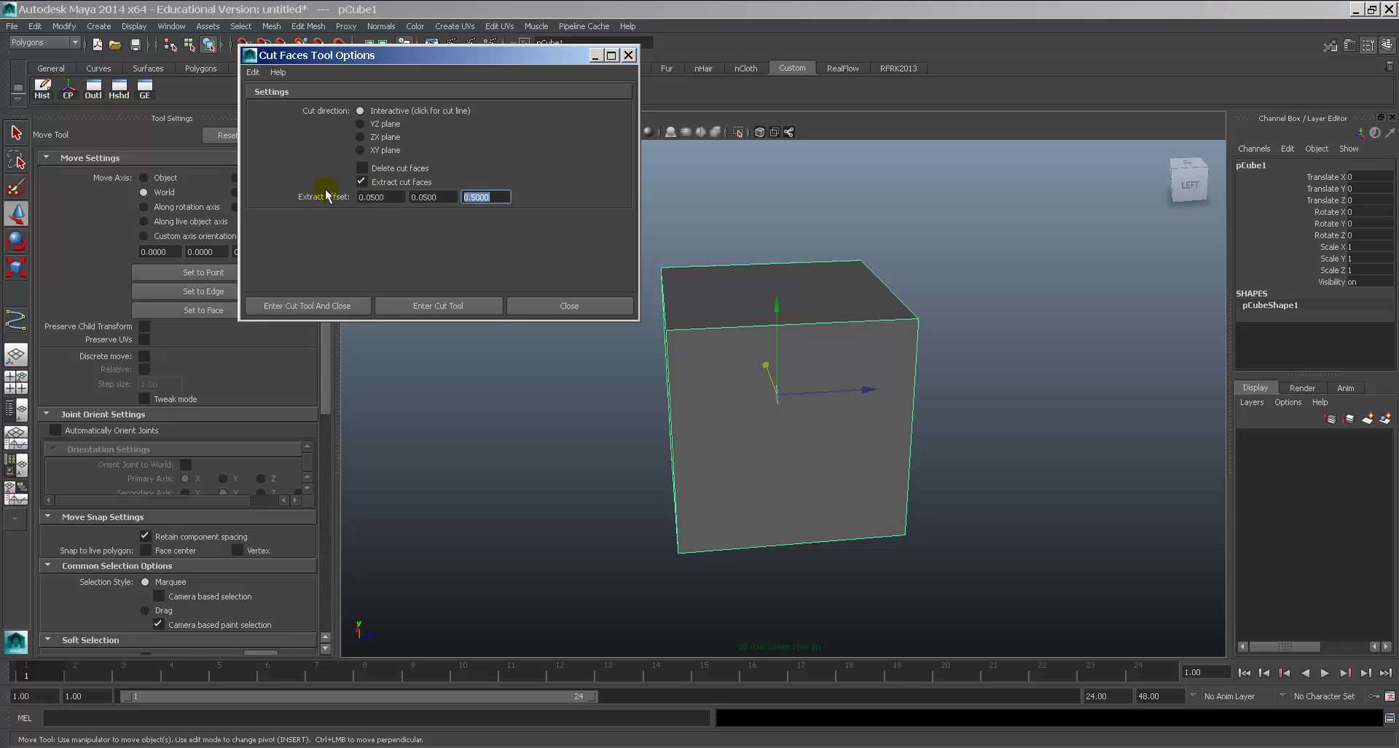
key("Tab")
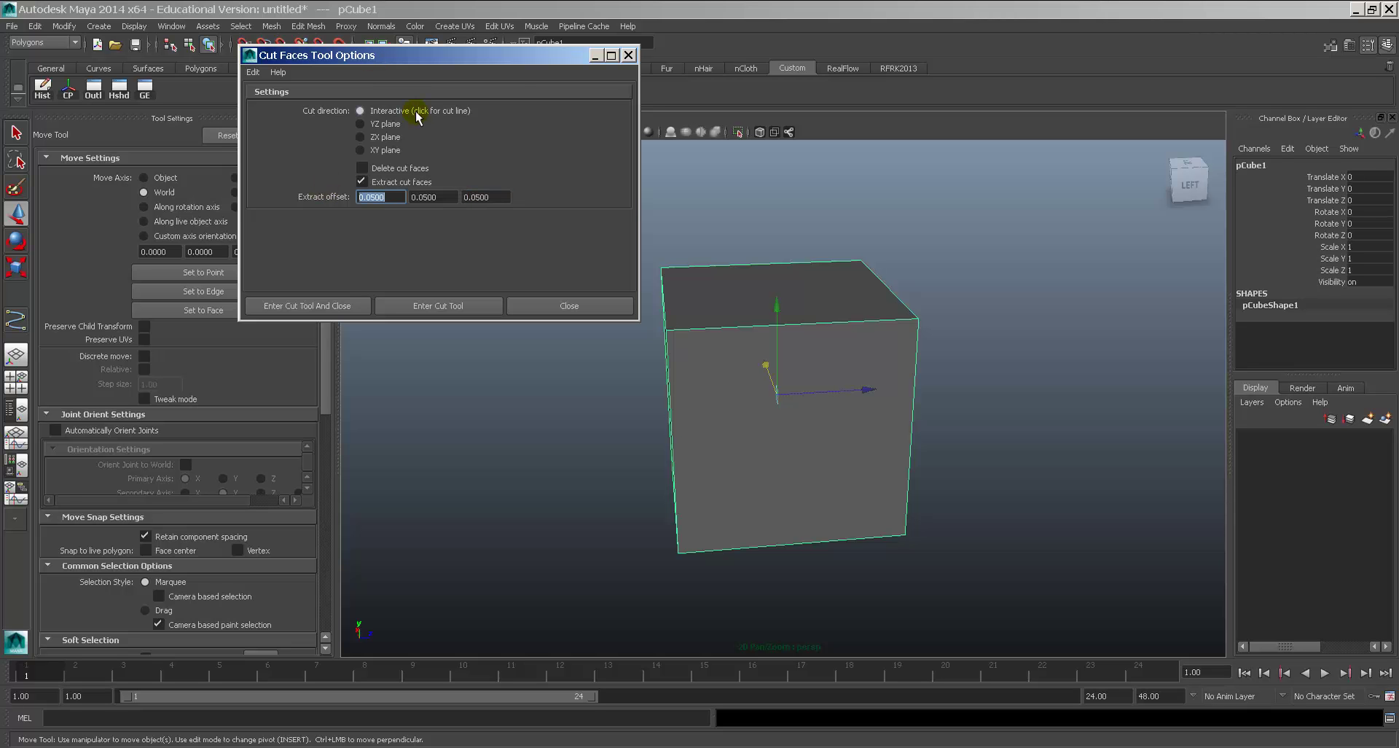
left_click(343, 305)
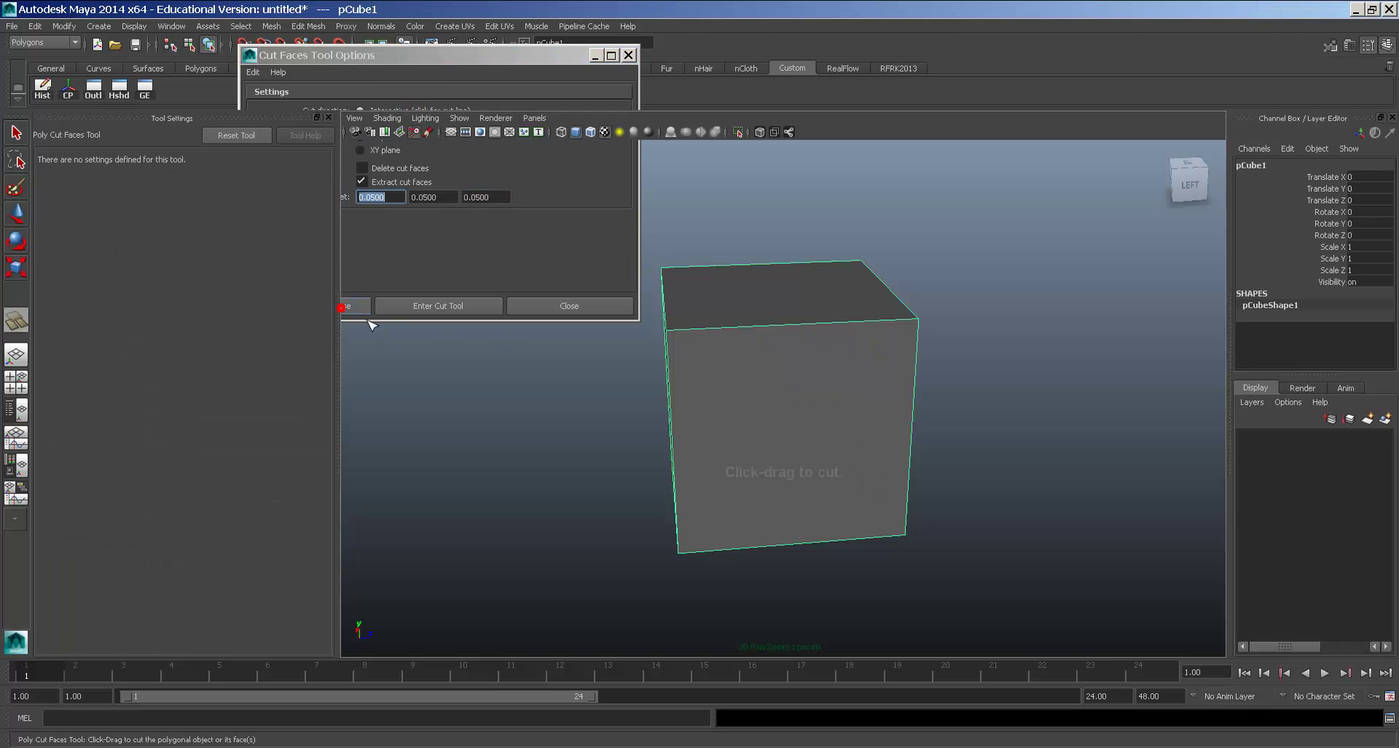
Slice the cube with about a dozen randomly angled cut lines across its left side.
left_click_drag(640, 362, 718, 390, "alt")
left_click_drag(750, 446, 807, 423)
left_click_drag(751, 355, 802, 375)
left_click_drag(780, 443, 763, 492)
left_click_drag(758, 497, 791, 476)
left_click_drag(704, 428, 706, 402)
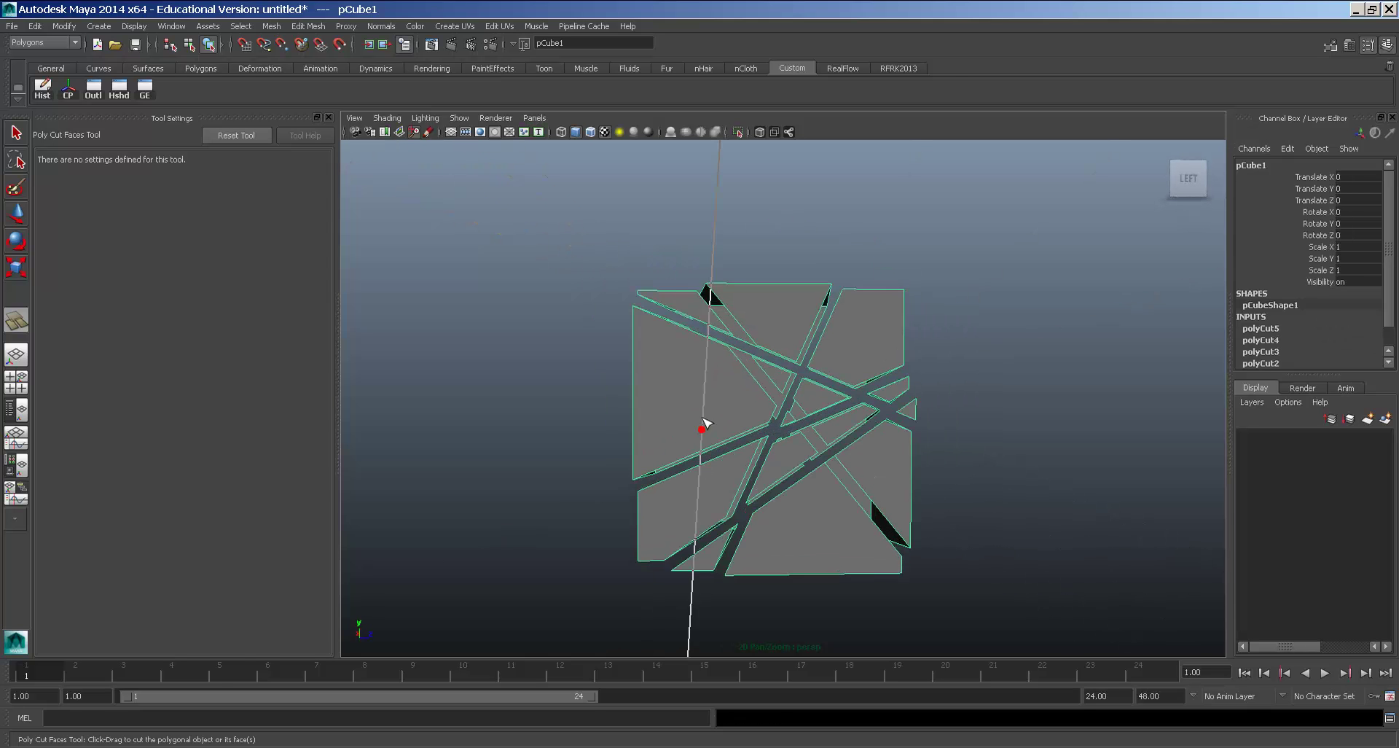
left_click_drag(681, 350, 700, 370)
left_click_drag(687, 419, 693, 448)
left_click_drag(675, 497, 694, 466)
left_click_drag(874, 382, 860, 510)
left_click_drag(753, 510, 761, 496)
left_click_drag(725, 366, 711, 444)
Cut the cube further with random lines drawn from another side and leave the cut tool.
left_click_drag(718, 457, 906, 469, "alt")
left_click_drag(740, 385, 660, 551)
left_click_drag(853, 463, 863, 519)
left_click_drag(739, 386, 762, 456)
left_click_drag(655, 437, 905, 459)
key("w")
Separate the cut cube mesh into individual objects and pick single pieces to check the separation.
key("space")
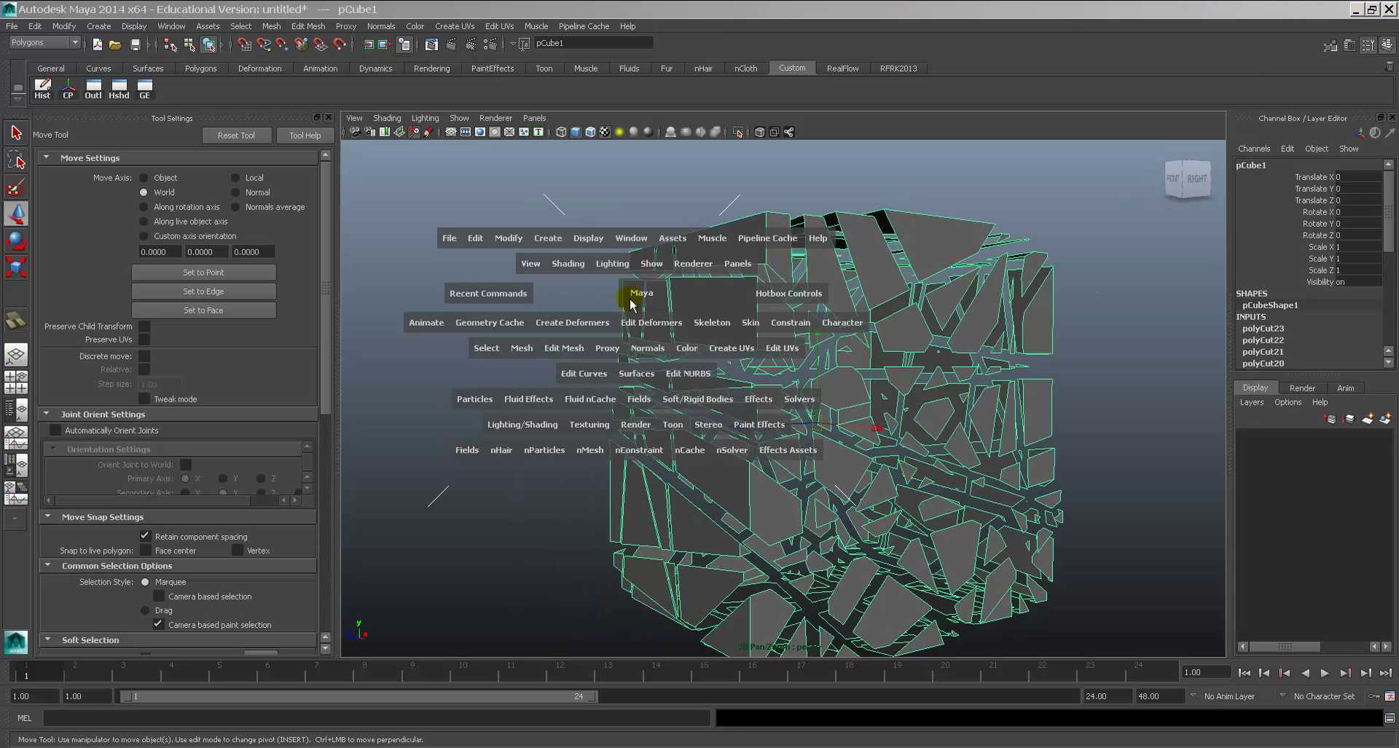
left_click(521, 348)
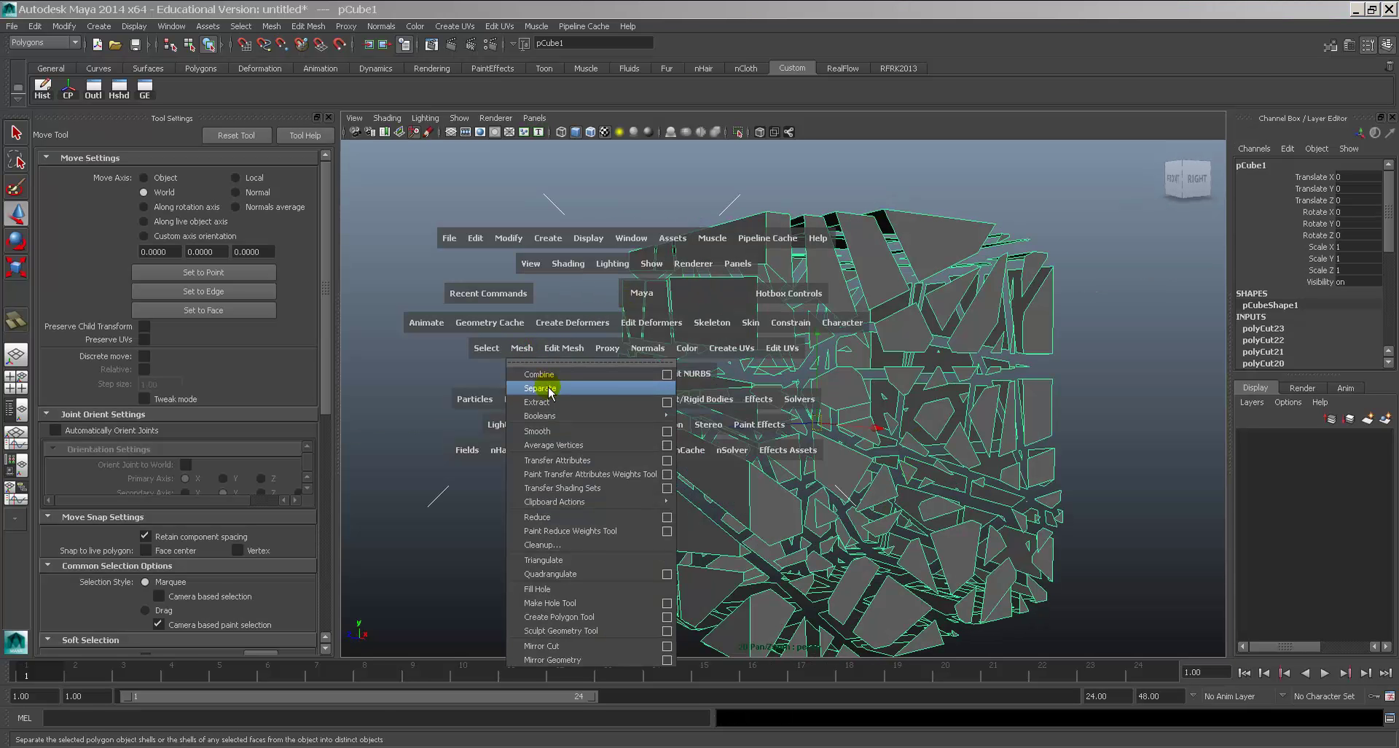
left_click(545, 389)
left_click_drag(515, 354, 1026, 316, "alt")
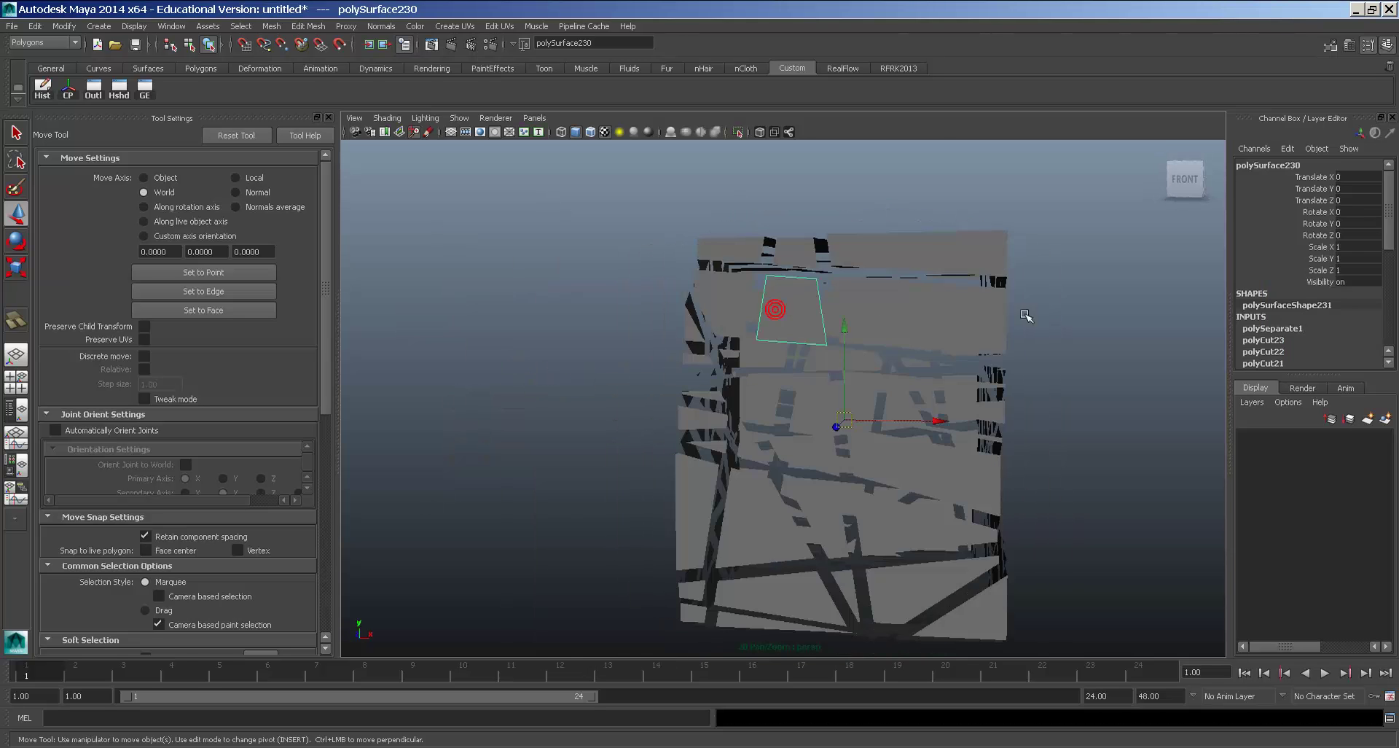
left_click(927, 303)
left_click_drag(927, 303, 921, 369, "alt")
left_click_drag(734, 359, 894, 325, "alt")
Select all the separated cube pieces and extrude their faces in depth to give every shard thickness.
scroll(894, 325, "down", 3)
left_click_drag(490, 220, 1092, 588)
left_click_drag(1012, 408, 802, 413, "alt")
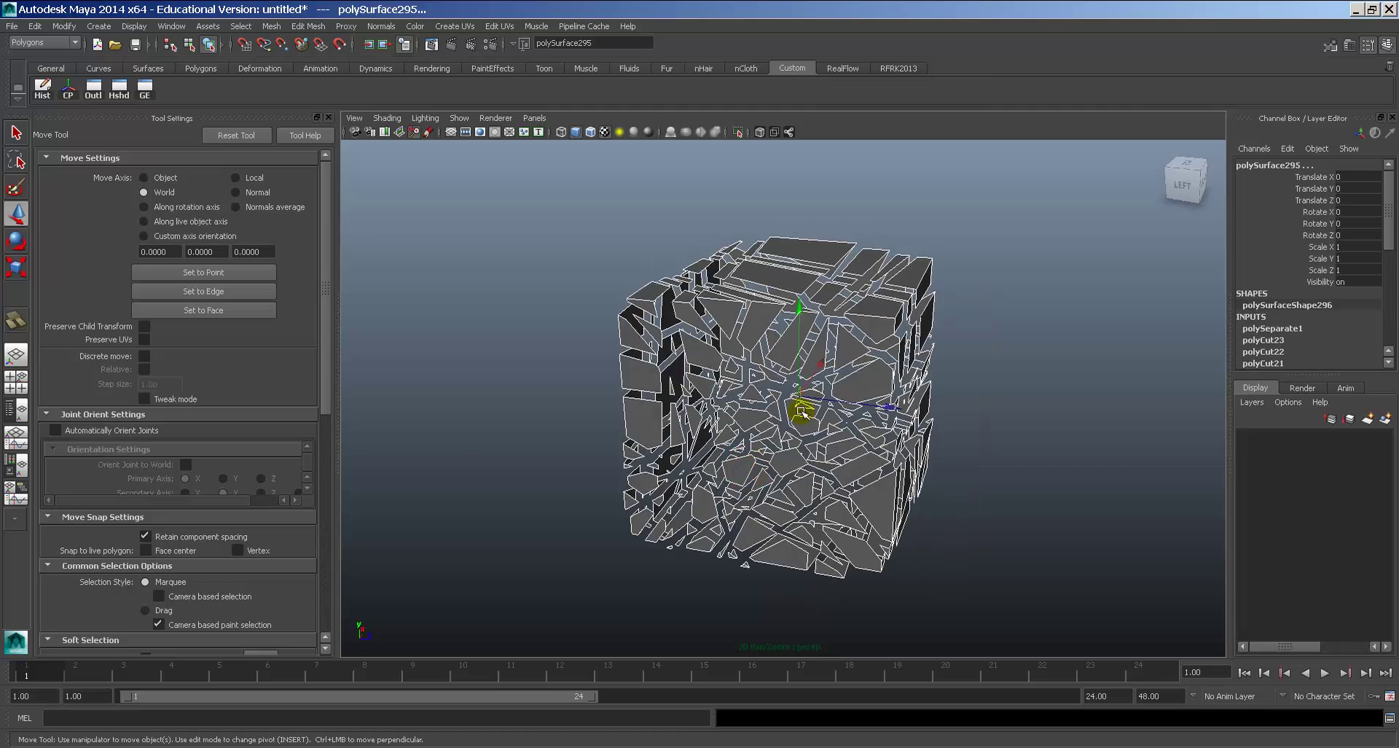
key("space")
left_click_drag(552, 373, 593, 312)
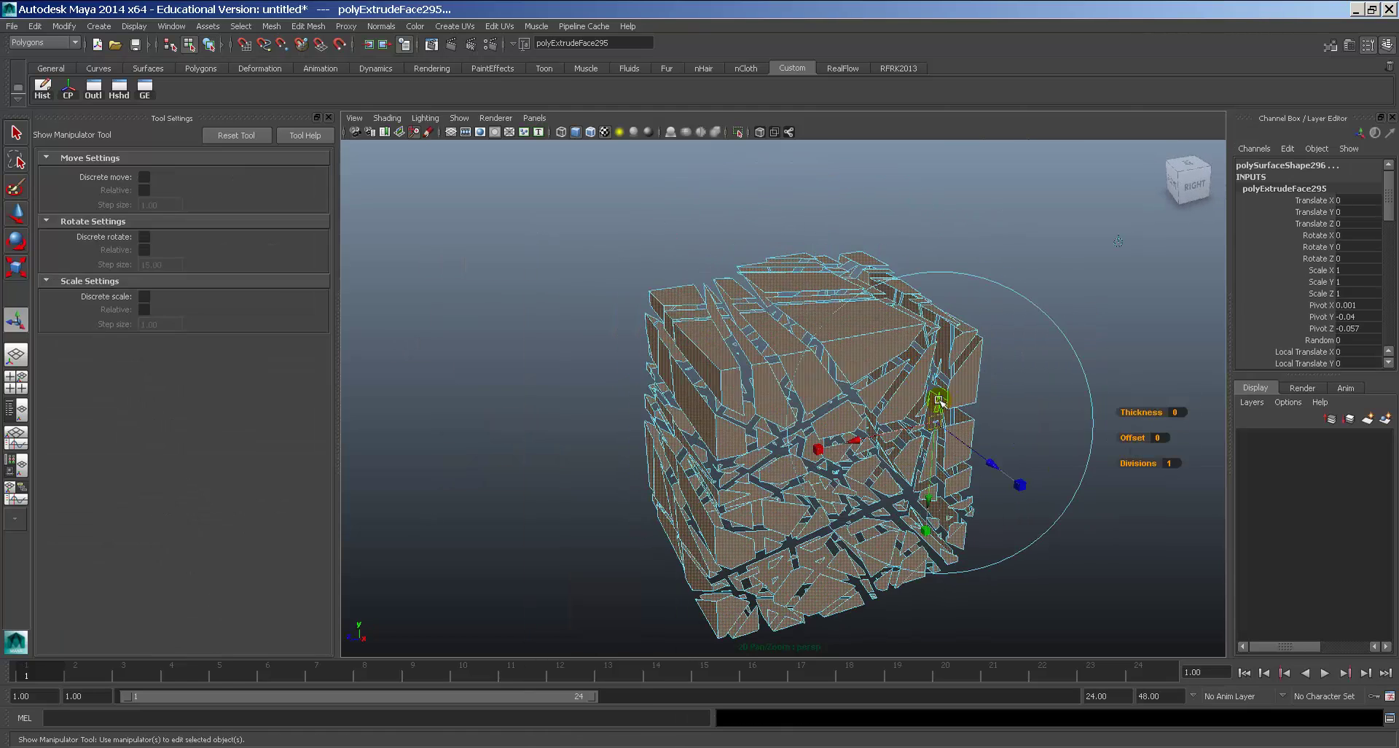
middle_click_drag(939, 400, 816, 366, "alt")
right_click_drag(815, 366, 888, 408, "alt")
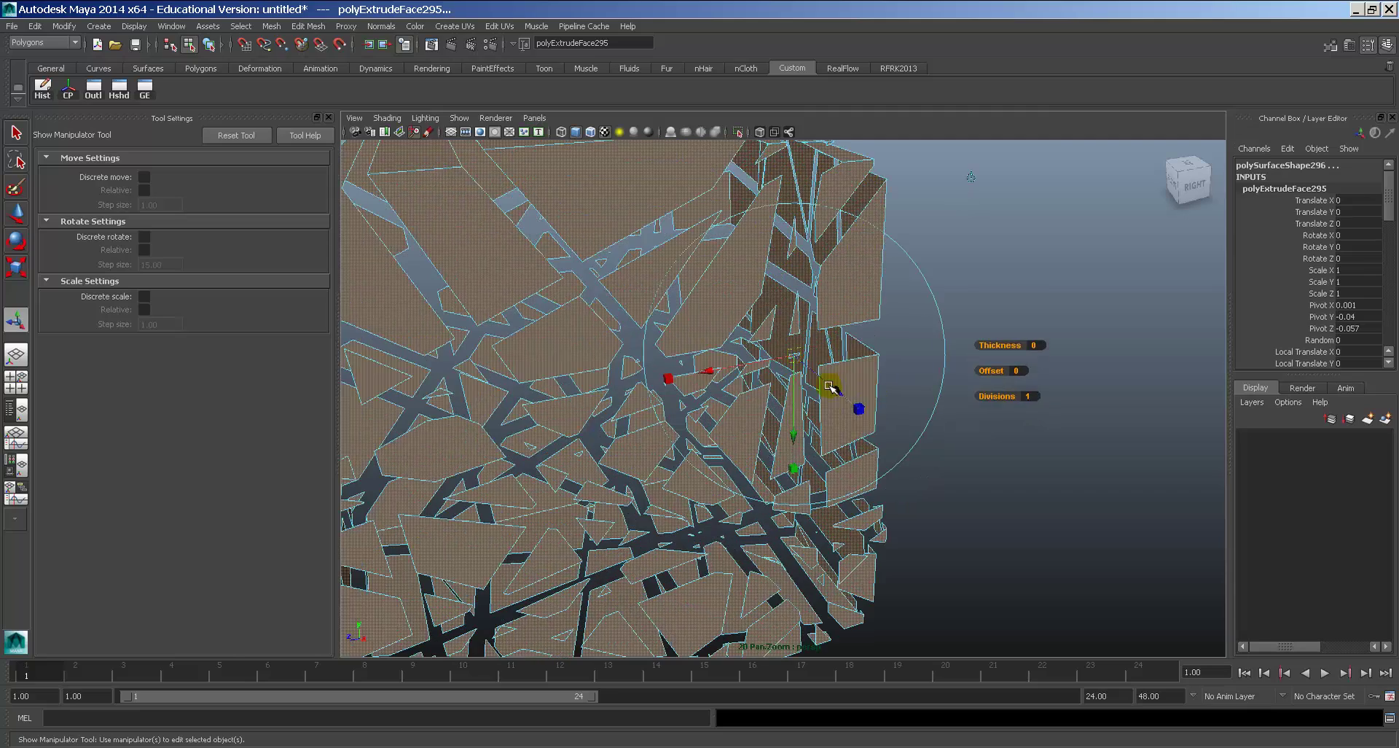
left_click_drag(830, 386, 763, 272)
Return to object mode and pick single extruded shards to inspect their thickness from several sides.
left_click(766, 271)
left_click_drag(834, 314, 754, 294, "alt")
right_click_drag(754, 294, 796, 257)
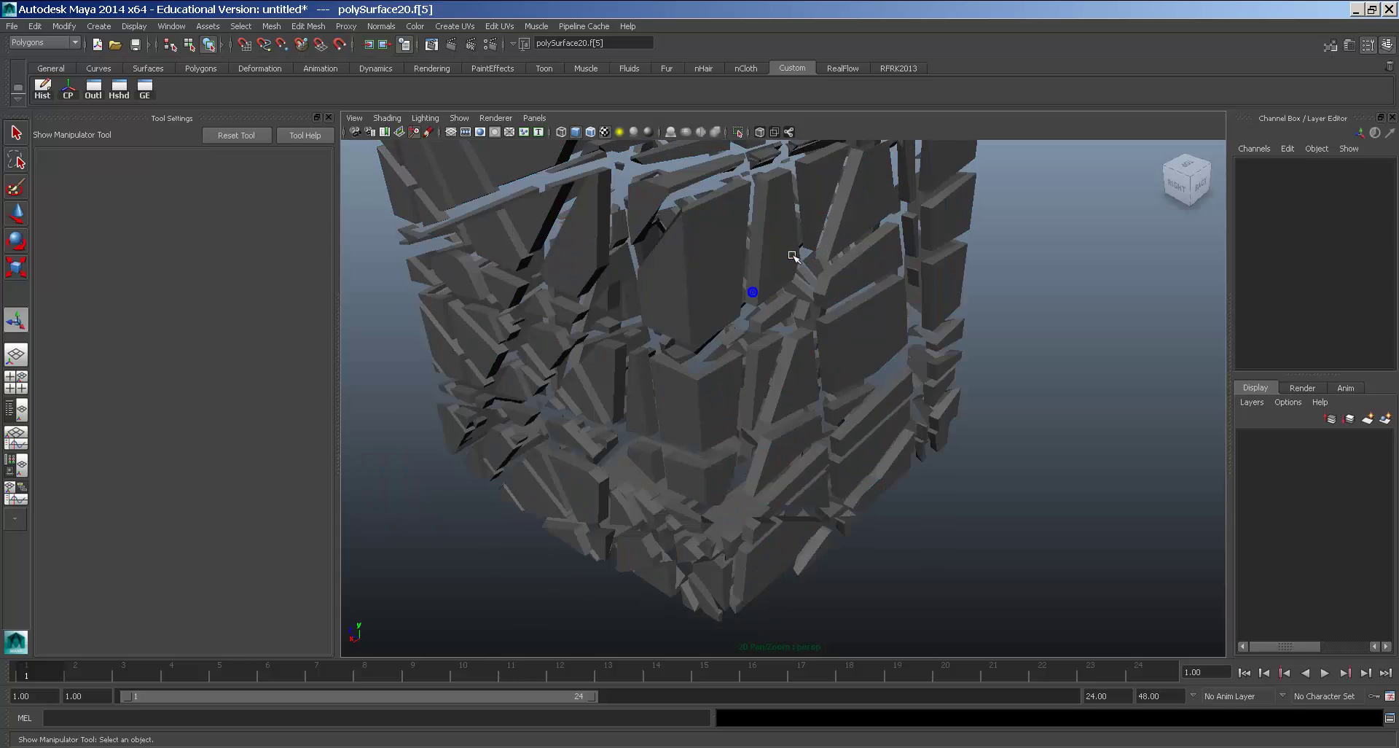
left_click(791, 256)
left_click_drag(879, 325, 796, 359, "alt")
left_click(877, 330)
left_click(785, 341)
key("e")
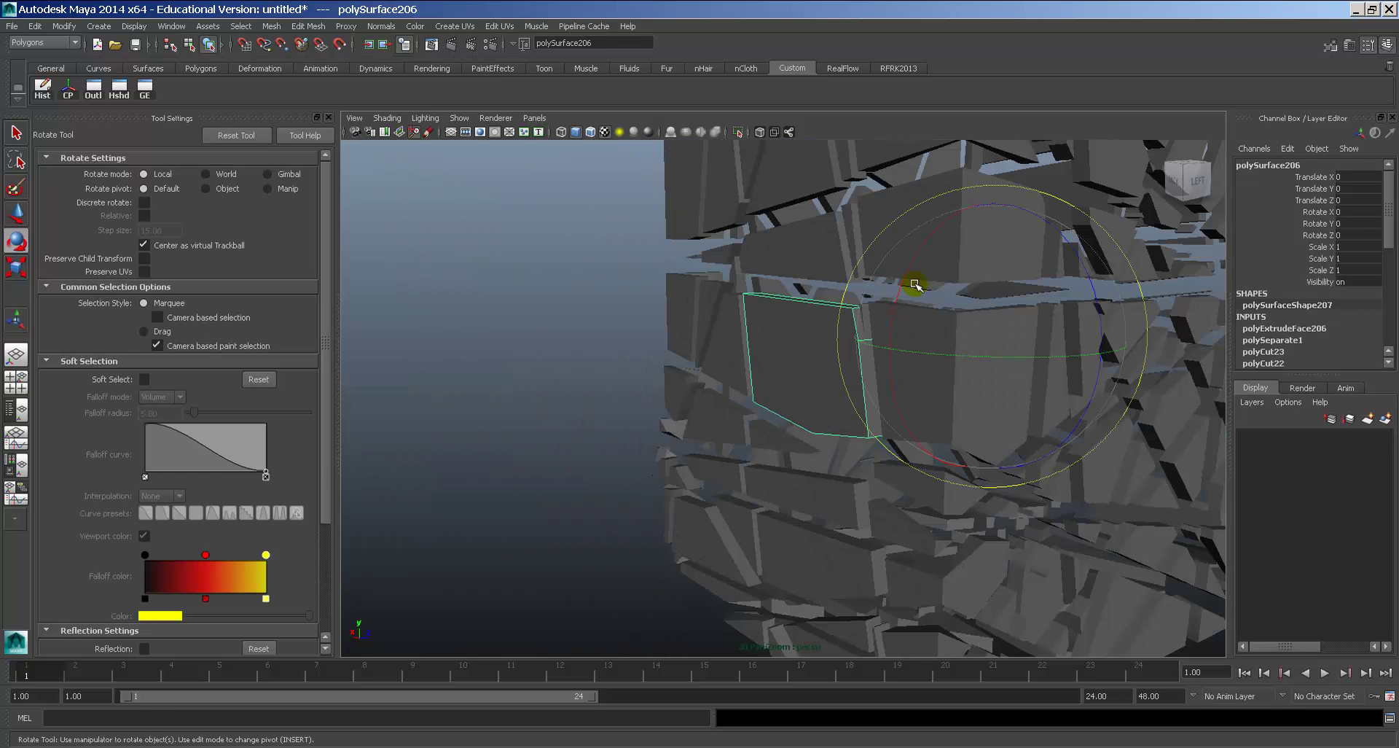
left_click_drag(914, 284, 808, 390, "alt")
left_click_drag(1062, 400, 940, 402, "alt")
left_click_drag(975, 597, 480, 191)
left_click_drag(848, 442, 872, 464, "alt")
left_click(955, 462)
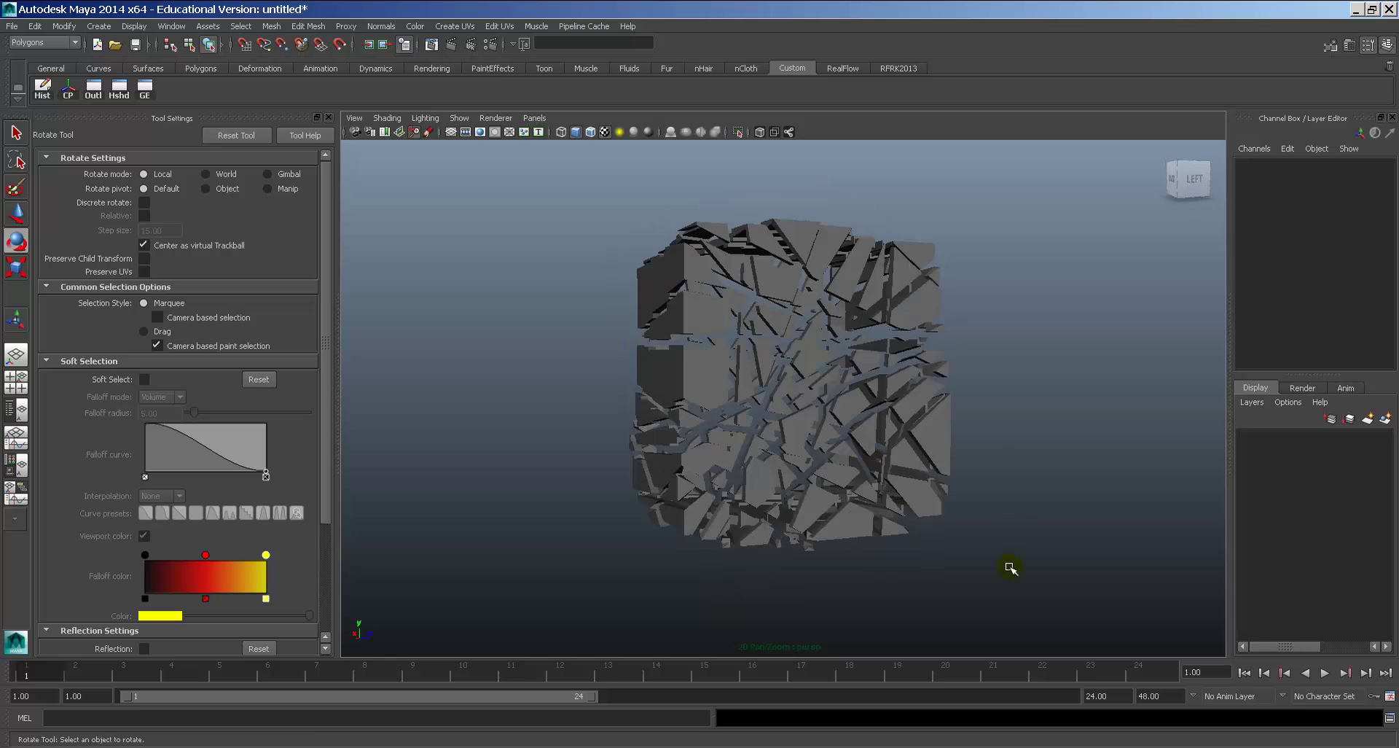
Delete all the cube shards and create a new polygon cube.
left_click_drag(408, 197, 989, 559)
key("Delete")
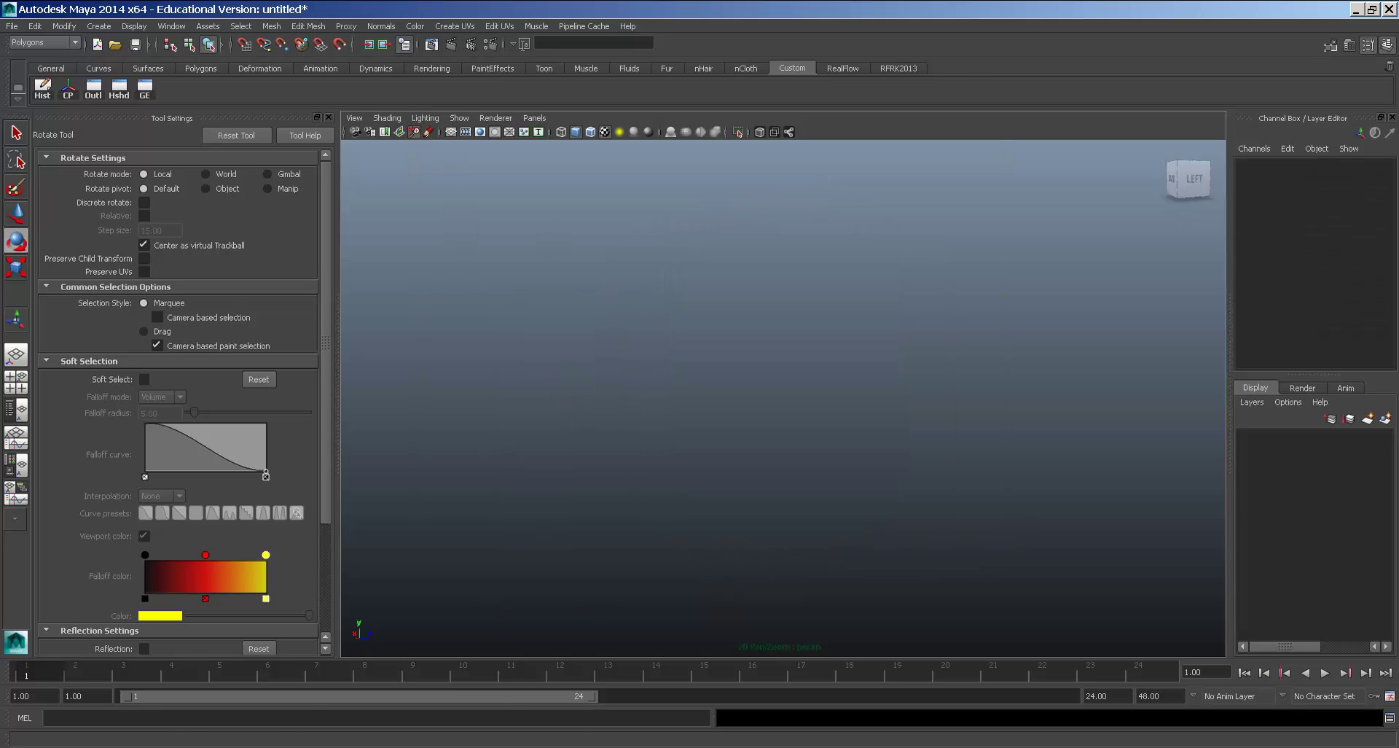
left_click(100, 26)
mouse_move(148, 62)
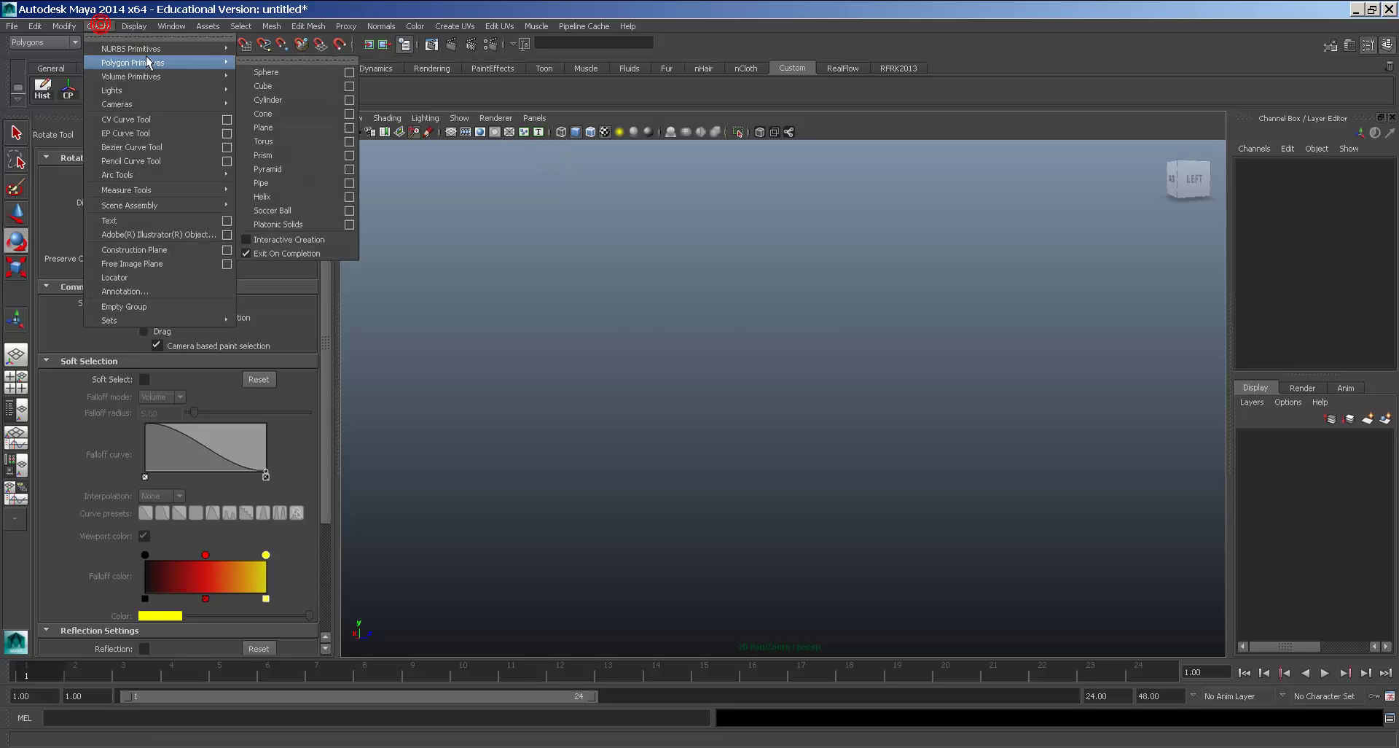
left_click(301, 86)
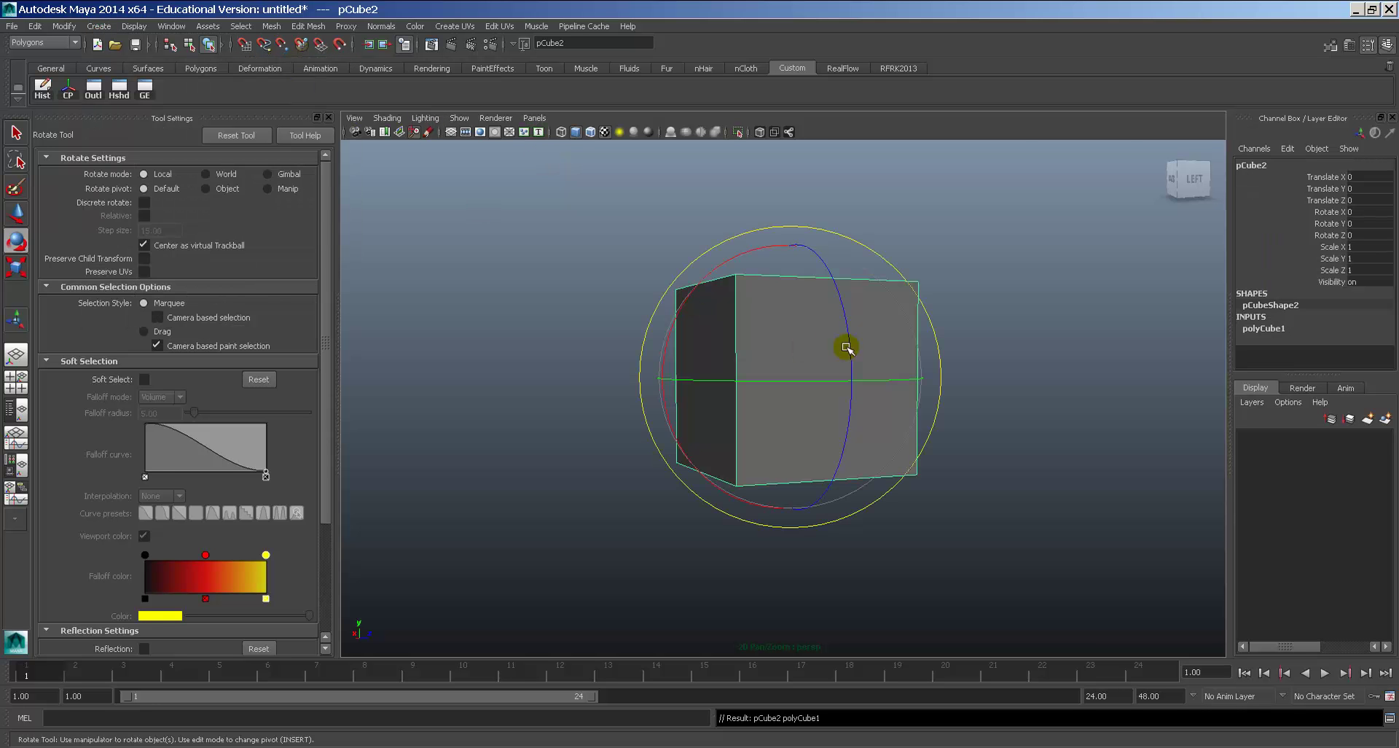
Raise the new cube's width, height and depth subdivisions together to 42.
key("r")
left_click_drag(845, 379, 869, 387, "alt")
left_click(1294, 333)
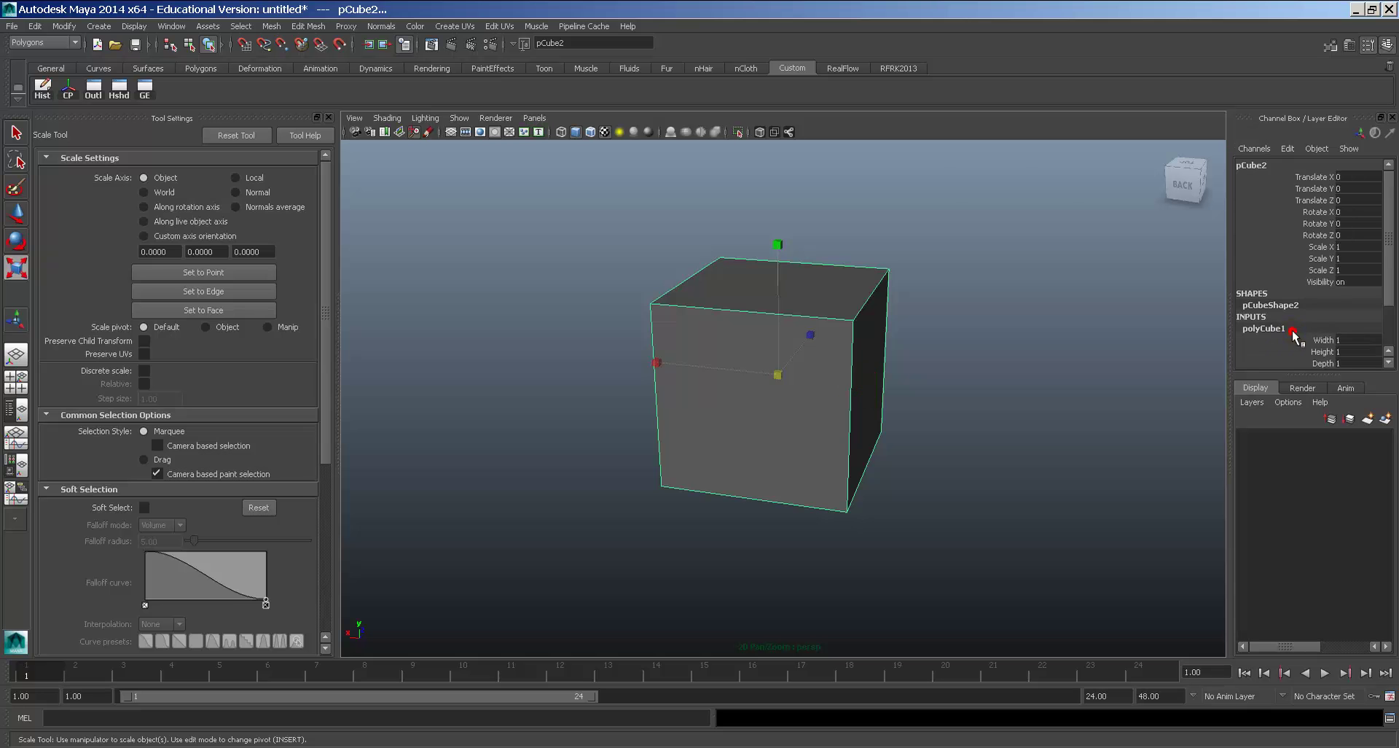
scroll(1315, 328, "down", 1)
left_click_drag(1324, 339, 1322, 363)
middle_click_drag(787, 317, 1076, 322)
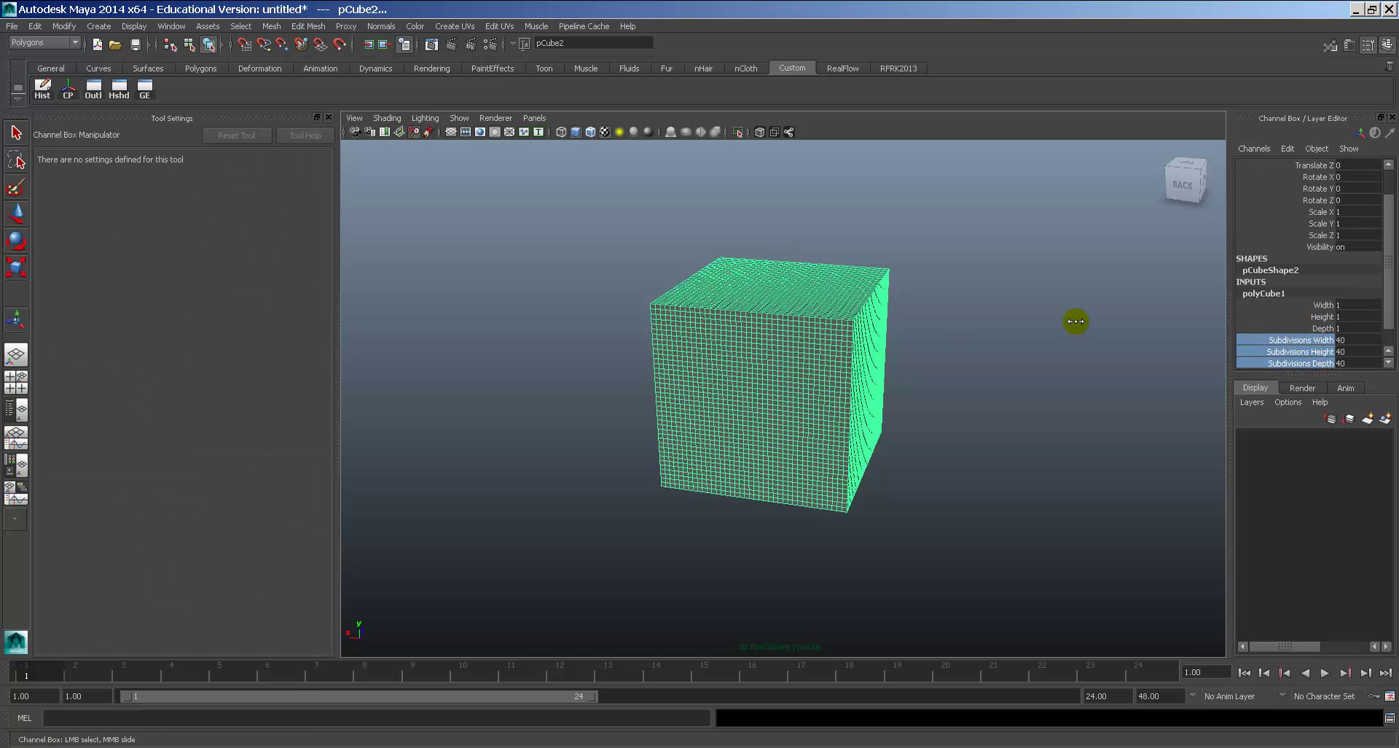
left_click(1056, 322)
left_click(838, 402)
right_click_drag(838, 402, 1021, 416, "alt")
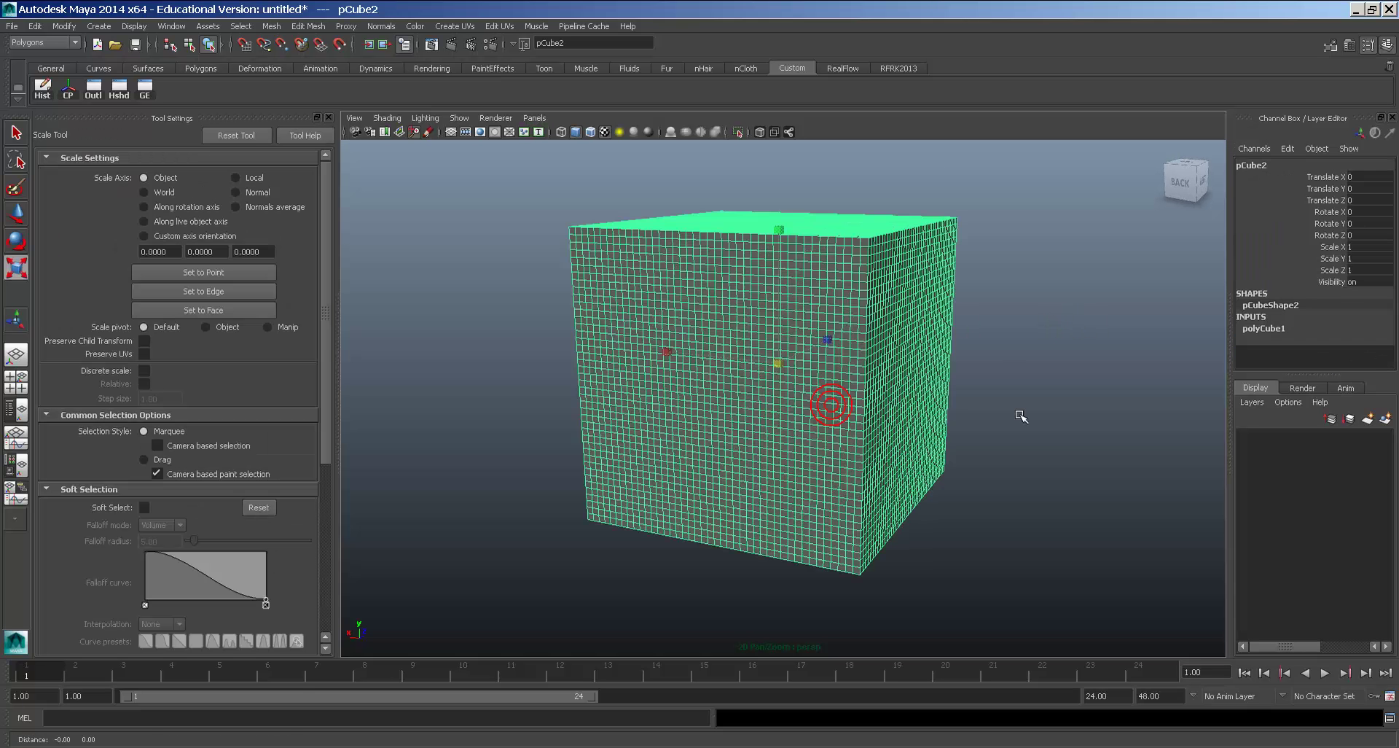
middle_click_drag(1021, 416, 990, 435, "alt")
right_click_drag(881, 386, 976, 408, "alt")
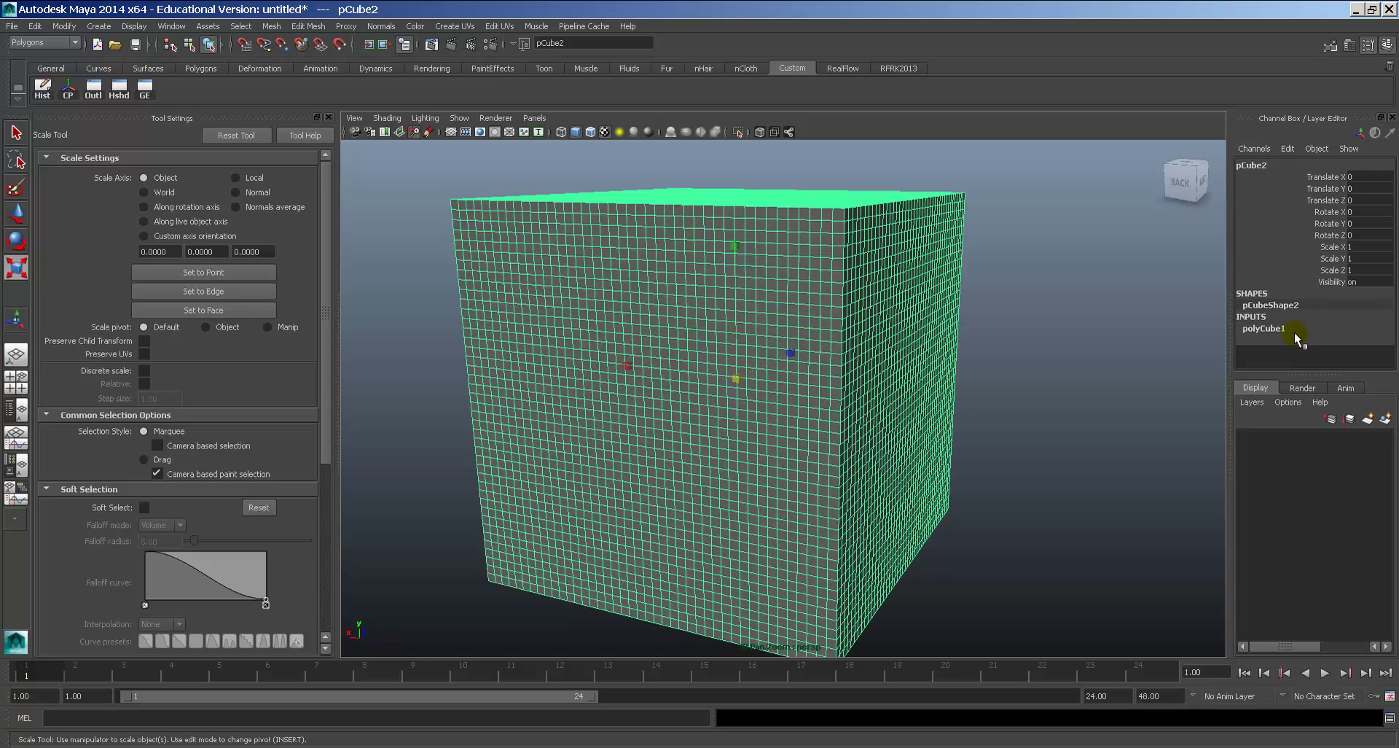
Try the cube's width, height and depth subdivisions at 1 and 50, and reset all three to 1.
left_click(1265, 328)
scroll(1312, 340, "down", 2)
left_click_drag(1305, 315, 1304, 341)
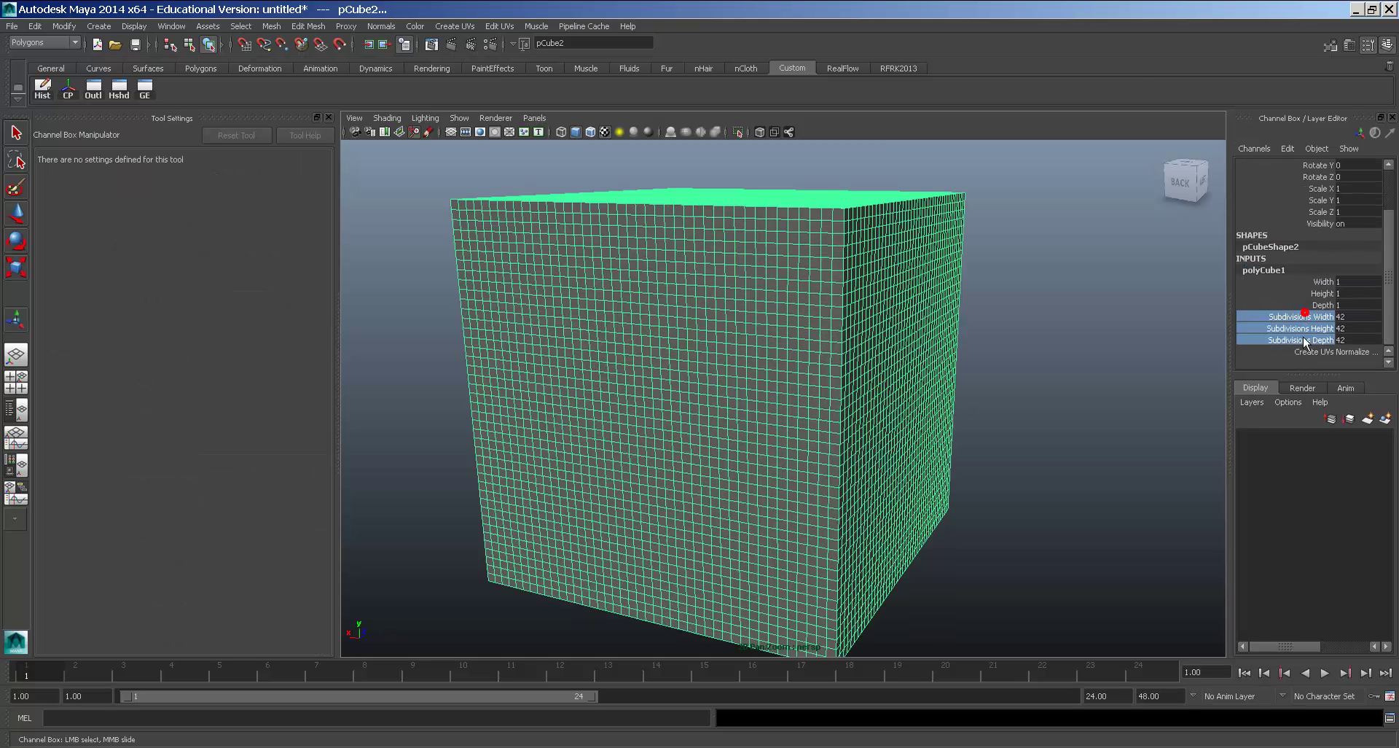
middle_click_drag(1147, 341, 837, 338)
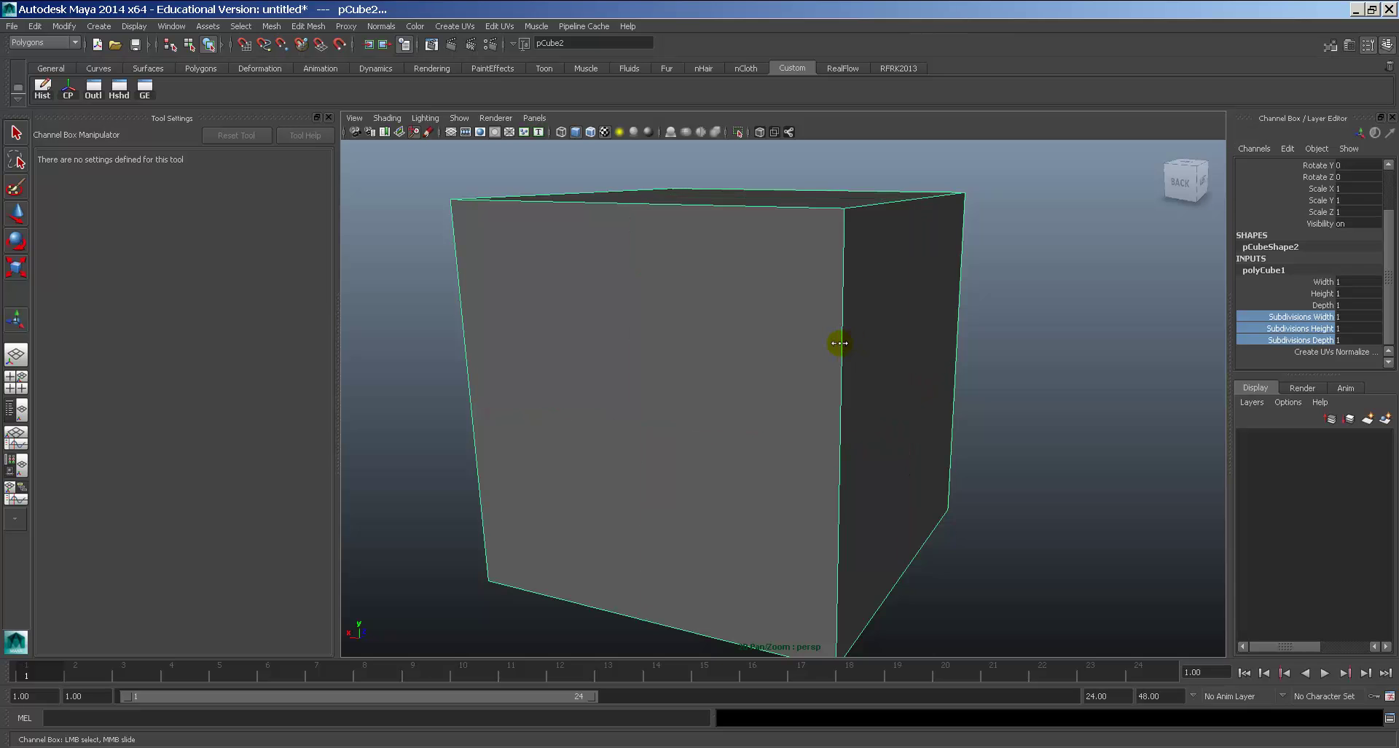
middle_click_drag(615, 353, 1279, 354)
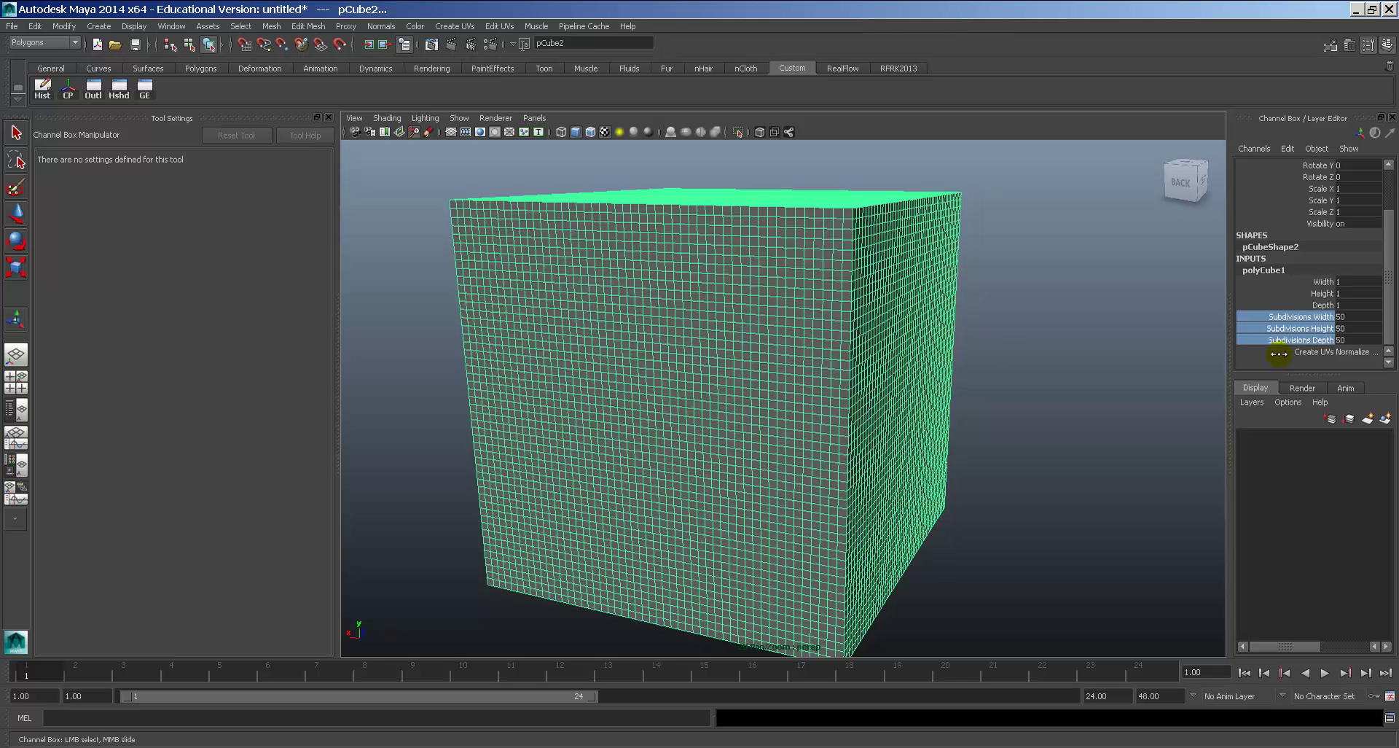
middle_click_drag(1006, 353, 559, 350)
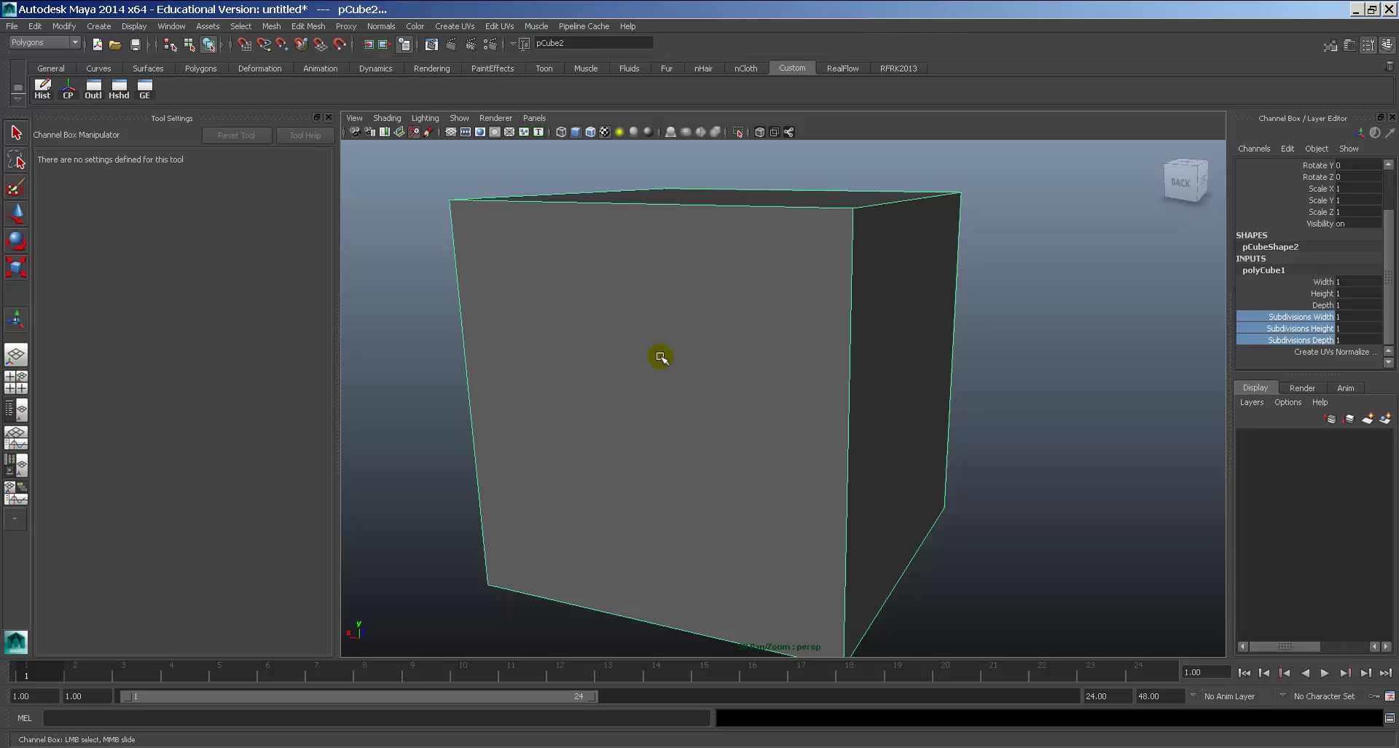
Scale the cube into a long thin slab of about 3.976 in X, 0.571 in Y and 0.109 in Z.
left_click_drag(660, 356, 699, 361, "alt")
key("r")
left_click_drag(924, 360, 878, 378, "alt")
left_click_drag(799, 351, 747, 379)
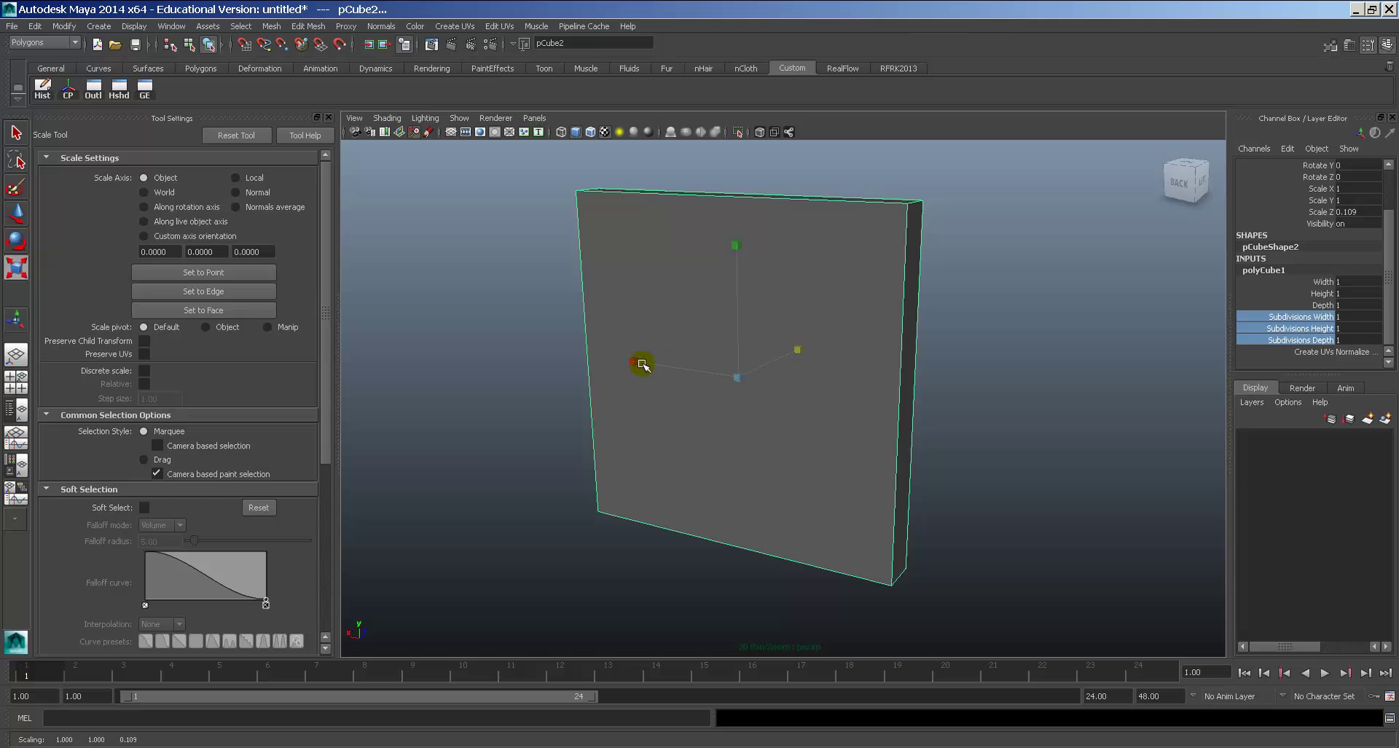
left_click_drag(633, 363, 387, 328)
right_click_drag(840, 338, 698, 252, "alt")
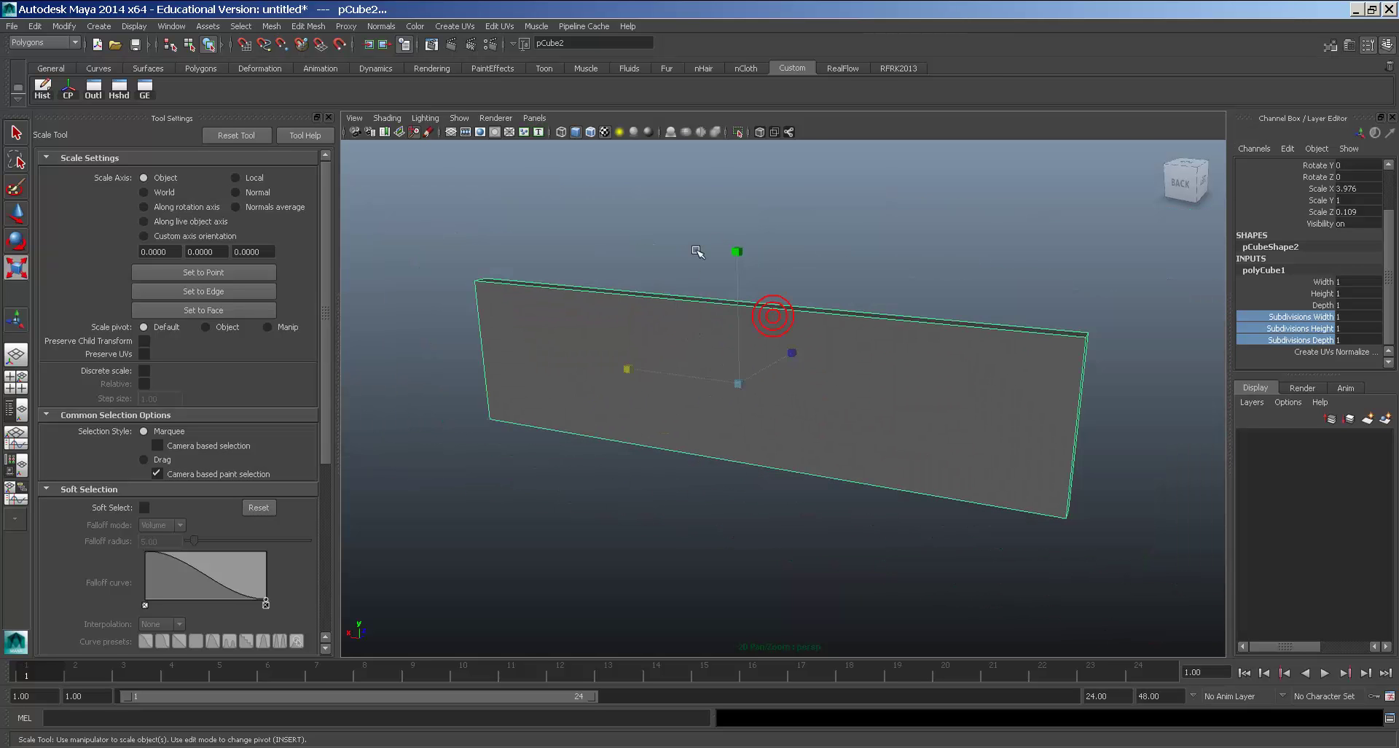
left_click_drag(737, 251, 736, 311)
Set the slab's width subdivisions to 5.
left_click(1312, 317)
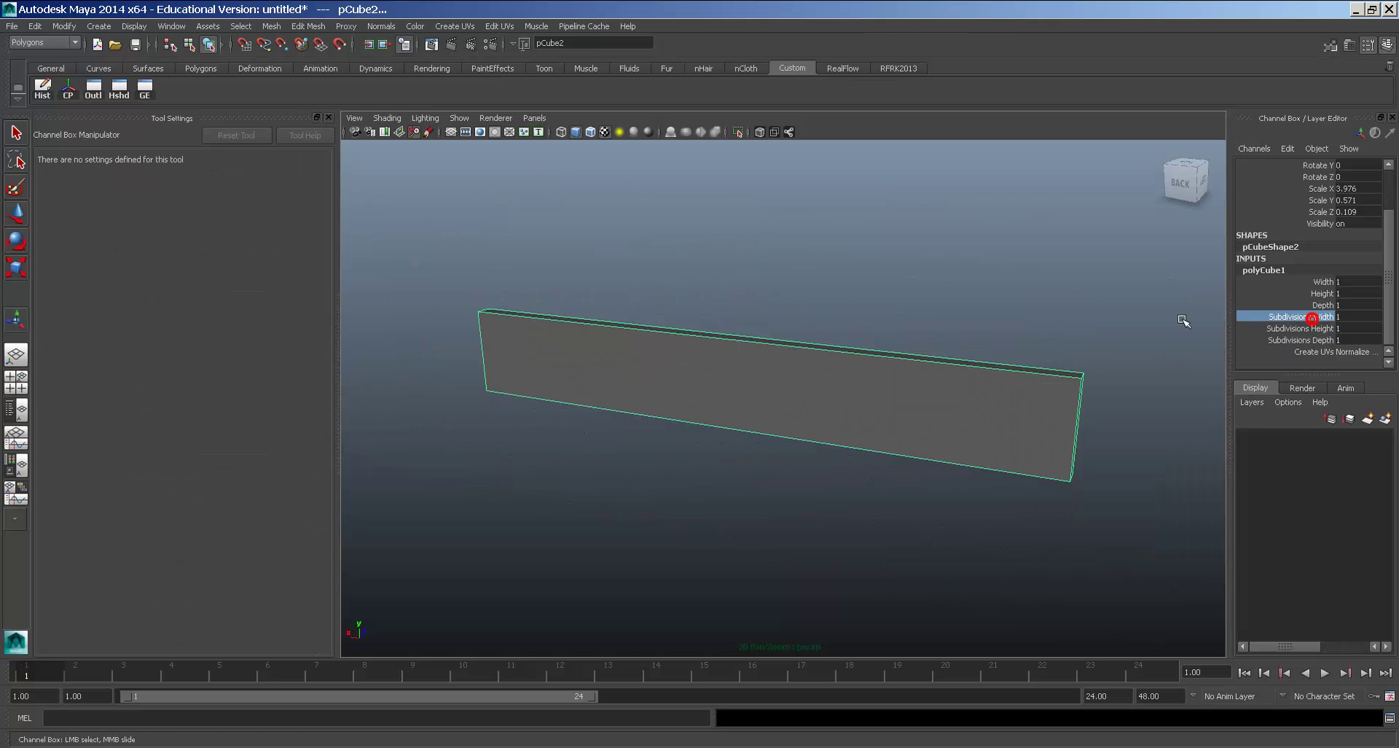
middle_click_drag(1098, 321, 1113, 321)
left_click_drag(953, 364, 1002, 336, "alt")
Switch to vertex editing and raise three of the slab's inner vertex columns slightly to make its outline uneven.
right_click_drag(895, 351, 820, 343)
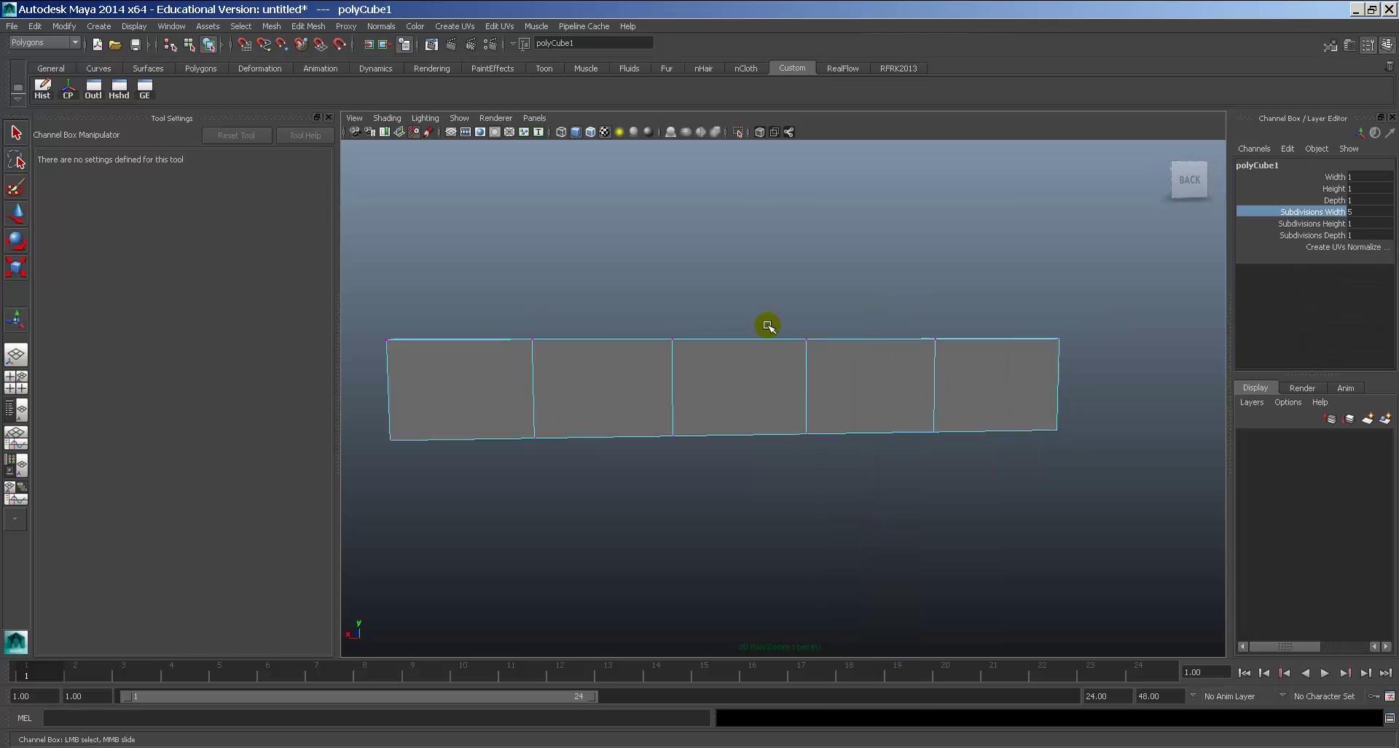
left_click_drag(772, 324, 823, 442)
key("r")
key("w")
left_click_drag(806, 337, 645, 519)
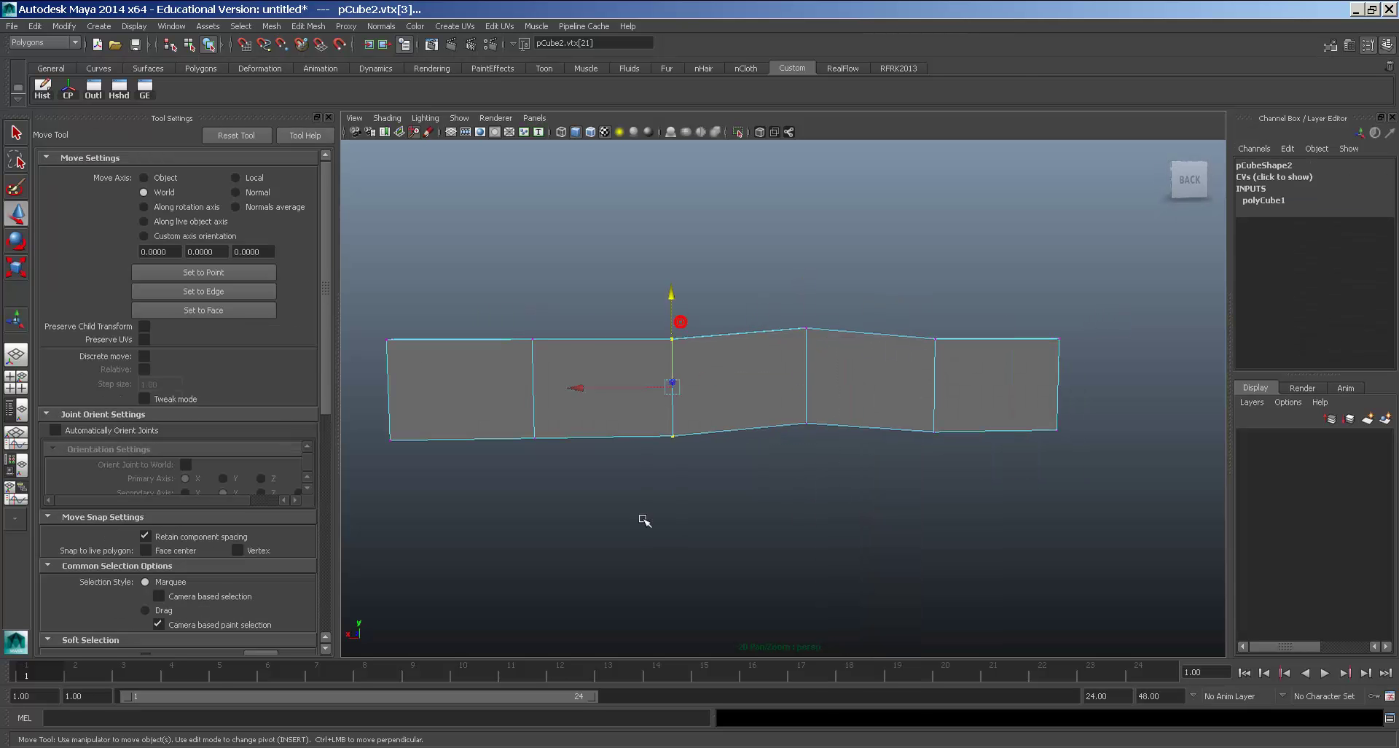
left_click_drag(670, 351, 670, 344)
left_click_drag(521, 326, 543, 466)
left_click_drag(533, 318, 534, 311)
Shift individual bottom vertices near both ends of the slab vertically and return to object mode.
mouse_move(559, 409)
left_mouse_down()
mouse_move(516, 454)
mouse_move(537, 402)
left_mouse_up()
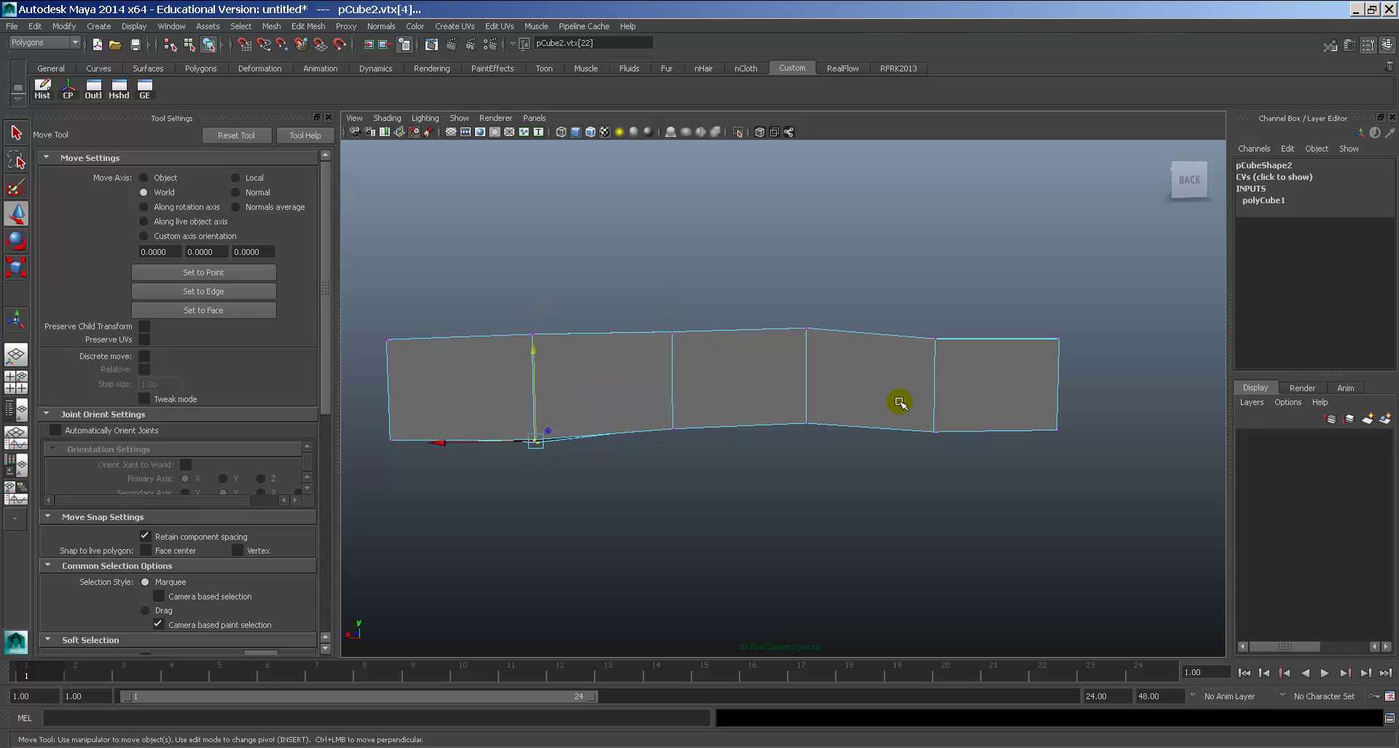
left_click_drag(907, 404, 956, 455)
left_click_drag(932, 343, 932, 347)
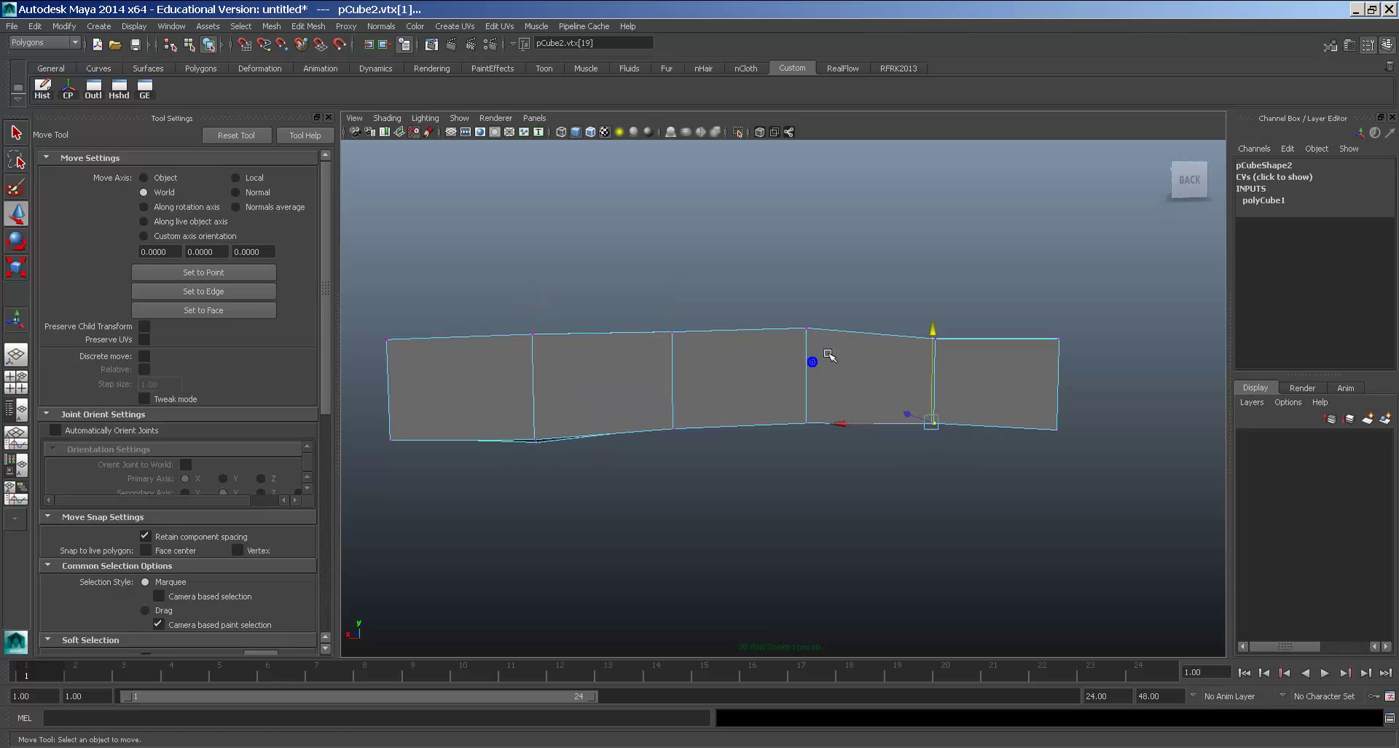
left_click(865, 302)
left_click(966, 381)
left_click(934, 319)
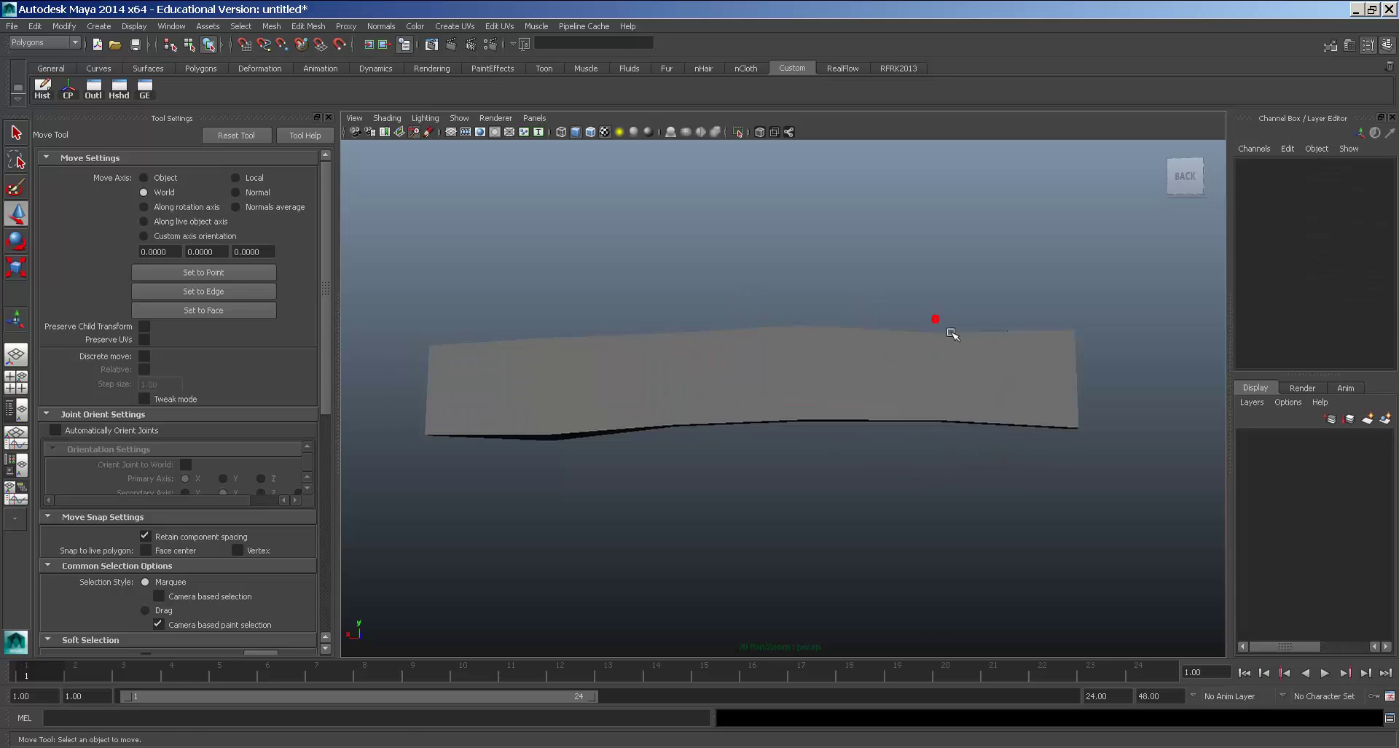
Bend the slab seen from above by moving inner vertex columns in depth, and reselect it as an object.
left_click_drag(964, 391, 948, 482, "alt")
left_click(877, 394)
right_click_drag(850, 372, 807, 382)
left_click_drag(799, 366, 611, 401)
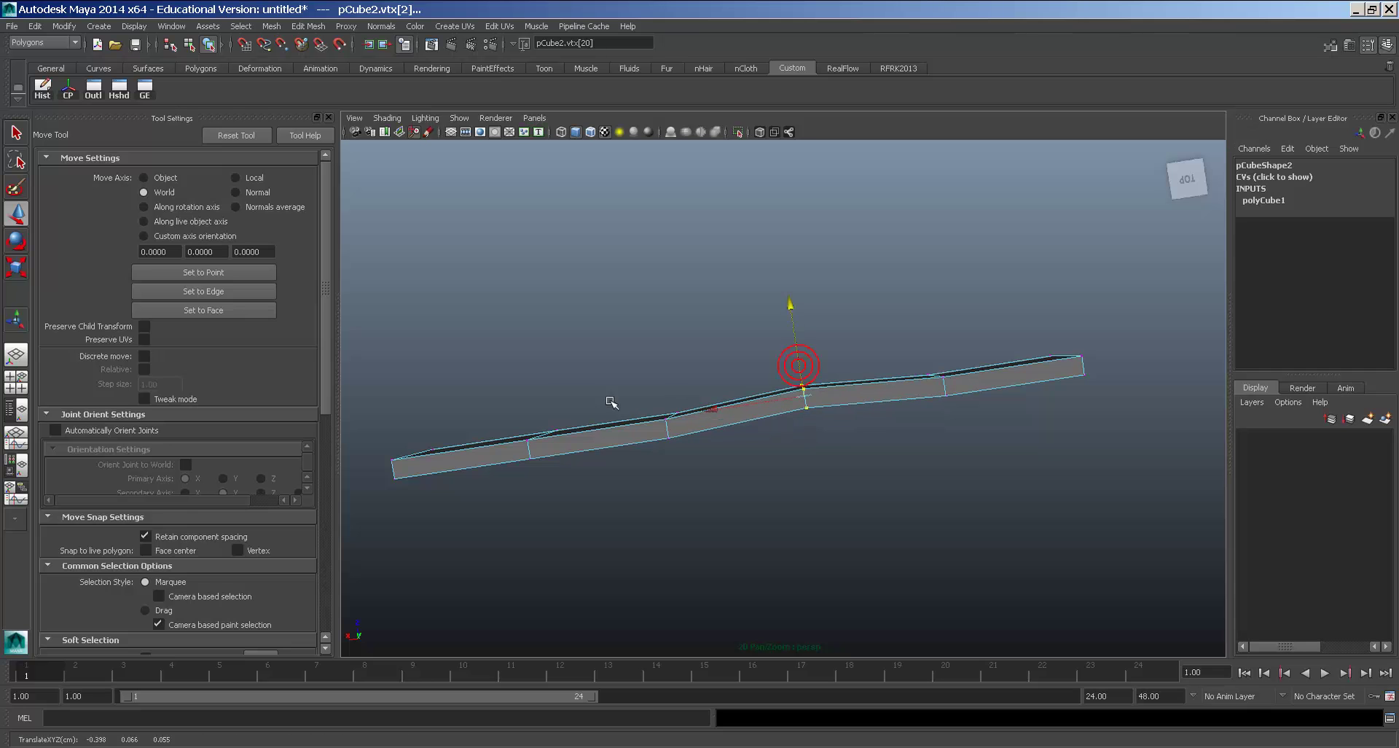
left_click_drag(516, 419, 581, 474)
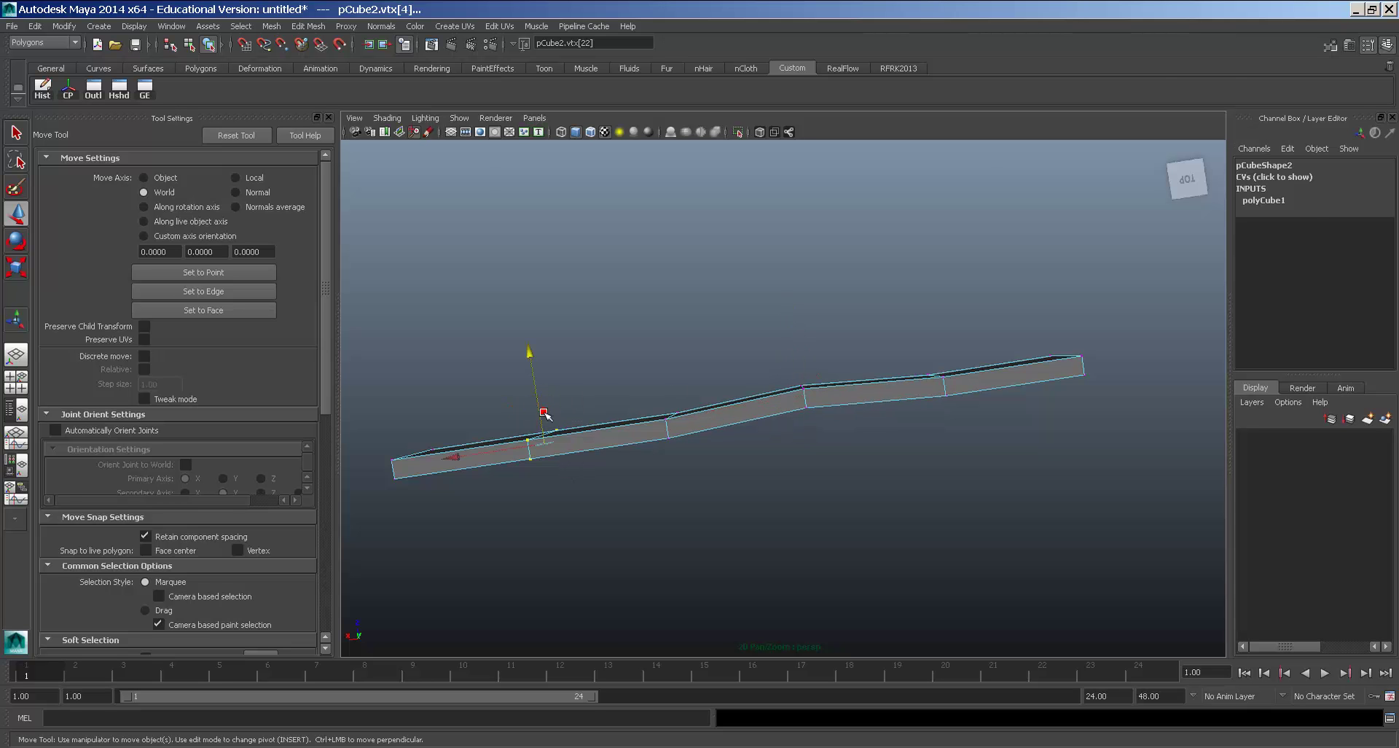
left_click_drag(544, 413, 542, 422)
right_click_drag(721, 410, 800, 373)
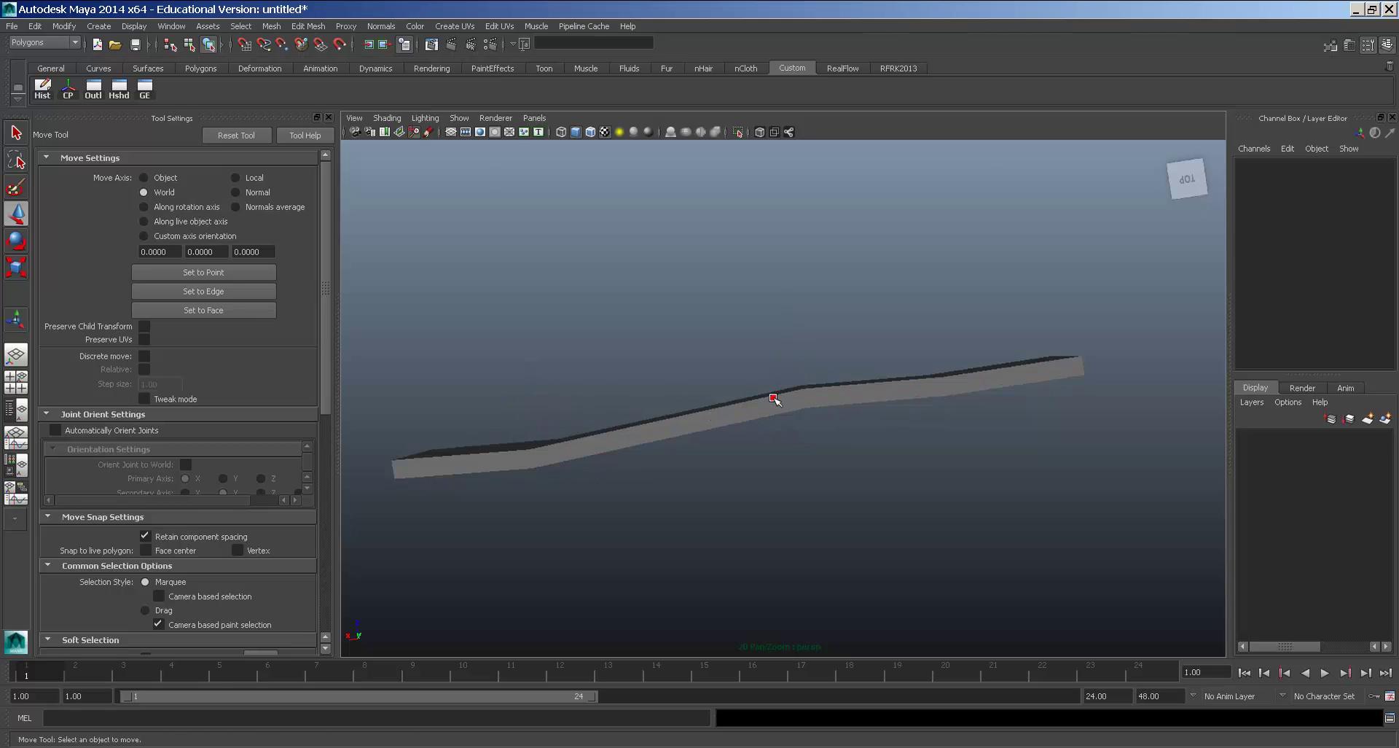
left_click(780, 396)
mouse_move(781, 397)
left_mouse_down("alt")
mouse_move(793, 362)
mouse_move(912, 306)
mouse_move(909, 331)
mouse_move(796, 384)
left_mouse_up("alt")
left_click(914, 304)
left_click(778, 400)
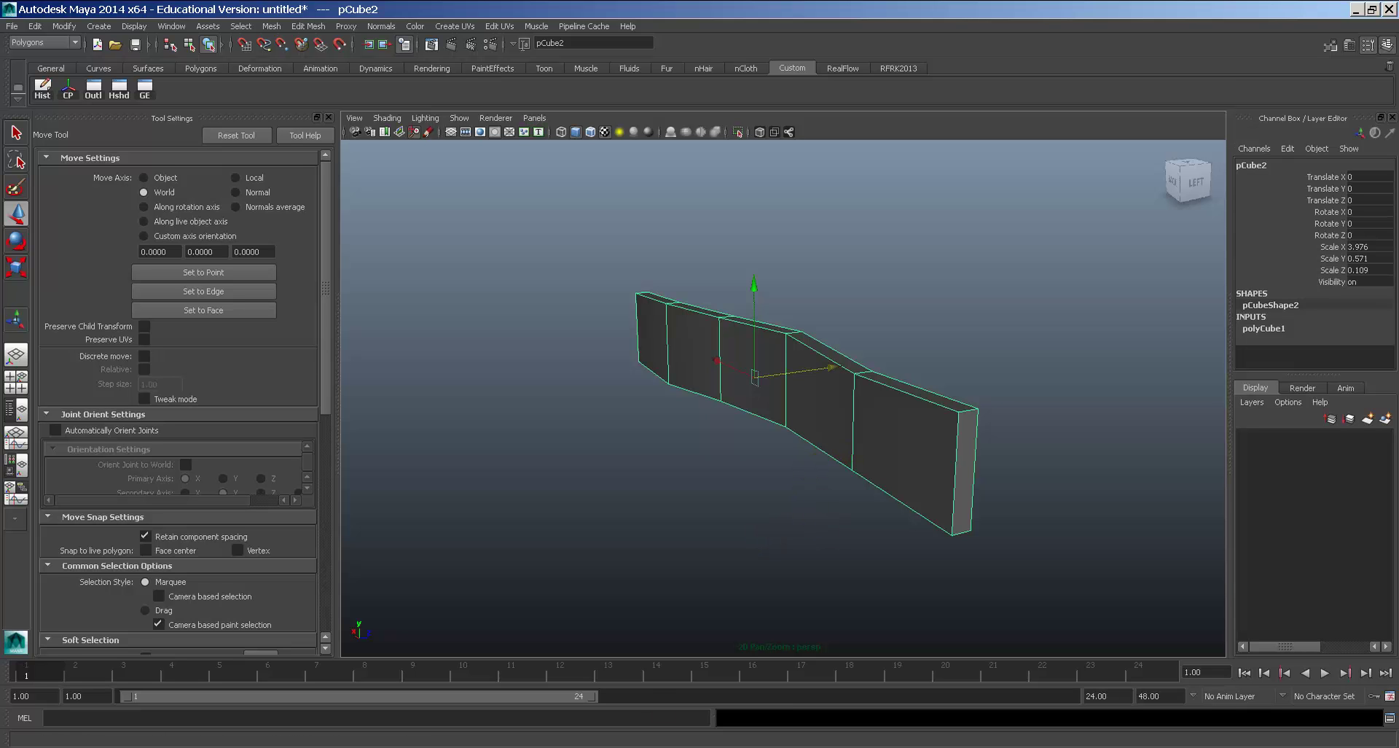
Switch to Firefox and search Google Images for "3d model cat".
left_click(583, 747)
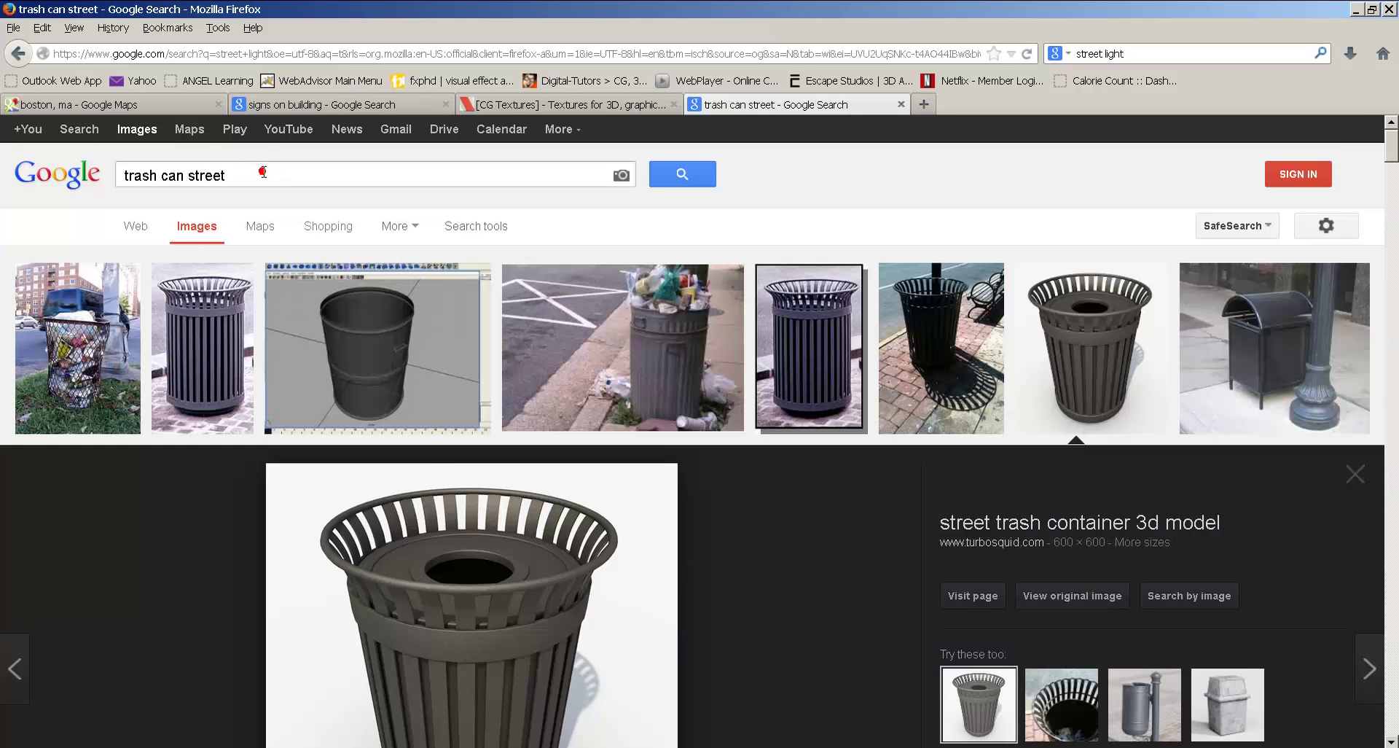
double_click(212, 173)
triple_click(212, 174)
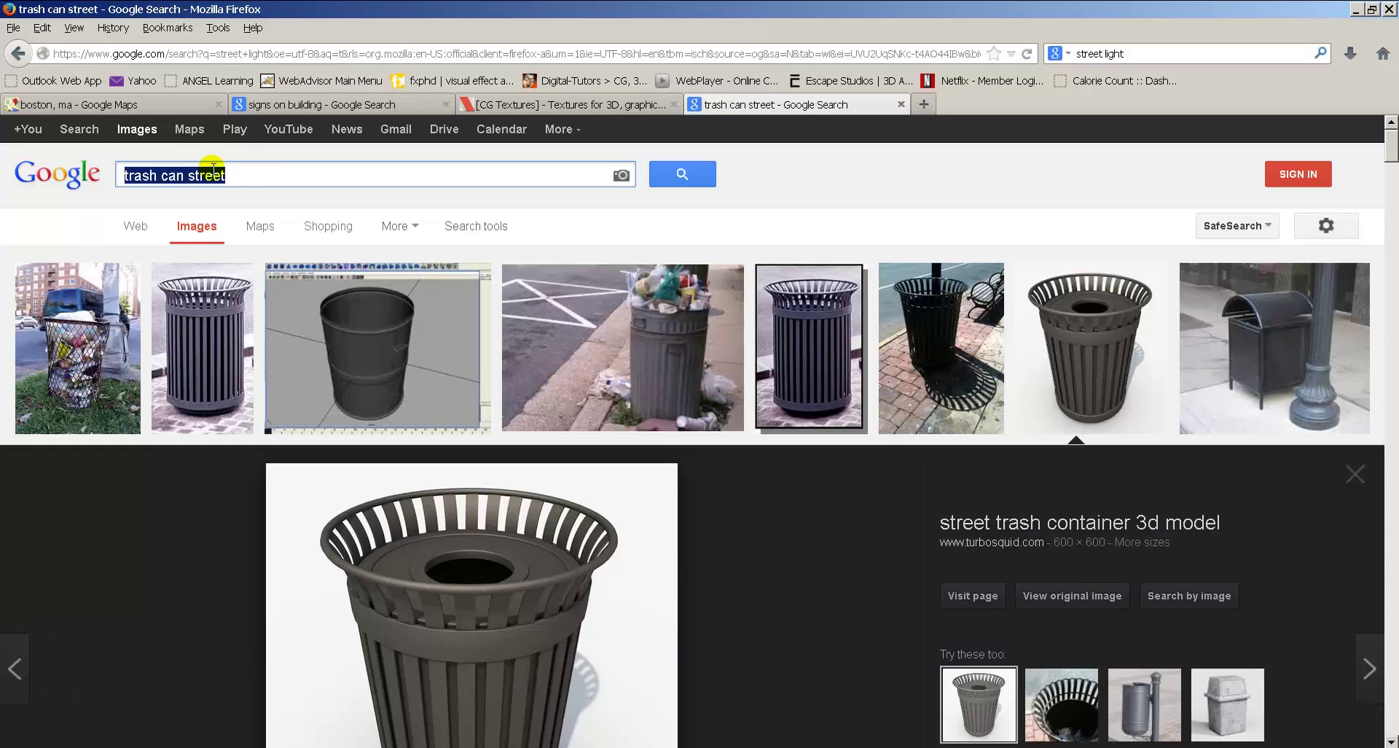
type("3d model cat")
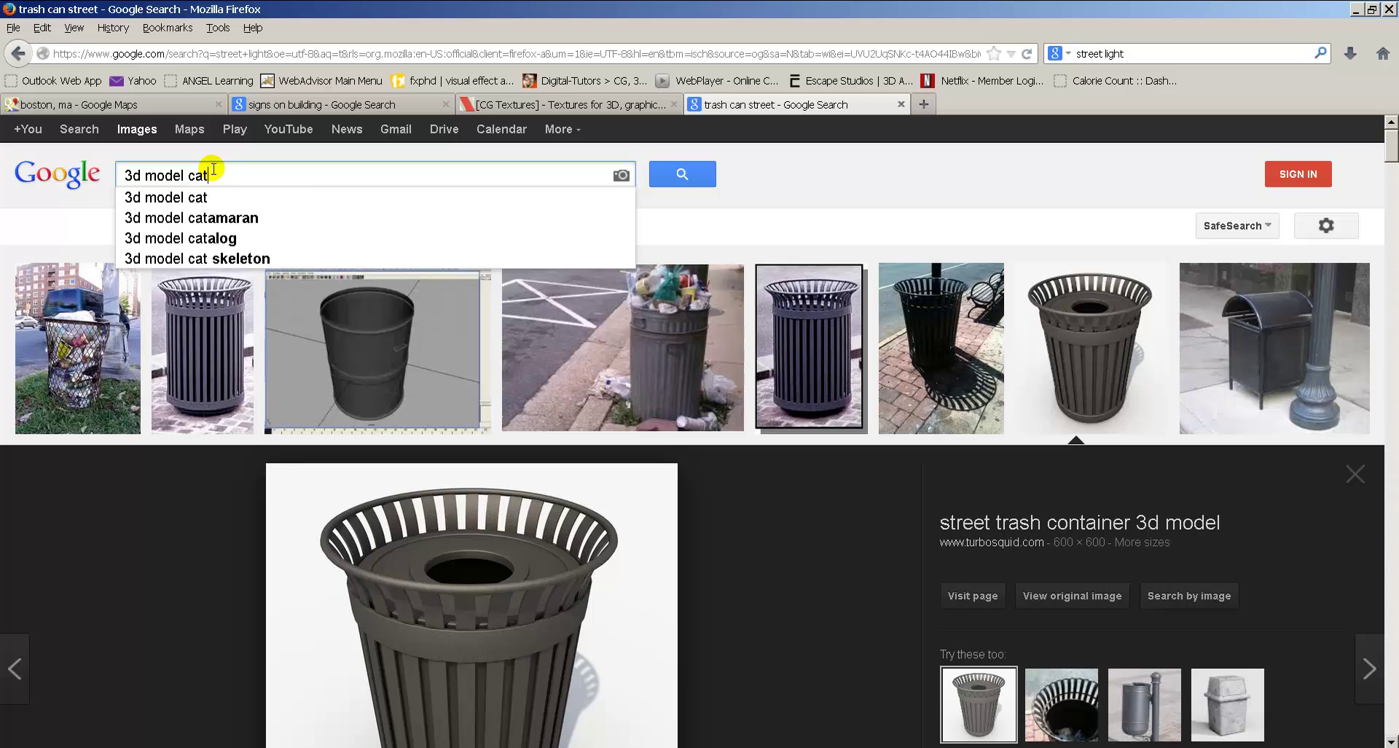
key("Return")
Open the preview of the grey wireframe cat and look through the other cat model images.
left_click(314, 340)
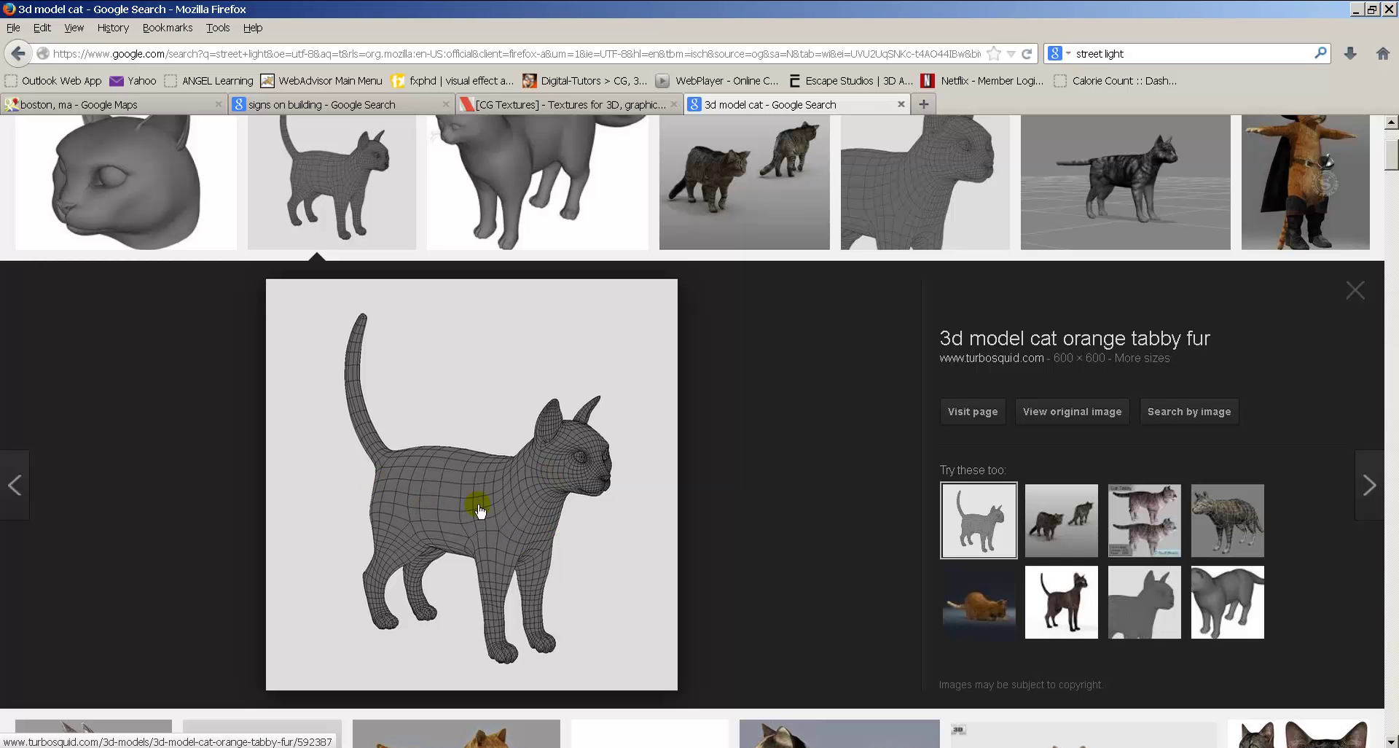
scroll(465, 505, "down", 5)
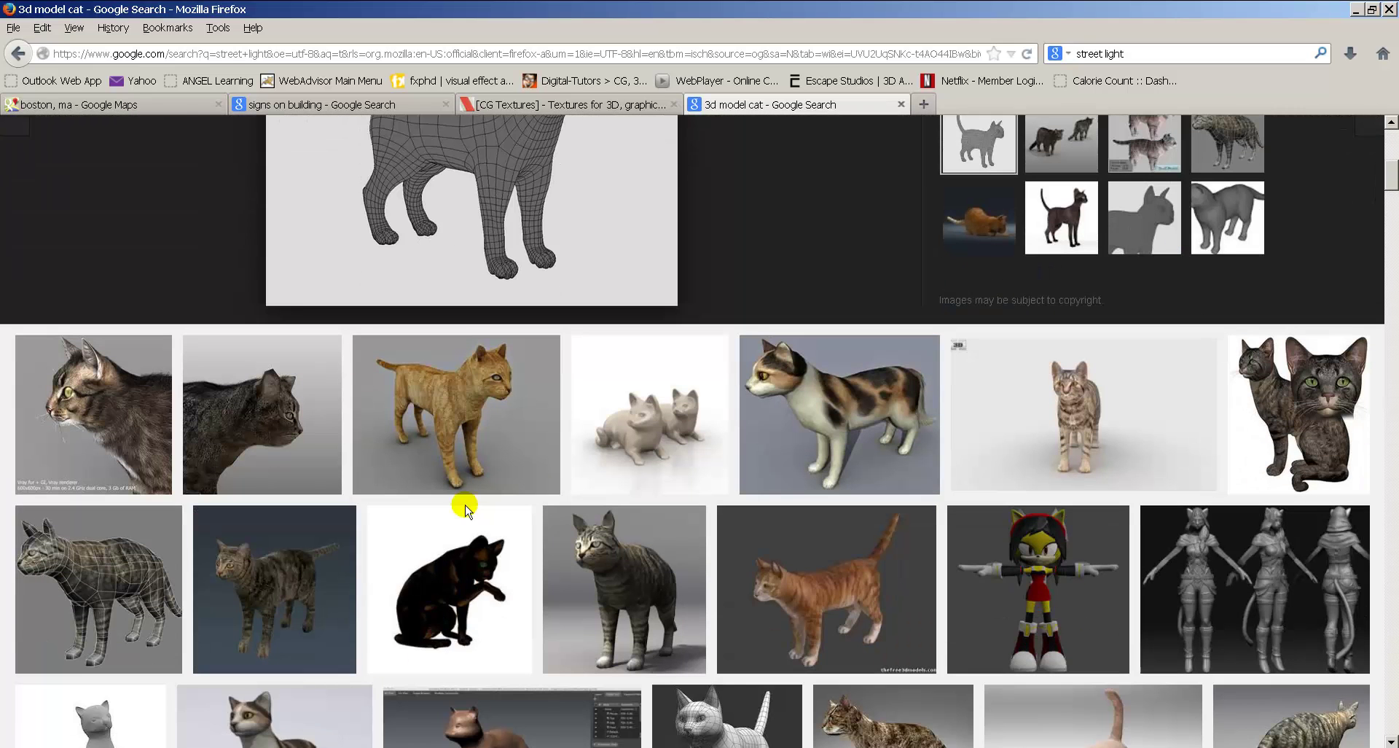
scroll(465, 505, "up", 5)
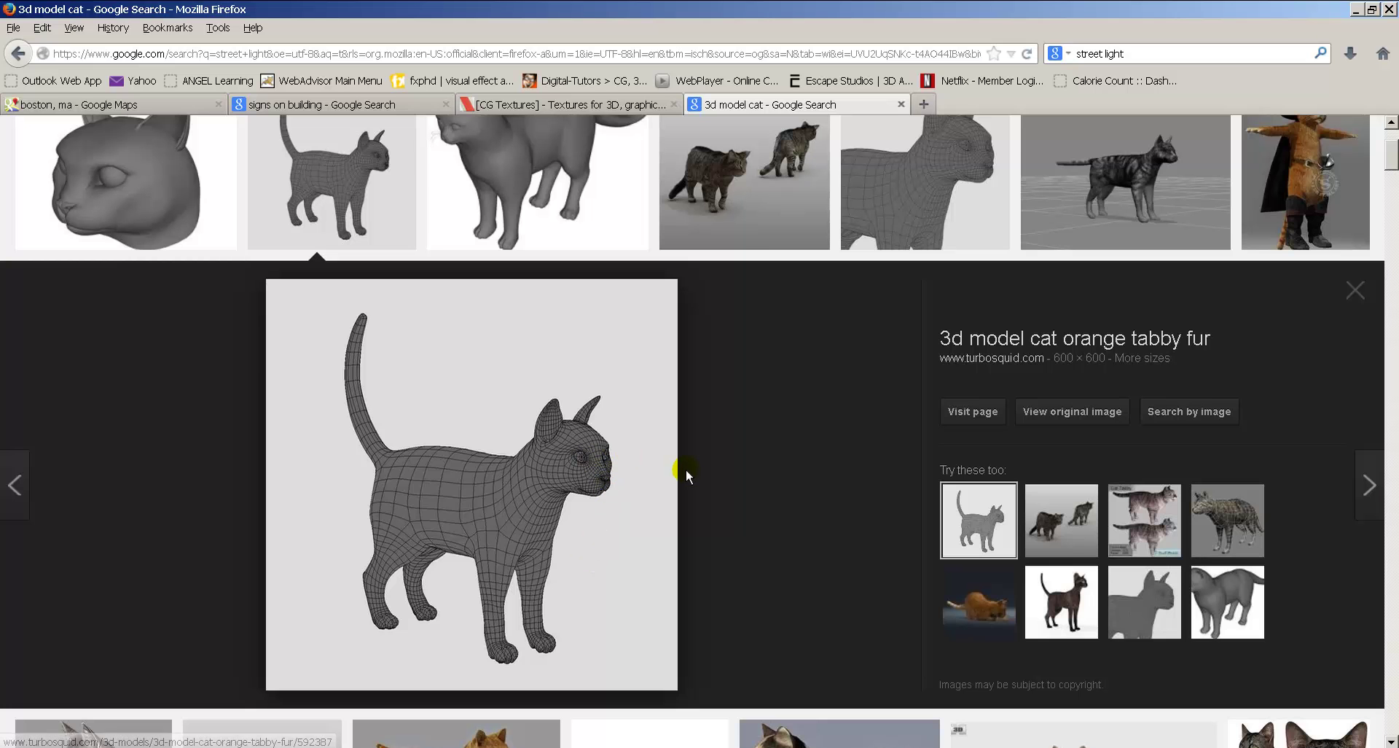
Search Google Images for "3d model trash can".
scroll(619, 415, "up", 3)
left_click(206, 176)
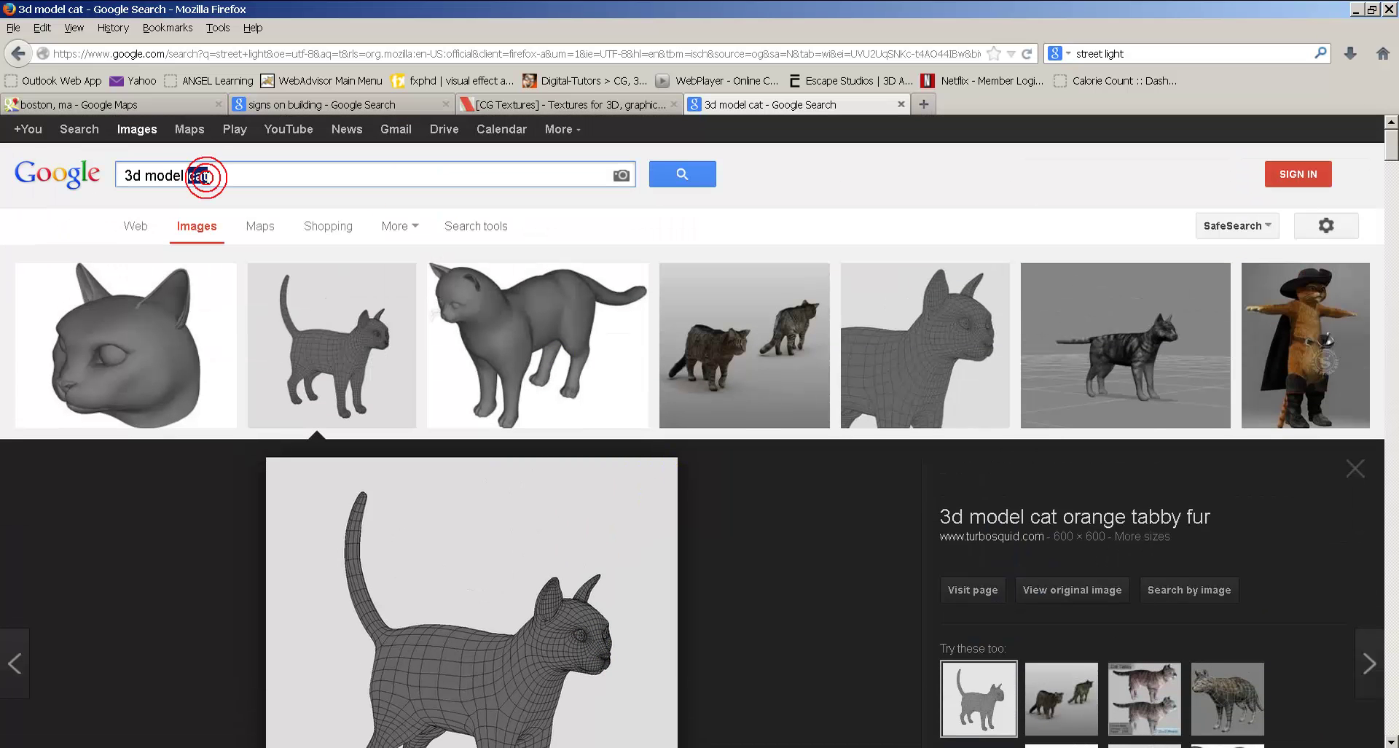
type("trash can")
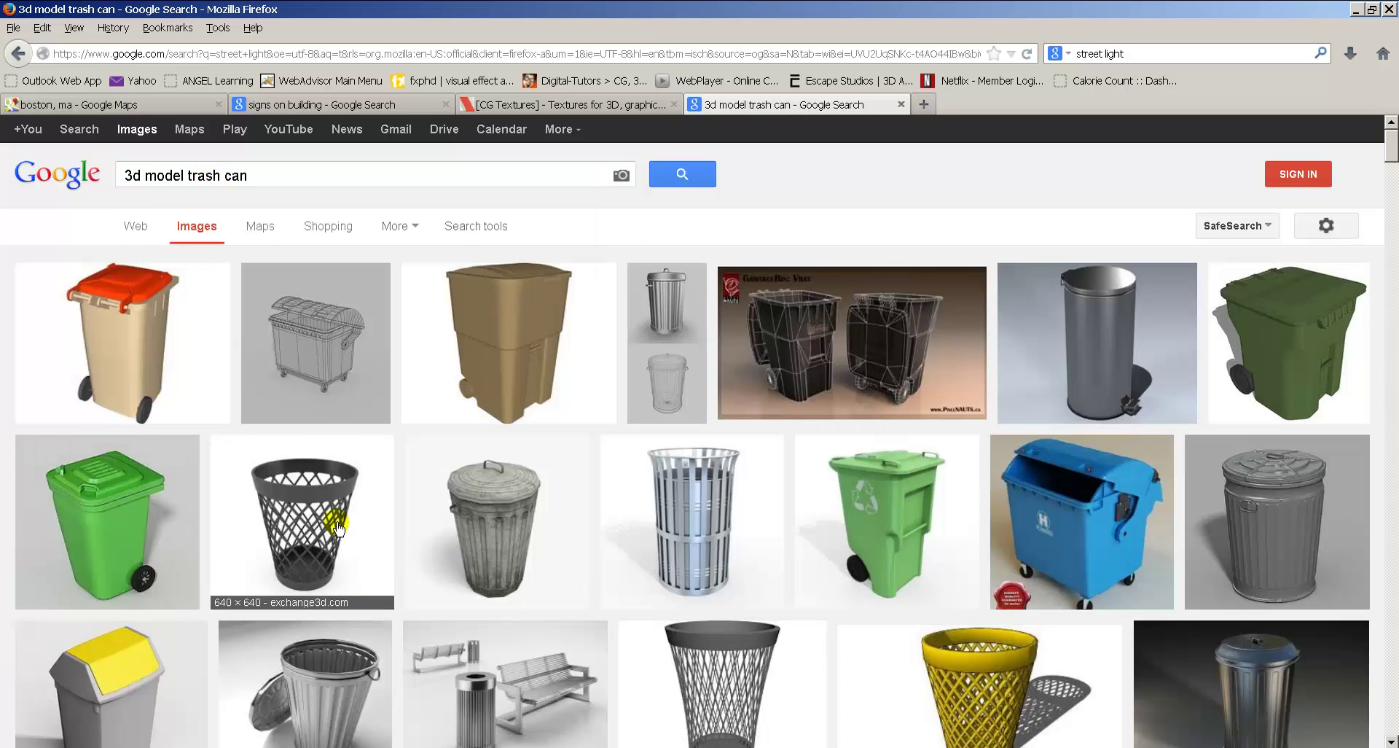
Compare the mesh density of the GarbageBin wireframe with the Digital-X trash bin, and open the European urban garbage container preview.
left_click(824, 364)
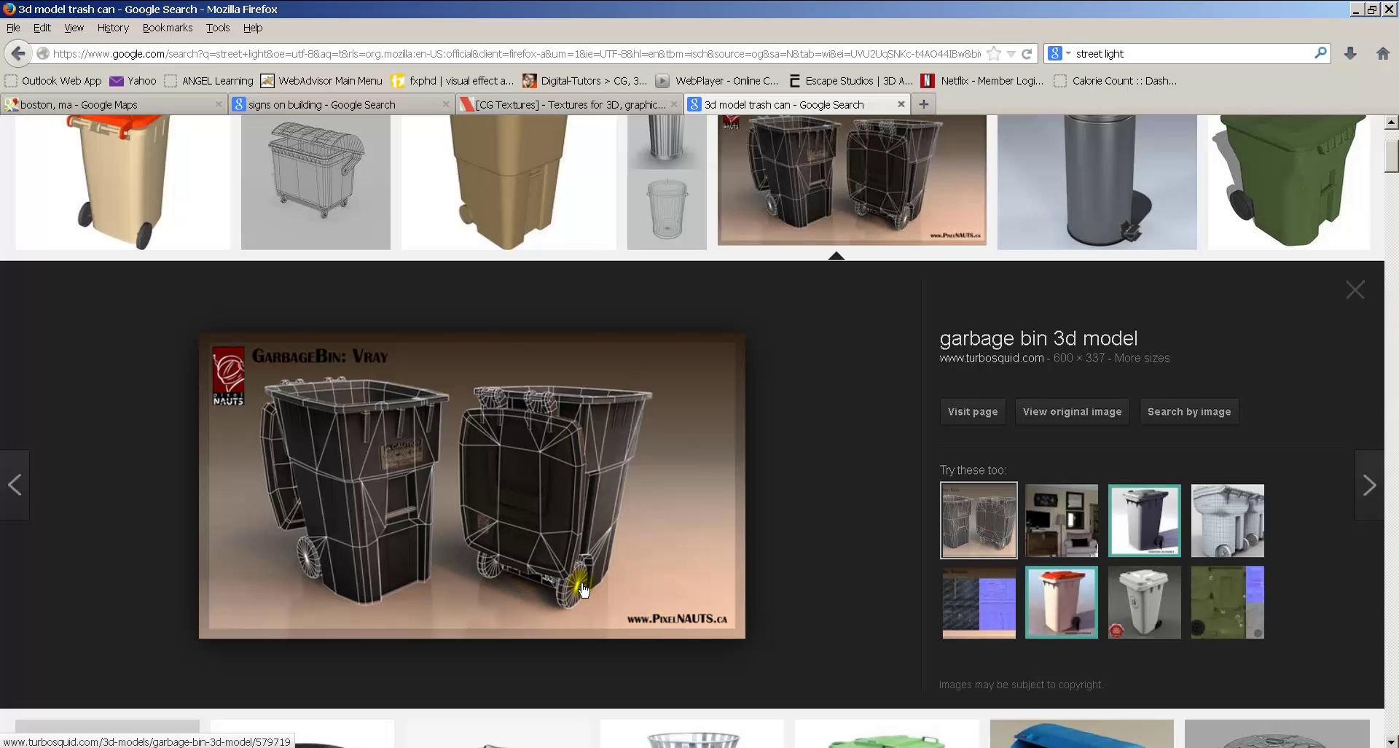
left_click(1228, 519)
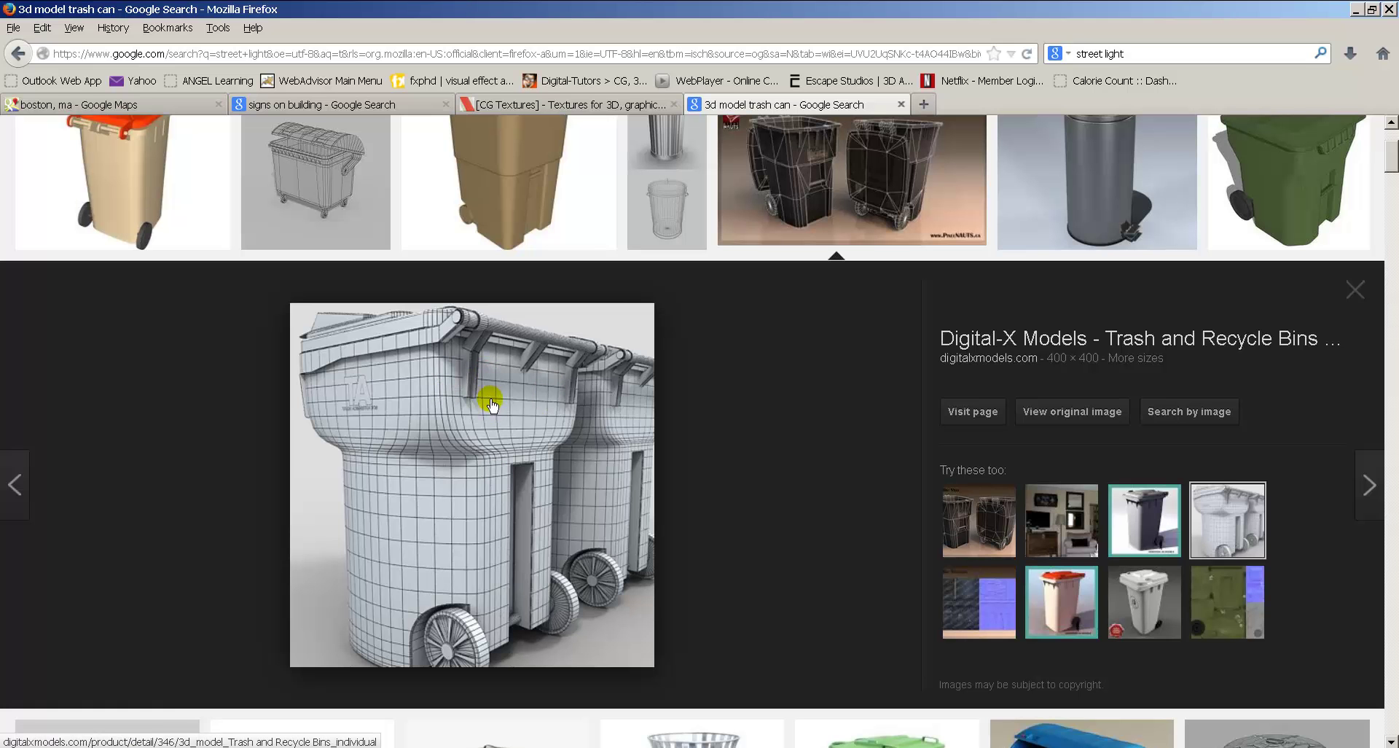
left_click(973, 511)
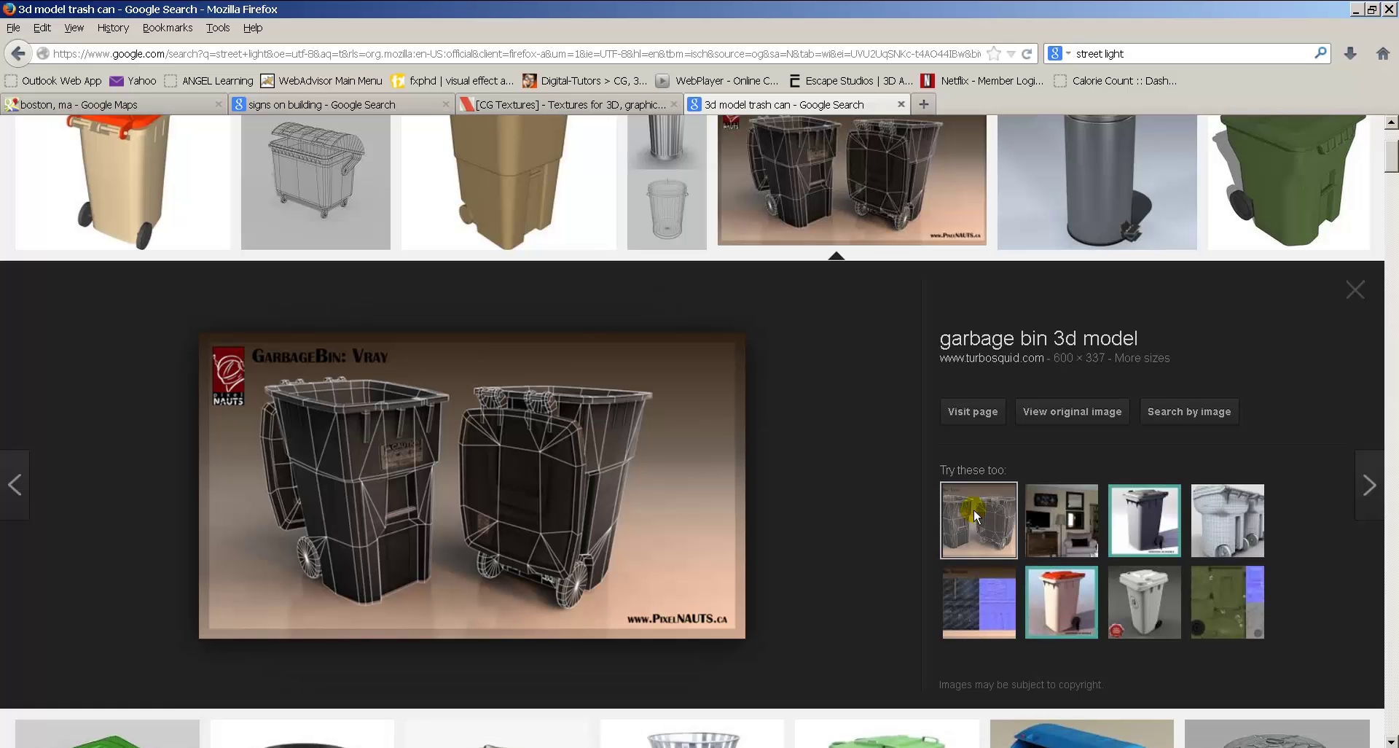
left_click(1212, 516)
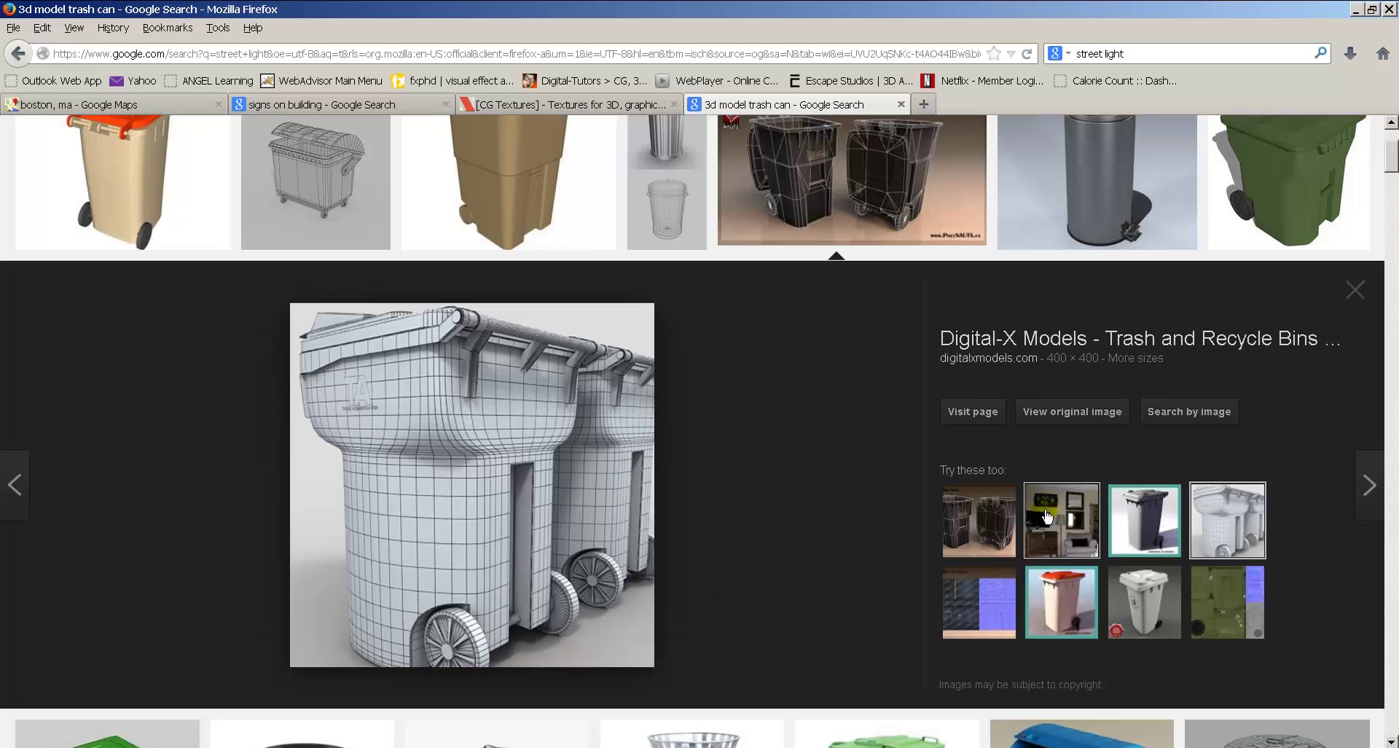
left_click(944, 514)
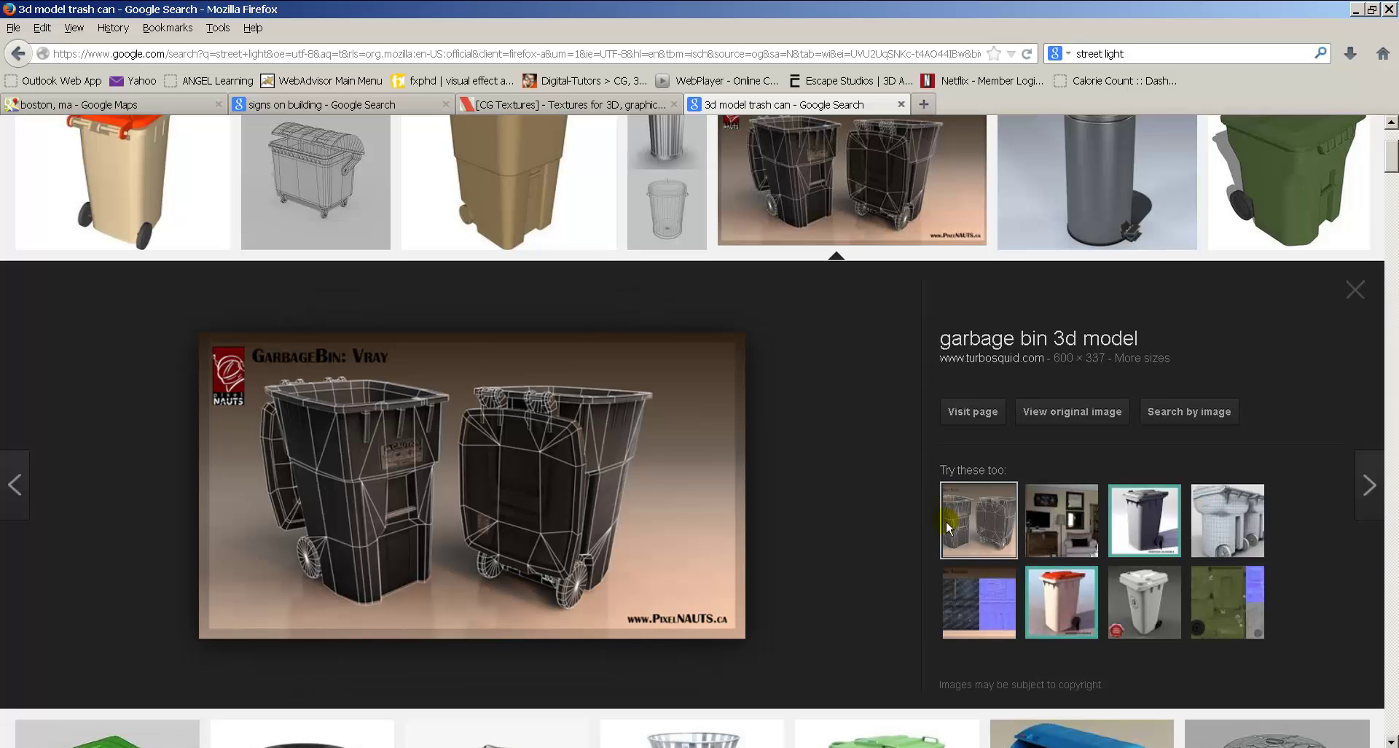
left_click(1144, 516)
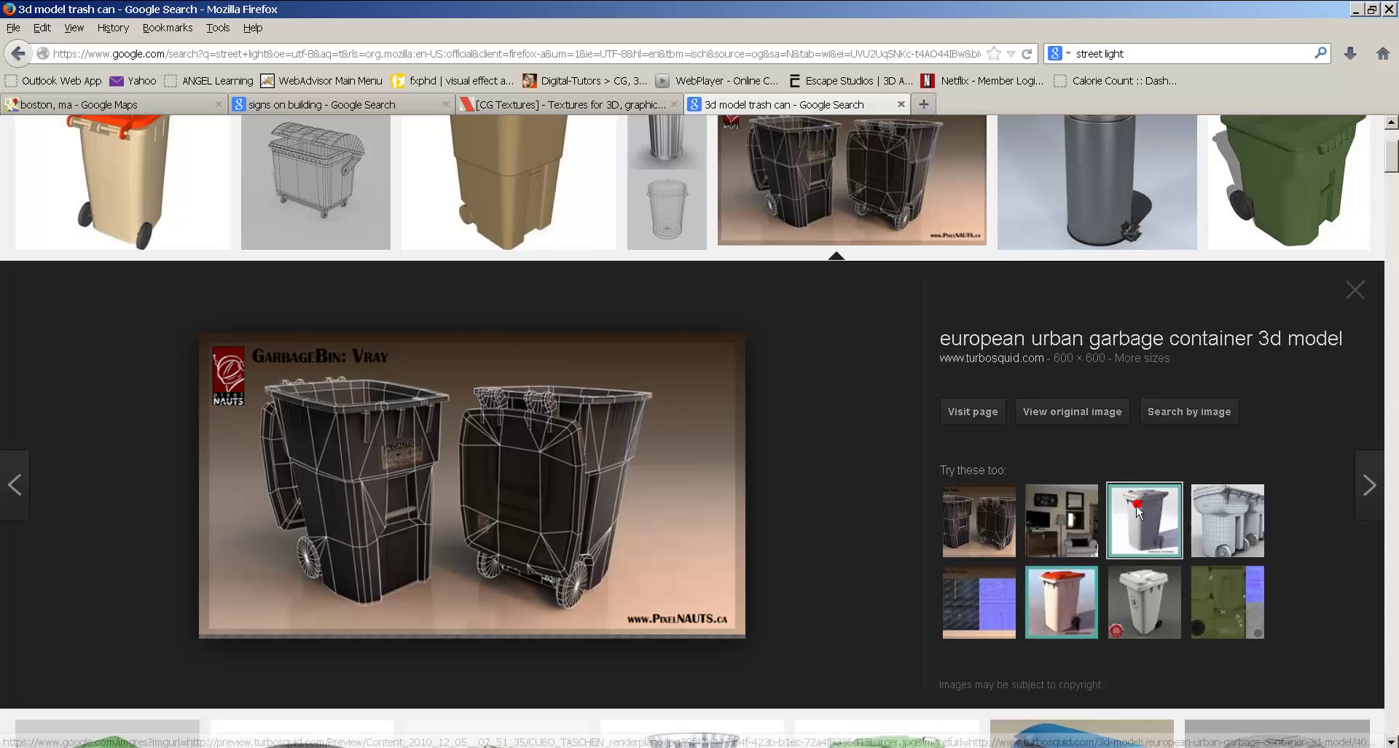
Refine the image search to "3d model trash can wire".
scroll(377, 343, "up", 4)
left_click(267, 177)
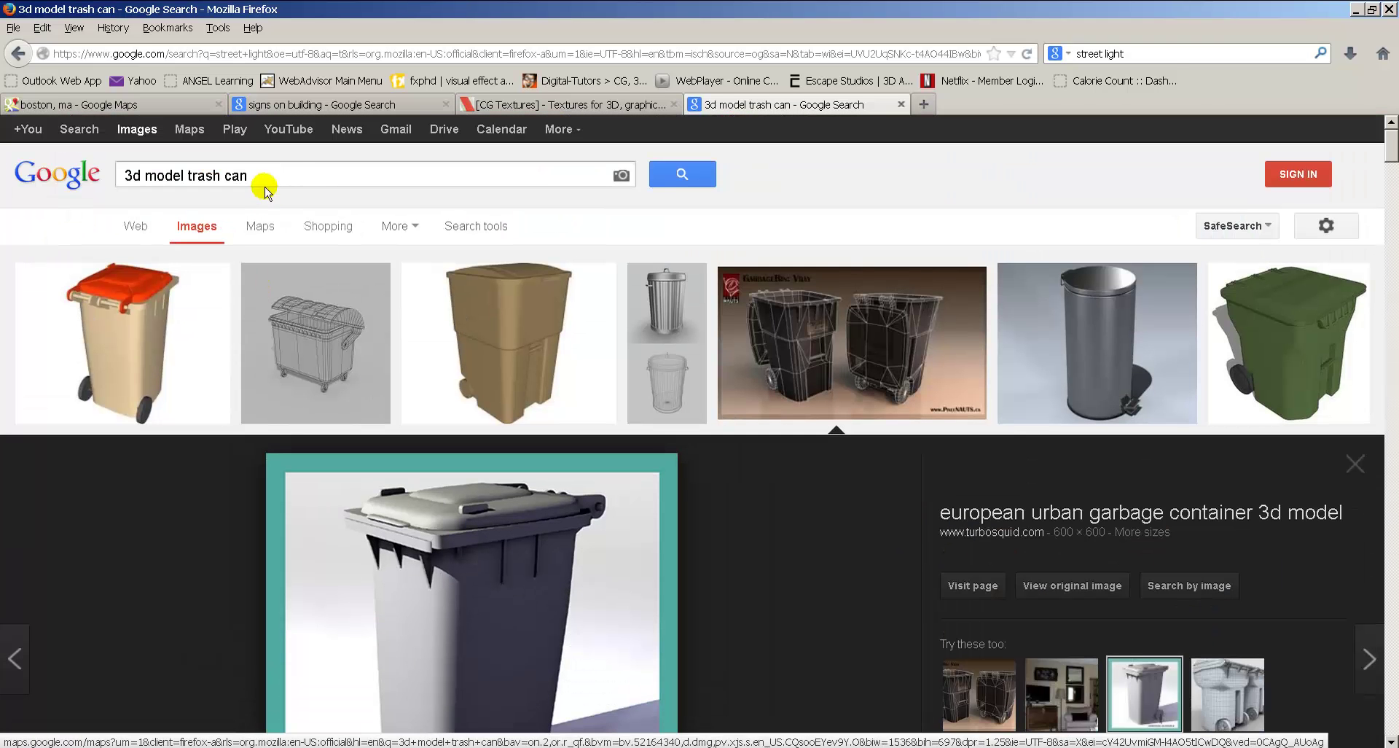
type("wire")
key("Return")
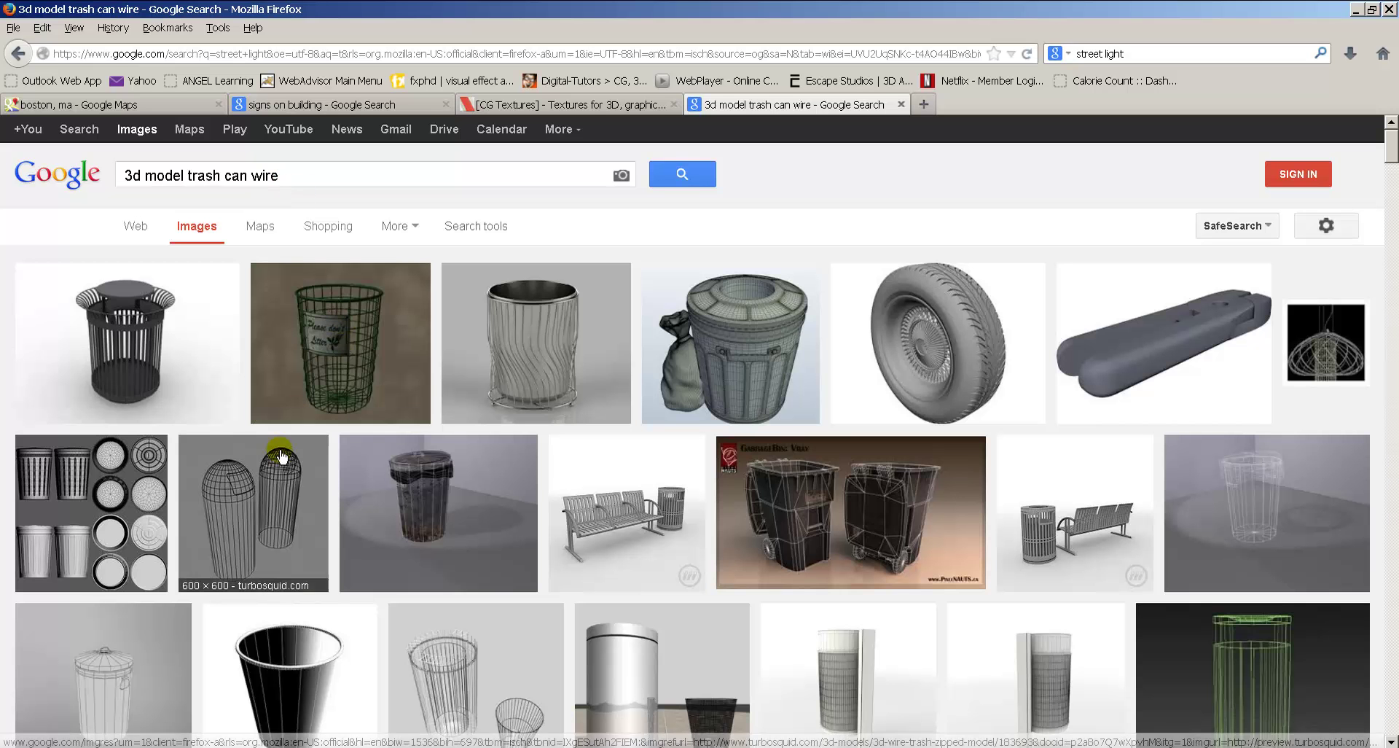
Examine the wireframes of the trash bin, the dumpster set, the park bench with bin, and the trash can with garbage bag.
left_click(447, 487)
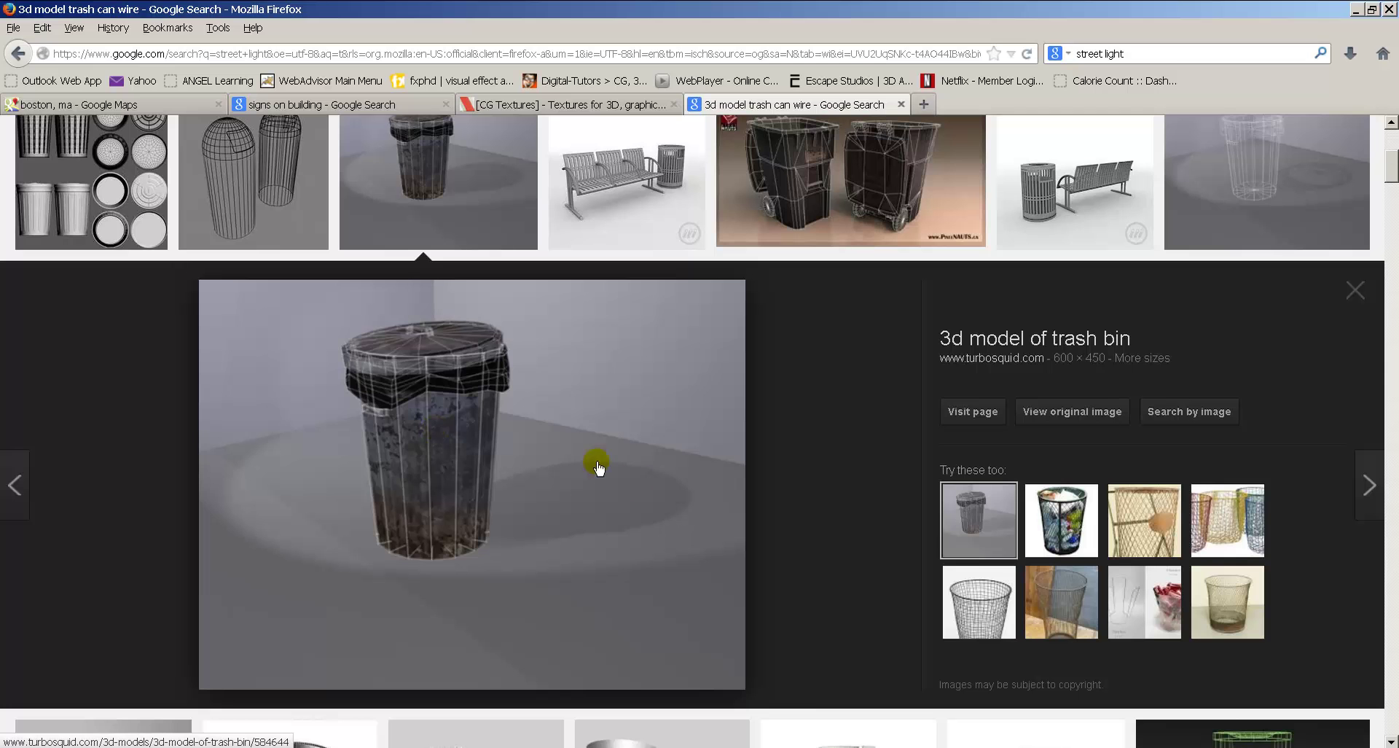
scroll(694, 517, "down", 8)
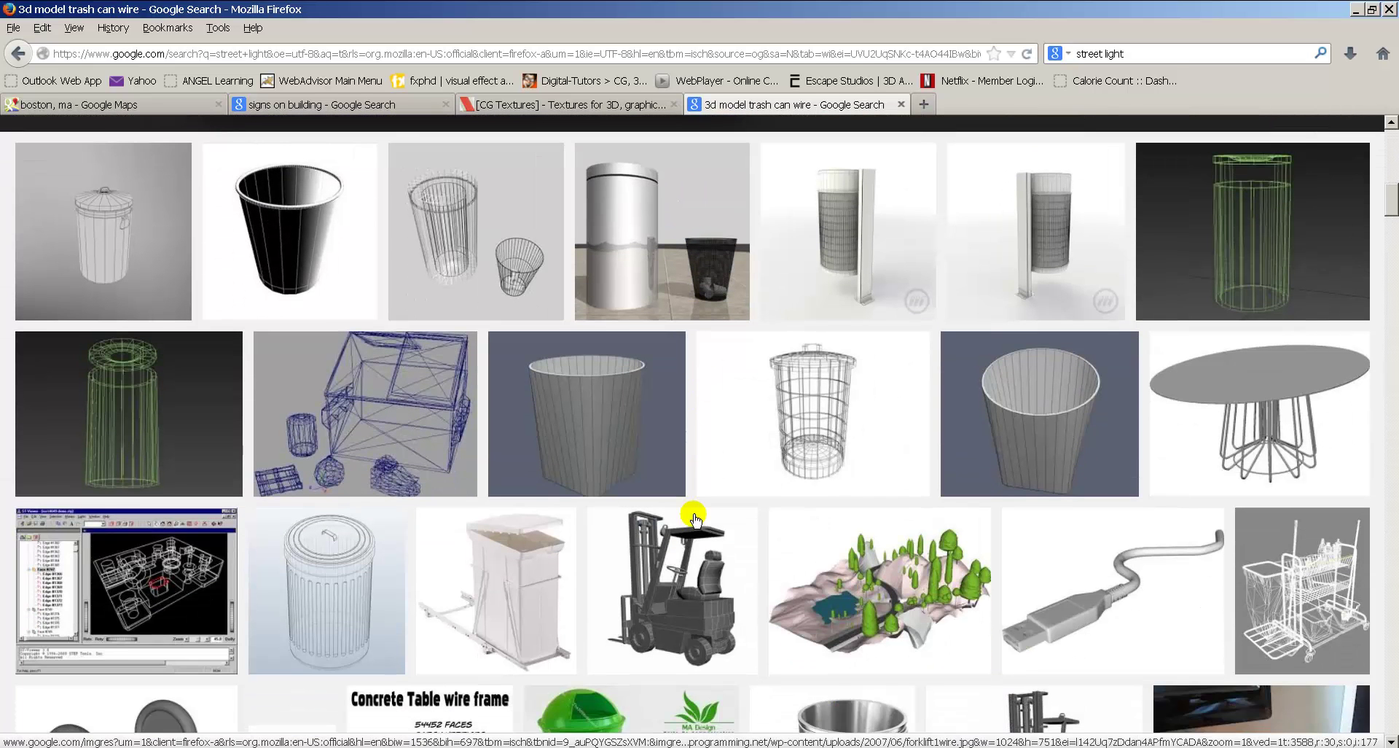
left_click(360, 437)
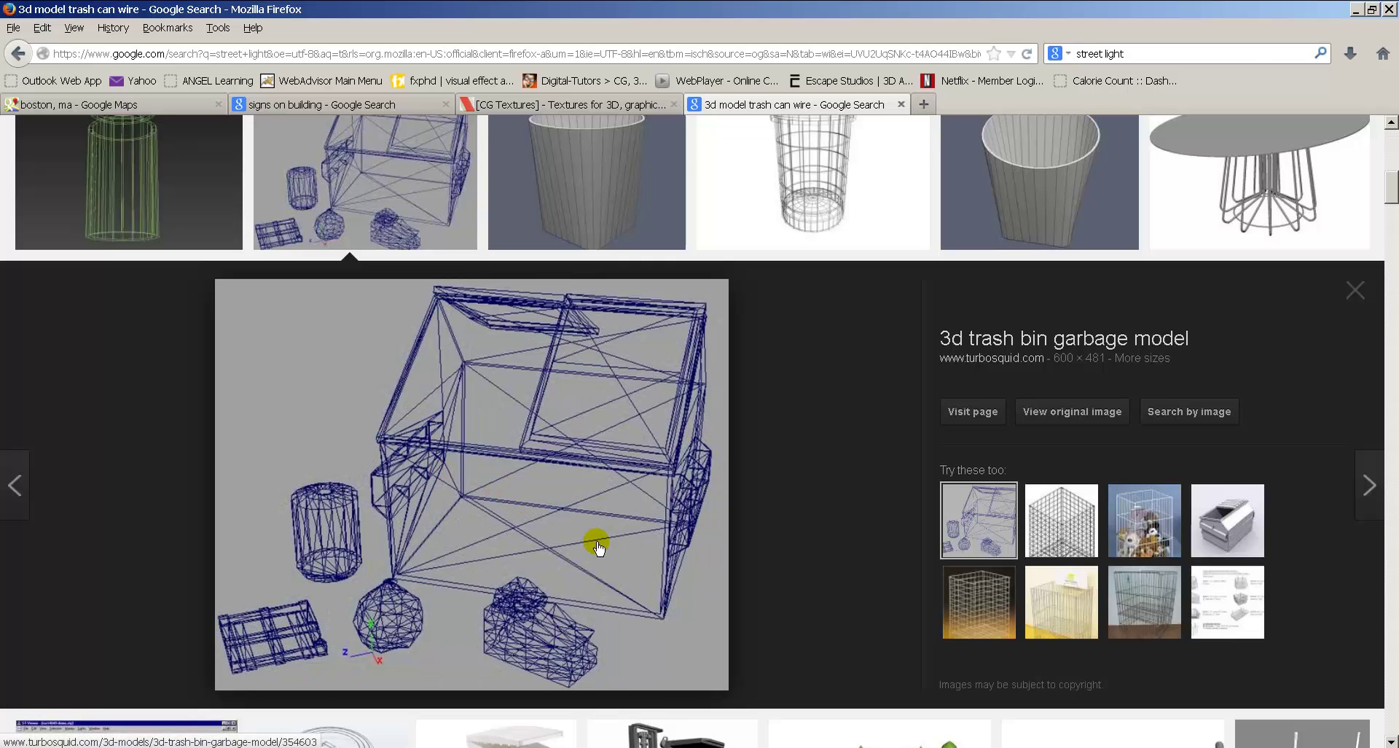
scroll(605, 543, "up", 6)
scroll(1243, 438, "up", 3)
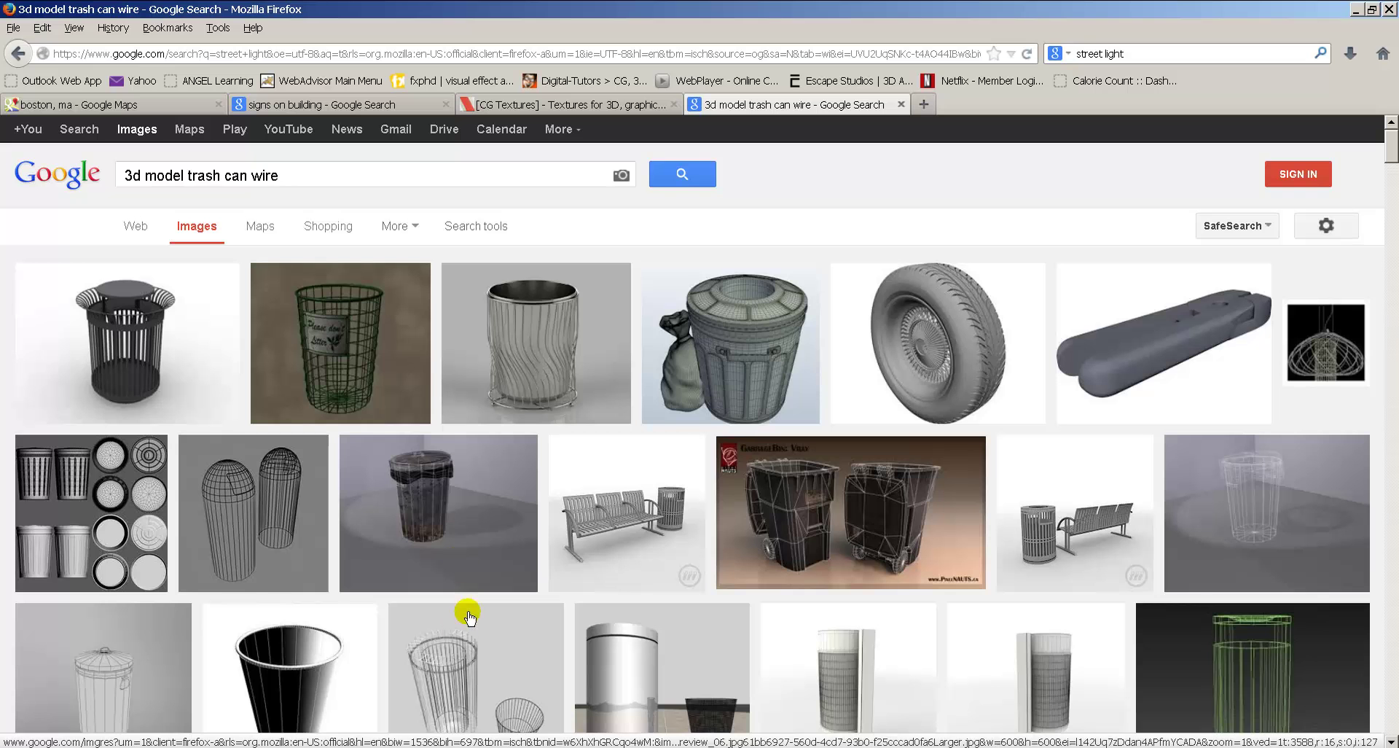
left_click(1058, 553)
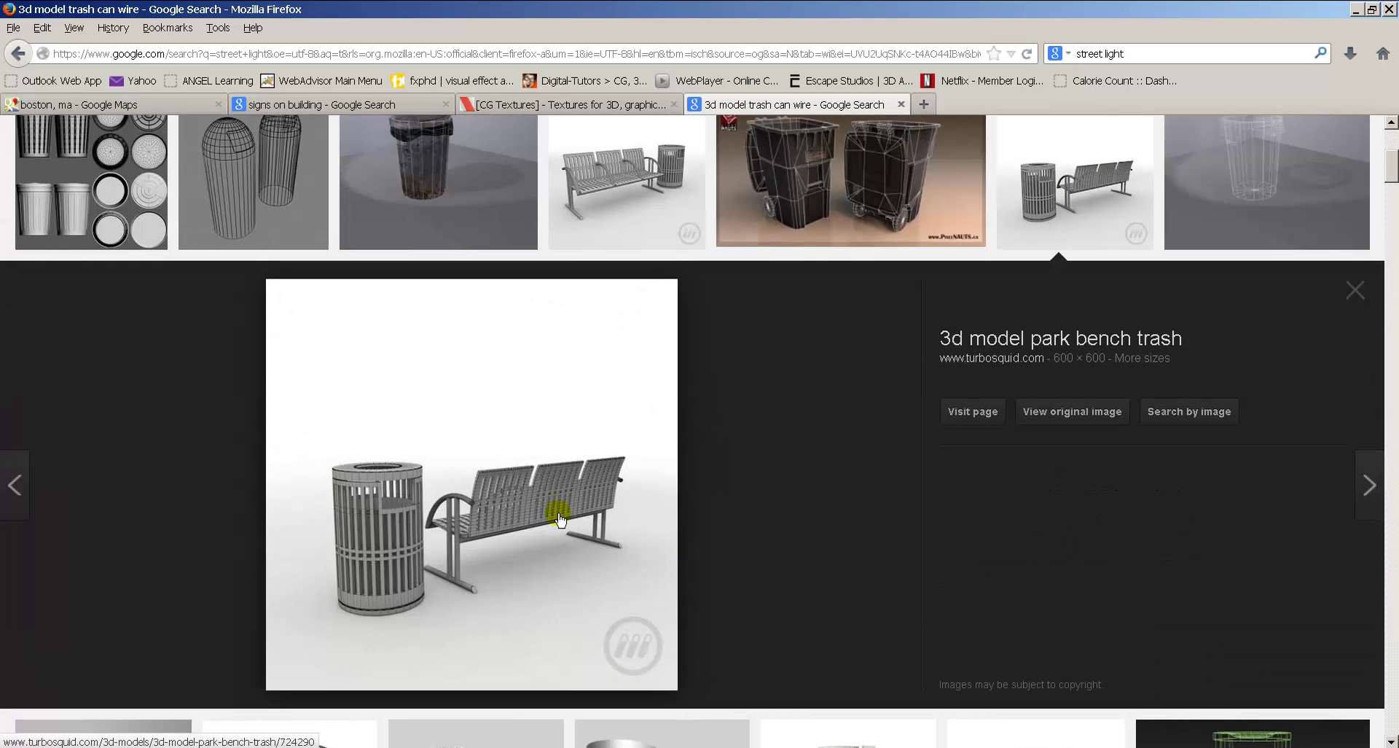
scroll(537, 515, "up", 5)
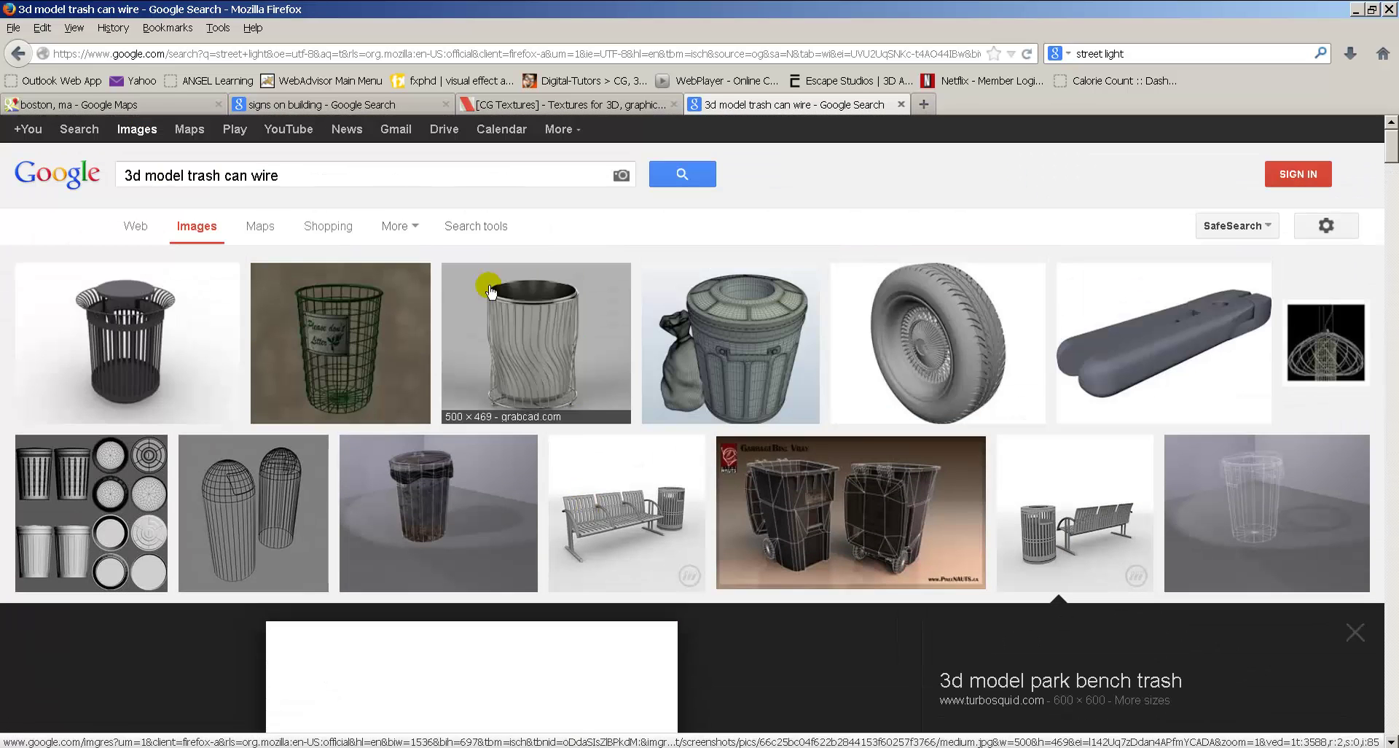
left_click(775, 353)
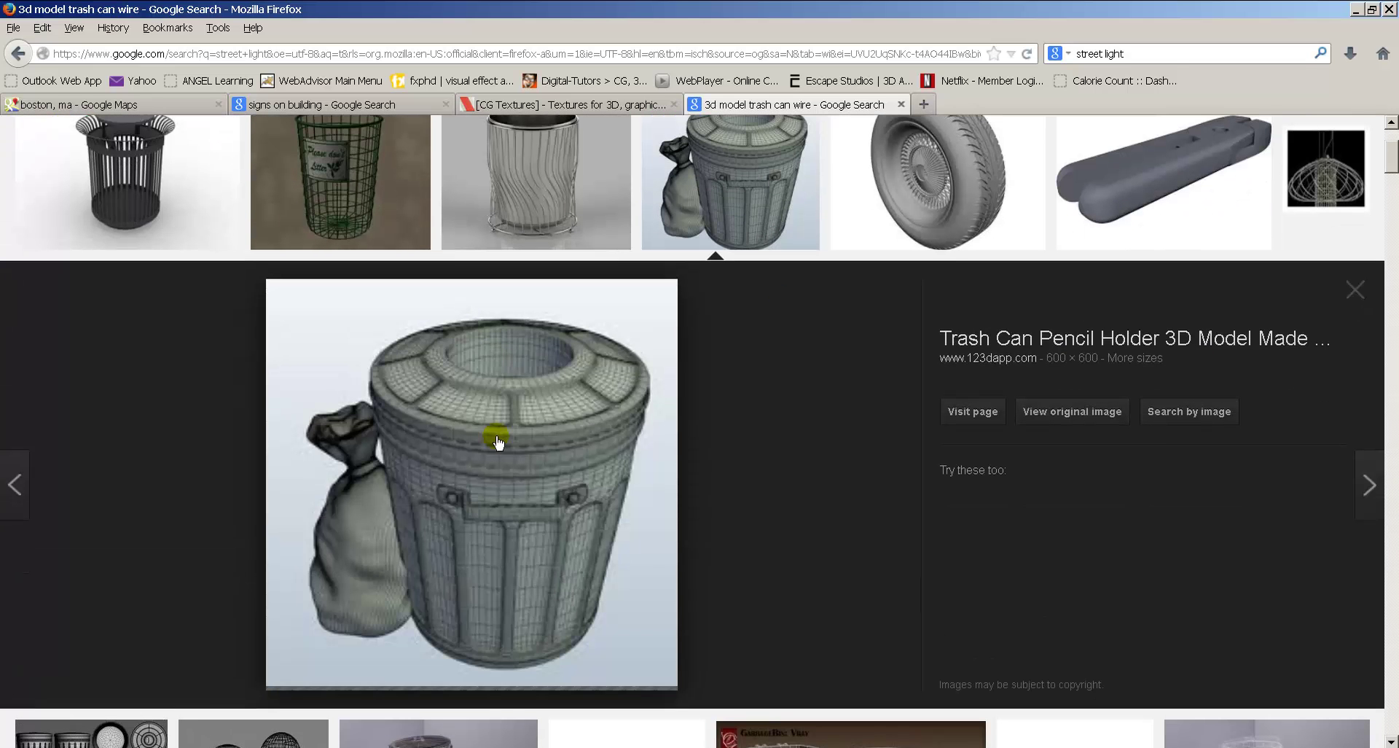
Switch to Maya and replace the slab with a new polygon sphere.
left_click(356, 747)
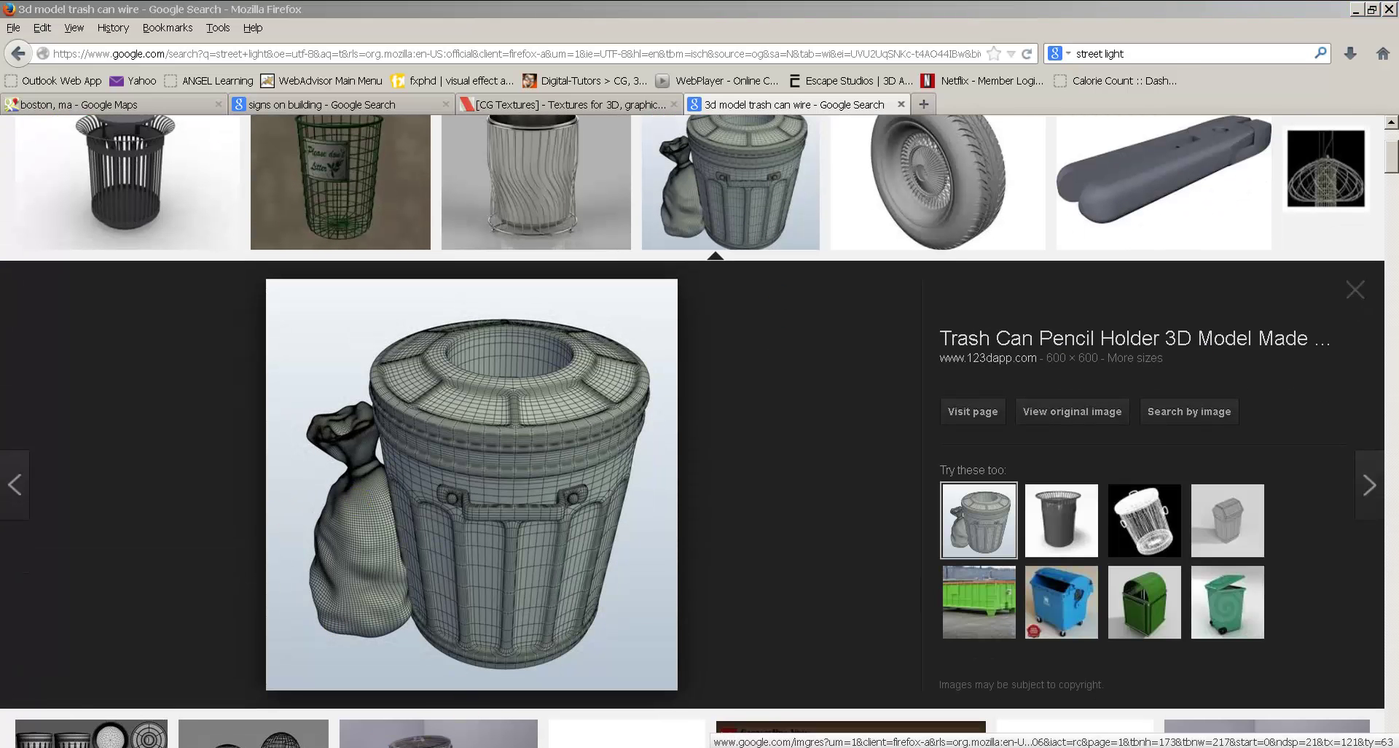
key("Delete")
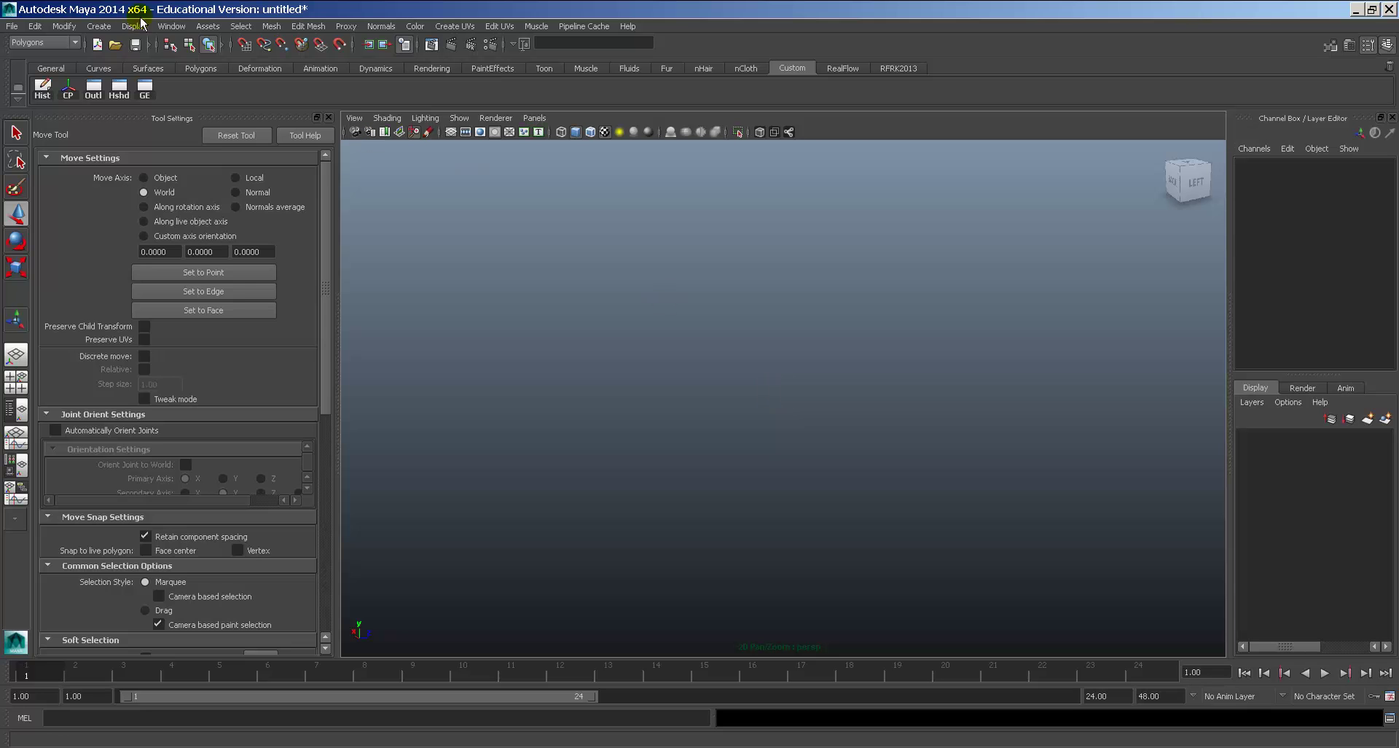
left_click(100, 27)
left_click(280, 62)
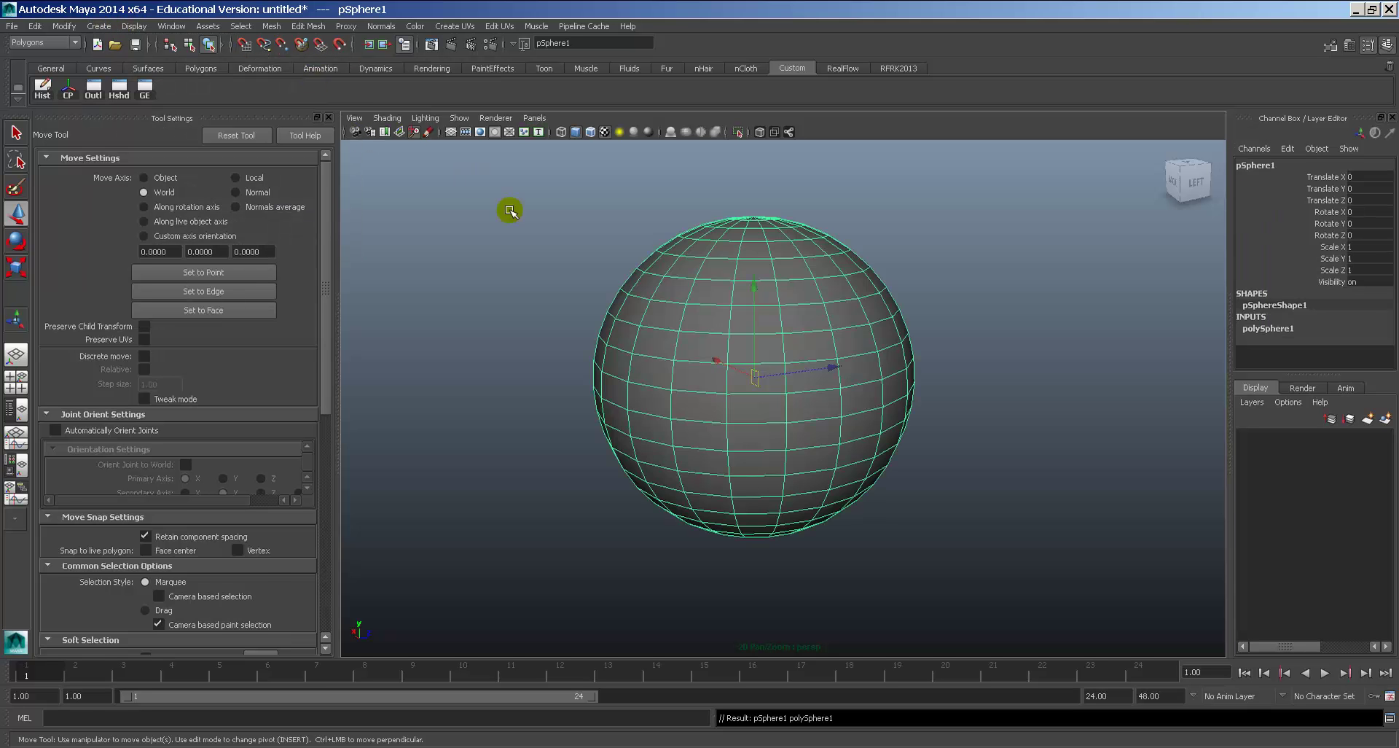
Start the Sculpt Geometry Tool on the sphere and set the upper brush radius to 0.1354.
key("r")
left_click_drag(698, 318, 675, 291, "alt")
key("space")
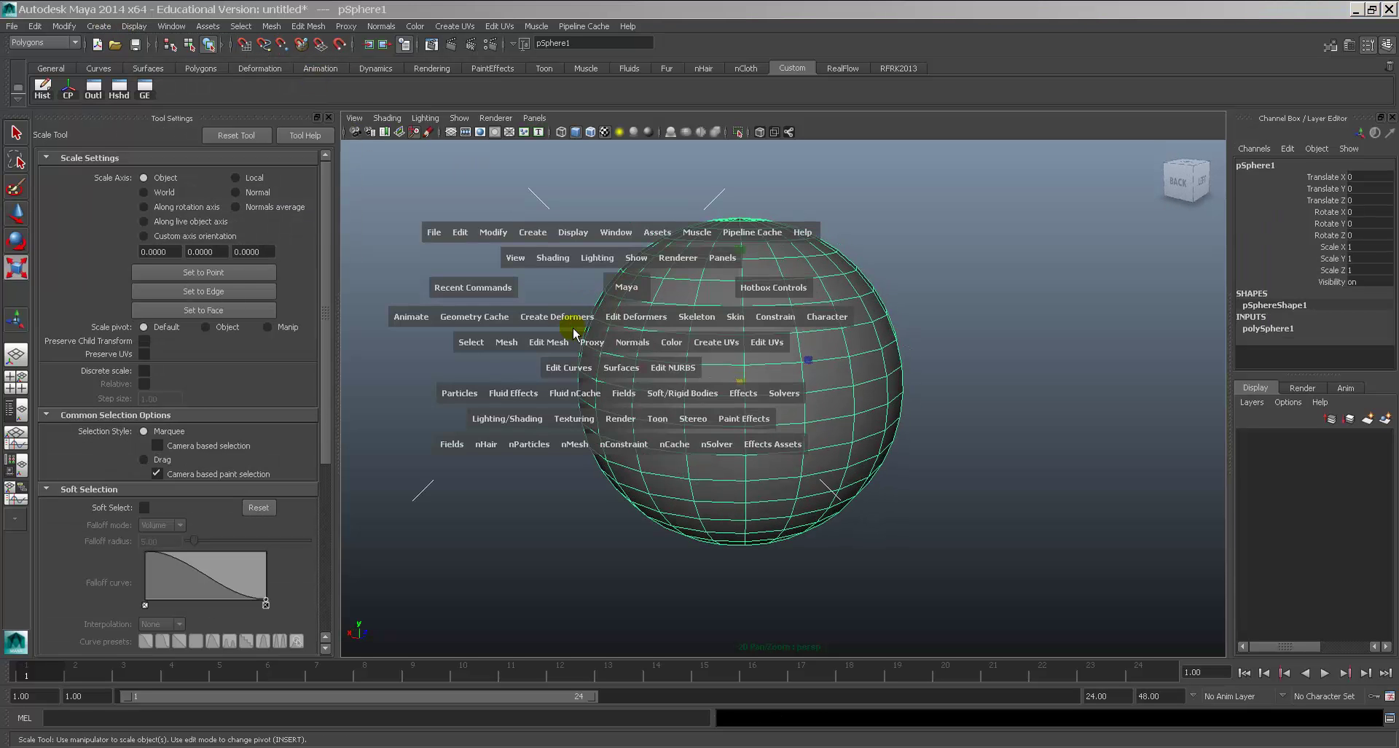
mouse_move(513, 342)
left_mouse_down()
mouse_move(607, 624)
mouse_move(652, 626)
left_mouse_up()
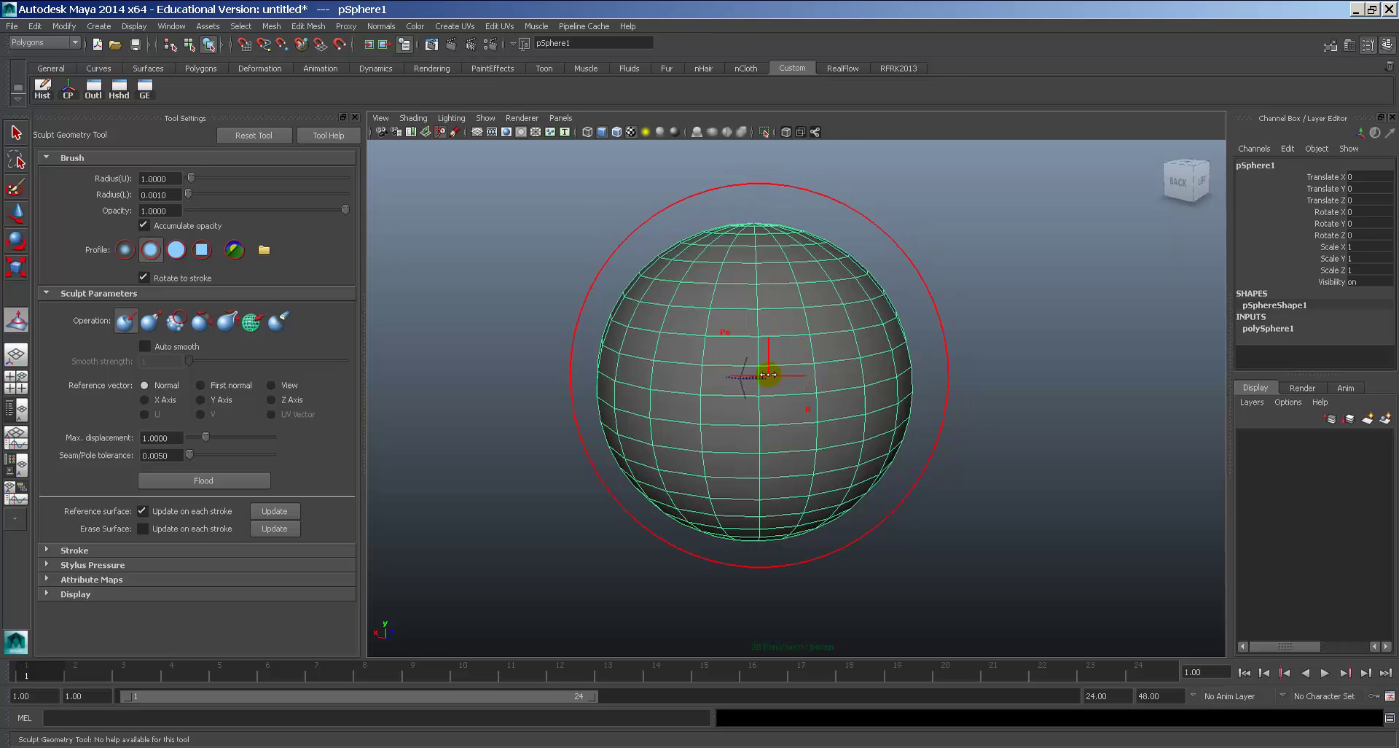
mouse_move(769, 374)
left_mouse_down()
mouse_move(800, 374)
mouse_move(760, 376)
left_mouse_up()
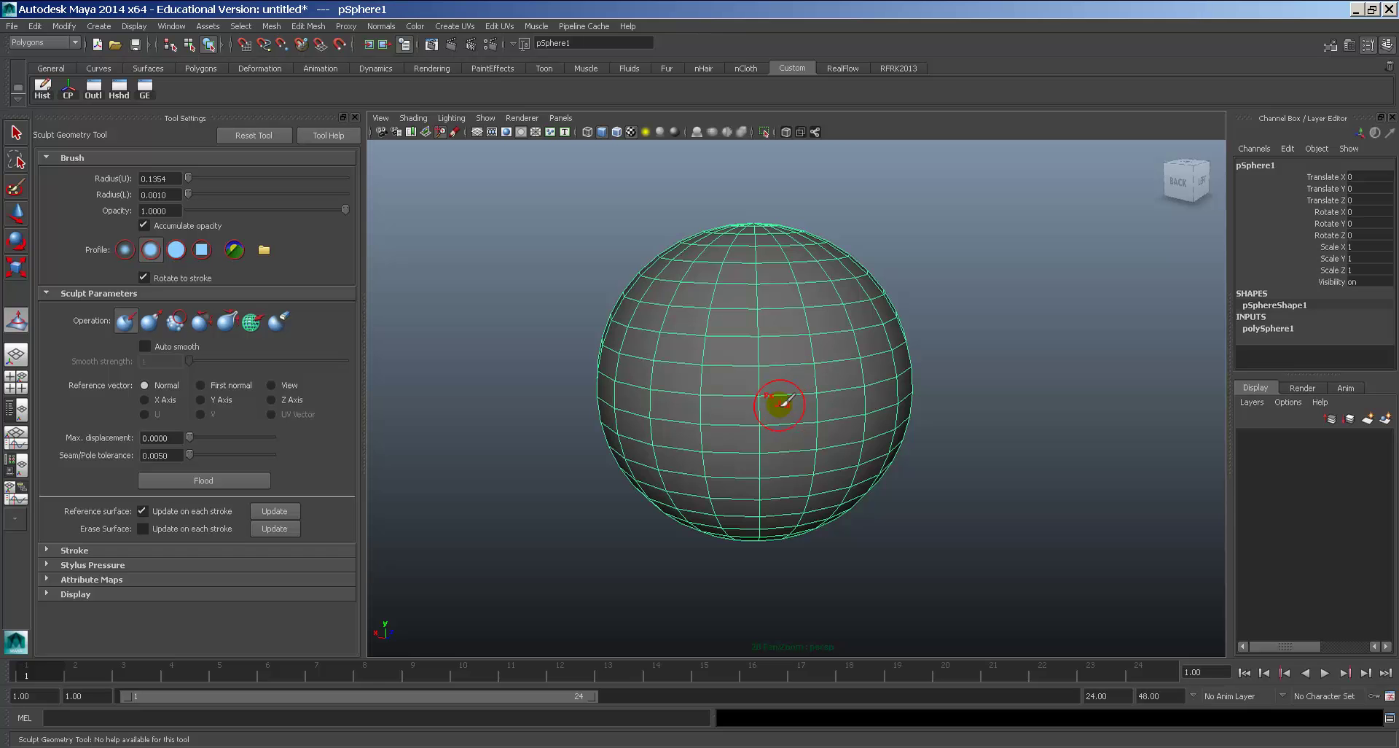
Push small dents into one side of the sphere, raising the maximum displacement to 0.0780.
left_click_drag(737, 359, 888, 396, "alt")
left_click_drag(907, 310, 899, 335)
left_click_drag(874, 462, 821, 430, "alt")
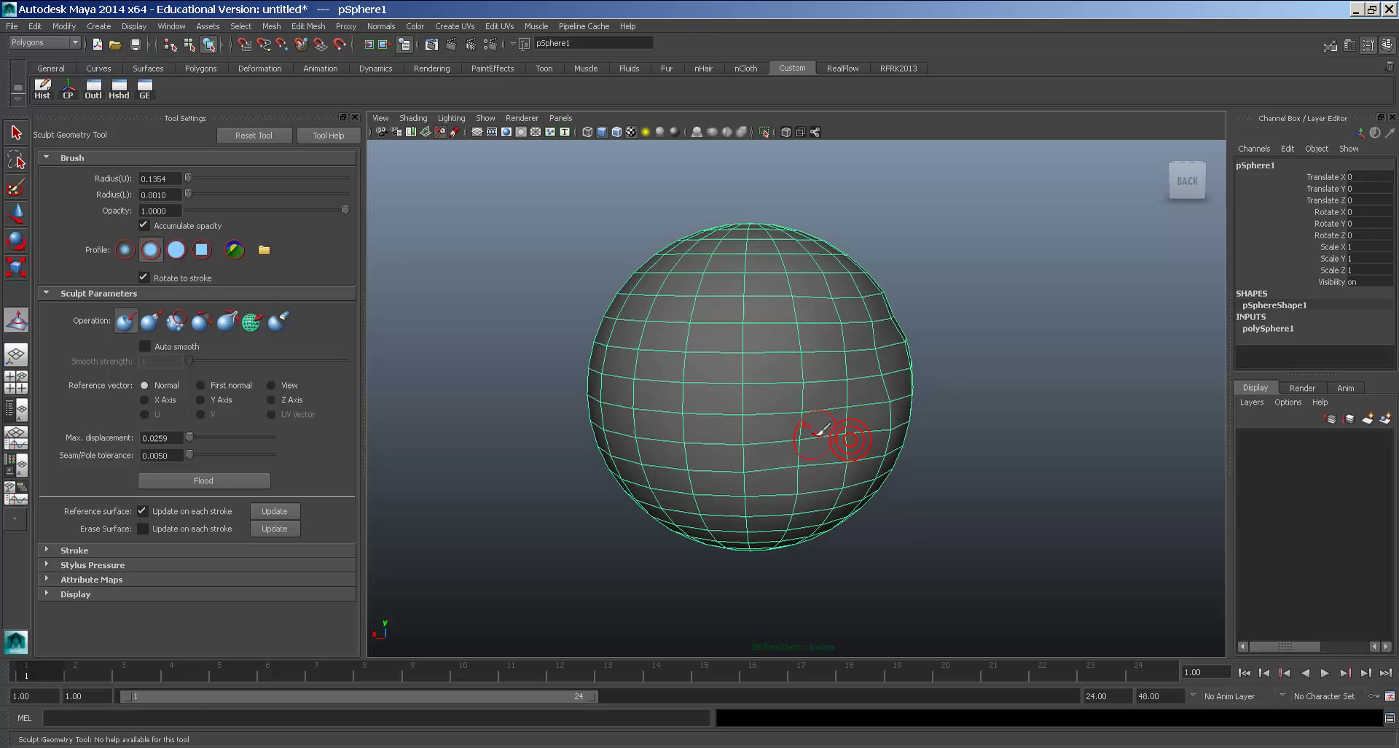
left_click_drag(896, 341, 893, 408)
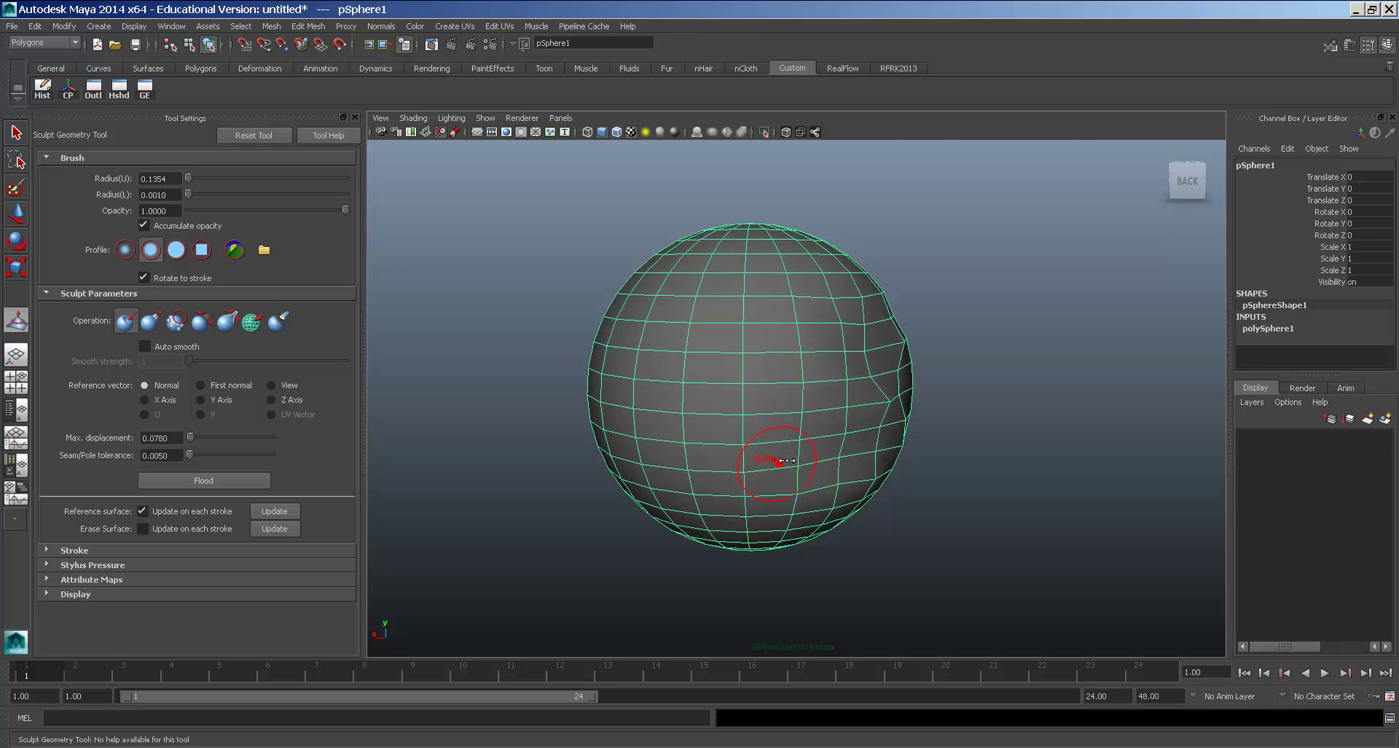
Set the upper brush radius to 0.4393 and push broad, uneven dents all around the sphere.
mouse_move(779, 461)
left_mouse_down()
mouse_move(881, 368)
mouse_move(891, 400)
mouse_move(797, 375)
left_mouse_up()
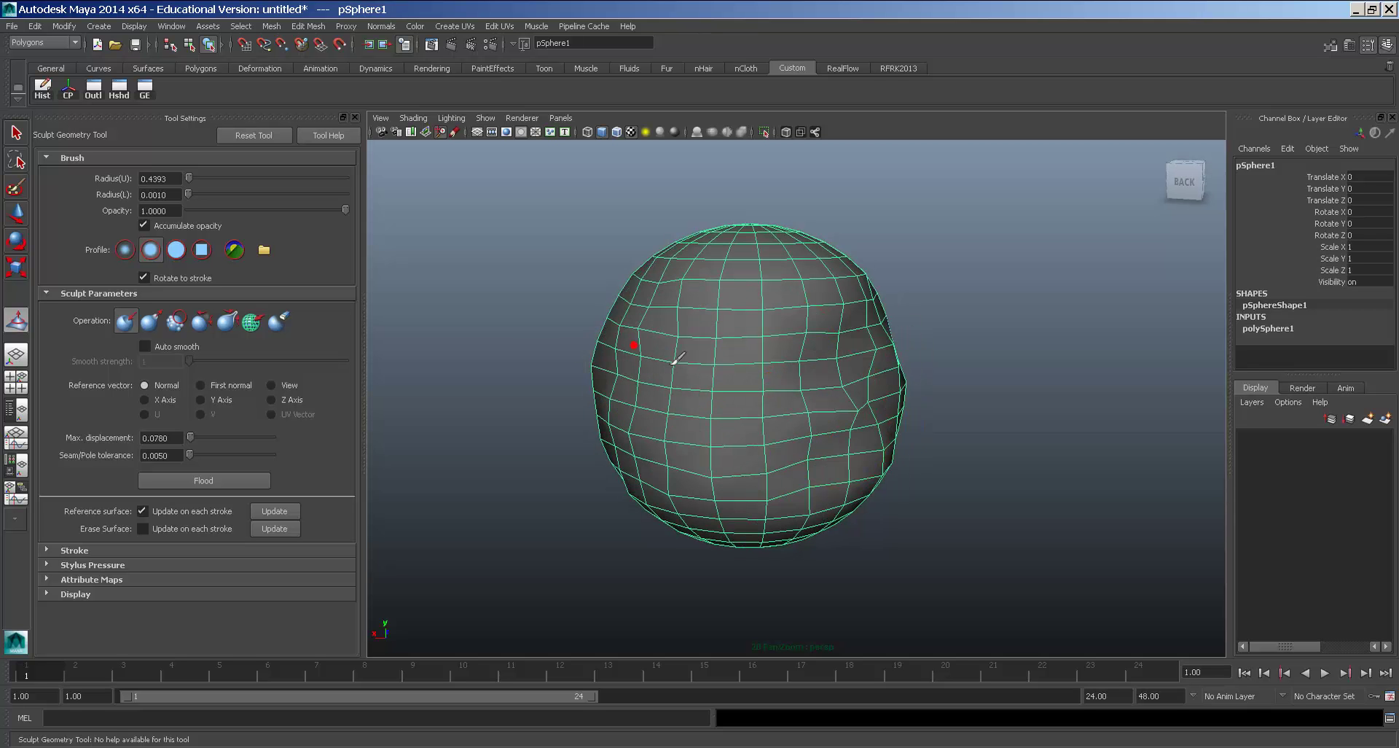
mouse_move(650, 311)
left_mouse_down("alt")
mouse_move(720, 468)
mouse_move(703, 569)
left_mouse_up("alt")
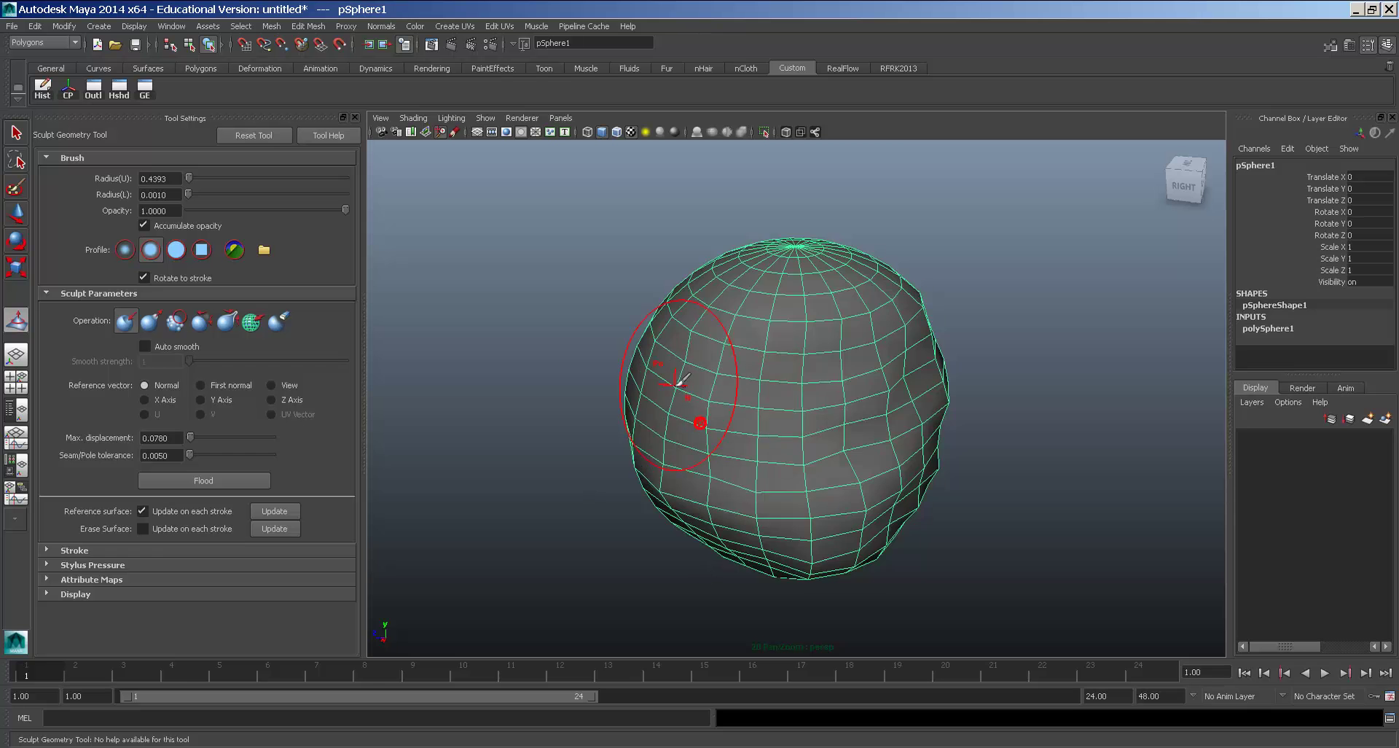
left_click_drag(679, 380, 828, 415, "alt")
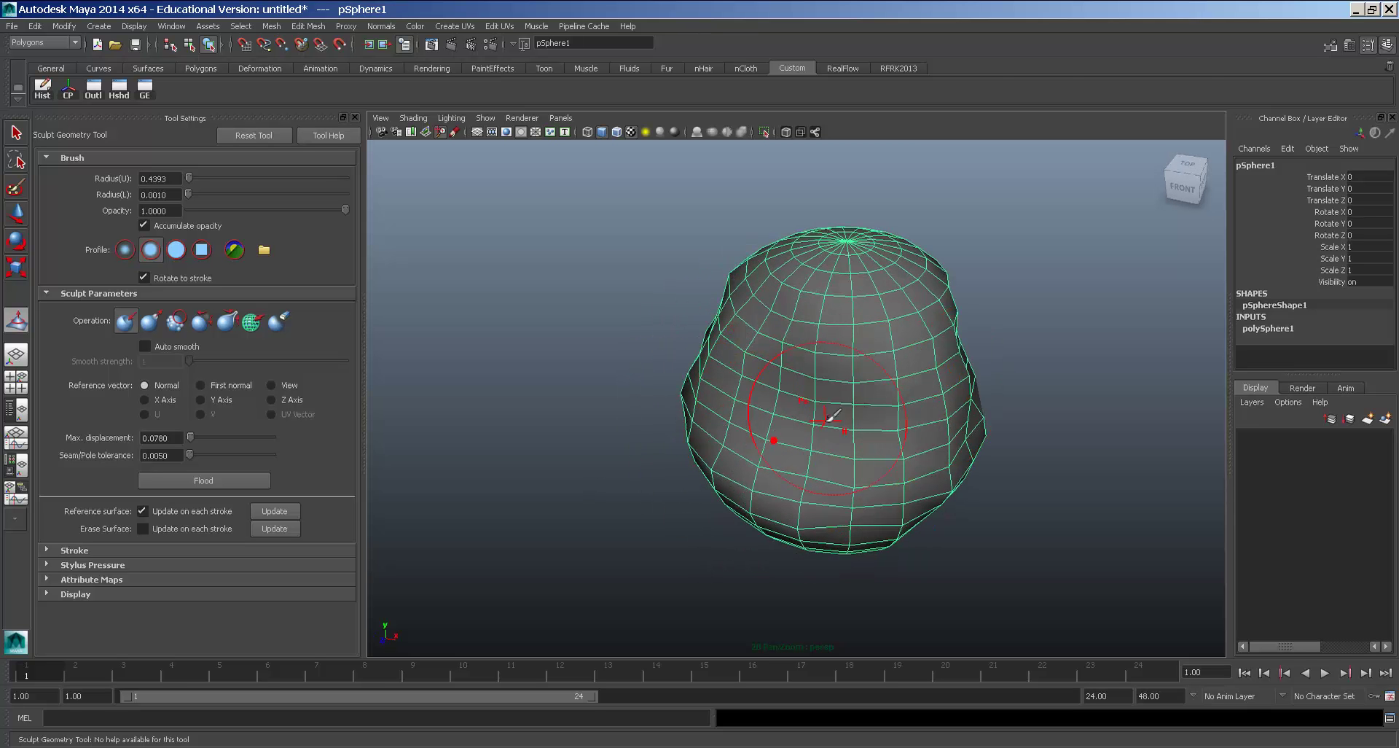
mouse_move(731, 259)
left_mouse_down("alt")
mouse_move(921, 349)
mouse_move(761, 387)
mouse_move(750, 427)
left_mouse_up("alt")
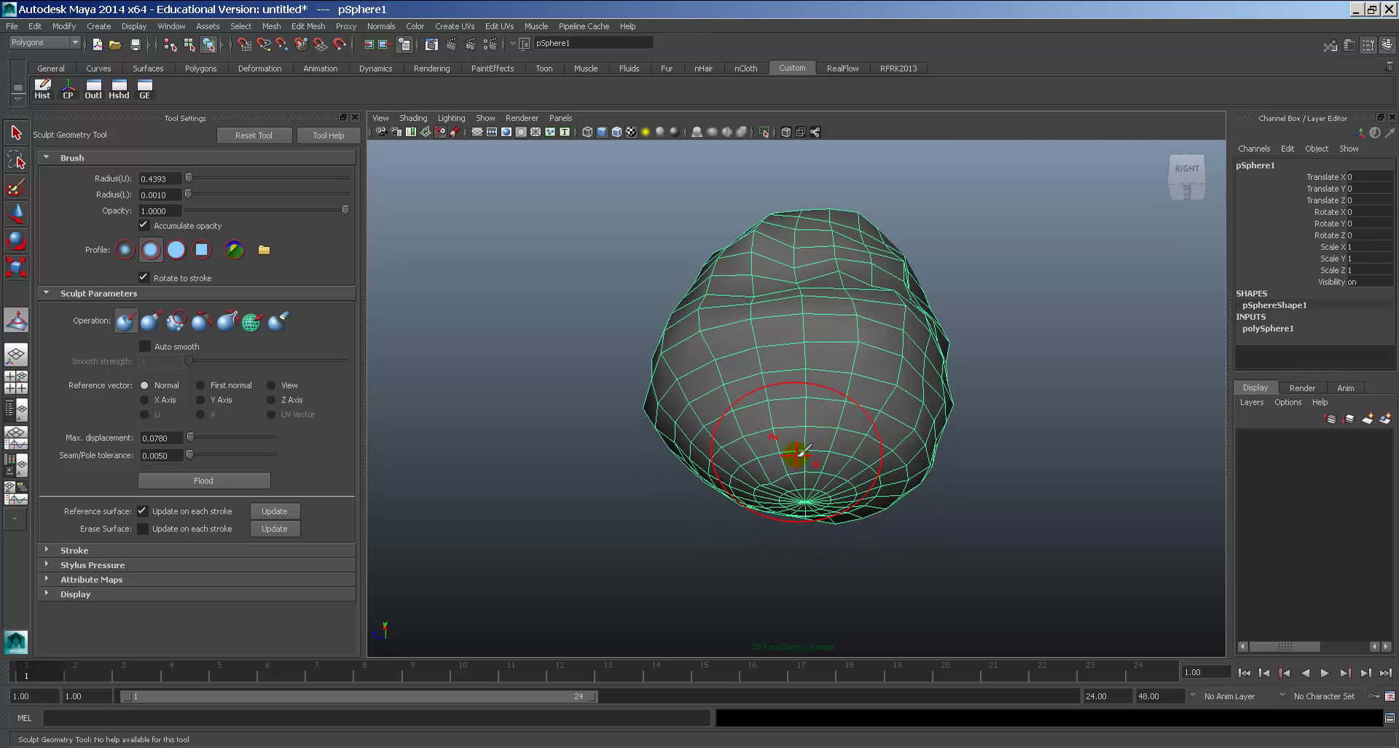
mouse_move(803, 475)
left_mouse_down("alt")
mouse_move(897, 445)
mouse_move(824, 457)
mouse_move(849, 484)
mouse_move(784, 436)
left_mouse_up("alt")
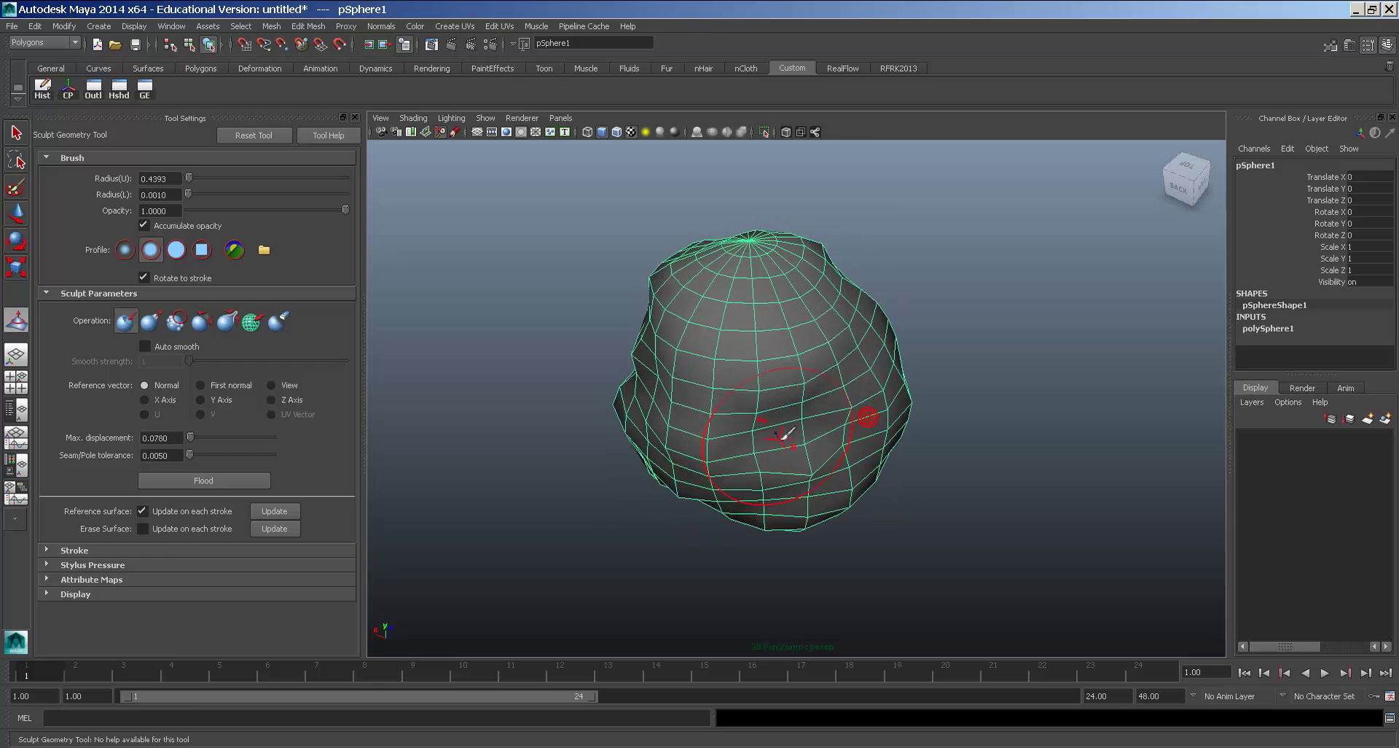
Switch sculpting to Pull with an upper brush radius of 0.2220 and draw the top of the sphere up into a peak.
left_click(151, 319)
mouse_move(634, 343)
left_mouse_down("alt")
mouse_move(640, 359)
mouse_move(761, 394)
left_mouse_up("alt")
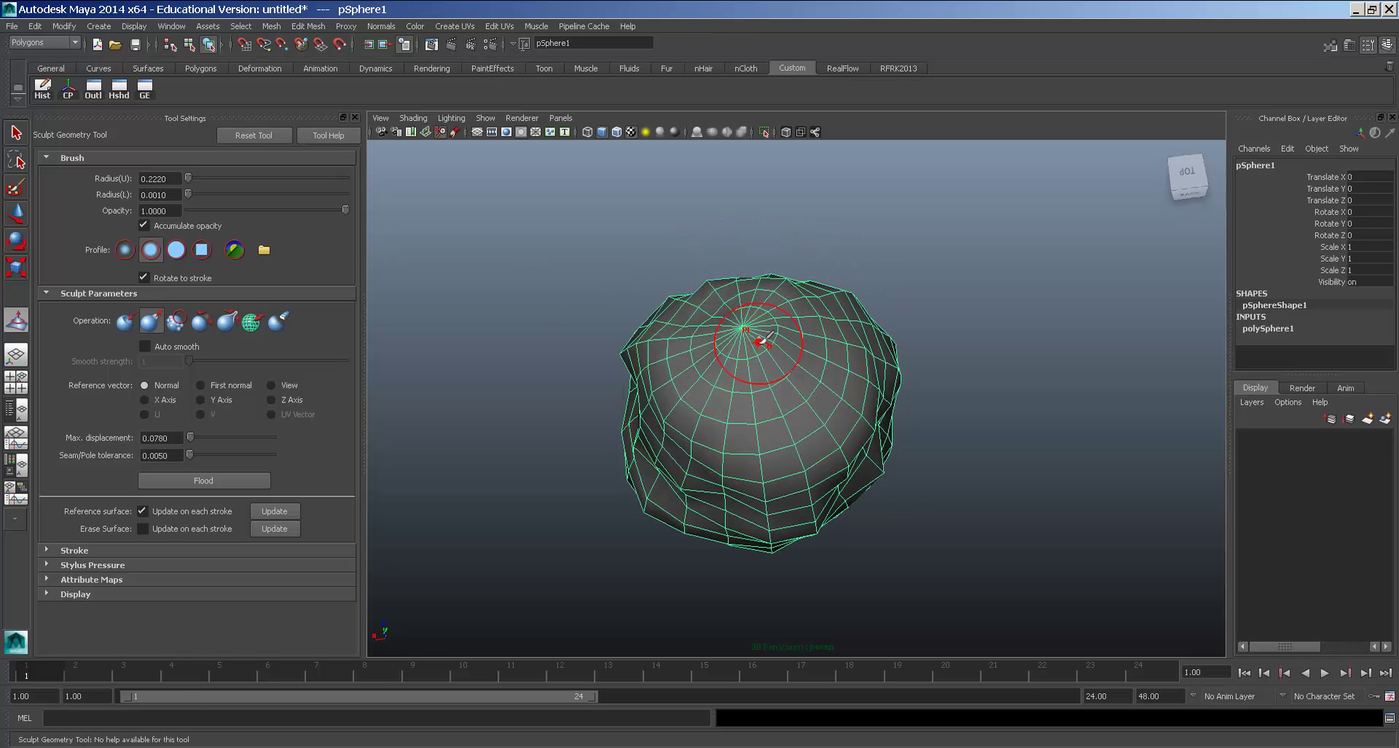
mouse_move(758, 315)
left_mouse_down("alt")
mouse_move(756, 375)
mouse_move(726, 323)
left_mouse_up("alt")
middle_click_drag(765, 290, 765, 398, "alt")
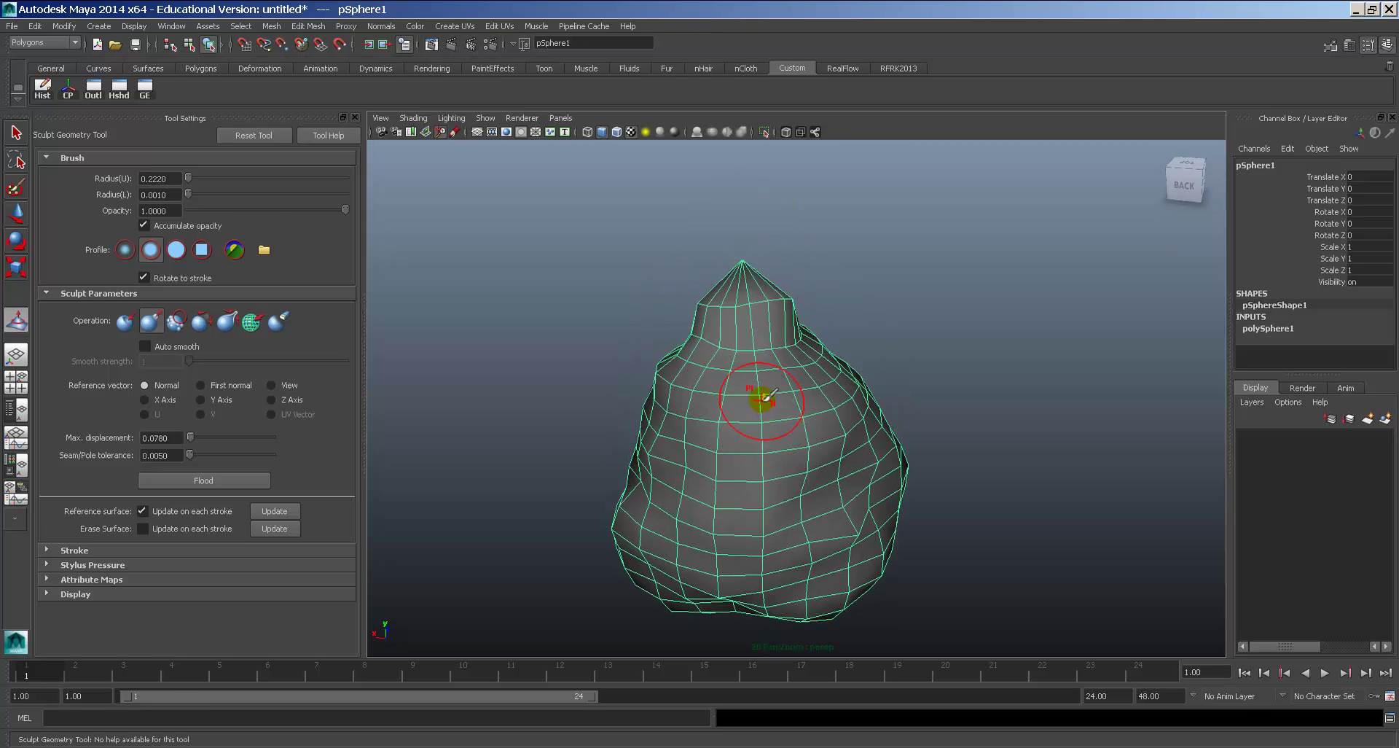
Select the edge loops around the sphere's peak and scale them inward to pinch a narrow neck.
key("w")
right_click_drag(737, 340, 721, 305)
double_click(729, 345)
key("r")
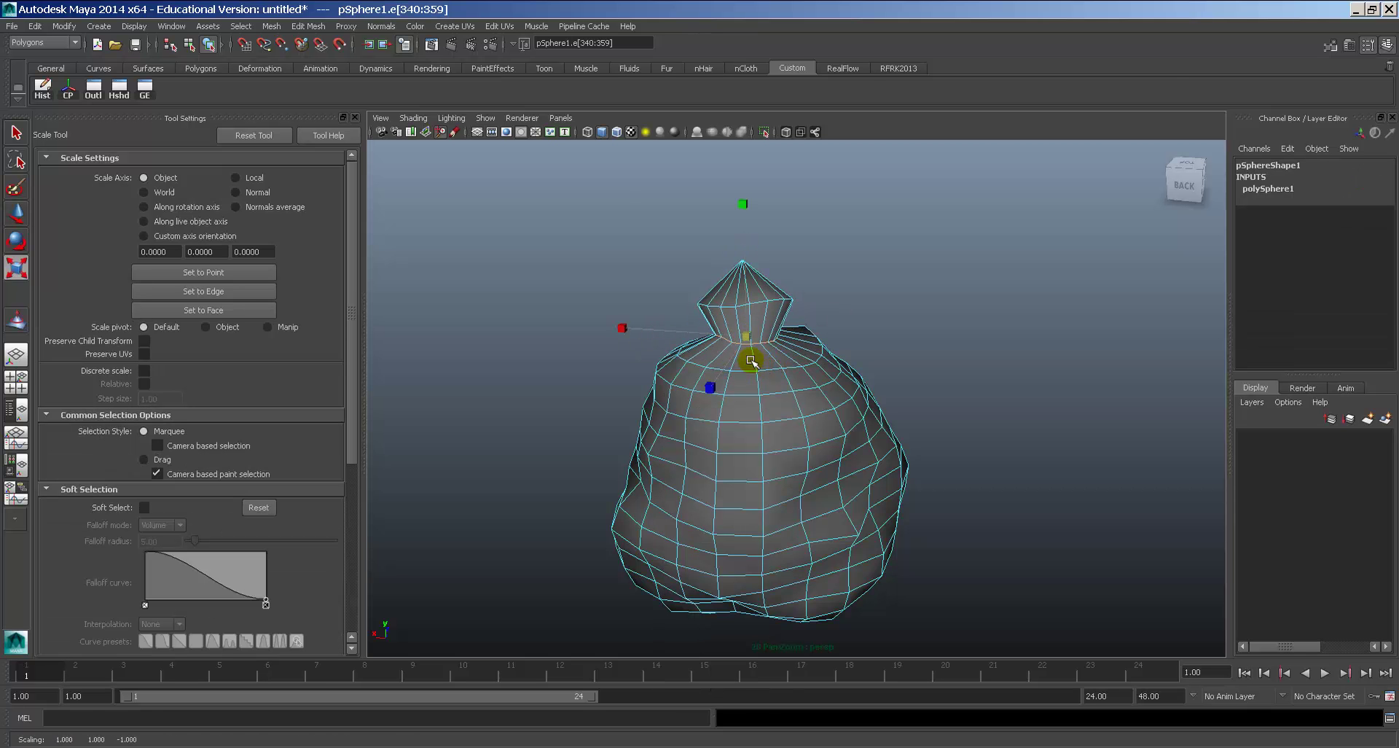
scroll(770, 346, "up", 3)
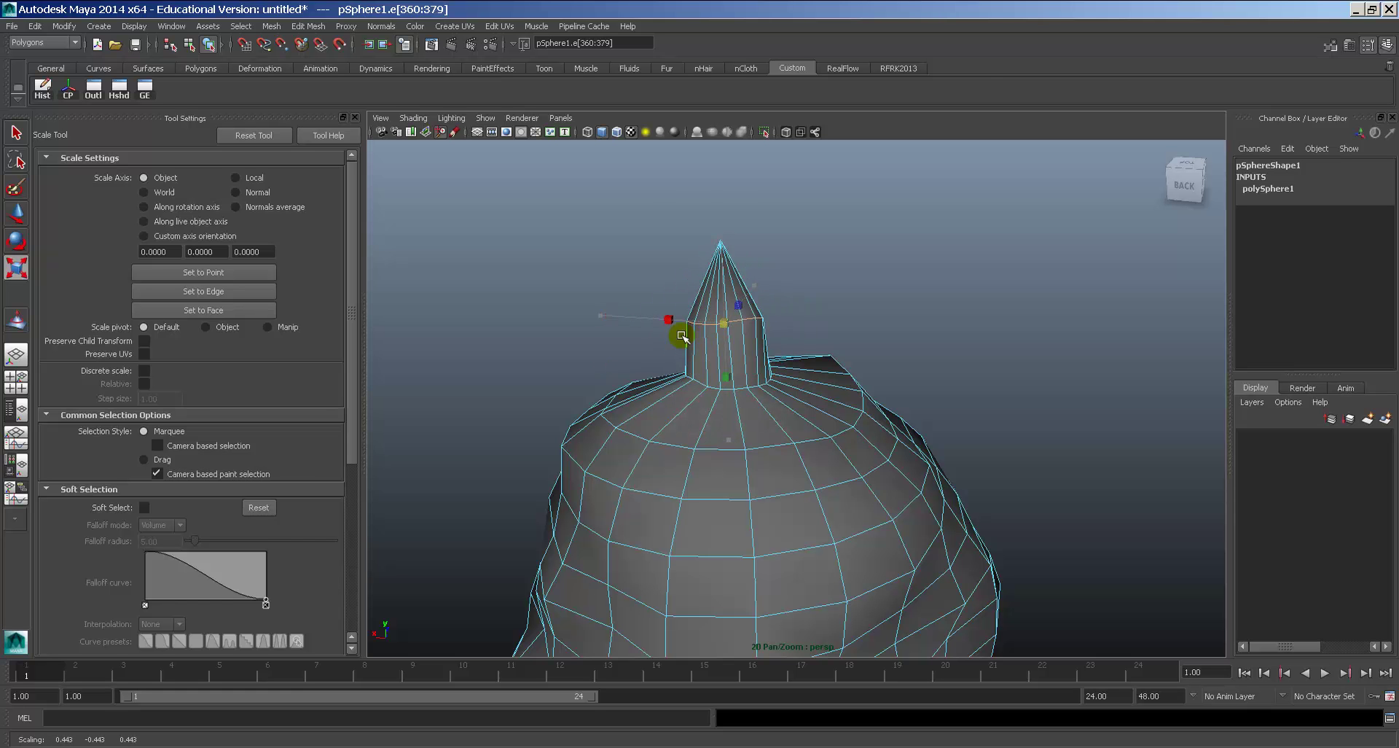
Raise the neck's upper edge loop close to the tip and scale it to shape the bag's opening.
key("w")
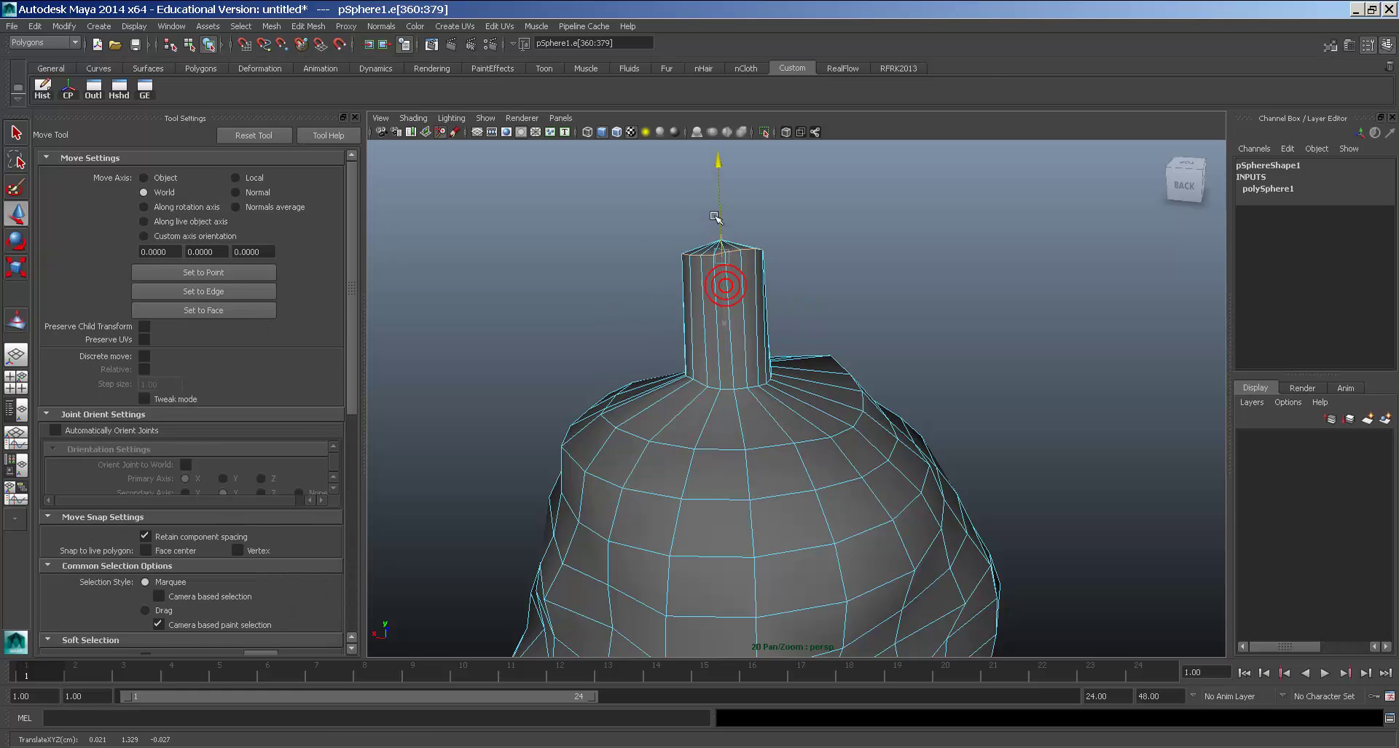
key("r")
left_click_drag(721, 249, 750, 270)
Insert two edge loops around the neck and scale them inward to form a tied section.
right_click_drag(710, 283, 733, 260)
left_click(727, 281)
key("space")
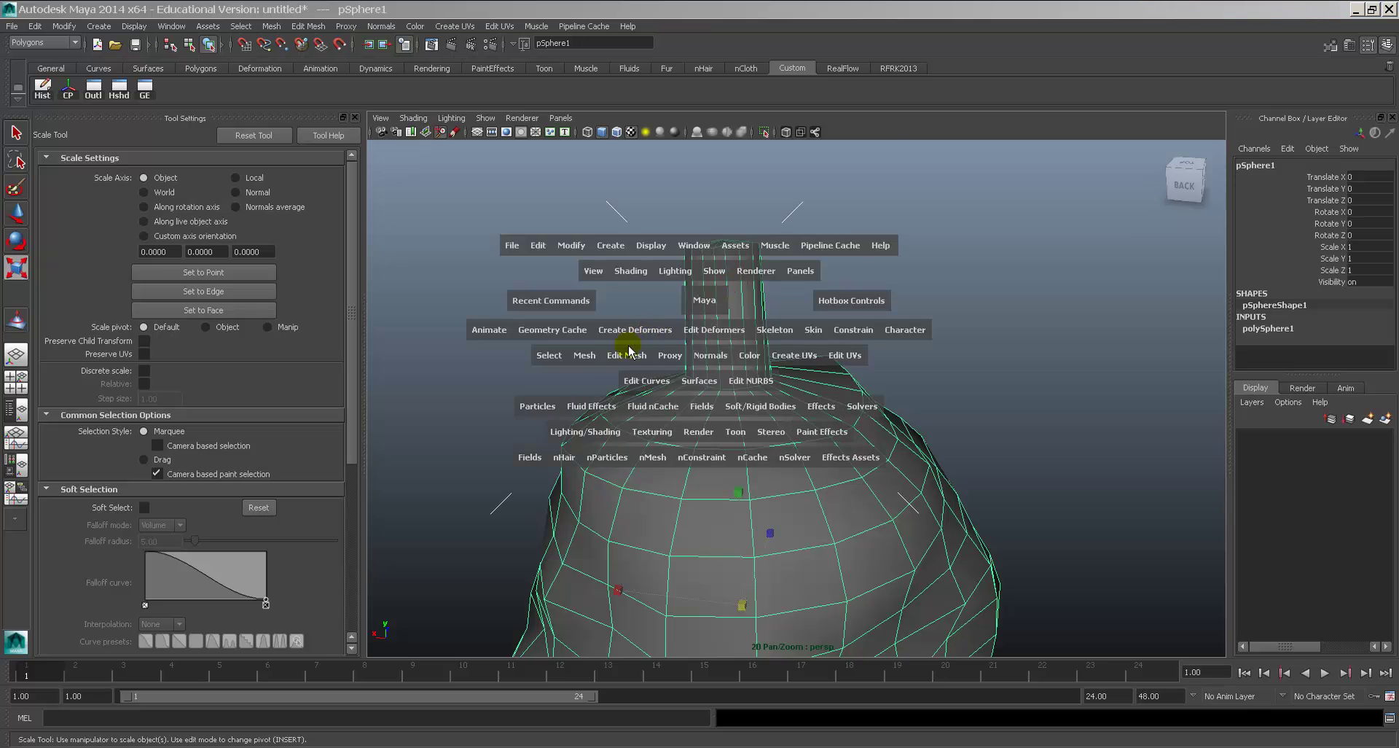
left_click(627, 347)
left_click(652, 394)
left_click_drag(725, 365, 731, 321)
left_click(729, 284)
key("r")
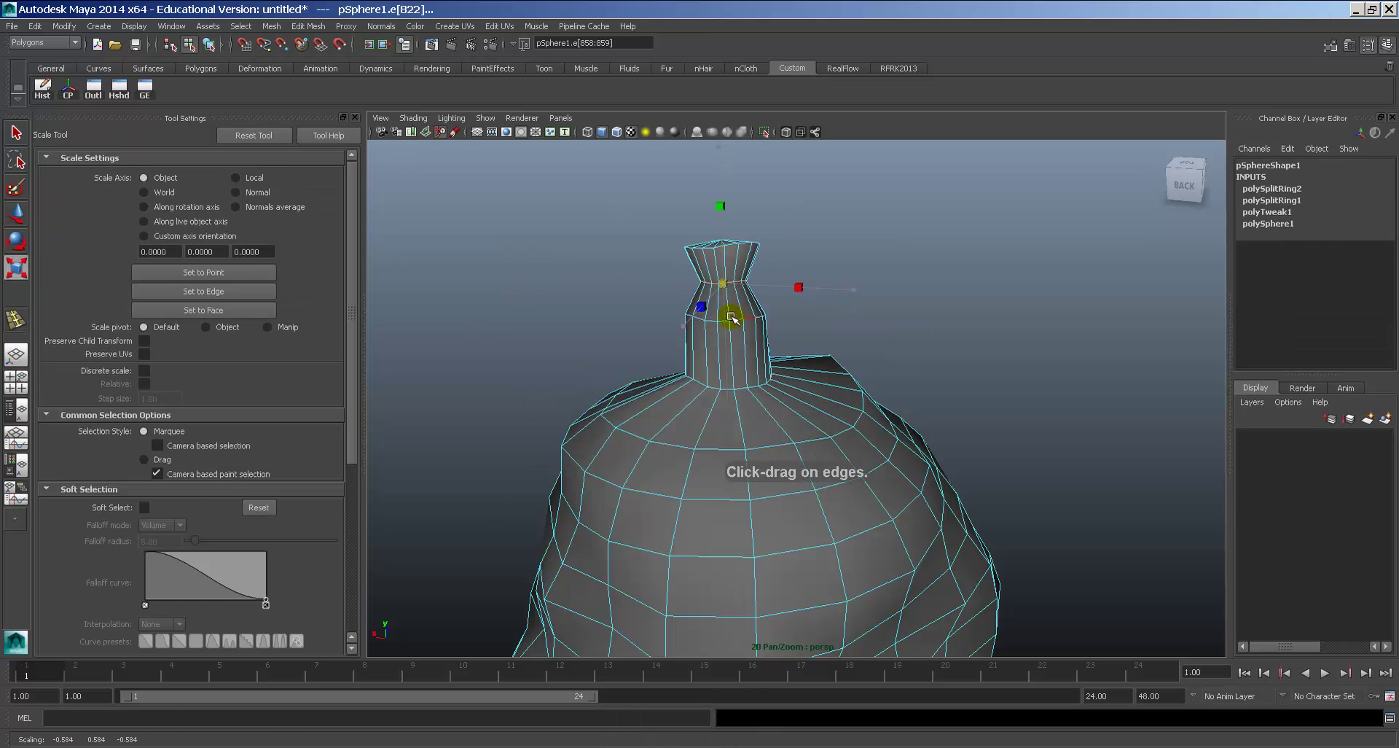
left_click_drag(763, 340, 739, 340)
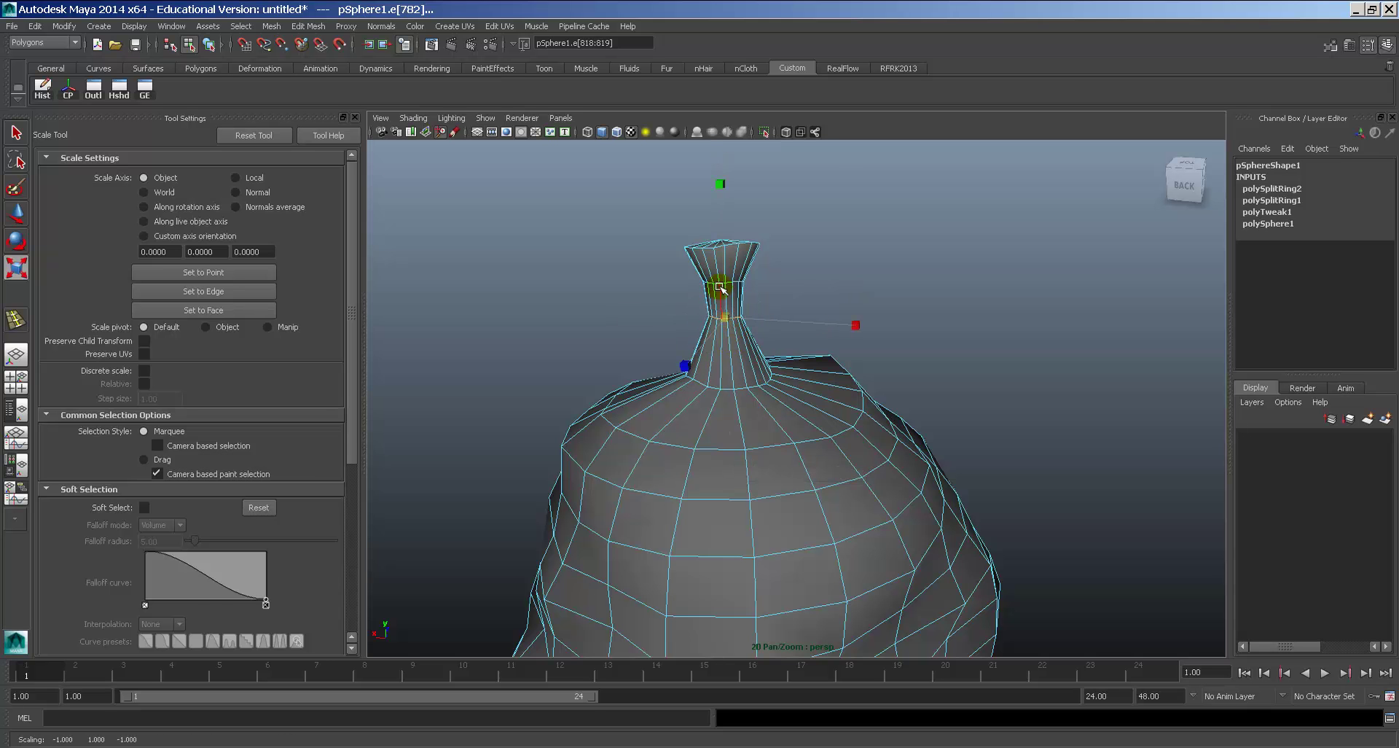
Lower and rescale the upper inserted edge loop so the bag's top flares sharply above the tie.
left_click_drag(715, 285, 746, 294)
key("w")
key("r")
left_click(754, 233)
left_click(754, 259)
right_click_drag(735, 381, 733, 393)
left_click_drag(733, 393, 713, 305, "alt")
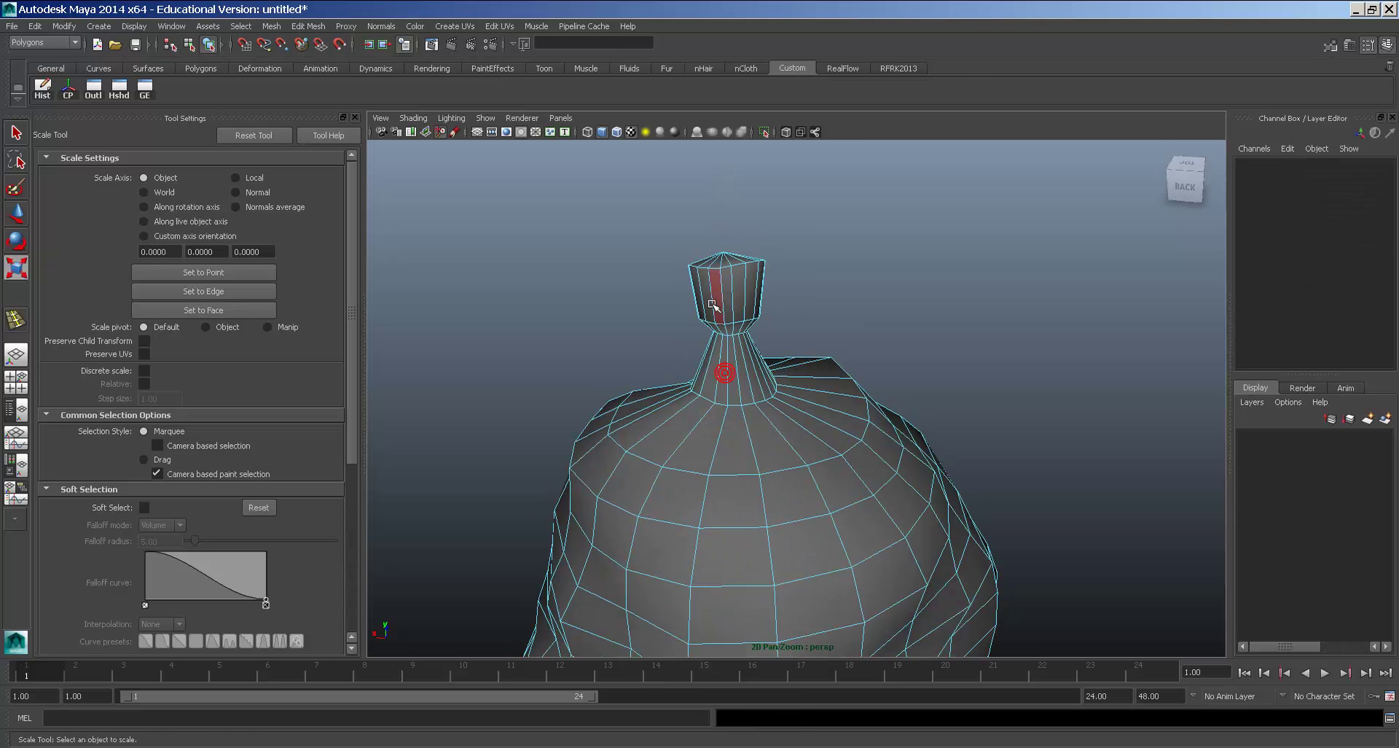
left_click_drag(706, 251, 778, 278)
middle_click_drag(939, 265, 793, 373, "alt")
left_click_drag(769, 381, 801, 390)
key("ctrl+z")
Move the tip vertex to the middle of the opening and down inside the neck to hollow the bag's top.
key("f")
key("F9")
left_click(528, 468)
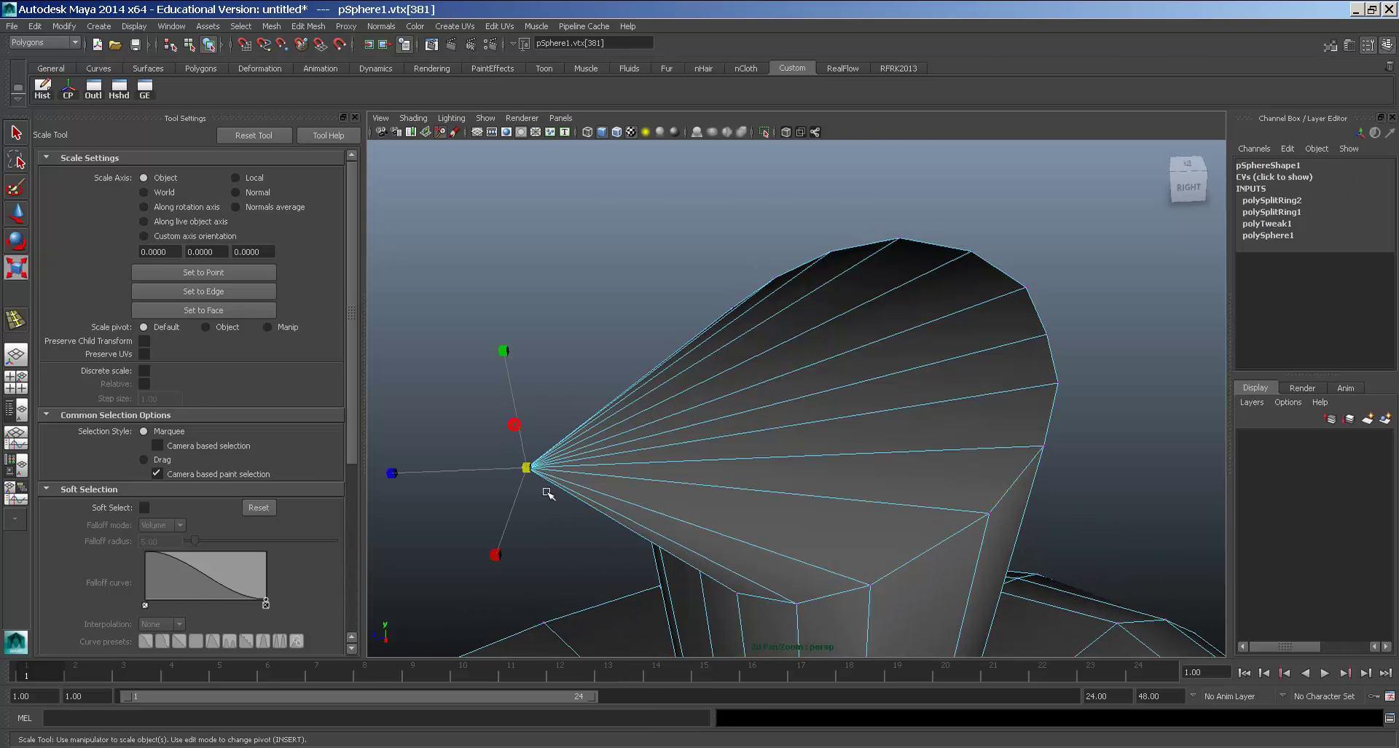
key("w")
left_click_drag(496, 471, 804, 450)
left_click_drag(843, 460, 962, 430, "alt")
left_click_drag(887, 319, 860, 530)
left_click_drag(999, 530, 833, 537, "alt")
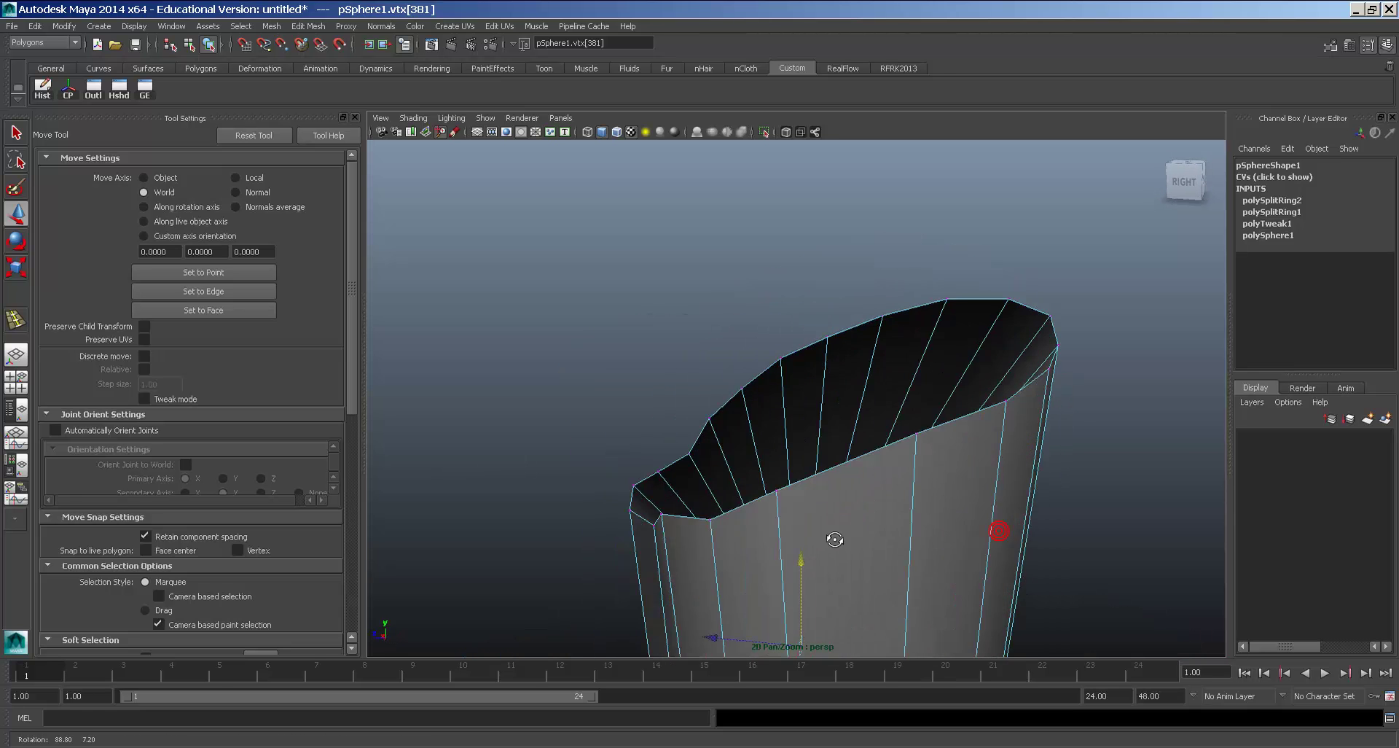
right_click_drag(922, 561, 776, 550, "alt")
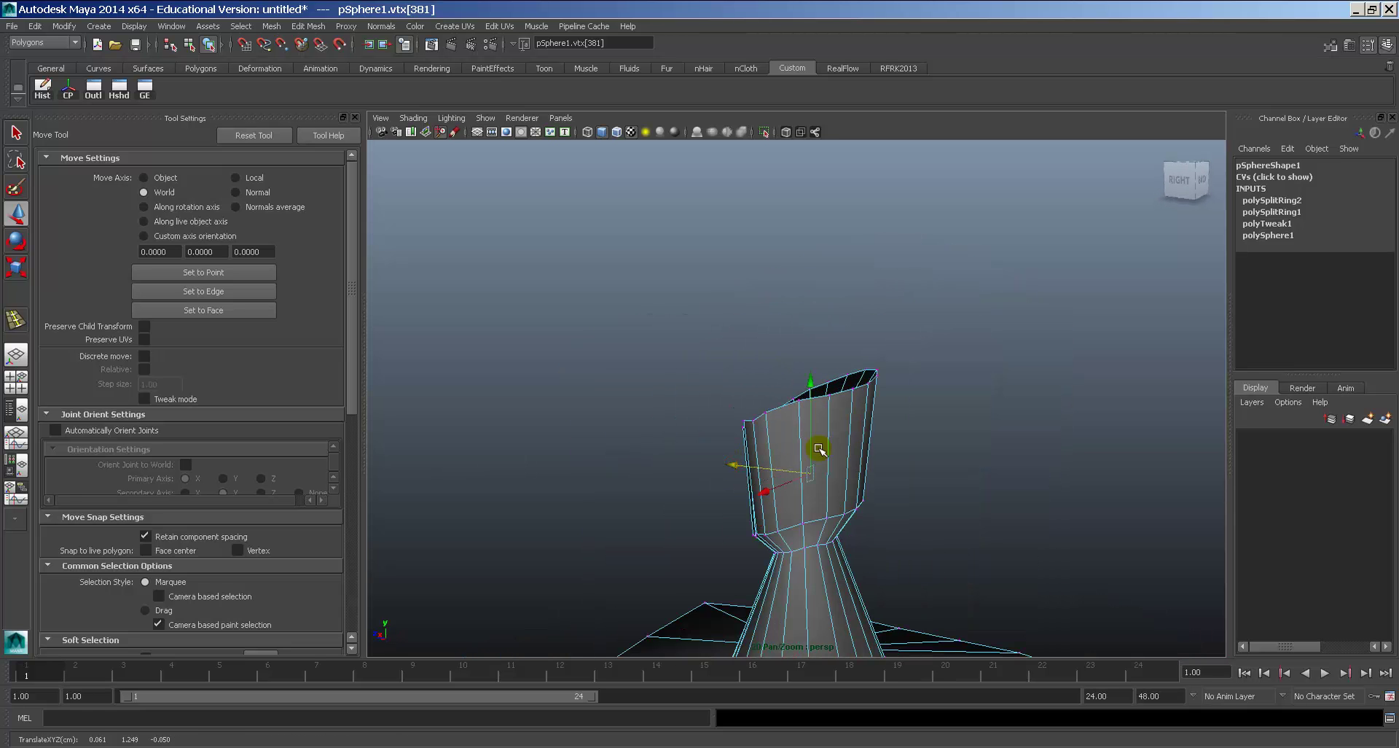
Select the vertices of the flared top above the tie, then rotate and move them to flop it over to one side.
right_click_drag(823, 446, 784, 424)
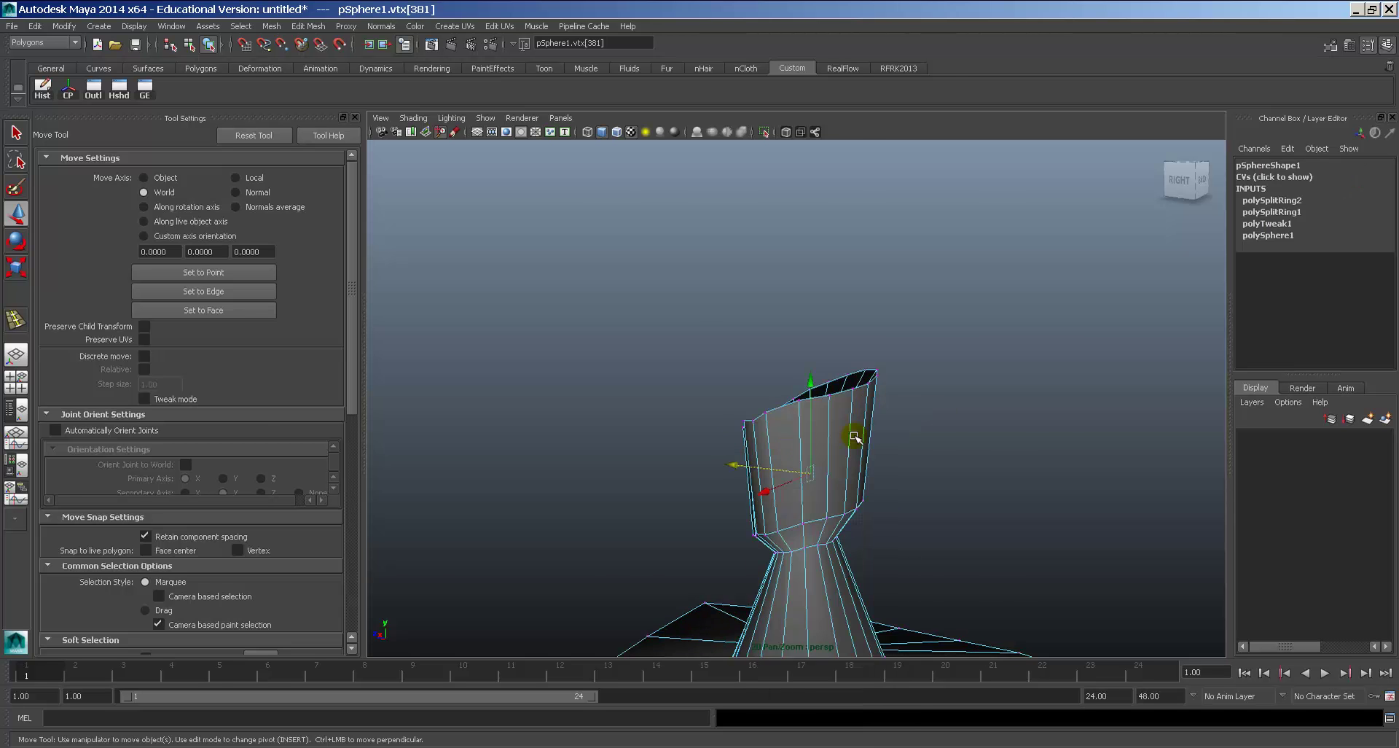
middle_click_drag(855, 436, 806, 382, "alt")
right_click_drag(806, 382, 668, 331, "alt")
left_click_drag(981, 503, 981, 504)
key("e")
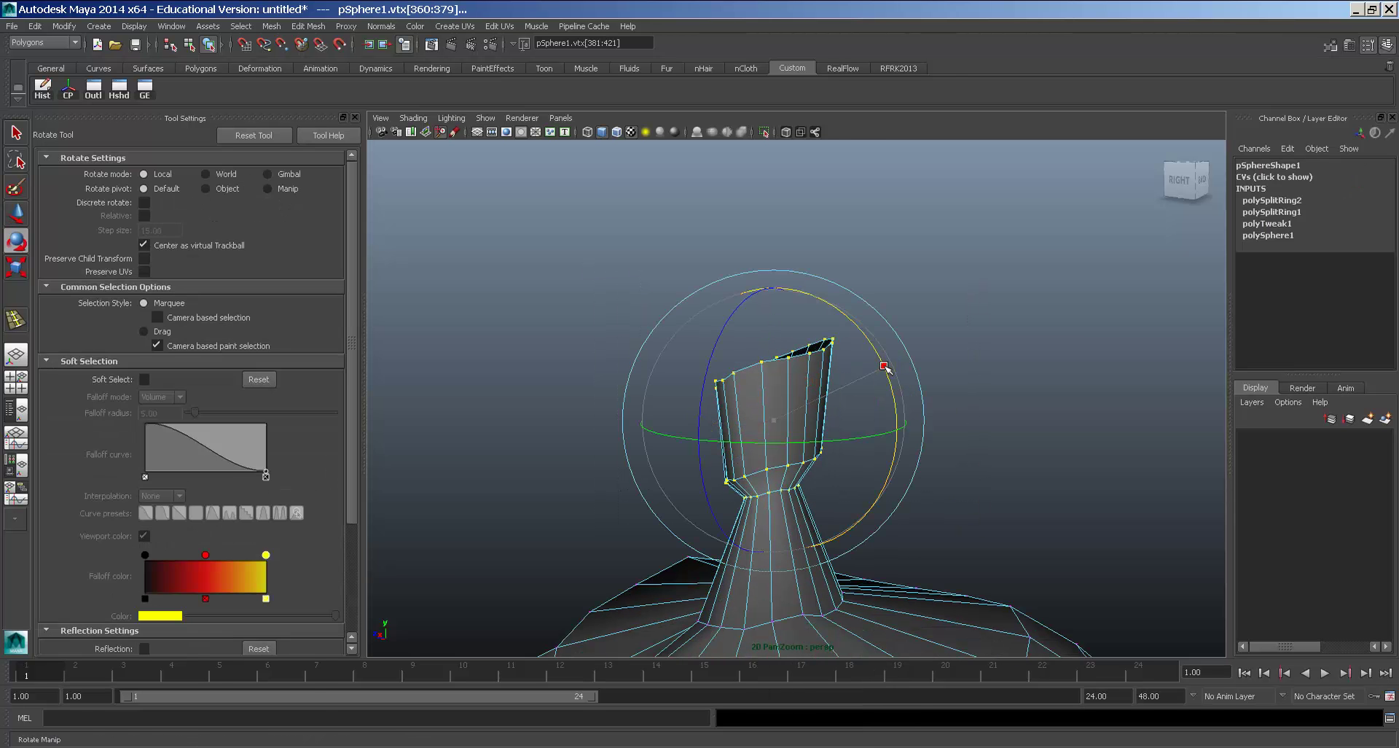
left_click_drag(884, 365, 760, 434)
key("w")
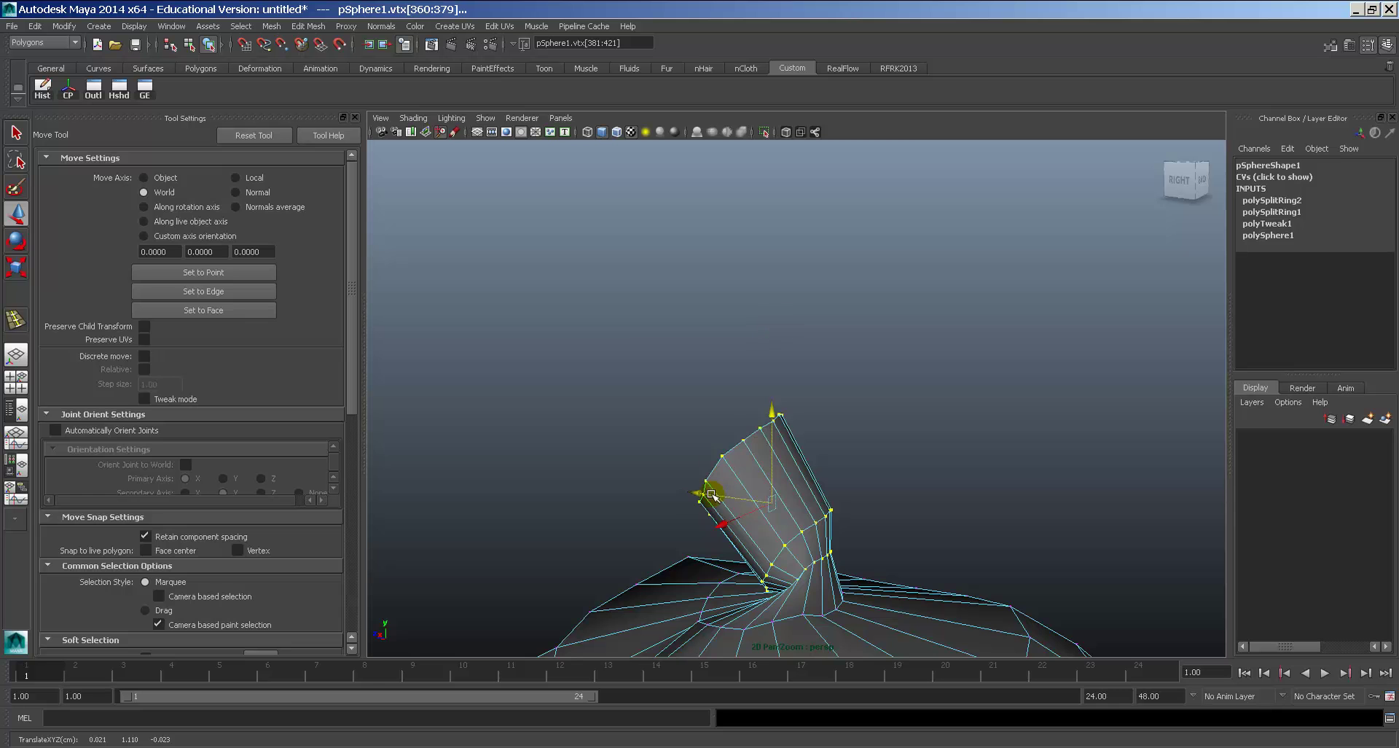
left_click_drag(712, 495, 719, 400)
key("e")
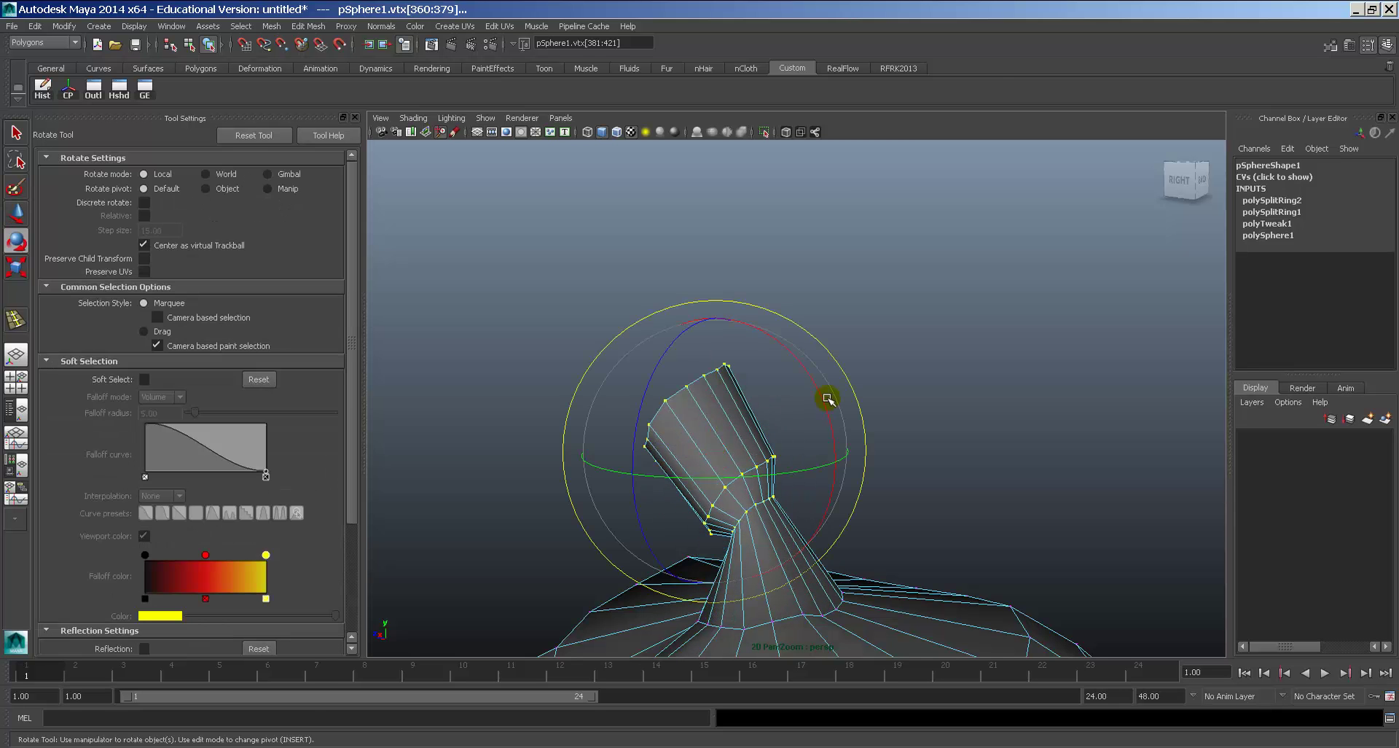
left_click_drag(829, 399, 804, 372)
key("w")
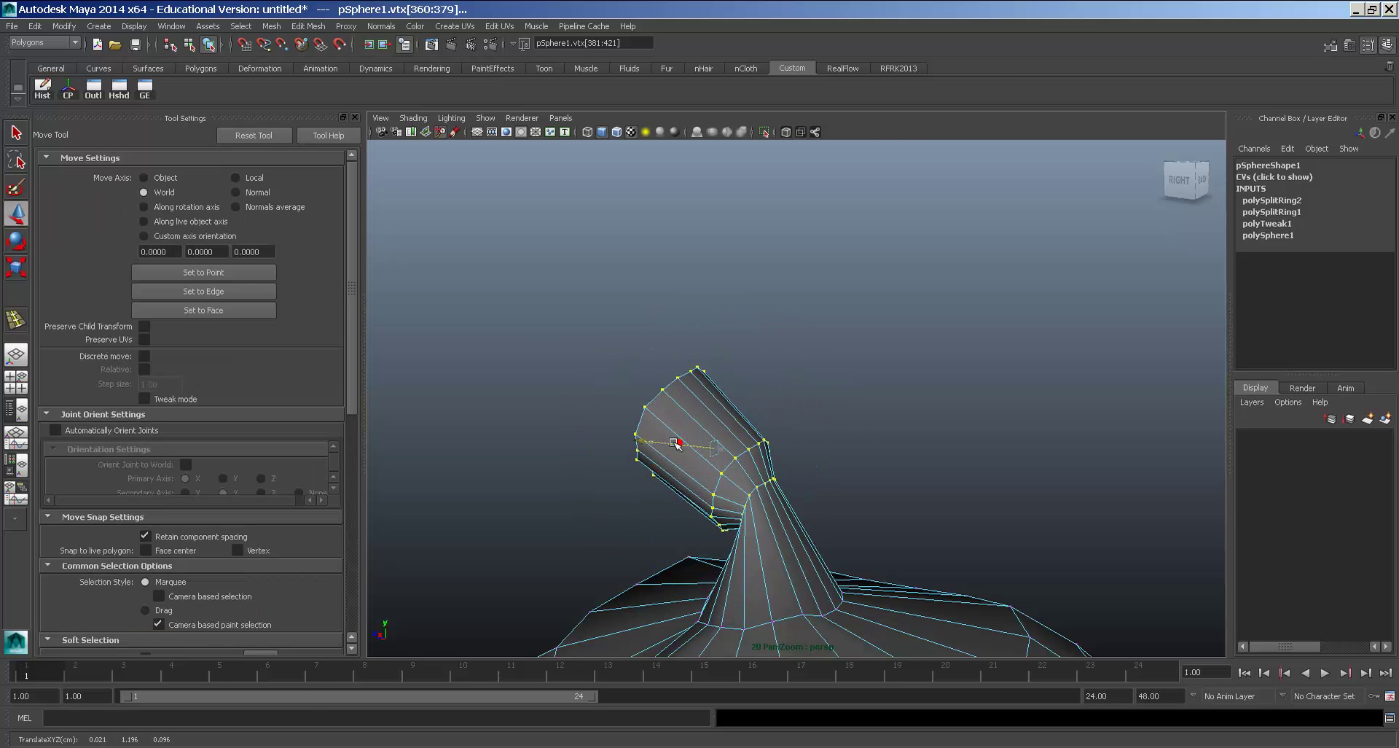
Leave component mode and examine the whole garbage bag from several sides.
key("F8")
key("f")
left_click(962, 329)
left_click_drag(904, 437, 656, 443, "alt")
left_click_drag(853, 445, 975, 474, "alt")
left_click(803, 435)
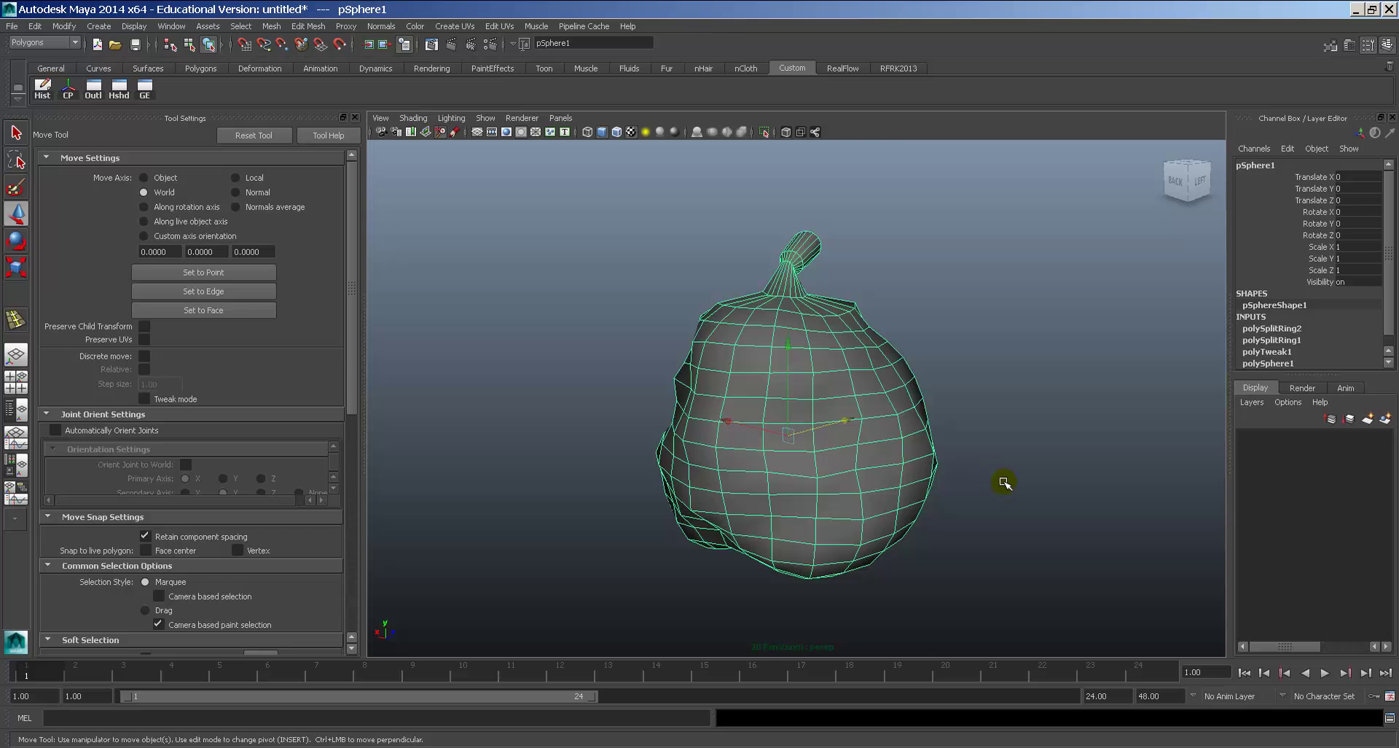
left_click_drag(760, 420, 1046, 416, "alt")
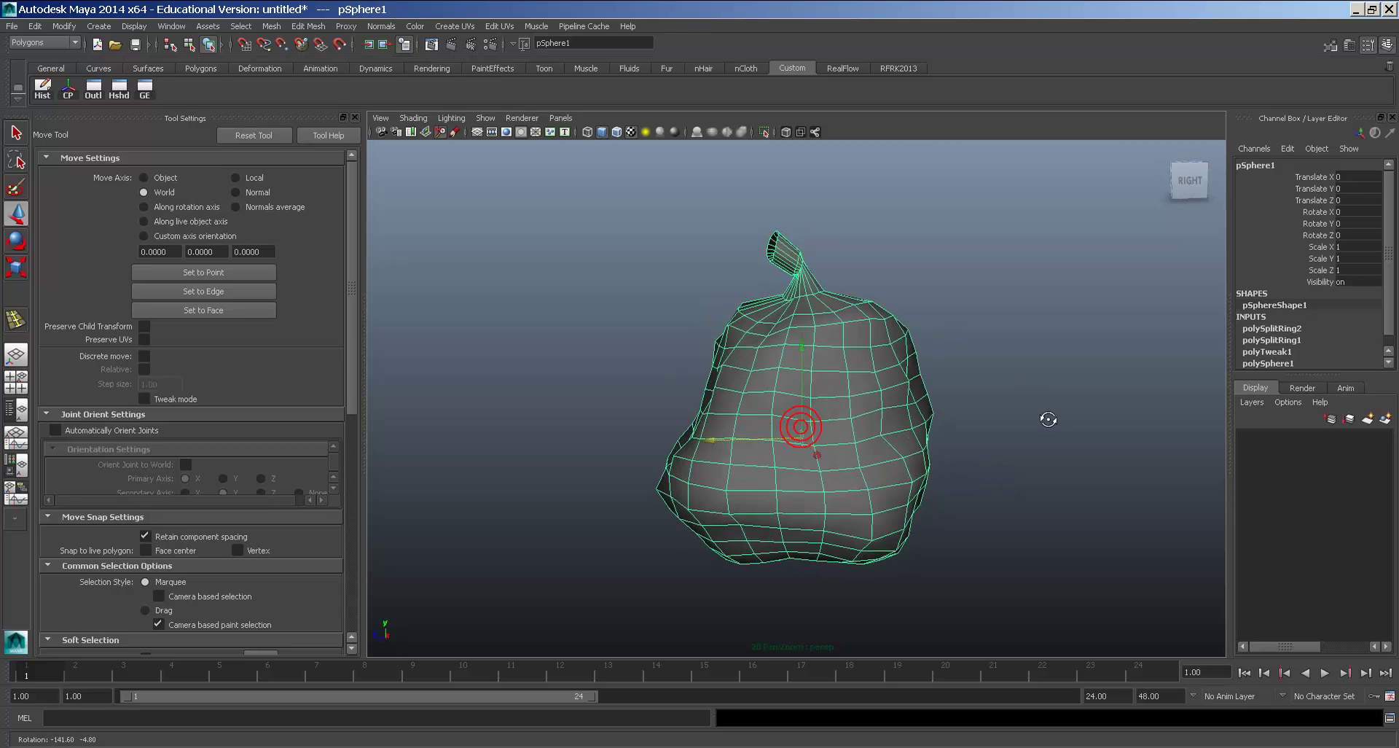
Switch to Firefox and browse the trash can wireframe image results for further reference models.
key("alt+Tab")
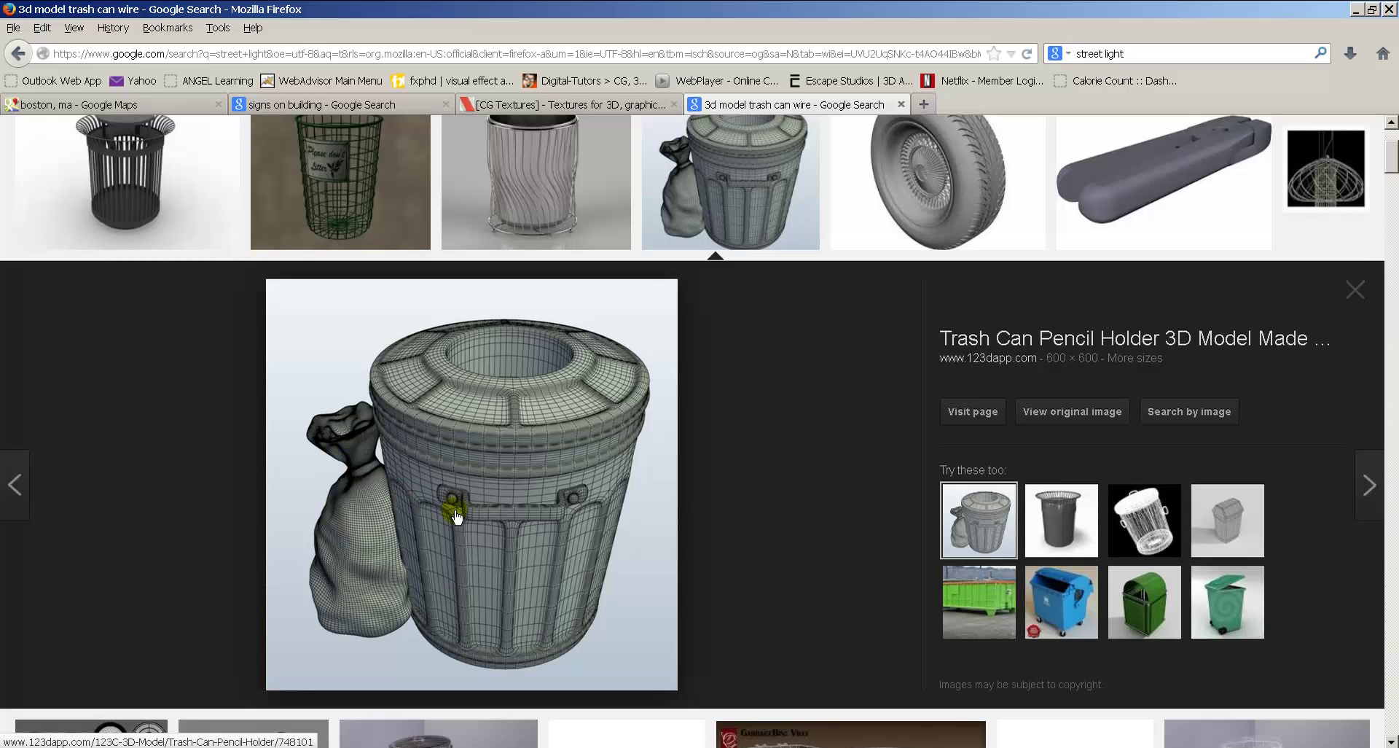
scroll(605, 488, "down", 10)
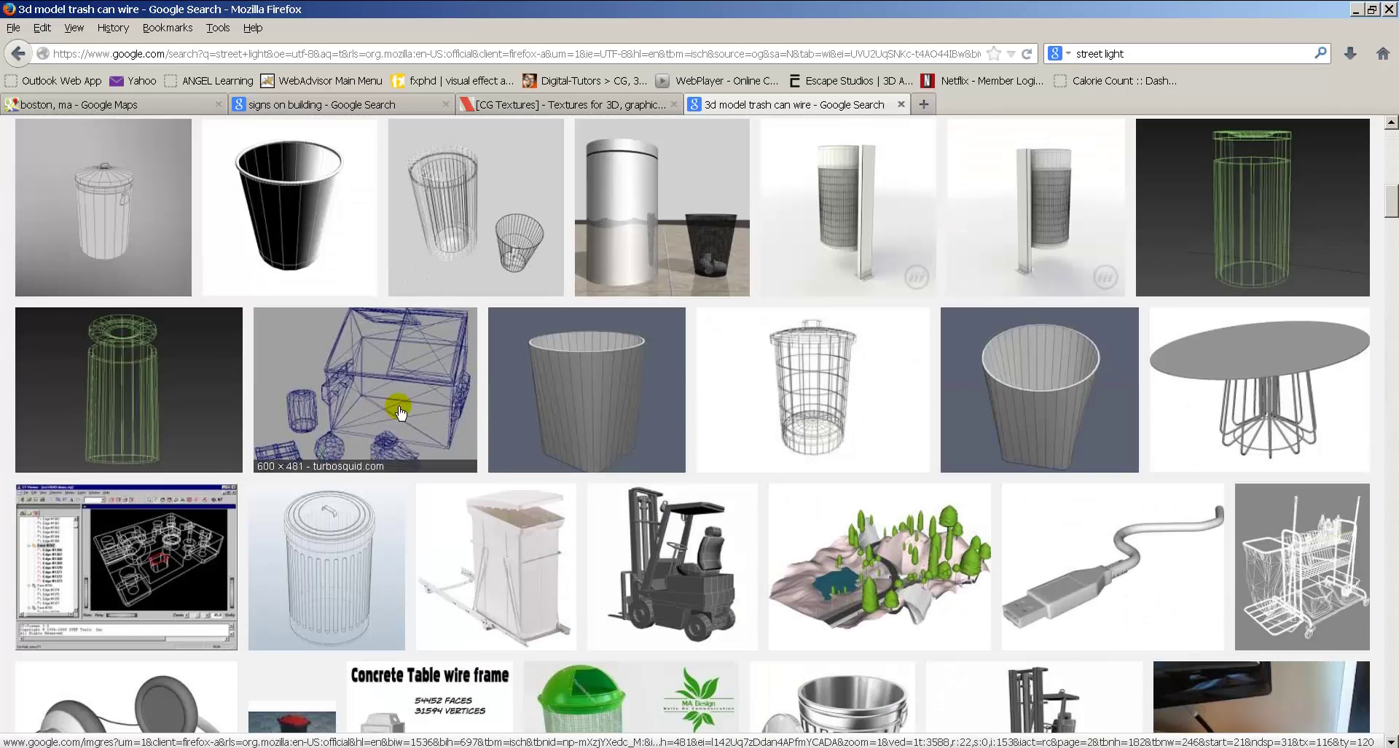
scroll(358, 397, "down", 9)
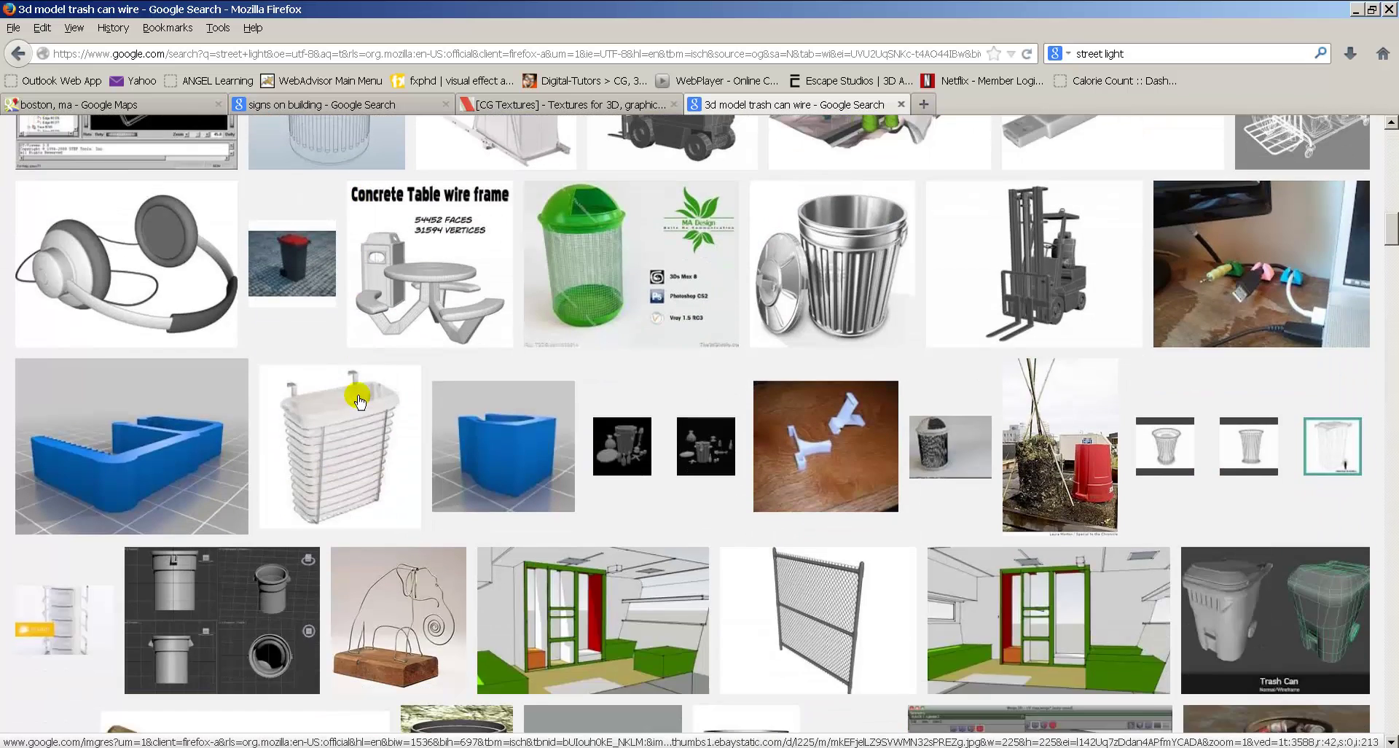
scroll(358, 399, "down", 10)
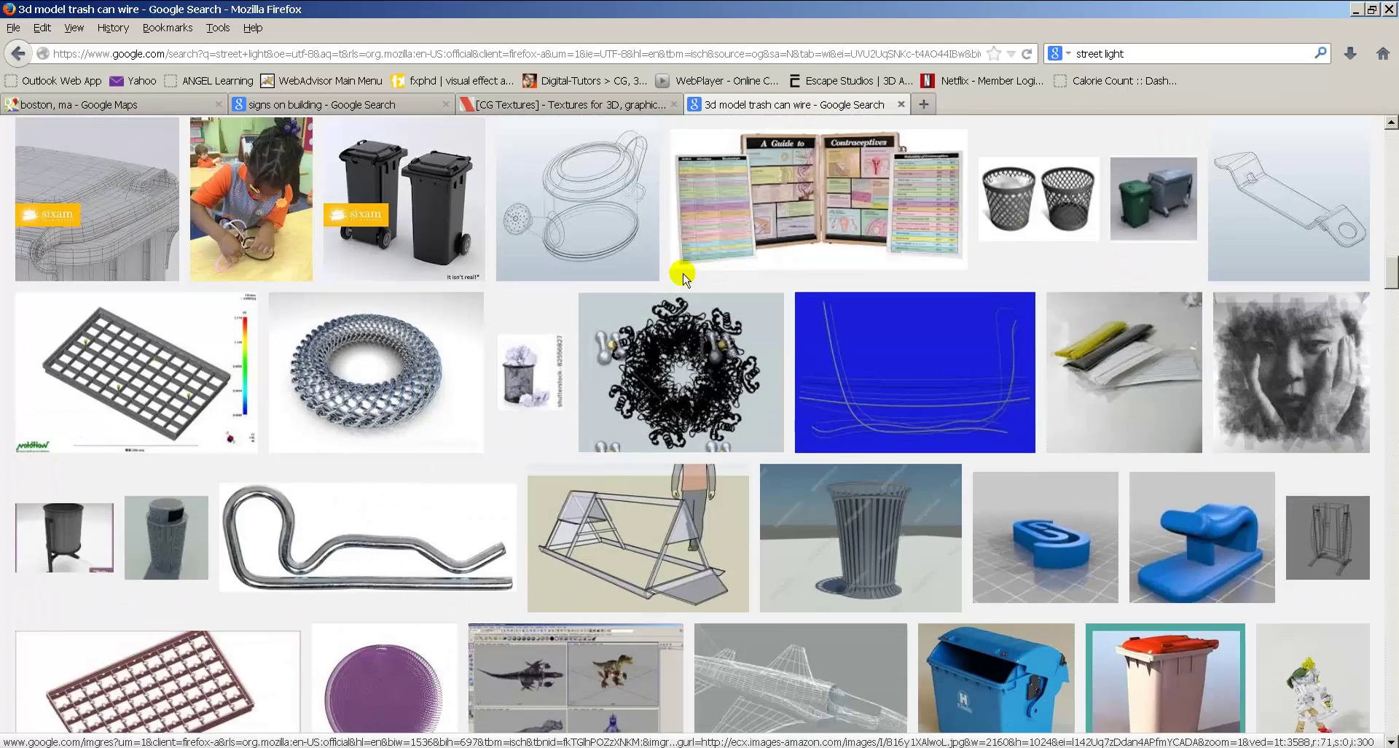
Switch back to Maya, create a polygon plane and move it beside the garbage bag to Translate X -1.497.
key("alt+Tab")
left_click_drag(853, 421, 904, 422, "alt")
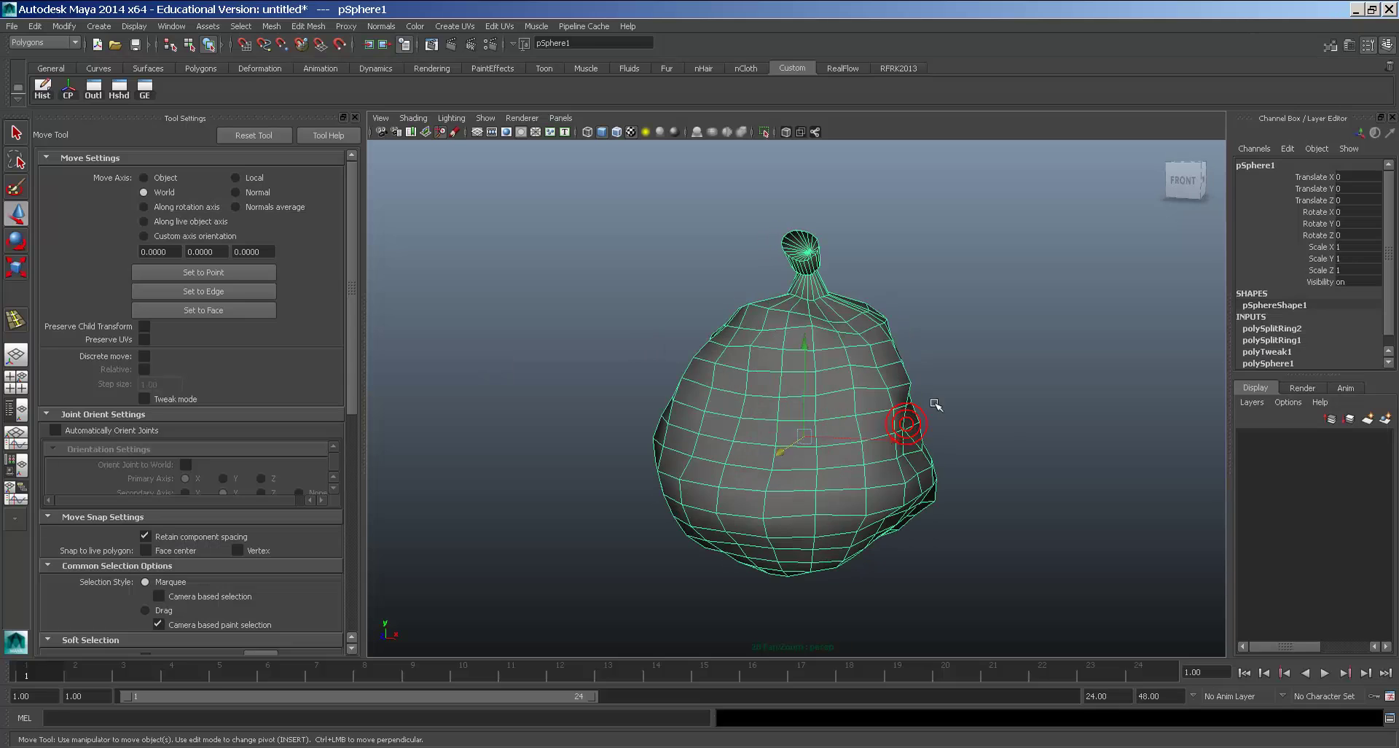
left_click(98, 26)
mouse_move(132, 62)
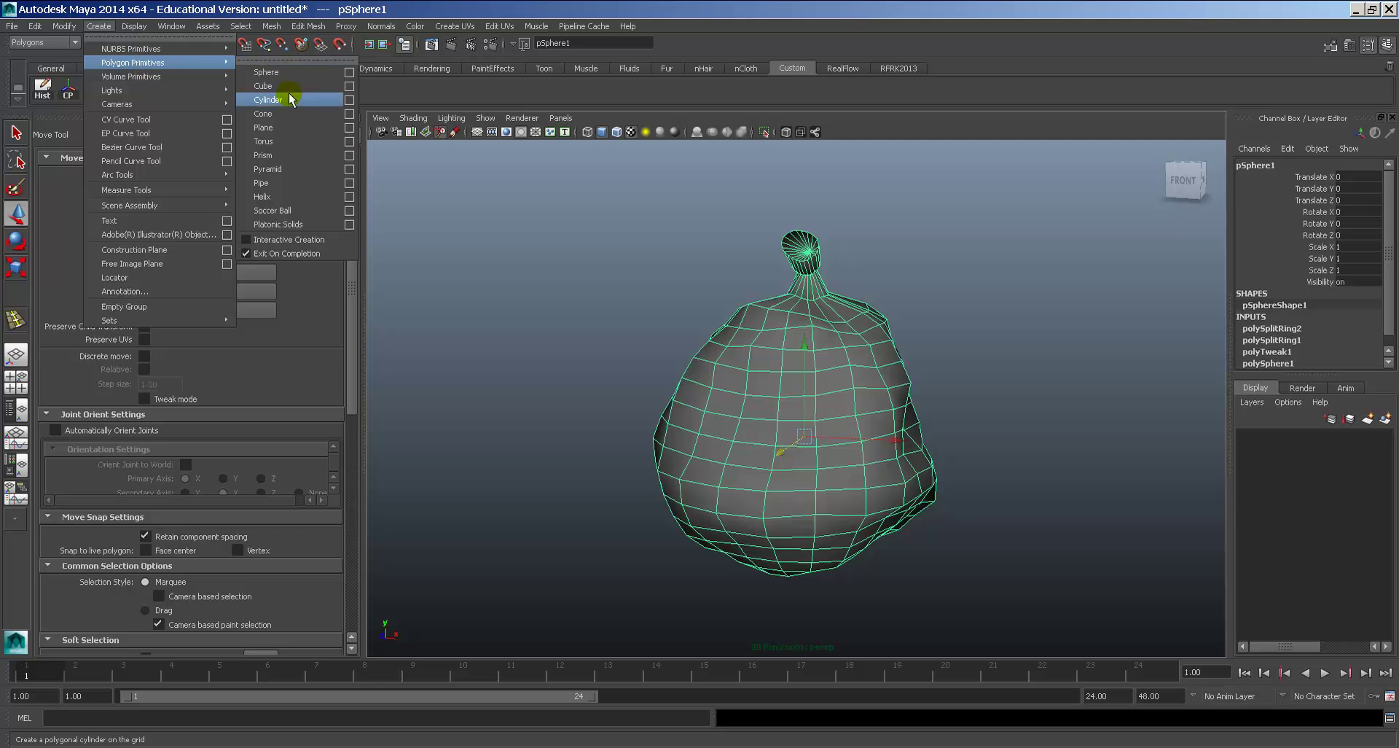
left_click(290, 129)
left_click_drag(904, 446, 652, 424)
key("r")
key("f")
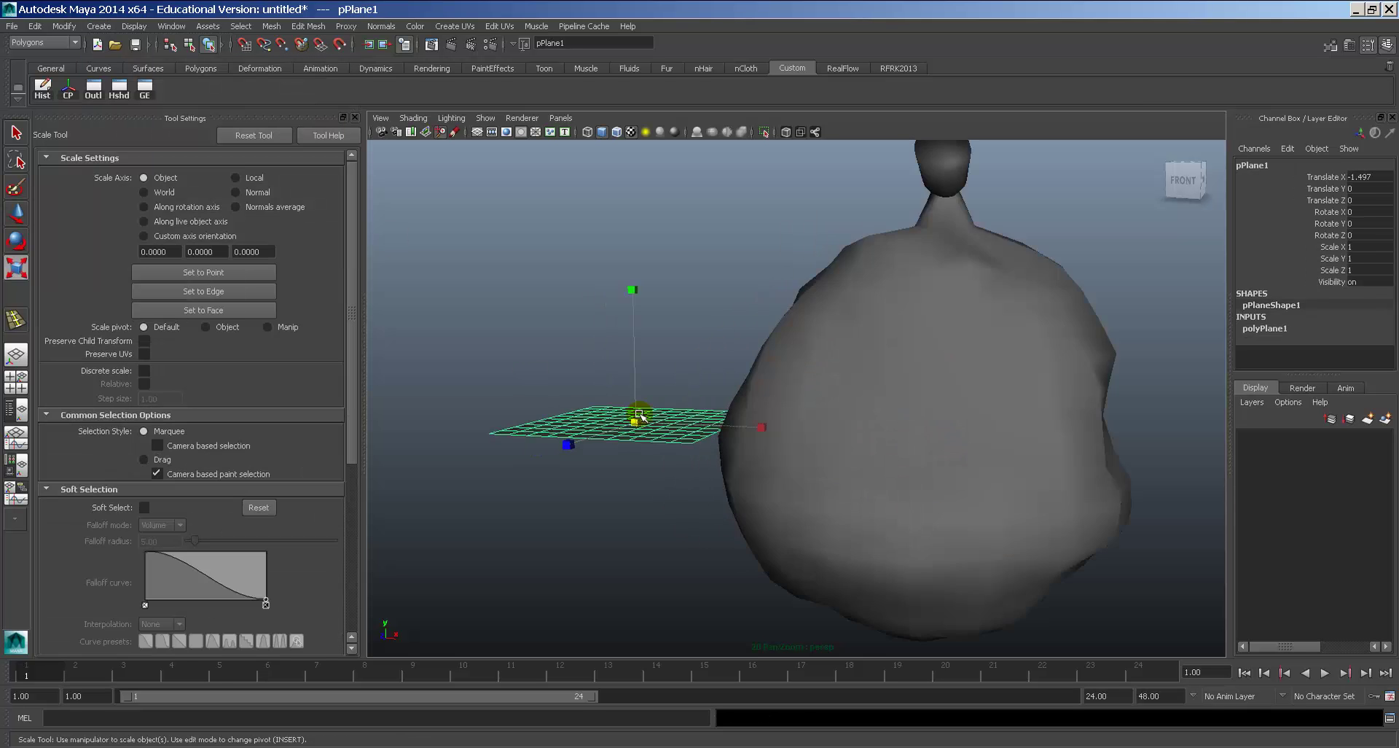
left_click_drag(722, 321, 806, 421, "alt")
middle_click_drag(805, 422, 719, 412, "alt")
Start the Sculpt Geometry Tool on the plane and sculpt its surface into uneven folds.
key("y")
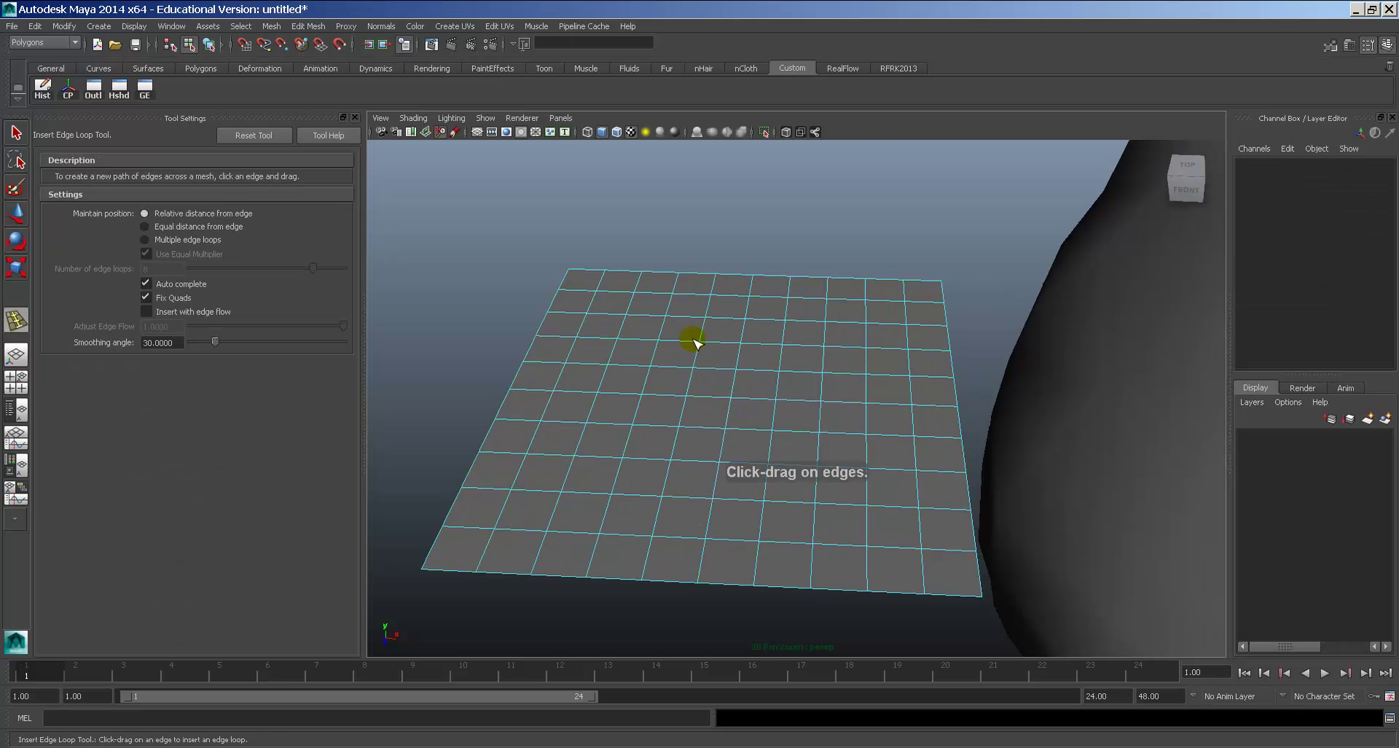
key("w")
right_click_drag(673, 350, 724, 335)
left_click(725, 335)
key("space")
mouse_move(570, 402)
left_mouse_down()
mouse_move(671, 684)
mouse_move(715, 686)
left_mouse_up()
mouse_move(679, 355)
left_mouse_down()
mouse_move(648, 470)
mouse_move(773, 313)
mouse_move(909, 319)
mouse_move(925, 475)
mouse_move(550, 426)
mouse_move(649, 312)
left_mouse_up()
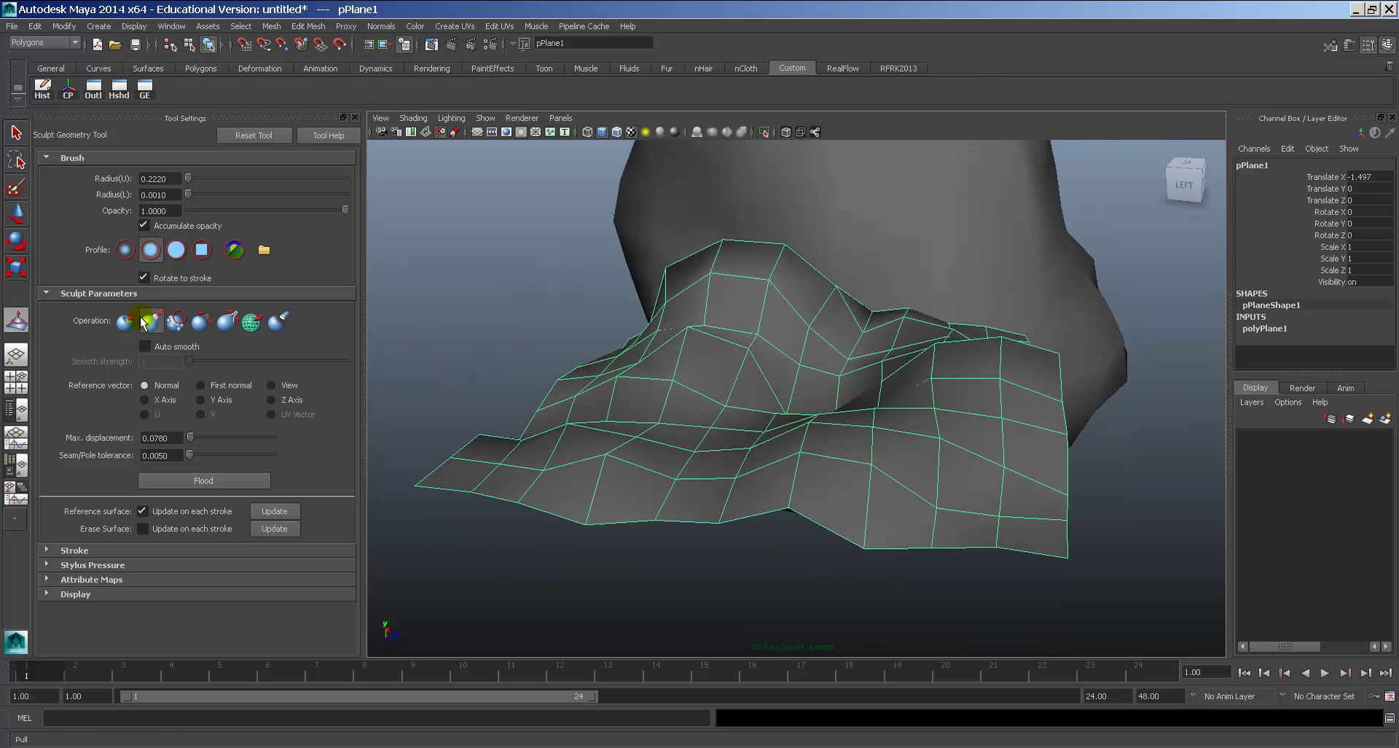
Sculpt further strokes across the plane's centre and edges from several sides to crumple it like paper.
mouse_move(576, 412)
left_mouse_down()
mouse_move(537, 491)
mouse_move(484, 475)
mouse_move(712, 537)
mouse_move(779, 264)
left_mouse_up()
left_click_drag(992, 386, 958, 361)
mouse_move(955, 364)
left_mouse_down("alt")
mouse_move(793, 447)
mouse_move(780, 409)
left_mouse_up("alt")
mouse_move(871, 437)
left_mouse_down()
mouse_move(844, 359)
mouse_move(787, 387)
left_mouse_up()
left_click_drag(524, 408, 583, 466)
Scale the crumpled plane to 0.873 and rotate it to about 37.8, 9.0 and -5.5 degrees in X, Y and Z.
key("w")
key("r")
middle_click_drag(795, 373, 750, 378)
key("e")
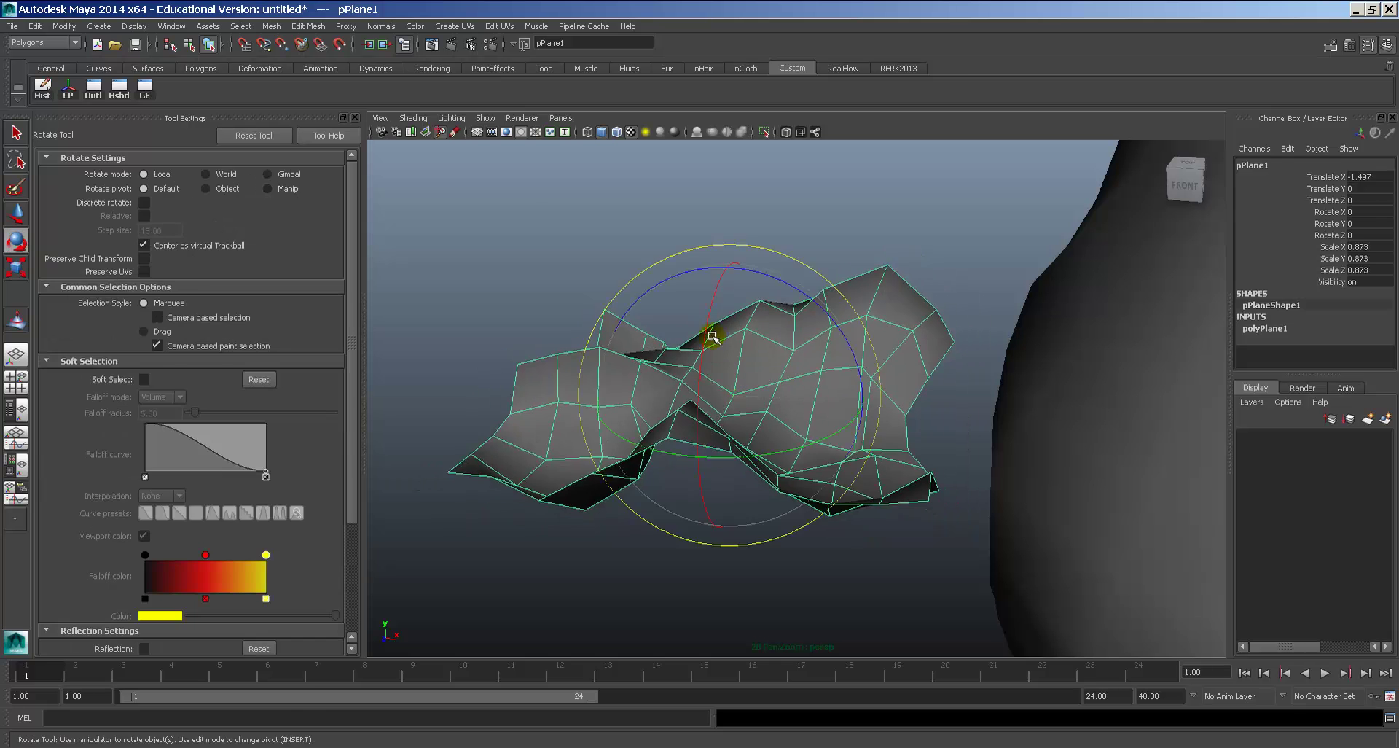
left_click_drag(711, 342, 759, 426)
Sculpt the crumpled plane's outer corner with Pull and Push strokes to bend it further.
key("y")
left_click_drag(618, 268, 564, 216)
left_click_drag(579, 282, 647, 271, "alt")
left_click(151, 321)
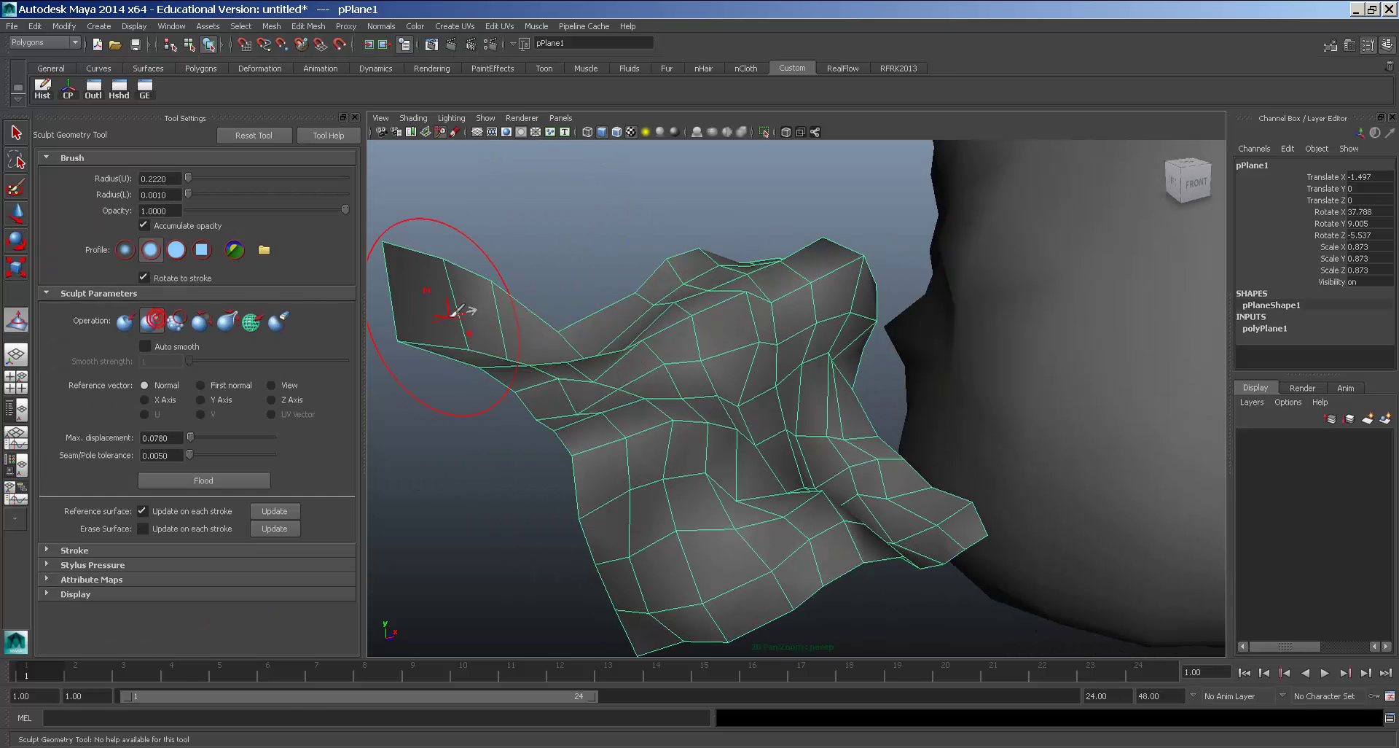
mouse_move(462, 312)
left_mouse_down()
mouse_move(408, 295)
mouse_move(509, 352)
left_mouse_up()
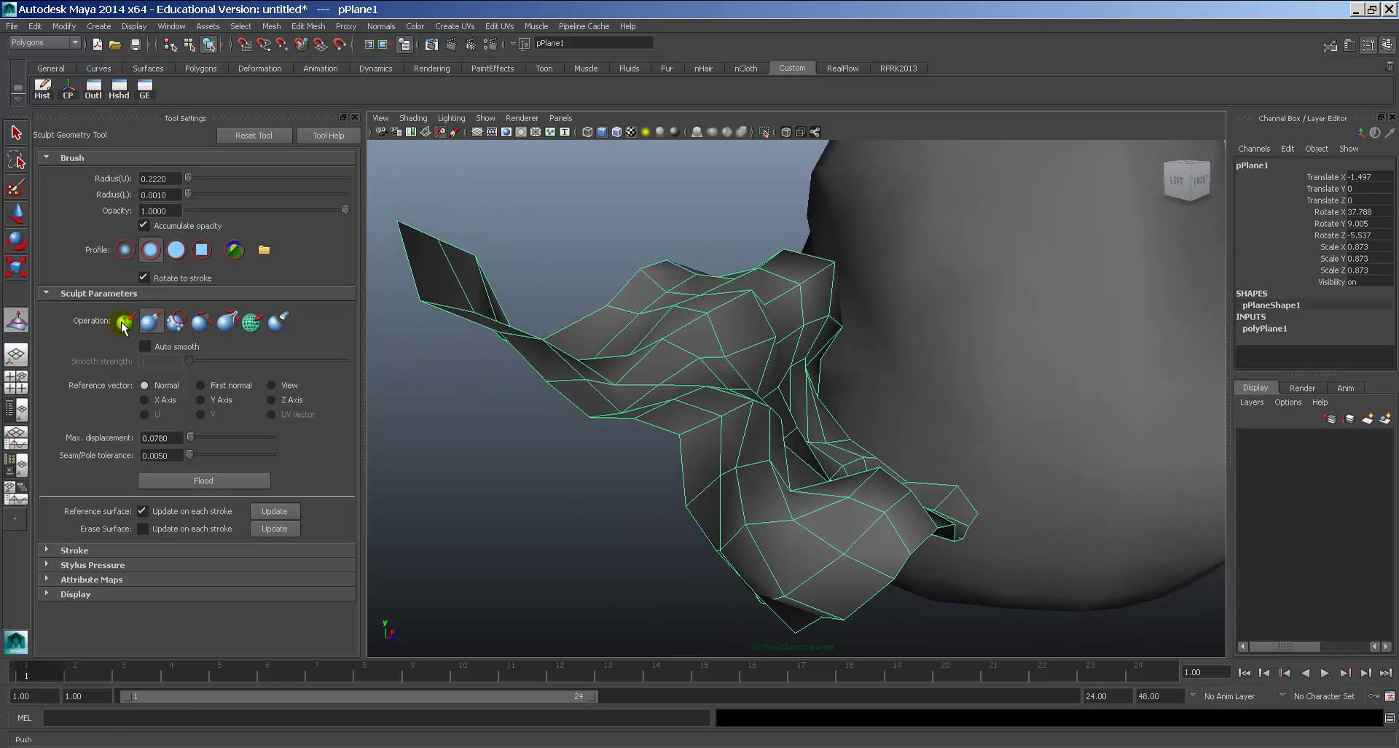
left_click_drag(431, 240, 437, 306)
middle_click_drag(472, 344, 599, 364, "alt")
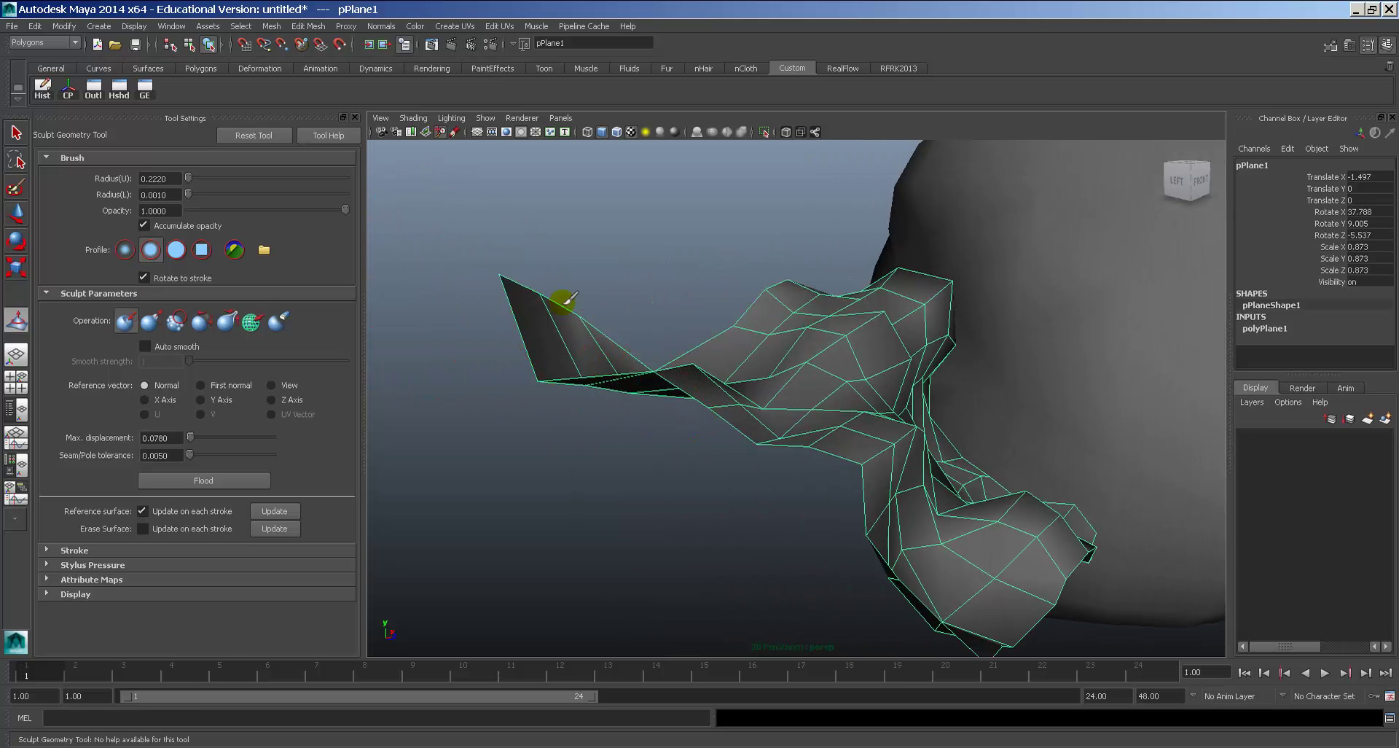
left_click_drag(559, 300, 506, 293)
Switch the plane to vertex editing and move the vertices of its raised corner down.
key("w")
right_click_drag(532, 313, 467, 235)
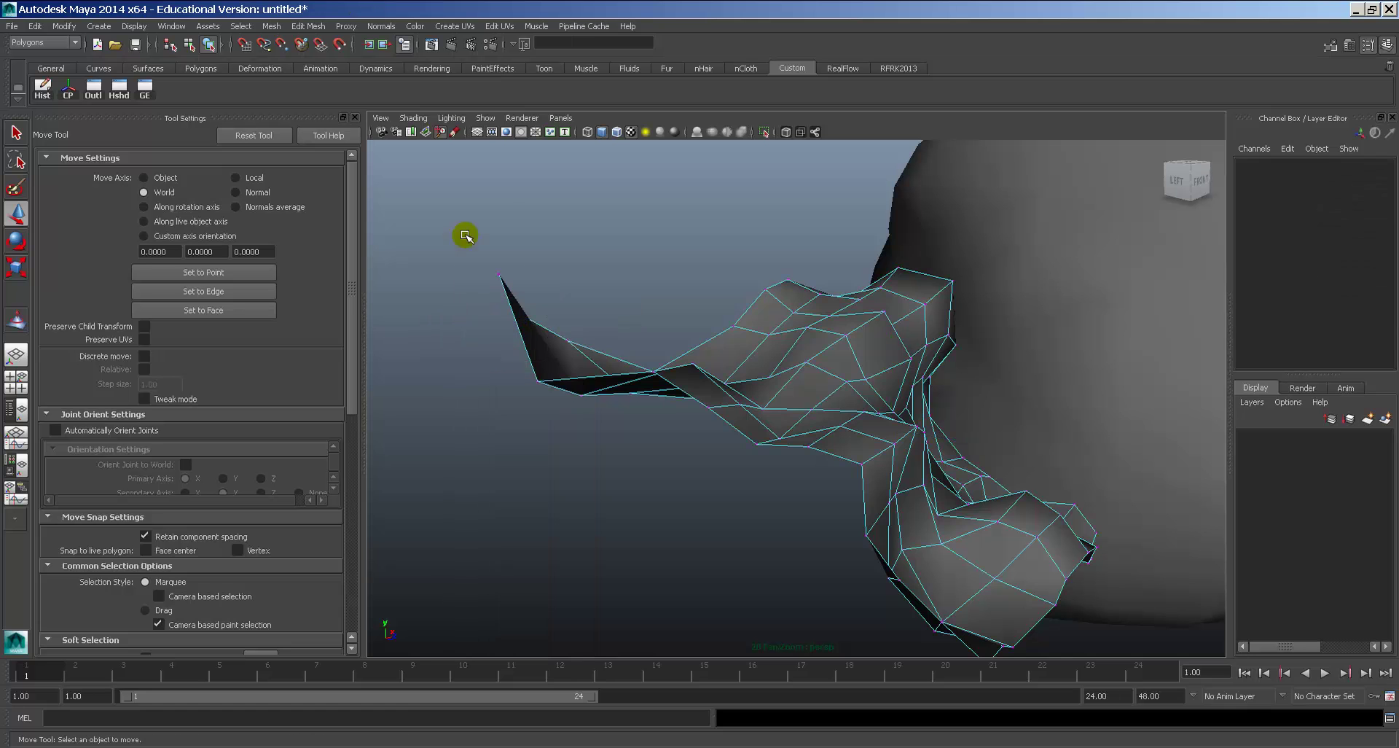
left_click_drag(536, 317, 536, 317)
left_click_drag(536, 317, 616, 420, "alt")
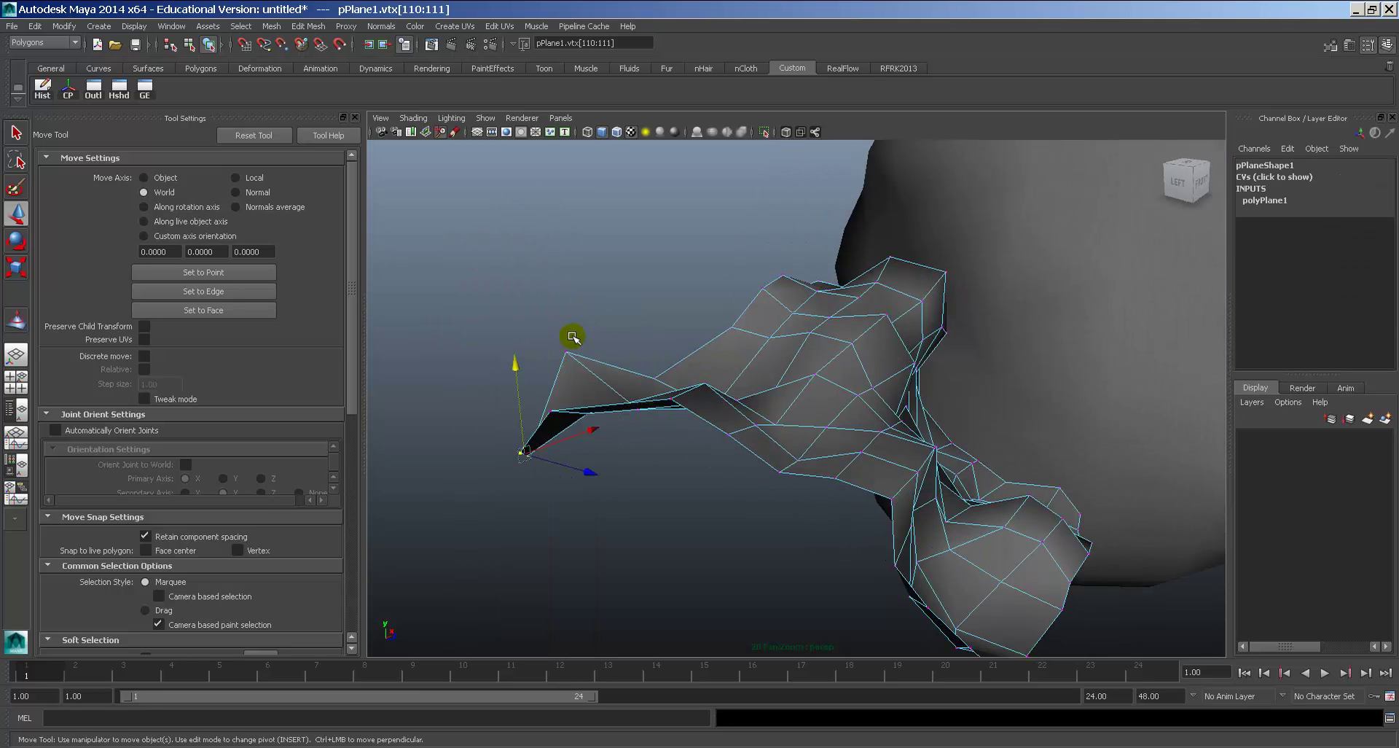
left_click_drag(550, 301, 554, 344)
Select the group of corner vertices, then rotate them and move them in toward the plane's body.
left_click_drag(463, 383, 551, 470, "shift")
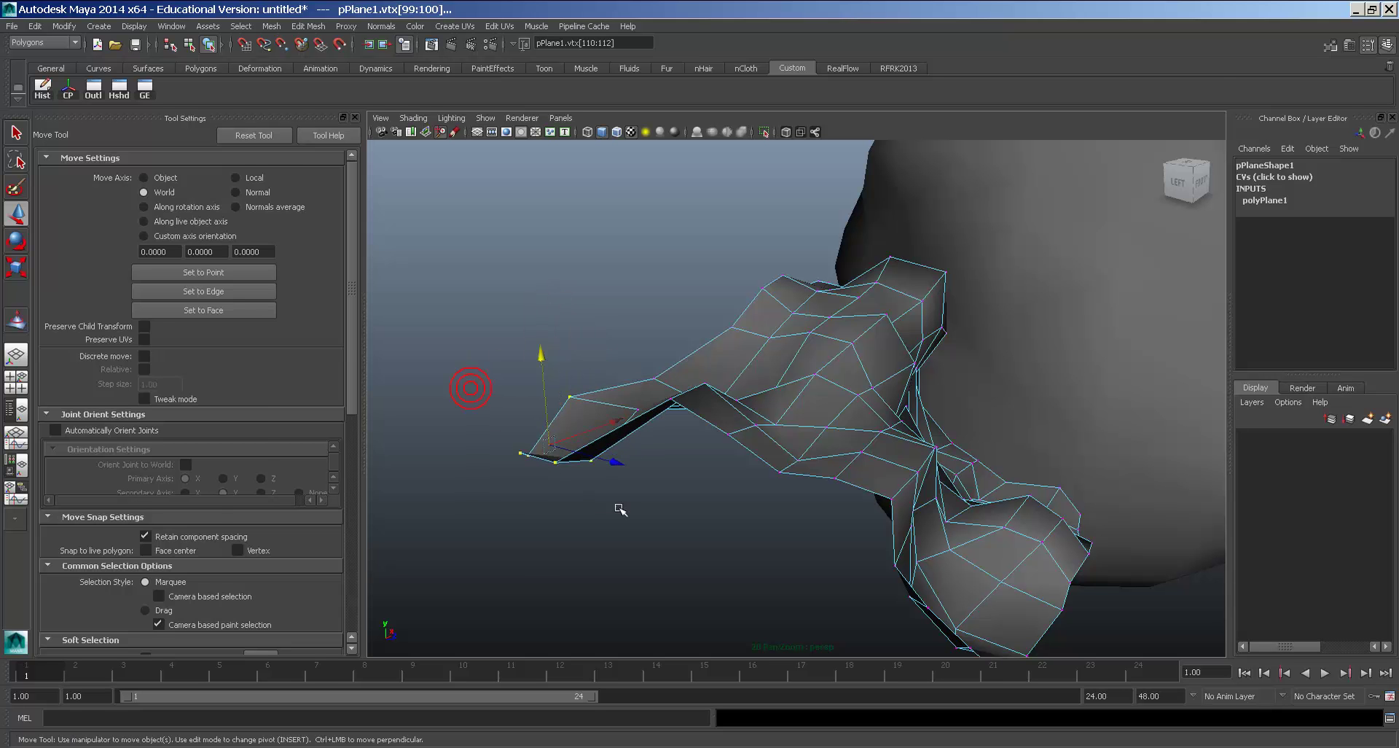
key("e")
left_click_drag(610, 352, 588, 335)
left_click_drag(577, 367, 548, 359)
key("w")
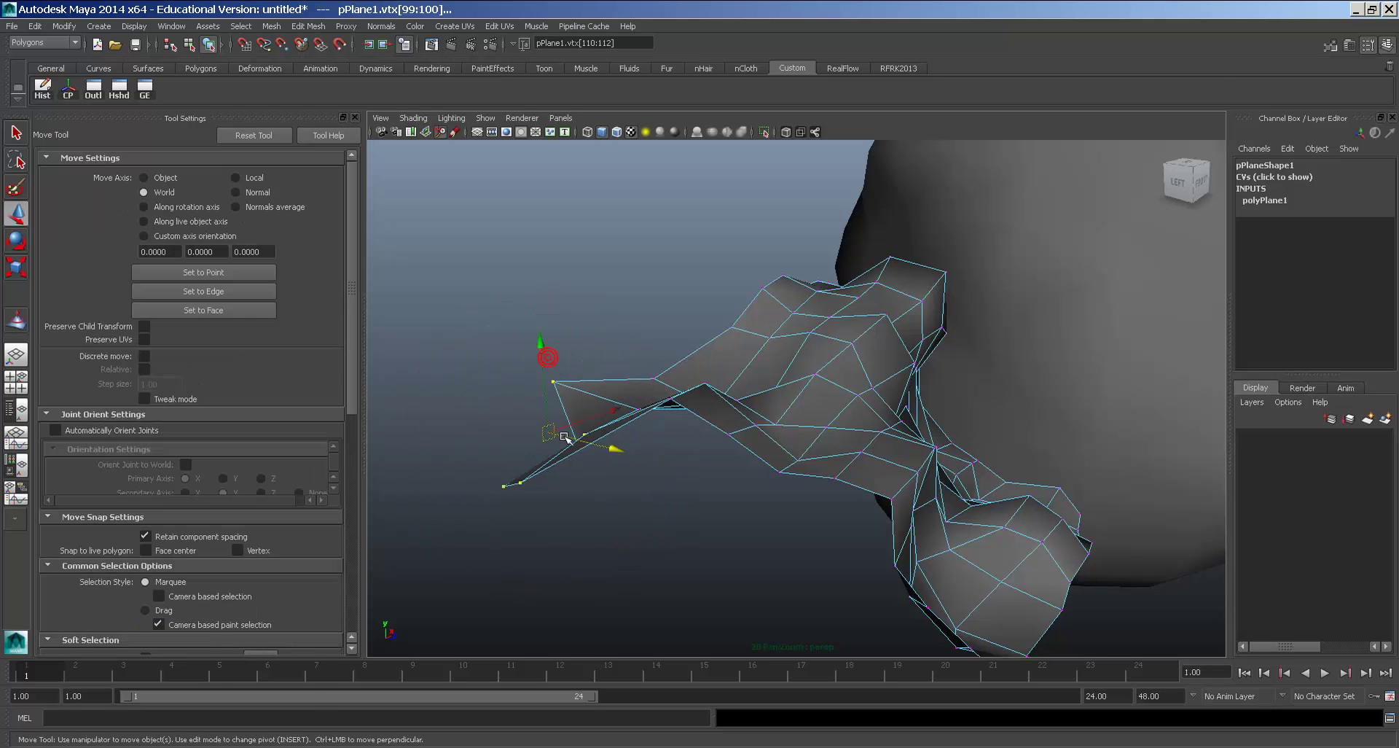
left_click_drag(545, 439, 636, 454)
Return the crumpled plane to object mode and scale it uniformly to 0.546 beside the garbage bag.
left_click_drag(828, 472, 674, 469, "alt")
right_click_drag(674, 469, 793, 373)
right_click_drag(922, 452, 718, 462, "alt")
left_click_drag(718, 462, 721, 474, "alt")
left_click(643, 328)
right_click_drag(1056, 452, 849, 452, "alt")
left_click_drag(849, 453, 847, 453, "alt")
middle_click_drag(847, 453, 816, 471, "alt")
left_click(763, 434)
key("r")
left_click_drag(763, 437, 747, 426)
key("w")
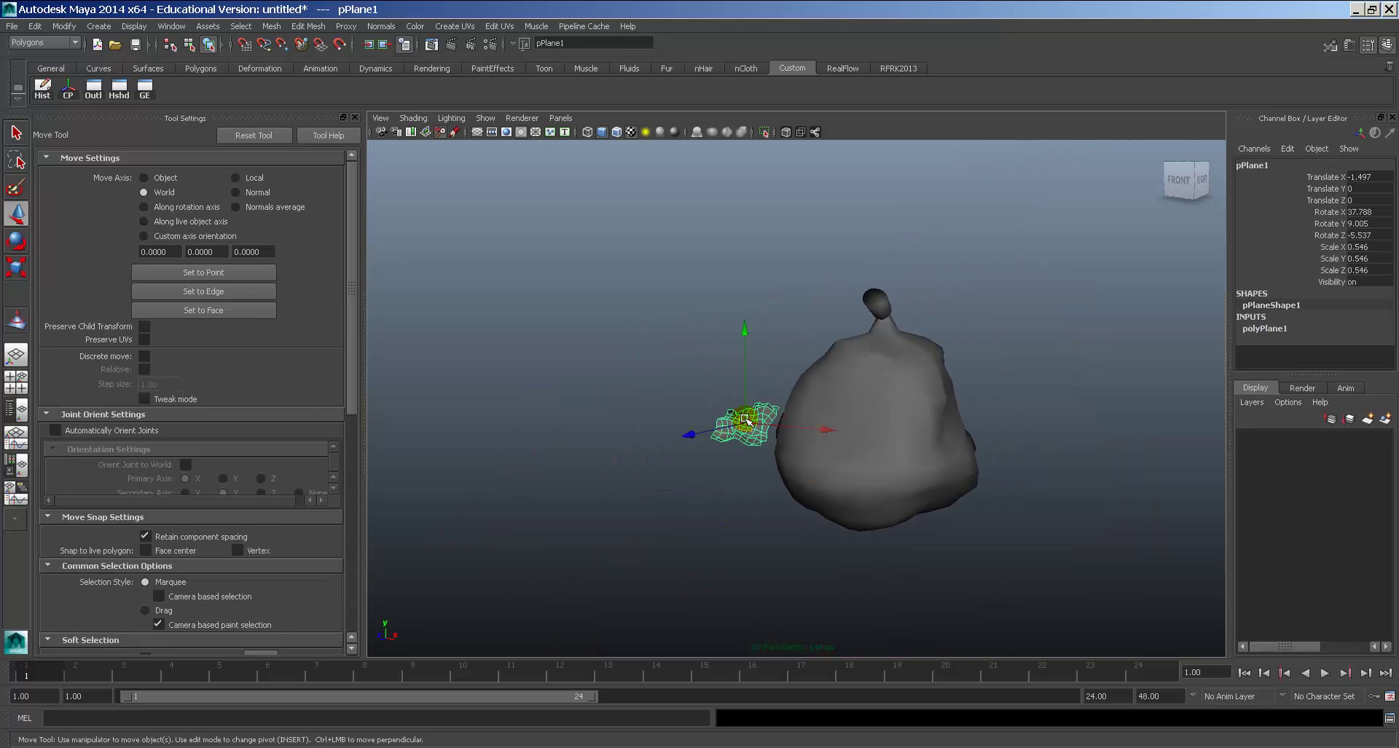
Move the crumpled plane down and forward beside the garbage bag's base, to about X -1.28, Y -0.43, Z 0.52, and deselect it.
left_click_drag(745, 381, 826, 487)
left_click_drag(809, 475, 799, 535)
left_click_drag(867, 543, 842, 529, "alt")
middle_click_drag(842, 529, 764, 513, "alt")
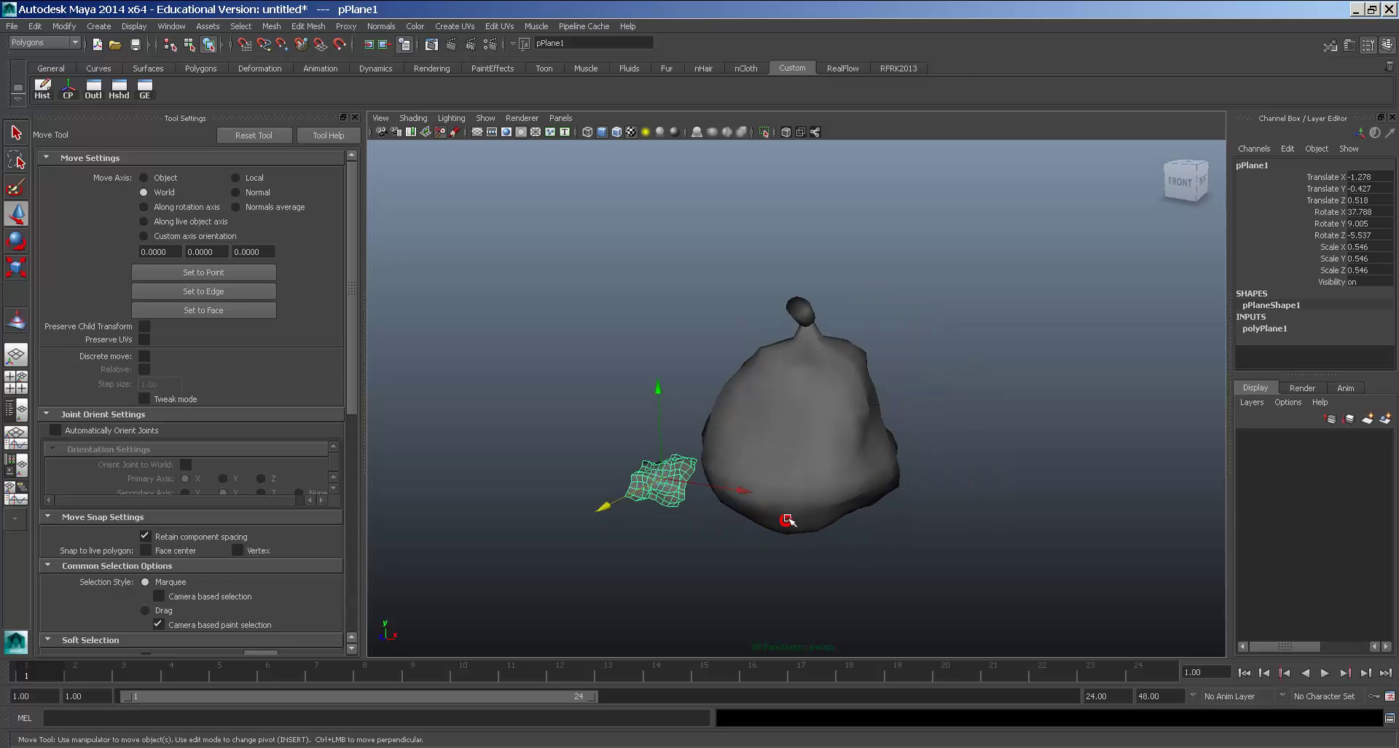
left_click(1038, 521)
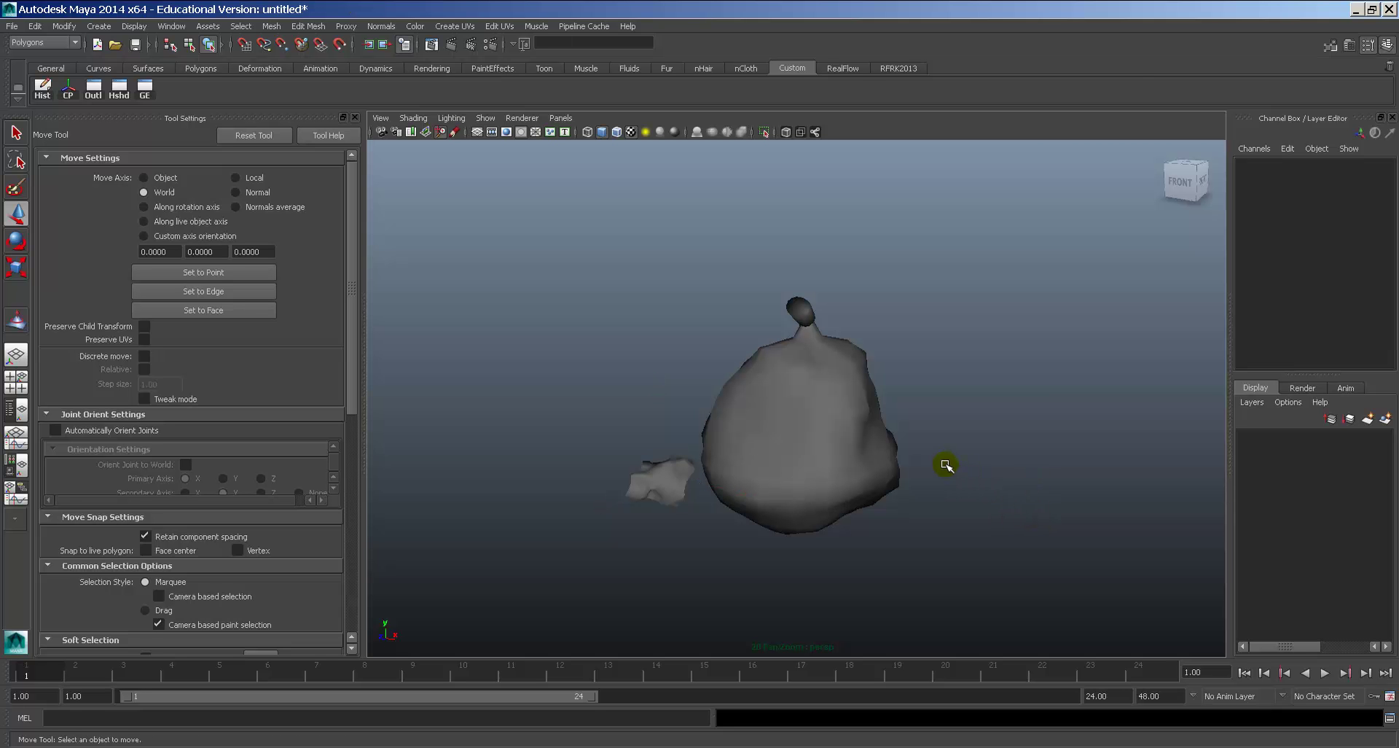
Switch to Firefox, close the trash can search and CG Textures pages, and look over the building sign image results.
key("alt+Tab")
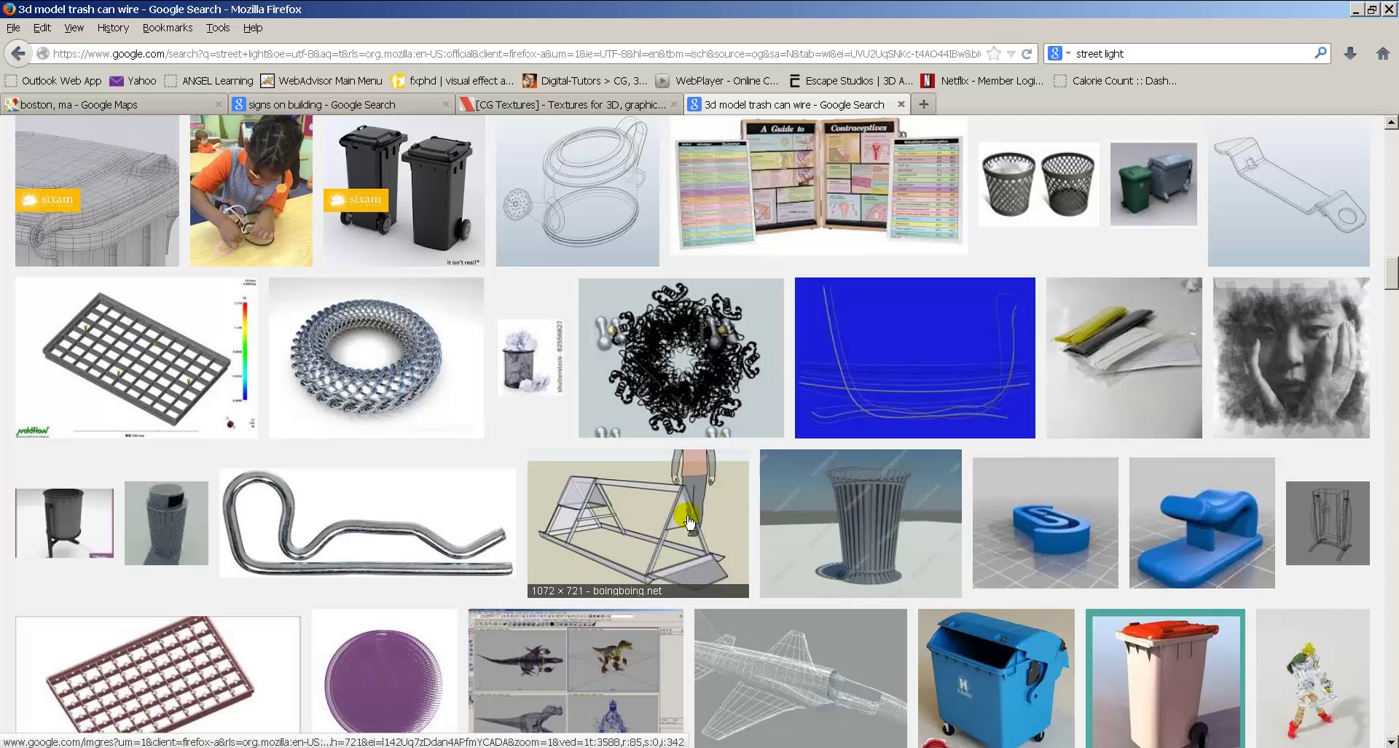
key("ctrl+w")
key("ctrl+w")
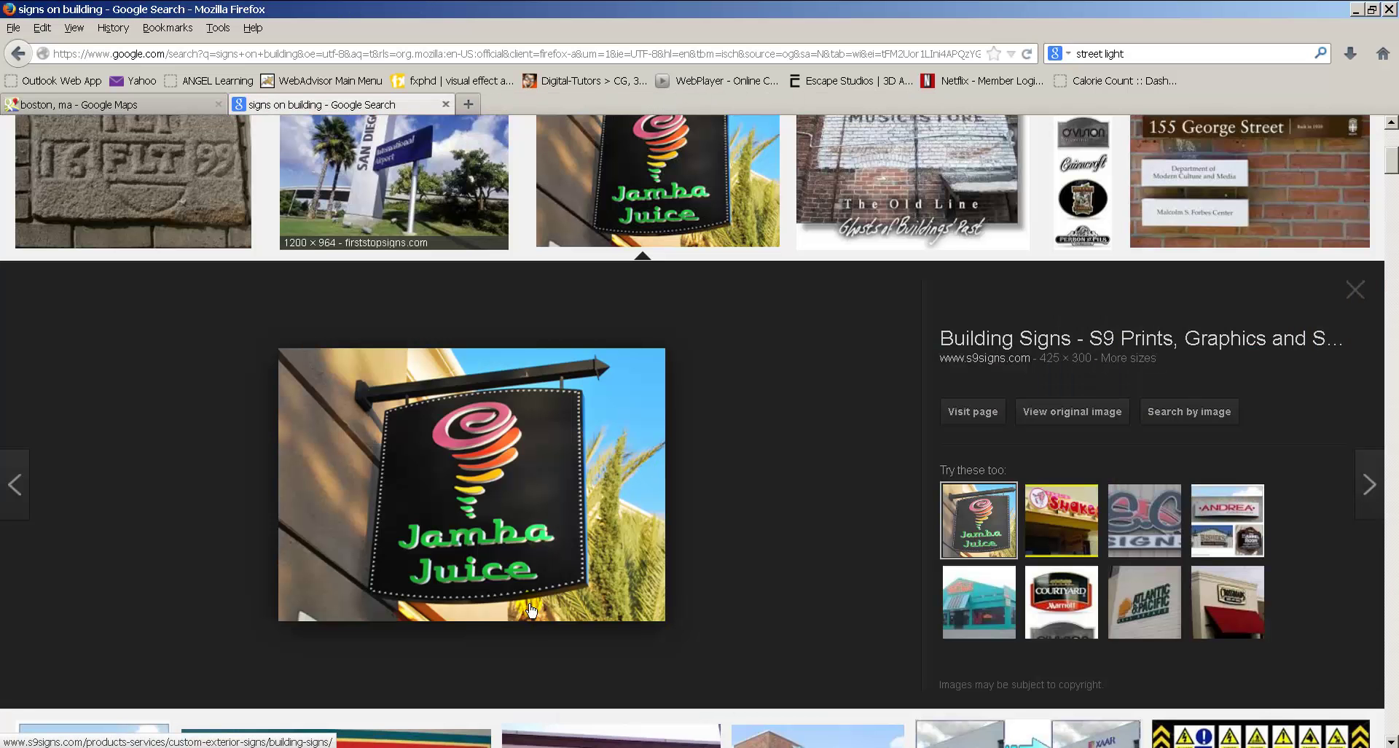
scroll(723, 508, "down", 4)
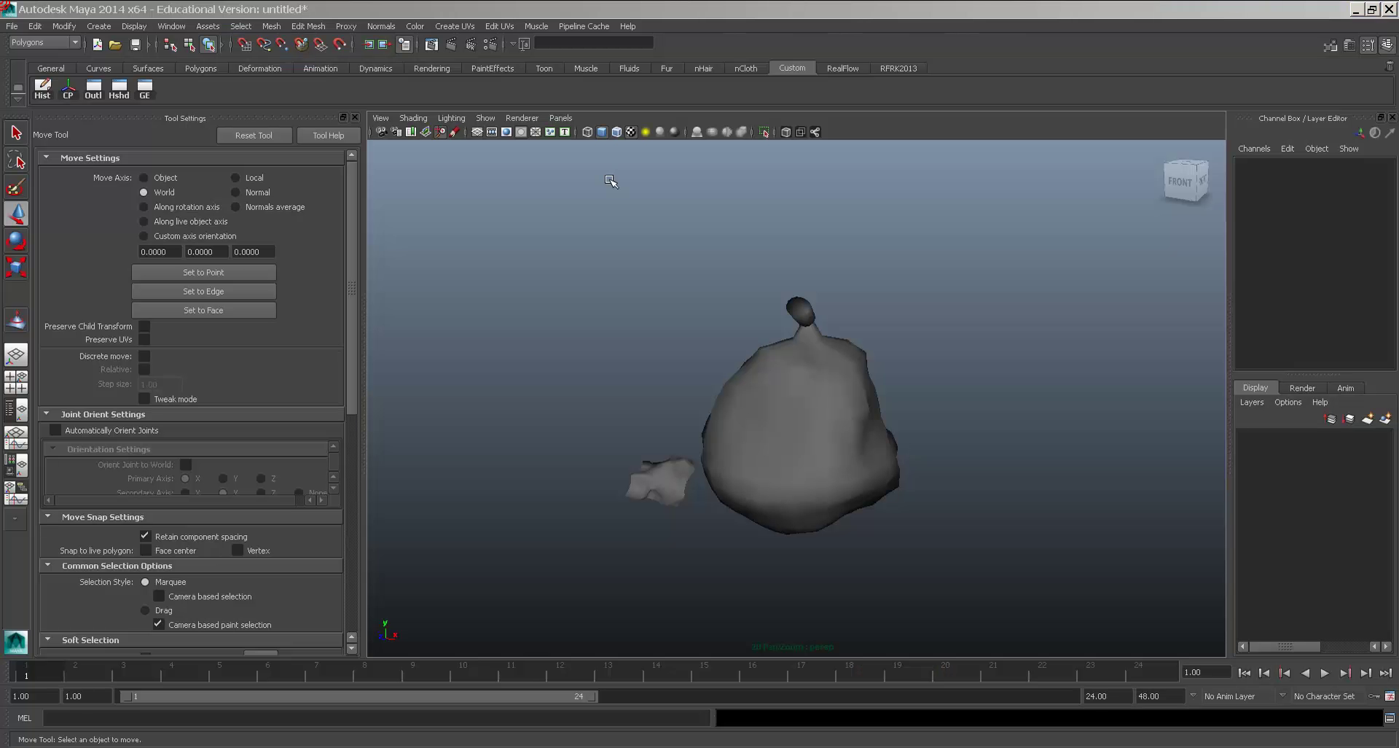
Return to Maya and select the garbage bag and the crumpled paper together.
left_click(896, 321)
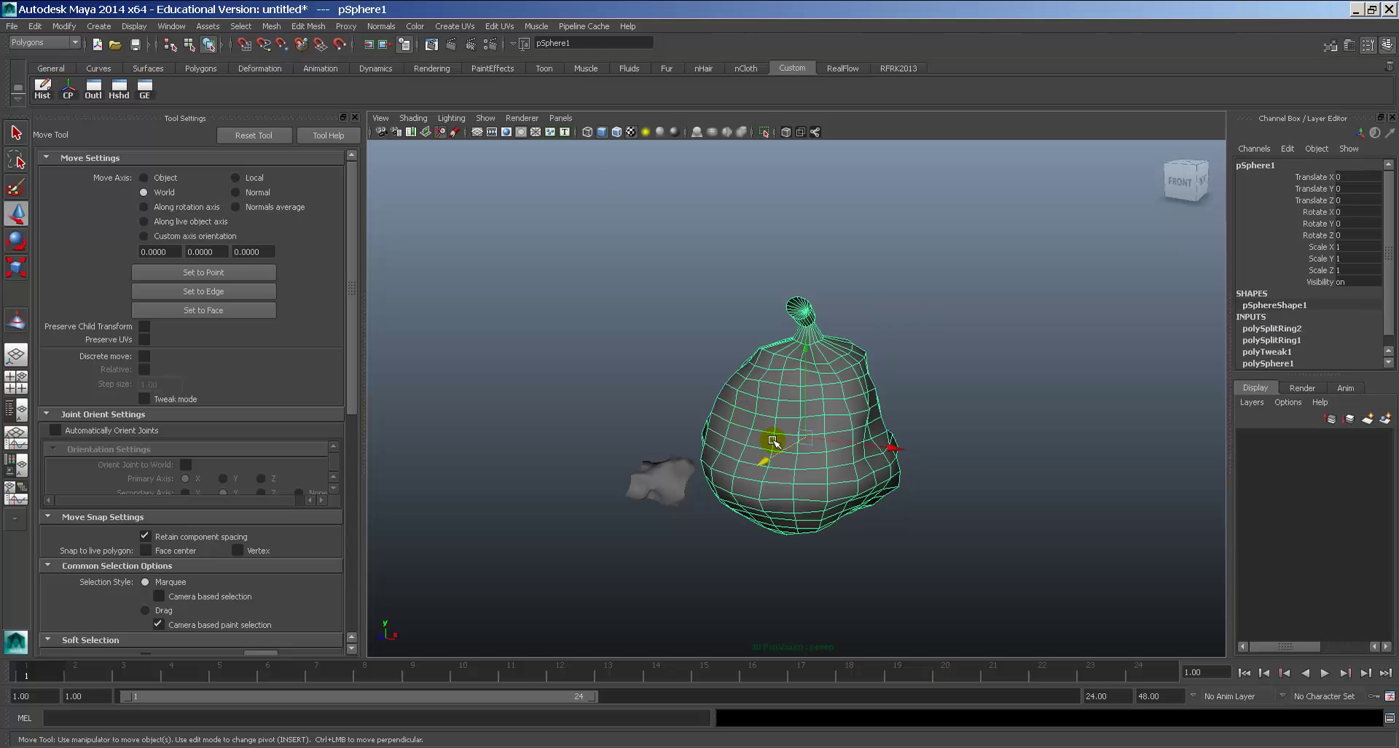
left_click_drag(772, 442, 707, 426, "alt")
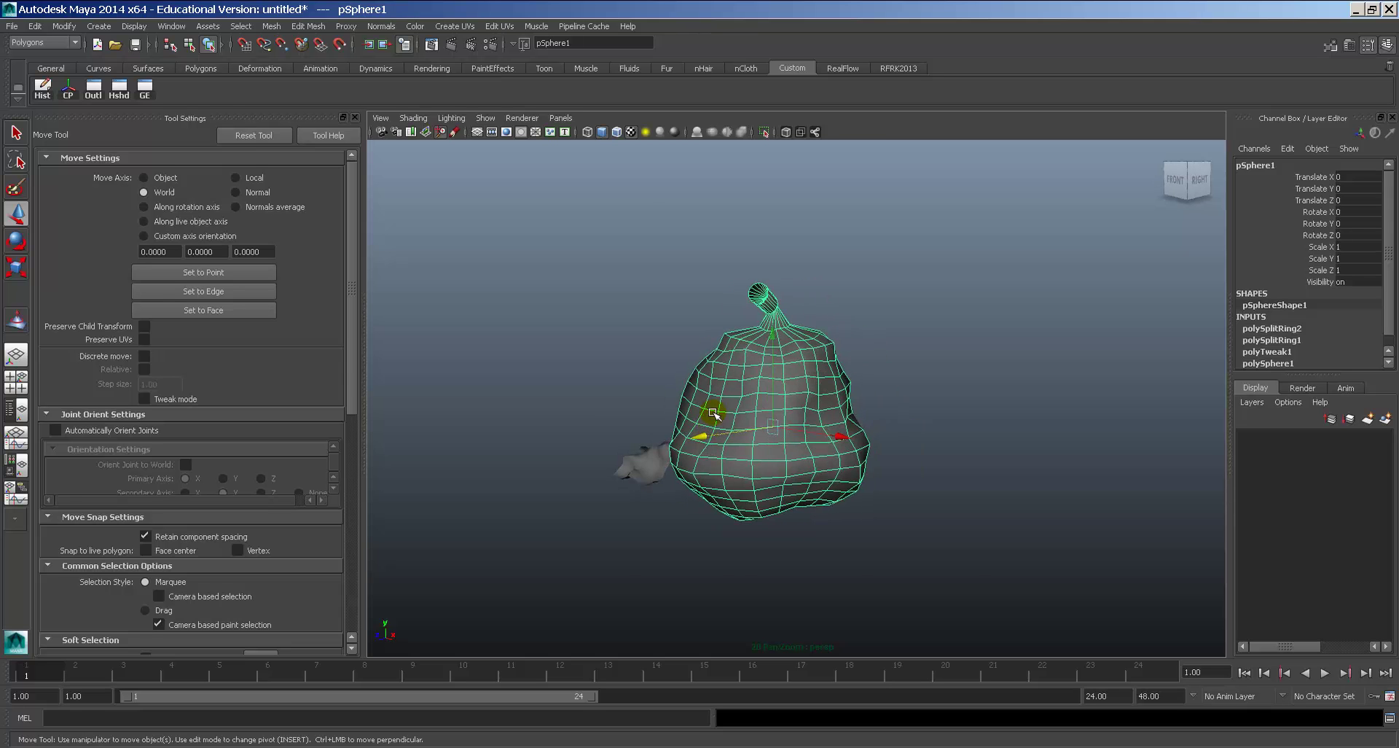
left_click_drag(636, 239, 906, 489)
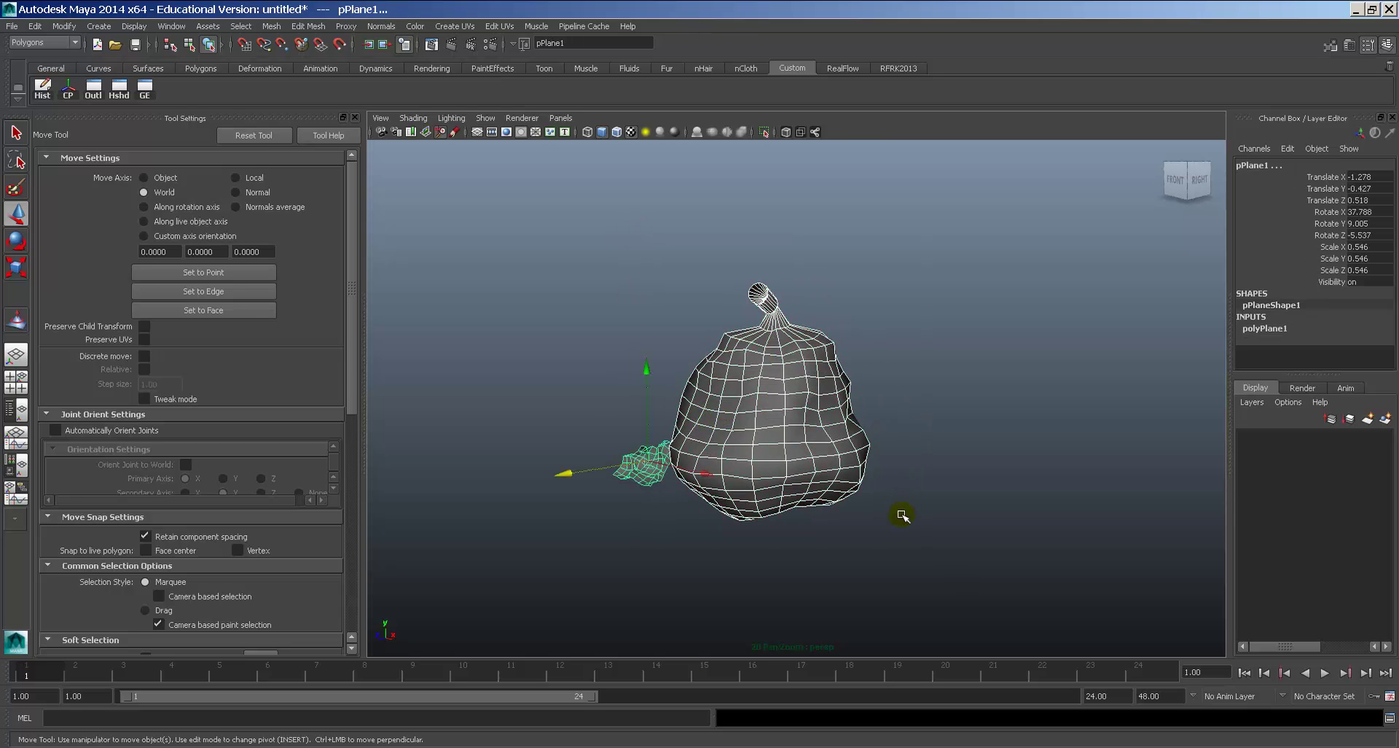
left_click(922, 535)
left_click_drag(969, 593, 478, 259)
left_click_drag(521, 213, 1013, 626)
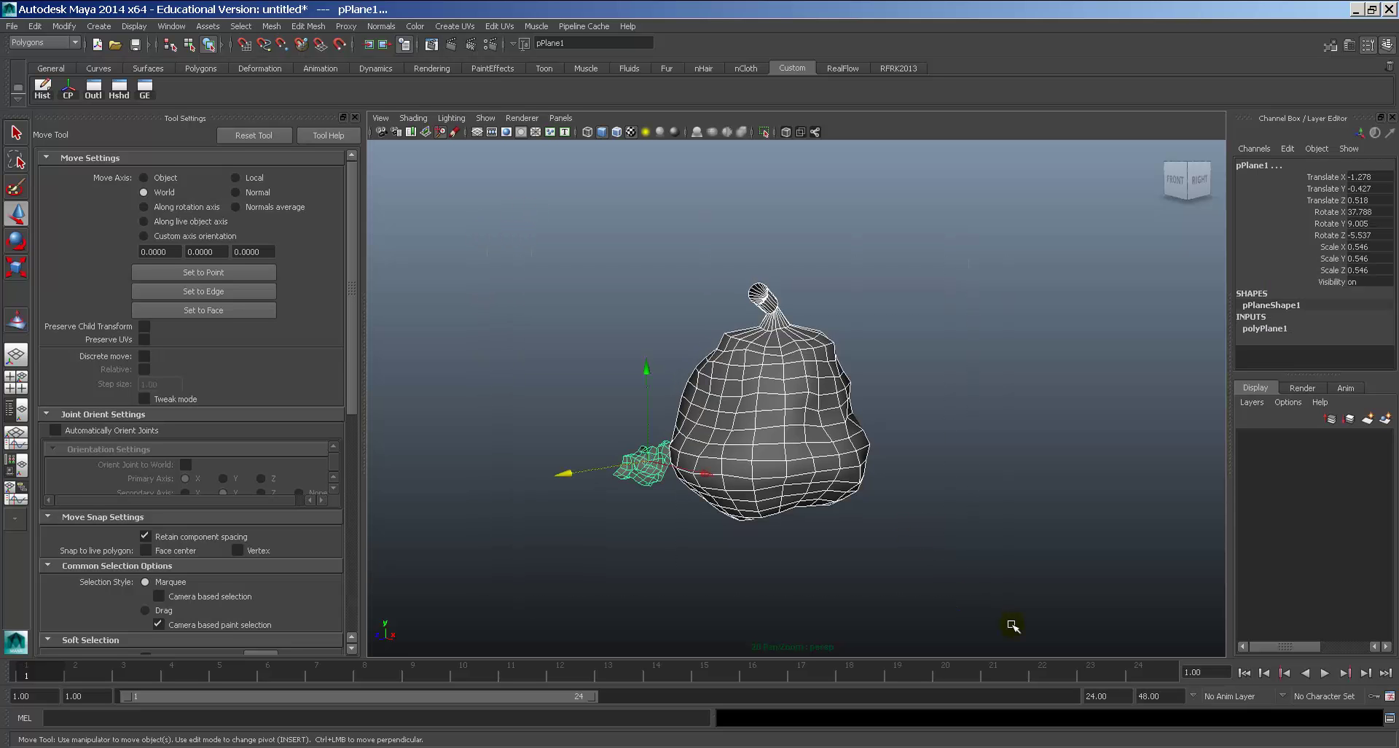